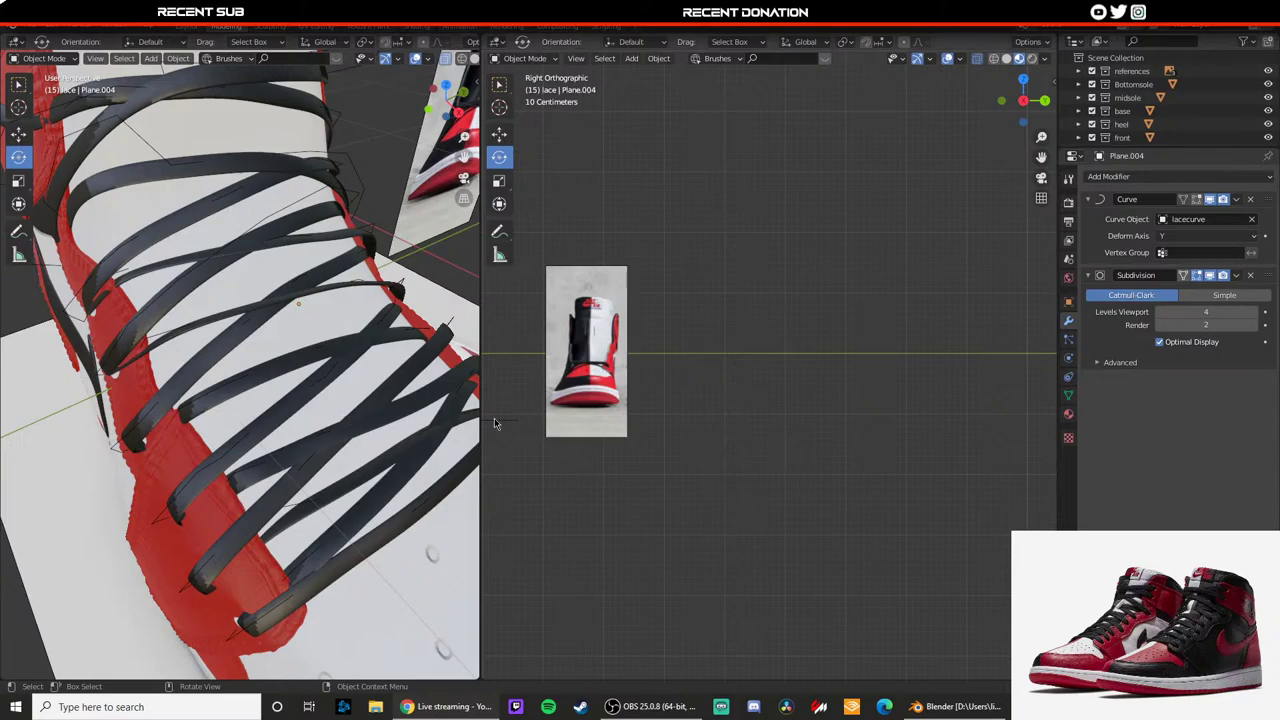
Step: Widen the perspective viewport, select the lacecurve object on the shoe and open it for control point editing
left_click_drag(481, 418, 684, 417)
scroll(486, 422, "down", 3)
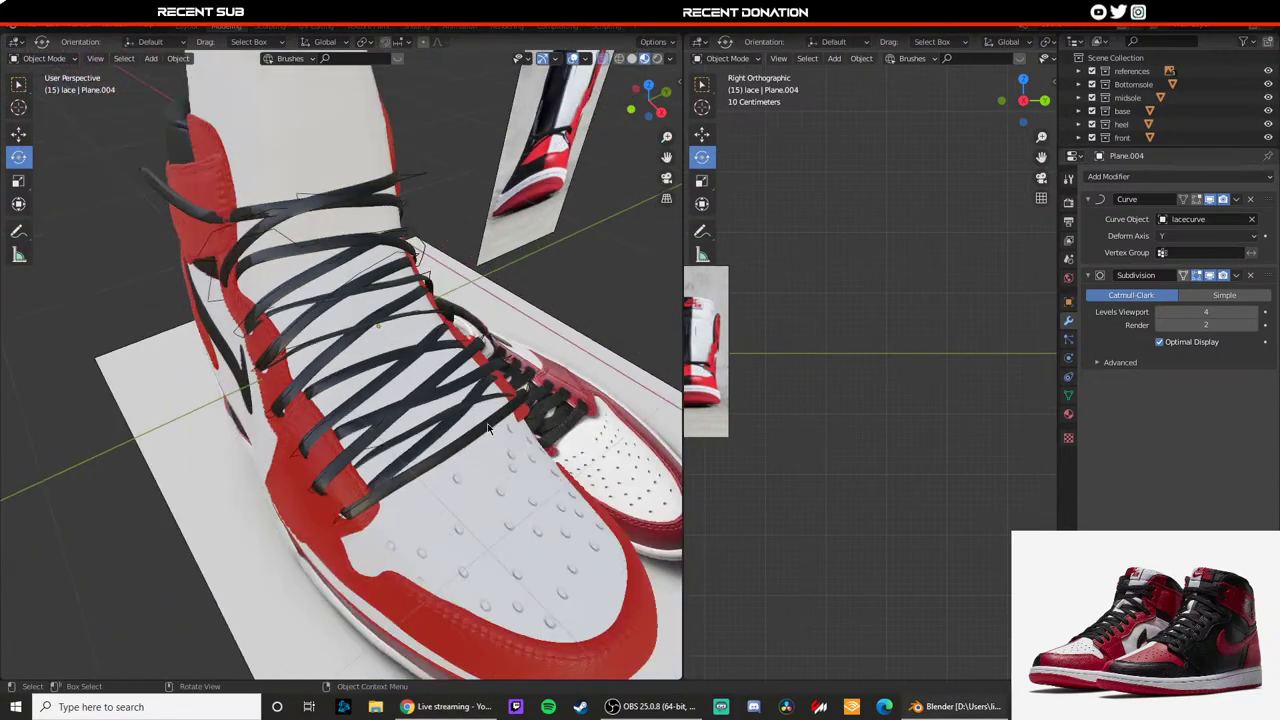
middle_click_drag(486, 422, 264, 349)
middle_click_drag(489, 292, 386, 346, "shift")
scroll(386, 346, "up", 4)
key("Tab")
key("Tab")
left_click(410, 342)
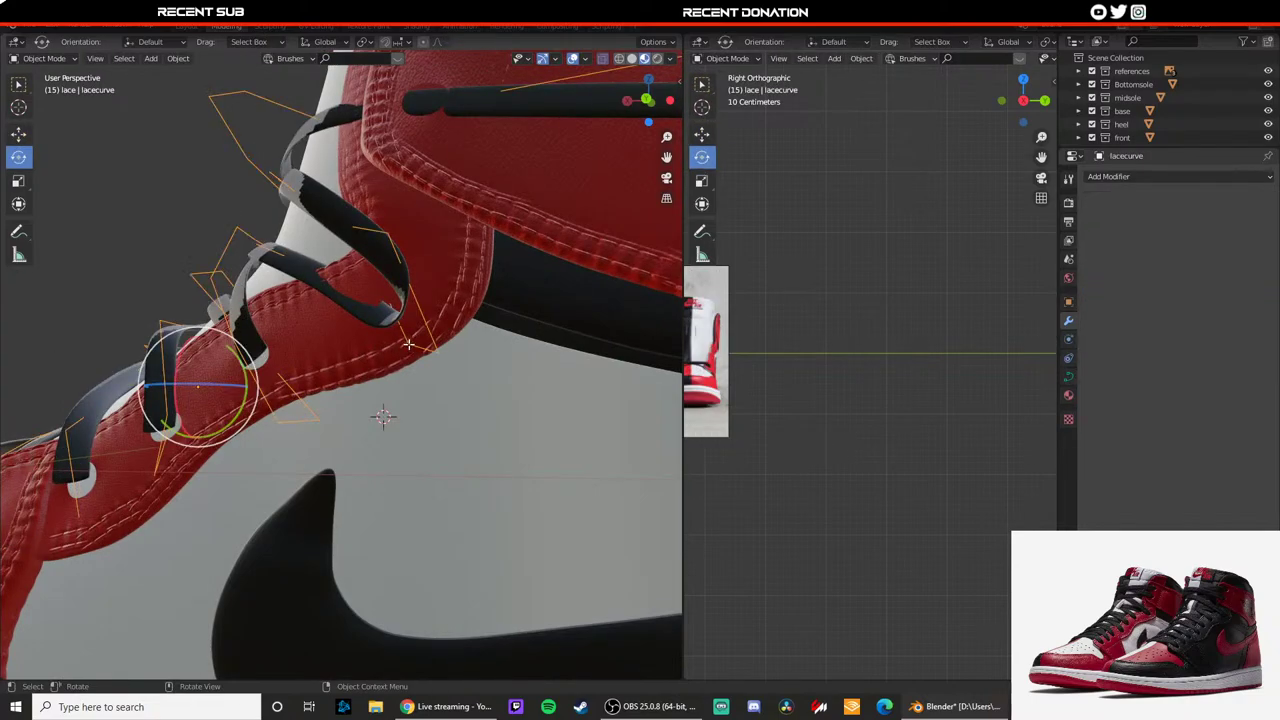
key("Tab")
Step: Shift the lace curve's control point at the uppermost eyelet along one axis to reshape the bend
middle_click_drag(383, 416, 493, 417)
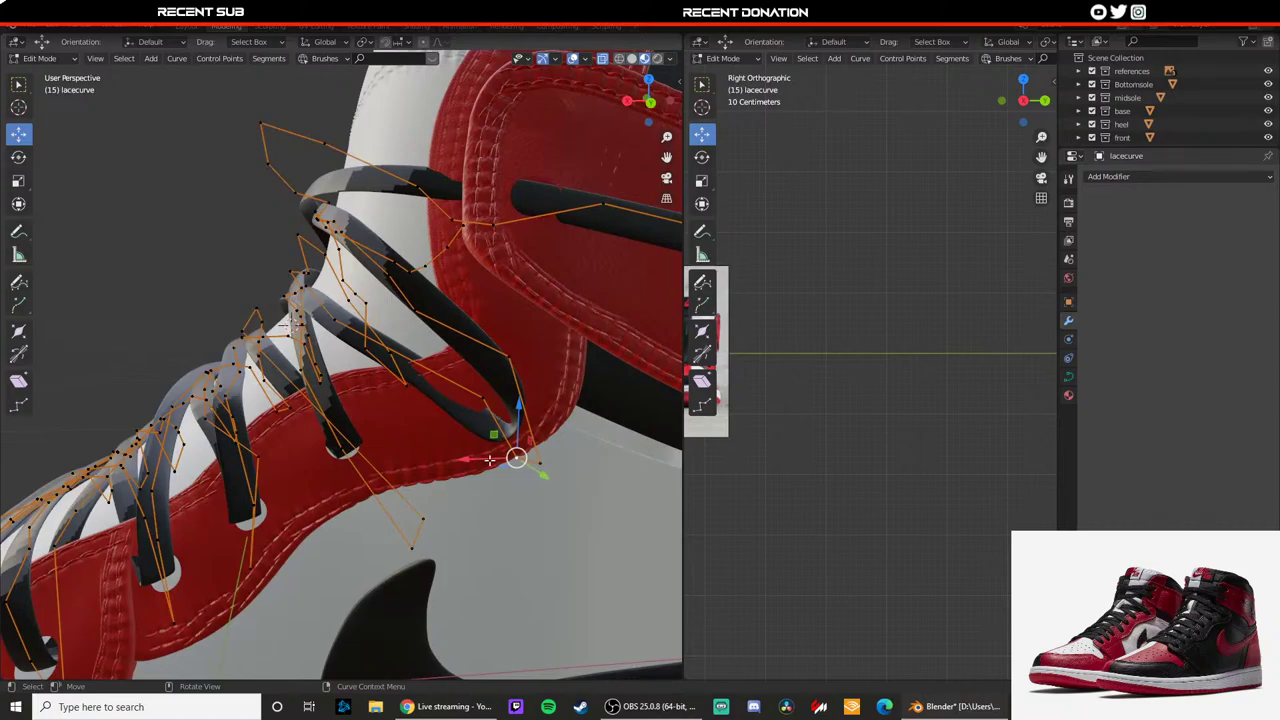
key("Tab")
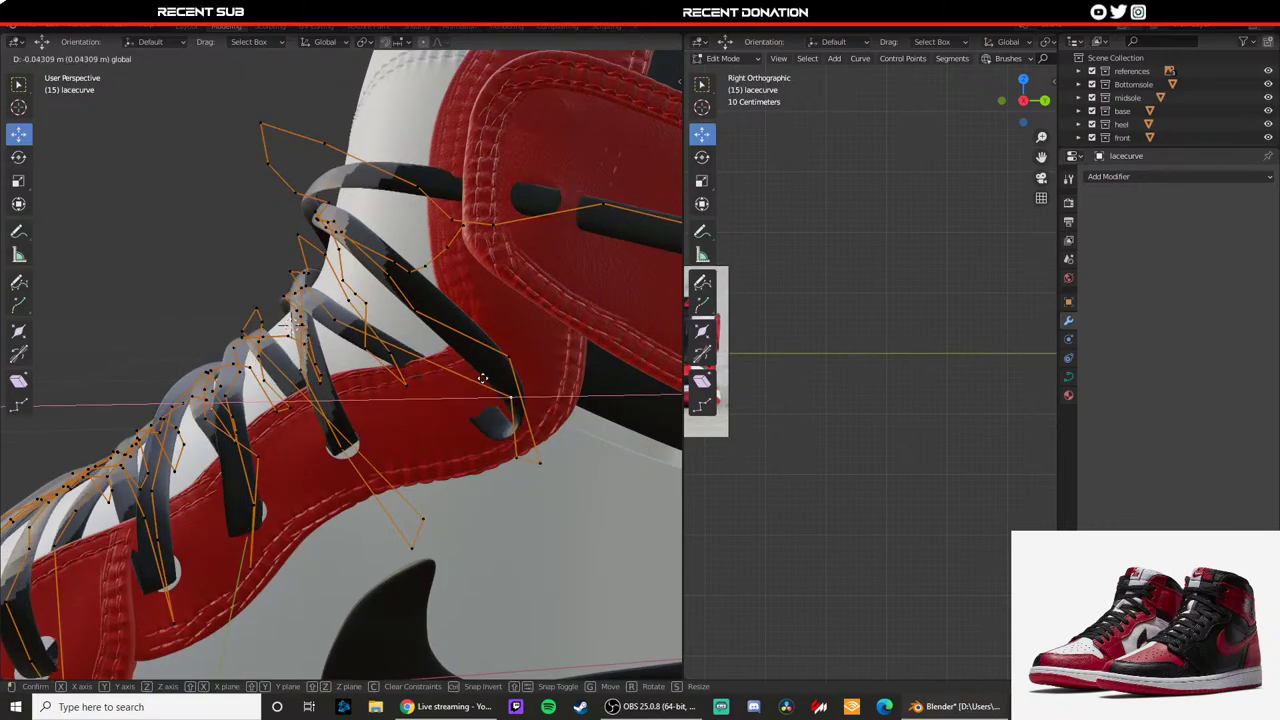
key("shift+space")
key("r")
middle_click_drag(451, 410, 335, 348)
Step: Reposition the control point where the top lace wraps the tongue's edge, moving it along Z and then along Y
key("Tab")
left_click(343, 292)
middle_click_drag(343, 292, 383, 394, "shift")
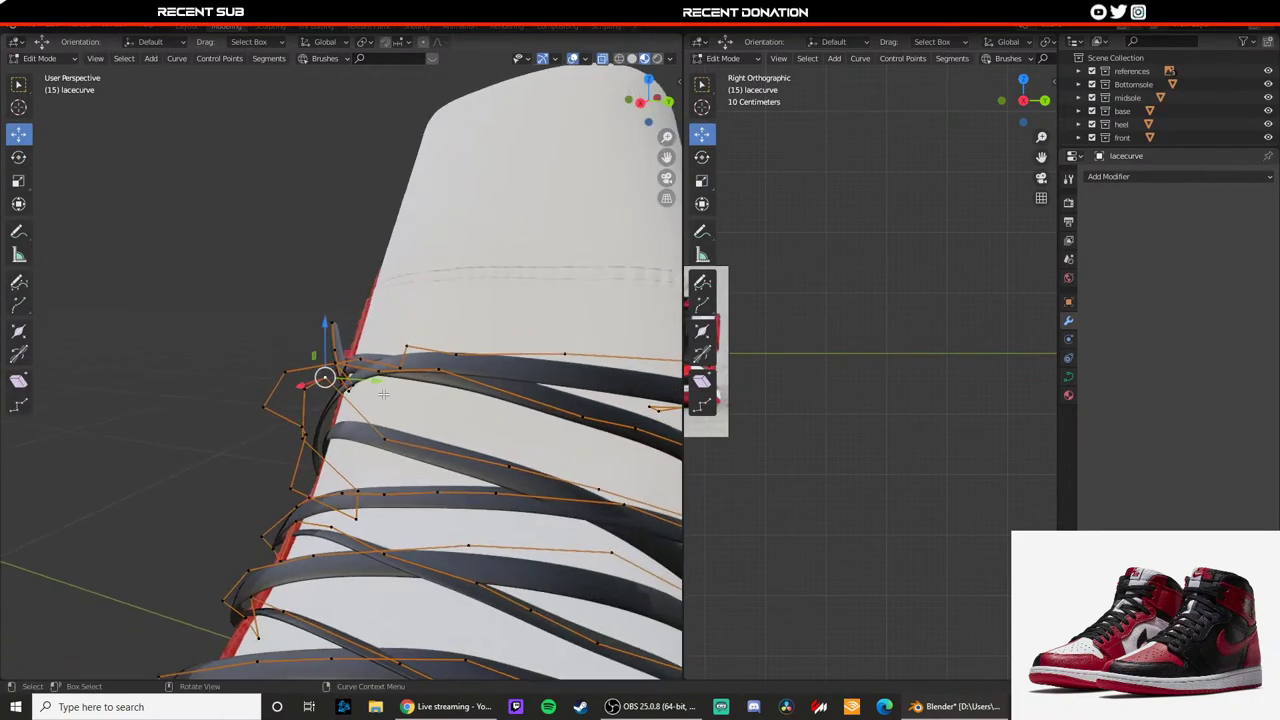
middle_click_drag(324, 331, 334, 377)
key("Tab")
key("Tab")
key("g")
key("z")
left_click(318, 356)
key("g")
key("y")
left_click(392, 438)
Step: Raise an upper lace control point along Z and nudge a point on the lace curve sideways
key("Tab")
scroll(335, 377, "down", 4)
key("Tab")
scroll(416, 346, "up", 4)
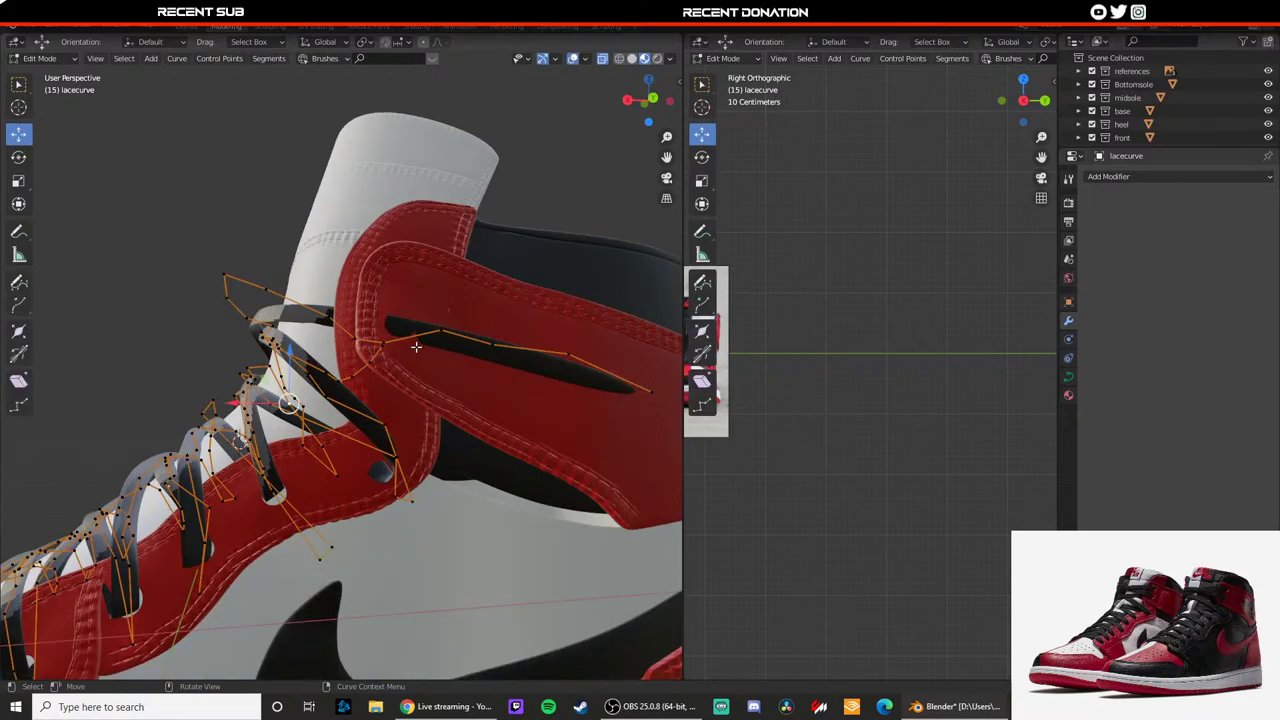
key("g")
key("z")
left_click(443, 290)
middle_click_drag(443, 290, 347, 397)
left_click_drag(323, 397, 305, 394)
key("Tab")
Step: Examine the lacing up close and from a distance for how it sits over the tongue and eyelets
scroll(383, 394, "down", 8)
middle_click_drag(340, 388, 287, 375)
scroll(451, 394, "up", 3)
scroll(291, 398, "up", 4)
scroll(399, 370, "down", 5)
scroll(290, 395, "down", 4)
scroll(356, 388, "up", 5)
scroll(278, 378, "up", 3)
scroll(255, 370, "down", 3)
Step: Adjust the lace curve's control points at the lower eyelets so the lace bends sit against the red panel
key("Tab")
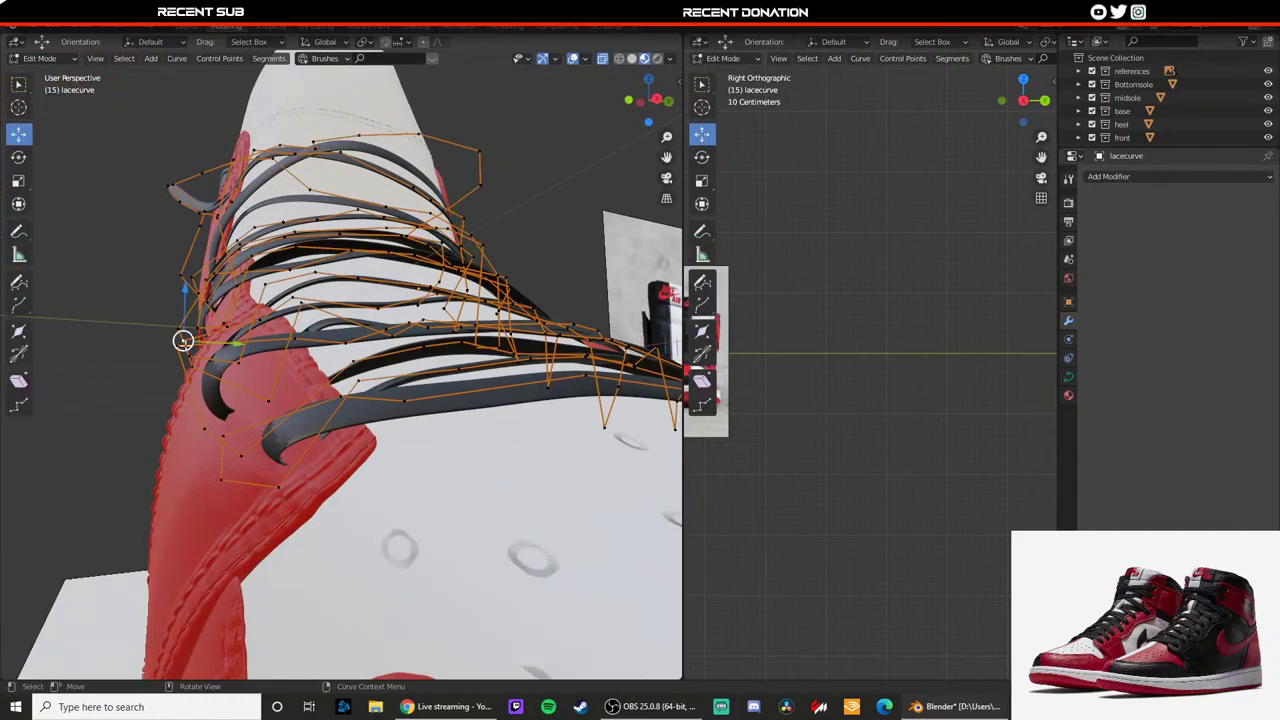
key("Tab")
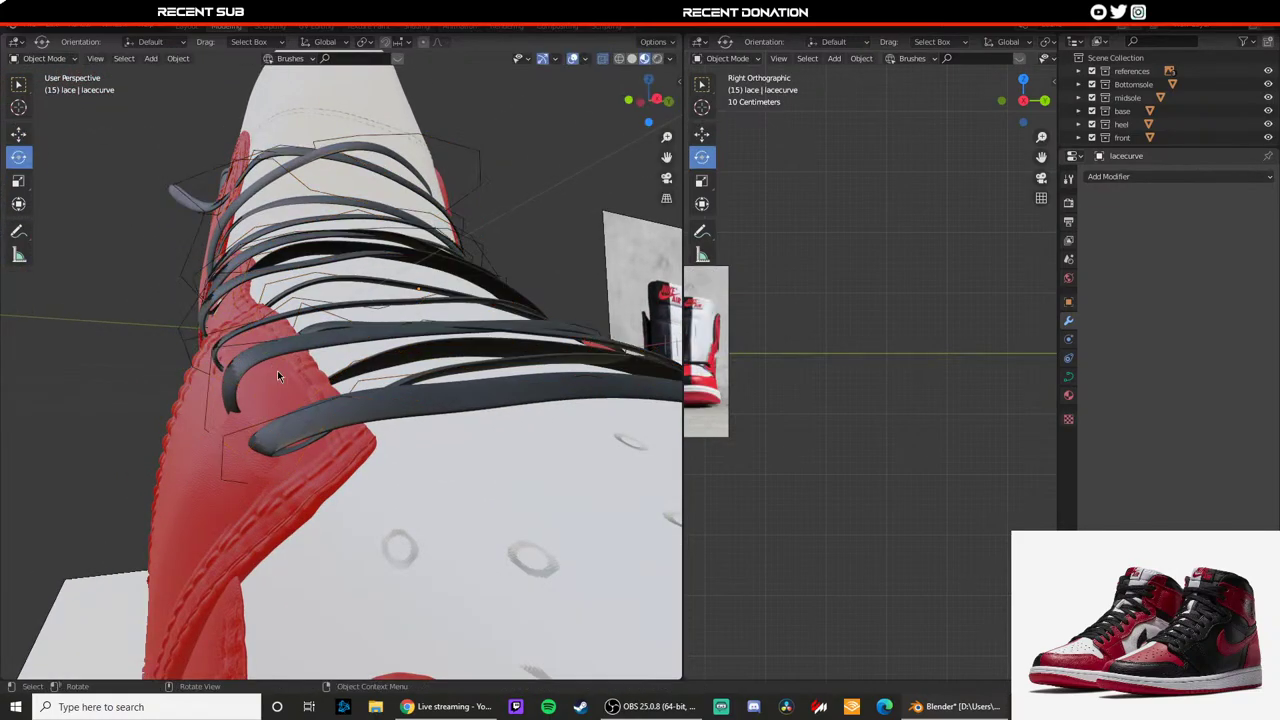
middle_click_drag(277, 370, 358, 425)
key("Tab")
left_click_drag(306, 432, 320, 435)
key("Tab")
Step: Move the top lace's control point beside the ankle collar about 0.13 m along Y, out toward the red strap
scroll(410, 400, "down", 5)
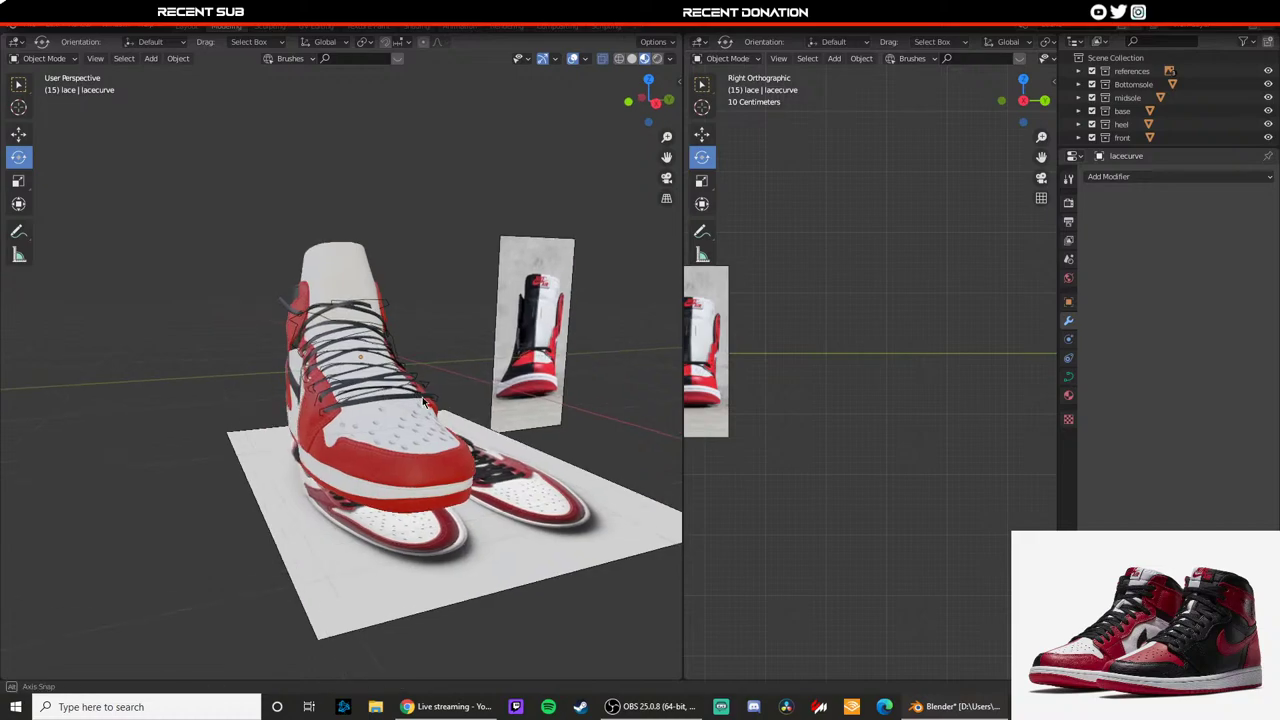
middle_click_drag(415, 395, 425, 400)
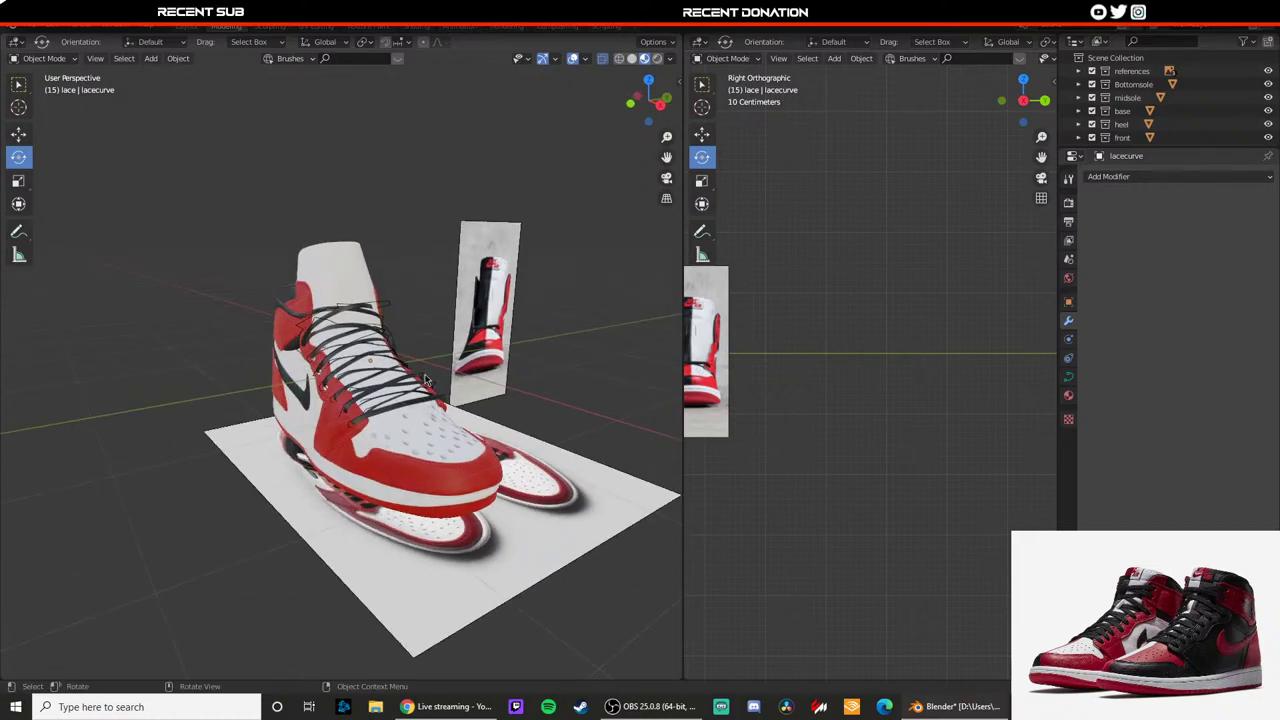
scroll(408, 384, "up", 6)
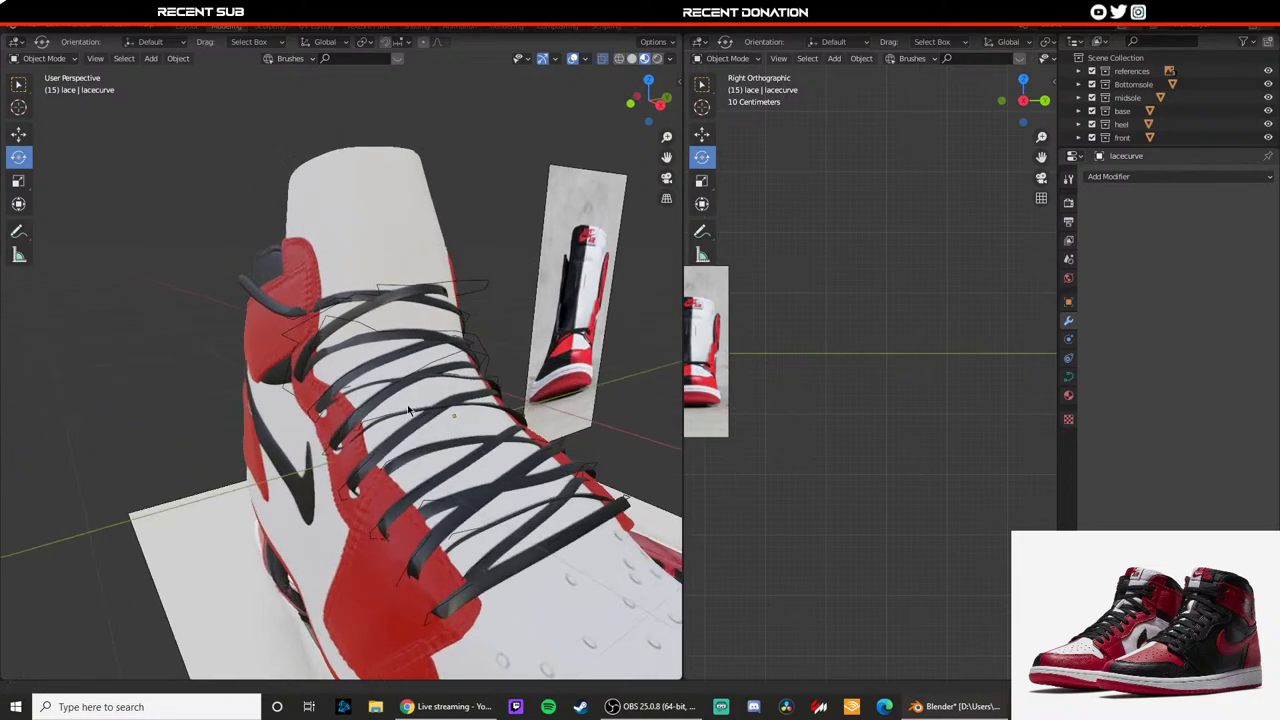
middle_click_drag(408, 399, 429, 438)
scroll(354, 380, "up", 1)
left_click(360, 376)
key("Tab")
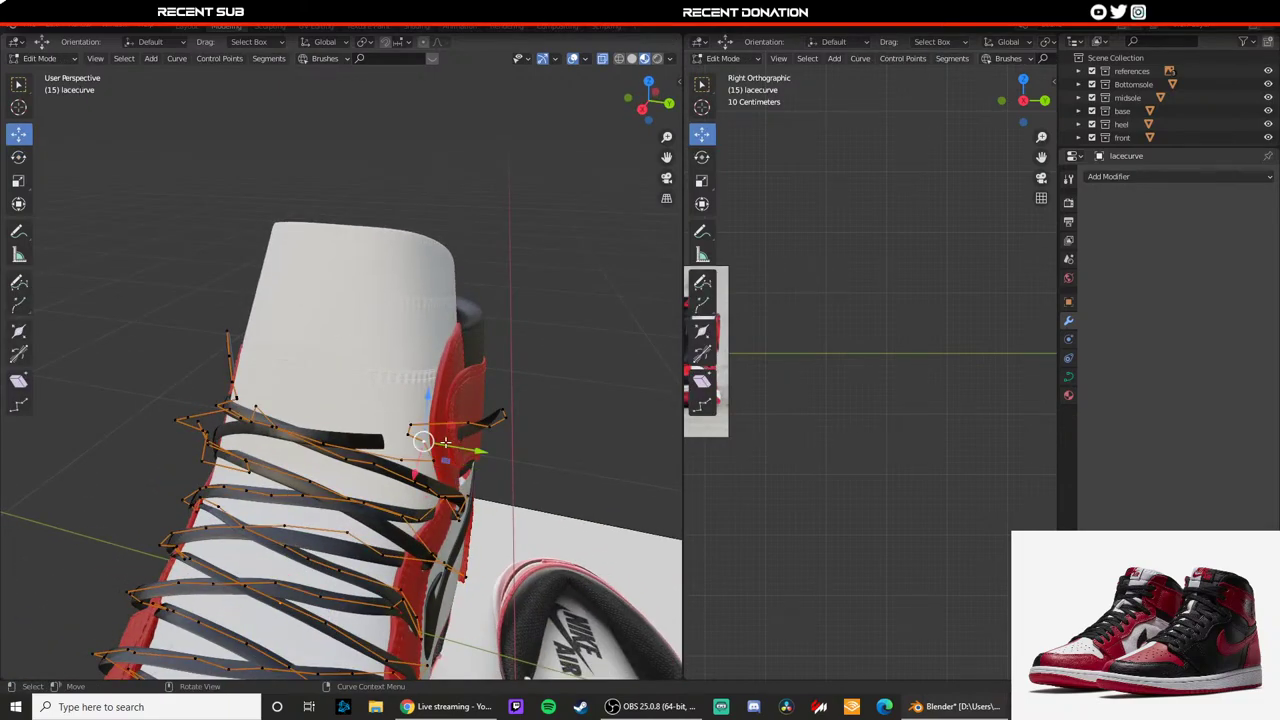
left_click(413, 432)
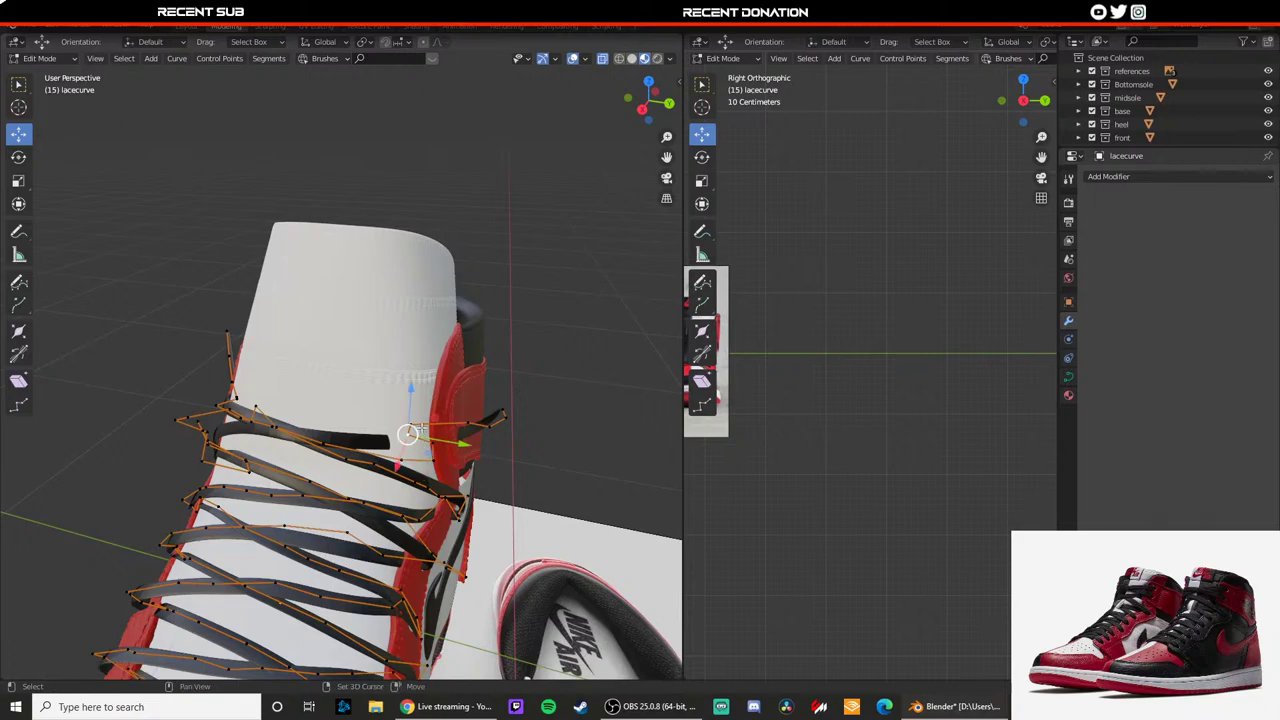
left_click_drag(432, 428, 461, 432)
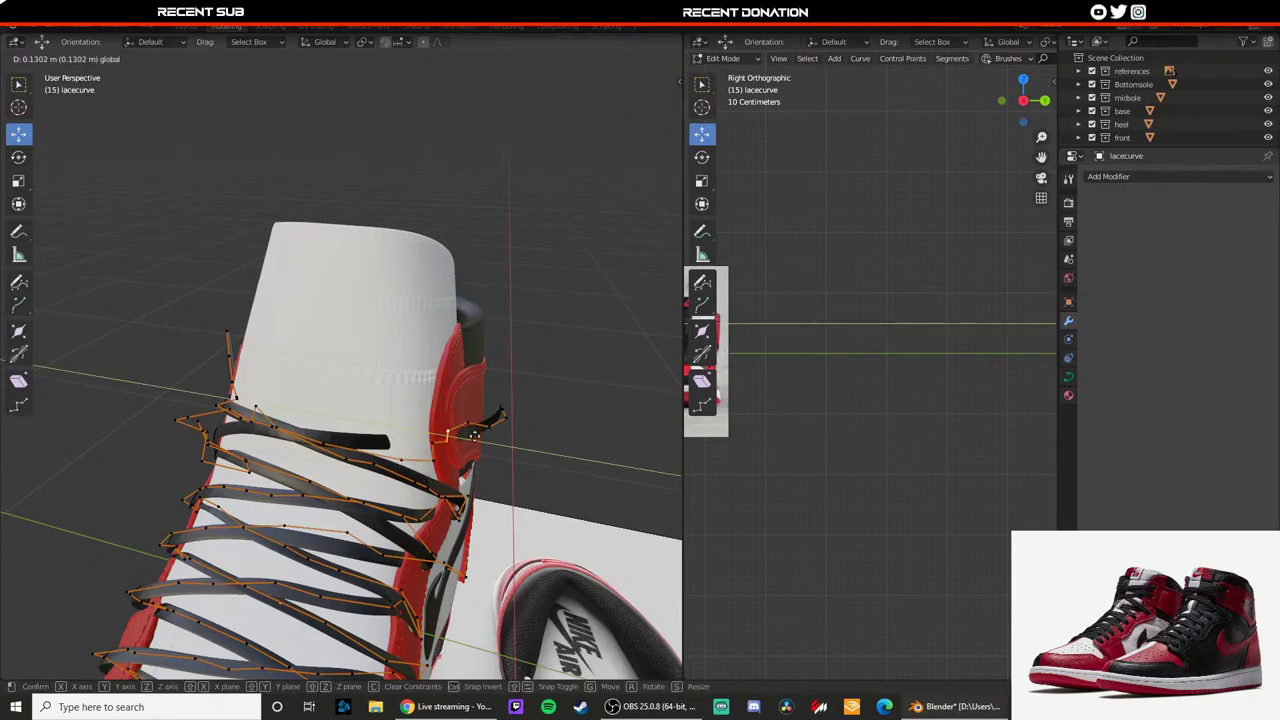
left_click(474, 436)
middle_click_drag(474, 436, 374, 470)
Step: Shift the top lace's control point along X toward the toe, and fine-tune the point at the collar edge along Y
key("g")
key("x")
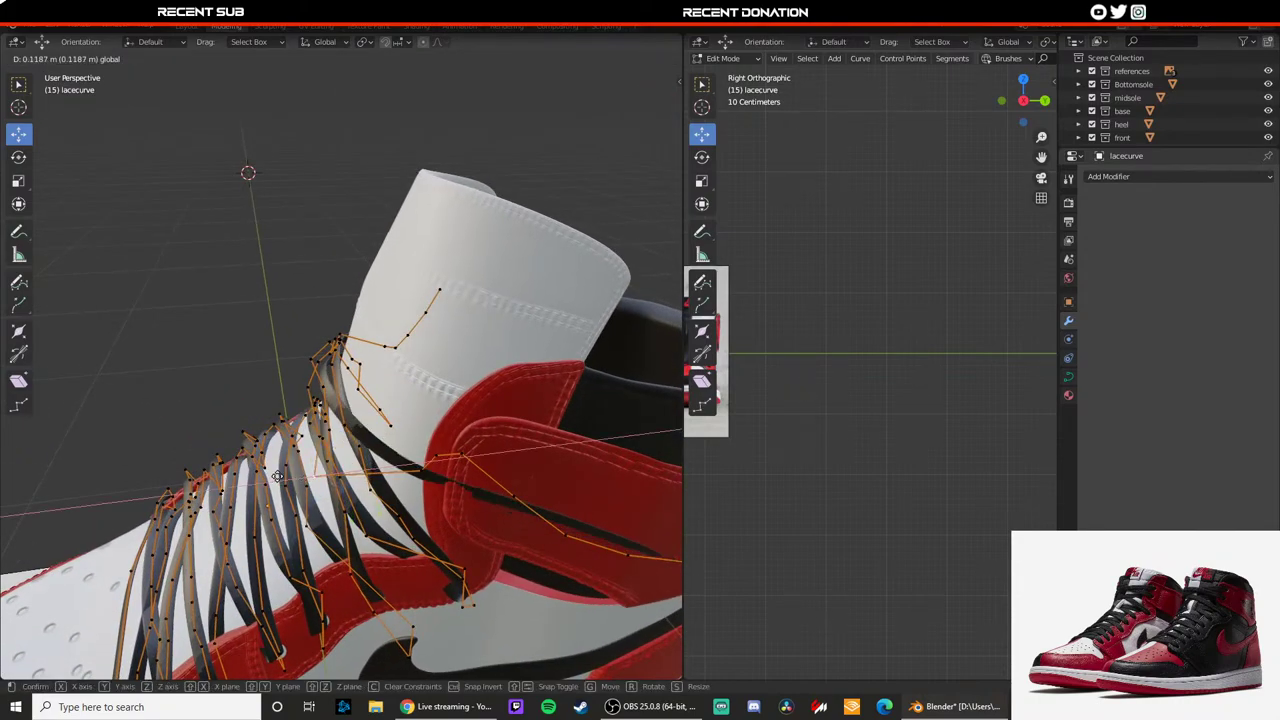
left_click(288, 470)
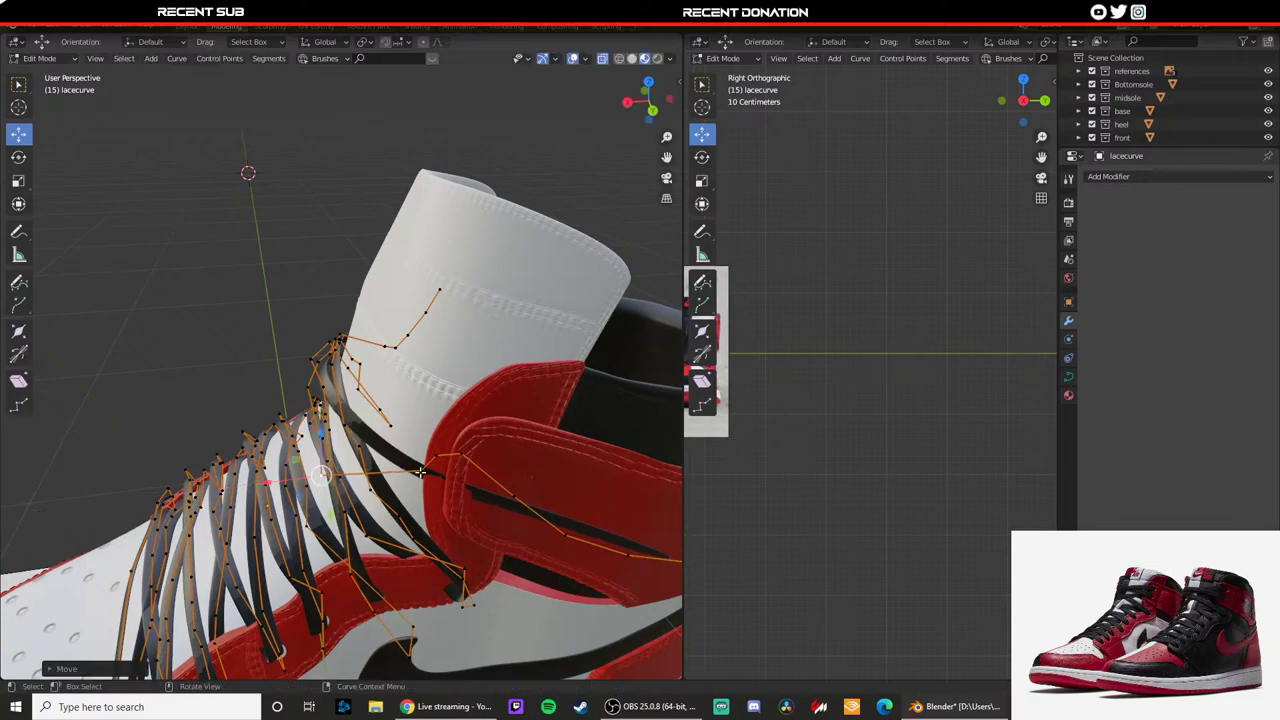
key("g")
key("y")
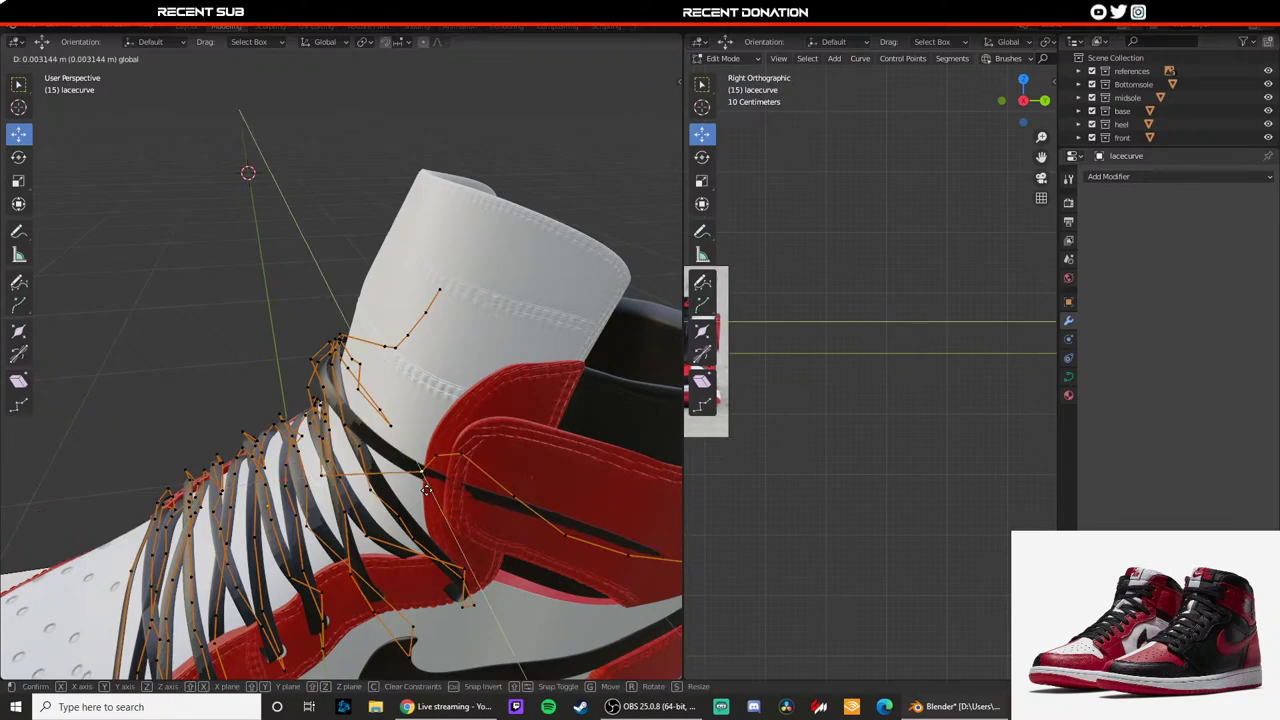
left_click(427, 493)
key("Tab")
Step: Nudge the pair of top lace control points between the tongue and the collar slightly along Y
middle_click_drag(446, 464, 508, 445)
scroll(480, 440, "down", 4)
key("alt+a")
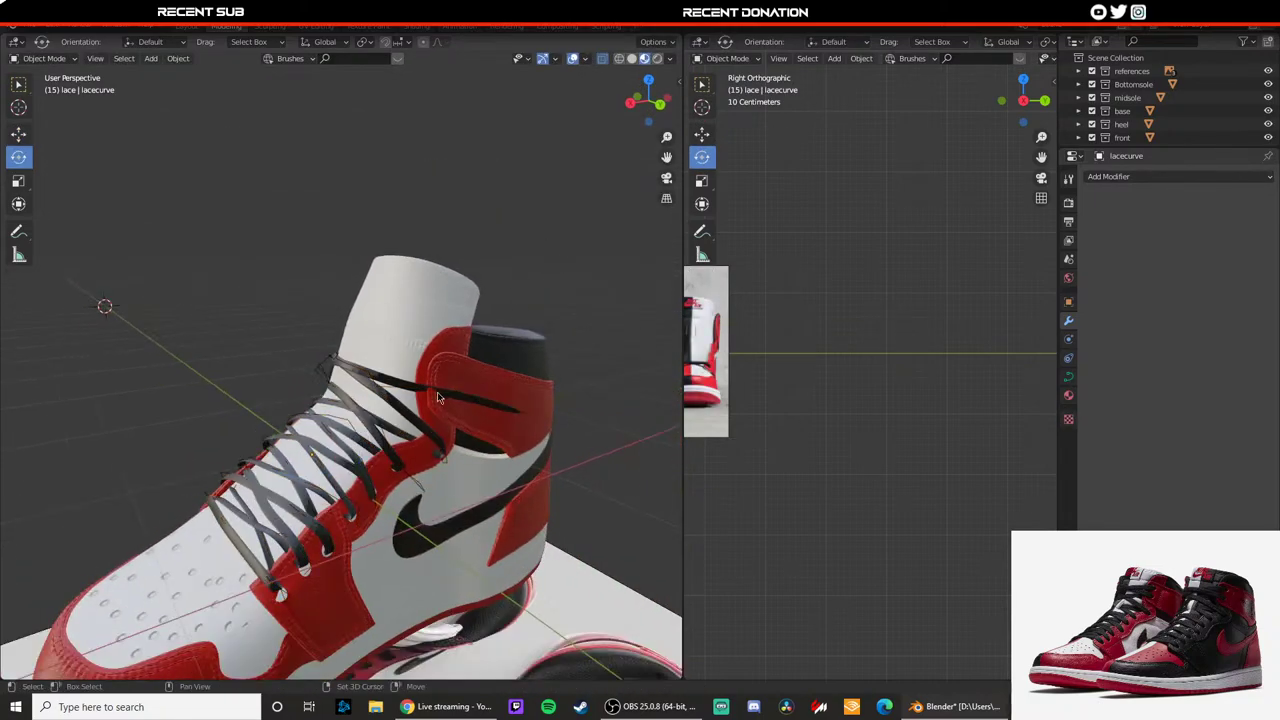
scroll(370, 412, "up", 4)
middle_click_drag(440, 415, 436, 457)
key("Tab")
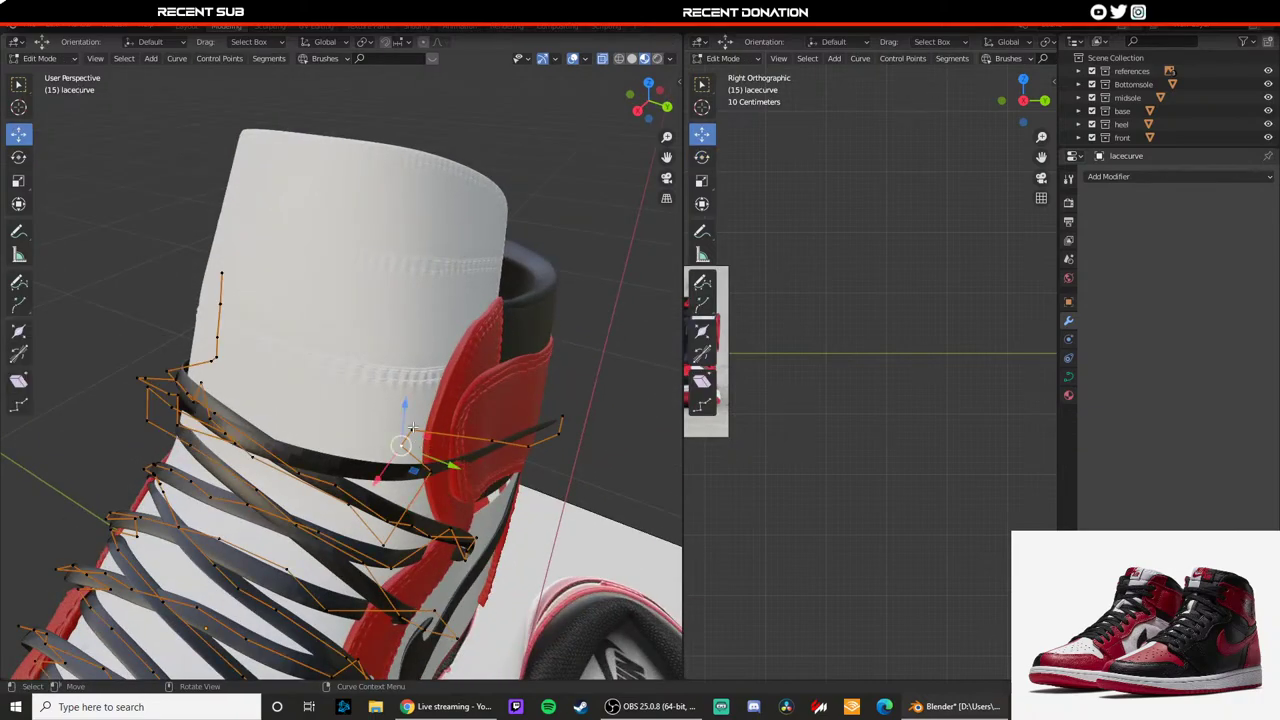
key("g")
key("y")
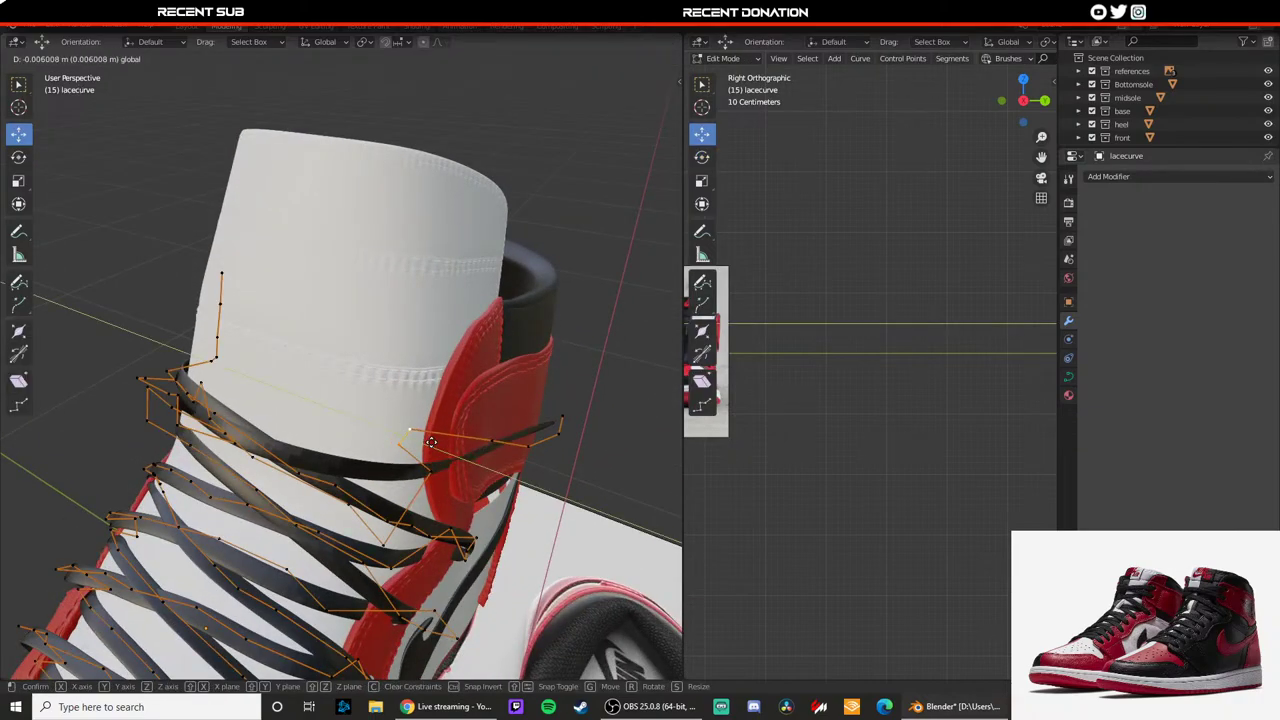
left_click(431, 442)
key("Tab")
Step: Move the control point on the opposite collar freely by a small amount so the loose lace end lies on the red strap
middle_click_drag(431, 442, 418, 402)
scroll(418, 427, "down", 4)
scroll(241, 417, "down", 6)
scroll(384, 401, "up", 5)
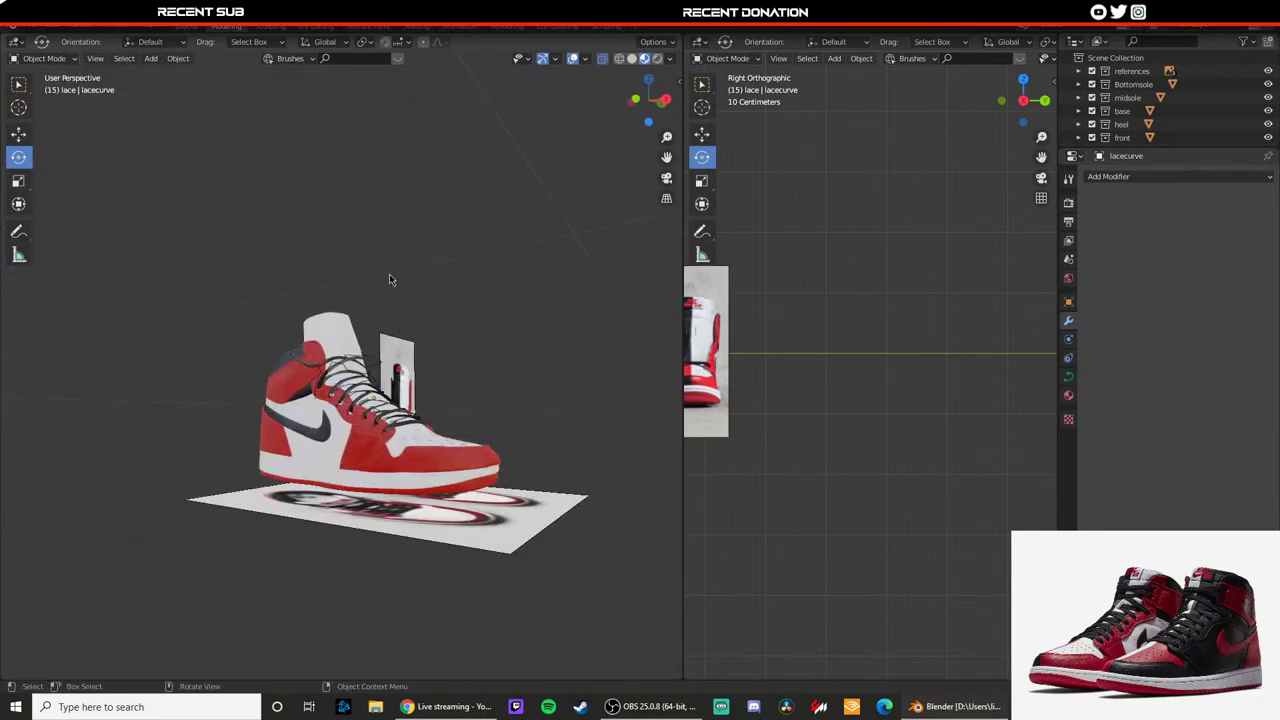
scroll(413, 408, "down", 6)
scroll(369, 449, "up", 8)
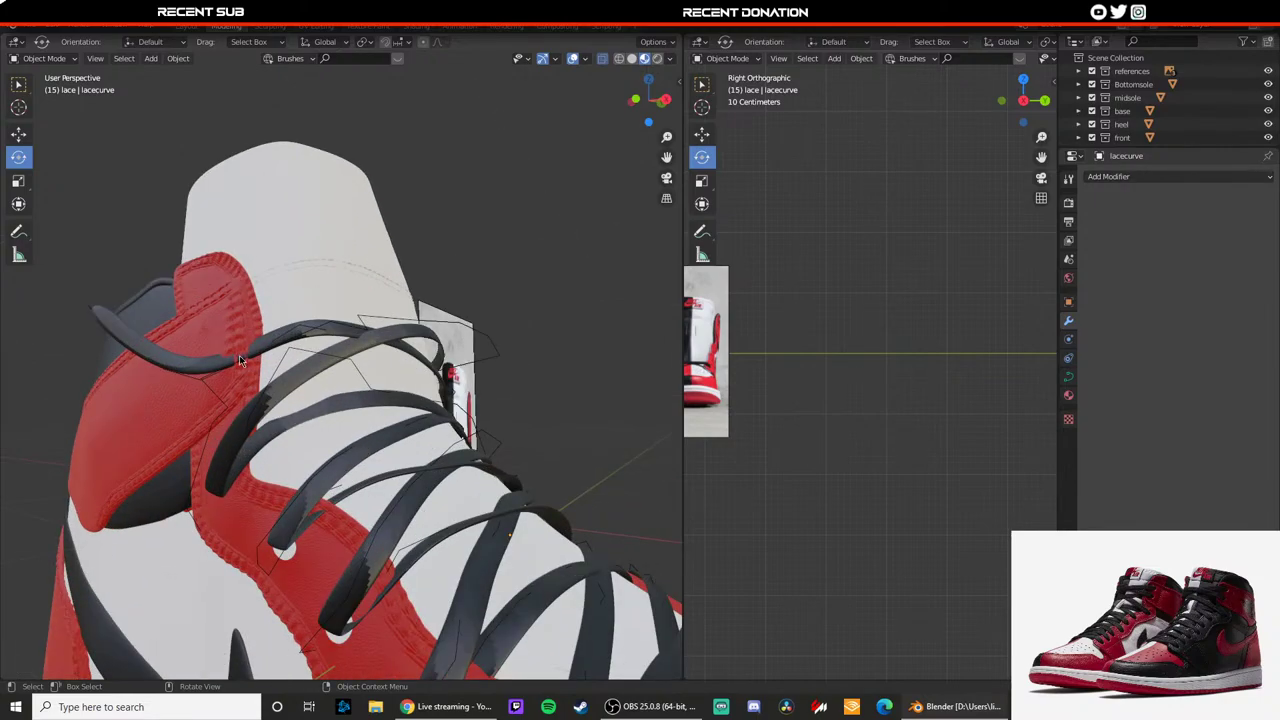
middle_click_drag(276, 347, 327, 424)
key("Tab")
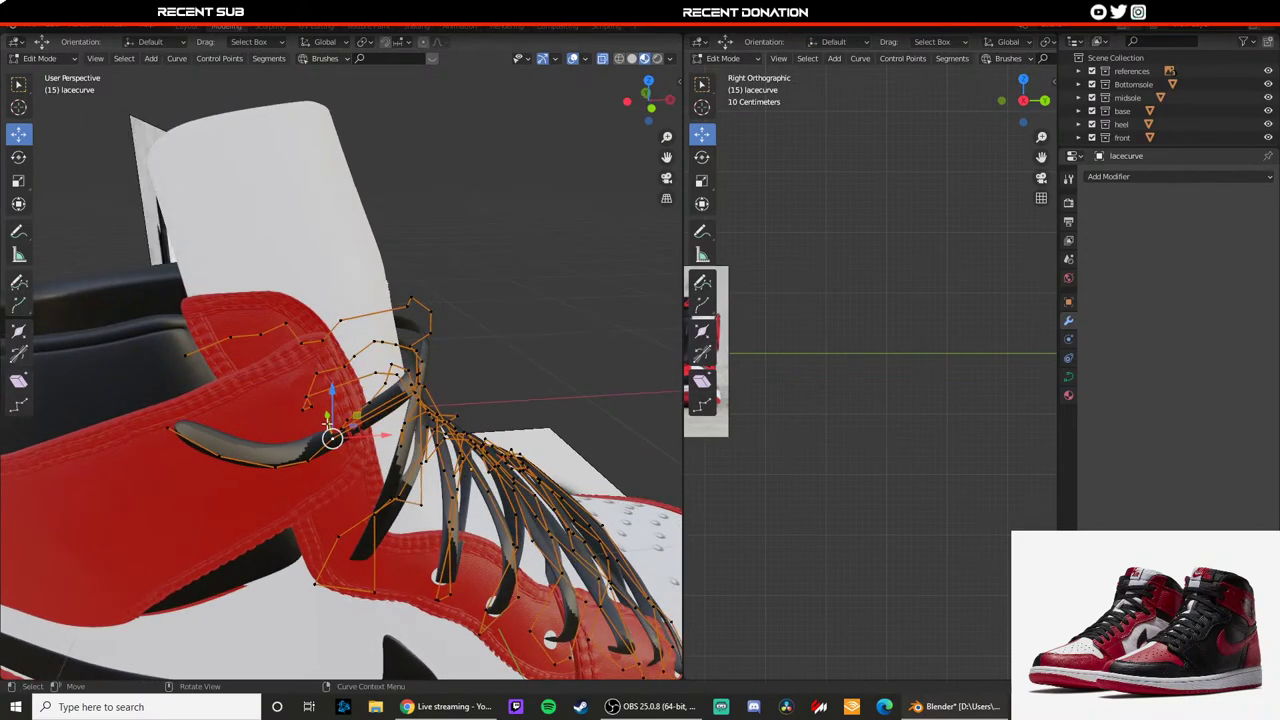
key("g")
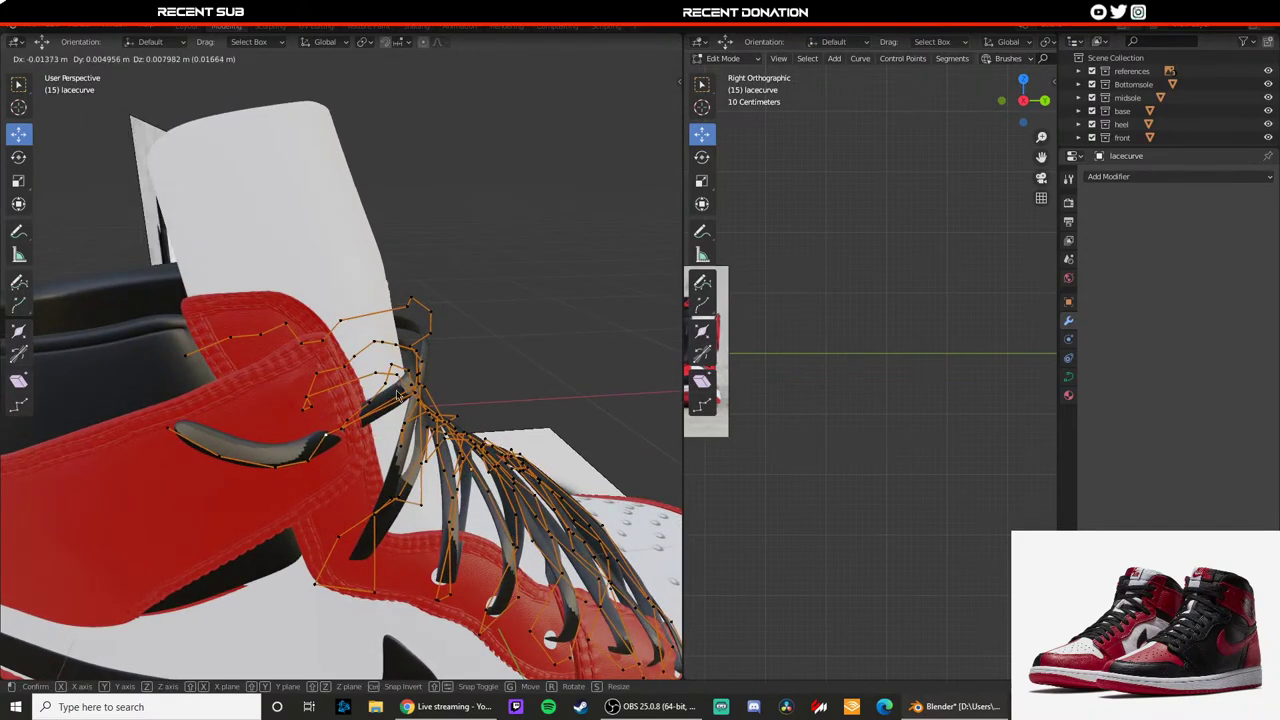
left_click(397, 395)
key("Tab")
Step: Pull the outer control point of the upper lace loop inward toward the shoe's side
scroll(390, 396, "down", 5)
middle_click_drag(390, 396, 352, 392)
scroll(355, 403, "down", 1)
scroll(352, 378, "down", 5)
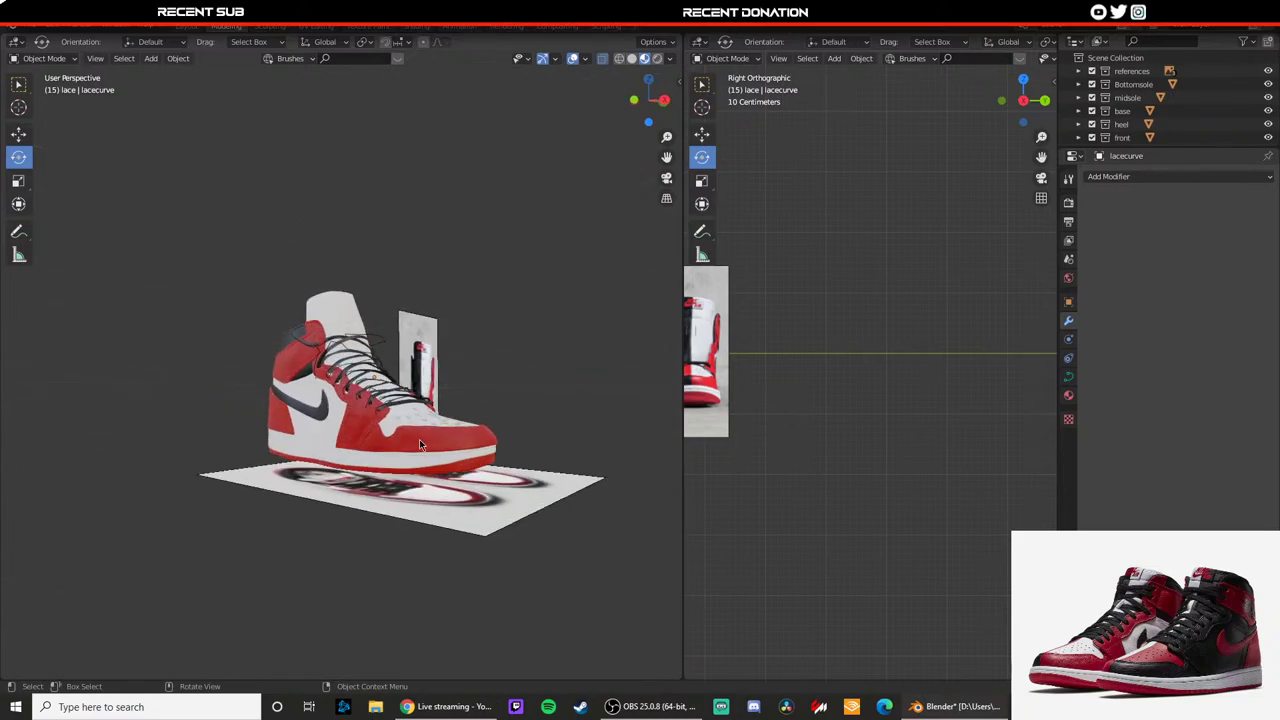
scroll(386, 436, "up", 6)
middle_click_drag(386, 436, 264, 390)
left_click(263, 388)
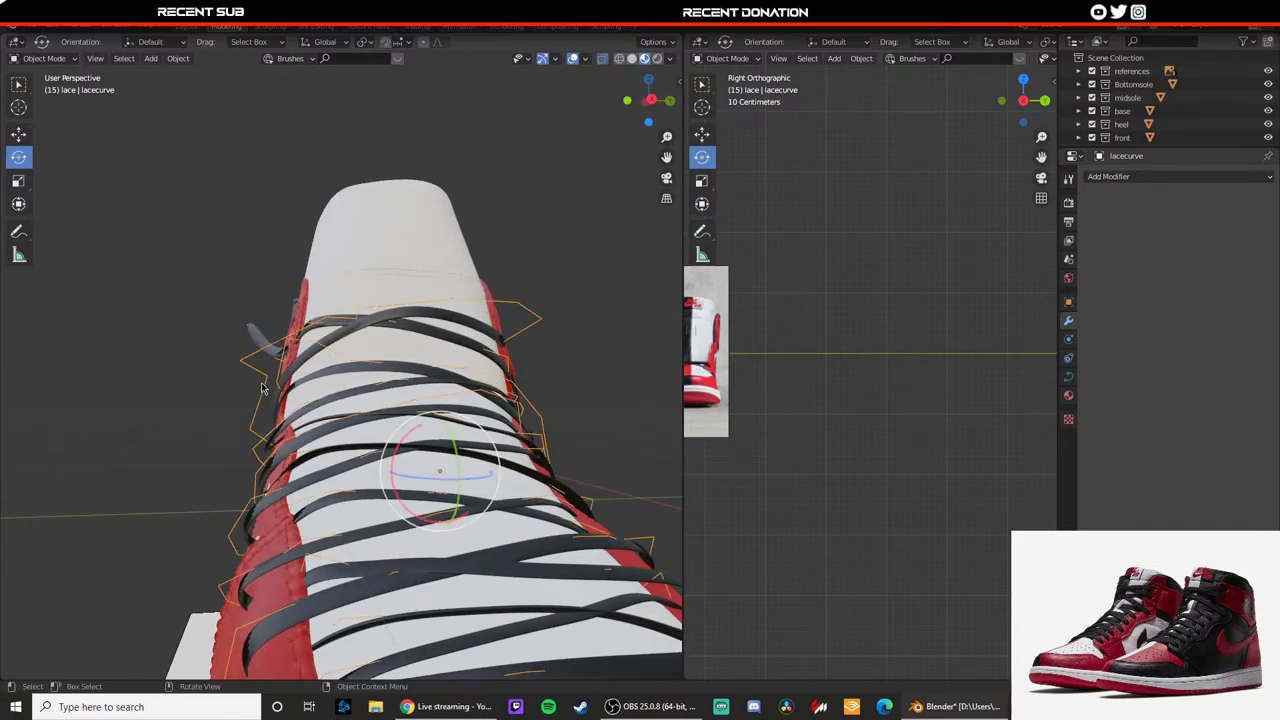
key("Tab")
left_click_drag(256, 362, 332, 404)
key("Tab")
Step: Move the top lace's control point over the tongue closer to the ankle collar
middle_click_drag(412, 384, 284, 418)
key("Tab")
scroll(284, 418, "up", 3)
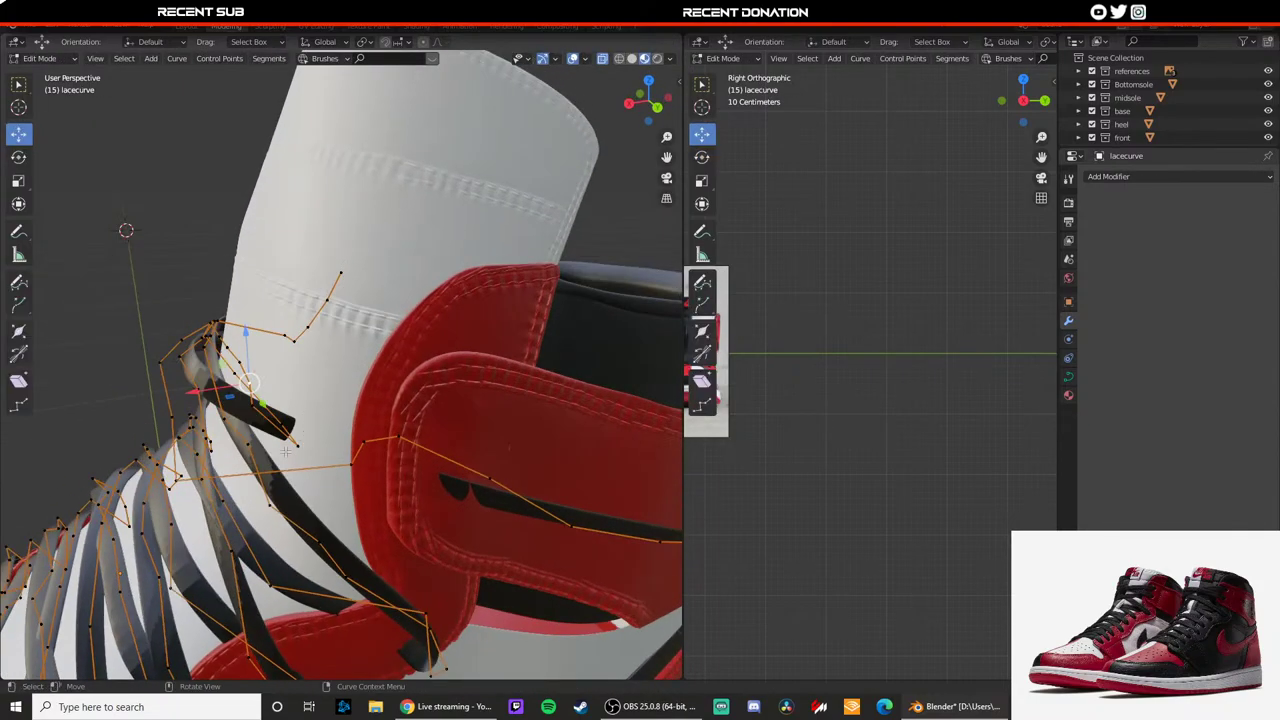
middle_click_drag(170, 482, 278, 477)
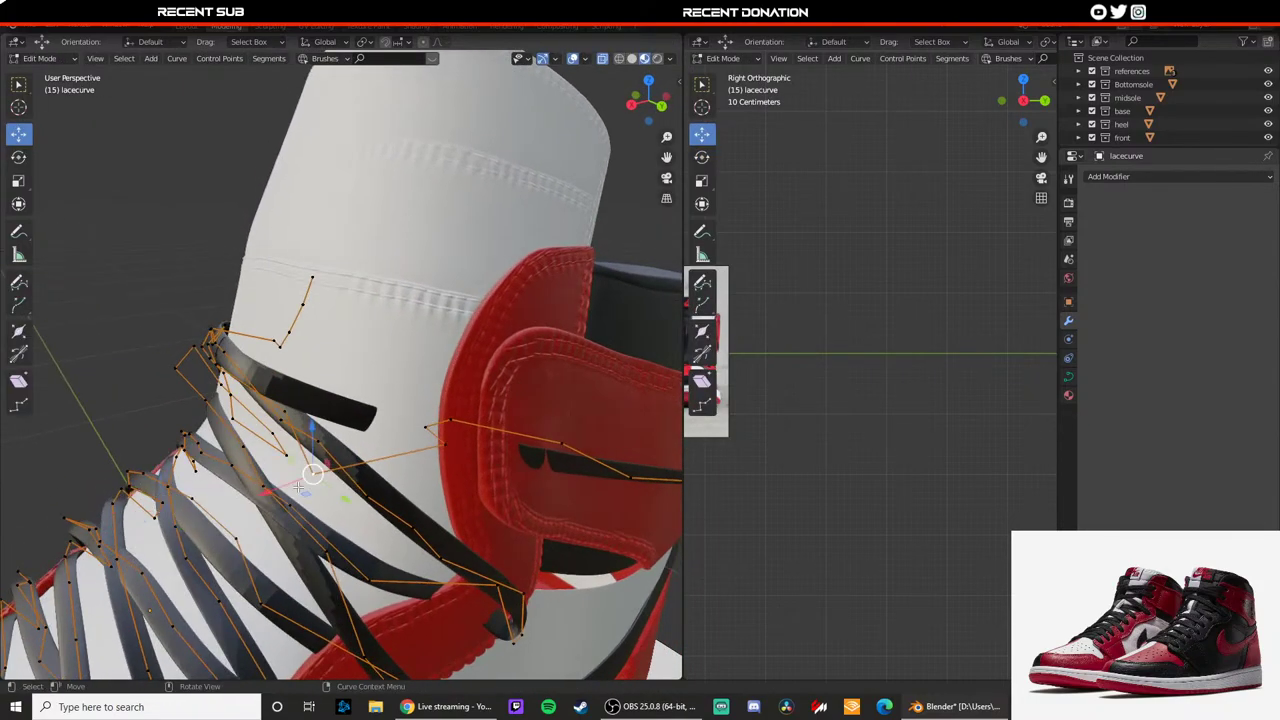
left_click_drag(299, 487, 344, 464)
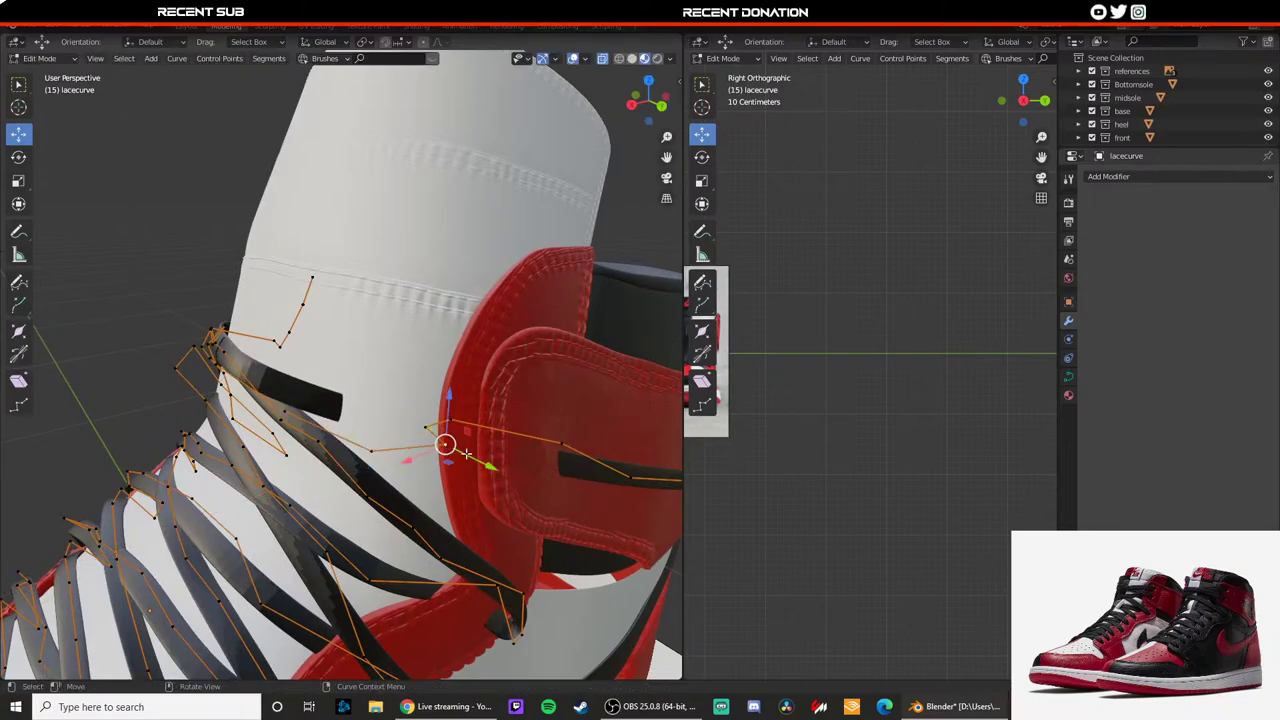
Step: In top view, move the top lace's control point beside the tongue outward past the collar edge
middle_click_drag(420, 440, 414, 484)
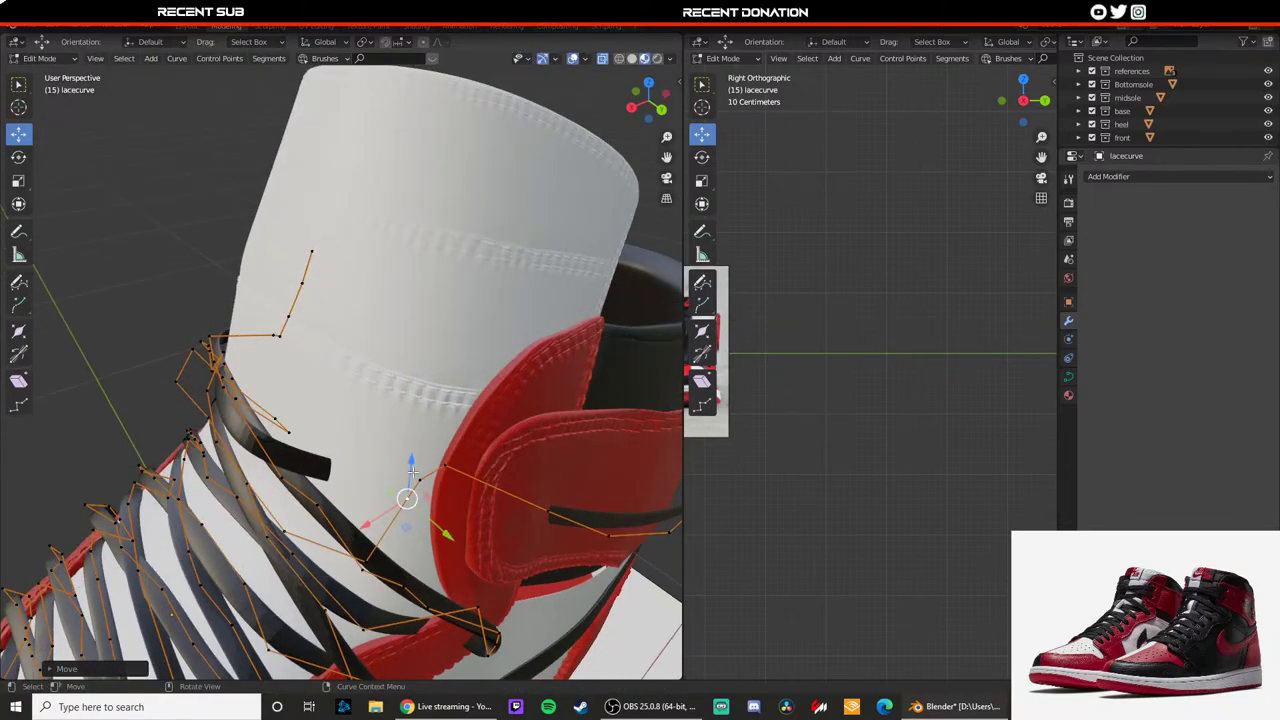
key("KP_7")
middle_click_drag(422, 360, 412, 446, "shift")
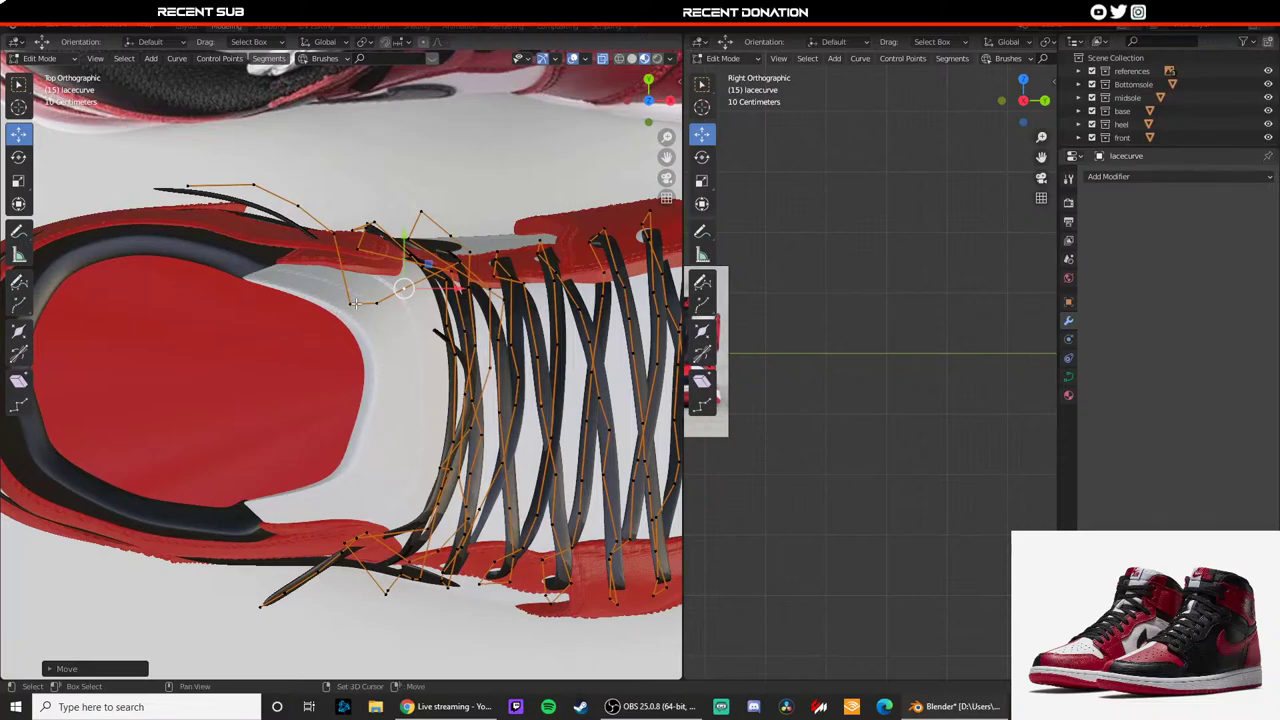
left_click_drag(376, 299, 401, 204)
key("Tab")
Step: Shift the protruding lace control point above the tongue along X toward the toe
middle_click_drag(385, 375, 220, 290)
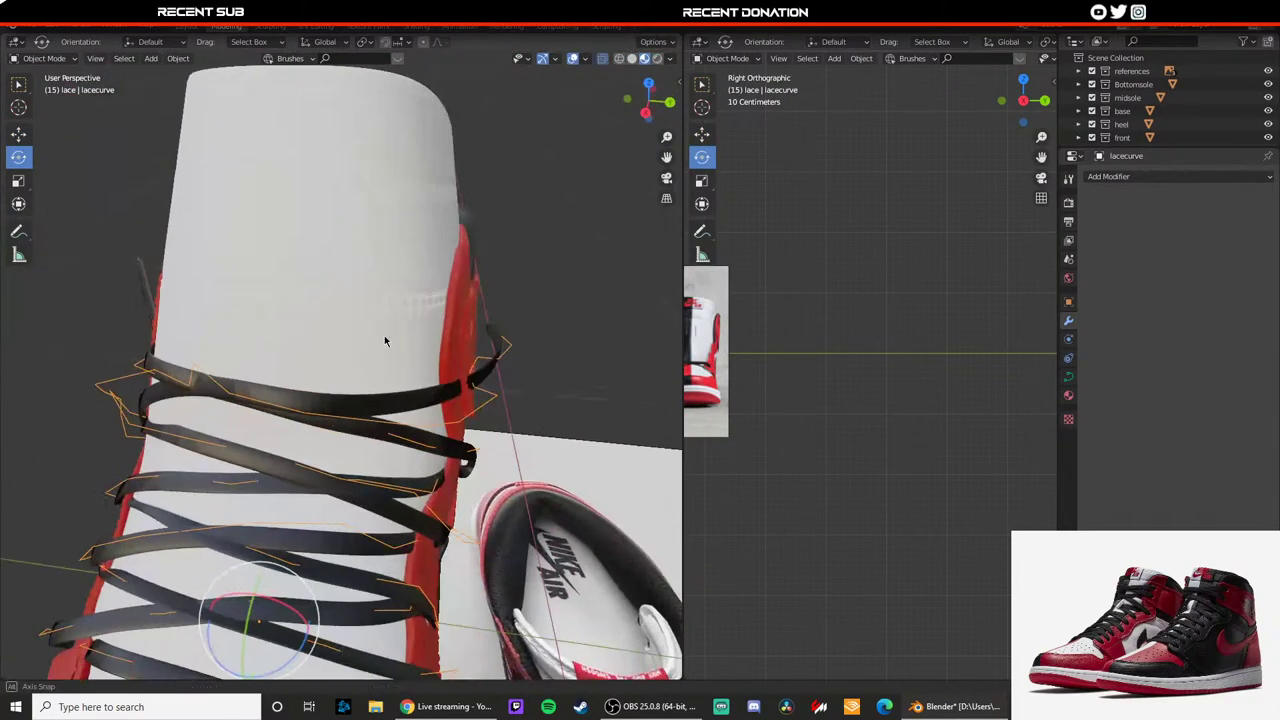
middle_click_drag(386, 338, 285, 316)
key("Tab")
middle_click_drag(252, 378, 211, 403)
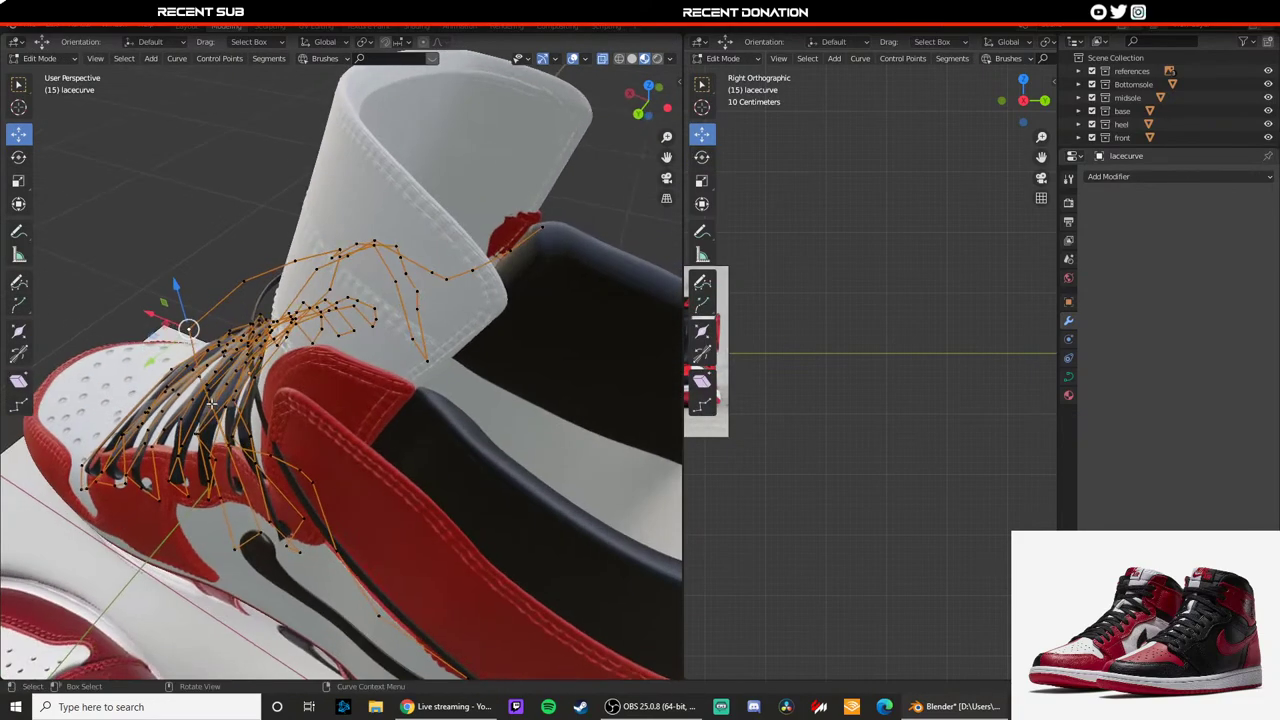
middle_click_drag(211, 328, 240, 330)
key("g")
key("x")
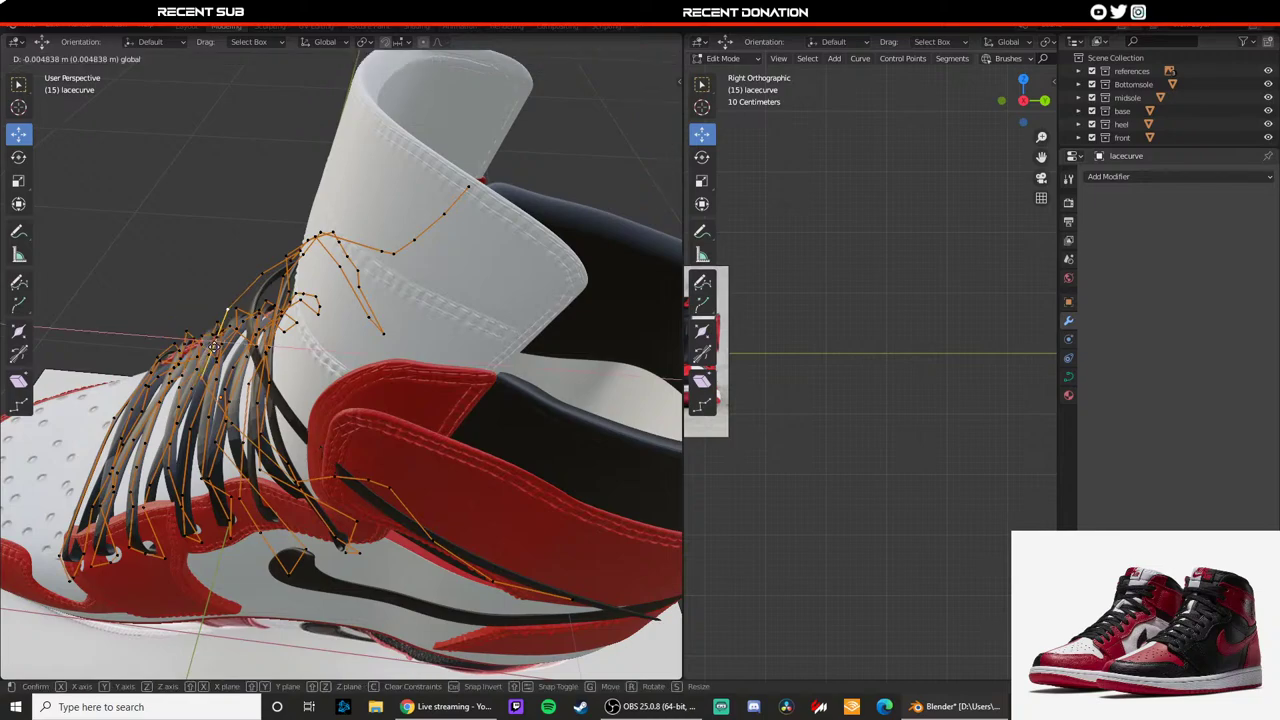
left_click(192, 347)
middle_click_drag(213, 345, 237, 321)
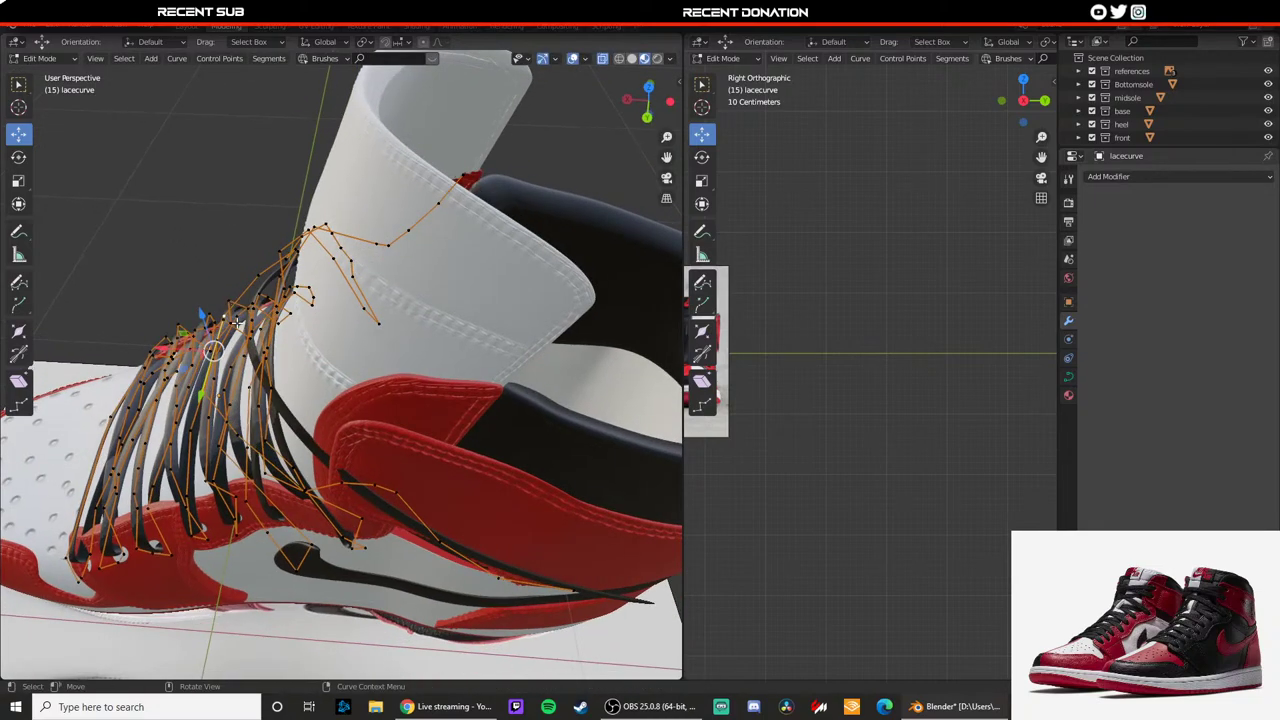
Step: Slide the selected lace control point in front of the tongue along X toward the heel and check it in top view
key("g")
key("x")
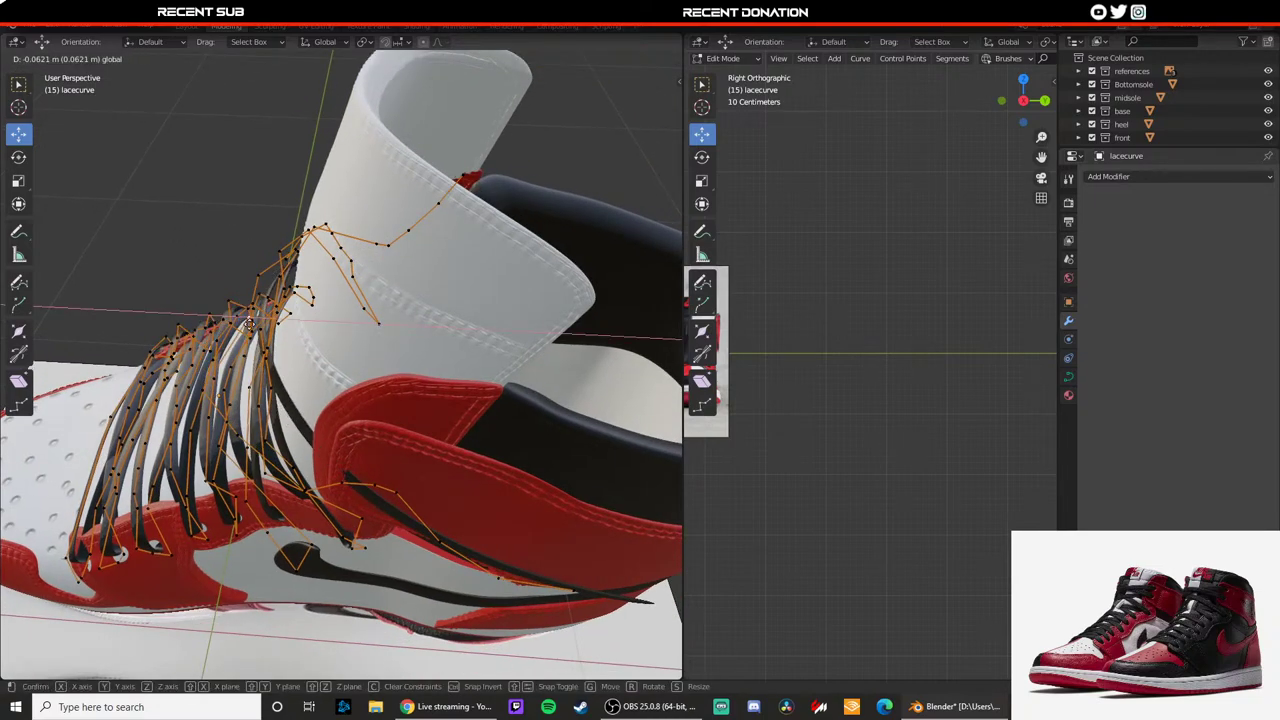
left_click(210, 321)
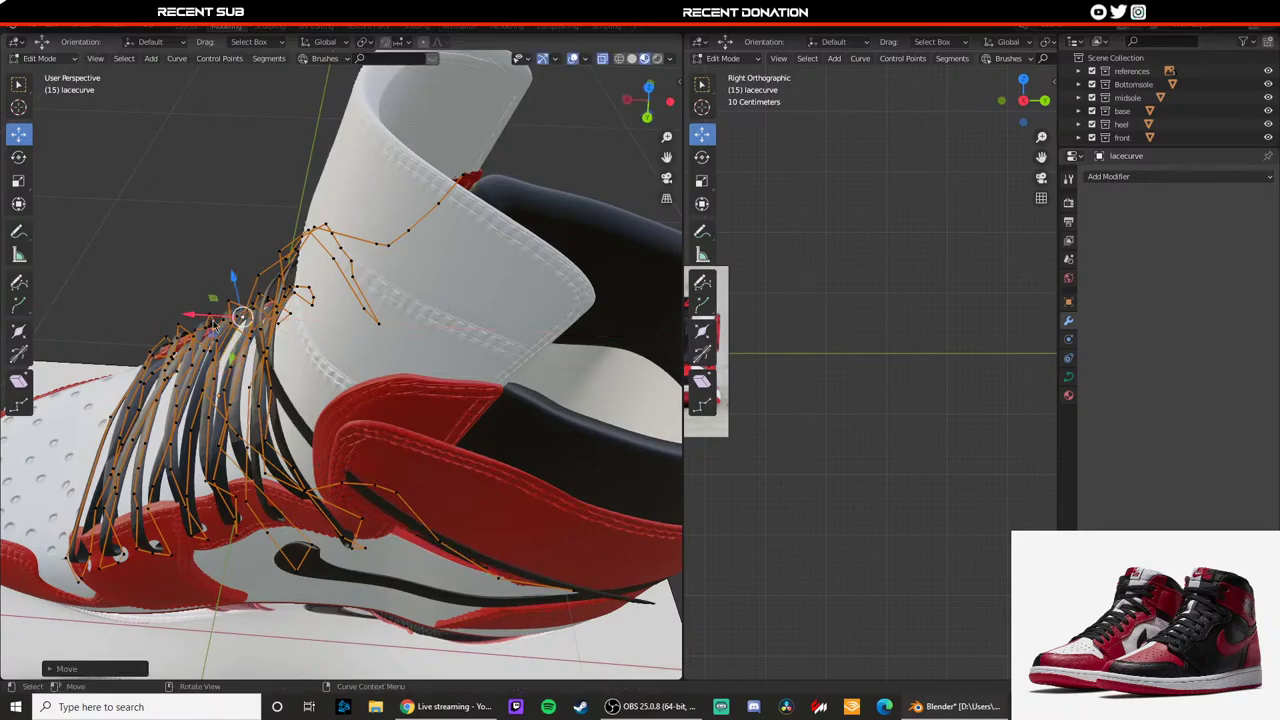
key("Tab")
middle_click_drag(214, 316, 466, 328)
key("KP_7")
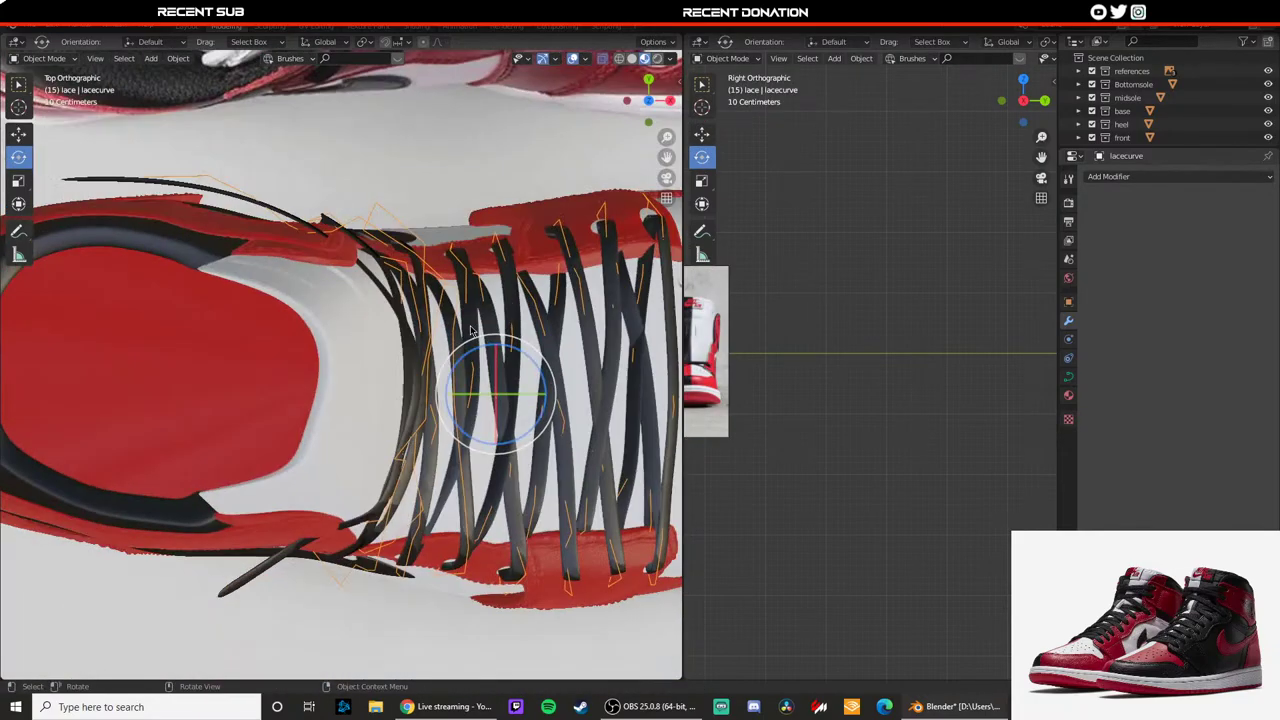
key("Tab")
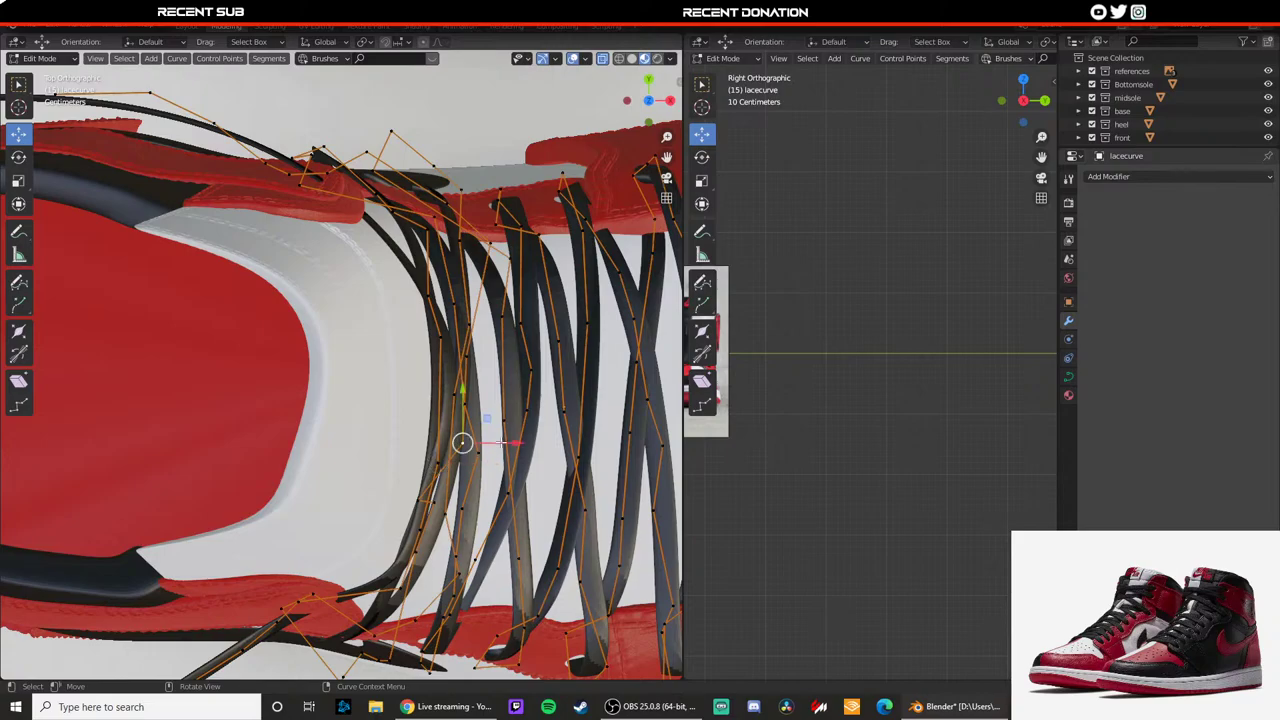
Step: Try to slide the top lace's raised control point sideways across the tongue
middle_click_drag(452, 360, 312, 294)
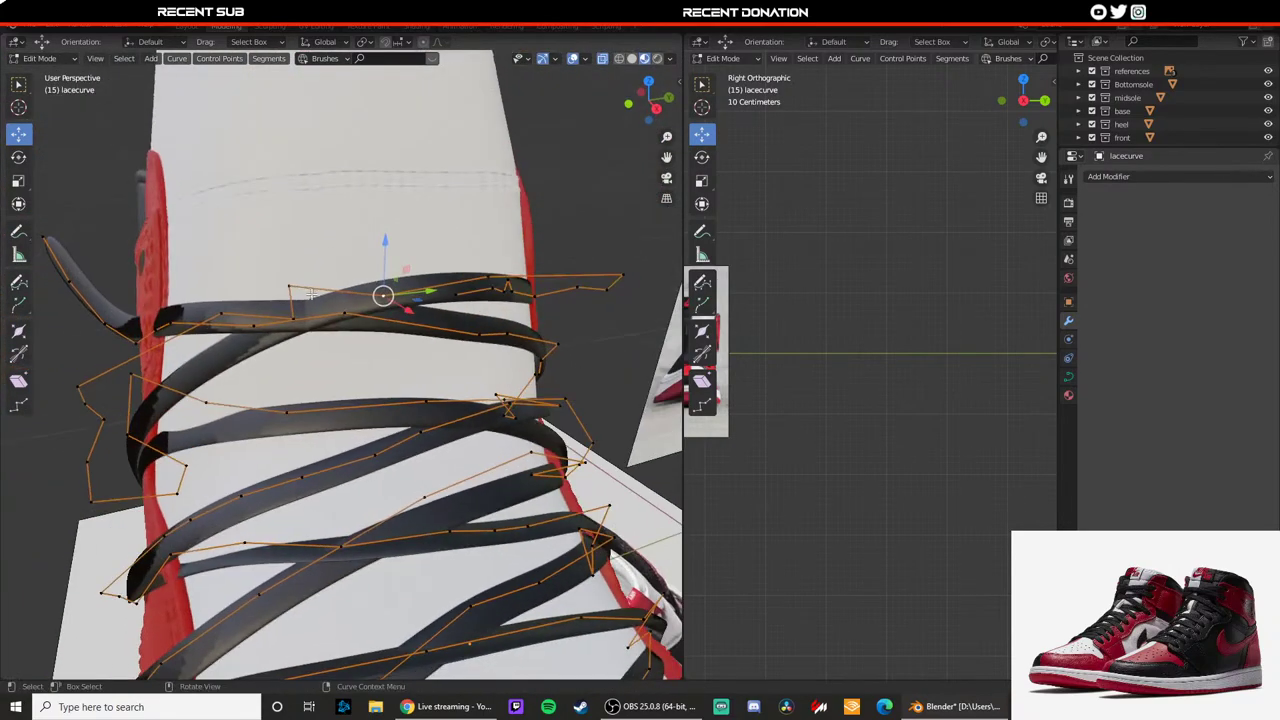
left_click_drag(353, 286, 397, 284)
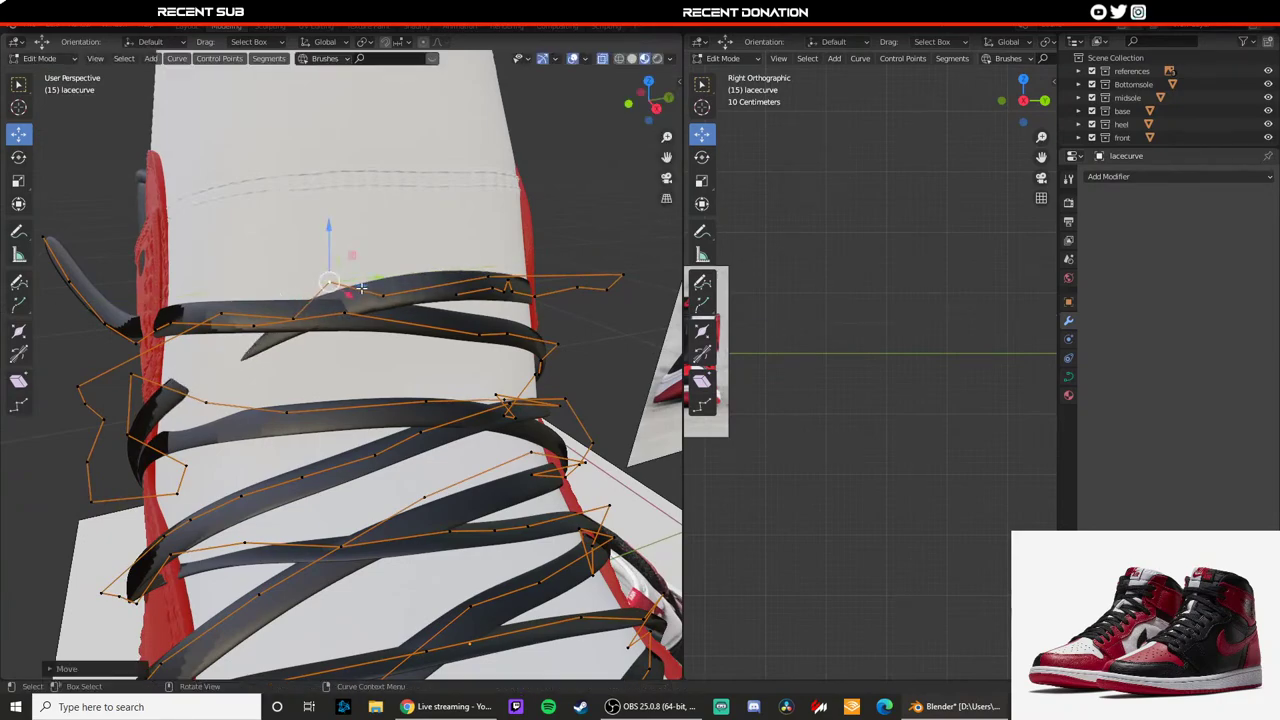
key("ctrl+z")
Step: Nudge the top lace's raised control point slightly upward and outward over the tongue, and finish editing the curve
key("Tab")
middle_click_drag(316, 307, 283, 282)
key("Tab")
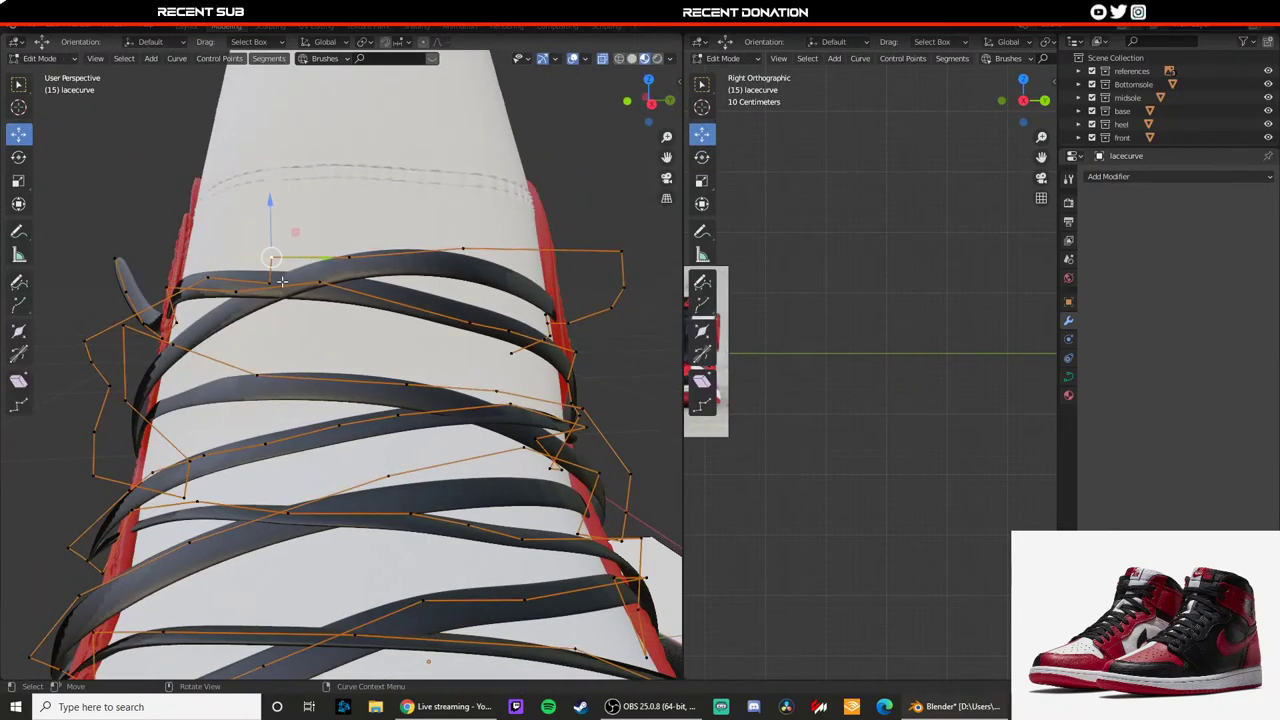
mouse_move(268, 258)
left_mouse_down()
mouse_move(263, 230)
mouse_move(257, 243)
left_mouse_up()
middle_click_drag(257, 243, 204, 304)
key("Tab")
left_click(208, 318)
scroll(240, 345, "down", 4)
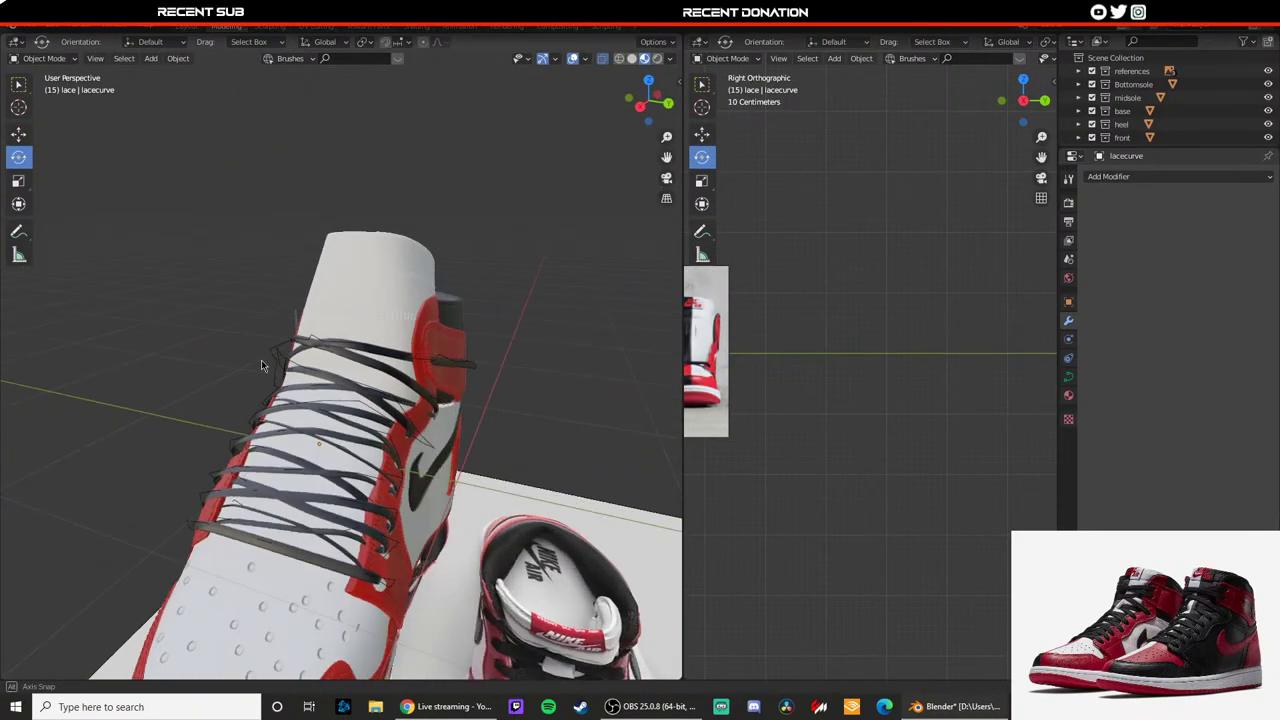
Step: Examine the laced sneaker from the front, both sides and the ankle collar to judge how the laces sit
middle_click_drag(261, 359, 403, 302)
scroll(463, 288, "down", 5)
scroll(384, 298, "up", 5)
scroll(359, 331, "down", 2)
scroll(390, 312, "up", 3)
scroll(360, 304, "up", 4)
scroll(336, 302, "down", 4)
middle_click_drag(488, 237, 441, 341, "ctrl")
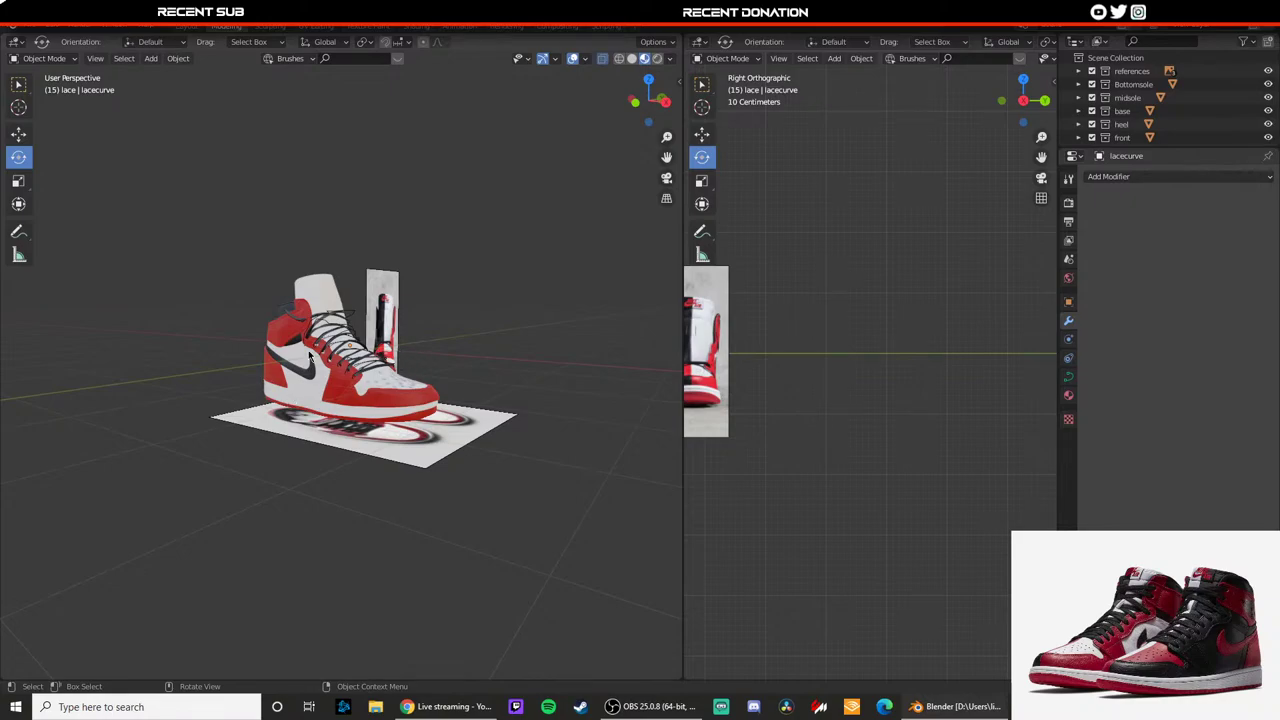
middle_click_drag(309, 355, 335, 400)
scroll(400, 480, "up", 6)
middle_click_drag(478, 480, 423, 382)
scroll(376, 439, "up", 2)
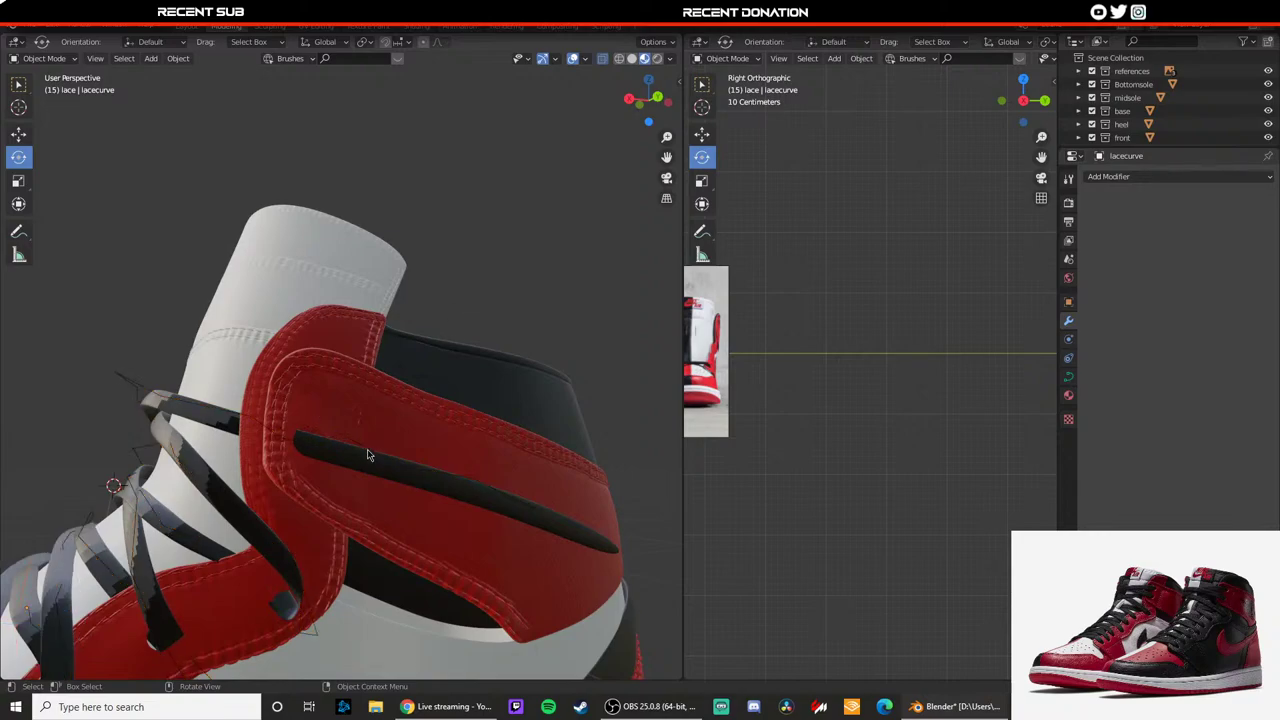
scroll(423, 380, "down", 3)
scroll(420, 384, "down", 4)
middle_click_drag(300, 432, 423, 438)
scroll(422, 438, "up", 4)
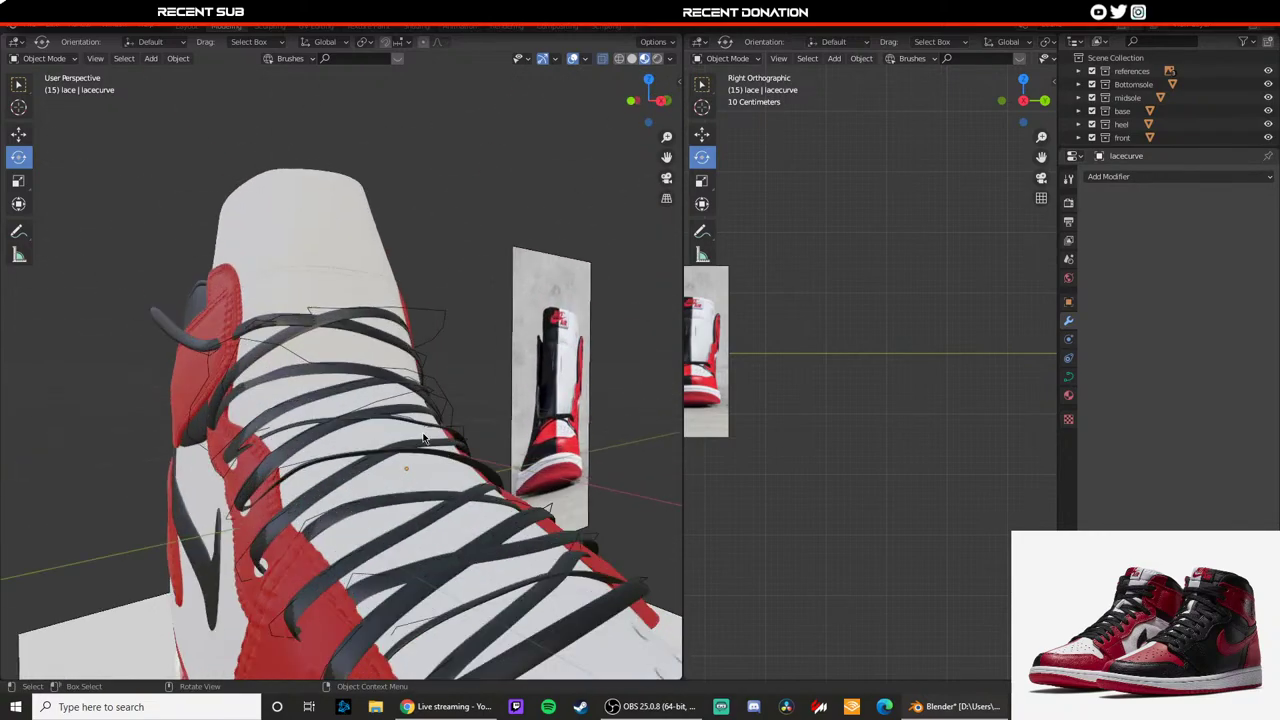
scroll(303, 410, "up", 2)
scroll(290, 395, "down", 4)
scroll(340, 410, "down", 3)
middle_click_drag(355, 415, 377, 428)
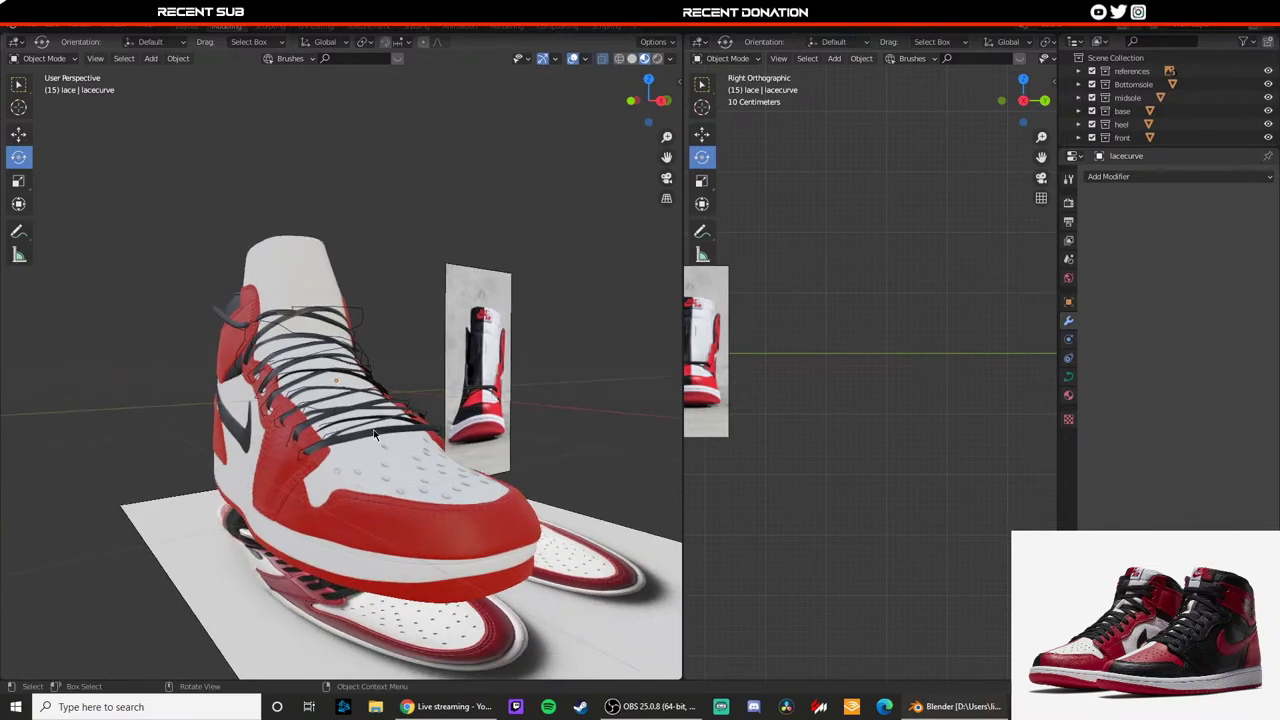
Step: Open the lace strip mesh for editing and set its Subdivision modifier to Simple
left_click(375, 434)
key("Tab")
scroll(480, 434, "down", 4)
middle_click_drag(480, 434, 316, 461, "shift")
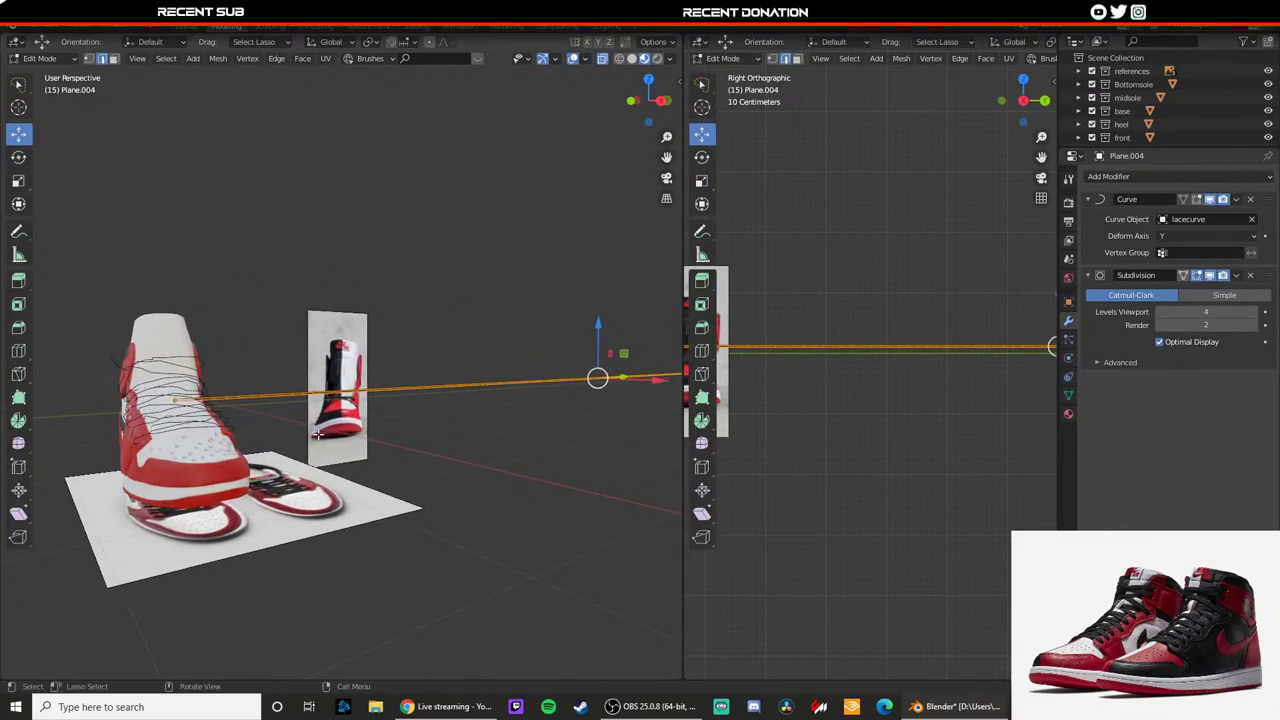
key("Tab")
key("KP_7")
scroll(413, 410, "up", 5)
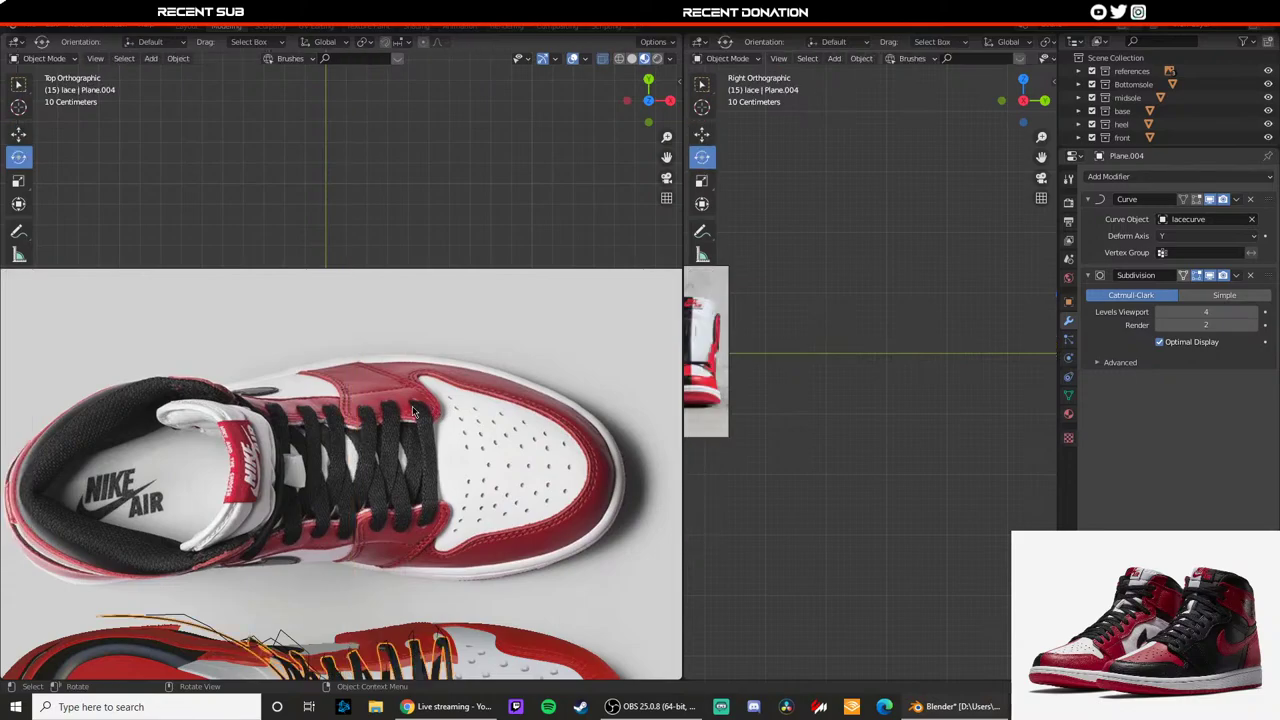
key("Tab")
mouse_move(365, 382)
middle_mouse_down()
mouse_move(397, 394)
mouse_move(466, 314)
mouse_move(428, 396)
mouse_move(380, 377)
middle_mouse_up()
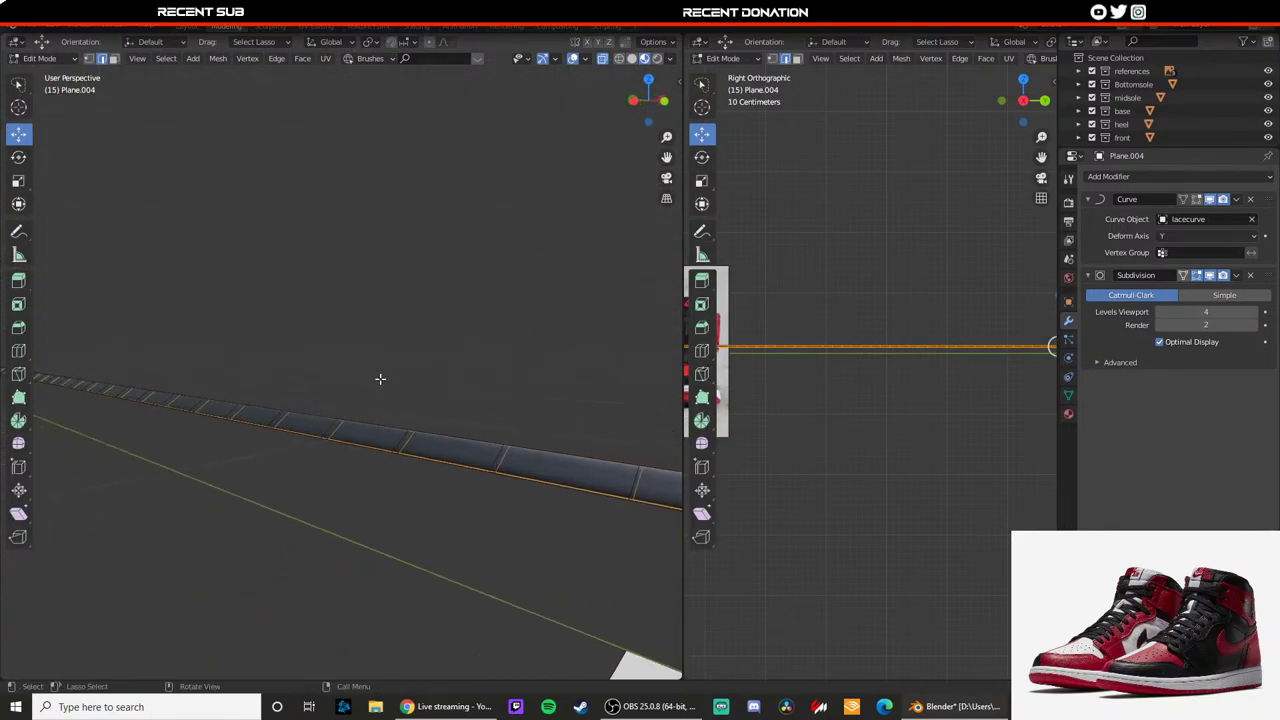
left_click(1199, 296)
middle_click_drag(509, 352, 387, 306)
middle_click_drag(391, 305, 408, 309)
Step: Select the two edge loops along one side of the lace strip and move them outward along X to widen it
left_click(506, 440, "alt")
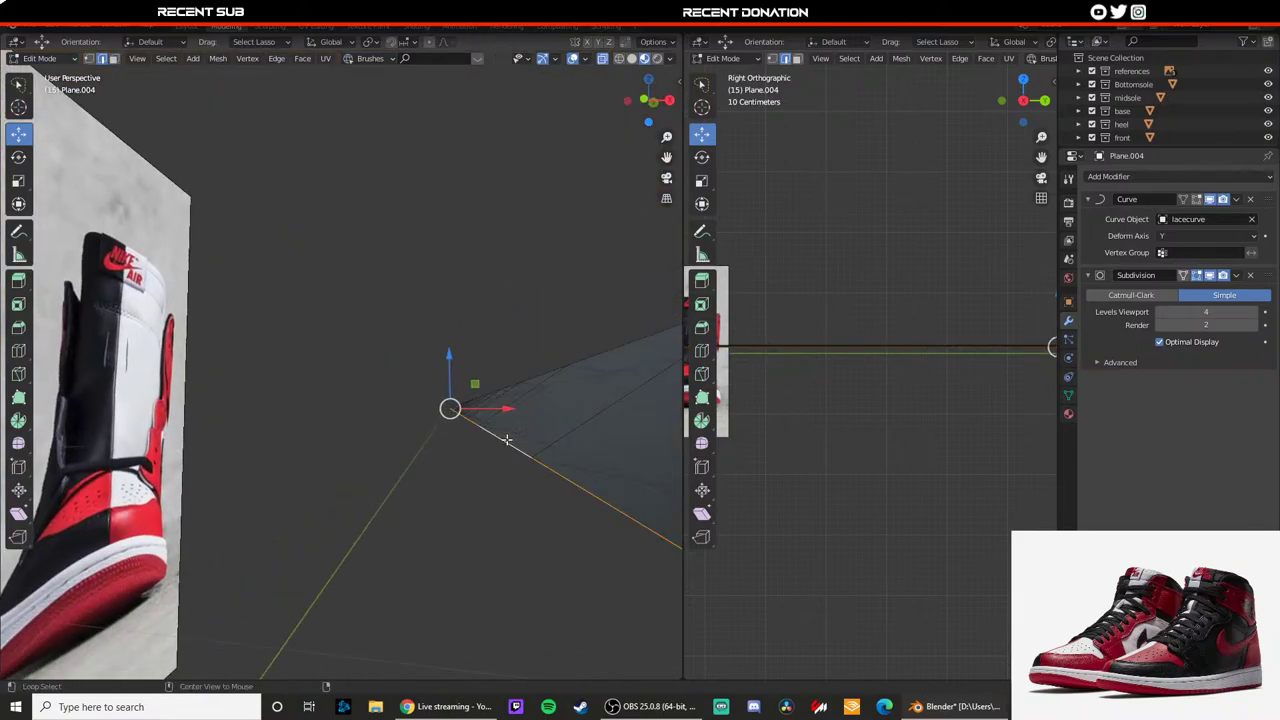
left_click(570, 365, "alt+shift")
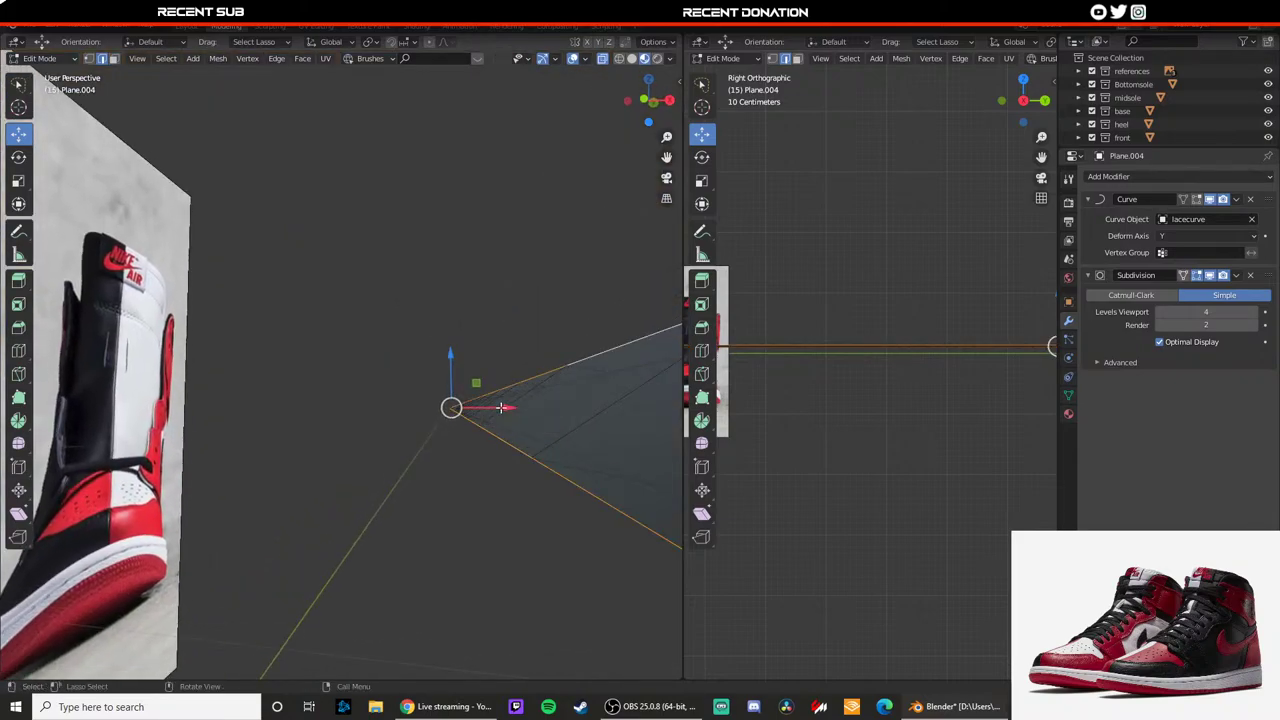
left_click_drag(505, 408, 498, 407)
key("ctrl+z")
mouse_move(500, 400)
middle_mouse_down()
mouse_move(491, 434)
mouse_move(494, 403)
middle_mouse_up()
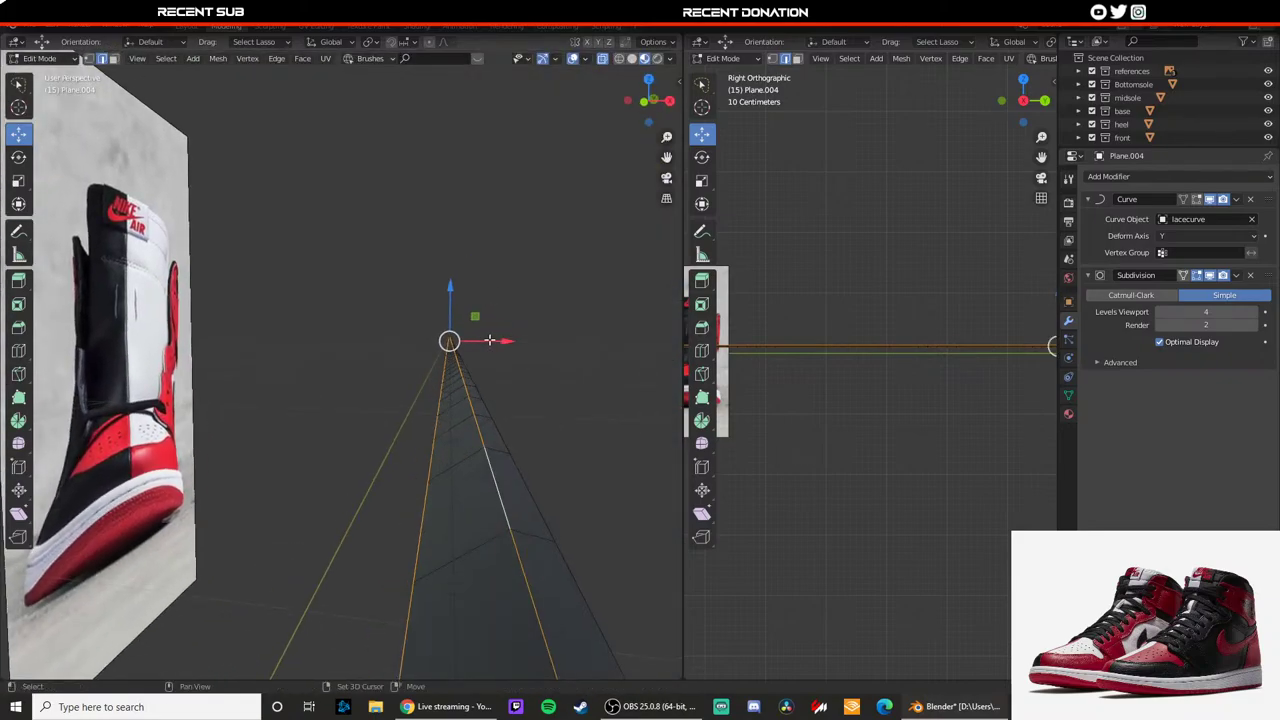
key("g")
key("x")
left_click_drag(495, 342, 498, 342)
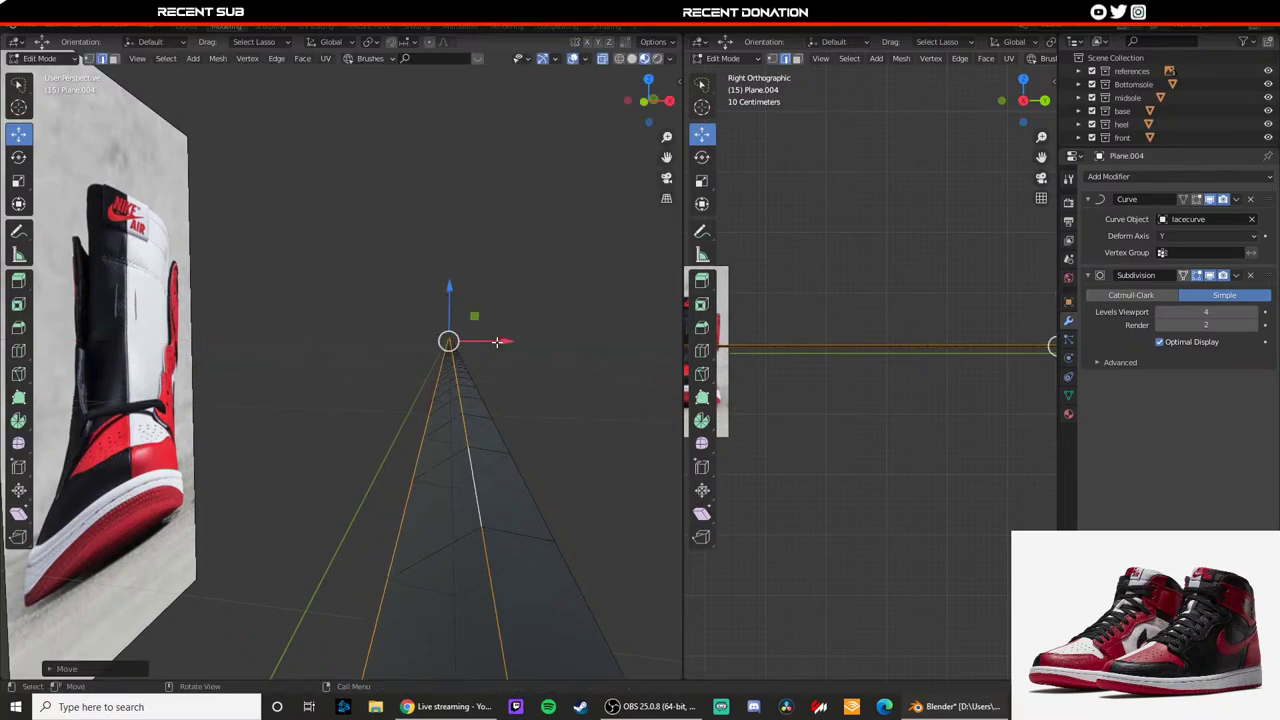
Step: Finish editing the lace strip and set its Subdivision modifier to Catmull-Clark
key("Tab")
scroll(478, 382, "down", 5)
middle_click_drag(417, 389, 457, 382, "shift")
left_click(1146, 296)
left_click(501, 344)
Step: Examine the widened laces on the sneaker from the side and front
scroll(480, 356, "down", 4)
scroll(438, 380, "up", 9)
scroll(342, 391, "down", 11)
scroll(459, 382, "up", 4)
scroll(458, 381, "down", 5)
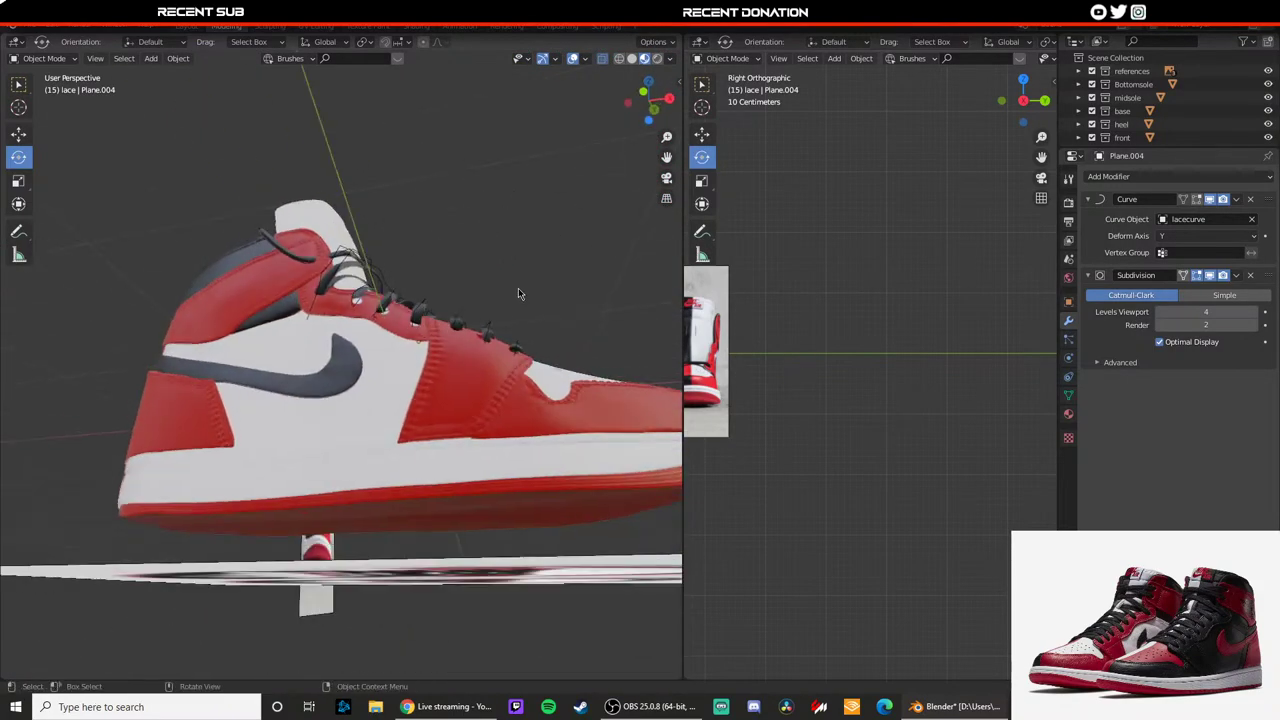
middle_click_drag(518, 288, 418, 378)
scroll(461, 405, "up", 4)
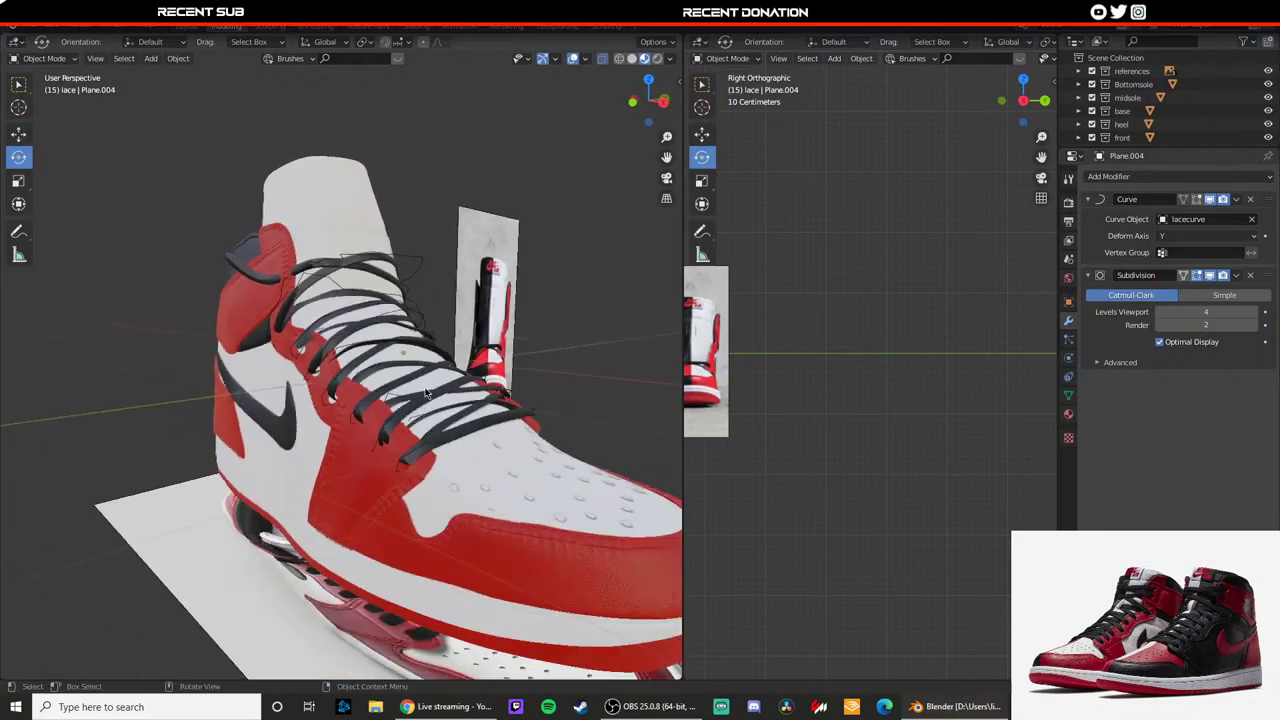
scroll(418, 378, "down", 3)
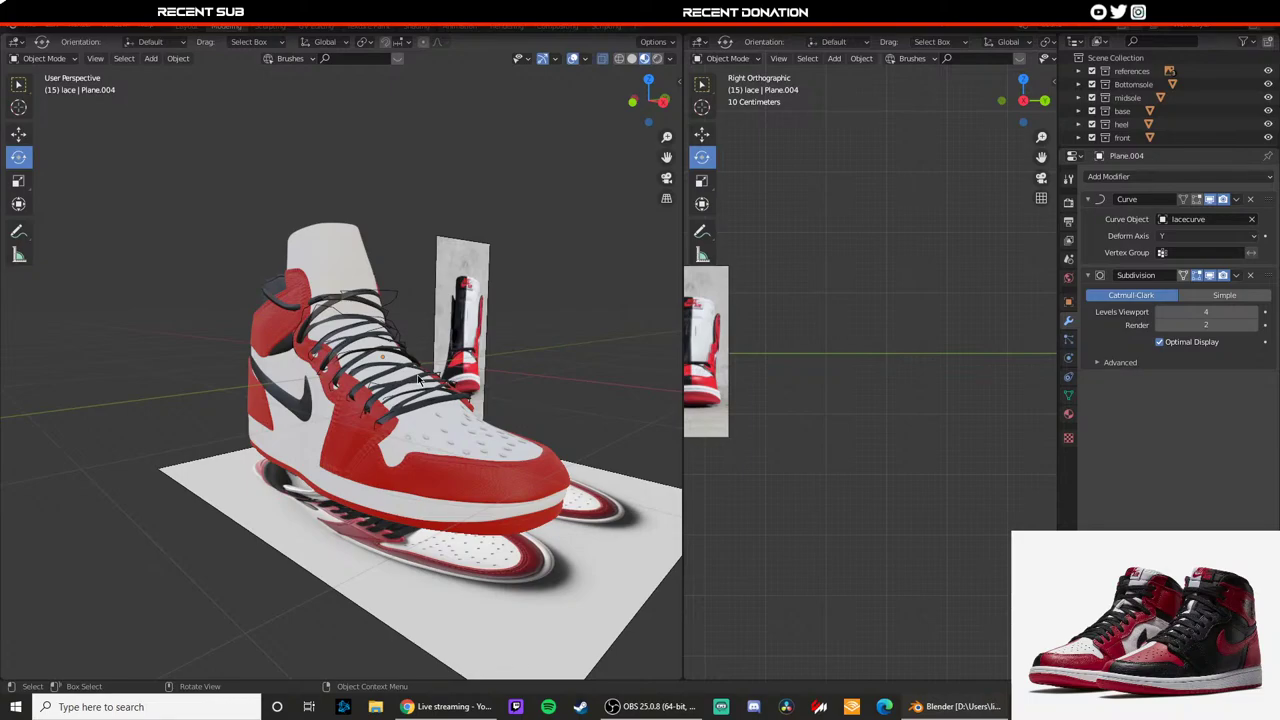
Step: Hide the ground reference image and the upright reference image beside the shoe
left_click(512, 617)
key("h")
left_click(468, 300)
key("h")
Step: Create a new collection below the lace collection and name it lighting
scroll(1130, 110, "down", 5)
right_click(1132, 132)
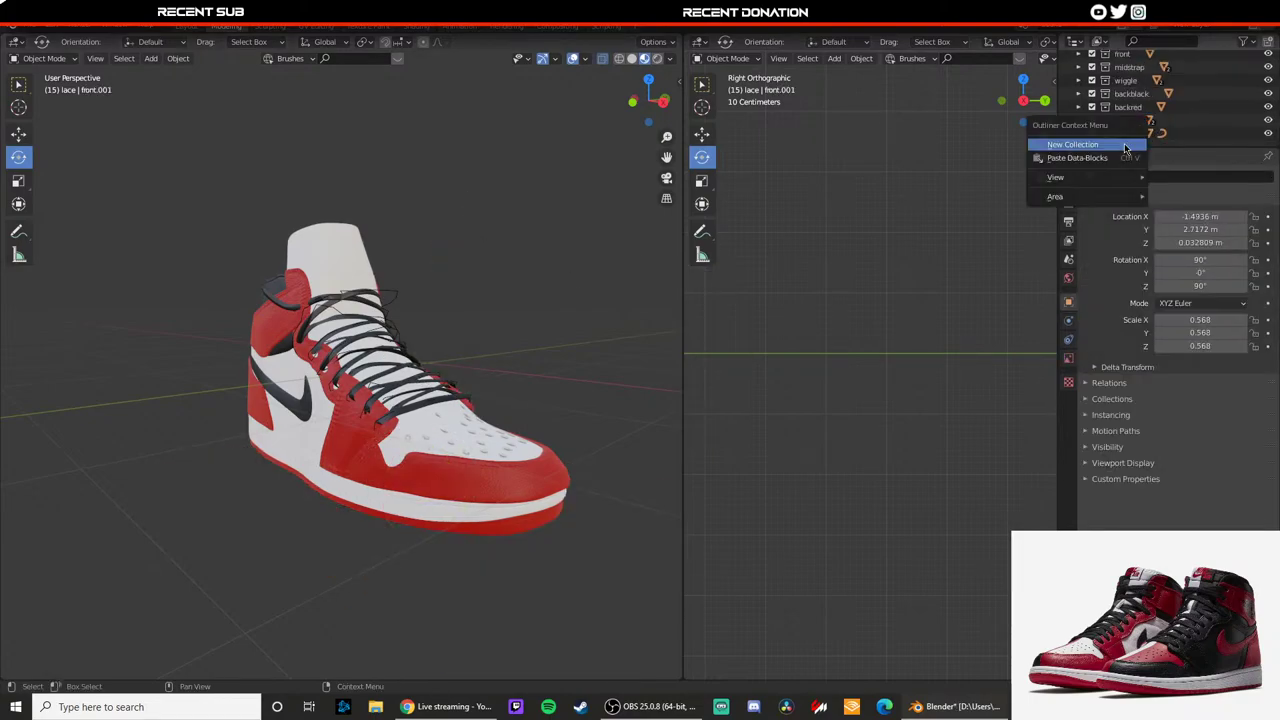
left_click(1132, 137)
double_click(1134, 134)
type("lighting")
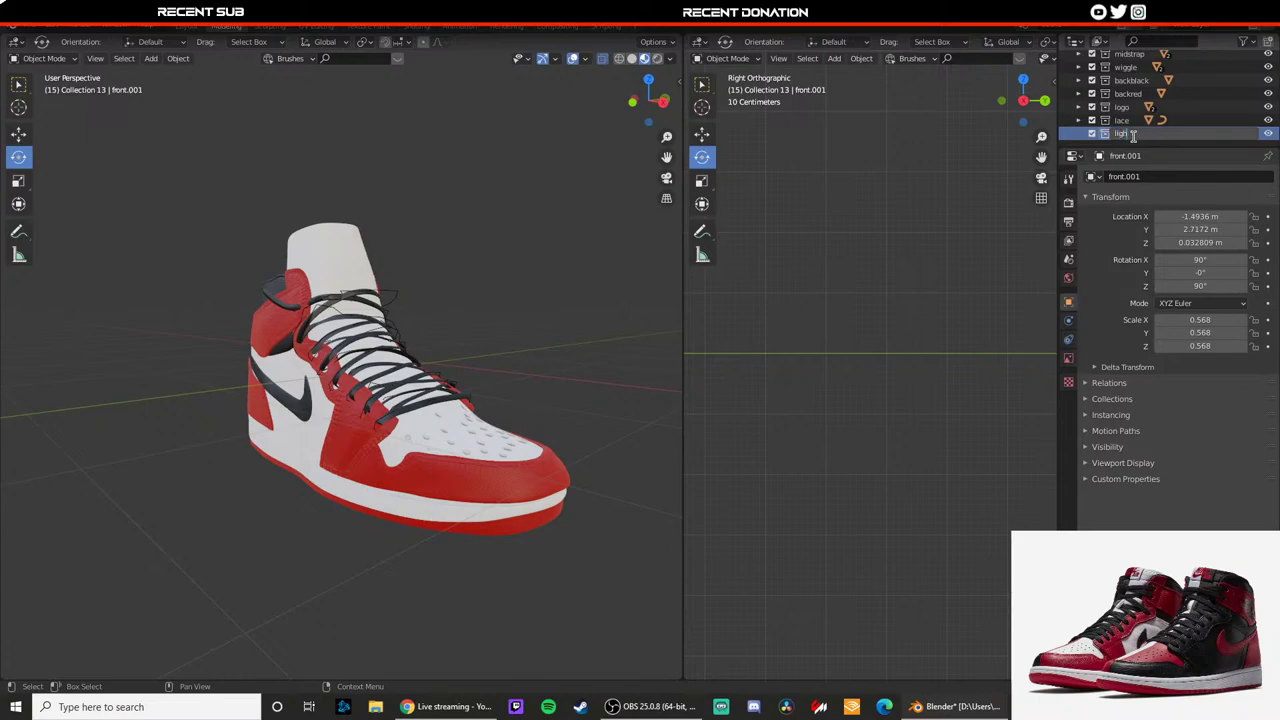
key("Return")
Step: Add a mesh plane to the lighting collection
key("shift+a")
mouse_move(528, 303)
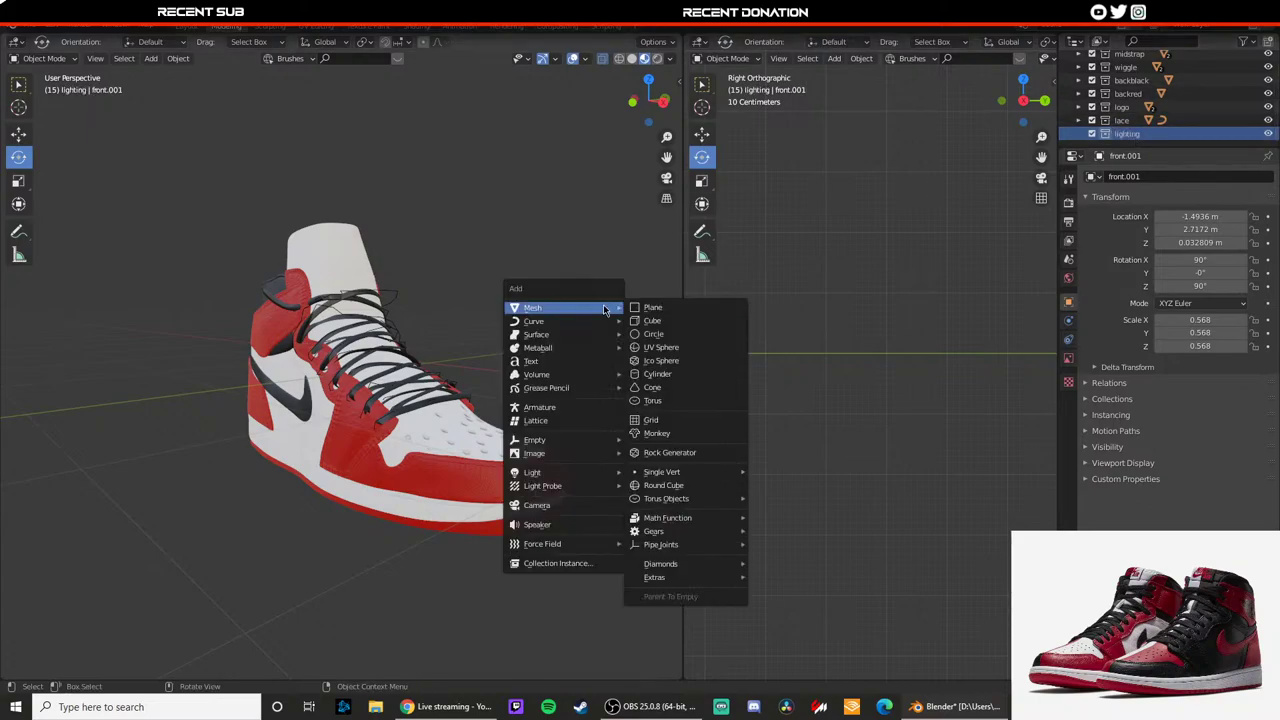
left_click(645, 309)
scroll(537, 340, "down", 4)
scroll(537, 340, "up", 5)
middle_click_drag(539, 379, 574, 320)
scroll(513, 318, "down", 3)
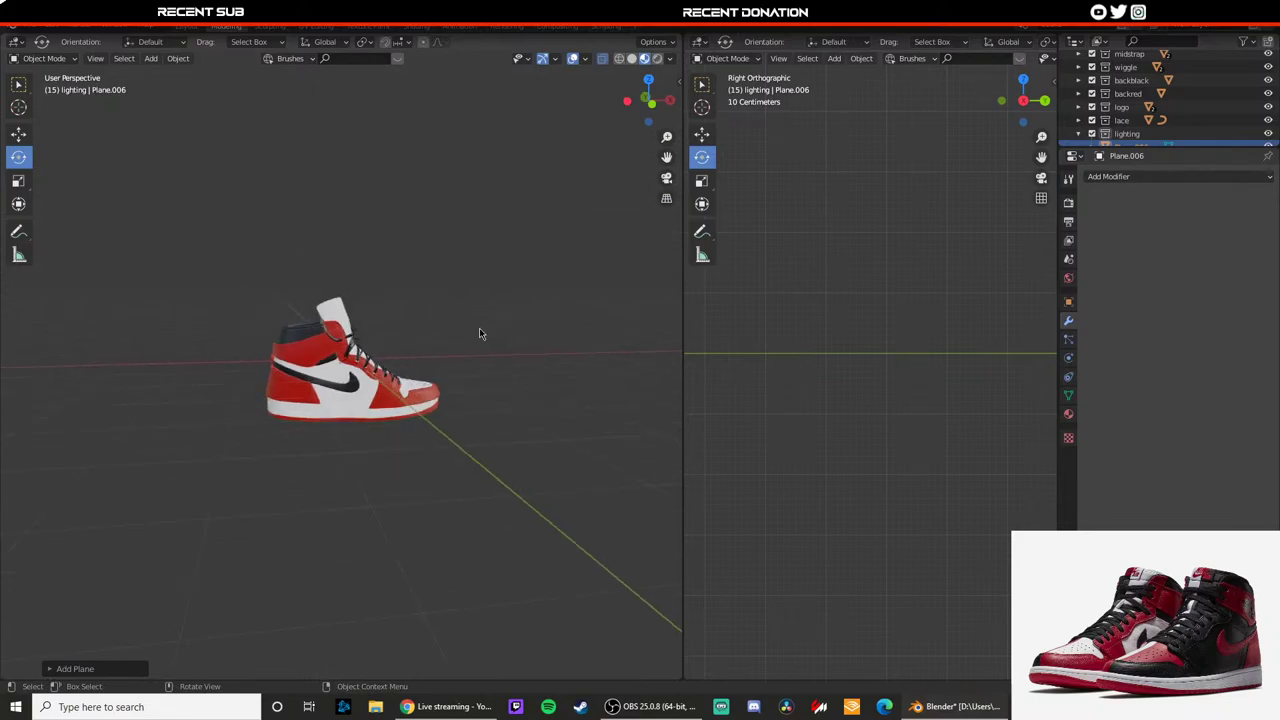
Step: Select all parts of the sneaker and raise them along Z until the sole rests on the ground line in left view
key("z")
left_click(277, 298)
left_click_drag(213, 257, 473, 477)
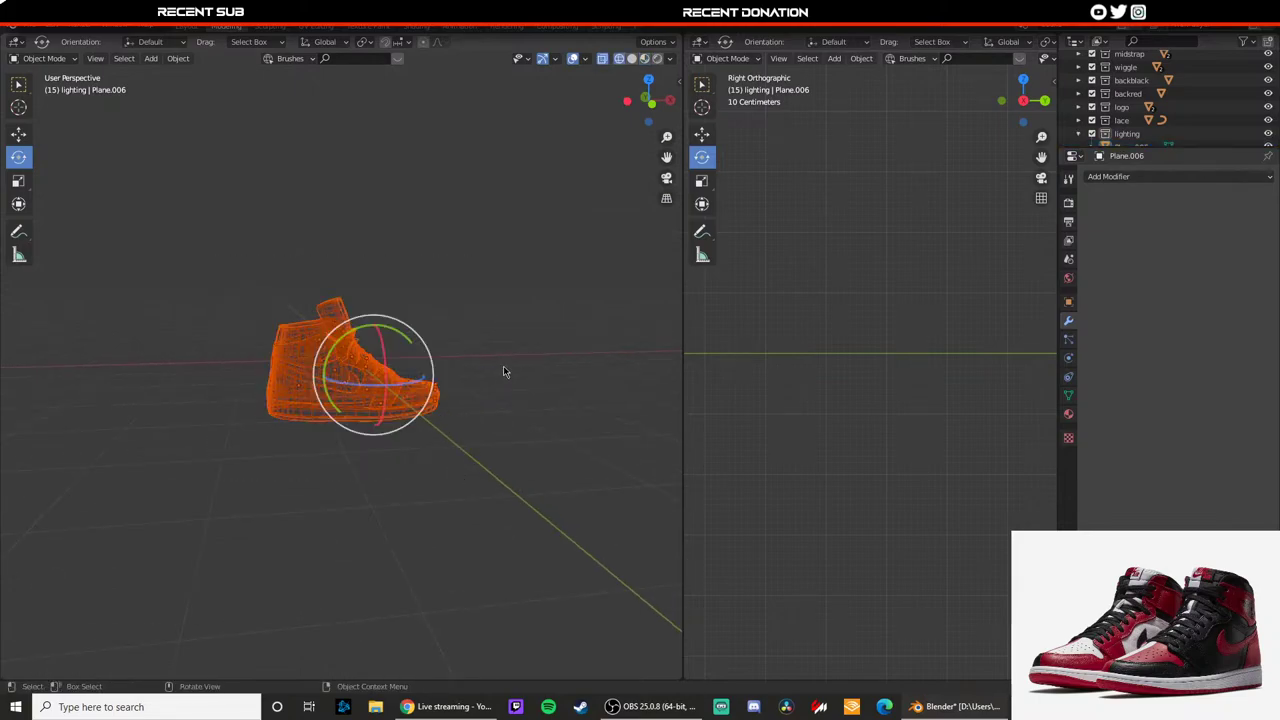
key("shift+space")
key("g")
left_click(627, 101)
key("z")
left_click(513, 300)
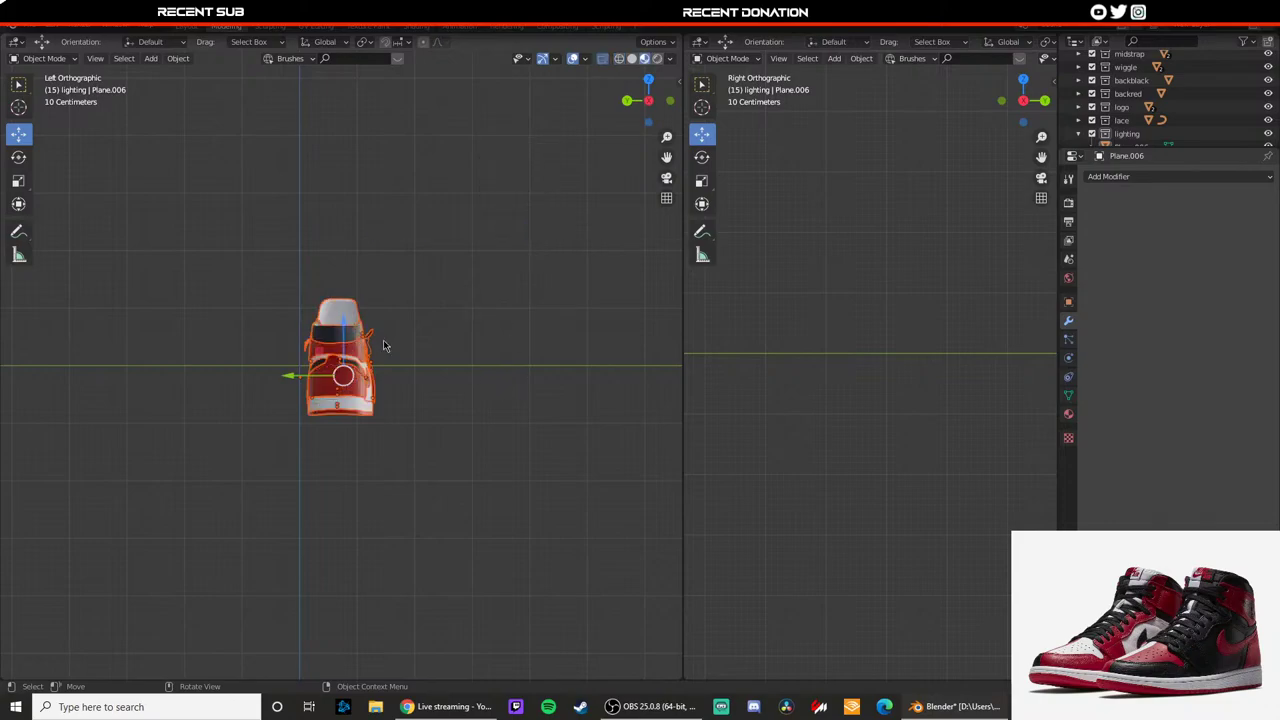
scroll(360, 348, "up", 4)
left_click_drag(341, 334, 342, 242)
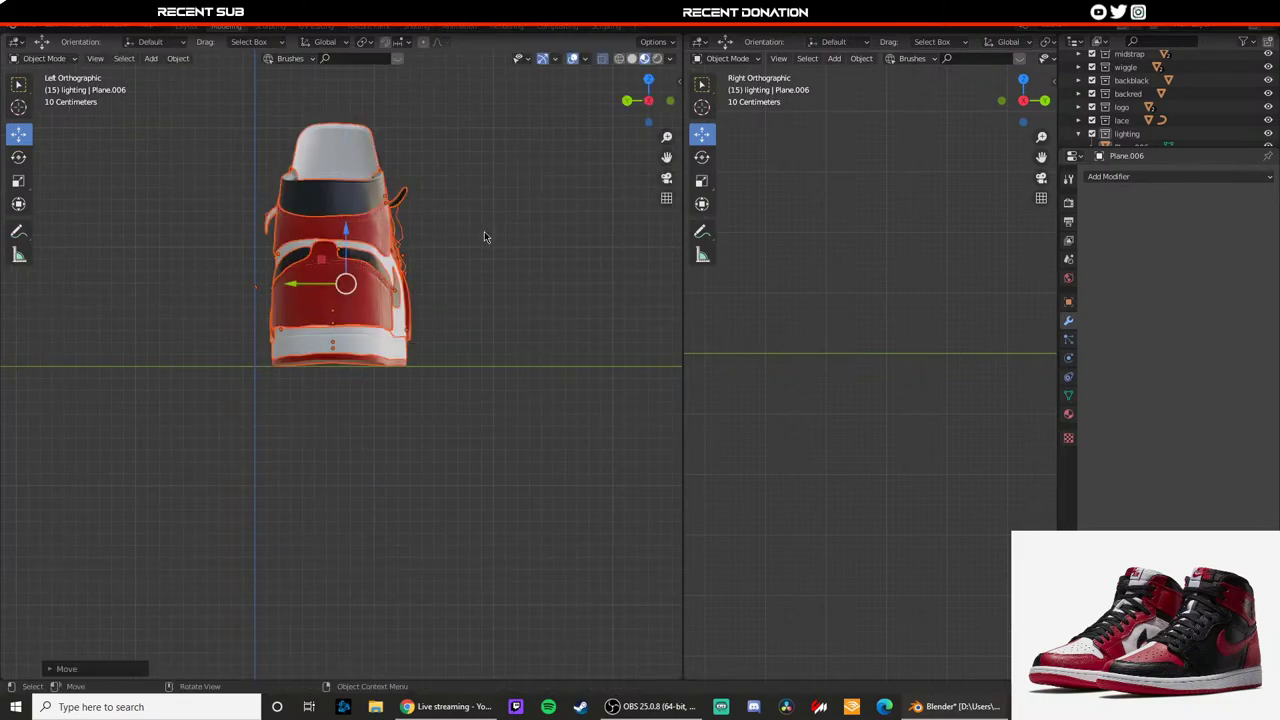
left_click(484, 234)
Step: Select the plane in the lighting collection and move it along Y to the world origin beside the sneaker in top view
scroll(481, 256, "down", 2)
middle_click_drag(481, 256, 213, 315)
scroll(414, 308, "up", 1)
middle_click_drag(414, 308, 380, 300)
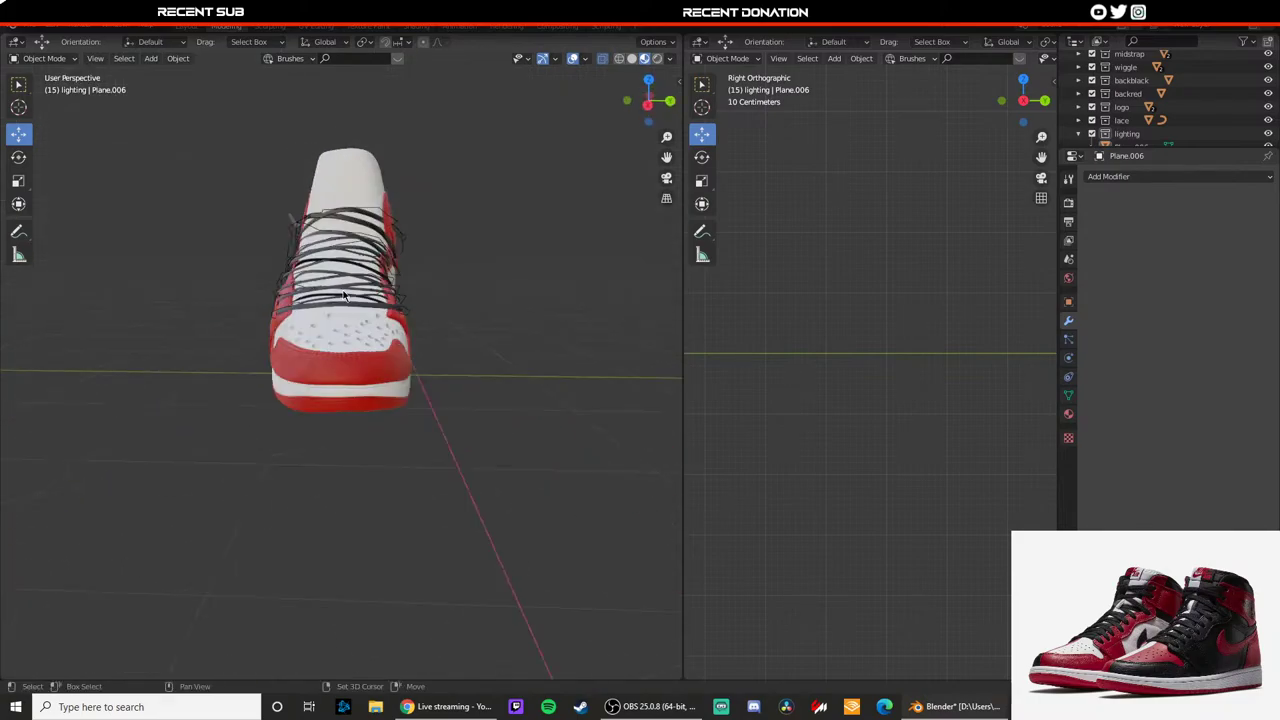
scroll(1138, 137, "down", 1)
left_click(1139, 137)
scroll(552, 236, "down", 4)
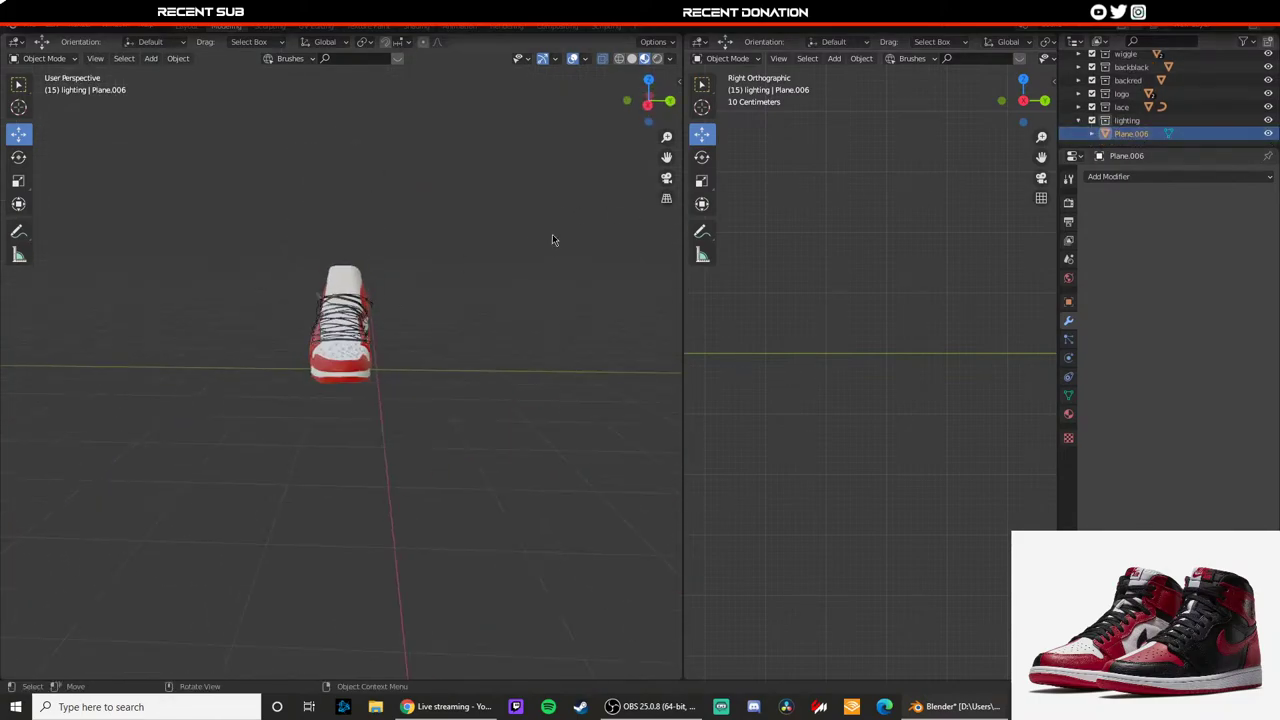
middle_click_drag(471, 292, 672, 345)
scroll(506, 302, "down", 6)
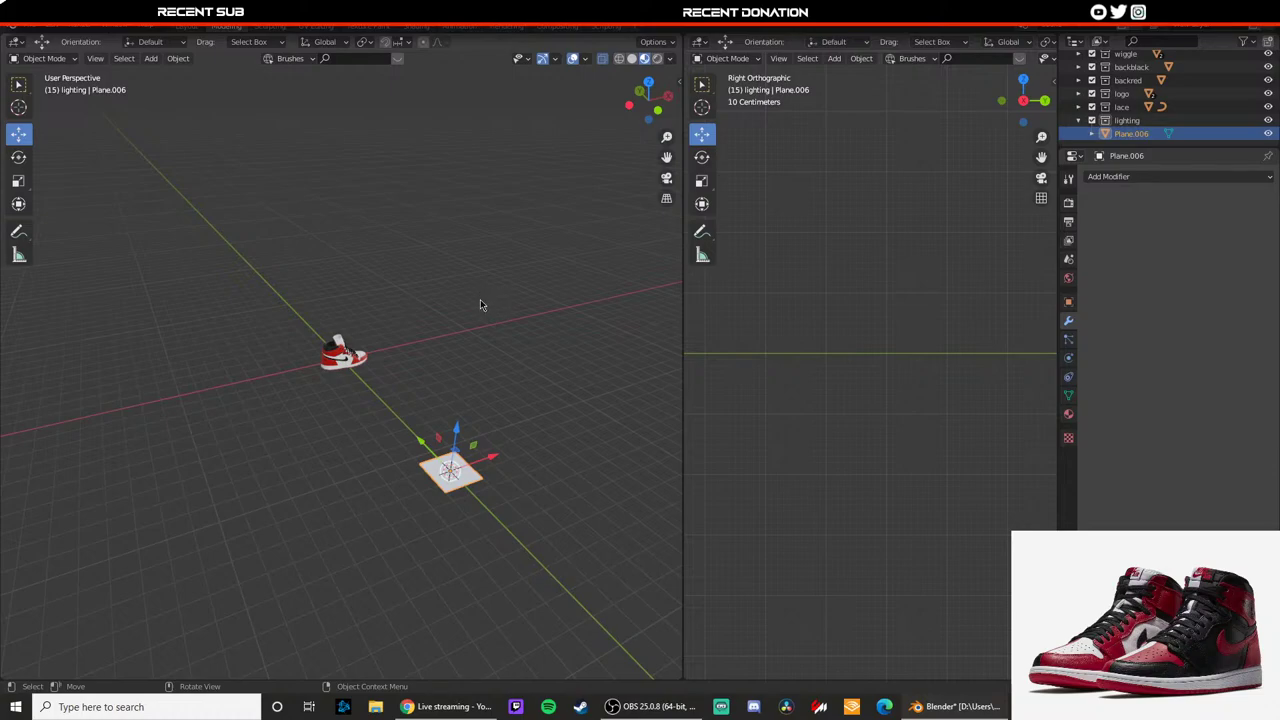
key("KP_7")
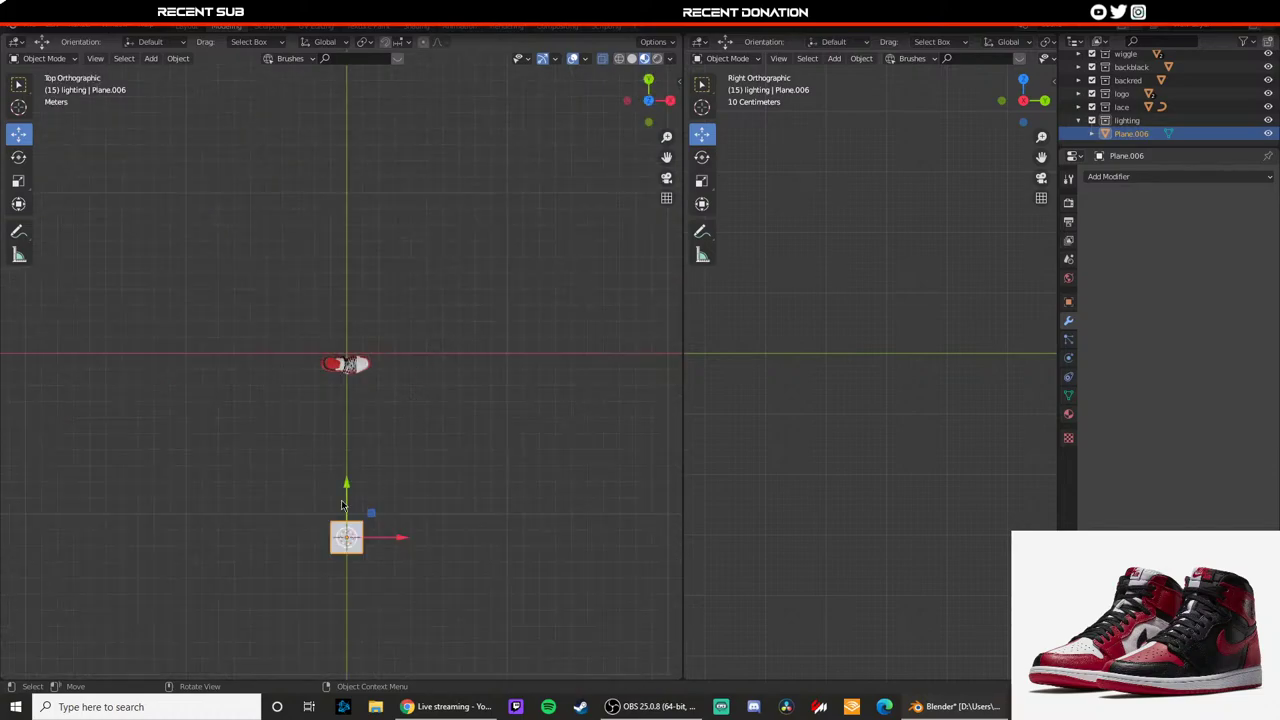
left_click_drag(343, 505, 365, 313)
Step: Scale the plane up into a large square floor extending well beyond the sneaker on all sides
scroll(365, 297, "up", 5)
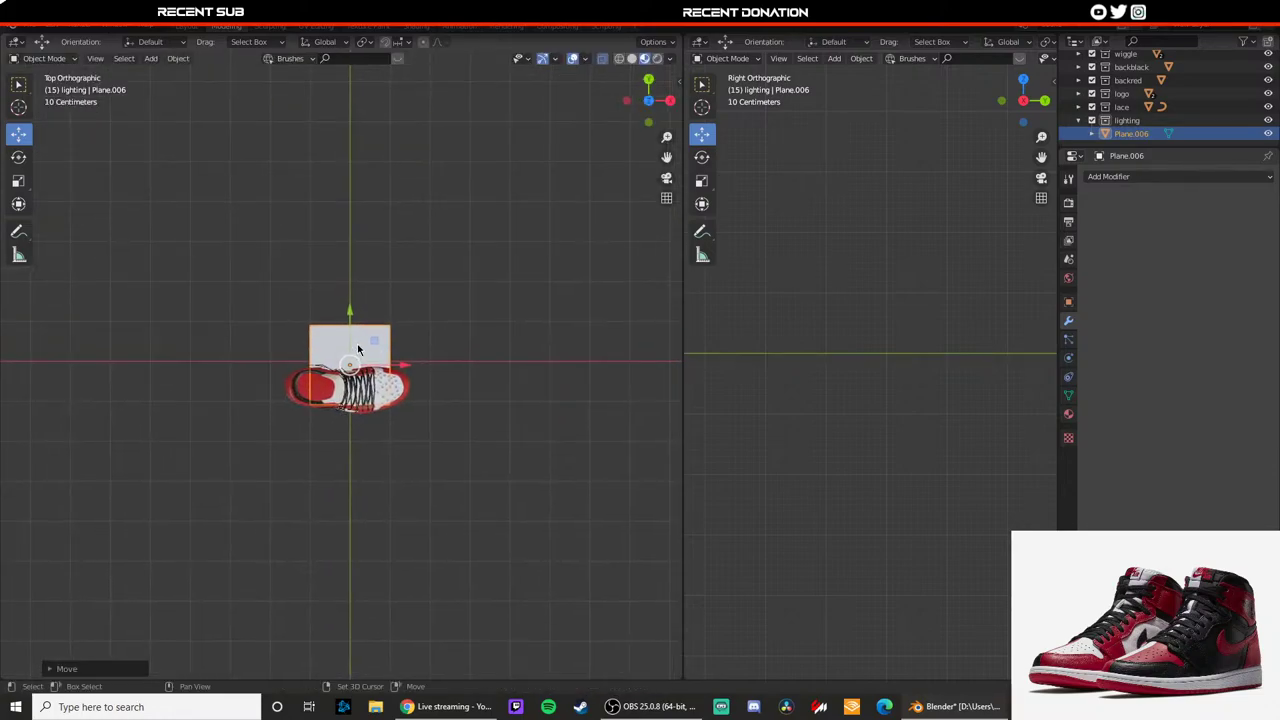
scroll(358, 349, "up", 2)
key("s")
left_click(488, 300)
scroll(450, 357, "down", 5)
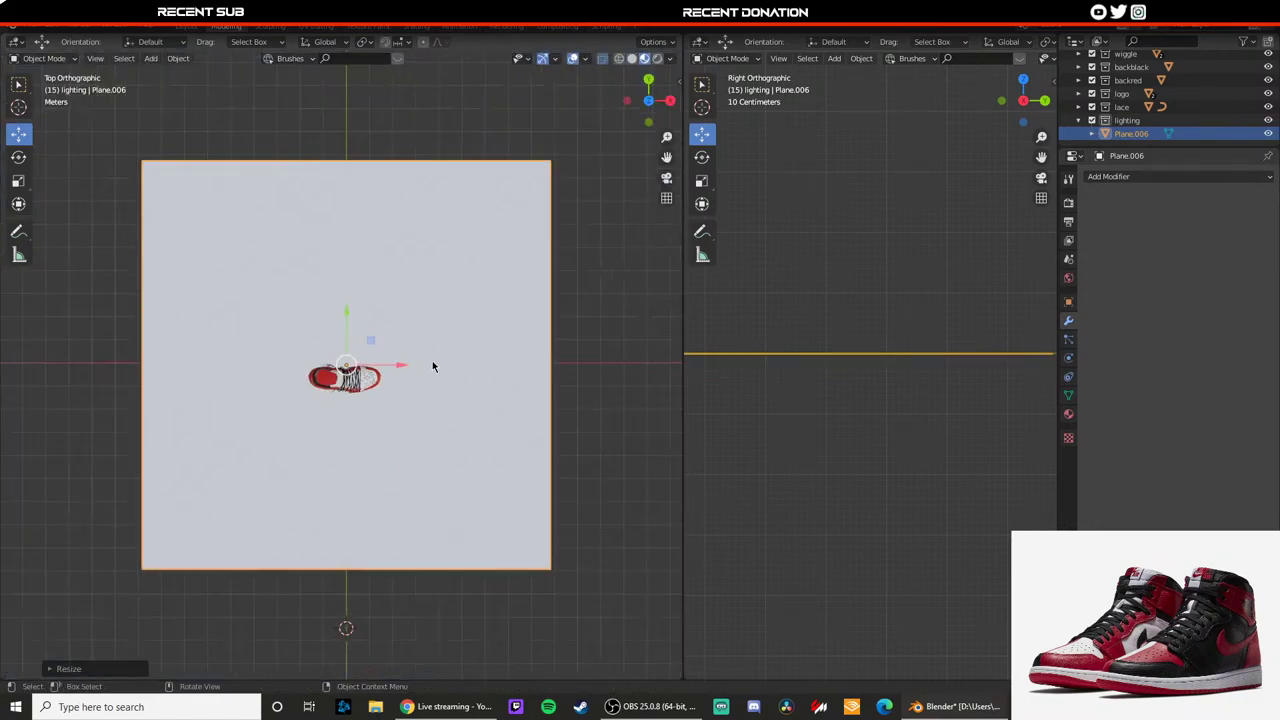
Step: Nudge the floor plane slightly along X beneath the sneaker
middle_click_drag(432, 366, 414, 310)
scroll(362, 383, "up", 4)
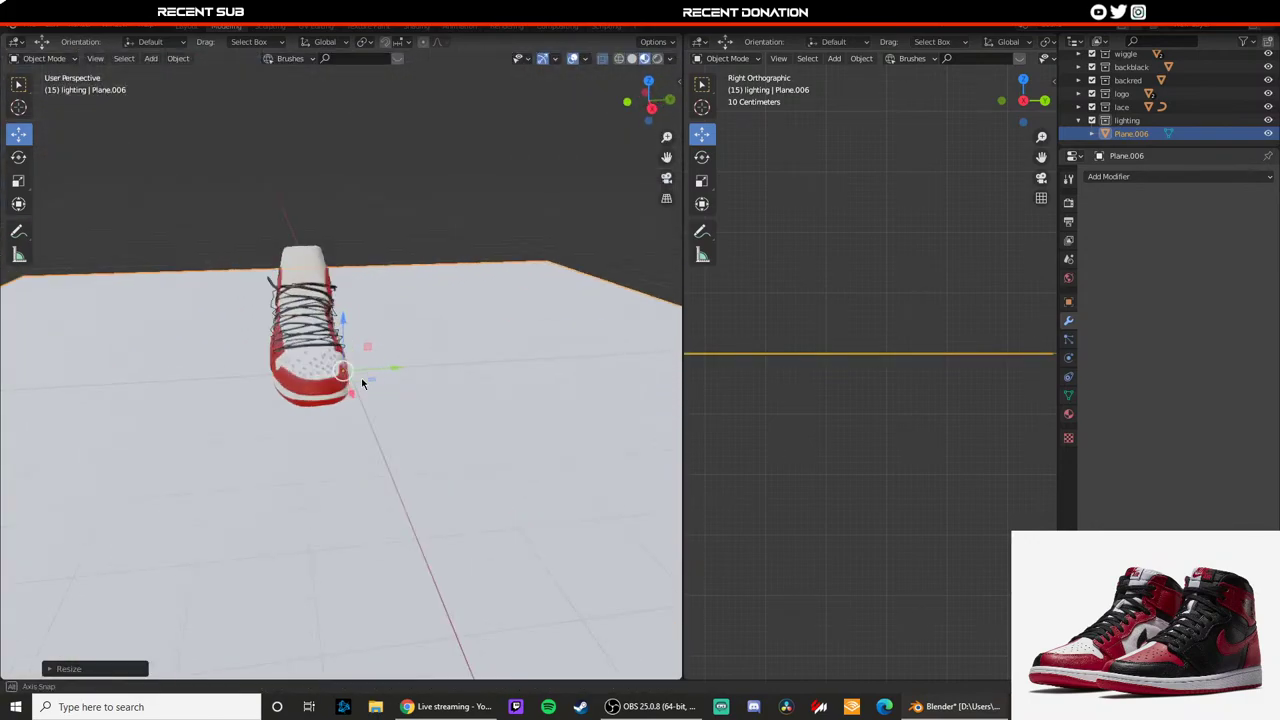
scroll(362, 383, "down", 5)
middle_click_drag(380, 369, 364, 410)
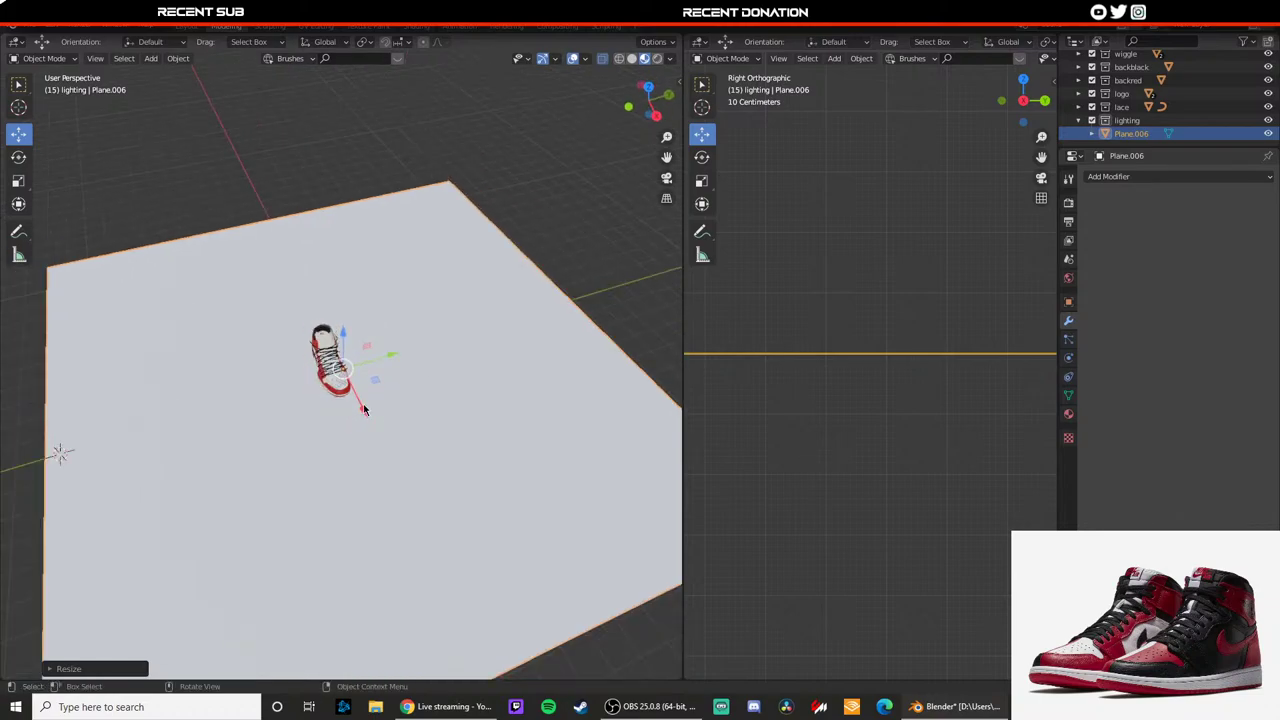
left_click_drag(364, 410, 360, 406)
Step: Set the scene's render engine to Cycles
left_click(1068, 301)
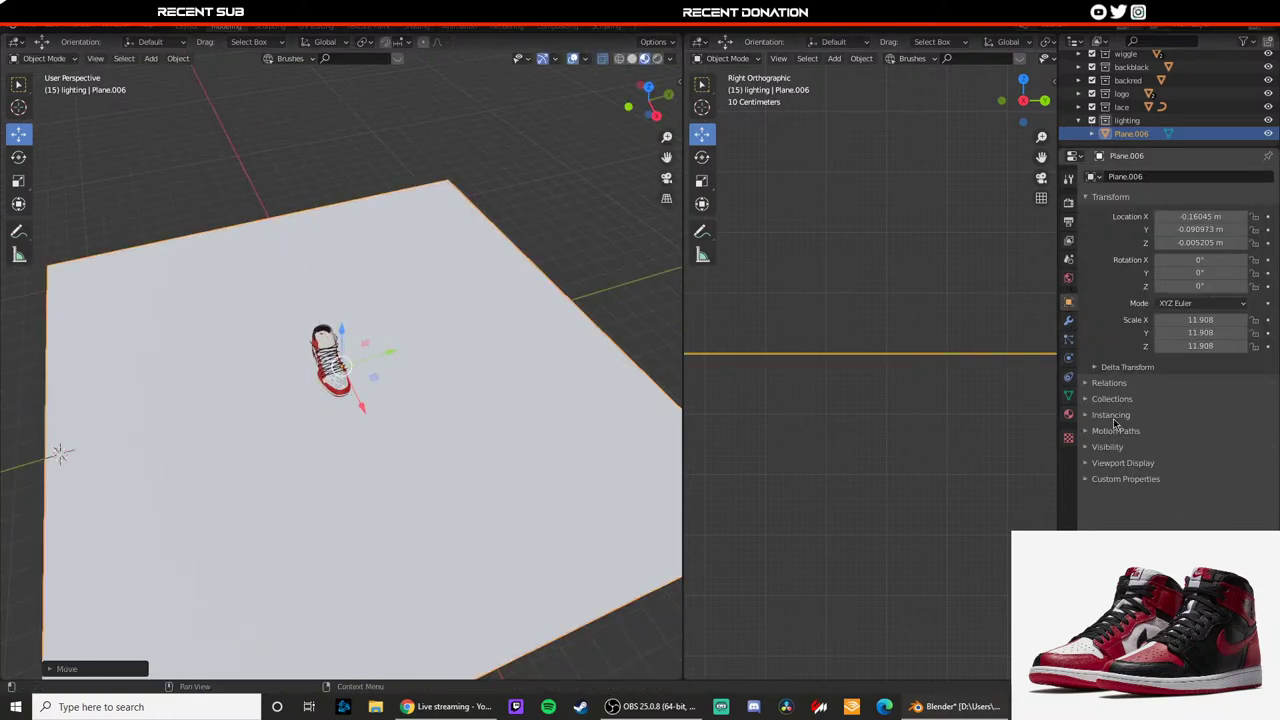
left_click(1090, 448)
left_click(1090, 448)
left_click(1068, 413)
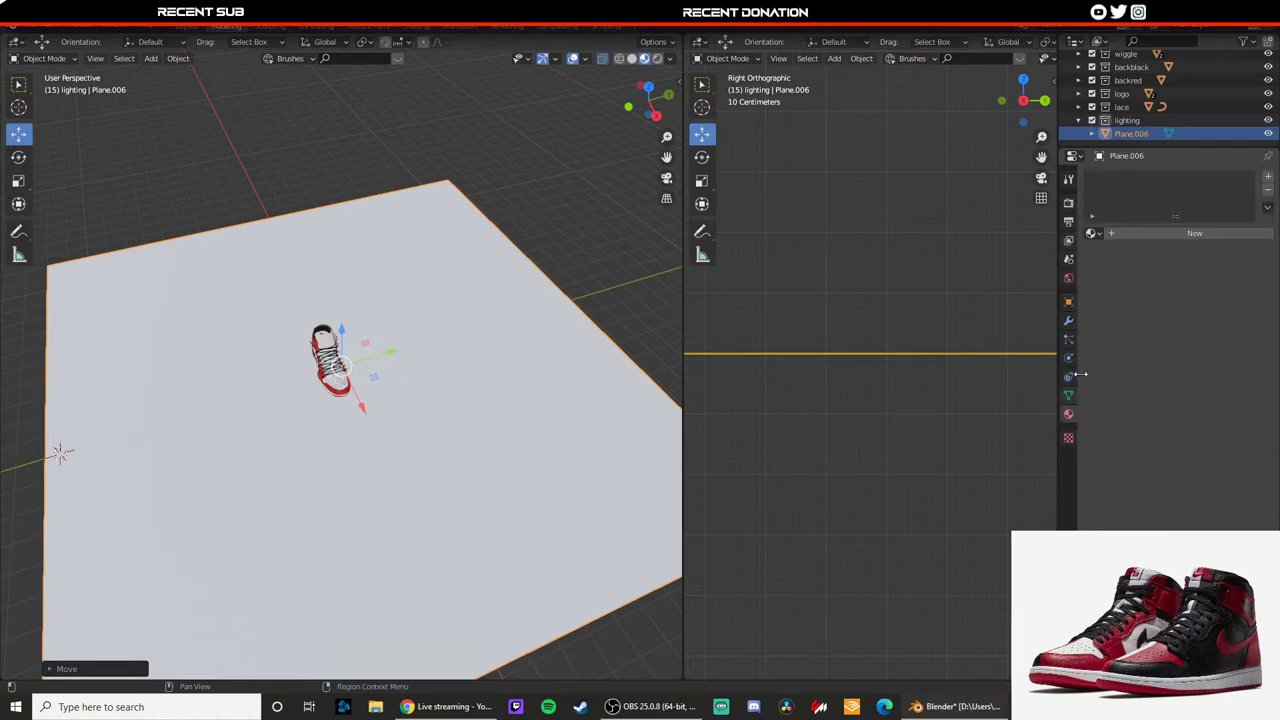
left_click(1069, 180)
left_click(1070, 203)
left_click(1178, 178)
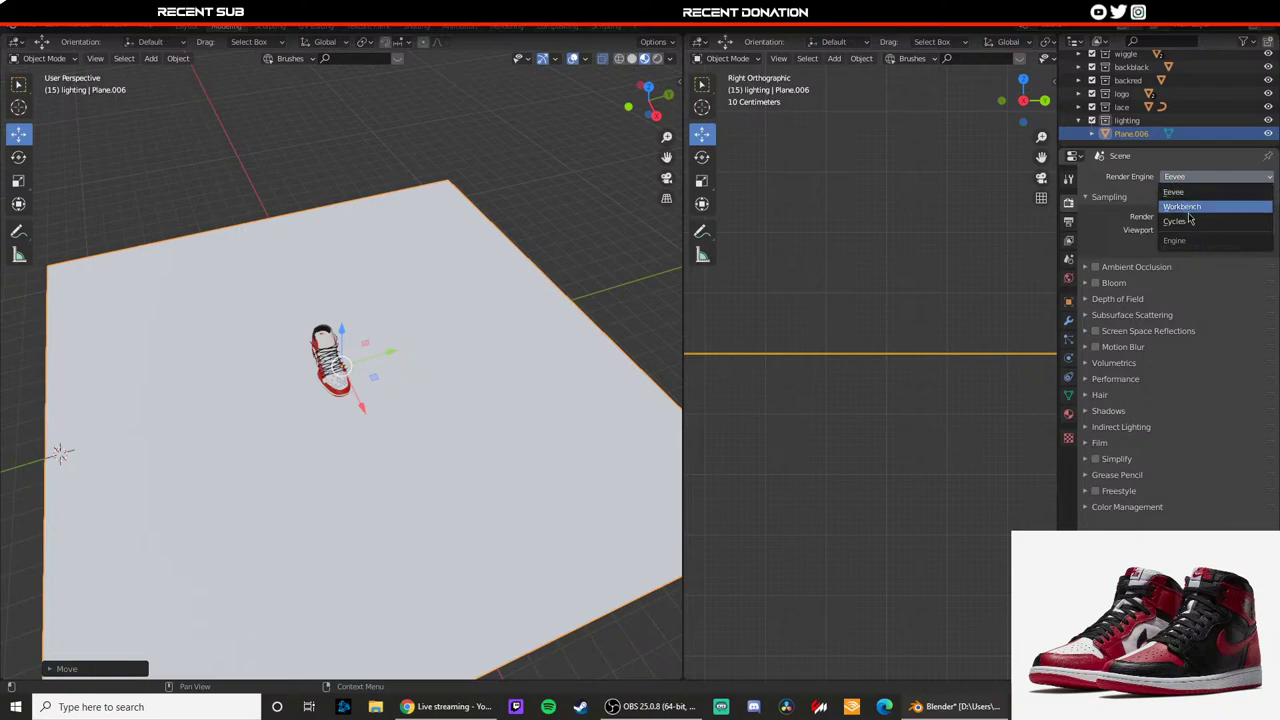
left_click(1189, 221)
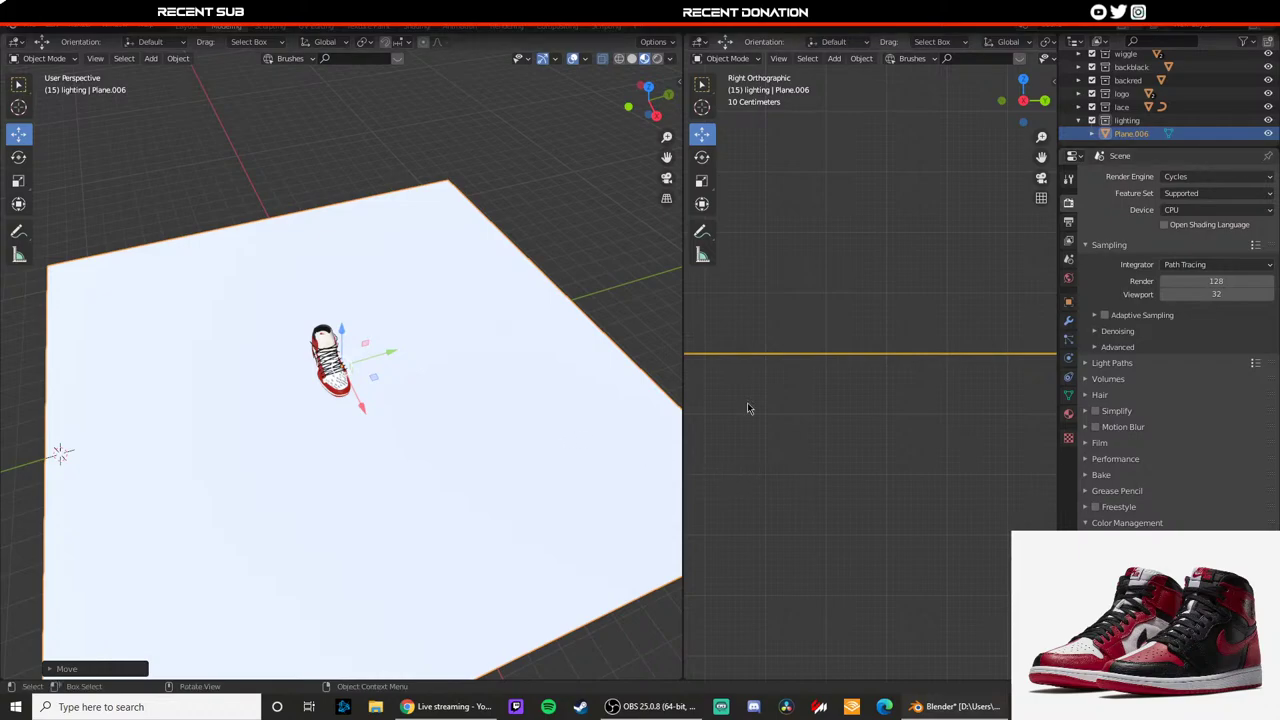
Step: Set the color management look to High Contrast and check the sneaker on its floor
left_click(1216, 579)
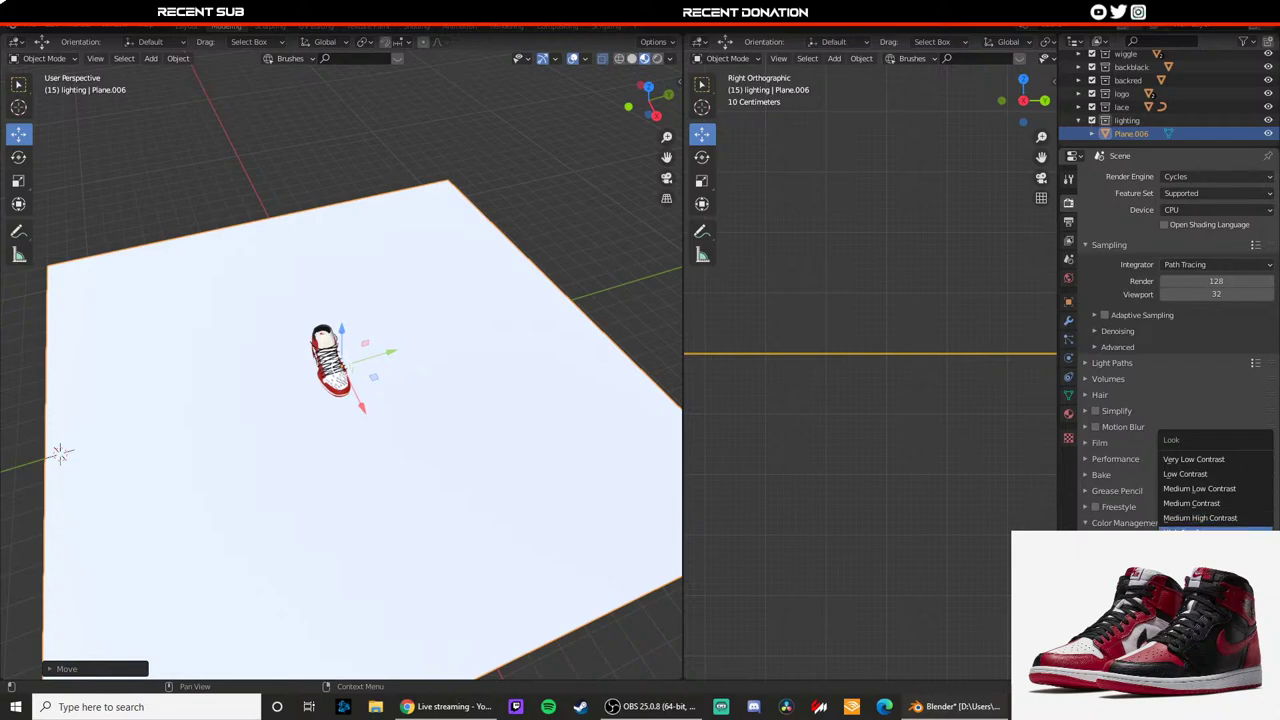
left_click(1200, 534)
scroll(474, 387, "up", 8)
middle_click_drag(414, 437, 389, 400)
scroll(389, 400, "down", 3)
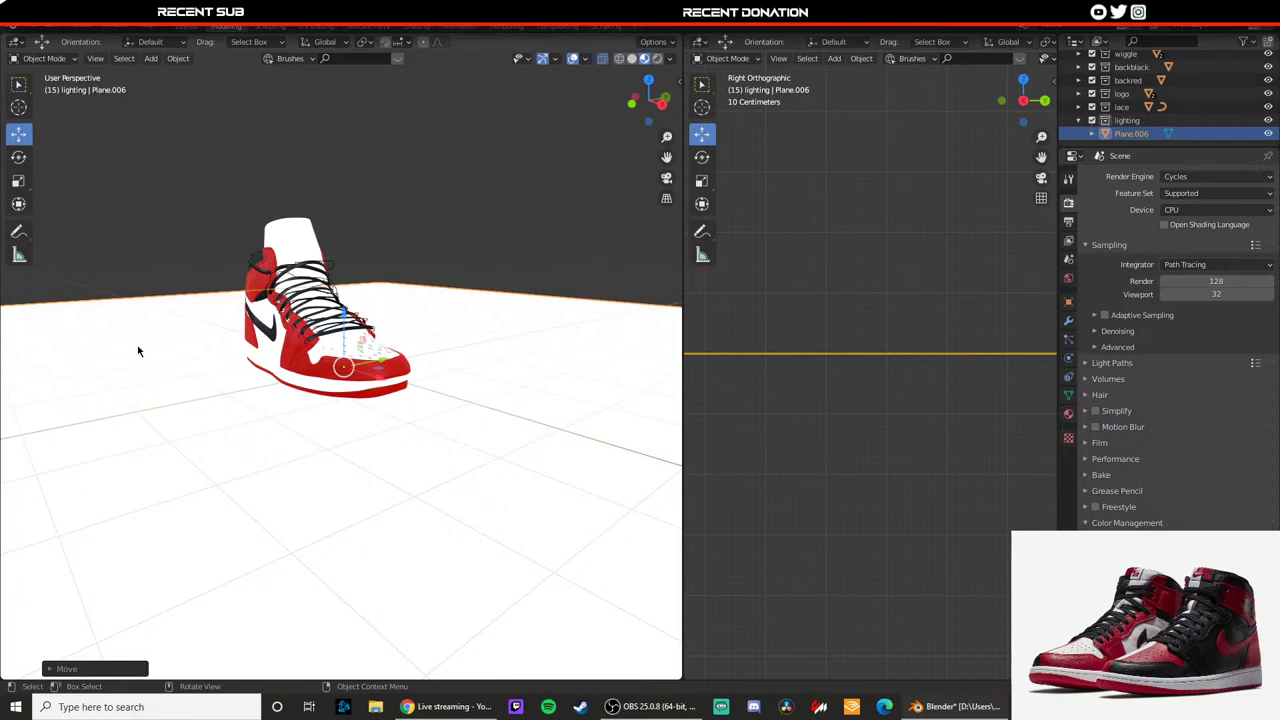
Step: Select the red front toe piece and open its mesh for vertex editing at the tip
middle_click_drag(443, 260, 426, 413, "alt")
middle_click_drag(410, 393, 189, 367)
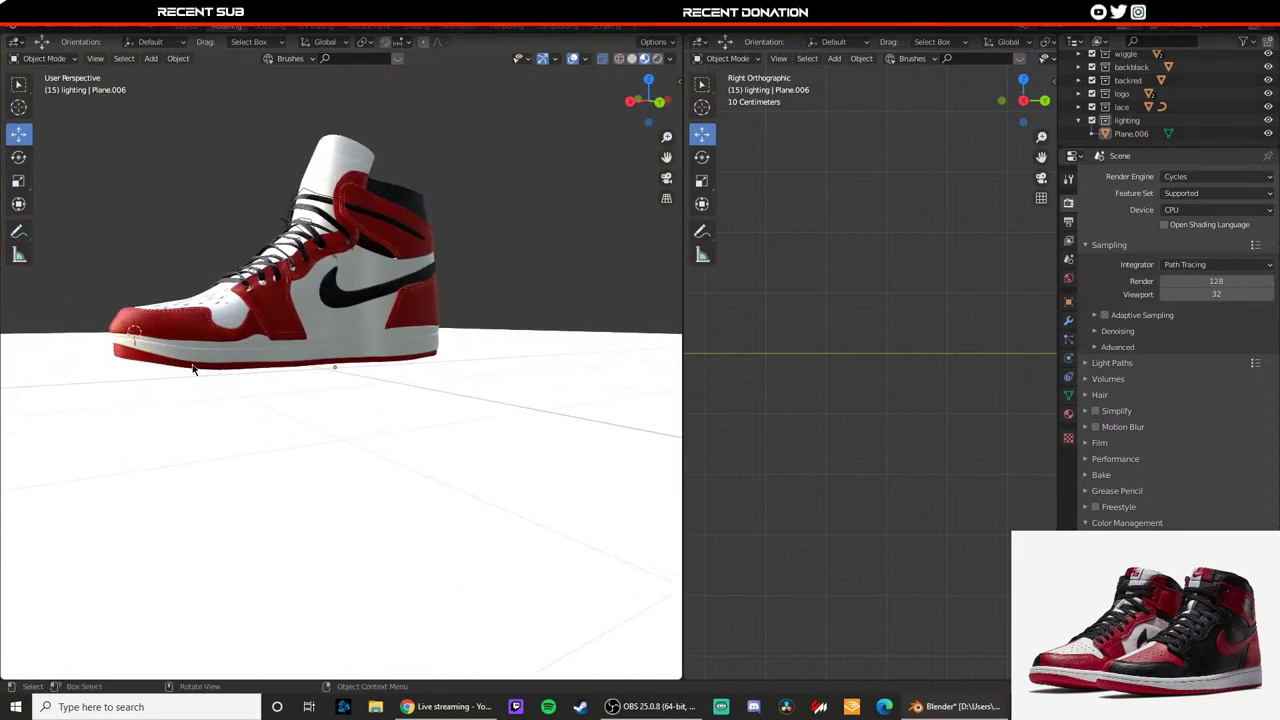
scroll(300, 372, "up", 3)
middle_click_drag(336, 378, 312, 373)
scroll(300, 365, "up", 1)
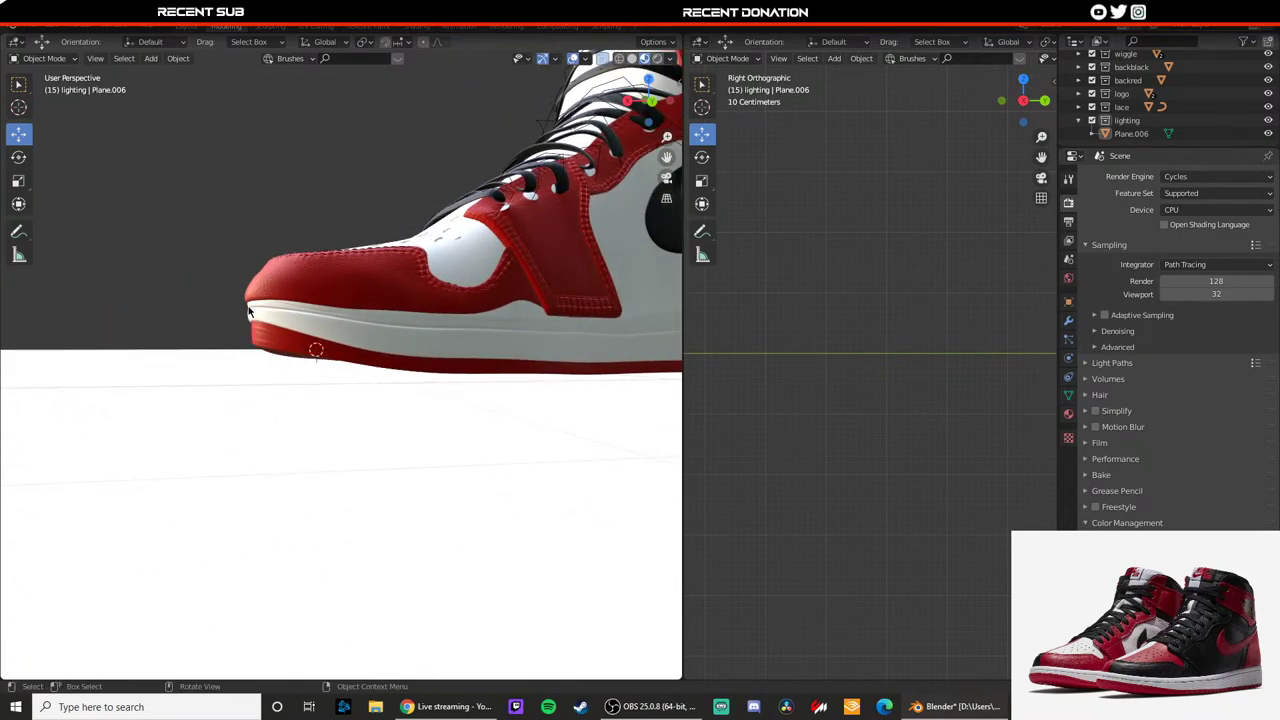
left_click(264, 300)
scroll(248, 334, "up", 2)
key("Tab")
key("1")
middle_click_drag(207, 318, 206, 291, "shift")
left_click(205, 298)
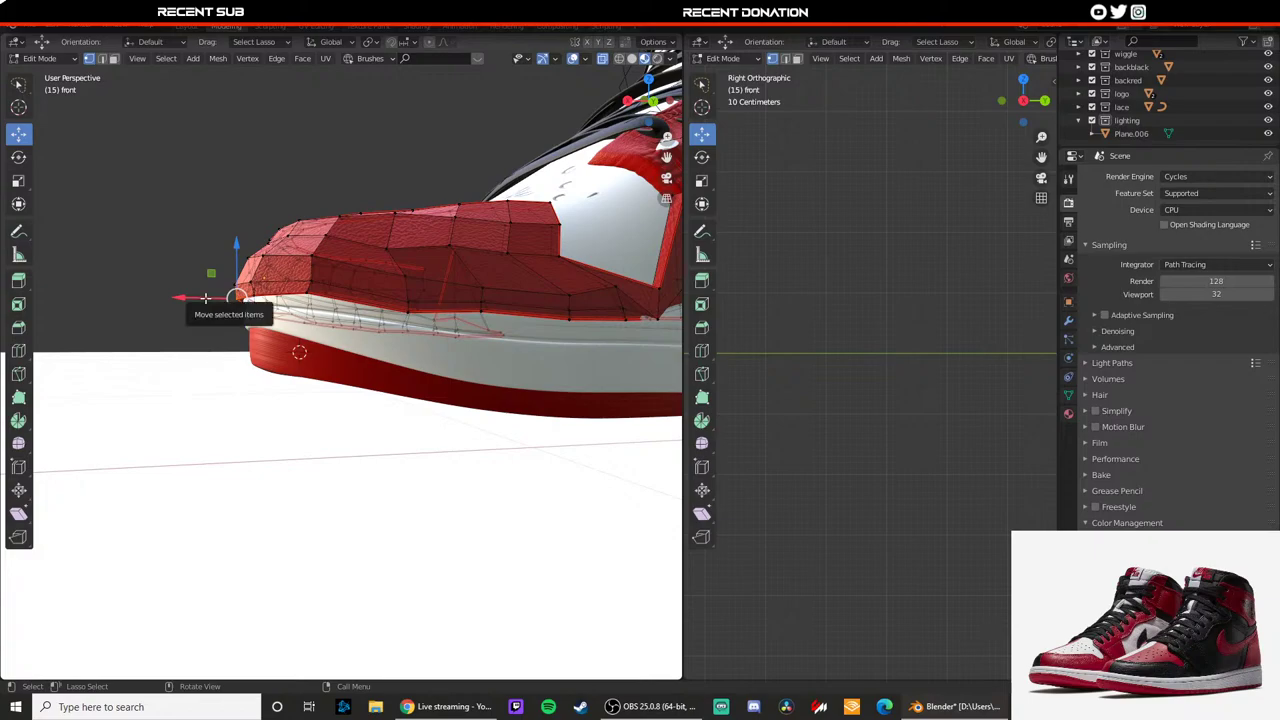
Step: Box-select the foremost vertices of the red toe piece and move them about 0.014 m back along global X toward the sole
key("w")
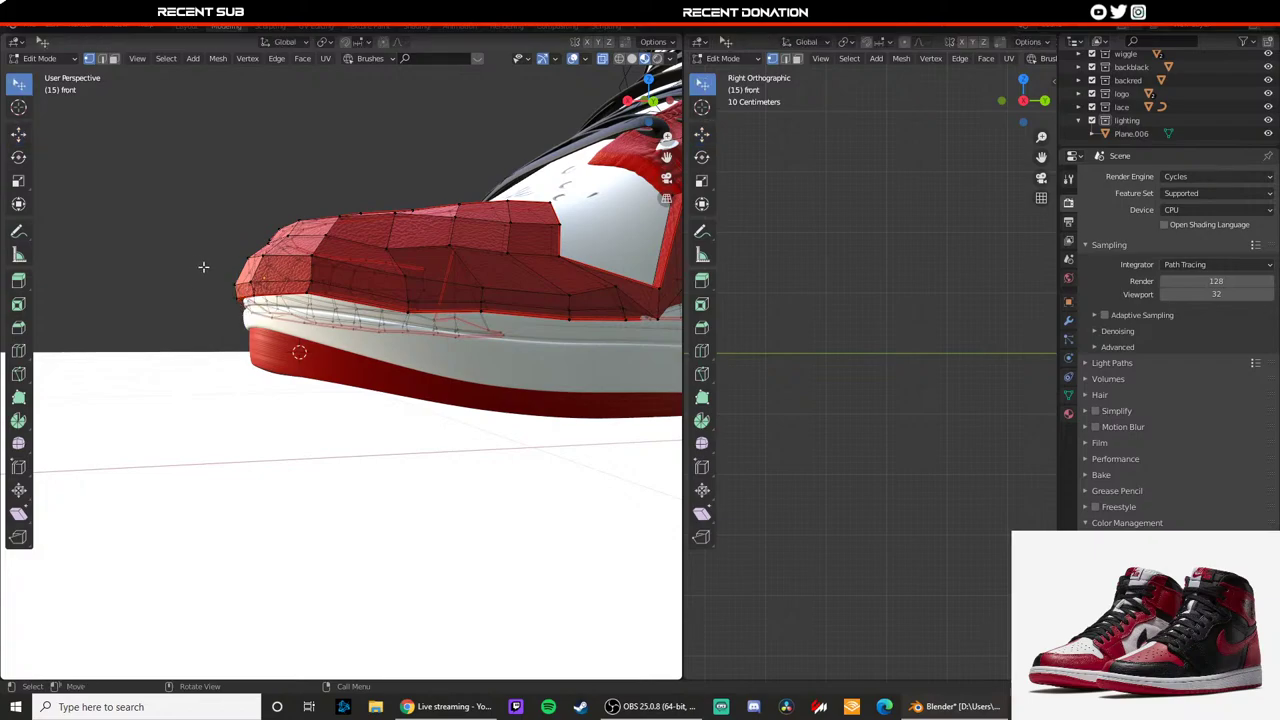
key("w")
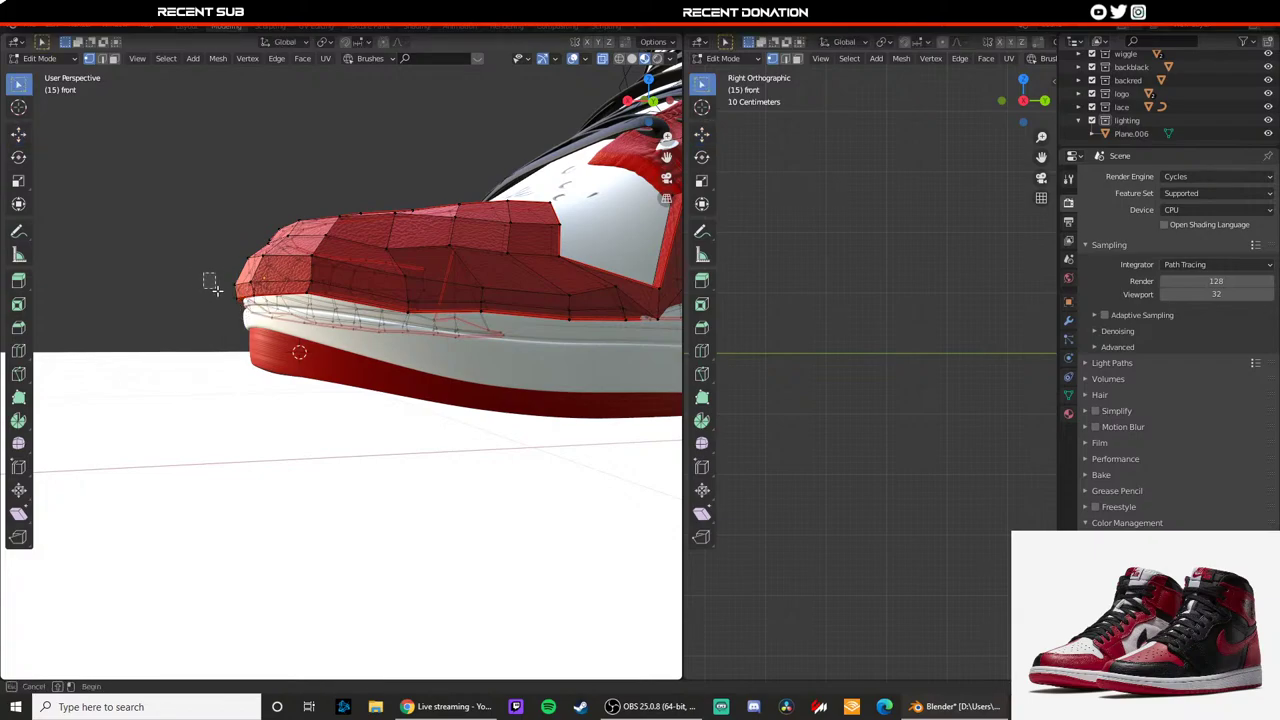
left_click_drag(186, 263, 220, 293)
key("shift+space")
key("g")
left_click(220, 293)
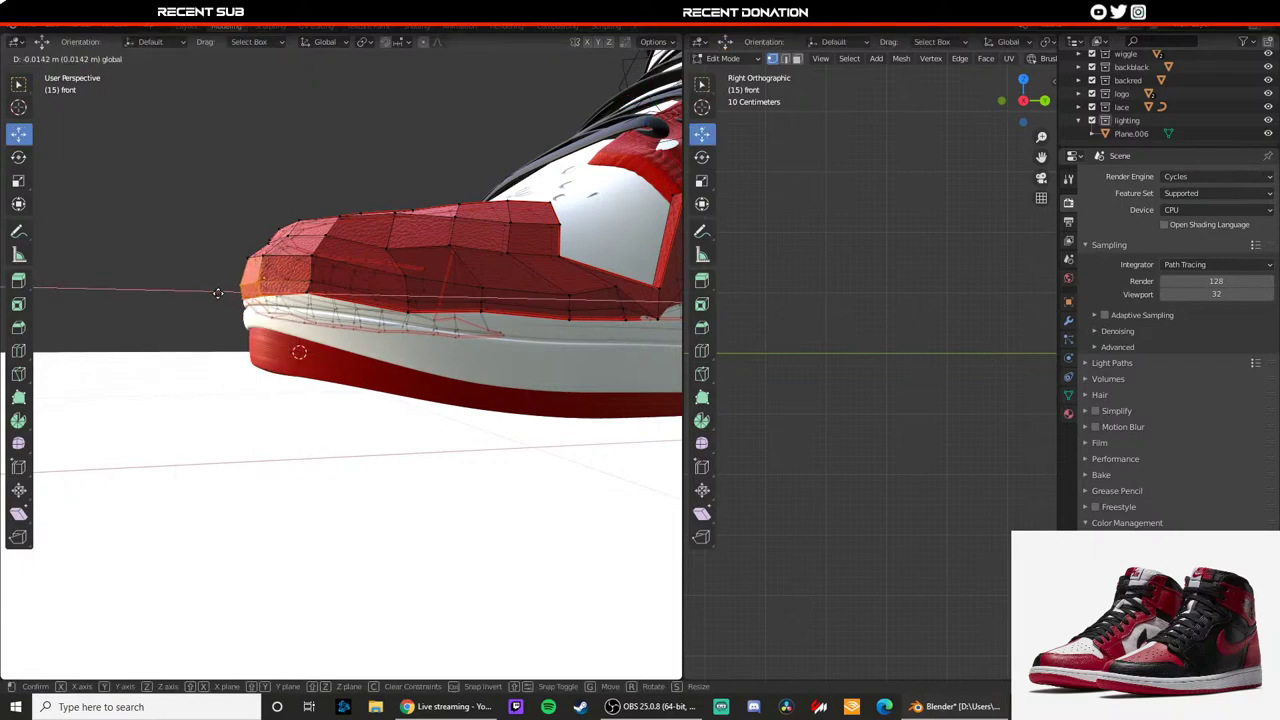
key("Tab")
Step: Adjust the tip vertices of the red toe piece again from another angle and finish editing the mesh
middle_click_drag(187, 307, 478, 300)
scroll(480, 324, "up", 2)
key("Tab")
key("g")
left_click(250, 324)
key("Tab")
key("Tab")
key("Tab")
key("Tab")
left_click_drag(478, 304, 453, 318)
key("Tab")
Step: Delete the floor plane from the lighting collection and save the file
middle_click_drag(453, 318, 244, 423)
left_click(244, 423)
scroll(262, 392, "down", 4)
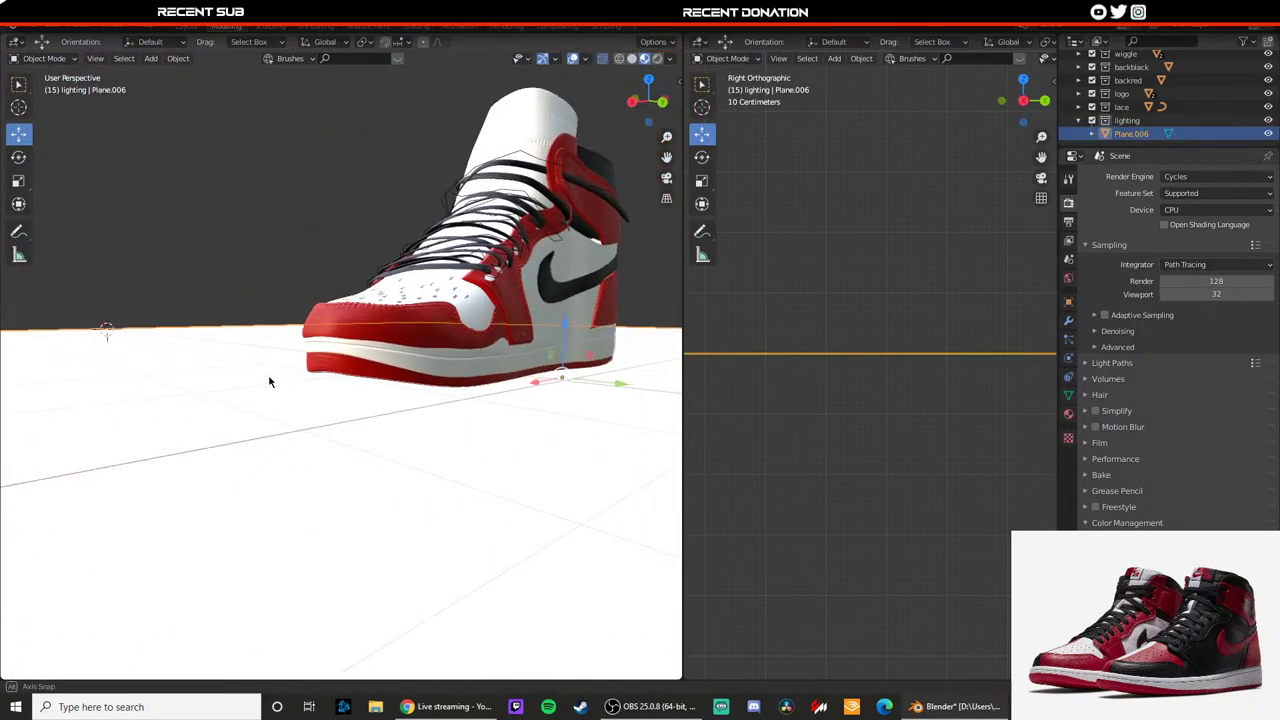
middle_click_drag(271, 380, 468, 450)
left_click(484, 268)
scroll(443, 378, "down", 5)
left_click(468, 450)
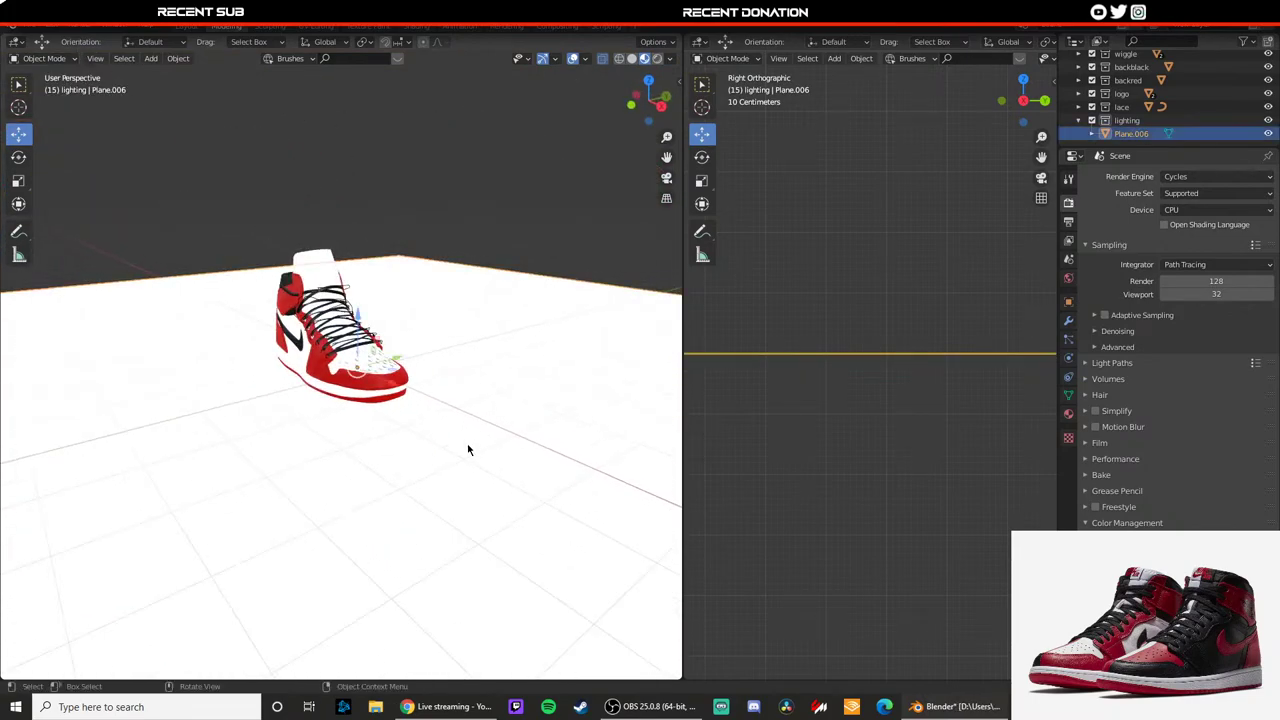
key("Delete")
scroll(477, 362, "up", 4)
middle_click_drag(431, 347, 515, 424)
key("ctrl+s")
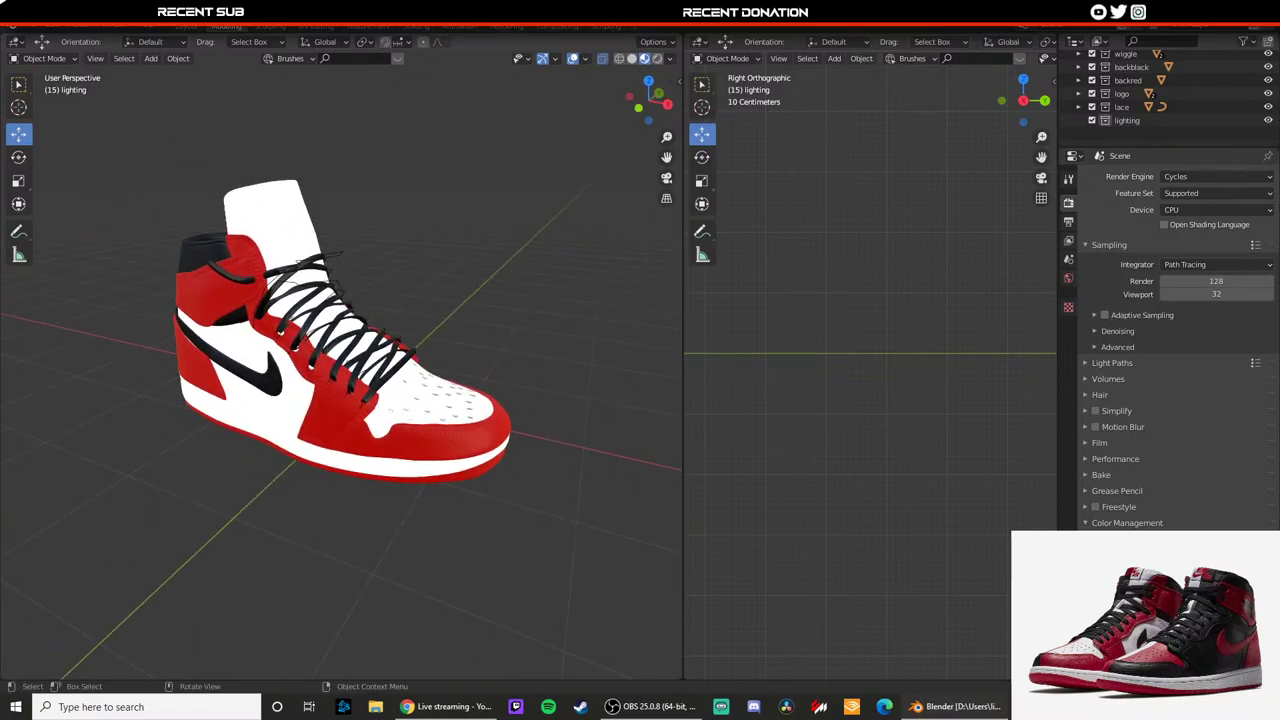
Step: Examine the sneaker's heel, side panels and lace area from several angles
middle_click_drag(307, 459, 348, 447)
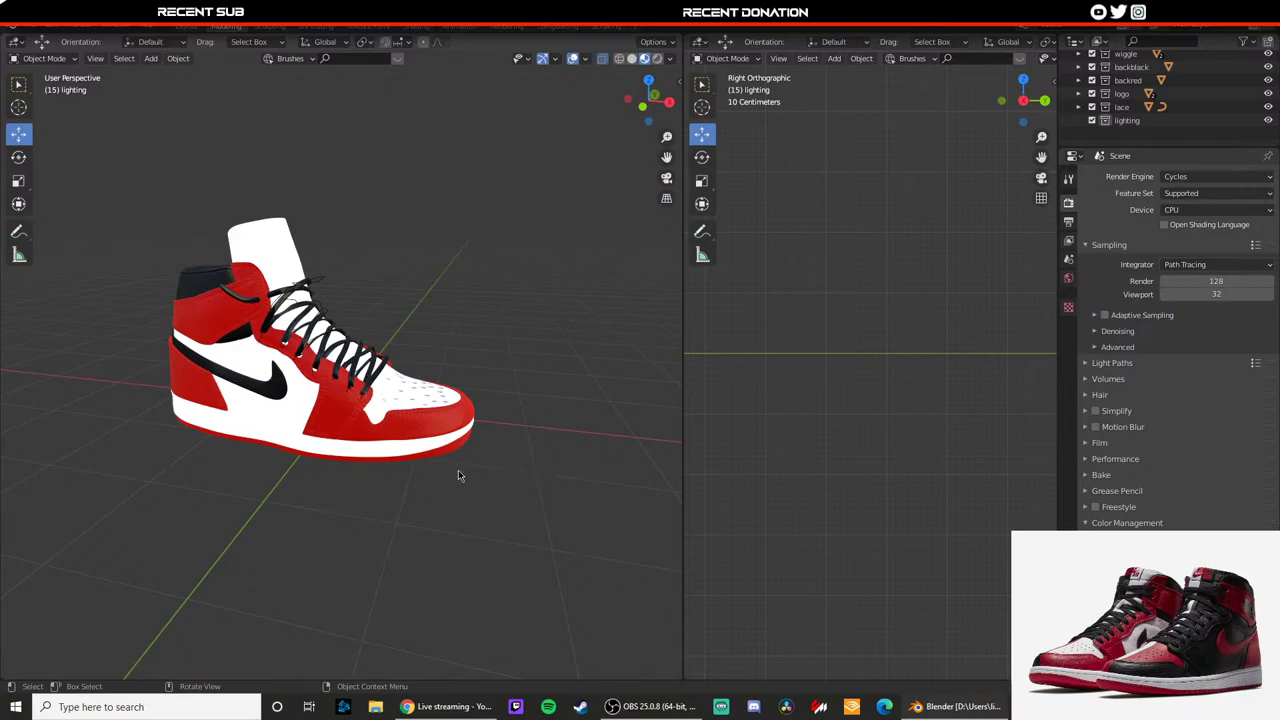
middle_click_drag(458, 475, 228, 438)
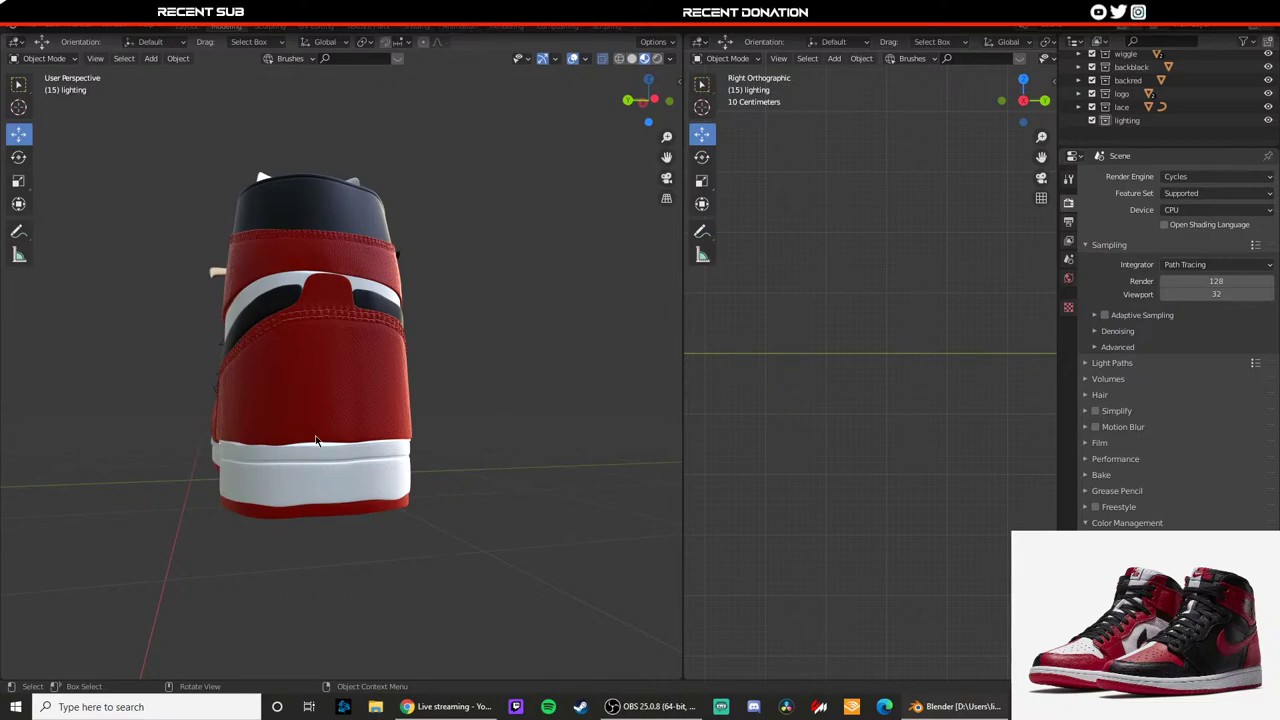
scroll(320, 440, "up", 5)
left_click(330, 462)
scroll(361, 455, "down", 8)
middle_click_drag(361, 455, 510, 474)
left_click(481, 304)
middle_click_drag(430, 415, 519, 464)
scroll(443, 456, "up", 3)
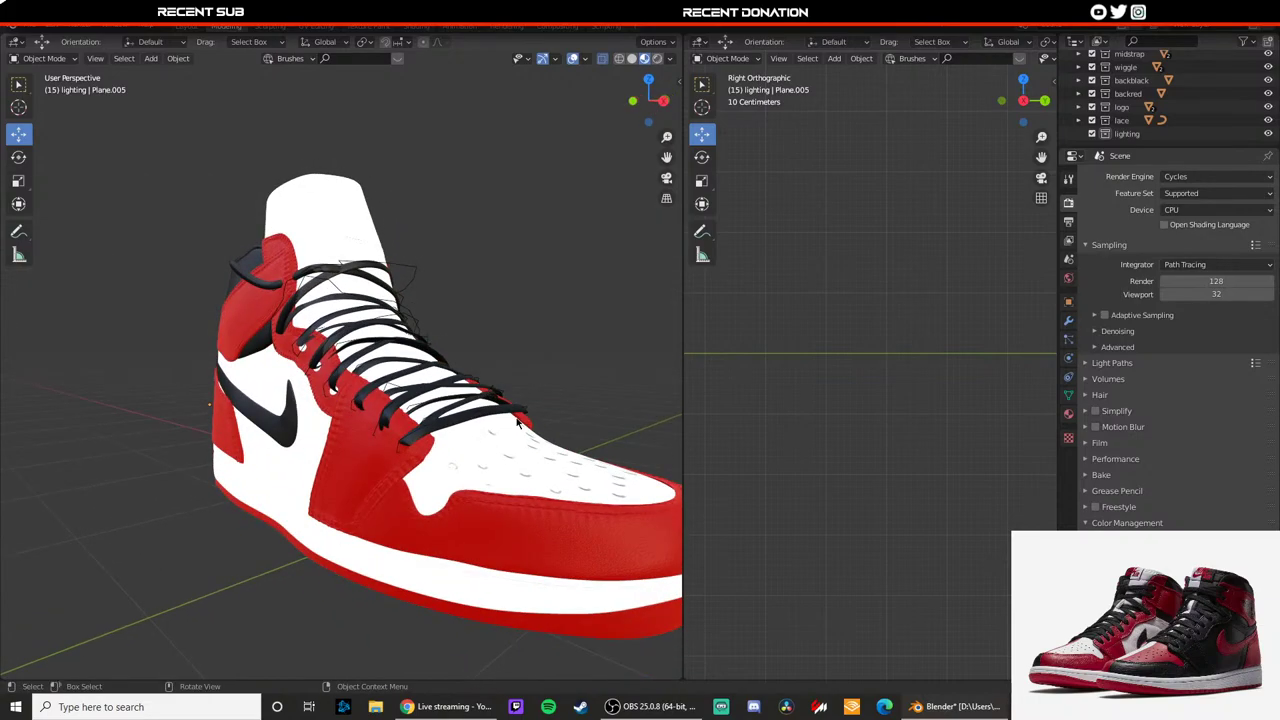
scroll(519, 466, "down", 3)
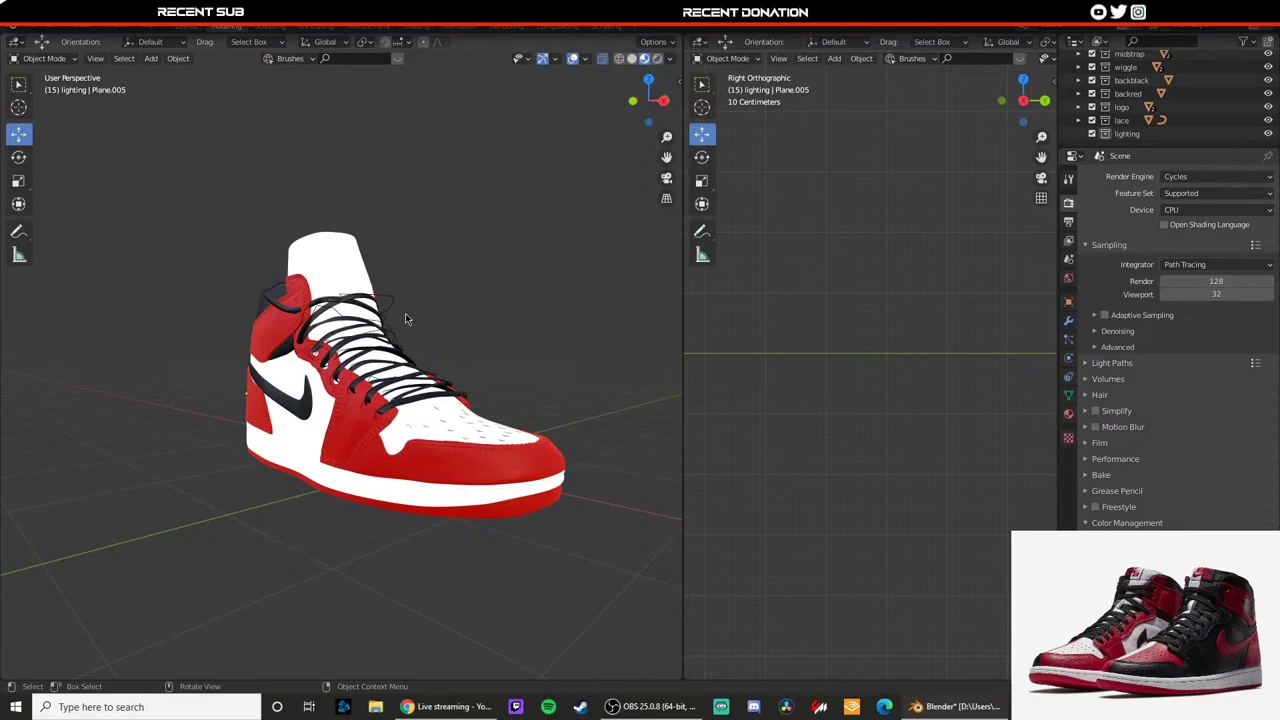
Step: Examine the front toe piece and the laces across the tongue up close
left_click(488, 453)
middle_click_drag(488, 453, 497, 355)
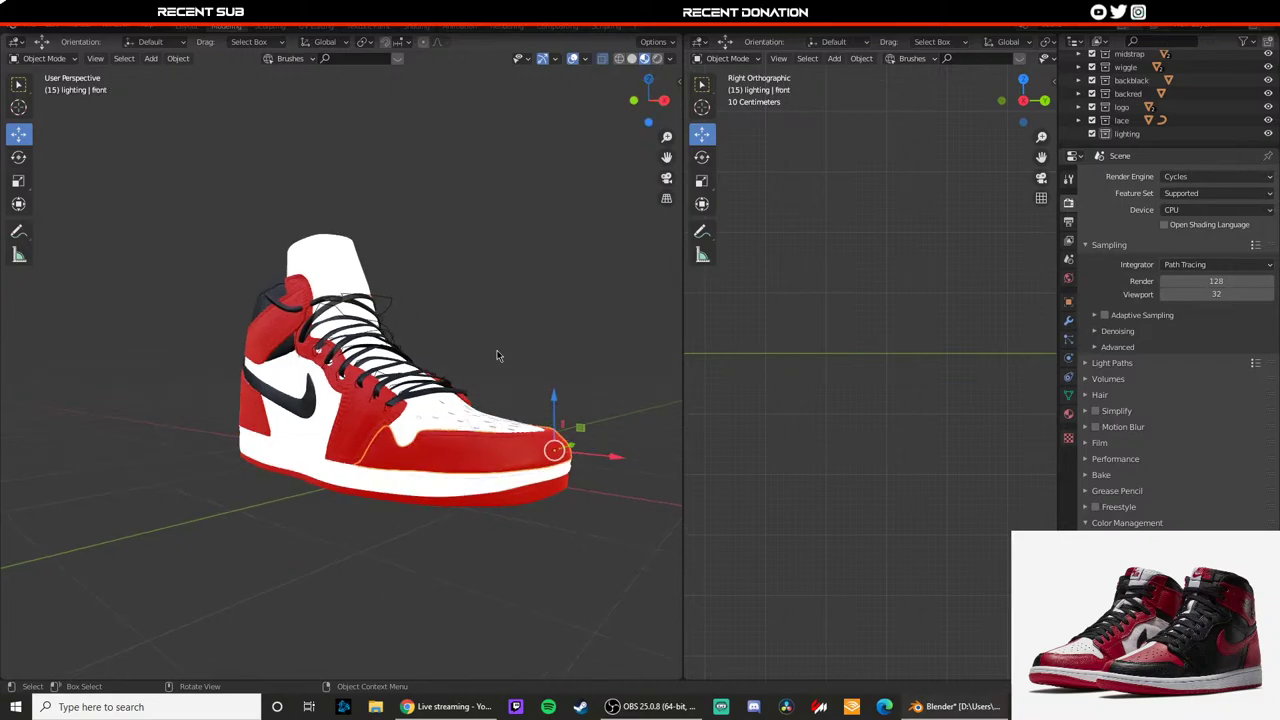
left_click(497, 355)
middle_click_drag(380, 388, 441, 403)
scroll(441, 403, "up", 4)
middle_click_drag(425, 460, 306, 528)
middle_click_drag(302, 438, 217, 464)
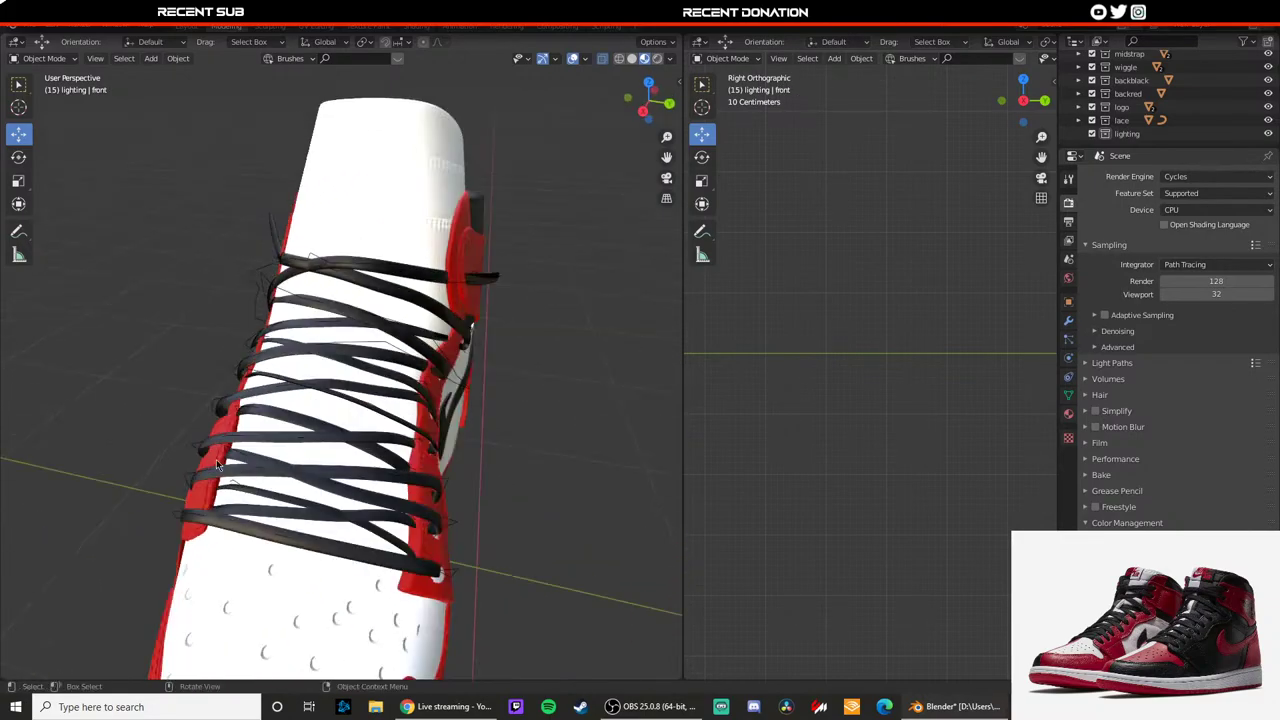
Step: Try the sneaker in Rendered viewport shading, and return to Material Preview
key("z")
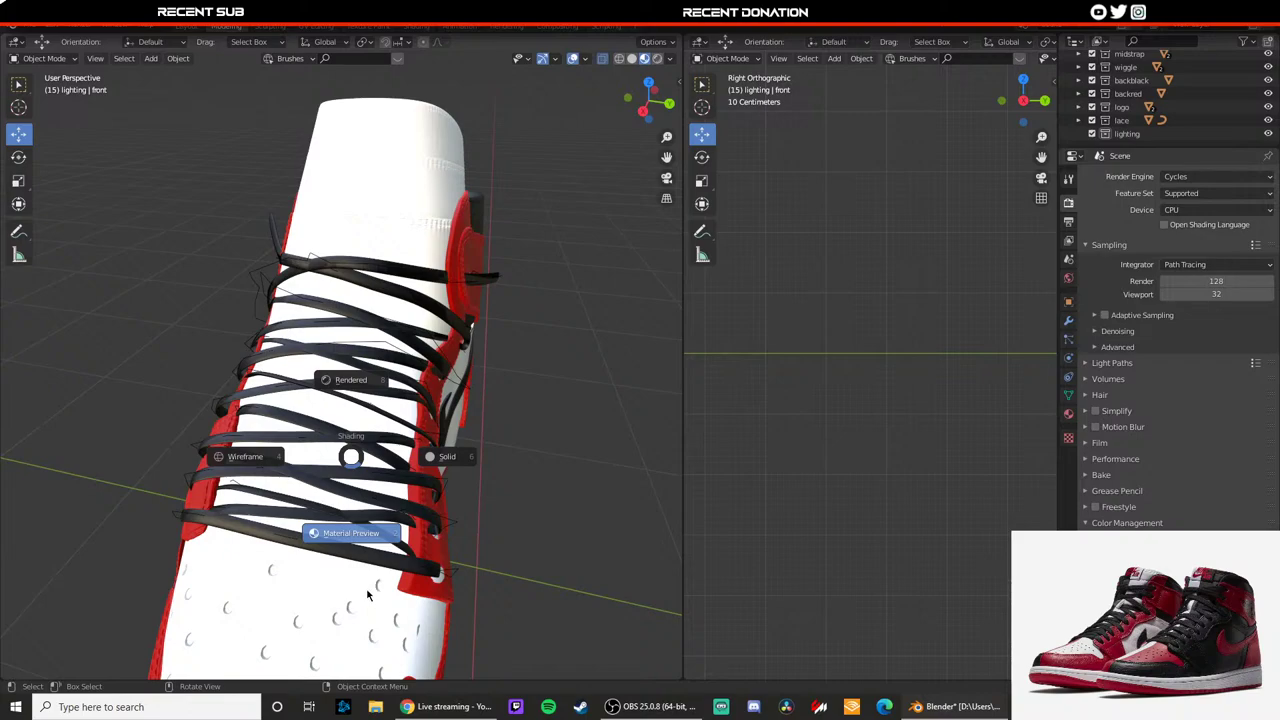
left_click(349, 376)
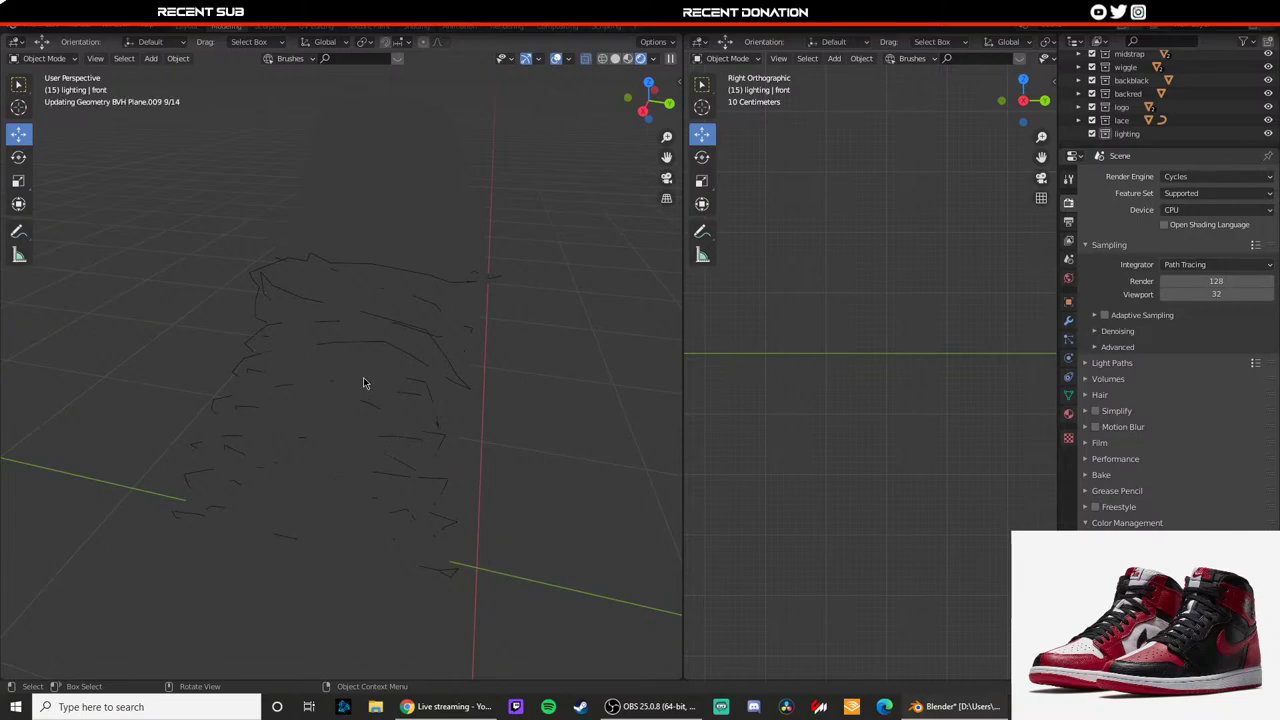
mouse_move(354, 486)
middle_mouse_down()
mouse_move(371, 469)
mouse_move(433, 469)
middle_mouse_up()
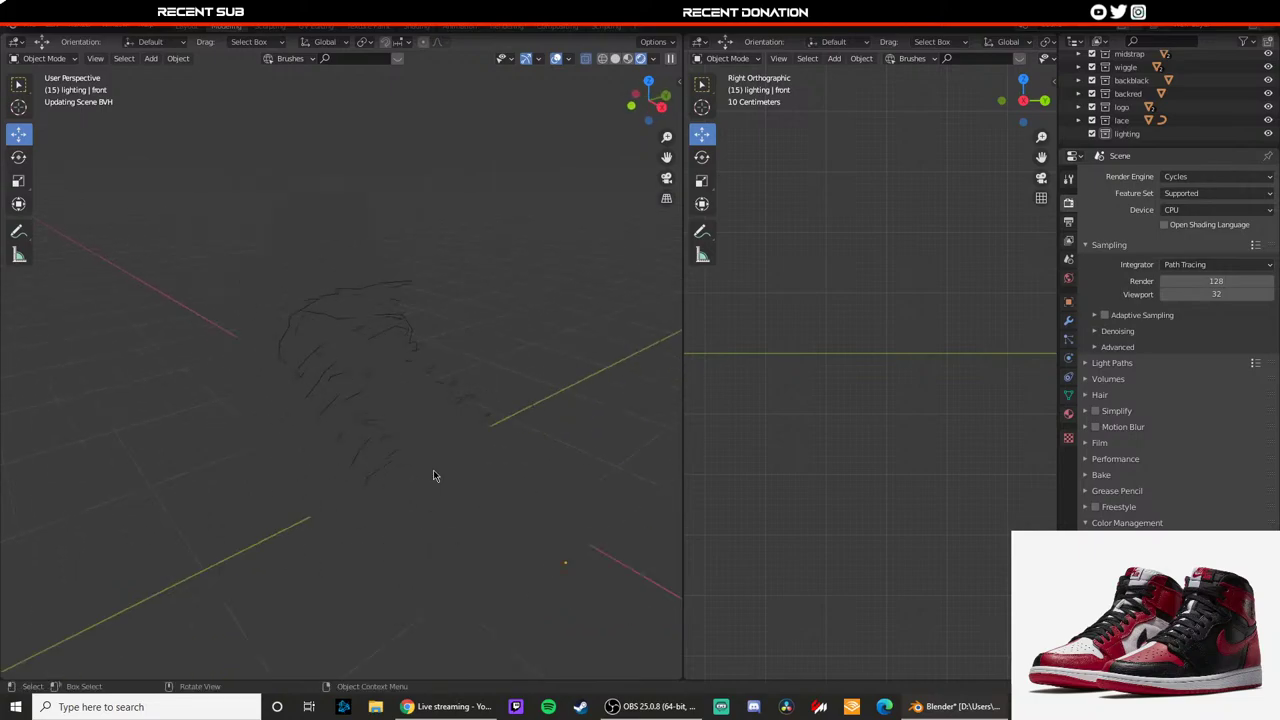
key("z")
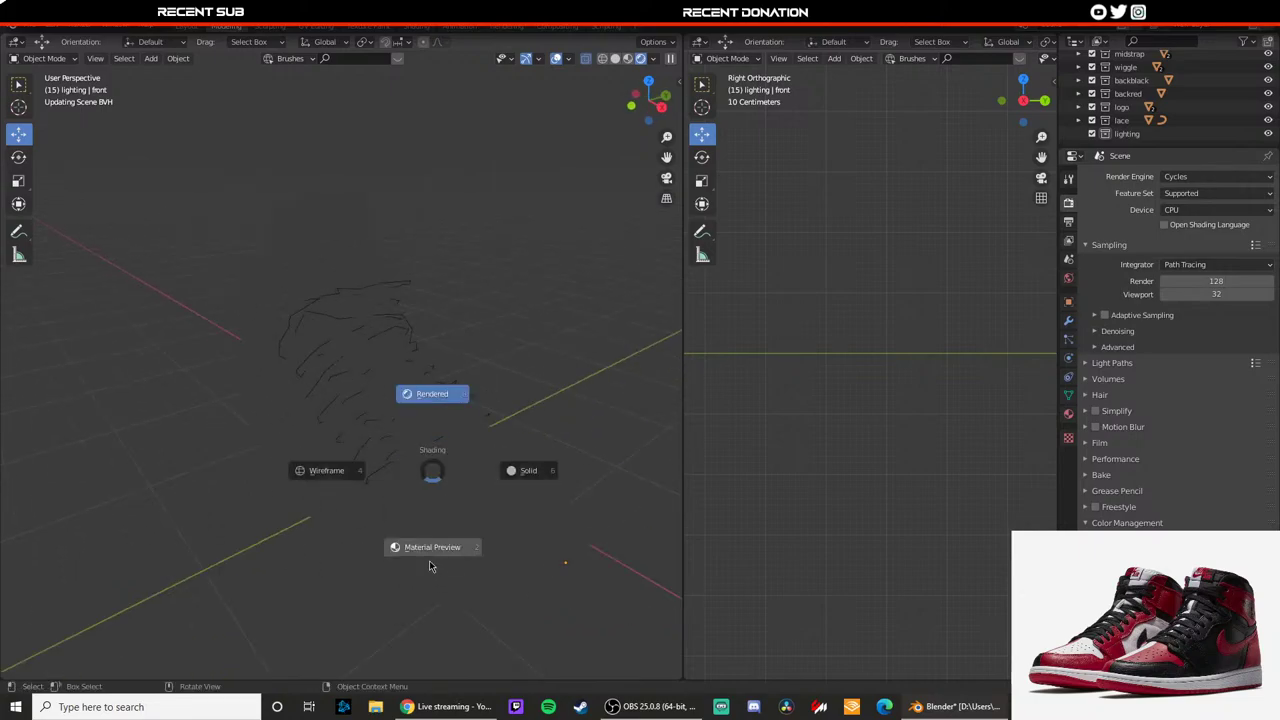
left_click(419, 393)
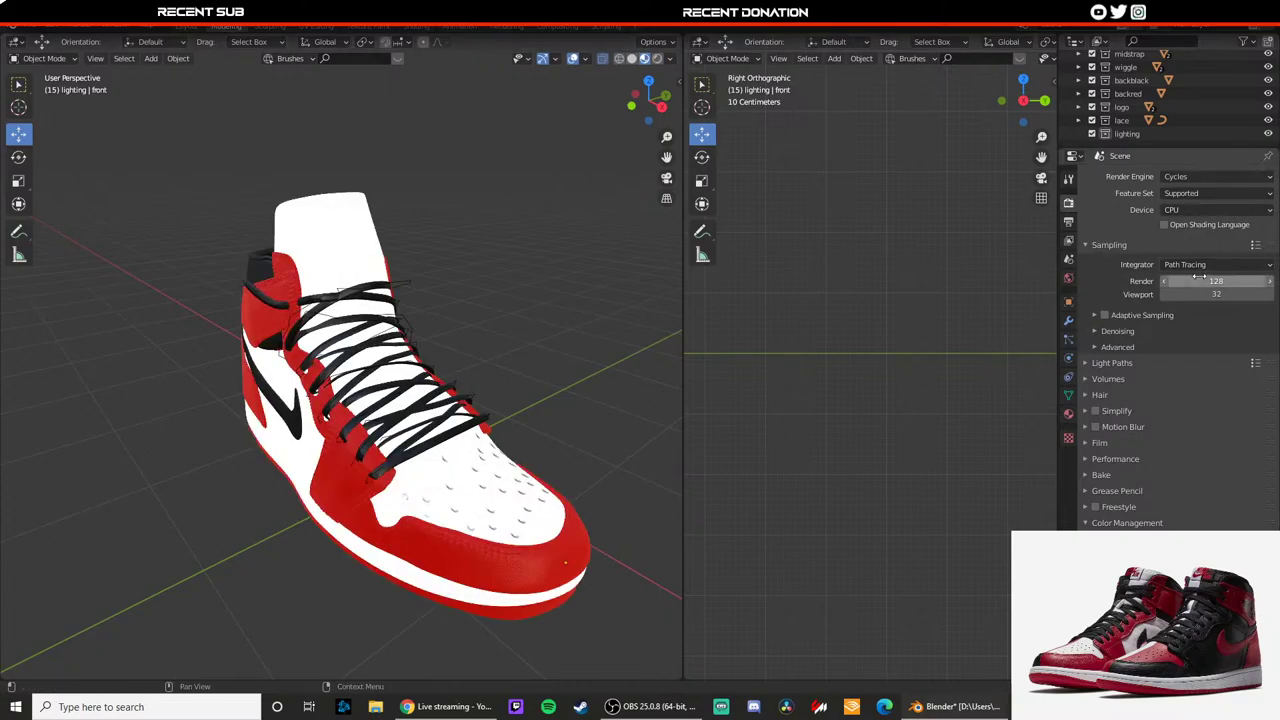
Step: Review the tool and render settings, including the color management look options
left_click(1069, 181)
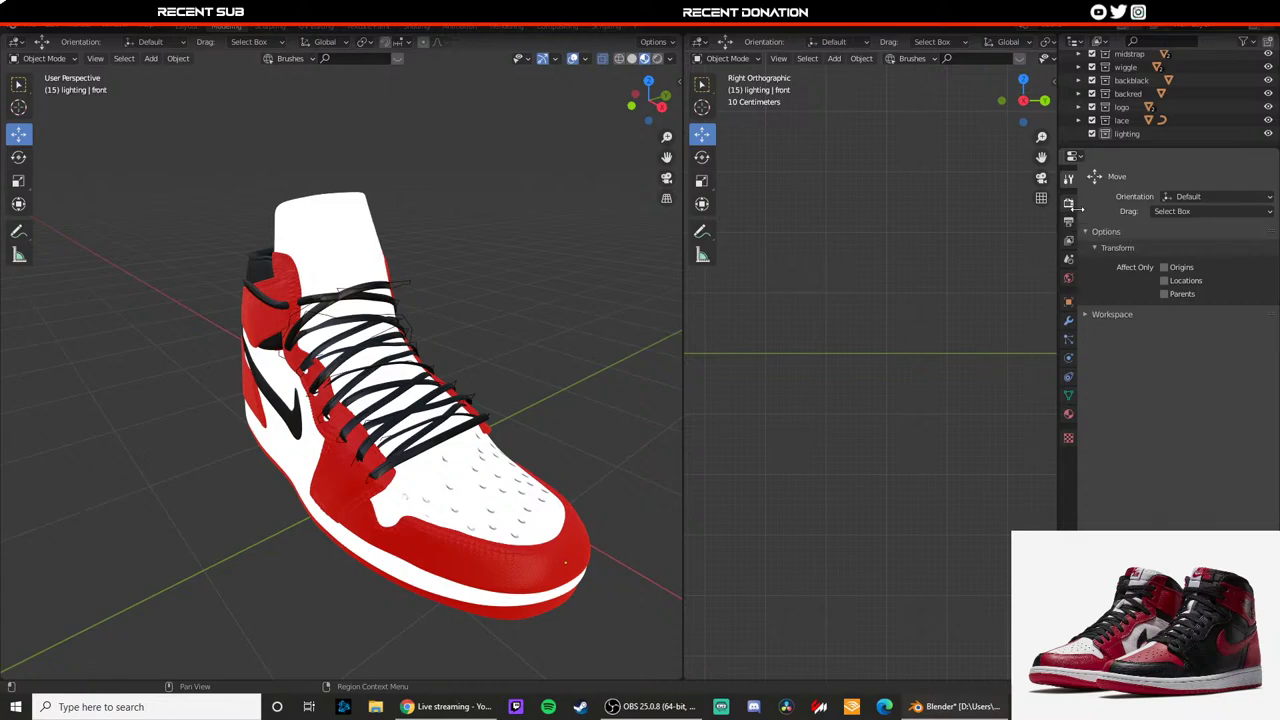
left_click(1070, 206)
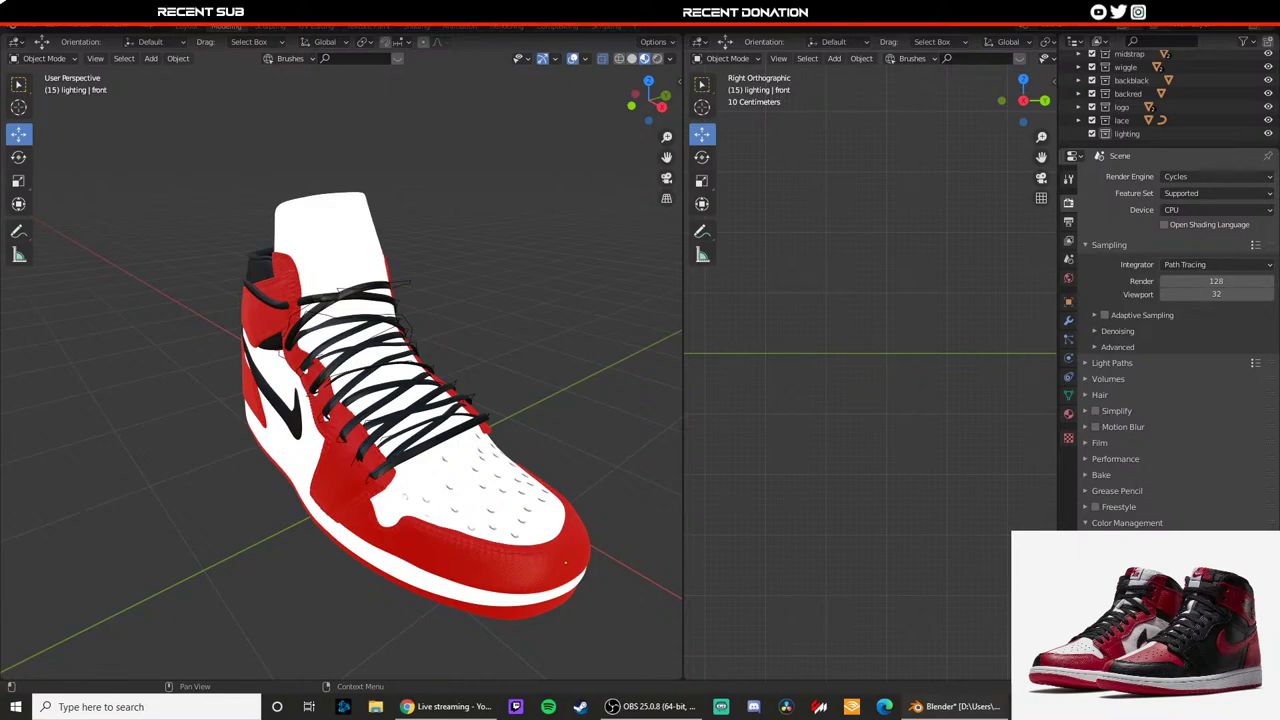
left_click(1216, 577)
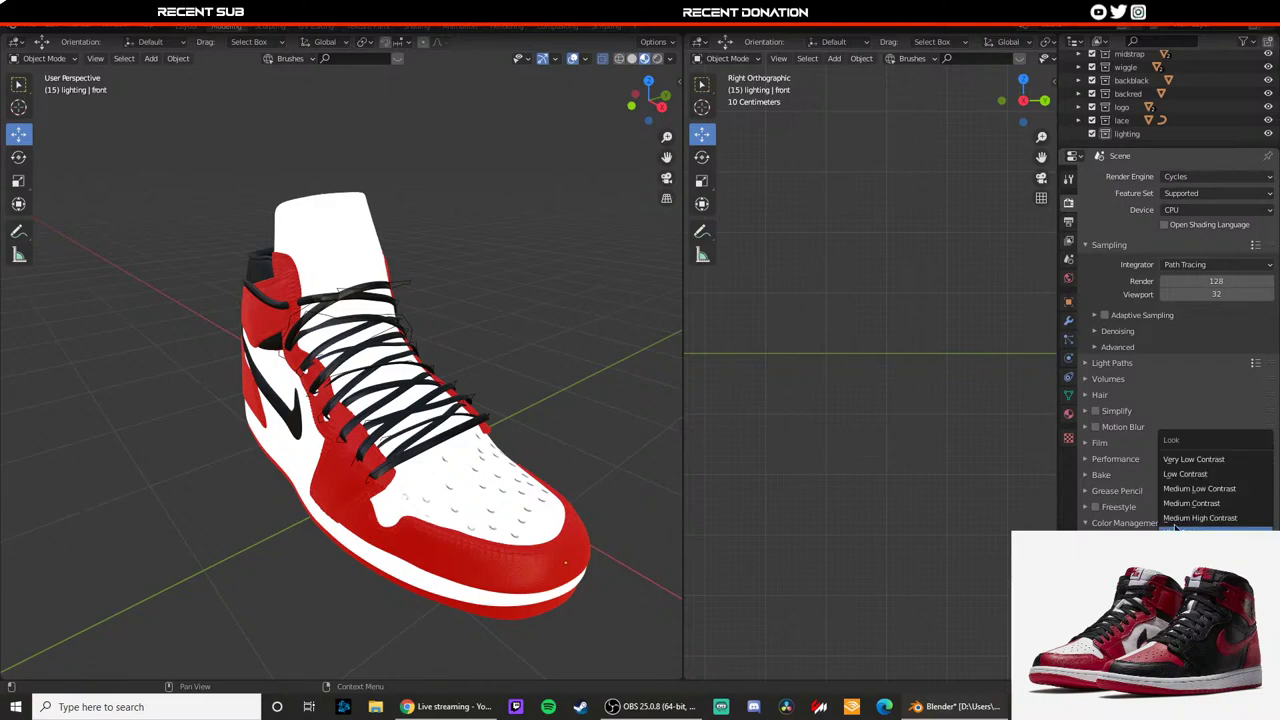
left_click(1218, 520)
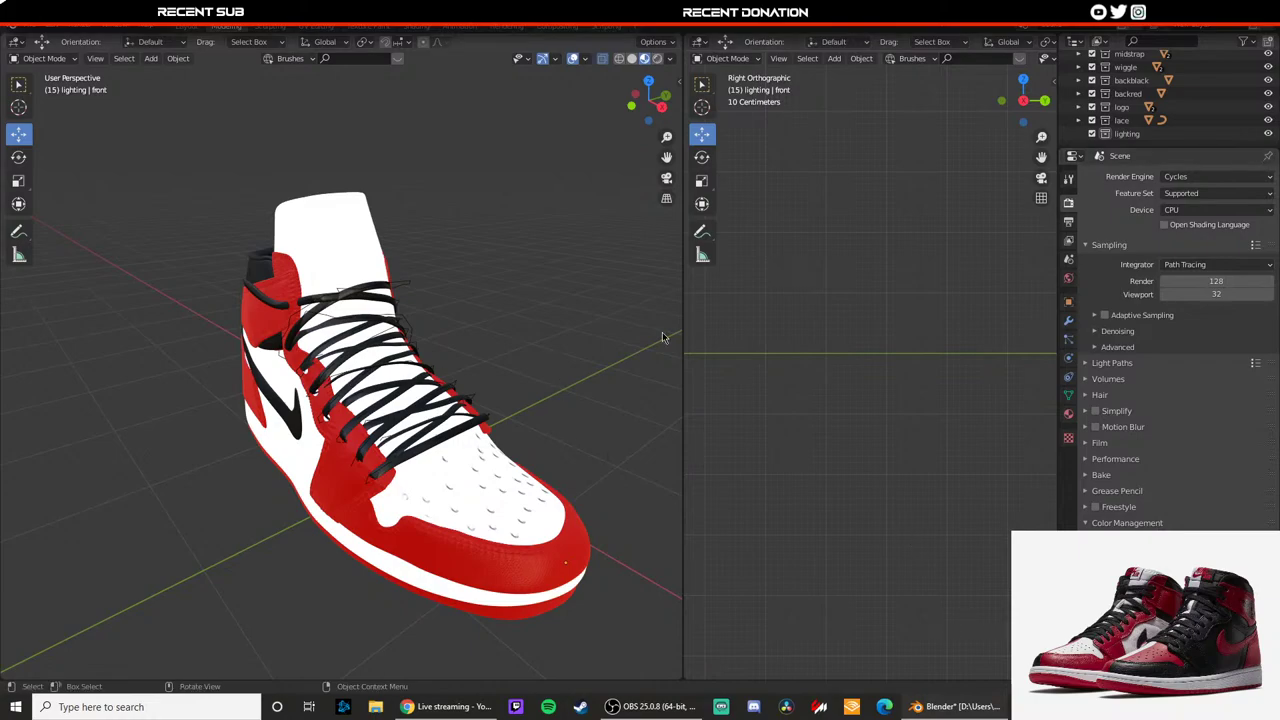
Step: Make the lighting collection active and add a new mesh plane to it
scroll(391, 337, "down", 3)
middle_click_drag(471, 352, 443, 343)
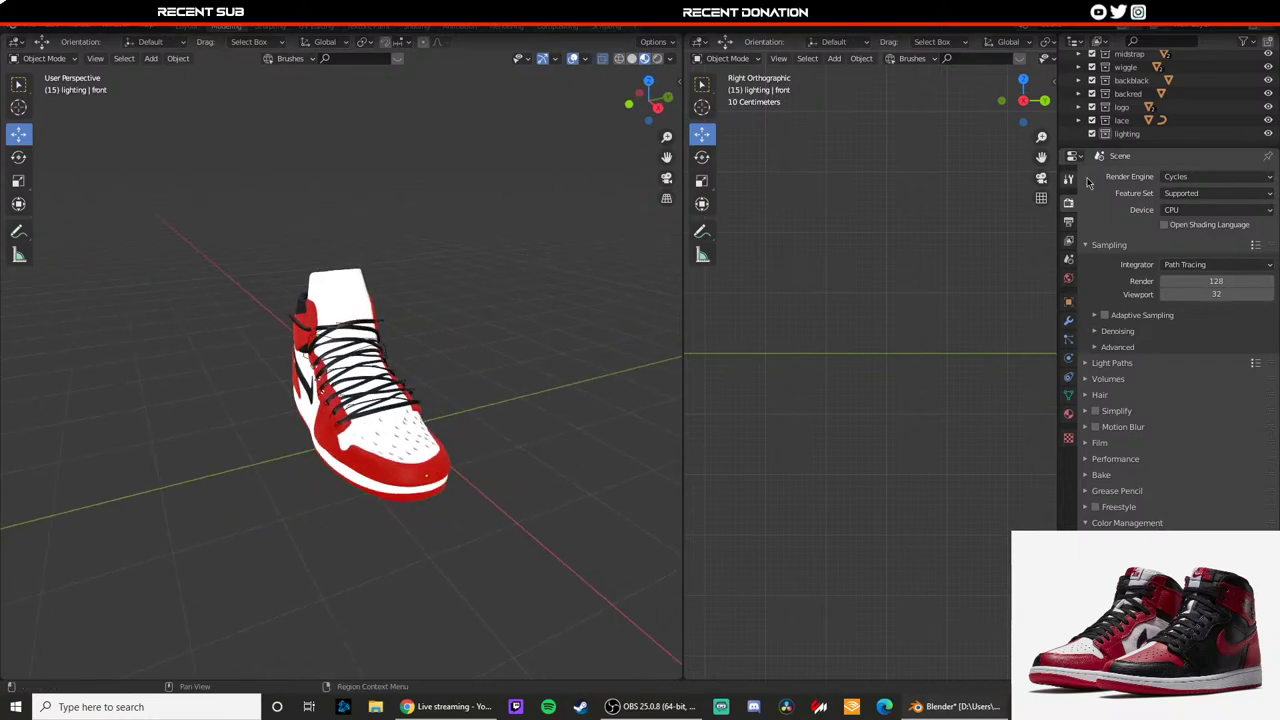
left_click(1110, 134)
middle_click_drag(600, 348, 387, 391)
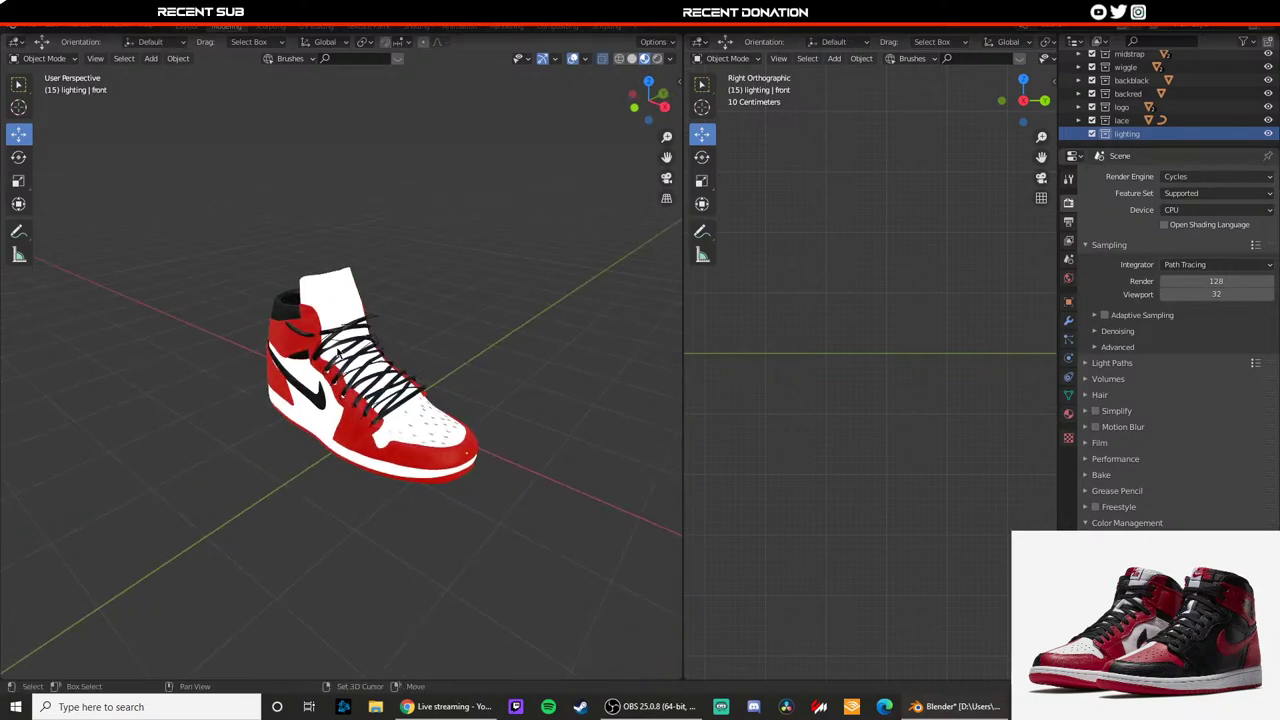
key("shift+a")
mouse_move(338, 352)
left_click(381, 350)
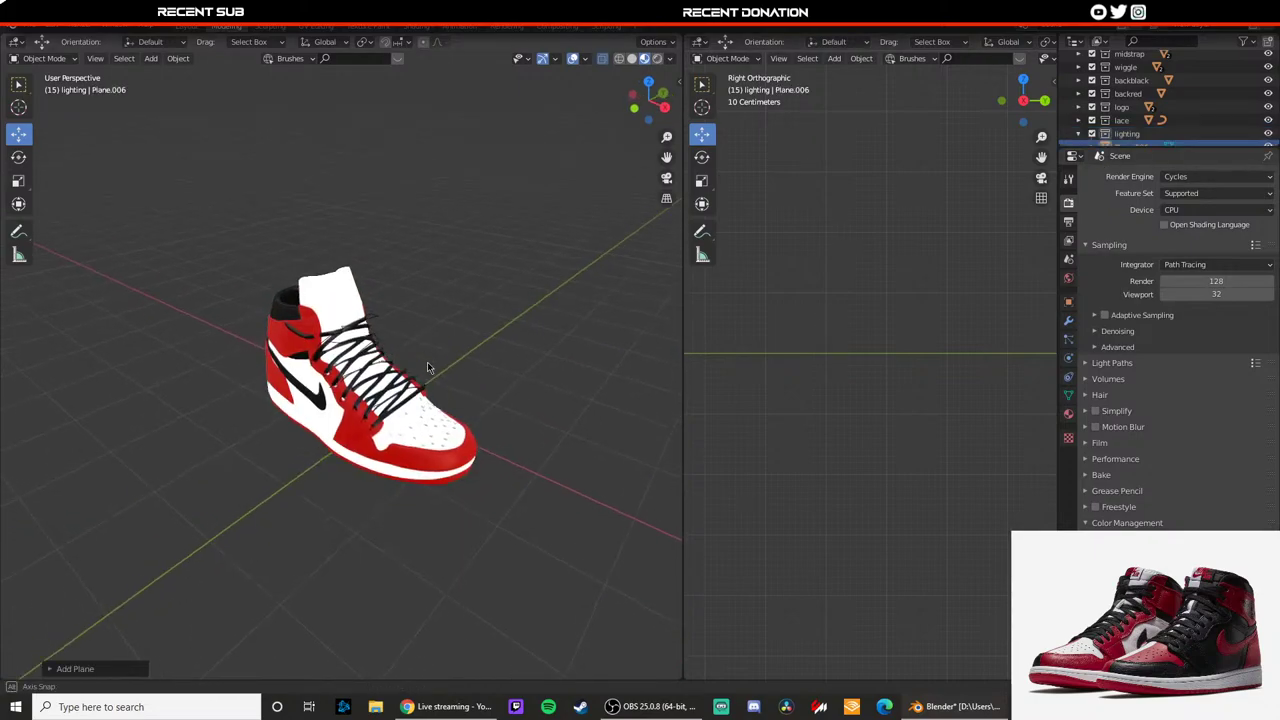
Step: Move the new plane along the Y axis to about -0.68 m so it sits under the sneaker
scroll(427, 361, "down", 6)
middle_click_drag(427, 361, 503, 351)
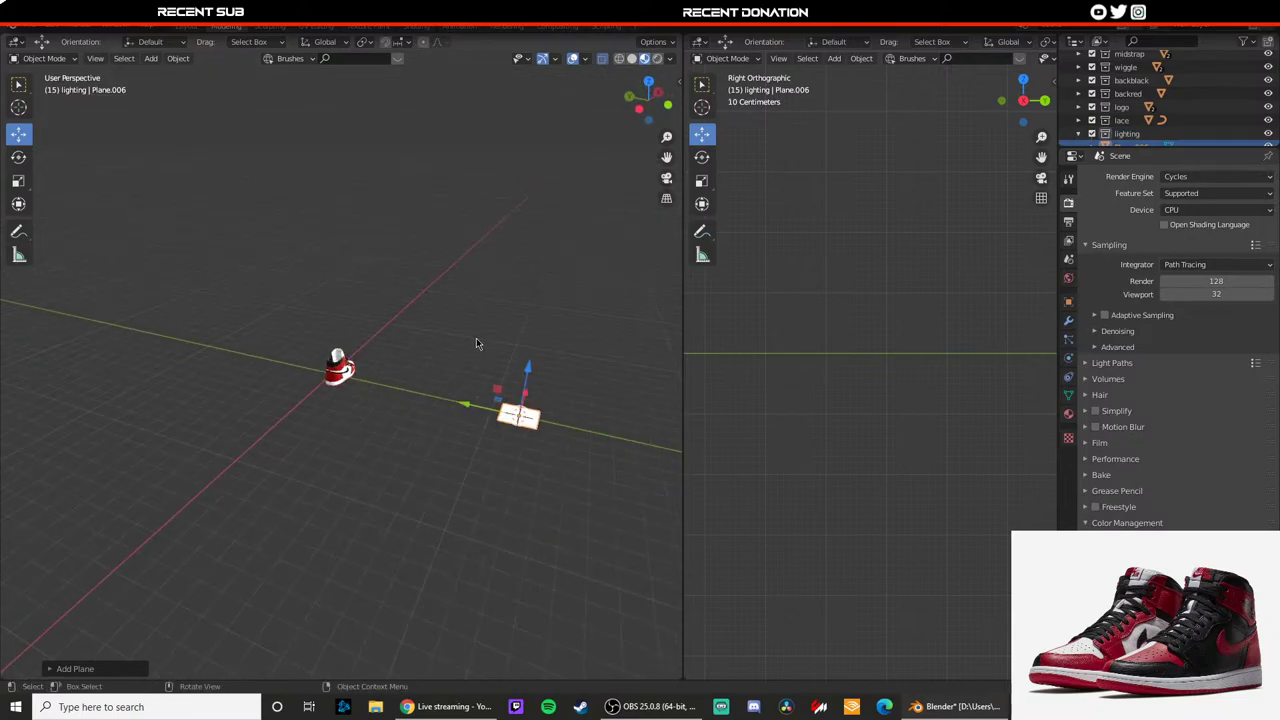
key("KP_7")
key("g")
key("y")
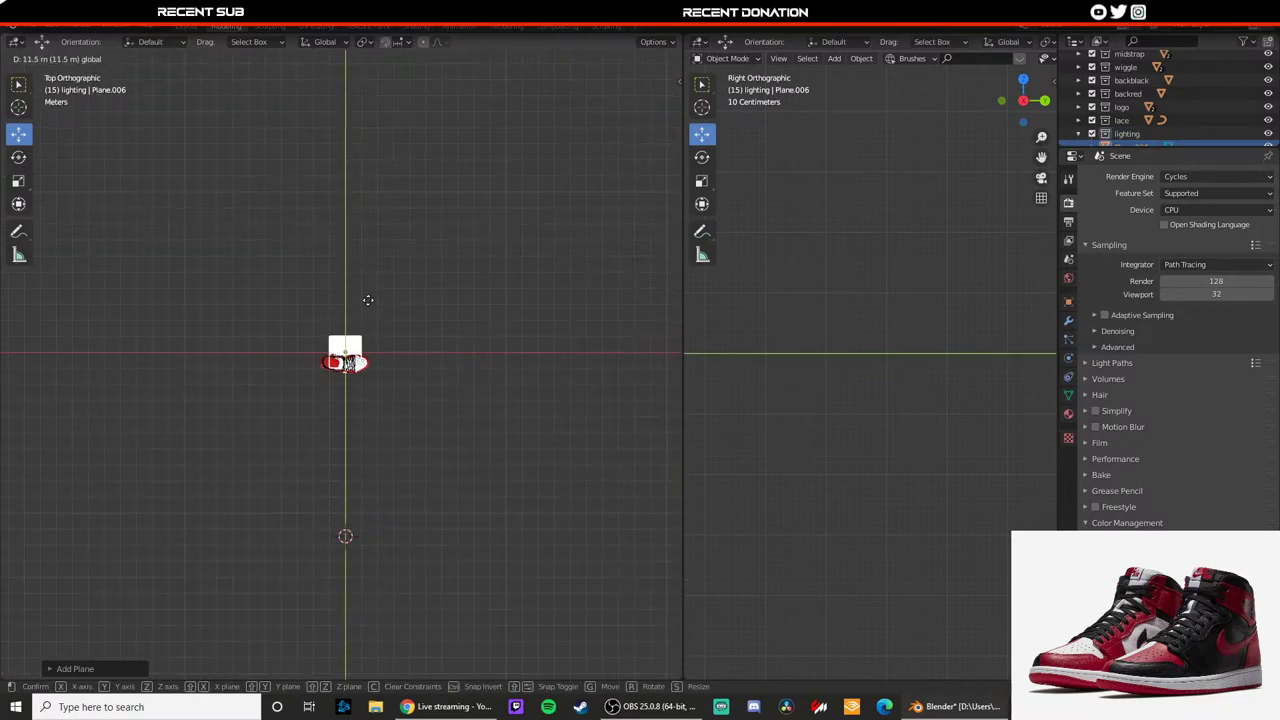
left_click(366, 316)
Step: Scale the plane up uniformly by a factor of about 10.7 to form a wide floor around the sneaker
scroll(353, 339, "up", 4)
scroll(352, 342, "up", 3)
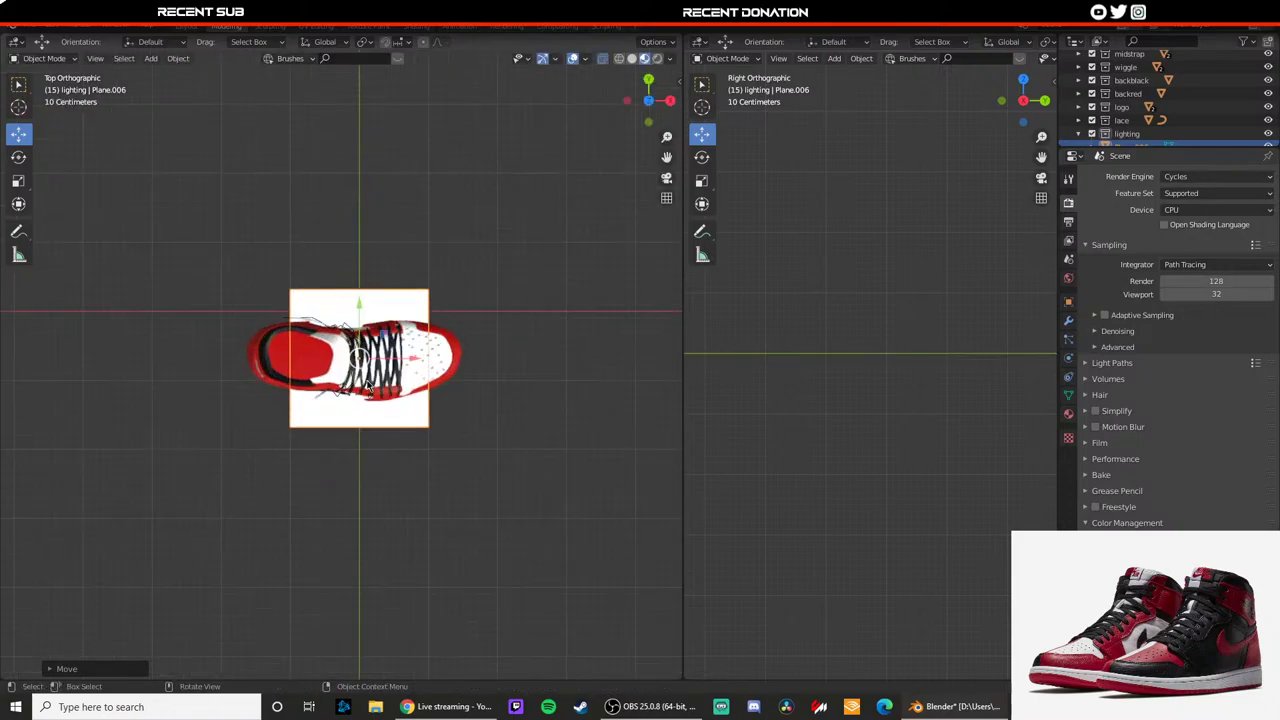
scroll(352, 342, "down", 3)
key("s")
left_click(519, 375)
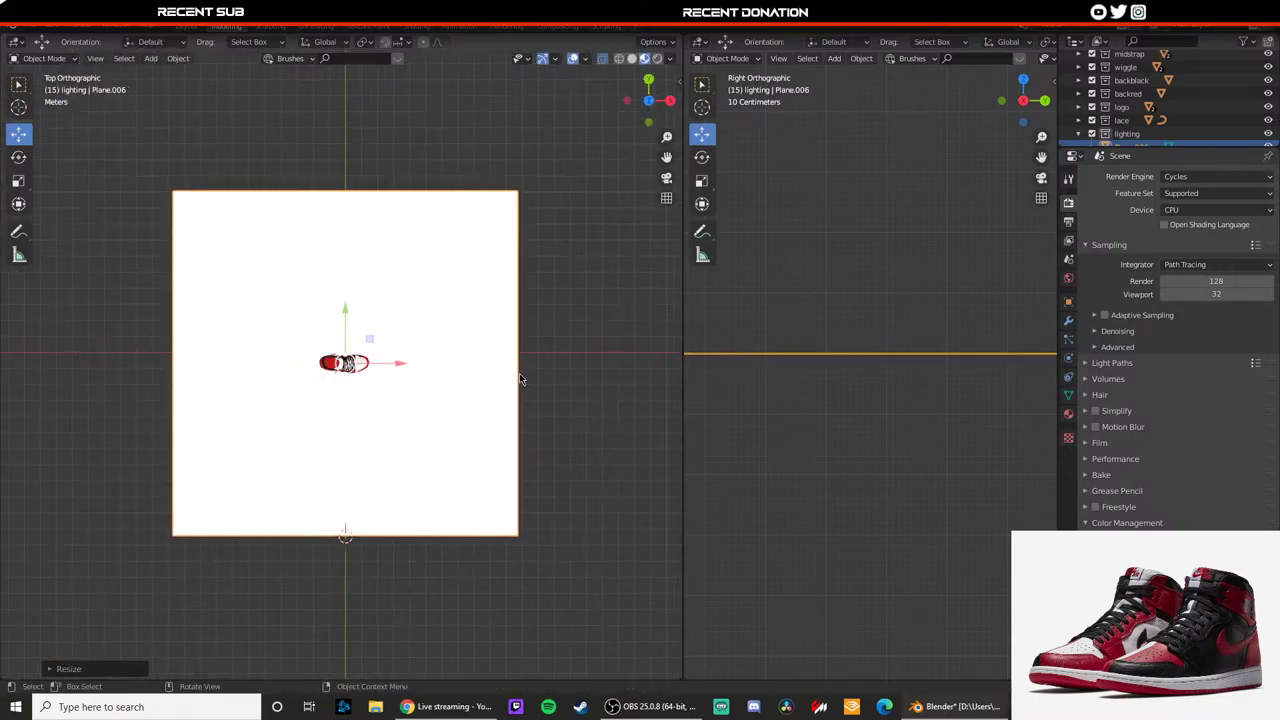
key("s")
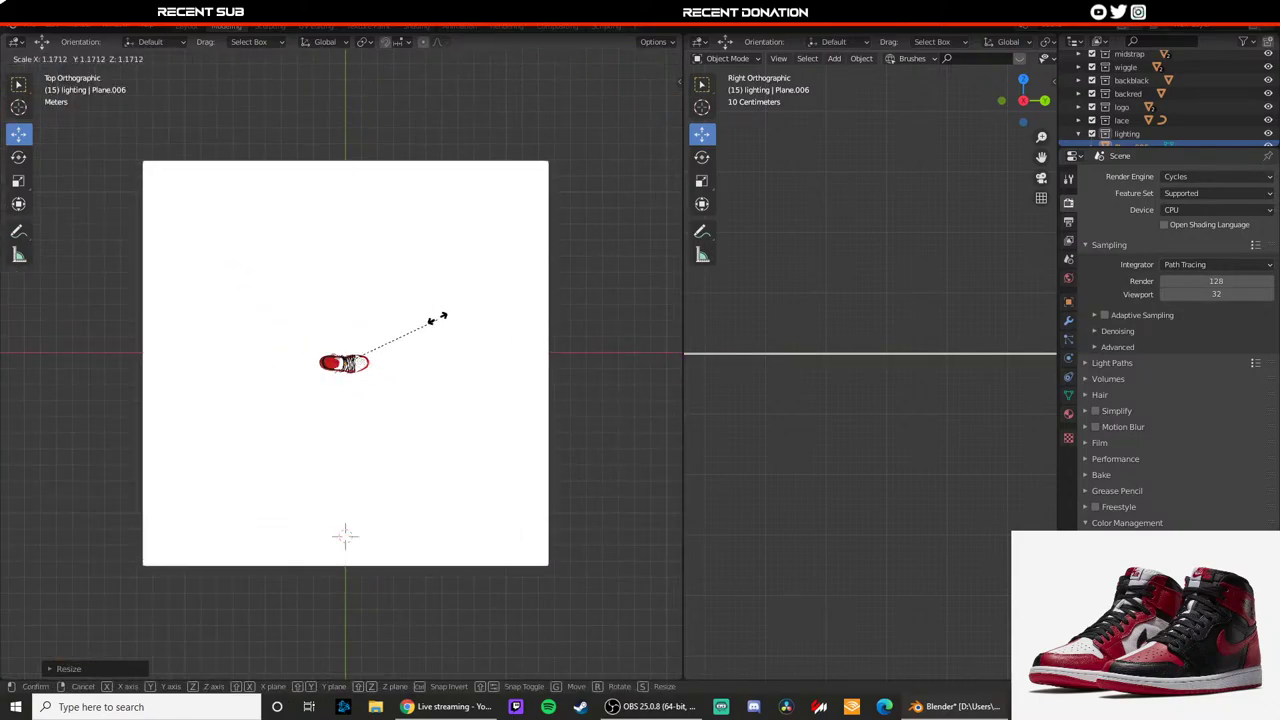
left_click(432, 334)
middle_click_drag(432, 334, 443, 362)
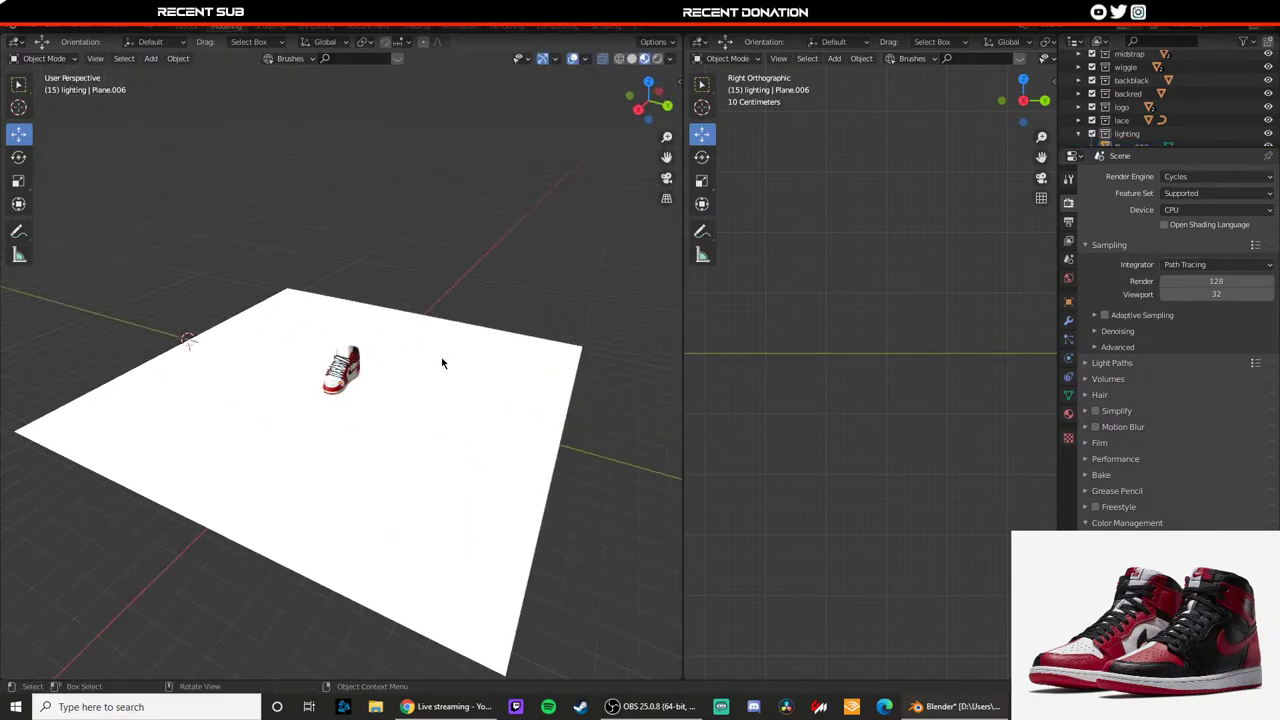
left_click(443, 362)
left_click(473, 287)
middle_click_drag(473, 287, 511, 357)
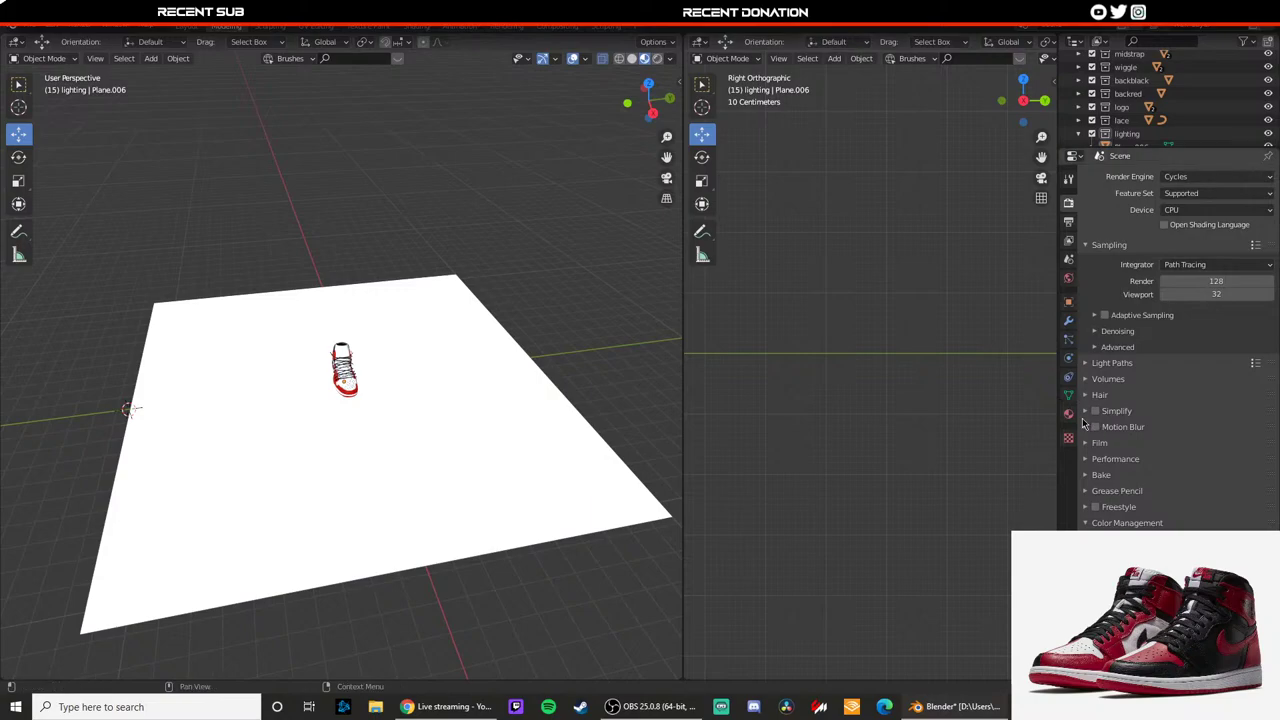
Step: Enable Shadow Catcher in the floor plane's object visibility settings
left_click(1068, 303)
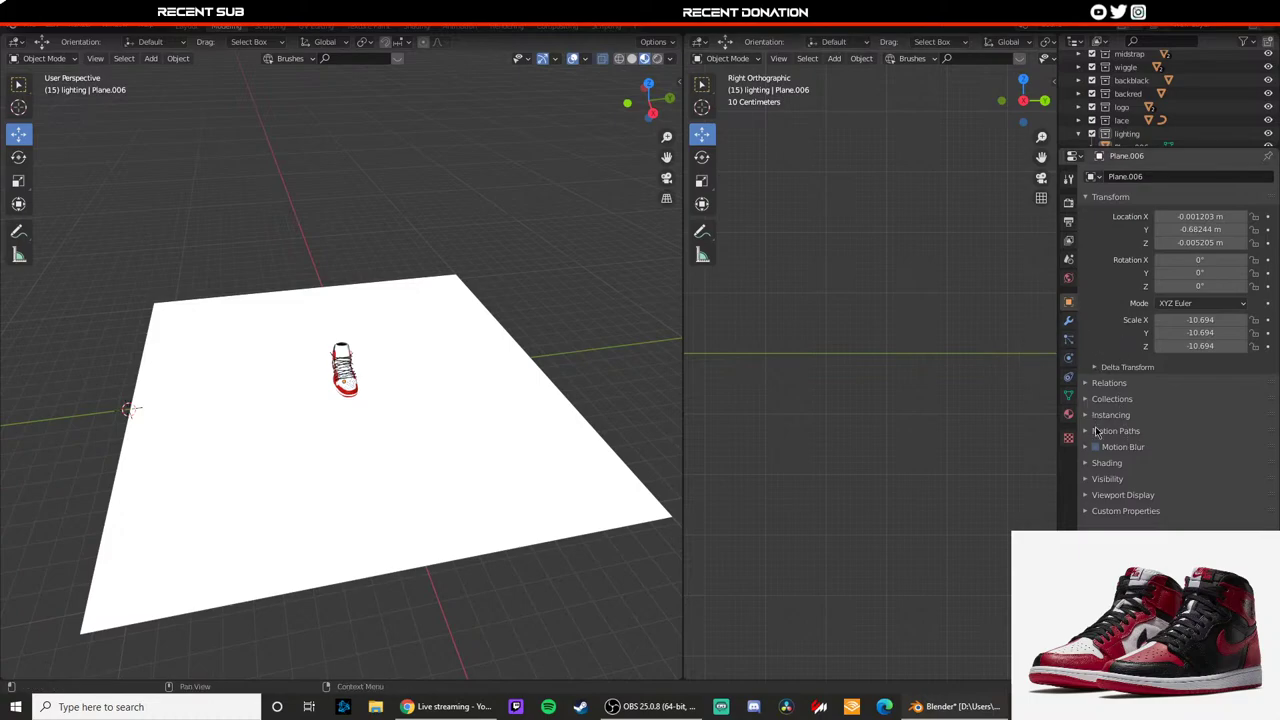
left_click(1095, 479)
scroll(1094, 478, "down", 1)
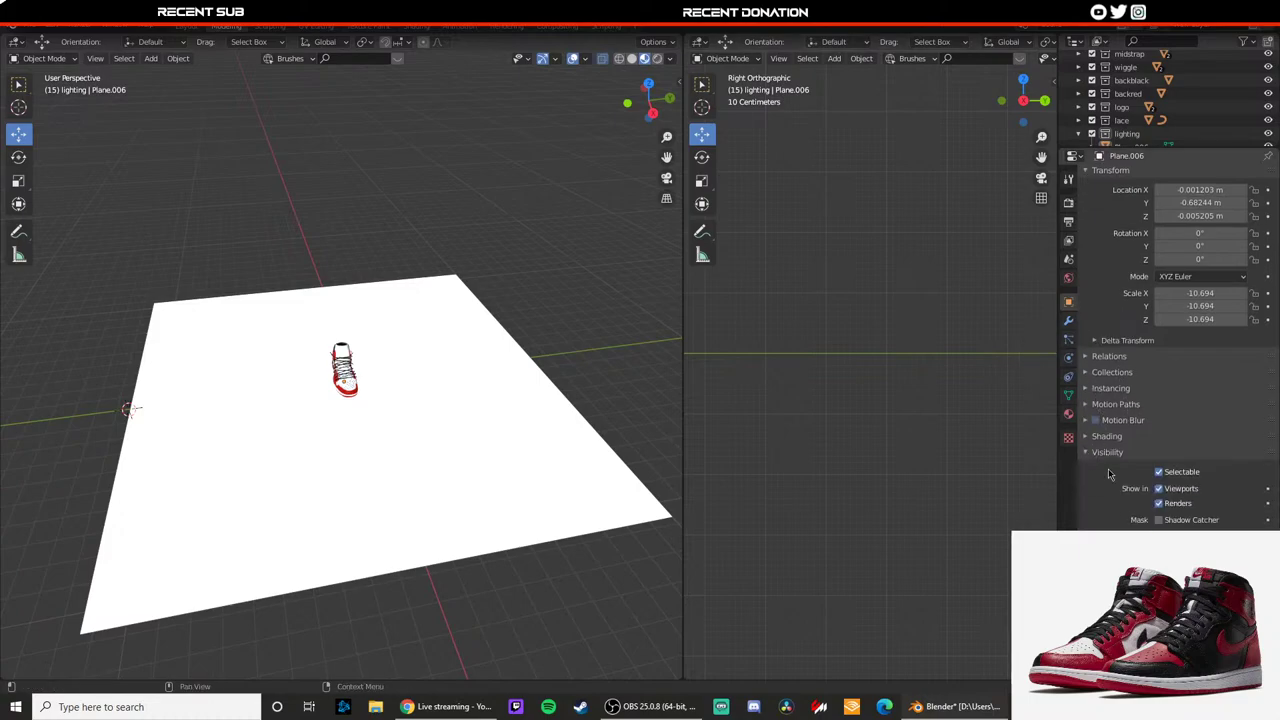
left_click(1160, 521)
left_click(470, 404)
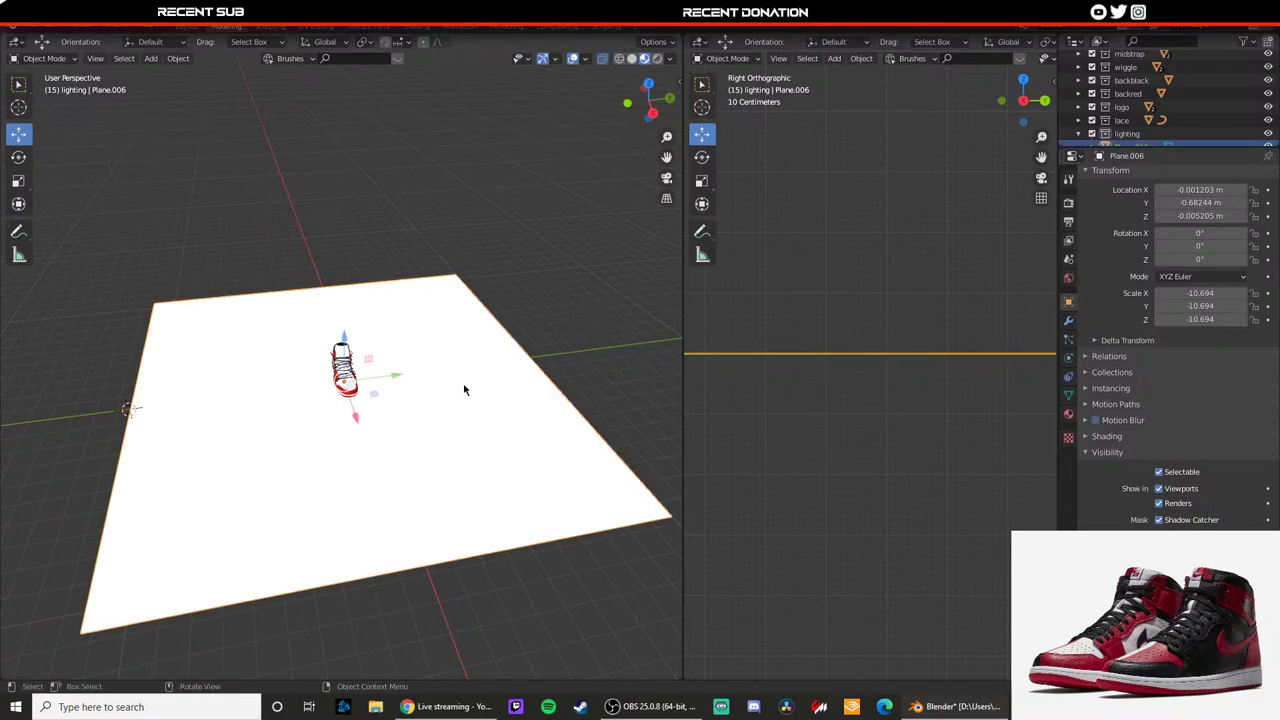
middle_click_drag(432, 382, 464, 362)
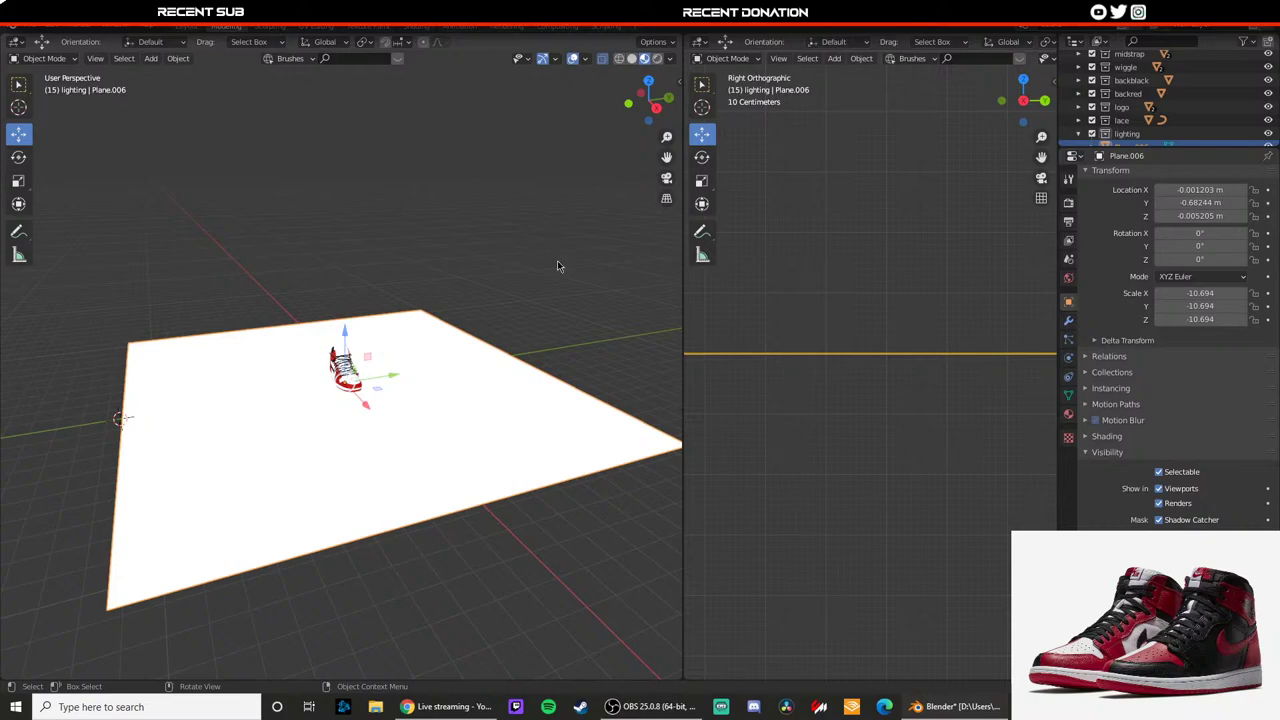
Step: Make the lighting collection active and add a camera to it
left_click(746, 184)
scroll(1115, 122, "down", 1)
left_click(1112, 120)
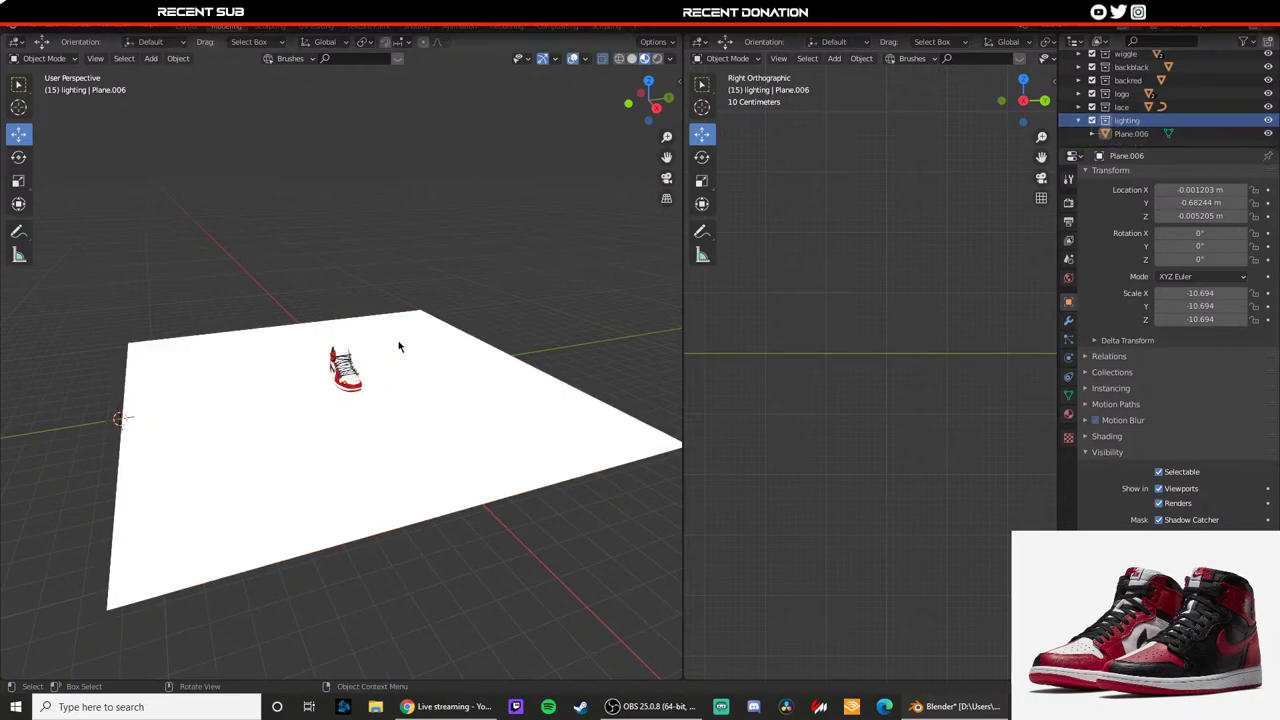
key("shift+a")
mouse_move(334, 510)
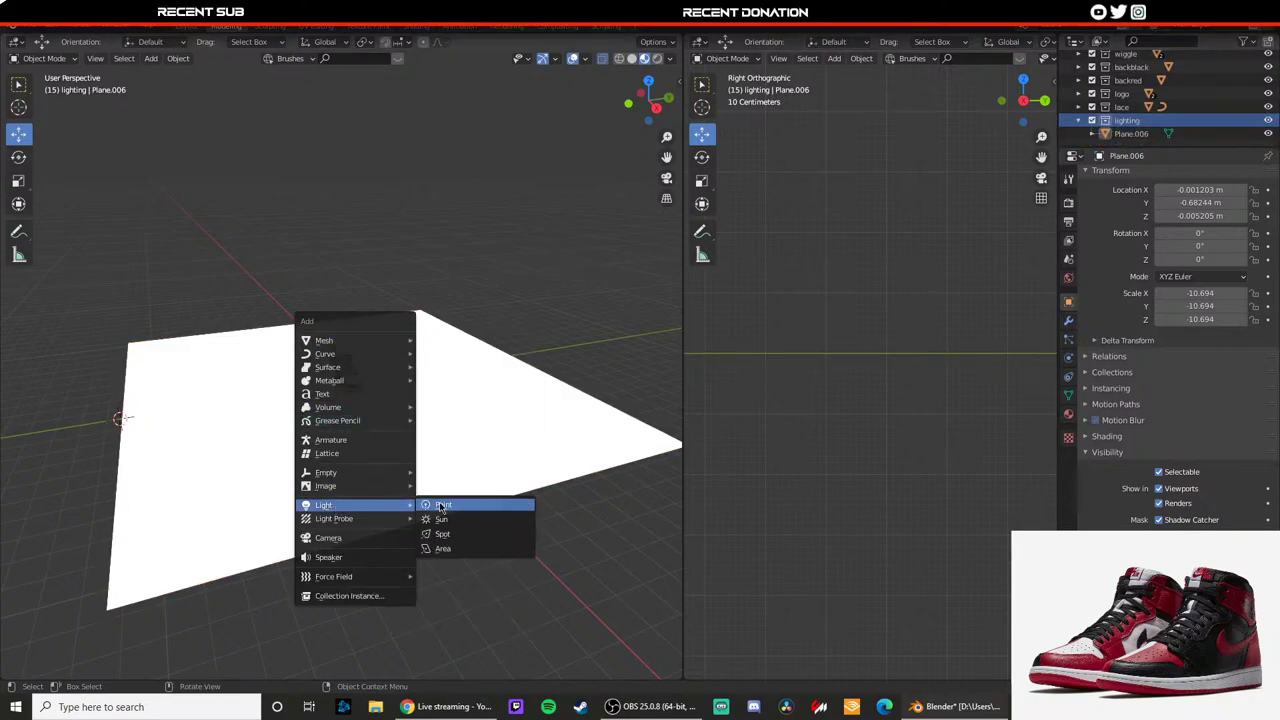
left_click(349, 537)
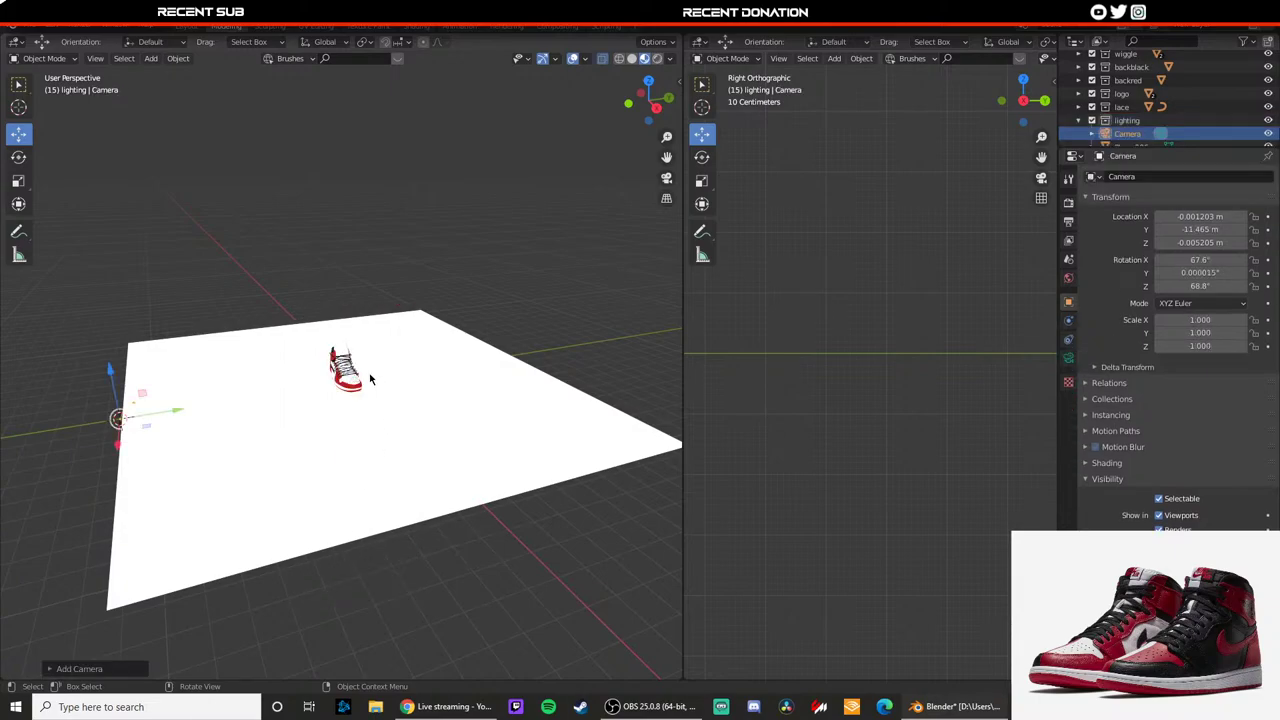
Step: Look through the camera and fly it to about X 4.15, Y 5.11, Z 0.76 m, framing the sneaker's side with the toe facing left
key("KP_0")
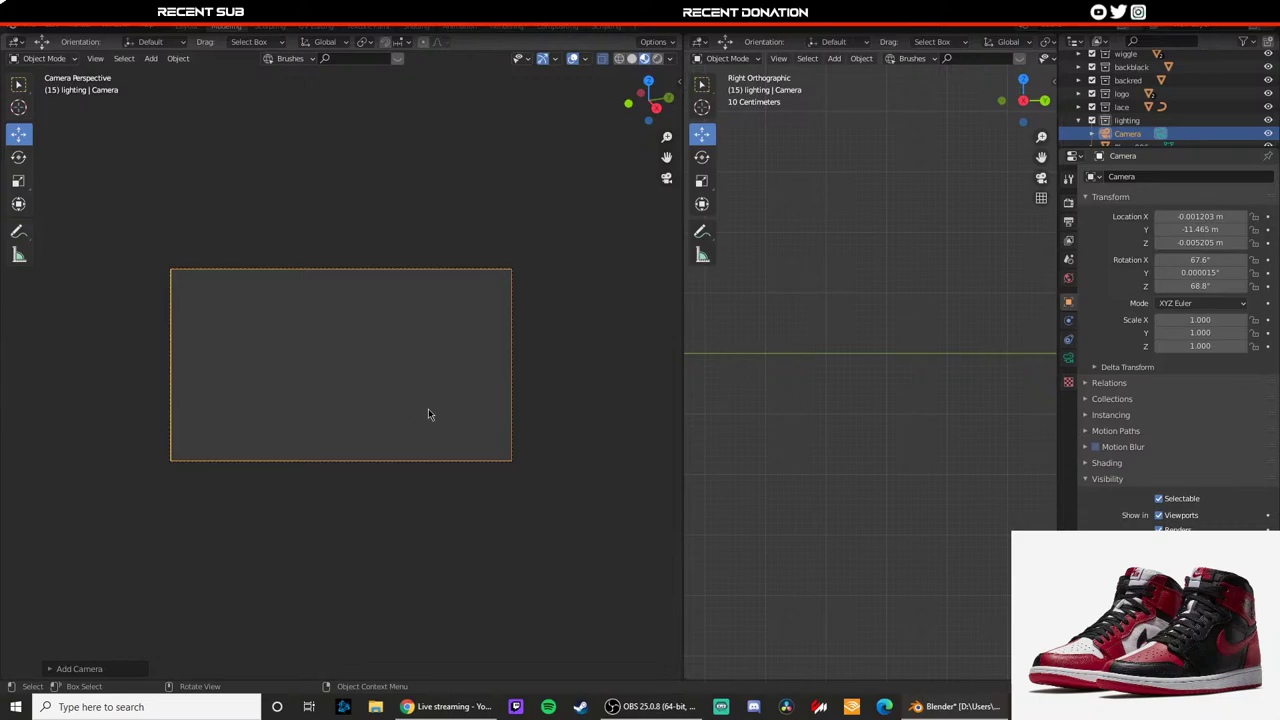
key("KP_0")
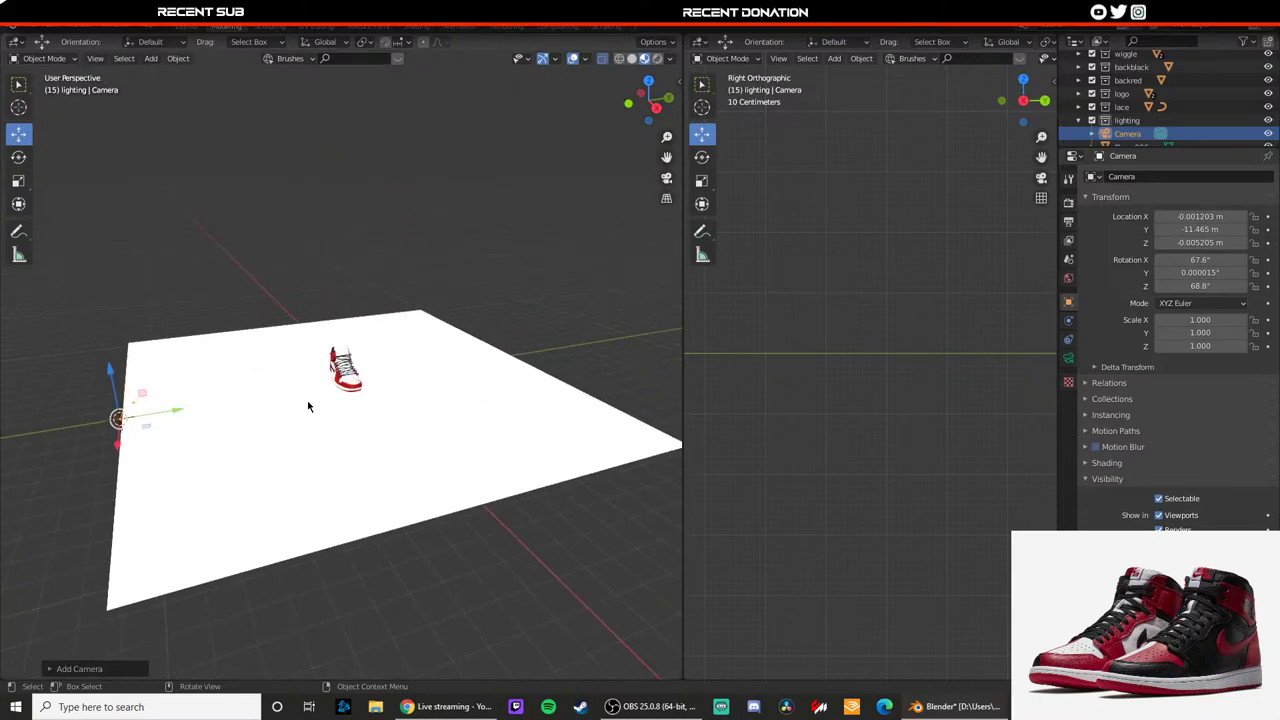
key("KP_0")
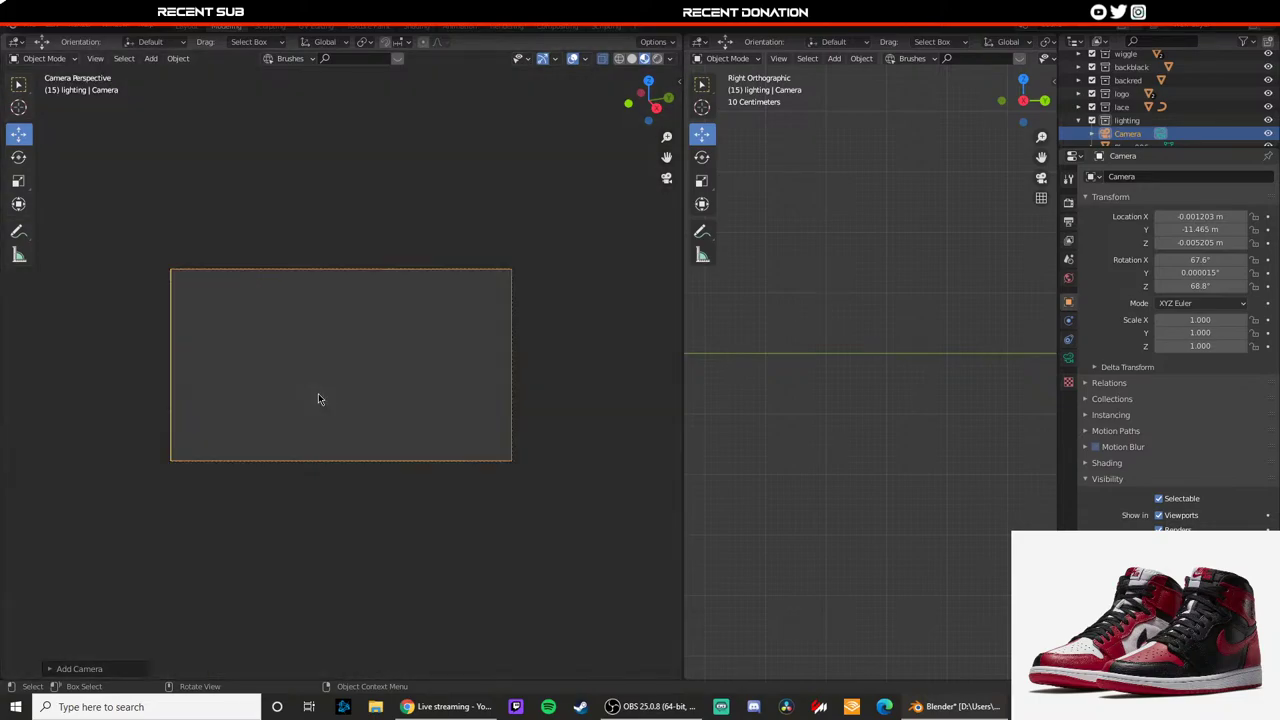
key("shift+grave")
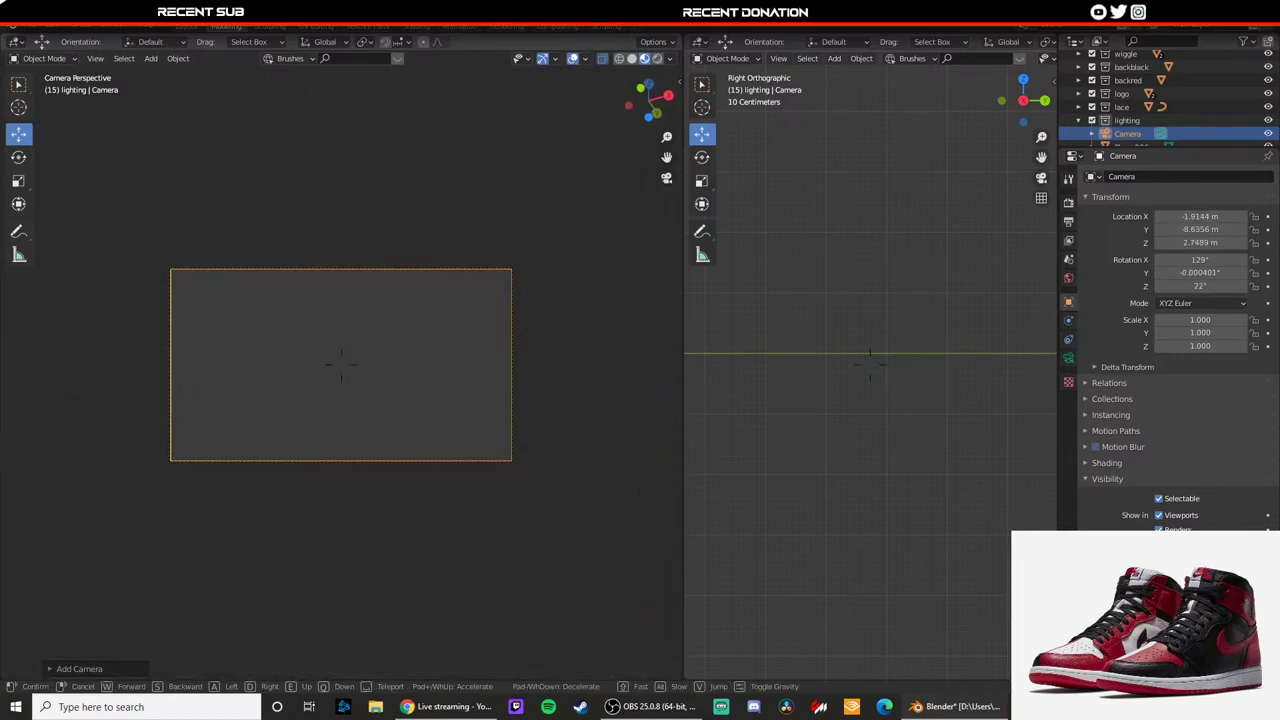
key("e")
key("d")
key("d")
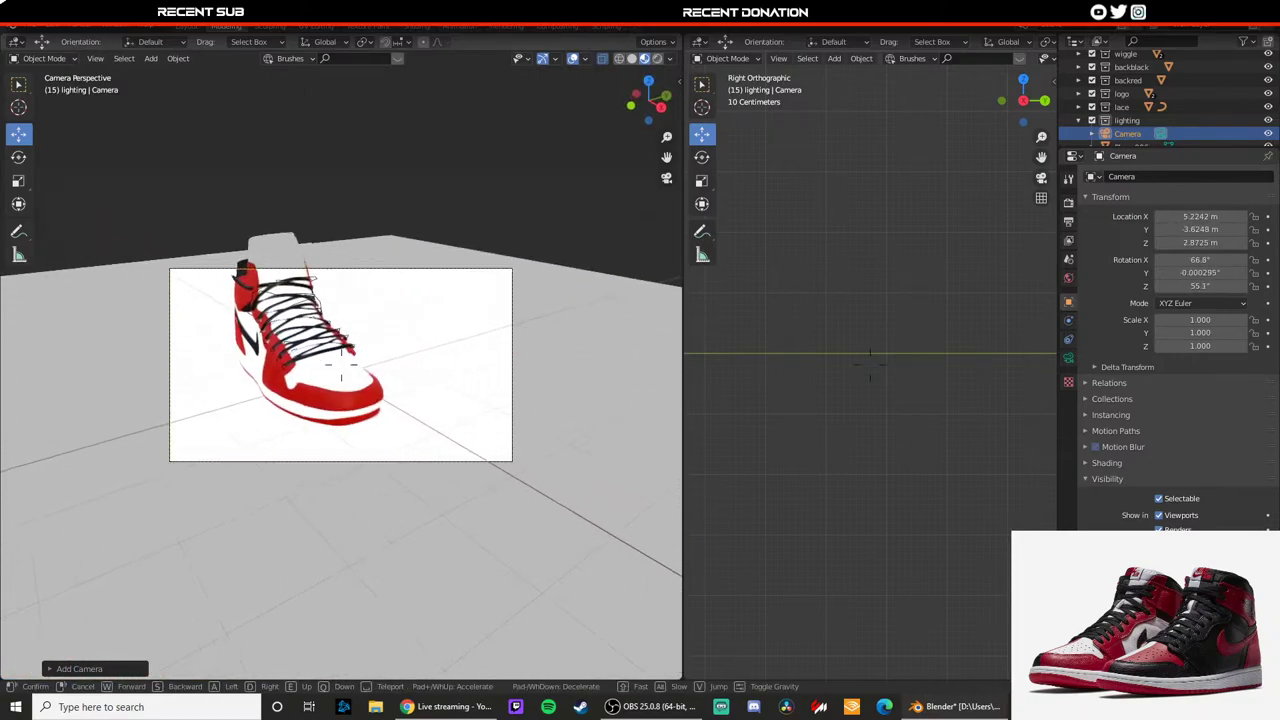
key("q")
key("a")
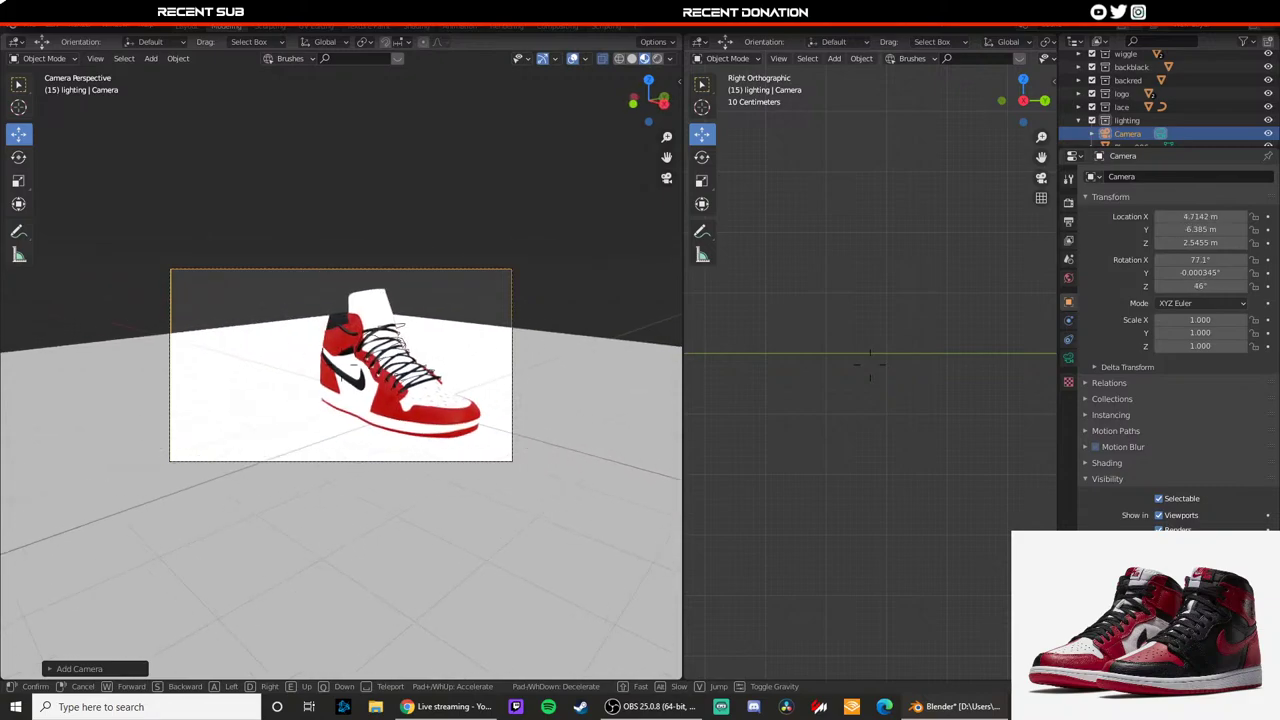
key("w")
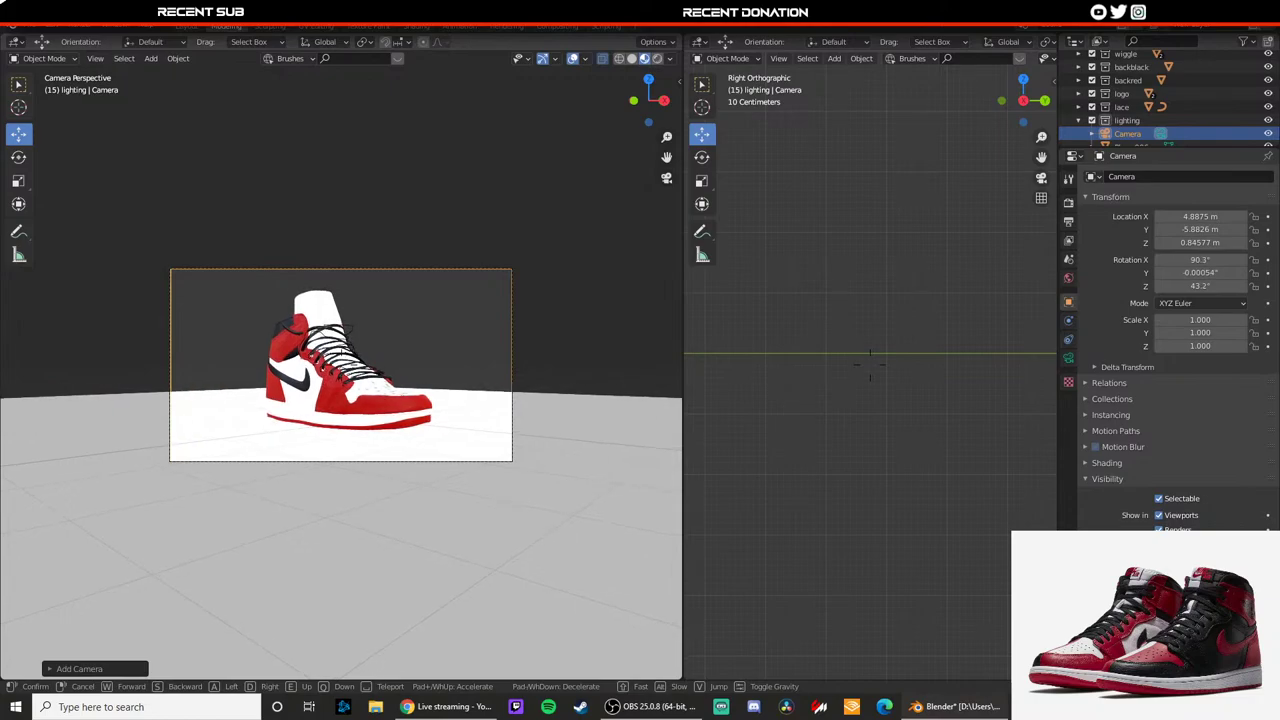
key("d")
key("d")
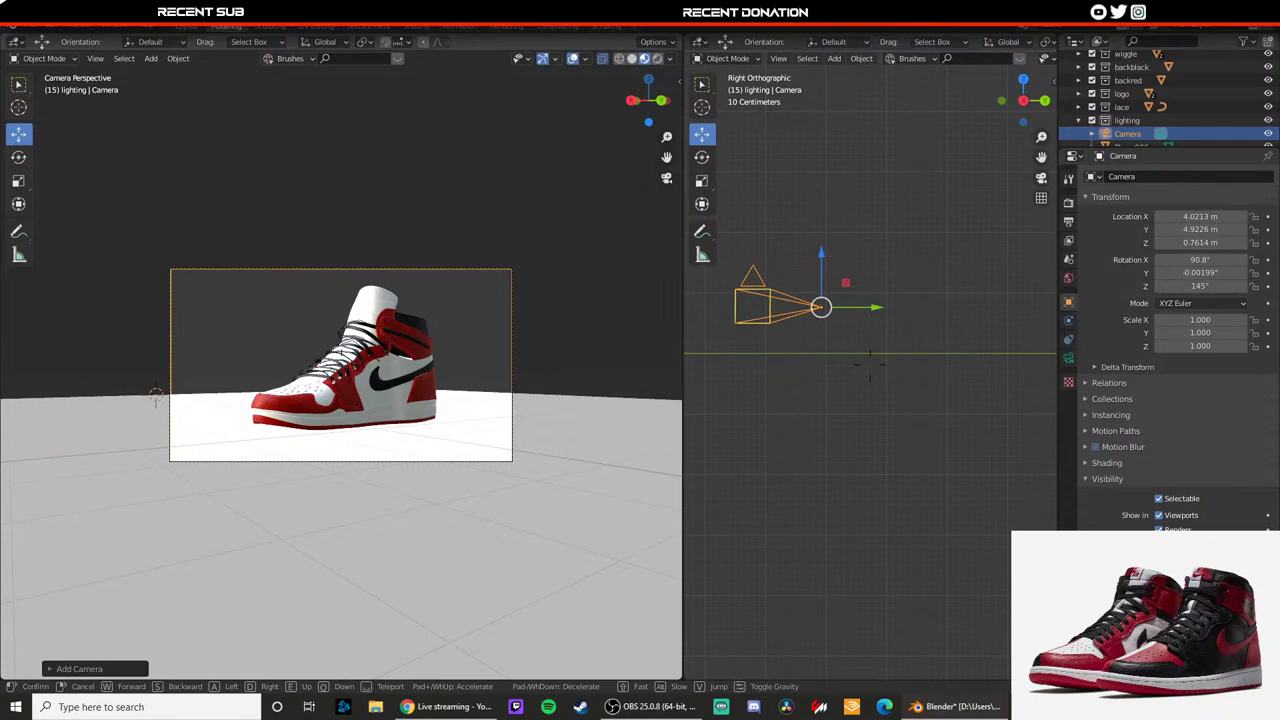
key("s")
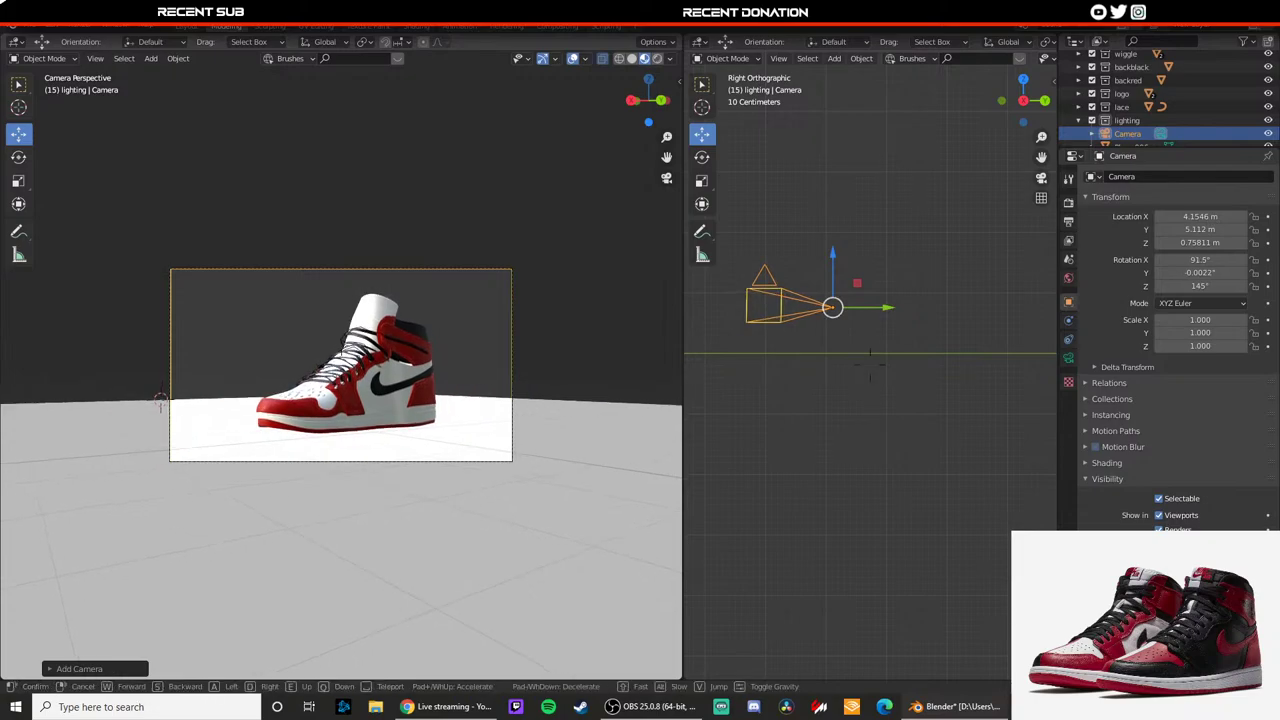
left_click(341, 370)
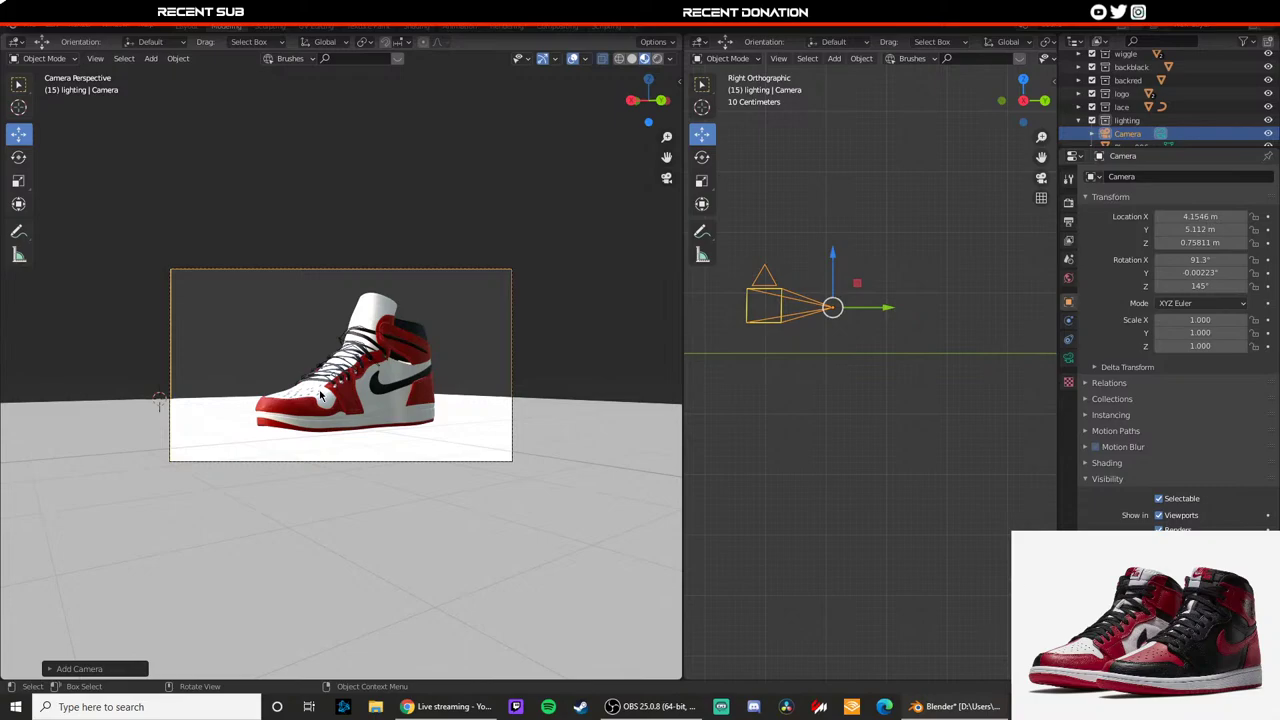
Step: Examine the sneaker's laces, eyelets and side panels up close through the camera
left_click(463, 318)
scroll(406, 384, "up", 5)
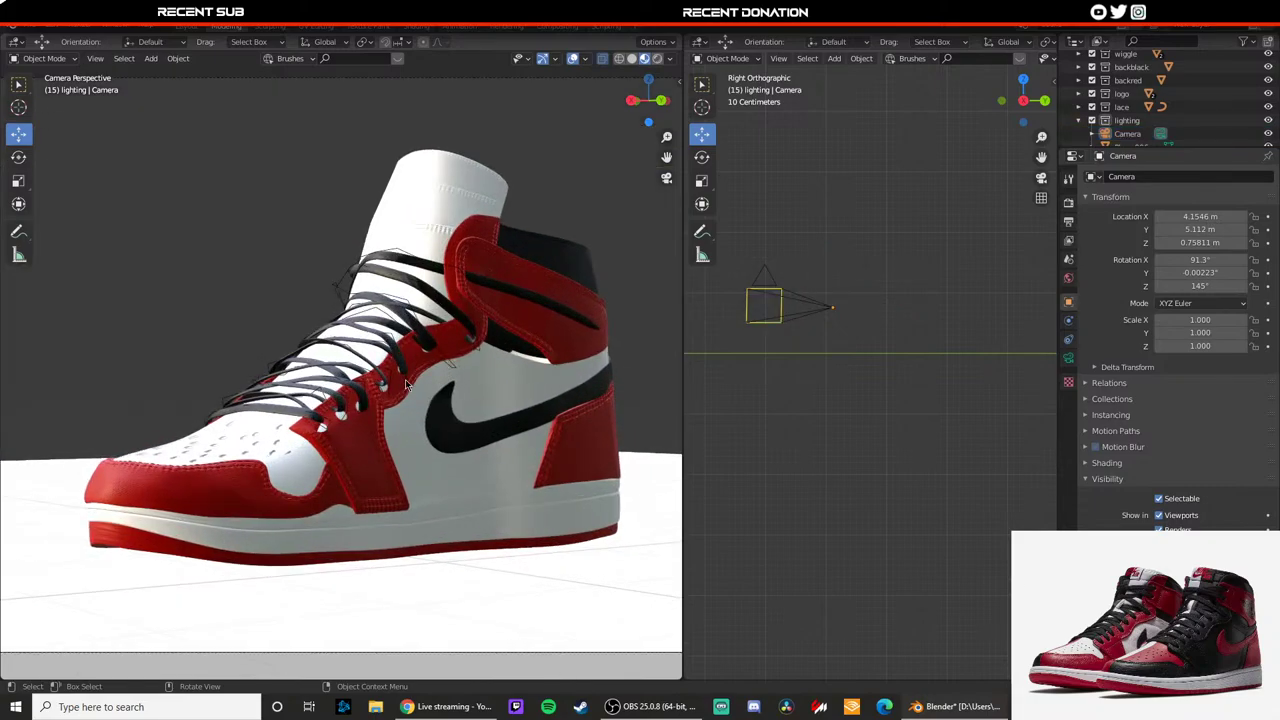
scroll(406, 386, "down", 3)
scroll(406, 388, "up", 5)
scroll(406, 390, "down", 5)
scroll(406, 394, "up", 5)
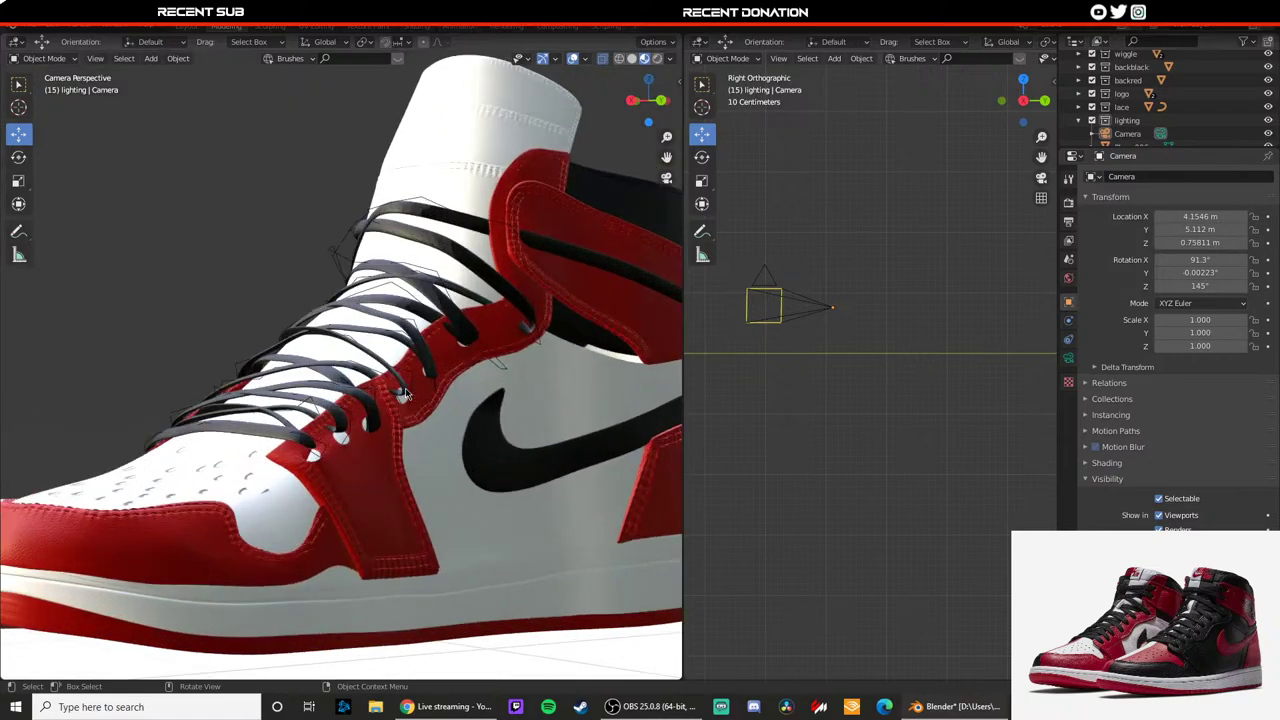
scroll(406, 398, "down", 5)
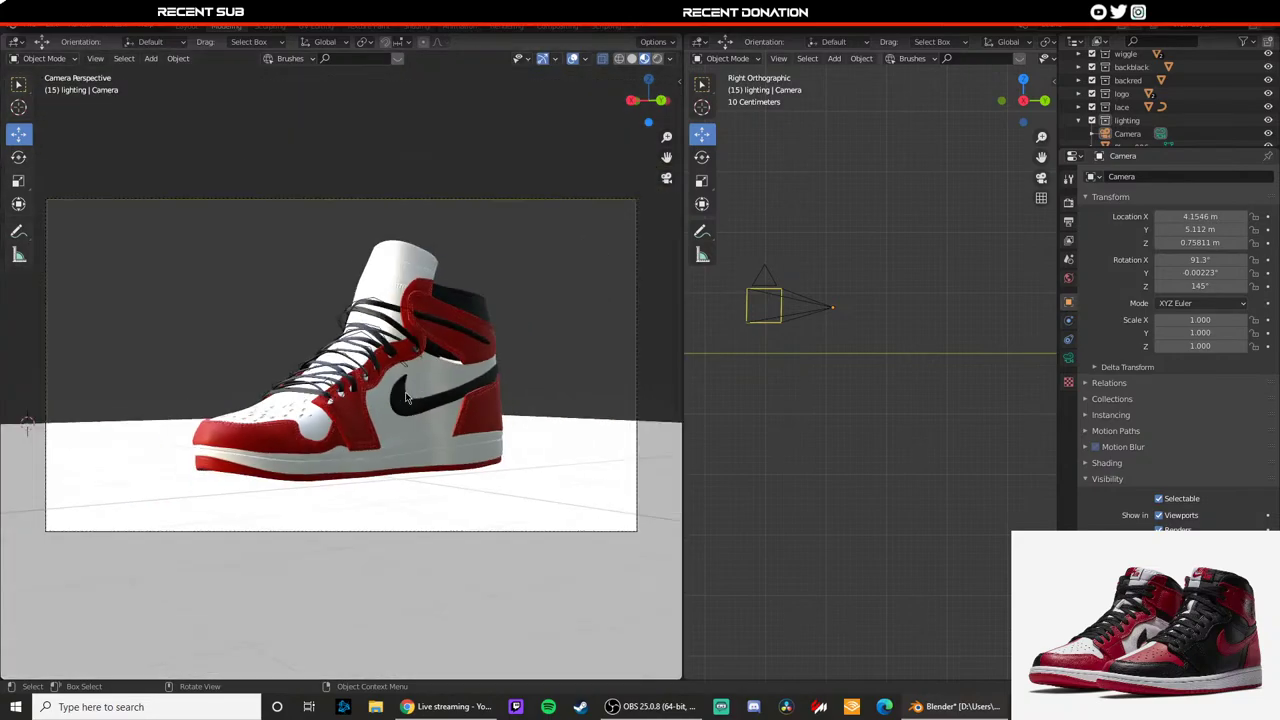
scroll(406, 397, "down", 2)
scroll(408, 400, "up", 6)
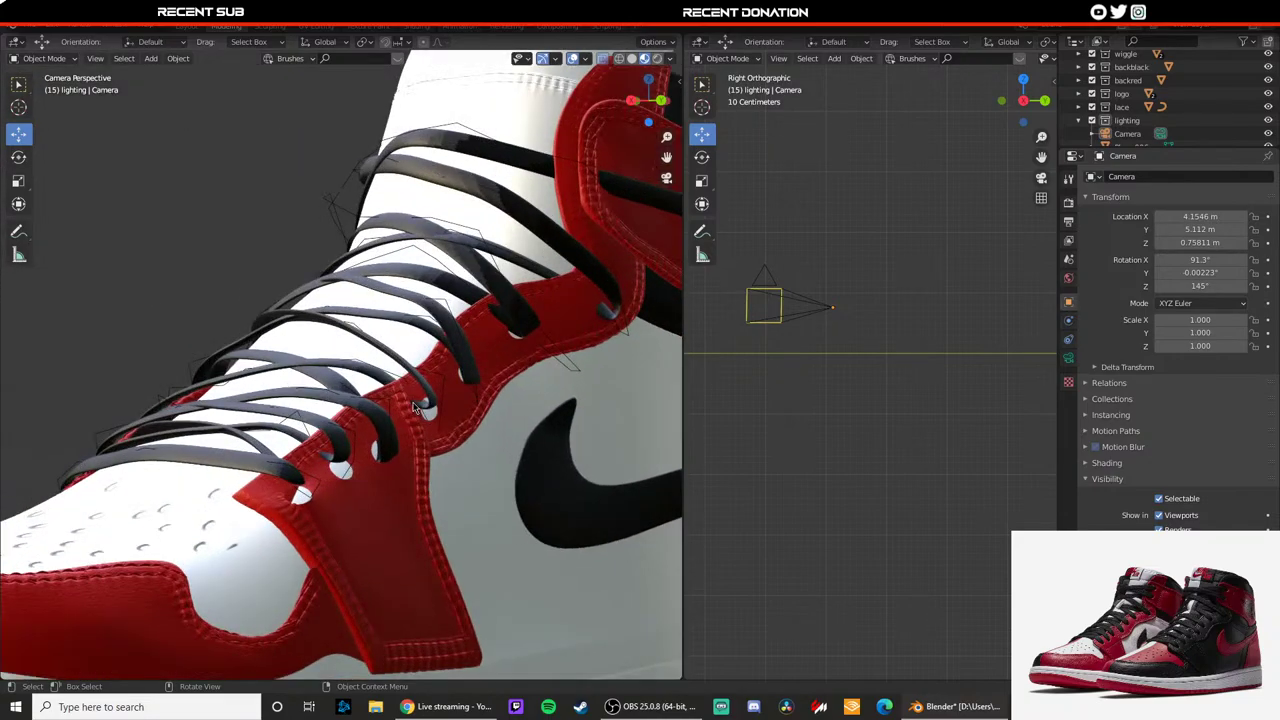
scroll(412, 405, "down", 4)
scroll(410, 408, "down", 5)
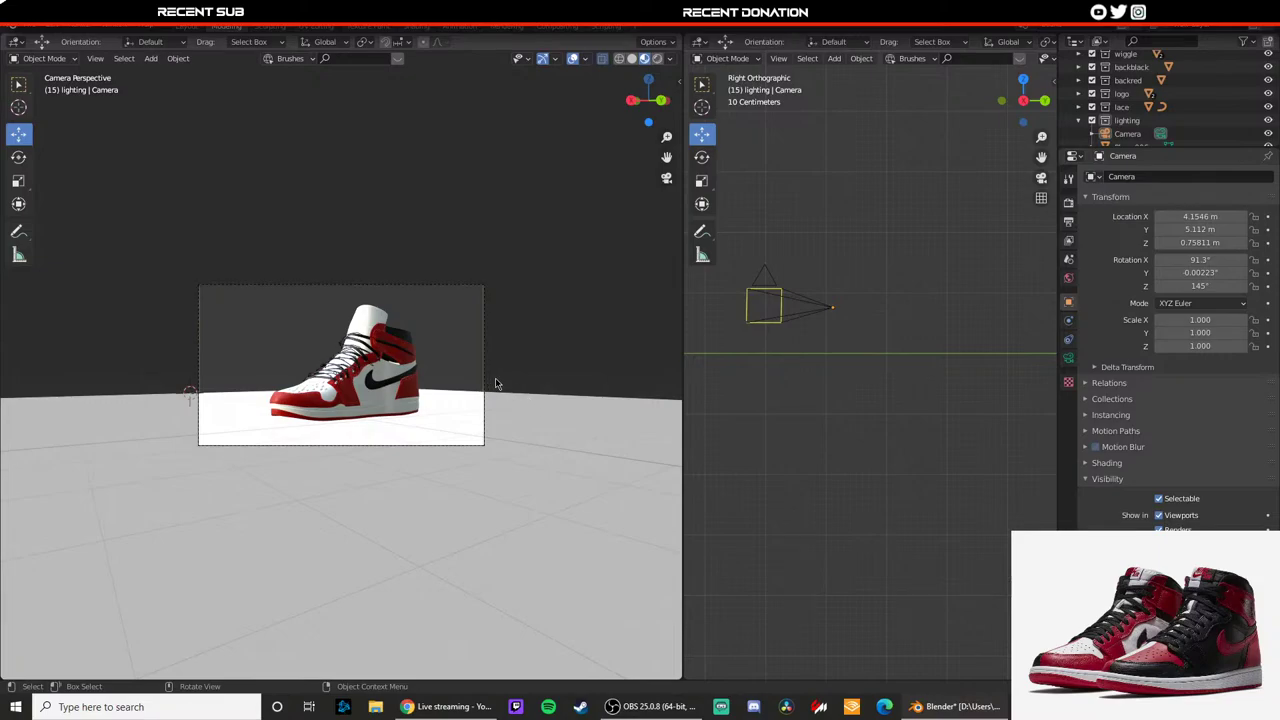
Step: Save the sneaker project and open the recent file drill.blend
middle_click_drag(494, 466, 473, 435)
scroll(473, 435, "down", 3)
left_click(443, 363)
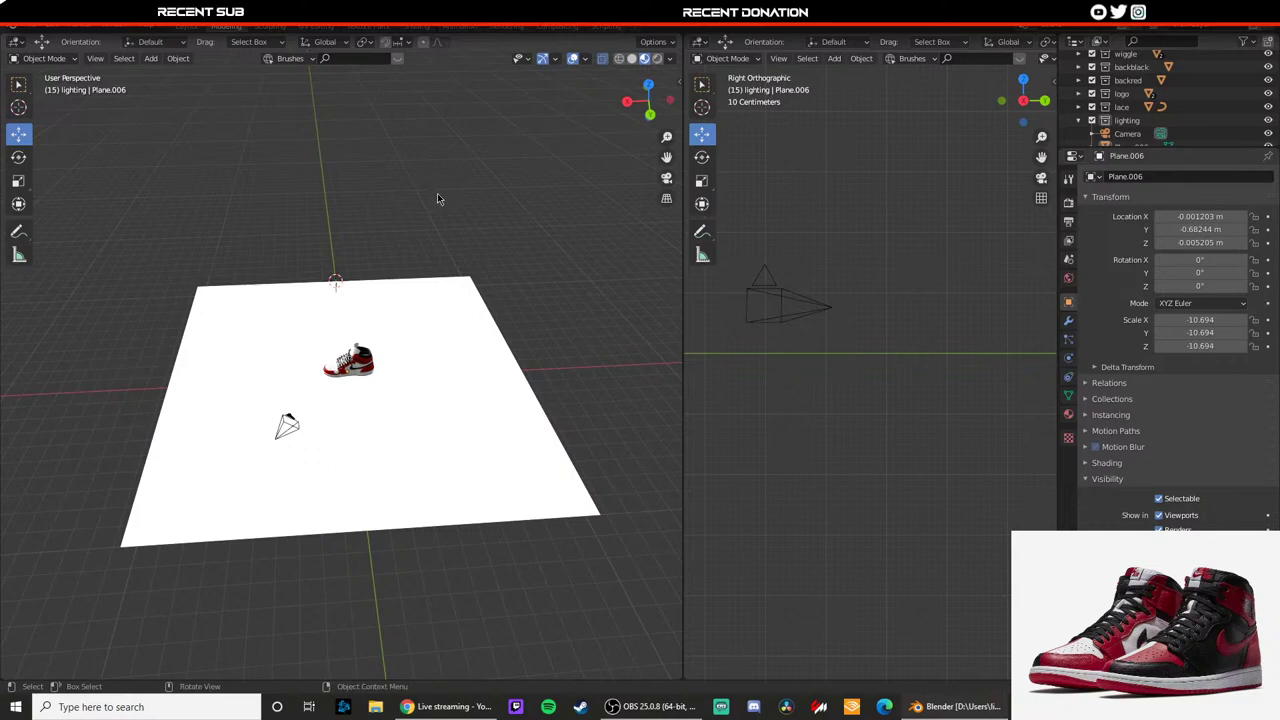
left_click(35, 30)
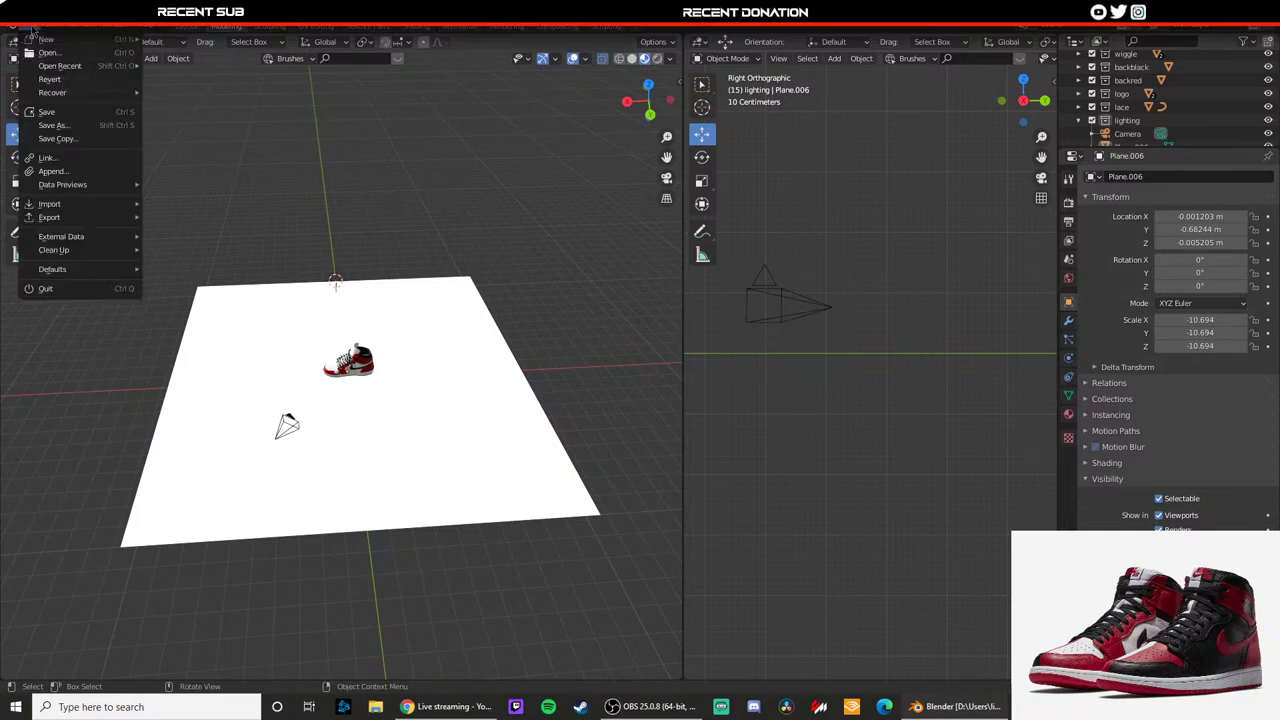
mouse_move(60, 65)
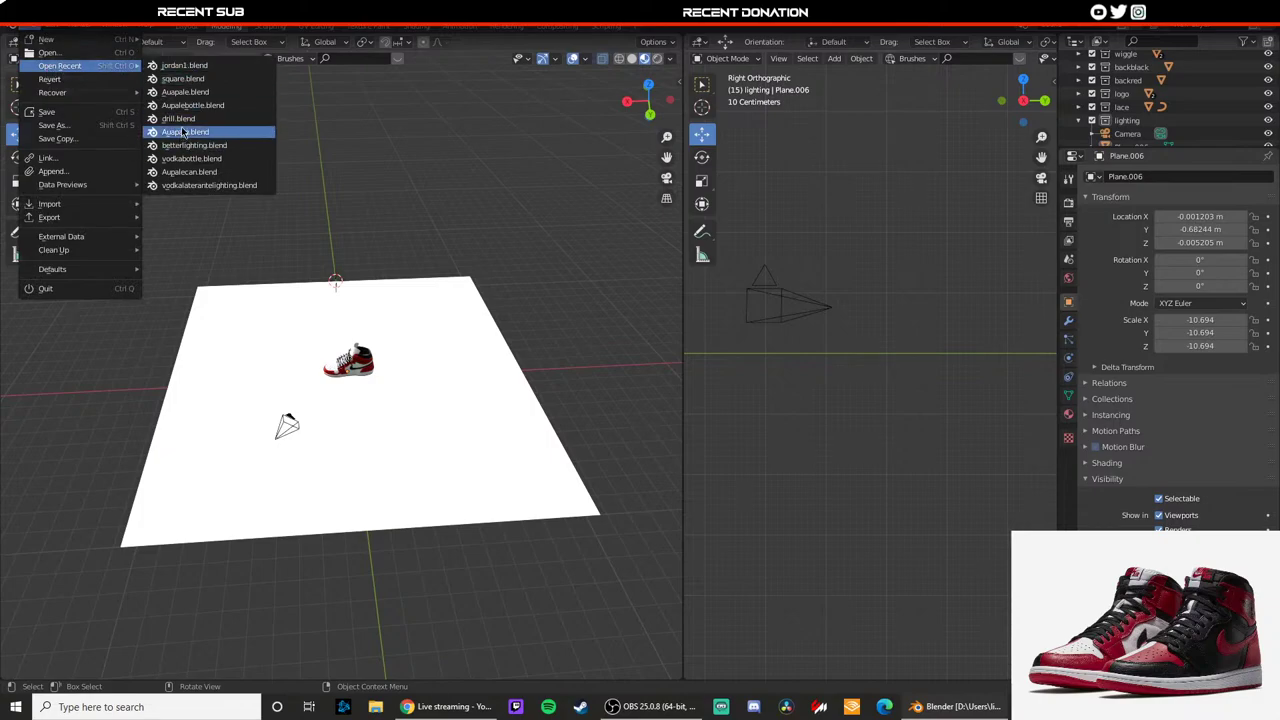
key("Return")
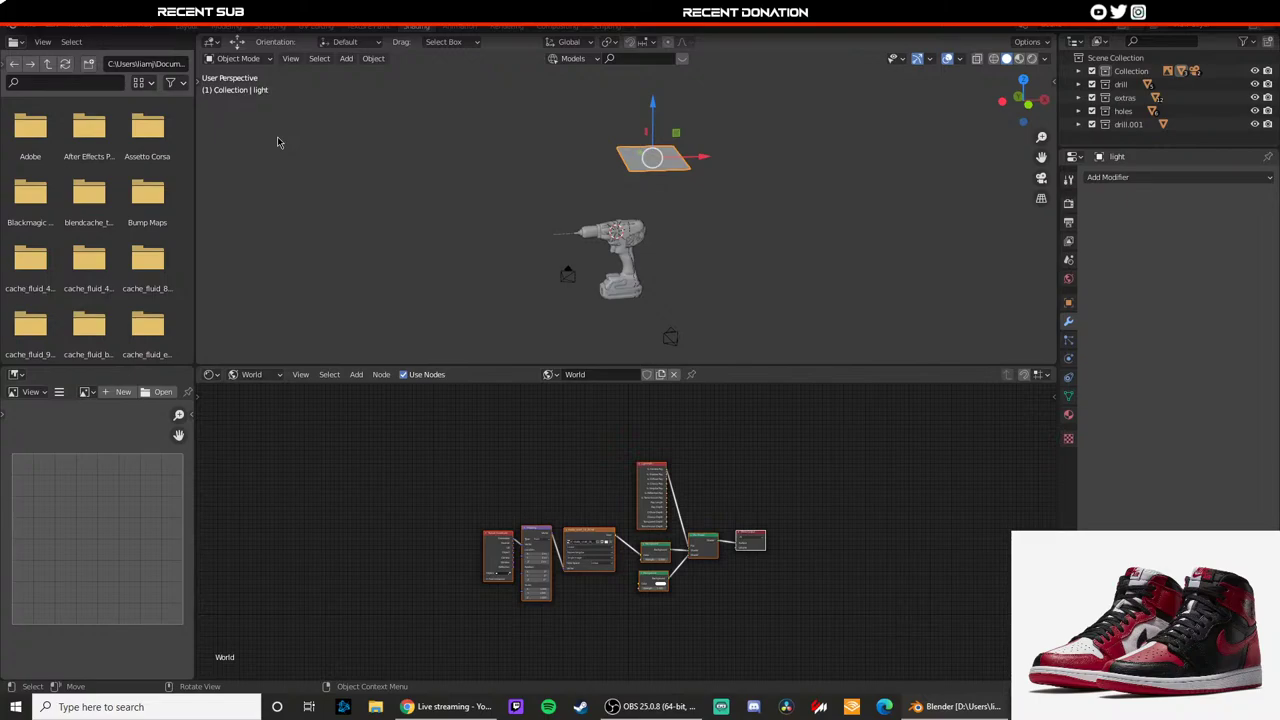
Step: Examine the drill scene's world shader nodes and the material nodes of its light plane
middle_click_drag(801, 551, 748, 517)
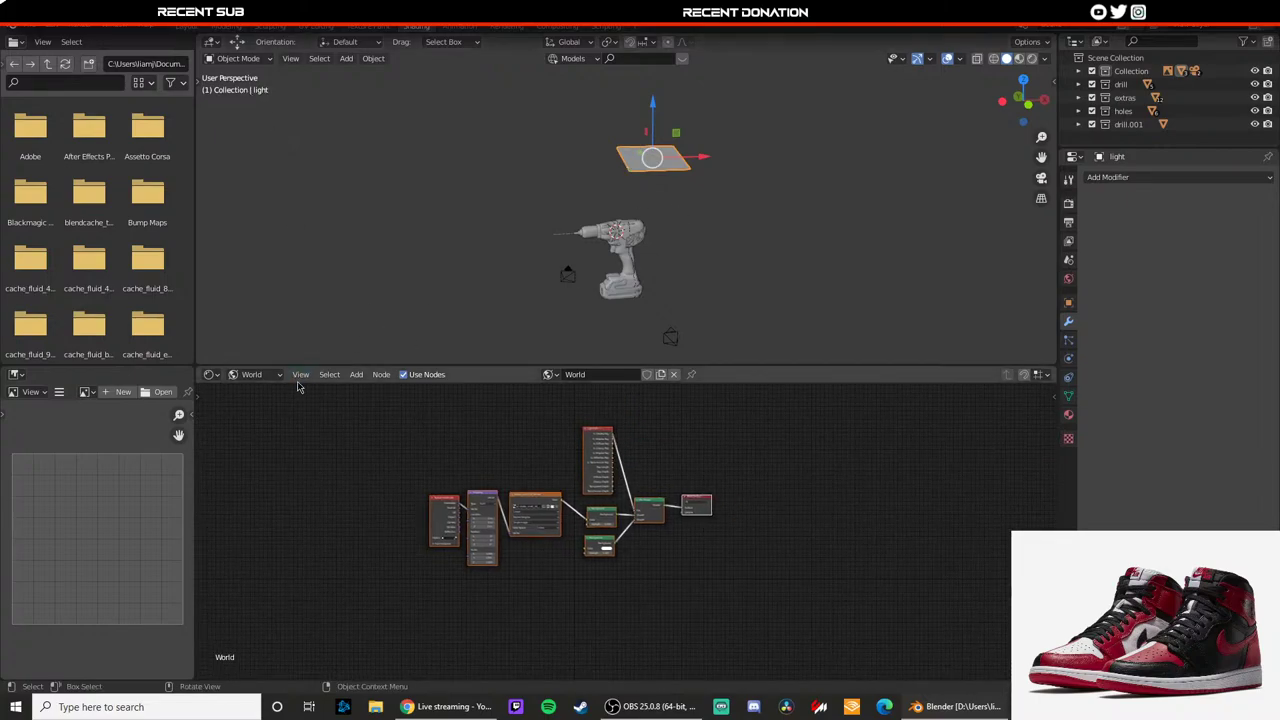
scroll(545, 497, "up", 2)
scroll(545, 497, "down", 1)
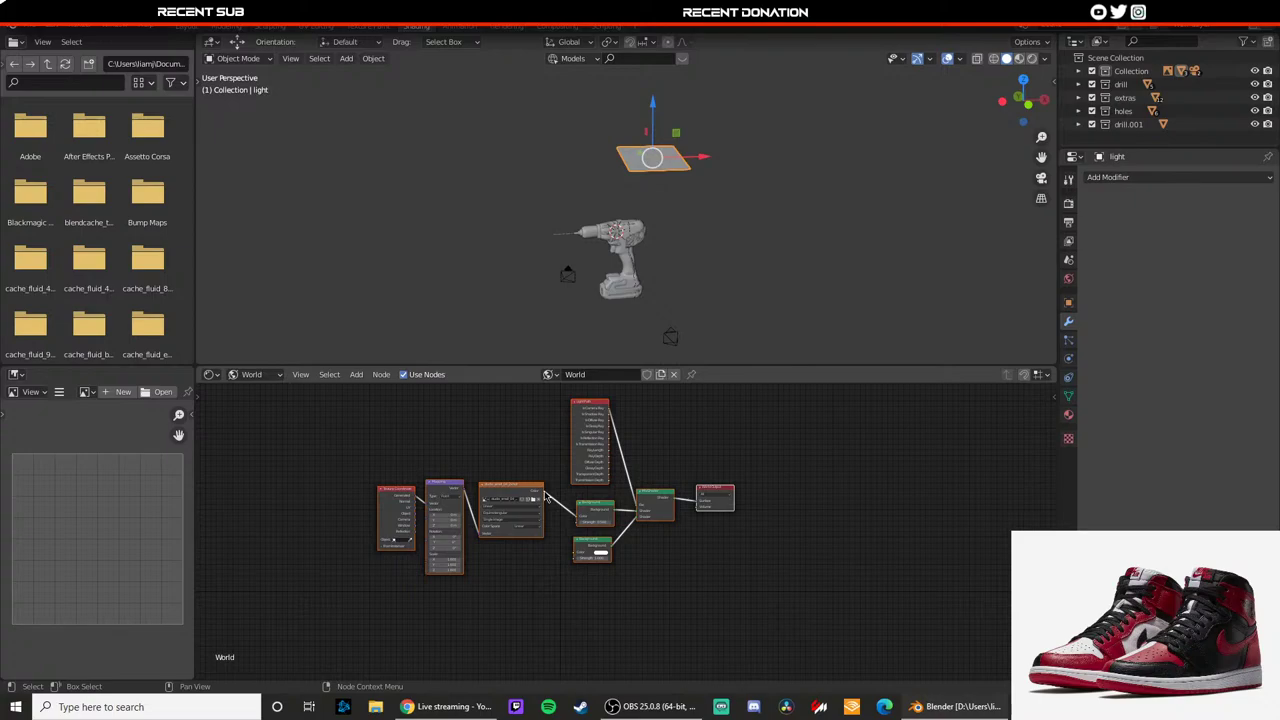
left_click(252, 374)
left_click(267, 398)
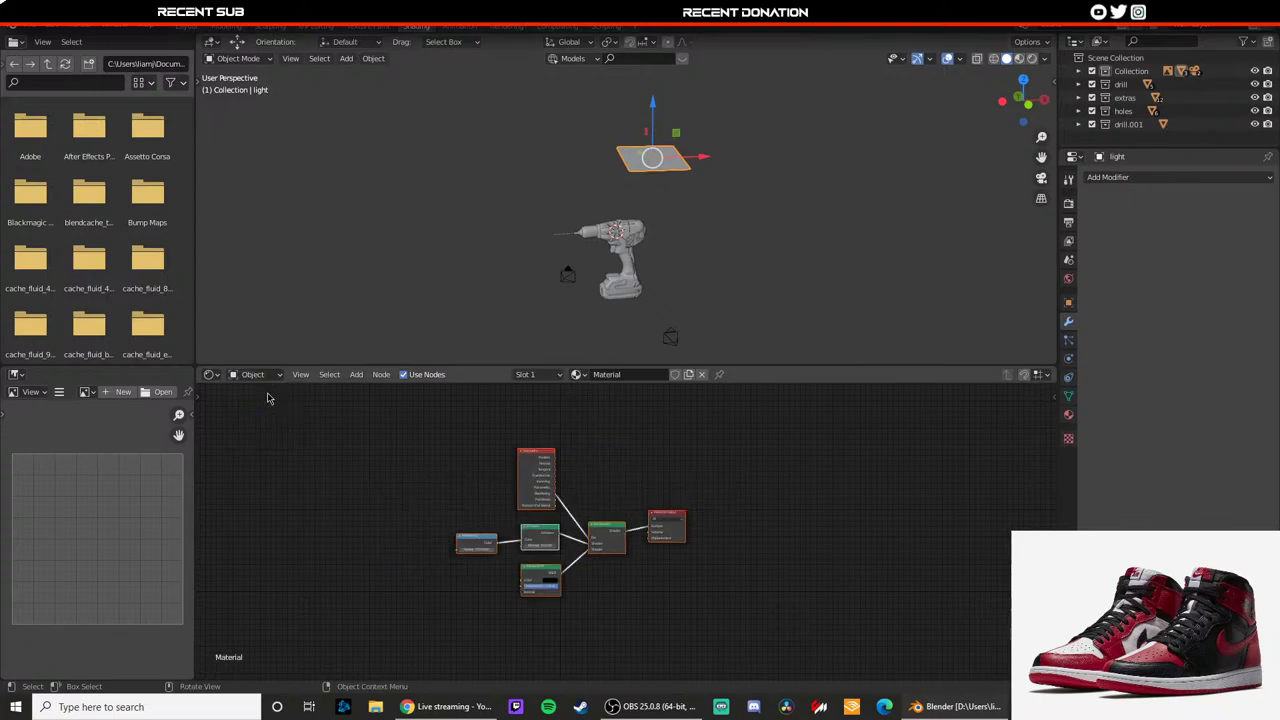
left_click_drag(374, 449, 770, 613)
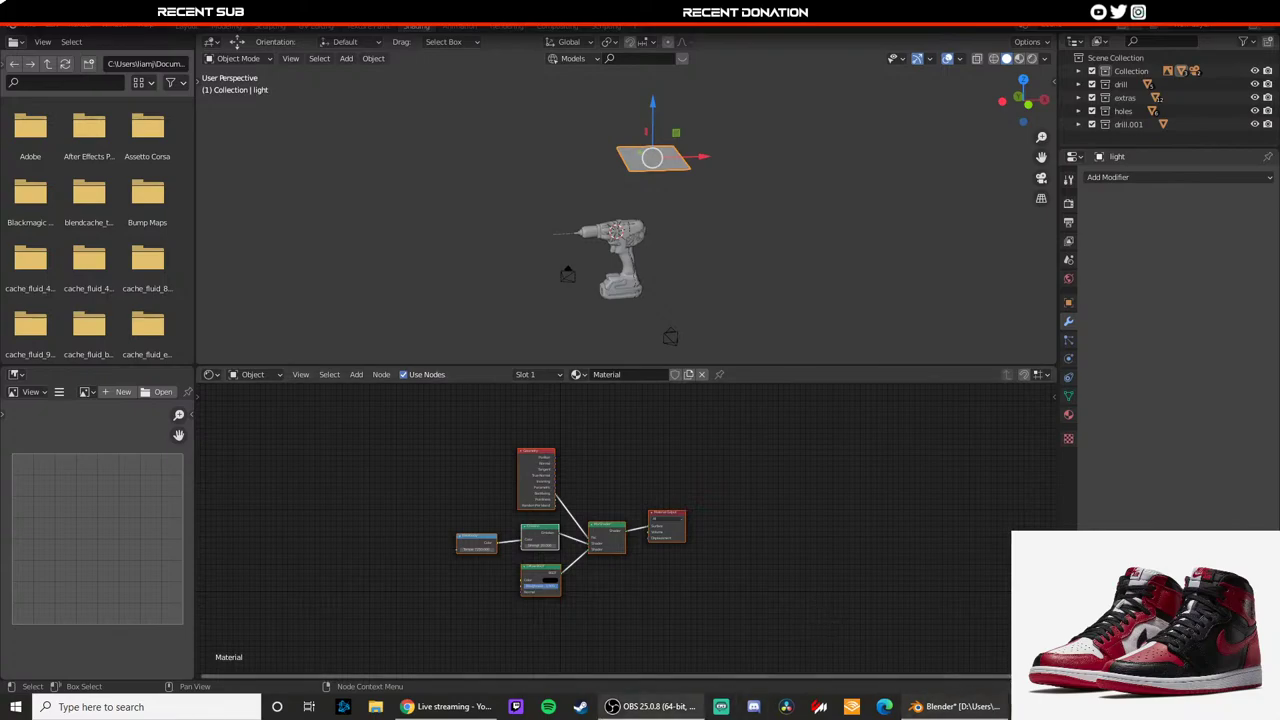
Step: Reopen the recent sneaker project, saving the changes to the drill file
left_click(962, 707)
left_click(962, 707)
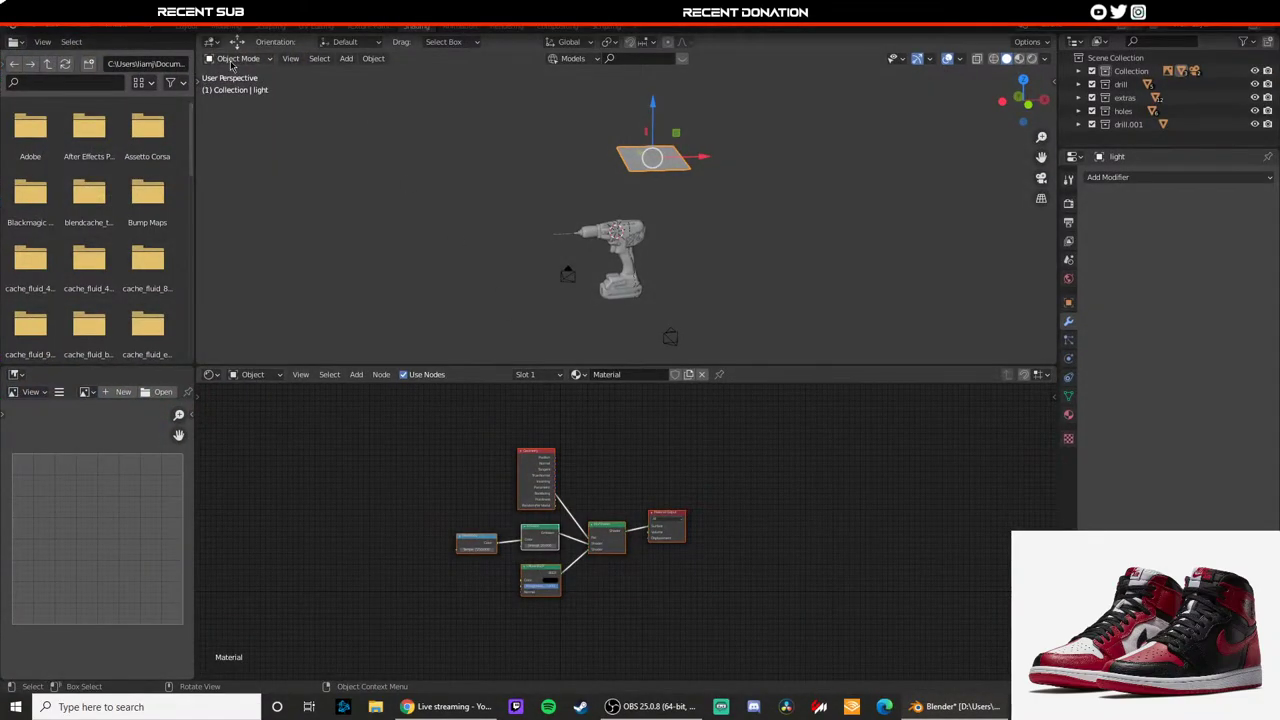
left_click(33, 29)
left_click(199, 79)
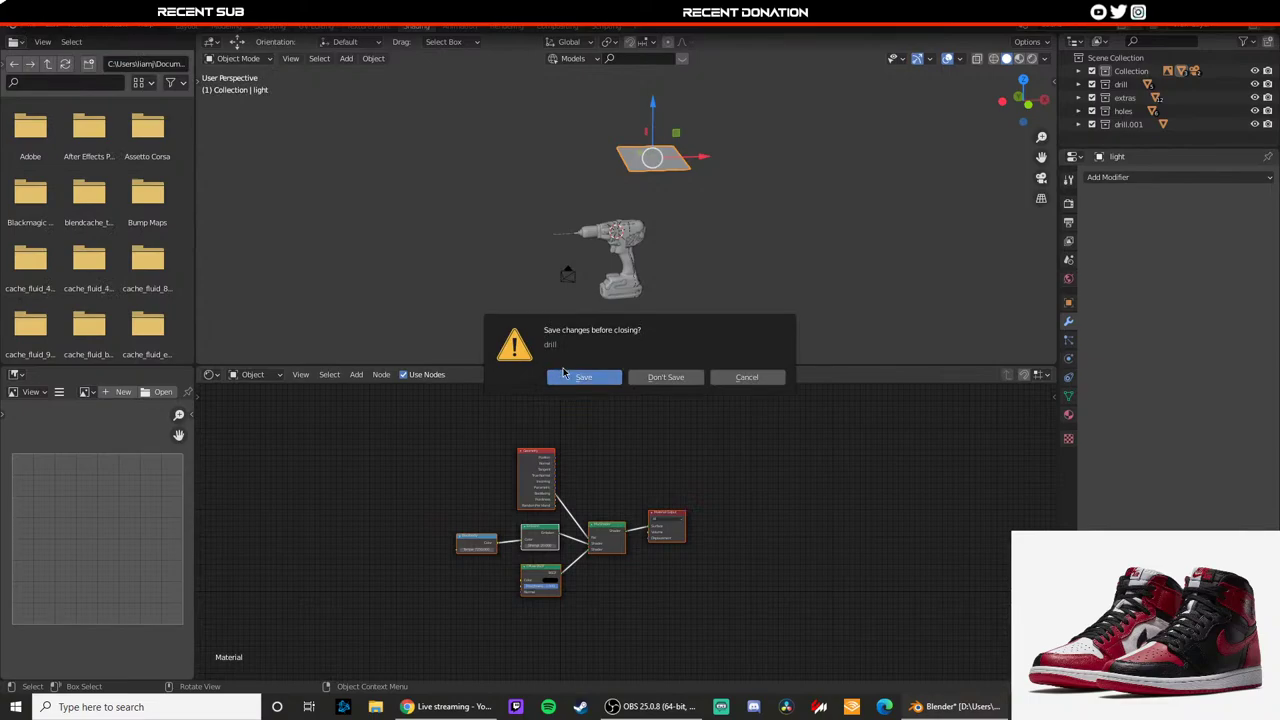
left_click(563, 372)
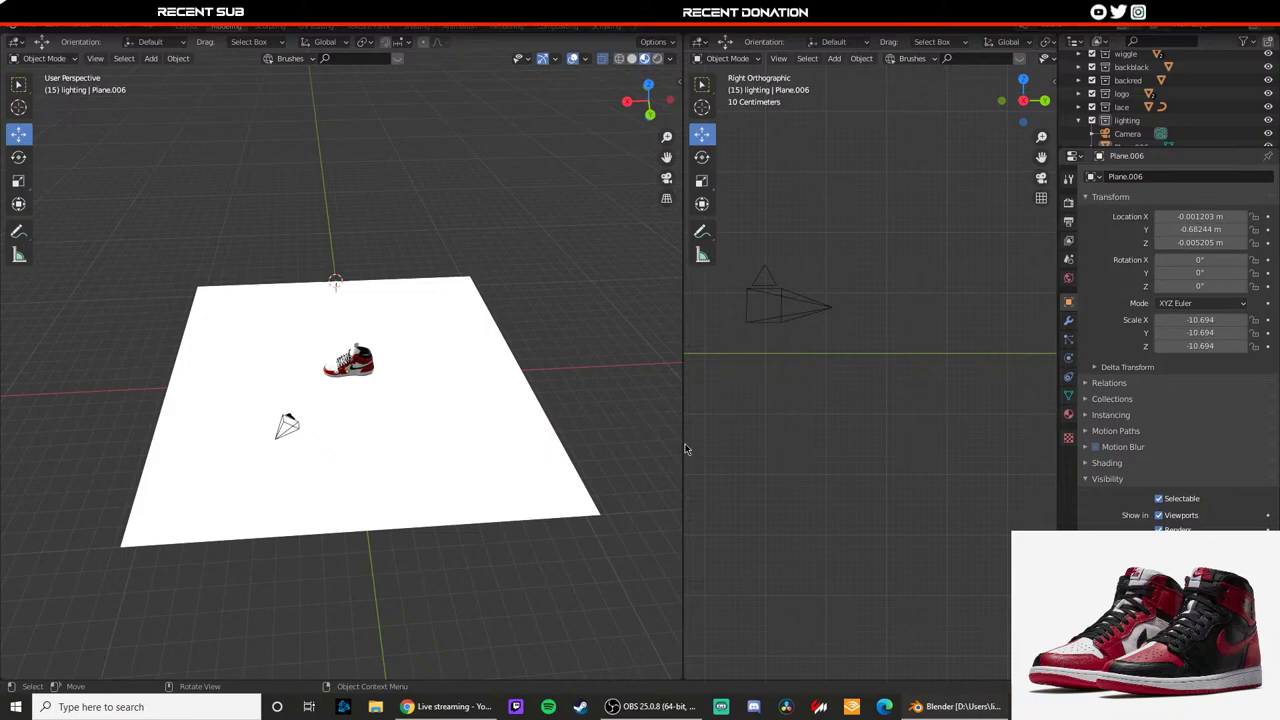
Step: Bring up the sneaker scene's World shader nodes in the Shading workspace
middle_click_drag(614, 486, 486, 433)
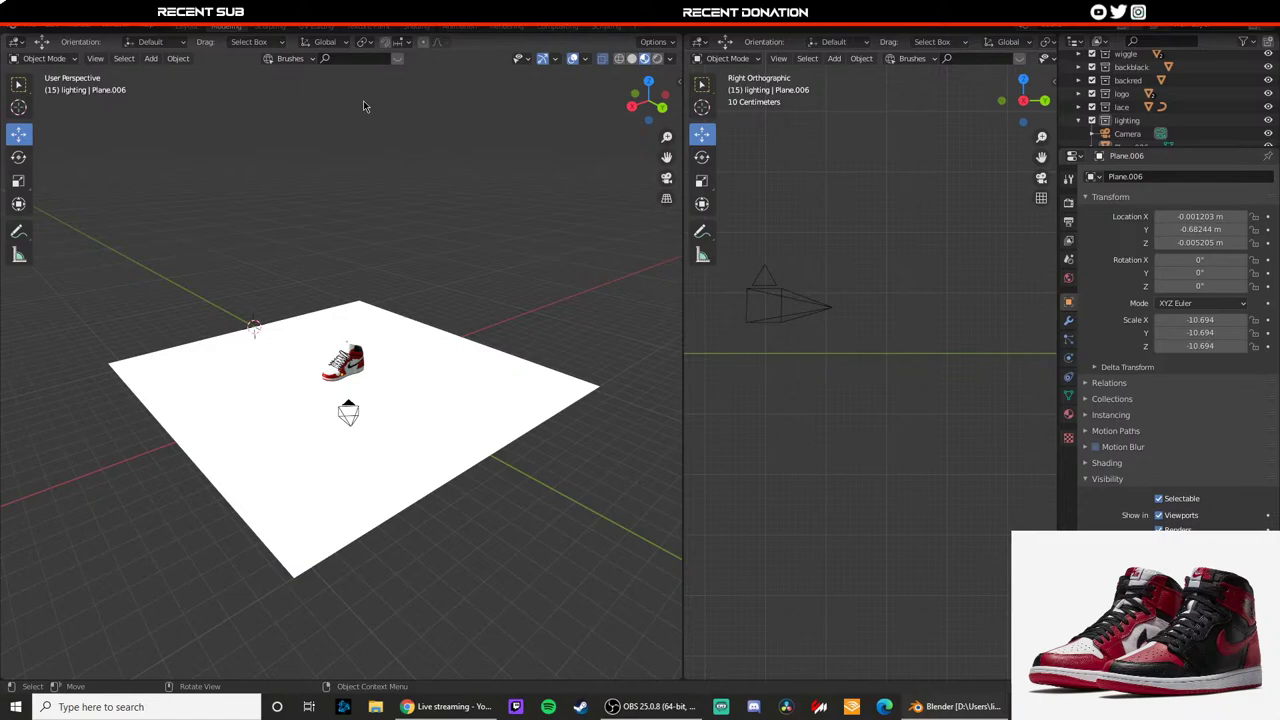
left_click(416, 27)
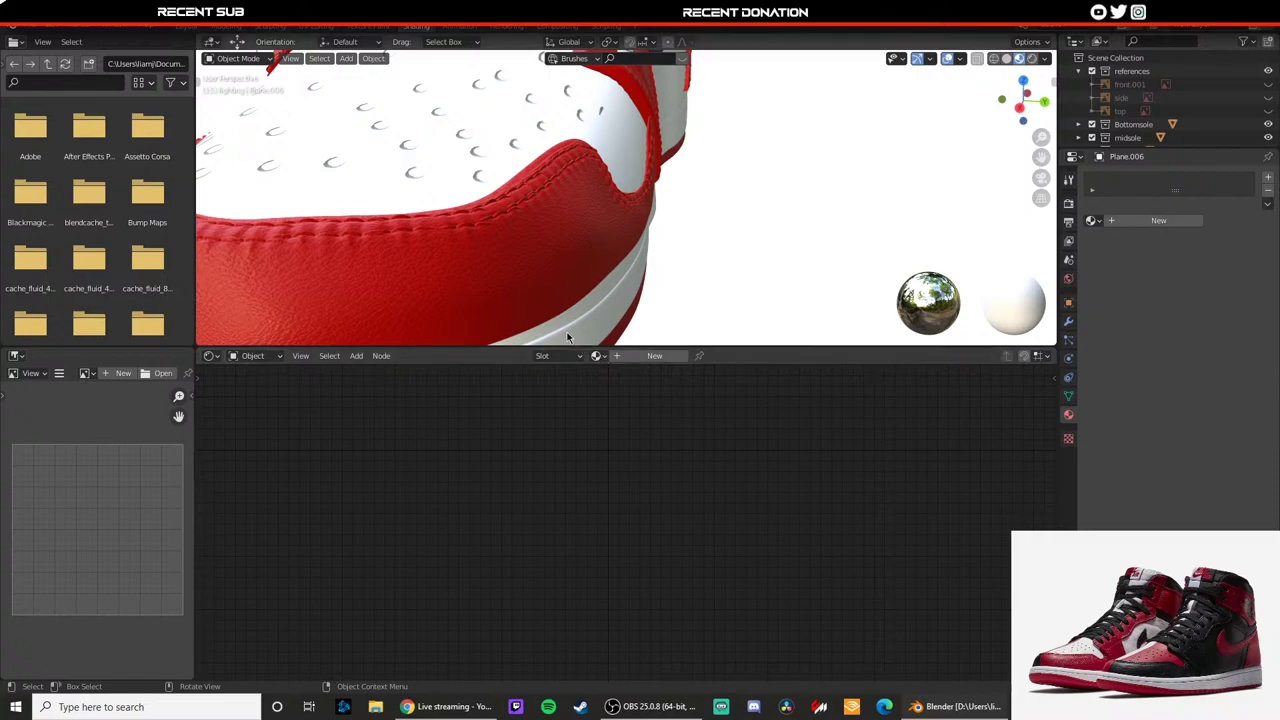
left_click(227, 27)
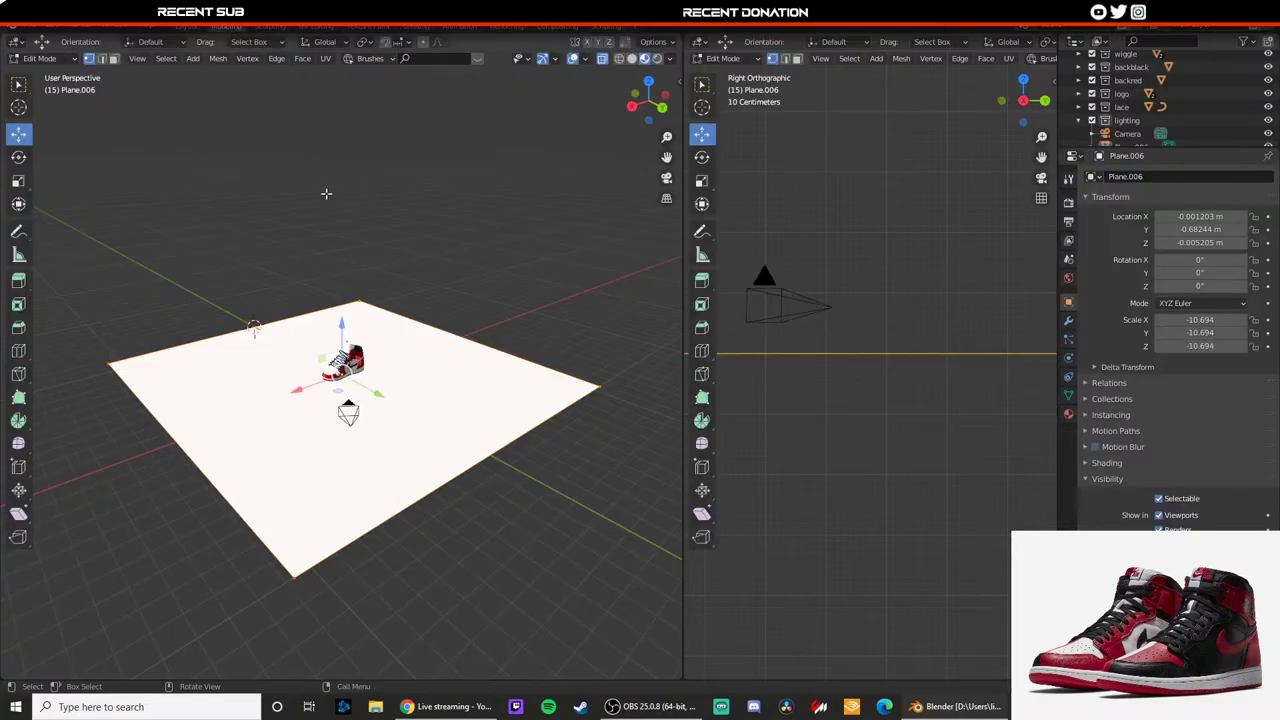
scroll(397, 296, "up", 3)
left_click(430, 28)
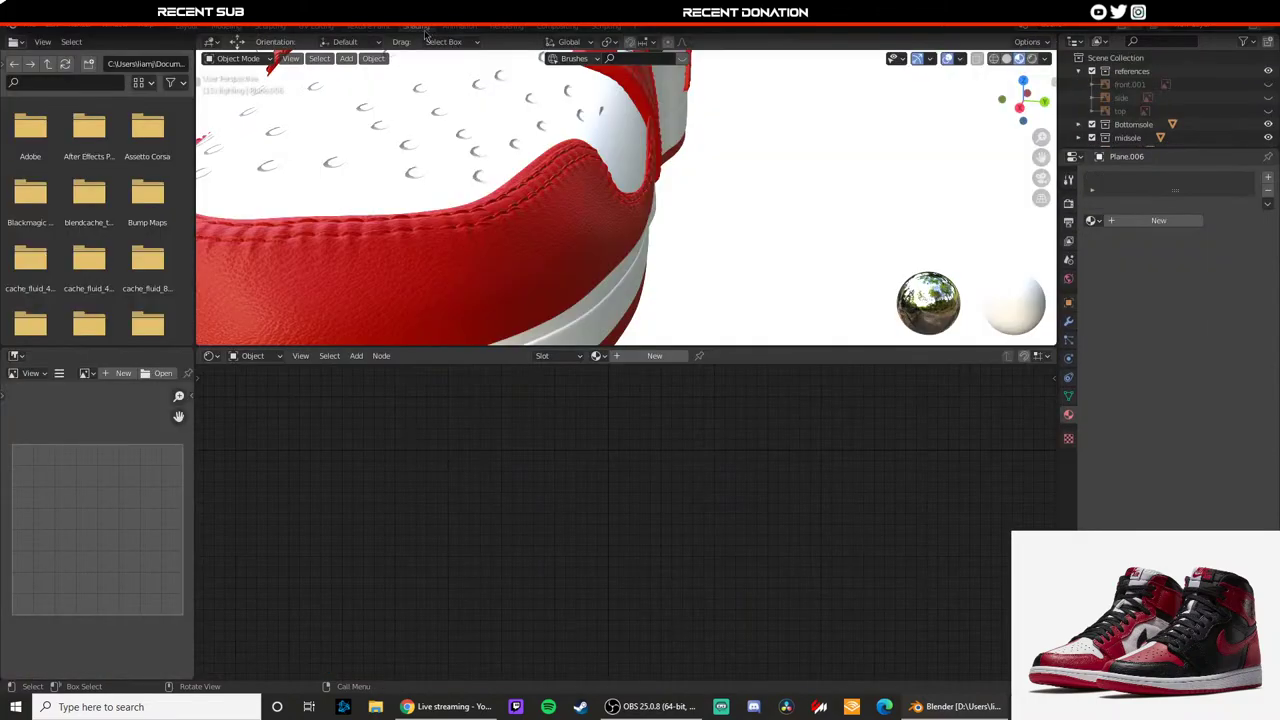
left_click(256, 356)
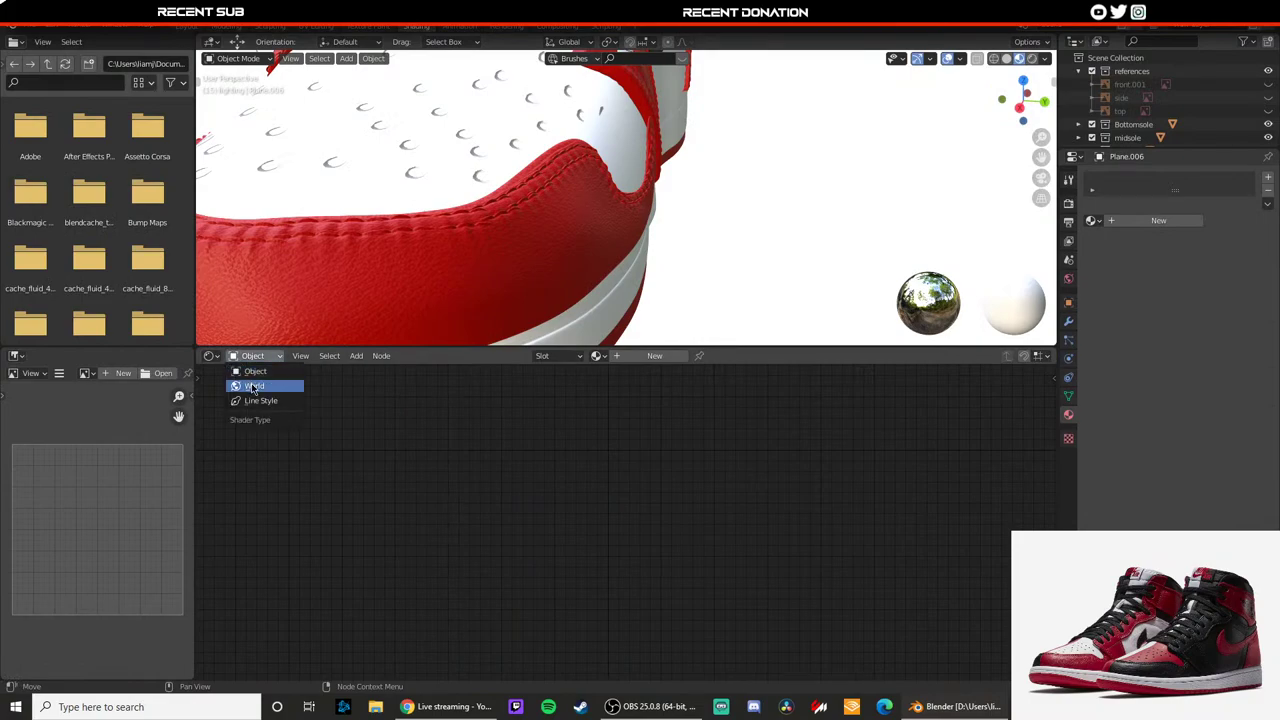
left_click(256, 387)
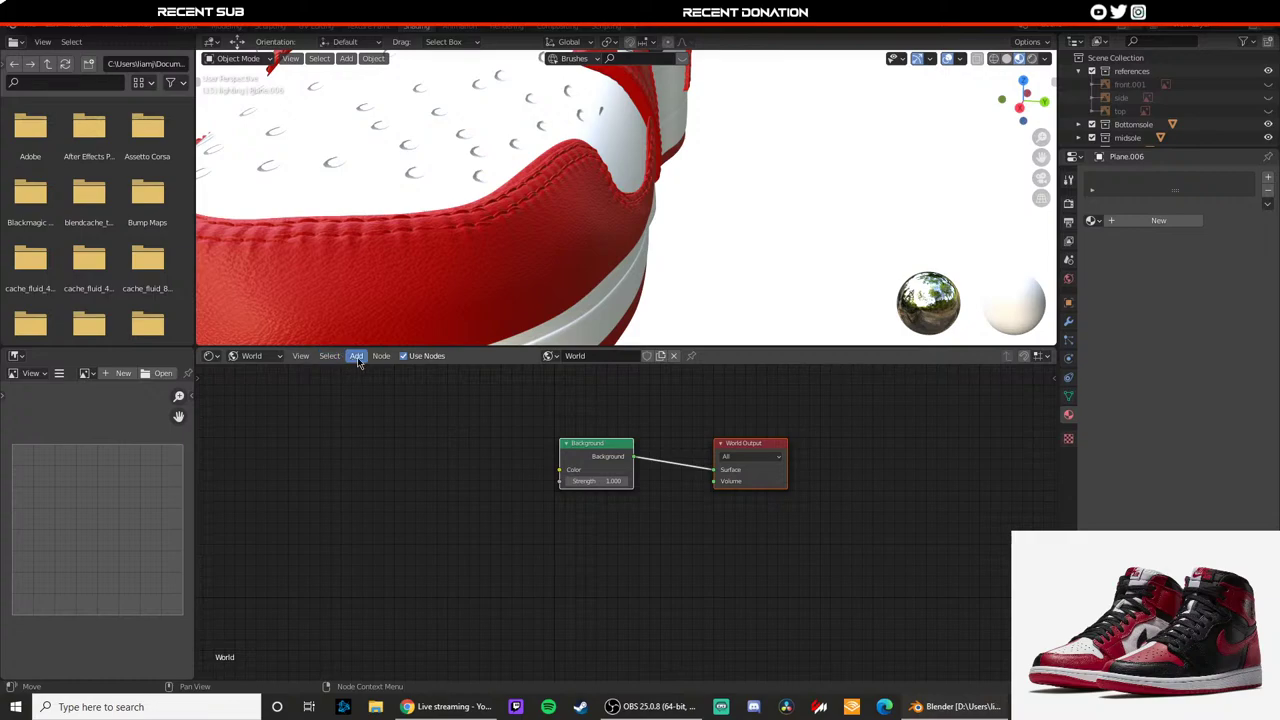
Step: Add a Texture Coordinate node to the world shader, well to the left of the Background node
key("shift+a")
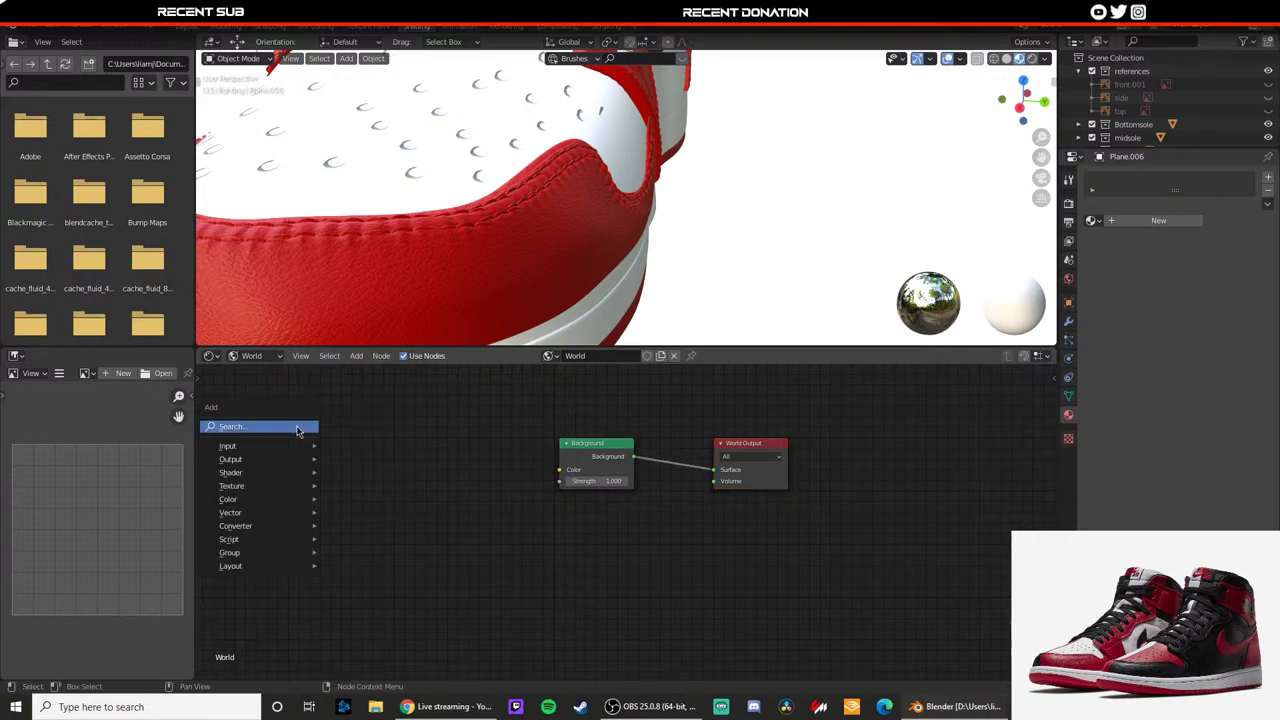
type("te")
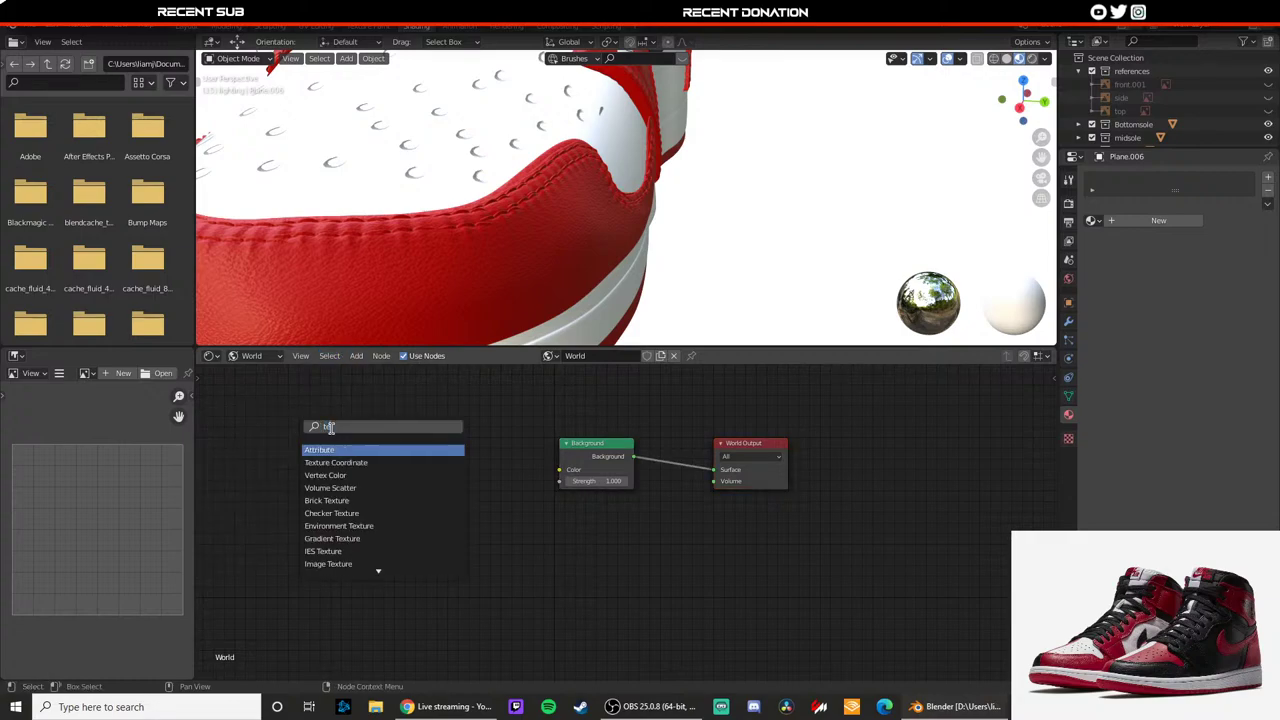
type("x")
key("Return")
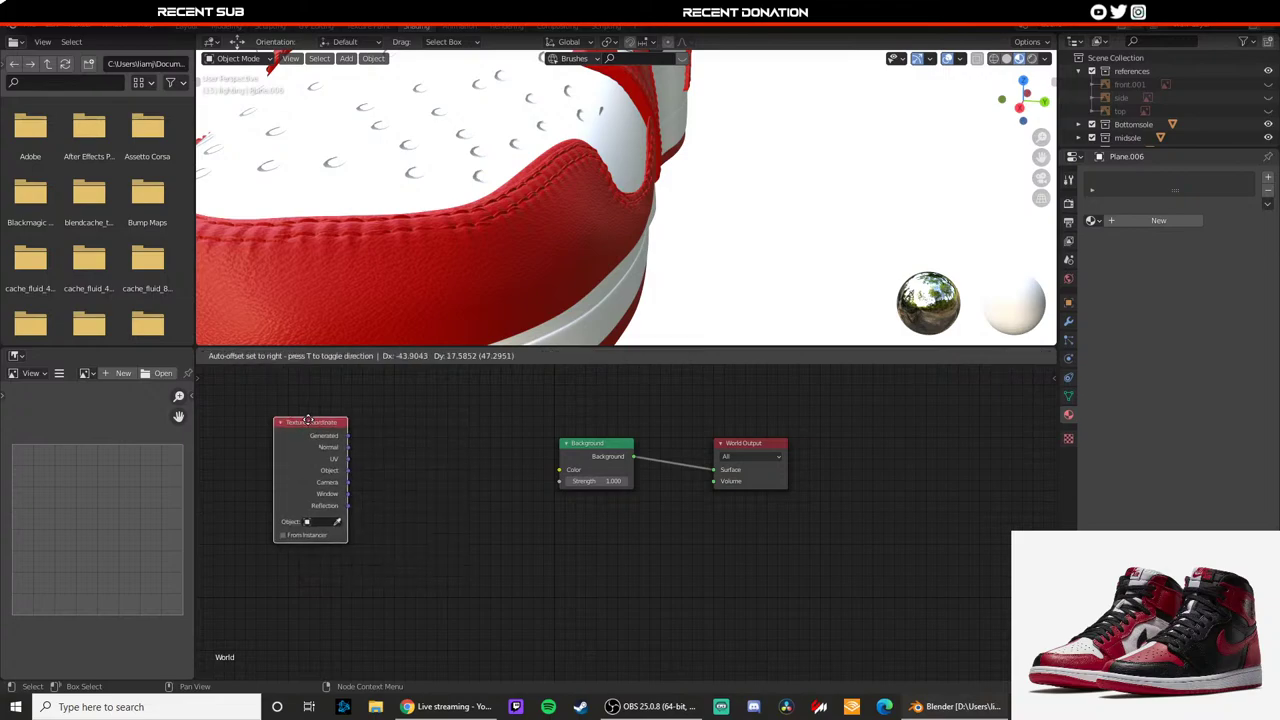
left_click(276, 424)
Step: Add a Mapping node fed by the Texture Coordinate's Generated output and place the pair further left of the Background node
left_click(355, 358)
left_click(356, 367)
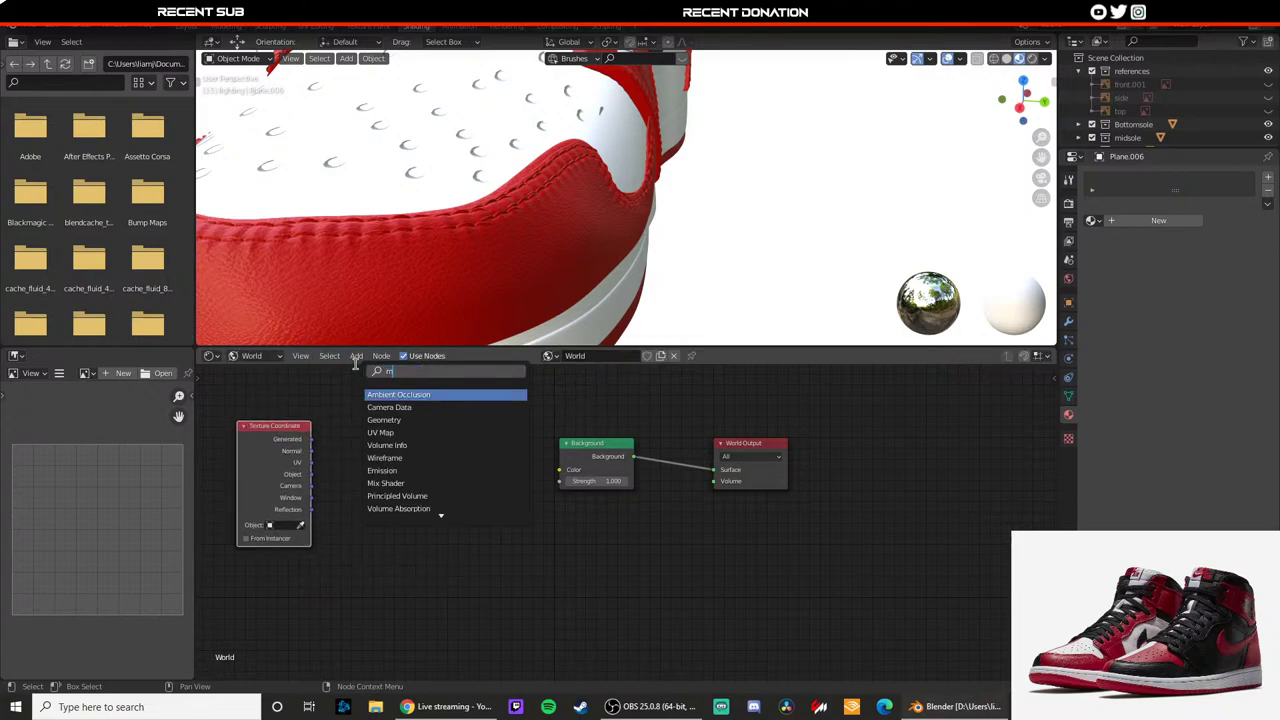
type("mapping")
key("Return")
left_click(371, 409)
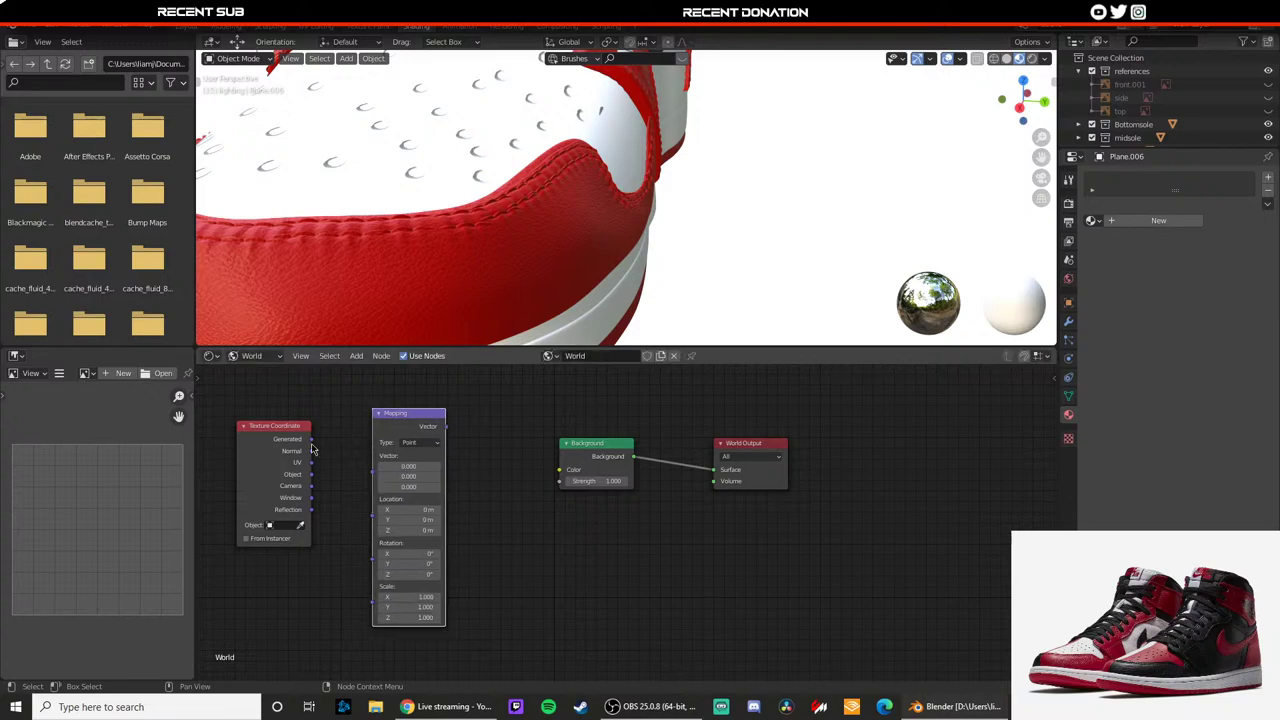
left_click_drag(312, 441, 379, 474)
left_click_drag(396, 415, 357, 415)
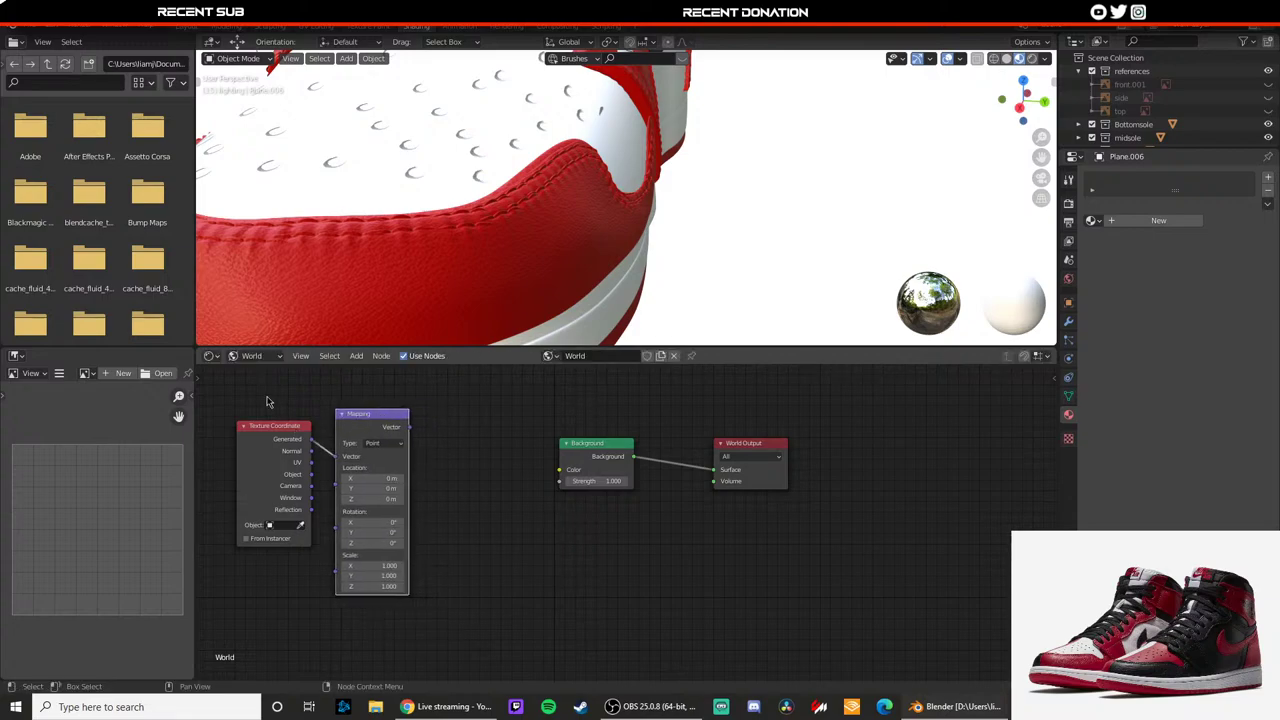
left_click_drag(268, 399, 360, 420)
middle_click_drag(424, 462, 562, 477)
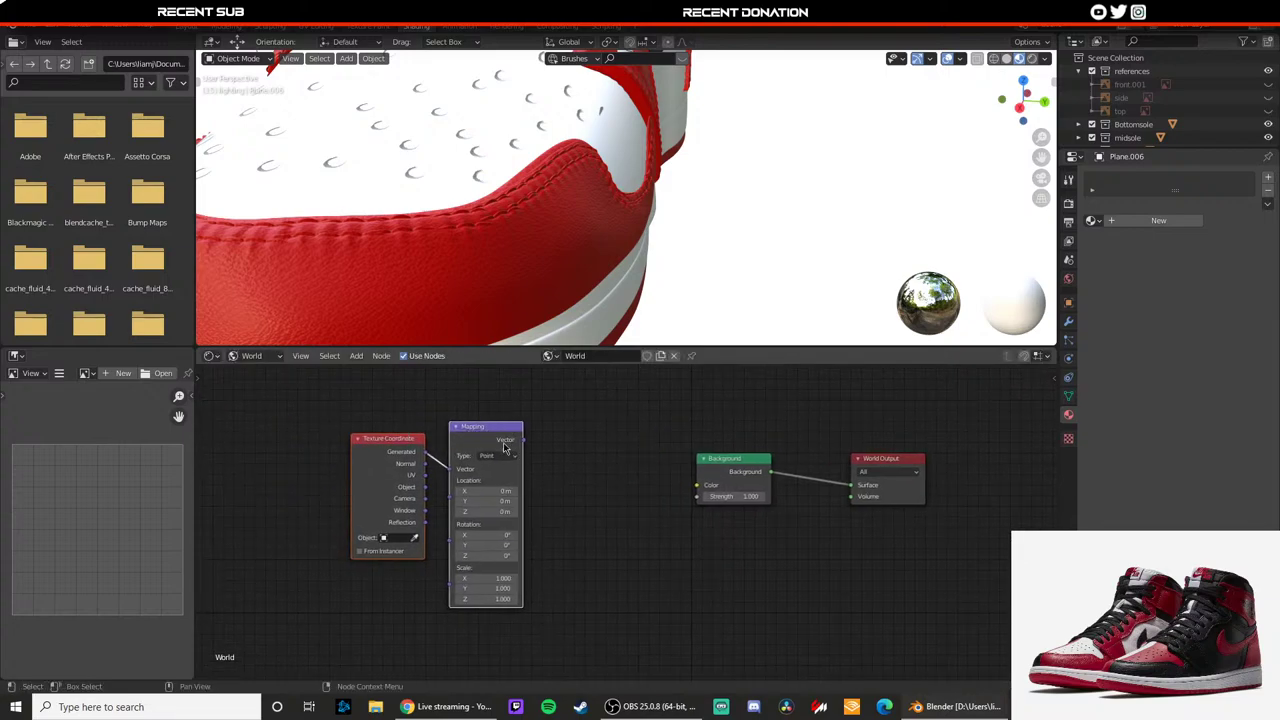
left_click_drag(505, 443, 369, 437)
Step: Add an Environment Texture node fed by the Mapping node's Vector output, and shift the Background and World Output nodes right to make room
left_click(356, 355)
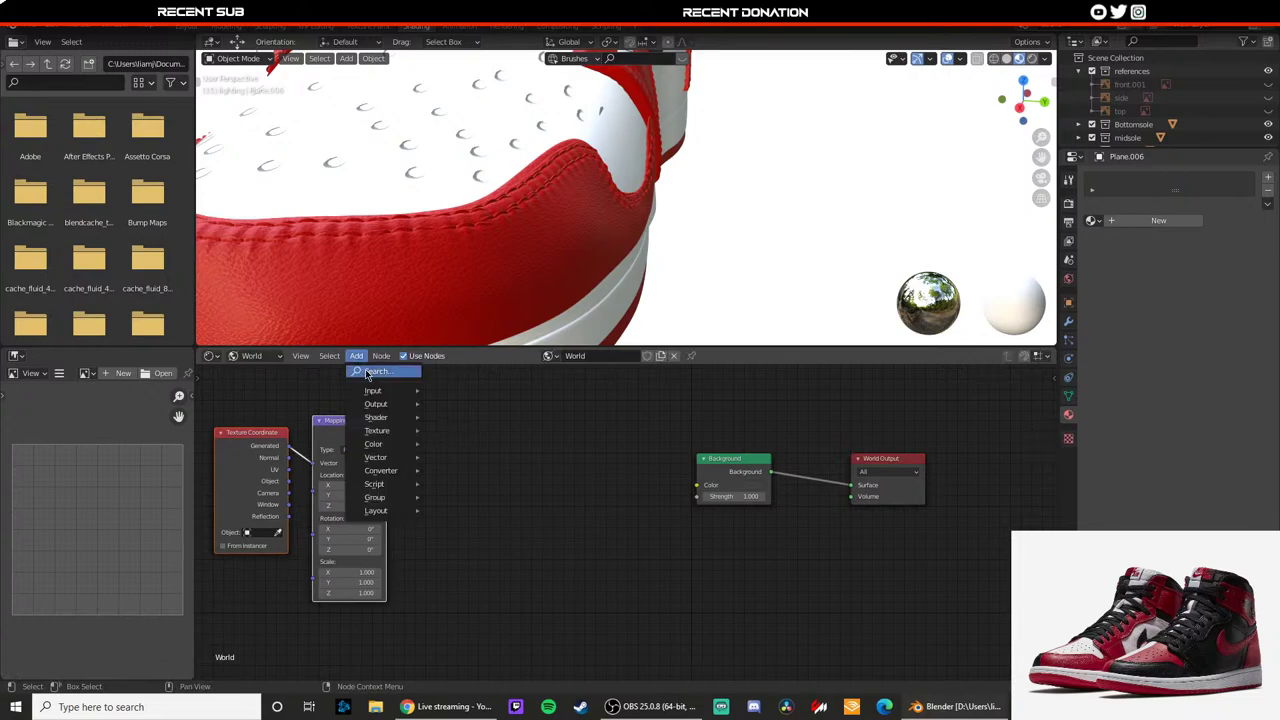
left_click(363, 368)
type("env")
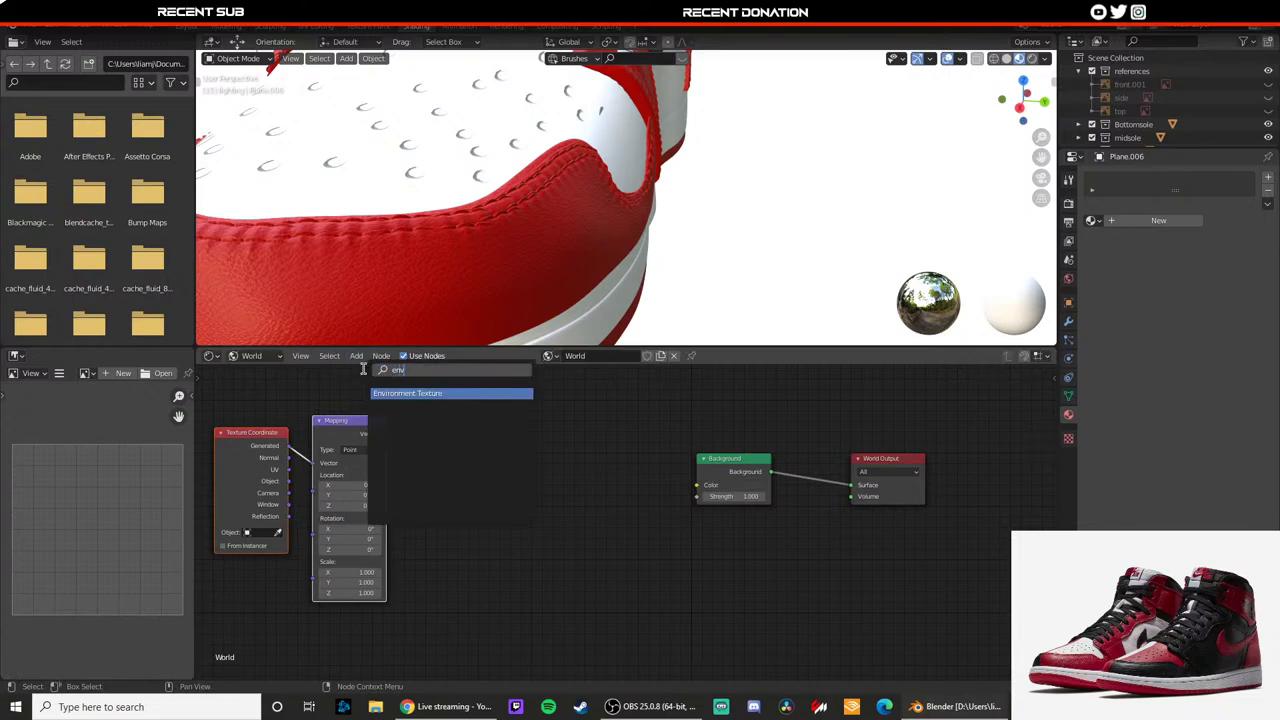
type("i")
key("Return")
left_click(470, 455)
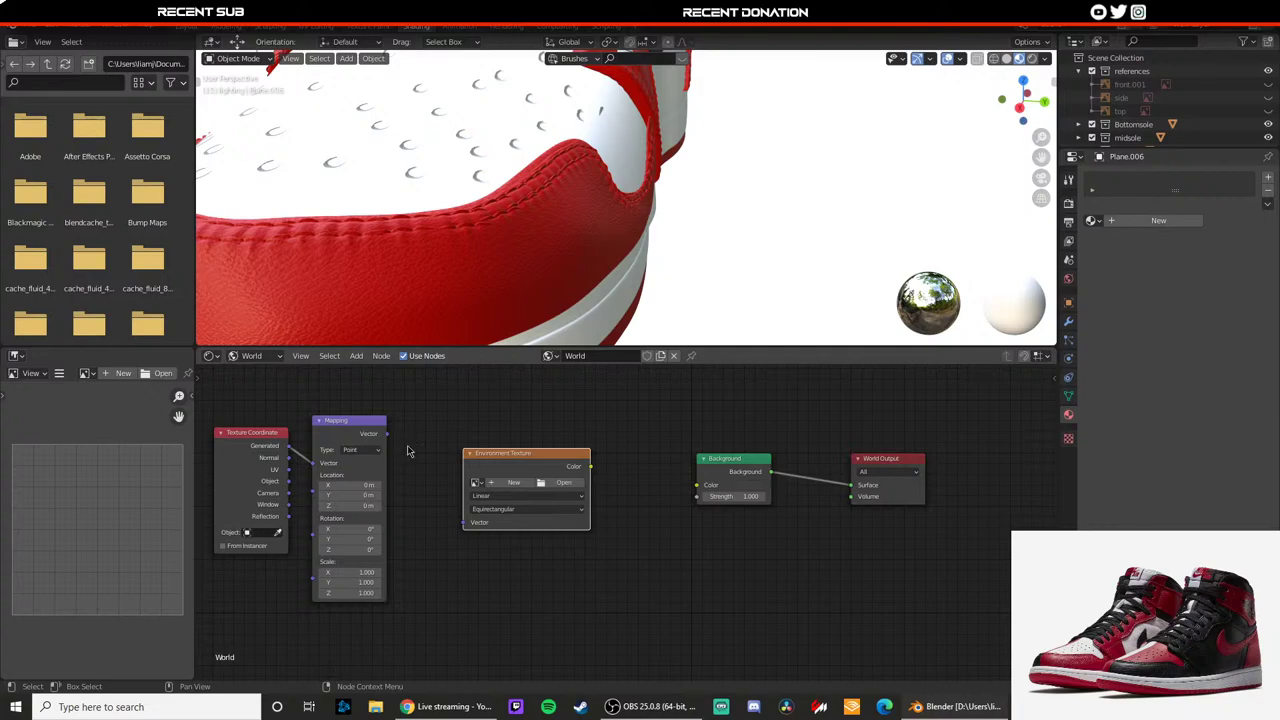
left_click_drag(386, 433, 466, 522)
left_click_drag(517, 461, 469, 450)
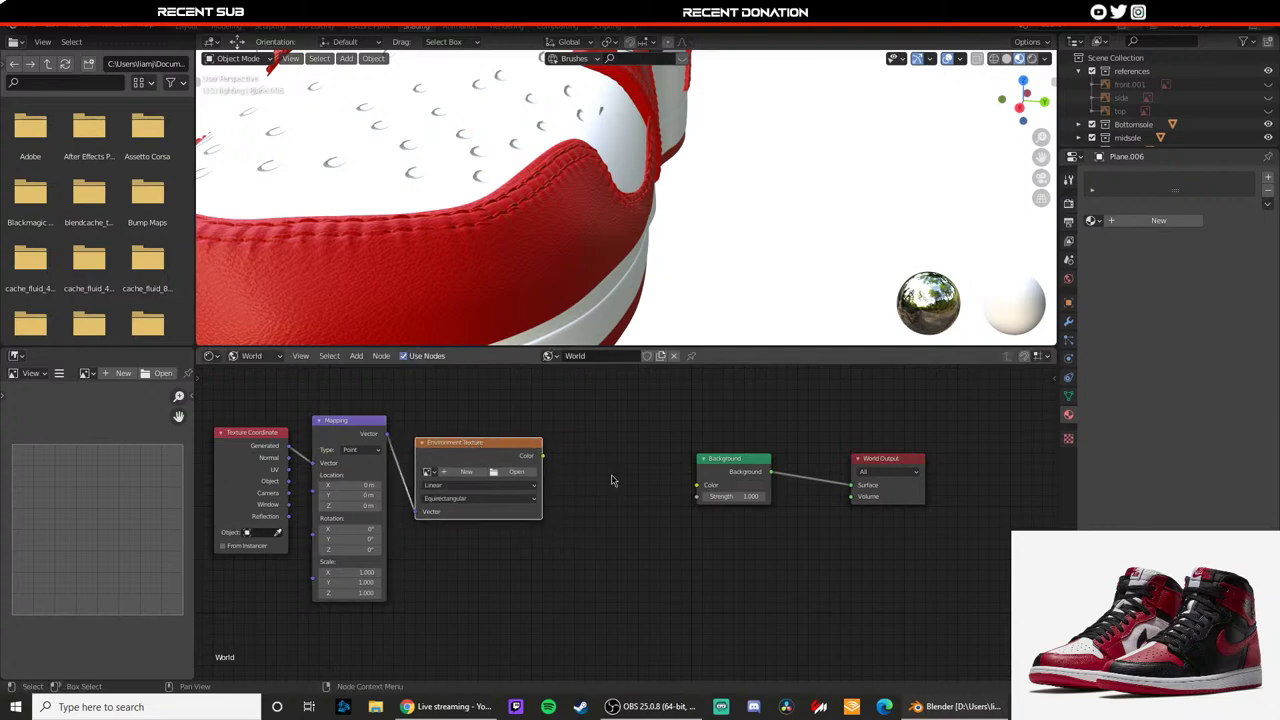
left_click_drag(663, 435, 874, 492)
left_click_drag(746, 460, 828, 468)
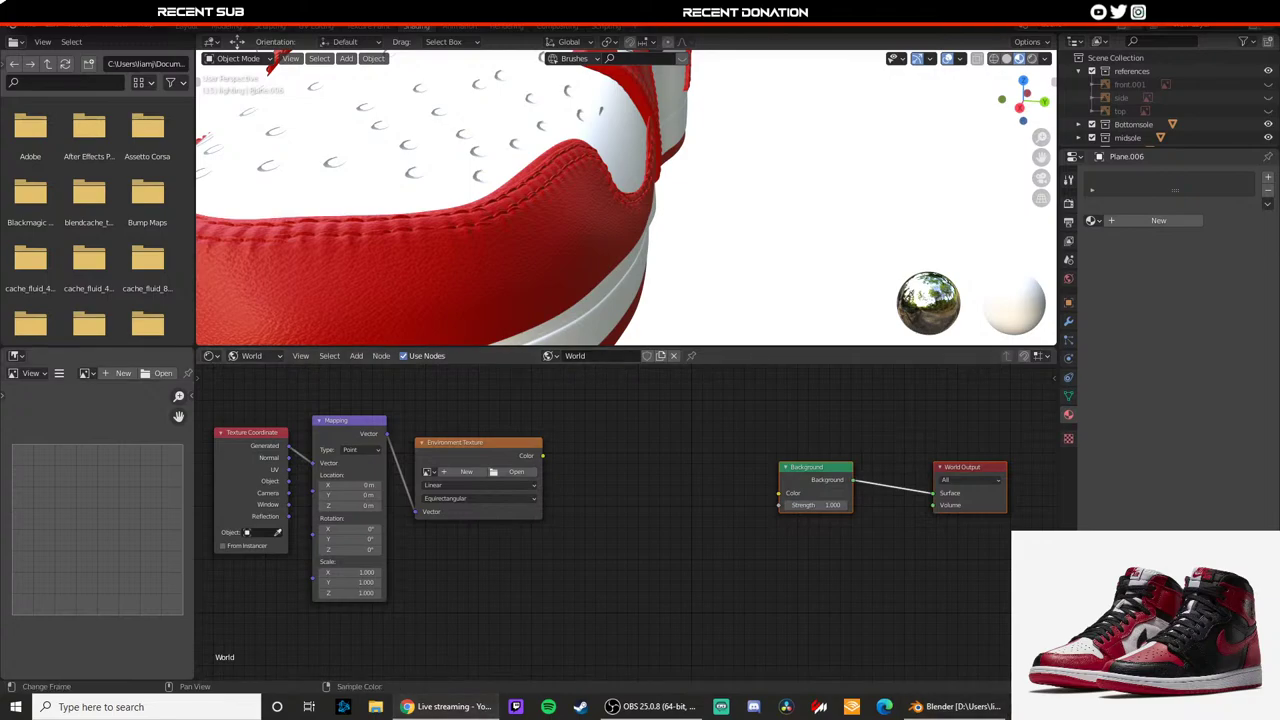
Step: Switch to a new Chrome window, search for "hdri haven" and open the site's list of HDRIs
key("ctrl+n")
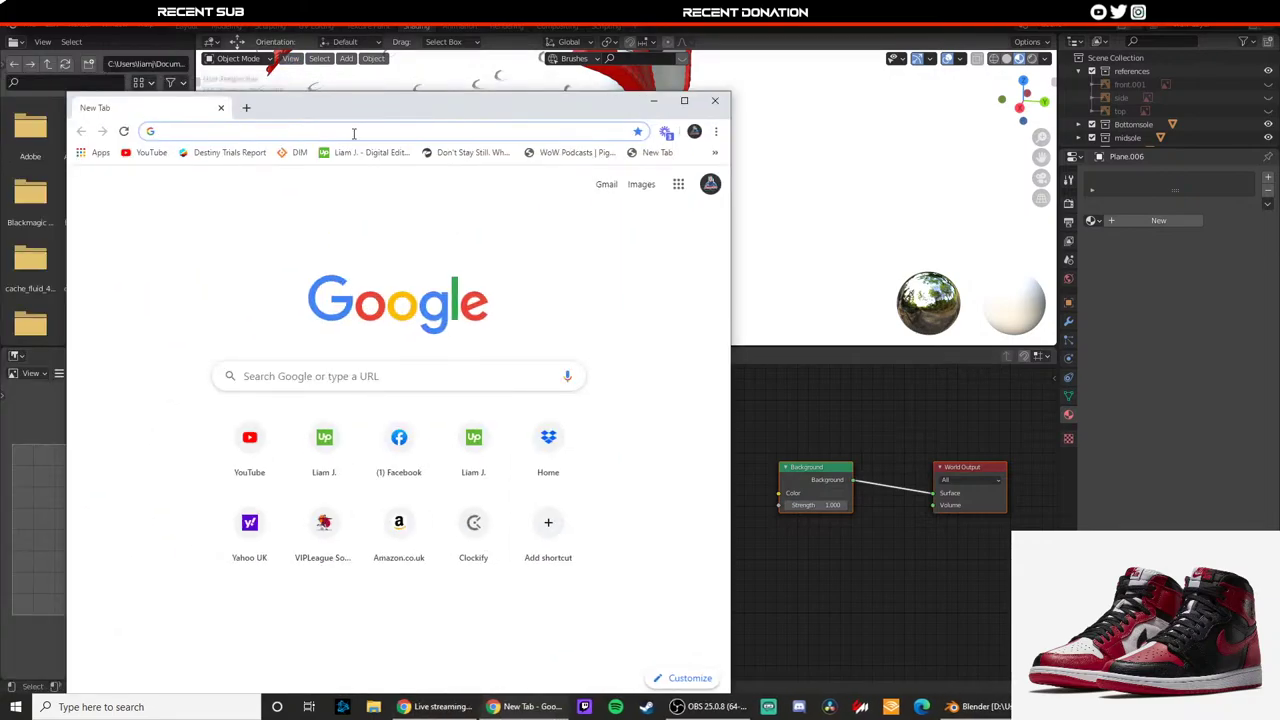
type("hdri haven")
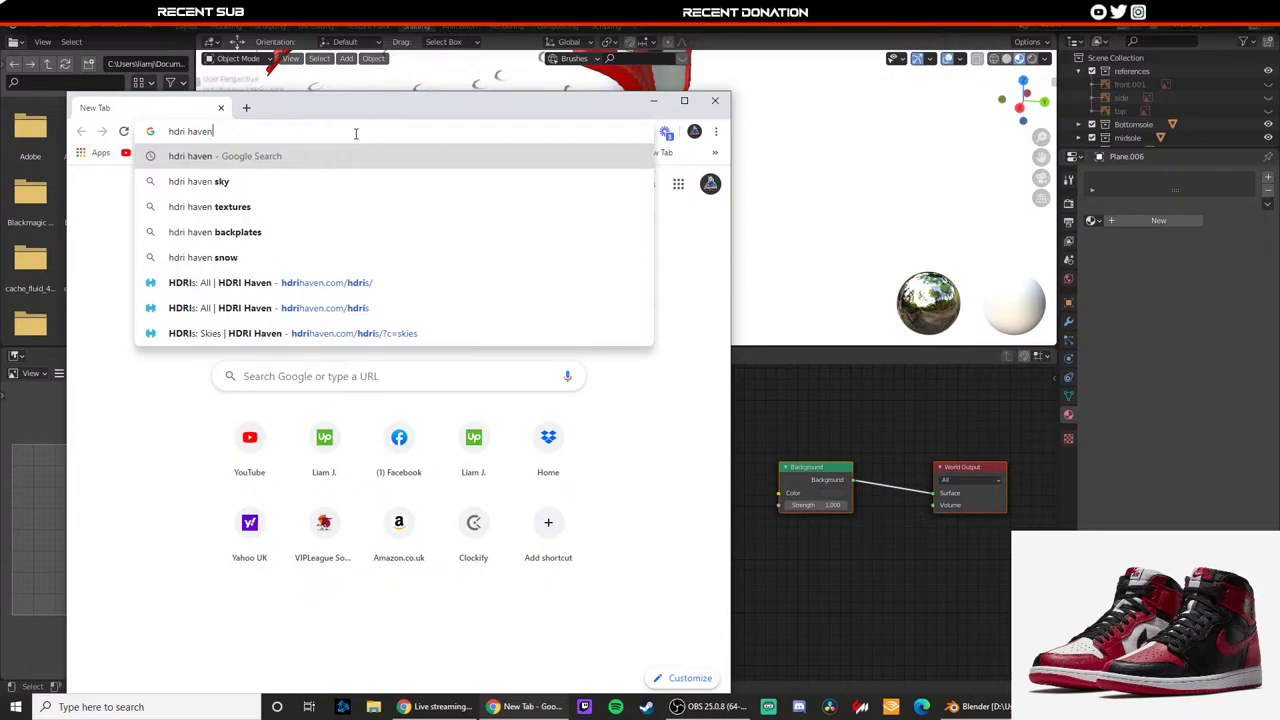
key("Return")
left_click(262, 312)
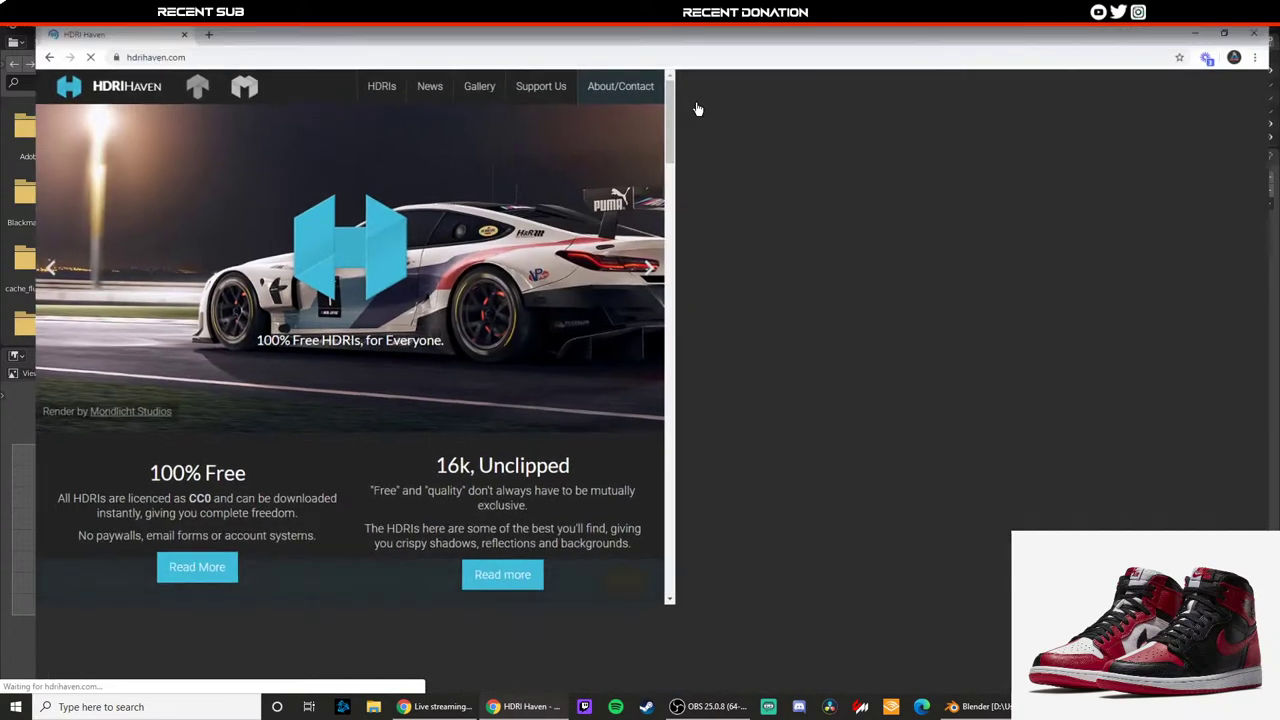
left_click(684, 100)
left_click(975, 64)
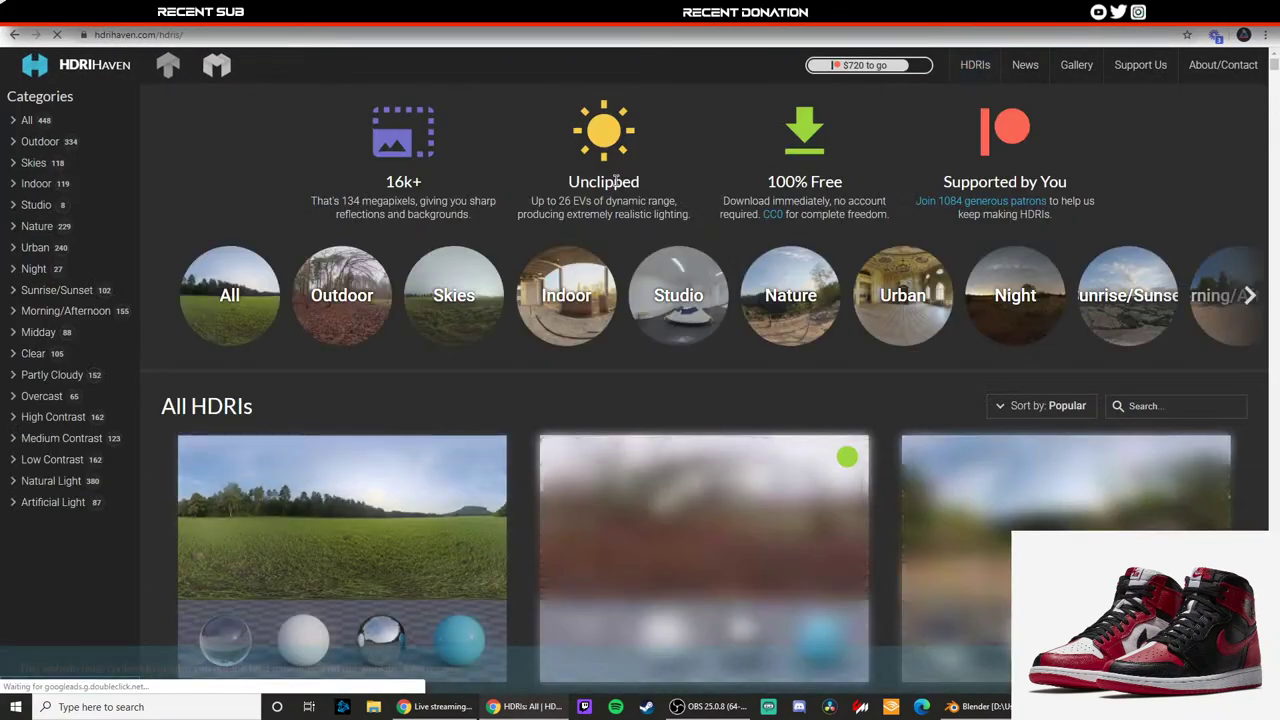
Step: Browse the Studio category on HDRI Haven and check the download options of Photo Studio 01
left_click(676, 295)
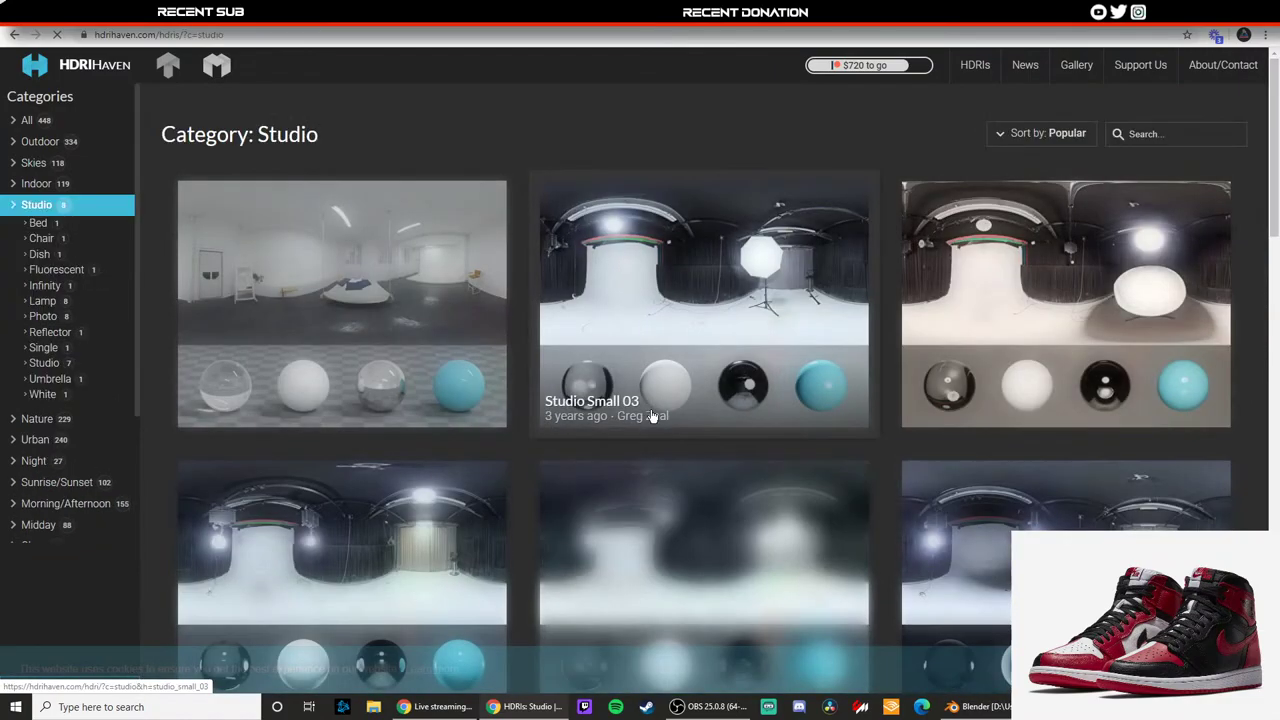
scroll(621, 412, "down", 1)
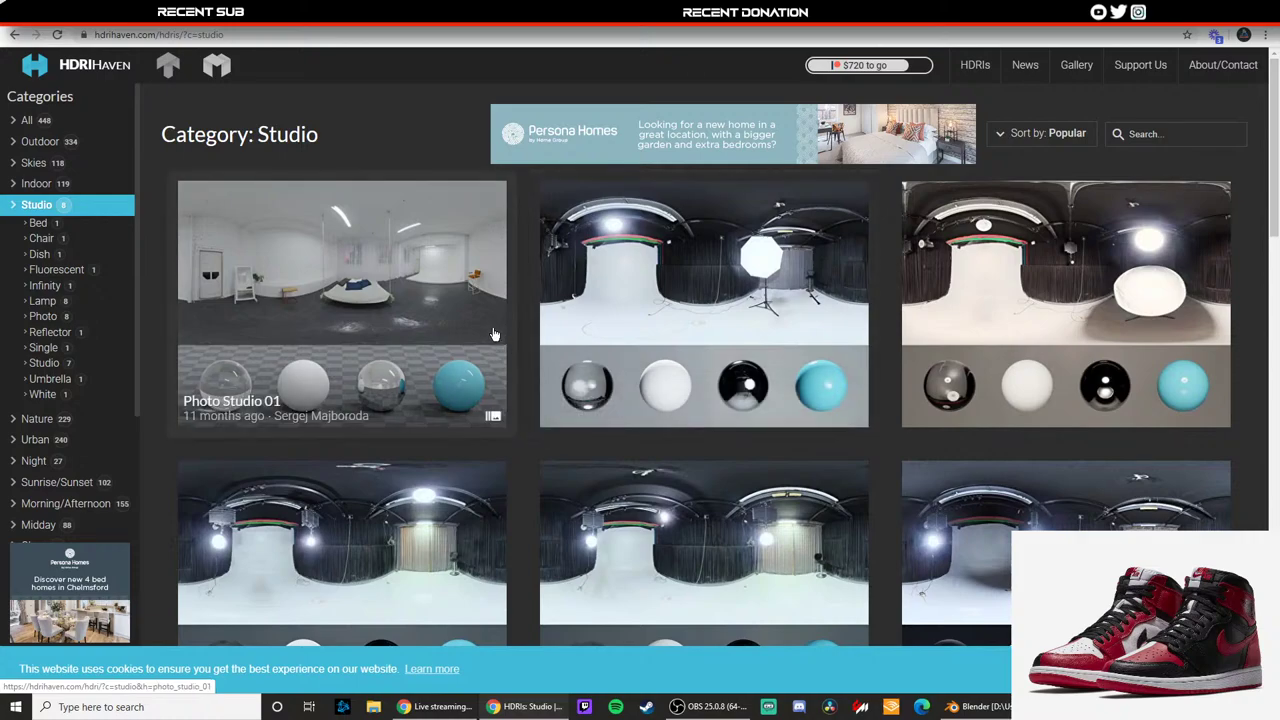
left_click(406, 318)
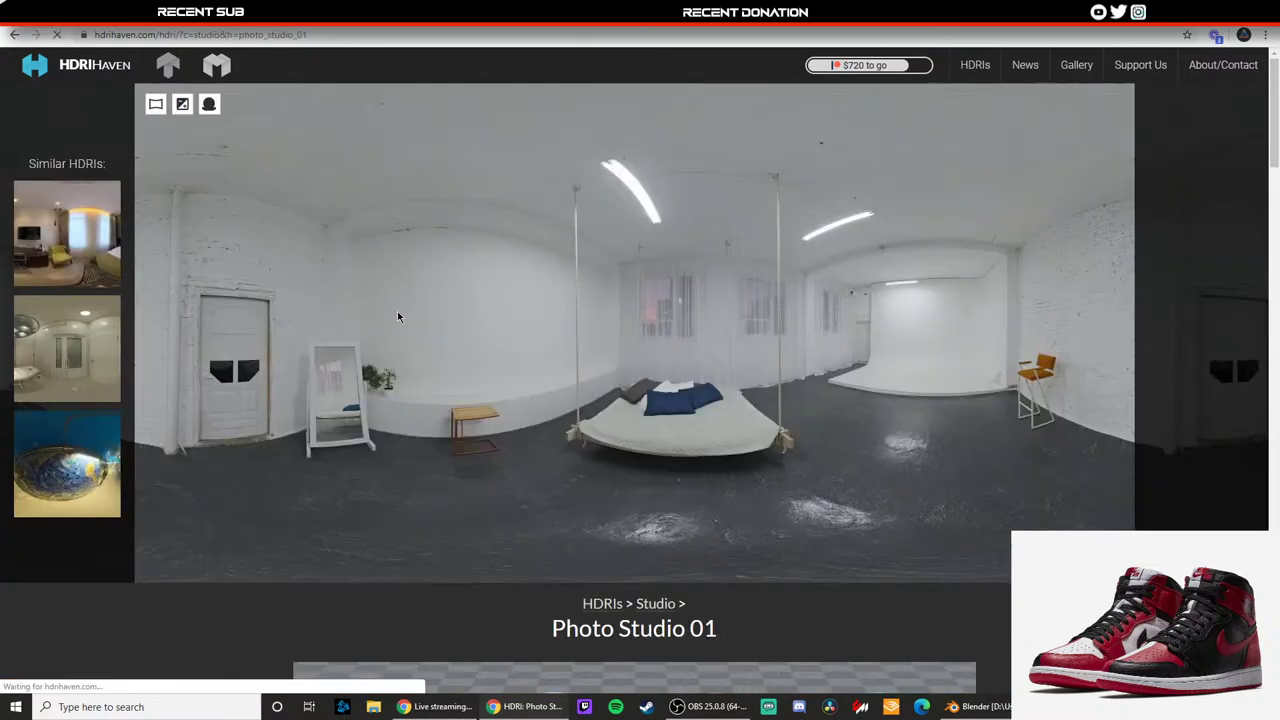
scroll(584, 518, "down", 10)
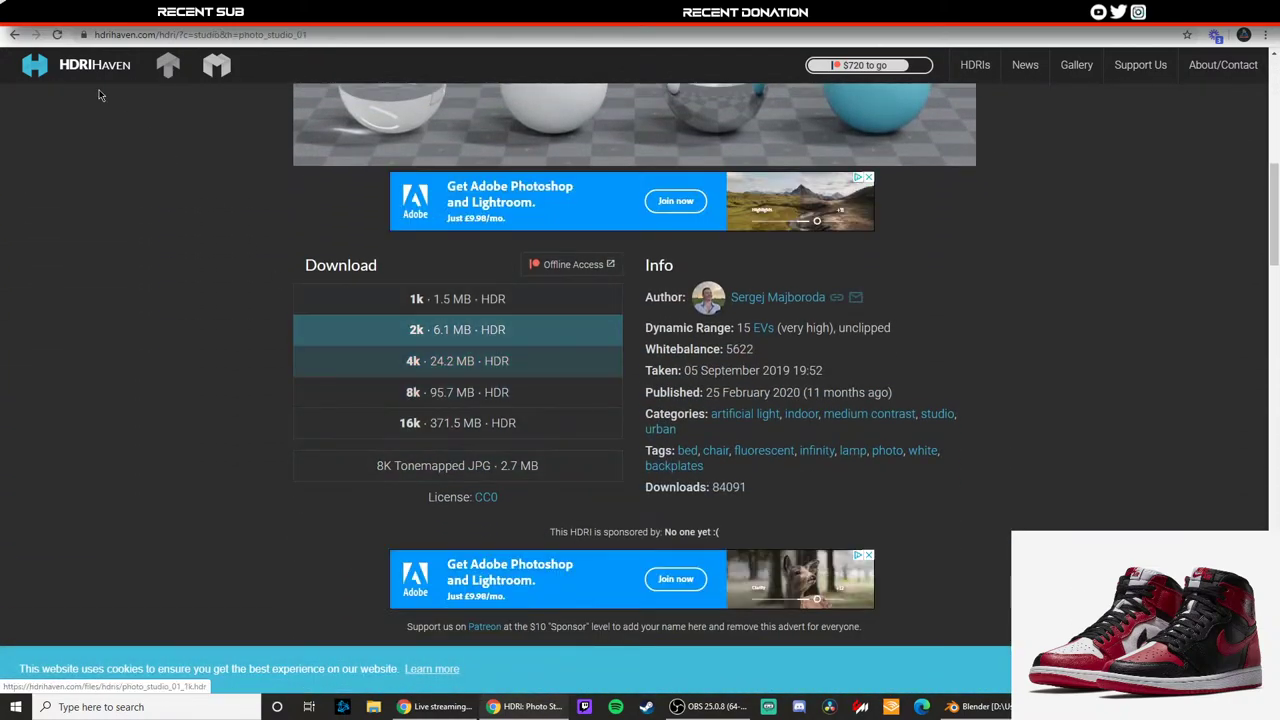
key("alt+Left")
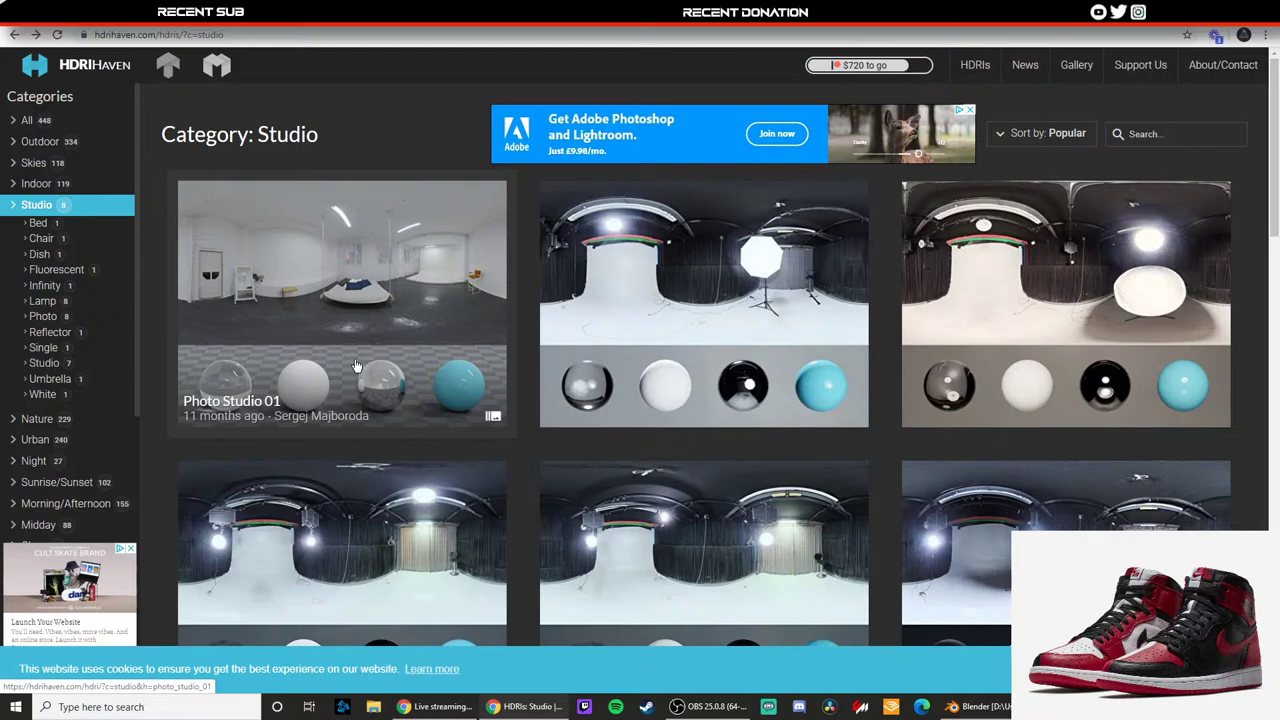
scroll(680, 268, "down", 1)
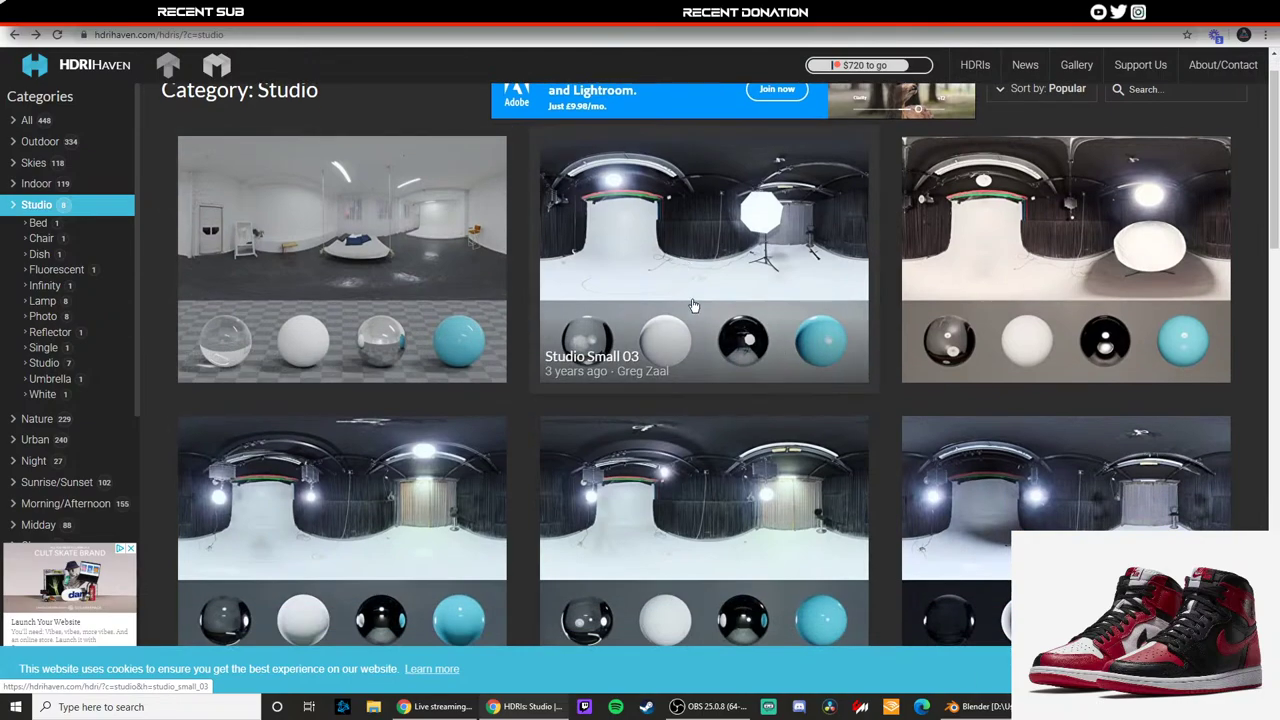
Step: Switch back to Blender and load photo_studio_01_8k.hdr from the Documents HDRIs folder into the Environment Texture node
key("alt+Tab")
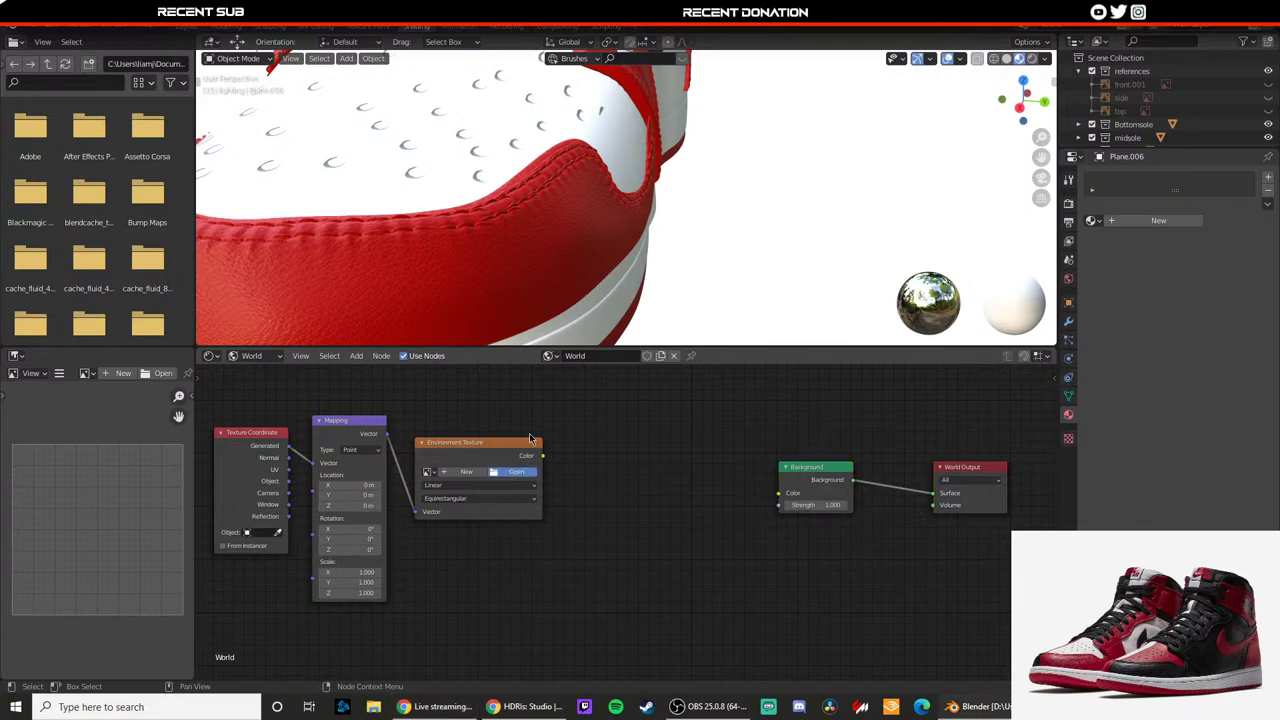
left_click(516, 472)
left_click(345, 65)
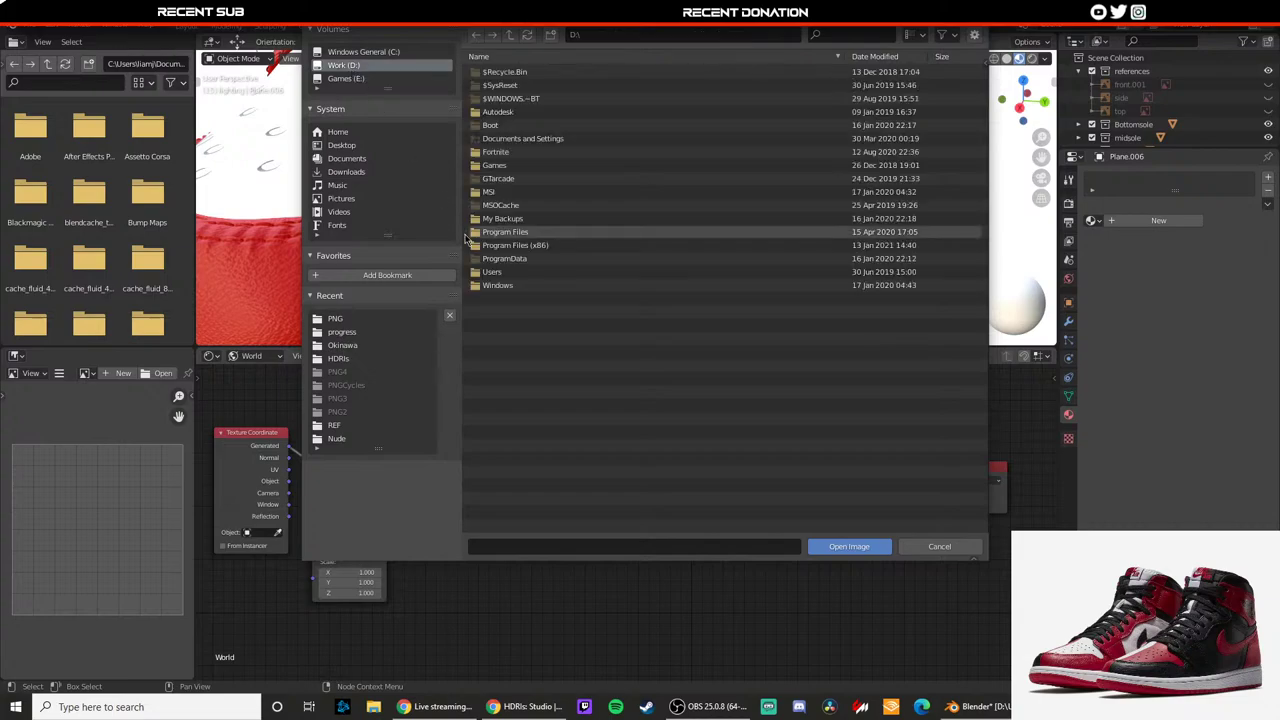
left_click(500, 271)
left_click(500, 125)
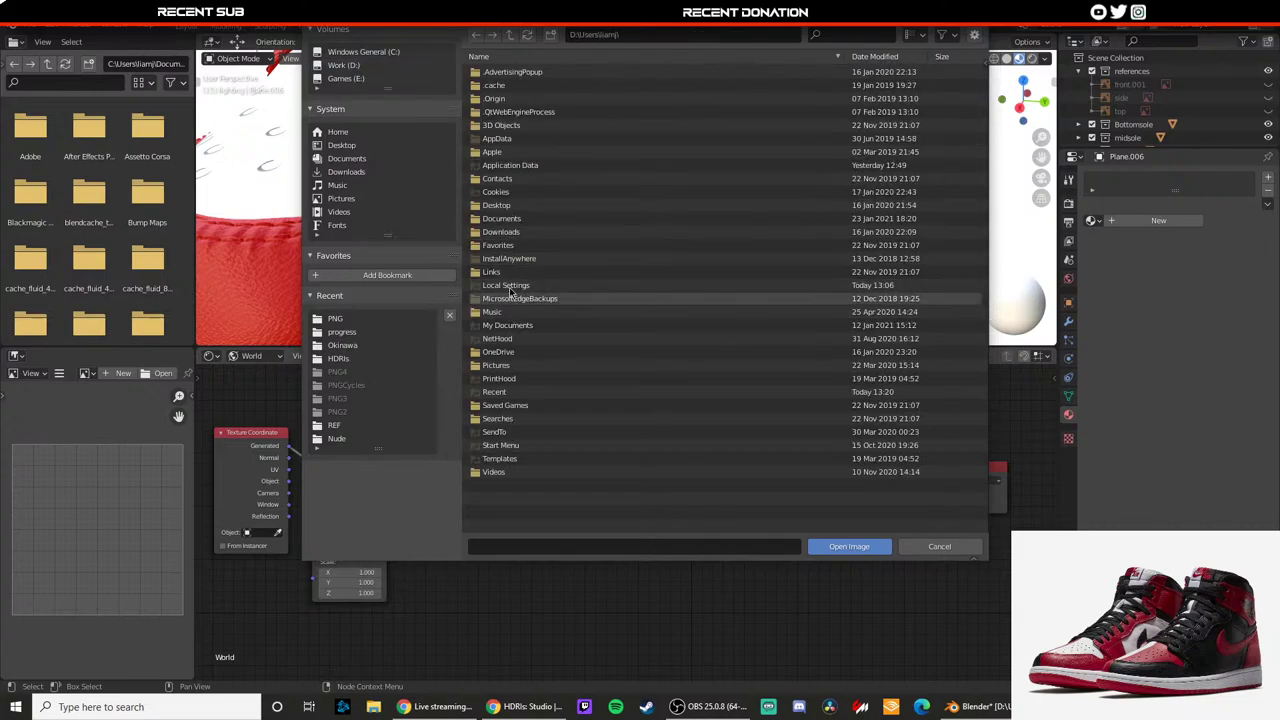
left_click(500, 218)
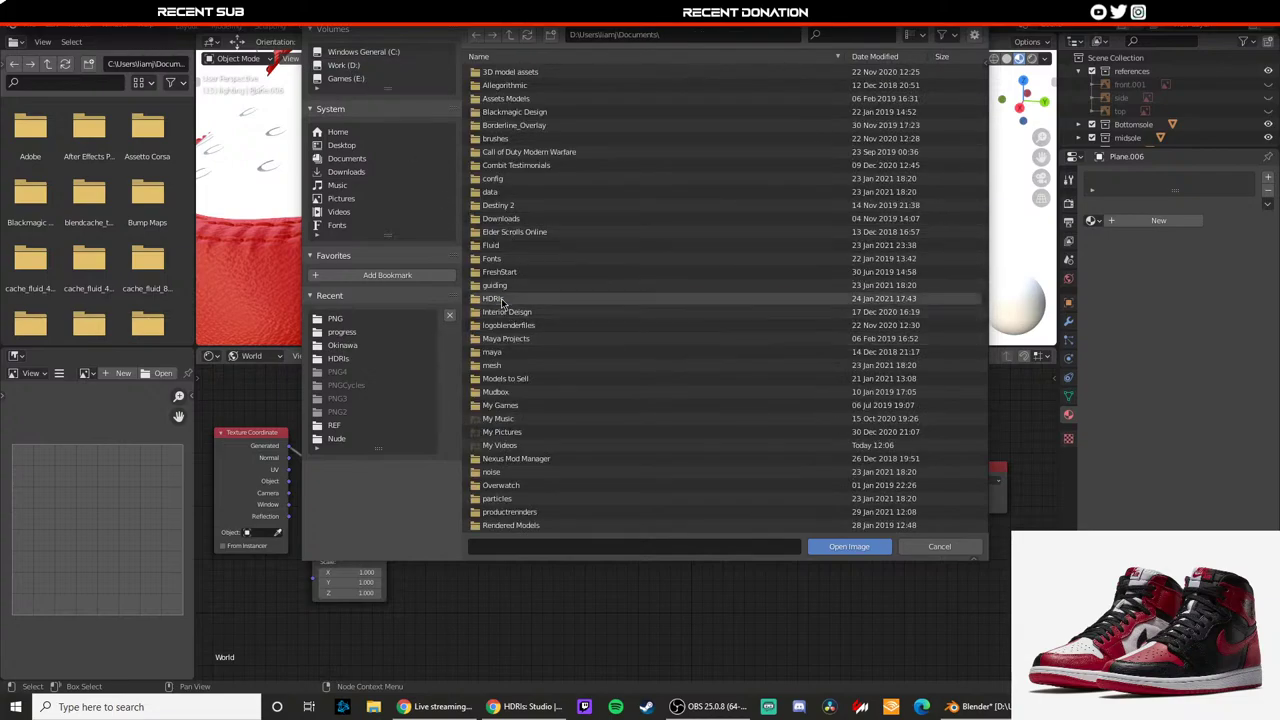
double_click(500, 298)
double_click(510, 289)
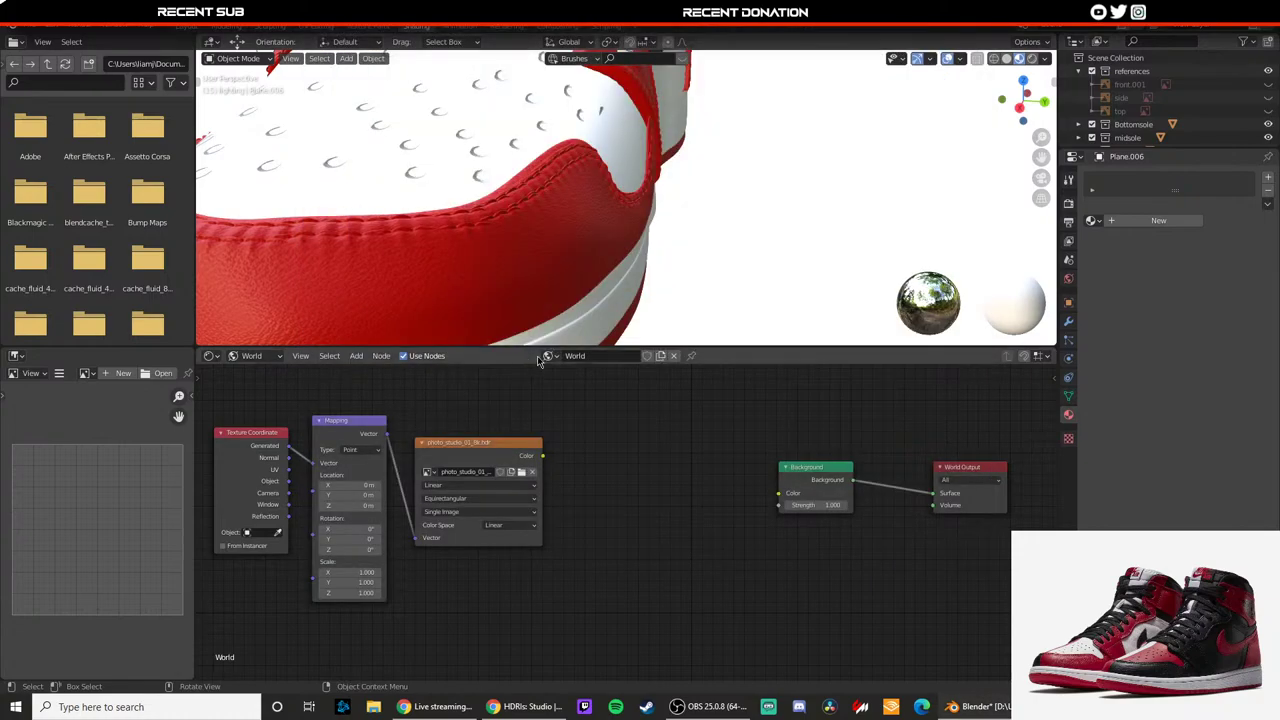
Step: Duplicate the Background node and place the copy directly below the original
left_click(816, 485)
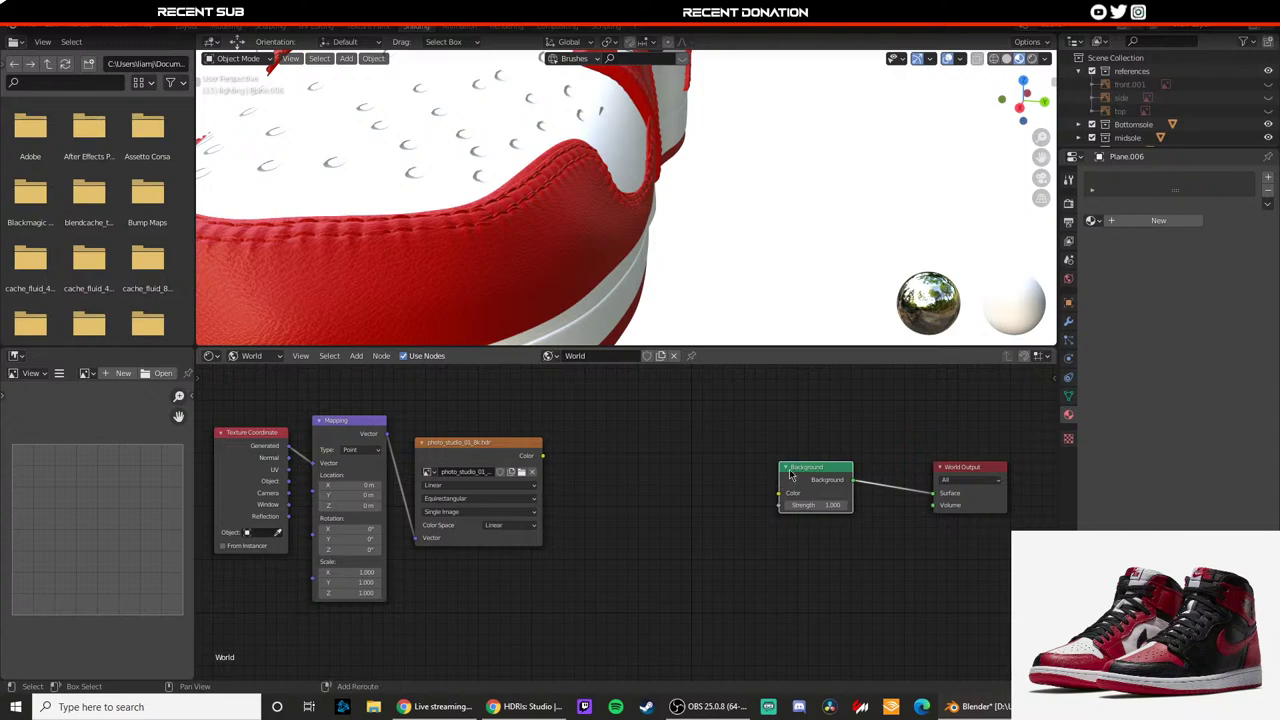
key("shift+d")
left_click(788, 547)
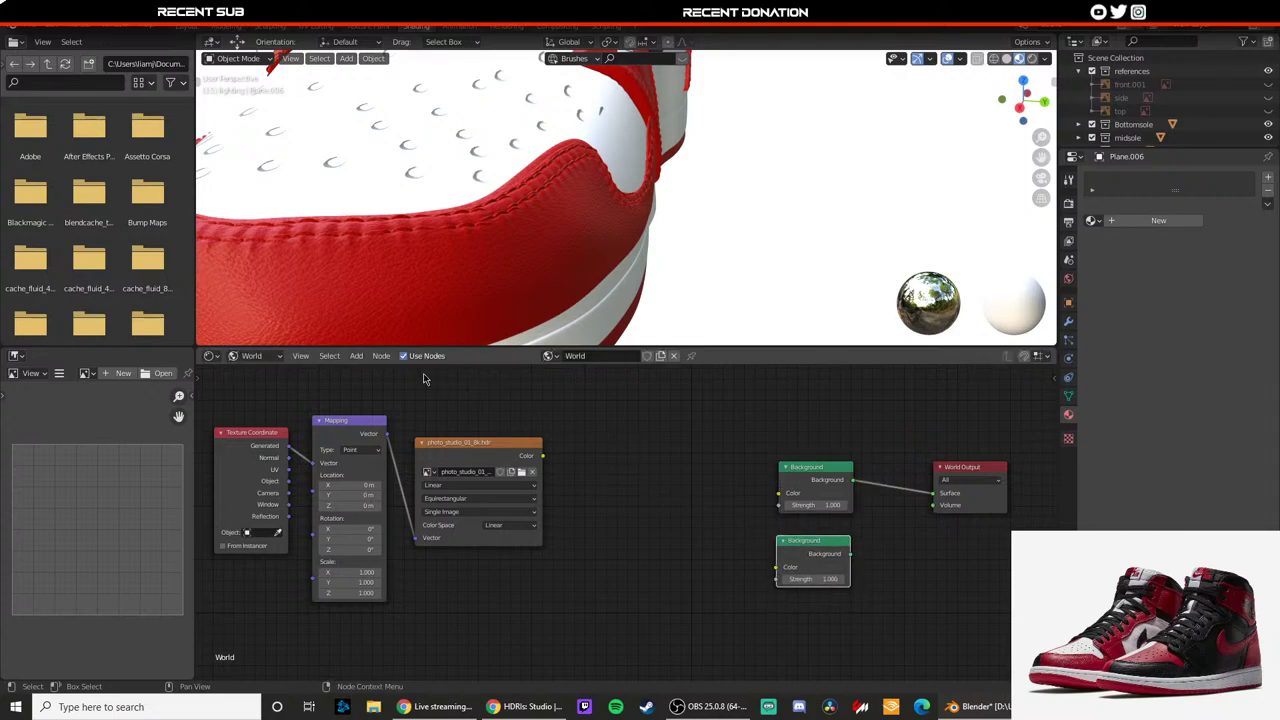
Step: Add a Light Path node to the world shader and place it above the other nodes
left_click(378, 359)
left_click(363, 359)
left_click(363, 359)
left_click(367, 368)
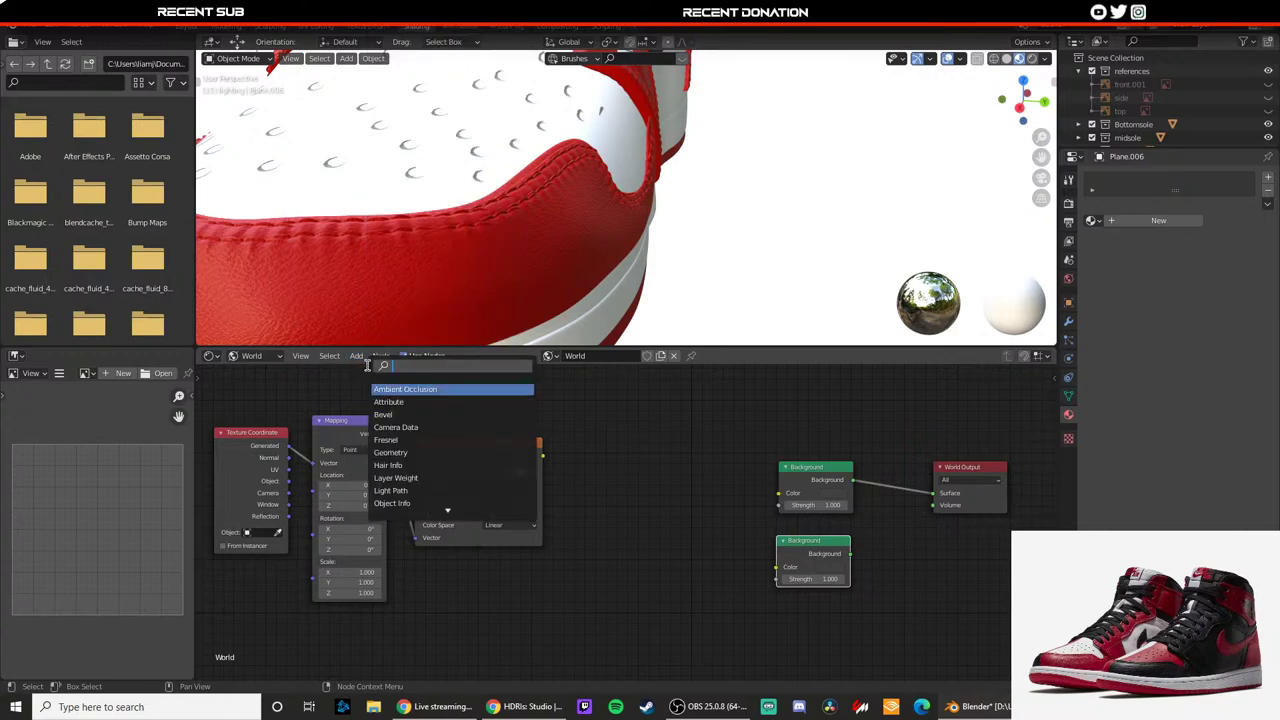
type("light")
key("Return")
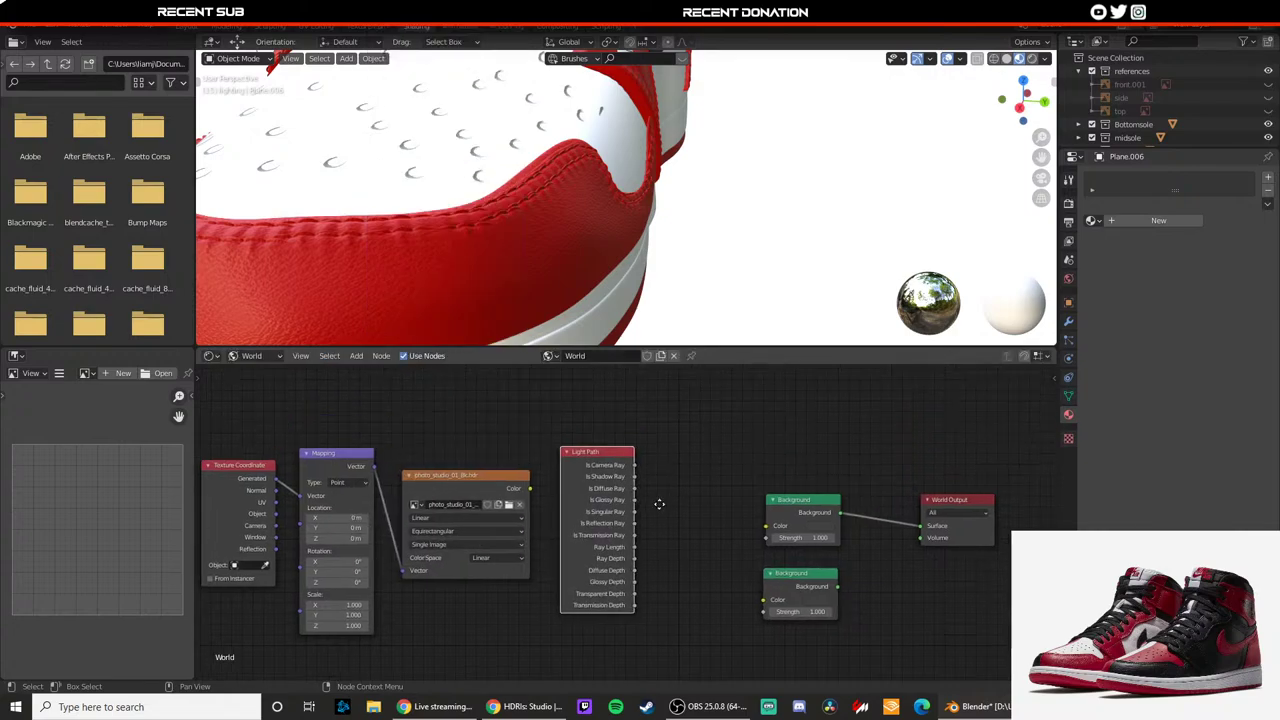
left_click(653, 380)
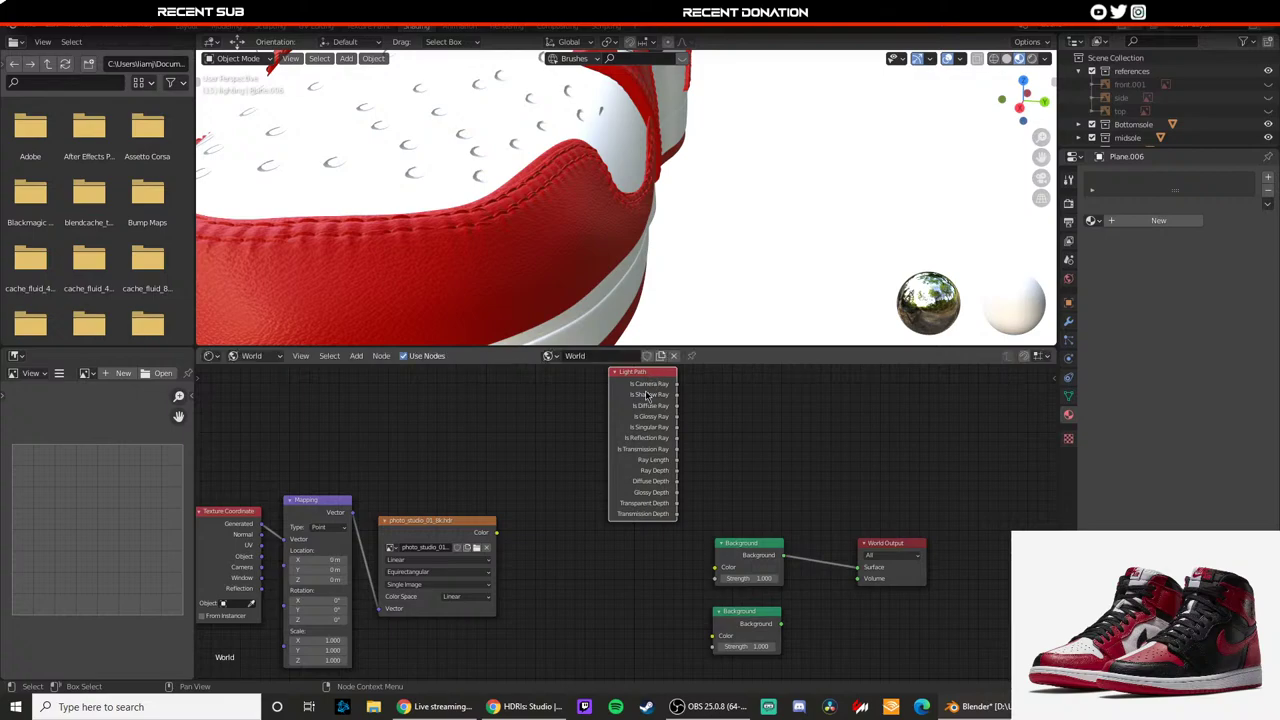
Step: Move both Background nodes left and connect the Environment Texture's Color output to the upper Background's Color input
middle_click_drag(746, 548, 758, 500)
left_click_drag(758, 497, 702, 505)
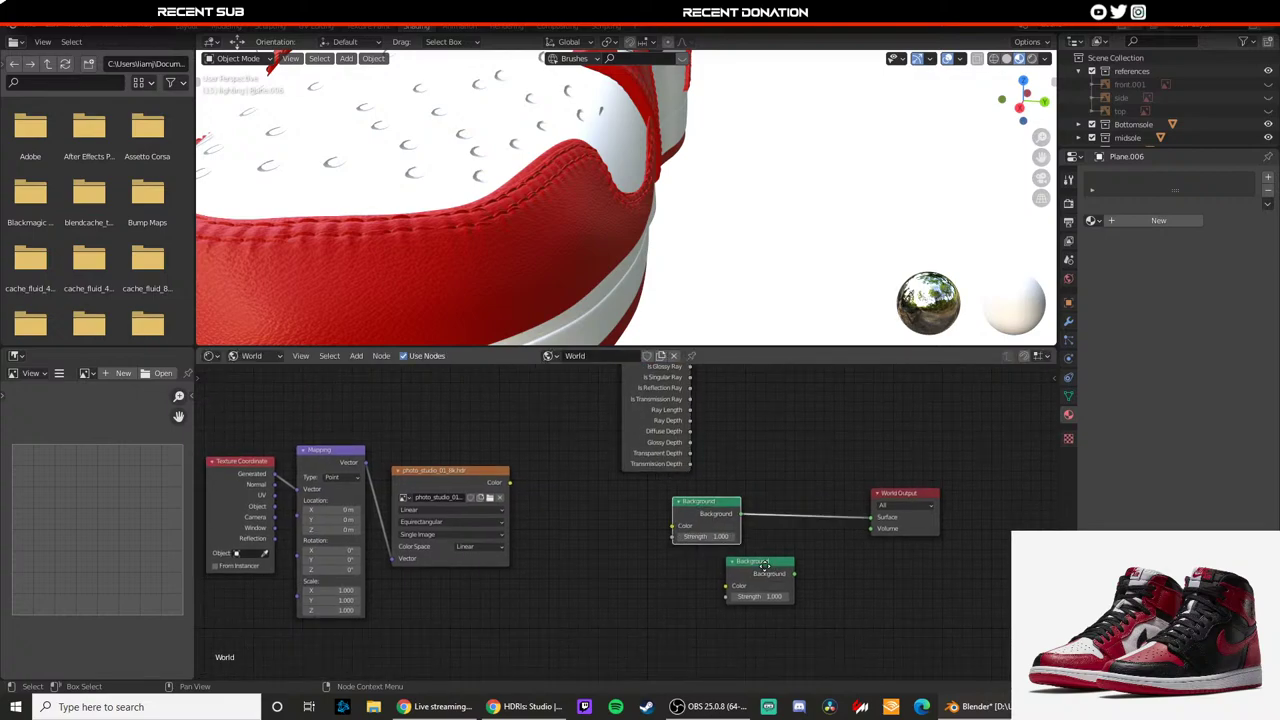
left_click_drag(764, 565, 714, 580)
left_click_drag(512, 486, 685, 507)
left_click_drag(713, 585, 671, 585)
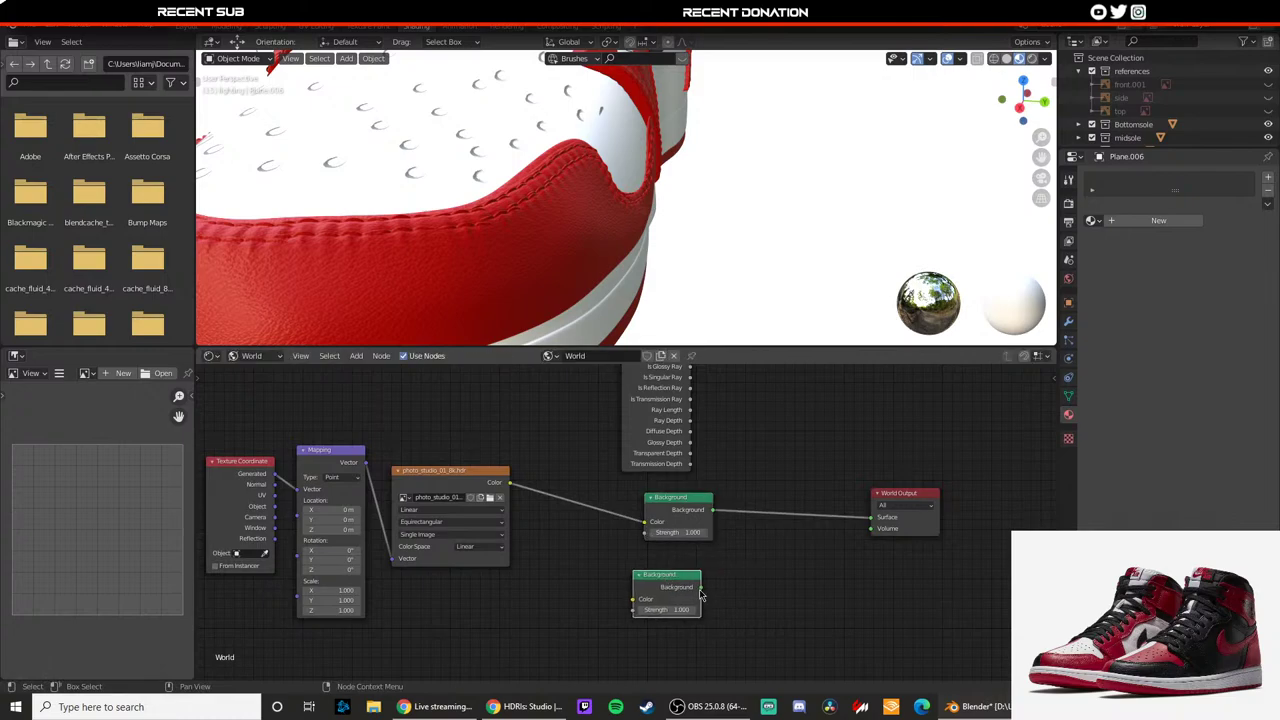
Step: Add a Mix Shader node on the link between the upper Background and the World Output
left_click(356, 356)
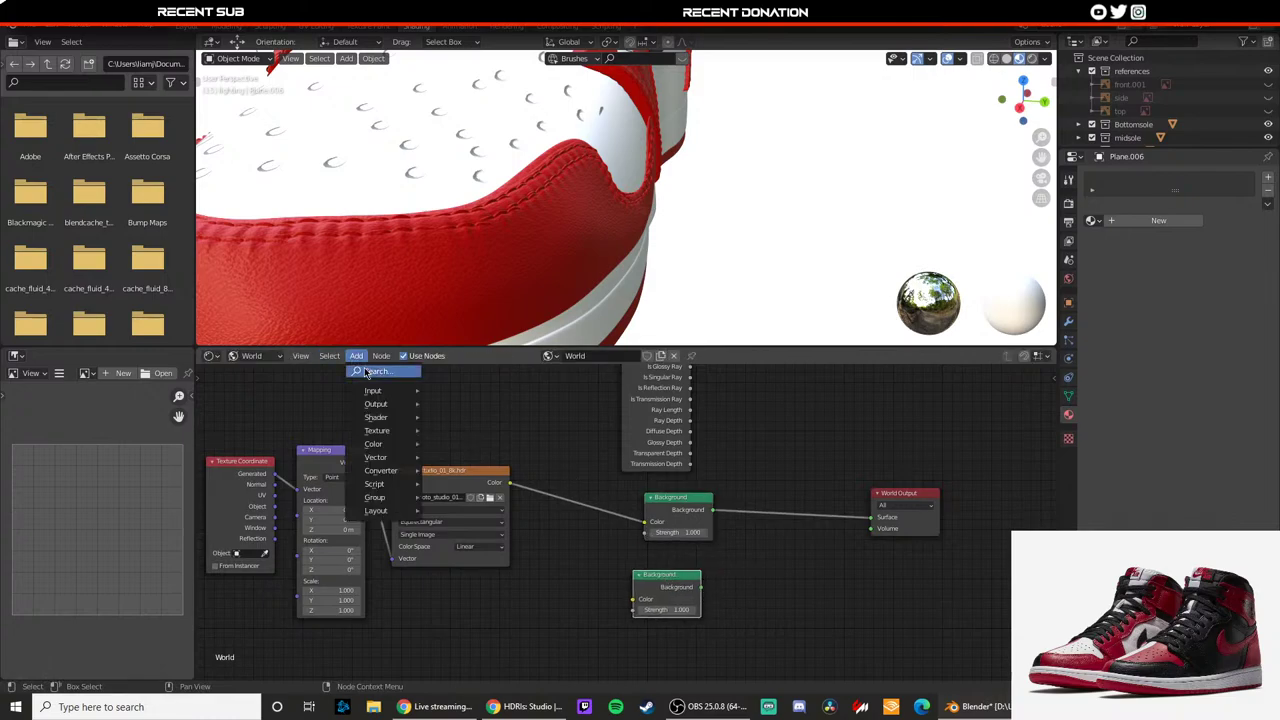
left_click(366, 367)
type("micx")
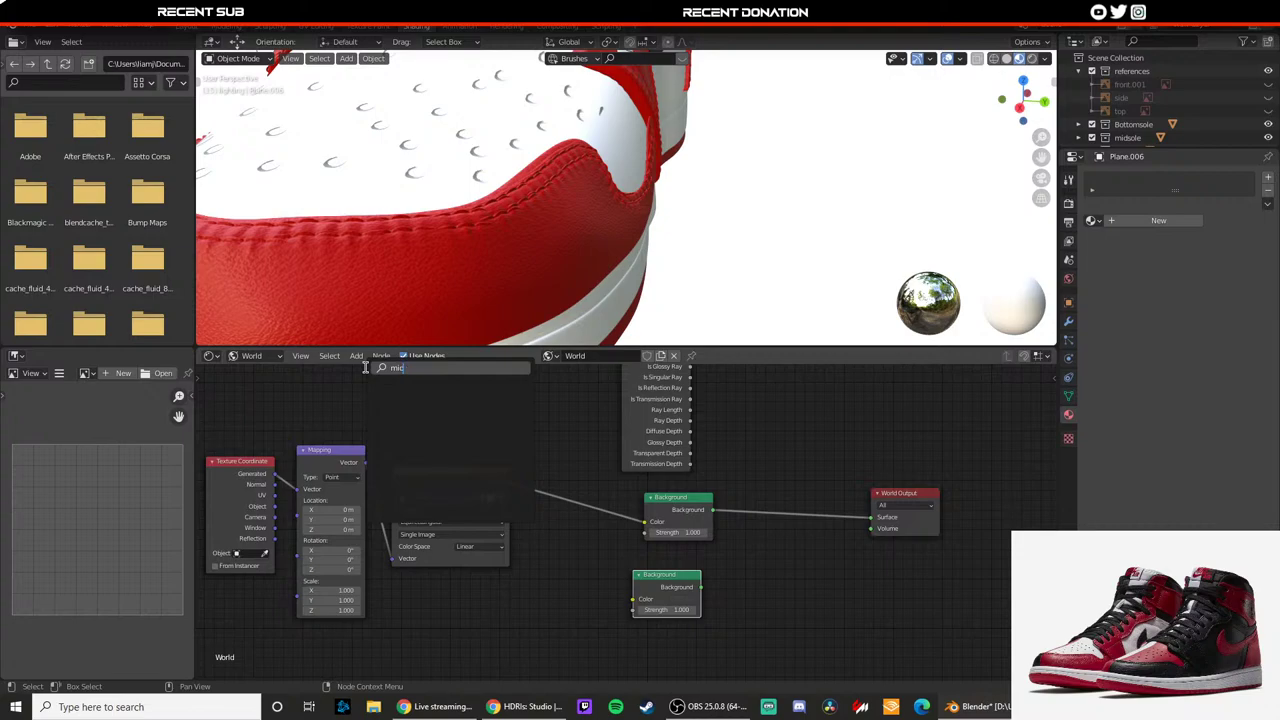
key("BackSpace")
type("x")
left_click(384, 392)
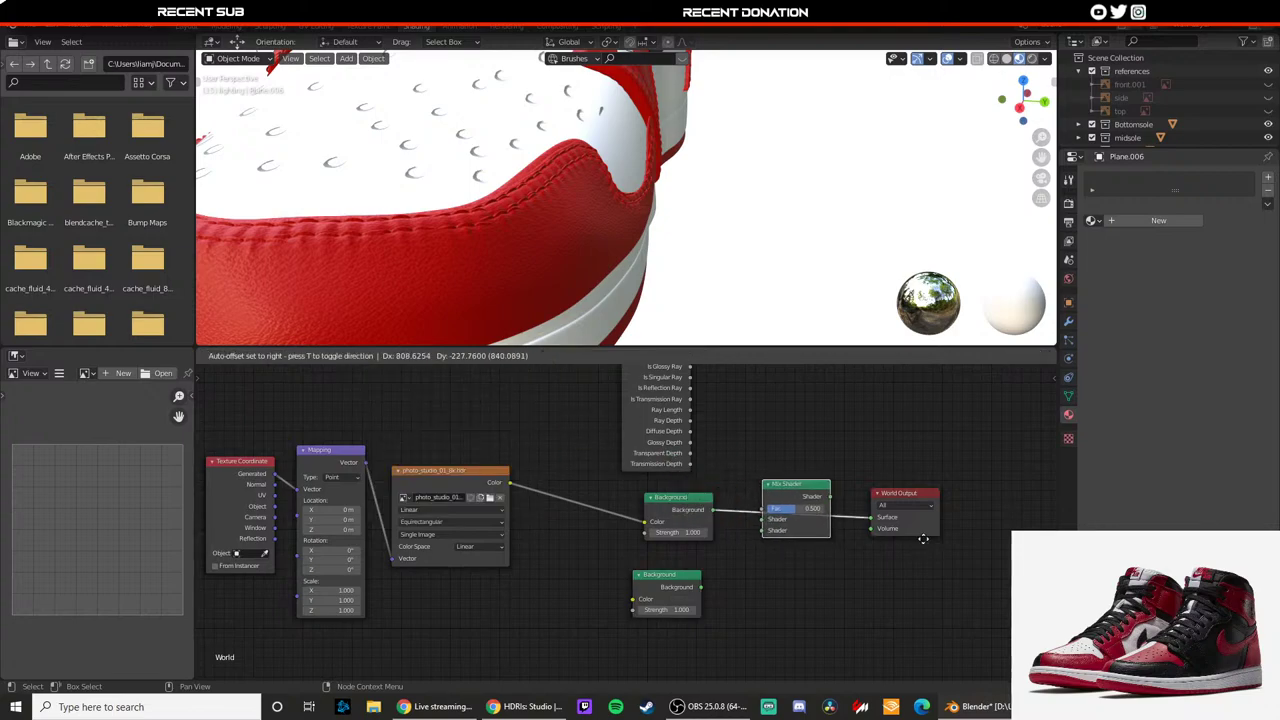
left_click(797, 510)
Step: Space out the output-side nodes and connect the lower Background to the Mix Shader's second Shader input
left_click_drag(912, 496, 962, 496)
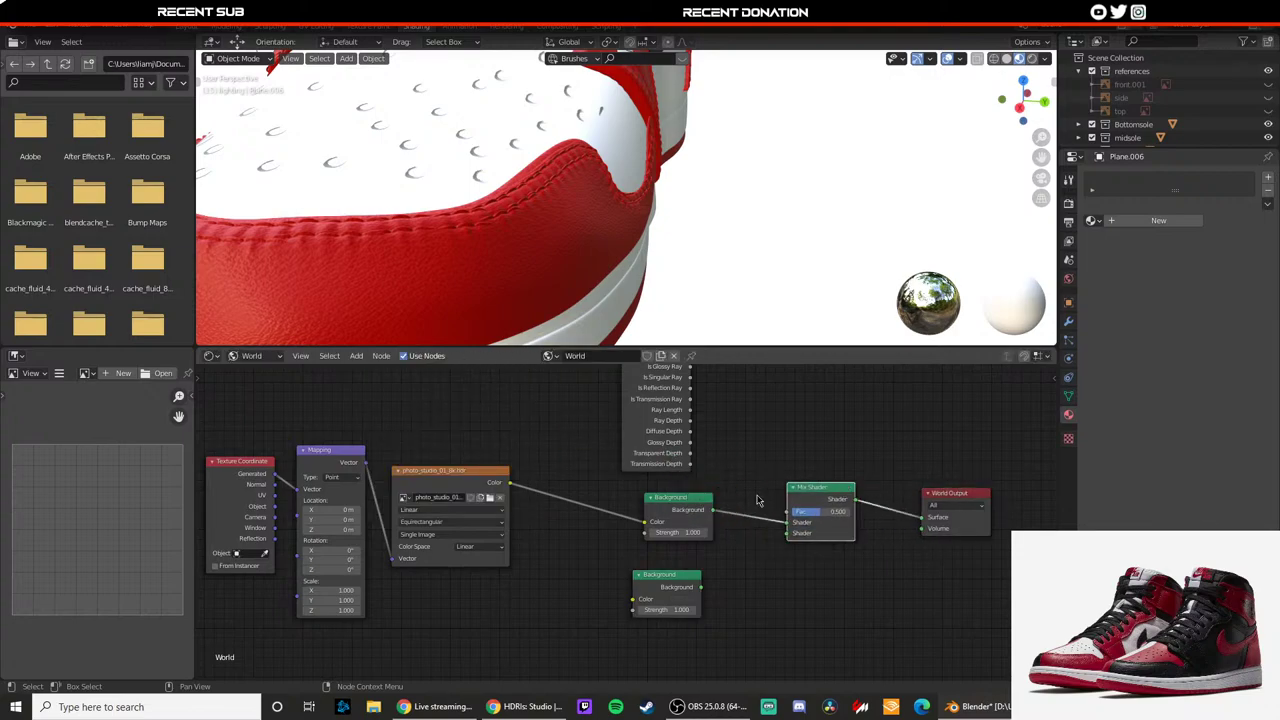
left_click_drag(823, 497, 847, 494)
left_click_drag(690, 500, 672, 500)
left_click_drag(698, 577, 787, 533)
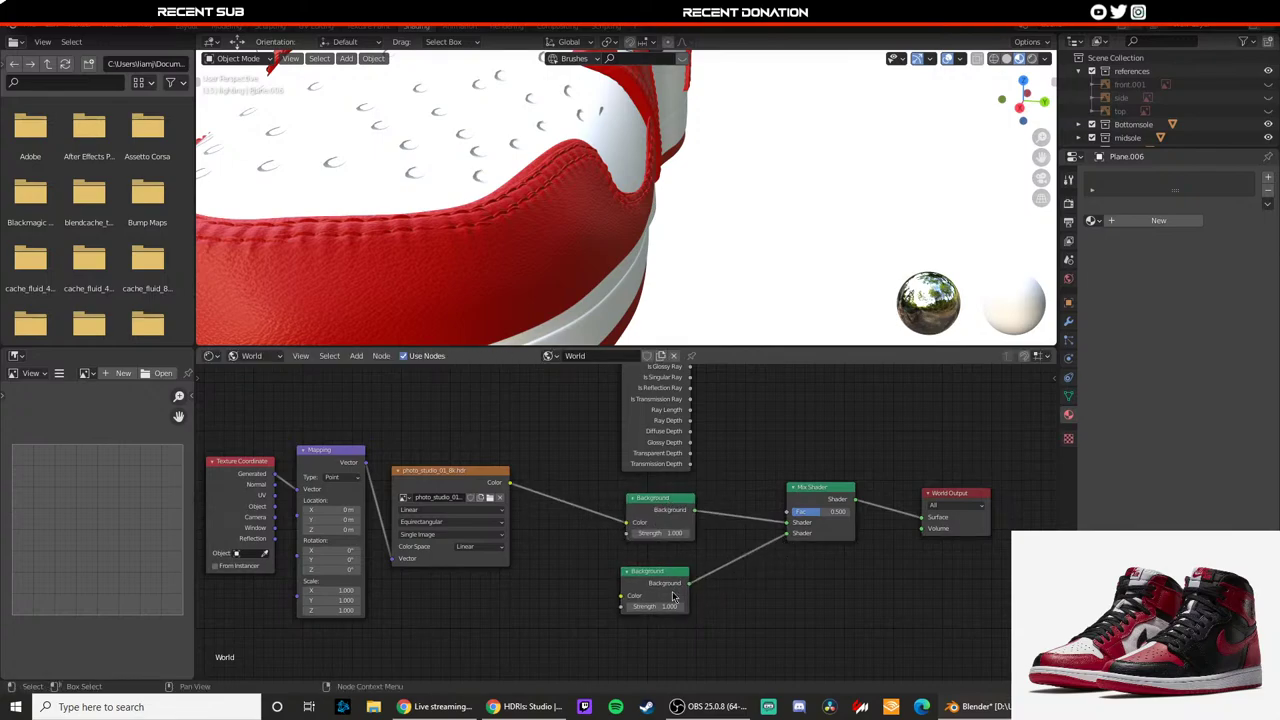
Step: Connect the Light Path's Is Camera Ray output to the Mix Shader's Fac input
middle_click_drag(670, 520, 608, 560)
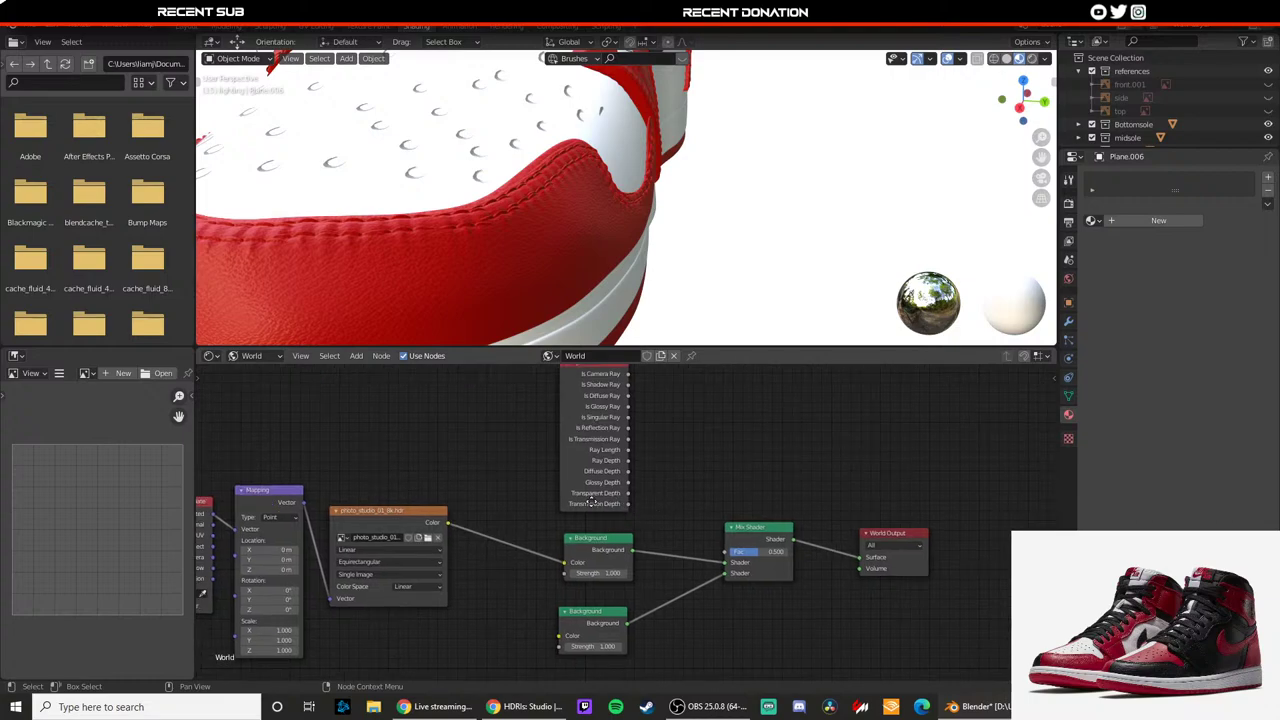
middle_click_drag(592, 501, 576, 527)
left_click_drag(613, 401, 712, 585)
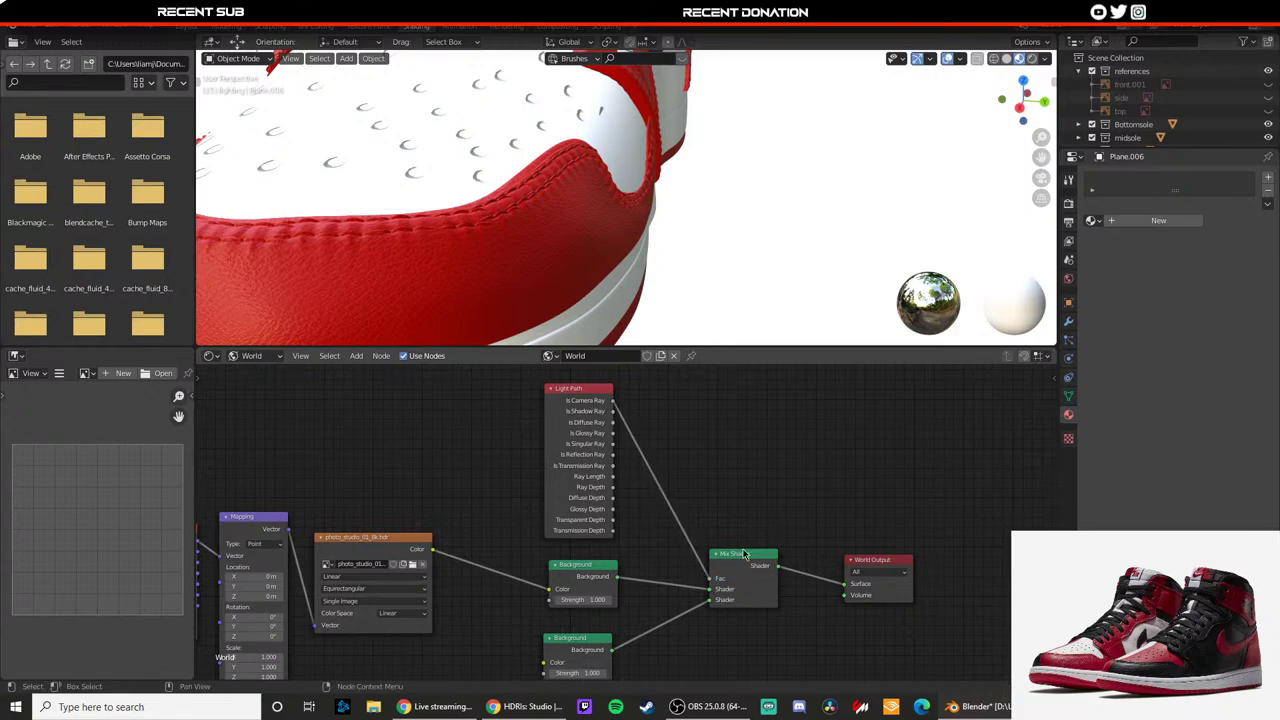
middle_click_drag(655, 587, 656, 514)
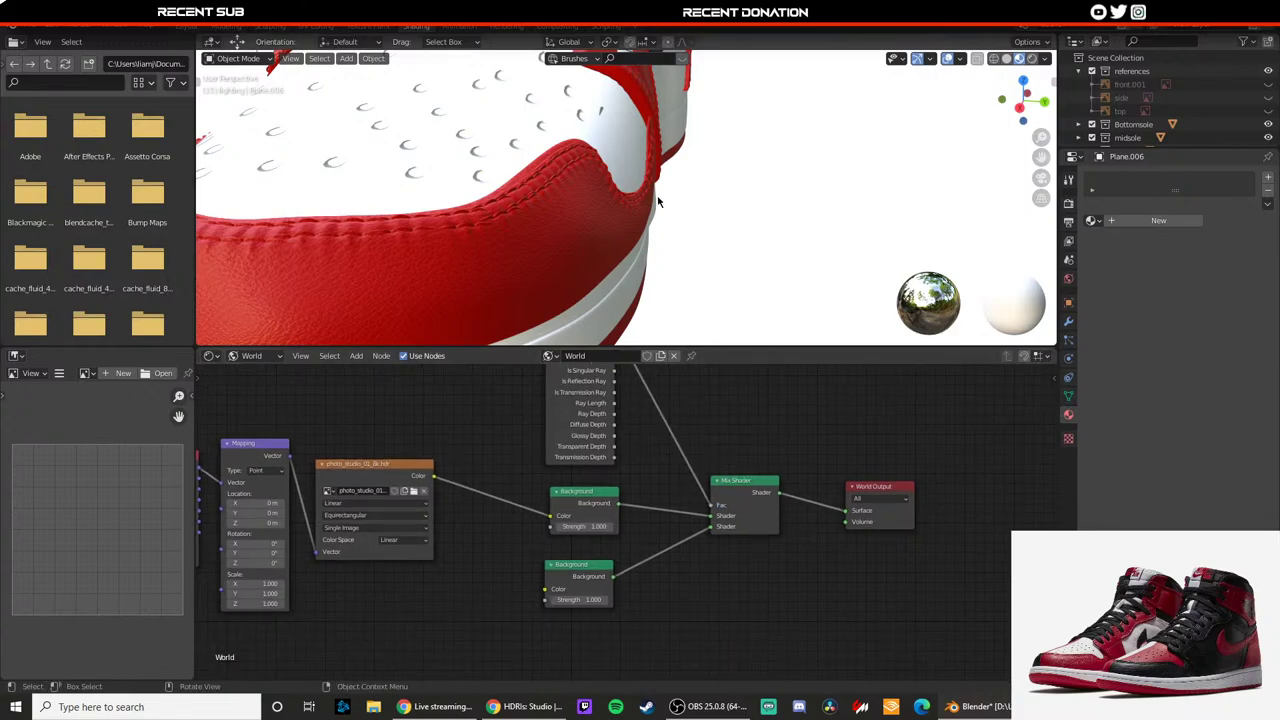
Step: View the sneaker through the camera and collapse the expanded collections above lighting in the outliner
key("KP_0")
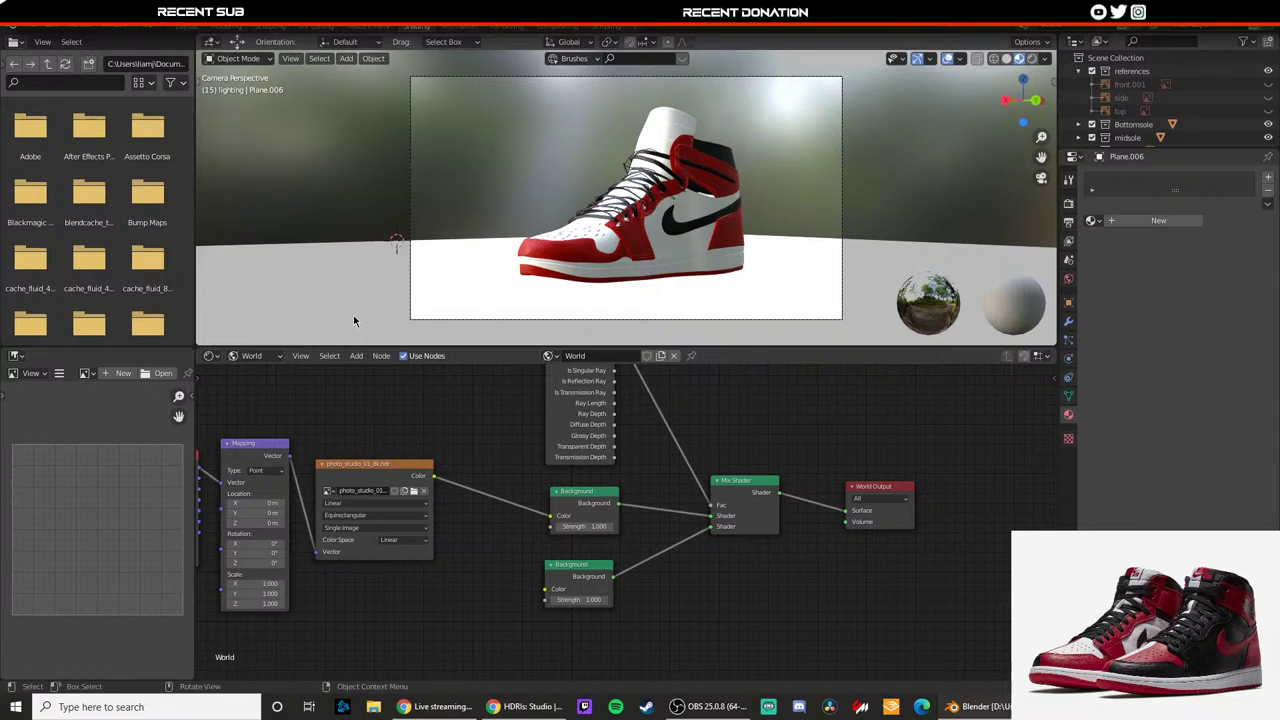
scroll(1133, 142, "down", 5)
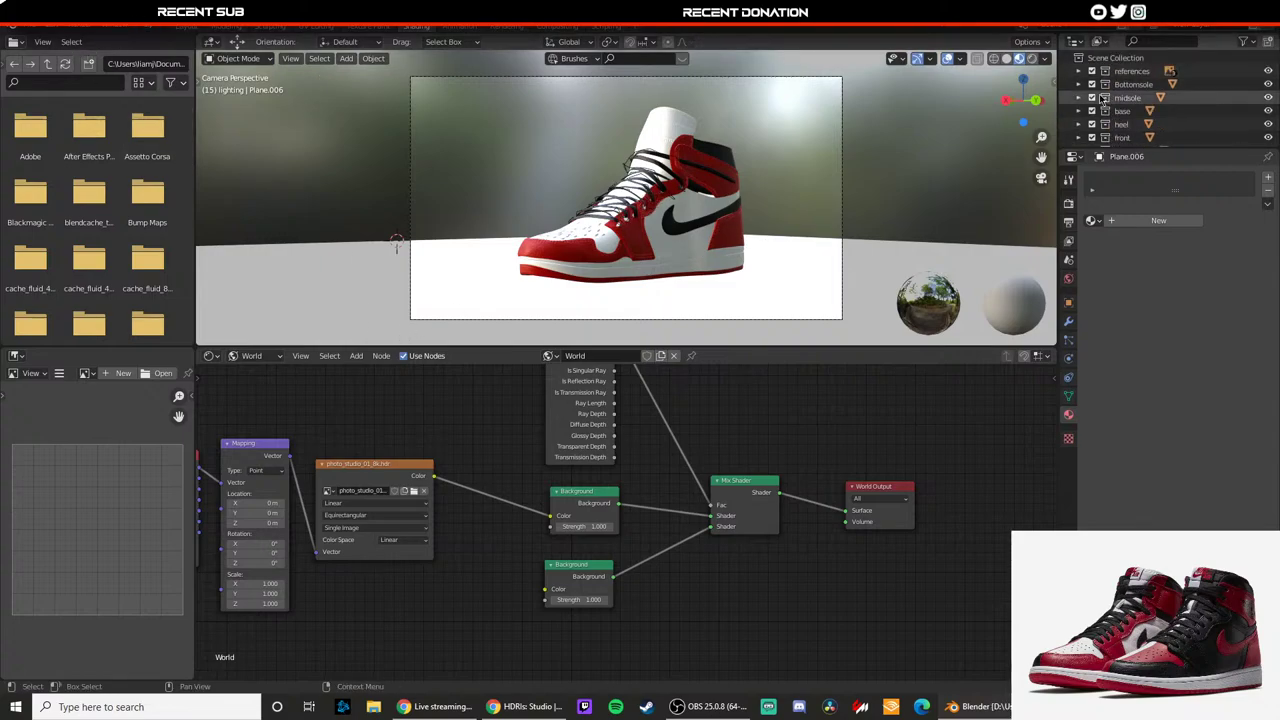
scroll(1133, 142, "down", 5)
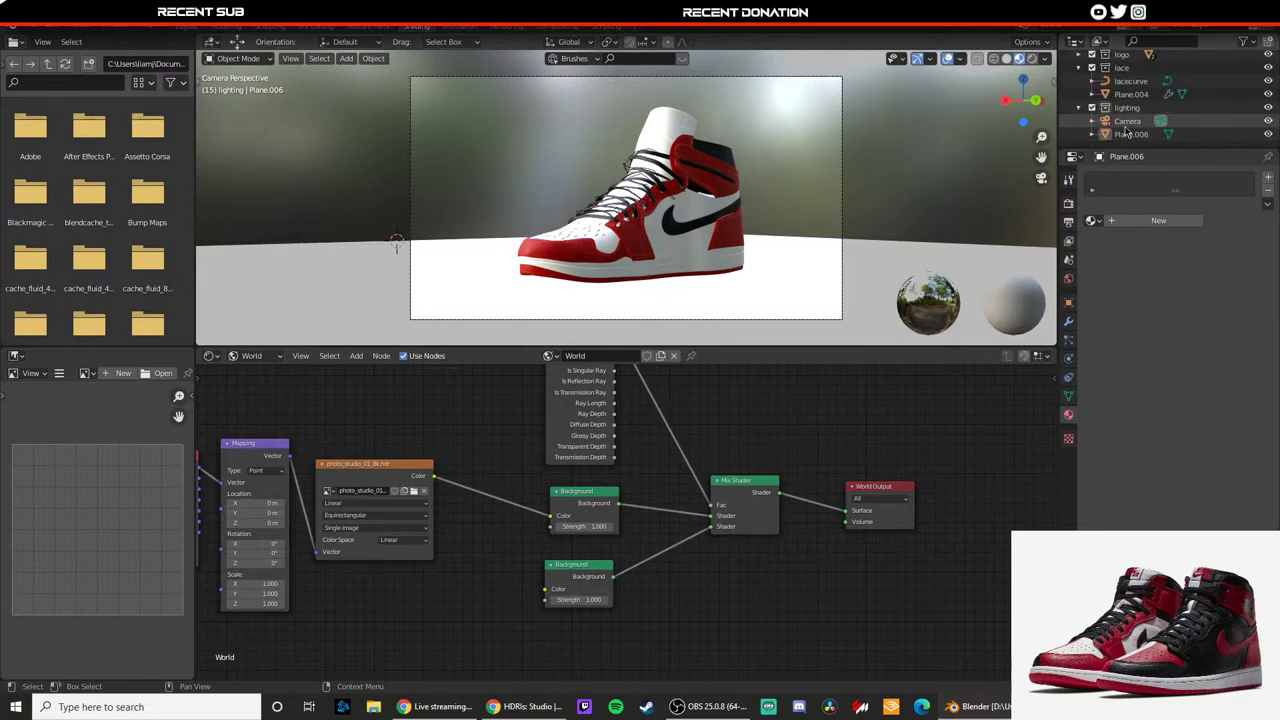
left_click(1080, 80)
left_click(1079, 68)
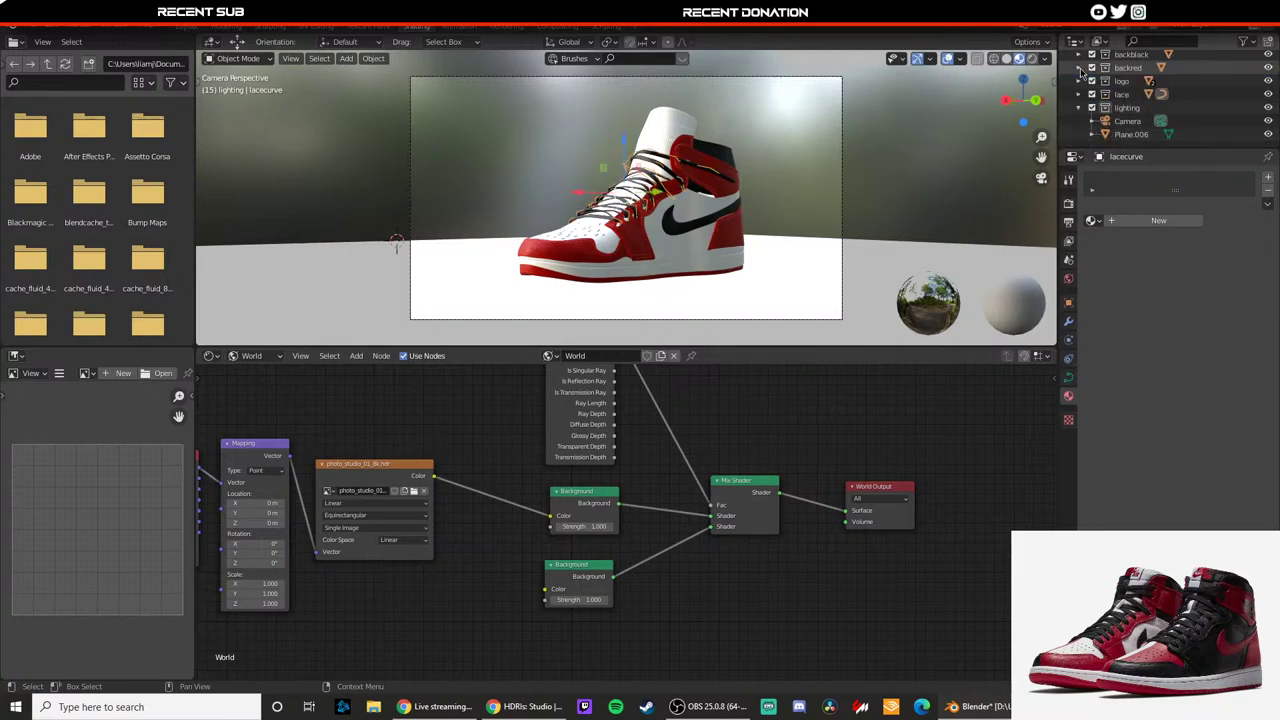
Step: Make the lighting collection active and add a new mesh plane to it
left_click(1124, 114)
middle_click_drag(706, 138, 692, 186)
scroll(690, 187, "down", 7)
left_click(675, 143)
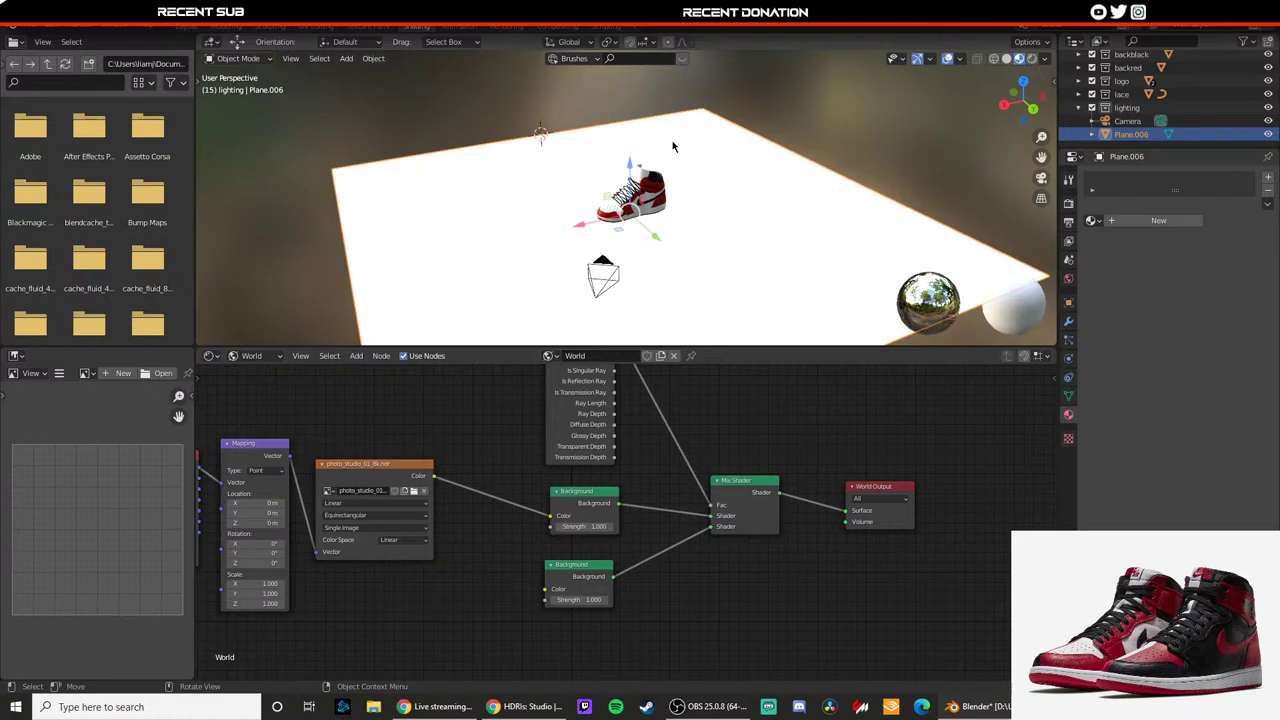
left_click(1127, 107)
key("shift+a")
mouse_move(656, 163)
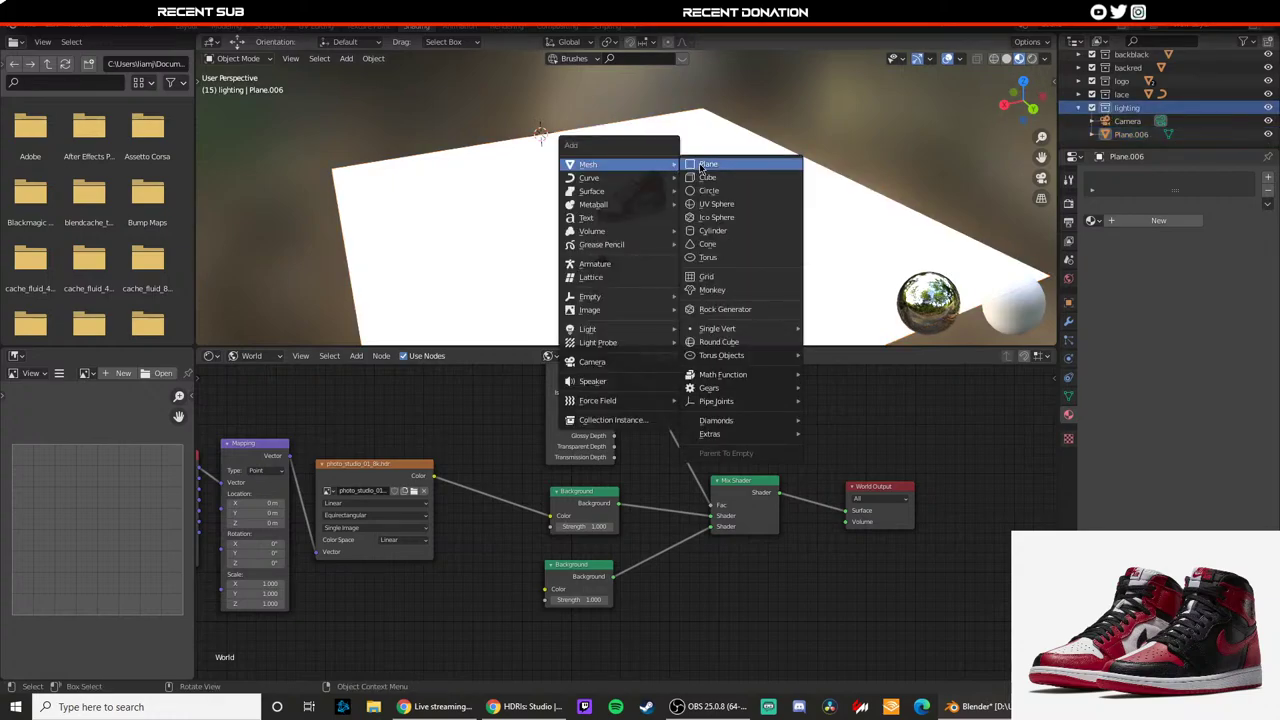
left_click(703, 165)
Step: Enlarge the new plane and move it along Y and up Z so it hovers above the sneaker
scroll(700, 180, "down", 3)
middle_click_drag(700, 190, 737, 200)
key("s")
left_click(531, 190)
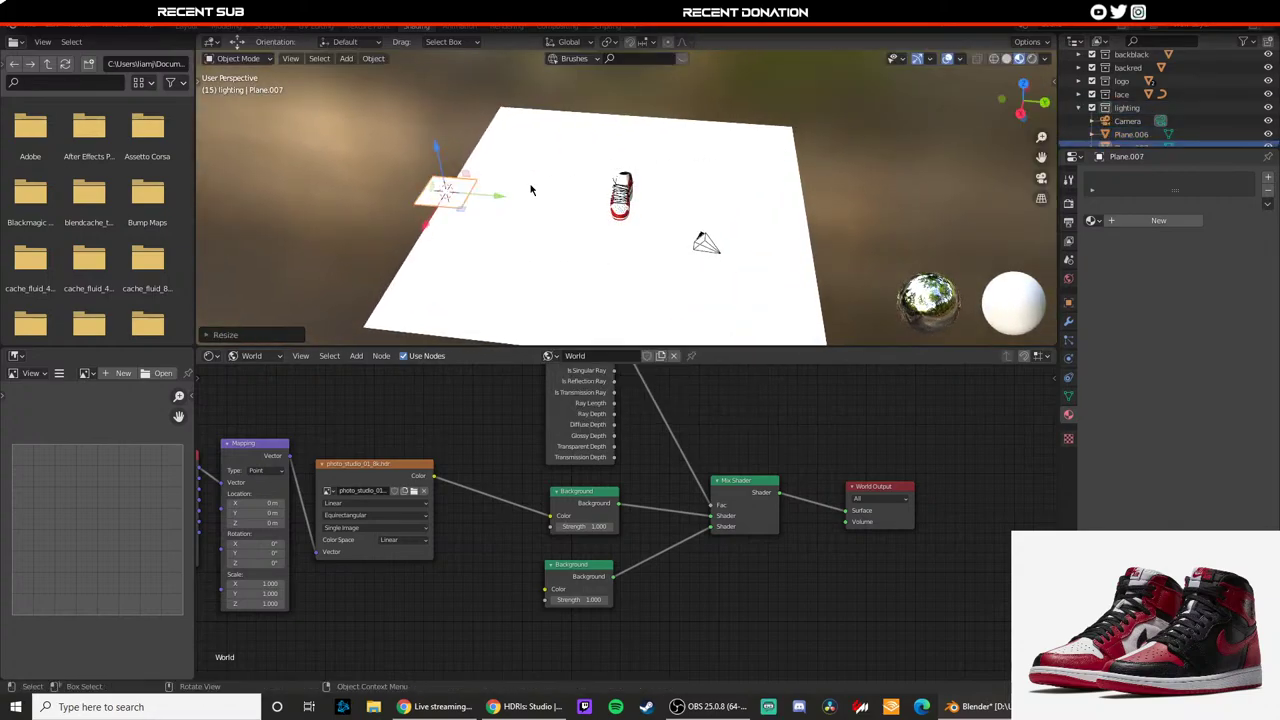
key("g")
key("y")
left_click(660, 175)
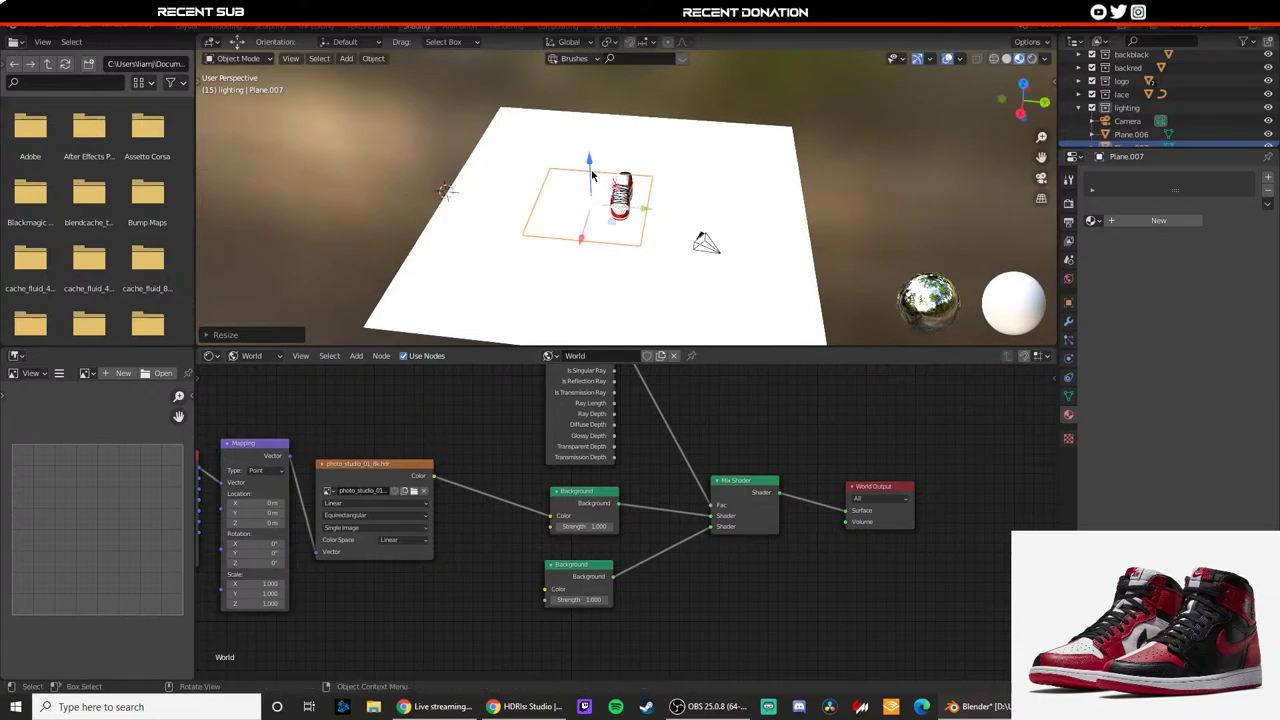
key("s")
left_click(690, 165)
left_click_drag(590, 156, 588, 92)
Step: Set the shader editor to Object and raise the overhead plane further above the sneaker
left_click(277, 357)
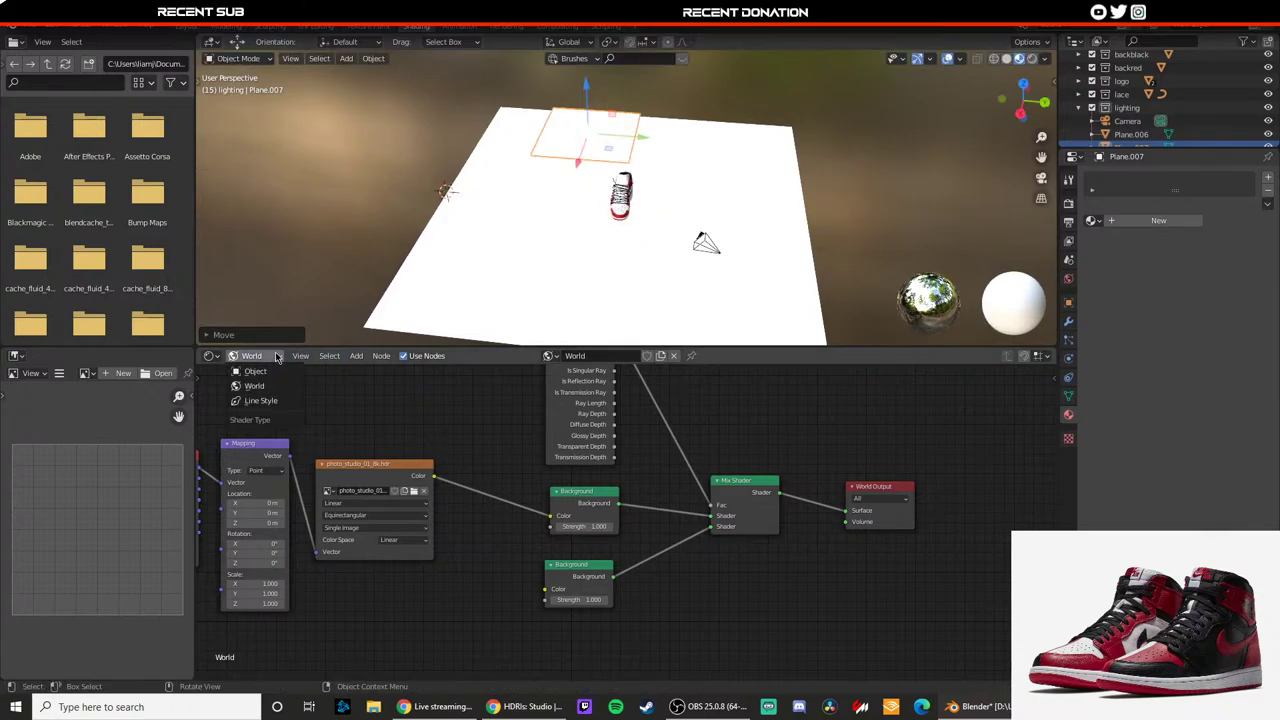
left_click(255, 371)
scroll(590, 222, "down", 3)
middle_click_drag(590, 222, 620, 329)
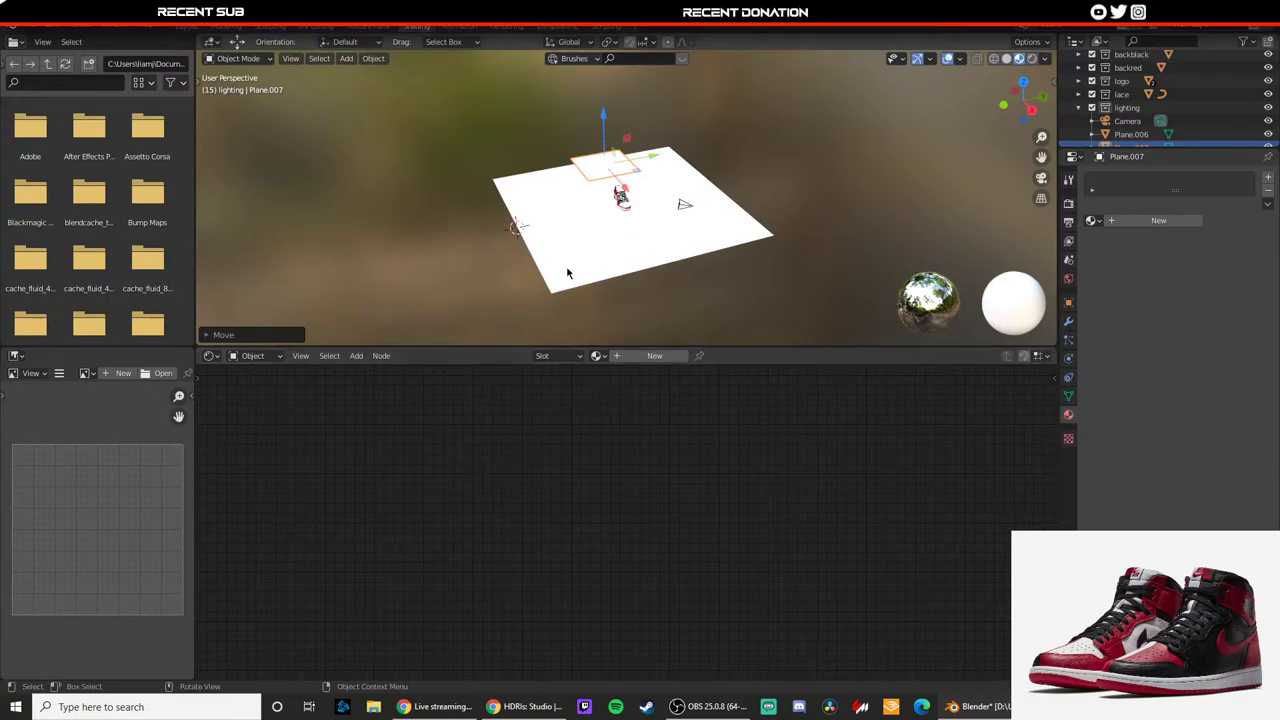
middle_click_drag(567, 272, 602, 201)
key("g")
key("z")
left_click(654, 151)
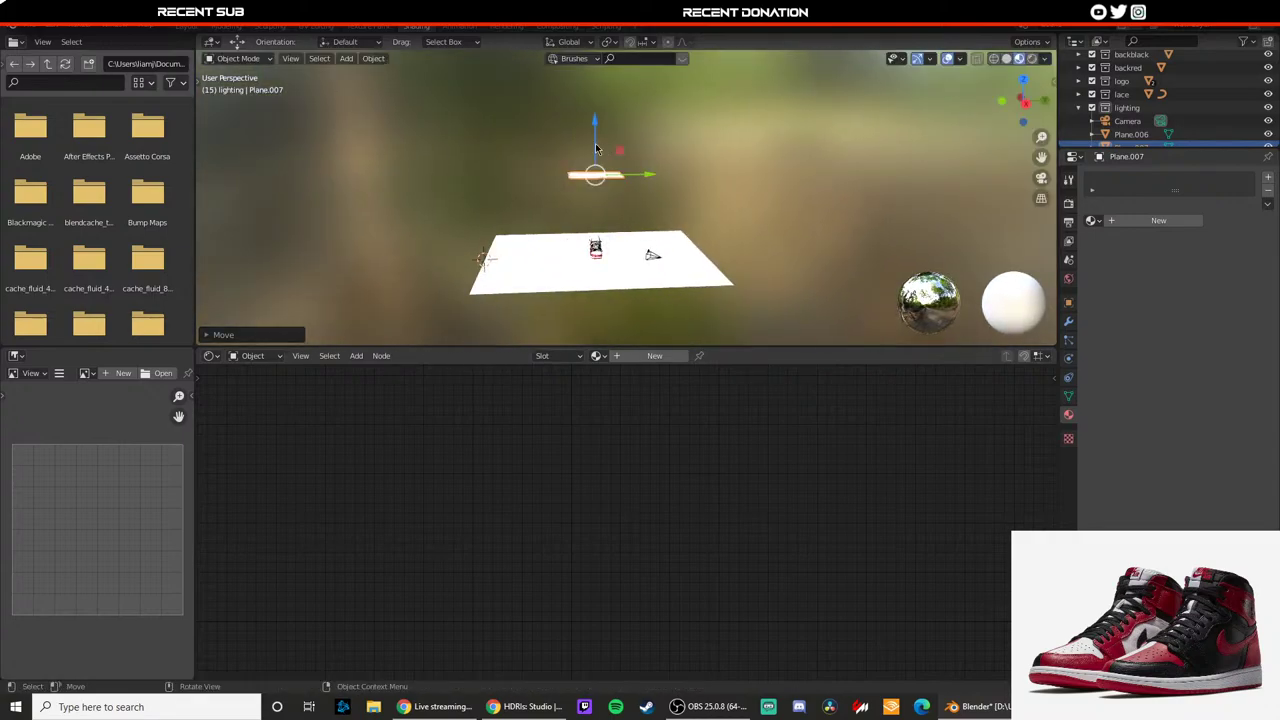
left_click_drag(597, 149, 596, 167)
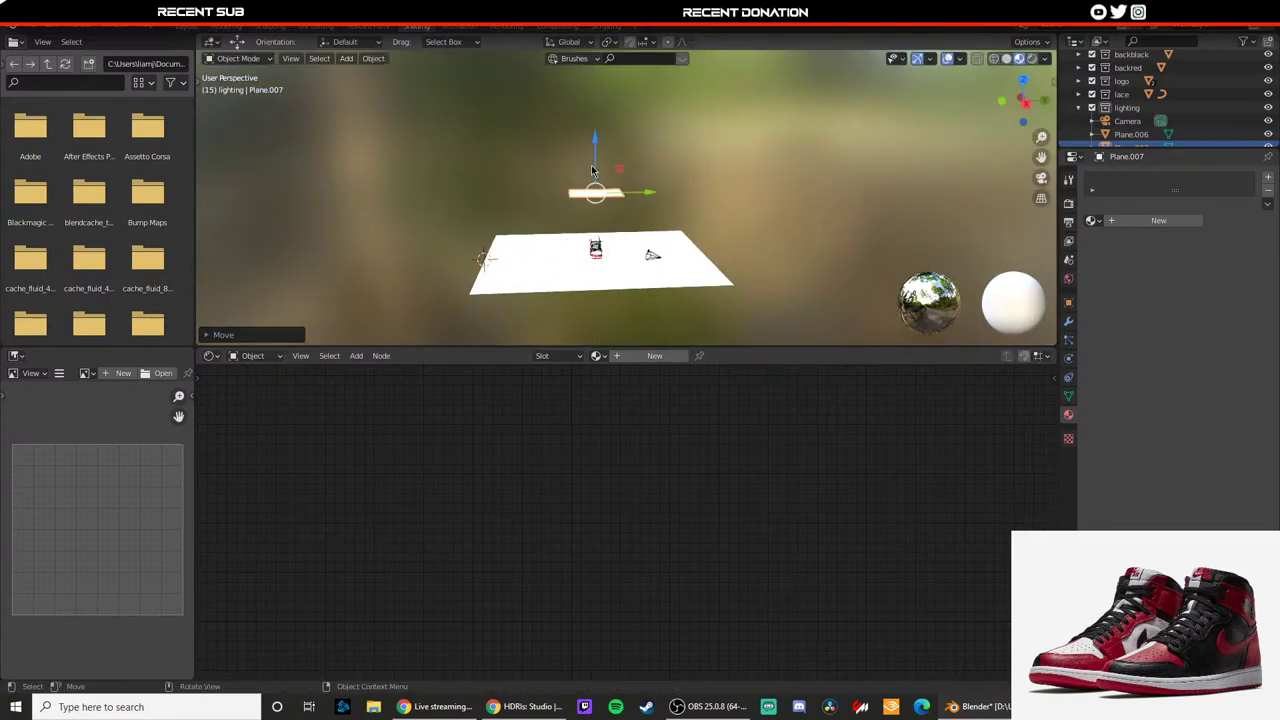
Step: Create a new material on the overhead plane and name it light
left_click(630, 357)
double_click(1127, 182)
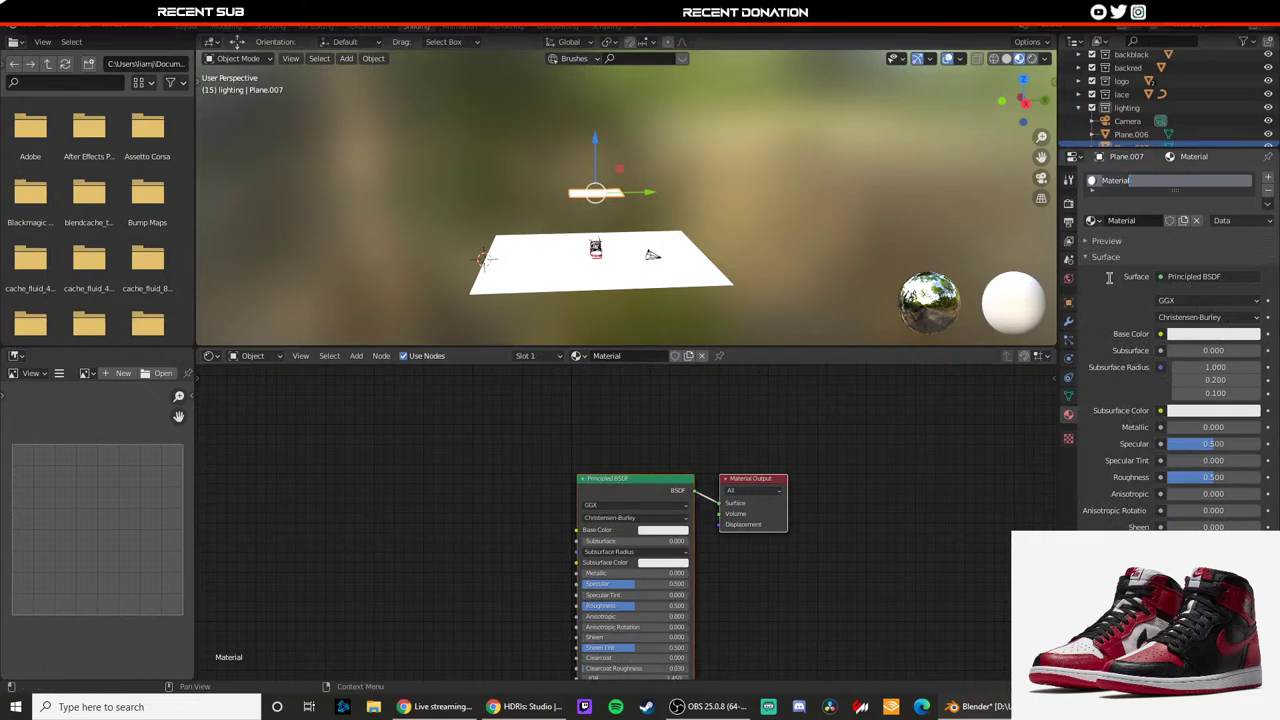
type("light")
key("Return")
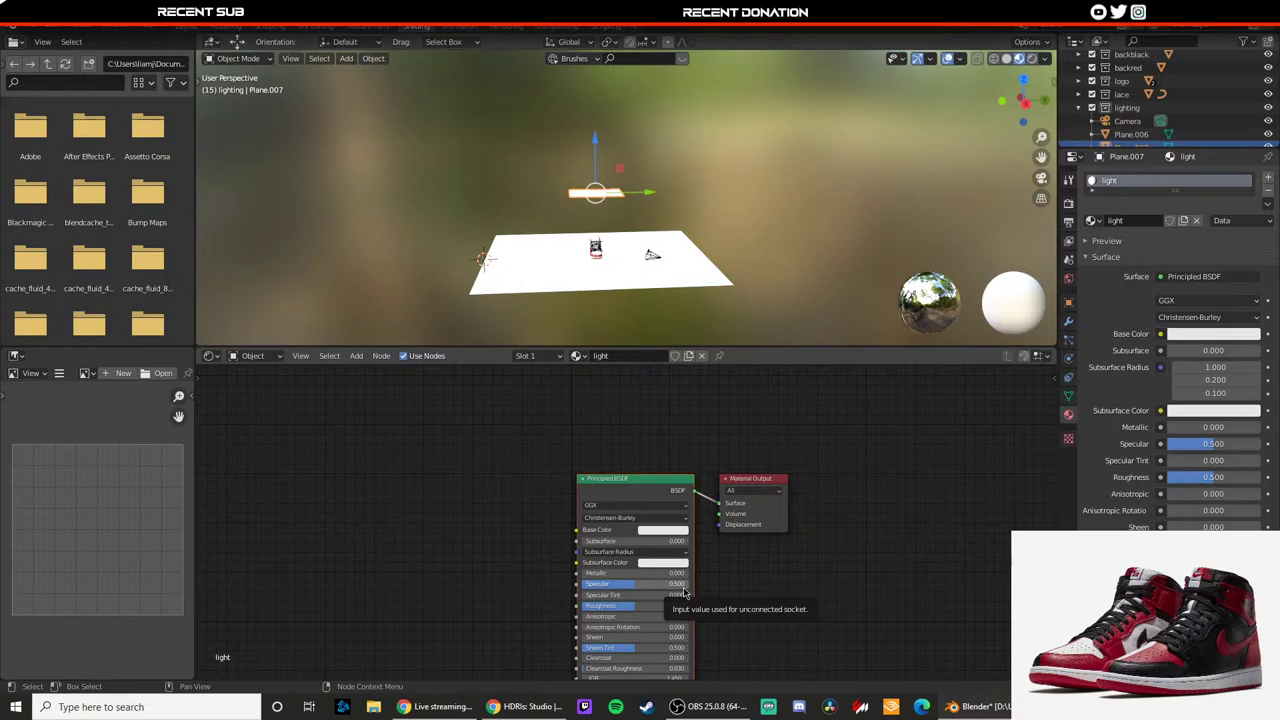
Step: Delete the light material's Principled BSDF and add an Emission shader node beside the Material Output
key("x")
key("shift+a")
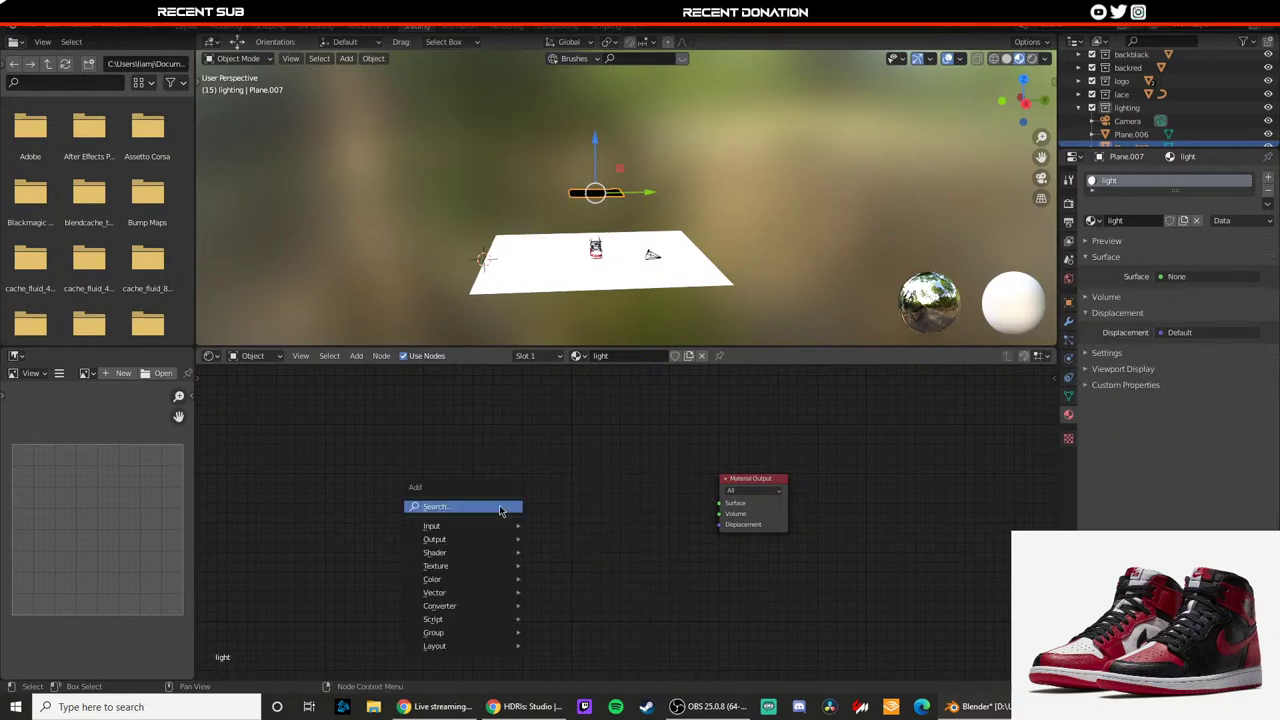
left_click(577, 505)
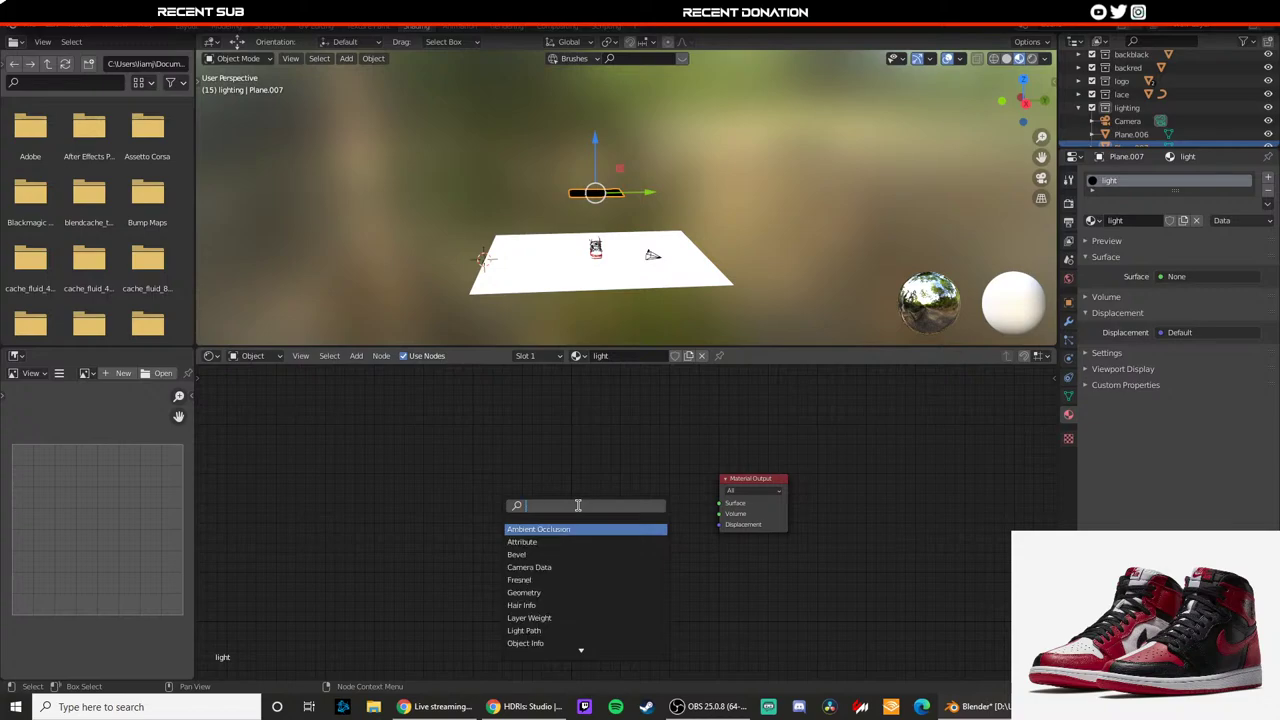
type("emis")
key("Return")
left_click(558, 492)
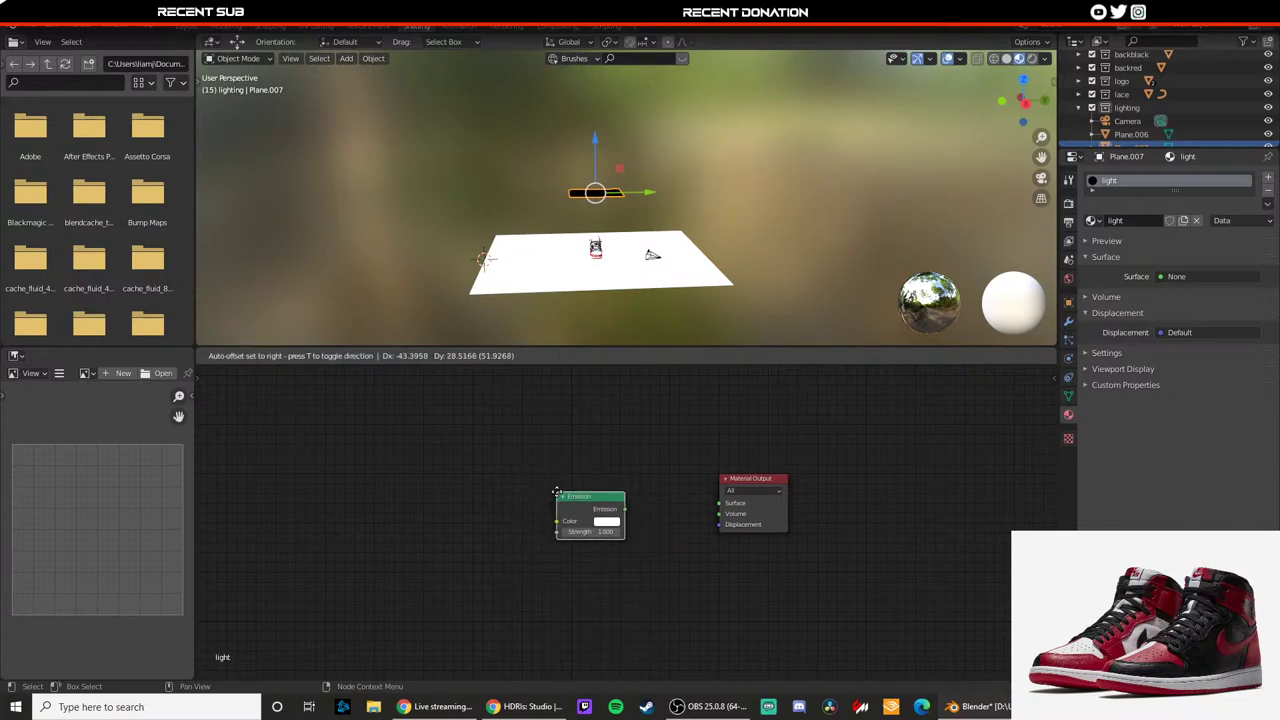
Step: Add a Diffuse BSDF node and space it out below the Emission node
left_click(357, 356)
left_click(364, 371)
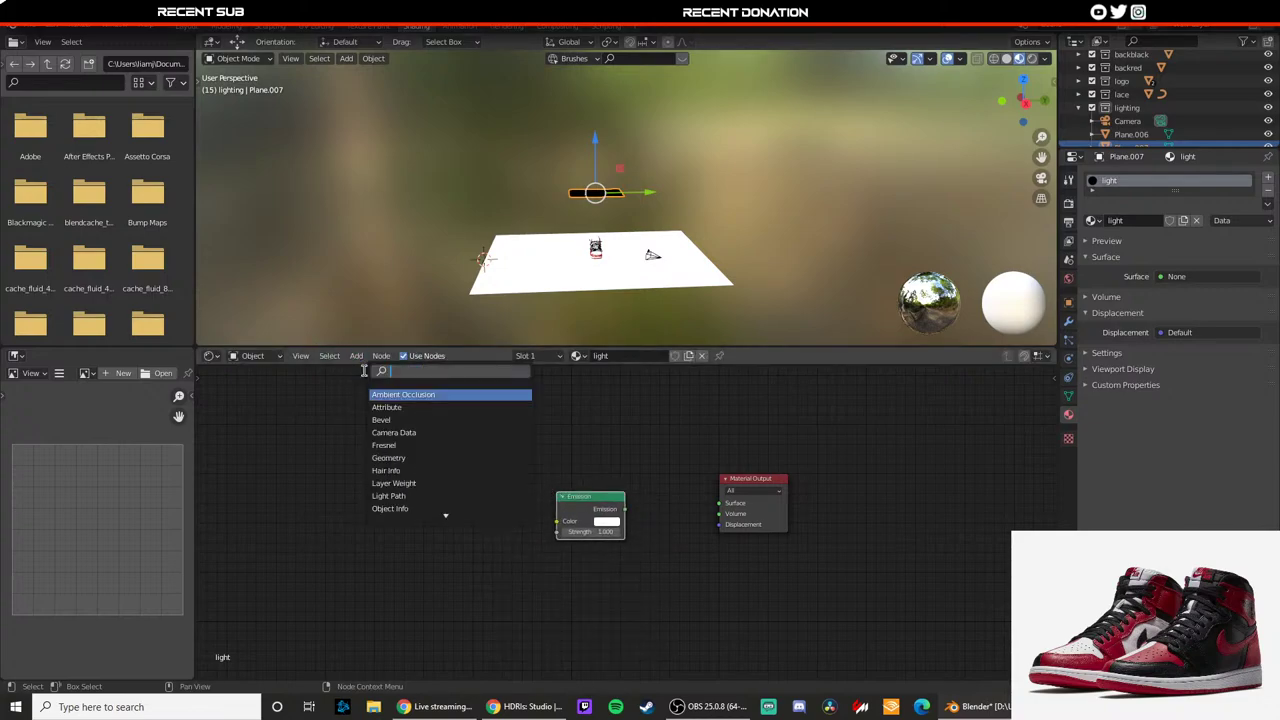
type("diffuse")
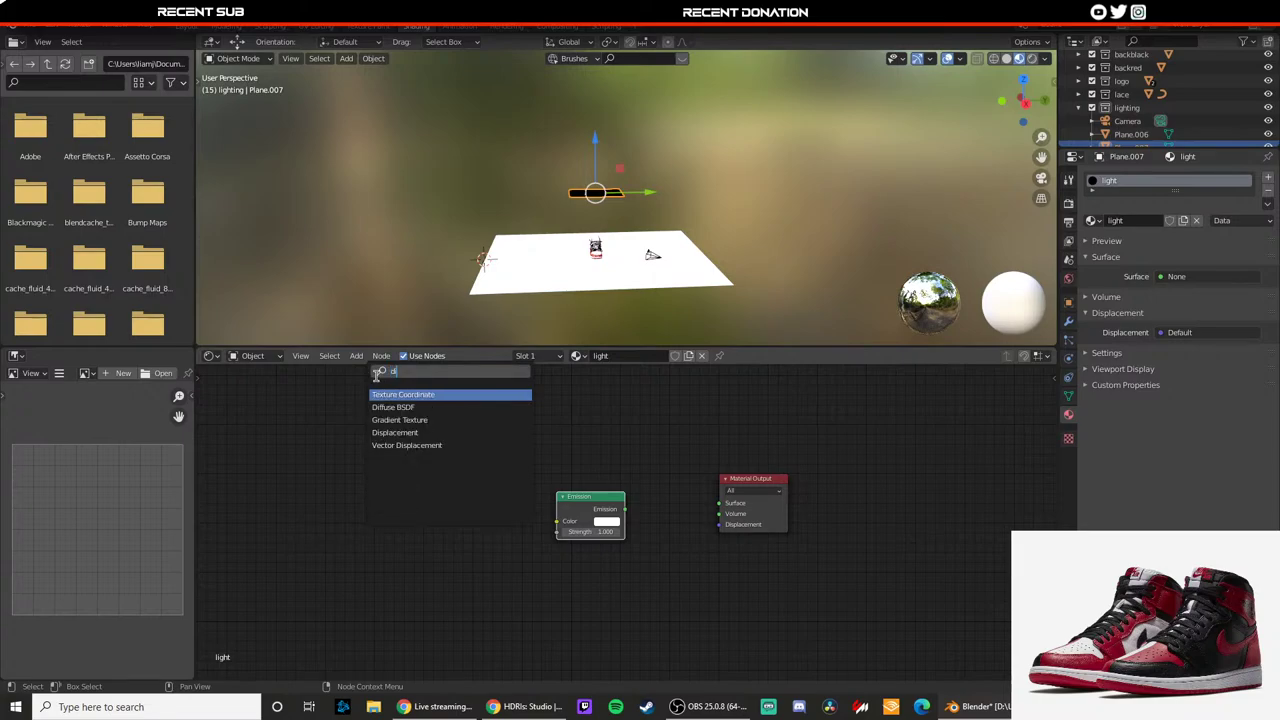
key("Return")
left_click(621, 627)
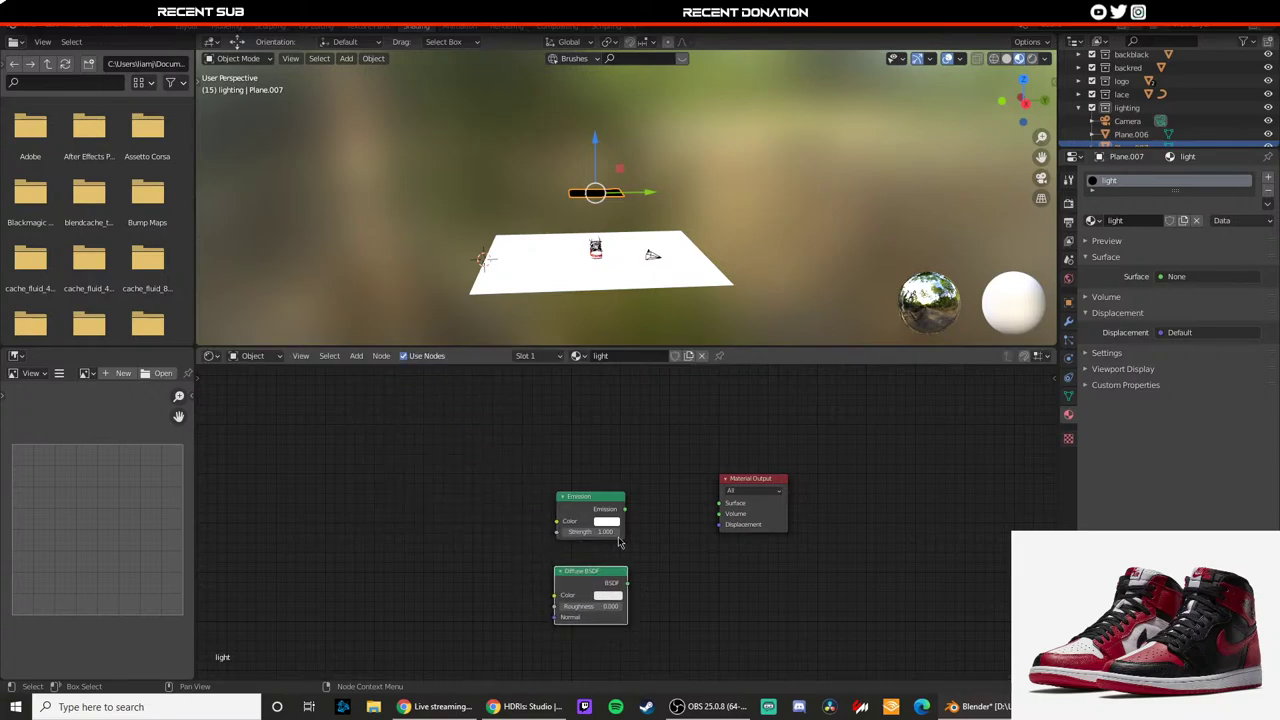
left_click_drag(589, 500, 586, 464)
left_click_drag(593, 581, 583, 568)
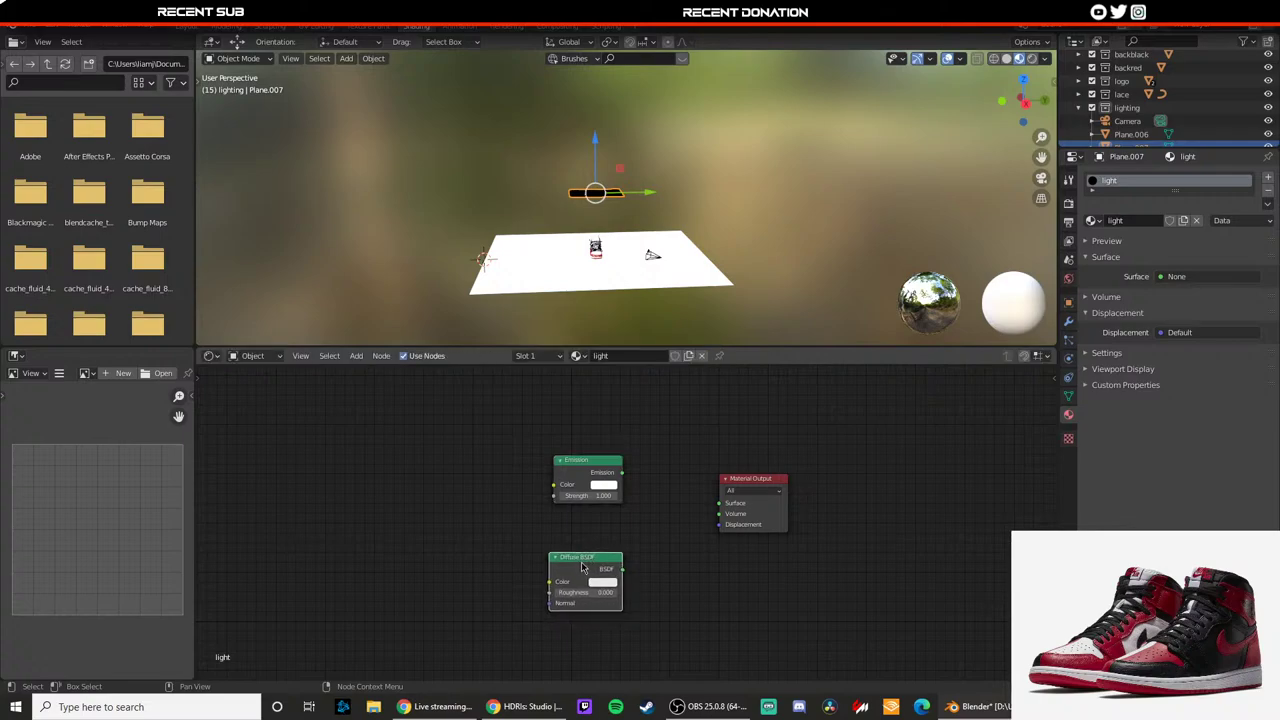
Step: Add a Geometry input node and place it above the Emission node
left_click(356, 356)
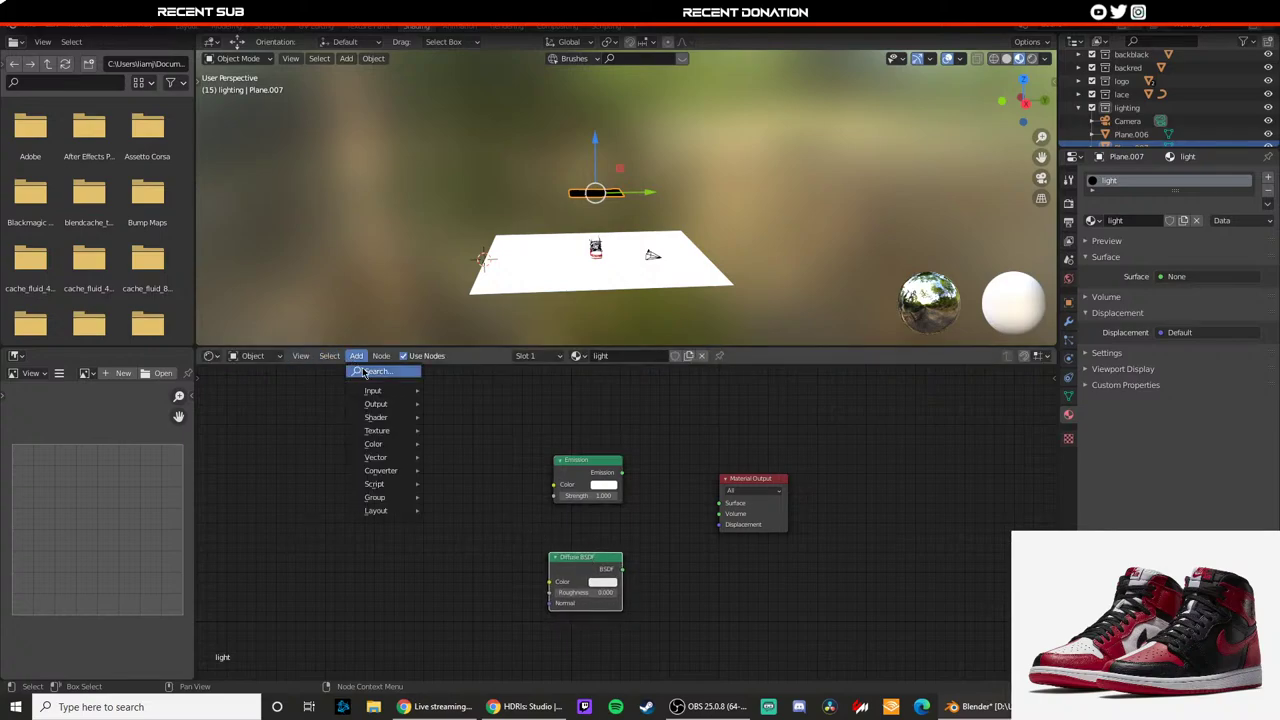
type("geo")
key("Return")
left_click(376, 418)
middle_click_drag(491, 427, 481, 517)
left_click_drag(420, 513, 595, 413)
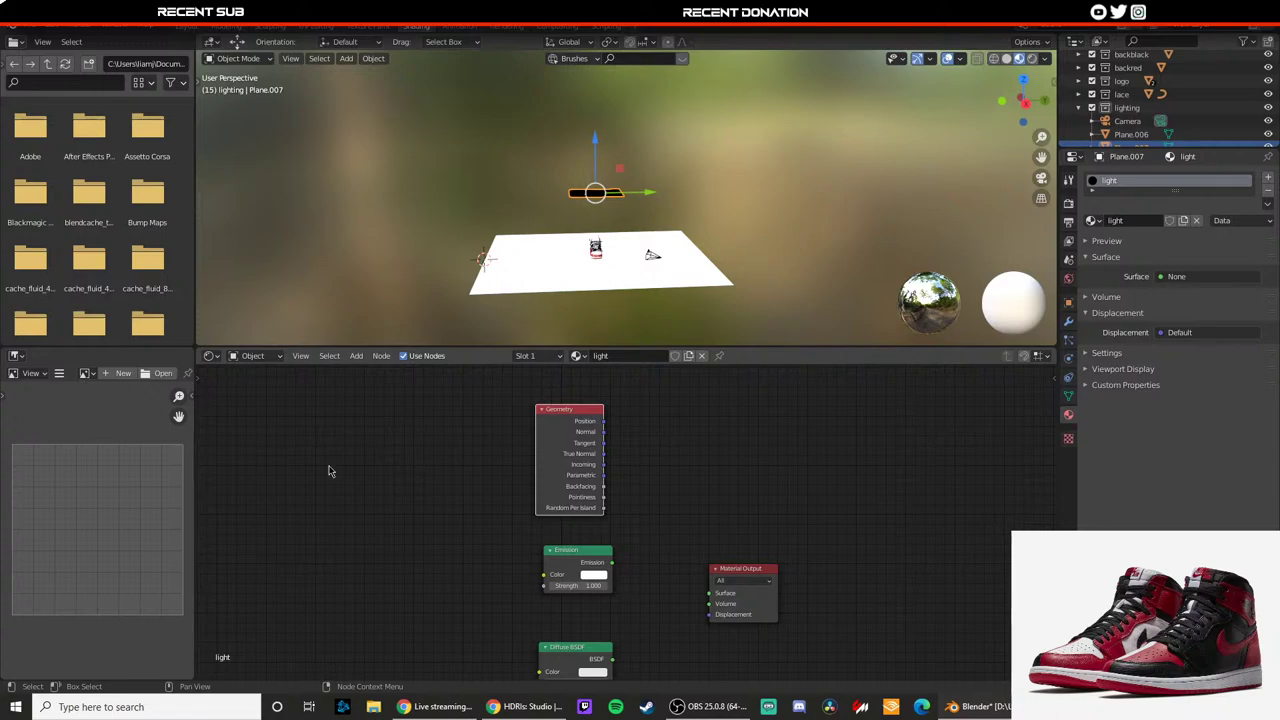
Step: Add a Blackbody node and connect its colour output to the Emission node's colour
key("shift+a")
left_click(366, 368)
type("bl")
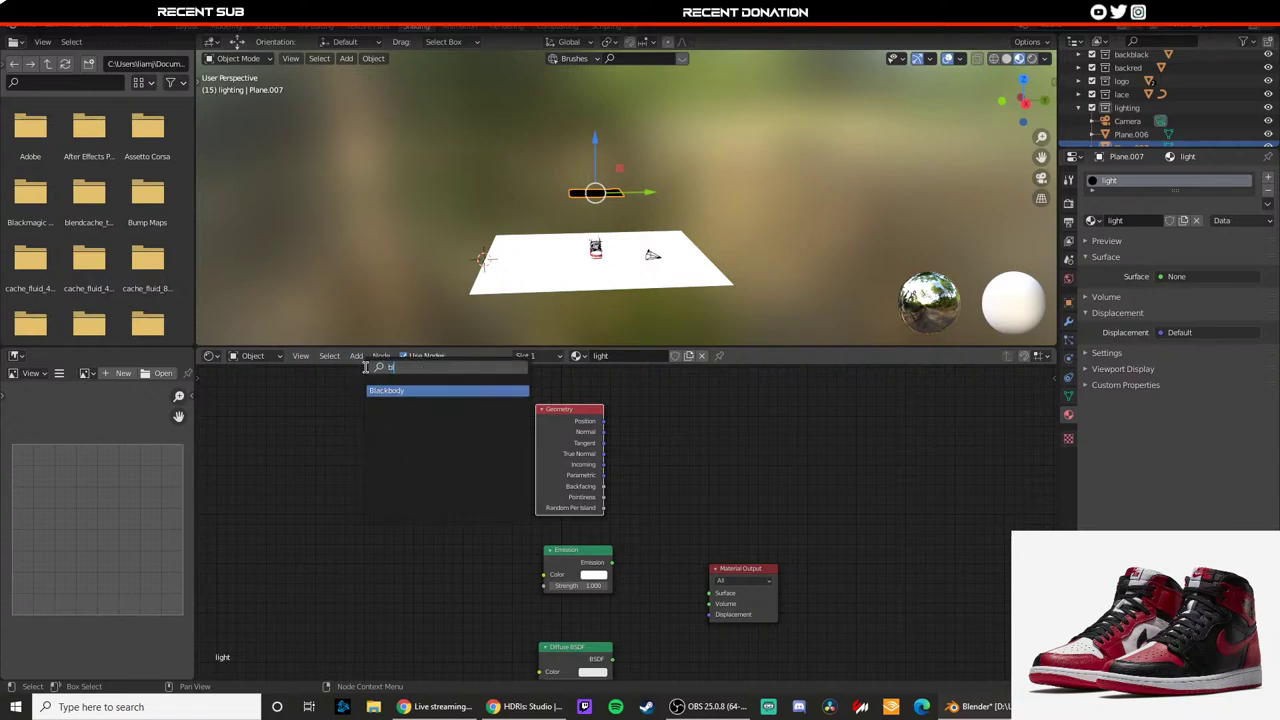
left_click(402, 391)
left_click(438, 594)
middle_click_drag(504, 551, 508, 491)
left_click_drag(436, 470, 550, 515)
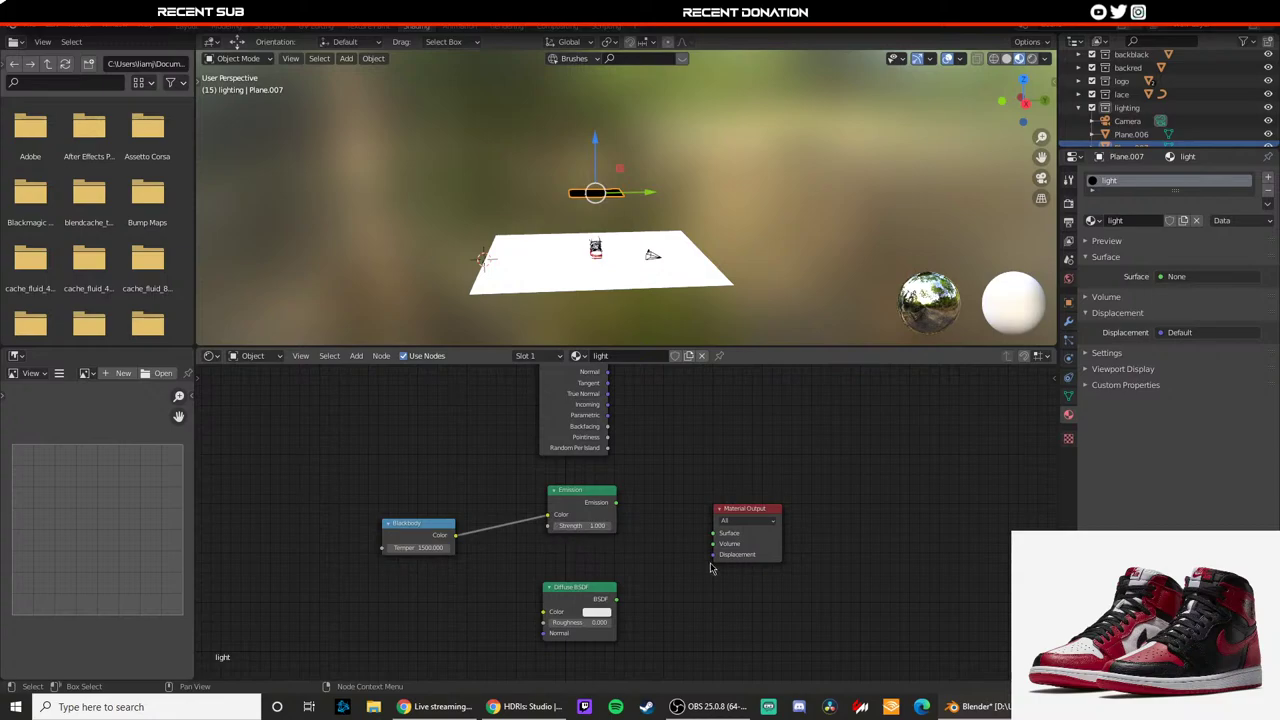
Step: Add a Mix Shader combining Emission and Diffuse BSDF, and connect it to the Material Output's Surface
left_click_drag(751, 516, 859, 504)
left_click(356, 356)
left_click(370, 371)
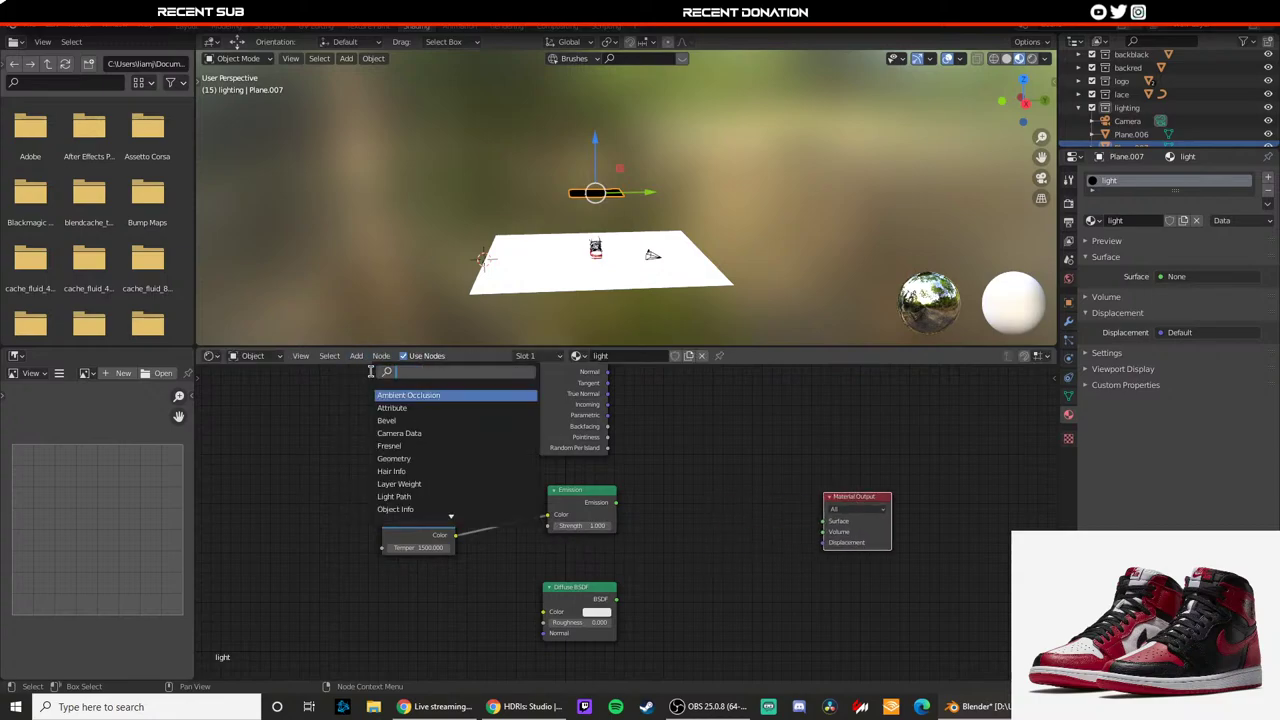
type("mix")
key("Return")
left_click(645, 540)
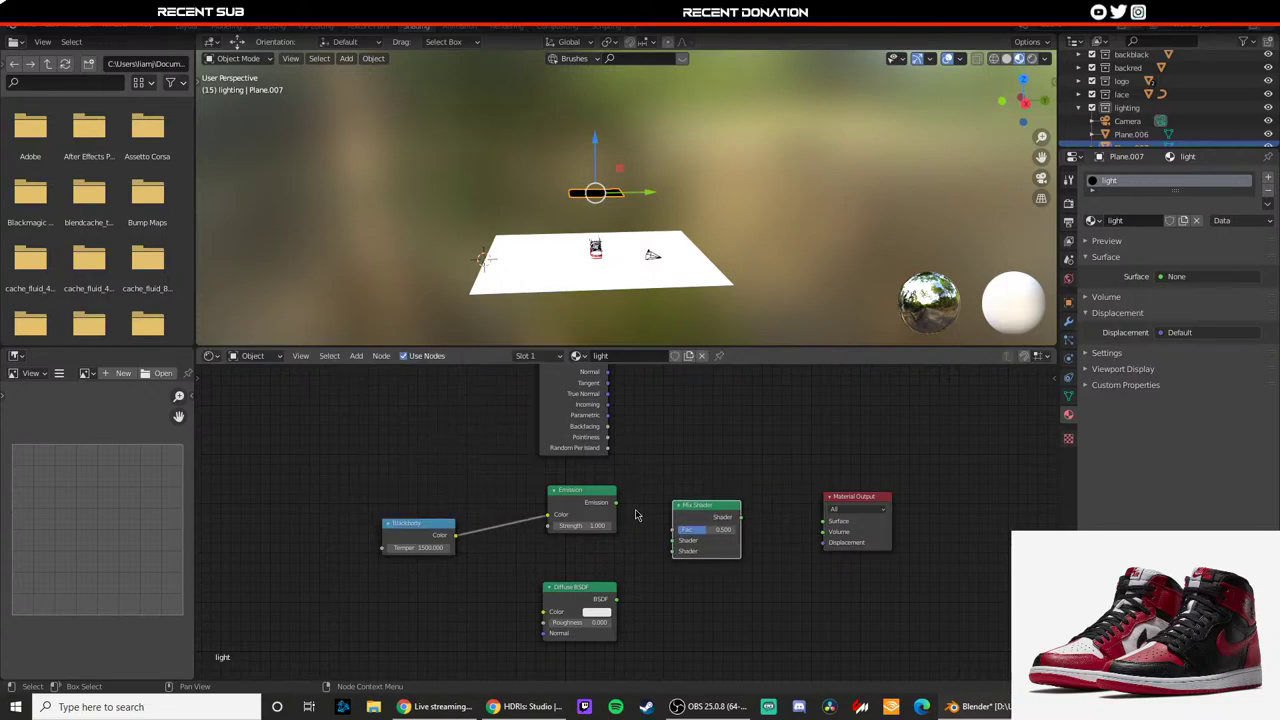
left_click_drag(616, 502, 672, 540)
left_click_drag(616, 598, 672, 551)
left_click_drag(741, 516, 805, 505)
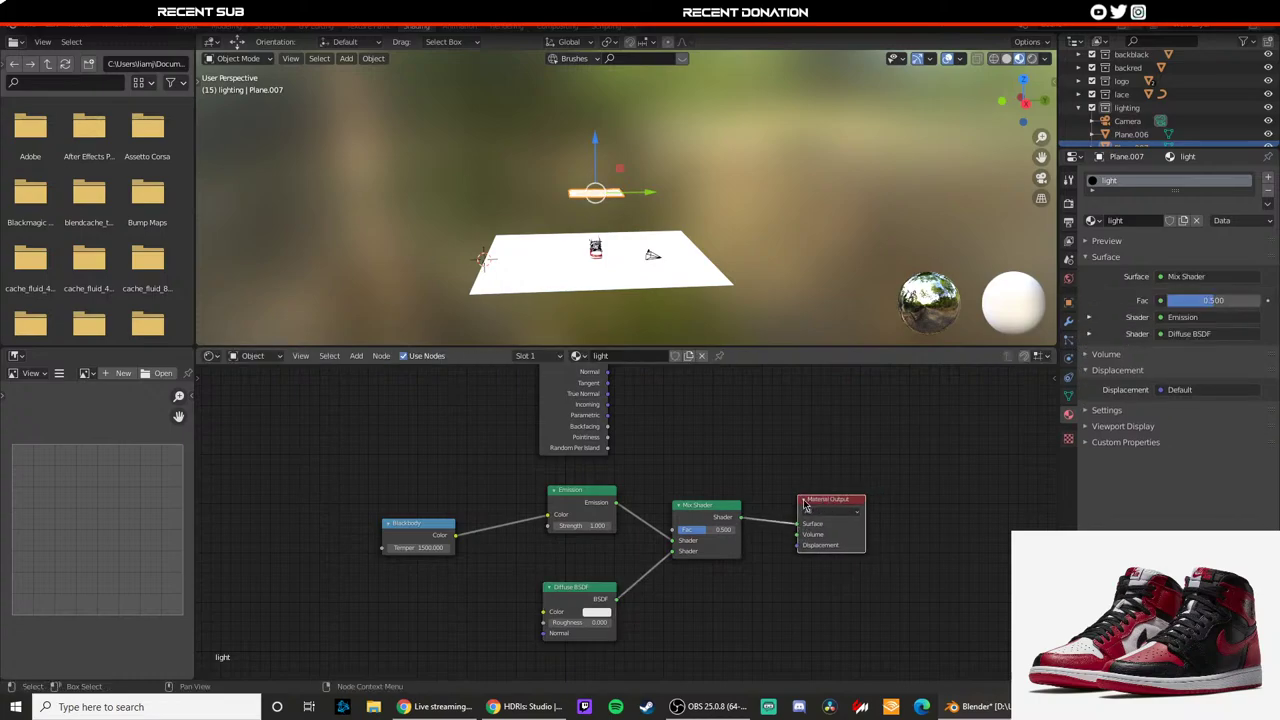
Step: Connect the Geometry node's Backfacing output to the Mix Shader's Fac and select the overhead plane
middle_click_drag(675, 433, 627, 464)
left_click_drag(617, 479, 682, 580)
scroll(682, 219, "up", 4)
middle_click_drag(635, 190, 698, 222, "shift")
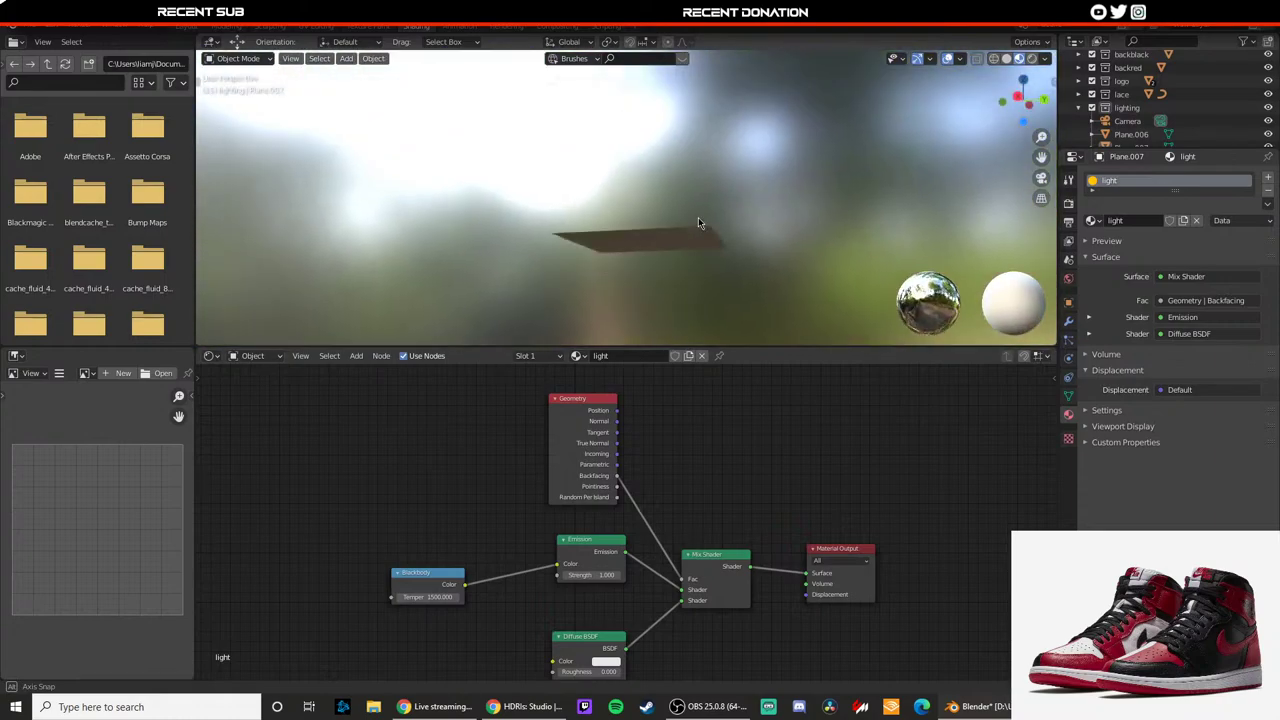
left_click(700, 240)
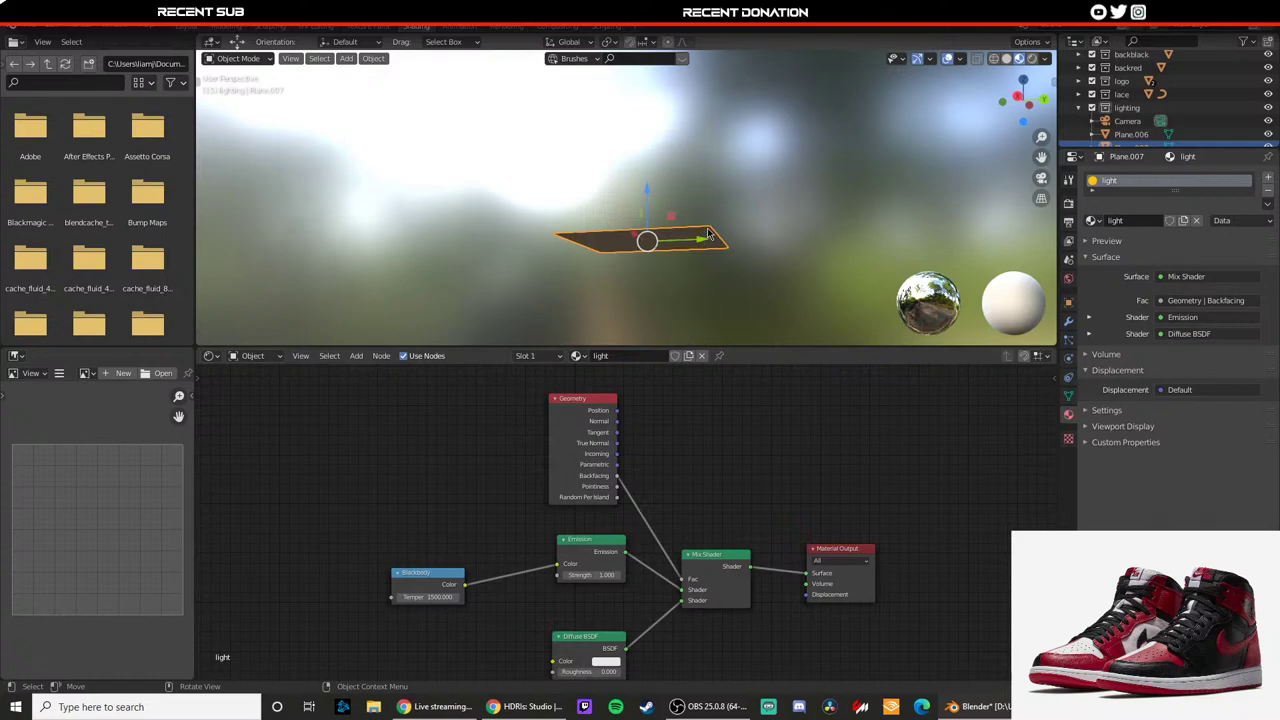
Step: Try rotating the overhead light plane freely, and undo the rotation
mouse_move(701, 238)
middle_mouse_down()
mouse_move(733, 248)
mouse_move(637, 229)
mouse_move(634, 259)
mouse_move(736, 276)
mouse_move(697, 213)
middle_mouse_up()
key("r")
mouse_move(697, 214)
left_mouse_down()
mouse_move(660, 270)
mouse_move(689, 294)
mouse_move(704, 203)
left_mouse_up()
key("ctrl+z")
Step: Set the Blackbody node's temperature to 7250
middle_click_drag(685, 427, 688, 395)
left_click(432, 565)
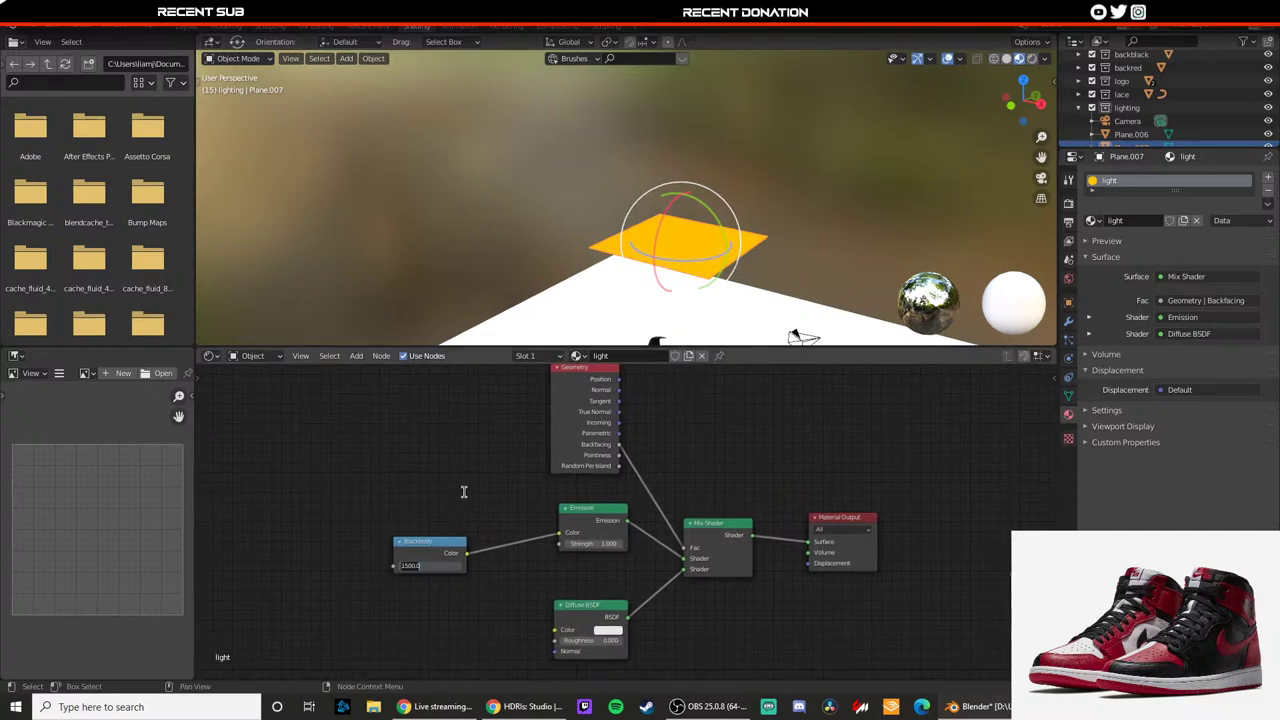
key("Return")
scroll(466, 492, "up", 4)
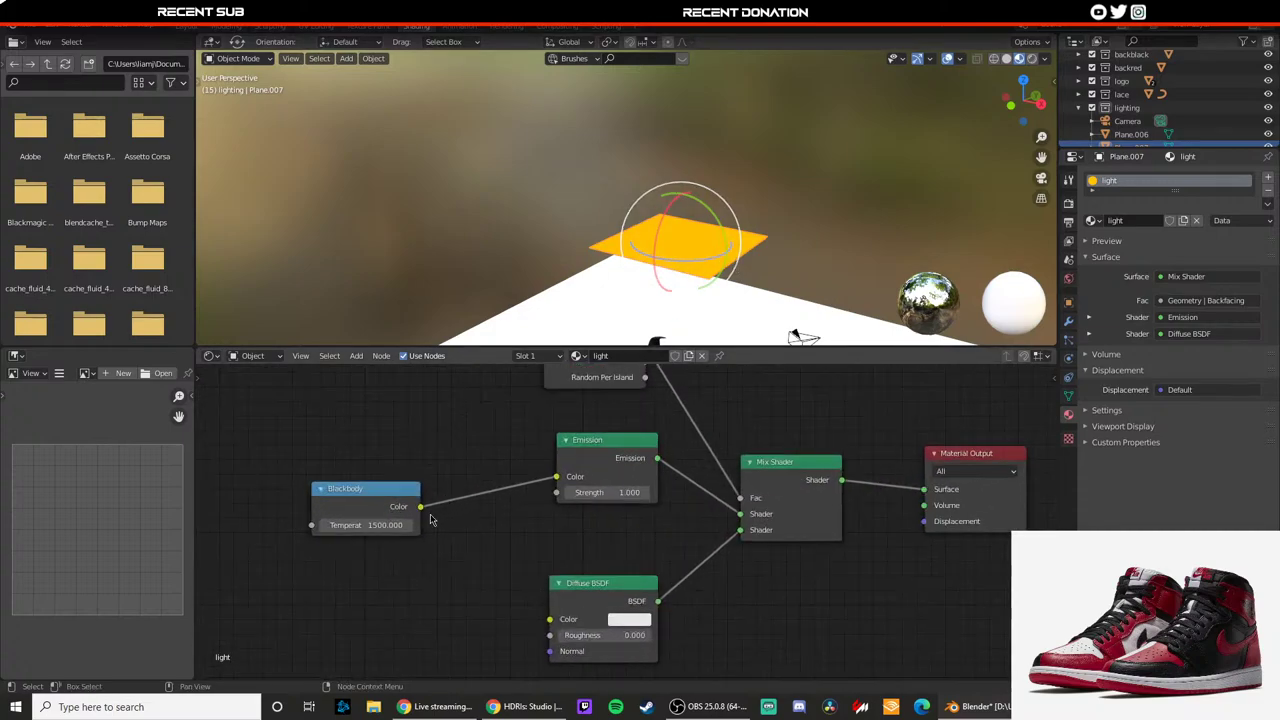
left_click(424, 534)
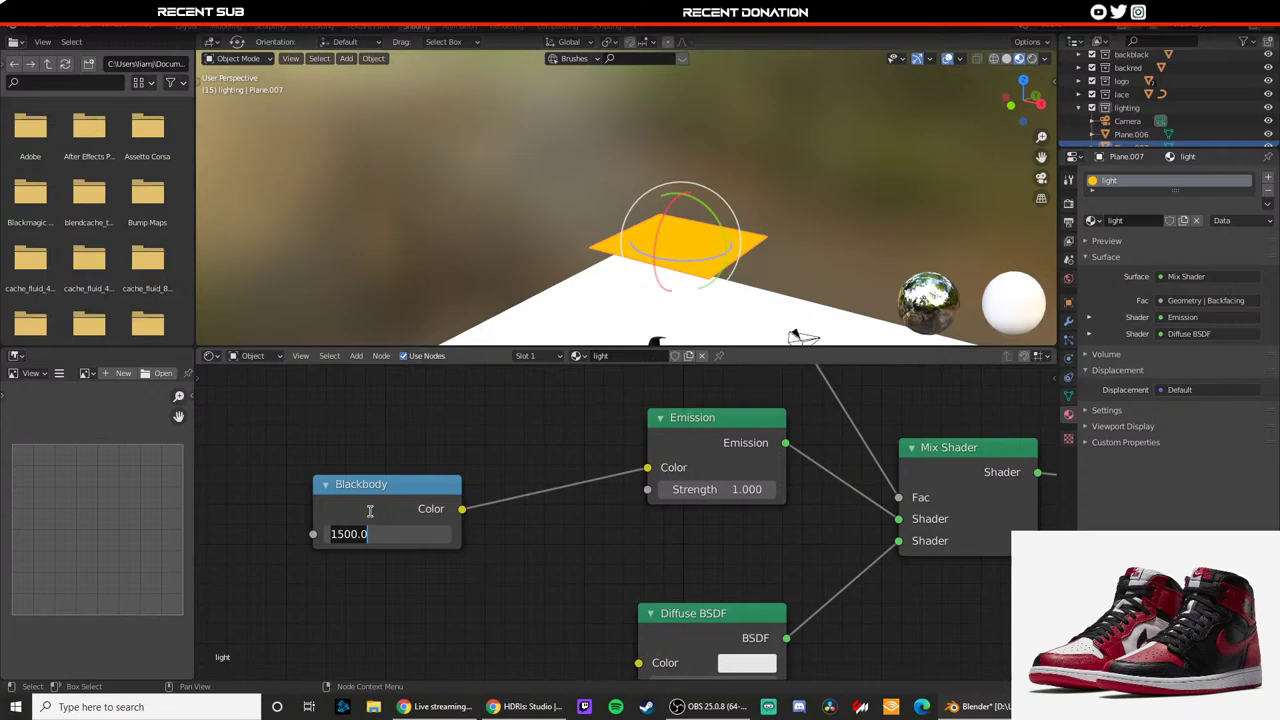
type("7250")
key("Return")
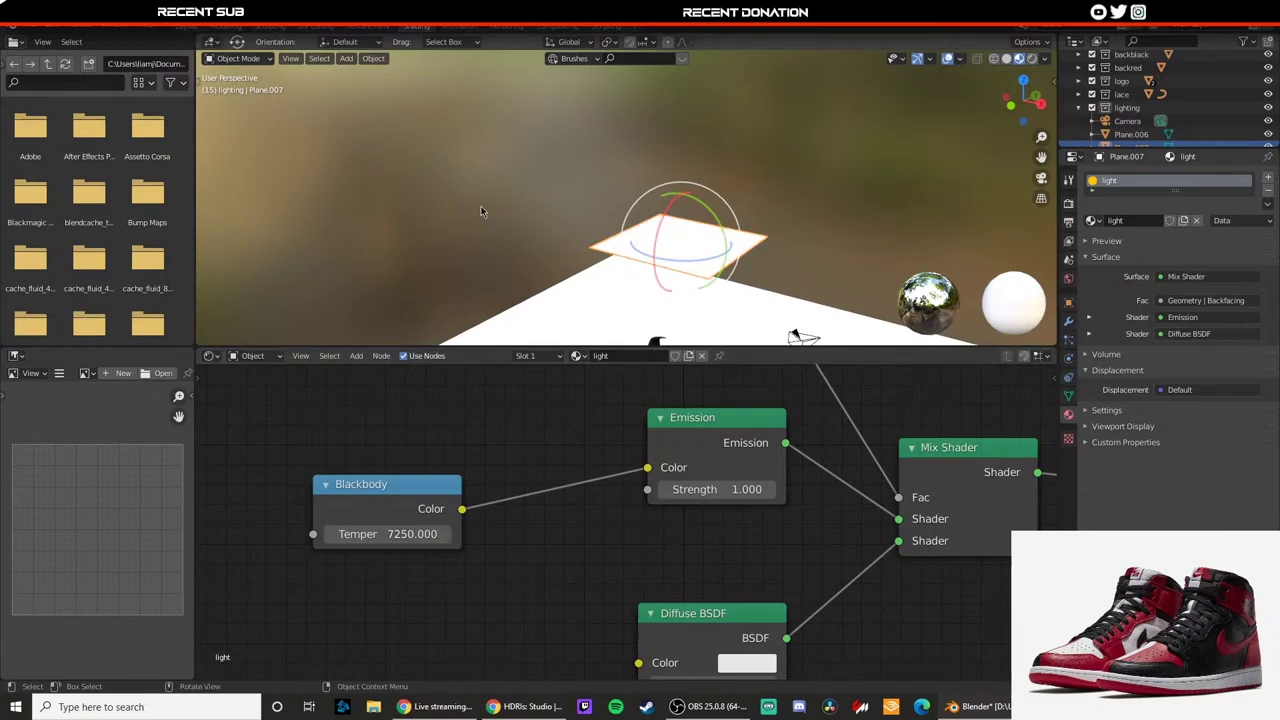
Step: Flip the overhead light plane by setting its Y rotation to 180°
mouse_move(481, 210)
middle_mouse_down()
mouse_move(769, 190)
mouse_move(801, 243)
mouse_move(525, 210)
mouse_move(400, 245)
mouse_move(436, 190)
mouse_move(480, 200)
middle_mouse_up()
left_click(1069, 305)
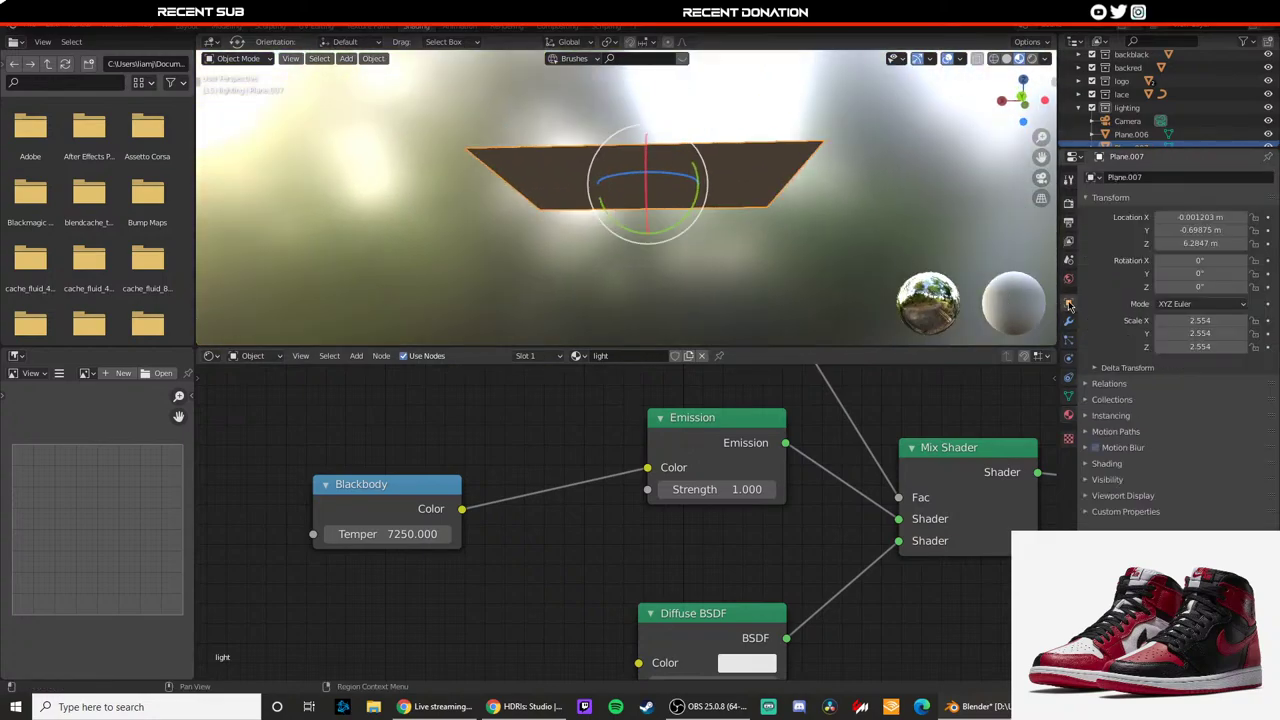
left_click(1186, 273)
key("Return")
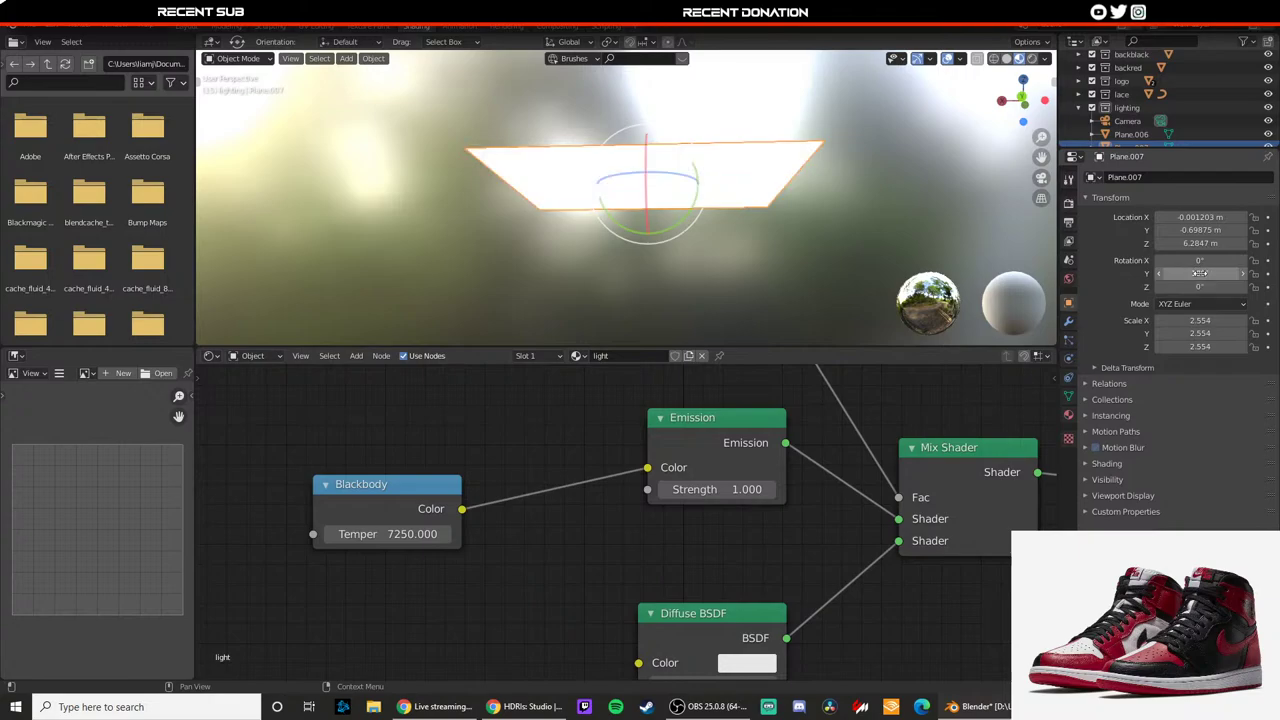
Step: Preview the lit sneaker with rendered shading through the camera
middle_click_drag(781, 235, 629, 204)
key("z")
left_click(651, 129)
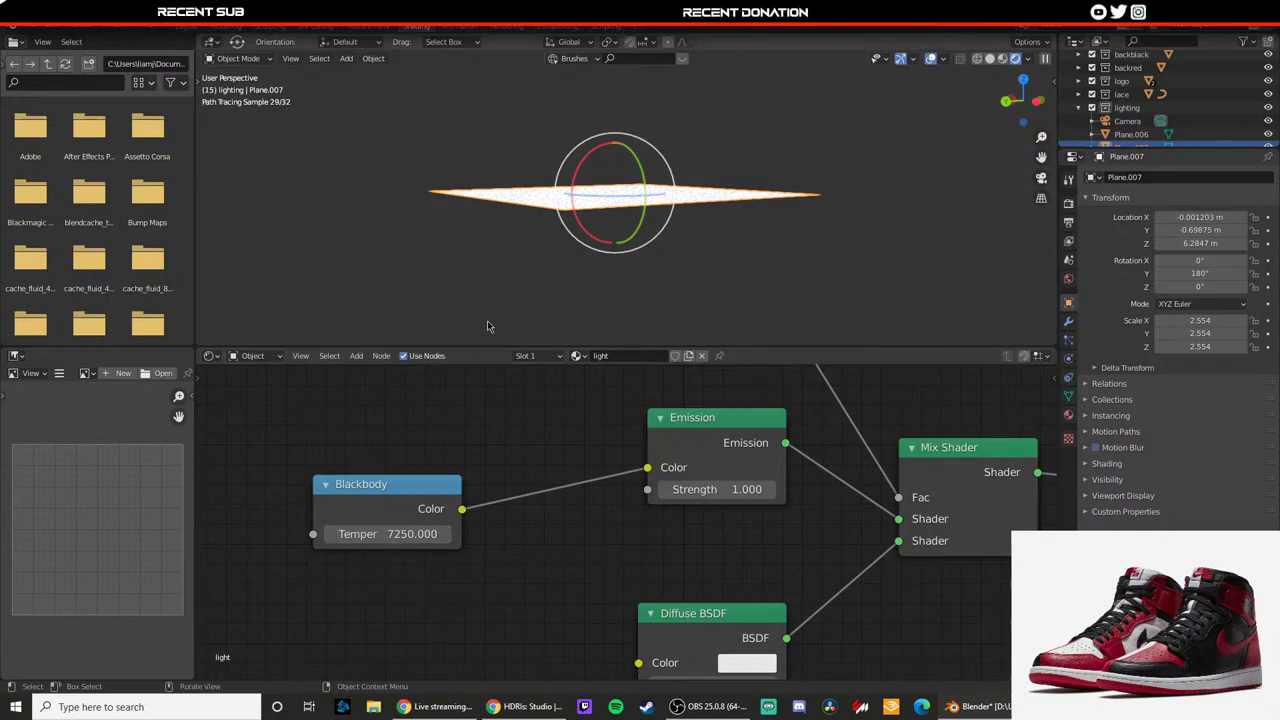
key("KP_0")
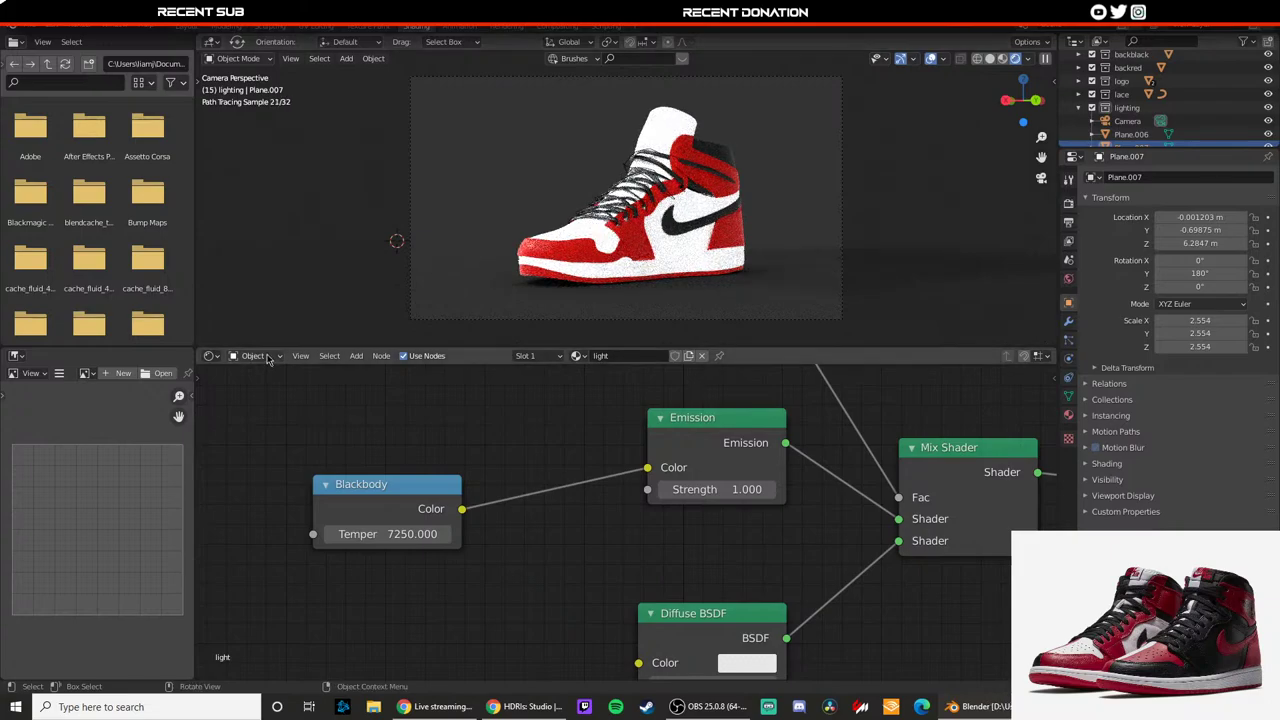
scroll(506, 256, "down", 1)
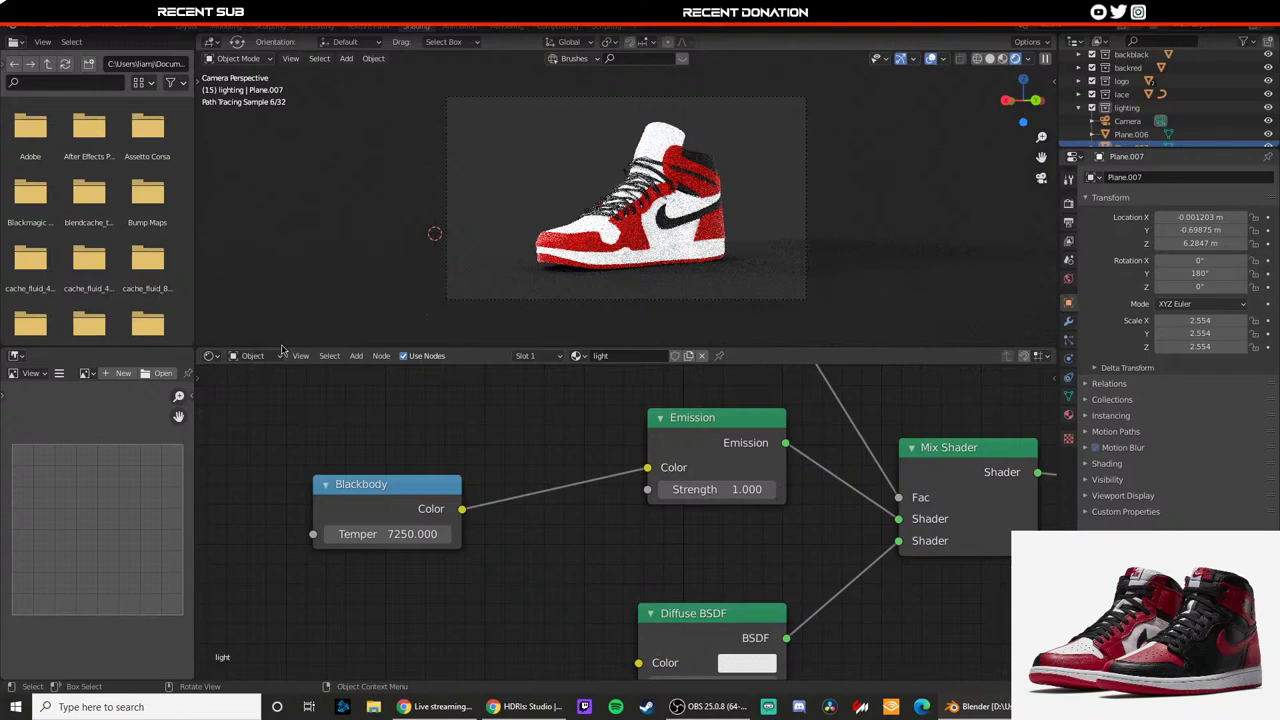
Step: Set the shader editor to World and make the lower Background node's colour white with value 1.000
left_click(253, 356)
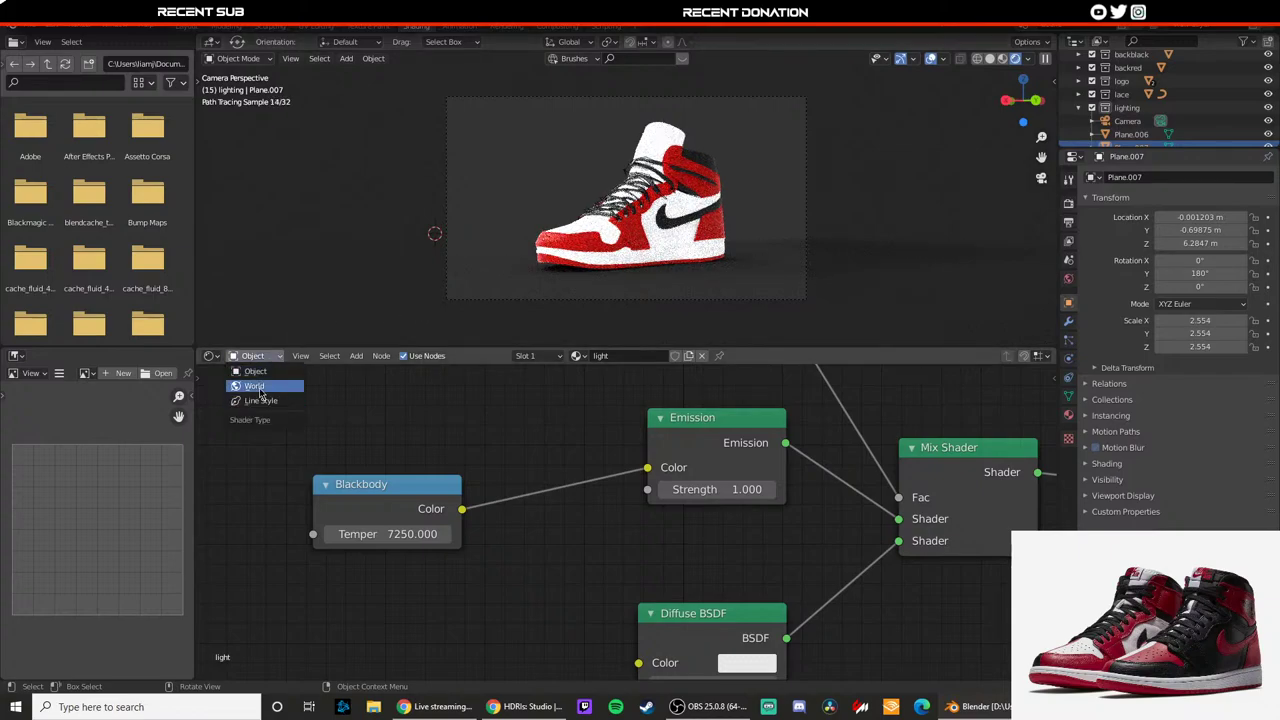
left_click(254, 386)
middle_click_drag(560, 465, 412, 448)
middle_click_drag(561, 506, 574, 462)
left_click(558, 598)
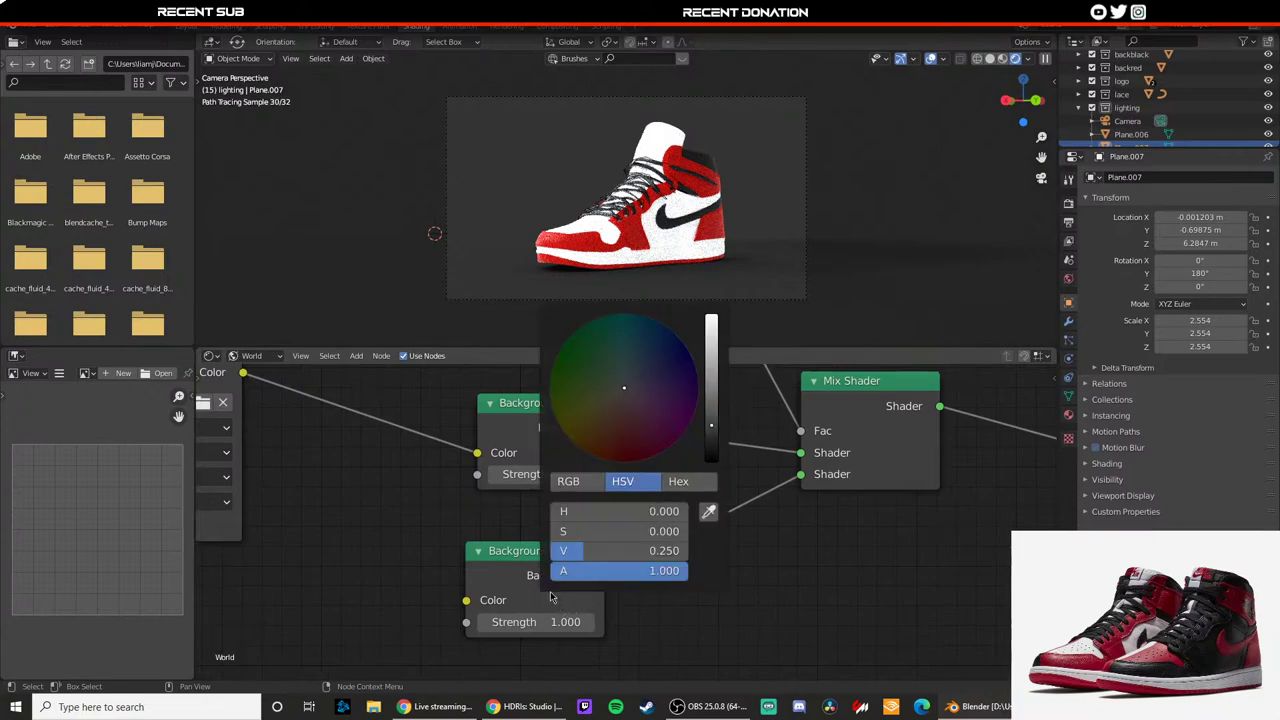
left_click_drag(711, 427, 711, 315)
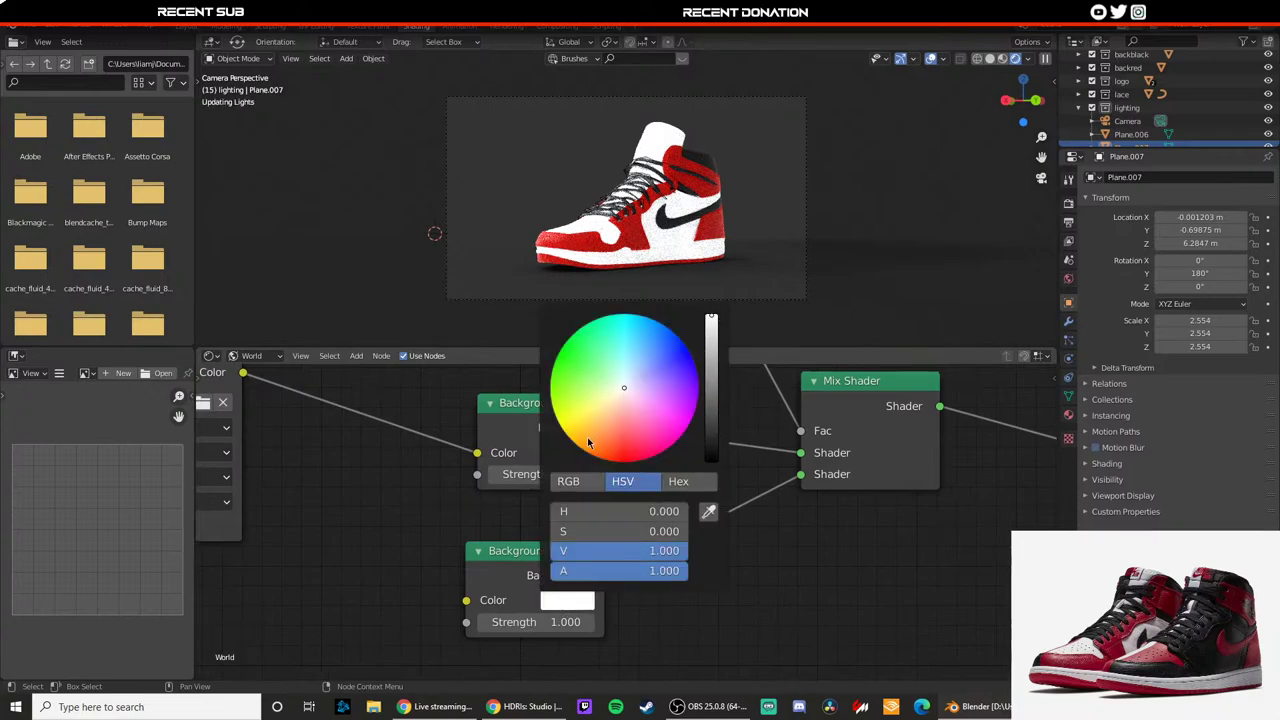
Step: Refresh the camera preview by switching to Material Preview and back to Rendered, and clear the object selection
left_click(640, 228)
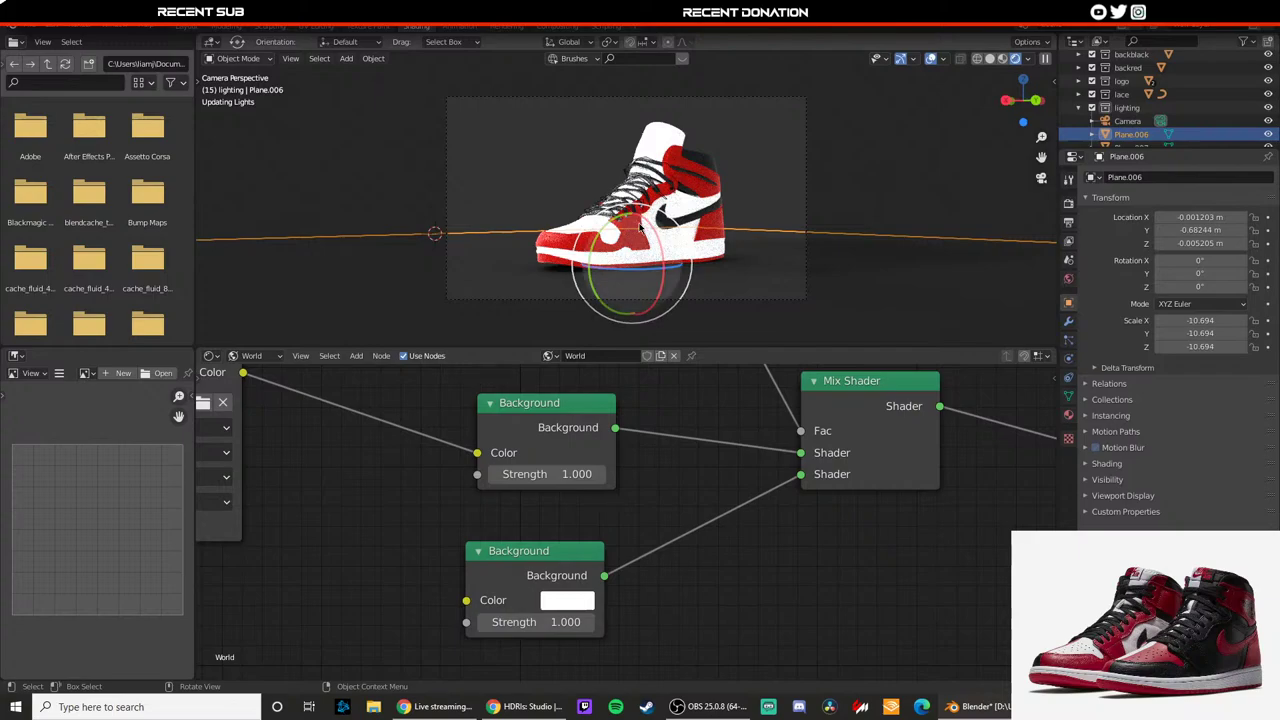
key("z")
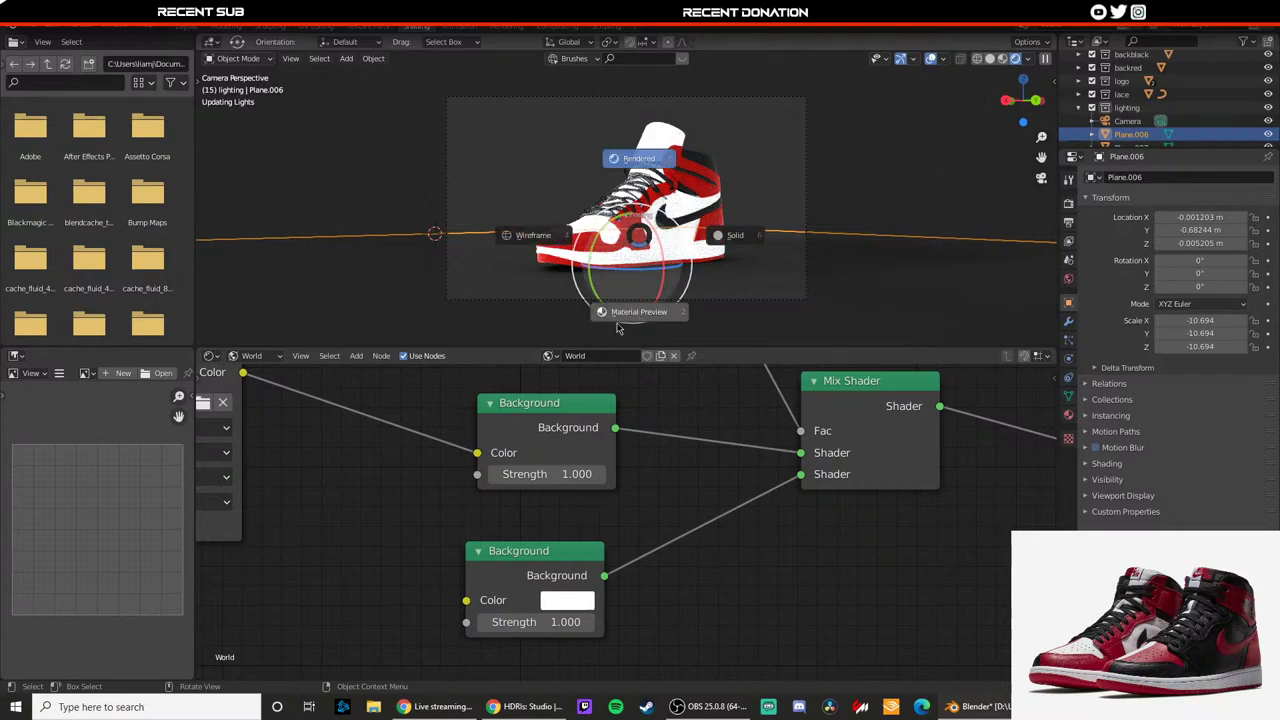
left_click(620, 322)
left_click(580, 456)
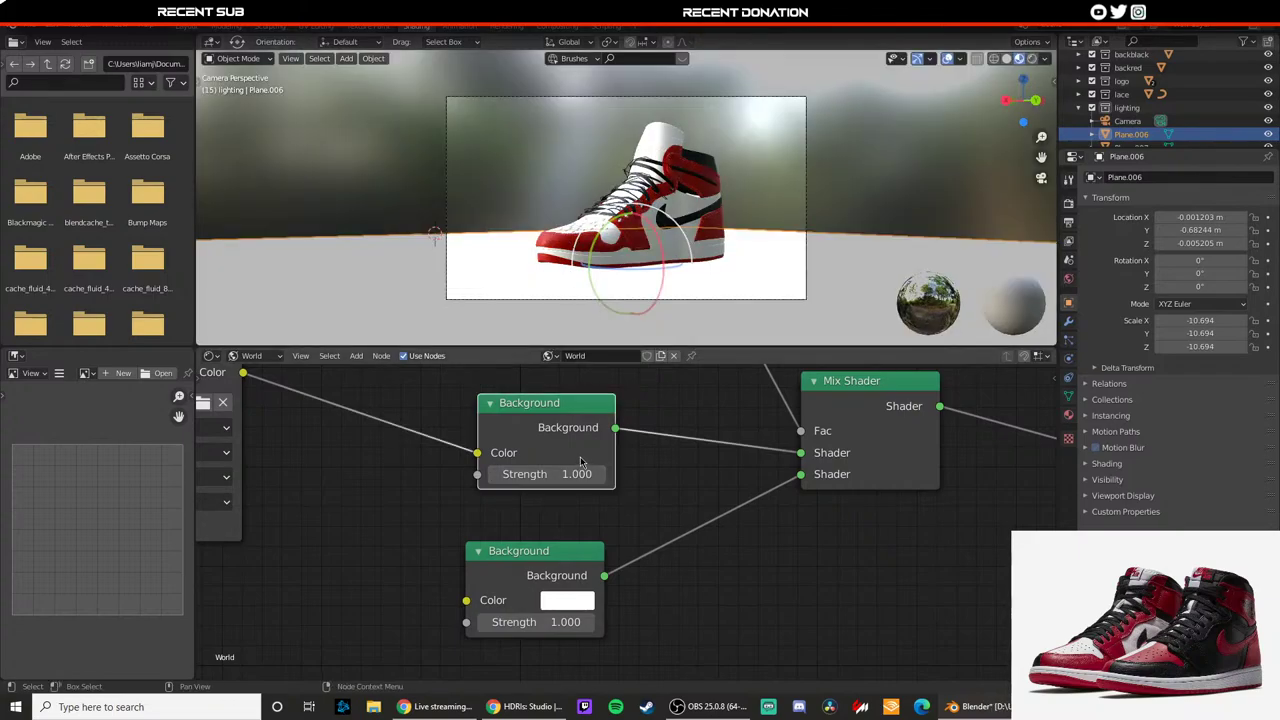
key("z")
left_click(567, 179)
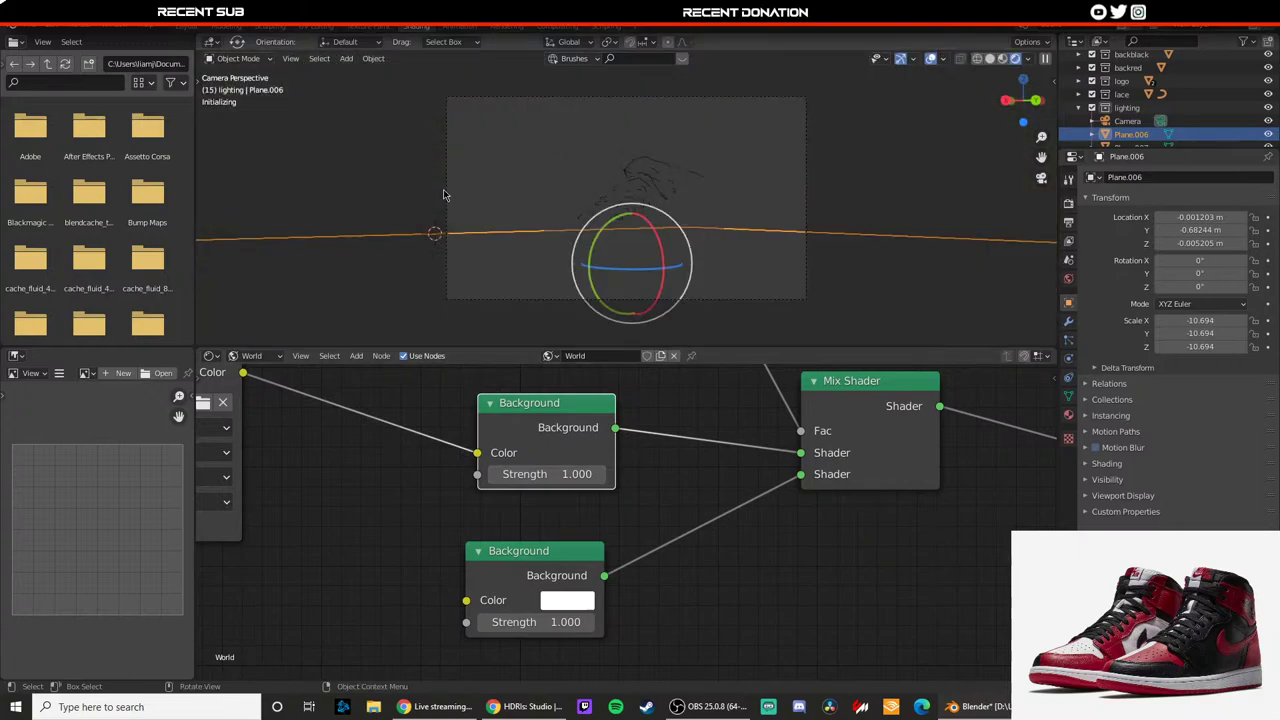
left_click(340, 175)
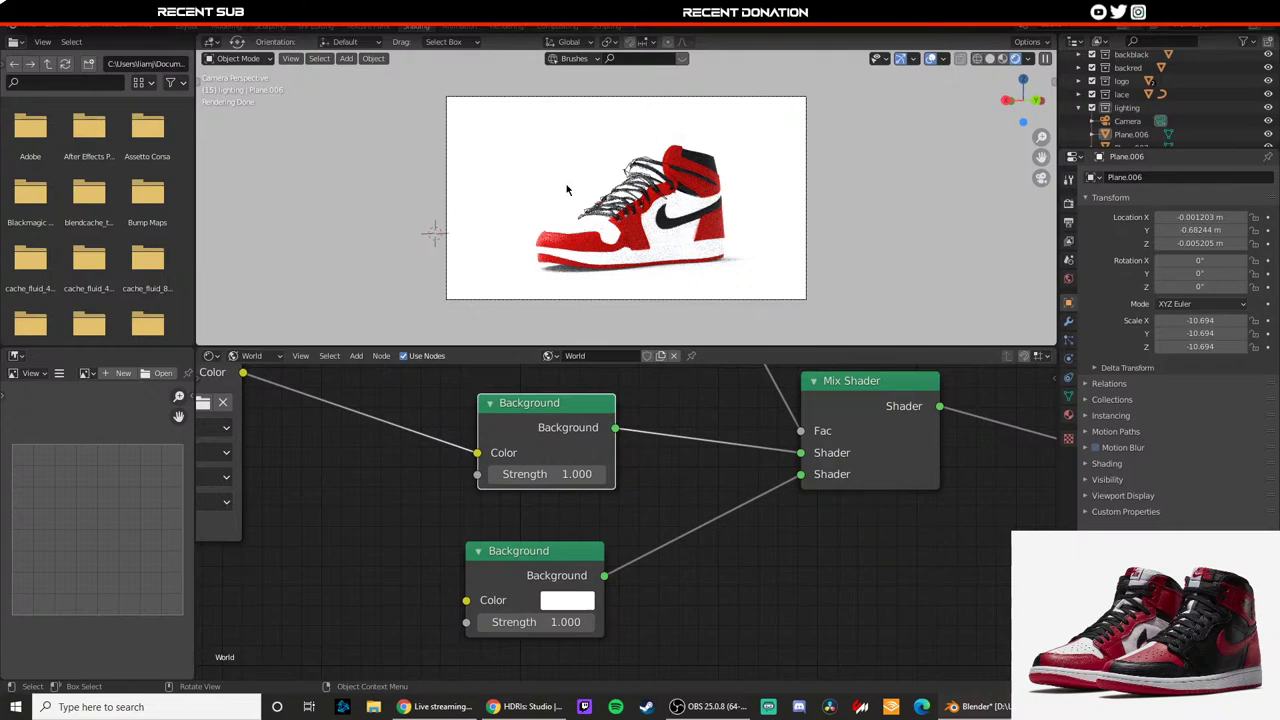
Step: Move the Texture Coordinate, Mapping and environment texture nodes closer to the Background nodes
scroll(718, 457, "down", 12)
key("a")
middle_click_drag(629, 440, 636, 471)
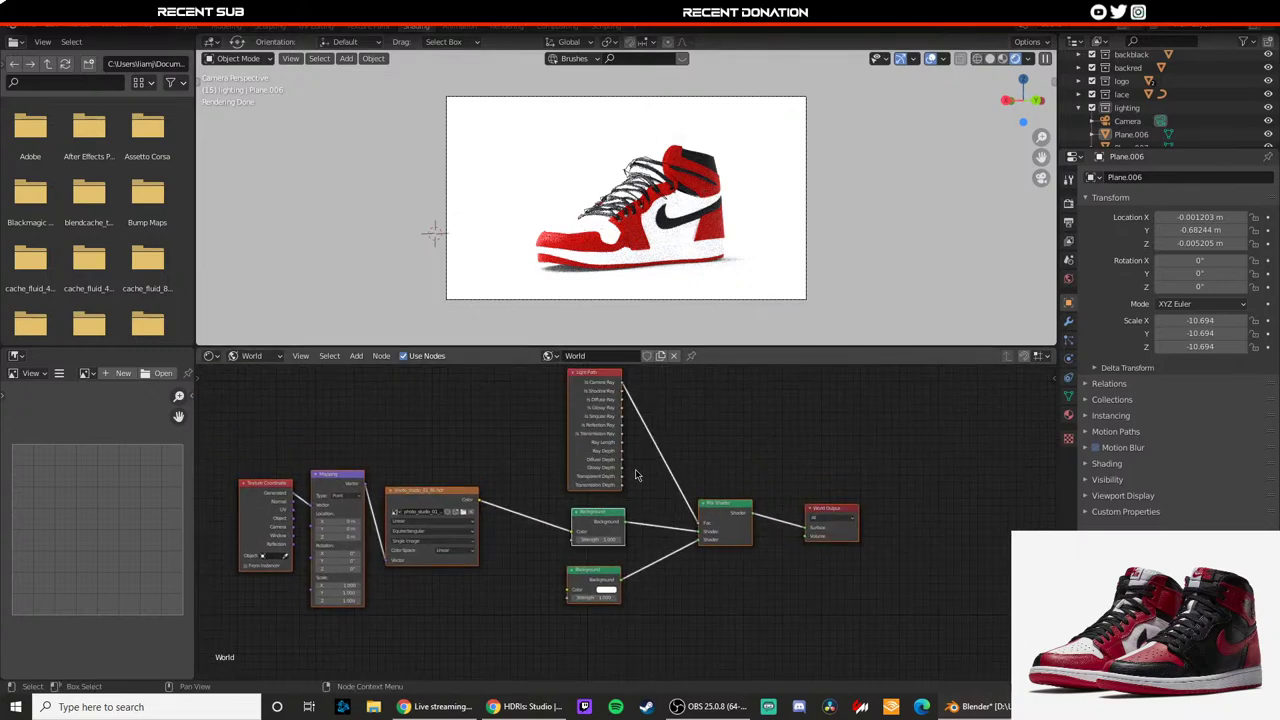
left_click_drag(434, 499, 505, 500)
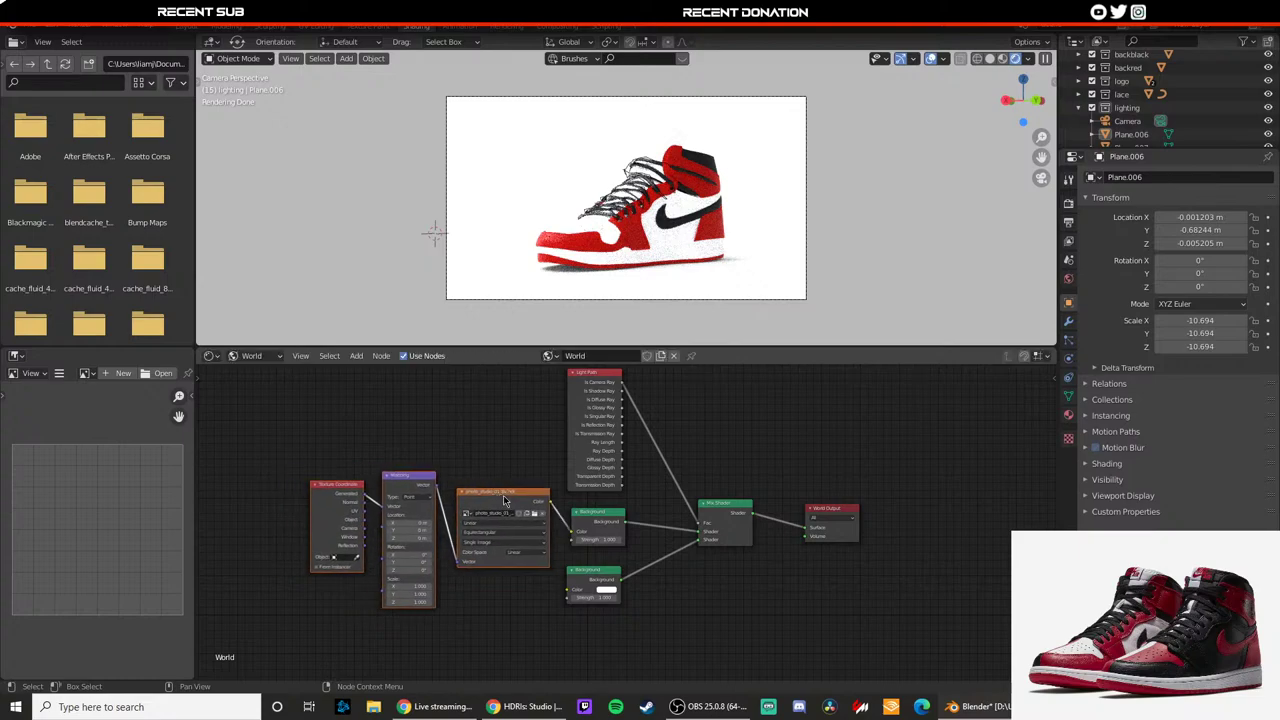
Step: Nudge the Light Path node slightly sideways above the Background nodes in the World node tree
left_click_drag(860, 621, 212, 426)
left_click_drag(265, 405, 254, 476)
left_click_drag(602, 384, 606, 384)
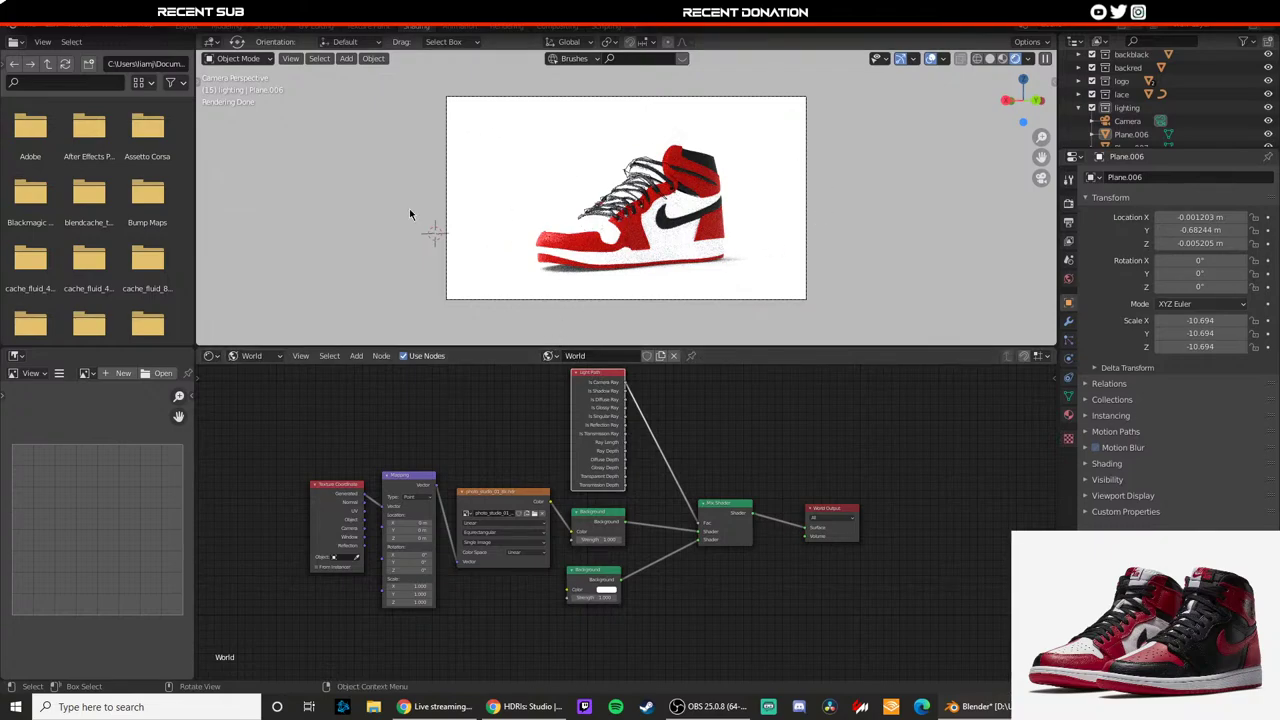
Step: Try a strength of 2 on the HDRI-connected Background node and set it back to 1
scroll(585, 555, "up", 4)
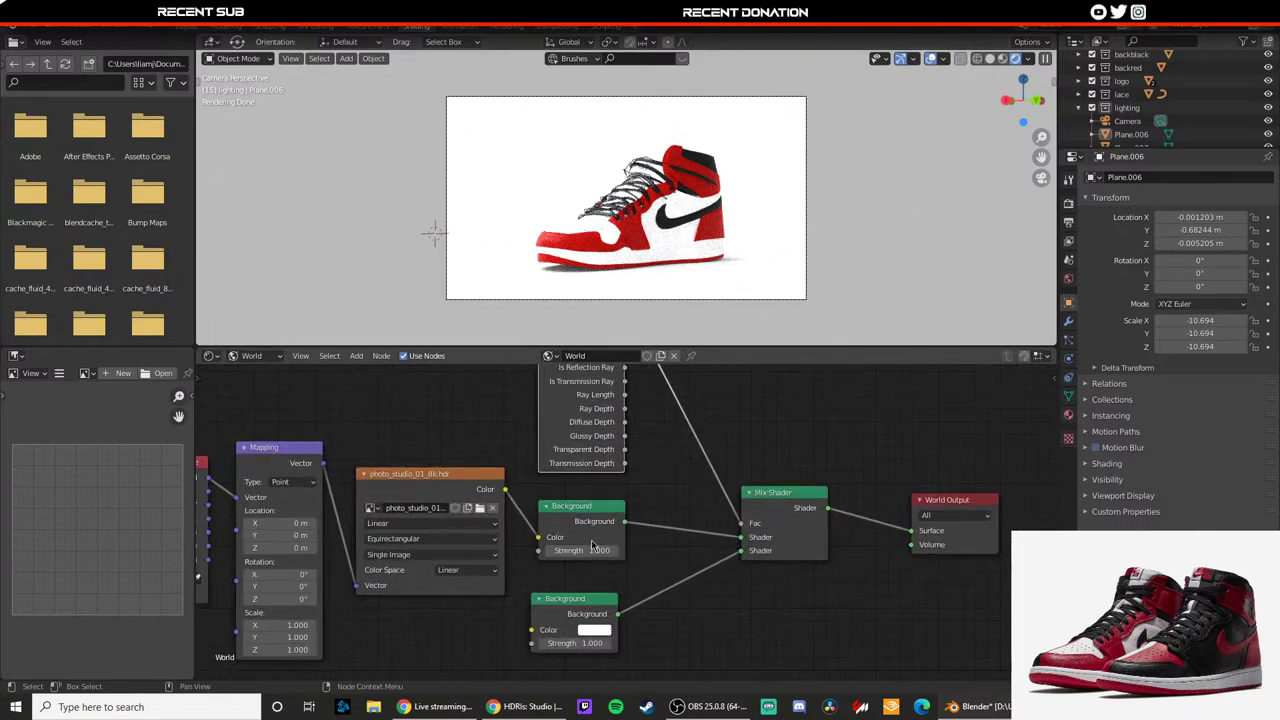
middle_click_drag(573, 564, 597, 539)
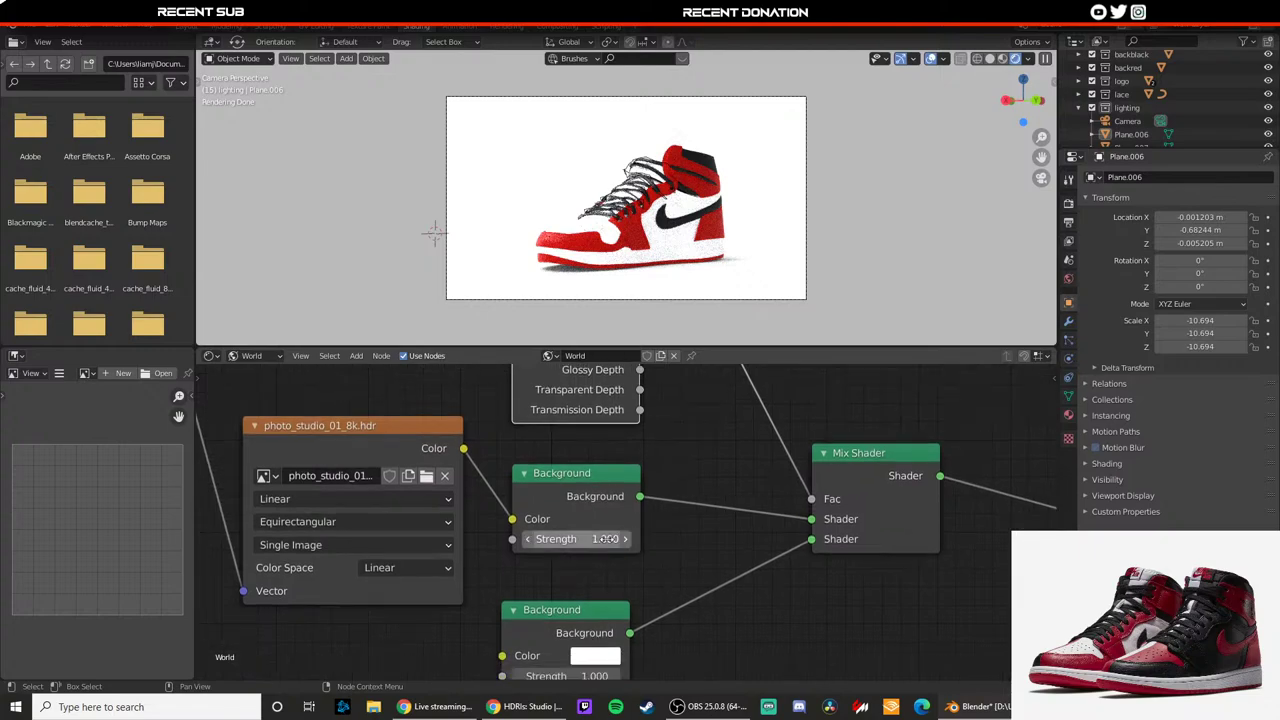
left_click(599, 540)
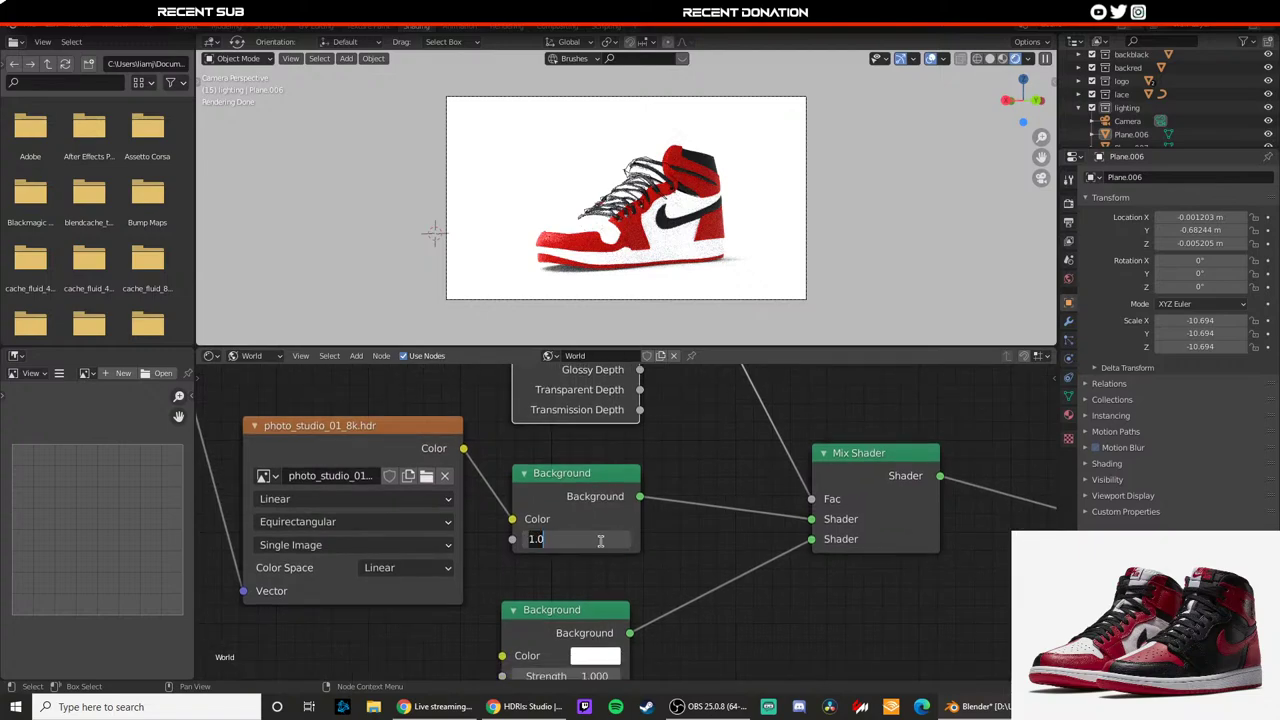
type("2")
key("Return")
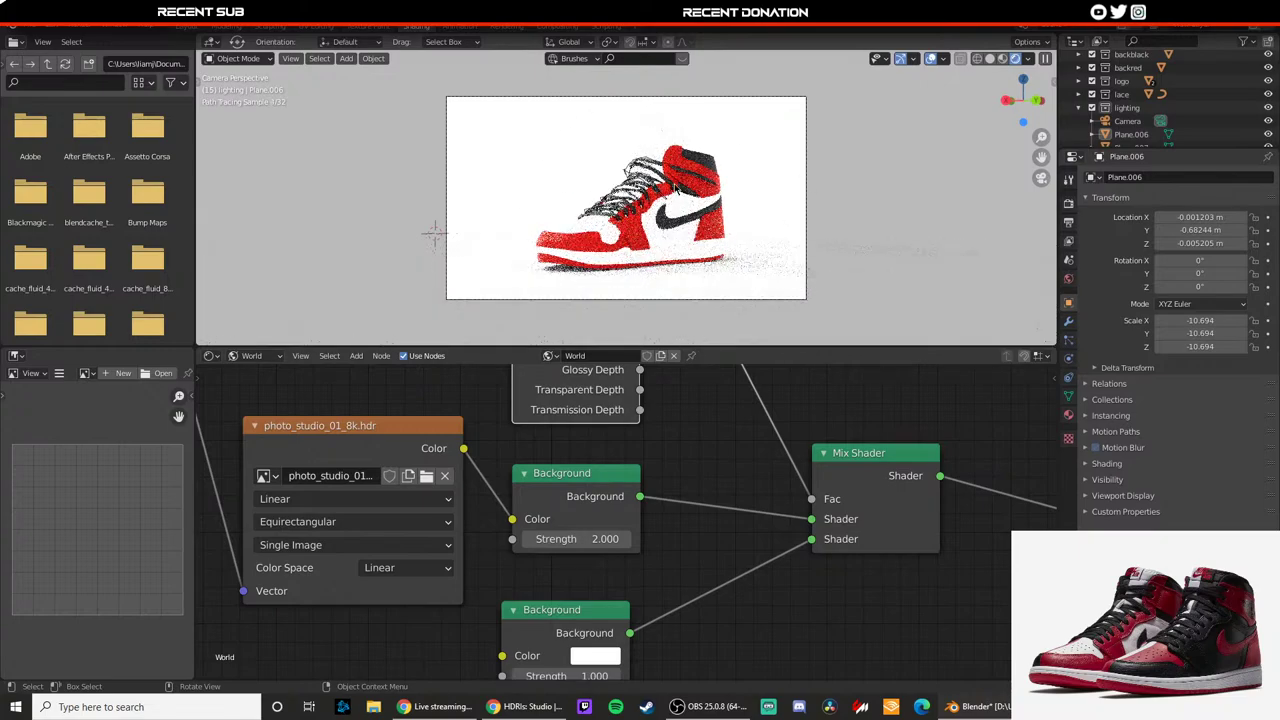
left_click(600, 540)
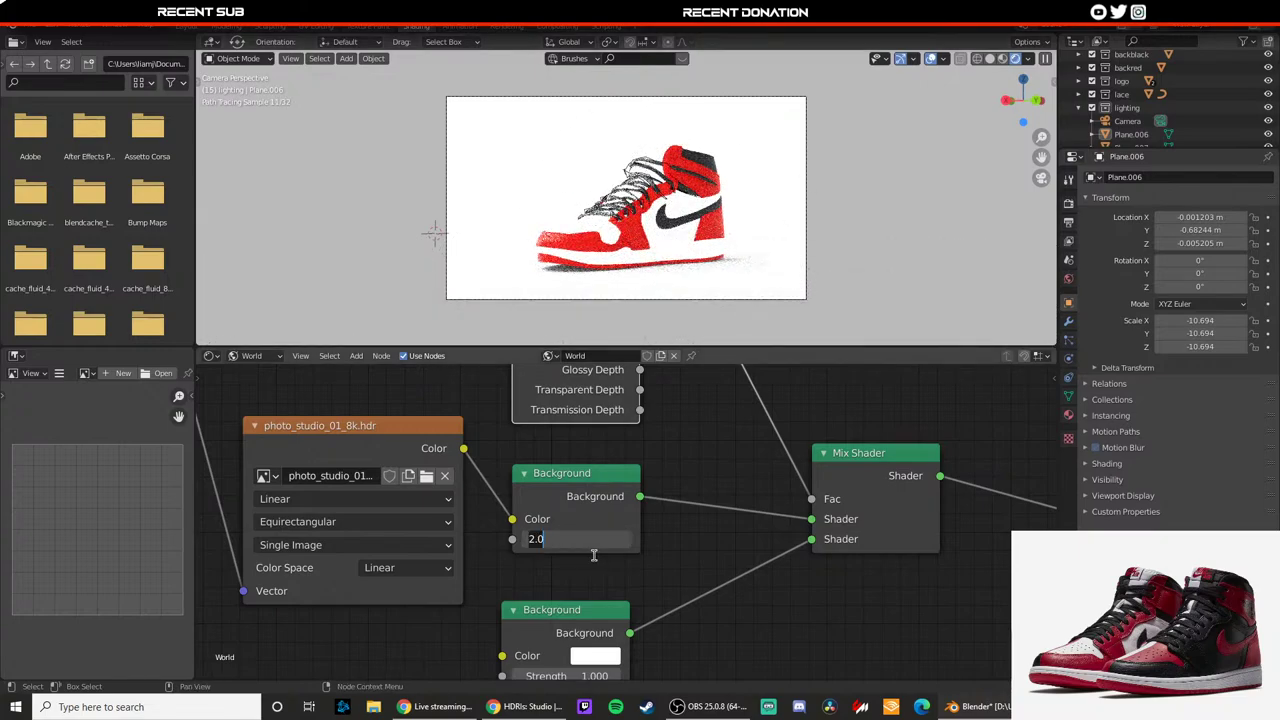
type("1")
key("Return")
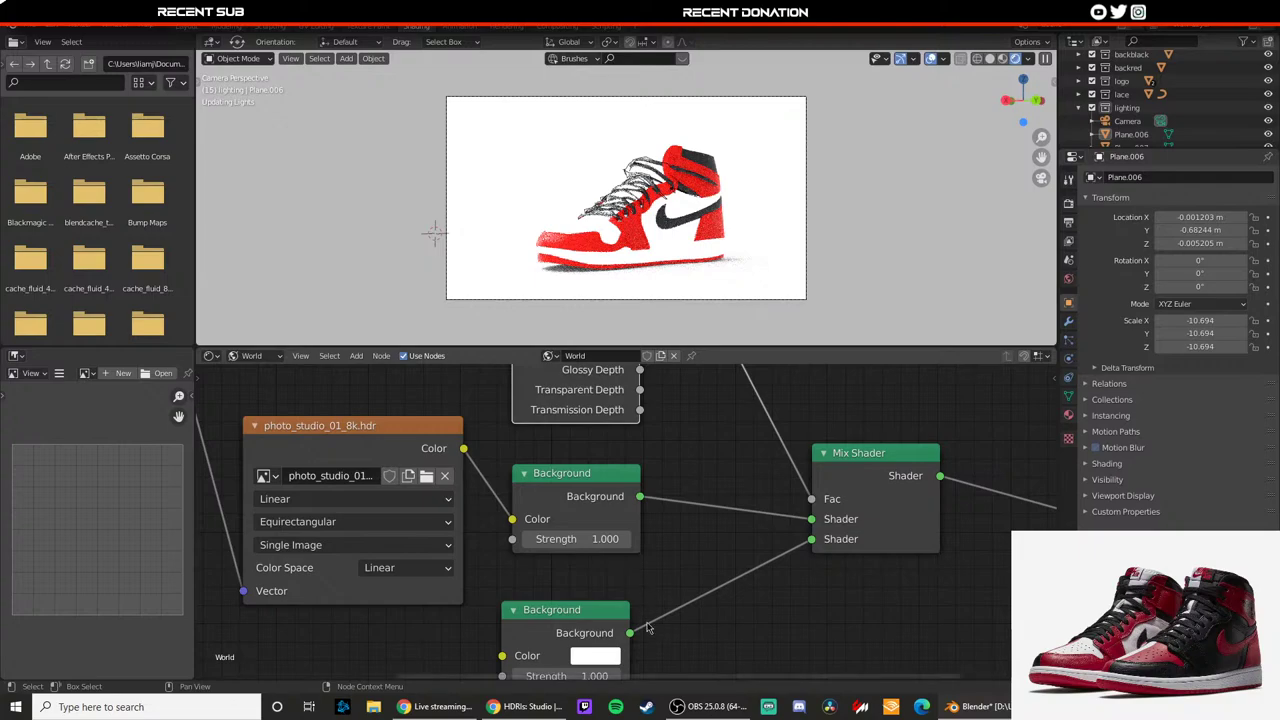
Step: Try strengths of 2 and 0.5 on the white Background node and return it to 1
middle_click_drag(644, 582, 652, 506)
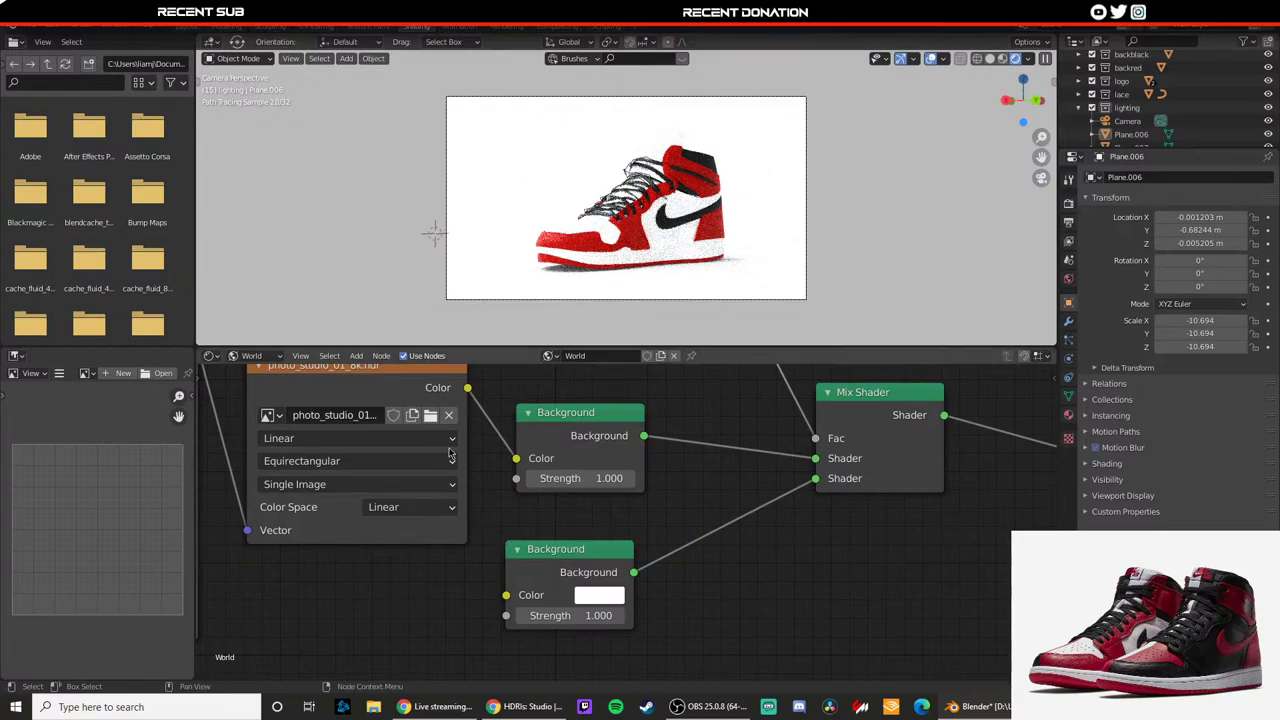
left_click(585, 617)
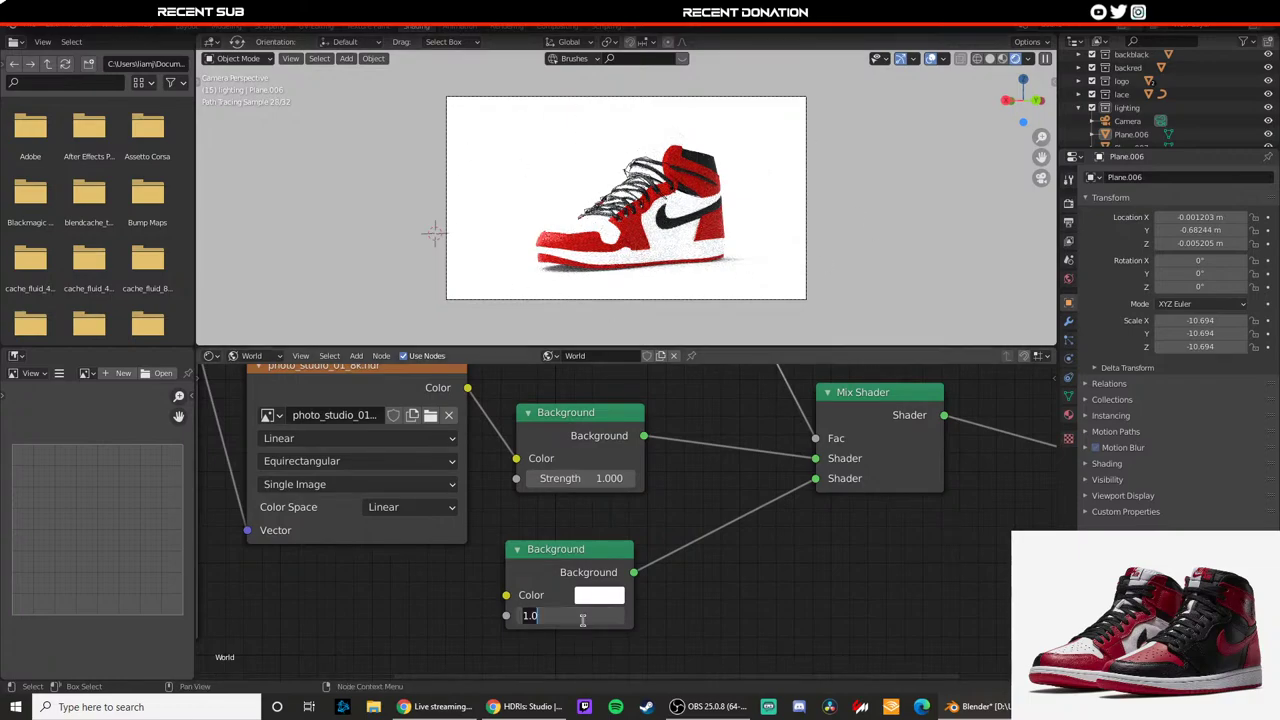
type("2")
key("Return")
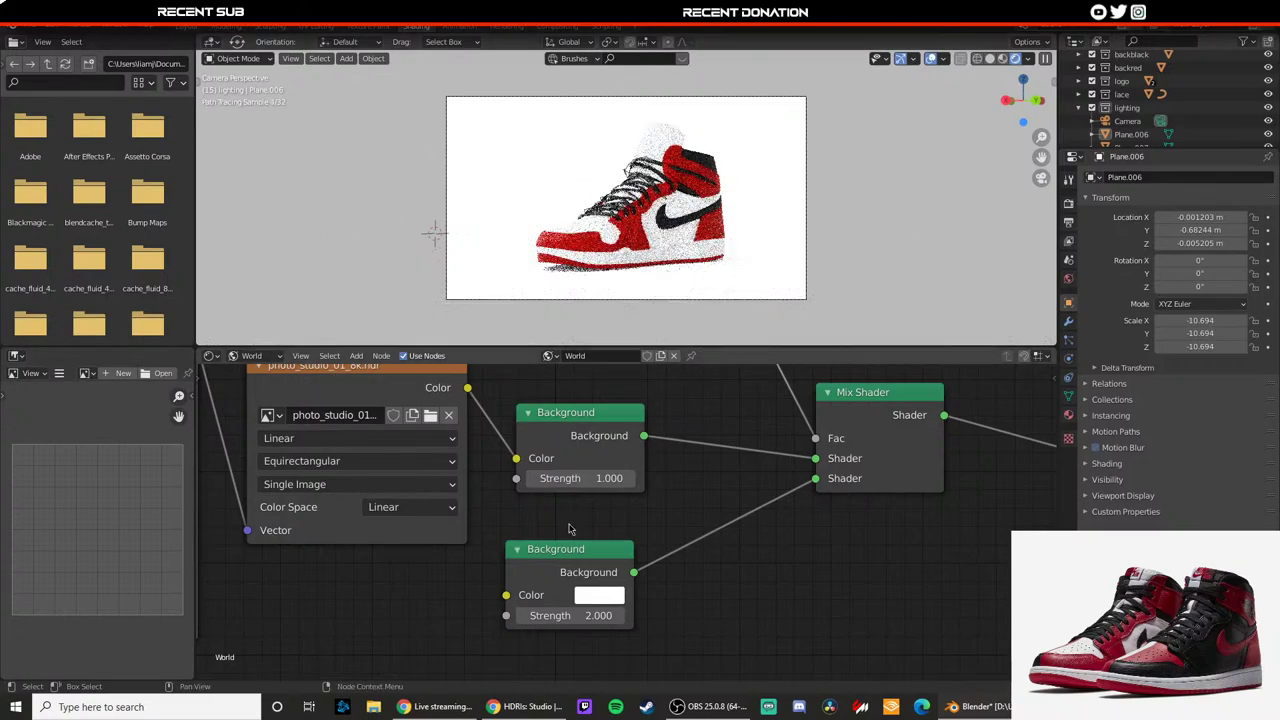
left_click(581, 614)
type("0.5")
key("Return")
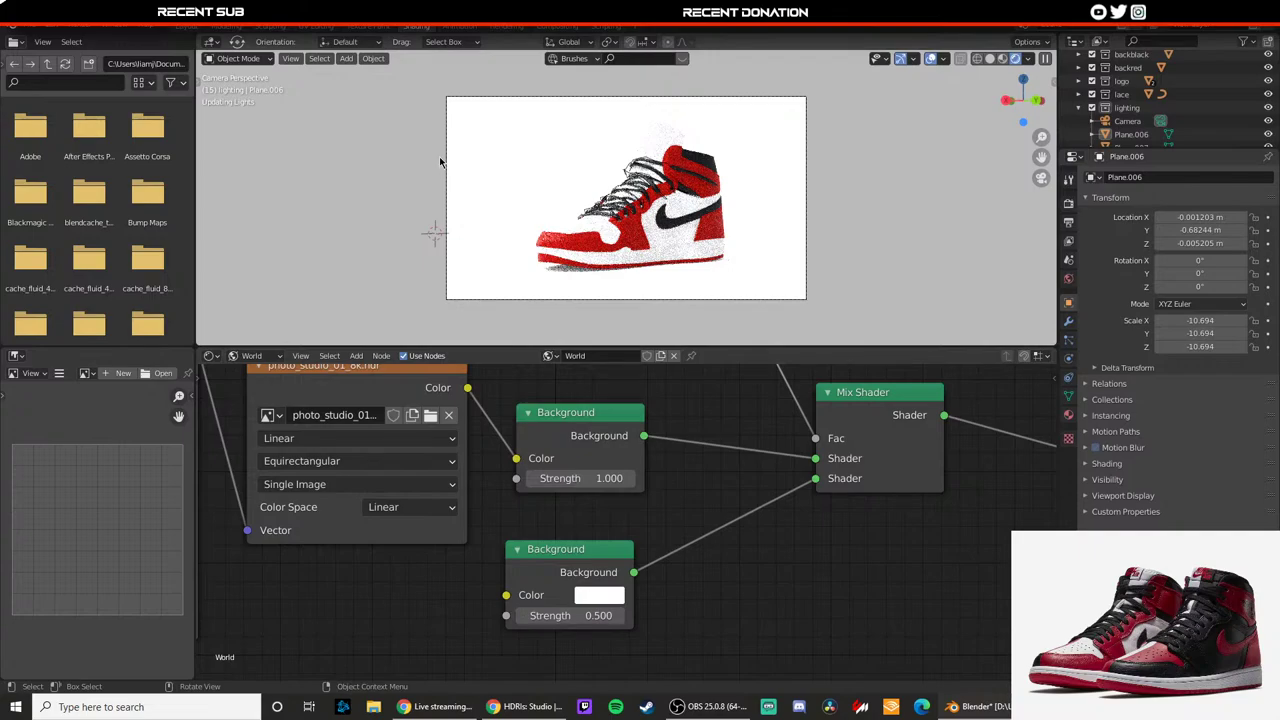
left_click(586, 617)
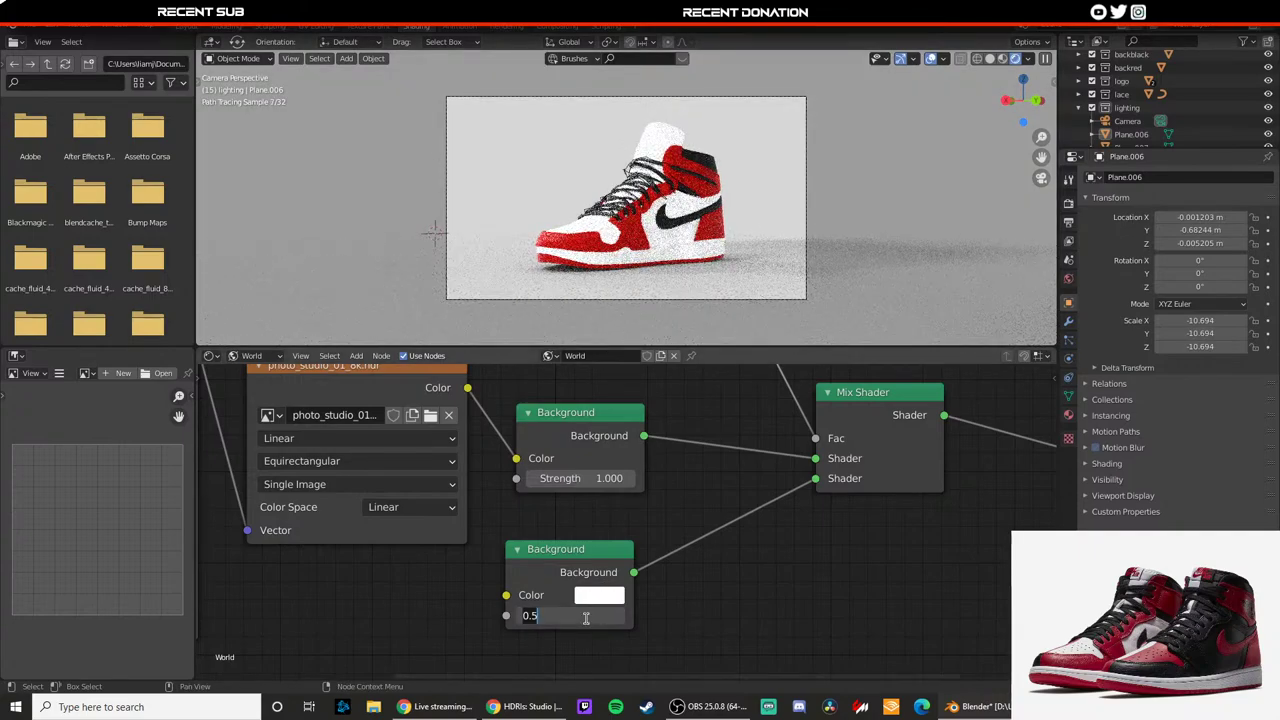
type("1")
key("Return")
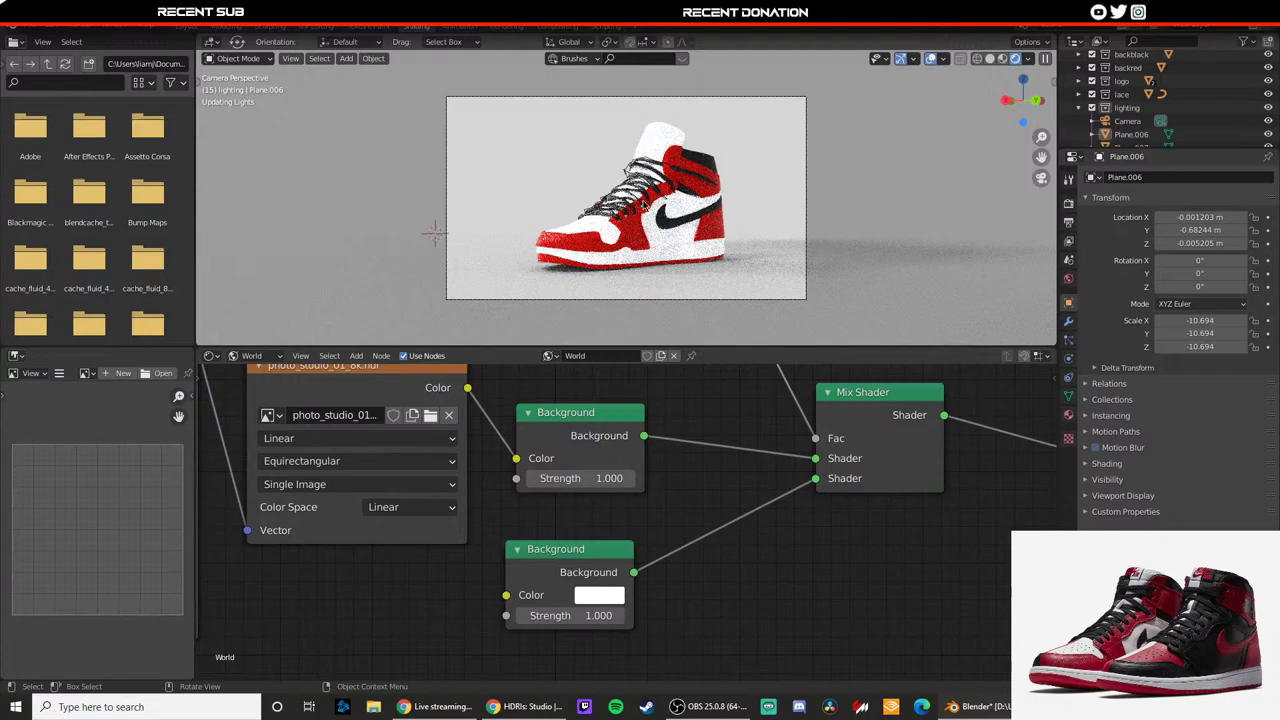
Step: Switch the shader editor to Object and bring up the Emission nodes of the overhead light plane's material
left_click(256, 356)
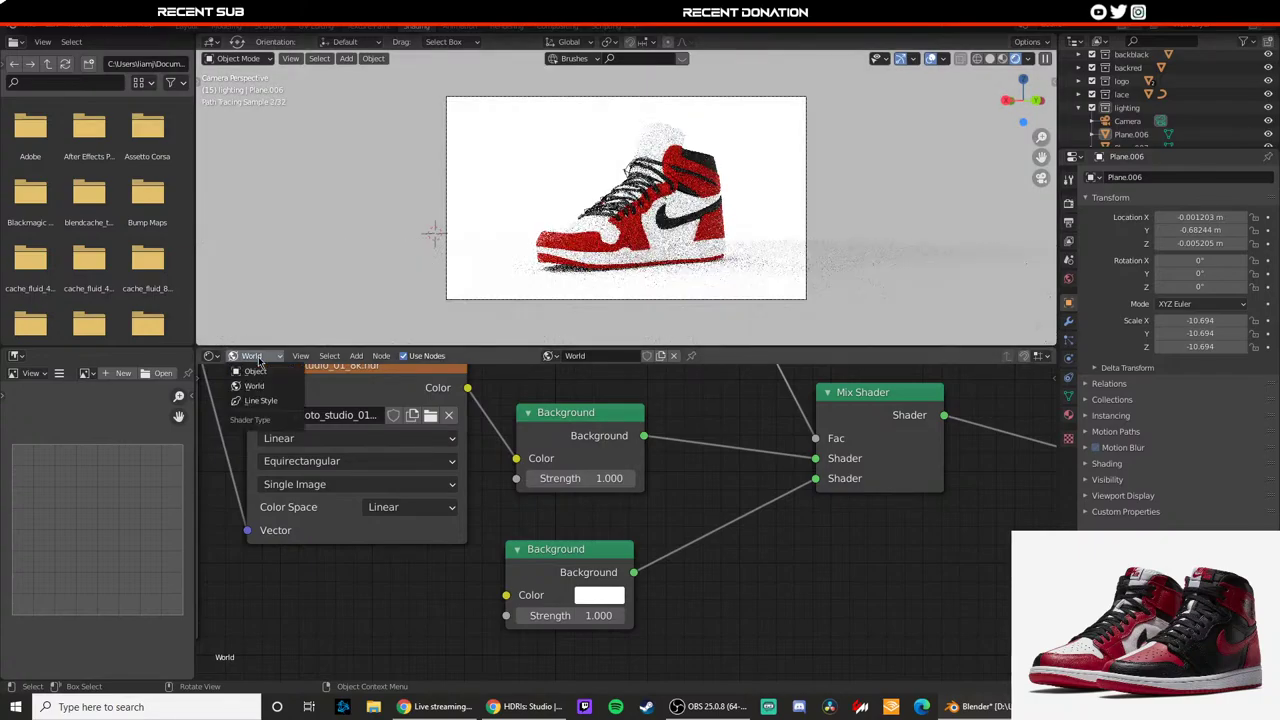
left_click(258, 372)
middle_click_drag(631, 248, 674, 201)
scroll(620, 231, "down", 9)
left_click(624, 150)
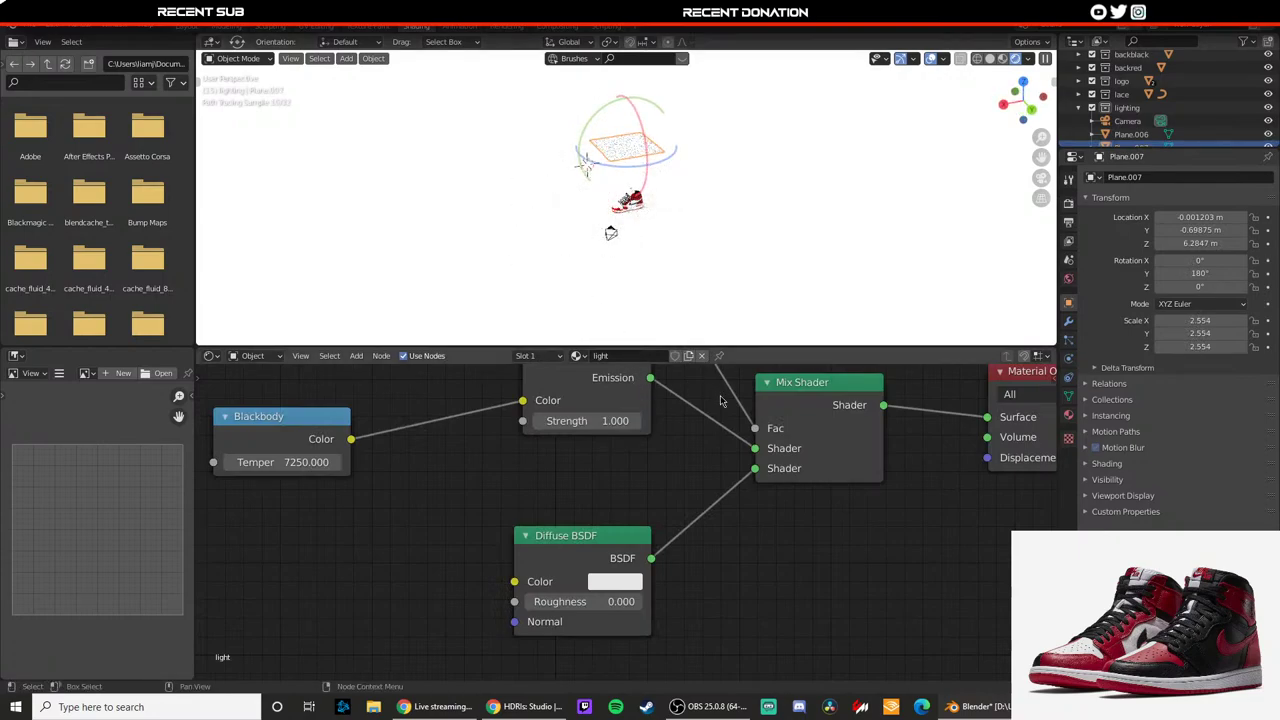
middle_click_drag(670, 426, 617, 525)
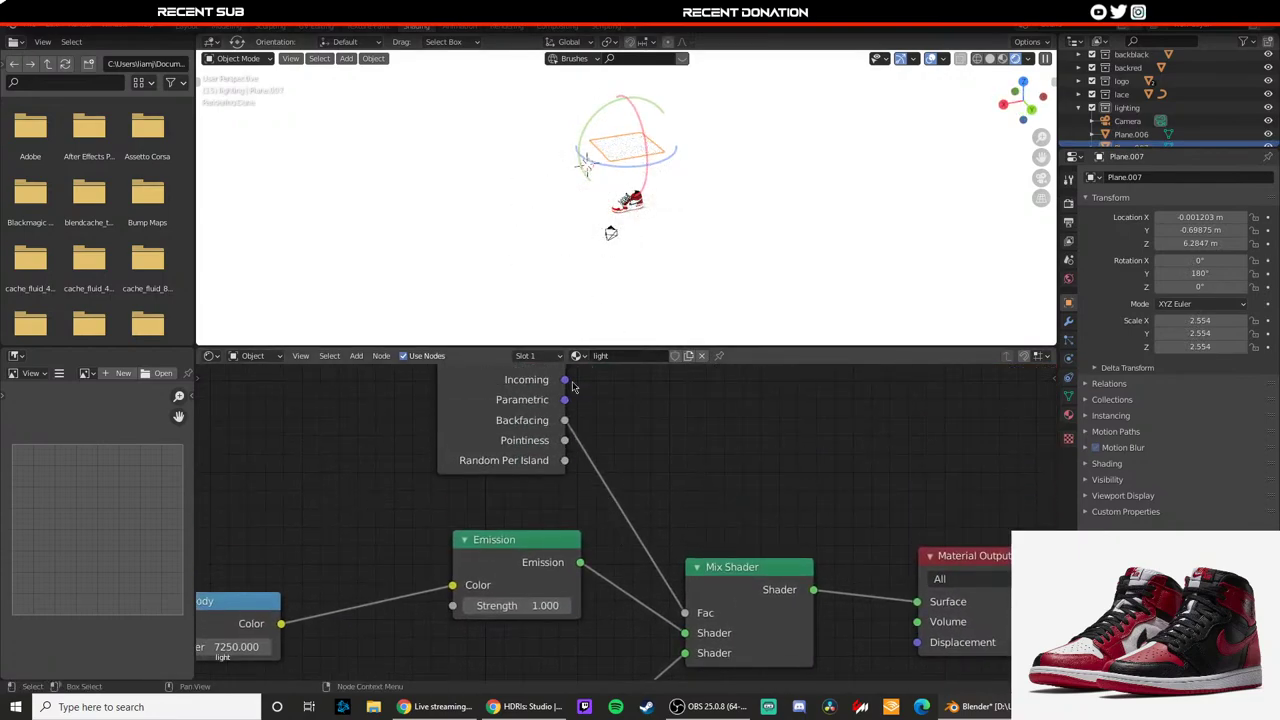
Step: Lower the overhead light plane along Z to about 4.26 m above the sneaker
key("KP_0")
key("shift+space")
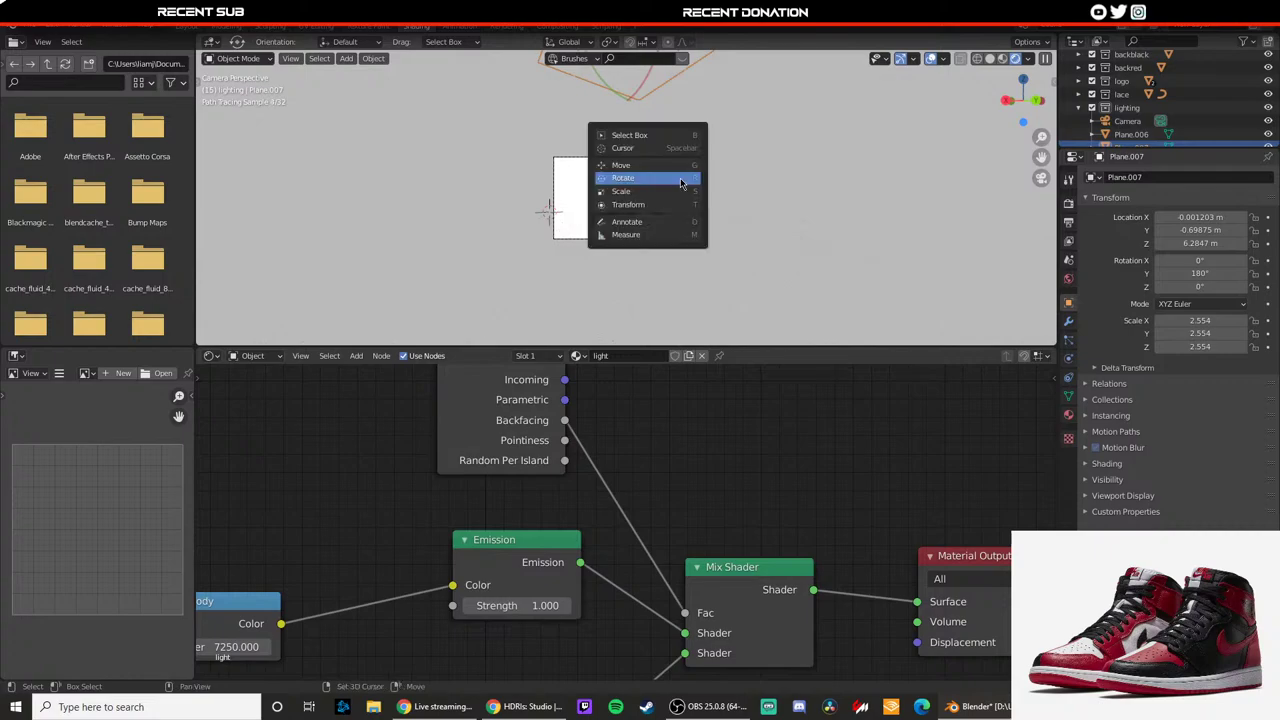
left_click(678, 164)
middle_click_drag(648, 150, 645, 205, "shift")
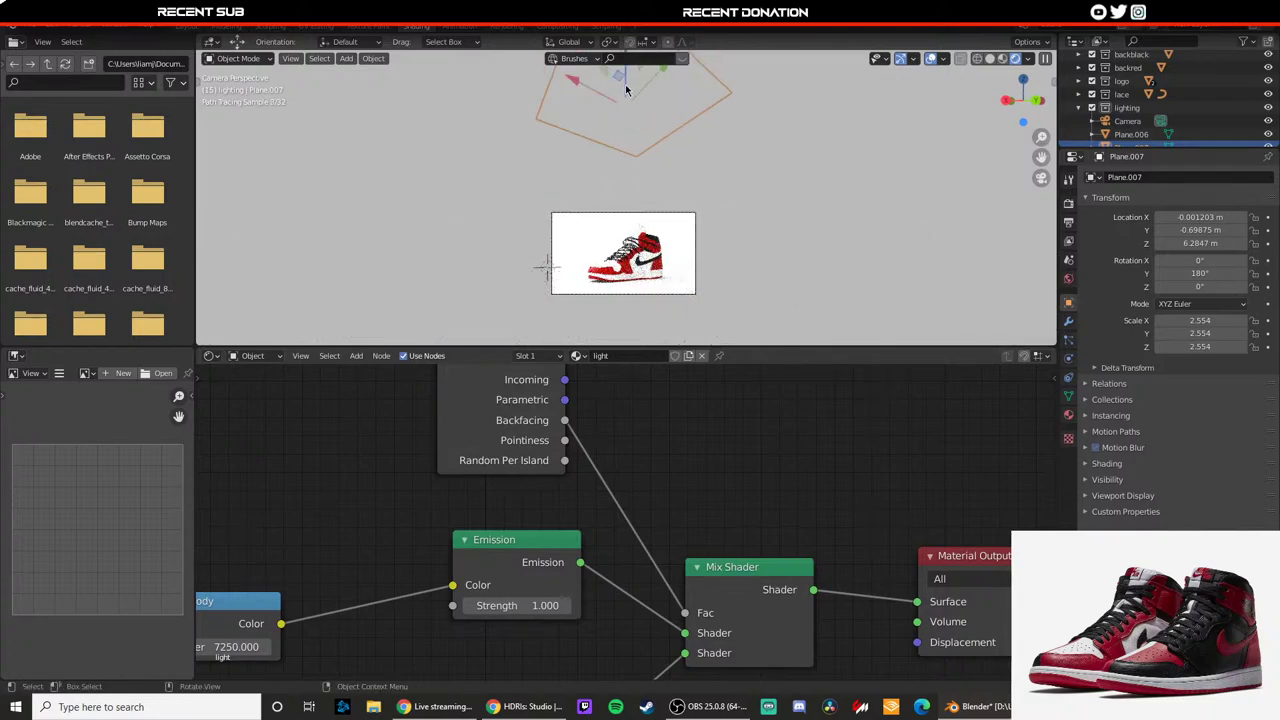
key("g")
key("z")
left_click(657, 188)
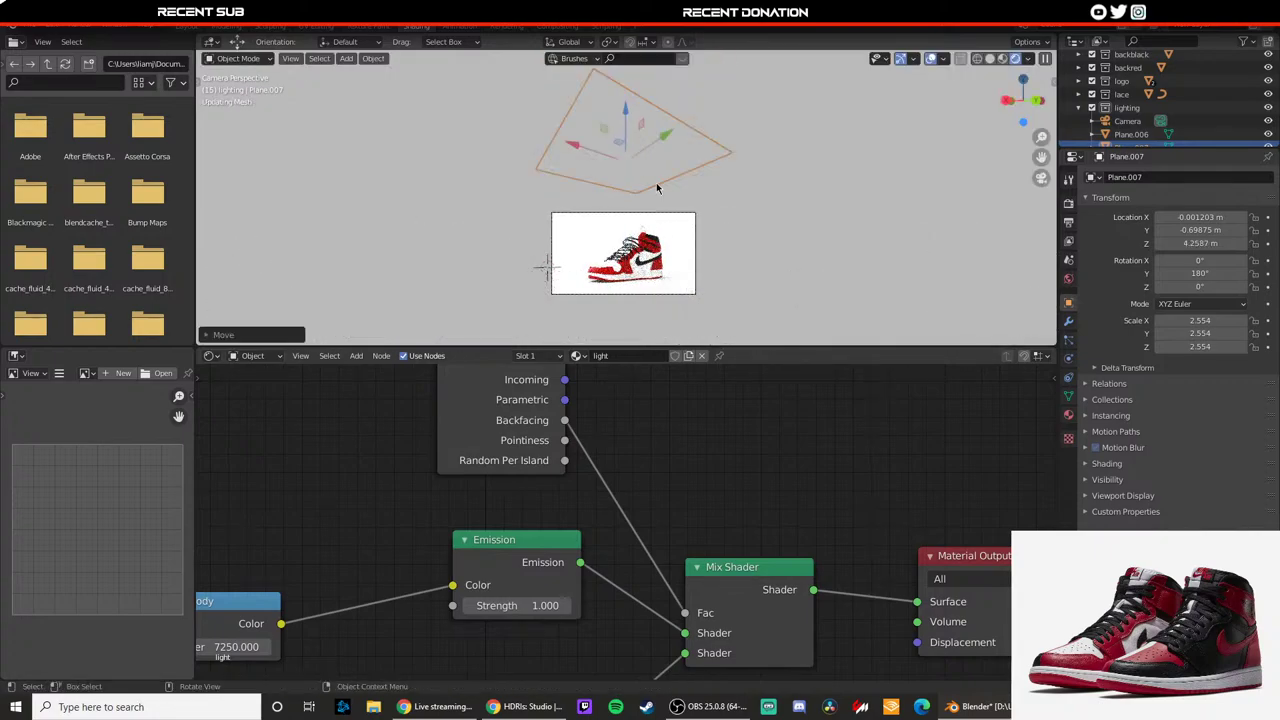
Step: Try Emission strengths of 0.5 and 0.7 on the overhead light material, judged through the camera, and settle on 0.8
left_click(546, 598)
type("0.5")
key("Return")
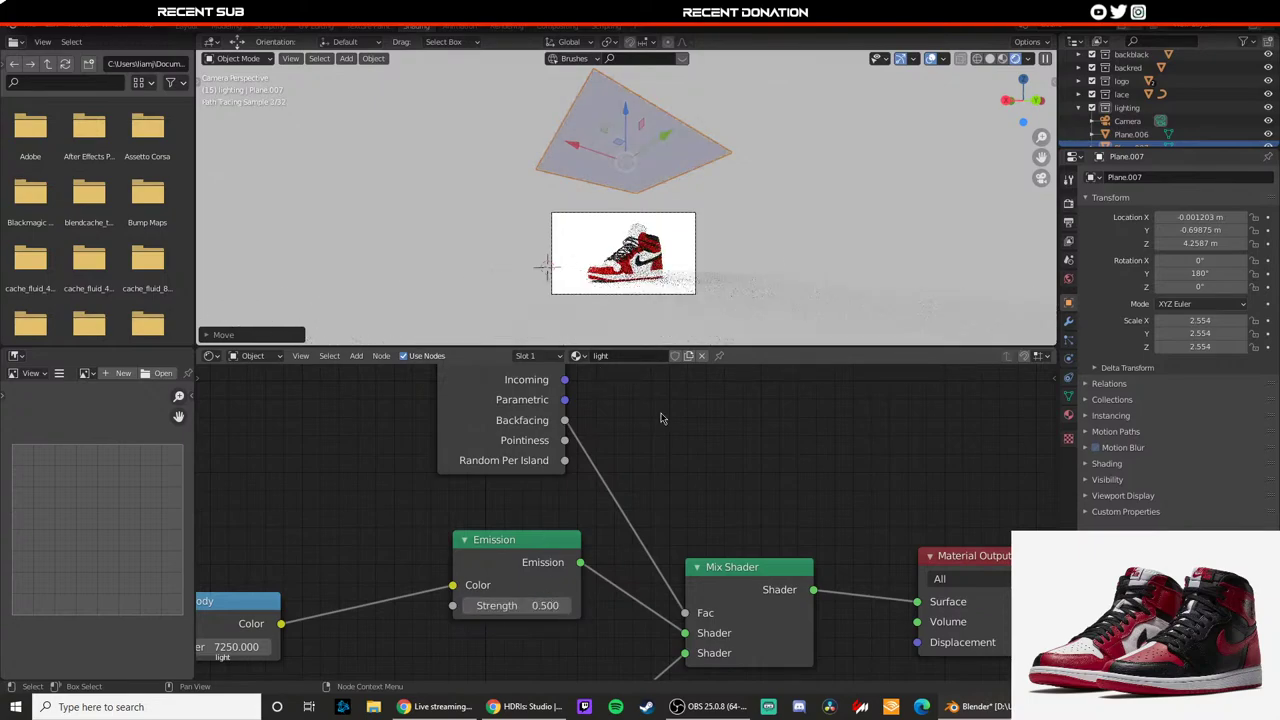
key("KP_0")
key("KP_0")
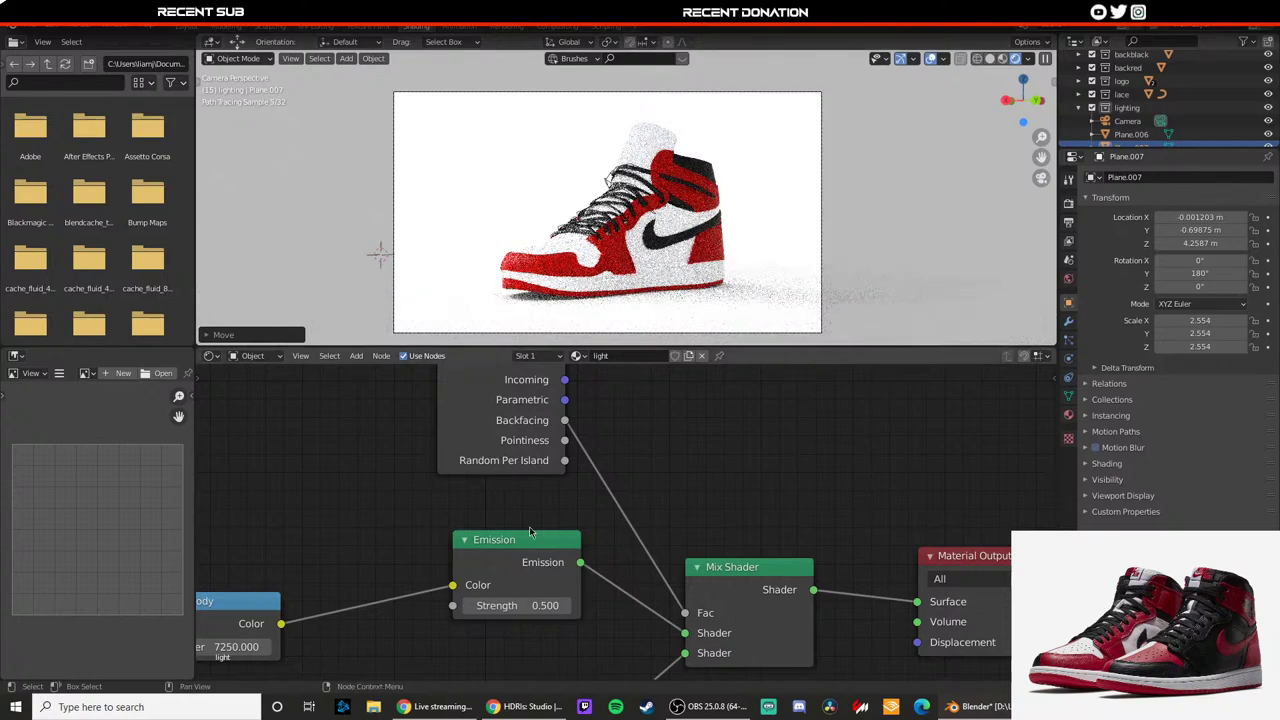
left_click(530, 603)
type("0.7")
key("Return")
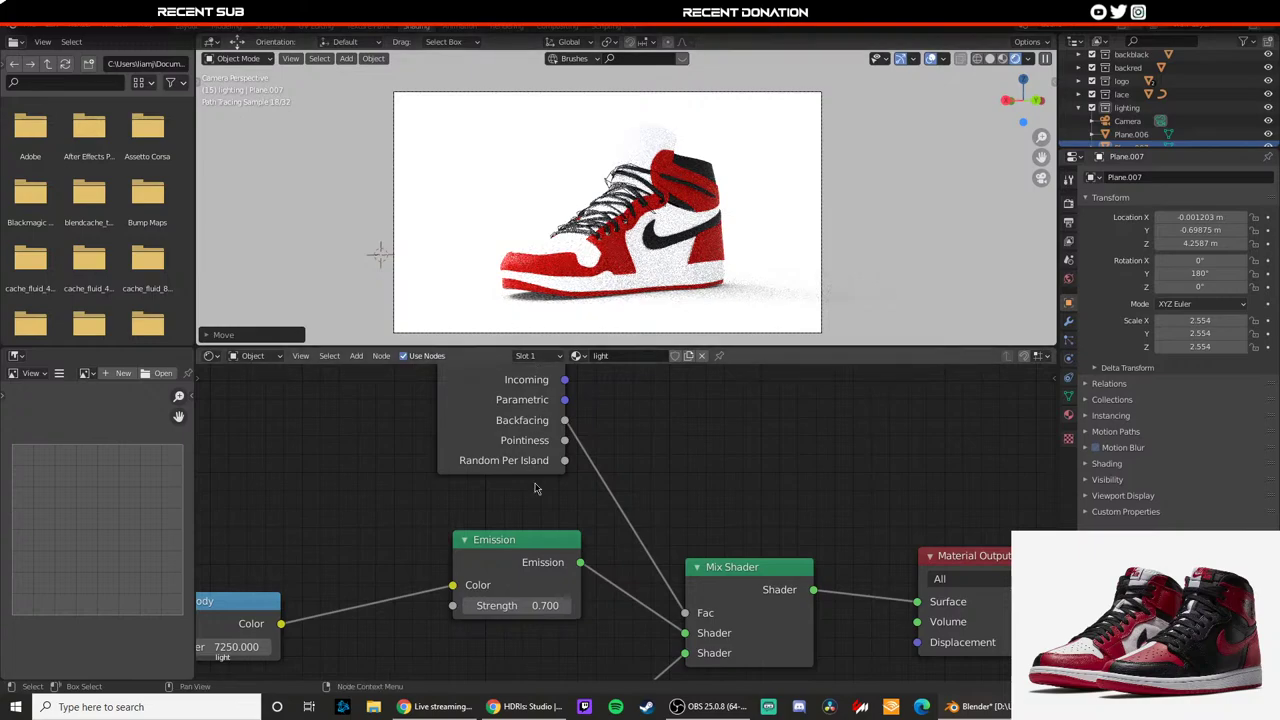
left_click(535, 602)
type("0.8")
key("Return")
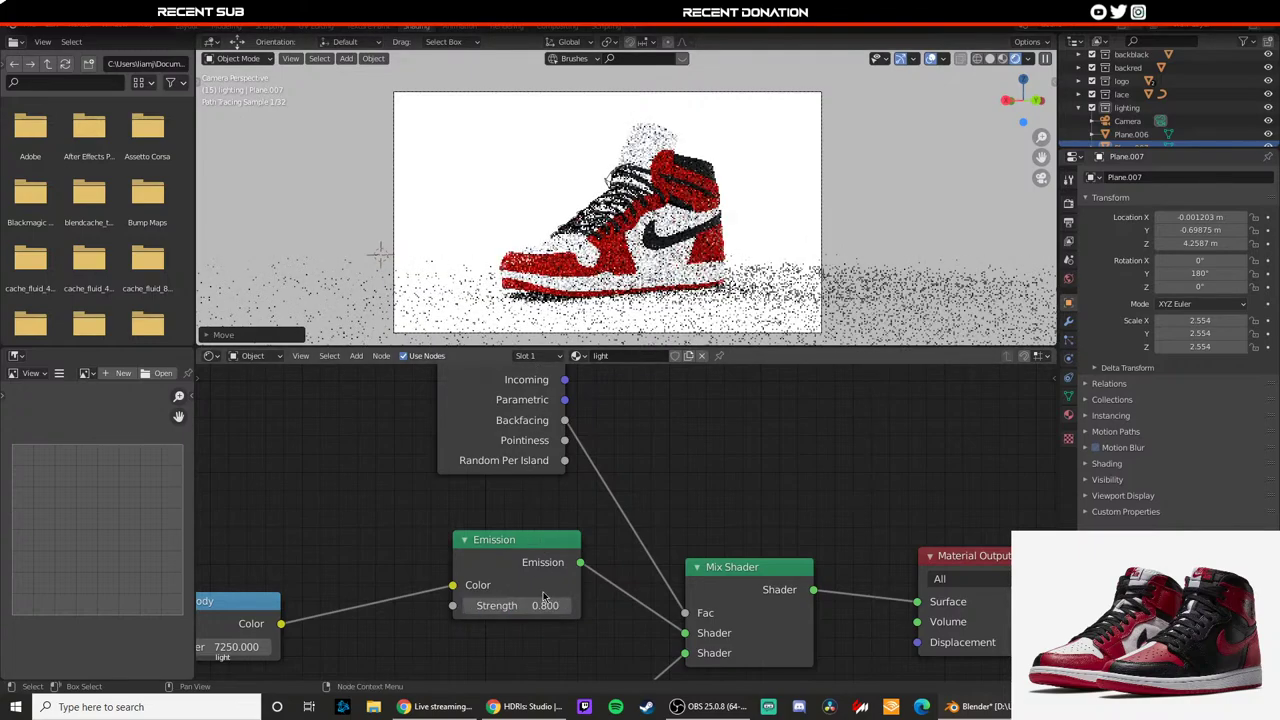
Step: In the World shader, try HDRI Background strengths of 0.3 and 0.5, and settle on 0.65
left_click(253, 356)
left_click(261, 387)
middle_click_drag(640, 588, 644, 440)
left_click(533, 518)
type("0.3")
key("Return")
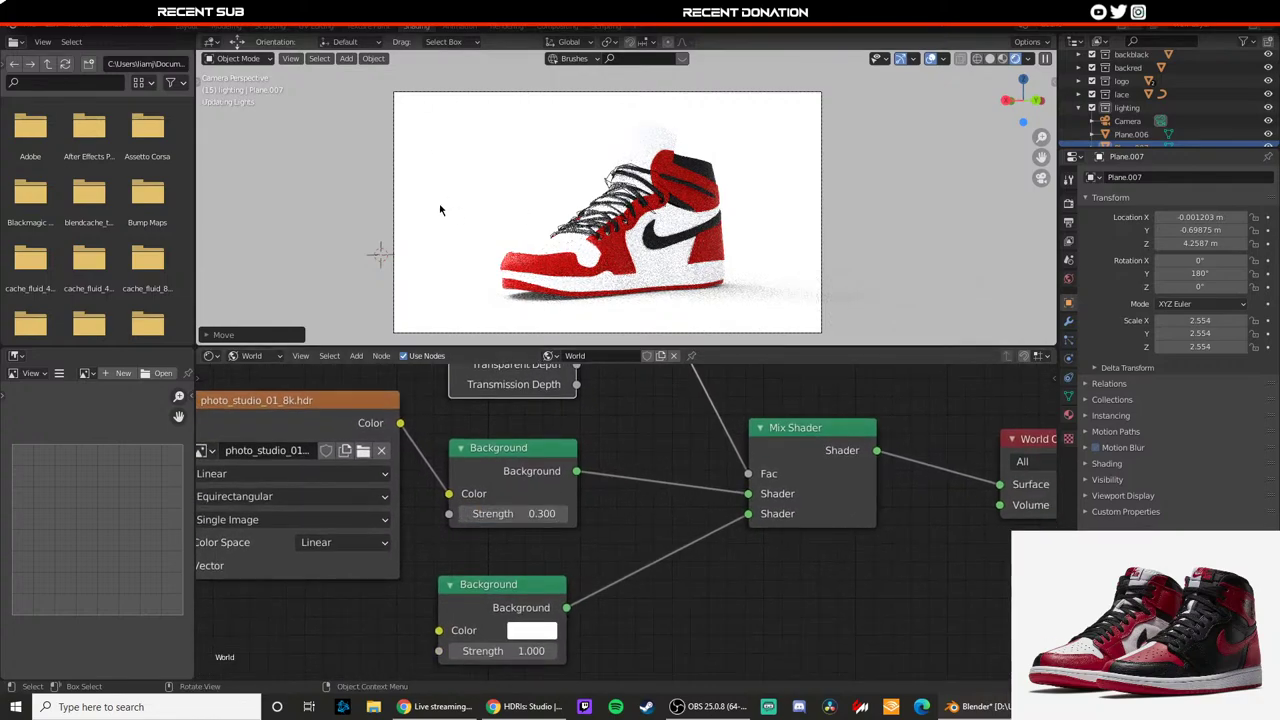
left_click(533, 513)
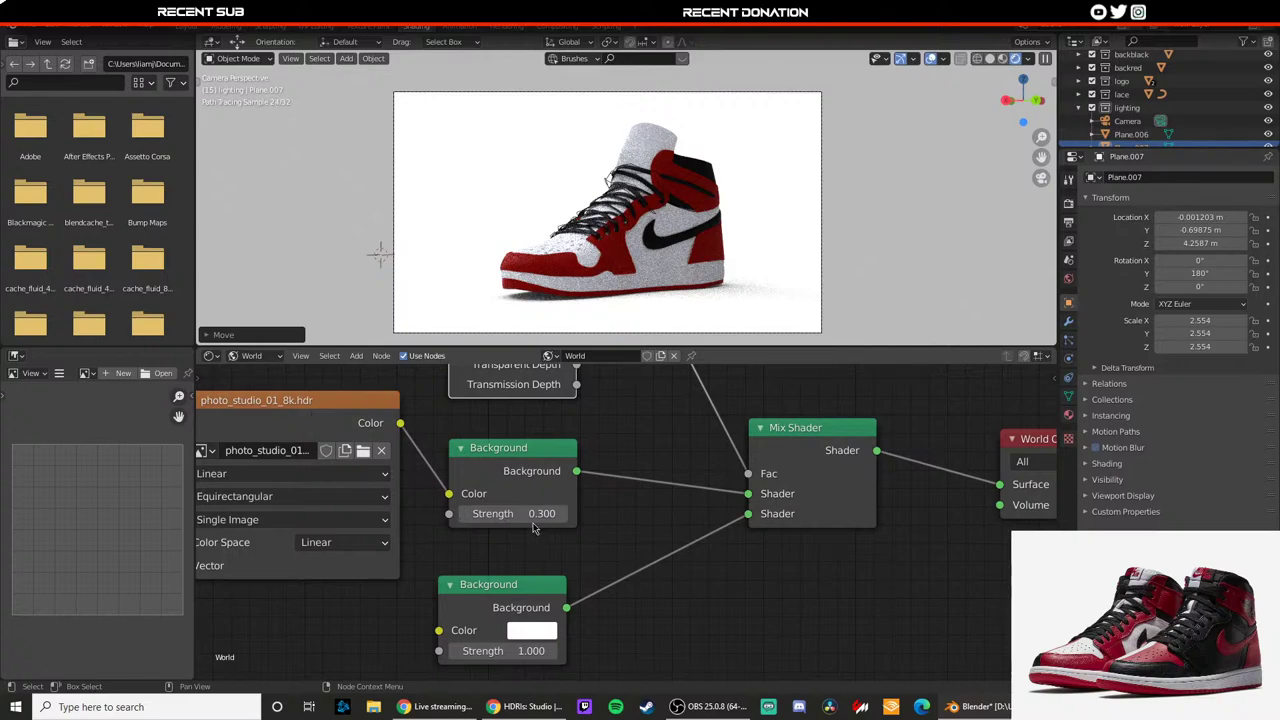
type("0.5")
key("Return")
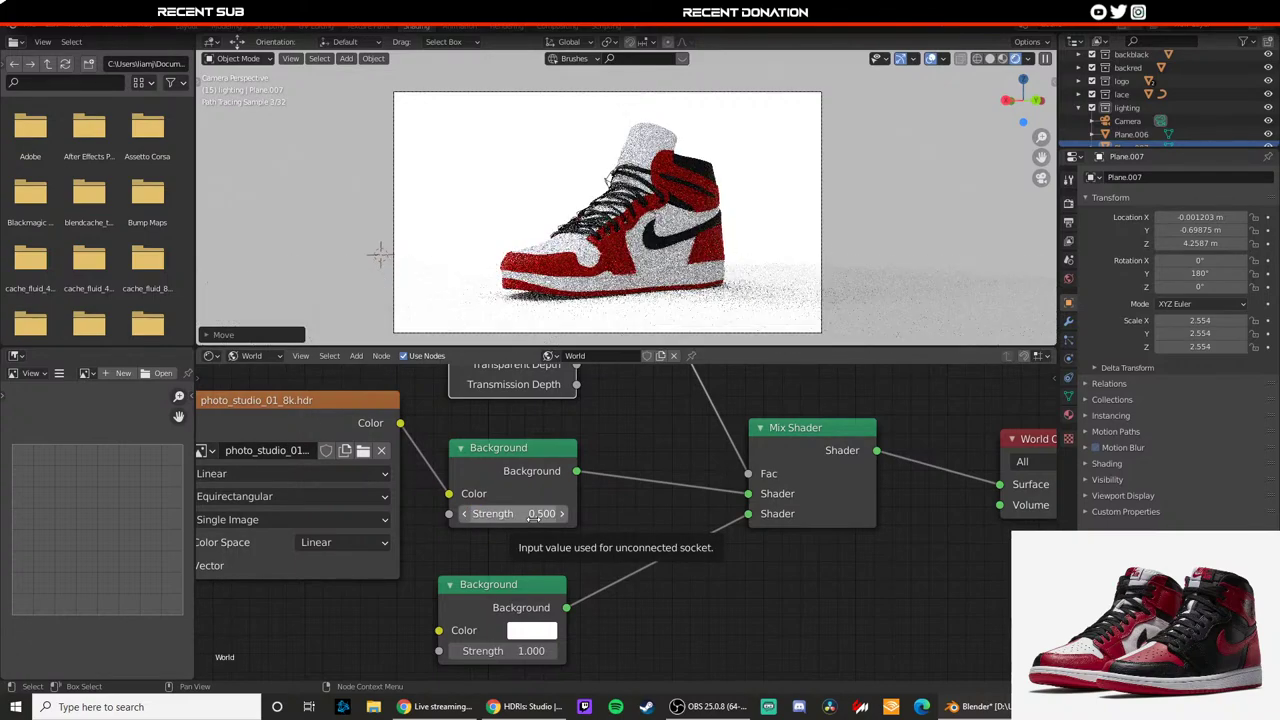
left_click(533, 514)
type("0.65")
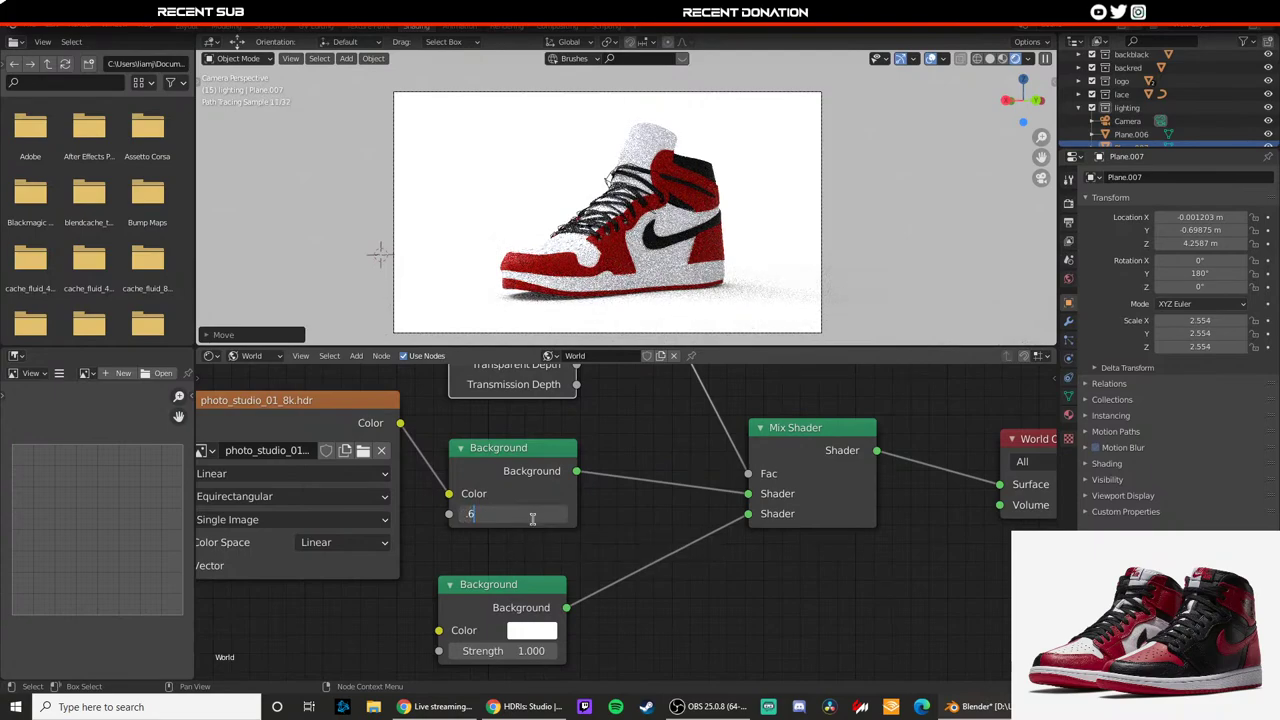
key("Return")
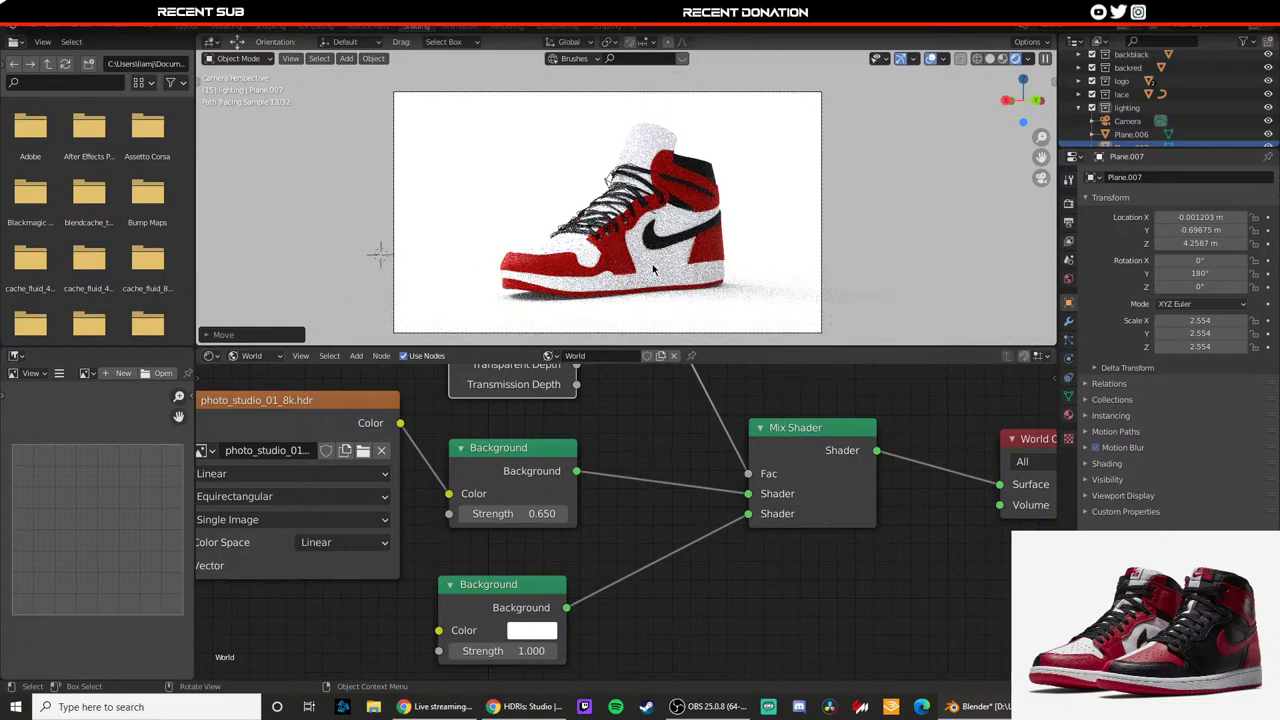
Step: Raise the overhead light plane to a Z location of about 4.48 m and return to the camera view
middle_click_drag(660, 270, 450, 284)
scroll(587, 279, "down", 5)
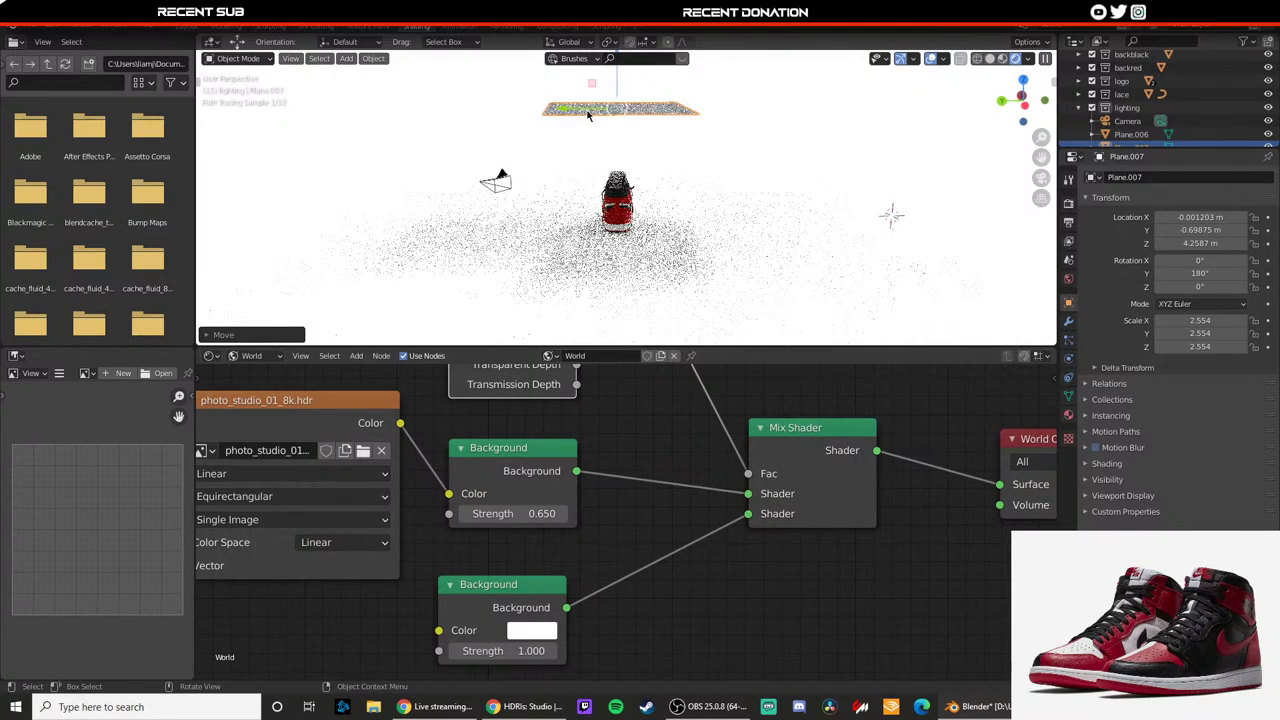
middle_click_drag(667, 193, 680, 248, "shift")
left_click_drag(634, 147, 635, 140)
key("KP_0")
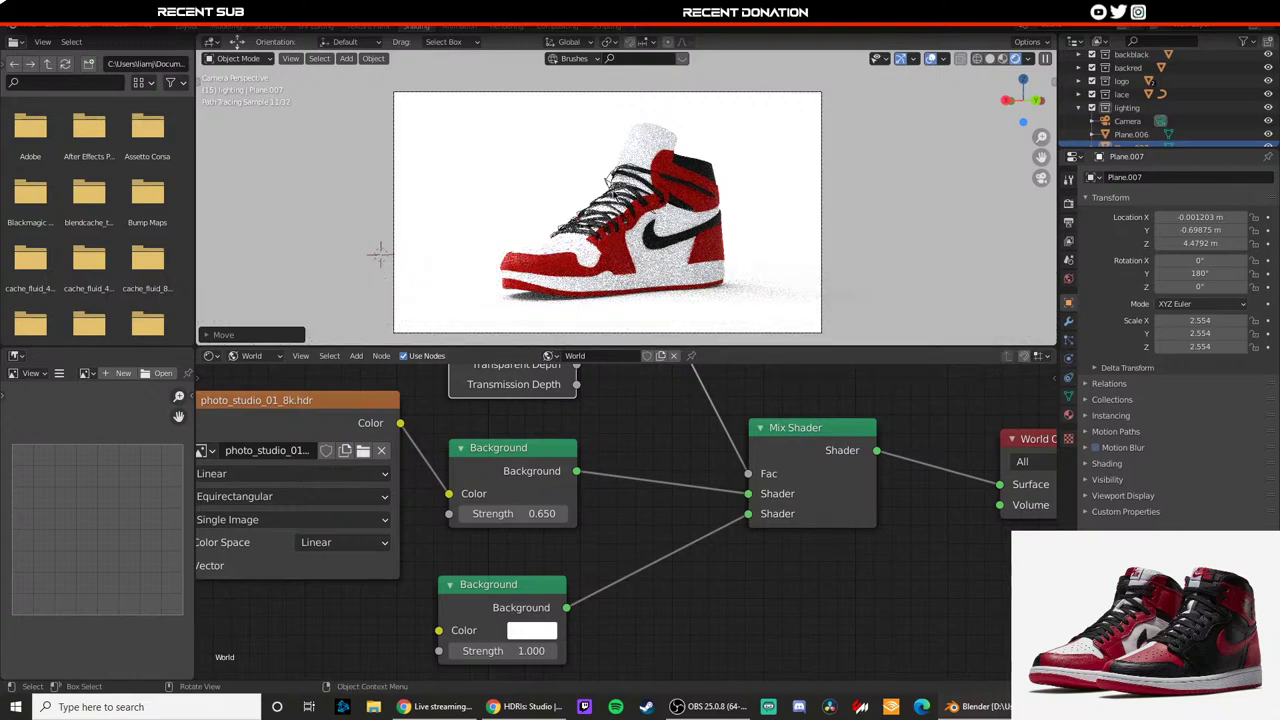
Step: Render the sneaker as a still image and inspect the laces and upper in the render result
left_click(82, 32)
left_click(100, 39)
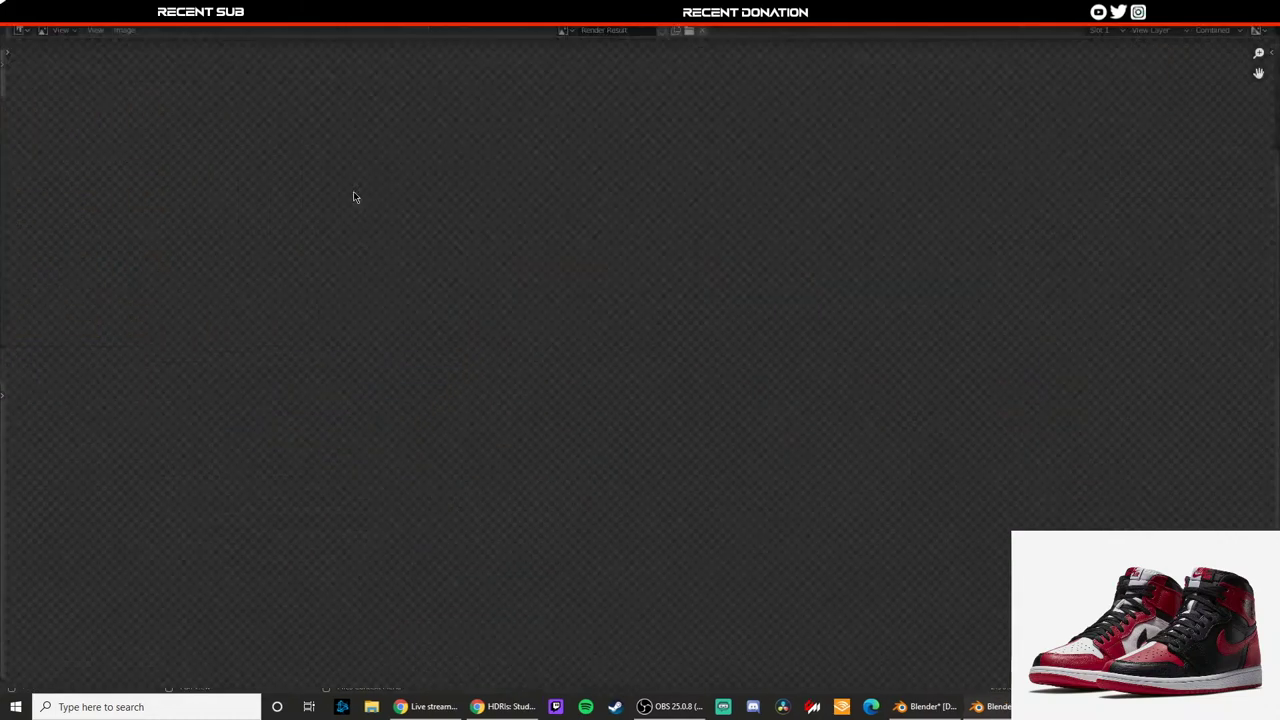
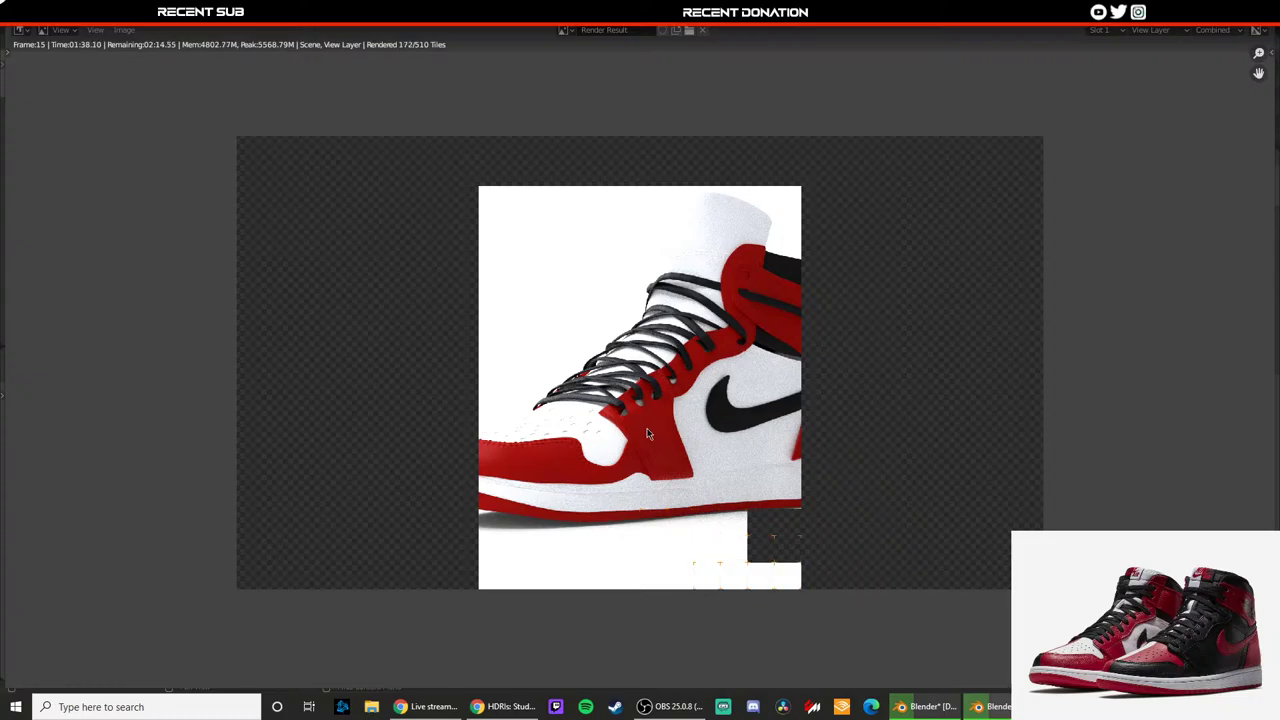
scroll(645, 430, "down", 1)
scroll(630, 428, "up", 3)
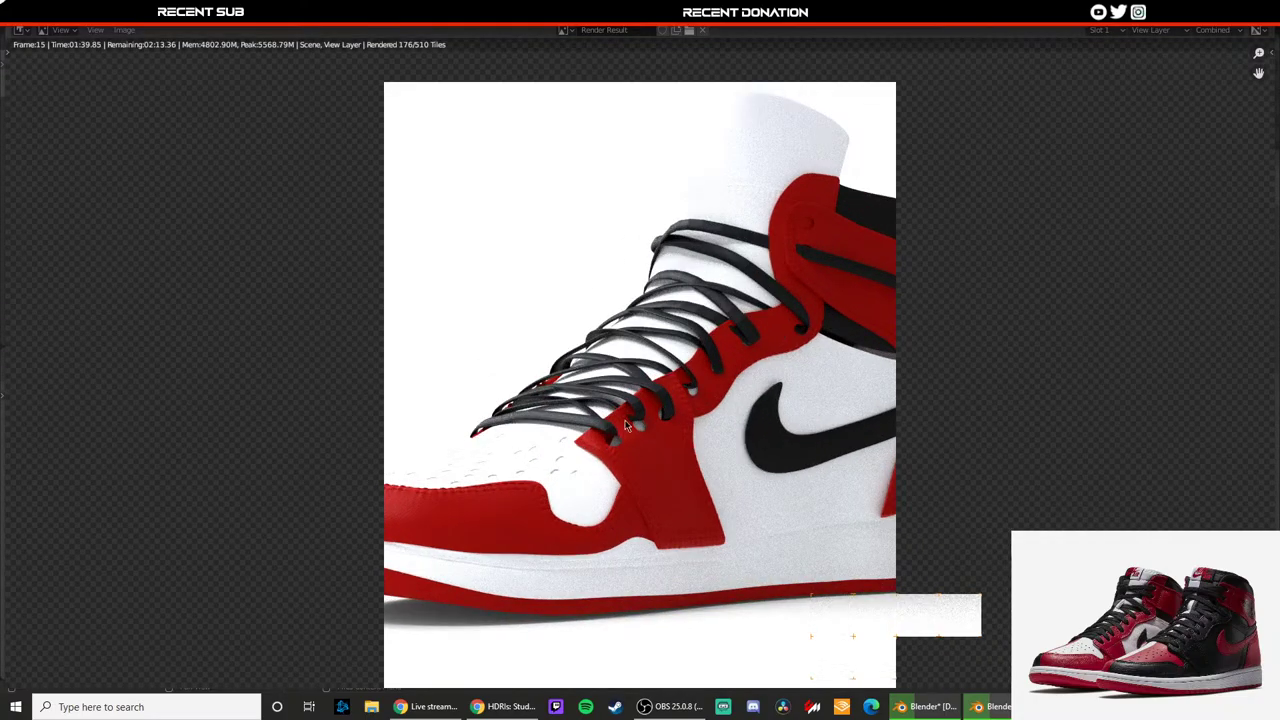
scroll(627, 426, "up", 2)
scroll(622, 402, "down", 1)
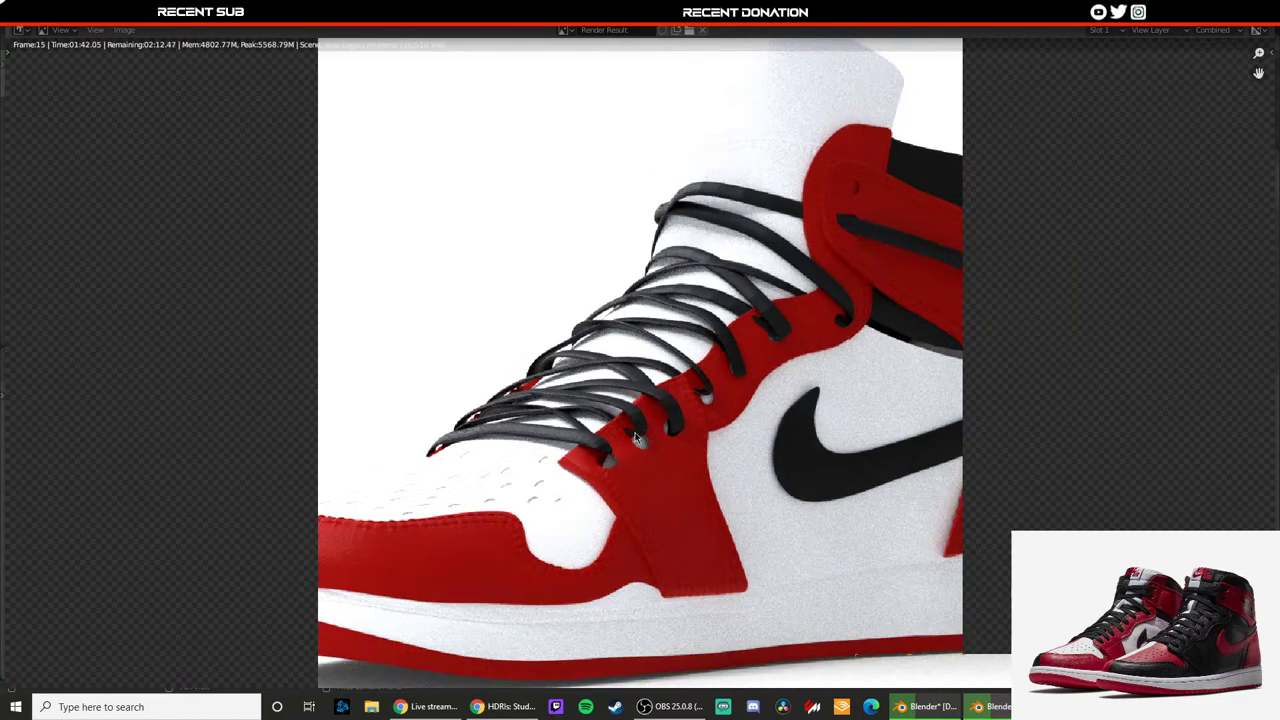
scroll(634, 436, "down", 4)
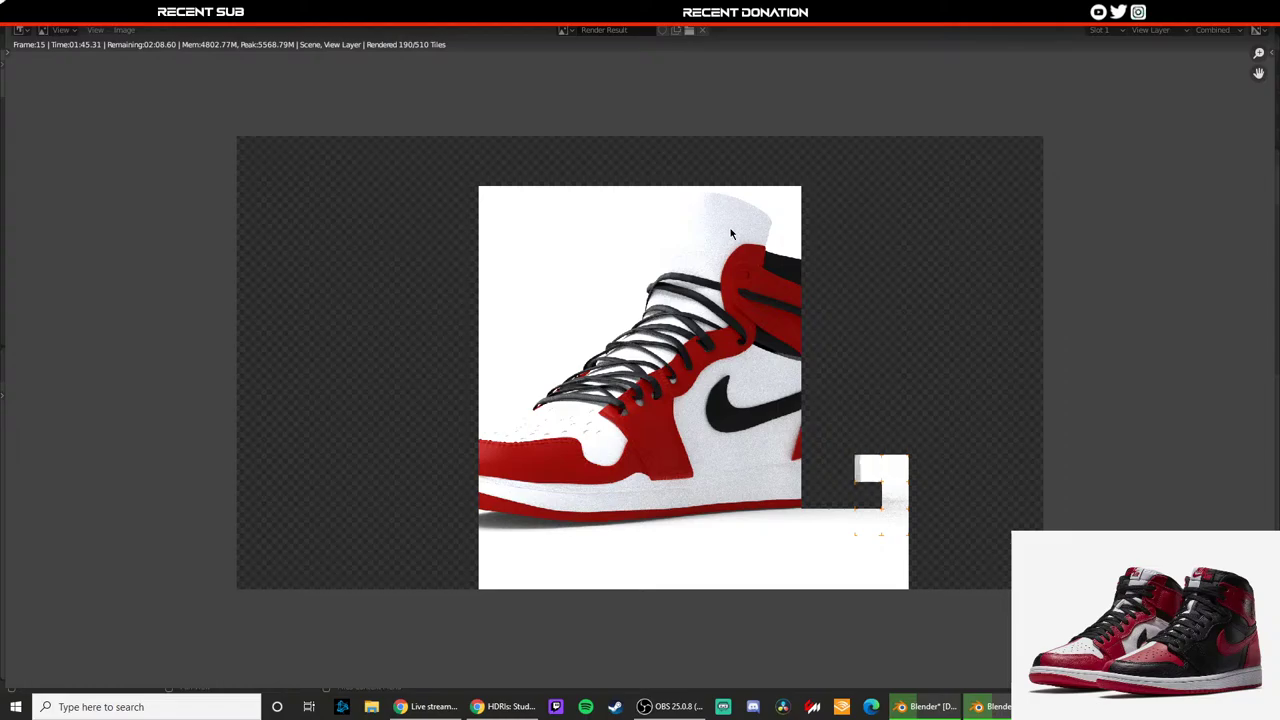
Step: Examine the toe box, swoosh and tongue of the sneaker in the render result while its tiles are processed
scroll(705, 420, "down", 1)
scroll(703, 424, "up", 1)
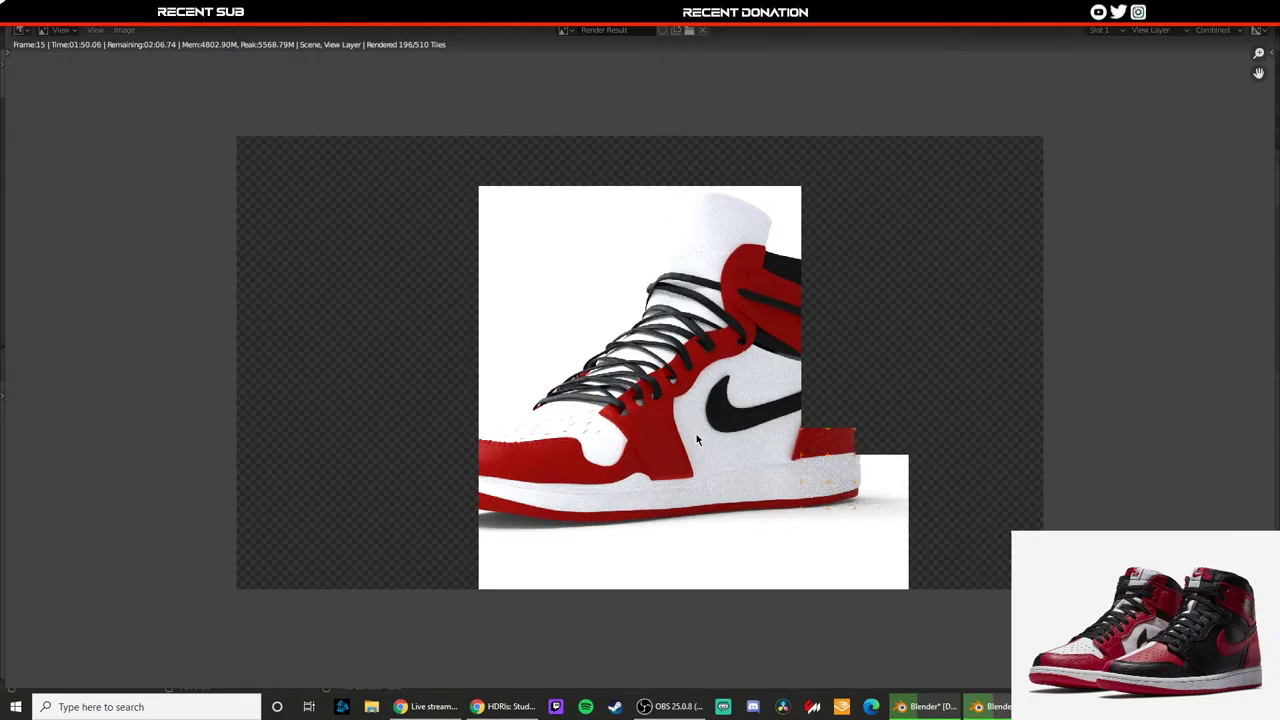
scroll(690, 440, "down", 1)
scroll(680, 432, "up", 2)
scroll(658, 440, "down", 2)
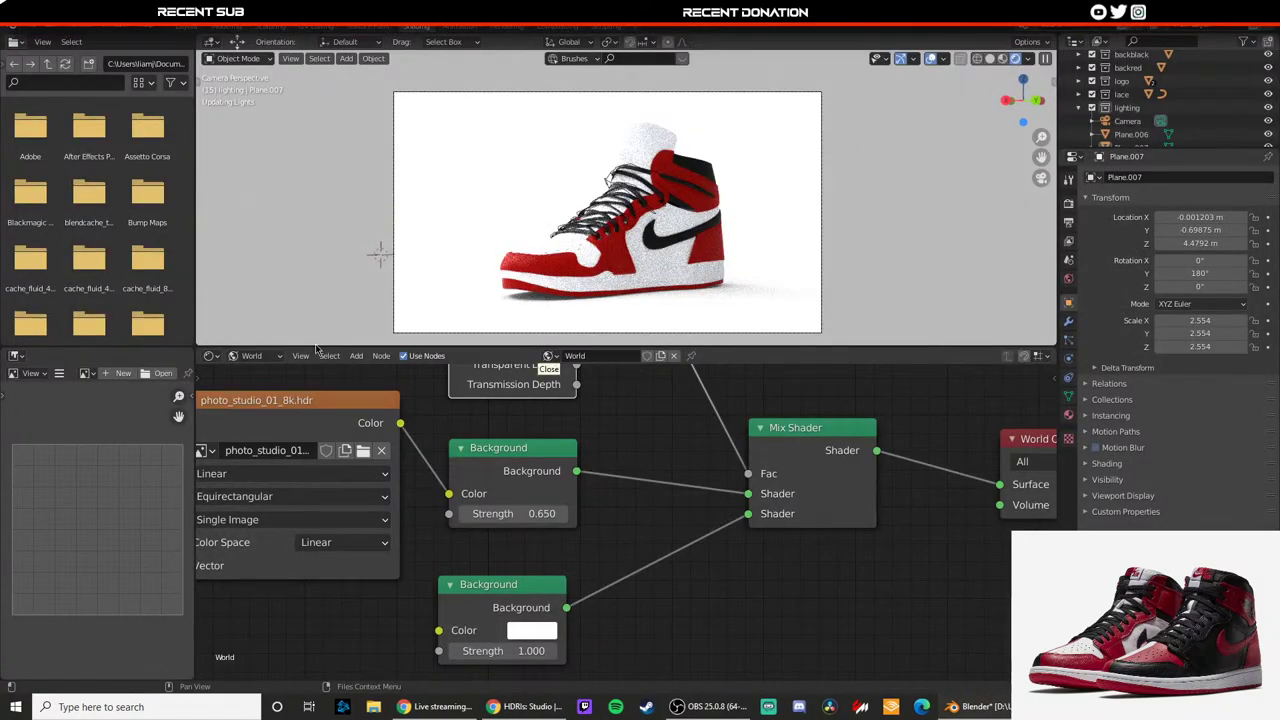
Step: Switch the shader editor from World to Object materials and enlarge the 3D viewport above it
left_click(258, 356)
left_click(256, 372)
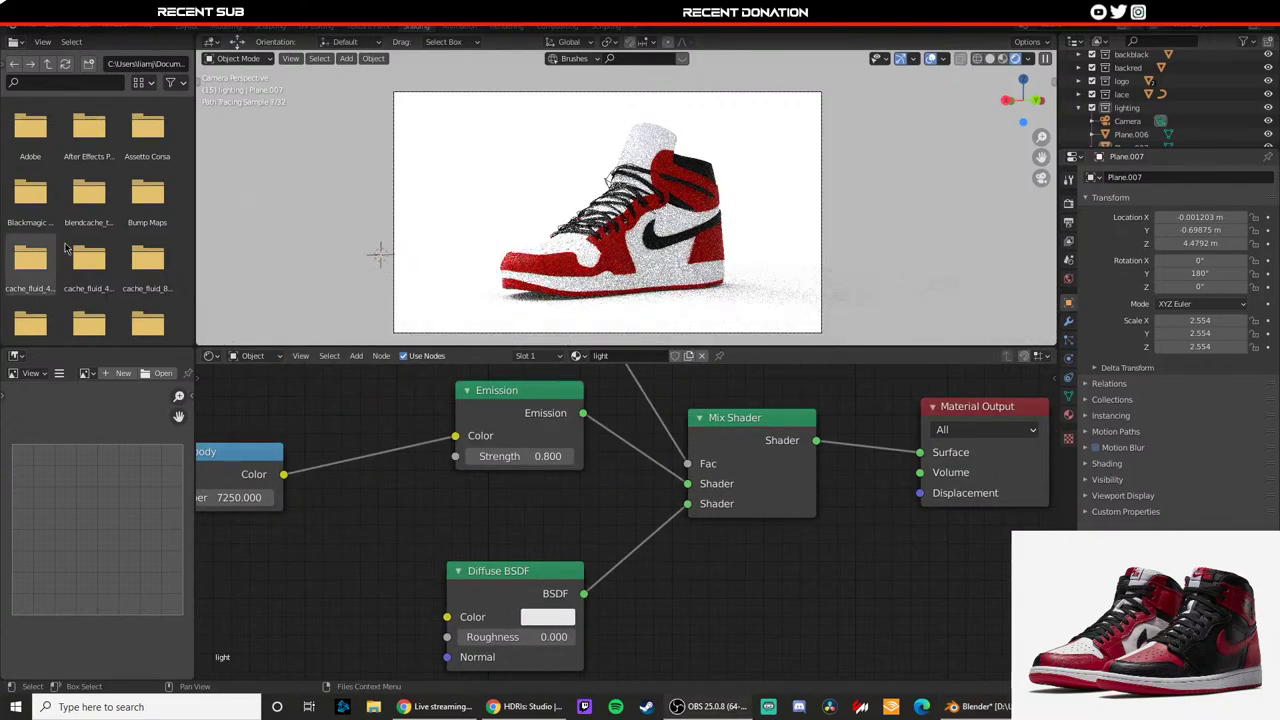
left_click_drag(398, 346, 400, 426)
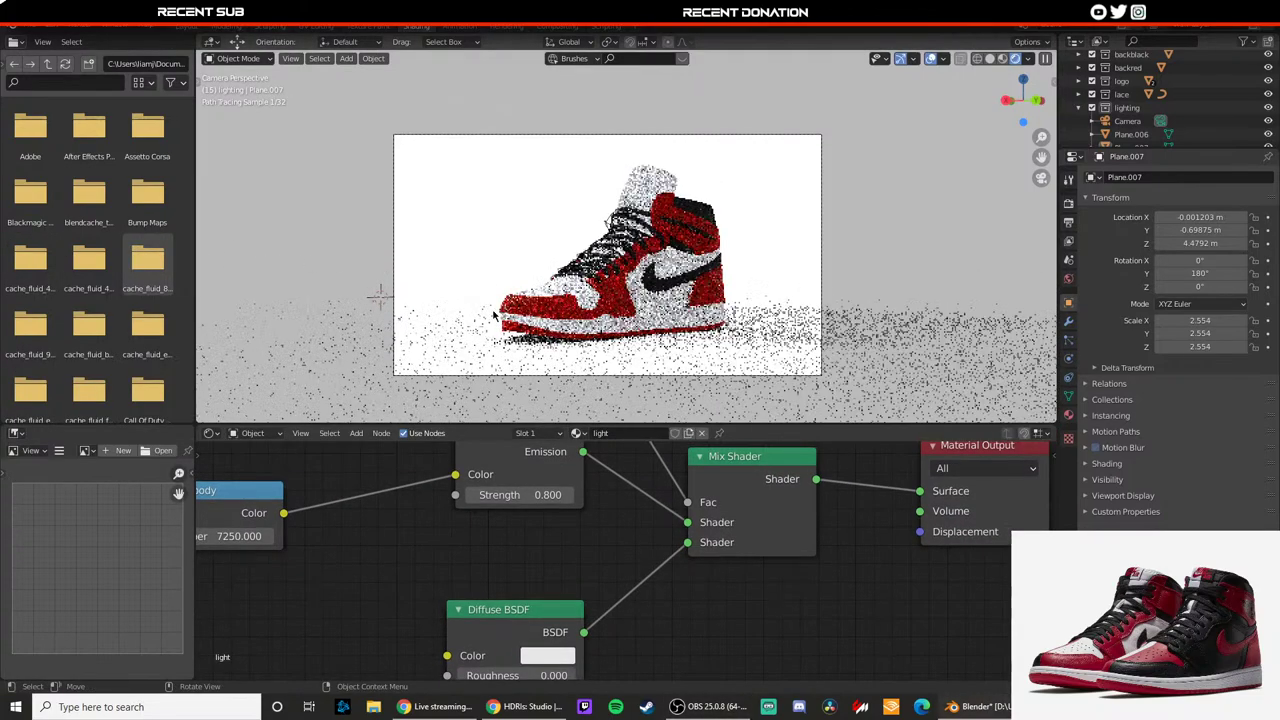
Step: In Material Preview shading, raise the overhead light plane to a Z location of about 5.25 m and return to the camera view
mouse_move(499, 300)
middle_mouse_down()
mouse_move(596, 324)
mouse_move(617, 143)
middle_mouse_up()
key("z")
left_click(602, 332)
scroll(602, 290, "down", 1)
left_click_drag(617, 141, 618, 98)
middle_click_drag(788, 280, 714, 174)
left_click(714, 174)
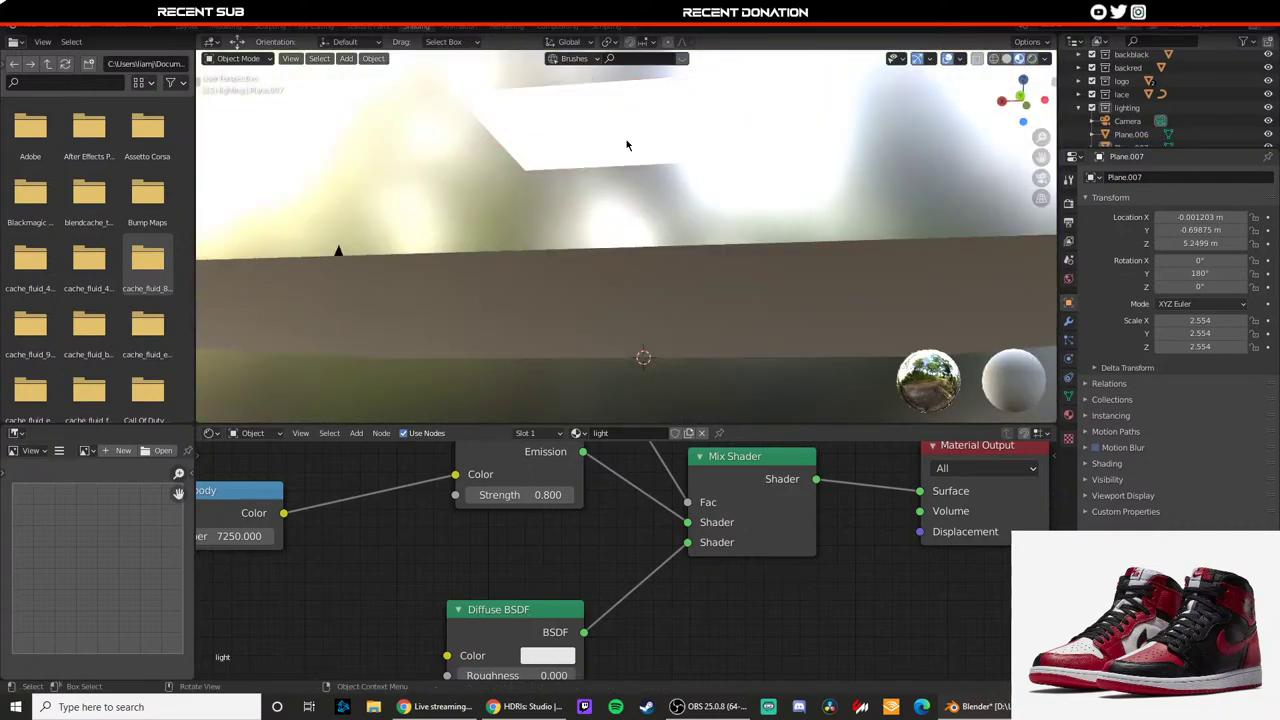
left_click(626, 141)
scroll(600, 520, "down", 3)
scroll(603, 511, "up", 2)
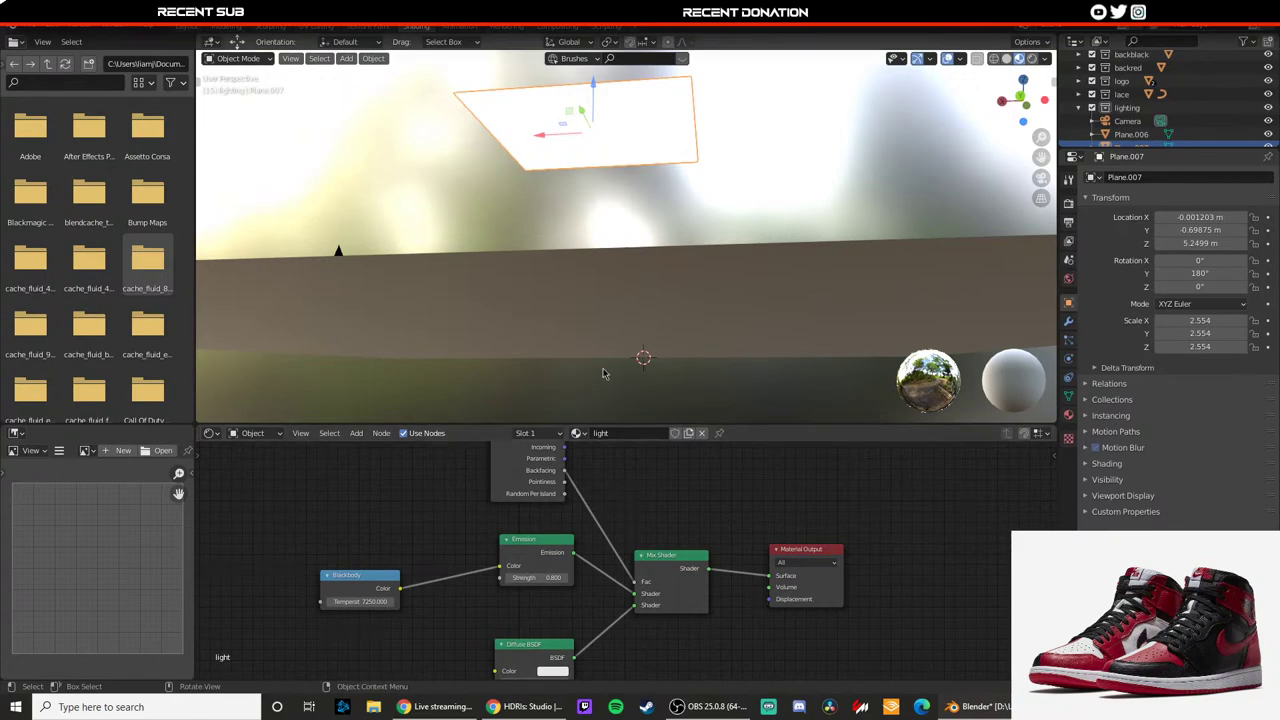
middle_click_drag(606, 374, 691, 334)
key("KP_0")
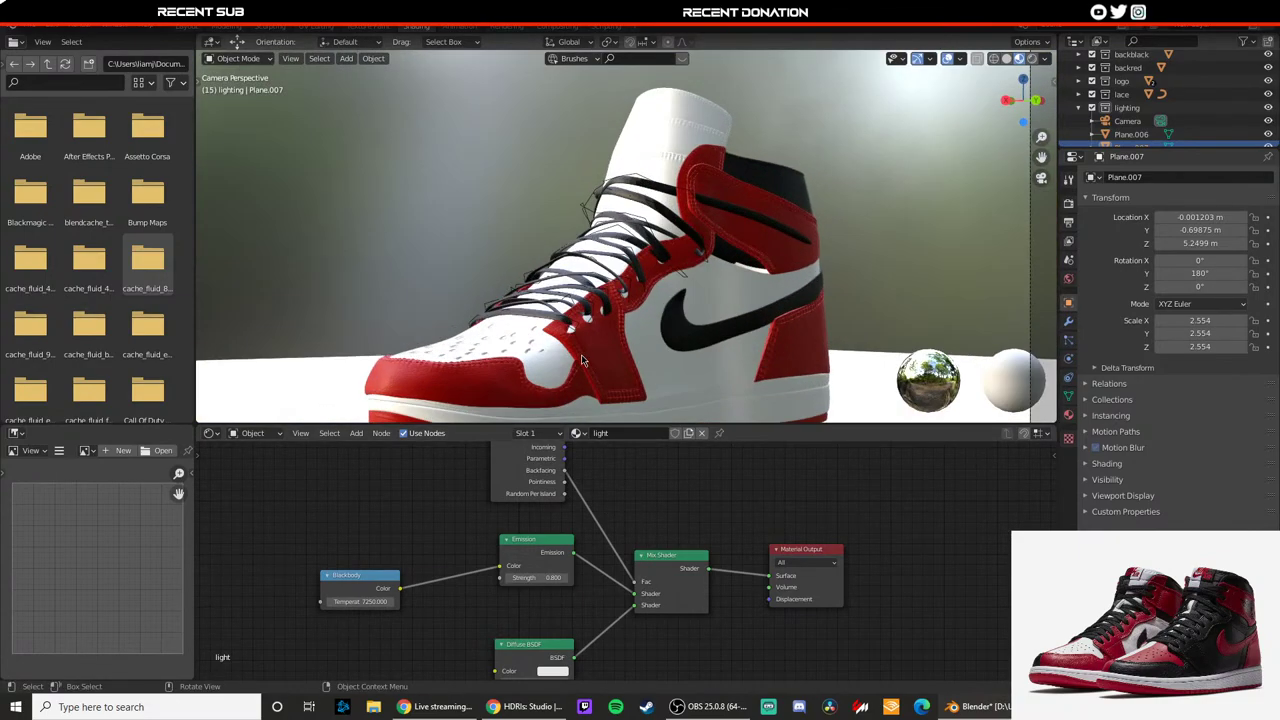
Step: Set the red mid strap material's Roughness to about 0.245 and Specular to about 0.409, judged in rendered shading
left_click(587, 358)
middle_click_drag(510, 385, 541, 296, "shift")
middle_click_drag(718, 581, 675, 473)
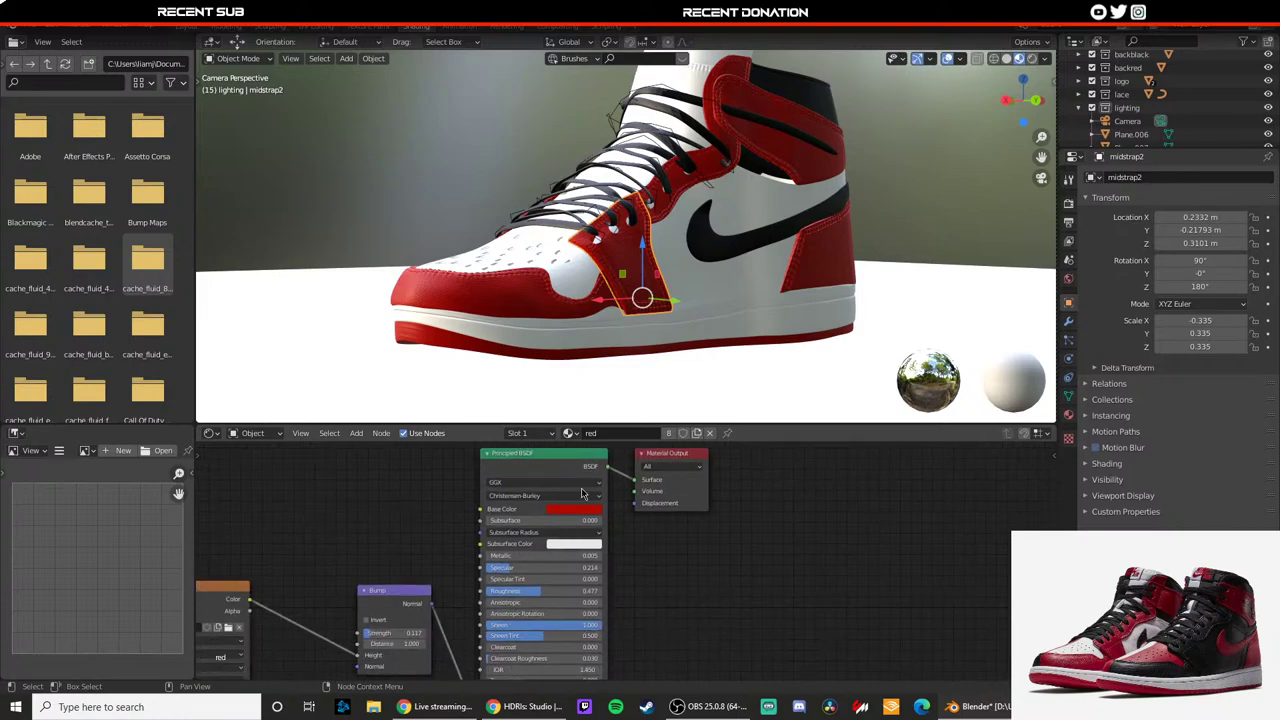
key("z")
left_click(593, 237)
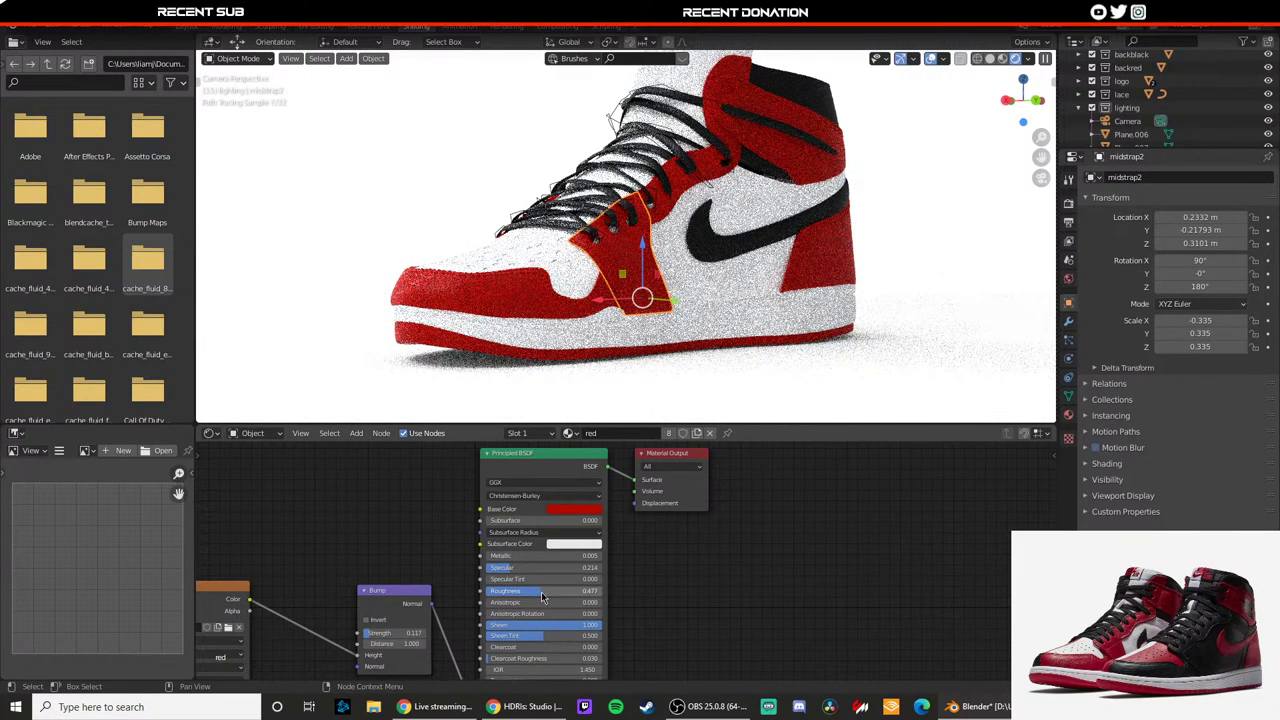
left_click_drag(545, 597, 517, 597)
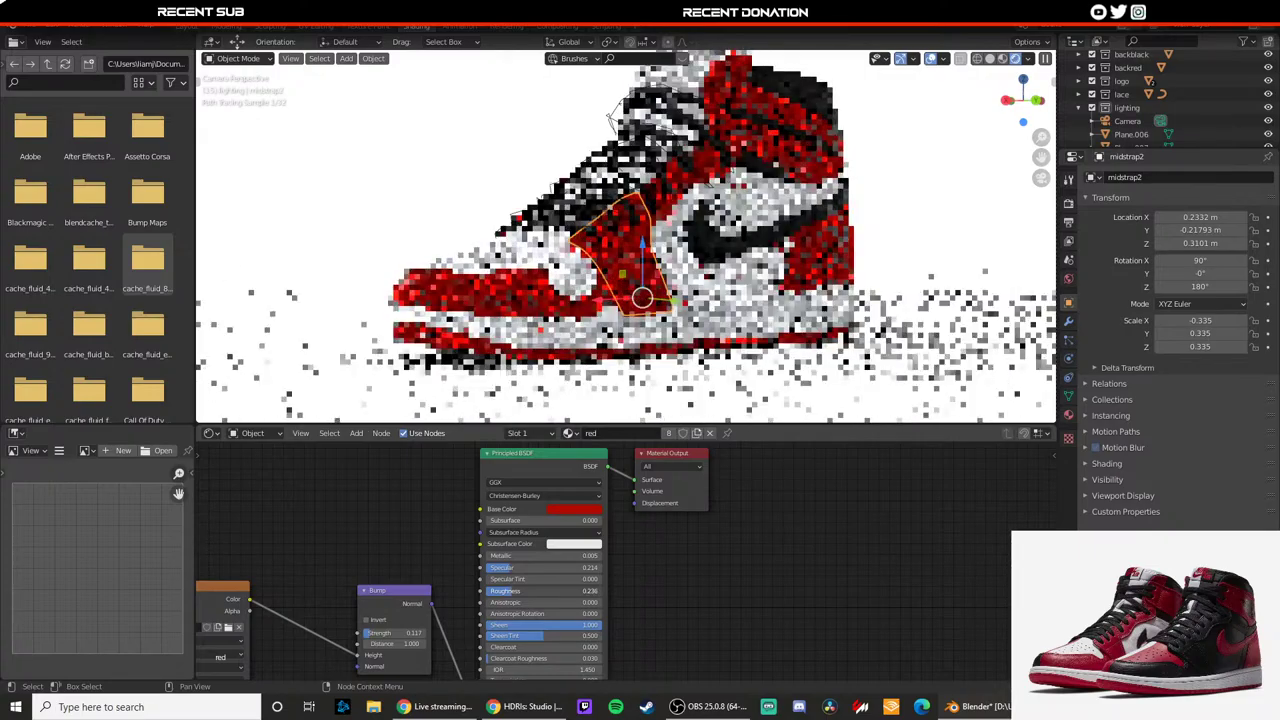
left_click(378, 224)
mouse_move(514, 568)
left_mouse_down()
mouse_move(537, 568)
mouse_move(515, 591)
left_mouse_up()
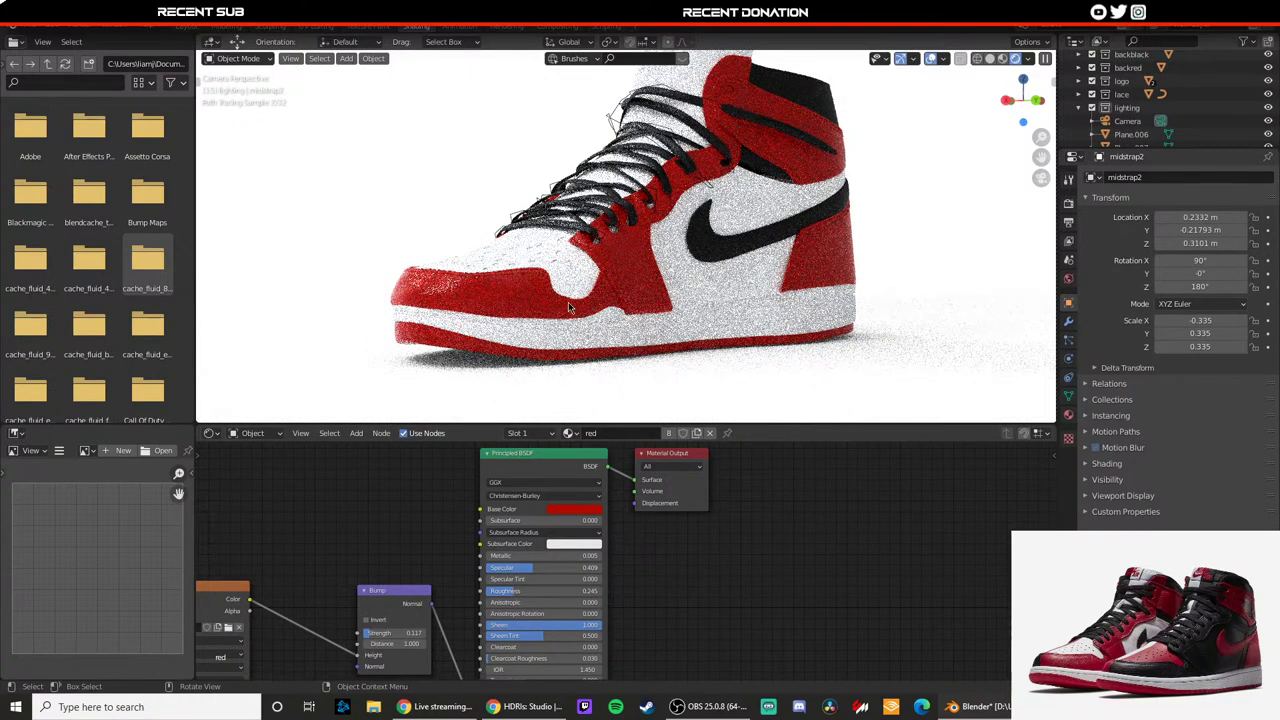
Step: Lower the Roughness of the swoosh's black material to about 0.259
left_click(706, 243)
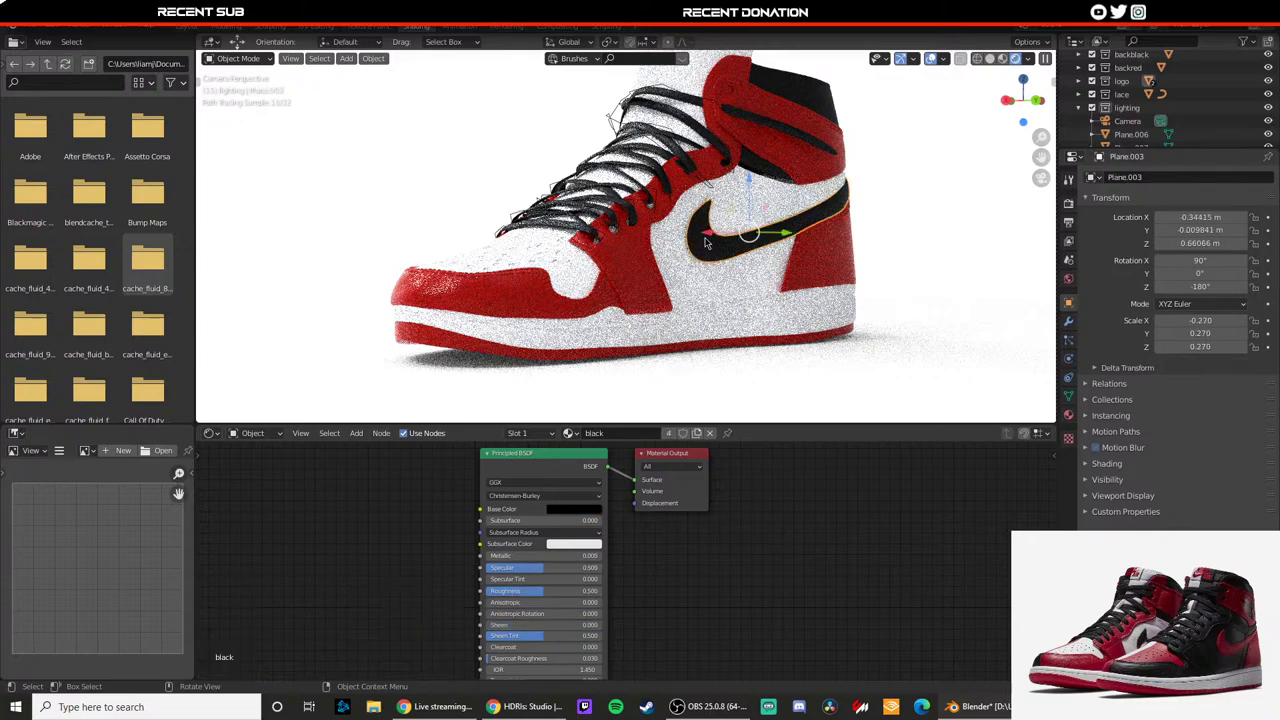
left_click_drag(538, 592, 523, 592)
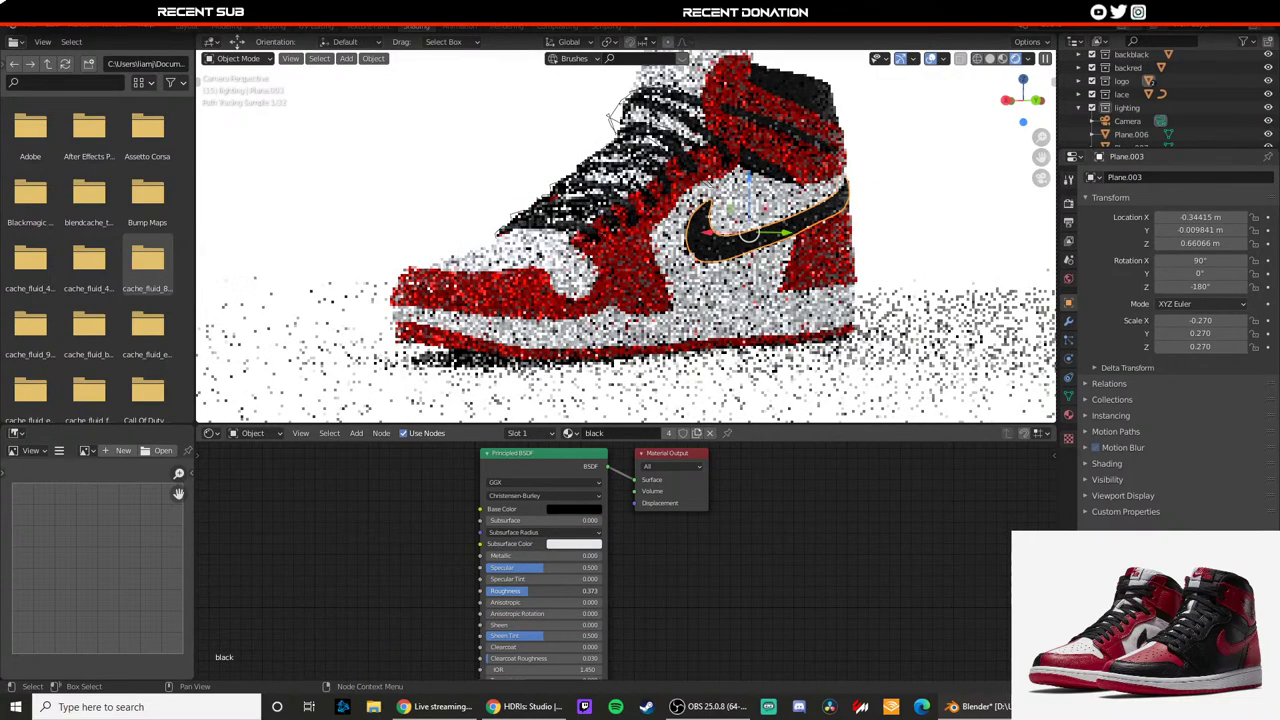
left_click(402, 240)
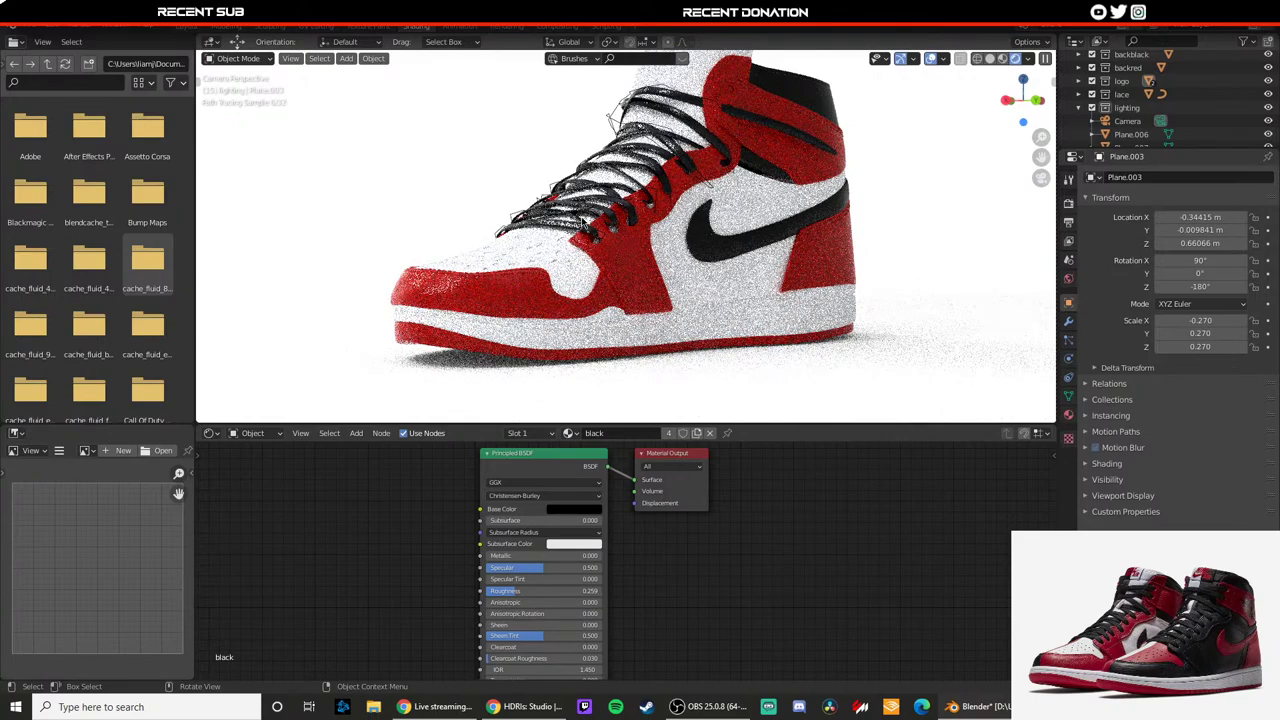
Step: In Material Preview shading, open the lace curve in Edit Mode with the Move tool at the lowest eyelet of the red mid strap
key("z")
left_click(630, 378)
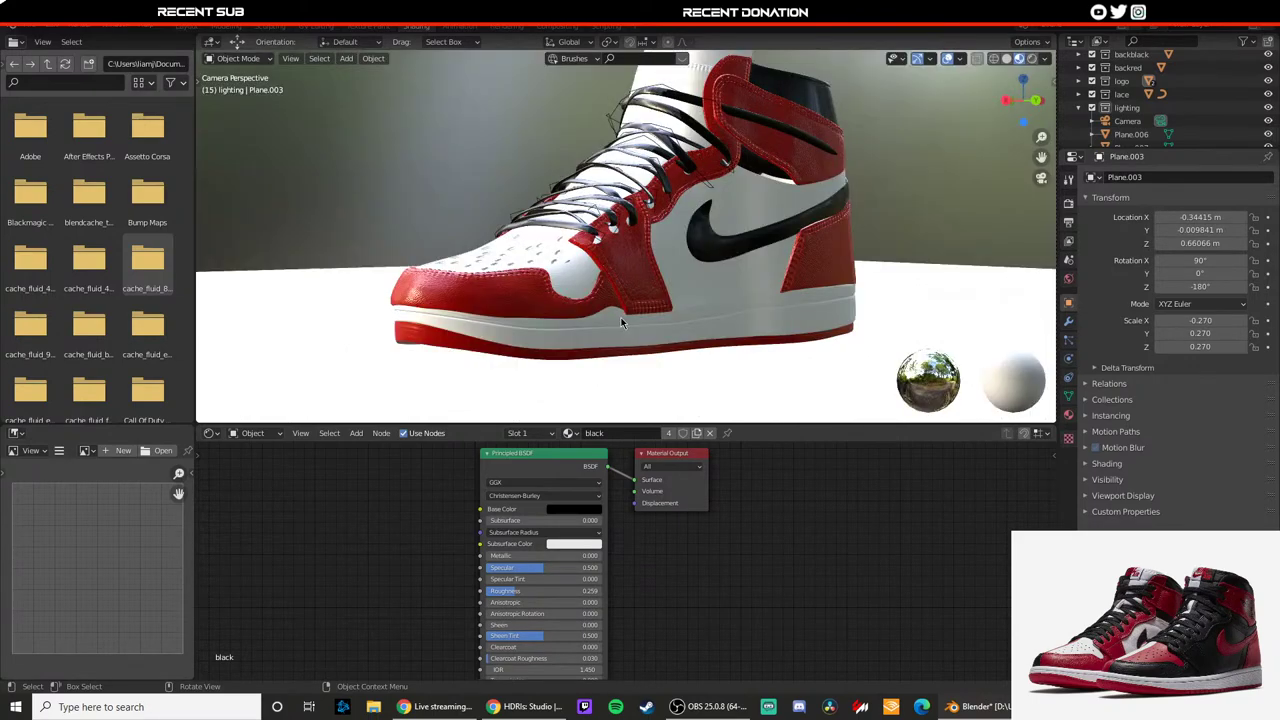
scroll(566, 161, "up", 8)
left_click(472, 218)
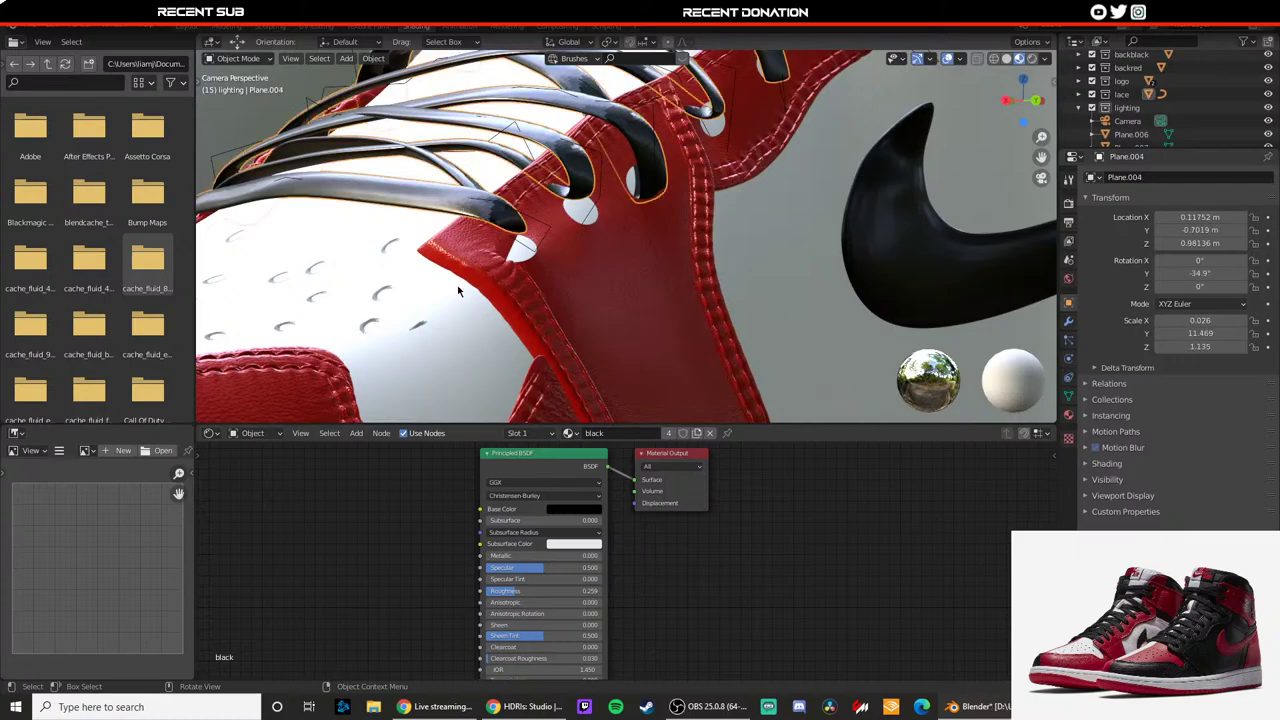
scroll(458, 287, "down", 3)
middle_click_drag(461, 288, 564, 334, "shift")
scroll(564, 334, "up", 2)
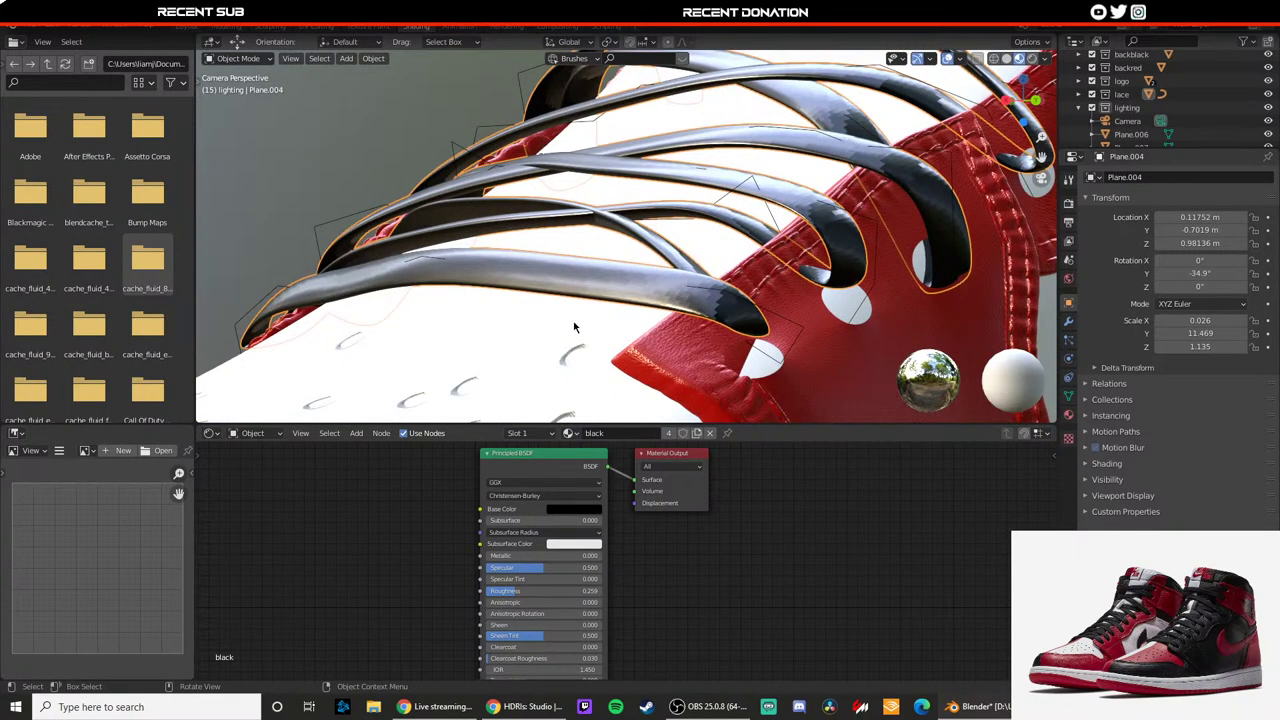
middle_click_drag(698, 346, 600, 302, "shift")
scroll(601, 303, "up", 1)
key("Tab")
key("Tab")
left_click(685, 341)
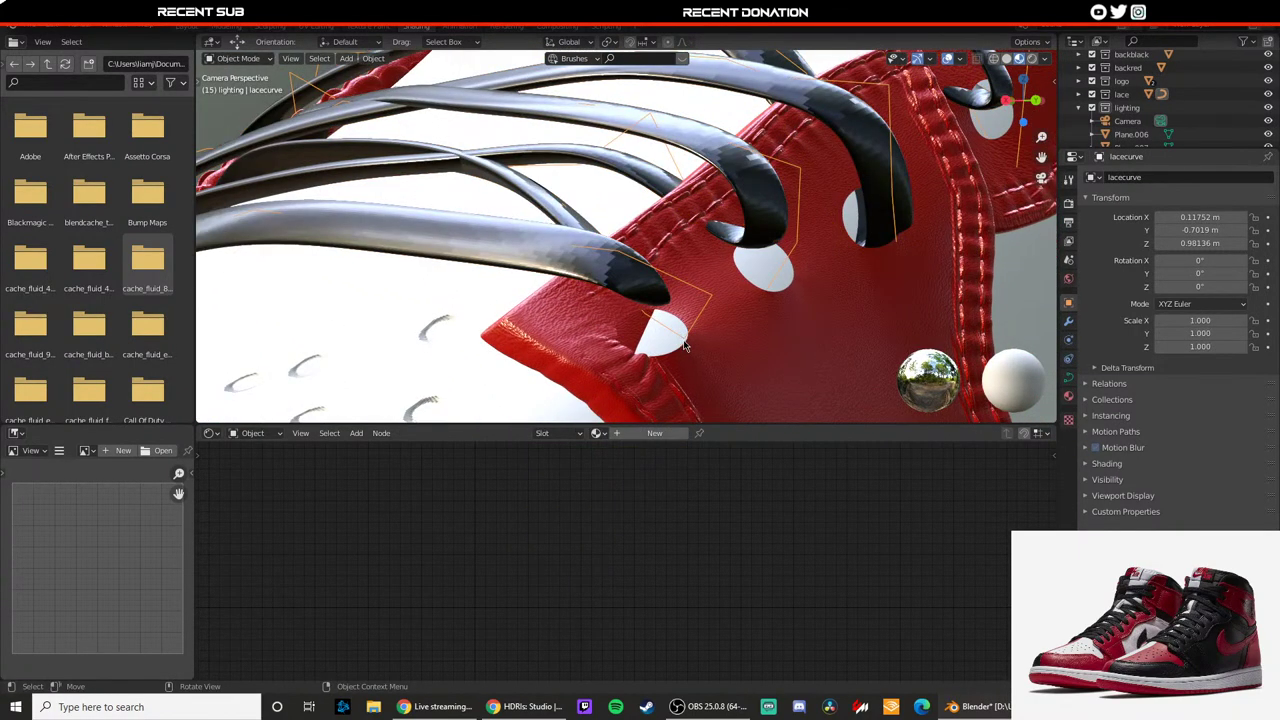
key("Tab")
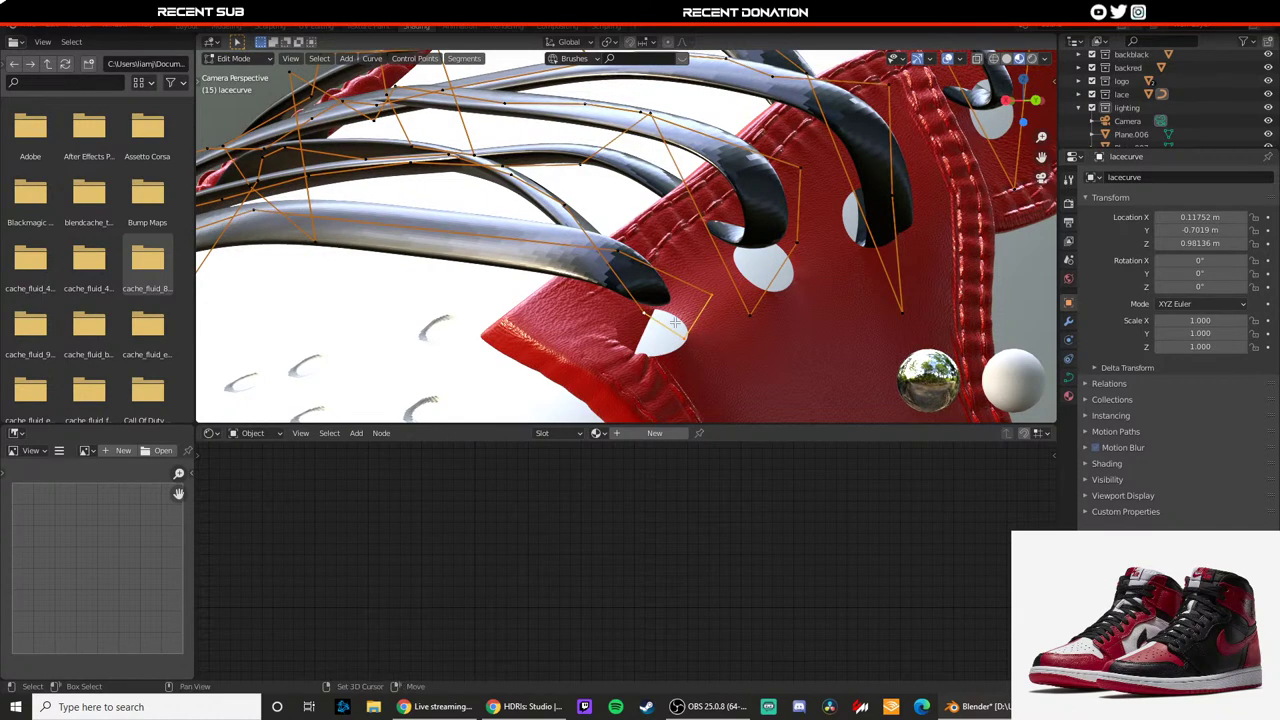
key("shift+space")
key("g")
scroll(675, 328, "down", 2)
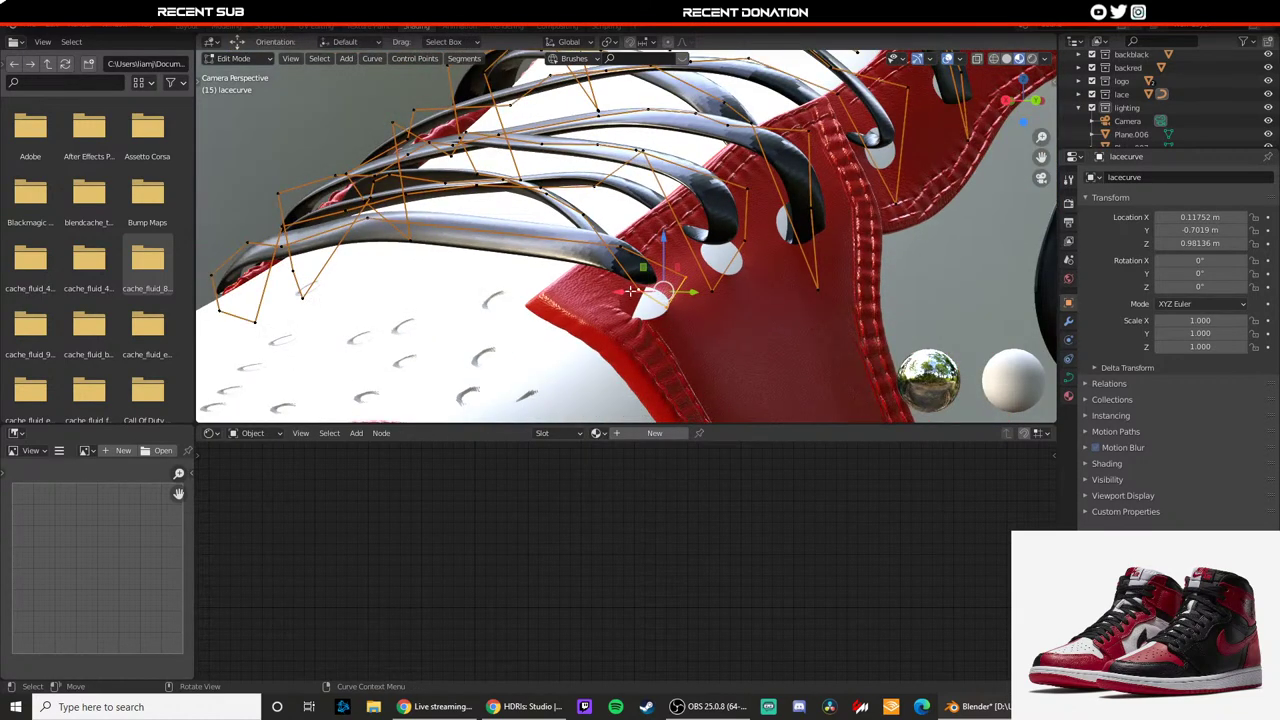
Step: Try moving the control points of the lowest lace loop toward its eyelet, undoing each move
mouse_move(677, 291)
left_mouse_down()
mouse_move(691, 292)
mouse_move(669, 312)
left_mouse_up()
key("ctrl+z")
middle_click_drag(668, 313, 629, 310)
scroll(629, 310, "up", 8)
key("KP_Decimal")
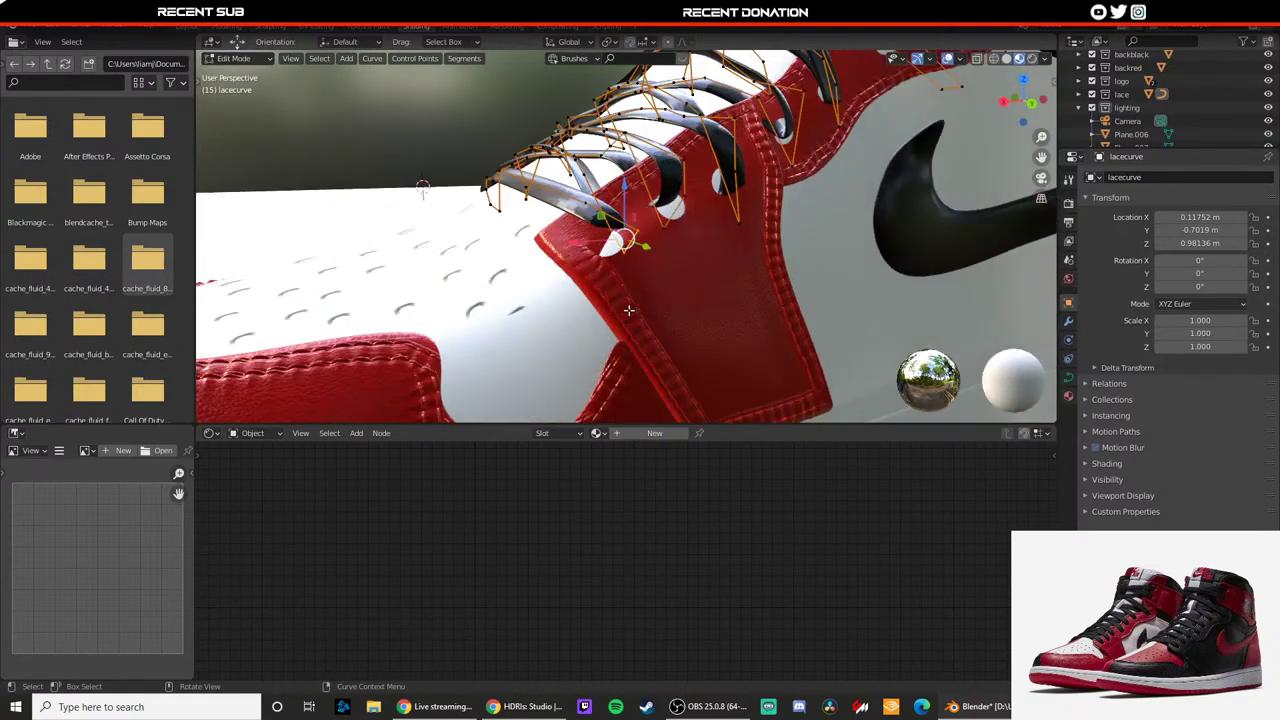
mouse_move(620, 237)
left_mouse_down()
mouse_move(623, 261)
mouse_move(608, 242)
left_mouse_up()
key("ctrl+z")
middle_click_drag(608, 270, 553, 295)
scroll(630, 312, "up", 5)
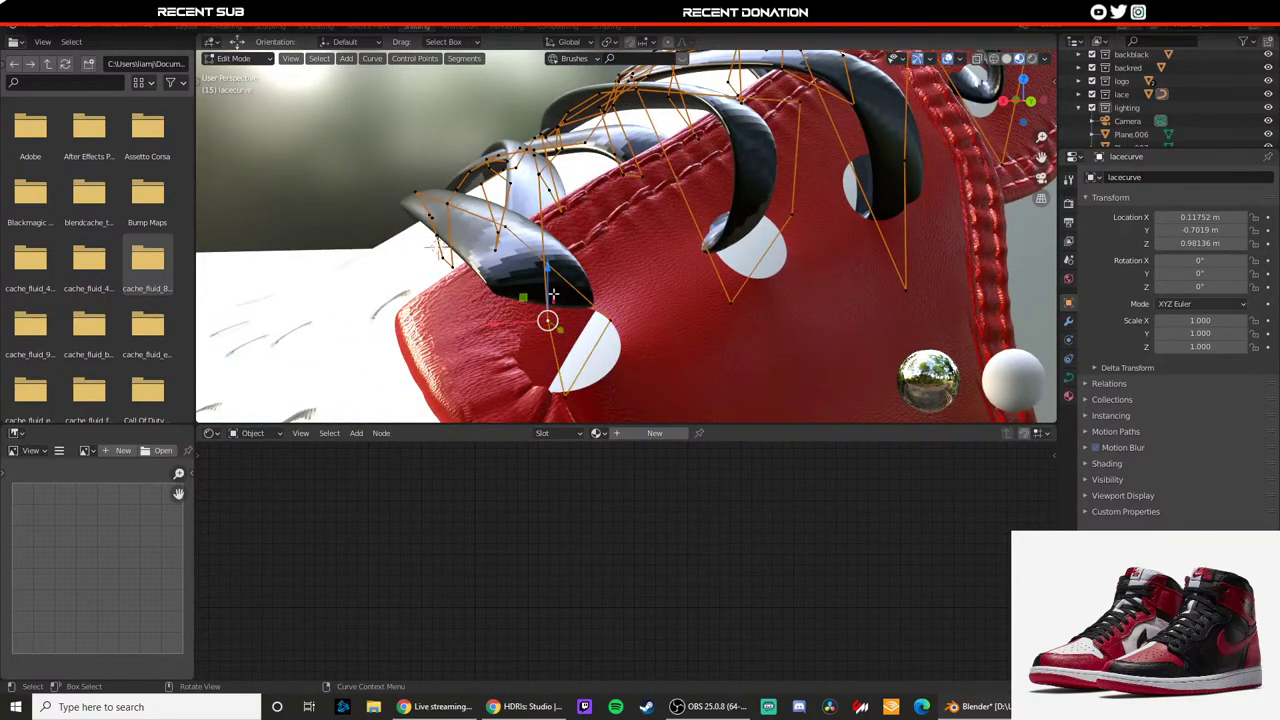
Step: Lower and shift the control points of the lowest lace loop so the lace enters its eyelet, and leave Edit Mode
left_click_drag(549, 280, 569, 349)
scroll(562, 374, "down", 3)
left_click(602, 308)
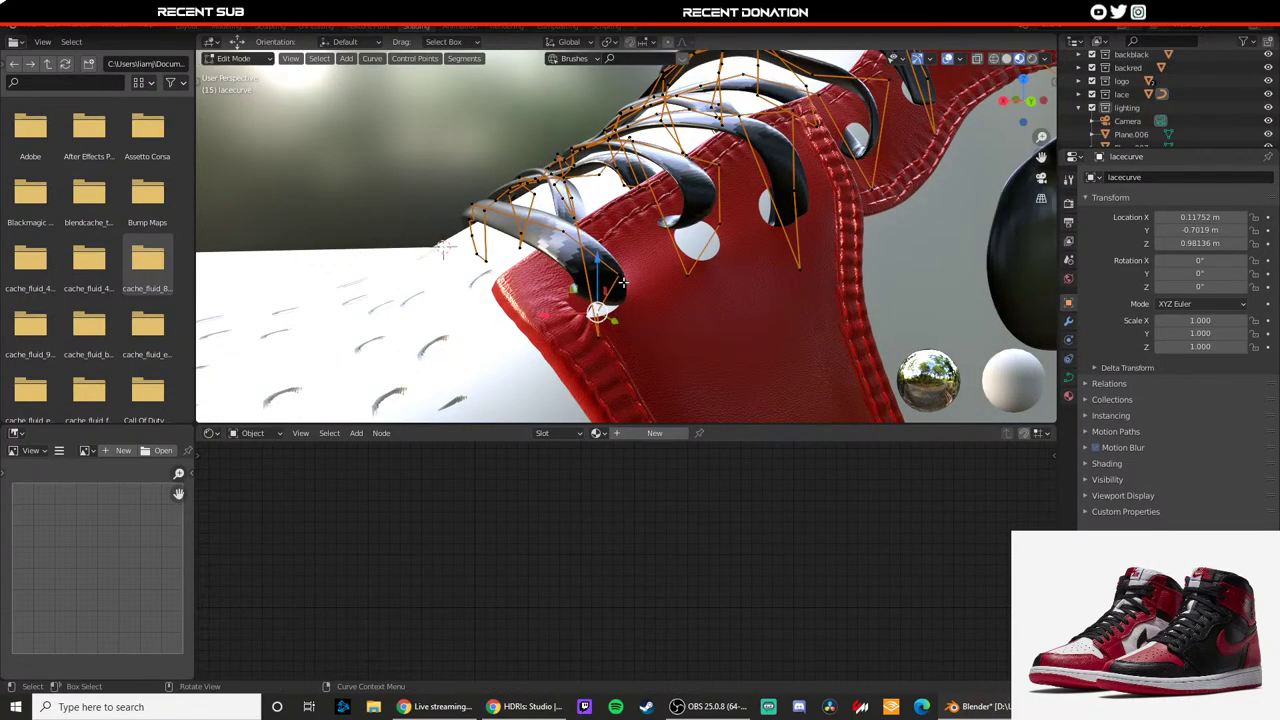
left_click_drag(584, 276, 572, 275)
key("Tab")
scroll(615, 342, "down", 4)
middle_click_drag(615, 340, 587, 293)
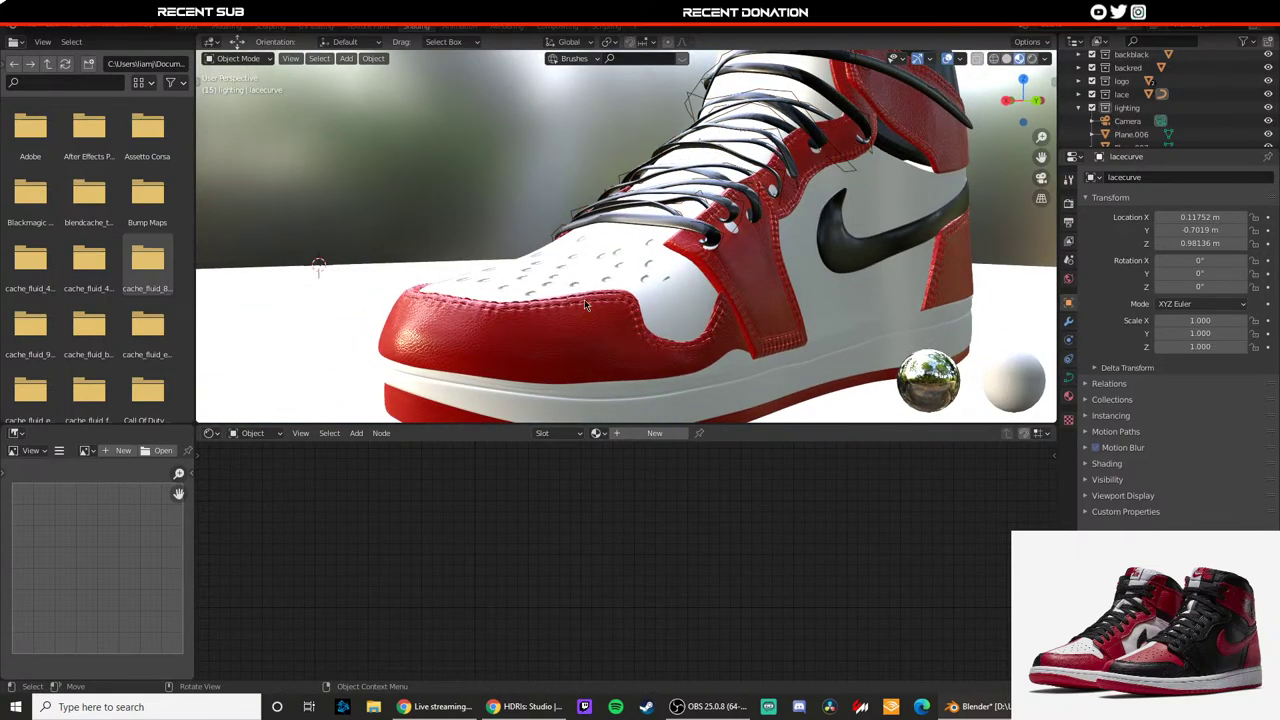
Step: From the camera view, move the second lace loop's control points down and sideways so the lace reaches the second eyelet
key("KP_0")
scroll(660, 255, "down", 4)
scroll(686, 240, "up", 4)
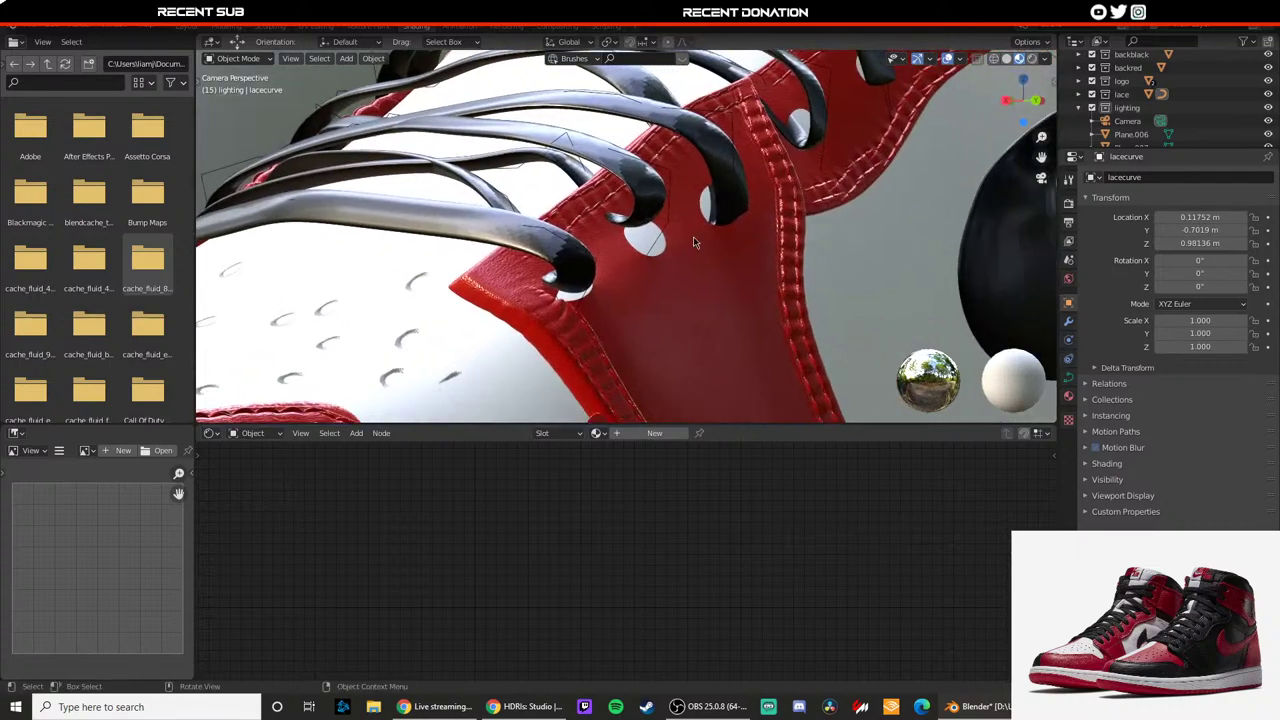
key("Tab")
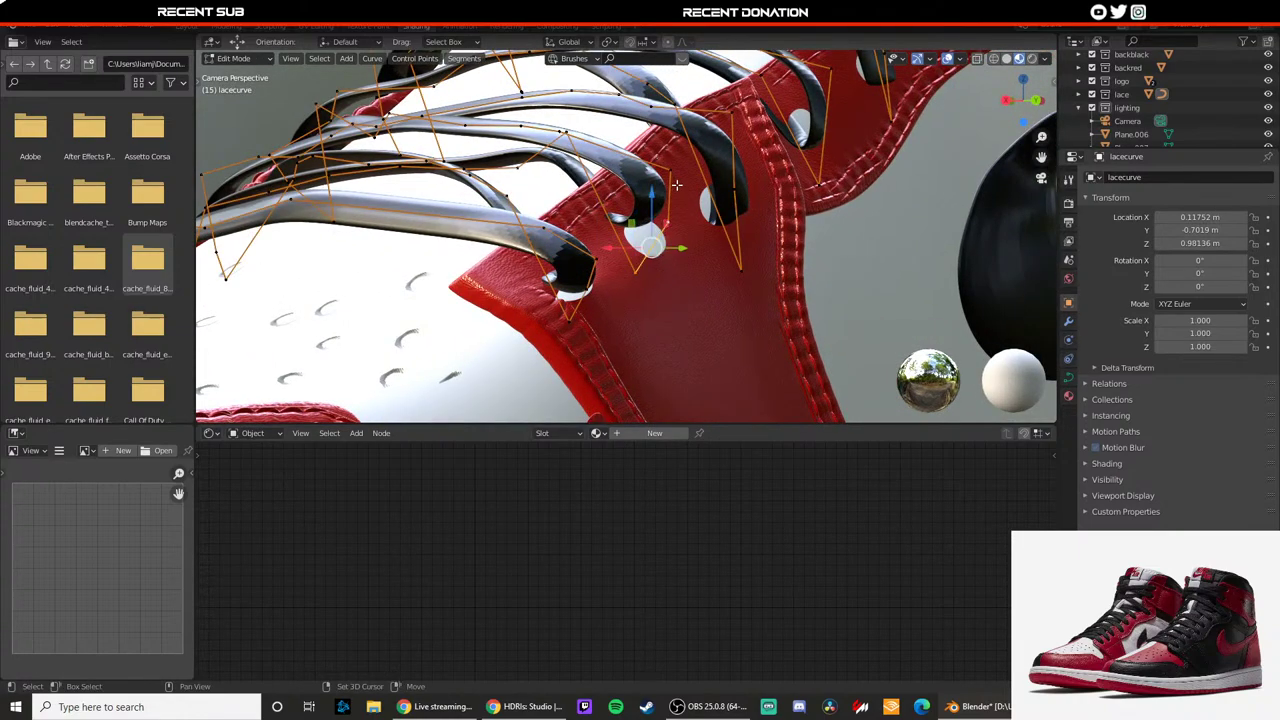
key("g")
key("z")
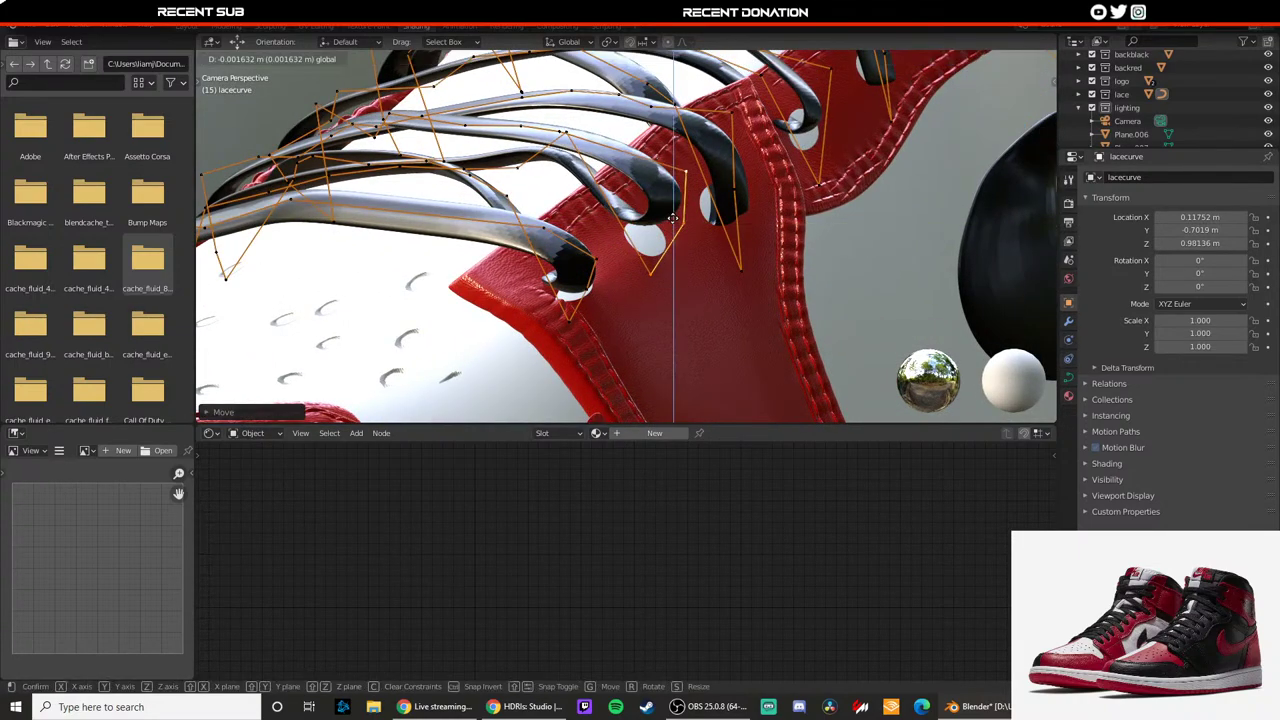
left_click_drag(673, 218, 673, 246)
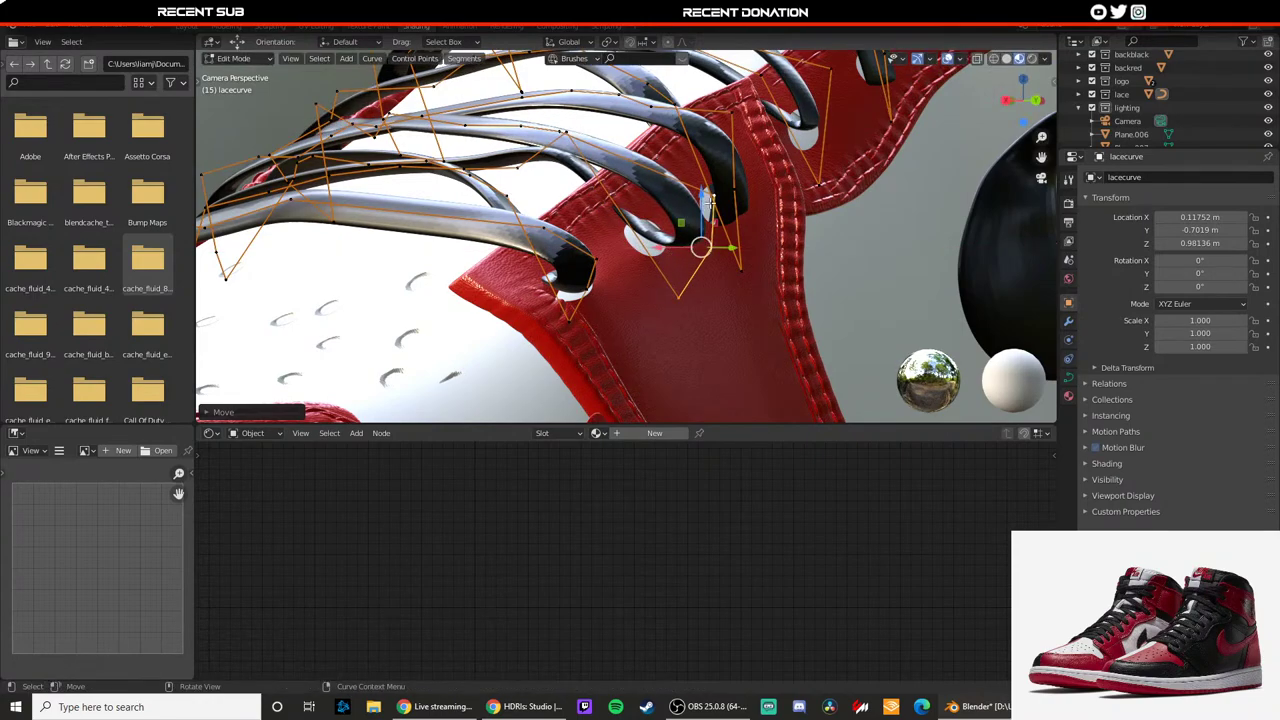
left_click_drag(706, 202, 706, 223)
left_click_drag(664, 268, 686, 201)
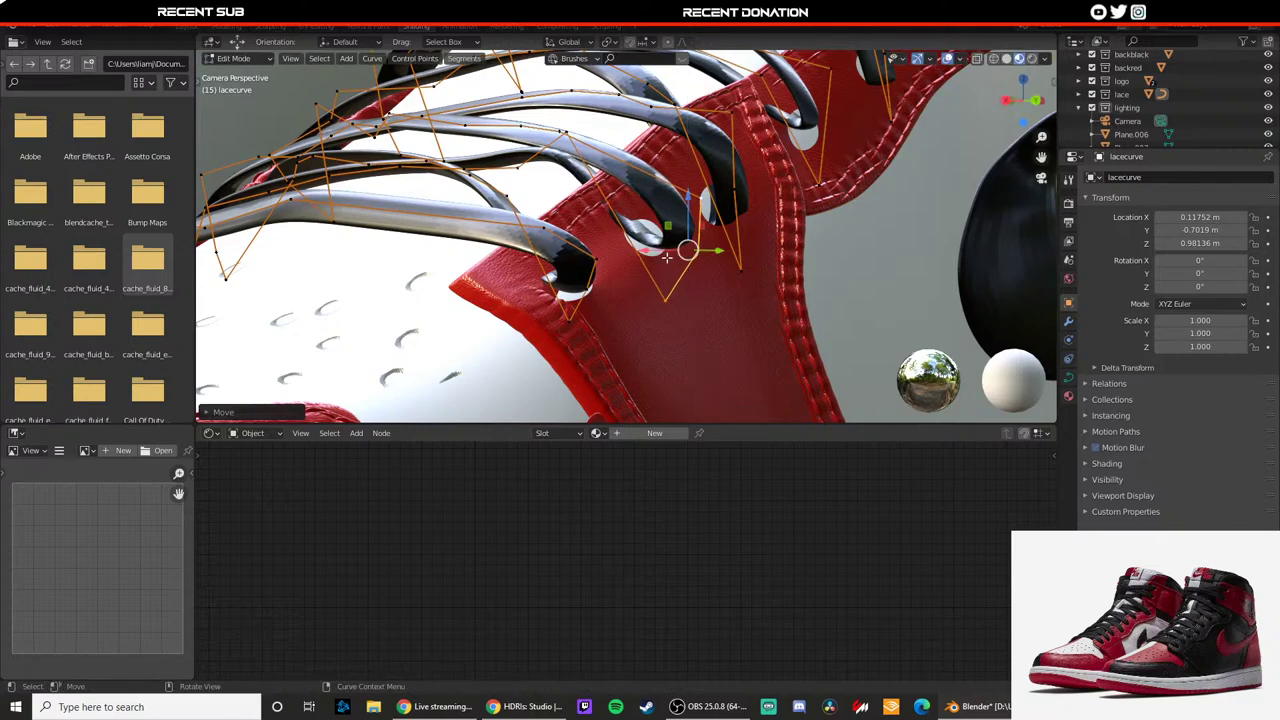
left_click_drag(714, 251, 701, 250)
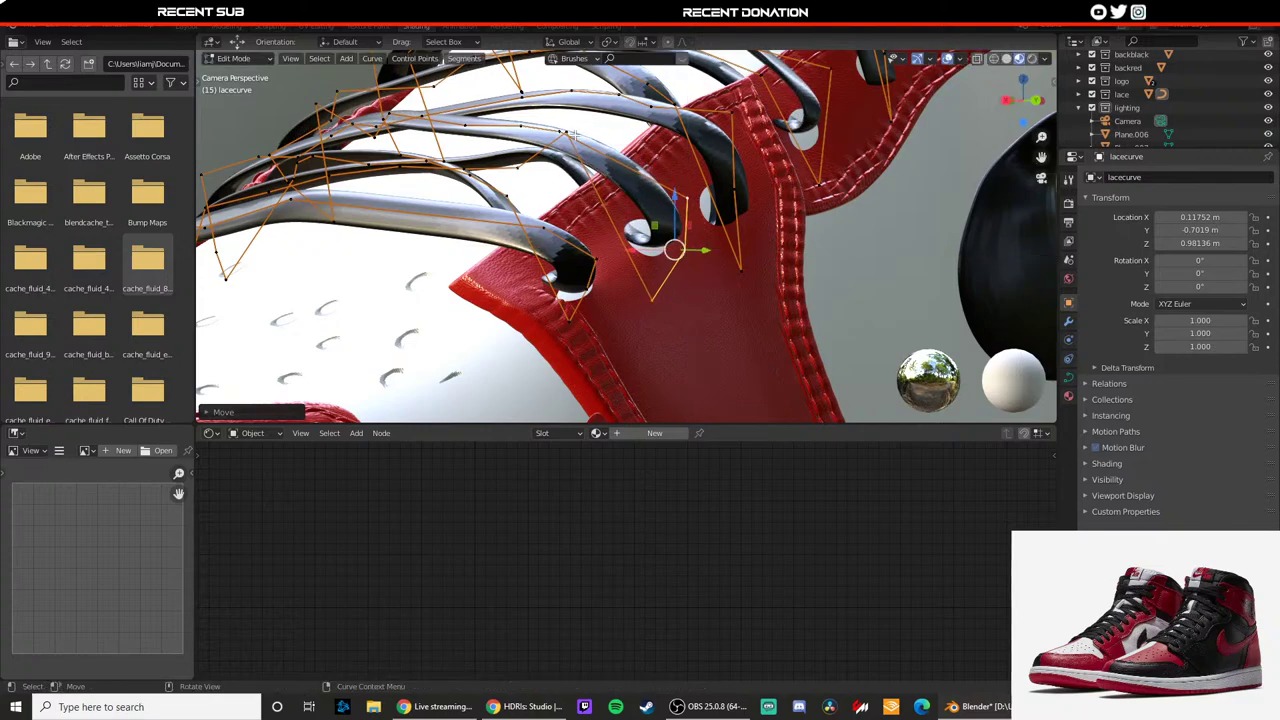
Step: Lower the control point above the second lace loop, raise the one beneath its eyelet, and leave Edit Mode
left_click(566, 131)
left_click_drag(565, 129, 565, 138)
key("z")
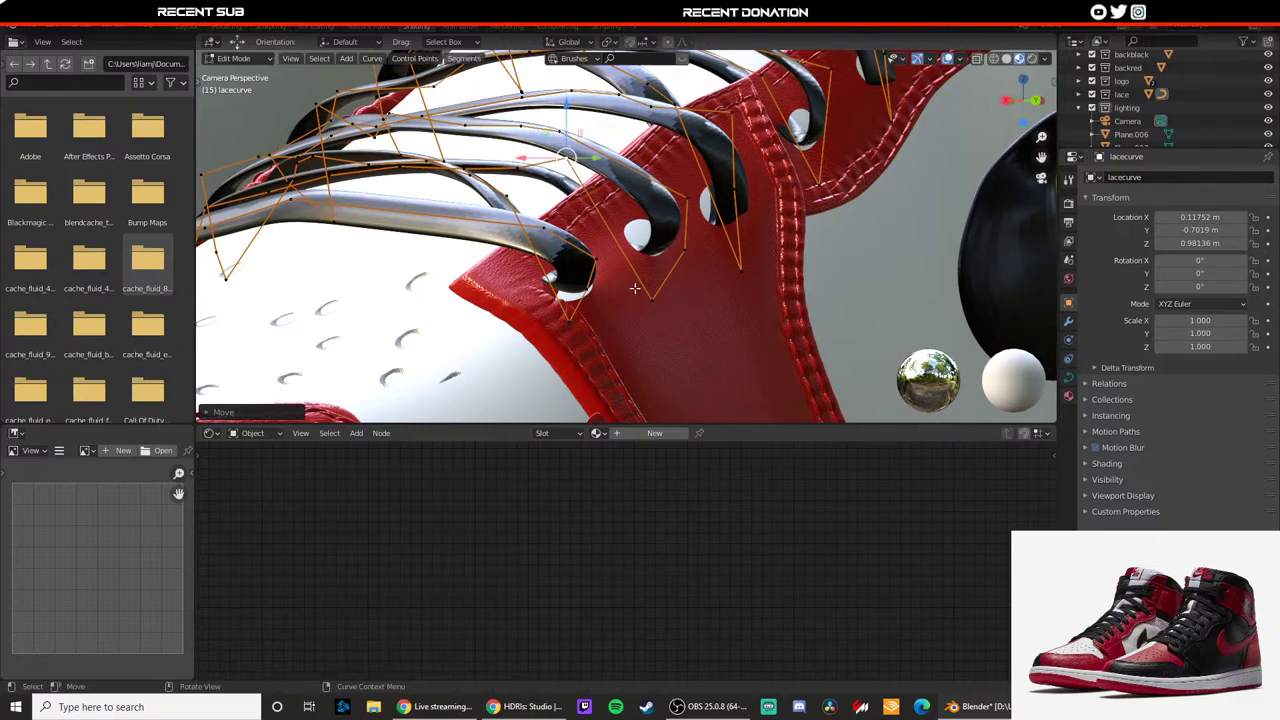
left_click(651, 297)
left_click_drag(652, 262, 654, 241)
key("Tab")
scroll(655, 237, "down", 9)
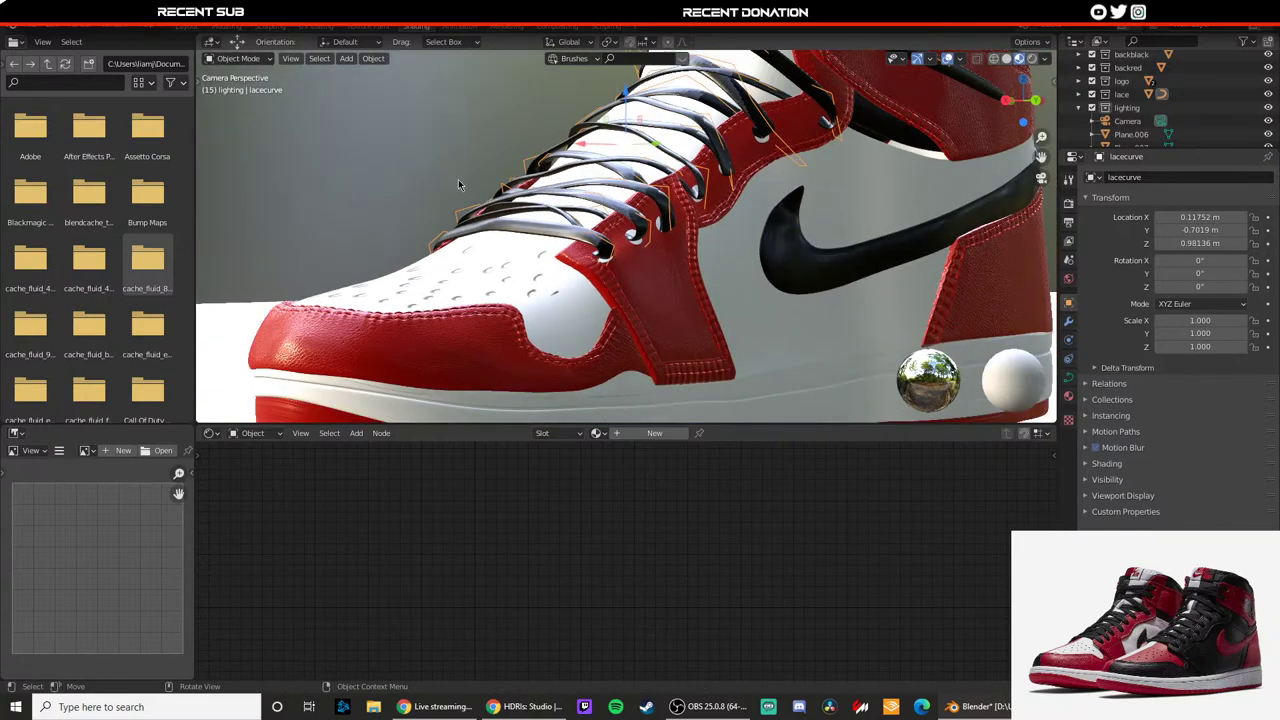
Step: Raise the roughness of the swoosh's black material to 0.382 and deselect the swoosh
left_click(458, 182)
scroll(603, 222, "down", 5)
scroll(603, 222, "up", 3)
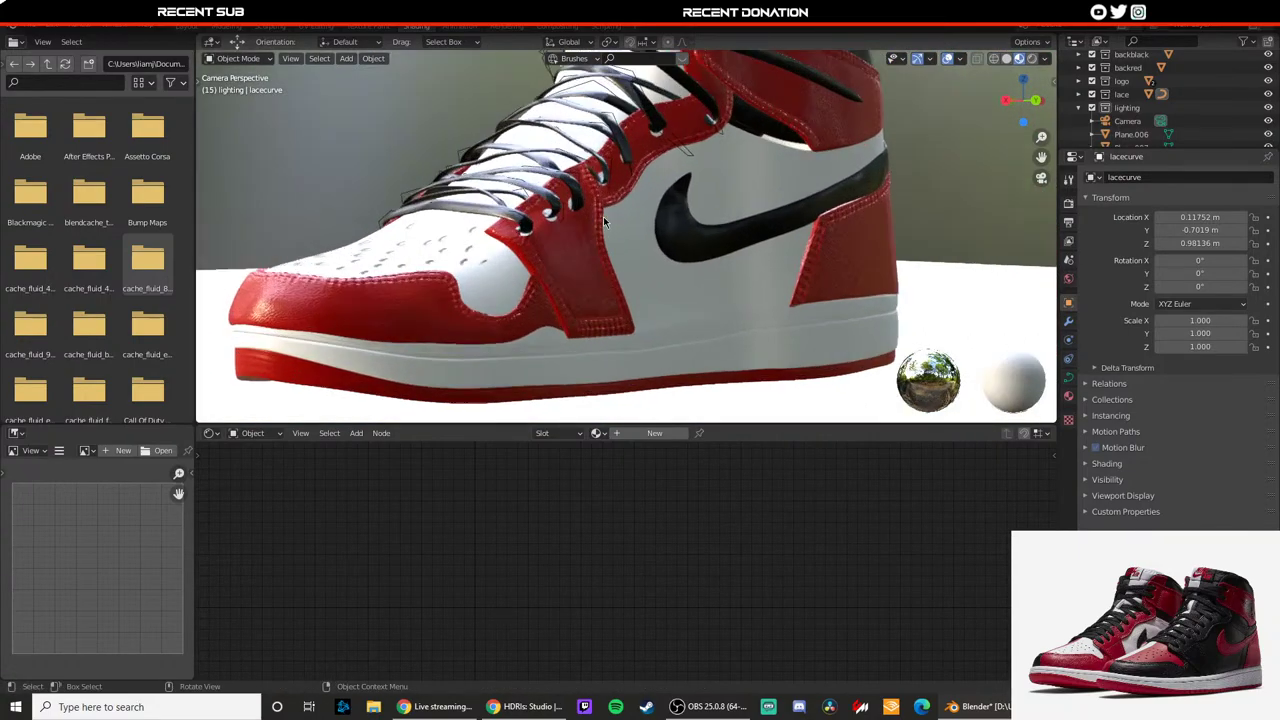
scroll(603, 216, "up", 3)
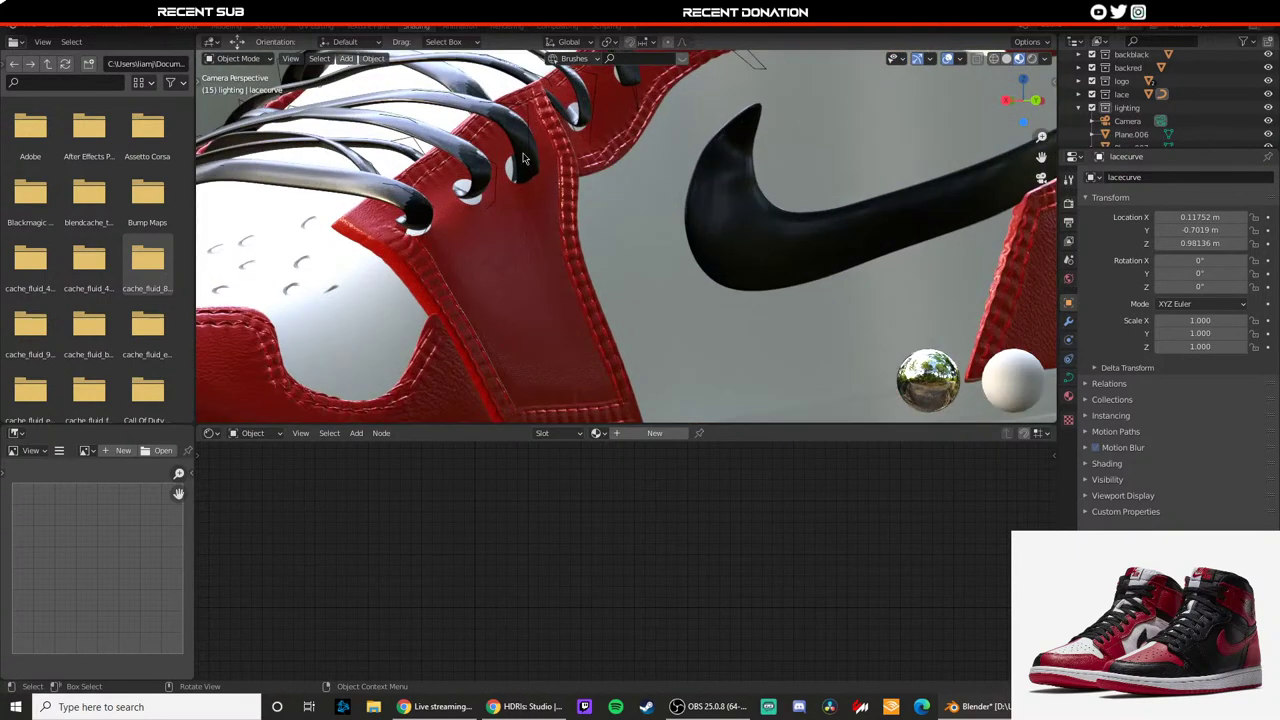
left_click(537, 231)
left_click(712, 244)
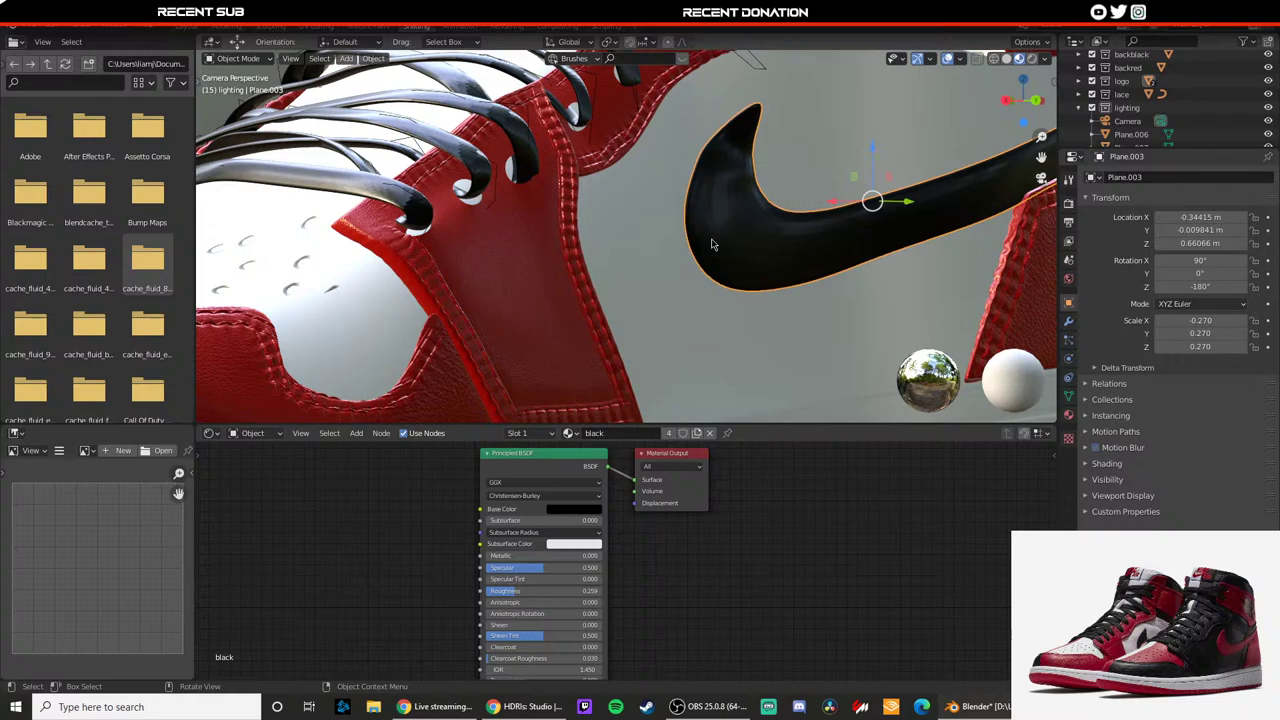
left_click(516, 149)
scroll(610, 347, "down", 2)
key("shift+a")
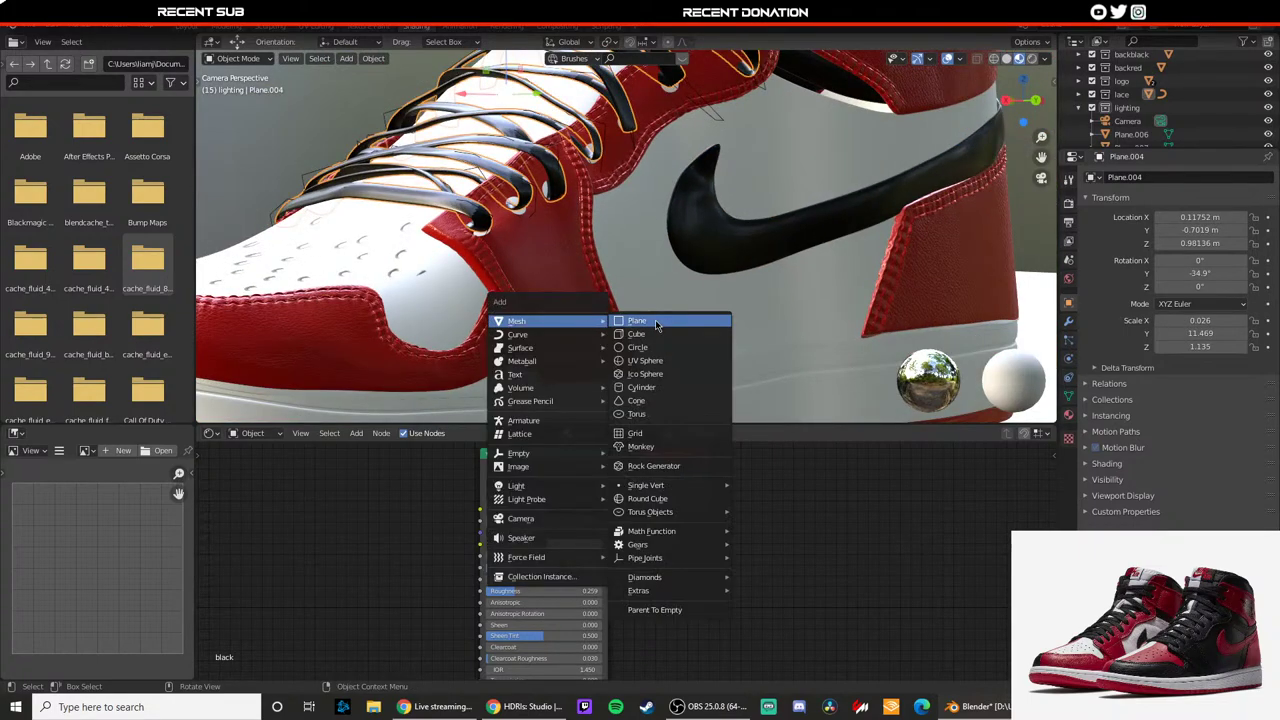
left_click(688, 265)
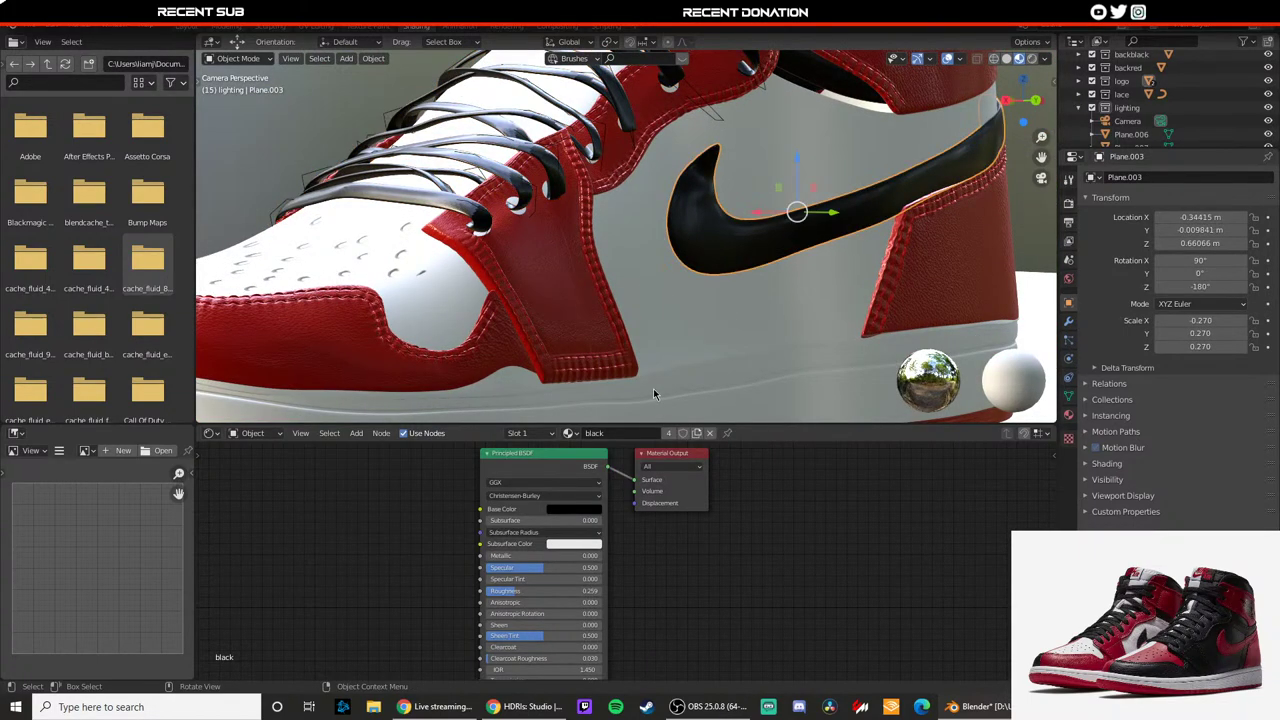
left_click_drag(530, 591, 598, 590)
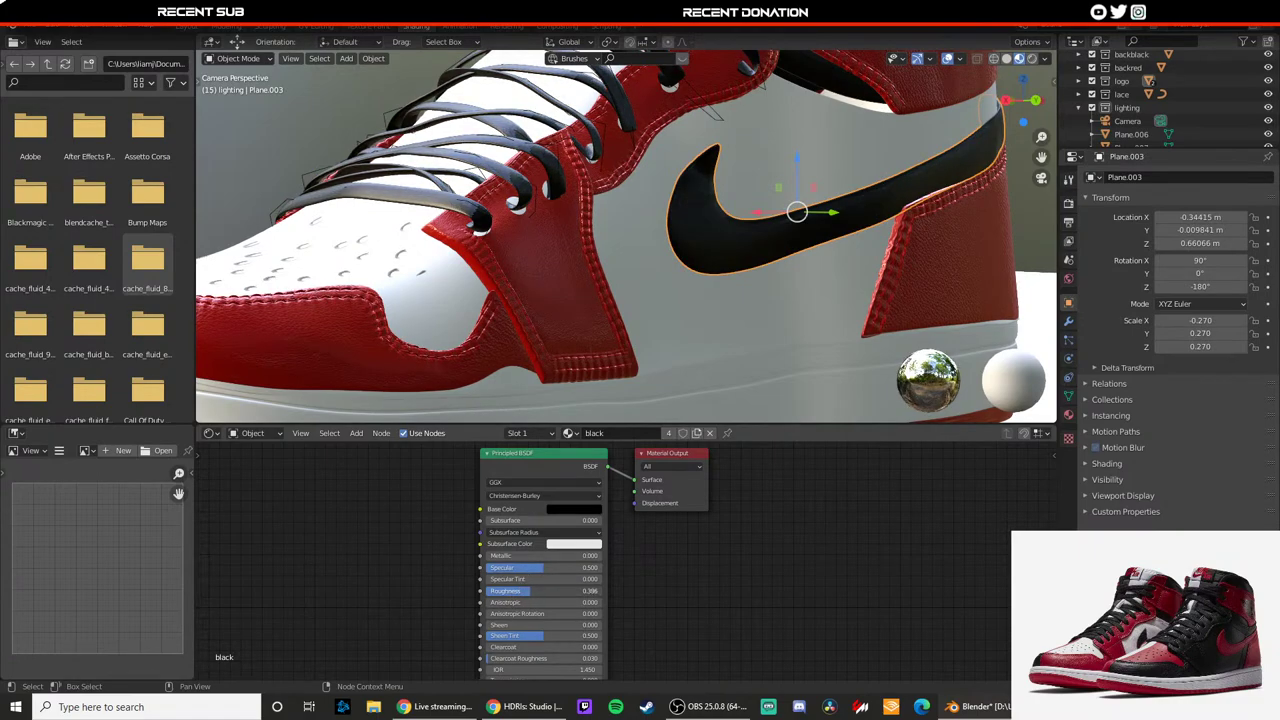
left_click(300, 108)
Step: Add a helper cube to the scene and move it across the floor close to the shoe
left_click(522, 192)
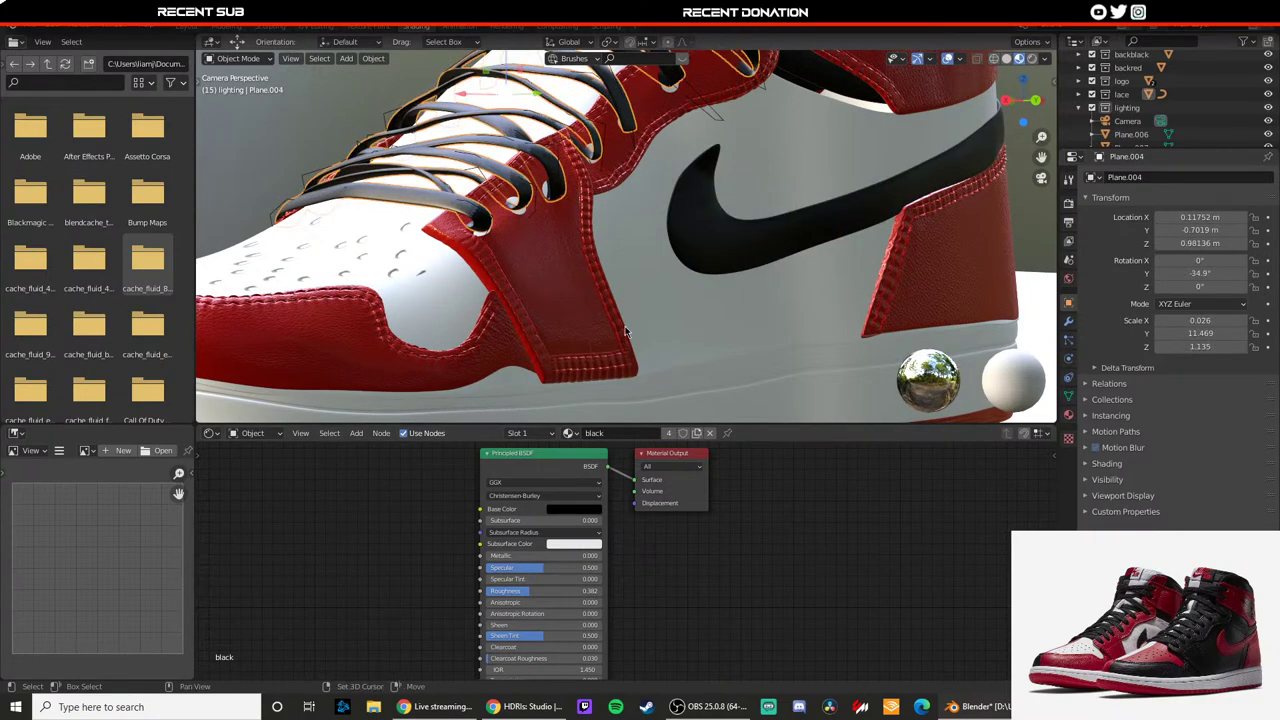
key("shift+a")
mouse_move(592, 328)
left_click(677, 340)
middle_click_drag(677, 340, 477, 190)
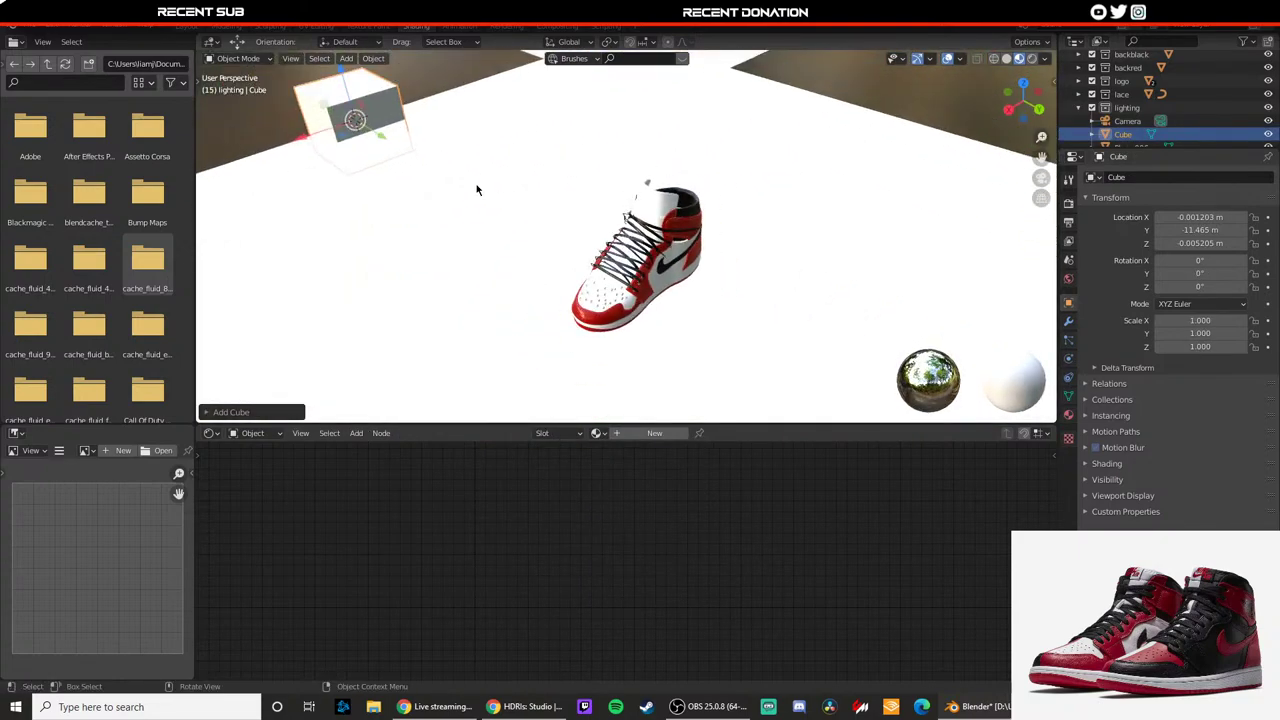
left_click_drag(377, 137, 452, 245)
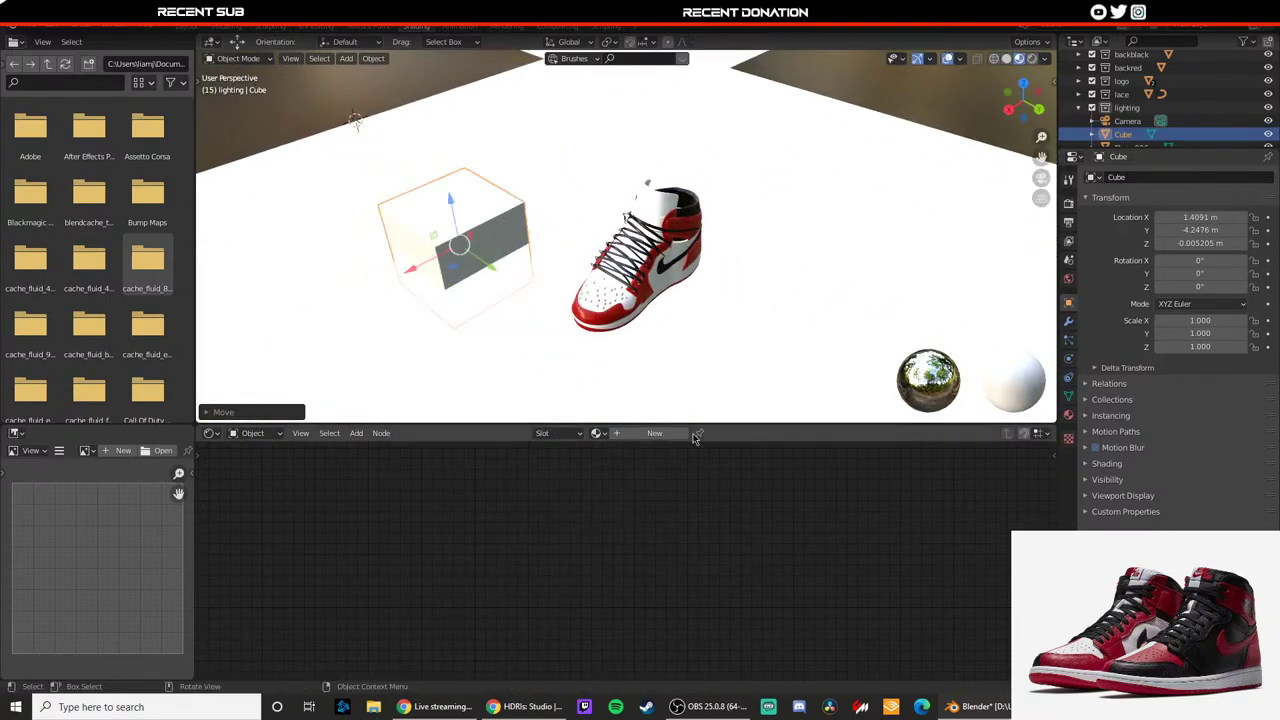
Step: Create a new material on the cube, name it laces and darken its base color to black
left_click(654, 433)
left_click(1068, 414)
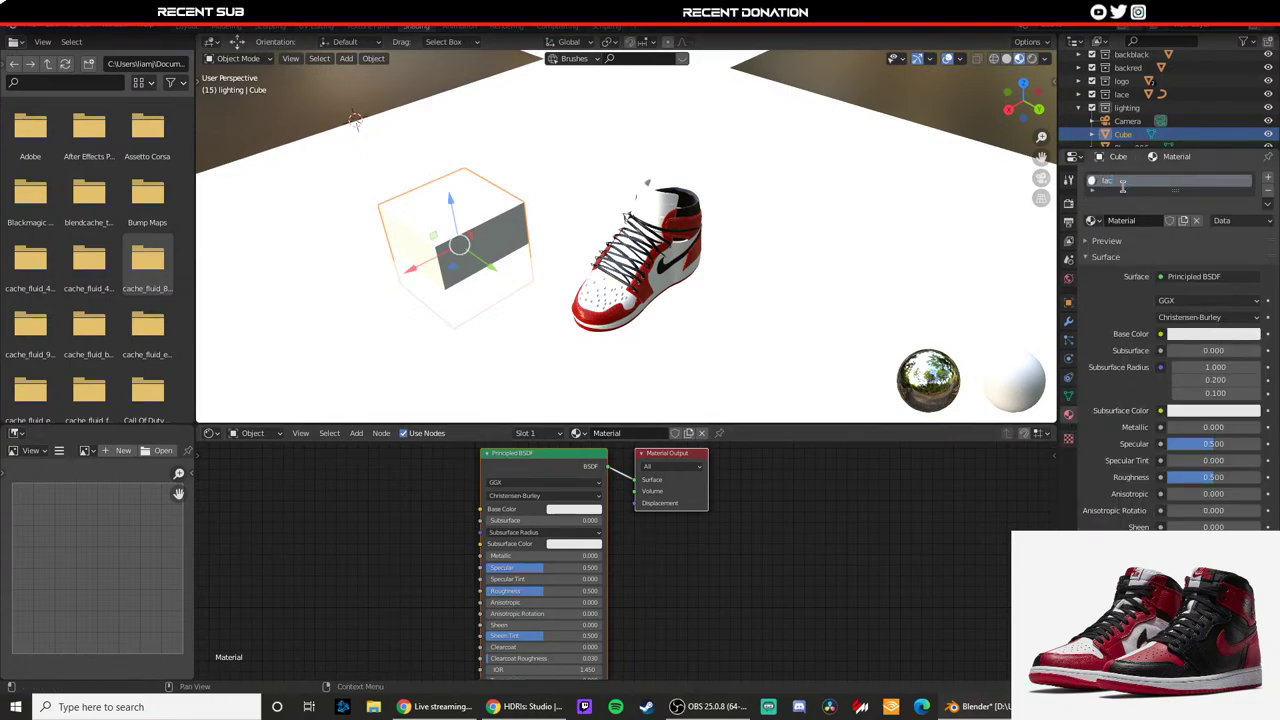
left_click(572, 512)
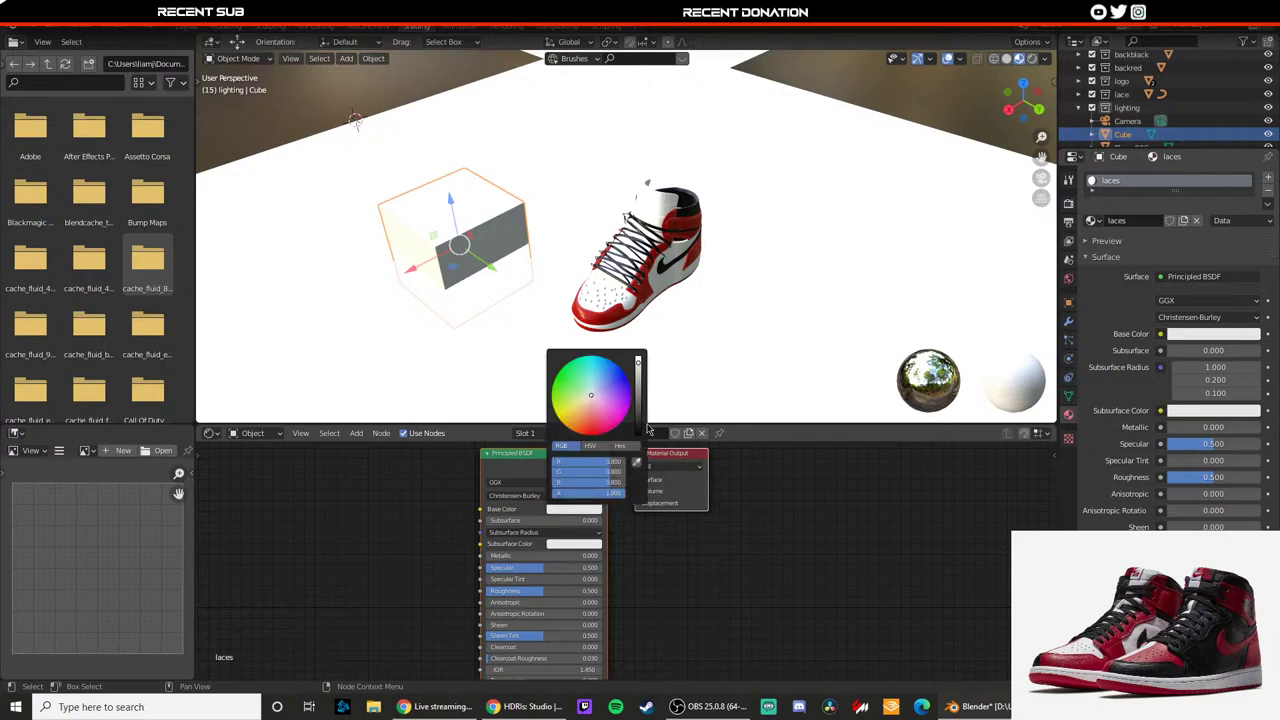
left_click_drag(638, 362, 643, 443)
Step: Assign the laces material to the shoelace mesh and delete the helper cube
left_click(632, 272)
scroll(632, 268, "up", 8)
left_click(640, 285)
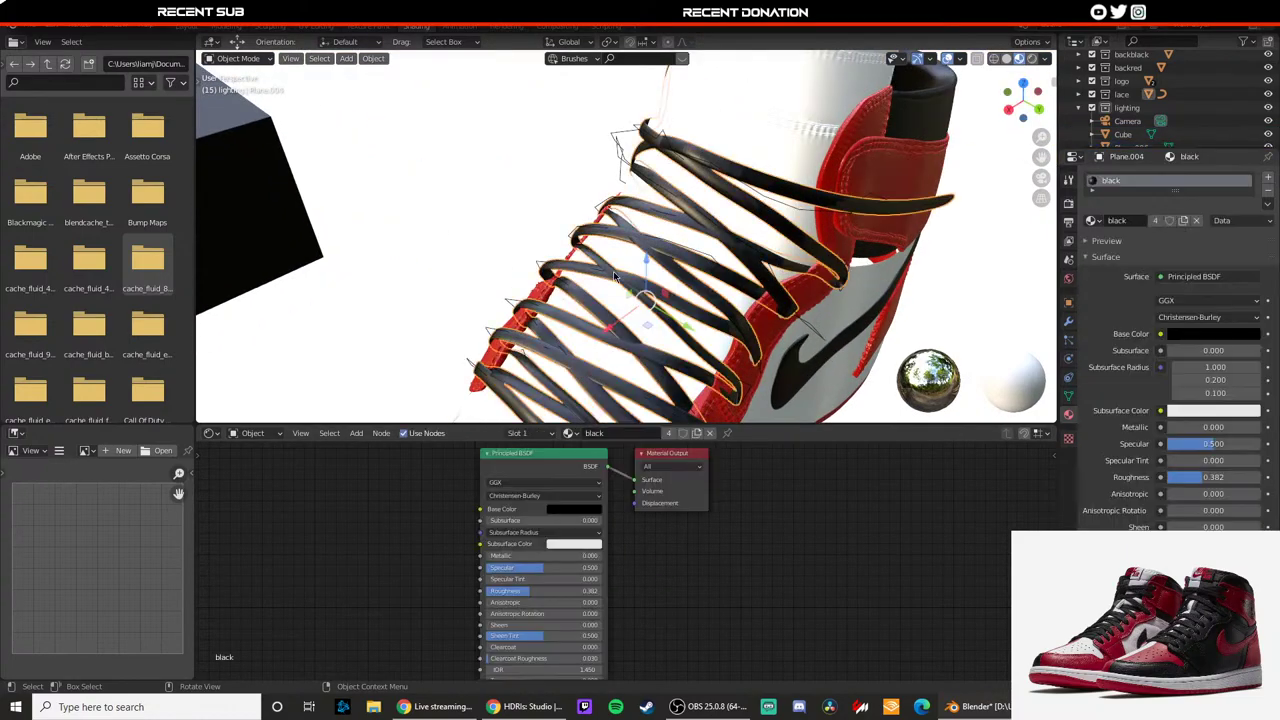
left_click(569, 433)
left_click(600, 497)
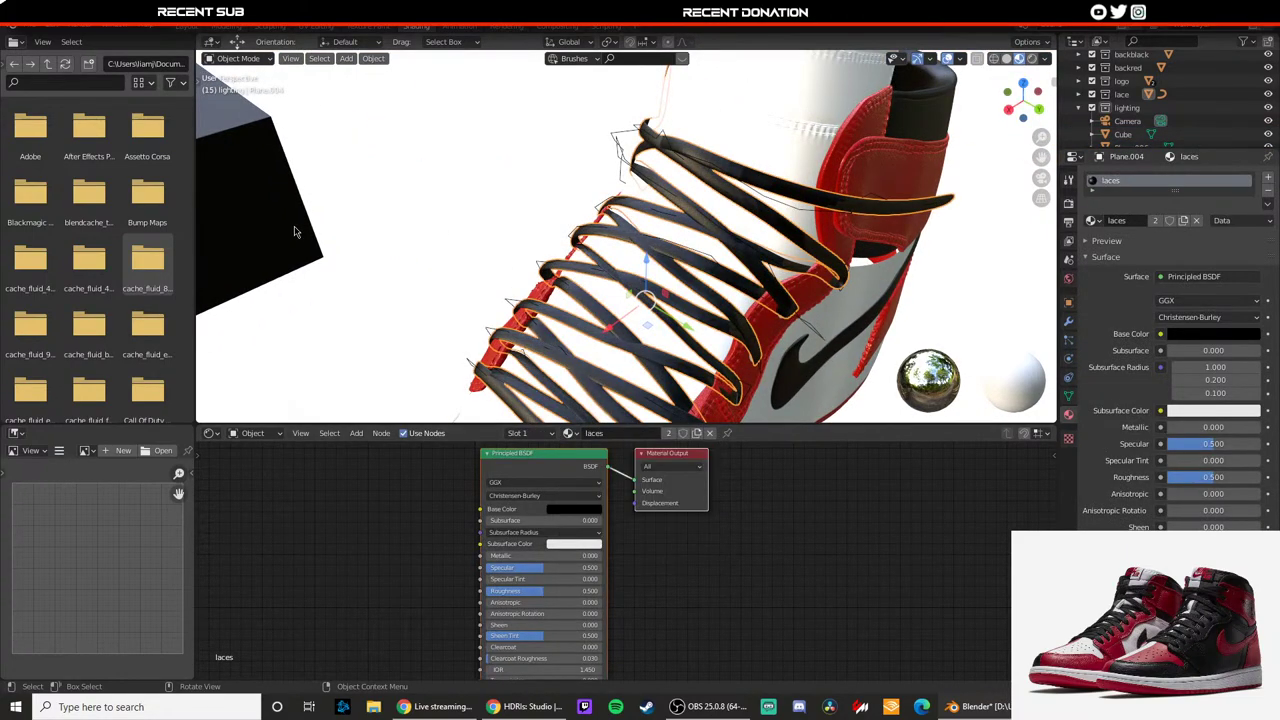
left_click(293, 232)
key("Delete")
Step: Shift the protruding control point of a lace loop on the shoe's far side inward, and leave Edit Mode
scroll(600, 350, "up", 5)
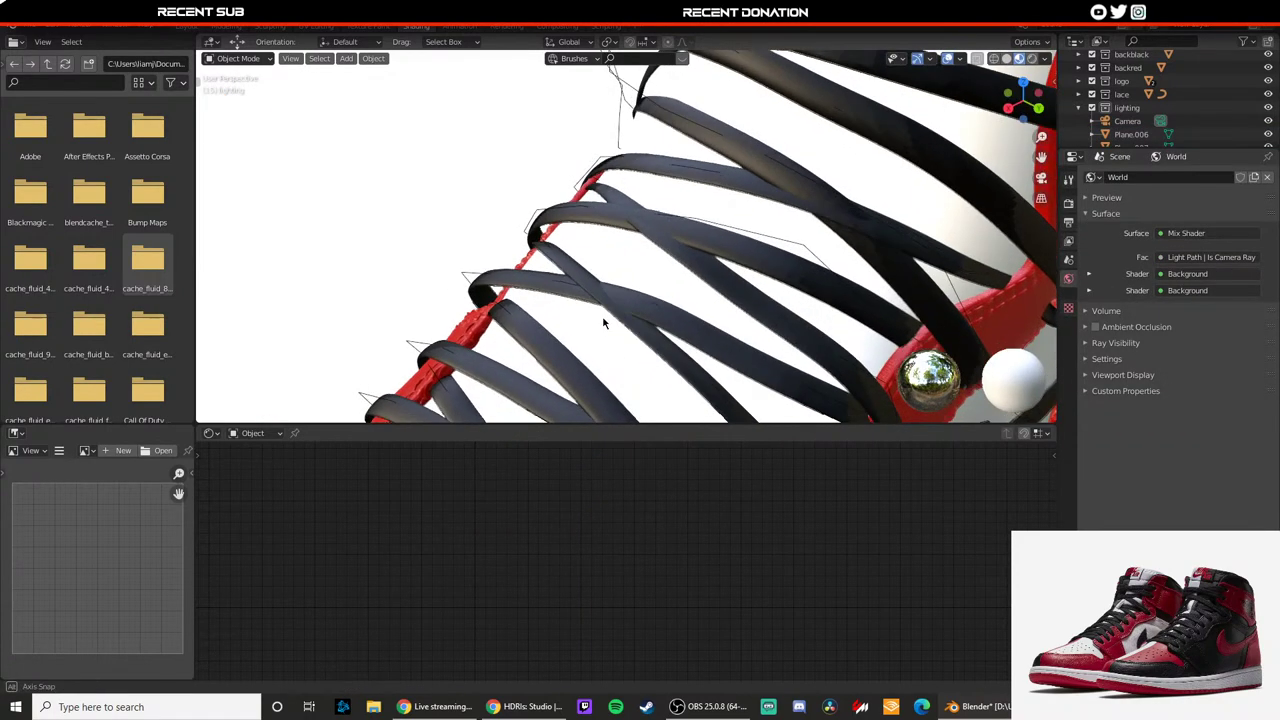
left_click(430, 256)
key("Tab")
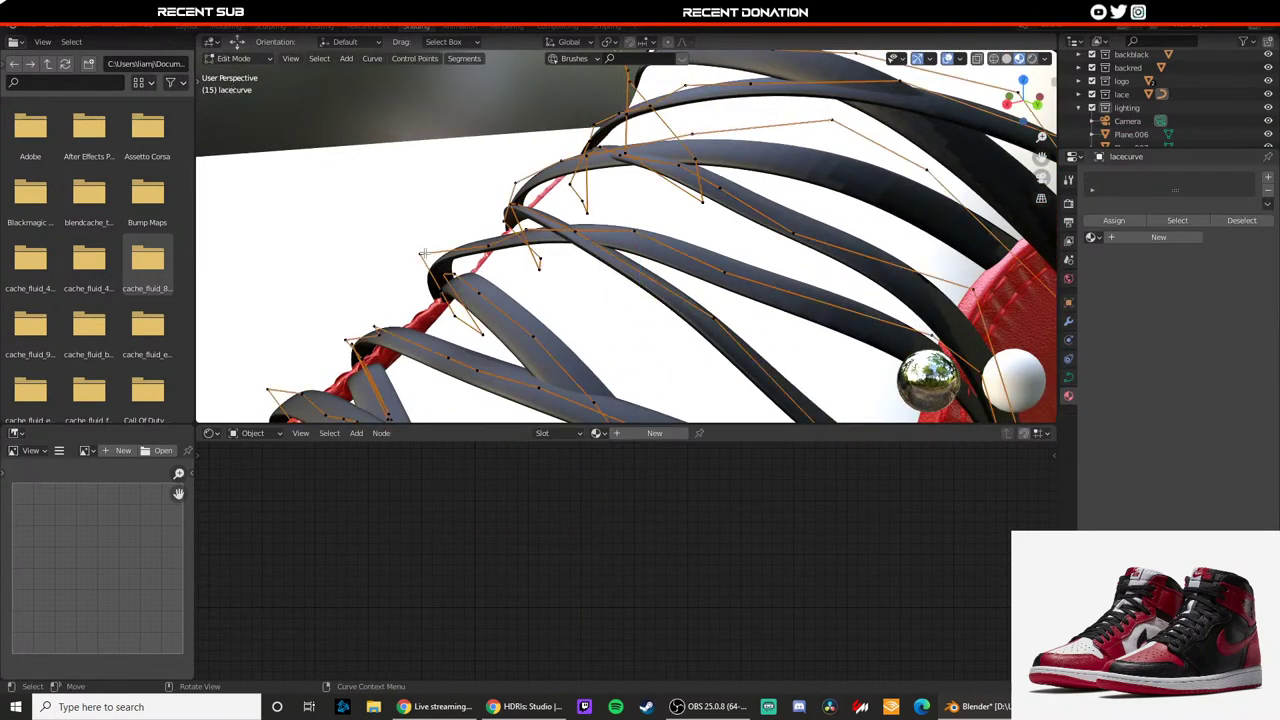
left_click_drag(400, 263, 448, 265)
key("Tab")
scroll(450, 270, "down", 6)
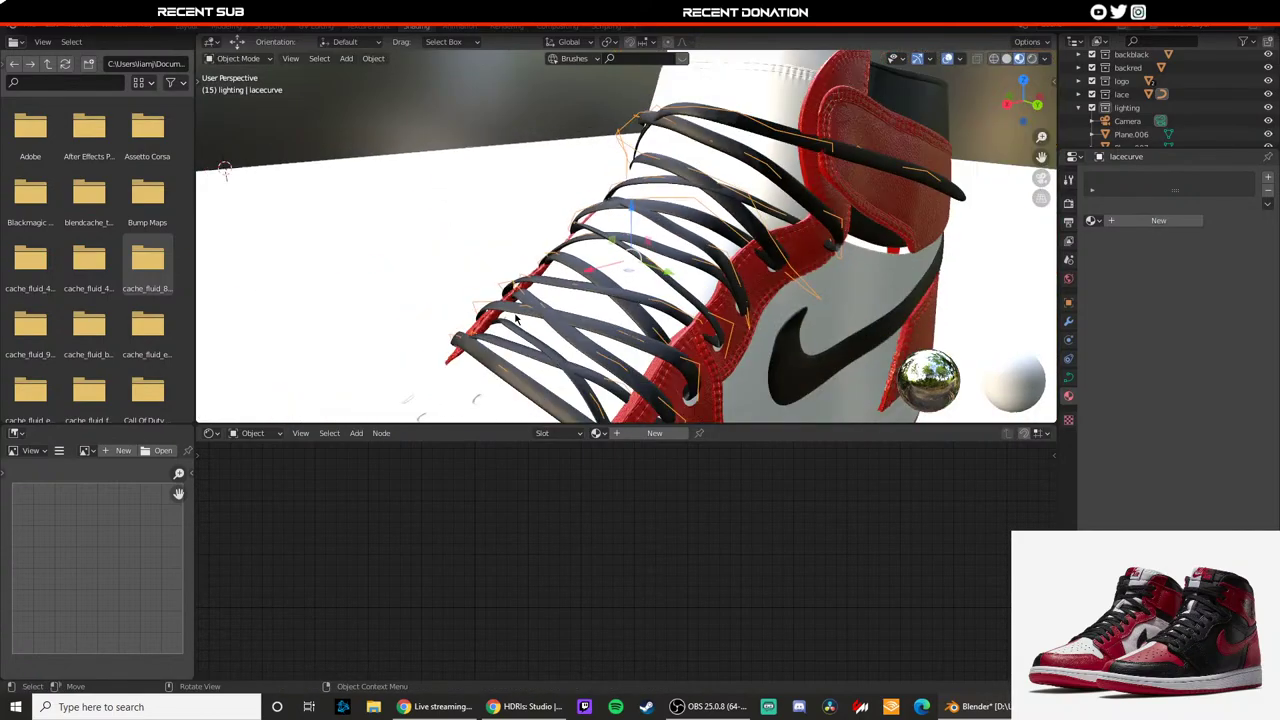
Step: From the camera view, lower the control point above the third lace loop's eyelet, leave Edit Mode and deselect the curve
left_click(450, 285)
middle_click_drag(470, 365, 496, 300)
scroll(495, 300, "down", 6)
key("KP_0")
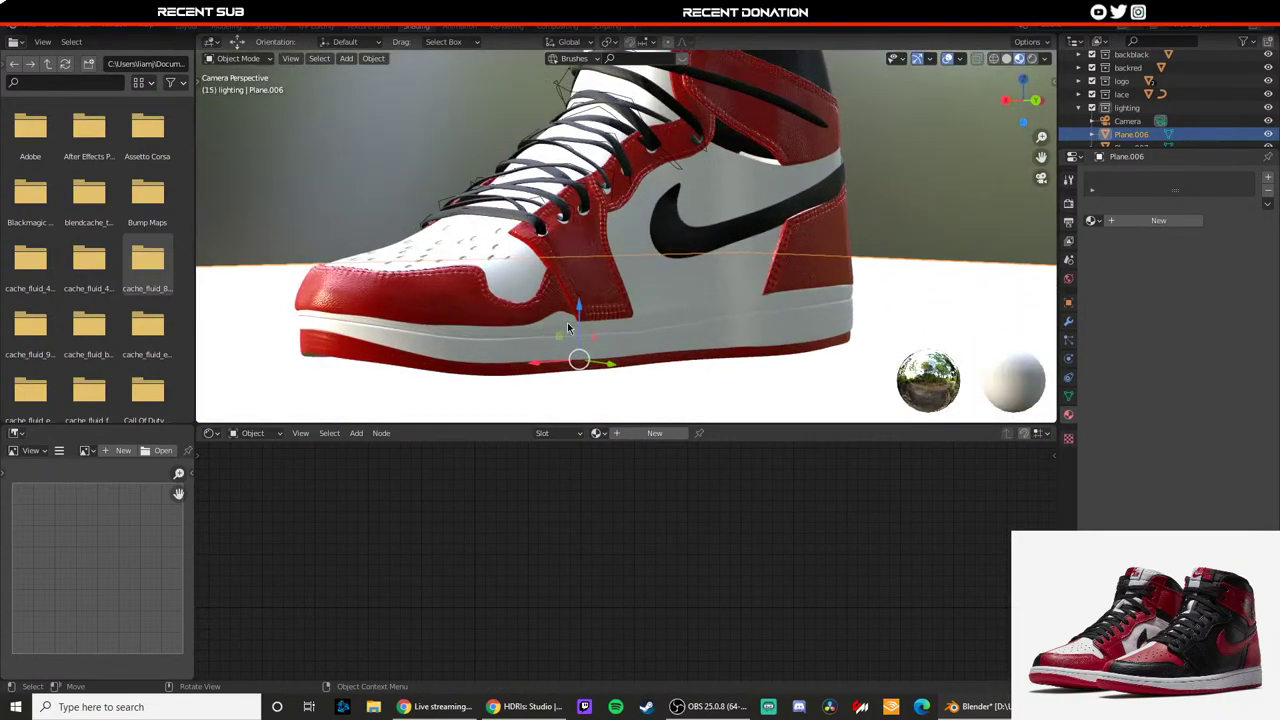
scroll(567, 320, "up", 9)
middle_click_drag(508, 103, 567, 216, "shift")
left_click(560, 208)
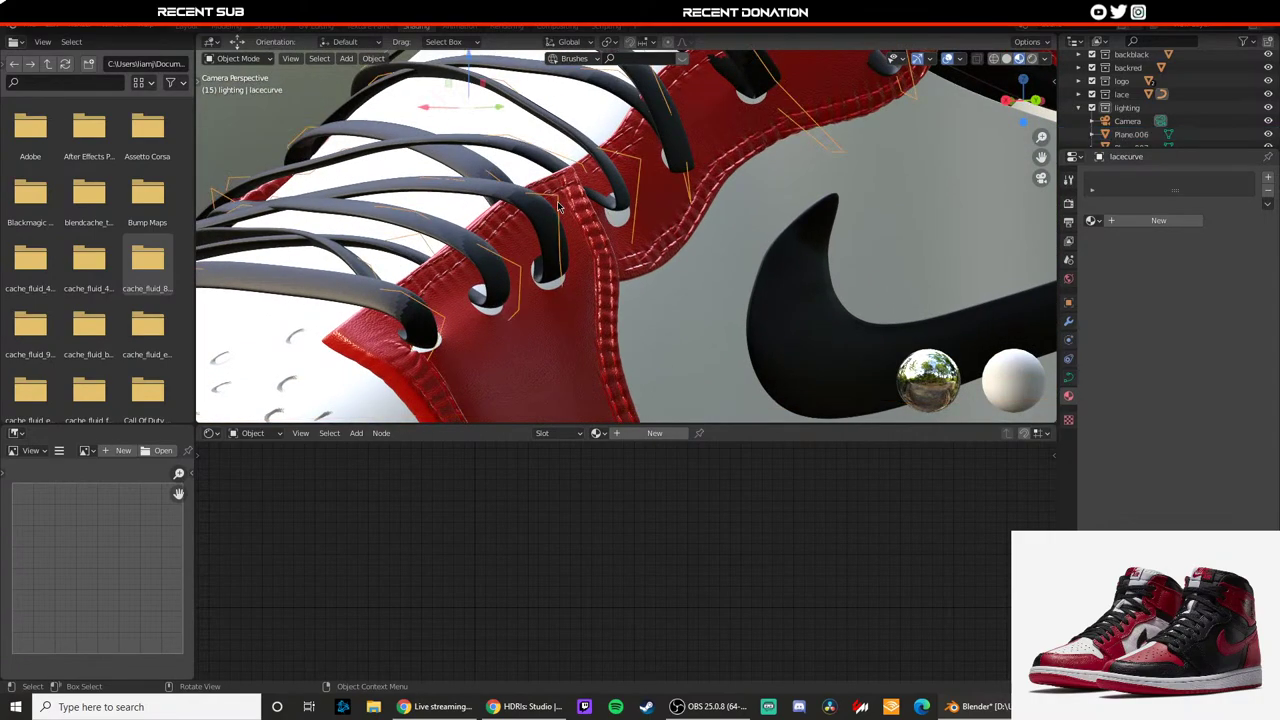
key("Tab")
left_click(557, 199)
mouse_move(558, 184)
left_mouse_down()
mouse_move(554, 211)
mouse_move(566, 204)
left_mouse_up()
key("Tab")
scroll(490, 274, "down", 5)
left_click(340, 159)
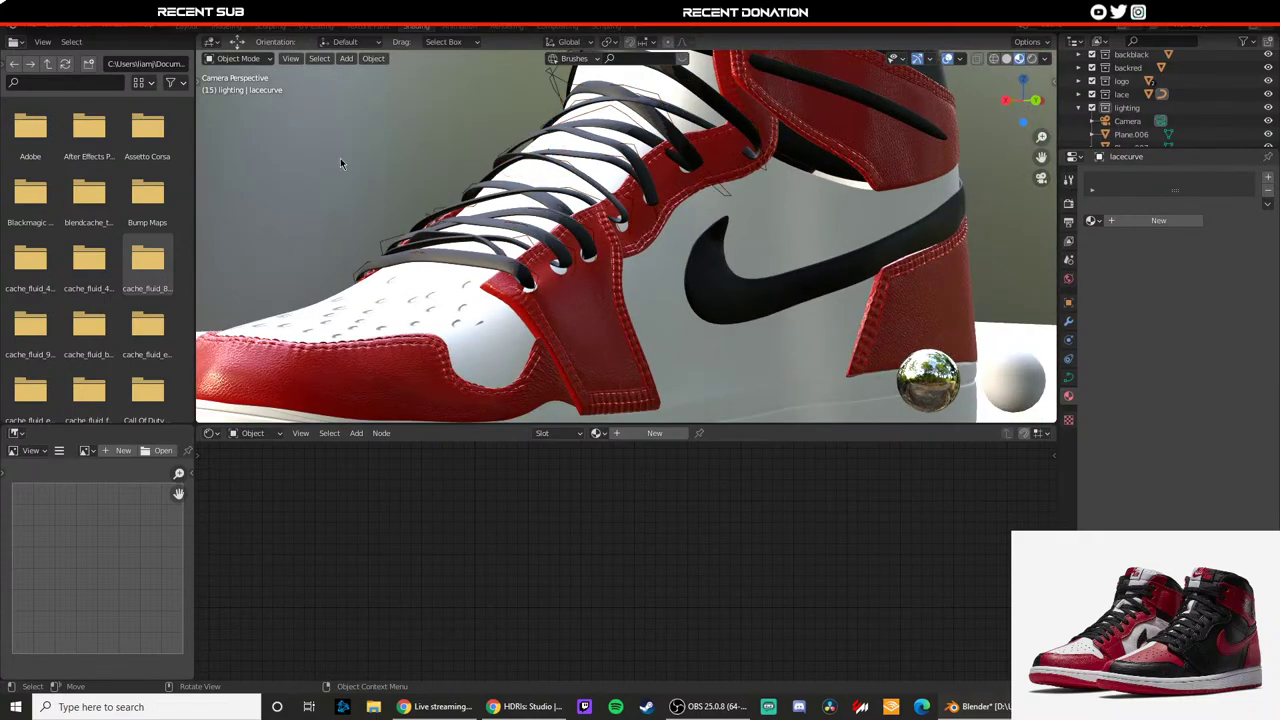
Step: Check the whole shoe in the camera view and save the file
scroll(381, 195, "down", 4)
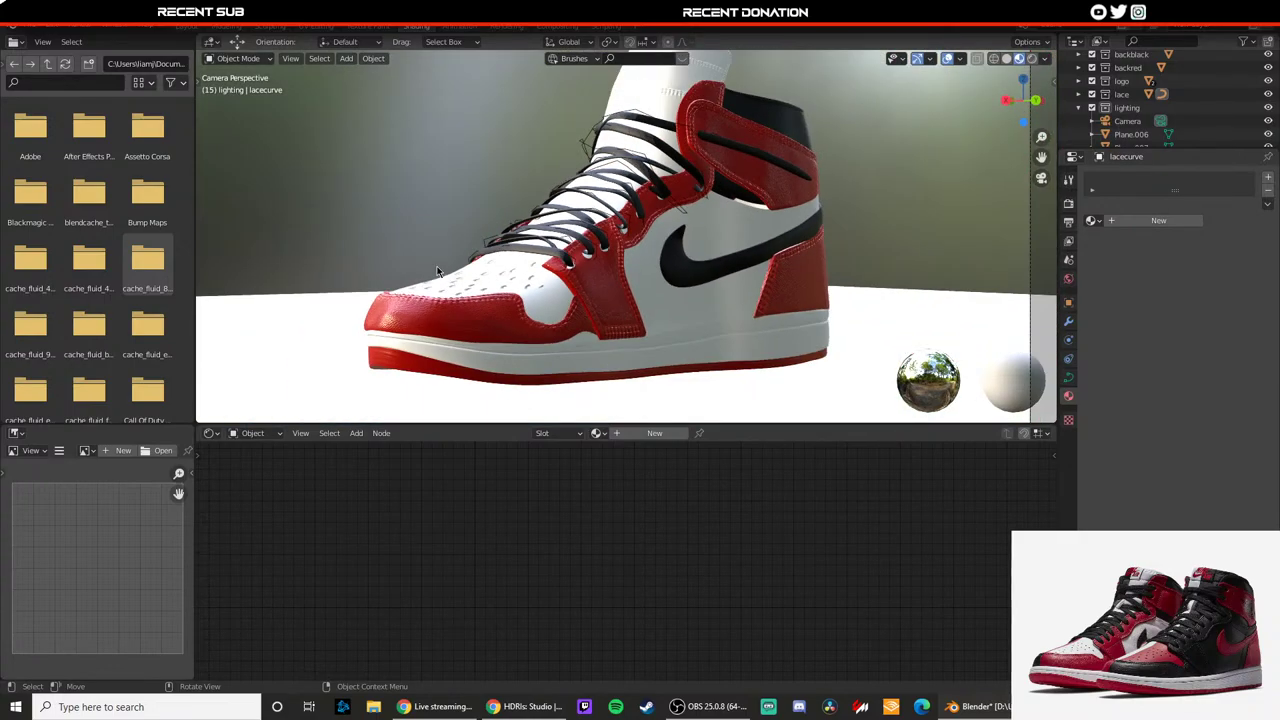
scroll(575, 240, "up", 2)
scroll(614, 245, "down", 3)
key("ctrl+s")
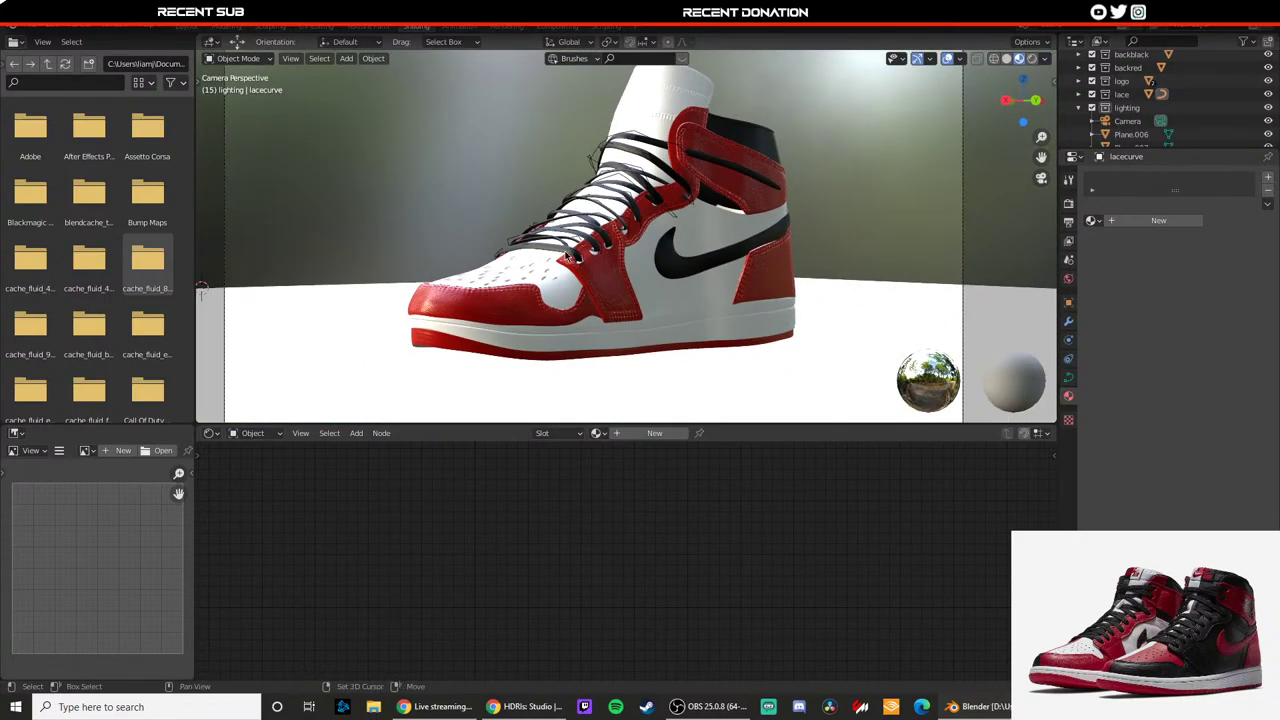
Step: Select the shoelace mesh so its laces material nodes are open for editing
scroll(540, 298, "up", 6)
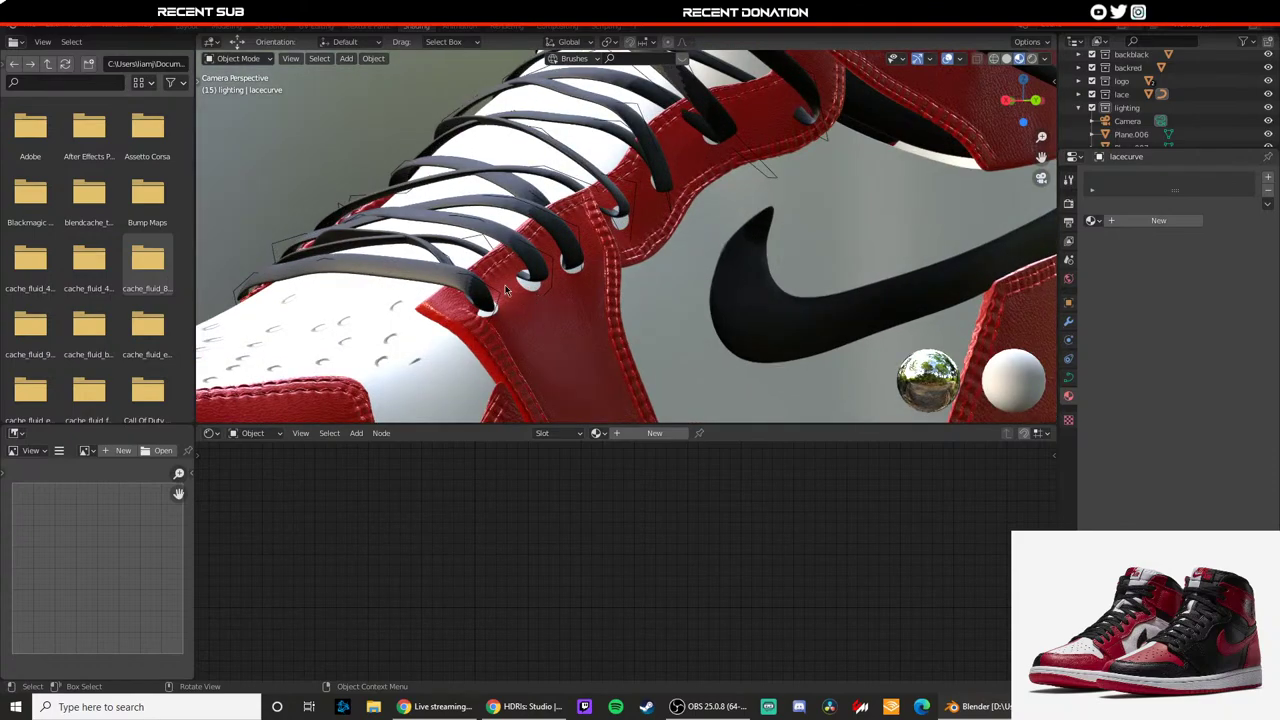
left_click(420, 286)
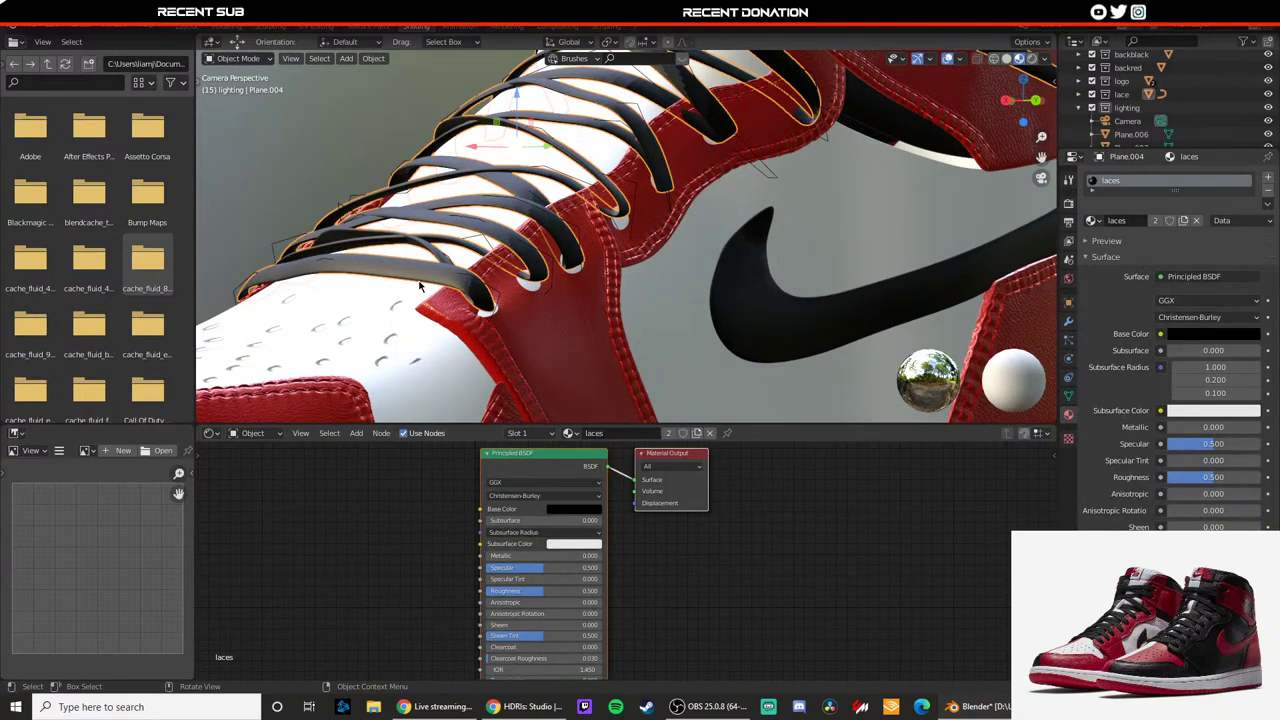
left_click(299, 152)
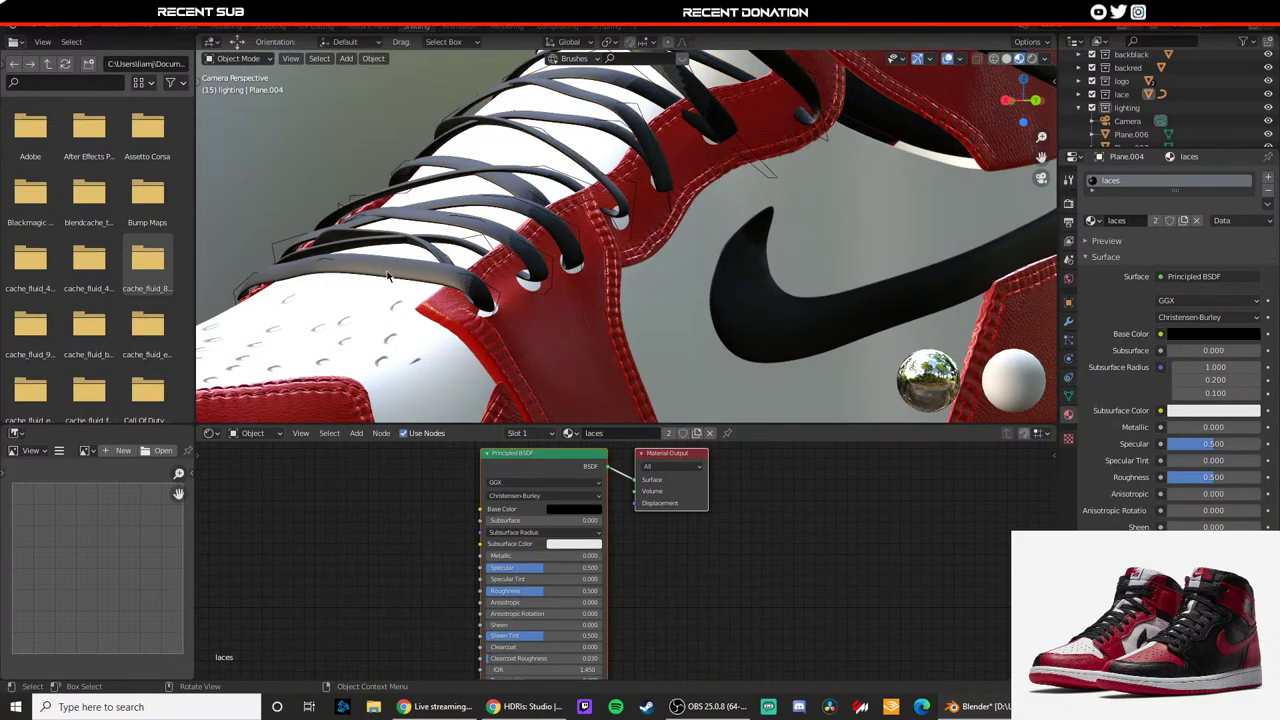
left_click(391, 277)
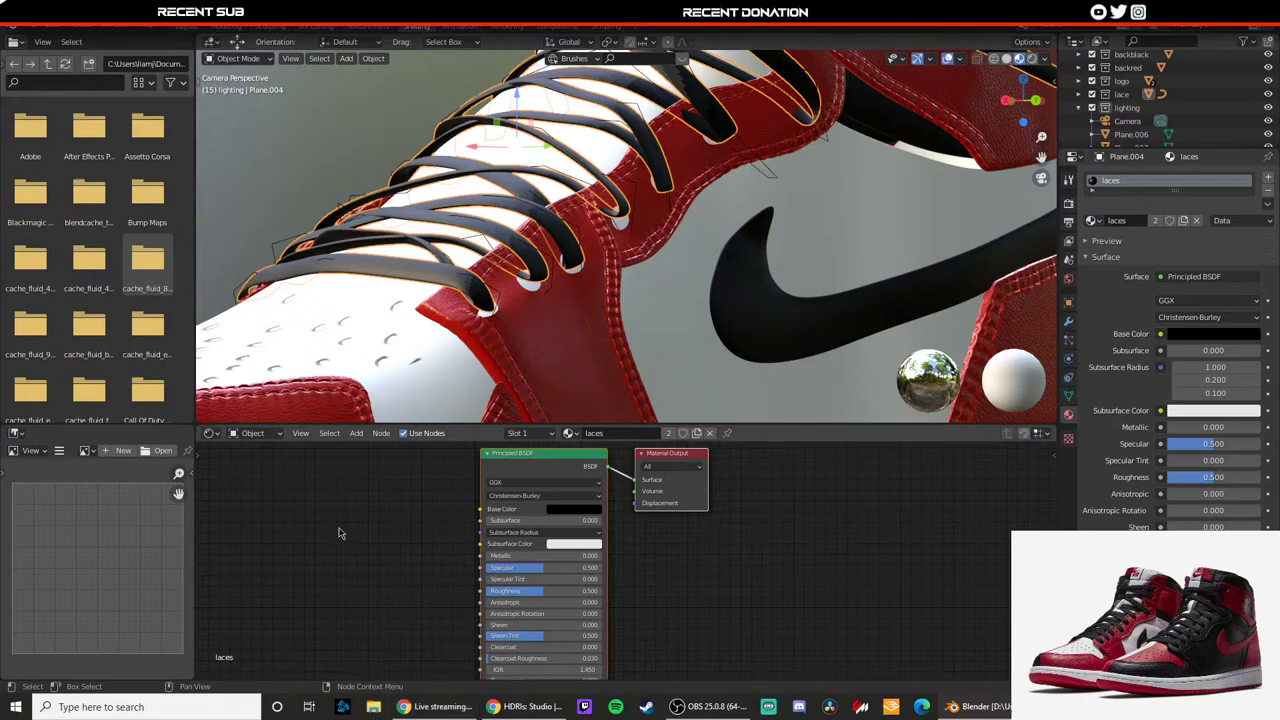
Step: Switch to File Explorer and browse the Work (D:) drive's Users folder to the personal profile folder
key("super+e")
scroll(137, 480, "down", 4)
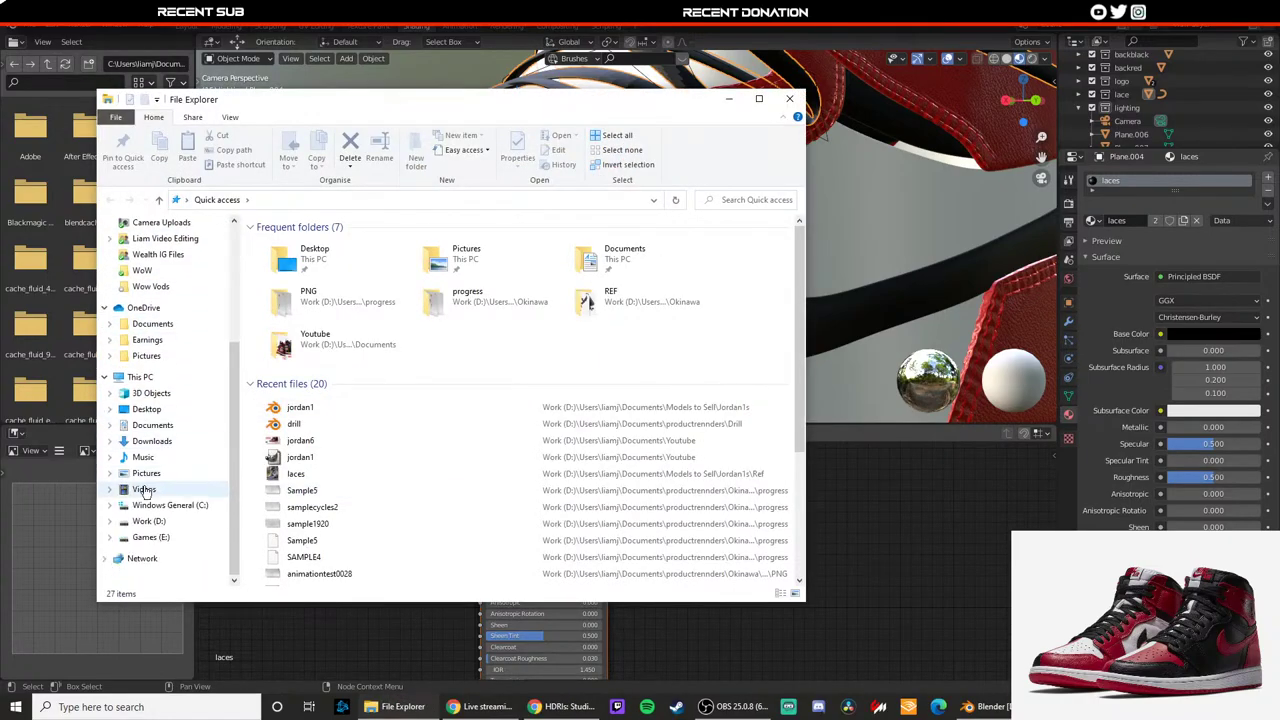
left_click(168, 524)
double_click(279, 410)
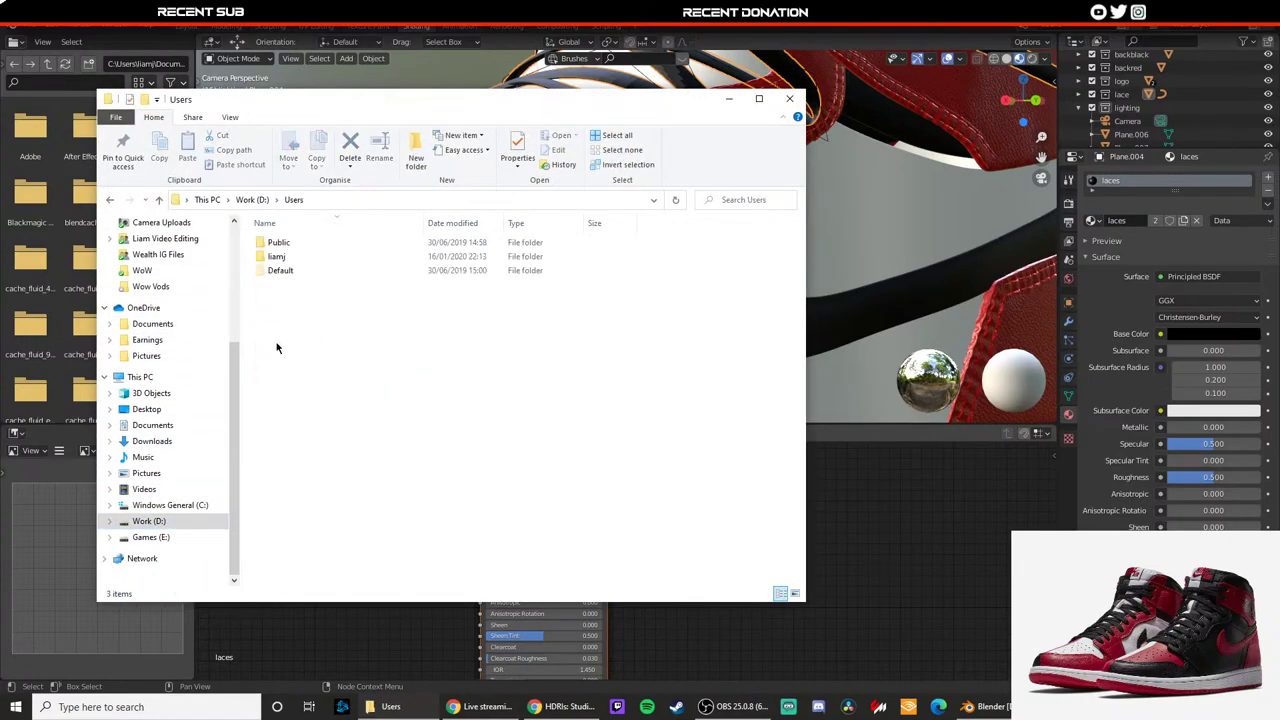
double_click(280, 257)
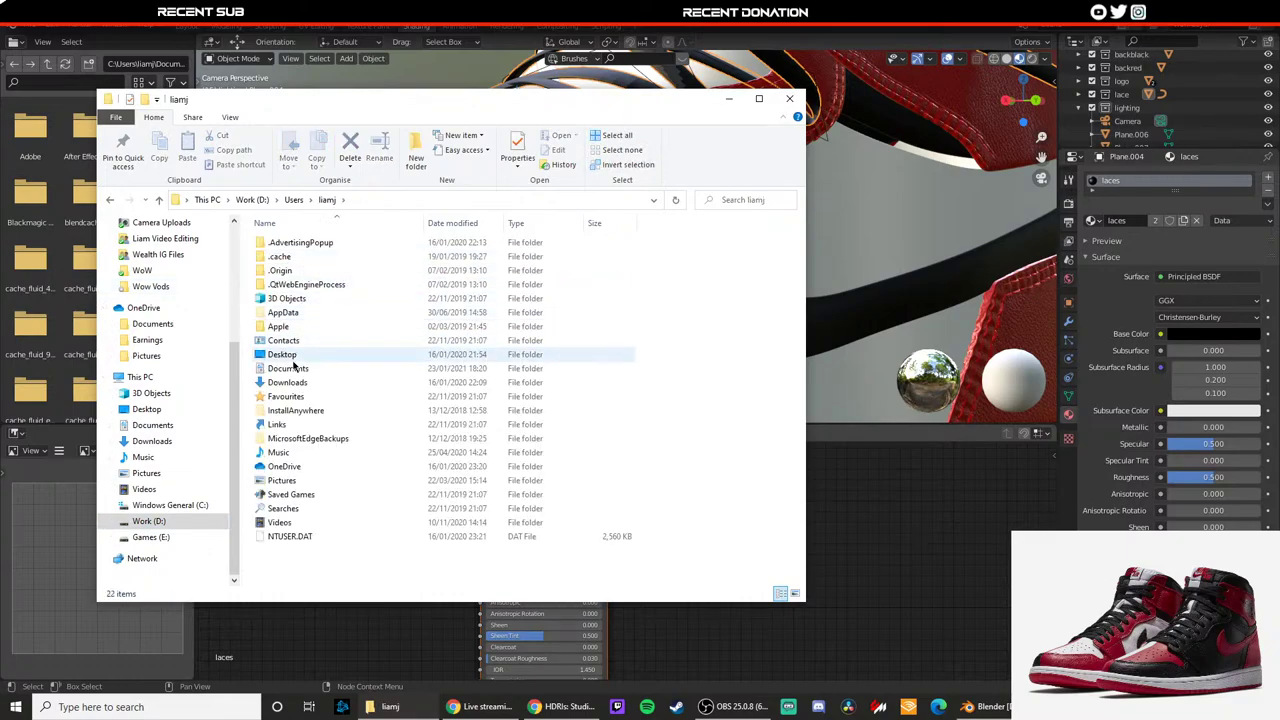
double_click(300, 354)
left_click(340, 199)
left_click(327, 199)
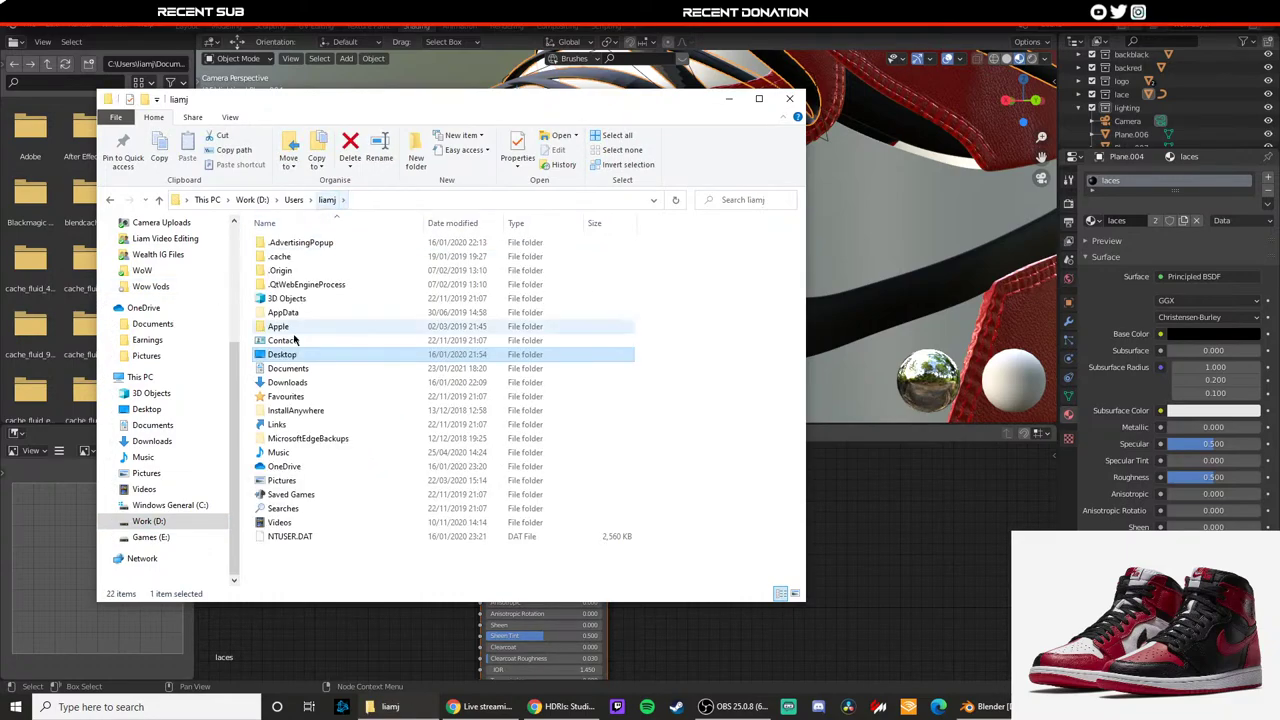
Step: Open the Swankii project folder within Documents > productrennders
left_click(287, 369)
double_click(287, 369)
scroll(310, 450, "down", 3)
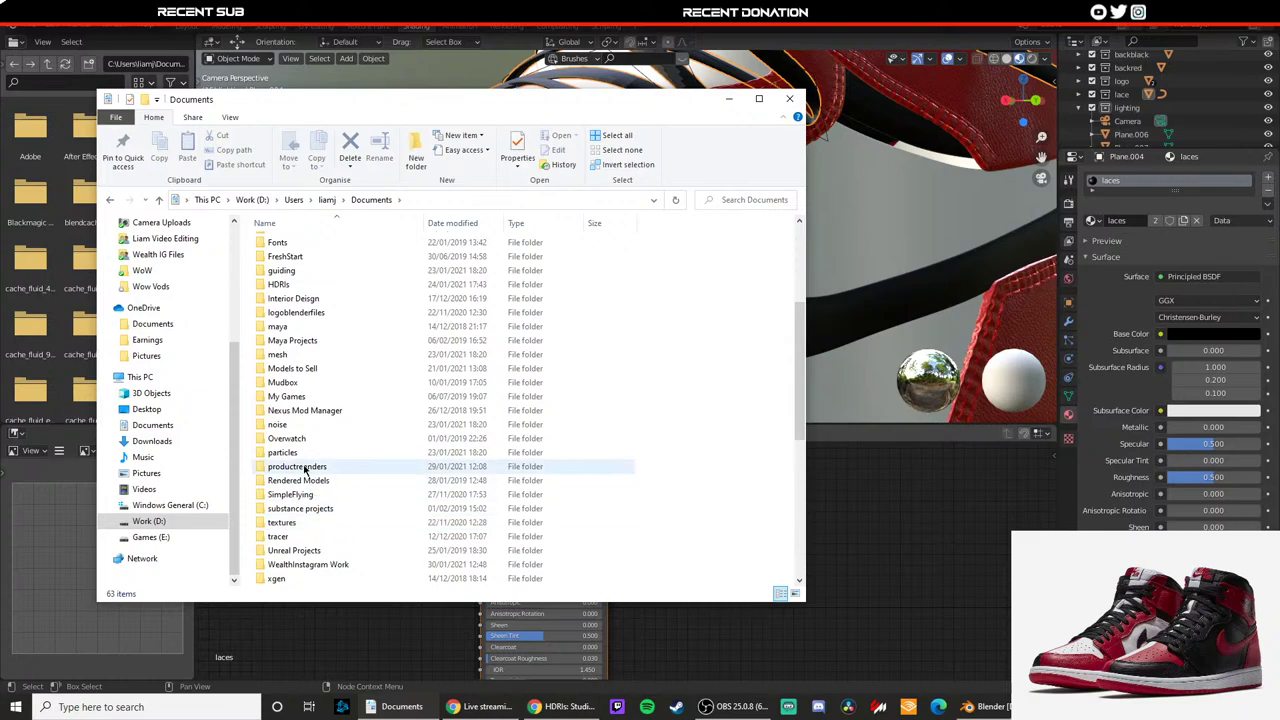
double_click(300, 466)
left_click(290, 383)
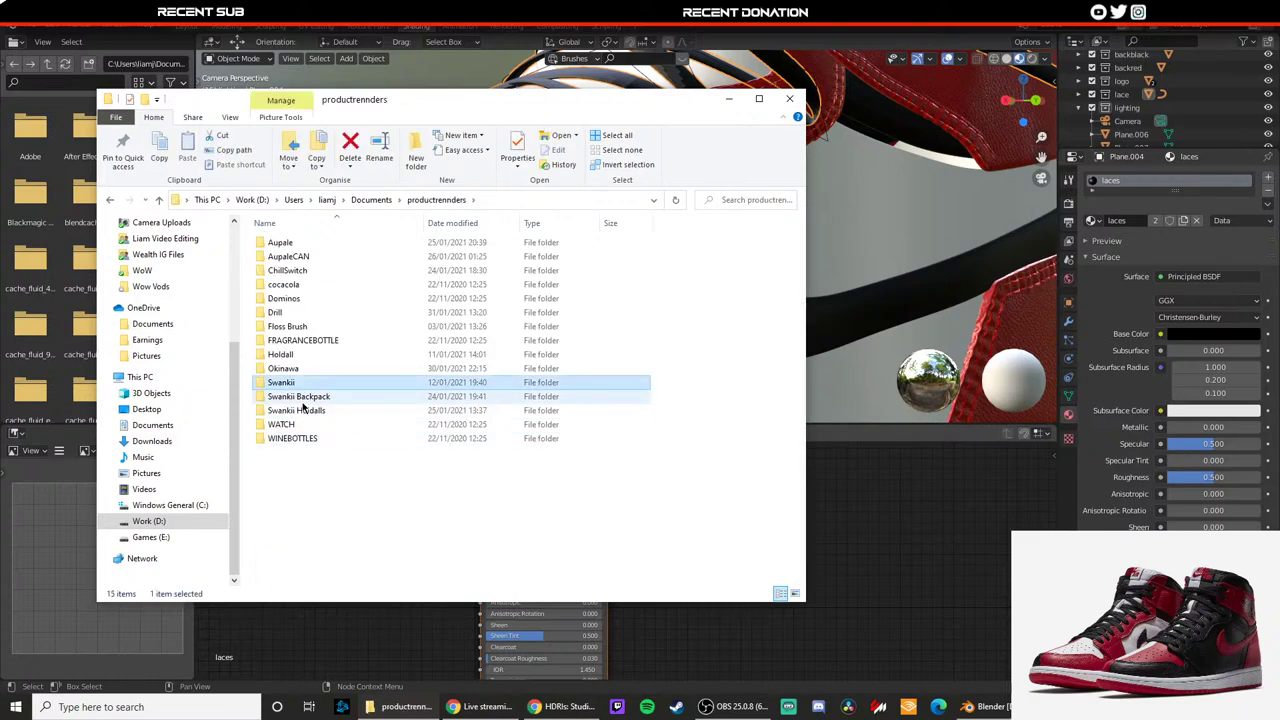
double_click(302, 388)
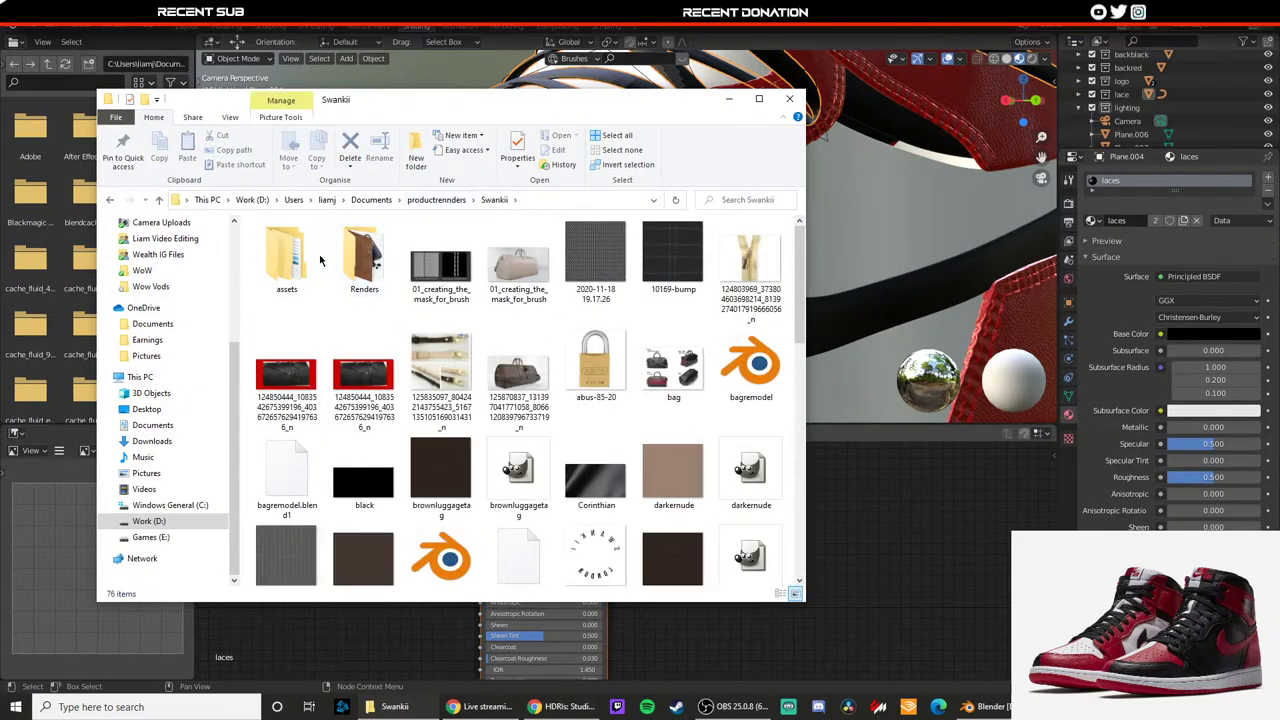
Step: Open the fabric image from the Swankii folder and inspect its weave in a full-size viewer
scroll(455, 427, "down", 1)
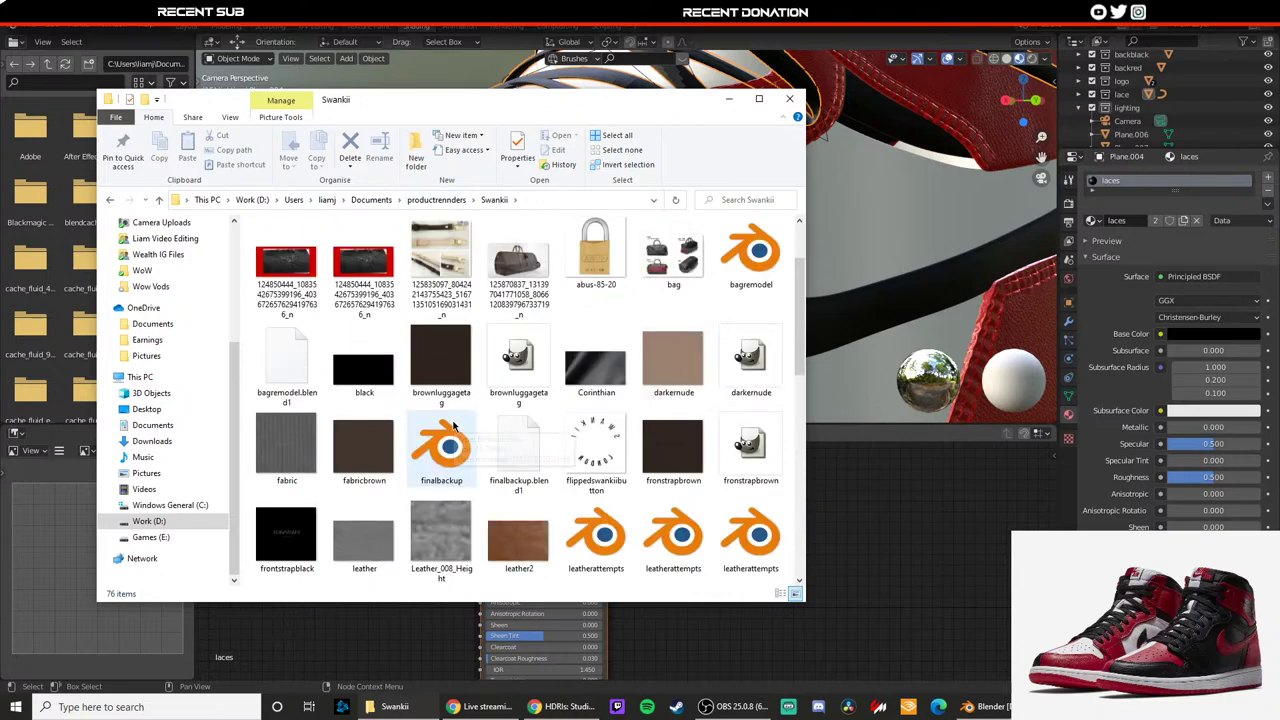
left_click(313, 425)
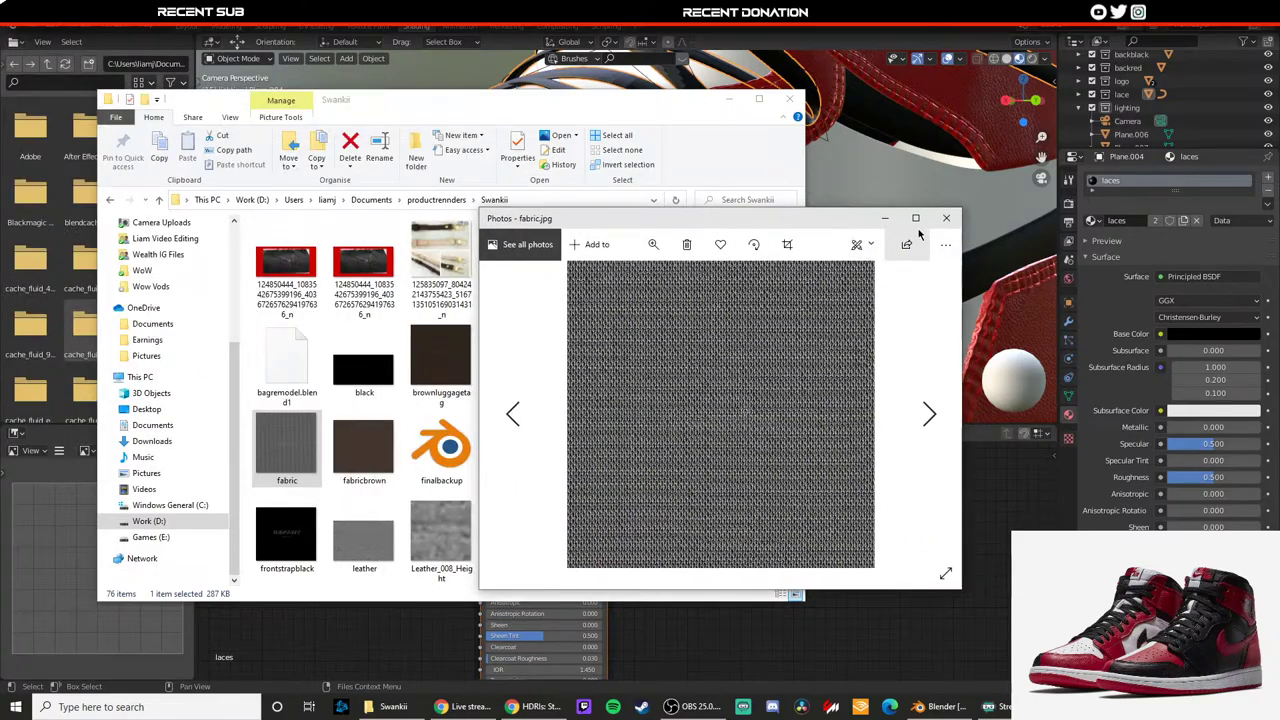
left_click(919, 219)
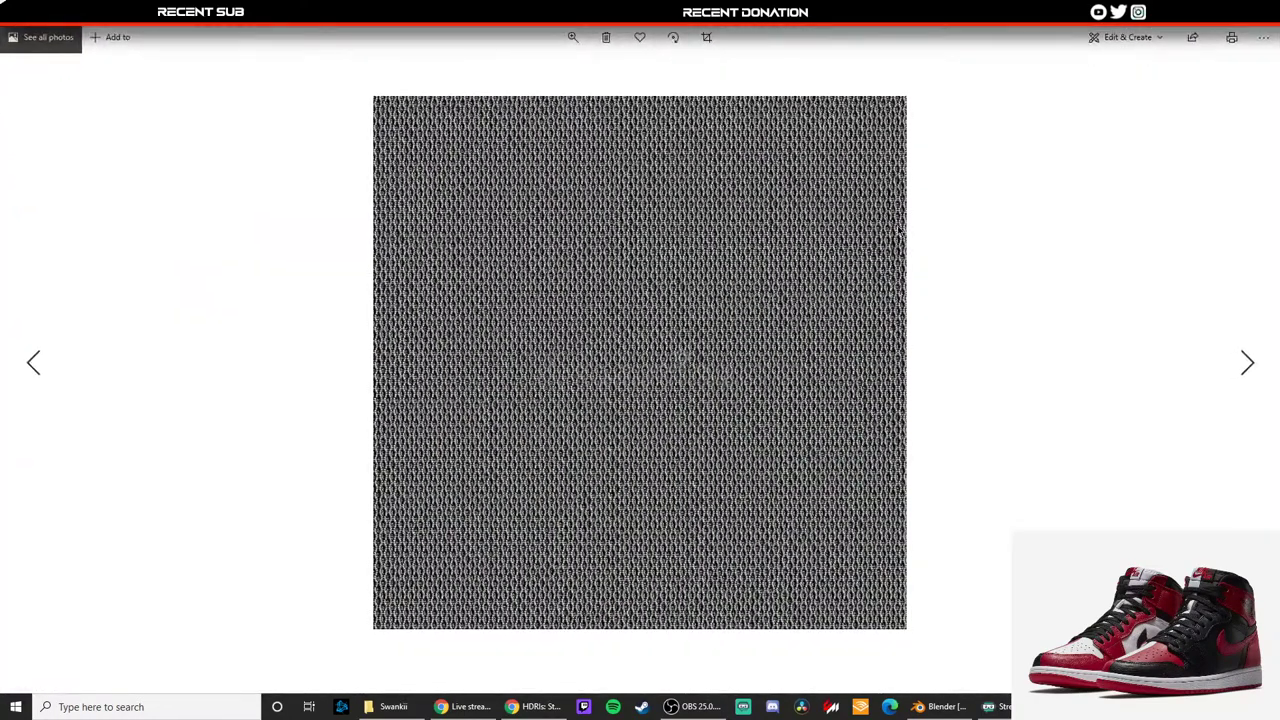
Step: Copy the fabric image from the Swankii folder into the Textures folder of Models to Sell > Jordan1s
left_click(1264, 11)
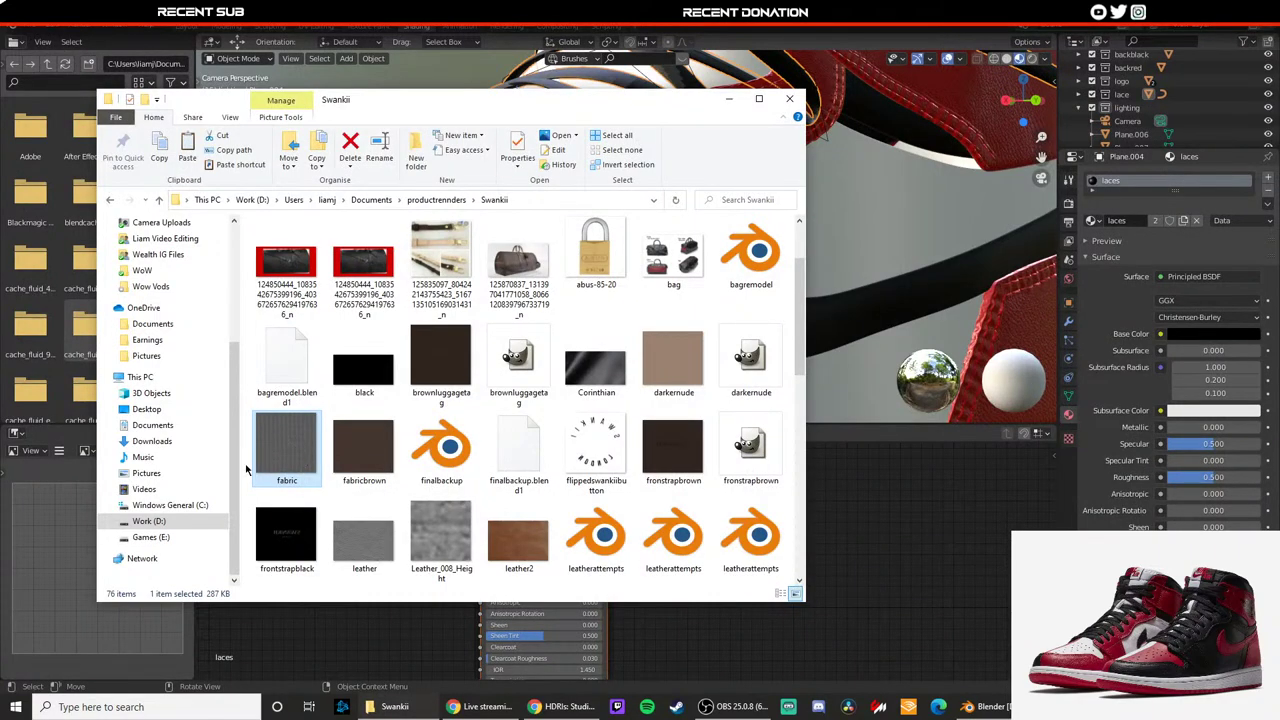
left_click(392, 200)
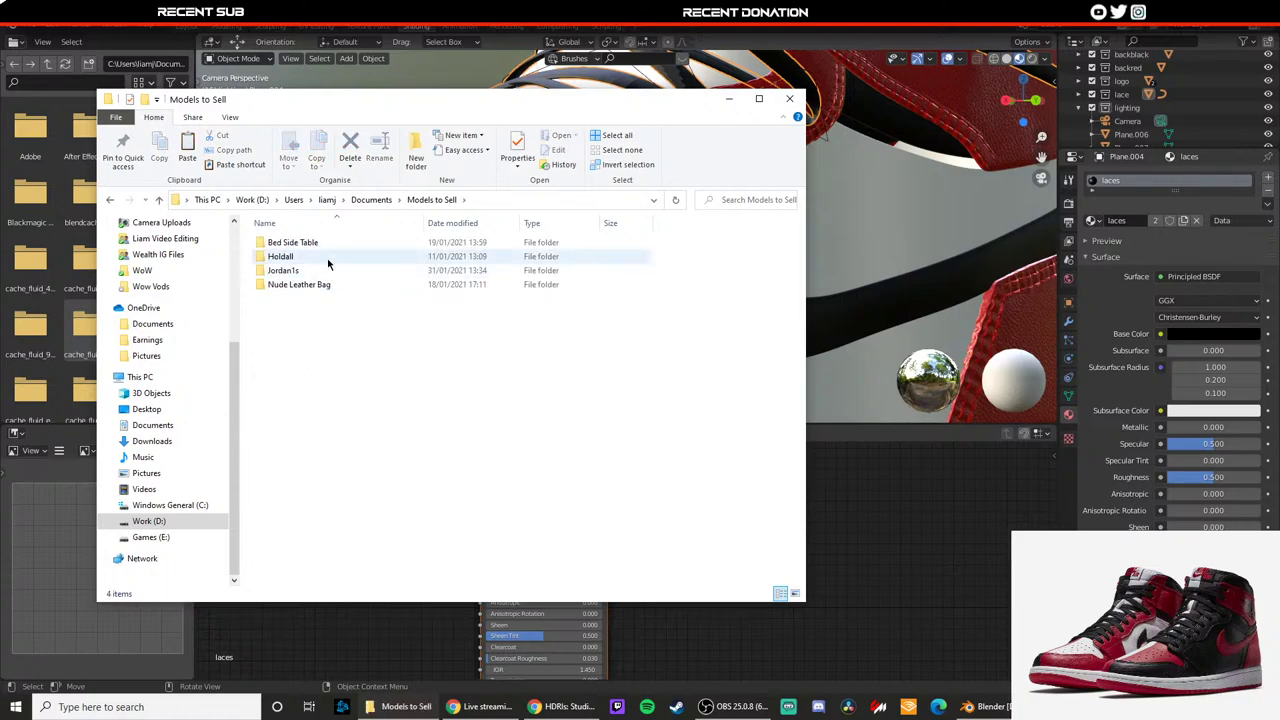
double_click(324, 280)
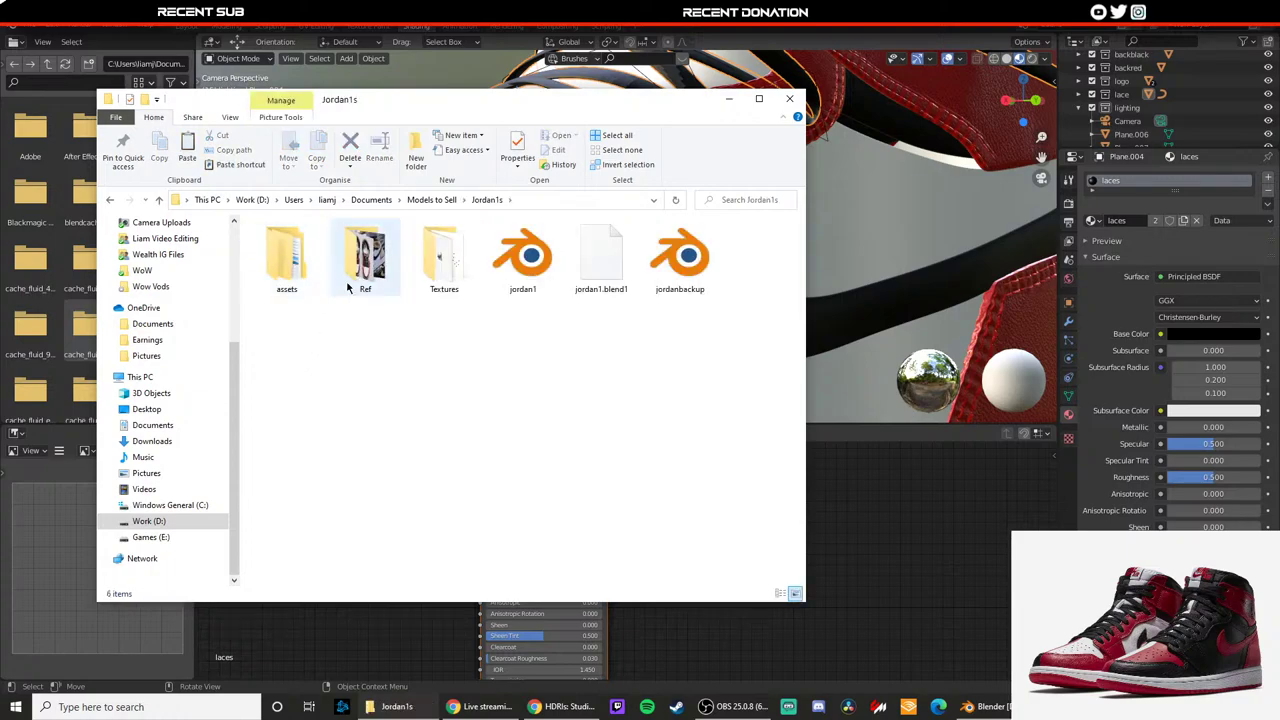
double_click(443, 272)
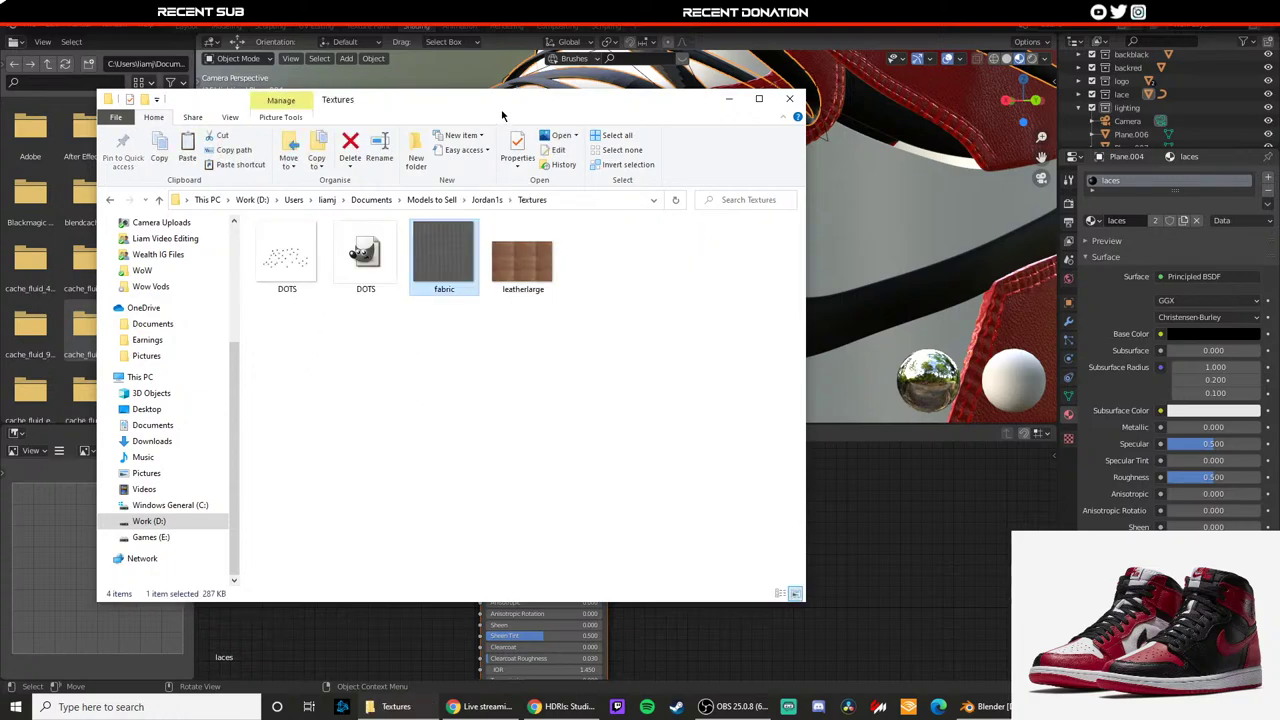
left_click_drag(502, 110, 2, 180)
Step: Add an Image Texture node and a Bump node to the laces material
scroll(446, 528, "down", 3)
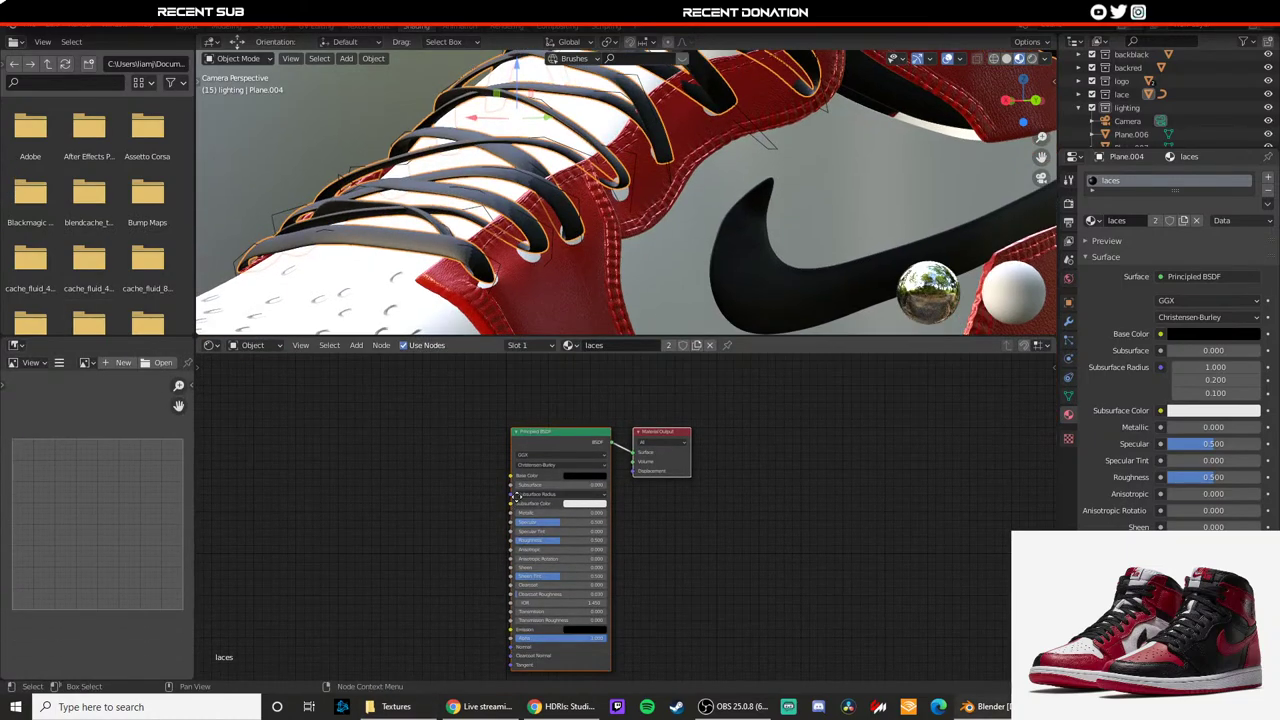
left_click_drag(611, 425, 605, 338)
left_click(357, 345)
type("ima")
key("Return")
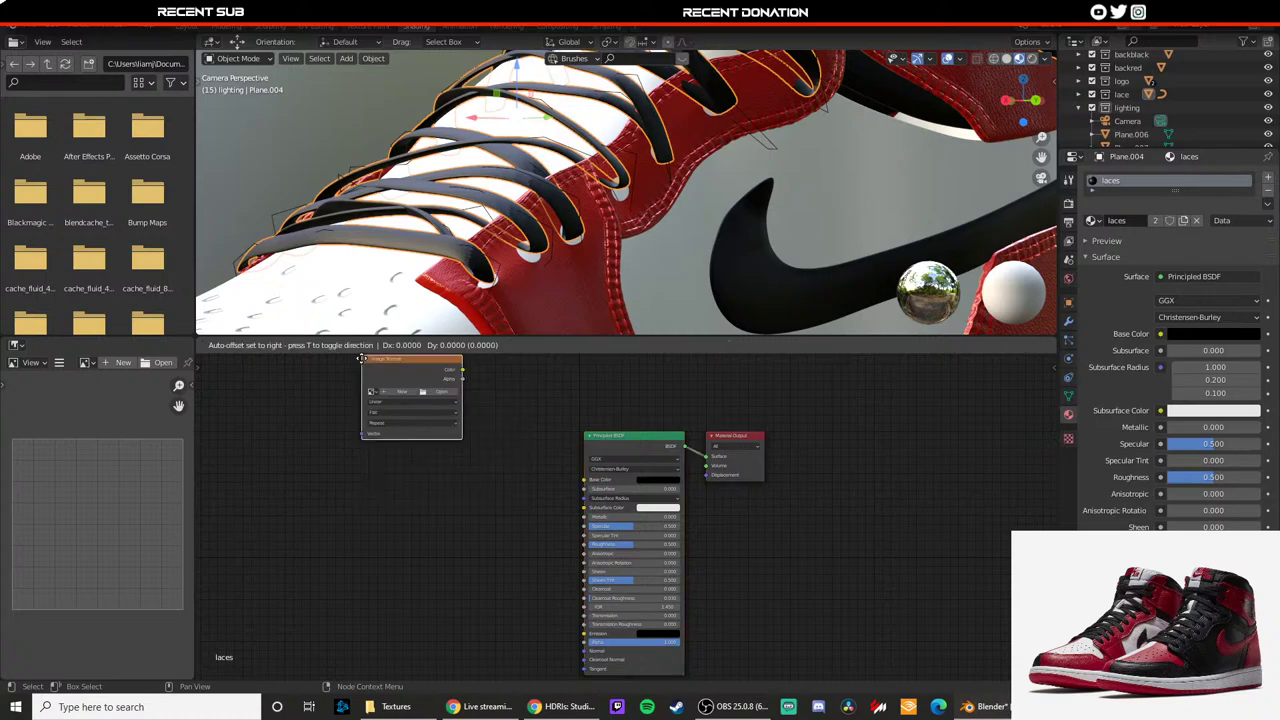
left_click(270, 471)
left_click(357, 345)
type("bump")
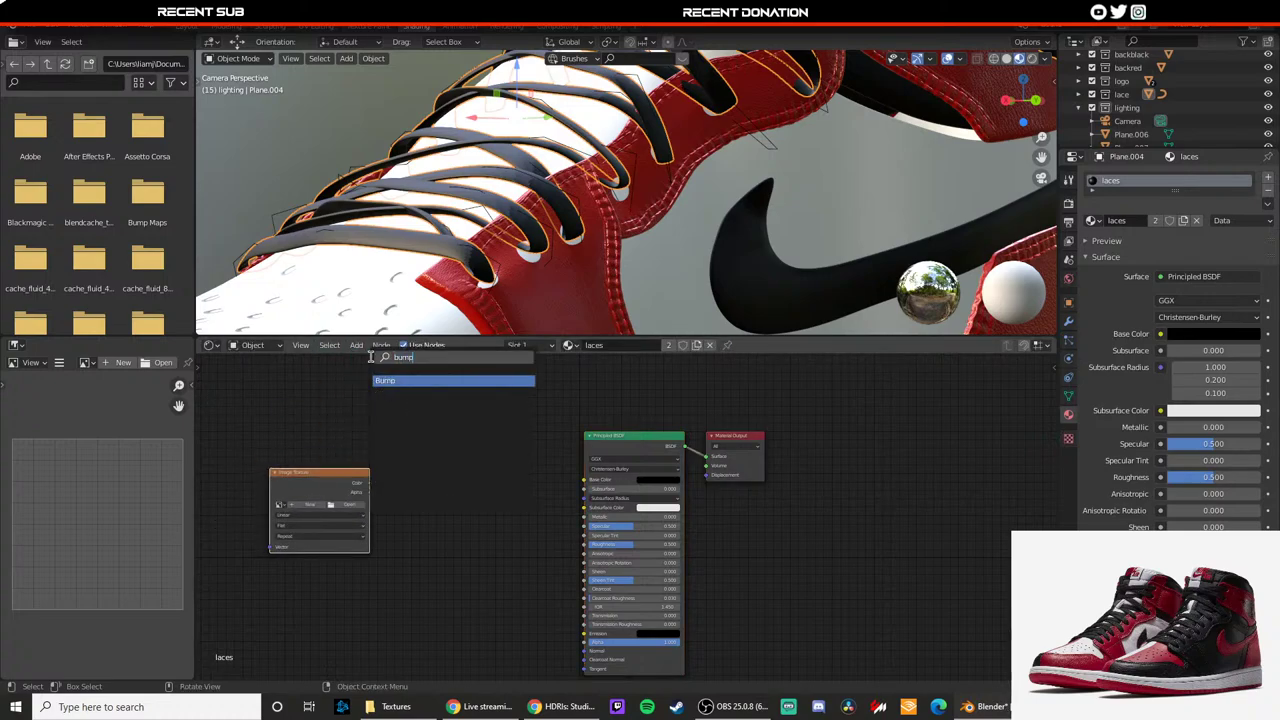
key("Return")
left_click(414, 526)
Step: Link the Image Texture's Color to the Bump's Height and the Bump's Normal to the Principled BSDF's Normal
middle_click_drag(557, 574, 549, 445)
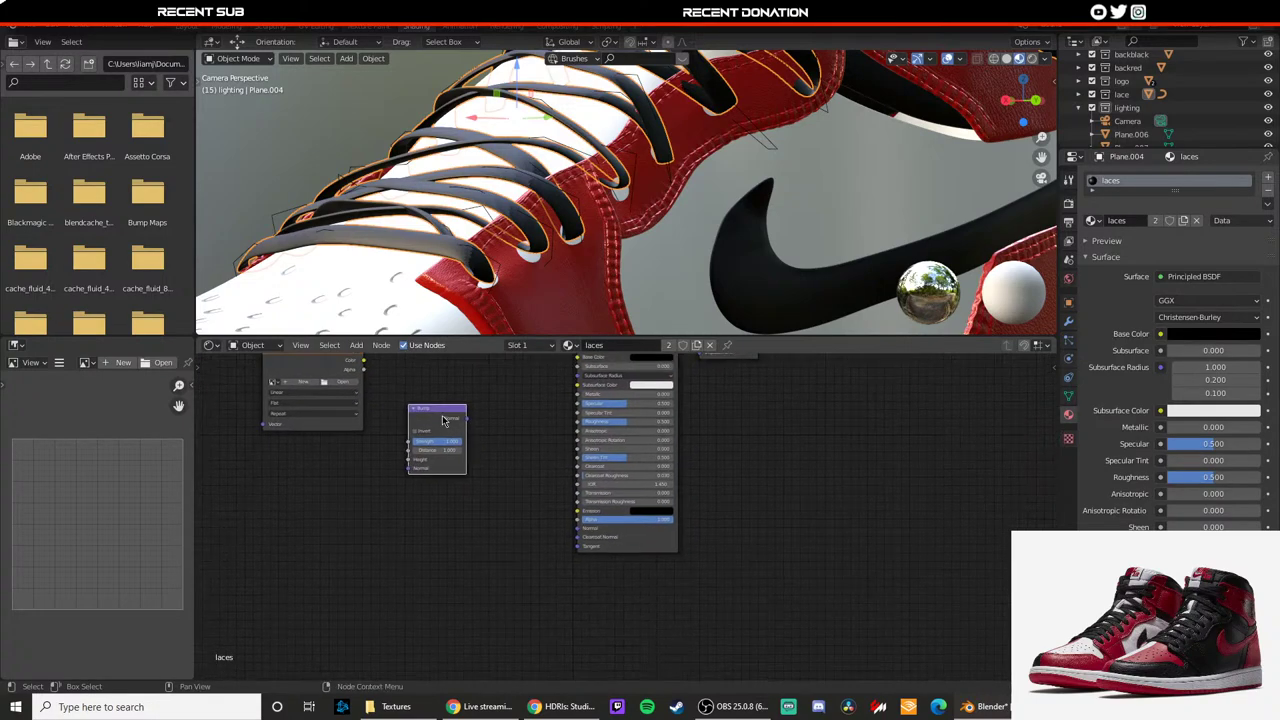
left_click_drag(449, 421, 512, 505)
scroll(426, 470, "down", 1)
left_click_drag(358, 366, 426, 518)
left_click_drag(507, 488, 583, 528)
left_click_drag(451, 523, 479, 560)
Step: Load fabric.jpg from the Jordan1s Textures folder into the laces' Image Texture node
scroll(500, 570, "up", 2)
left_click_drag(405, 527, 413, 603)
left_click(382, 555)
left_click(382, 551)
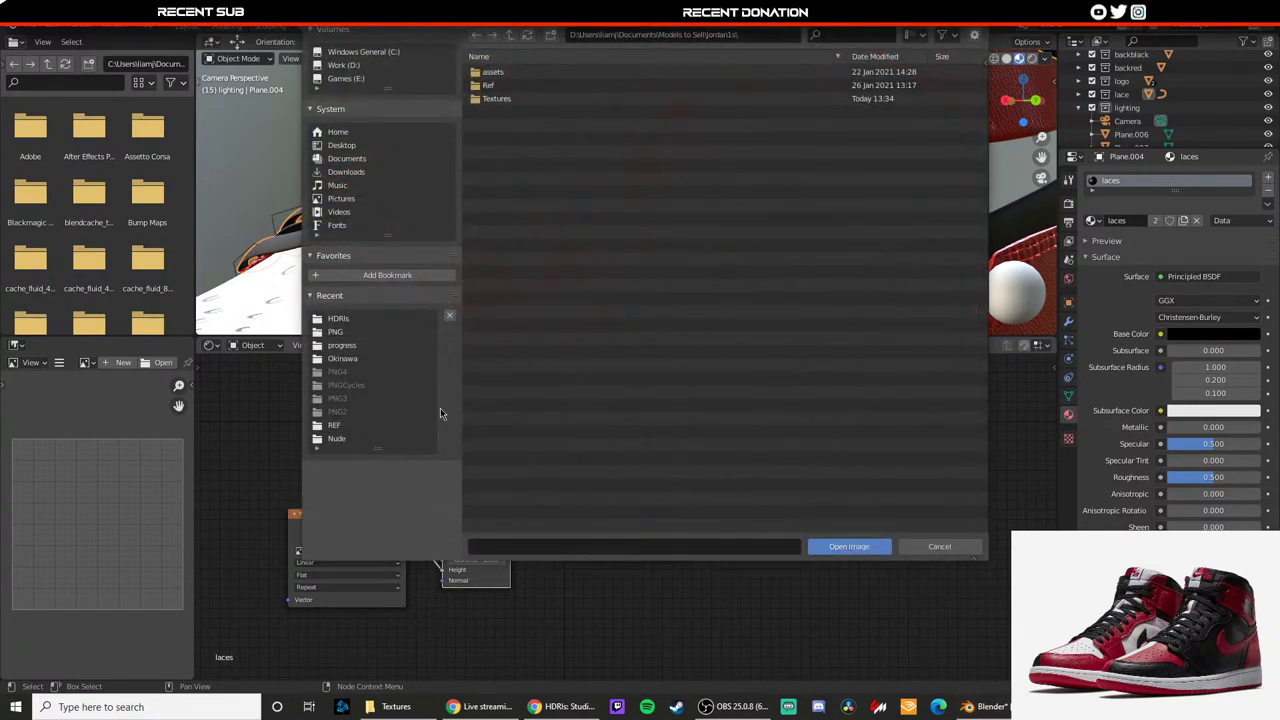
double_click(509, 98)
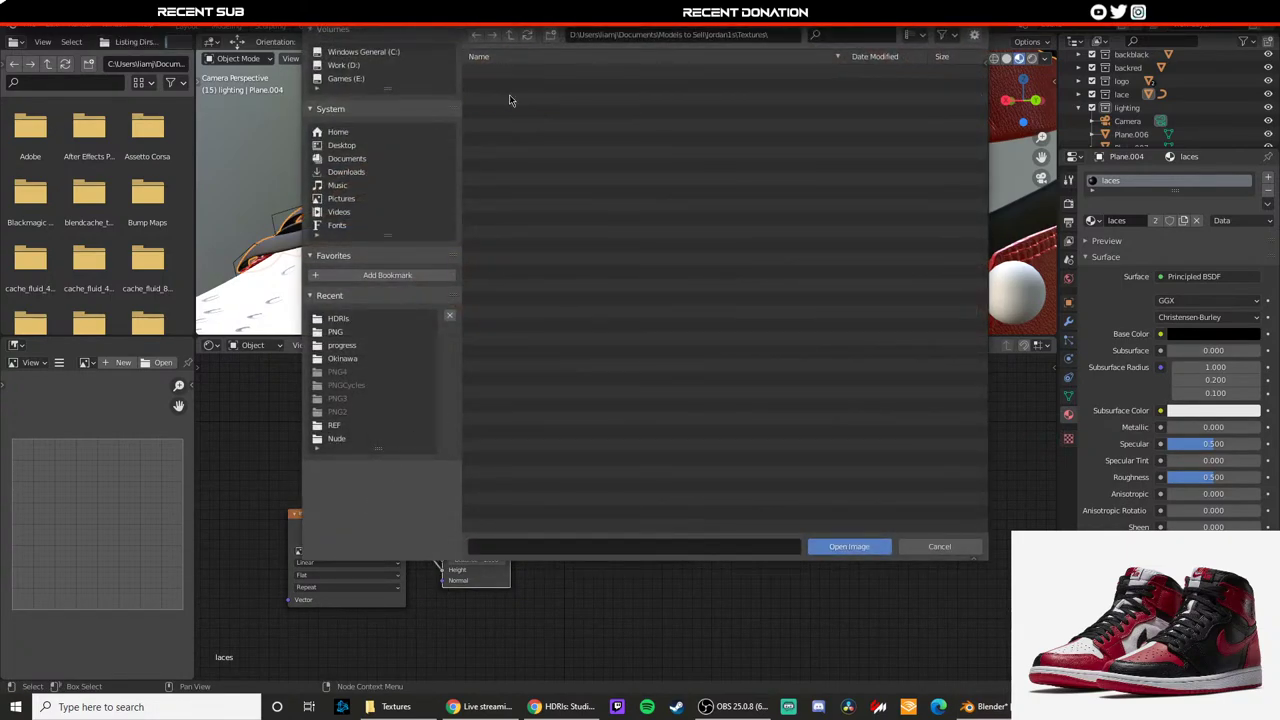
double_click(514, 89)
Step: Set the Bump strength to 0.617 and check the laces in rendered shading, returning to Material Preview
middle_click_drag(529, 248, 693, 254)
middle_click_drag(517, 496, 542, 541)
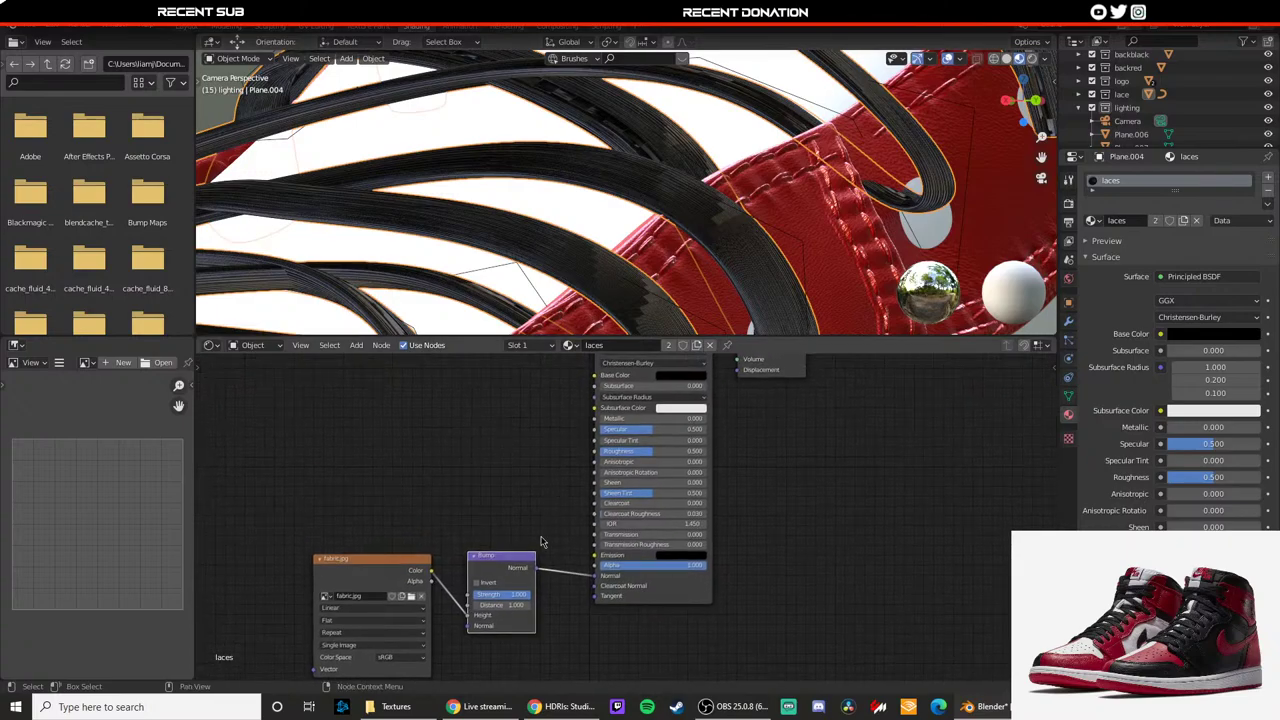
left_click_drag(528, 597, 506, 597)
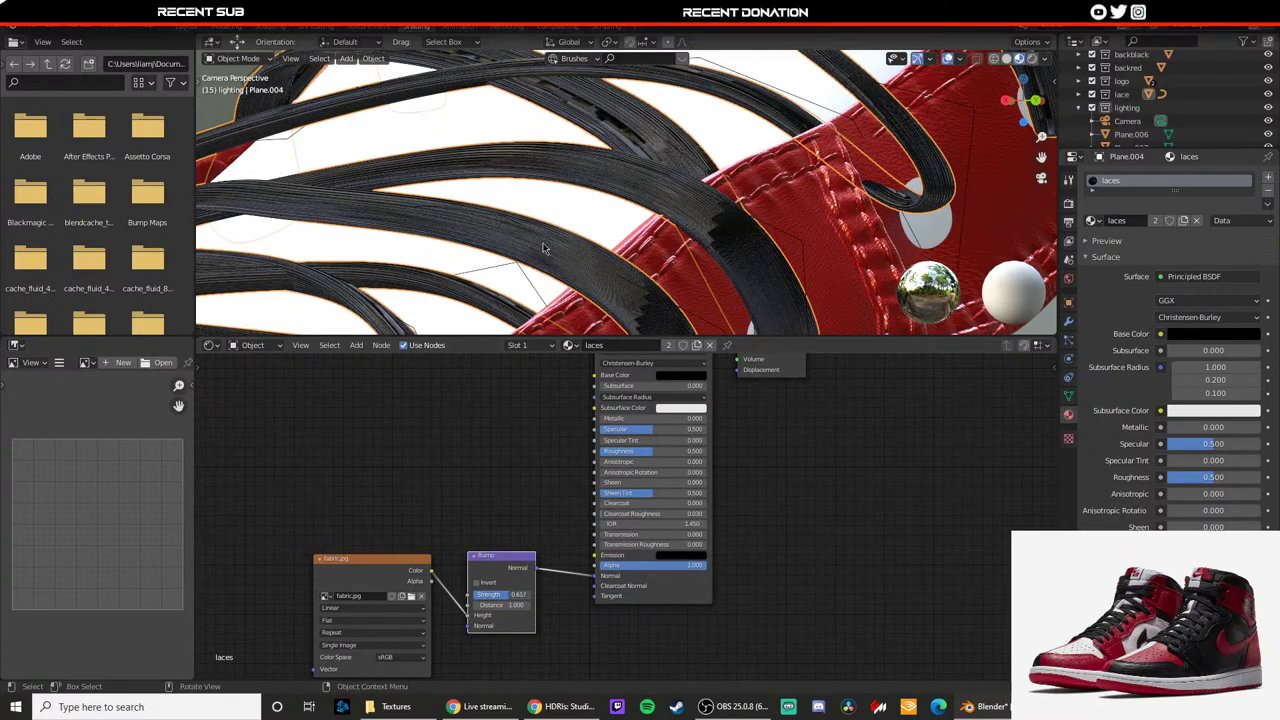
scroll(478, 205, "down", 7)
middle_click_drag(479, 205, 397, 133)
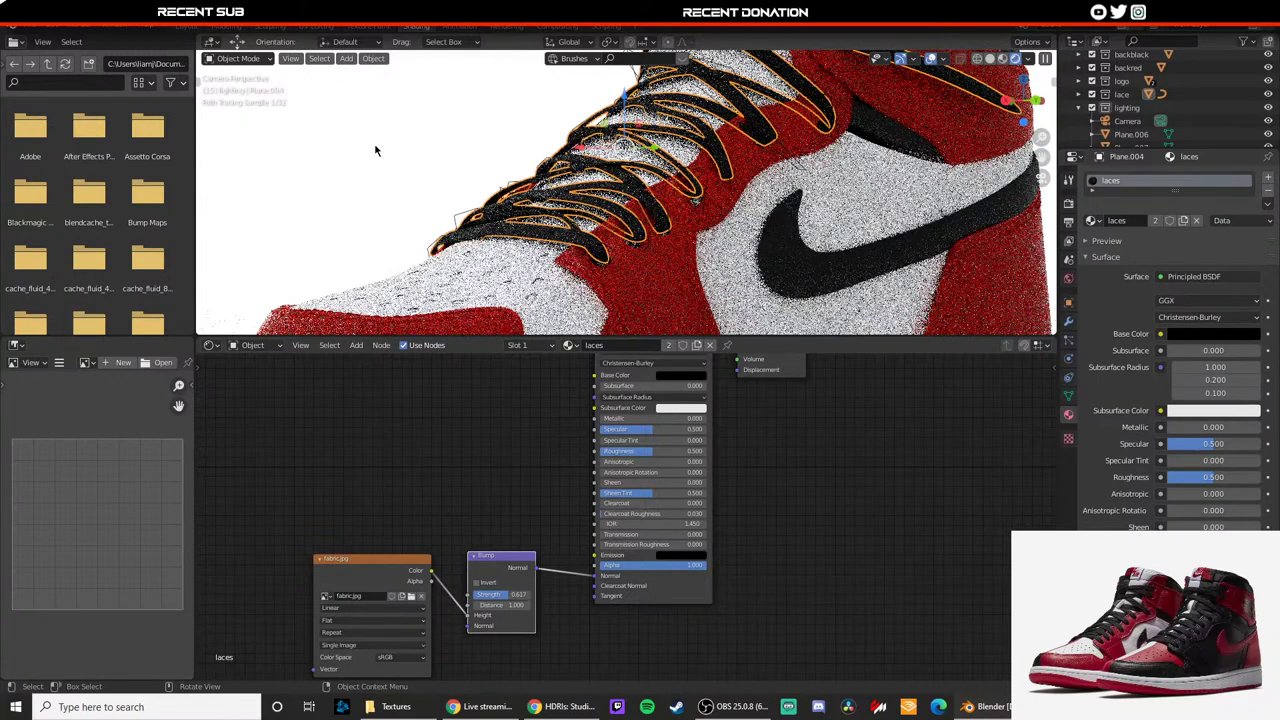
scroll(490, 213, "down", 5)
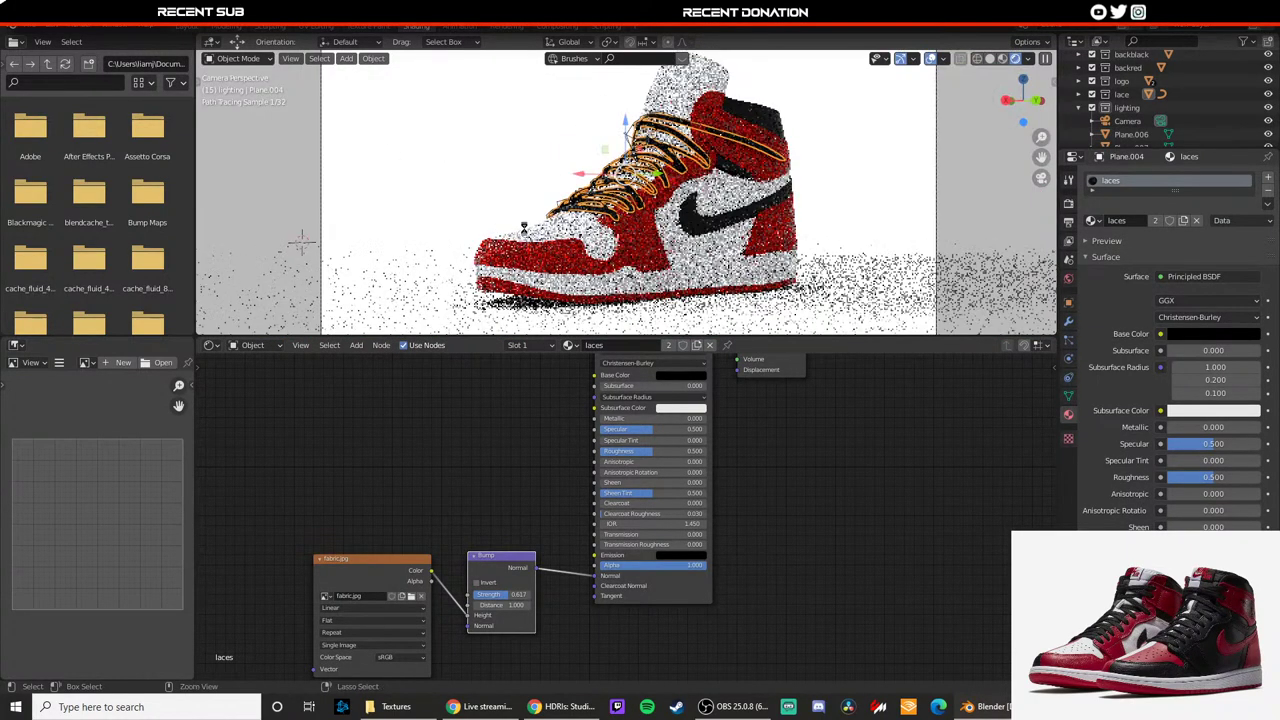
key("z")
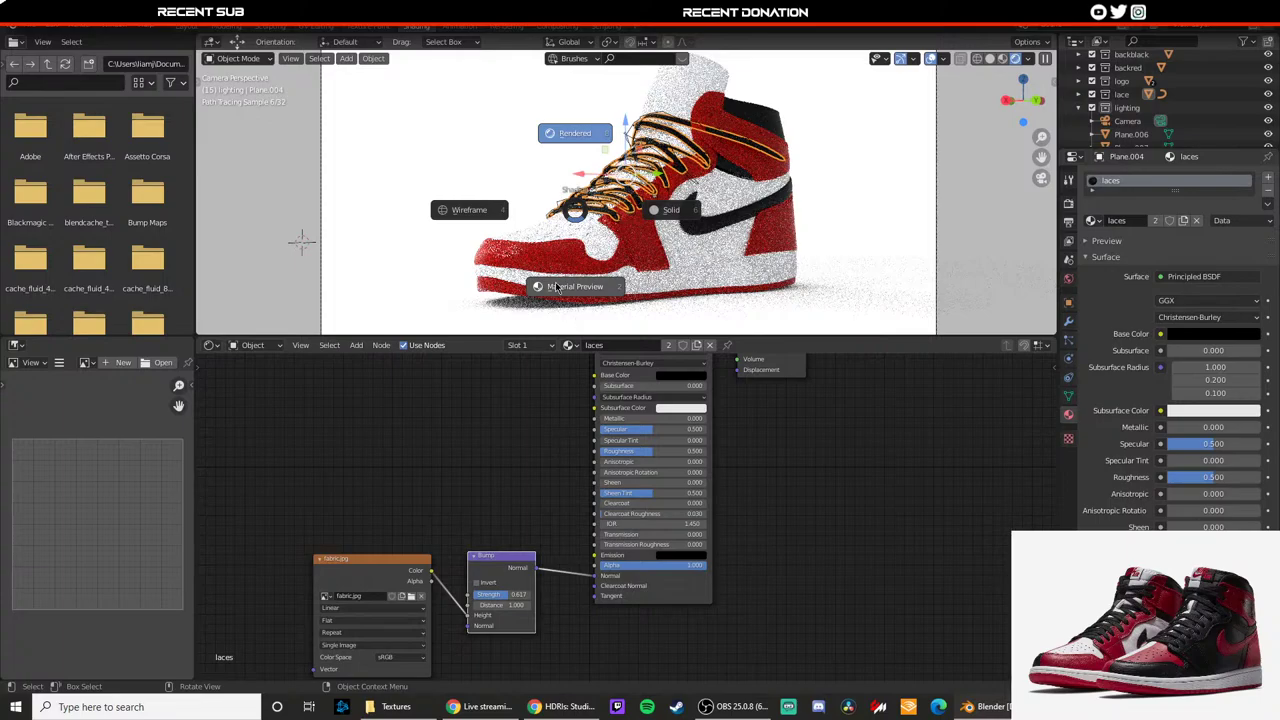
left_click(557, 287)
scroll(378, 108, "up", 10)
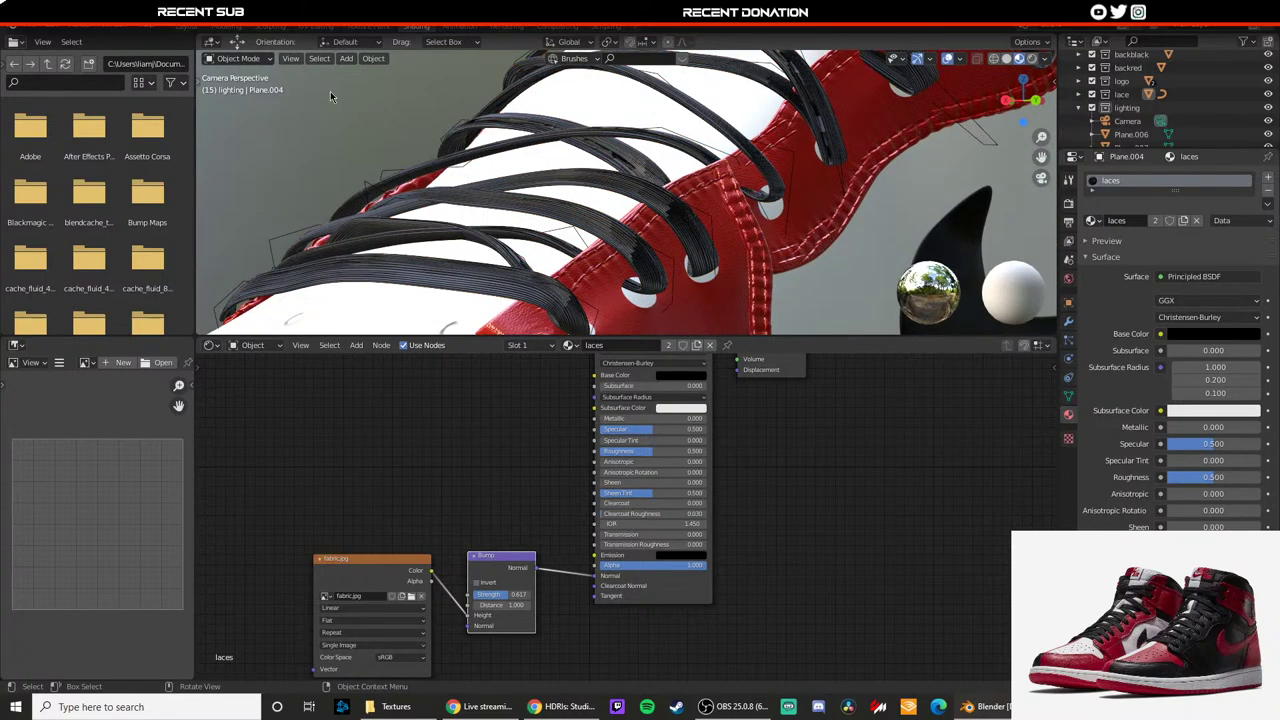
Step: Open the shoelace mesh in Edit Mode and set its Subdivision modifier to Simple
scroll(479, 206, "down", 3)
left_click(486, 216)
key("Tab")
scroll(526, 238, "down", 4)
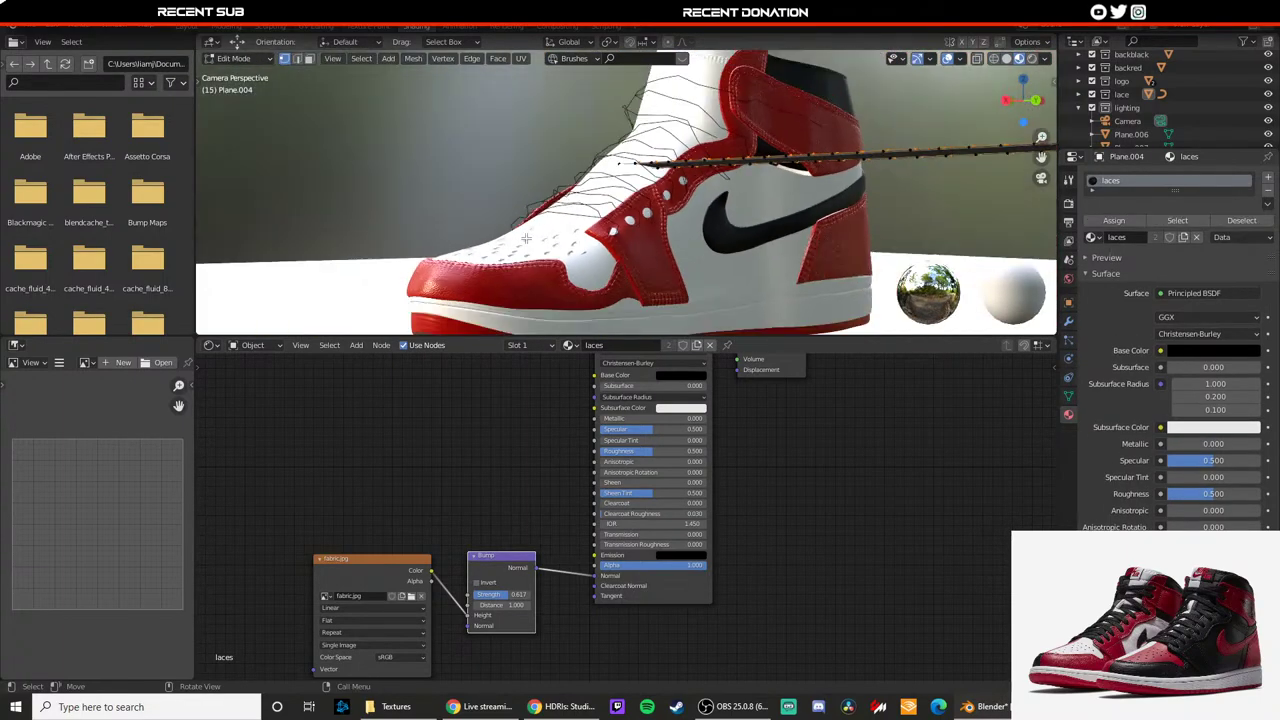
middle_click_drag(526, 238, 597, 234)
scroll(581, 205, "up", 7)
scroll(506, 203, "up", 3)
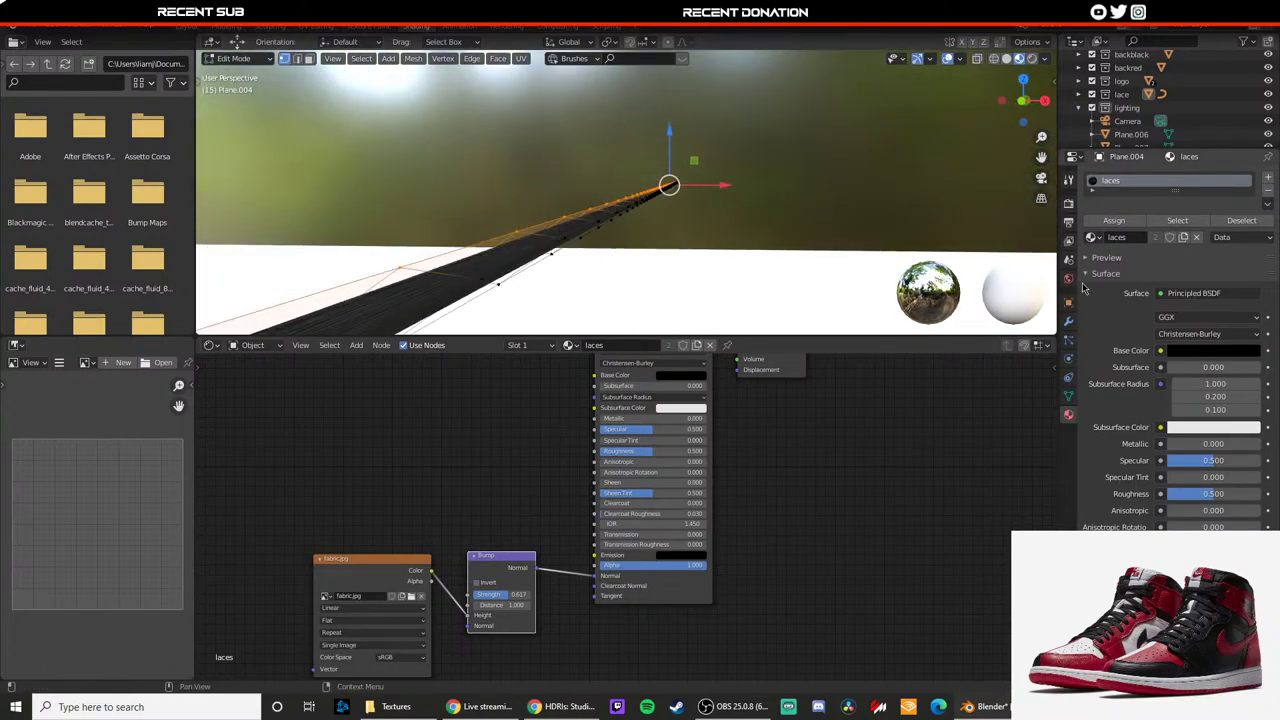
left_click(1068, 320)
left_click(1212, 299)
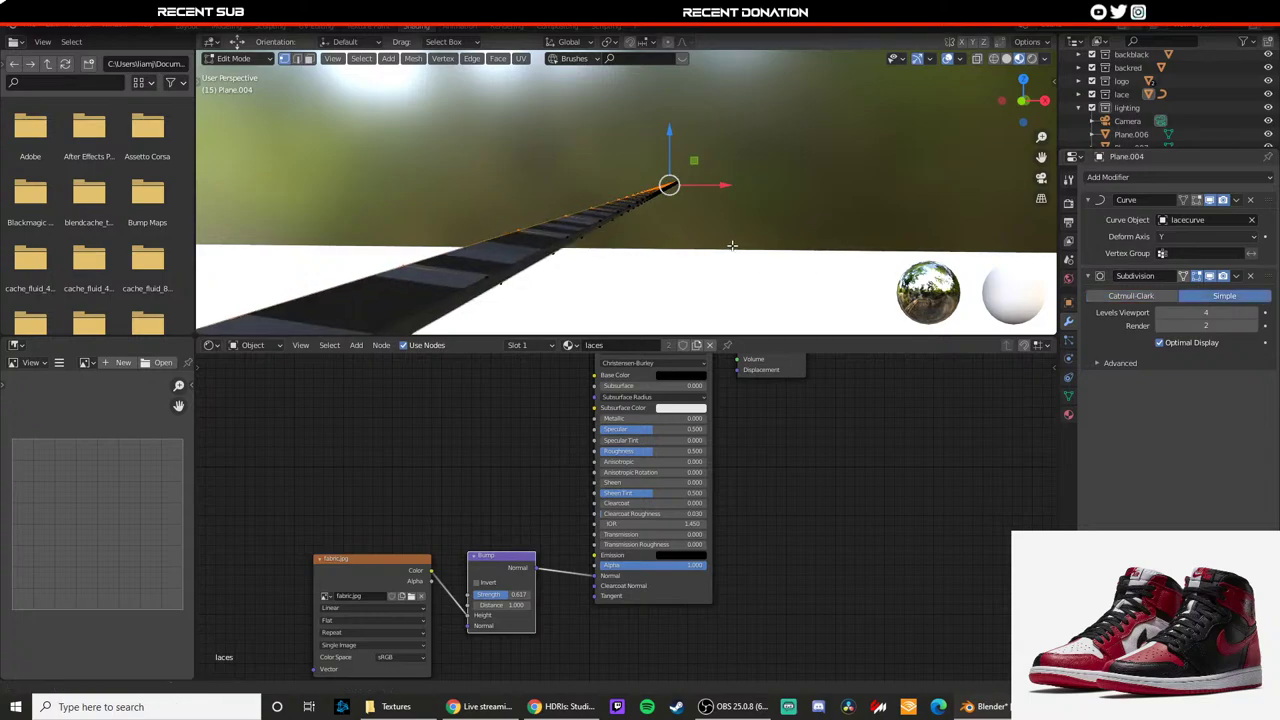
Step: Select the lengthwise corner edge loops of the straight lace strip and mark them as seams
middle_click_drag(734, 243, 736, 214)
key("2")
left_click(524, 245, "alt")
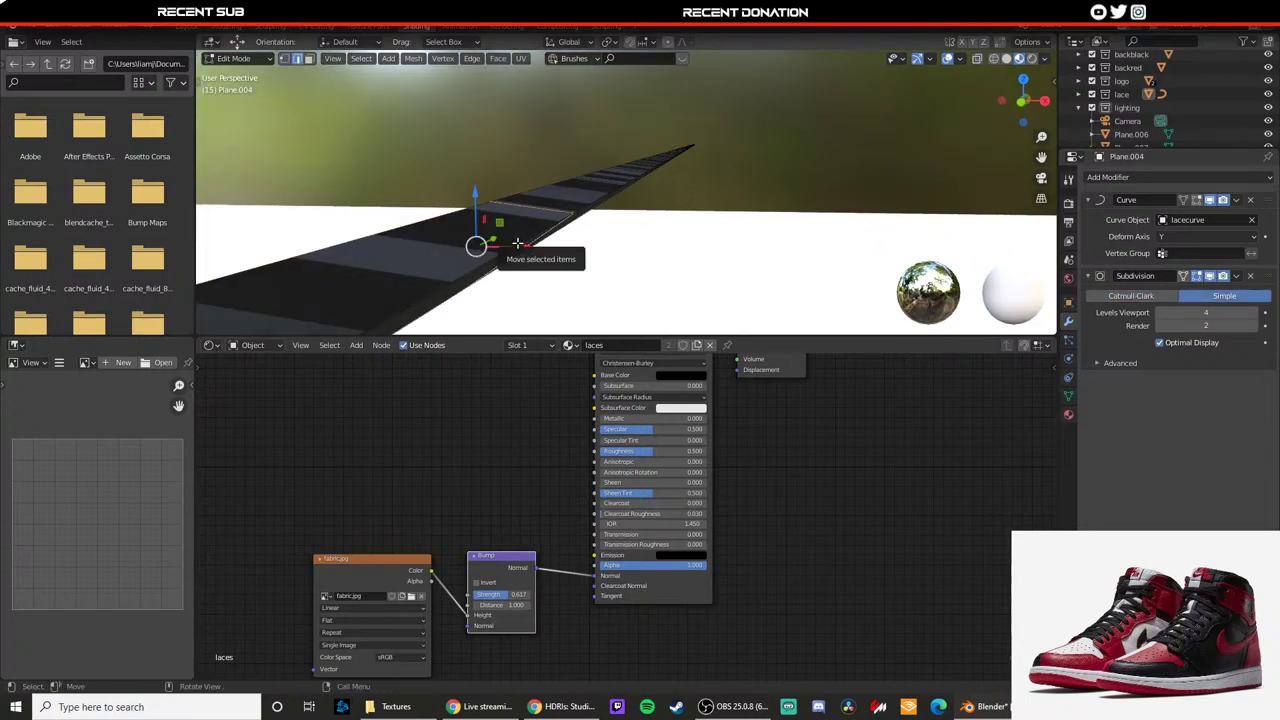
middle_click_drag(480, 243, 465, 220)
left_click(461, 215, "alt")
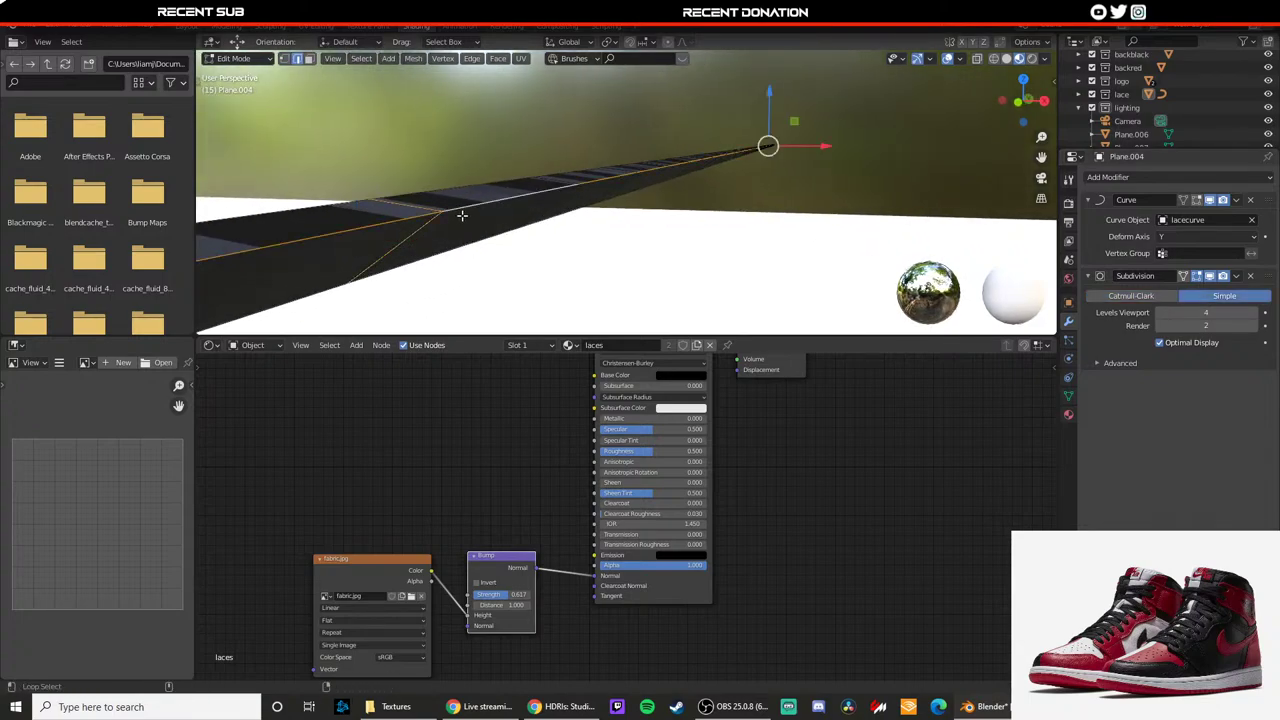
left_click(416, 244)
left_click(465, 208)
left_click(416, 220, "alt")
left_click(457, 248, "alt+shift")
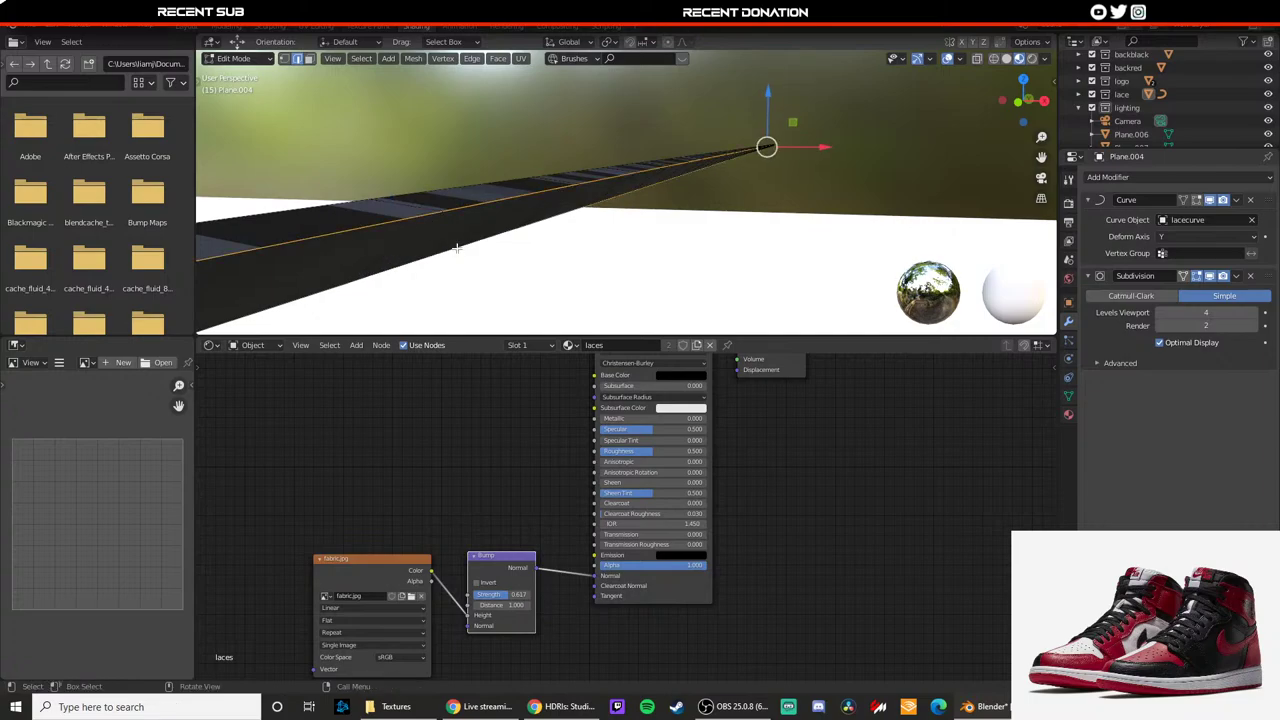
middle_click_drag(456, 248, 682, 237)
right_click(584, 270)
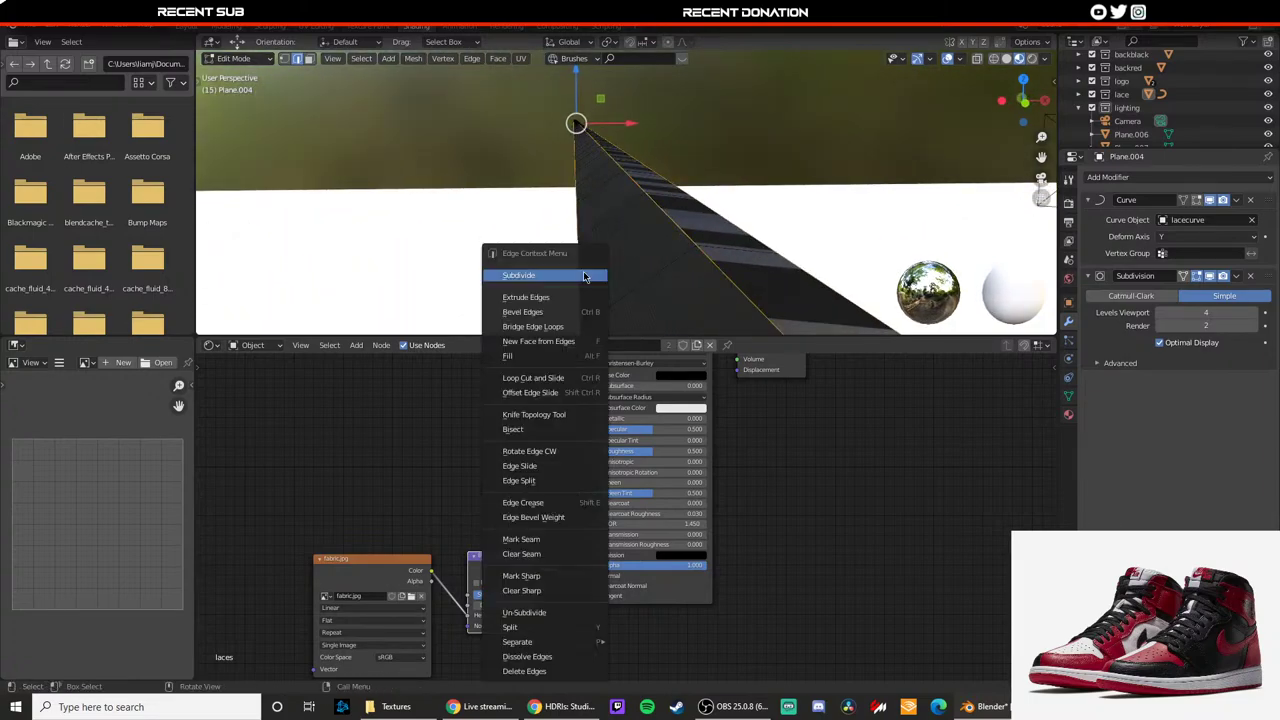
left_click(552, 545)
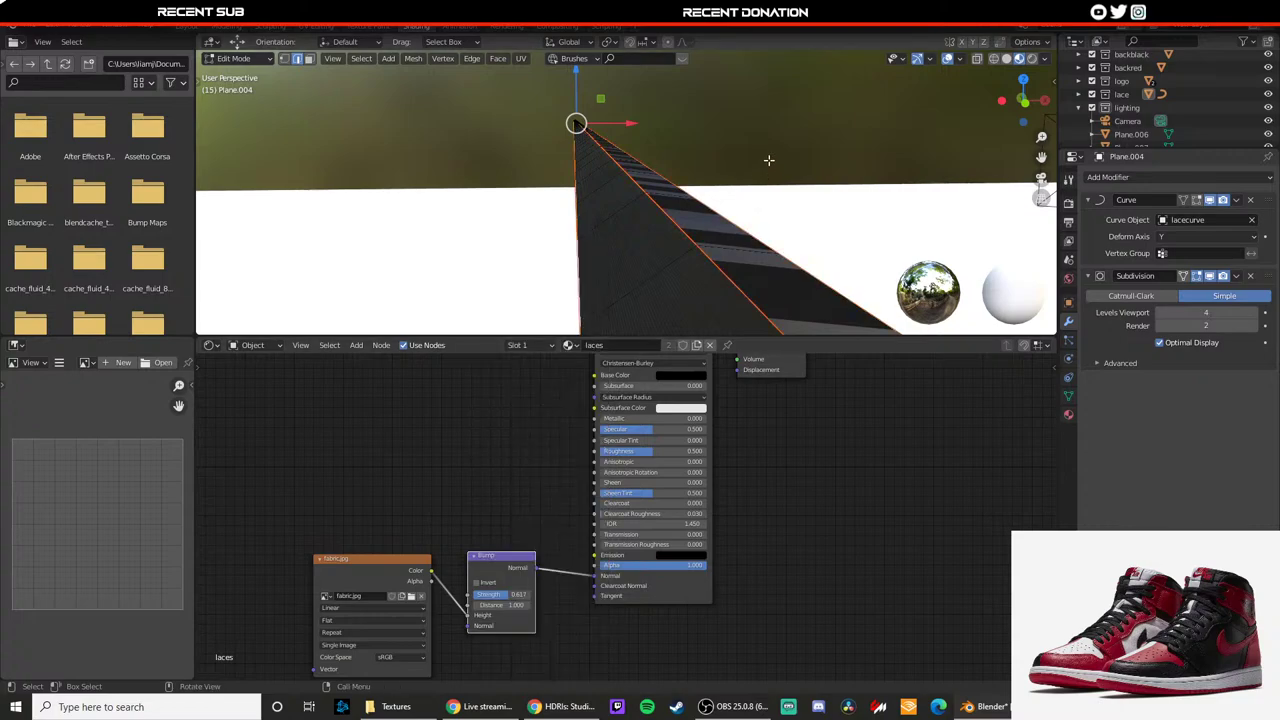
Step: Return to Object Mode in camera view and set the lace's Subdivision modifier to Catmull-Clark
middle_click_drag(769, 160, 630, 210)
key("Tab")
key("KP_0")
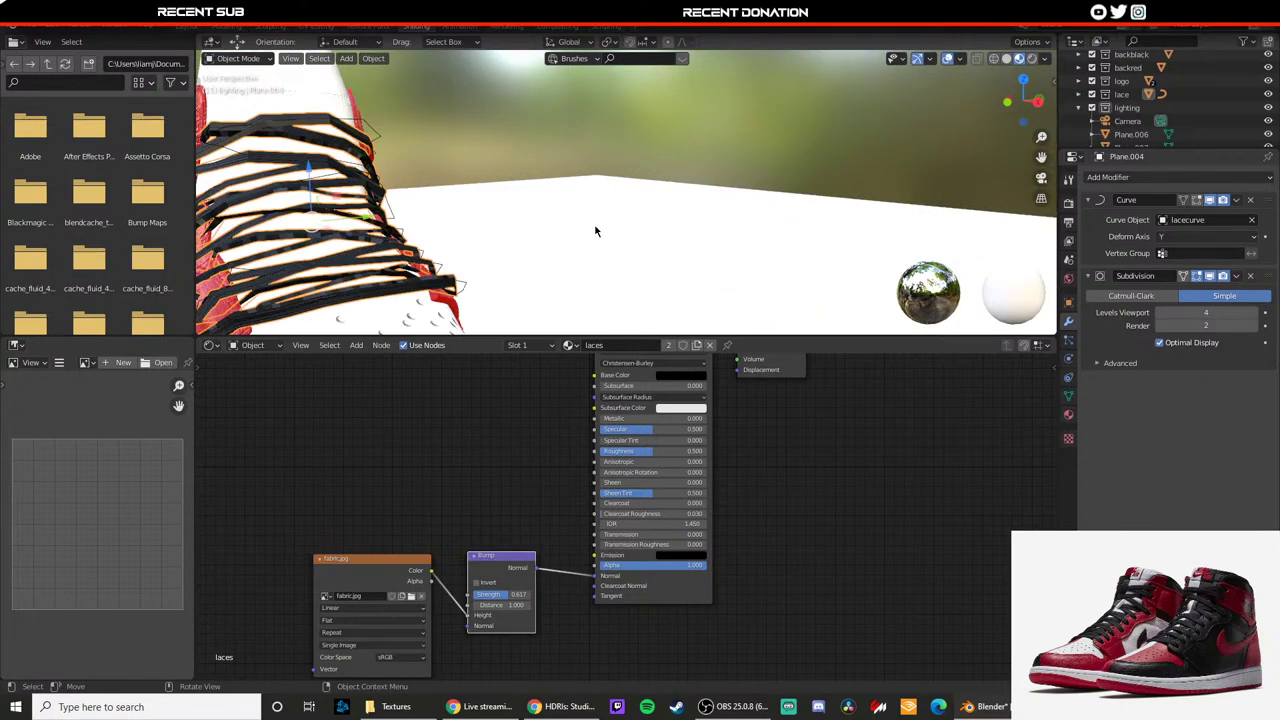
scroll(603, 223, "up", 6)
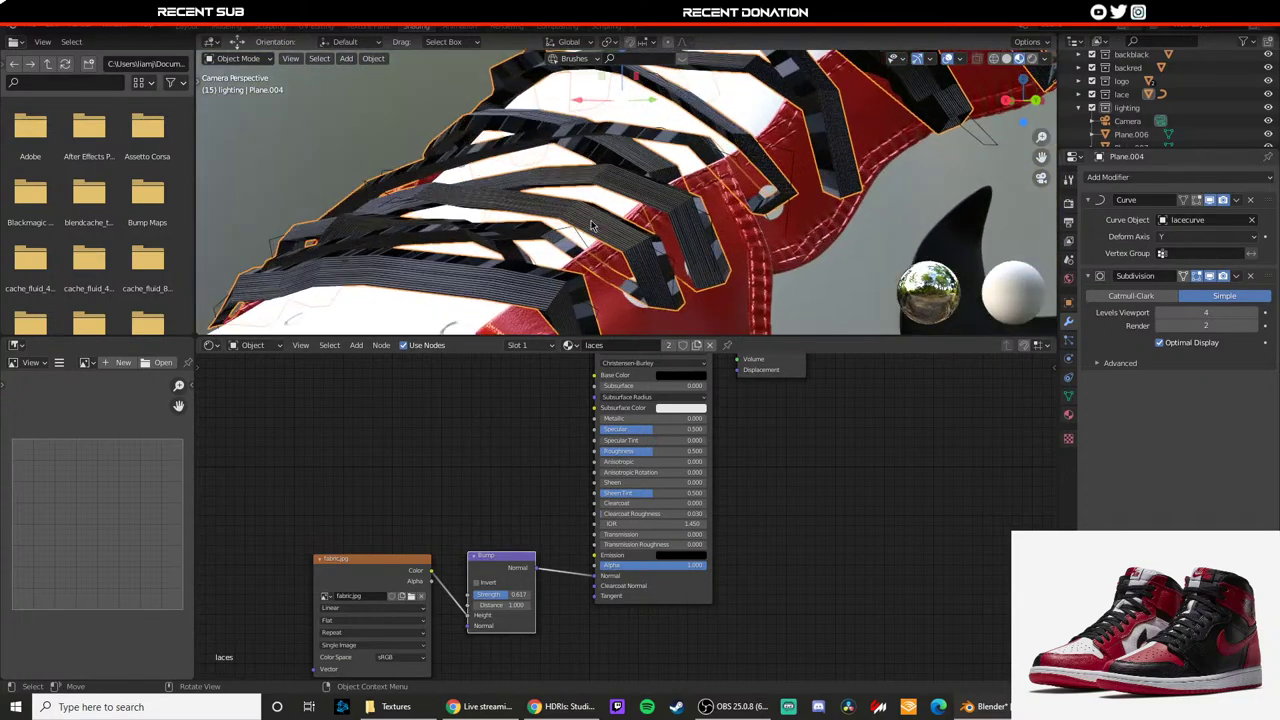
left_click(1166, 299)
middle_click_drag(688, 234, 666, 220, "shift")
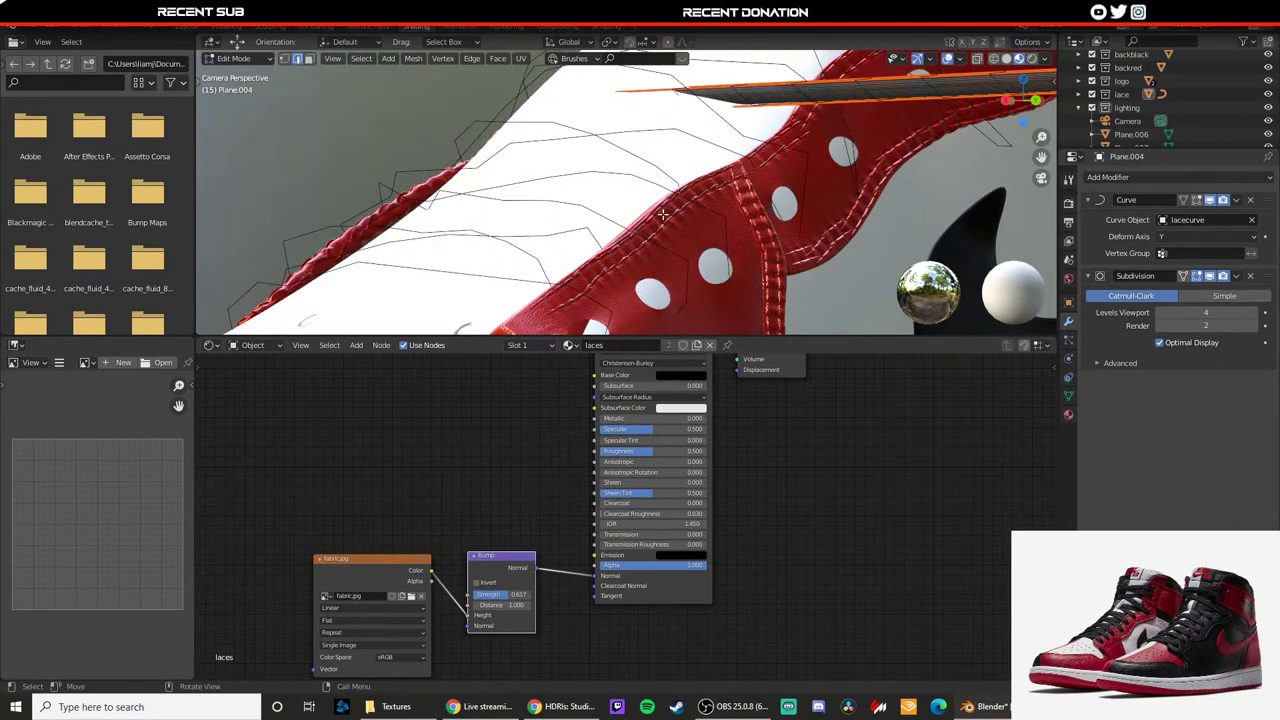
key("a")
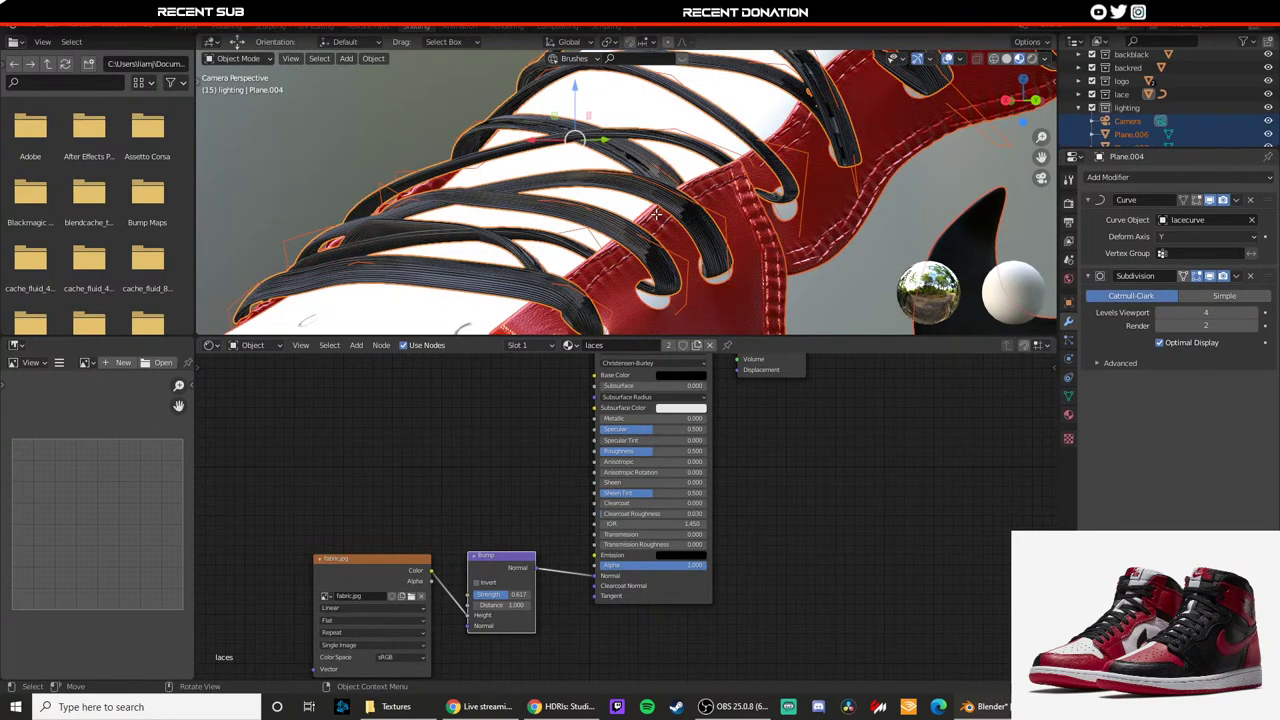
key("Tab")
scroll(700, 205, "down", 4)
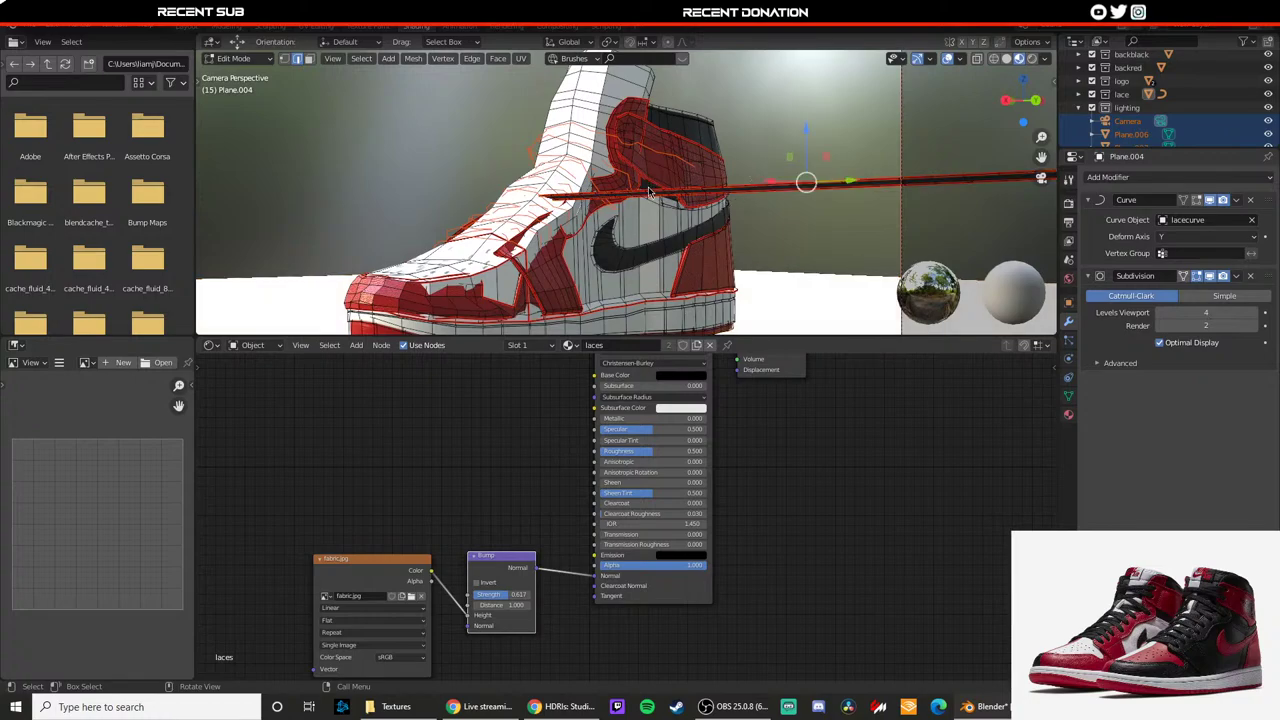
key("Tab")
scroll(634, 192, "up", 4)
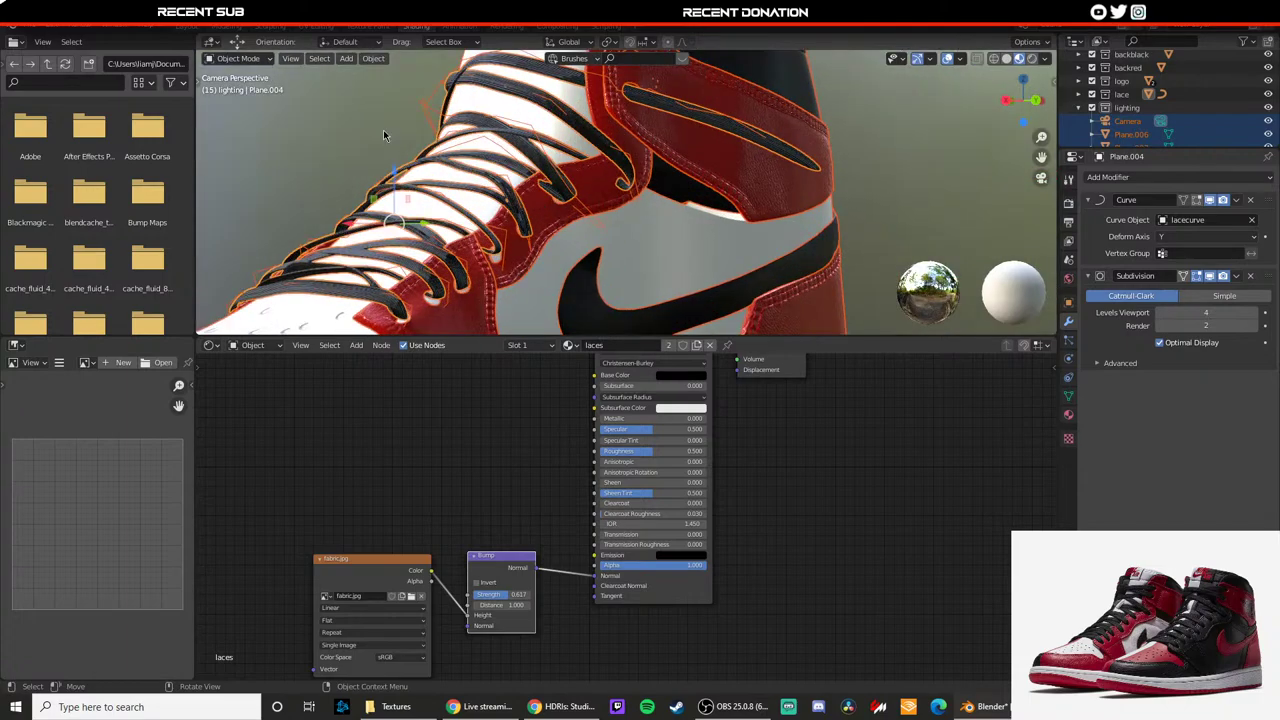
left_click(386, 134)
Step: Unwrap the shoelace mesh's UVs along its seams and check the fabric texture from the camera view
left_click(486, 180)
key("Tab")
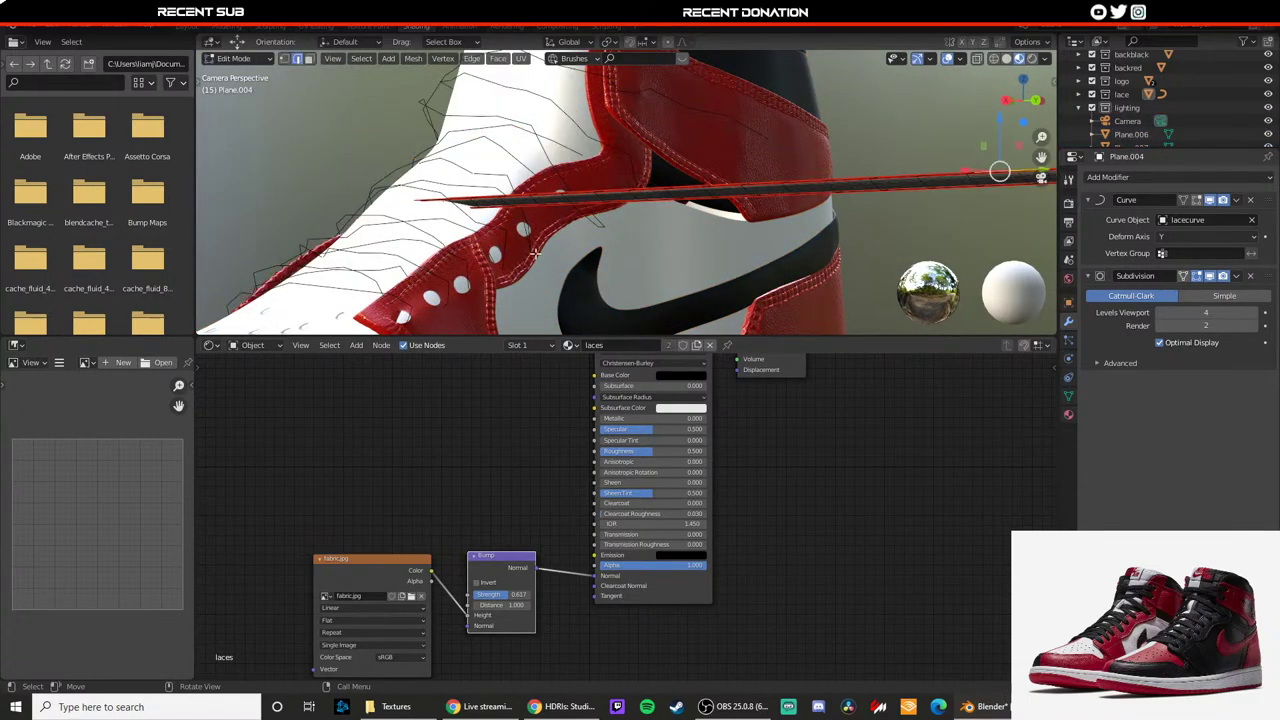
scroll(580, 212, "down", 4)
mouse_move(612, 228)
middle_mouse_down()
mouse_move(757, 234)
mouse_move(610, 205)
middle_mouse_up()
key("u")
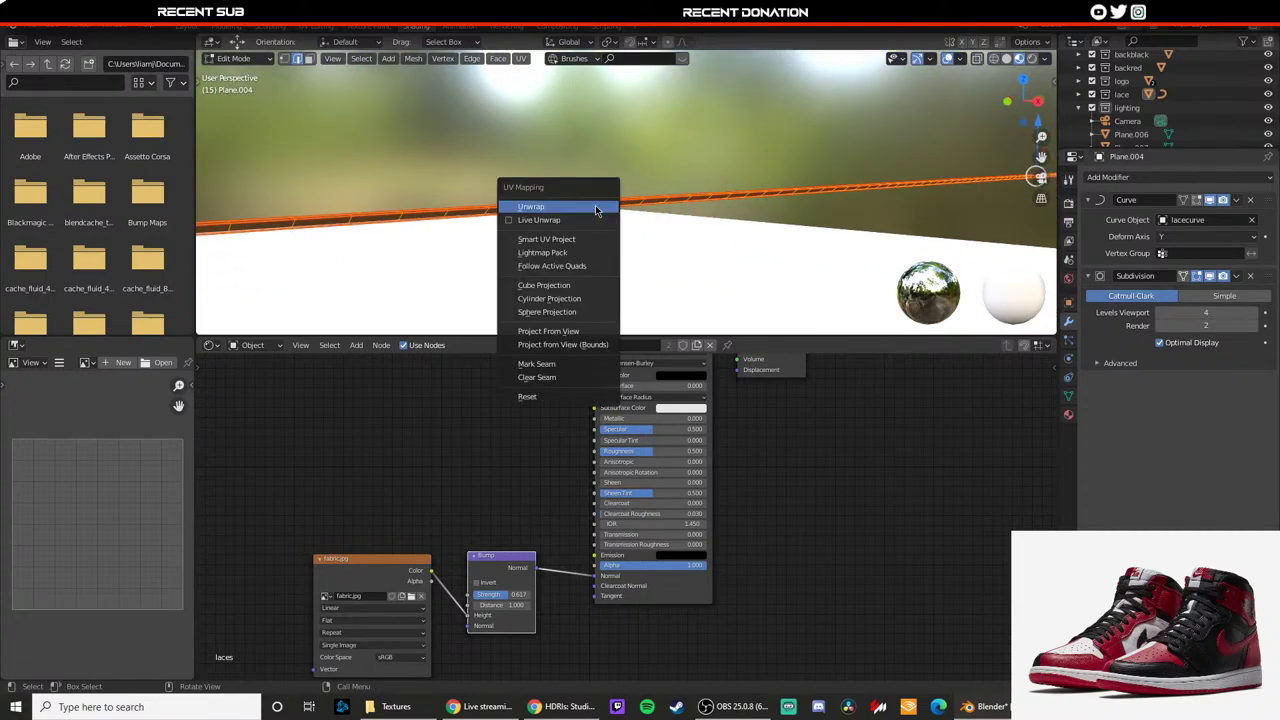
left_click(595, 206)
scroll(559, 259, "down", 4)
key("Tab")
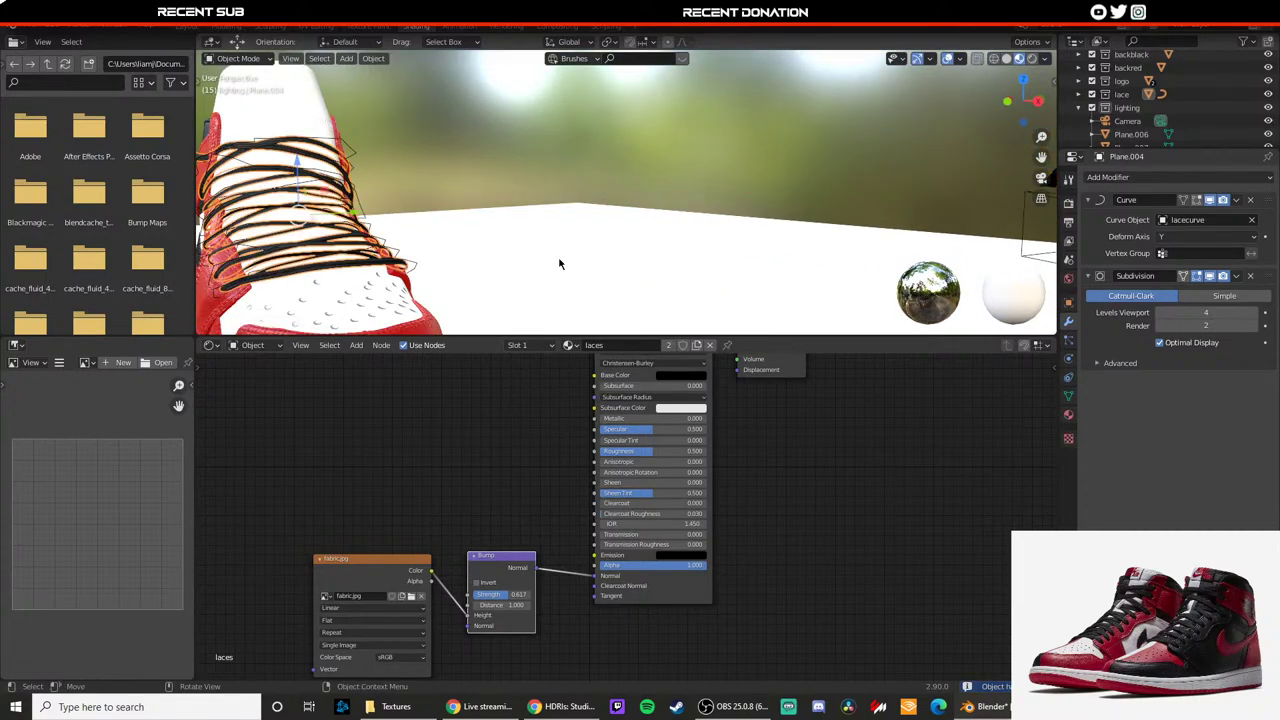
key("KP_0")
scroll(559, 262, "up", 6)
middle_click_drag(462, 168, 594, 175)
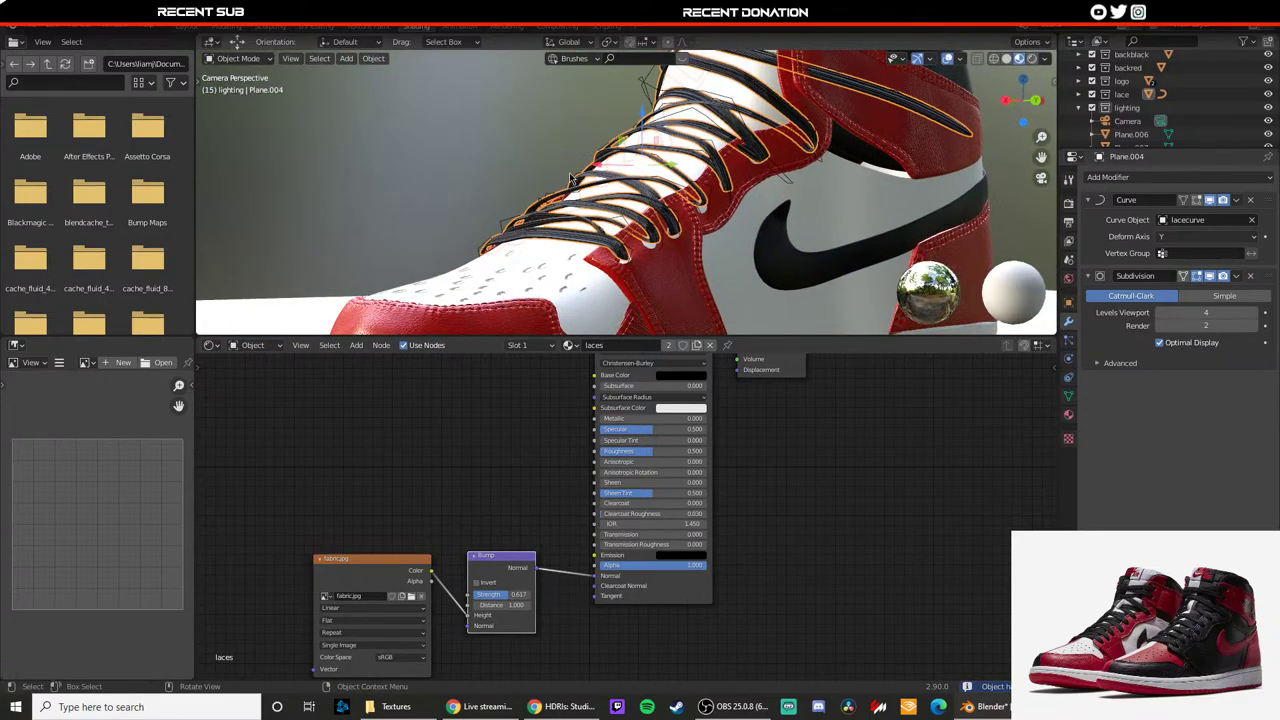
Step: Open the lace mesh for editing in Edit Mode
scroll(598, 173, "up", 3)
scroll(586, 162, "up", 3)
scroll(586, 162, "down", 4)
key("Tab")
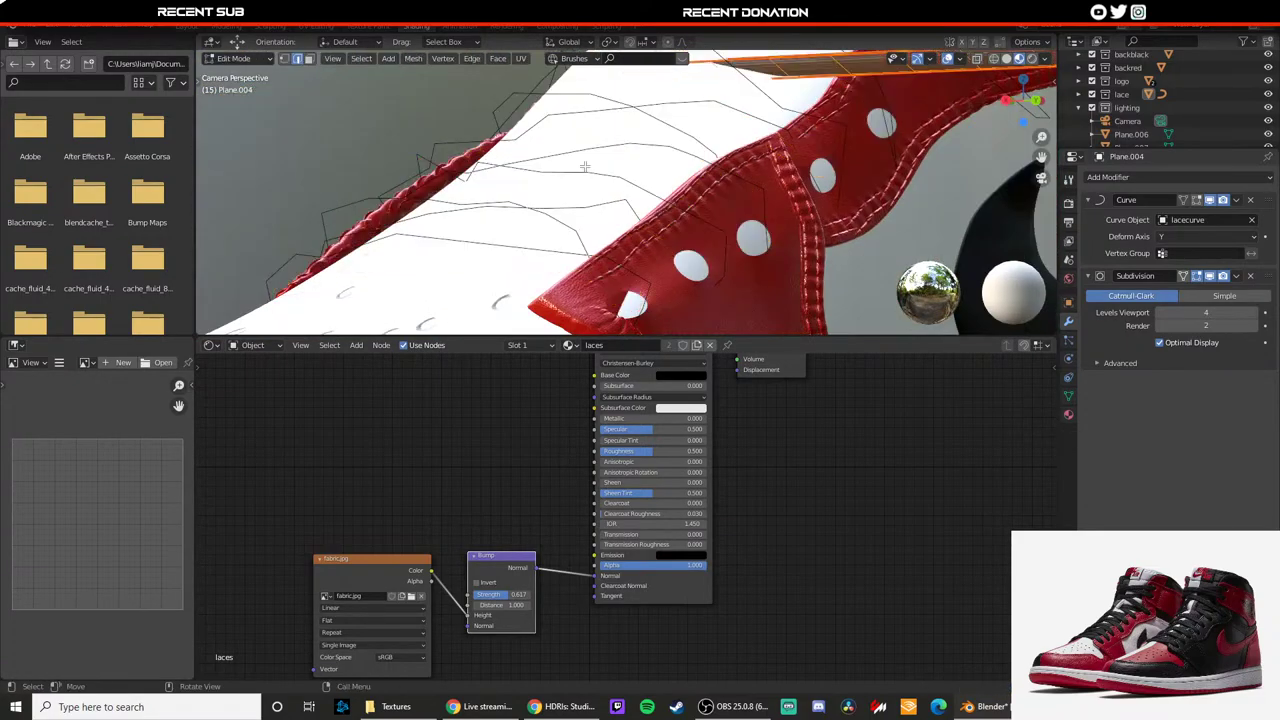
scroll(590, 166, "down", 5)
middle_click_drag(632, 200, 687, 215)
key("ctrl+r")
right_click(545, 217)
scroll(692, 199, "down", 3)
key("Tab")
scroll(689, 200, "down", 3)
key("Tab")
scroll(652, 212, "down", 3)
Step: Show the lace strip in the top view and enlarge the 3D viewport by shrinking the node editor
scroll(670, 217, "up", 5)
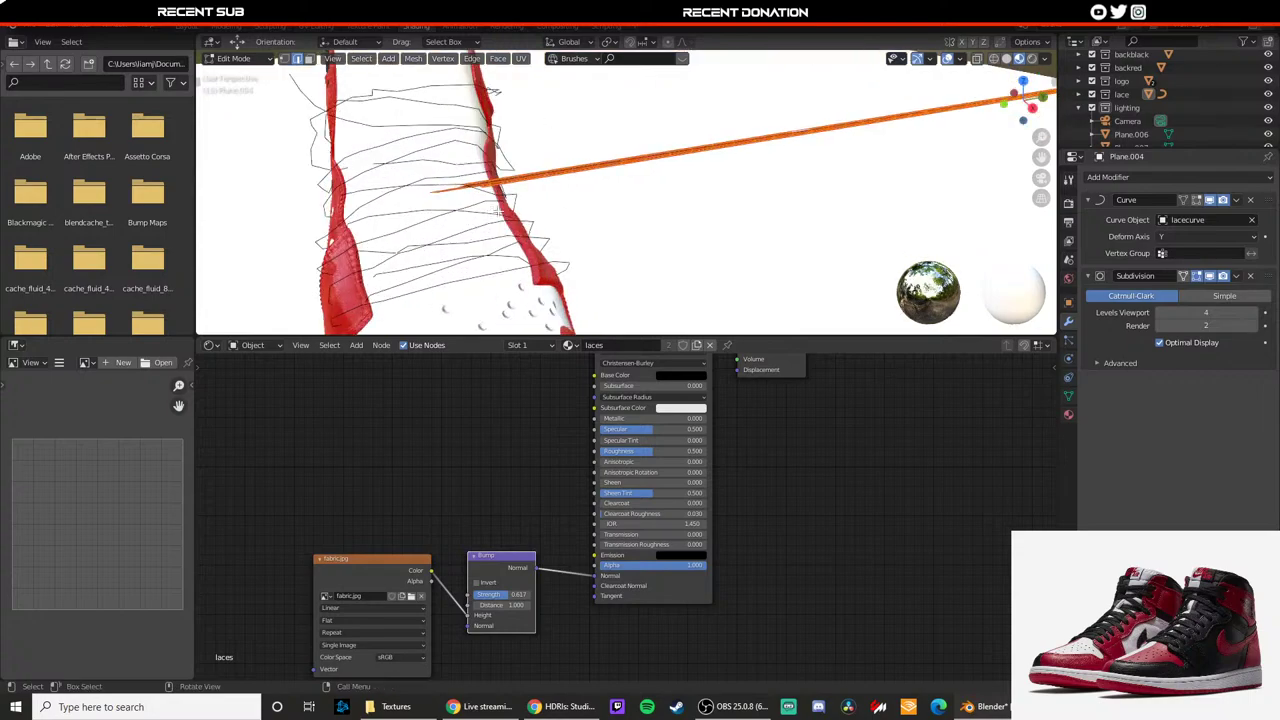
middle_click_drag(570, 222, 668, 206)
left_click(703, 170, "alt")
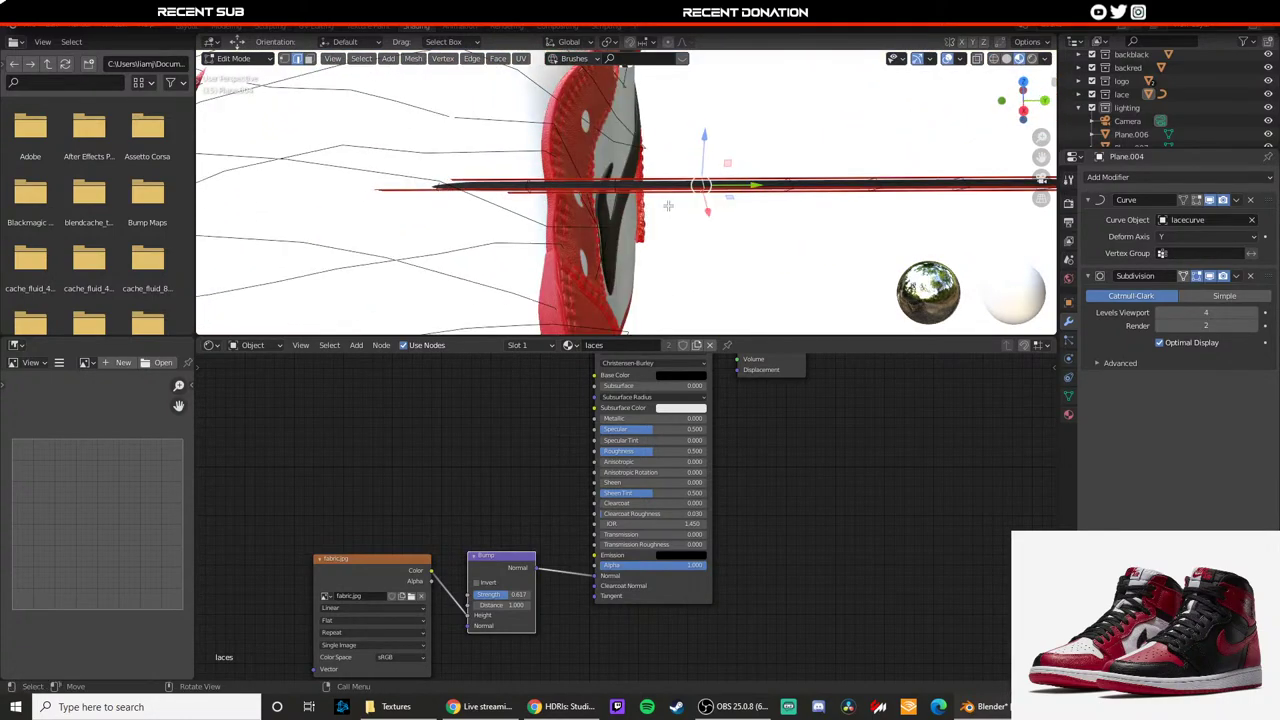
key("KP_7")
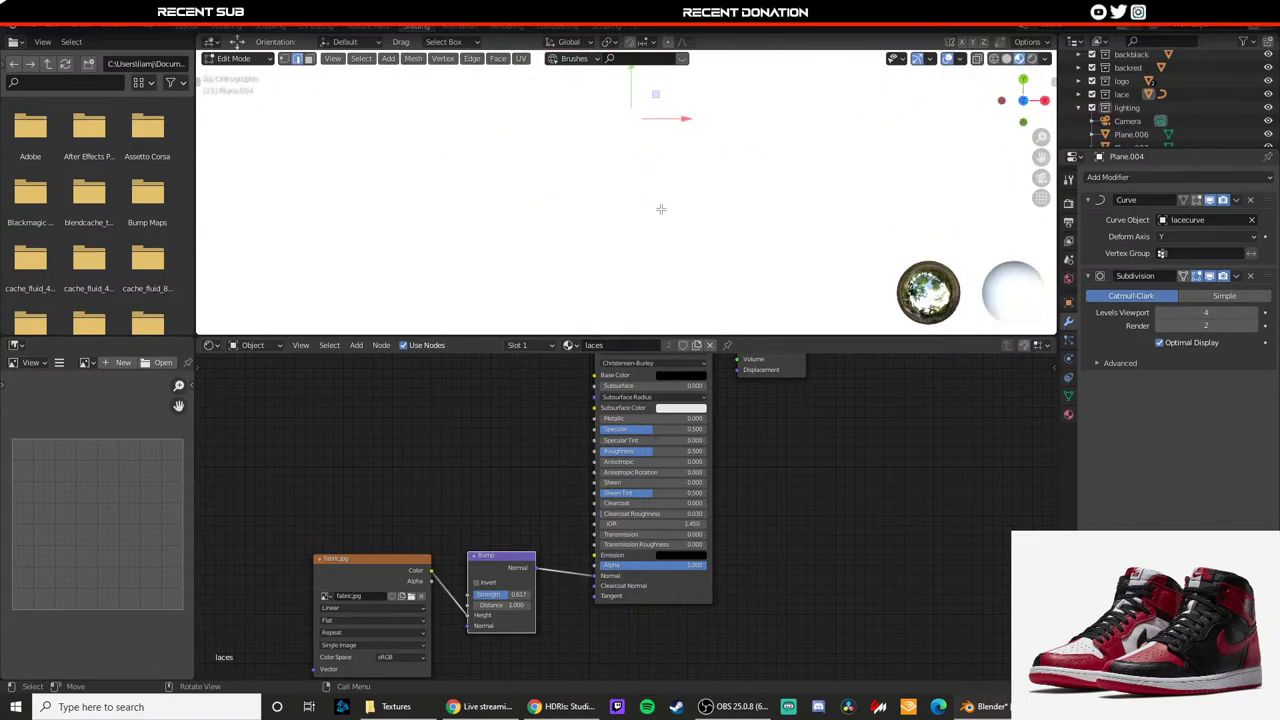
middle_click_drag(656, 142, 632, 322, "shift")
left_click_drag(638, 351, 638, 614)
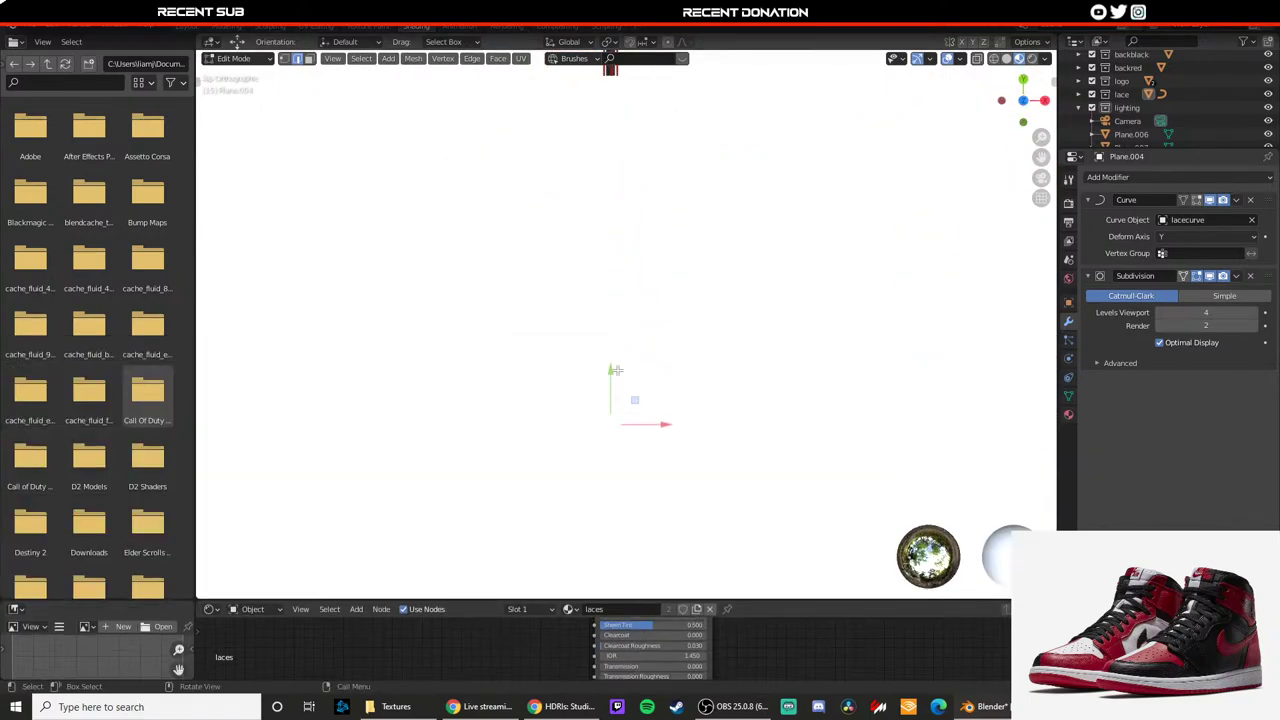
Step: Mark two crosswise edge loops near the lower end of the lace strip as seams
scroll(622, 322, "down", 5)
middle_click_drag(630, 315, 628, 402, "shift")
scroll(622, 321, "up", 6)
middle_click_drag(594, 276, 650, 430, "shift")
middle_click_drag(629, 336, 616, 454, "shift")
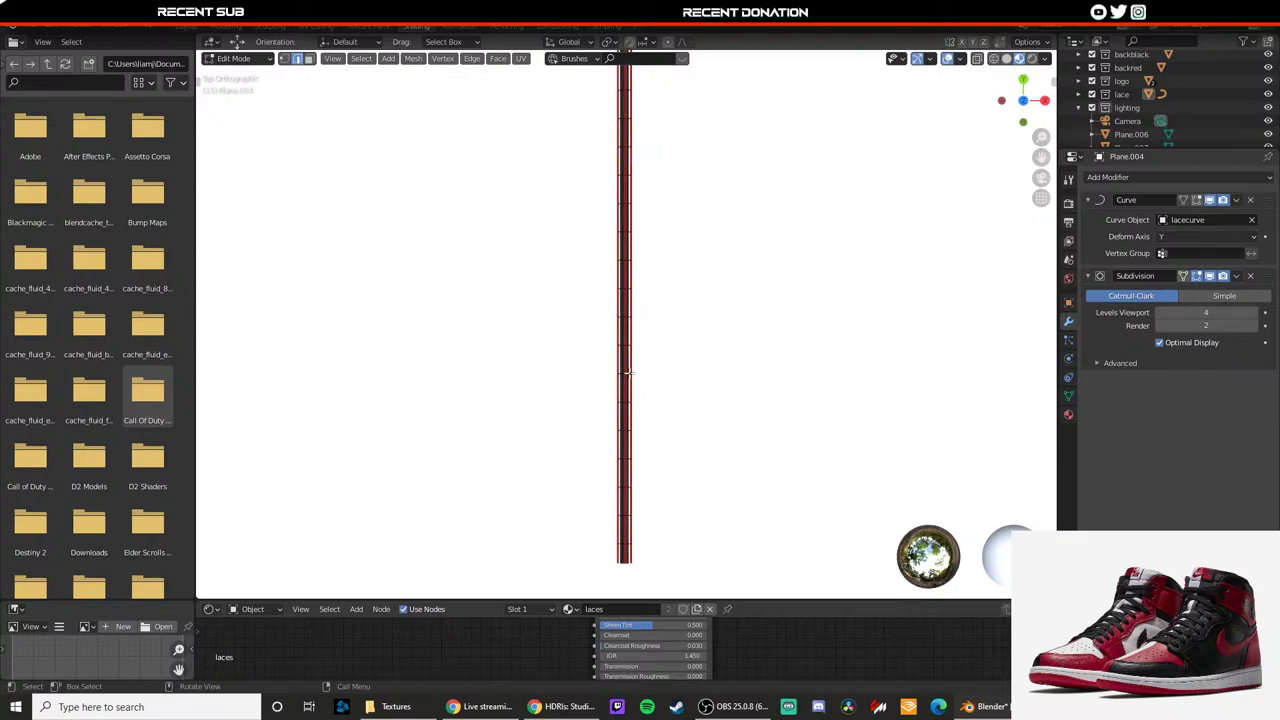
left_click(627, 288)
scroll(626, 283, "up", 3)
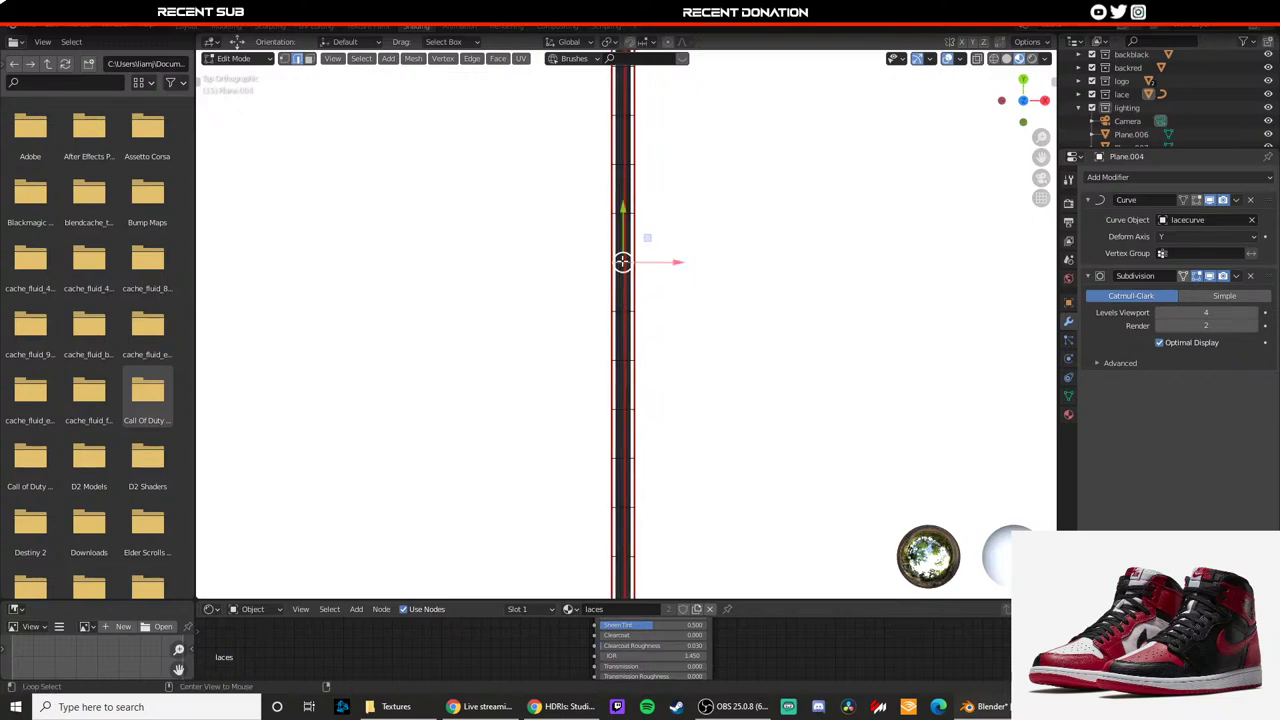
right_click(622, 262)
left_click(580, 316)
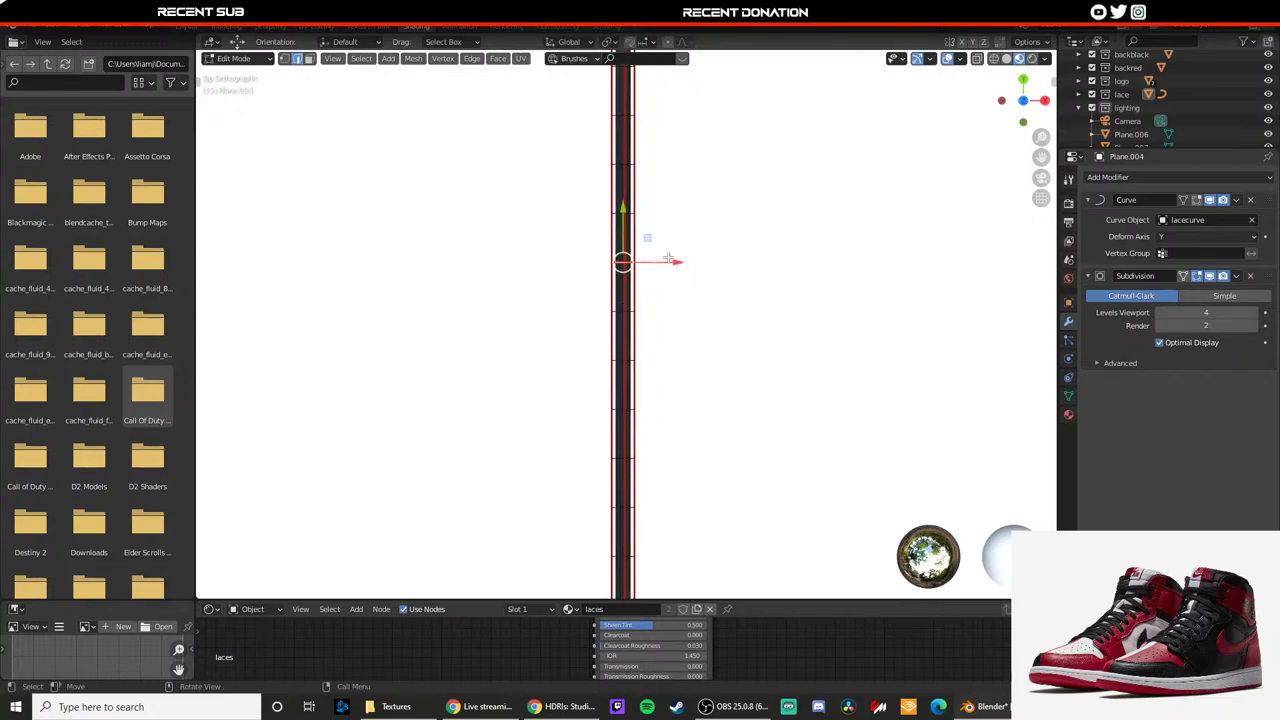
middle_click_drag(646, 237, 642, 421, "shift")
left_click(614, 258, "alt")
right_click(614, 260)
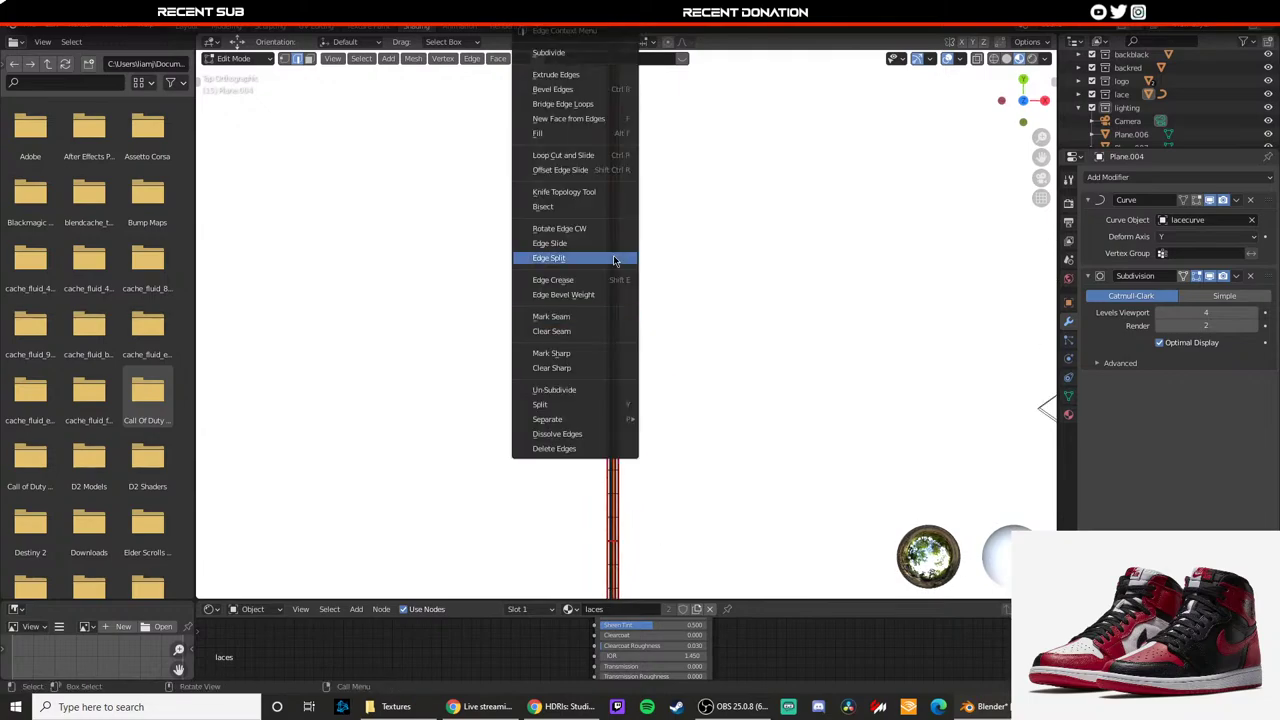
left_click(622, 314)
Step: Mark two more crosswise edge loops farther up the lace strip as seams
scroll(625, 257, "up", 6)
left_click(589, 225, "alt")
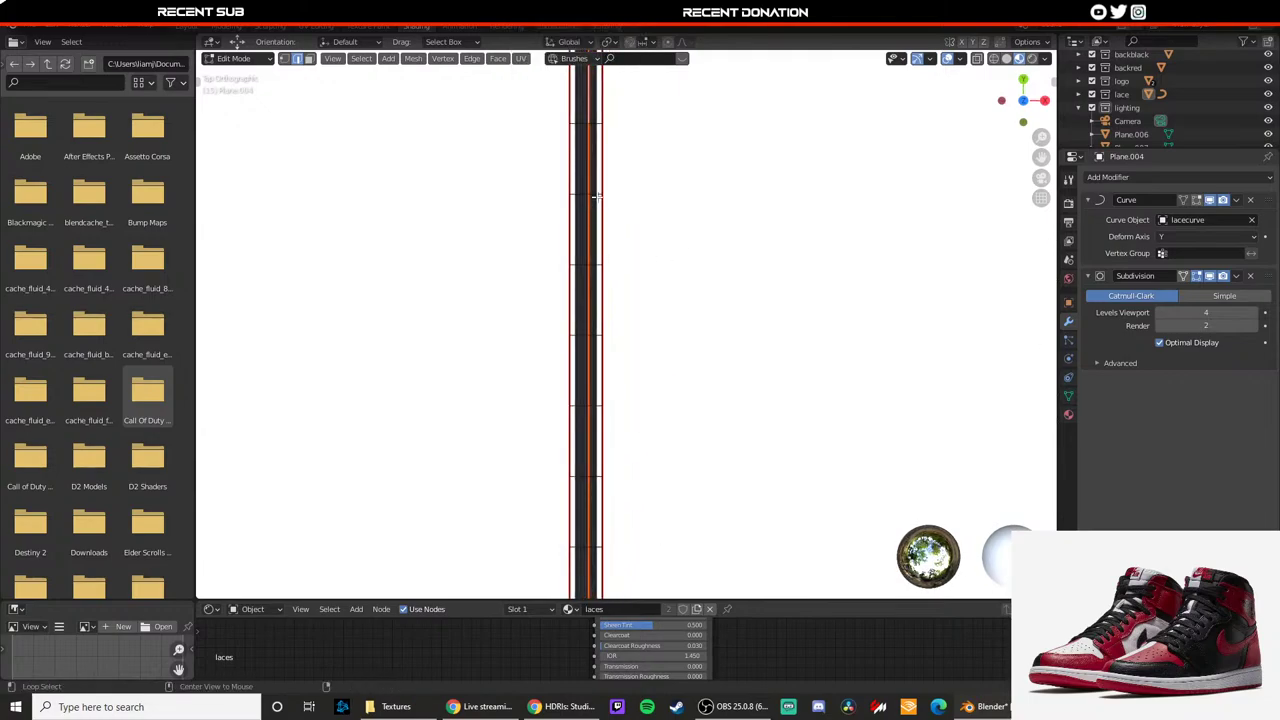
right_click(596, 196)
left_click(618, 312)
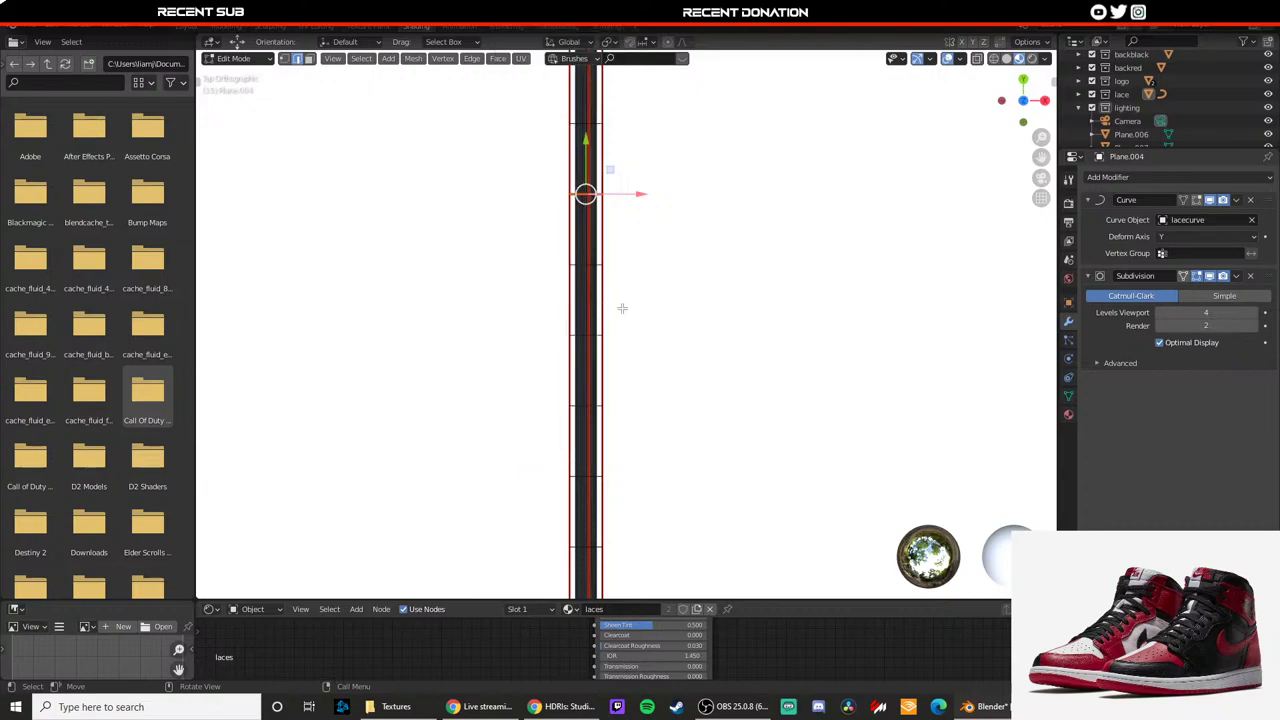
scroll(622, 309, "down", 3)
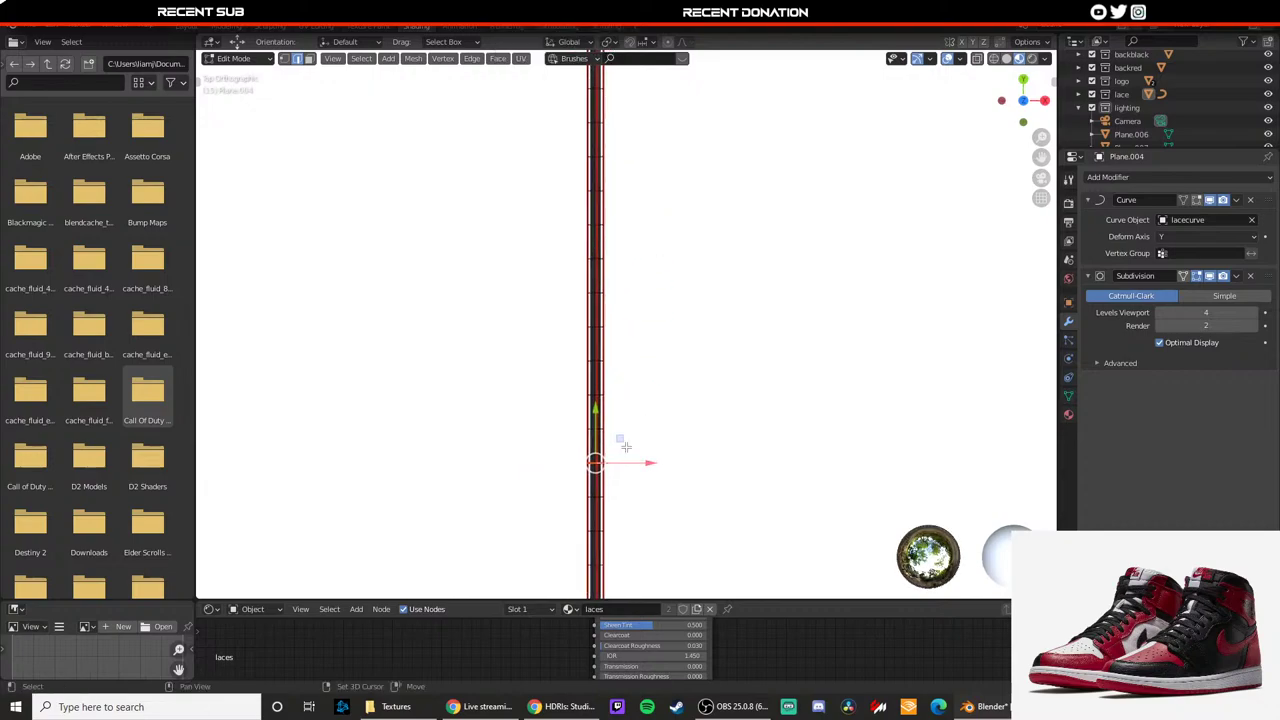
right_click(595, 224)
left_click(563, 318)
scroll(646, 388, "down", 2)
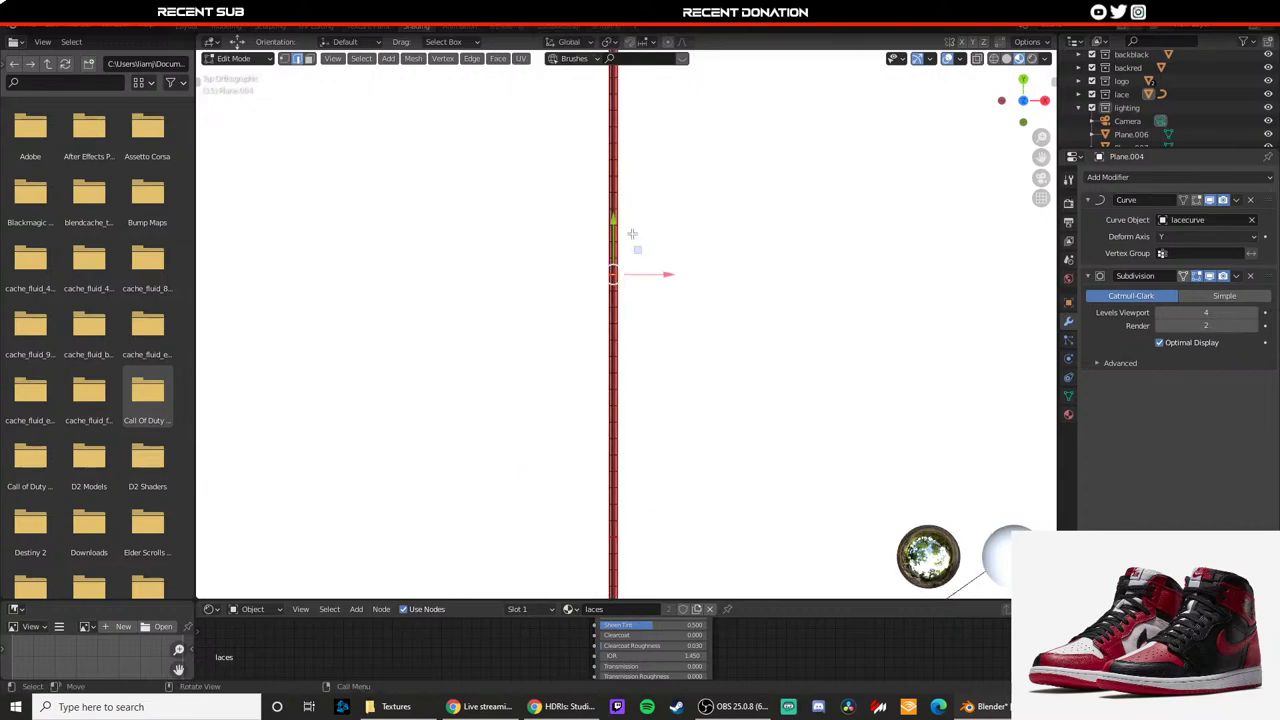
Step: Mark two crosswise edge loops along the upper stretch of the lace, beyond the white floor plane, as seams
middle_click_drag(637, 108, 589, 369, "shift")
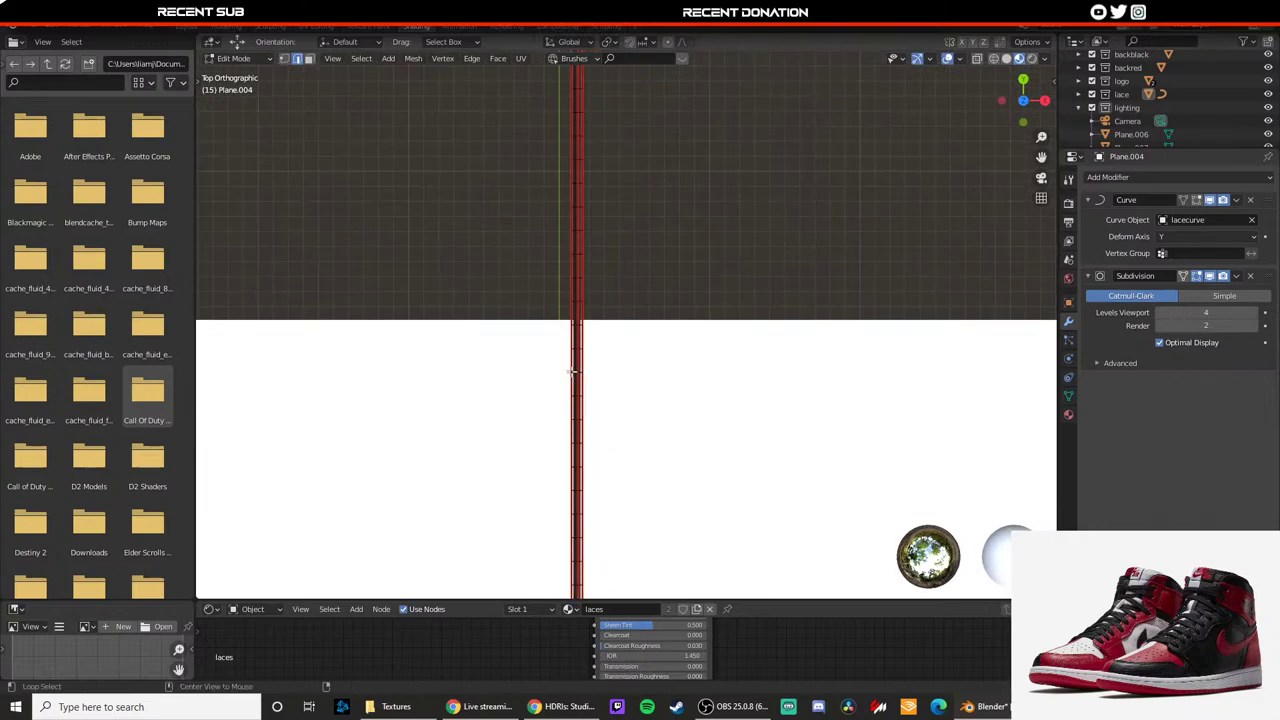
left_click(572, 372, "alt")
left_click(577, 372, "alt")
right_click(579, 372)
left_click(579, 372)
middle_click_drag(614, 284, 630, 413, "shift")
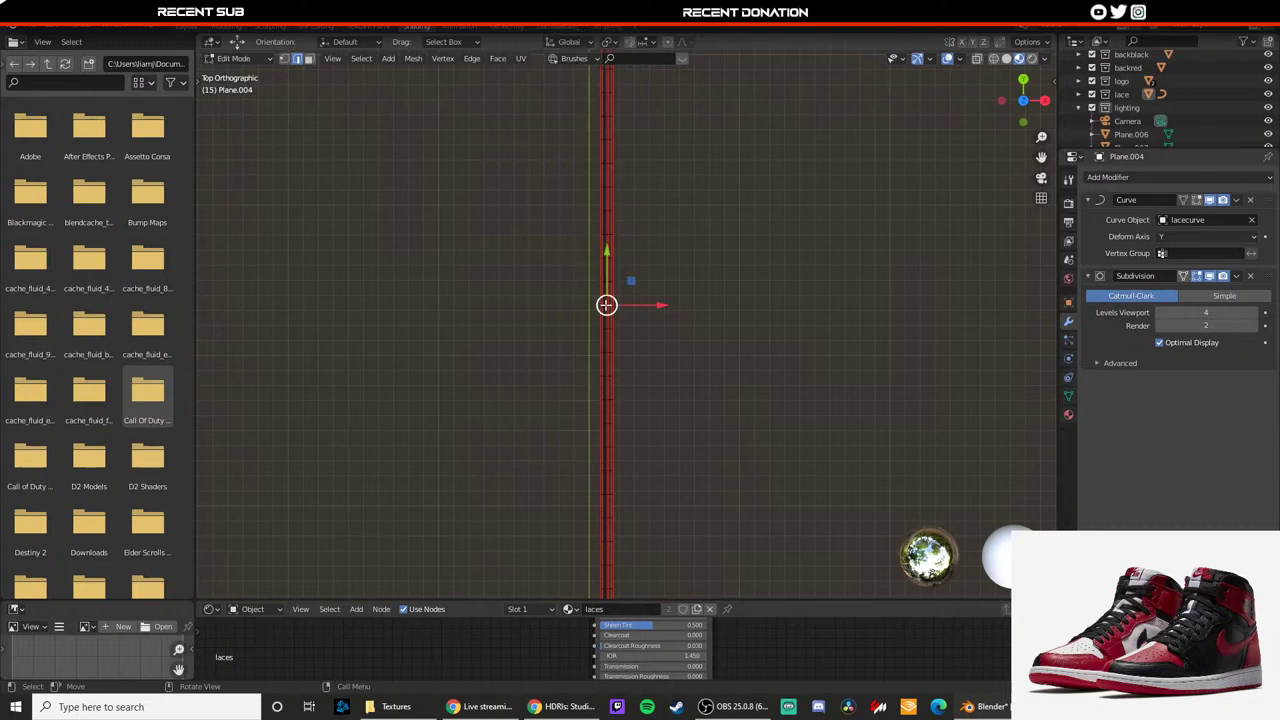
middle_click_drag(626, 269, 616, 495, "shift")
middle_click_drag(590, 210, 594, 348, "shift")
left_click(600, 336, "alt")
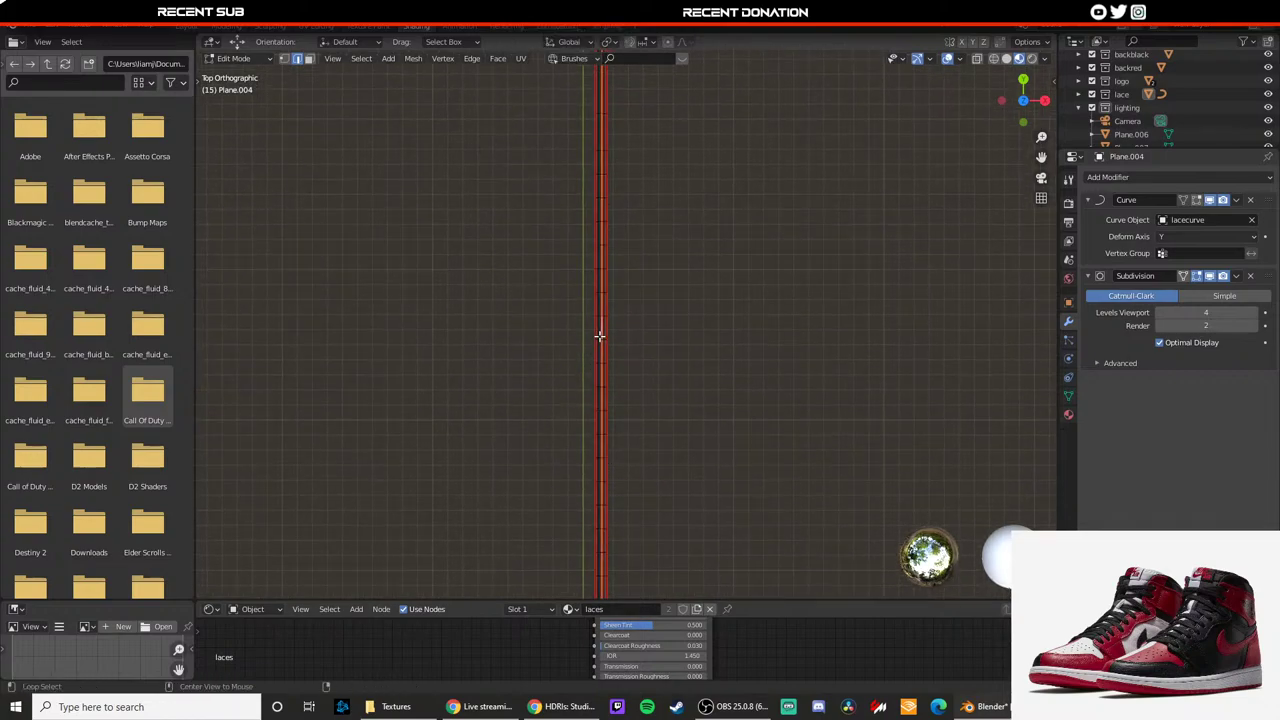
scroll(600, 336, "up", 5)
left_click(558, 361, "alt")
right_click(556, 361)
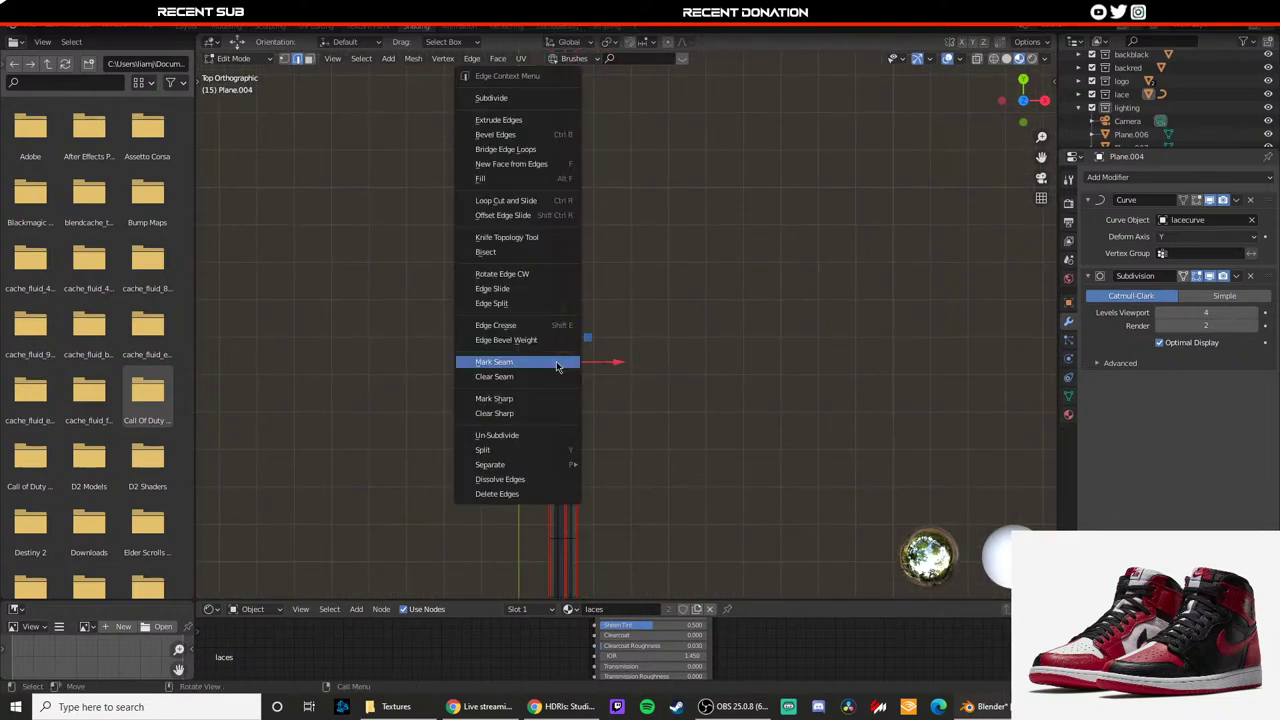
left_click(556, 361)
Step: Mark two crosswise edge loops approaching the upper end of the lace strip as seams
scroll(606, 285, "down", 4)
middle_click_drag(608, 278, 643, 480, "shift")
right_click(591, 312)
left_click(591, 312)
middle_click_drag(621, 300, 632, 487, "shift")
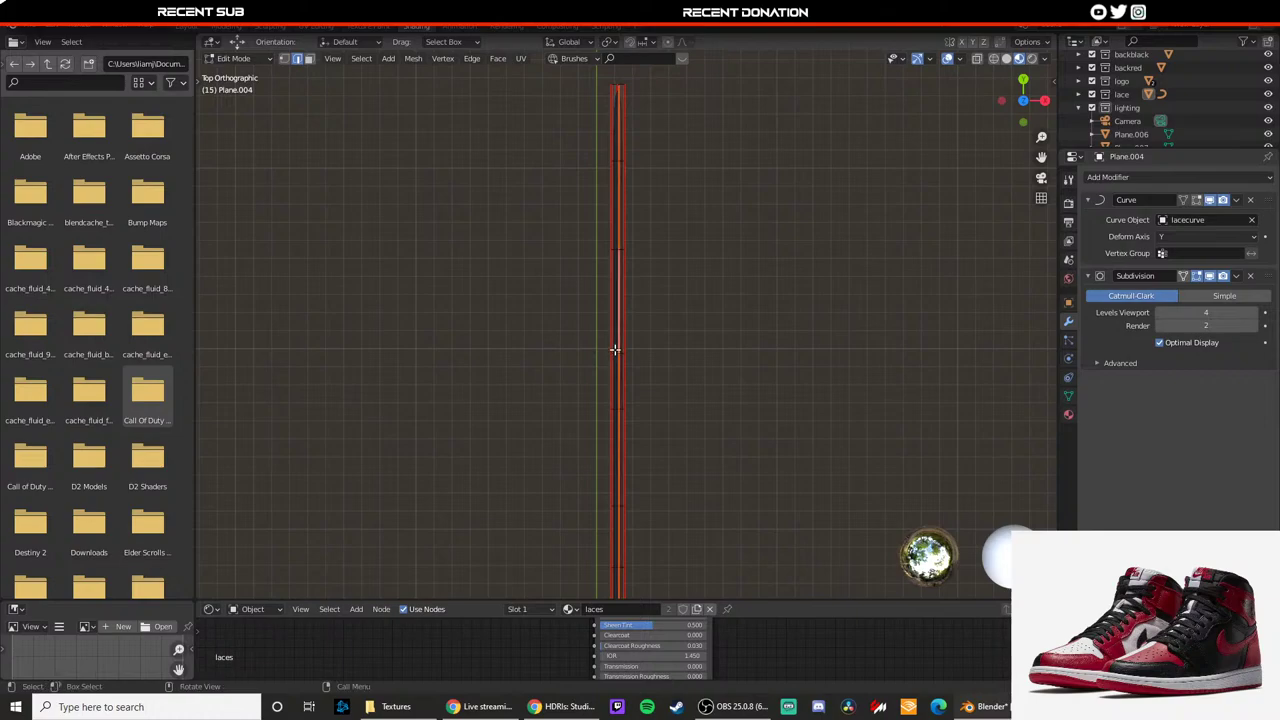
left_click(616, 411, "alt")
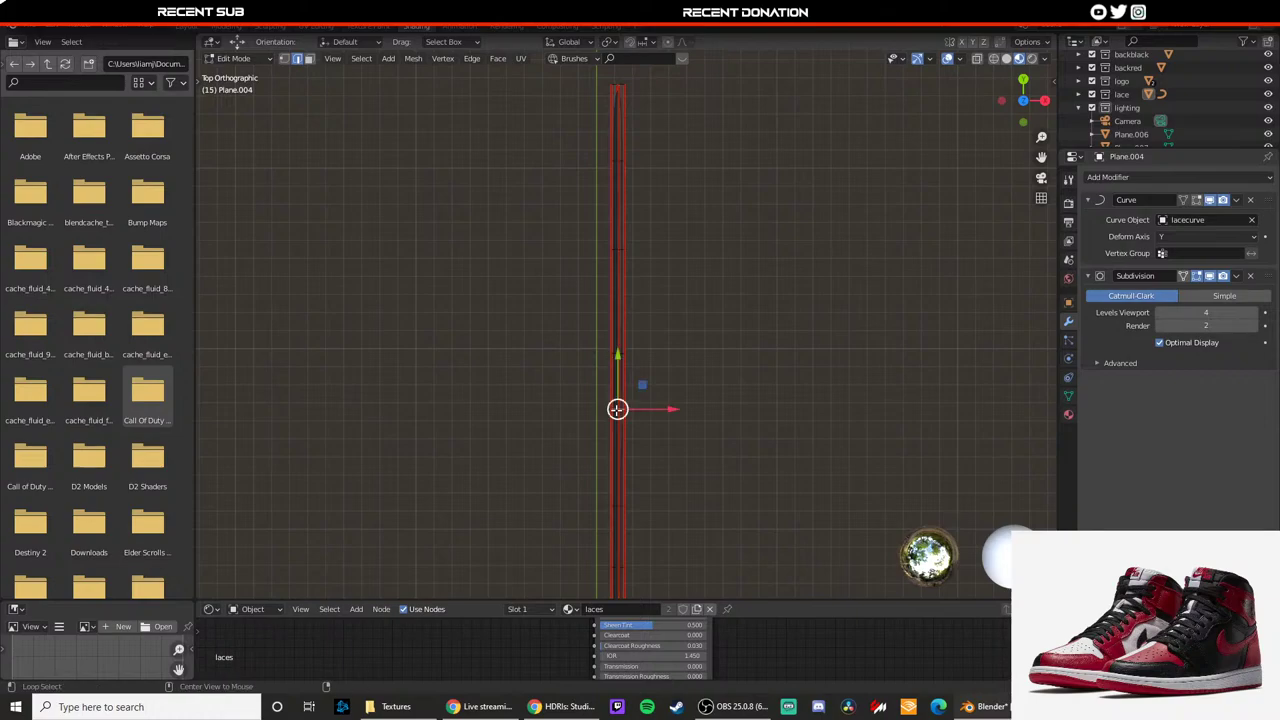
right_click(617, 411)
left_click(617, 412)
Step: Box-select the edges at the tip of the lace, mark them as a seam and return to Object Mode
middle_click_drag(646, 329, 634, 491, "shift")
scroll(606, 325, "up", 4)
middle_click_drag(627, 302, 631, 457, "shift")
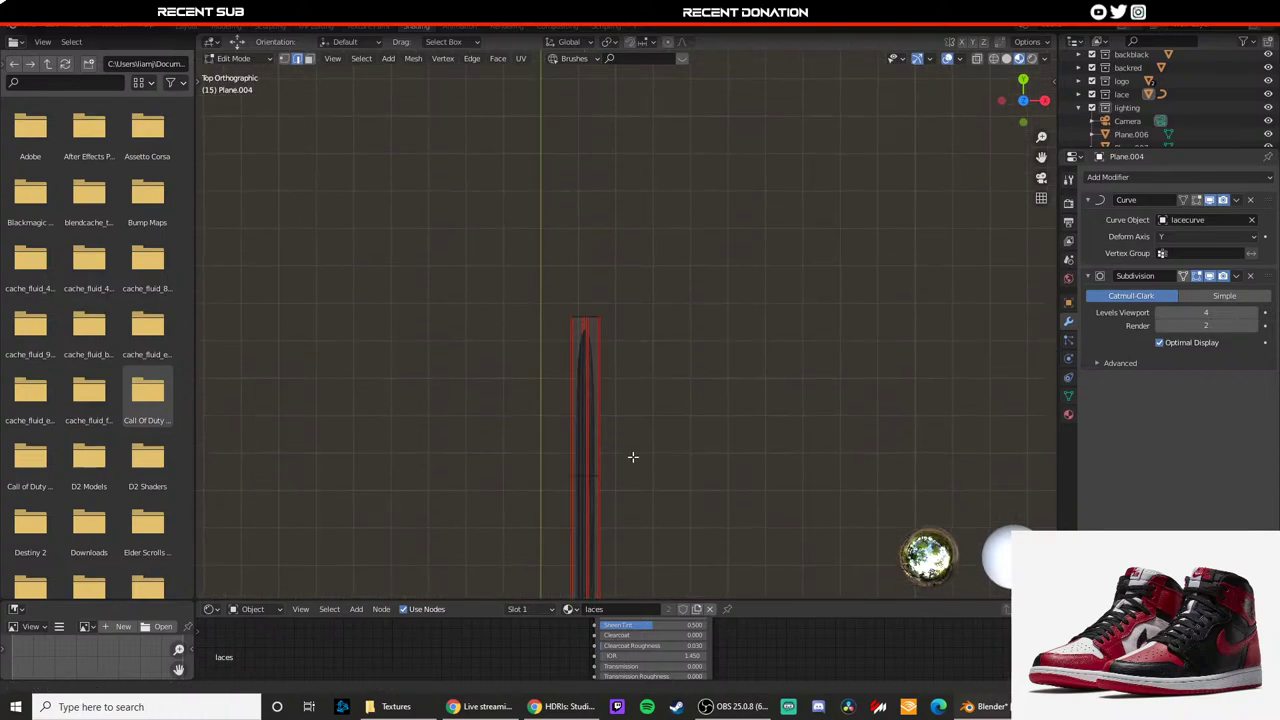
scroll(614, 428, "up", 2)
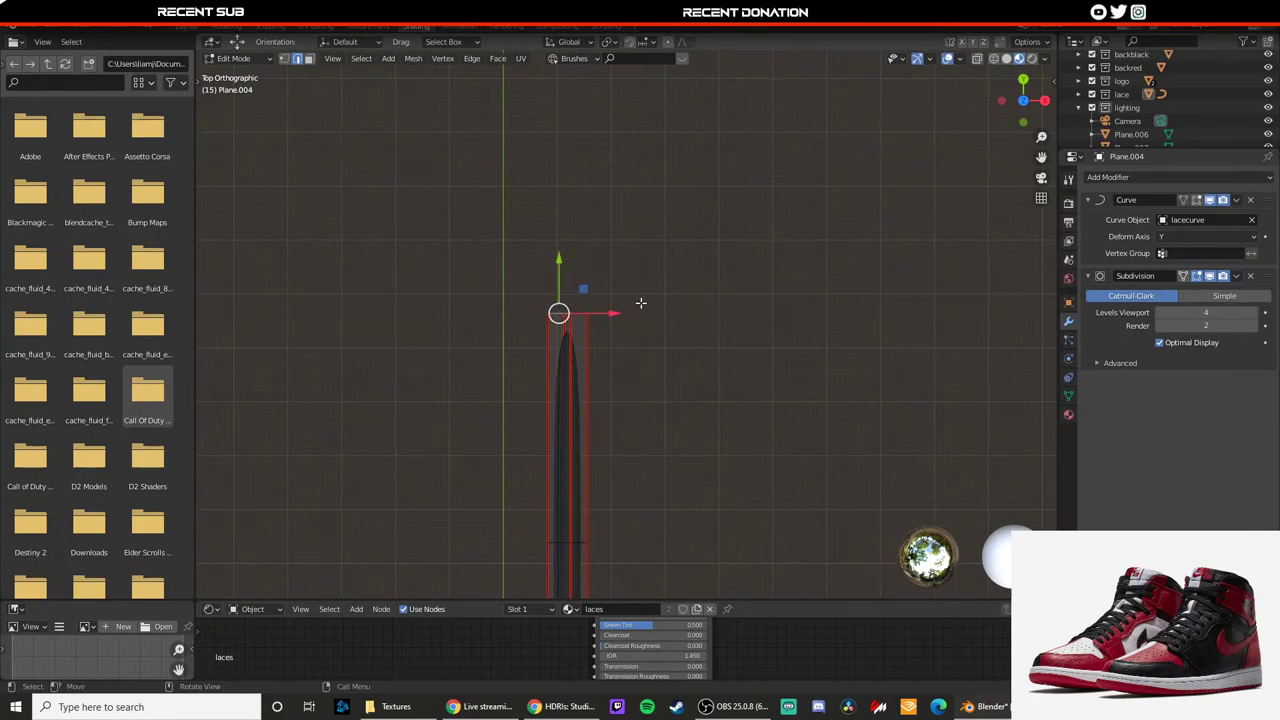
left_click_drag(628, 279, 517, 326)
middle_click_drag(517, 326, 450, 272)
scroll(560, 284, "down", 10)
scroll(640, 296, "up", 2)
middle_click_drag(700, 300, 800, 362)
right_click(815, 334)
left_click(811, 333)
key("Tab")
Step: Preview the shoe from the camera in Rendered shading and return to Material Preview
scroll(640, 320, "down", 6)
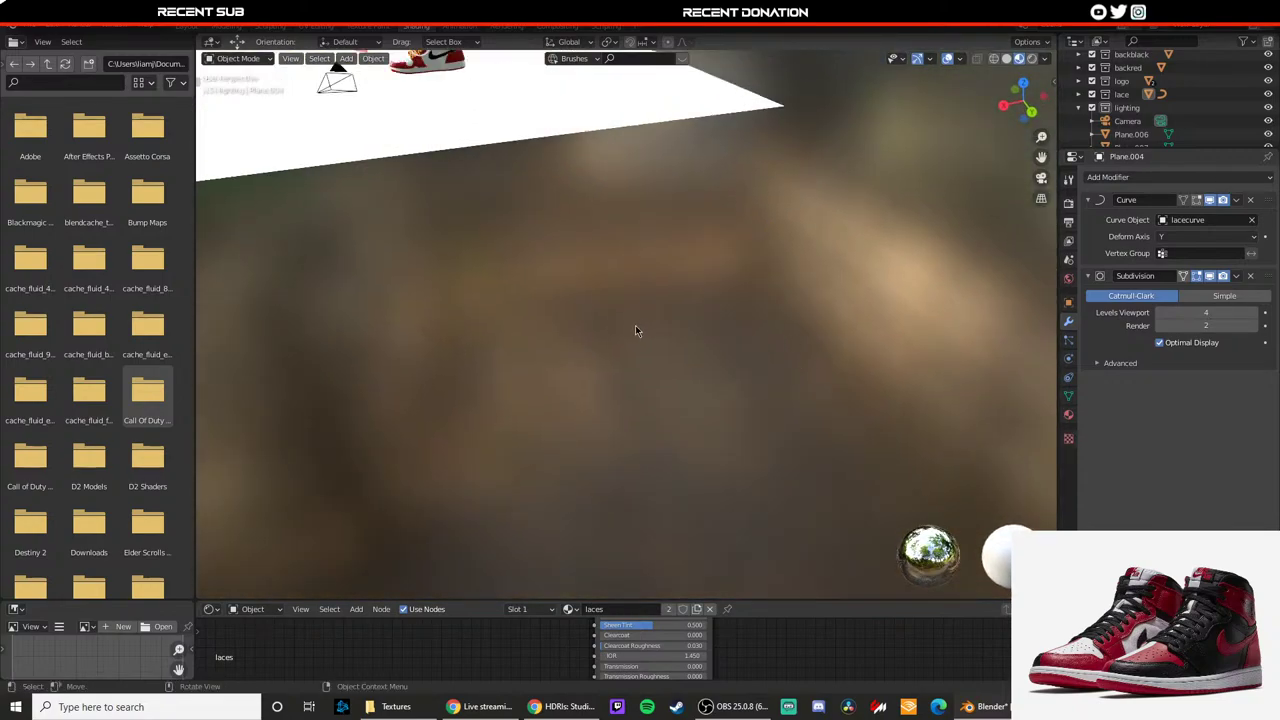
key("KP_0")
scroll(587, 276, "down", 4)
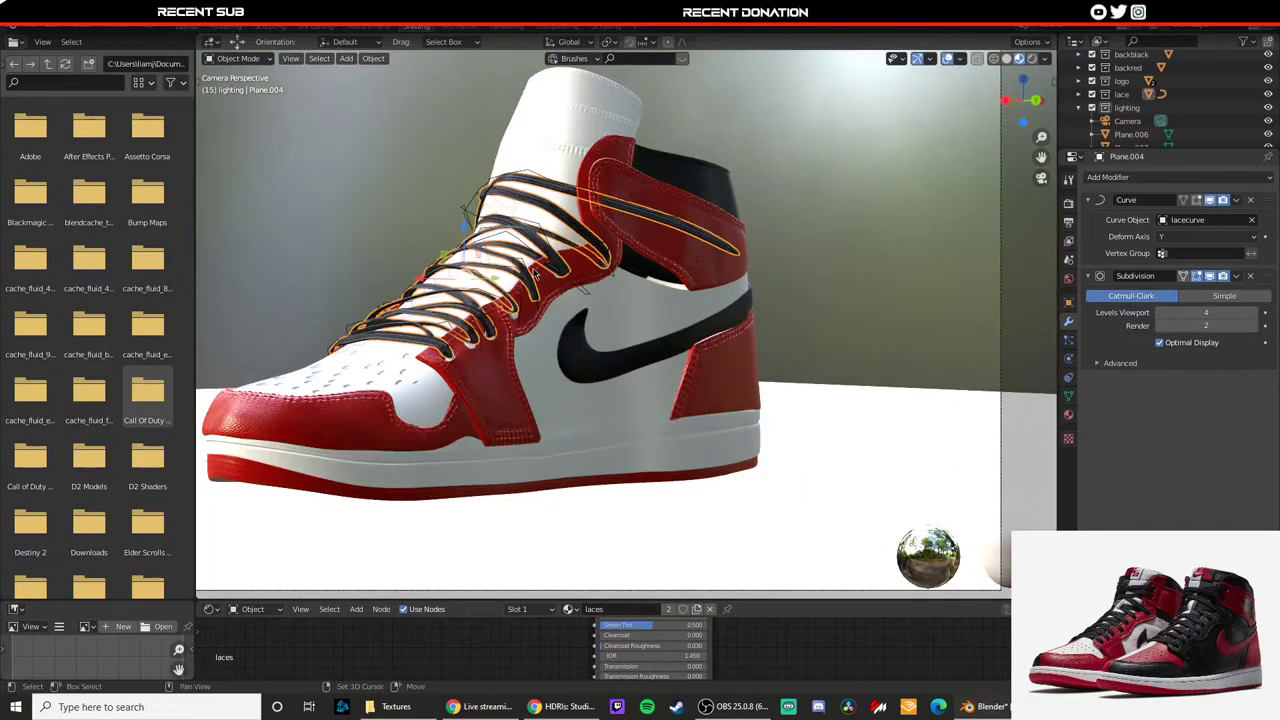
middle_click_drag(459, 265, 601, 272, "shift")
key("z")
left_click(592, 228)
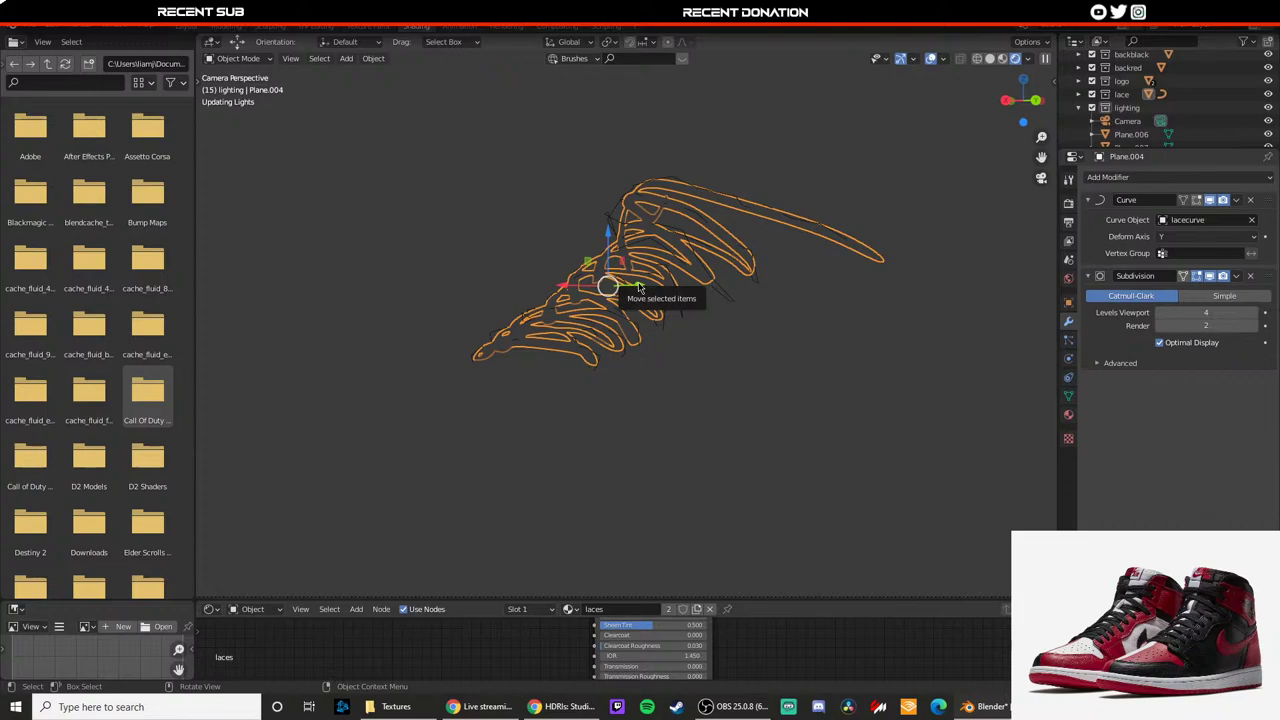
key("z")
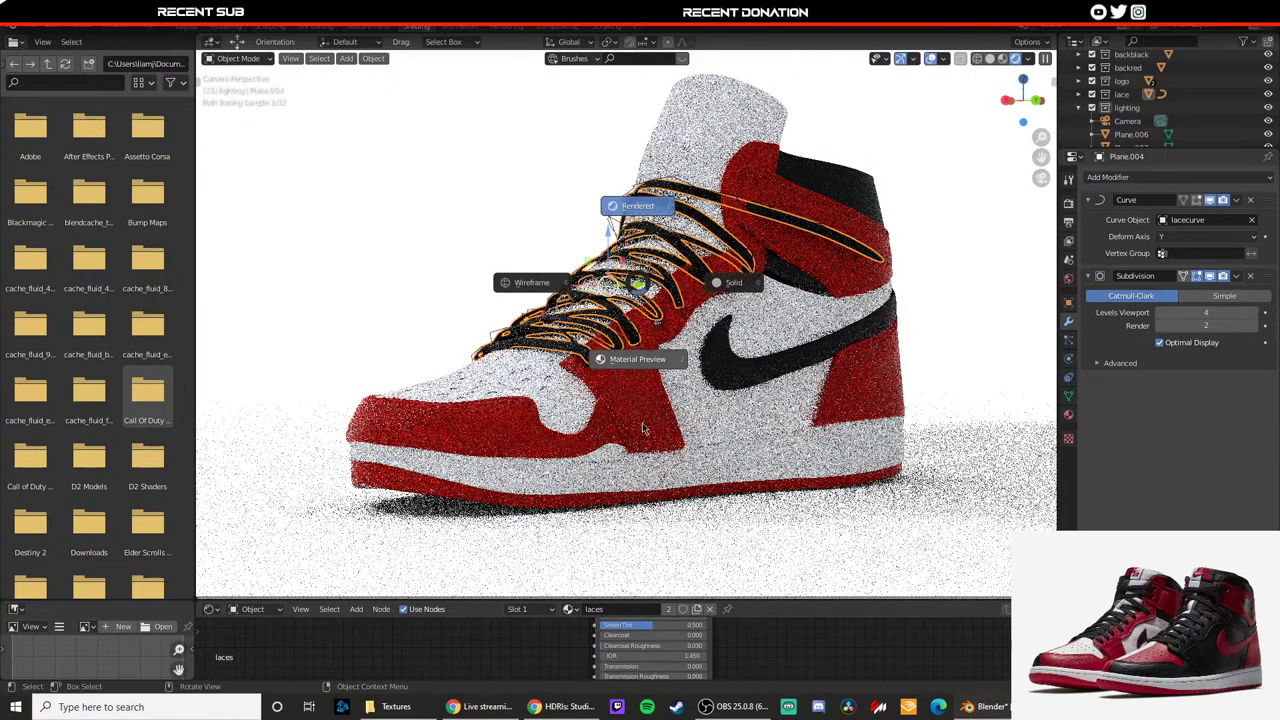
left_click(597, 376)
Step: Unwrap the entire lace mesh along its marked seams and return to Object Mode
scroll(598, 360, "up", 5)
key("Tab")
key("a")
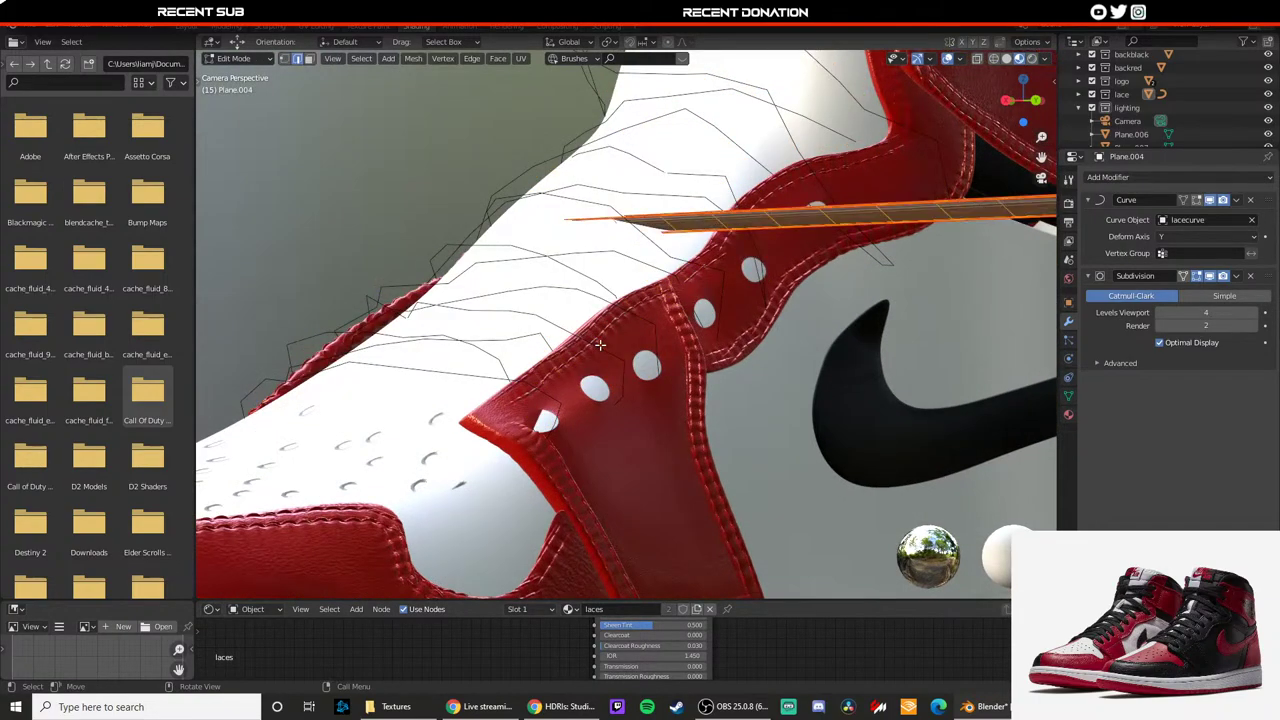
key("u")
left_click(600, 344)
key("Tab")
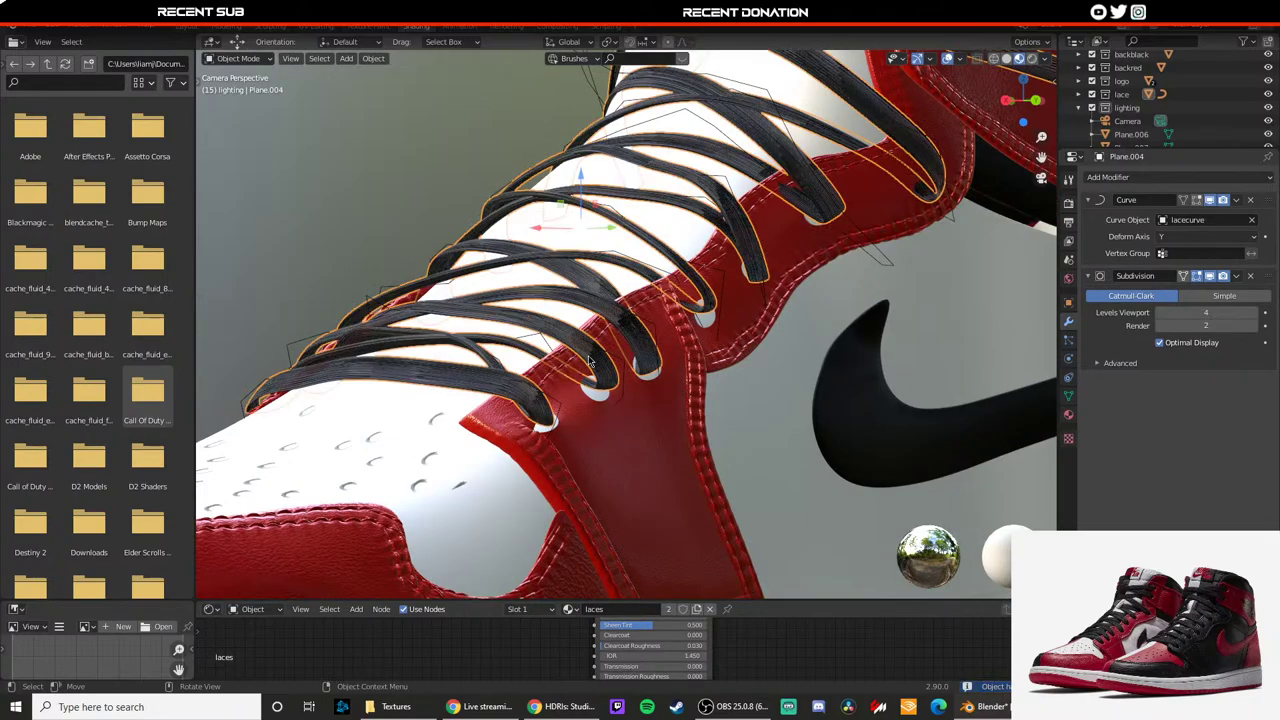
Step: Examine the fabric texture on the laces up close around the eyelets
scroll(583, 366, "up", 5)
middle_click_drag(578, 365, 662, 418)
scroll(662, 415, "down", 5)
left_click(415, 257)
scroll(530, 342, "up", 9)
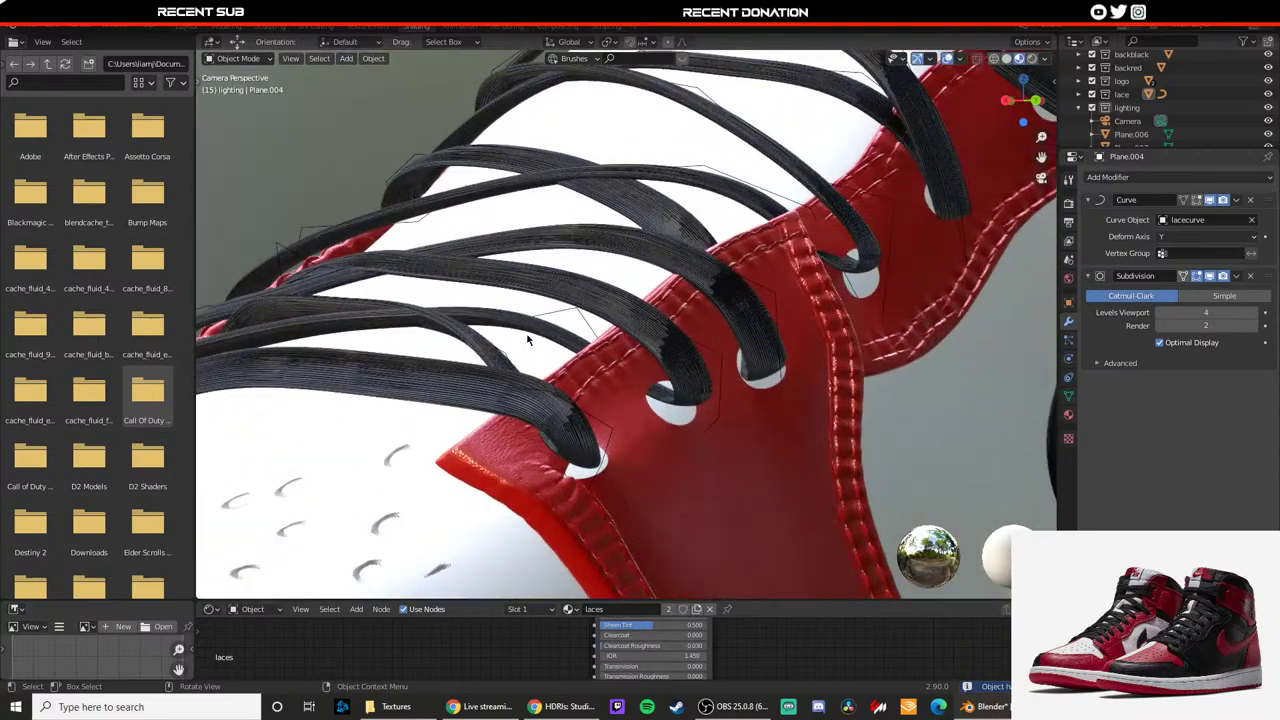
left_click(640, 321)
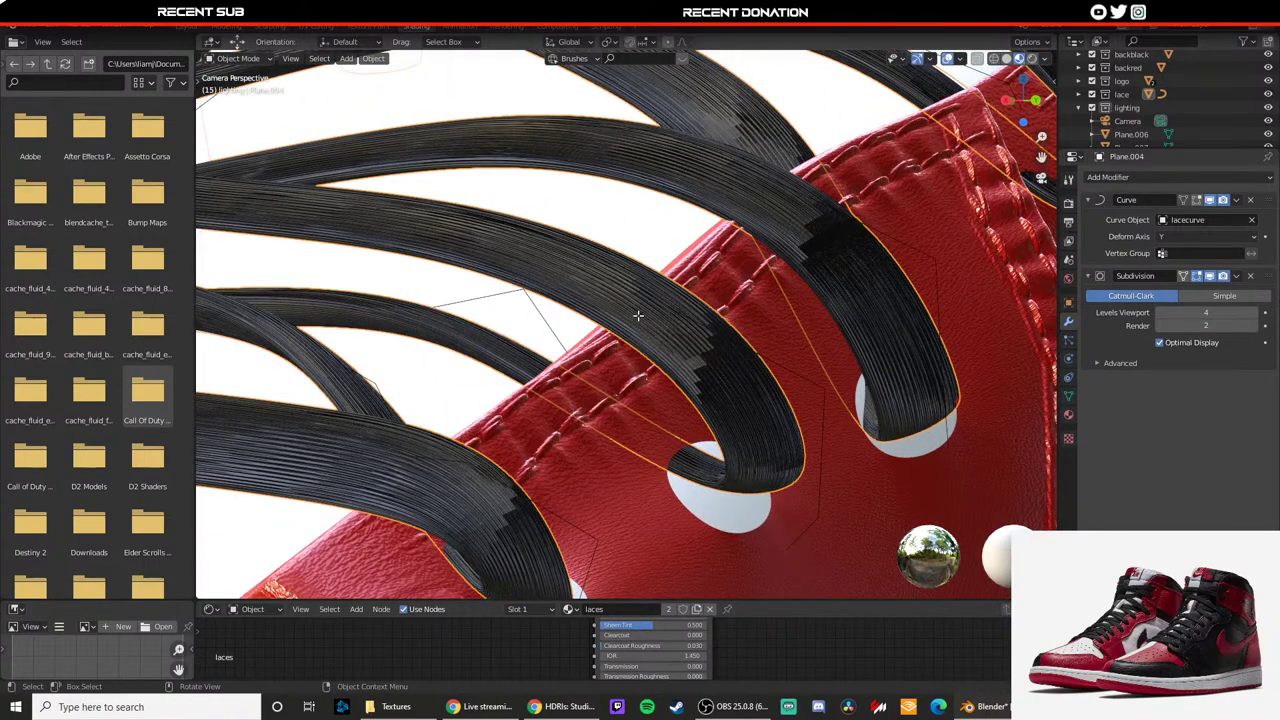
key("Tab")
scroll(610, 356, "down", 8)
middle_click_drag(600, 357, 629, 400)
scroll(588, 350, "down", 2)
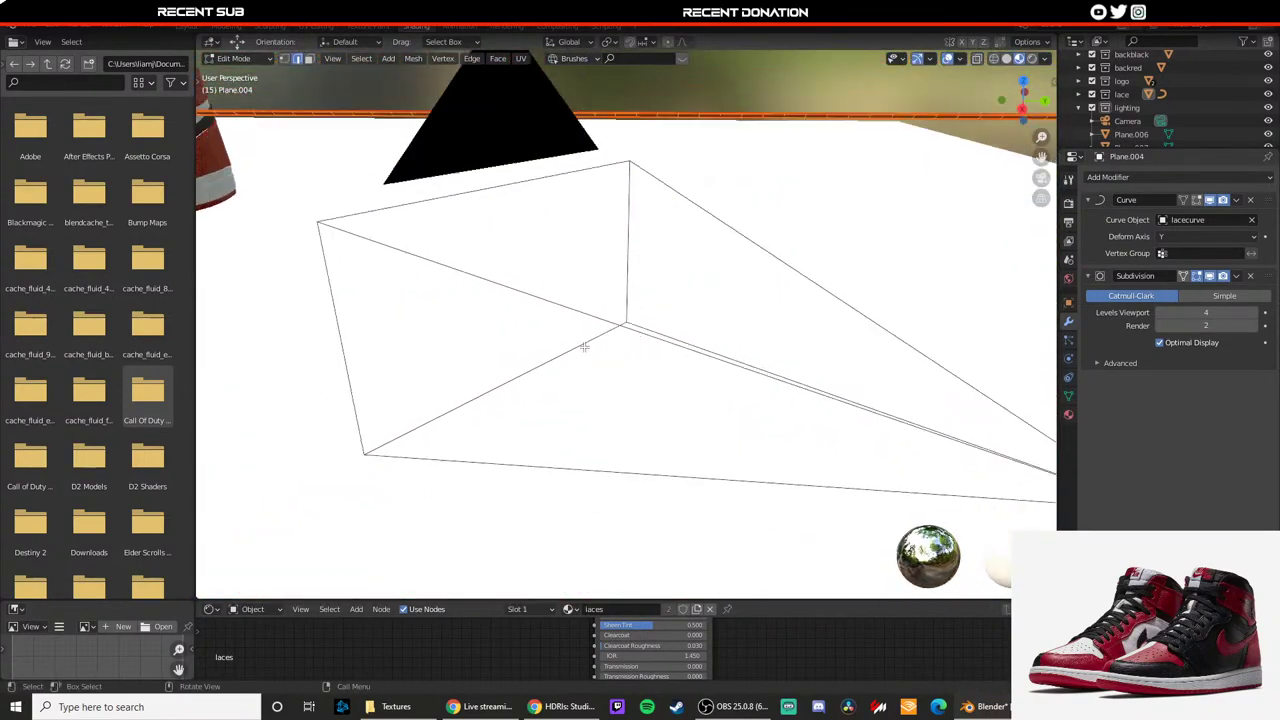
middle_click_drag(584, 347, 780, 351)
middle_click_drag(455, 378, 614, 320, "shift")
scroll(640, 365, "up", 4)
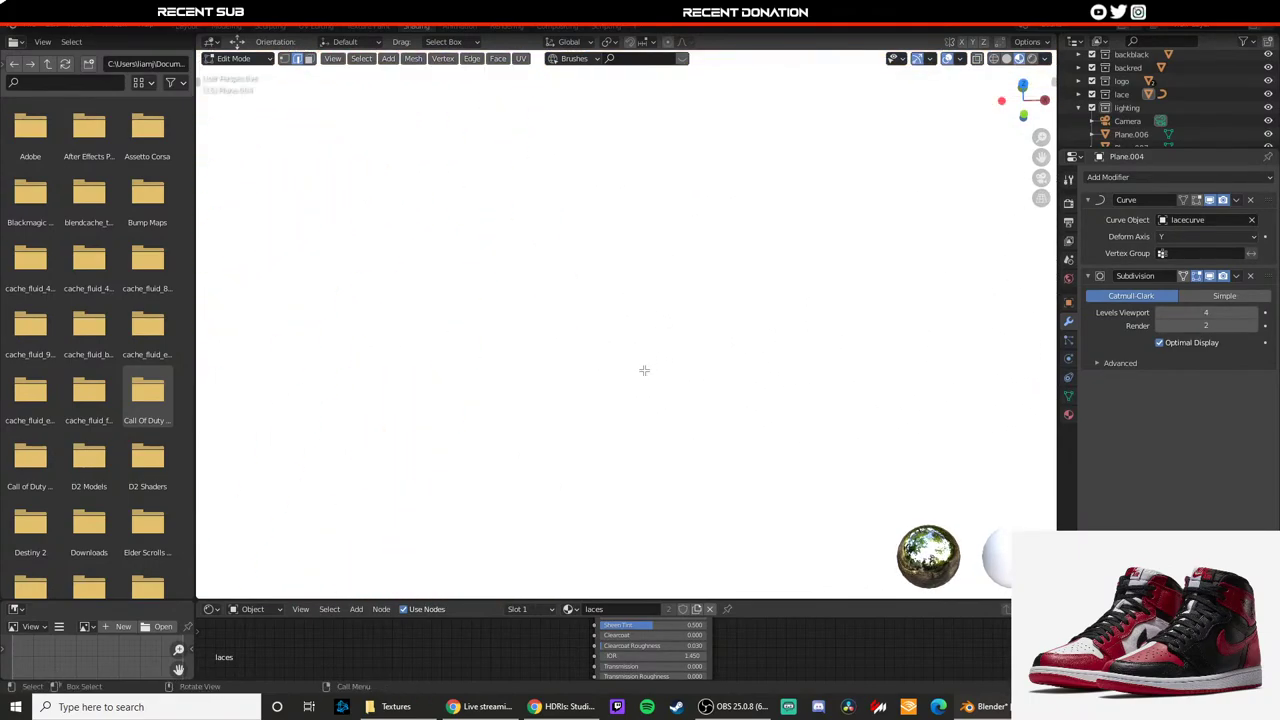
scroll(644, 371, "down", 2)
key("Tab")
key("KP_0")
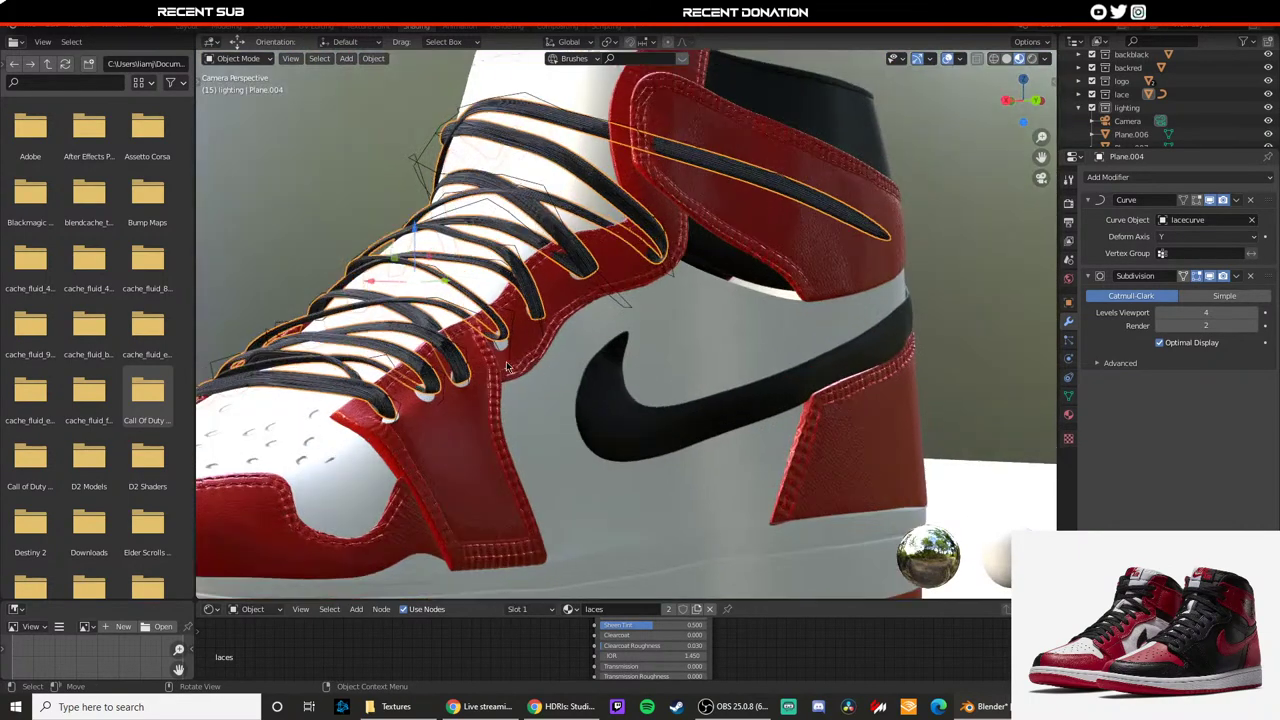
Step: Enlarge the node editor and set the Bump node's Strength in the laces material to 0.242
scroll(507, 367, "up", 5)
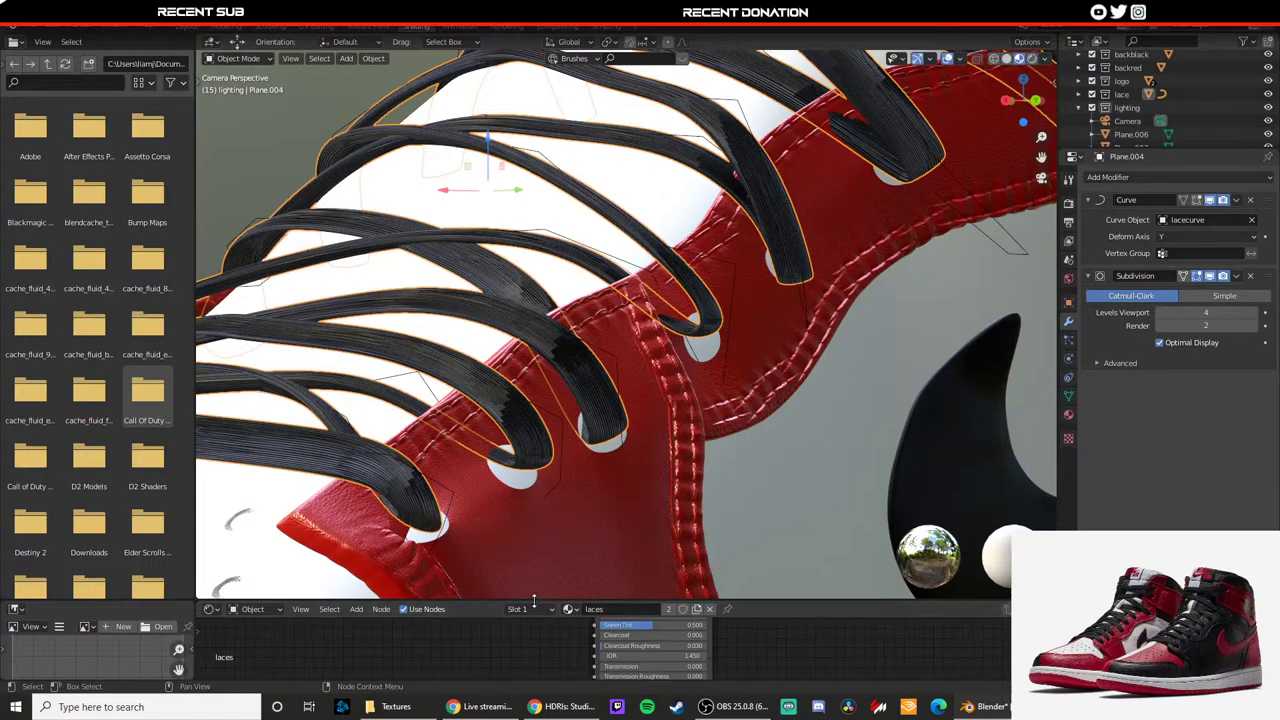
left_click_drag(534, 600, 534, 400)
middle_click_drag(533, 530, 559, 505)
scroll(517, 603, "up", 2)
middle_click_drag(517, 603, 532, 577)
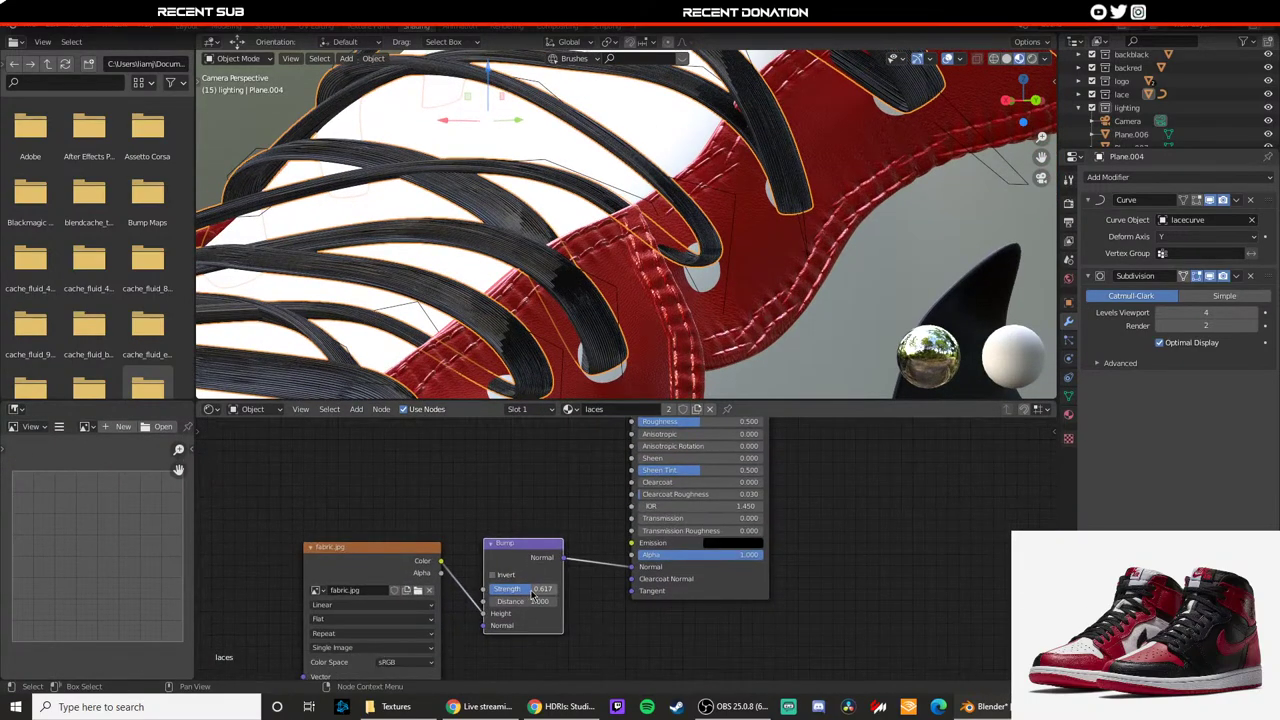
left_click_drag(530, 590, 504, 590)
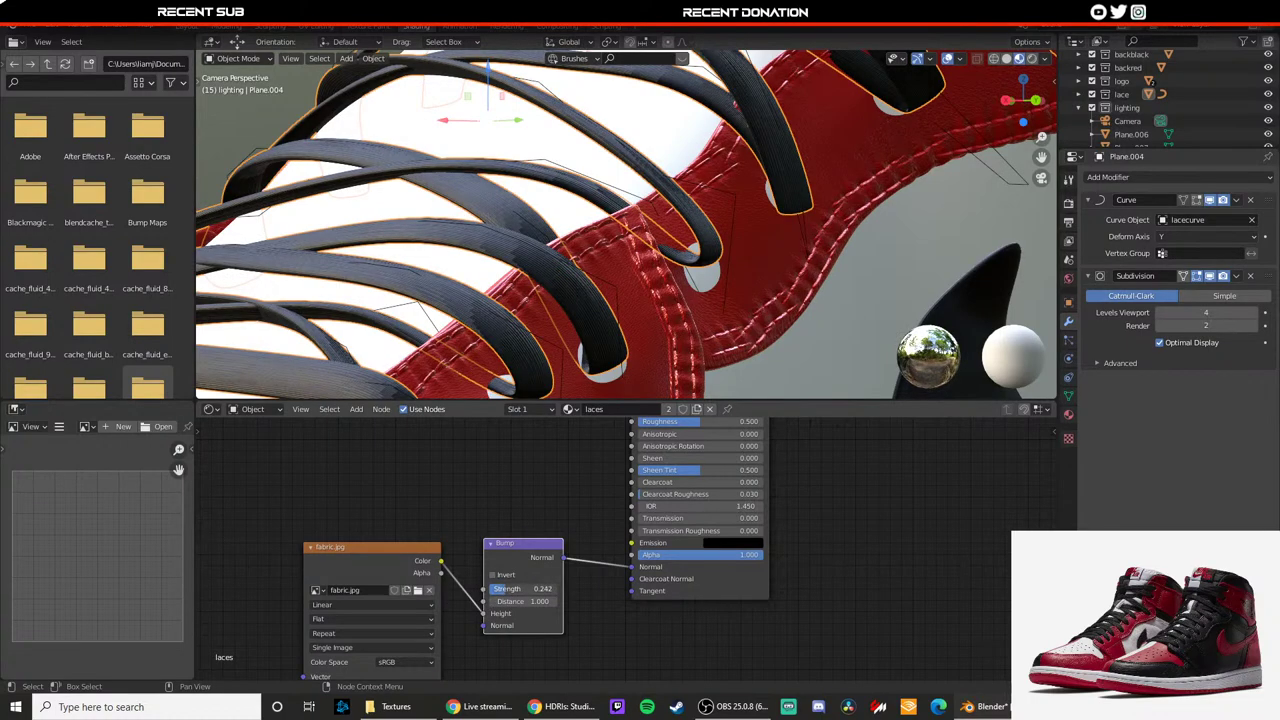
Step: Set the Roughness of the laces material to 0.7 and check the laces around the eyelets
scroll(660, 184, "down", 6)
middle_click_drag(435, 110, 469, 212, "shift")
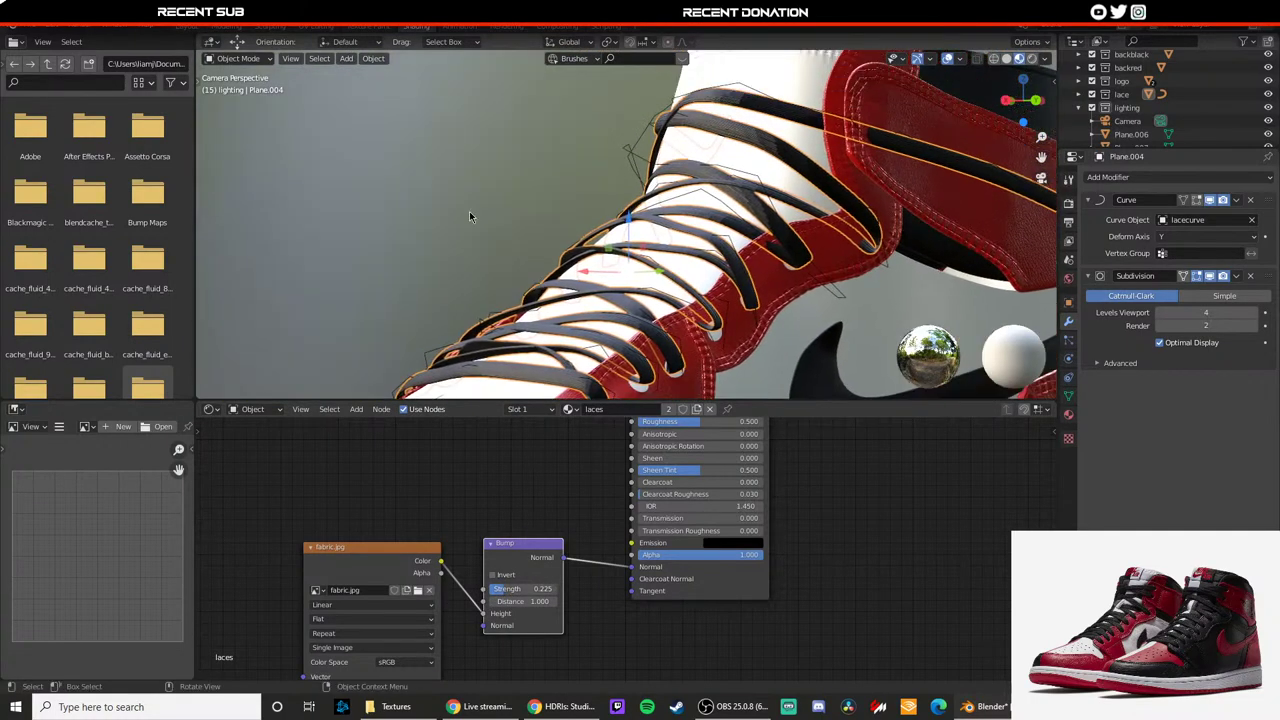
scroll(469, 211, "up", 3)
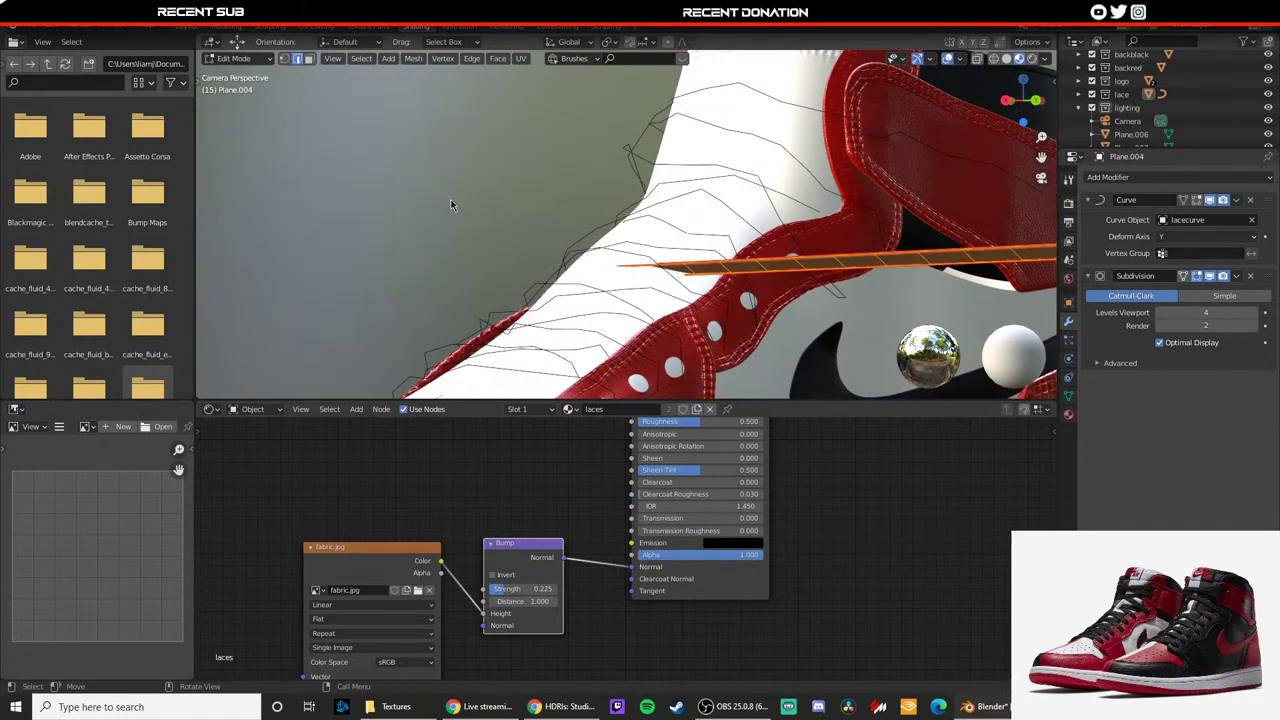
scroll(451, 199, "up", 4)
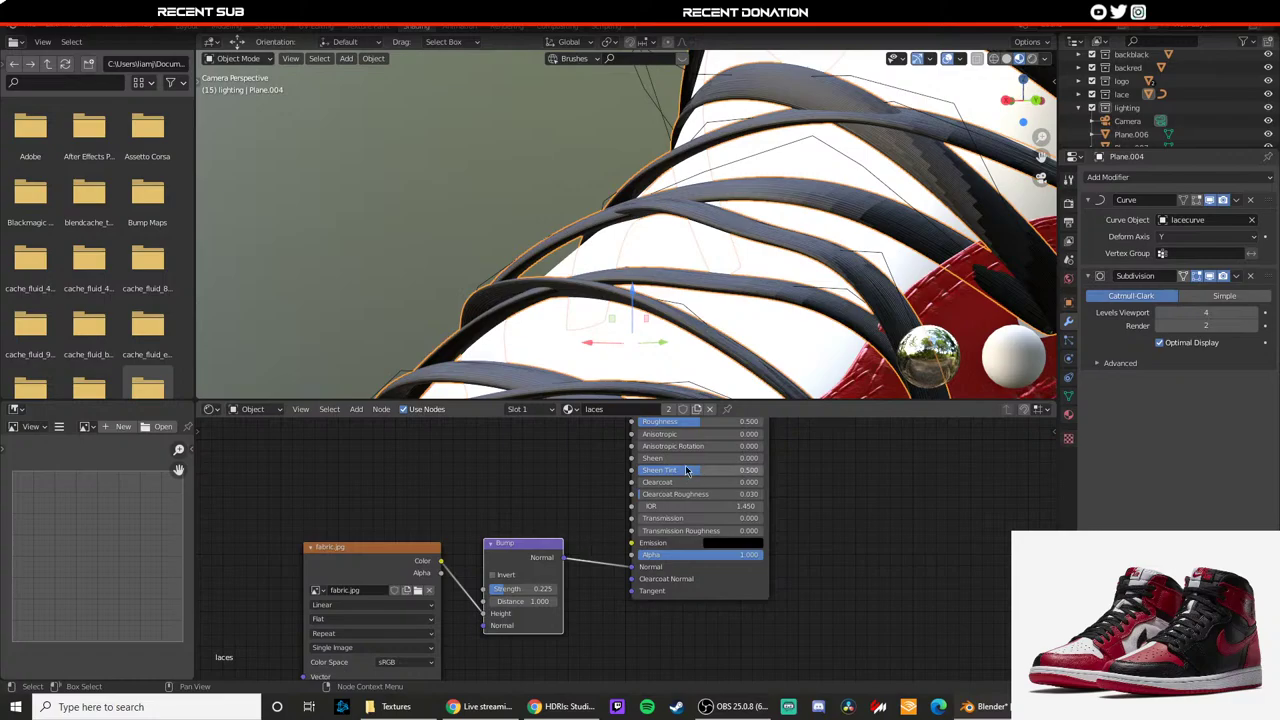
left_click_drag(697, 421, 723, 421)
left_click(497, 219)
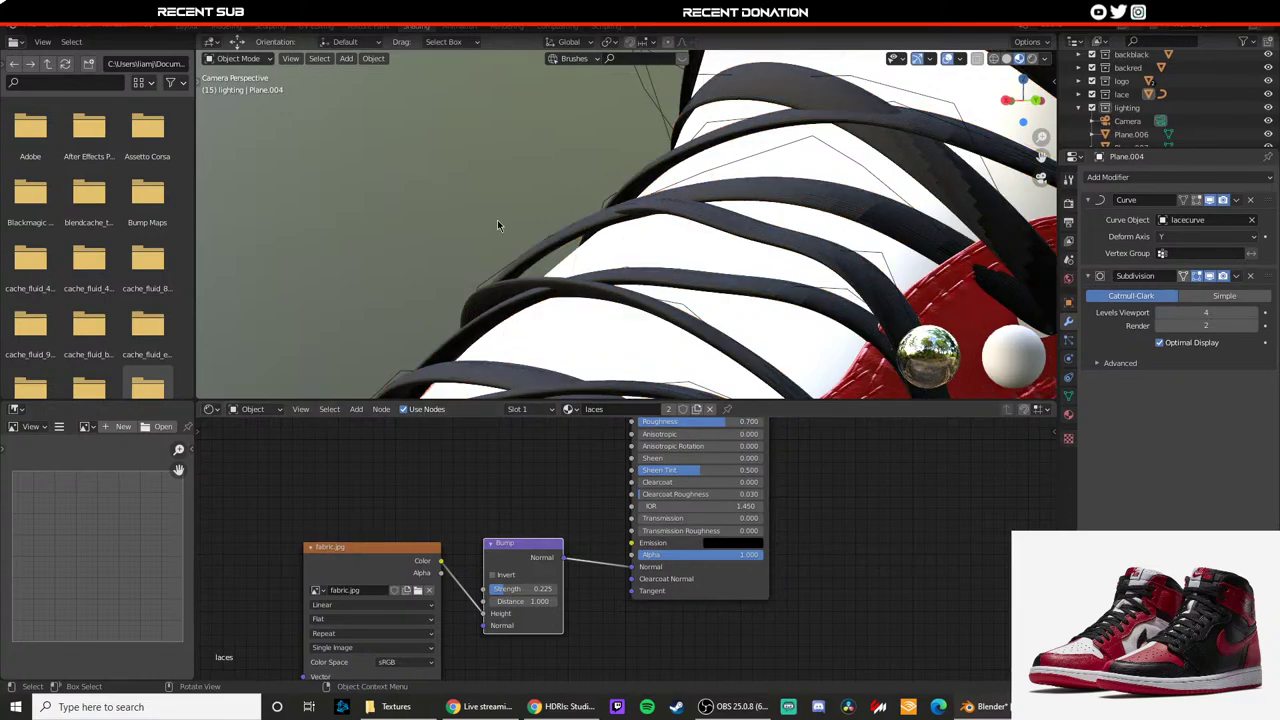
scroll(505, 254, "down", 8)
scroll(545, 298, "up", 4)
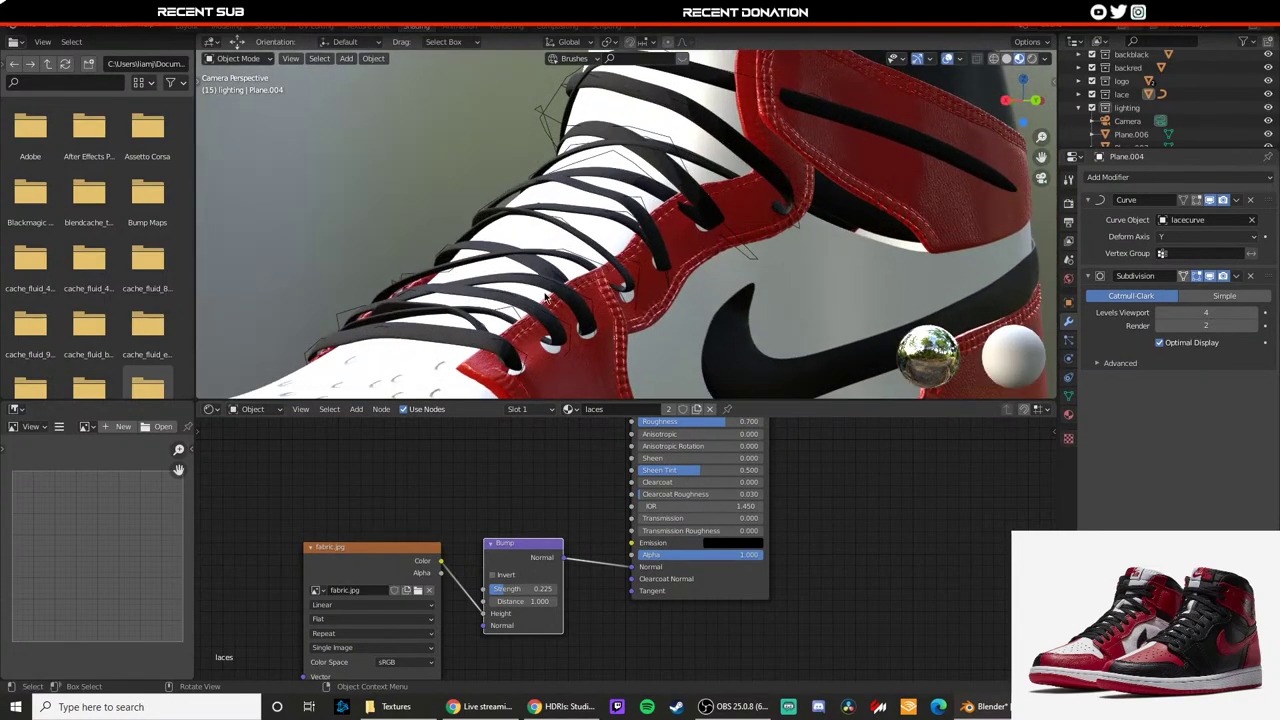
scroll(544, 296, "up", 4)
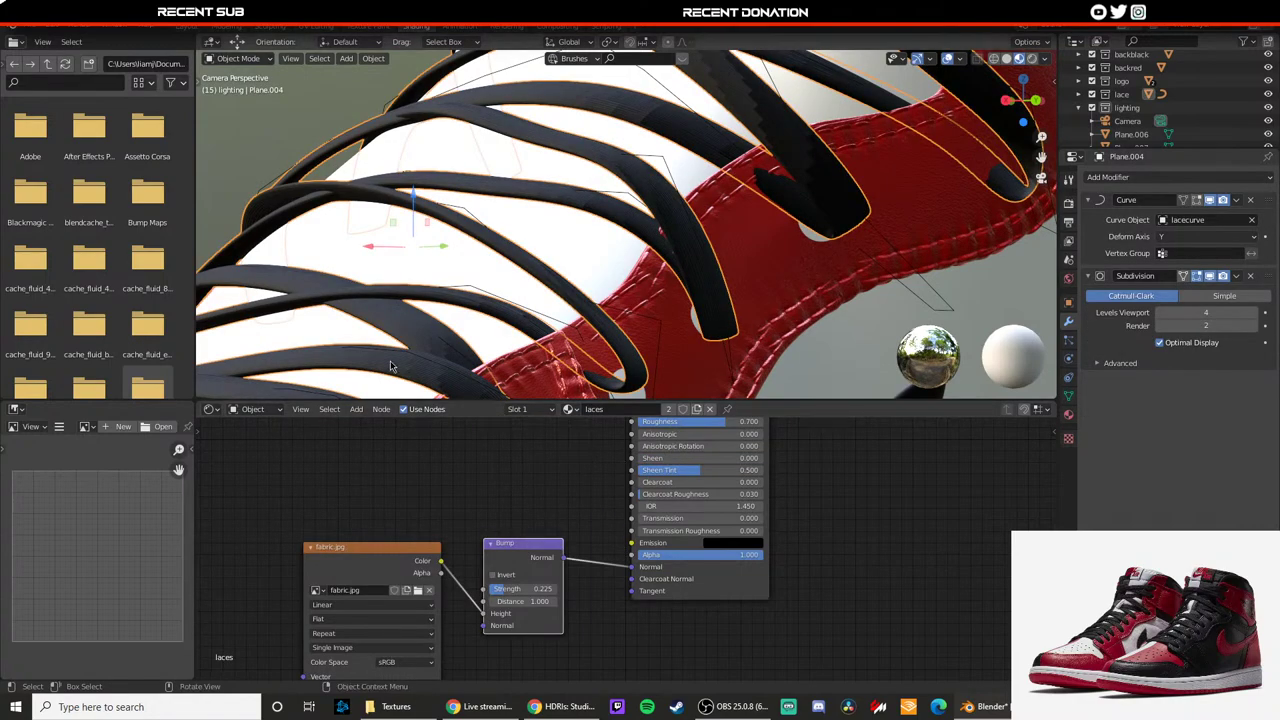
Step: Select the red eyelet panel and inspect the Base Color of its red material
middle_click_drag(573, 480, 561, 522)
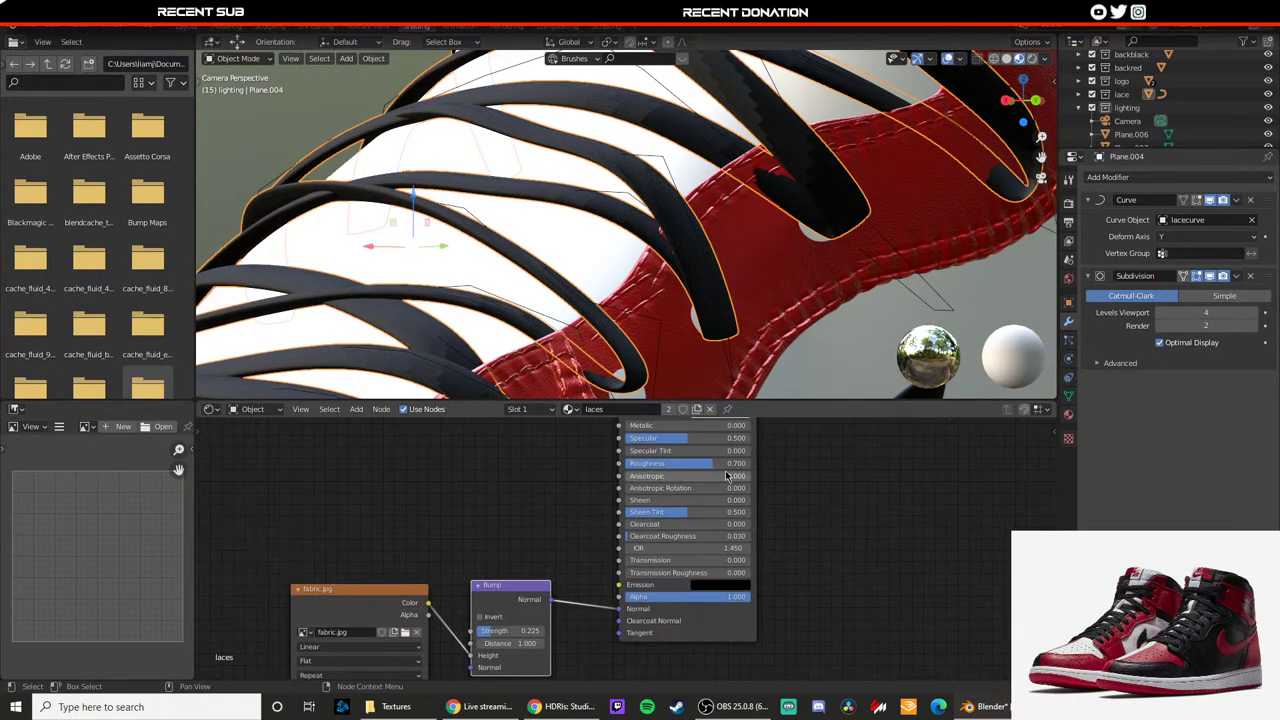
middle_click_drag(630, 290, 659, 313)
left_click(714, 249)
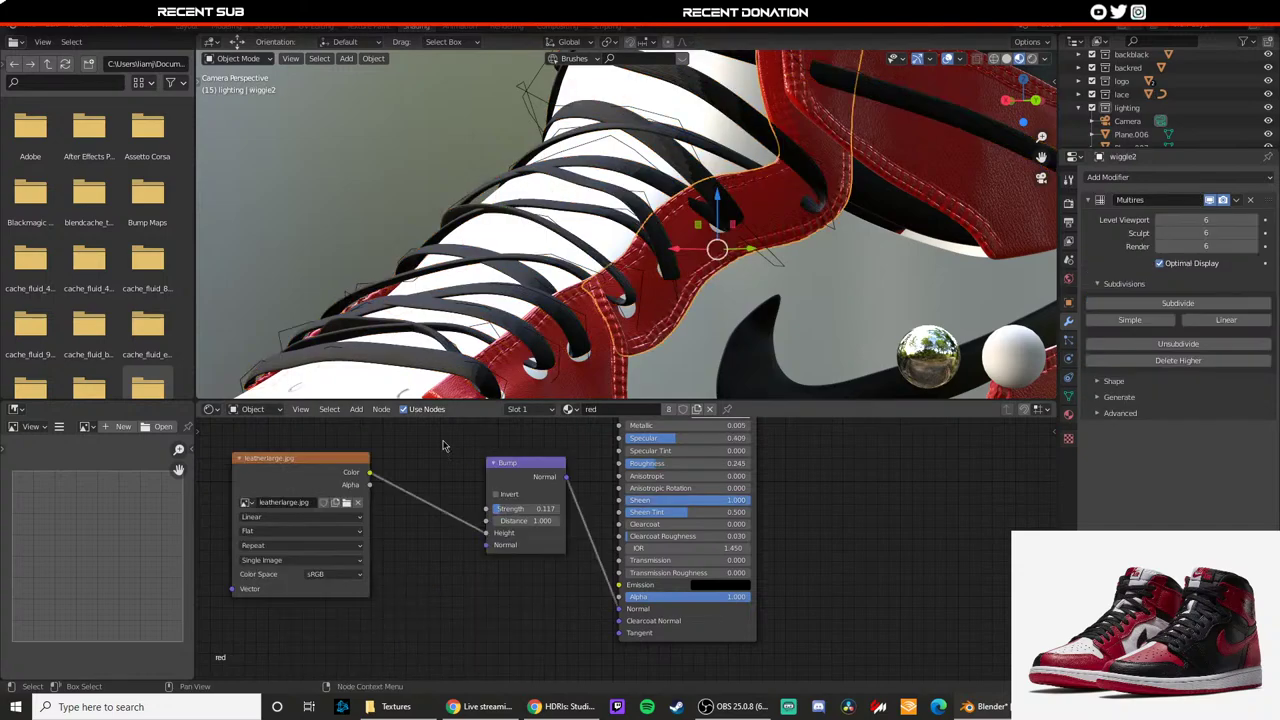
middle_click_drag(590, 452, 589, 595)
left_click(727, 519)
key("KP_0")
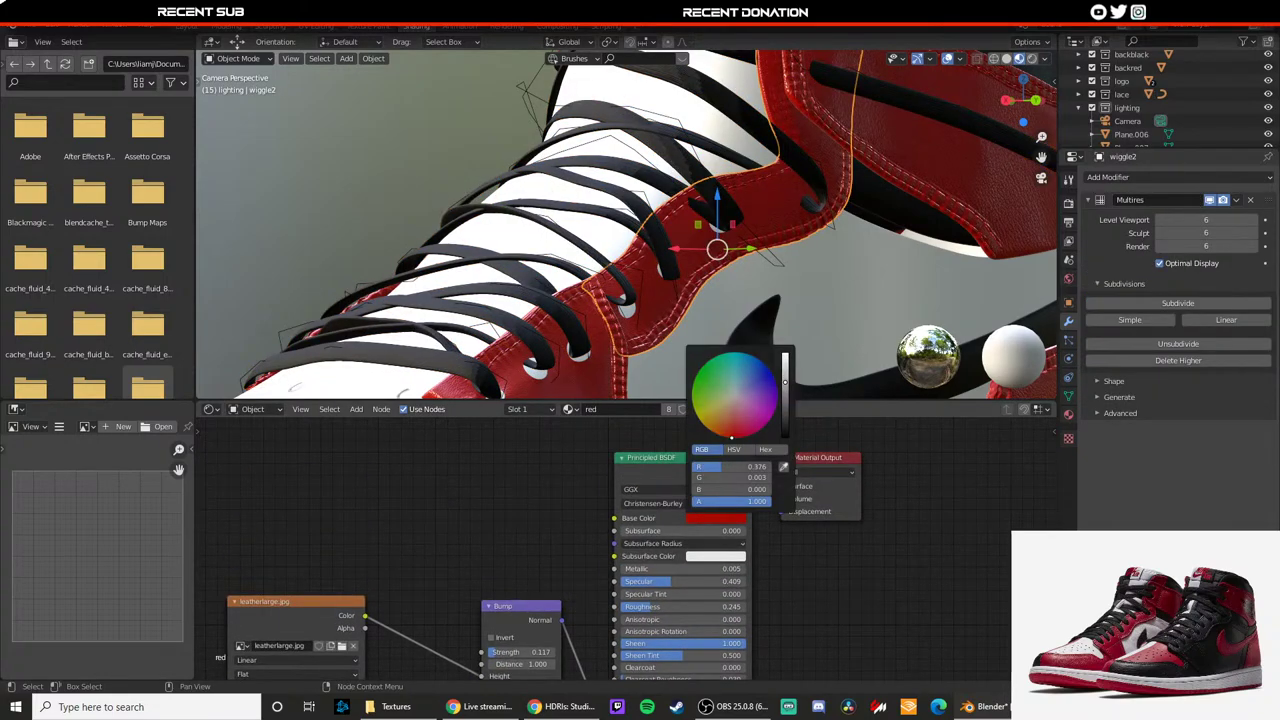
Step: Select the light plane above the shoe to inspect its emission material
middle_click_drag(622, 301, 598, 365)
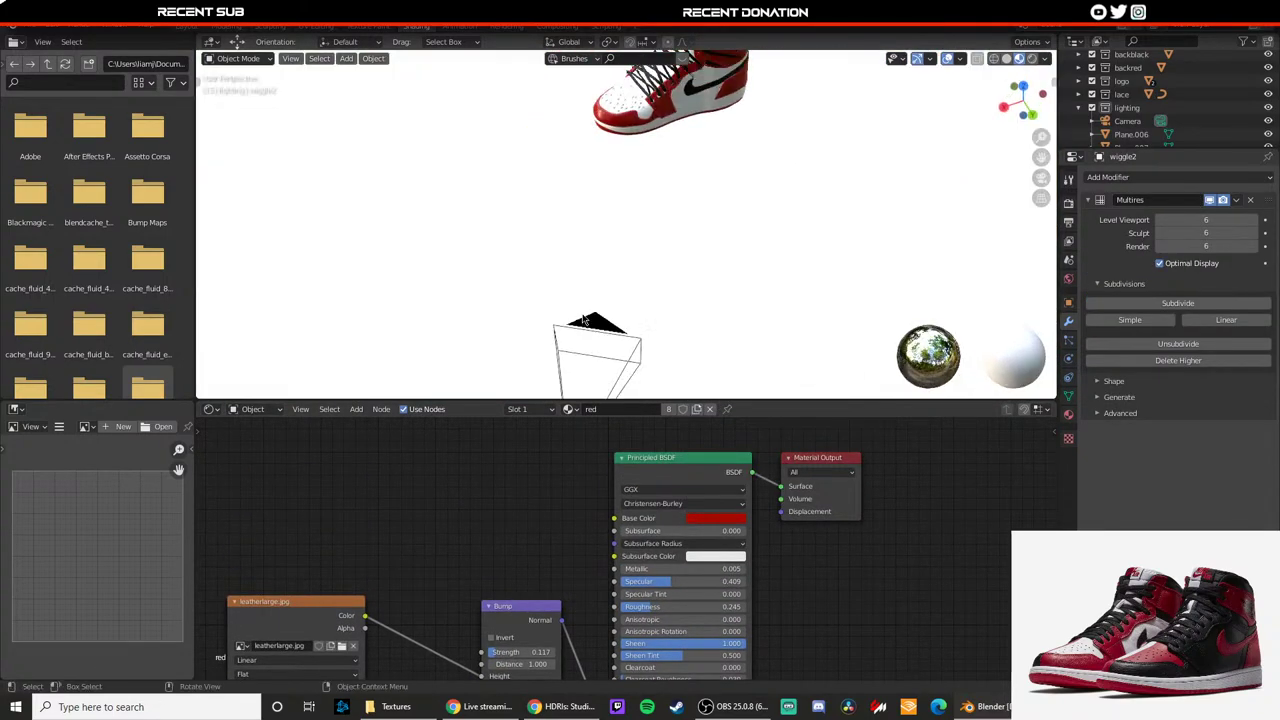
scroll(598, 330, "down", 8)
middle_click_drag(588, 272, 610, 240)
scroll(610, 240, "up", 3)
scroll(610, 240, "up", 2)
left_click(610, 240)
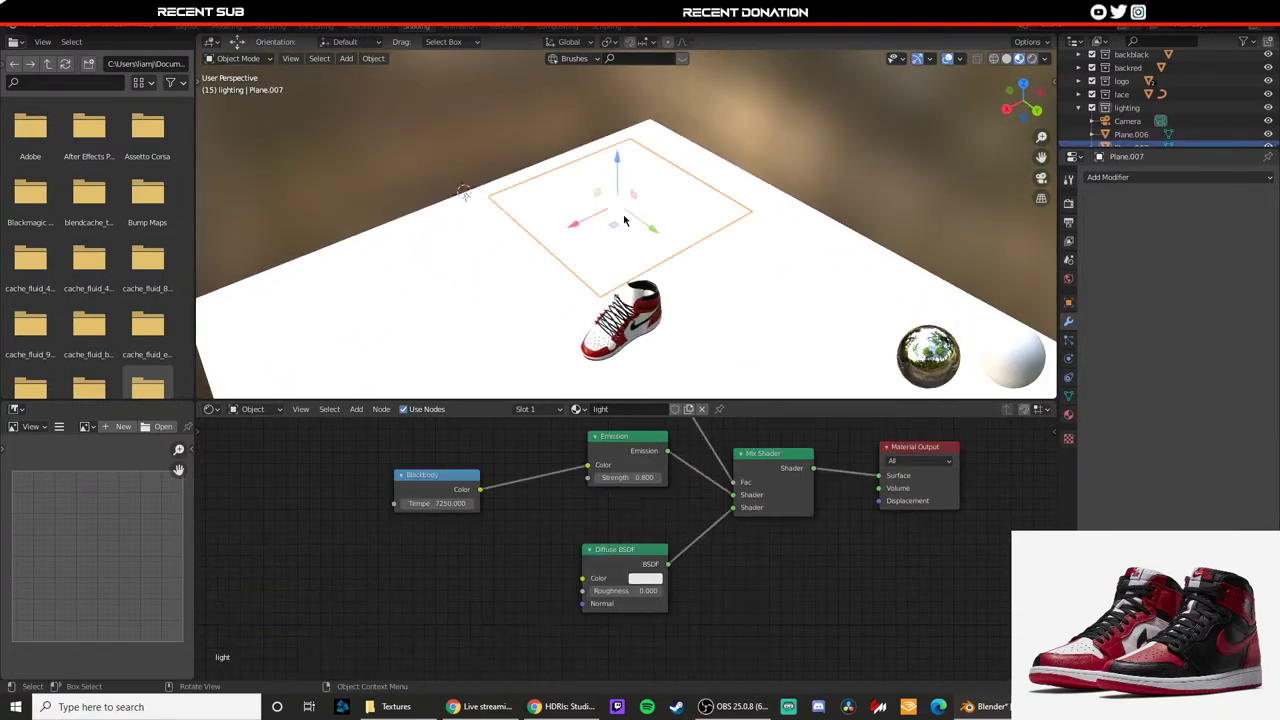
Step: Return to the camera view and render the current frame as a still image
key("KP_0")
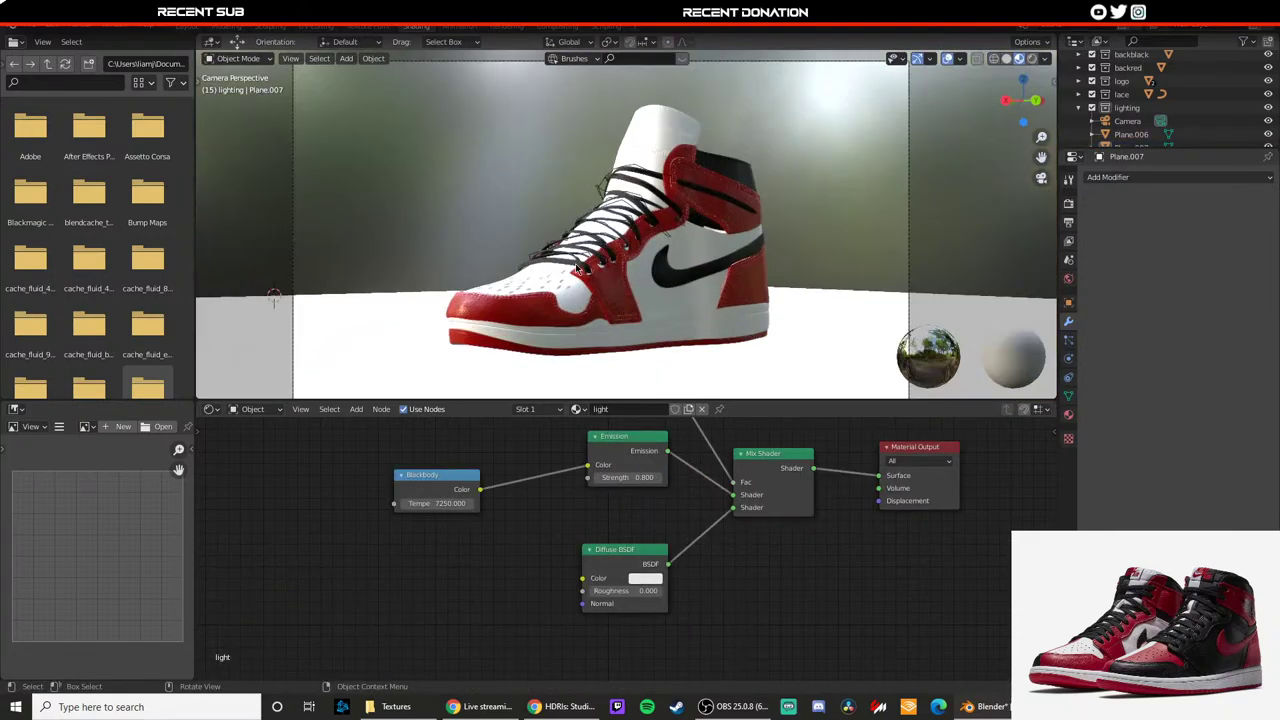
left_click(82, 28)
left_click(95, 40)
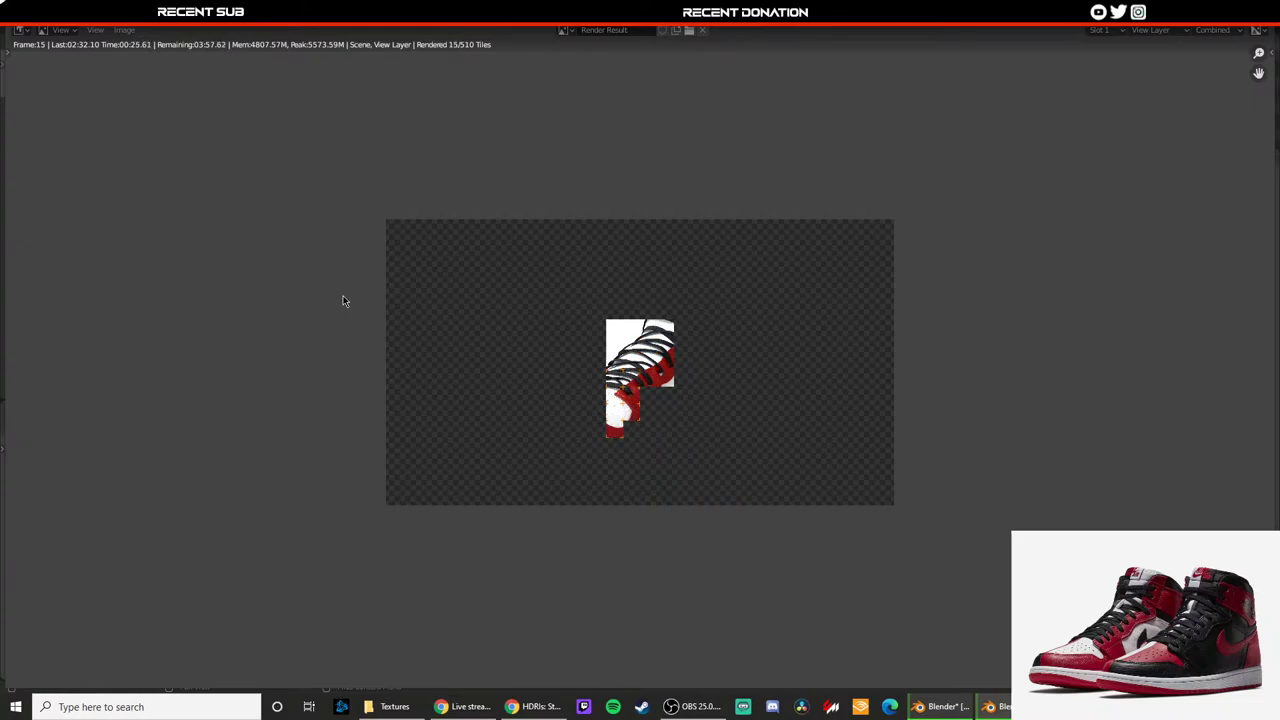
Step: Examine the laces, eyelets and red panel stitching up close in the render in progress
scroll(470, 423, "up", 7)
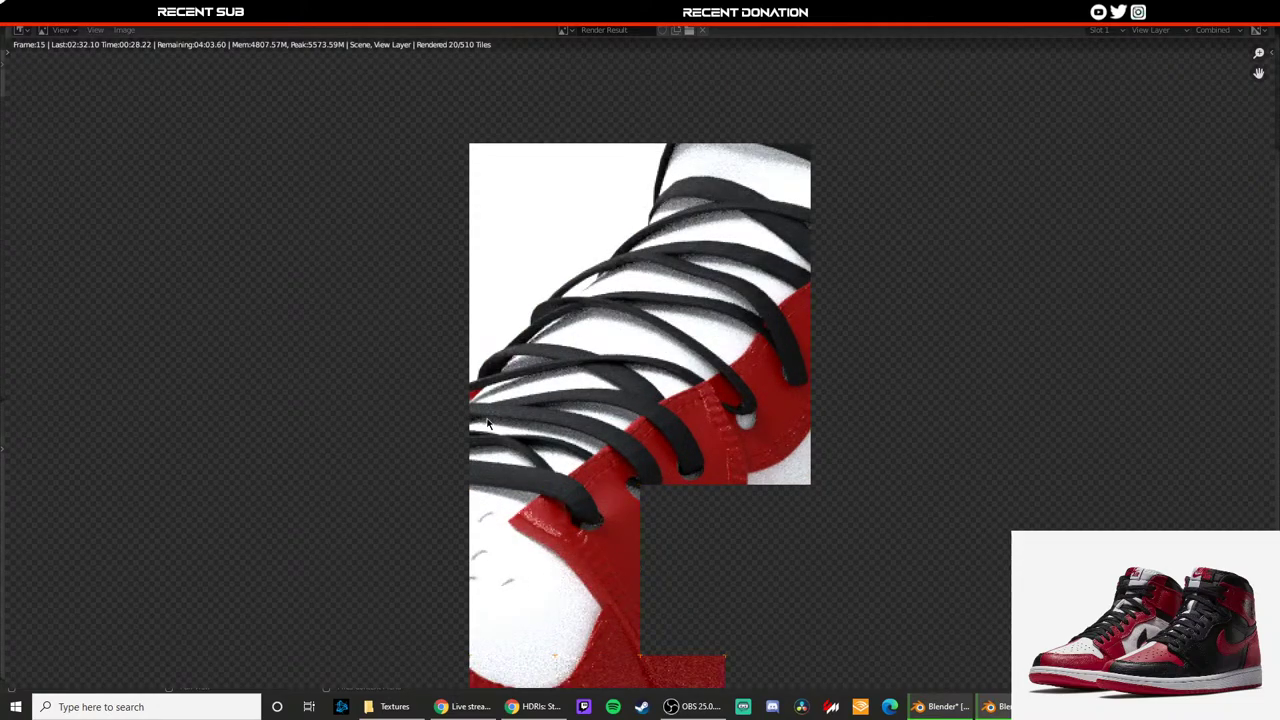
scroll(487, 424, "down", 2)
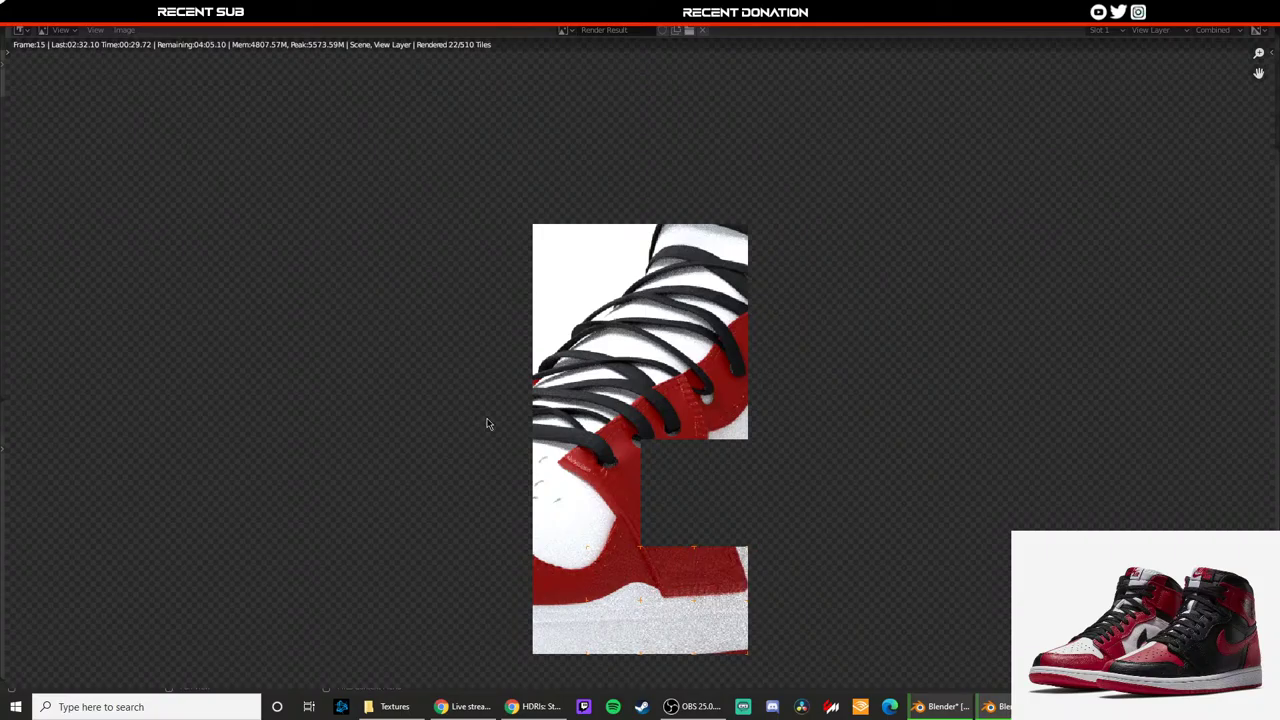
scroll(487, 424, "up", 4)
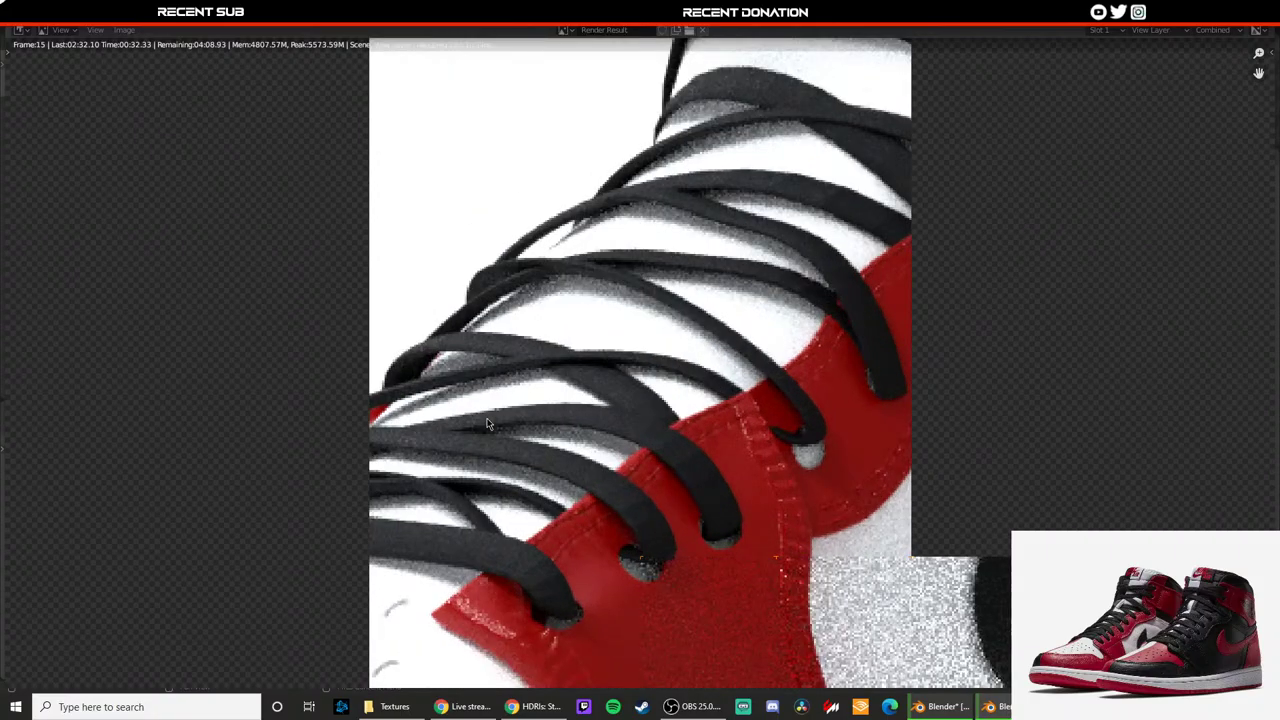
scroll(487, 424, "down", 4)
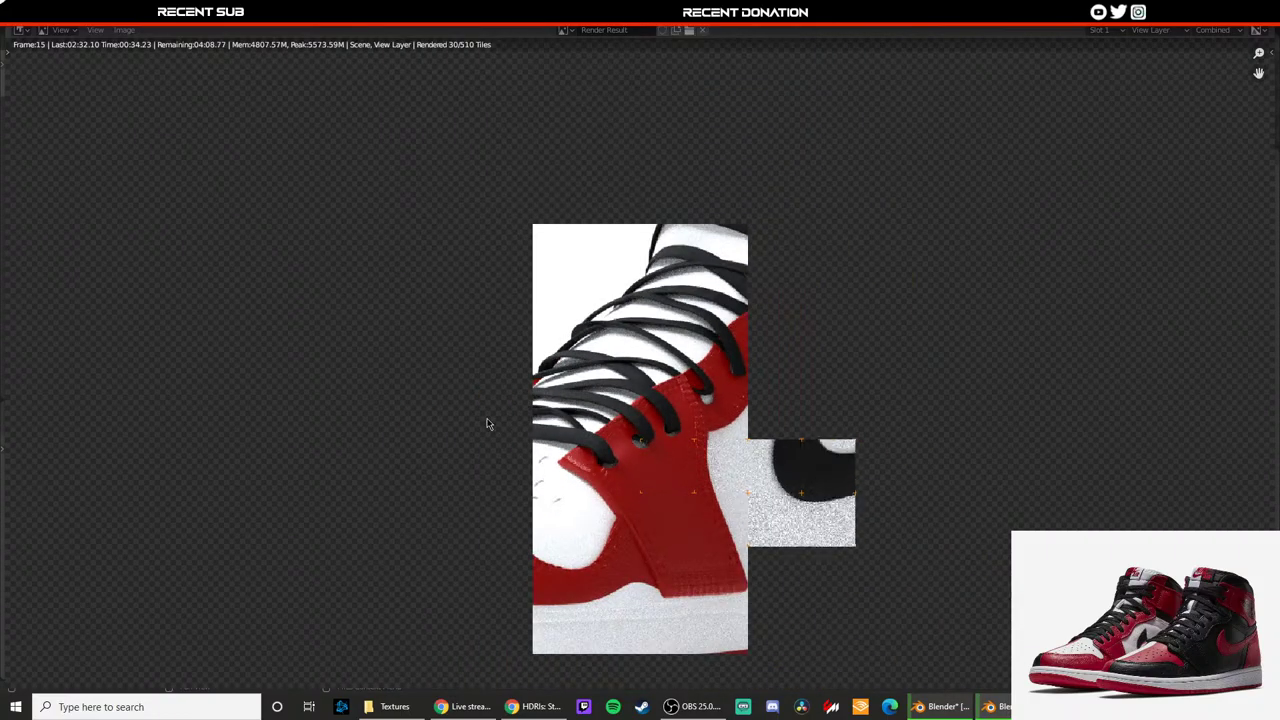
scroll(487, 424, "up", 4)
scroll(487, 424, "down", 4)
scroll(486, 418, "down", 4)
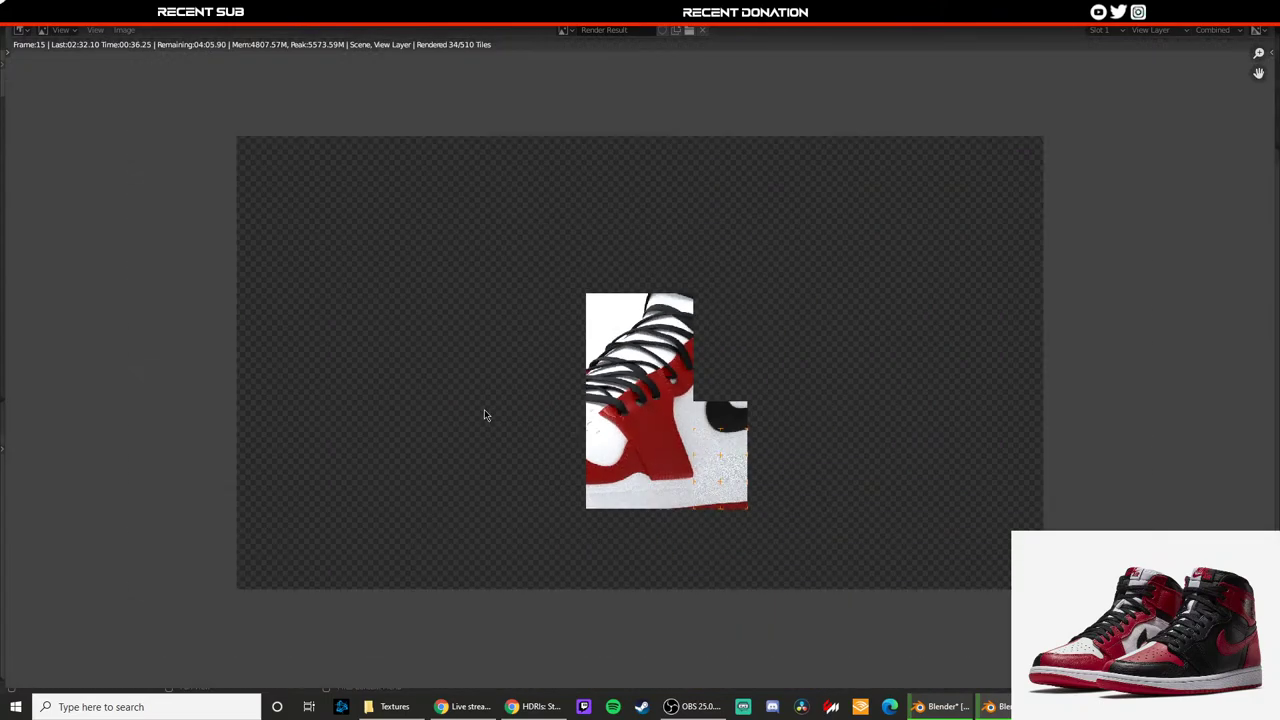
scroll(495, 435, "up", 5)
scroll(497, 442, "down", 3)
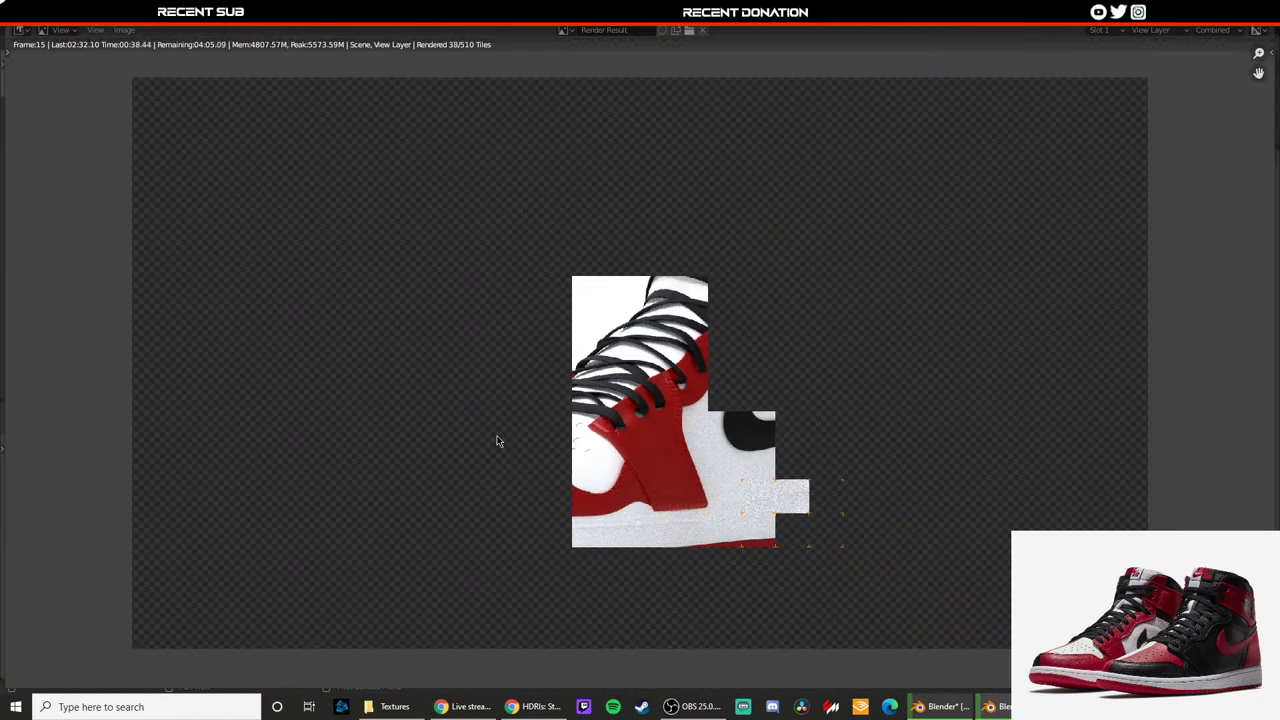
scroll(495, 440, "up", 3)
scroll(495, 440, "down", 3)
scroll(495, 440, "up", 4)
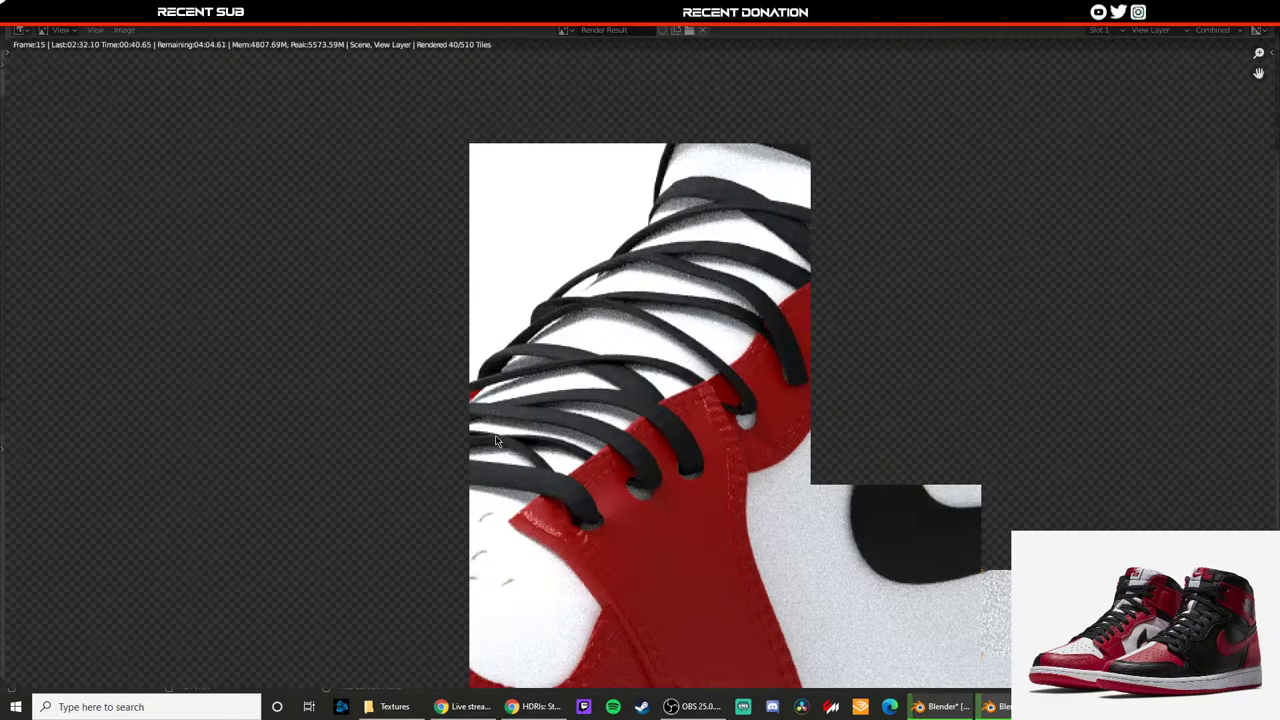
scroll(492, 438, "down", 3)
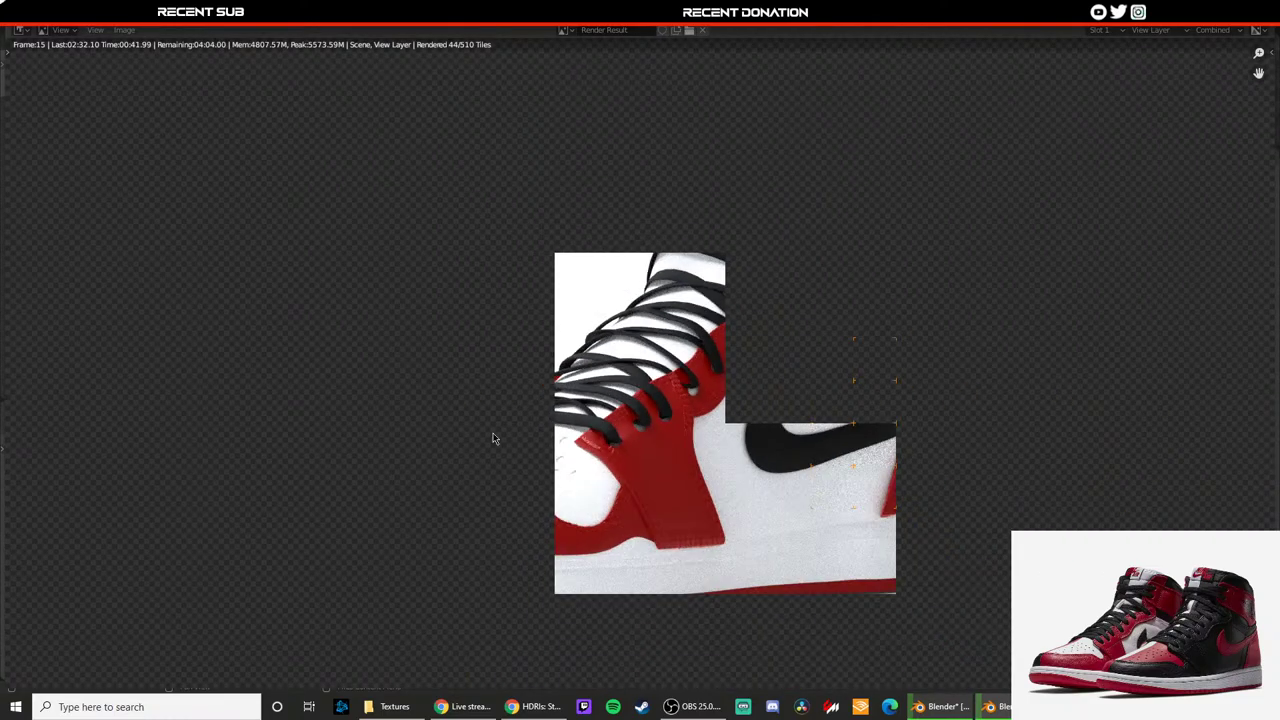
scroll(493, 430, "down", 2)
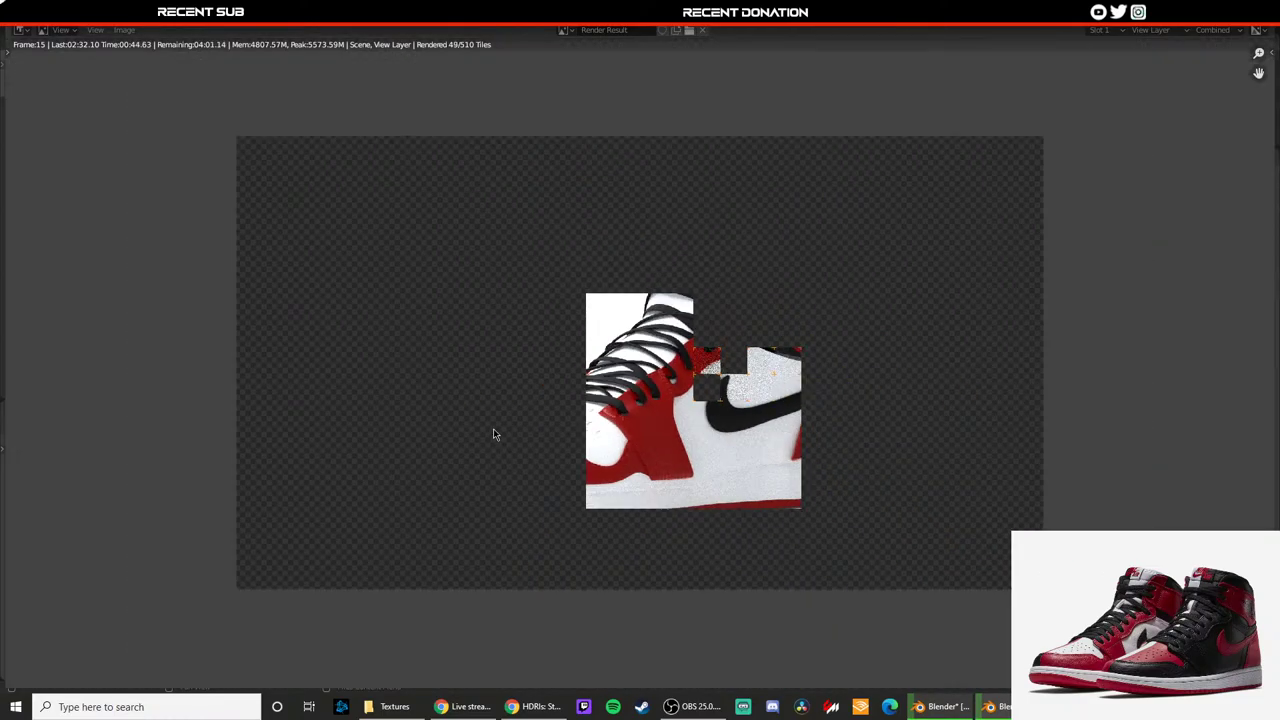
scroll(493, 445, "up", 3)
scroll(493, 452, "up", 4)
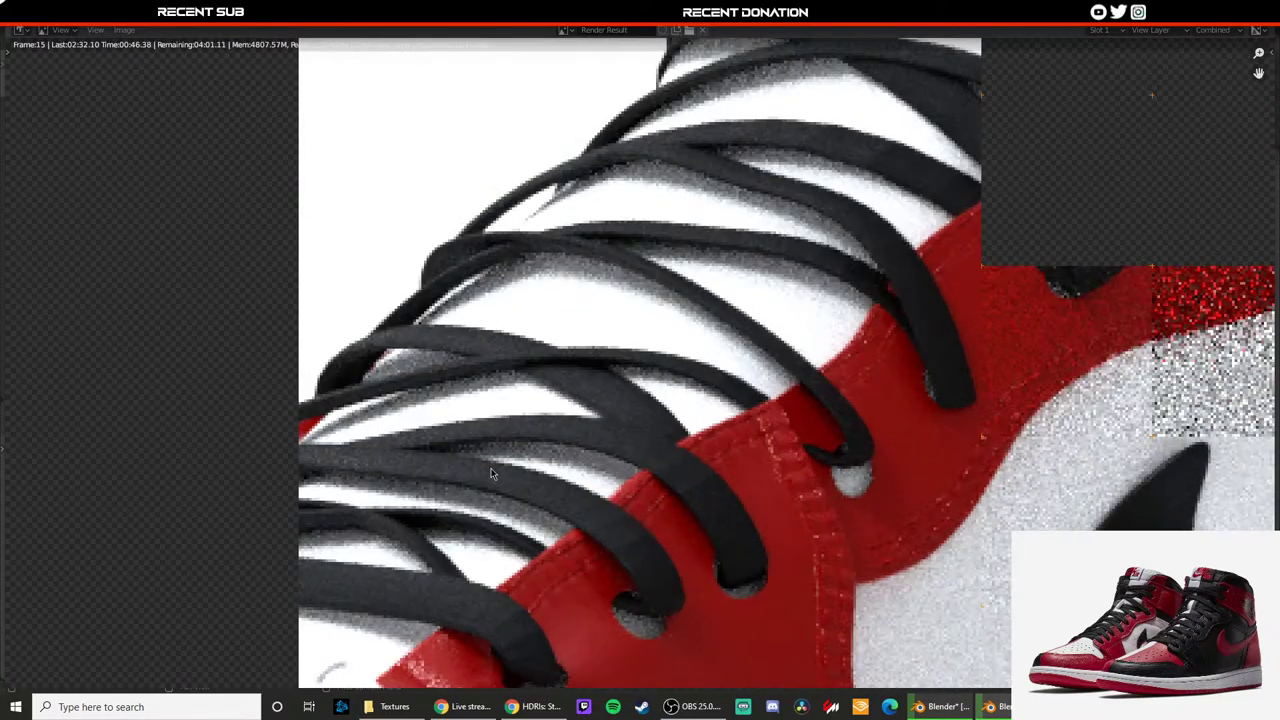
scroll(493, 465, "down", 2)
scroll(493, 465, "down", 2)
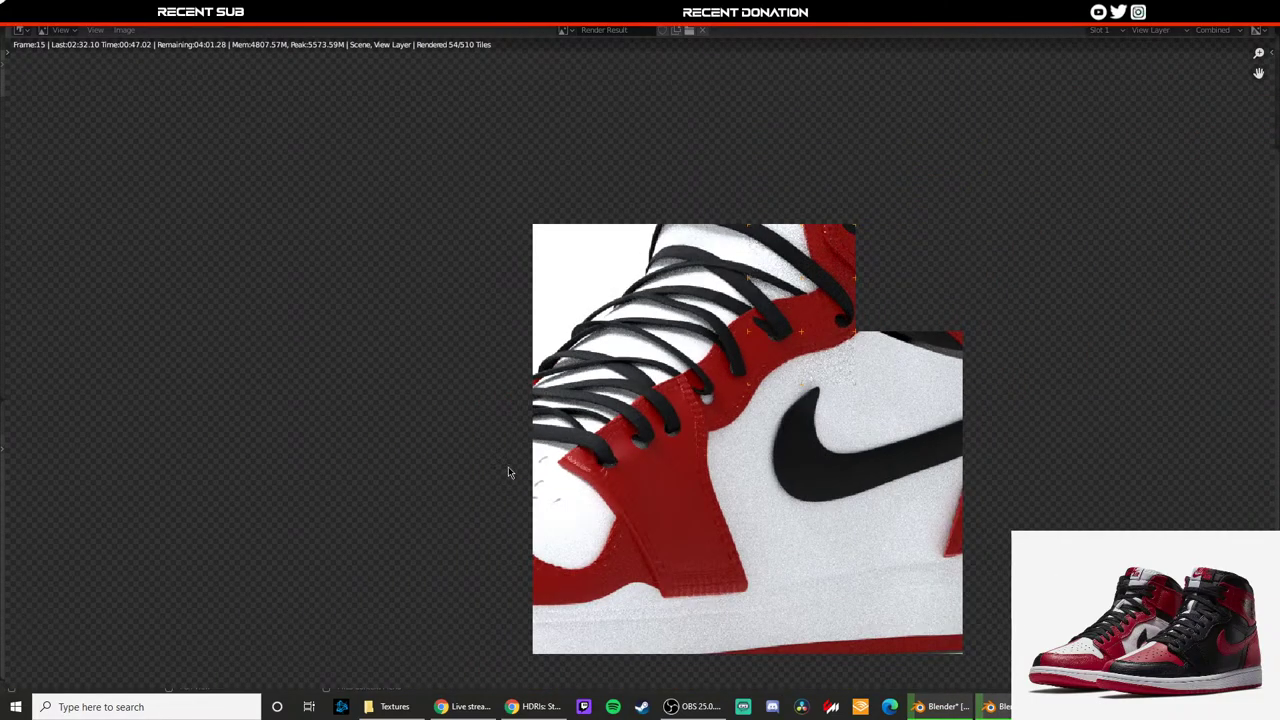
Step: Examine the laces, collar, tongue, toe box and sole as the render tiles fill in
scroll(797, 416, "down", 2)
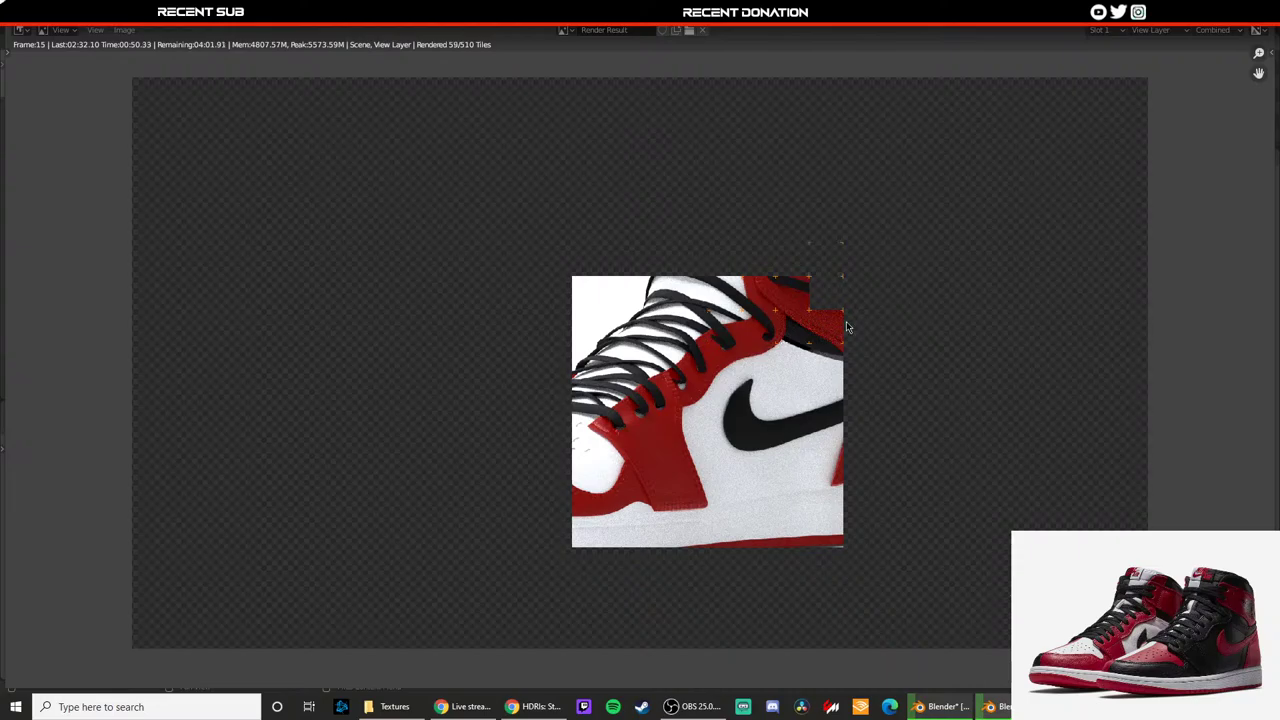
scroll(846, 321, "up", 3)
scroll(937, 364, "down", 2)
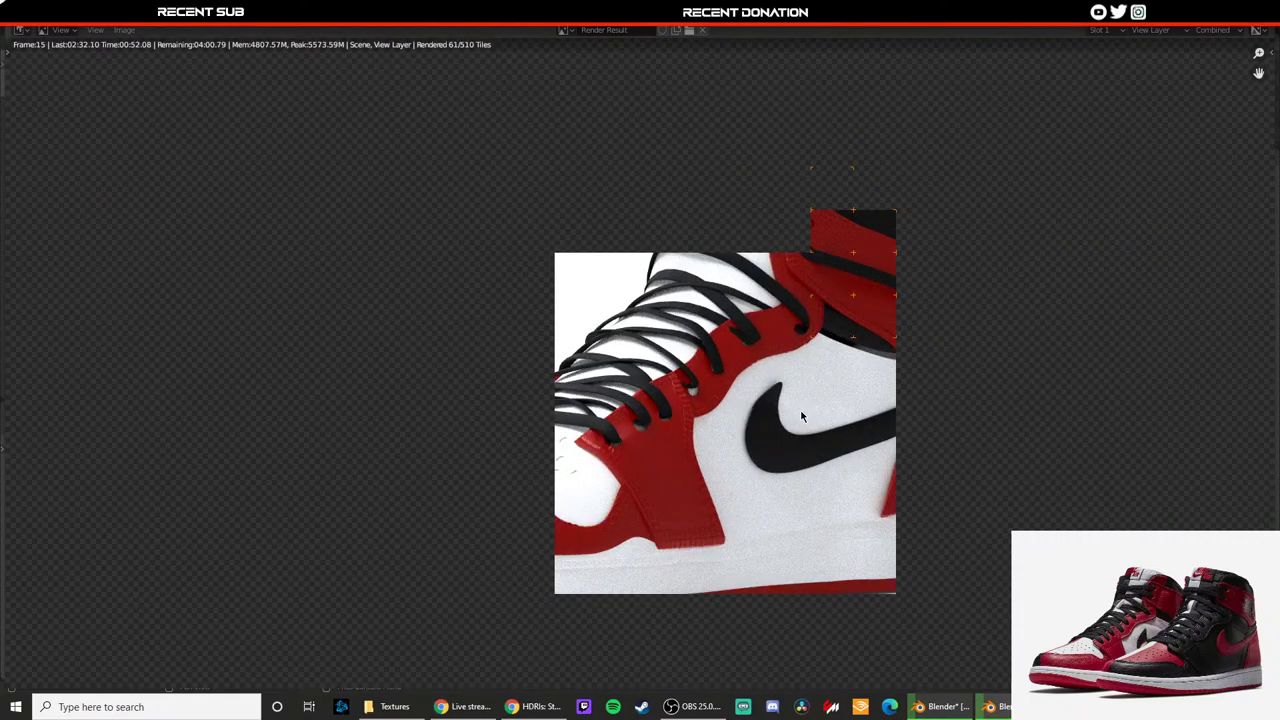
scroll(790, 400, "up", 1)
scroll(778, 377, "down", 3)
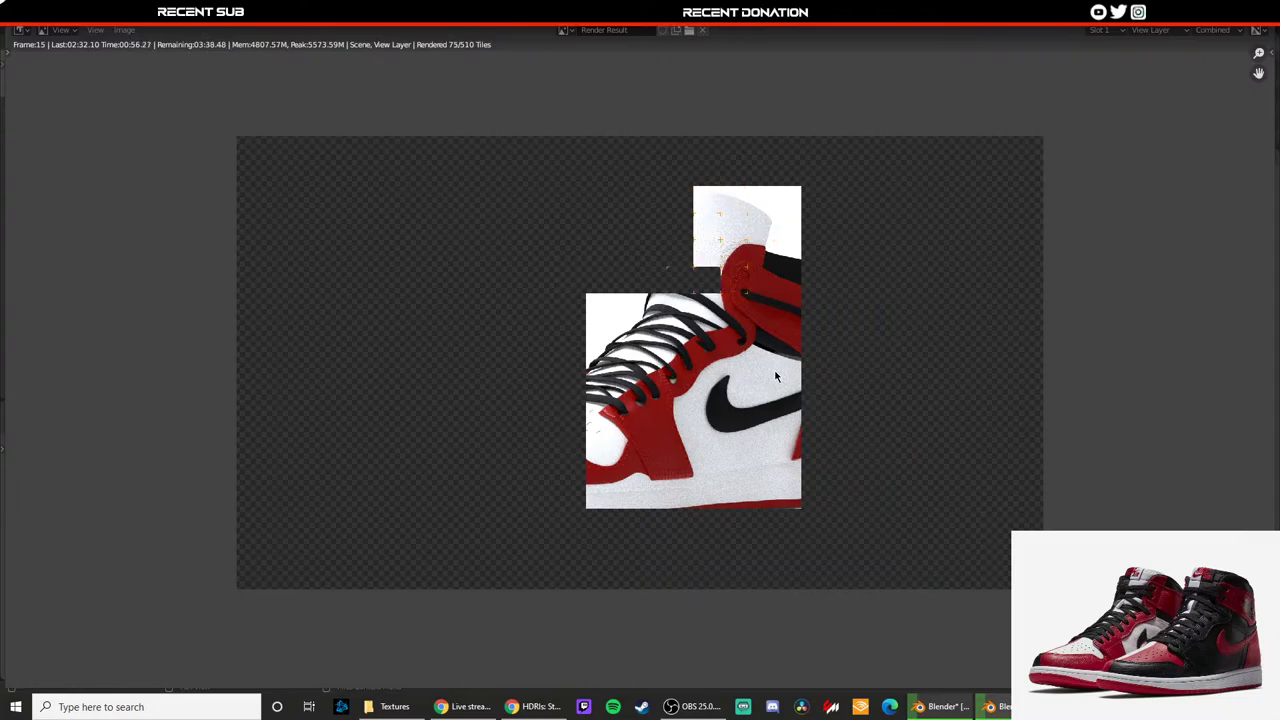
scroll(776, 377, "up", 2)
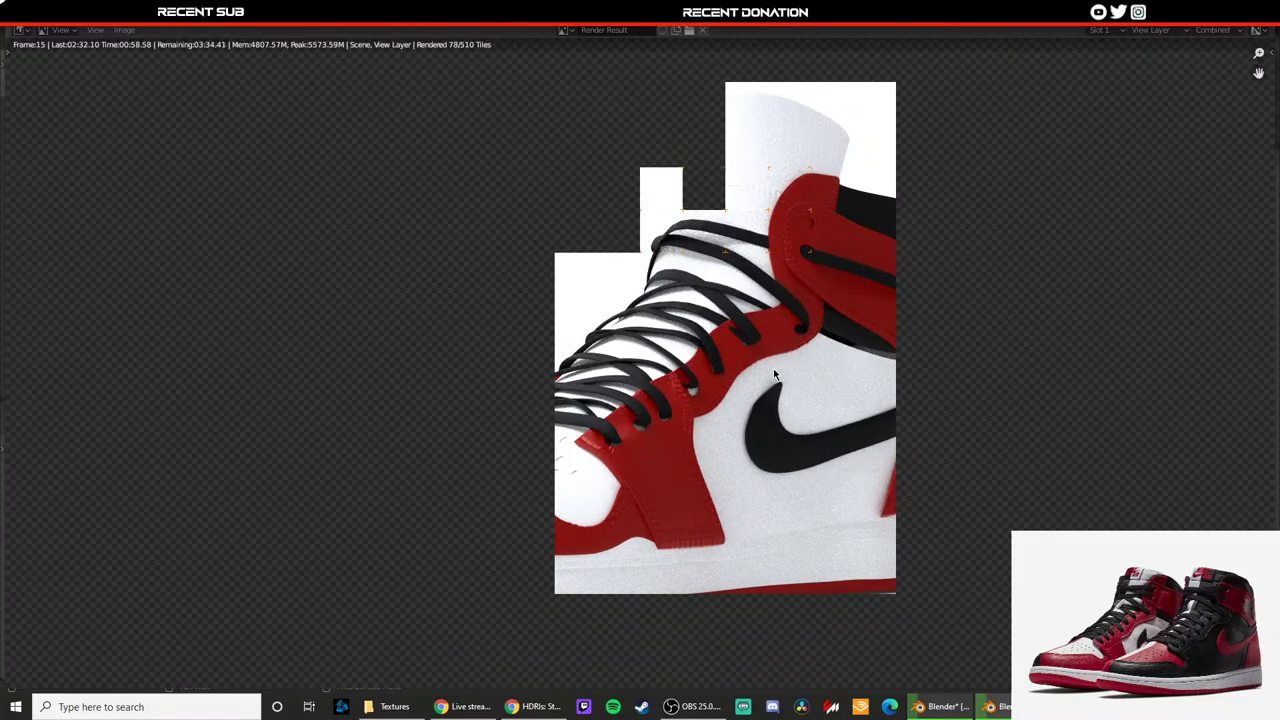
scroll(773, 375, "down", 1)
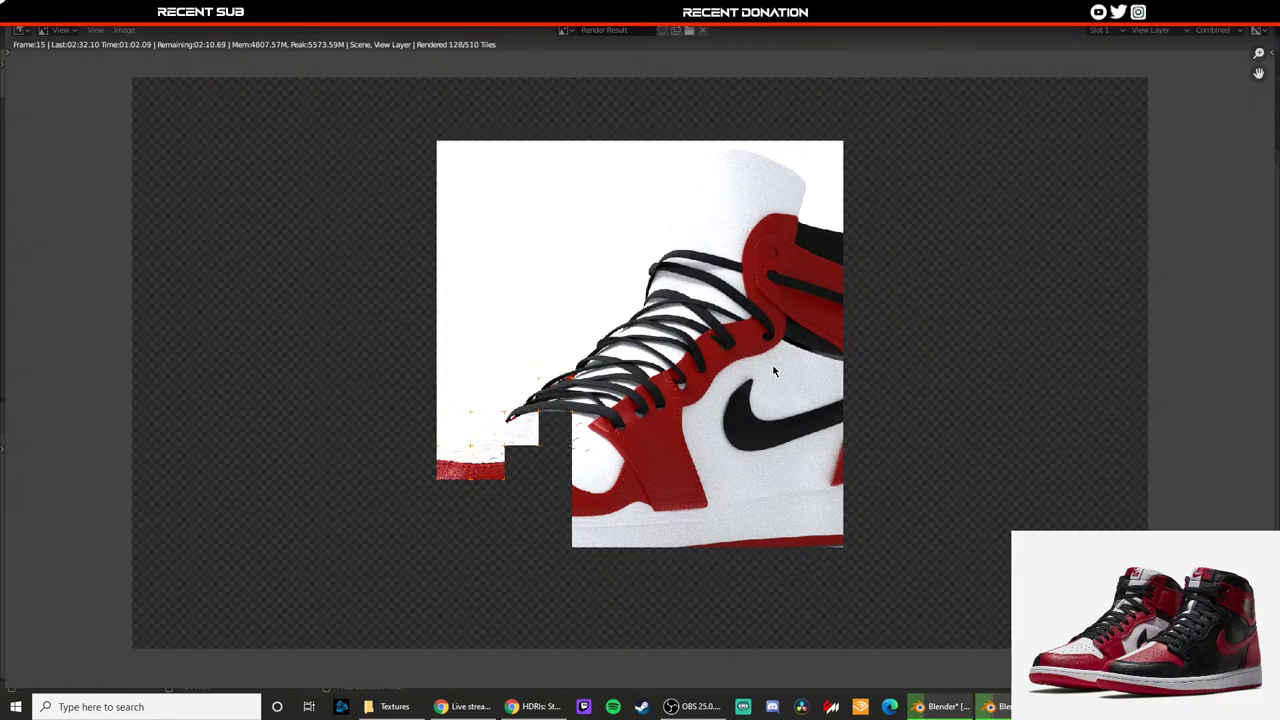
scroll(773, 372, "down", 3)
scroll(773, 372, "up", 3)
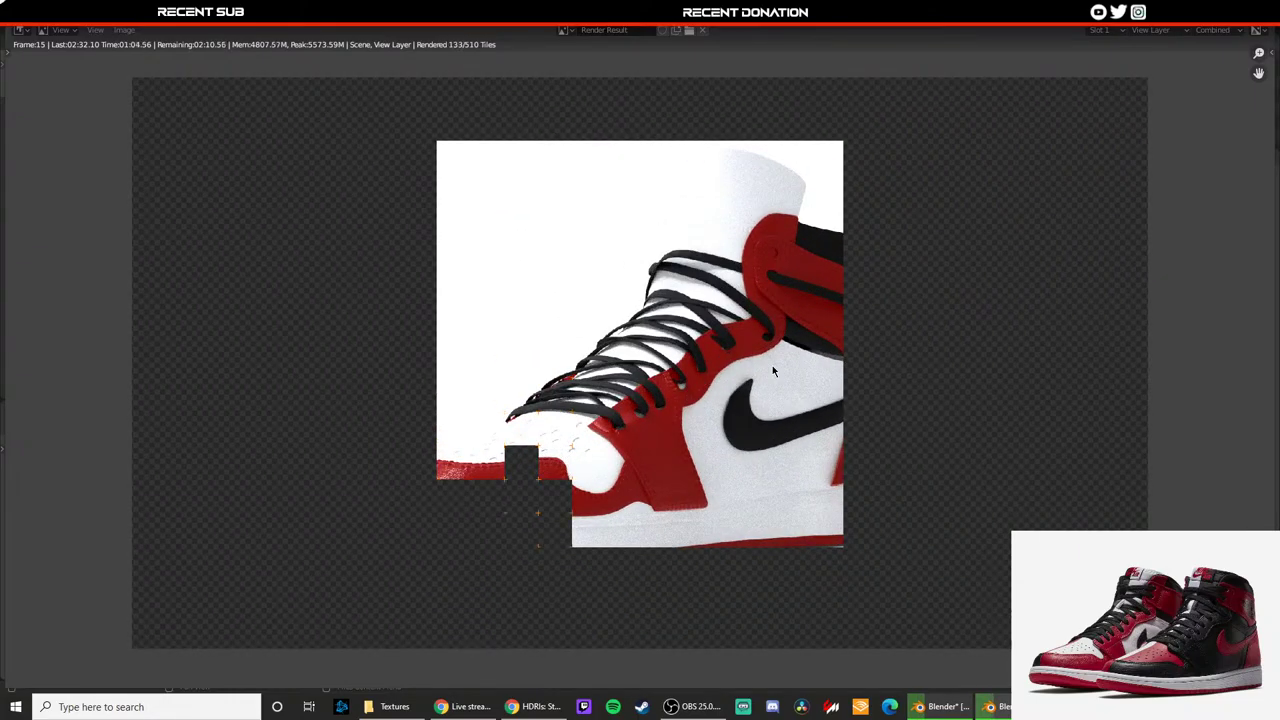
scroll(716, 366, "up", 1)
scroll(716, 366, "down", 4)
scroll(714, 370, "up", 1)
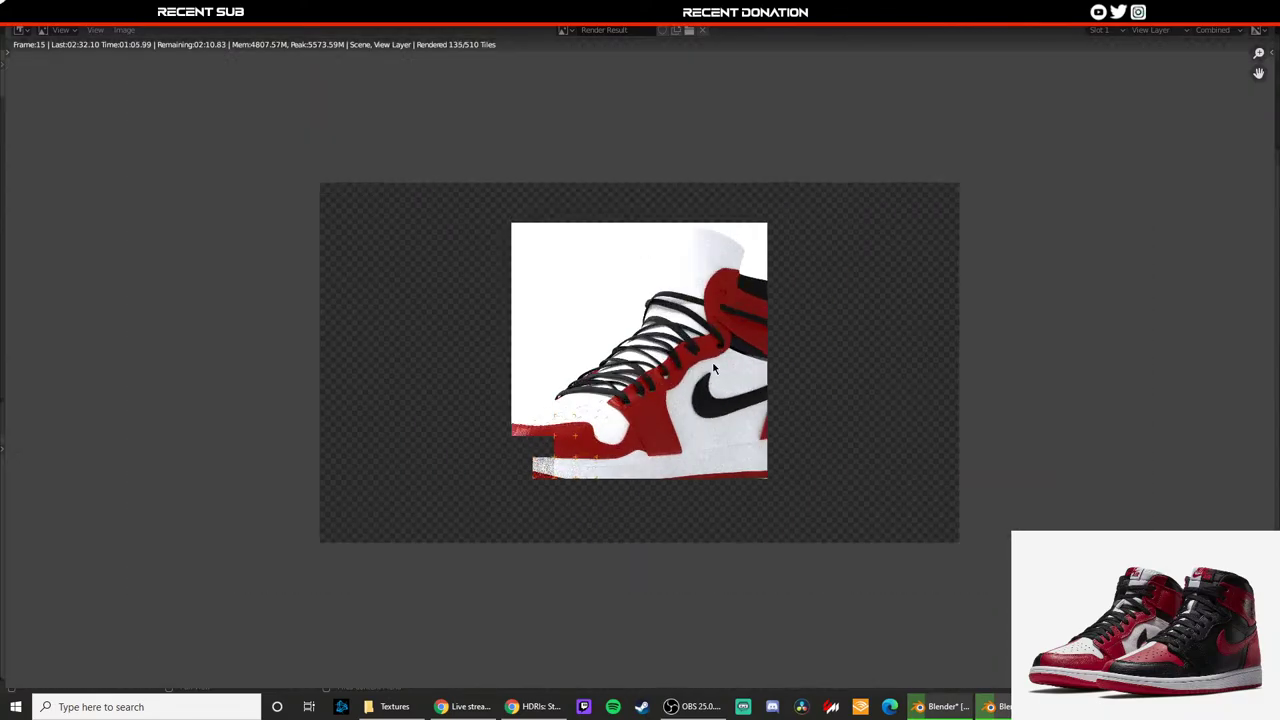
scroll(714, 370, "up", 2)
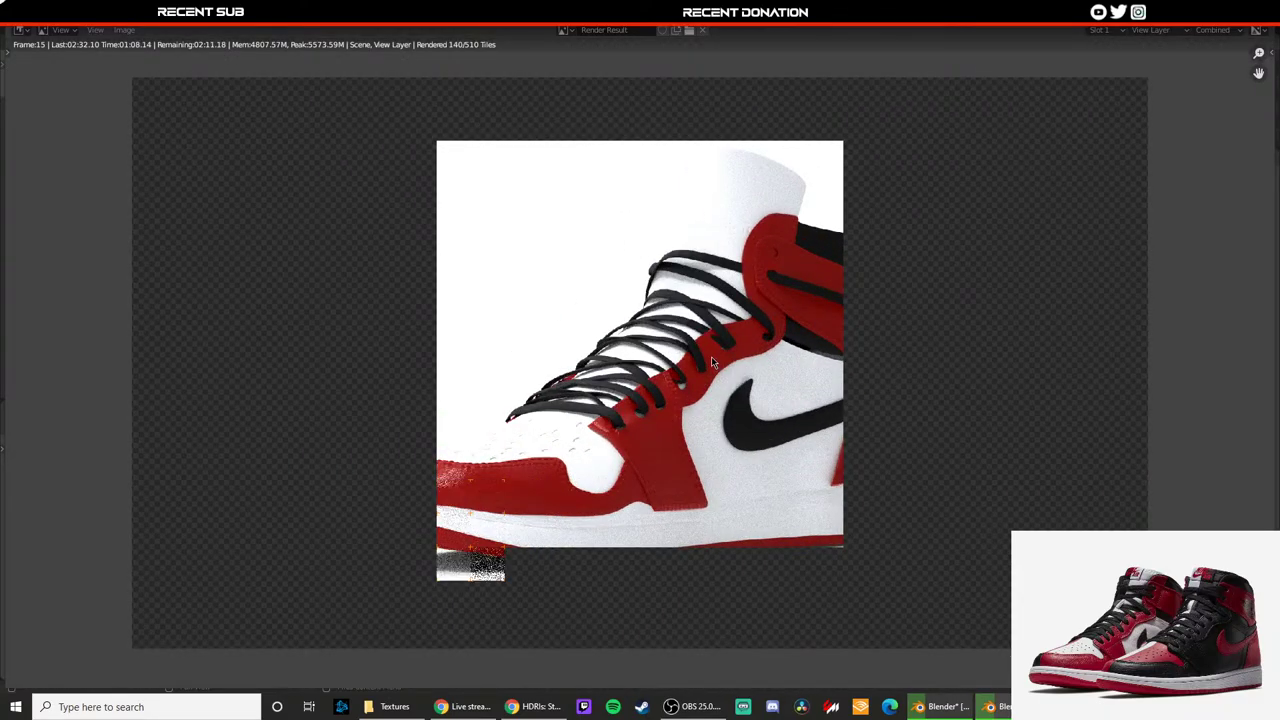
scroll(640, 403, "up", 1)
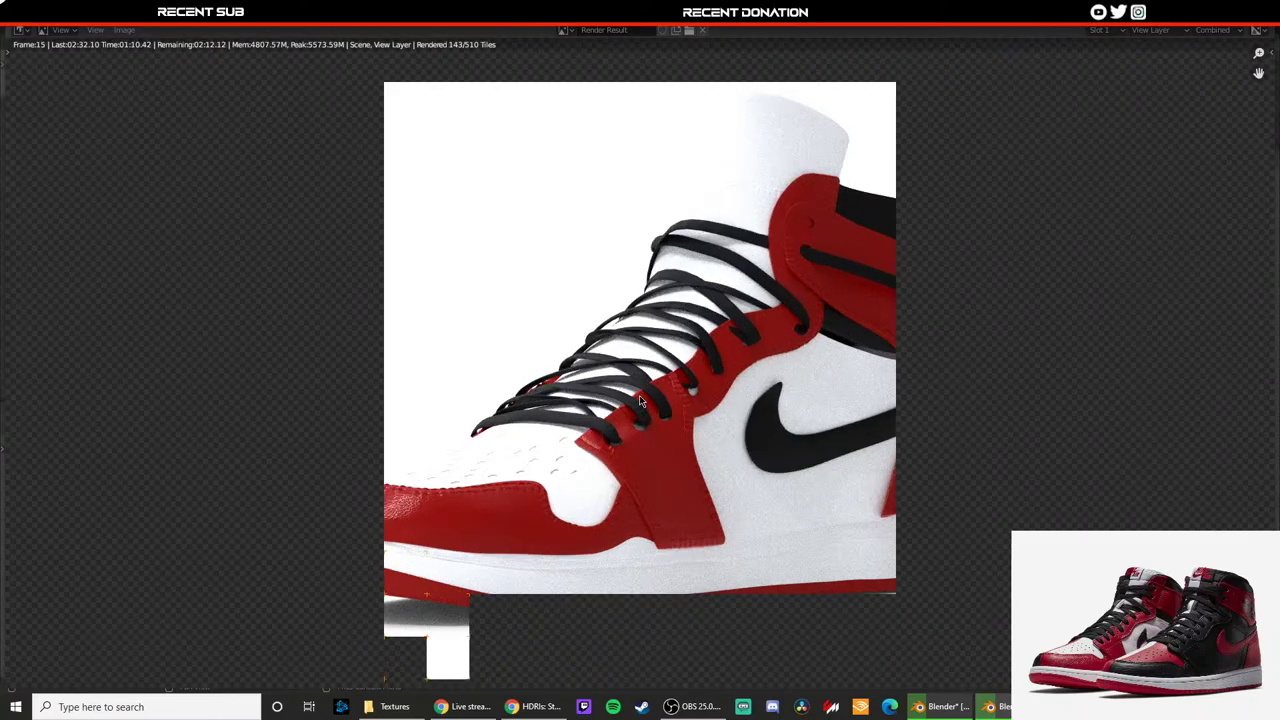
scroll(640, 403, "down", 2)
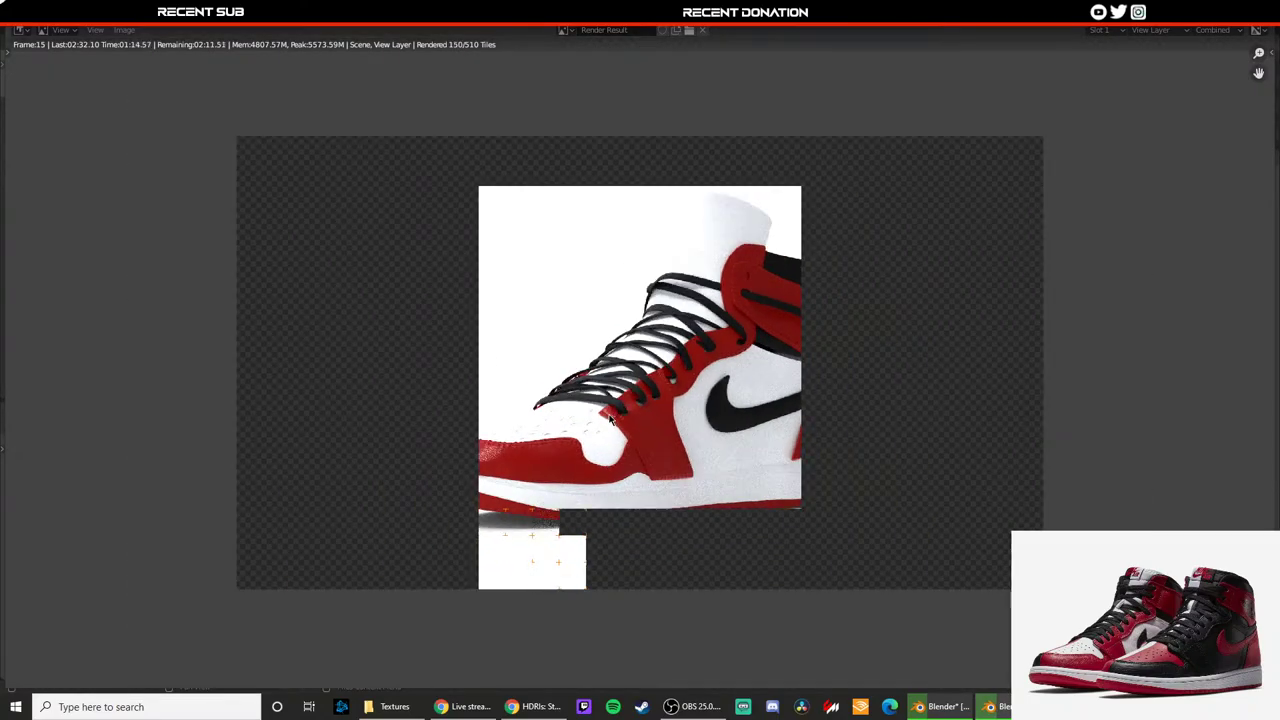
scroll(609, 418, "up", 1)
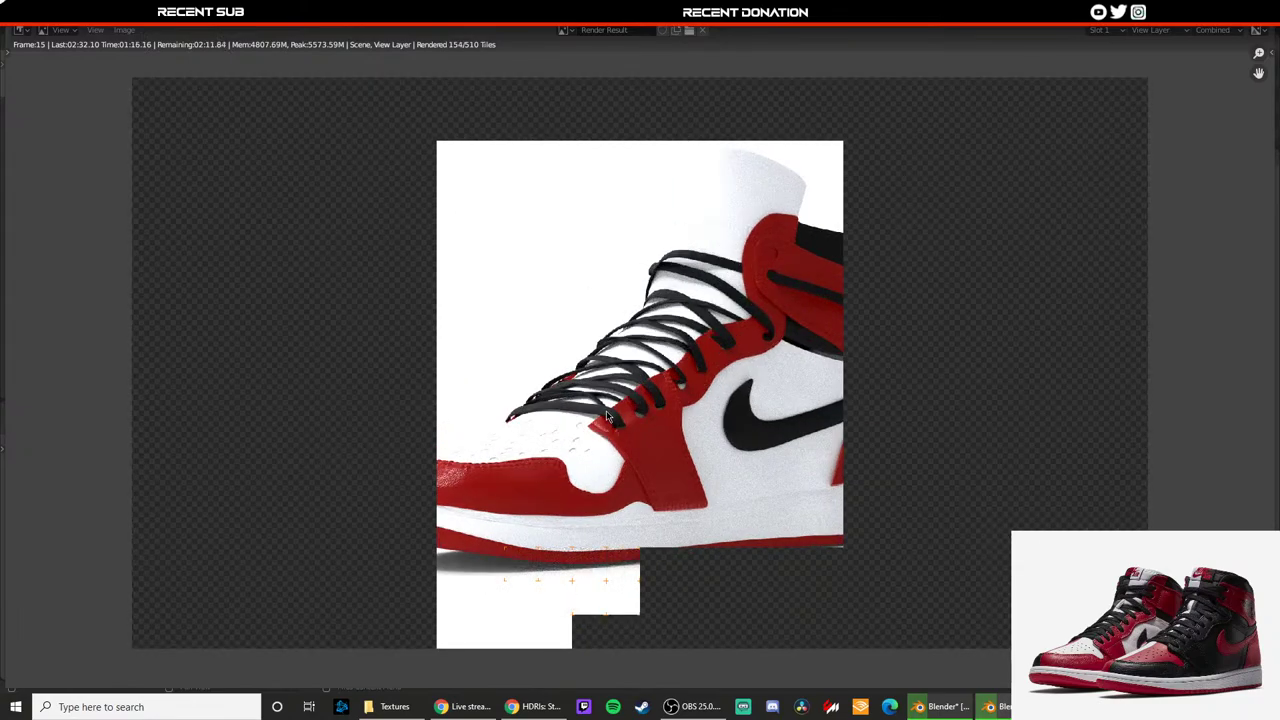
scroll(606, 416, "down", 1)
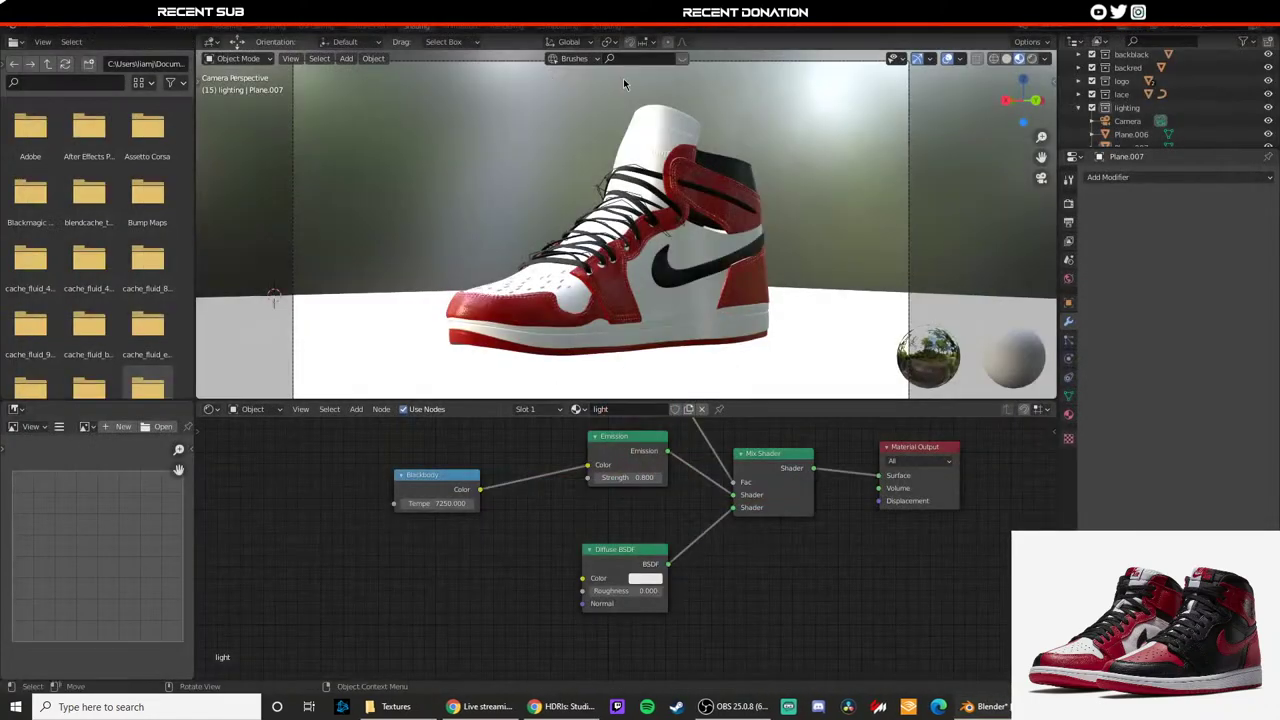
Step: Shrink the light plane above the shoe, then shift it toward the toe side and lower it
middle_click_drag(623, 78, 737, 287)
scroll(737, 287, "down", 5)
left_click(666, 187)
key("s")
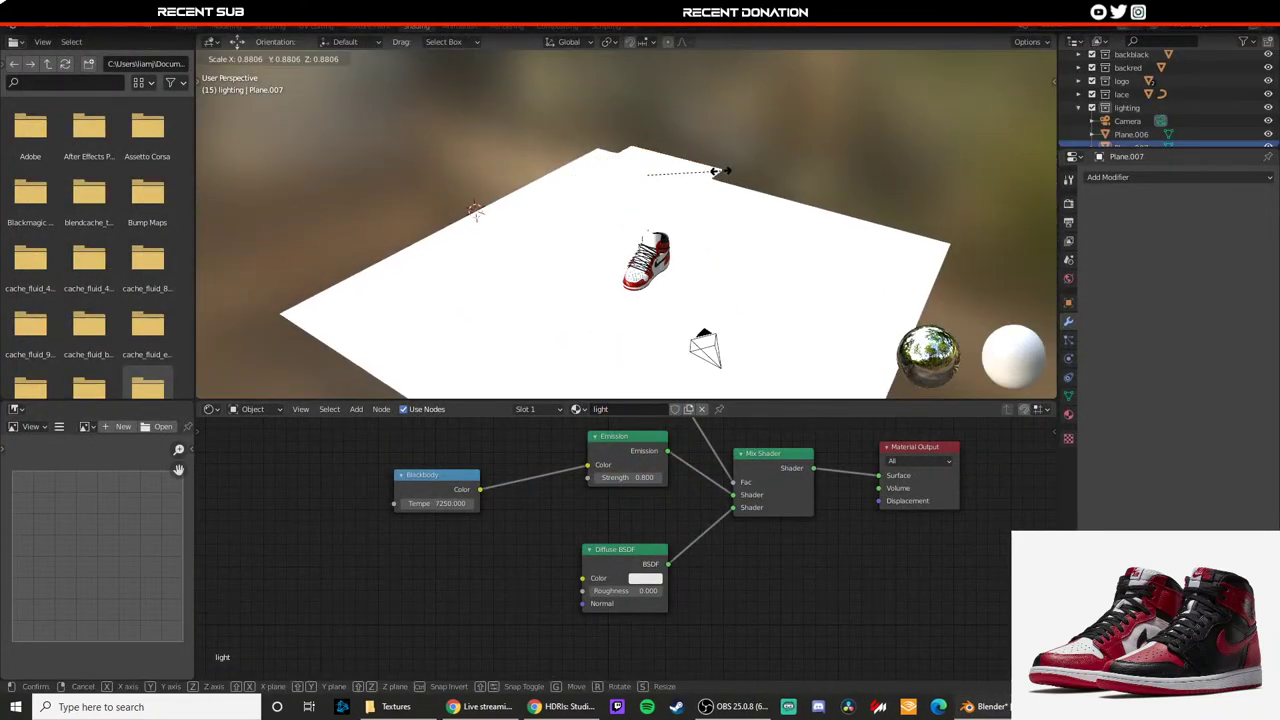
left_click(718, 170)
left_click_drag(674, 184, 570, 154)
mouse_move(570, 154)
middle_mouse_down()
mouse_move(626, 166)
mouse_move(550, 148)
middle_mouse_up()
left_click_drag(610, 116, 610, 142)
Step: Tilt the light plane toward the shoe and preview it in rendered shading from the camera
key("shift+space")
mouse_move(587, 196)
left_mouse_down()
mouse_move(517, 205)
mouse_move(522, 222)
left_mouse_up()
left_click(519, 211)
key("z")
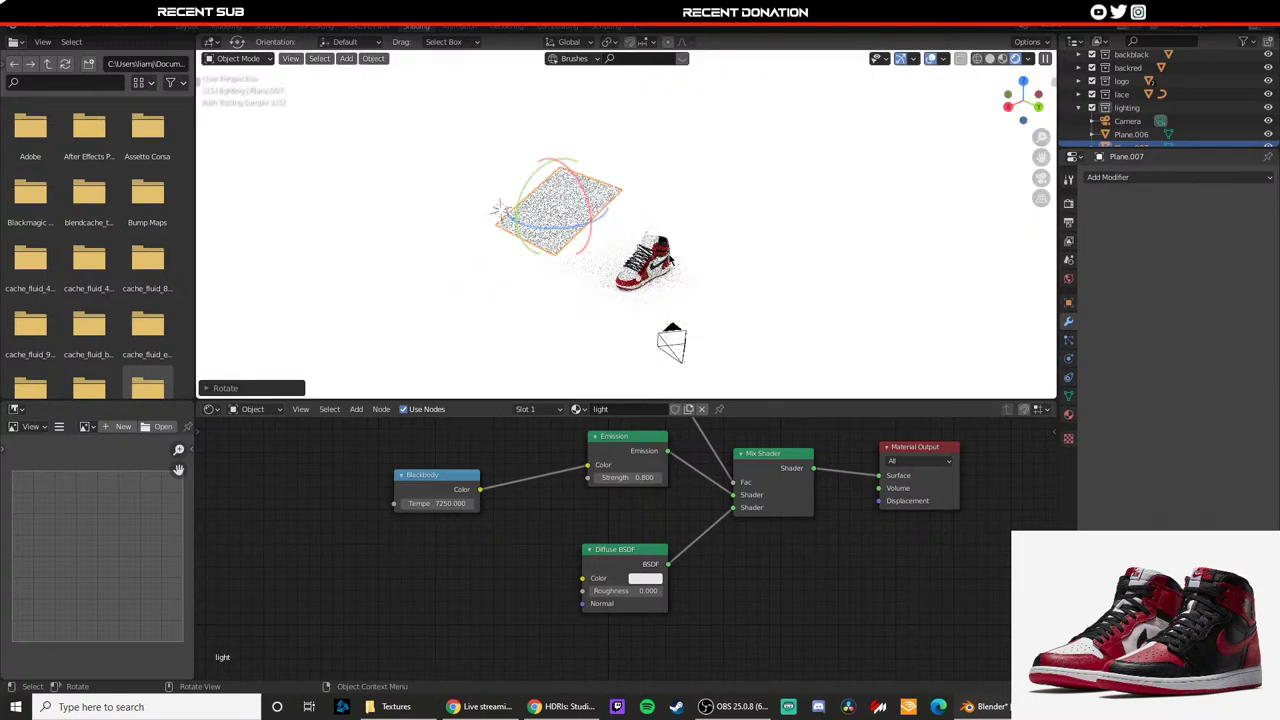
key("KP_0")
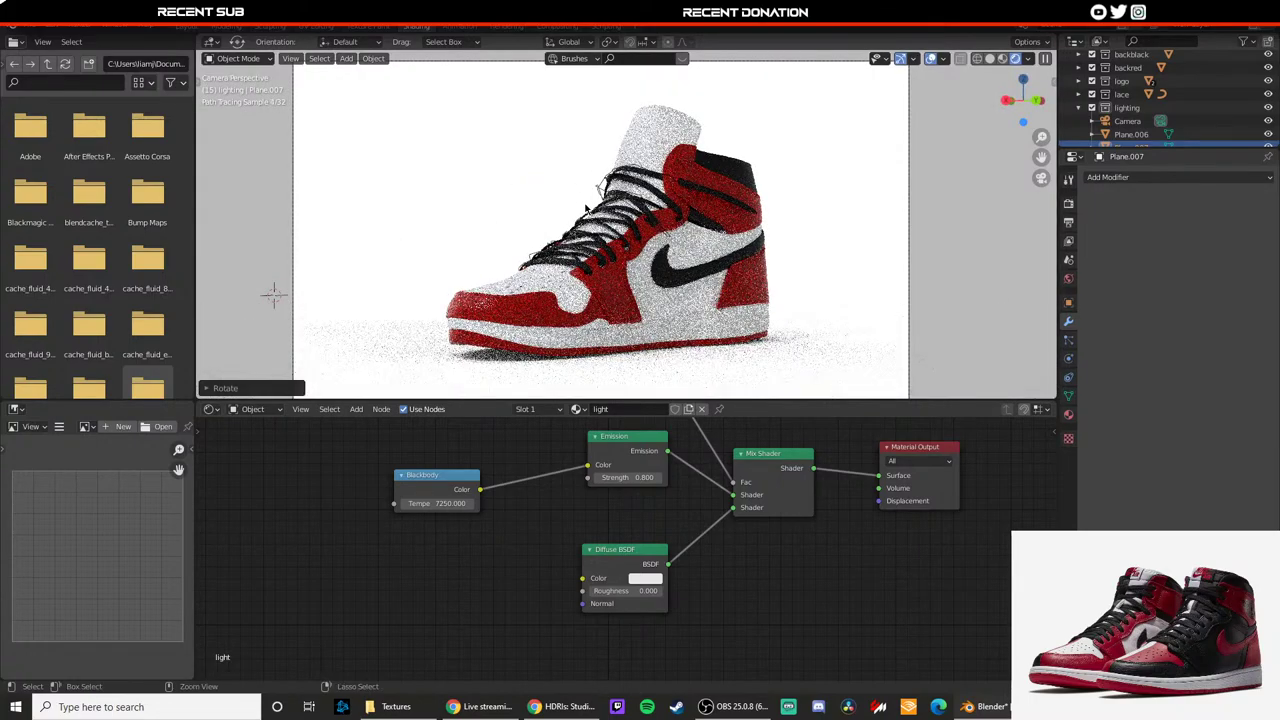
Step: Lower the tilted light plane vertically closer to the shoe and check the lighting from the camera
middle_click_drag(583, 208, 495, 162)
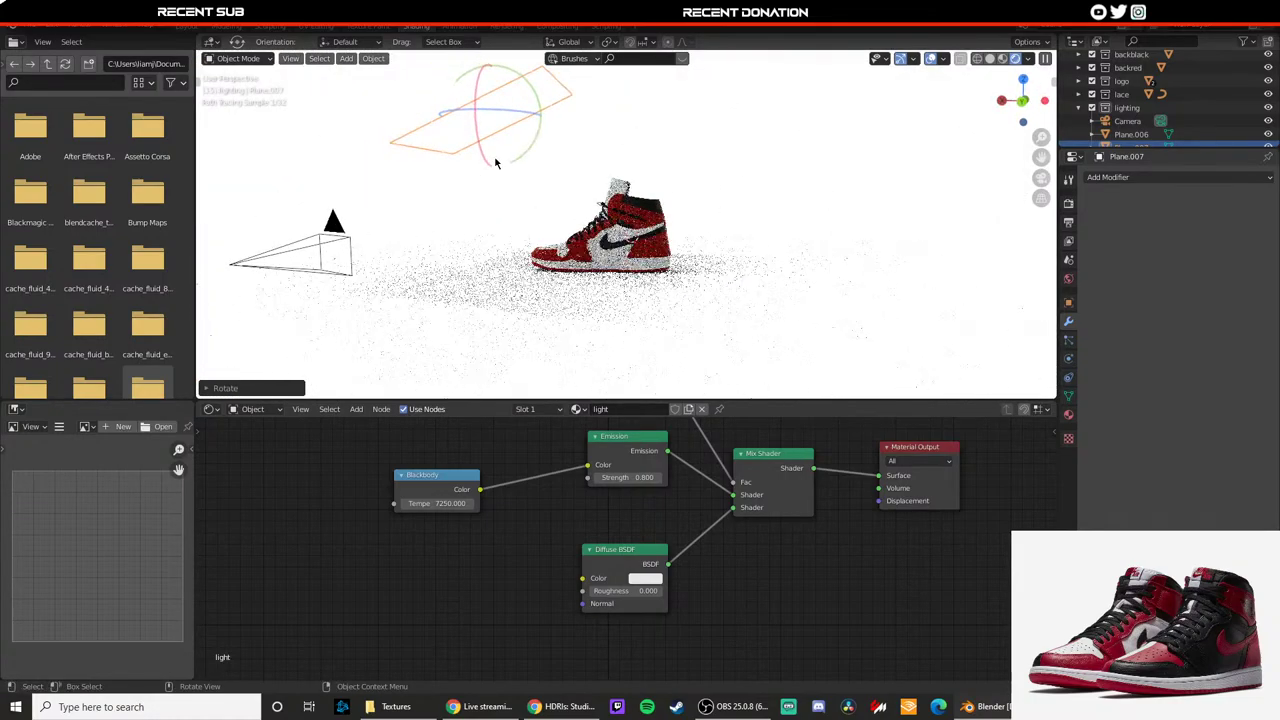
key("shift+space")
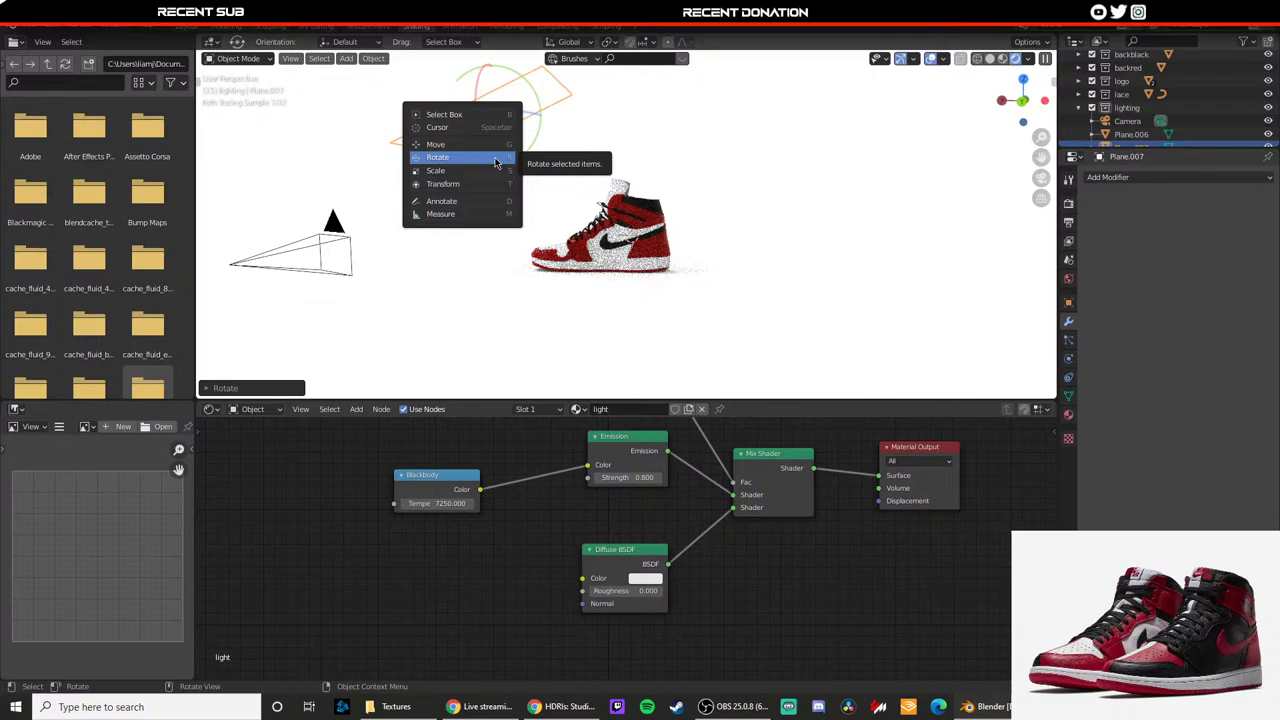
key("g")
left_click_drag(490, 78, 492, 130)
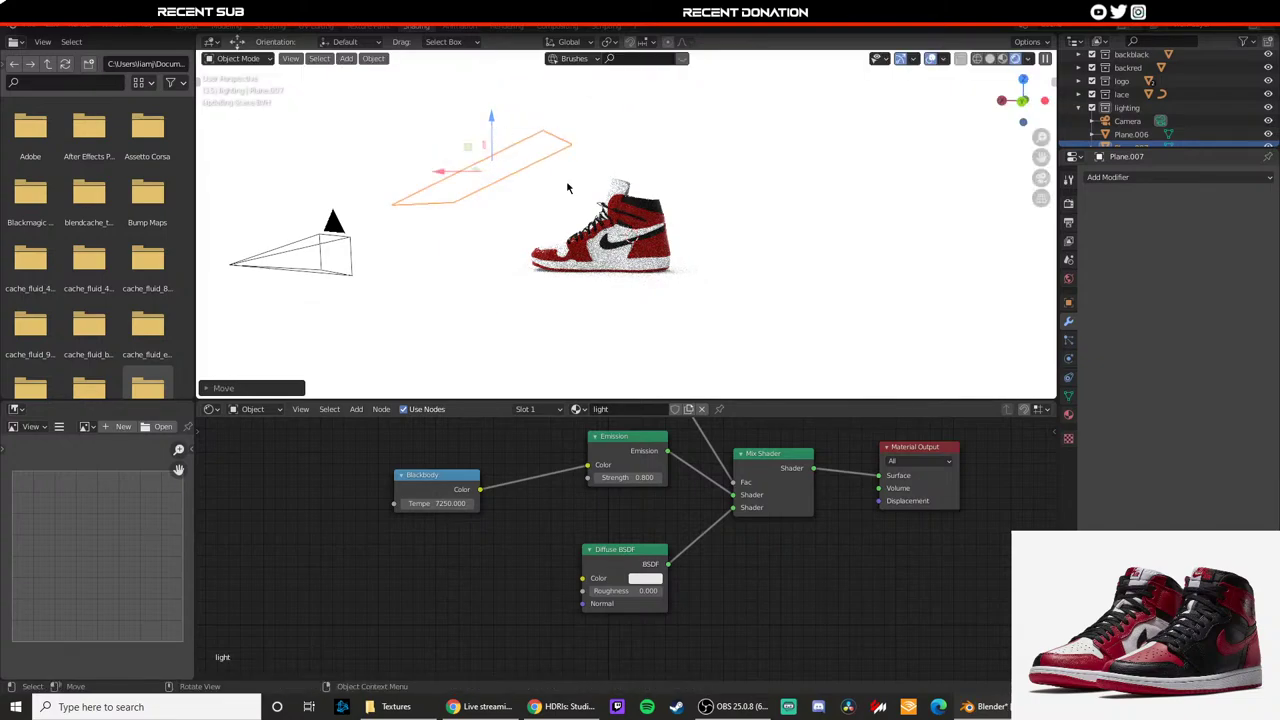
key("KP_0")
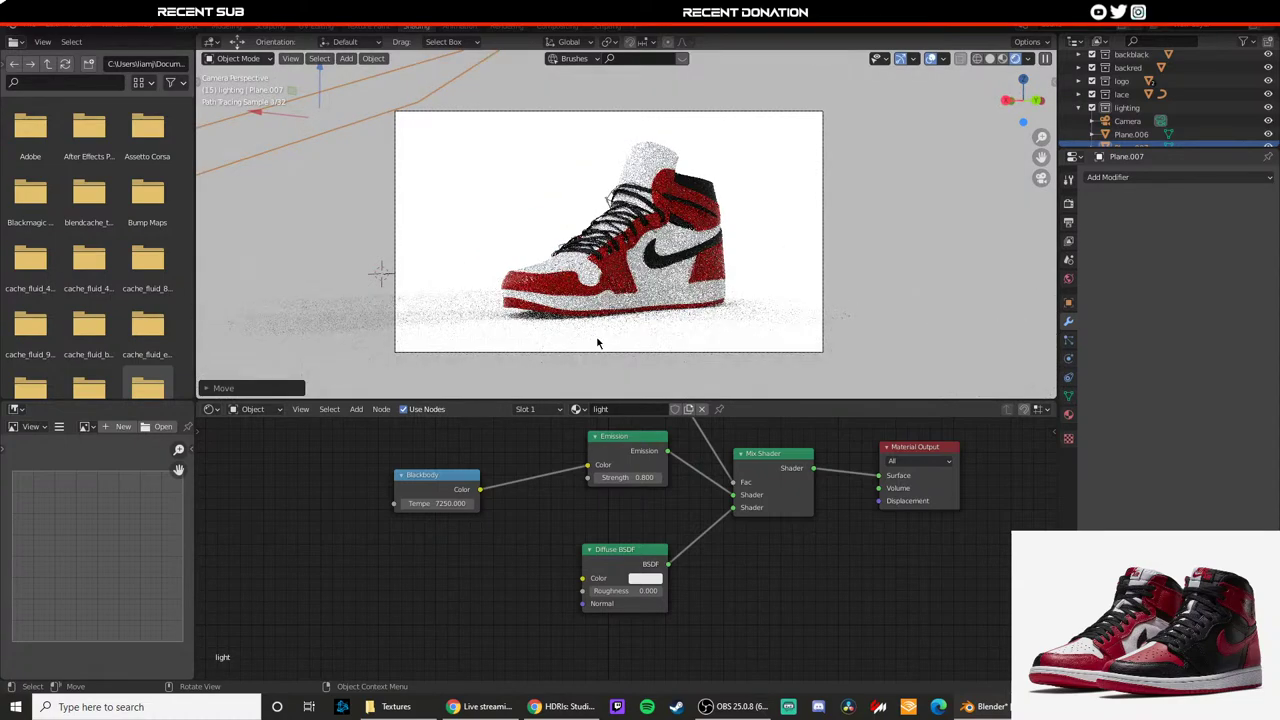
Step: Try an Emission Strength of 1.5 on the light material, and raise it to 10
double_click(617, 477)
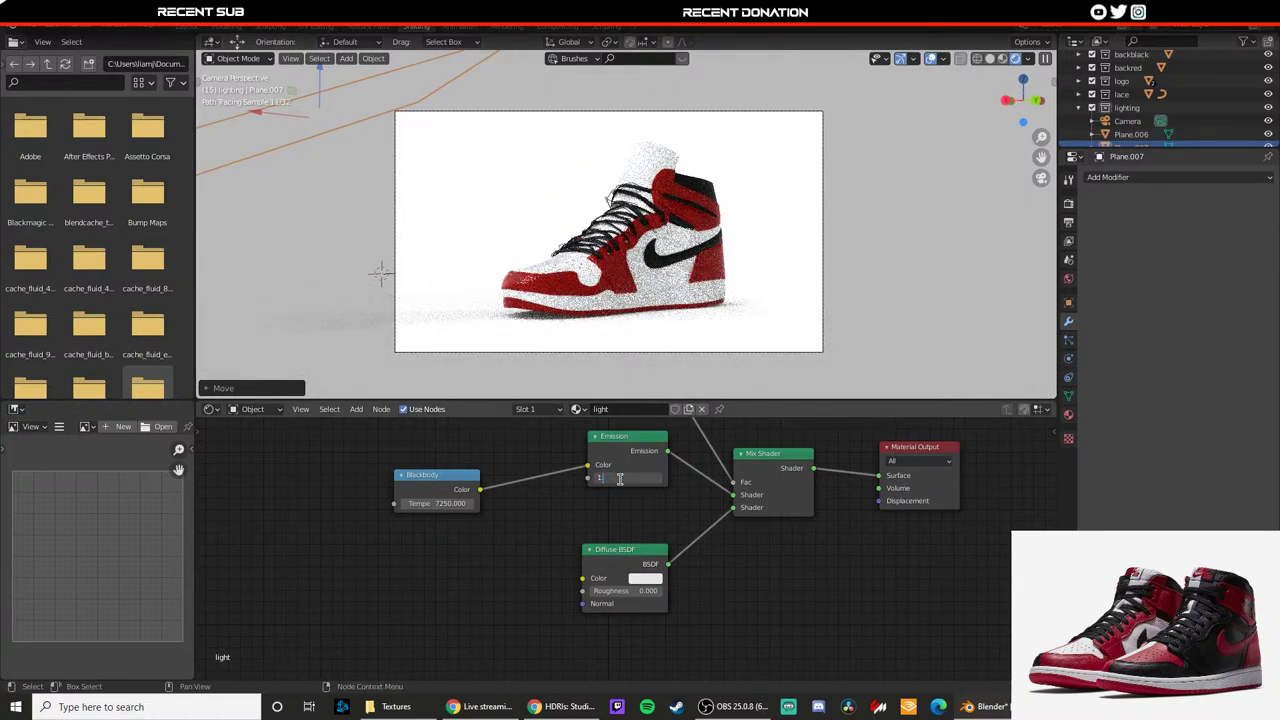
type("1.5")
key("Return")
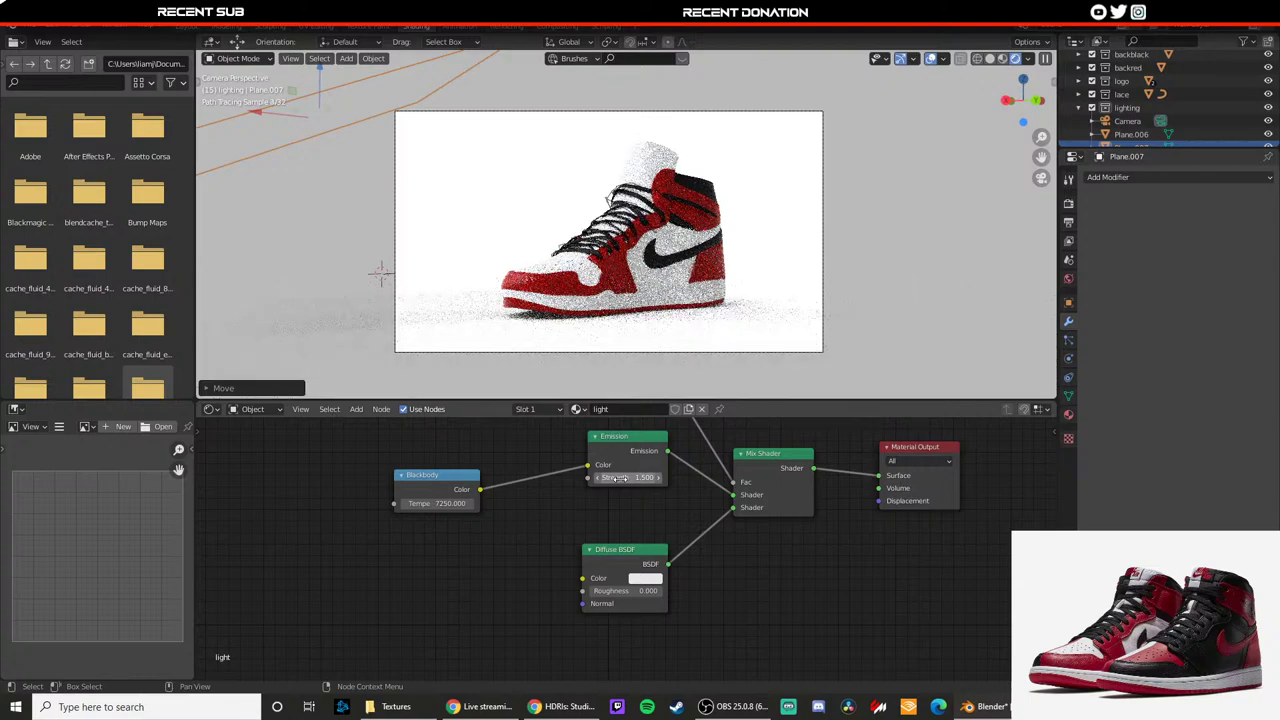
double_click(637, 478)
type("1")
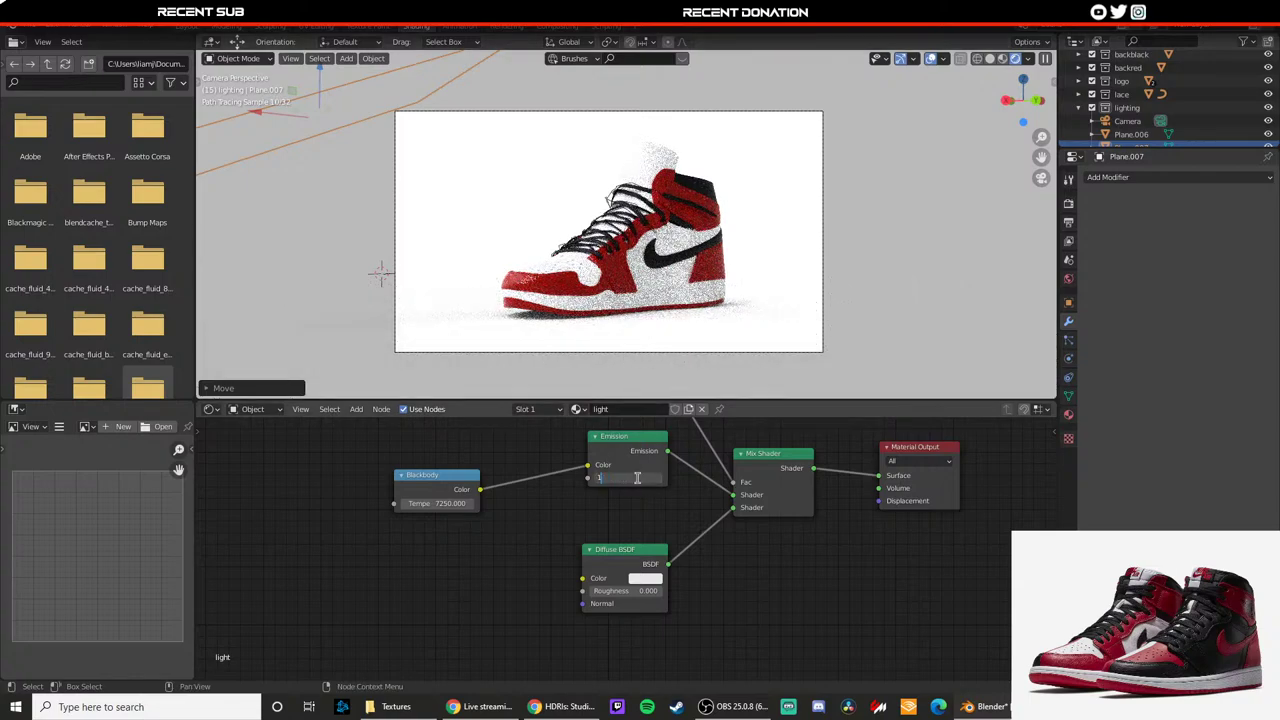
type("0")
key("Return")
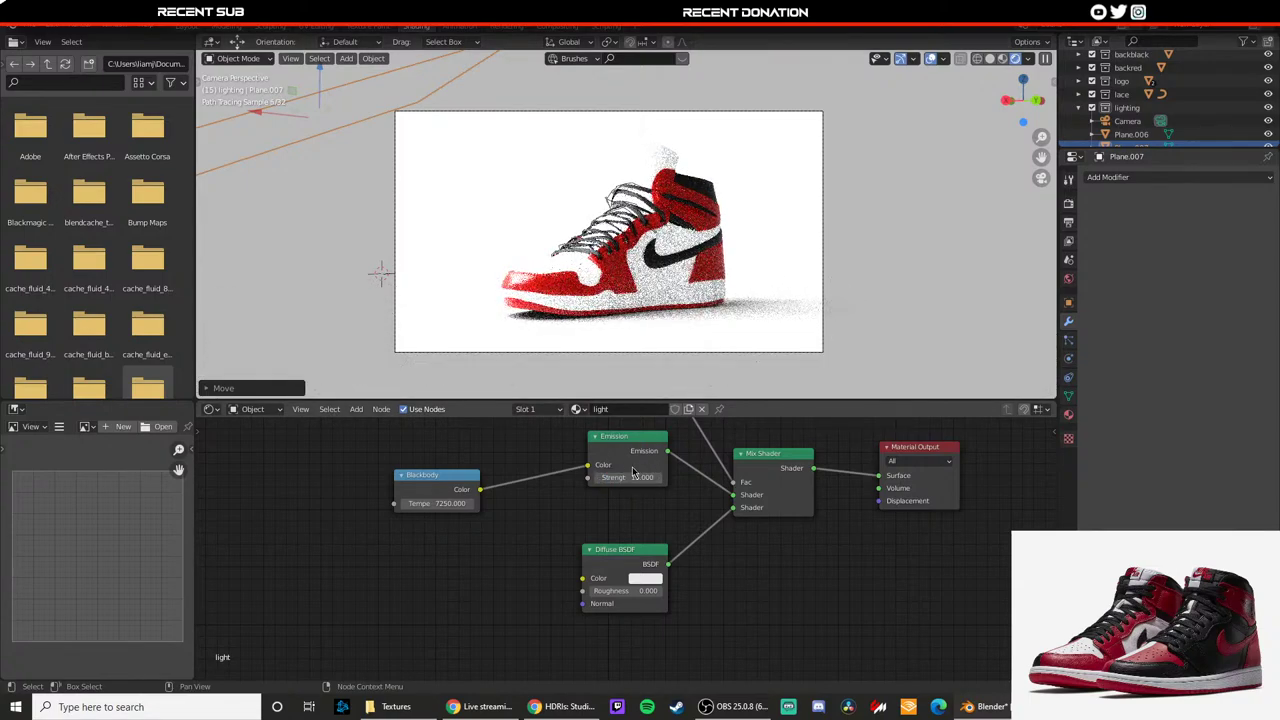
Step: Try an Emission Strength of 15 on the light material
double_click(633, 477)
type("15.0")
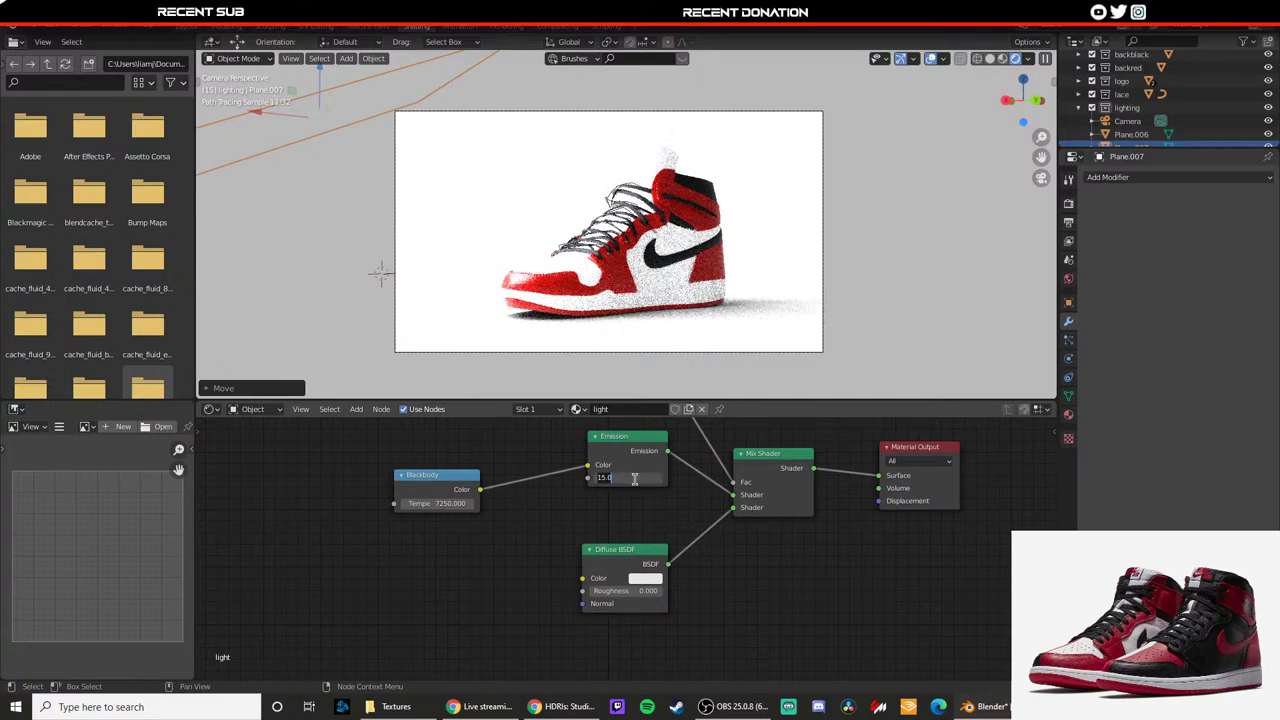
type("0")
key("Return")
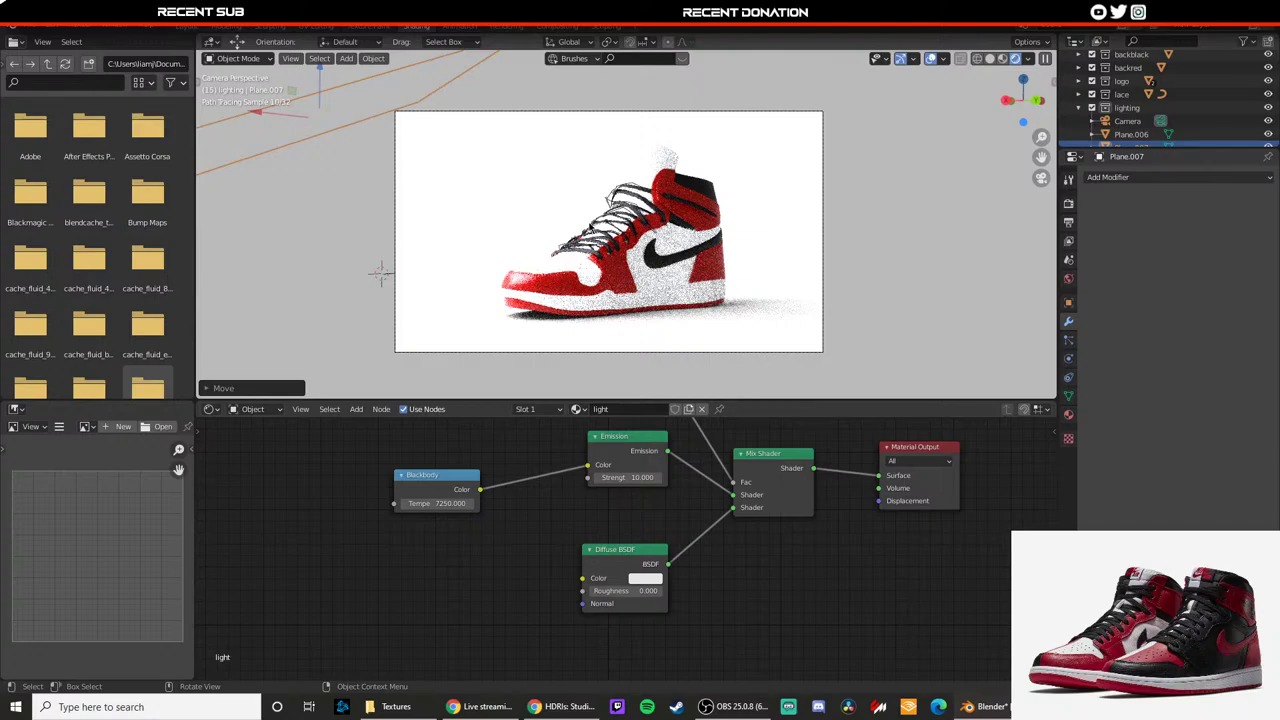
Step: Enlarge the light plane, move it farther from the shoe along X, and check the shoe up close from the camera
middle_click_drag(593, 204, 519, 210)
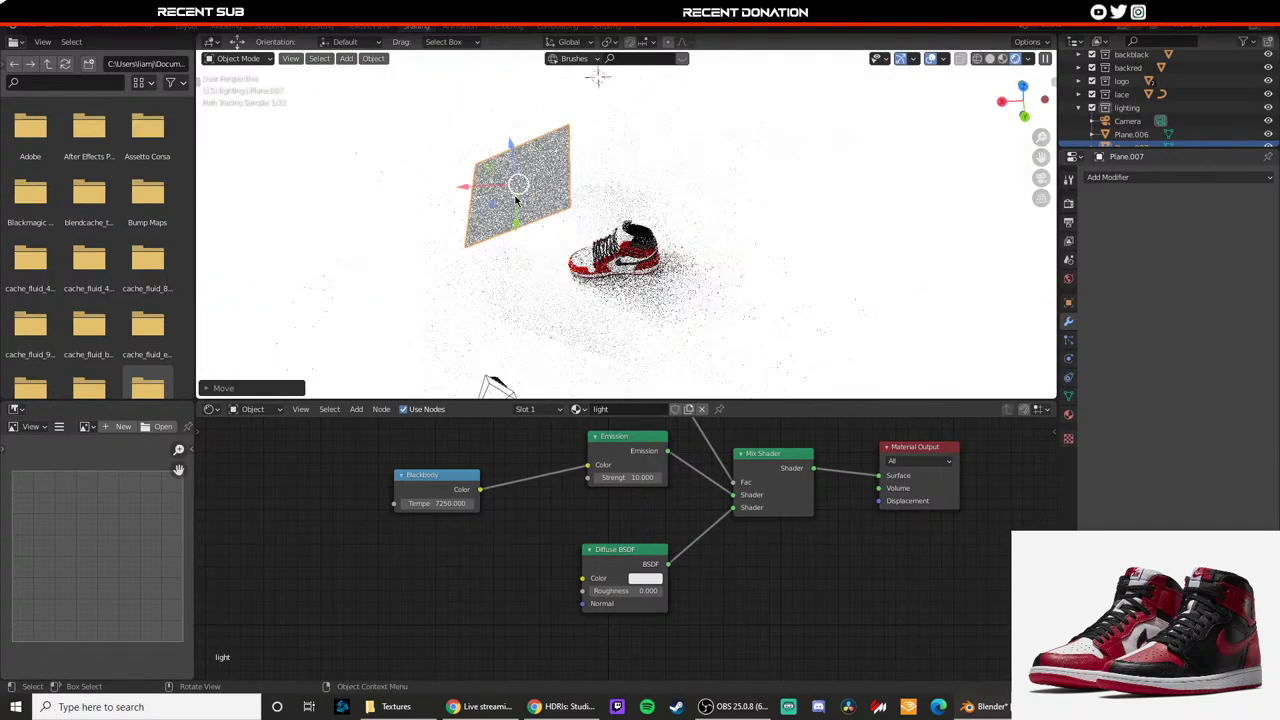
key("s")
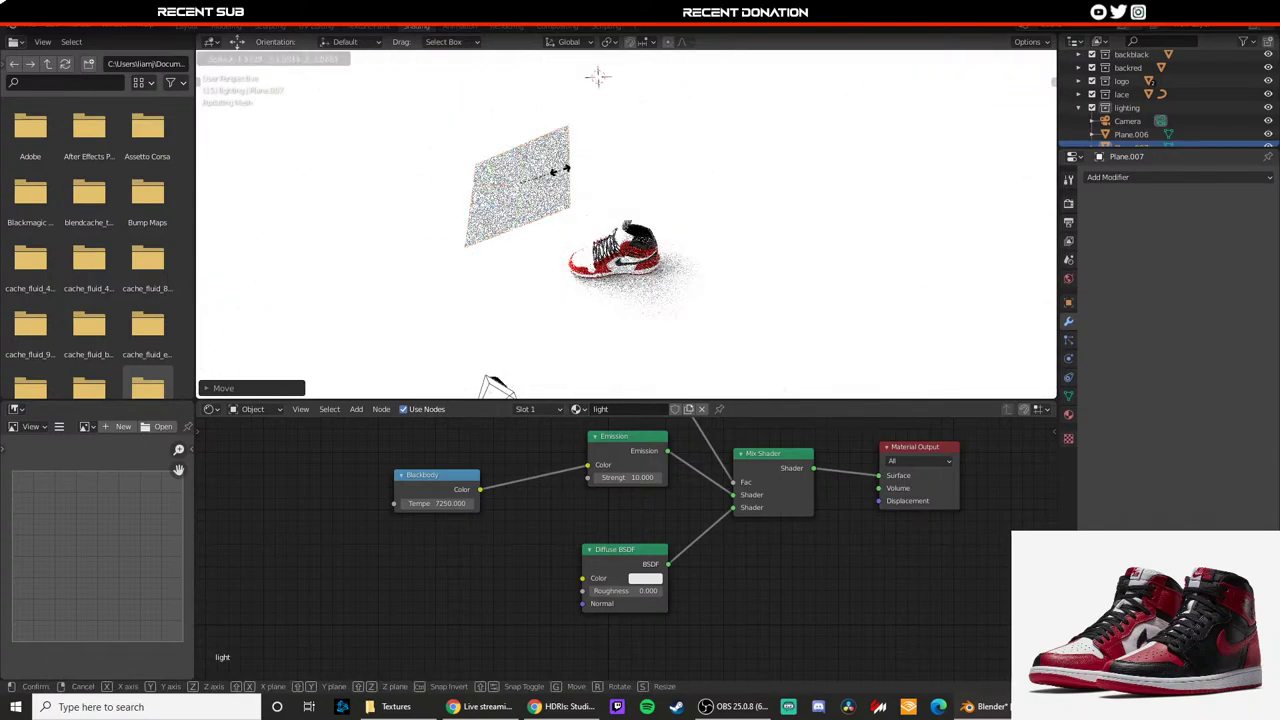
left_click(590, 208)
middle_click_drag(590, 208, 500, 196)
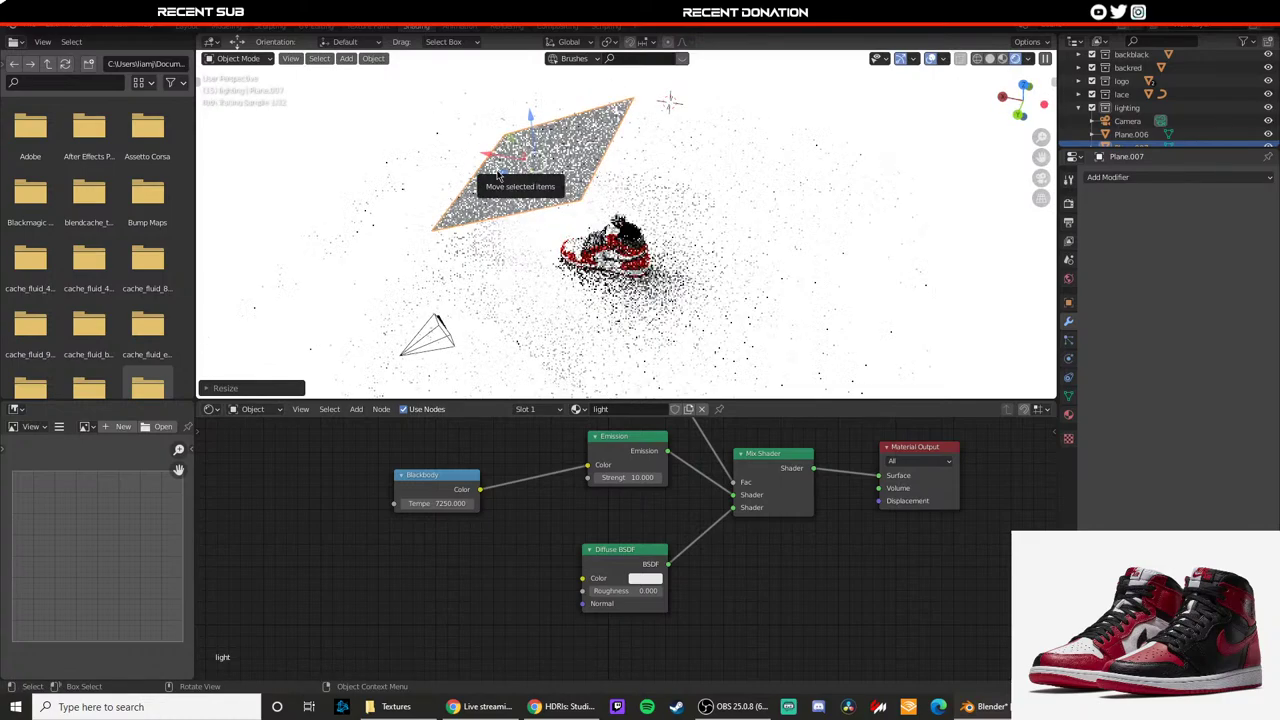
left_click_drag(505, 159, 440, 138)
left_click(511, 176)
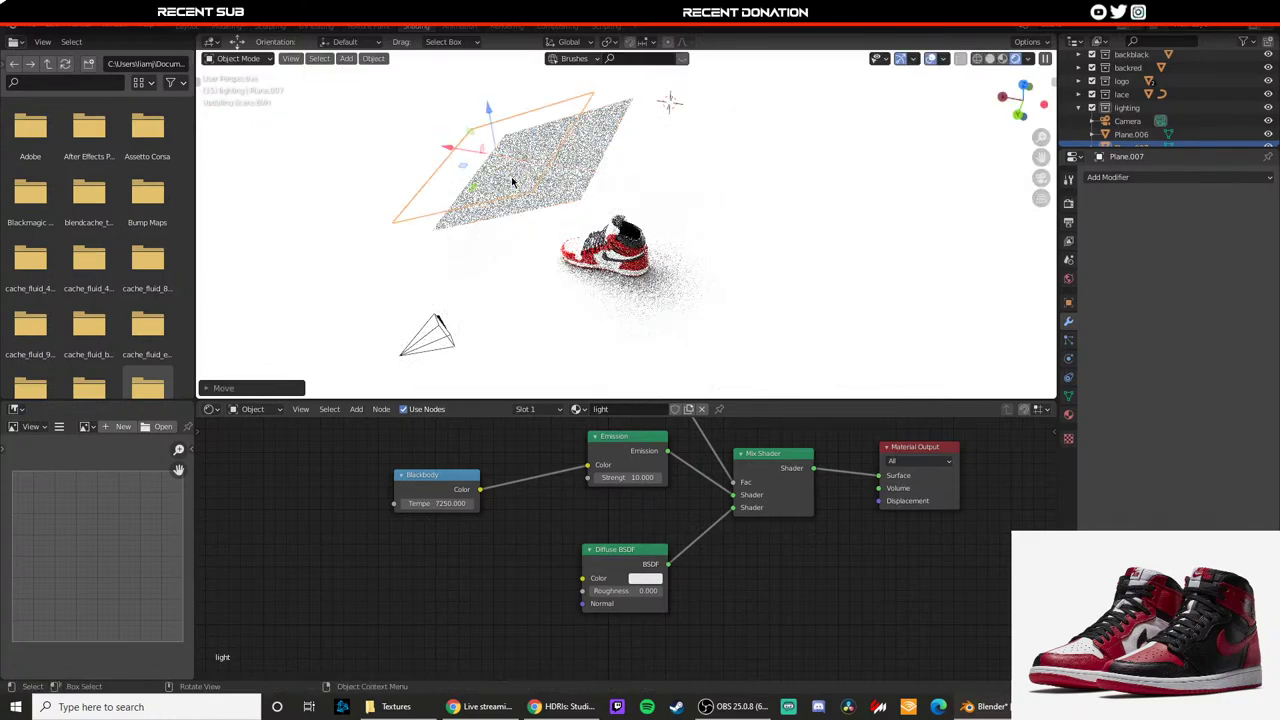
key("KP_0")
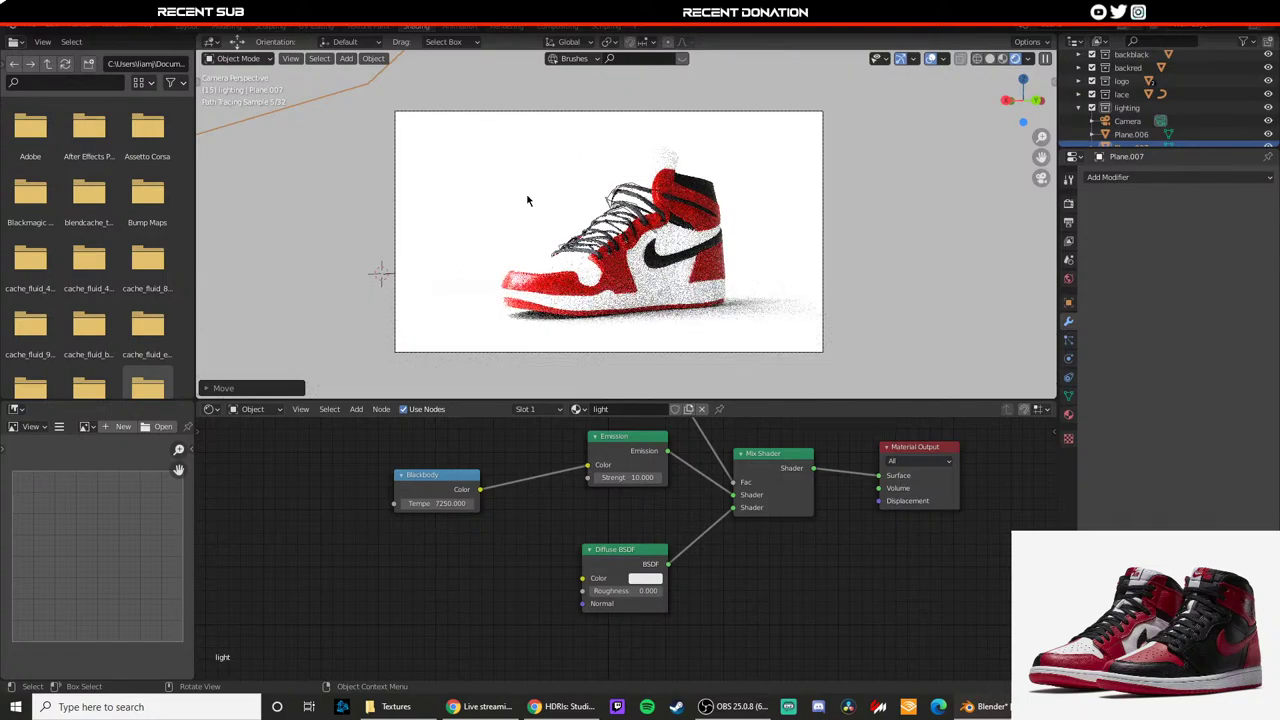
scroll(533, 208, "up", 4)
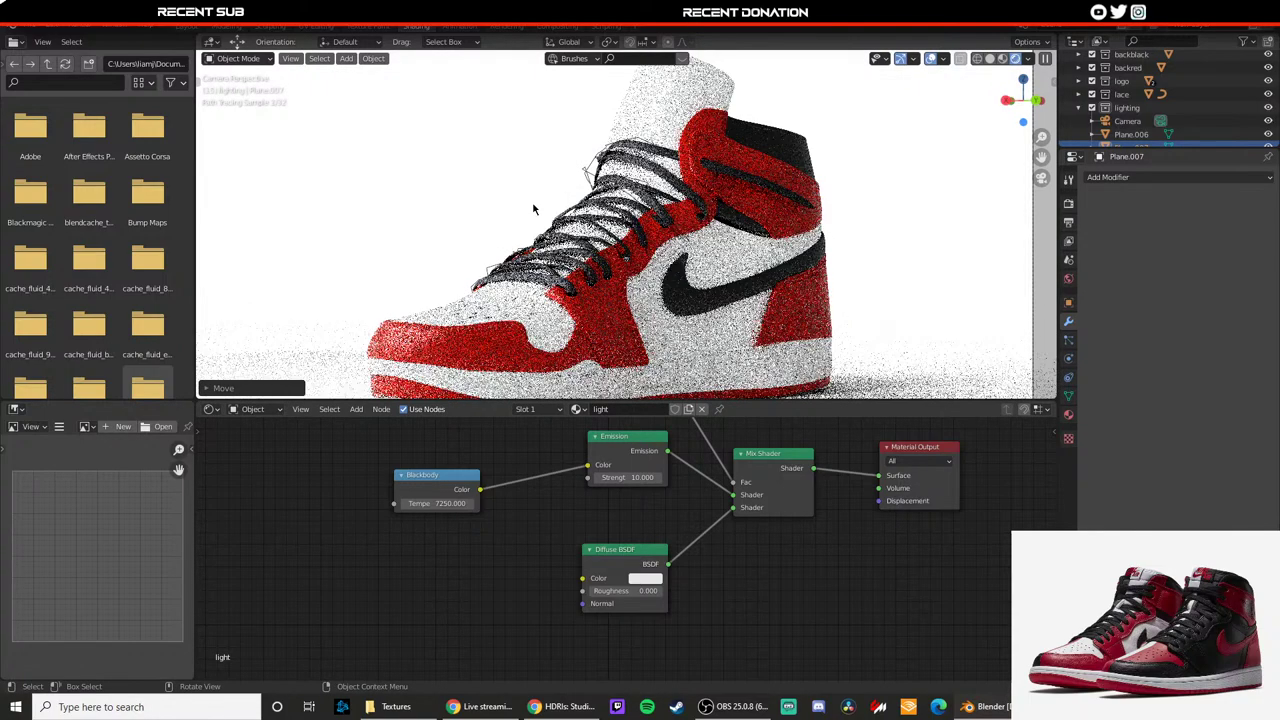
Step: Raise the light plane vertically above the shoe and check the lighting from the camera
middle_click_drag(533, 208, 546, 246)
scroll(532, 243, "down", 5)
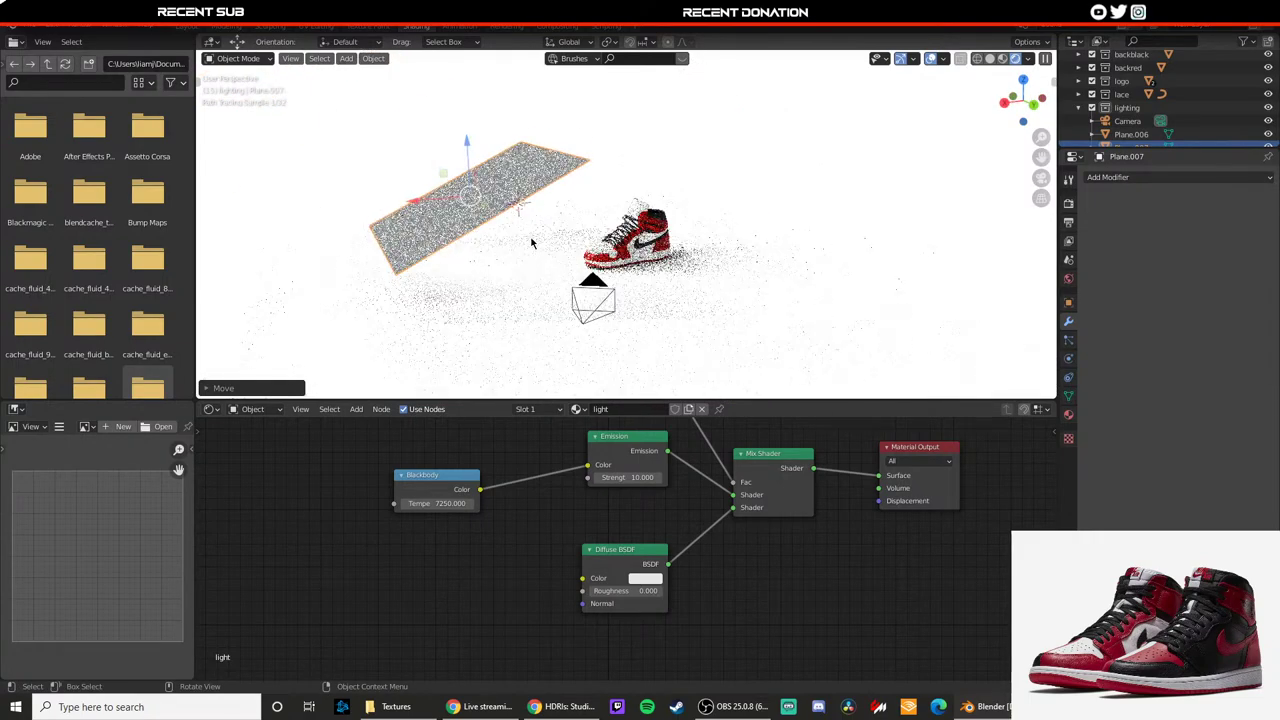
left_click_drag(469, 161, 466, 102)
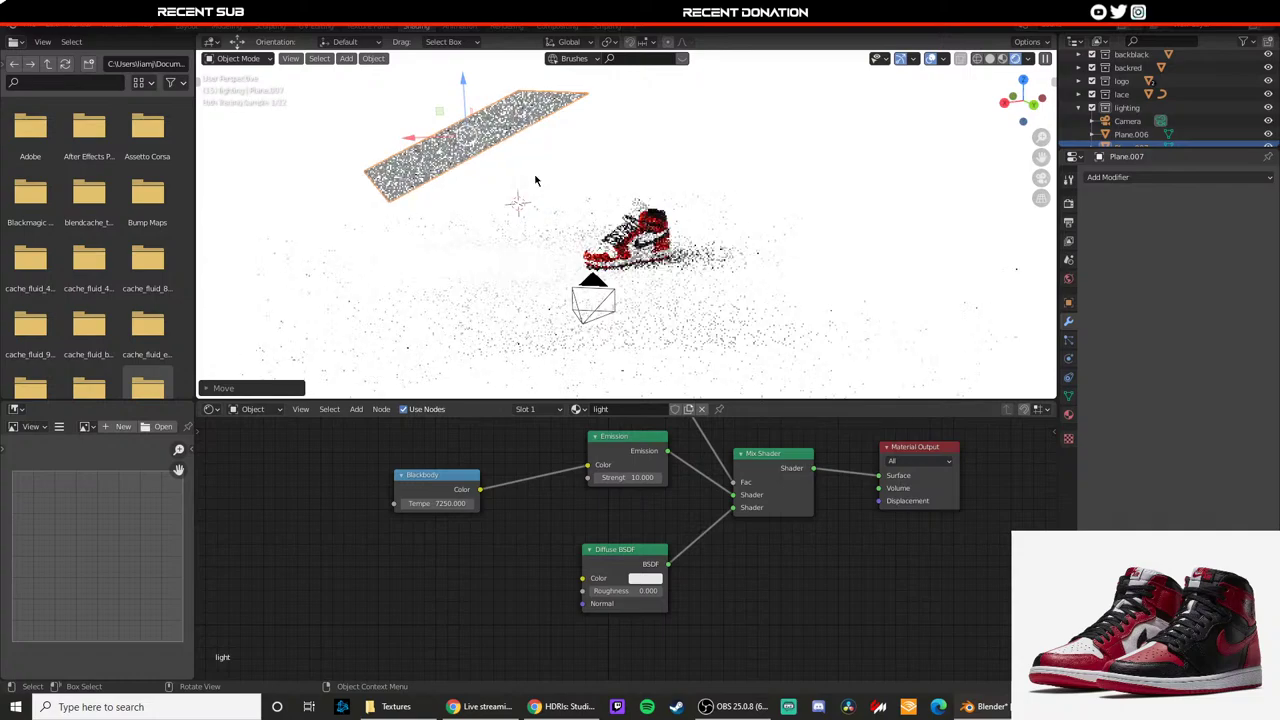
key("KP_0")
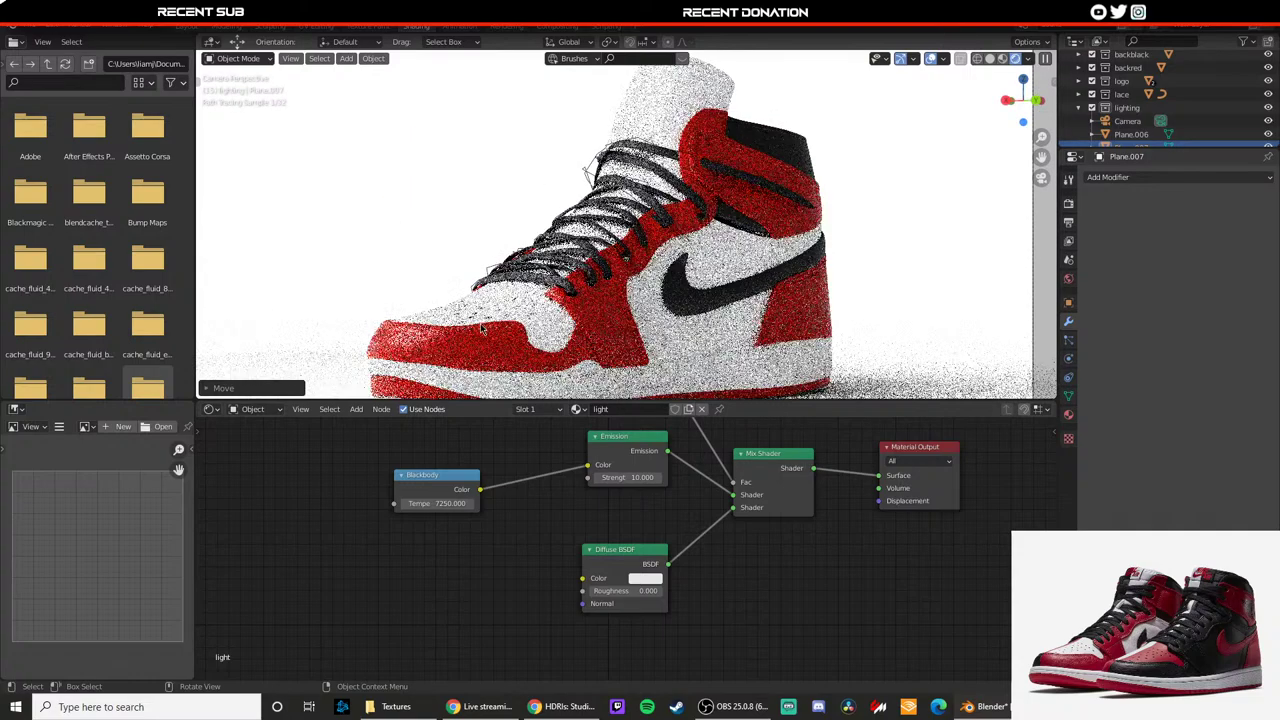
Step: Raise the Roughness of the toe panel's red material to 0.291 and check the reference photo of the sneakers
left_click(479, 336)
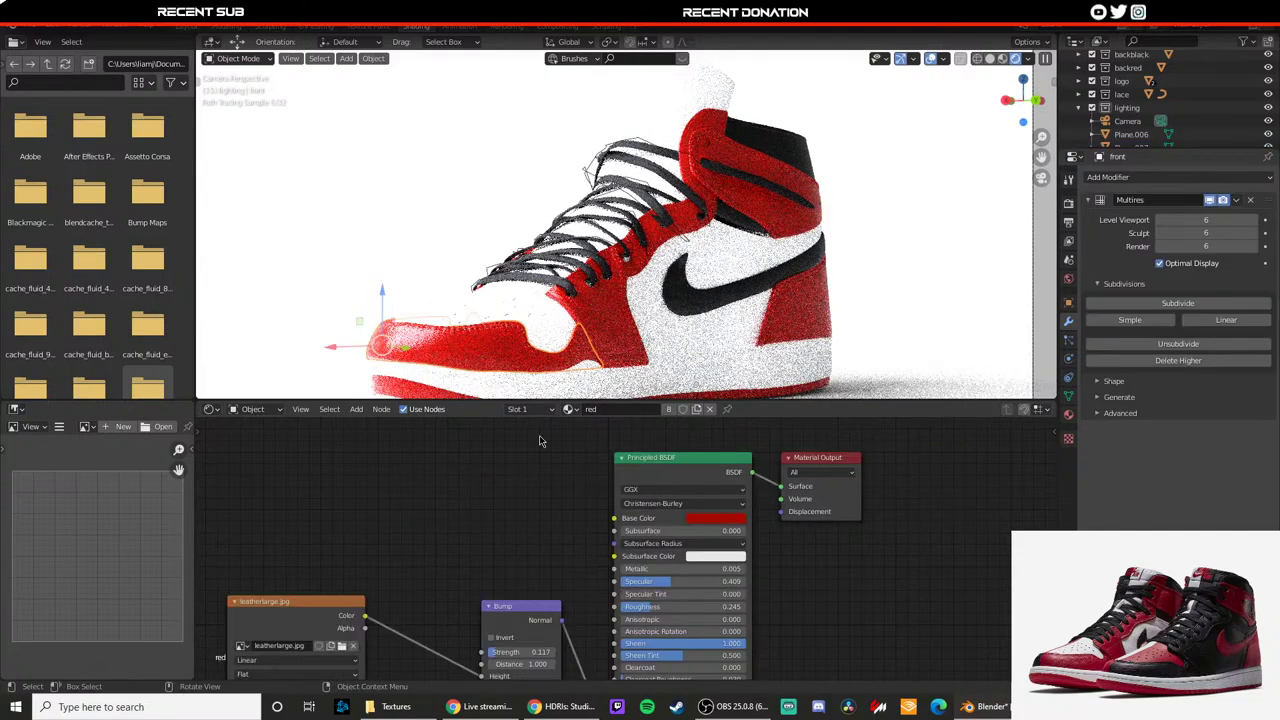
middle_click_drag(560, 559, 517, 546)
left_click_drag(609, 596, 615, 596)
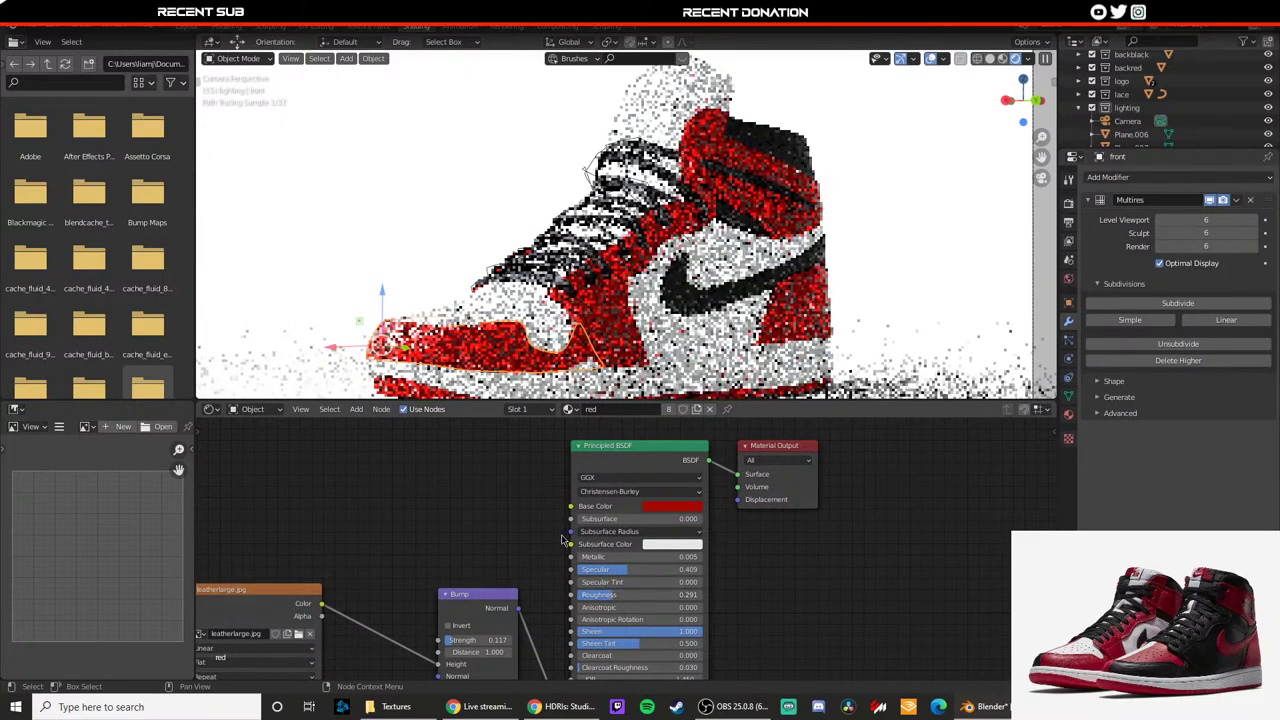
left_click(681, 507)
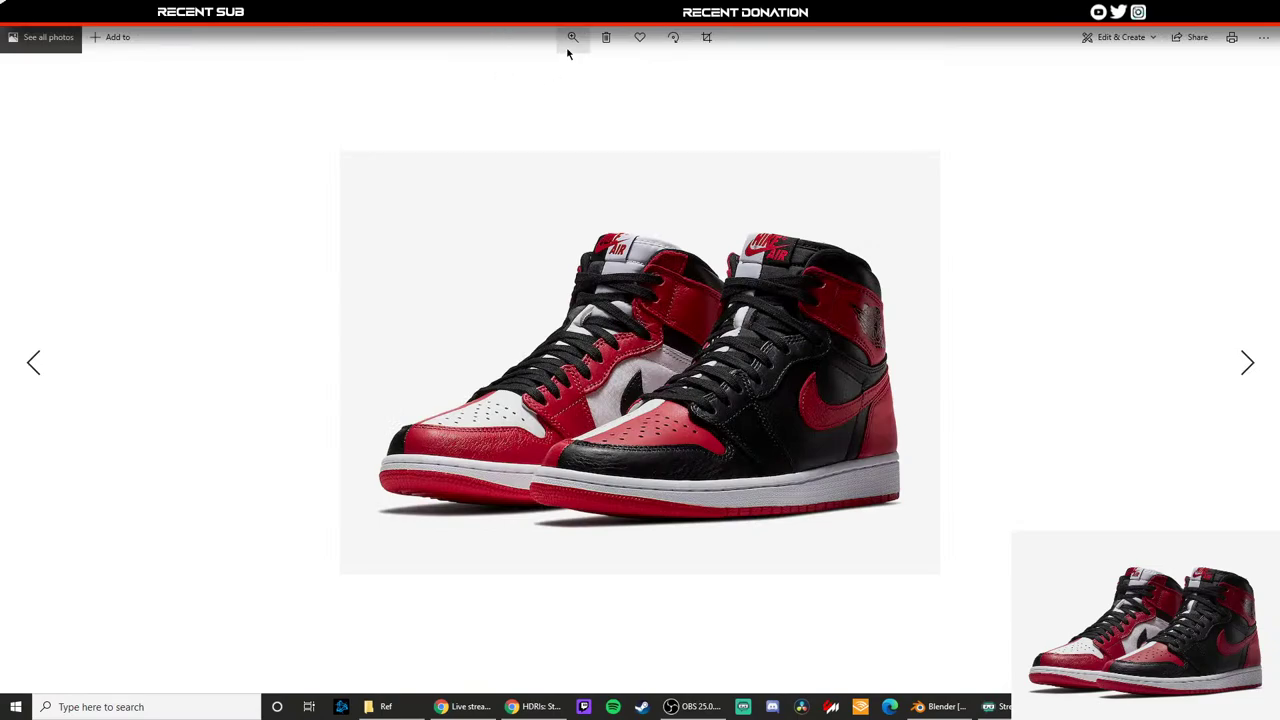
left_click_drag(566, 14, 0, 125)
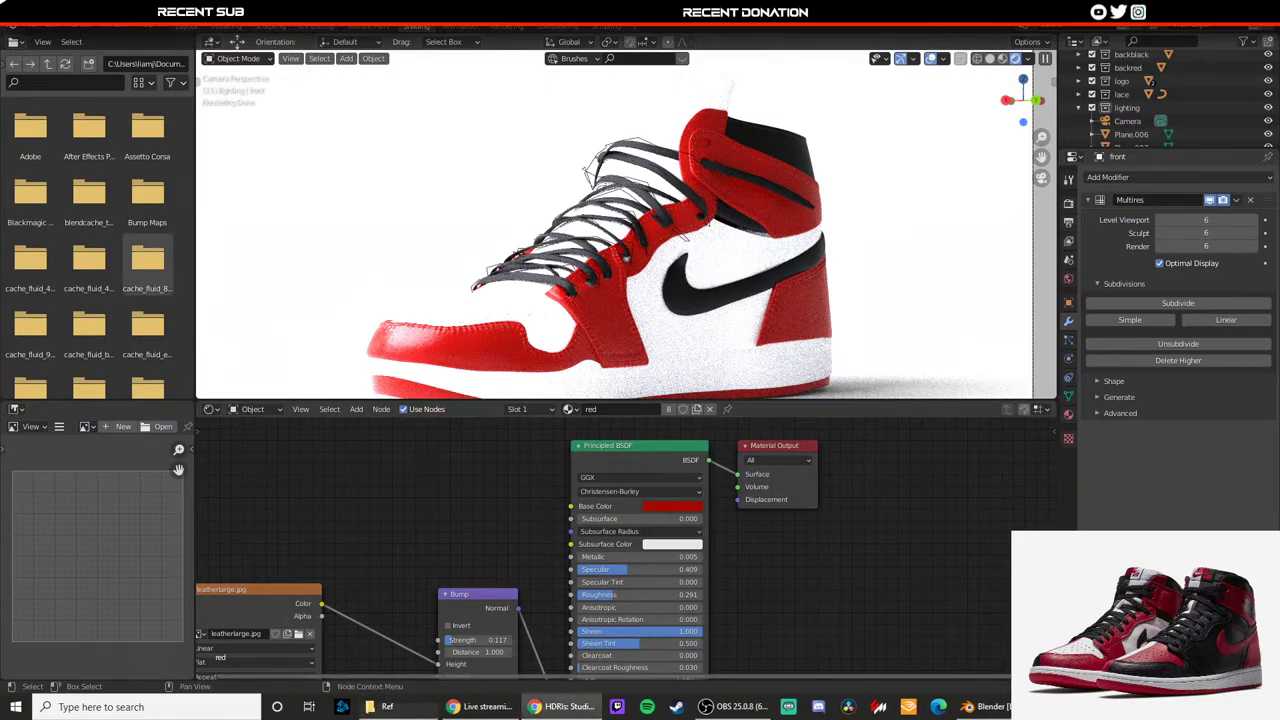
Step: Switch to the web browser and search Google Images for "nike air logo"
left_click(540, 707)
left_click(195, 35)
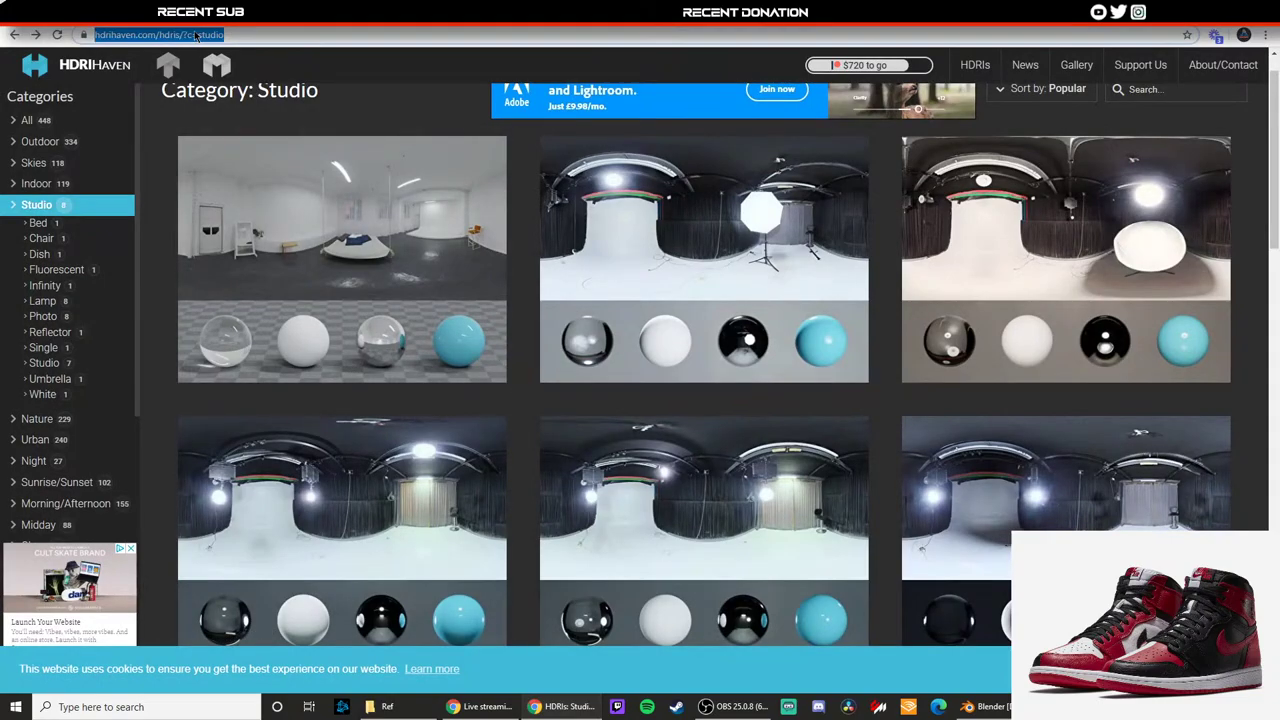
type("nike air logo")
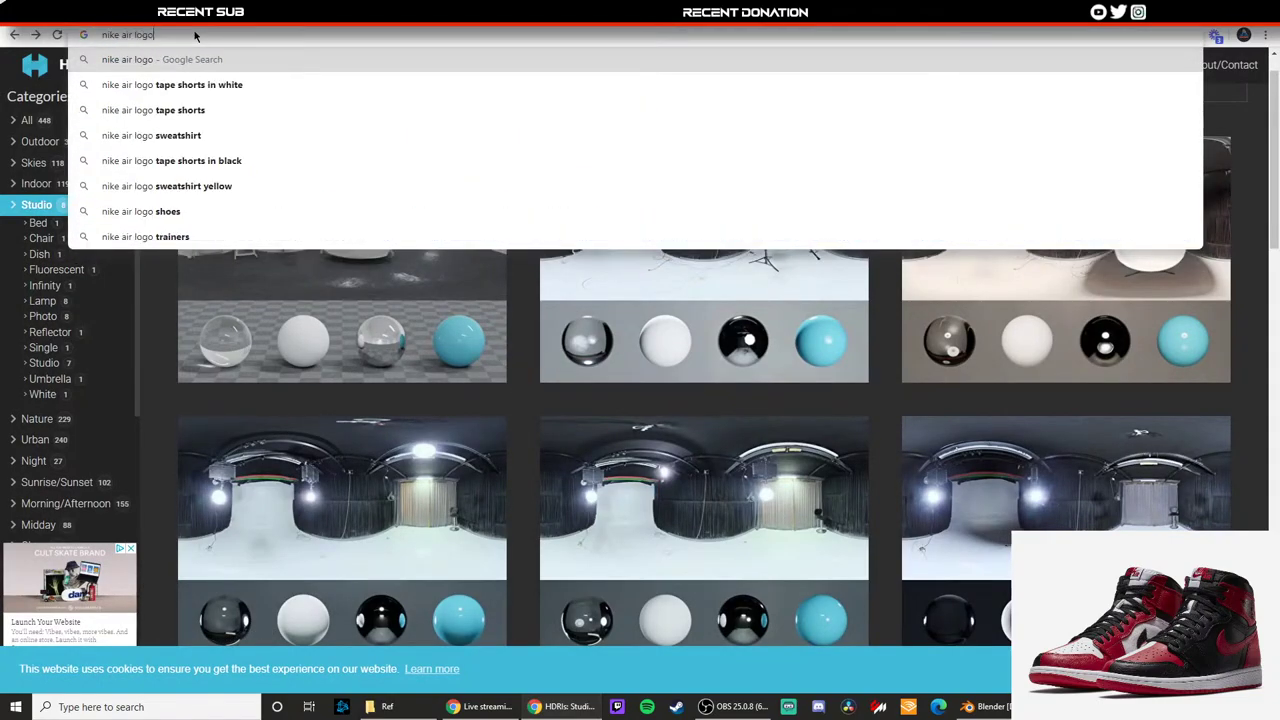
key("Return")
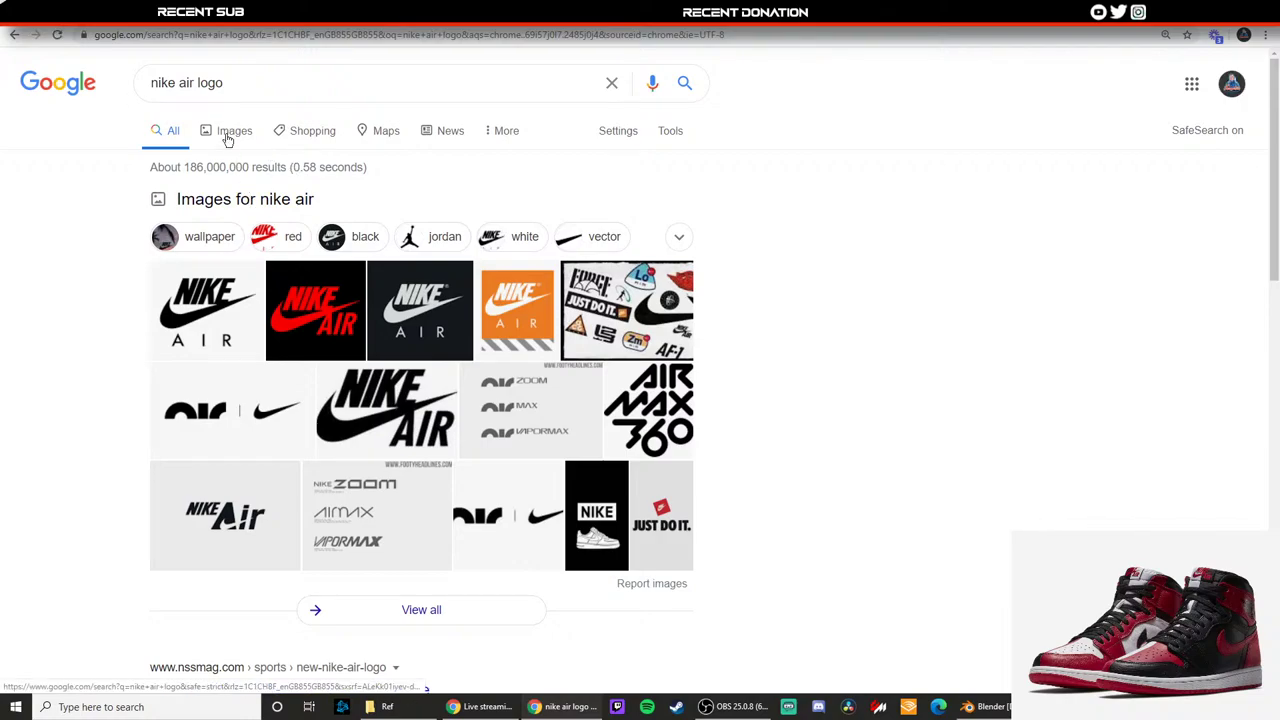
left_click(226, 134)
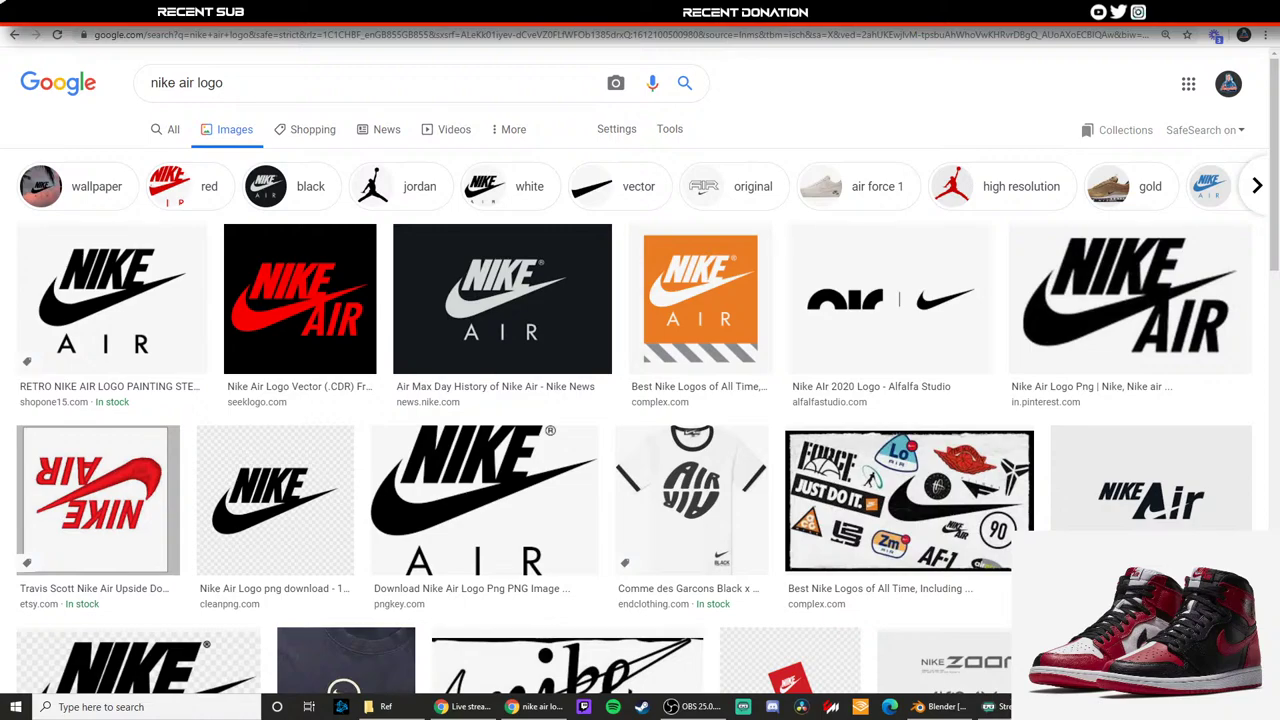
Step: Start saving the red-on-black Nike Air logo from seeklogo and browse to the Models to Sell > Jordan1s folder in Documents
left_click(303, 286)
right_click(963, 288)
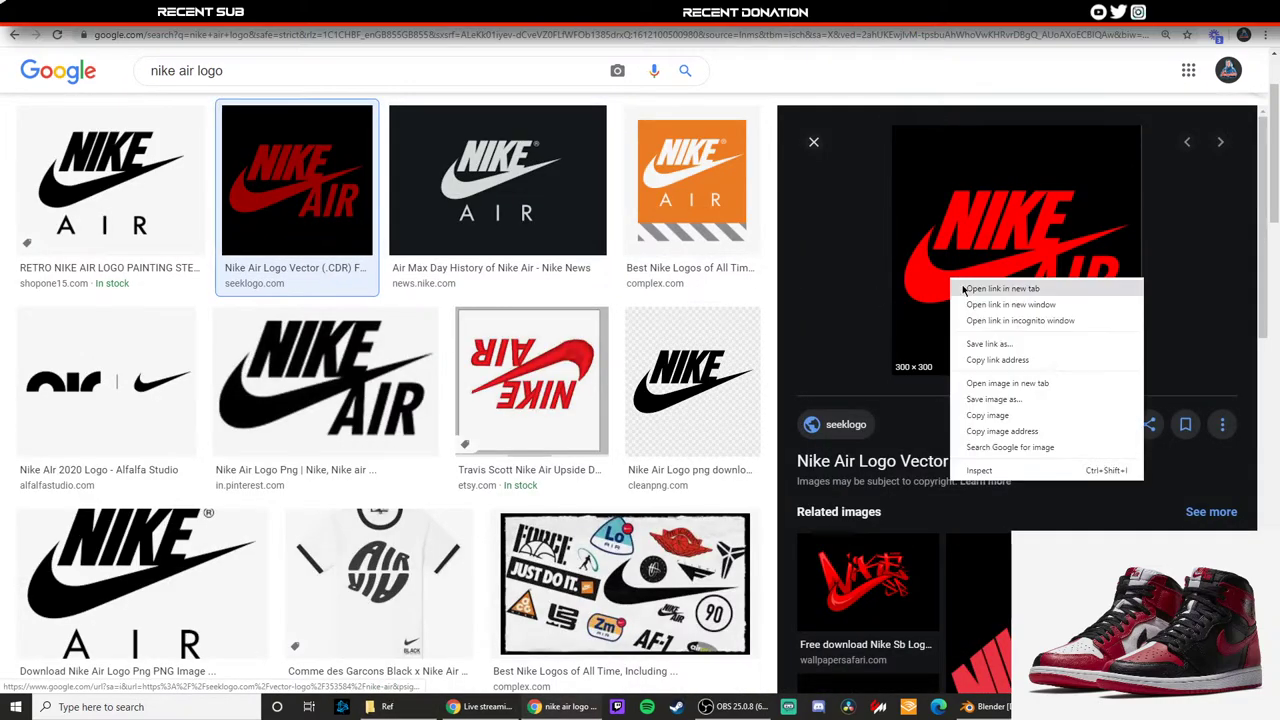
left_click(975, 399)
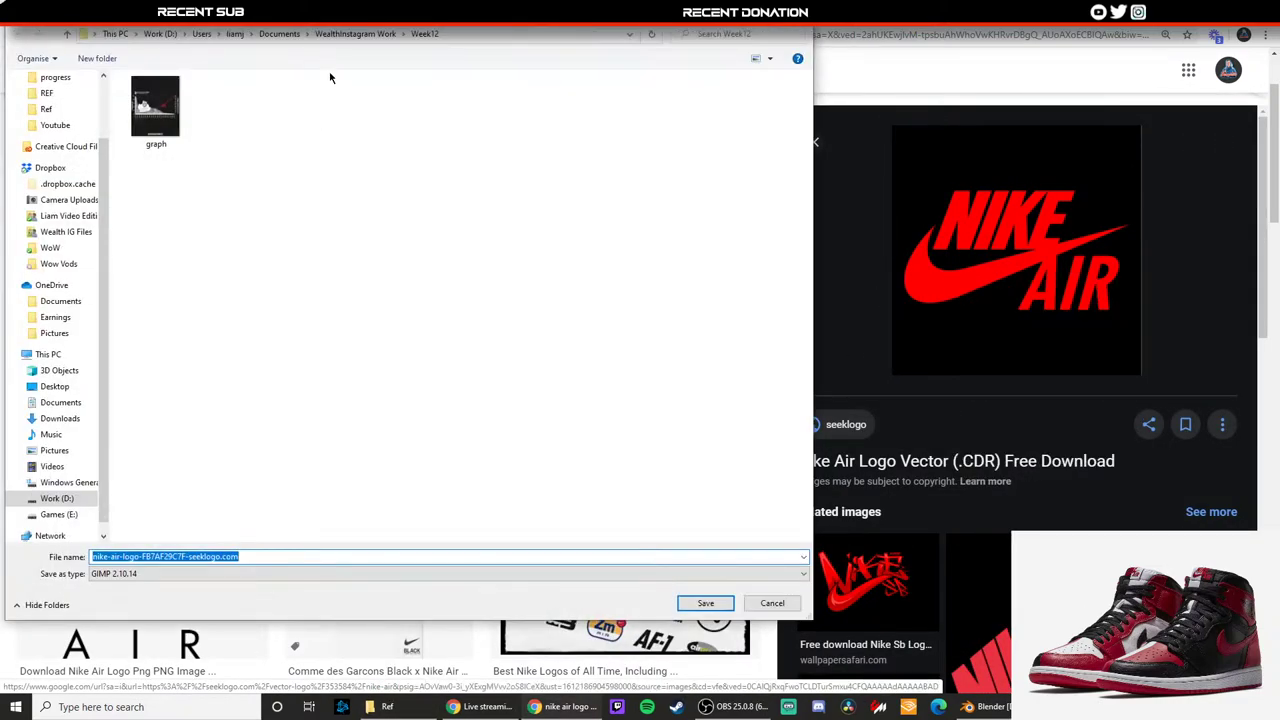
left_click(279, 34)
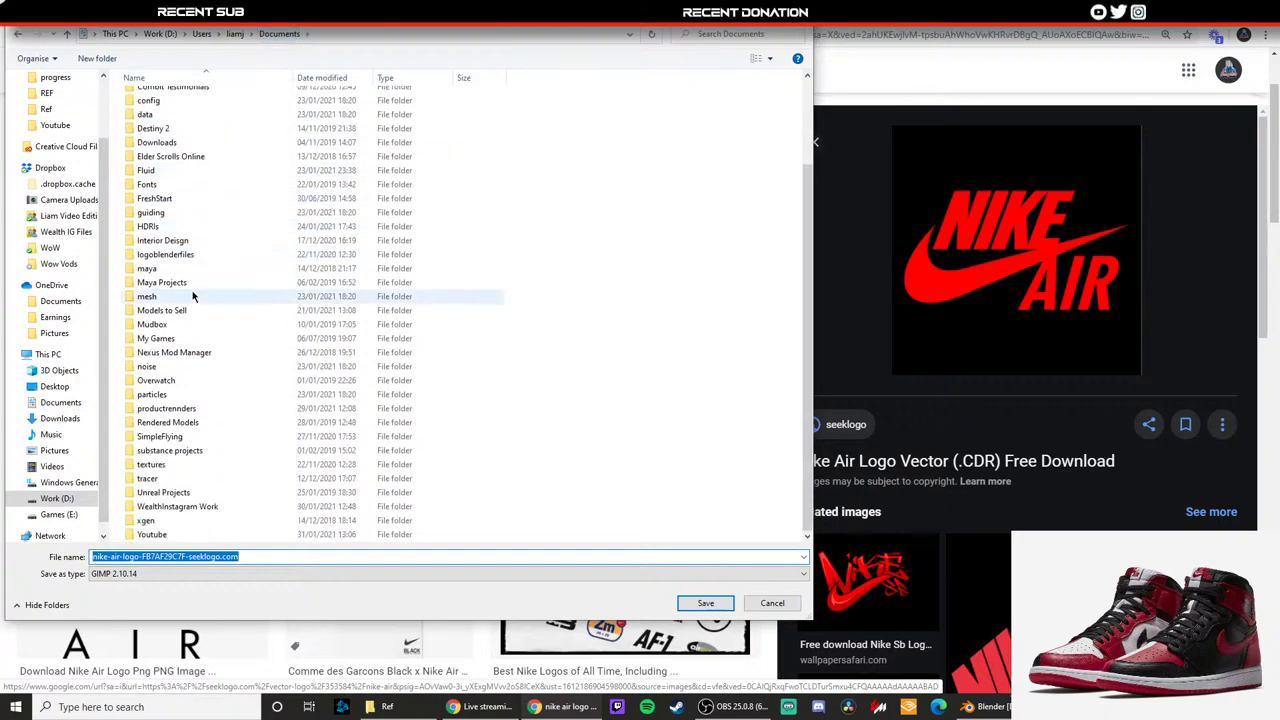
left_click(175, 313)
double_click(175, 313)
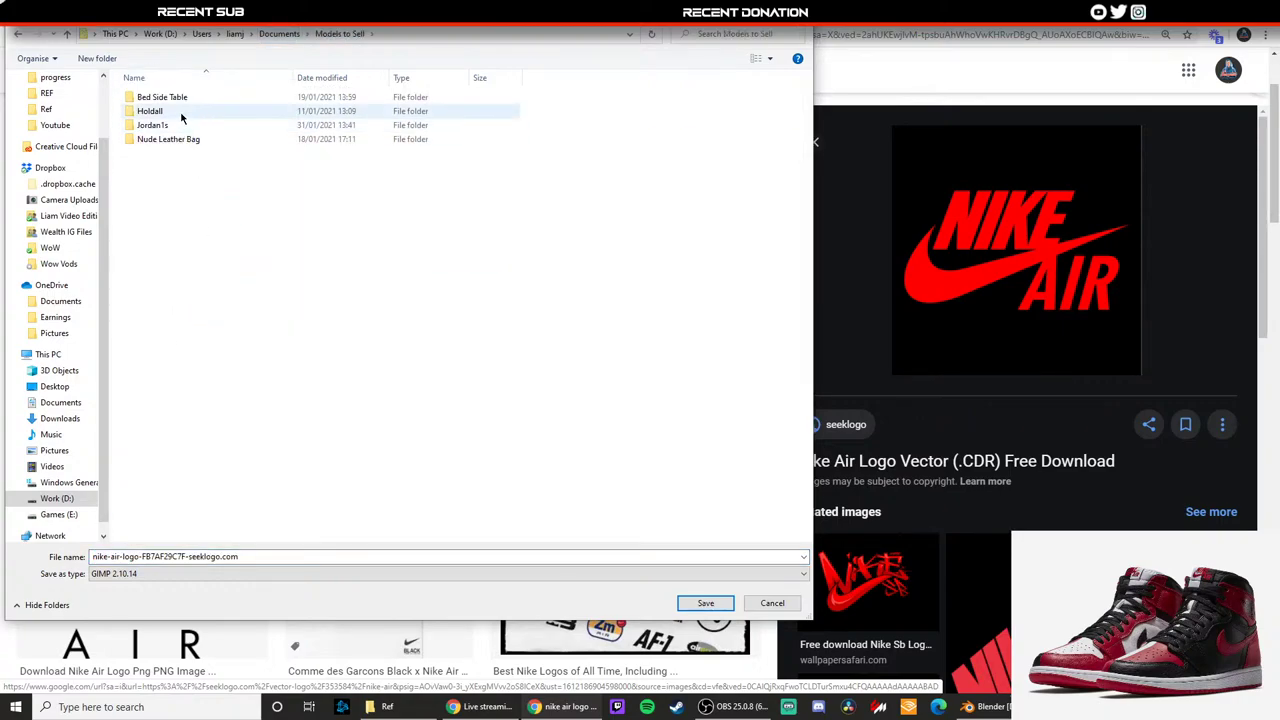
double_click(180, 121)
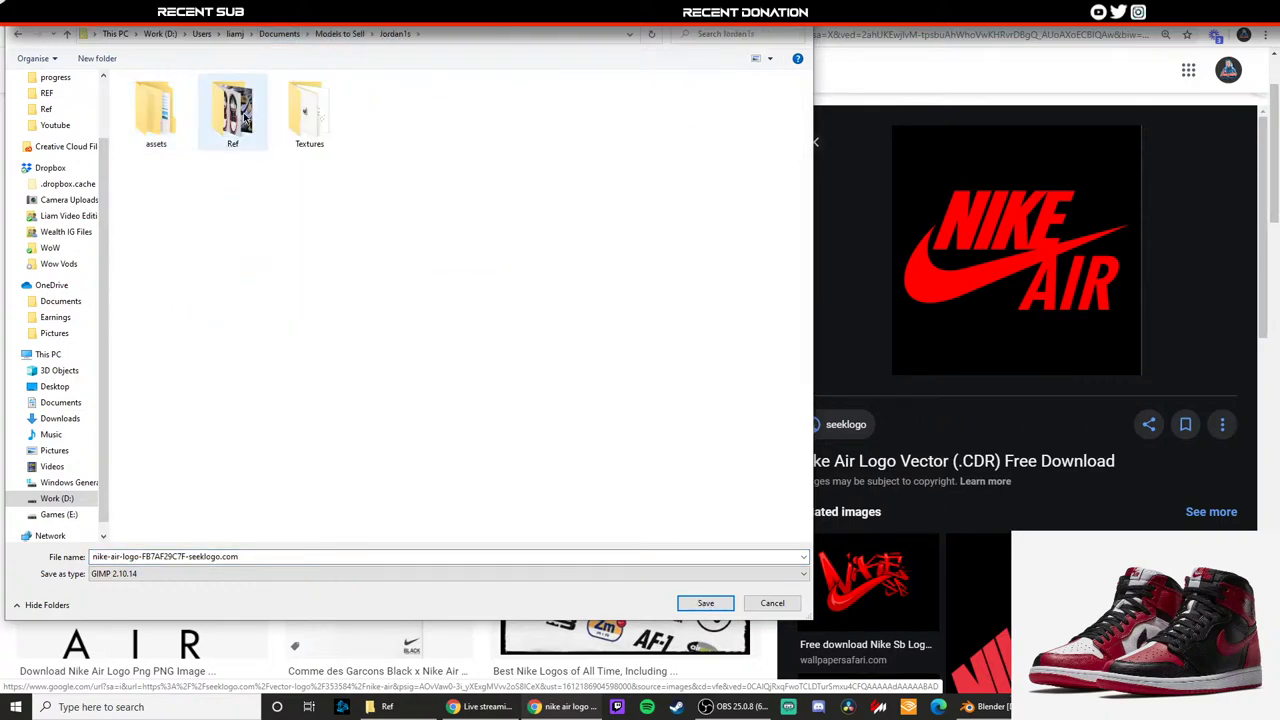
Step: Create a new folder named Logos inside the Jordan1s folder
left_click(218, 123)
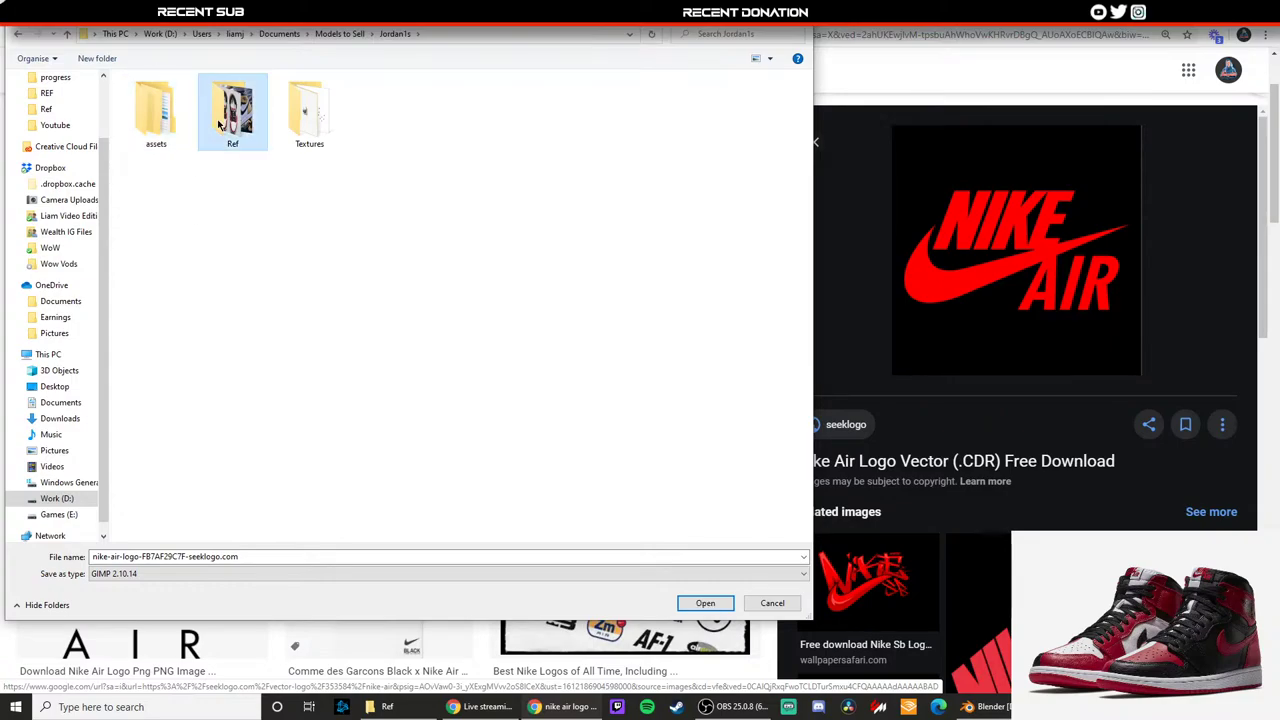
right_click(274, 320)
mouse_move(334, 483)
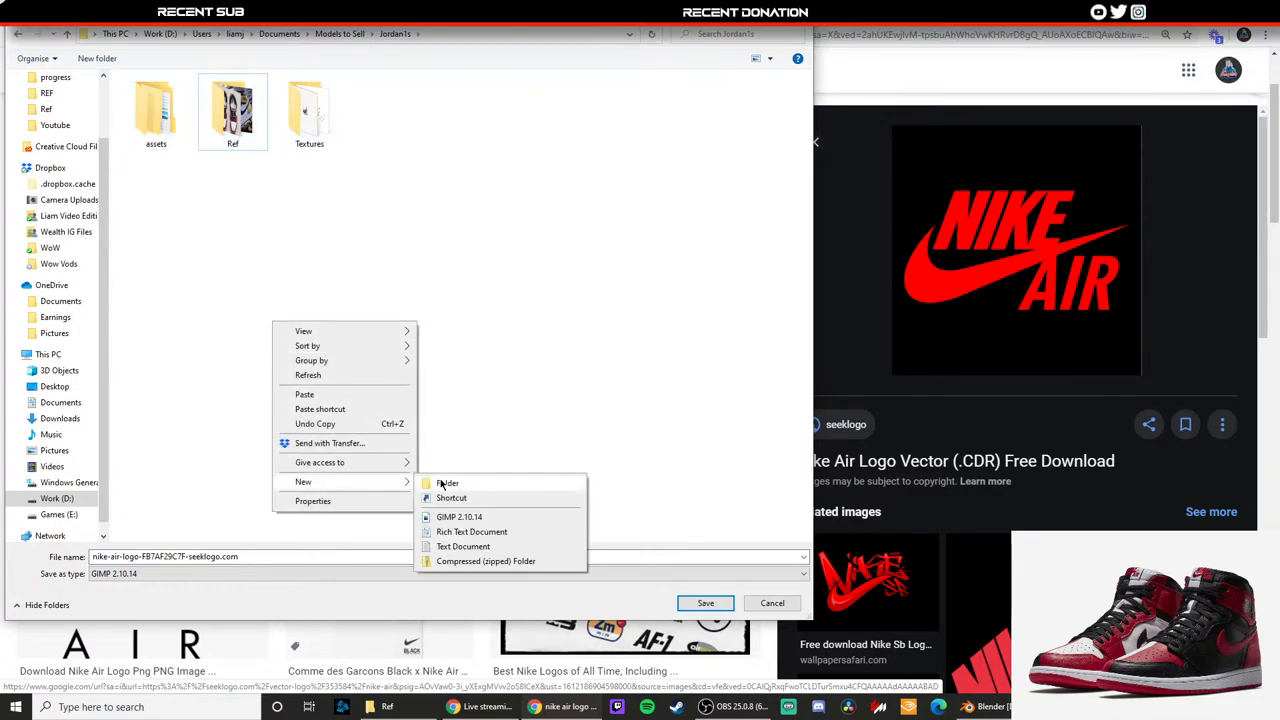
left_click(444, 483)
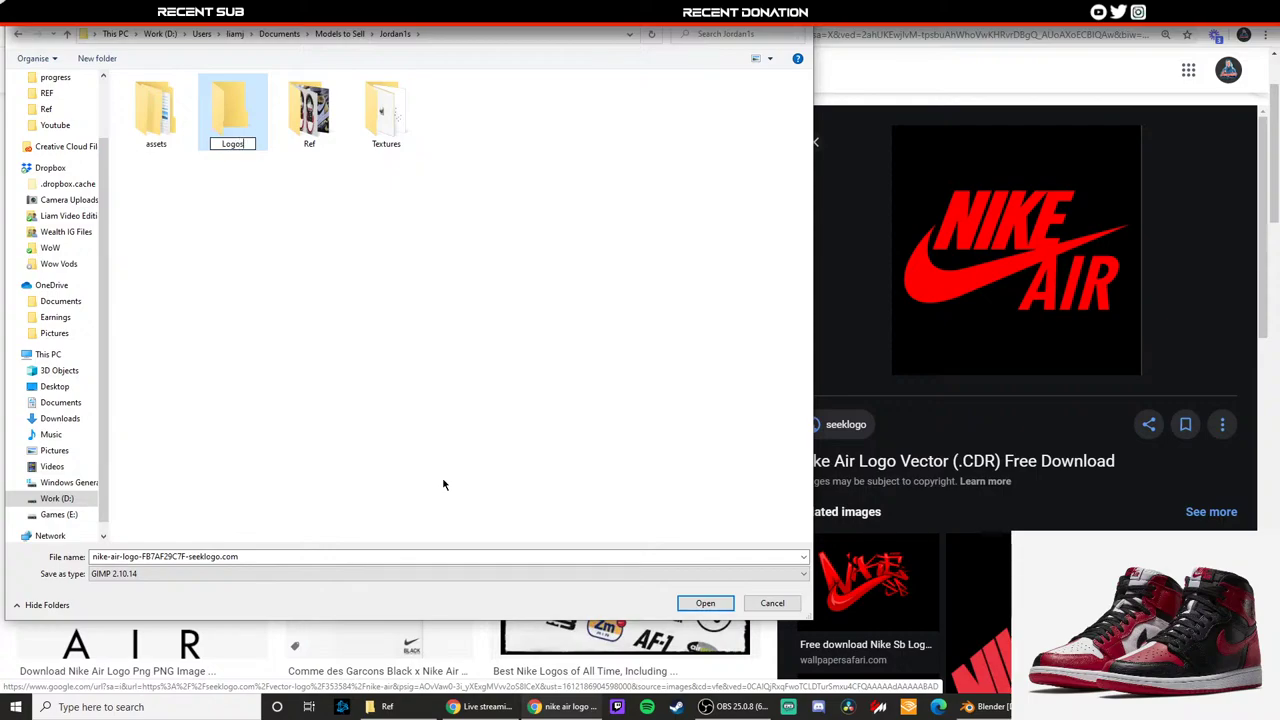
left_click(249, 556)
Step: Save the logo image as "nike air" in the Jordan1s folder and return to Blender
left_click(247, 541)
left_click(256, 556)
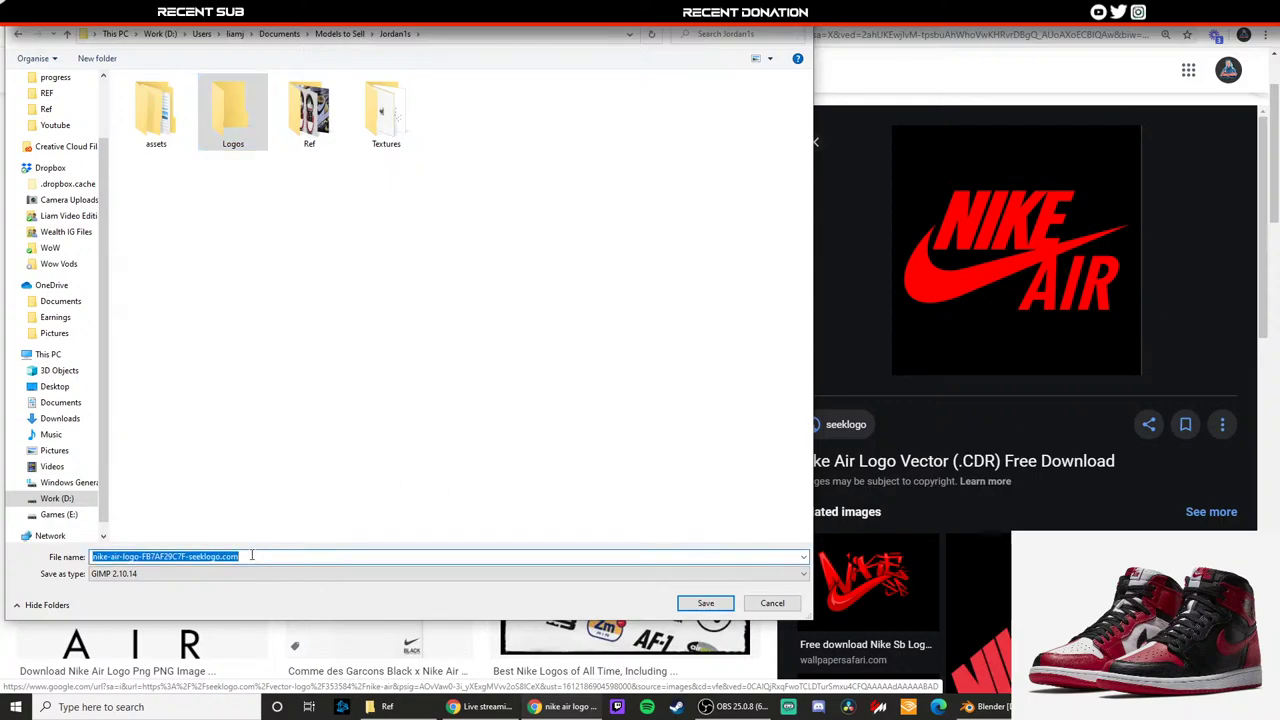
type("nik")
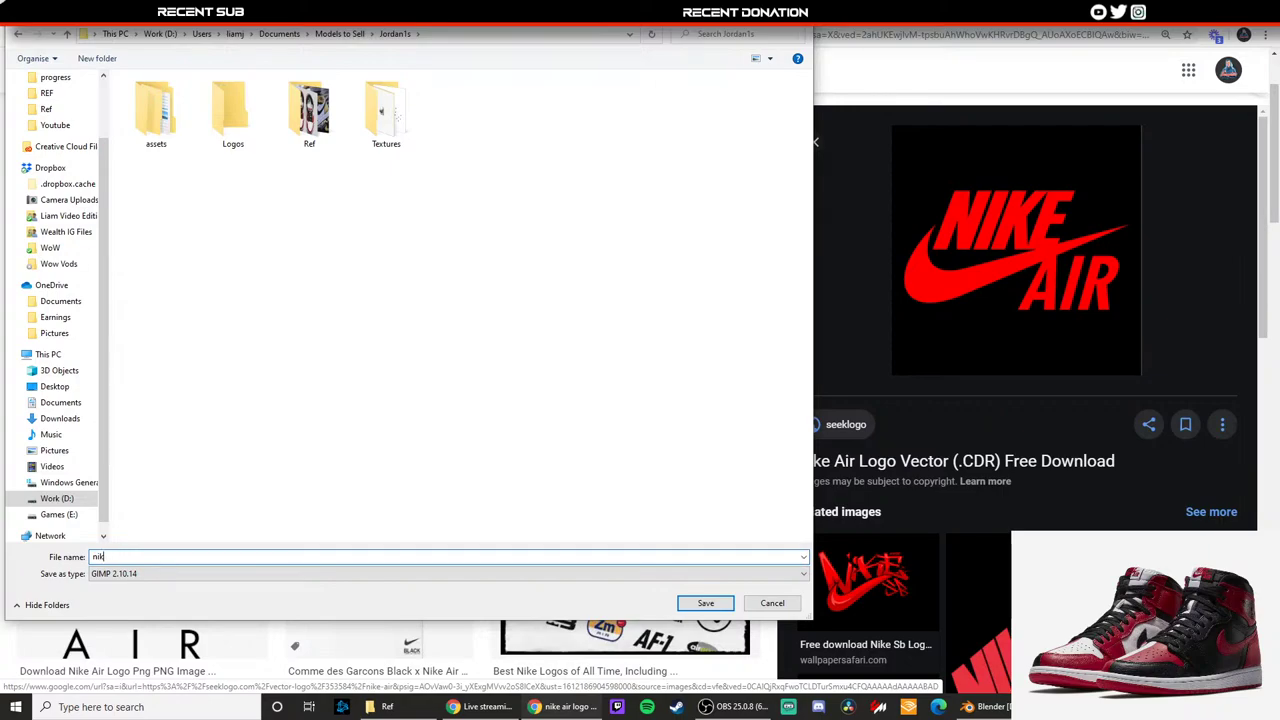
type("e air")
key("Return")
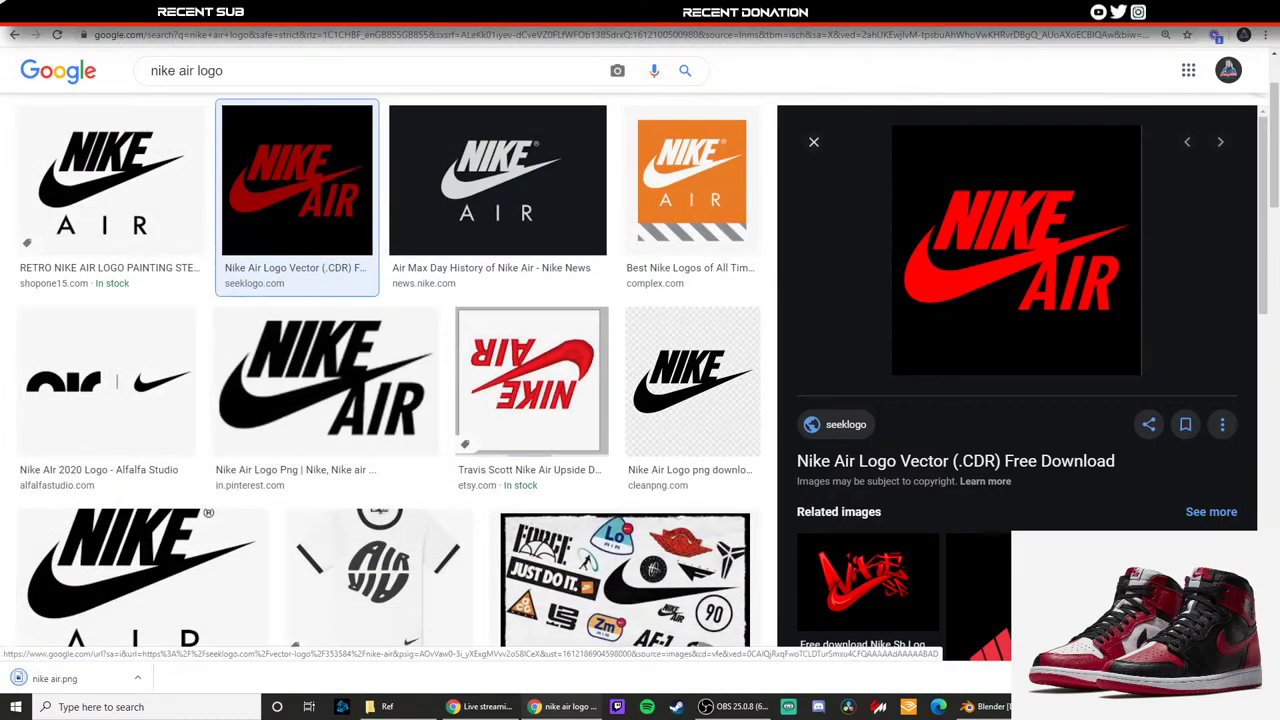
left_click(1203, 8)
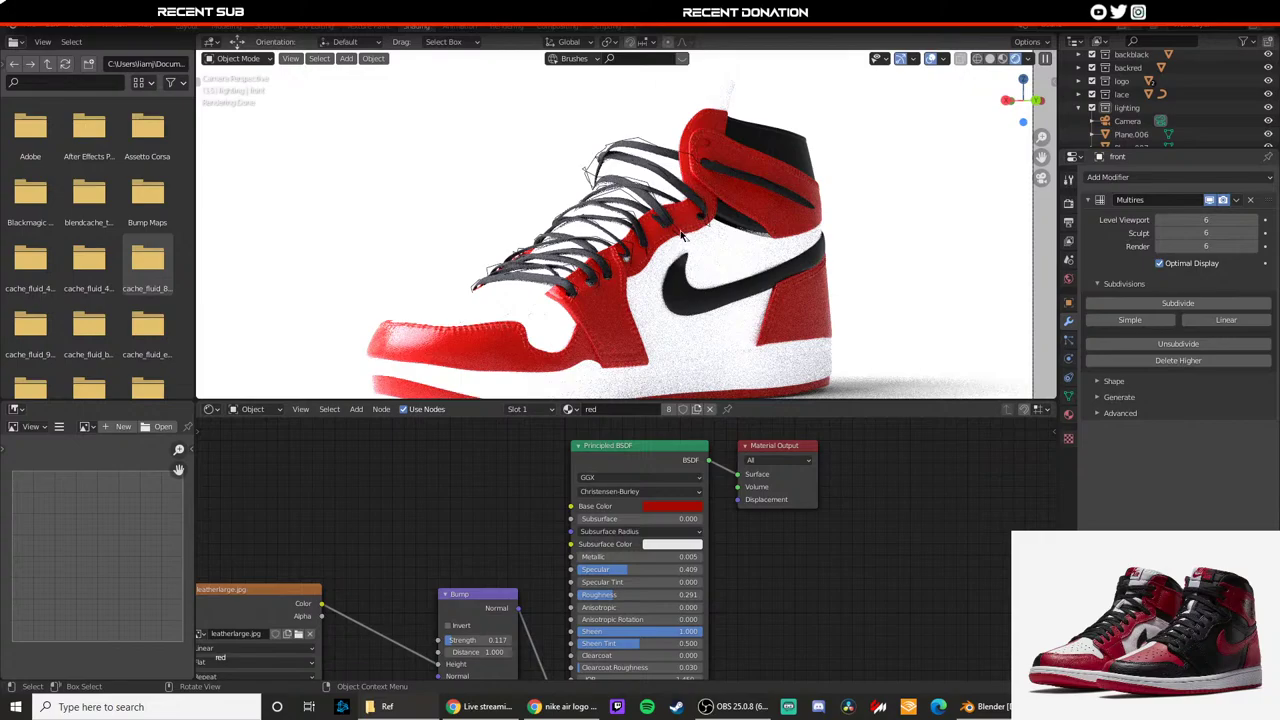
Step: Switch the viewport to Material Preview and examine the shoe's tongue up close
scroll(674, 270, "down", 3)
key("z")
left_click(665, 341)
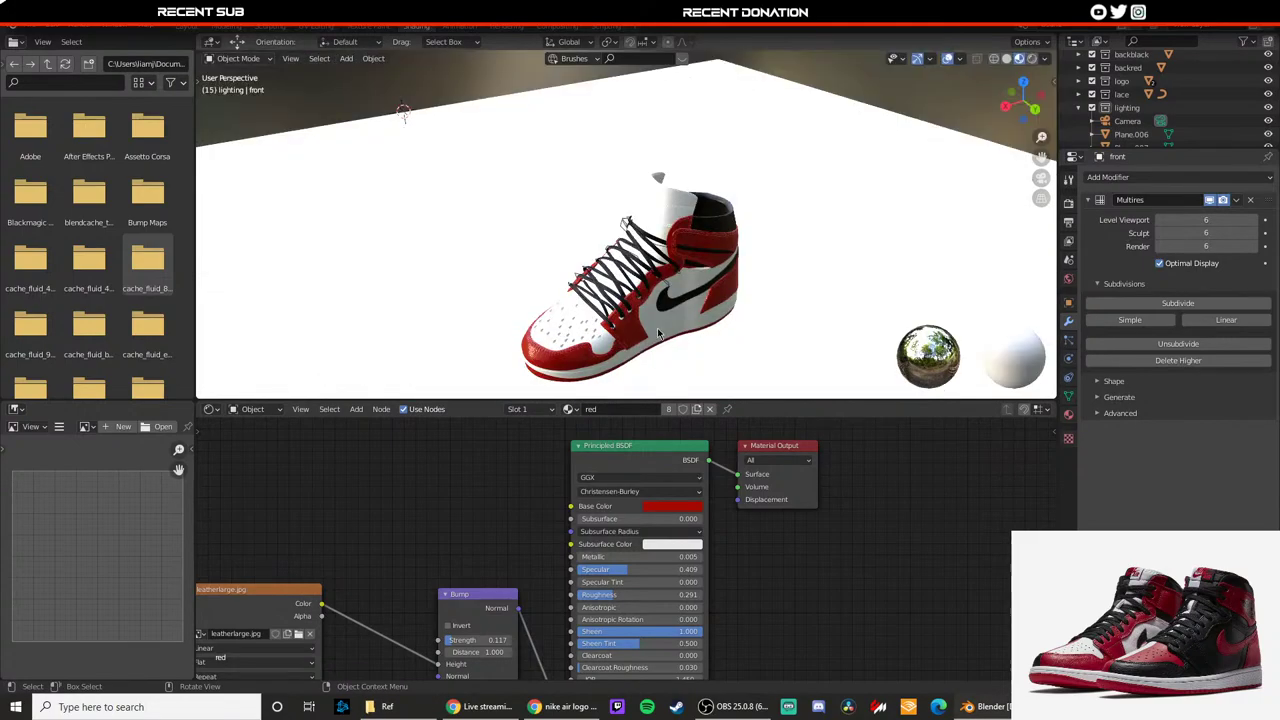
scroll(628, 232, "up", 4)
middle_click_drag(627, 231, 571, 249, "shift")
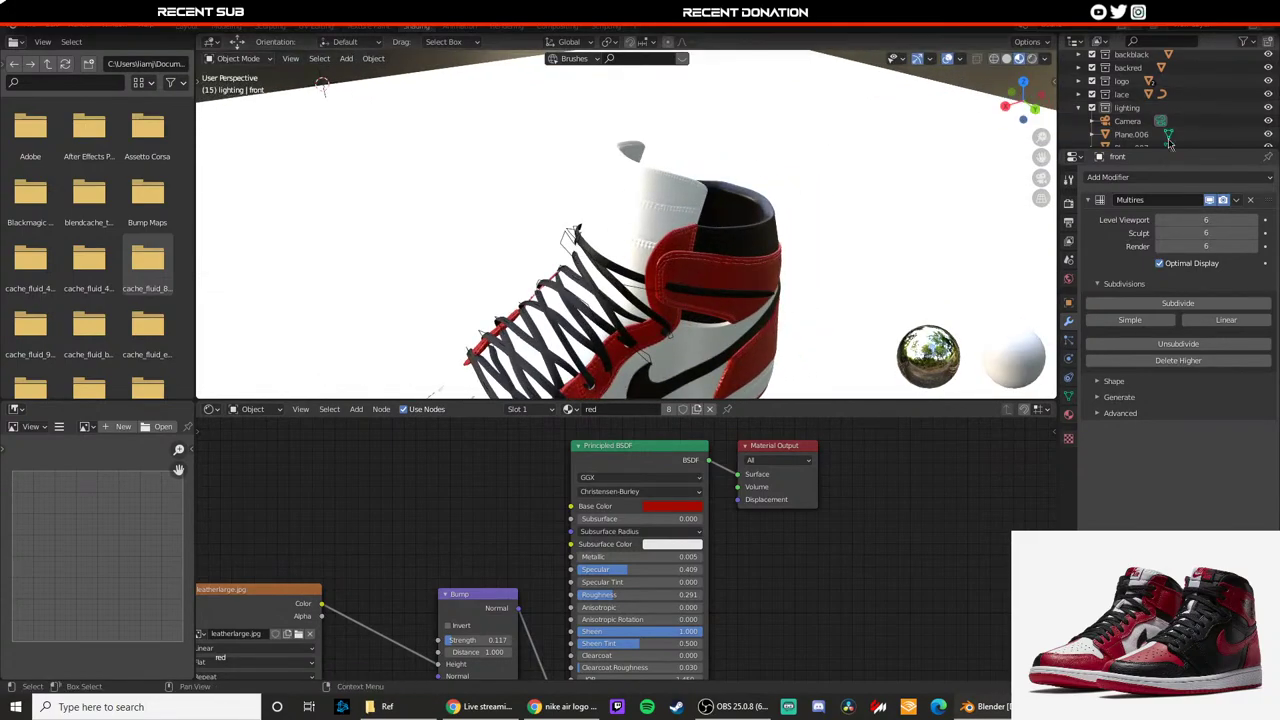
Step: Create a new collection in the scene and name it nikeairlogo
scroll(1115, 140, "up", 2)
right_click(1115, 145)
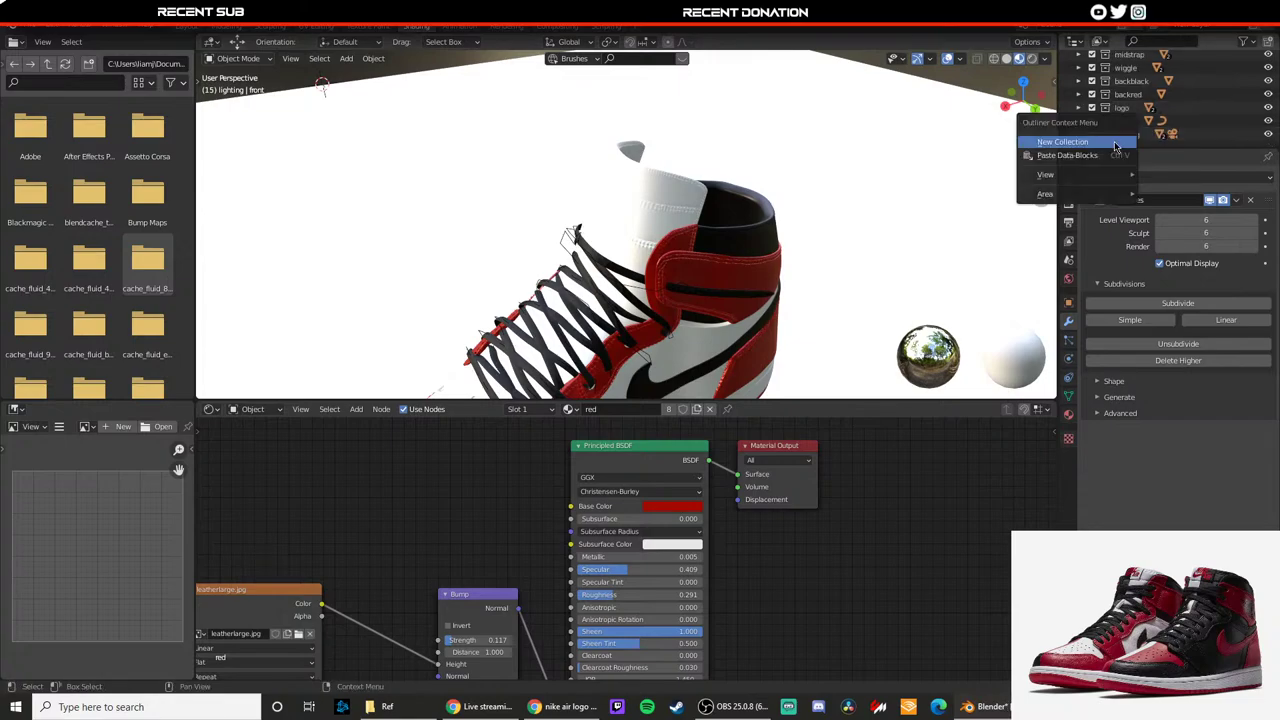
left_click(1110, 126)
double_click(1123, 135)
type("logo")
key("Return")
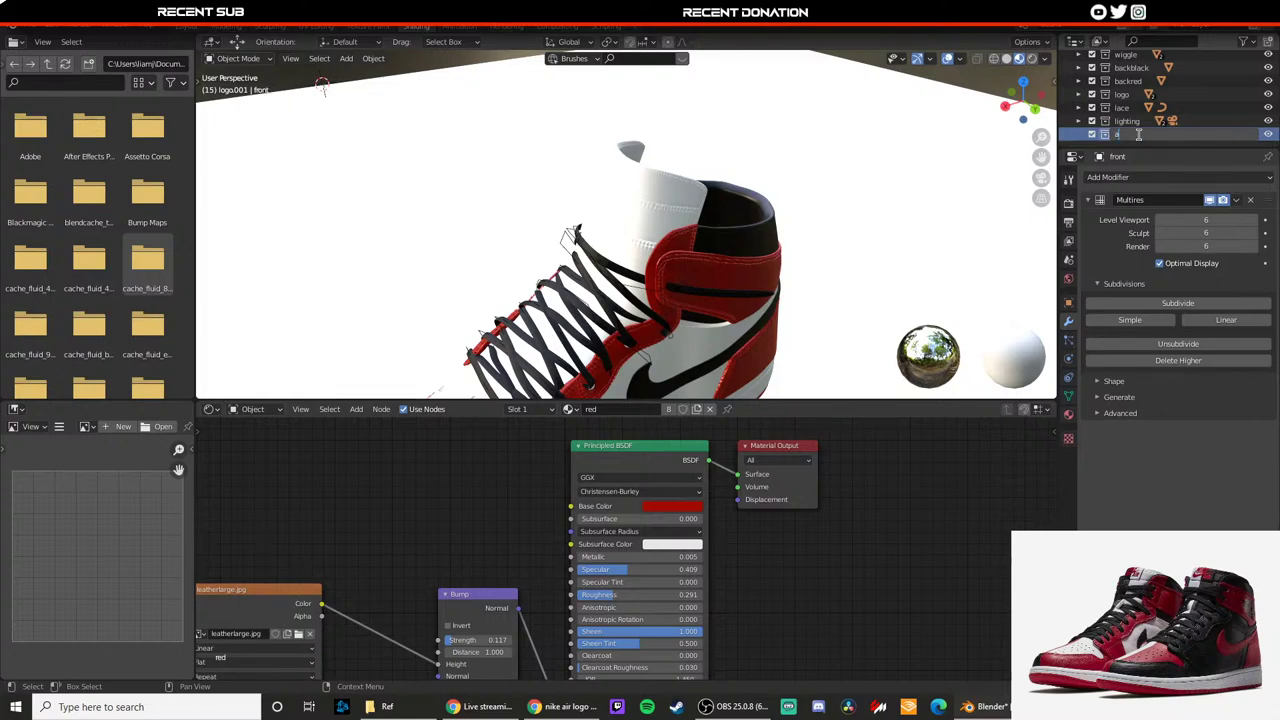
key("Return")
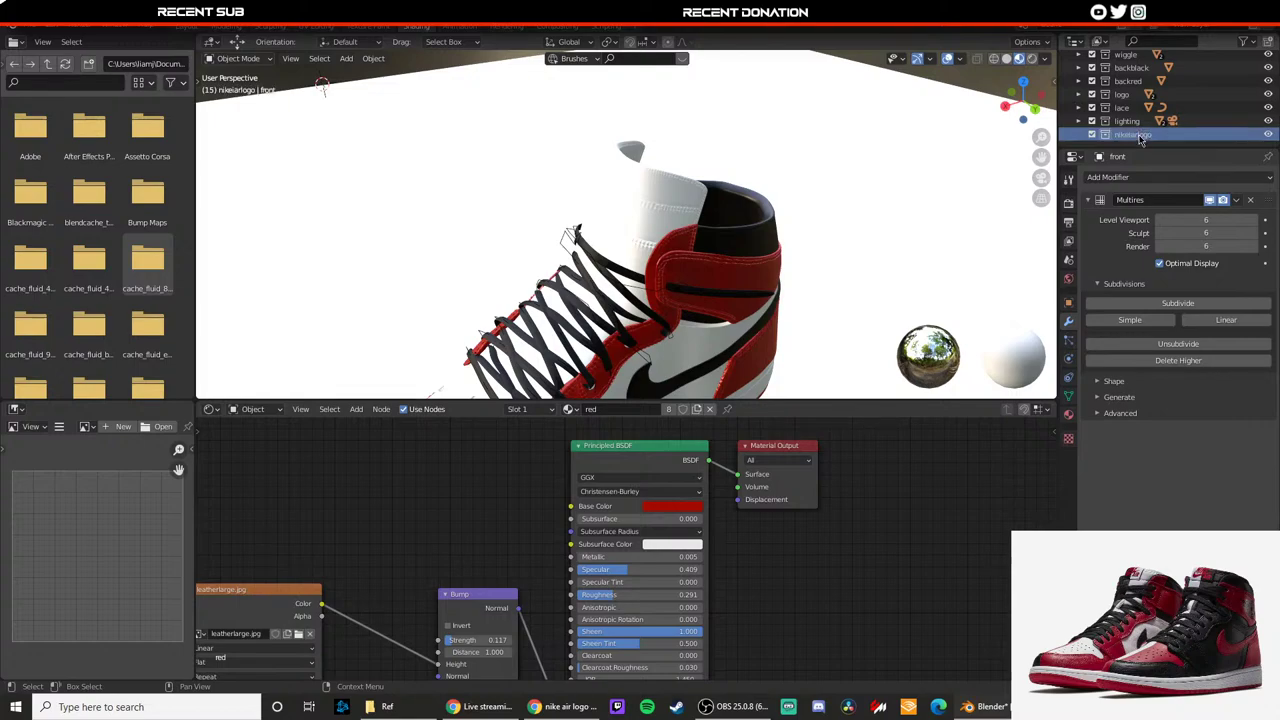
Step: Make the existing logo collection active and add a mesh plane to it in top view
scroll(1135, 125, "up", 5)
scroll(1131, 120, "down", 5)
scroll(1133, 130, "up", 5)
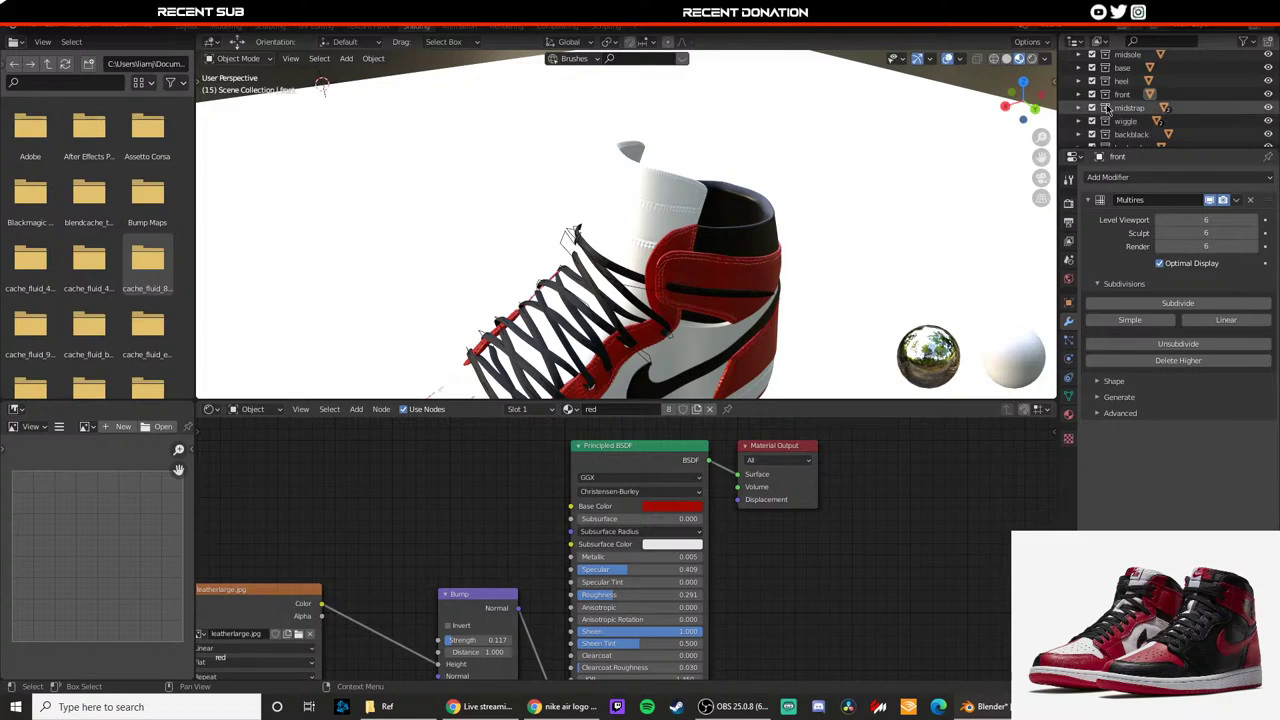
scroll(1120, 115, "down", 3)
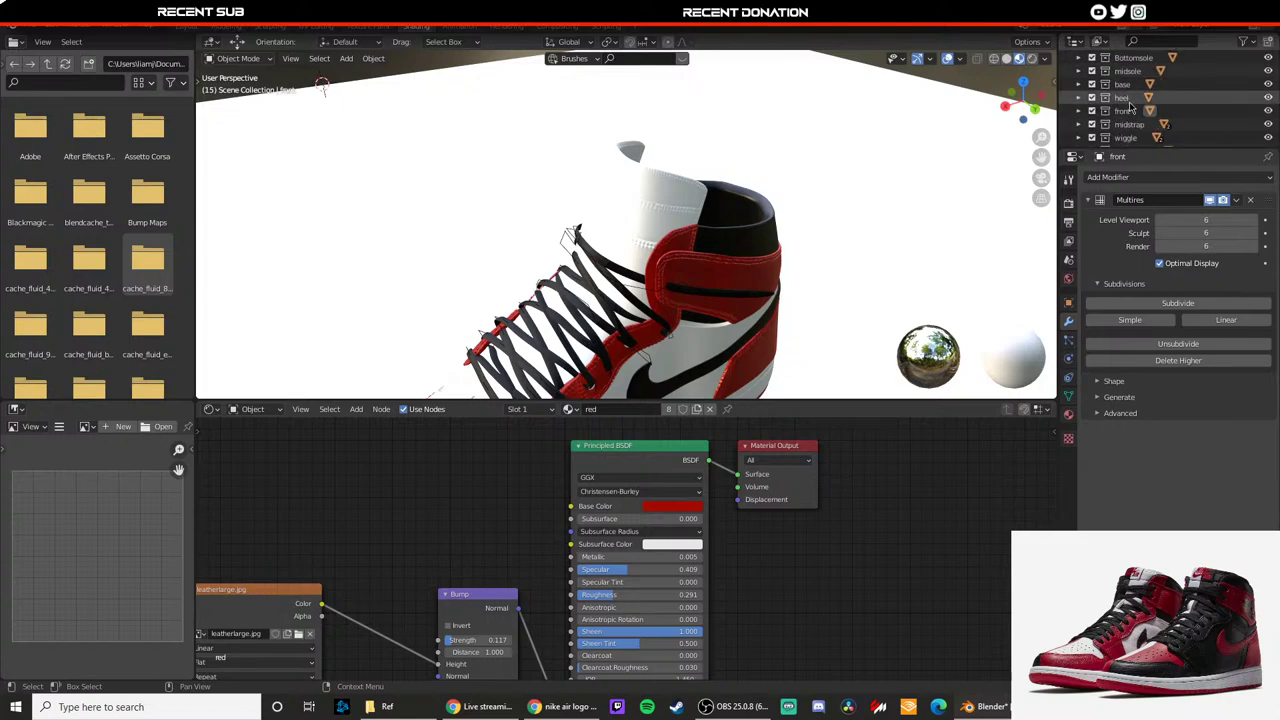
scroll(1135, 124, "down", 1)
left_click(1124, 108)
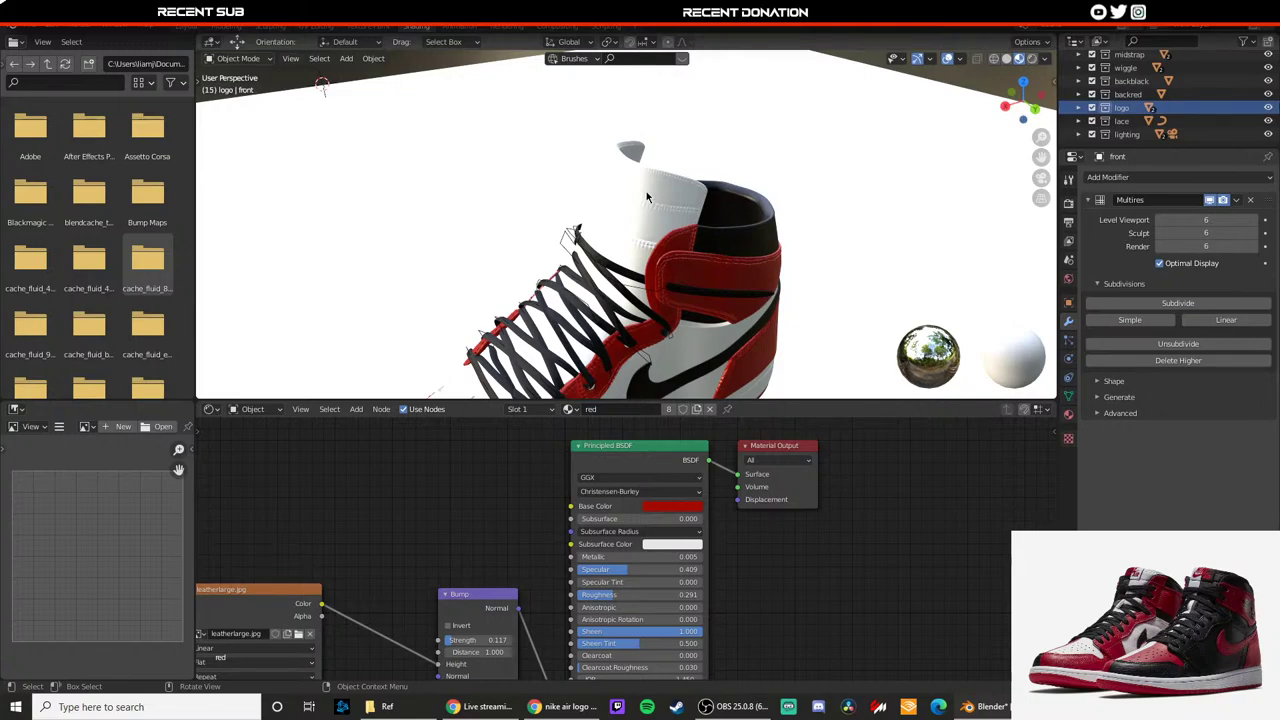
key("KP_7")
middle_click_drag(640, 206, 552, 288, "shift")
scroll(604, 217, "up", 3)
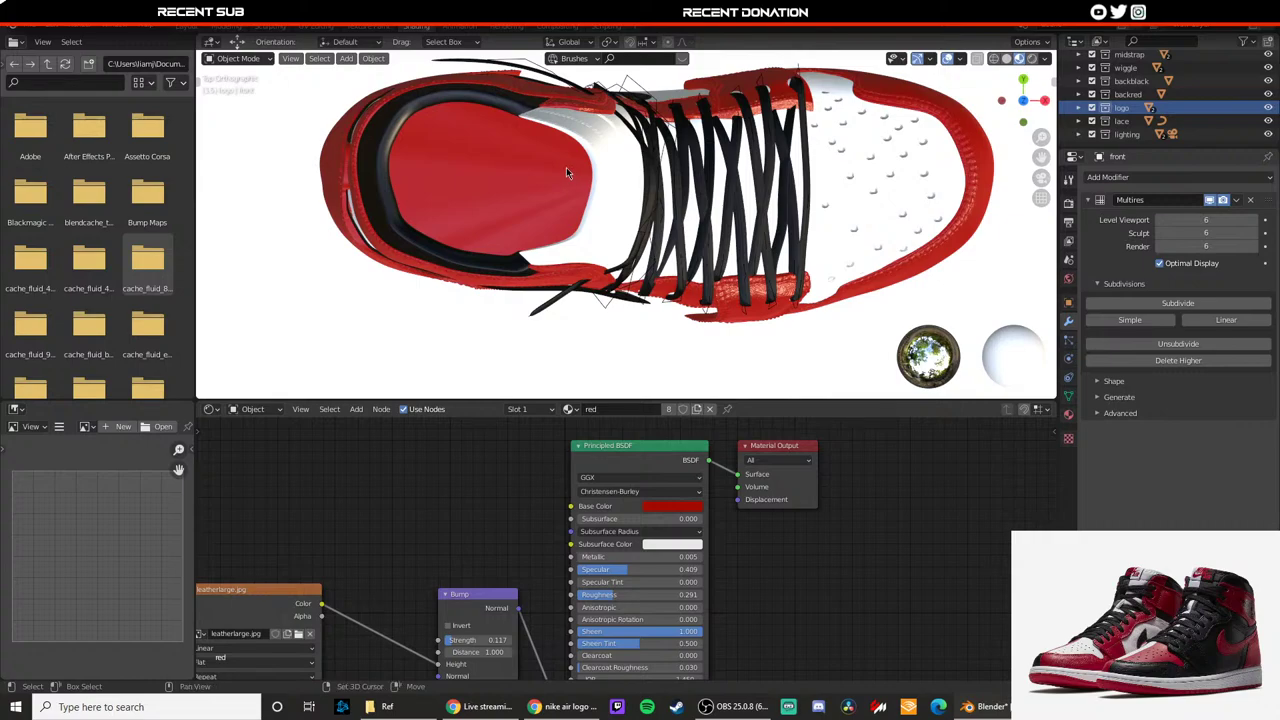
key("shift+a")
mouse_move(566, 167)
left_click(625, 172)
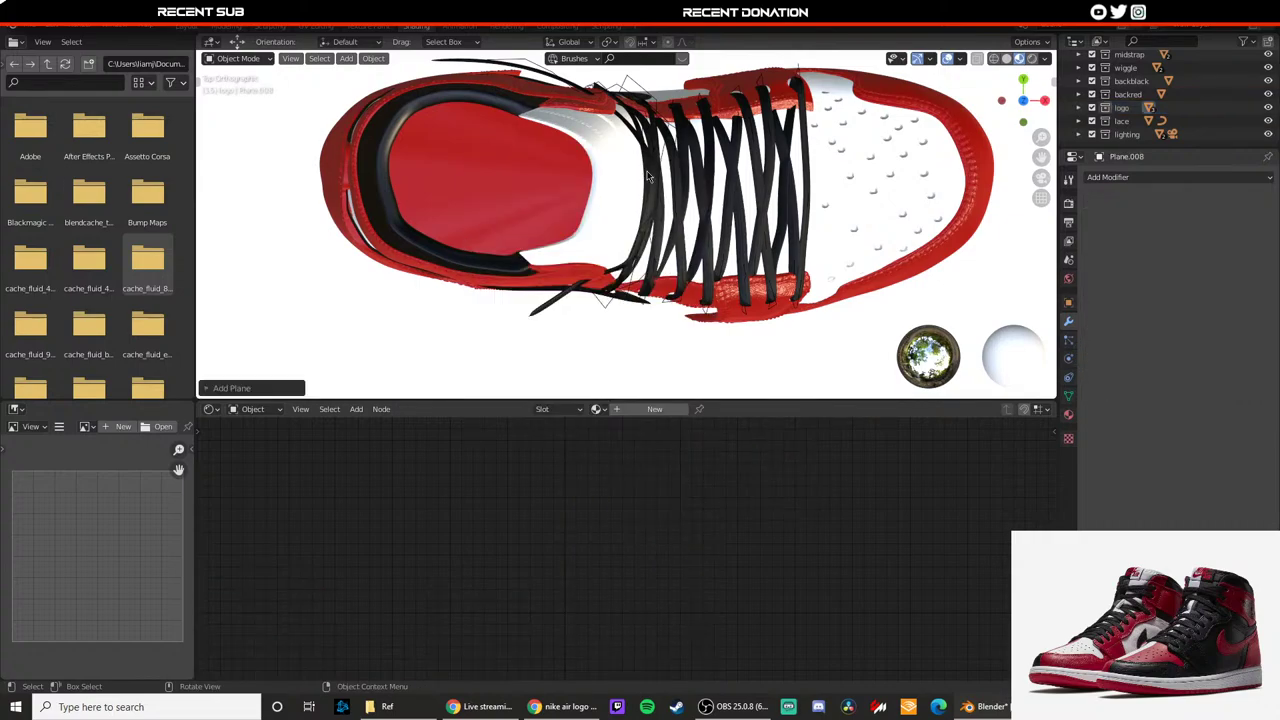
Step: Look around the scene in solid and Material Preview shading to locate the new plane relative to the shoe
middle_click_drag(877, 205, 843, 229, "shift")
scroll(842, 228, "down", 5)
mouse_move(757, 214)
middle_mouse_down()
mouse_move(723, 182)
mouse_move(660, 186)
middle_mouse_up()
scroll(660, 186, "down", 3)
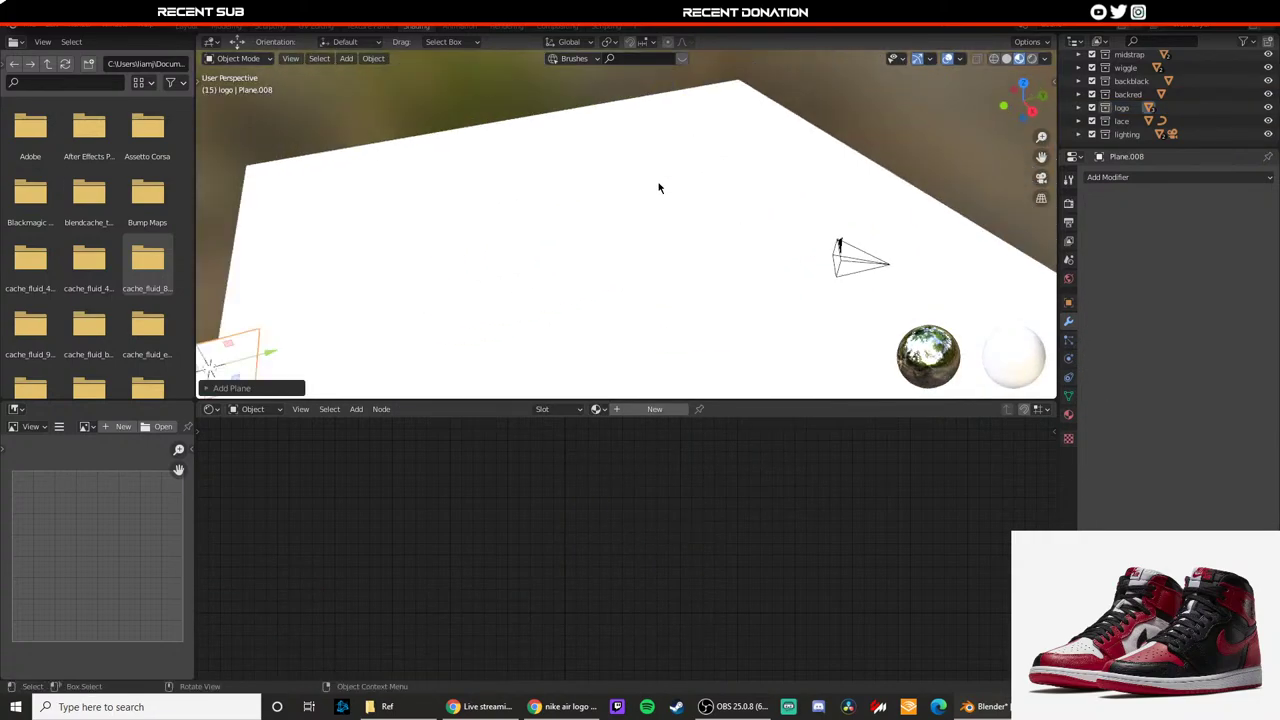
key("z")
left_click(757, 246)
scroll(715, 236, "up", 4)
middle_click_drag(715, 236, 820, 187)
scroll(820, 187, "down", 5)
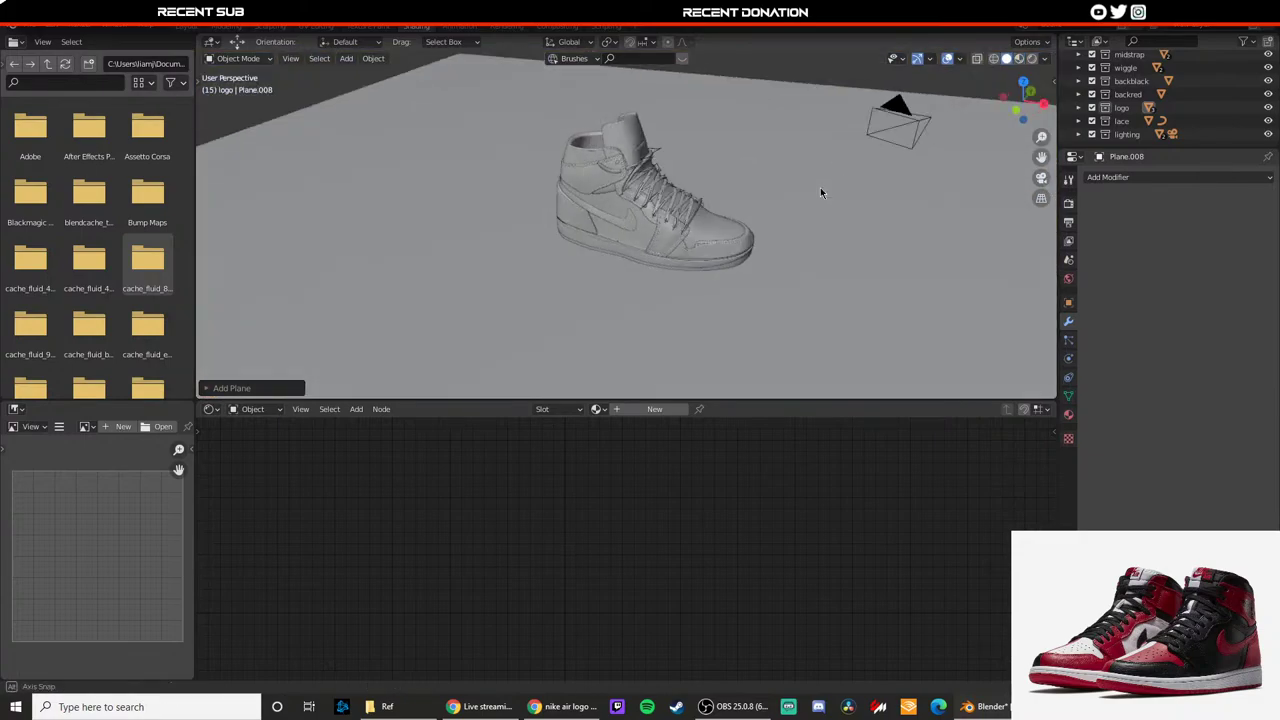
scroll(745, 194, "up", 3)
middle_click_drag(743, 194, 582, 272)
scroll(705, 218, "up", 2)
mouse_move(705, 218)
middle_mouse_down()
mouse_move(545, 197)
mouse_move(557, 160)
mouse_move(597, 235)
middle_mouse_up()
key("z")
left_click(605, 199)
key("z")
left_click(597, 294)
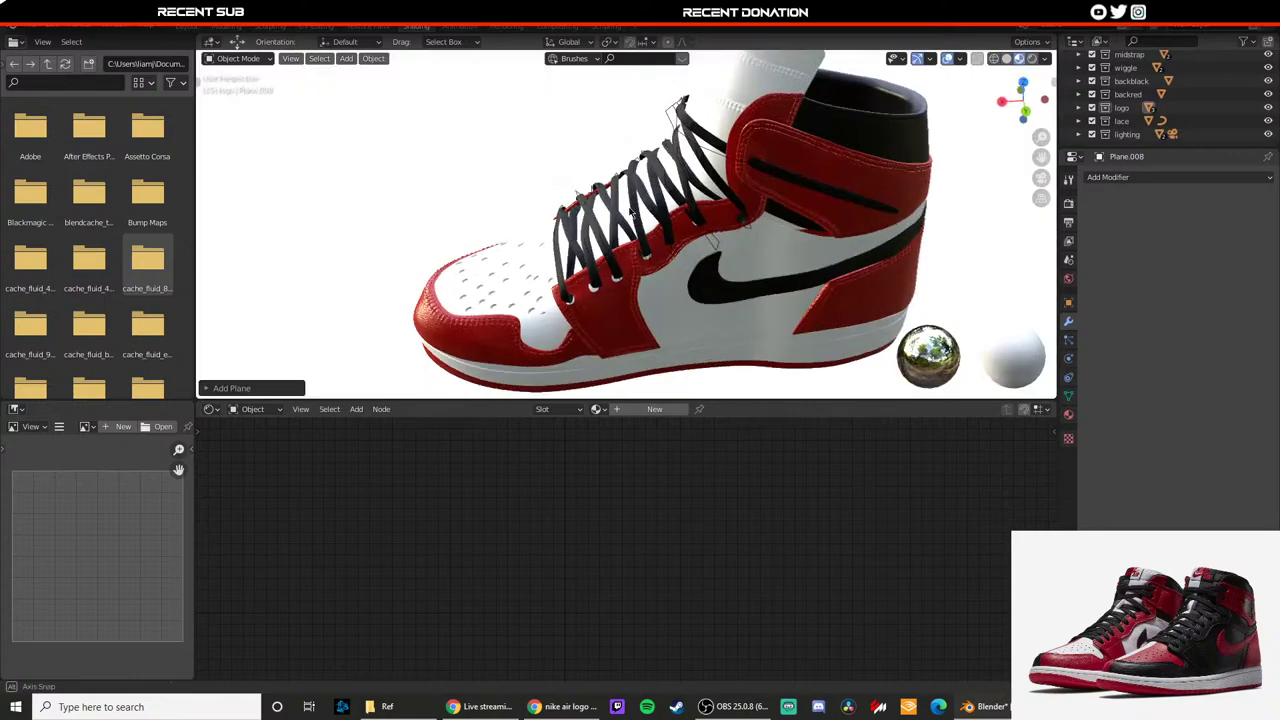
middle_click_drag(597, 294, 563, 251)
Step: Move the plane along Y onto the shoe in top view and scale it down uniformly to about 0.366
key("z")
left_click(730, 233)
mouse_move(730, 233)
middle_mouse_down("shift")
mouse_move(721, 138)
mouse_move(810, 189)
middle_mouse_up("shift")
scroll(721, 138, "down", 5)
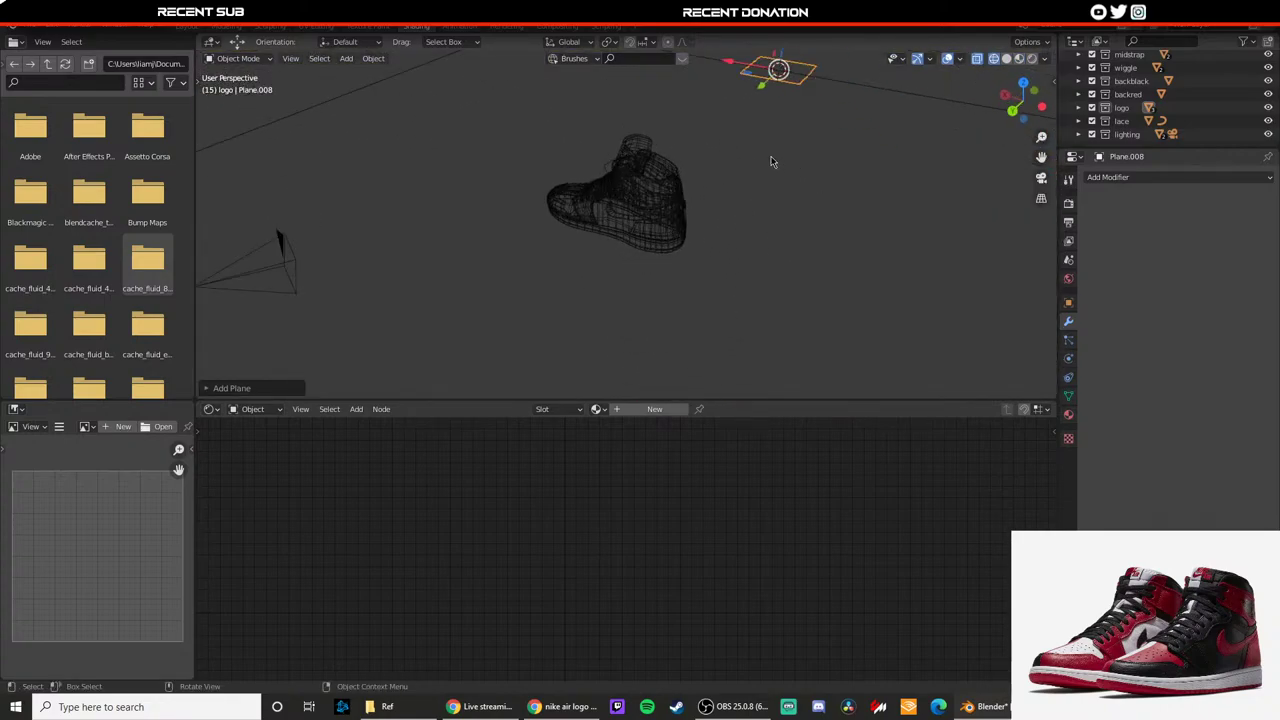
key("KP_7")
scroll(679, 181, "down", 5)
key("g")
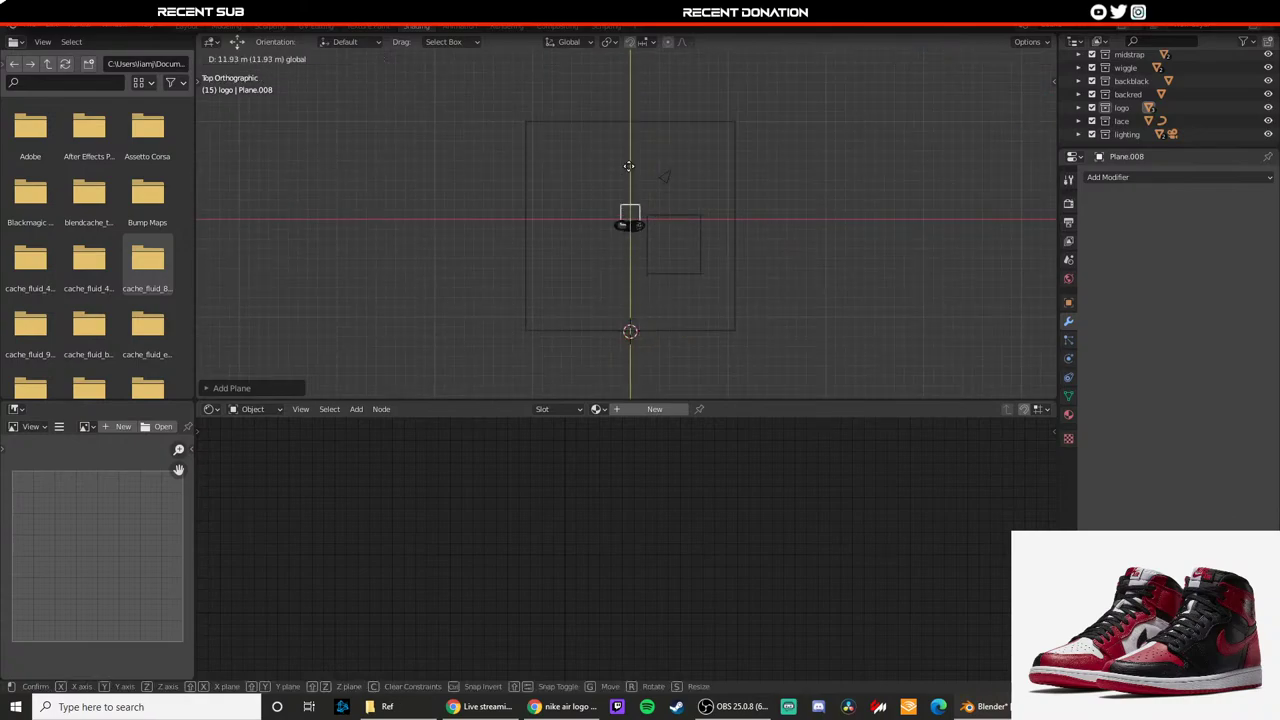
left_click(629, 166)
scroll(631, 167, "up", 10)
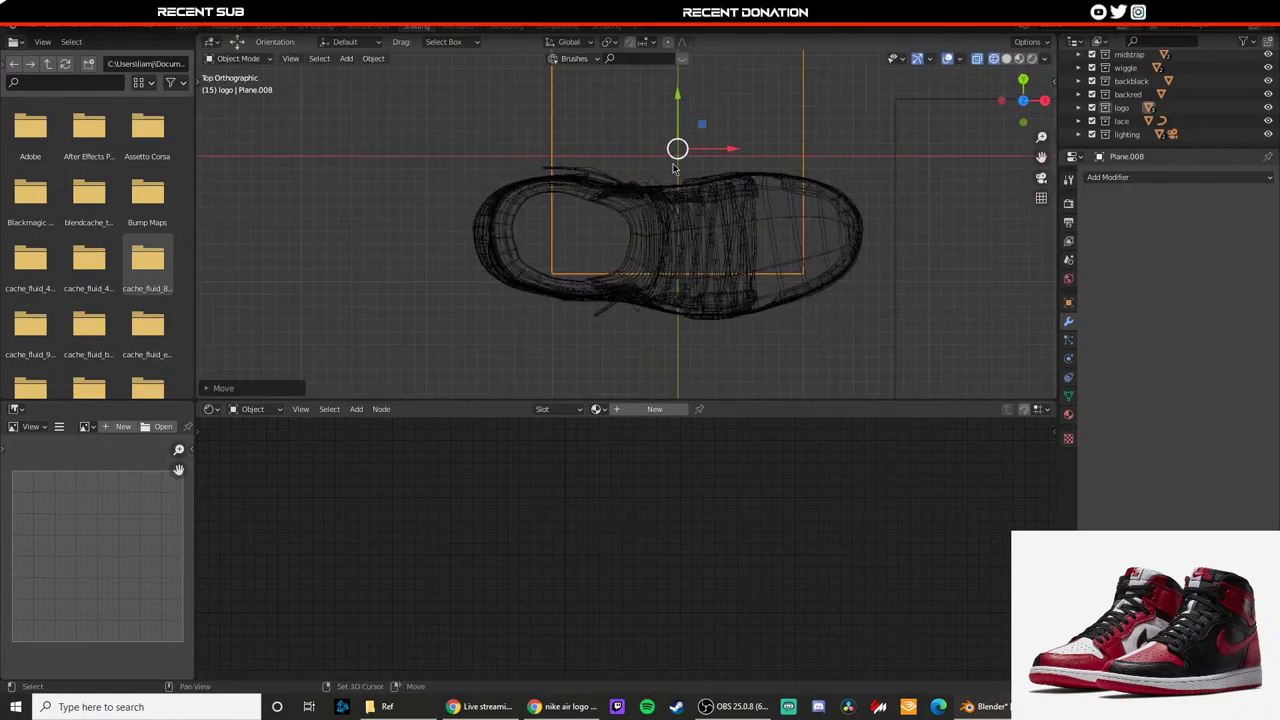
middle_click_drag(681, 238, 663, 316, "shift")
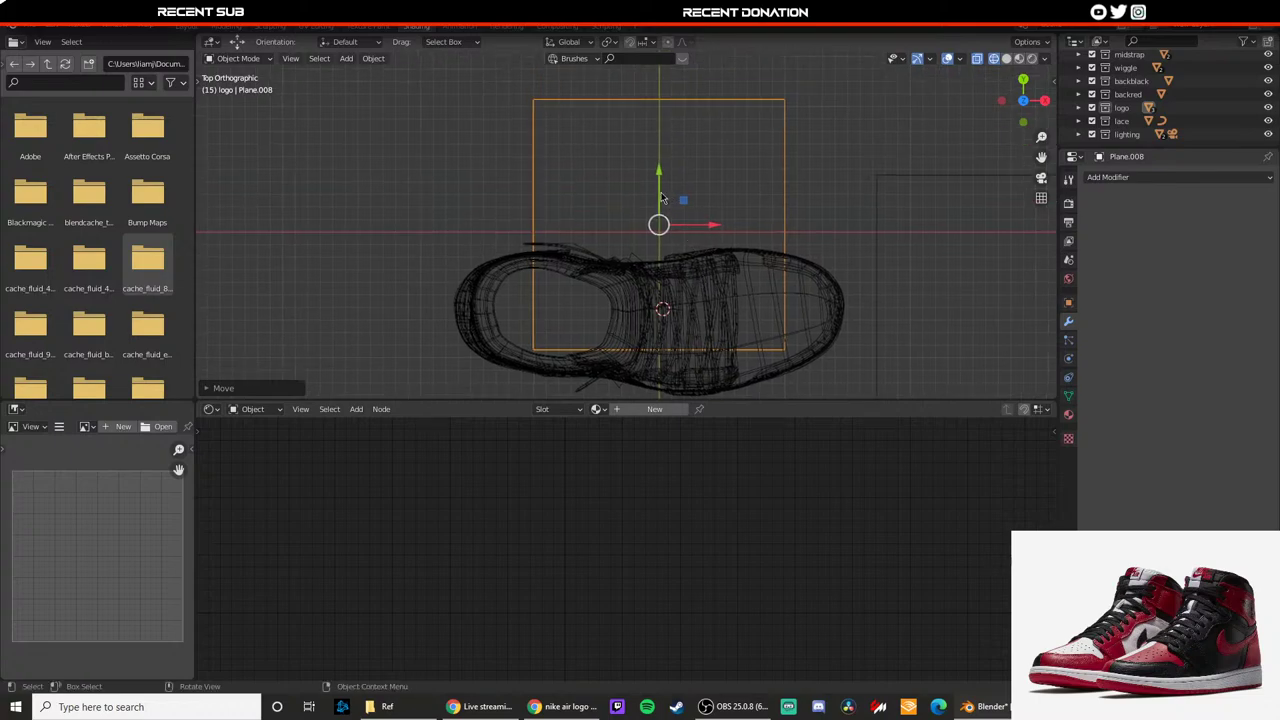
key("s")
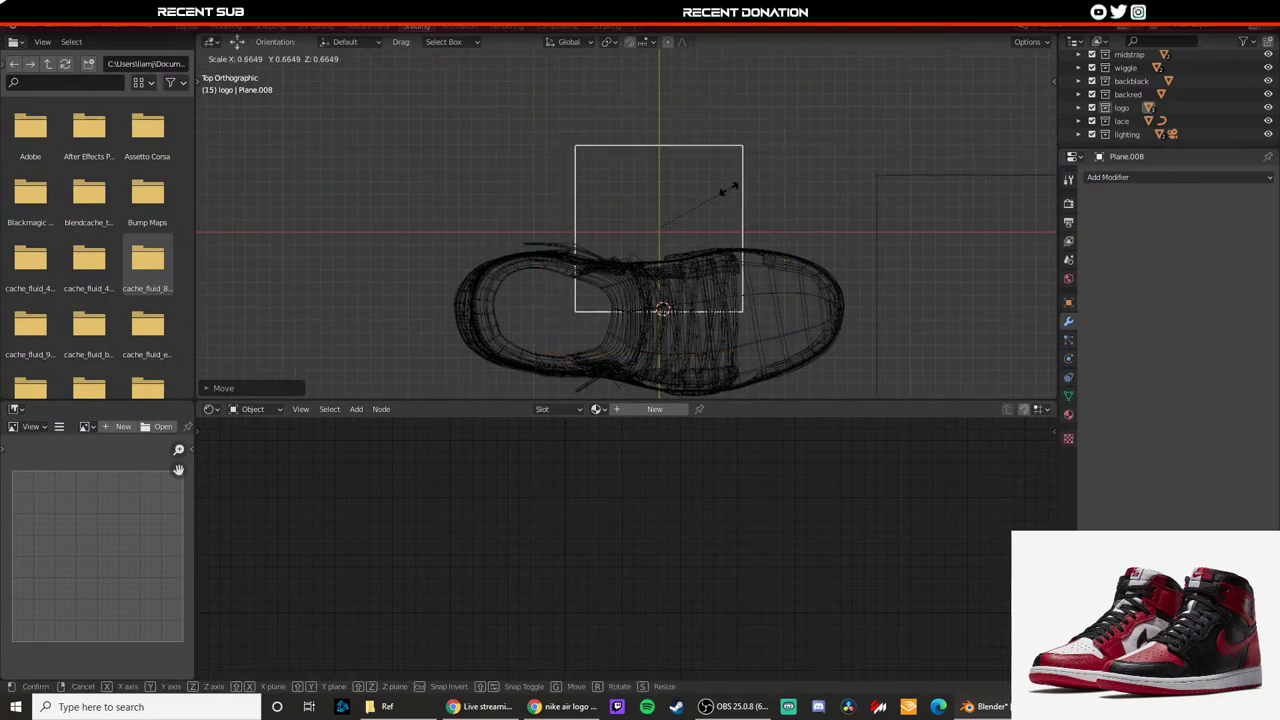
left_click(757, 208)
Step: Set the plane's X and Y rotation to 90°
left_click(1068, 302)
double_click(1210, 261)
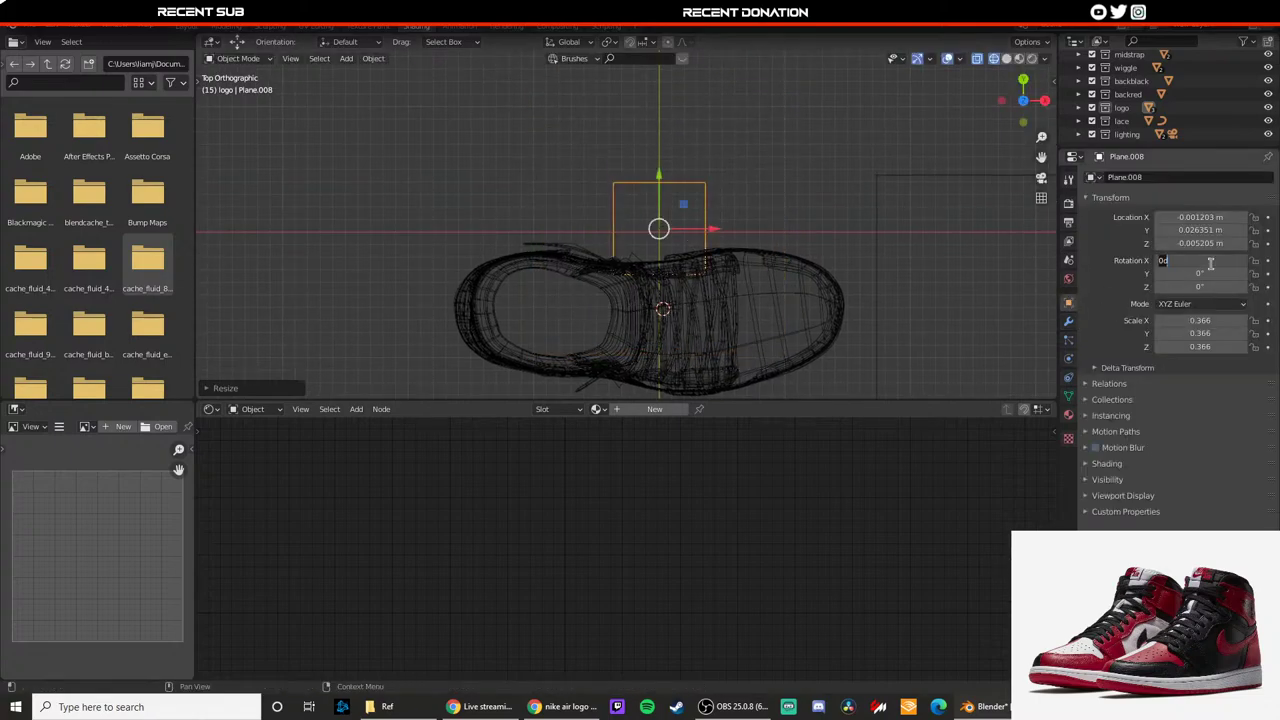
type("90")
key("Return")
double_click(1204, 273)
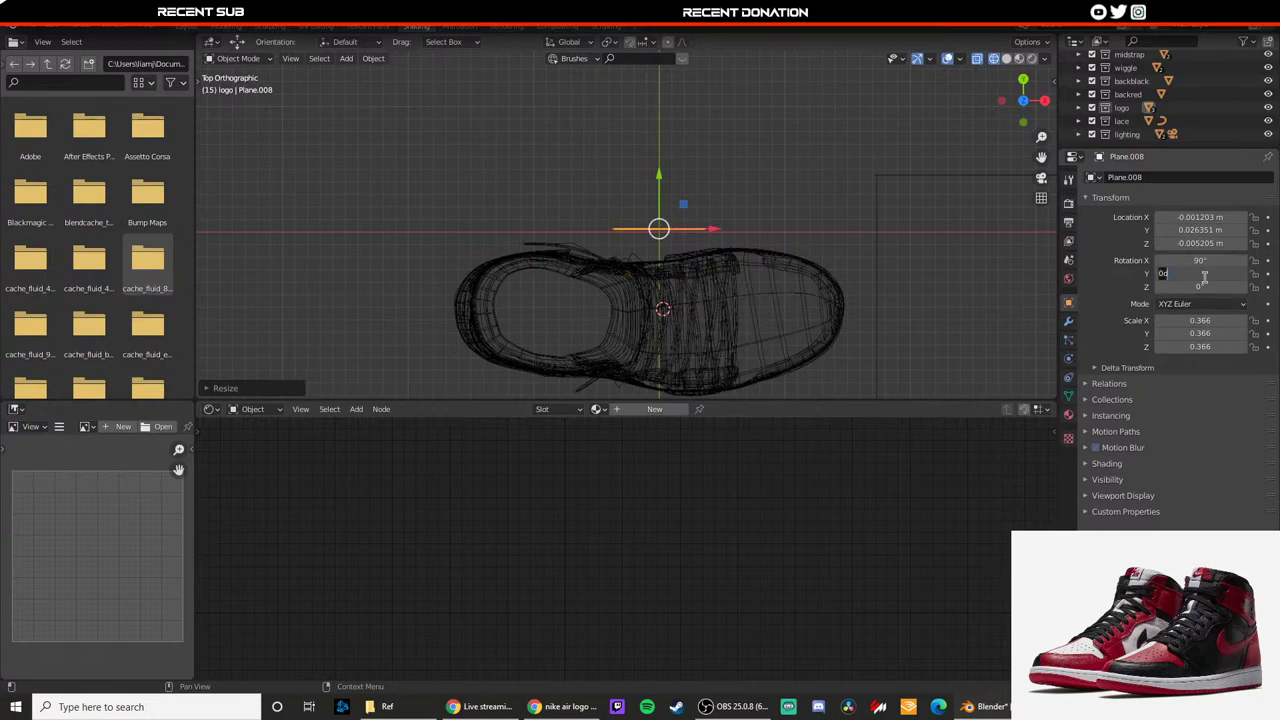
key("Return")
Step: Set the plane's Z rotation to 90° and its Y rotation to 0° so it stands upright facing the toe
key("z")
left_click(799, 315)
mouse_move(799, 315)
middle_mouse_down()
mouse_move(728, 282)
mouse_move(704, 252)
middle_mouse_up()
double_click(1182, 286)
type("90")
key("Return")
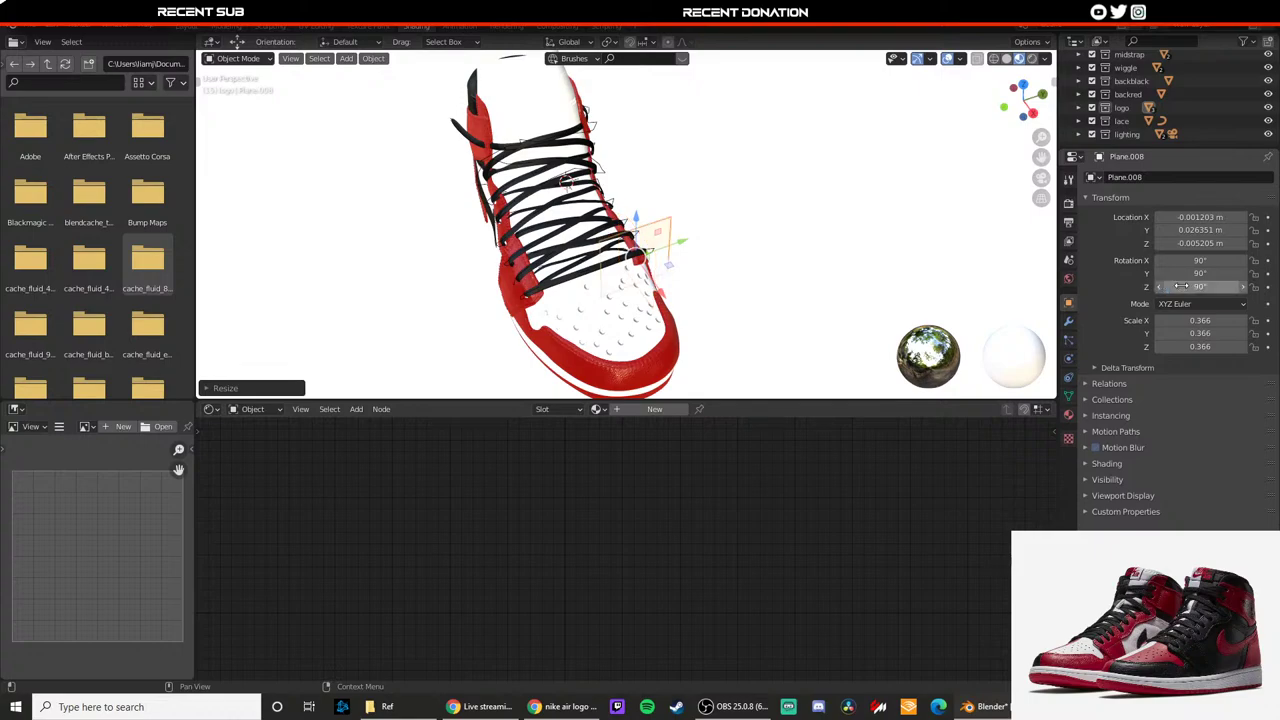
double_click(1194, 273)
type("0")
key("Return")
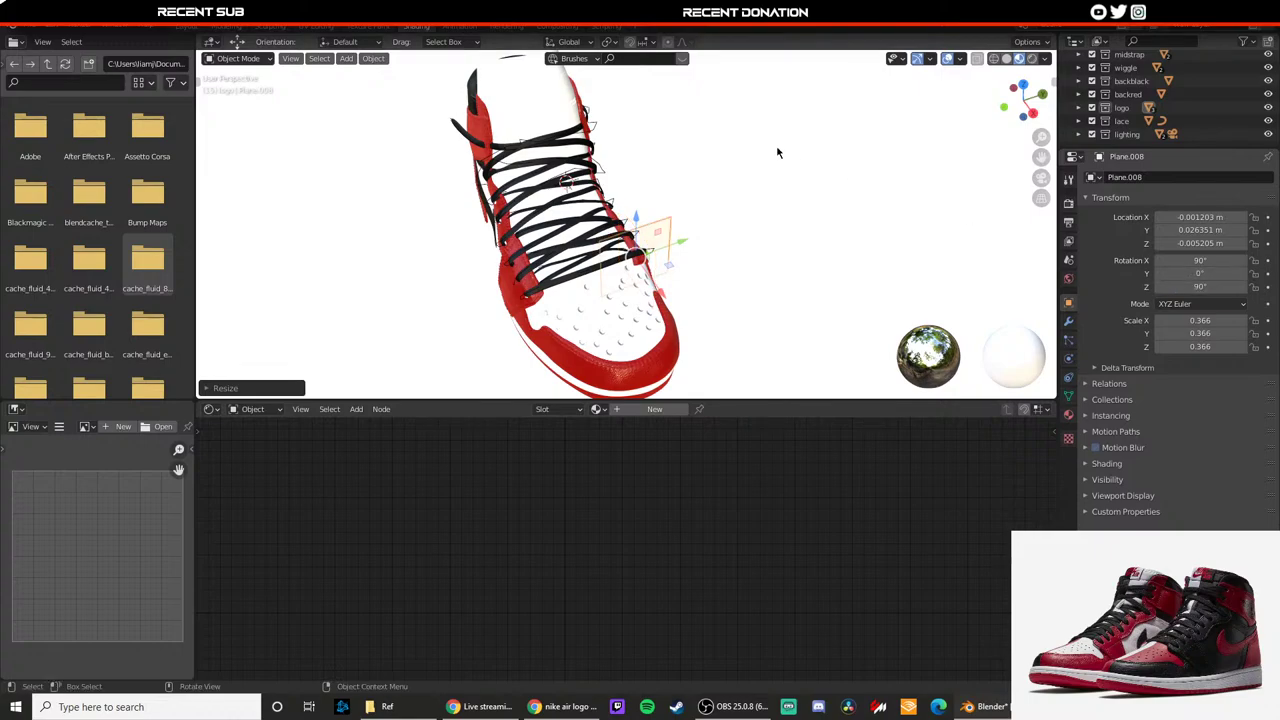
Step: In top view, move the plane along Y to about -0.699 m to centre it across the shoe
key("KP_0")
key("KP_7")
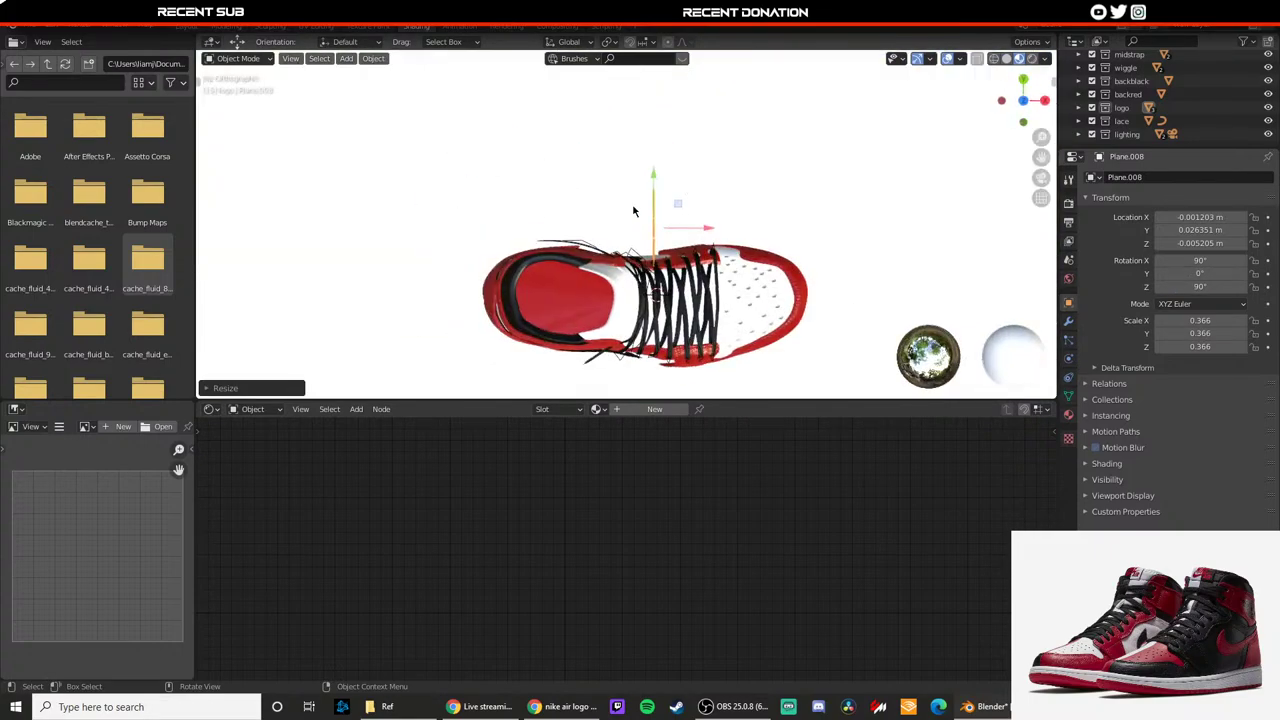
scroll(636, 210, "up", 3)
left_click_drag(672, 206, 670, 285)
middle_click_drag(692, 208, 692, 91, "shift")
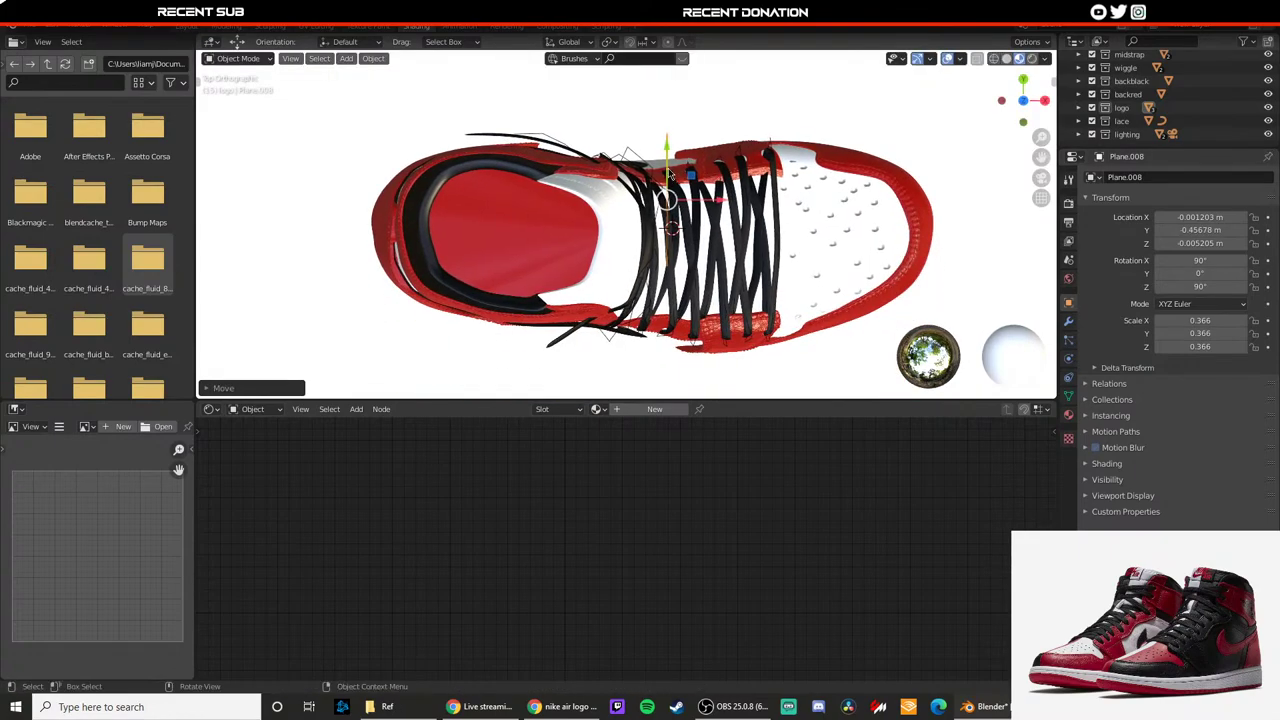
left_click_drag(672, 133, 672, 190)
Step: Move the plane along X towards the heel to about -0.371 m, near the upper end of the laces
scroll(697, 270, "up", 4)
key("g")
key("x")
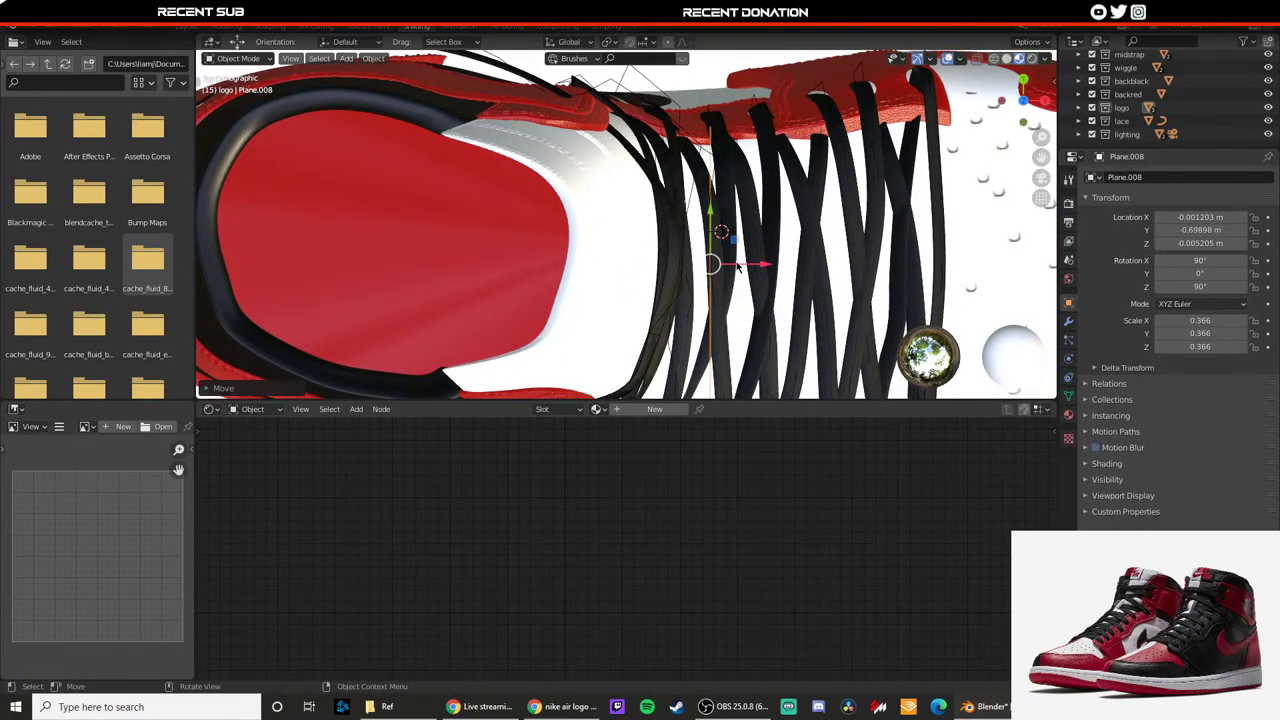
left_click(620, 233)
middle_click_drag(620, 233, 530, 95, "shift")
scroll(657, 191, "up", 1)
key("Tab")
key("Tab")
scroll(933, 187, "down", 6)
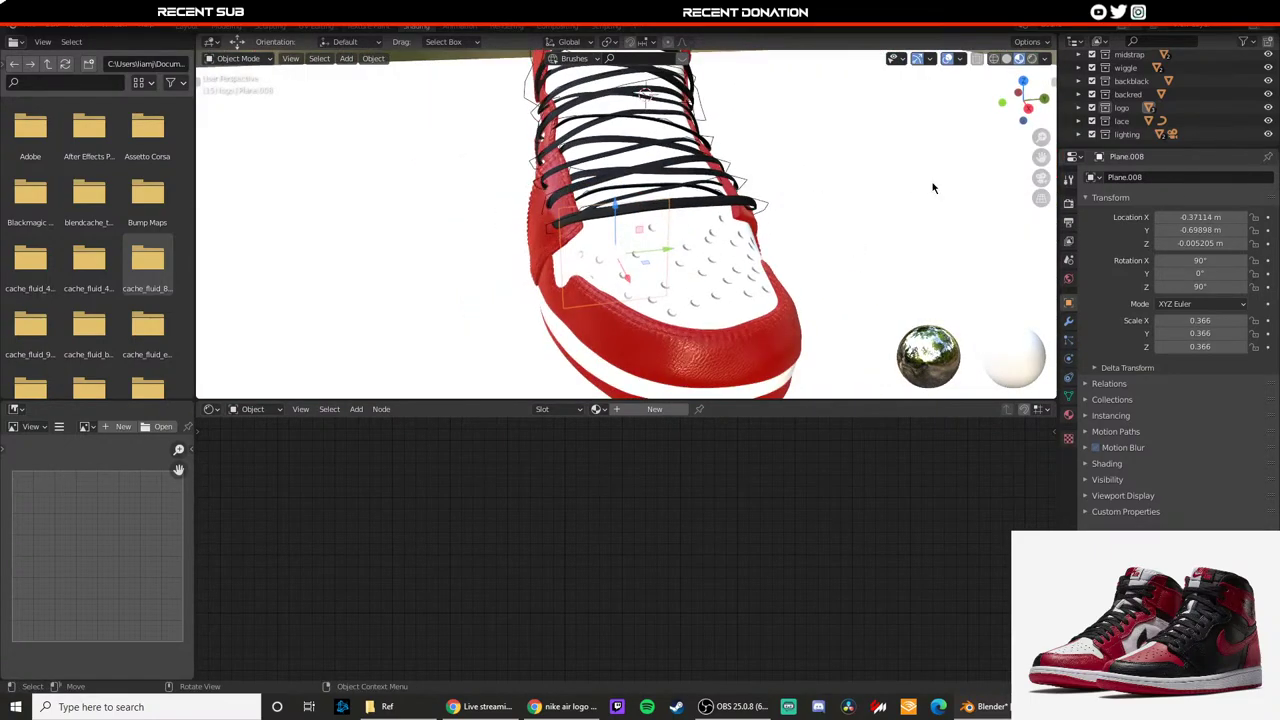
Step: Switch to the Modeling workspace and, in front view, raise the plane along Z to about 1.83 m beside the tongue
left_click(240, 27)
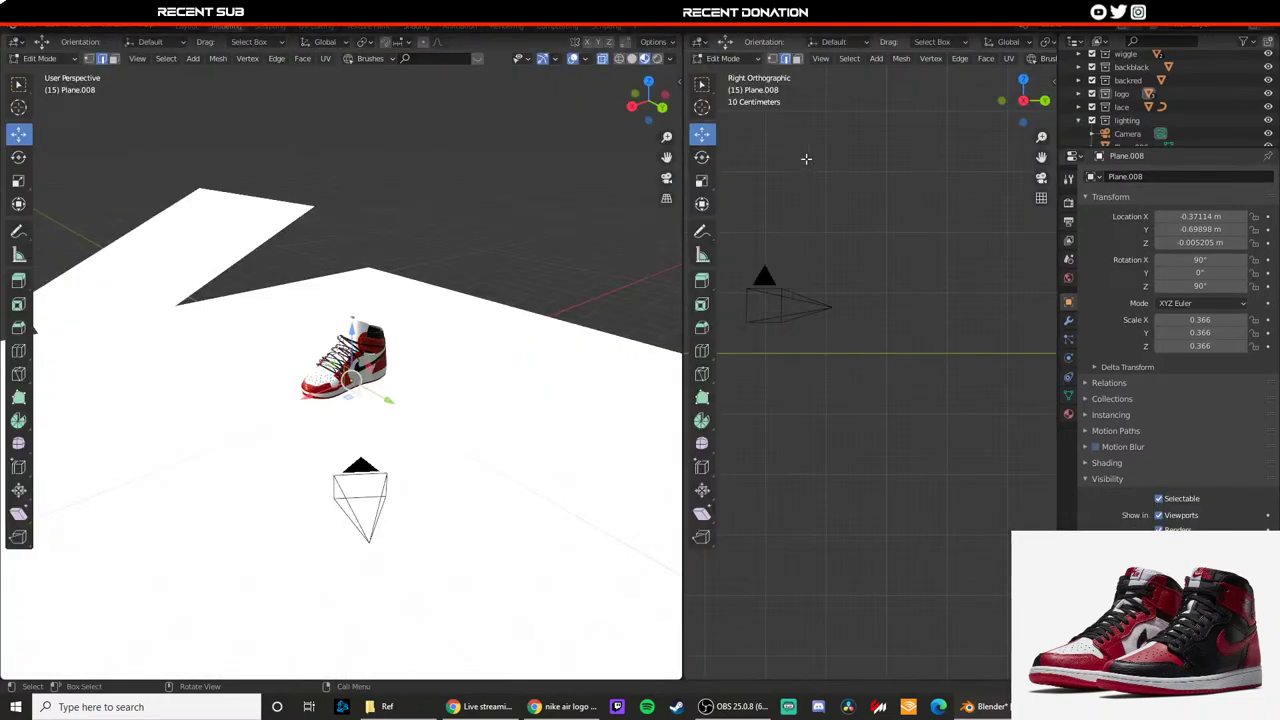
left_click(1001, 100)
left_click(1001, 100)
left_click(1044, 100)
middle_click_drag(941, 203, 877, 232, "shift")
key("Tab")
scroll(830, 290, "up", 5)
key("g")
key("z")
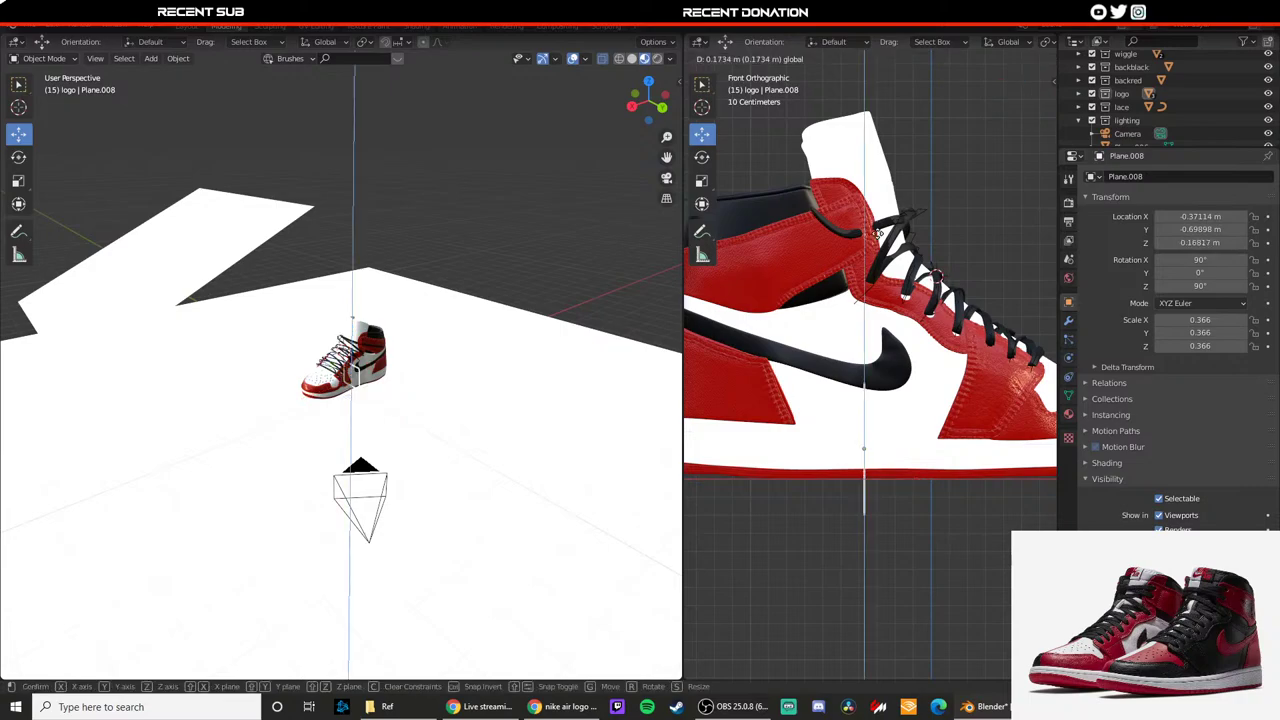
left_click_drag(877, 234, 875, 170)
middle_click_drag(875, 170, 867, 223, "shift")
left_click_drag(856, 221, 857, 147)
Step: Move the plane along X to about -0.179 m so it sits just in front of the tongue
left_click_drag(891, 191, 930, 195)
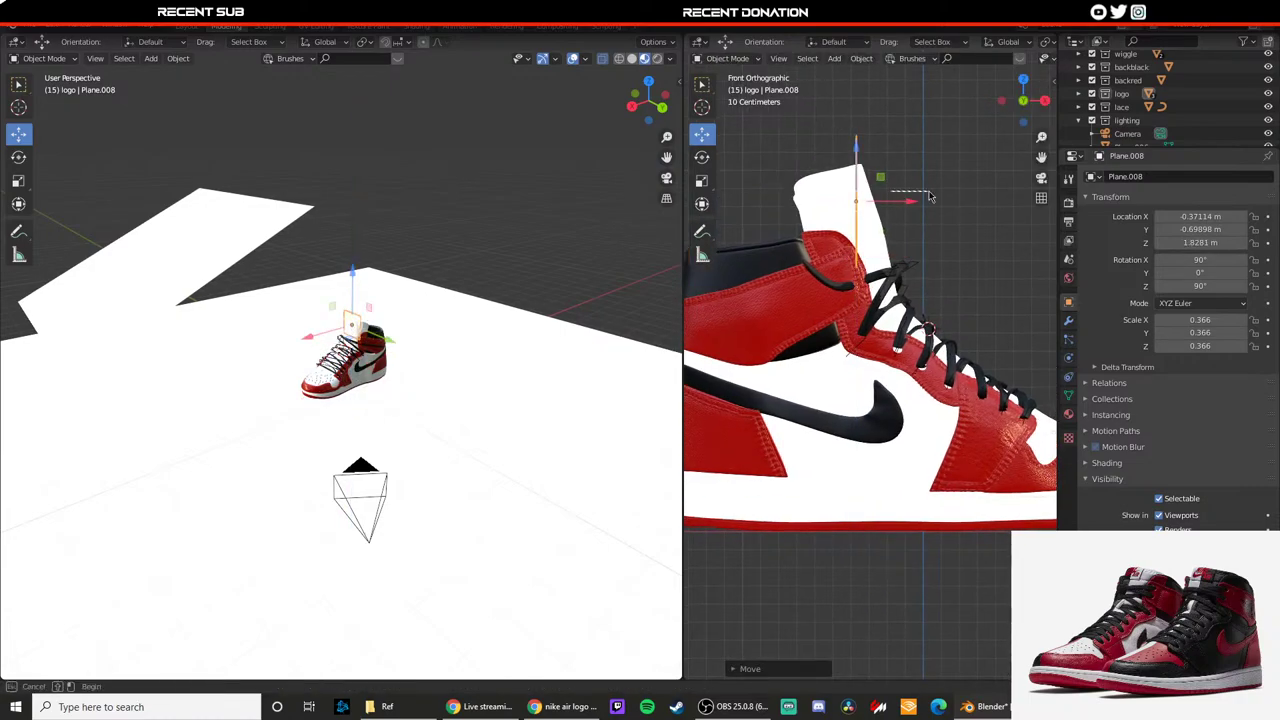
key("g")
key("x")
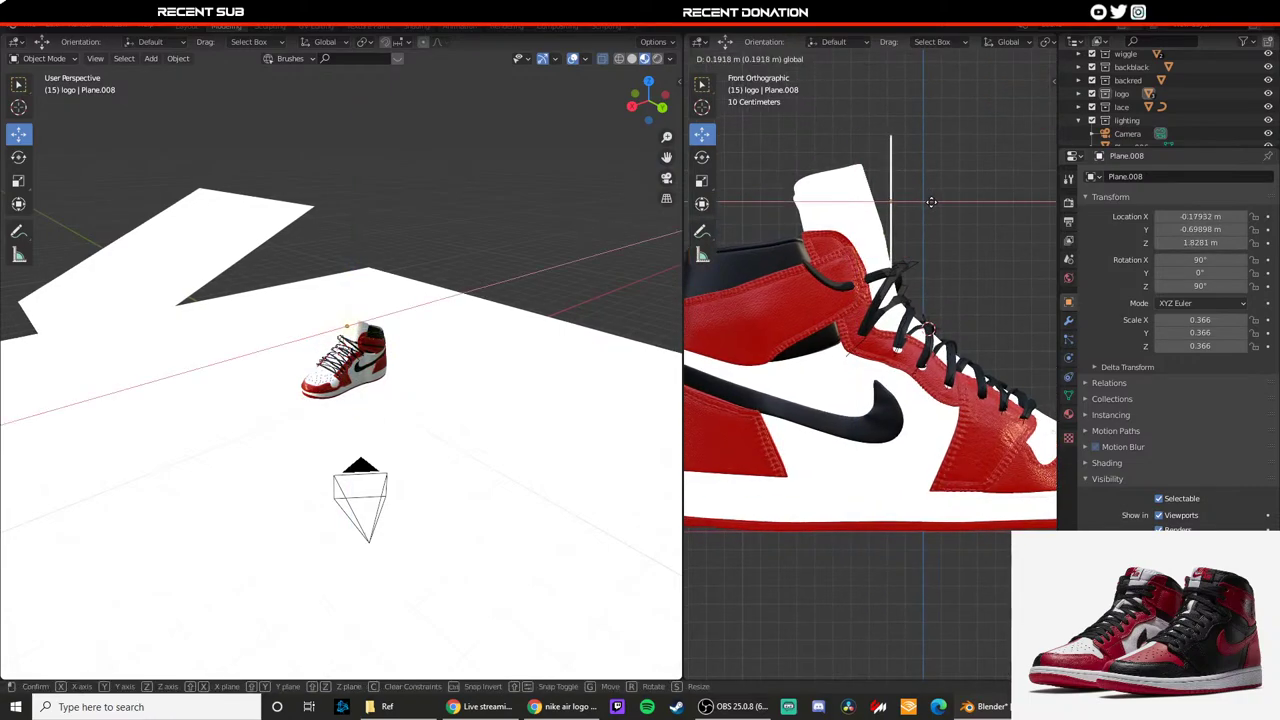
left_click(932, 208)
Step: In right view, scale the plane to about 0.193 in X and 0.166 in Y to fit the tongue's width
scroll(406, 243, "up", 5)
middle_click_drag(406, 243, 525, 235)
scroll(450, 225, "up", 3)
middle_click_drag(421, 220, 471, 257, "shift")
left_click(628, 101)
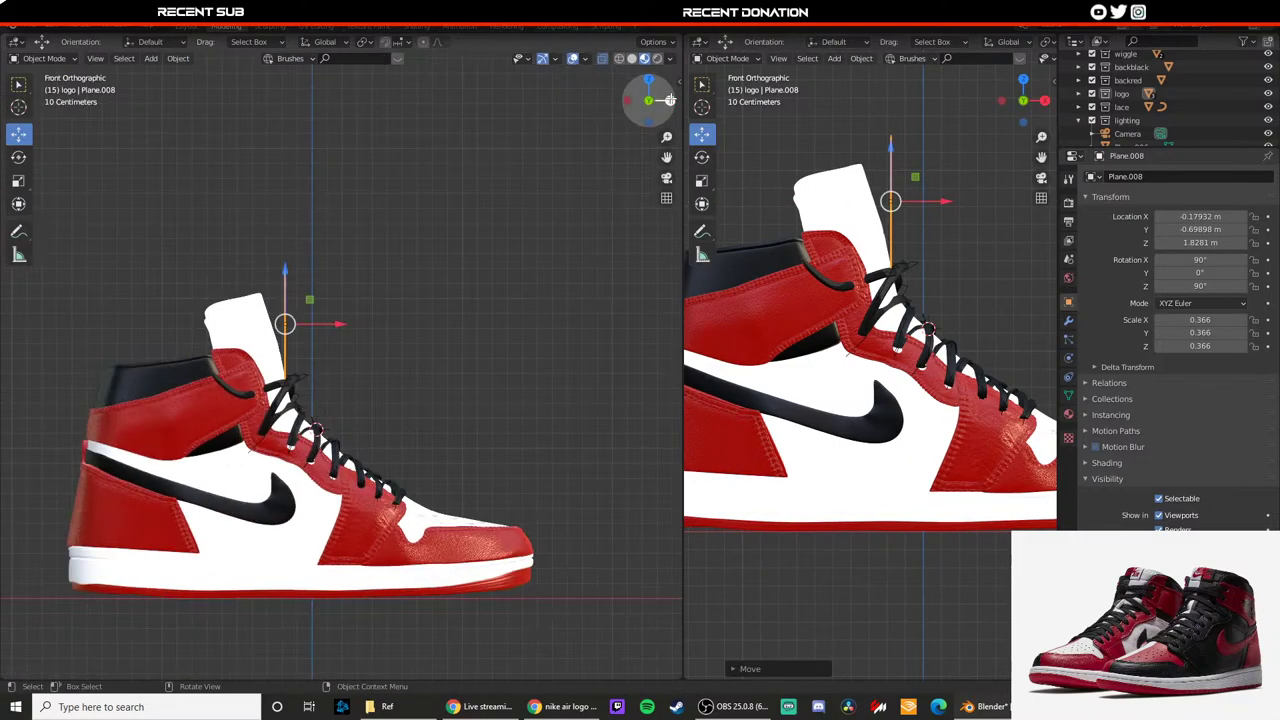
left_click(669, 101)
scroll(452, 248, "up", 3)
key("shift+space")
left_click(433, 262)
mouse_move(374, 288)
left_mouse_down()
mouse_move(343, 291)
mouse_move(375, 294)
mouse_move(343, 293)
mouse_move(356, 293)
left_mouse_up()
key("ctrl+z")
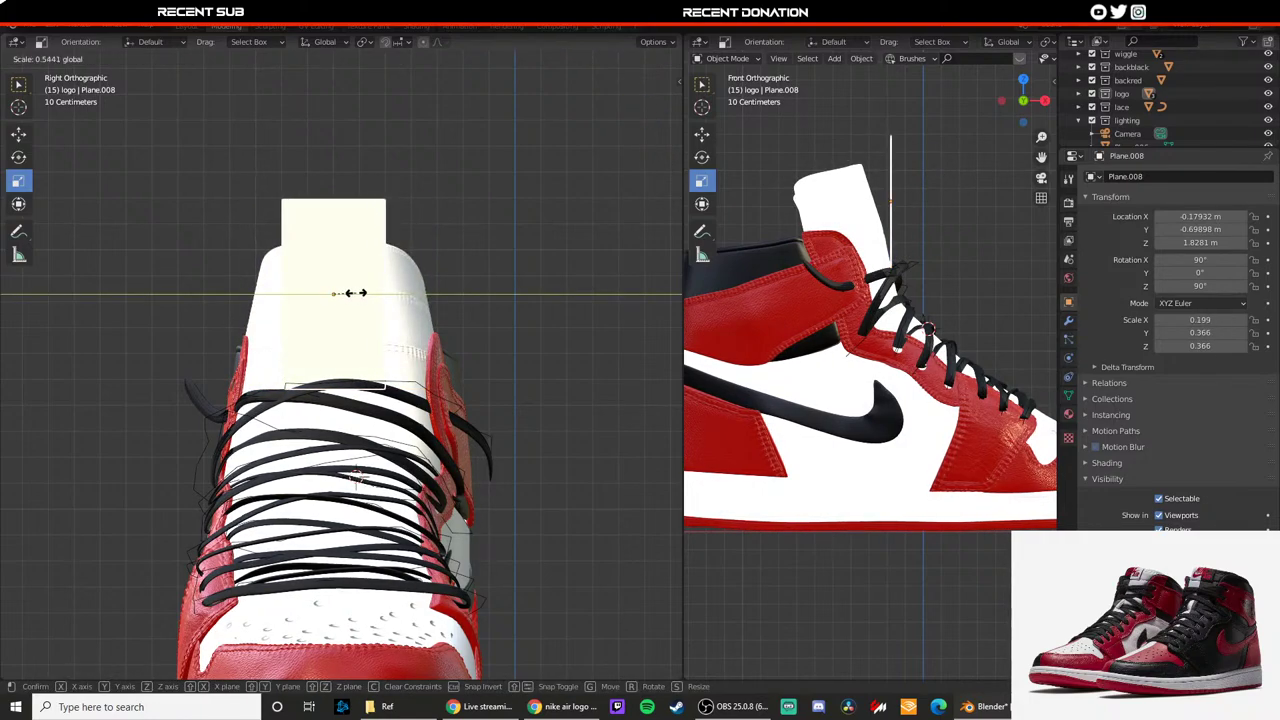
left_click_drag(356, 293, 333, 253)
Step: Raise the plane along Z to about 1.877 m, close to the tongue's upper edge
key("shift+space")
key("g")
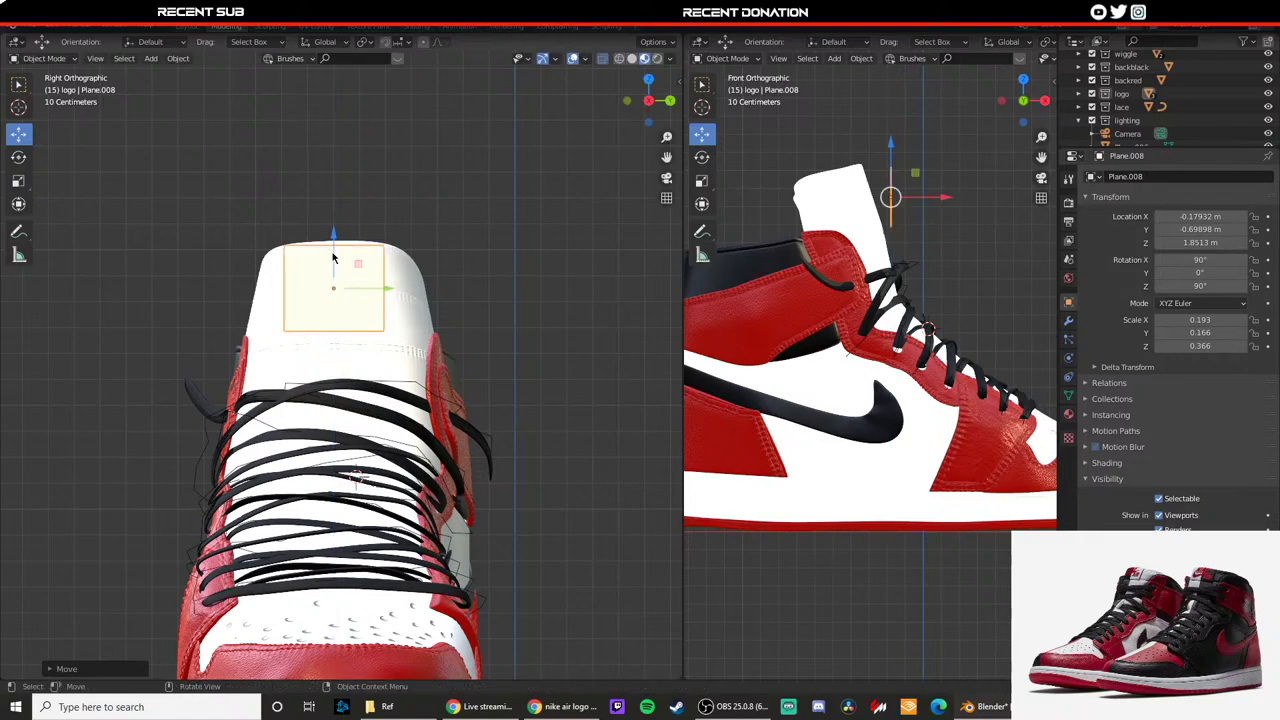
mouse_move(890, 172)
left_mouse_down()
mouse_move(893, 140)
mouse_move(903, 153)
left_mouse_up()
scroll(903, 153, "up", 5)
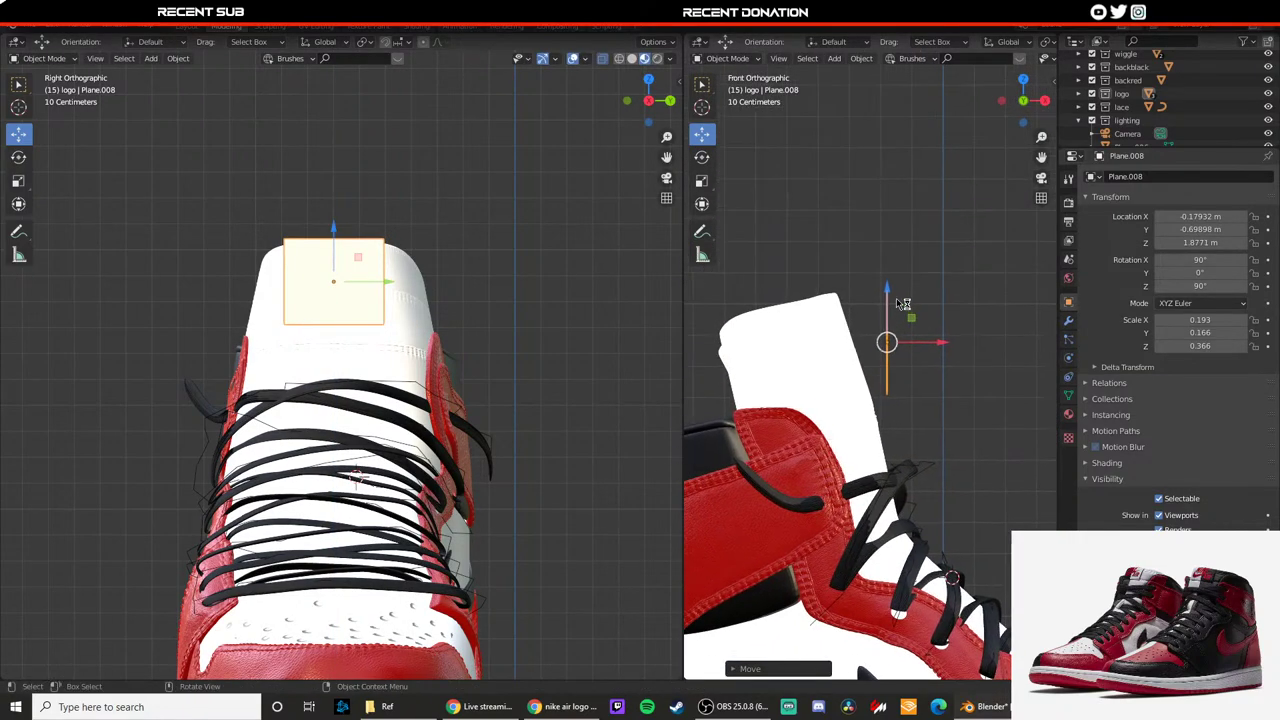
Step: Add four vertical loop cuts spaced across the plane in Edit Mode
key("Tab")
scroll(376, 262, "up", 3)
key("ctrl+r")
left_click(251, 157)
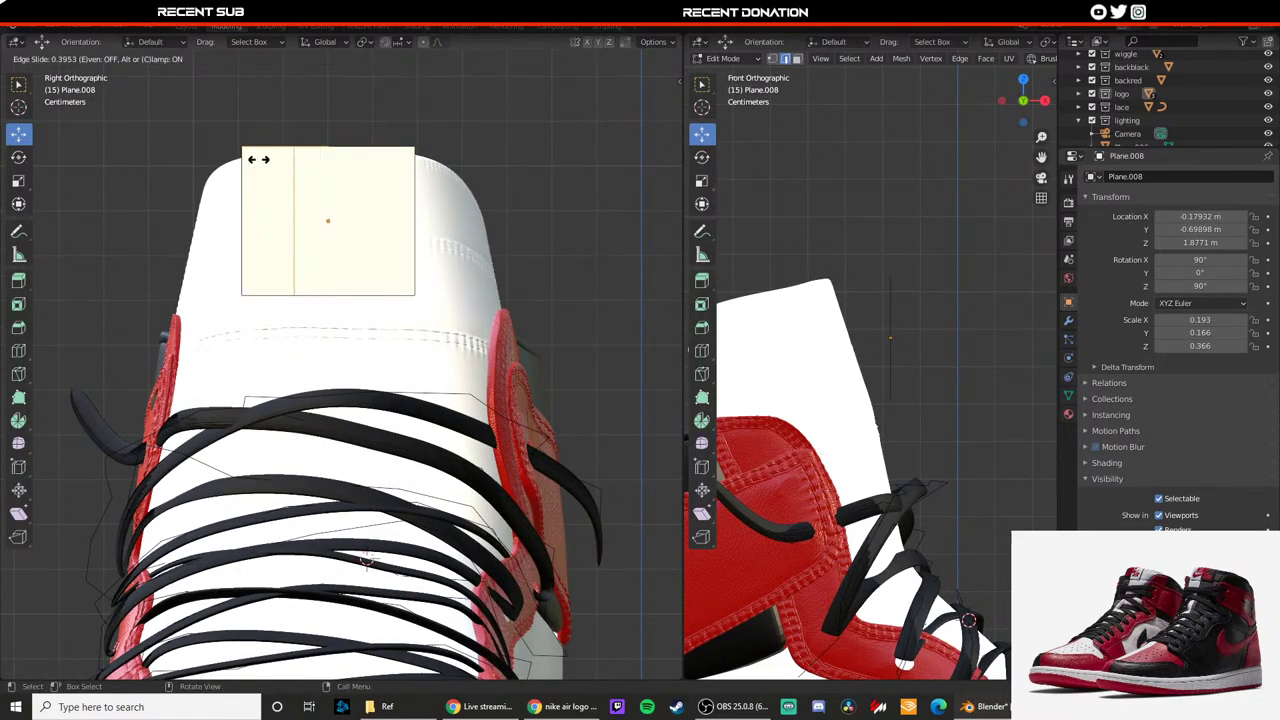
left_click(241, 160)
key("ctrl+r")
left_click(314, 150)
left_click(287, 157)
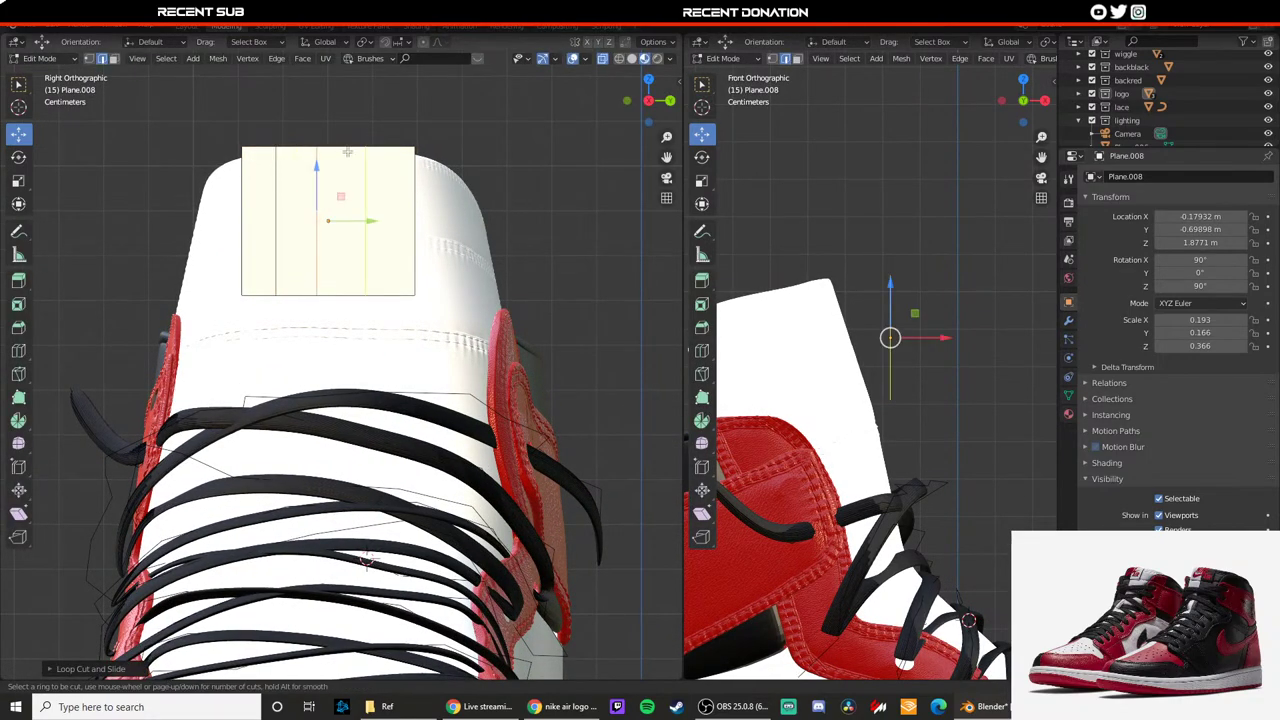
key("ctrl+r")
left_click(348, 153)
left_click(337, 153)
key("ctrl+r")
left_click(374, 148)
left_click(374, 147)
Step: Add one horizontal loop cut just above the plane's middle
key("ctrl+r")
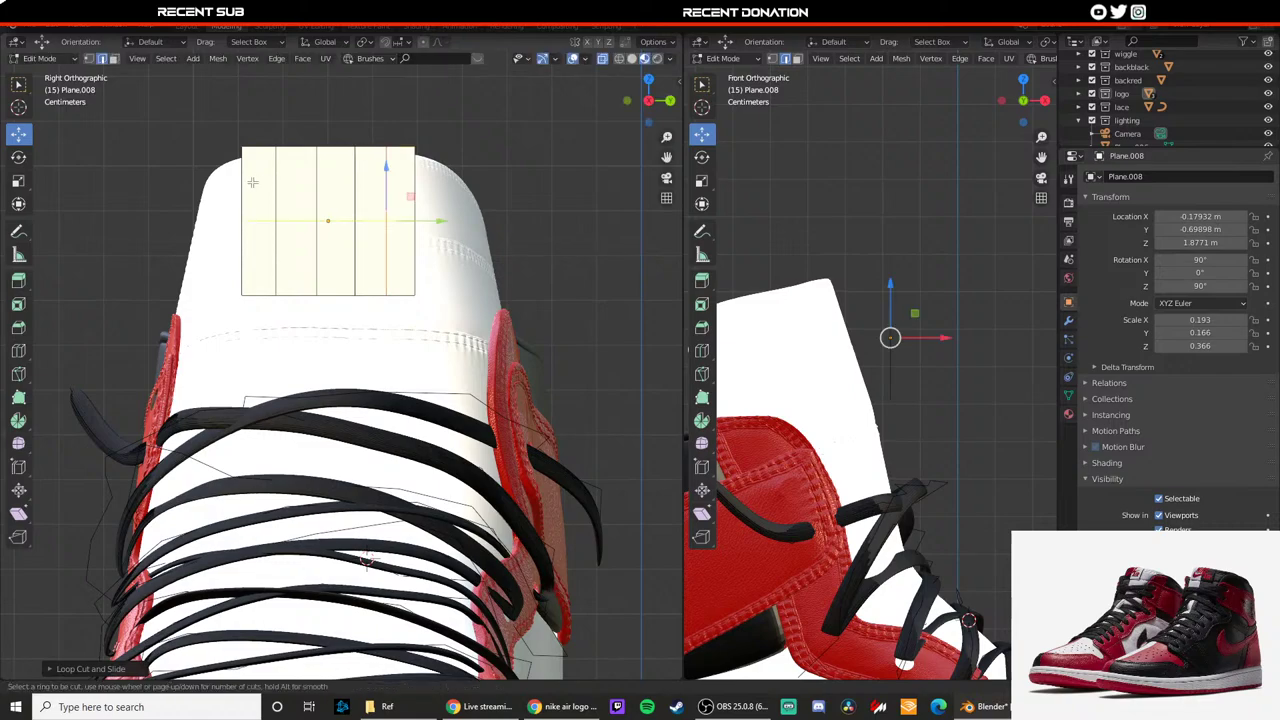
left_click(252, 180)
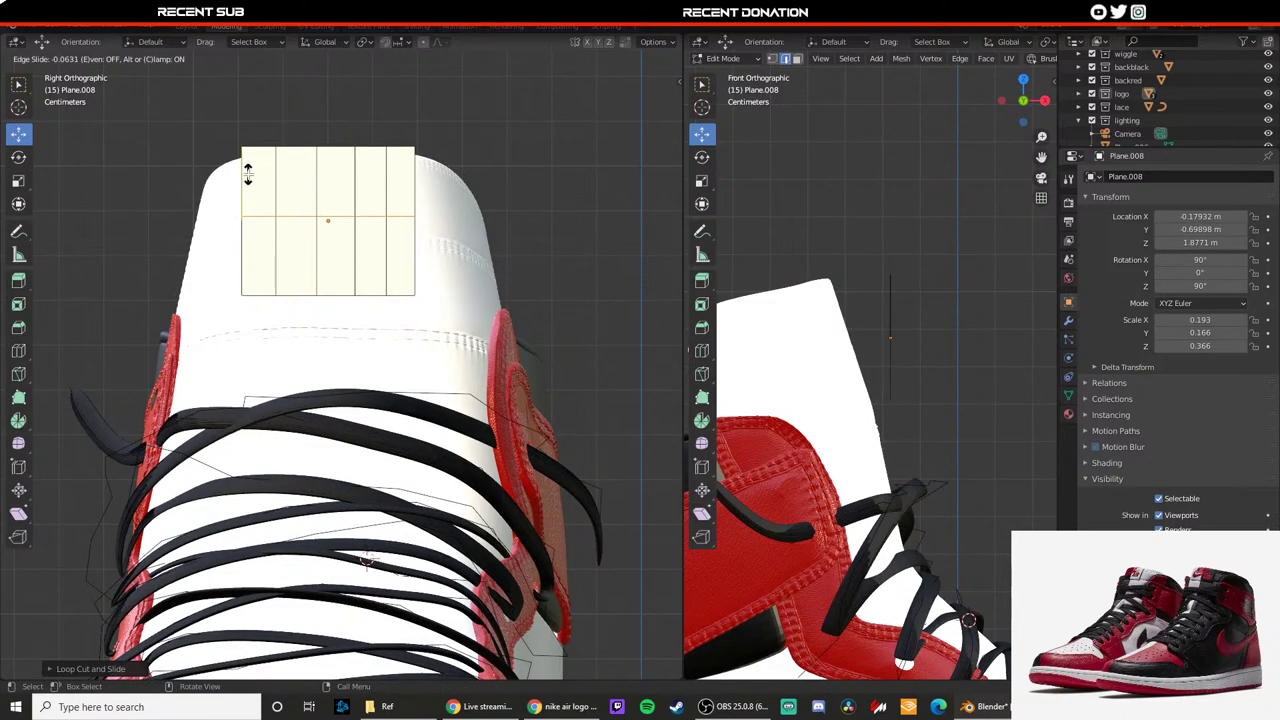
left_click(251, 166)
Step: Move the three vertices of the plane's outer side edge back along X towards the tongue's surface
key("1")
left_click(242, 146)
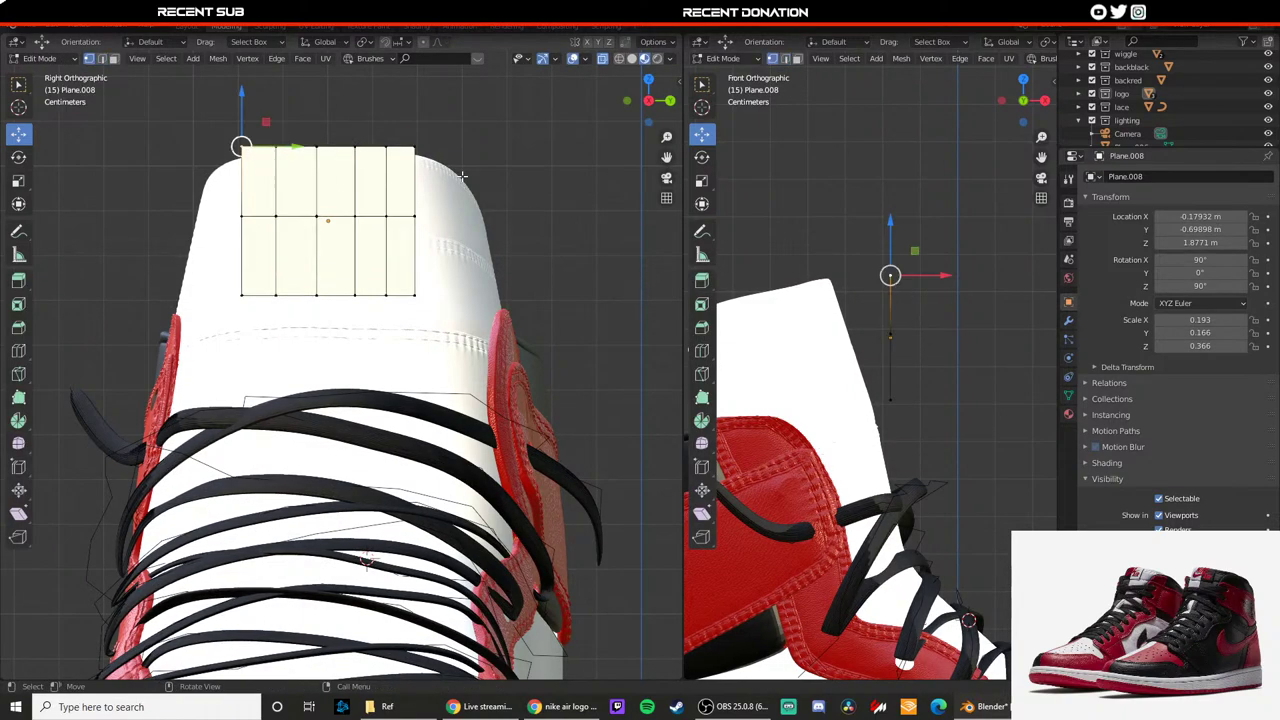
scroll(920, 250, "up", 4)
left_click_drag(943, 181, 806, 183)
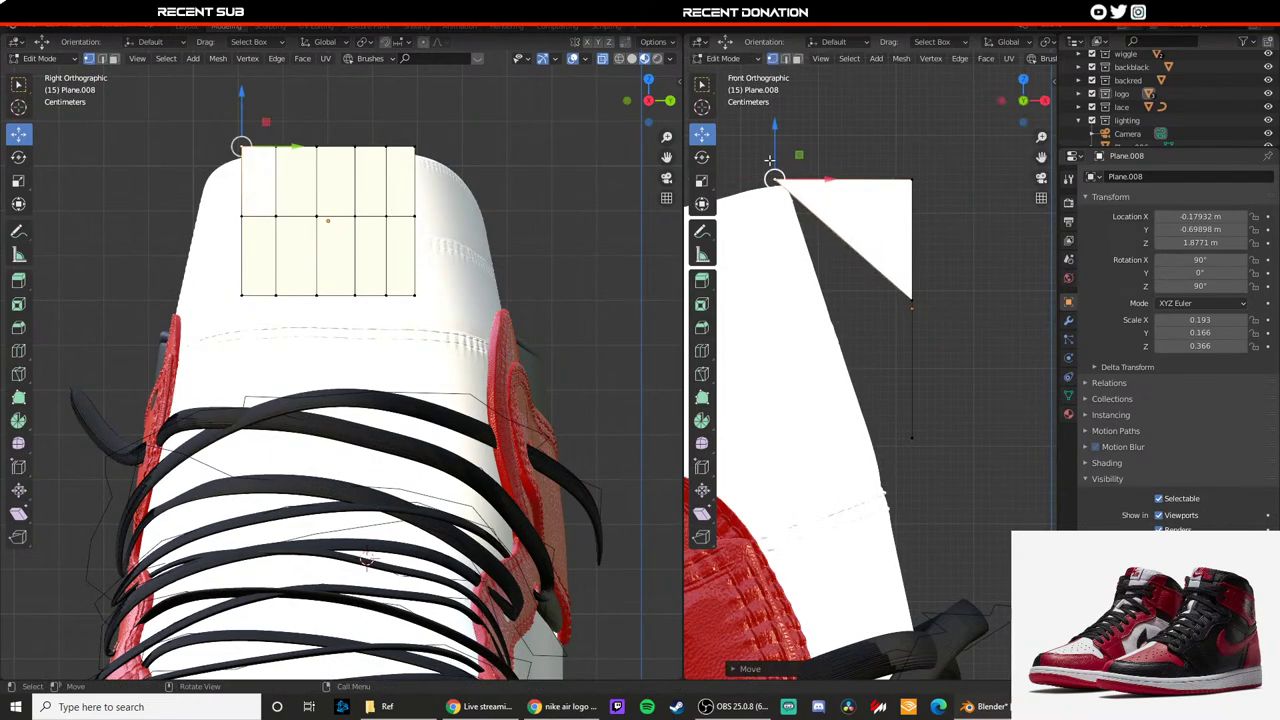
left_click(918, 297)
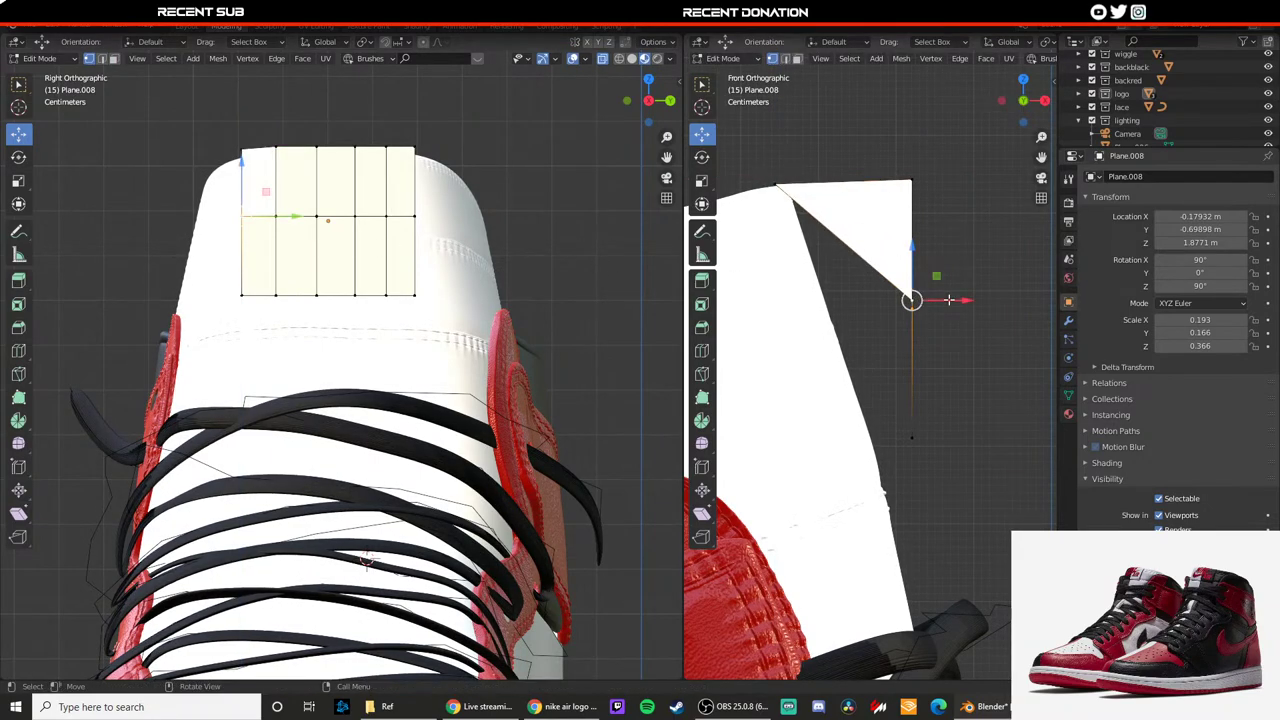
left_click_drag(948, 300, 843, 300)
left_click(920, 436)
left_click_drag(953, 437, 849, 430)
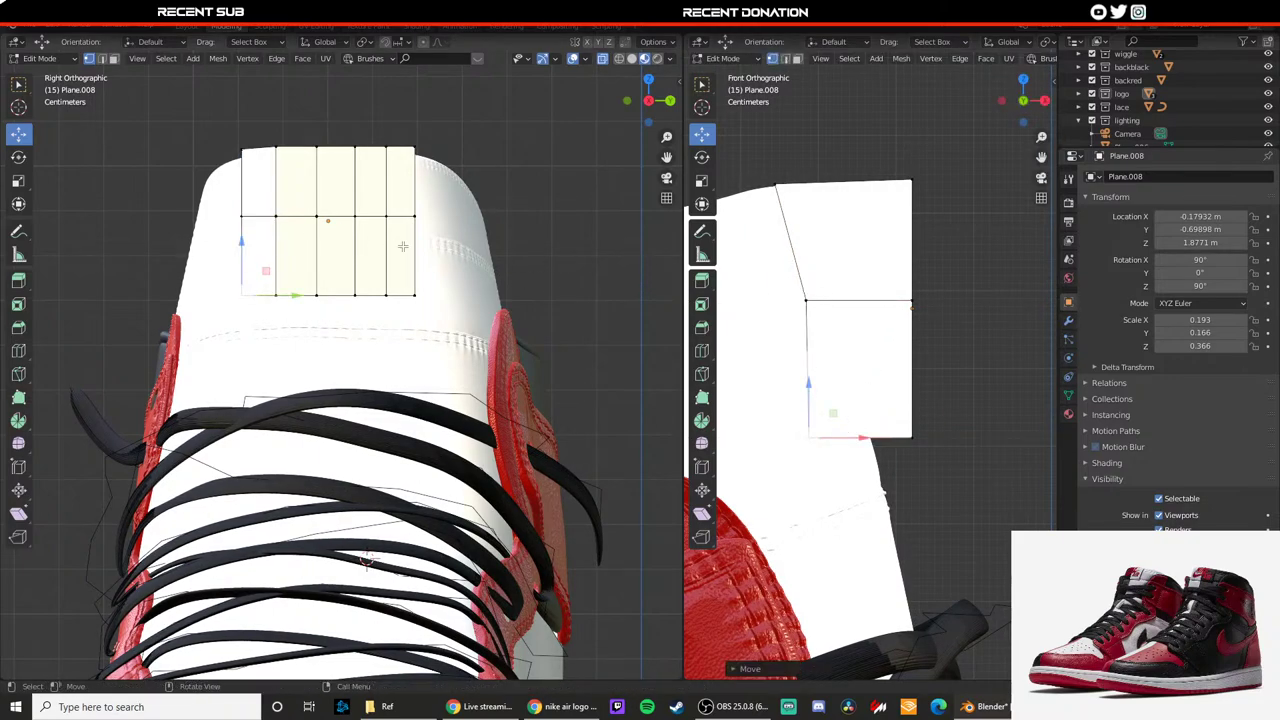
Step: Select the plane's four inner vertical edge columns and move them back along X by about 0.1 m
left_click(897, 275)
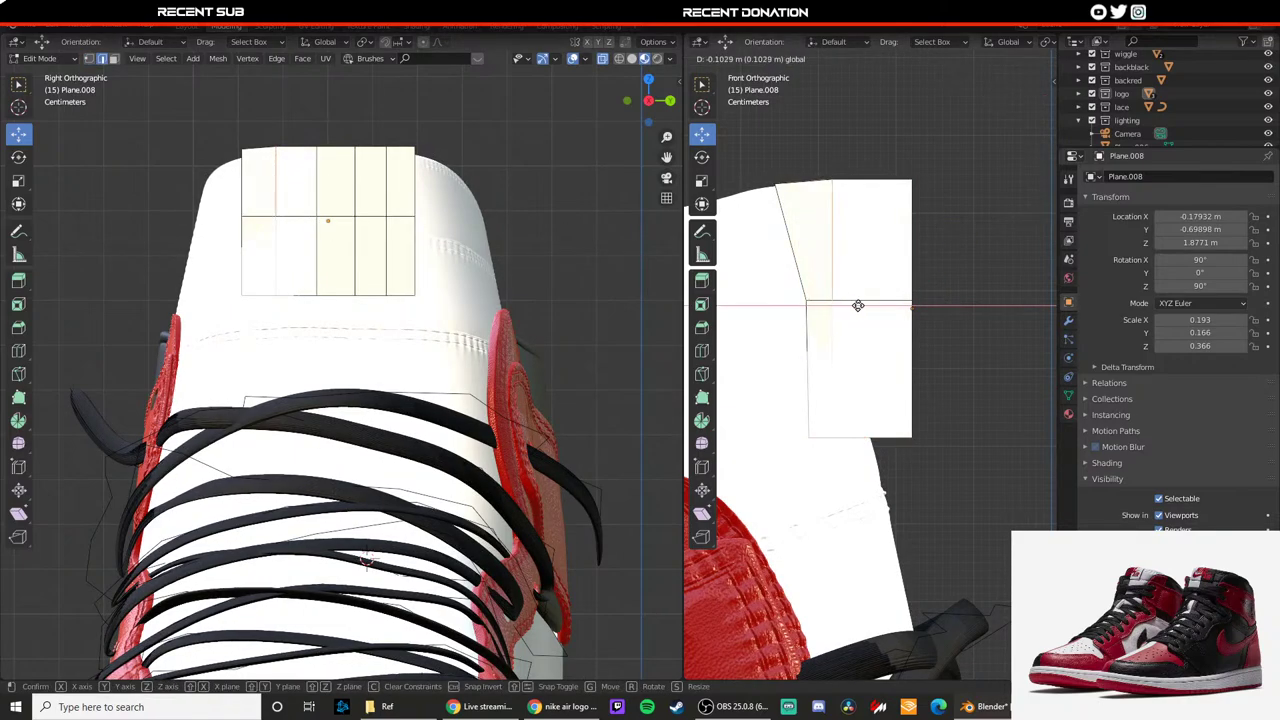
left_click(318, 203, "shift")
left_click(318, 243, "shift")
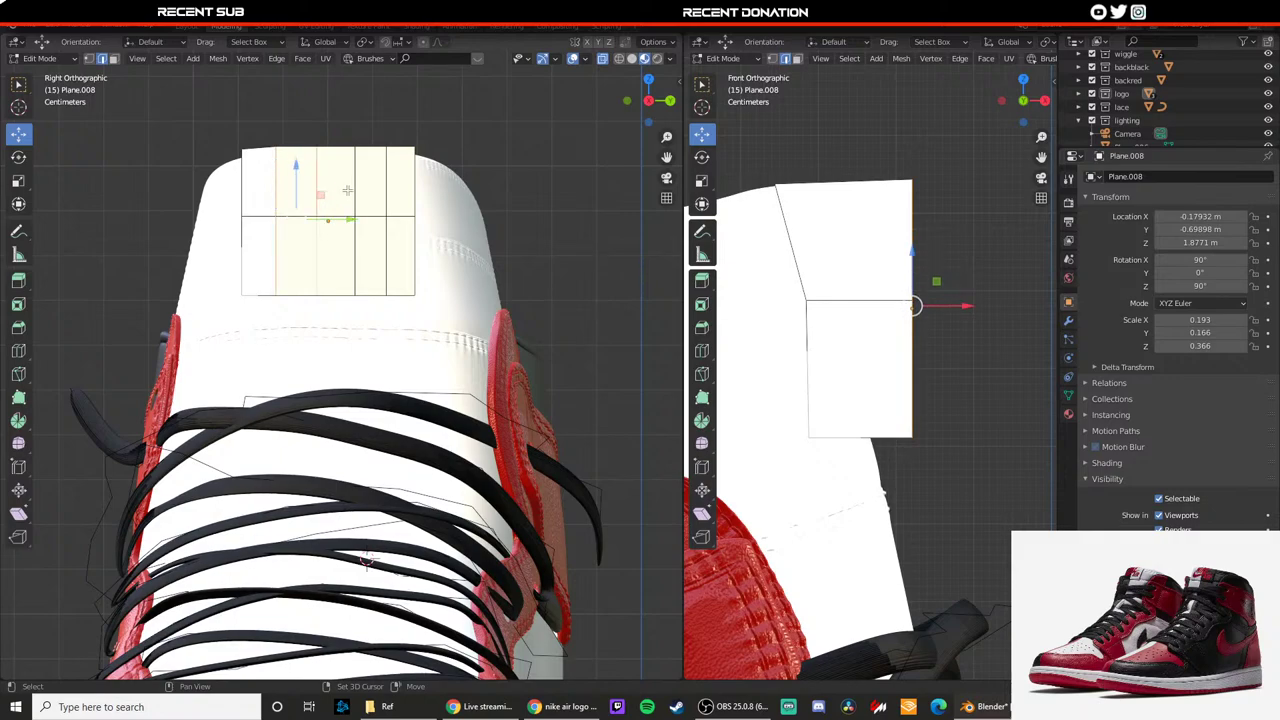
left_click(355, 200, "shift")
left_click(355, 243, "shift")
left_click(388, 200, "shift")
left_click(391, 244, "shift")
key("ctrl+r")
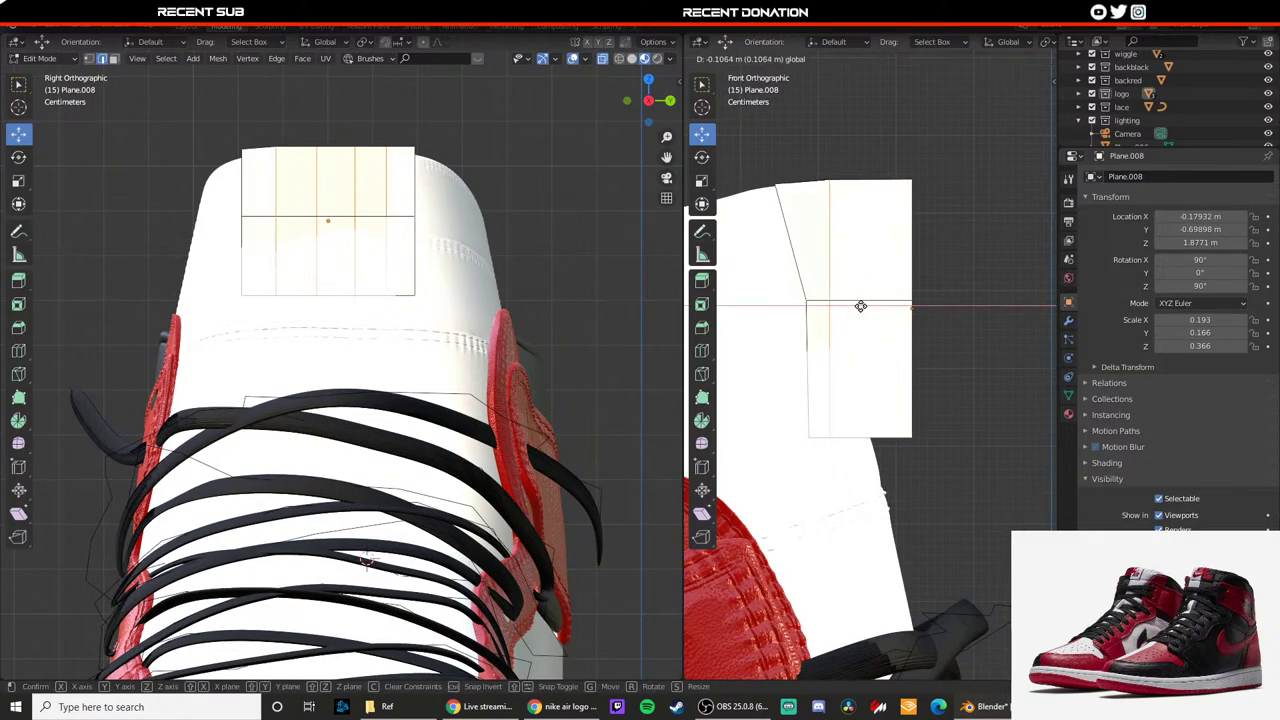
left_click(858, 301)
Step: Move the plane's remaining outer side edge back along X by about 0.049 m
left_click(917, 271)
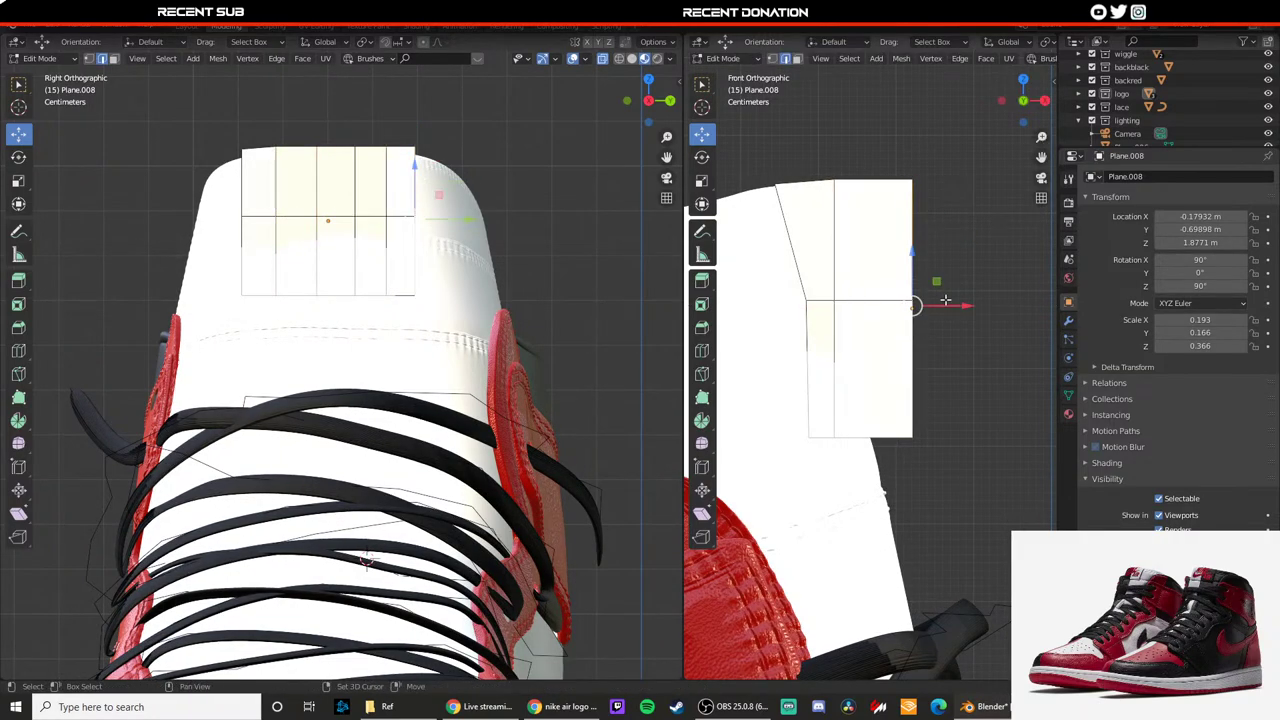
key("g")
key("x")
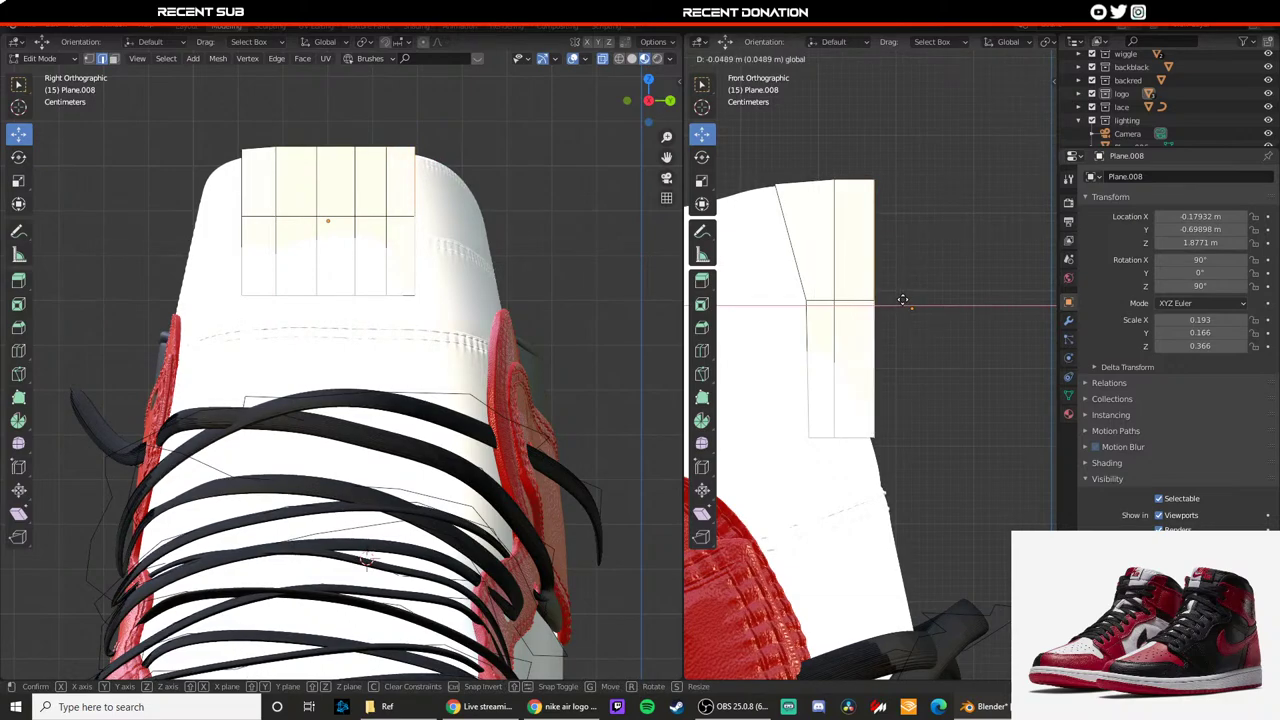
left_click(904, 300)
Step: Move the plane's bottom-row vertices forward along X and one middle-row vertex back to follow the tongue's slope
key("1")
left_click(384, 295)
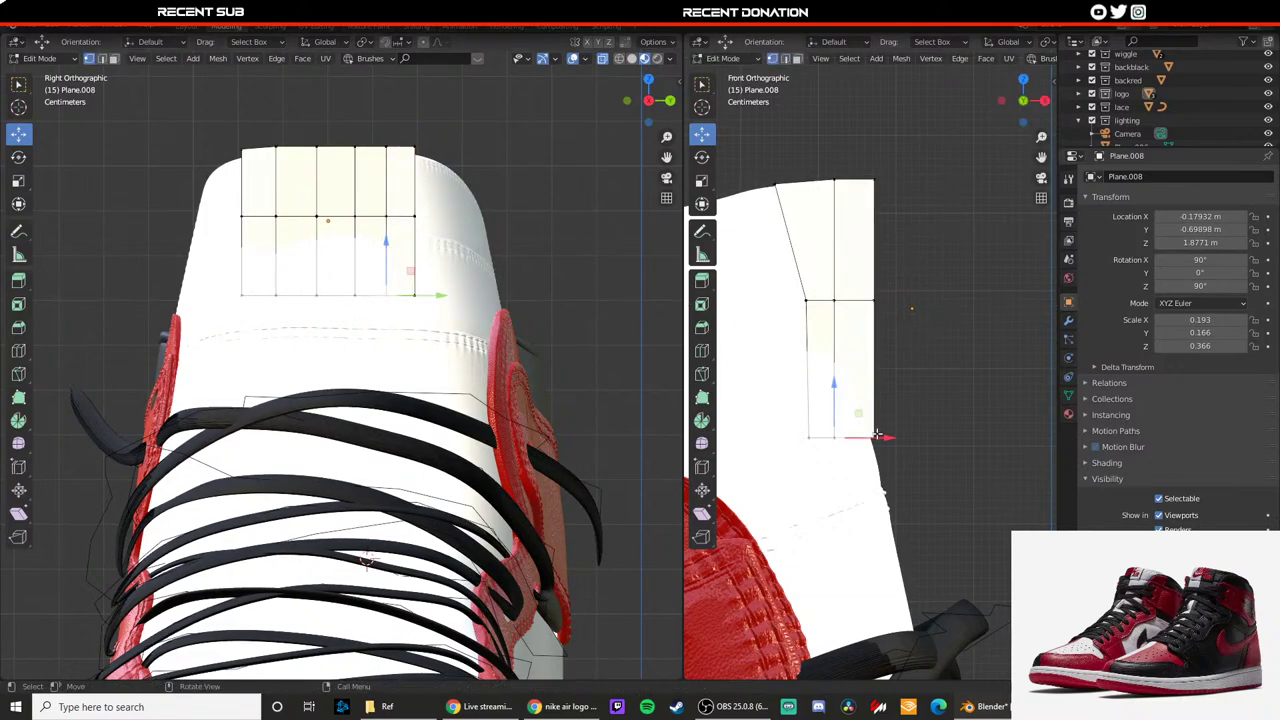
key("g")
key("x")
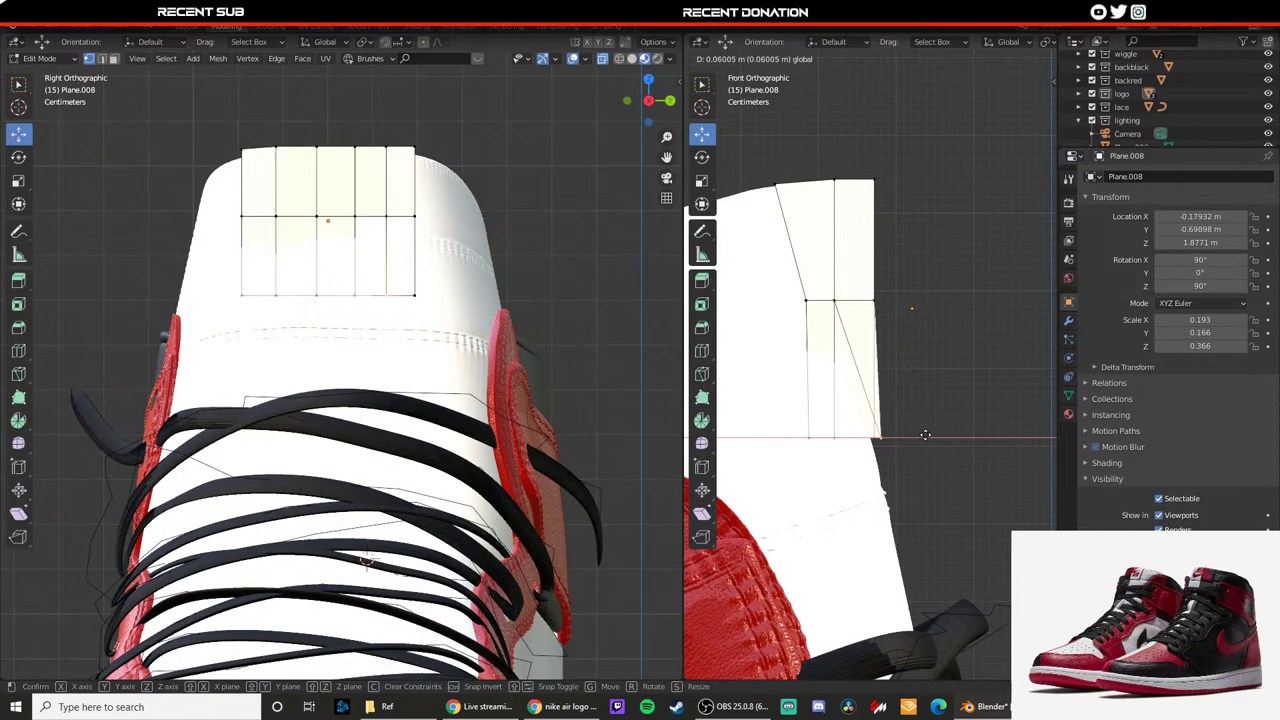
left_click(920, 434)
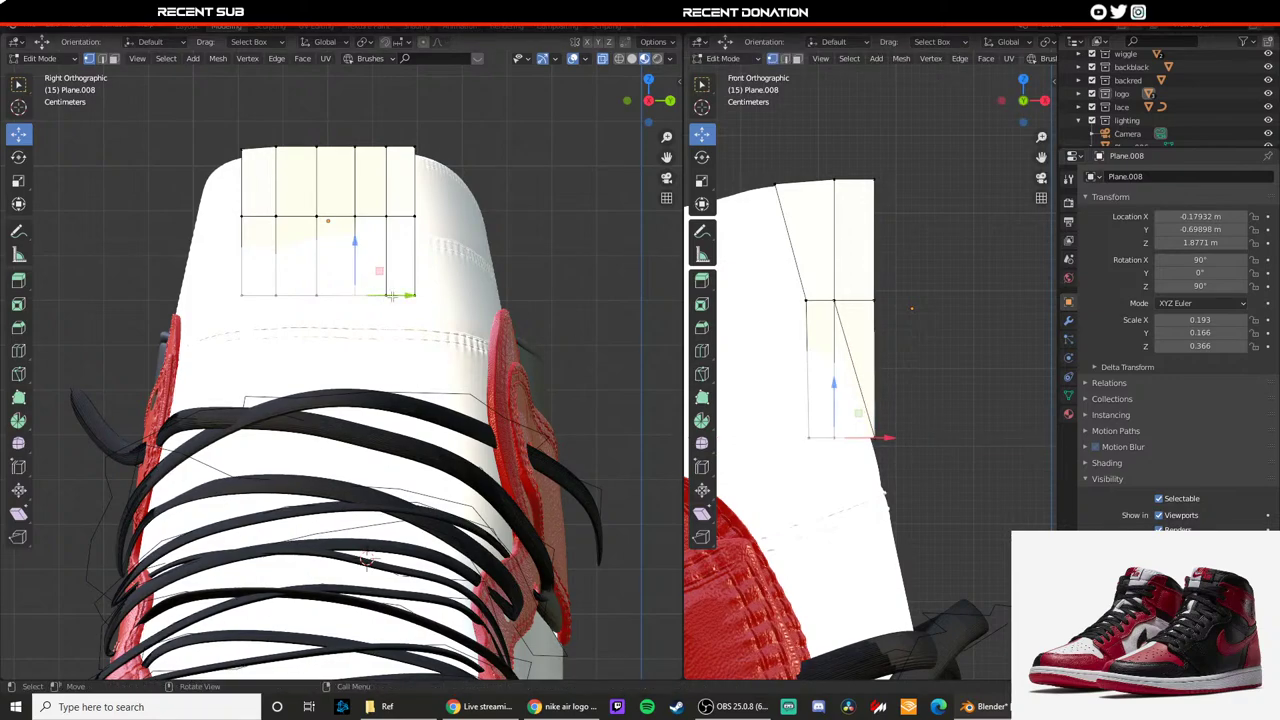
left_click_drag(862, 440, 910, 435)
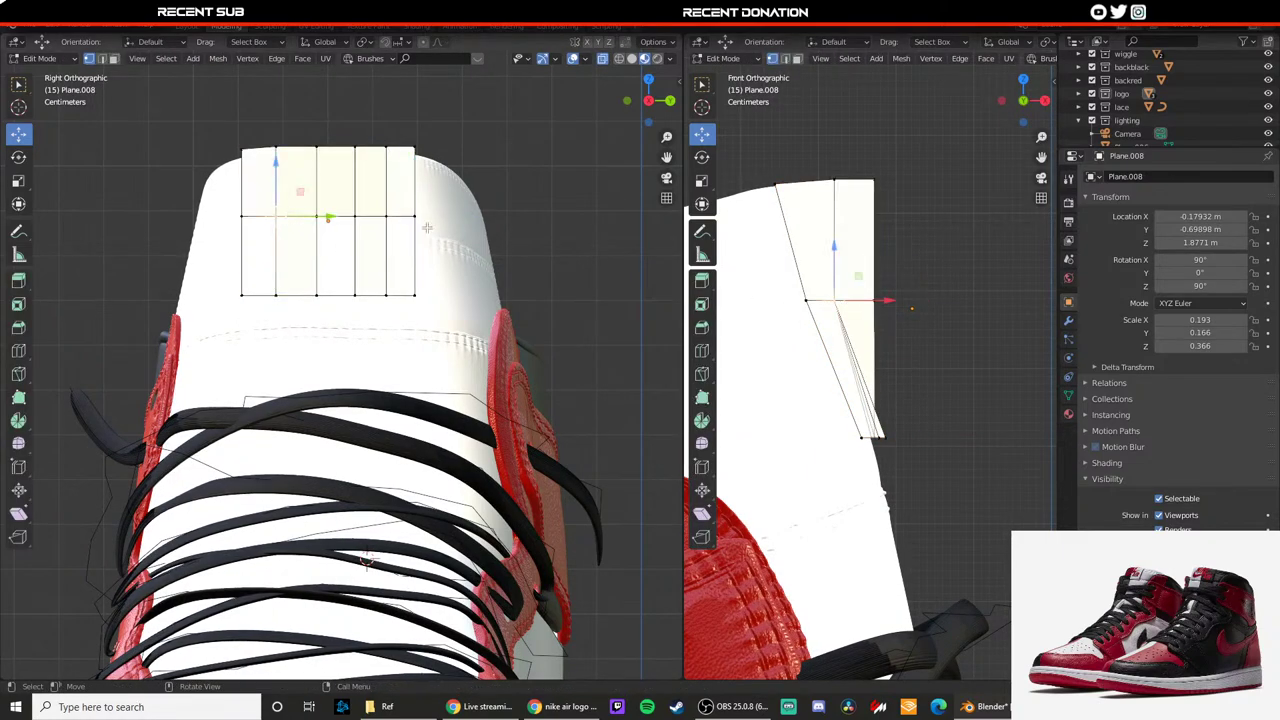
left_click_drag(879, 300, 844, 297)
key("Tab")
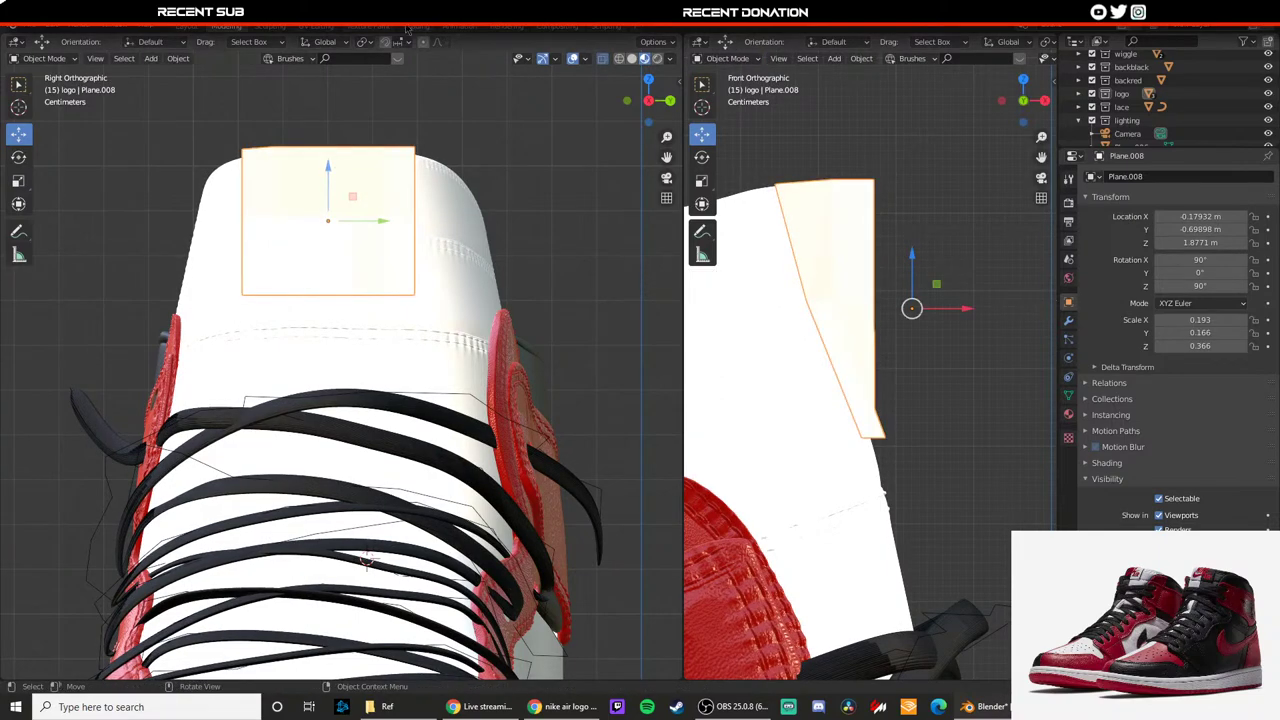
Step: Assign the existing "black" material to the logo plane in the Shading workspace and return to the modelling view
left_click(408, 28)
left_click(600, 411)
left_click(623, 442)
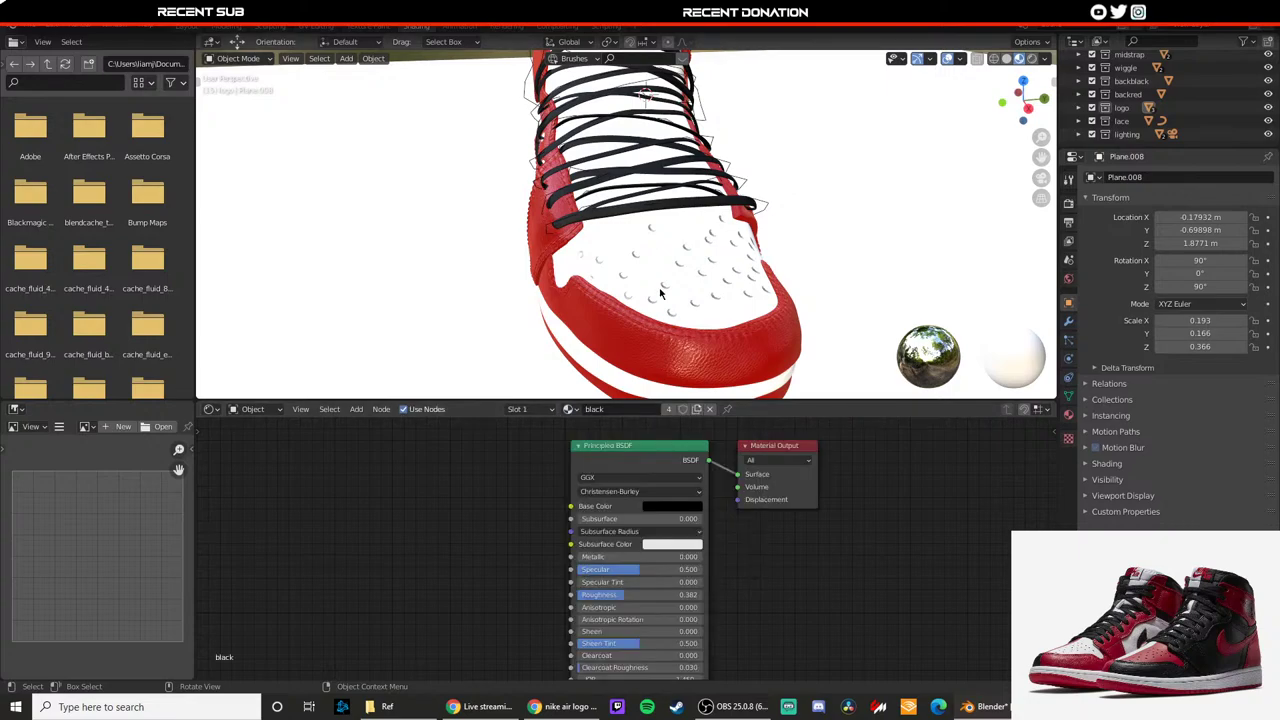
key("KP_0")
left_click(236, 29)
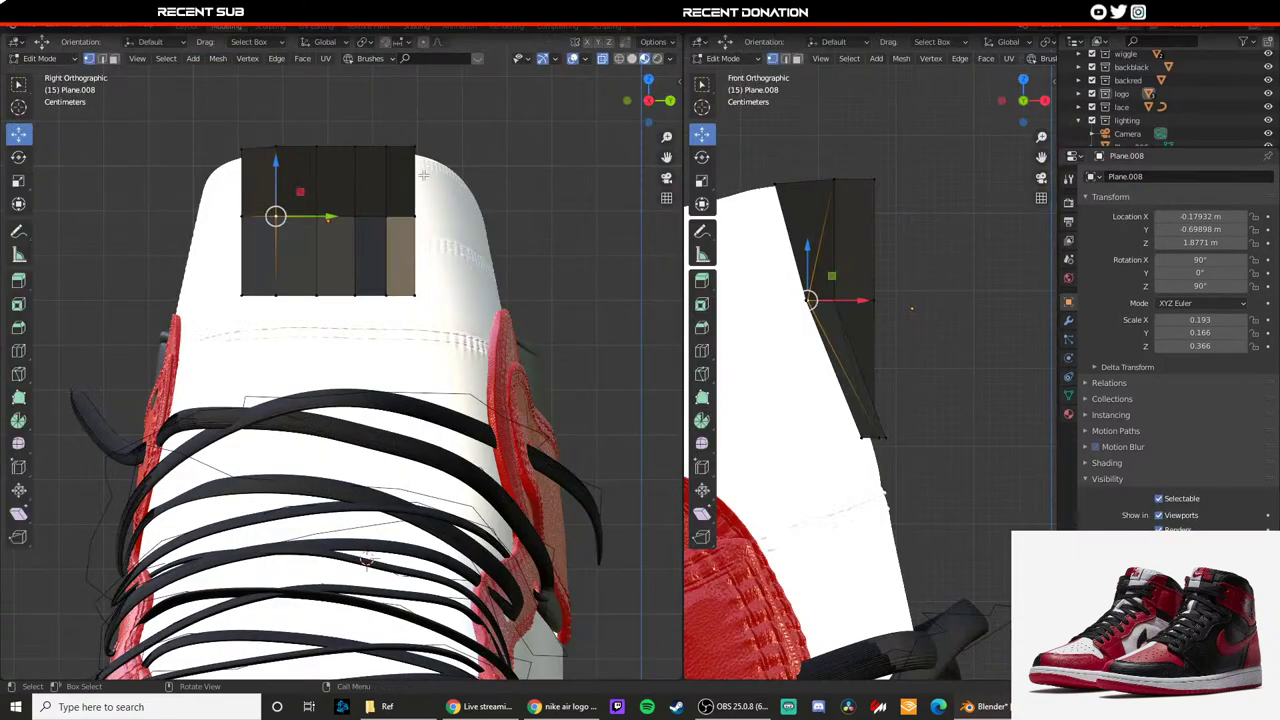
Step: Move the plane's remaining middle-row vertices back along X one by one until they sit close to the tongue
scroll(349, 174, "up", 2)
middle_click_drag(342, 174, 356, 258, "shift")
left_click(341, 243)
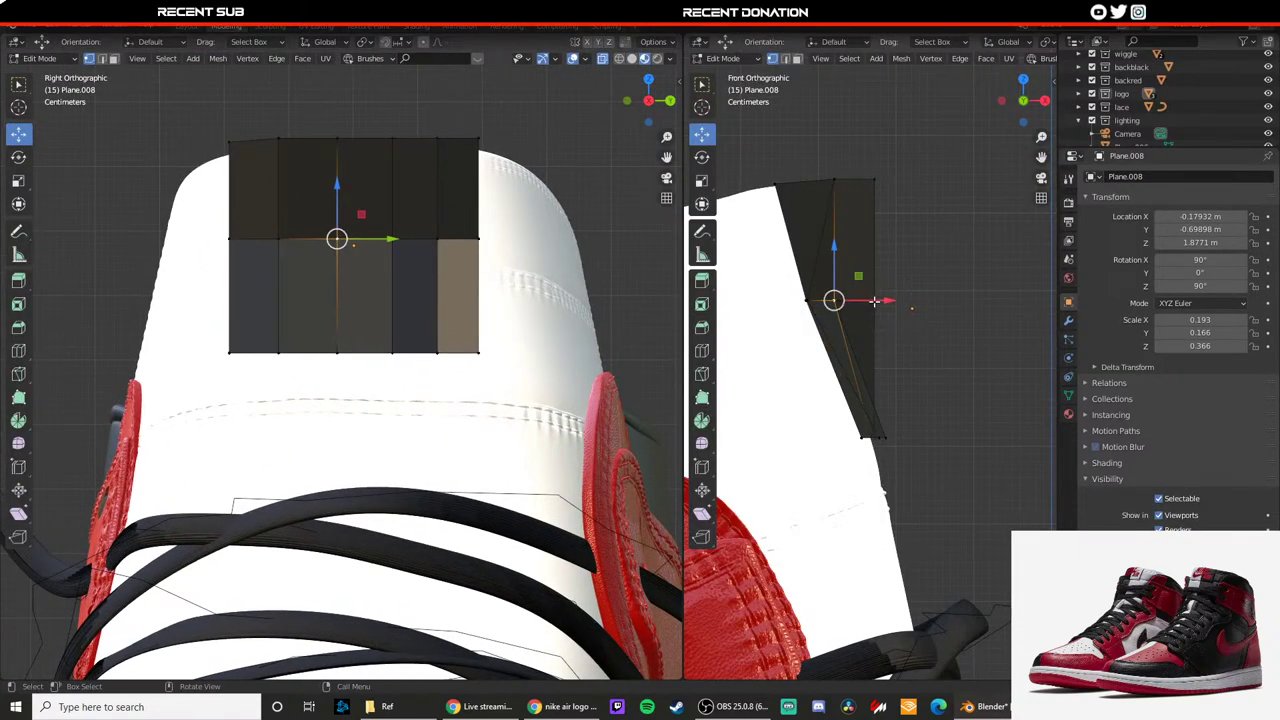
key("g")
key("x")
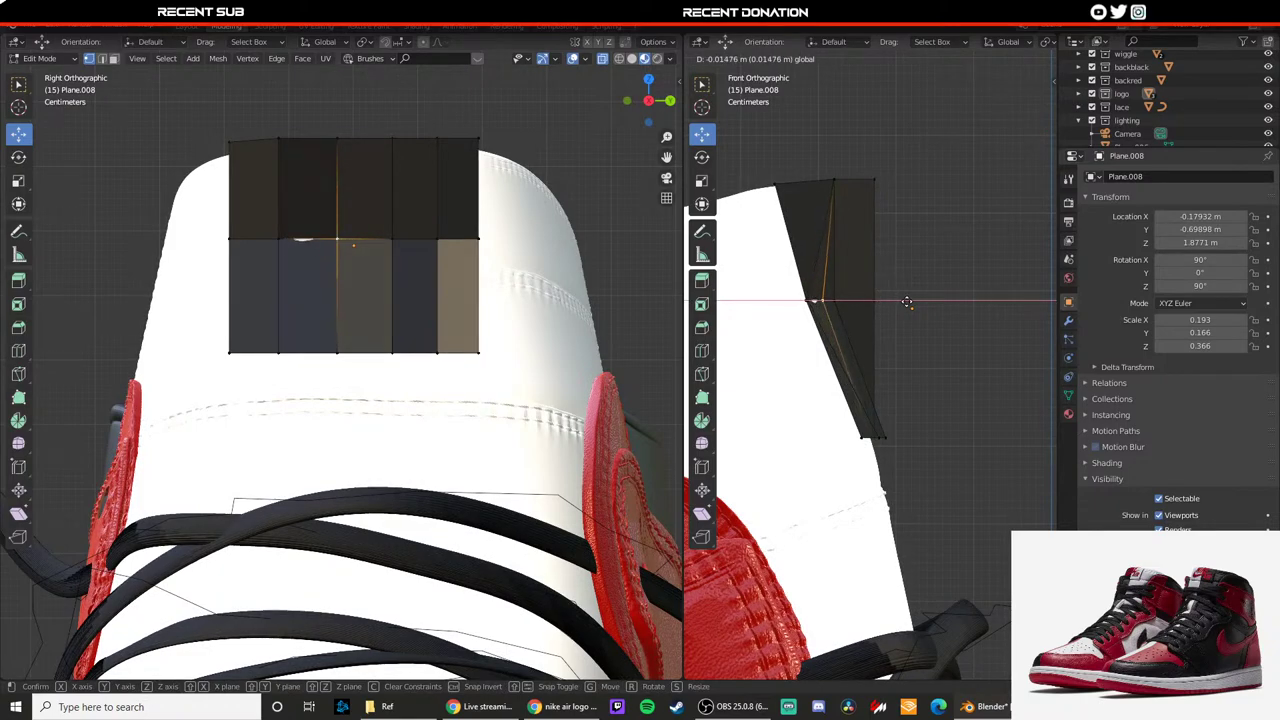
left_click(906, 302)
left_click(305, 242)
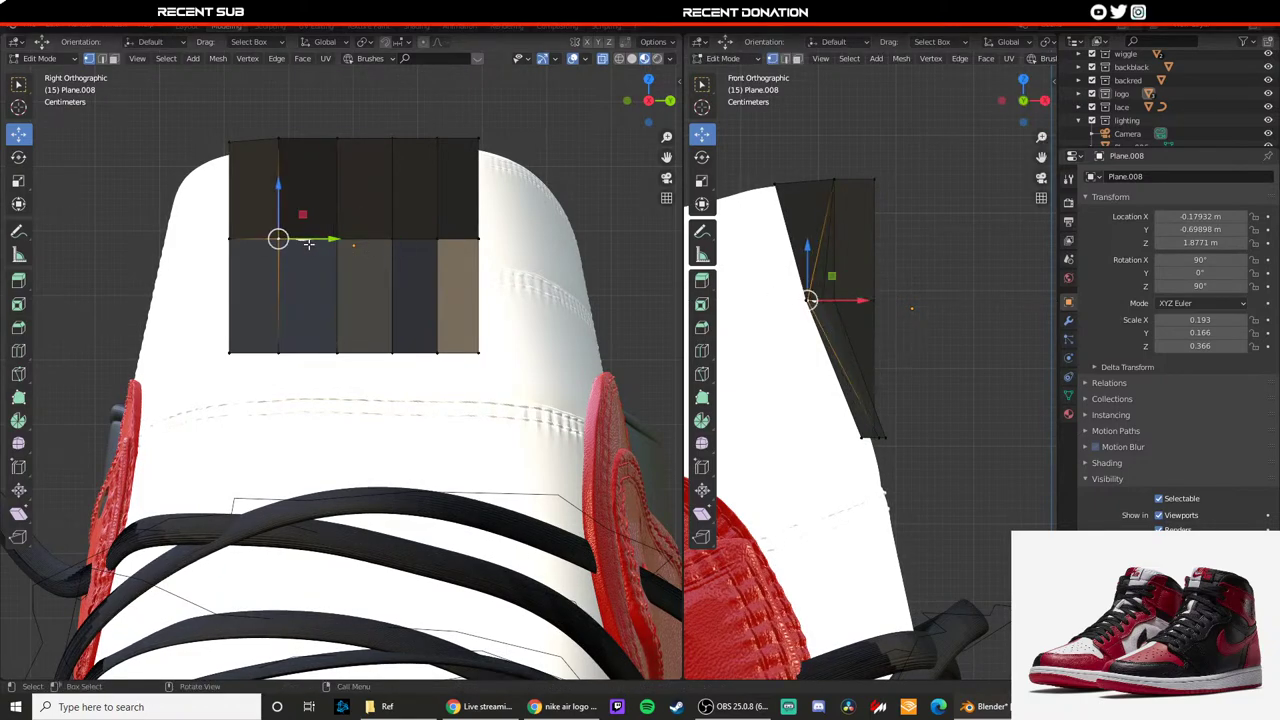
left_click_drag(830, 298, 1048, 314)
left_click(396, 243)
left_click(442, 241)
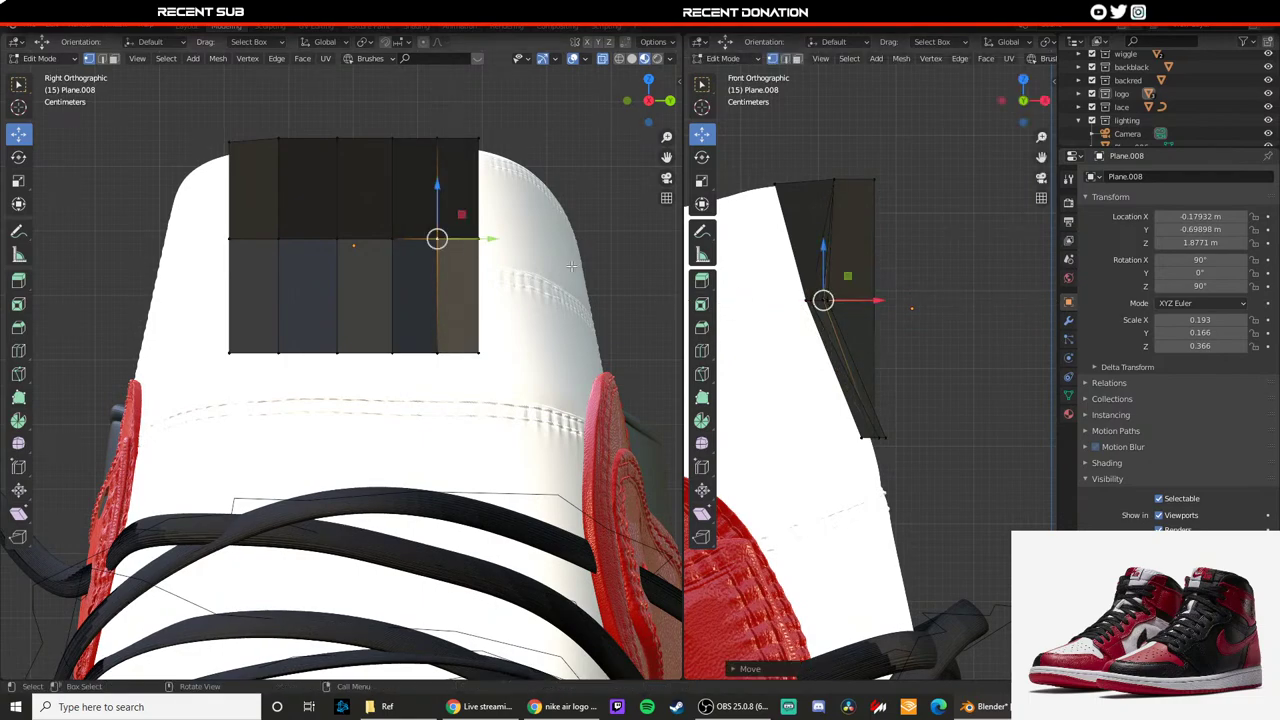
left_click(484, 243)
left_click_drag(900, 300, 967, 289)
Step: Move the plane's top-row vertices back along X one by one to match the tongue's curved upper front
left_click(774, 190)
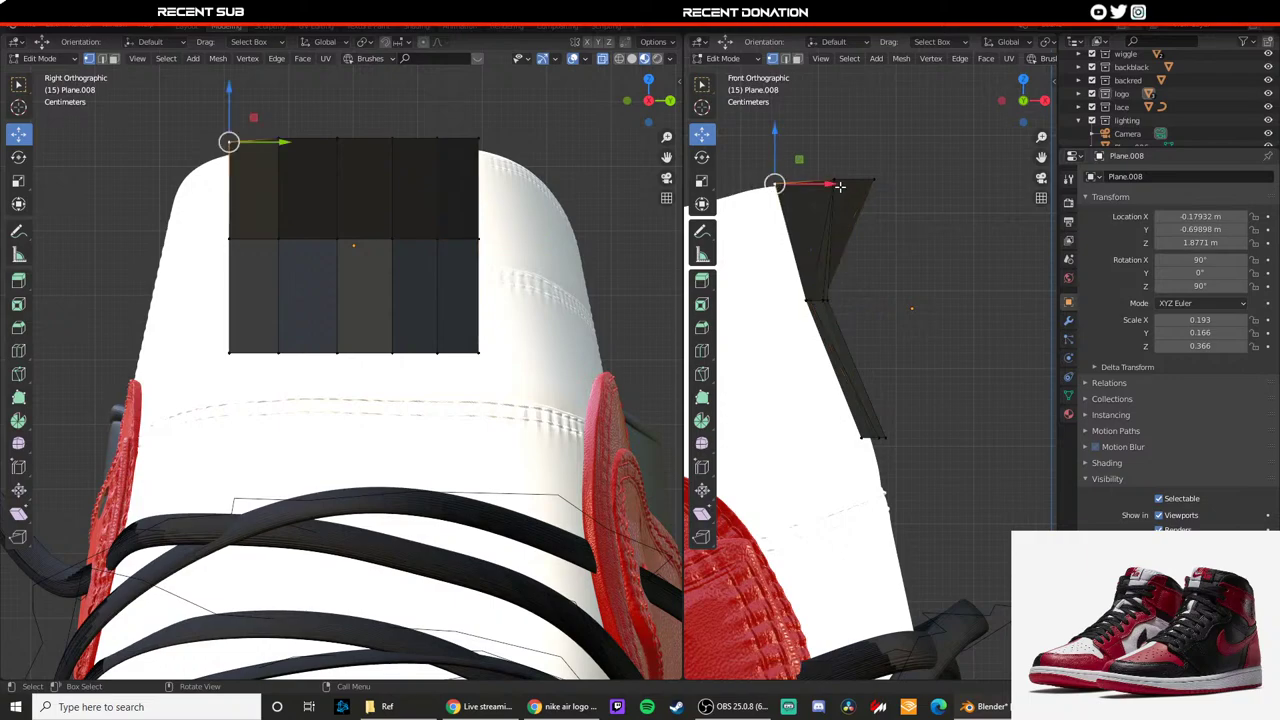
left_click(828, 181)
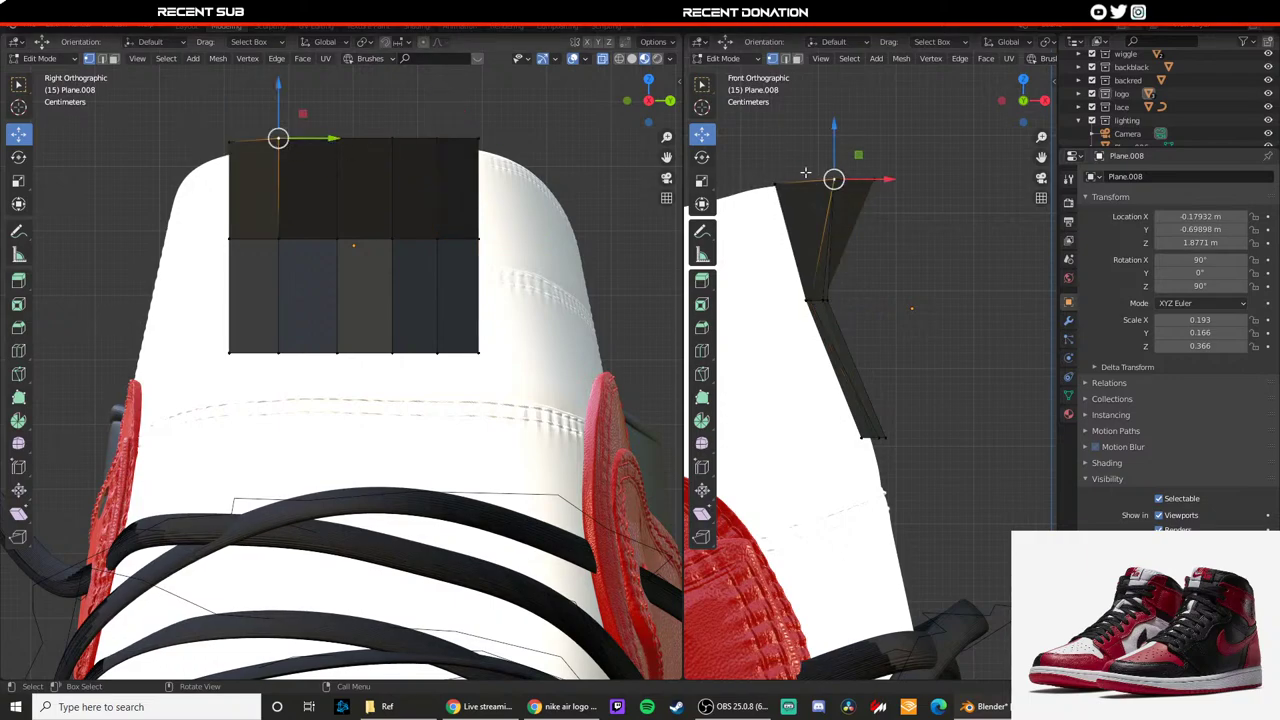
left_click_drag(876, 178, 788, 228)
left_click(836, 180)
left_click_drag(977, 277, 982, 278)
key("ctrl+z")
left_click_drag(869, 180, 967, 170)
left_click(838, 186)
left_click_drag(879, 180, 694, 175)
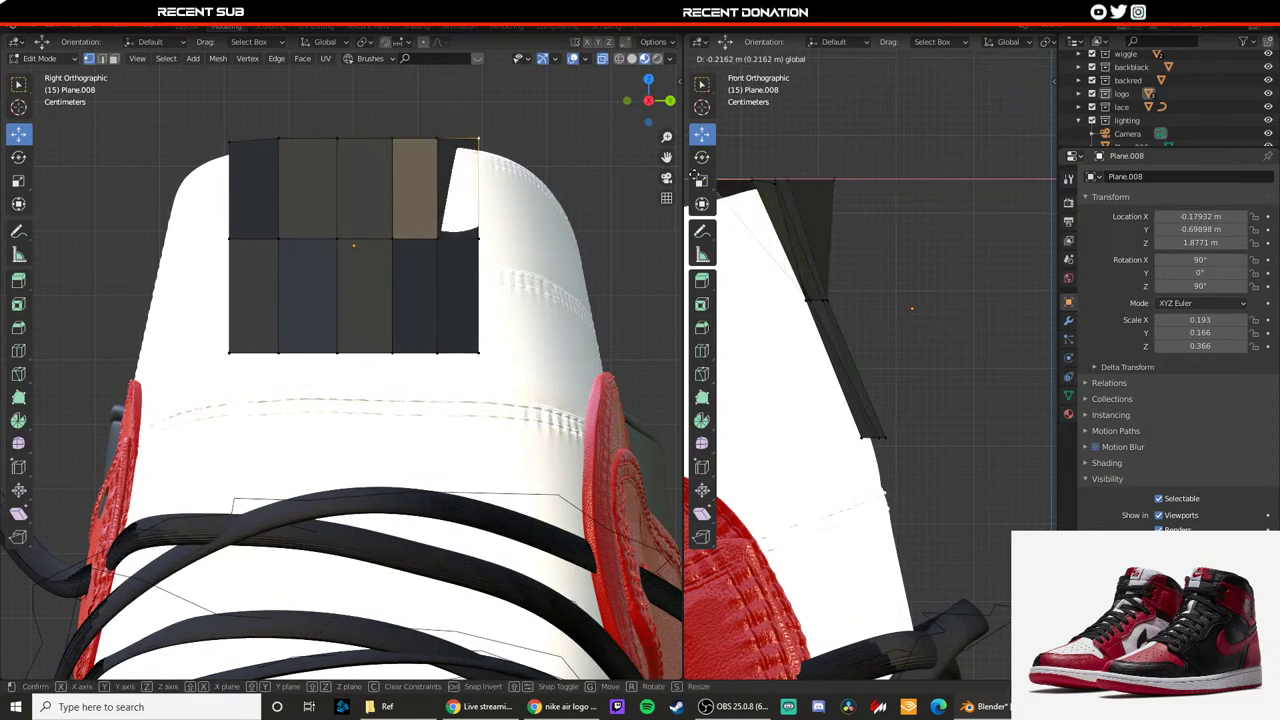
left_click_drag(786, 182, 858, 221)
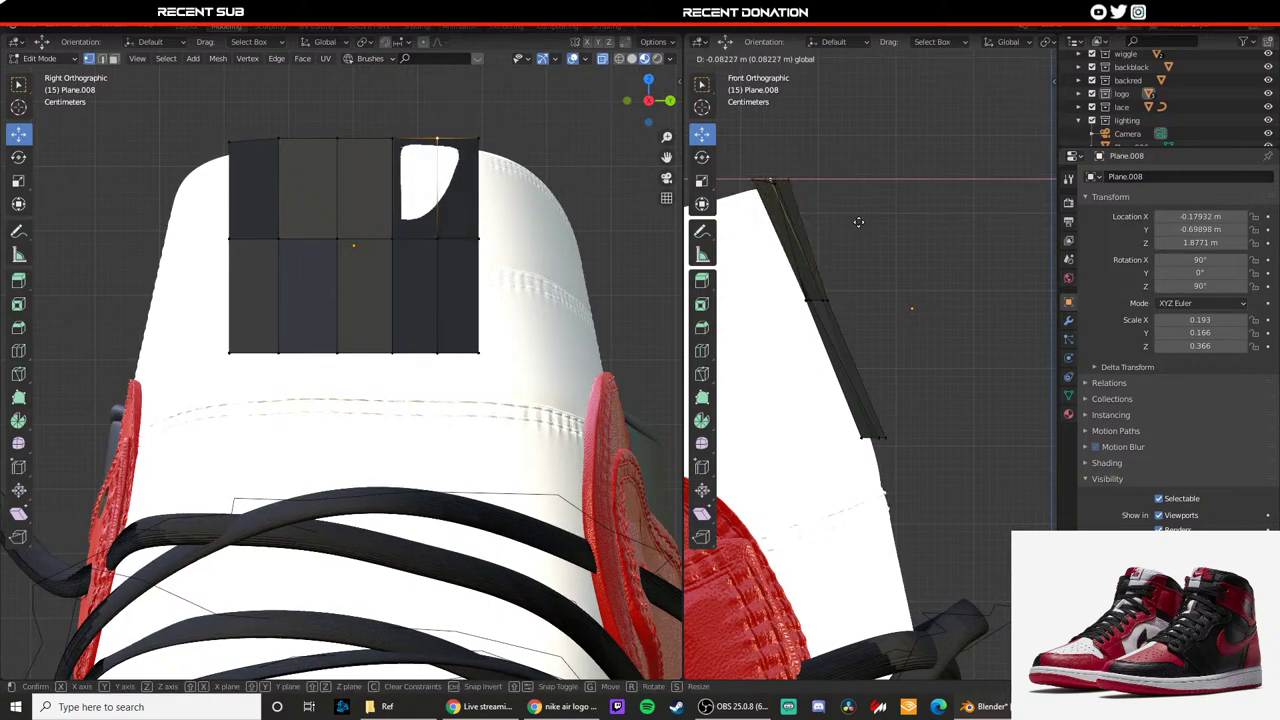
left_click(969, 221)
key("Tab")
Step: Reposition the plane's top outer corner vertex along X and slightly lower so it meets the side of the tongue
middle_click_drag(506, 234, 420, 246)
scroll(353, 273, "up", 3)
key("Tab")
left_click_drag(400, 236, 398, 238)
key("Tab")
middle_click_drag(268, 228, 404, 296)
key("Tab")
left_click(383, 292)
left_click_drag(411, 278, 411, 278)
key("x")
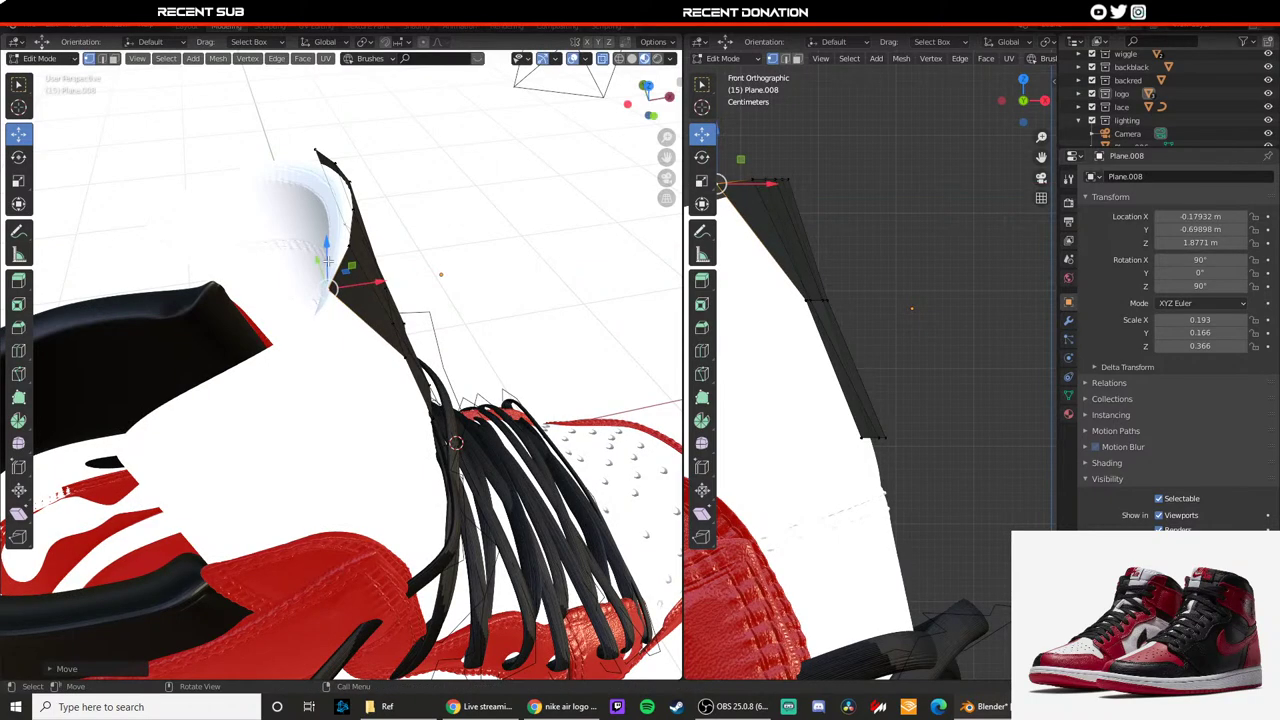
left_click(368, 290)
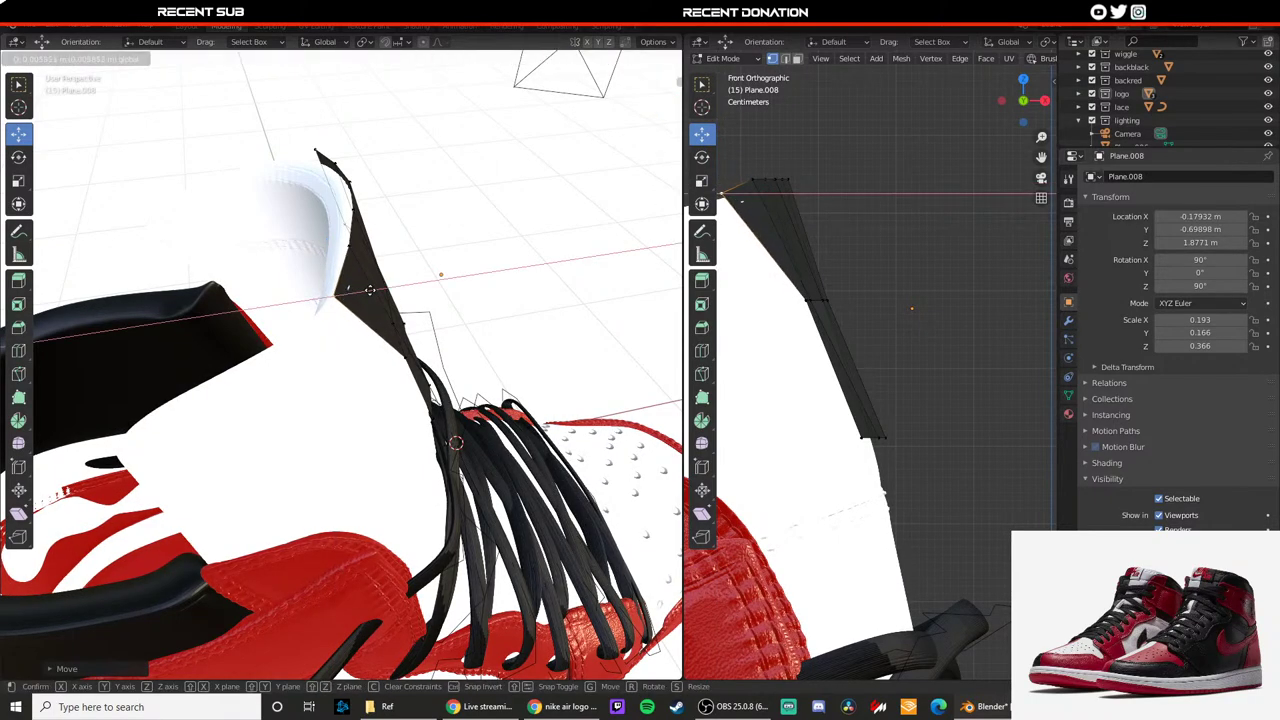
left_click_drag(370, 290, 371, 290)
Step: Move the middle vertex of the plane's outer side edge back along X against the tongue
key("Tab")
mouse_move(454, 294)
middle_mouse_down()
mouse_move(266, 266)
mouse_move(478, 296)
middle_mouse_up()
key("Tab")
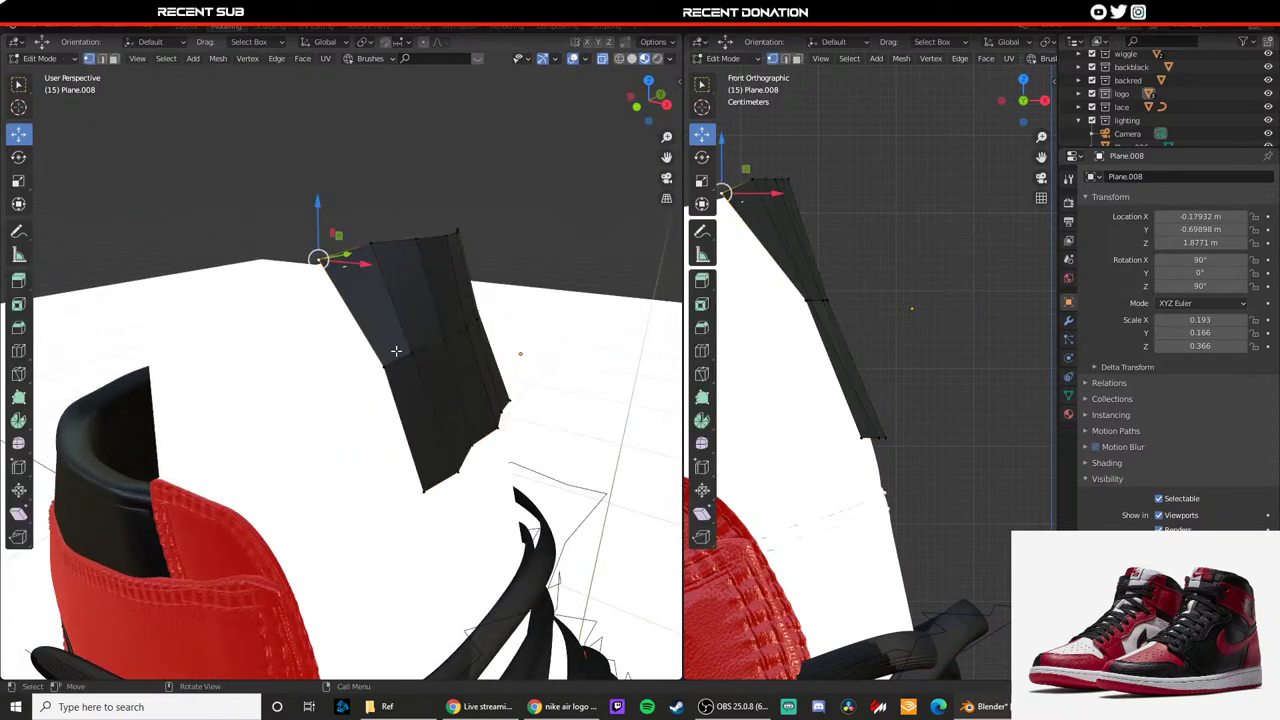
middle_click_drag(396, 351, 432, 353)
left_click(408, 356)
key("g")
key("x")
left_click(401, 352)
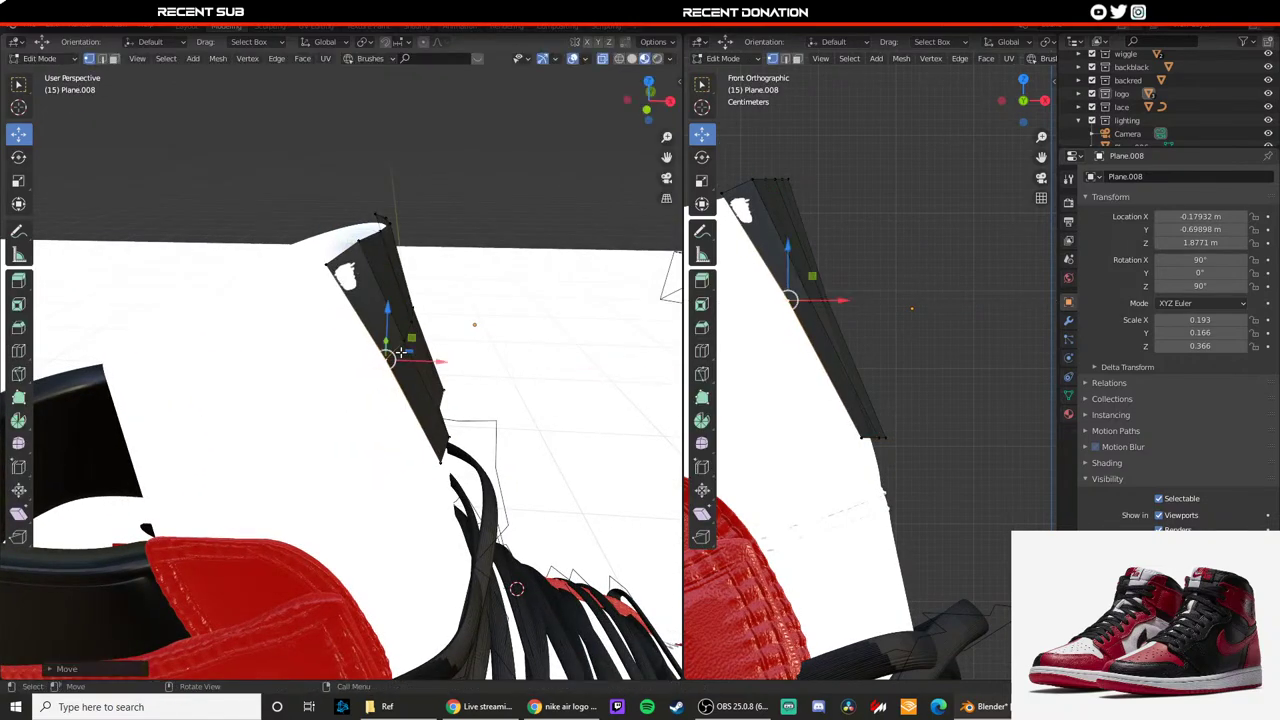
Step: Move the plane's top outer corner vertex slightly forward along X so it stays in front of the tongue
left_click(330, 268)
left_click_drag(353, 267, 358, 267)
left_click(360, 266)
key("Tab")
middle_click_drag(360, 266, 418, 332)
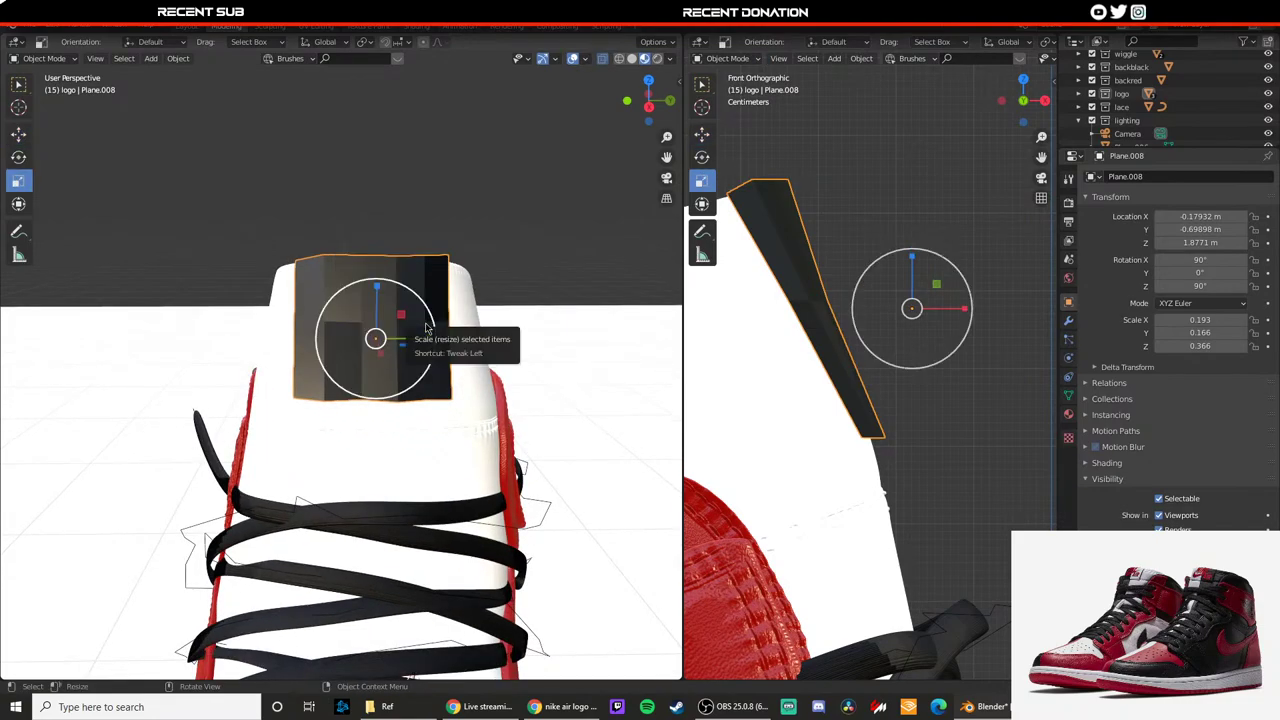
Step: Shorten the logo plane by raising its bottom edge and middle edge loop along Z, judging it from the camera view
key("KP_0")
key("Home")
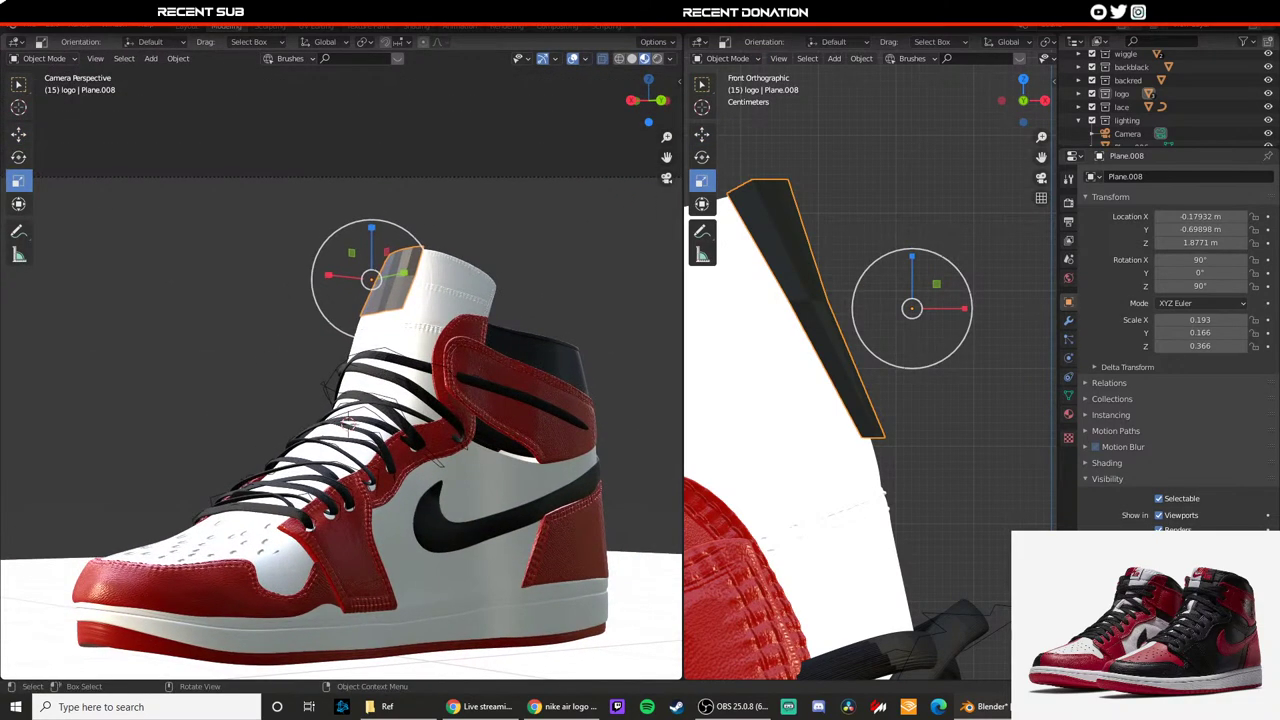
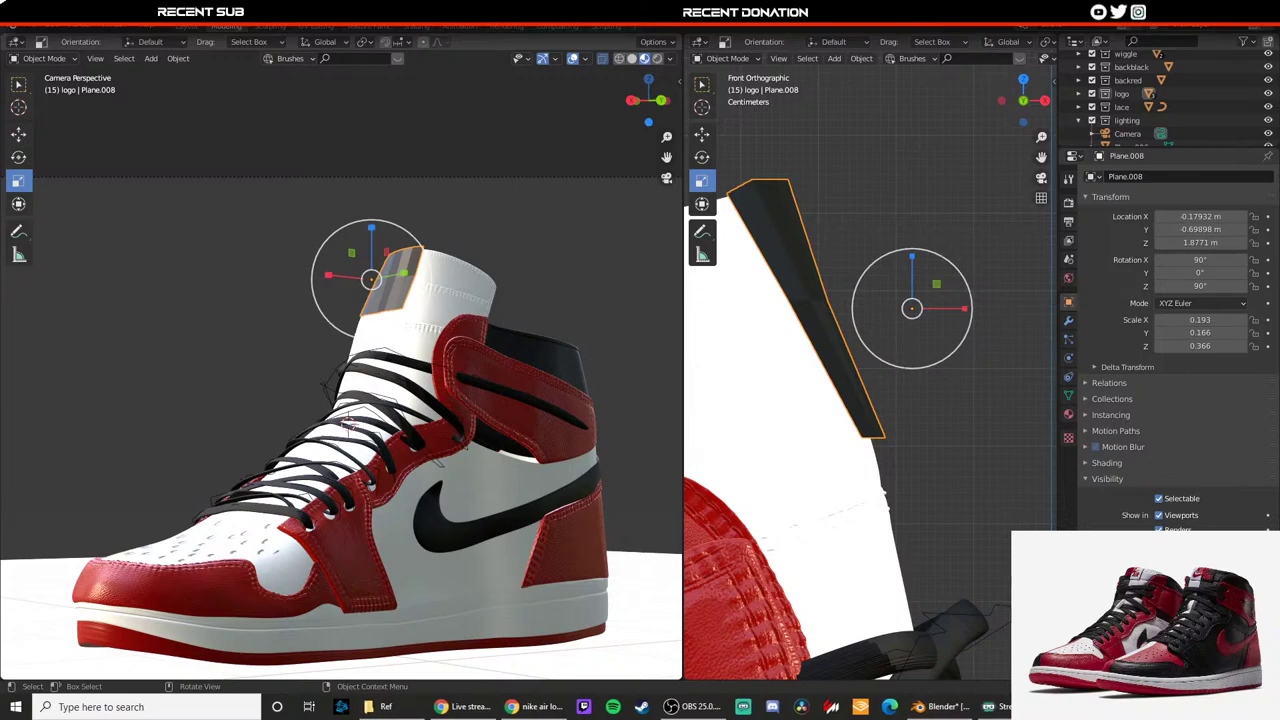
scroll(367, 250, "up", 2)
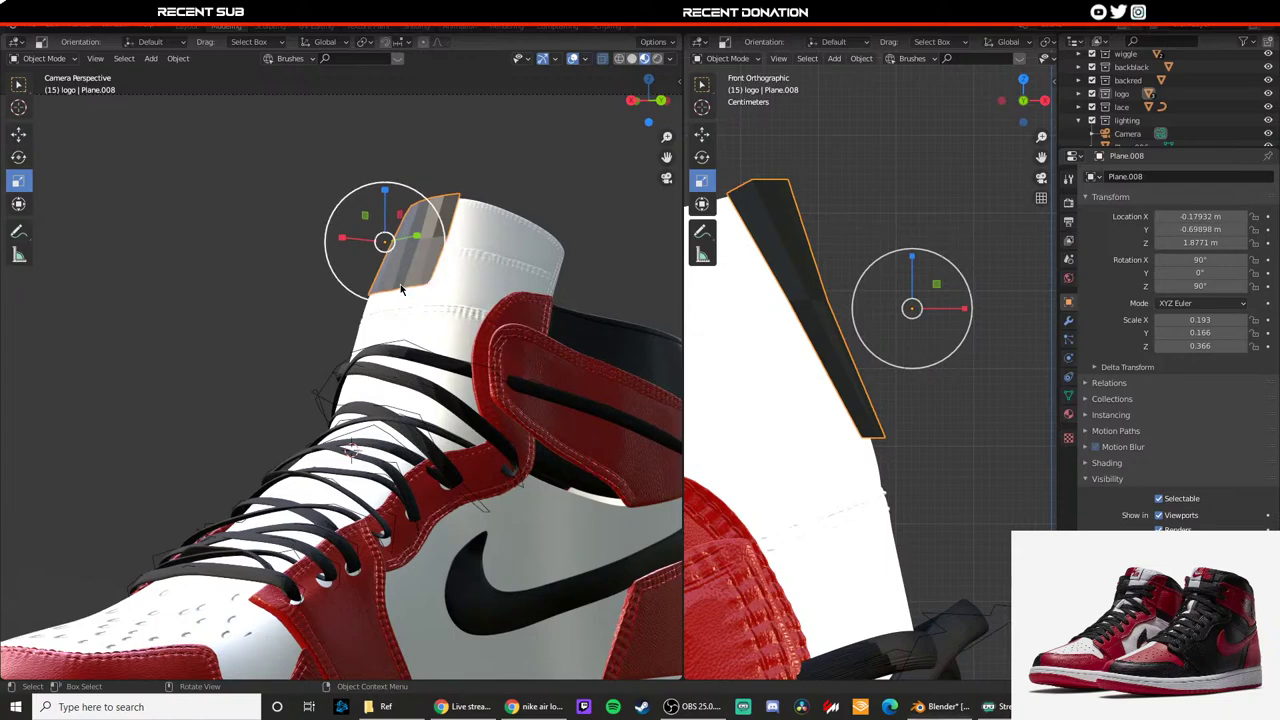
key("Tab")
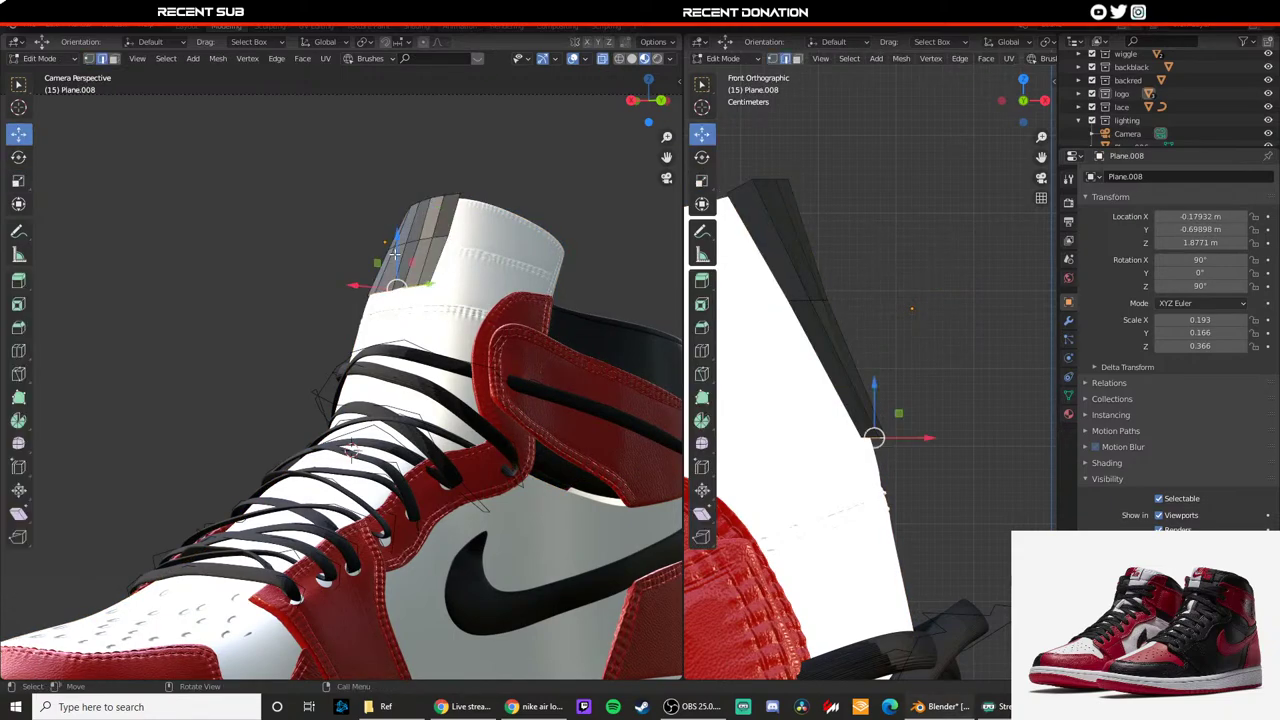
left_click_drag(396, 252, 255, 252)
key("ctrl+z")
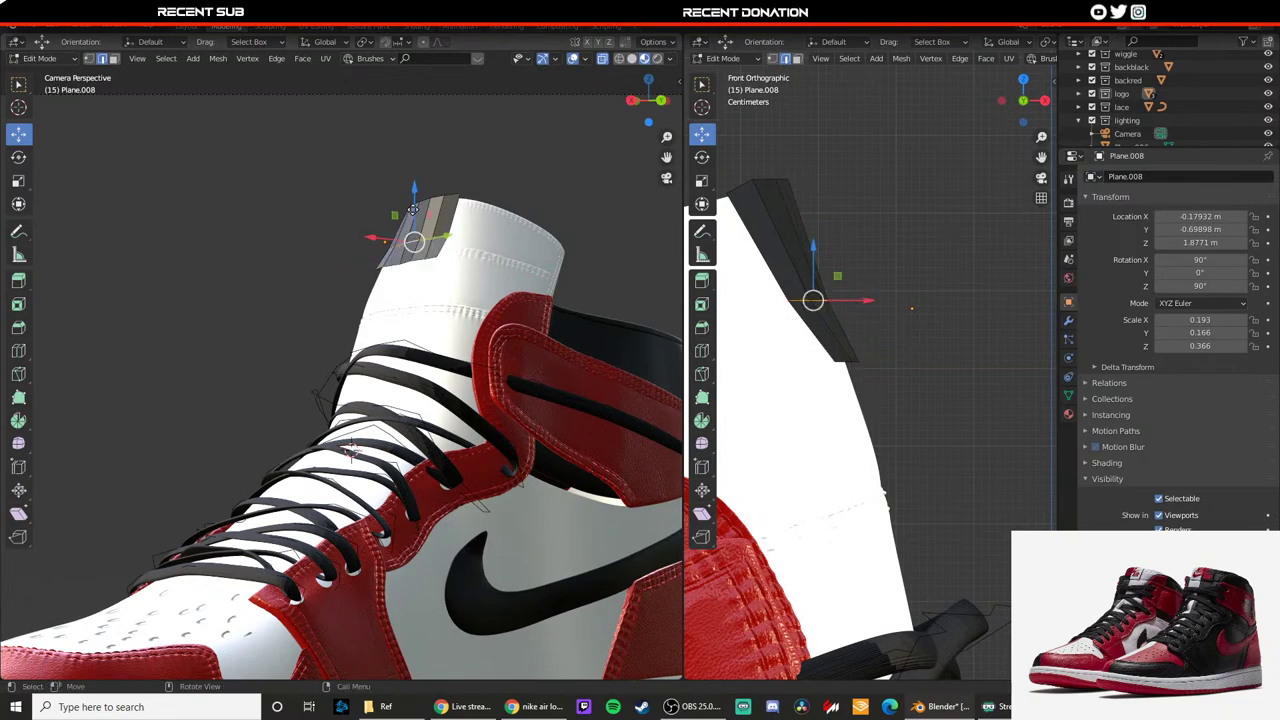
left_click_drag(413, 210, 382, 218)
key("Tab")
key("alt+a")
key("Home")
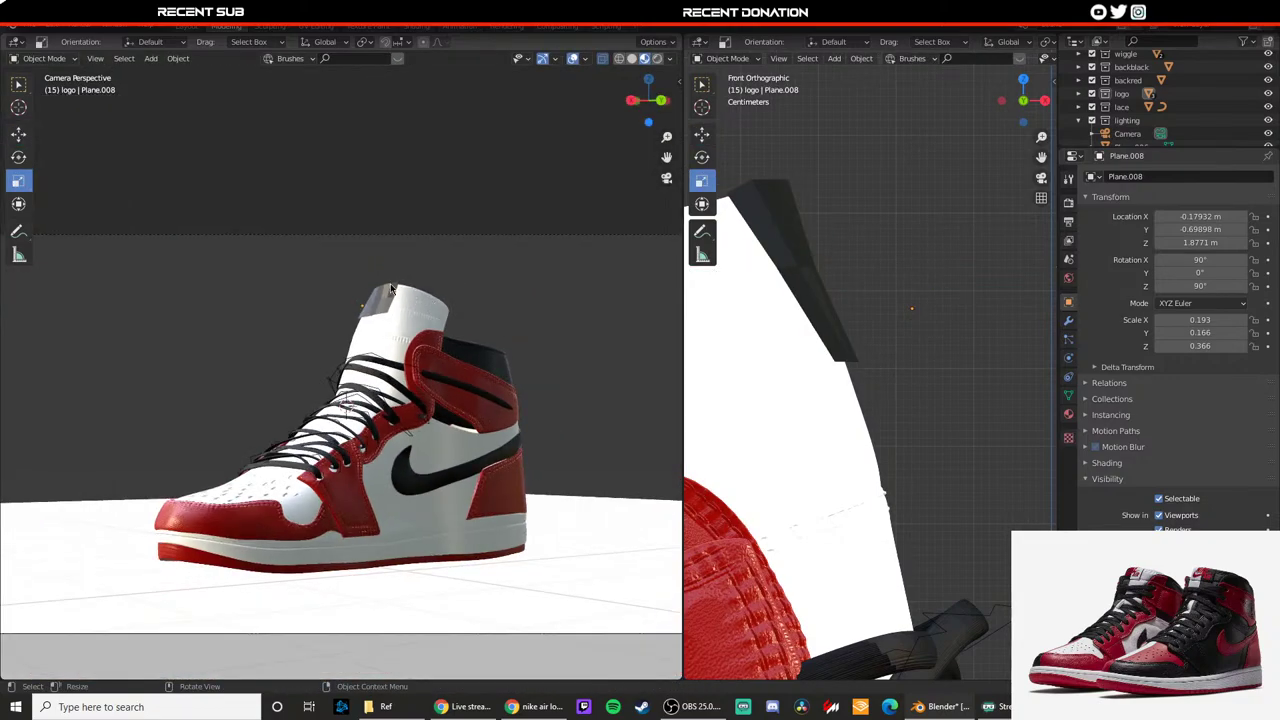
Step: Lower the plane's top edge slightly along Z to bring it level with the tongue's rim
scroll(384, 284, "up", 7)
left_click(468, 152)
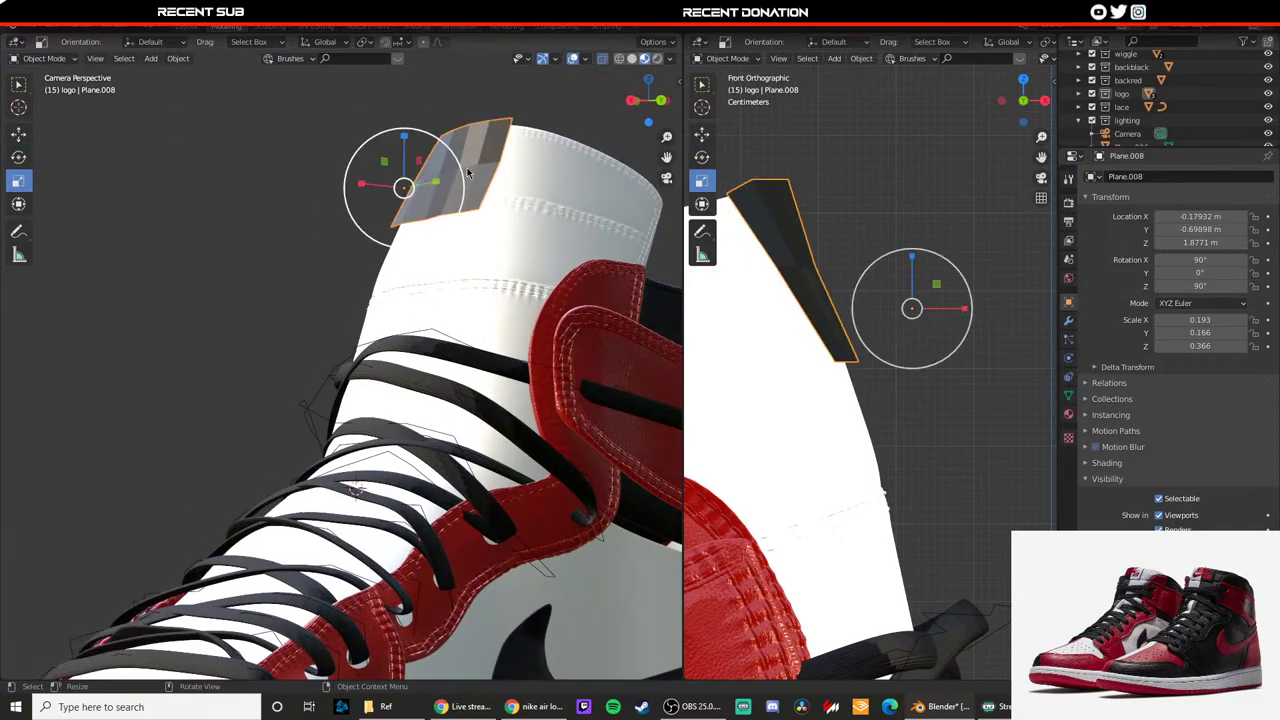
key("Tab")
key("g")
key("z")
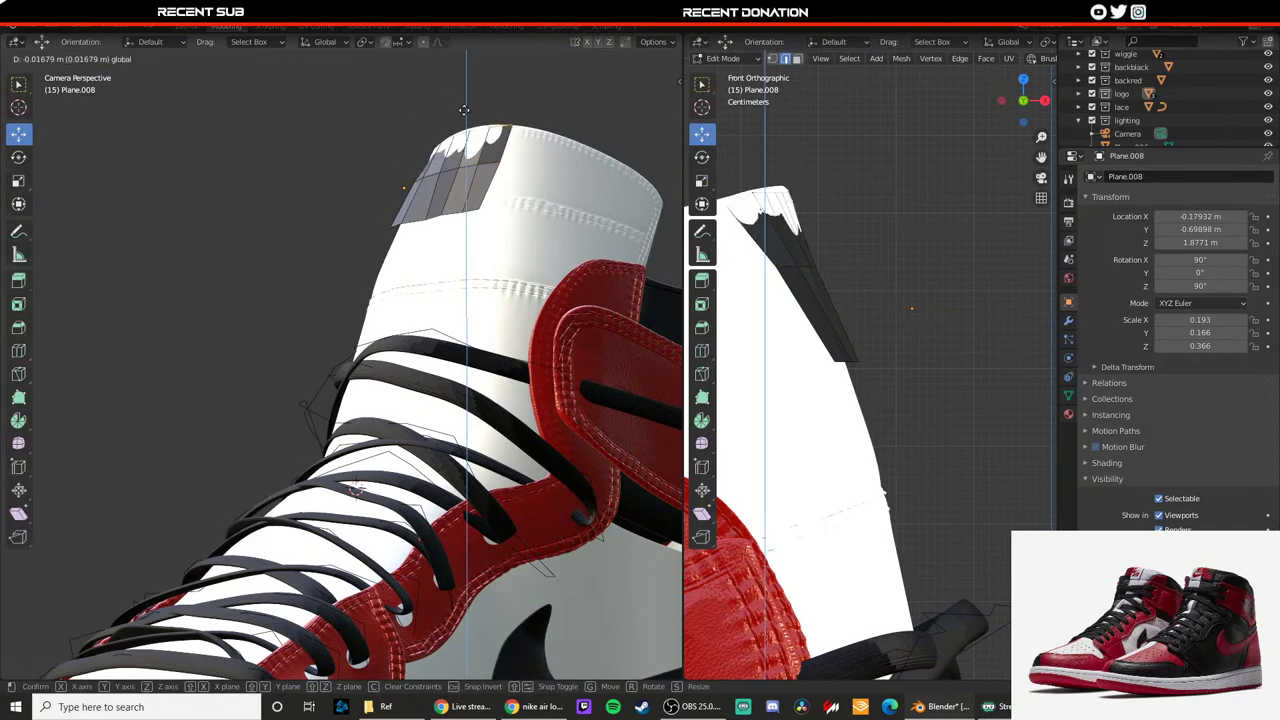
left_click(461, 100)
left_click_drag(438, 130, 403, 124)
key("Tab")
key("alt+a")
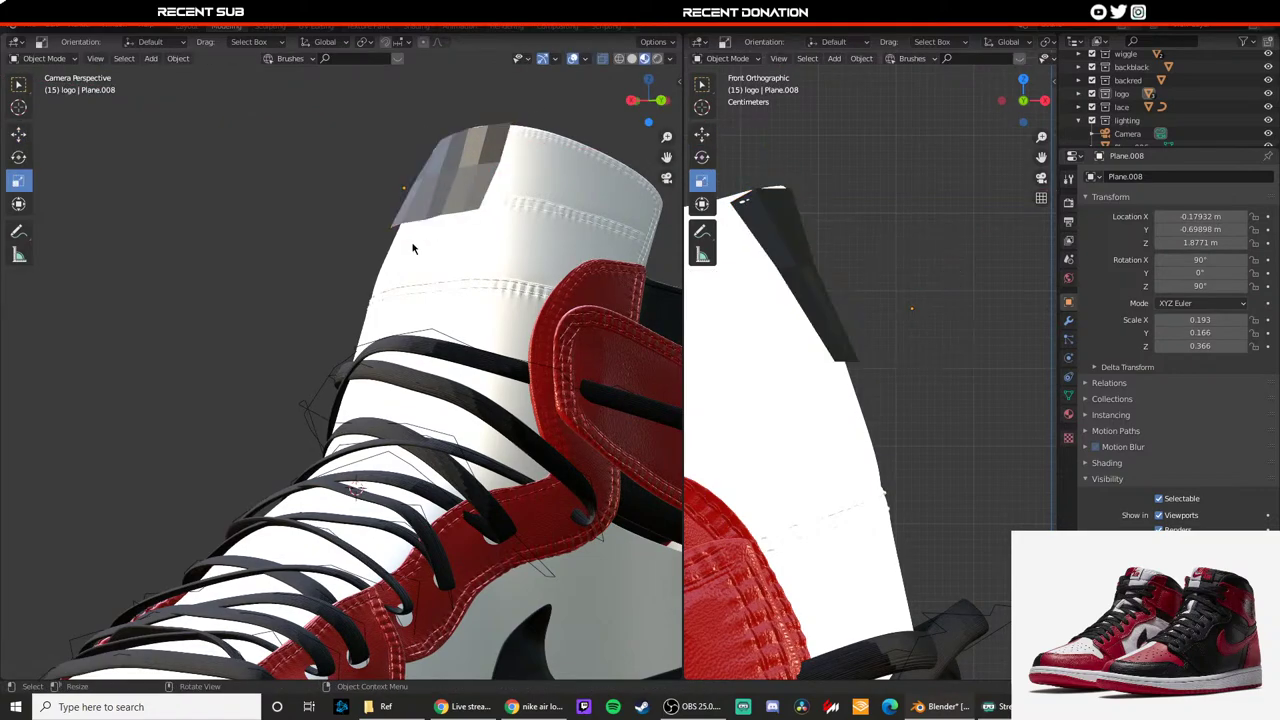
scroll(416, 247, "down", 7)
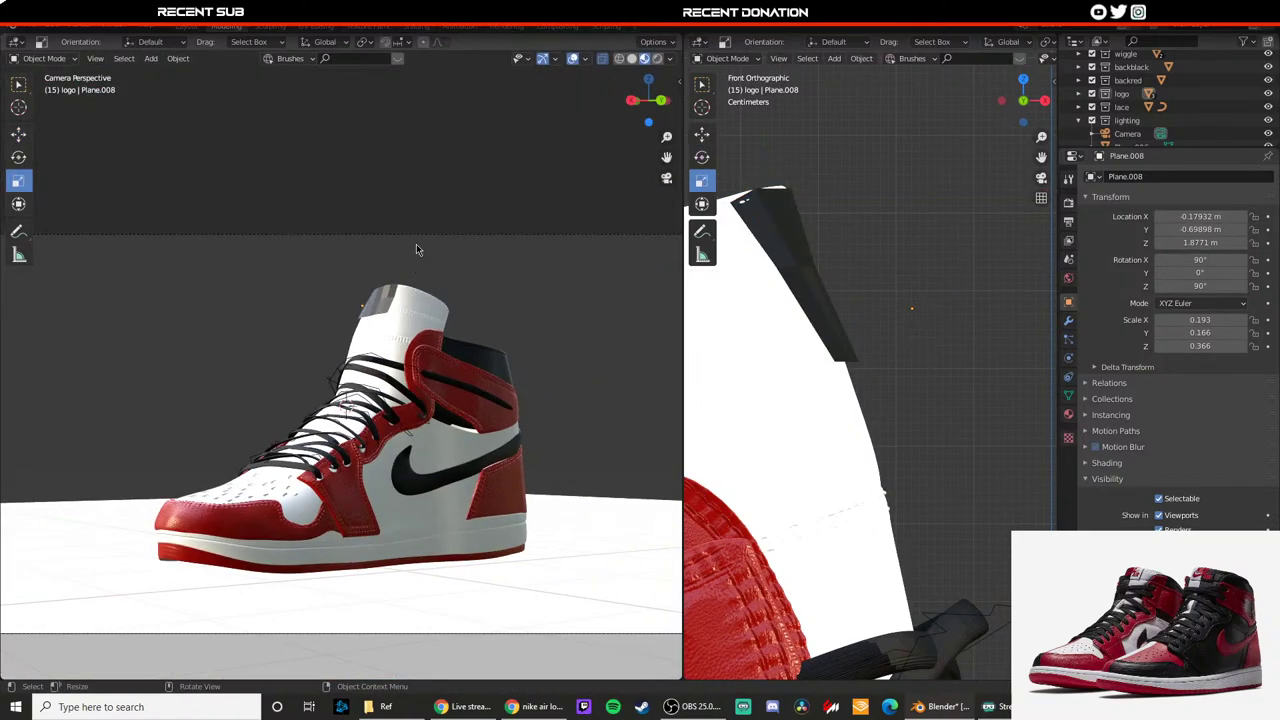
Step: Move the logo plane sideways along Y to -0.6908 m to centre it on the tongue
middle_click_drag(416, 247, 337, 298)
scroll(431, 298, "up", 7)
scroll(343, 284, "up", 2)
scroll(319, 330, "up", 3)
scroll(337, 298, "down", 1)
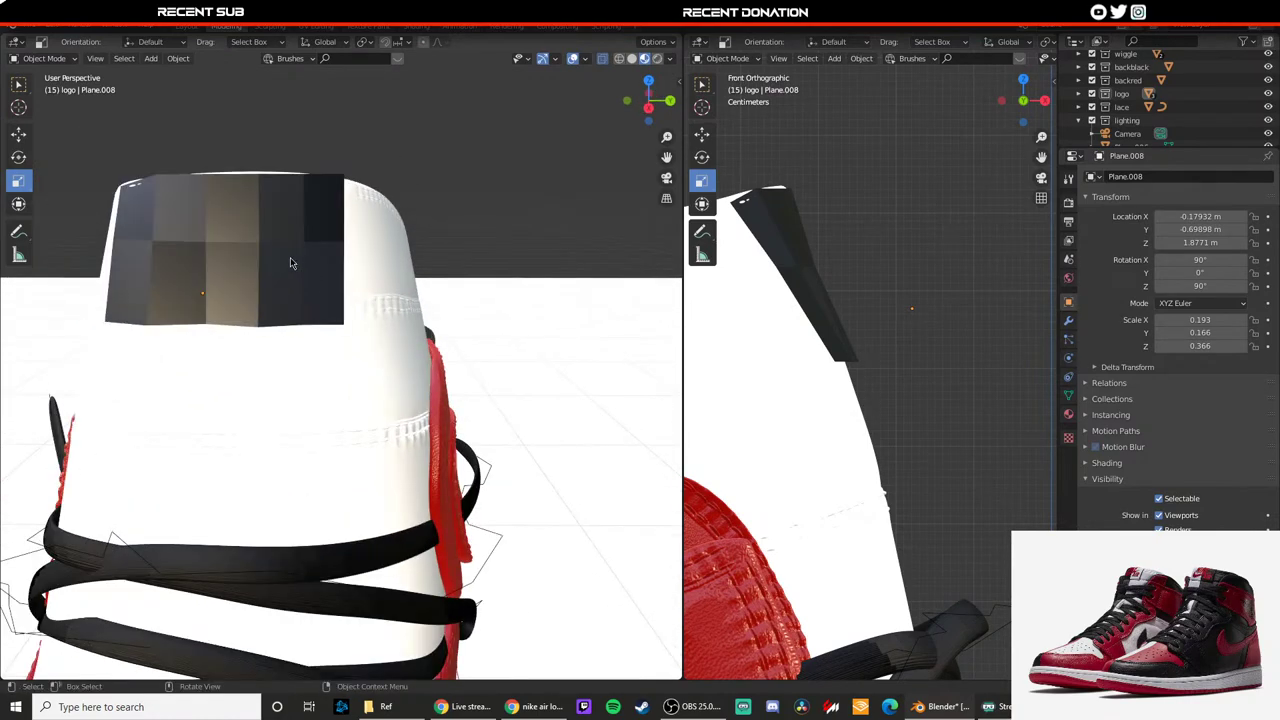
left_click(253, 257)
key("shift+space")
key("g")
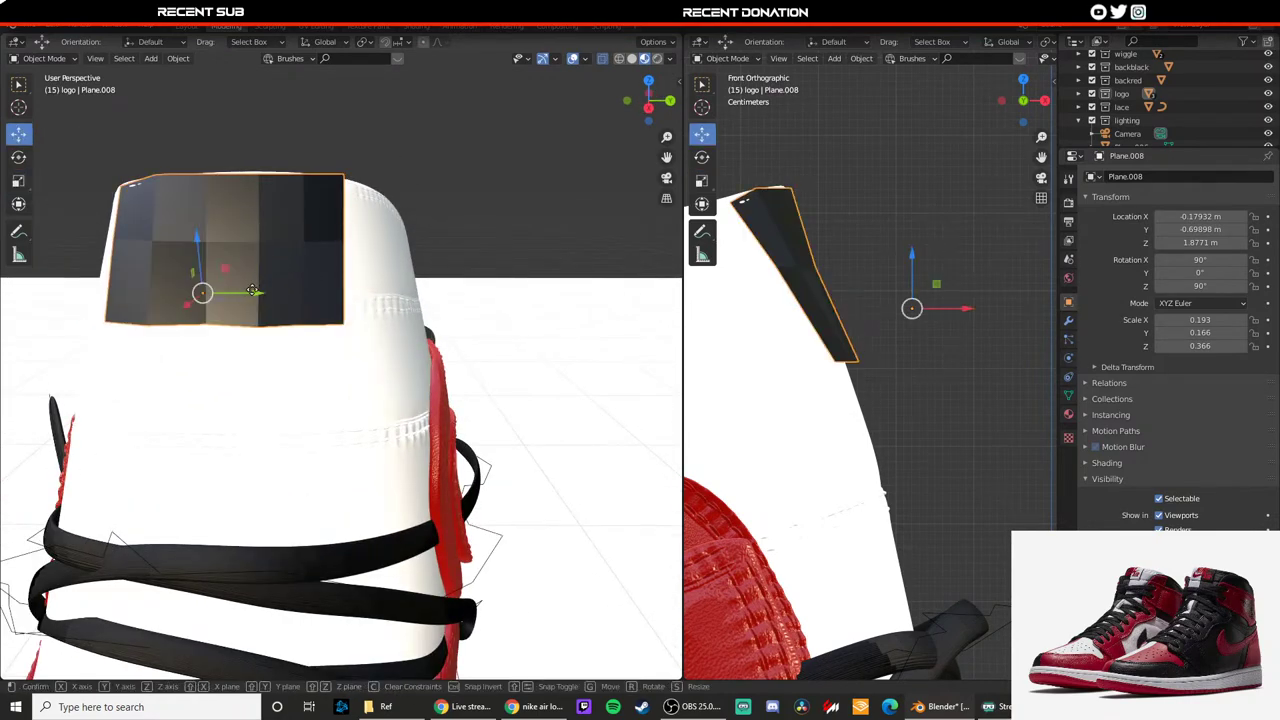
left_click_drag(248, 290, 257, 292)
Step: Move the plane's top outer corner vertex forward along X by about 0.01 m to clear the tongue's surface
middle_click_drag(222, 222, 278, 262)
key("Tab")
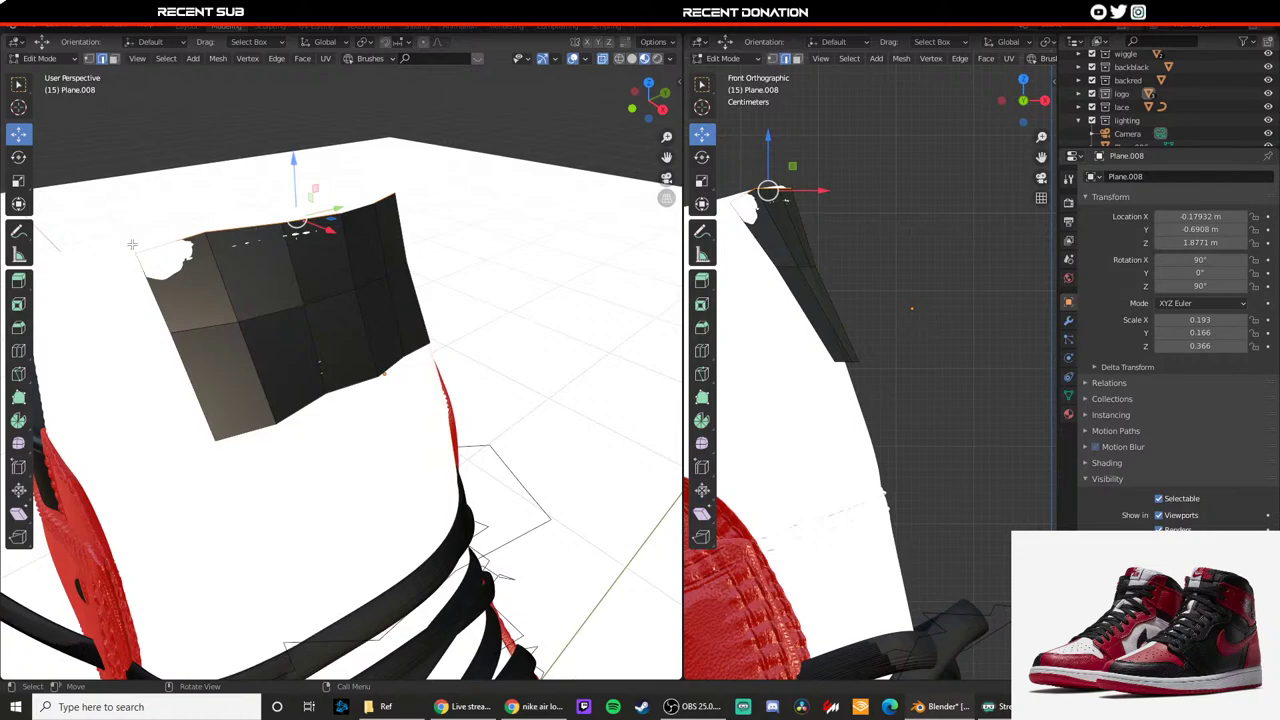
middle_click_drag(132, 244, 175, 282)
key("g")
key("x")
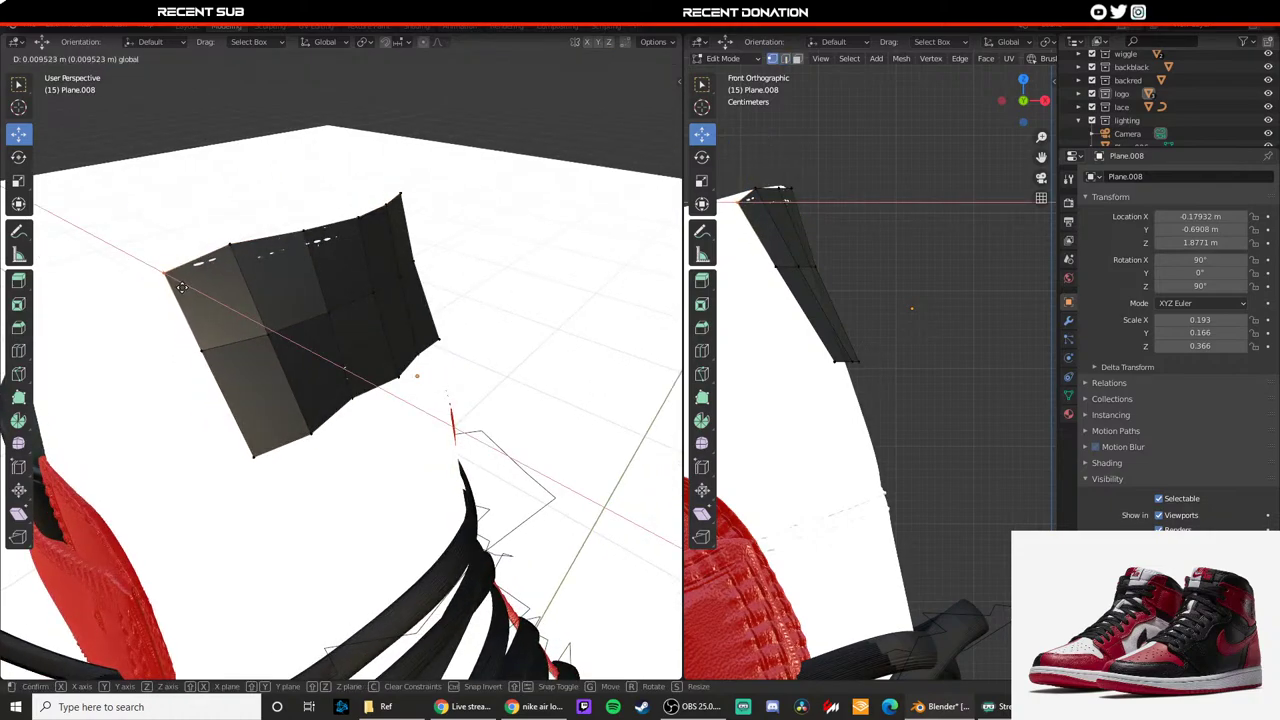
left_click_drag(182, 287, 184, 288)
key("Tab")
Step: Nudge one inner top-edge vertex and one inner bottom-edge vertex of the plane forward from the tongue's surface
key("Tab")
left_click(306, 234)
left_click_drag(328, 240, 329, 239)
left_click(353, 397)
left_click_drag(374, 408, 376, 406)
key("Tab")
Step: Add a Subdivision Surface modifier to the logo plane with viewport and render levels both at 4
left_click(1068, 320)
left_click(1133, 177)
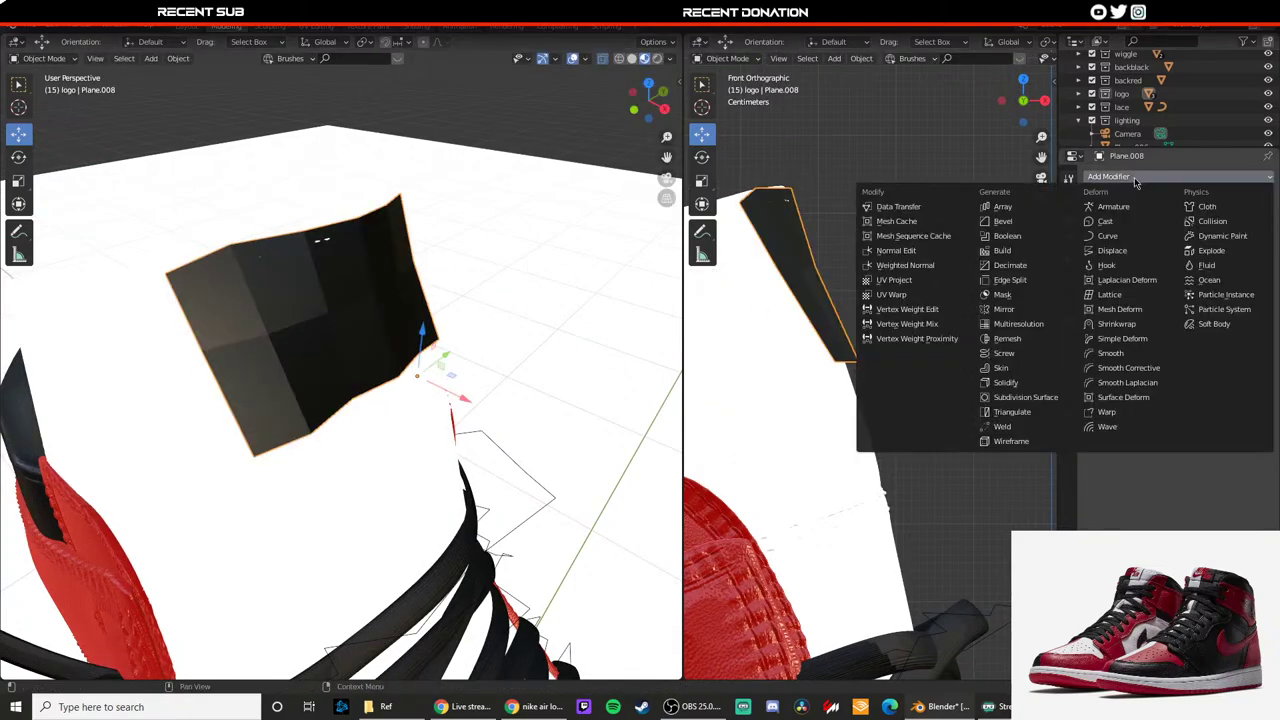
left_click(1030, 397)
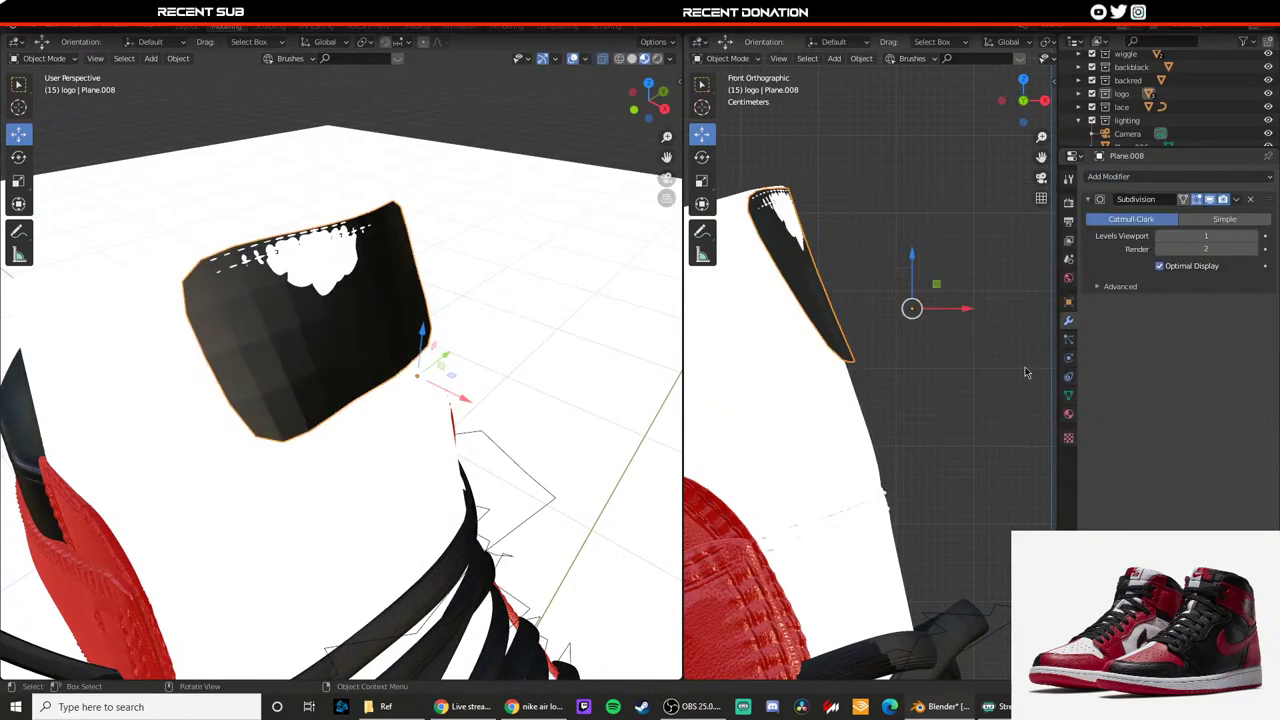
left_click(1254, 237)
left_click(1254, 237)
left_click(1254, 237)
left_click(1253, 250)
left_click(1253, 250)
Step: Move one inner top-edge vertex of the logo plane forward along X by about 0.002 m to clear the tongue
middle_click_drag(520, 295, 376, 370)
key("Tab")
left_click(352, 259)
left_click_drag(311, 265, 306, 266)
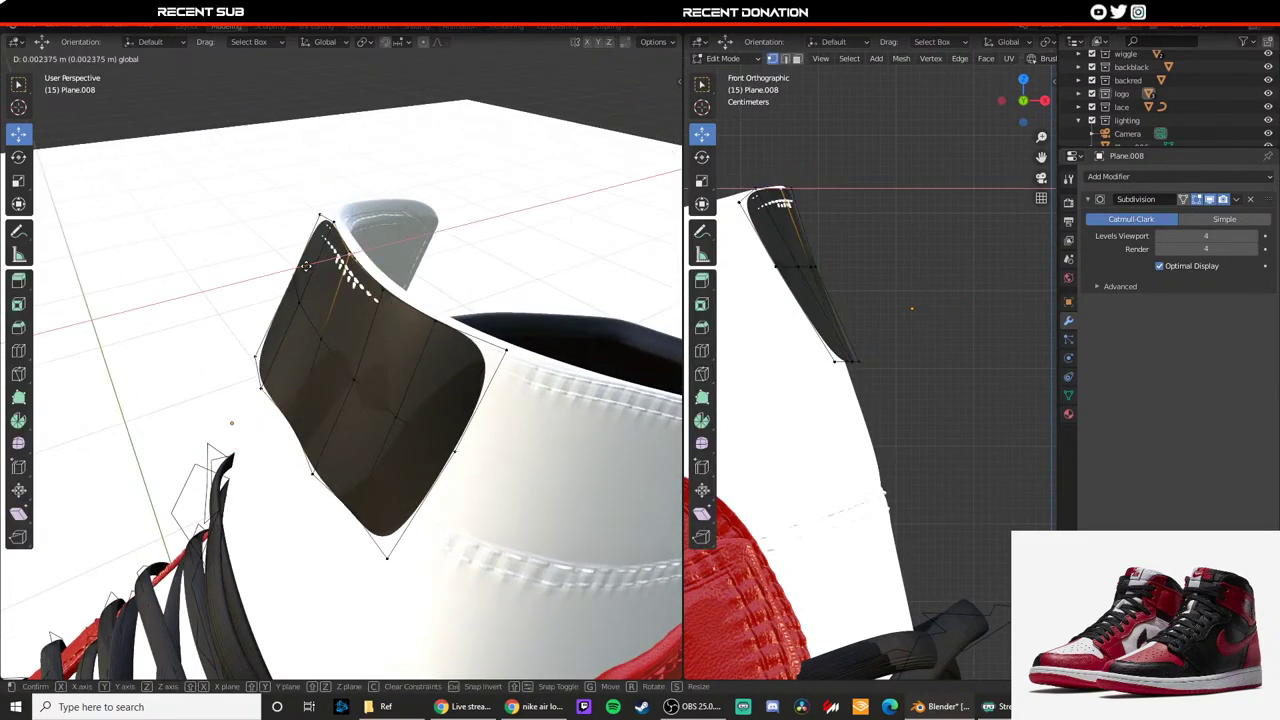
left_click(305, 265)
key("Tab")
middle_click_drag(309, 223, 265, 252)
Step: Shift one vertical side edge of the logo plane inward along Y and slightly forward along X off the tongue's surface
key("Tab")
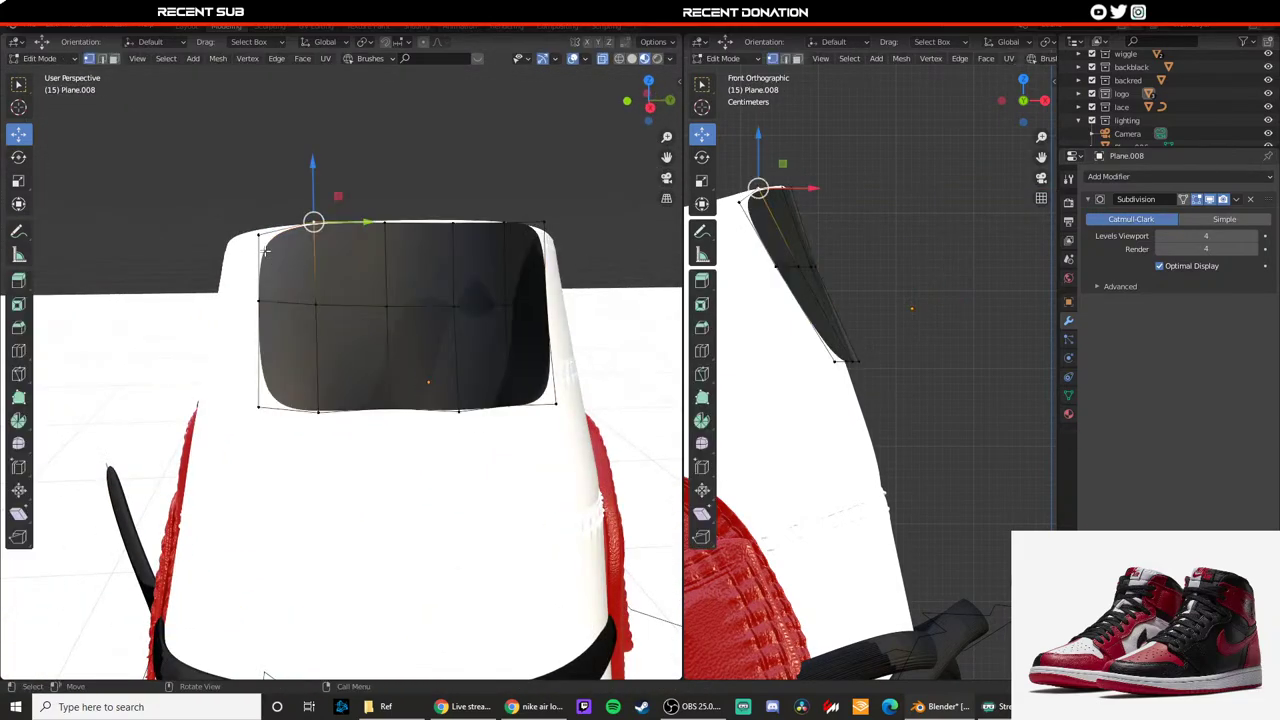
left_click(262, 244)
left_click_drag(306, 313, 316, 314)
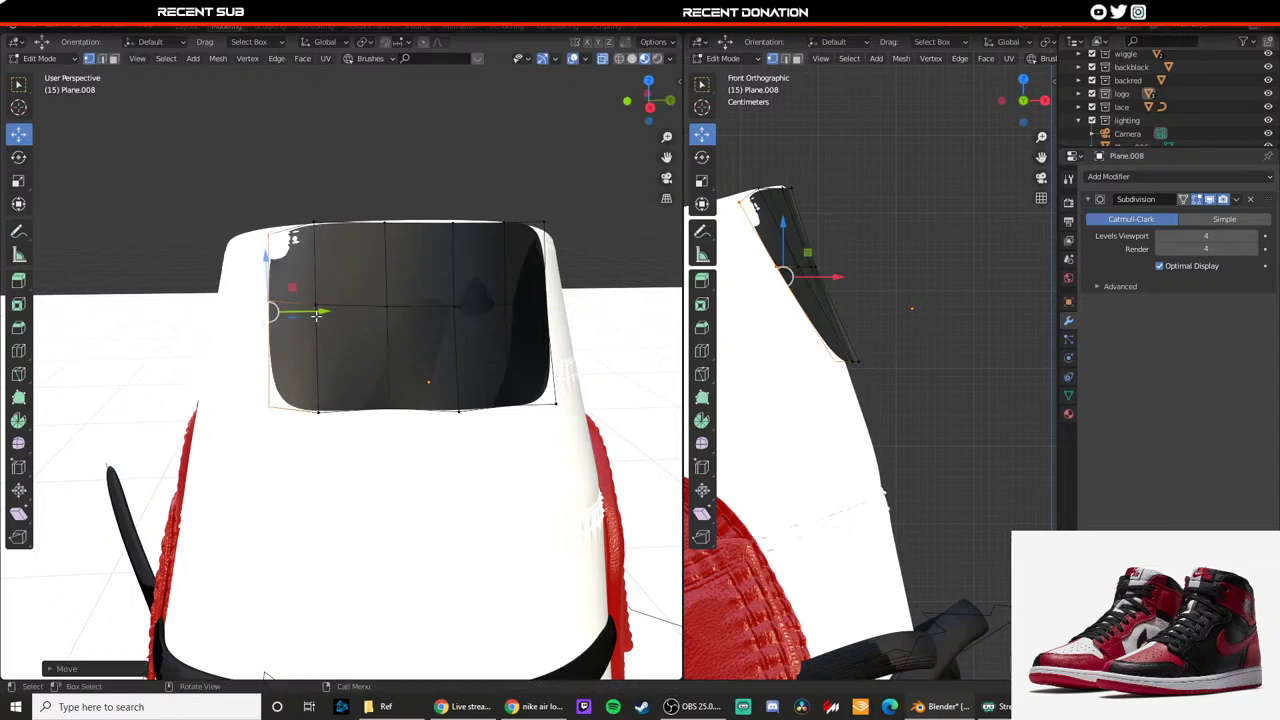
middle_click_drag(287, 322, 329, 318)
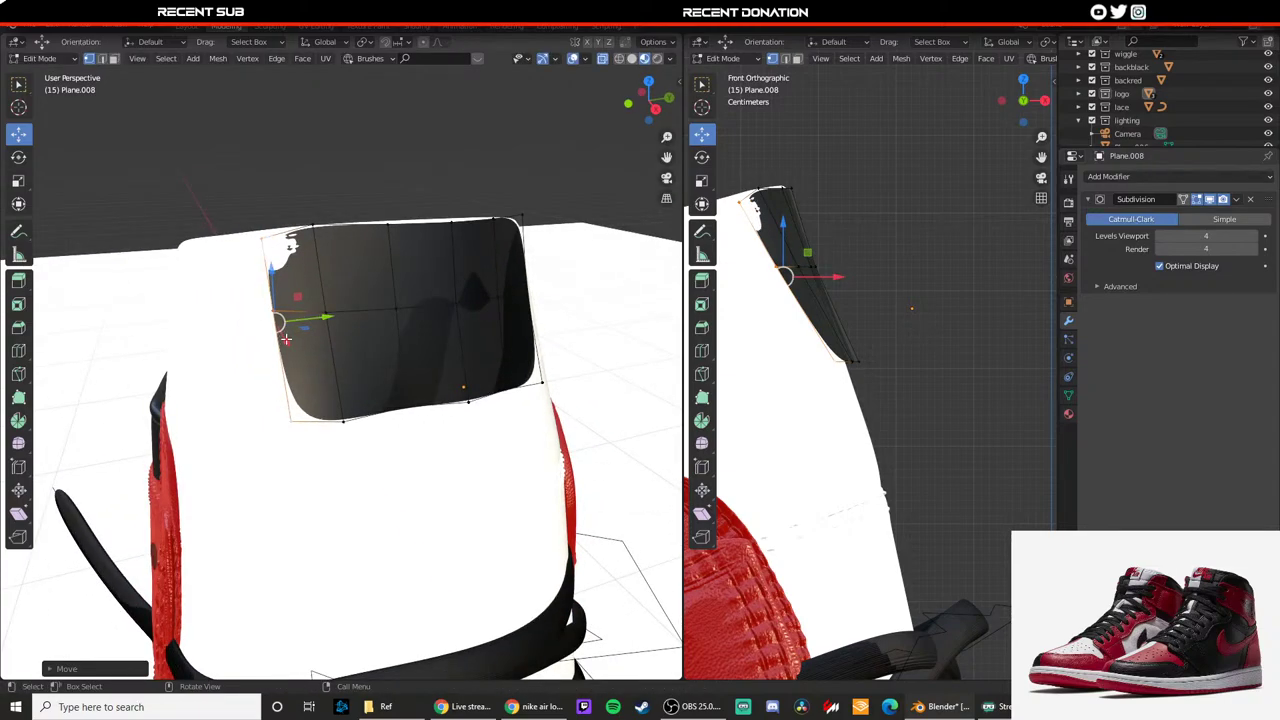
left_click_drag(286, 340, 290, 346)
key("Tab")
Step: Move the plane's opposite vertical side edge inward along Y by about 0.009 m
middle_click_drag(386, 326, 258, 334)
key("Tab")
left_click(560, 251)
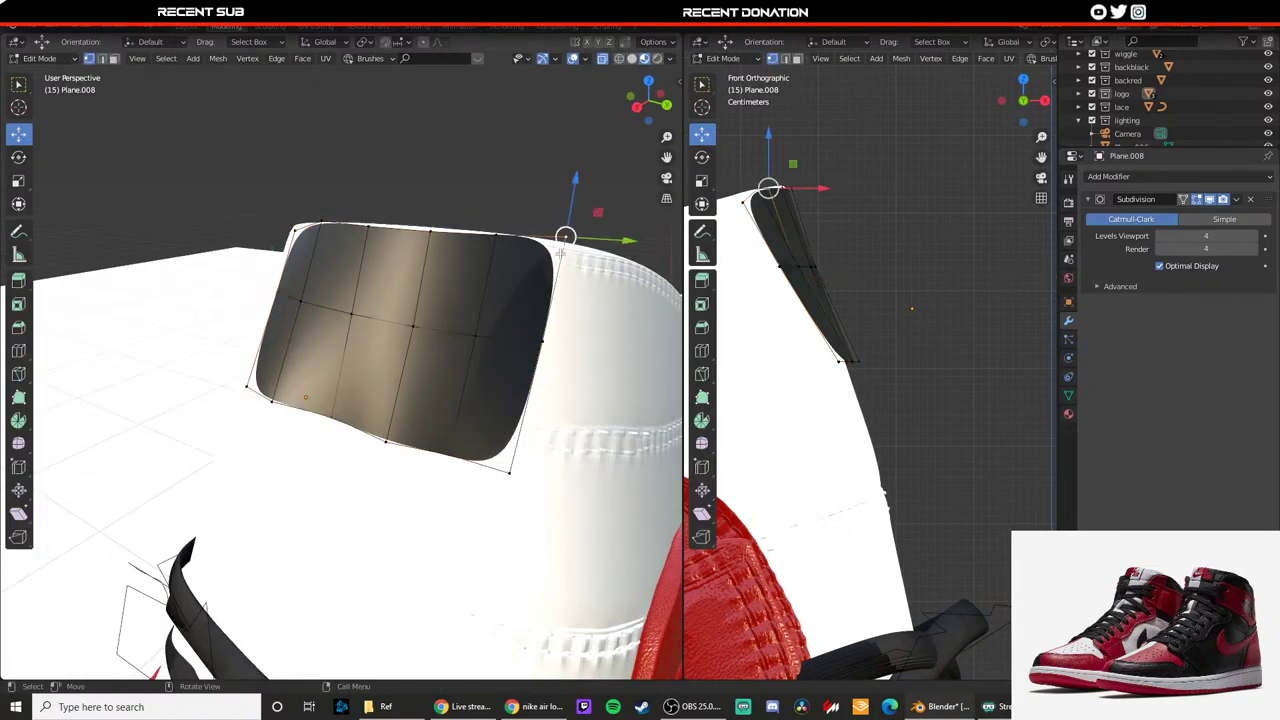
left_click(522, 467, "shift")
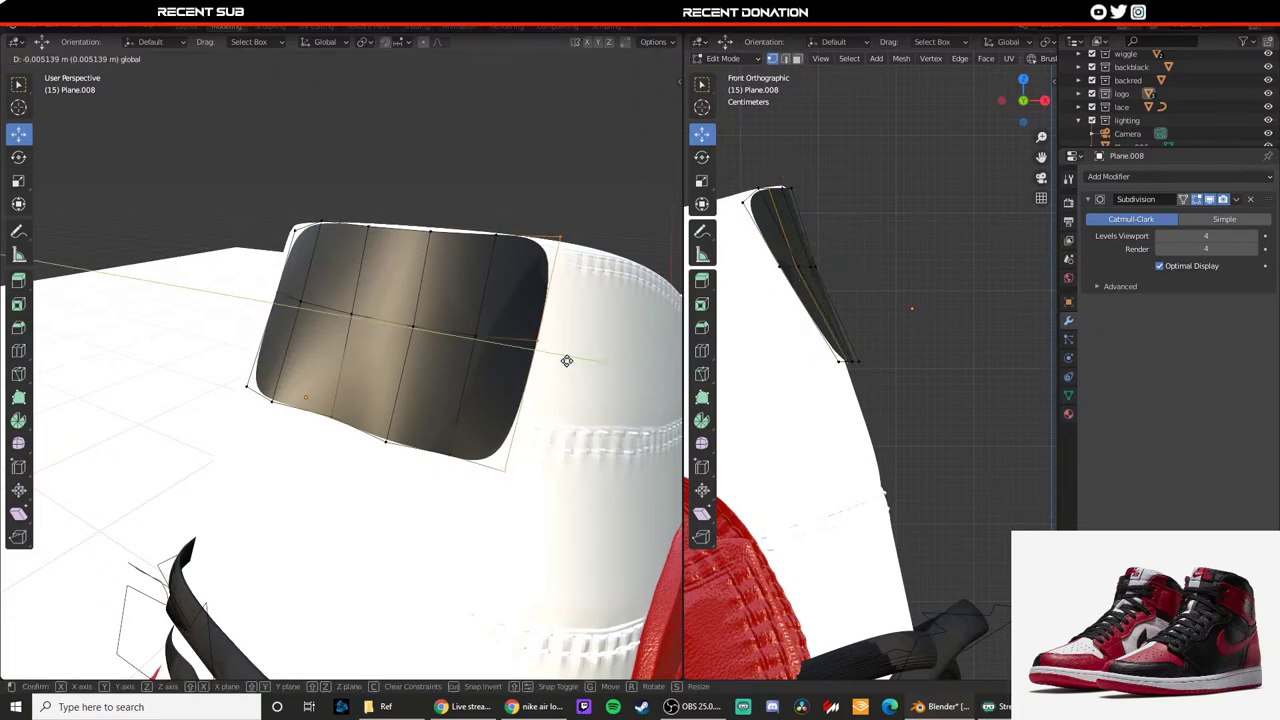
middle_click_drag(563, 360, 360, 418)
key("g")
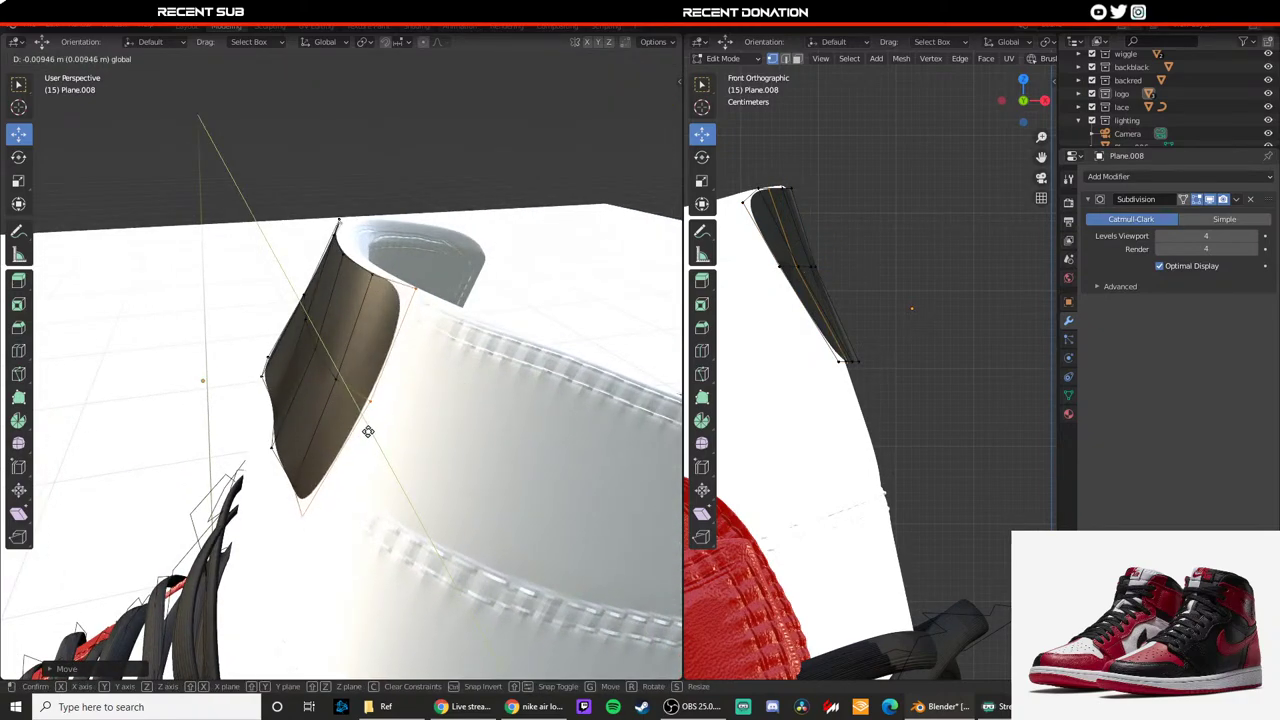
Step: Move the lower corner vertex on that side back along X by about 0.02 m towards the tongue
key("x")
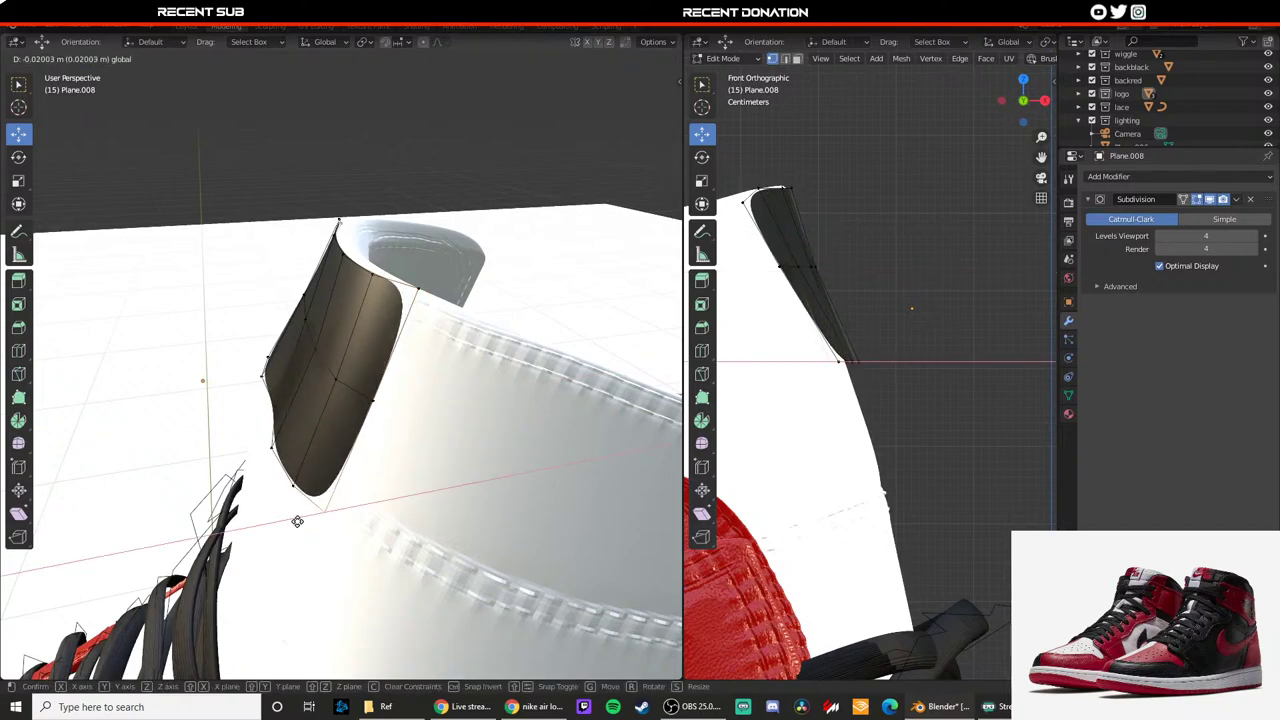
left_click(300, 519)
key("Tab")
Step: Add a vertical loop cut close to each side edge of the logo plane to sharpen its corners
key("Tab")
middle_click_drag(385, 346, 472, 372)
key("ctrl+r")
left_click(477, 372)
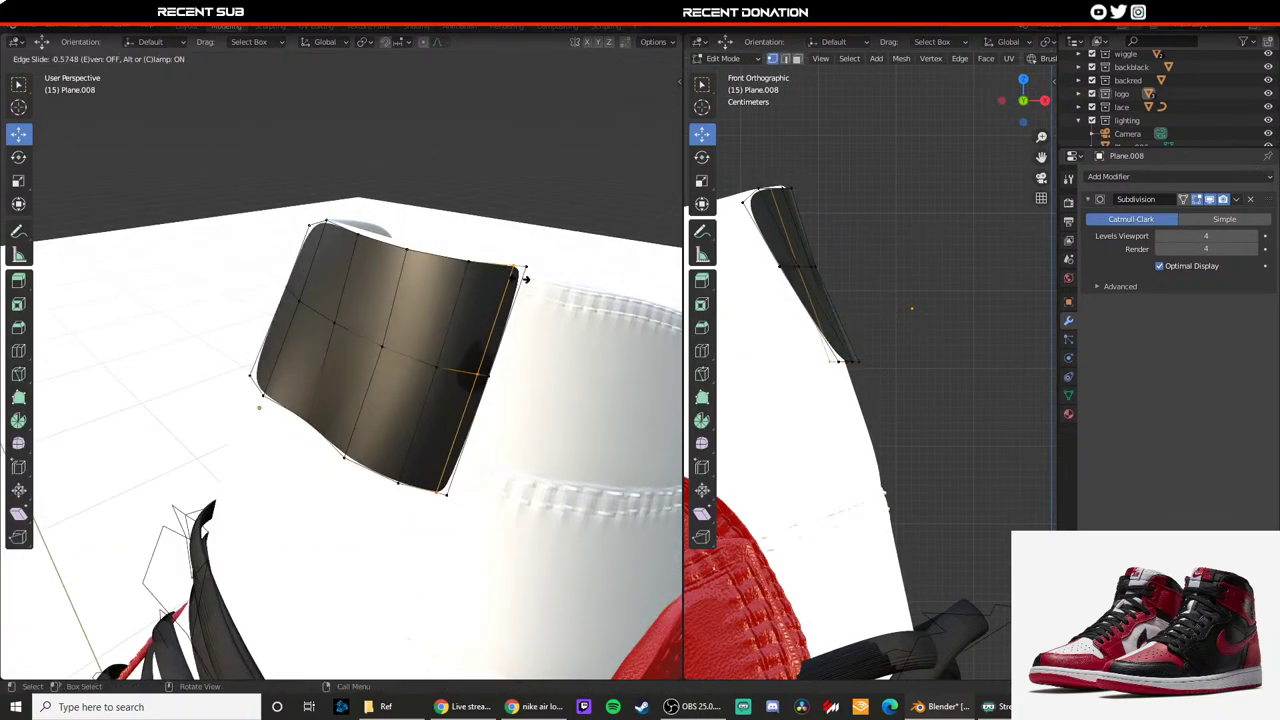
middle_click_drag(527, 279, 540, 320)
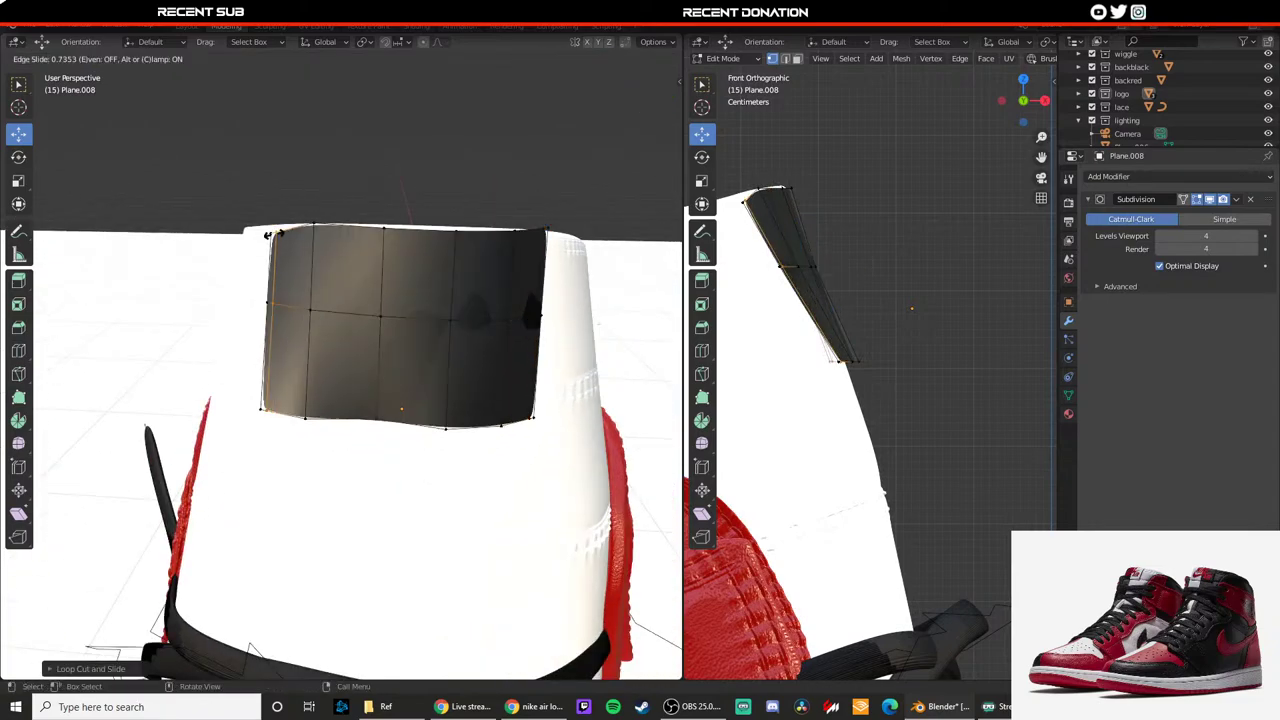
left_click(265, 234)
key("Tab")
Step: Nudge an inner mid-height vertex of the logo plane slightly outward from the tongue's surface
middle_click_drag(465, 279, 336, 362)
key("Tab")
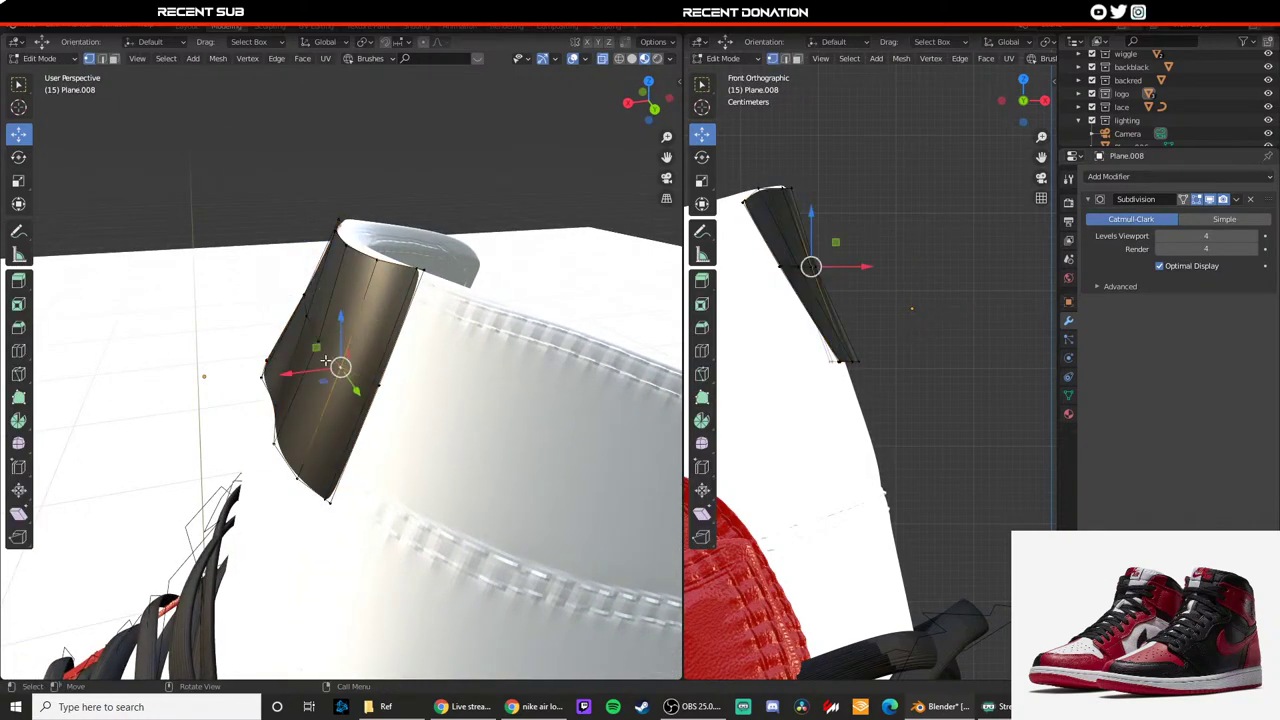
key("g")
left_click(318, 369)
key("Tab")
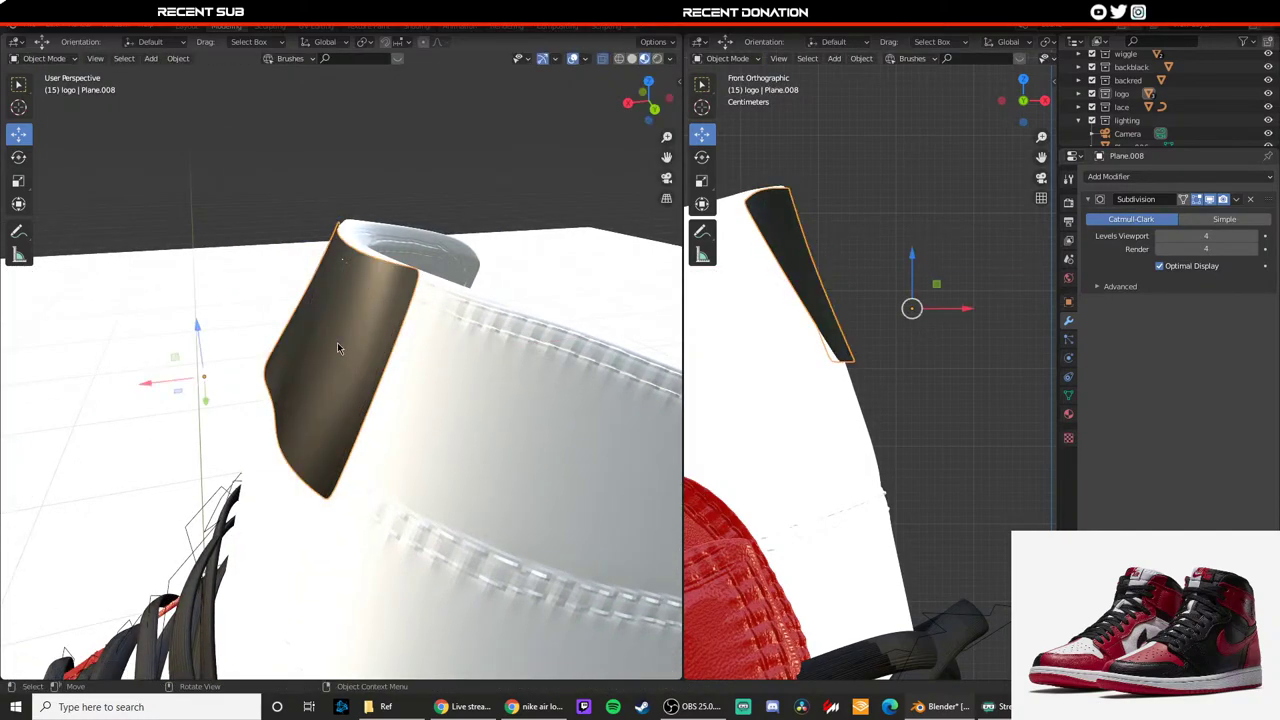
Step: Extrude the whole logo plane slightly outward to give it thickness
key("Tab")
middle_click_drag(337, 344, 364, 361)
key("a")
key("e")
left_click(316, 331)
key("Tab")
Step: Move the lower outer corner vertices of the thickened logo block back along X by about 0.034 m onto the tongue
key("KP_0")
scroll(408, 293, "up", 4)
middle_click_drag(411, 297, 385, 366, "shift")
scroll(316, 387, "up", 4)
left_click(298, 370)
scroll(372, 370, "up", 4)
key("Tab")
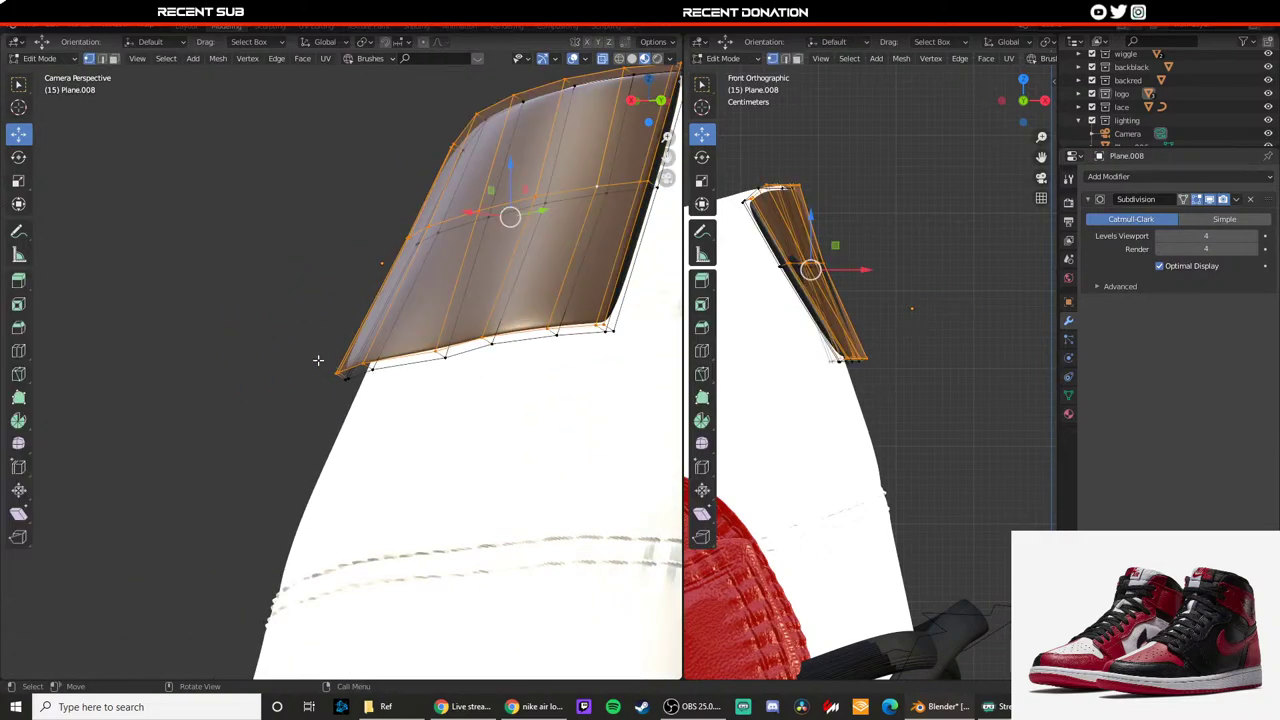
left_click(342, 374)
key("g")
key("x")
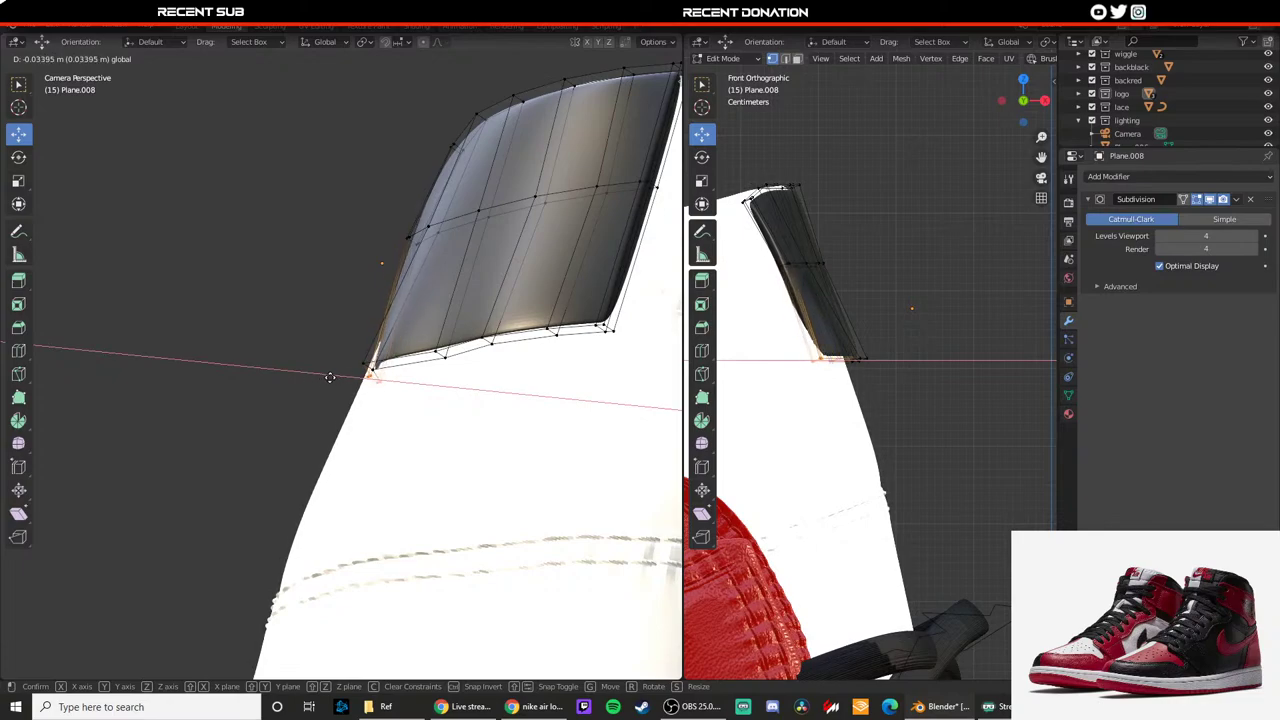
left_click(325, 377)
Step: Move the lower-edge vertices beside that corner back along X so the logo block sits against the tongue
left_click(396, 402)
middle_click_drag(391, 400, 376, 450)
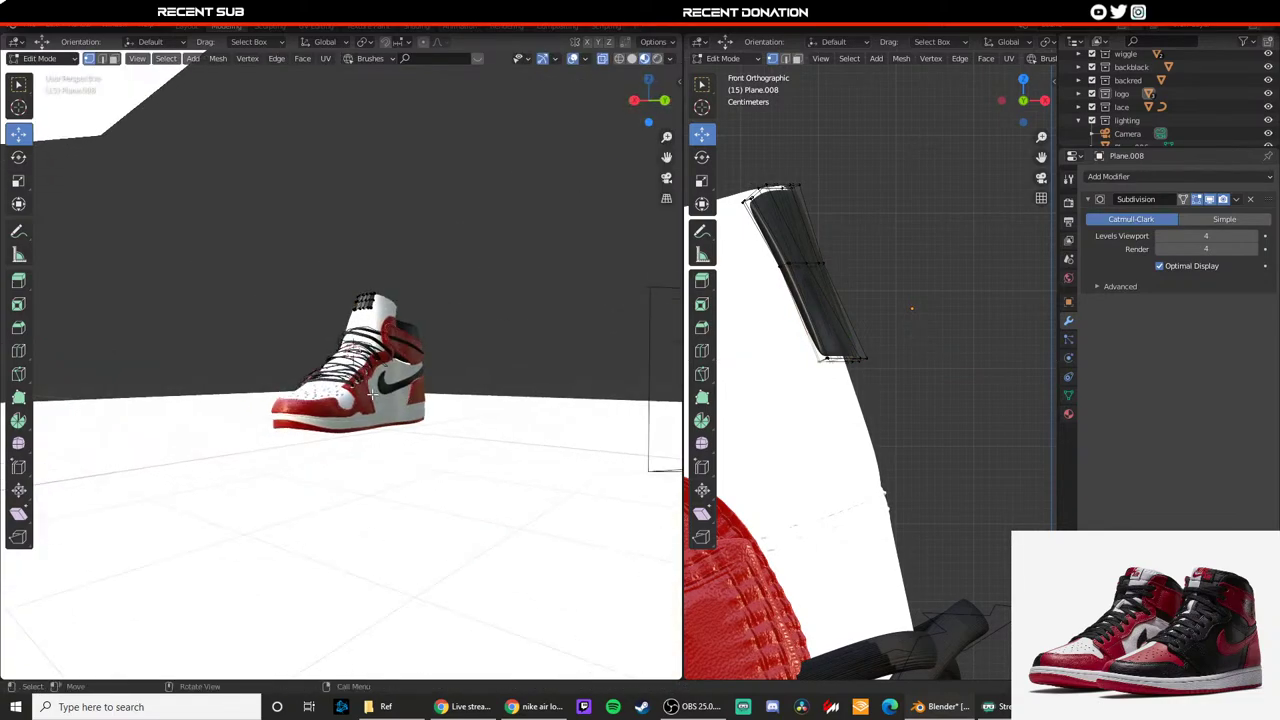
scroll(374, 458, "up", 6)
scroll(380, 450, "up", 6)
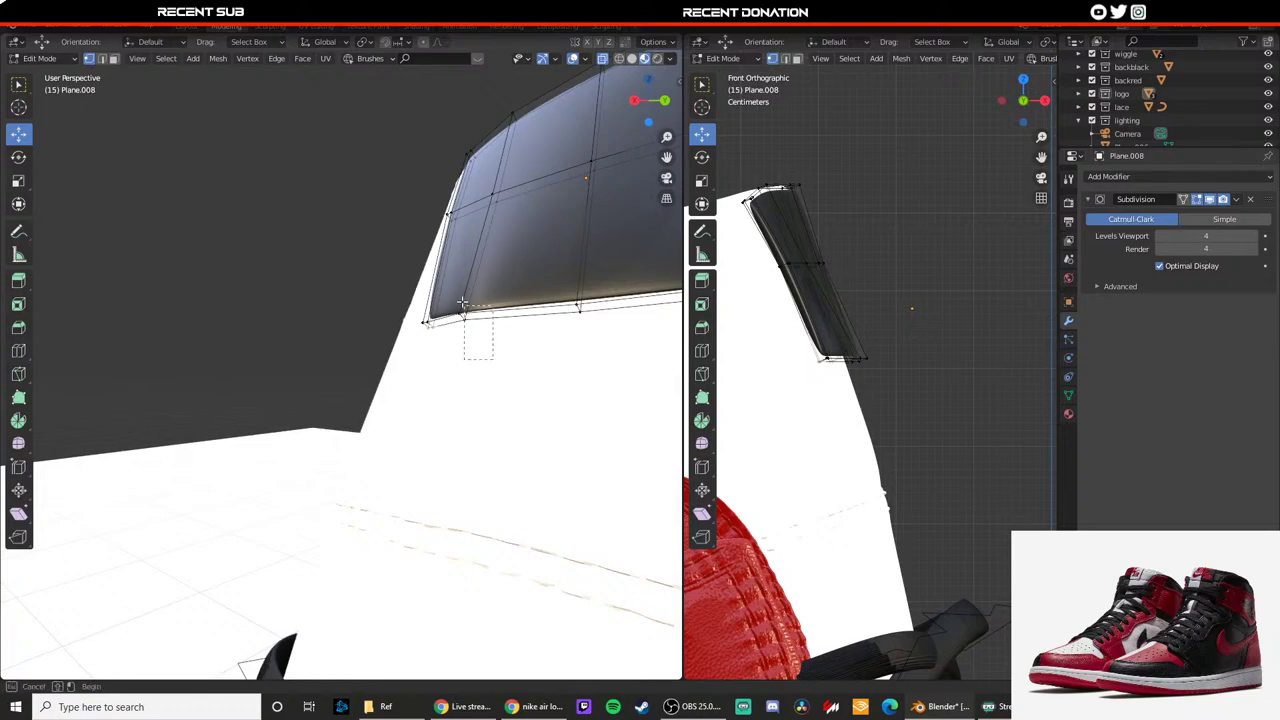
left_click_drag(462, 302, 458, 299)
middle_click_drag(488, 328, 424, 318)
left_click_drag(438, 326, 471, 320)
middle_click_drag(518, 386, 488, 397)
left_click_drag(490, 348, 428, 348)
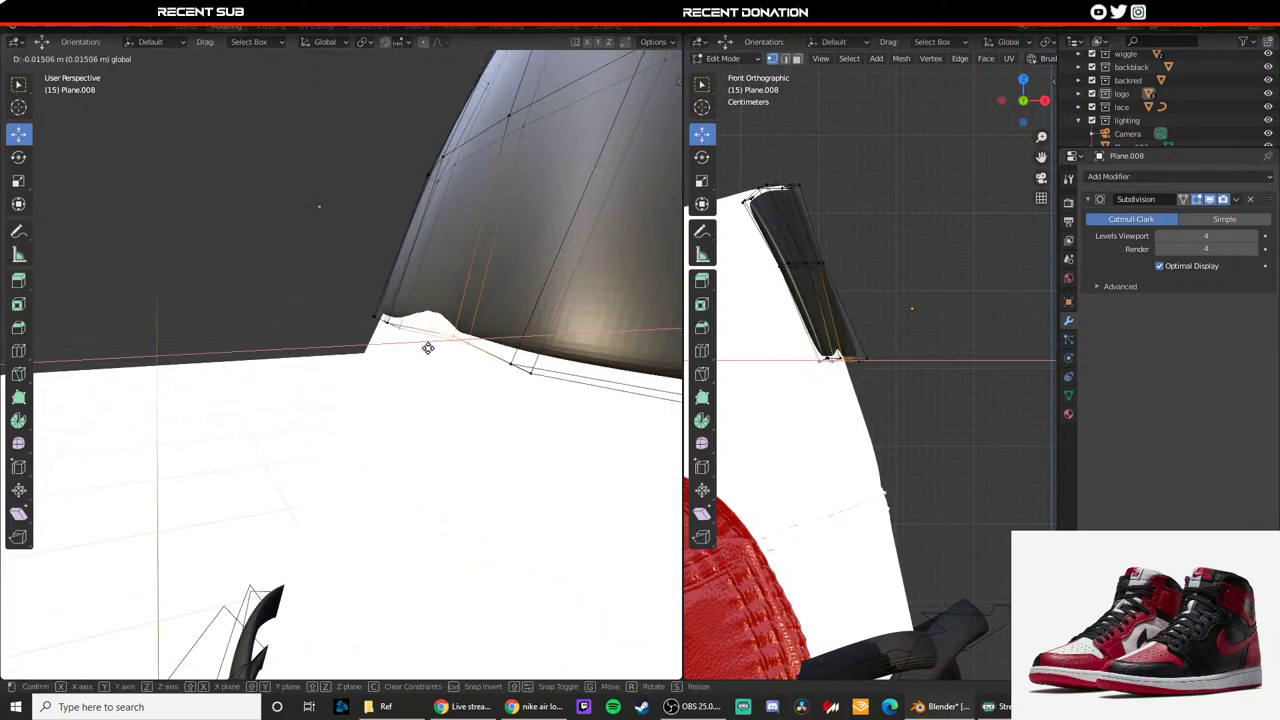
left_click(415, 346)
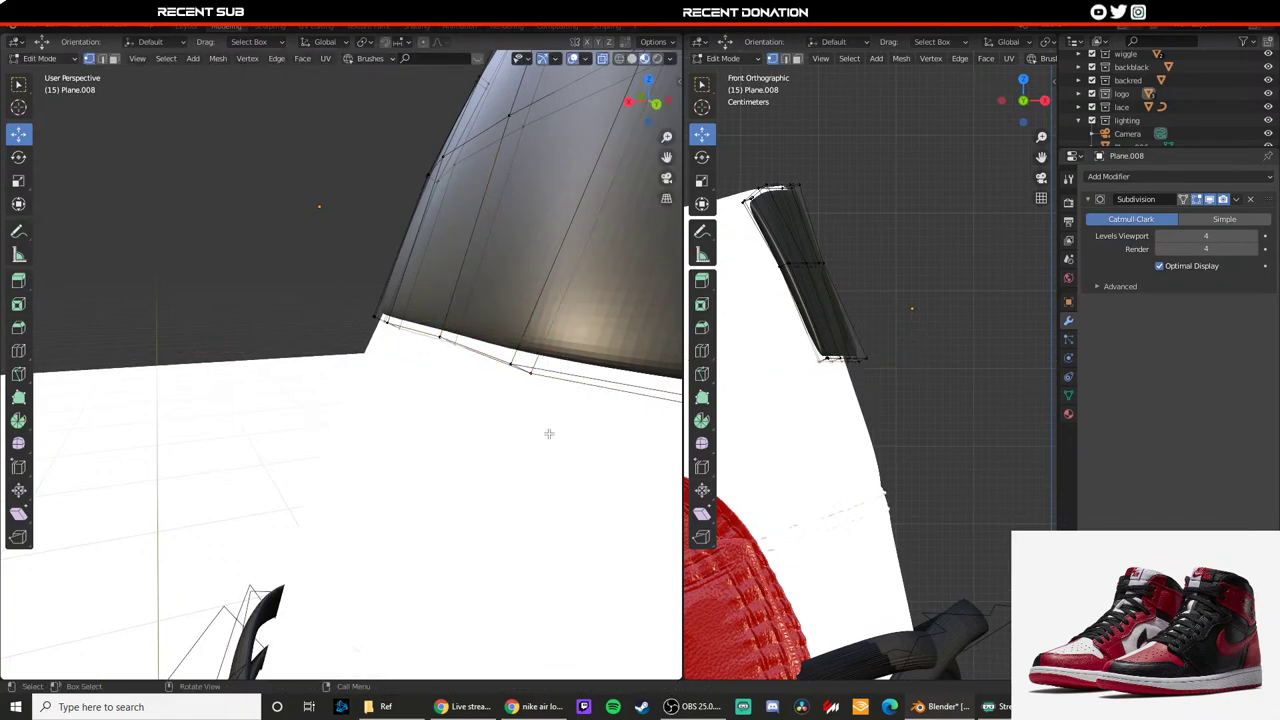
Step: Move the next lower-edge vertices of the logo block back along X by about 0.021 m
middle_click_drag(492, 374, 523, 374)
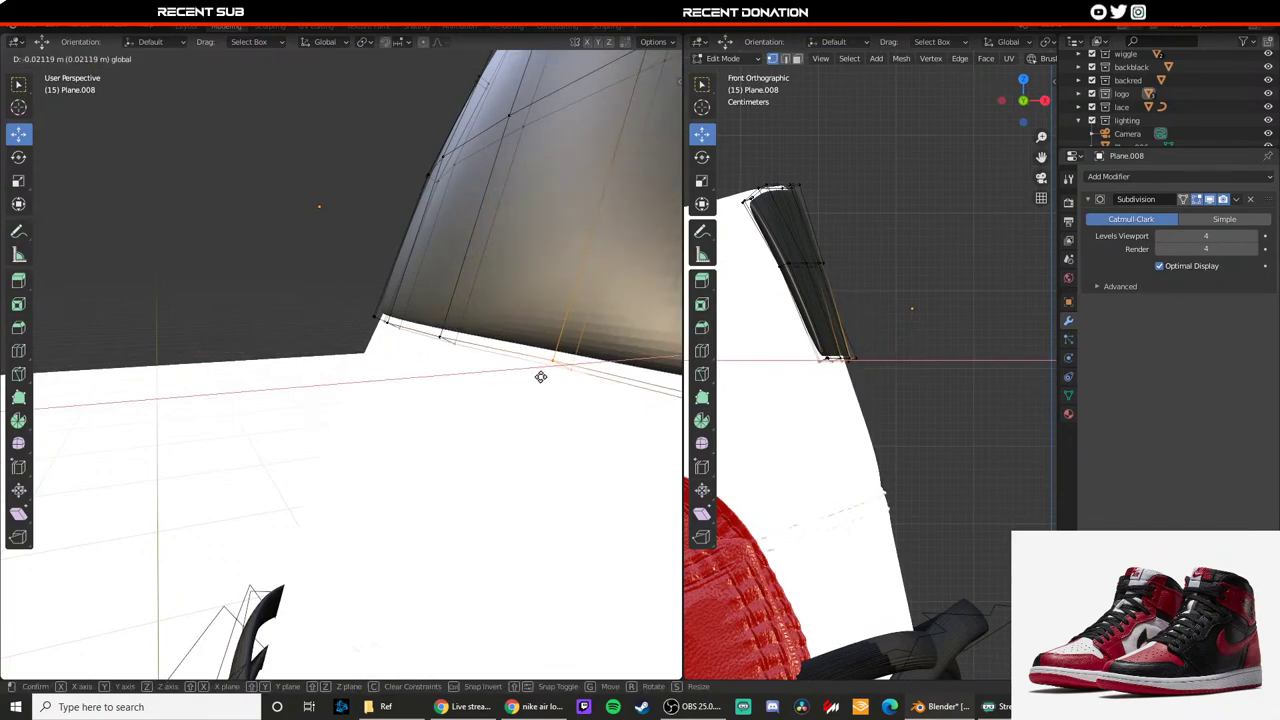
key("Tab")
scroll(480, 388, "up", 4)
left_click(550, 390, "alt")
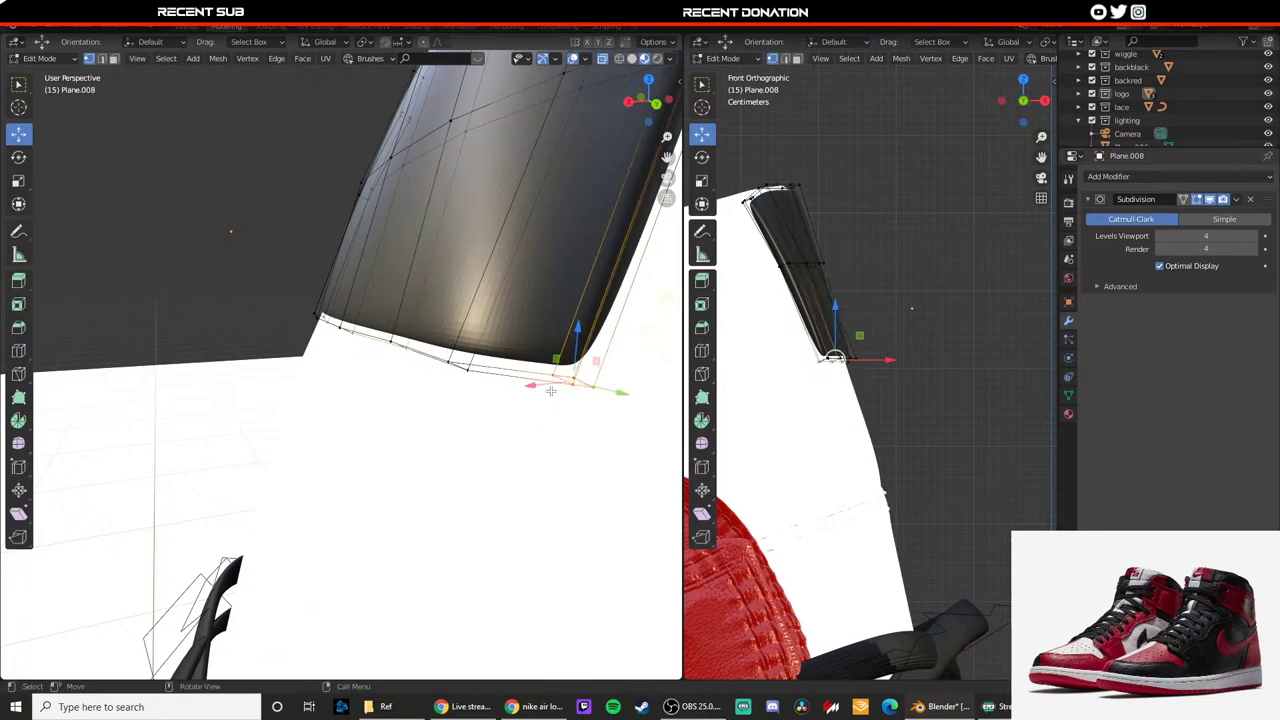
middle_click_drag(600, 390, 487, 398)
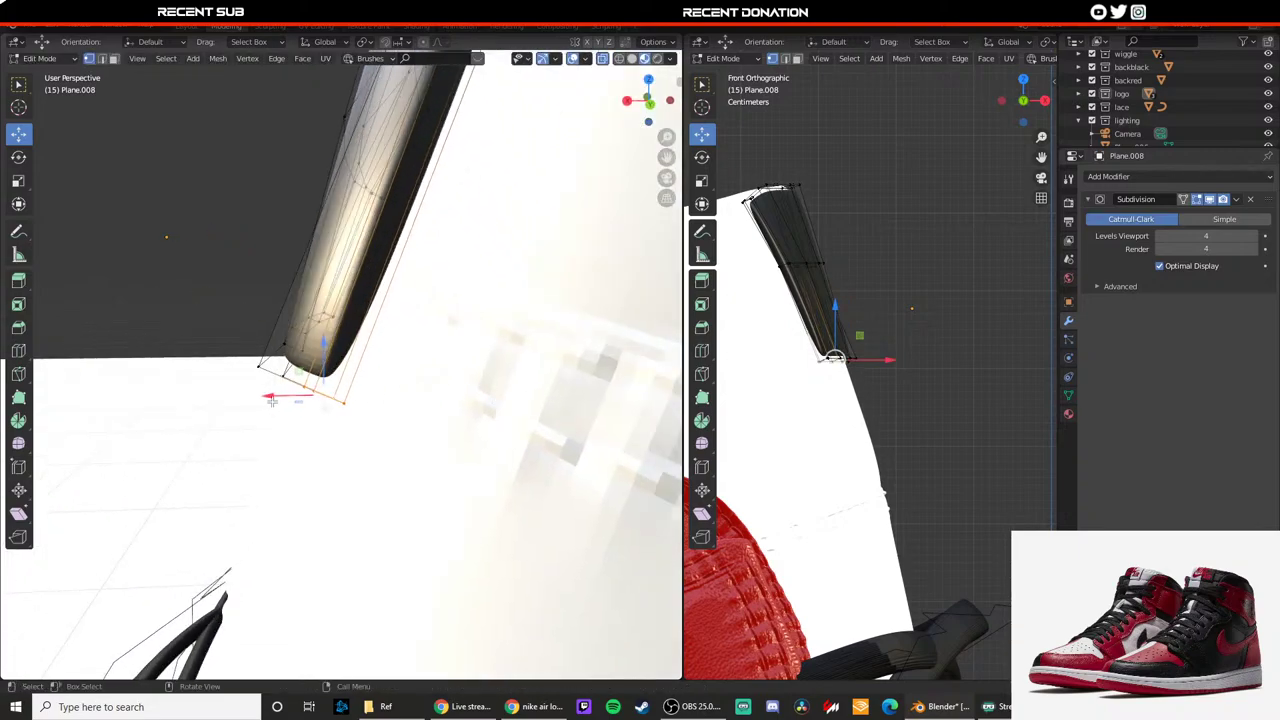
key("Tab")
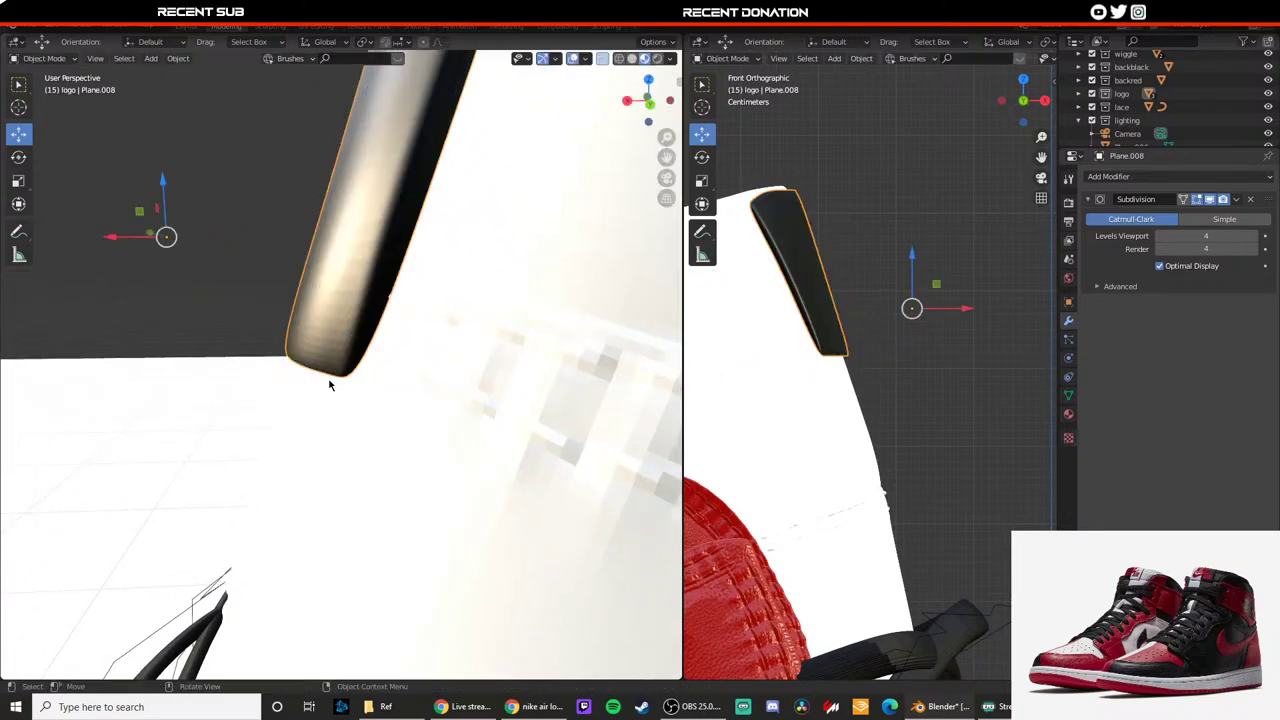
Step: Examine the thickened logo block's corners and its fit on the tongue from several angles
scroll(331, 384, "down", 6)
middle_click_drag(331, 384, 540, 378)
key("alt+a")
scroll(374, 429, "up", 6)
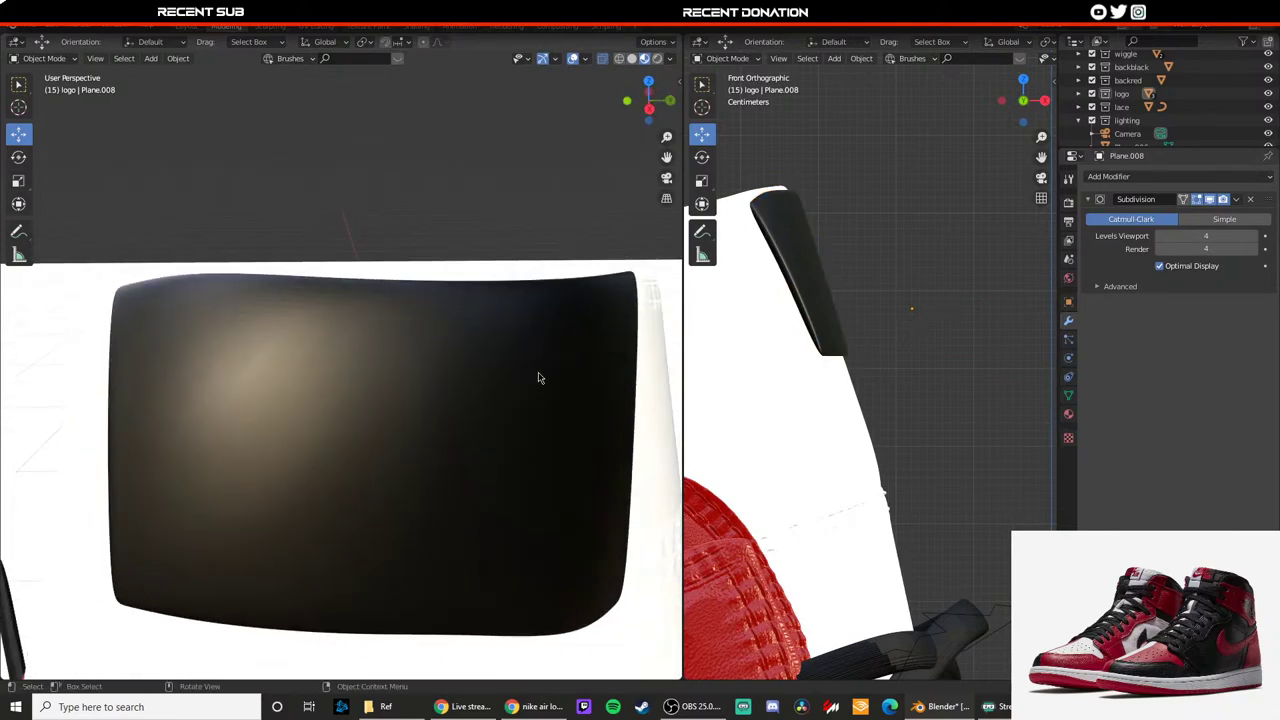
left_click(614, 307)
key("Tab")
left_click_drag(610, 238, 640, 256)
key("Tab")
left_click(591, 220)
scroll(449, 369, "down", 8)
middle_click_drag(417, 371, 382, 408)
scroll(529, 370, "down", 2)
scroll(303, 359, "up", 4)
scroll(429, 353, "up", 1)
Step: Change the logo block's subdivision type from Catmull-Clark to Simple to keep its edges crisp
key("Tab")
scroll(420, 362, "up", 5)
key("2")
left_click(384, 363, "alt")
middle_click_drag(384, 363, 437, 416)
key("alt+a")
left_click(1224, 219)
Step: Select the edge loops around the logo block's outer border and mark them as seams
middle_click_drag(460, 346, 502, 376)
left_click(446, 346, "alt")
left_click(444, 360, "alt")
left_click(543, 418, "alt+shift")
mouse_move(543, 418)
middle_mouse_down()
mouse_move(534, 371)
mouse_move(530, 396)
middle_mouse_up()
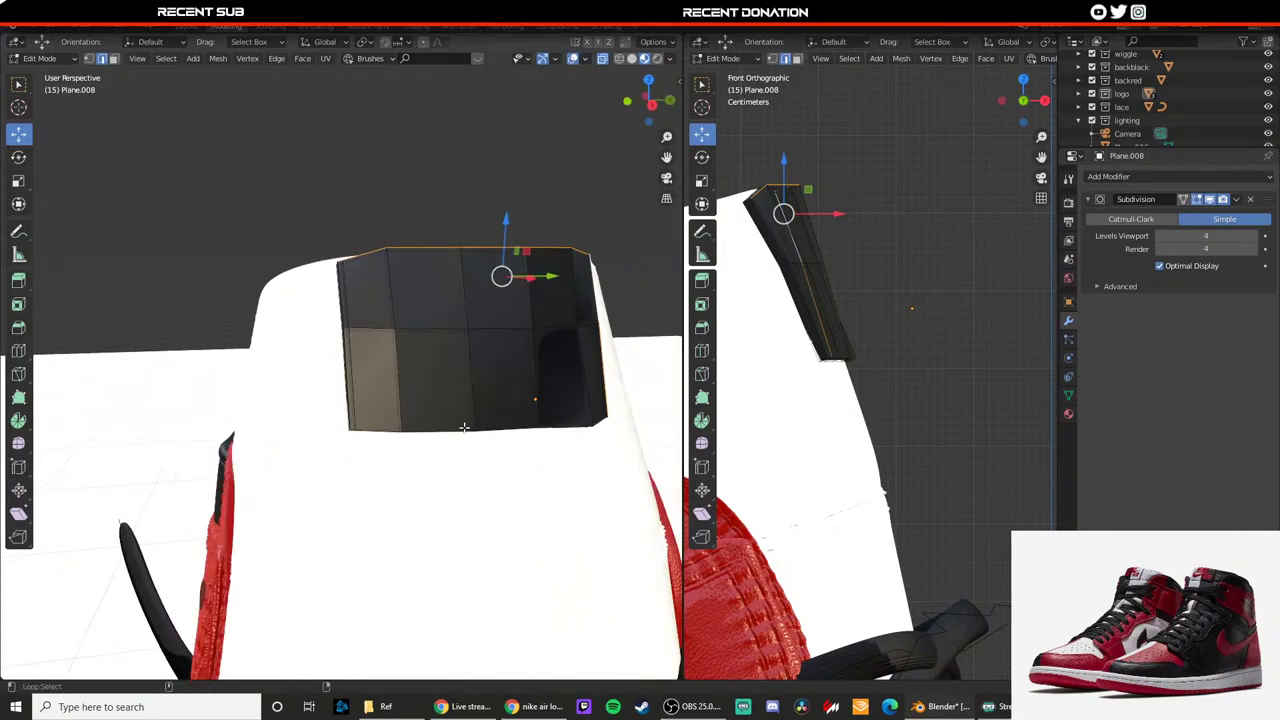
left_click(464, 427, "alt+shift")
middle_click_drag(464, 427, 348, 340)
left_click(340, 478, "alt+shift")
right_click(344, 465)
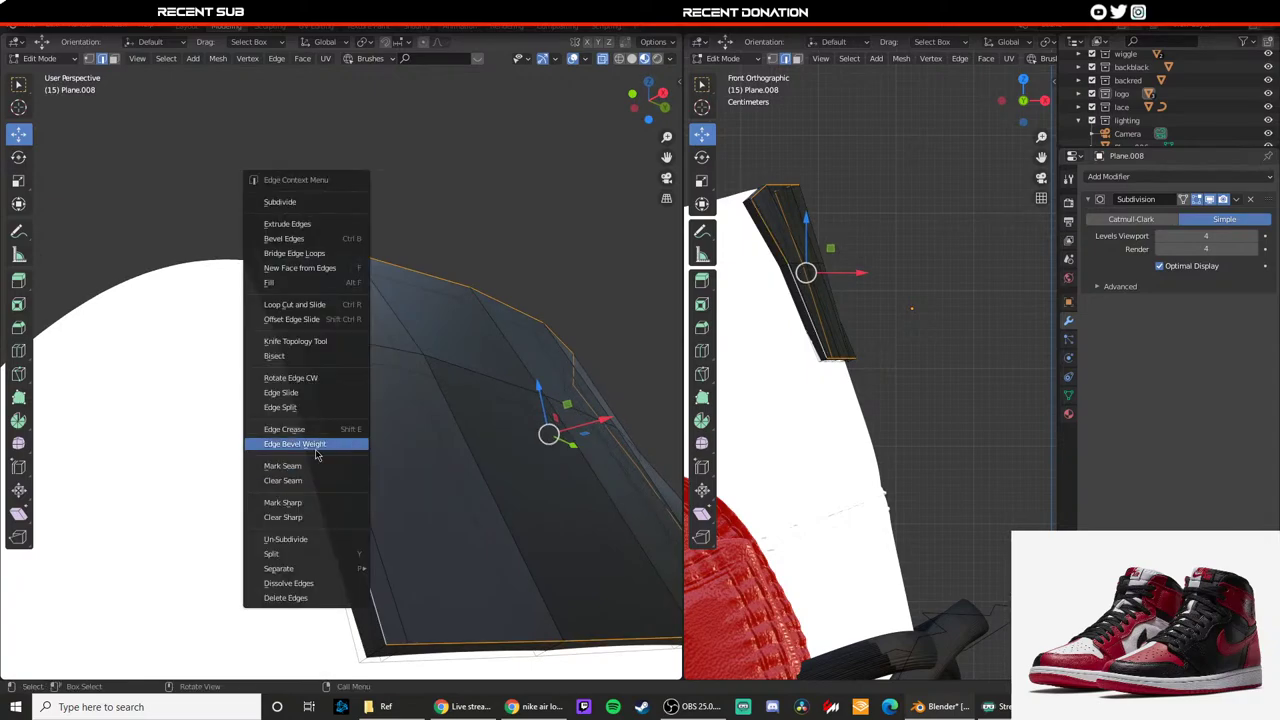
left_click(330, 463)
Step: Move the selected border edges back along X by about 0.002 m
middle_click_drag(330, 463, 479, 312)
key("g")
key("x")
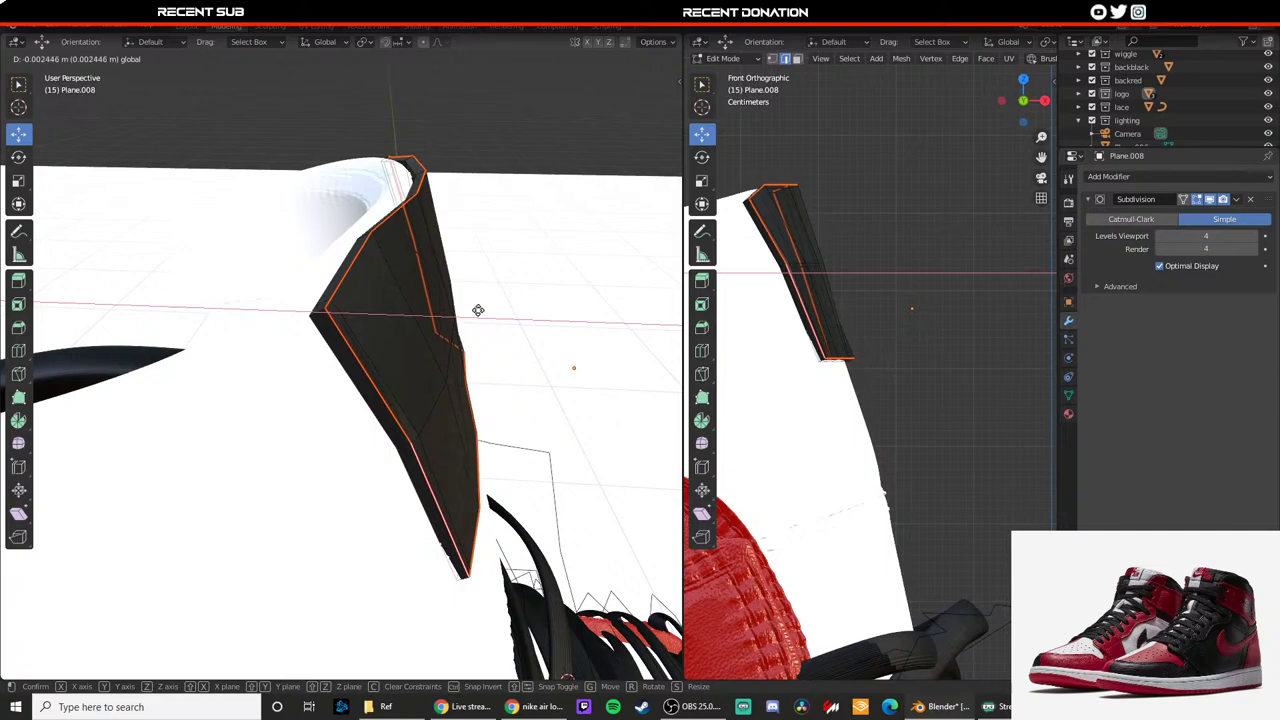
left_click(478, 310)
key("Tab")
Step: Select the shoe's base mesh and switch to the Shading workspace with the whole shoe in view
middle_click_drag(517, 428, 343, 396)
scroll(420, 406, "down", 2)
middle_click_drag(422, 406, 351, 345)
left_click(351, 345)
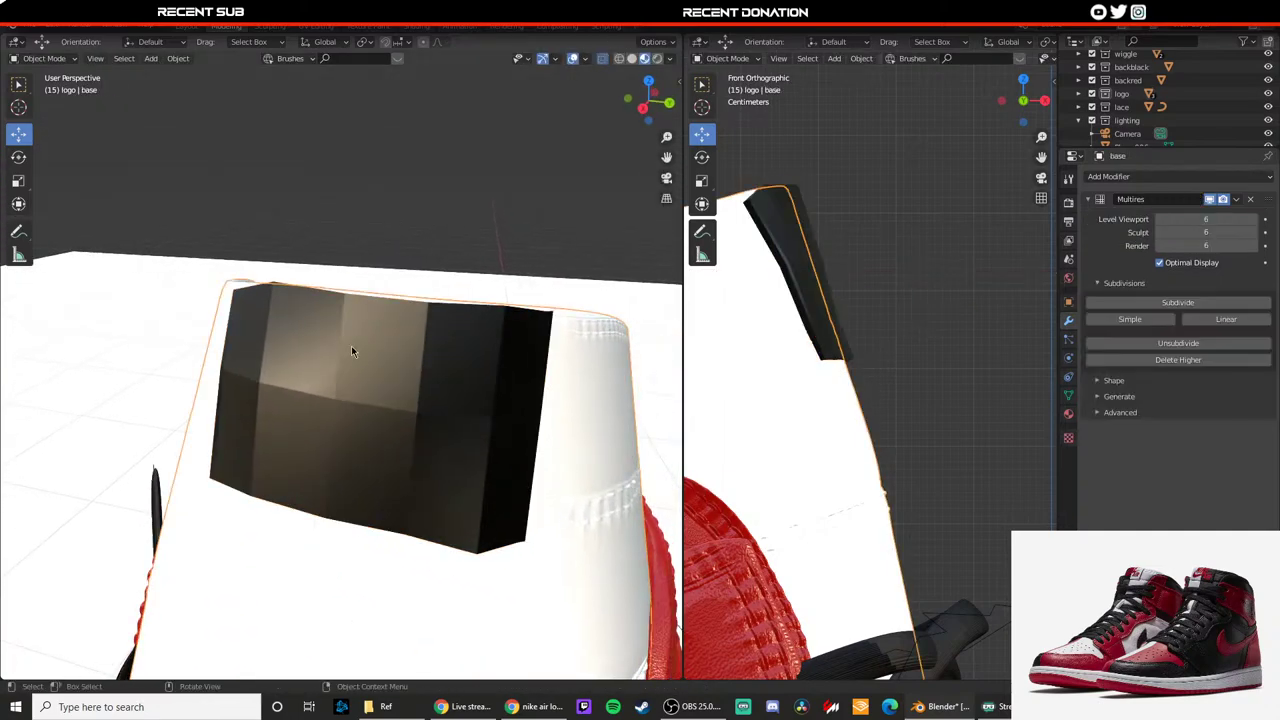
left_click(416, 28)
scroll(420, 300, "down", 5)
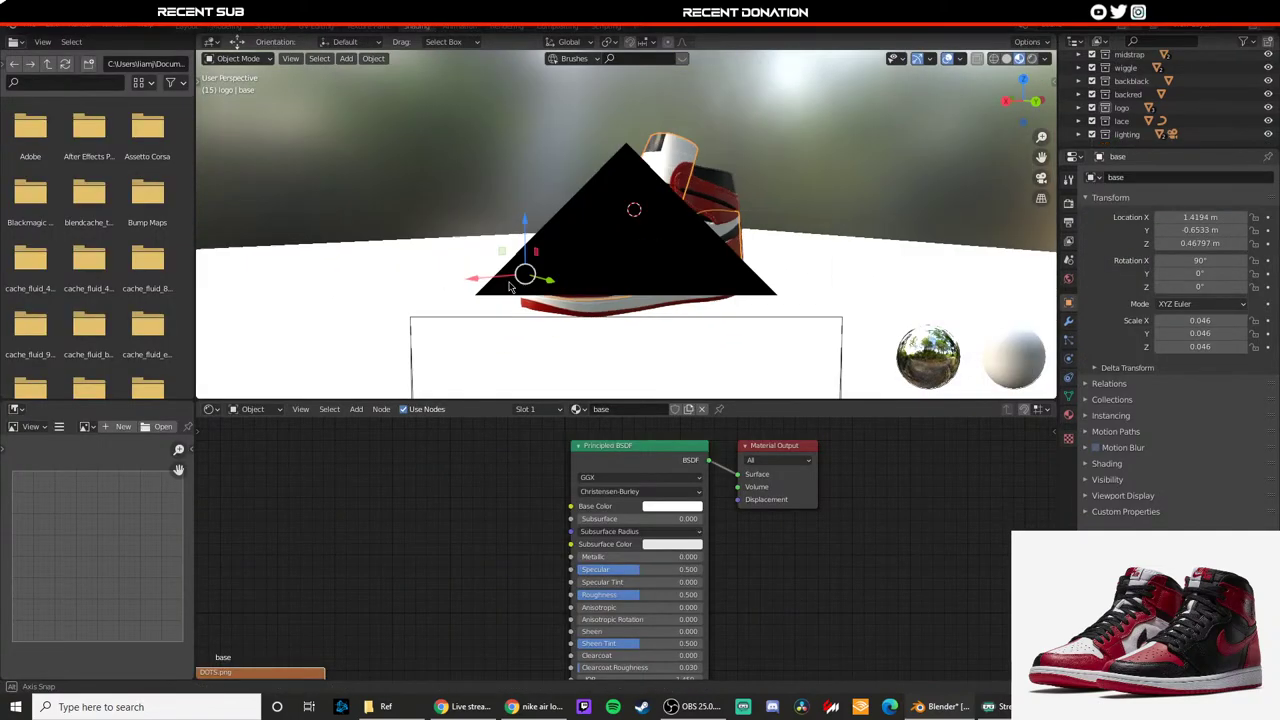
middle_click_drag(450, 285, 539, 290)
key("Tab")
key("Tab")
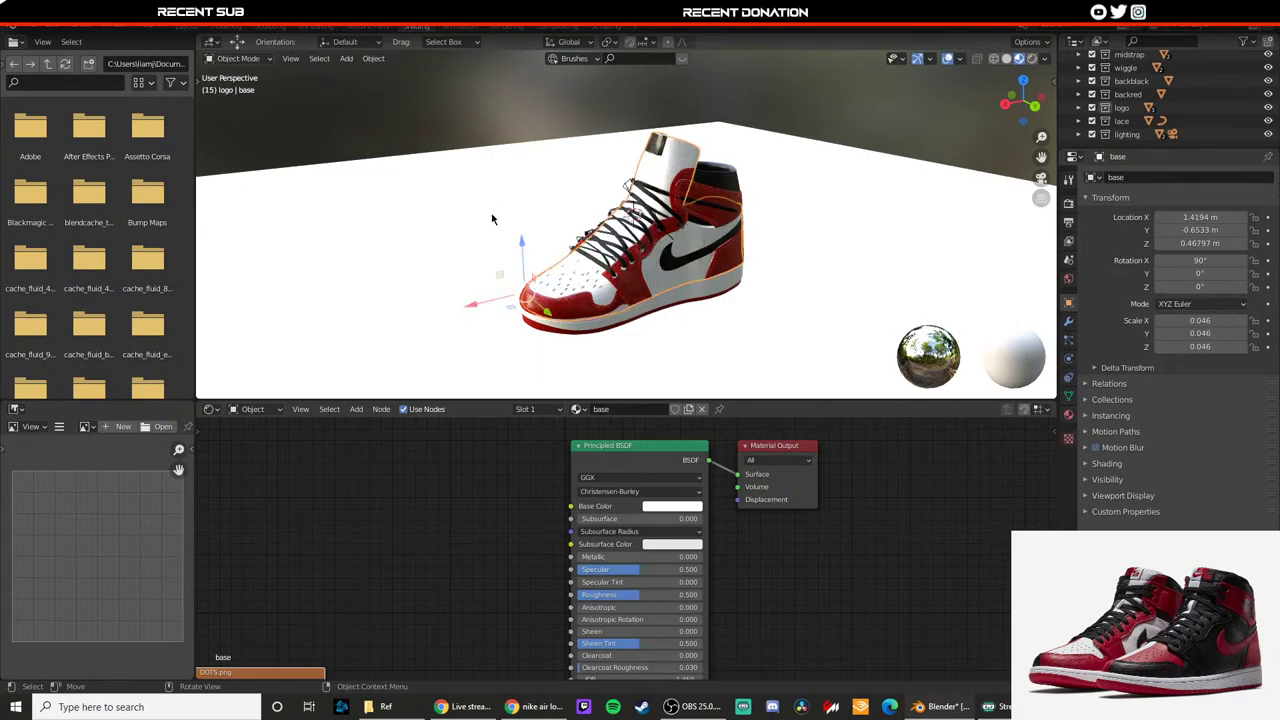
Step: Add a new mesh plane and place it in front of the shoe at about X 2.44, Y -0.61, Z 1.54 m
left_click(491, 218)
key("shift+a")
mouse_move(430, 236)
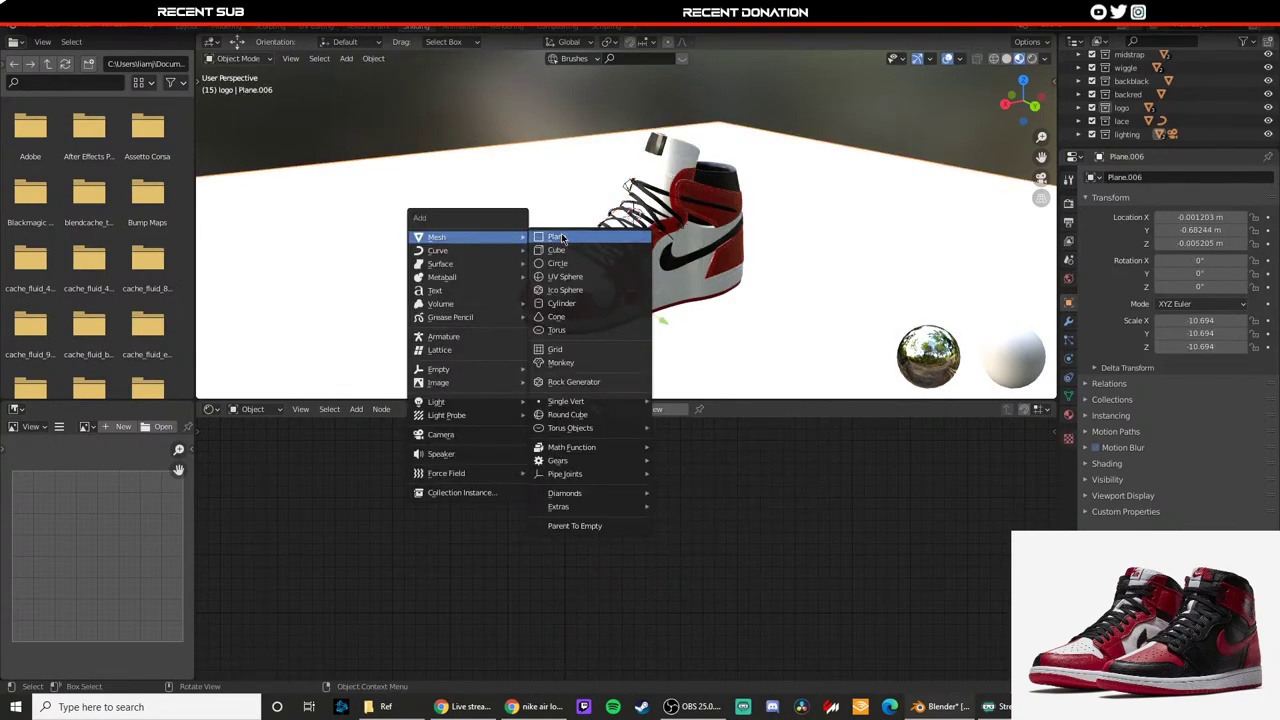
left_click(590, 236)
key("g")
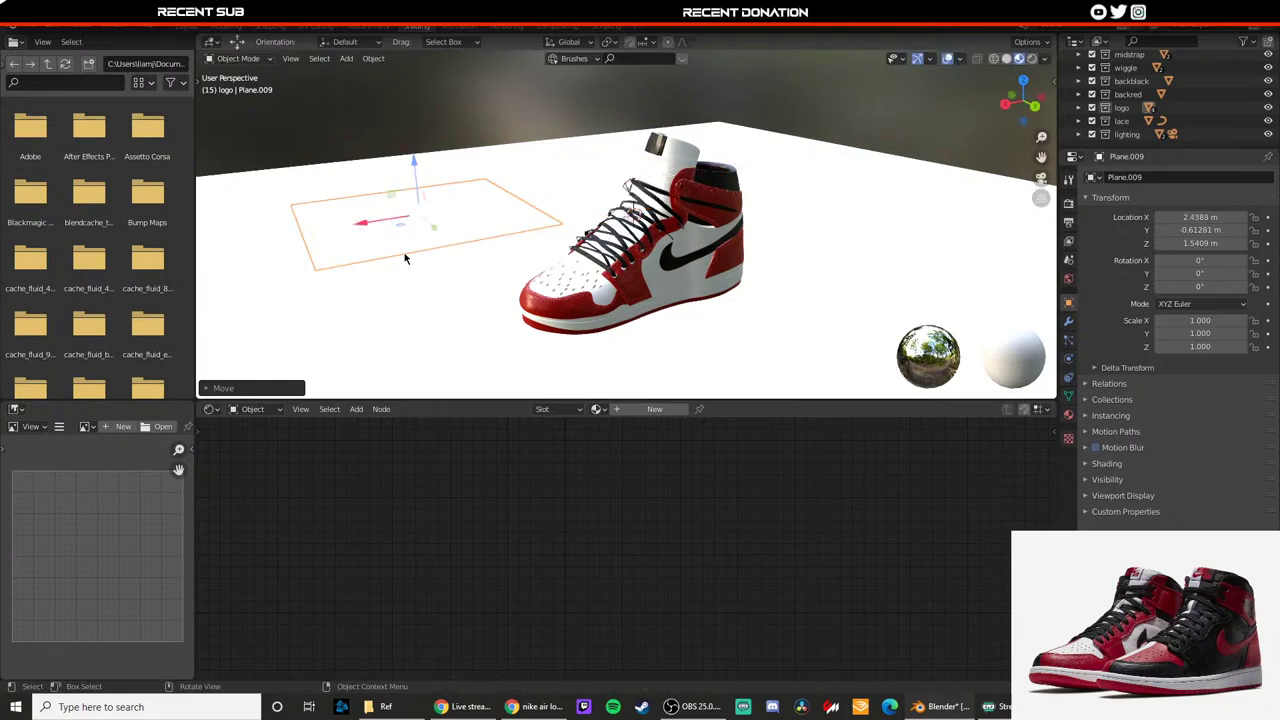
left_click(403, 251)
Step: Create a material named nikesairlogo on the new plane and add an Image Texture node beside its Principled BSDF
left_click(654, 409)
left_click(1068, 414)
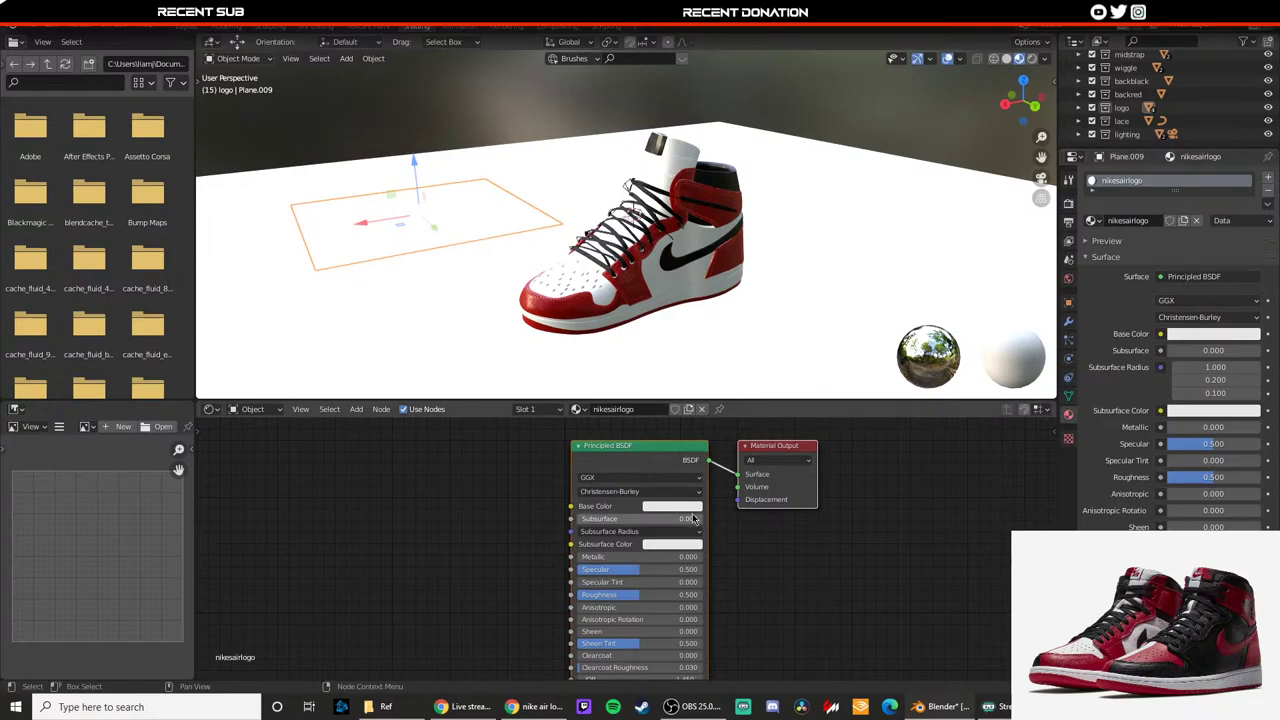
key("shift+a")
left_click(378, 416)
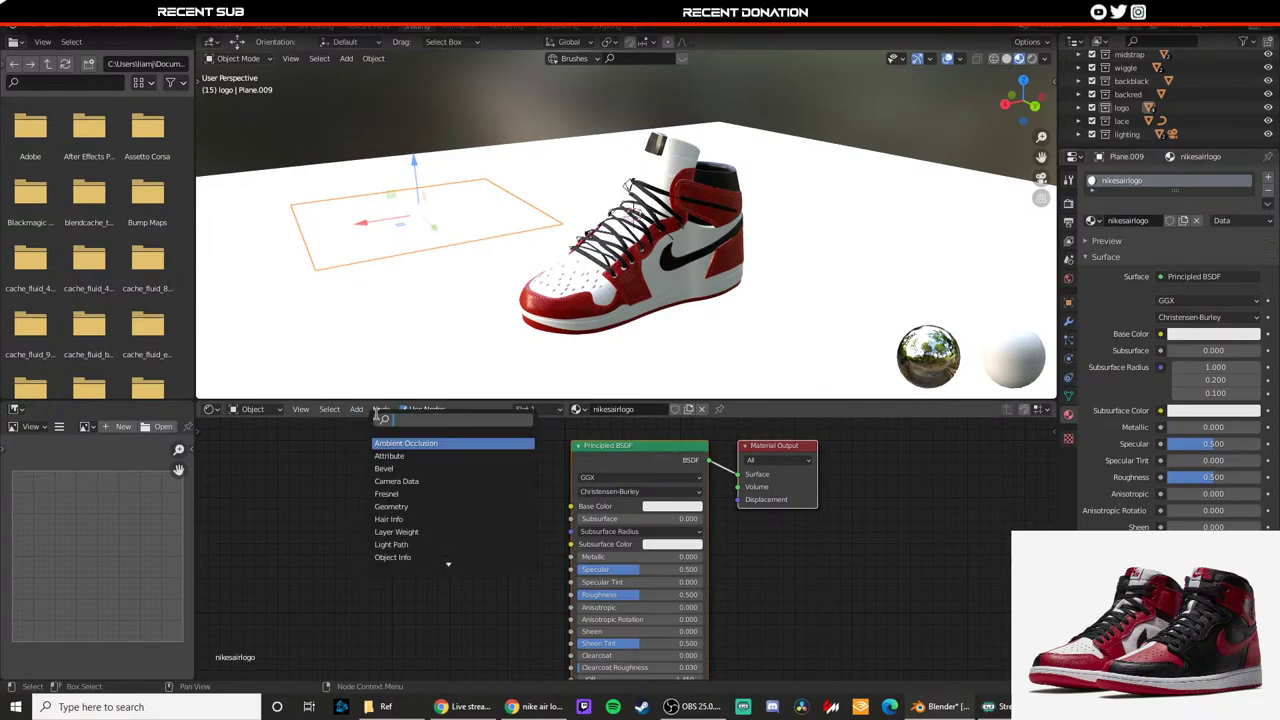
key("Return")
left_click(294, 487)
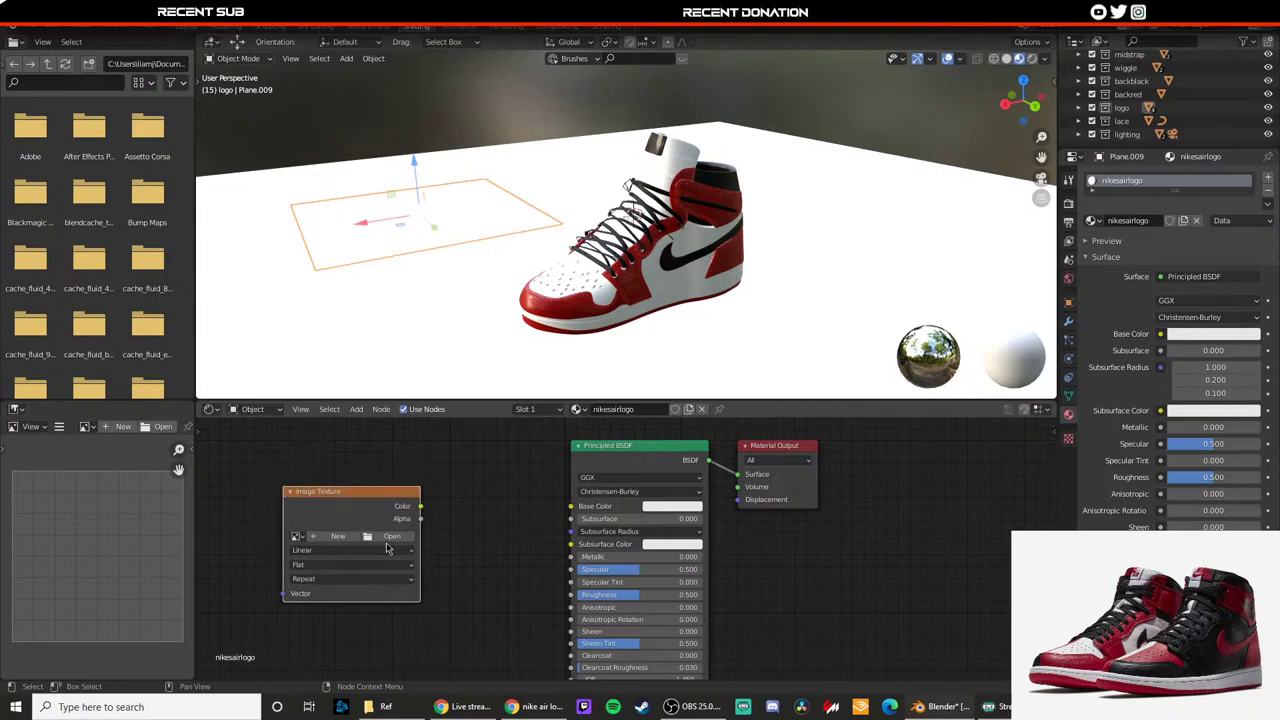
left_click(388, 540)
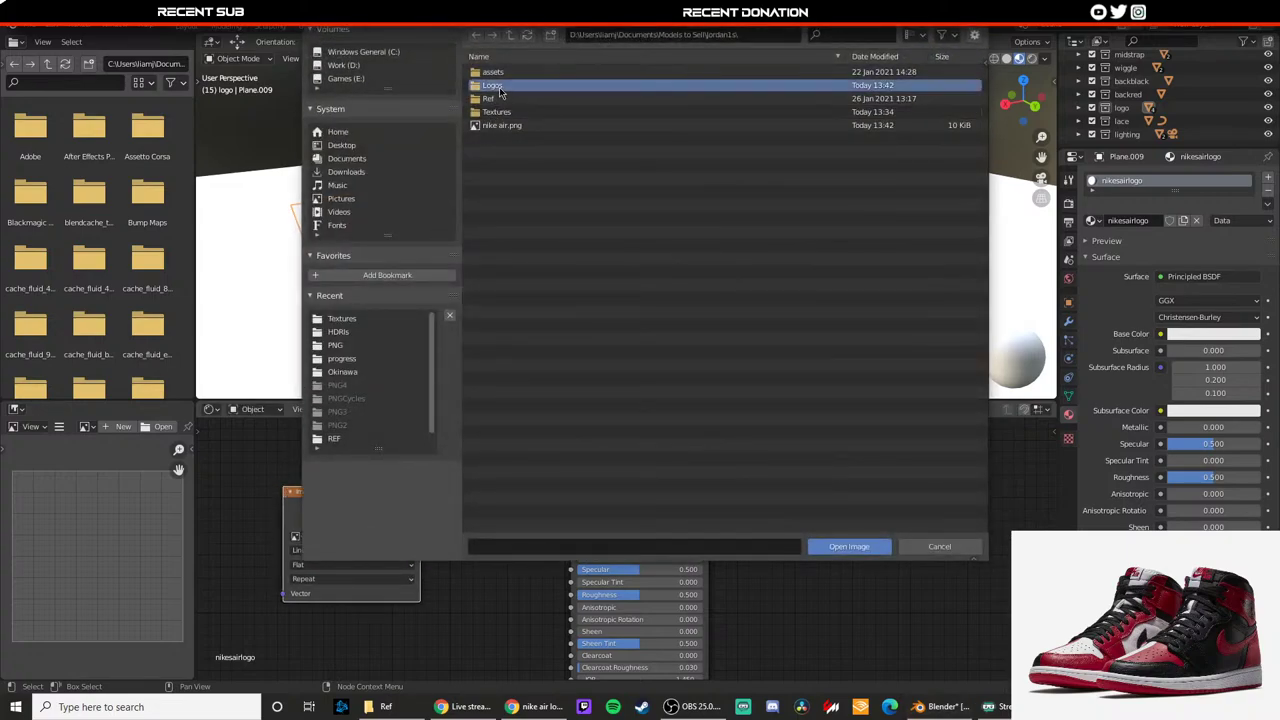
double_click(505, 89)
left_click(508, 36)
left_click(925, 546)
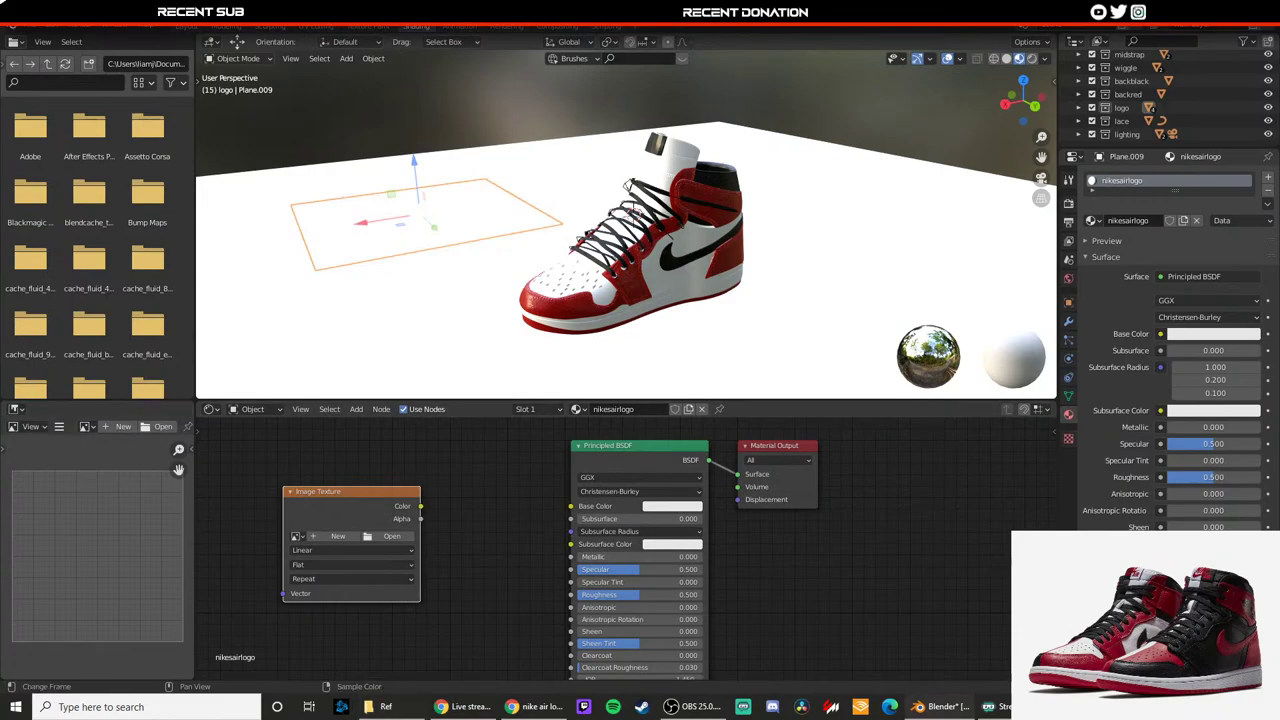
Step: Move nike air.png into the Logos folder in File Explorer and launch GIMP
key("alt+Tab")
left_click(130, 713)
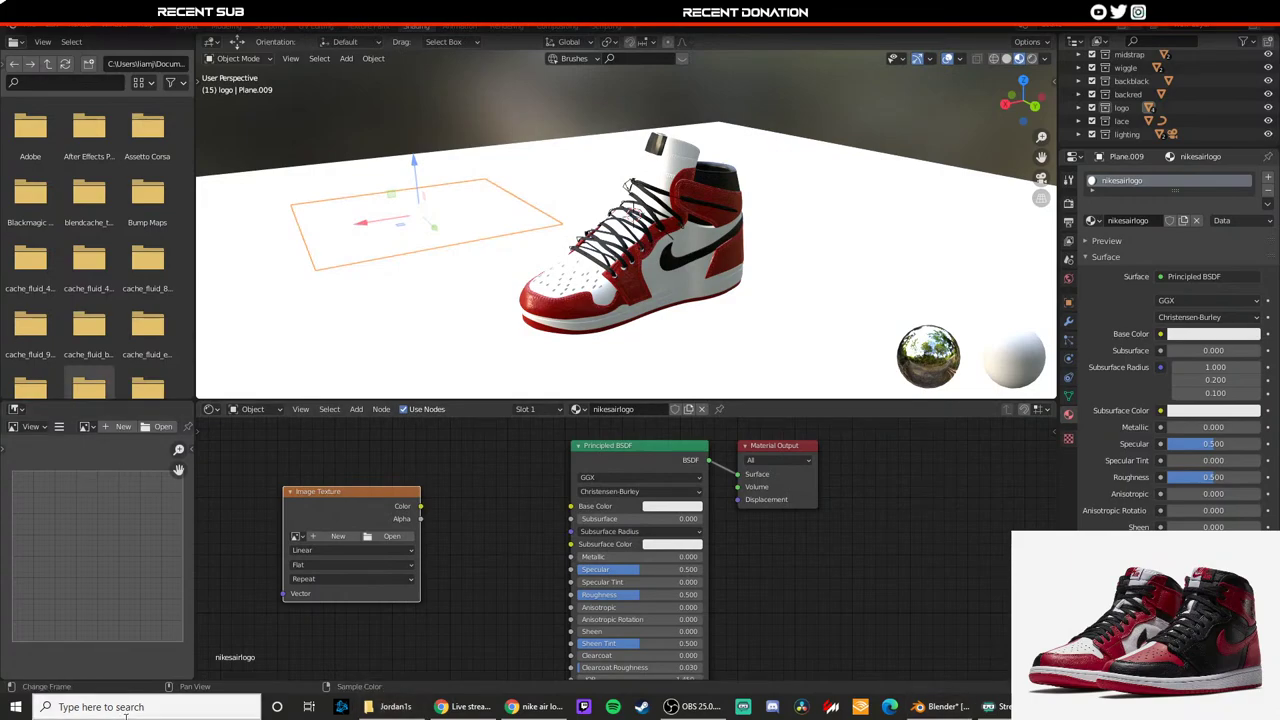
type("gi")
key("Return")
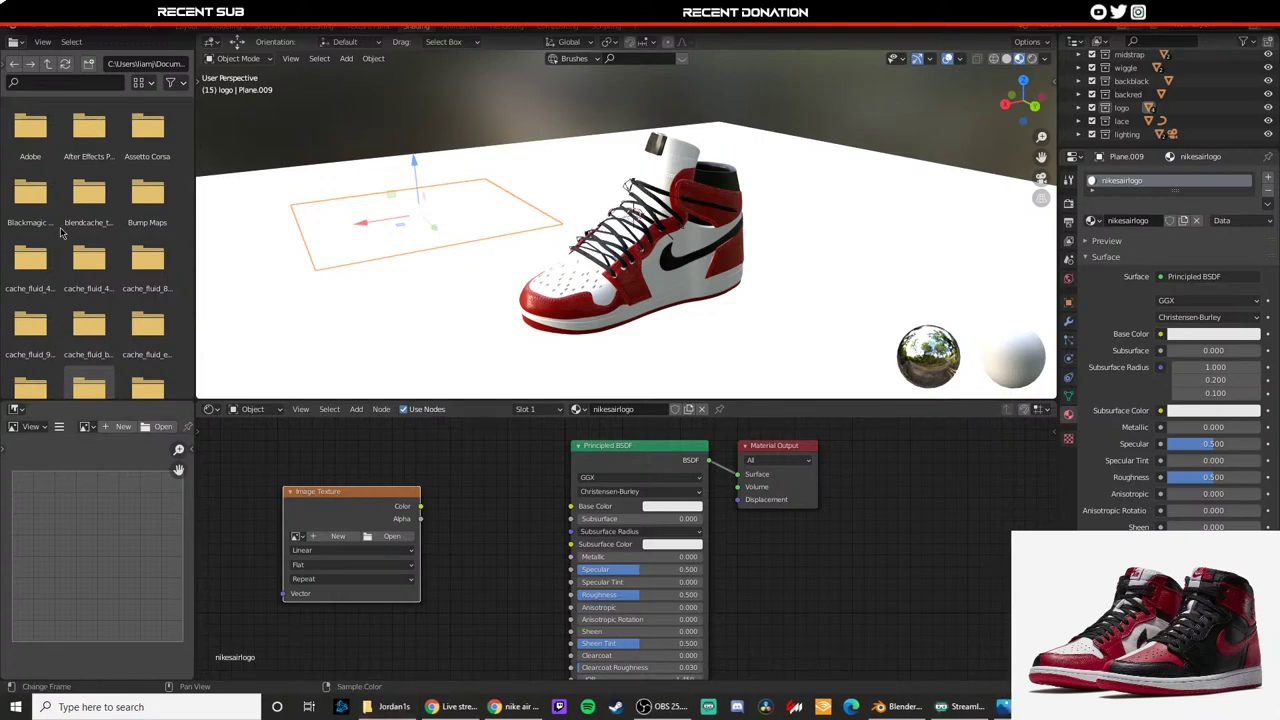
Step: Load nike air.png from the Logos folder into the Image Texture node and connect its Color output to Base Color
left_click(391, 536)
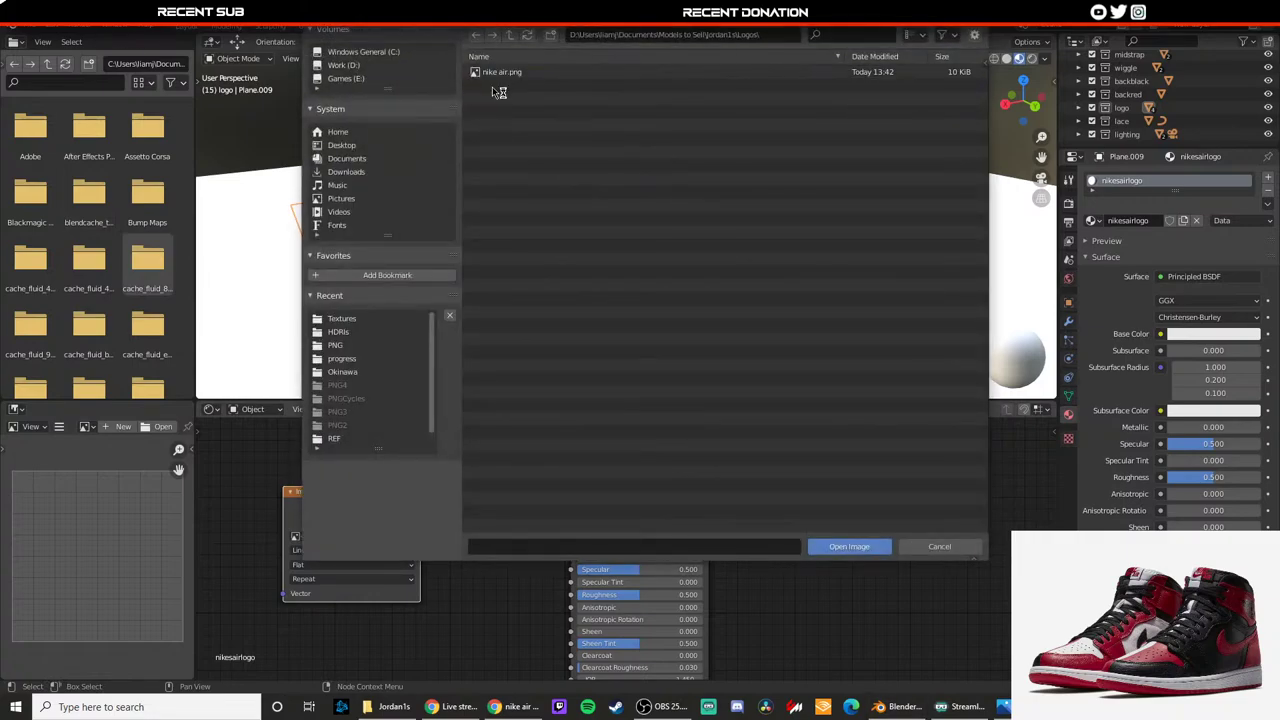
double_click(501, 74)
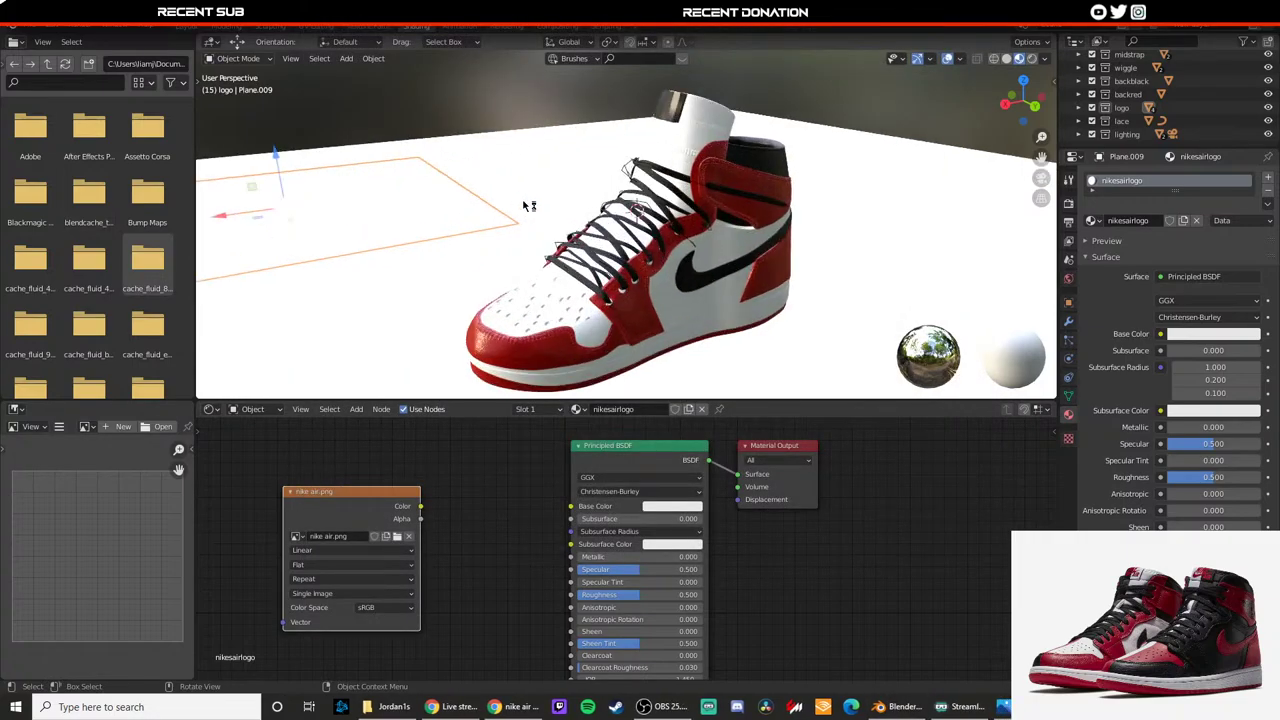
key("KP_Decimal")
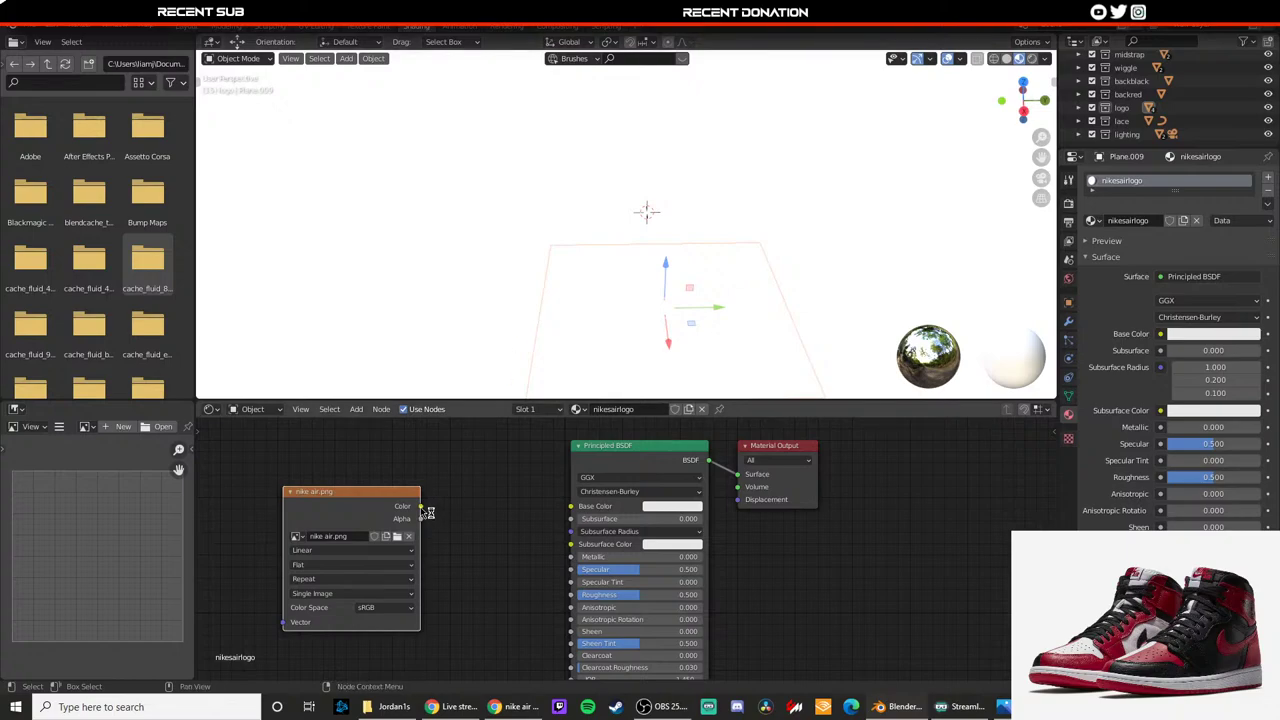
left_click_drag(562, 509, 571, 507)
Step: Select the logo block on the shoe's tongue and replace its black material with nikesairlogo
scroll(746, 326, "down", 5)
middle_click_drag(746, 326, 555, 246)
scroll(555, 246, "up", 4)
scroll(554, 240, "up", 4)
left_click(562, 336)
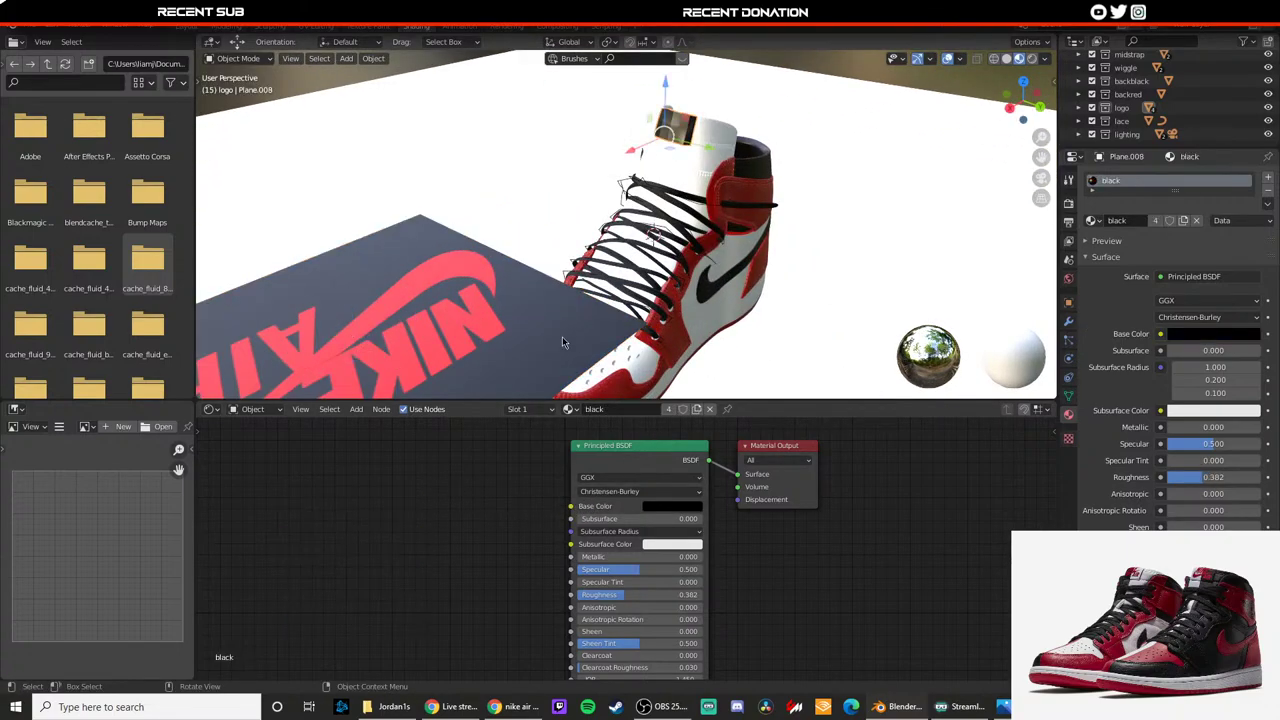
left_click(571, 411)
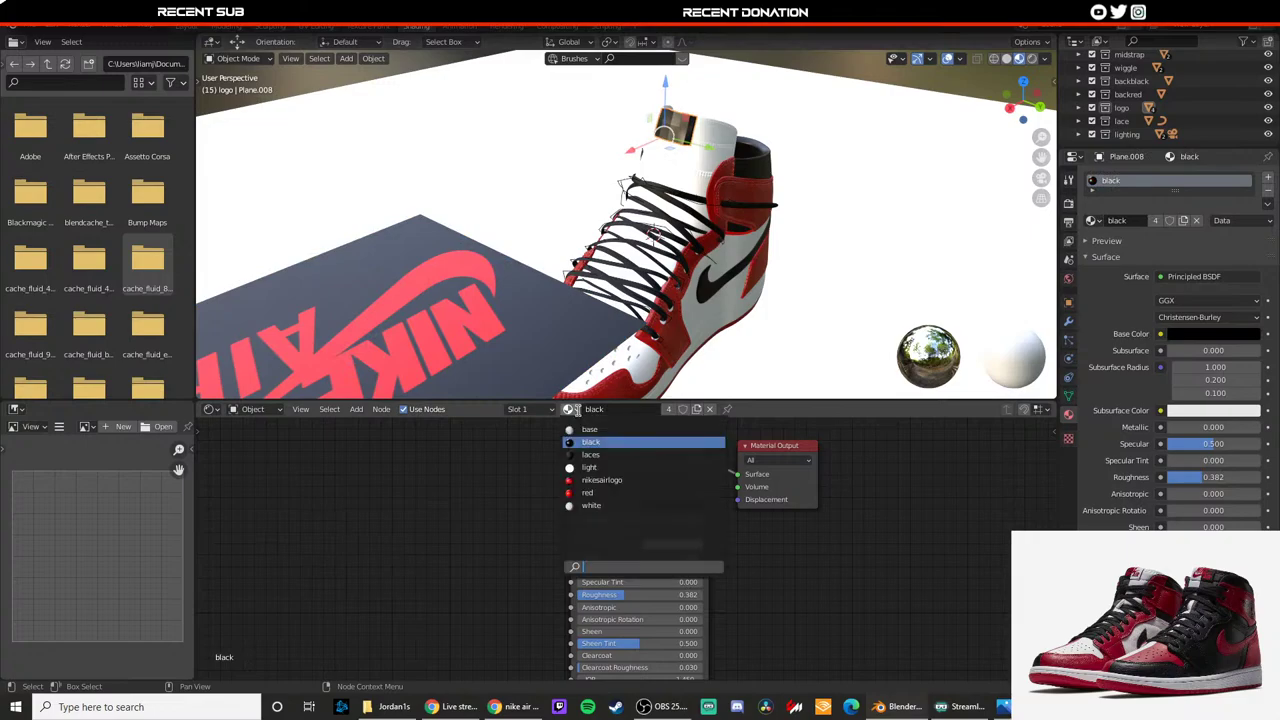
left_click(601, 480)
scroll(552, 322, "up", 5)
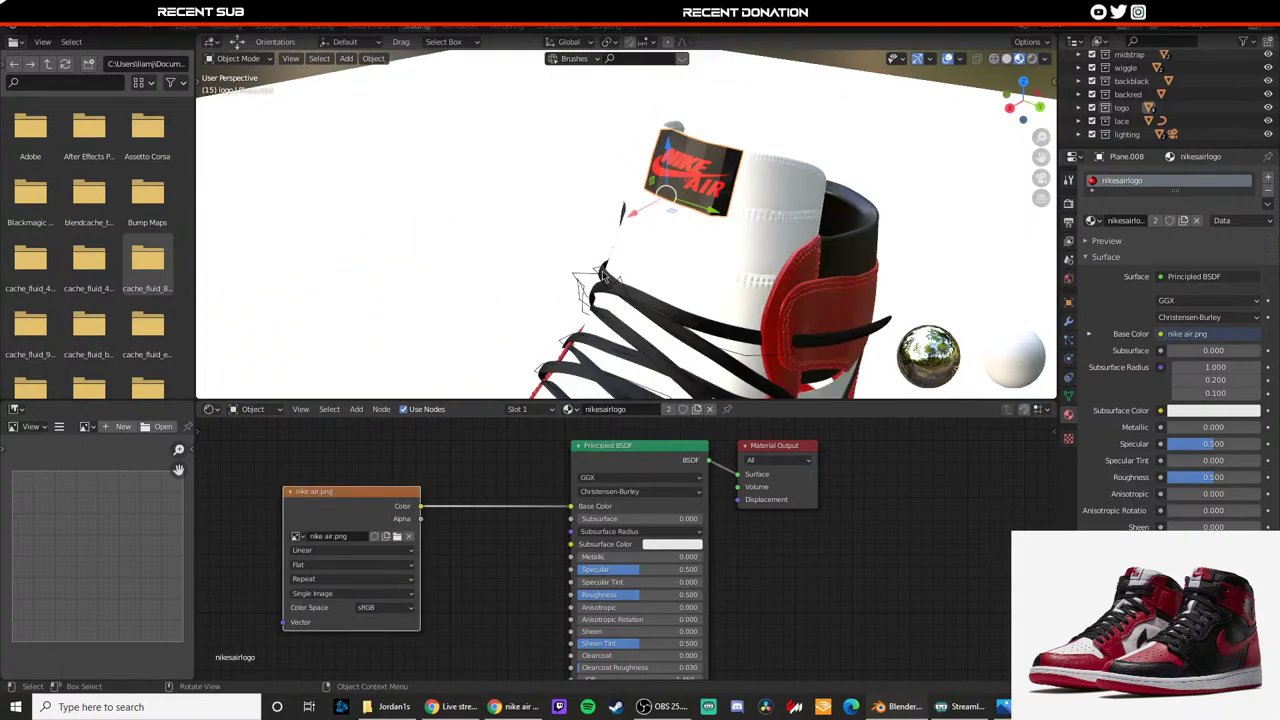
middle_click_drag(552, 322, 597, 277)
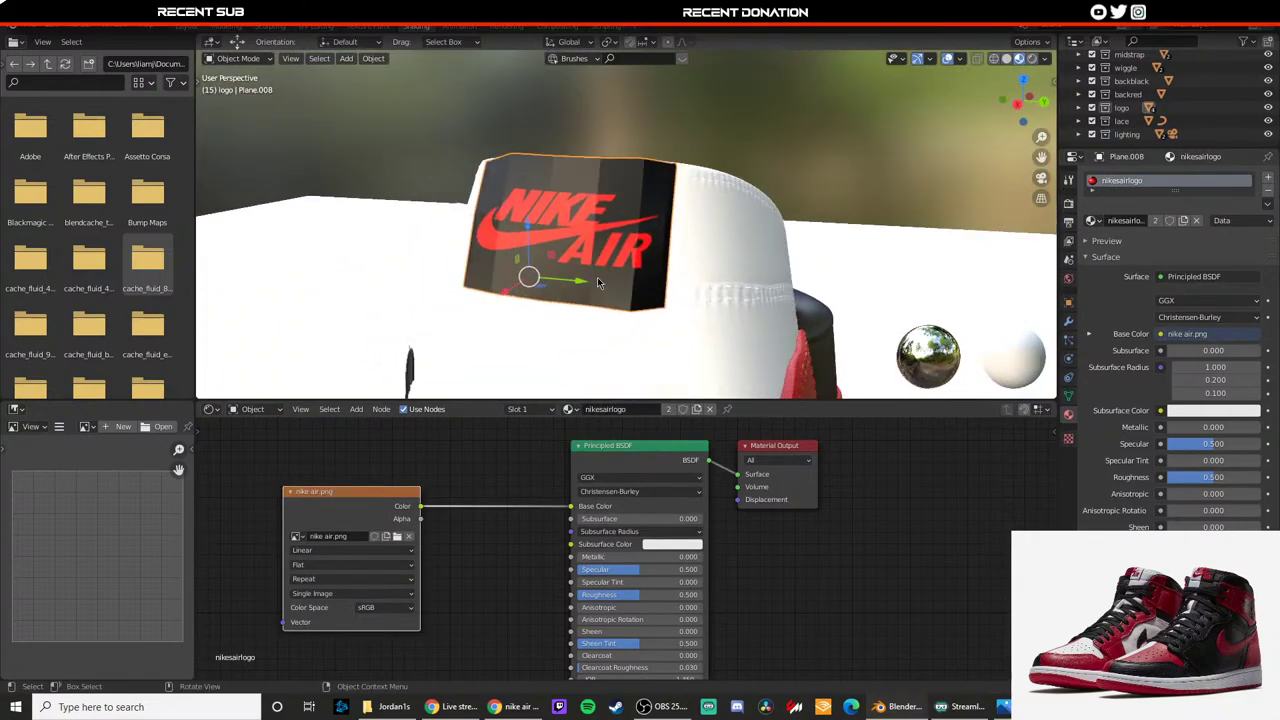
Step: Smooth the tongue's logo block with a Catmull-Clark Subdivision modifier at level 4 for viewport and render
left_click(1068, 320)
left_click(1133, 221)
key("Tab")
scroll(728, 271, "down", 2)
key("Tab")
key("alt+a")
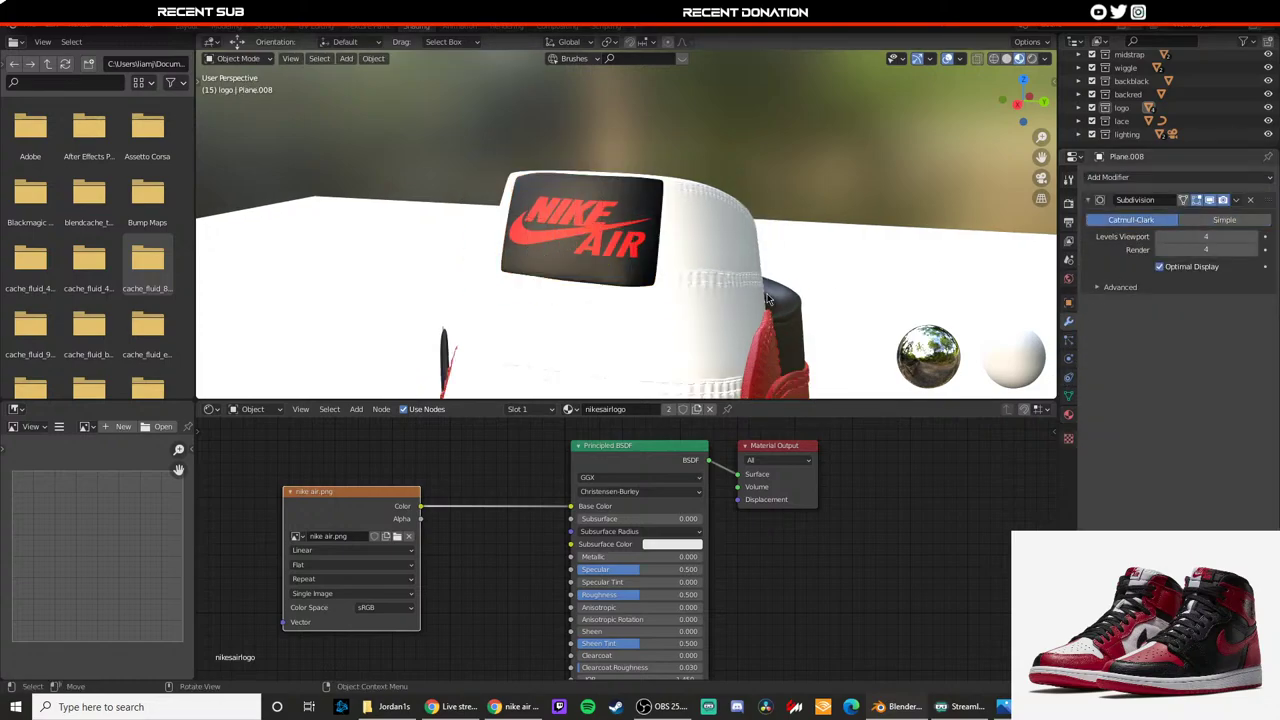
Step: Preview the shoe through the camera in Rendered shading and set the nikesairlogo material's roughness to 0.327
scroll(715, 290, "down", 6)
middle_click_drag(710, 298, 614, 281)
key("KP_0")
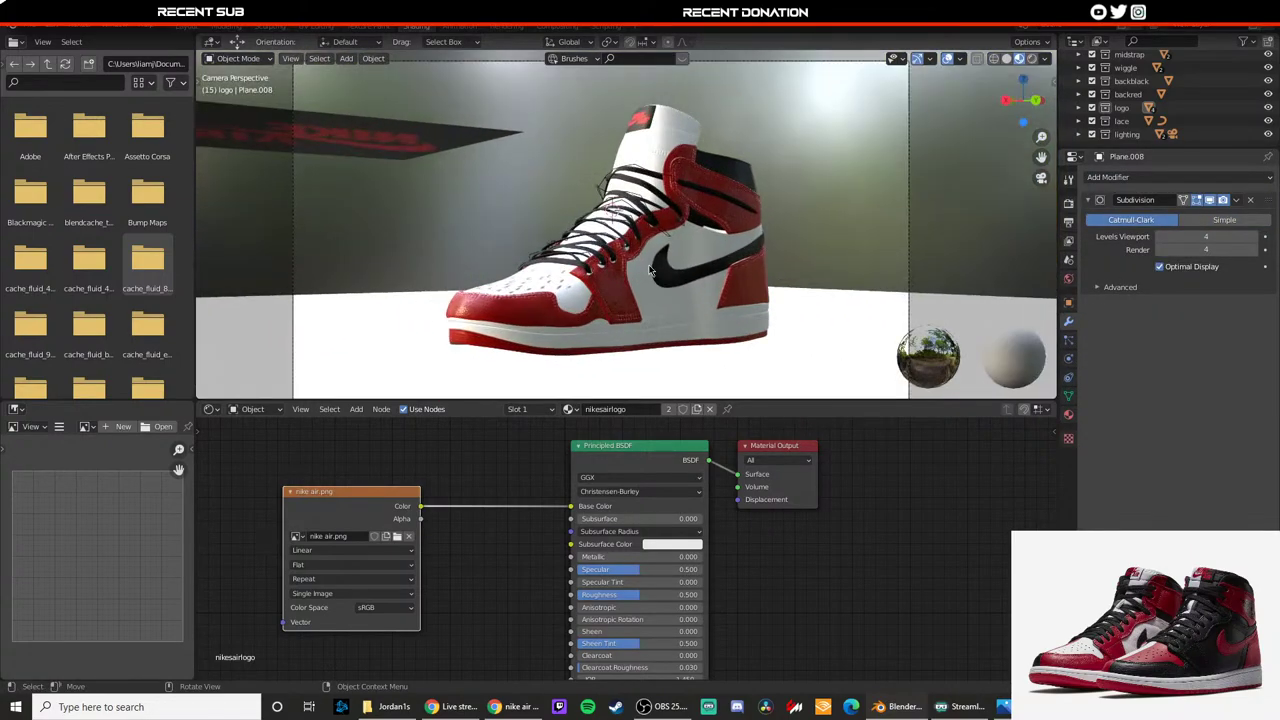
key("z")
left_click(657, 134)
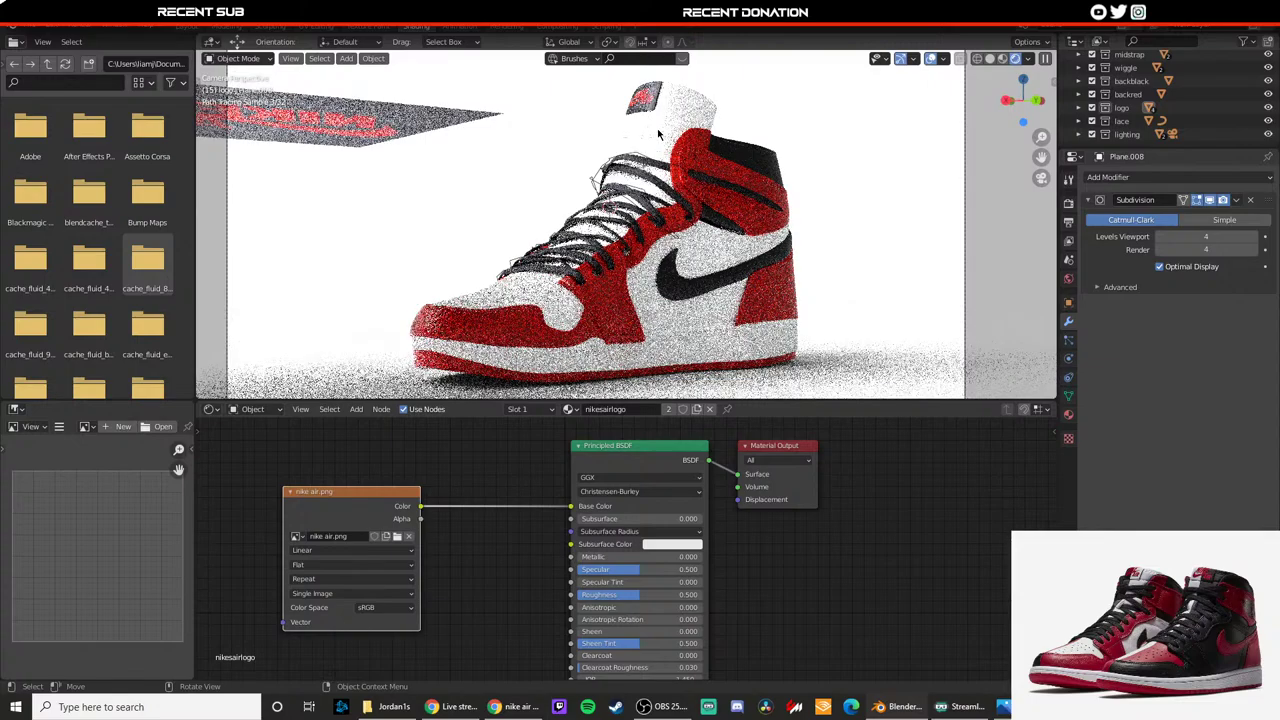
left_click_drag(649, 596, 607, 598)
Step: Delete the textured logo plane in front of the shoe and return the viewport to Material Preview shading
left_click(385, 109)
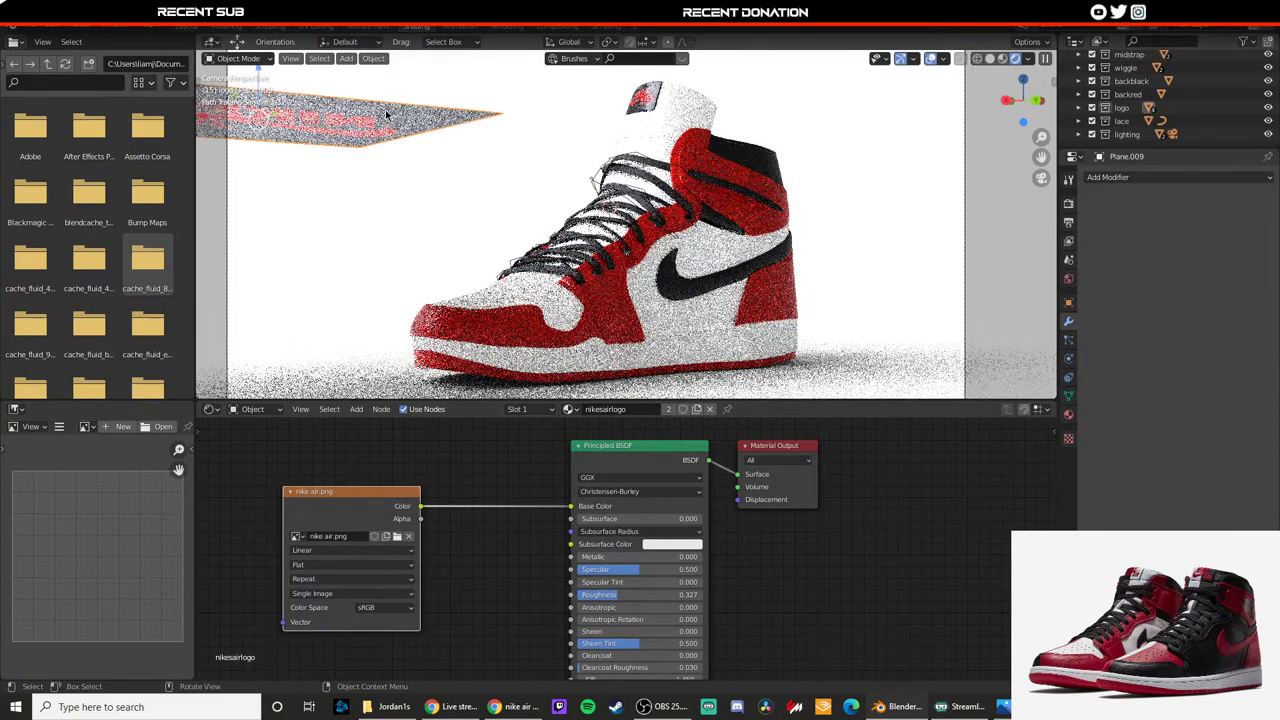
key("Delete")
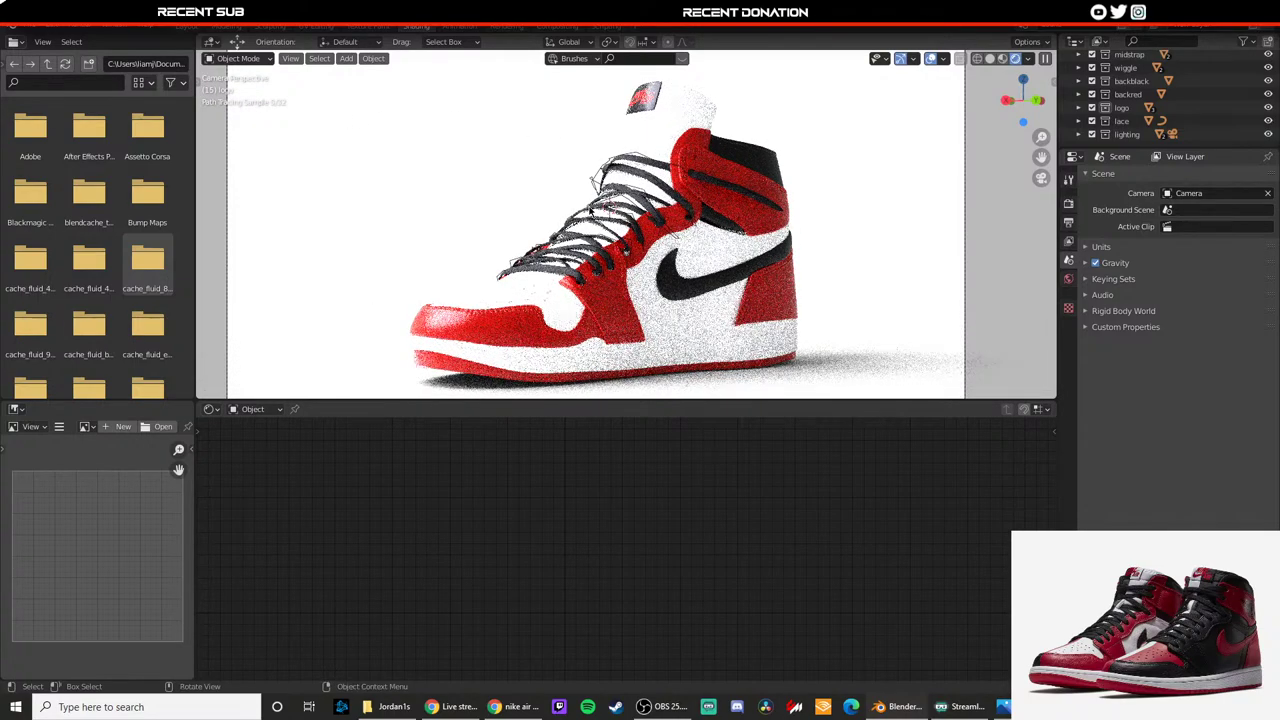
left_click(580, 142)
key("z")
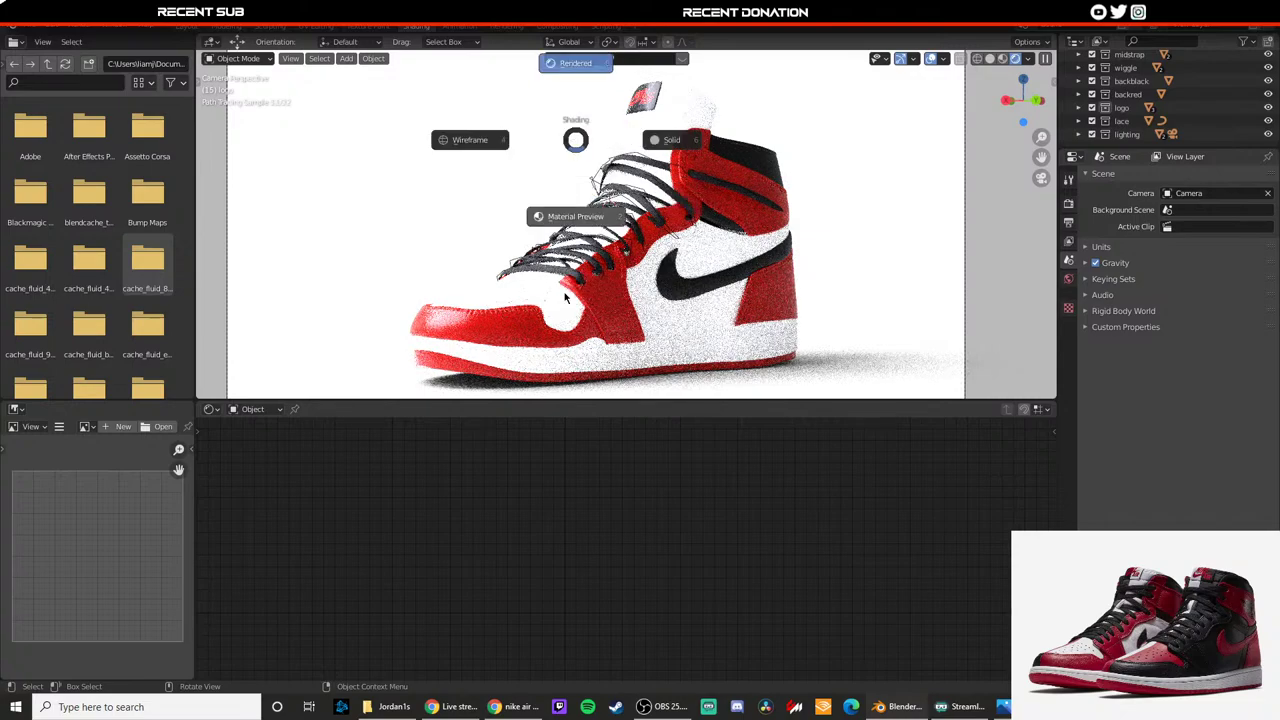
left_click(565, 297)
scroll(505, 317, "down", 4)
middle_click_drag(505, 317, 475, 294)
scroll(706, 310, "up", 4)
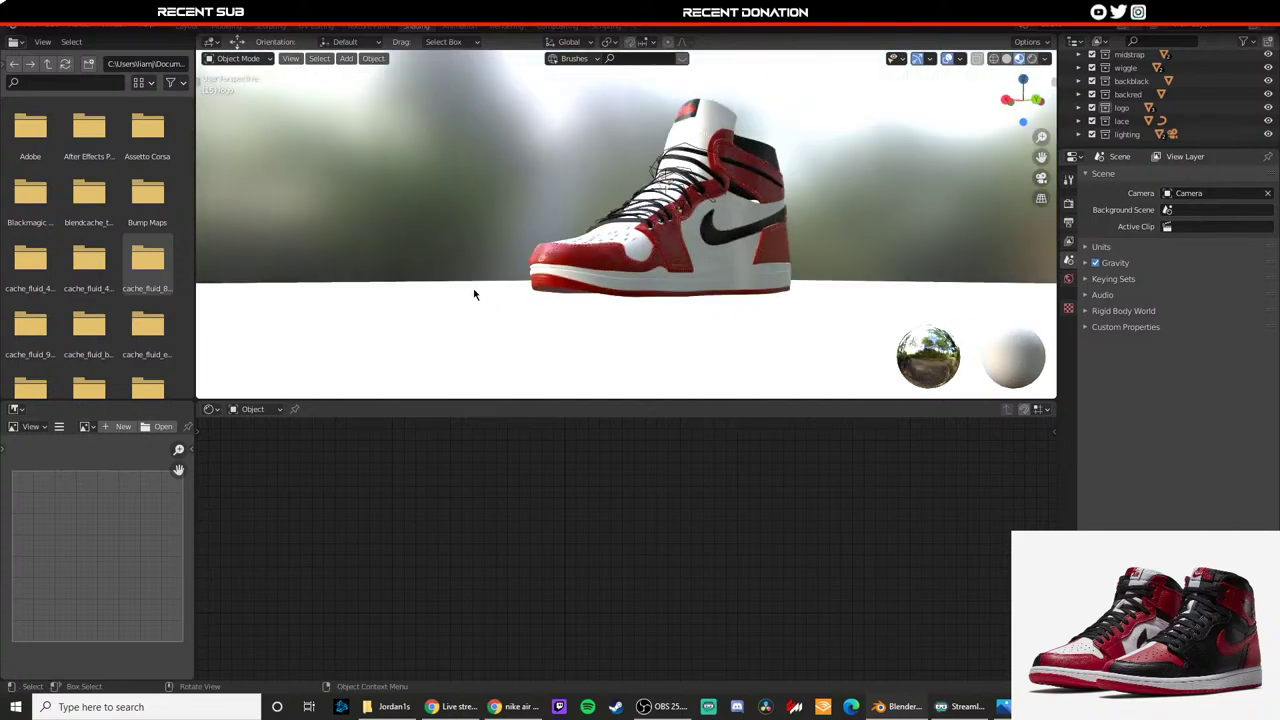
key("KP_0")
scroll(575, 287, "up", 5)
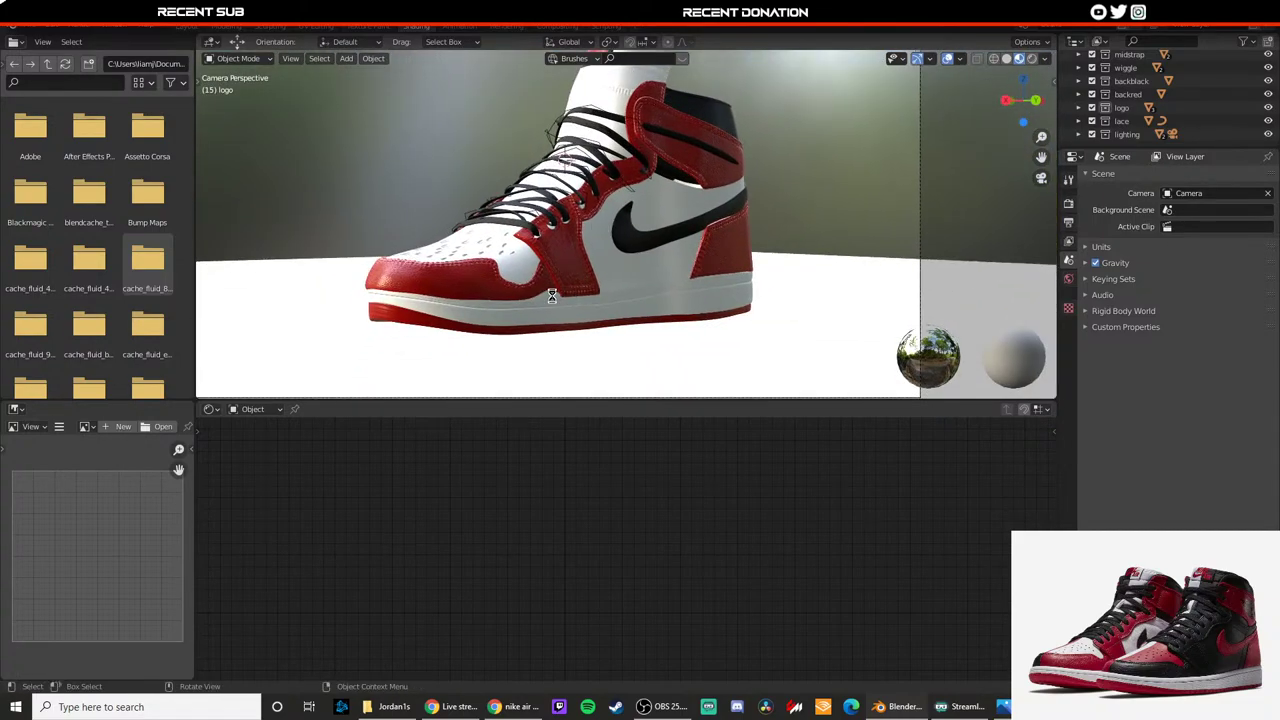
scroll(537, 296, "down", 5)
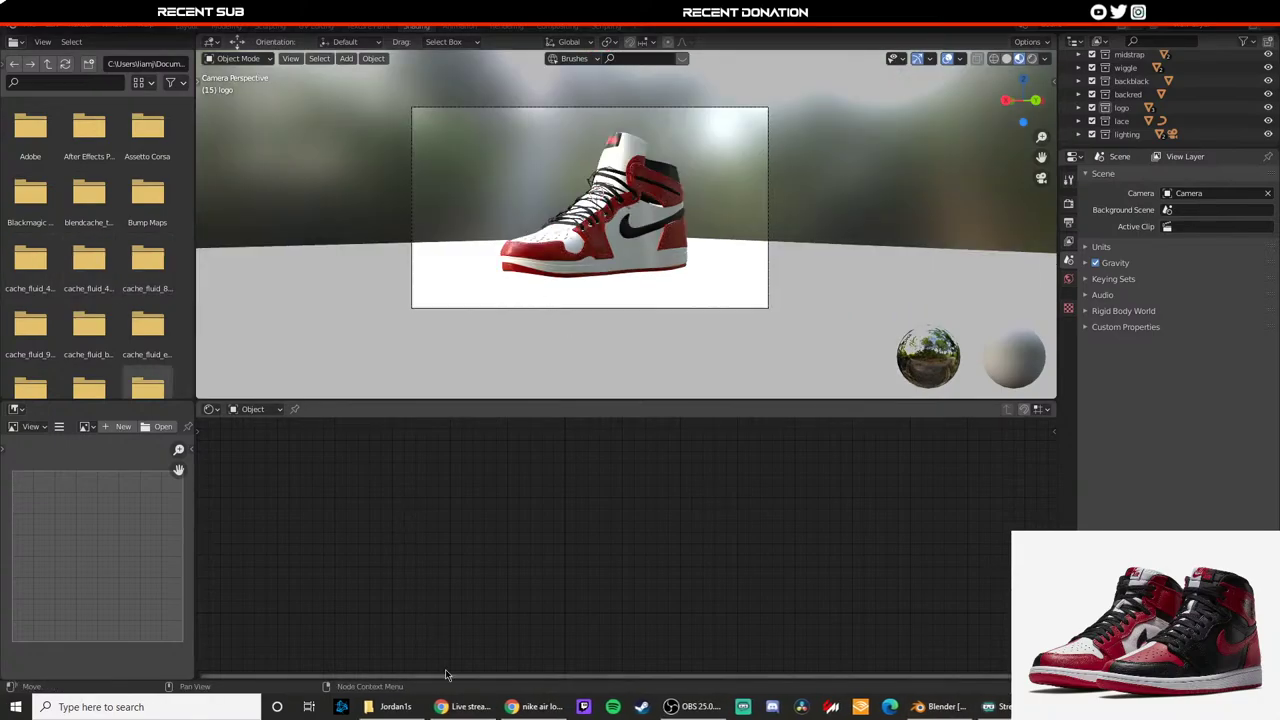
Step: Switch to Chrome and search Google Images for "jodran 1 logo"
left_click(515, 706)
left_click_drag(224, 71, 120, 78)
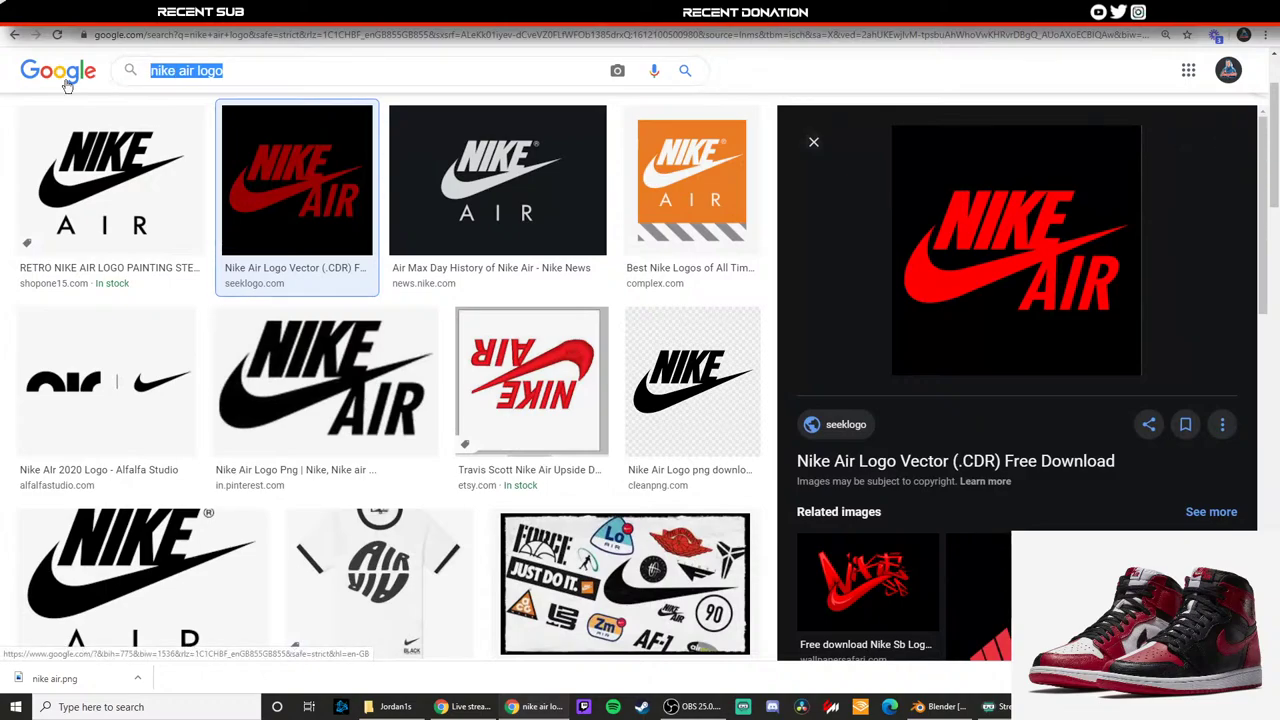
type("jodran 1 logo")
key("Return")
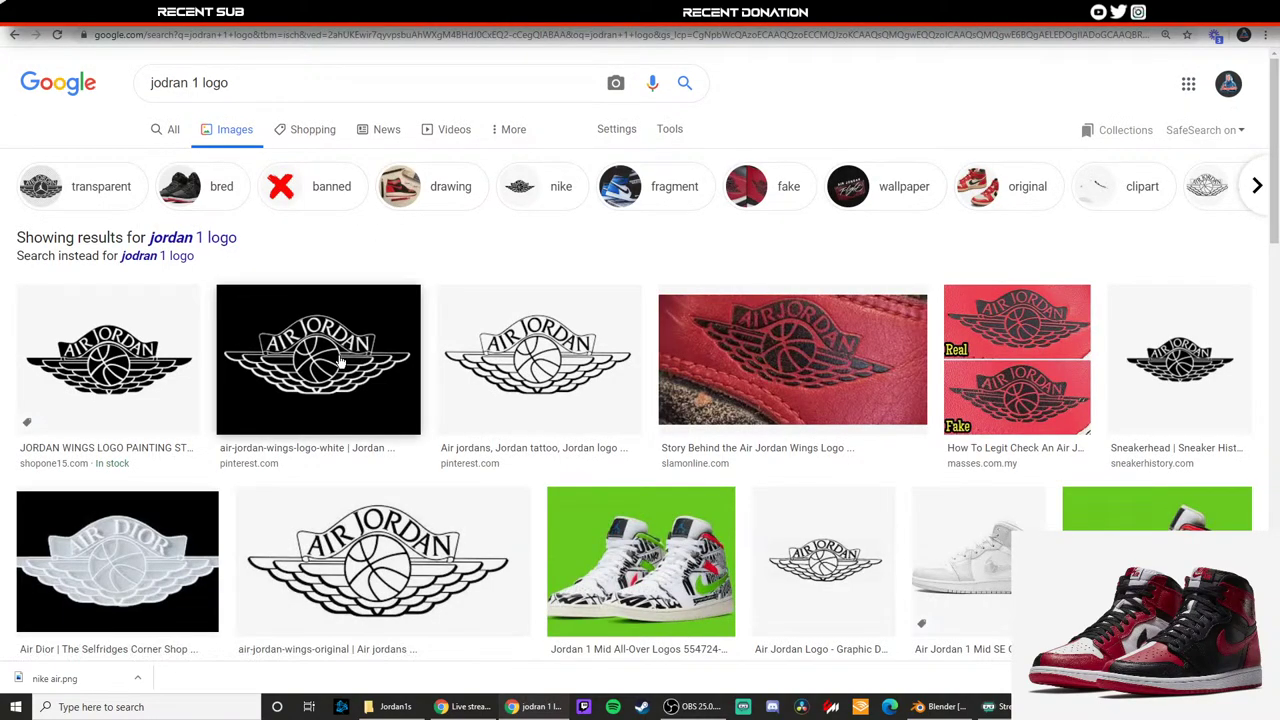
Step: Open the Sneaker History result with the black Air Jordan wings logo and save its image as airjordan1 in the Logos folder
left_click(184, 338)
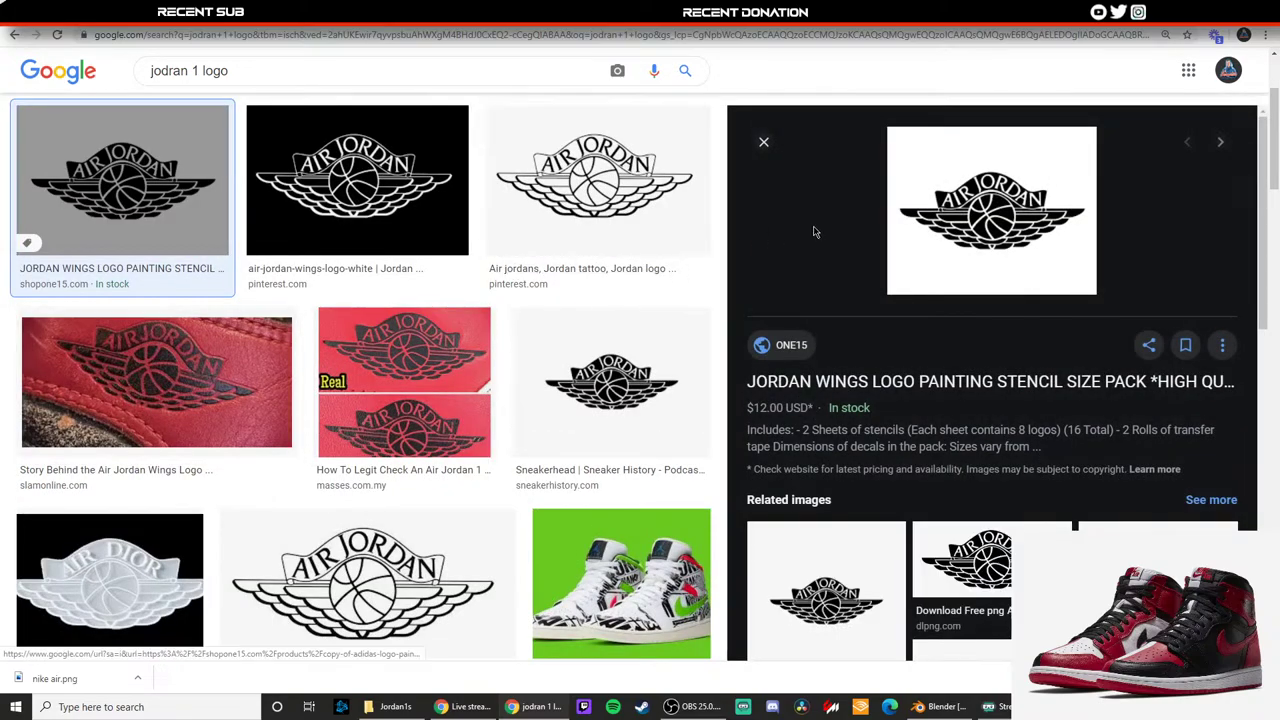
left_click(763, 142)
left_click(1147, 205)
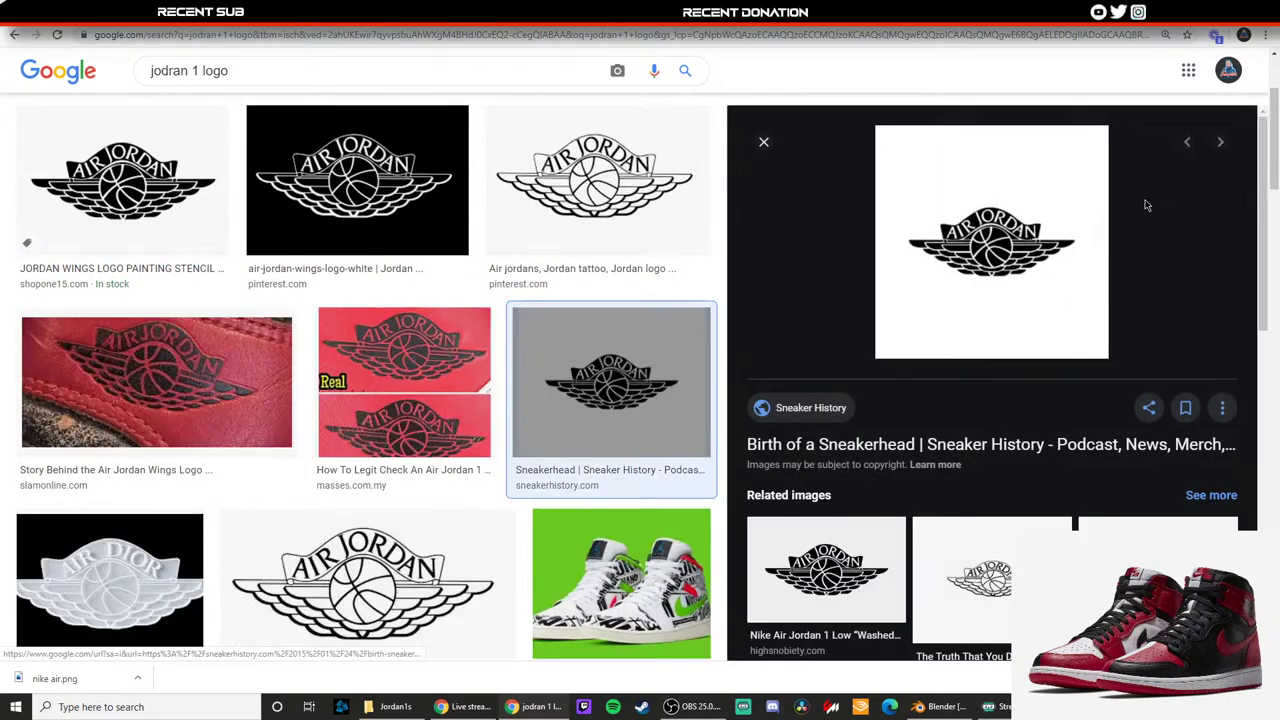
right_click(1008, 230)
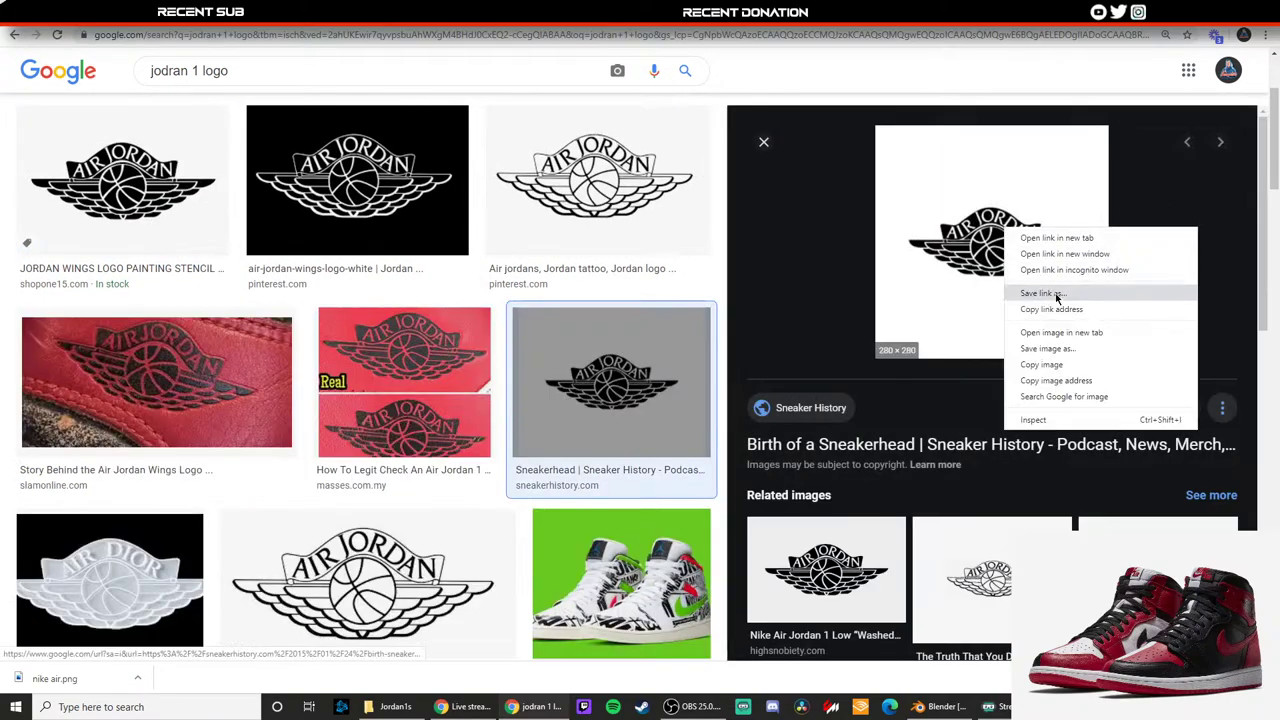
left_click(1046, 348)
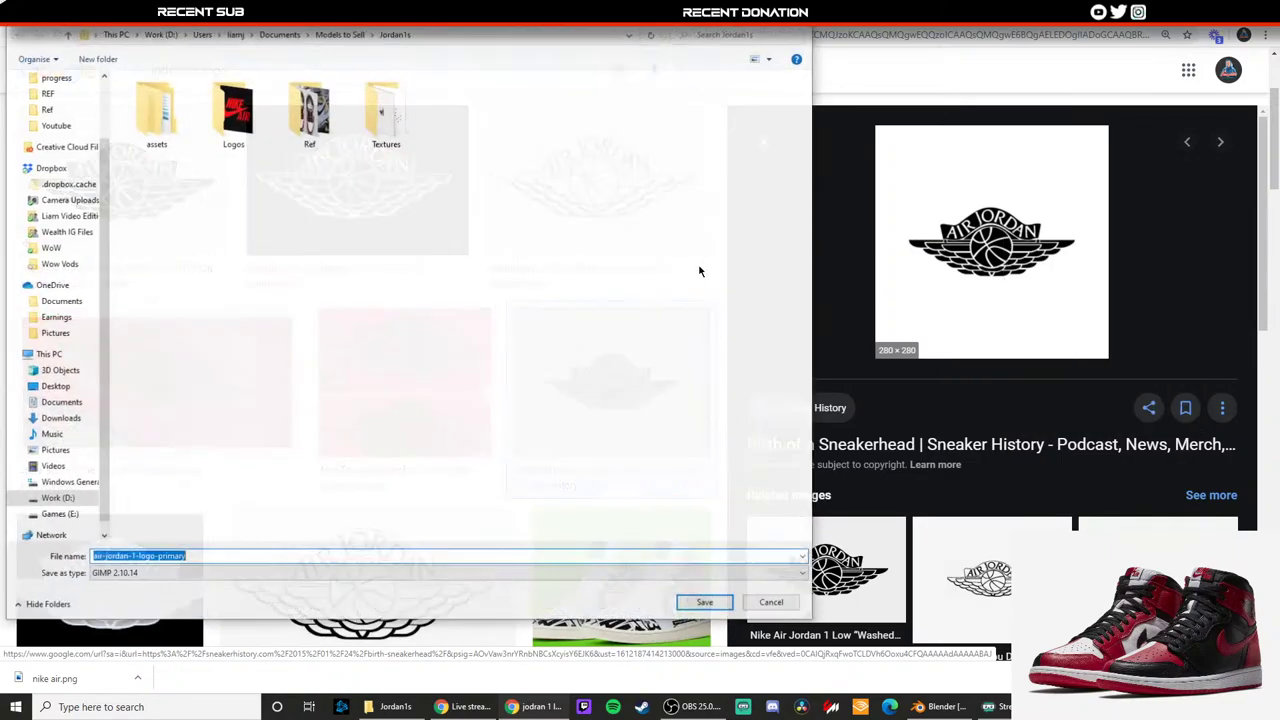
double_click(233, 110)
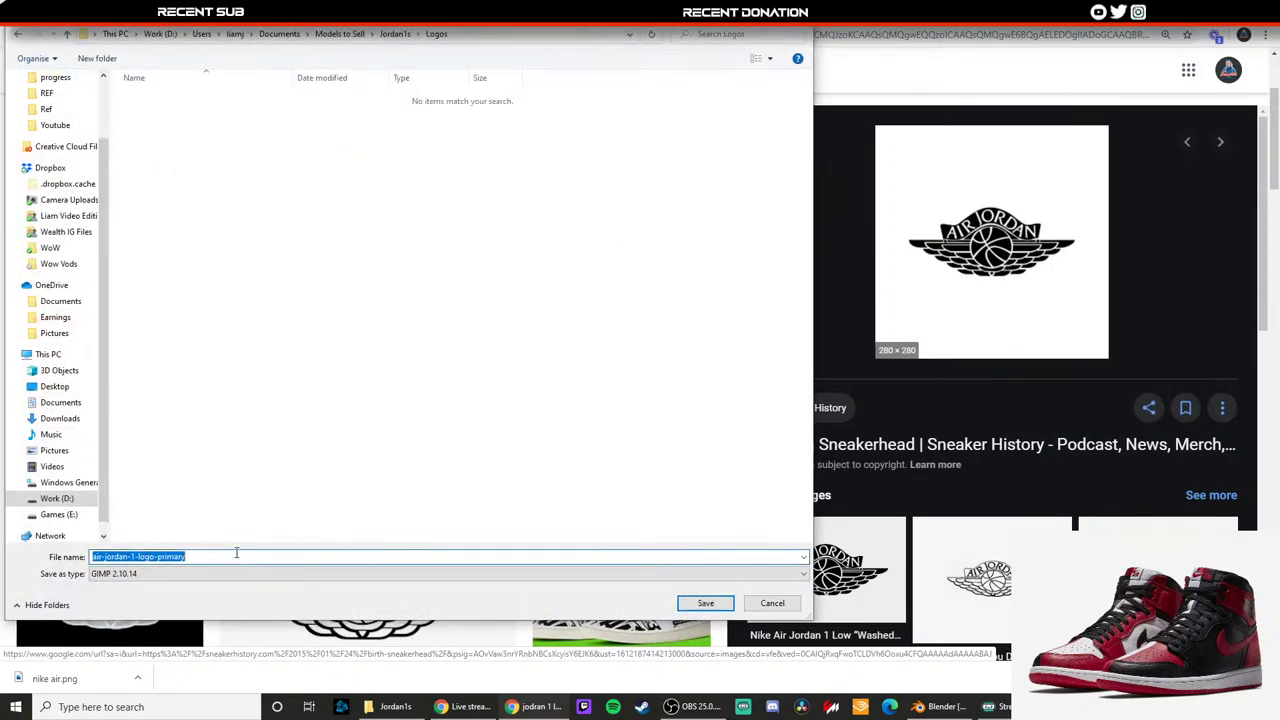
type("airjordan1")
key("Return")
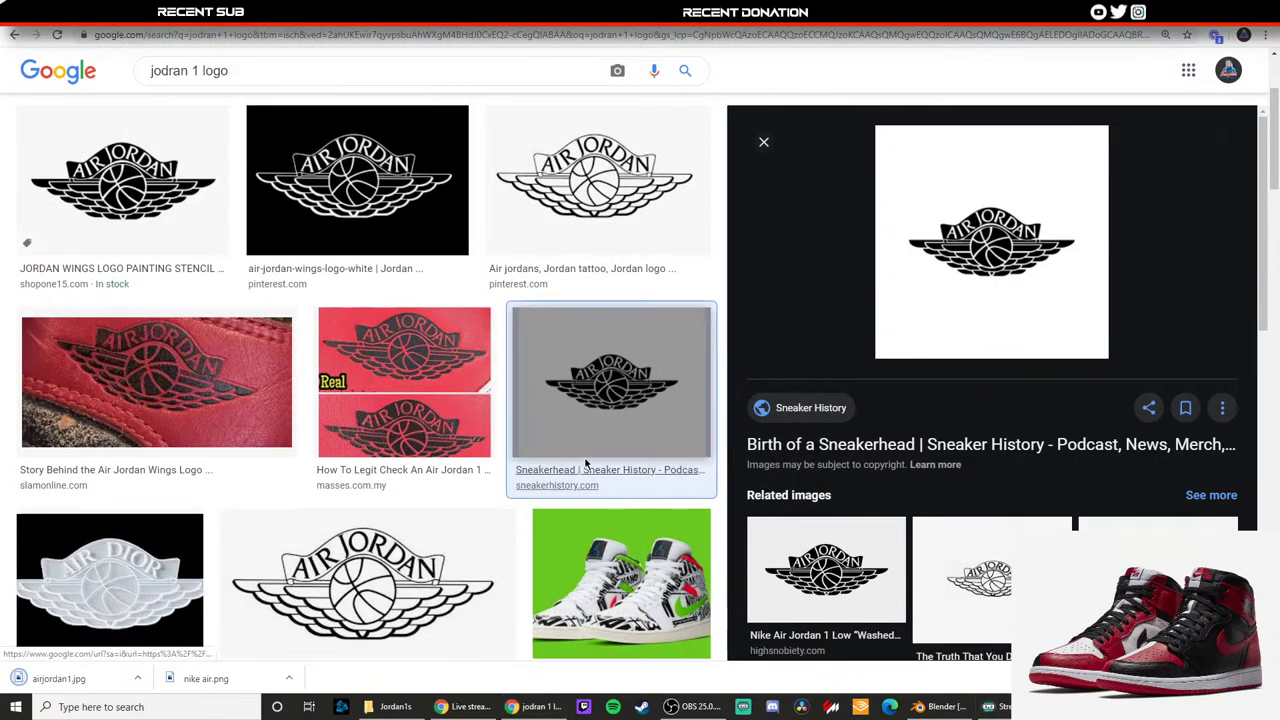
Step: Switch to GIMP, maximize its window, and open airjordan1.jpg from the Logos folder
left_click(1203, 10)
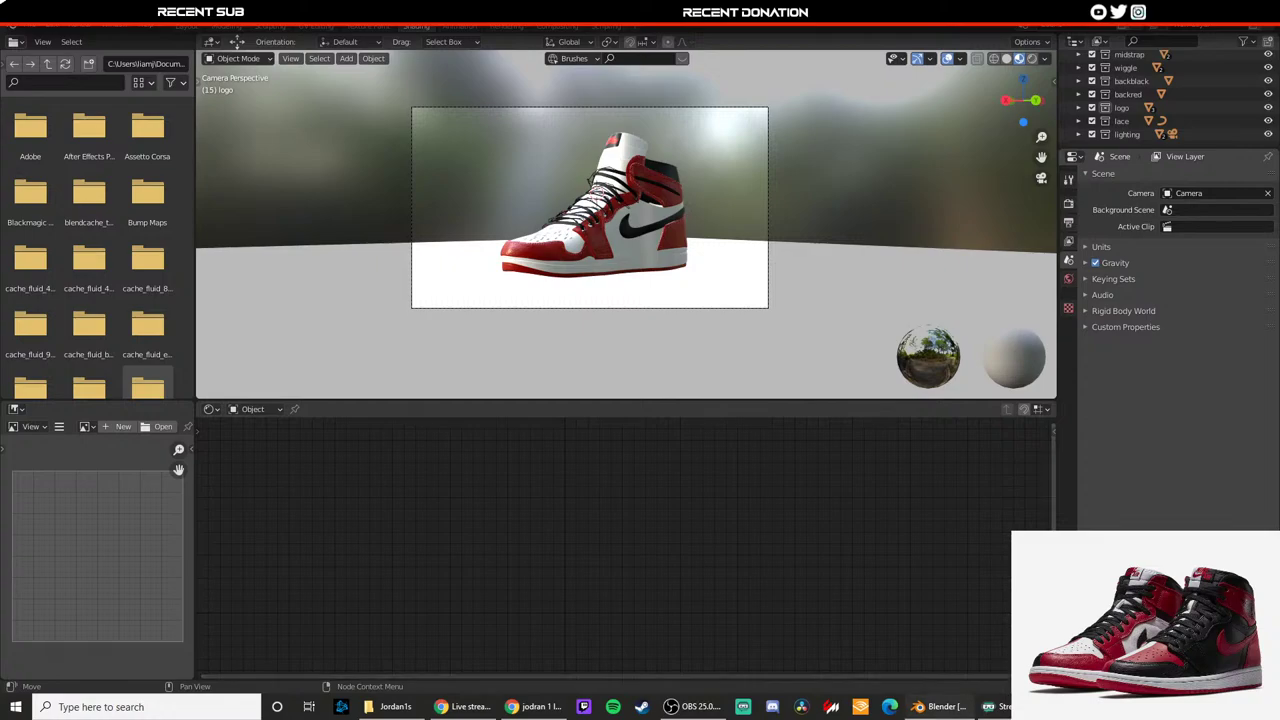
left_click_drag(0, 161, 832, 161)
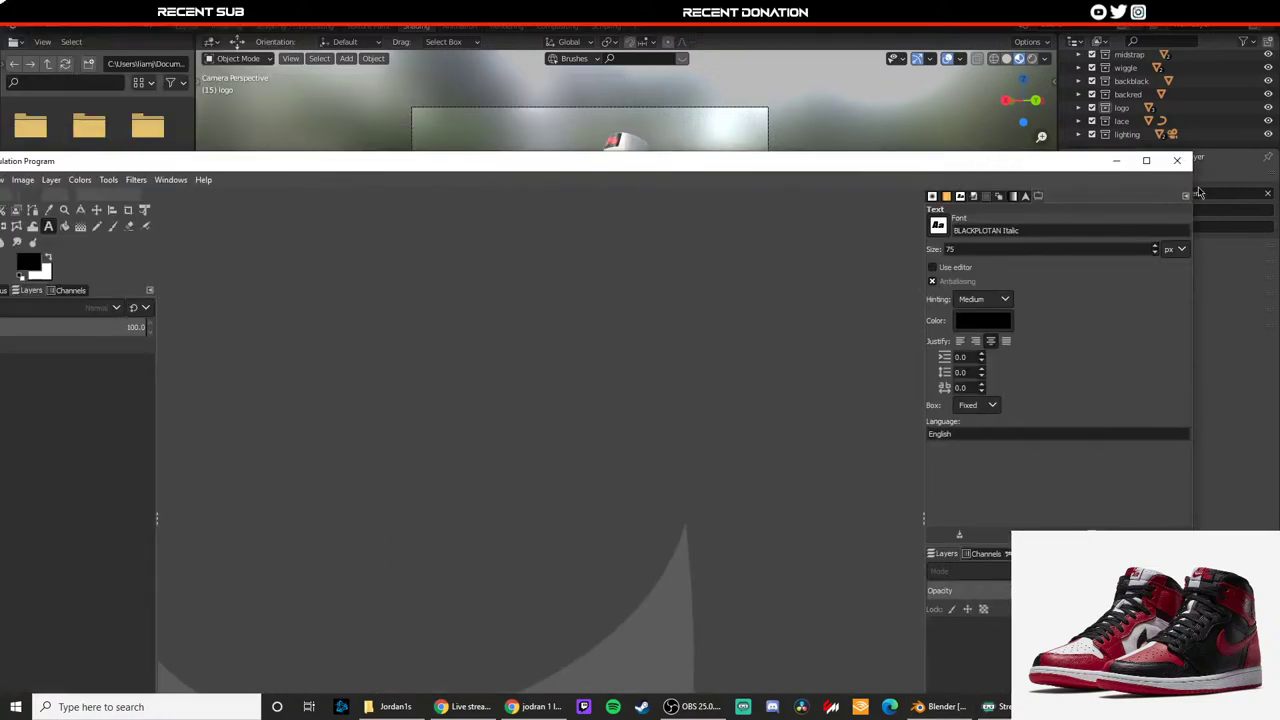
left_click(1146, 161)
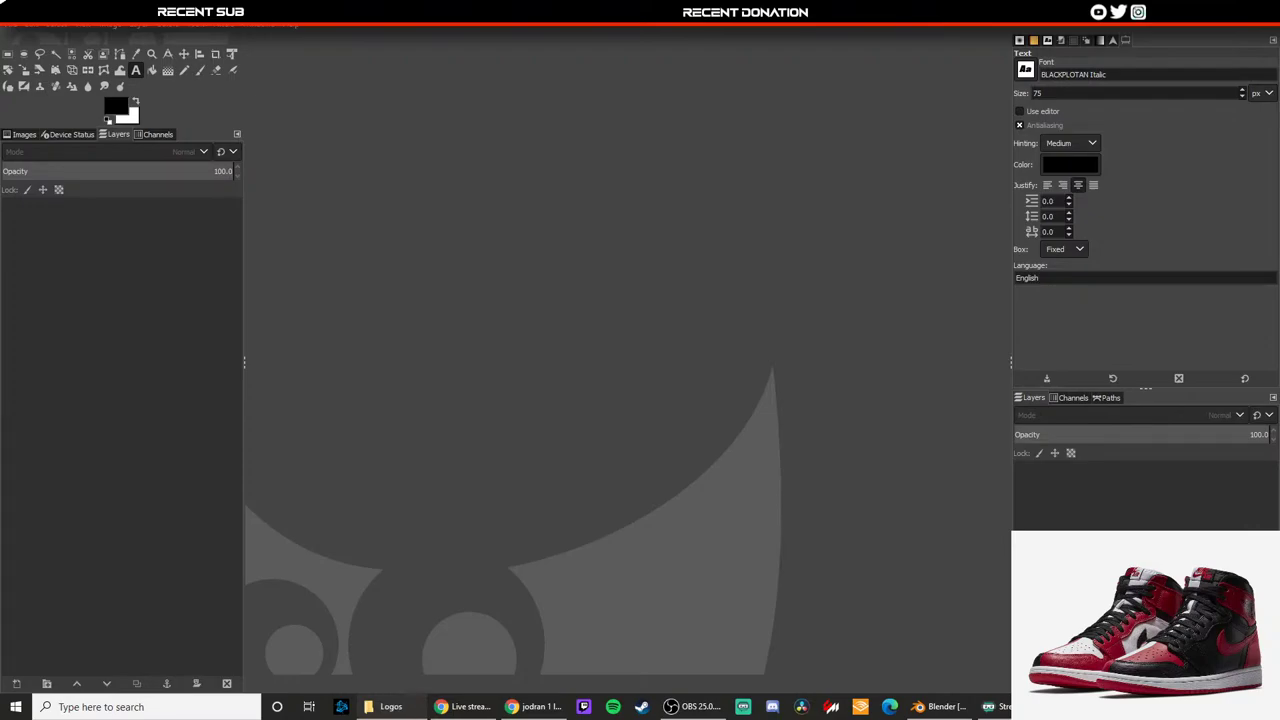
Step: Select the white background of the wings logo by color, add an alpha channel to the layer, and delete the selected area
left_click(55, 25)
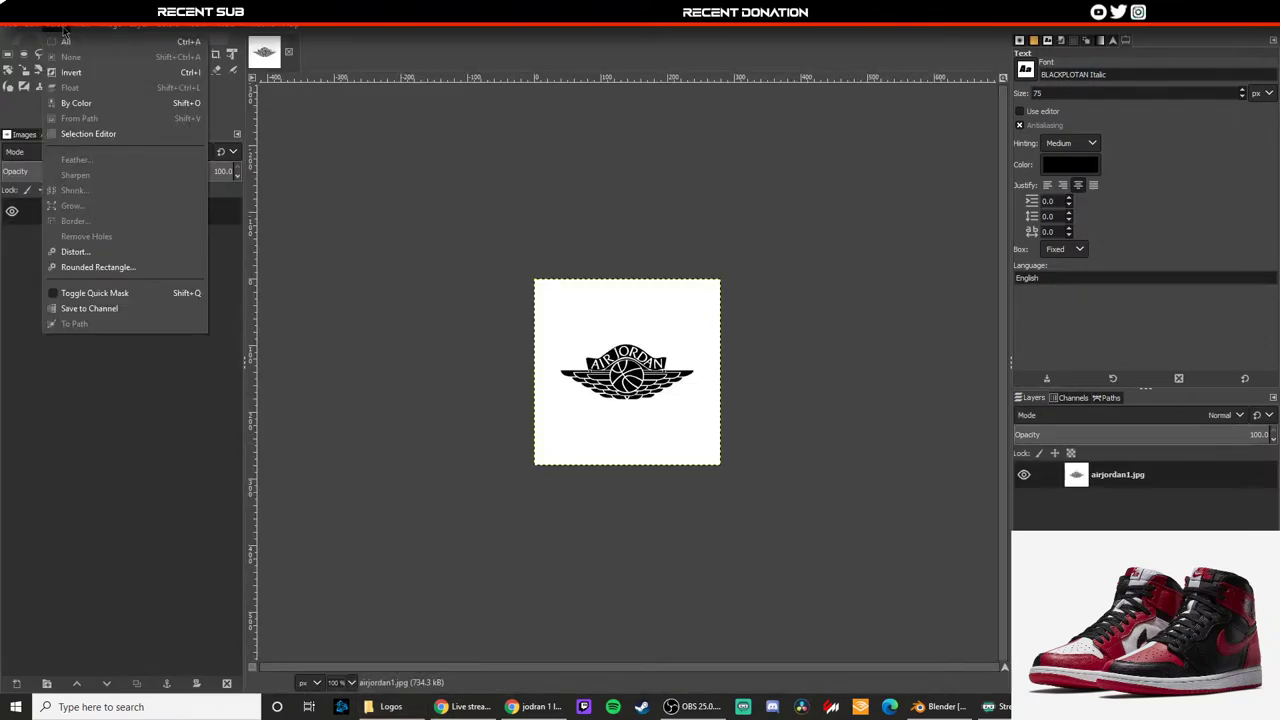
left_click(76, 104)
left_click(580, 322)
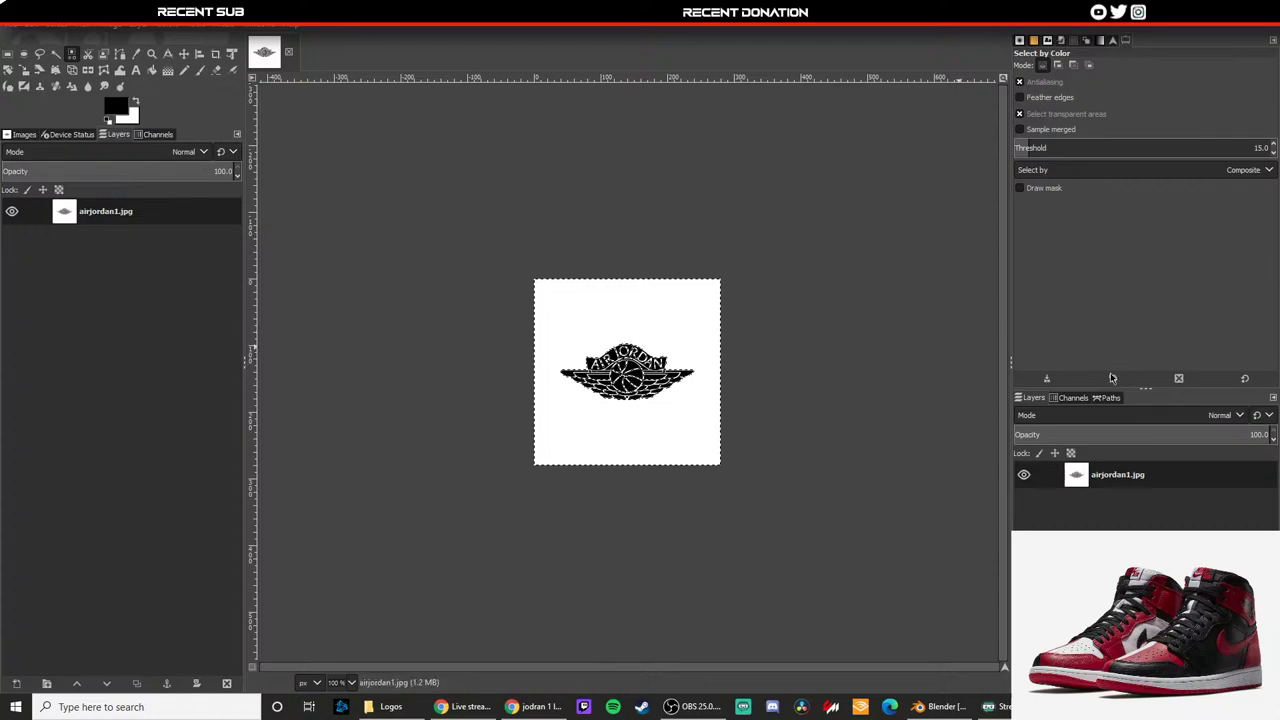
right_click(1068, 474)
left_click(1150, 400)
key("Delete")
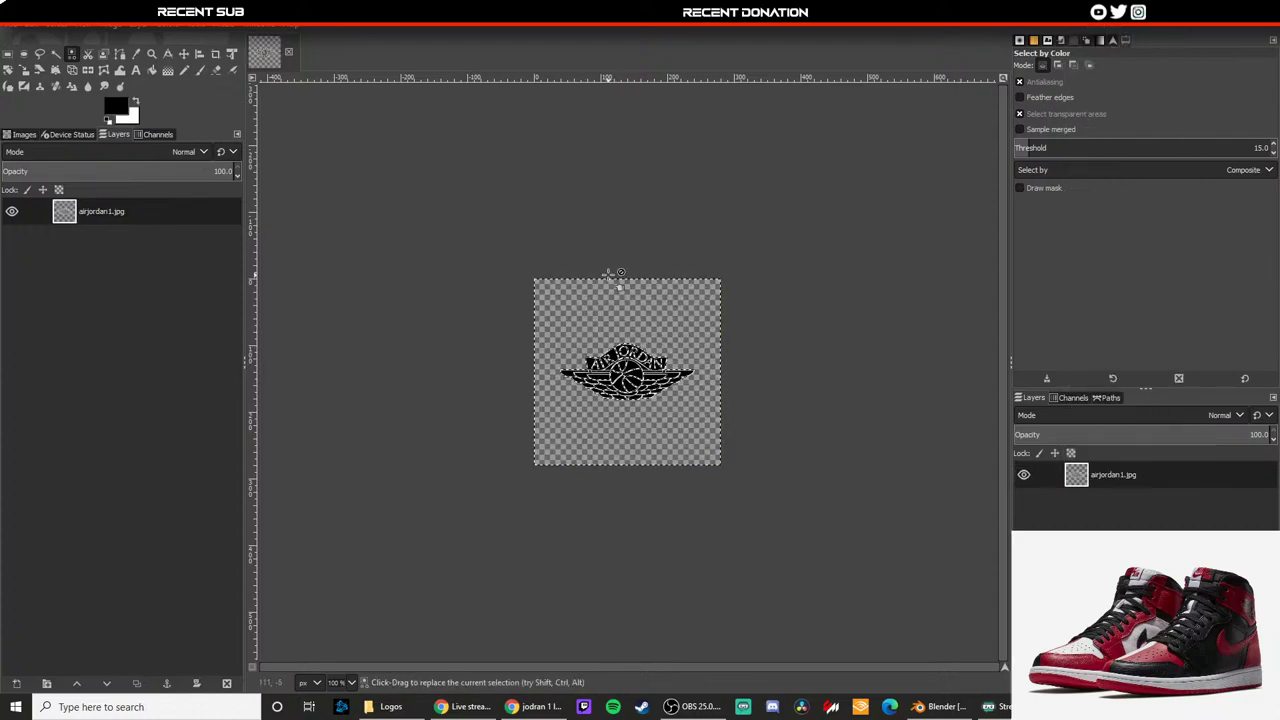
Step: Select the leftover light pixels along the logo's edges by color, delete them, and clear the selection
scroll(557, 340, "up", 3, "ctrl")
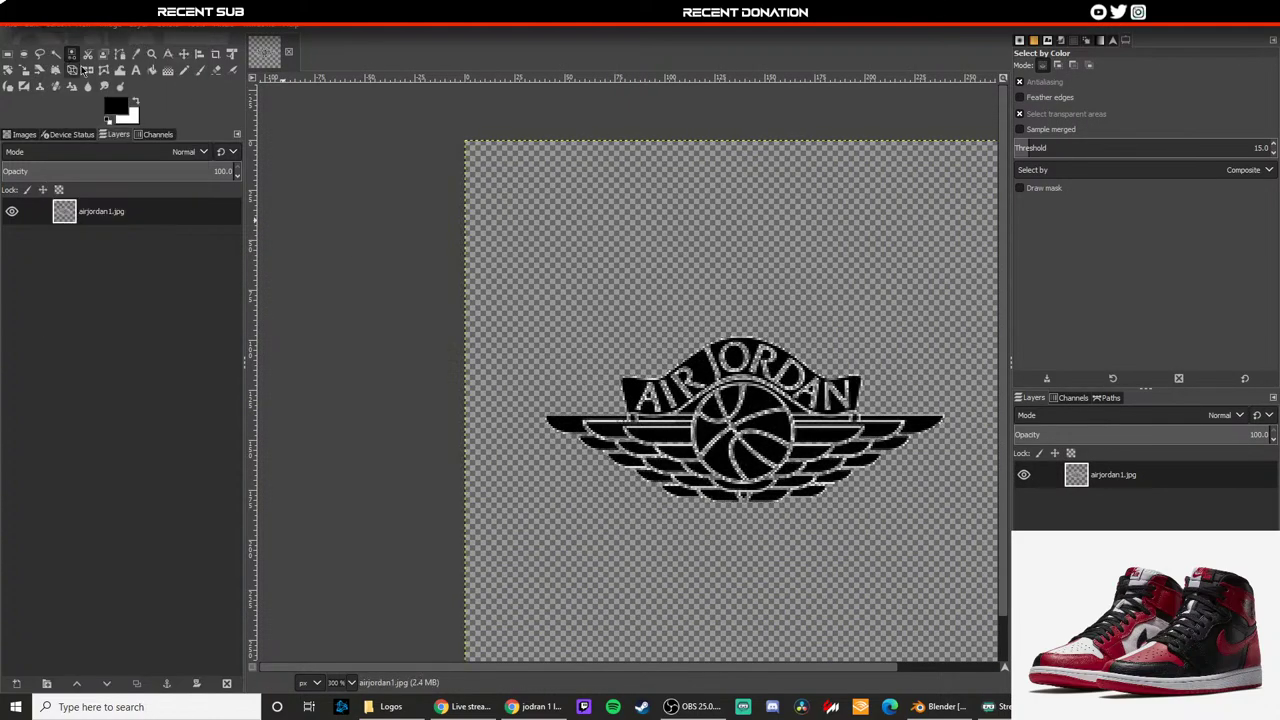
scroll(651, 350, "down", 1, "ctrl")
scroll(651, 350, "up", 5, "ctrl")
left_click(63, 27)
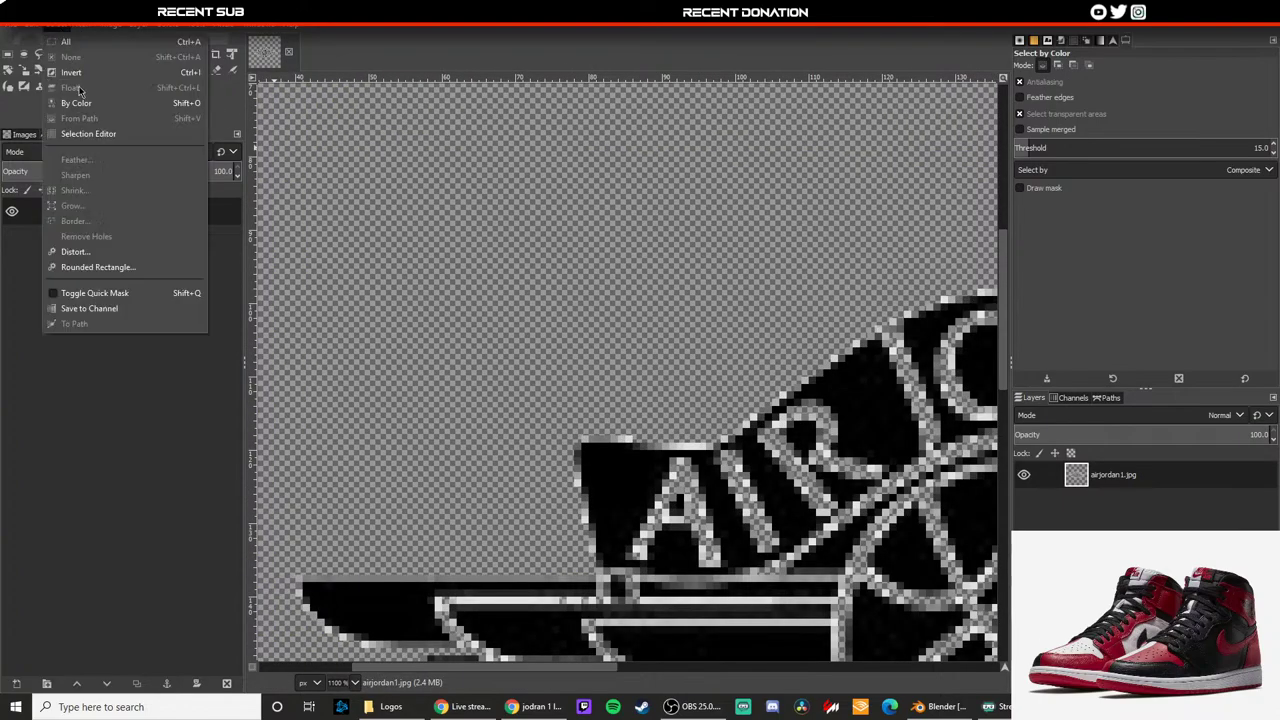
left_click(547, 548)
left_click(506, 599)
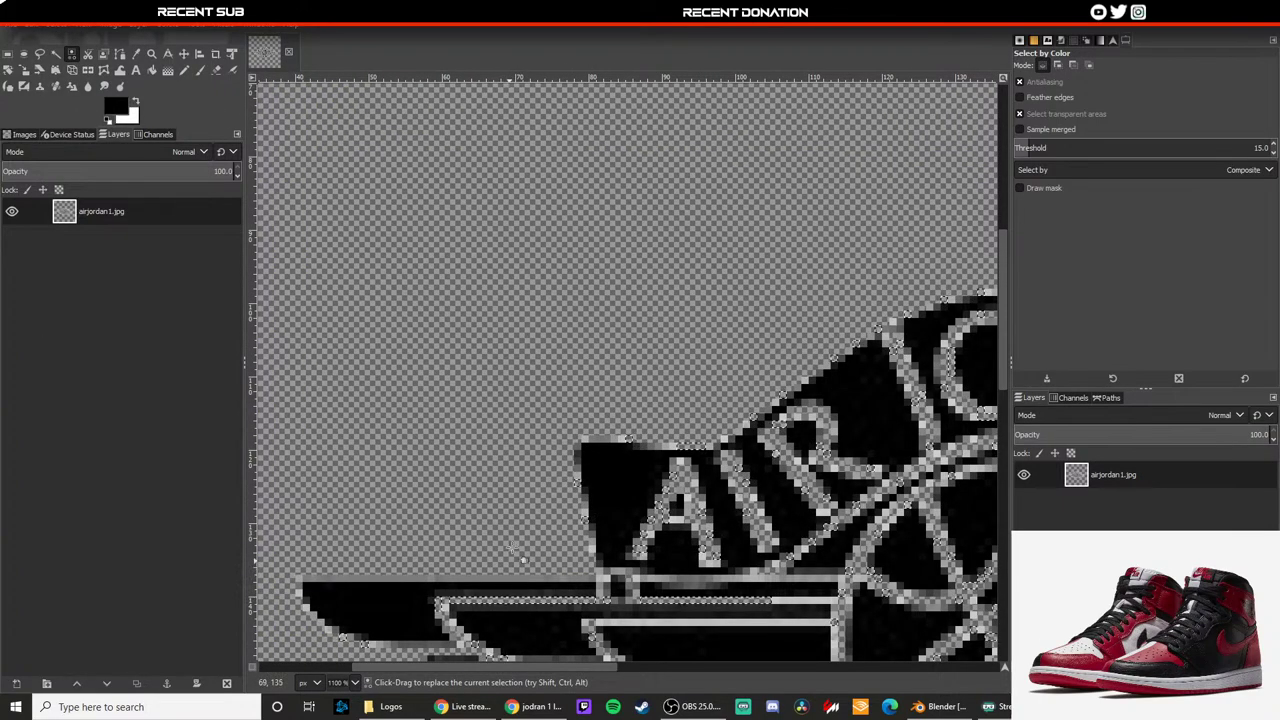
left_click(668, 517)
key("Delete")
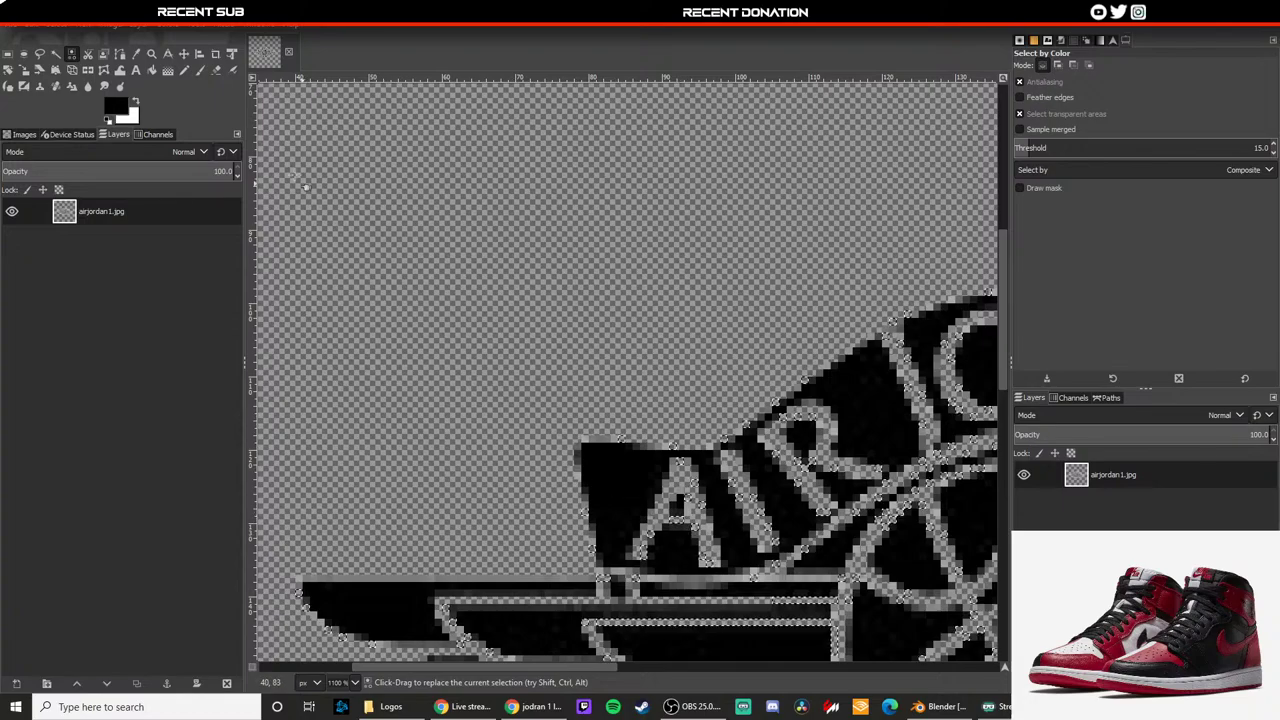
left_click(69, 28)
left_click(90, 61)
scroll(609, 477, "down", 7, "ctrl")
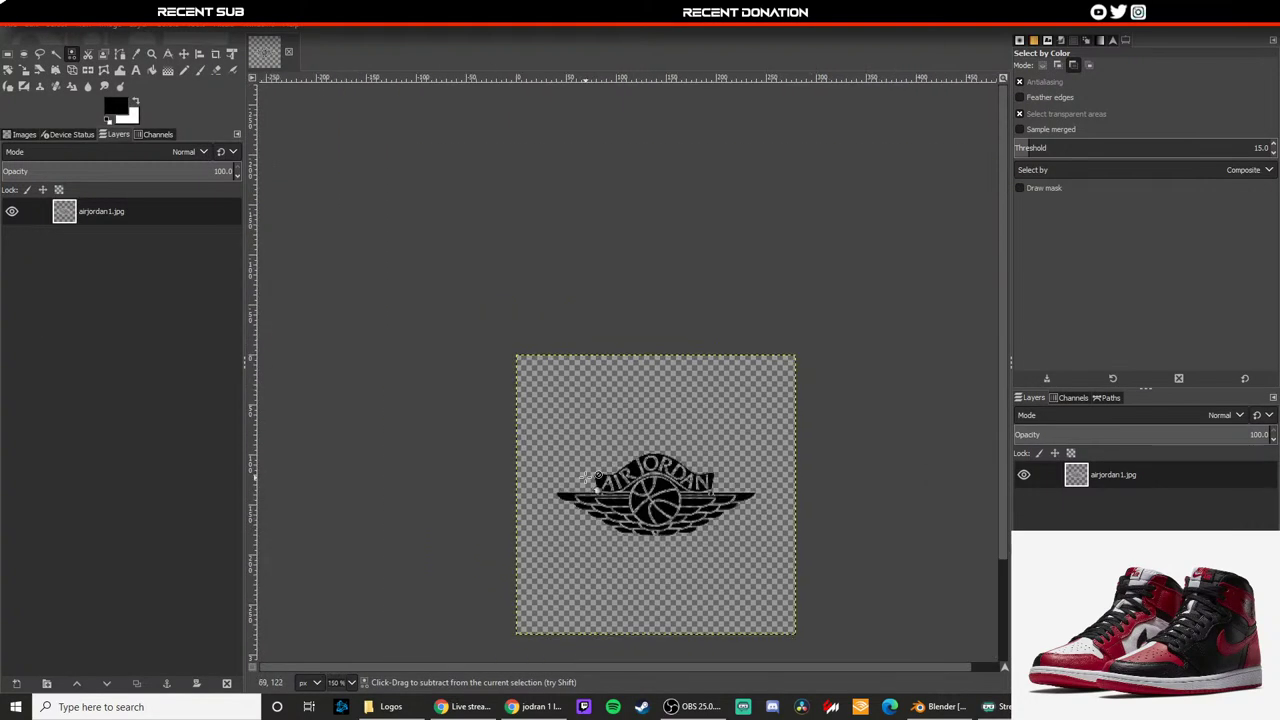
left_click(16, 28)
left_click(81, 217)
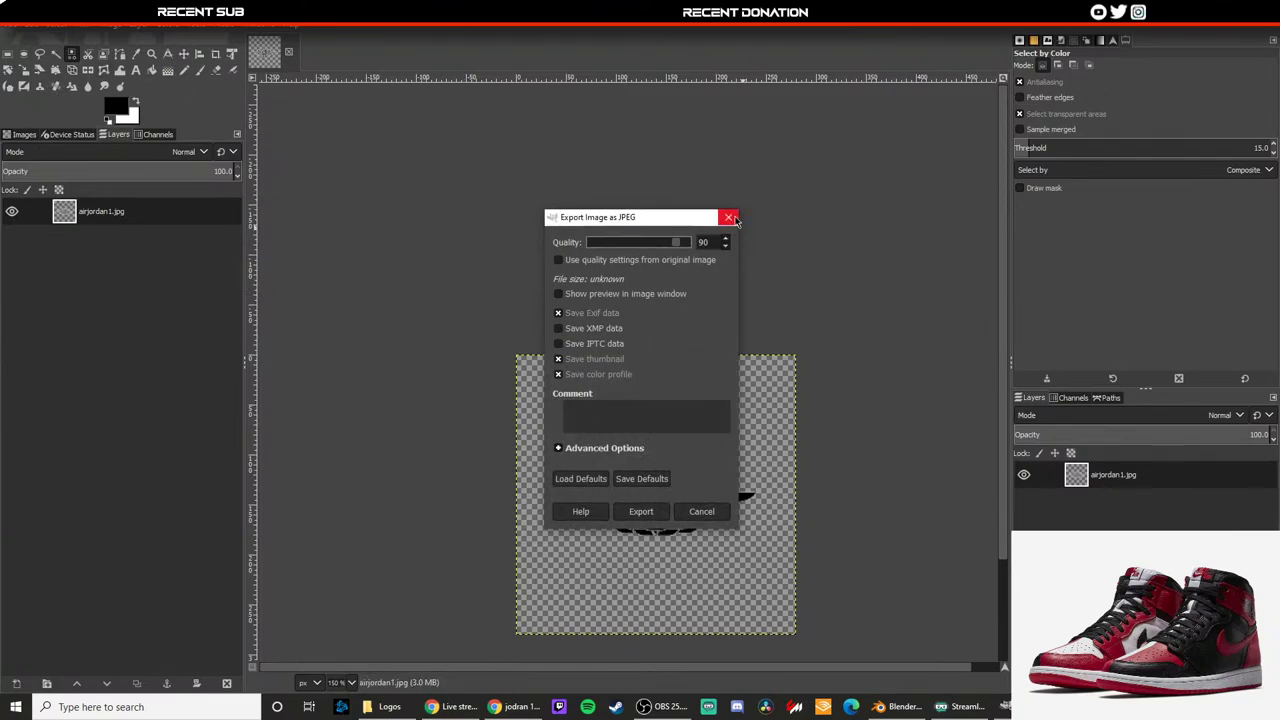
left_click(730, 217)
Step: Export the transparent logo as airjordan1.png in the Logos folder and quit GIMP, discarding the unsaved project changes
left_click(16, 28)
left_click(80, 230)
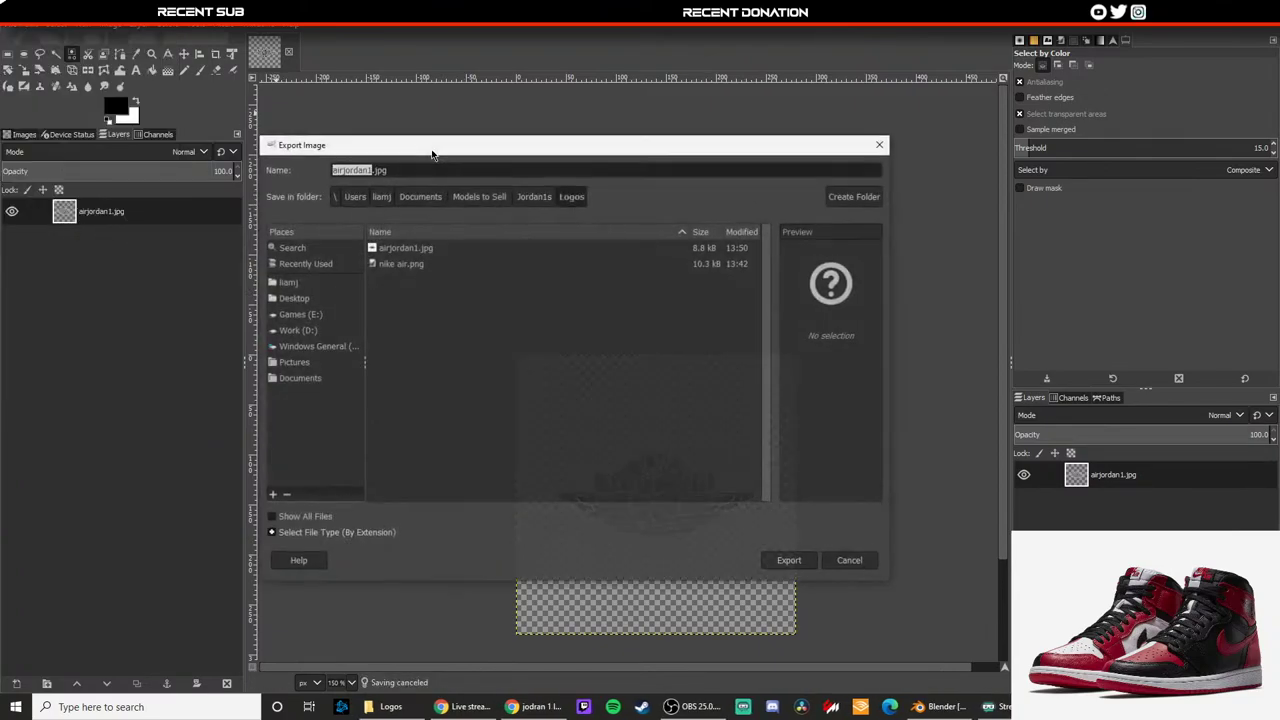
type("n")
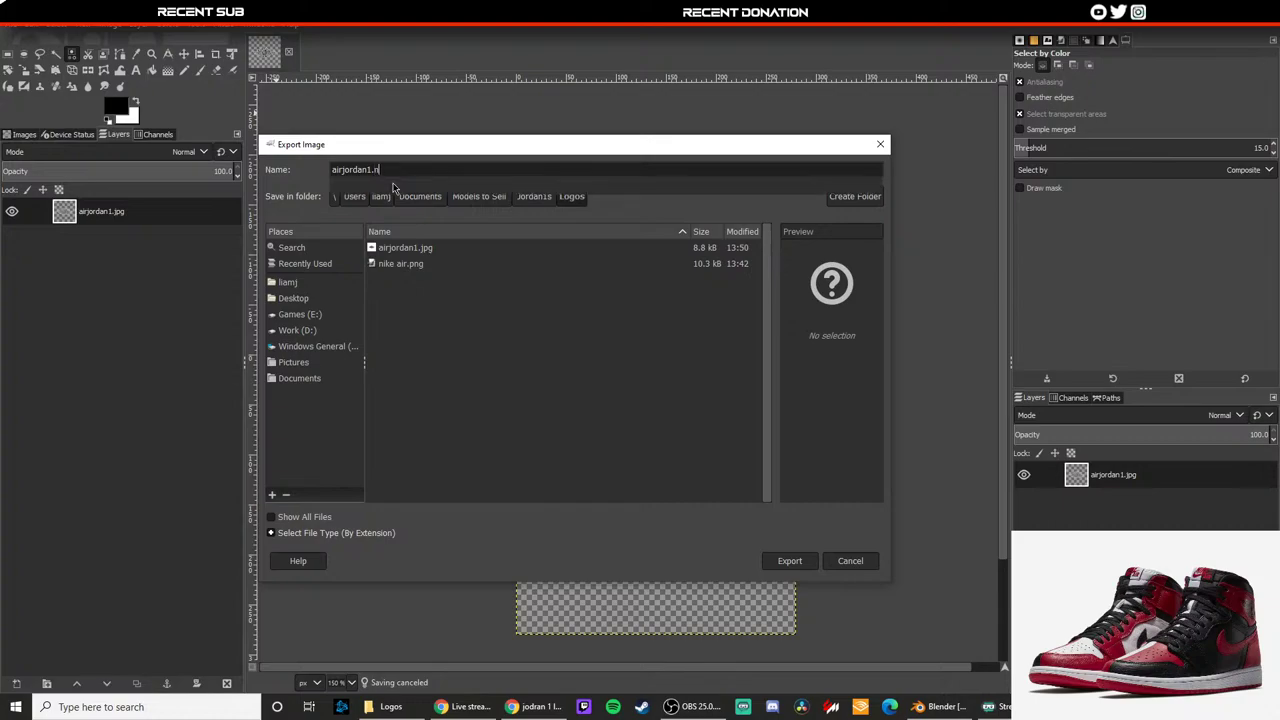
type("g")
key("Return")
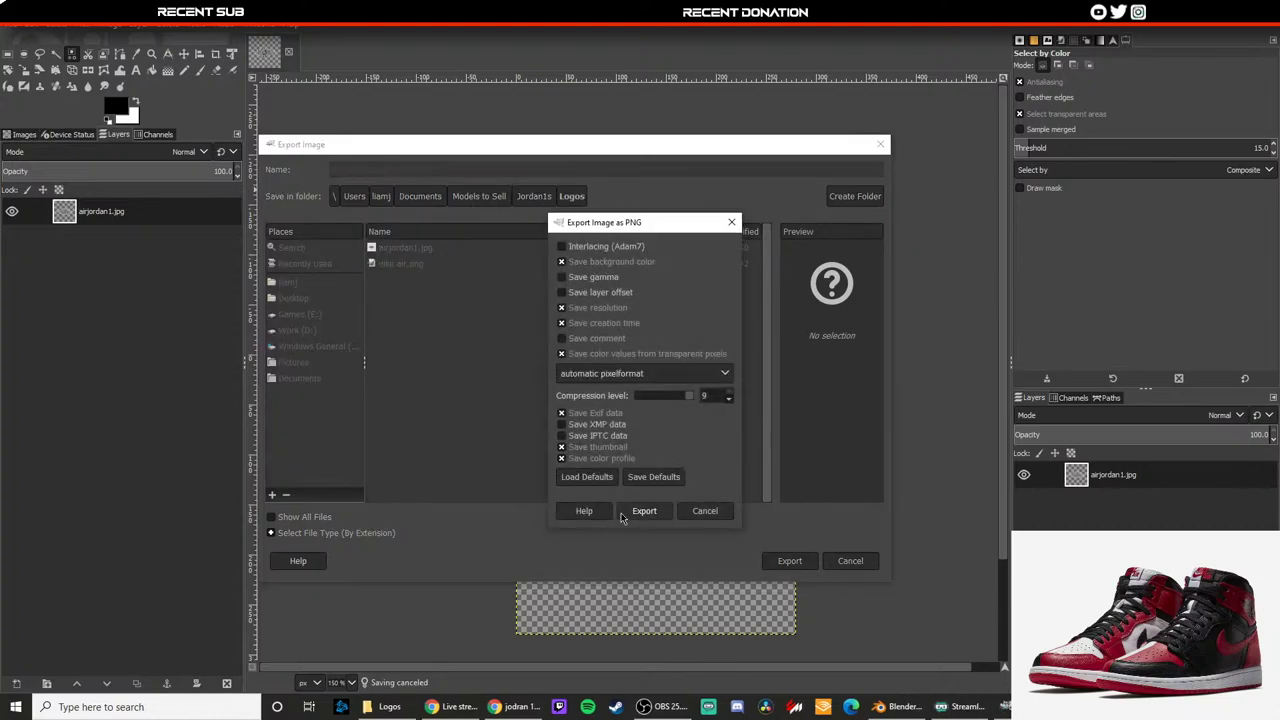
key("Return")
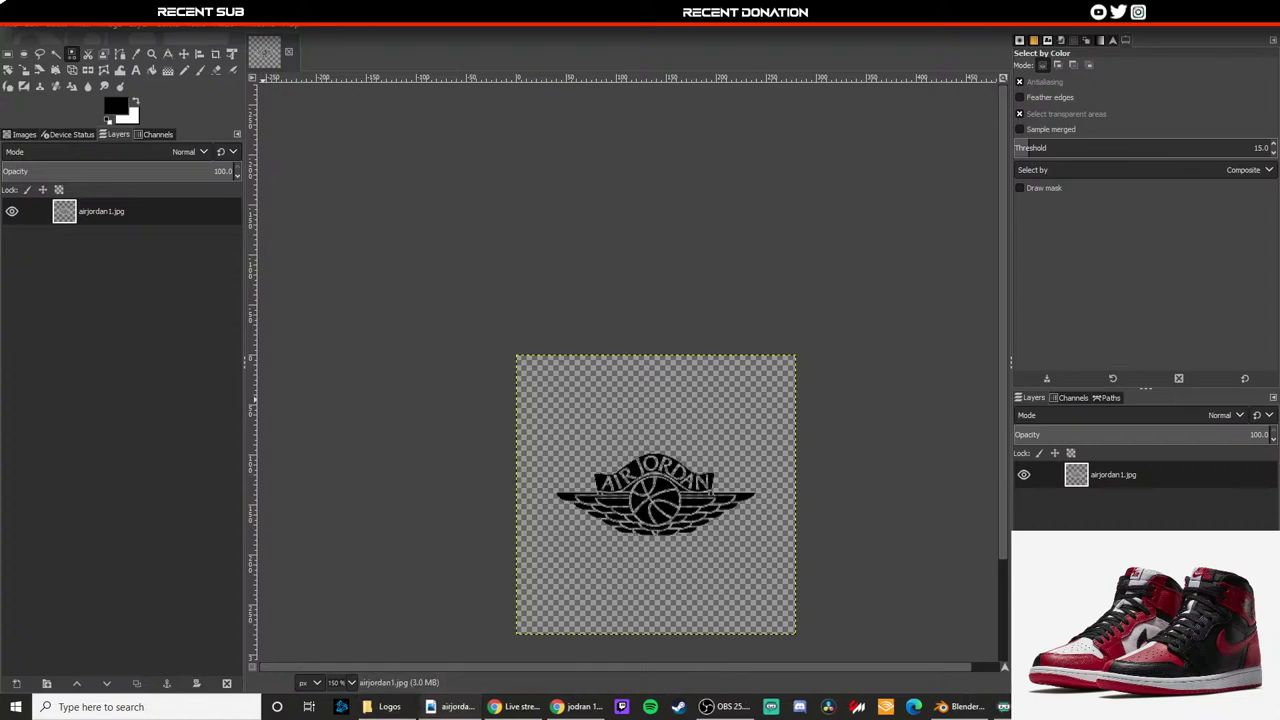
left_click(1265, 9)
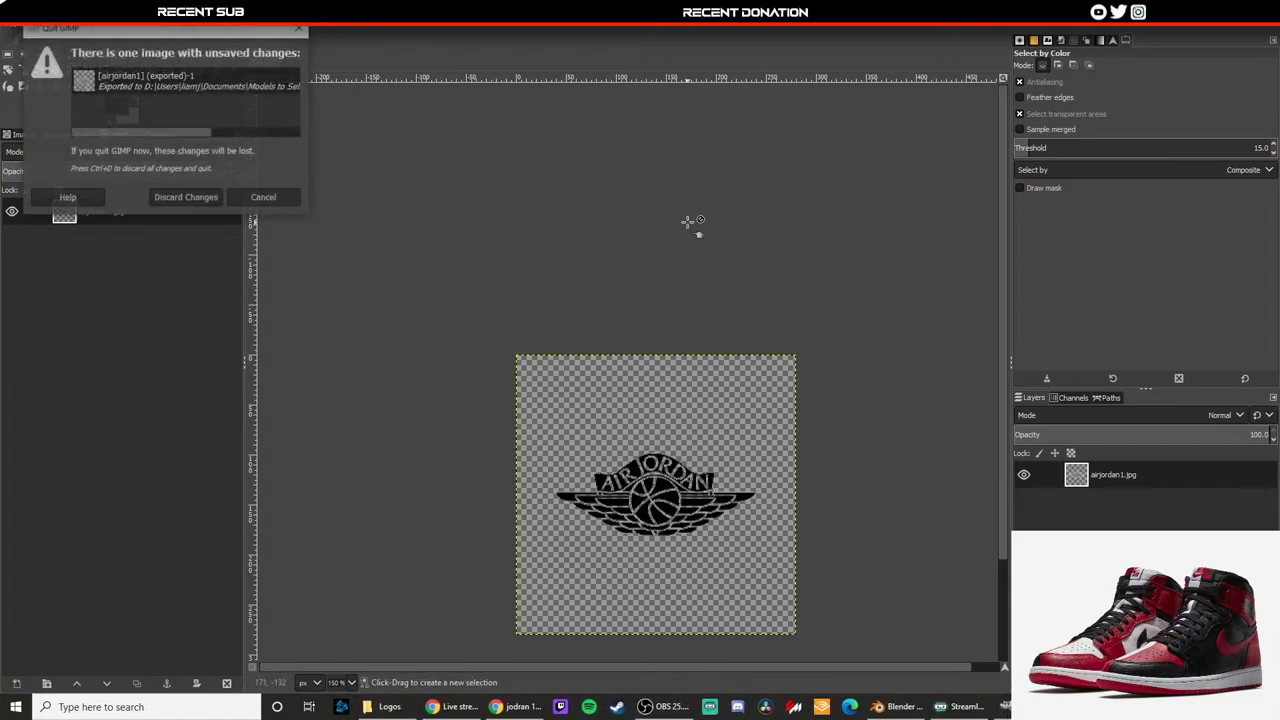
left_click(188, 197)
Step: In Blender, select the red ankle strap that carries the black stripe on the side of the shoe
middle_click_drag(629, 245, 660, 220)
scroll(650, 280, "up", 5)
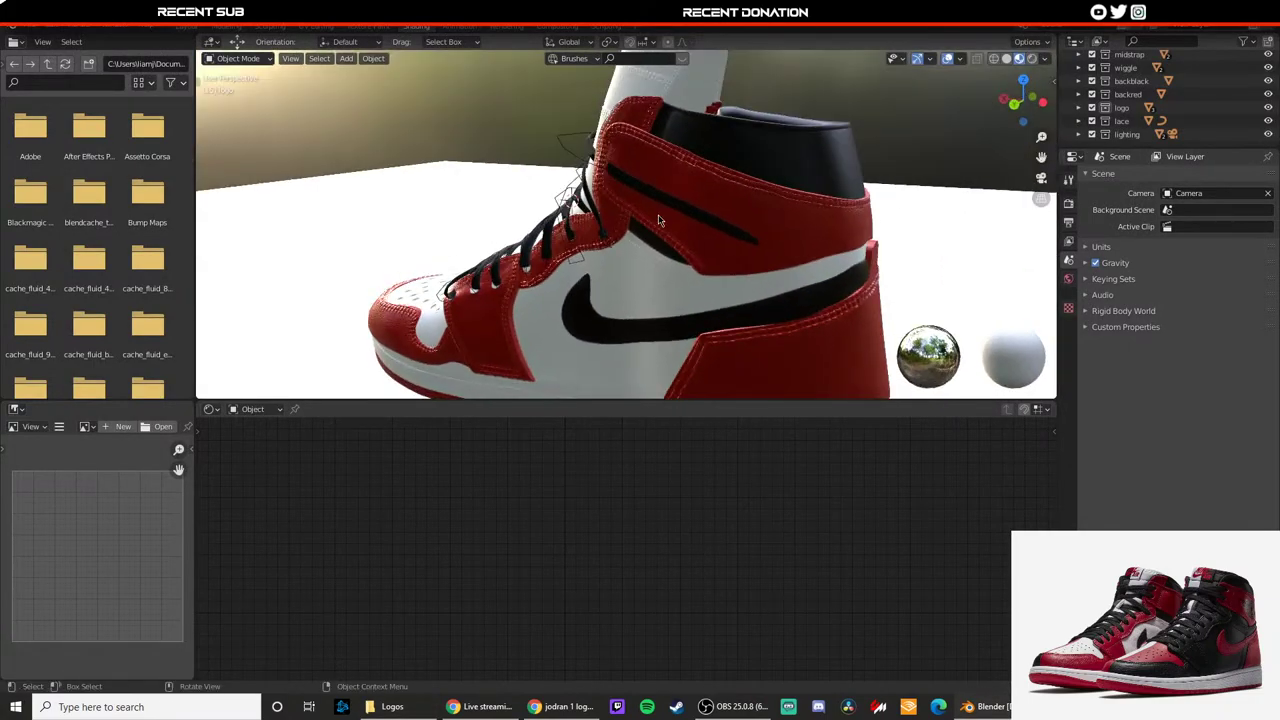
left_click(741, 233)
key("Tab")
middle_click_drag(741, 233, 628, 251, "shift")
scroll(600, 258, "up", 3)
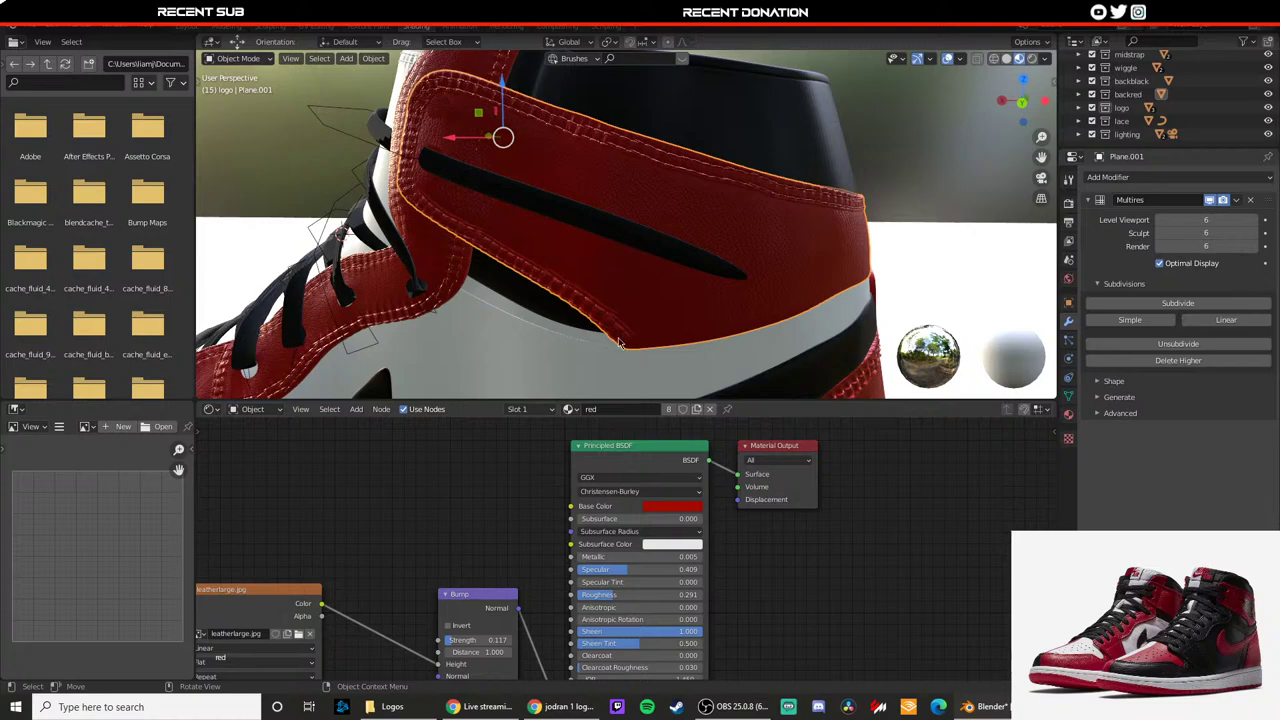
Step: Inspect the base color of the ankle strap's red material in its node setup
scroll(860, 536, "down", 1)
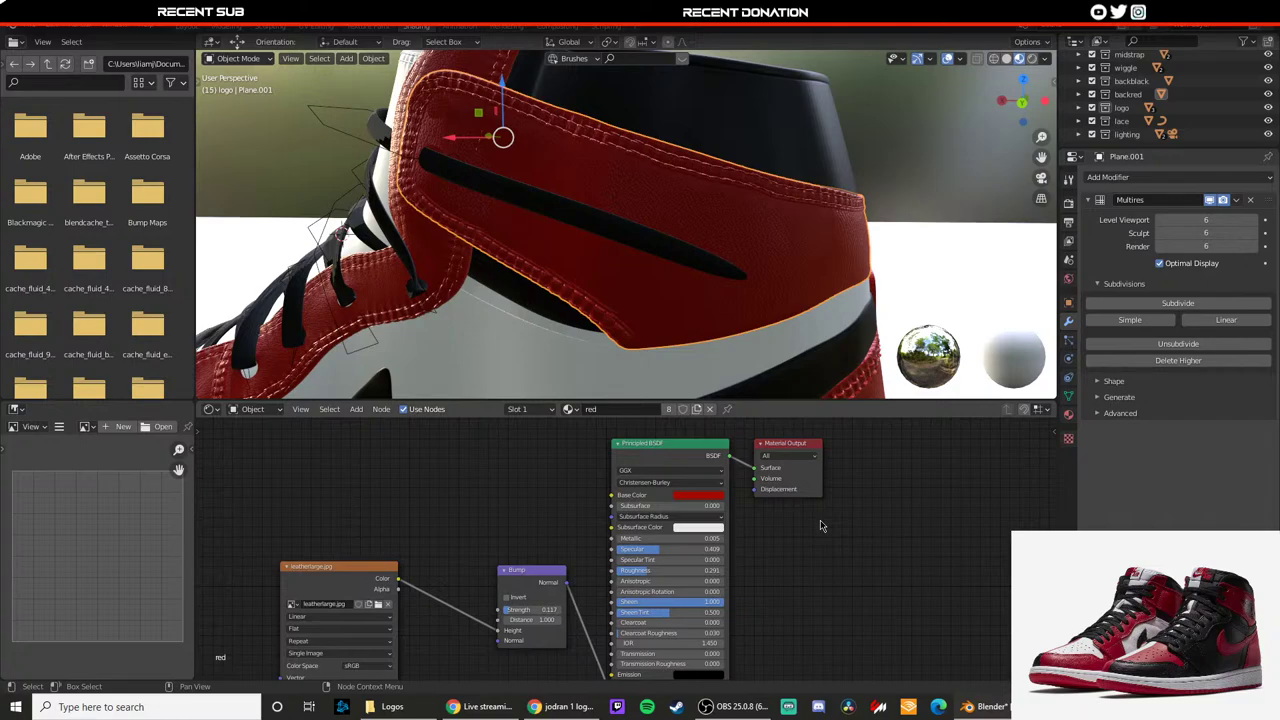
middle_click_drag(877, 546, 894, 492)
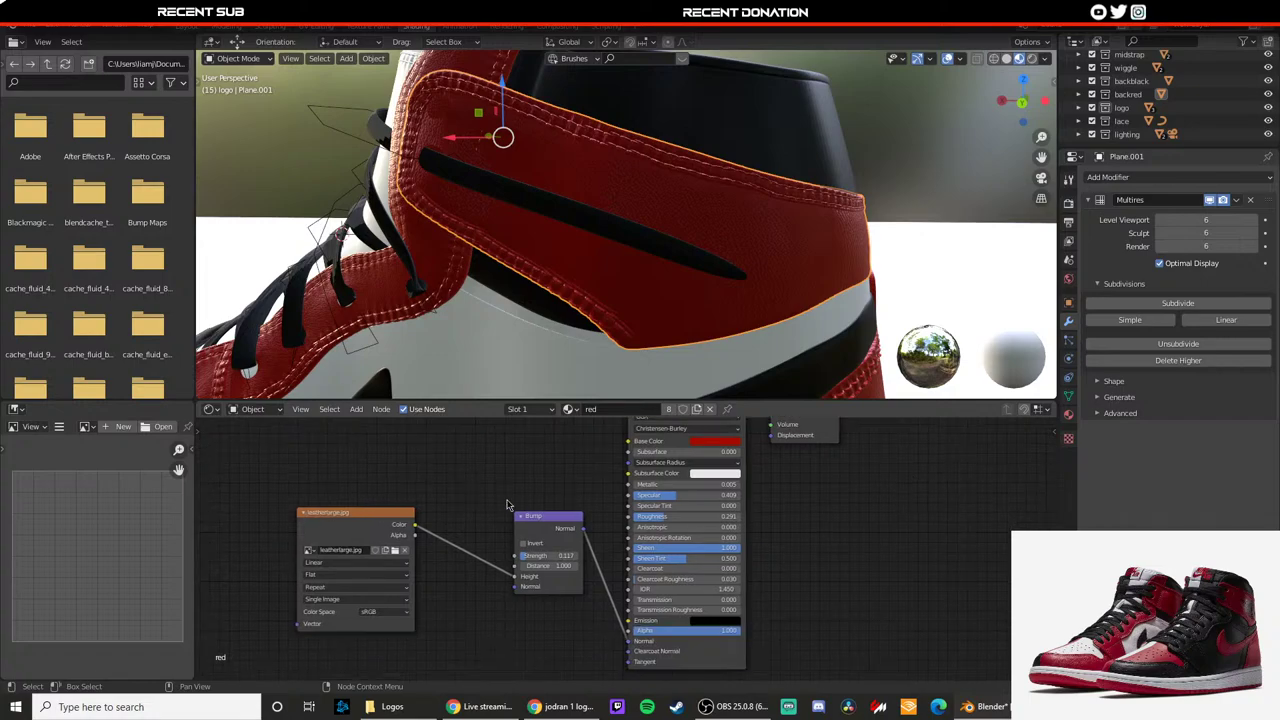
left_click(481, 707)
middle_click_drag(508, 509, 532, 546)
left_click(693, 480)
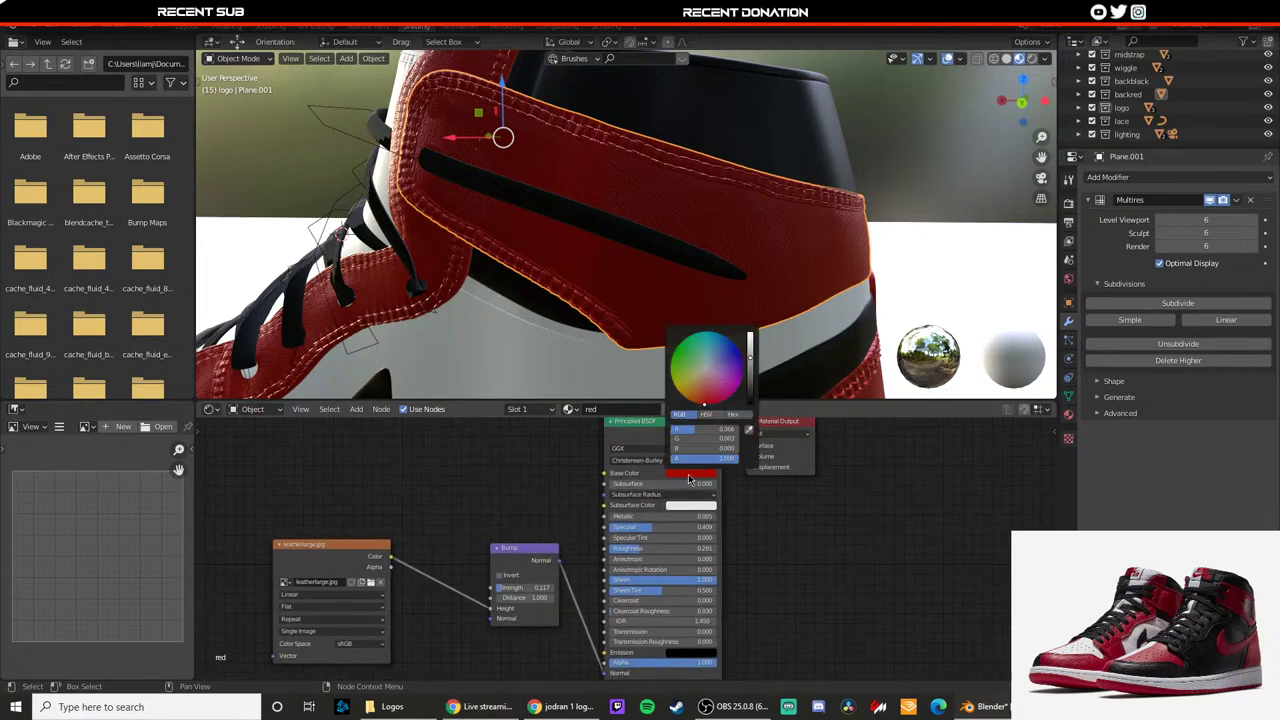
left_click(688, 478)
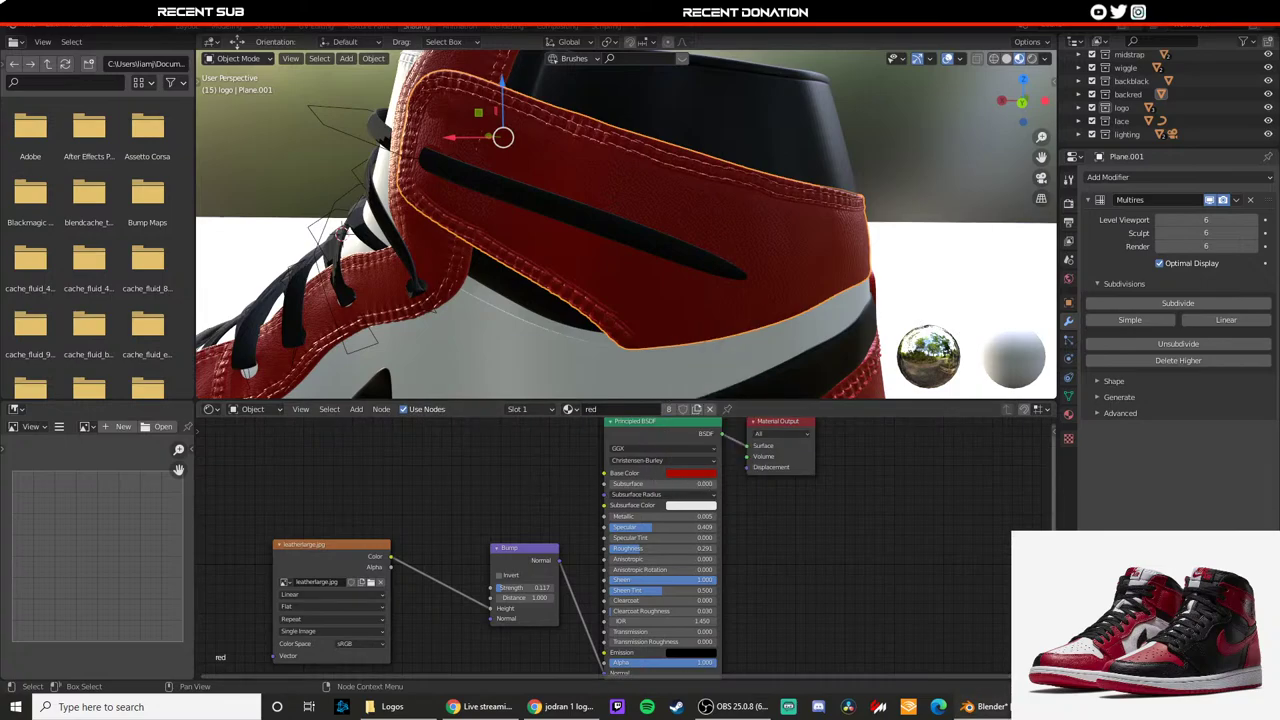
Step: Relaunch GIMP and open the exported airjordan1.png from the Logos folder
left_click(1003, 710)
left_click(1003, 710)
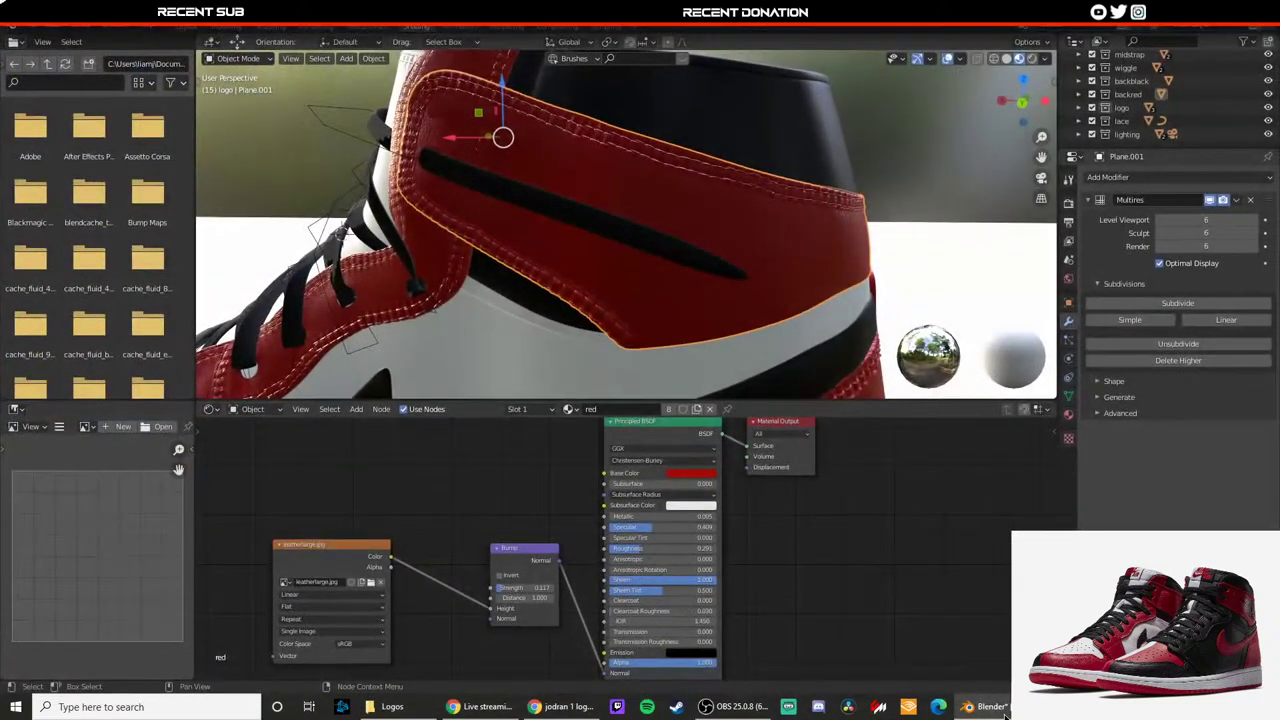
left_click(149, 712)
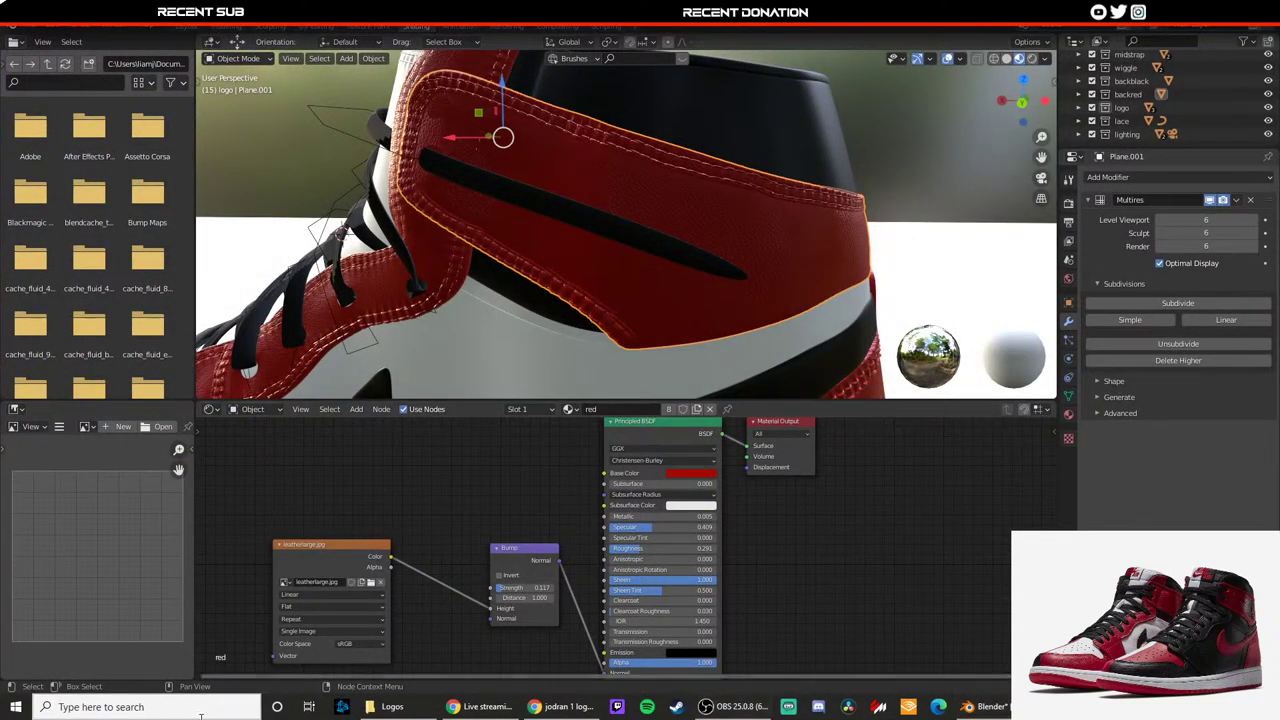
type("gimp")
key("Return")
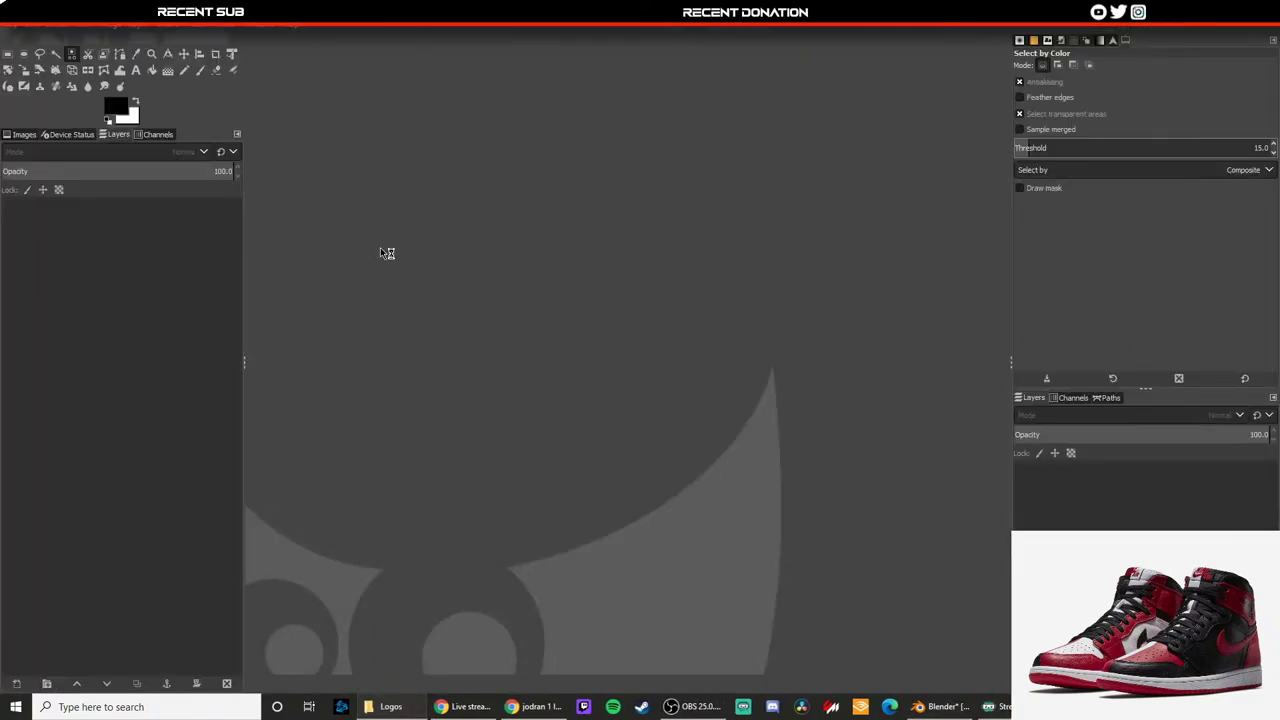
Step: Set the foreground color to dark red, a60000
left_click(116, 106)
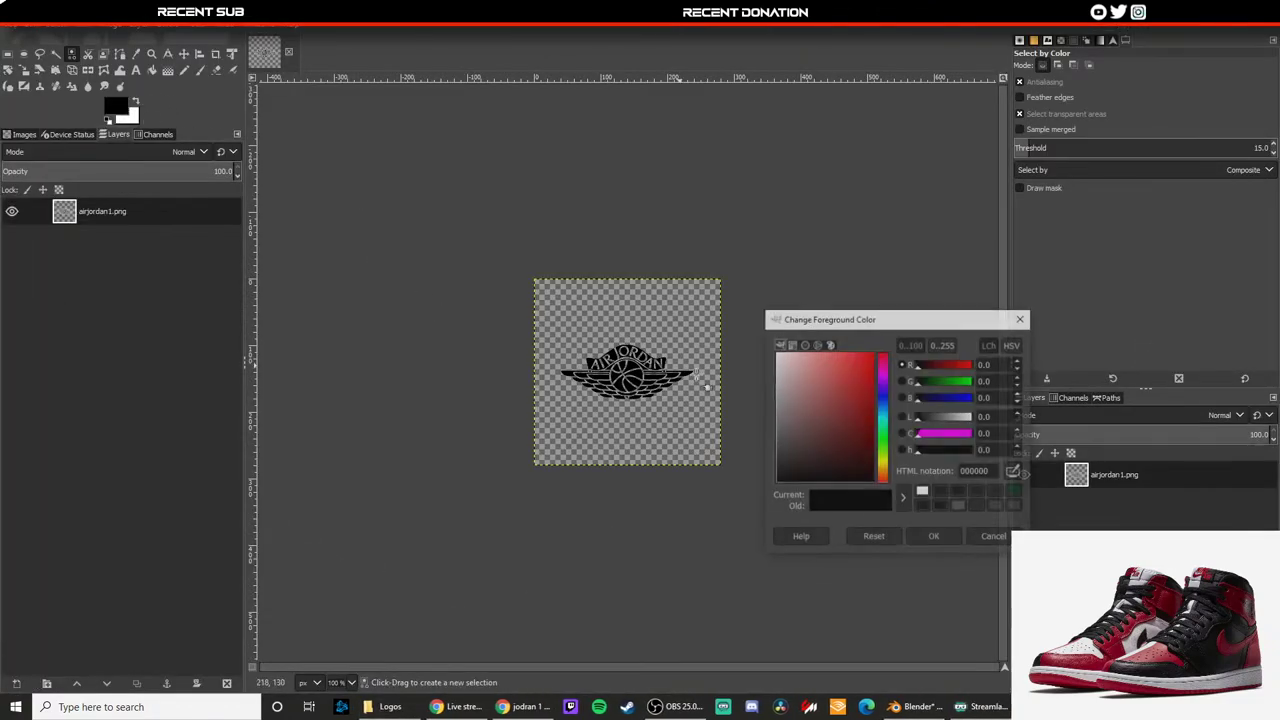
left_click(852, 413)
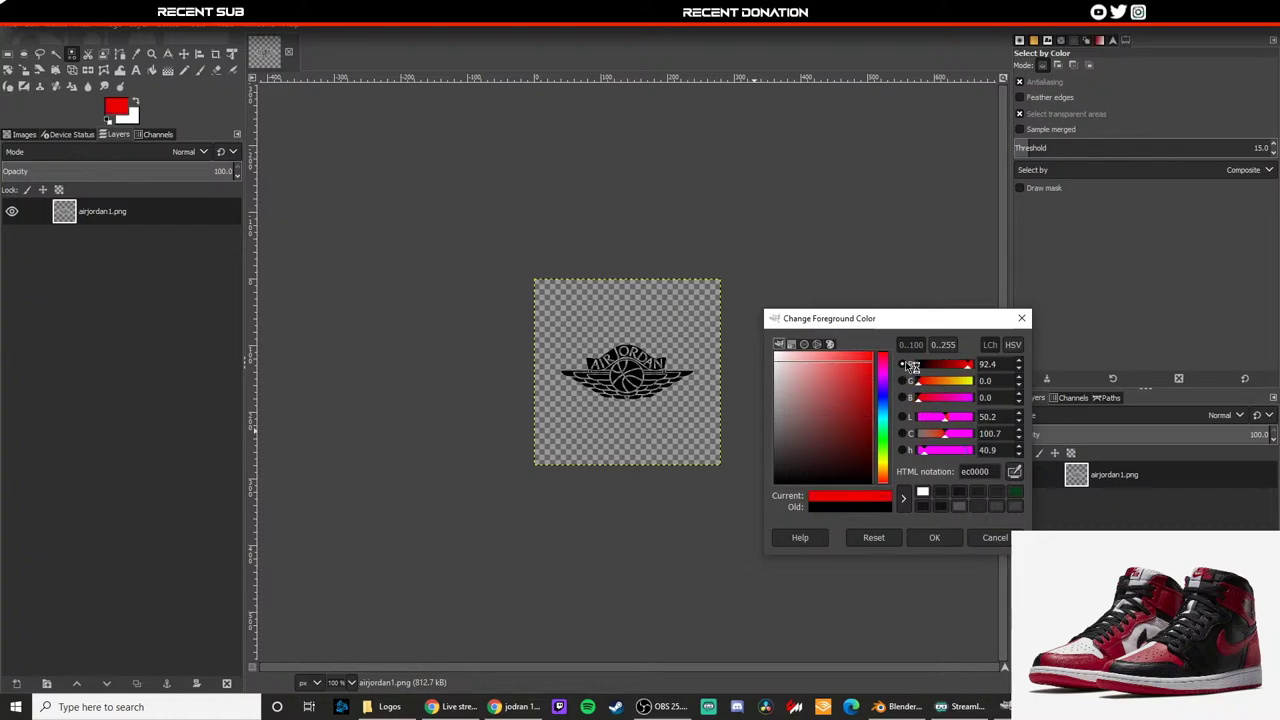
left_click_drag(906, 363, 883, 402)
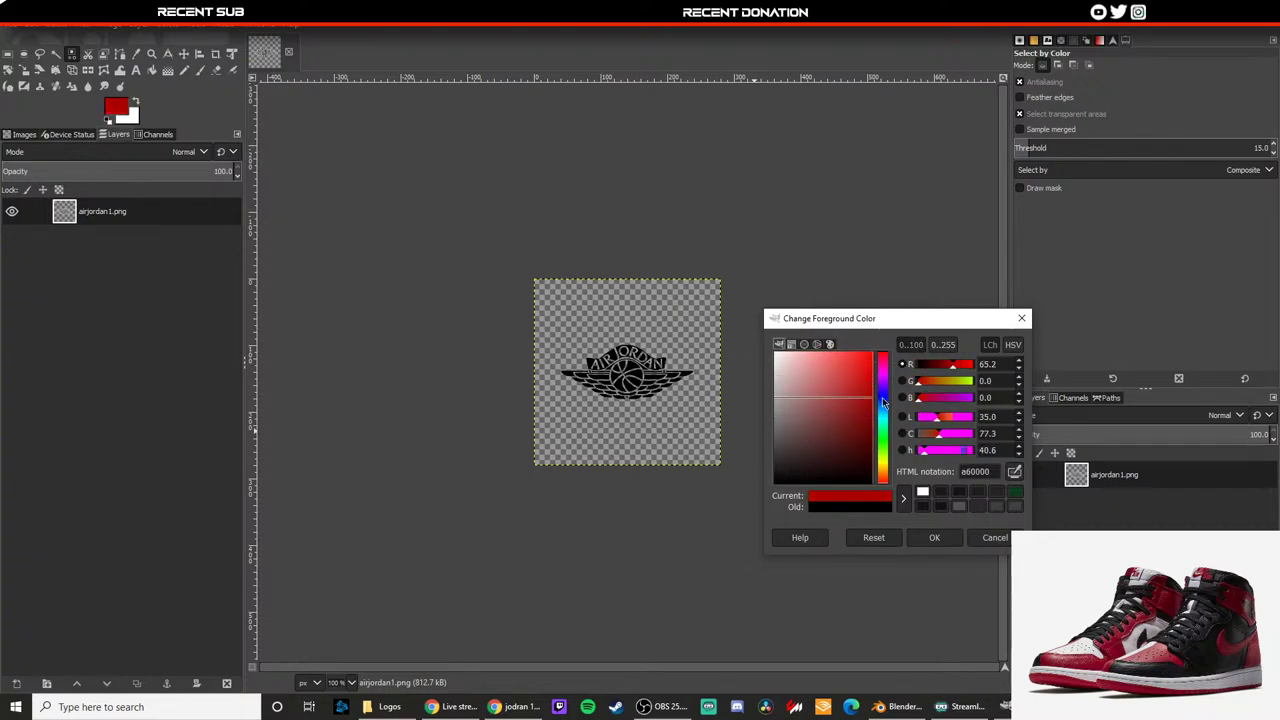
left_click(937, 539)
Step: Try to bucket-fill the transparent background around the logo with dark red directly on the logo layer
left_click(152, 70)
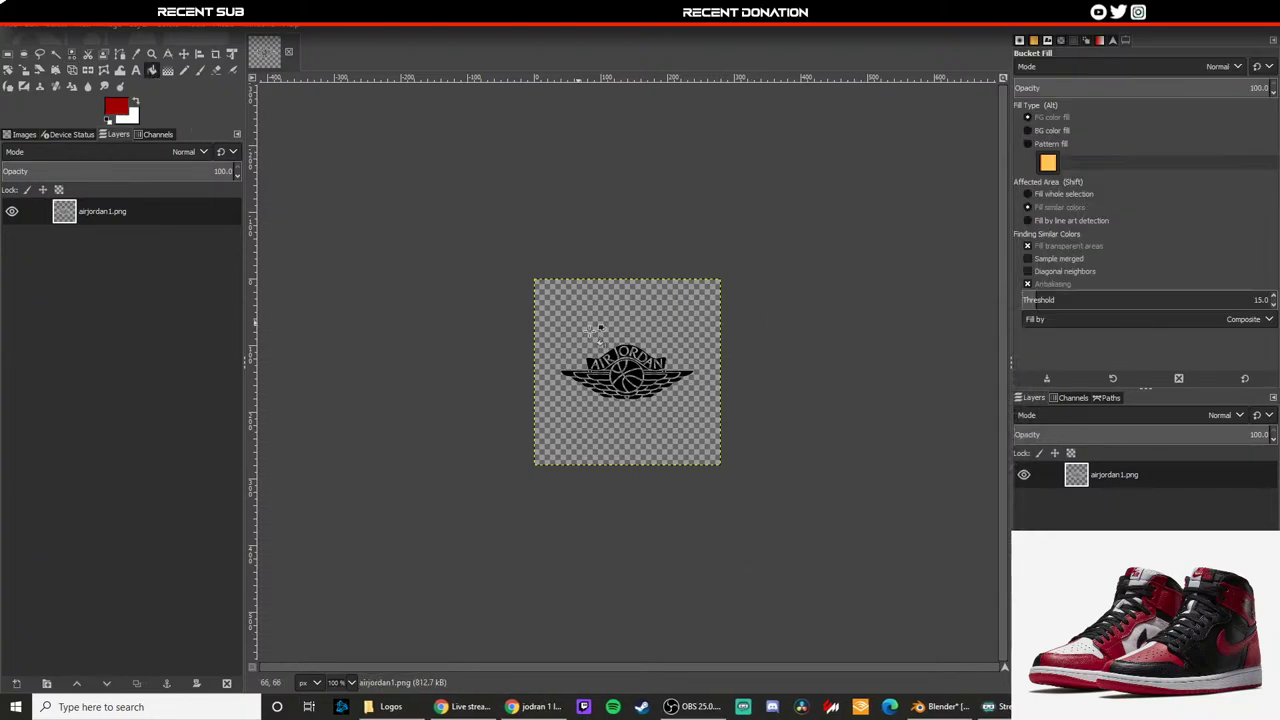
left_click(572, 340)
scroll(565, 337, "up", 3, "ctrl")
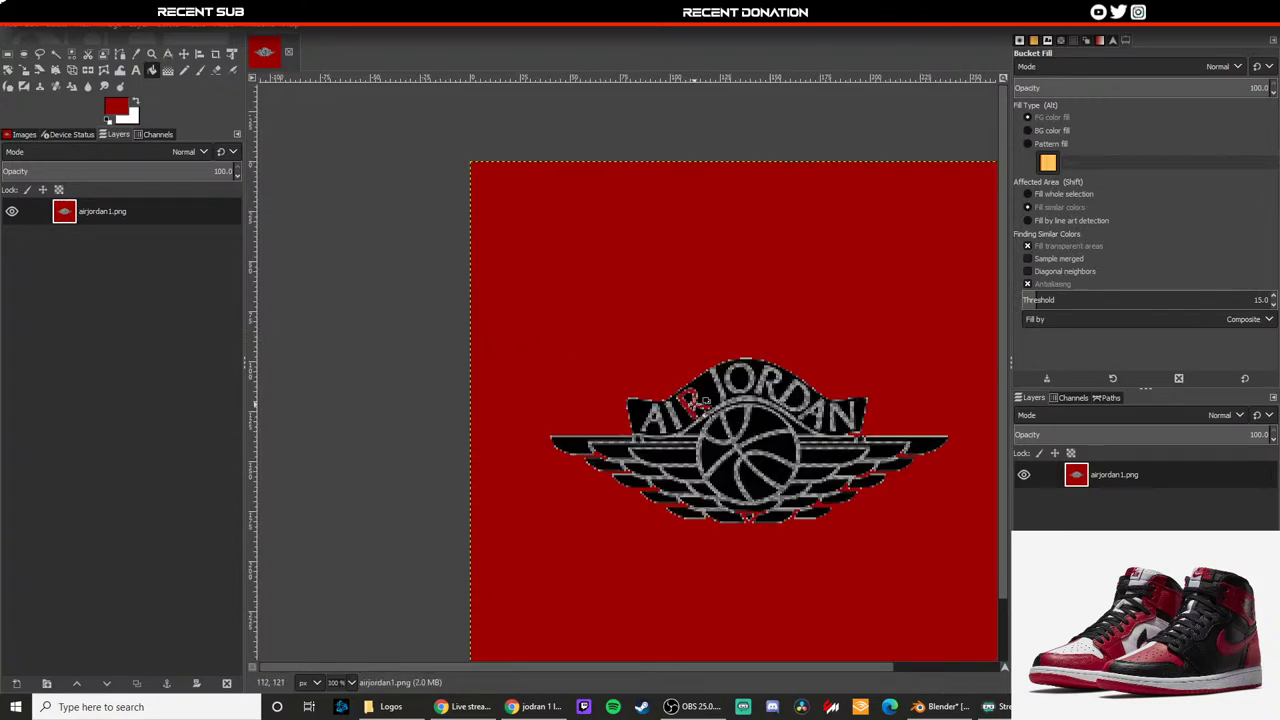
scroll(690, 412, "up", 2, "ctrl")
scroll(608, 400, "down", 4)
scroll(650, 390, "down", 3, "ctrl")
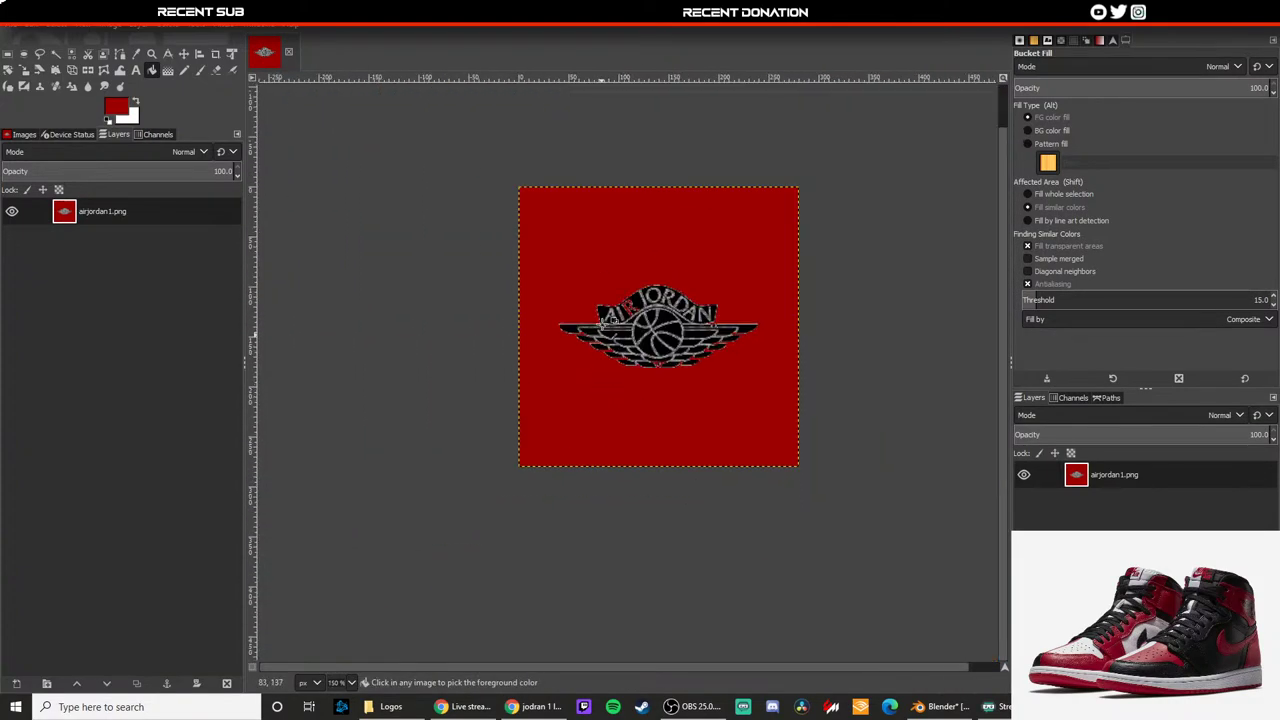
mouse_move(707, 372)
left_mouse_down()
mouse_move(658, 326)
mouse_move(676, 298)
mouse_move(667, 354)
left_mouse_up()
key("ctrl+z")
key("Delete")
Step: Add a new layer, bucket-fill it with the dark red, and place it beneath the airjordan1.png layer
left_click(120, 30)
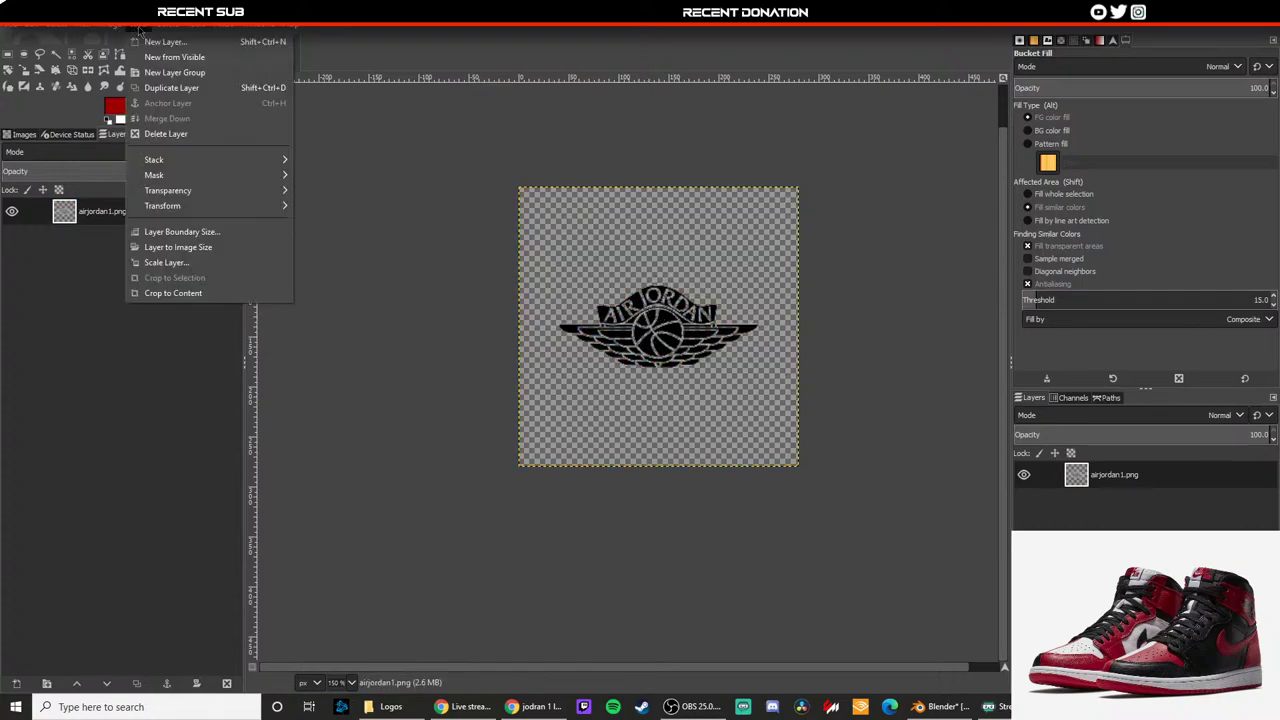
left_click(170, 40)
left_click(729, 526)
left_click(676, 243)
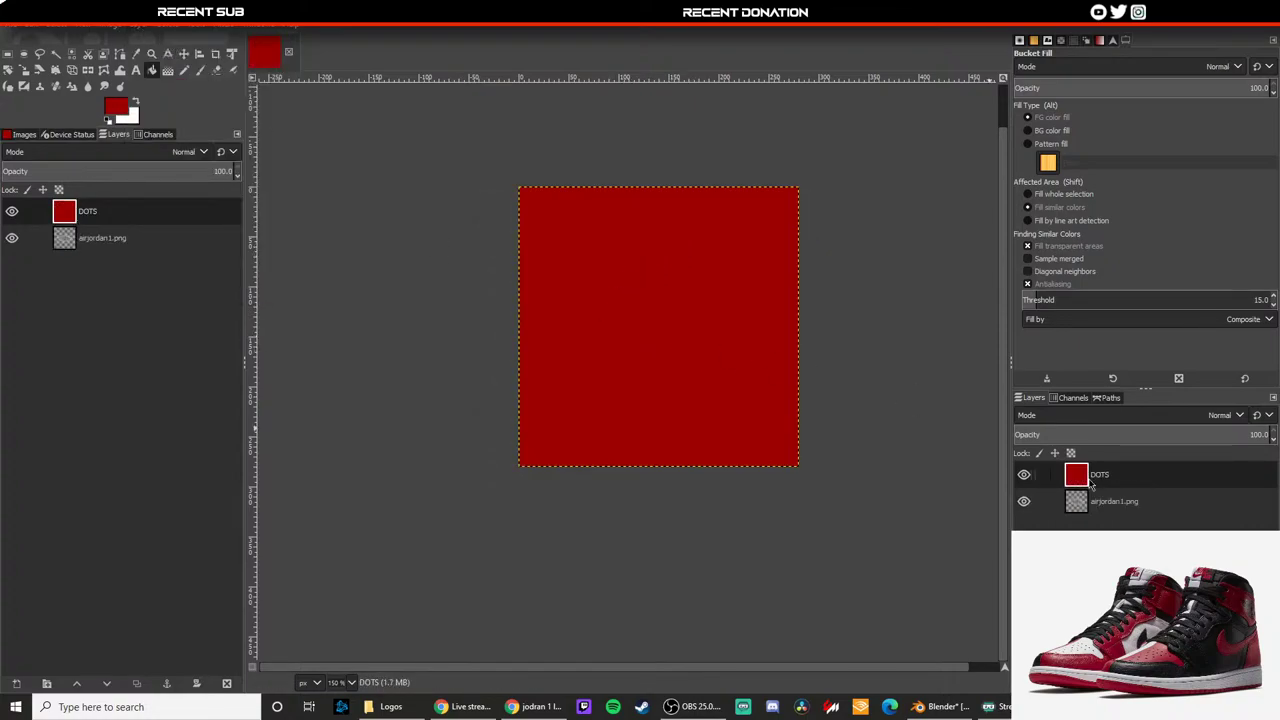
left_click_drag(1090, 483, 1092, 512)
scroll(521, 306, "up", 3, "ctrl")
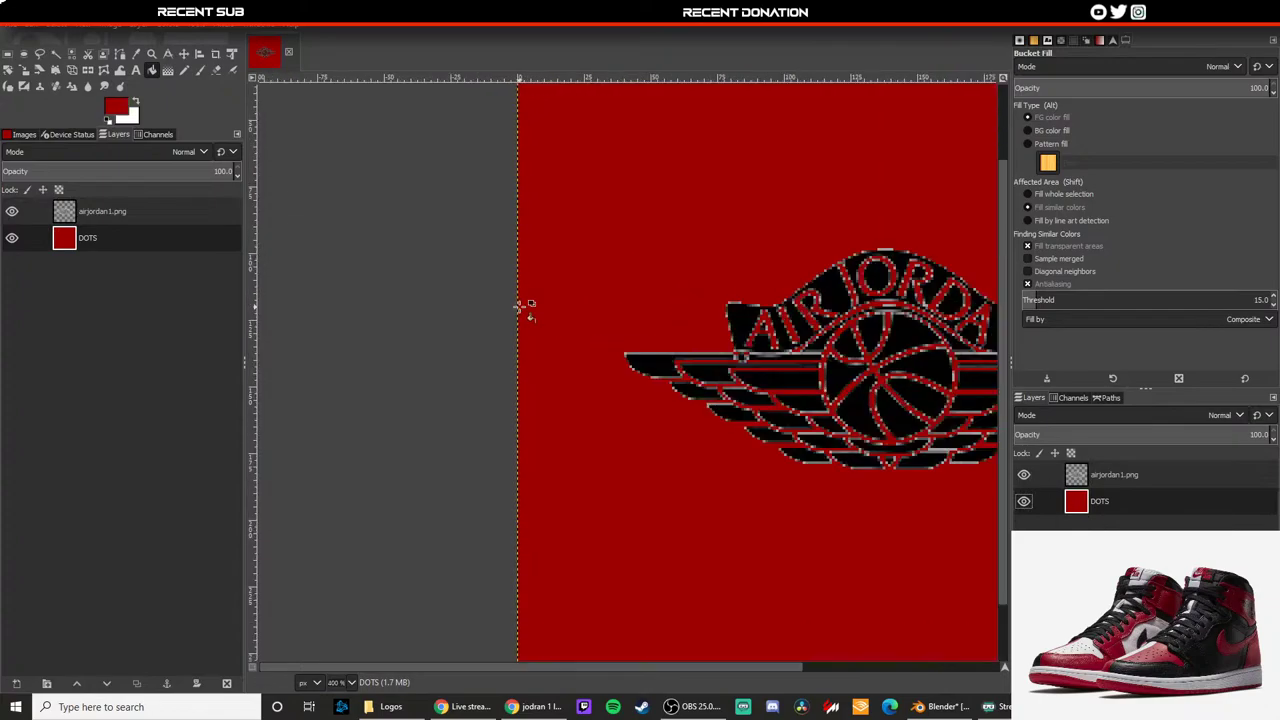
Step: Remove the light fringe around the wings logo on the airjordan1.png layer using Select by Color, leaving nothing selected
left_click(52, 38)
left_click(85, 100)
scroll(704, 352, "up", 1, "ctrl")
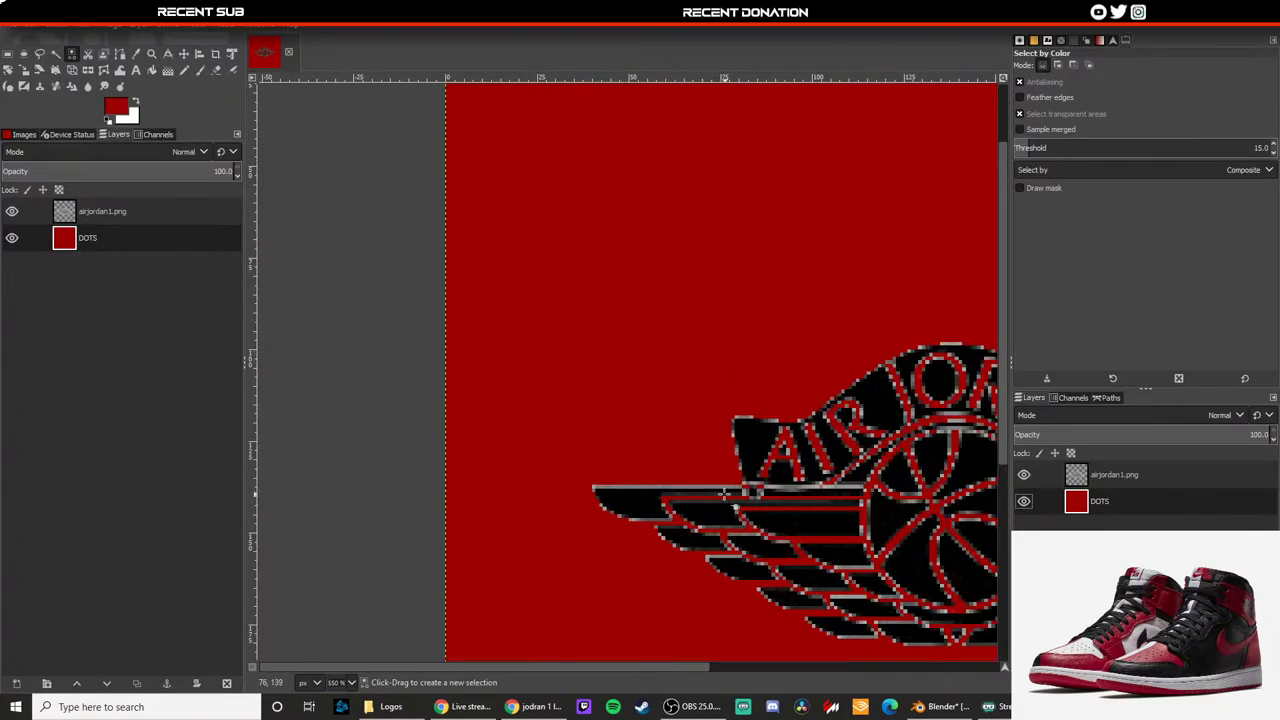
left_click(1150, 478)
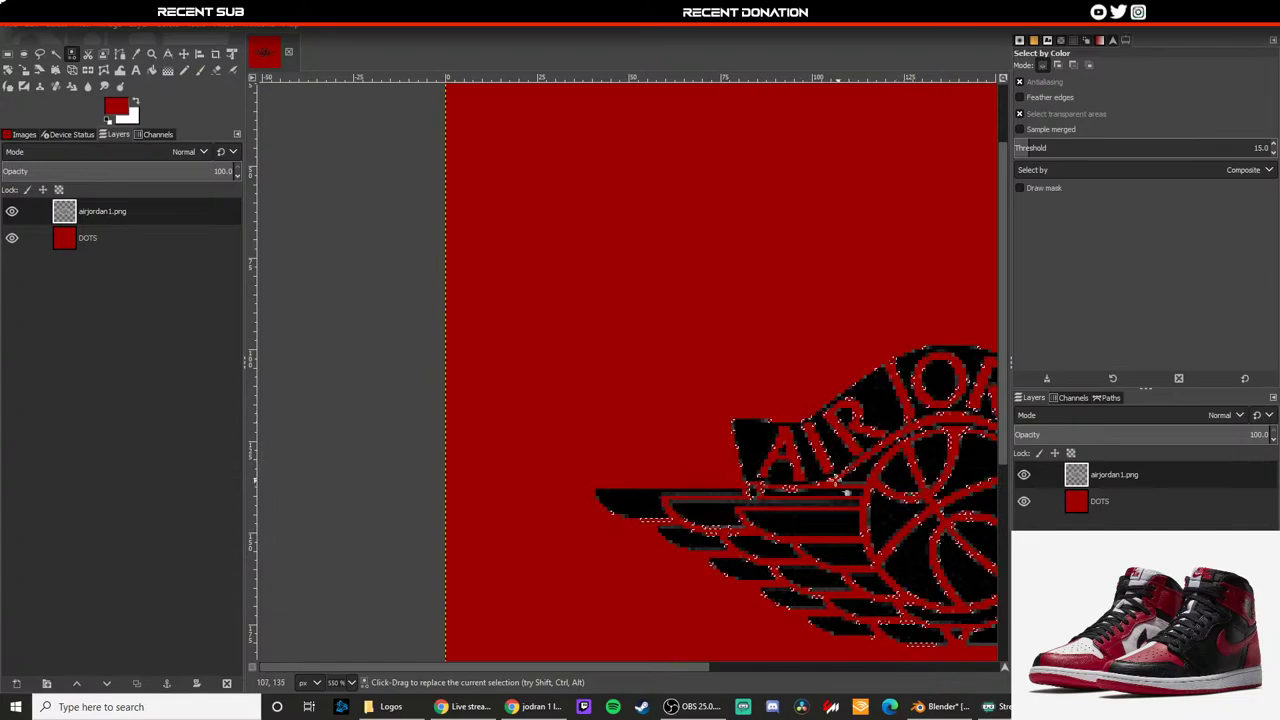
left_click(55, 25)
left_click(76, 57)
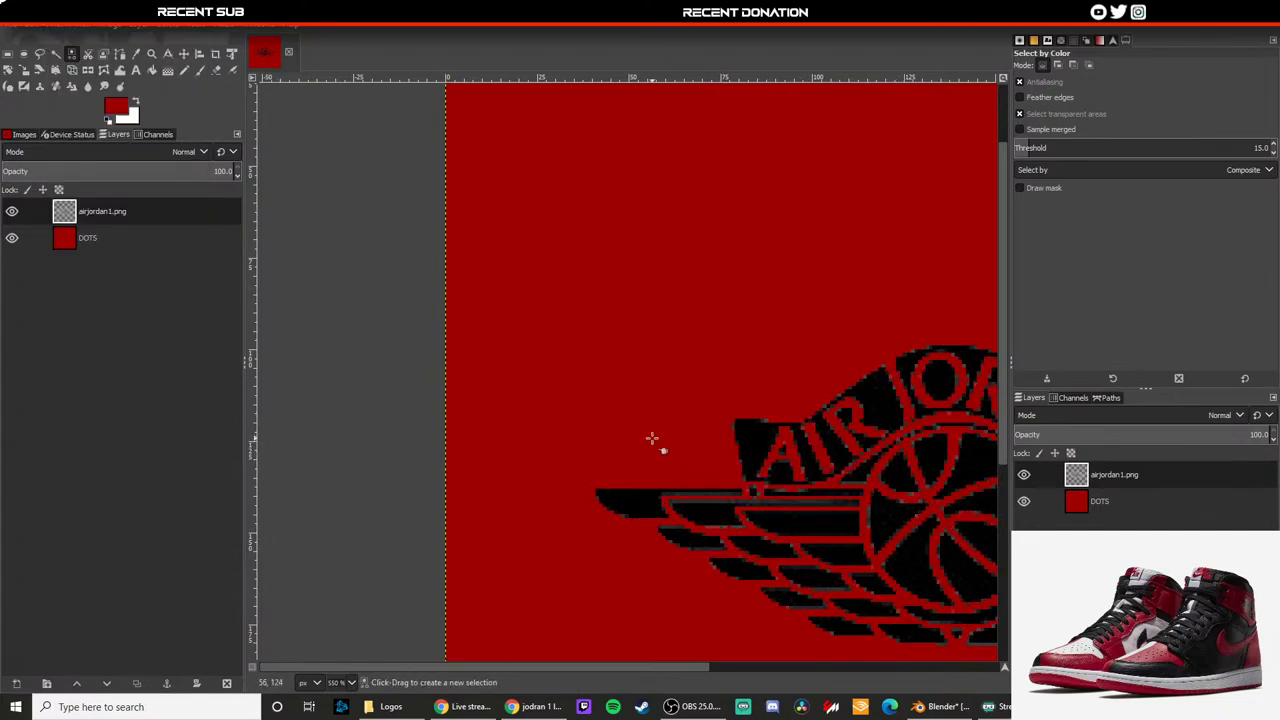
Step: Export the combined logo and red background as airjordanred.png into the Logos folder
scroll(651, 437, "down", 2, "ctrl")
left_click_drag(722, 667, 768, 668)
scroll(666, 582, "down", 2, "ctrl")
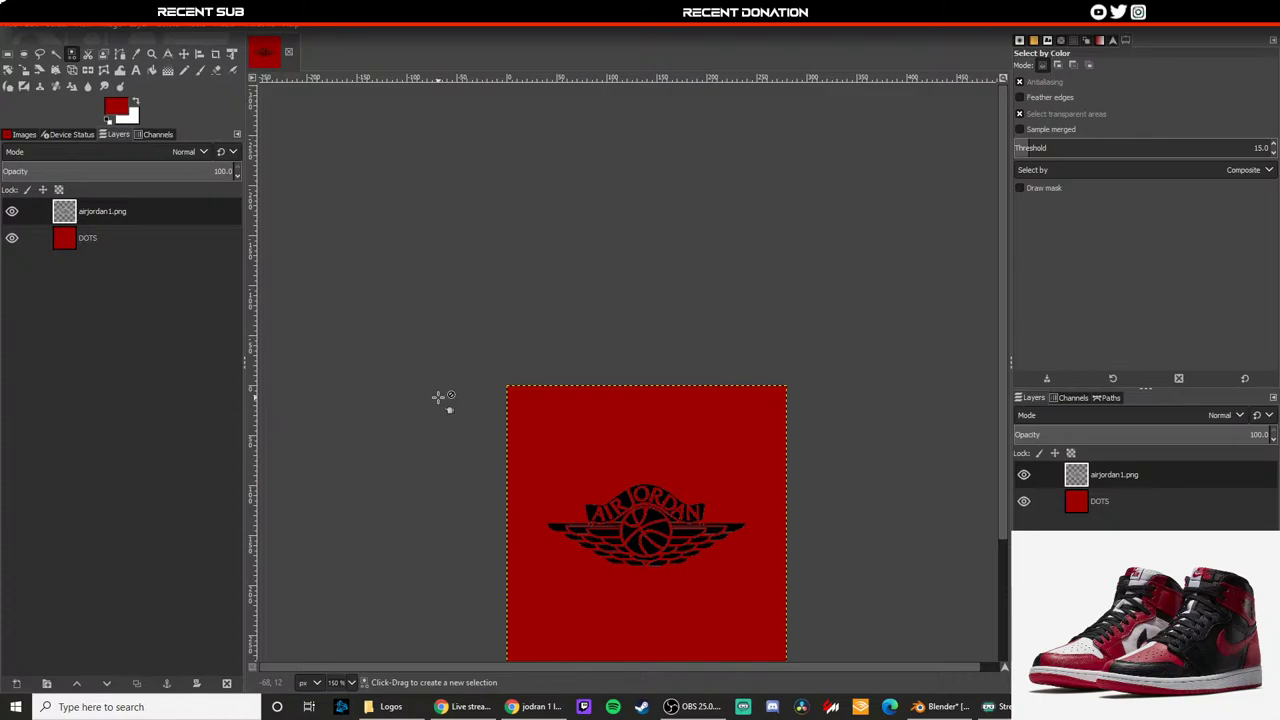
left_click(14, 27)
left_click(99, 231)
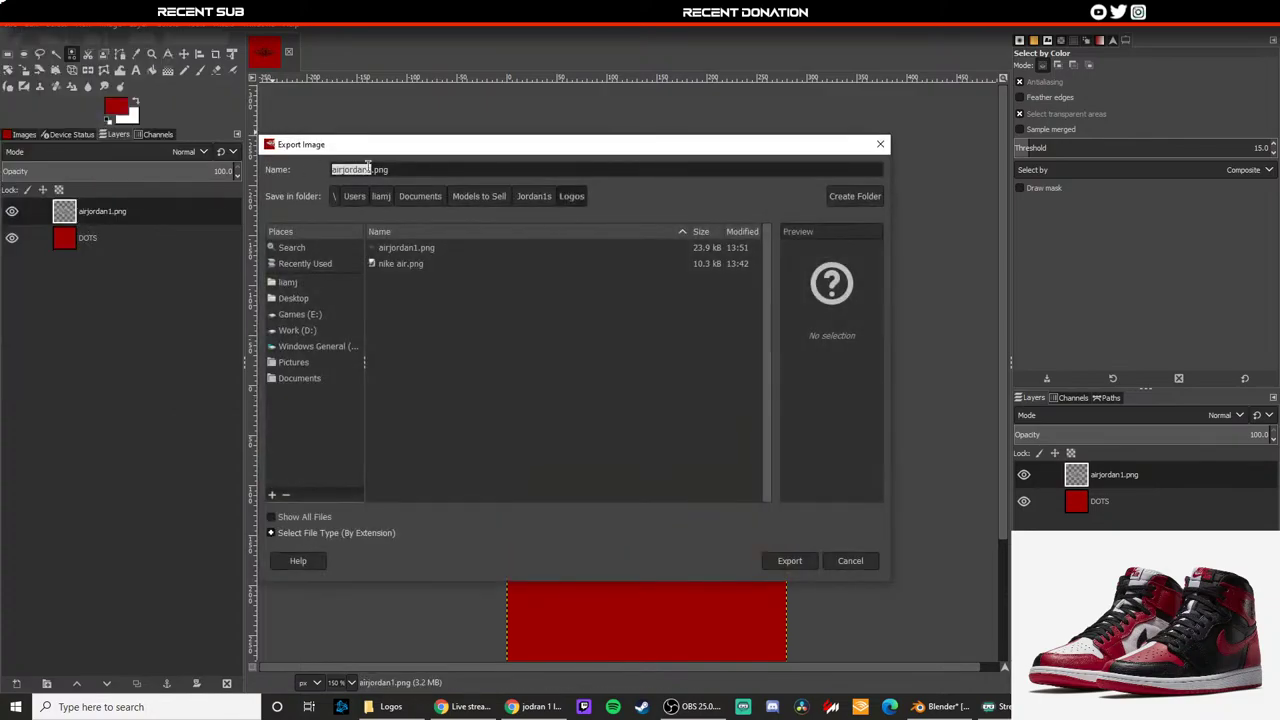
type("2")
key("Return")
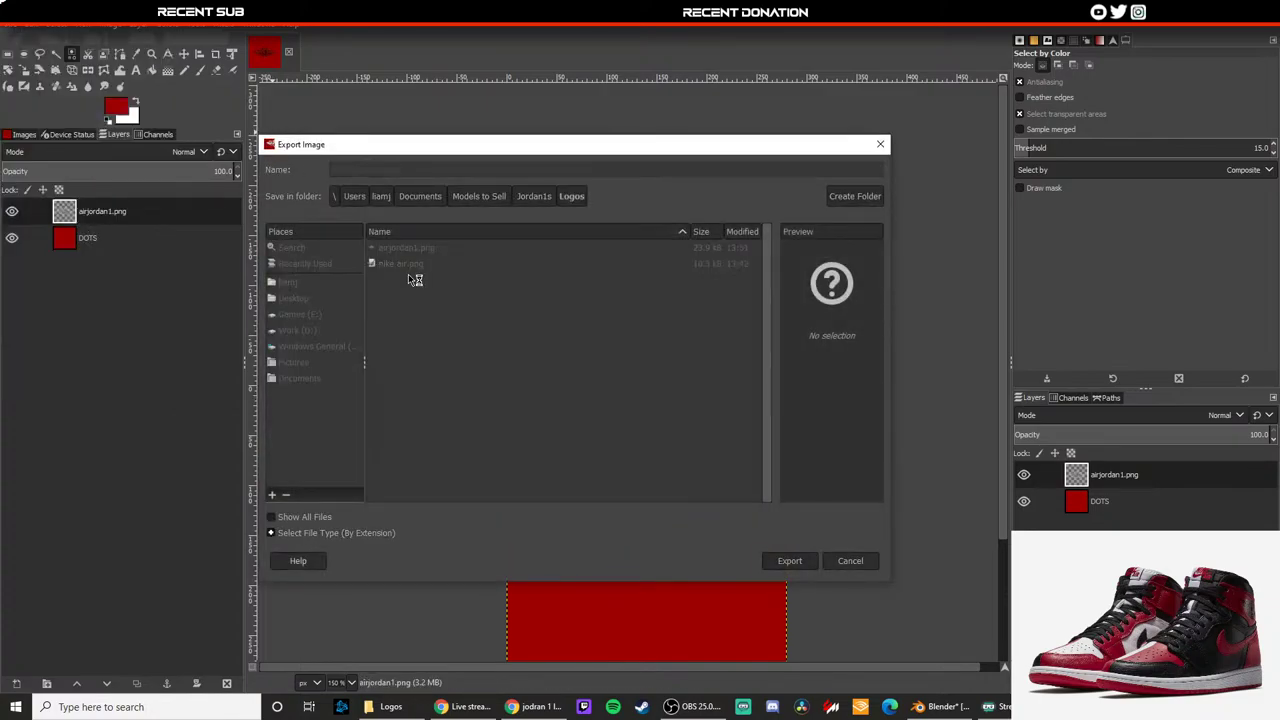
left_click(640, 506)
Step: Switch to Blender, add an Image Texture node with airjordanred.png to the red material, and connect its color to Base Color
left_click(945, 707)
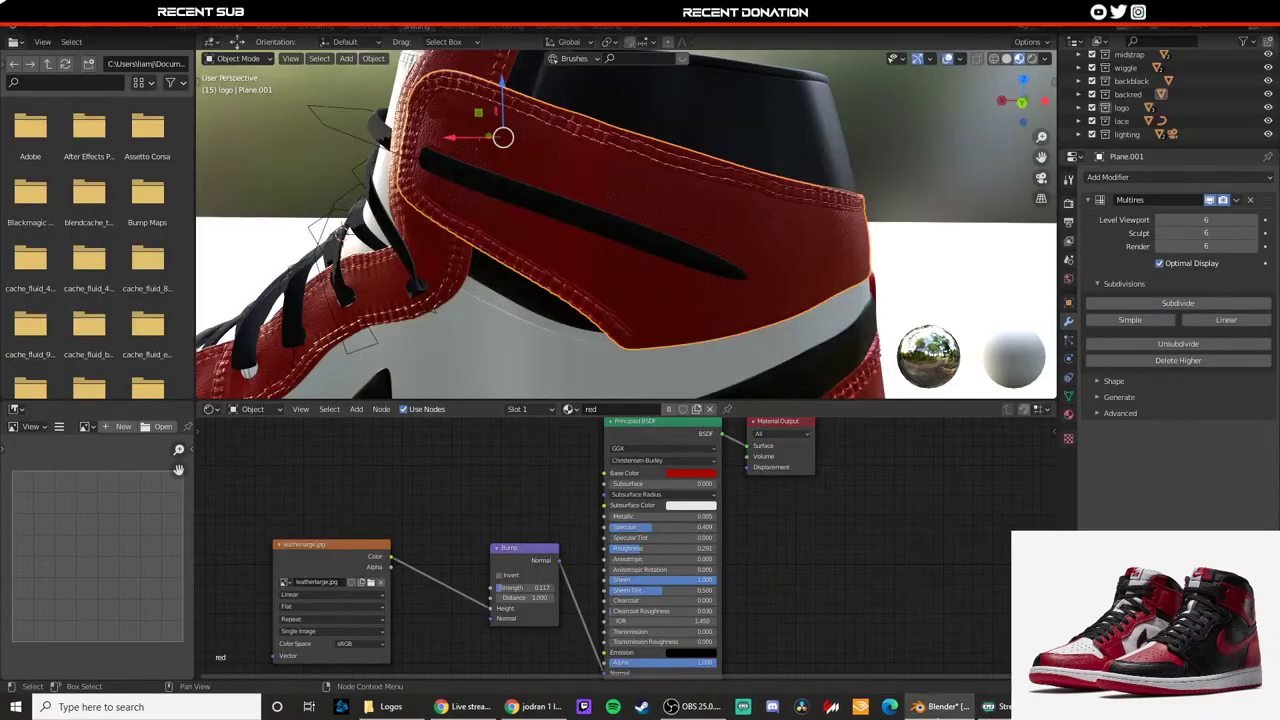
left_click(356, 409)
type("ima")
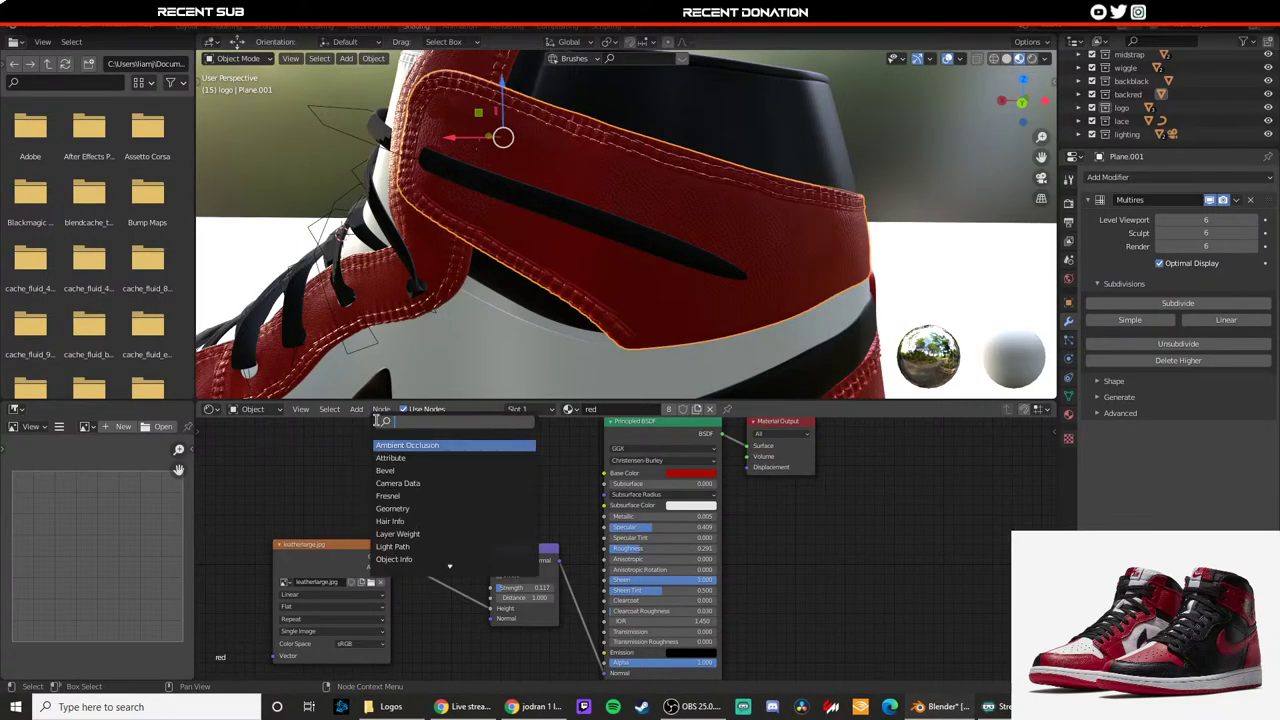
key("Return")
left_click(428, 483)
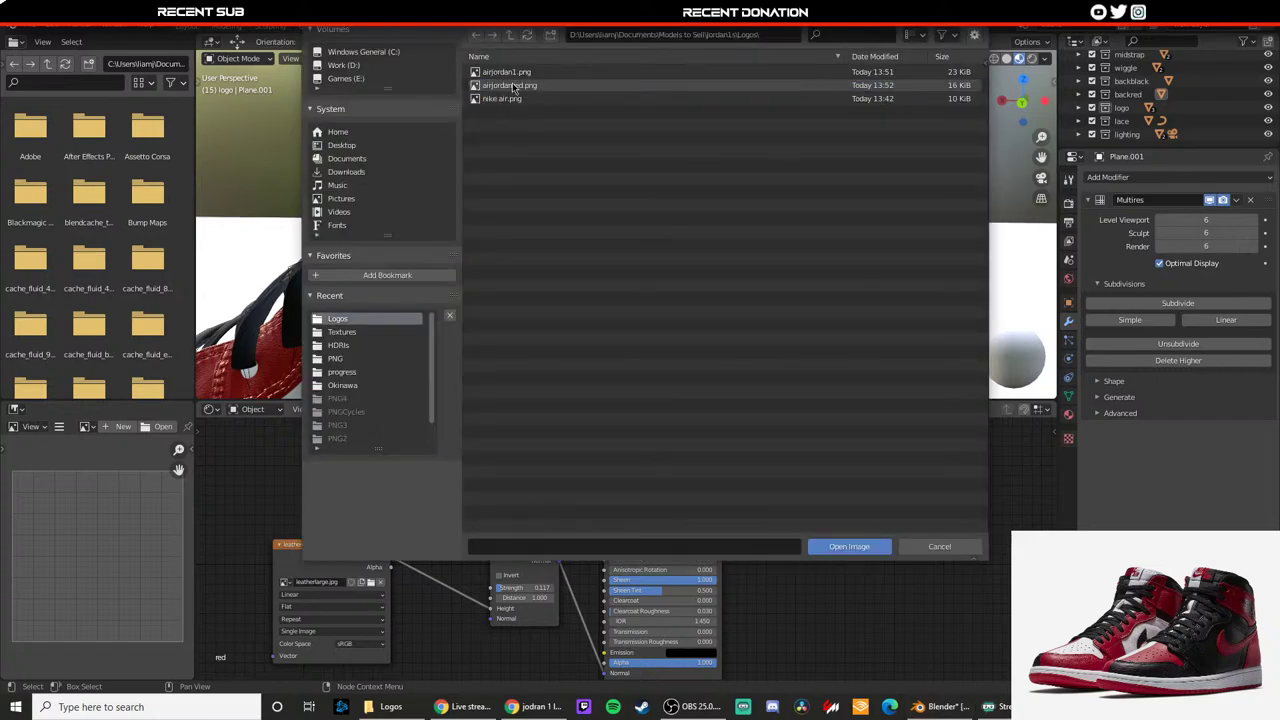
double_click(513, 88)
left_click_drag(446, 444, 607, 473)
left_click_drag(411, 441, 476, 442)
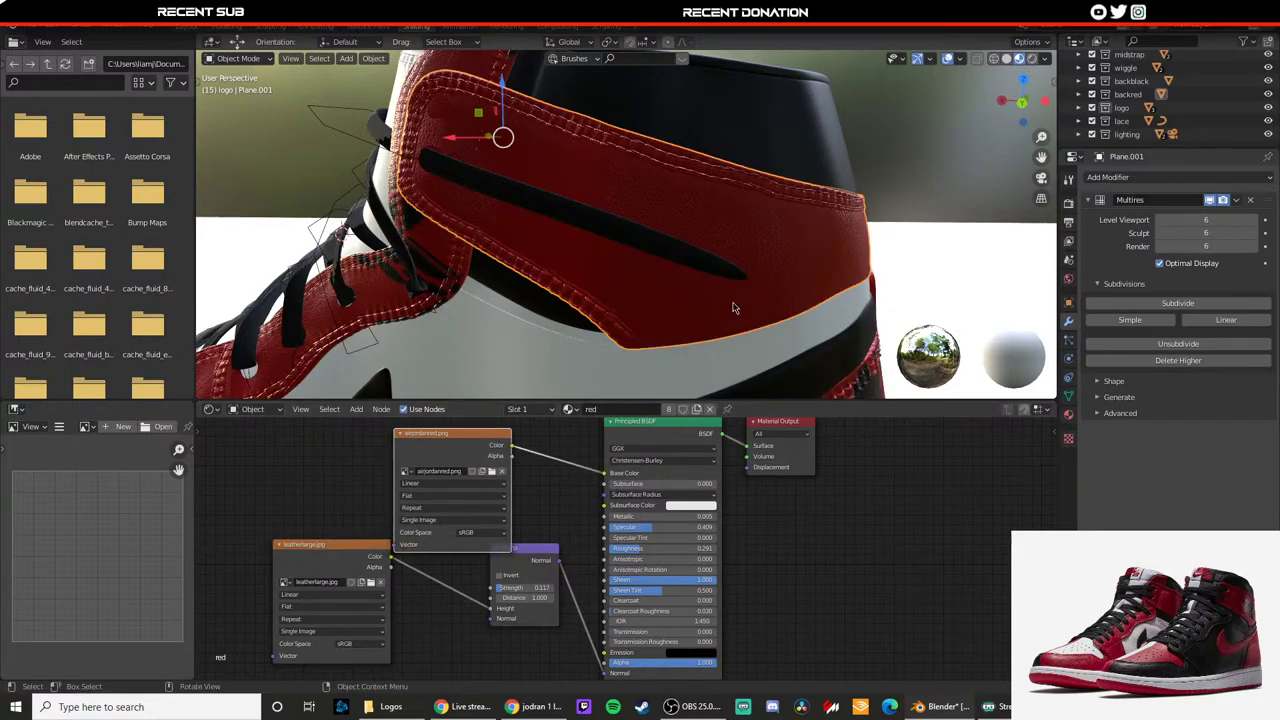
Step: Examine where the logo texture falls on the heel, midstrap and lace panel, checking each mesh in Edit Mode
scroll(733, 308, "down", 6)
middle_click_drag(733, 308, 604, 306)
left_click(686, 328)
key("Tab")
middle_click_drag(700, 324, 666, 323)
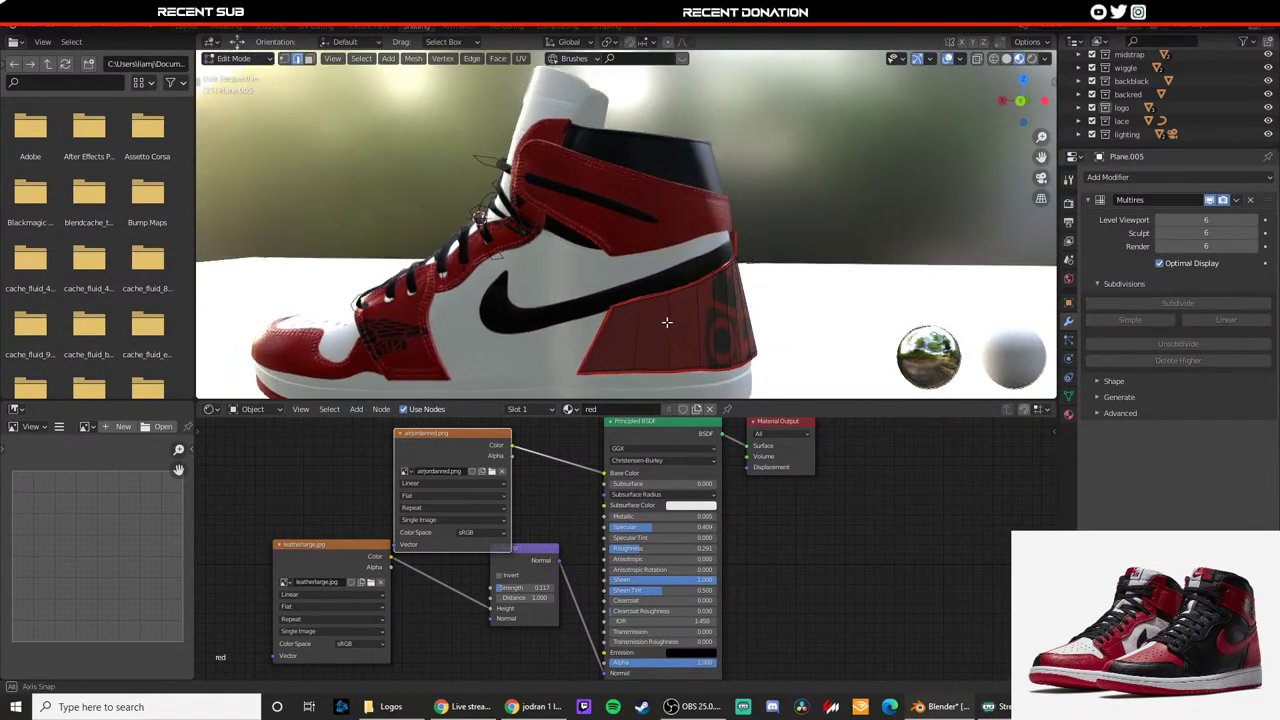
key("Tab")
left_click(410, 312)
key("Tab")
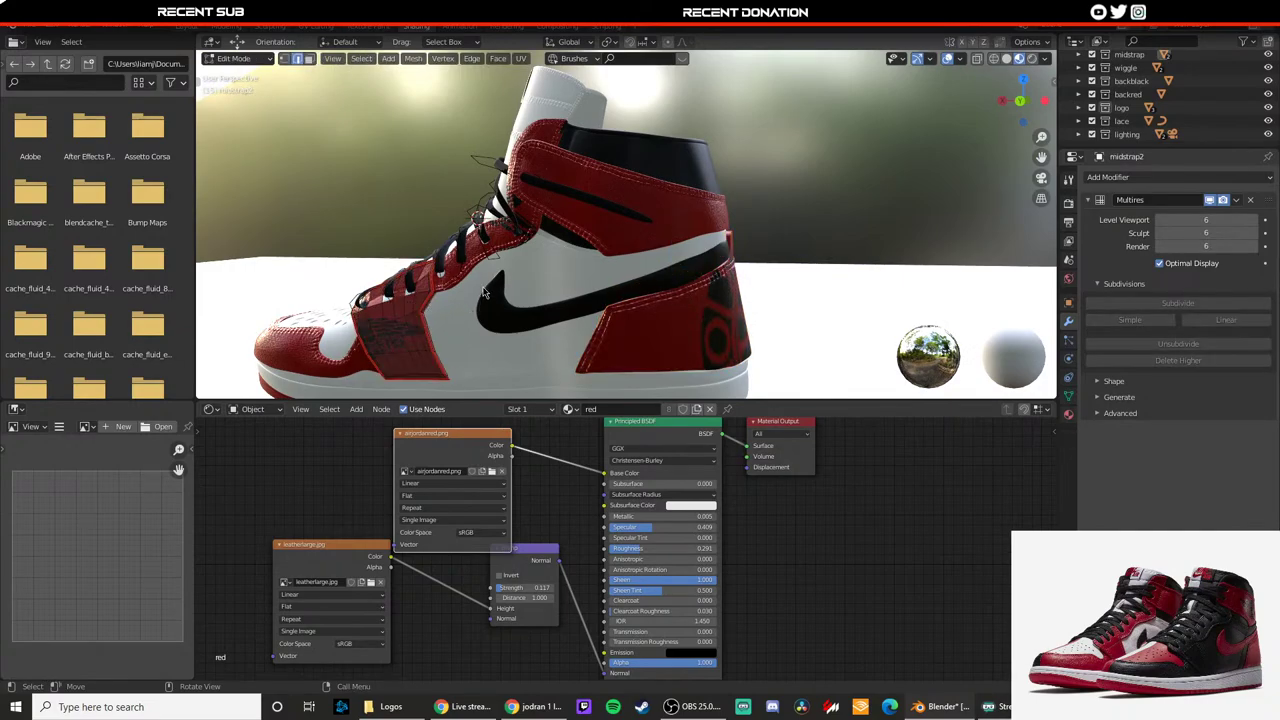
key("Tab")
left_click(469, 258)
key("Tab")
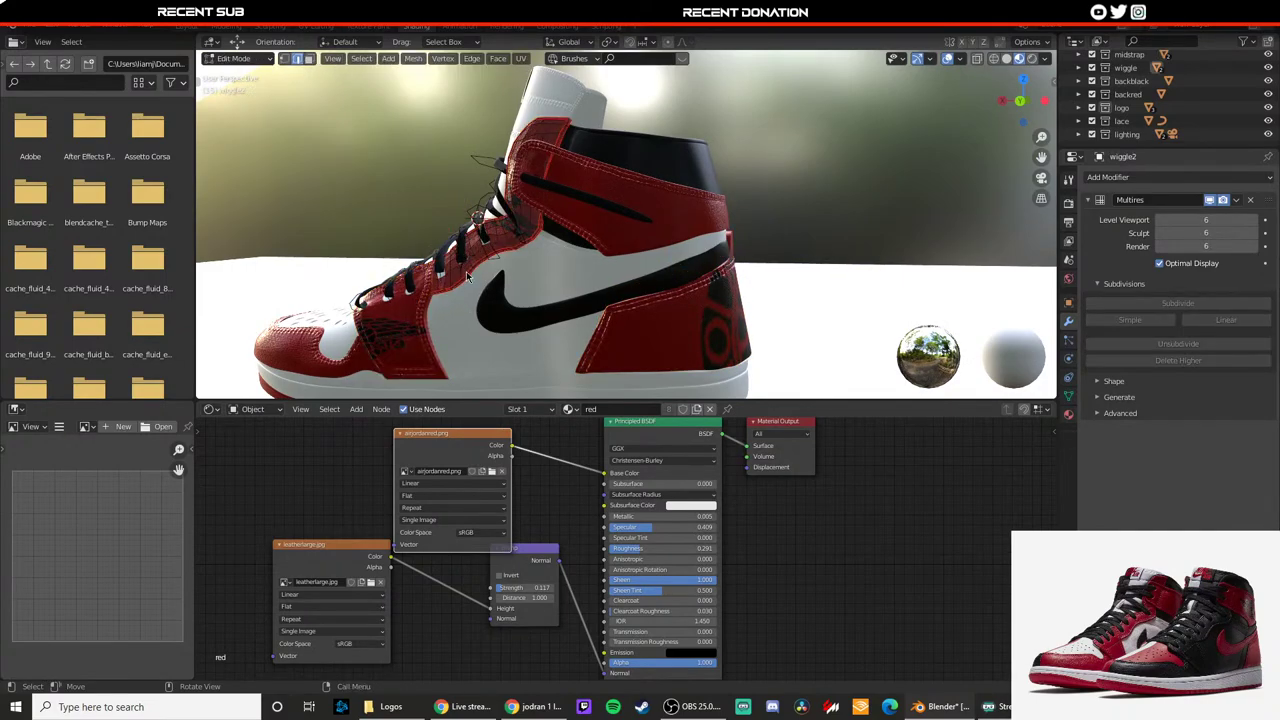
key("Tab")
Step: Open the ankle strap in Edit Mode in the UV Editing workspace and select one face near its lower edge
left_click(672, 224)
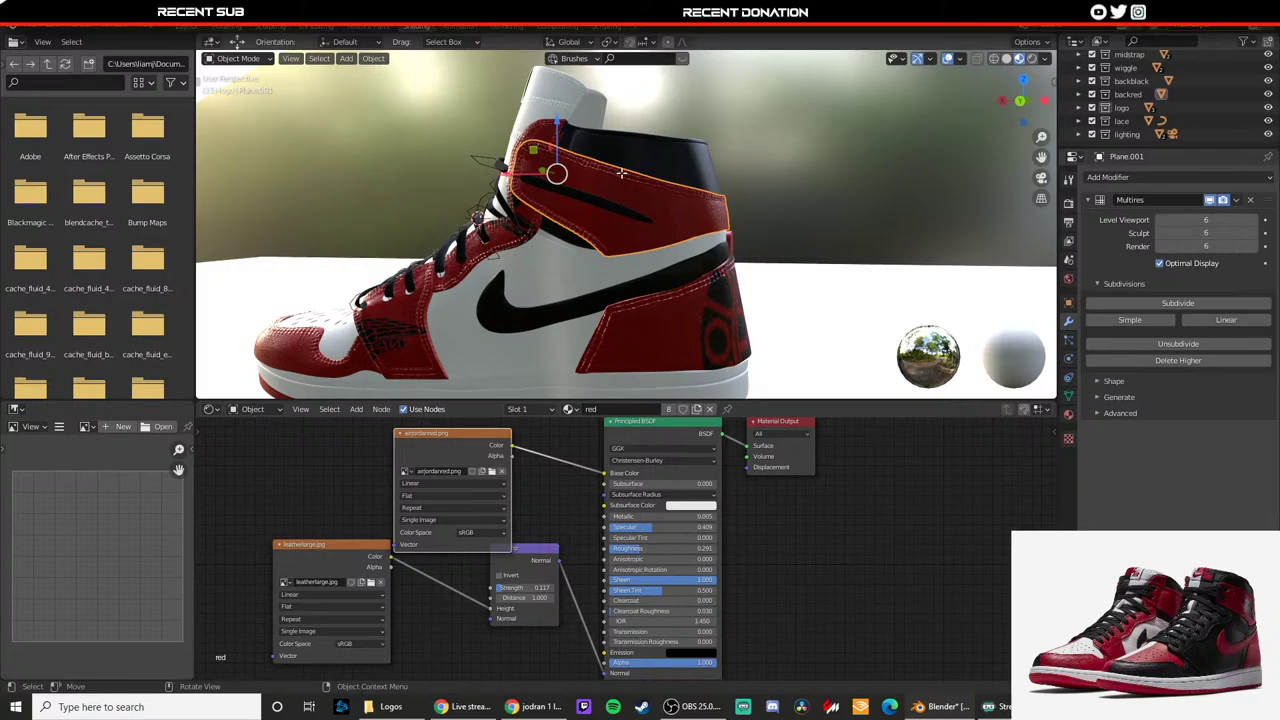
key("Tab")
key("Tab")
middle_click_drag(743, 303, 634, 234)
key("Tab")
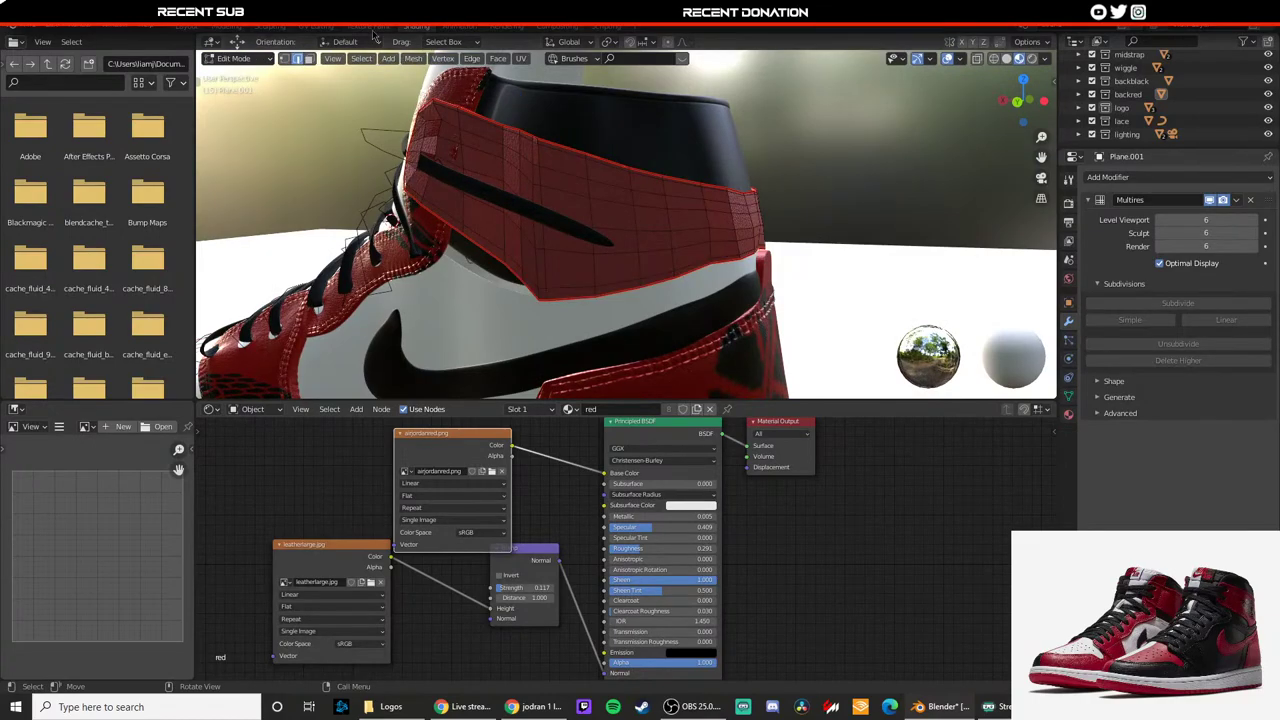
left_click(322, 28)
scroll(860, 285, "down", 4)
middle_click_drag(940, 280, 790, 286)
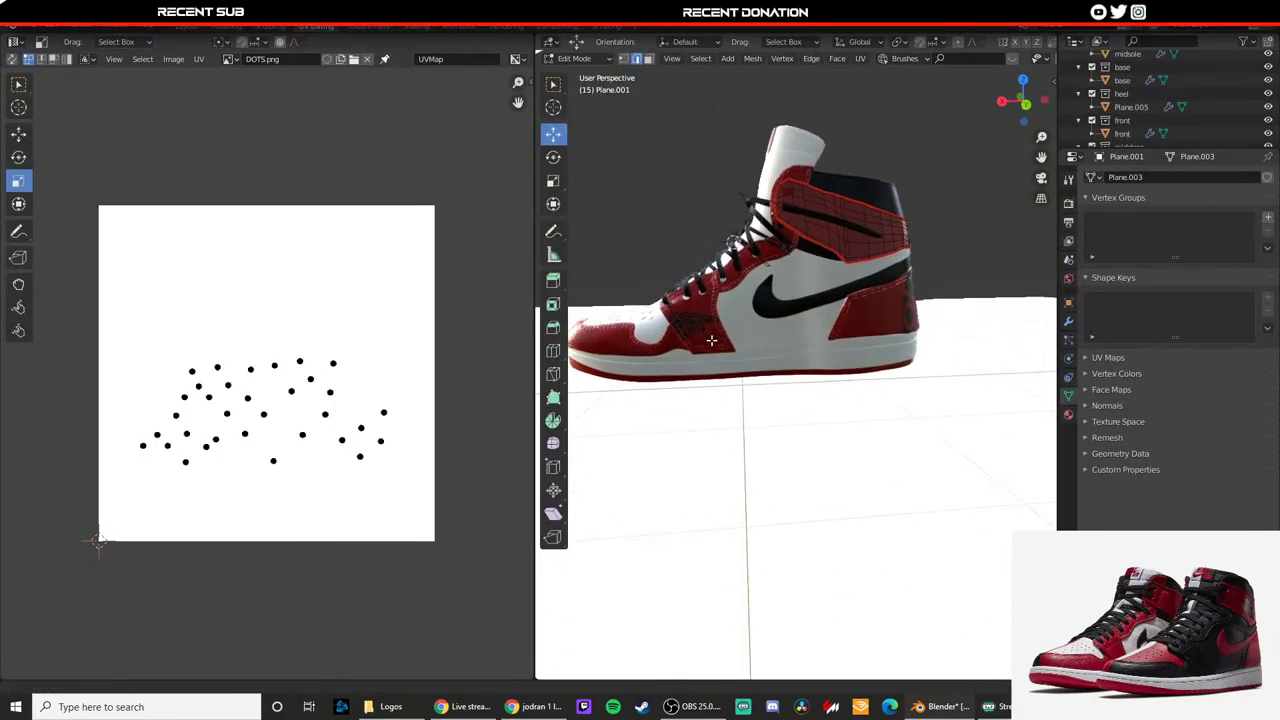
scroll(790, 286, "up", 5)
key("3")
left_click(773, 255)
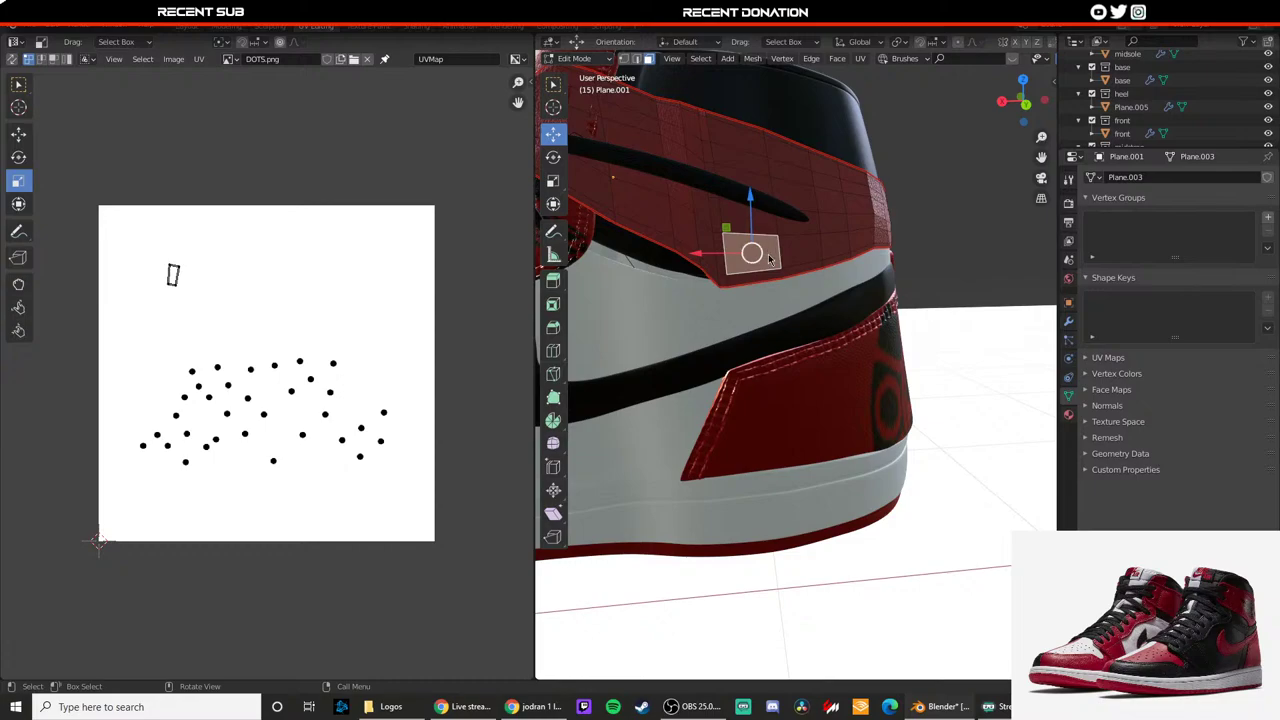
Step: Return the ankle strap to Object Mode and display airjordanred.png in the UV editor
key("Tab")
middle_click_drag(786, 334, 819, 394, "shift")
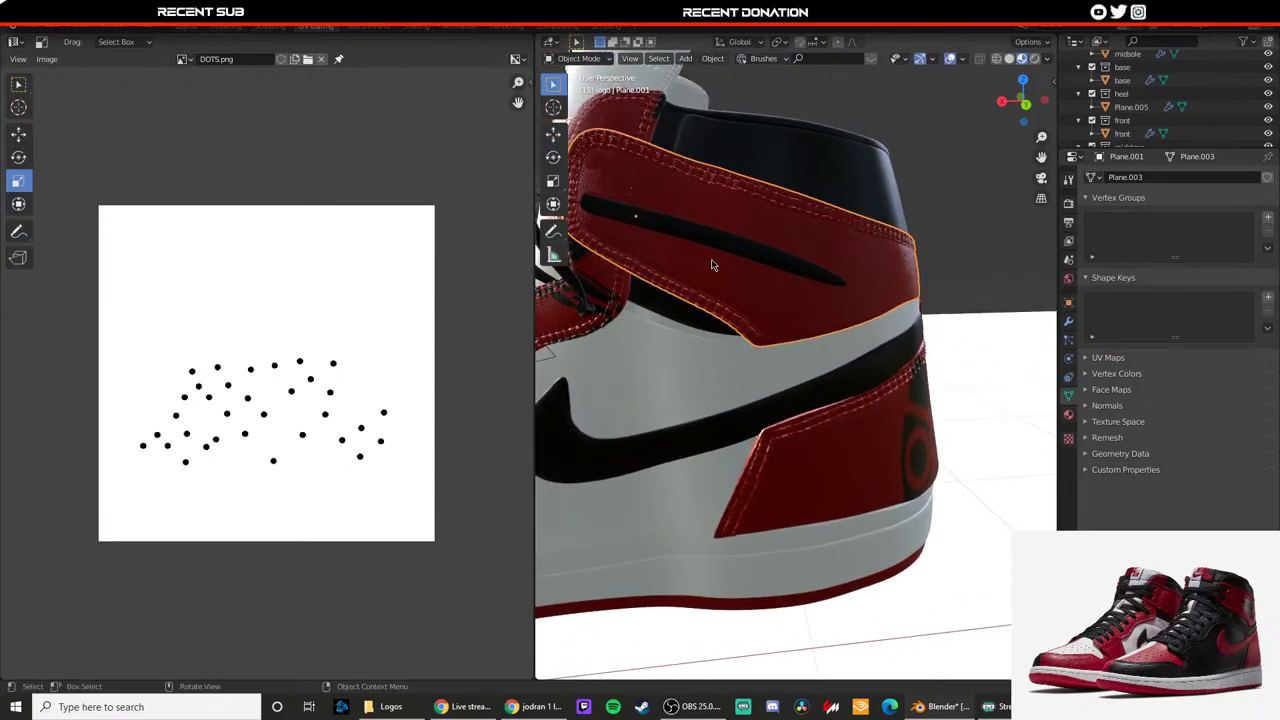
left_click(188, 60)
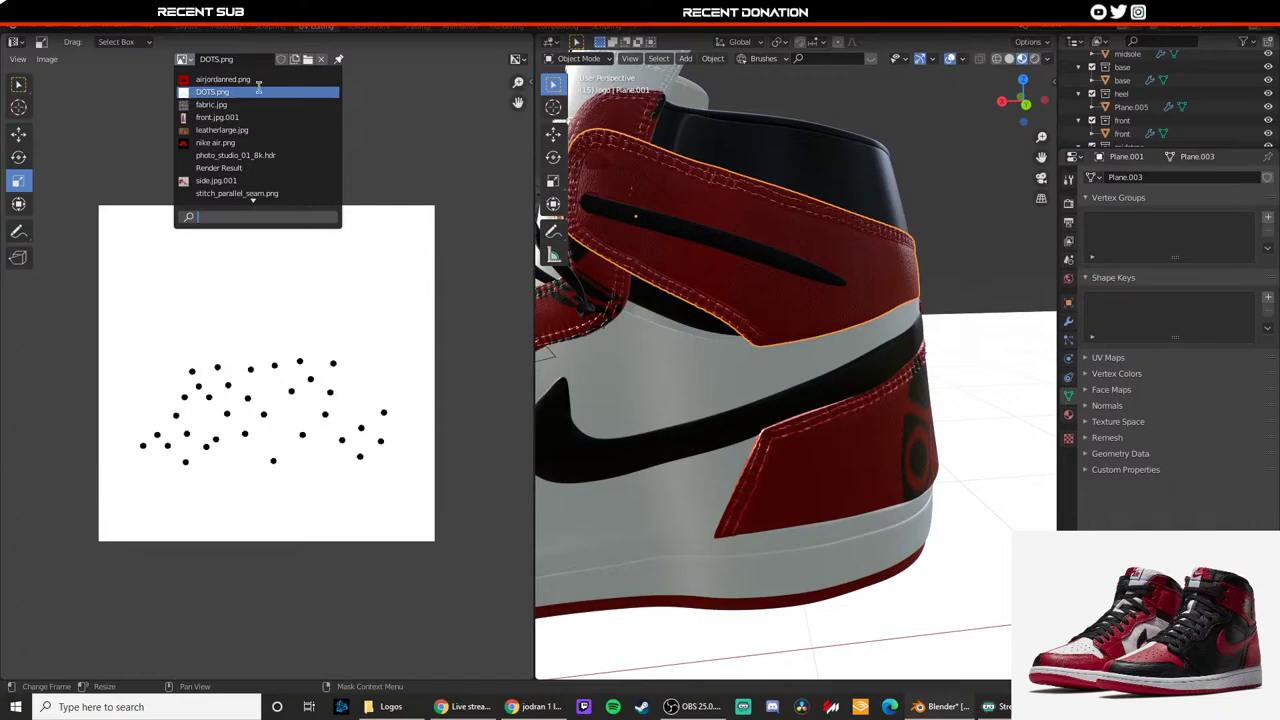
left_click(273, 176)
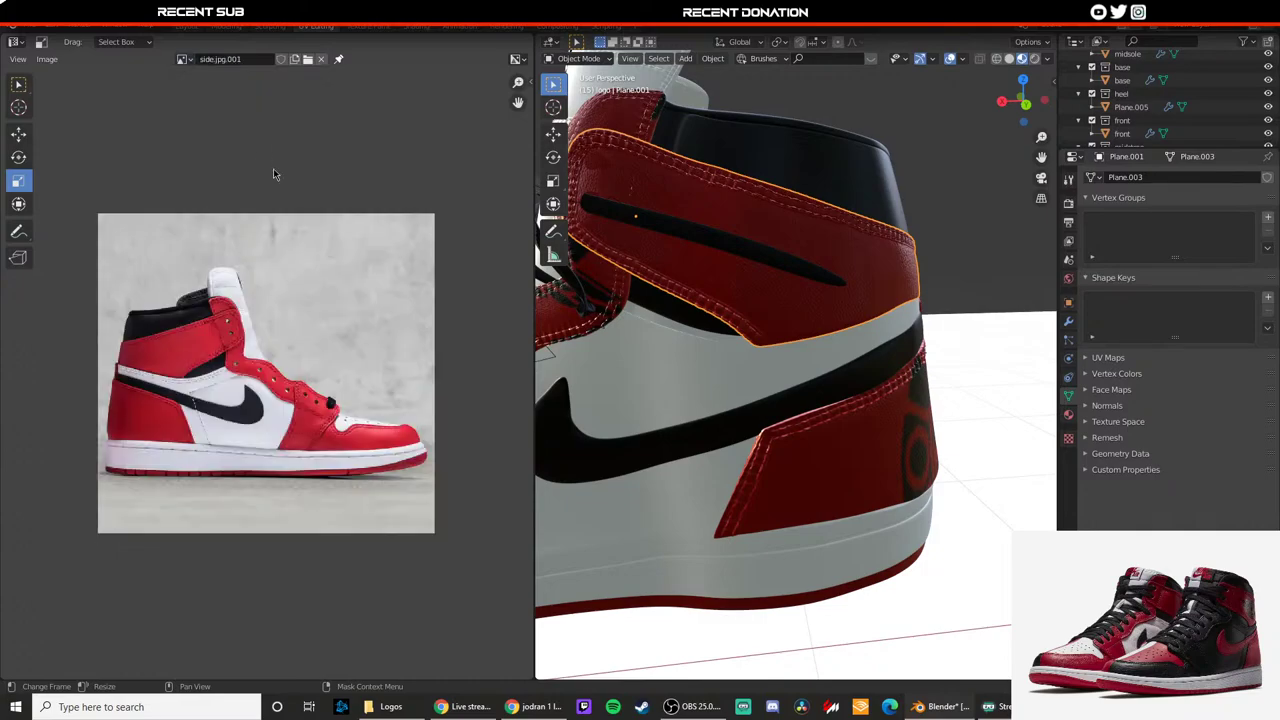
left_click(184, 60)
left_click(206, 79)
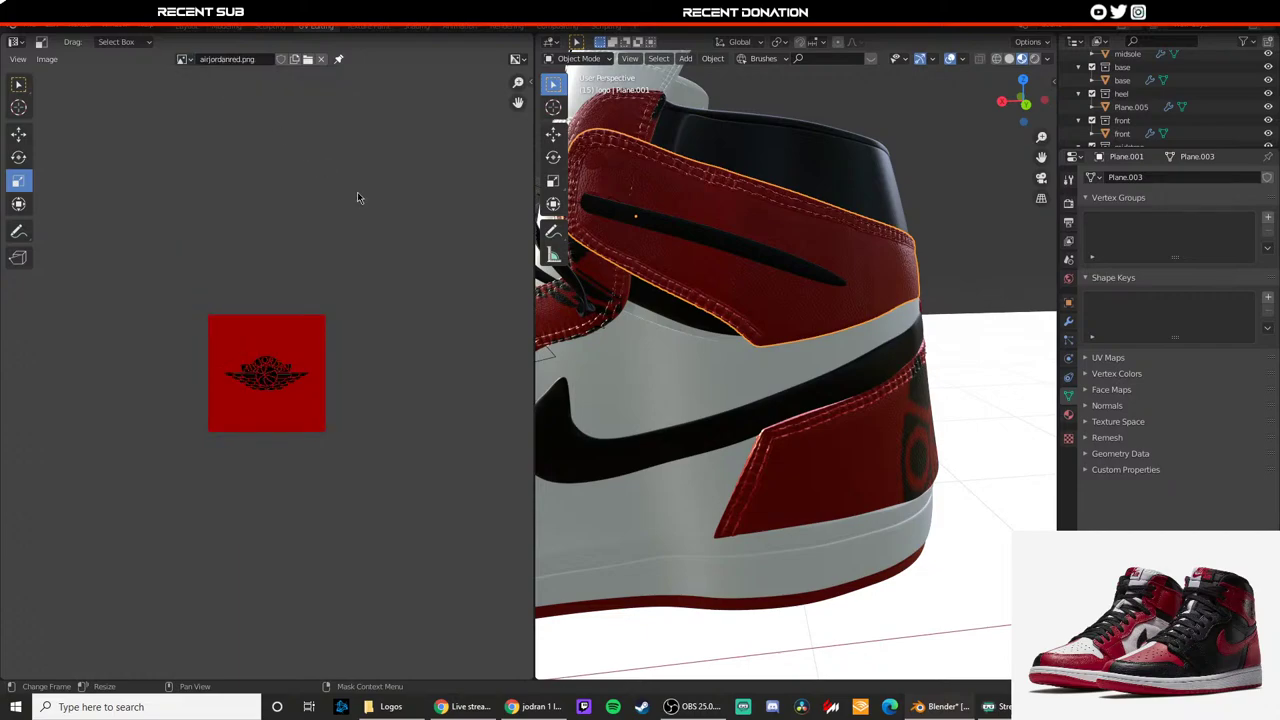
Step: Examine the ankle strap's UV layout over the logo image, for the whole mesh and for one side face
scroll(794, 281, "up", 3)
scroll(768, 266, "down", 4)
key("Tab")
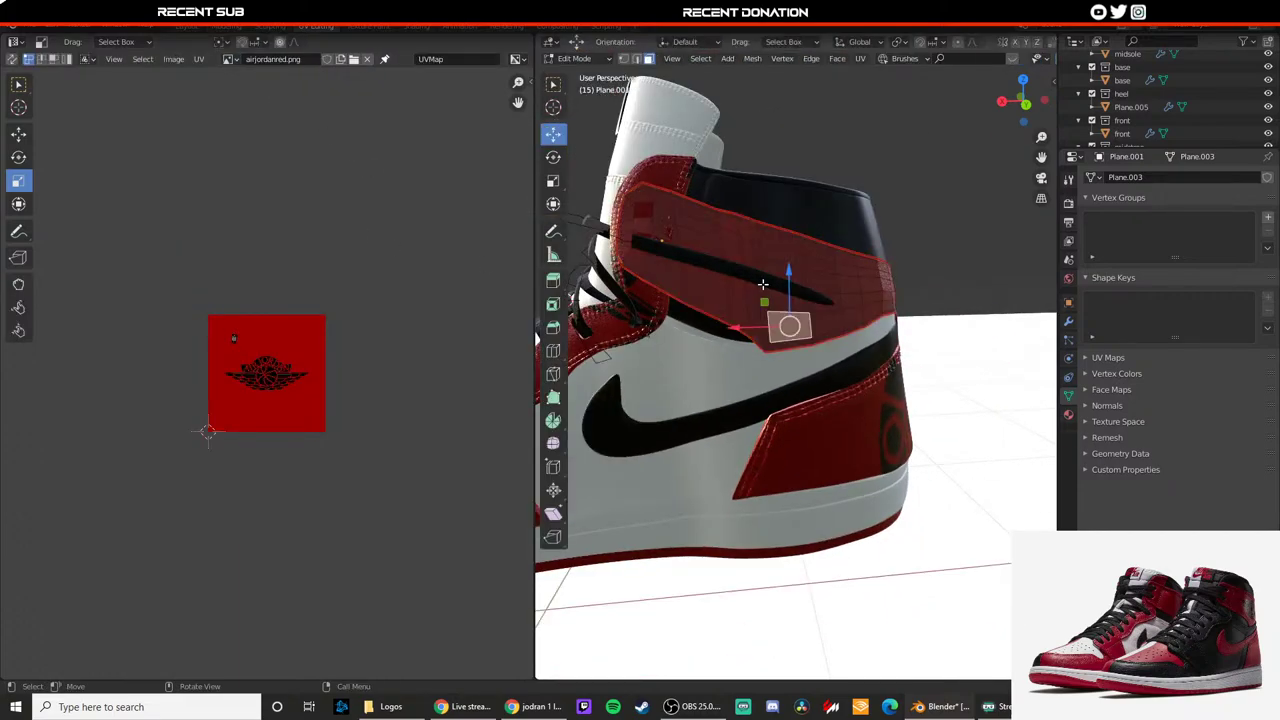
key("a")
scroll(762, 285, "up", 3)
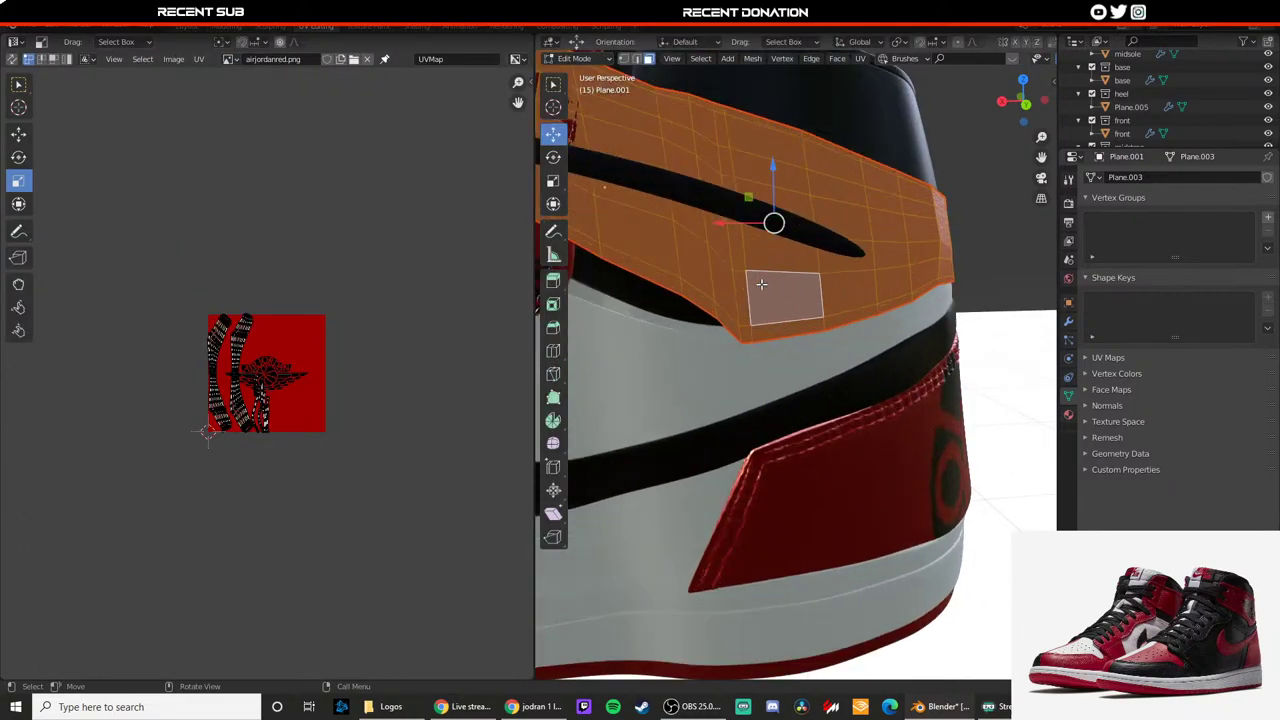
left_click(753, 285)
middle_click_drag(760, 285, 717, 274)
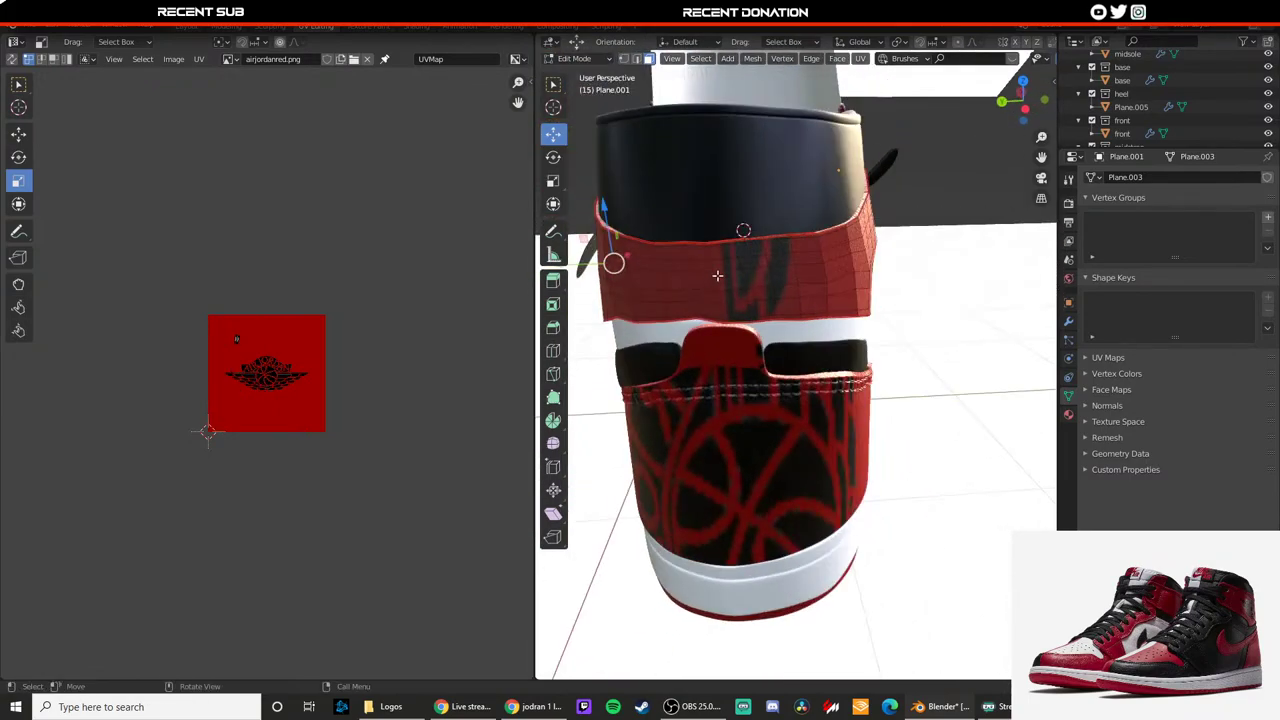
Step: Mark a seam along the vertical line of edges at the back of the ankle strap
scroll(770, 308, "up", 3)
scroll(768, 272, "up", 2)
key("2")
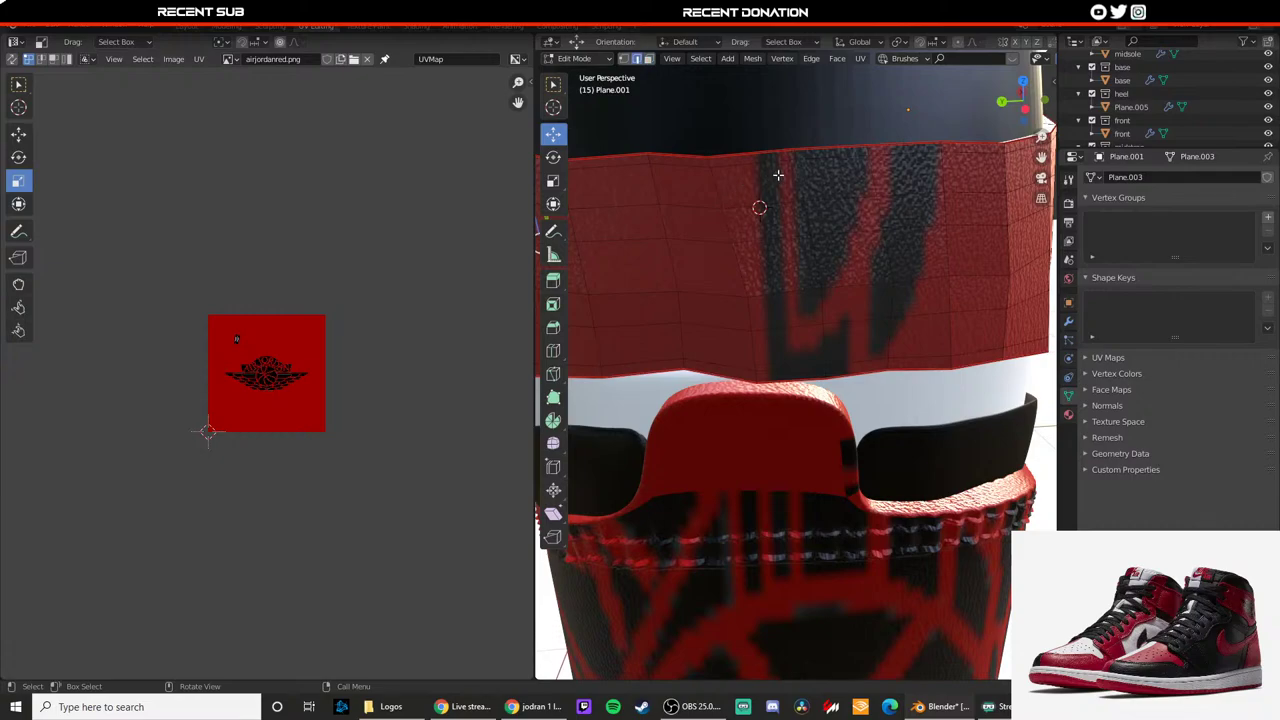
left_click(716, 161)
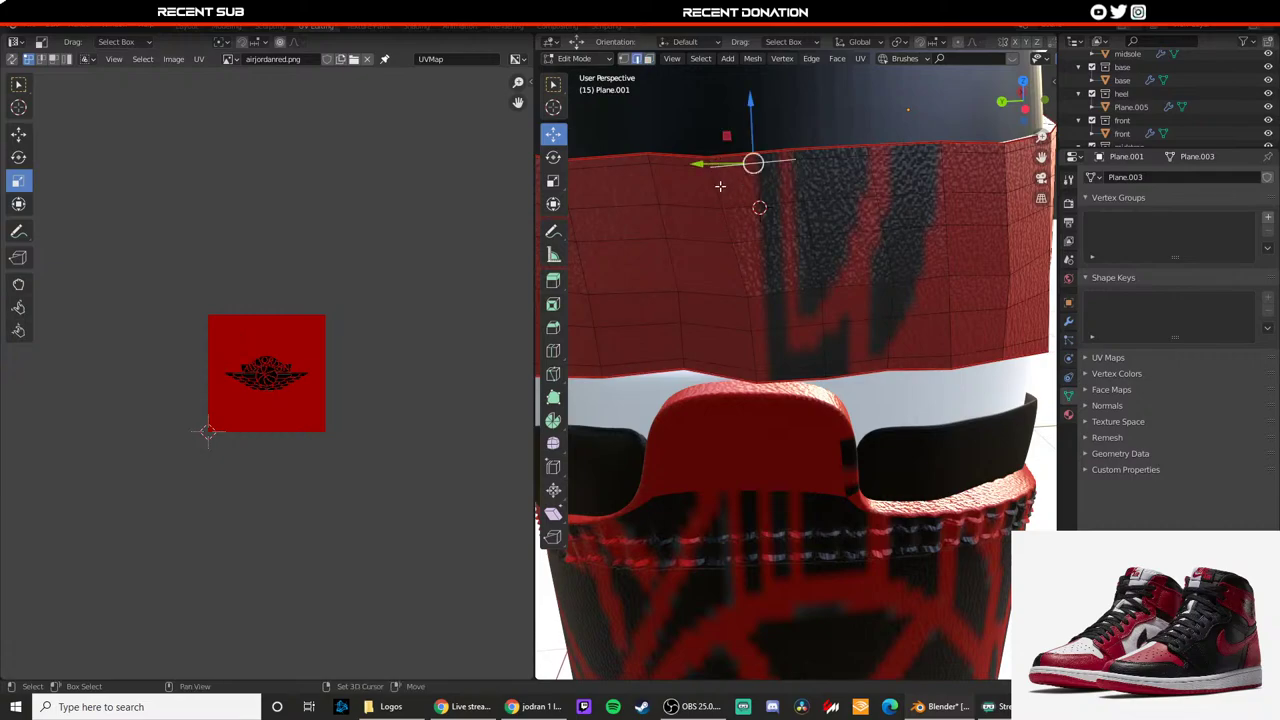
left_click(795, 155)
left_click(797, 175, "shift")
left_click(805, 222, "shift")
left_click(816, 268, "shift")
left_click(823, 306, "shift")
left_click(826, 360, "shift")
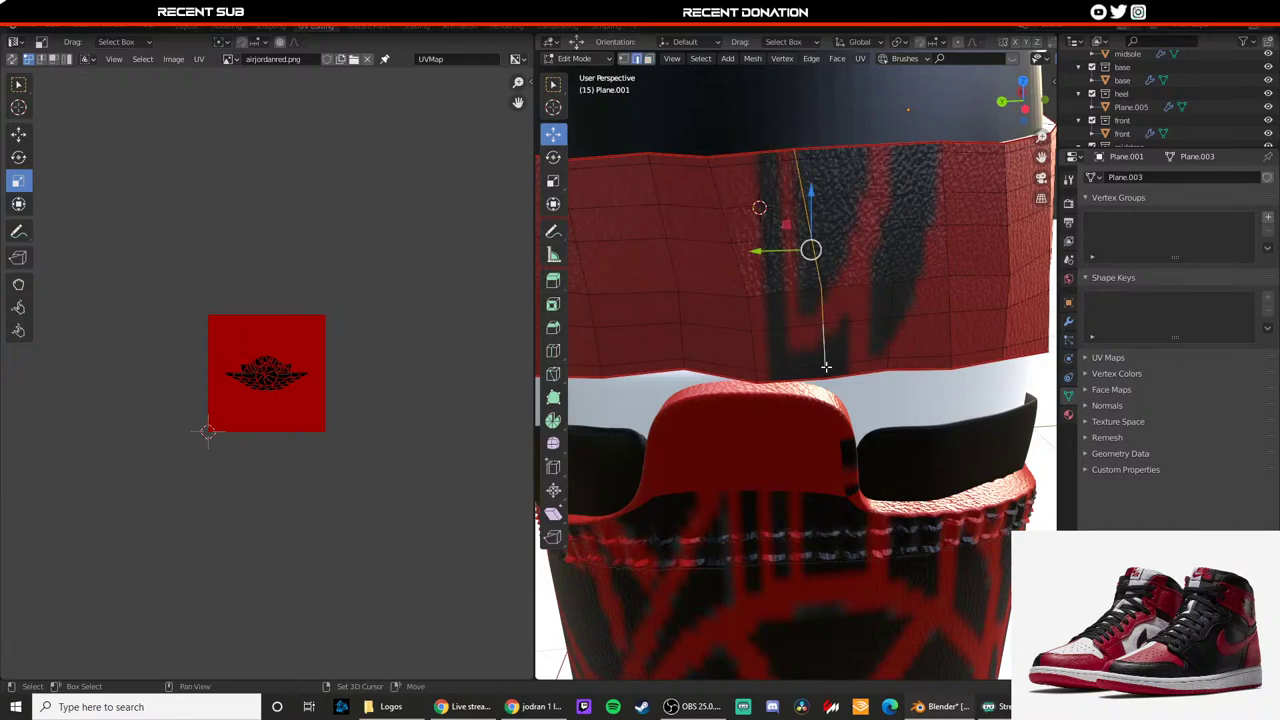
key("ctrl+e")
left_click(820, 368)
Step: Unwrap the entire ankle strap mesh and return to Object Mode
key("a")
key("u")
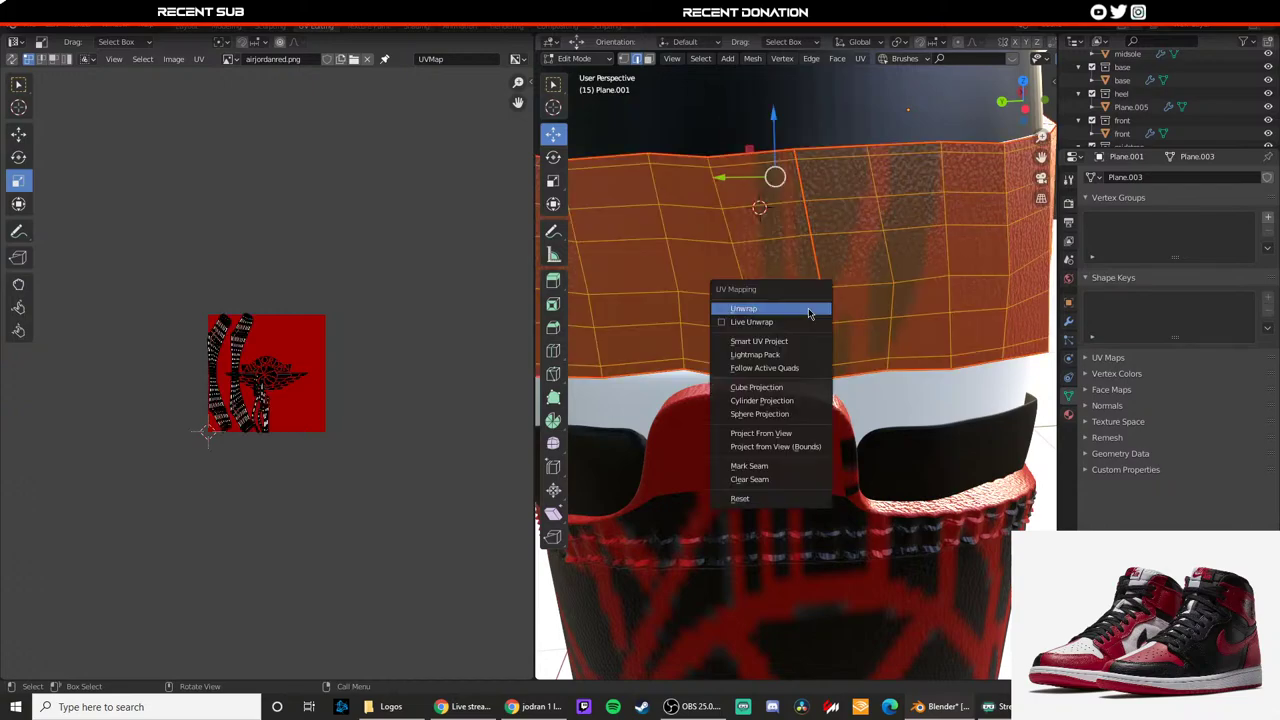
left_click(809, 314)
scroll(789, 319, "down", 3)
key("Tab")
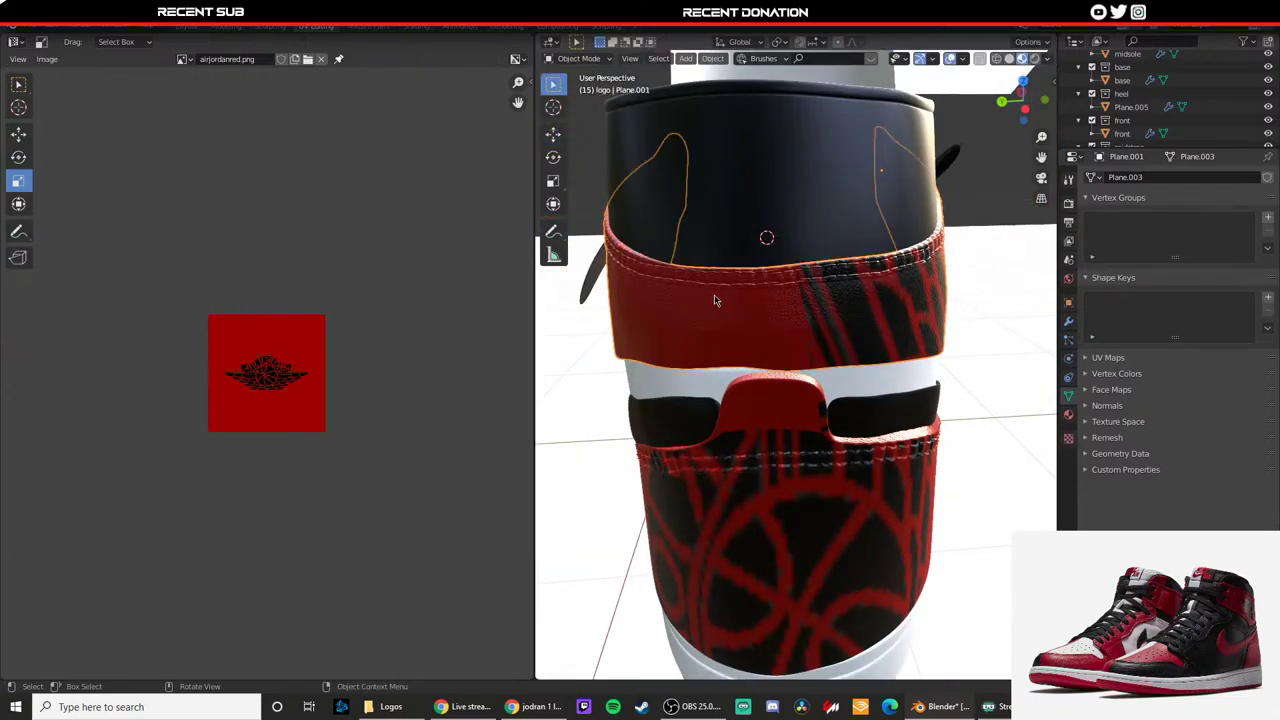
Step: Select all of the ankle strap's faces in face mode to show the new UV islands, with a side panel face active
scroll(764, 309, "up", 4)
scroll(764, 309, "down", 4)
key("Tab")
middle_click_drag(749, 304, 831, 306)
key("3")
left_click(834, 314)
key("a")
scroll(811, 304, "up", 4)
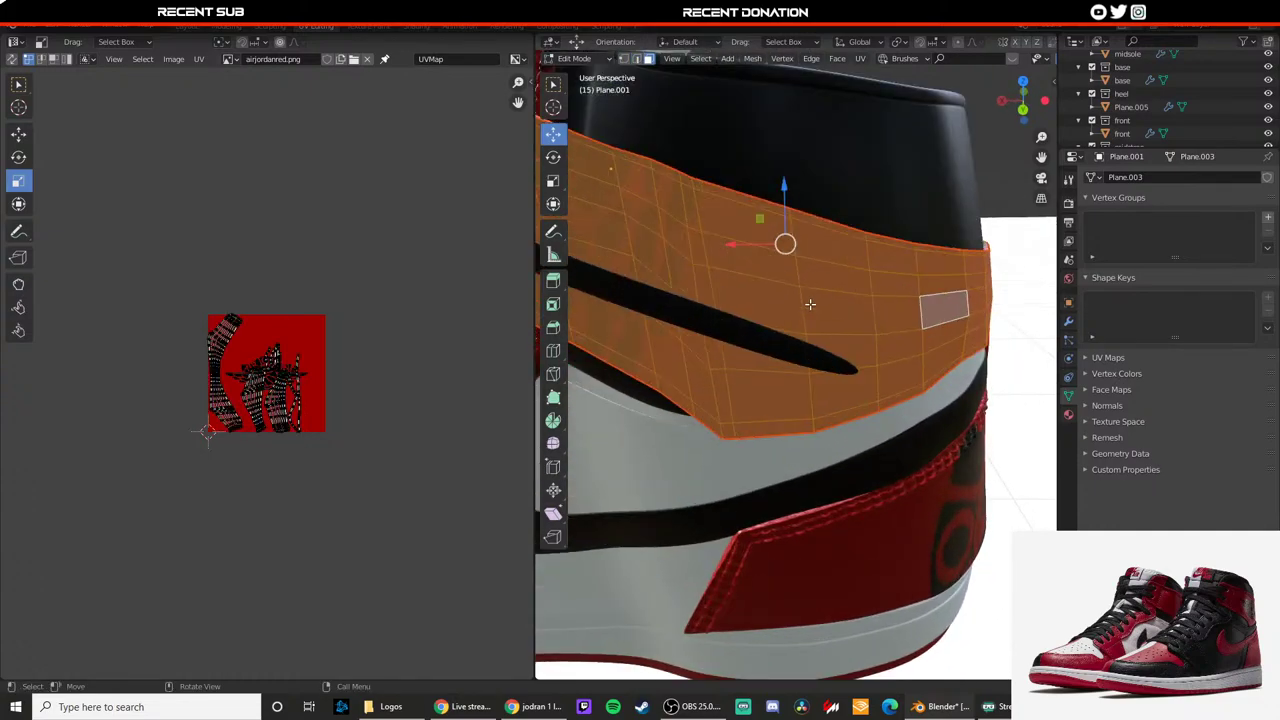
left_click(810, 305)
key("a")
scroll(260, 367, "up", 5)
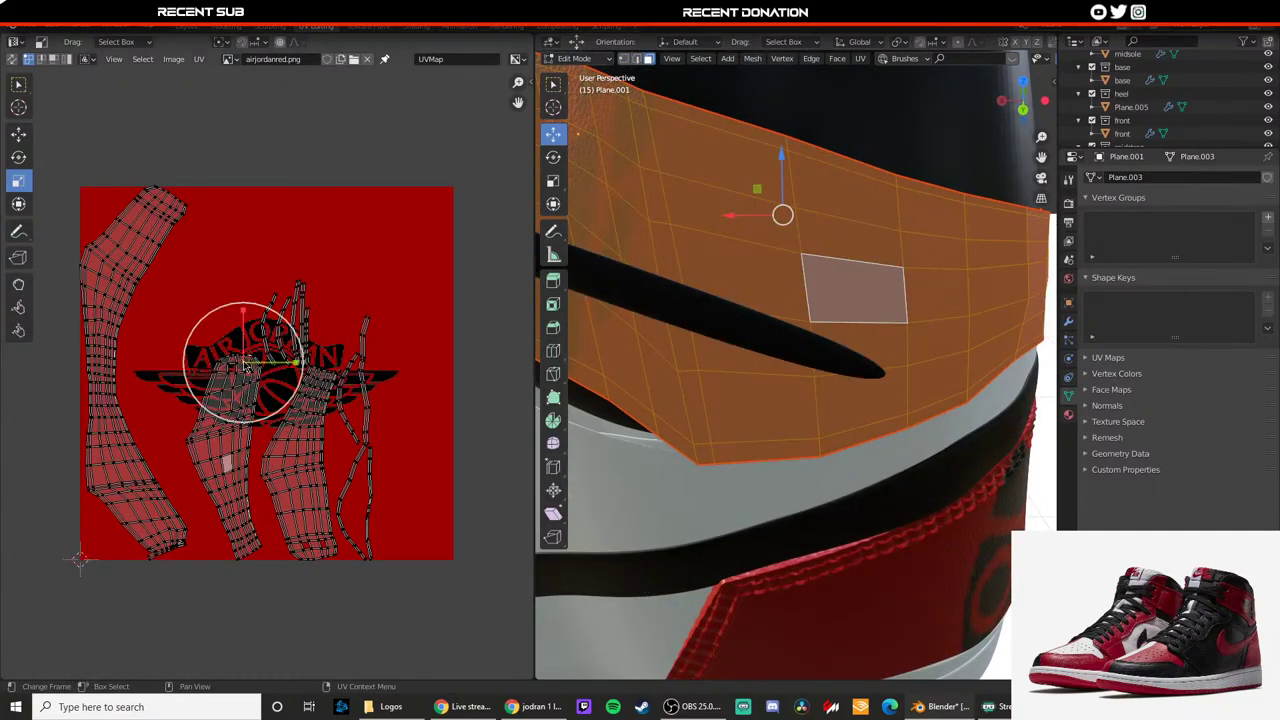
Step: Move the strap side panel's UV island over the wings logo, enlarge it, and rotate it to lie horizontally
key("l")
key("g")
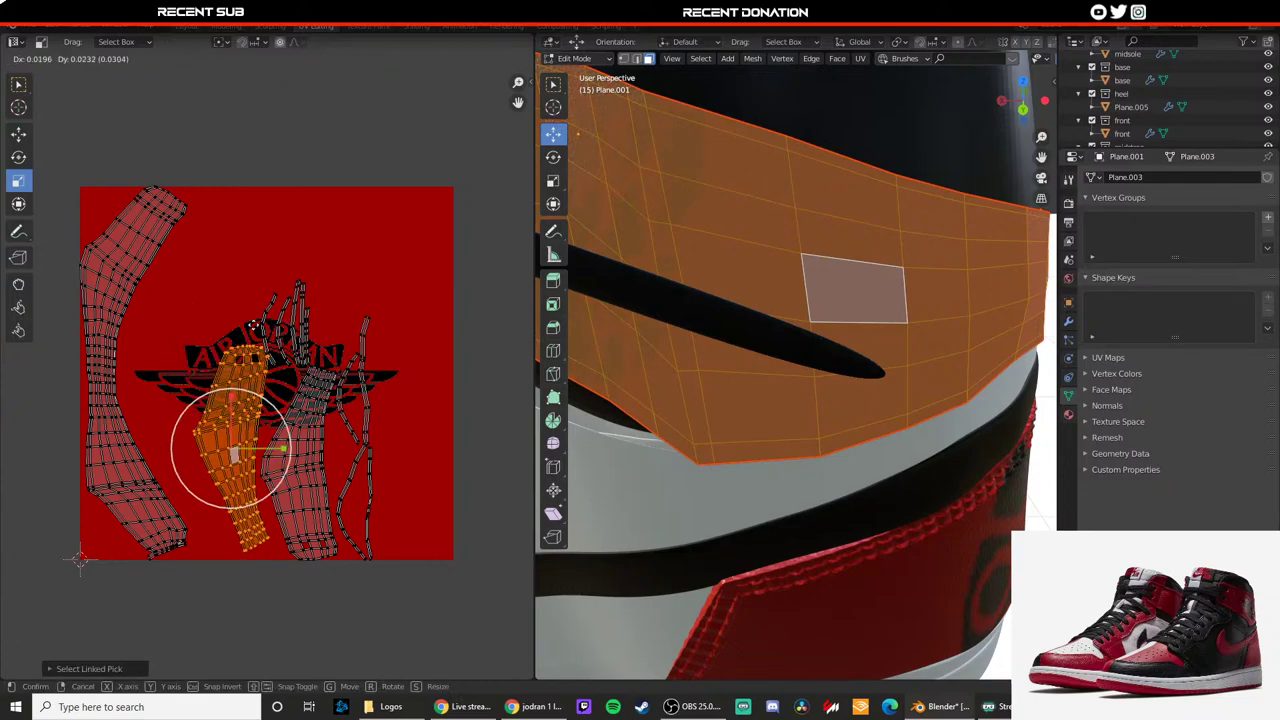
left_click(282, 260)
key("s")
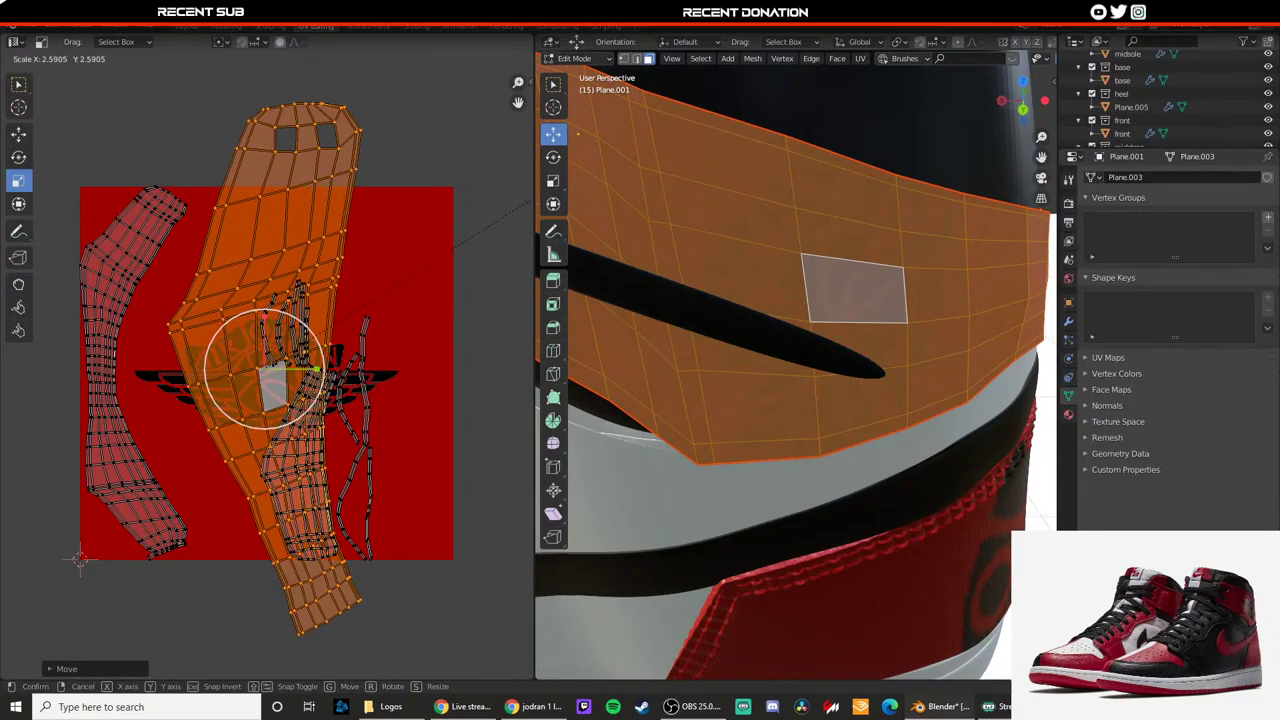
left_click(490, 92)
key("r")
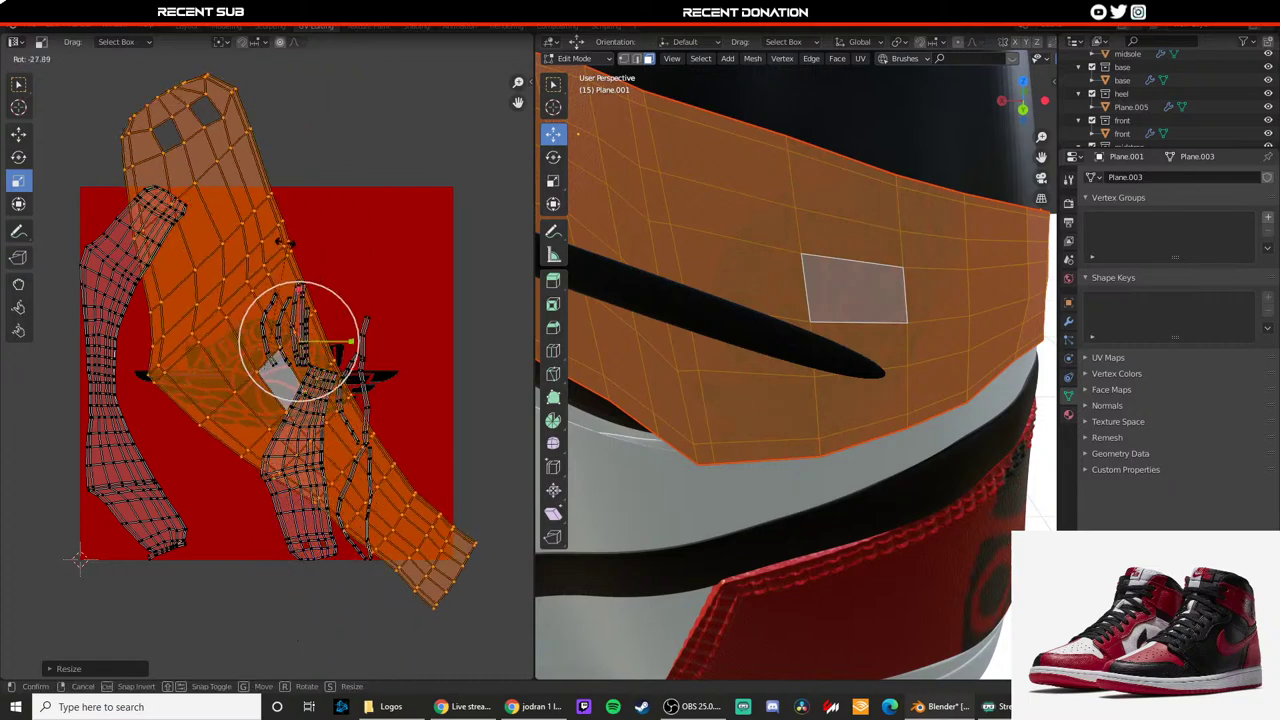
scroll(760, 363, "down", 5)
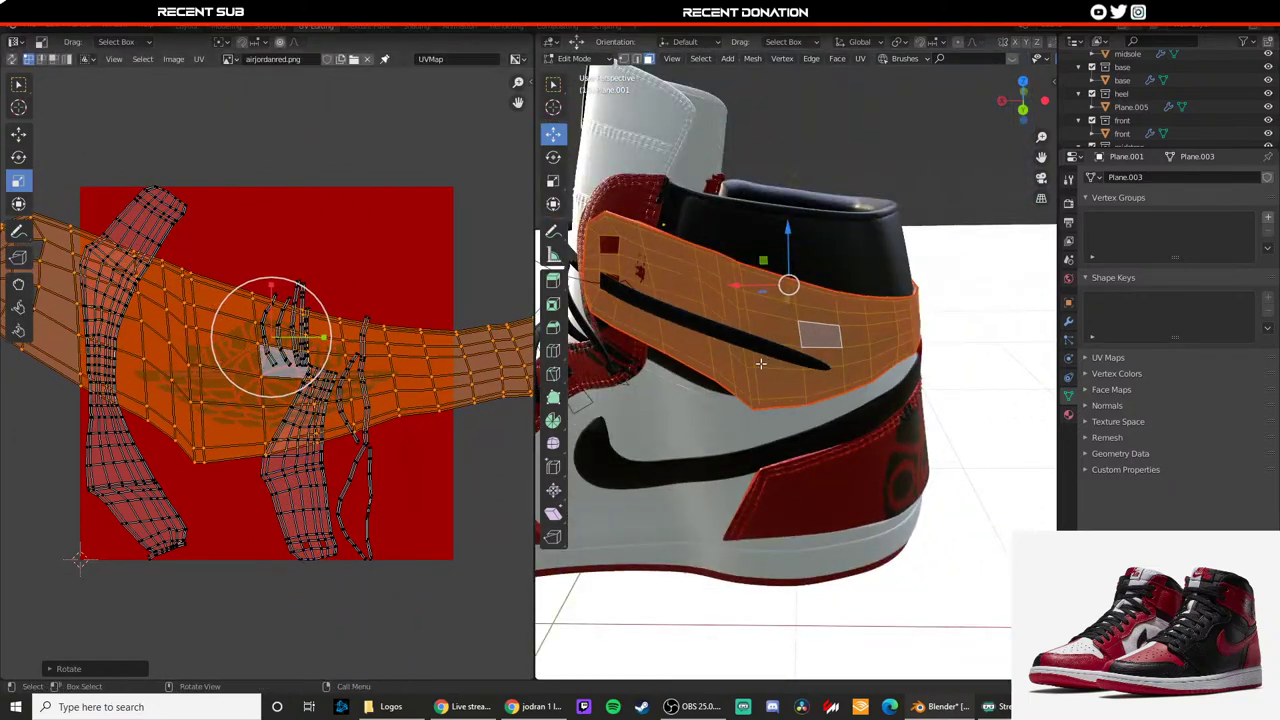
Step: Enlarge the strap's UV island, shift it sideways and tilt it slightly to fit around the wings logo
key("s")
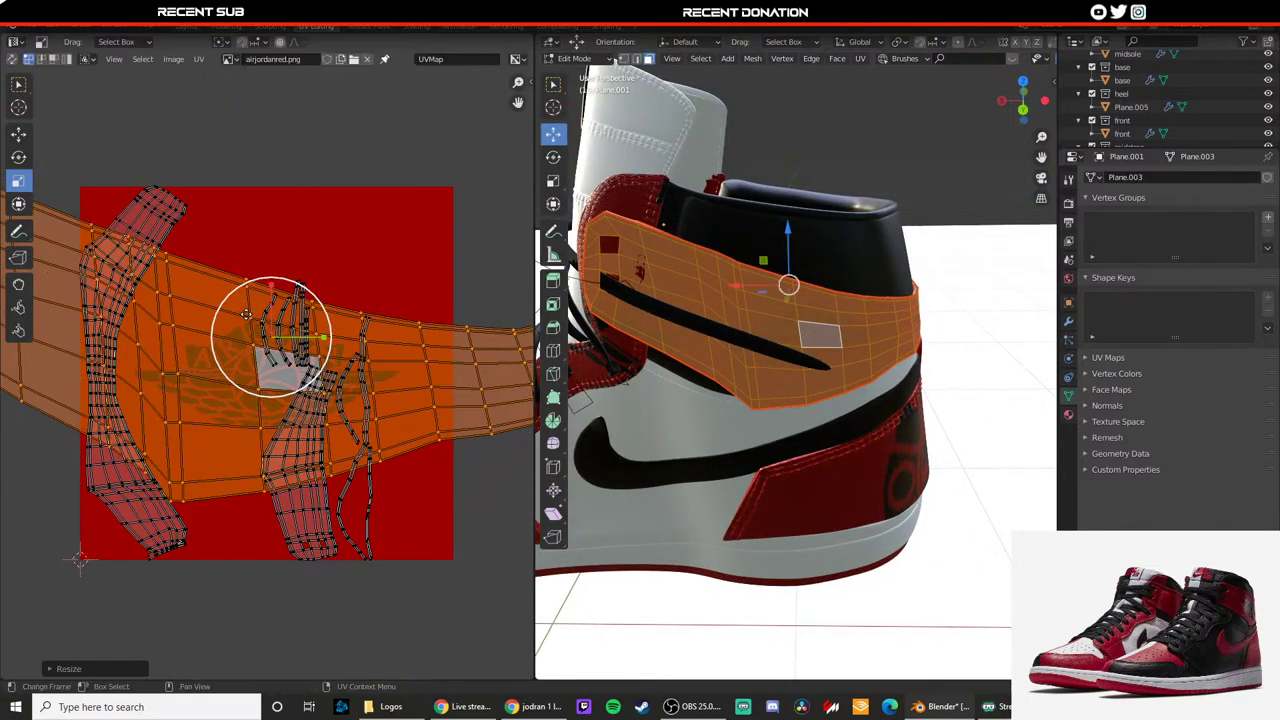
key("Return")
key("g")
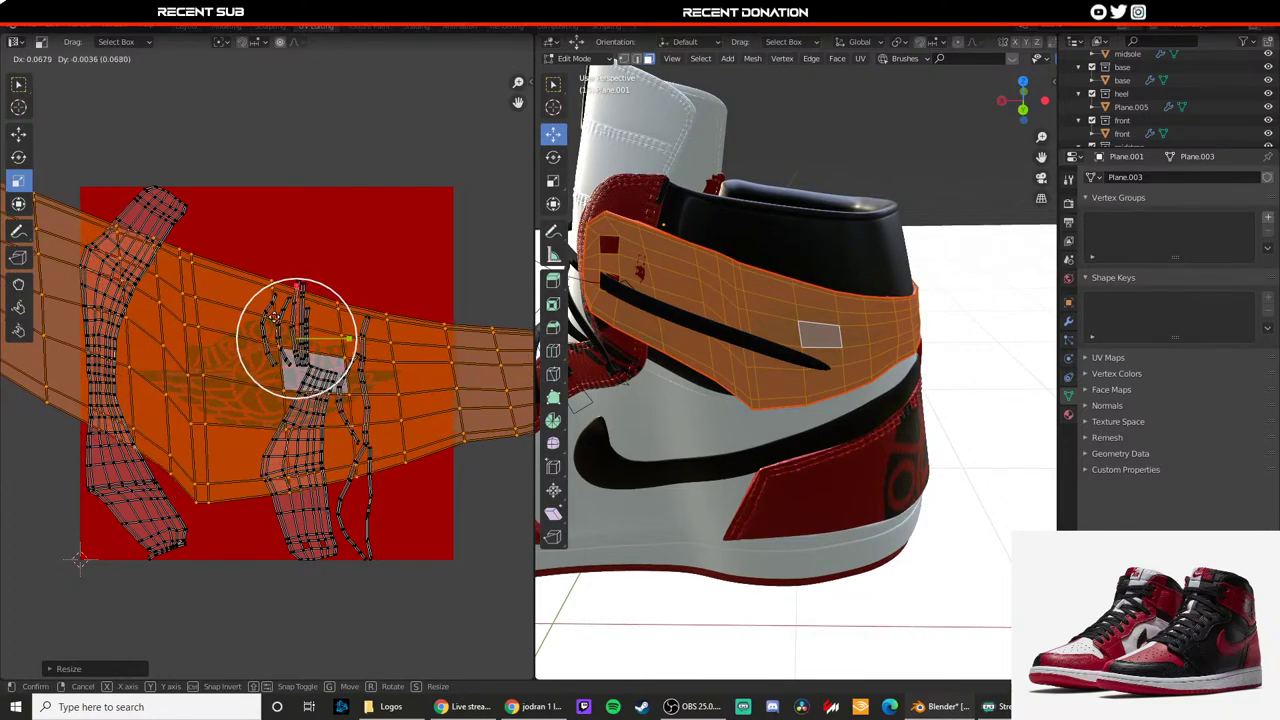
left_click(278, 327)
key("r")
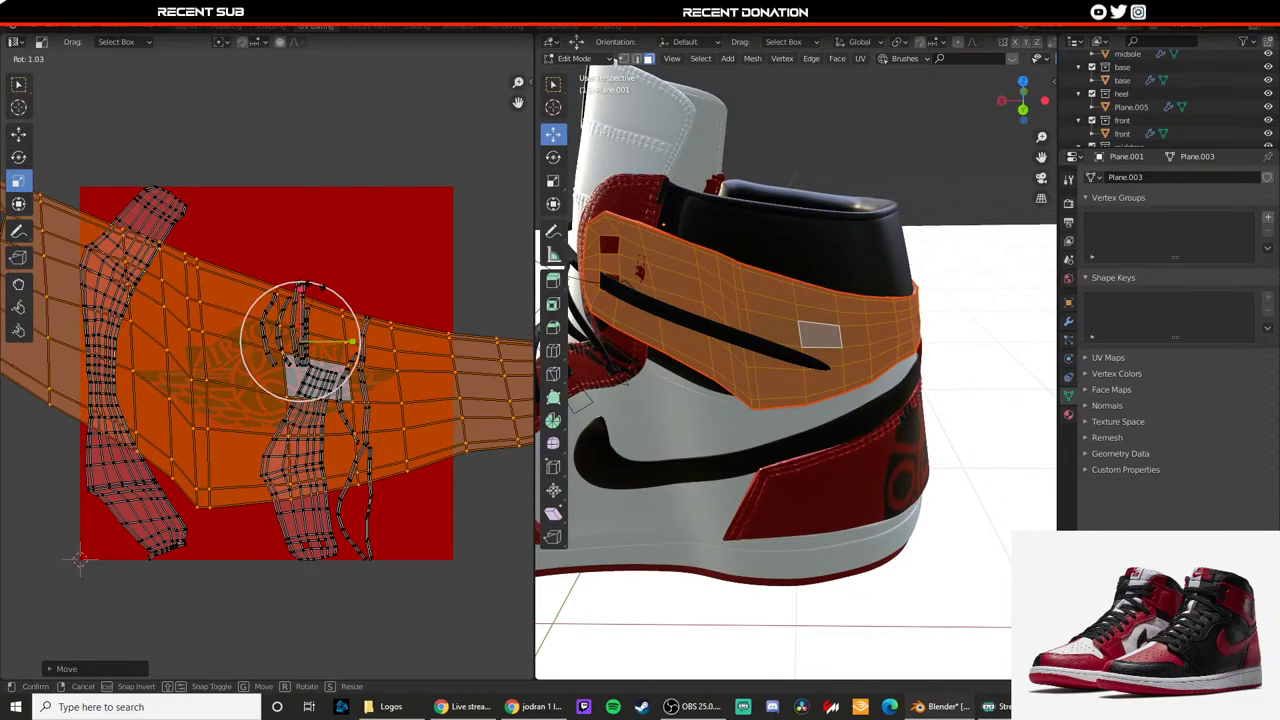
left_click(310, 290)
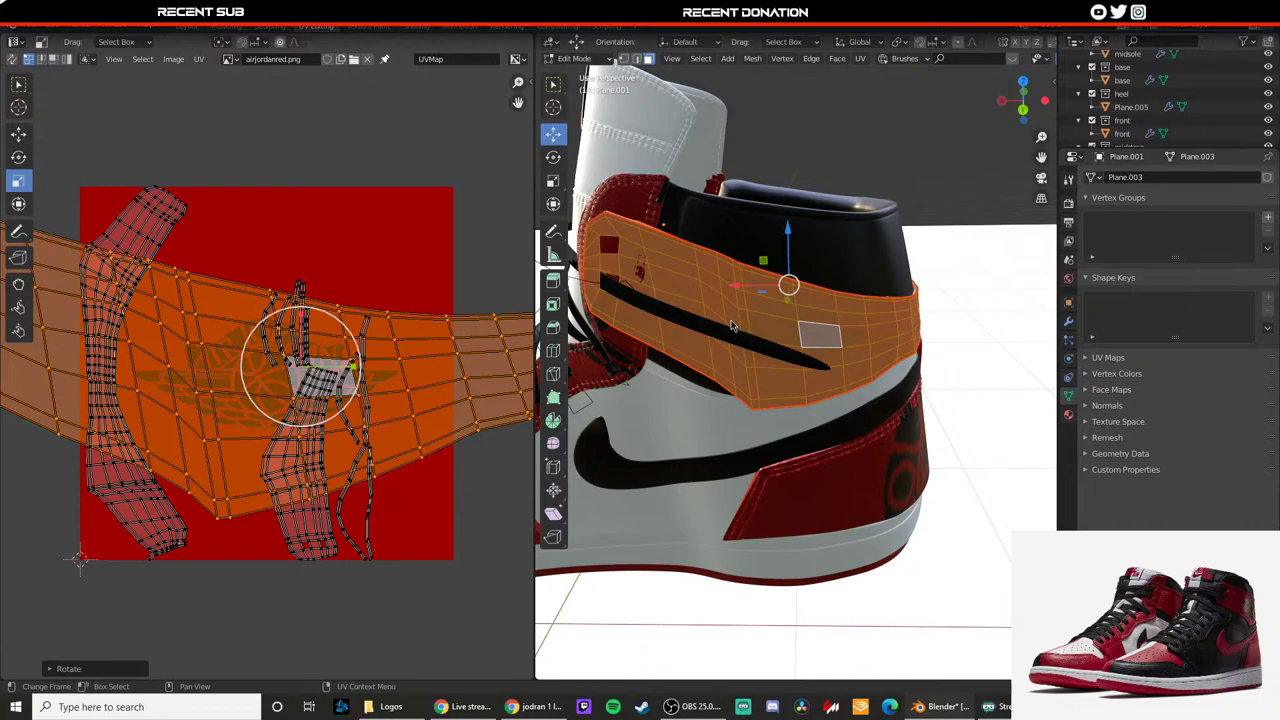
Step: Enlarge the strap's UV island a bit more and rotate it slightly, finishing in Object Mode
key("Tab")
key("Tab")
key("s")
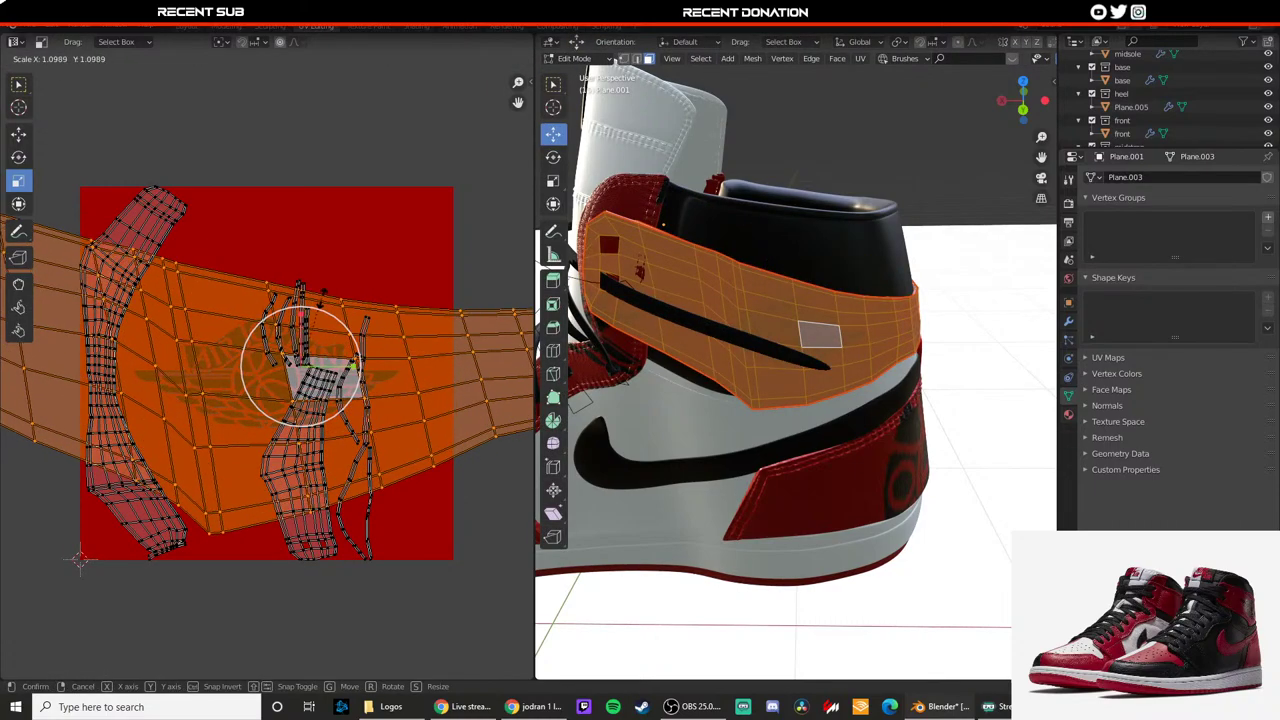
key("Return")
key("r")
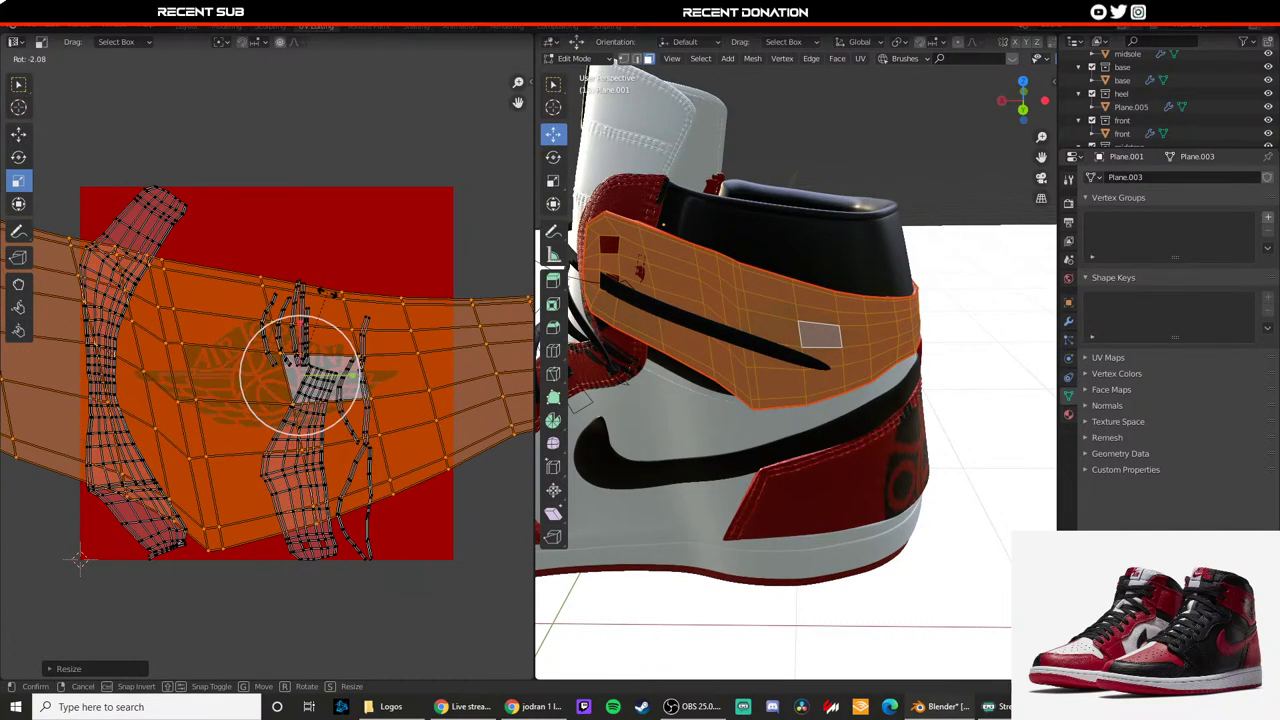
left_click(328, 296)
key("Tab")
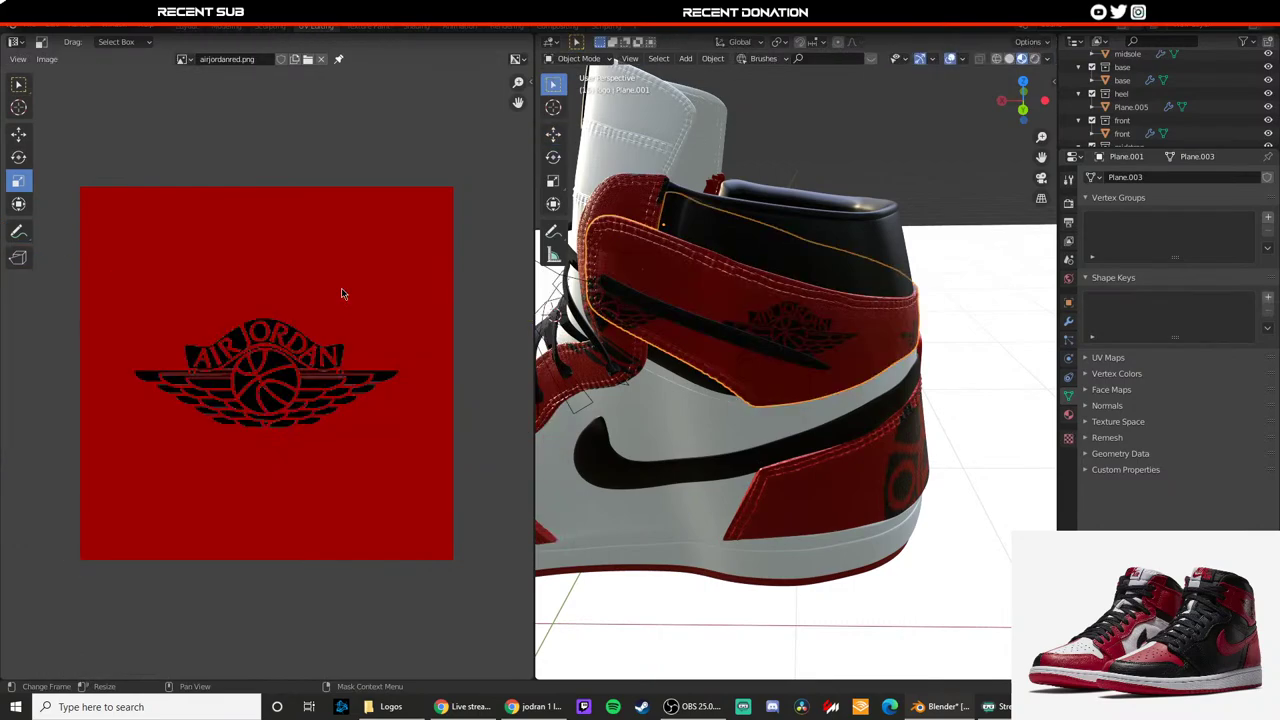
Step: Nudge the strap's UV island about 0.05 right and 0.03 up over the wings logo, finishing in Object Mode
scroll(790, 240, "down", 5)
middle_click_drag(790, 240, 808, 260)
left_click(885, 231)
scroll(808, 260, "up", 3)
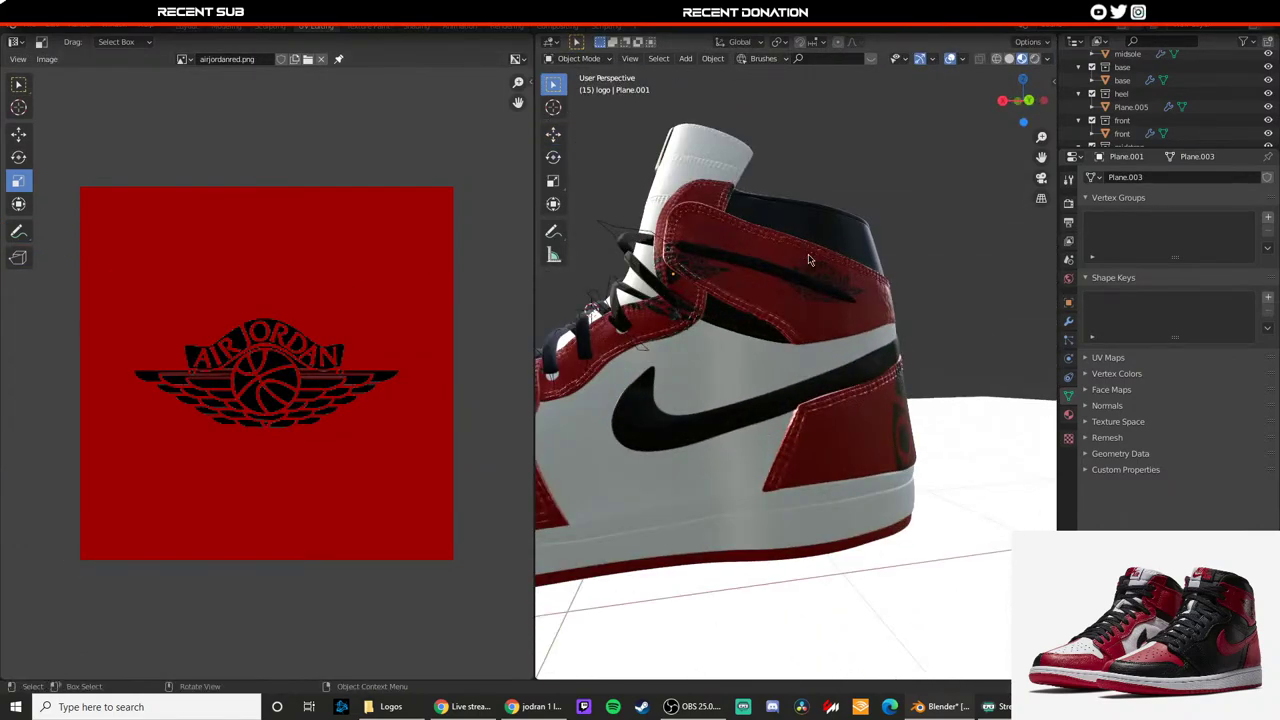
key("Tab")
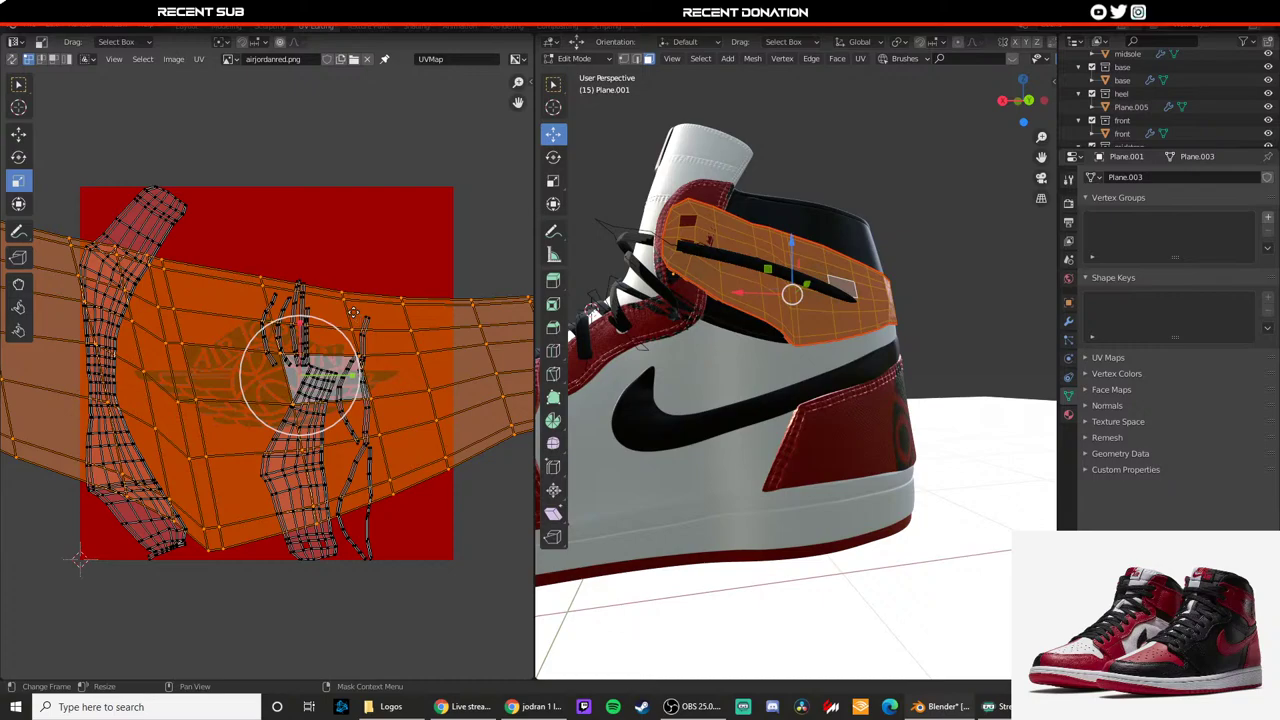
key("g")
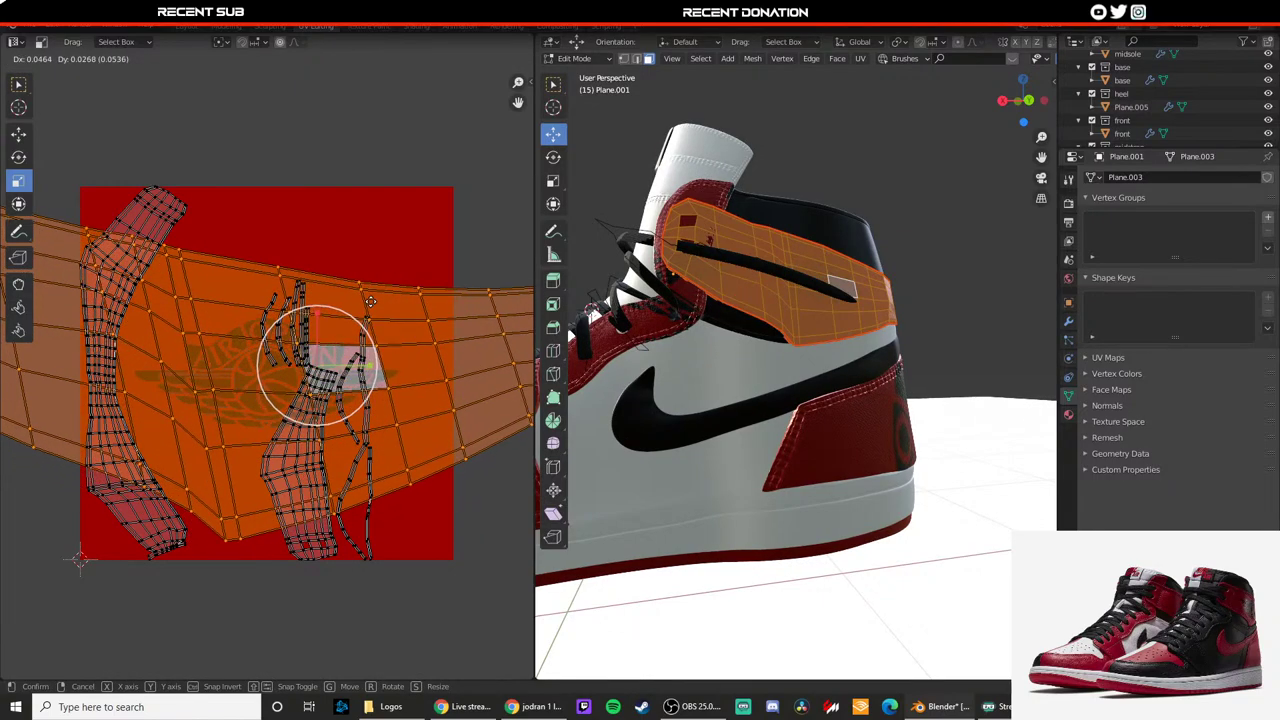
left_click(371, 300)
key("Tab")
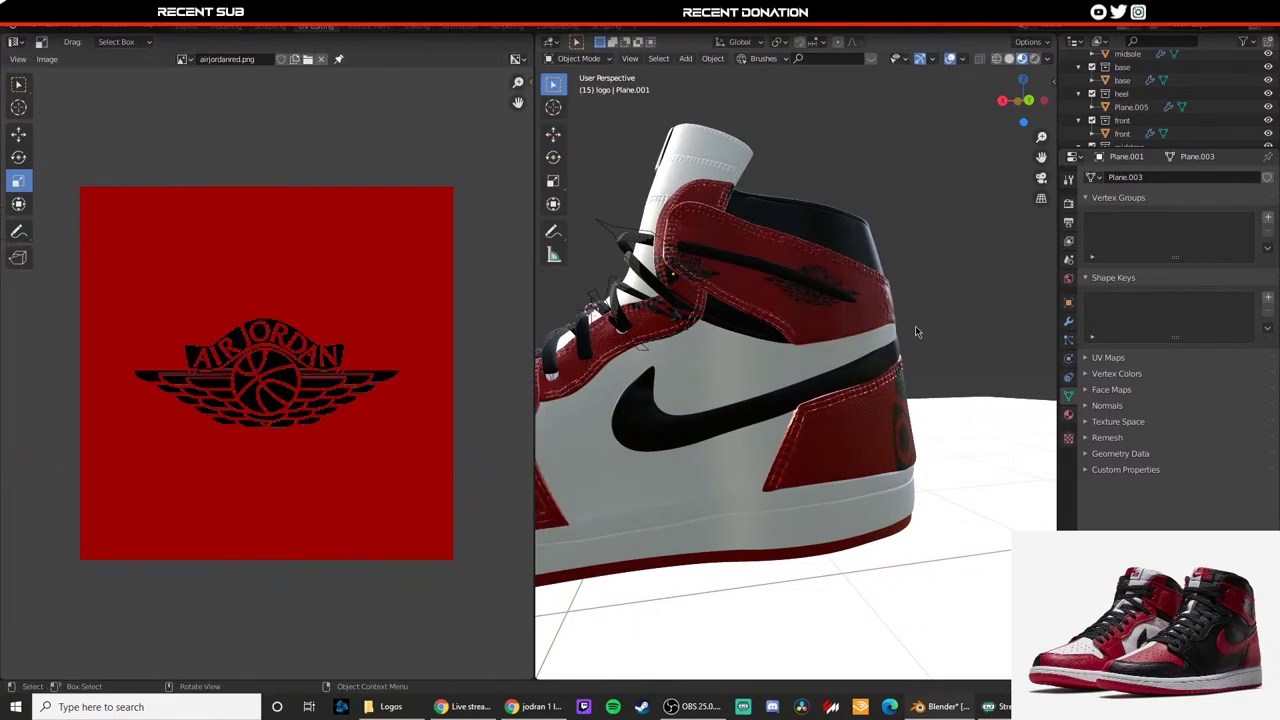
Step: Examine how the wings logo falls on the front side strap and the ankle strap from several angles
middle_click_drag(880, 318, 776, 395)
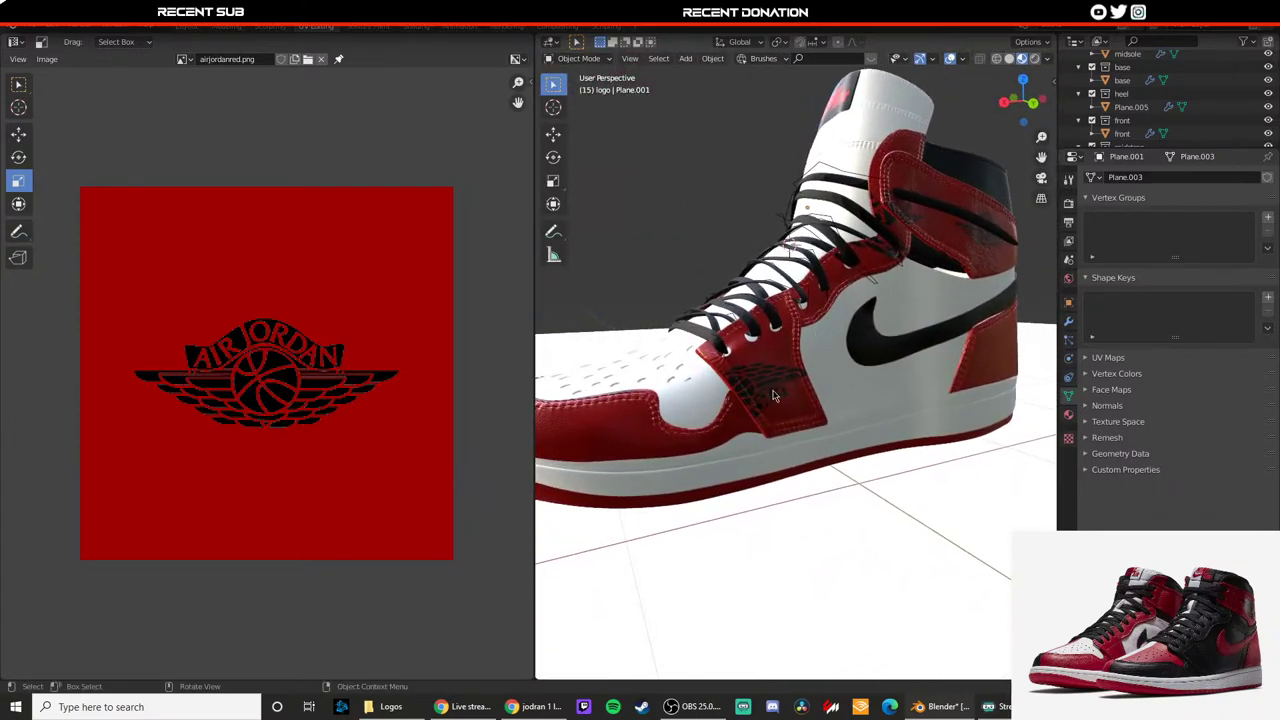
left_click(783, 388)
key("Tab")
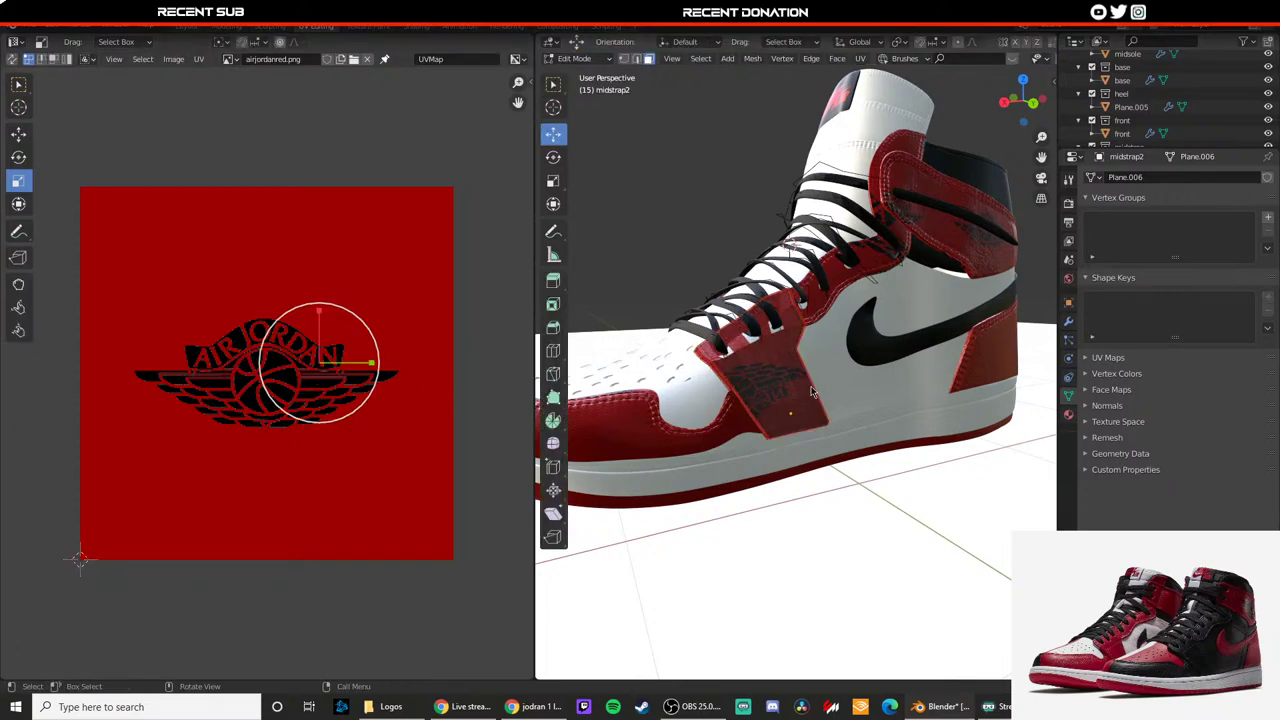
key("Tab")
middle_click_drag(812, 392, 739, 376)
scroll(800, 361, "up", 5)
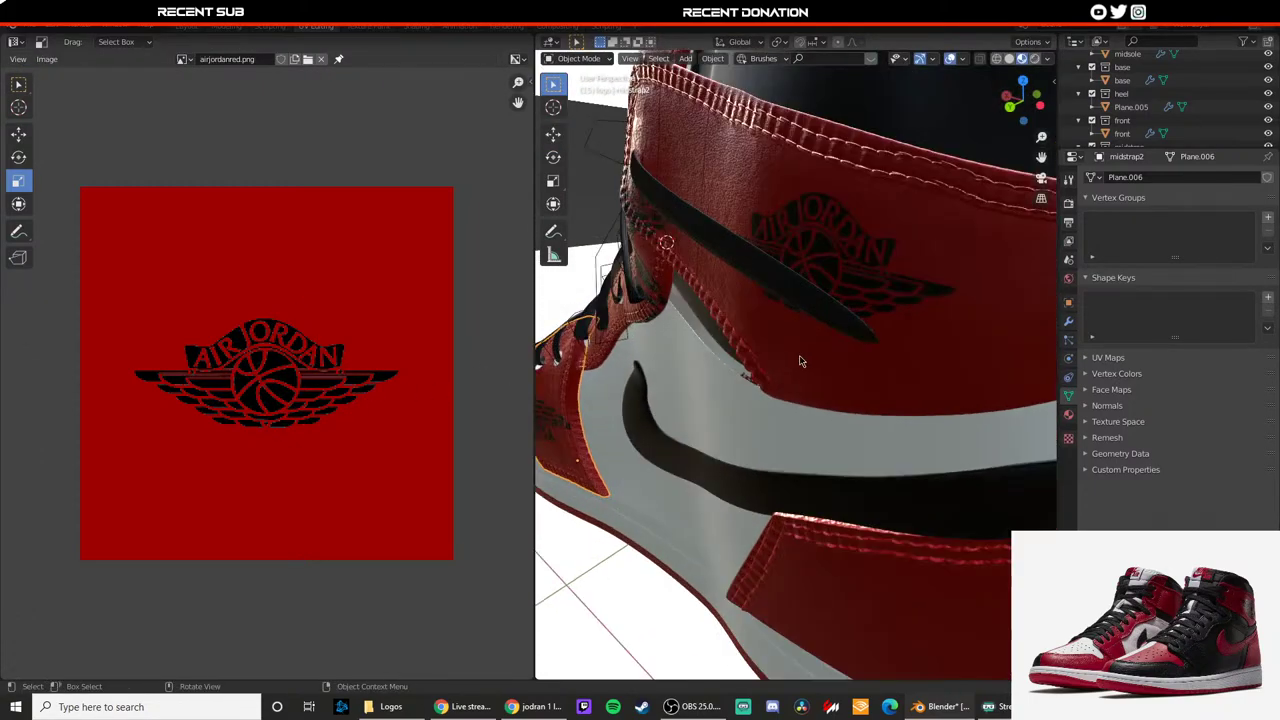
scroll(800, 361, "down", 5)
middle_click_drag(854, 343, 916, 399)
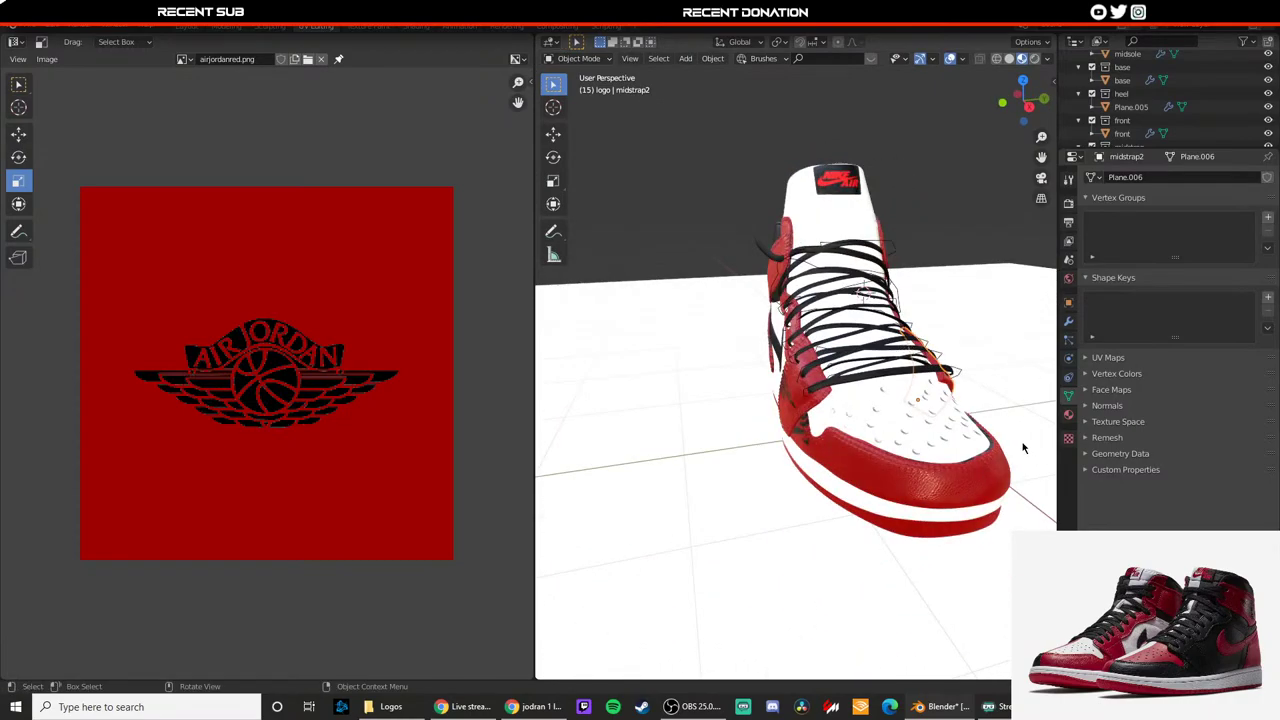
middle_click_drag(1023, 448, 880, 440)
middle_click_drag(940, 343, 838, 364, "shift")
scroll(760, 380, "up", 4)
middle_click_drag(740, 363, 758, 334)
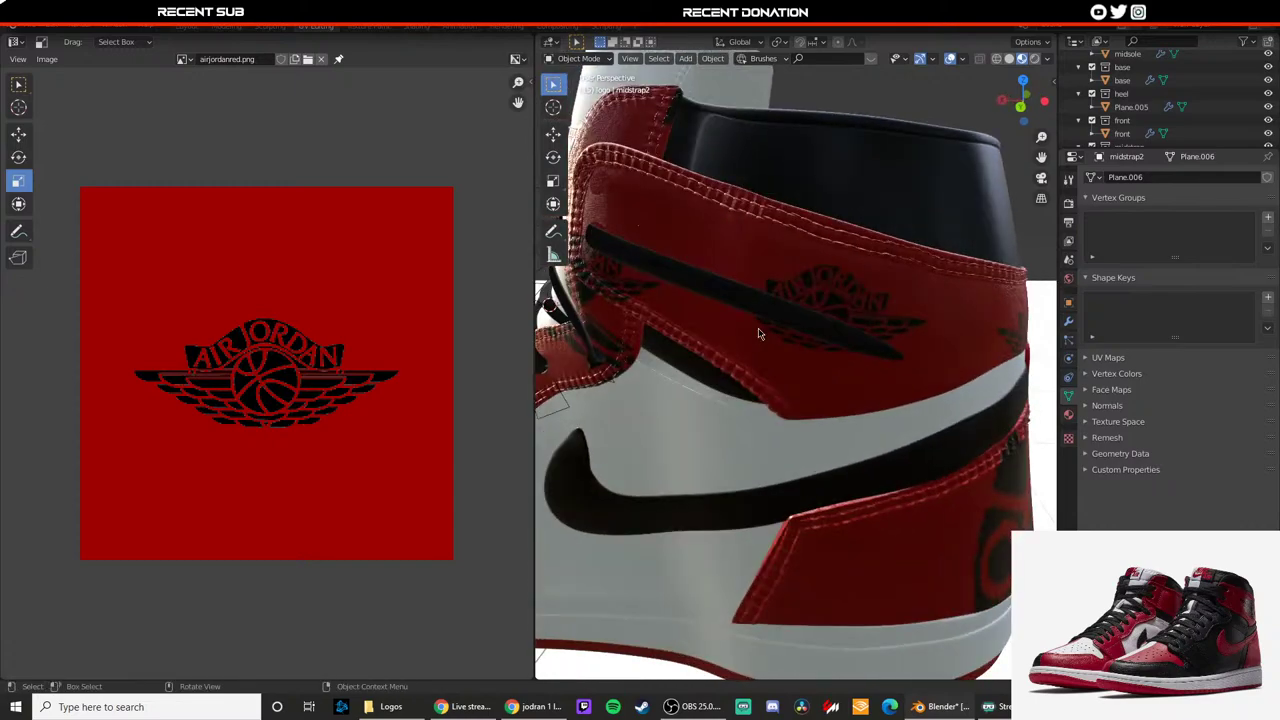
Step: Switch to GIMP and set the wings logo image's canvas size to 800 × 800 px
left_click(1065, 707)
scroll(494, 330, "down", 2, "ctrl")
left_click(111, 27)
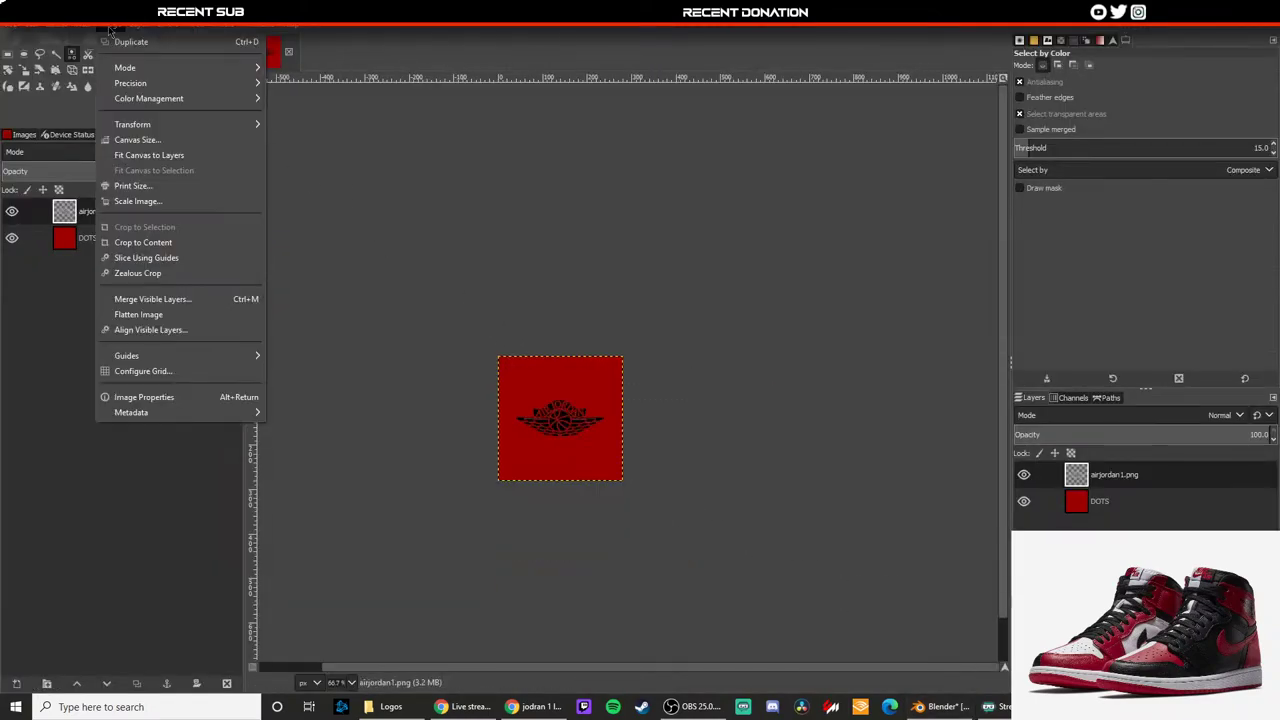
left_click(140, 140)
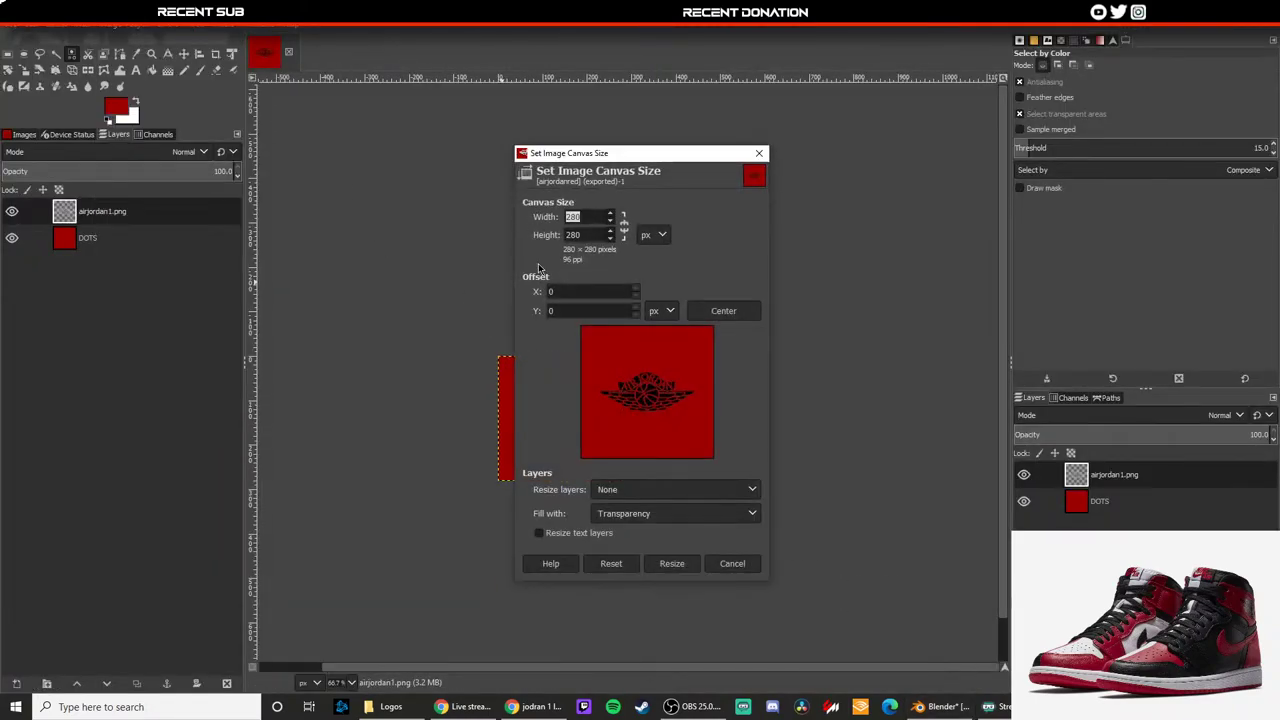
key("Tab")
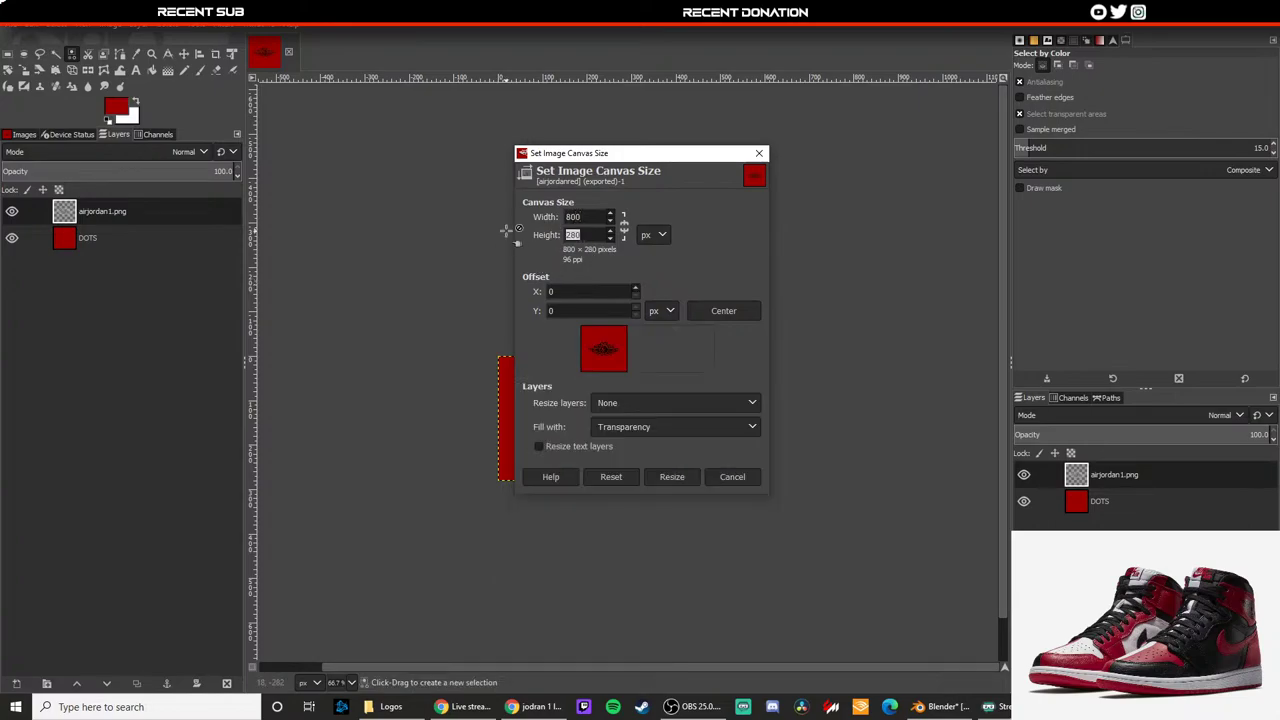
type("800")
key("Return")
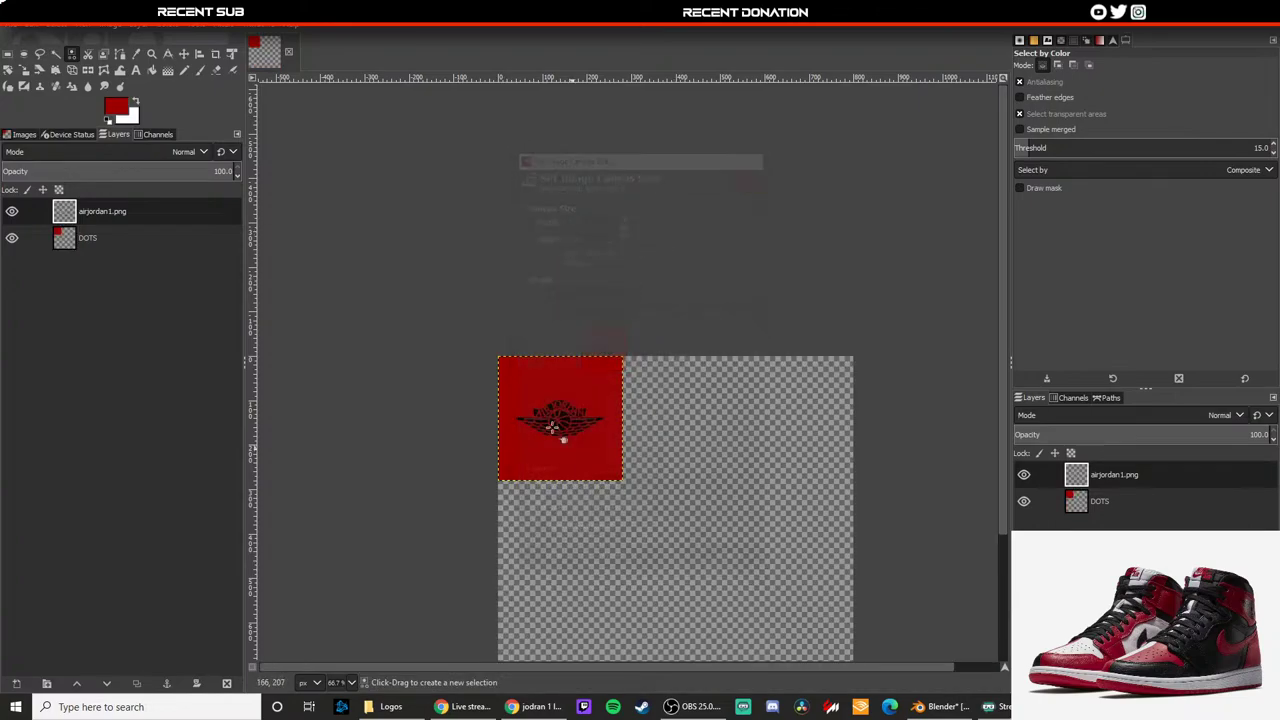
Step: Move the wings logo layer to the centre of the canvas, undoing the stray move of the red layer
left_click(183, 54)
left_click_drag(592, 303, 711, 415)
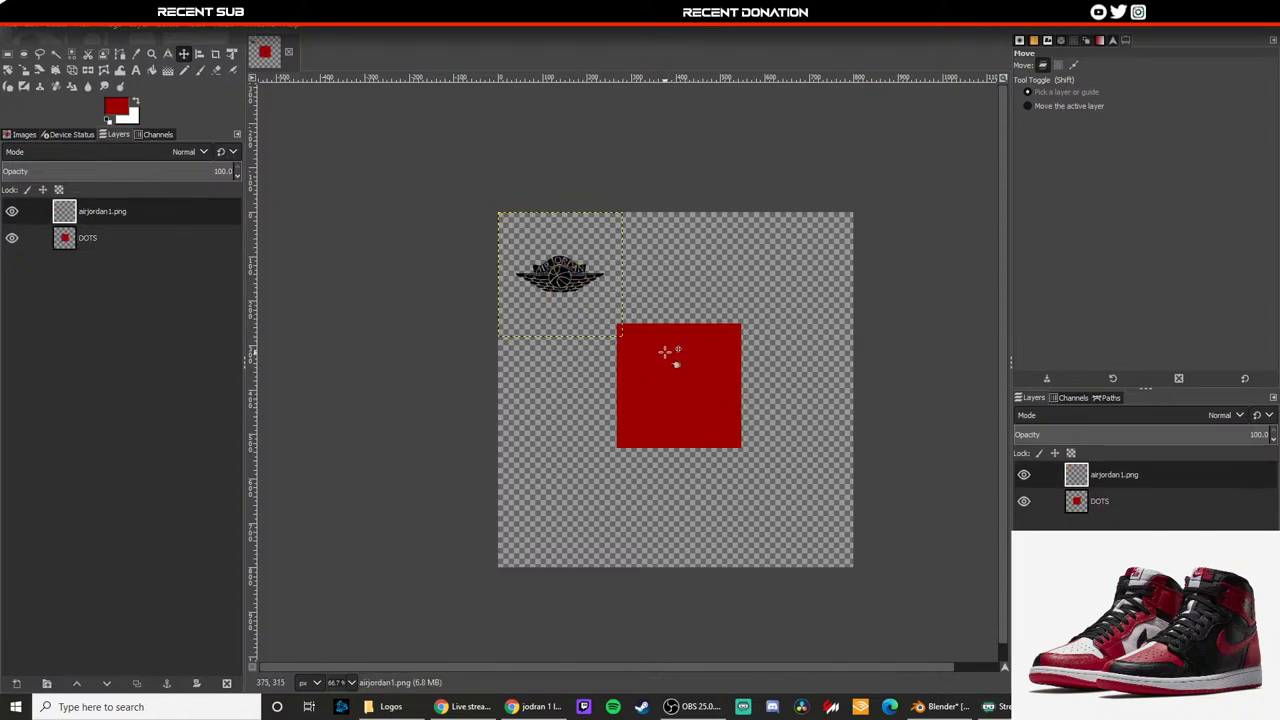
key("ctrl+z")
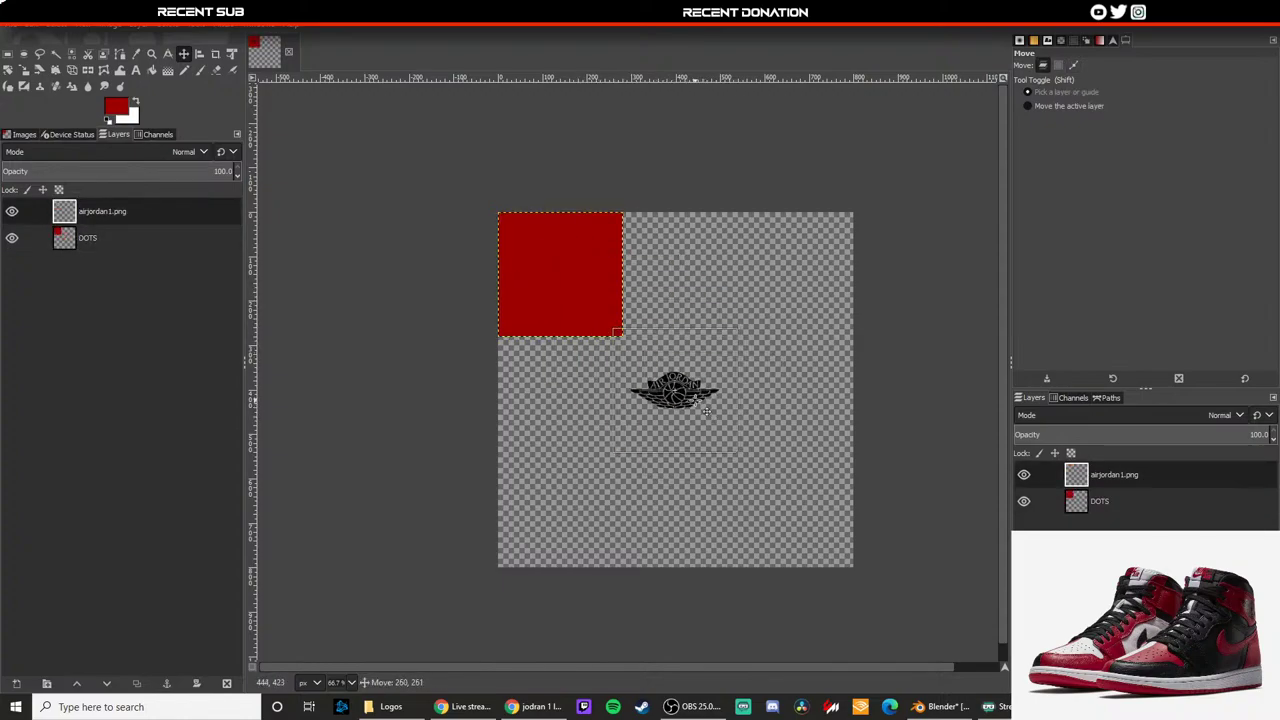
left_click(12, 56)
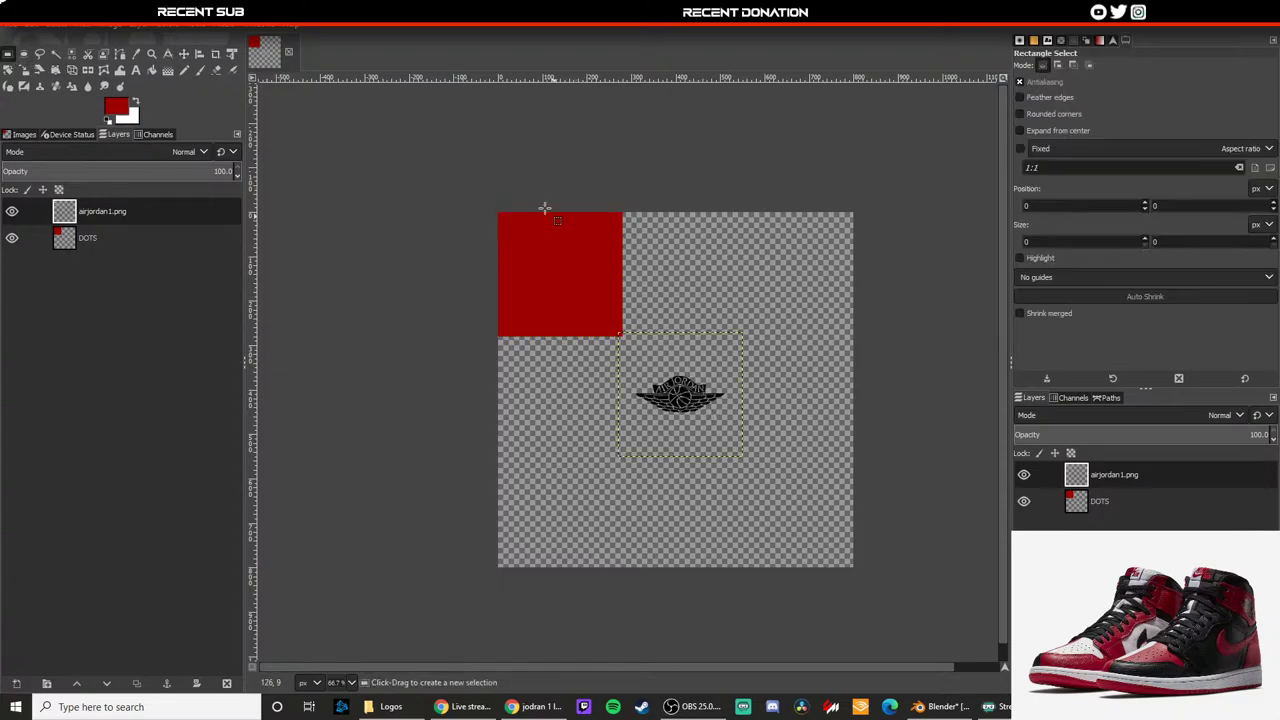
left_click_drag(536, 208, 473, 195)
left_click(1060, 500)
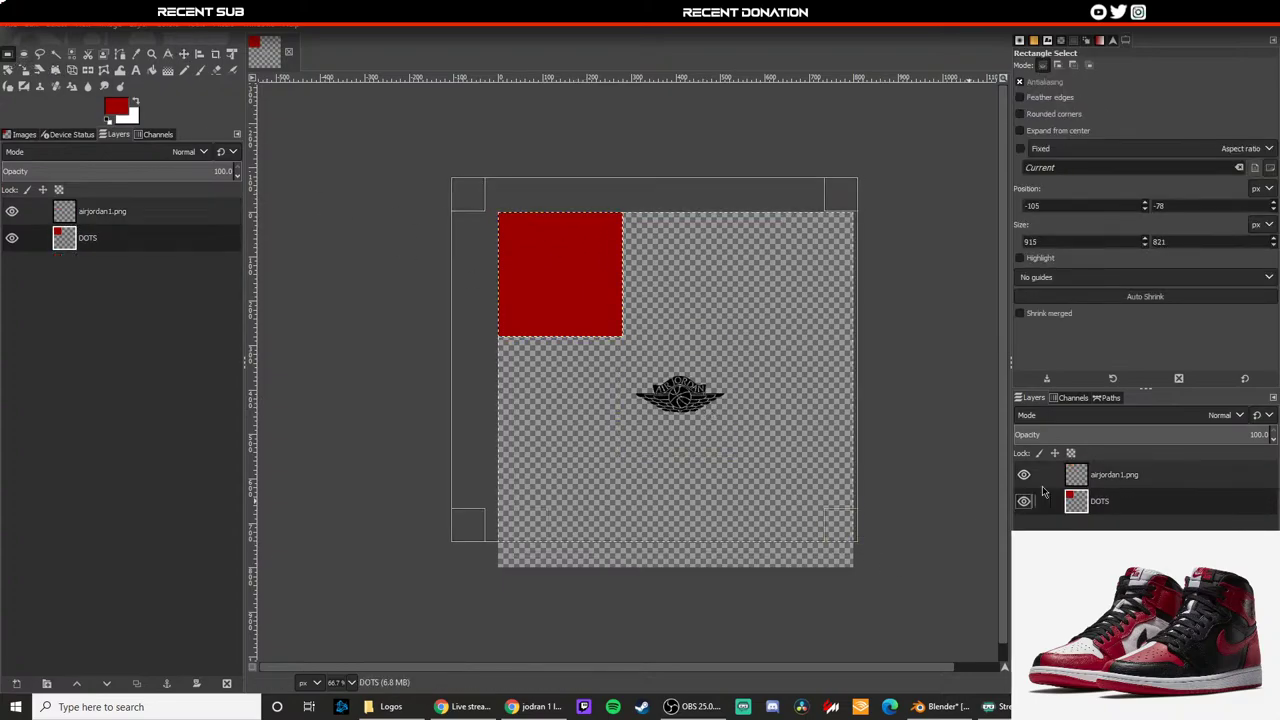
left_click_drag(833, 523, 858, 574)
left_click(152, 70)
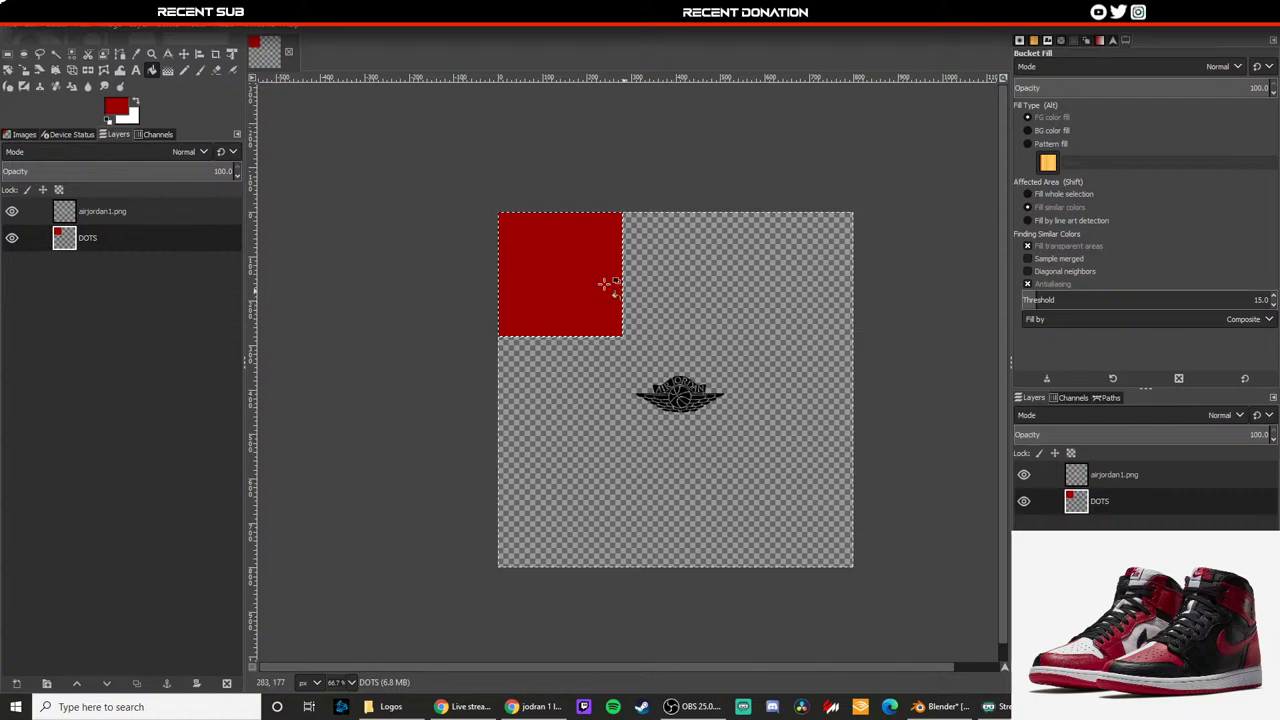
Step: Clear the selection and delete the small red DOTS layer
left_click(54, 26)
left_click(76, 56)
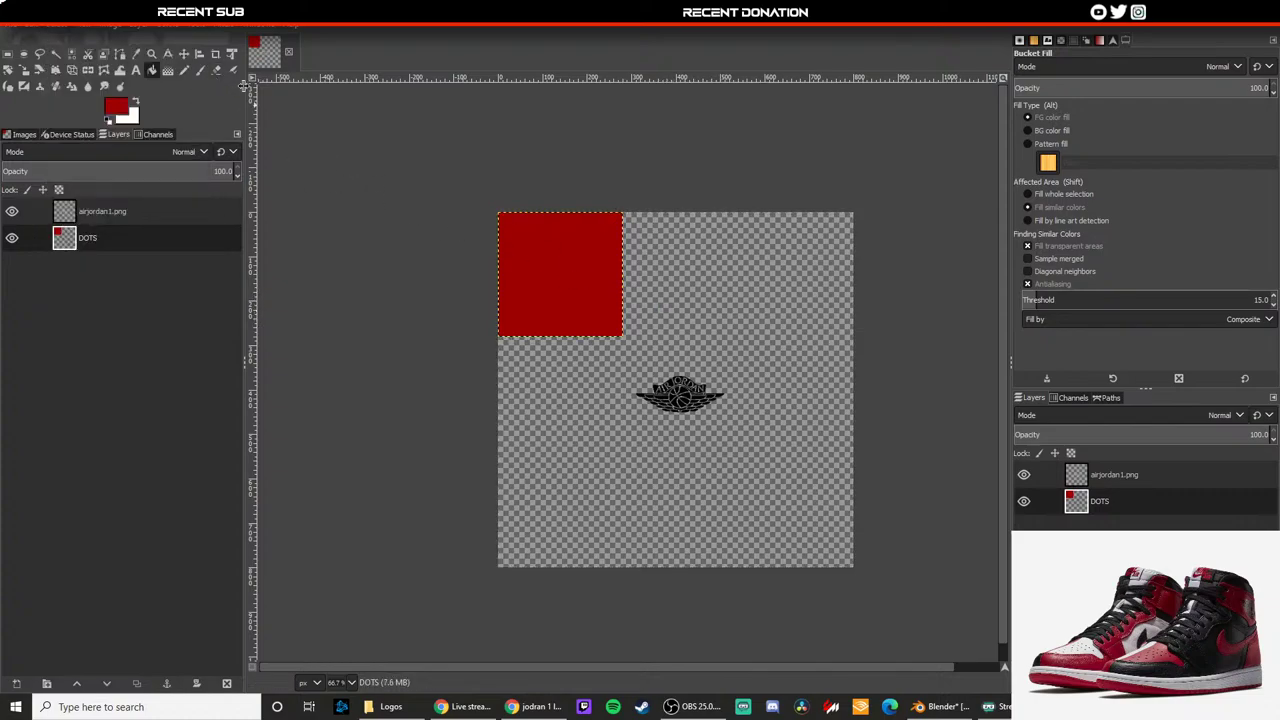
right_click(1147, 525)
left_click(1160, 247)
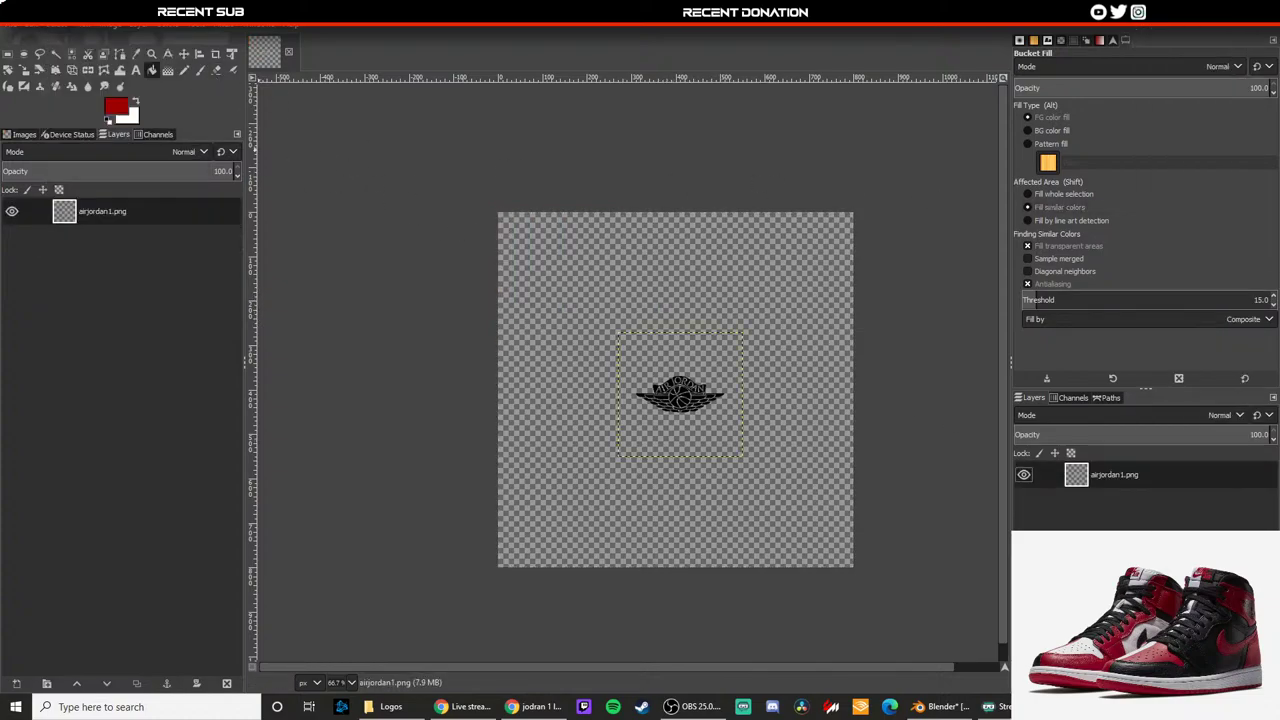
left_click(8, 54)
left_click_drag(475, 173, 875, 590)
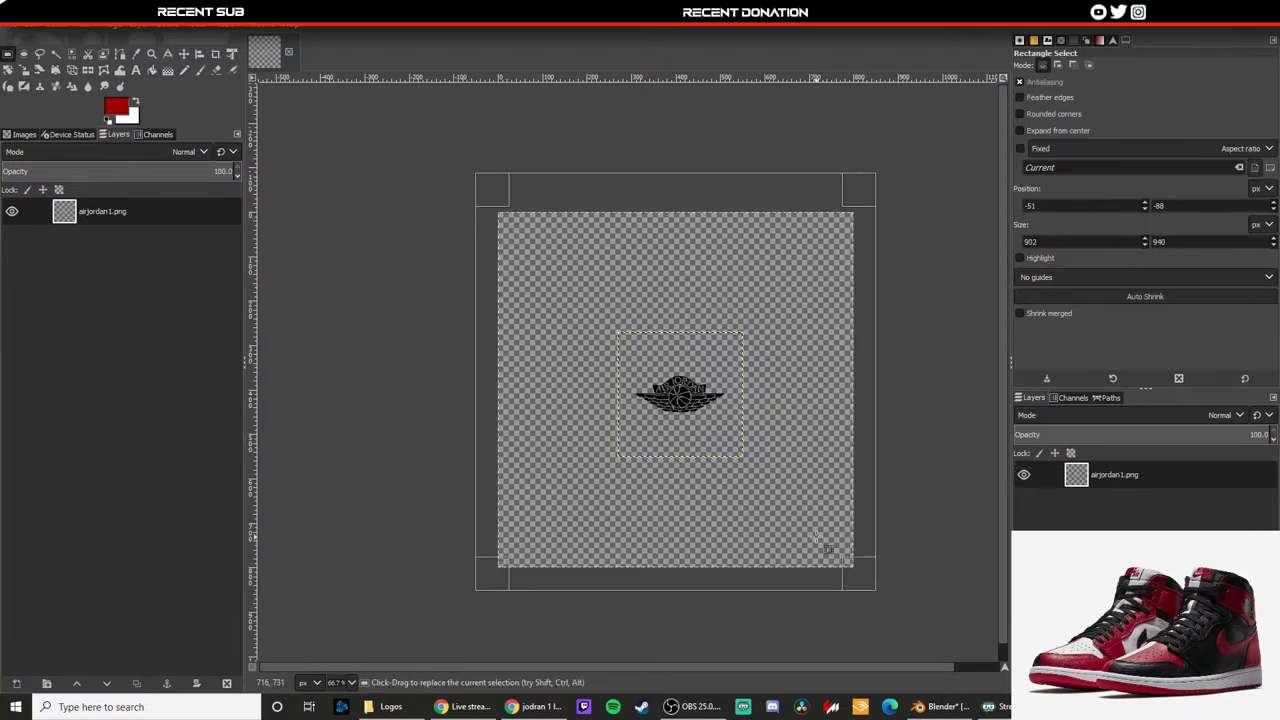
left_click(128, 28)
left_click(155, 45)
left_click(723, 527)
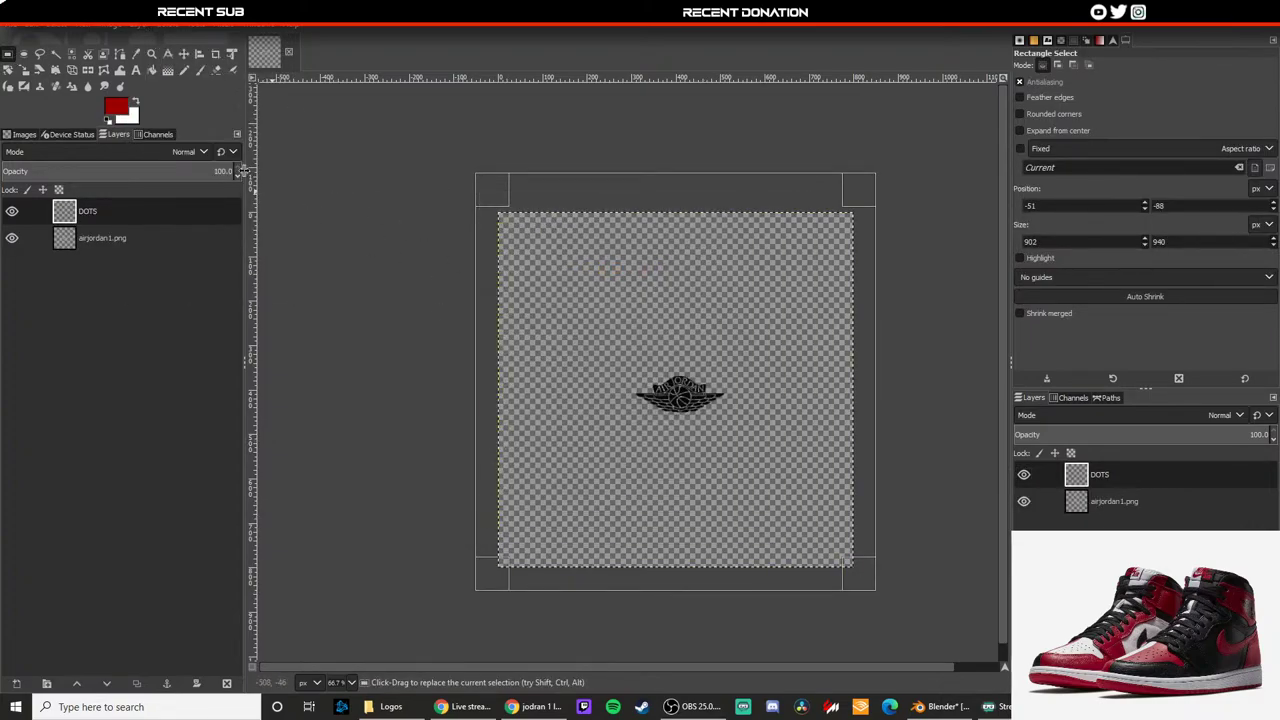
left_click(137, 72)
left_click(583, 291)
key("ctrl+z")
key("ctrl+z")
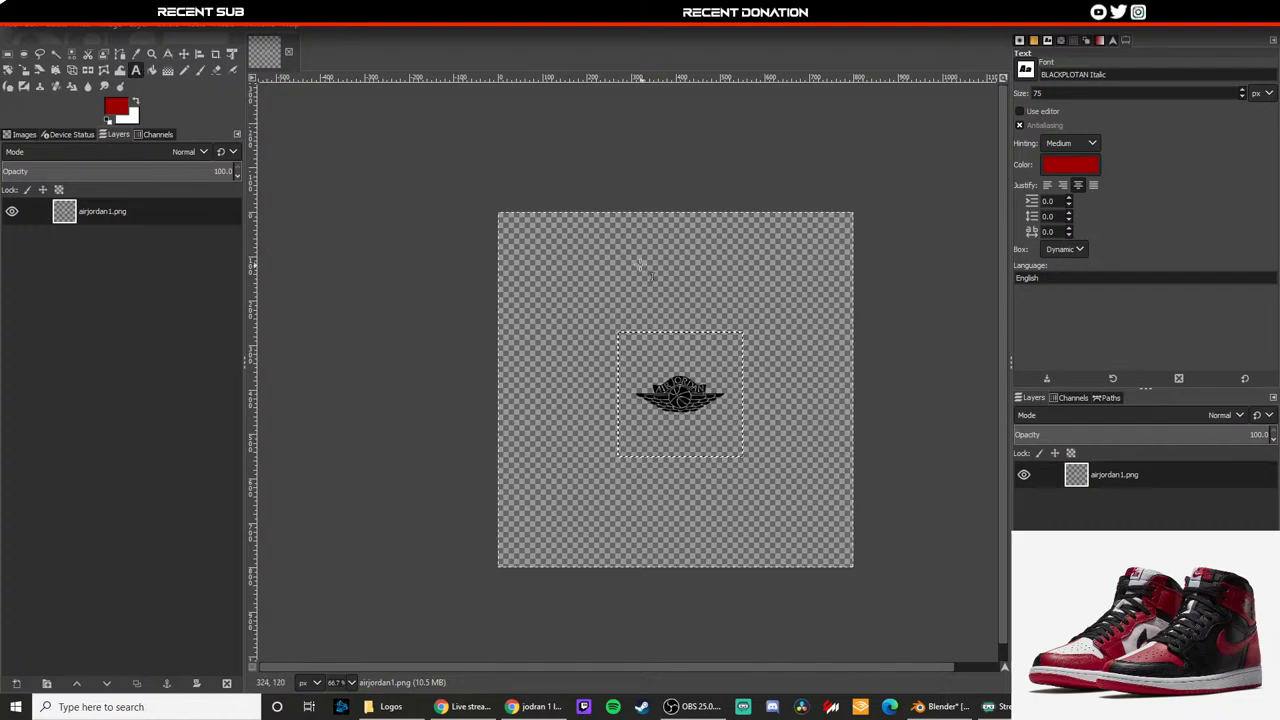
Step: Create a new canvas-sized layer filled with the dark red foreground colour and place it beneath the wings logo layer
left_click(128, 28)
left_click(160, 38)
left_click(705, 526)
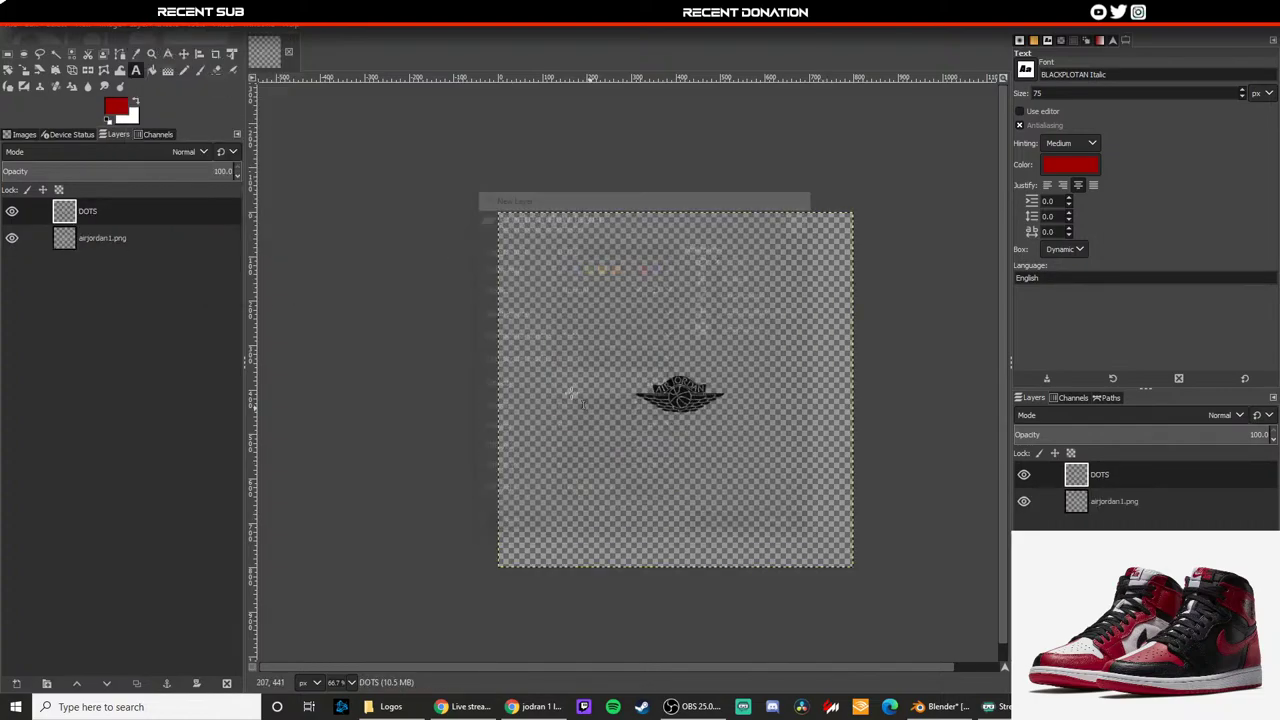
left_click(39, 53)
left_click_drag(432, 164, 878, 546)
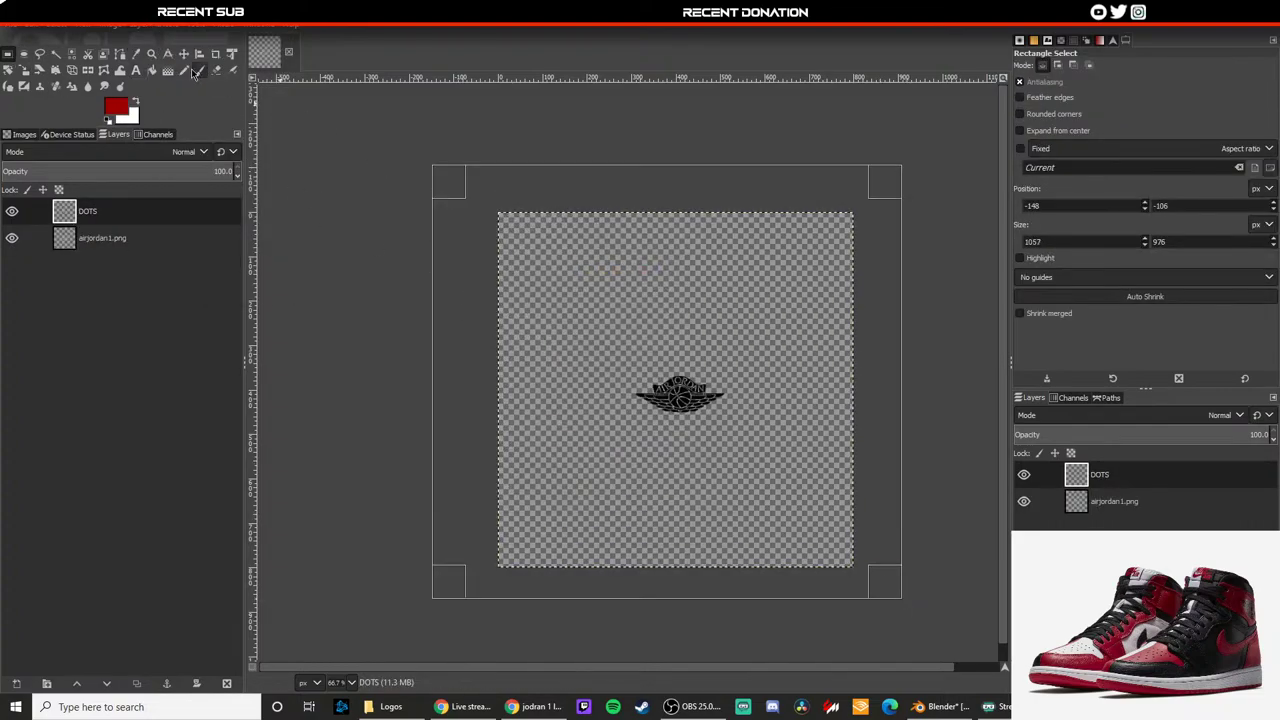
left_click(152, 70)
left_click(580, 300)
left_click_drag(1099, 475, 1099, 508)
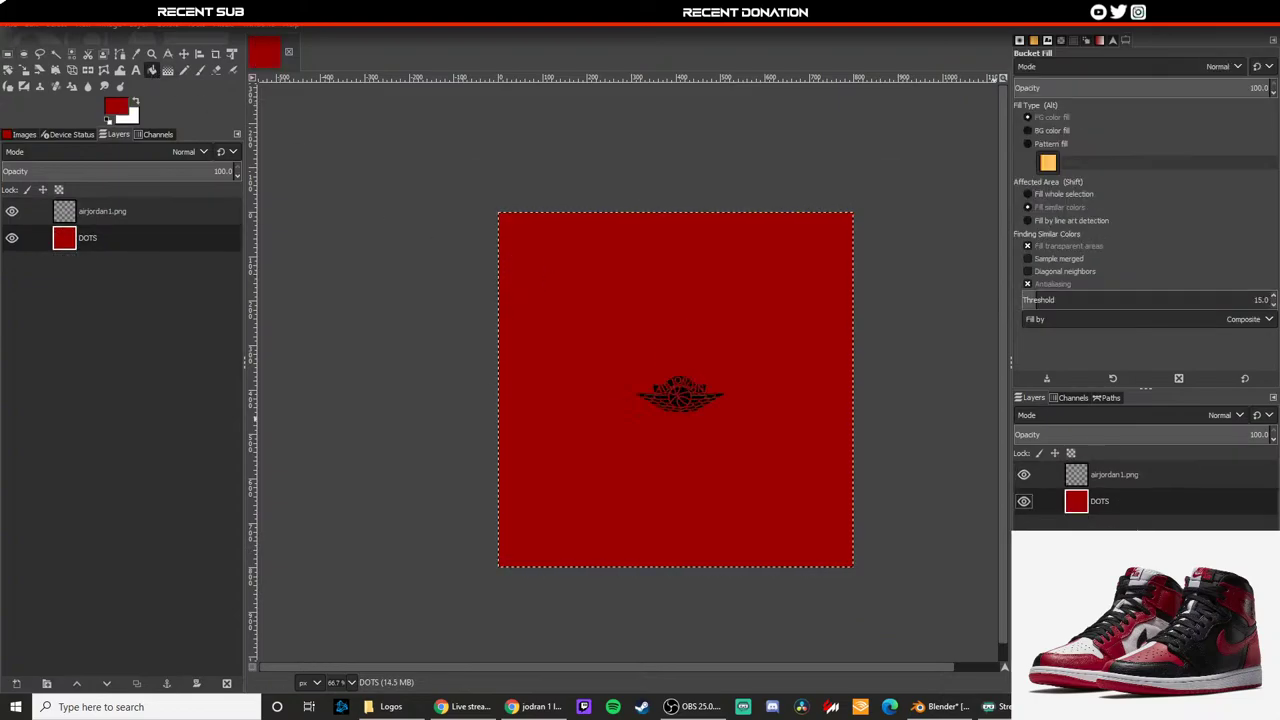
Step: Overwrite airjordanred.png with the edited image and switch back to Blender
scroll(674, 366, "up", 1, "ctrl")
scroll(674, 366, "up", 2, "ctrl")
scroll(389, 263, "down", 3, "ctrl")
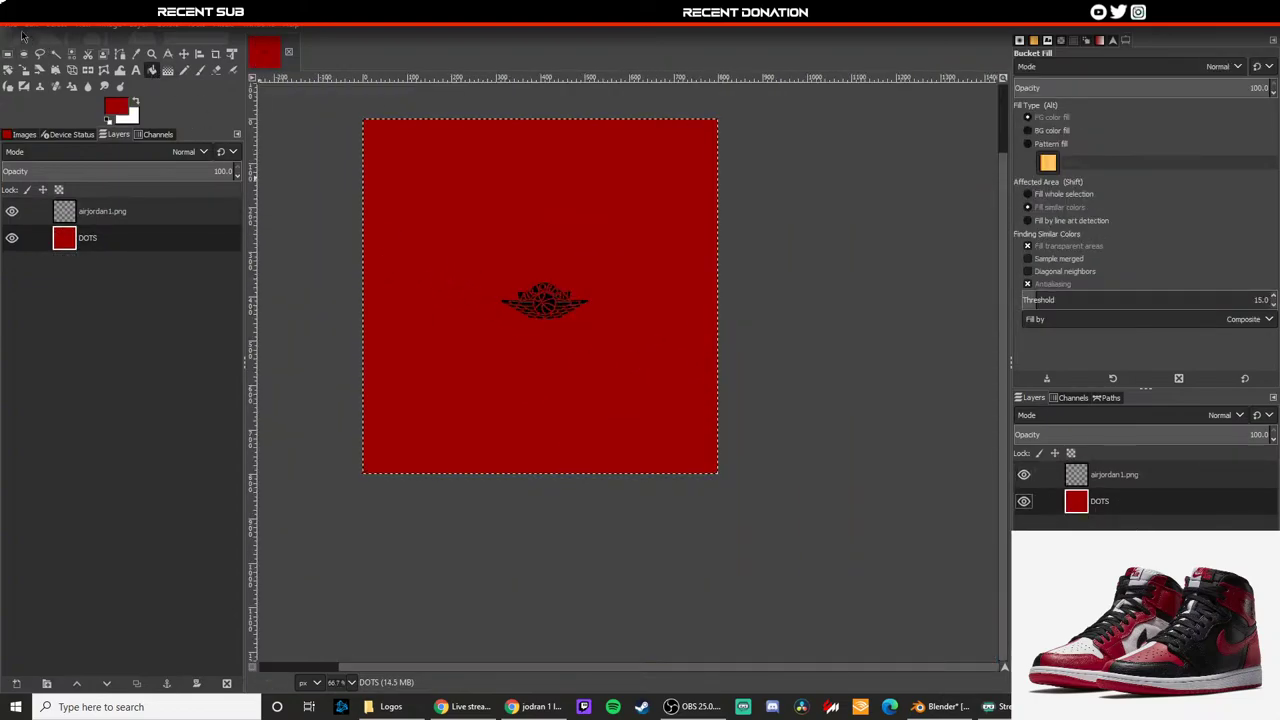
left_click(14, 26)
left_click(110, 215)
left_click(930, 706)
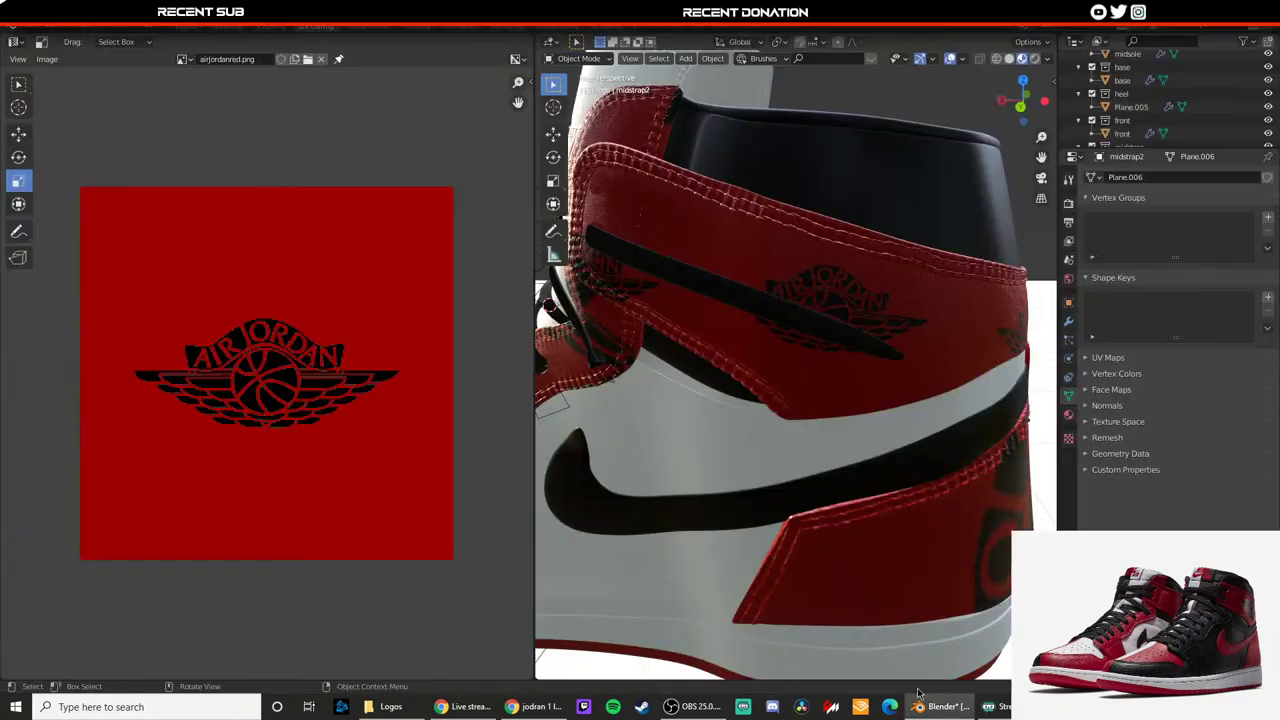
Step: Load the updated airjordanred.png into the red material's base colour image texture node and reposition the node
left_click(421, 28)
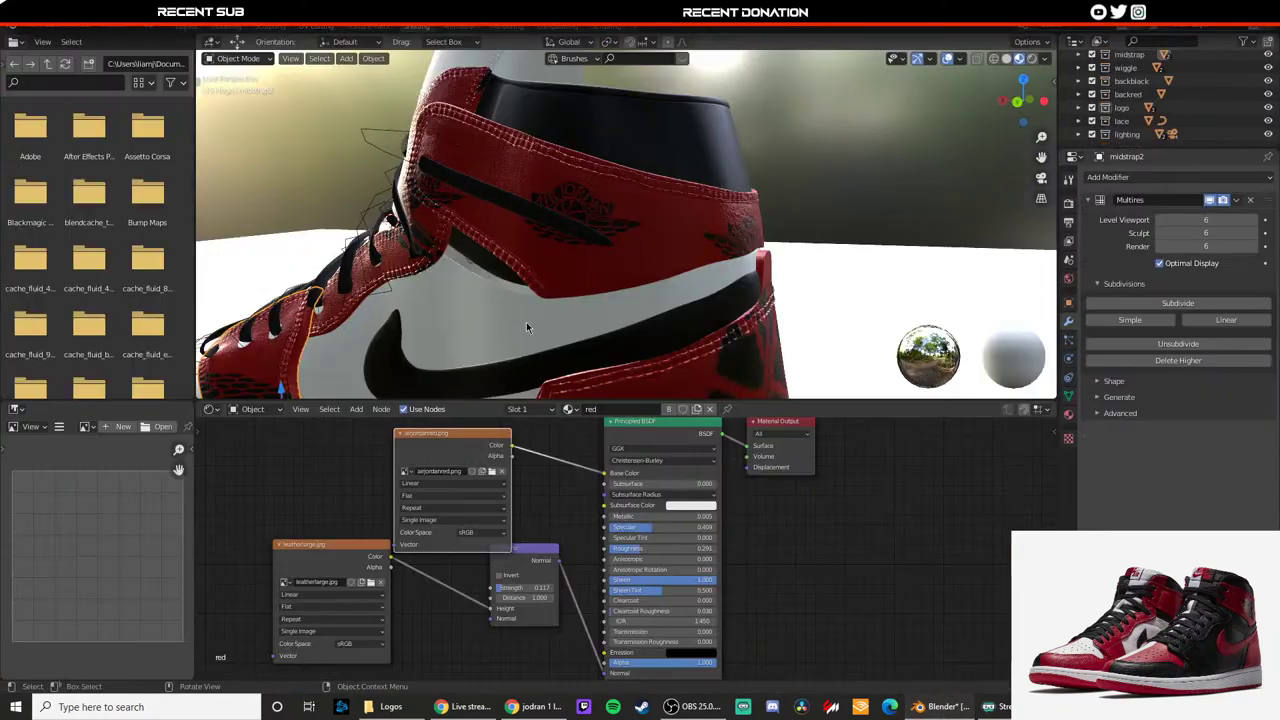
left_click(493, 478)
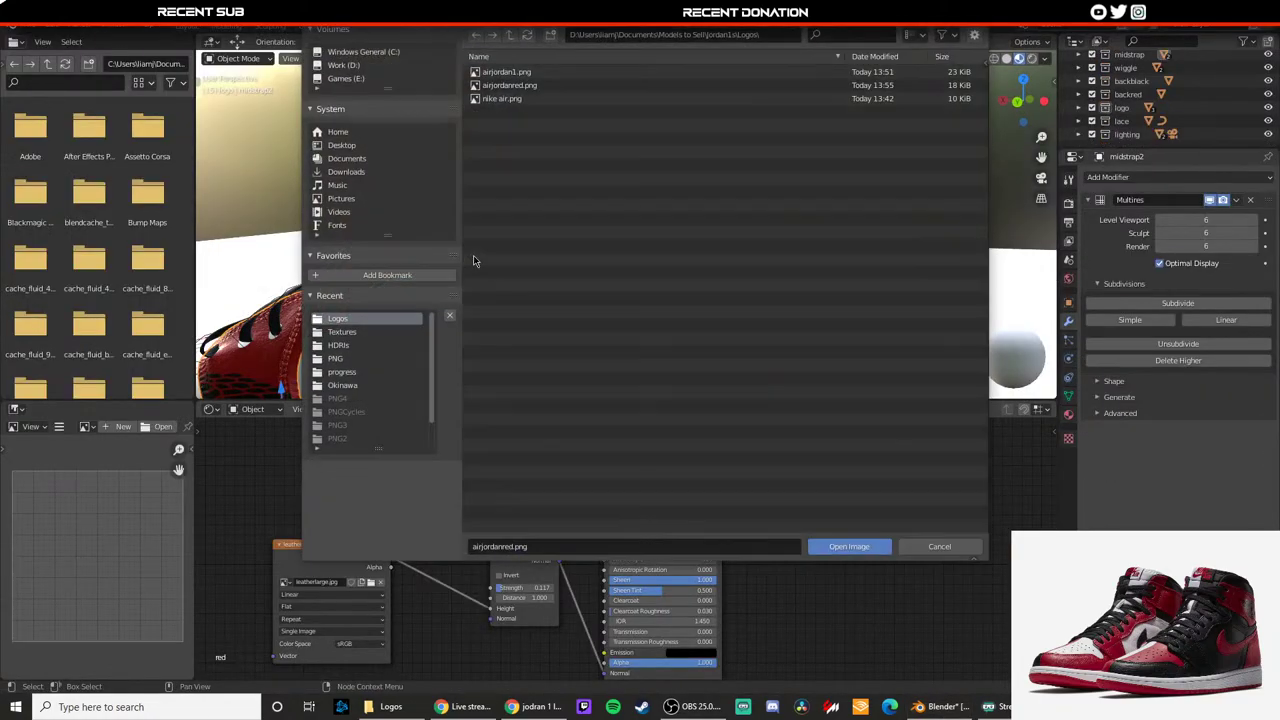
double_click(490, 88)
left_click_drag(471, 449, 502, 445)
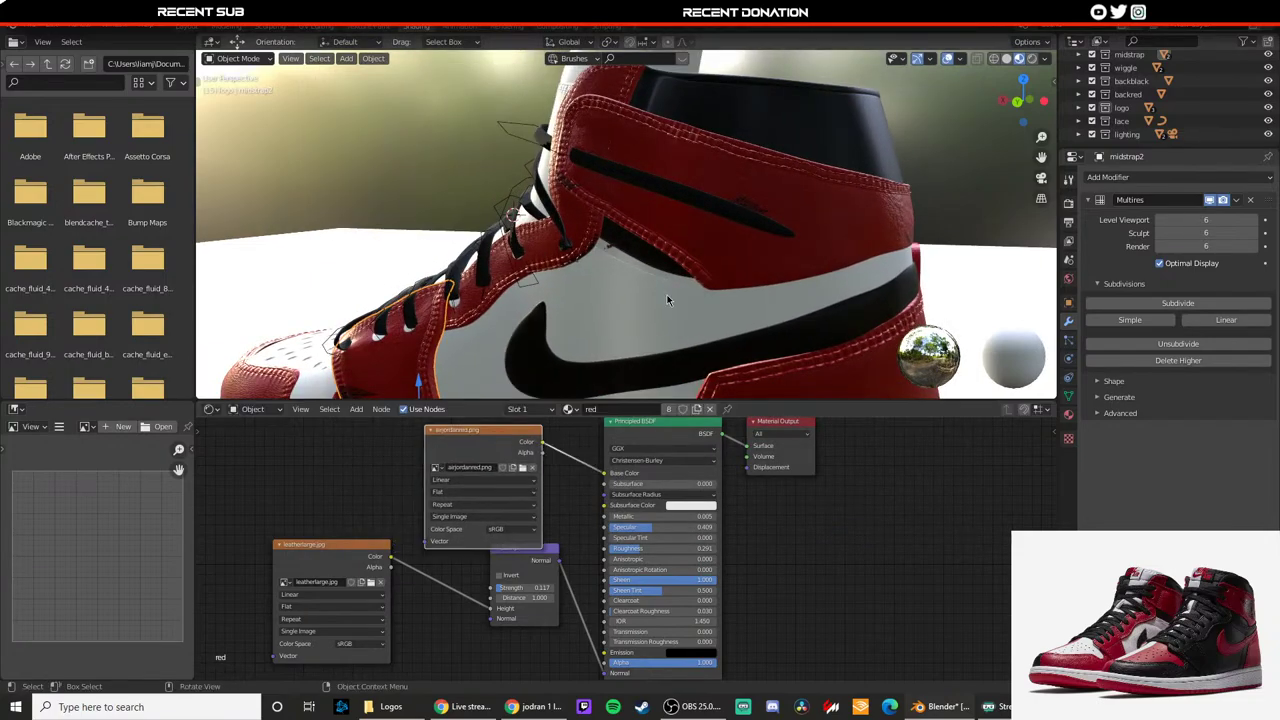
Step: Select the red ankle strap and open its mesh for UV editing
middle_click_drag(669, 297, 765, 320)
scroll(624, 322, "up", 2)
left_click(774, 321)
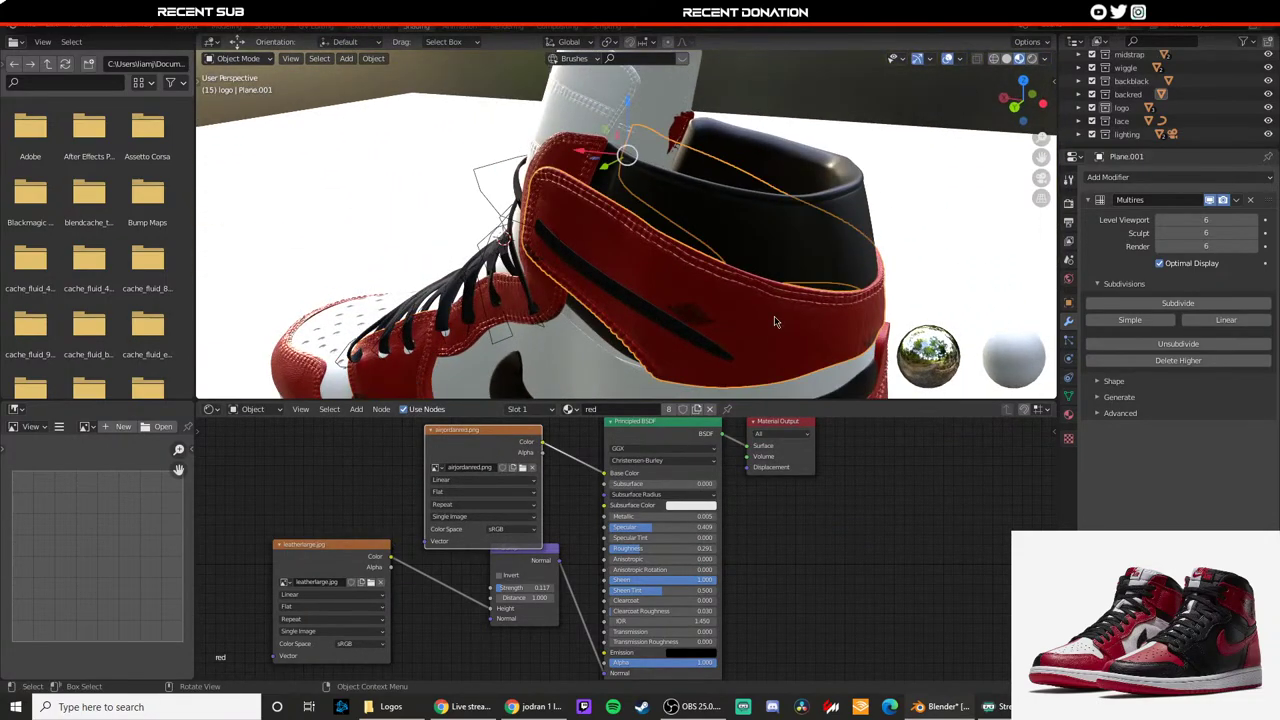
key("Tab")
left_click(313, 28)
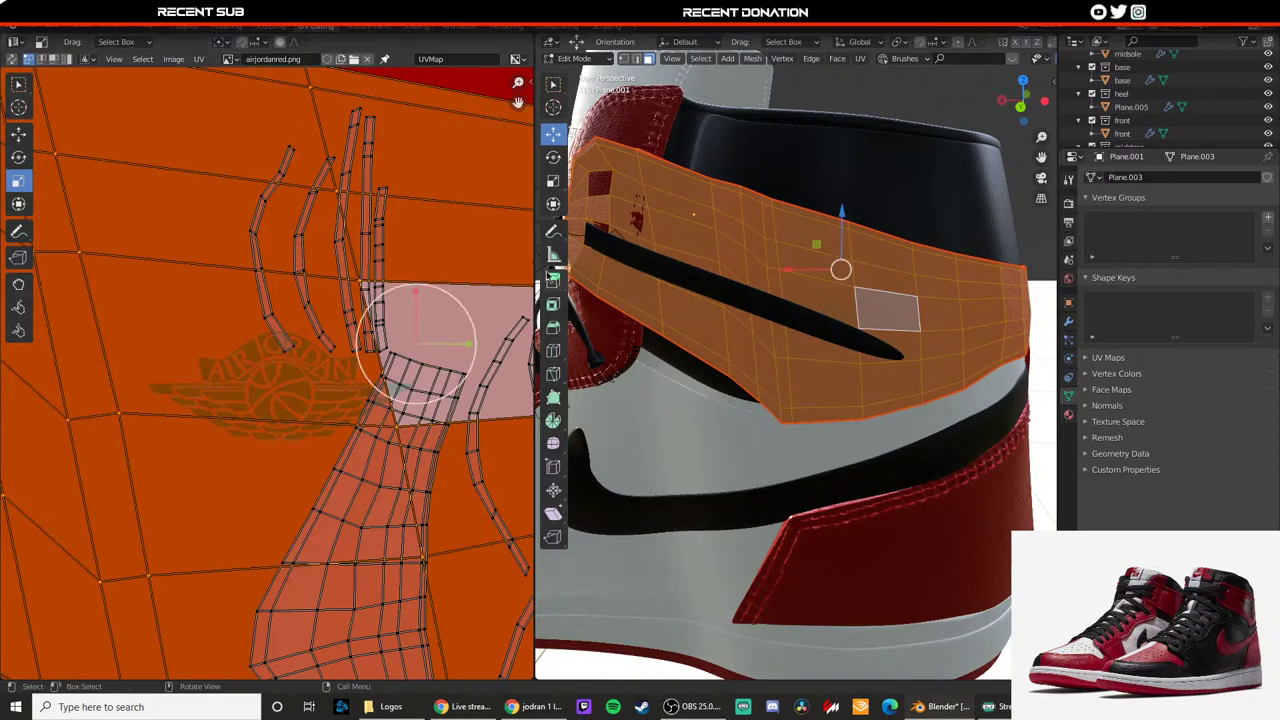
Step: Shrink the strap's selected UV island and move it over the wings logo, inside the red image area
key("Home")
key("s")
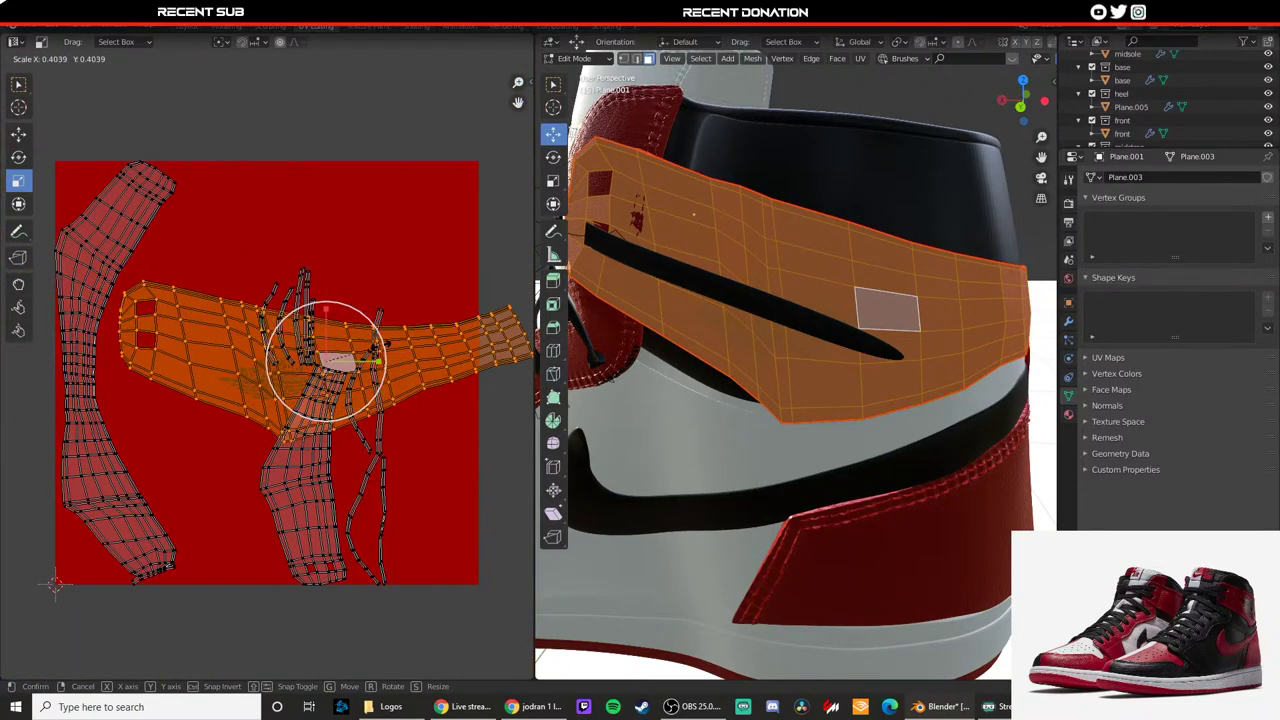
left_click(379, 347)
key("g")
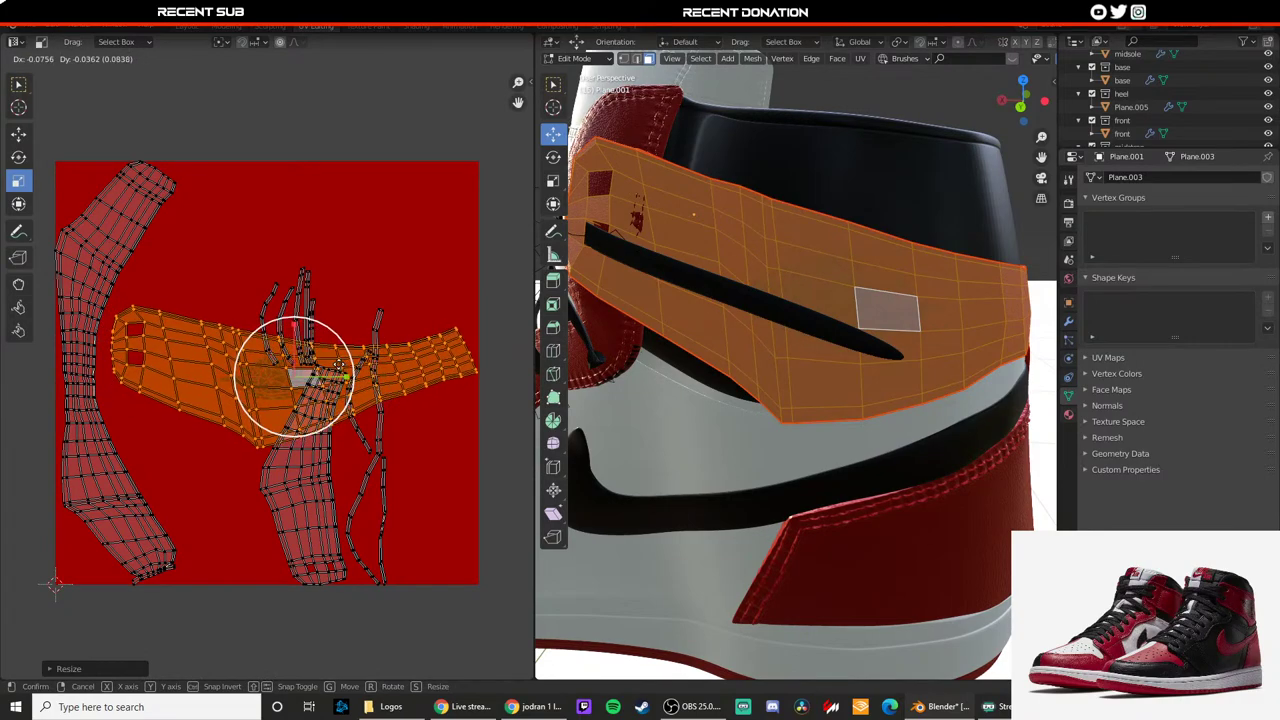
left_click(339, 367)
Step: With the whole strap mesh selected, pick only the lower vertical UV island belonging to the strap's opposite side
key("Tab")
middle_click_drag(858, 363, 715, 343)
scroll(717, 343, "down", 3)
key("Tab")
middle_click_drag(806, 346, 762, 323)
left_click(723, 314)
key("a")
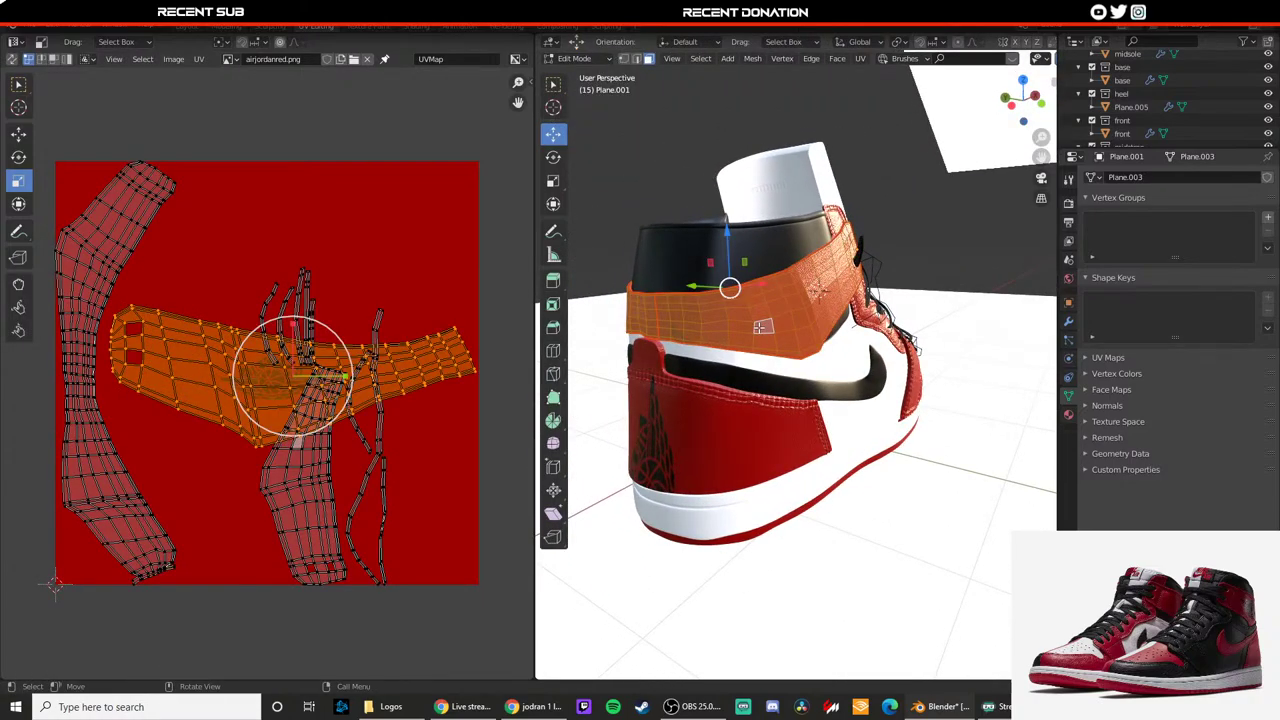
left_click(329, 457)
key("l")
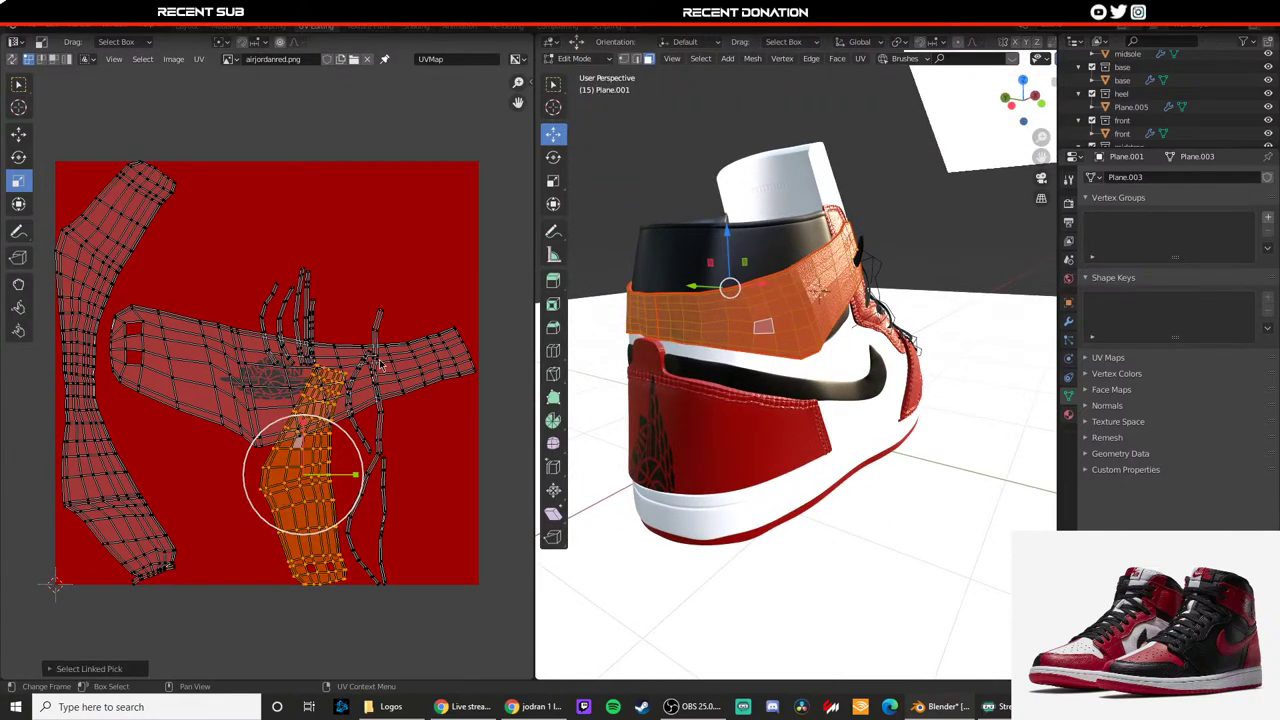
Step: Rotate the opposite side's UV island to horizontal, move it over the wings logo and enlarge it
key("r")
key("Return")
key("g")
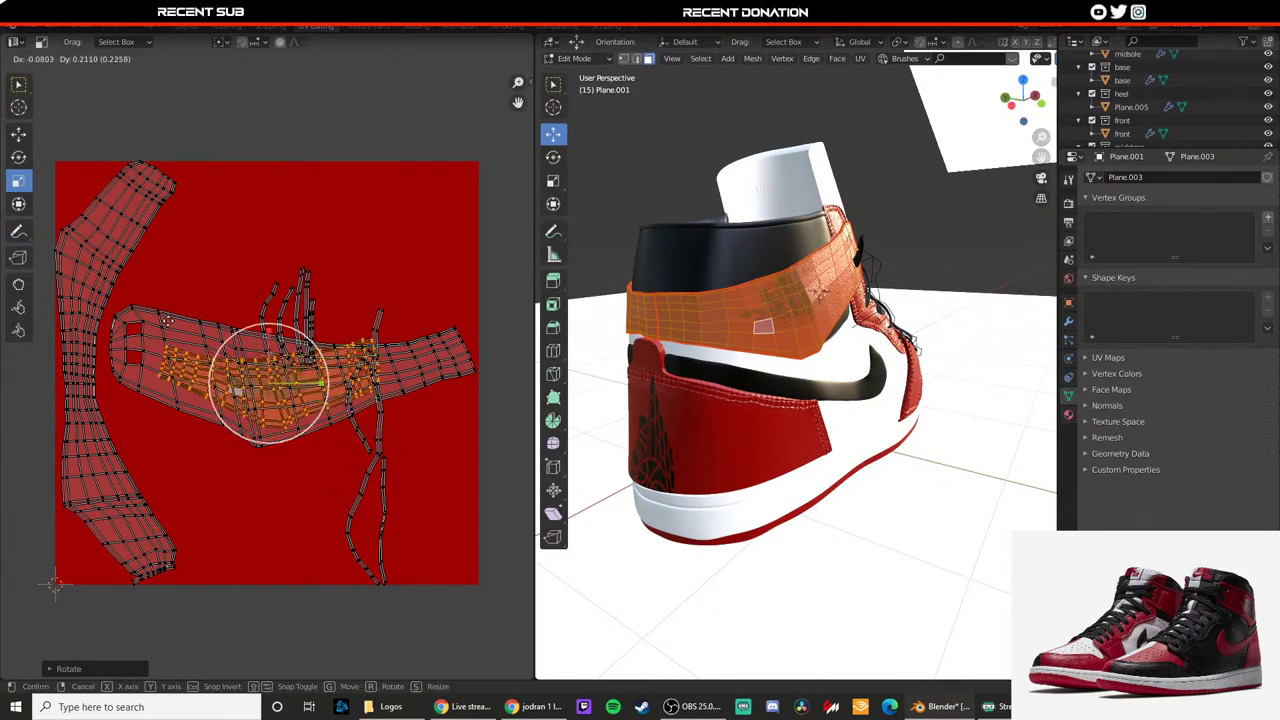
left_click(315, 318)
key("s")
left_click(325, 312)
Step: Nudge the opposite side's UV island slightly upward and check the logo's placement on the strap
middle_click_drag(708, 373, 658, 372)
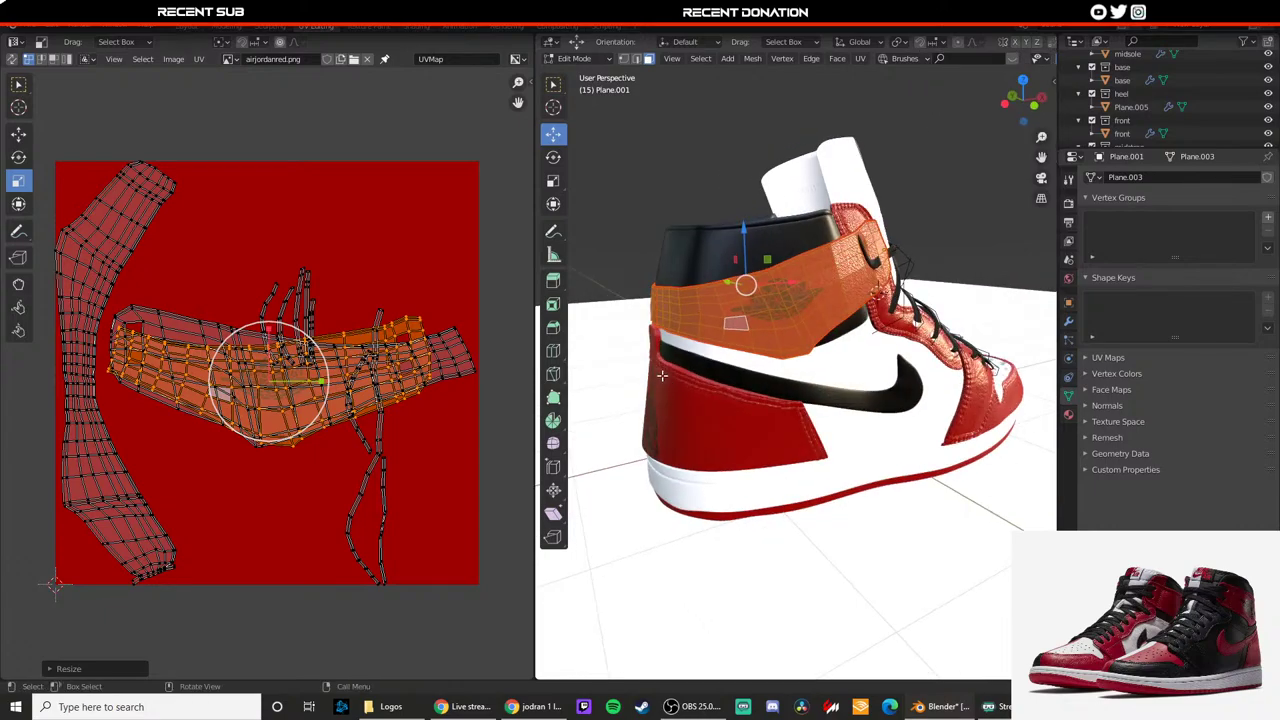
key("g")
left_click(320, 347)
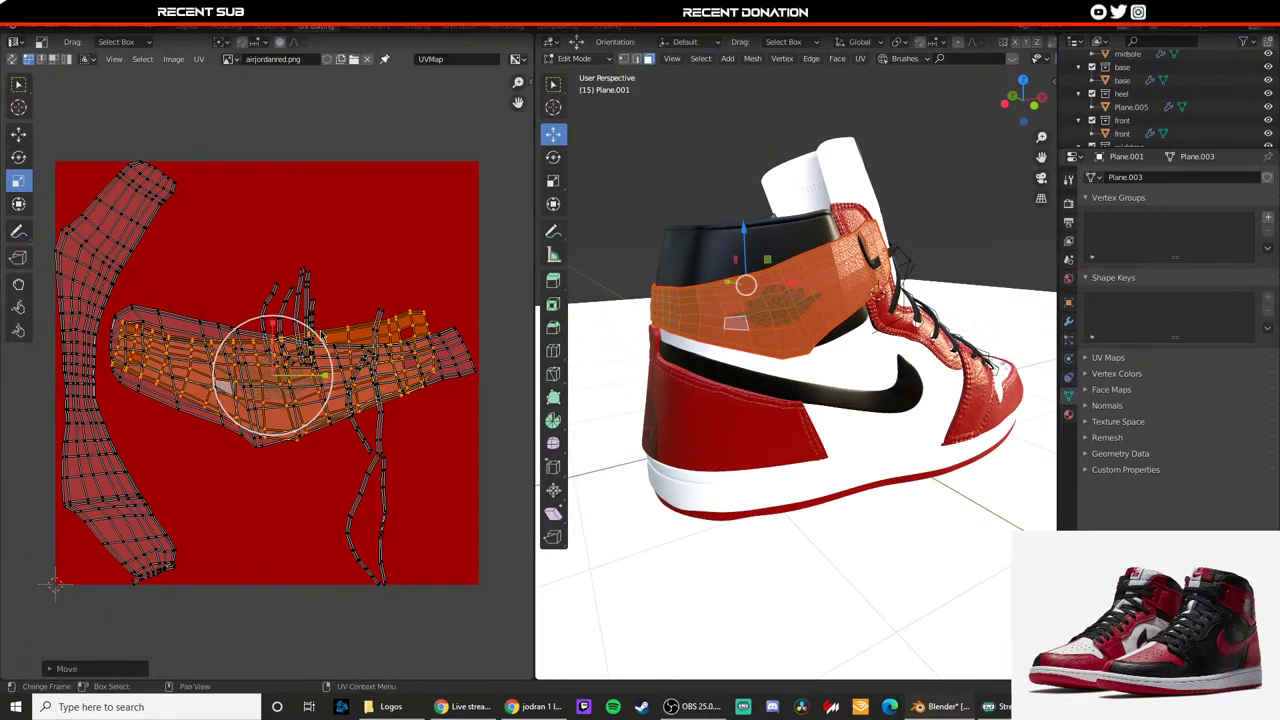
key("Tab")
middle_click_drag(687, 381, 600, 345)
Step: Rotate the opposite side's UV island slightly counterclockwise and shrink it a little so the logo prints larger
key("Tab")
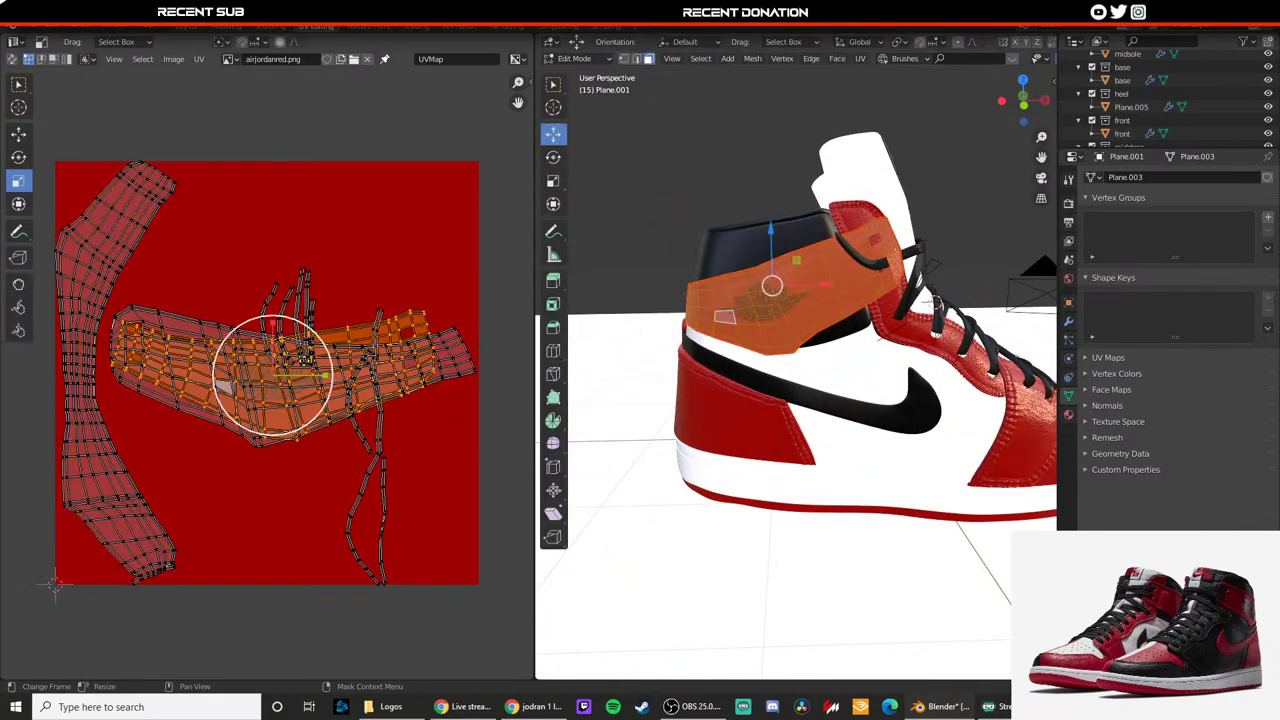
key("r")
left_click(345, 330)
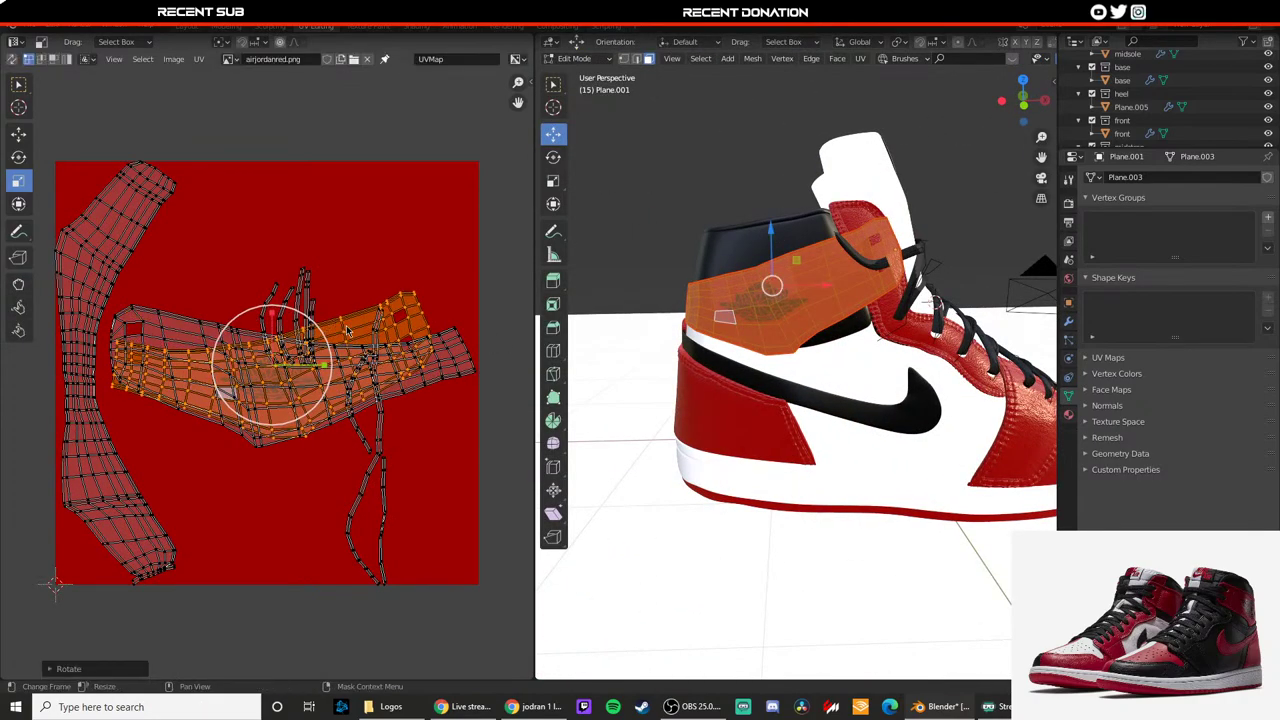
key("s")
left_click(341, 328)
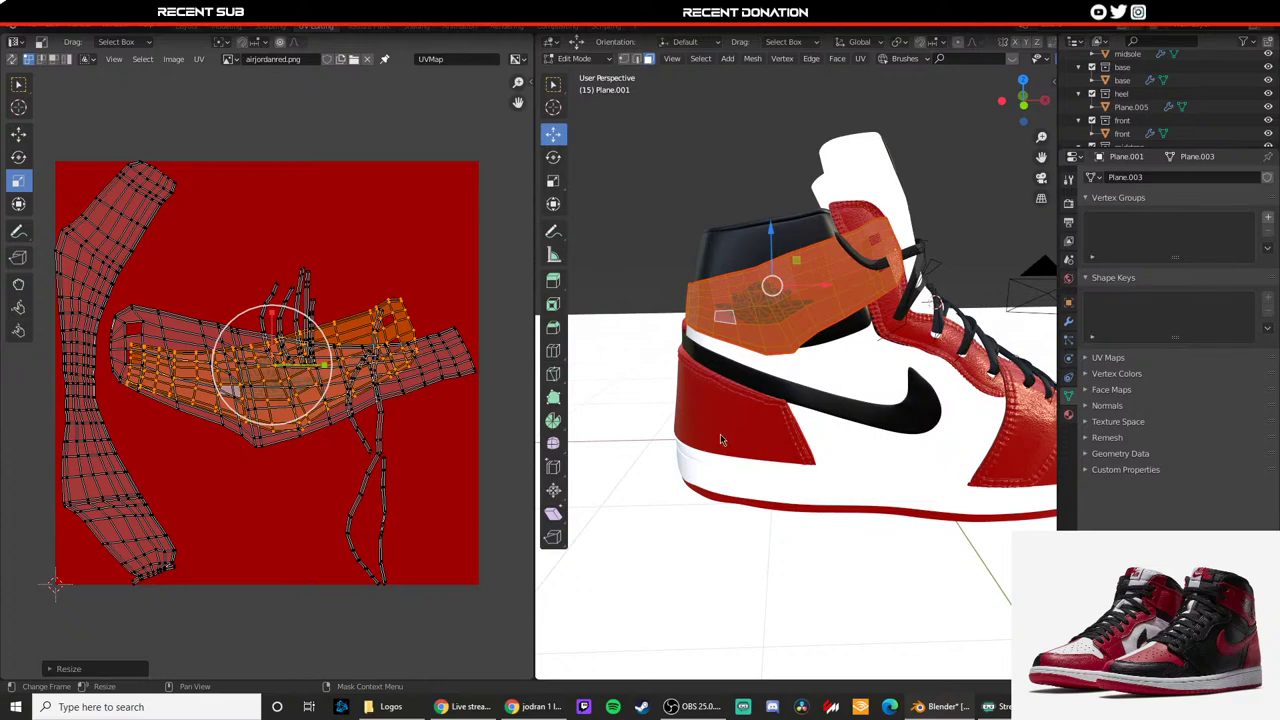
Step: Check the wings logo on the red ankle strap from the shoe's other side and reopen the strap for UV editing
key("Tab")
middle_click_drag(720, 440, 830, 343)
left_click(830, 343)
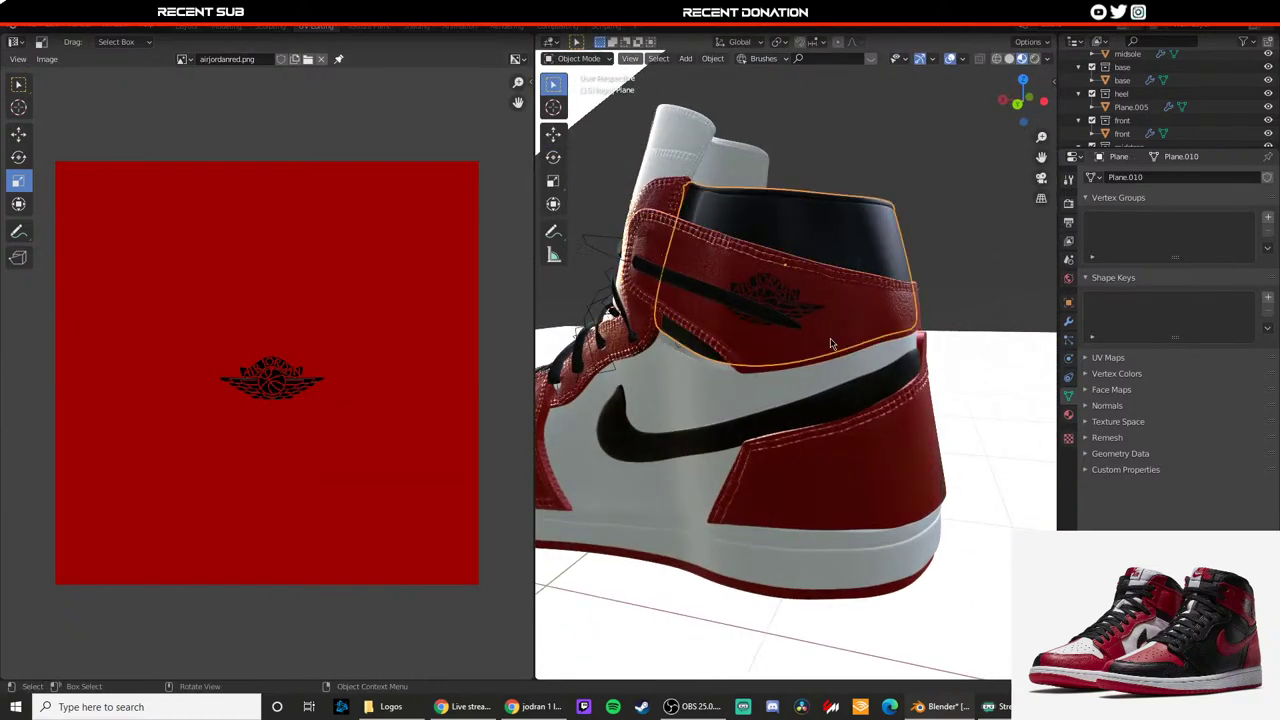
key("Tab")
key("Tab")
left_click(725, 278)
key("Tab")
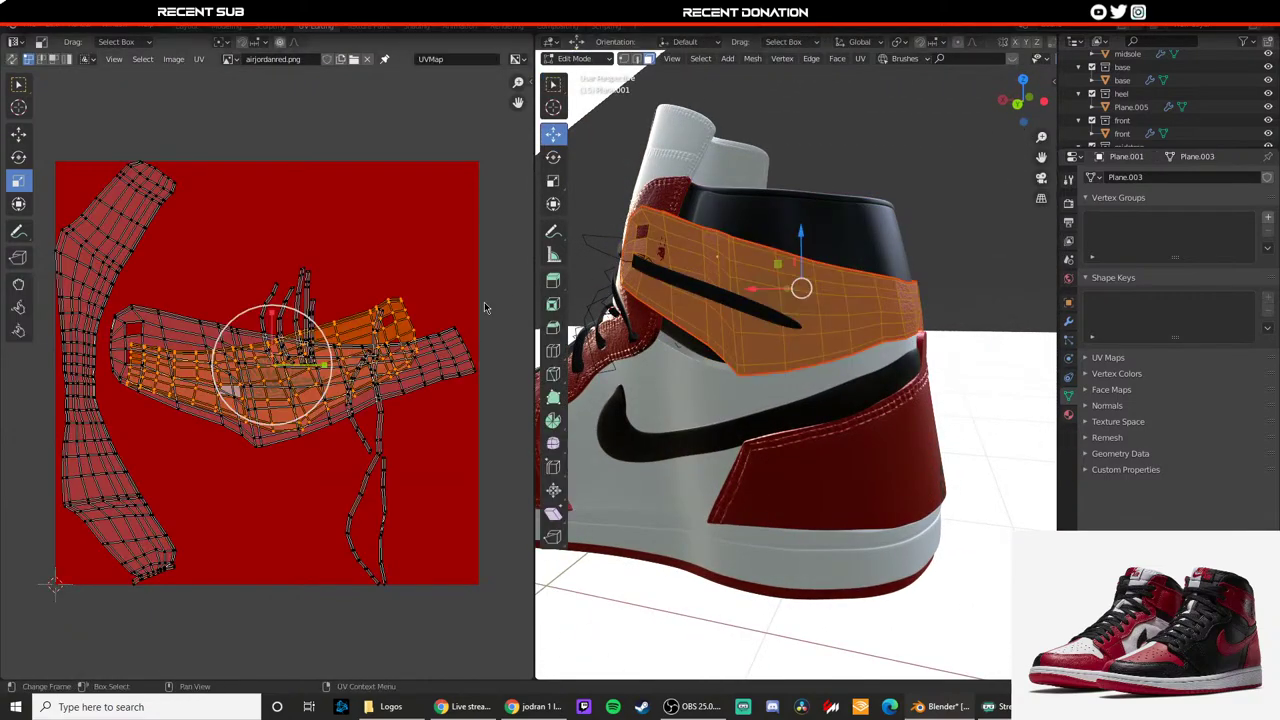
Step: Select the ankle strap's longest linked UV island and shift it slightly to the left over the wings logo
key("g")
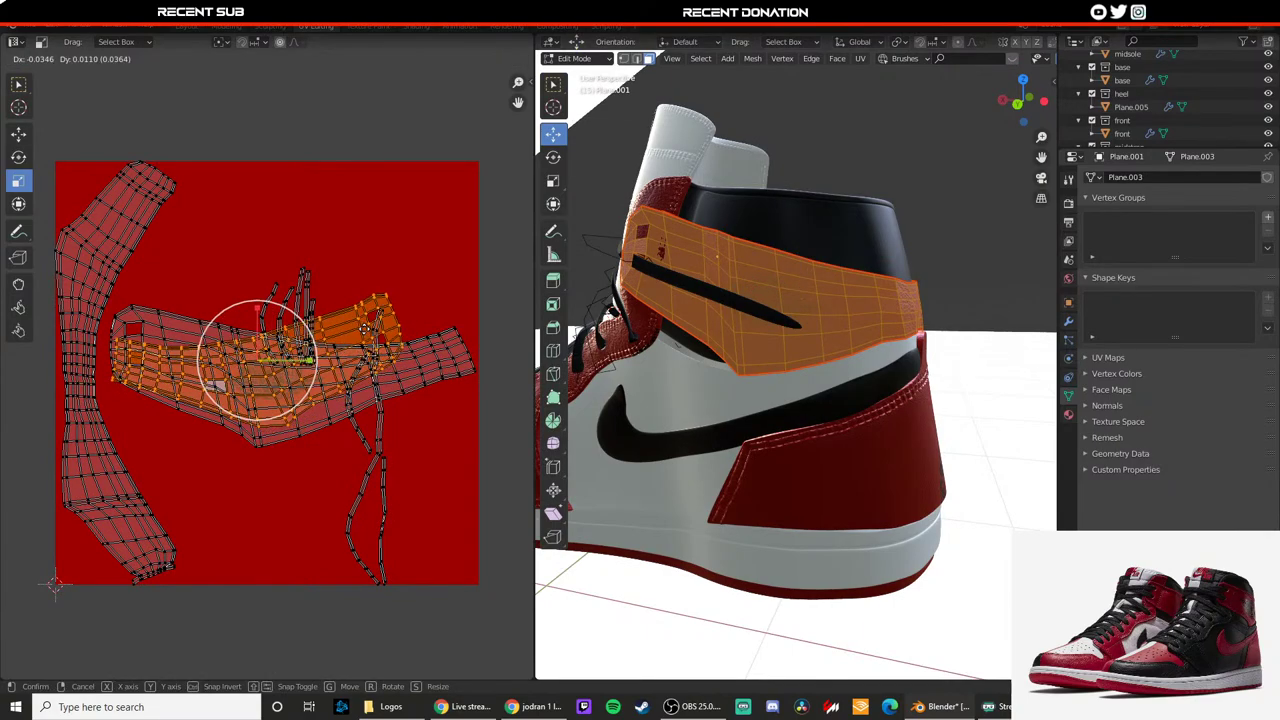
right_click(370, 338)
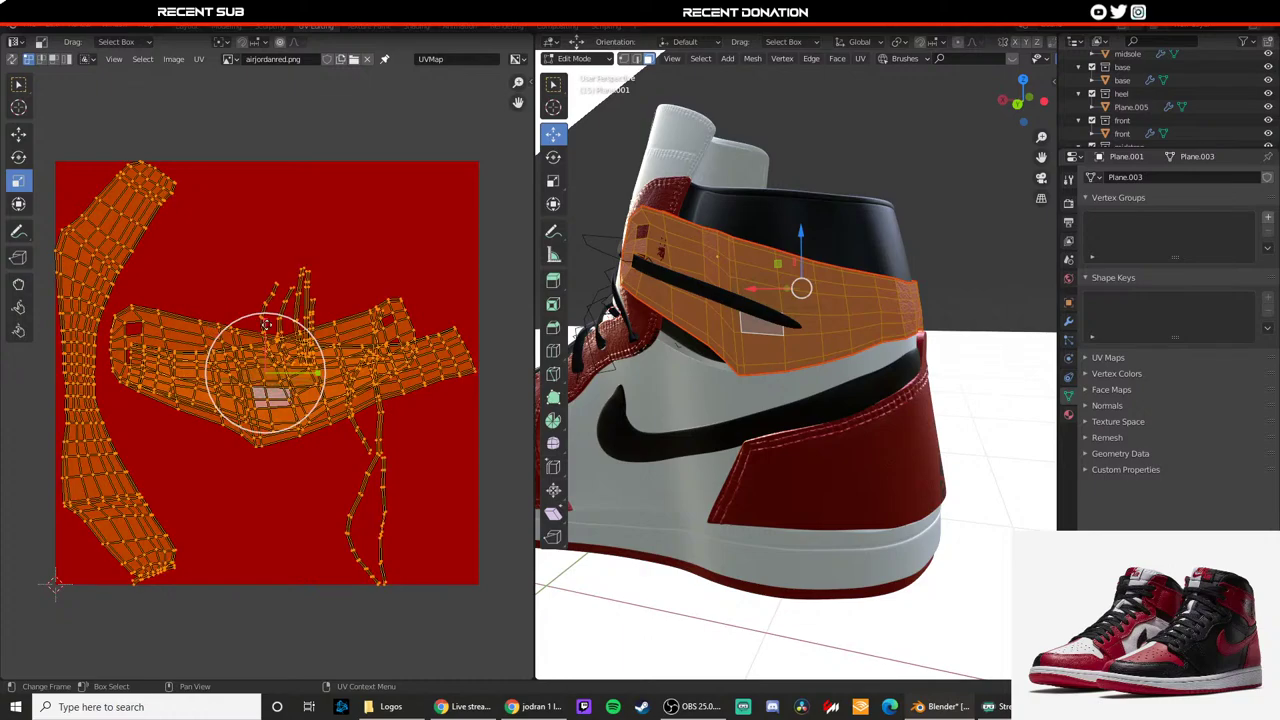
left_click(186, 327)
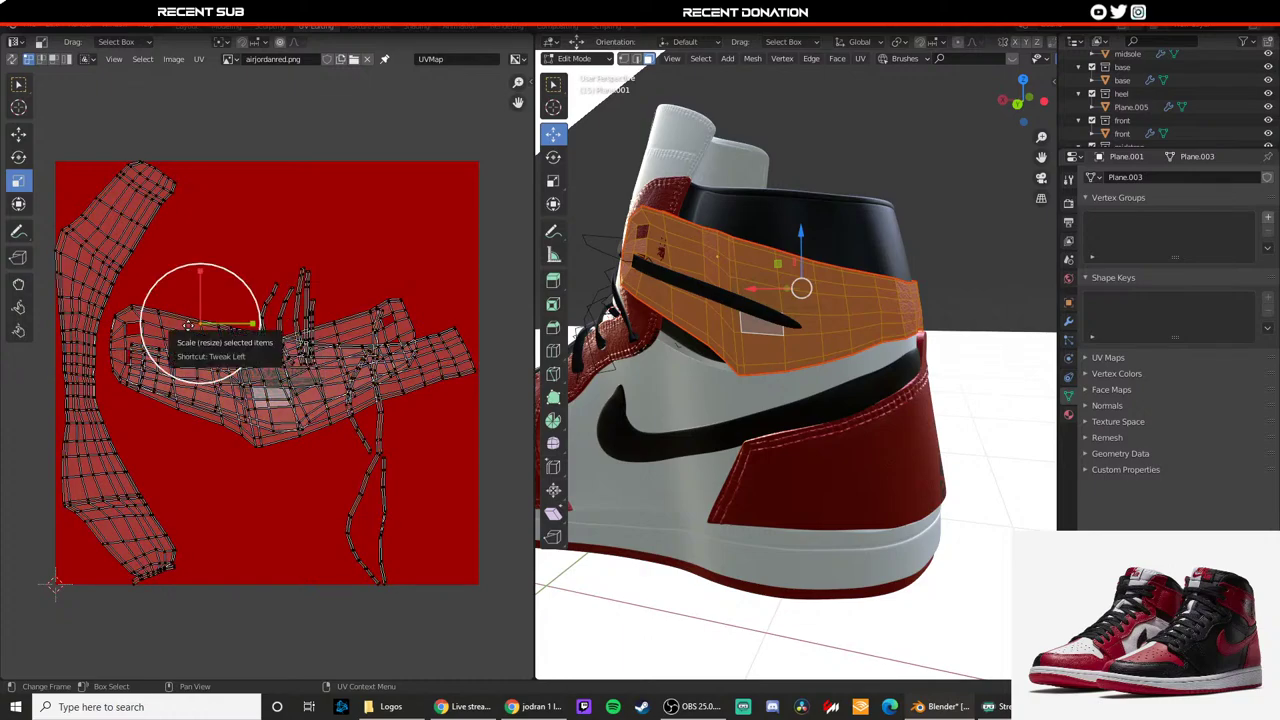
key("l")
key("g")
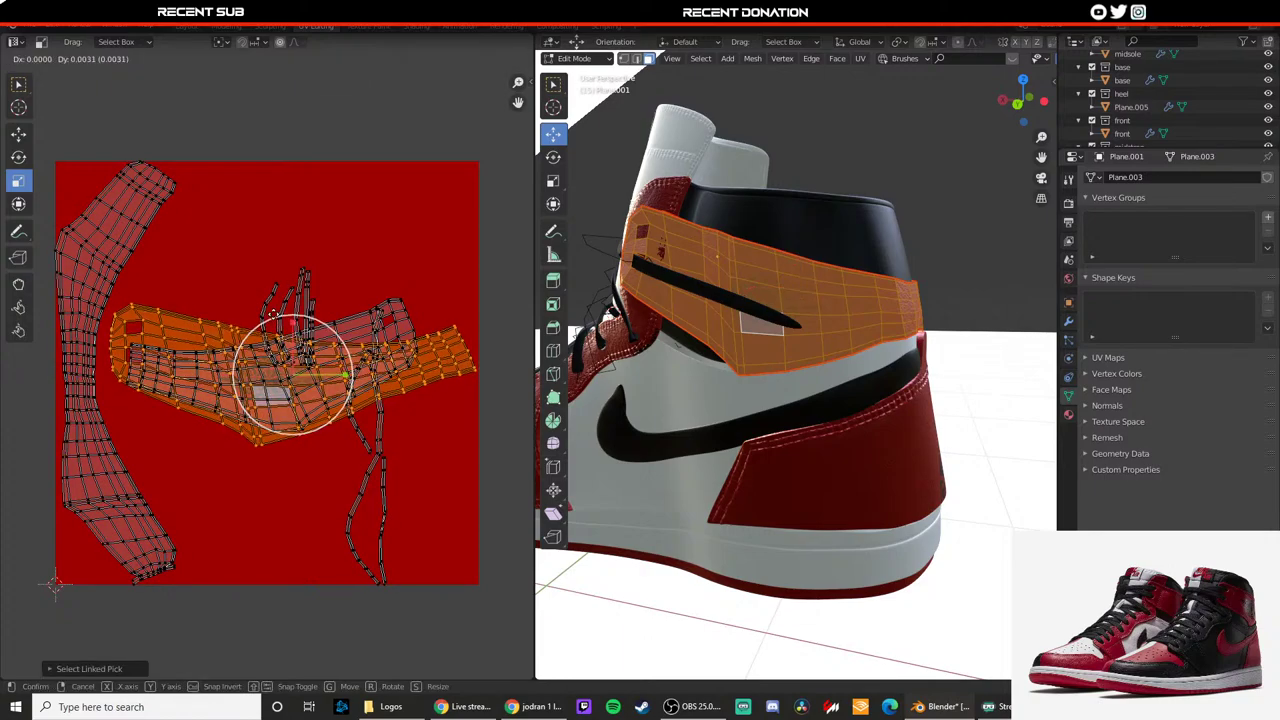
left_click(246, 318)
right_click(258, 316)
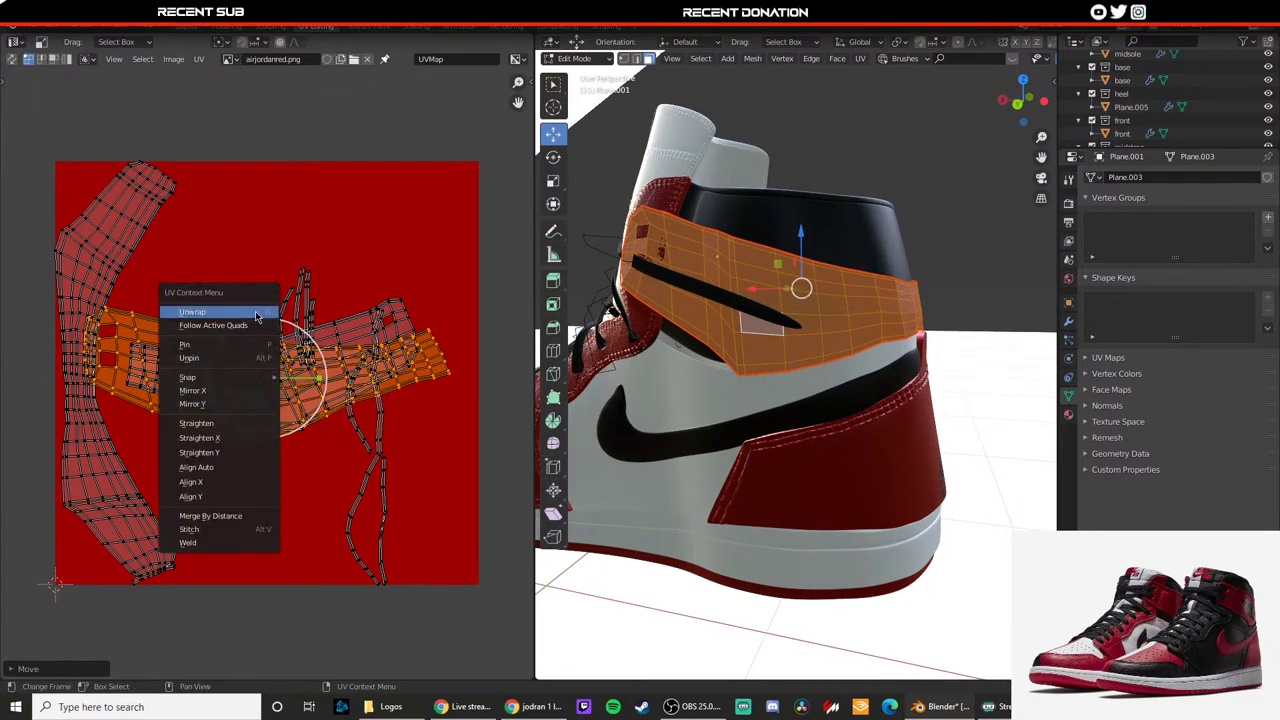
left_click(349, 295)
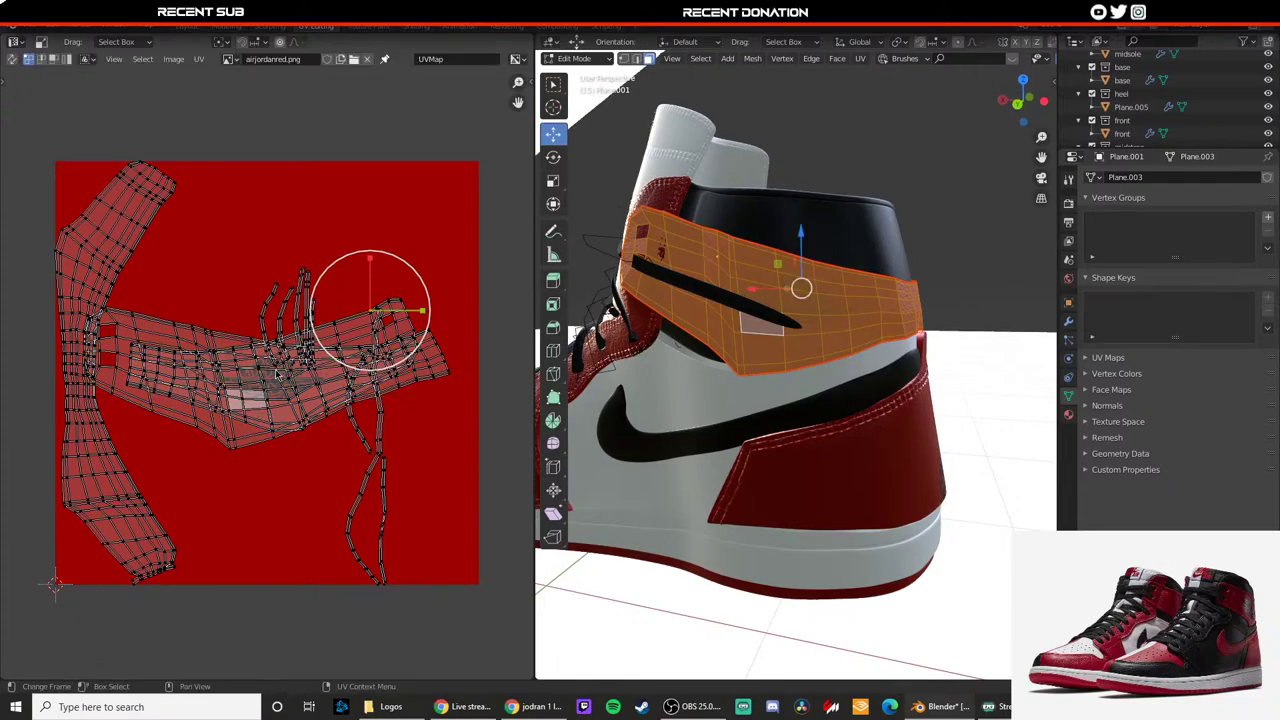
Step: Rotate the ankle strap's longest UV island slightly clockwise, shrink it a little and nudge it further left
key("l")
key("r")
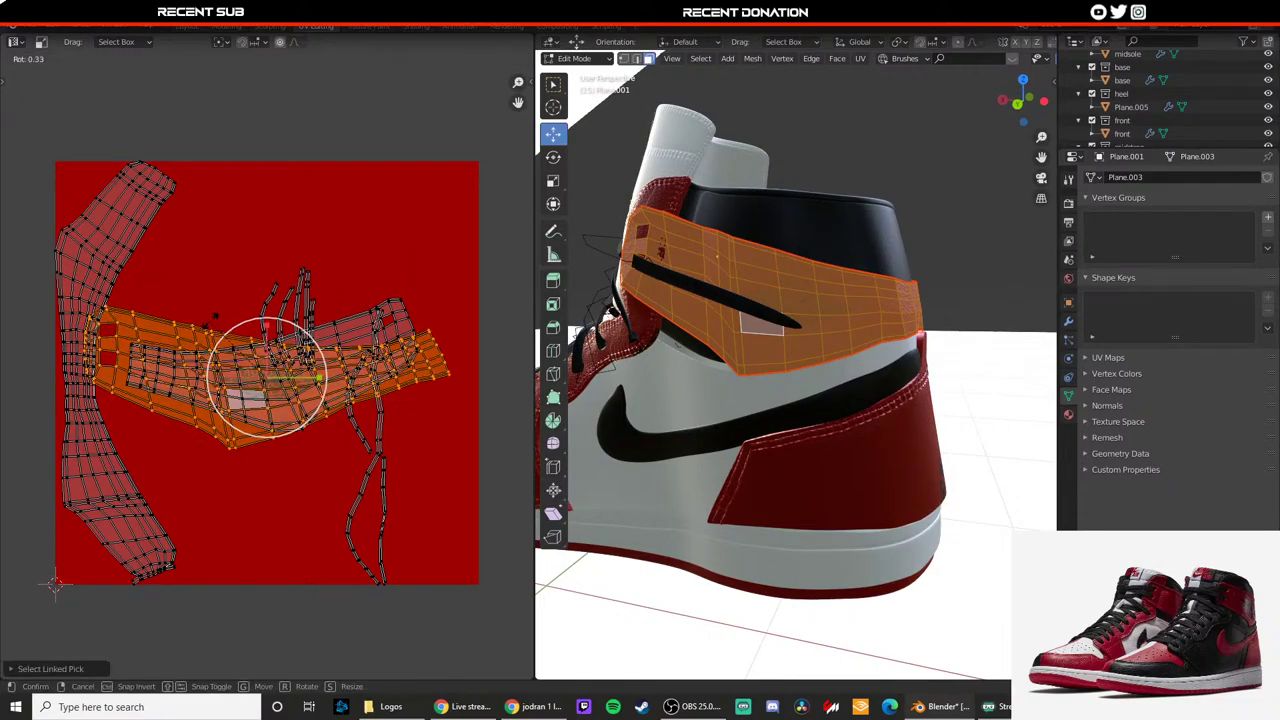
left_click(243, 314)
key("s")
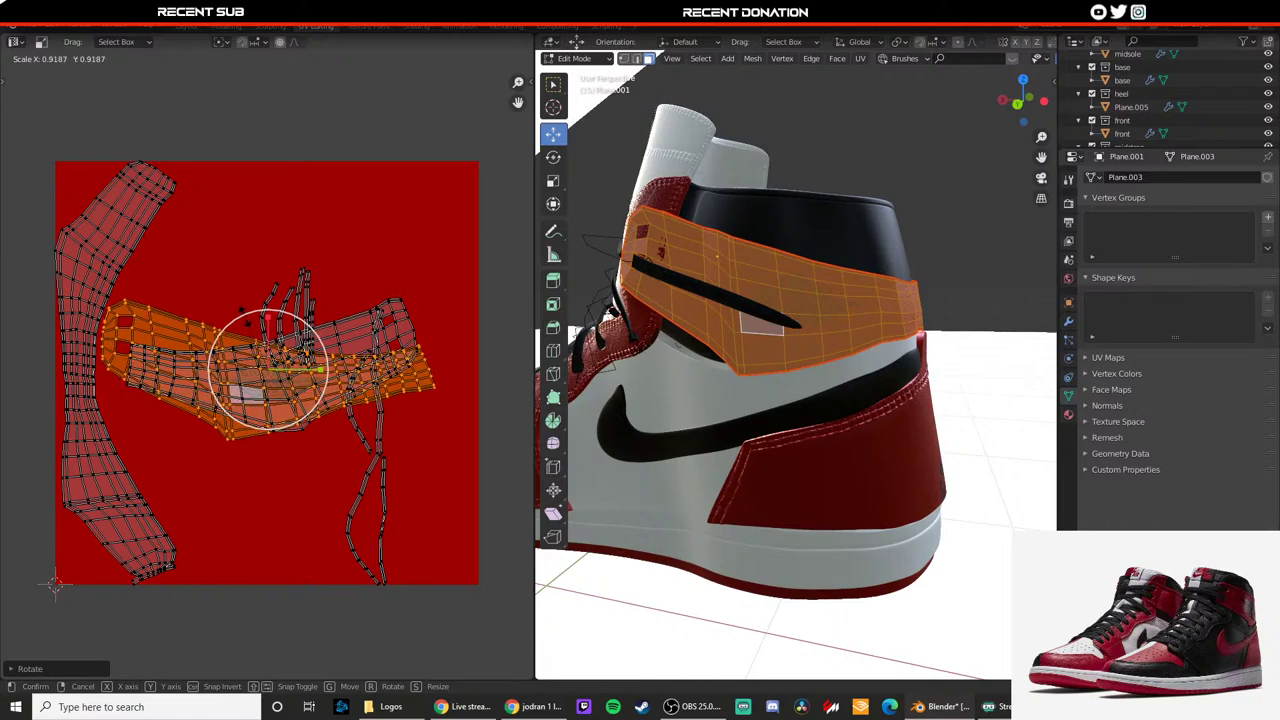
left_click(238, 313)
key("g")
left_click(230, 311)
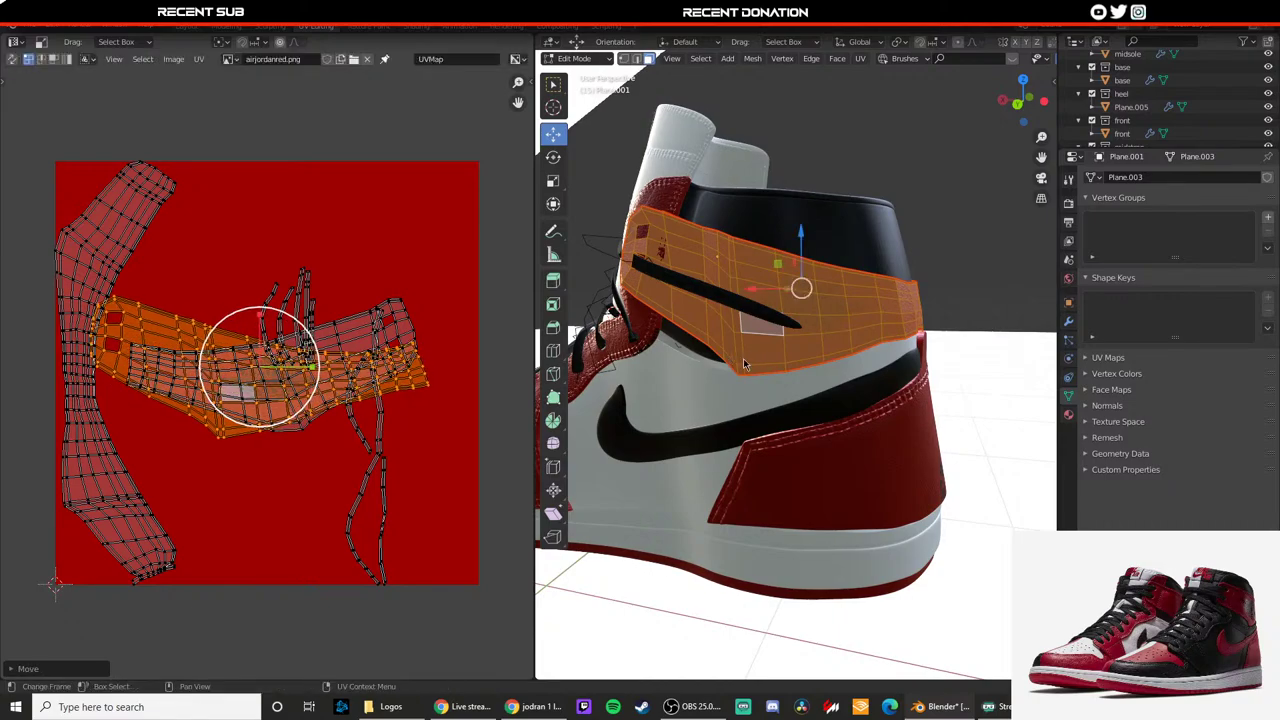
Step: On the midstrap2 panel, shrink the large right-hand UV island and move it to the texture's upper right, clear of the wings logo
key("Tab")
middle_click_drag(748, 366, 801, 402)
left_click(806, 389)
key("Tab")
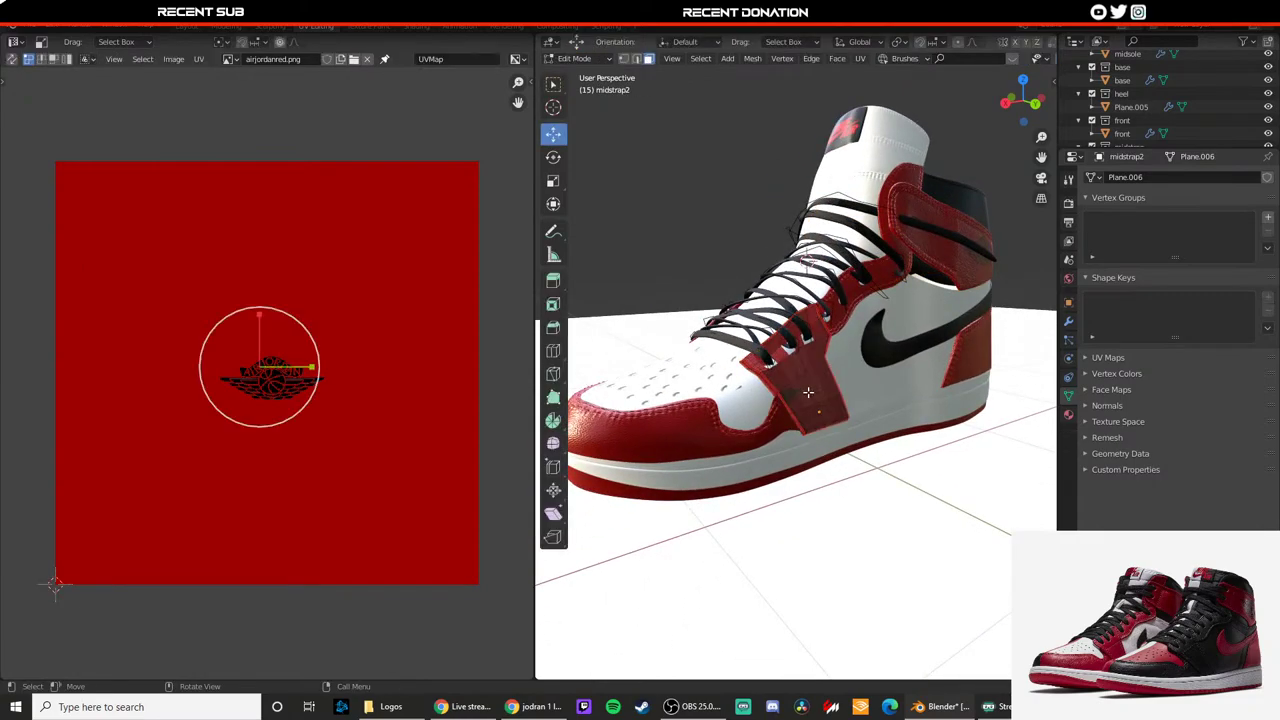
left_click(806, 390)
key("a")
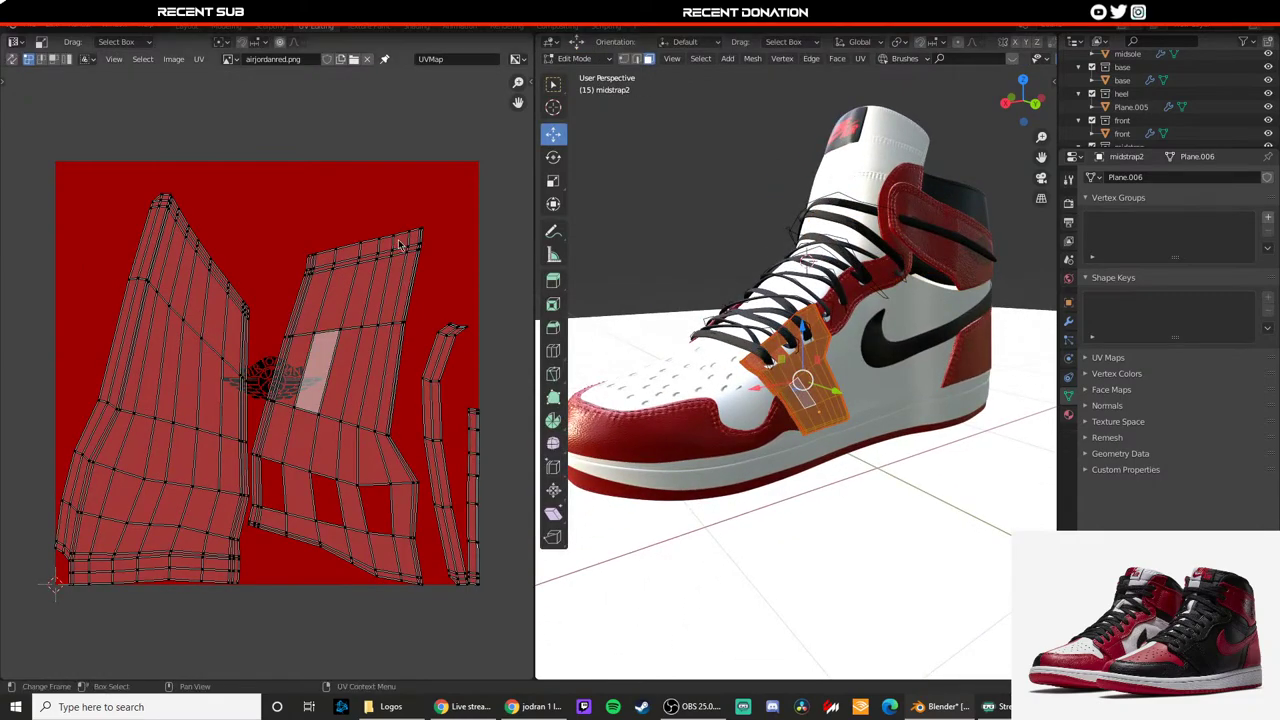
key("l")
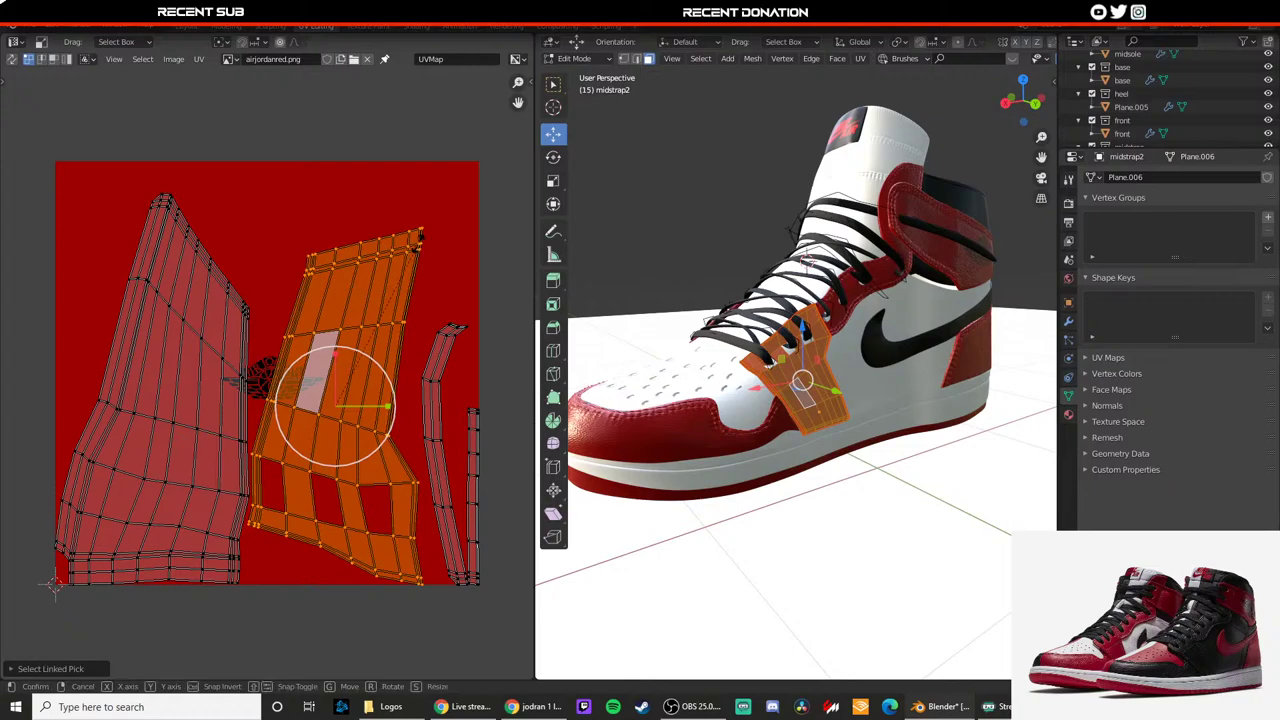
key("r")
key("s")
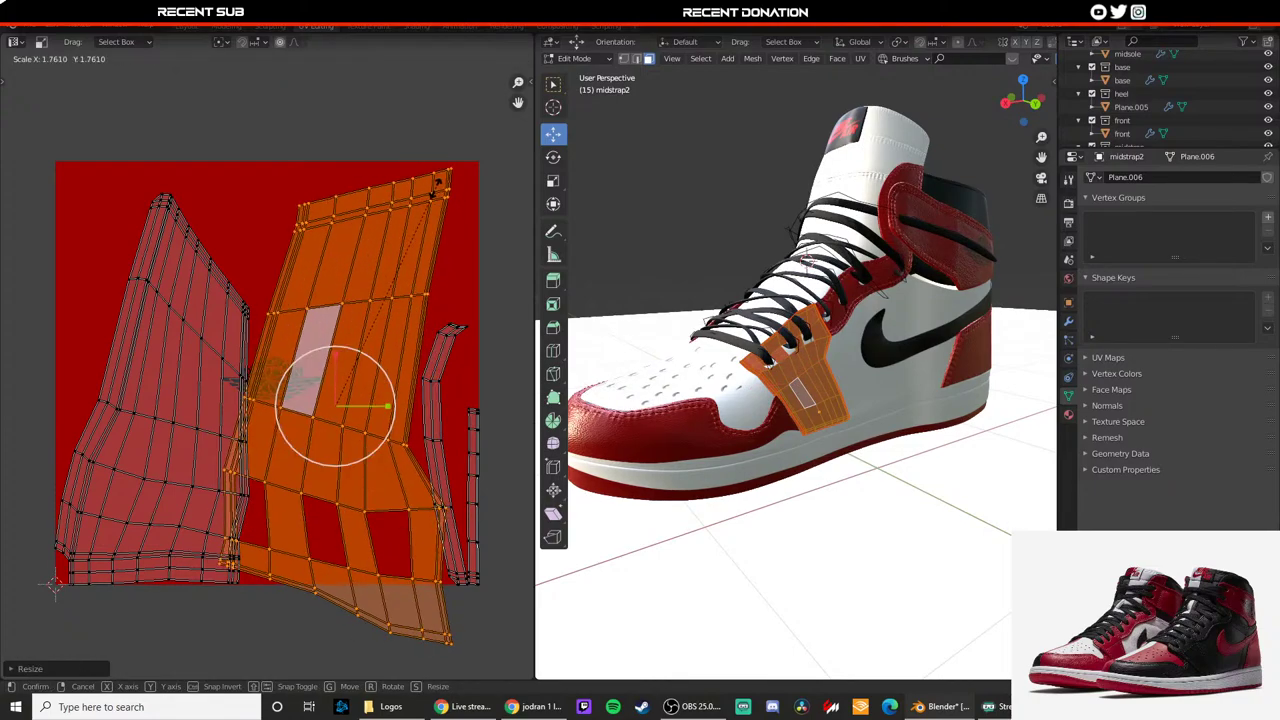
left_click(368, 274)
key("g")
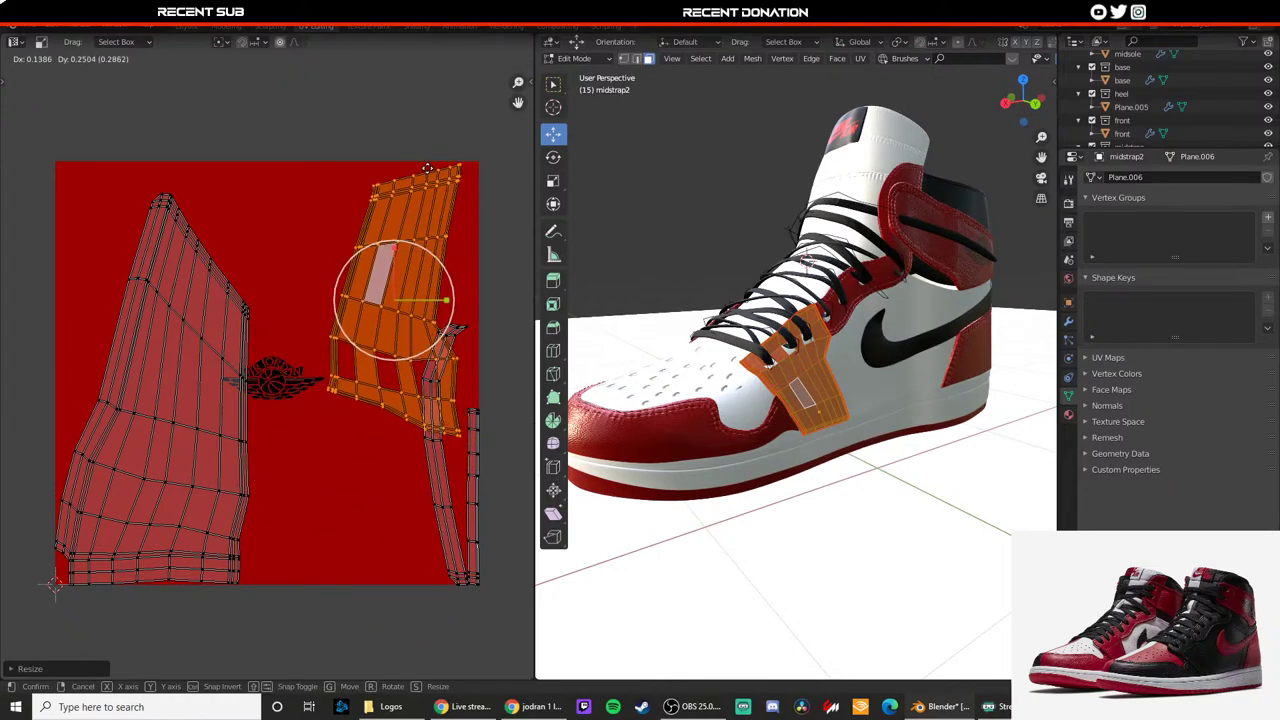
left_click(428, 170)
Step: Shrink the midstrap2 panel's left-hand UV island and move it up and left, away from the wings logo
left_click(229, 299)
key("l")
key("s")
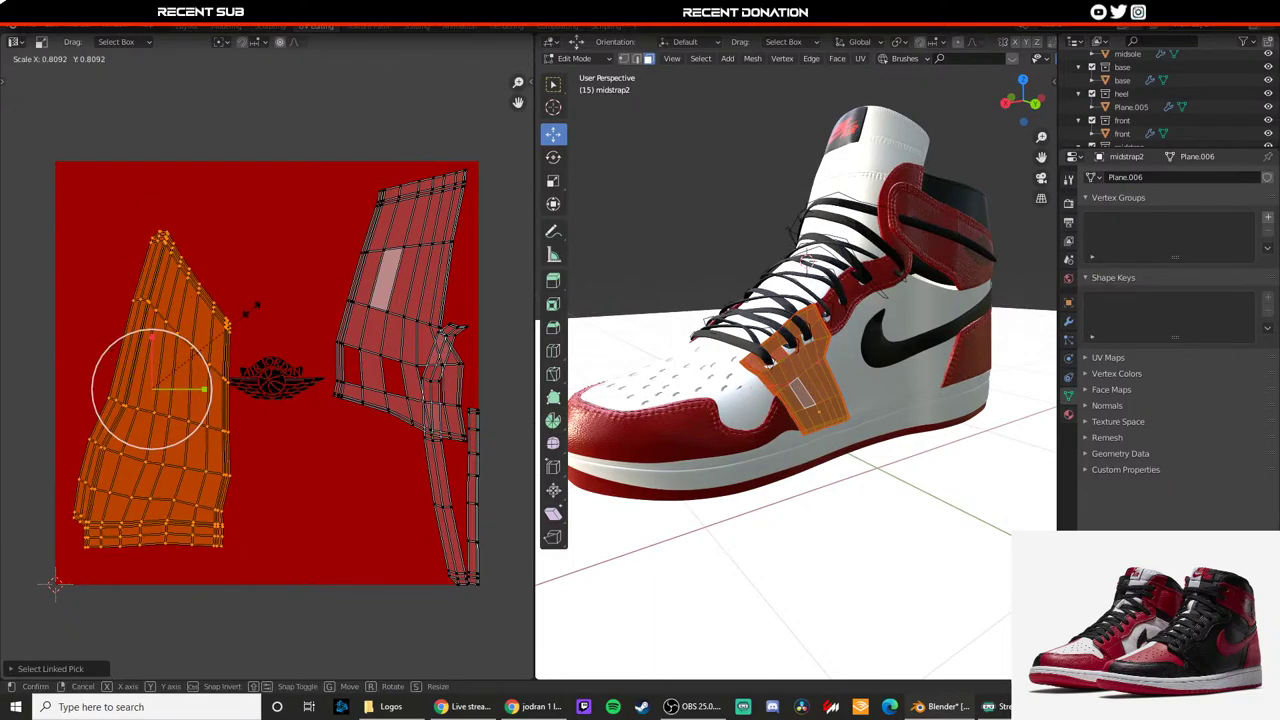
left_click(257, 305)
key("g")
left_click(234, 287)
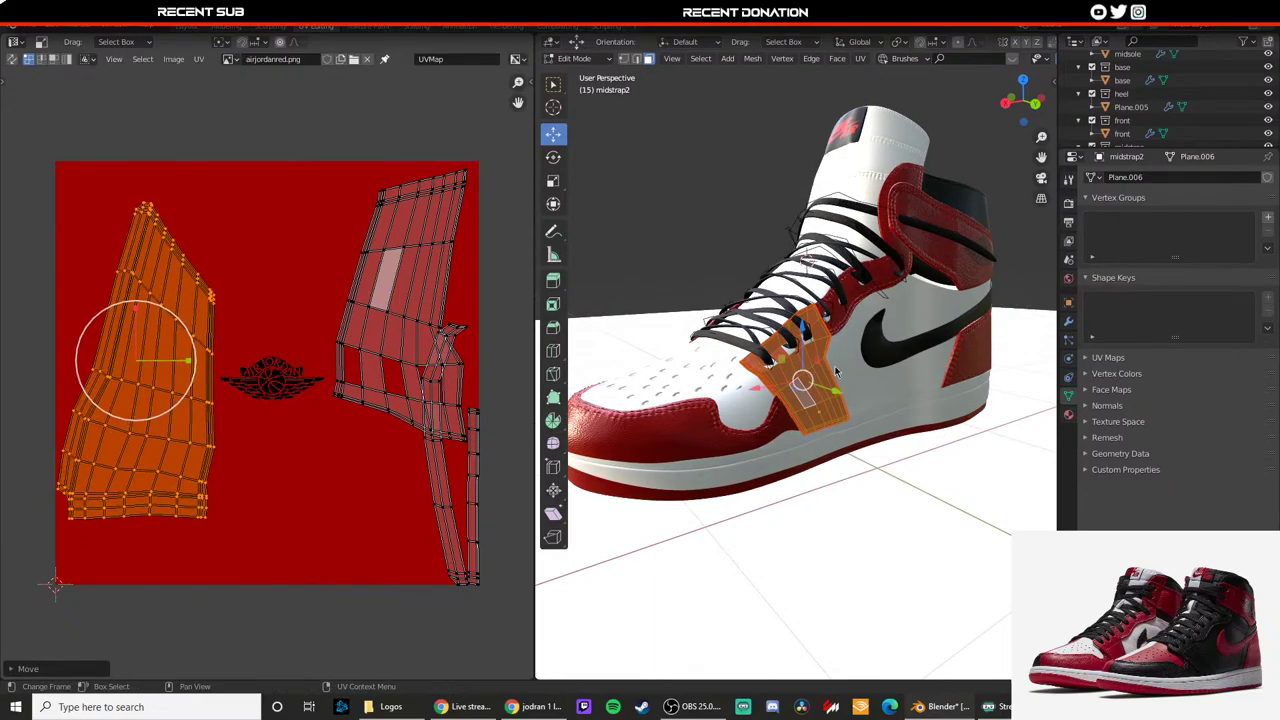
Step: Move all of the red heel panel's UV islands toward the texture's lower right, so the panels clear the wings logo
key("Tab")
scroll(792, 400, "up", 5)
middle_click_drag(793, 402, 632, 365)
scroll(659, 377, "down", 2)
scroll(660, 378, "down", 3)
scroll(738, 398, "down", 3)
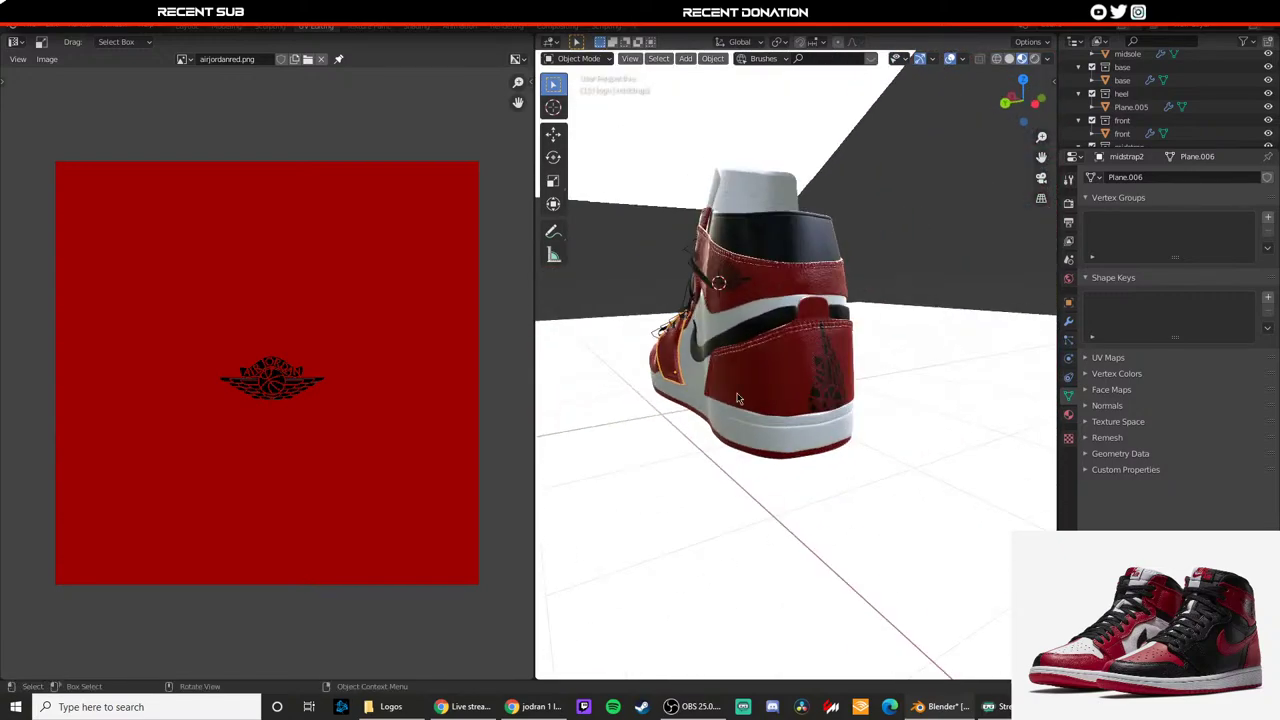
left_click(737, 398)
key("Tab")
scroll(786, 394, "up", 3)
key("a")
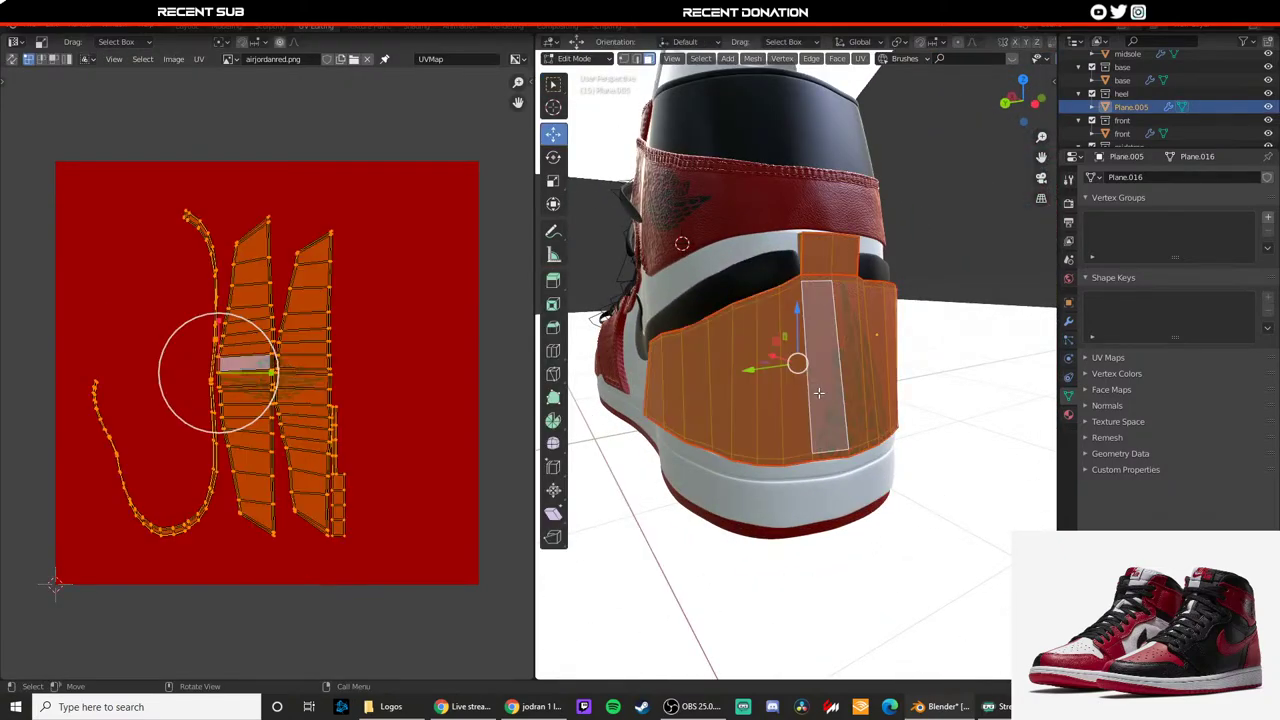
key("g")
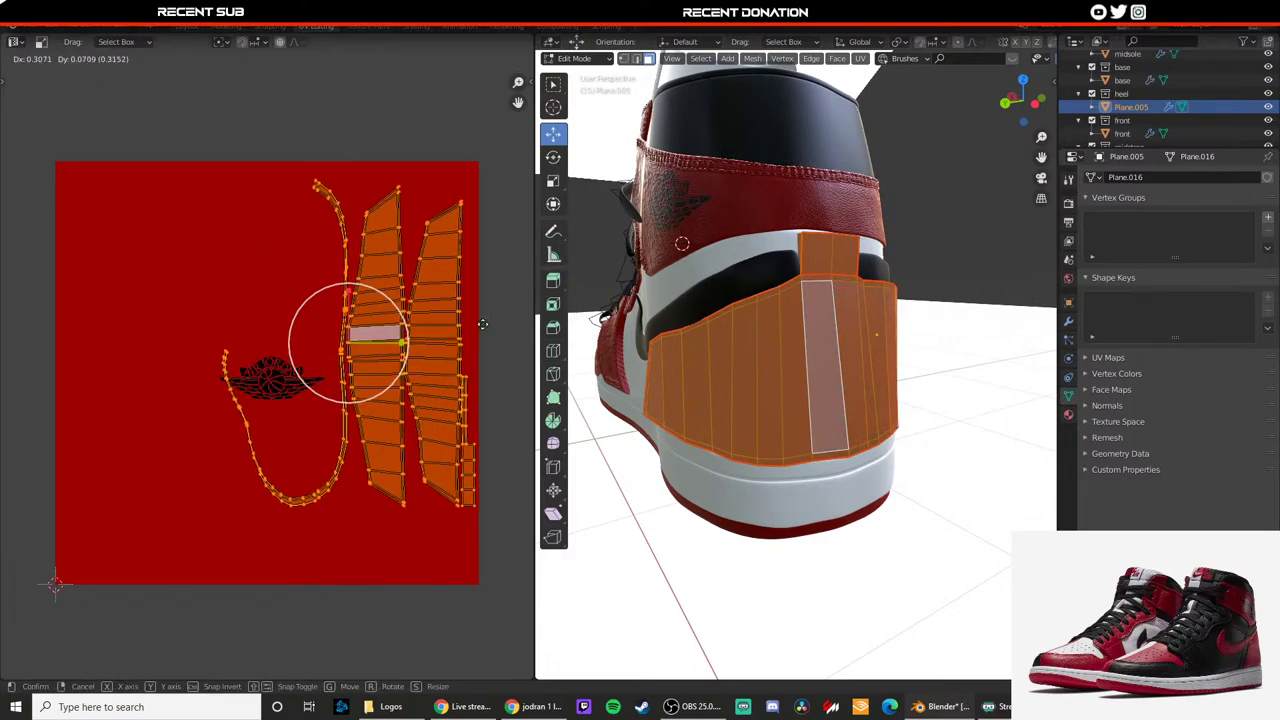
left_click(461, 370)
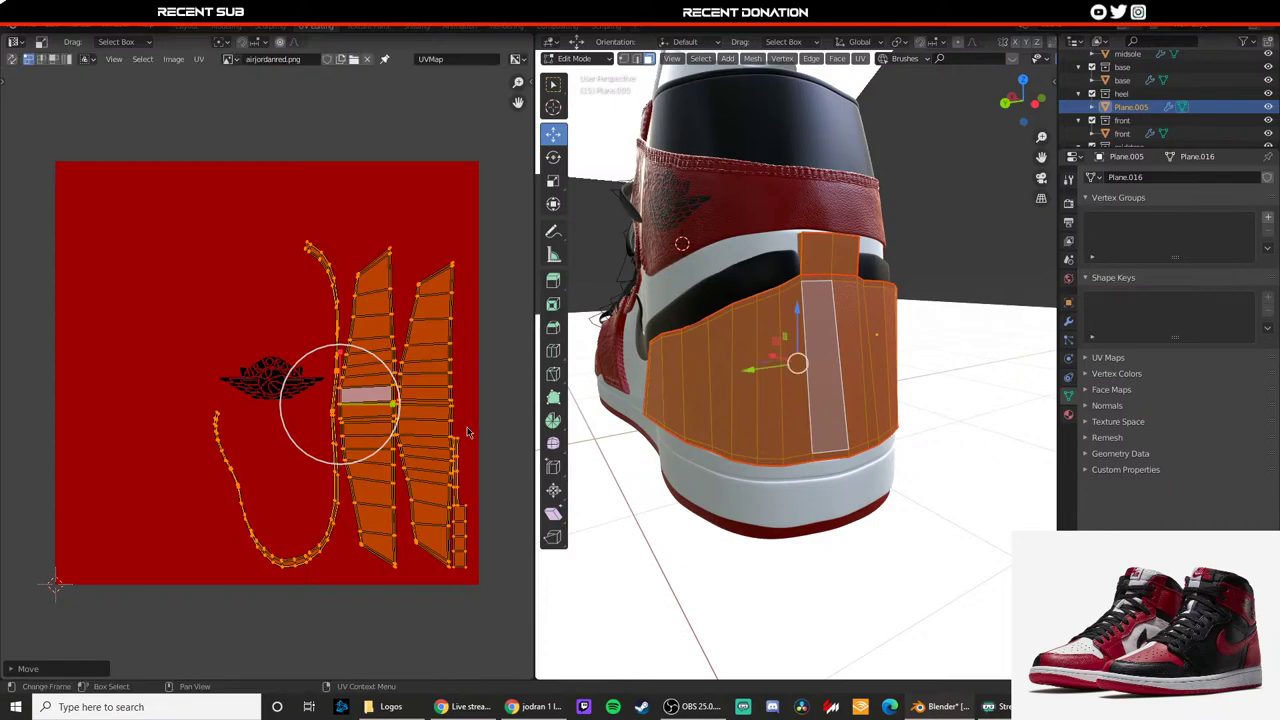
Step: Open the red toe piece at the front of the shoe for UV editing
key("Tab")
middle_click_drag(564, 397, 728, 414)
scroll(728, 414, "up", 3)
middle_click_drag(900, 445, 765, 440)
middle_click_drag(935, 470, 838, 449)
left_click(647, 476)
key("Tab")
key("Tab")
left_click(705, 475)
key("Tab")
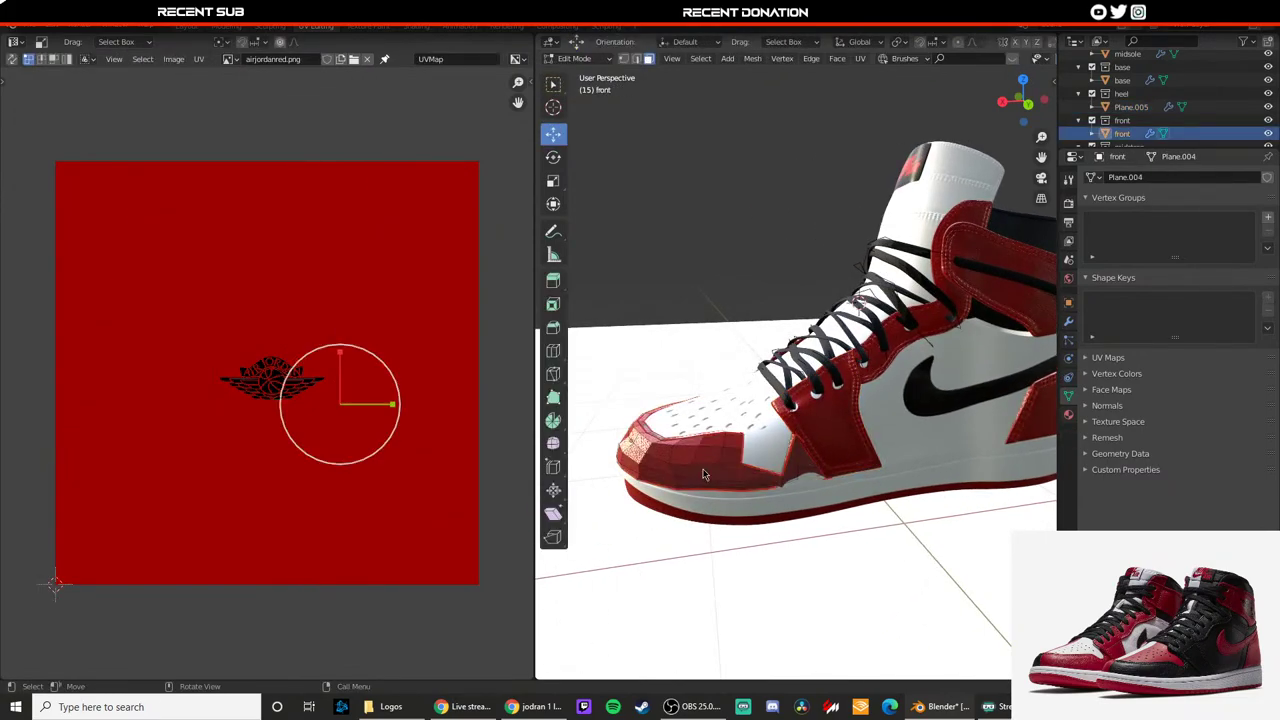
key("Tab")
left_click(710, 458)
key("Tab")
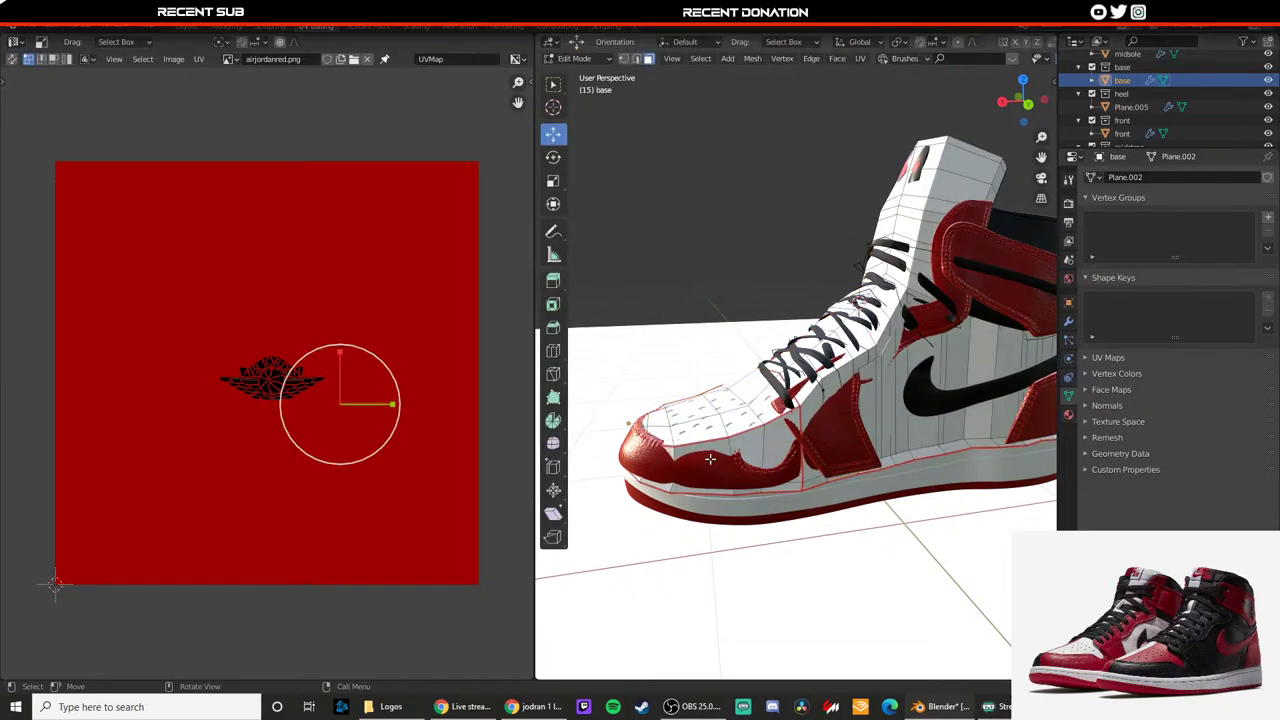
key("Tab")
left_click(678, 456)
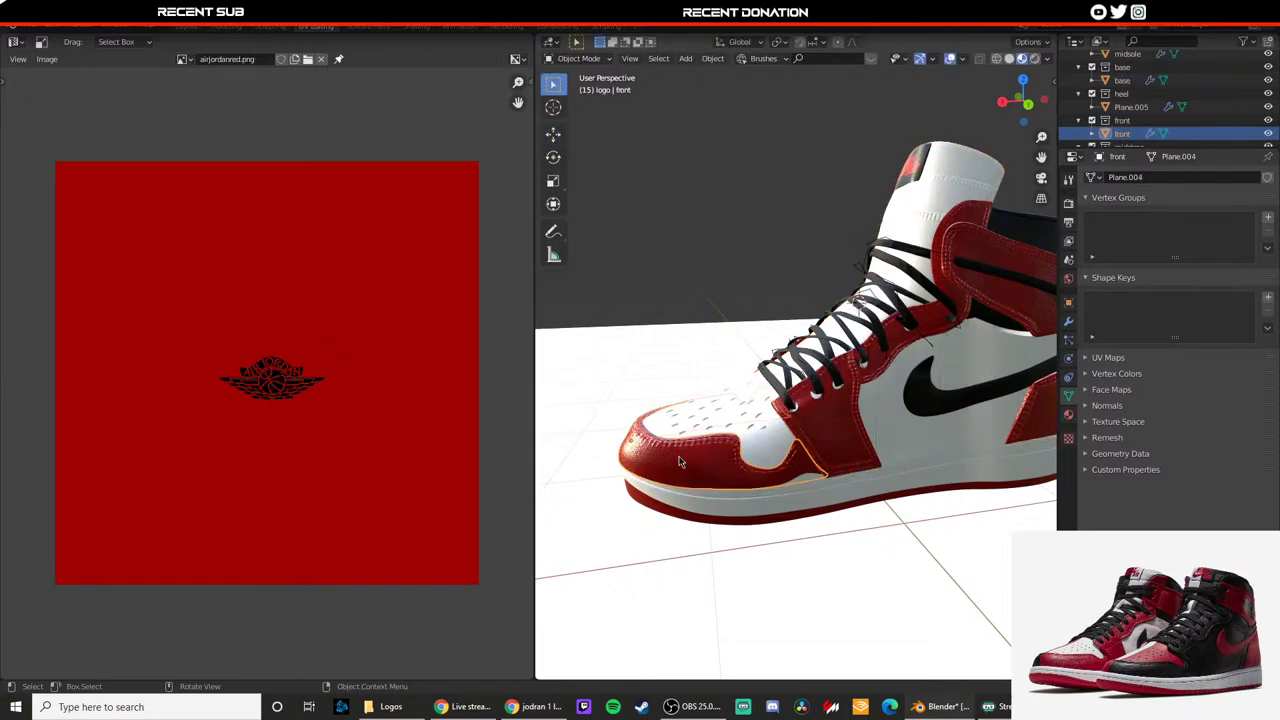
key("Tab")
Step: Move the toe piece's small square UV island and its upper thin curved strip off the wings logo
key("a")
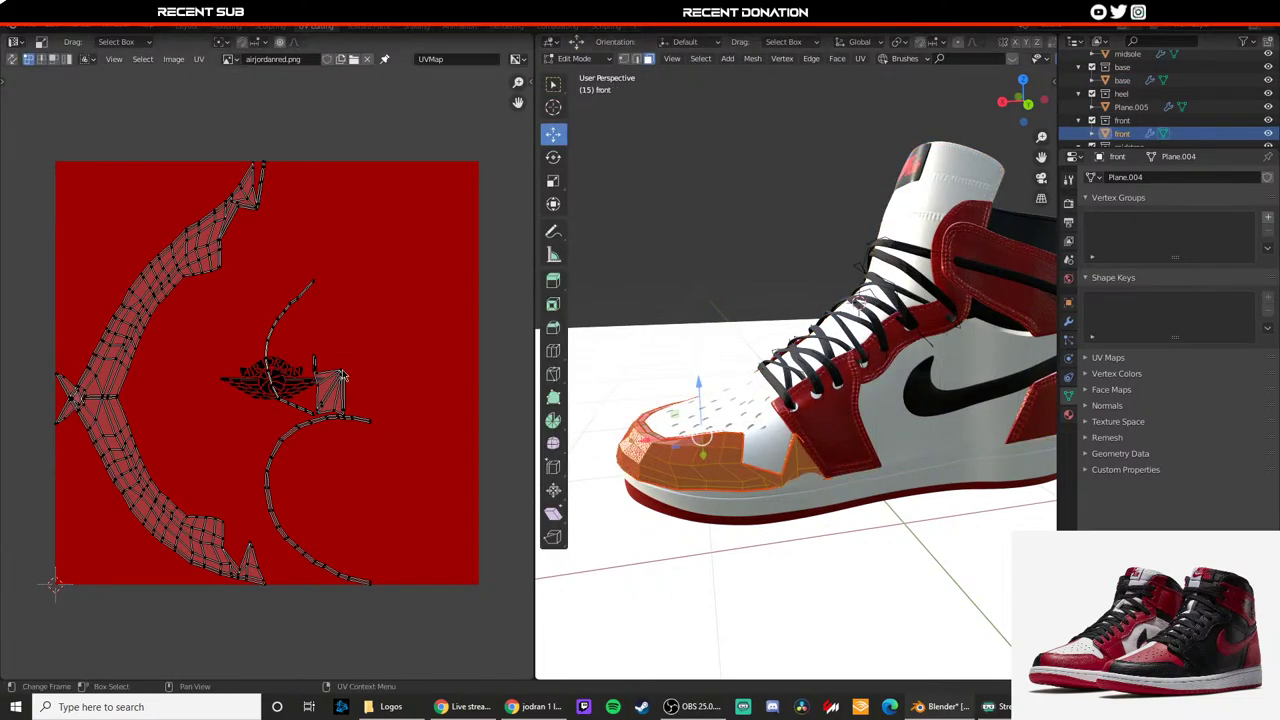
key("l")
key("g")
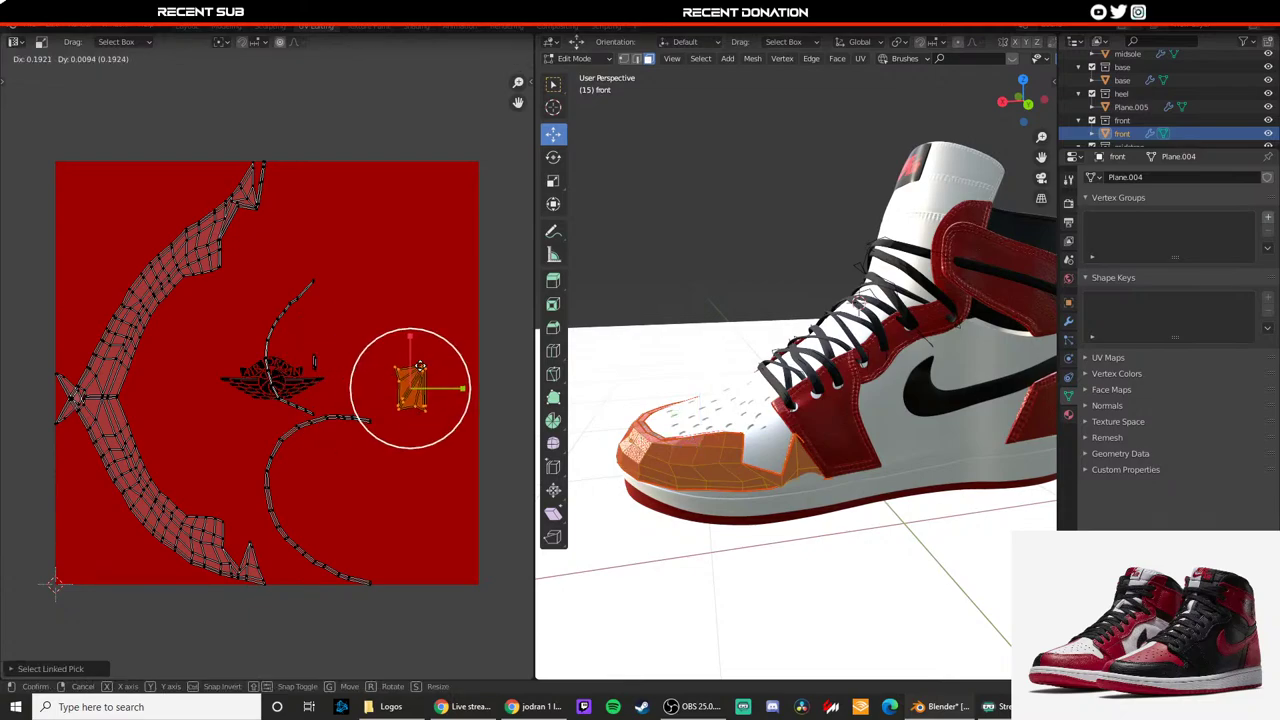
left_click(424, 345)
left_click(316, 288)
left_click_drag(316, 288, 381, 218)
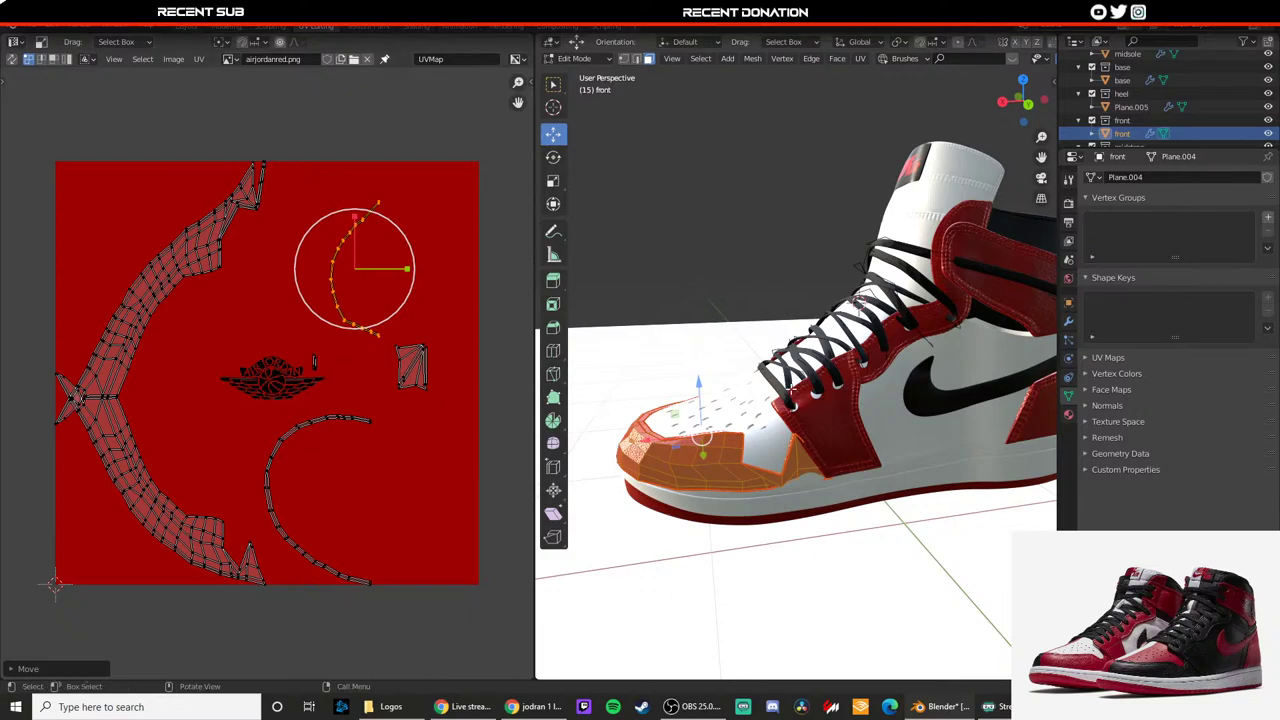
Step: Open the midstrap panel on the shoe's opposite side for UV editing and shrink its large right-hand island
key("Tab")
middle_click_drag(744, 374, 759, 409)
left_click(759, 409)
key("Tab")
key("a")
key("c")
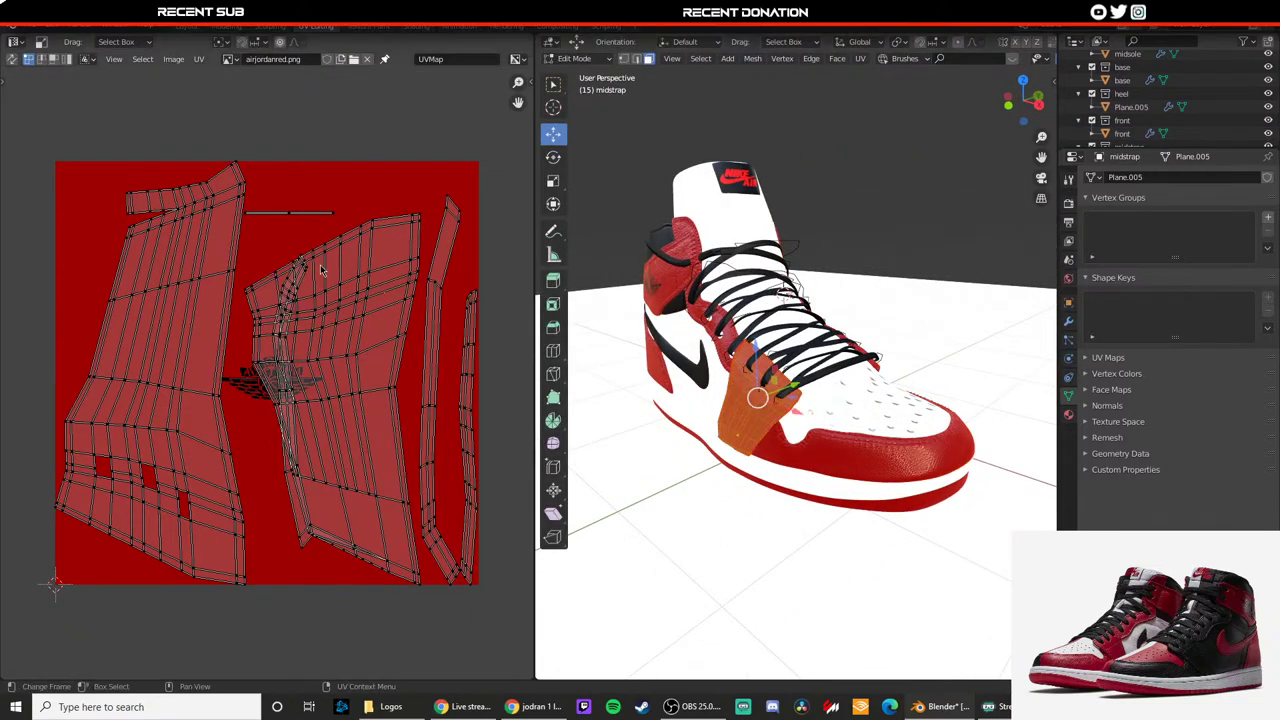
left_click_drag(313, 258, 337, 391)
key("s")
left_click(334, 400)
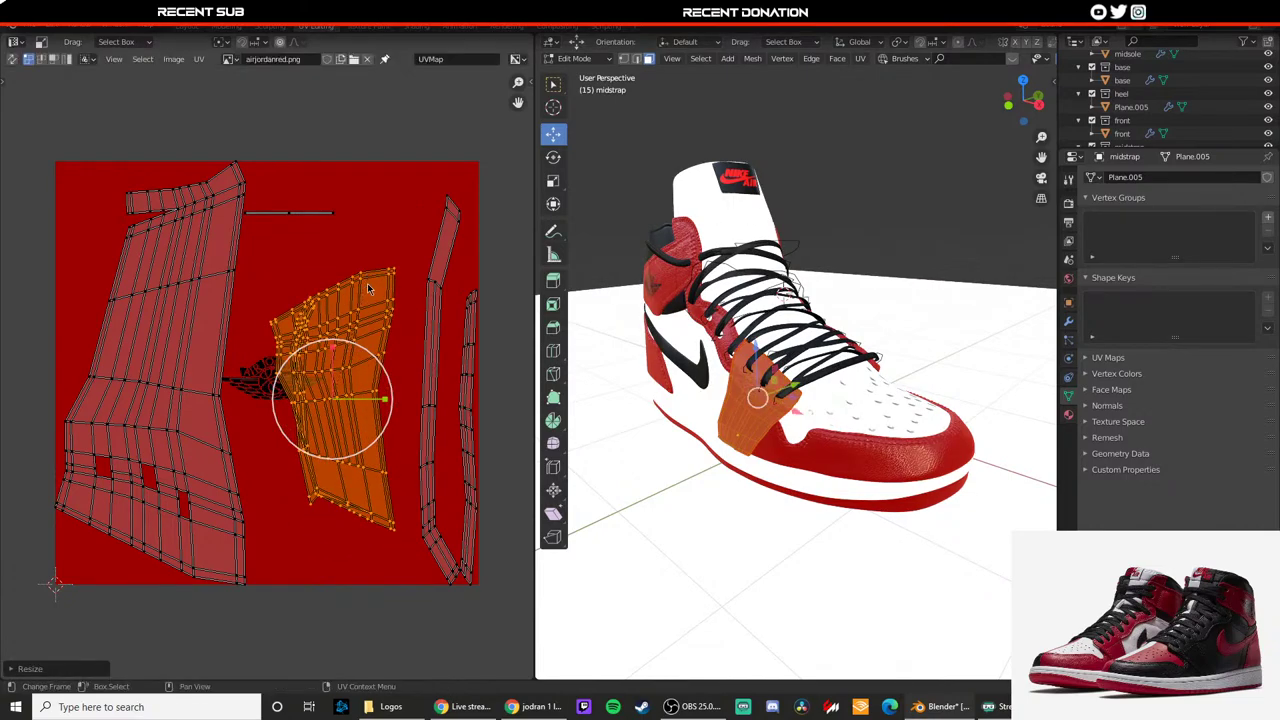
Step: Move the shrunken midstrap UV island up and right, clear of the wings logo
key("g")
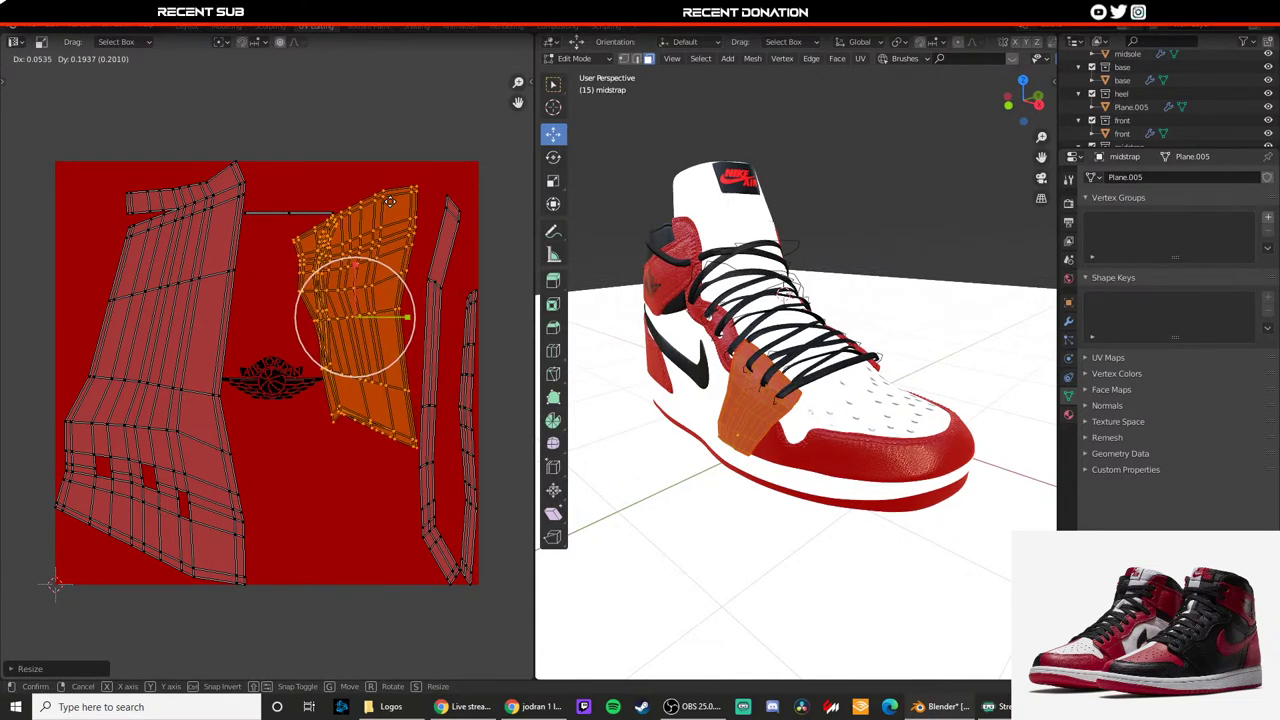
left_click(381, 218)
key("g")
left_click(402, 230)
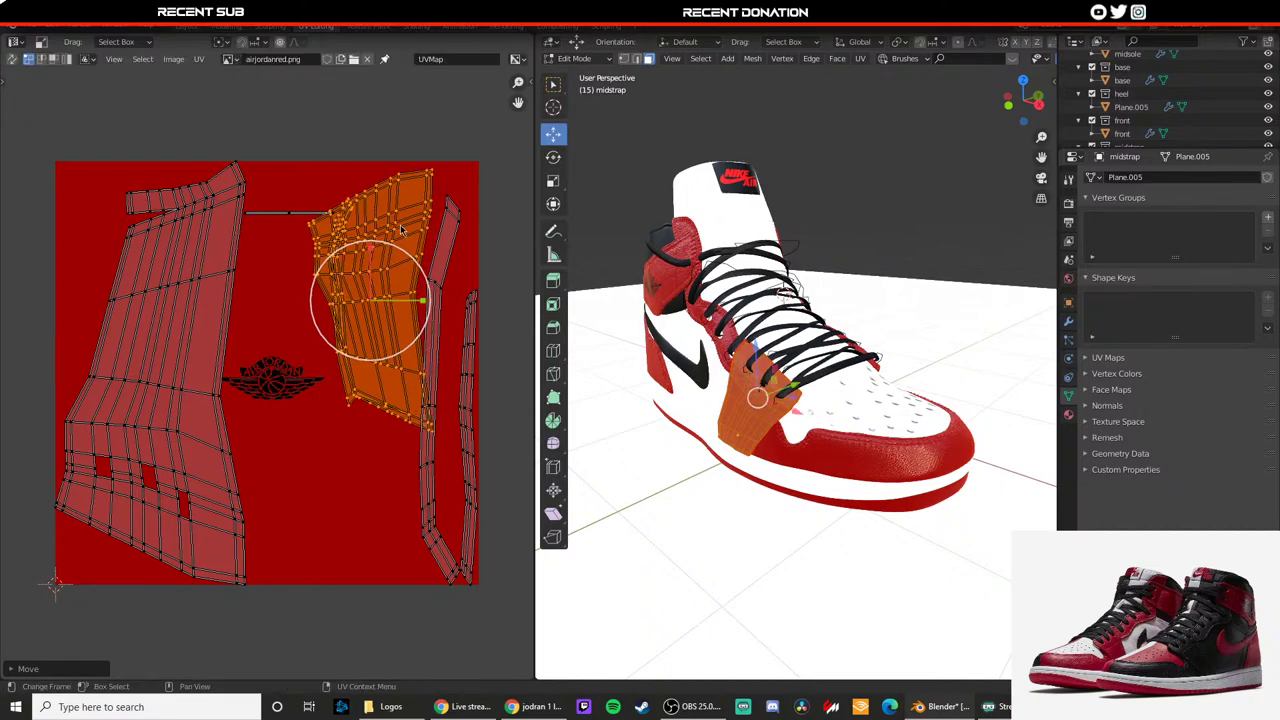
Step: Move the midstrap's long narrow UV strip closer to the texture's right edge and its thin horizontal strip below the wings logo
key("alt+a")
key("l")
key("g")
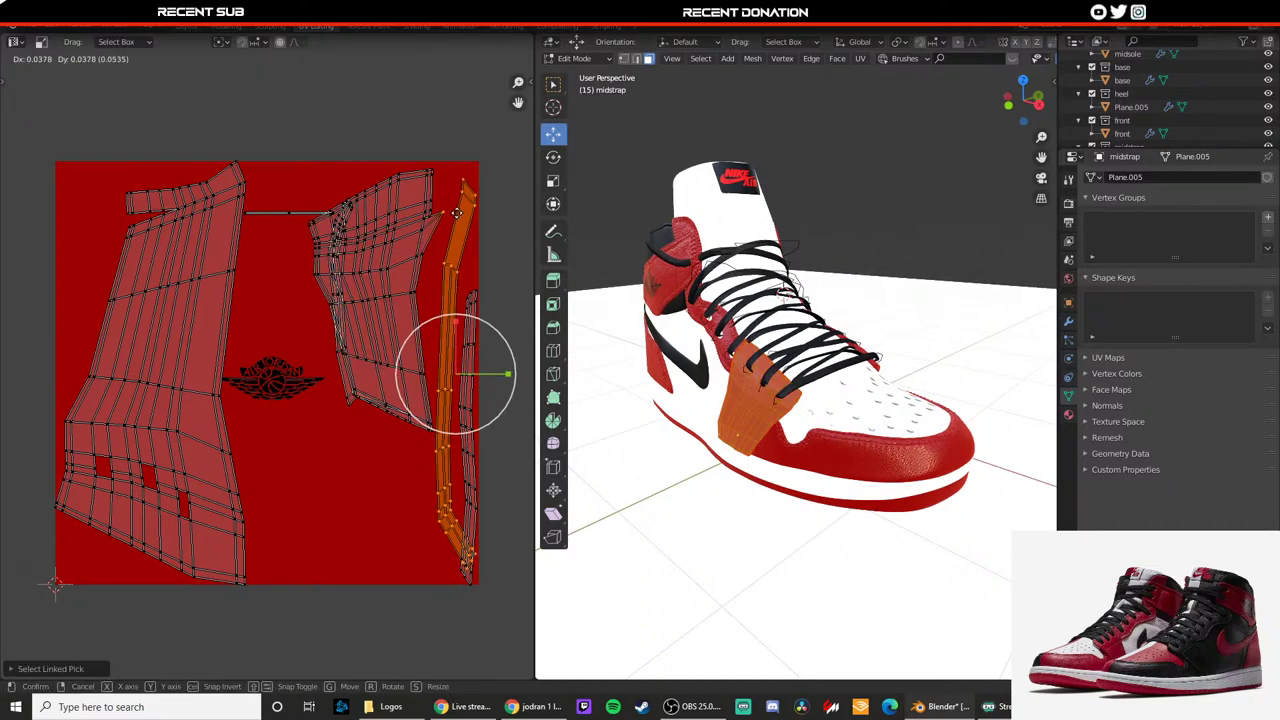
left_click(457, 219)
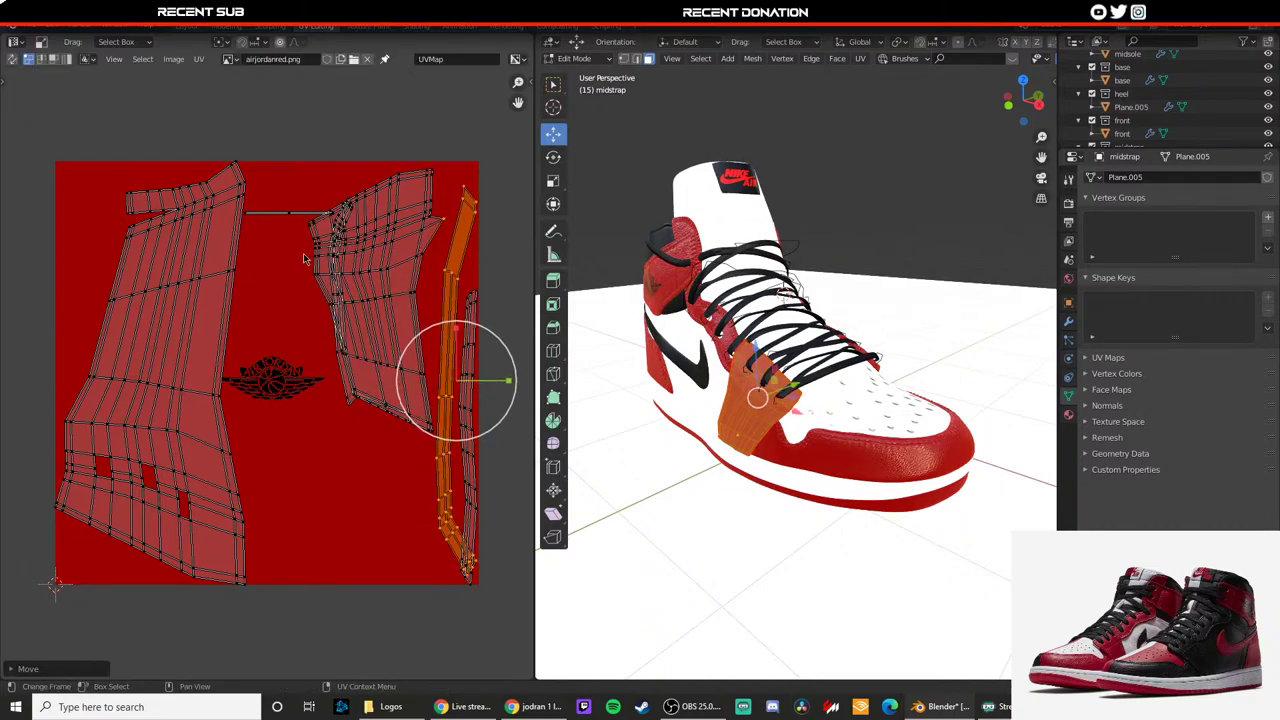
key("alt+a")
key("l")
key("g")
left_click(347, 509)
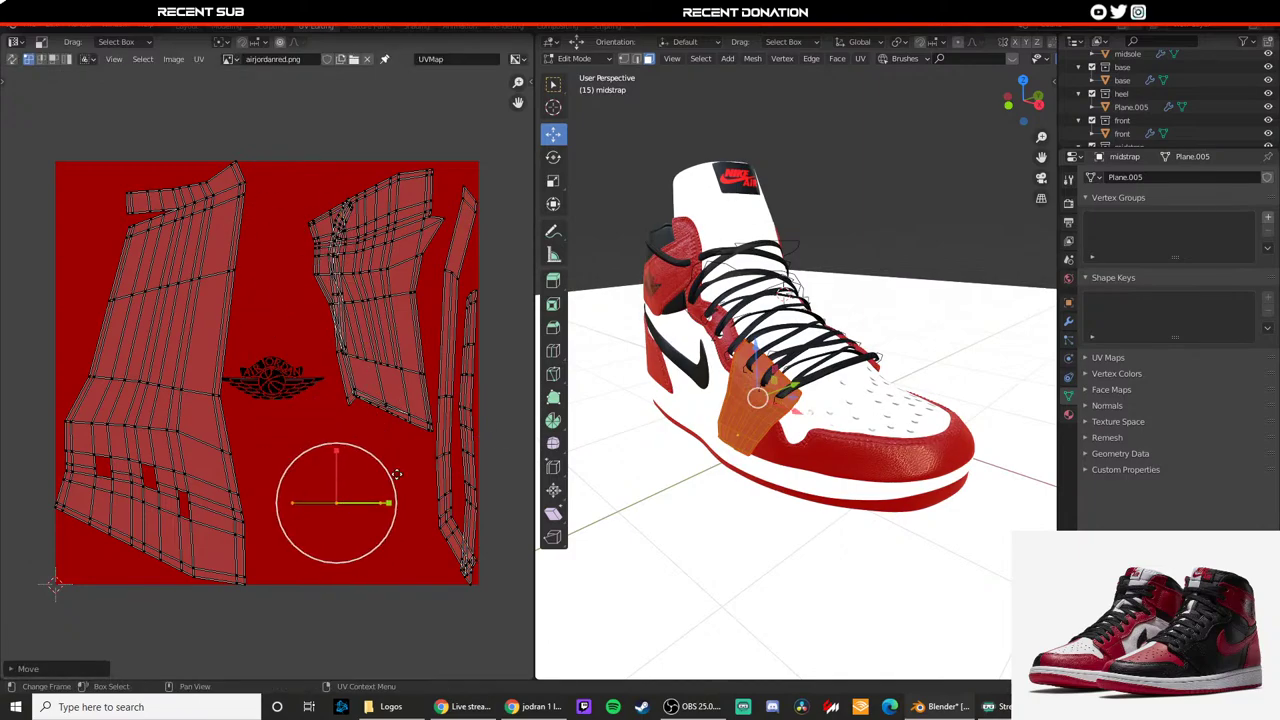
Step: Open the eyelet panel for UV editing and move its first two thin vertical UV strips right, clear of the wings logo
key("Tab")
left_click(697, 318)
key("Tab")
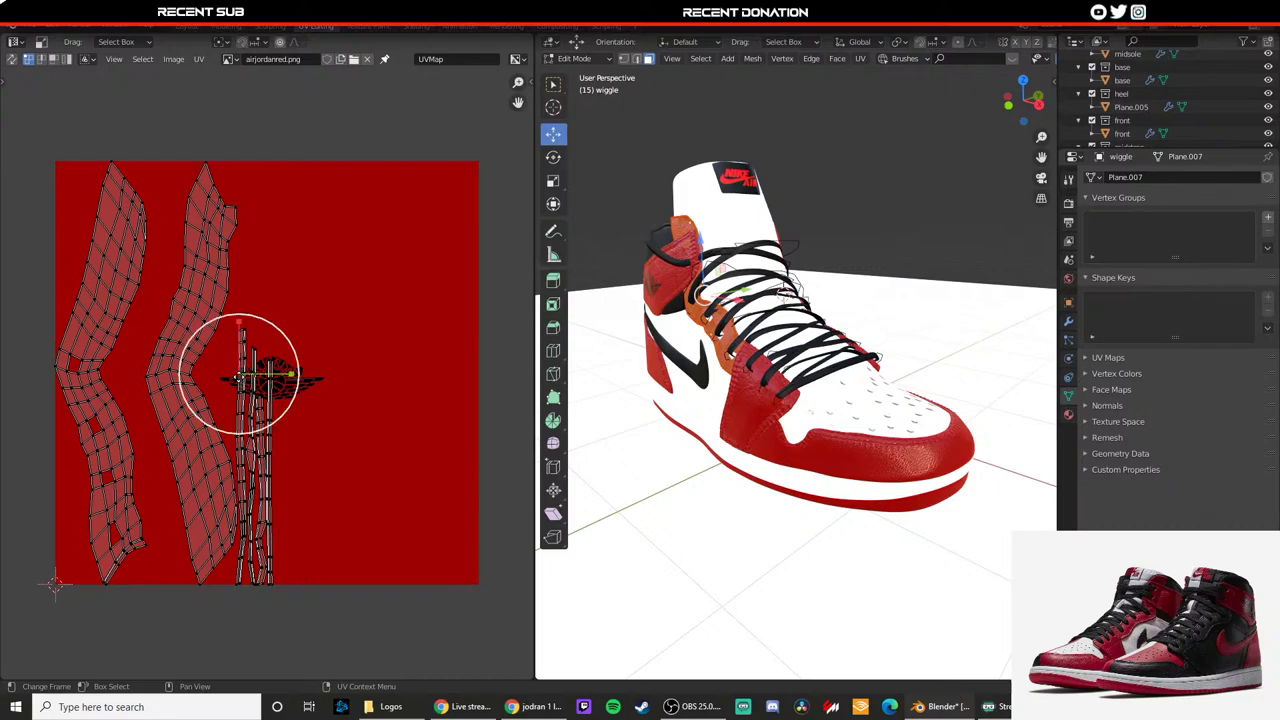
key("l")
key("g")
left_click(386, 301)
left_click(256, 396)
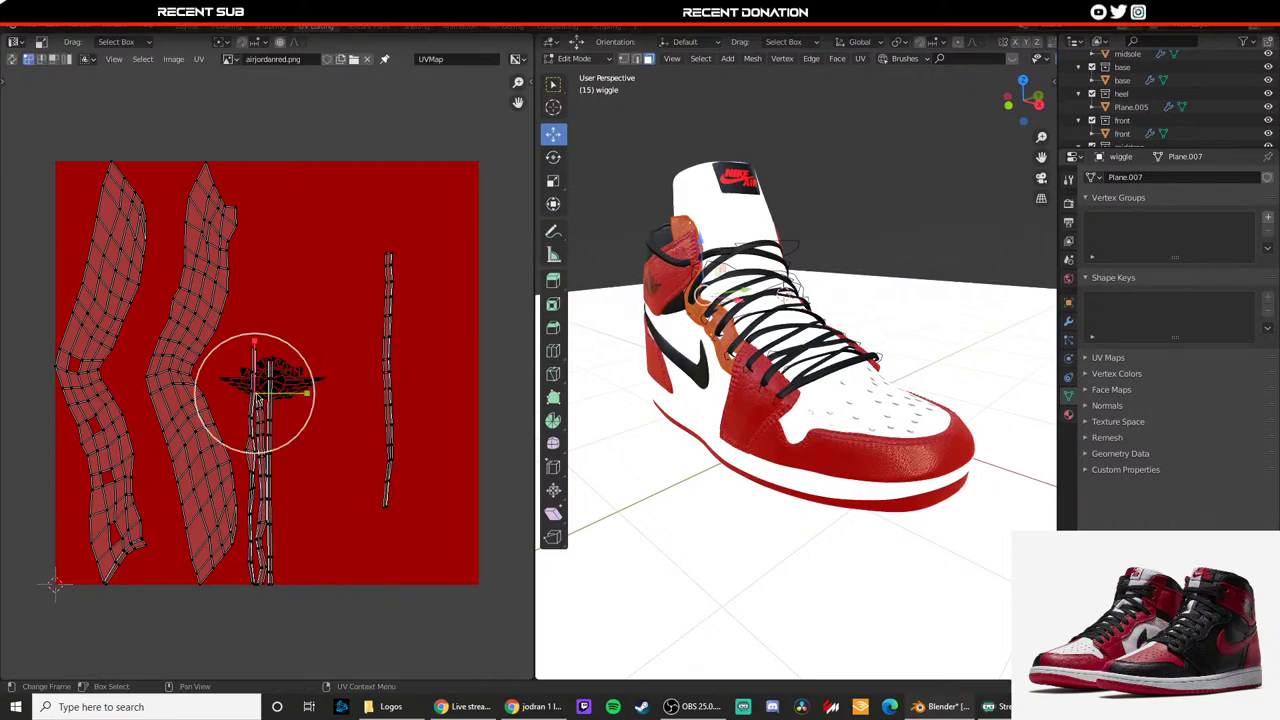
left_click_drag(258, 398, 412, 378)
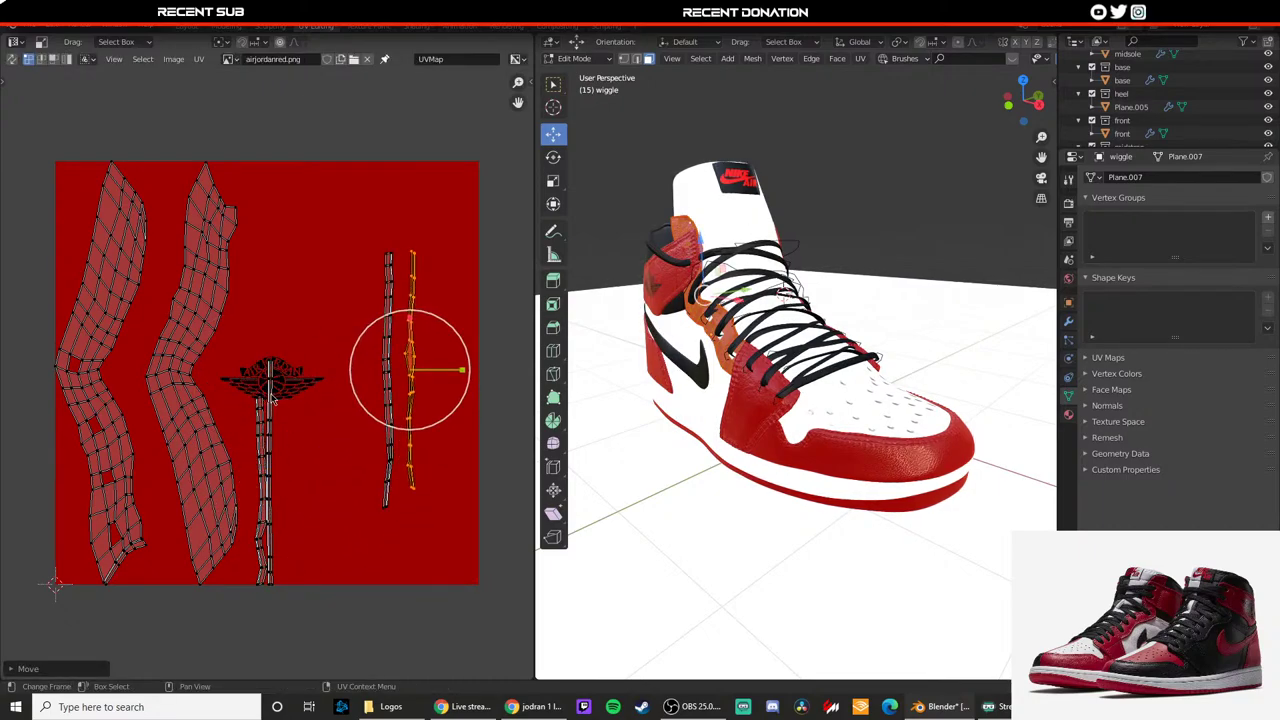
Step: Move the eyelet panel's remaining two thin UV strips off the wings logo, beside the relocated strips
left_click(271, 396)
key("l")
key("g")
right_click(443, 290)
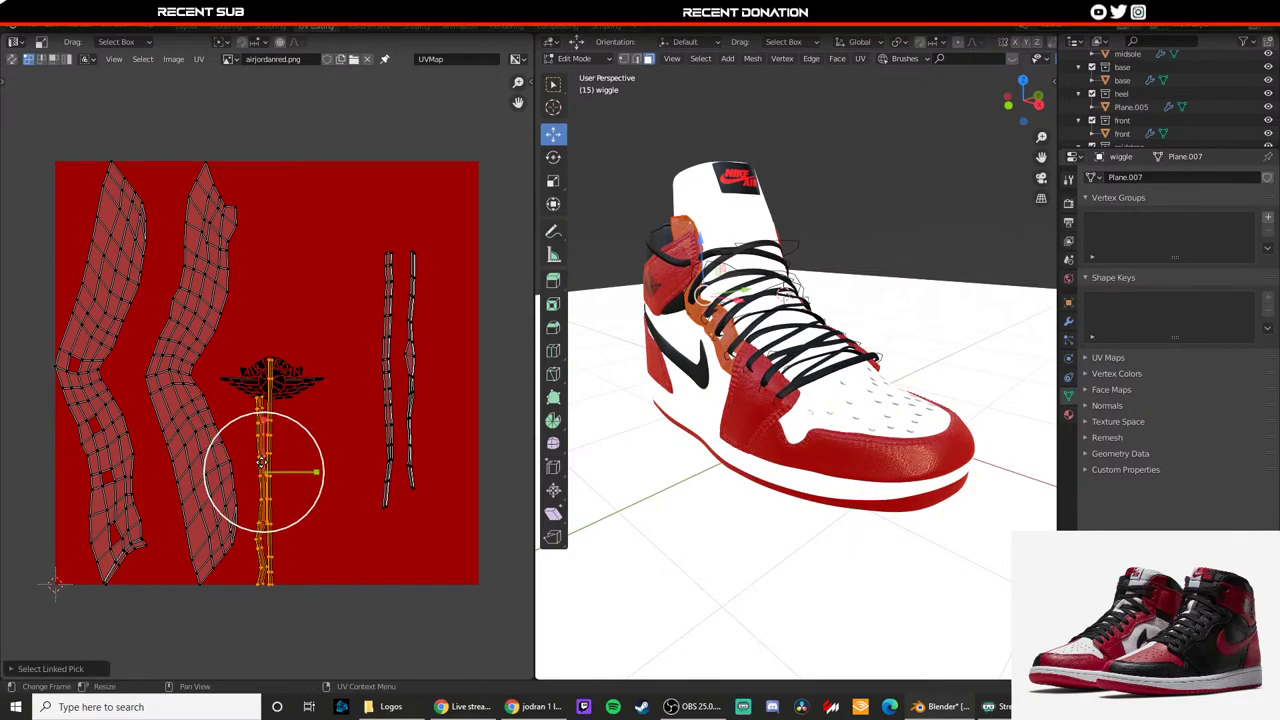
left_click_drag(262, 460, 438, 352)
key("Tab")
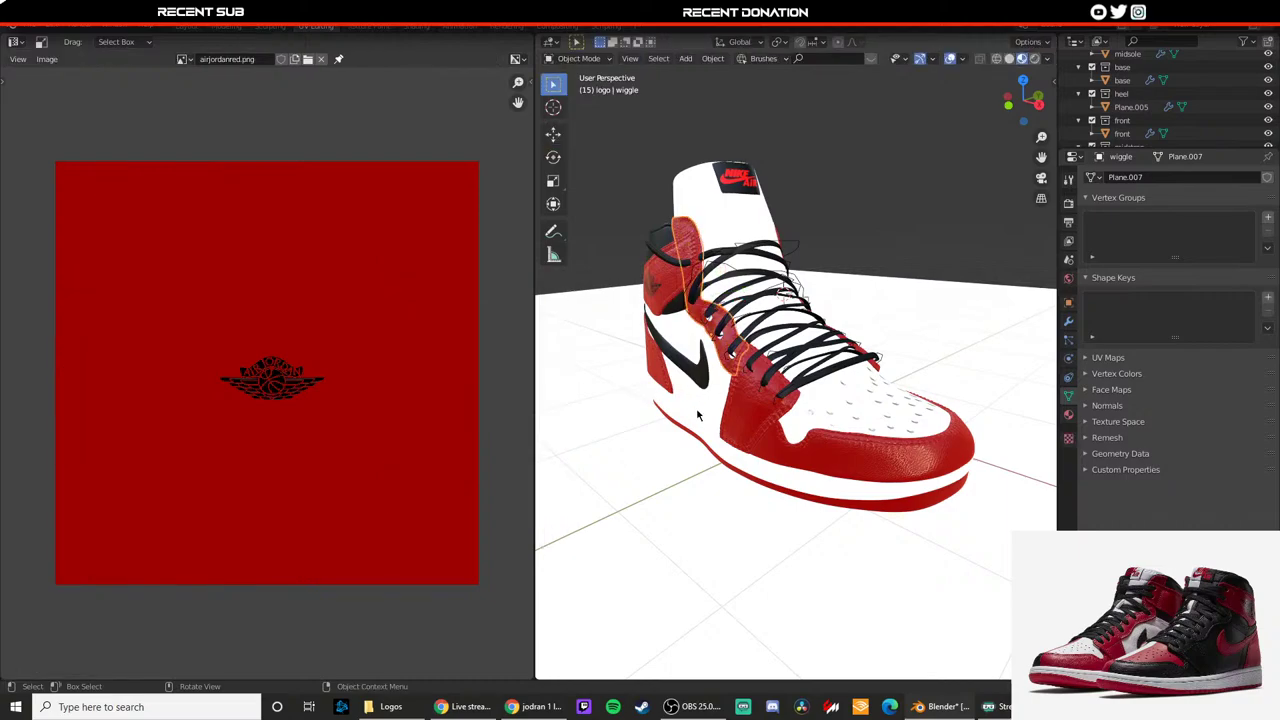
Step: Open the red heel panel for UV editing and check its islands against the wings logo
middle_click_drag(695, 417, 755, 397)
key("Tab")
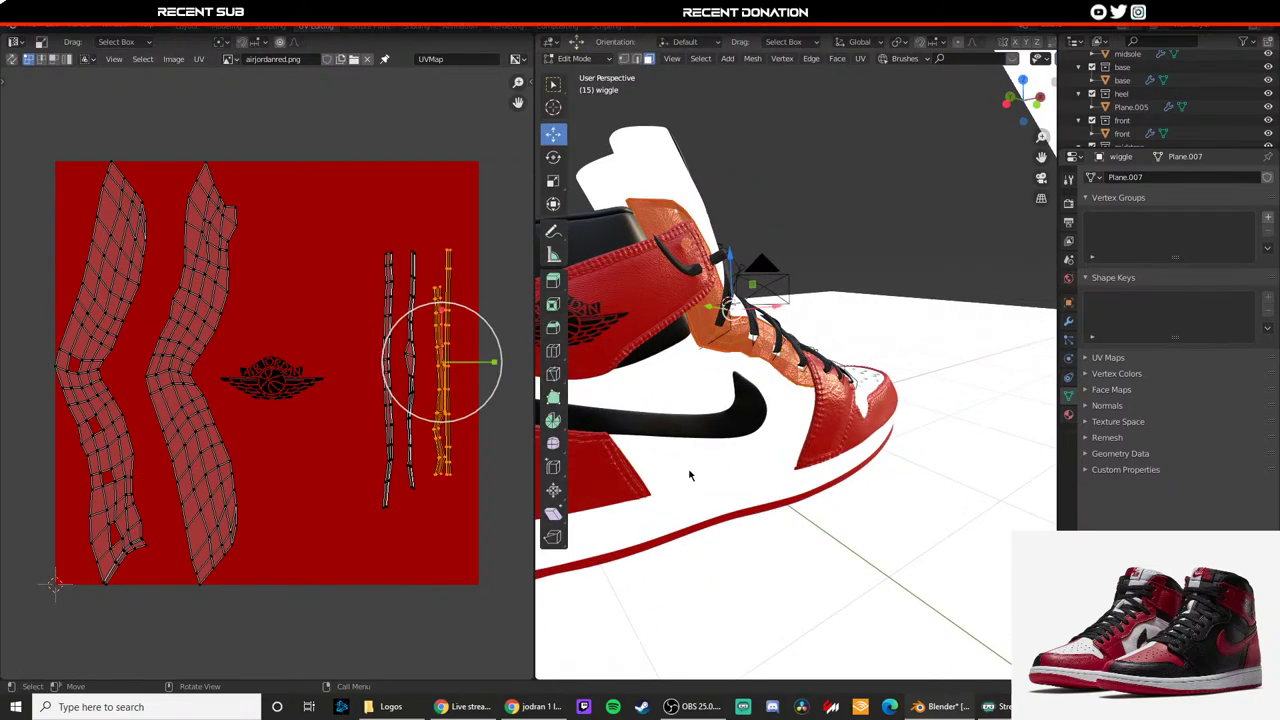
key("Tab")
middle_click_drag(689, 475, 690, 453)
left_click(690, 453)
key("Tab")
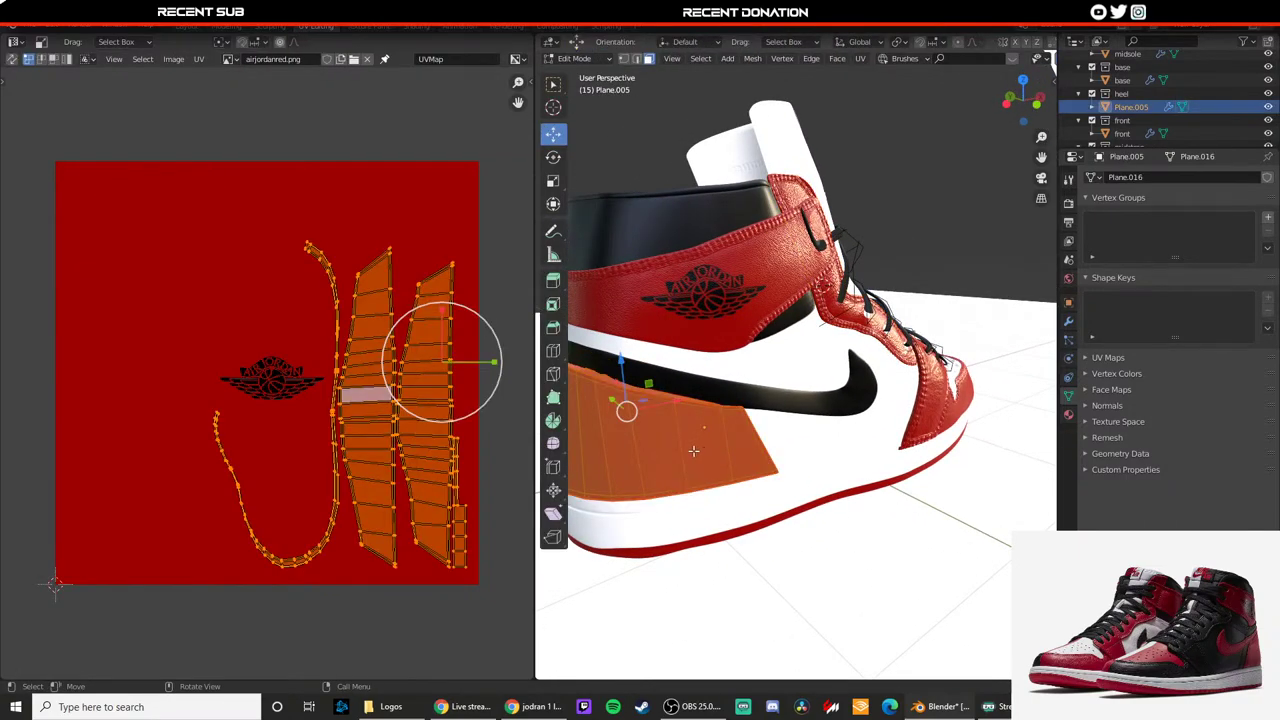
left_click(400, 229)
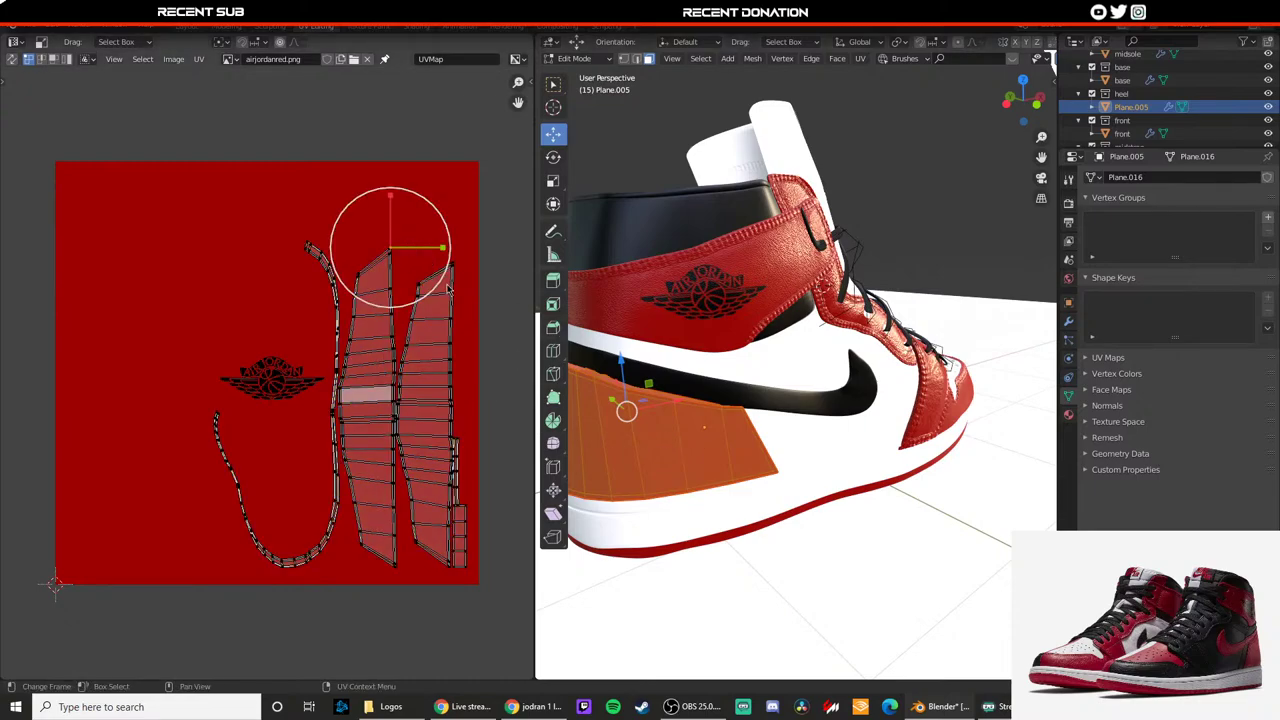
left_click(455, 265)
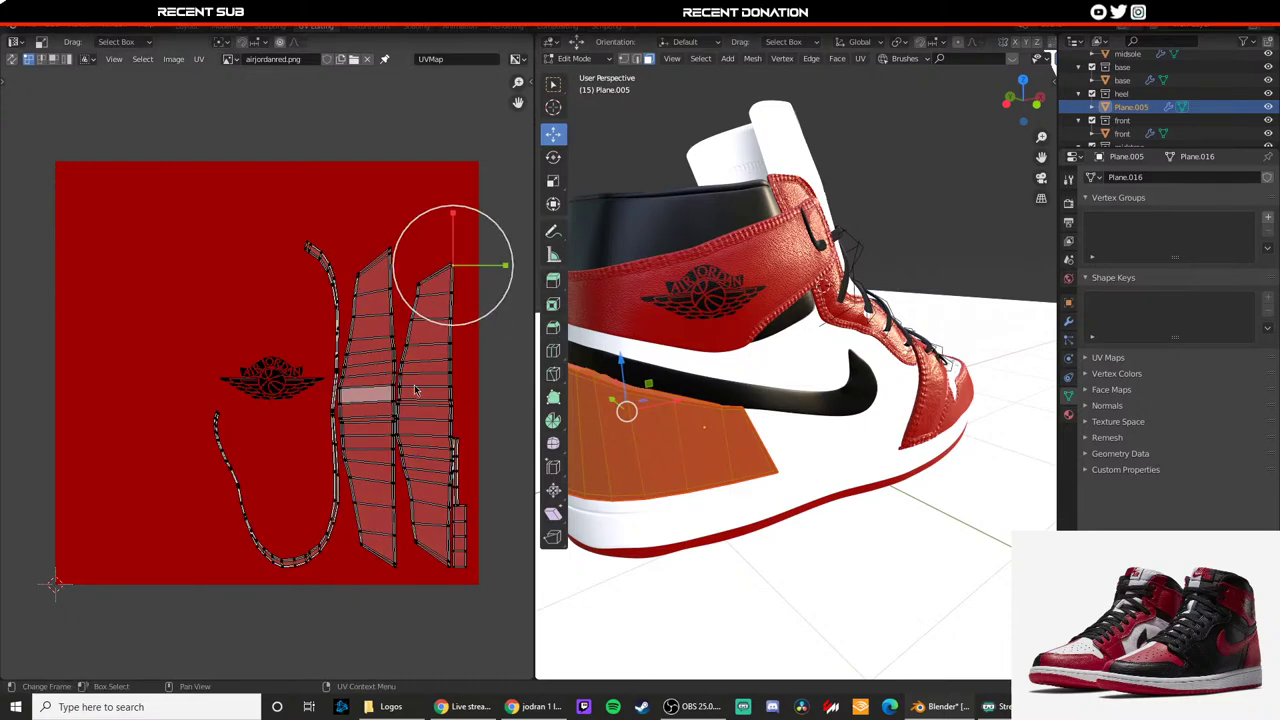
Step: Open the ankle strap for UV editing and examine how its overlapping islands lie on the wings logo
middle_click_drag(672, 442, 776, 395)
key("Tab")
left_click(784, 393)
key("Tab")
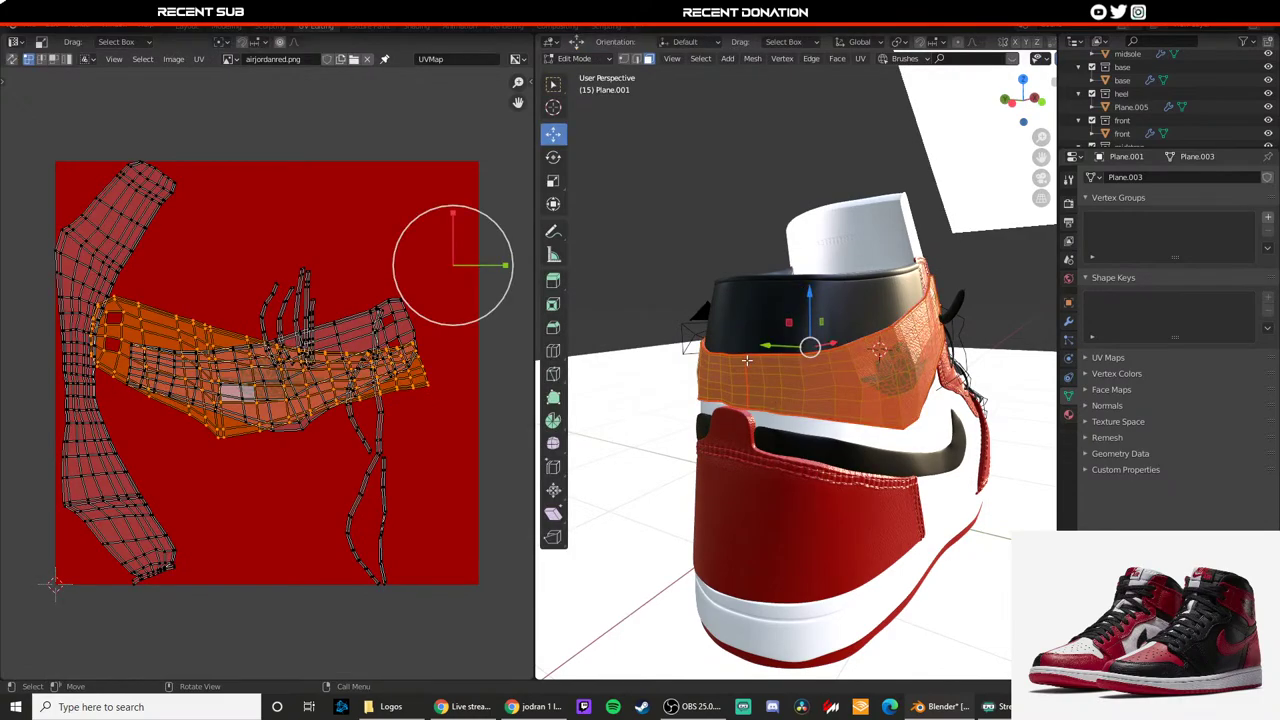
middle_click_drag(775, 380, 832, 396)
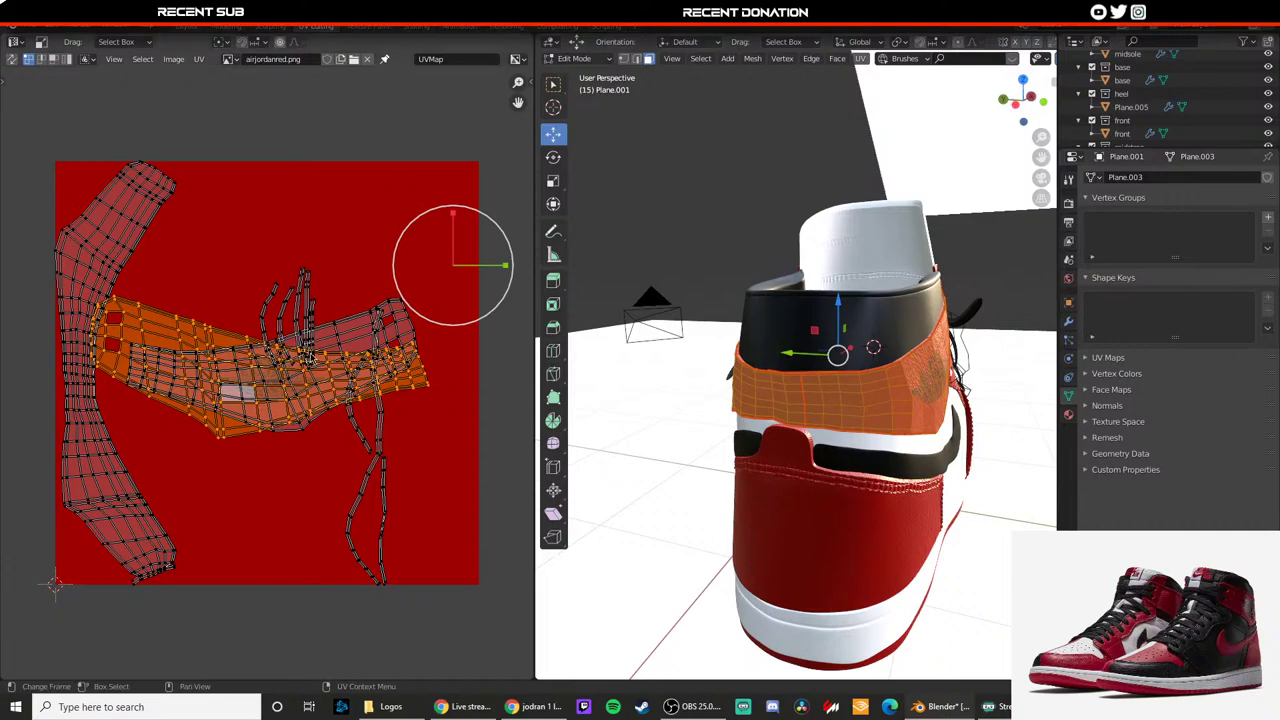
left_click(379, 314)
key("l")
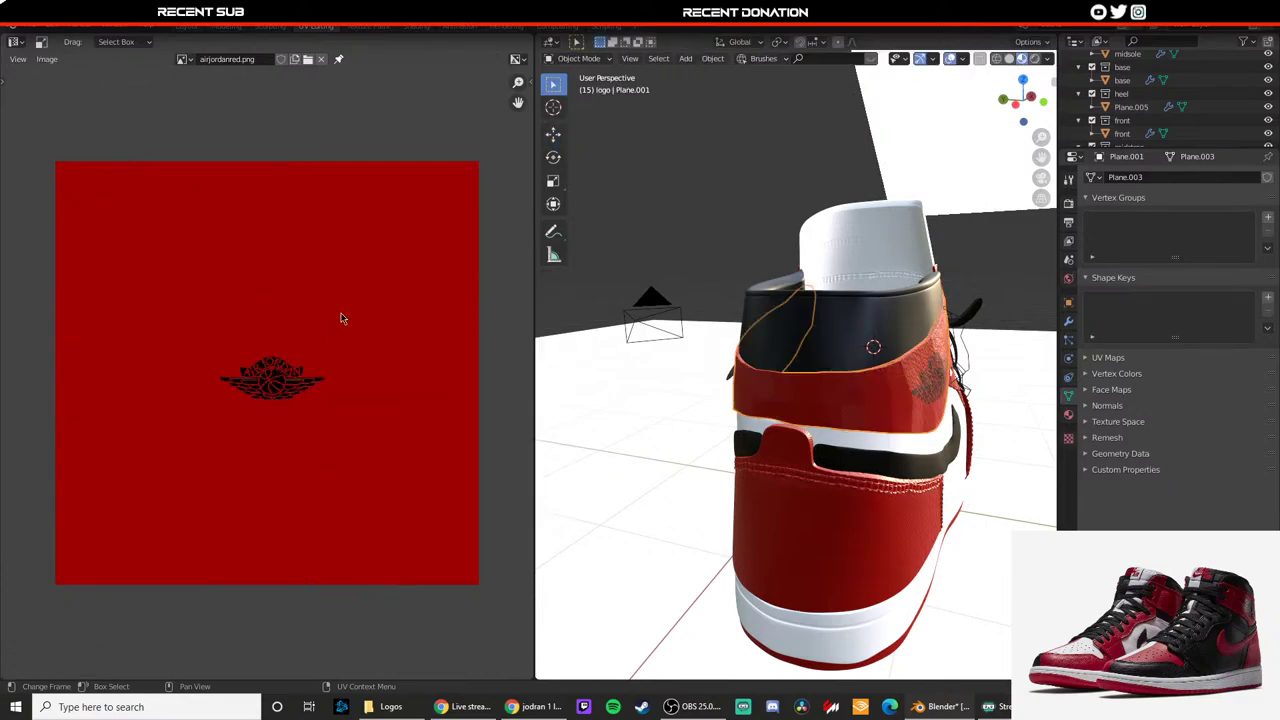
Step: Inspect the wings logo on both sides of the ankle strap and compare its placement with the reference shoe photo
middle_click_drag(700, 400, 851, 377)
middle_click_drag(855, 357, 880, 358)
scroll(880, 358, "up", 2)
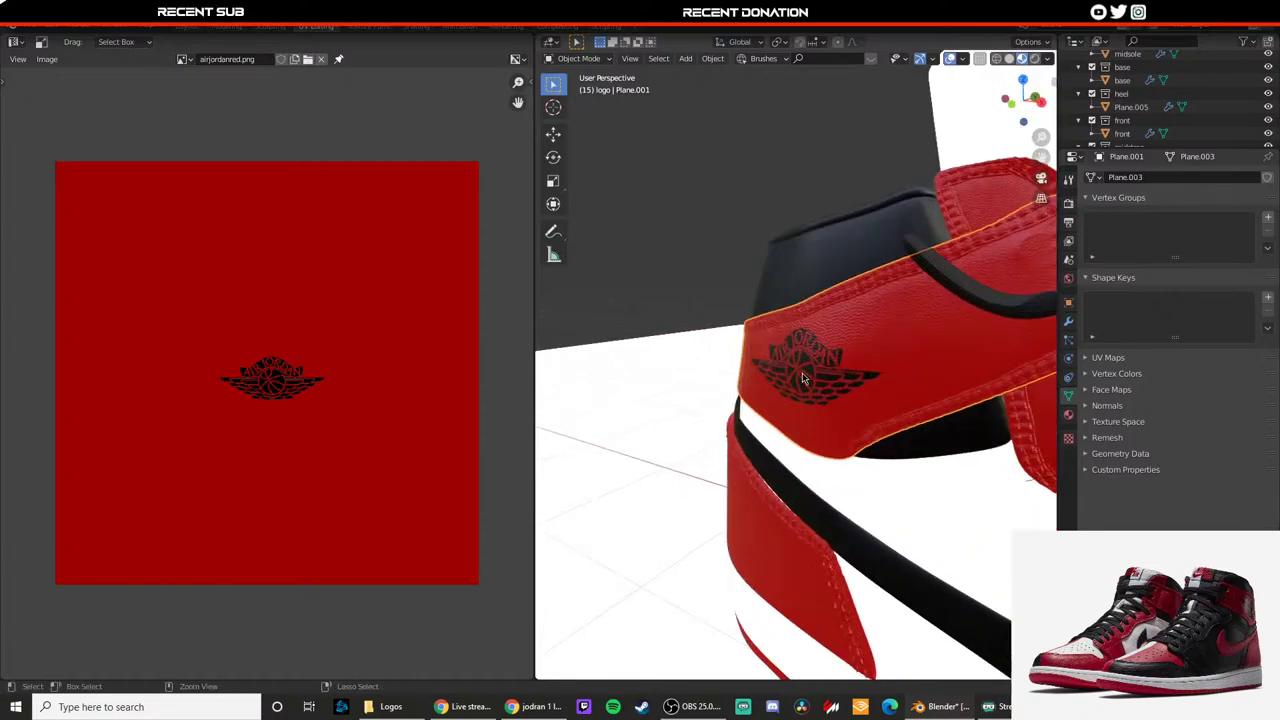
scroll(870, 330, "down", 5)
middle_click_drag(830, 300, 875, 260)
left_click(876, 228)
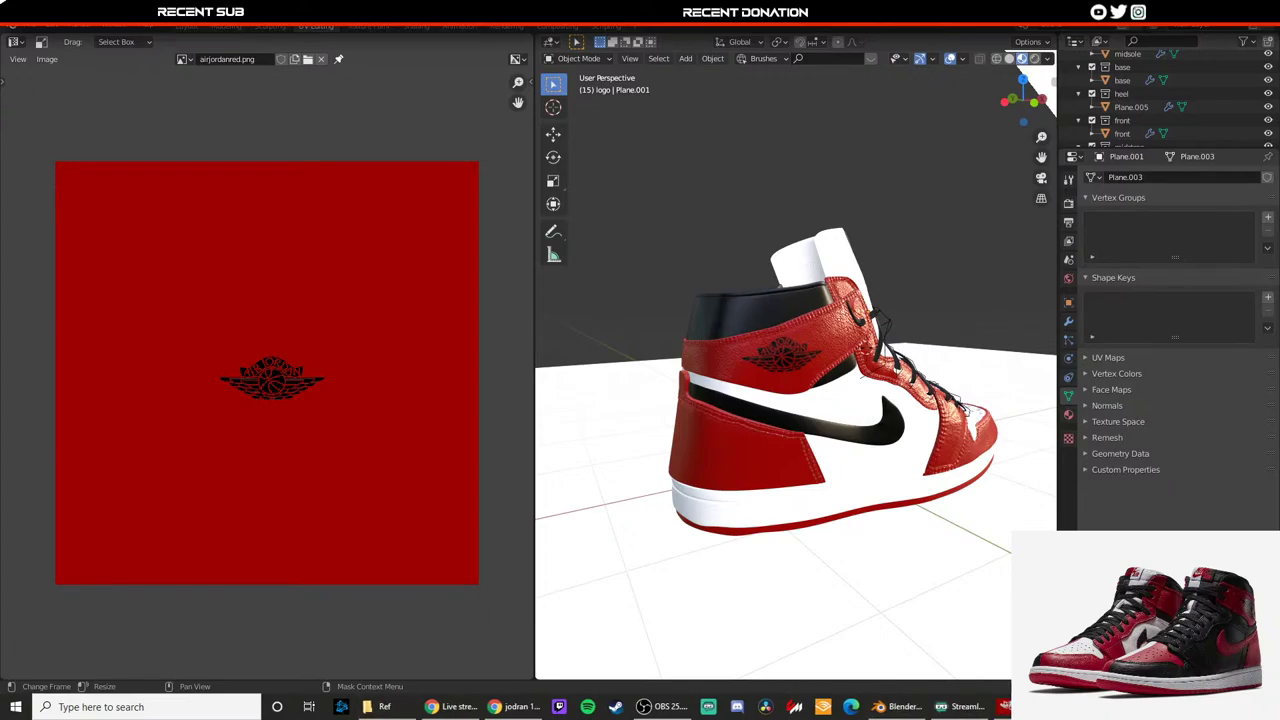
left_click(797, 160)
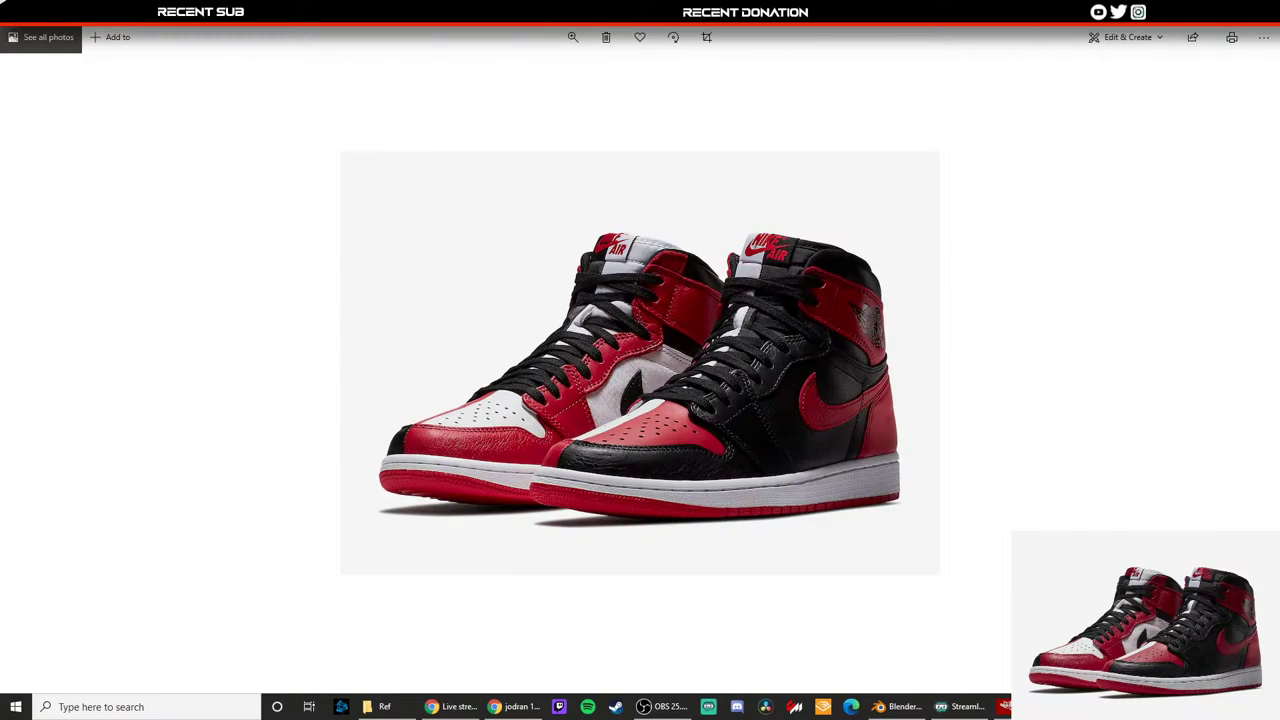
left_click(1192, 15)
Step: Open the ankle strap's opposite side for UV editing and slightly rotate its large island over the wings logo
middle_click_drag(670, 322, 817, 328)
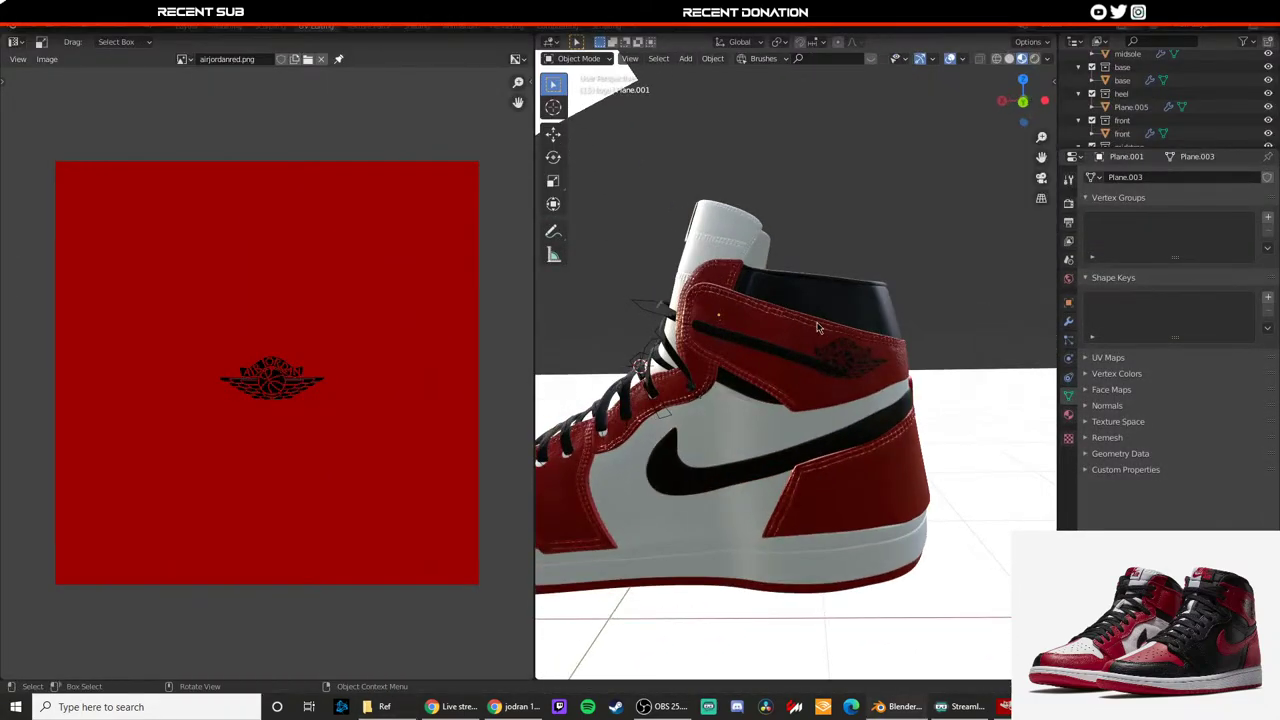
left_click(851, 347)
key("Tab")
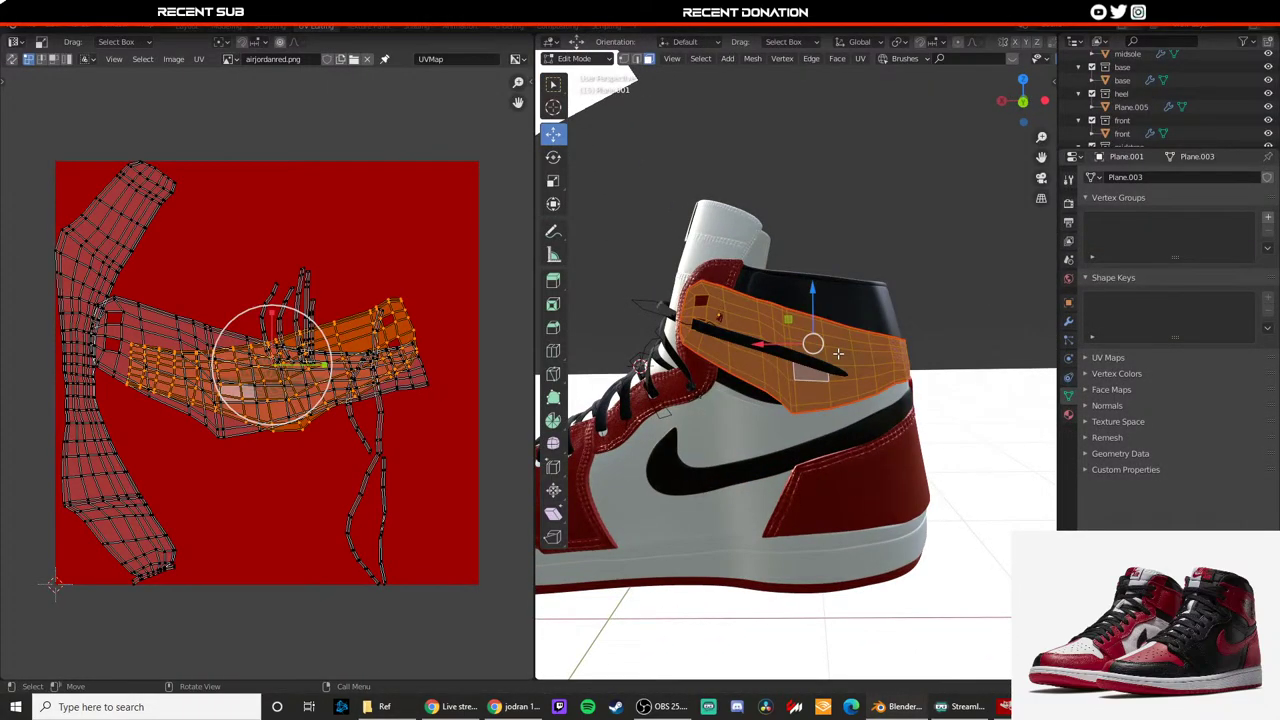
left_click(838, 353)
key("l")
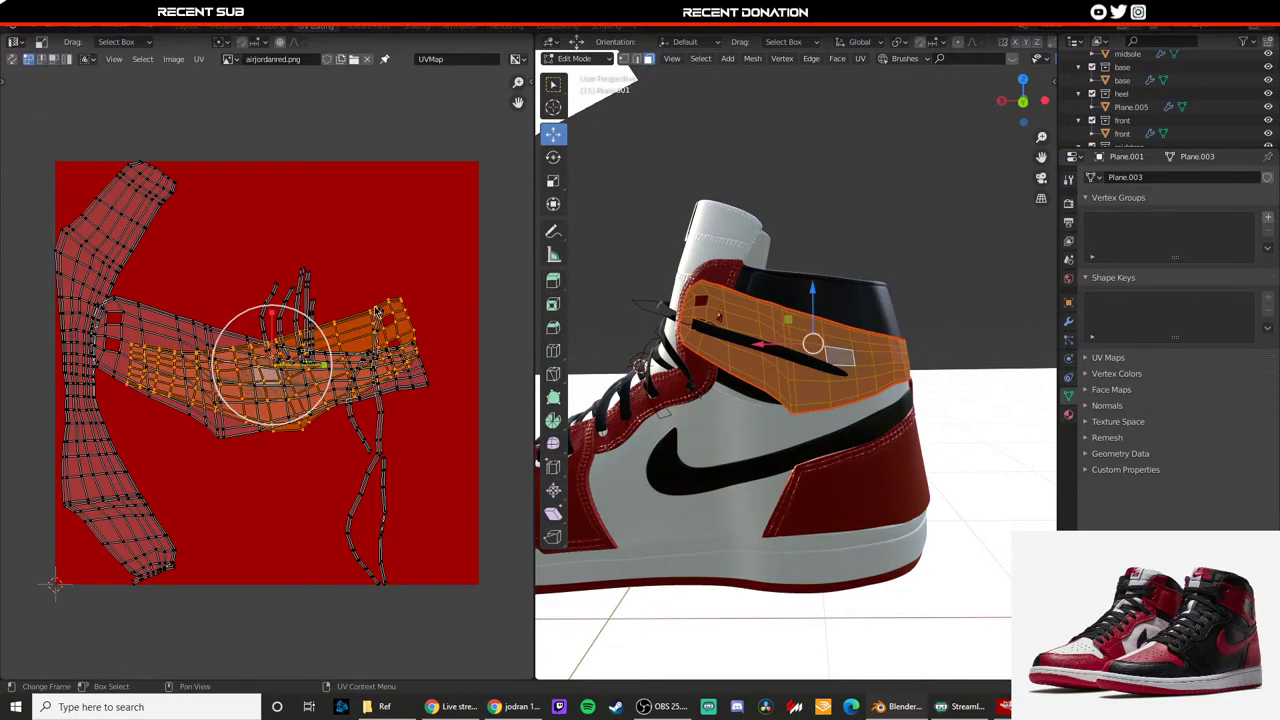
scroll(268, 368, "up", 4)
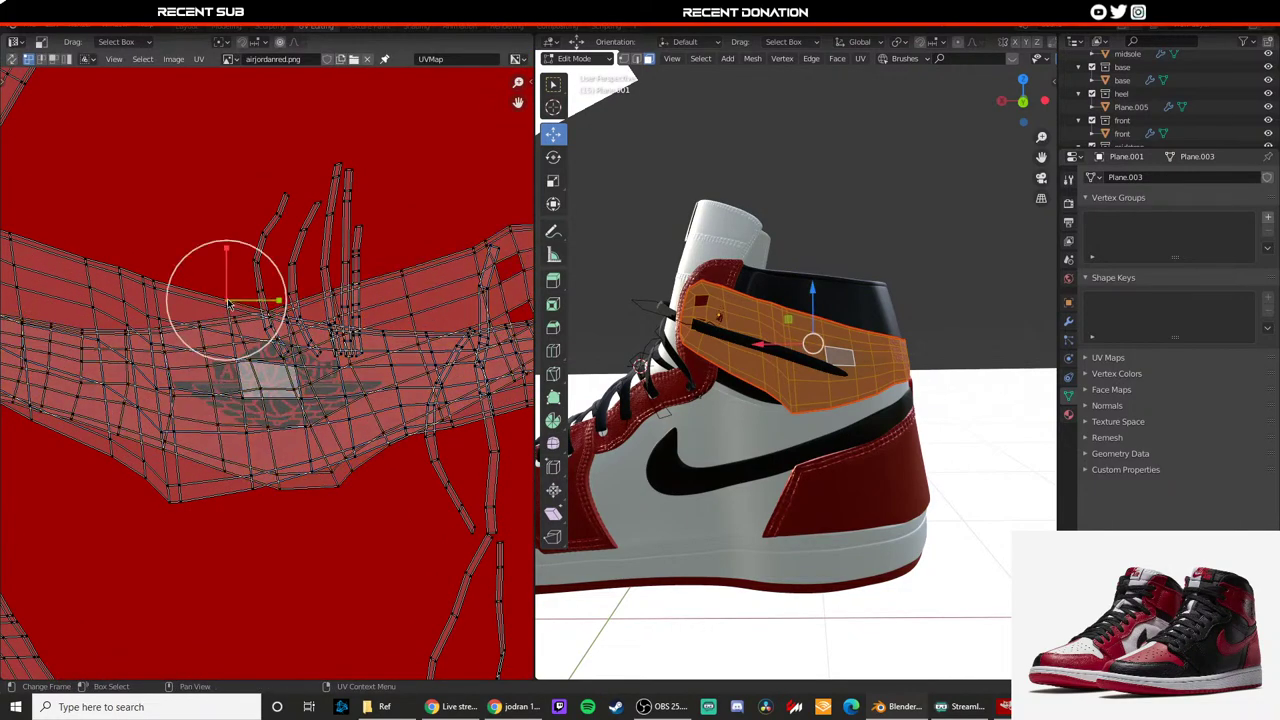
key("l")
key("r")
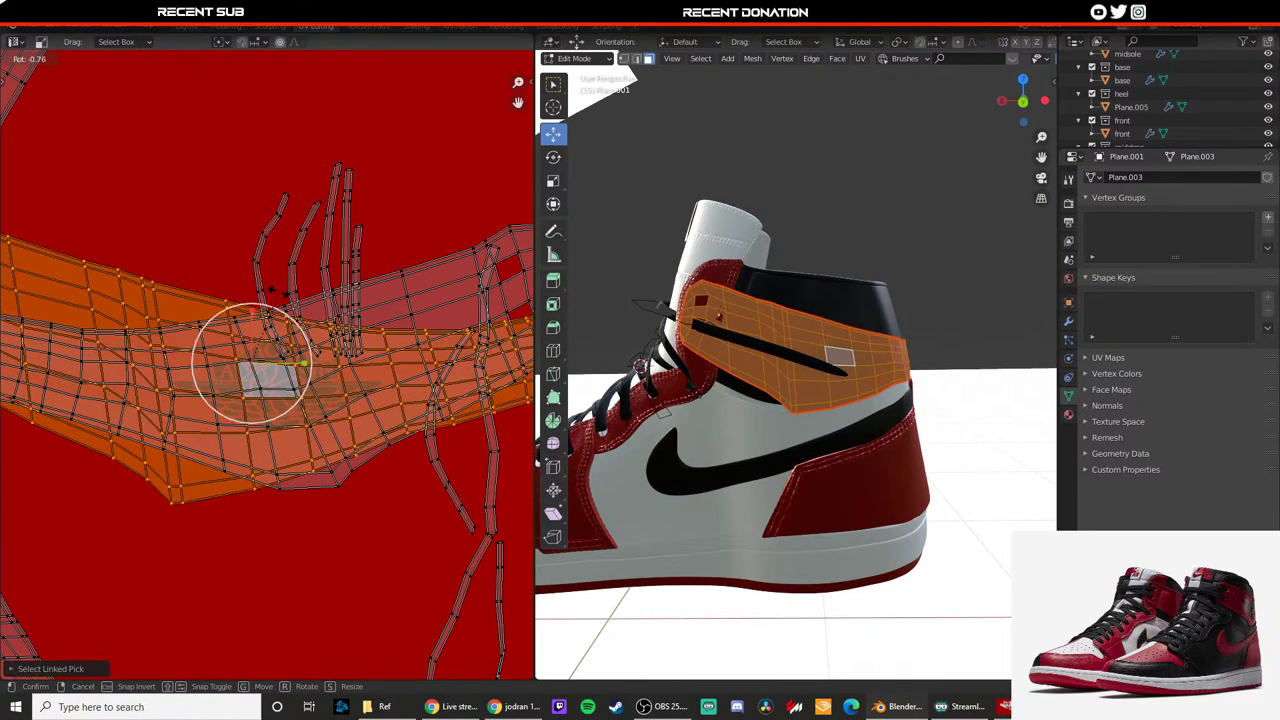
left_click(278, 292)
Step: Shift the rotated strap island left, scale it to about 0.89, and nudge it slightly down
key("g")
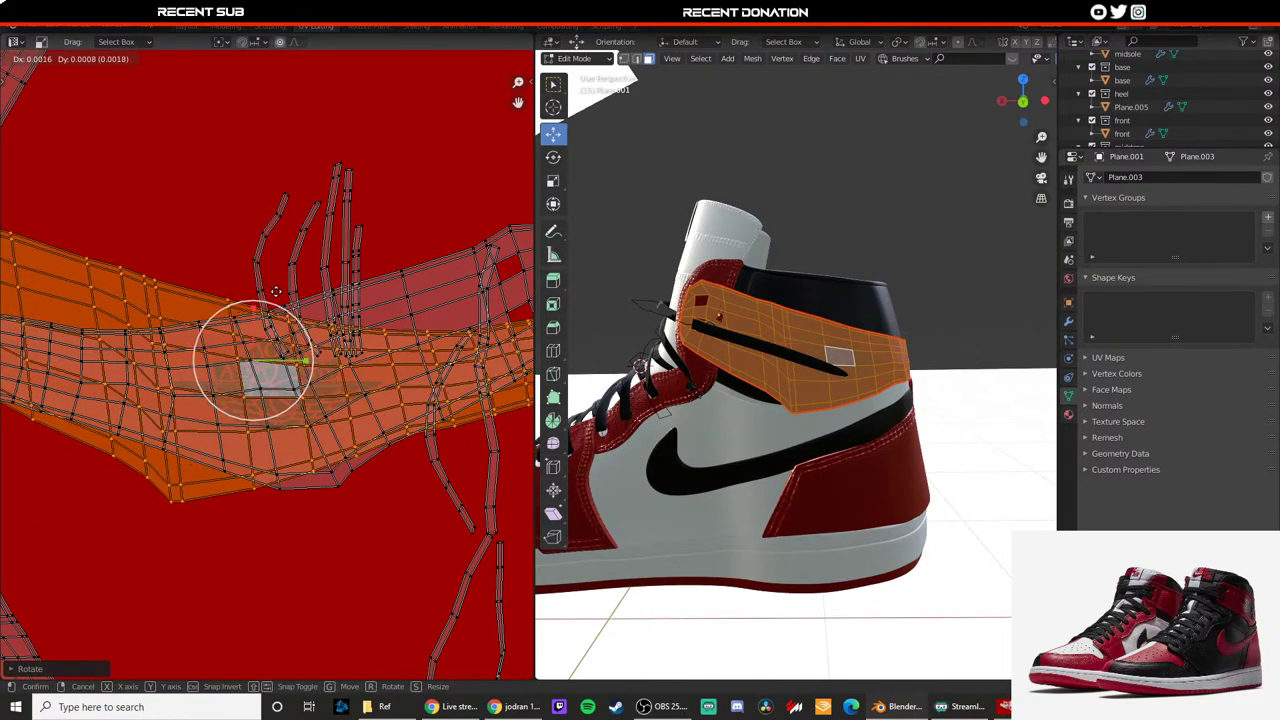
left_click(252, 290)
key("s")
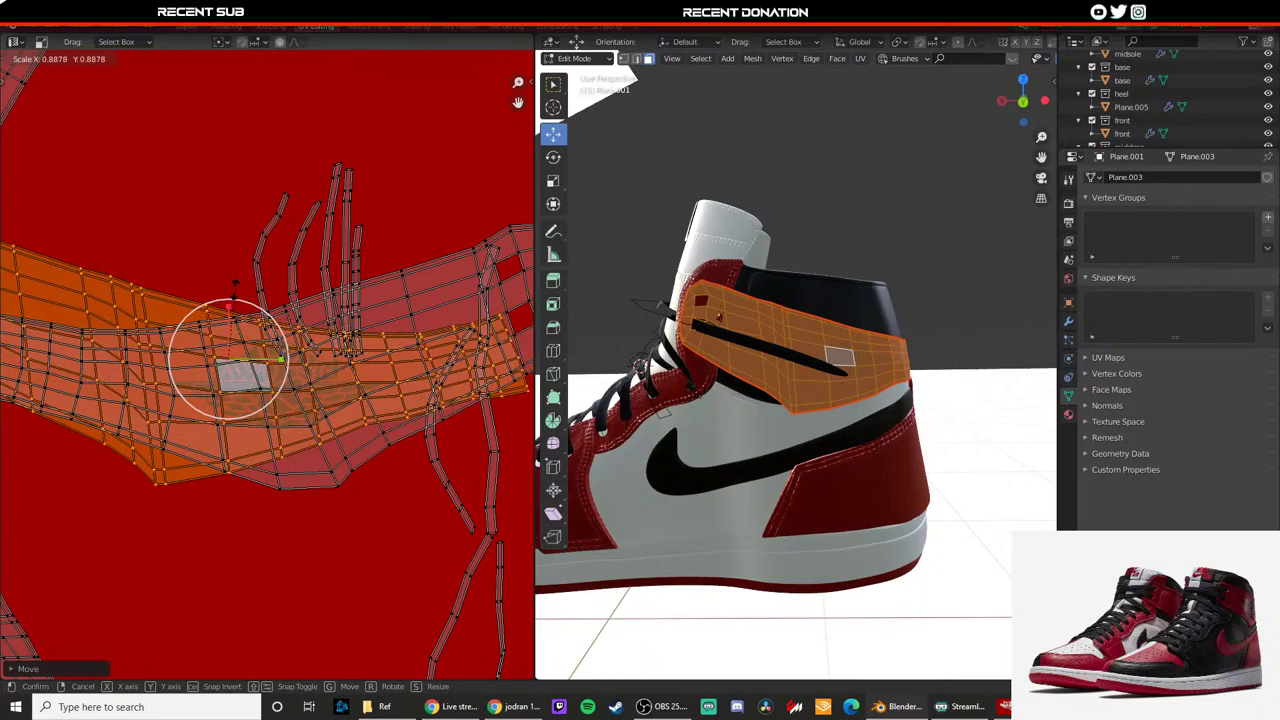
left_click(235, 289)
key("g")
left_click(237, 296)
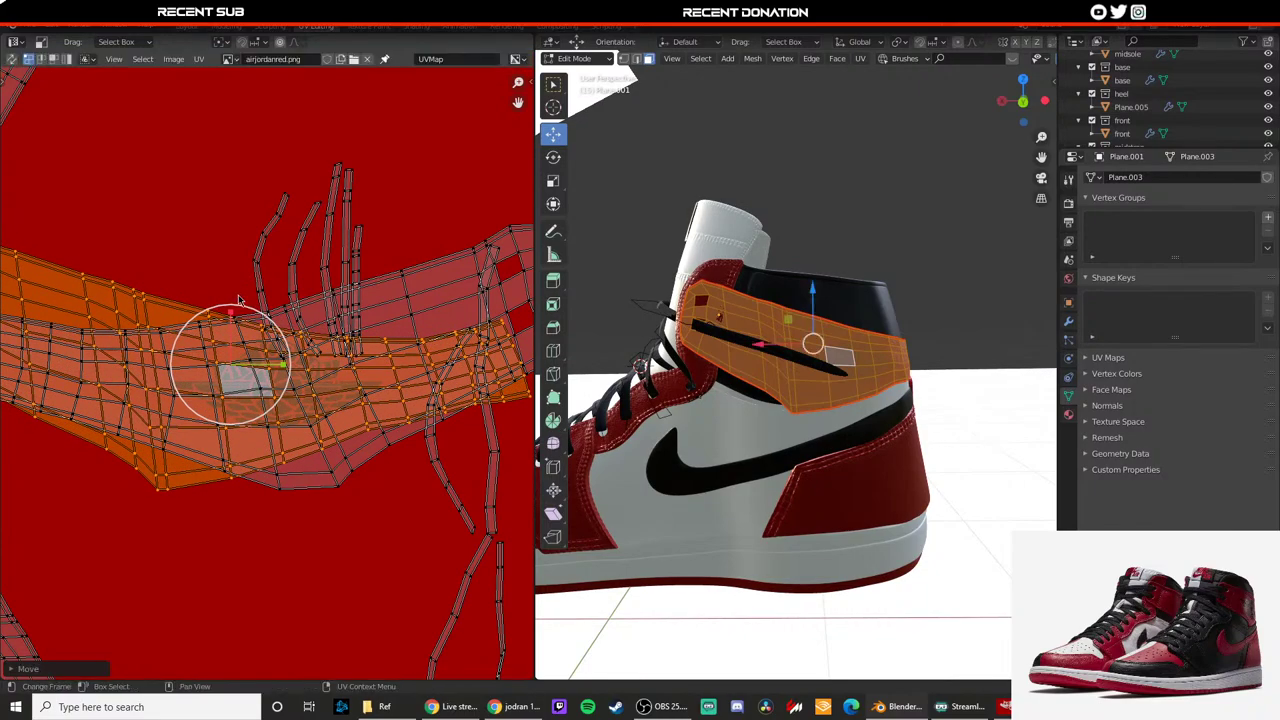
Step: Check the logo on the strap and nudge the same UV island slightly up and right
key("Tab")
middle_click_drag(770, 330, 729, 316)
key("Tab")
key("g")
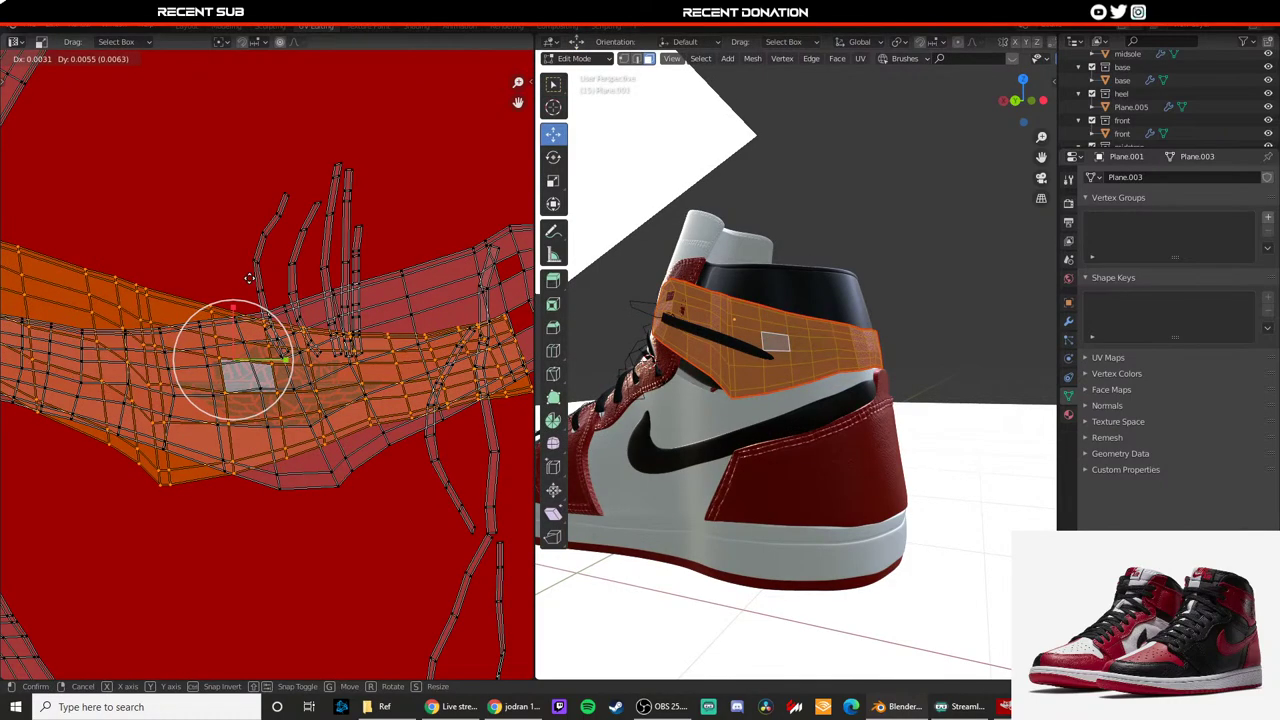
left_click(253, 295)
Step: Move the strap island further up and right over the wings logo and fine-tune its scale
key("Tab")
middle_click_drag(728, 290, 885, 300)
key("Tab")
key("g")
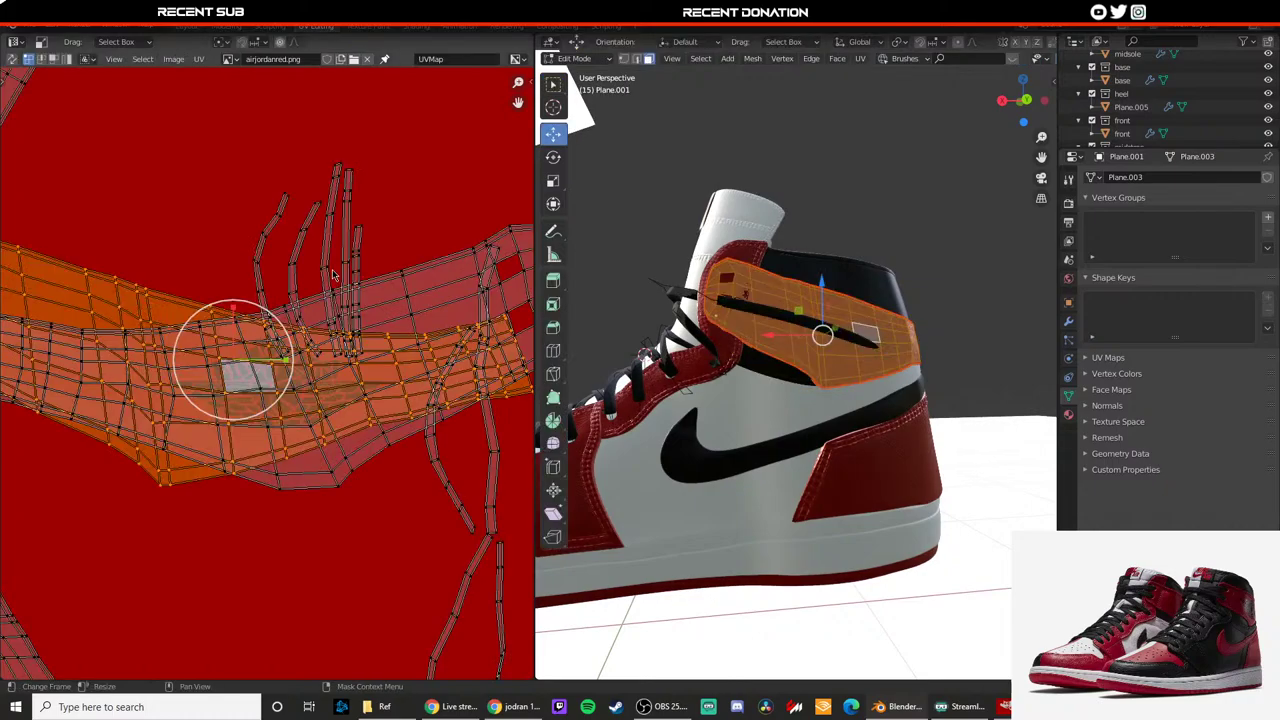
left_click(345, 261)
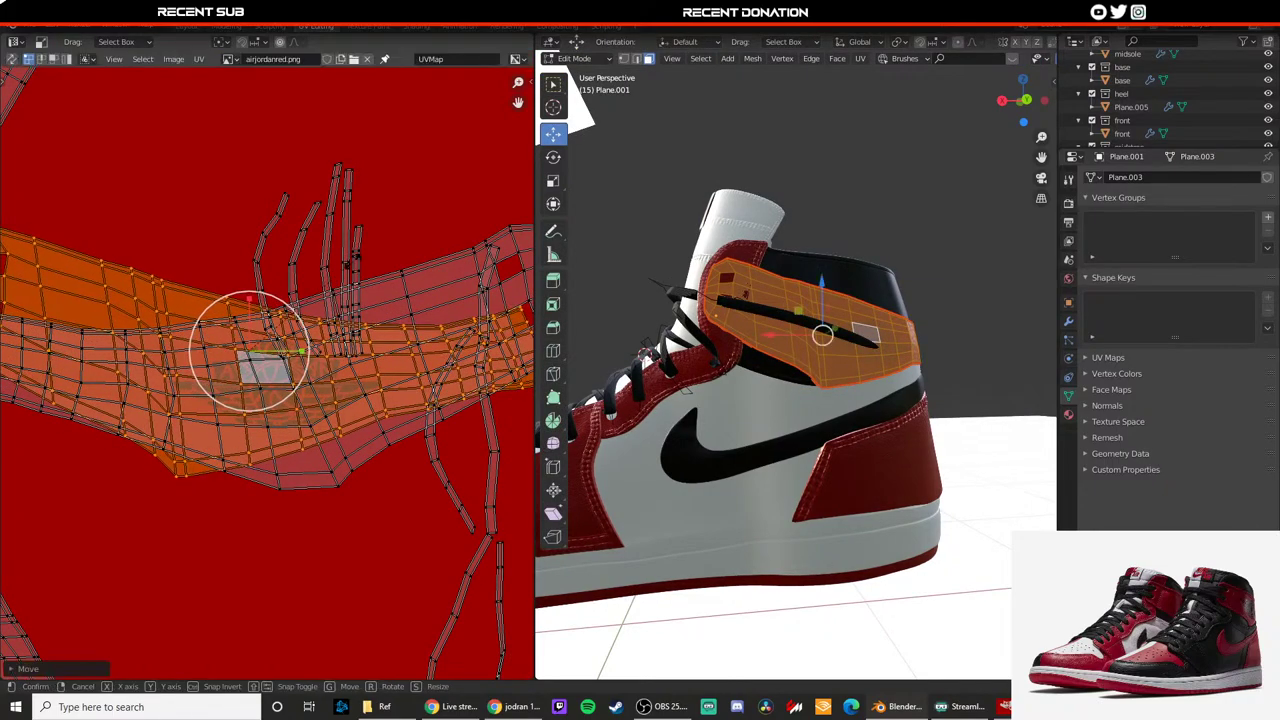
key("s")
left_click(352, 265)
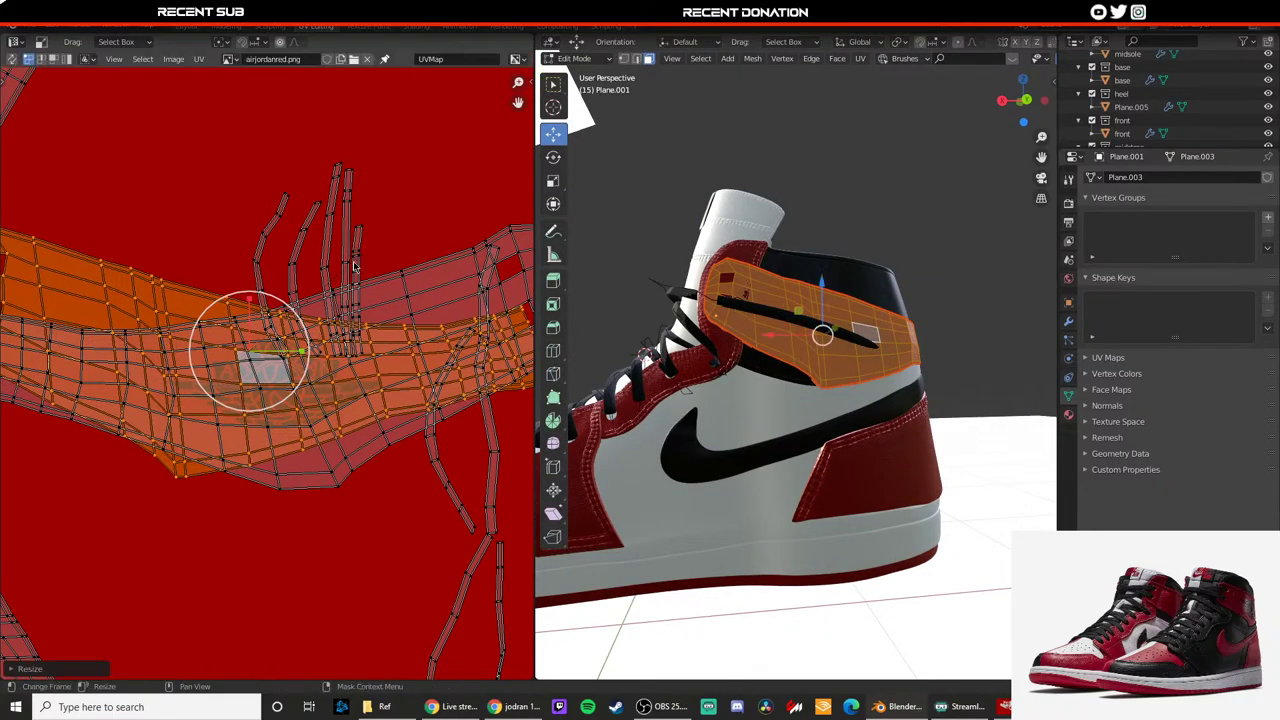
Step: Move the other strap side's large UV island right across the wings logo, shrink it slightly, and nudge it left
key("Tab")
middle_click_drag(578, 289, 508, 323)
key("Tab")
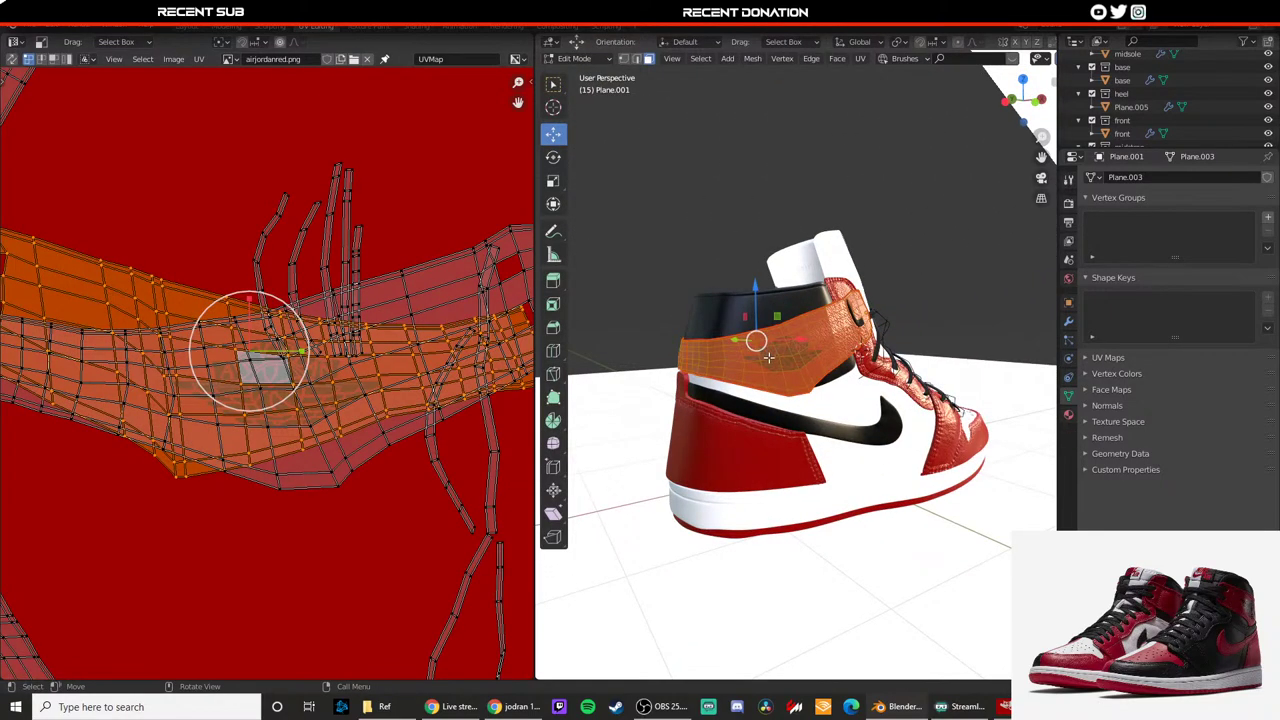
key("Tab")
key("Tab")
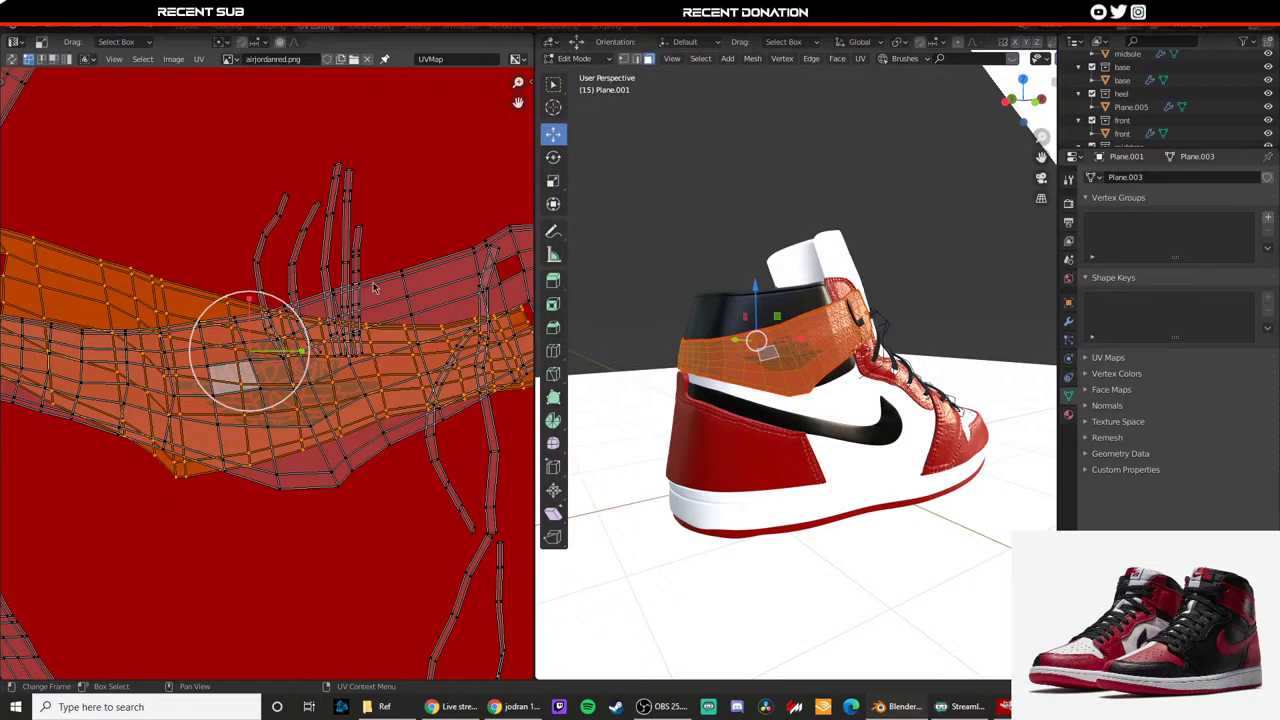
key("l")
key("g")
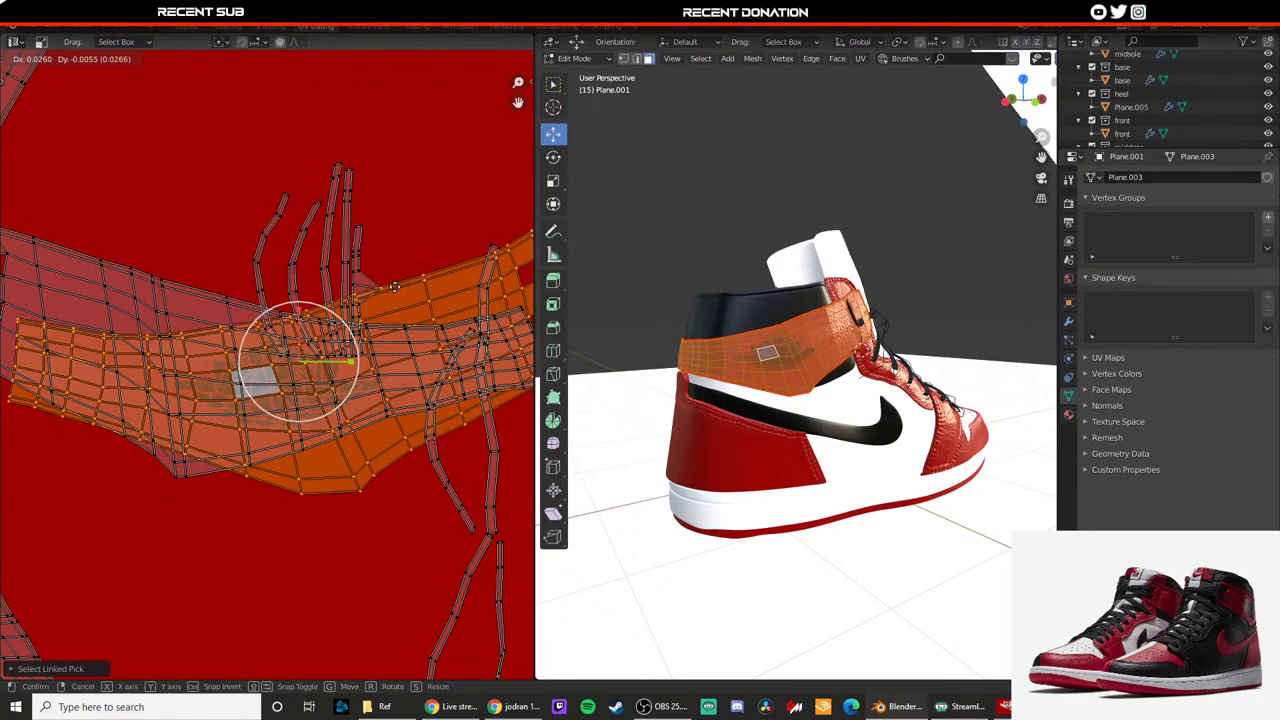
left_click(428, 358)
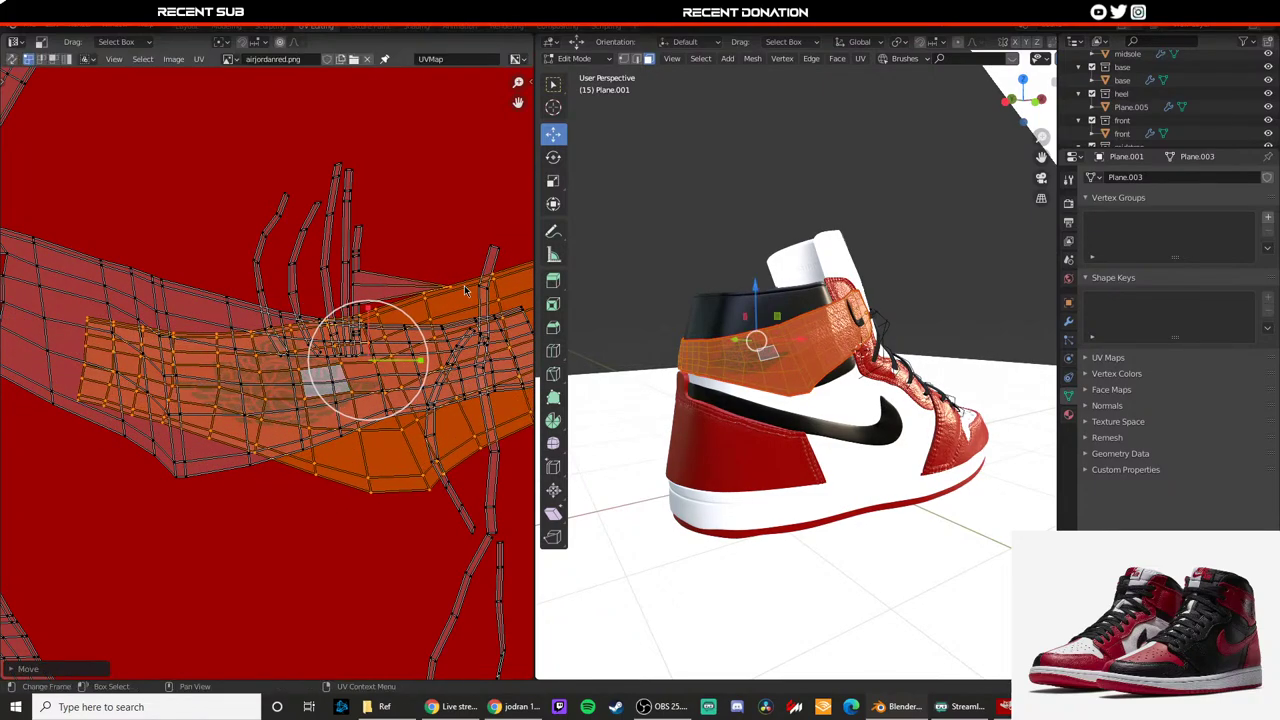
key("s")
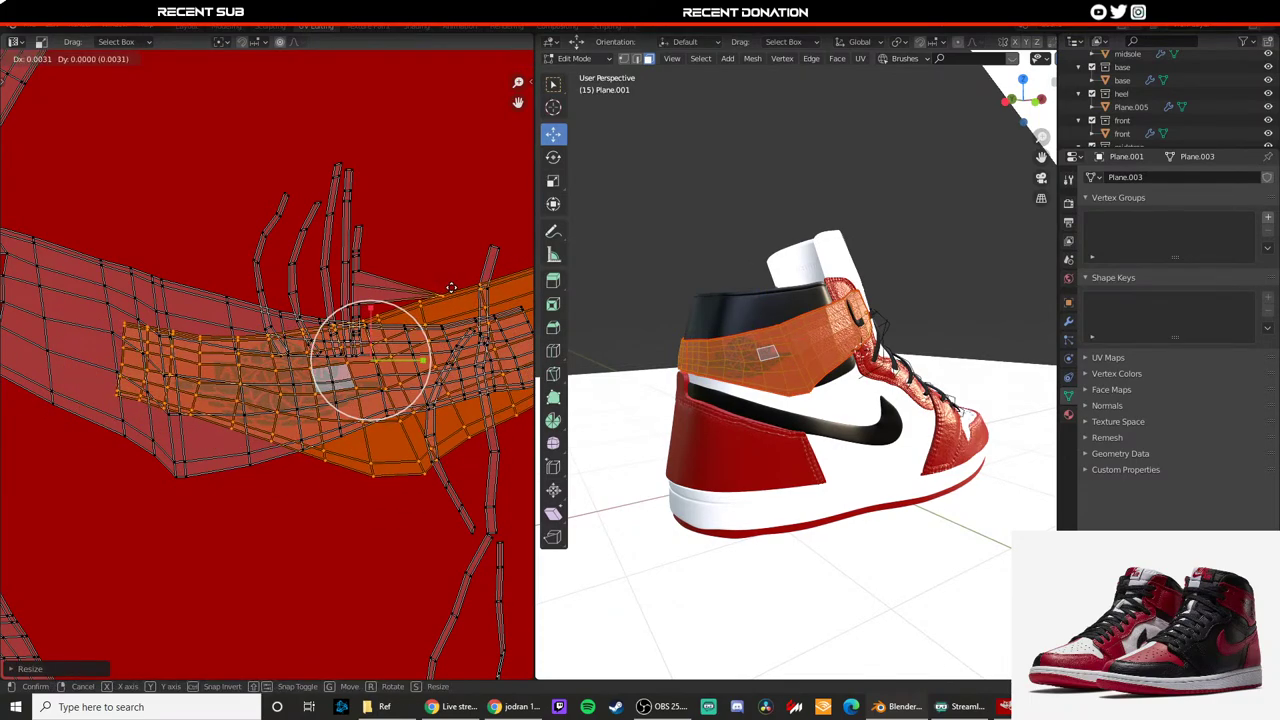
left_click(437, 292)
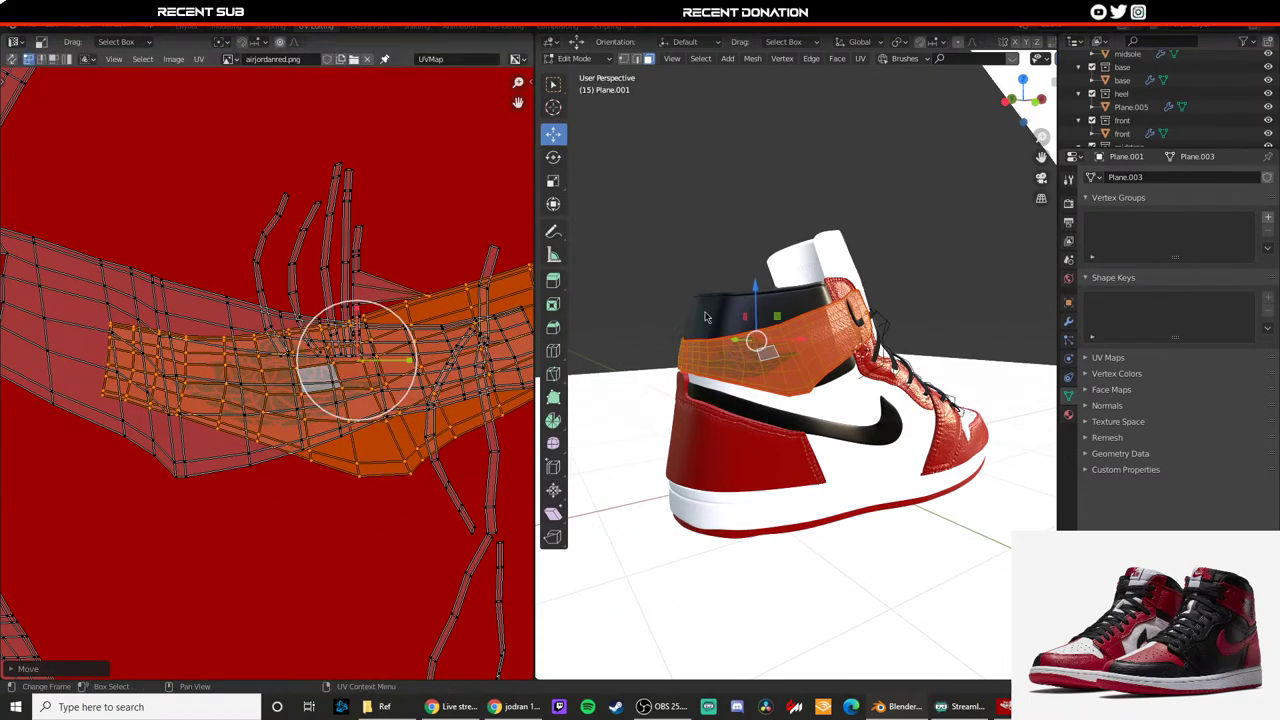
Step: Check the wings logo on the strap and scale the selected strap UV island by about 1.08
key("Tab")
middle_click_drag(751, 270, 713, 272)
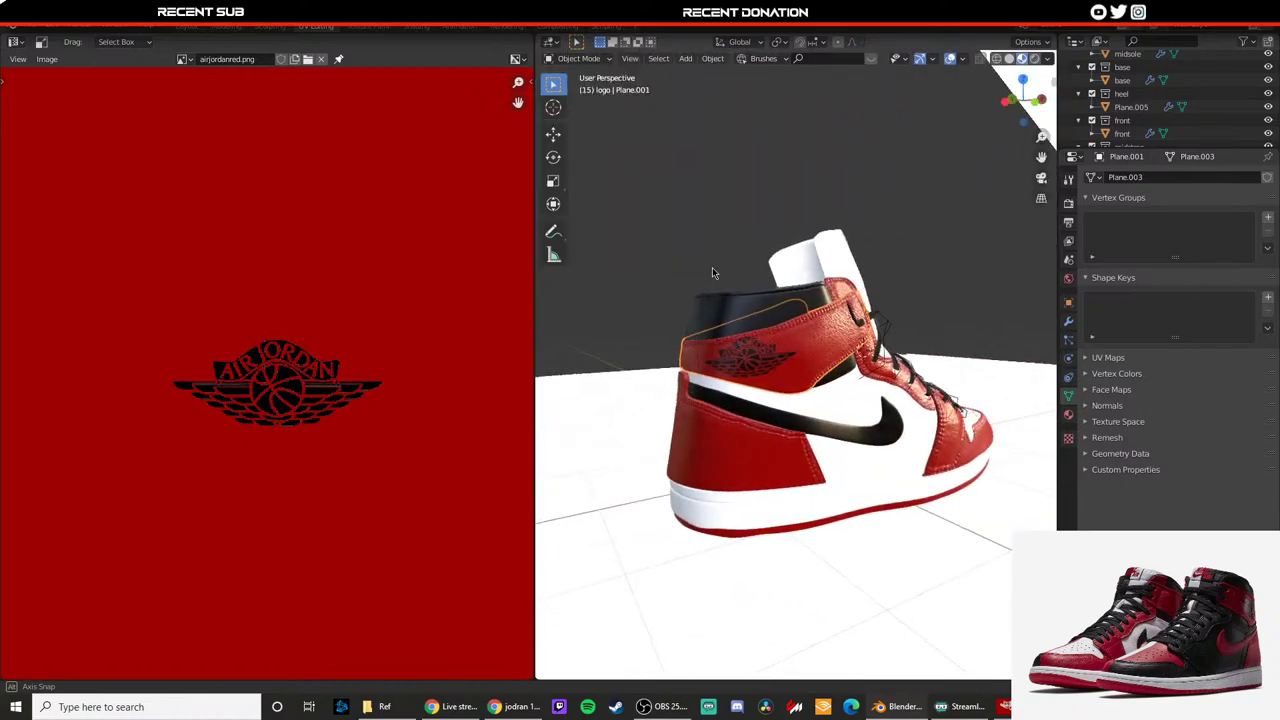
key("Tab")
key("s")
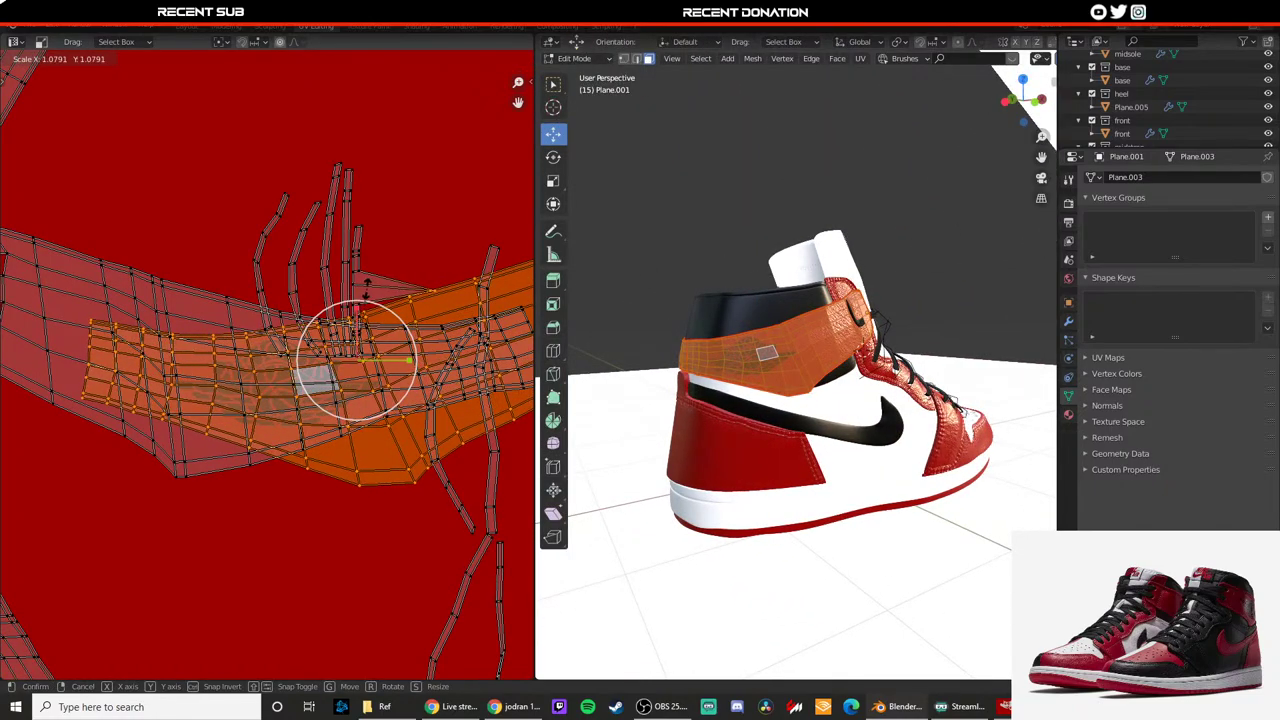
left_click(368, 291)
key("Tab")
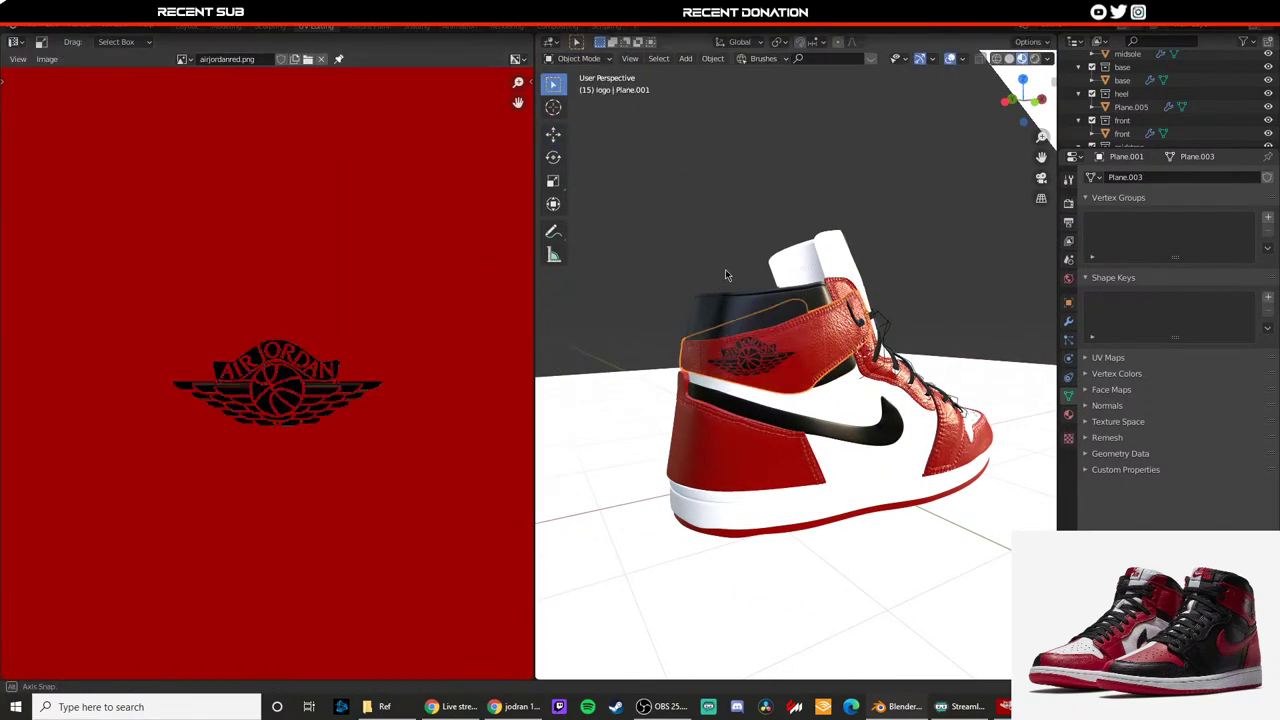
Step: Nudge the selected strap UV island slightly left, by about 0.016, over the wings logo
middle_click_drag(725, 269, 835, 268)
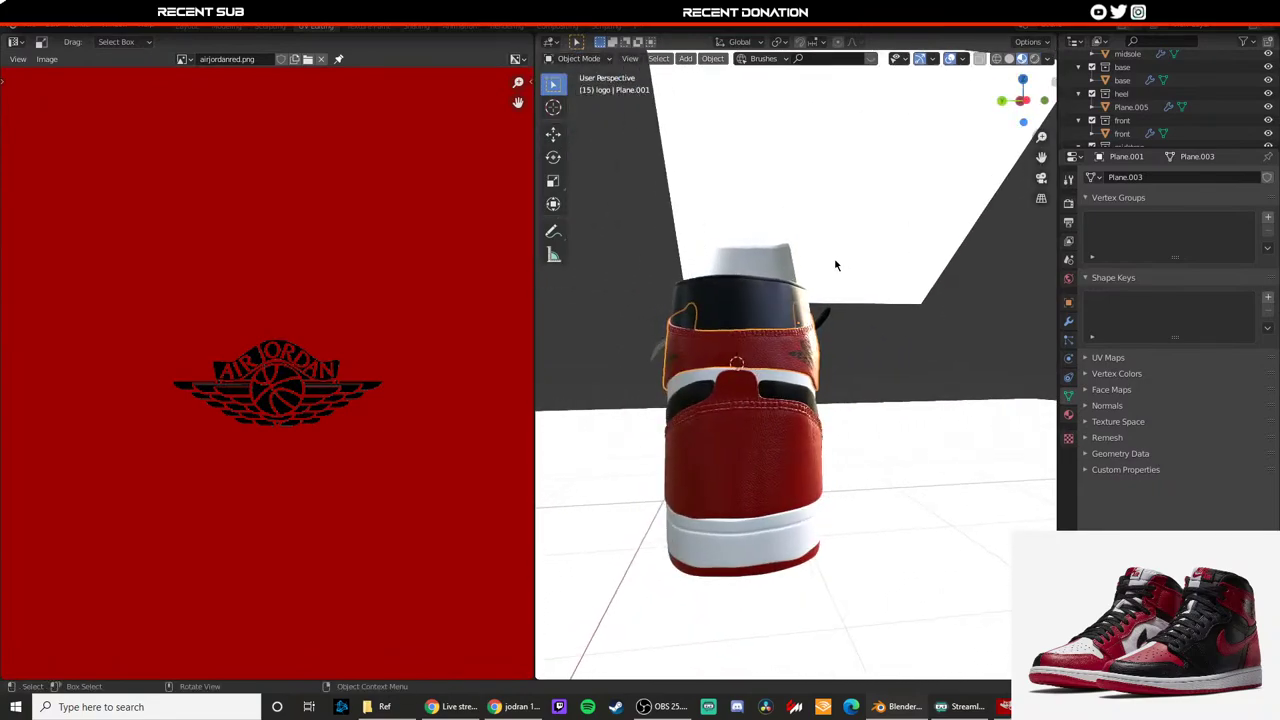
key("Tab")
key("g")
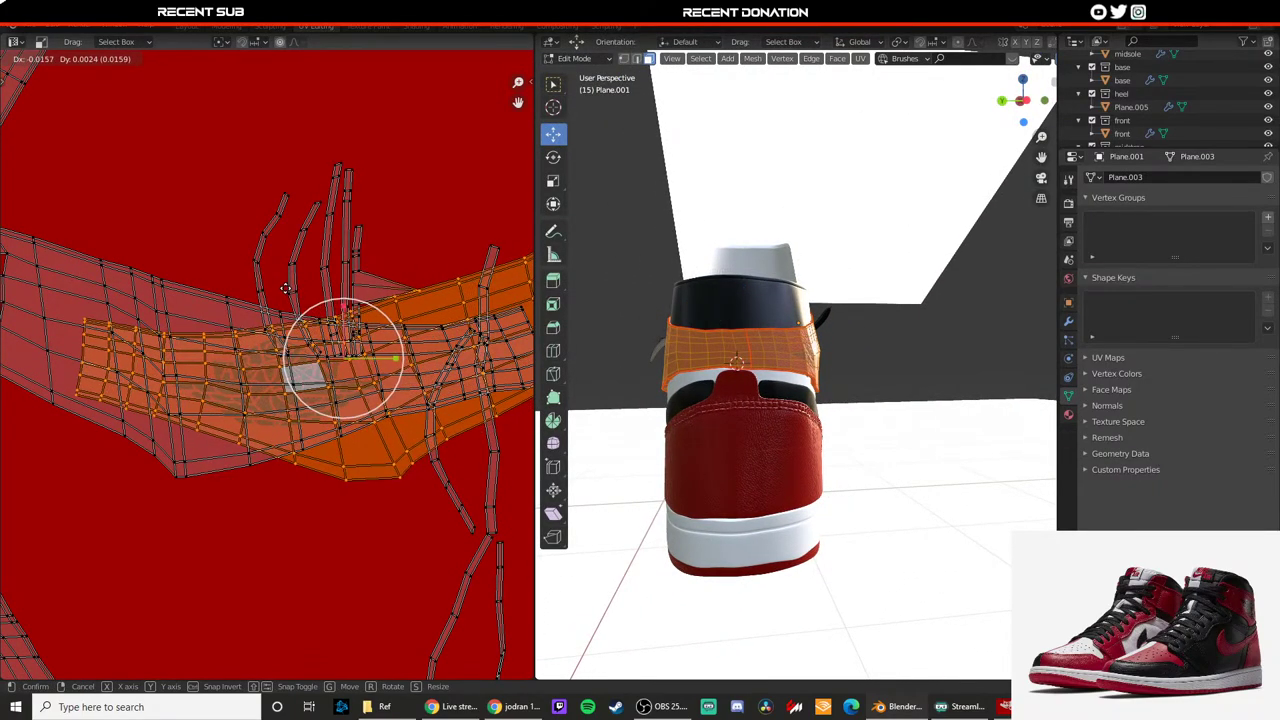
left_click(286, 292)
key("Tab")
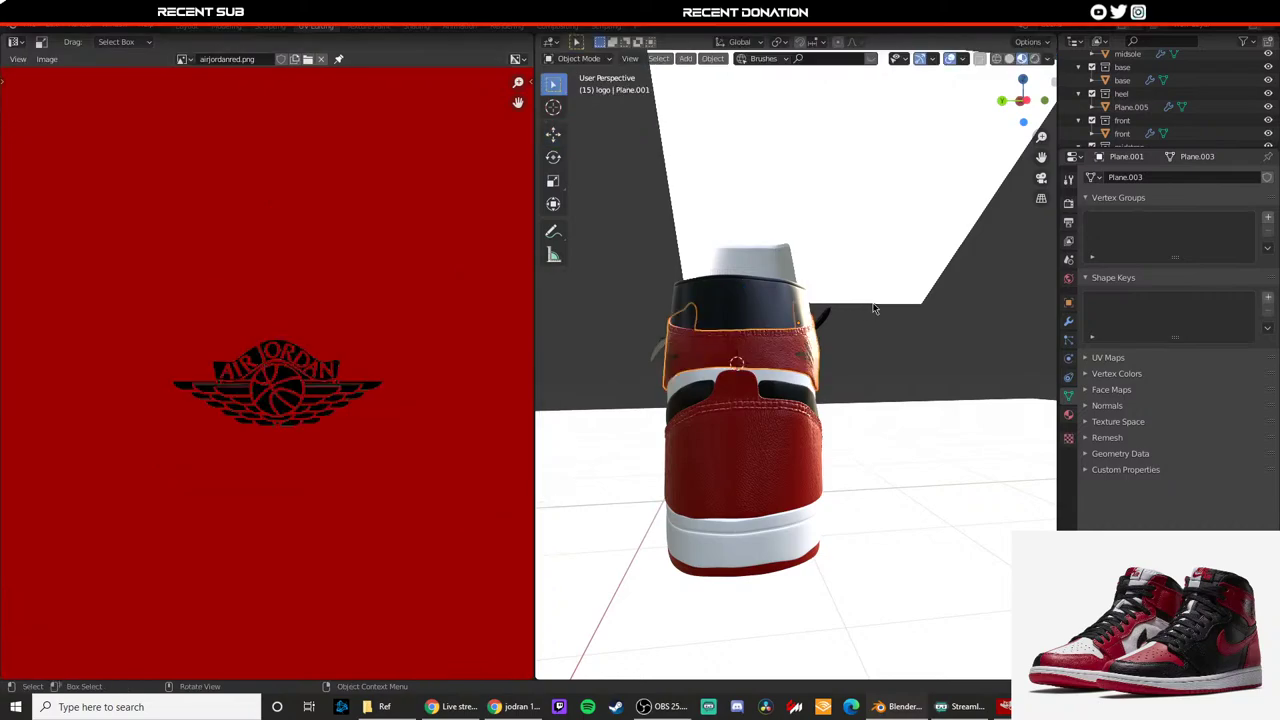
Step: Examine the whole shoe through the camera in Rendered shading and return to Material Preview
middle_click_drag(856, 306, 742, 290)
key("KP_0")
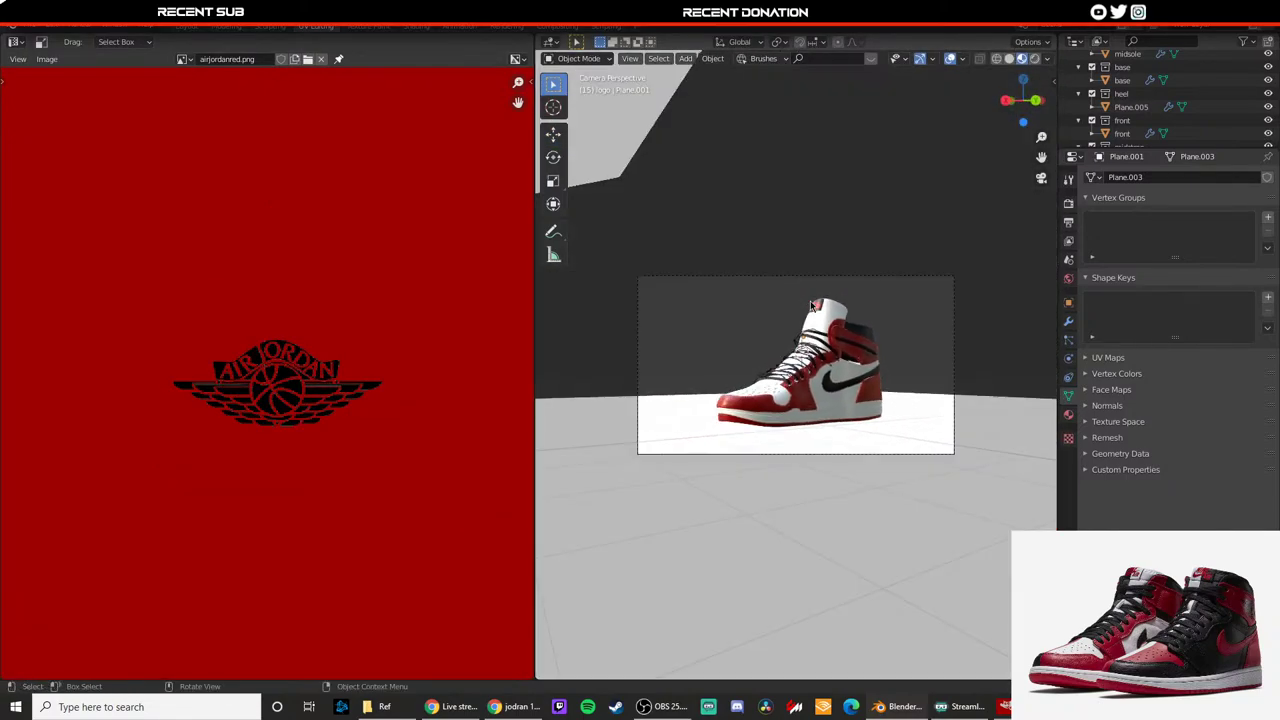
key("z")
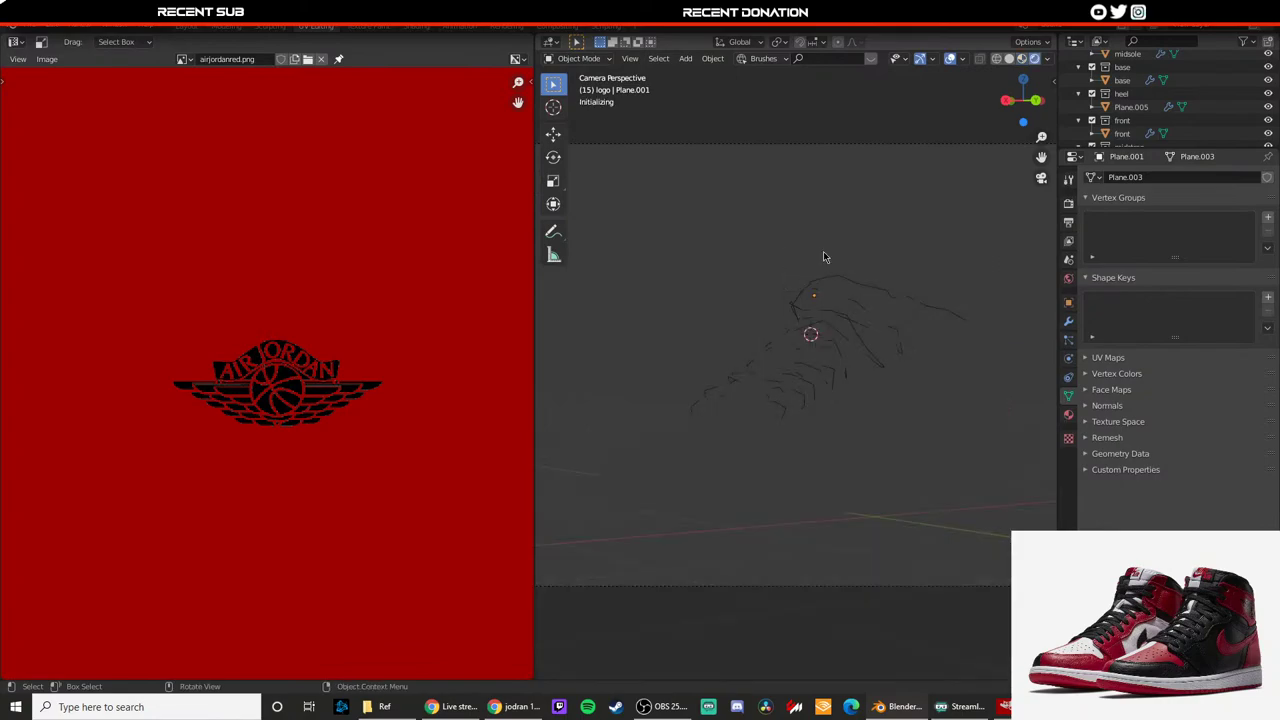
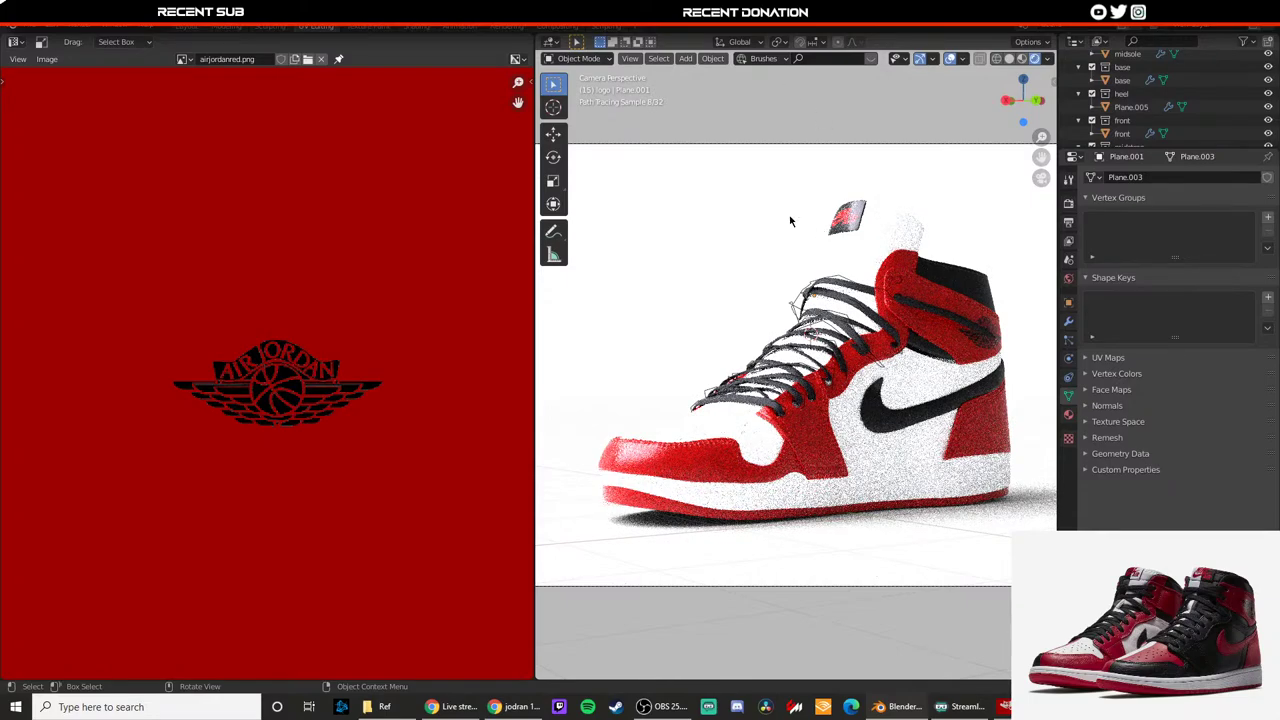
key("z")
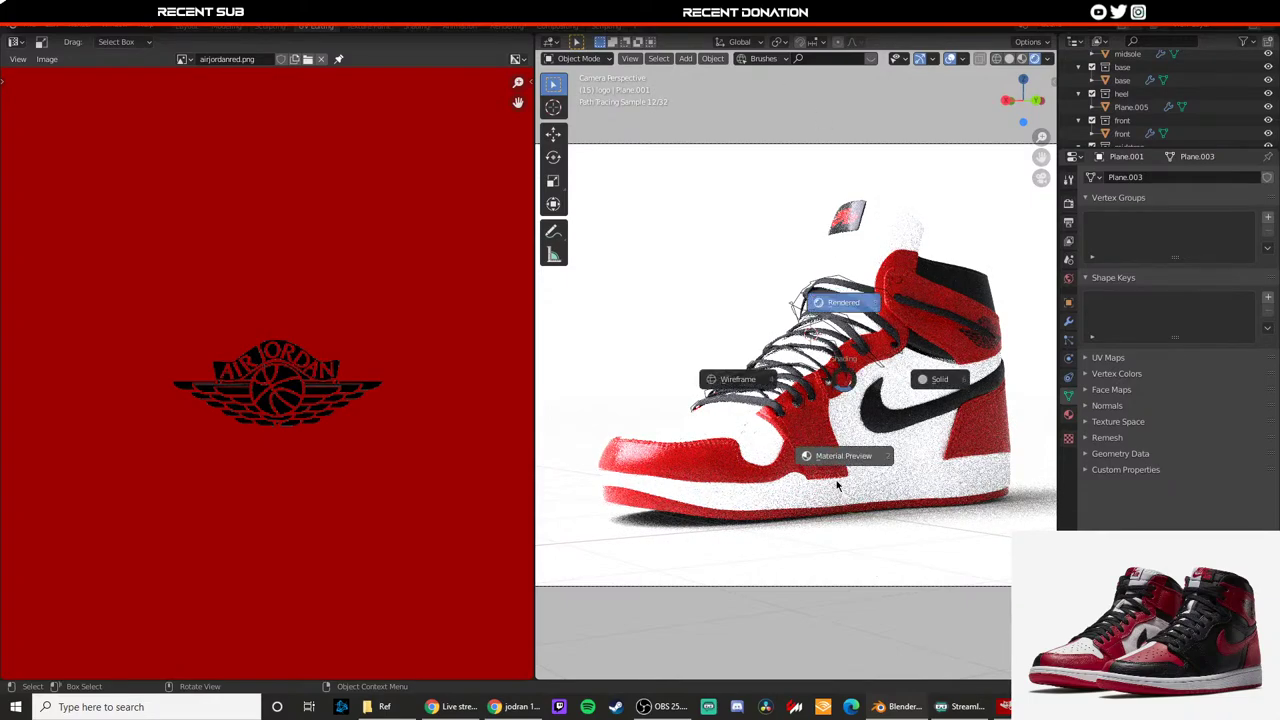
left_click(820, 484)
Step: Try adding 11 vertical loop cuts to the side of the bottomsole mesh beneath the red lace panel
middle_click_drag(834, 451, 935, 436)
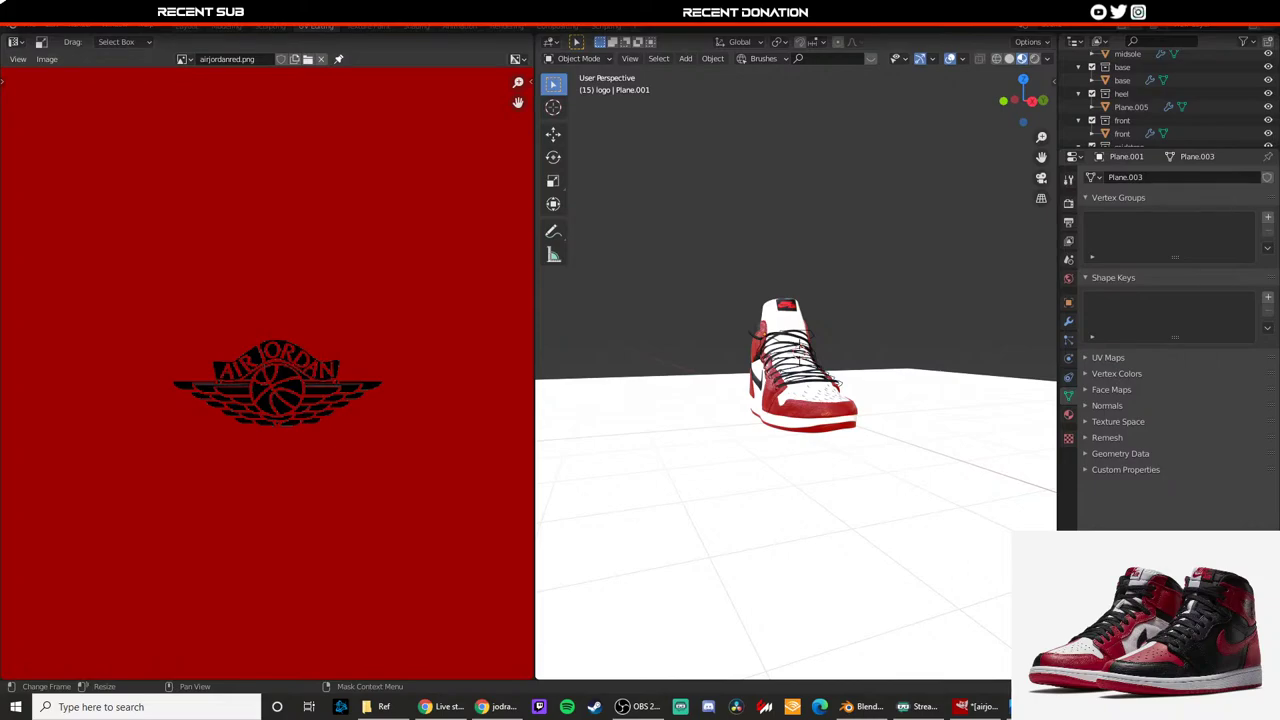
middle_click_drag(655, 352, 773, 331)
scroll(773, 331, "up", 6)
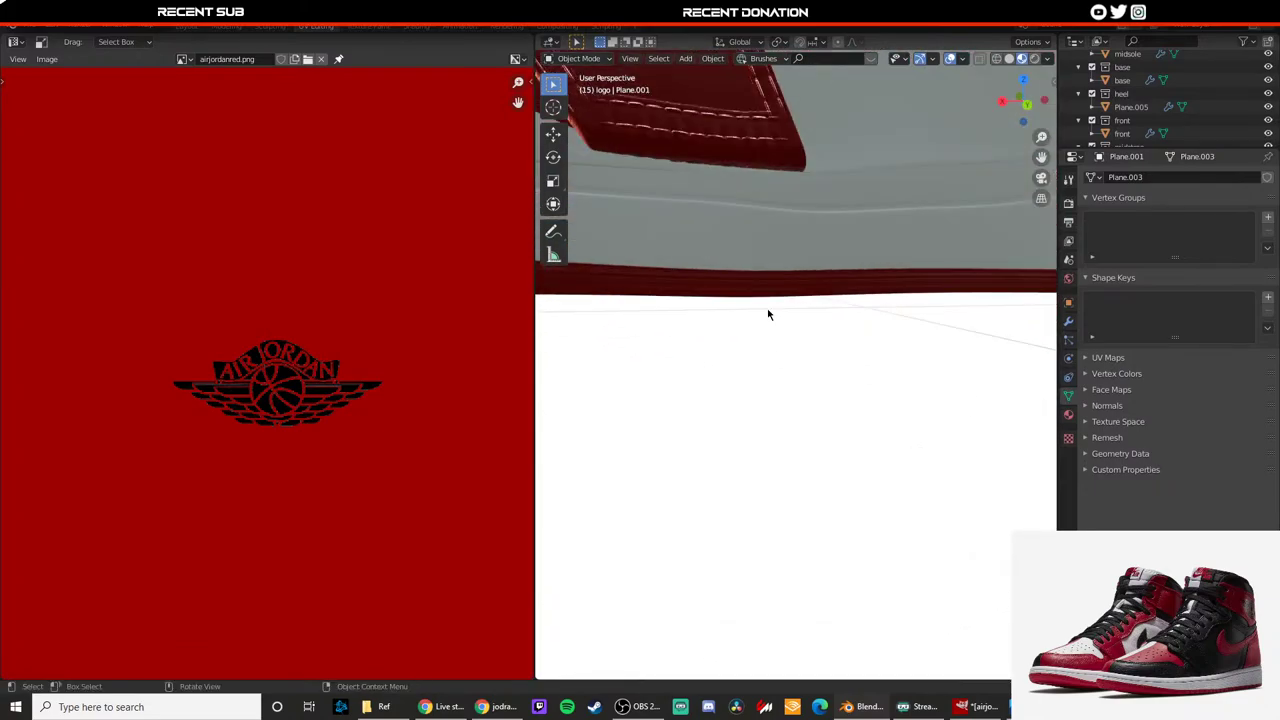
left_click(767, 309)
key("Tab")
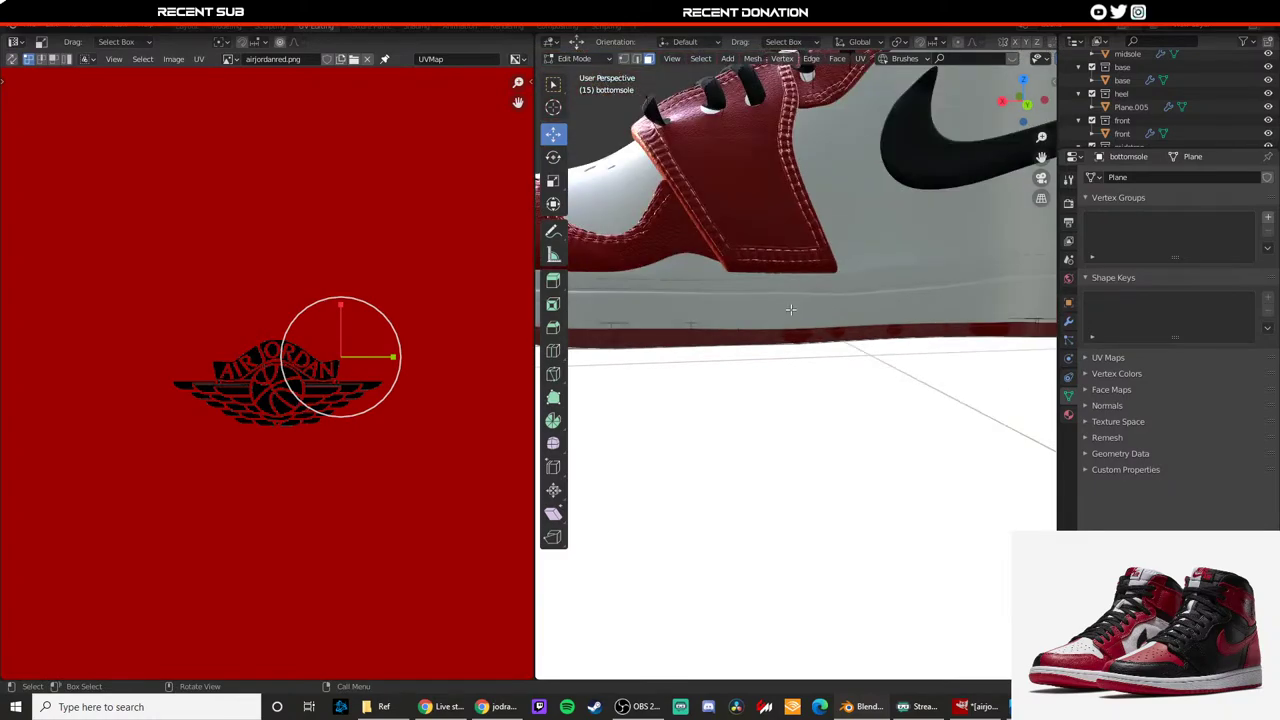
key("ctrl+r")
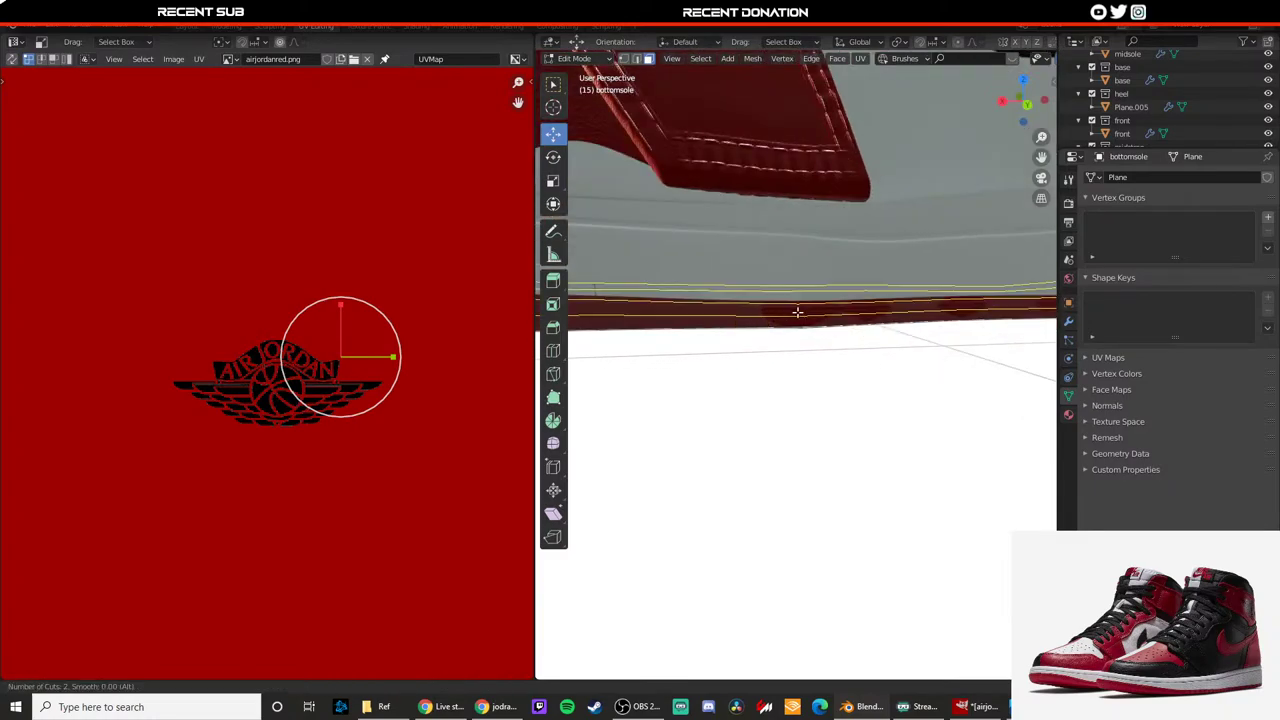
scroll(900, 308, "up", 2)
scroll(904, 308, "up", 3)
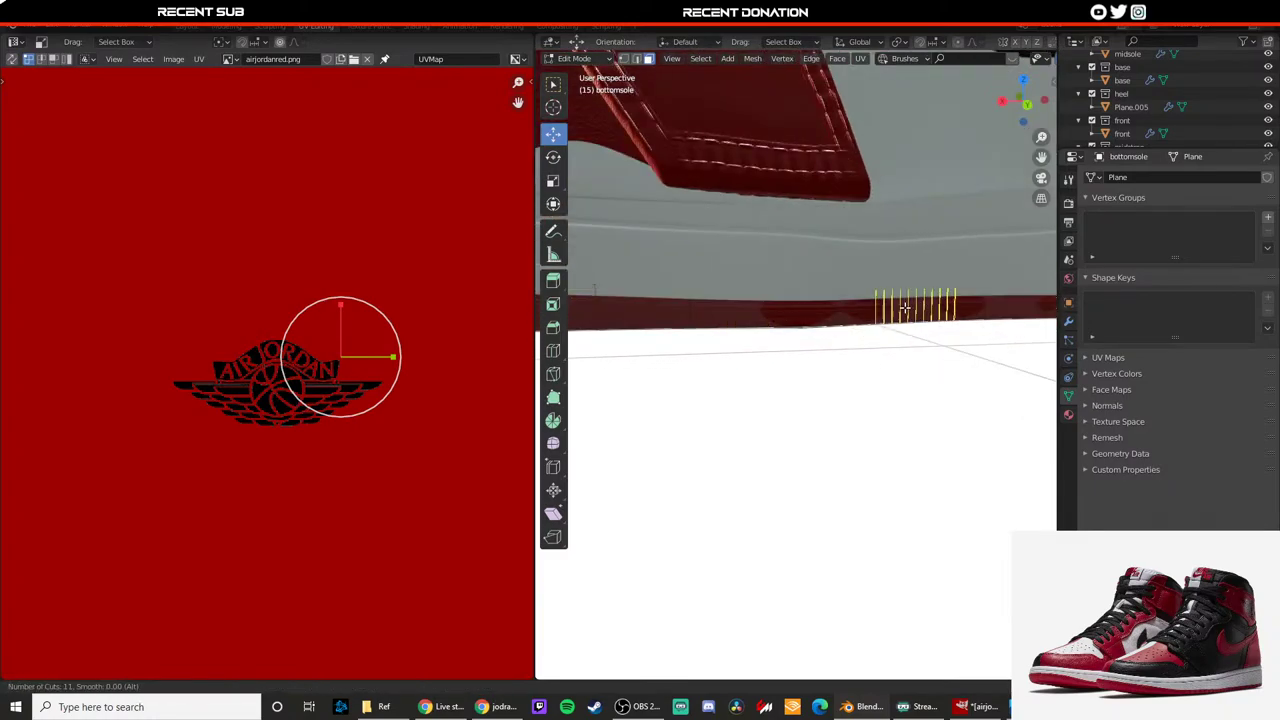
left_click(904, 308)
middle_click_drag(904, 308, 783, 320)
scroll(784, 318, "down", 4)
key("Tab")
Step: Switch to the workspace with two 3D viewports and open the bottomsole mesh in Edit Mode
scroll(785, 322, "down", 6)
left_click(790, 331)
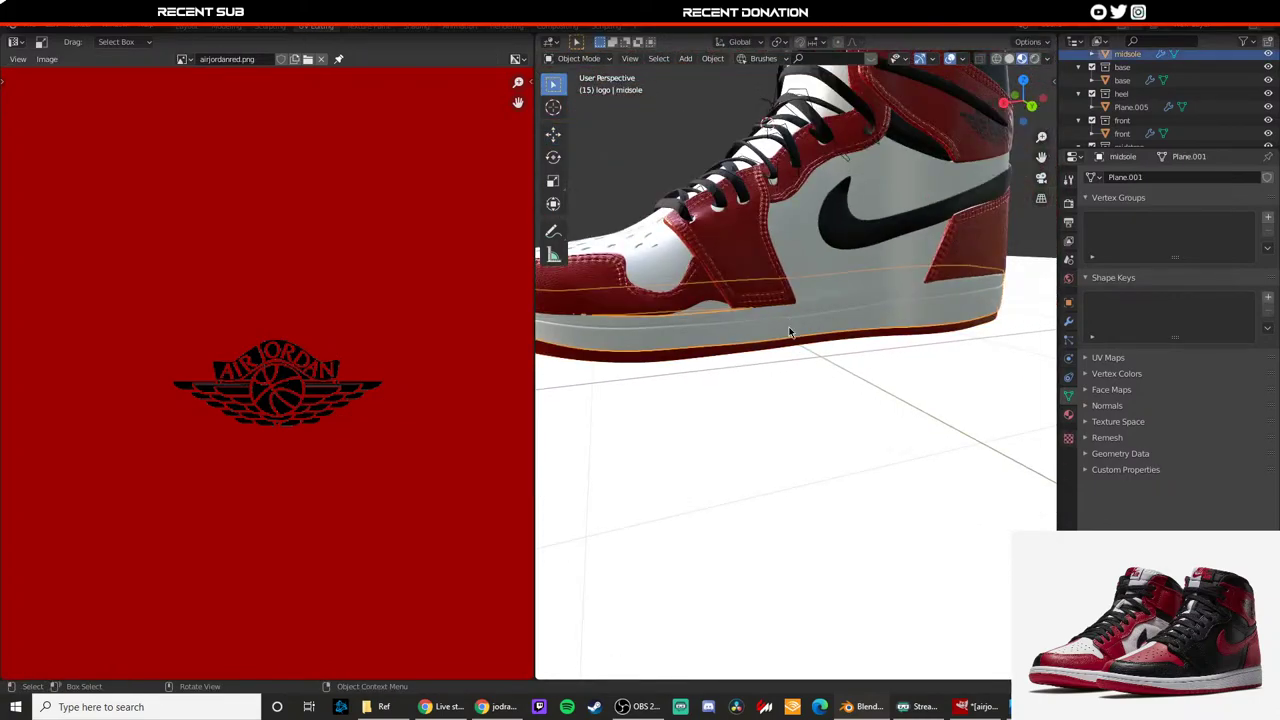
scroll(801, 287, "up", 3)
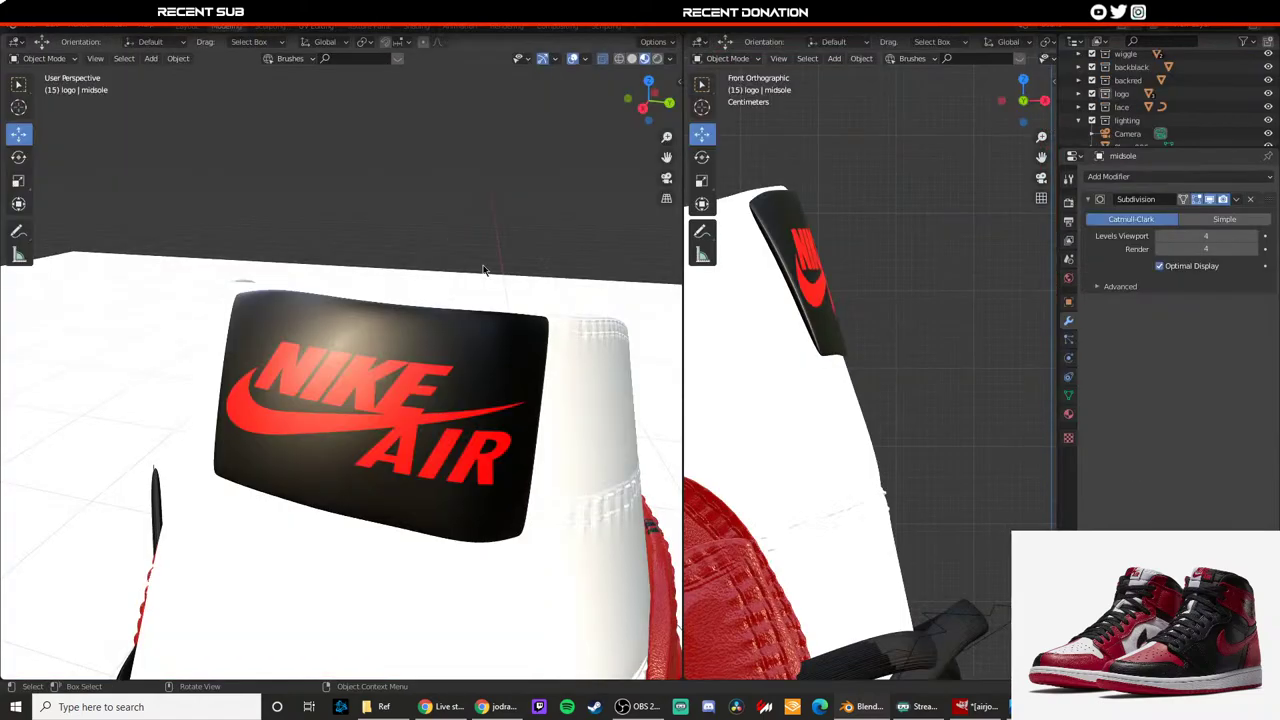
middle_click_drag(500, 200, 388, 328)
scroll(523, 387, "down", 6)
scroll(527, 302, "up", 4)
left_click(397, 343)
key("Tab")
Step: Remove the Solidify modifier from the bottomsole
left_click(1068, 301)
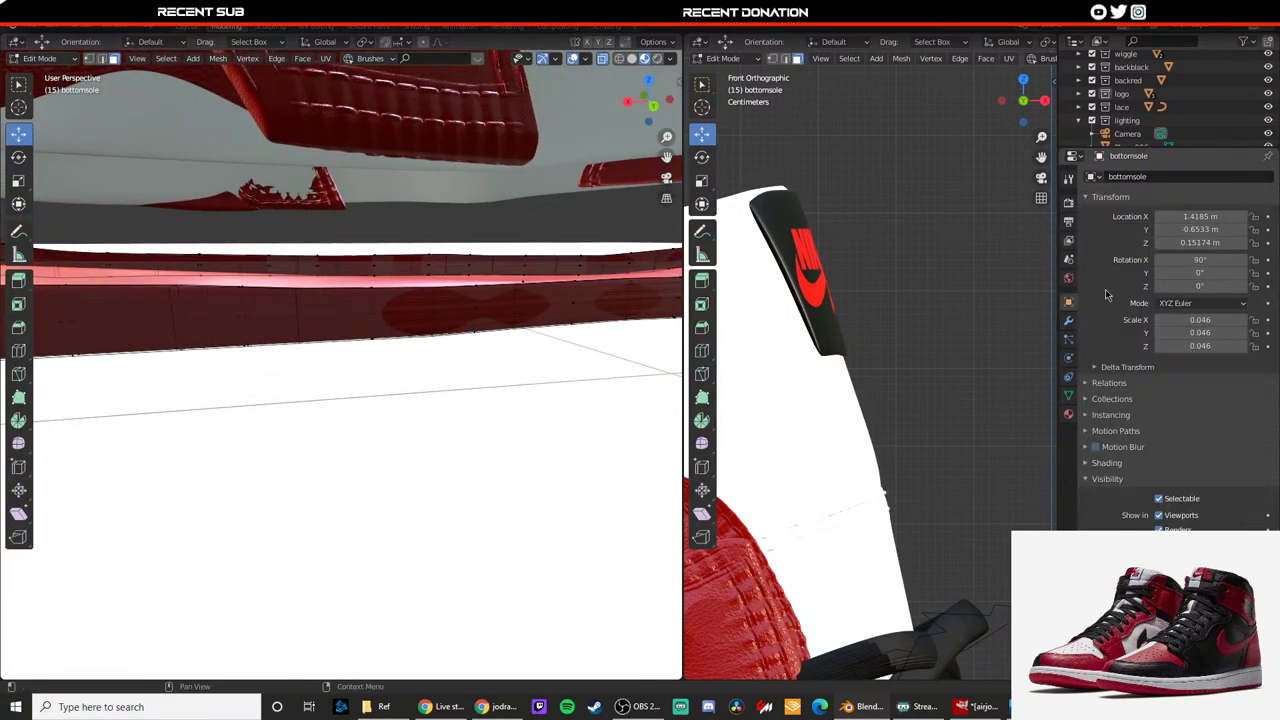
left_click(1068, 320)
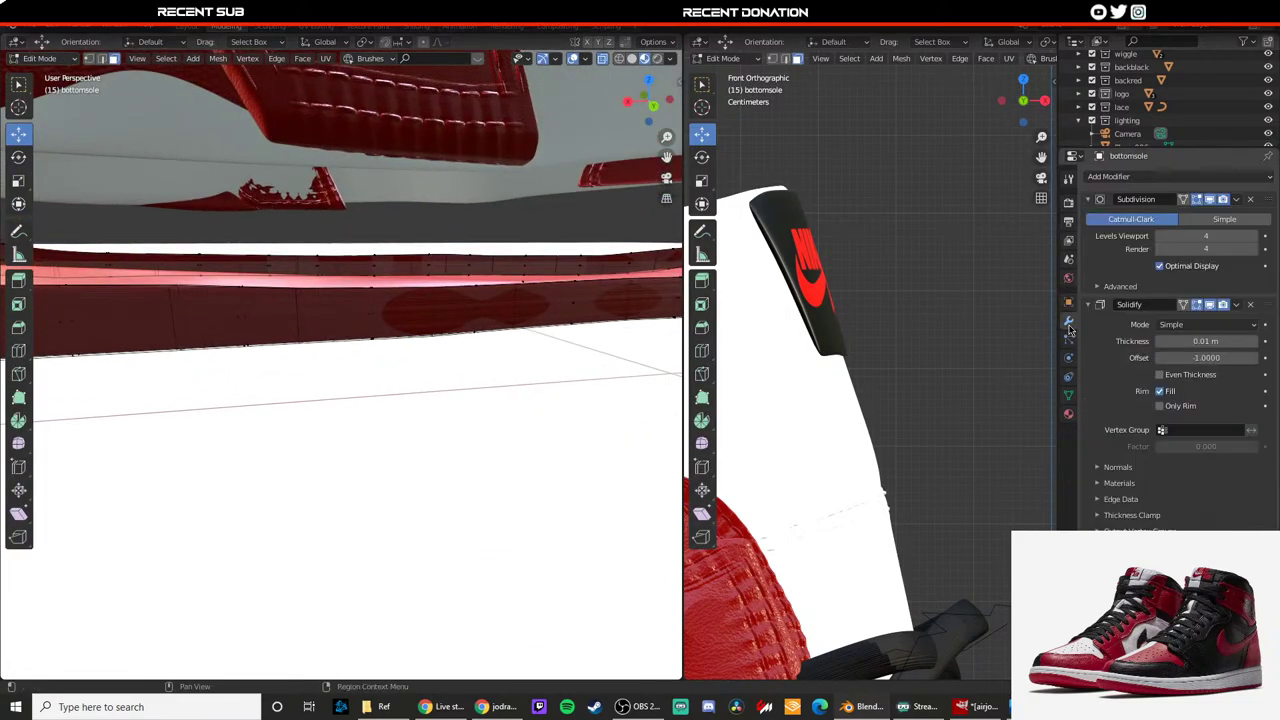
left_click(1251, 305)
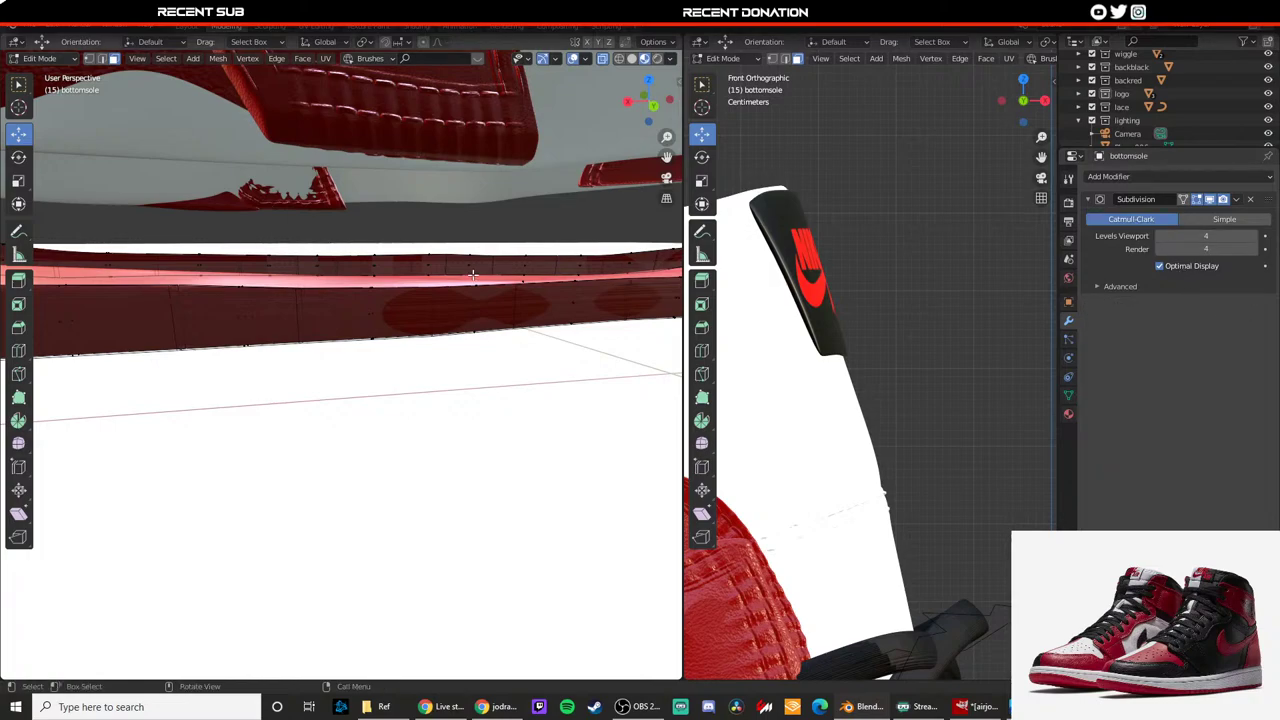
left_click(1068, 301)
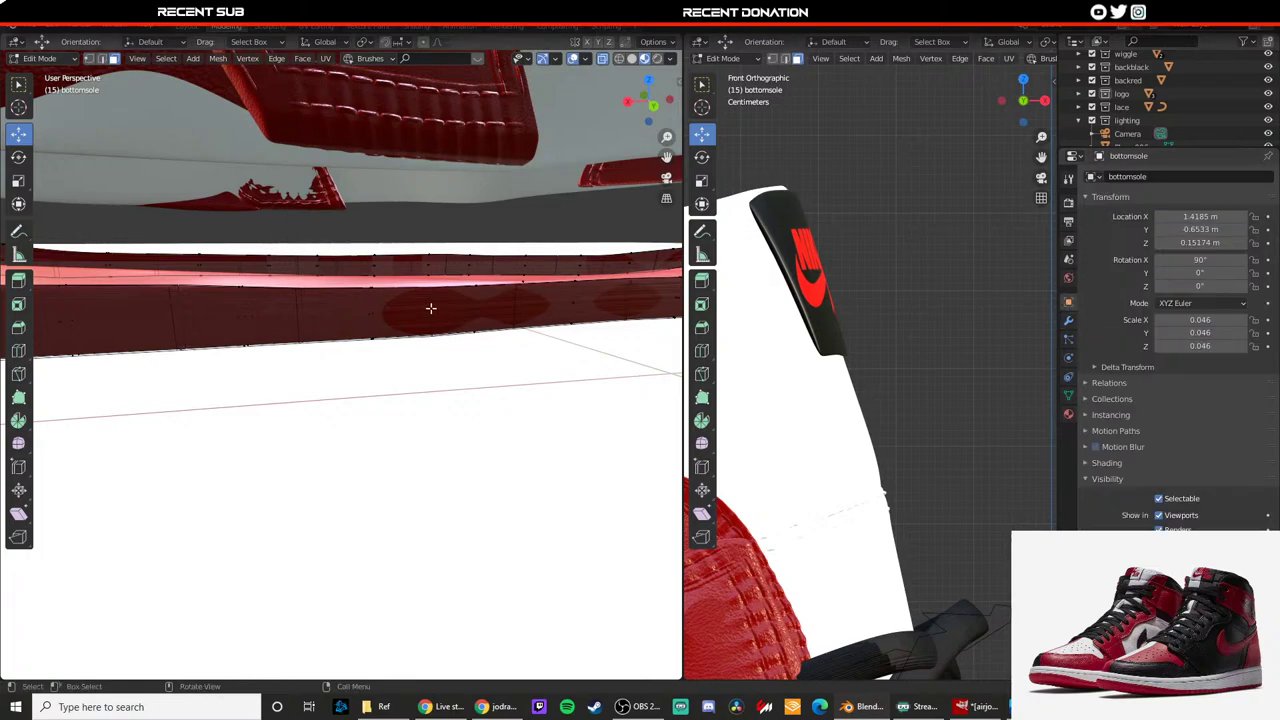
Step: Set the bottomsole's Subdivision modifier to Simple and turn off X-ray display
middle_click_drag(428, 305, 335, 301)
middle_click_drag(317, 252, 309, 251)
left_click(1068, 320)
left_click(1222, 220)
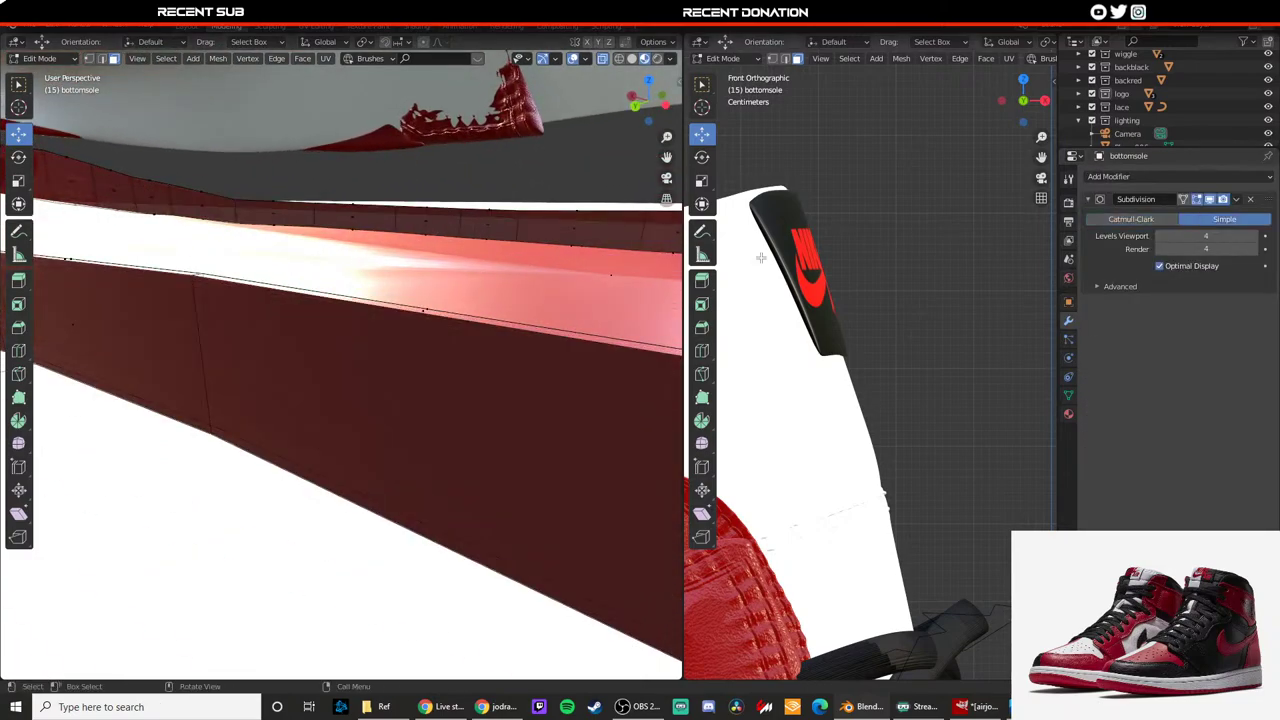
middle_click_drag(400, 238, 724, 107)
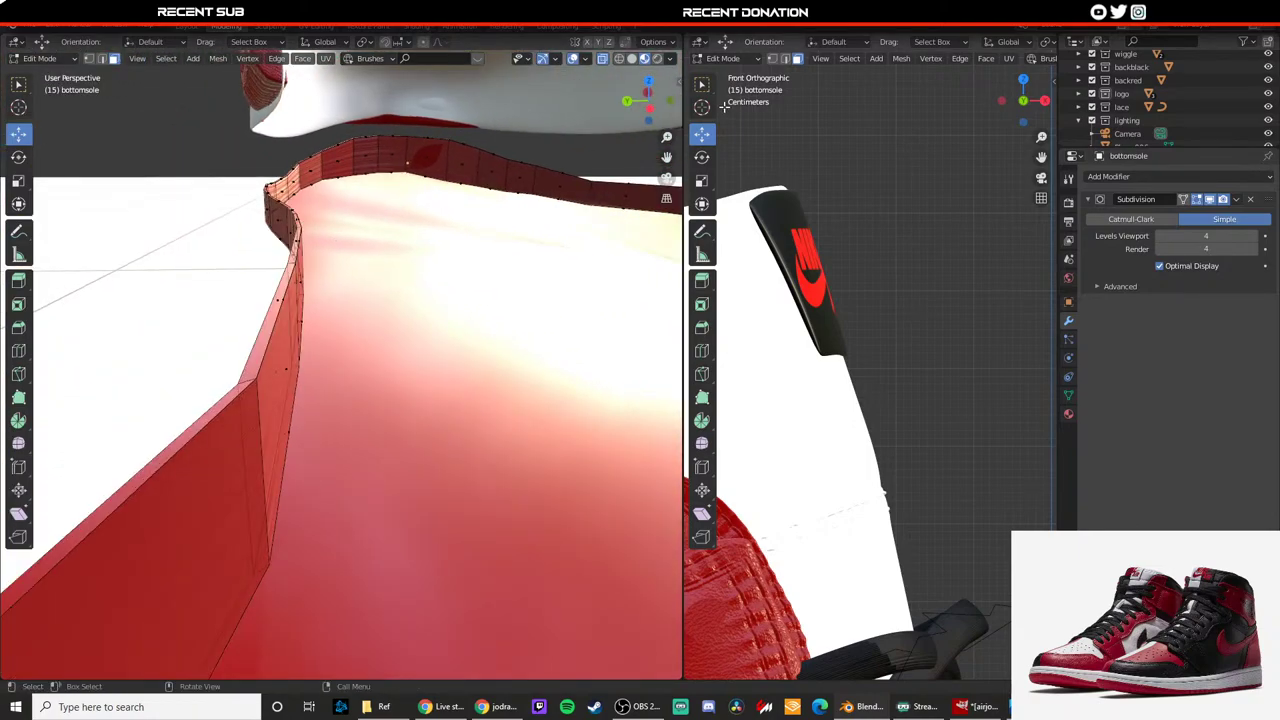
left_click(601, 59)
Step: Add one vertical loop cut to the bottomsole's side below the red lace panel and slide it close to the neighbouring edge
middle_click_drag(480, 235, 508, 253)
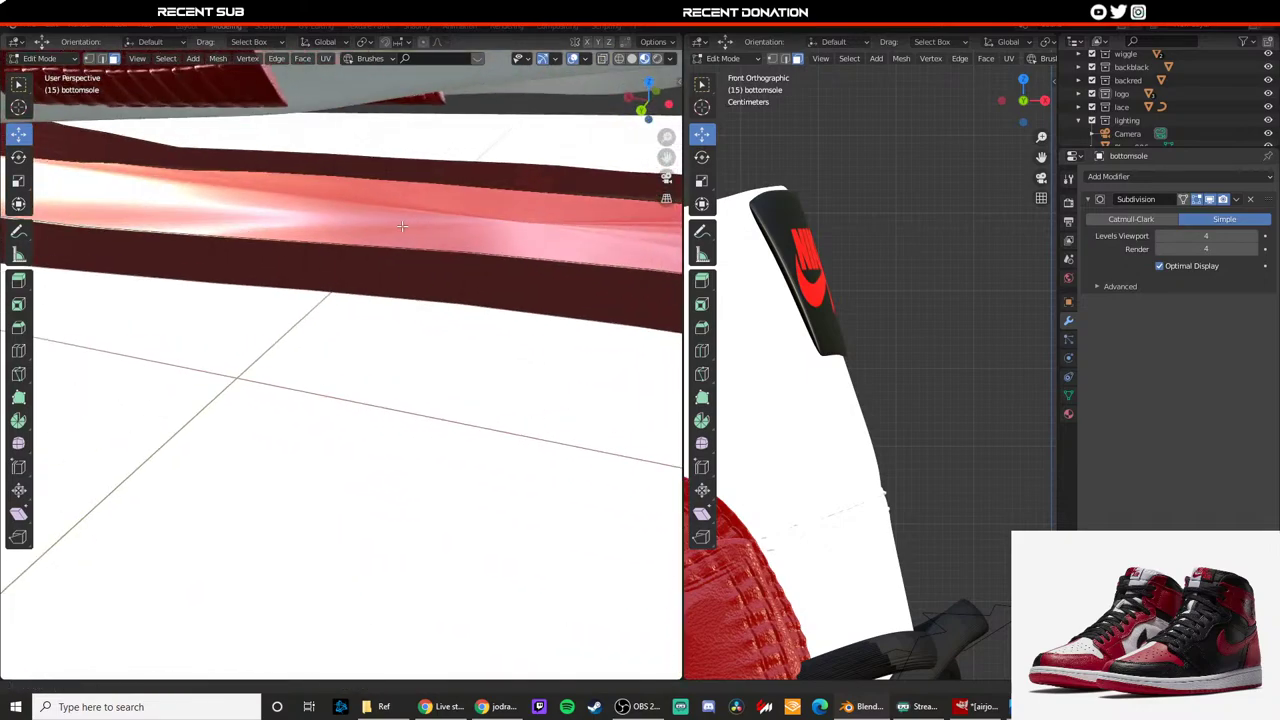
middle_click_drag(401, 226, 430, 217)
scroll(437, 245, "down", 3)
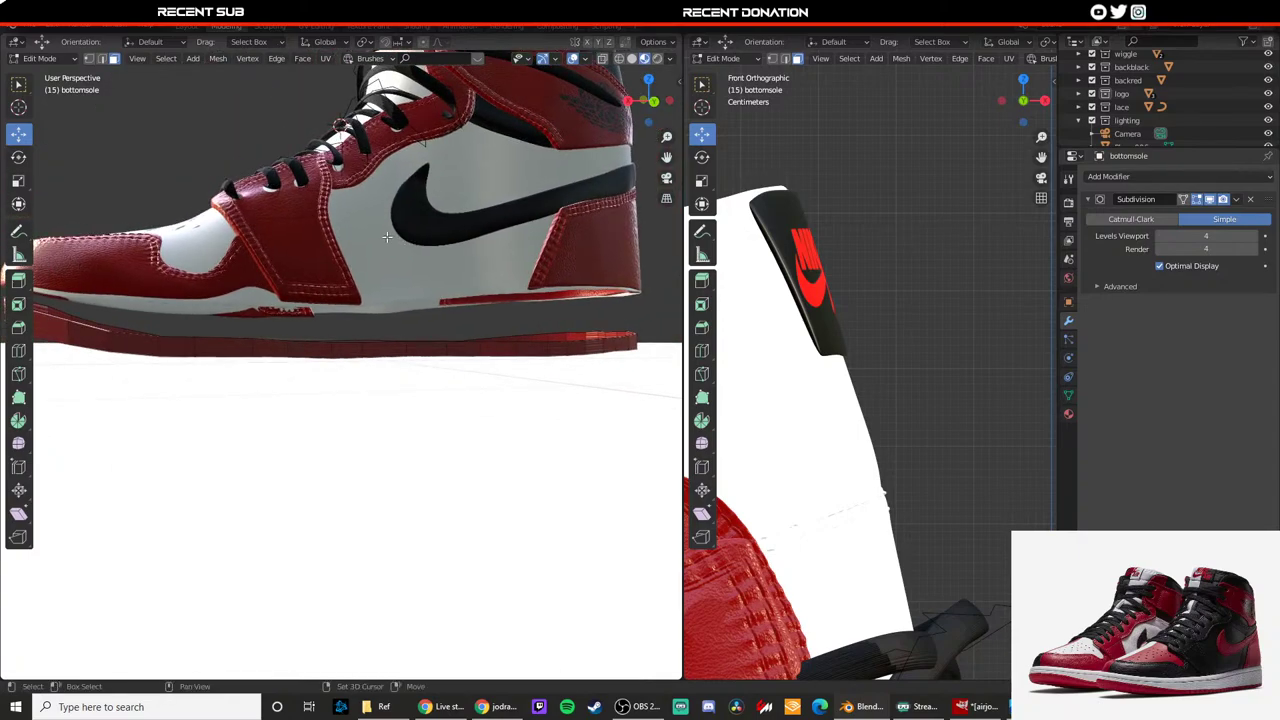
scroll(386, 237, "up", 5)
key("ctrl+e")
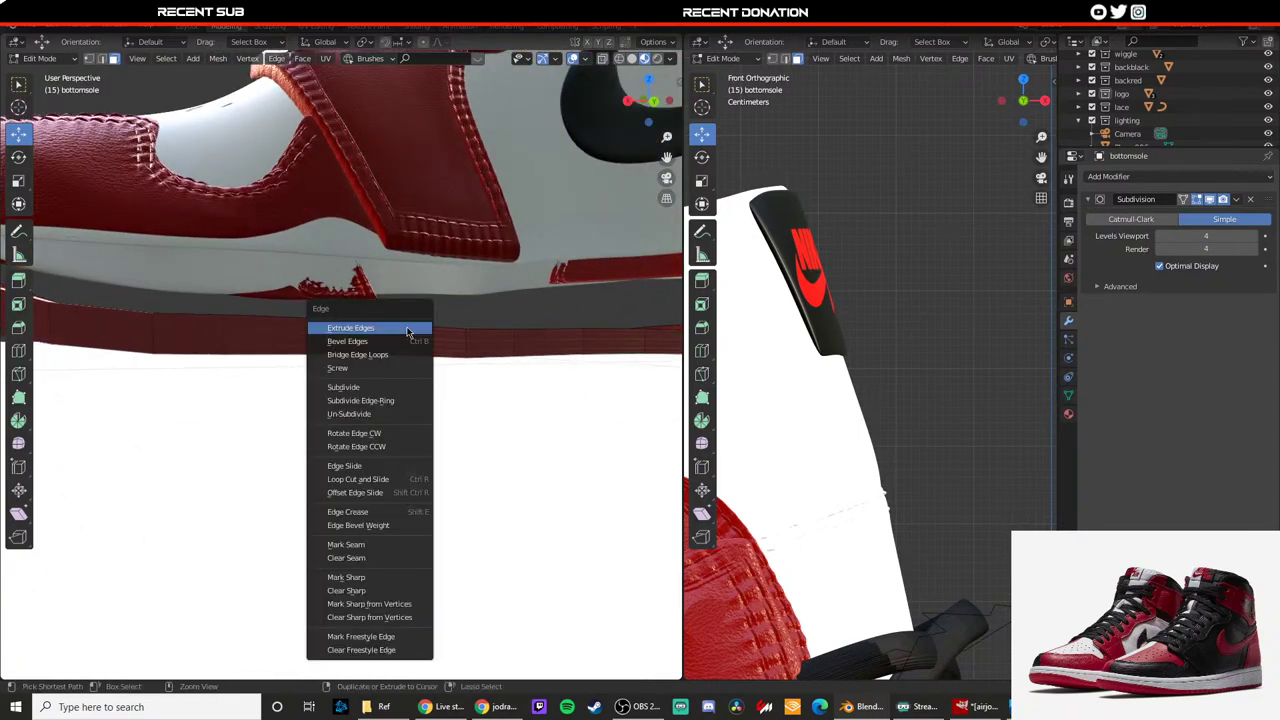
key("Escape")
scroll(423, 323, "up", 1)
key("ctrl+r")
left_click(439, 308)
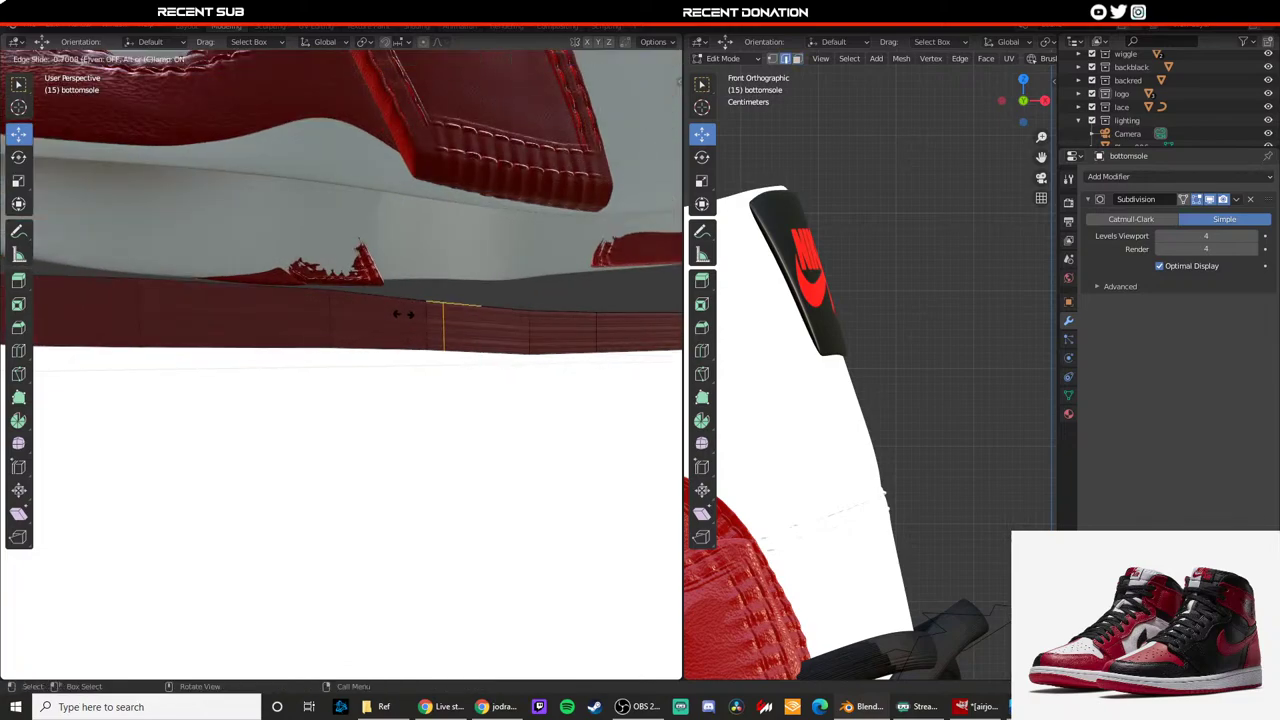
left_click(399, 313)
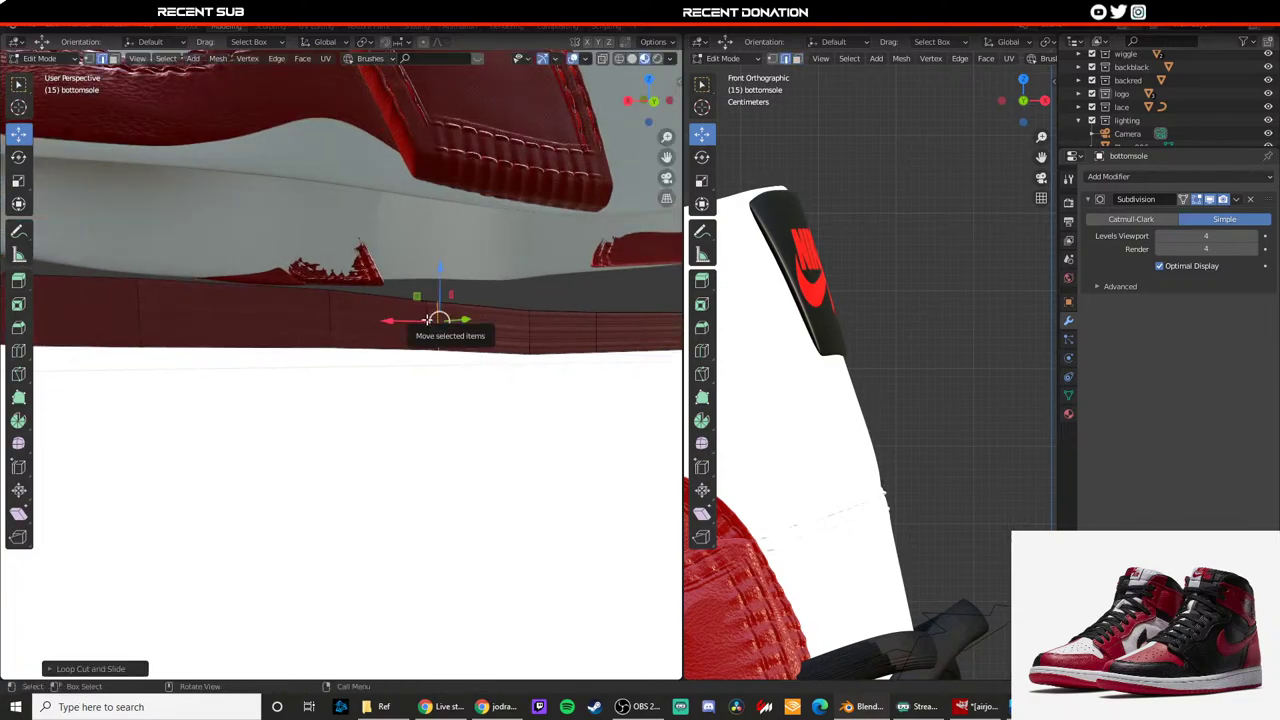
Step: Select the narrow side face beside the new loop cut and extrude it slightly along its normal
key("3")
left_click(429, 319)
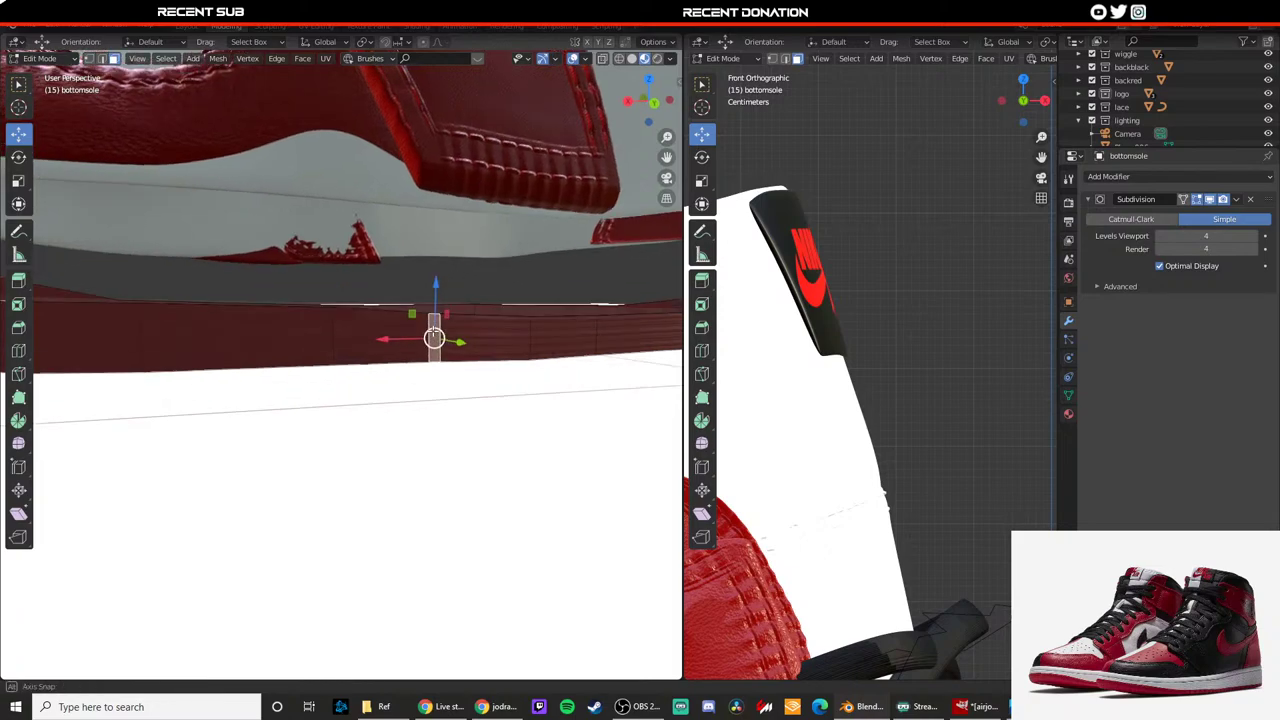
middle_click_drag(429, 319, 453, 372)
key("e")
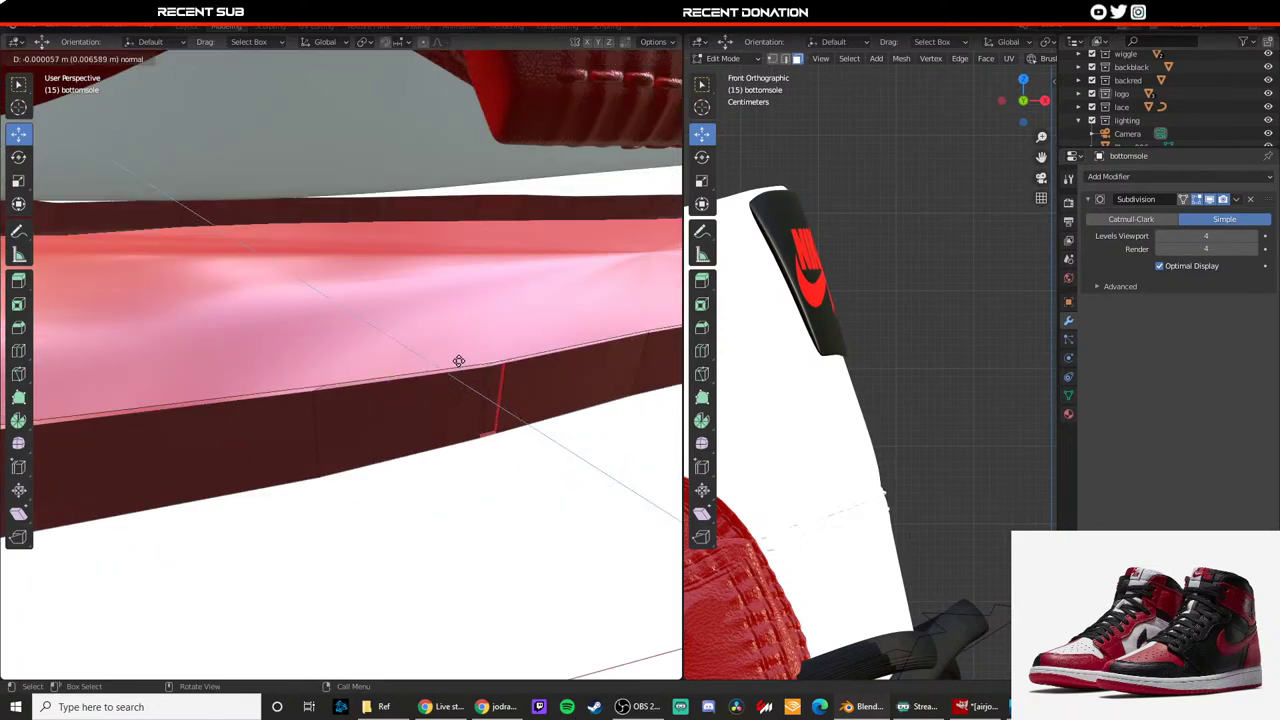
left_click(484, 353)
Step: Check the extruded side face with Catmull-Clark subdivision in Object Mode and return the modifier to Simple in Edit Mode
left_click(1101, 221)
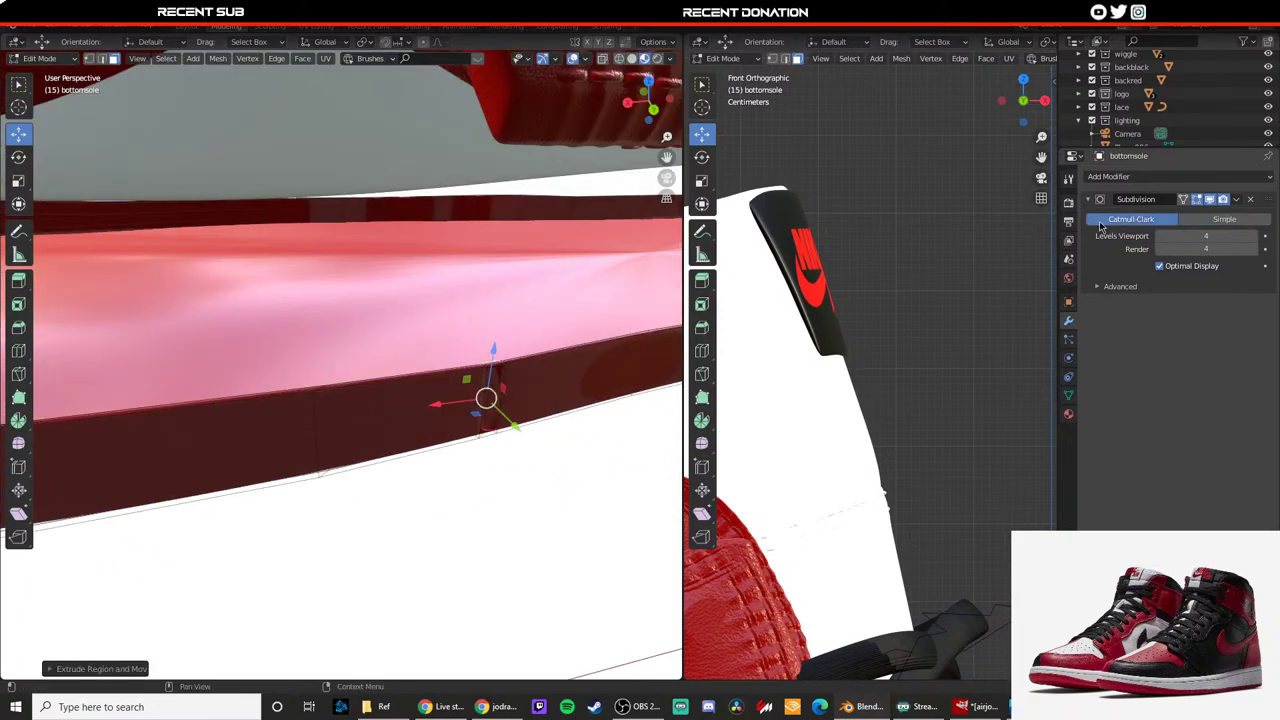
scroll(492, 313, "down", 3)
key("Tab")
middle_click_drag(492, 315, 472, 286)
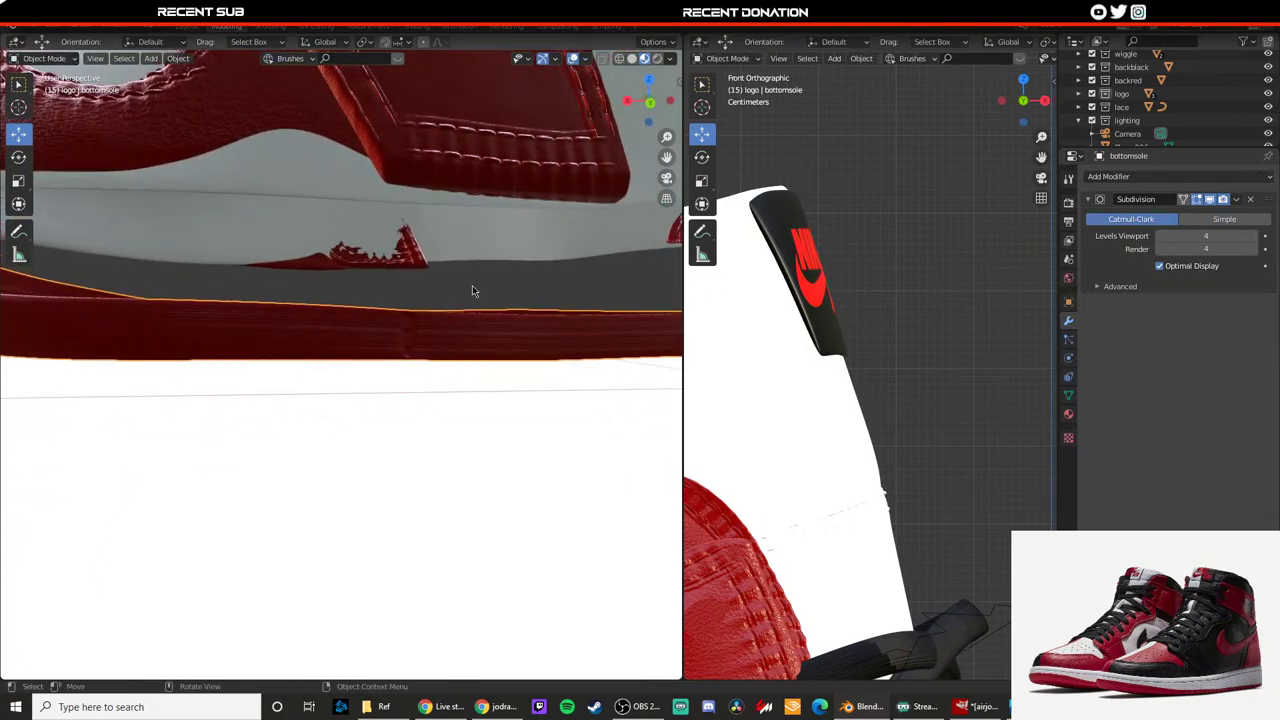
scroll(466, 286, "up", 1)
key("Tab")
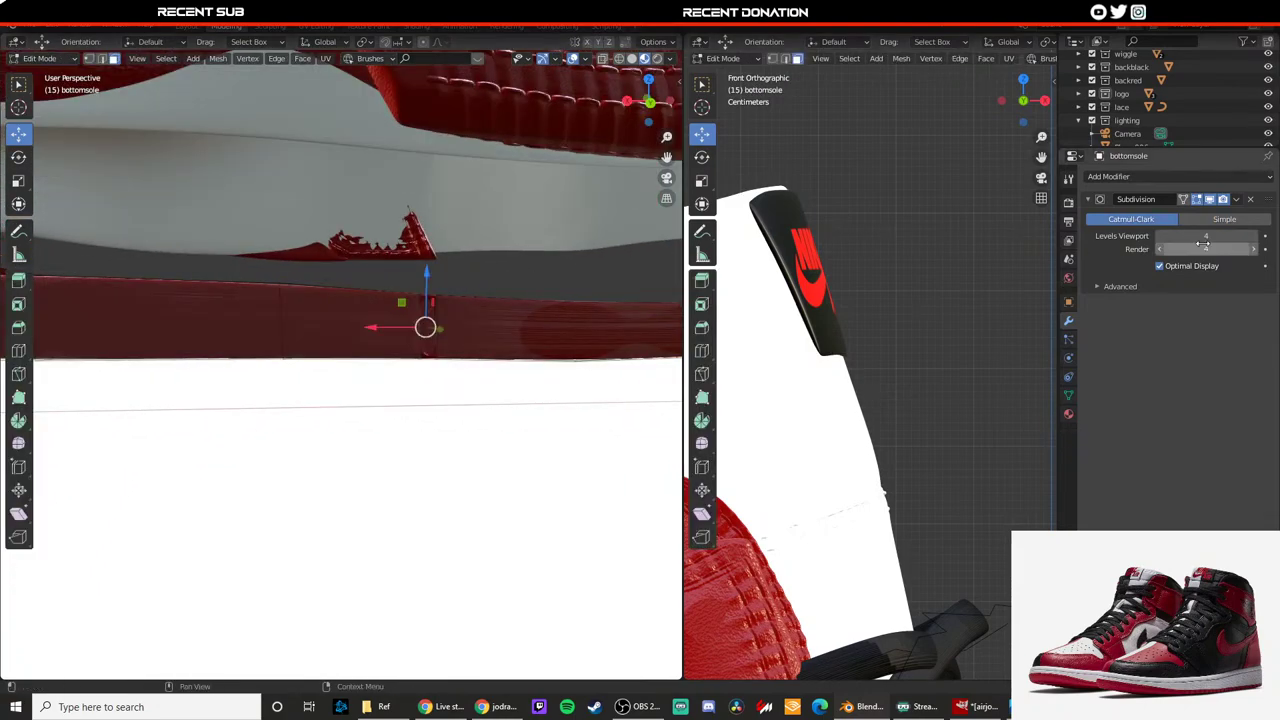
left_click(1224, 219)
Step: Delete the narrow faces at the extruded strip on the bottomsole's side
middle_click_drag(440, 300, 394, 300)
left_click(388, 297, "alt")
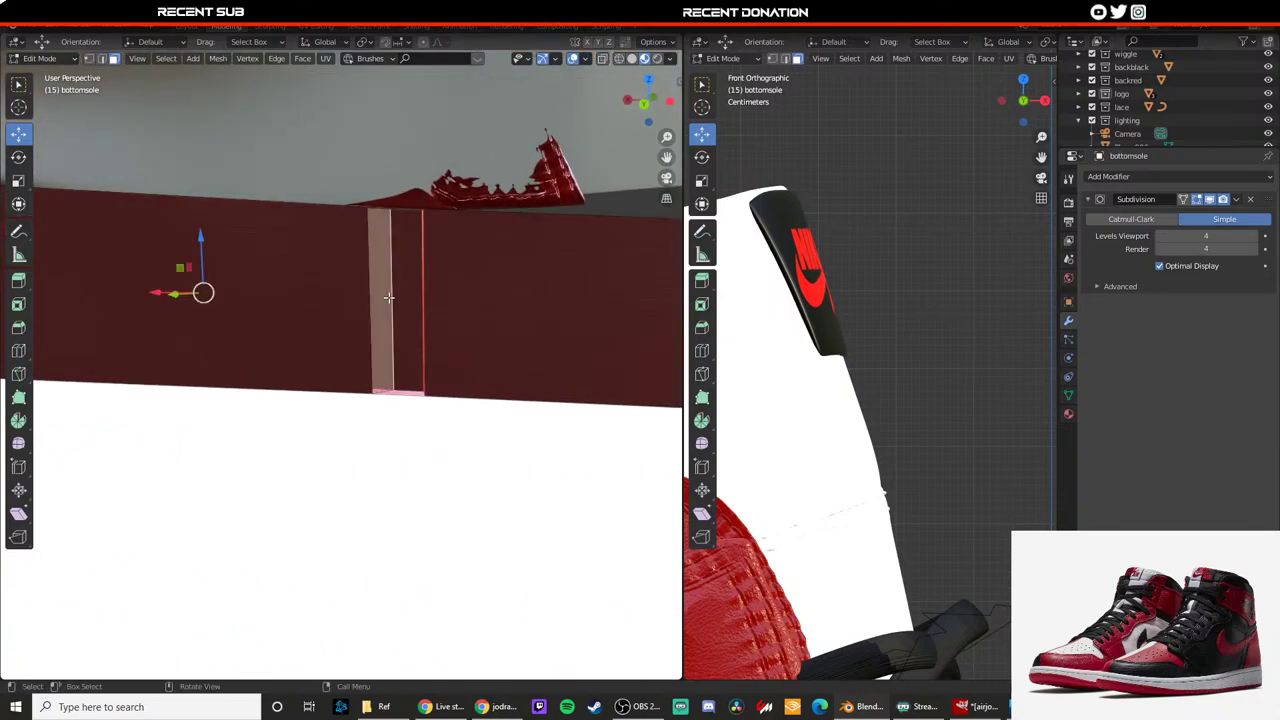
key("x")
left_click(368, 328)
left_click(405, 296)
key("x")
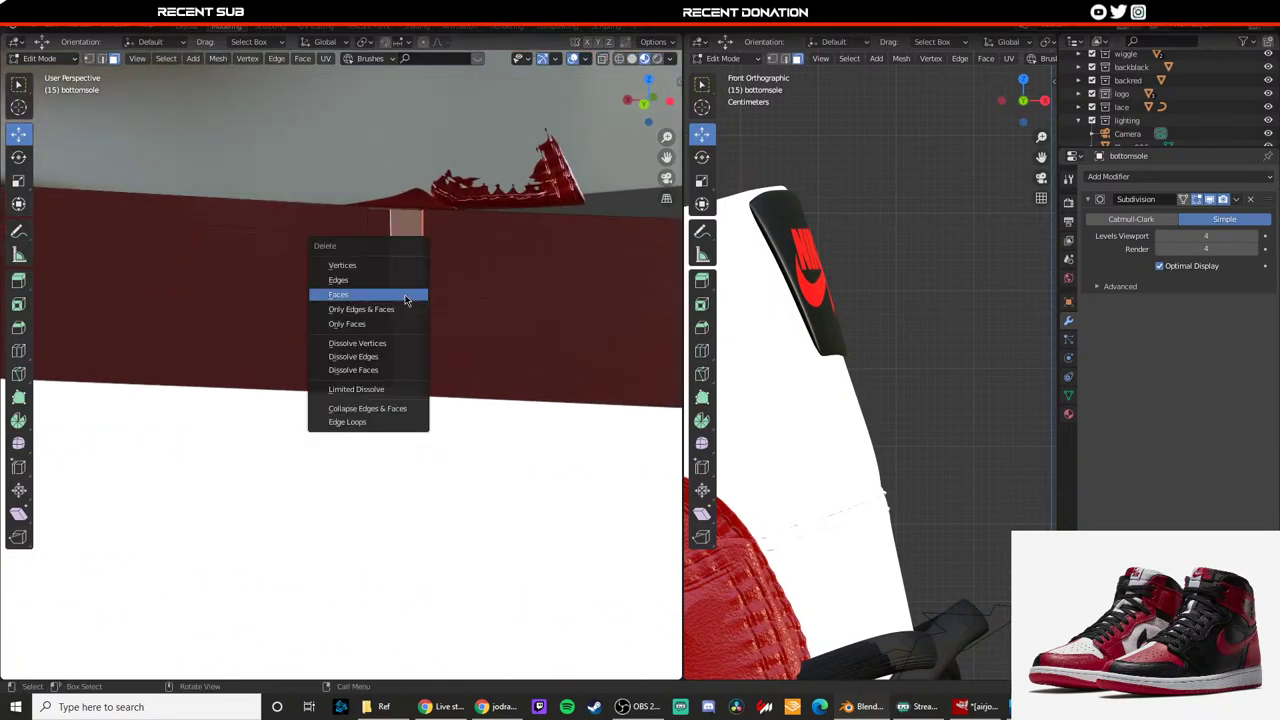
left_click(407, 298)
Step: Preview the bottomsole's groove with Catmull-Clark subdivision in Object Mode and return the modifier to Simple
middle_click_drag(407, 299, 440, 292)
left_click(1118, 222)
key("Tab")
scroll(470, 263, "up", 8)
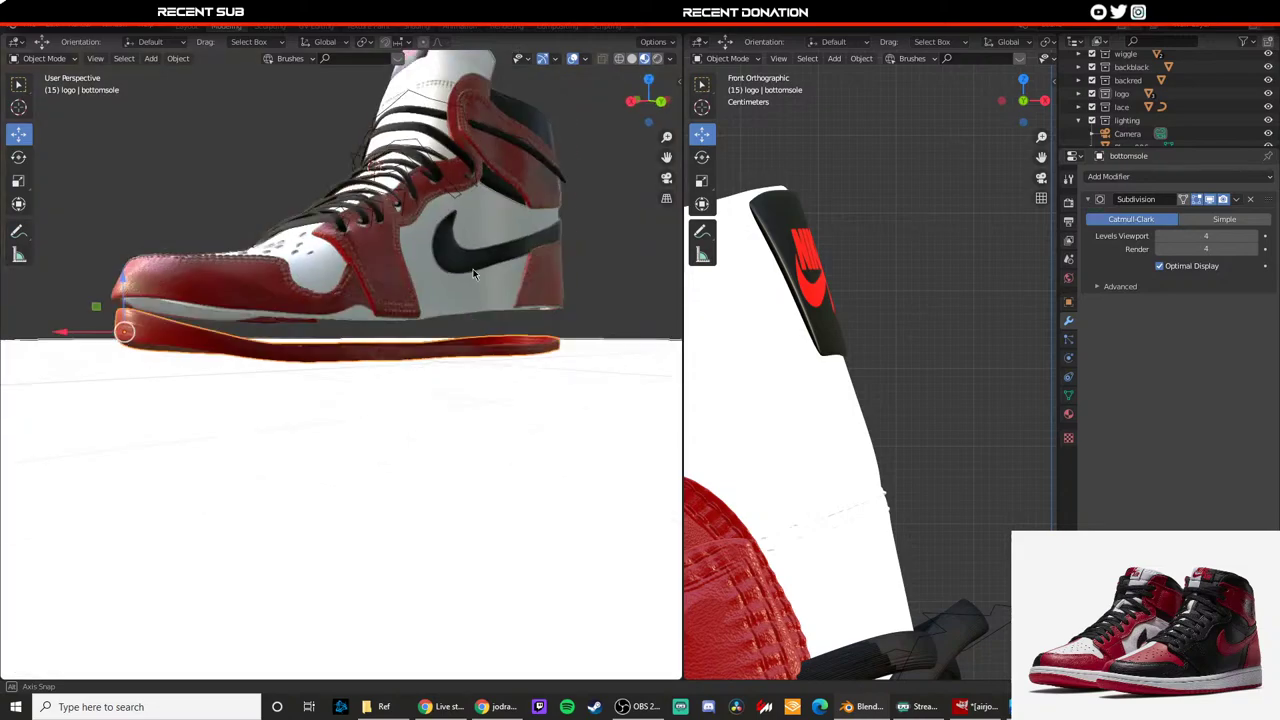
middle_click_drag(460, 275, 476, 264)
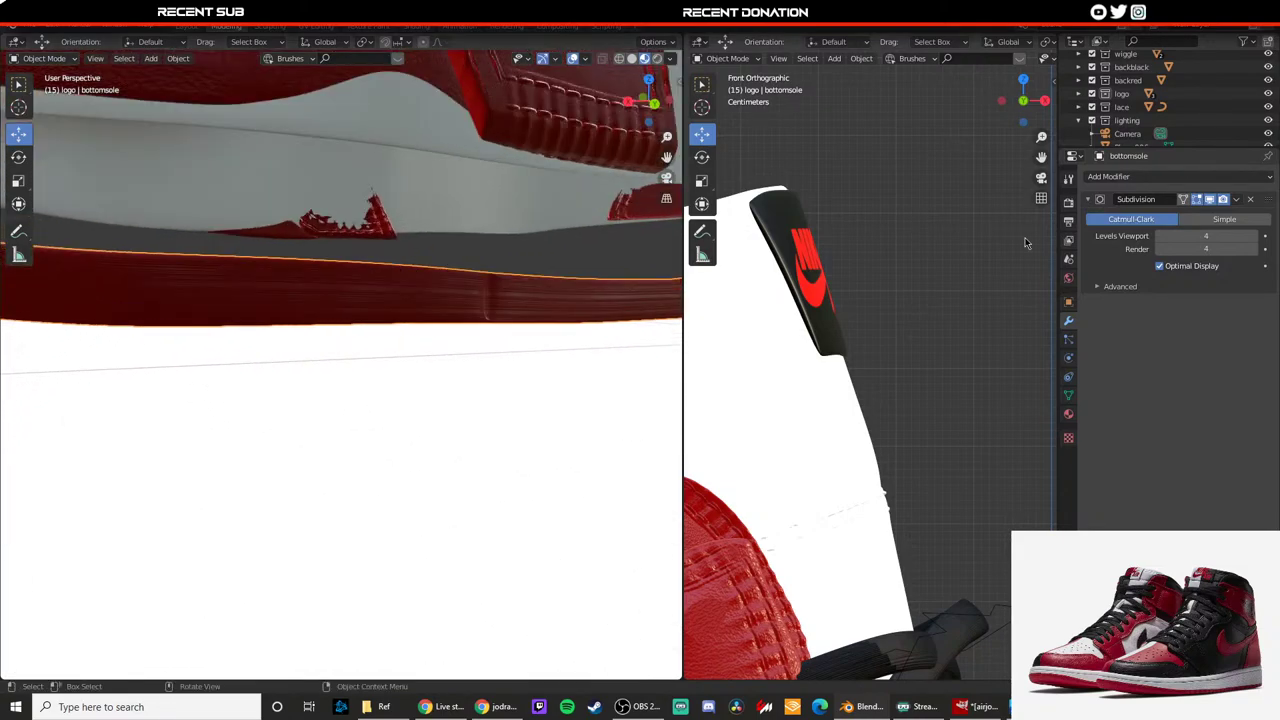
left_click(1223, 220)
Step: Add two horizontal loop cuts around the bottomsole's side, one close to its lower edge and one close to its upper edge
middle_click_drag(572, 288, 360, 301)
scroll(396, 298, "up", 3)
key("Tab")
key("ctrl+r")
left_click(356, 301)
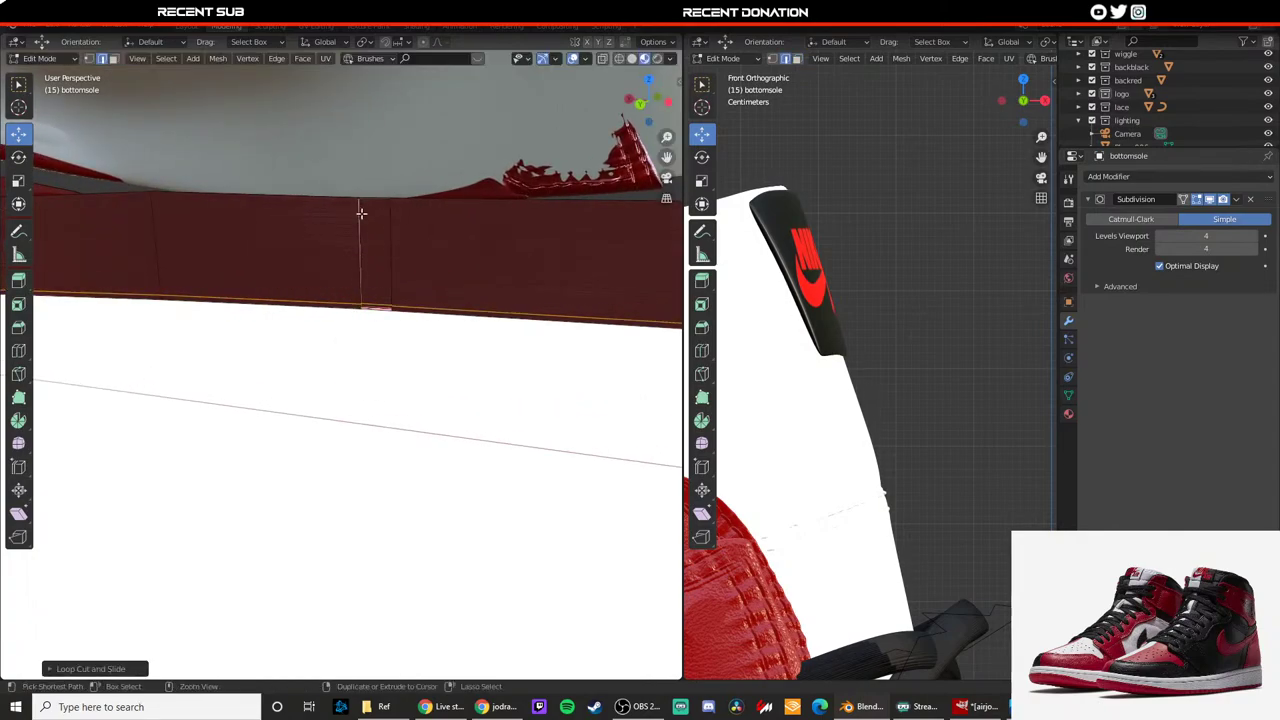
left_click(369, 160)
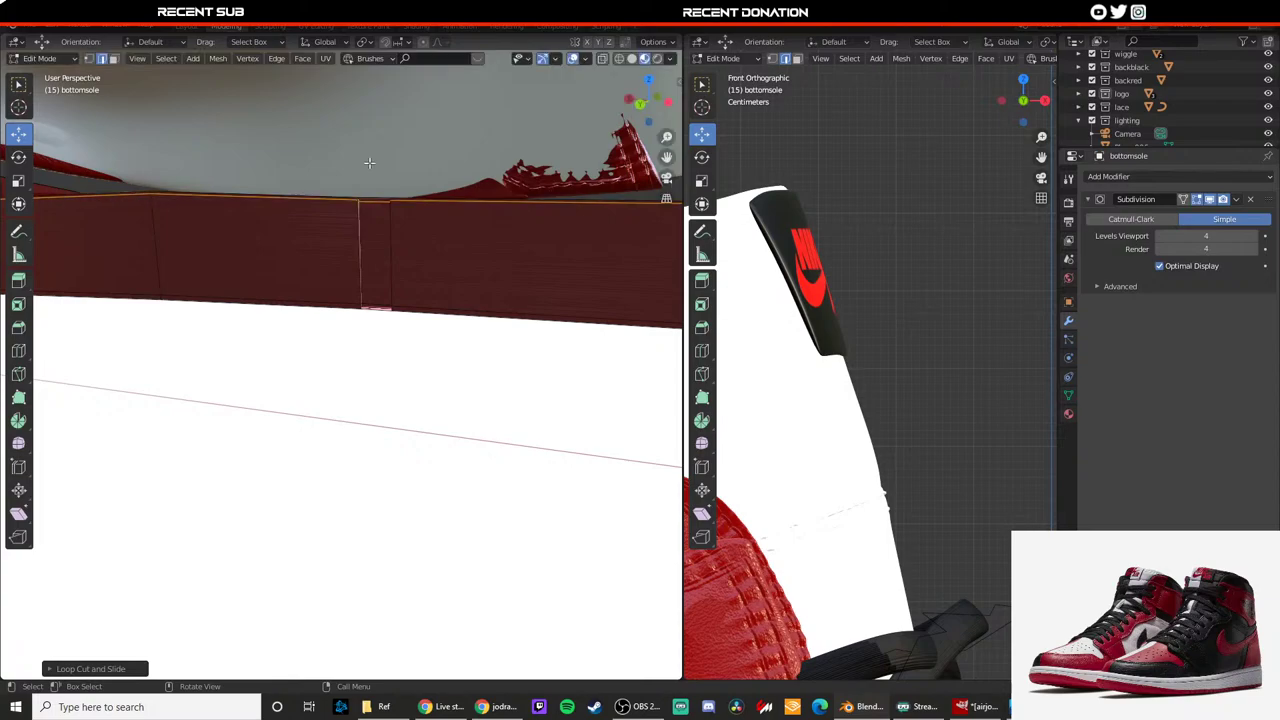
Step: Set the bottomsole's Subdivision modifier to Catmull-Clark and inspect the smoothed sole in Object Mode
left_click(1131, 219)
key("Tab")
scroll(407, 231, "down", 5)
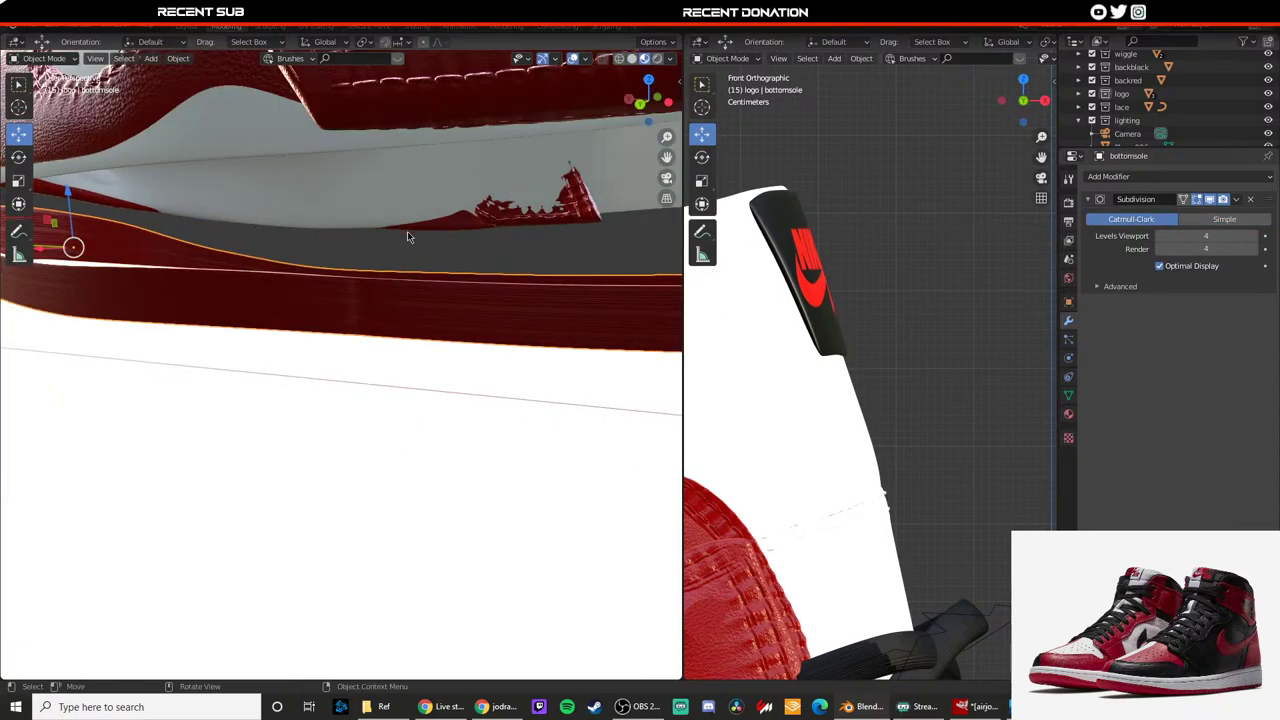
middle_click_drag(407, 231, 392, 221)
left_click(190, 92)
scroll(233, 204, "down", 1)
scroll(351, 202, "down", 4)
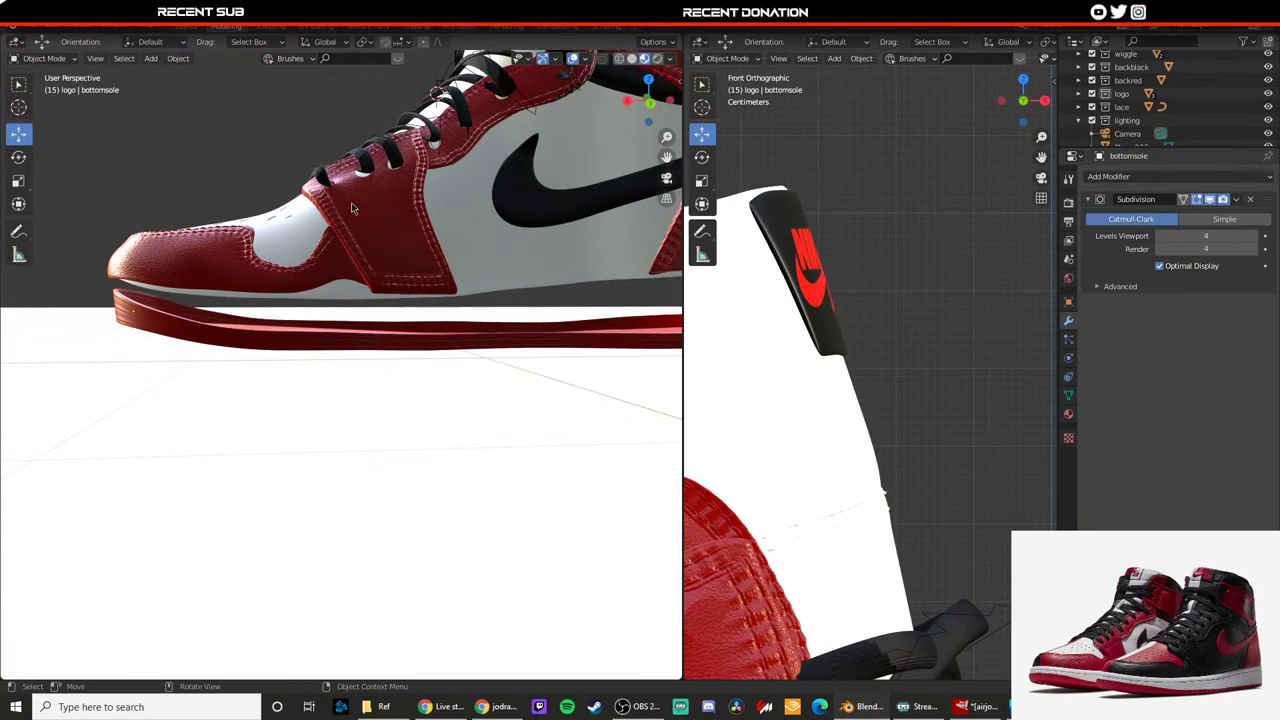
scroll(331, 215, "up", 7)
scroll(352, 280, "down", 2)
middle_click_drag(352, 280, 380, 279)
Step: Reveal all hidden objects, hide the side reference image again and view the whole shoe through the camera
key("KP_0")
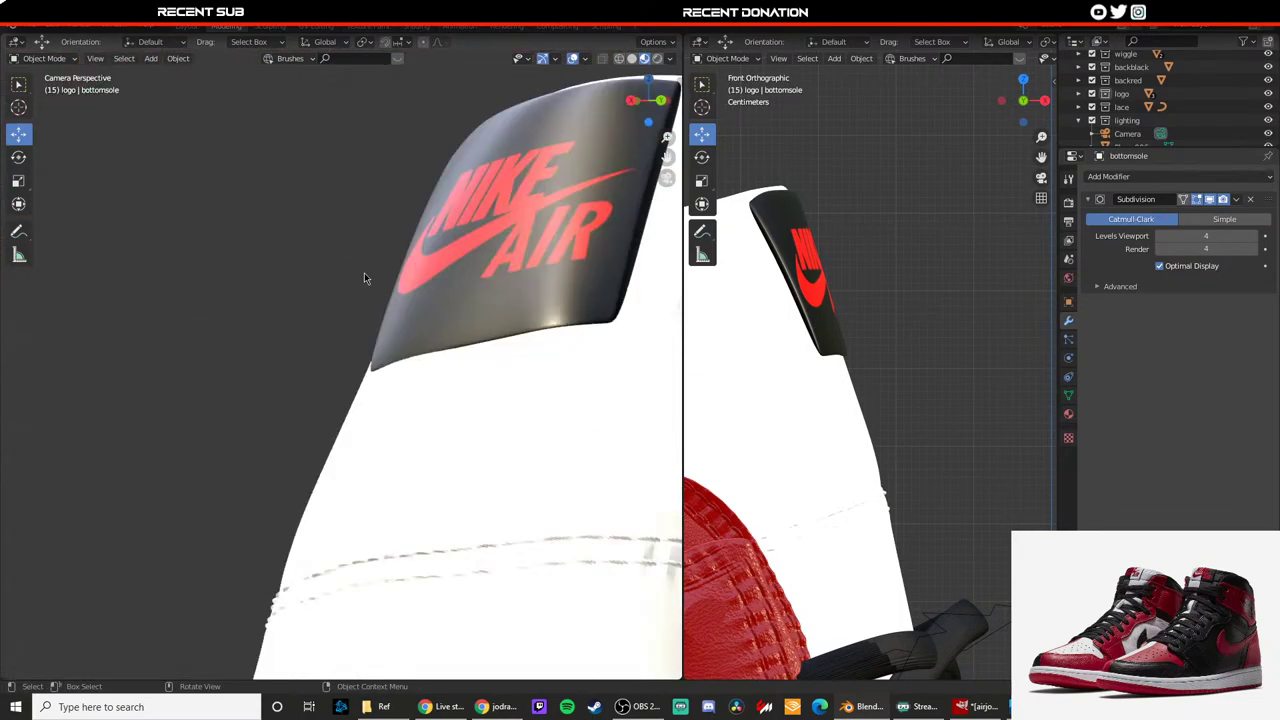
scroll(364, 277, "down", 11)
mouse_move(368, 416)
middle_mouse_down("shift")
mouse_move(386, 323)
mouse_move(370, 293)
mouse_move(399, 320)
mouse_move(403, 383)
middle_mouse_up("shift")
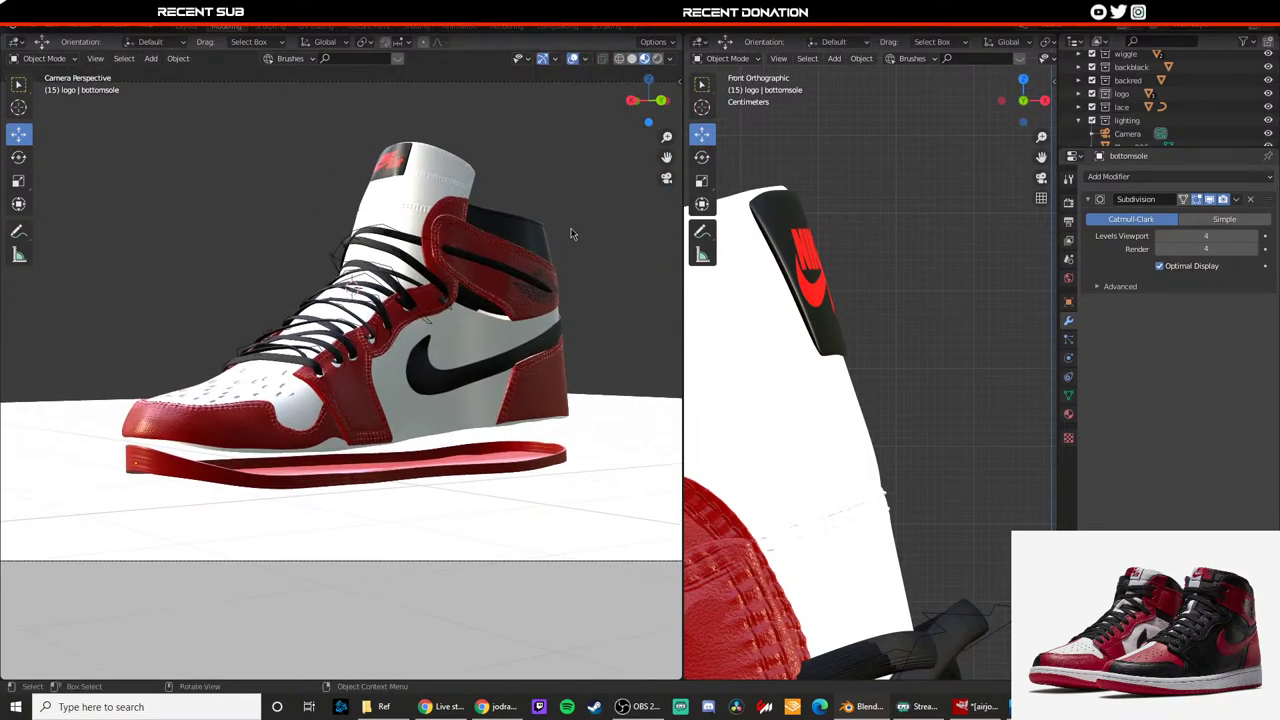
key("alt+h")
left_click(436, 287)
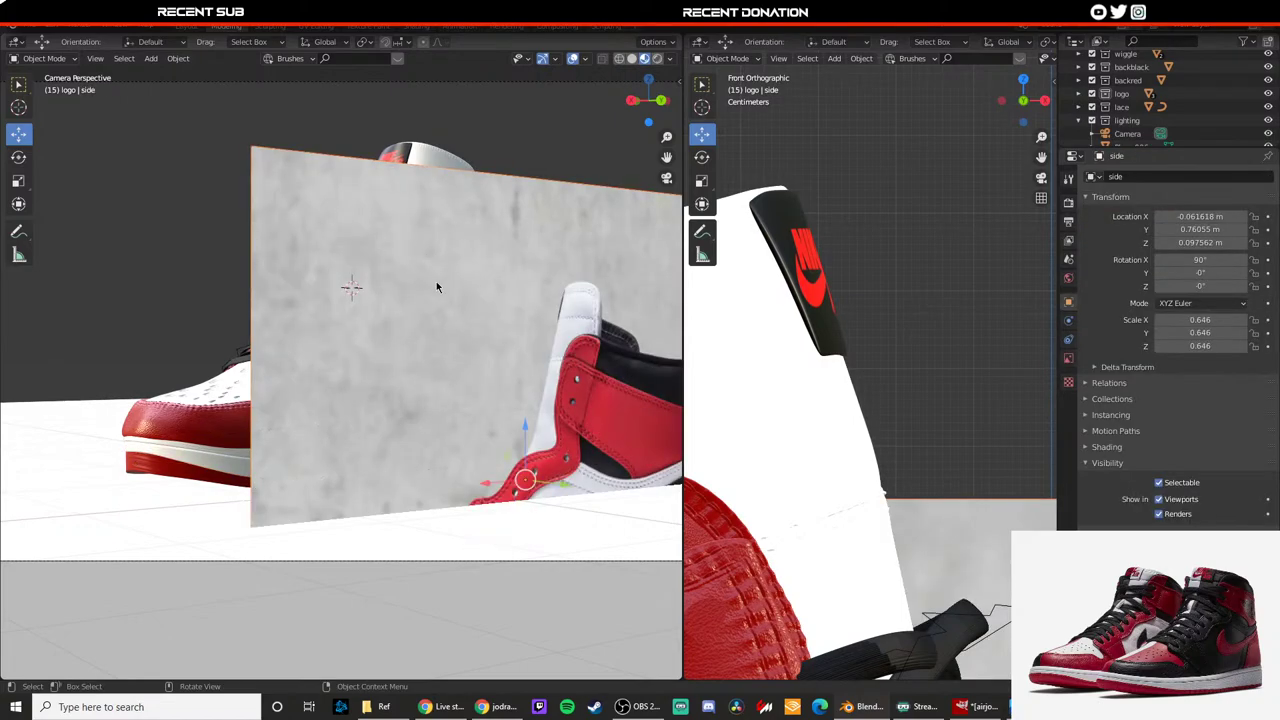
key("h")
mouse_move(443, 338)
middle_mouse_down()
mouse_move(451, 351)
mouse_move(437, 345)
mouse_move(428, 275)
mouse_move(437, 324)
middle_mouse_up()
key("KP_0")
scroll(414, 380, "up", 5)
scroll(464, 347, "down", 4)
scroll(437, 324, "down", 4)
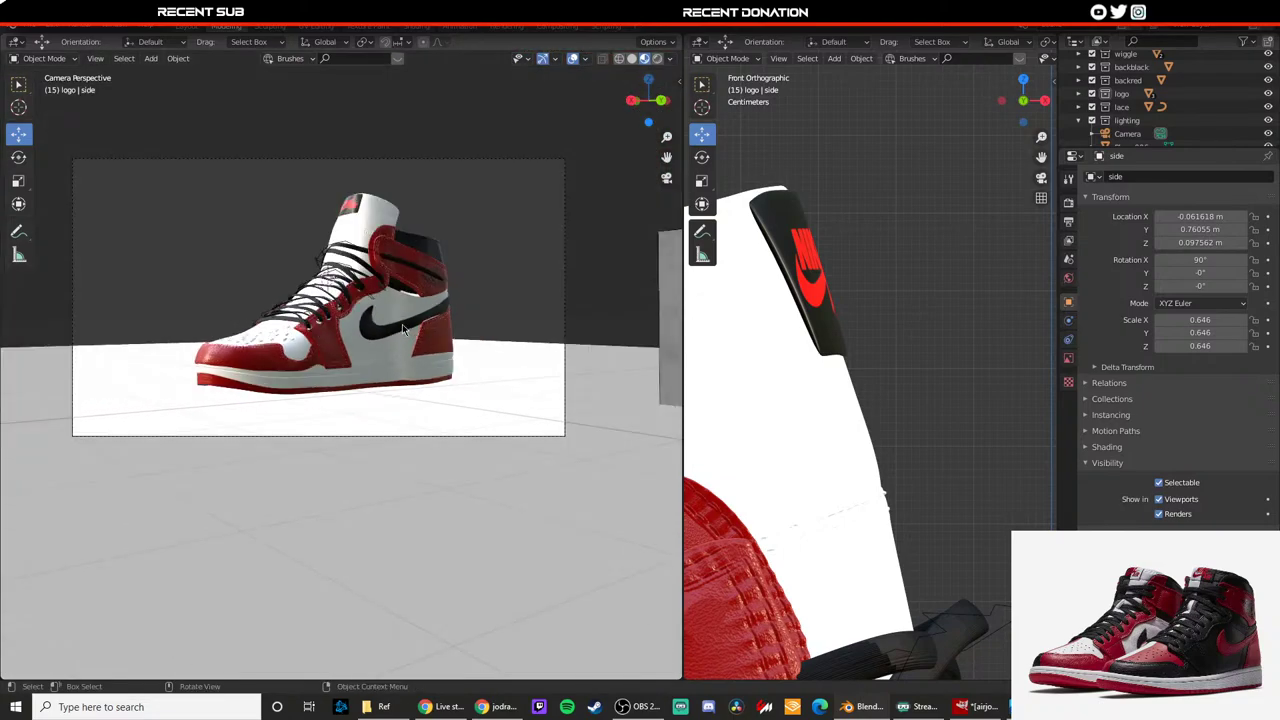
scroll(403, 330, "up", 4)
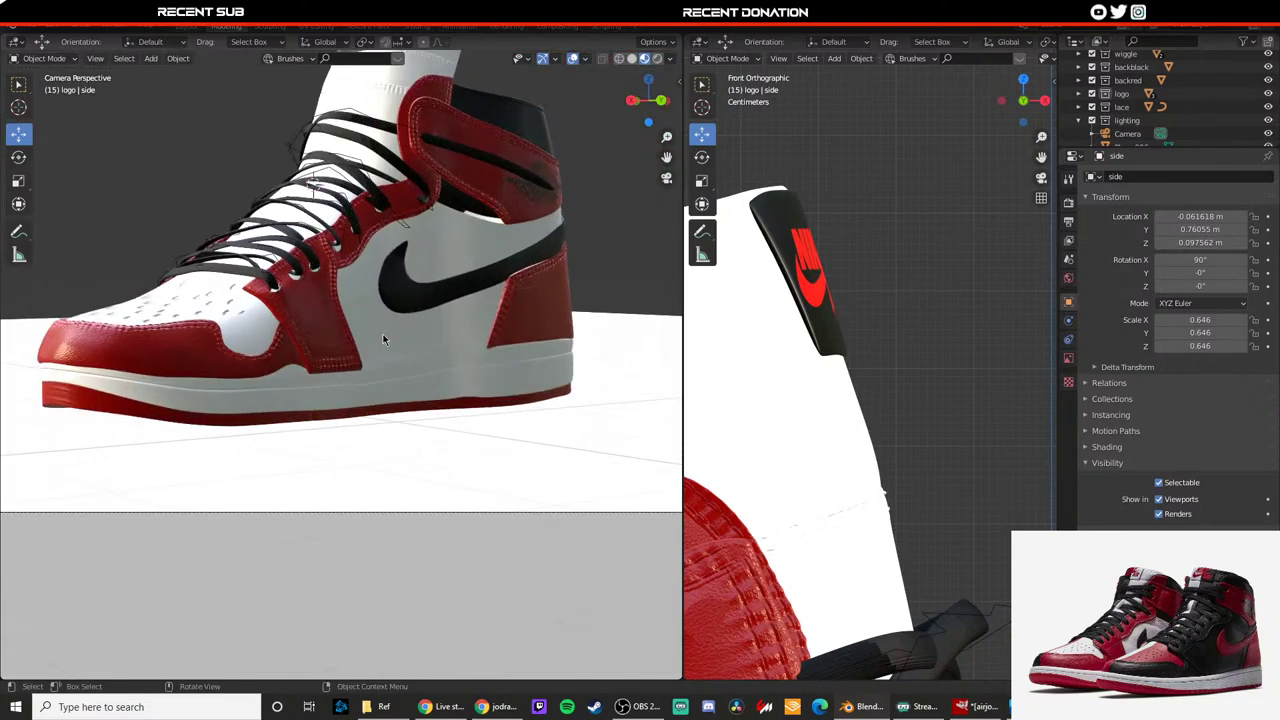
Step: Hide the midsole and open the bottomsole in Edit Mode at the side below the red lace panel
left_click(377, 398)
key("KP_Decimal")
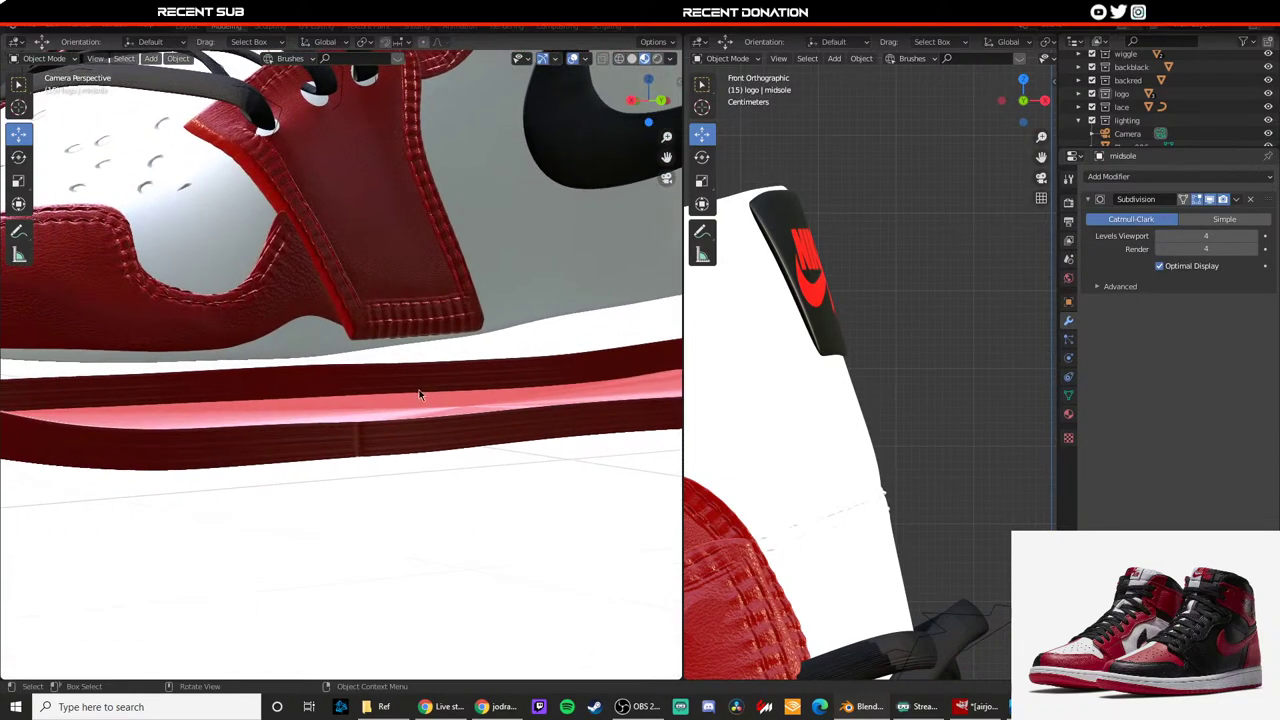
left_click(405, 456)
scroll(432, 444, "up", 1)
middle_click_drag(434, 443, 411, 443, "shift")
scroll(411, 443, "up", 1)
left_click(411, 467)
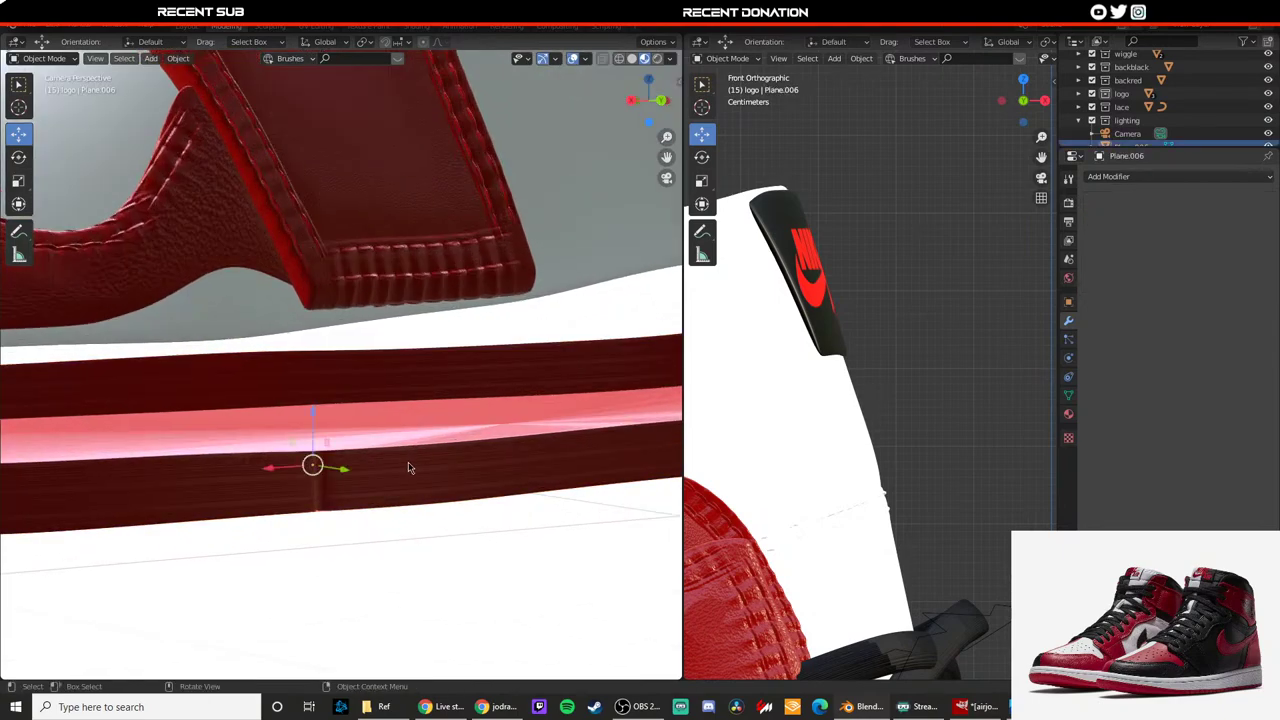
key("Tab")
key("Tab")
left_click(382, 467)
key("Tab")
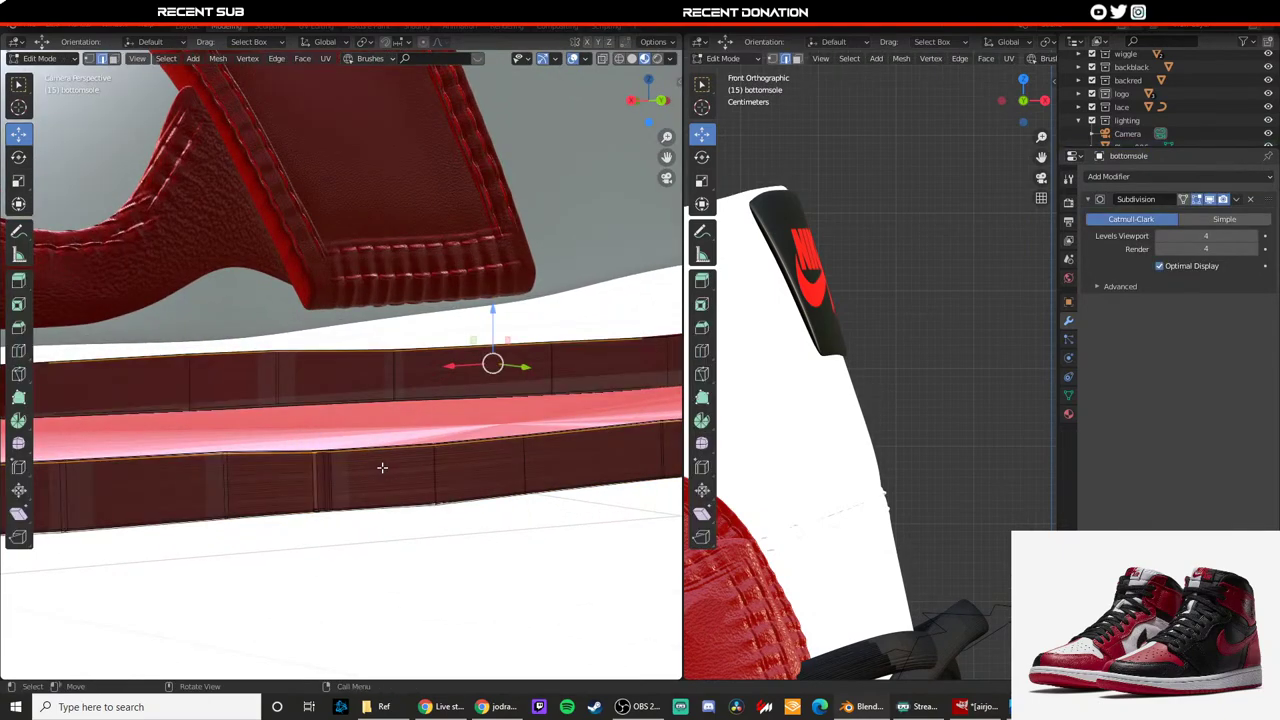
middle_click_drag(382, 467, 325, 382)
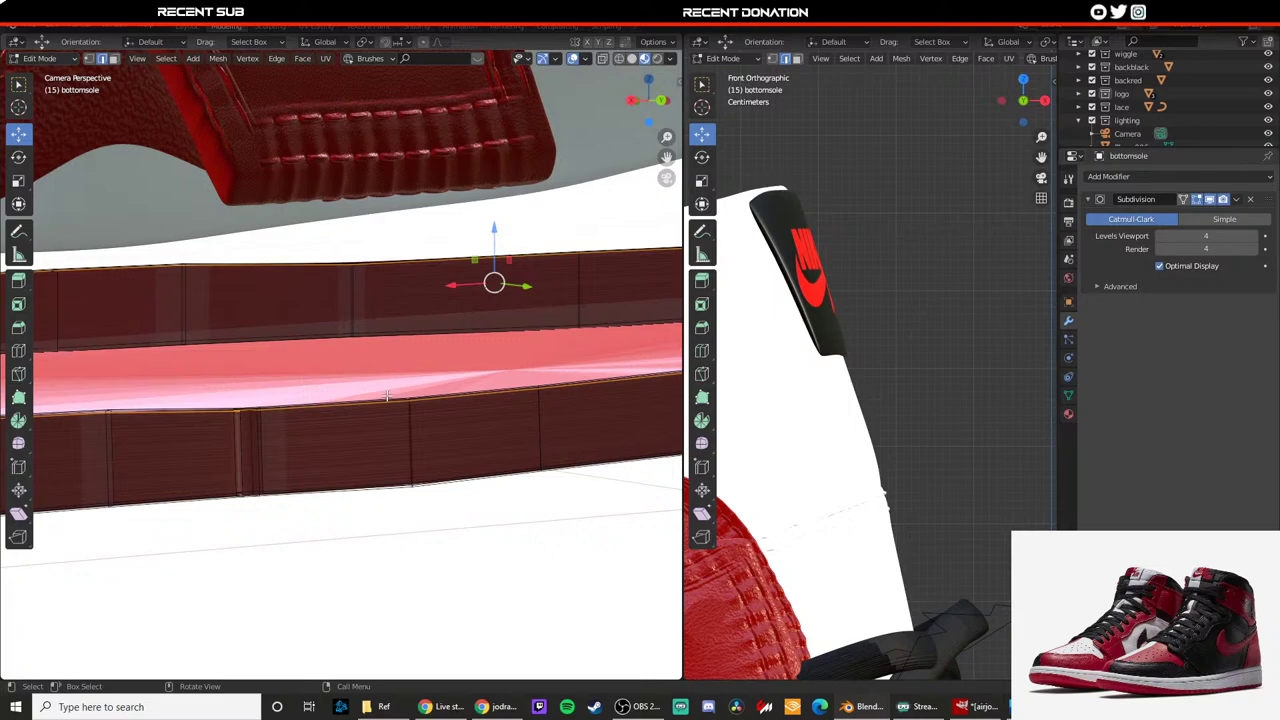
Step: Set the Subdivision modifier to Simple and add two closely spaced vertical loop cuts beside the first groove on the bottomsole's side
left_click(1224, 219)
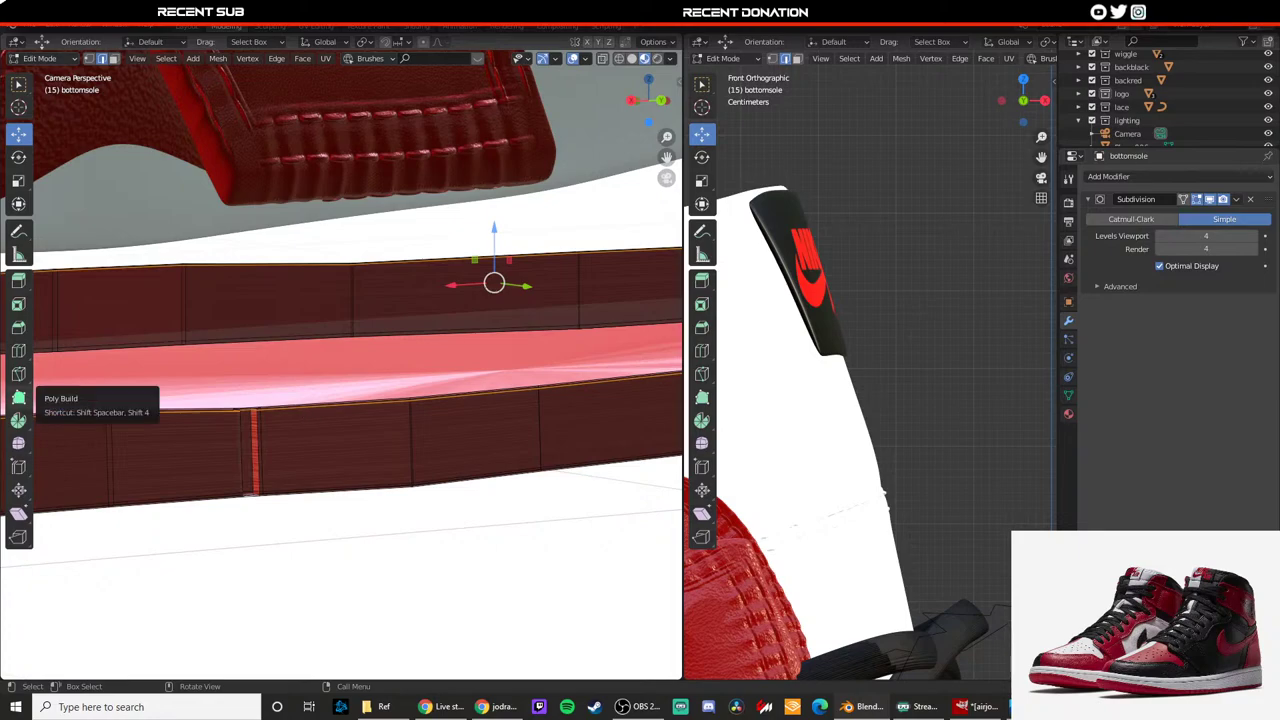
key("ctrl+r")
left_click(335, 415)
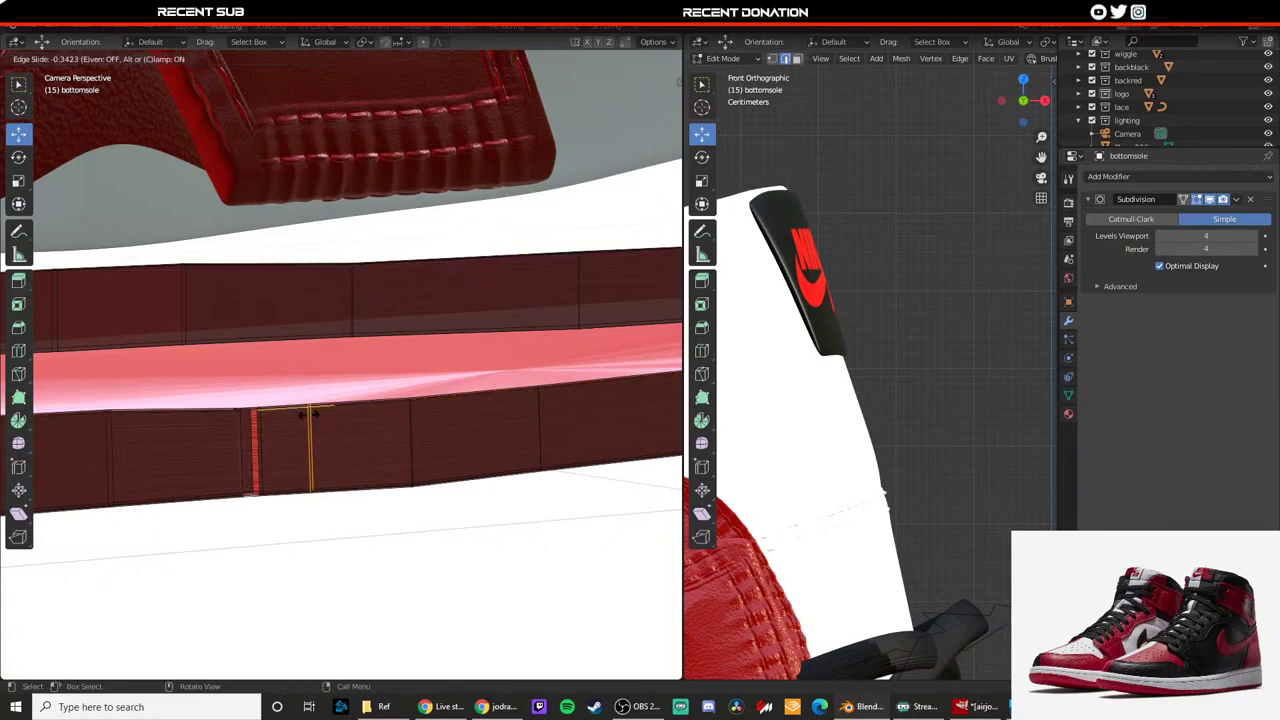
left_click(329, 413)
key("ctrl+r")
left_click(353, 410)
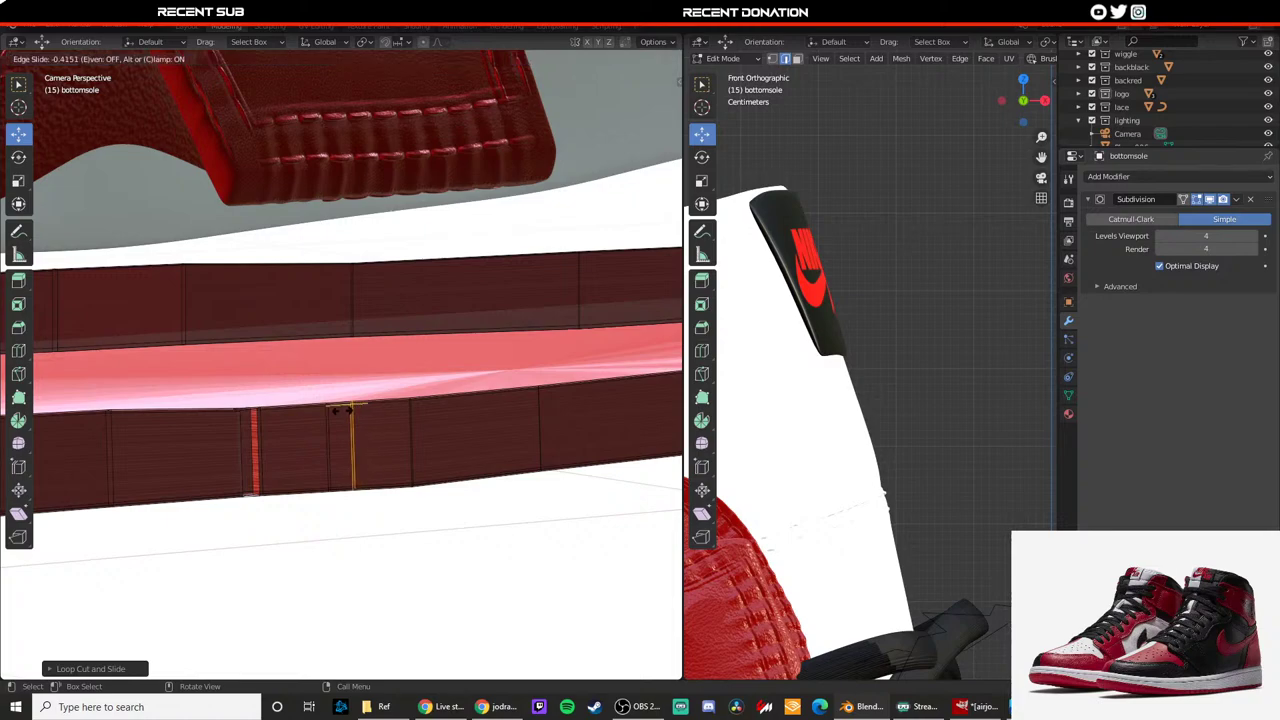
left_click(342, 411)
key("ctrl+z")
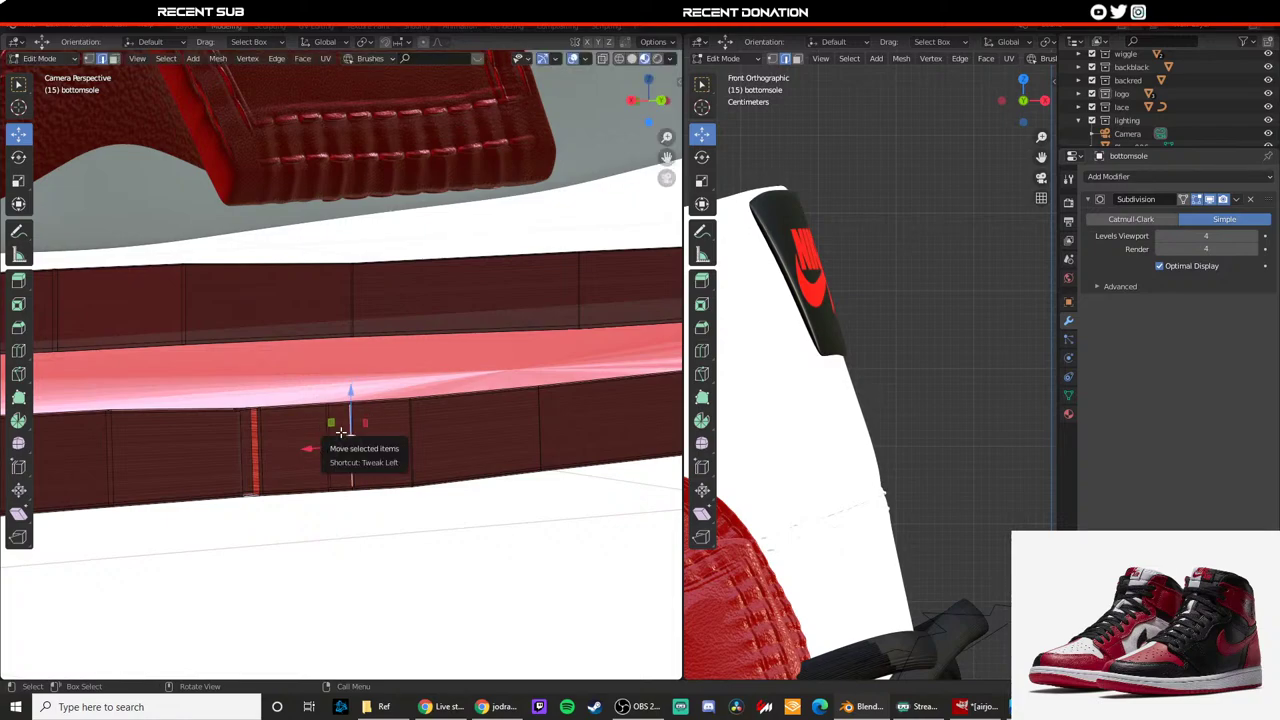
Step: Extrude the narrow face between the two loop cuts inward and preview it with Catmull-Clark subdivision in Object Mode
key("3")
left_click(340, 432)
key("e")
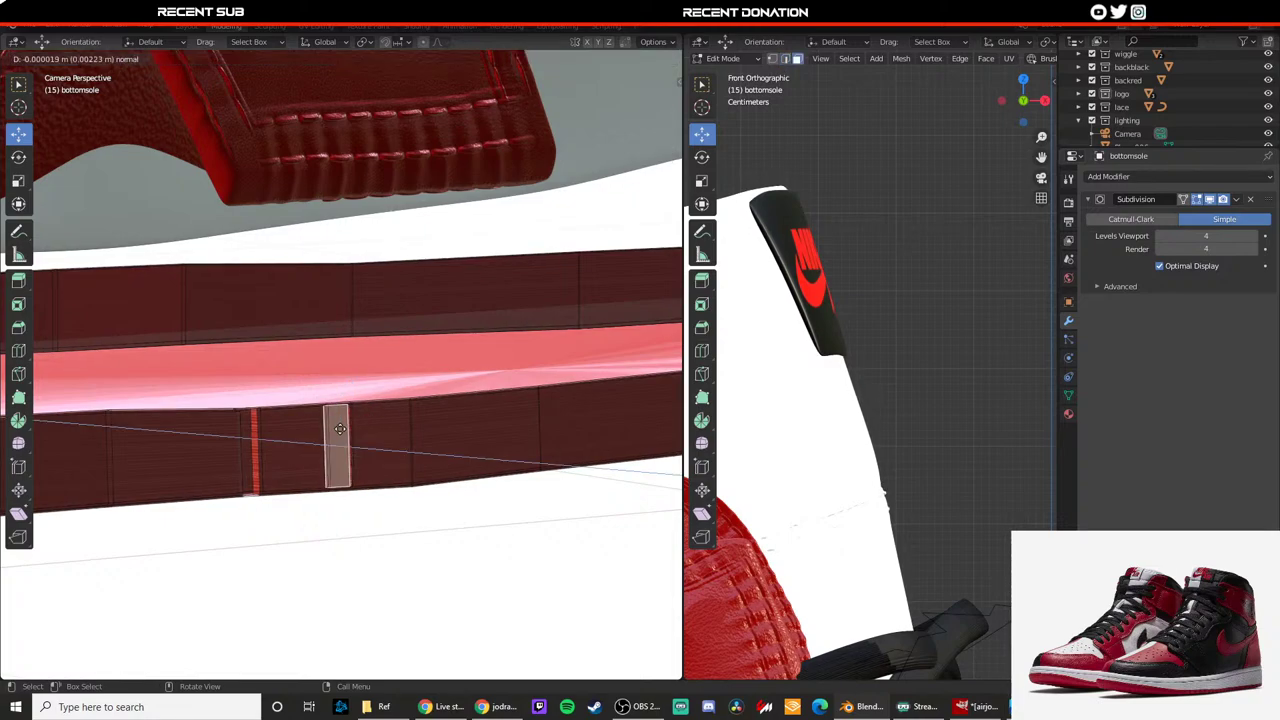
left_click(335, 427)
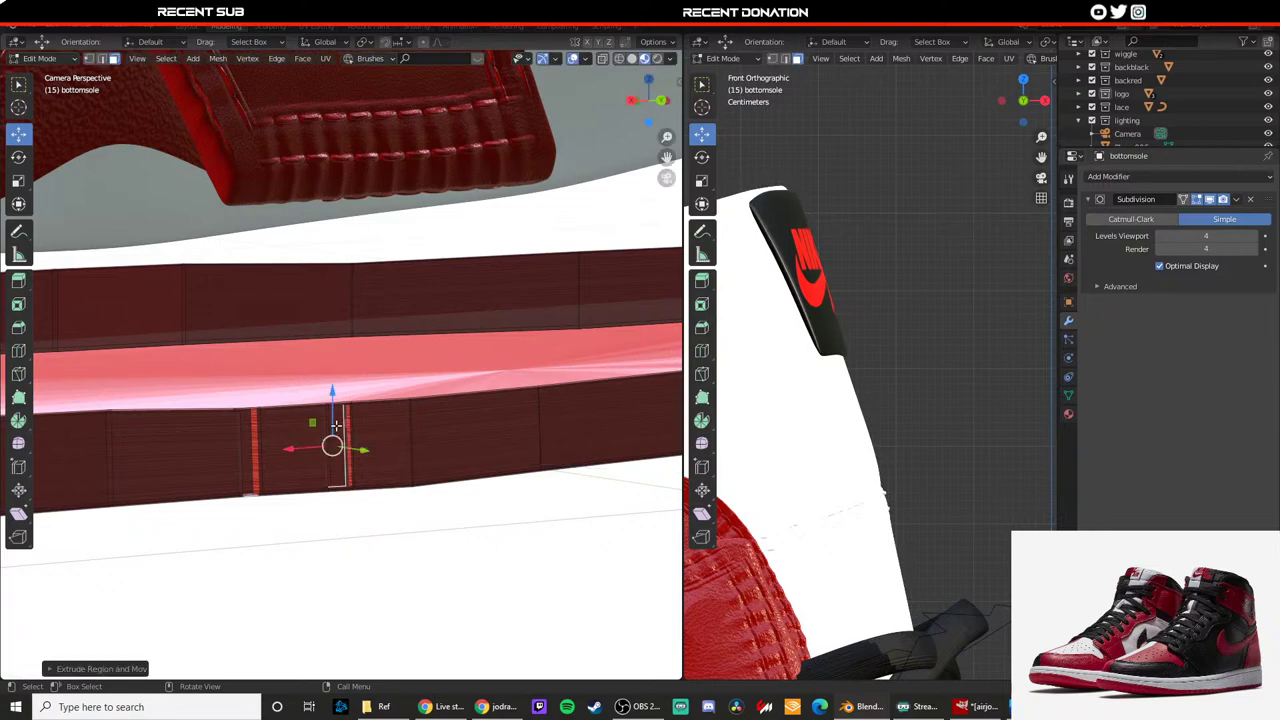
left_click(1128, 220)
key("Tab")
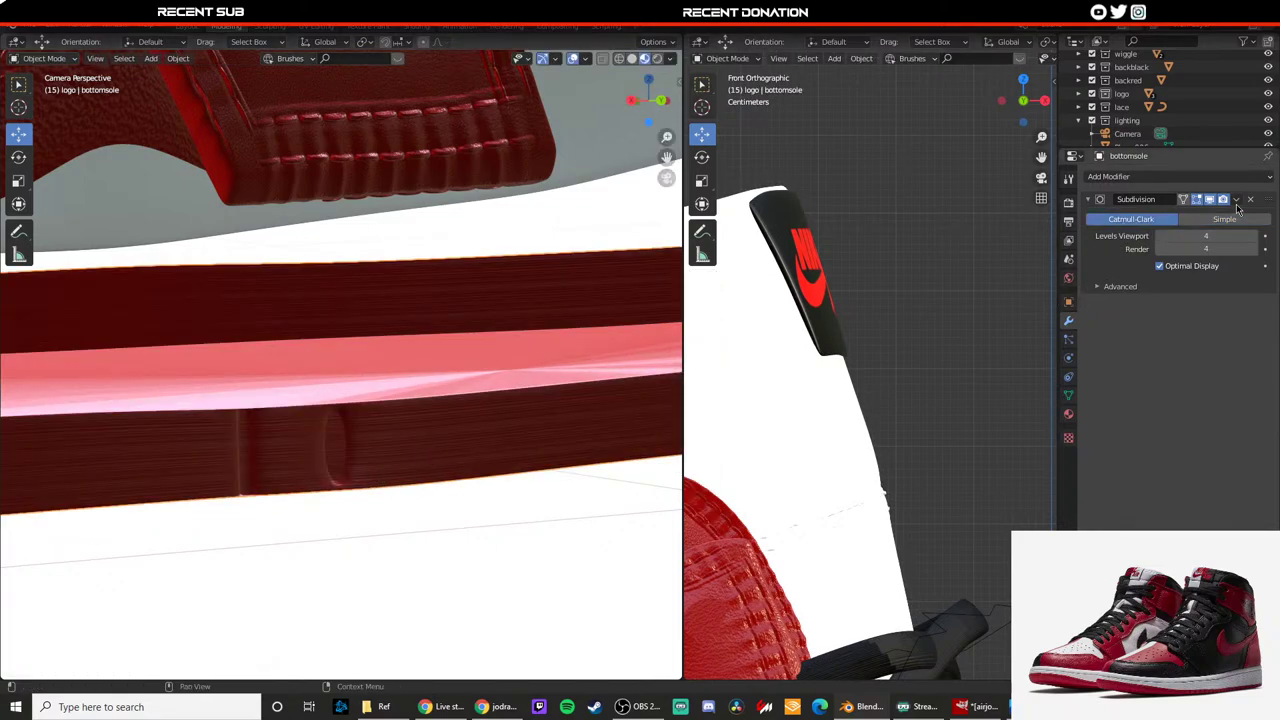
Step: Inspect the second groove up close and undo its extrusion and loop cuts
left_click(345, 432)
middle_click_drag(340, 432, 249, 429)
scroll(398, 448, "up", 4)
scroll(387, 396, "down", 6)
scroll(335, 406, "up", 5)
left_click(319, 398)
key("ctrl+z")
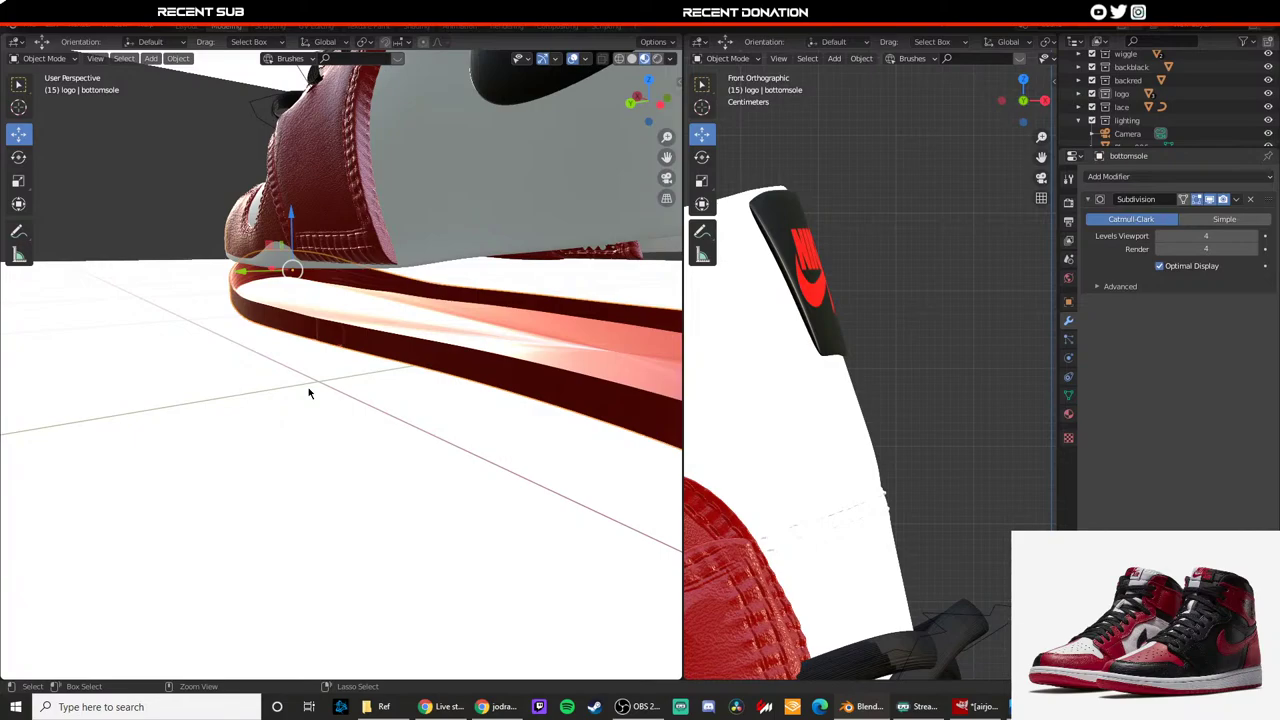
left_click(308, 390)
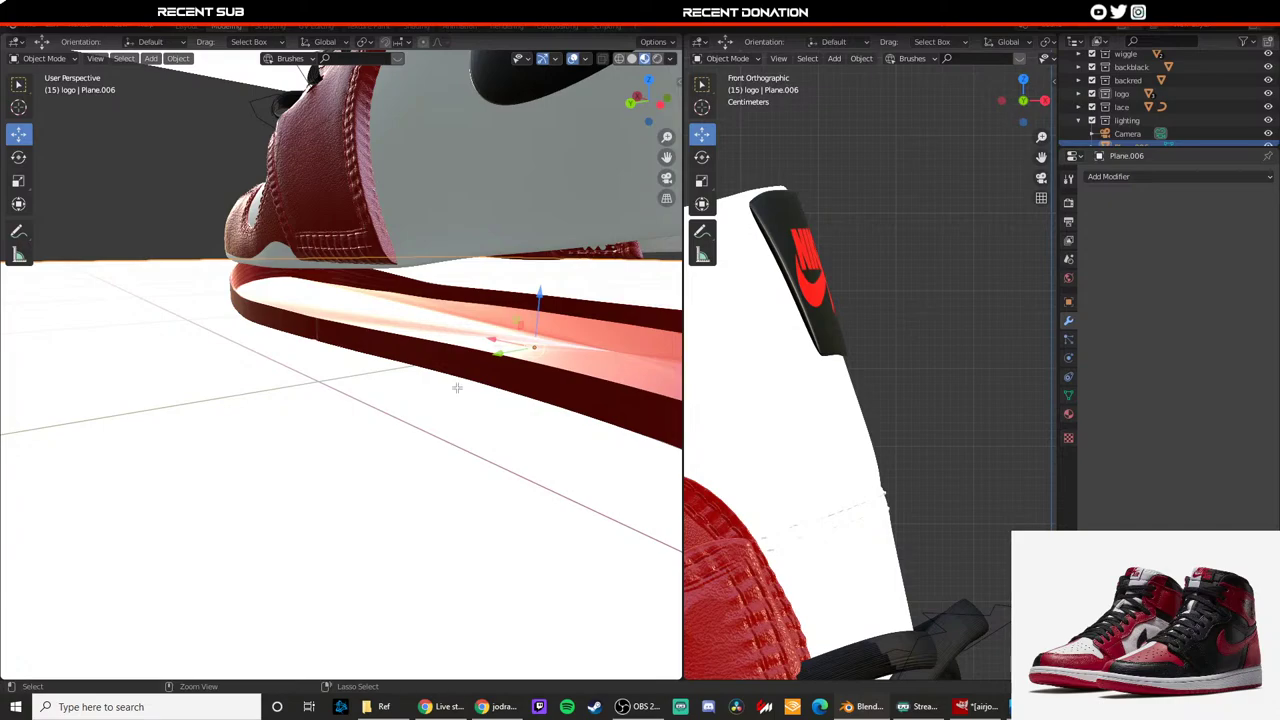
key("ctrl+z")
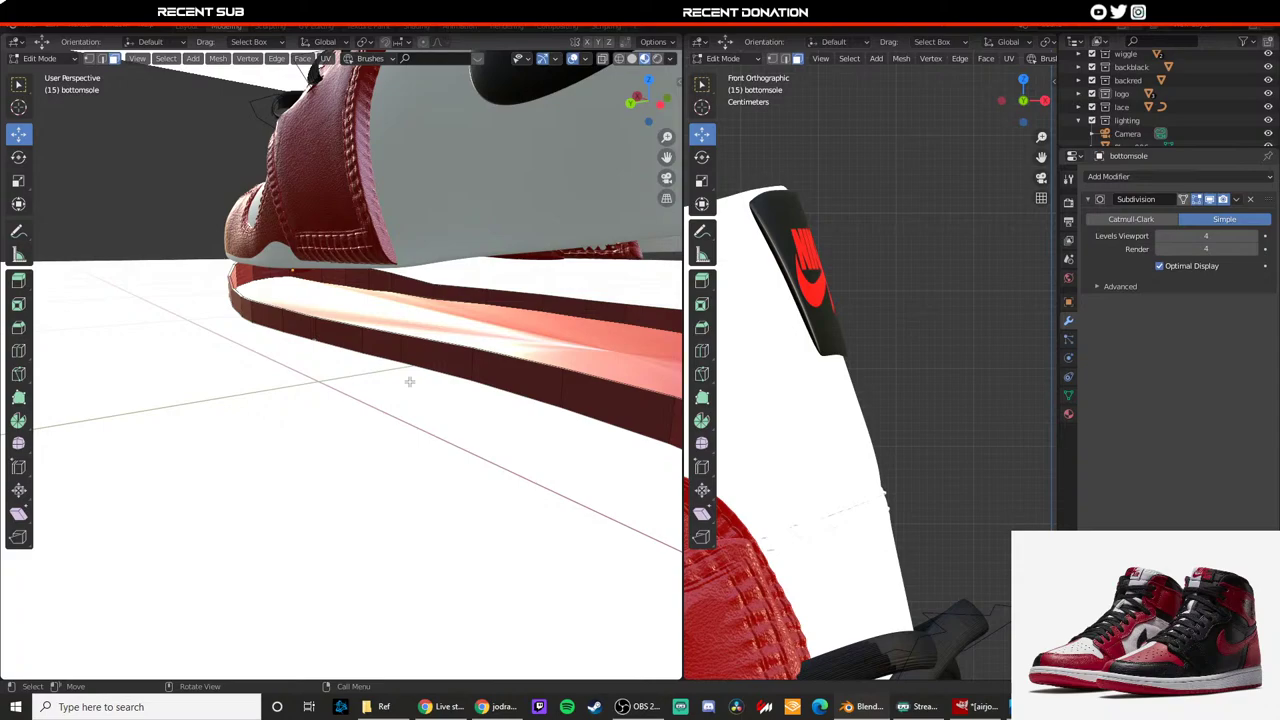
Step: Compare the remaining groove with Catmull-Clark subdivision in Edit Mode and return the modifier to Simple
middle_click_drag(410, 382, 352, 389)
scroll(480, 377, "up", 3)
scroll(414, 362, "up", 3)
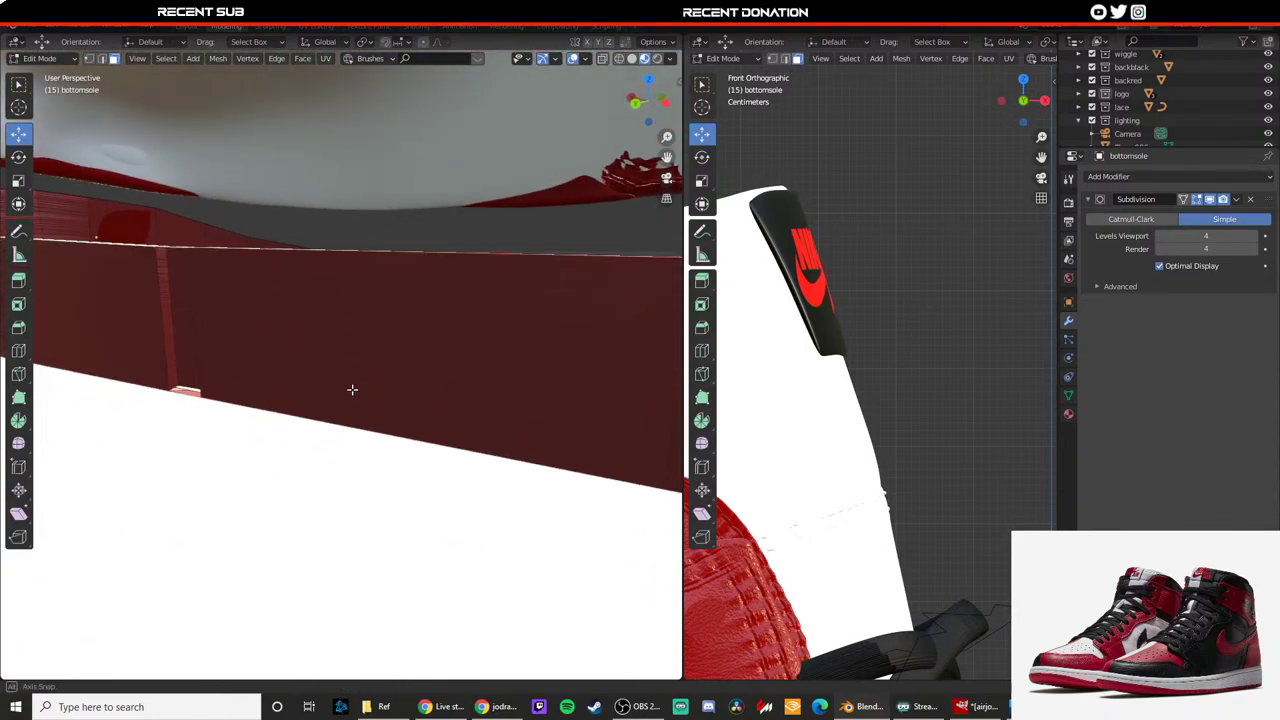
left_click(1131, 219)
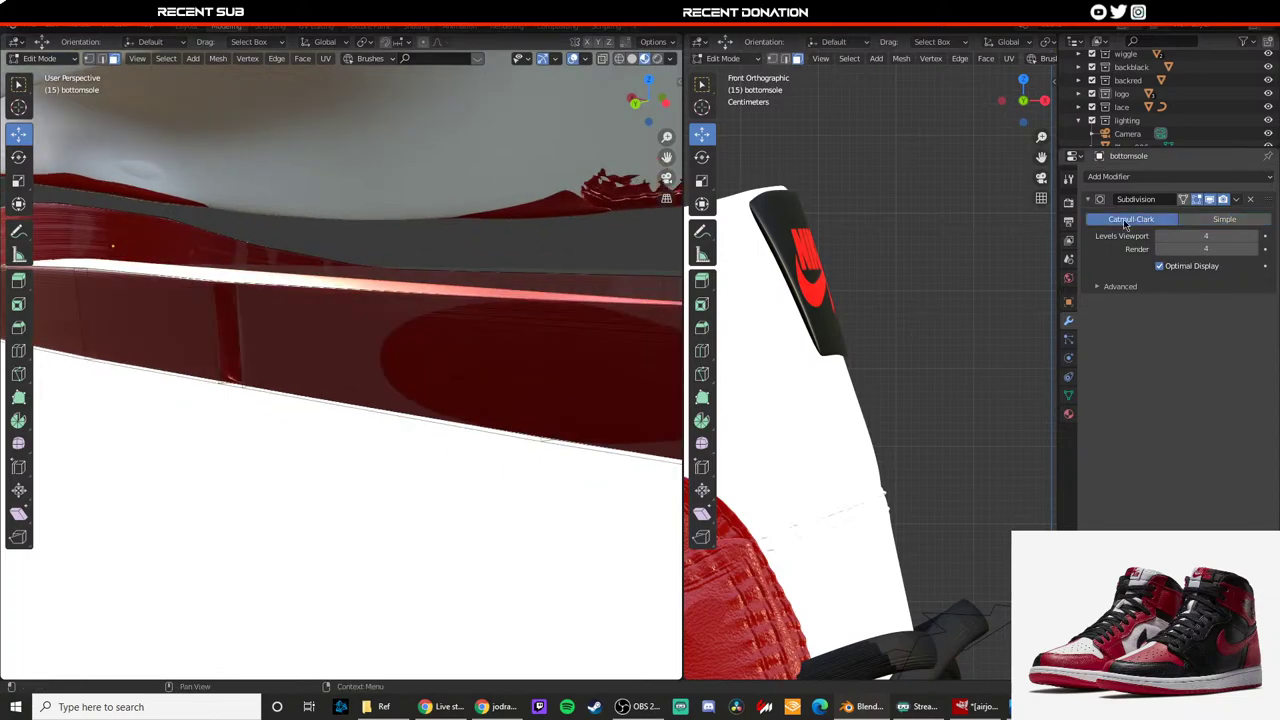
middle_click_drag(455, 322, 520, 322)
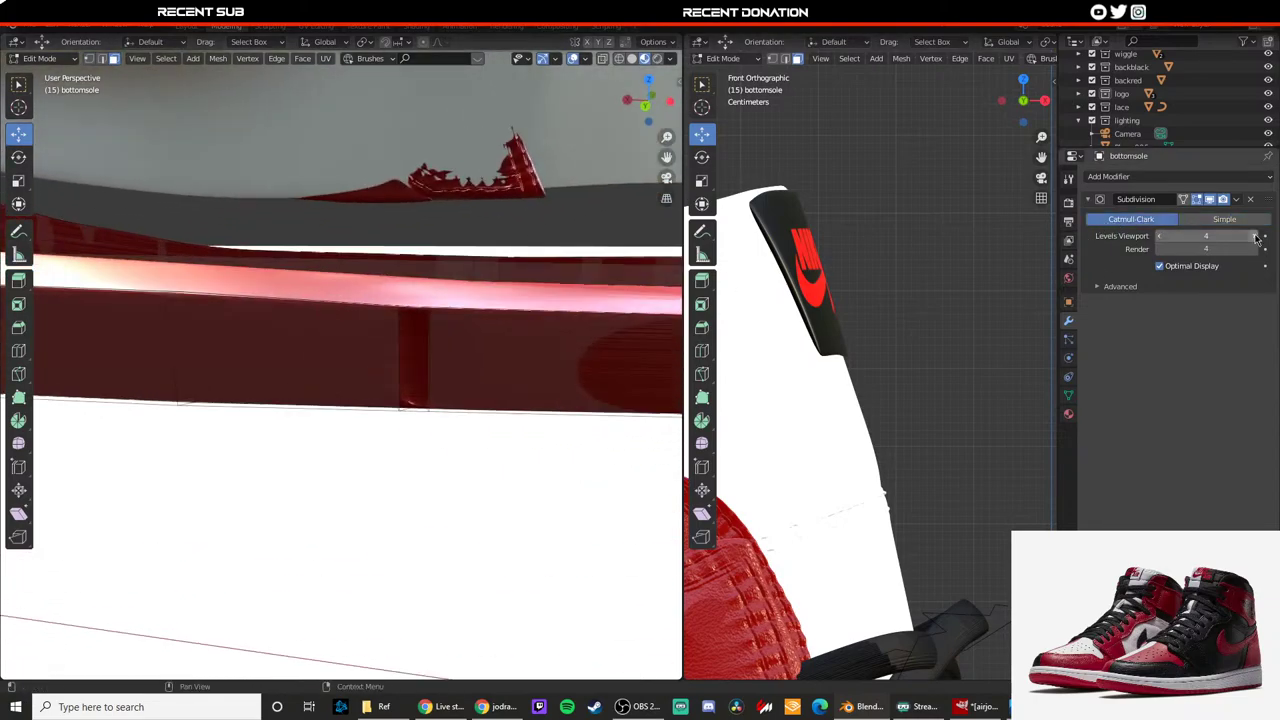
left_click(1226, 219)
Step: Add two vertical loop cuts on the bottomsole's side beside the first groove, spaced about one groove width apart
middle_click_drag(613, 329, 465, 317, "shift")
key("ctrl+r")
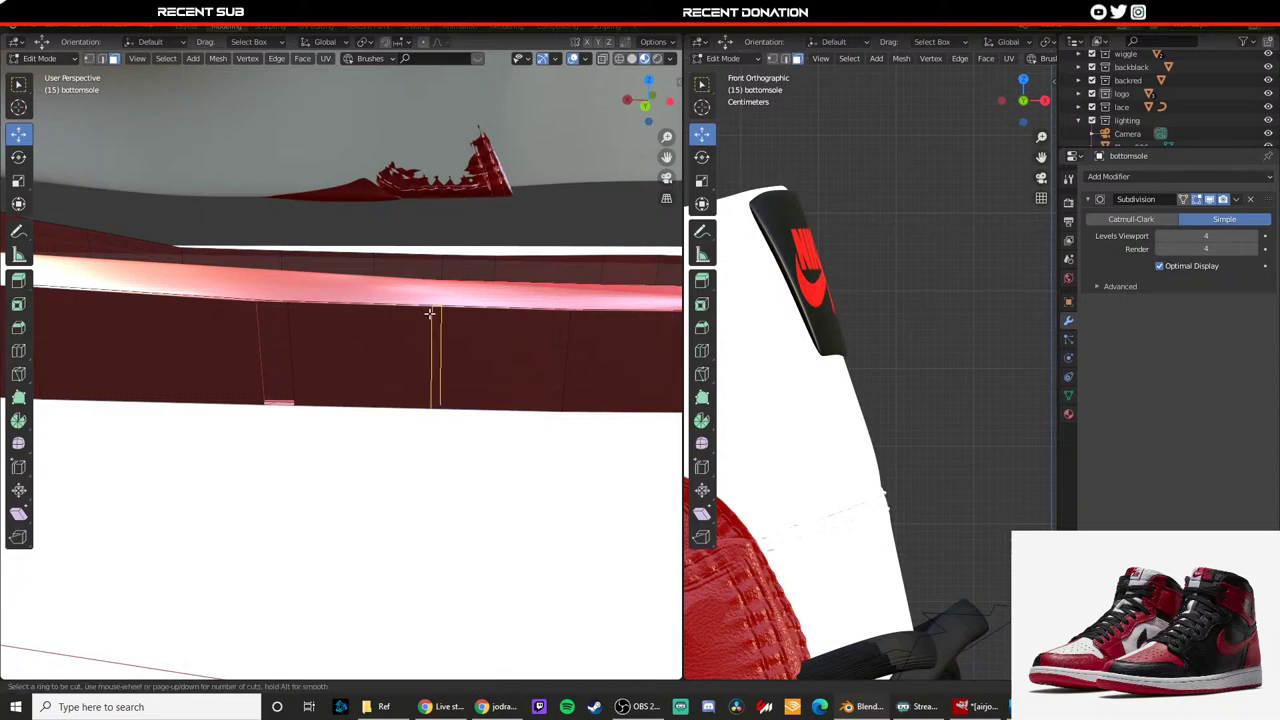
left_click(430, 313)
left_click(436, 312)
key("ctrl+r")
left_click(485, 311)
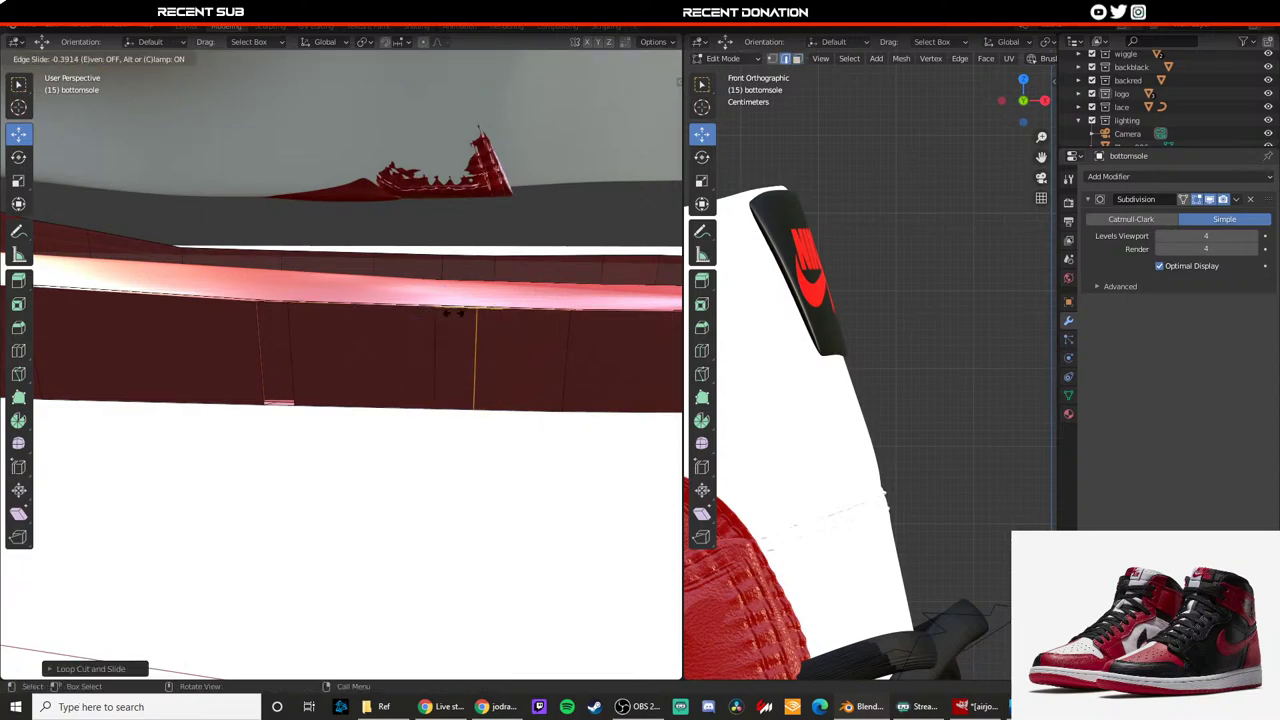
left_click(446, 311)
left_click(450, 337)
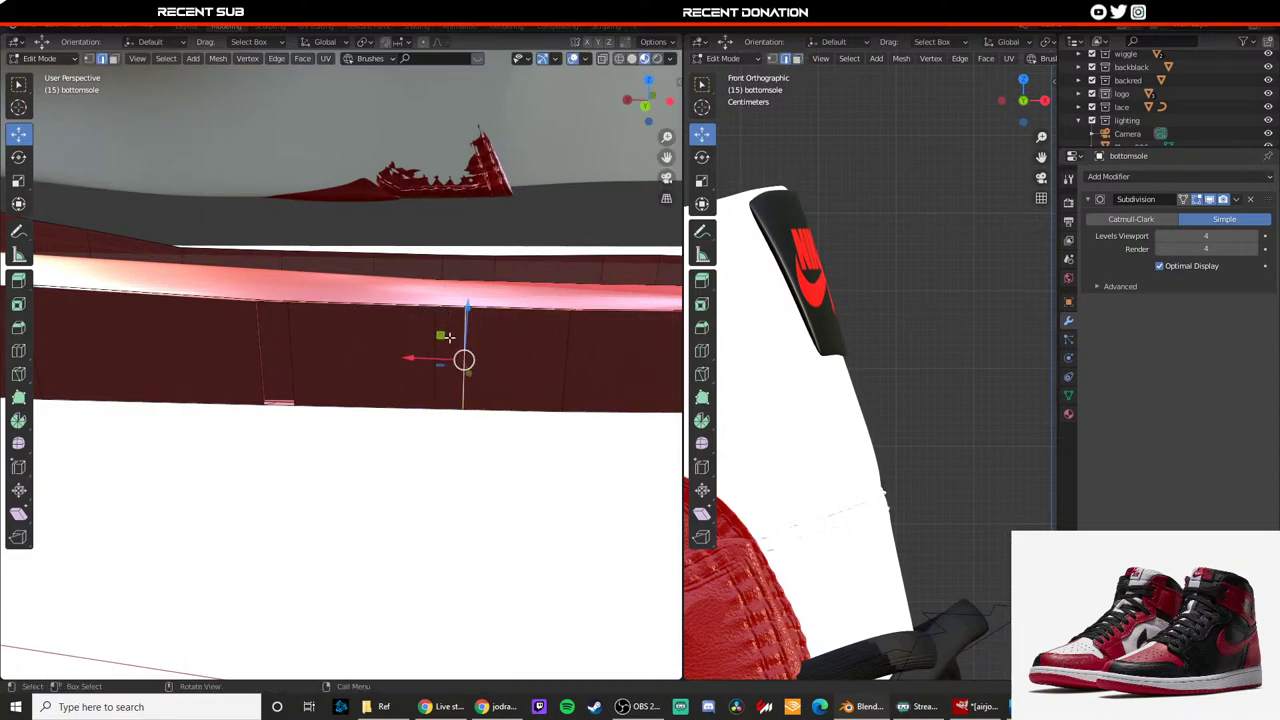
Step: Extrude the narrow face between the two new loop cuts inward along its normal Y axis to form the second groove
key("3")
left_click(450, 337)
middle_click_drag(450, 337, 451, 355)
key("e")
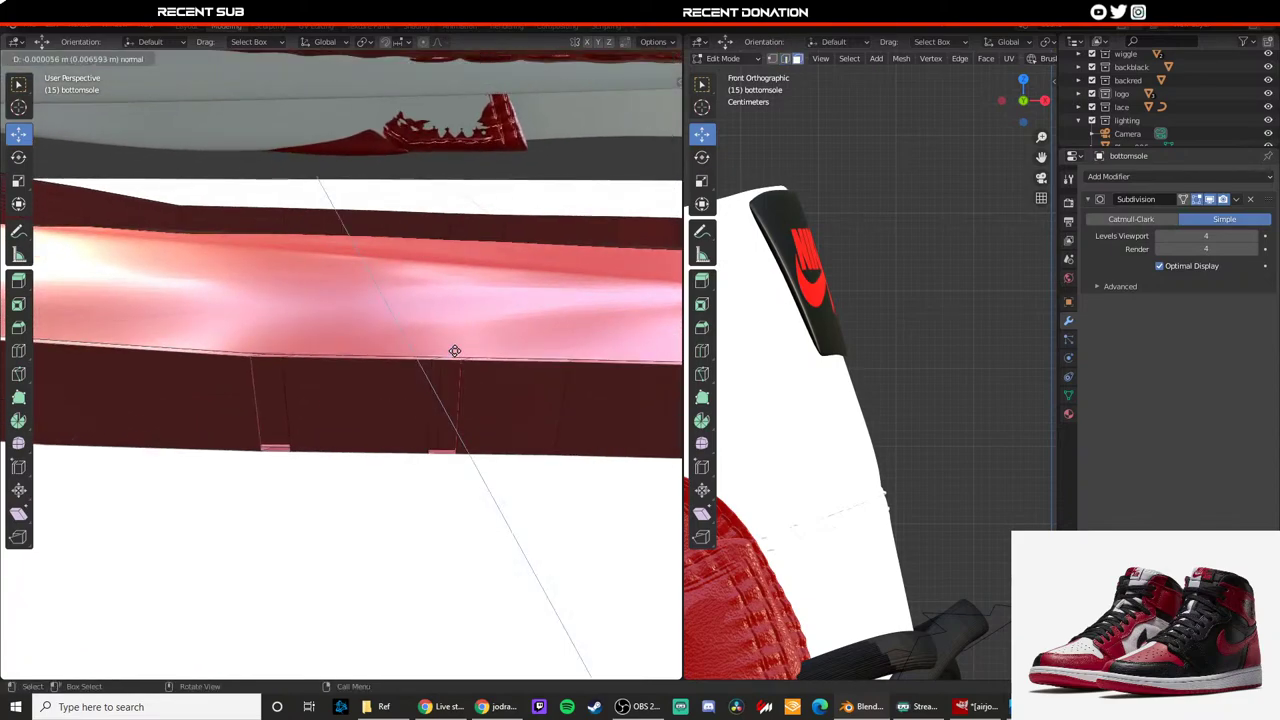
middle_click(453, 353)
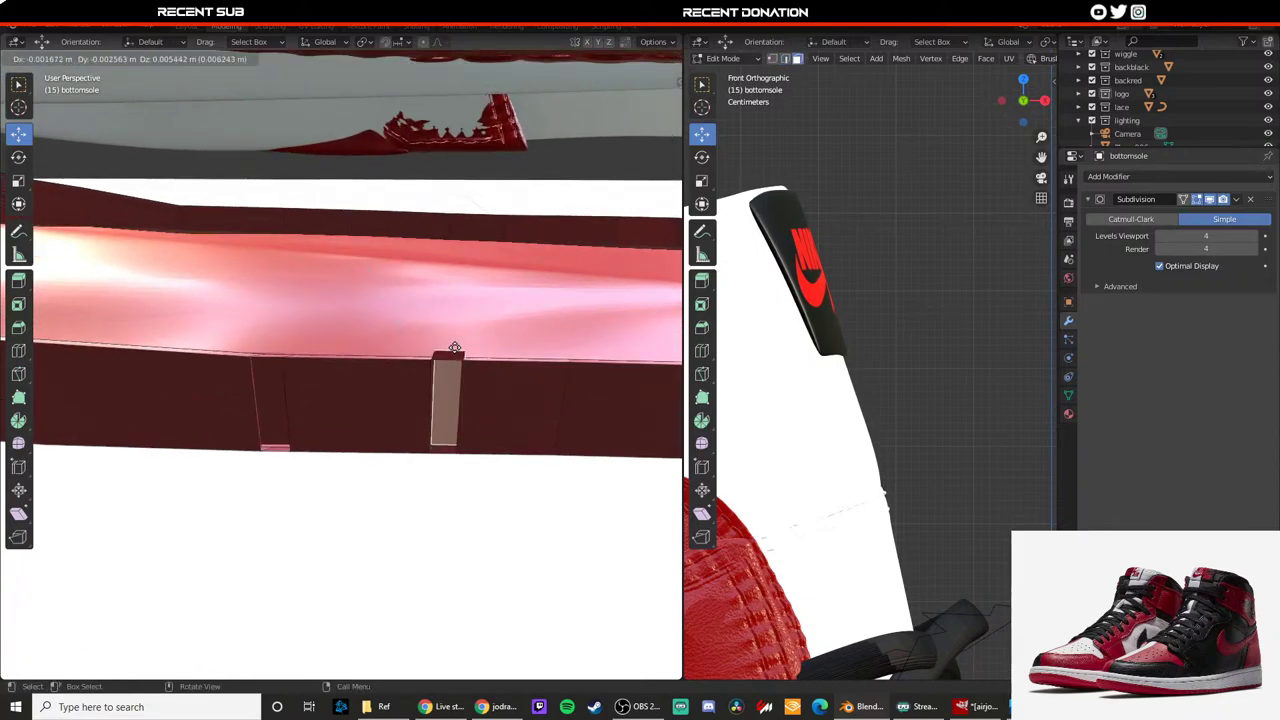
right_click(452, 345)
key("e")
middle_click(452, 341)
middle_click(452, 340)
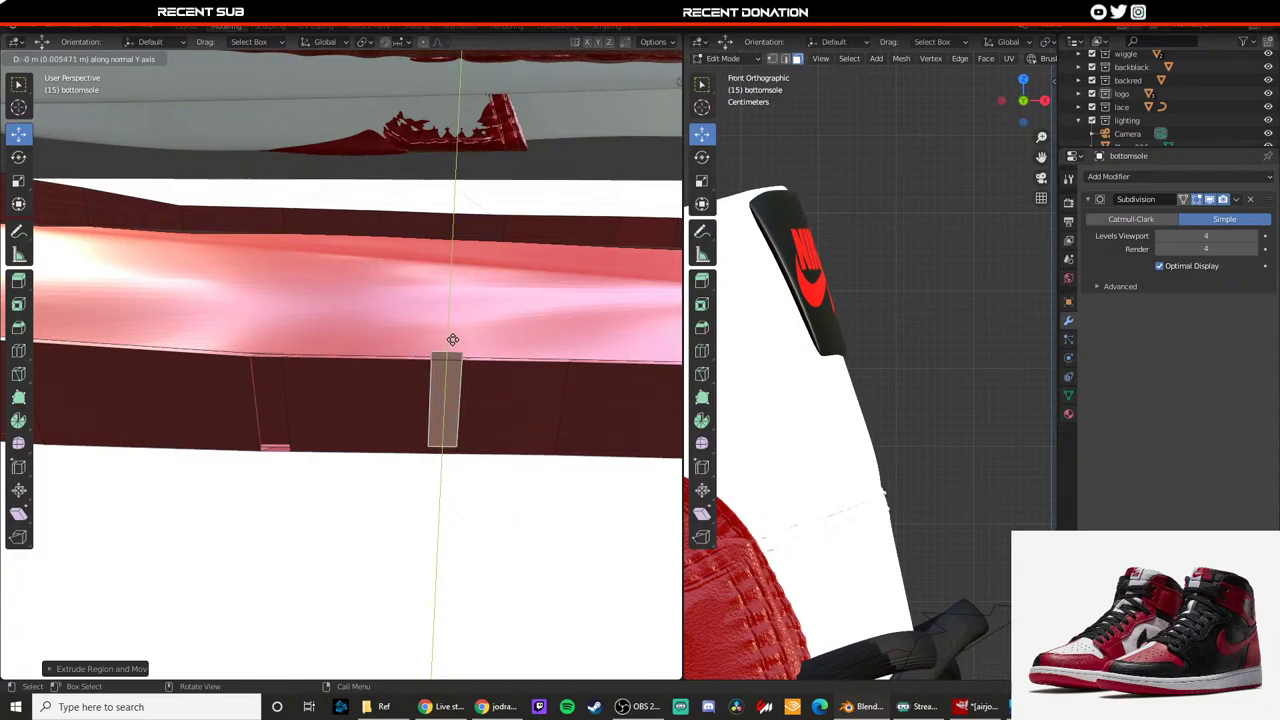
left_click_drag(453, 340, 450, 347)
middle_click_drag(447, 371, 464, 323)
left_click(465, 320)
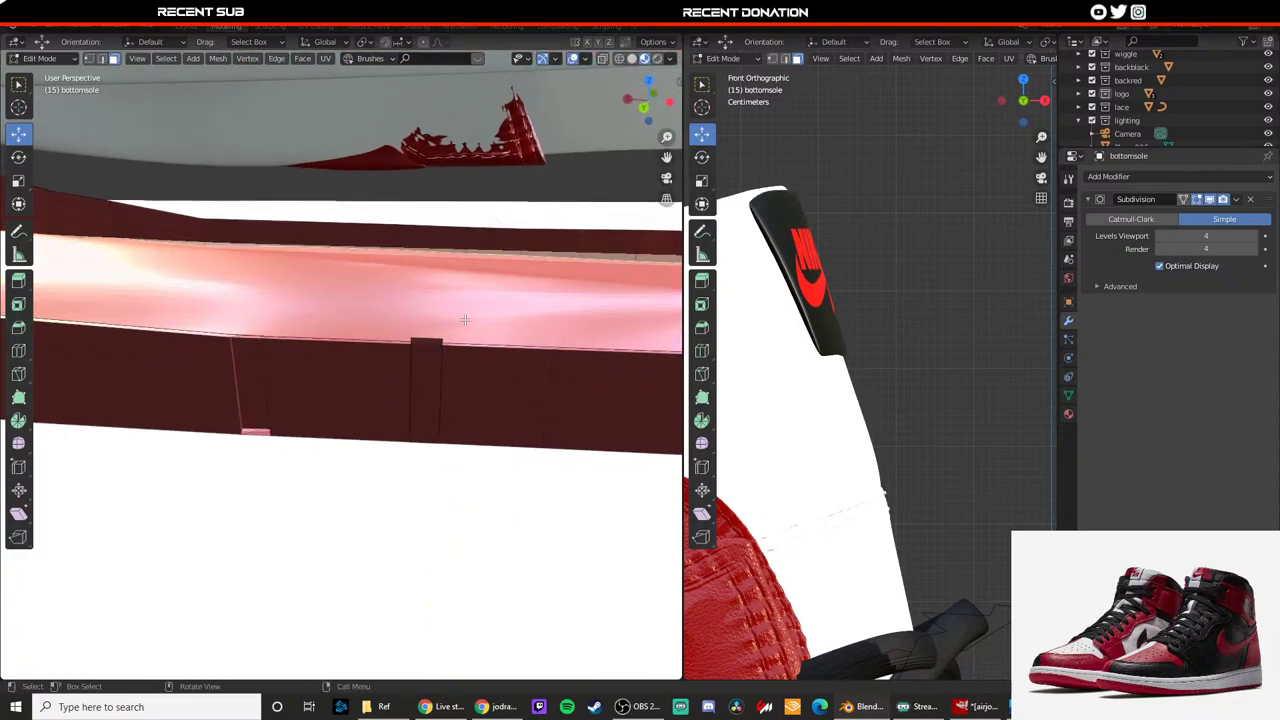
Step: Move the second groove's extruded face along the global Y axis to adjust the groove's depth
left_click(432, 364)
middle_click_drag(432, 364, 460, 340)
left_click_drag(320, 322, 318, 362)
key("g")
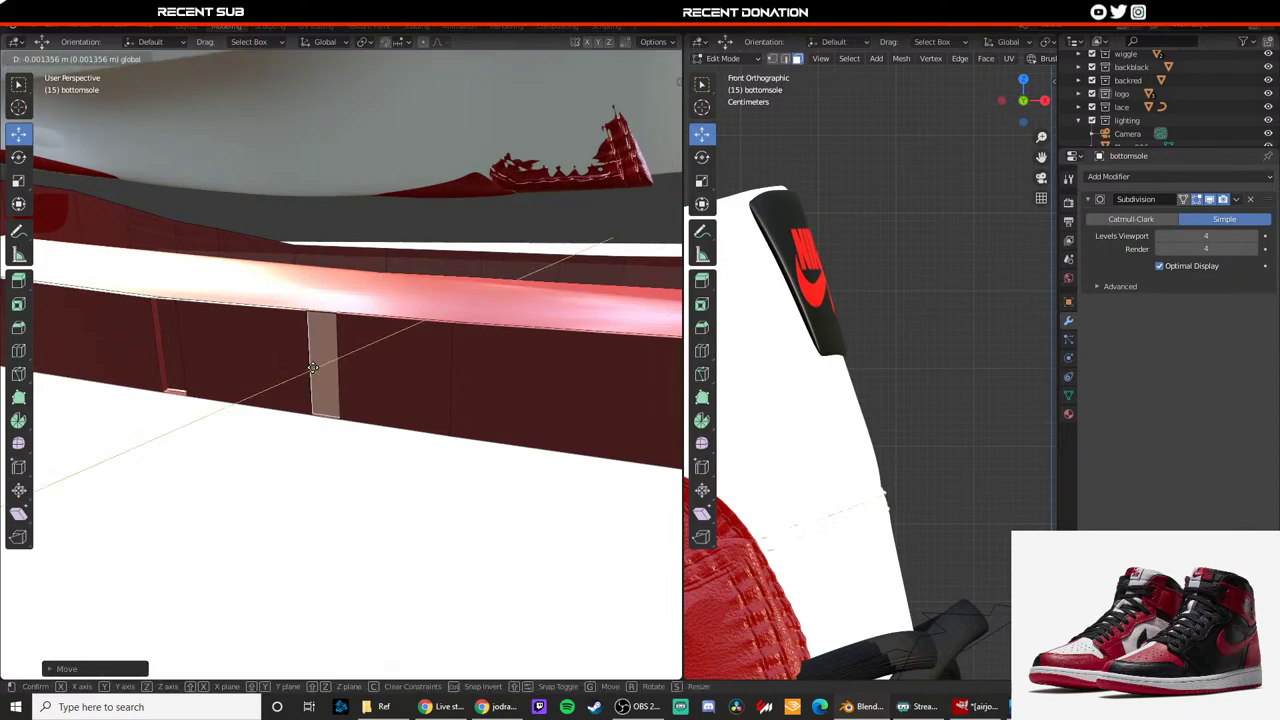
key("y")
left_click(315, 366)
Step: Delete the leftover faces covering the second groove, then compare it with Catmull-Clark subdivision and return the modifier to Simple
key("x")
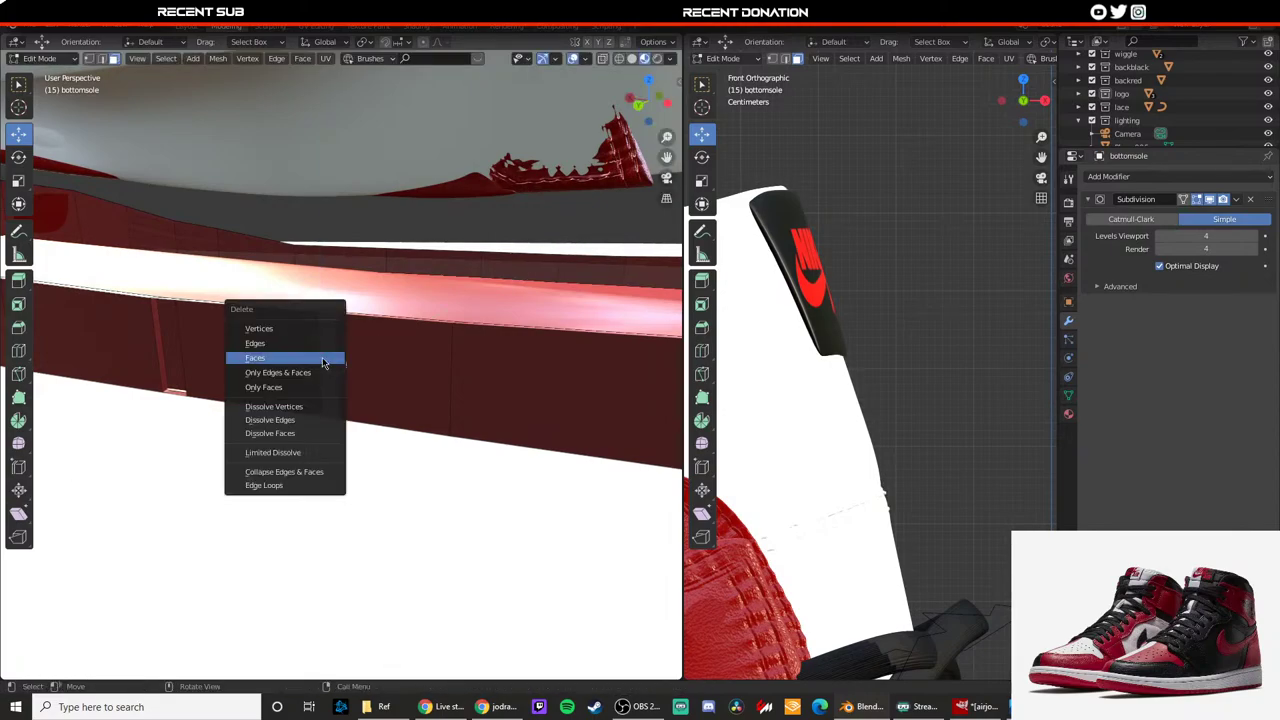
left_click(316, 358)
left_click(314, 353)
key("x")
left_click(314, 353)
middle_click_drag(315, 353, 309, 339)
left_click(1130, 219)
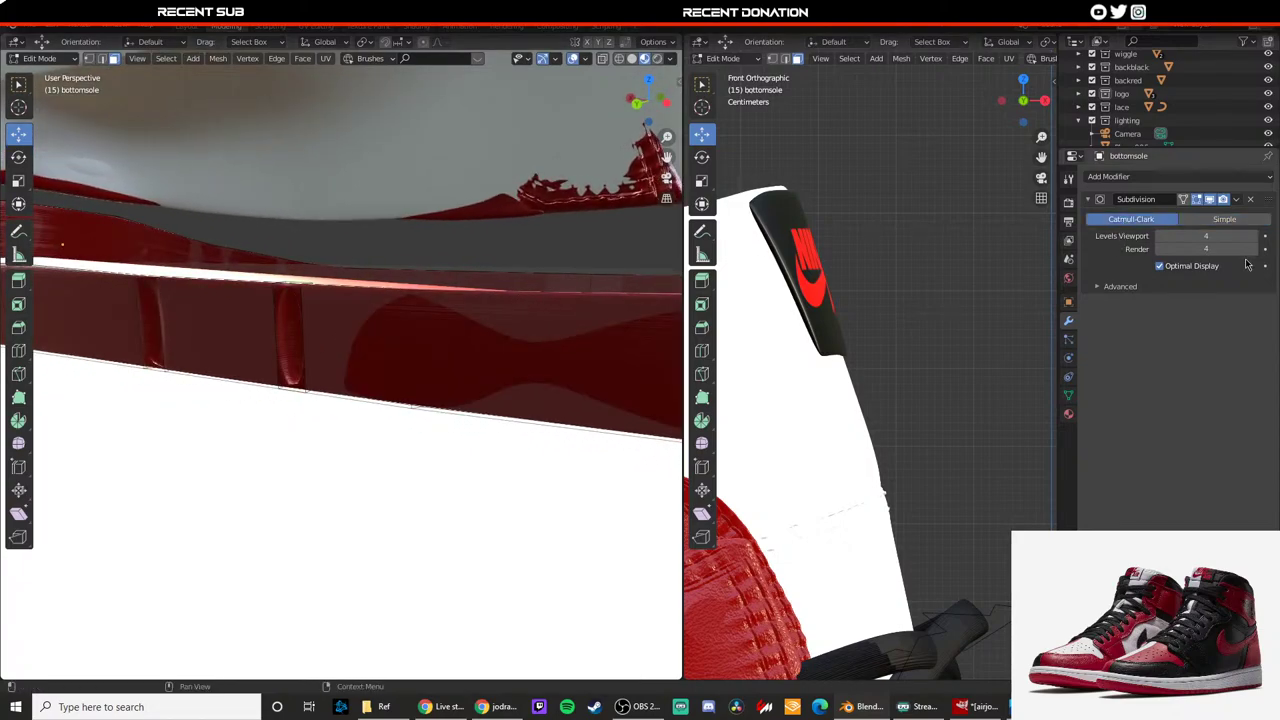
left_click(1244, 220)
Step: Add a vertical loop cut about one groove width from the next existing edge for the third groove
key("ctrl+r")
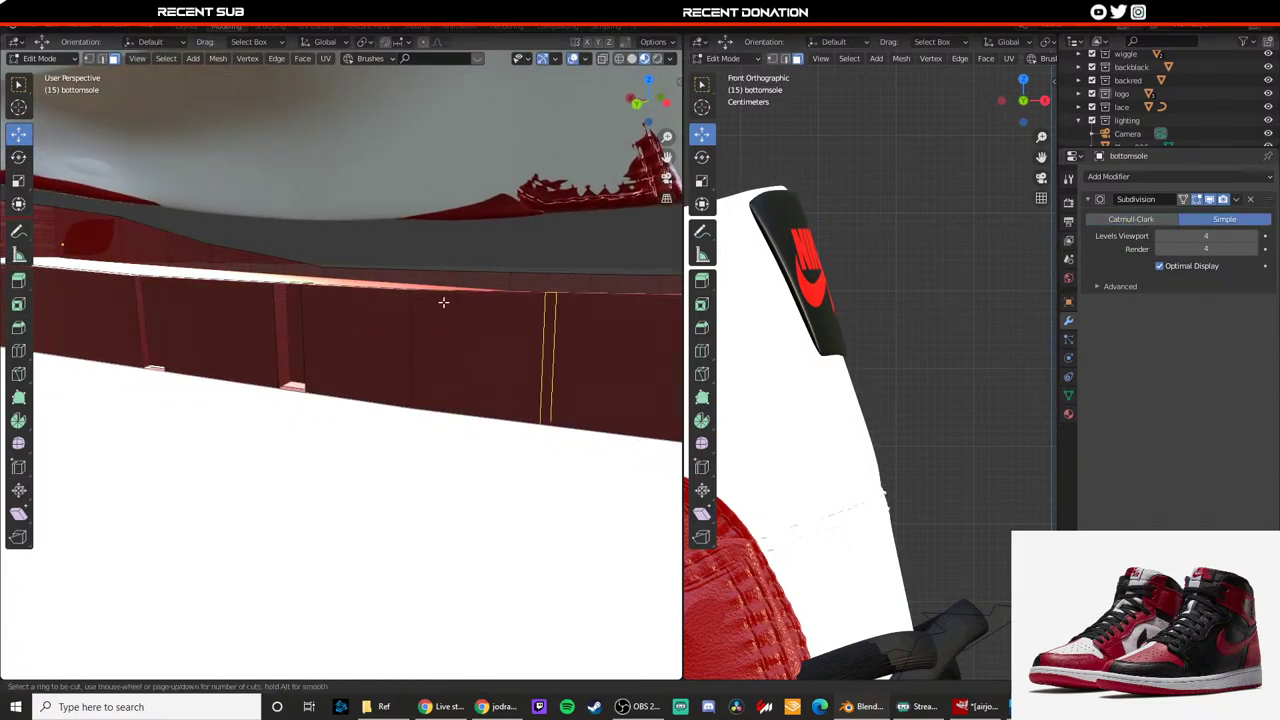
left_click(444, 302)
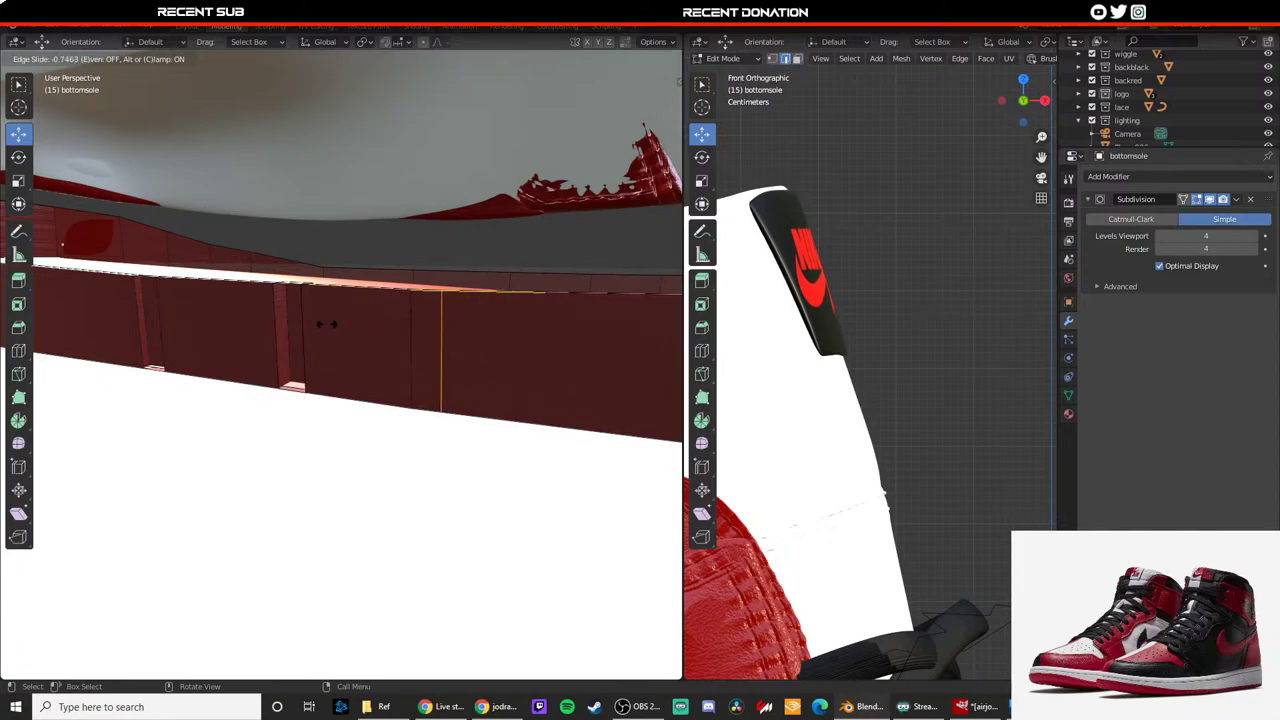
left_click(329, 324)
Step: Extrude the narrow face beside the new loop cut inward to form the third groove
left_click(420, 345)
middle_click_drag(420, 345, 379, 374)
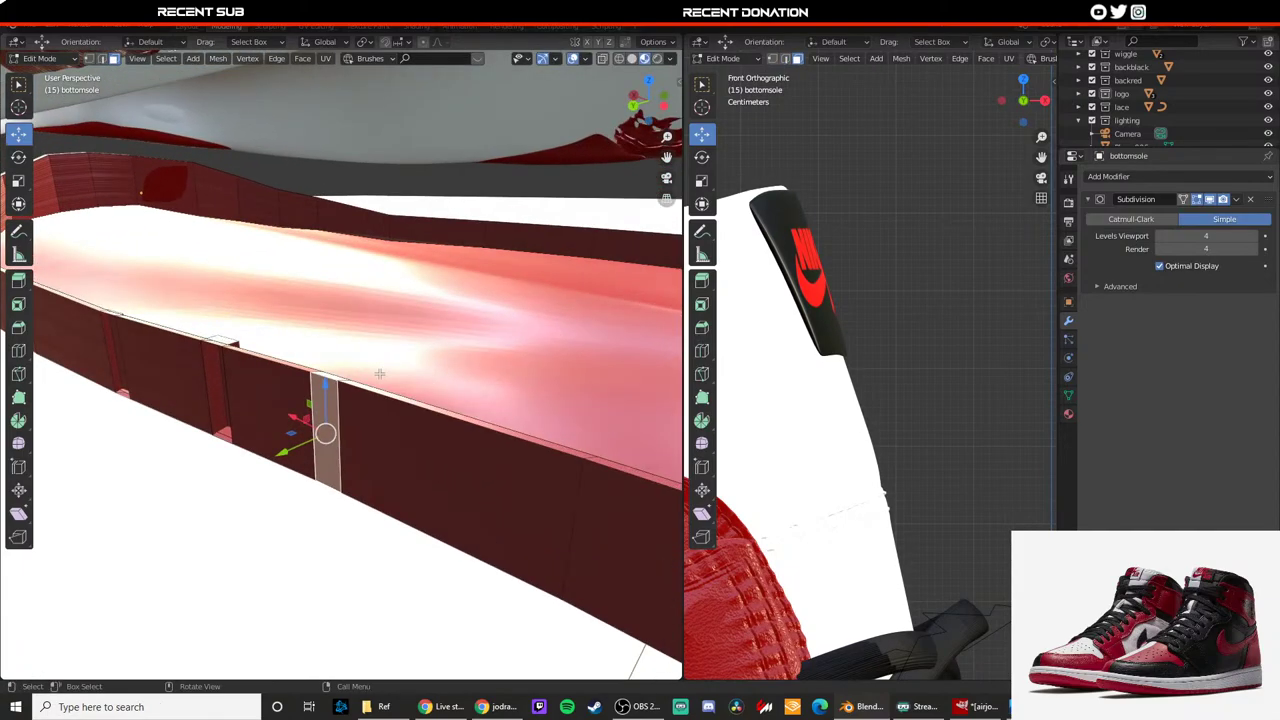
key("e")
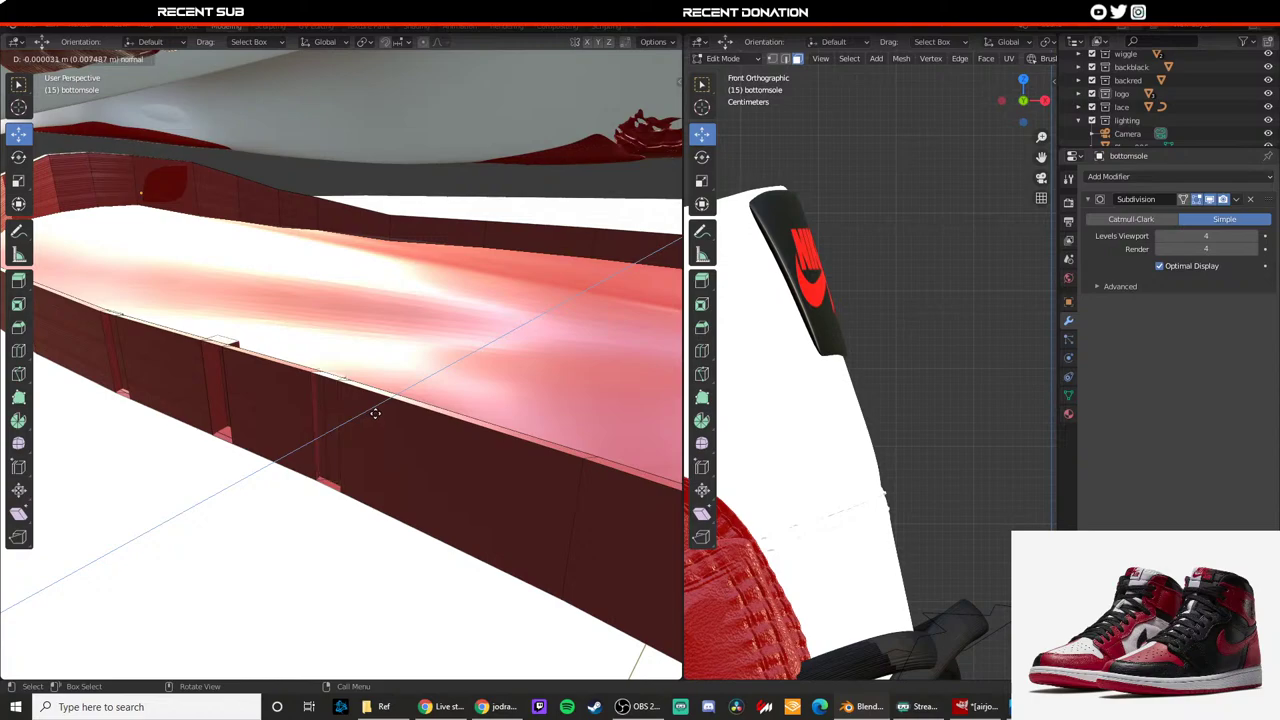
left_click(380, 412)
middle_click_drag(380, 412, 409, 411)
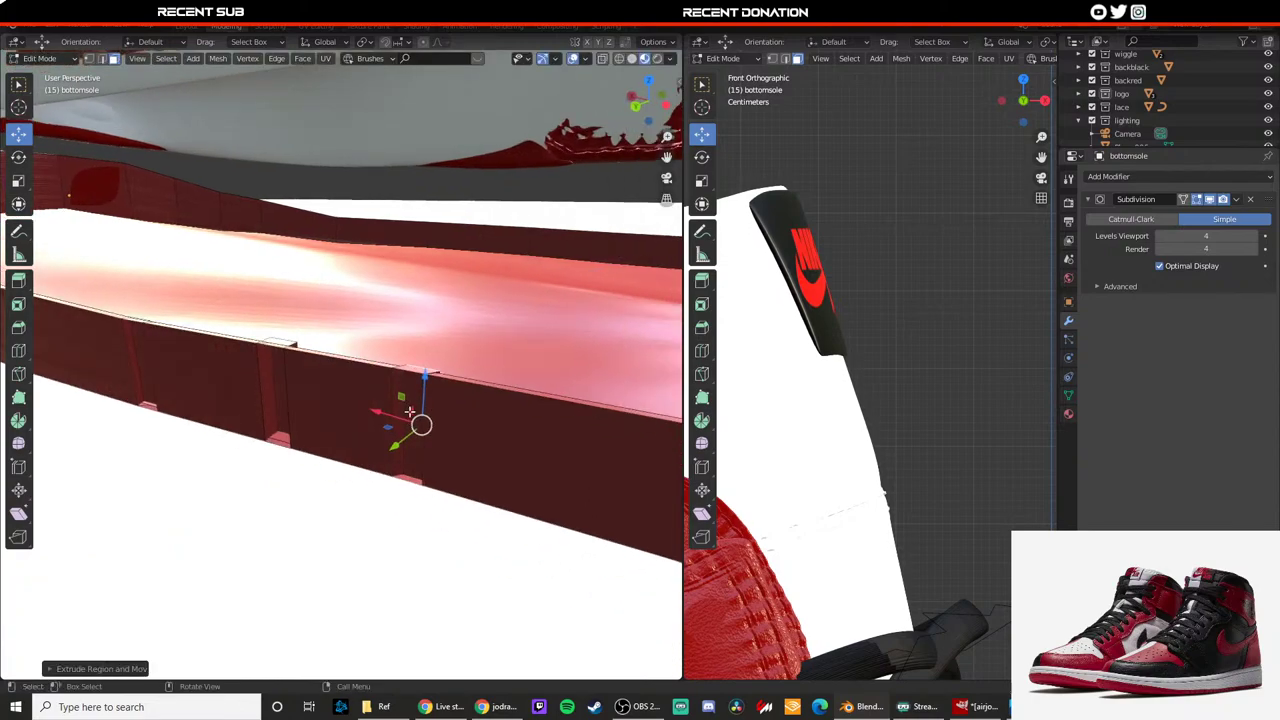
Step: Delete the leftover faces covering the third groove and undo the last face deletion
left_click(408, 406)
key("x")
left_click(410, 408)
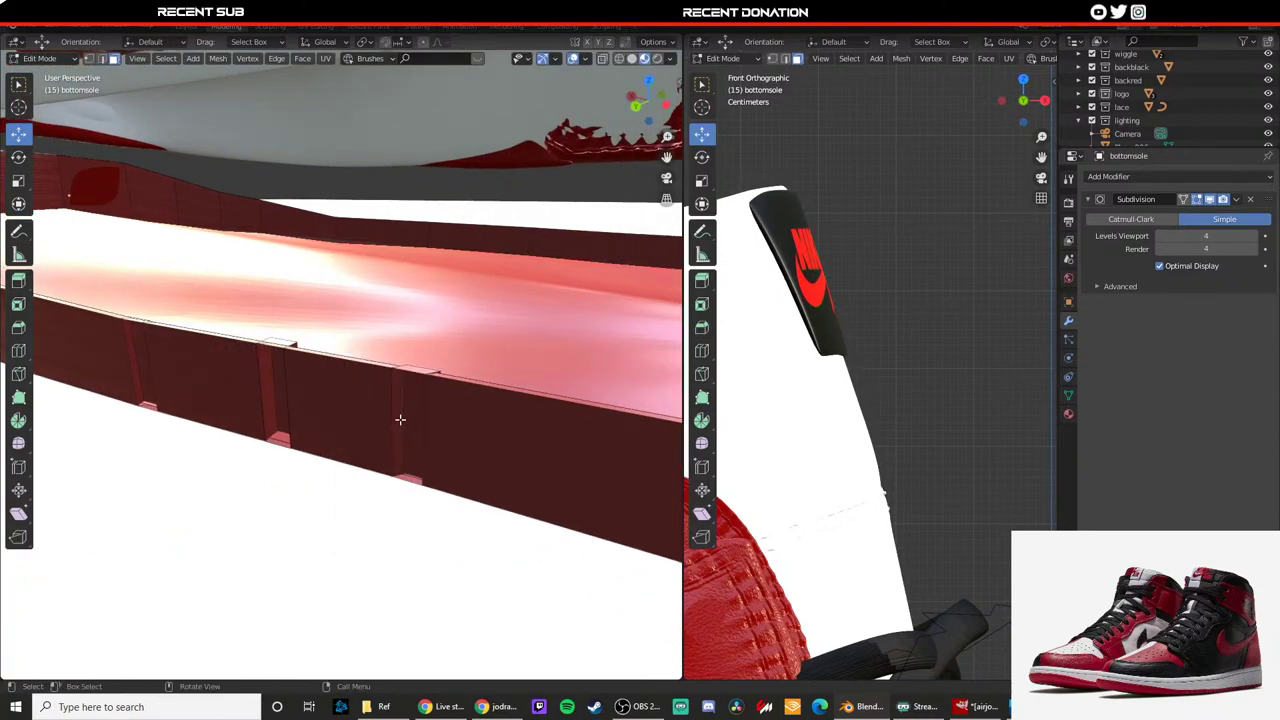
left_click(401, 412)
key("x")
left_click(401, 412)
middle_click_drag(399, 413, 440, 355)
key("ctrl+z")
Step: Examine the third groove up close with Catmull-Clark subdivision and return the modifier to Simple
left_click(481, 322)
scroll(481, 322, "down", 4)
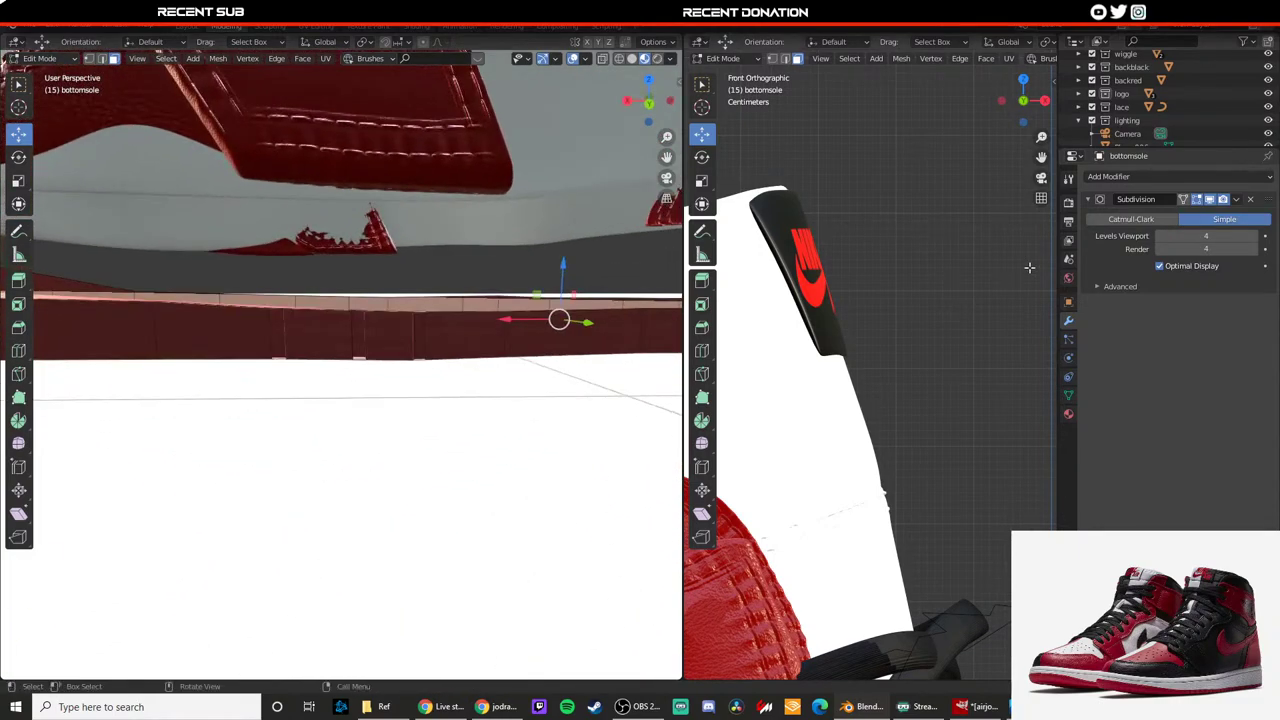
left_click(1136, 220)
scroll(428, 365, "up", 3)
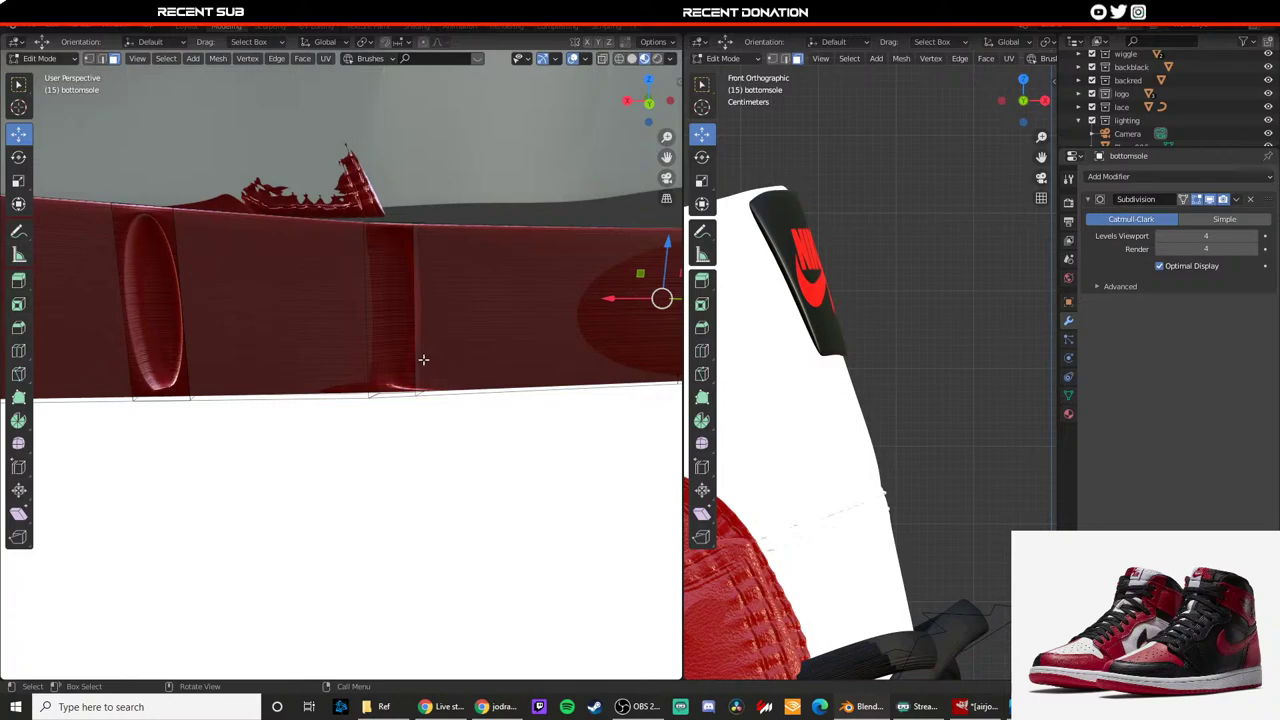
left_click(1224, 219)
Step: Try deleting individual faces inside the third groove and undo the deletions
mouse_move(430, 340)
middle_mouse_down()
mouse_move(455, 409)
mouse_move(430, 398)
mouse_move(379, 428)
mouse_move(414, 458)
middle_mouse_up()
left_click(368, 460)
key("x")
left_click(384, 457)
key("ctrl+z")
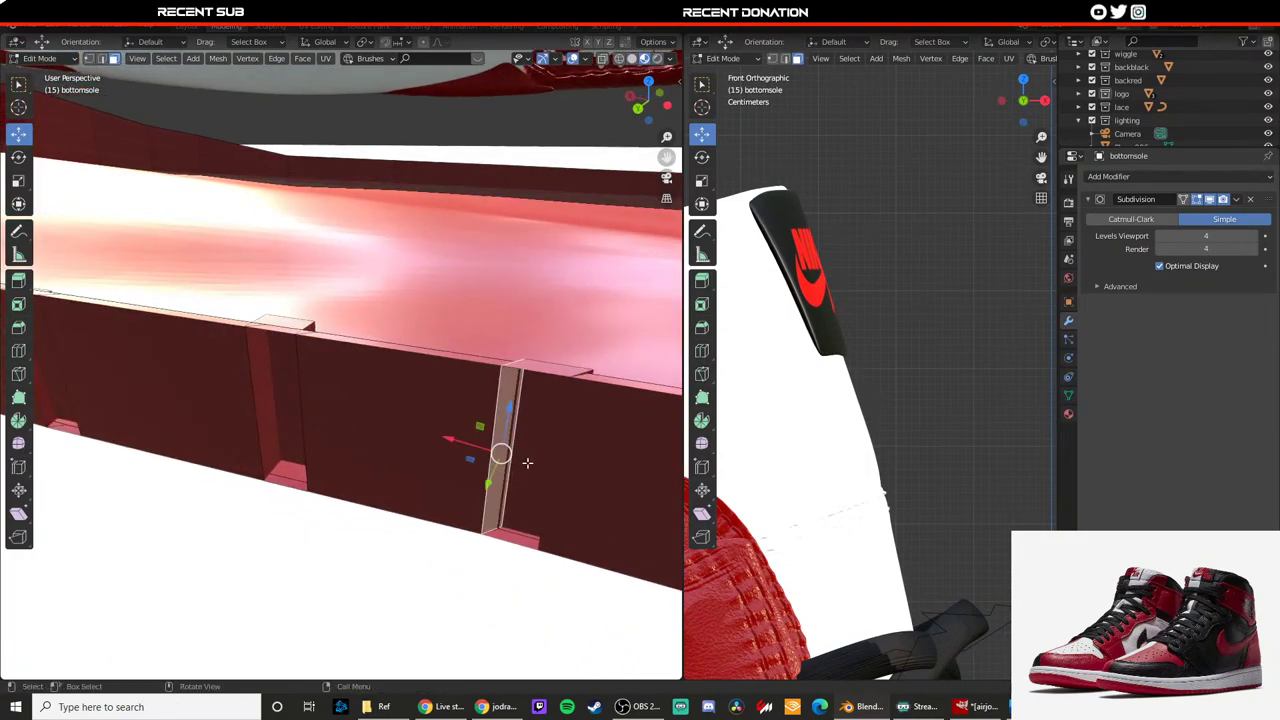
left_click(527, 463)
key("x")
left_click(527, 463)
middle_click_drag(527, 463, 464, 430)
key("ctrl+z")
key("ctrl+z")
key("ctrl+shift+z")
key("ctrl+z")
Step: Move the stray face in the third groove's opening outward to separate it from the groove
left_click(456, 431)
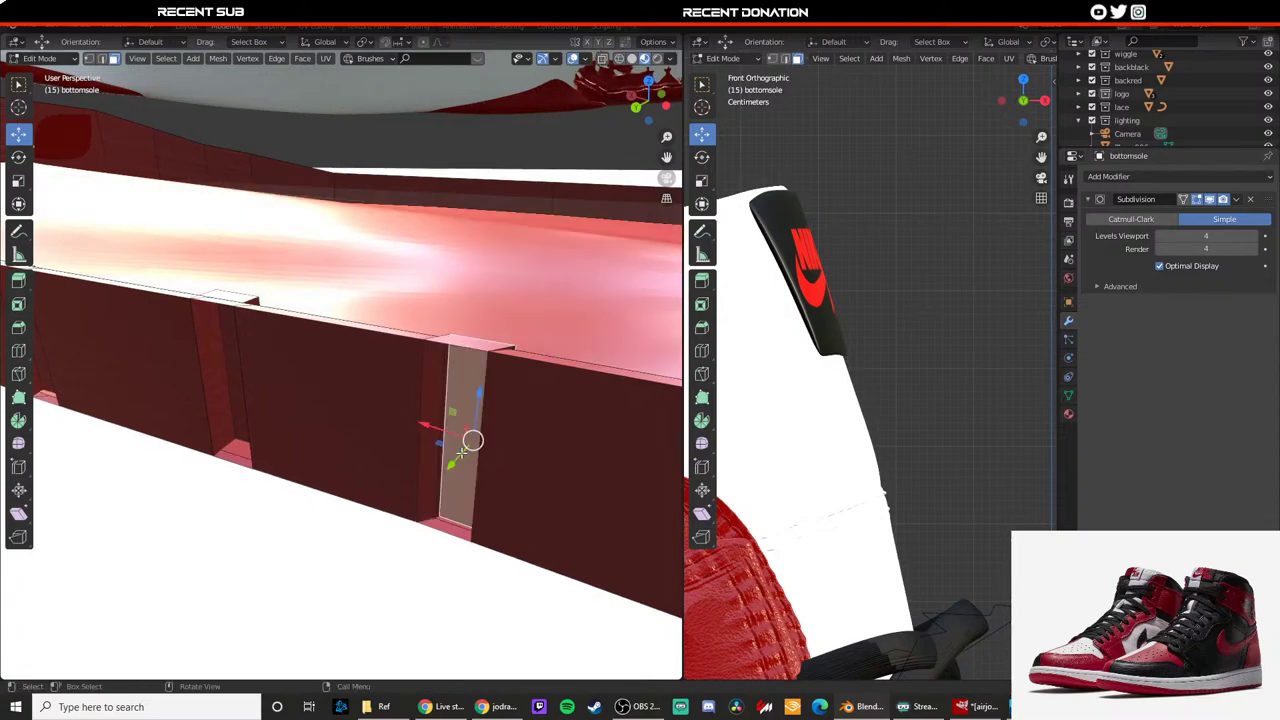
left_click_drag(442, 433, 397, 486)
middle_click_drag(397, 486, 393, 528)
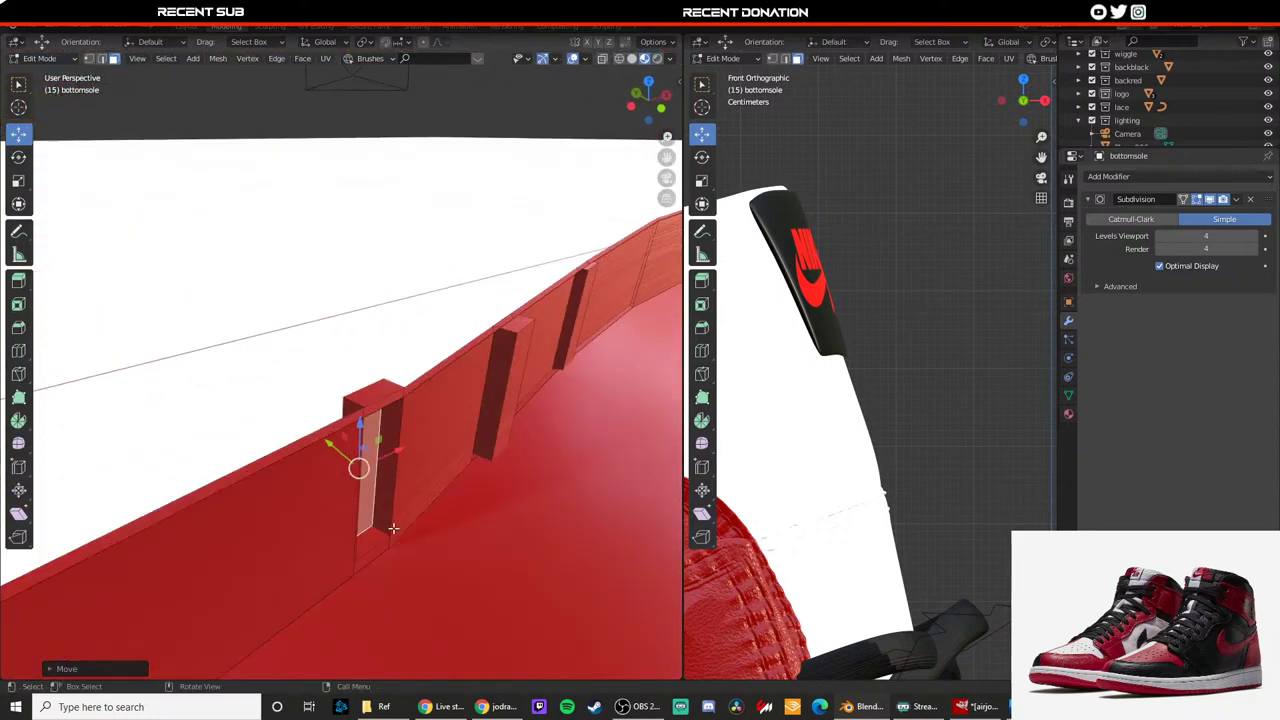
left_click_drag(337, 451, 309, 429)
middle_click_drag(331, 445, 426, 476)
Step: Delete the stray face from the third groove and reposition the groove's back face on the sole's inner side
key("x")
left_click(403, 455)
left_click(383, 447)
left_click(358, 497)
left_click_drag(420, 436, 439, 485)
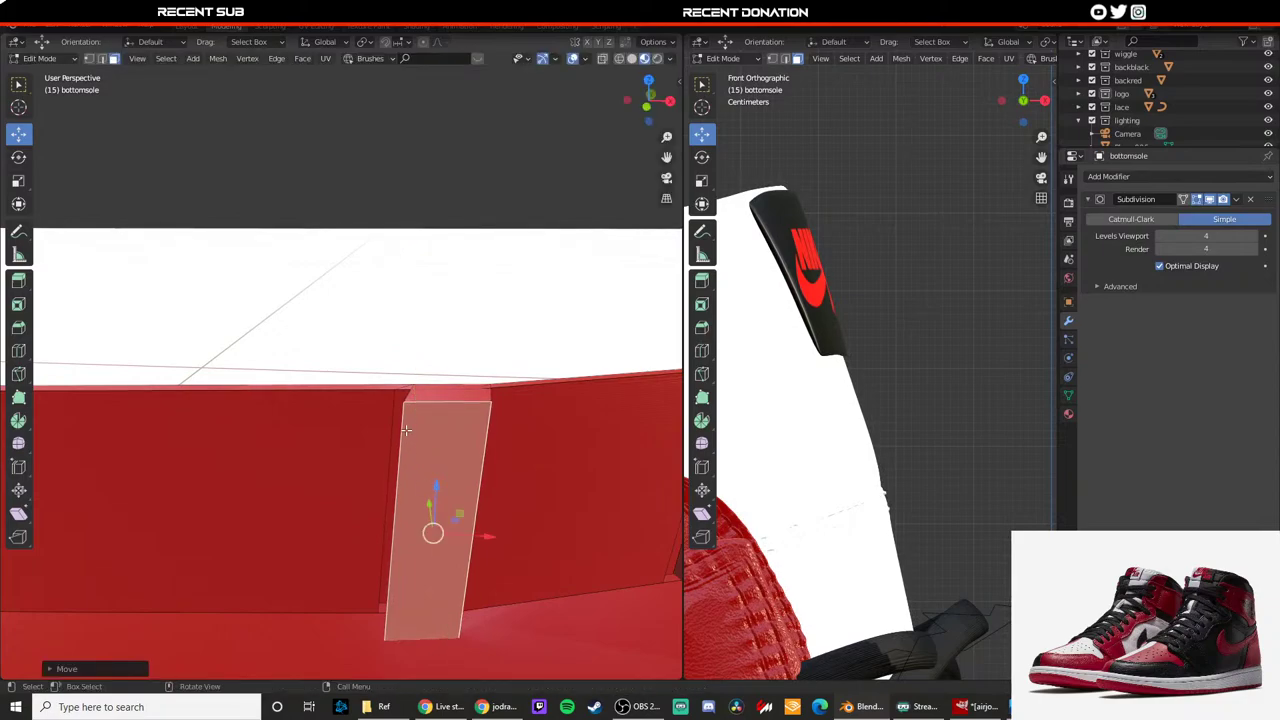
Step: Set the bottomsole's subdivision to Catmull-Clark and inspect the three grooves in Object Mode
left_click(1131, 219)
middle_click_drag(560, 420, 406, 403)
key("Tab")
scroll(420, 384, "up", 3)
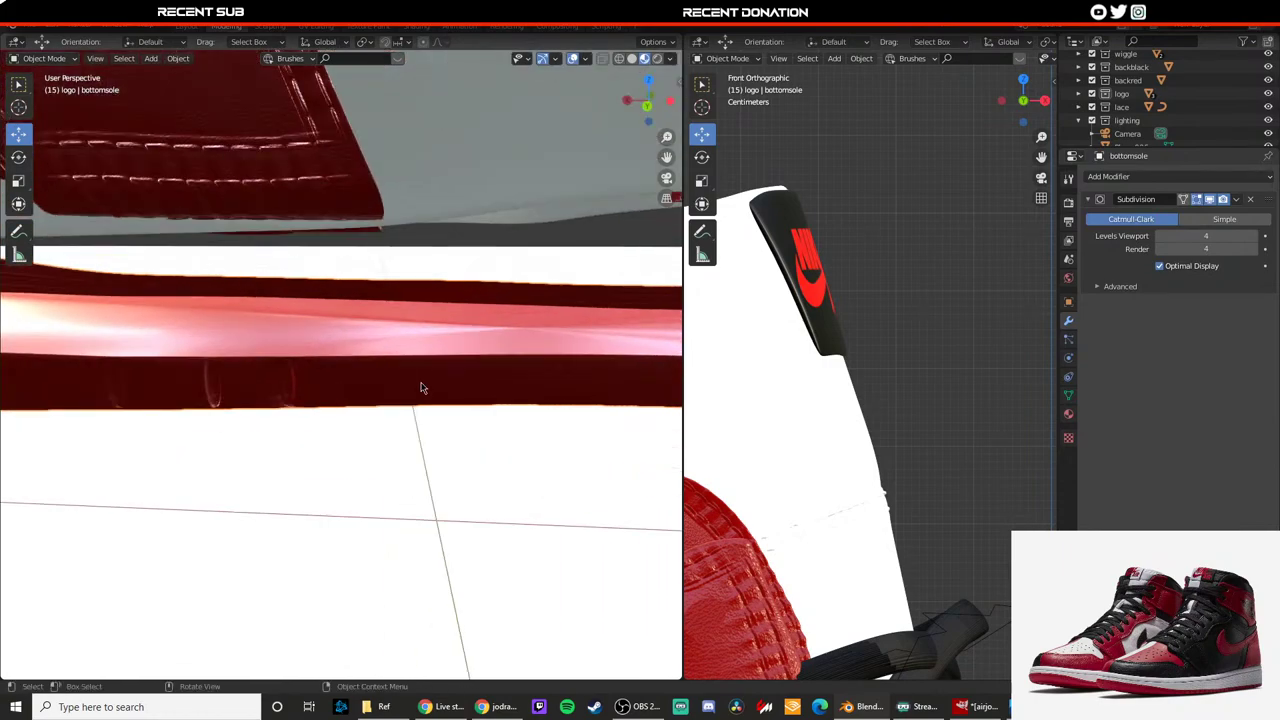
Step: Reopen the bottomsole for editing and add a vertical loop cut close to the next existing edge past the third groove
left_click(408, 386)
key("Tab")
scroll(398, 386, "up", 1)
key("Tab")
left_click(391, 388)
key("Tab")
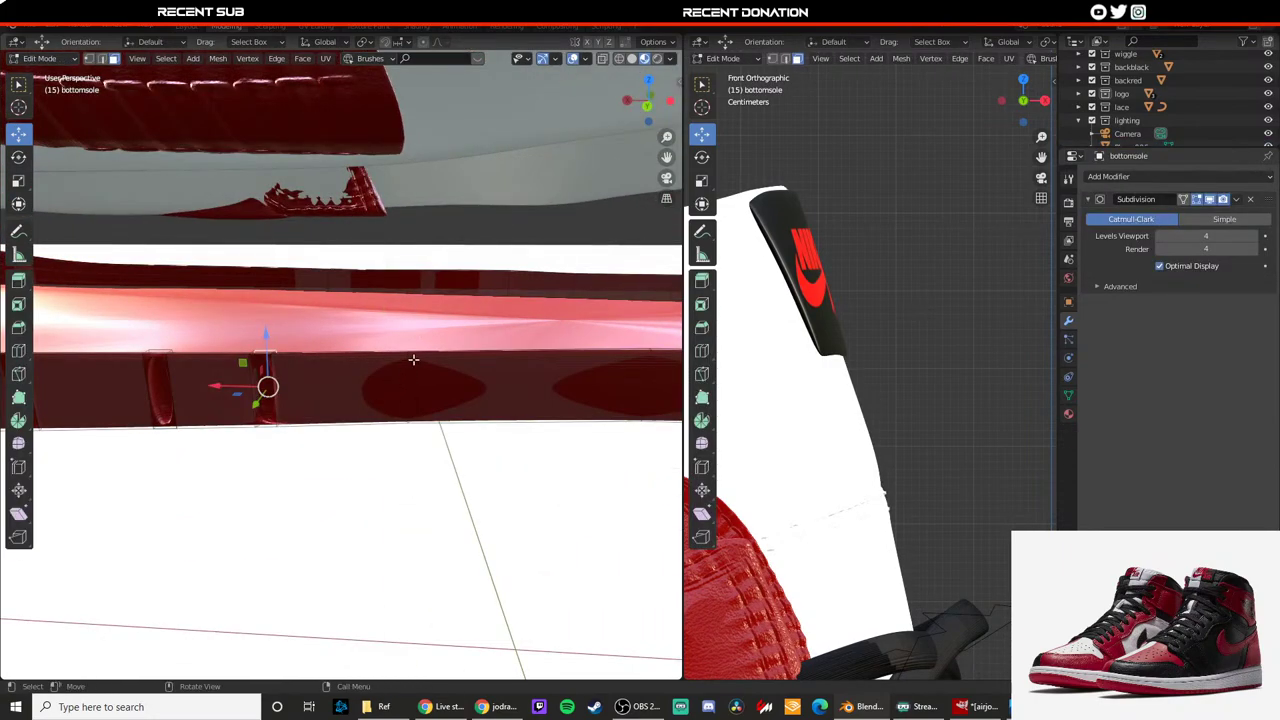
middle_click_drag(413, 359, 461, 363)
key("ctrl+r")
left_click(478, 356)
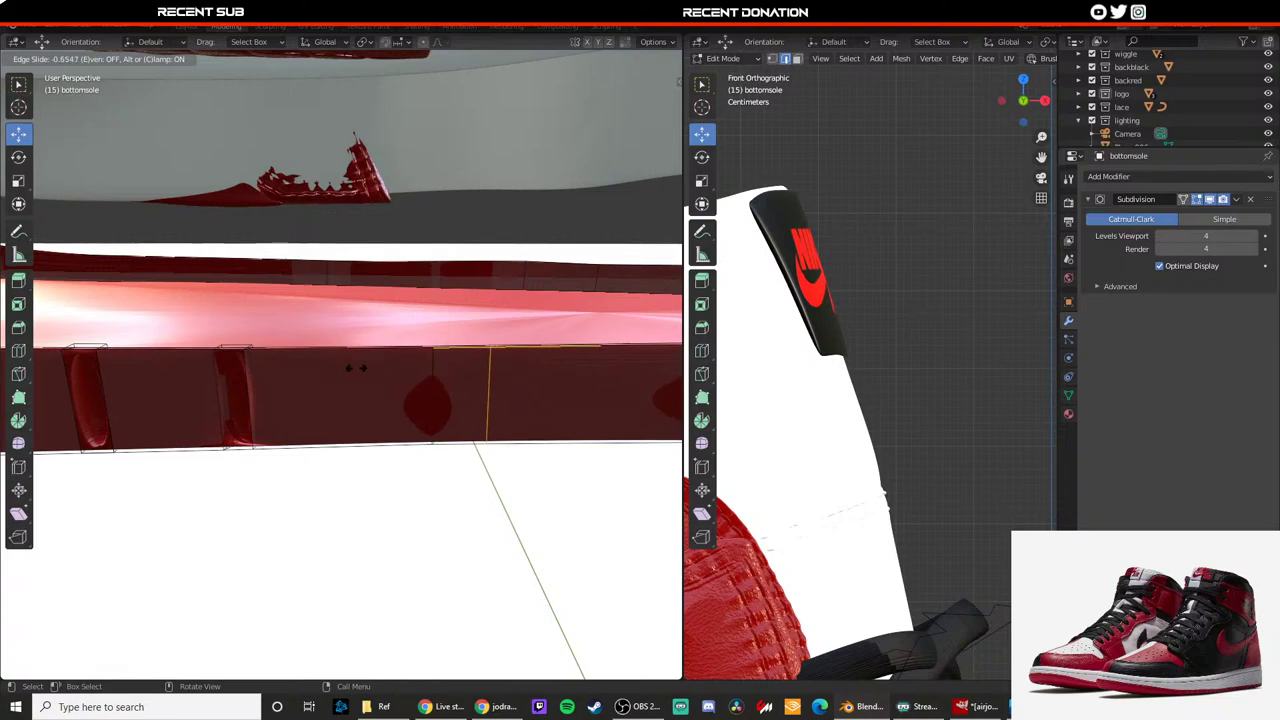
left_click(340, 371)
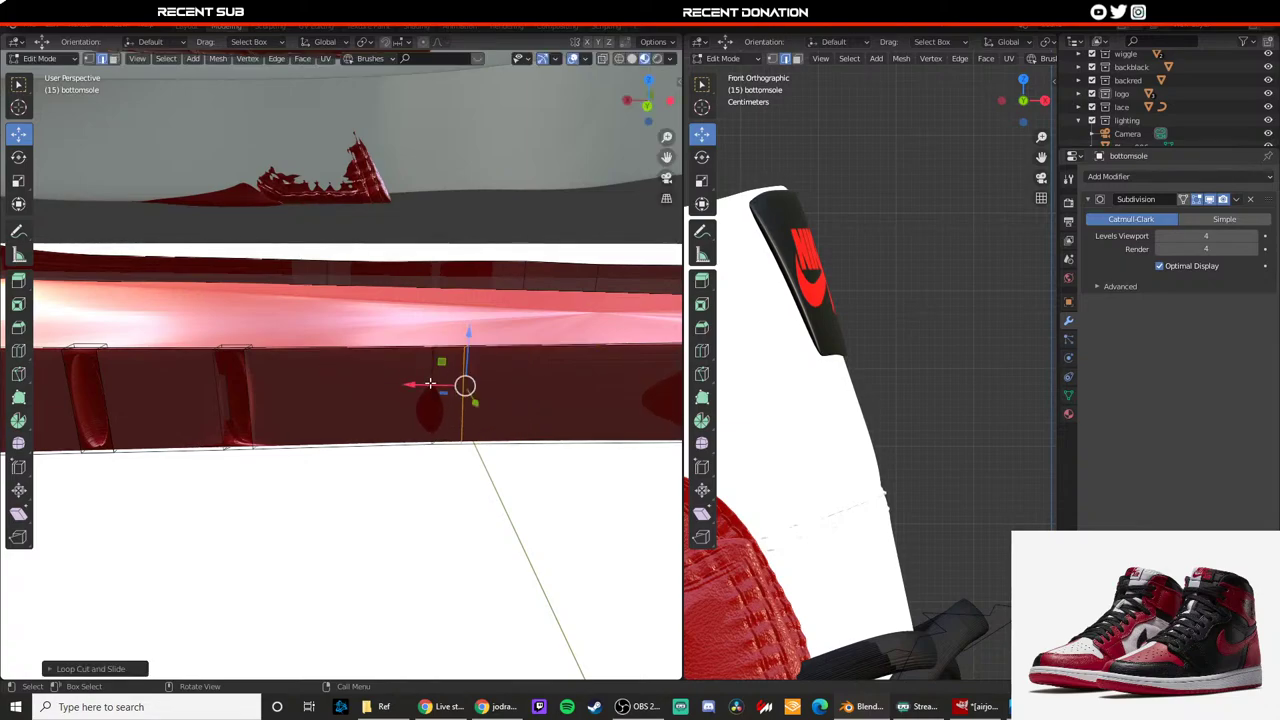
Step: Extrude the narrow face beside the new loop cut inward to form the fourth groove
key("3")
left_click(447, 393)
middle_click_drag(310, 375, 431, 427)
left_click(329, 427, "shift")
key("x")
left_click(326, 428)
left_click(408, 423)
key("e")
key("e")
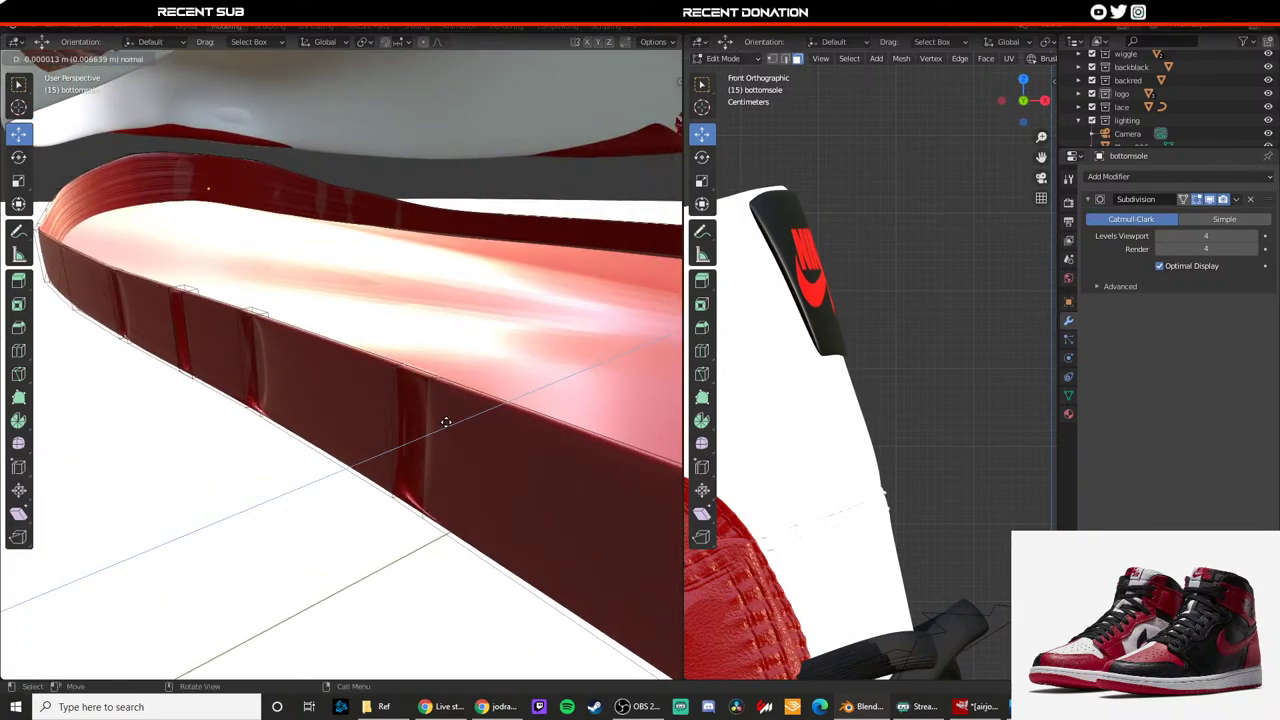
Step: Inspect the fourth groove's smoothed shape in Object Mode
key("Tab")
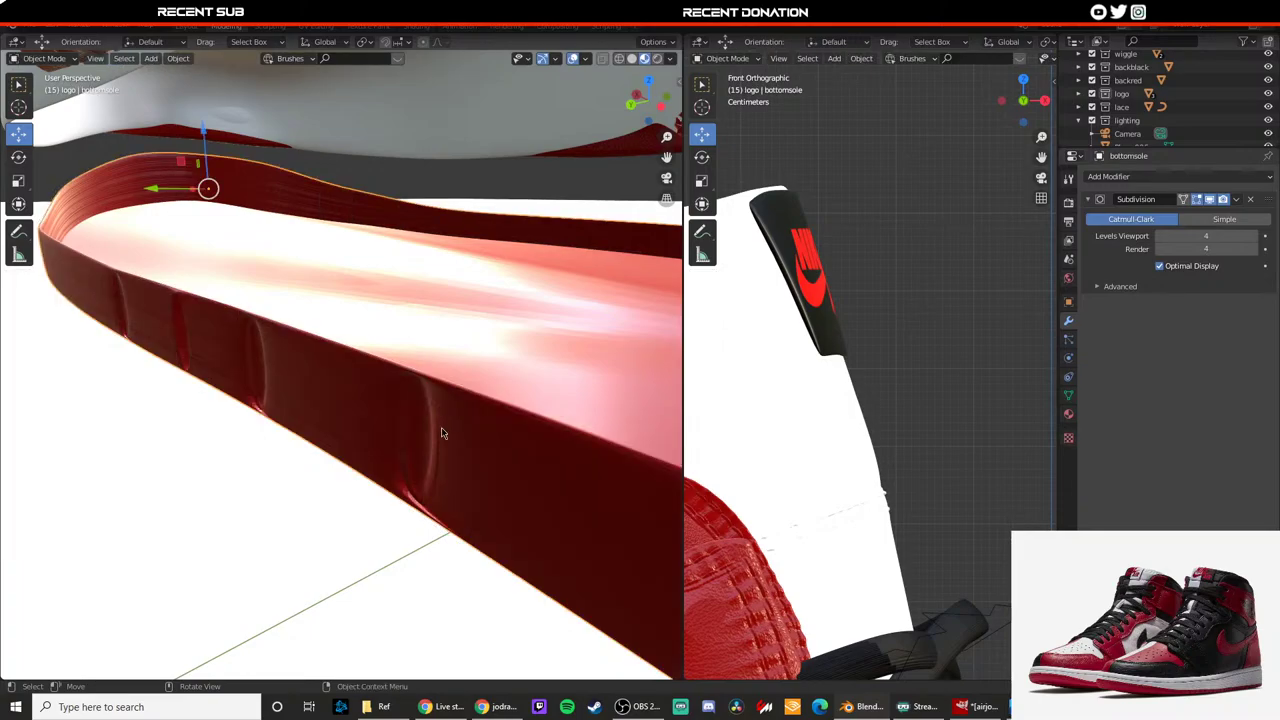
scroll(442, 430, "down", 4)
middle_click_drag(442, 430, 506, 383)
left_click(454, 440)
middle_click_drag(454, 440, 355, 404)
left_click(460, 423)
Step: Add two vertical loop cuts past the fourth groove, spaced about one groove width apart
key("Tab")
middle_click_drag(432, 389, 361, 398)
left_click(419, 398)
left_click(482, 396)
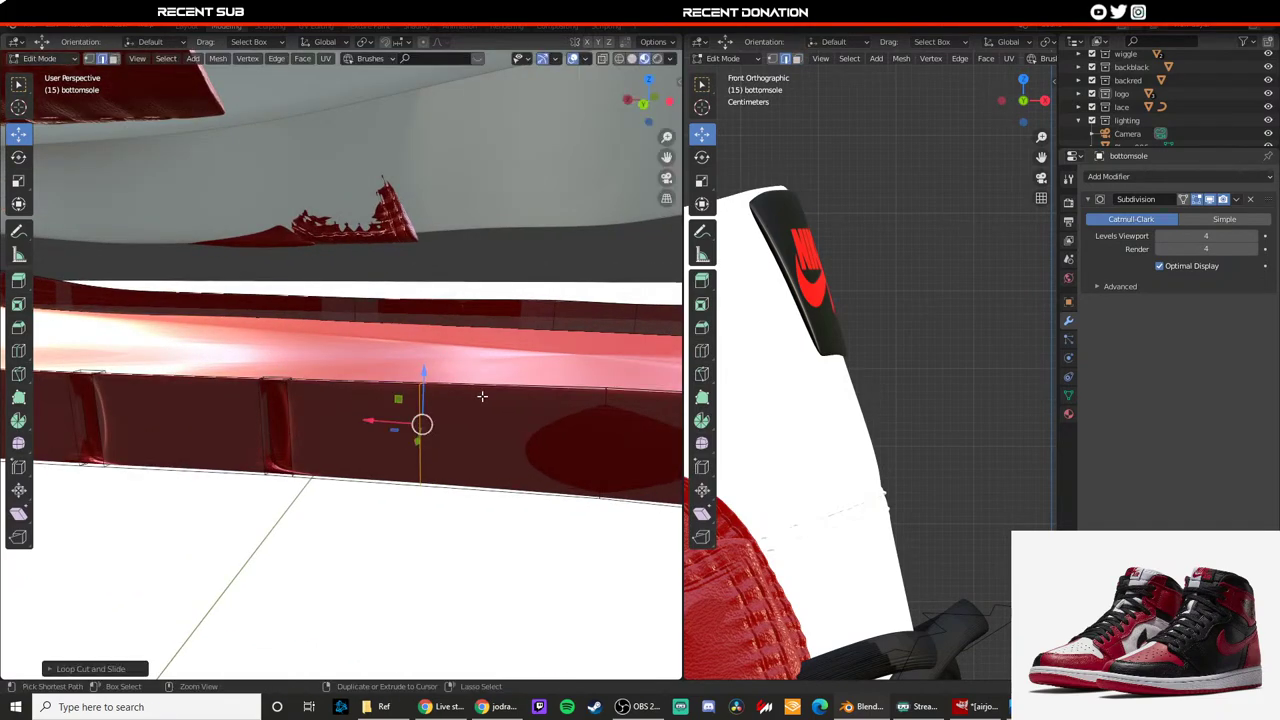
key("g")
key("g")
left_click(420, 398)
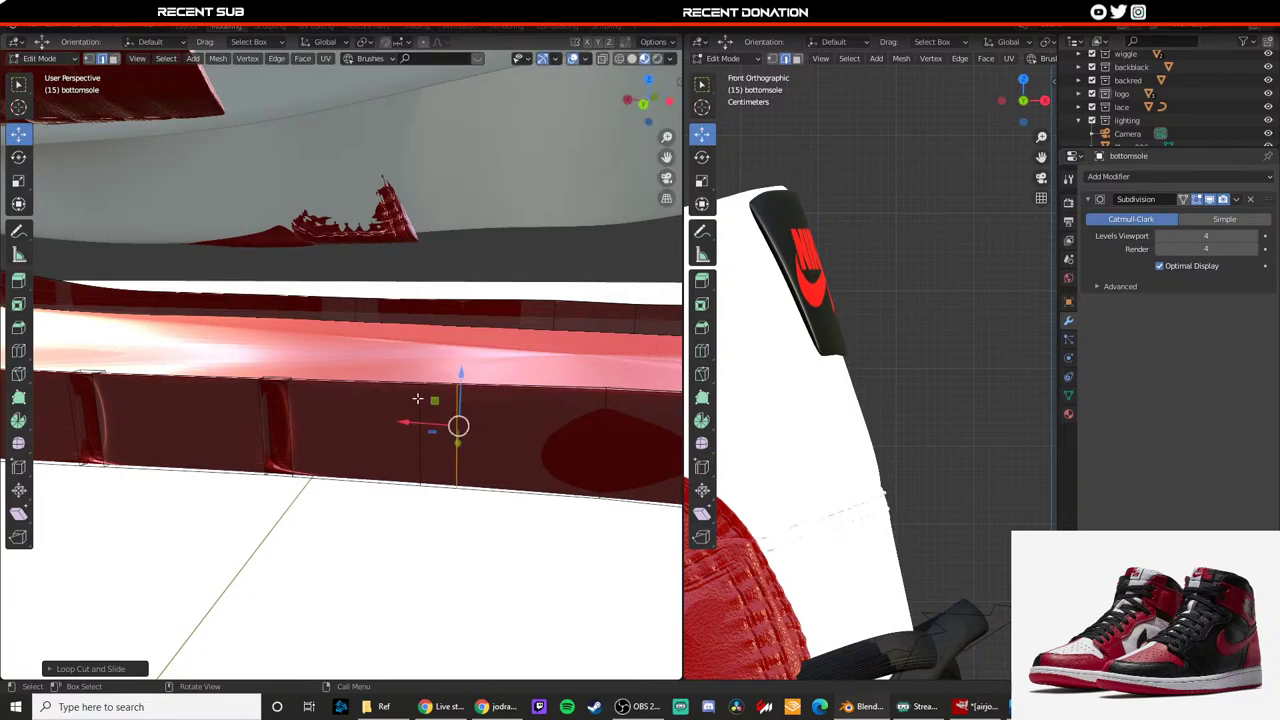
middle_click_drag(423, 397, 506, 383)
Step: Extrude the narrow face between the two latest loop cuts inward for the fifth groove and return to Object Mode
right_click(224, 438)
key("Escape")
key("e")
left_click(378, 445)
key("Tab")
Step: Examine the row of grooves from the camera view and check the whole shoe from the side
left_click(454, 423)
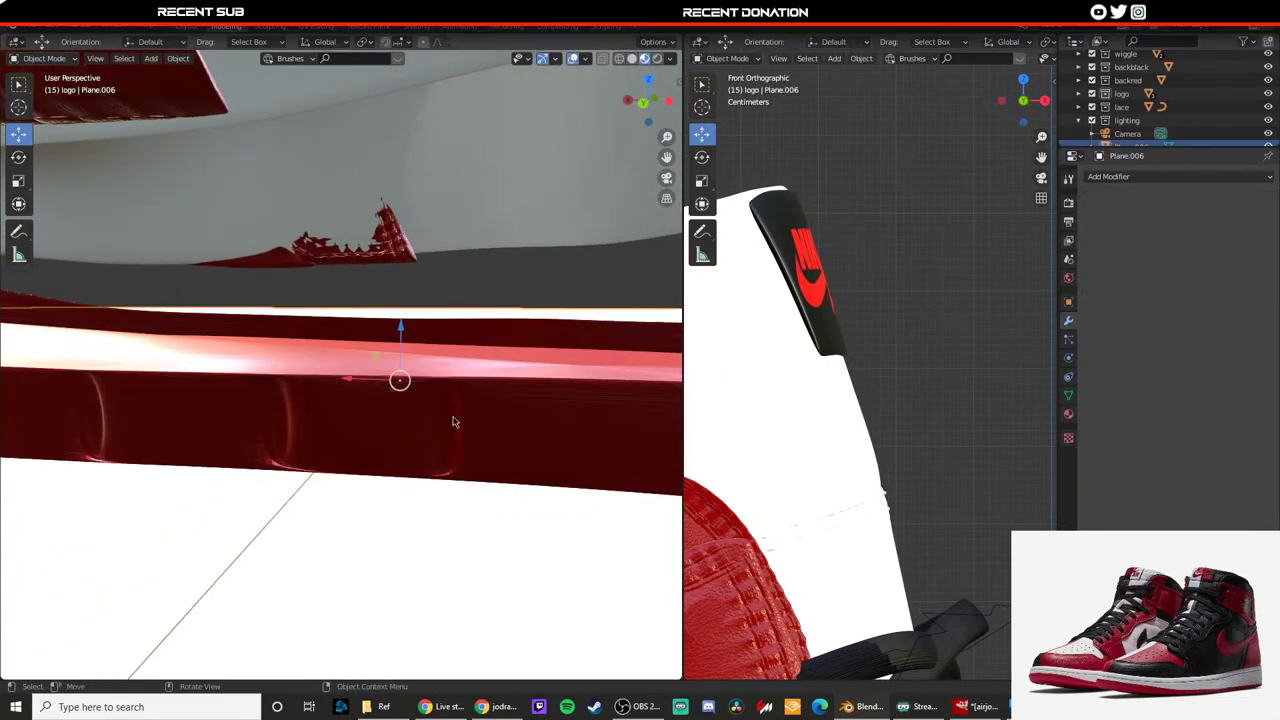
scroll(430, 421, "down", 7)
key("KP_0")
scroll(391, 424, "up", 1)
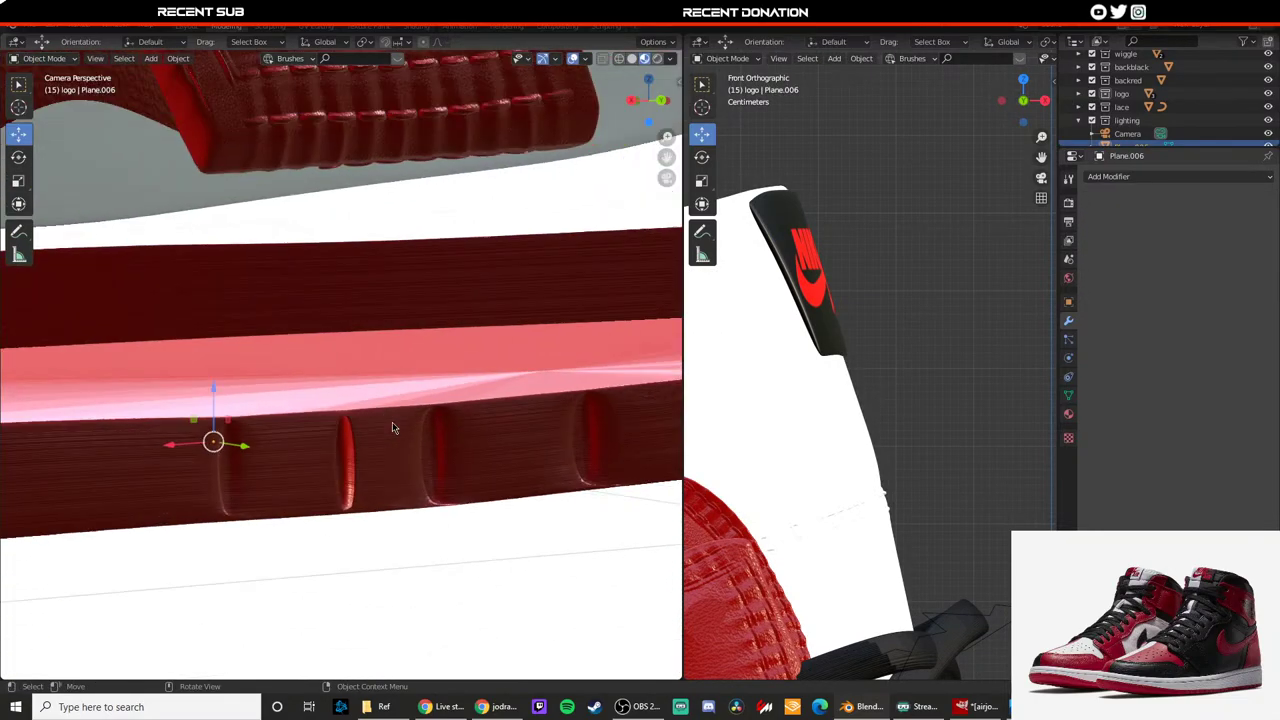
scroll(393, 428, "down", 4)
middle_click_drag(400, 429, 367, 439, "shift")
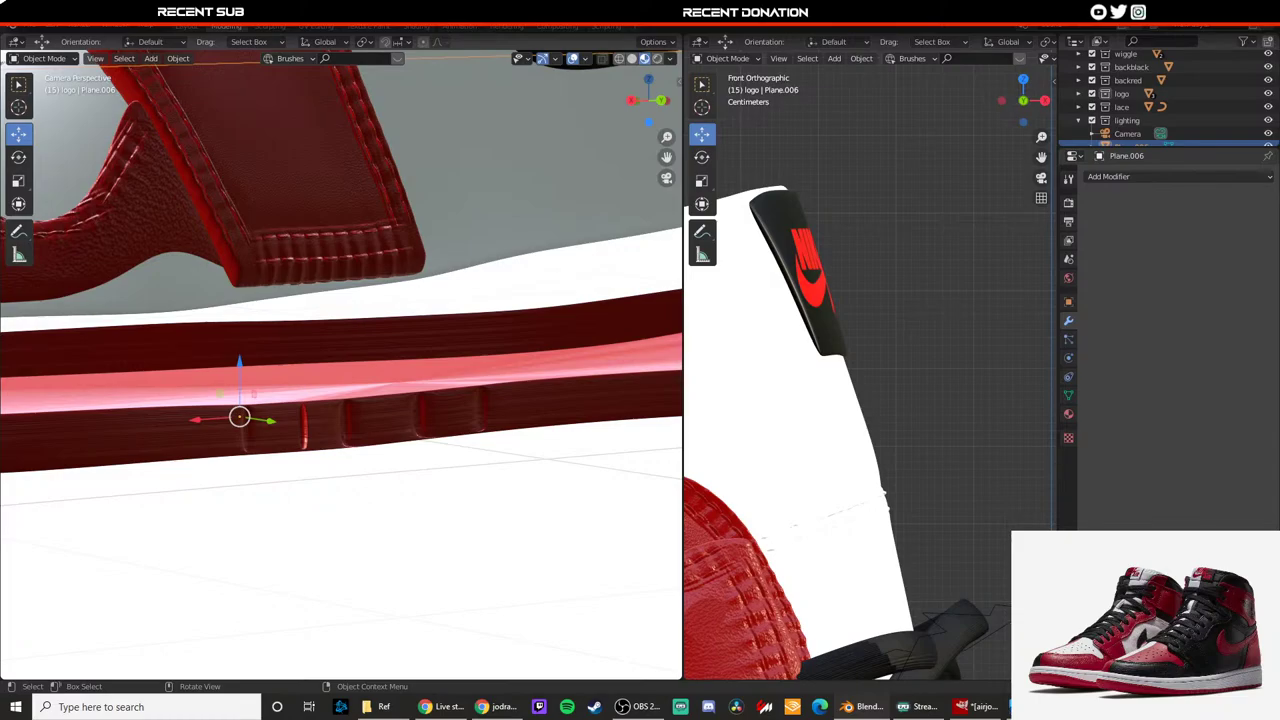
scroll(412, 455, "down", 7)
scroll(428, 400, "up", 7)
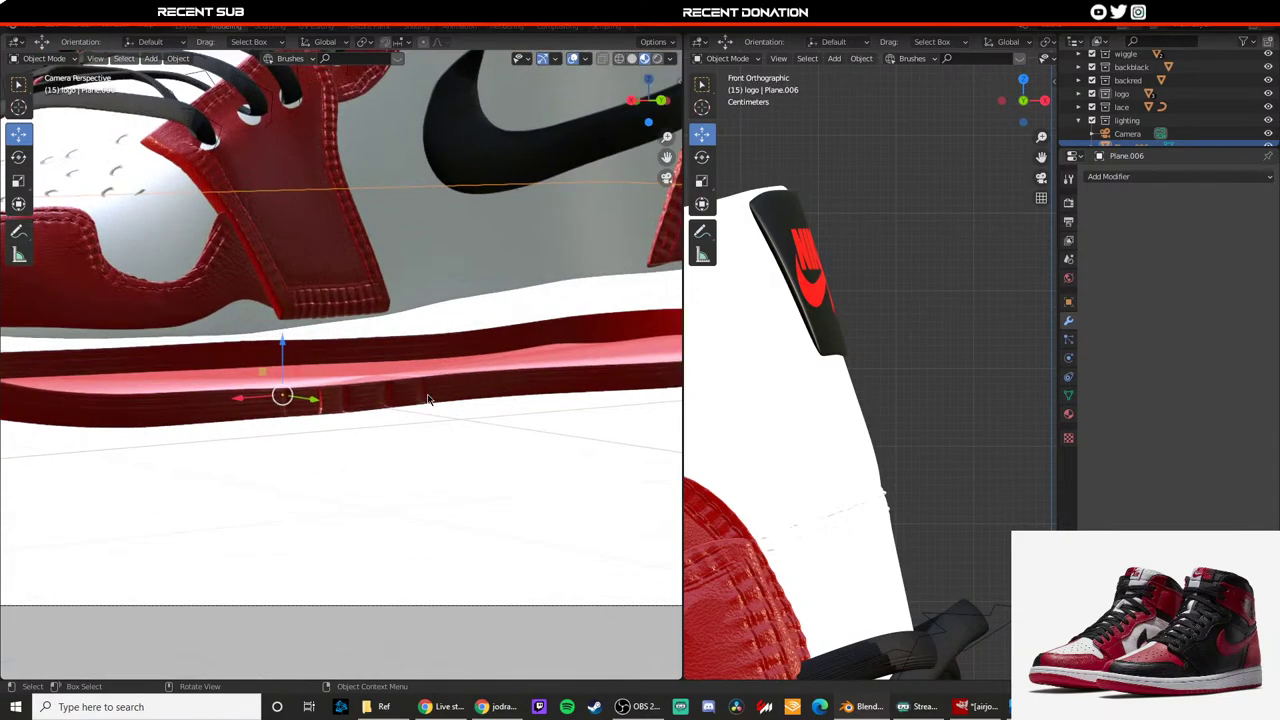
middle_click_drag(346, 413, 330, 412)
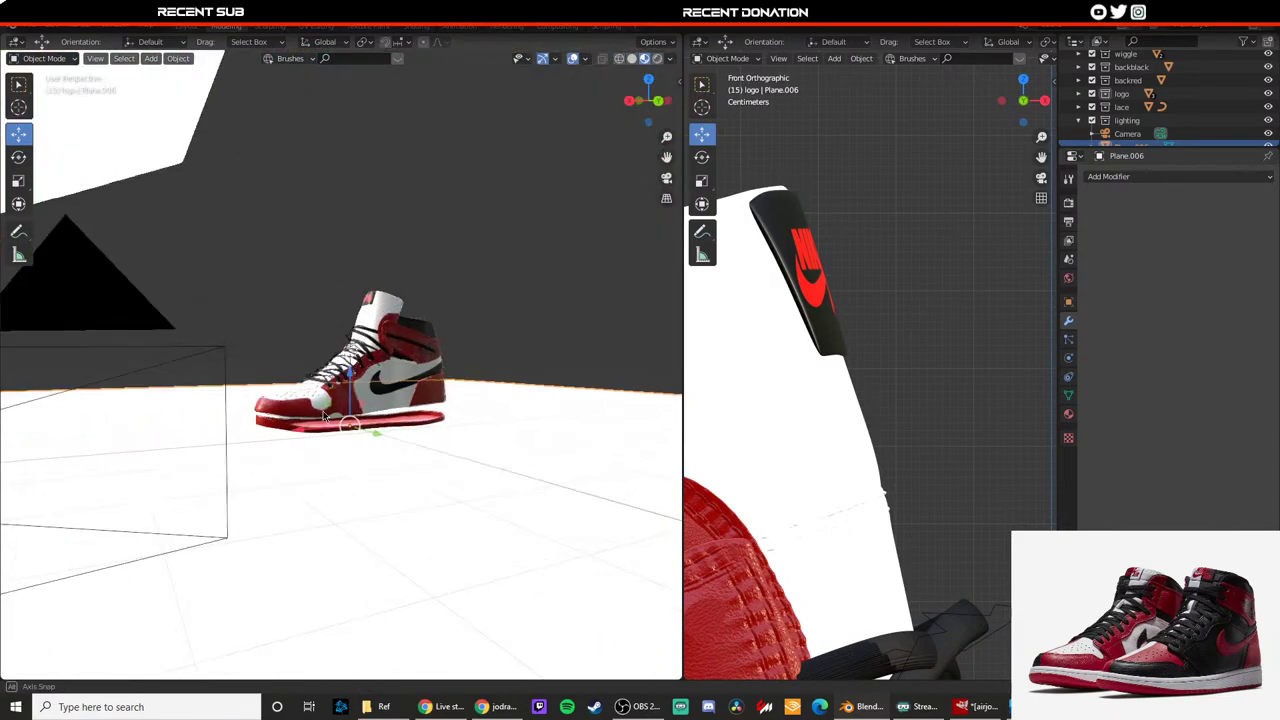
scroll(335, 405, "up", 10)
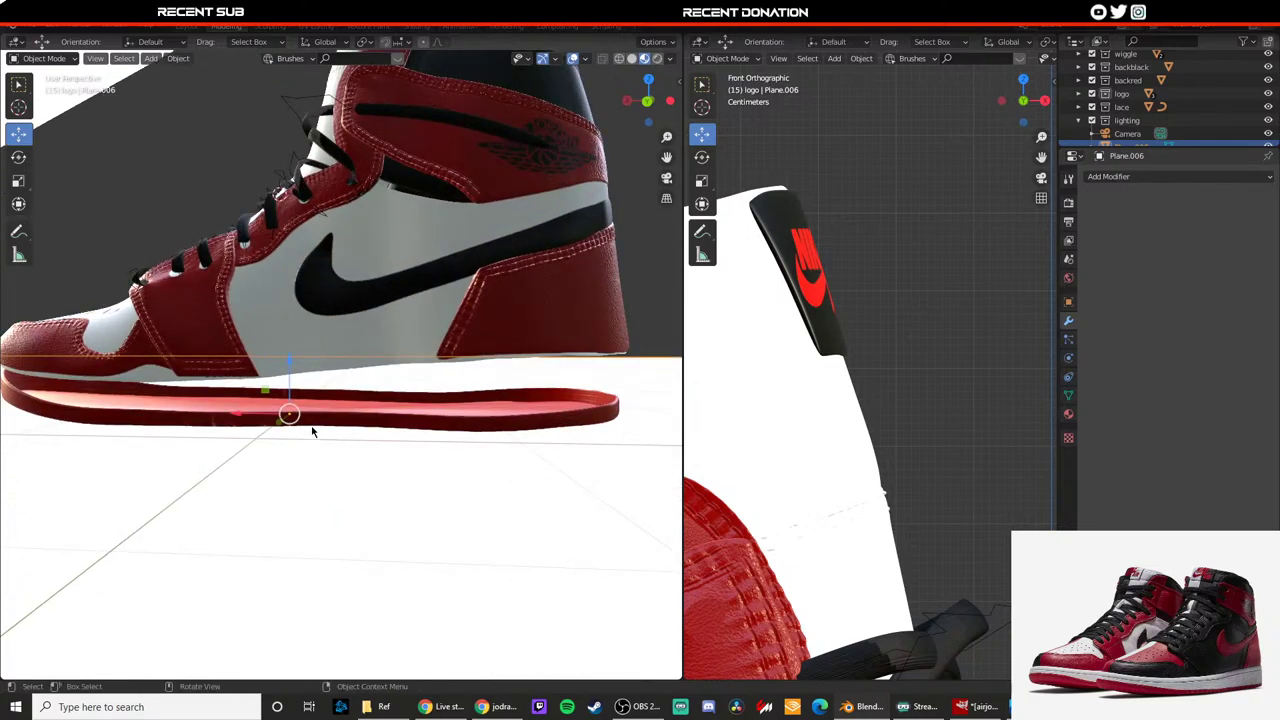
Step: Edit the bottomsole and add a vertical loop cut on its side, spaced past the fifth groove
left_click(339, 399)
left_click(358, 402)
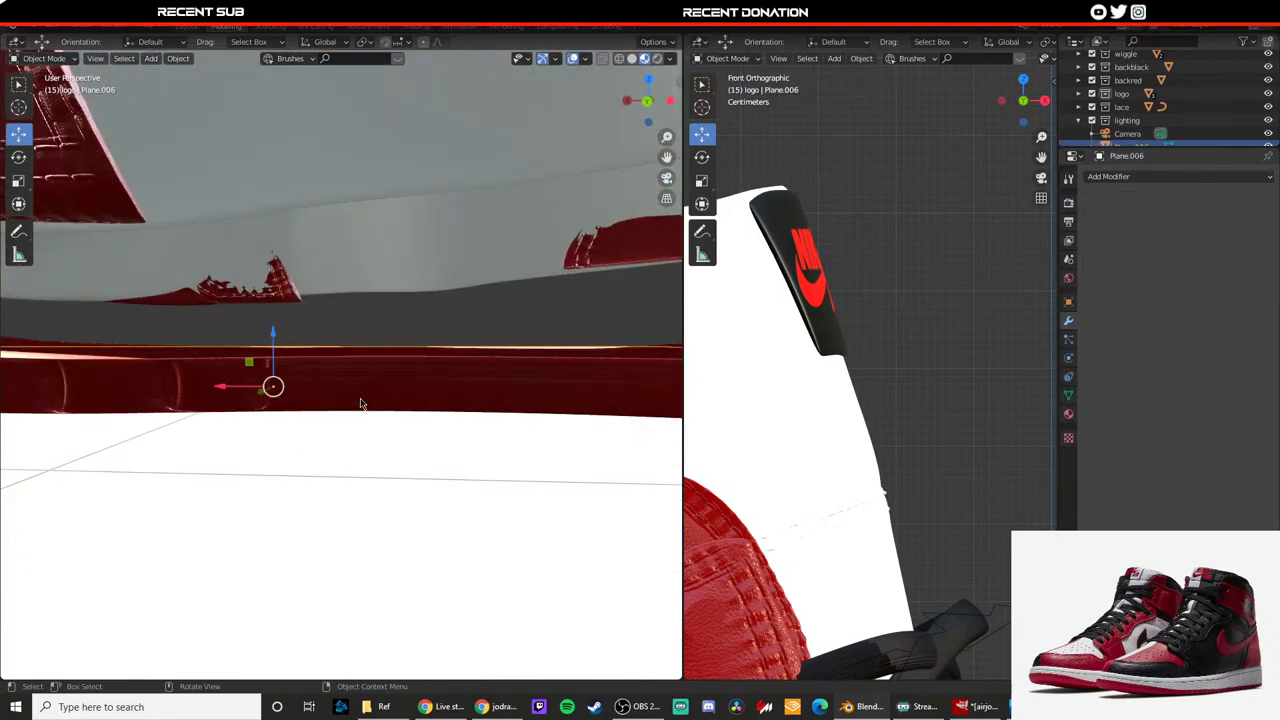
key("Tab")
scroll(362, 389, "up", 2)
key("Tab")
left_click(360, 389)
middle_click_drag(360, 389, 397, 386)
key("Tab")
key("ctrl+r")
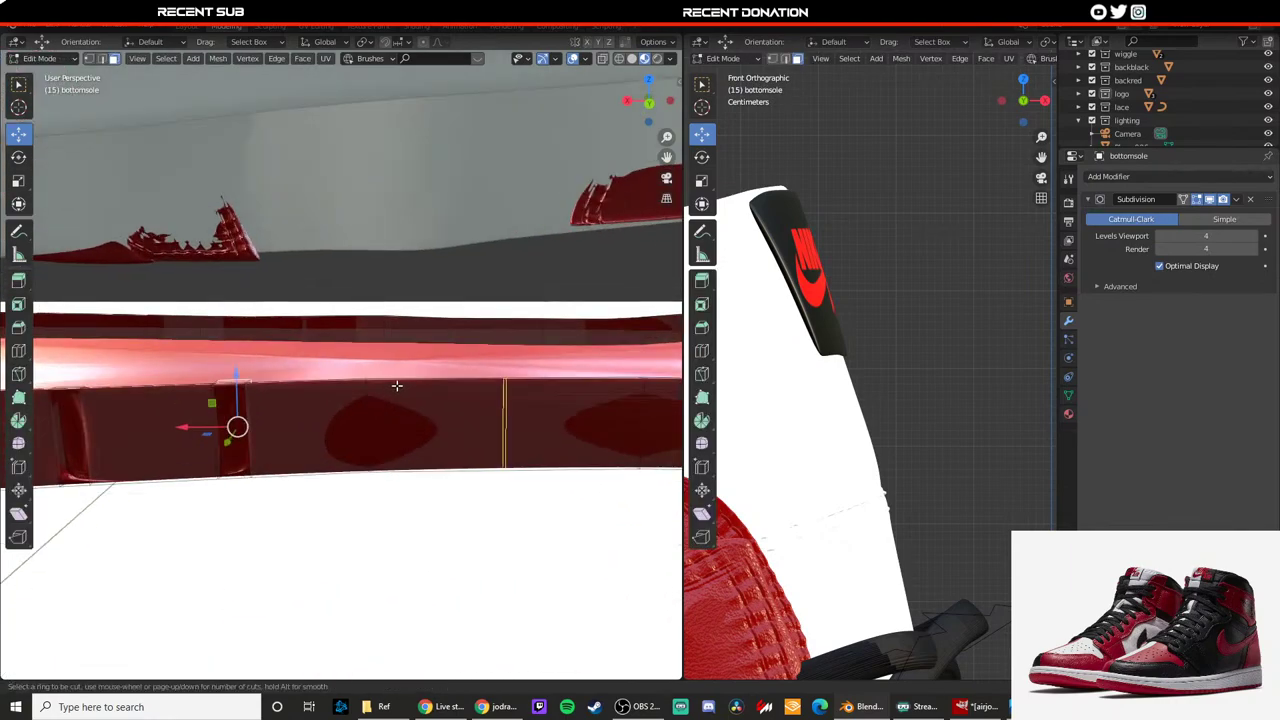
left_click(399, 386)
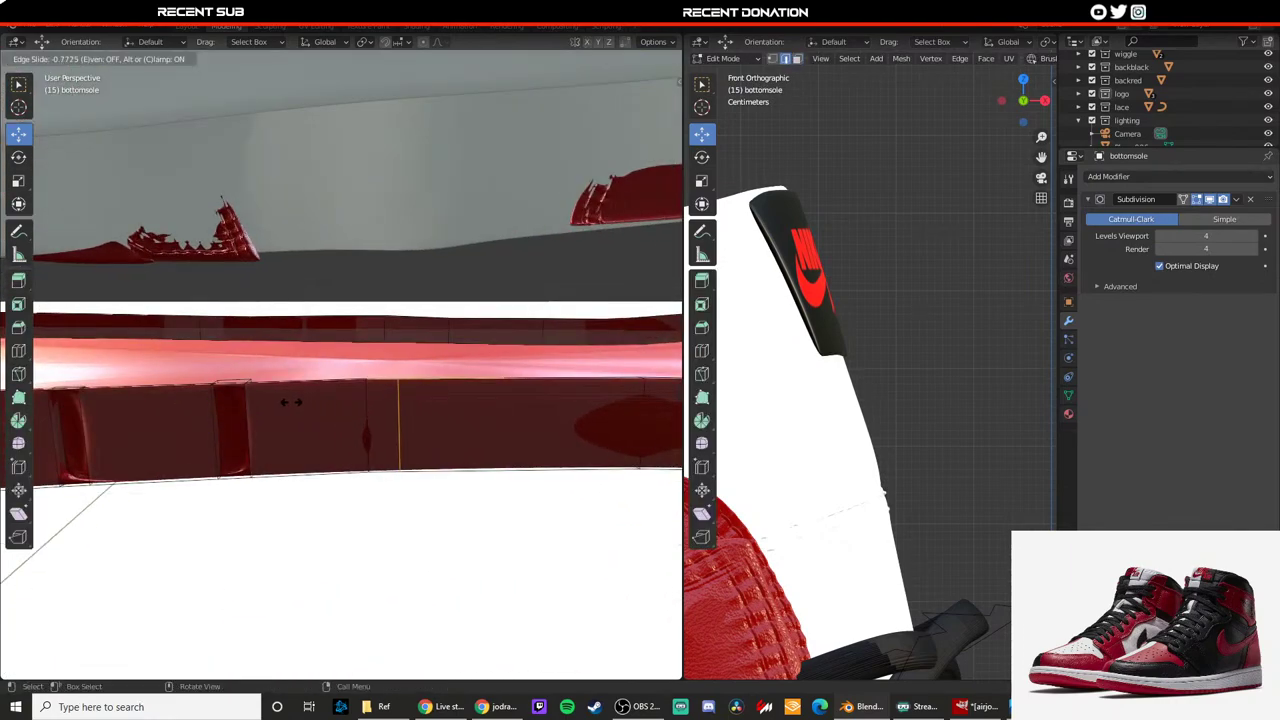
left_click(291, 401)
Step: Slide the new cut into place and add a second vertical loop cut a groove width beside it
middle_click_drag(314, 406, 330, 372)
right_click(281, 372)
key("g")
key("z")
key("z")
left_click(320, 379)
key("ctrl+r")
left_click(386, 370)
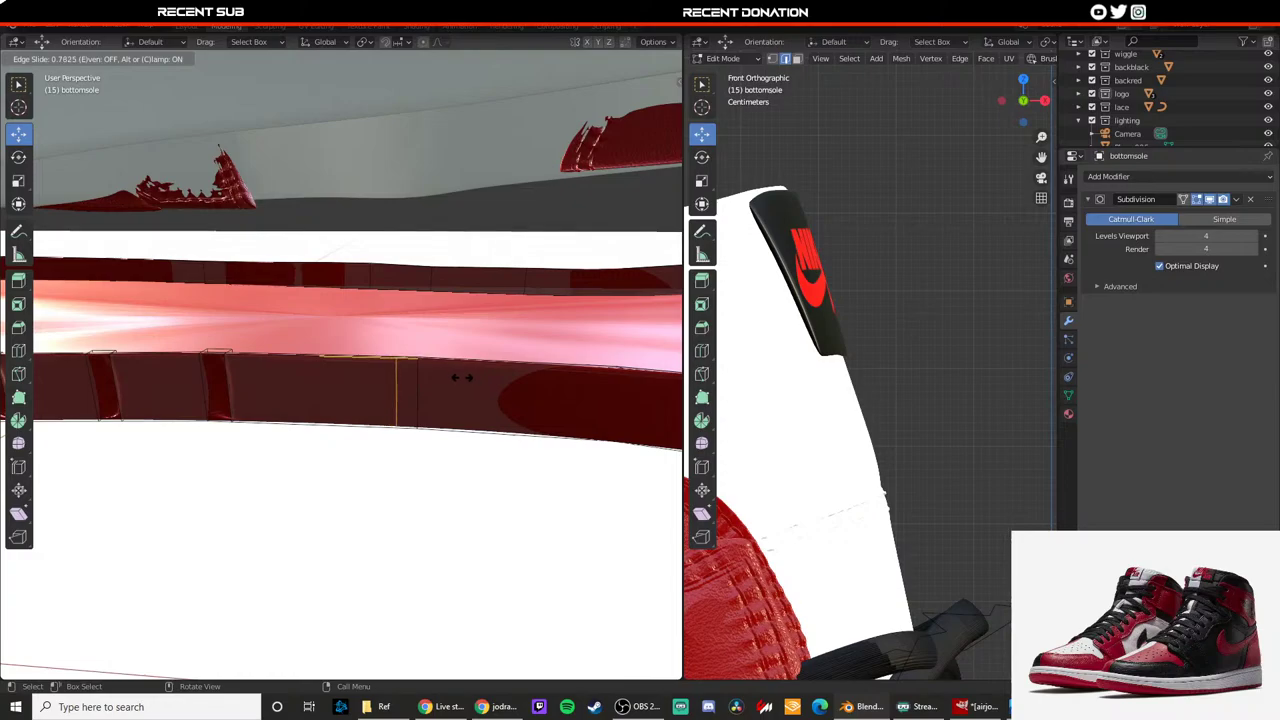
left_click(455, 378)
Step: Delete the inner wall face between the two cuts, extrude the outer face inward for the sixth groove, and return to Object Mode
middle_click_drag(455, 378, 285, 418)
key("x")
left_click(233, 362)
key("e")
left_click(334, 409)
key("Tab")
Step: Add the vertical loop cuts bounding a seventh groove on the bottomsole's side, evenly spaced past the sixth
scroll(334, 409, "down", 4)
left_click(438, 444)
scroll(433, 448, "down", 2)
scroll(334, 434, "up", 7)
left_click(462, 386)
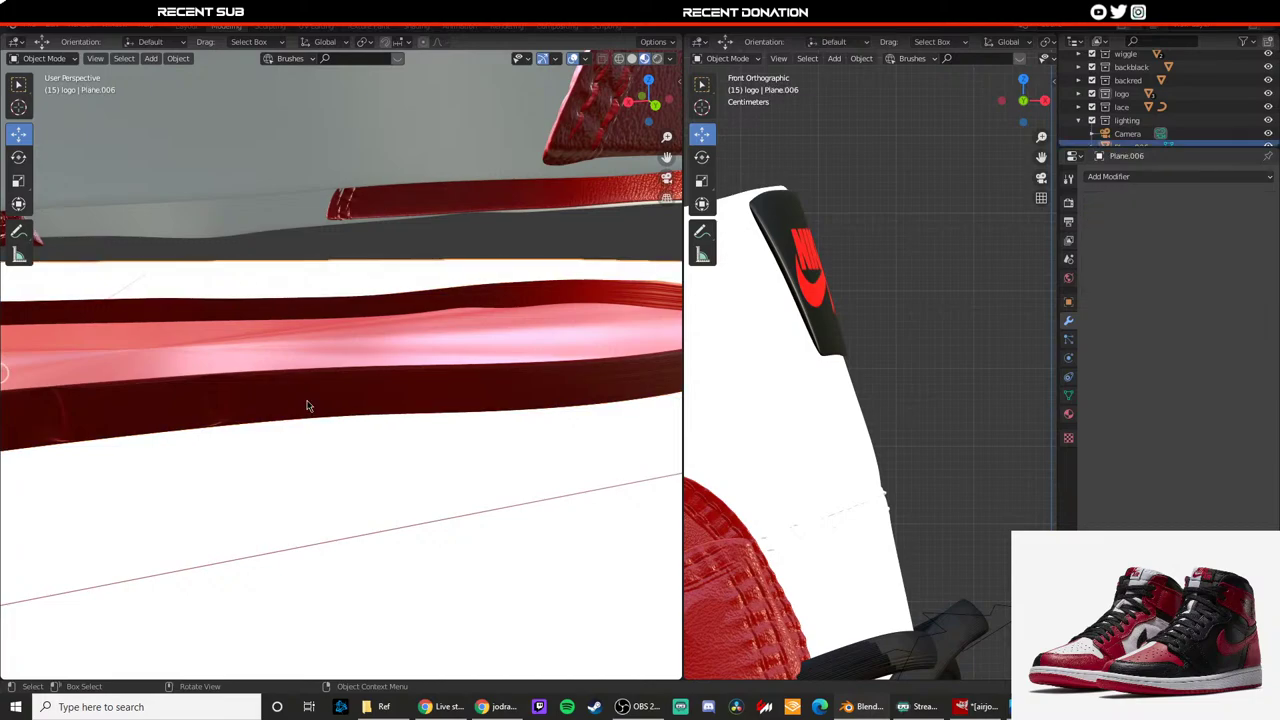
key("Tab")
key("Tab")
key("Tab")
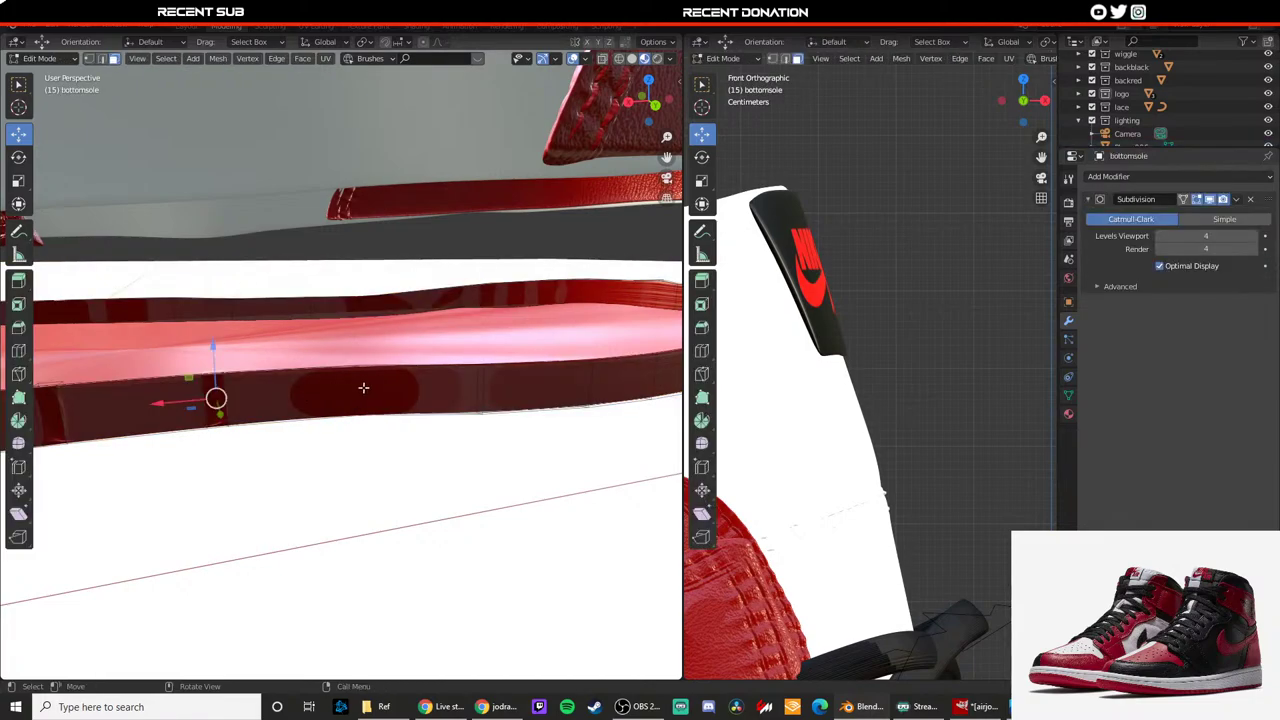
left_click(348, 380)
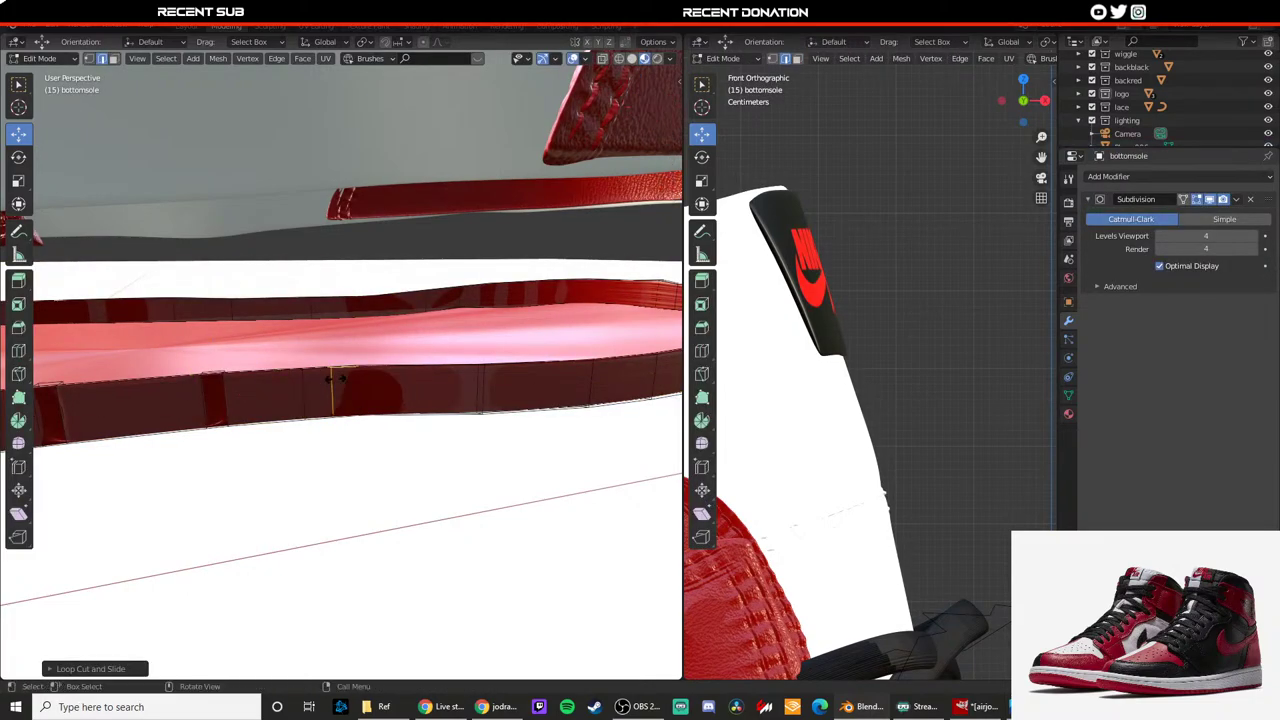
left_click(333, 379)
Step: Delete the inner wall face behind the seventh groove's strip and extrude the outer face inward
middle_click_drag(324, 386, 323, 407)
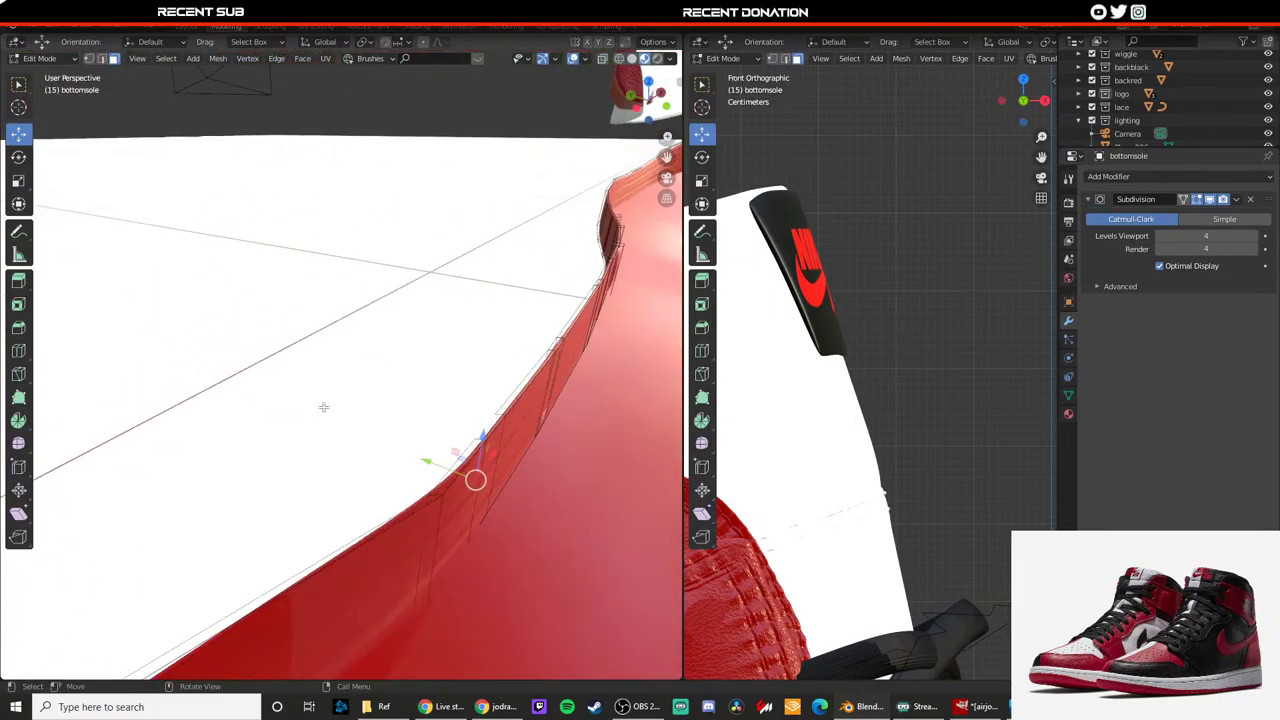
right_click(400, 465)
middle_click_drag(400, 465, 338, 402)
key("e")
left_click(492, 425)
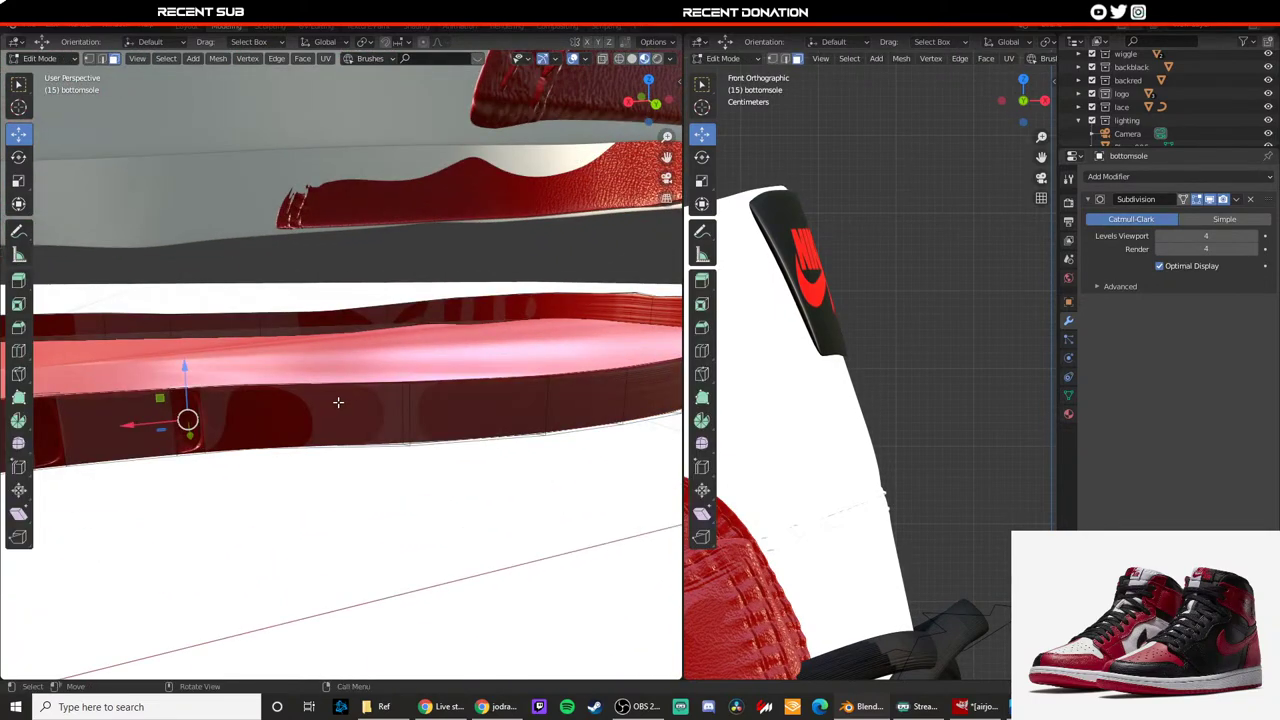
Step: Add two vertical loop cuts in the wide face past the seventh groove, about one groove width apart
left_click(406, 410, "alt")
left_click(385, 398)
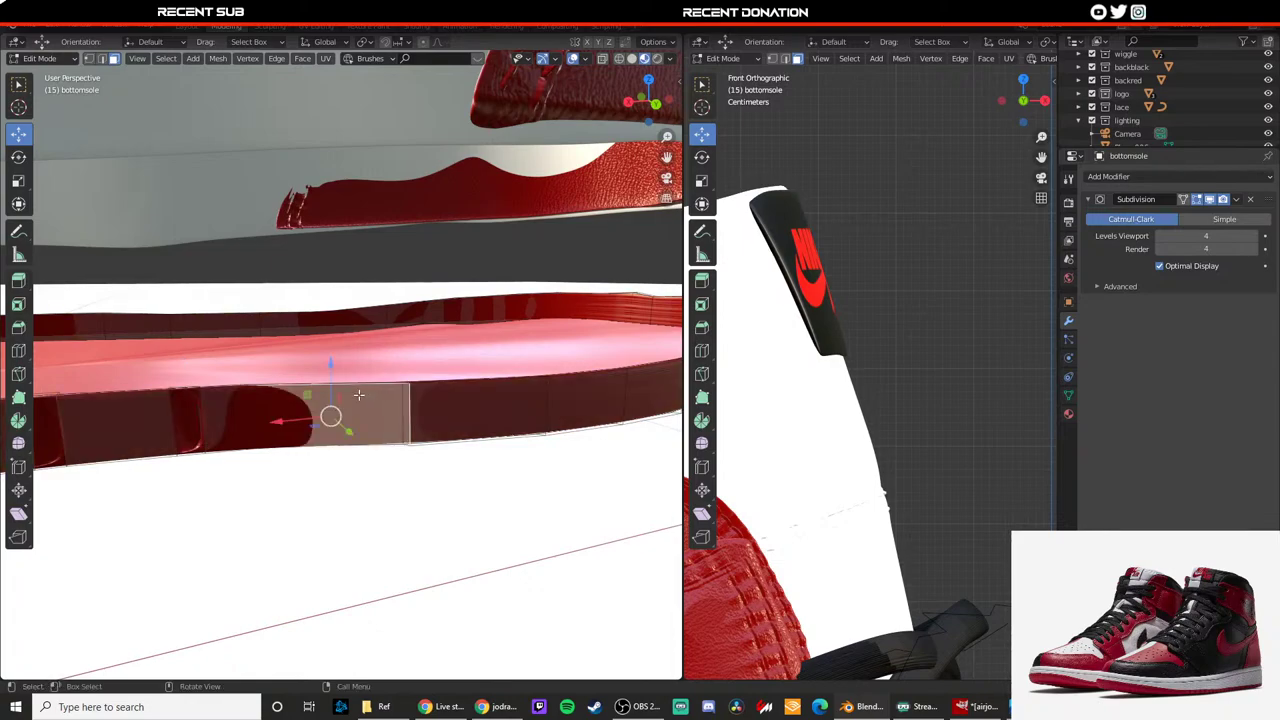
left_click(330, 415)
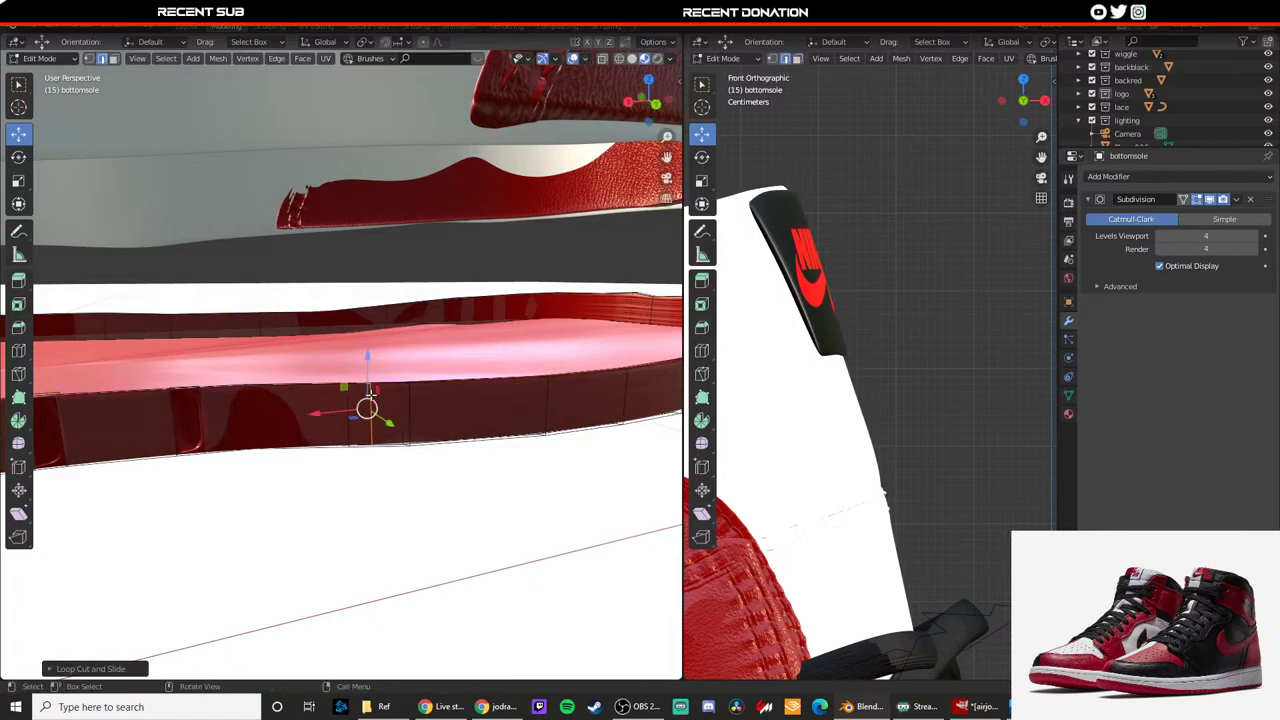
Step: Delete the inner wall face between the cuts, extrude the outer face inward for the eighth groove, and return to Object Mode
middle_click_drag(370, 400, 405, 560)
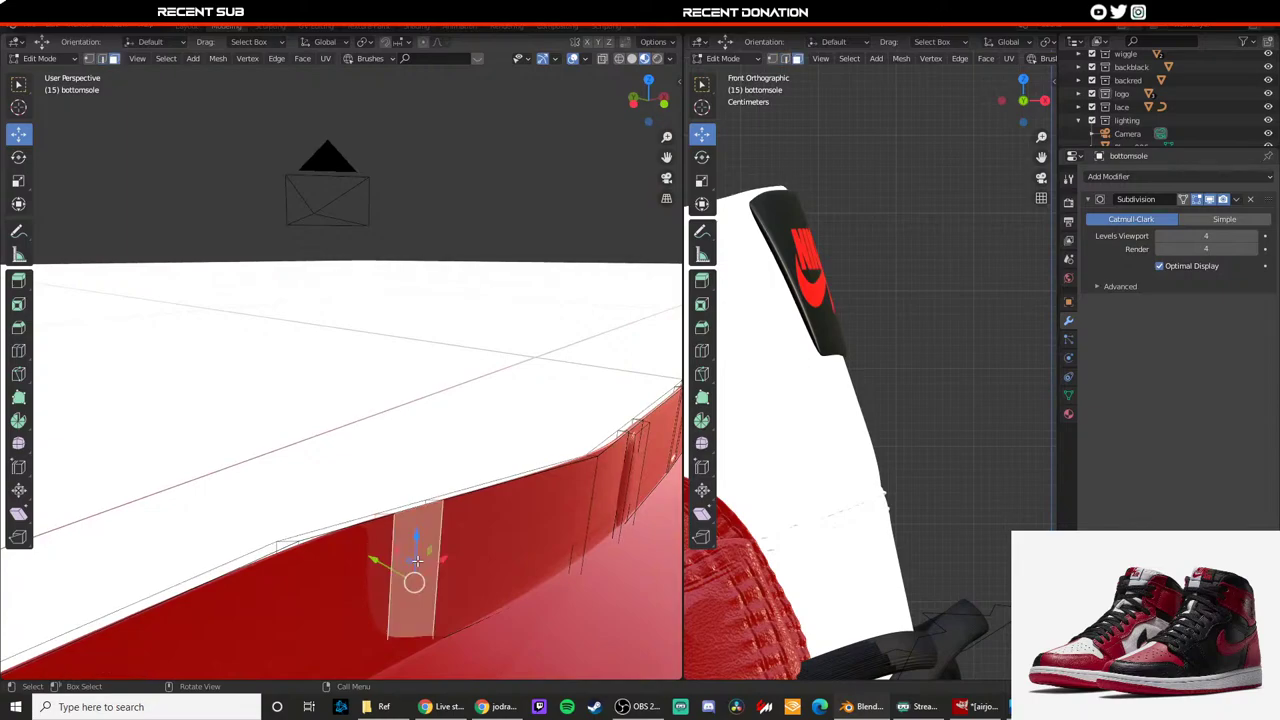
key("x")
left_click(417, 560)
key("x")
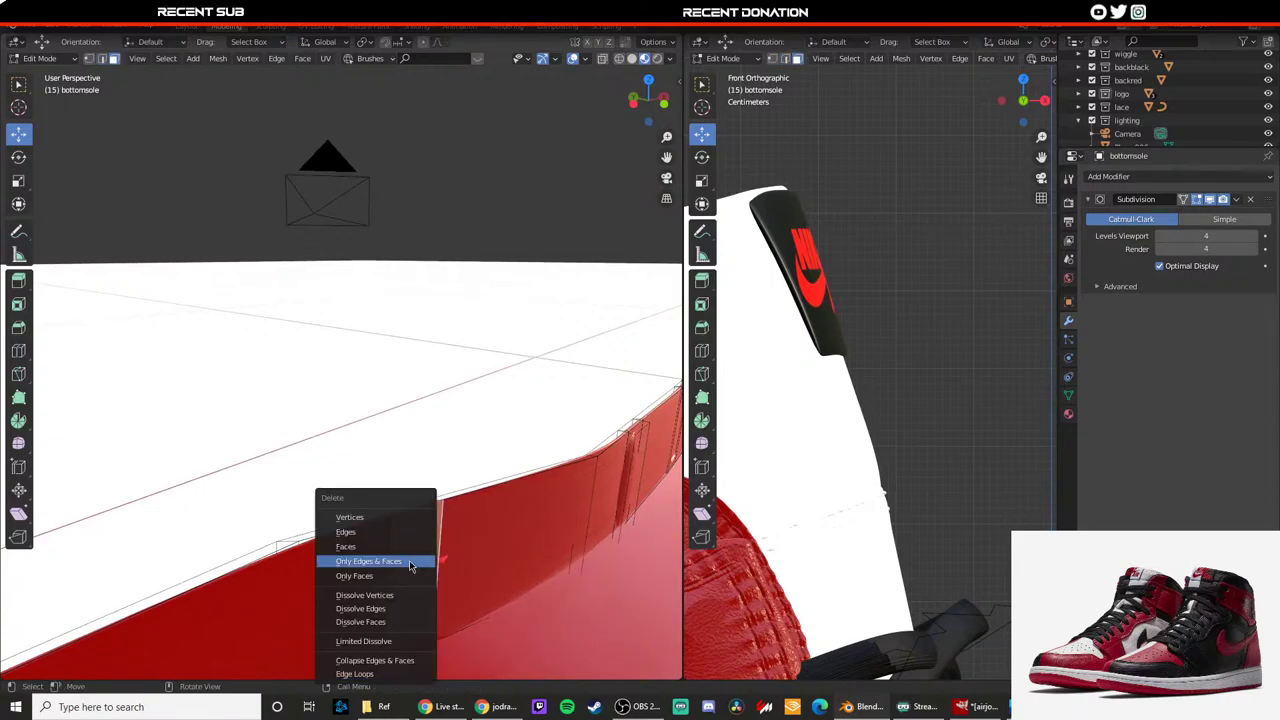
left_click(388, 545)
middle_click_drag(390, 545, 490, 527)
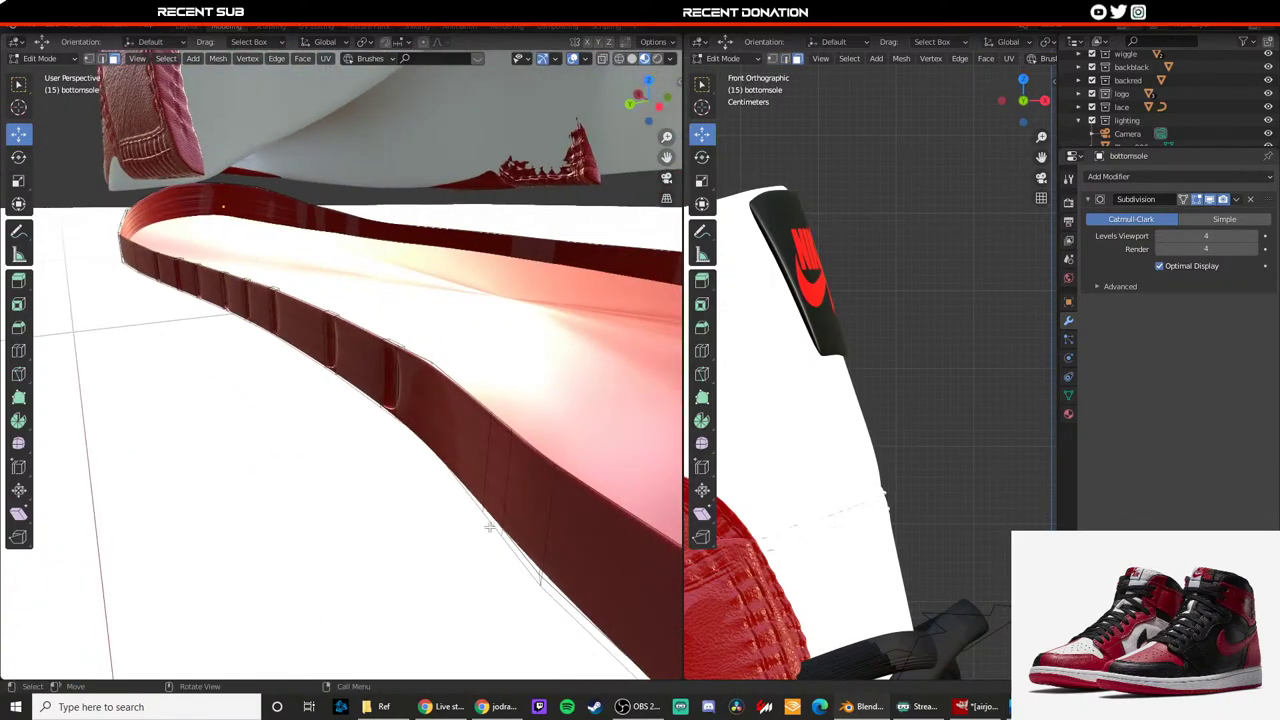
key("e")
left_click(516, 483)
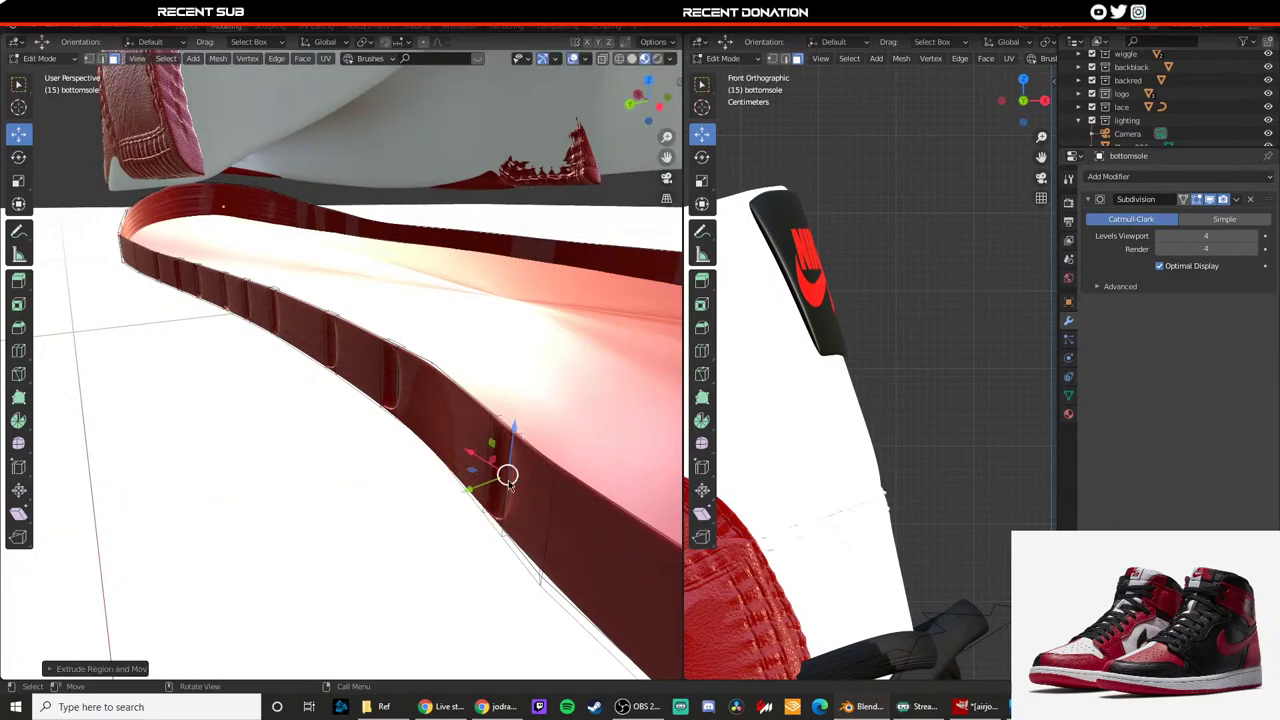
key("Tab")
Step: Add a vertical loop cut past the eighth groove, close to the existing vertical edge, to bound the ninth groove
middle_click_drag(388, 484, 505, 470)
middle_click_drag(600, 461, 399, 406, "shift")
key("Tab")
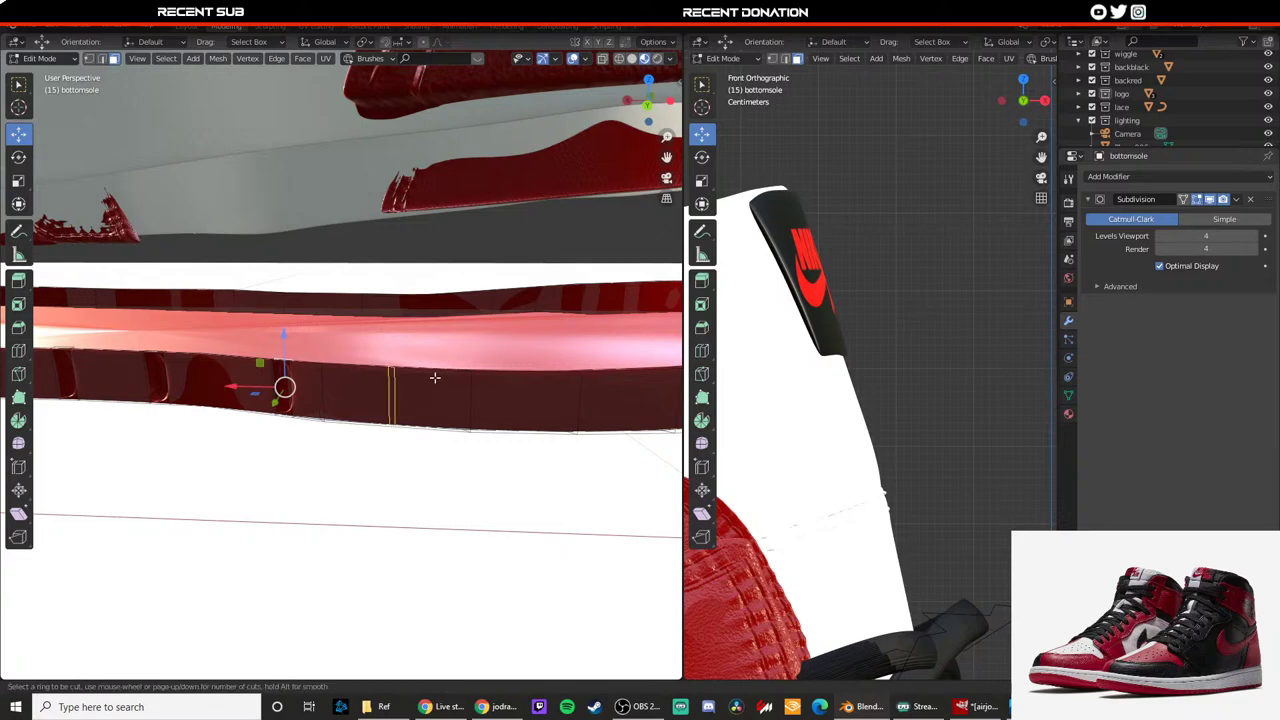
left_click(434, 377)
left_click(476, 386)
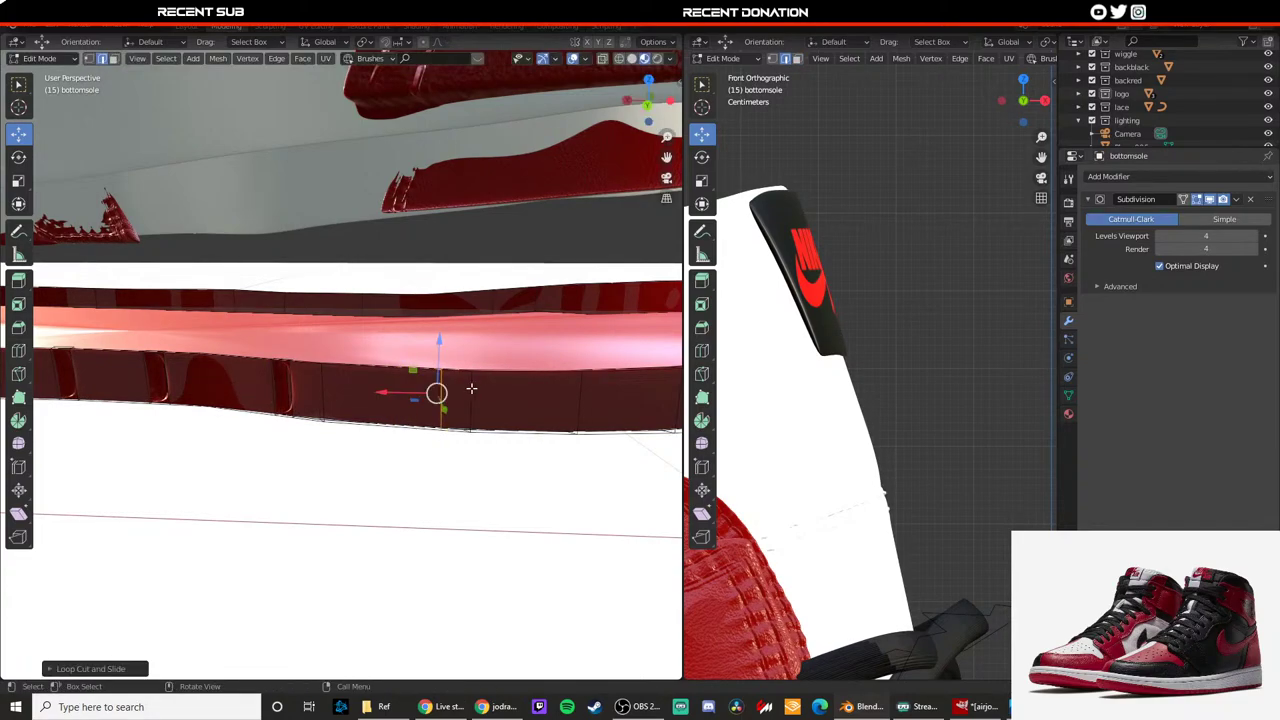
Step: Delete the inner wall face at the ninth groove's strip, extrude the outer face inward, and return to Object Mode
key("3")
left_click(456, 398)
middle_click_drag(456, 398, 260, 416)
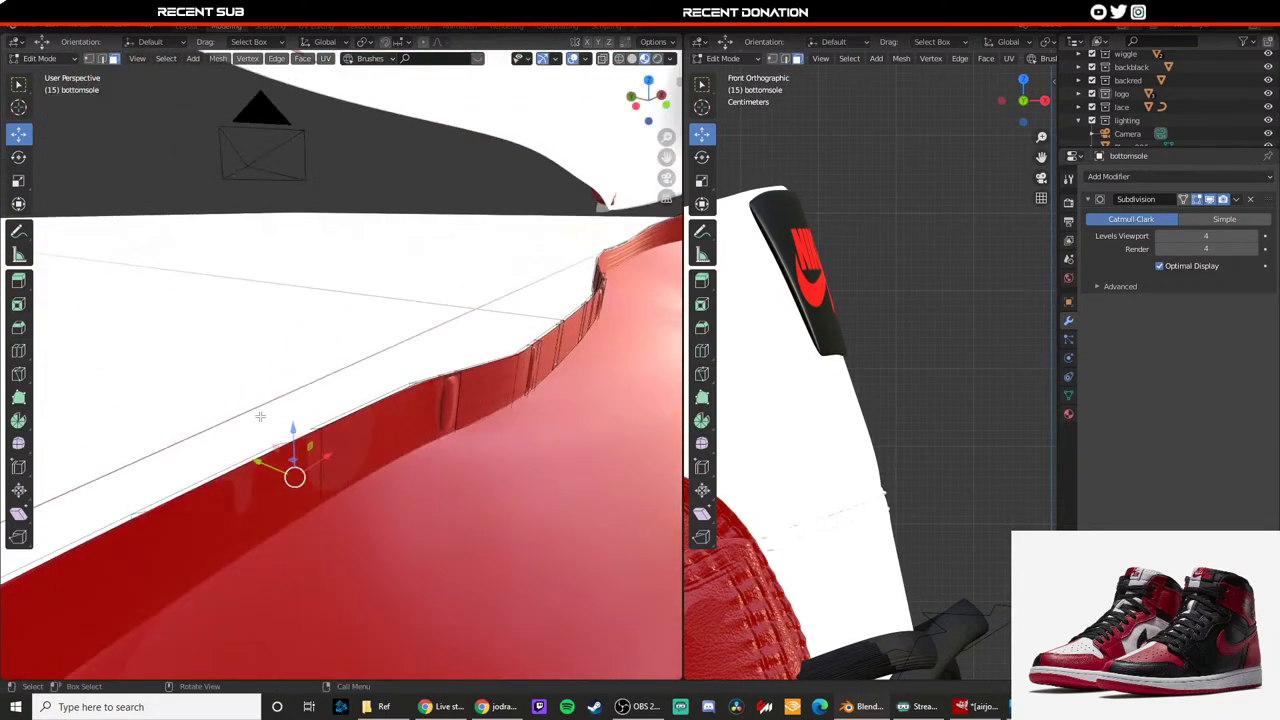
key("x")
left_click(312, 460)
middle_click_drag(312, 459, 473, 441)
key("e")
left_click(474, 440)
key("Tab")
Step: Add a vertical loop cut past the ninth groove, beside the next vertical edge, to bound the tenth groove
middle_click_drag(352, 446, 477, 423)
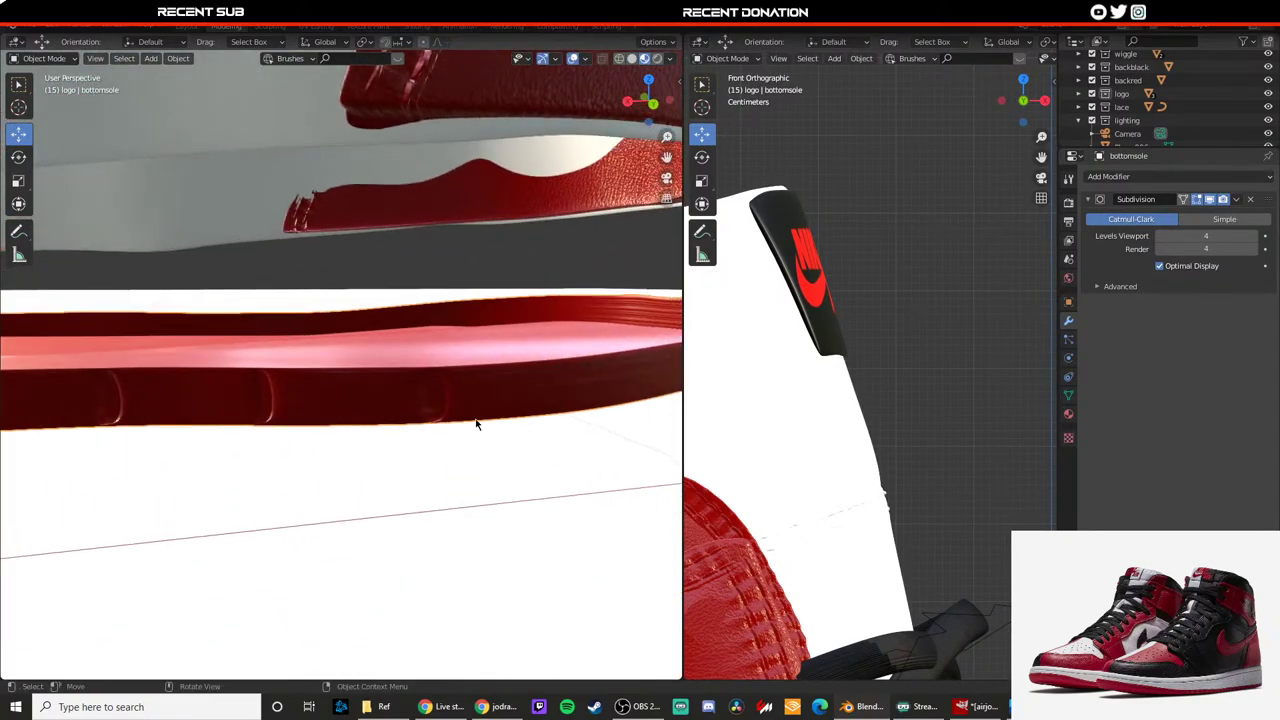
scroll(397, 434, "down", 4)
scroll(348, 434, "down", 5)
middle_click_drag(348, 434, 362, 461, "shift")
scroll(465, 428, "down", 2)
scroll(400, 458, "up", 8)
left_click(280, 425)
key("Tab")
key("Tab")
left_click(418, 474)
key("Tab")
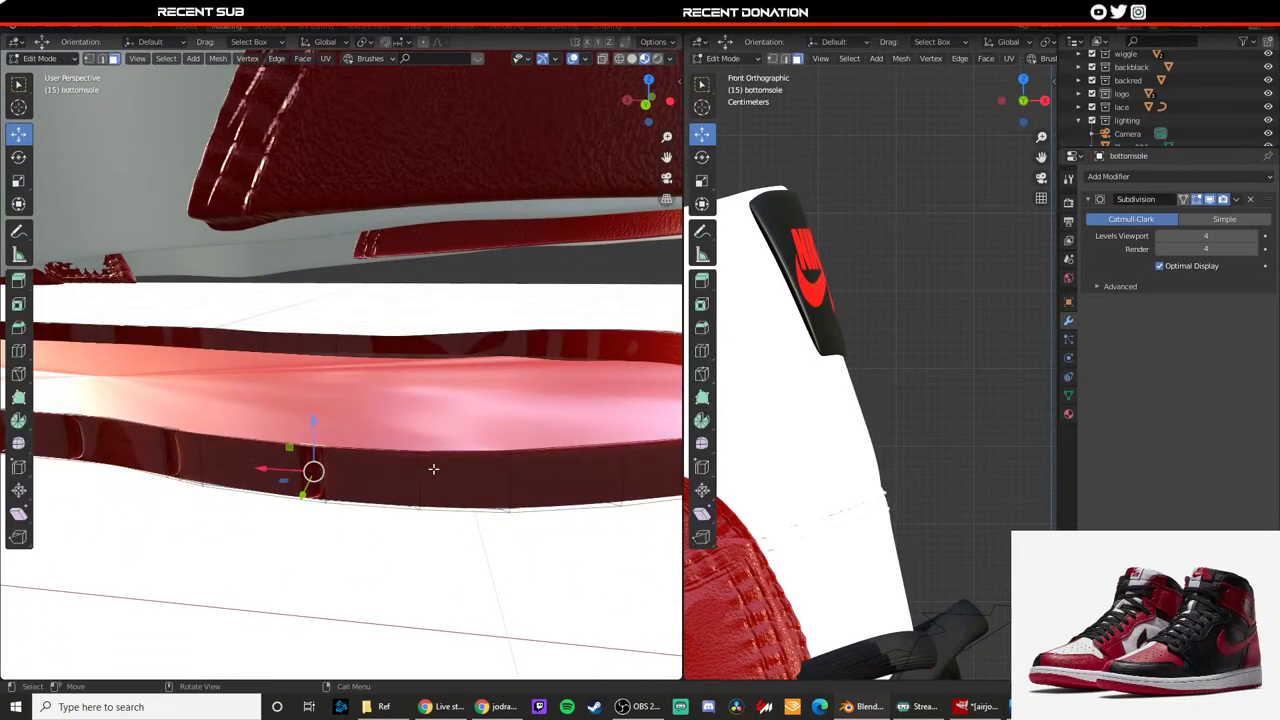
left_click(449, 460)
left_click(434, 462)
Step: Delete the inner wall face at the tenth groove's strip, extrude the outer face inward, and return to Object Mode
middle_click_drag(434, 462, 216, 464)
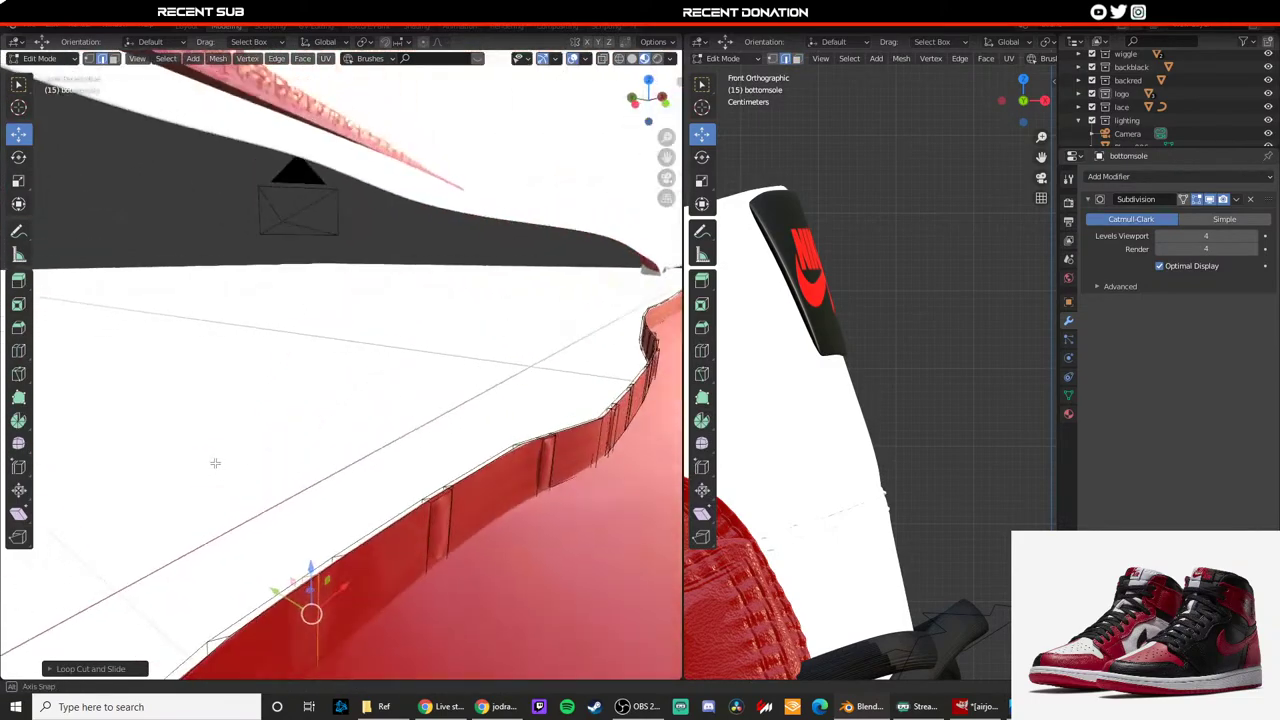
left_click(353, 621)
key("x")
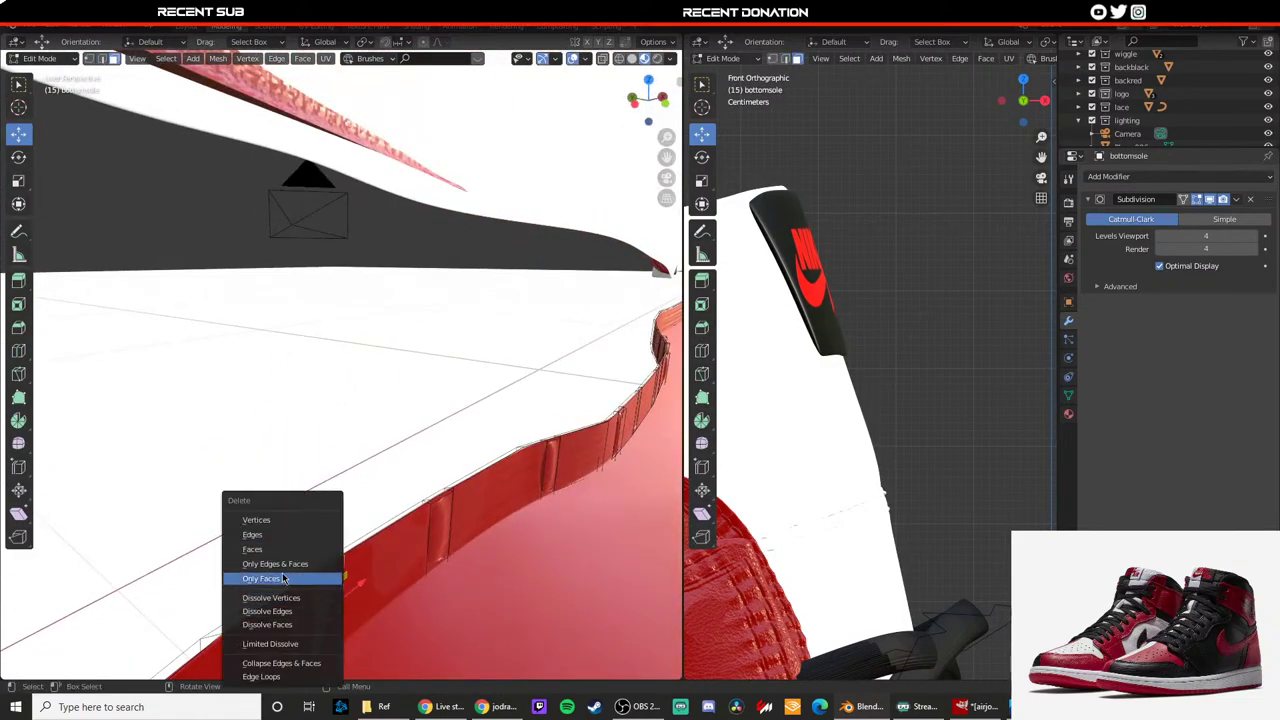
left_click(270, 550)
middle_click_drag(270, 550, 466, 544)
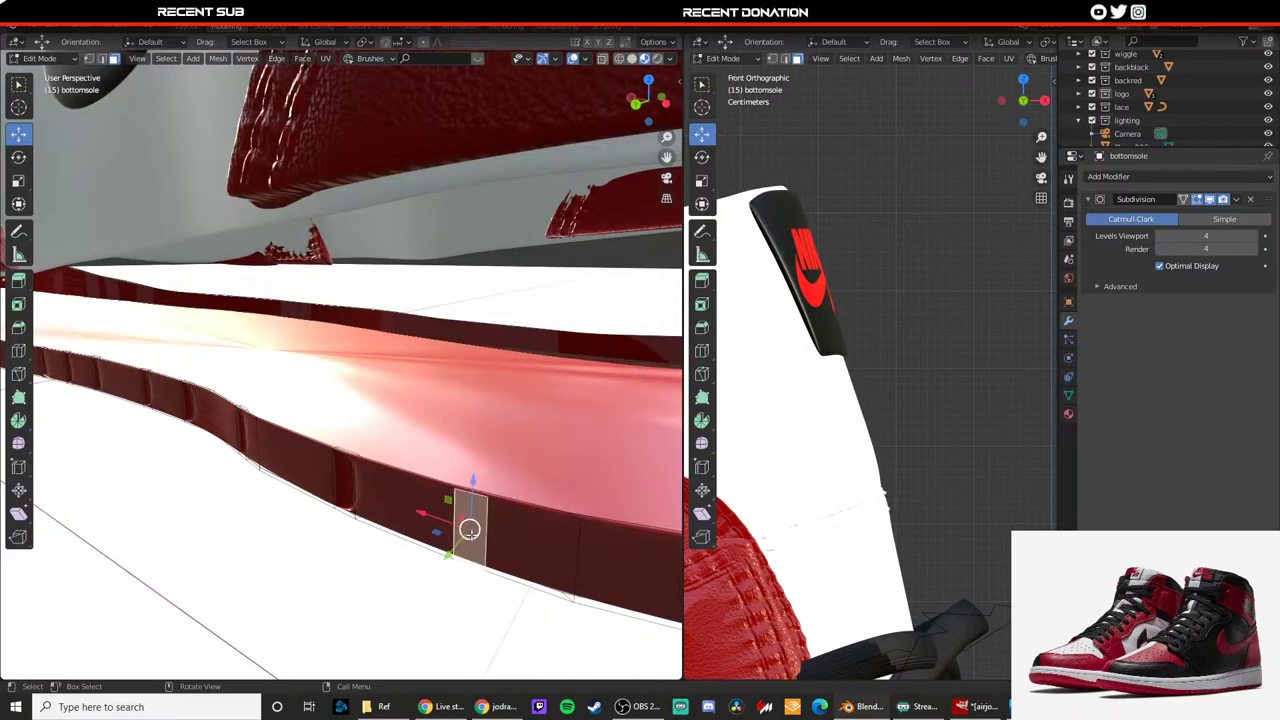
key("e")
left_click(480, 525)
key("Tab")
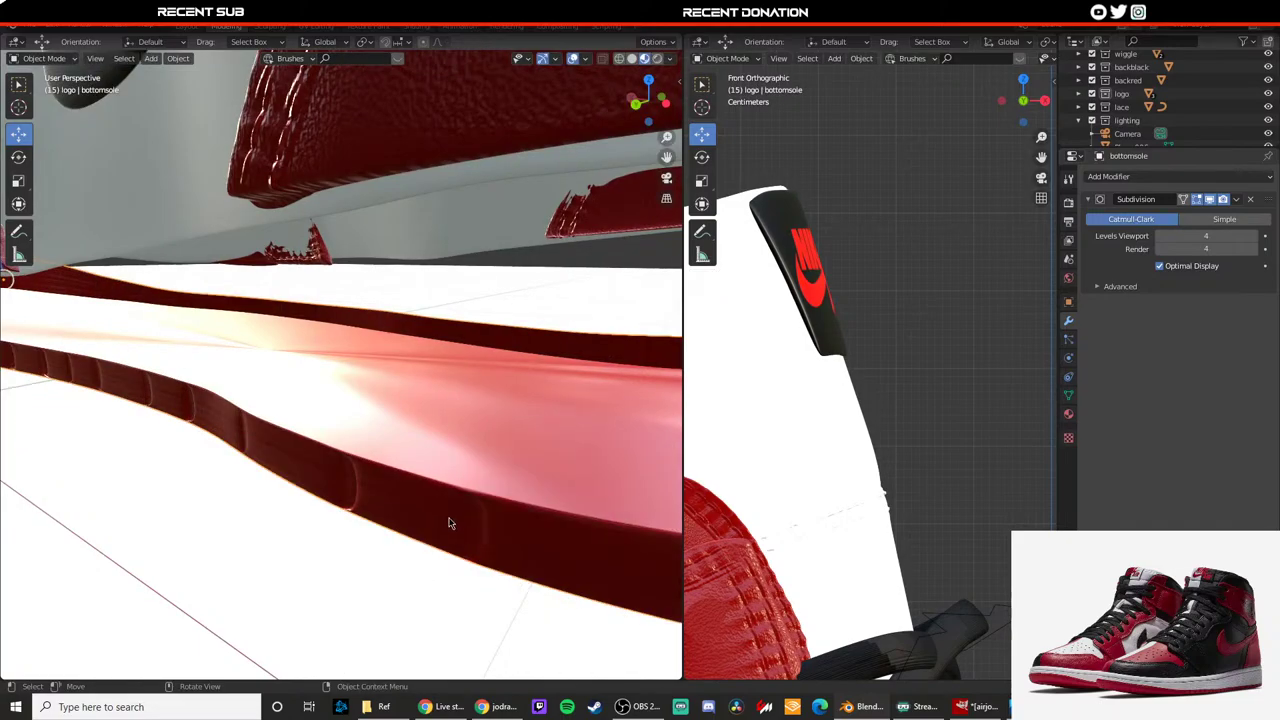
Step: Add vertical loop cuts about one groove width apart on the opposite side of the bottomsole for that side's first groove
scroll(450, 523, "down", 3)
middle_click_drag(450, 523, 457, 455)
scroll(520, 471, "down", 4)
scroll(320, 449, "up", 8)
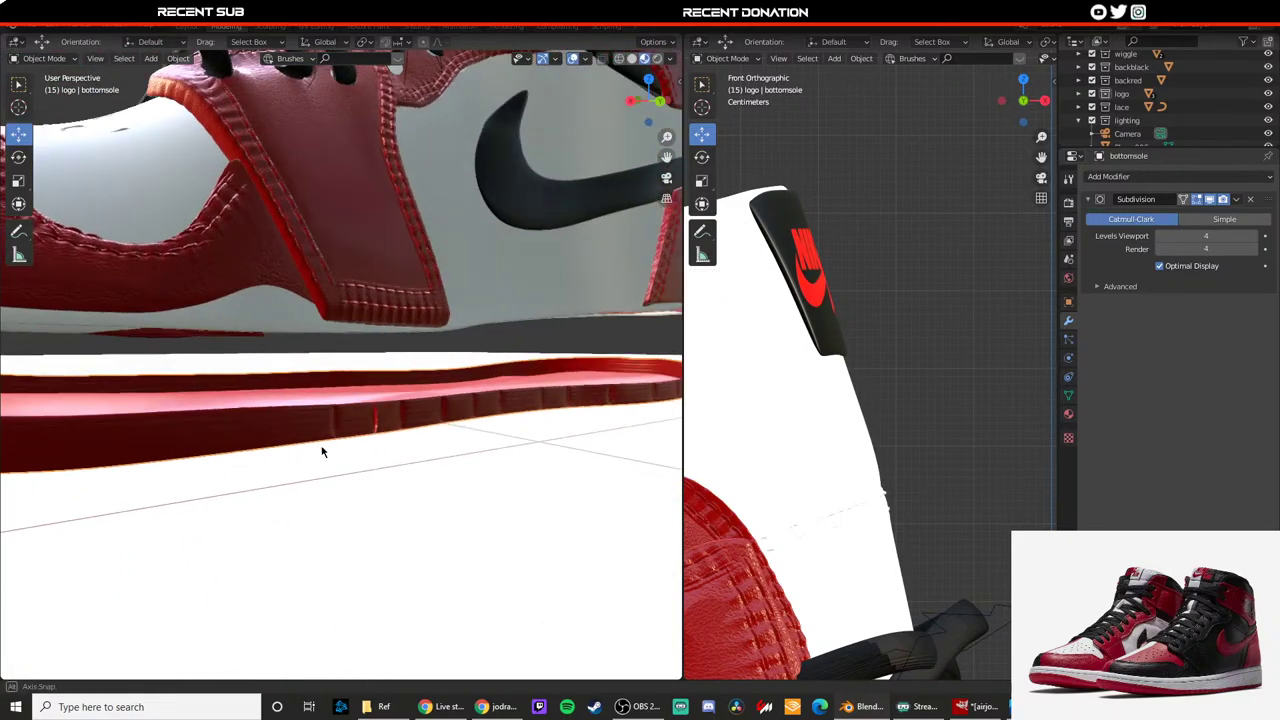
middle_click_drag(320, 449, 523, 457)
left_click(287, 432)
middle_click_drag(287, 432, 450, 438)
key("Tab")
scroll(381, 422, "up", 1)
key("Tab")
left_click(358, 428)
key("Tab")
left_click(515, 460)
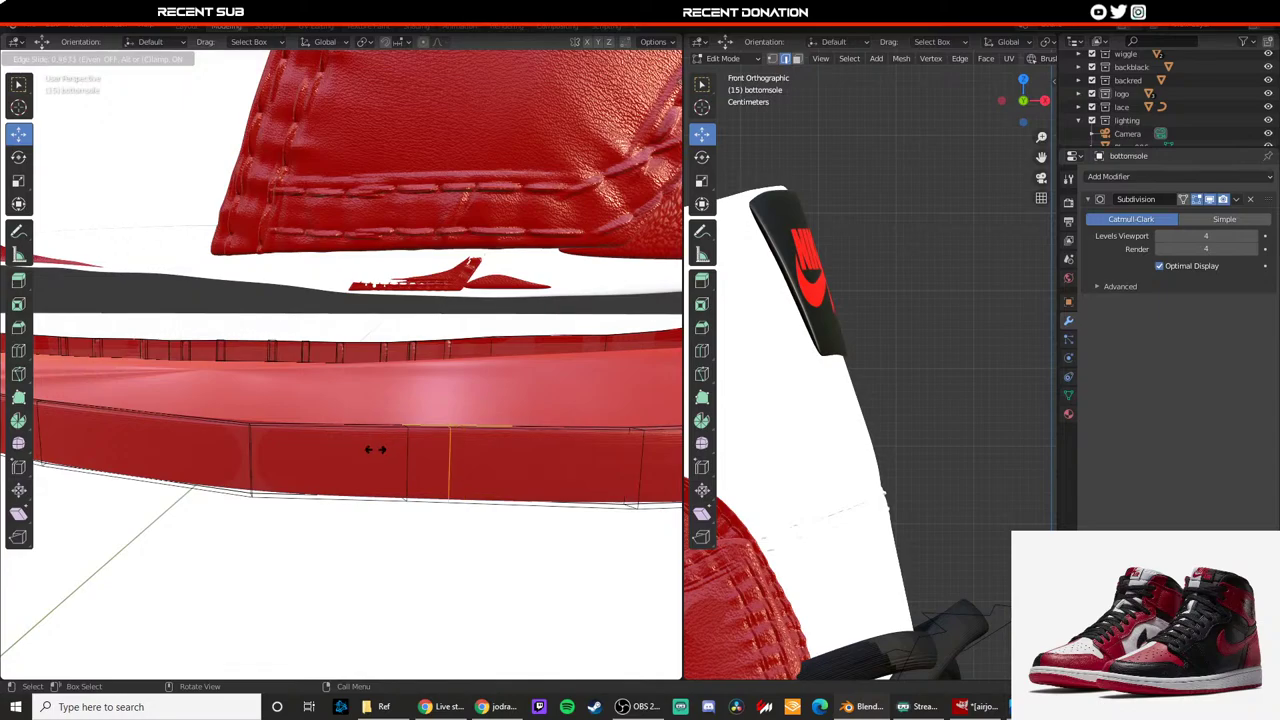
left_click(363, 449)
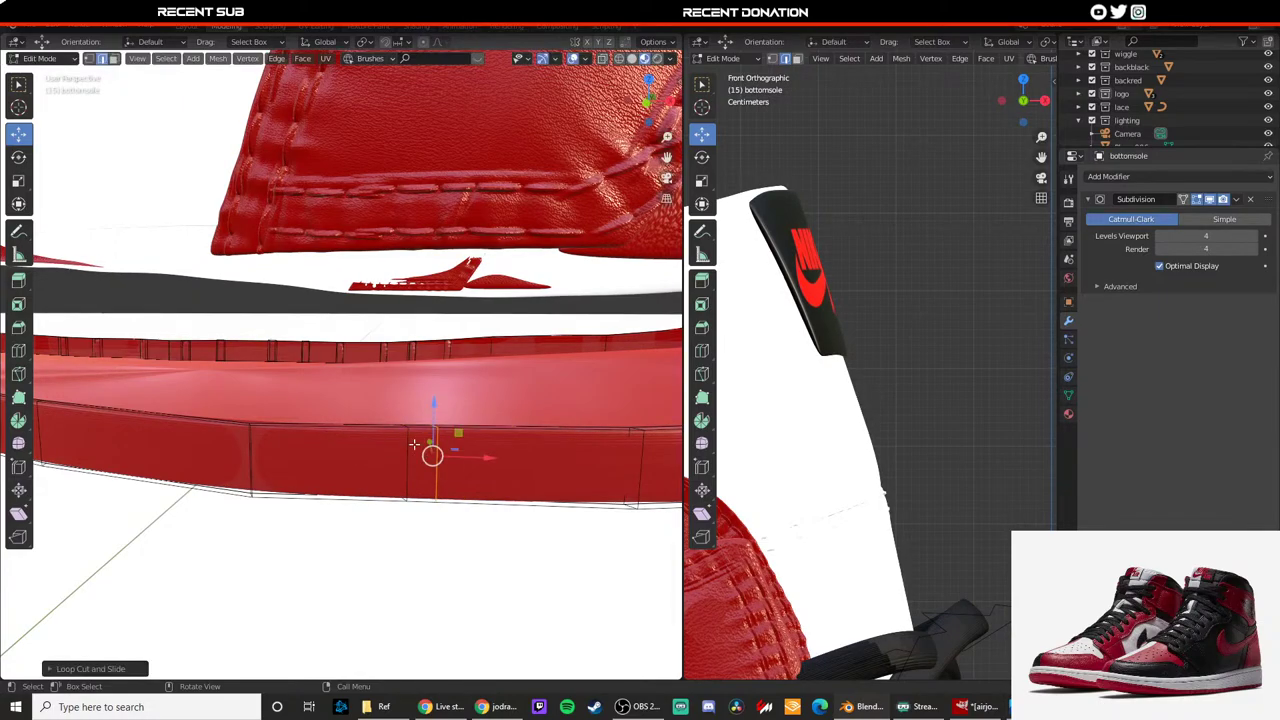
Step: Delete the inner wall face between the opposite side's cuts, extrude the outer face inward, and return to Object Mode
middle_click_drag(363, 449, 276, 455)
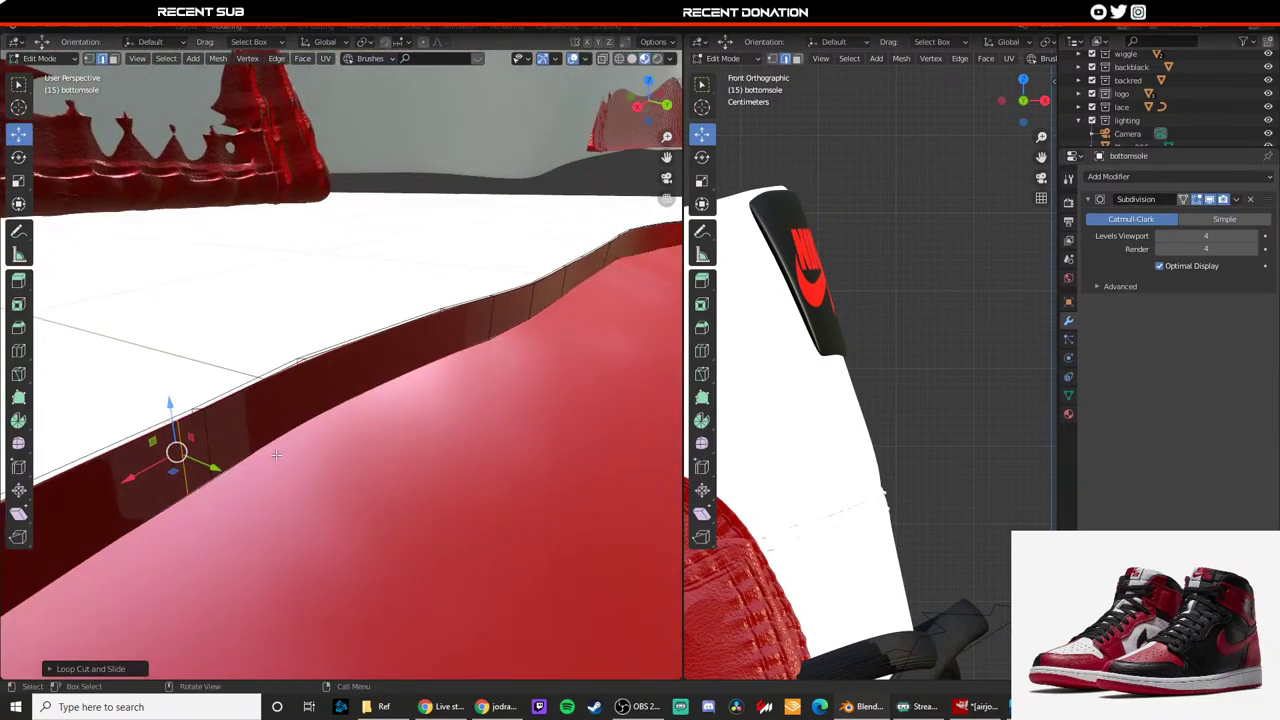
key("x")
left_click(198, 454)
middle_click_drag(198, 454, 441, 447)
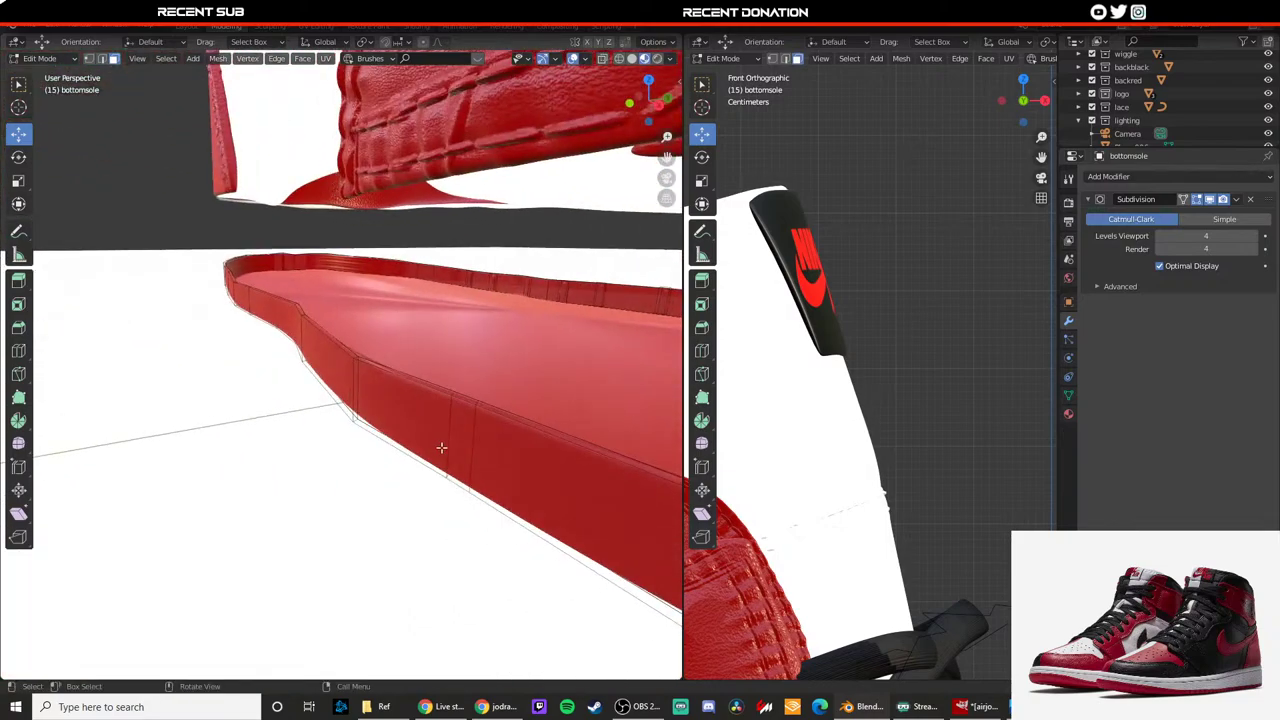
key("e")
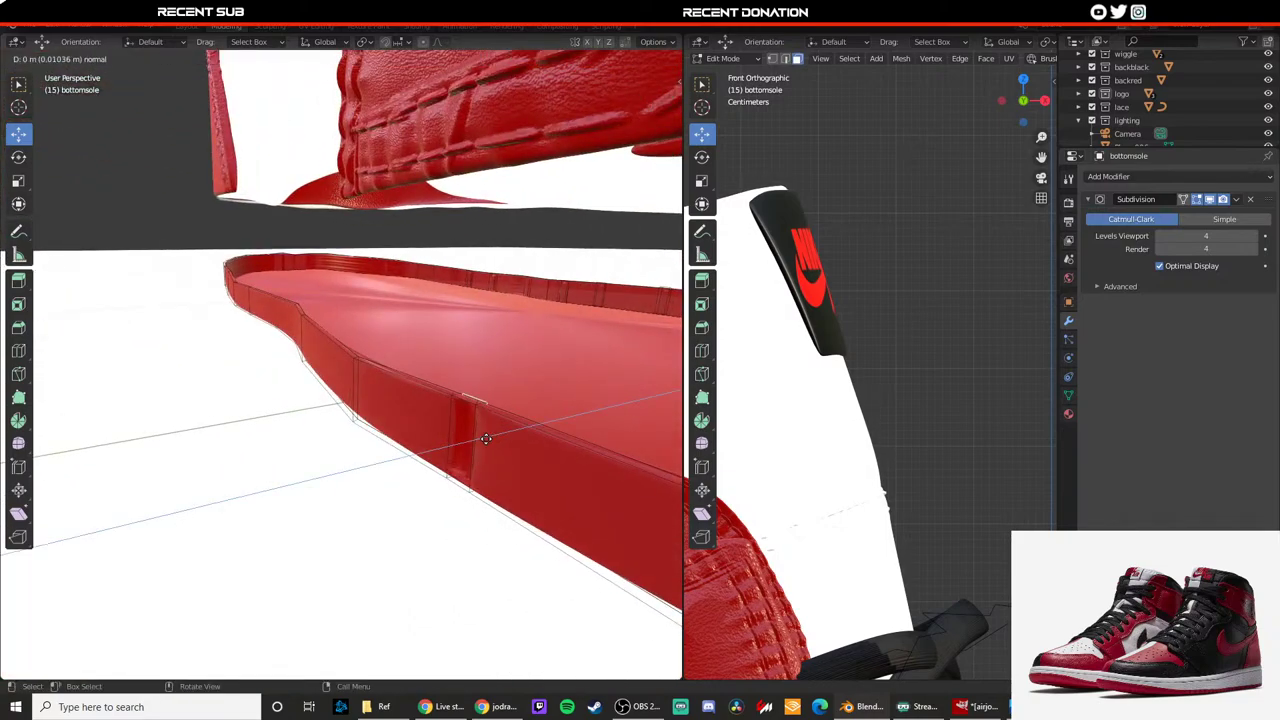
left_click(487, 437)
key("Tab")
Step: Add two vertical loop cuts next to the opposite side's first groove to bound a second one
middle_click_drag(449, 465, 417, 446)
left_click(396, 411)
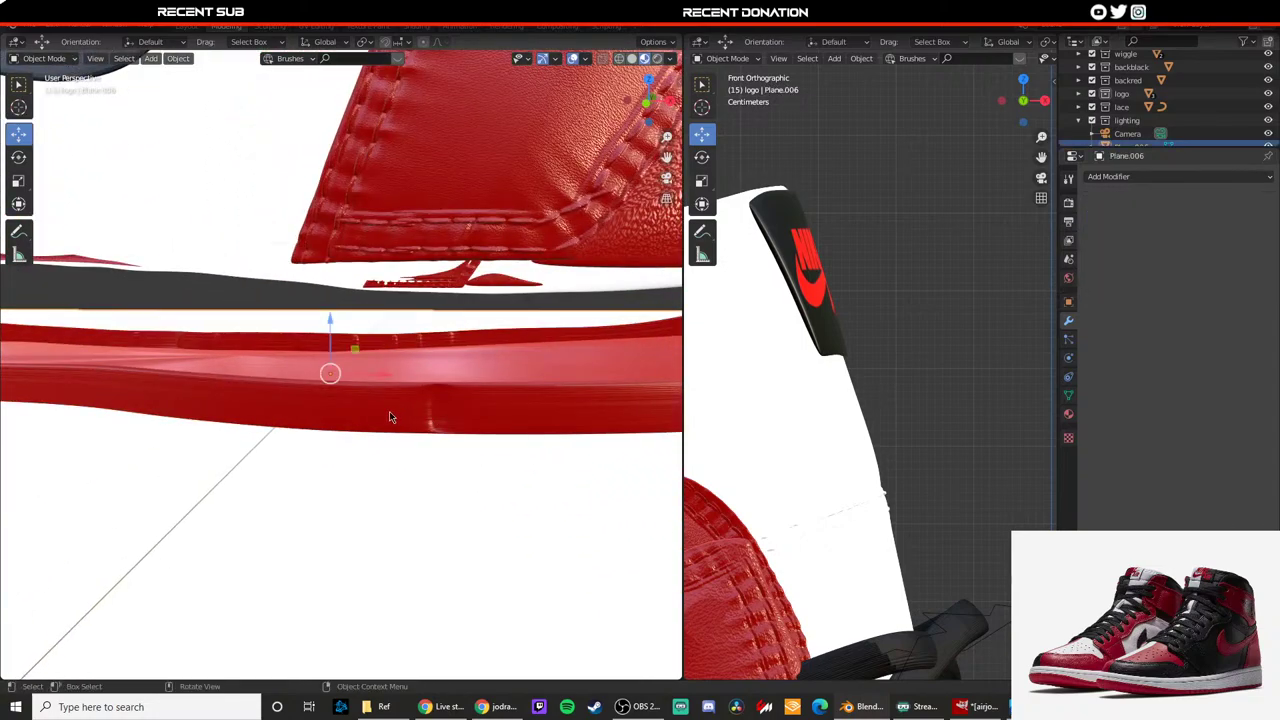
key("Tab")
key("Tab")
left_click(488, 414)
key("Tab")
key("ctrl+r")
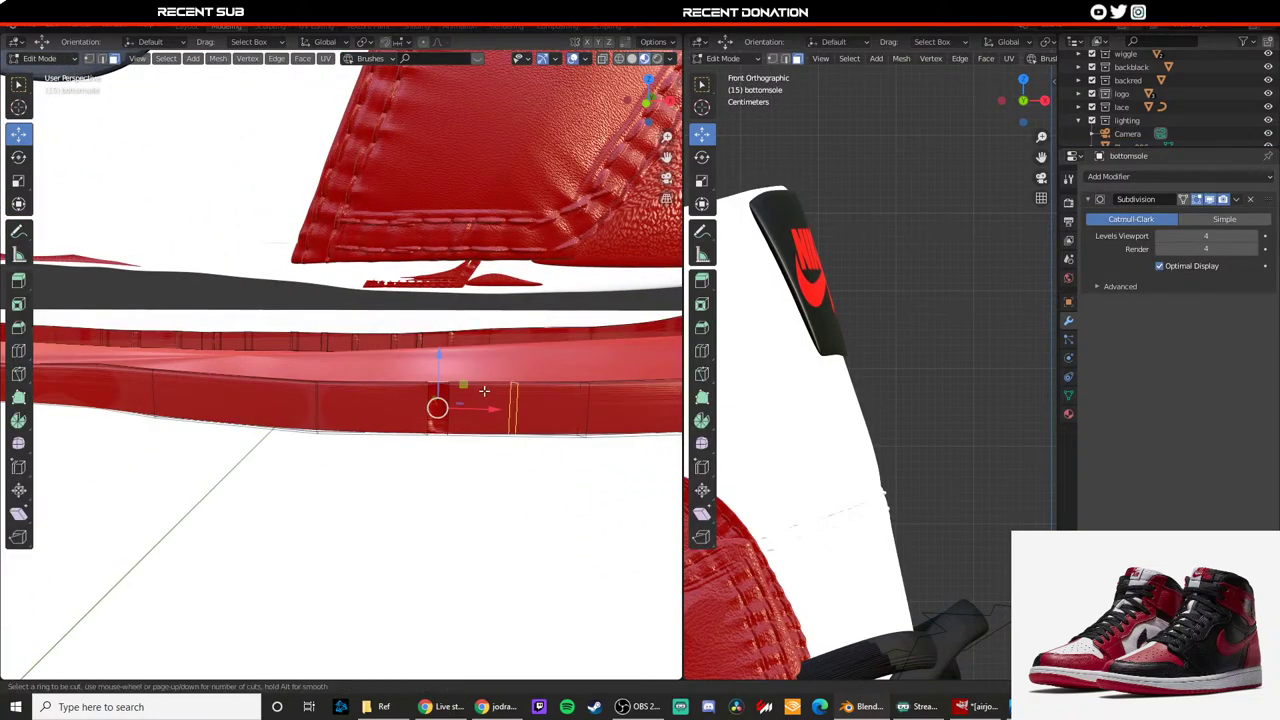
left_click(485, 394)
left_click(447, 395)
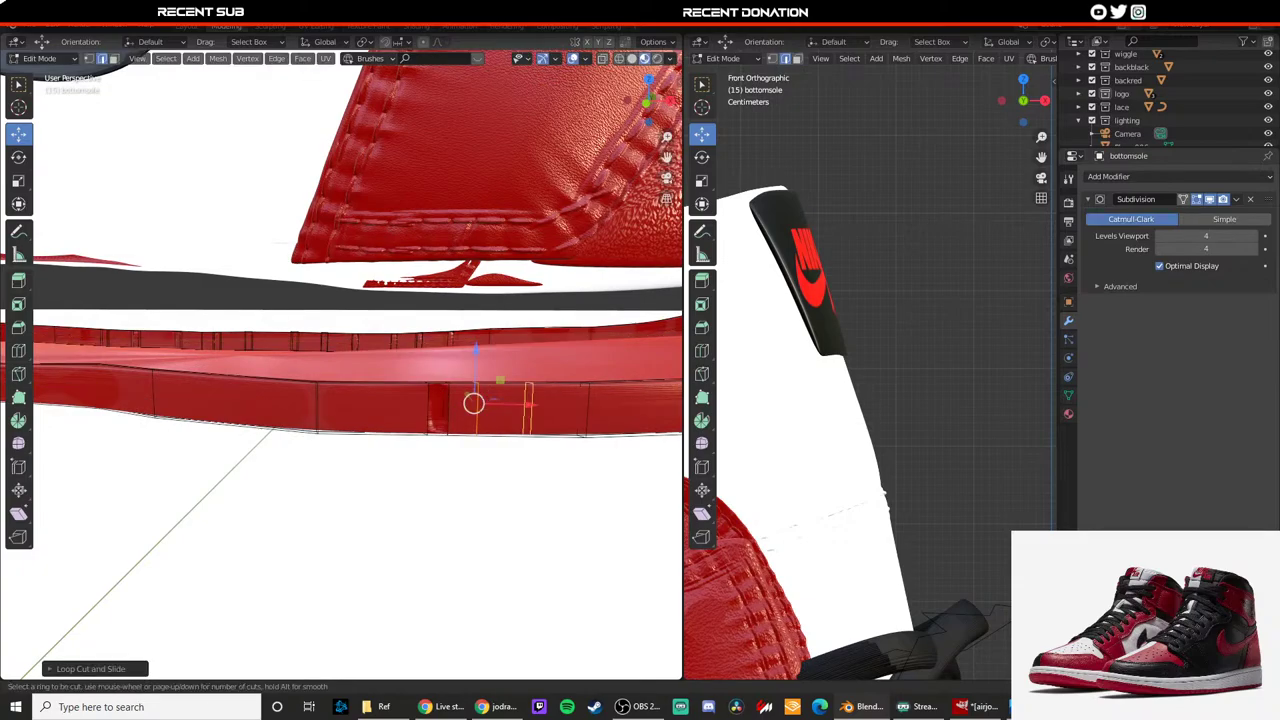
left_click(473, 403)
left_click(460, 395)
Step: Delete the inner wall face at the opposite side's second strip and extrude the outer face inward to form the groove
middle_click_drag(500, 396, 393, 417)
left_click(412, 411)
key("x")
left_click(413, 410)
left_click(365, 404)
left_click(359, 404)
key("e")
key("Escape")
key("Tab")
Step: Add a vertical loop cut beside the existing vertical edge beyond the opposite side's first groove
key("Tab")
left_click(375, 388)
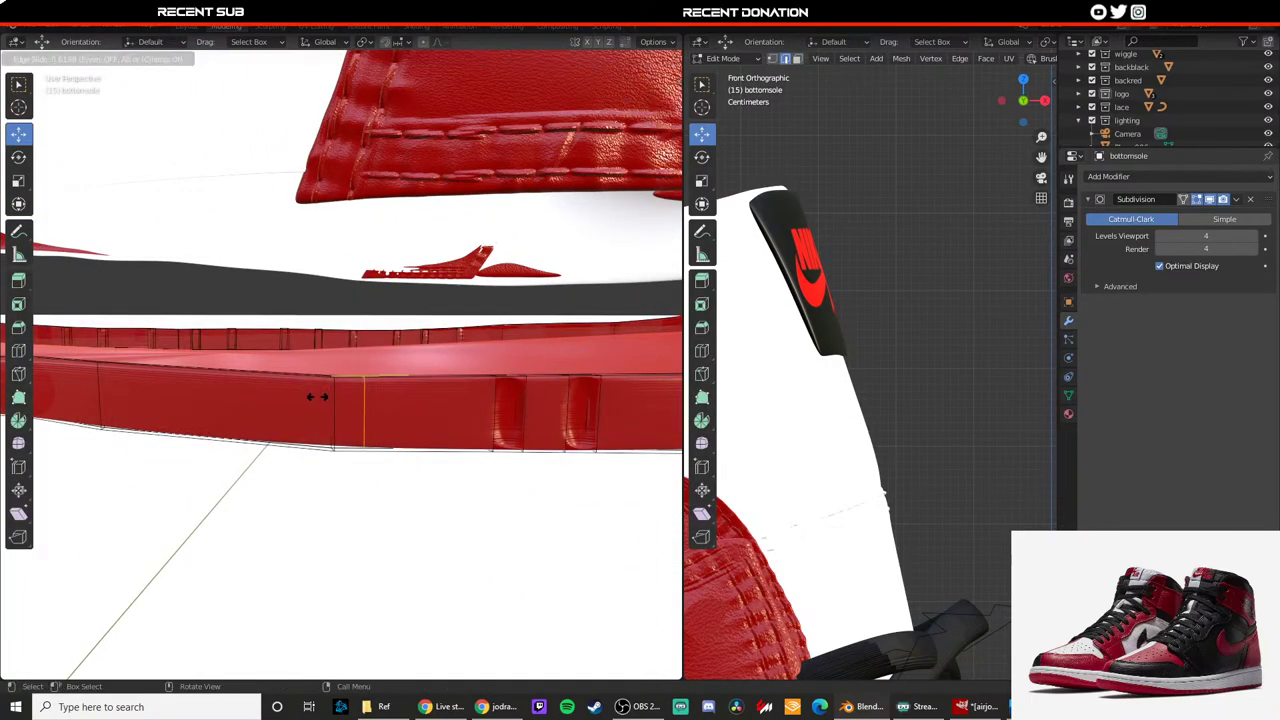
left_click(325, 397)
Step: Delete the inner wall face between the newest cuts, extrude the matching outer face inward as a groove, and return to Object Mode
middle_click_drag(325, 397, 320, 440)
left_click(486, 503)
key("x")
left_click(415, 501)
left_click(406, 420)
scroll(603, 441, "up", 2)
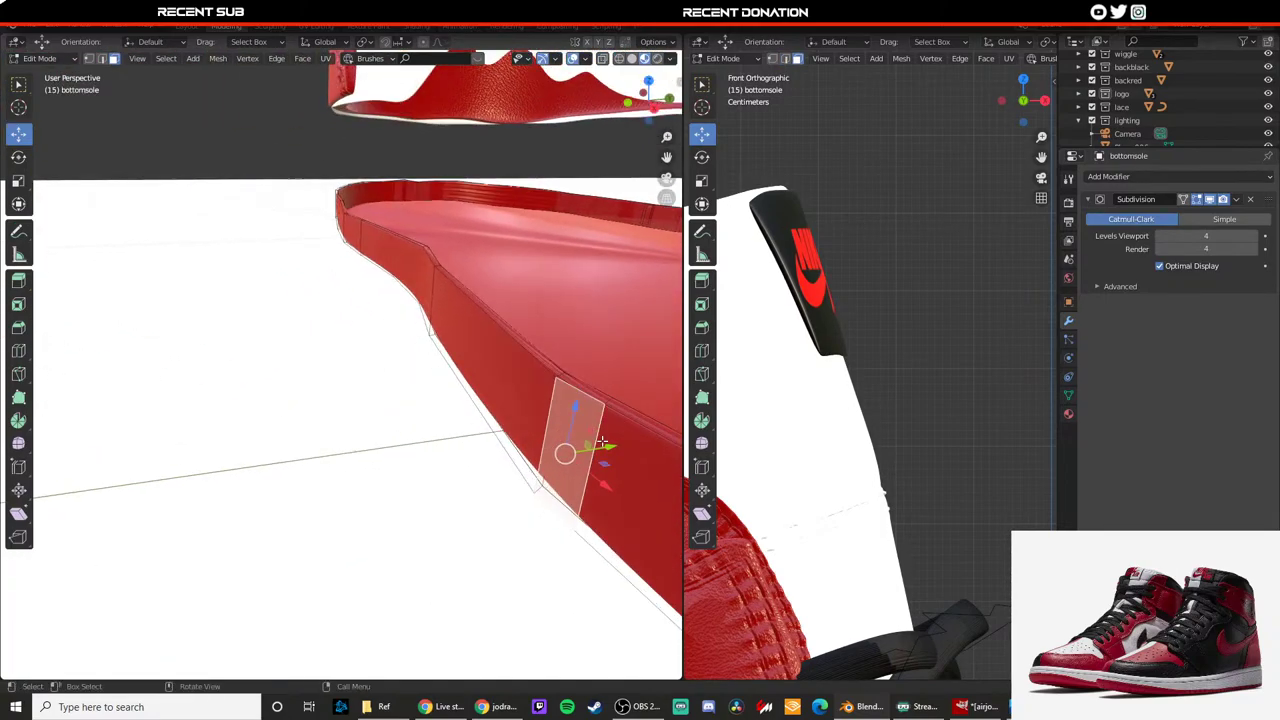
key("e")
left_click(620, 437)
key("Tab")
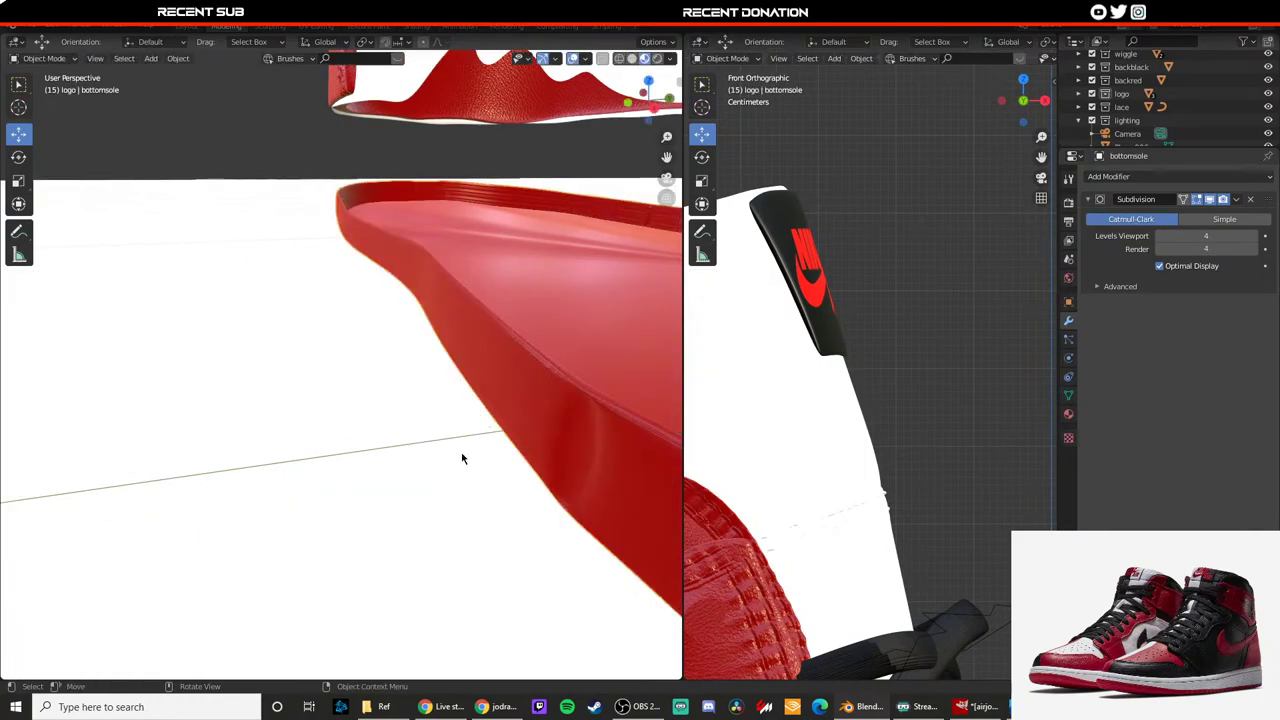
Step: Add two vertical loop cuts on the plain stretch beside the newest groove to bound another narrow strip
middle_click_drag(463, 457, 413, 462)
key("Tab")
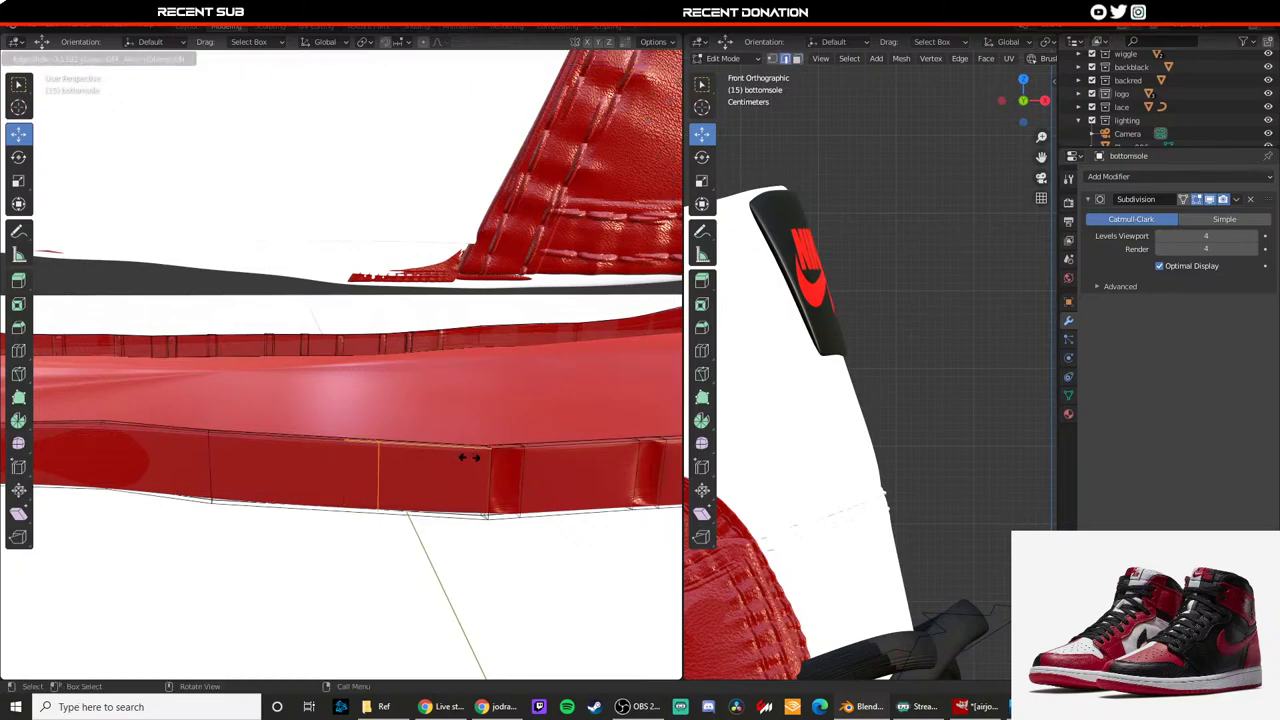
left_click(378, 470)
left_click(448, 452)
Step: Delete the inner wall face behind the new strip and extrude its outer face slightly inward to form the groove
middle_click_drag(448, 452, 405, 505)
key("3")
left_click(384, 546)
key("x")
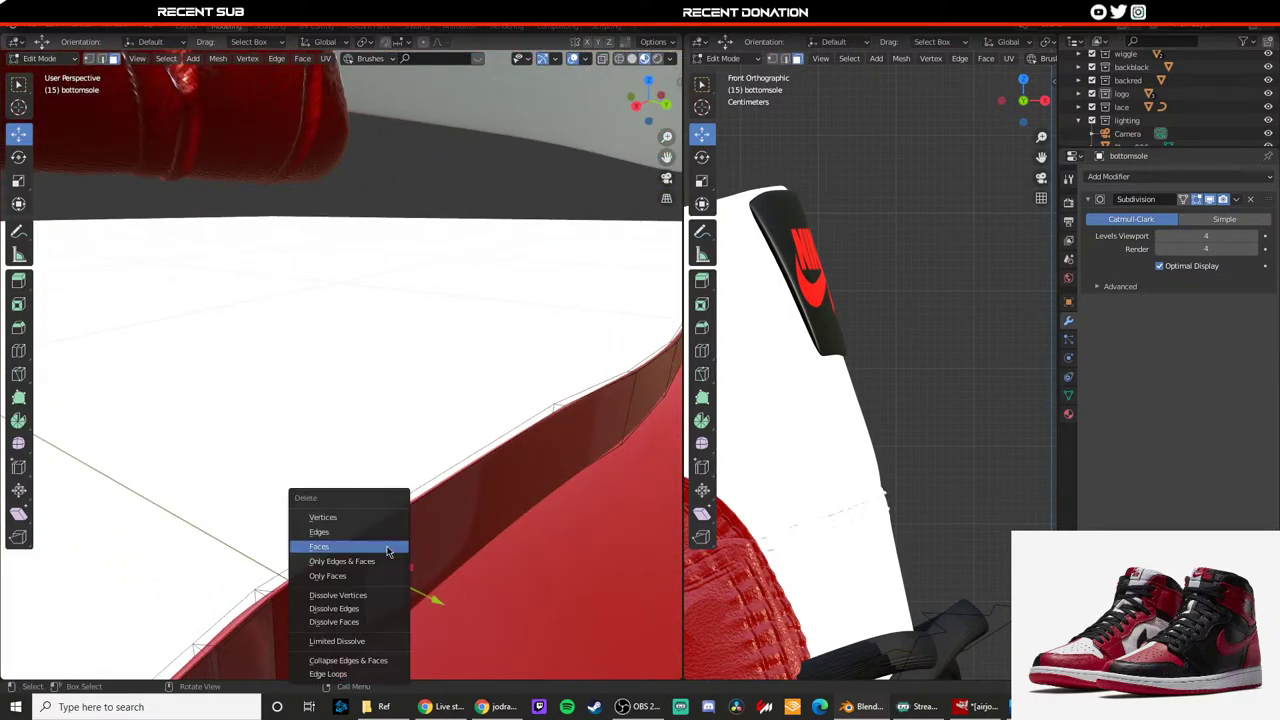
left_click(391, 548)
middle_click_drag(391, 548, 474, 522)
key("g")
key("z")
key("z")
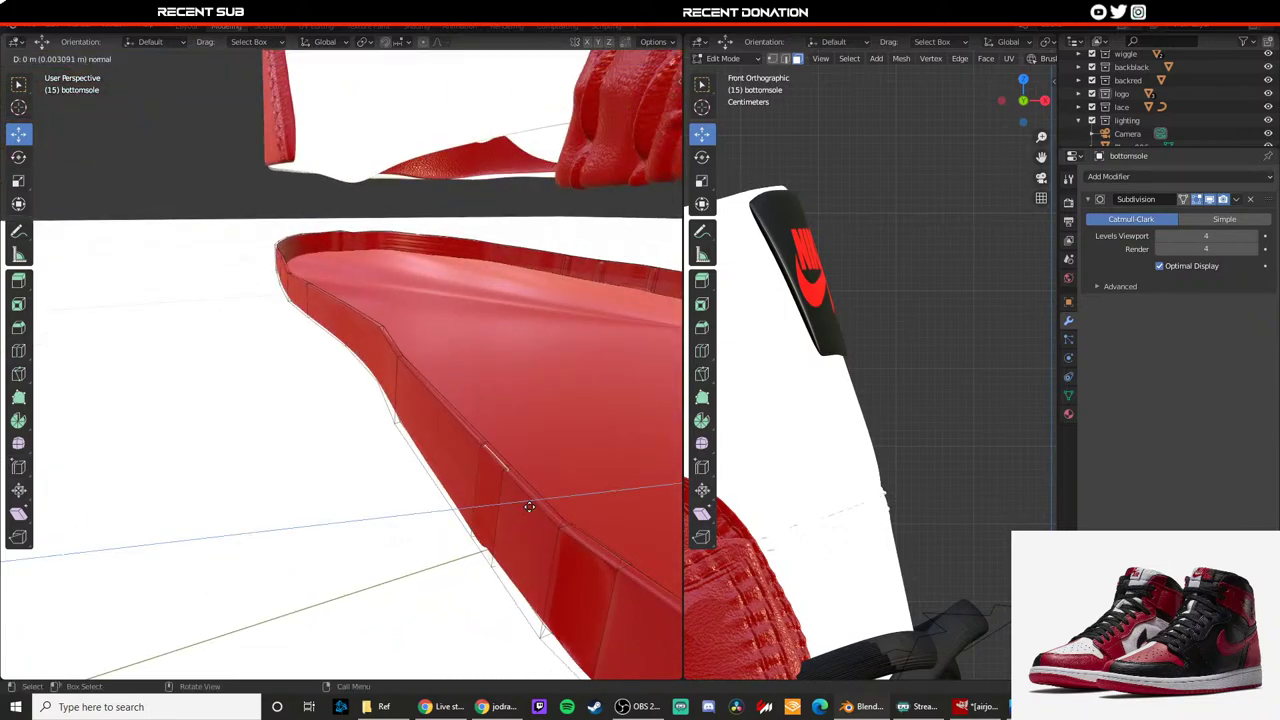
left_click(533, 505)
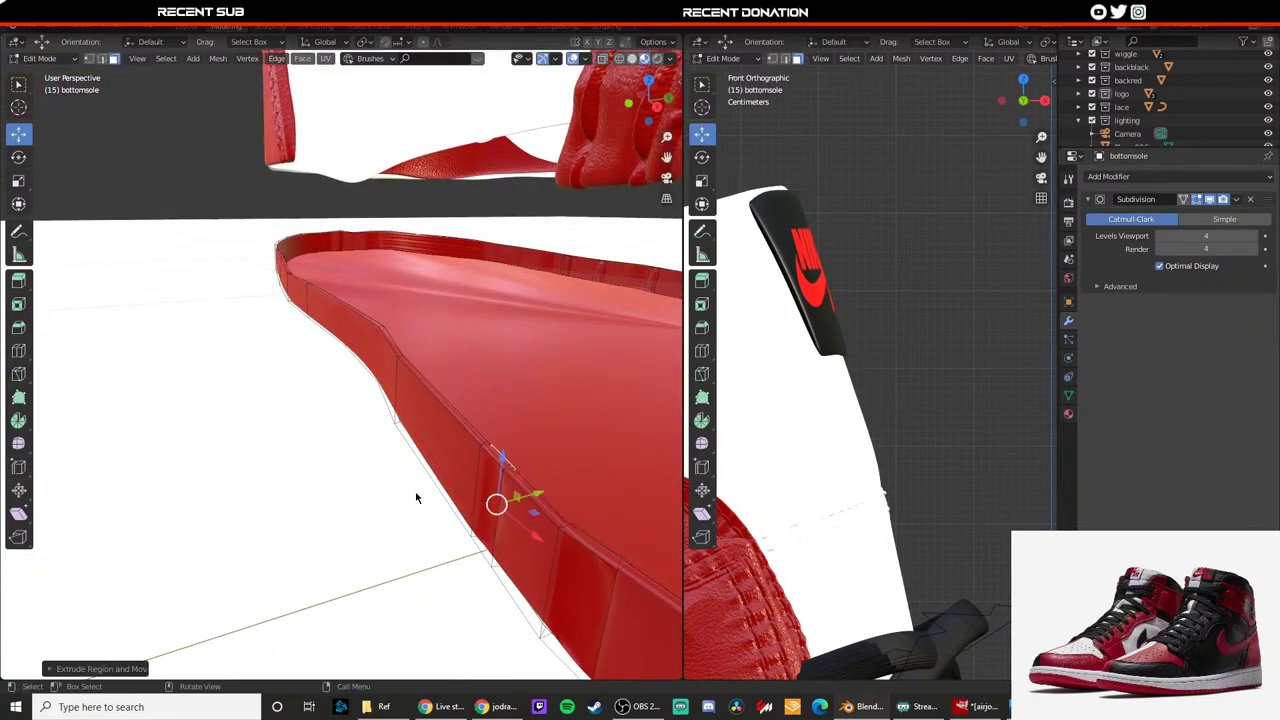
key("Tab")
Step: Add a loop cut beside the existing vertical edge further along the sole wall to bound the next groove strip
middle_click_drag(417, 491, 452, 444)
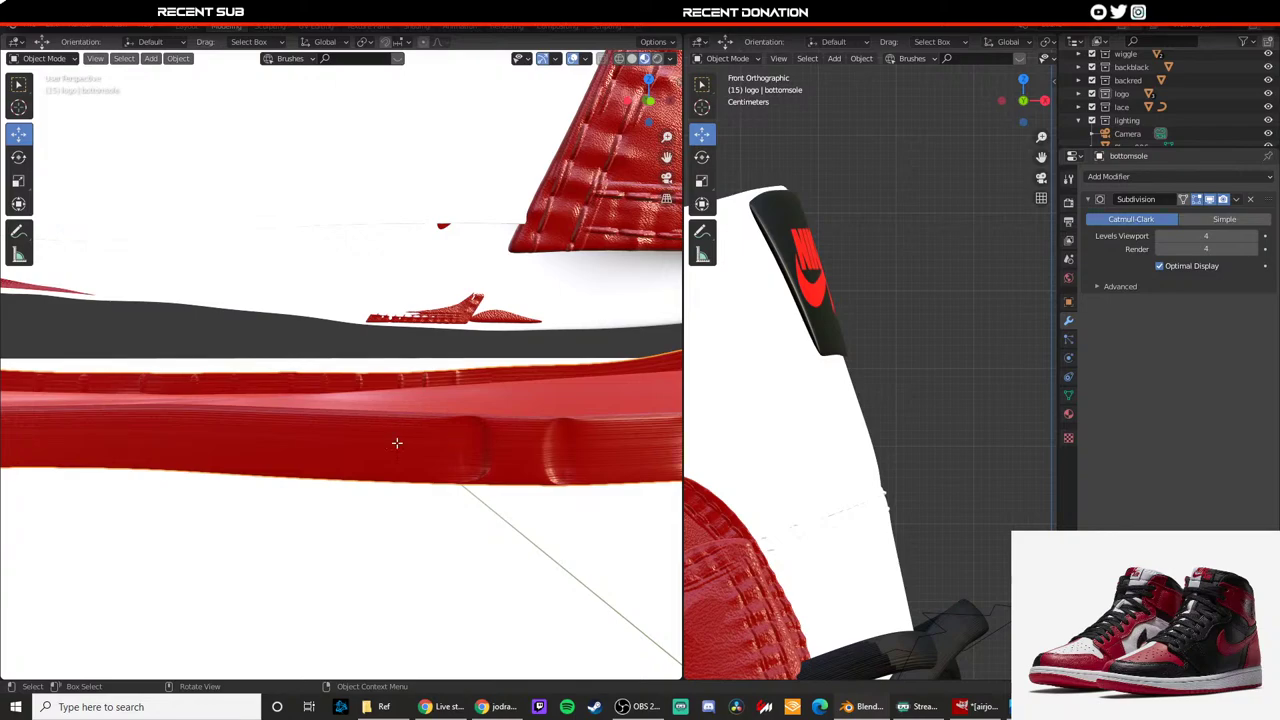
key("Tab")
key("ctrl+r")
left_click(351, 423)
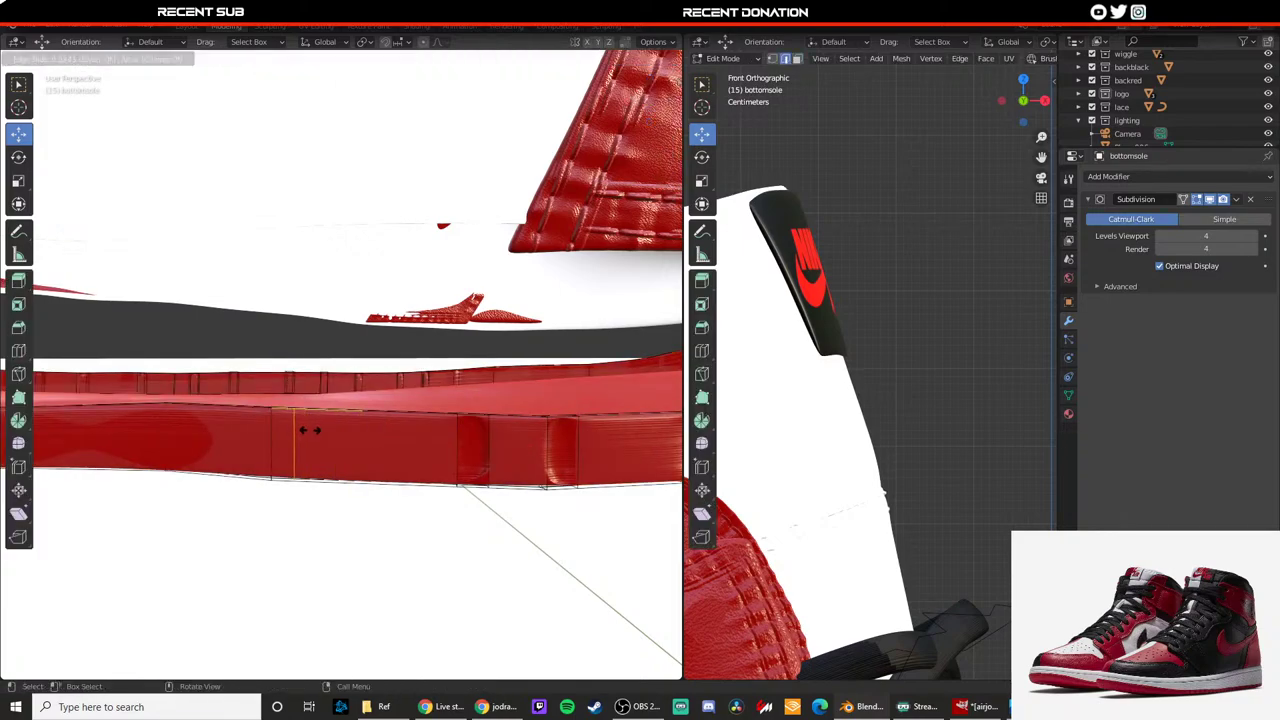
left_click(320, 430)
Step: Remove the inner face of the strip beside the existing vertical edge and extrude its outer face inward
middle_click_drag(320, 430, 471, 433)
left_click(345, 432)
key("x")
left_click(430, 482)
key("e")
left_click(417, 430)
key("Tab")
scroll(460, 430, "down", 3)
scroll(402, 437, "up", 2)
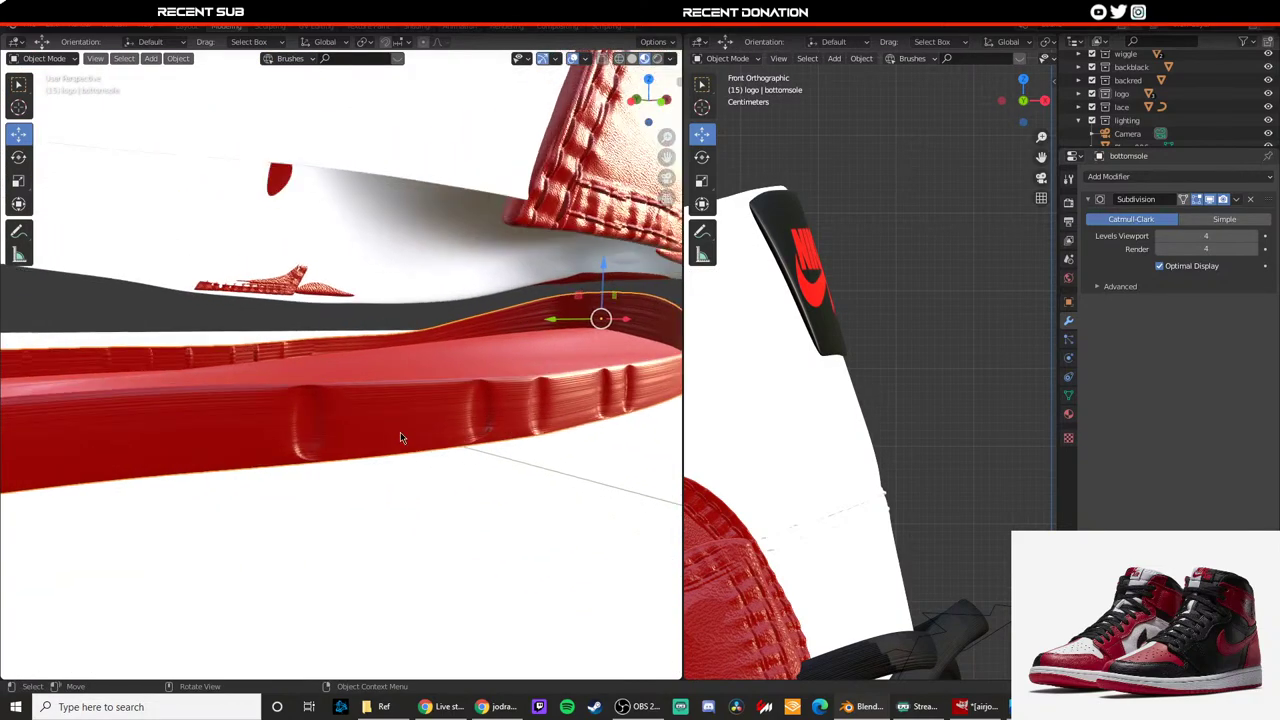
Step: Add vertical loop cuts in the wide gap between the last two grooves to outline an intermediate strip
left_click(384, 430)
key("Tab")
key("Tab")
left_click(397, 421)
mouse_move(397, 421)
middle_mouse_down()
mouse_move(375, 422)
mouse_move(414, 414)
middle_mouse_up()
key("Tab")
left_click(422, 405)
left_click(433, 393)
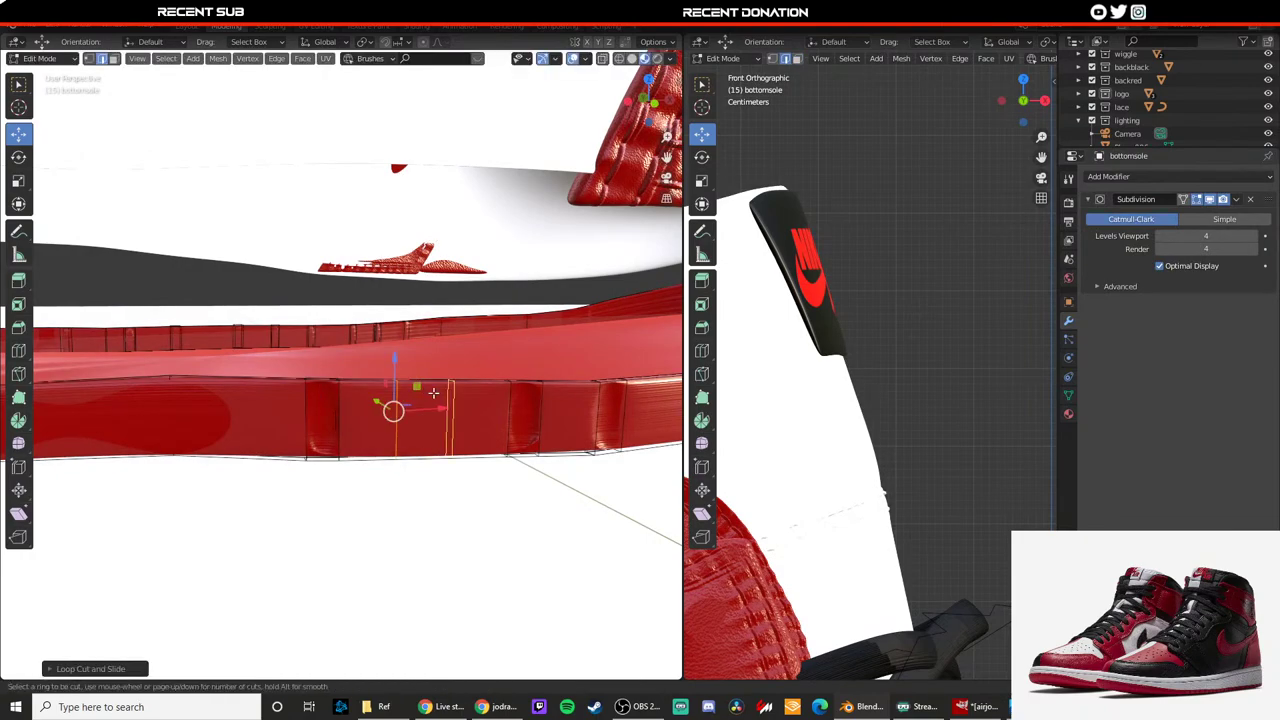
left_click(410, 392)
Step: Delete the inner face of the intermediate strip and extrude its outer face inward to fill the gap with a groove
middle_click_drag(410, 392, 410, 430)
key("3")
key("x")
left_click(267, 453)
key("e")
left_click(444, 446)
key("Tab")
Step: Add two vertical loop cuts on the long ungrooved section beyond the last groove, spaced one groove width apart
left_click(510, 425)
key("Tab")
key("Tab")
left_click(460, 431)
key("Tab")
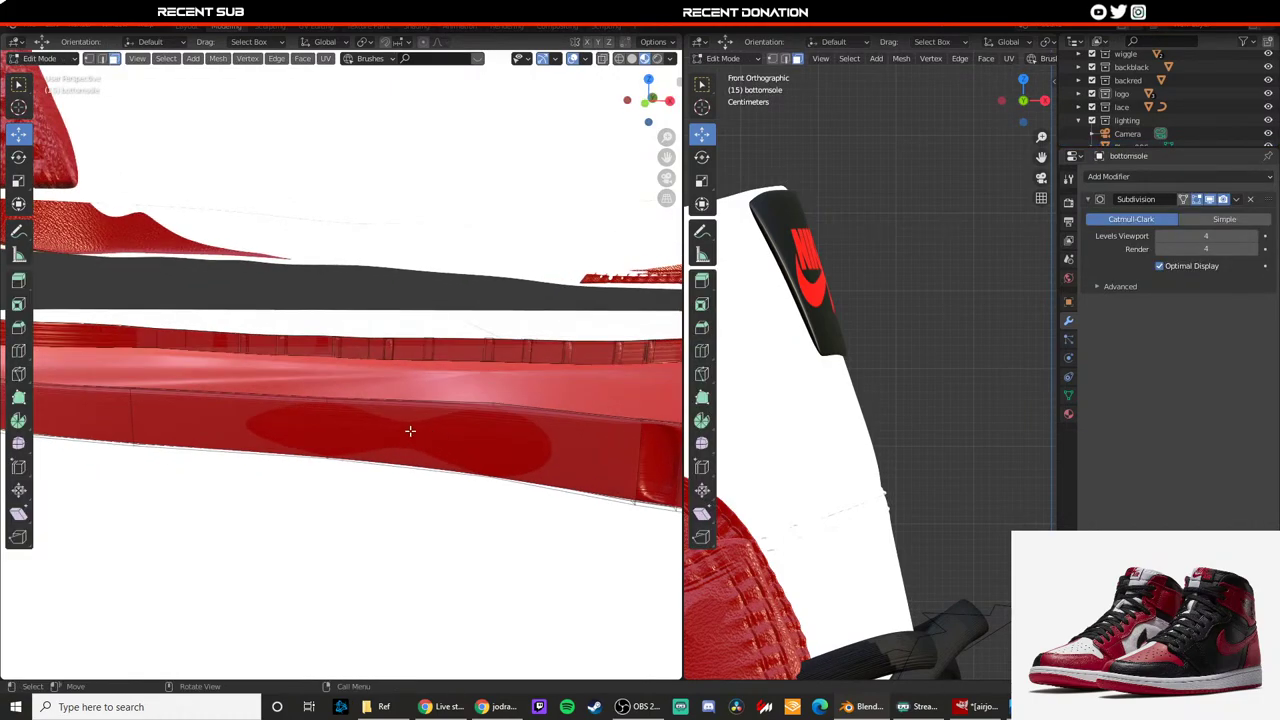
left_click(421, 412)
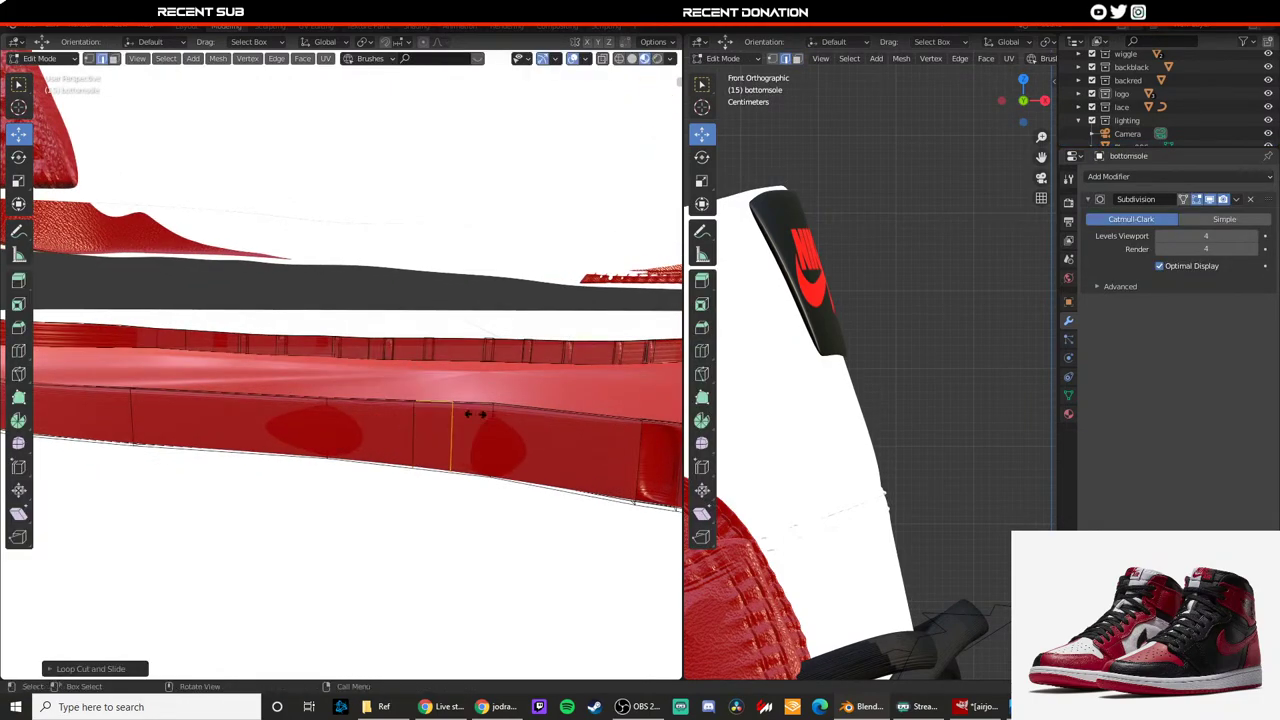
left_click(467, 414)
Step: Delete the inner wall face between the two cuts on the long section and extrude the outer face inward
middle_click_drag(450, 426, 443, 430)
middle_click_drag(287, 436, 401, 433)
left_click(407, 451)
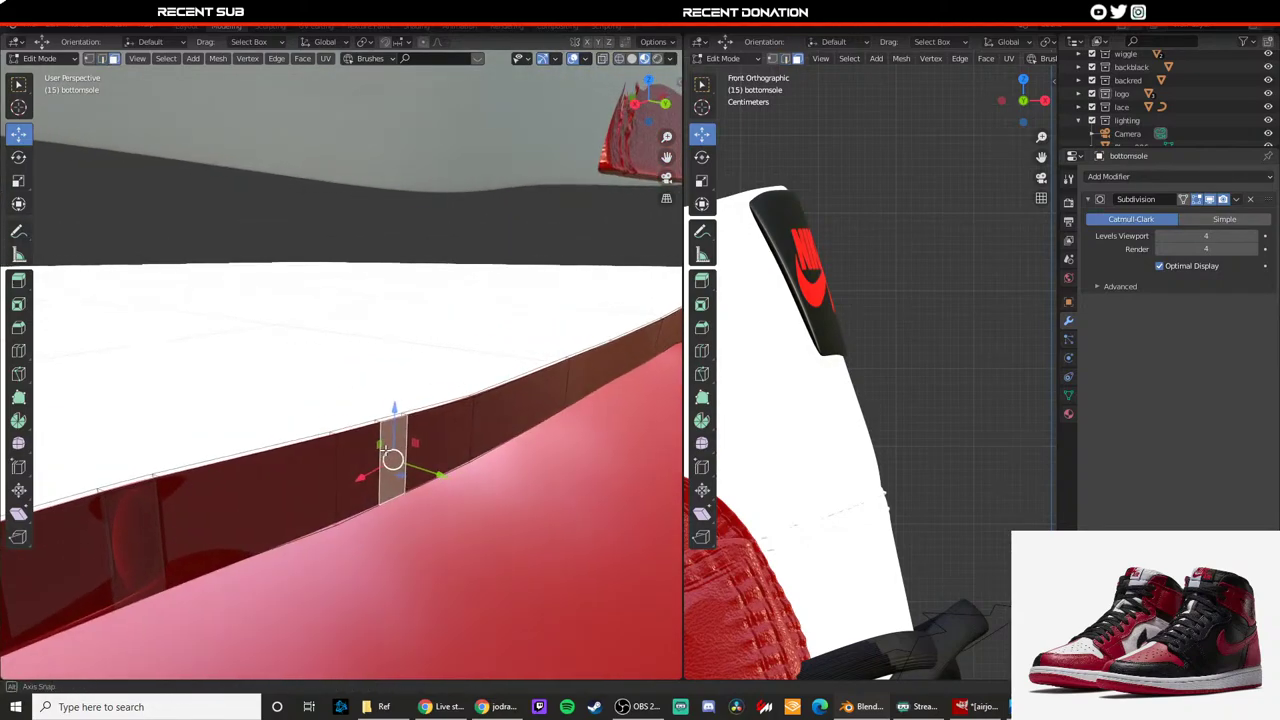
key("x")
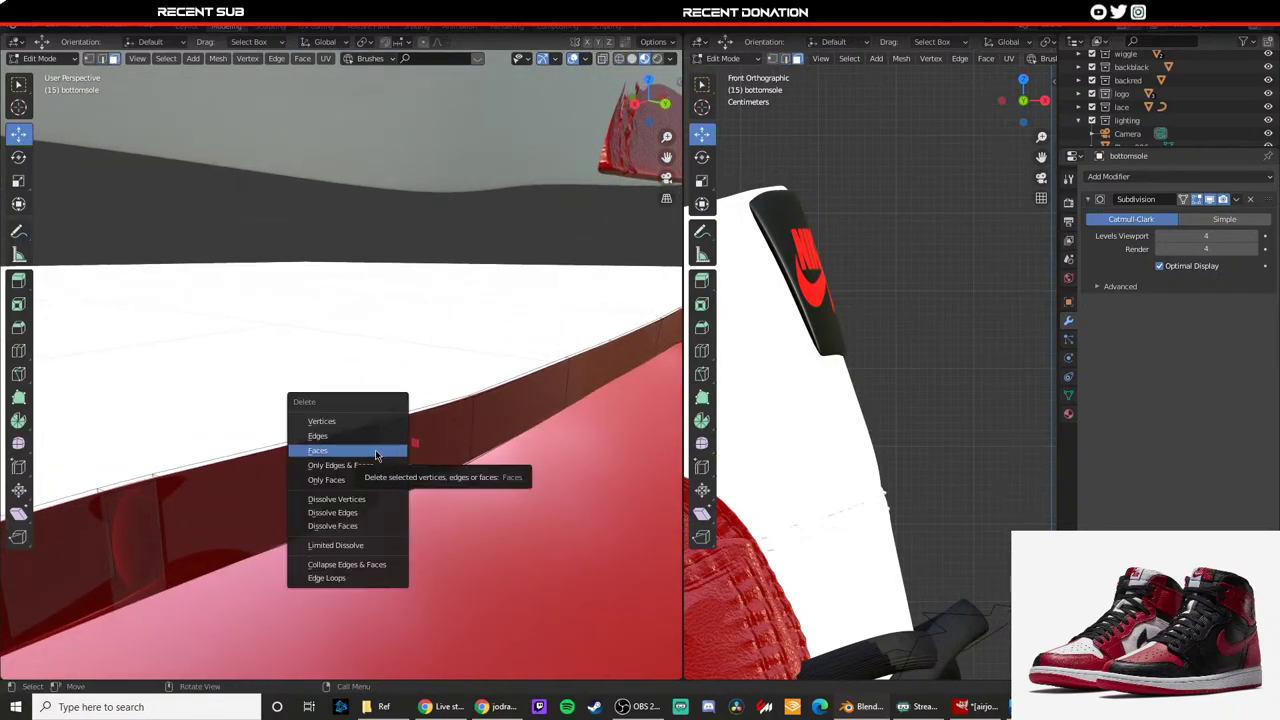
middle_click_drag(278, 437, 401, 471)
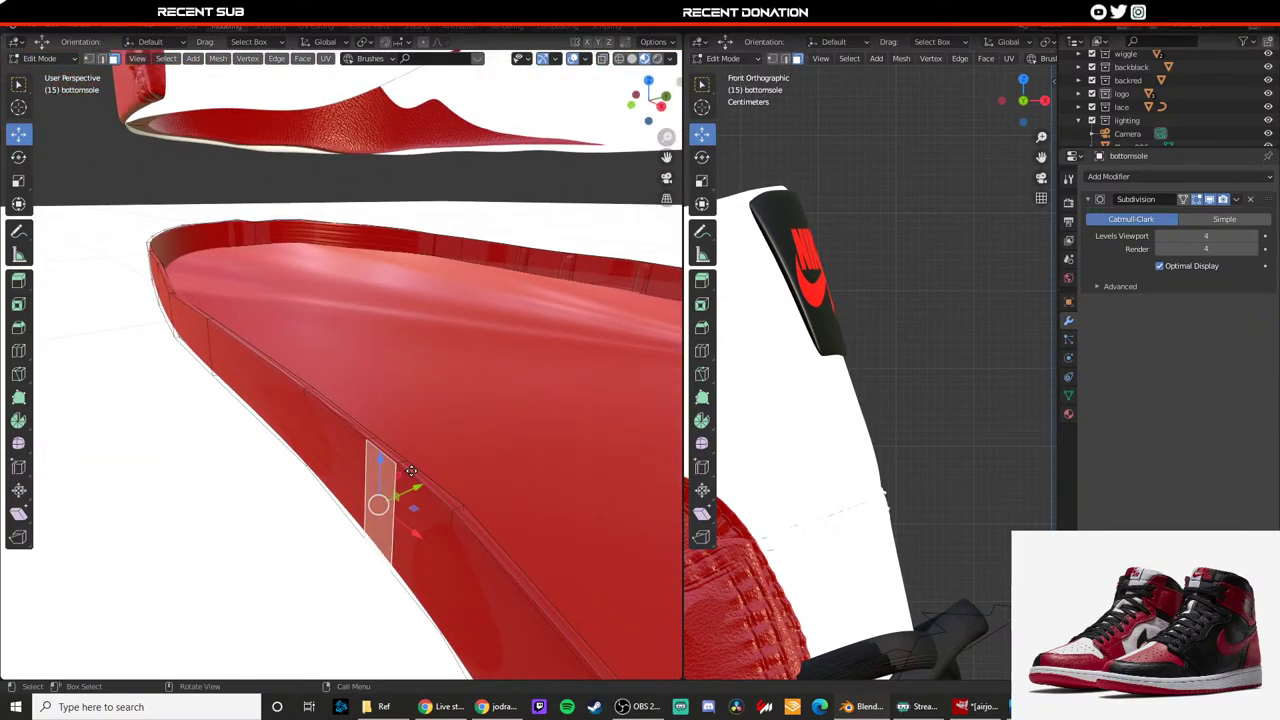
key("e")
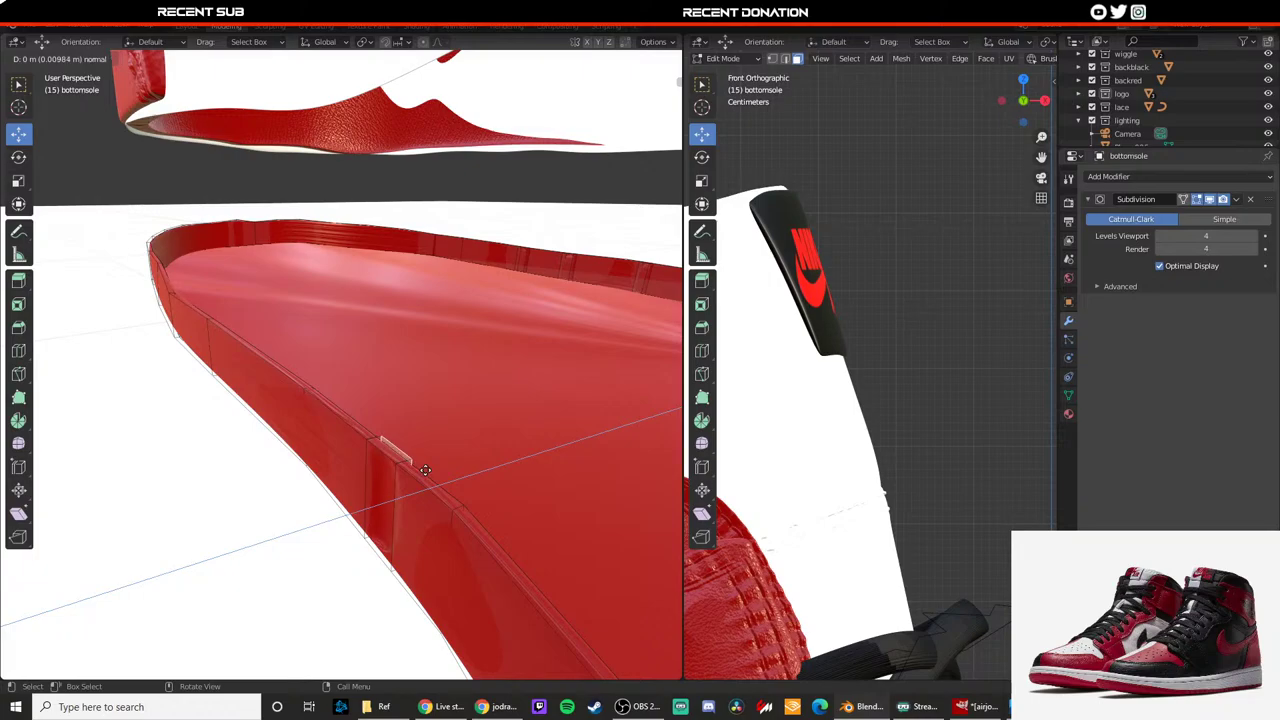
left_click(427, 470)
middle_click_drag(427, 470, 397, 437)
key("Tab")
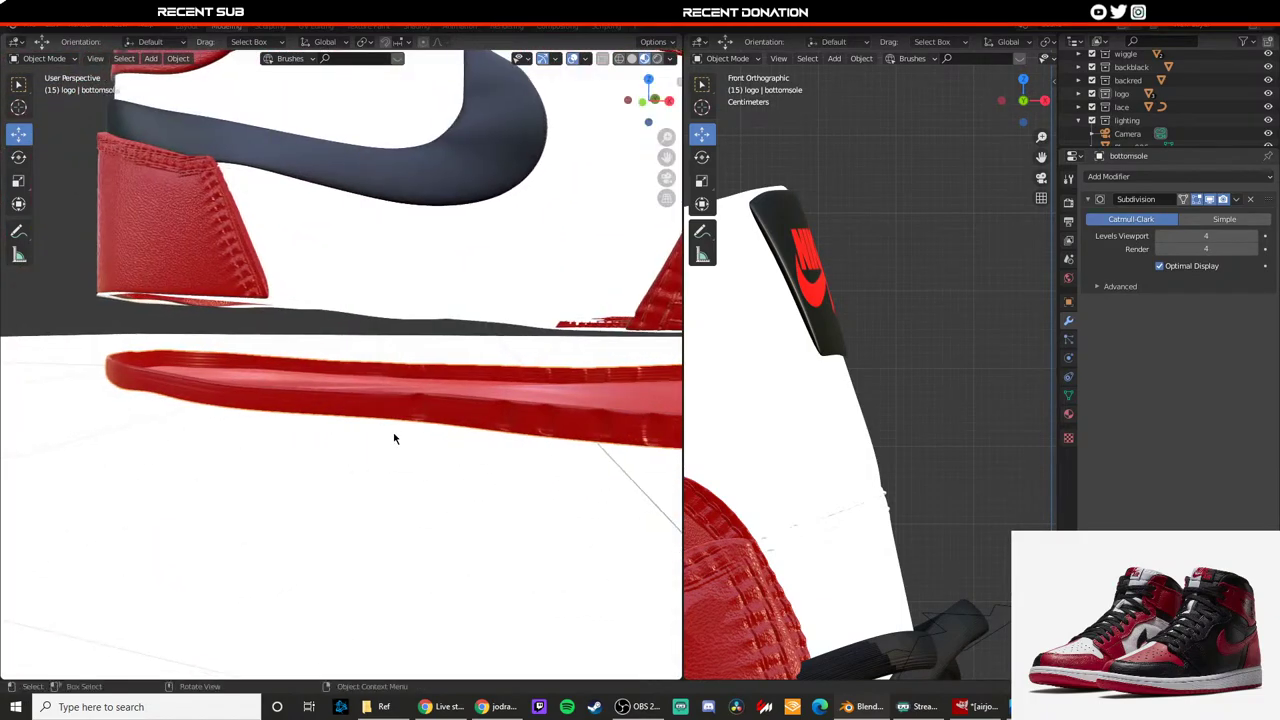
Step: Select the vertical side edges of the newest groove and scale them closer together along the X axis
scroll(438, 431, "up", 4)
key("Tab")
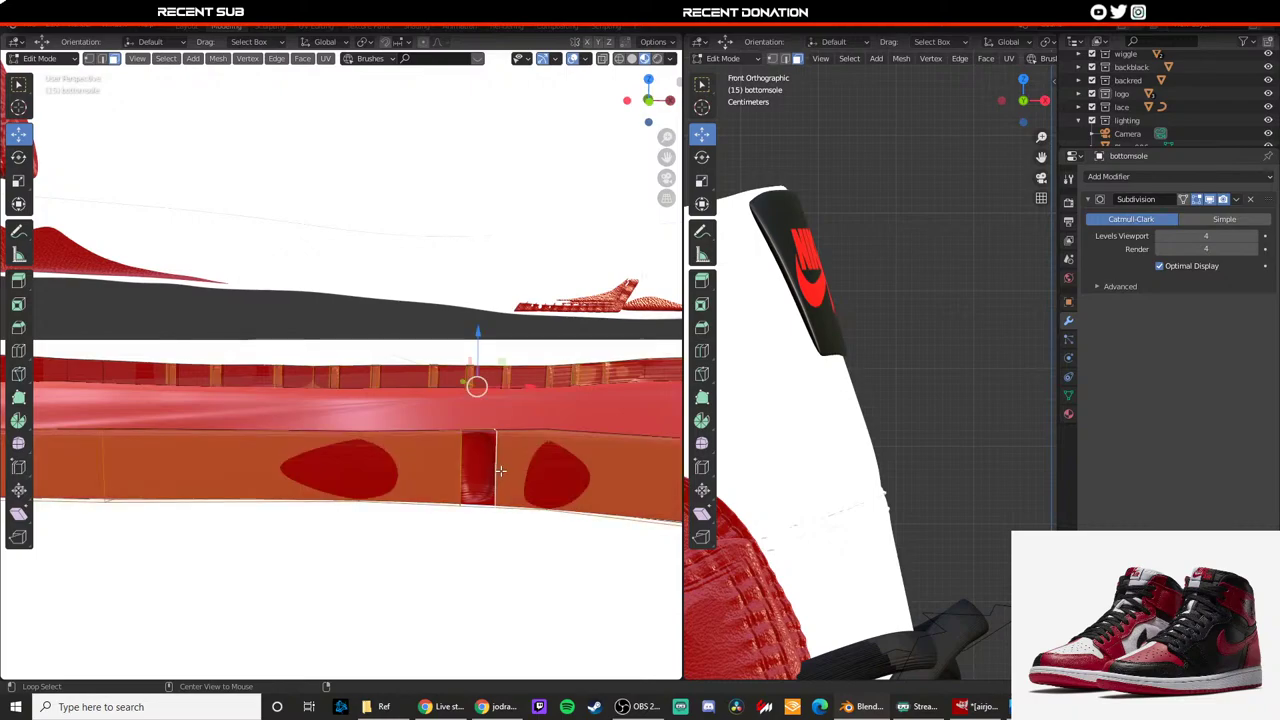
left_click(497, 456, "alt")
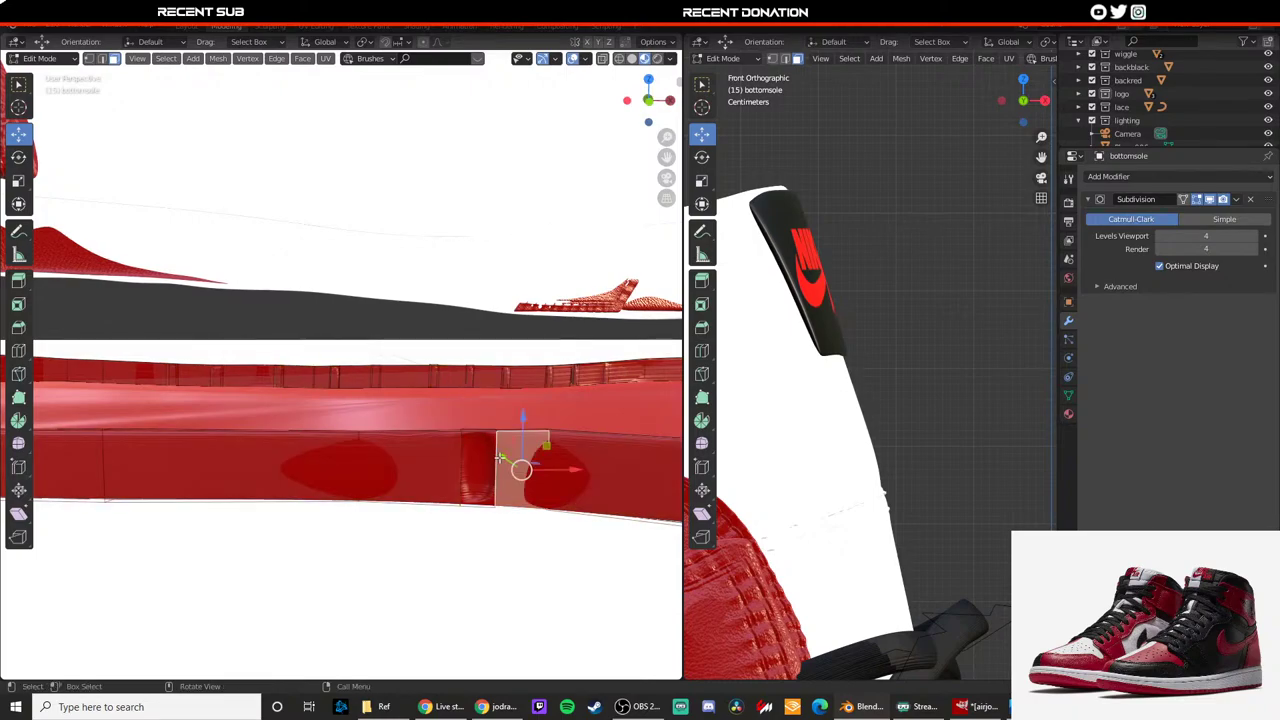
left_click(514, 468)
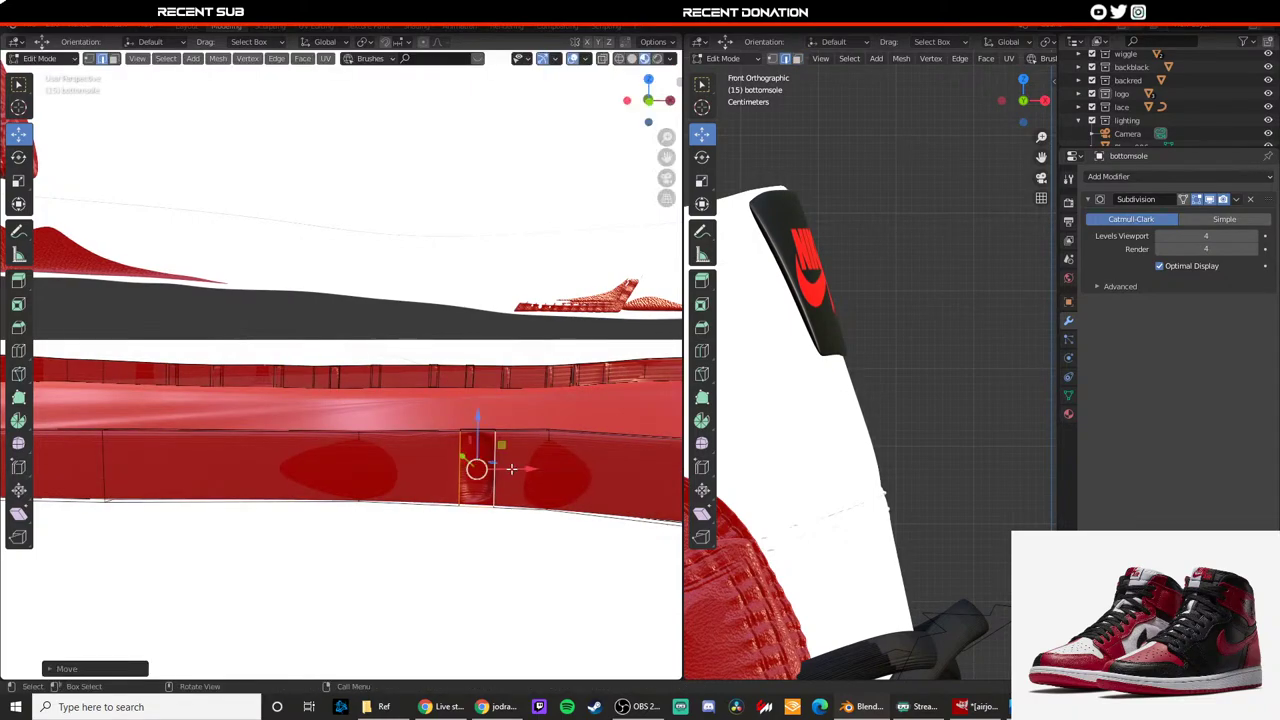
key("ctrl+space")
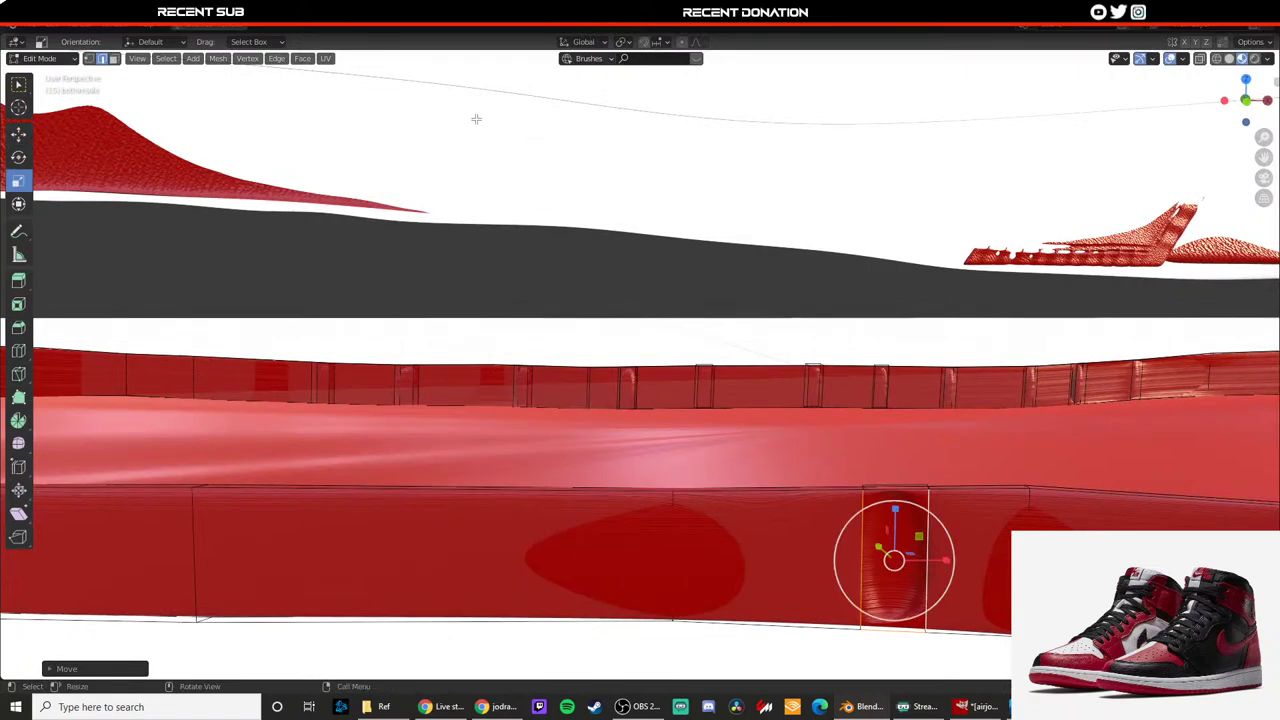
left_click(240, 28)
key("shift+space")
left_click(519, 468)
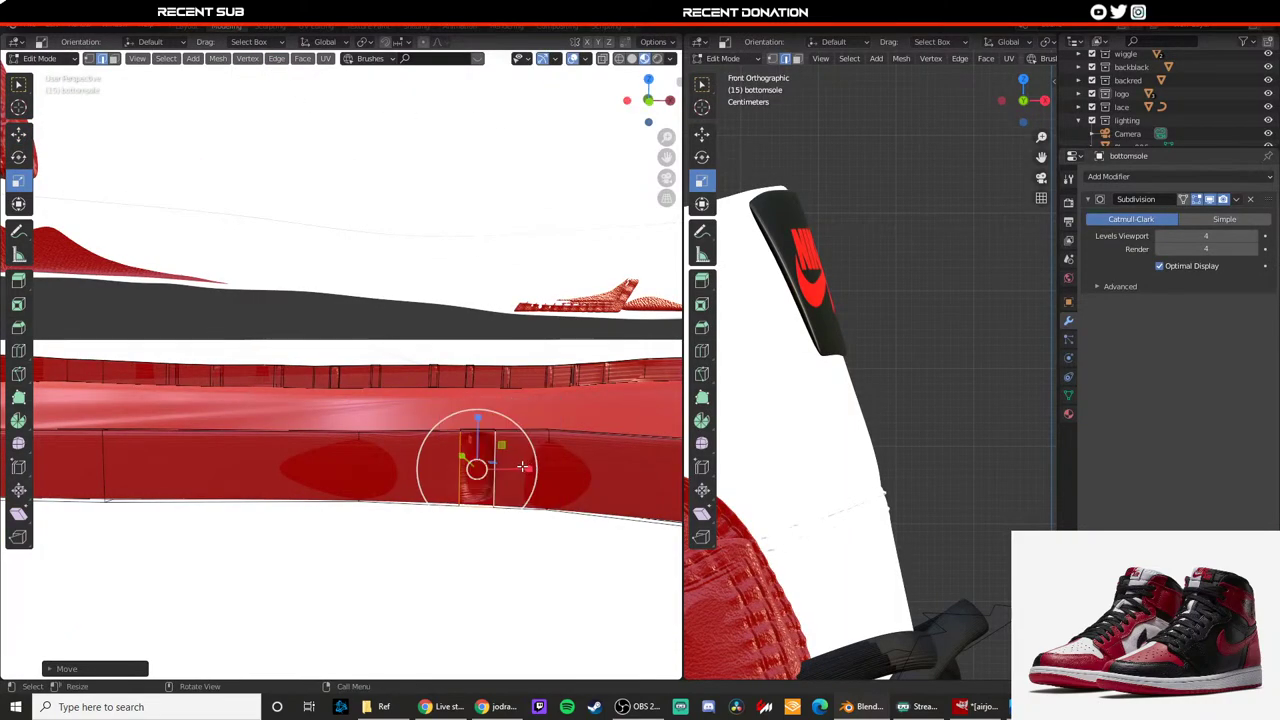
left_click_drag(521, 468, 519, 468)
scroll(522, 467, "down", 3)
key("Tab")
middle_click_drag(523, 466, 407, 458, "shift")
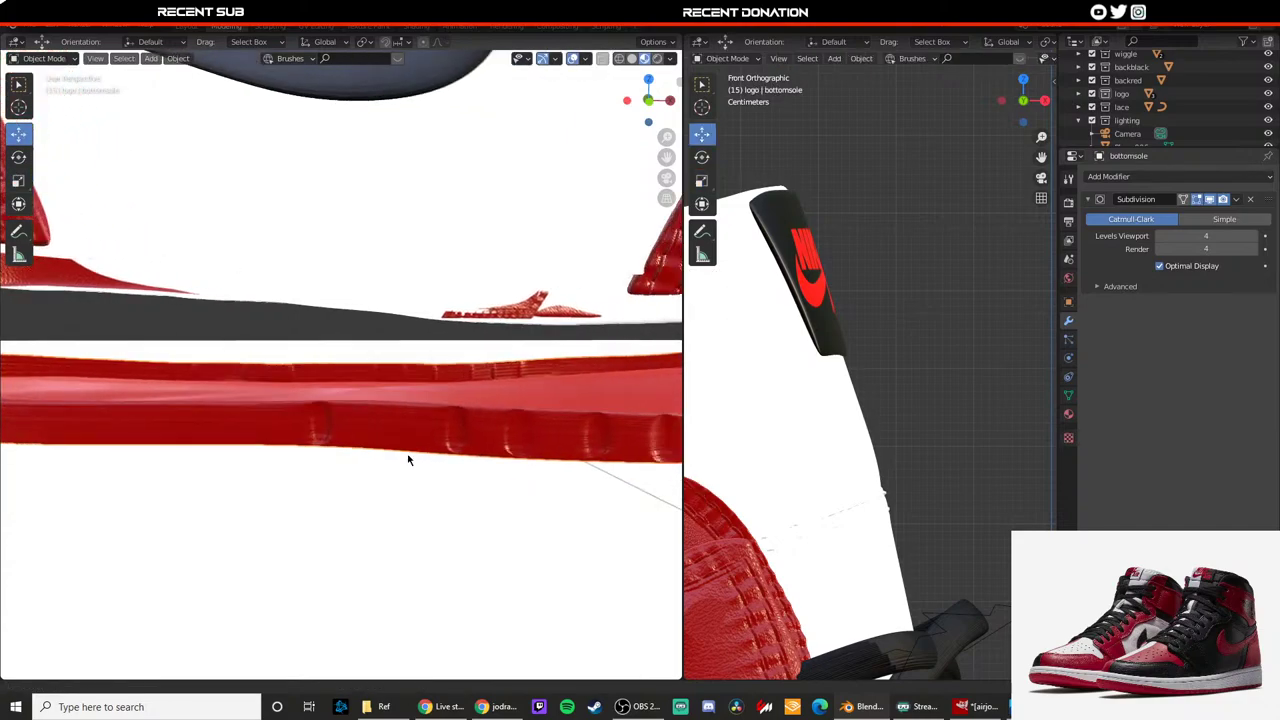
Step: Narrow the neighbouring grooves one after another by scaling their side edges along the X axis
scroll(420, 458, "up", 2)
key("Tab")
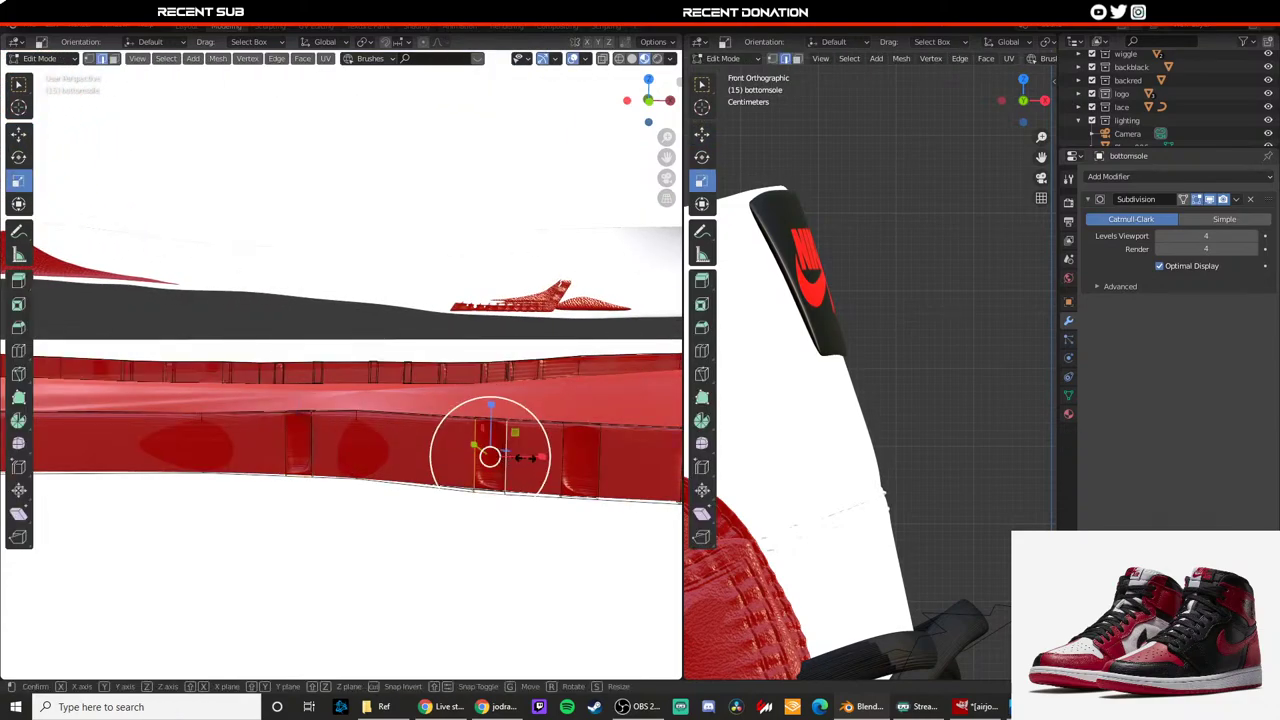
left_click(529, 457)
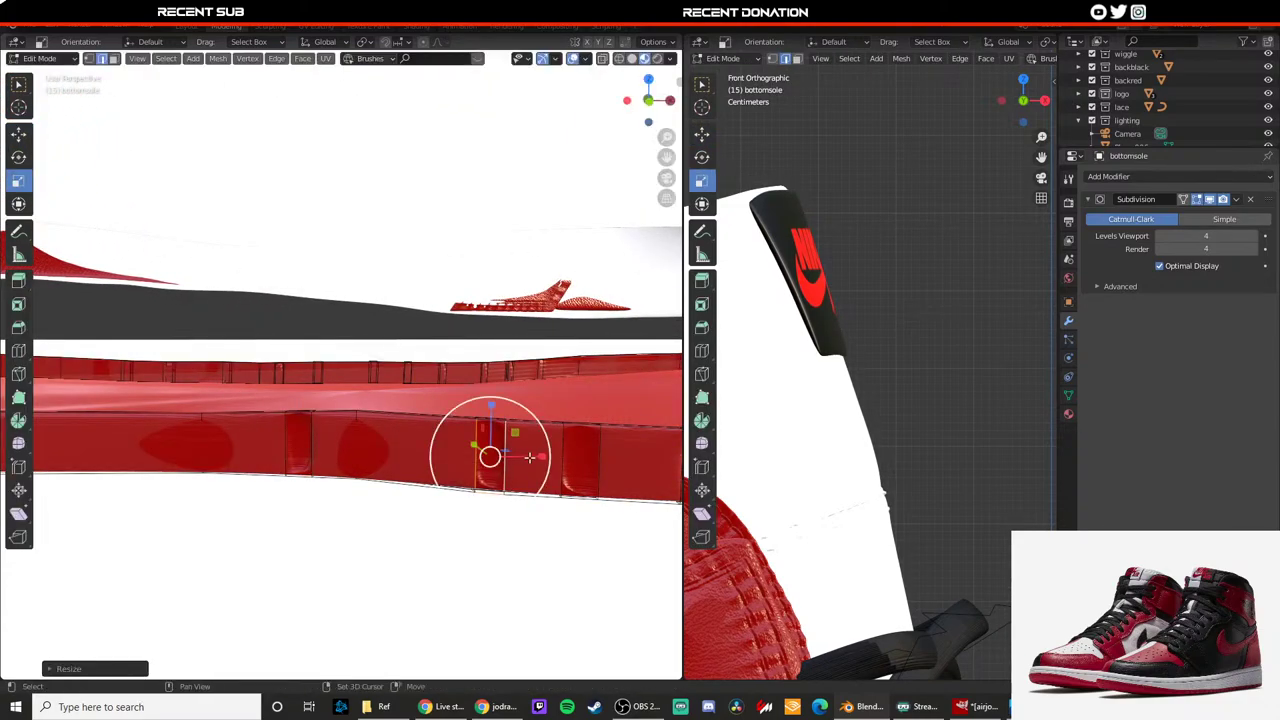
middle_click_drag(530, 457, 484, 460, "shift")
left_click(515, 467)
key("s")
key("x")
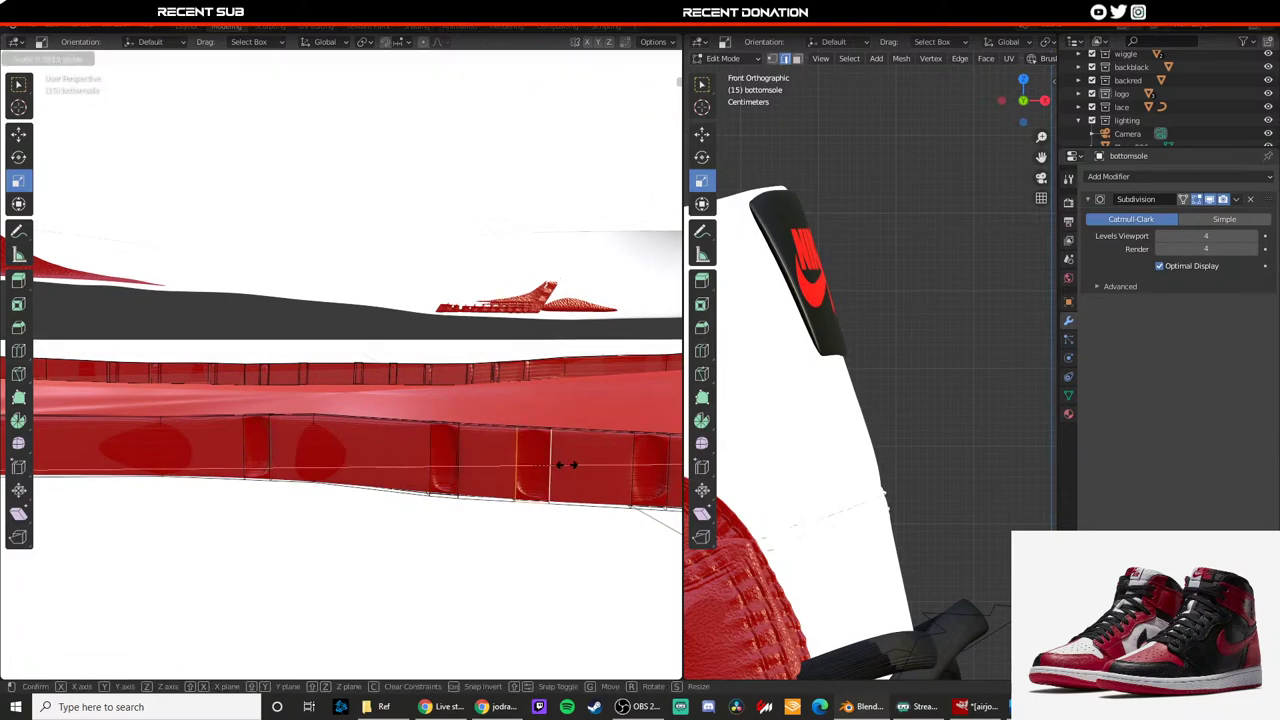
left_click(567, 464)
Step: Narrow the following groove in the row by scaling its side edges along X, and return to Object Mode
middle_click_drag(567, 464, 501, 465)
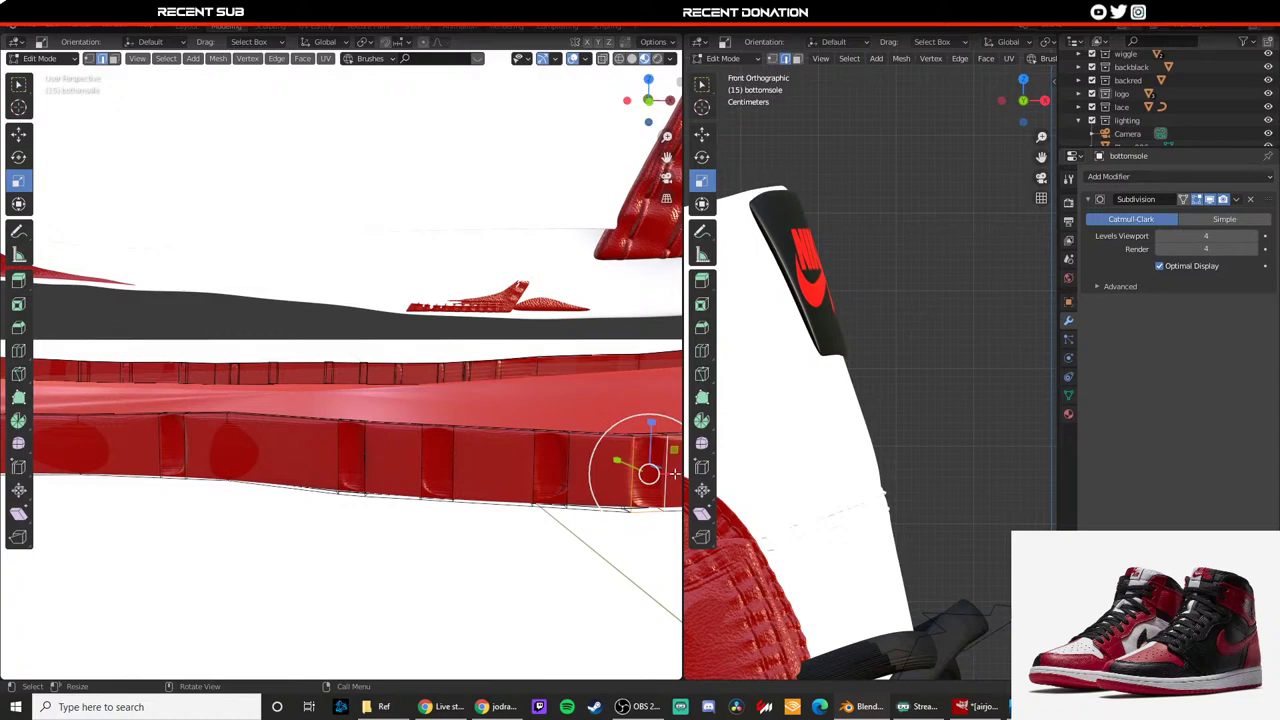
key("x")
left_click(663, 474)
scroll(570, 477, "down", 2)
key("Tab")
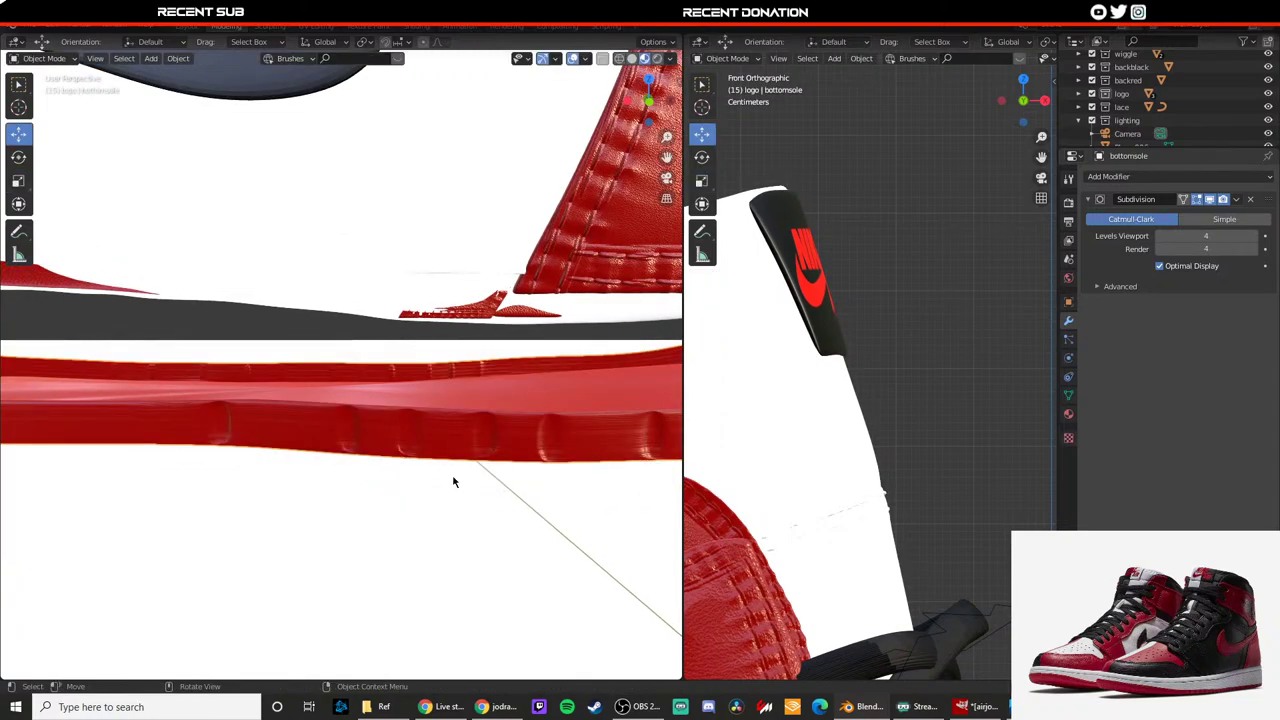
Step: Reselect the bottomsole and narrow the groove past the wall's corner by scaling its side edges along X
middle_click_drag(451, 480, 345, 466)
left_click(483, 441)
scroll(483, 441, "up", 2)
key("Tab")
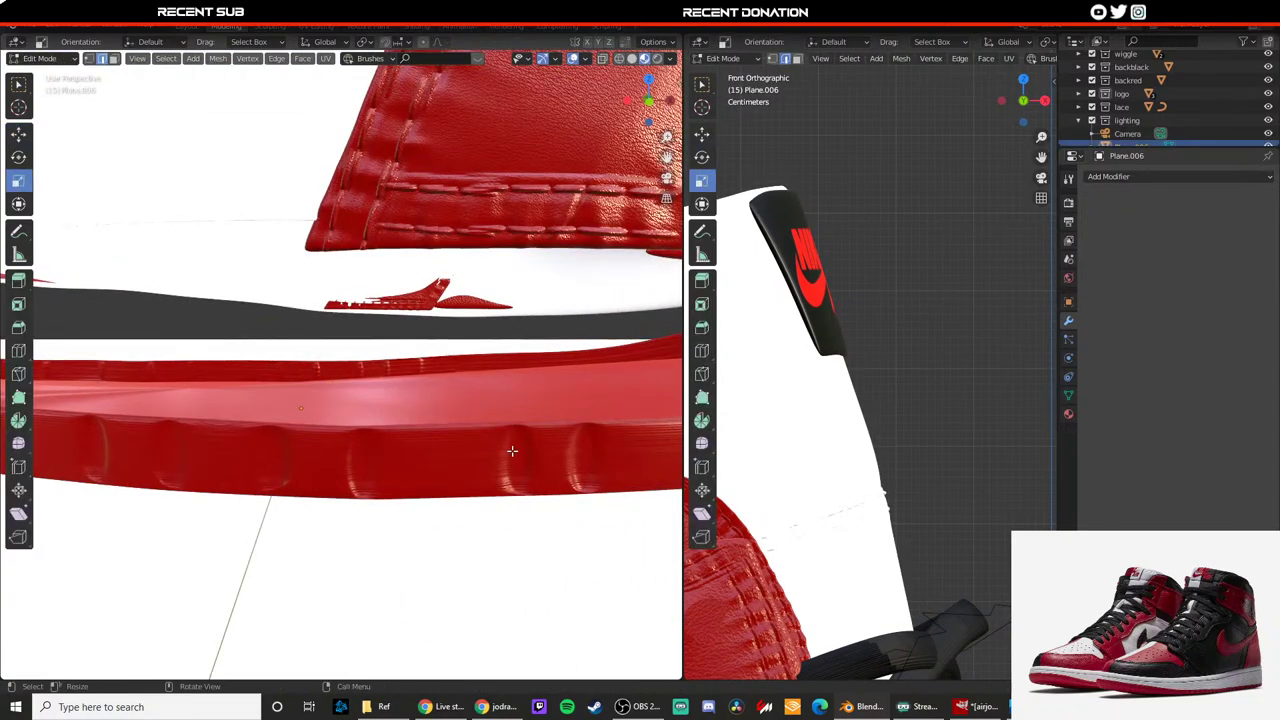
key("Tab")
left_click(493, 450)
key("Tab")
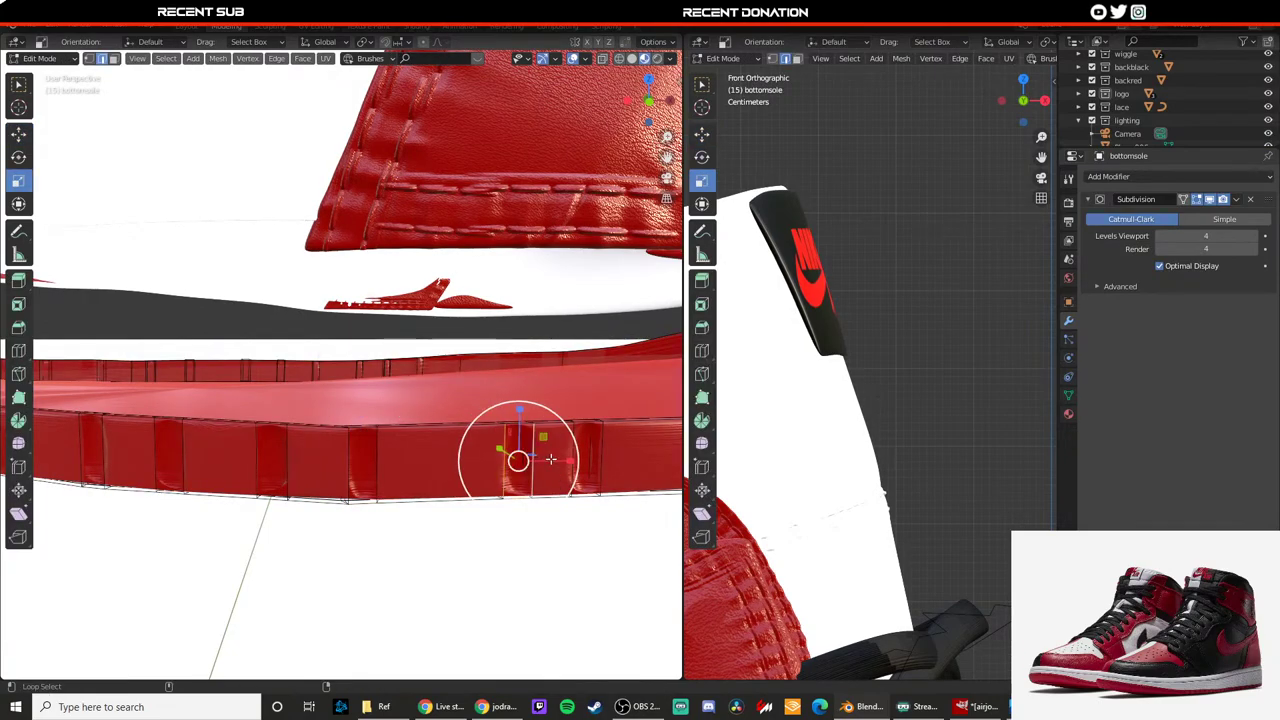
key("Tab")
Step: Delete the inner face of another strip on the ungrooved section and extrude its outer face inward as a groove
middle_click_drag(414, 477, 558, 525)
key("Tab")
left_click(510, 441)
key("x")
left_click(241, 549)
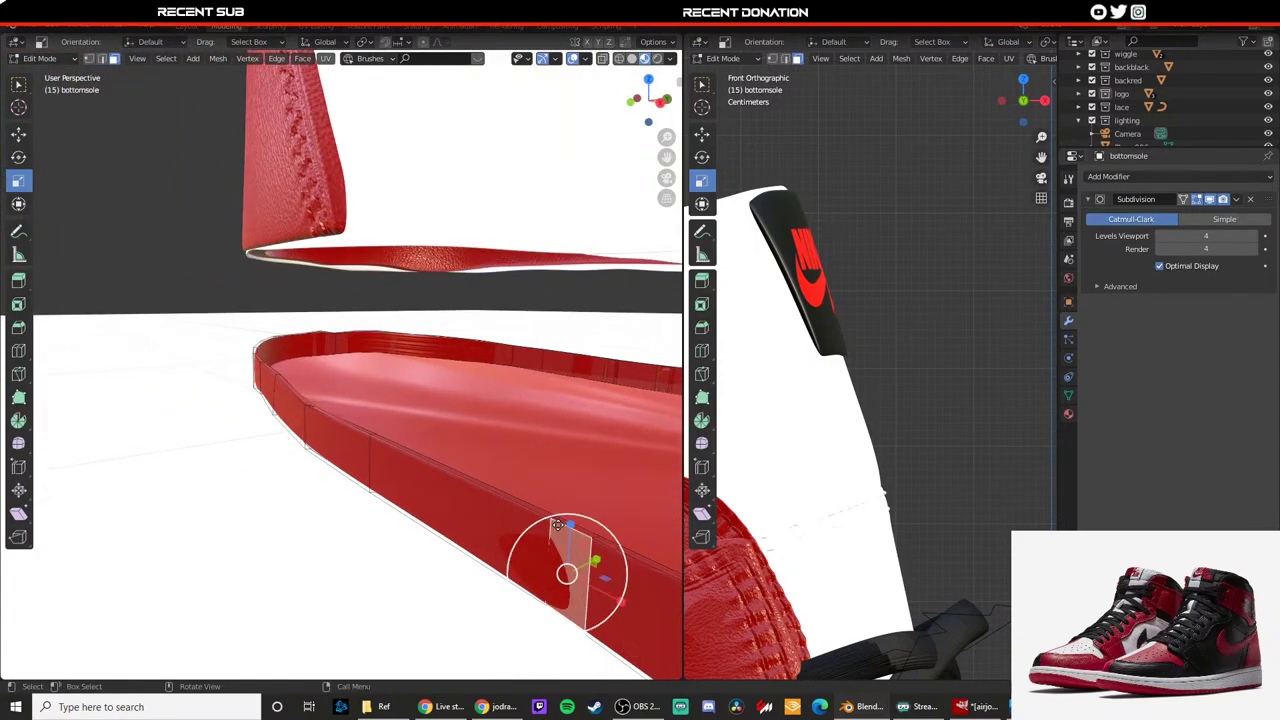
key("e")
left_click(565, 525)
key("Tab")
Step: Add vertical loop cuts on the remaining plain section of the sole wall to bound one more groove
middle_click_drag(408, 500, 478, 486)
scroll(464, 482, "down", 2)
key("Tab")
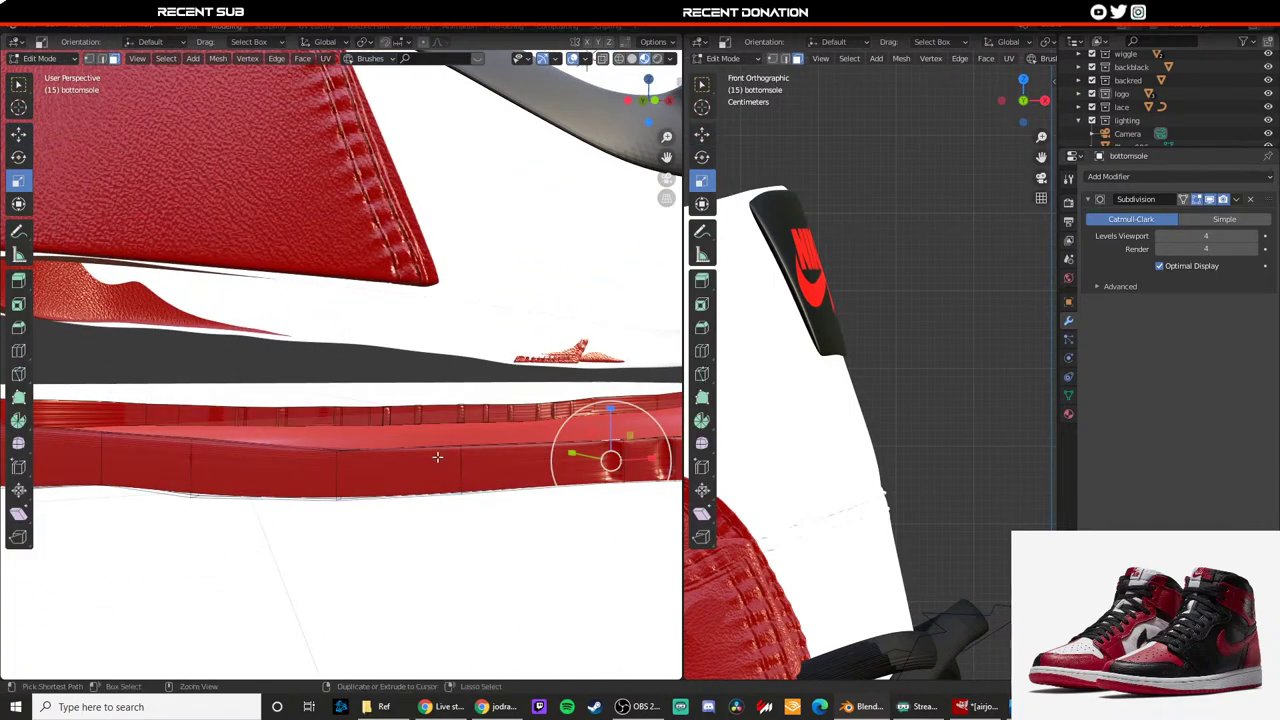
left_click(442, 461)
left_click(474, 460)
Step: Delete the inner face of the last strip, extrude its outer face inward, and re-enter Edit Mode to adjust the groove
middle_click_drag(476, 460, 360, 485)
right_click(279, 525)
key("e")
left_click(479, 498)
key("Tab")
scroll(360, 485, "up", 2)
key("Tab")
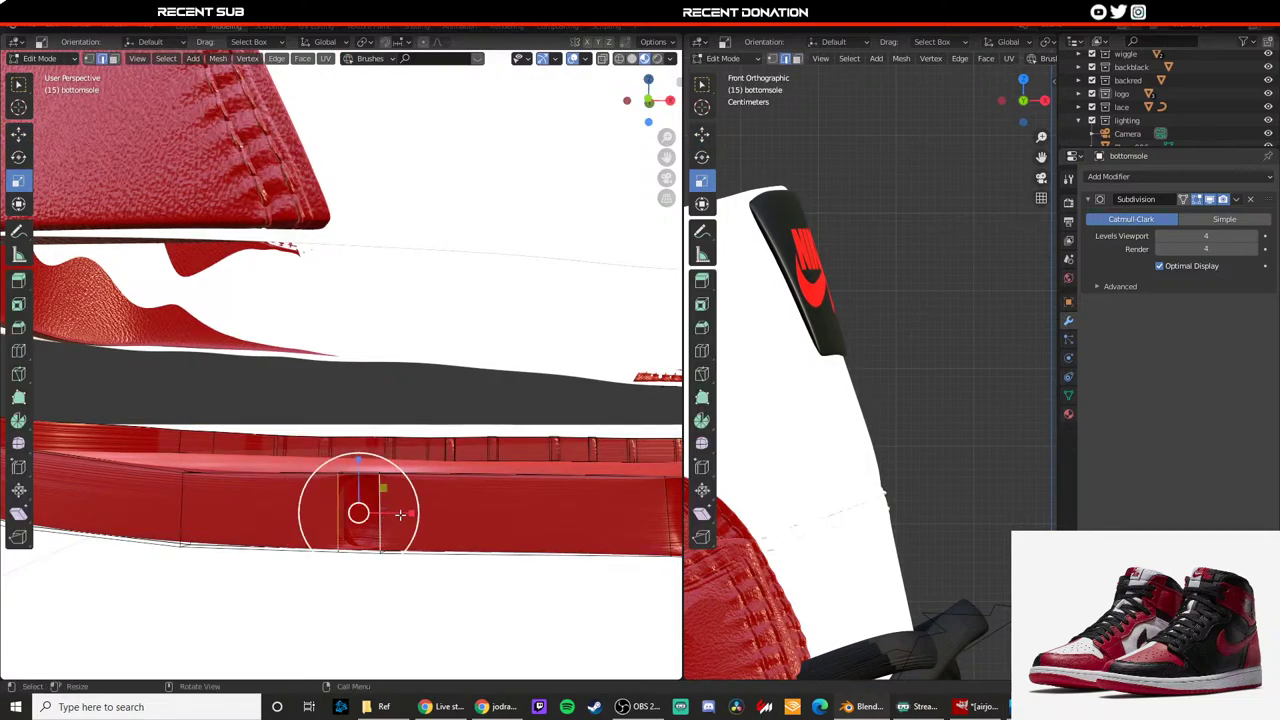
key("s")
left_click(394, 514)
key("ctrl+z")
key("s")
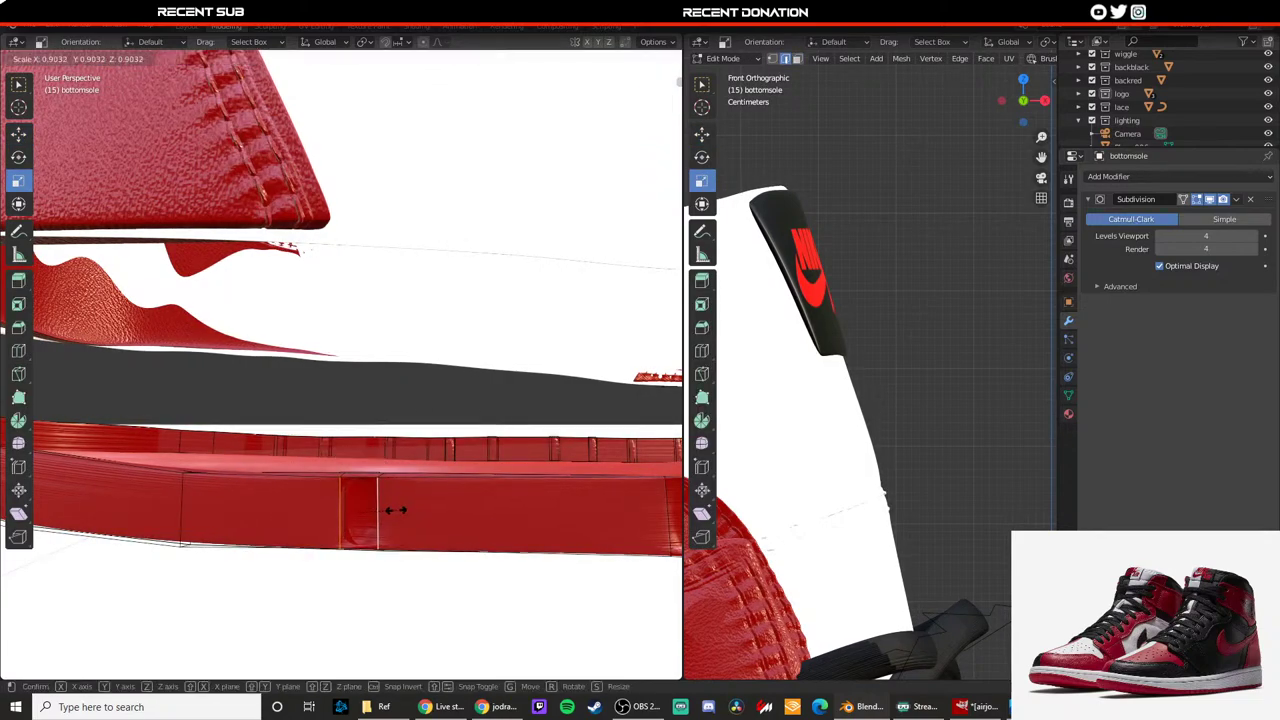
left_click(402, 513)
key("ctrl+z")
Step: Scale the newest groove's side edges along the X axis only and return to Object Mode
key("s")
key("x")
left_click(412, 514)
key("Tab")
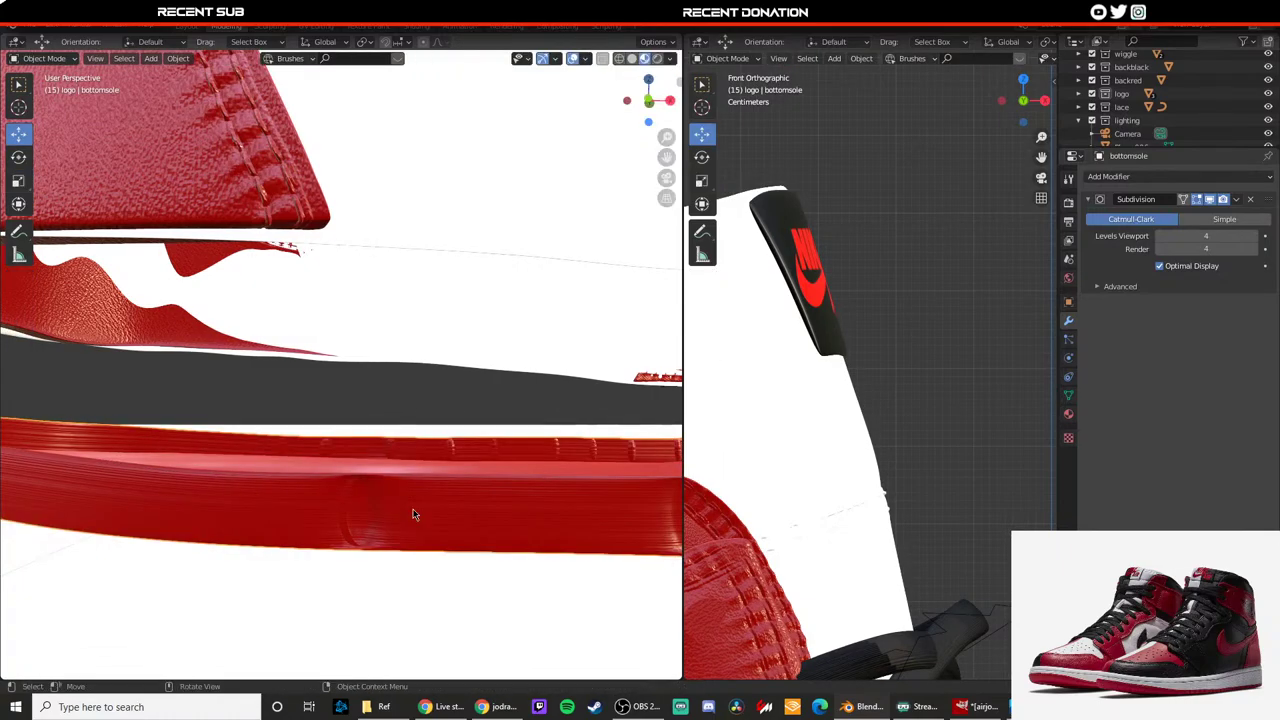
Step: Add vertical loop cuts on the plain sole wall between existing grooves to bound a narrow strip for another groove
scroll(416, 522, "down", 3)
middle_click_drag(408, 503, 384, 517)
scroll(374, 517, "up", 3)
key("Tab")
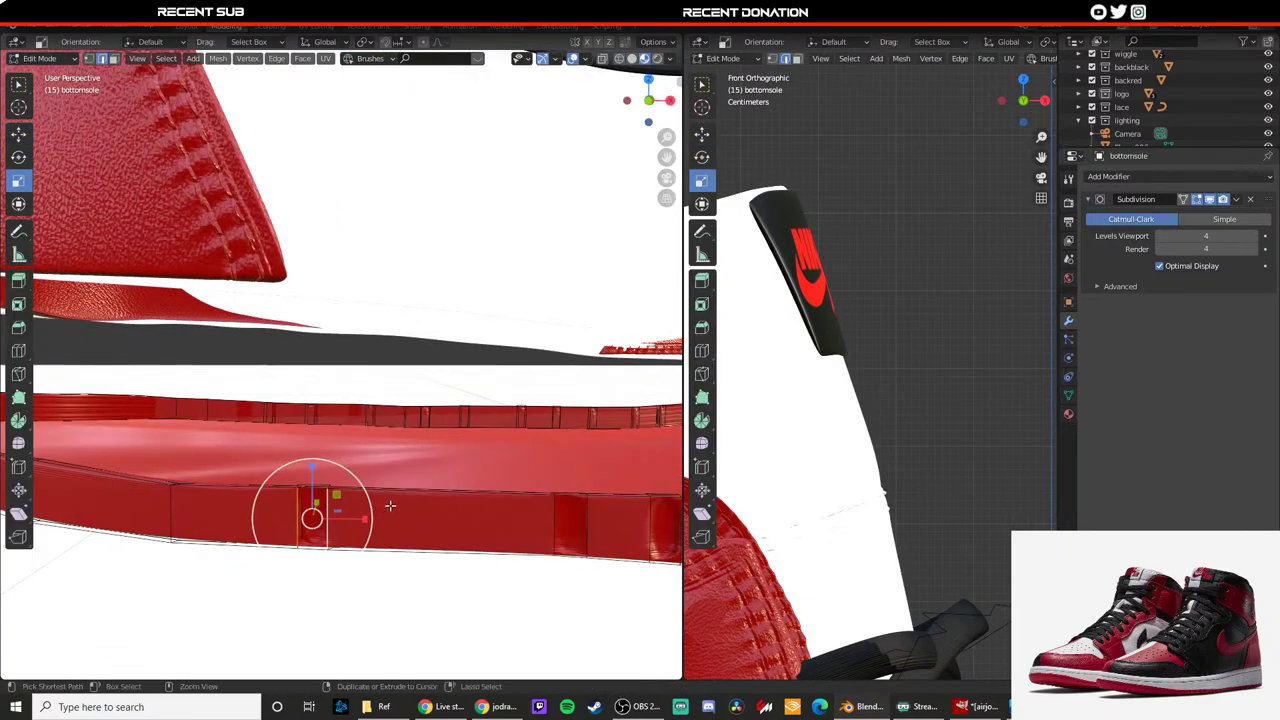
key("ctrl+r")
left_click(346, 504)
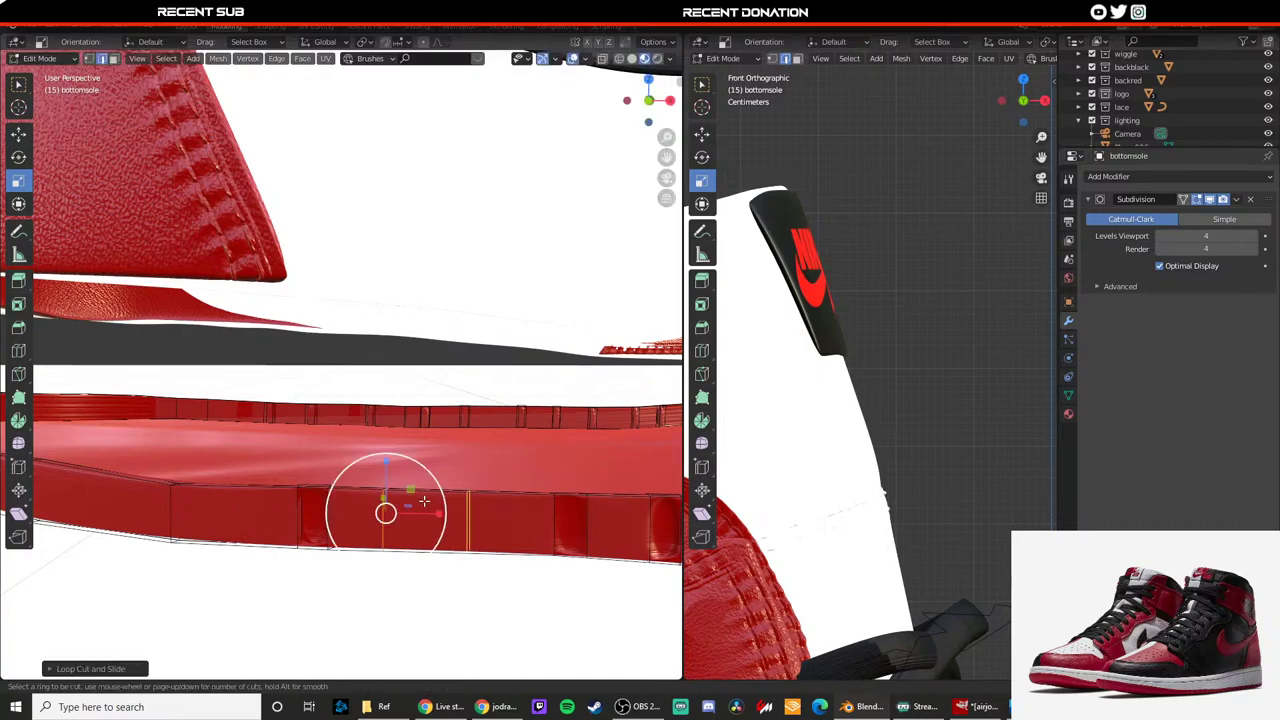
left_click(365, 503)
Step: Delete the inner face of the new strip, extrude its outer face inward as a groove, and return to Object Mode
middle_click_drag(365, 503, 436, 461)
left_click(324, 523)
key("x")
left_click(324, 524)
left_click(362, 557)
key("e")
left_click(405, 539)
key("Tab")
scroll(426, 522, "down", 4)
scroll(363, 497, "up", 4)
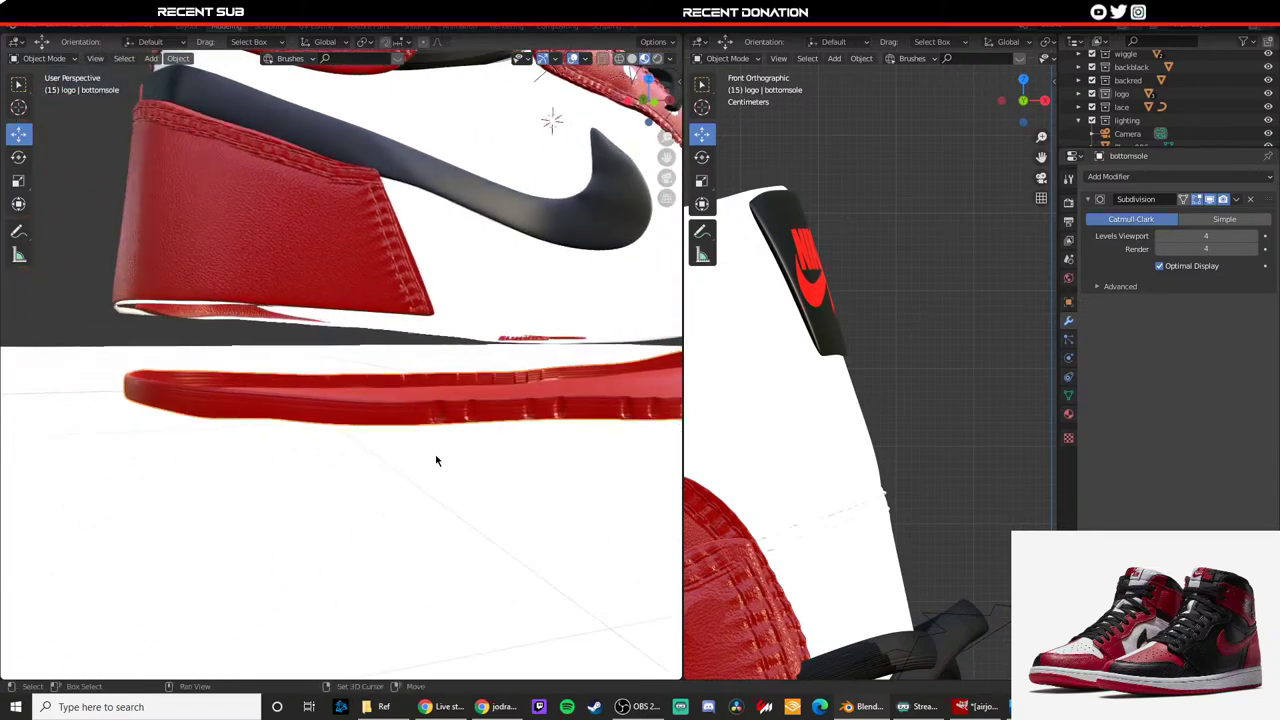
Step: Add a vertical loop cut on the next plain wall section toward the heel, sliding it close to the existing edge
scroll(436, 461, "up", 3)
key("Tab")
left_click(481, 450)
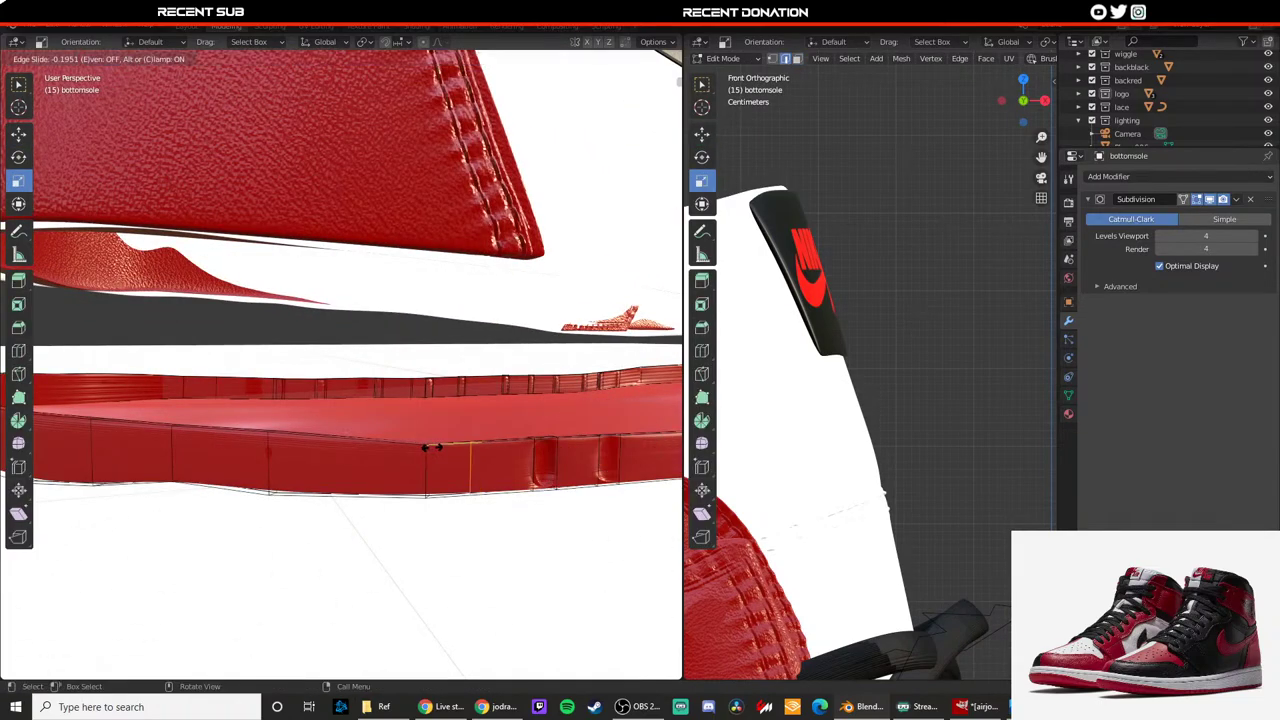
left_click(420, 447)
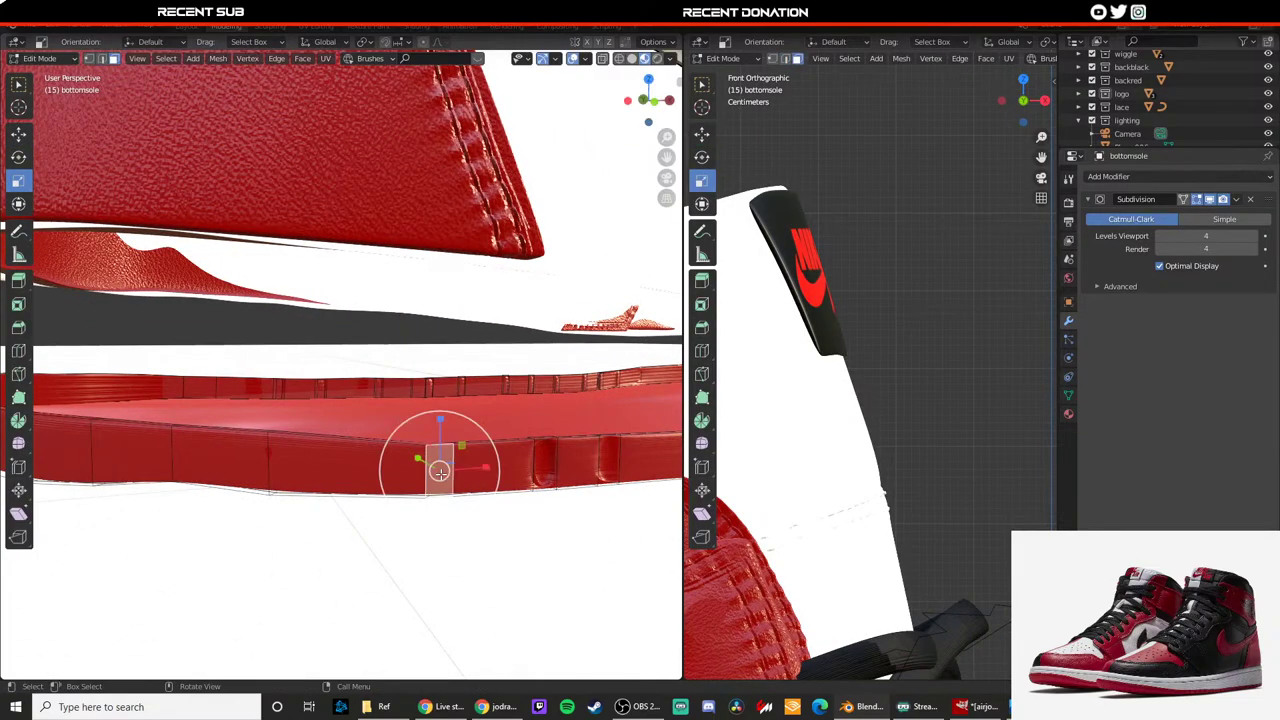
Step: Remove the inner face of the strip nearer the heel and extrude its outer face inward, finishing in Object Mode
middle_click_drag(430, 455, 357, 474)
key("x")
left_click(169, 549)
left_click(390, 588)
key("e")
left_click(413, 555)
key("Tab")
scroll(499, 506, "down", 3)
scroll(314, 467, "up", 2)
scroll(360, 474, "up", 4)
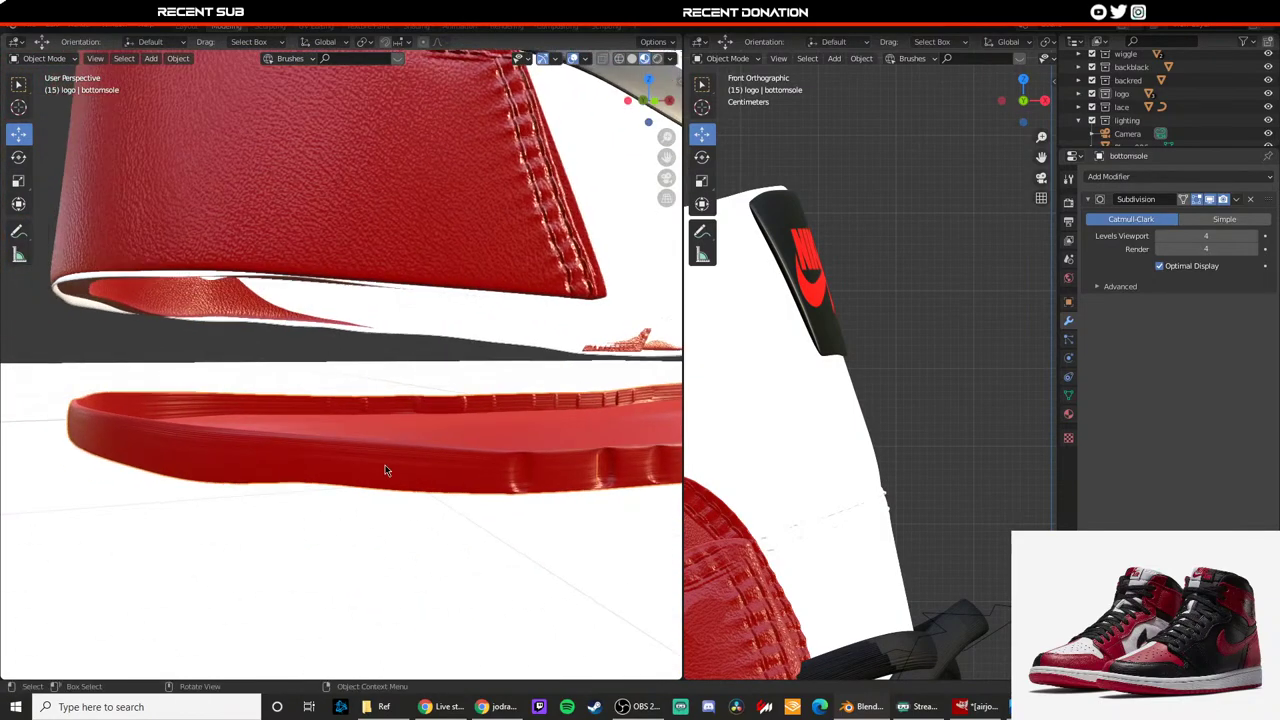
Step: Add another vertical loop cut on the bottomsole's ungrooved heel section, sliding it beside the neighbouring vertical edge
left_click(405, 479)
scroll(407, 477, "up", 1)
key("Tab")
key("Tab")
left_click(454, 505)
key("Tab")
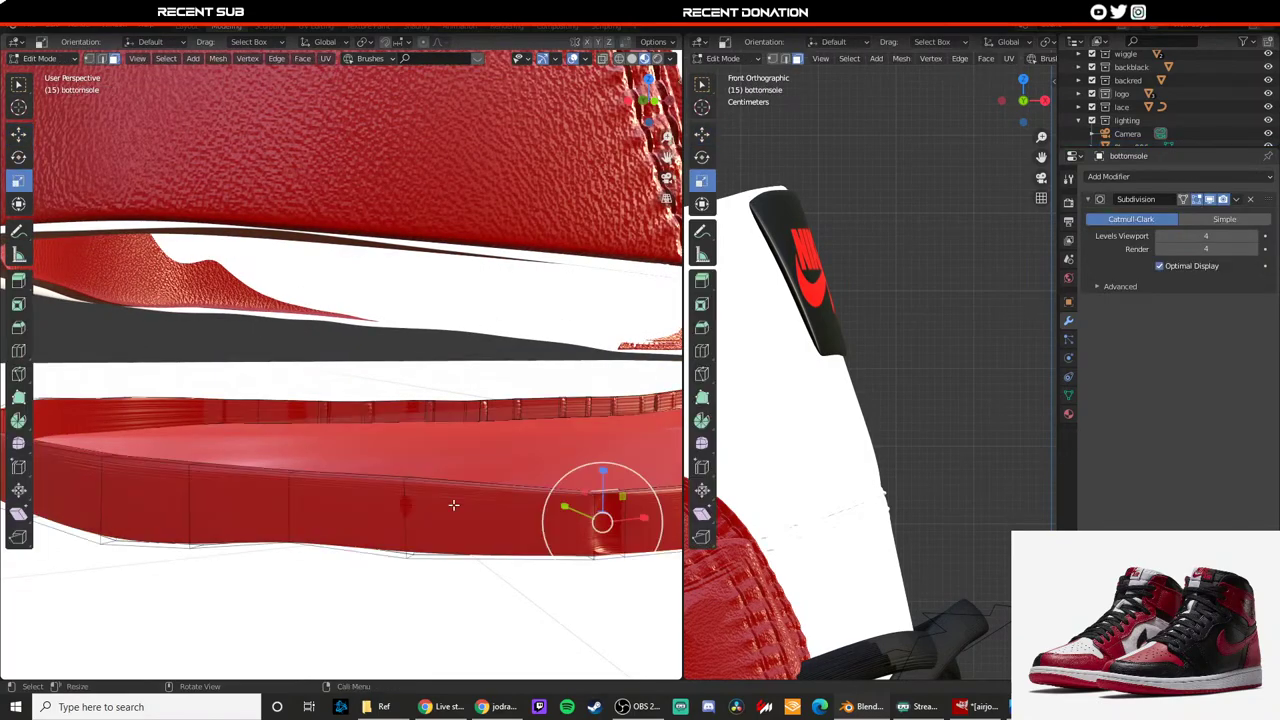
key("ctrl+r")
left_click(469, 494)
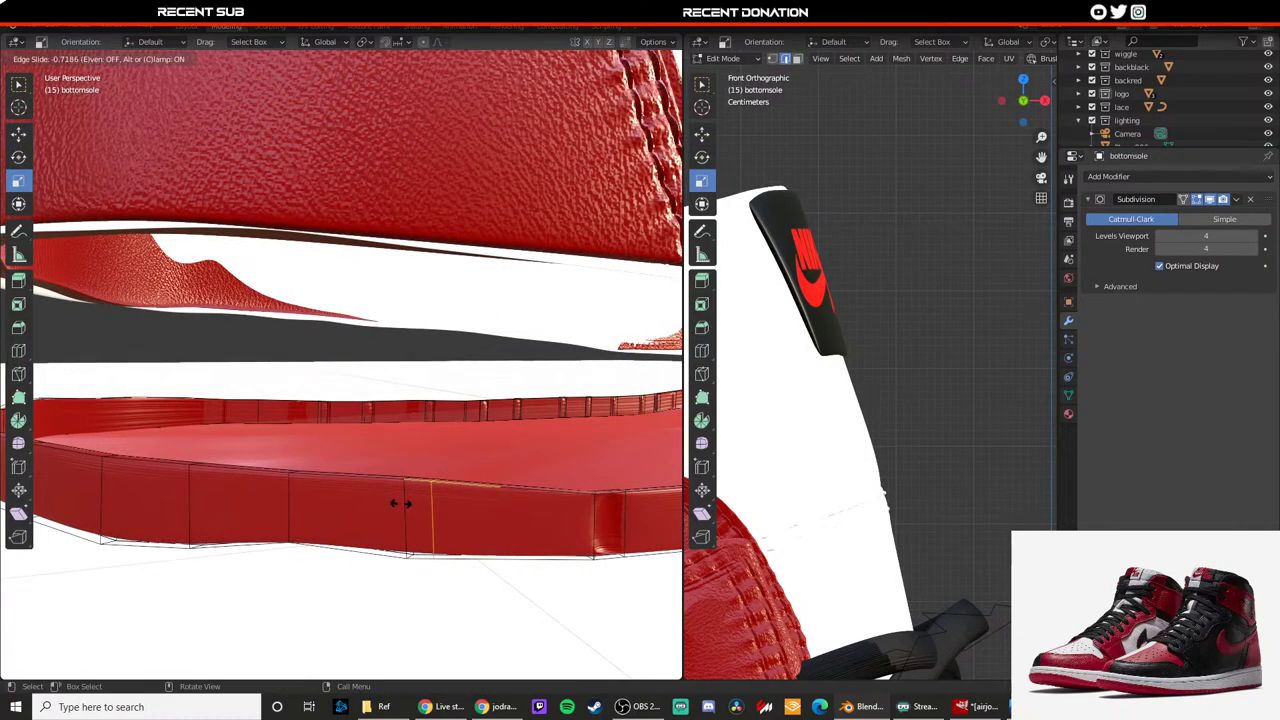
left_click(401, 503)
Step: Try to delete the heel strip's inner face with Only Edges & Faces and with Faces, undoing both deletions
middle_click_drag(402, 503, 250, 495)
key("3")
left_click(250, 495)
key("x")
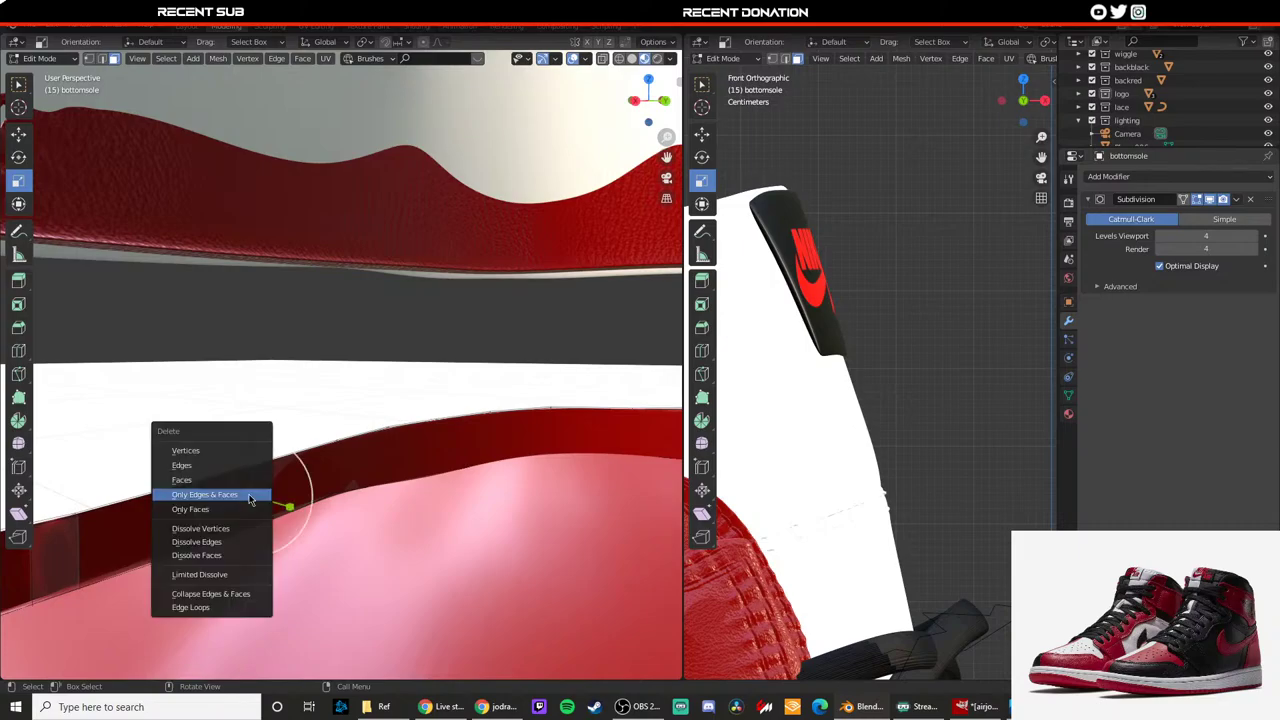
left_click(250, 494)
key("ctrl+z")
key("c")
left_click(251, 500)
key("x")
left_click(235, 480)
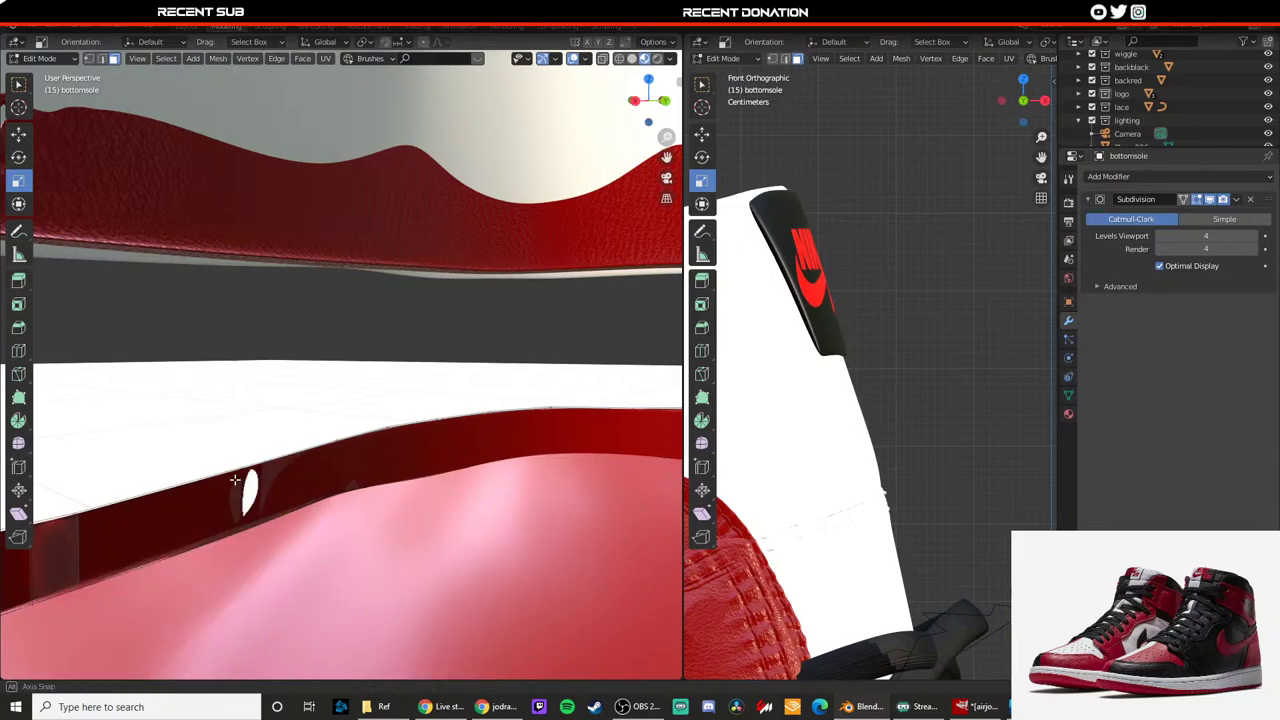
middle_click_drag(235, 480, 178, 555)
key("ctrl+z")
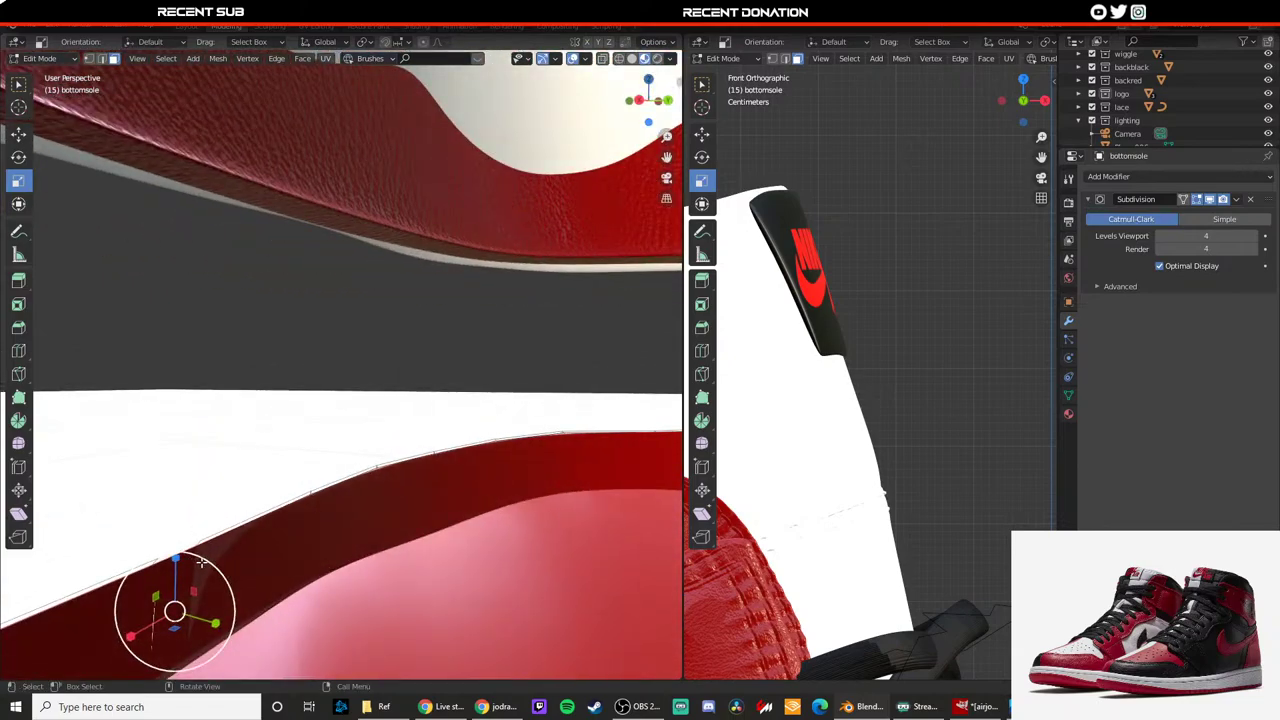
Step: Retry deleting the same inner face with Only Edges & Faces, Only Faces and Faces, undoing each deletion
key("x")
left_click(185, 564)
key("ctrl+z")
key("x")
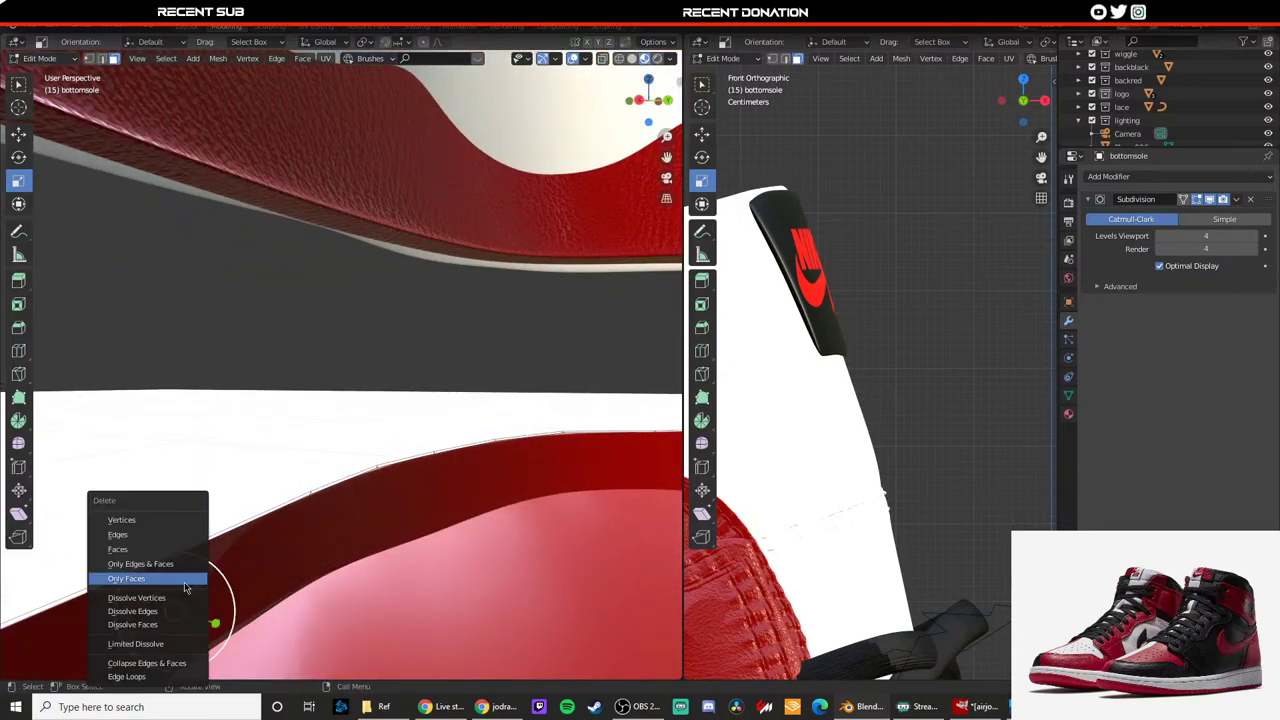
left_click(184, 580)
key("ctrl+z")
key("x")
left_click(152, 549)
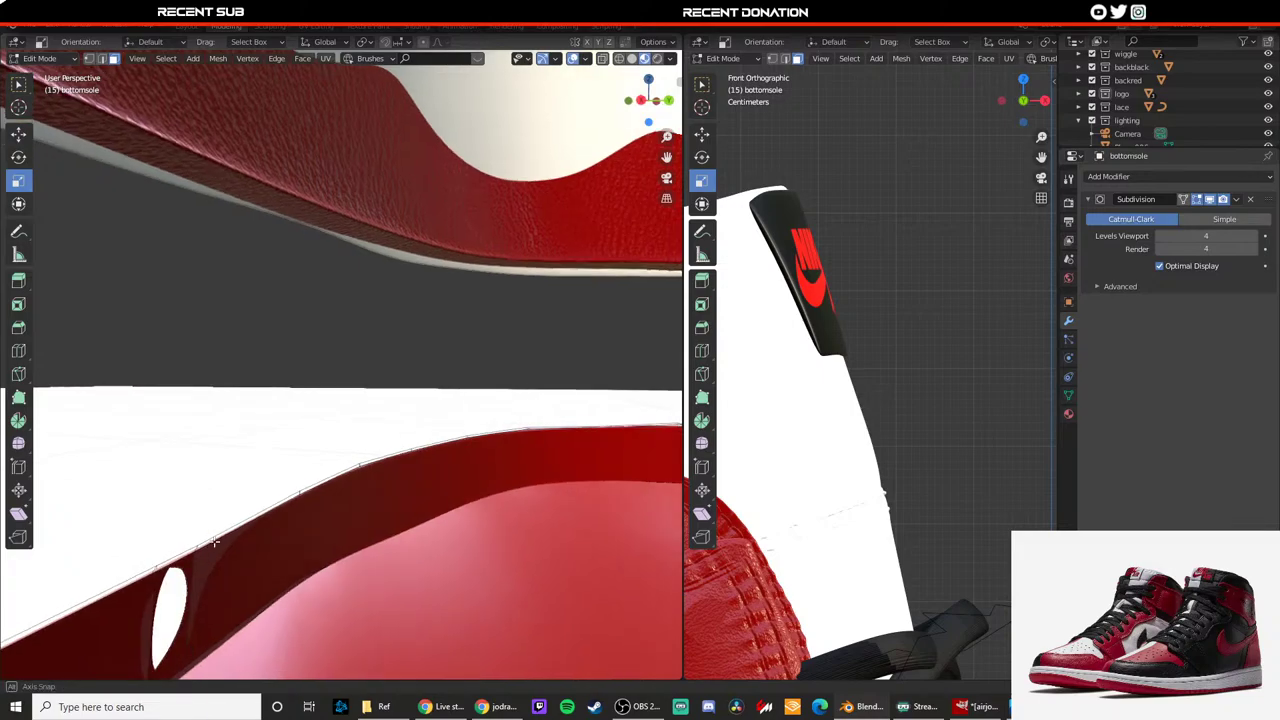
middle_click_drag(152, 552, 195, 487)
key("ctrl+z")
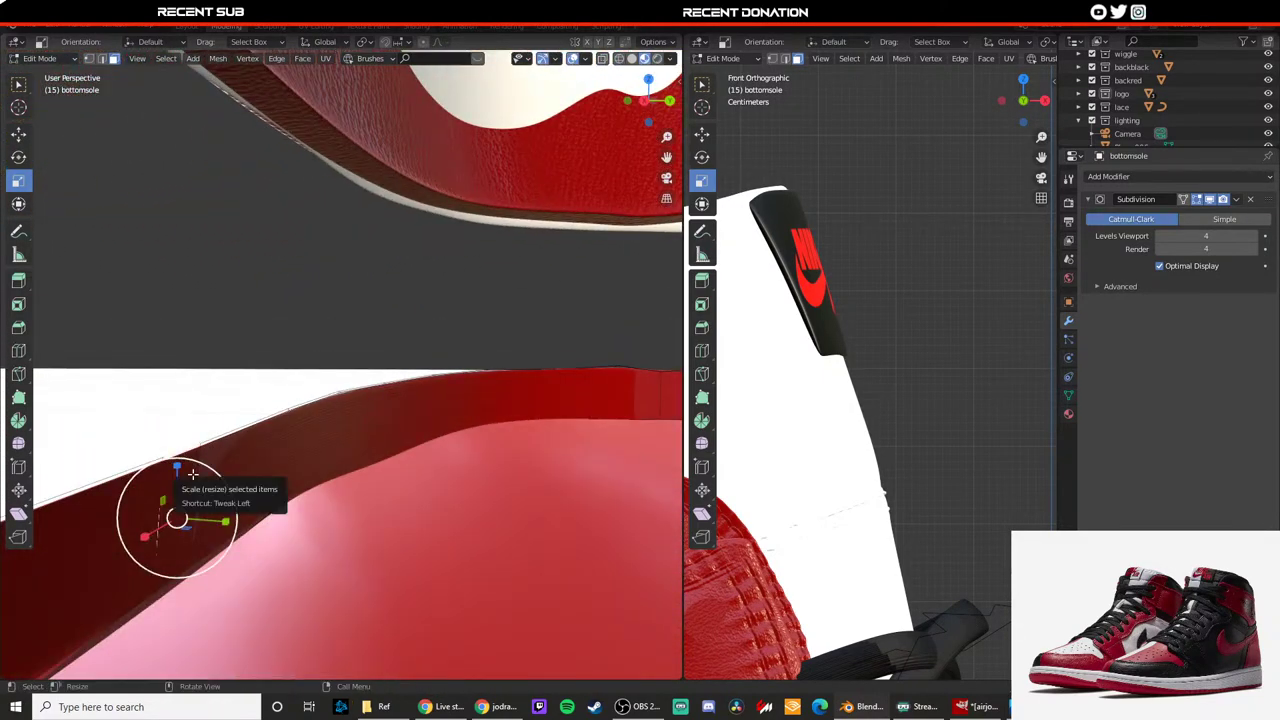
Step: Examine the heel strip's faces in wireframe shading, restore the shaded view, and check the sole in Object Mode
key("z")
left_click(286, 475)
key("z")
left_click(92, 478)
left_click(187, 480)
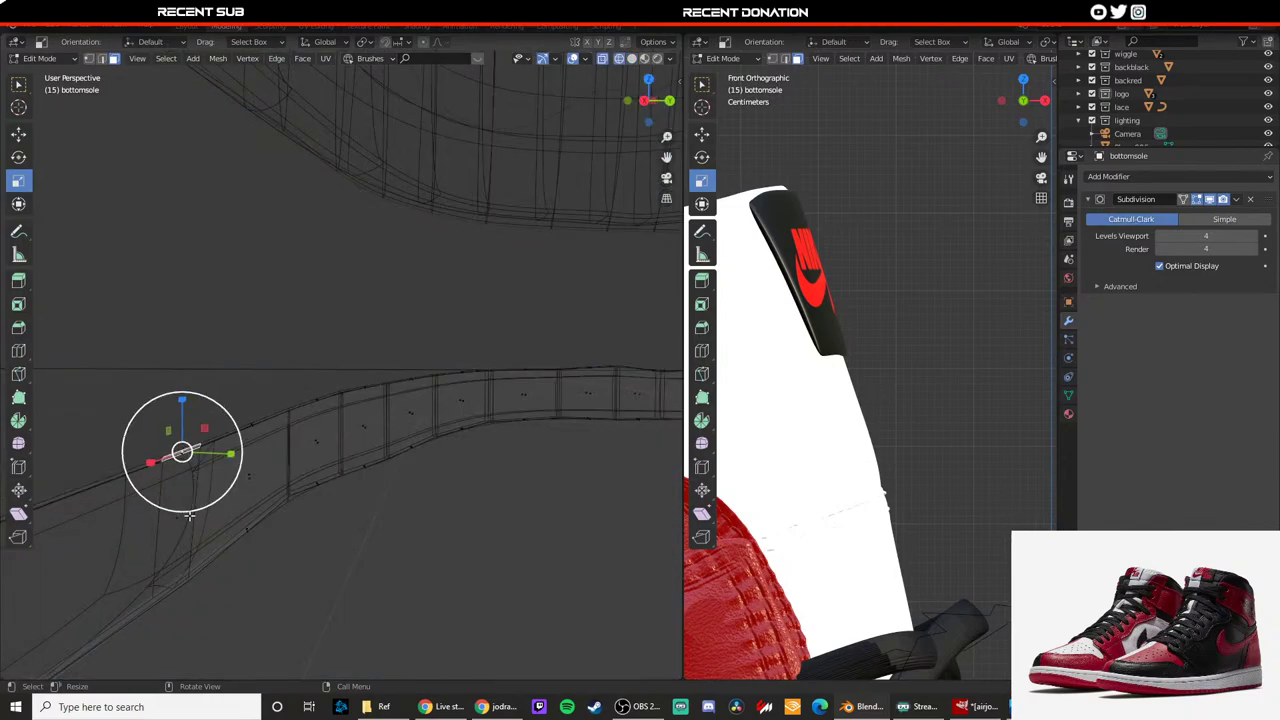
middle_click_drag(178, 568, 435, 481)
left_click(400, 526)
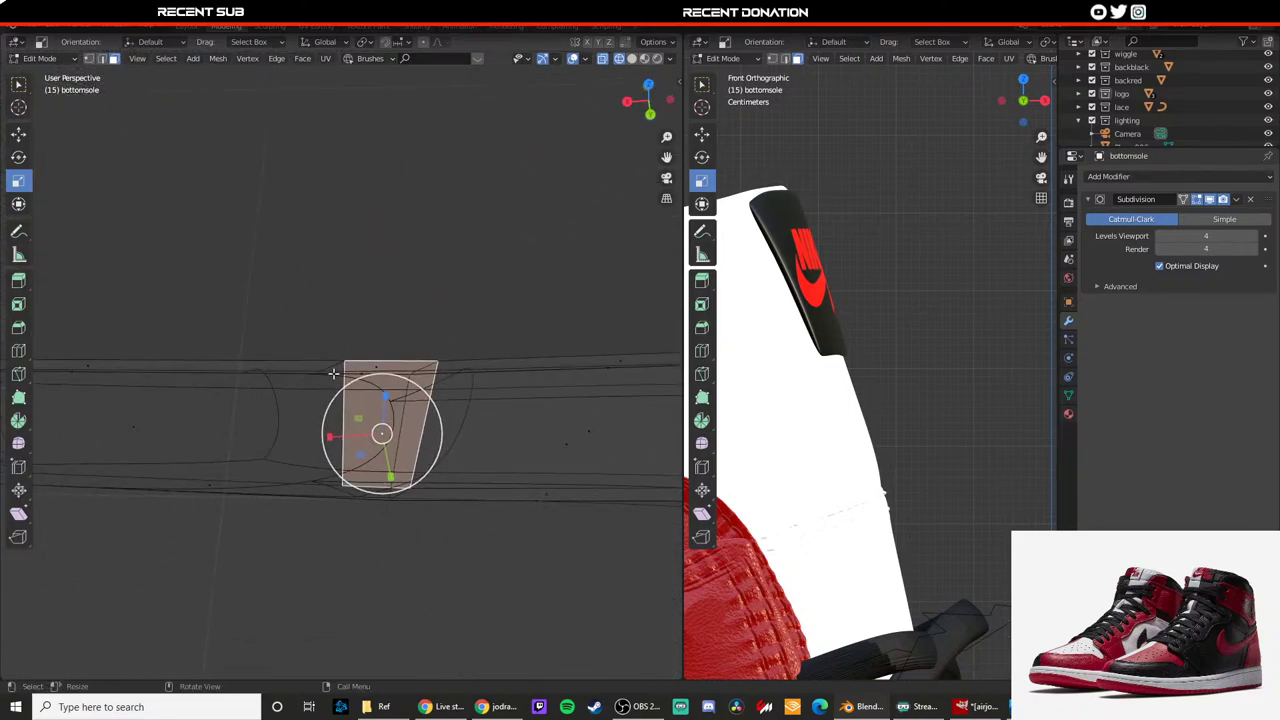
left_click(334, 373)
key("z")
left_click(361, 510)
key("Tab")
middle_click_drag(361, 510, 526, 443)
scroll(526, 443, "down", 6)
middle_click_drag(454, 464, 534, 472)
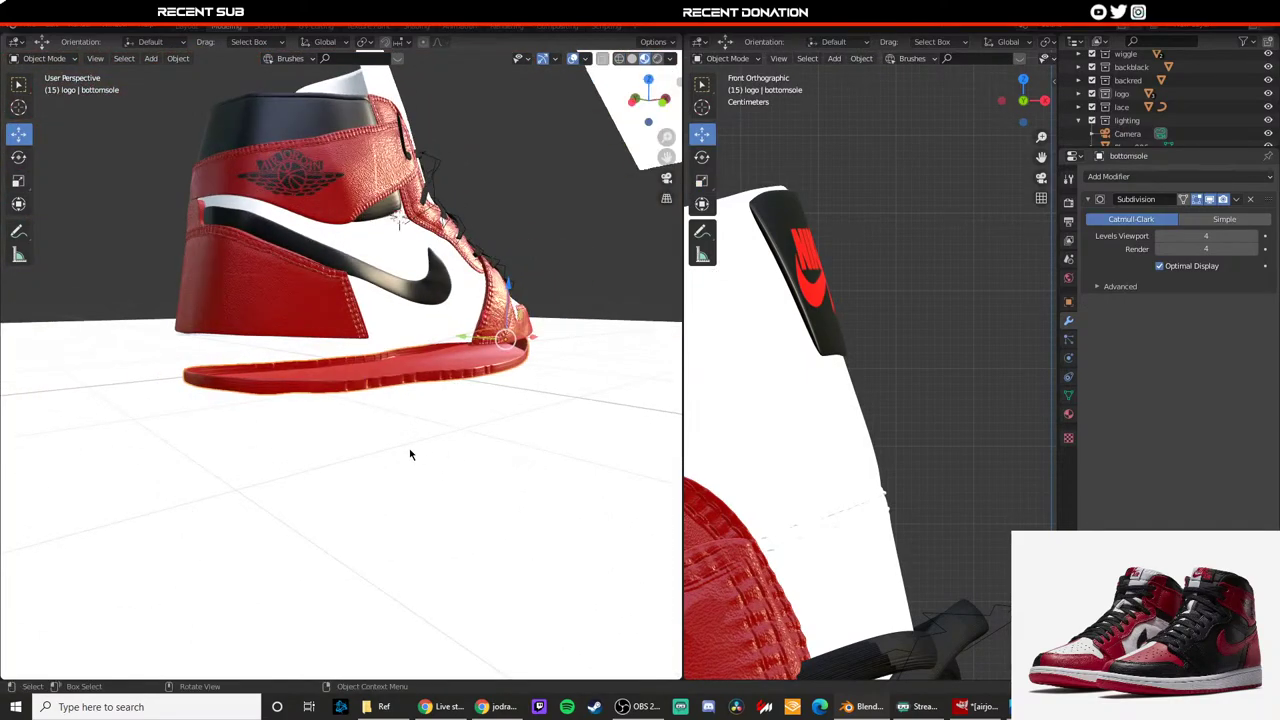
Step: Reopen the bottomsole in Edit Mode and add vertical loop cuts bounding a narrow strip farther back toward the heel
scroll(410, 454, "up", 3)
middle_click_drag(389, 449, 366, 424)
scroll(264, 438, "up", 2)
left_click(257, 434)
key("Tab")
scroll(357, 436, "up", 2)
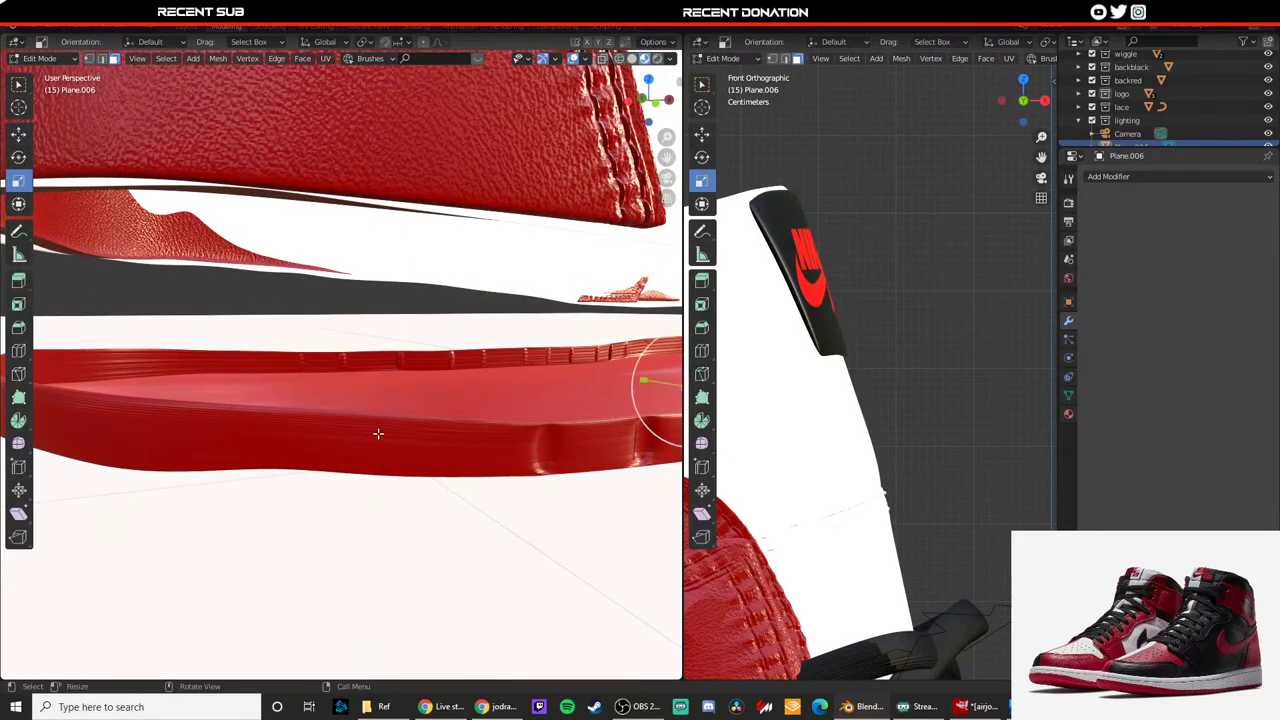
key("Tab")
left_click(378, 433)
key("Tab")
scroll(360, 441, "up", 3)
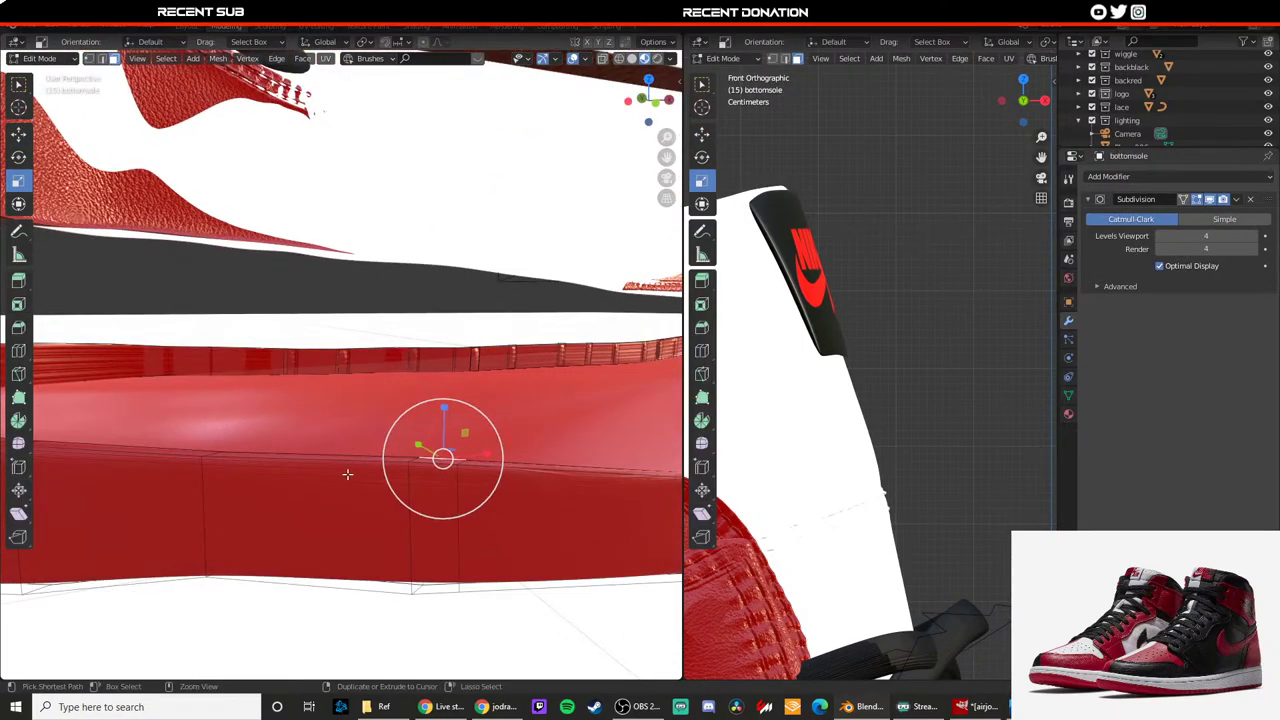
left_click(359, 473)
left_click(378, 474)
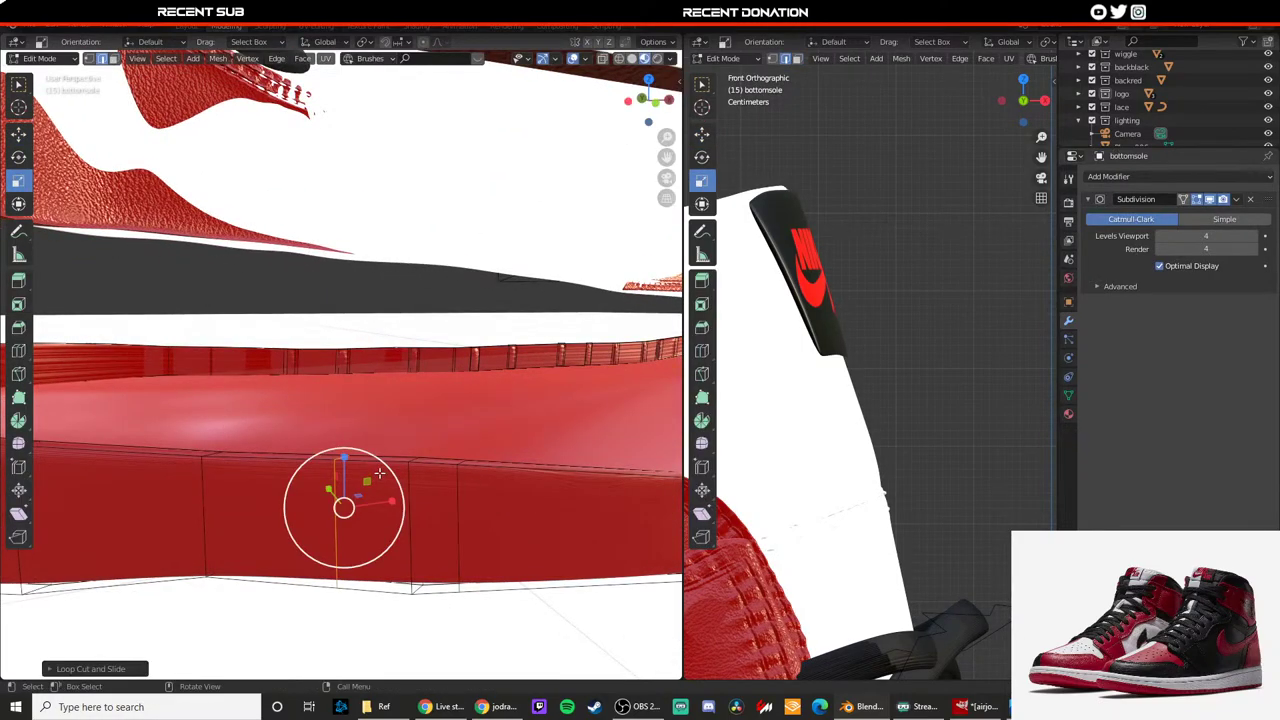
Step: Delete the inner face behind the newly bounded heel strip using the Faces option
middle_click_drag(360, 486, 343, 471)
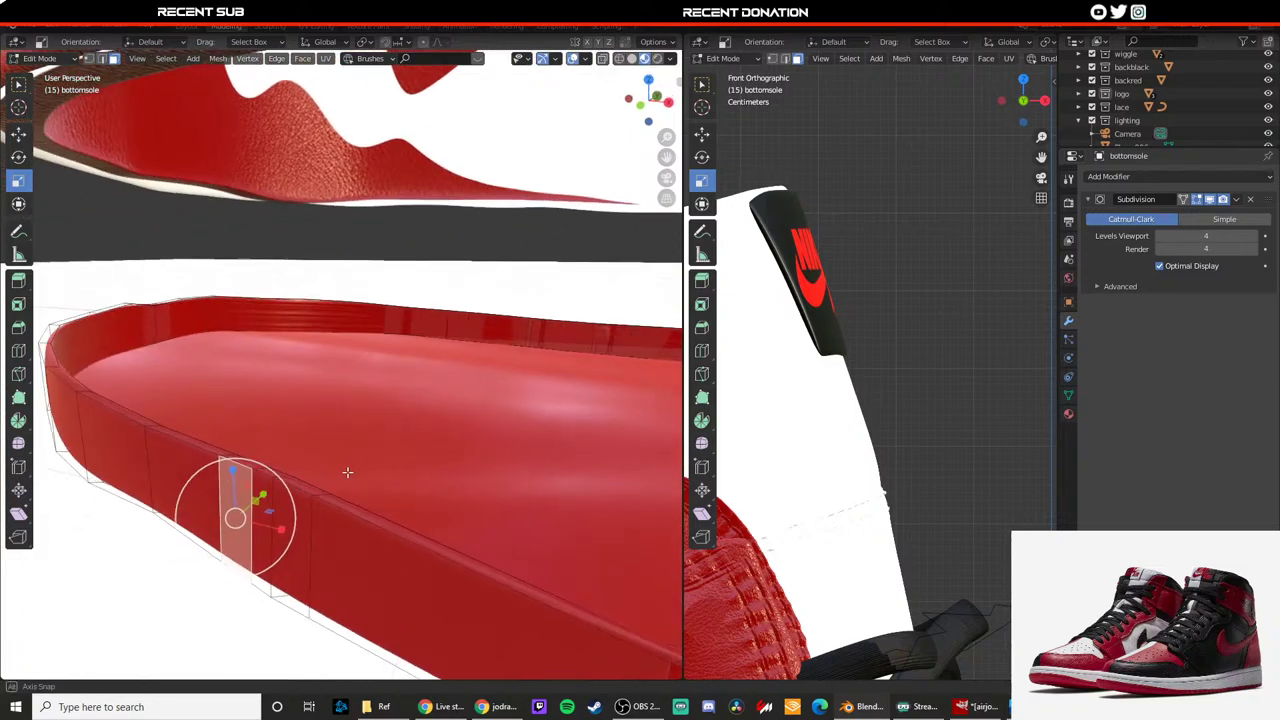
key("x")
left_click(343, 472)
scroll(349, 461, "up", 6)
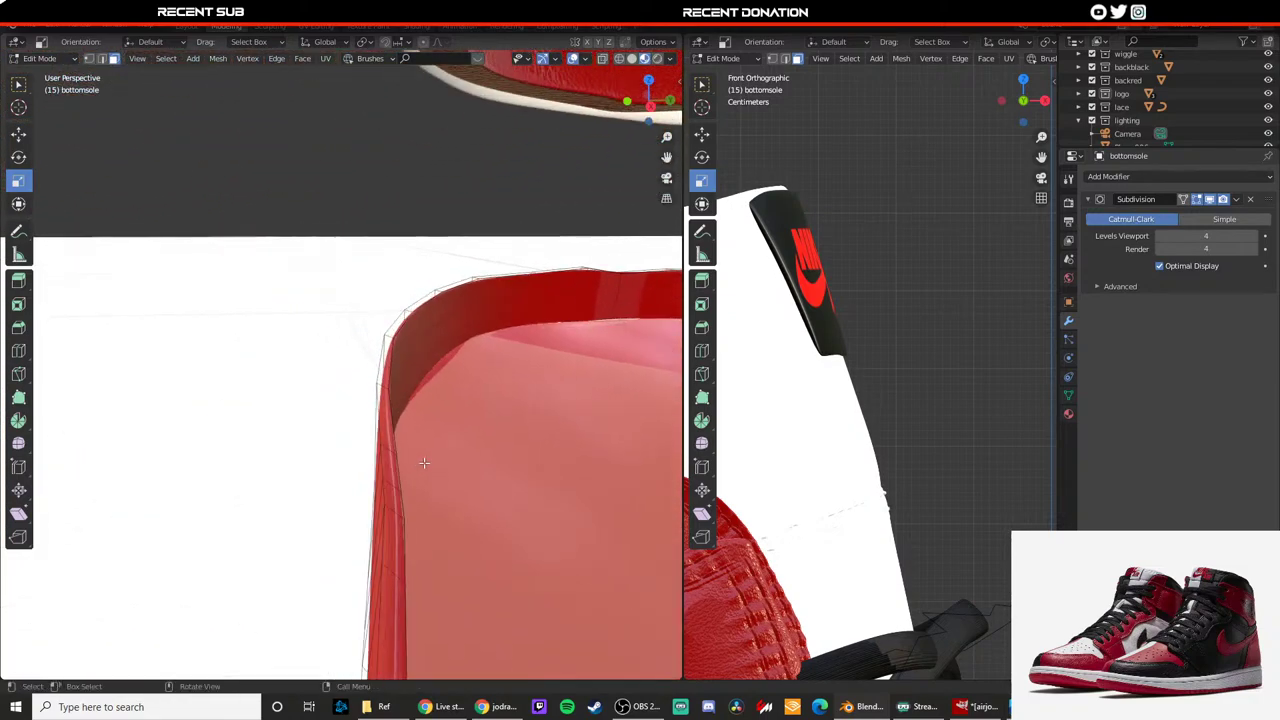
middle_click_drag(349, 461, 366, 467)
left_click(405, 512)
key("x")
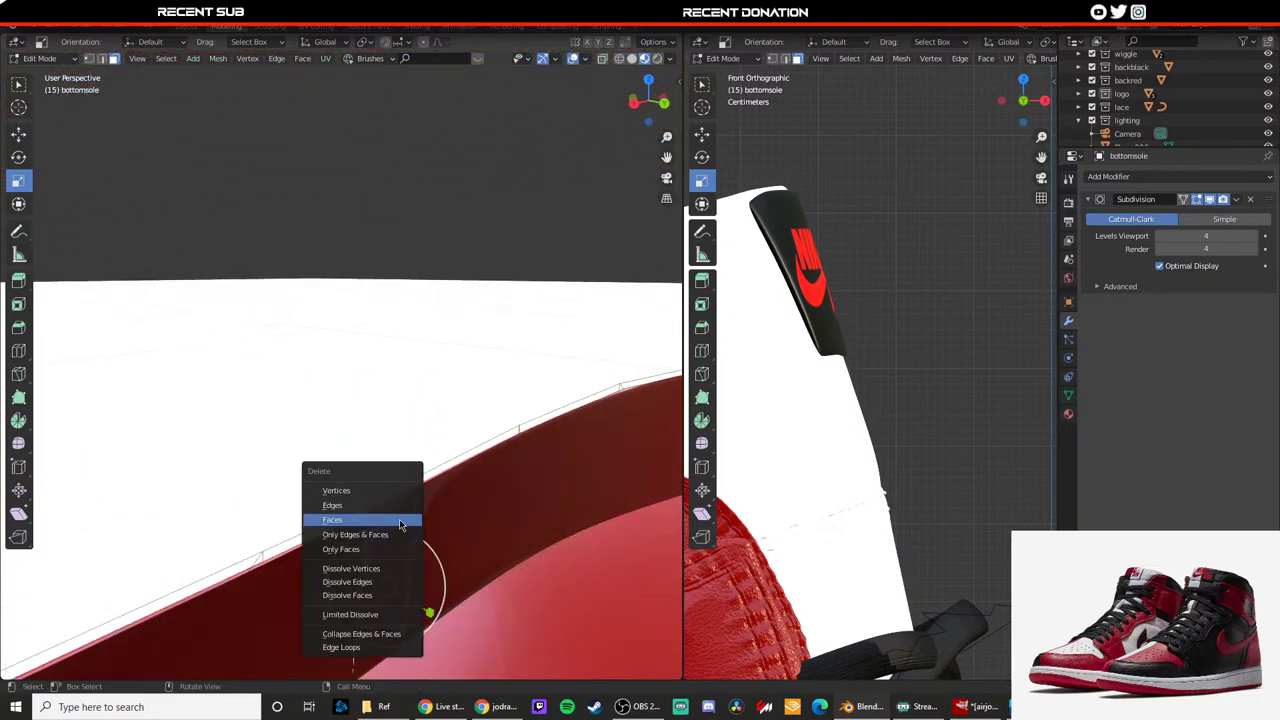
left_click(395, 517)
Step: Extrude the heel strip's outer face inward to form the groove and return to Object Mode
scroll(380, 522, "down", 5)
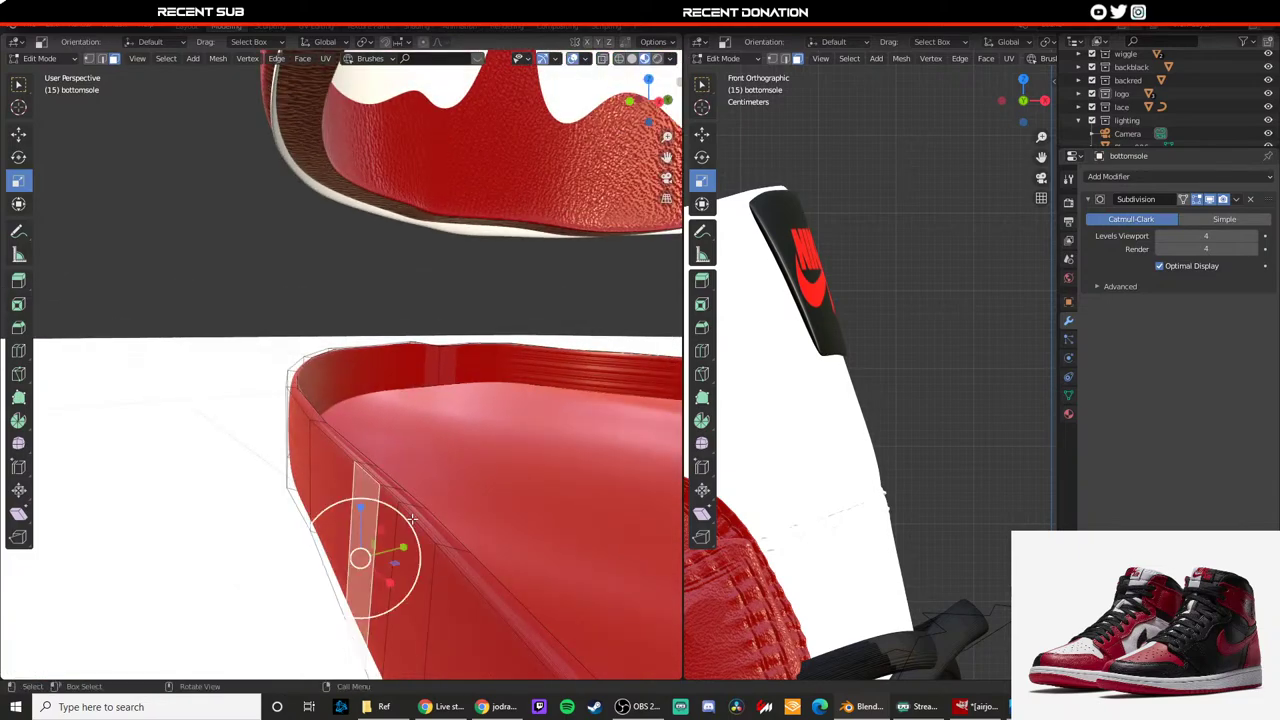
middle_click_drag(412, 519, 498, 482)
key("e")
left_click(445, 507)
key("Tab")
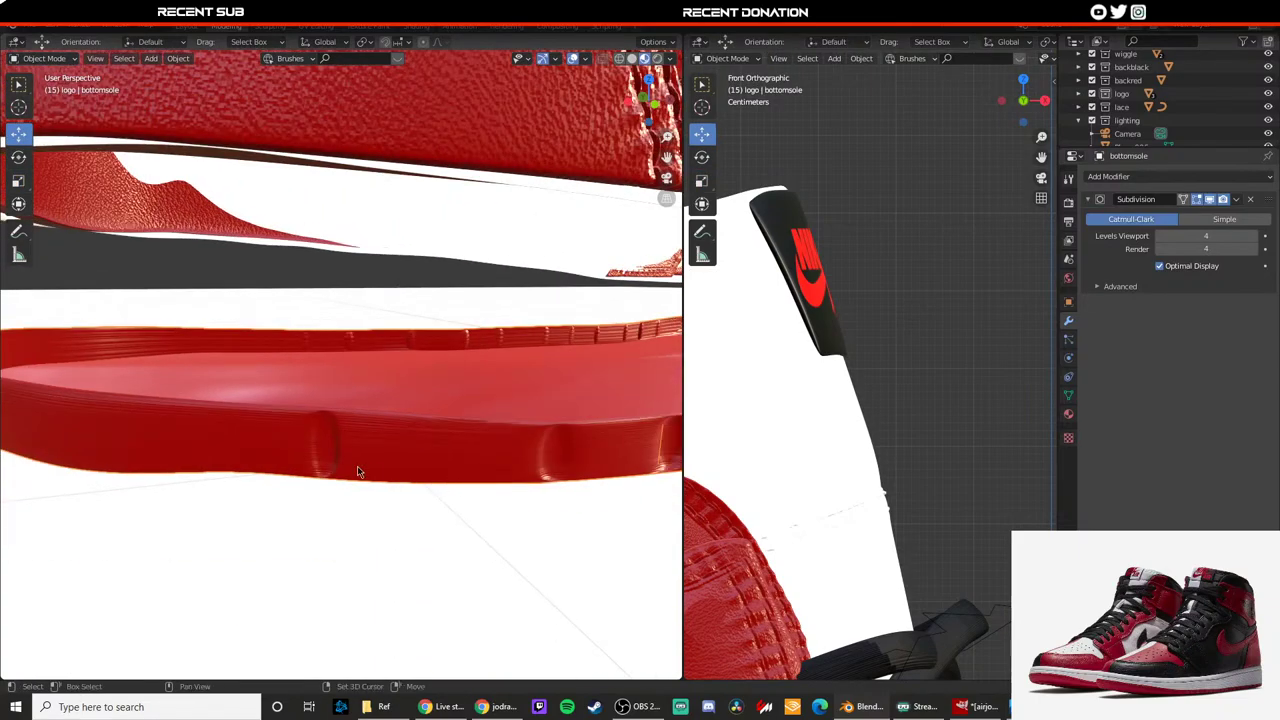
Step: Add horizontal loop cuts near the upper and lower edges of the sole wall to sharpen the grooves under subdivision
middle_click_drag(358, 472, 345, 523)
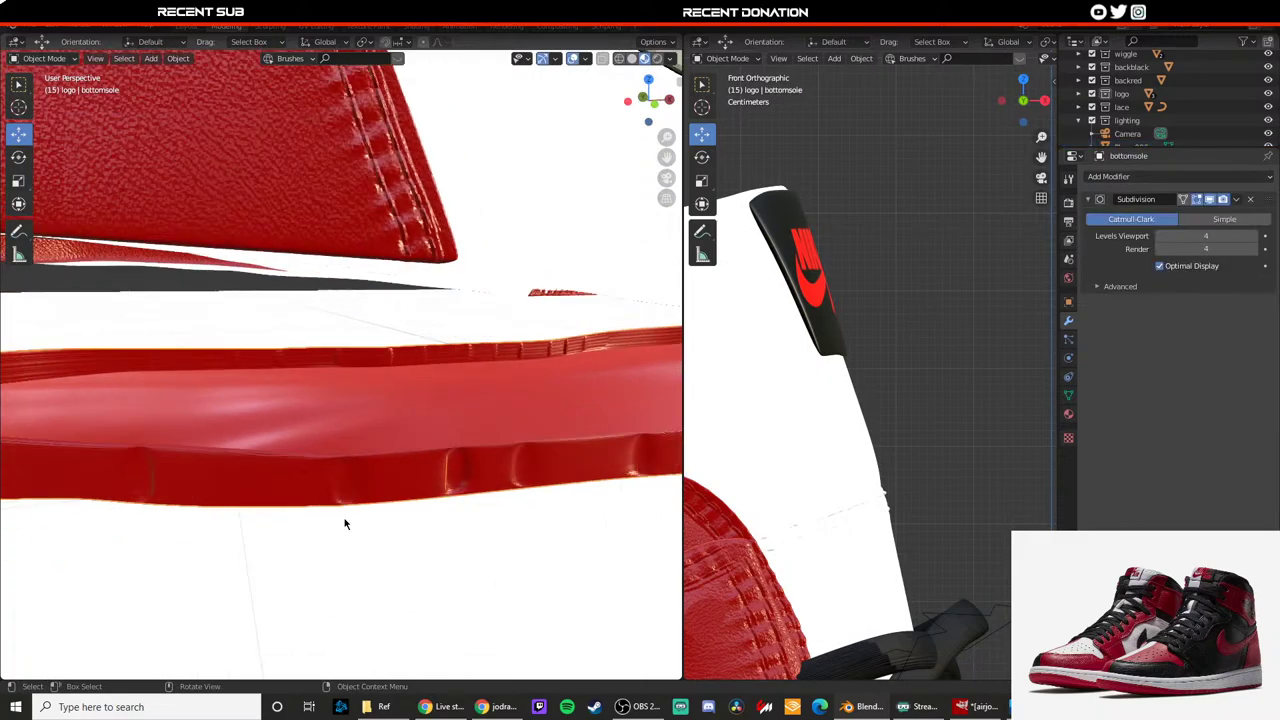
key("Tab")
left_click(331, 462)
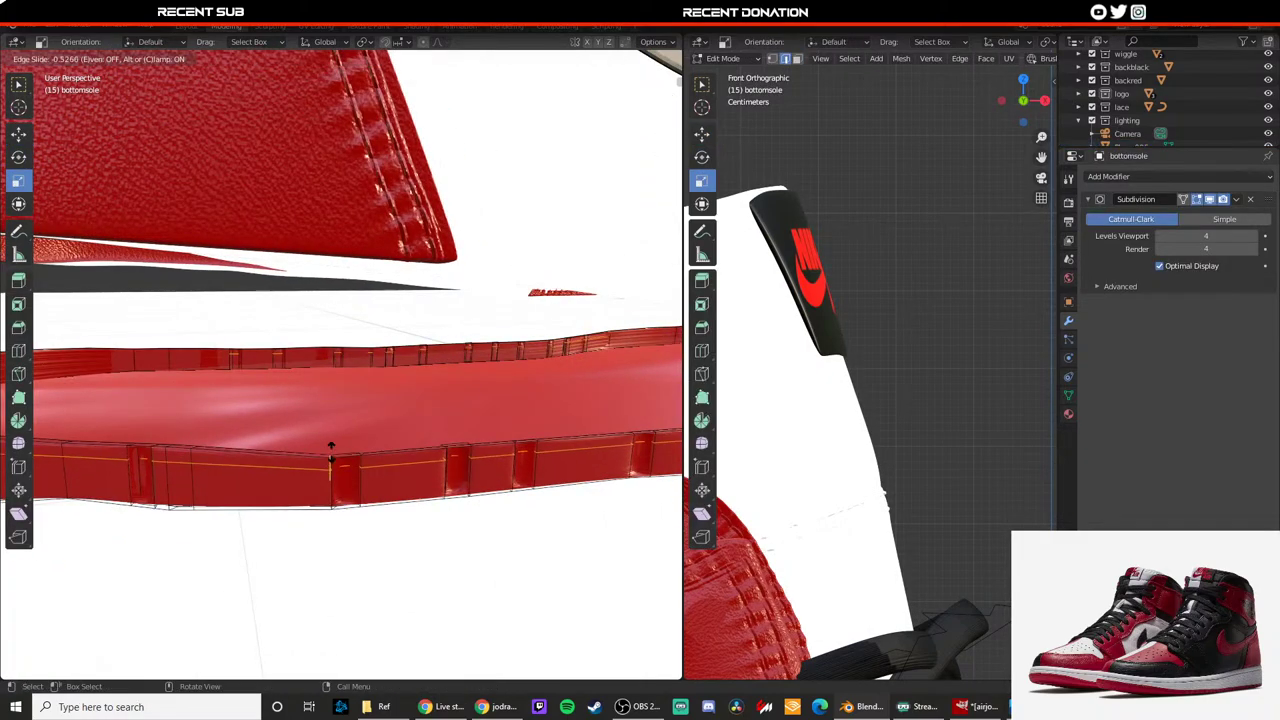
left_click(330, 455)
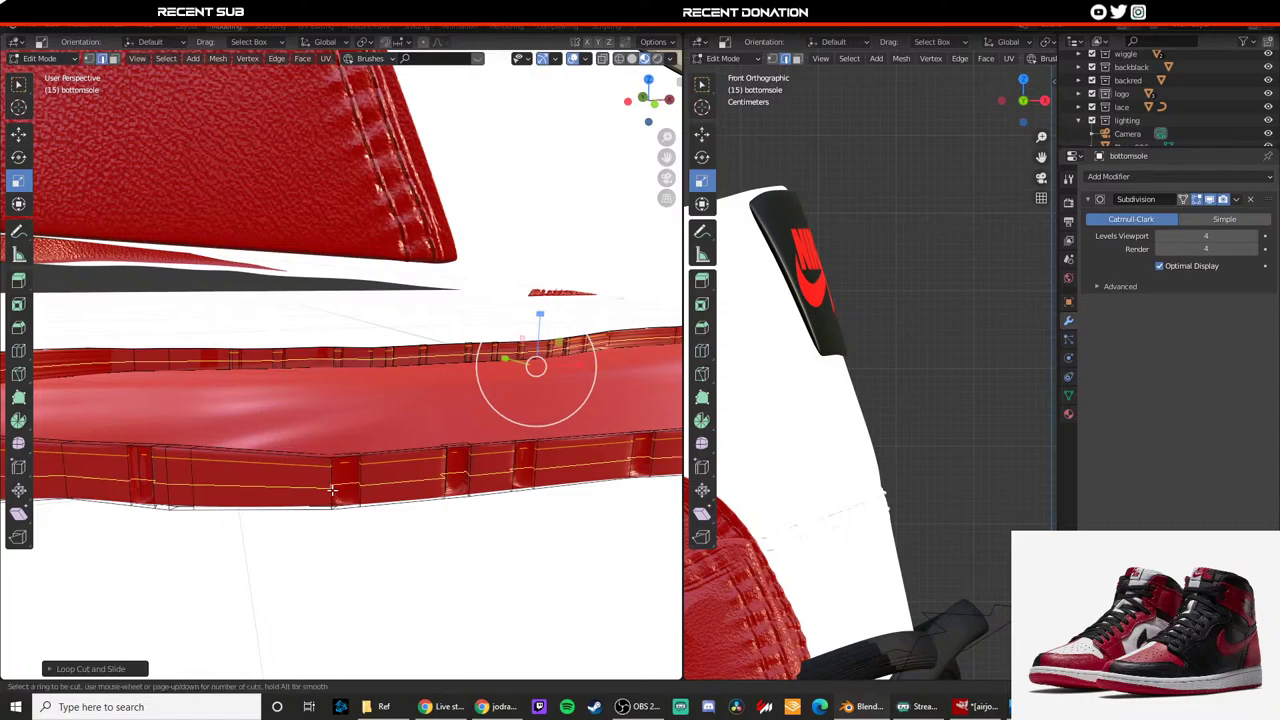
left_click(331, 490)
left_click(330, 500)
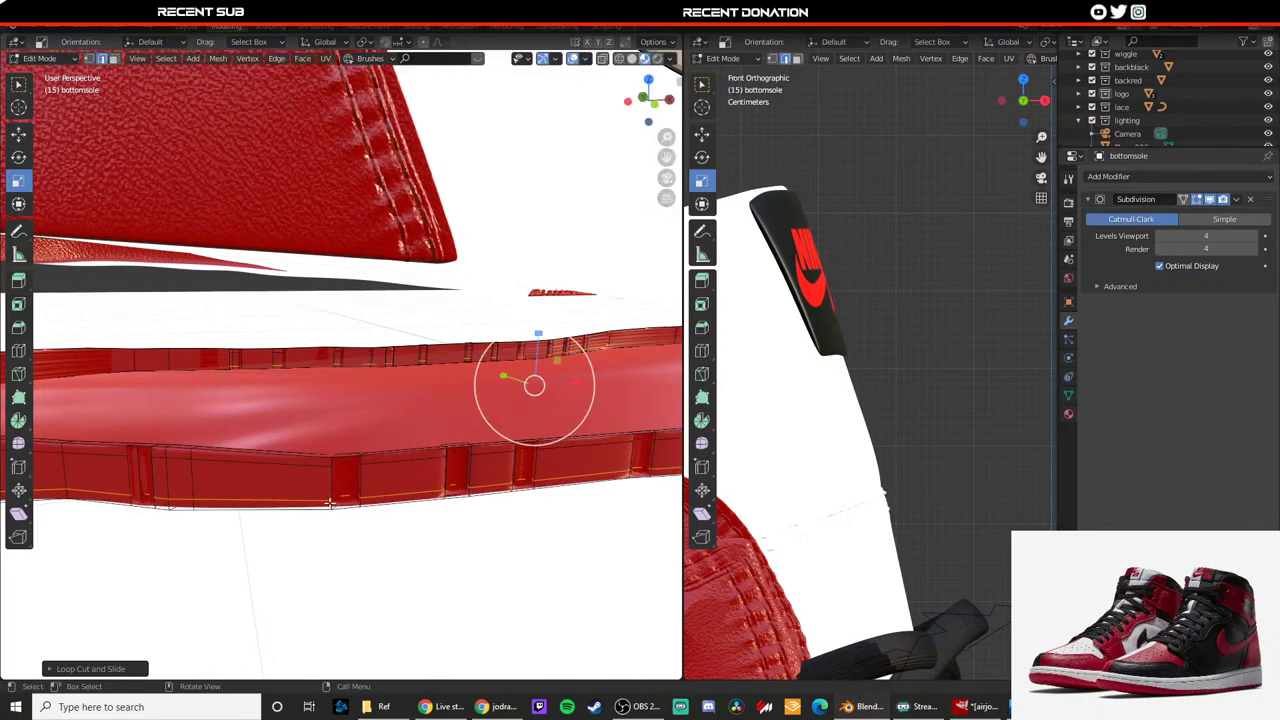
key("Tab")
Step: Reveal the hidden shoe parts and hide the side reference image again
scroll(420, 504, "down", 5)
scroll(446, 490, "down", 5)
middle_click_drag(446, 492, 306, 514)
left_click(402, 471)
scroll(459, 486, "down", 3)
scroll(315, 490, "up", 5)
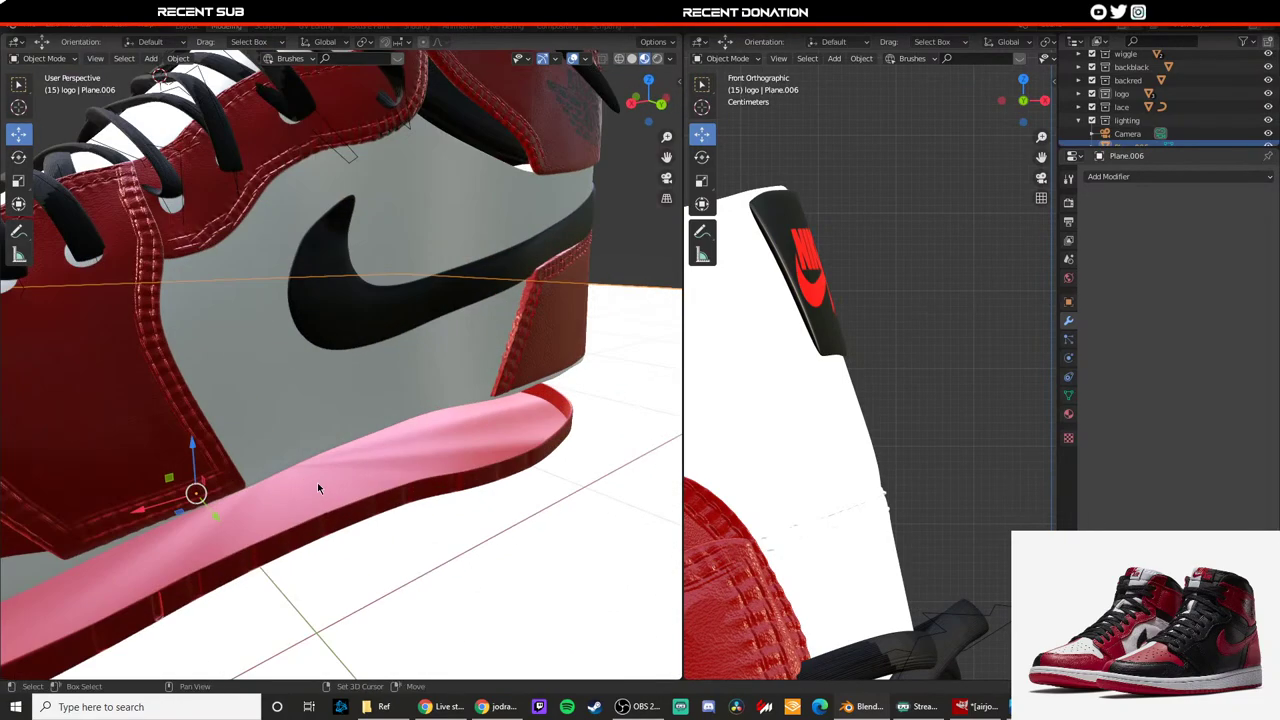
scroll(317, 484, "down", 4)
scroll(580, 307, "up", 5)
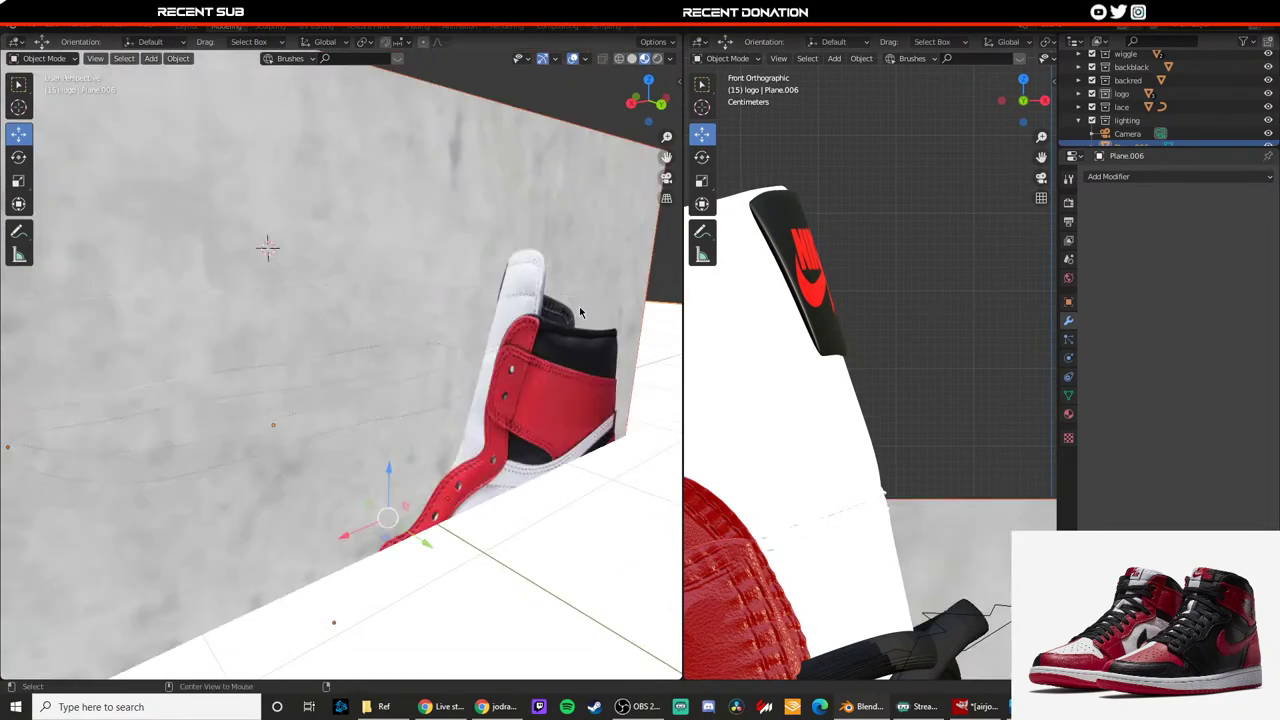
left_click(545, 365)
scroll(510, 353, "down", 5)
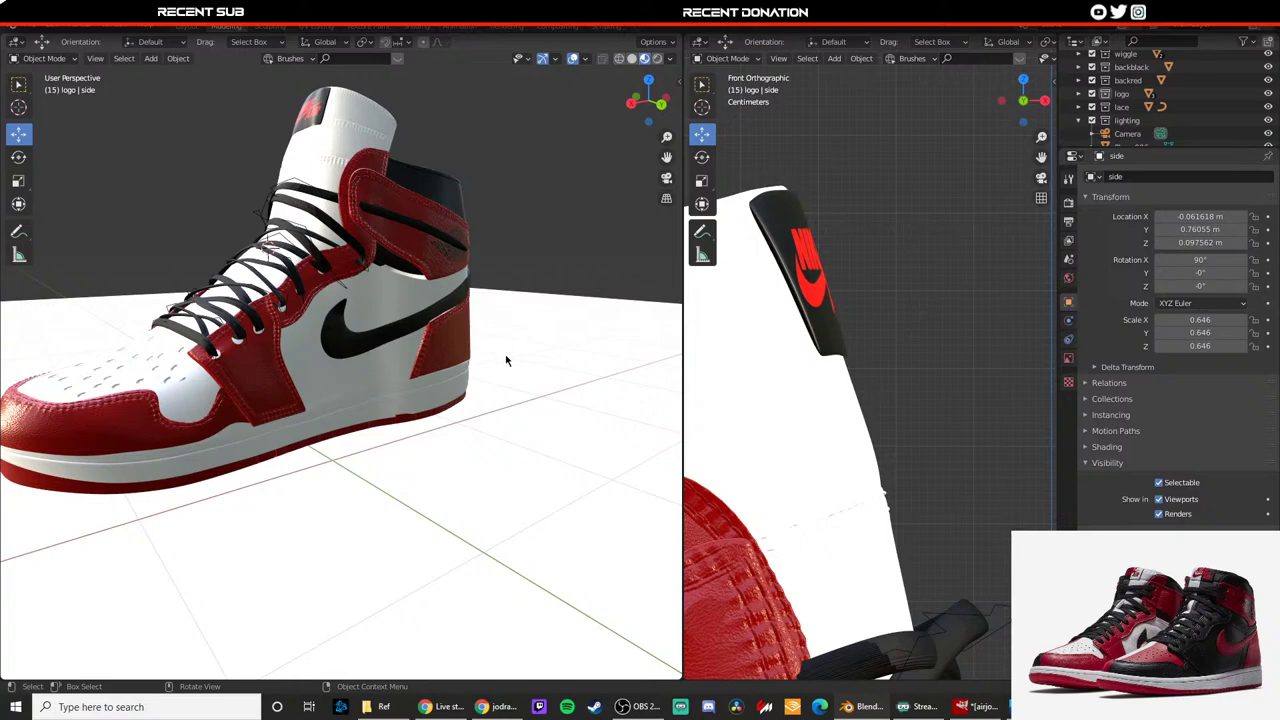
Step: Lower four bottom-edge vertices of the black collar panel along Z to cover the gap below the ankle strap
key("KP_0")
scroll(429, 328, "down", 6)
middle_click_drag(430, 328, 436, 428, "shift")
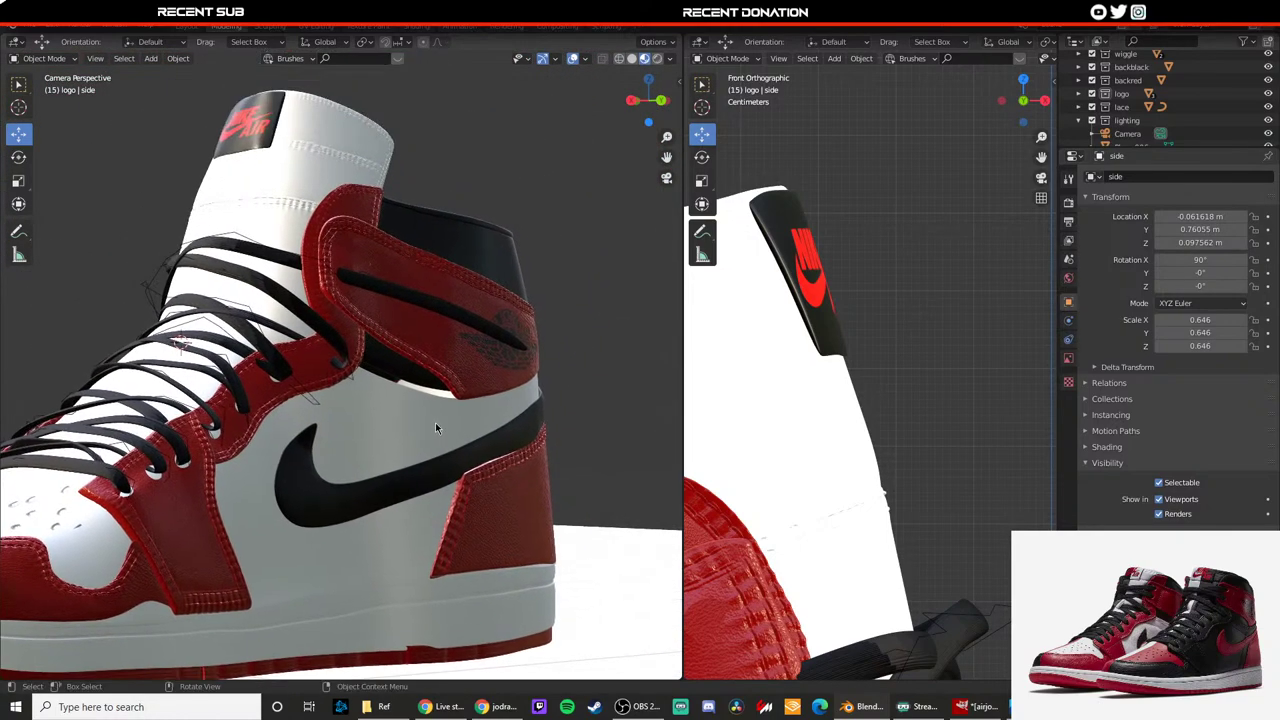
scroll(435, 428, "up", 5)
left_click(443, 394)
key("Tab")
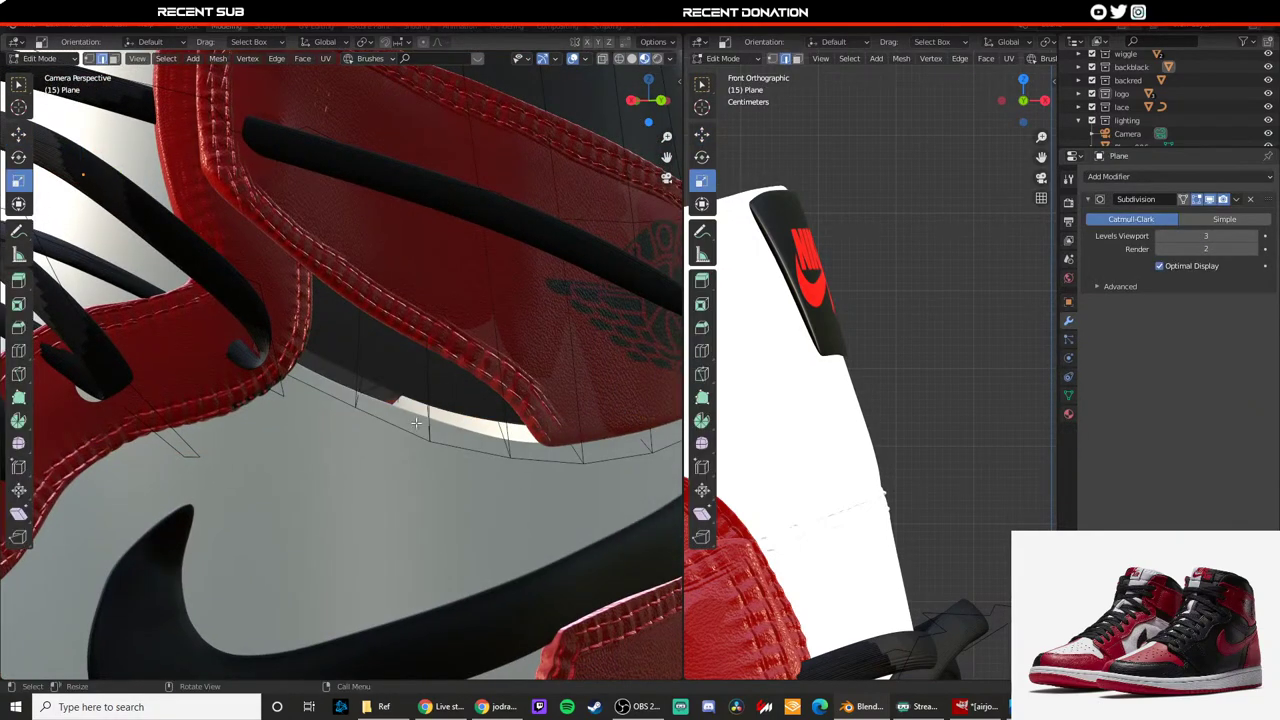
left_click(445, 443, "shift")
left_click(510, 458, "shift")
left_click(580, 463, "shift")
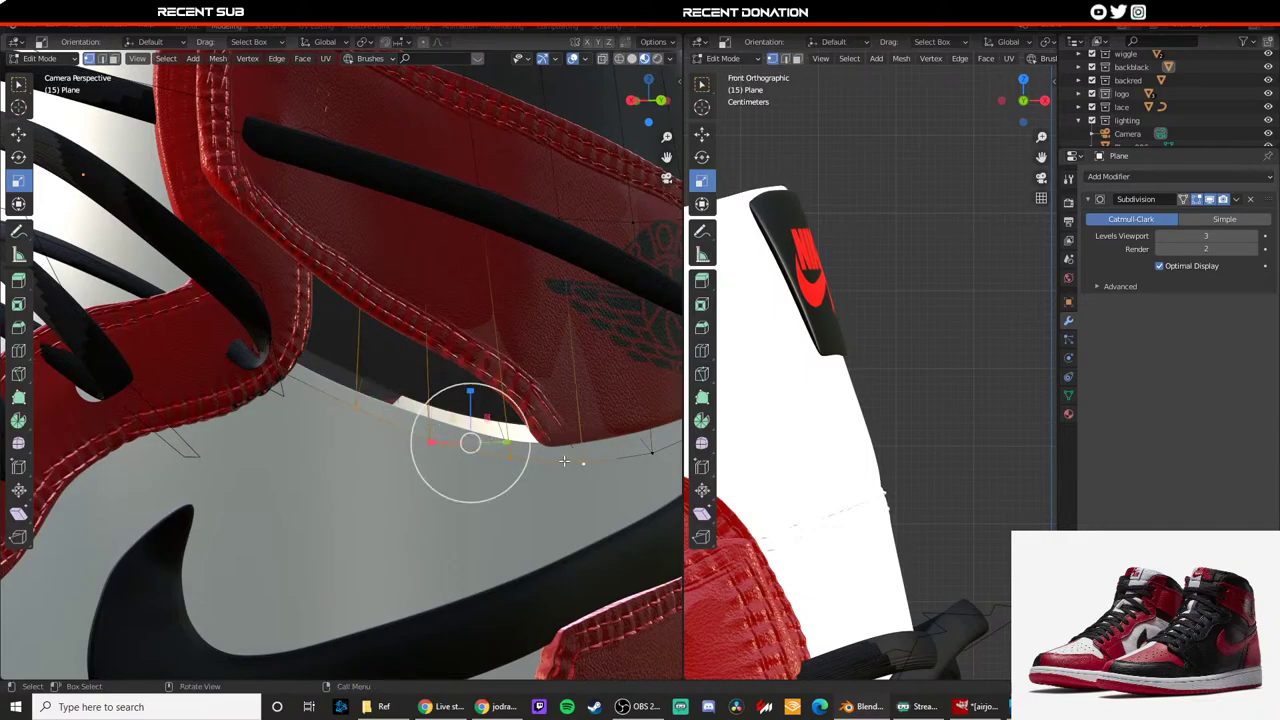
key("shift+space")
left_click(484, 405)
key("g")
key("z")
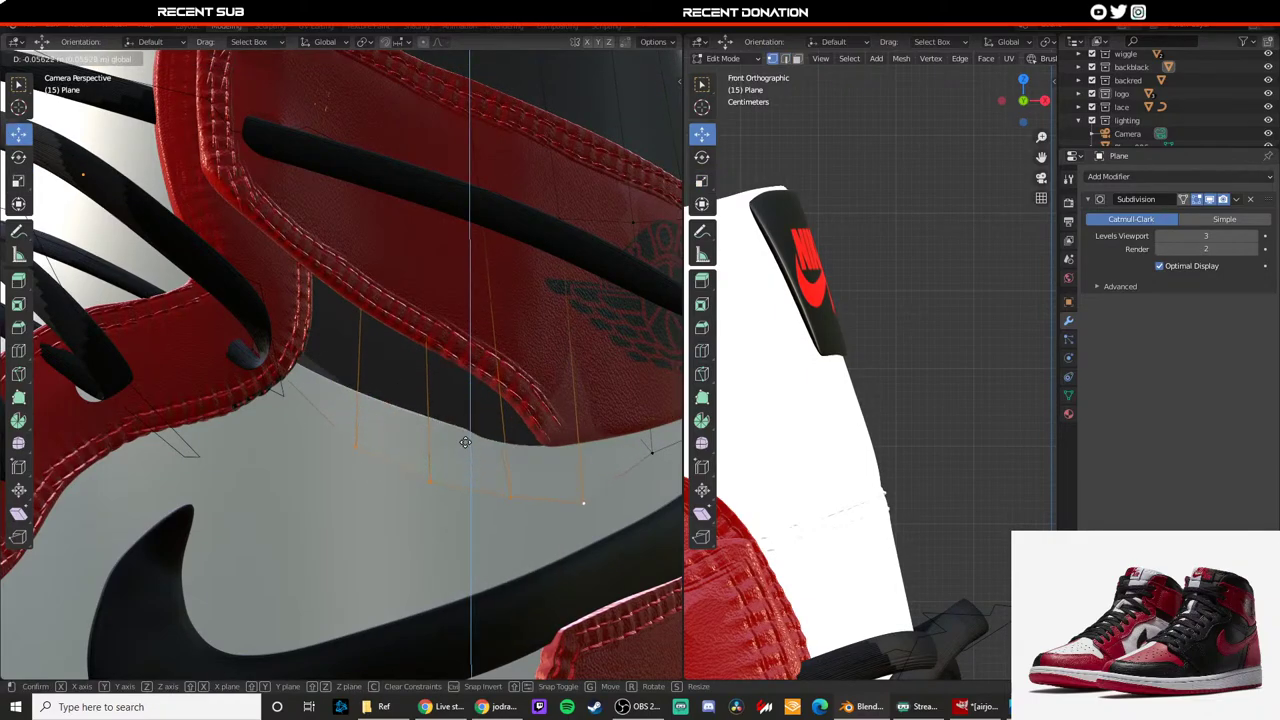
left_click(469, 430)
Step: Lower the black panel's vertex beside the eyelet along Z, refine the bottom-edge vertices, and return to Object Mode in camera view
key("g")
key("z")
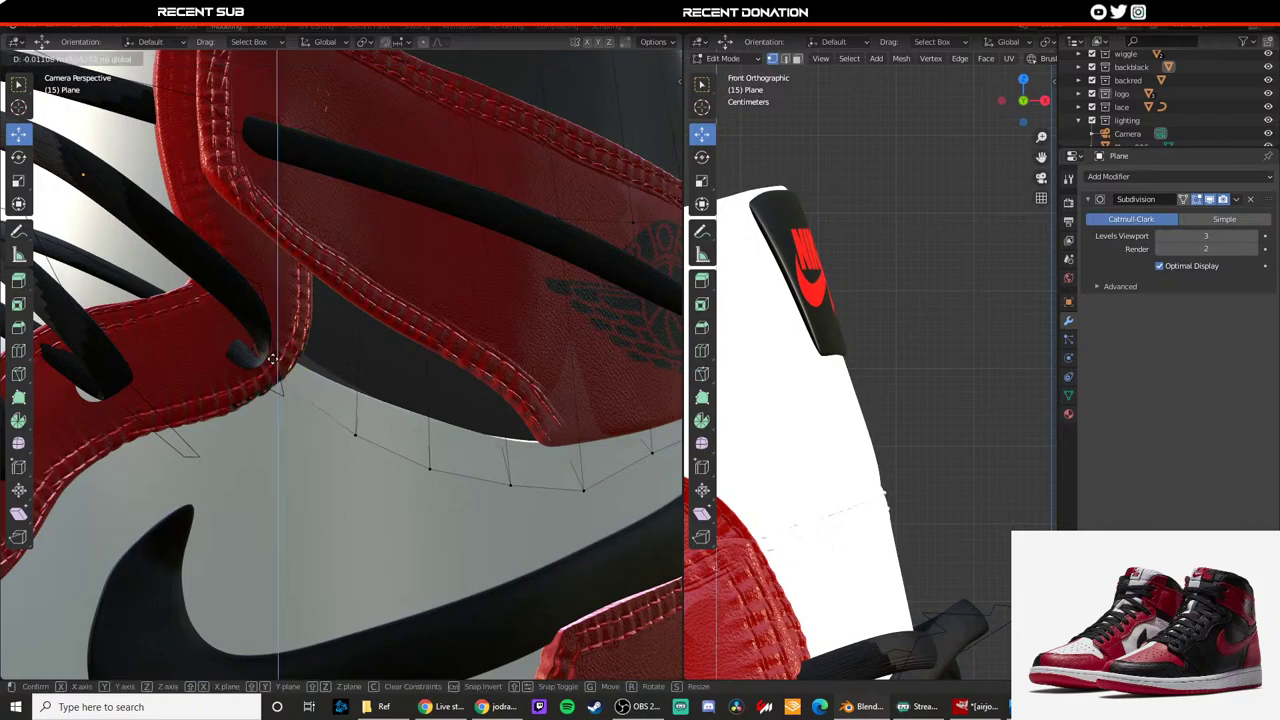
left_click(271, 375)
key("Tab")
scroll(460, 426, "down", 4)
key("Tab")
scroll(472, 458, "up", 3)
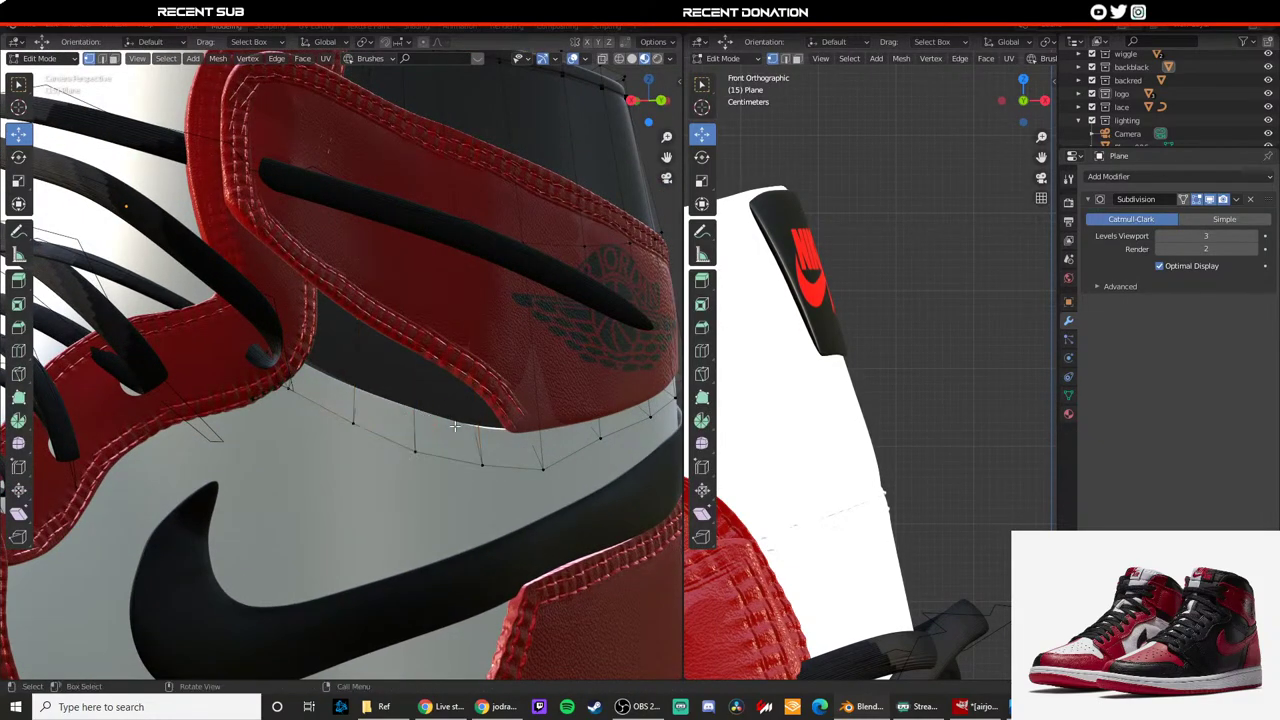
key("Tab")
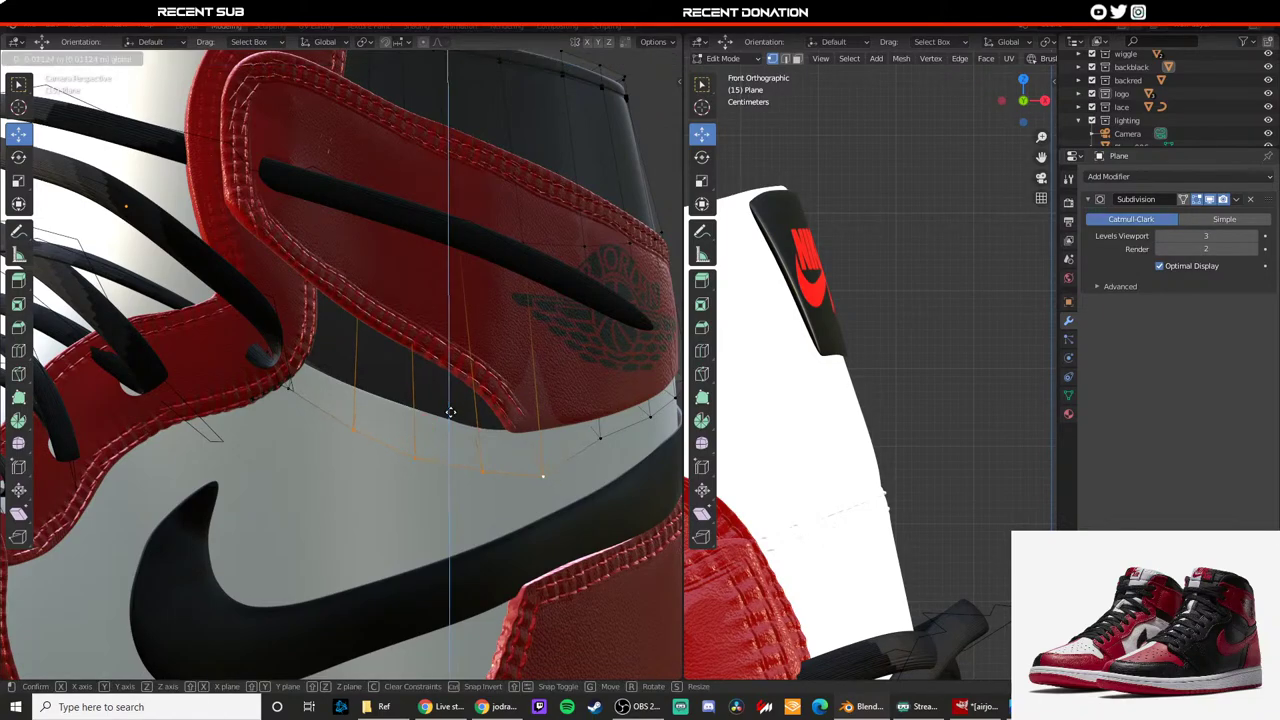
key("KP_0")
scroll(468, 382, "down", 2)
middle_click_drag(468, 382, 518, 367, "ctrl")
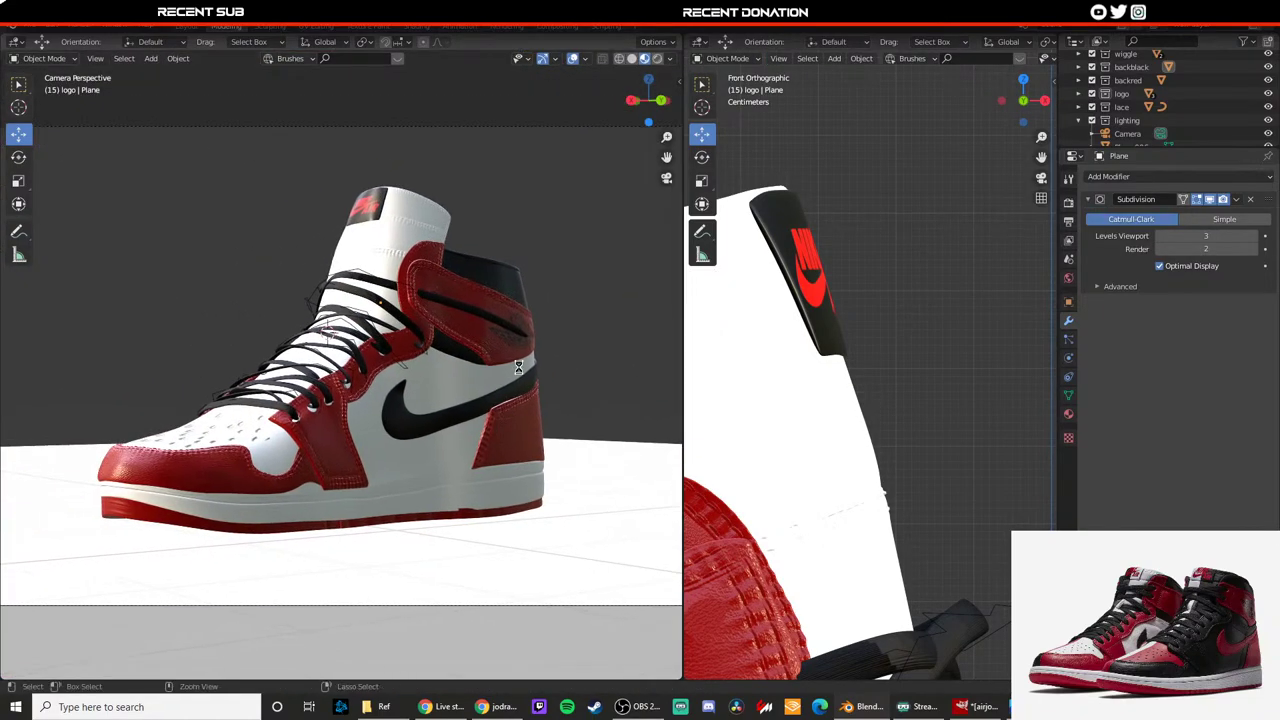
Step: Examine the shoe in a rendered preview through the camera, then return to Material Preview shading
key("z")
left_click(458, 310)
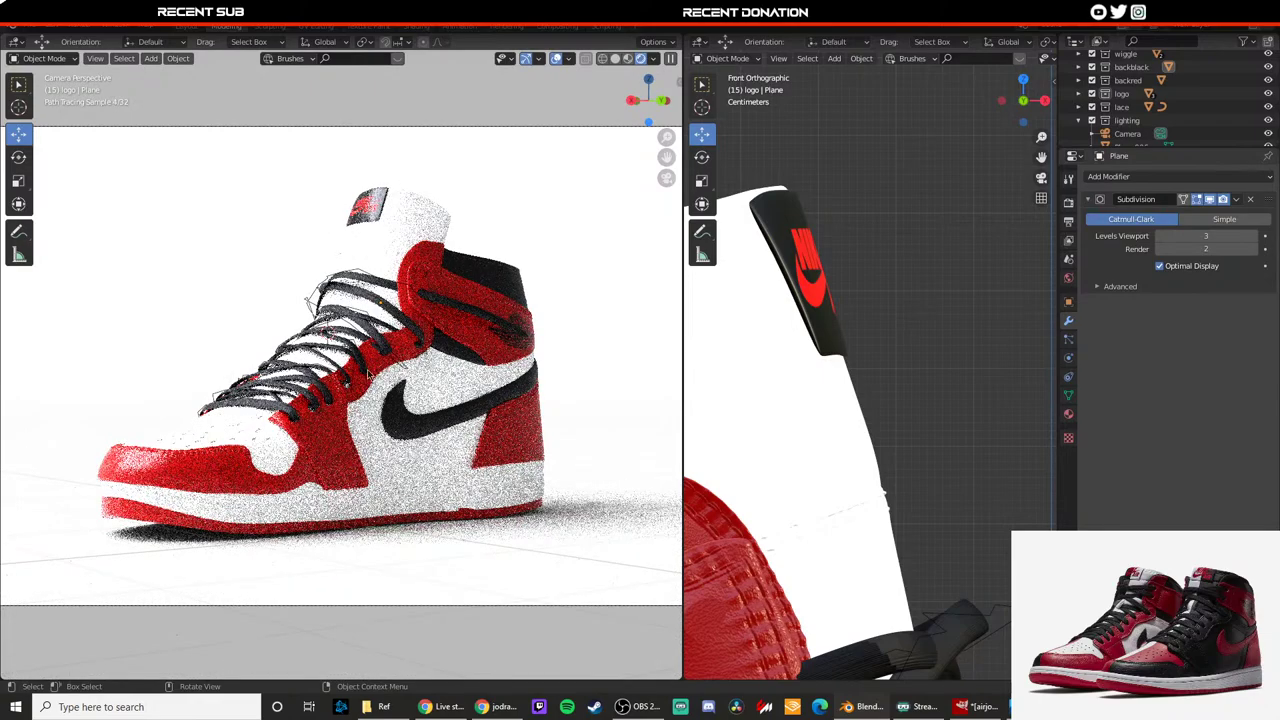
key("z")
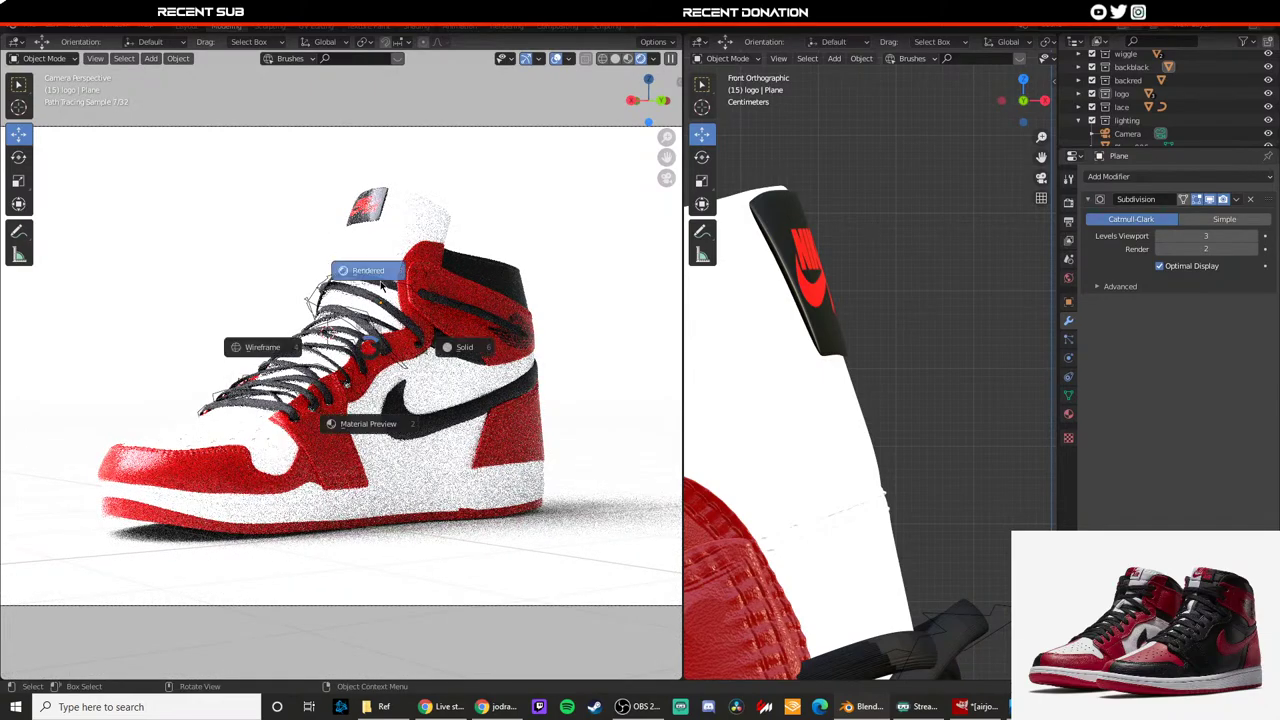
left_click(381, 286)
key("z")
left_click(431, 366)
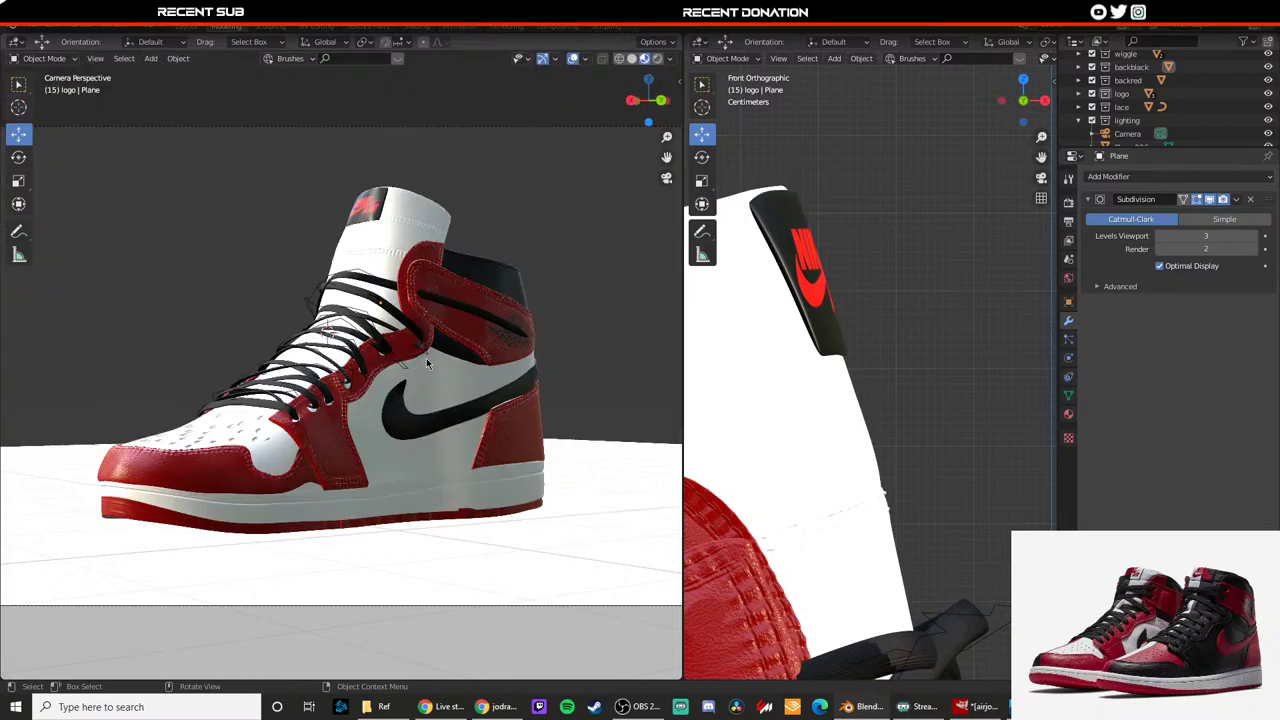
Step: Set the studio HDRI's Background strength in the world shader to 0.25
mouse_move(424, 364)
middle_mouse_down()
mouse_move(370, 375)
mouse_move(292, 230)
middle_mouse_up()
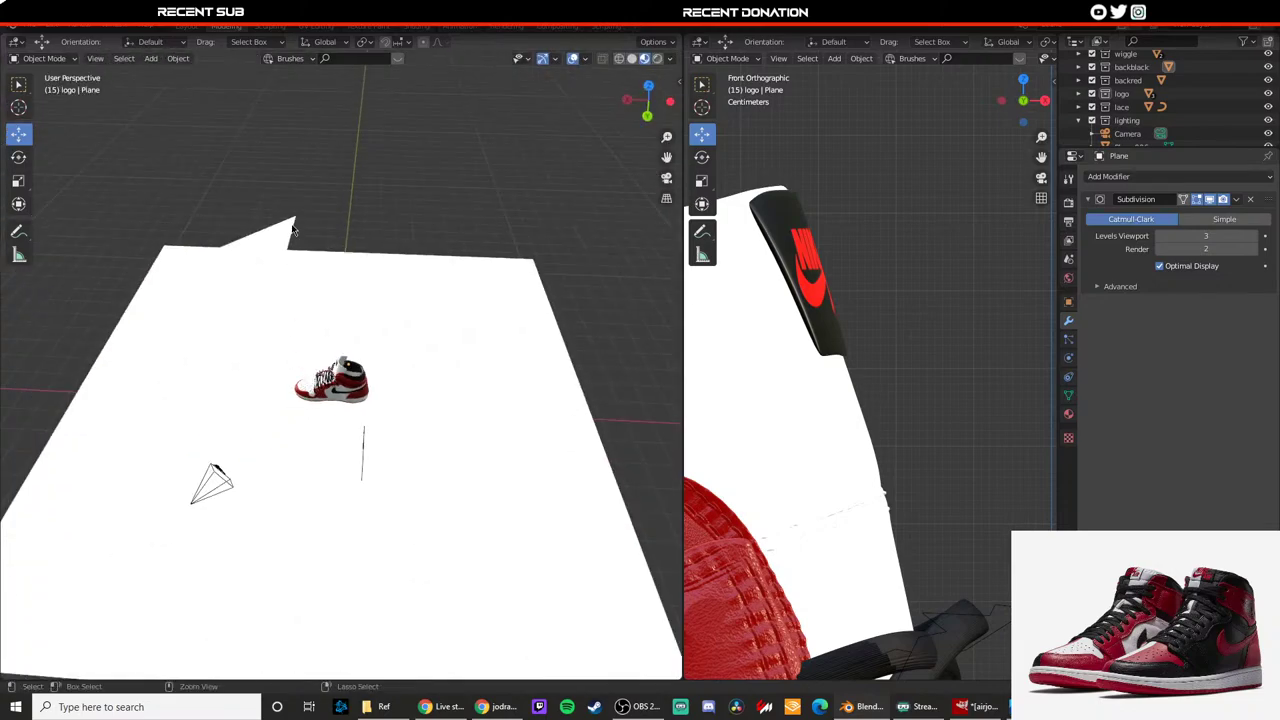
left_click(418, 28)
key("KP_0")
left_click(245, 409)
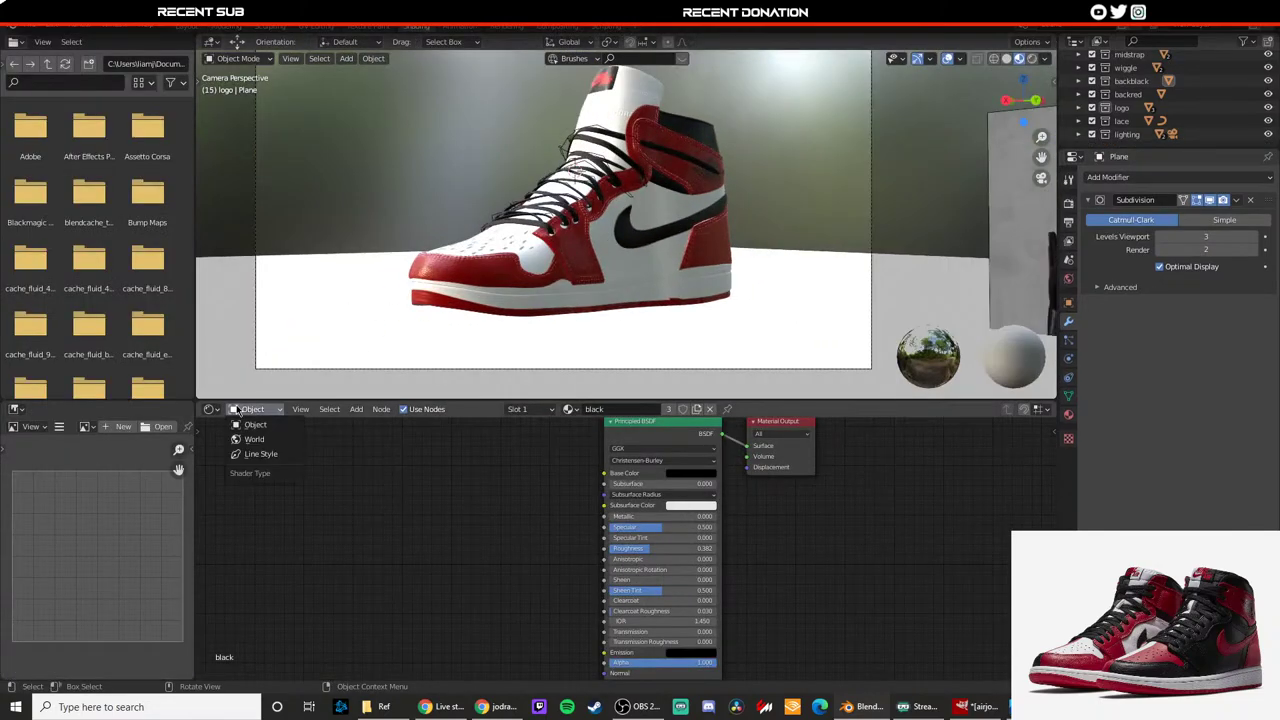
left_click(252, 438)
left_click(612, 470)
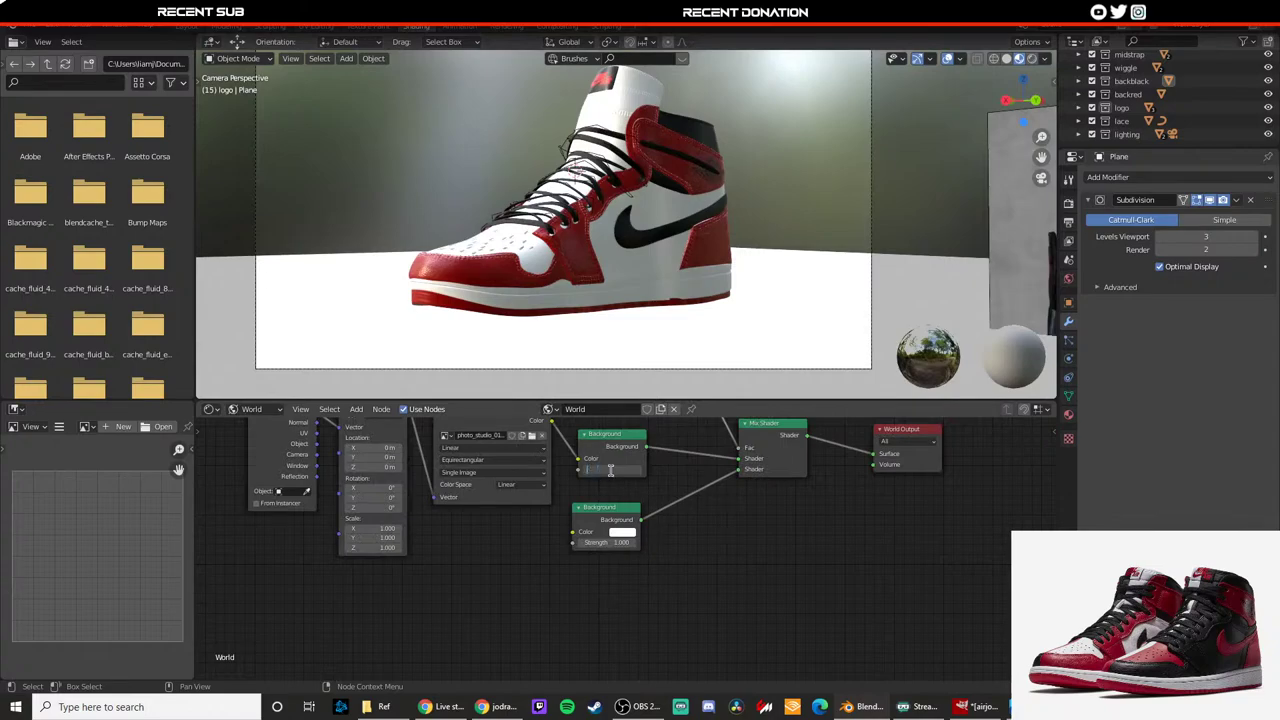
type(".25")
key("Return")
Step: Rotate the large light plane in the rendered view and lower it towards the shoe's height
key("z")
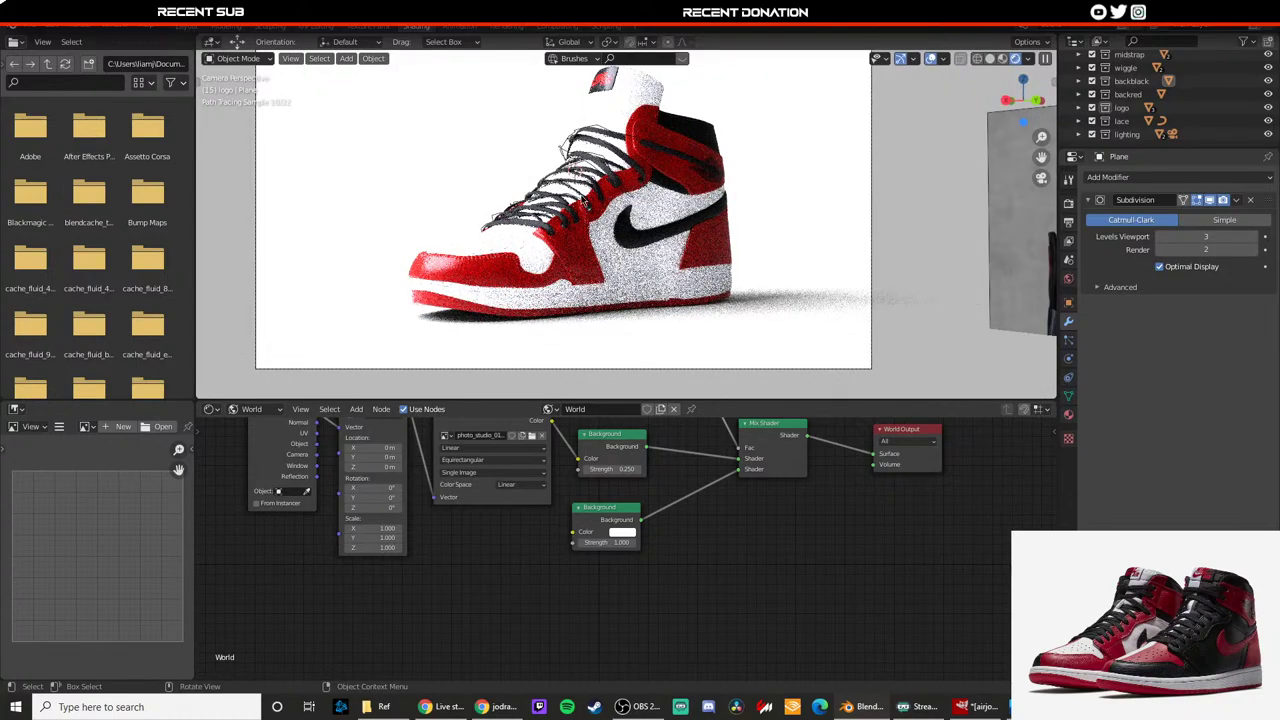
middle_click_drag(631, 163, 578, 212)
scroll(540, 170, "down", 4)
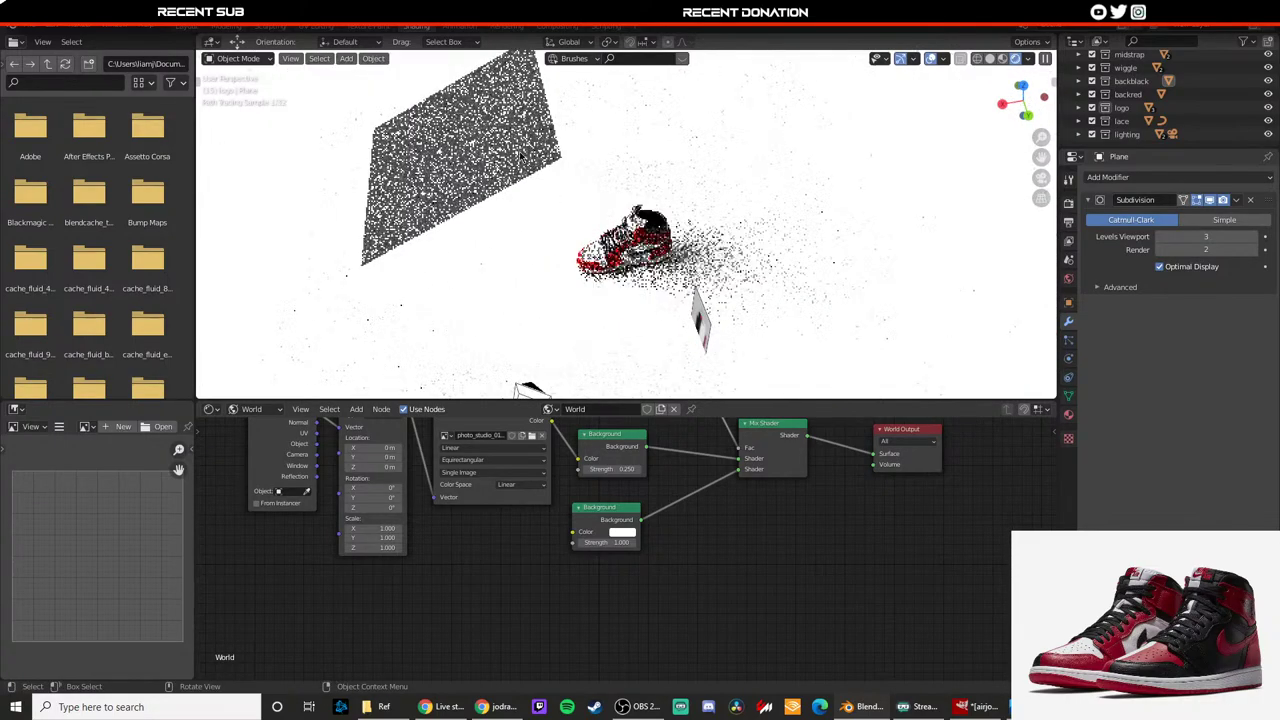
left_click(522, 156)
key("r")
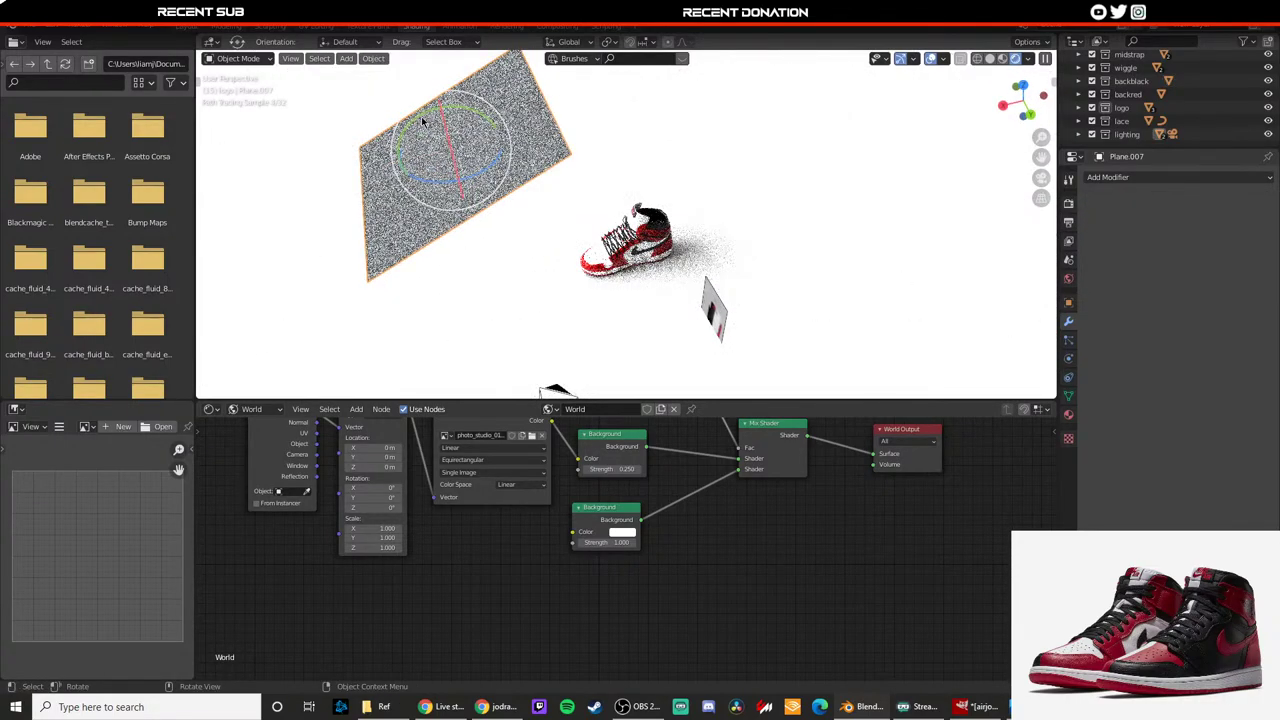
left_click_drag(421, 115, 361, 172)
key("shift+space")
left_click(389, 143)
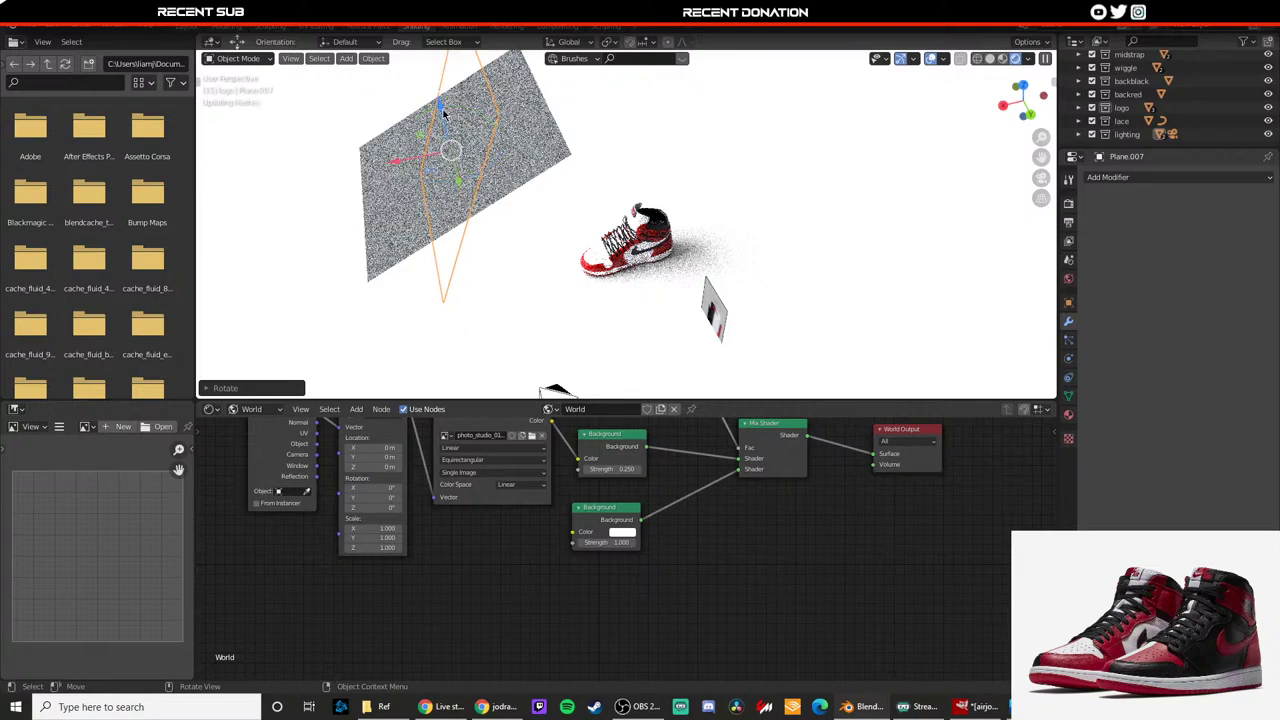
left_click_drag(444, 114, 431, 236)
middle_click_drag(440, 234, 704, 190)
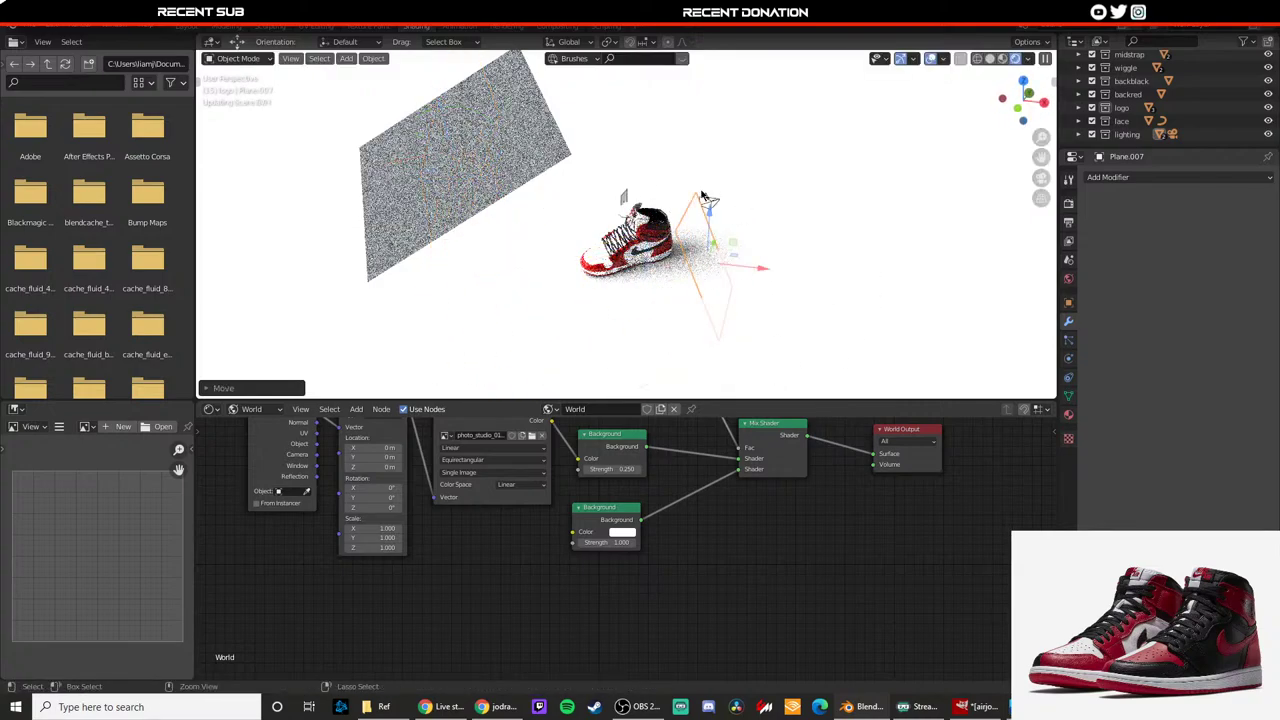
Step: In Material Preview, scale the light plane down to a small panel and position it in front of the toe
key("z")
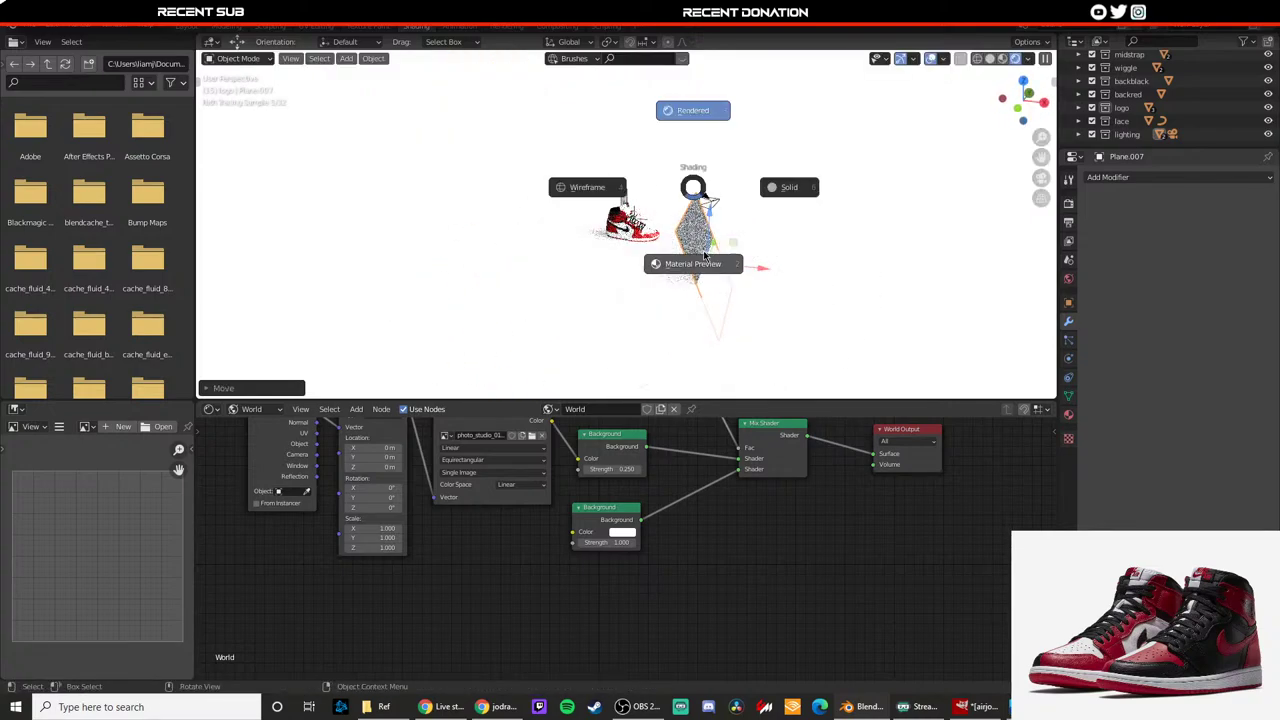
left_click(645, 258)
middle_click_drag(638, 260, 662, 271)
key("s")
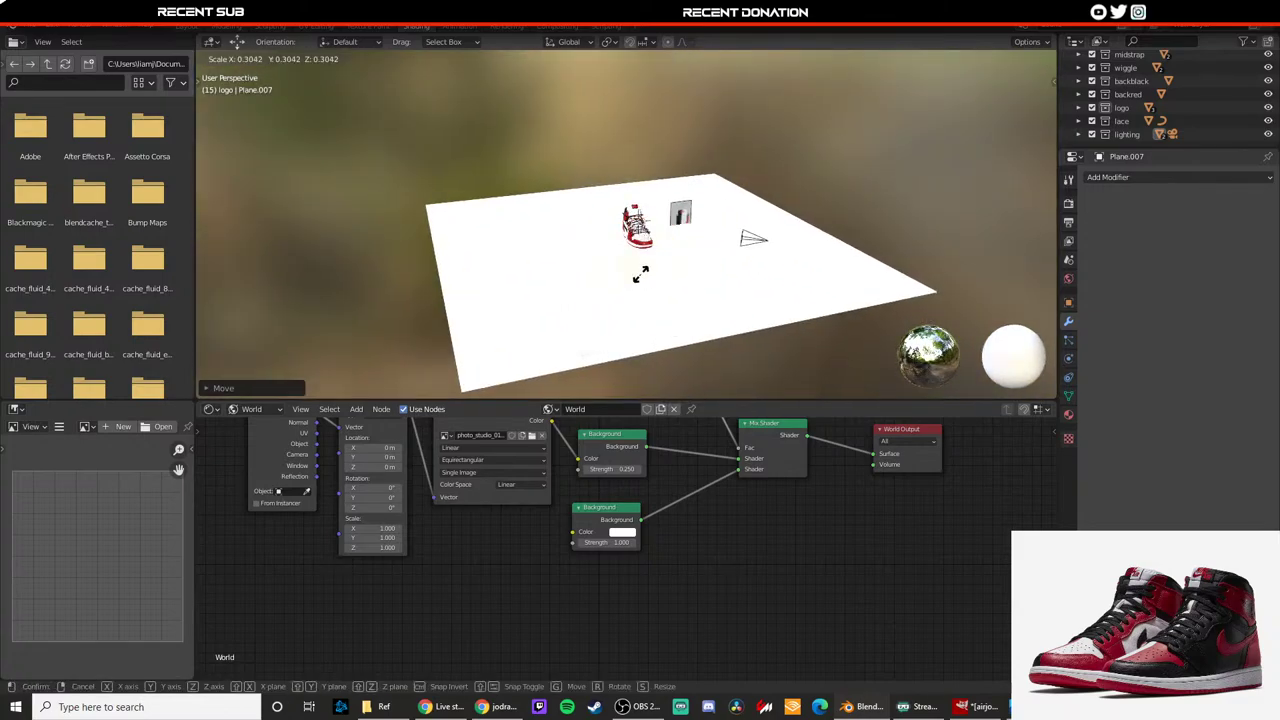
left_click(643, 272)
left_click_drag(635, 231, 648, 256)
key("s")
left_click(648, 230)
Step: Rotate the small light plane upright so that it faces the shoe's toe
key("shift+space")
left_click(650, 243)
left_click(650, 260)
middle_click_drag(650, 260, 560, 252)
left_click_drag(559, 254, 553, 262)
middle_click_drag(553, 262, 654, 287)
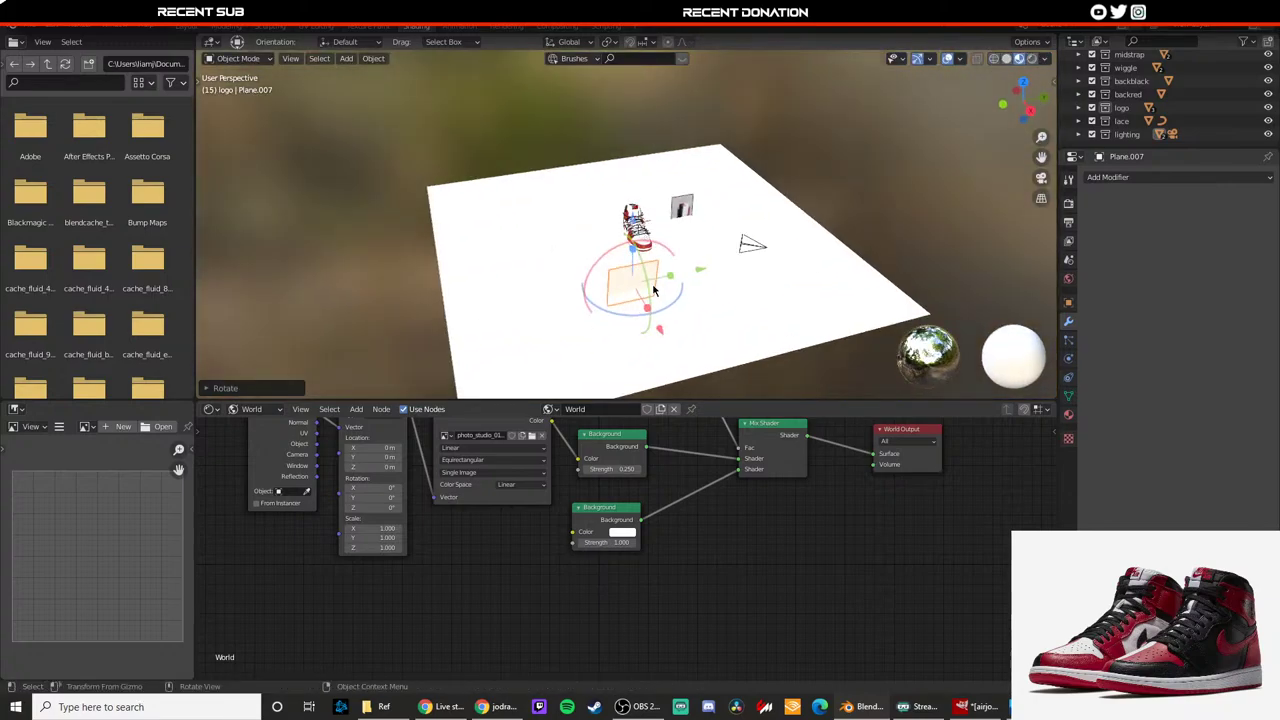
key("shift+space")
left_click(662, 287)
left_click_drag(645, 308, 650, 300)
Step: Check the new lighting on the shoe in a rendered preview through the camera
key("KP_0")
key("z")
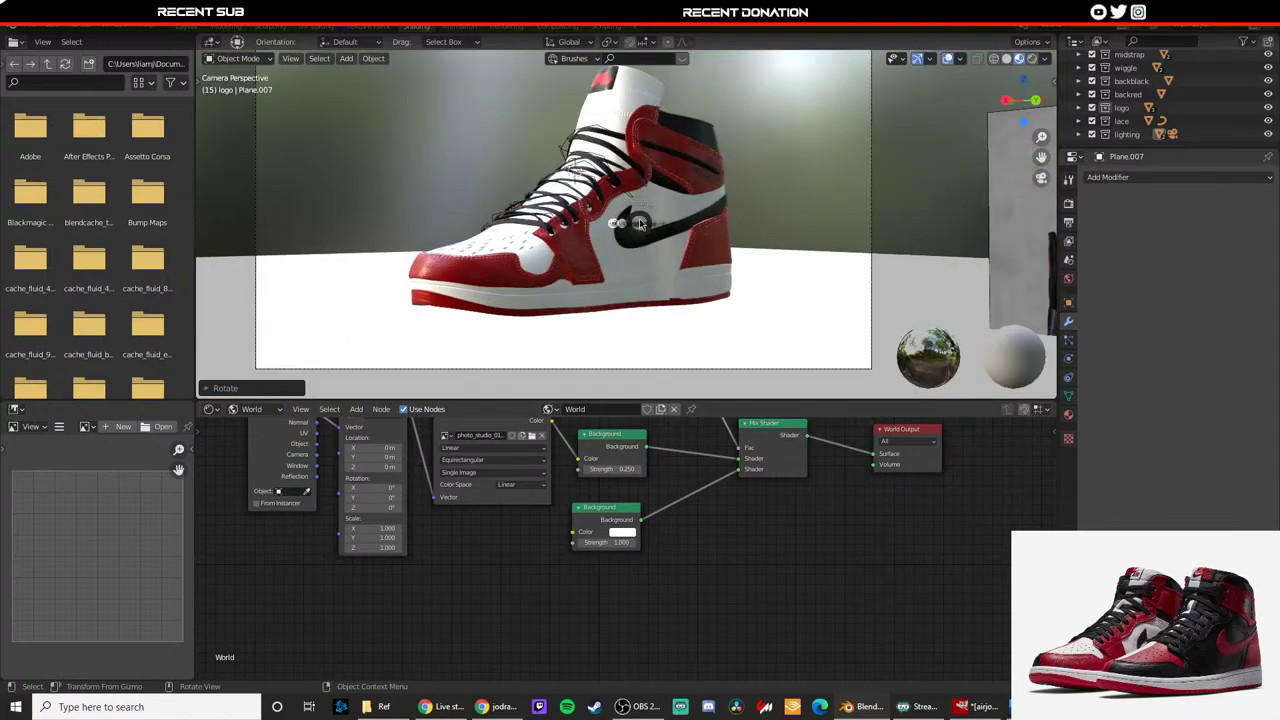
left_click(643, 167)
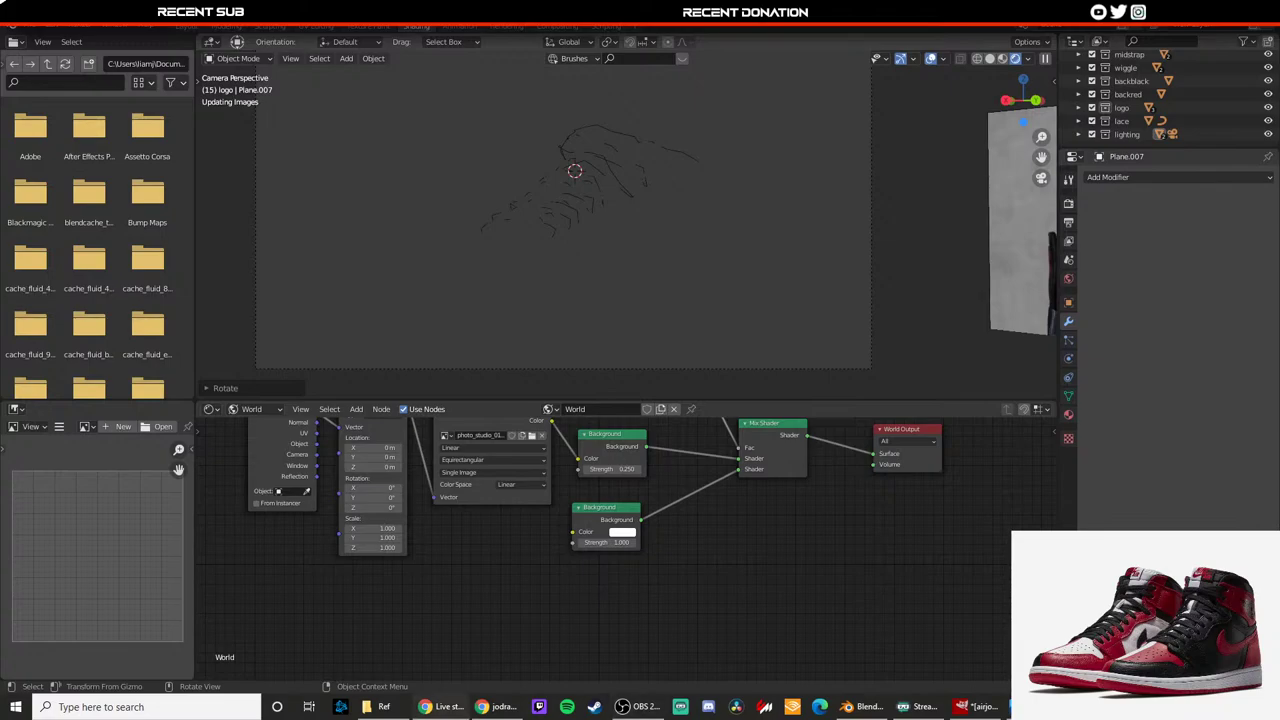
left_click(975, 707)
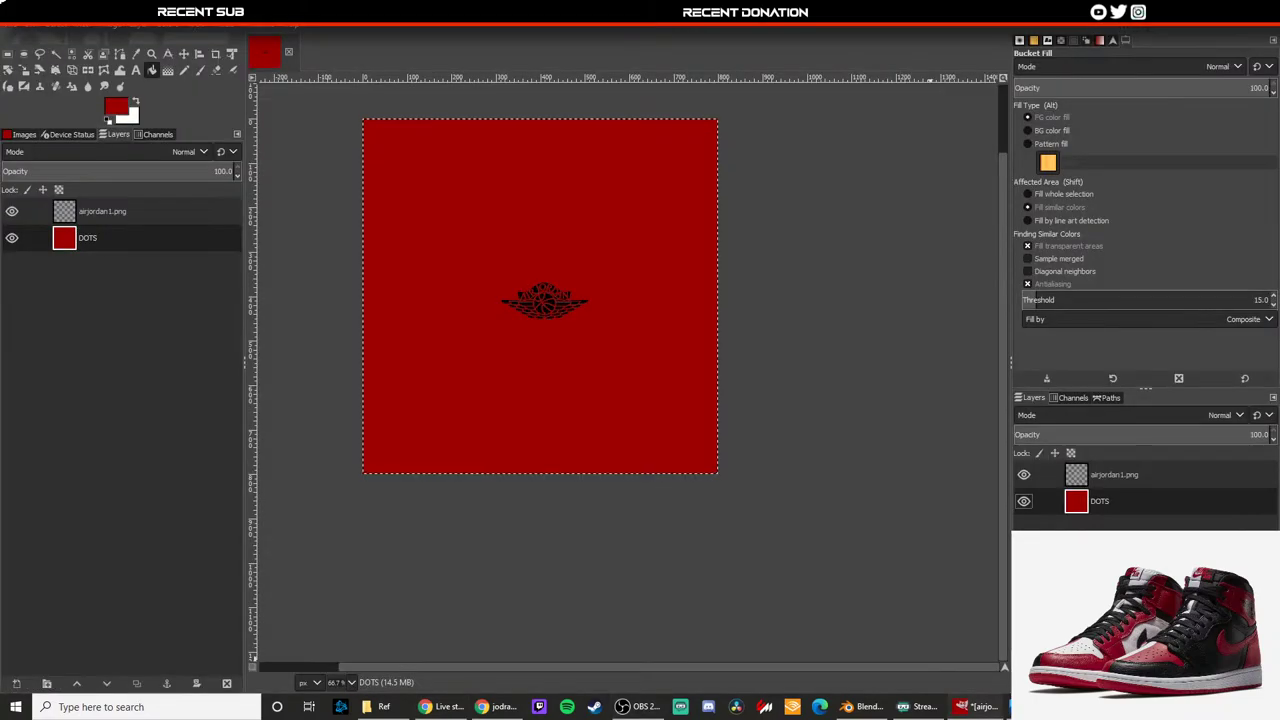
left_click(973, 707)
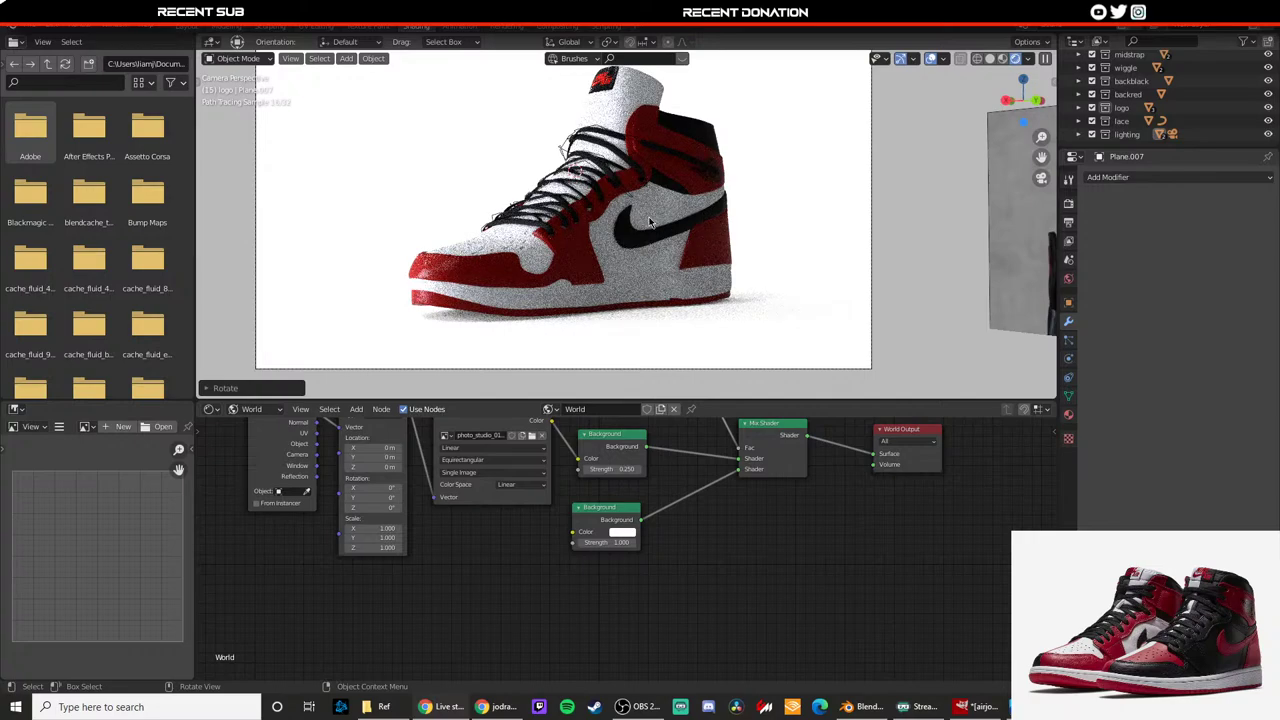
Step: Adjust the toe-side light plane's rotation to angle it more towards the visible side of the shoe
middle_click_drag(645, 225, 612, 237)
scroll(612, 237, "down", 6)
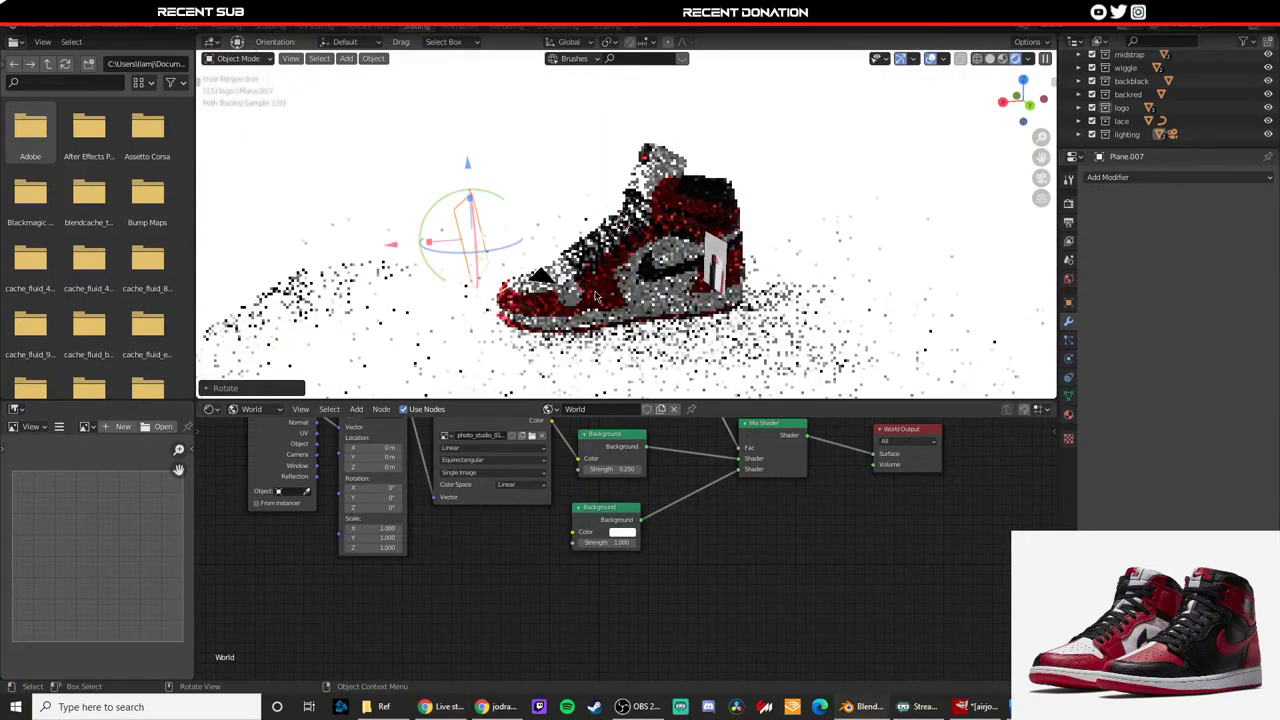
key("shift+space")
left_click(473, 189)
left_click_drag(471, 192, 505, 200)
key("shift+space")
left_click(477, 208)
mouse_move(505, 200)
middle_mouse_down()
mouse_move(574, 217)
mouse_move(529, 214)
middle_mouse_up()
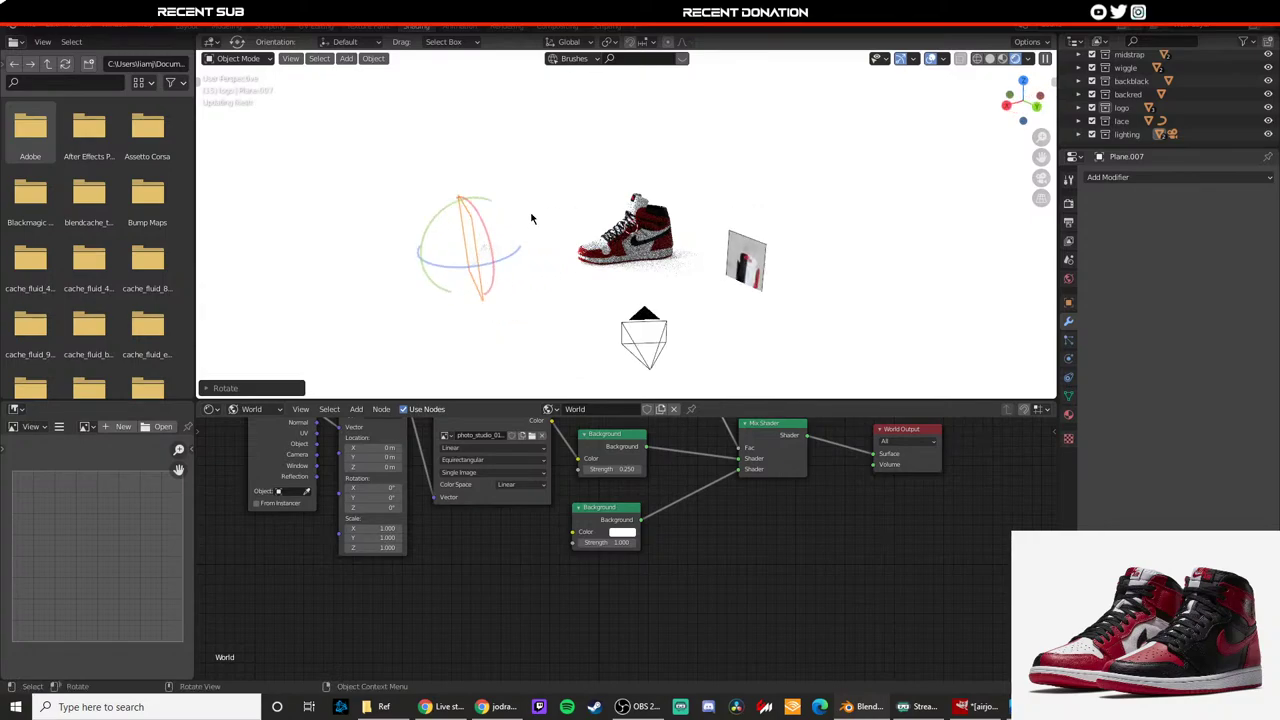
Step: Duplicate the light plane in top view and place the copy along the X axis on the shoe's heel side
key("z")
left_click(535, 292)
key("KP_7")
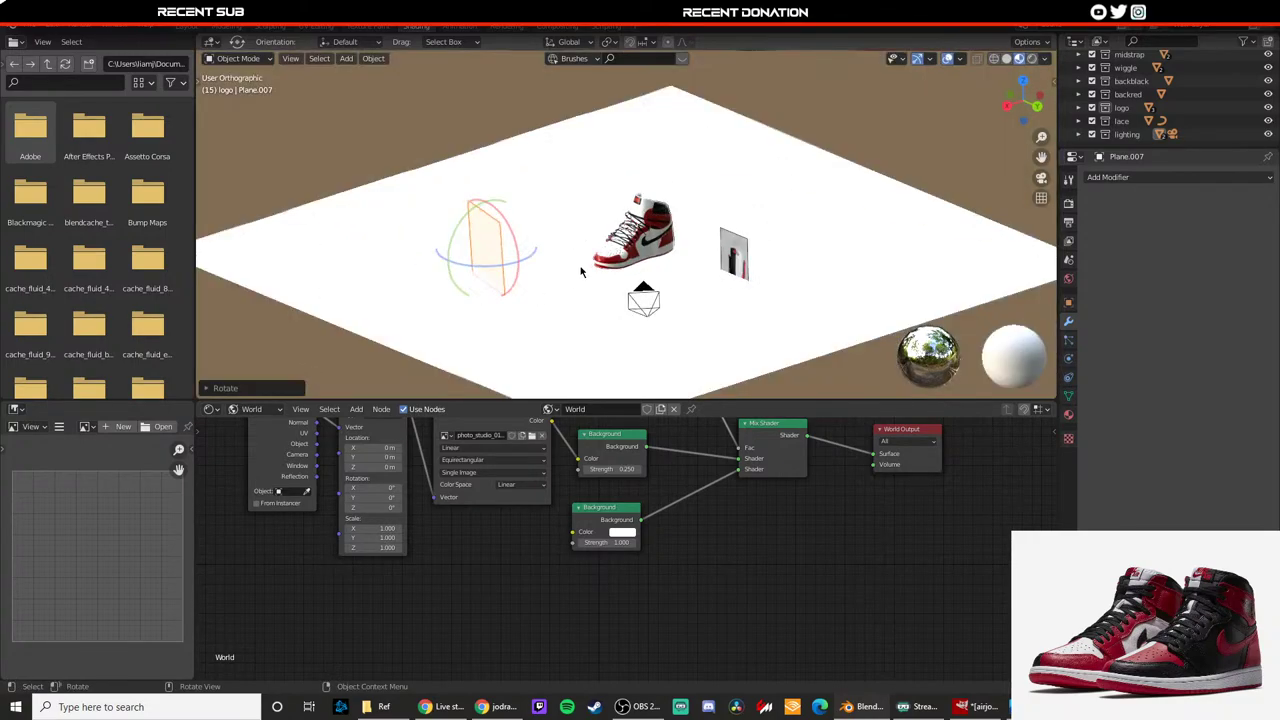
scroll(714, 228, "down", 2)
key("shift+d")
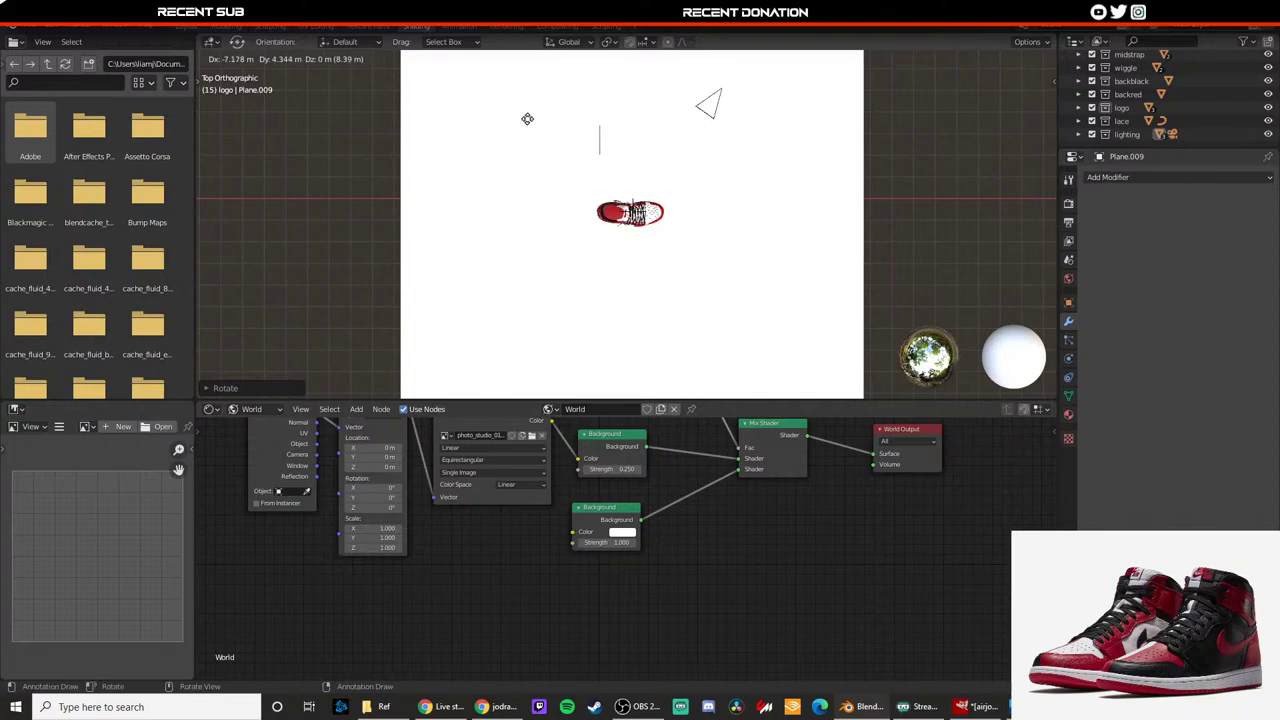
key("x")
left_click(520, 124)
Step: Move the duplicated light plane along Y towards the camera side and rotate it diagonally to face the heel
key("shift+space")
left_click(564, 211)
left_click_drag(564, 218, 566, 137)
key("r")
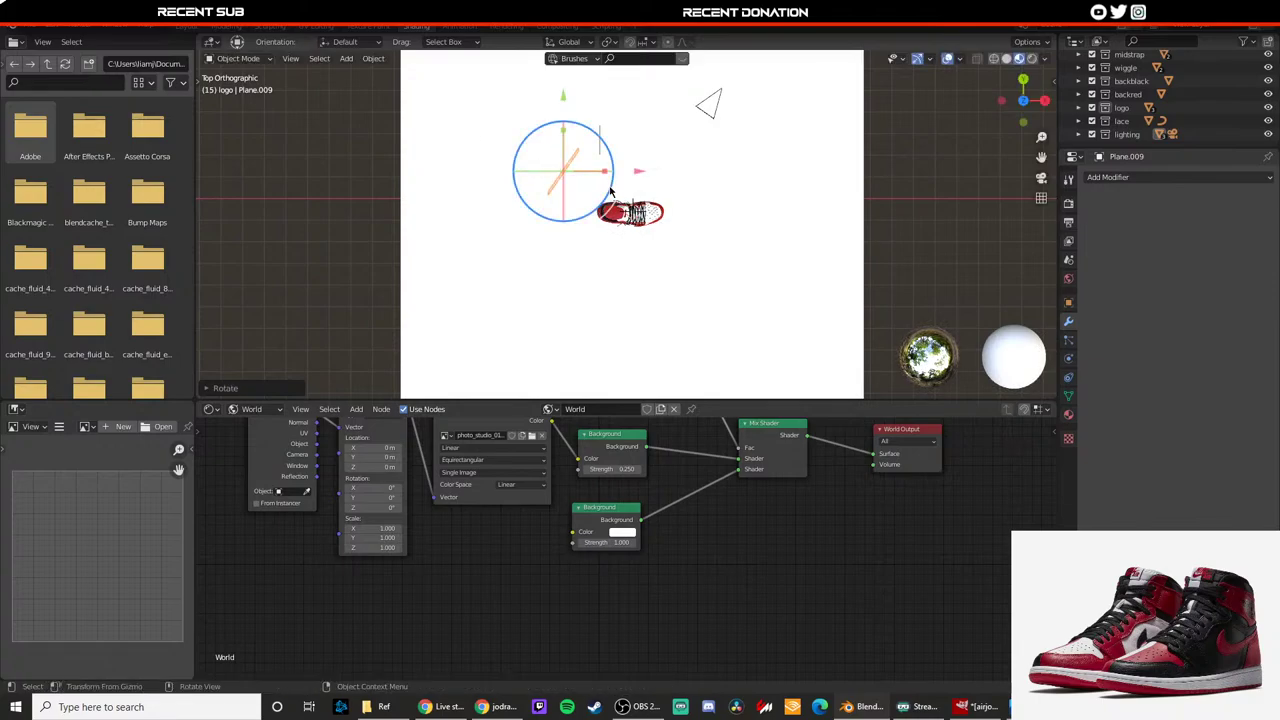
left_click(668, 198)
Step: Move the front reference image along Y to 4.2449 m, clear of the heel light plane, and preview the render through the camera
key("KP_0")
scroll(671, 204, "down", 3)
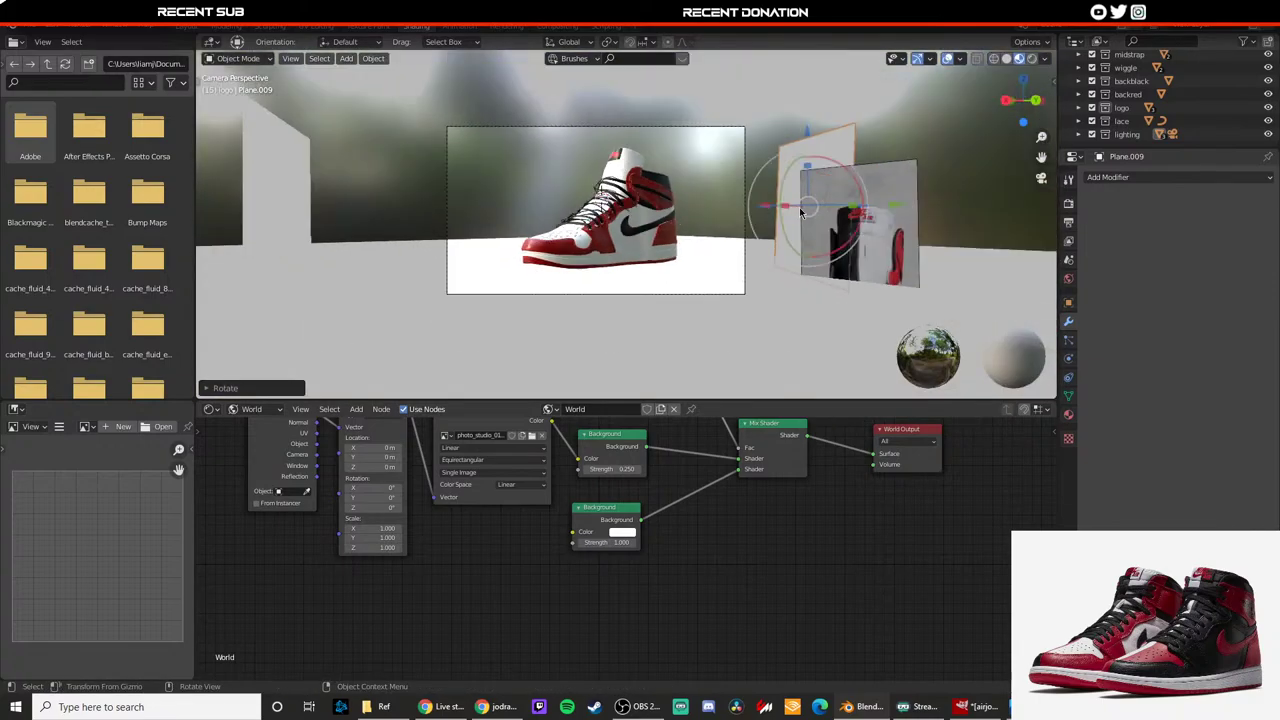
middle_click_drag(671, 204, 590, 232)
left_click(940, 288)
scroll(896, 269, "down", 2)
key("shift+space")
left_click(864, 224)
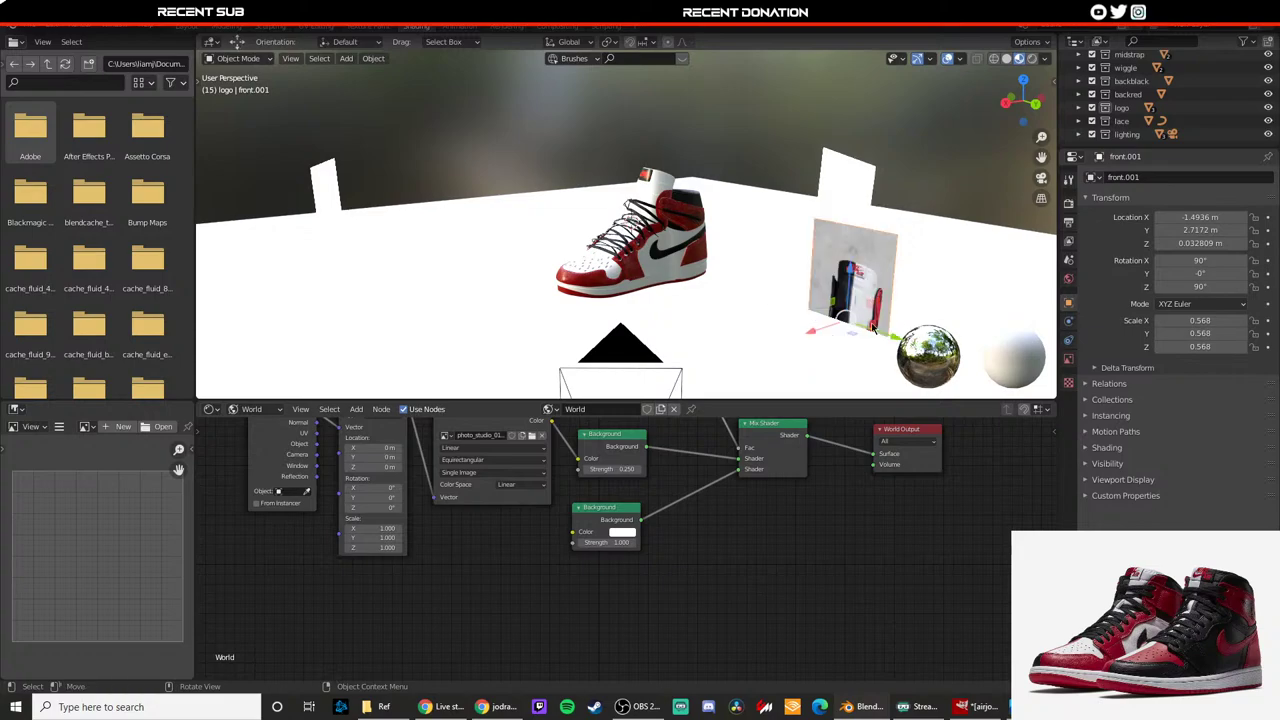
left_click_drag(892, 339, 983, 371)
scroll(728, 267, "down", 4)
key("KP_0")
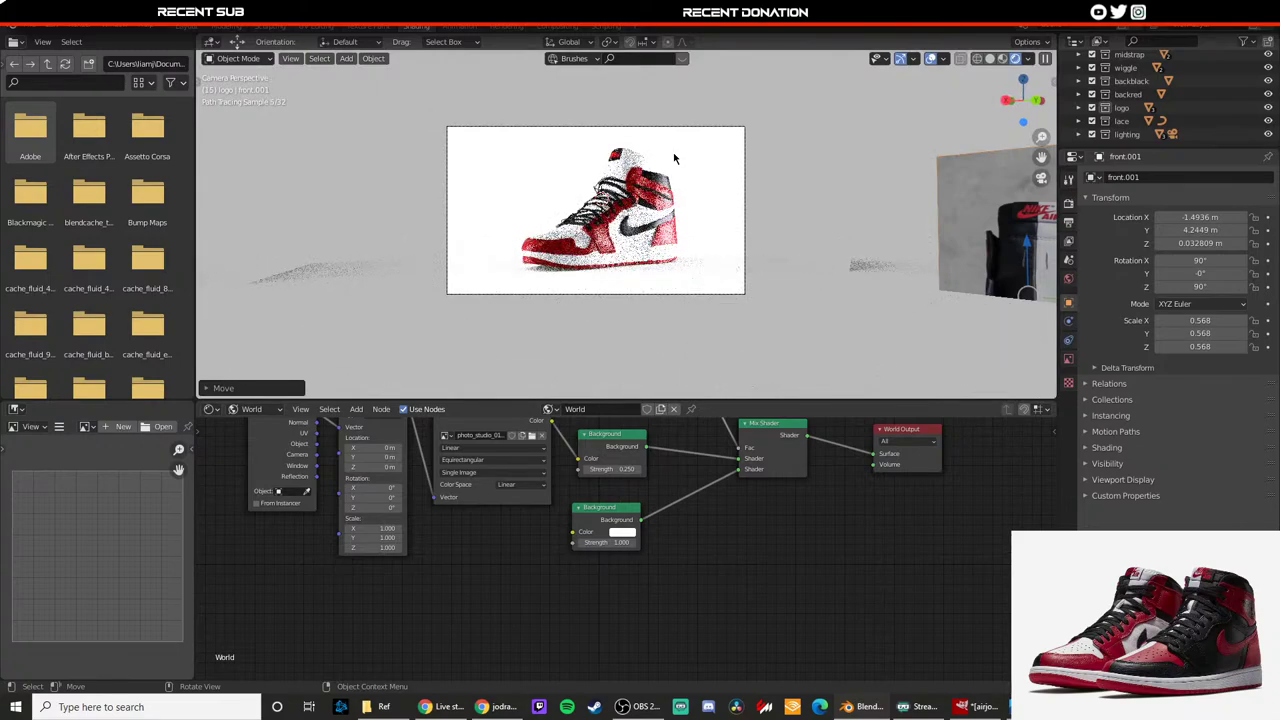
scroll(612, 228, "up", 3)
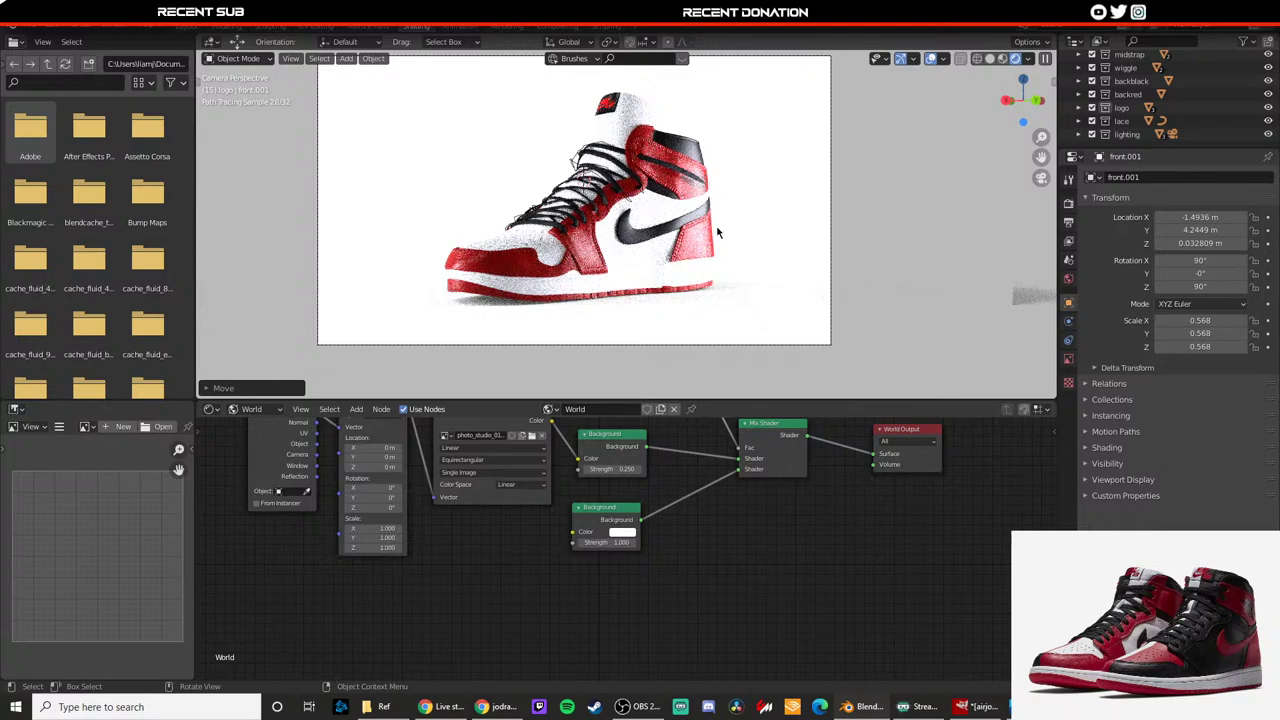
Step: Move the heel-side light plane along the X axis farther from the shoe and preview the render through the camera
key("KP_0")
left_click(785, 238)
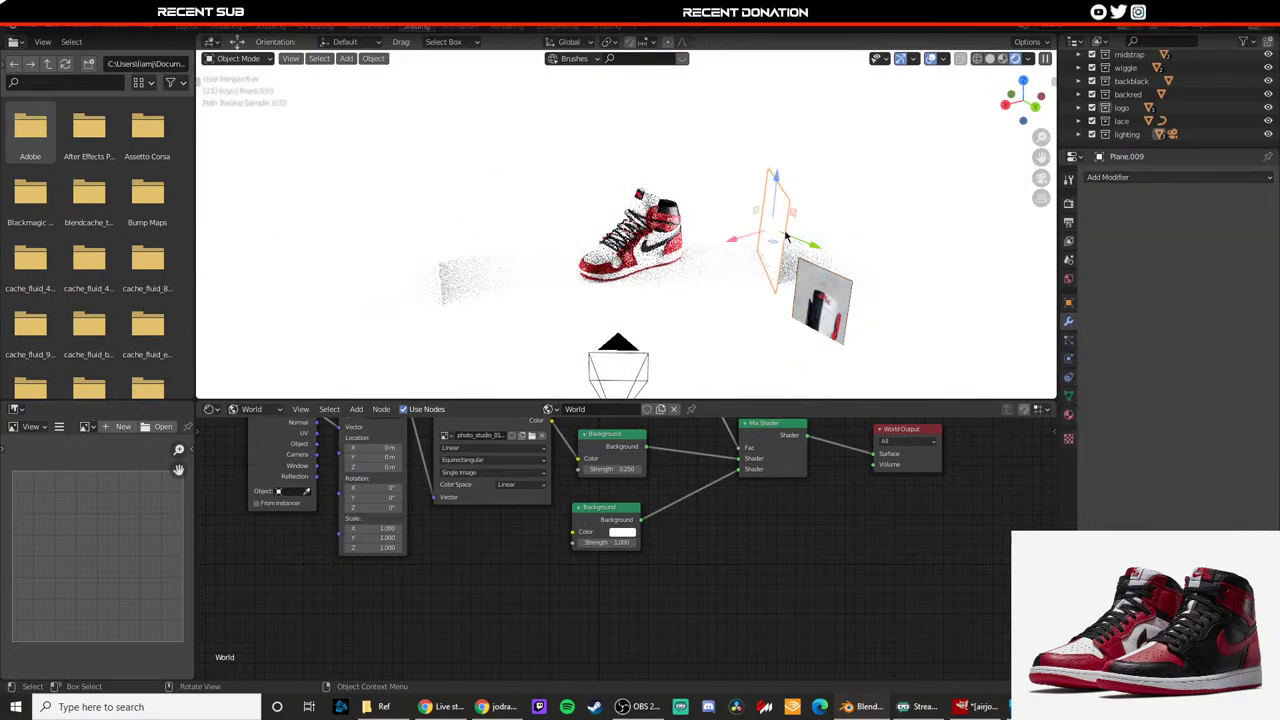
key("g")
key("x")
left_click(812, 230)
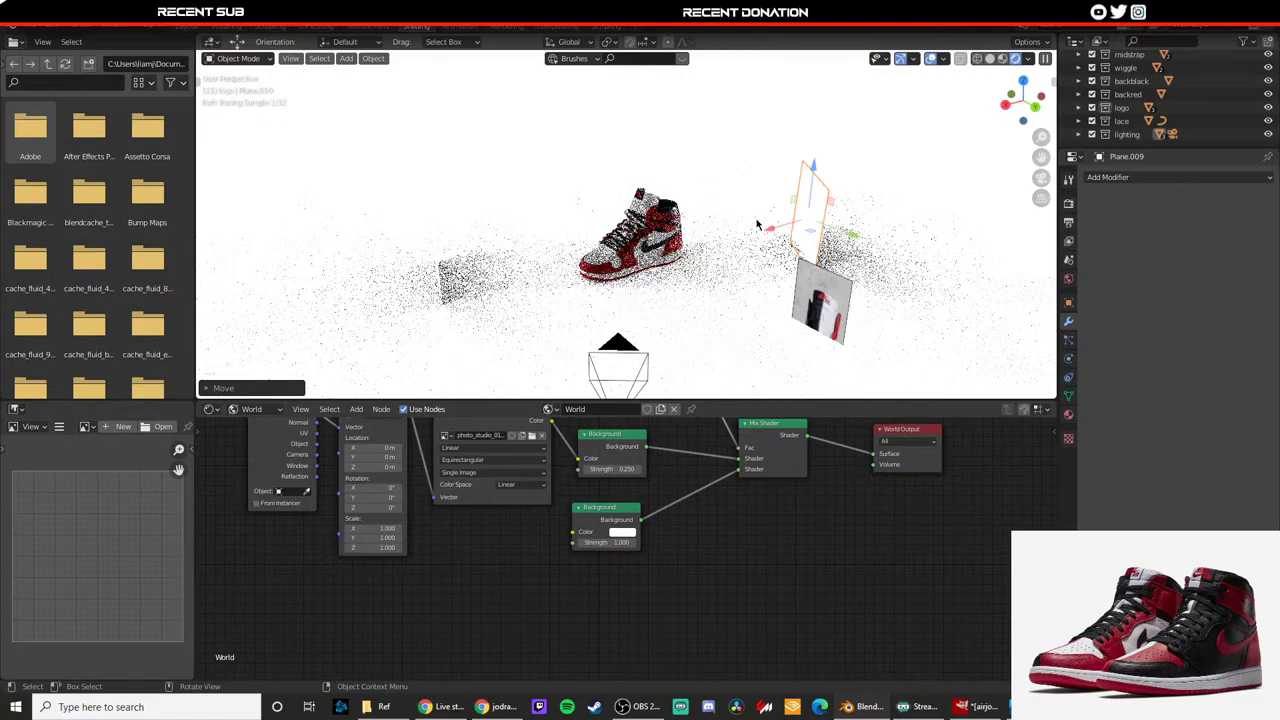
key("KP_0")
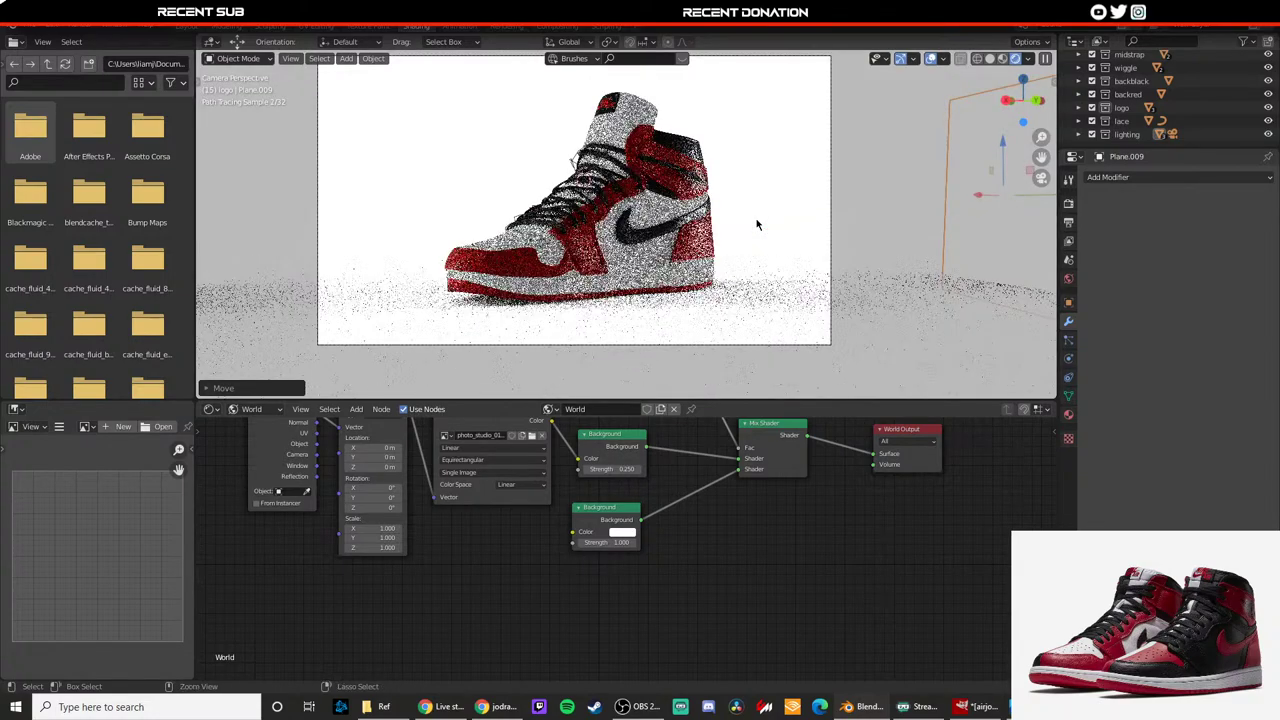
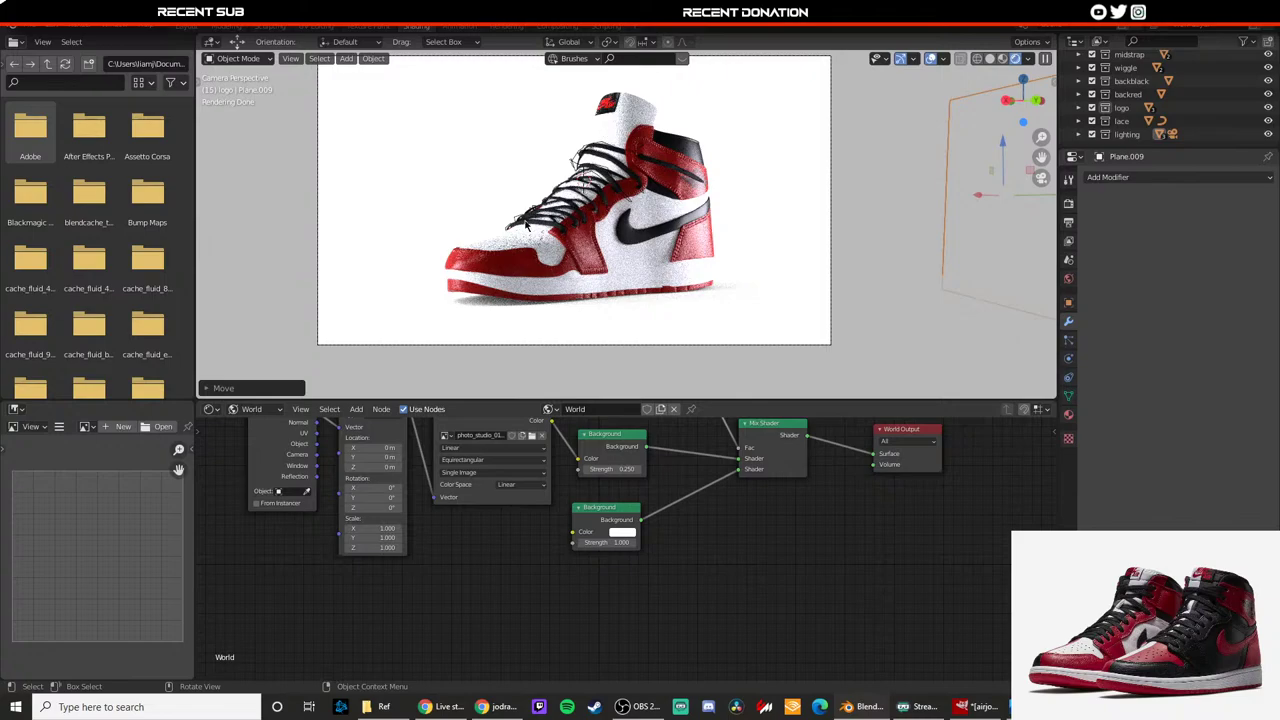
Step: Switch the viewport to material preview and open the black lace mesh for editing
key("z")
left_click(616, 313)
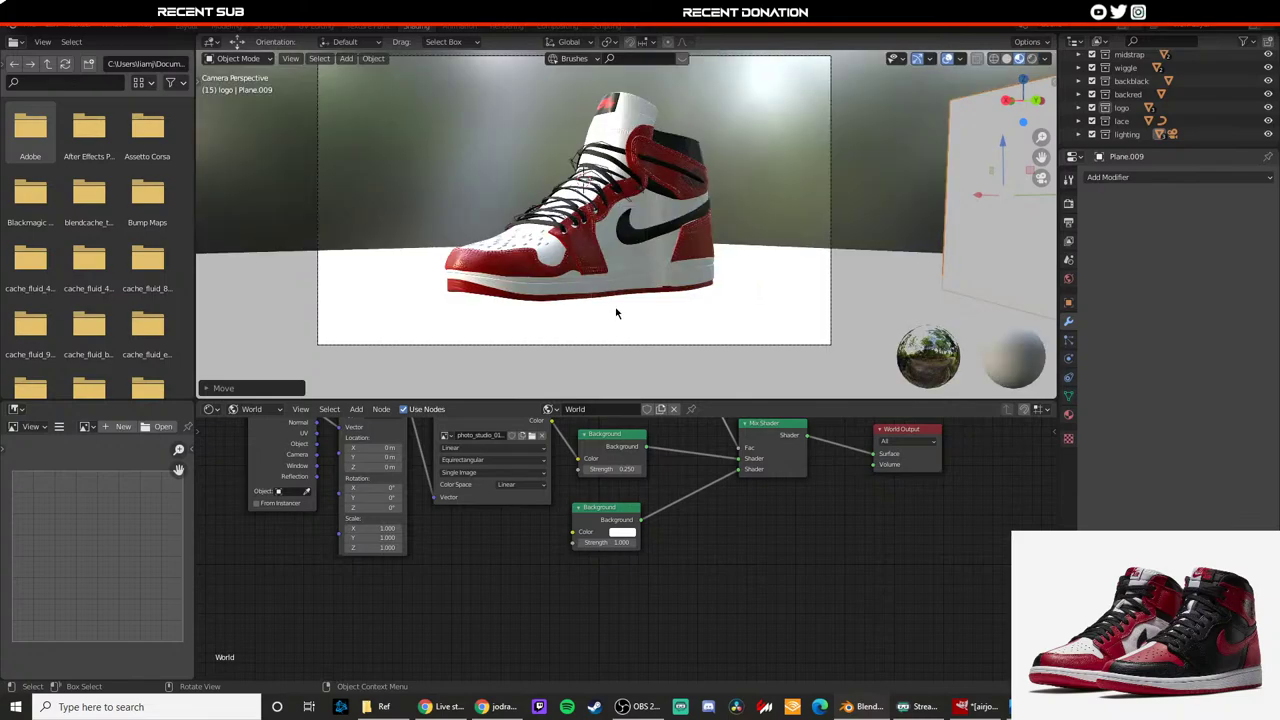
scroll(616, 313, "up", 5)
middle_click_drag(580, 244, 530, 248)
scroll(560, 245, "up", 3)
scroll(586, 238, "up", 2)
middle_click_drag(588, 185, 618, 245, "shift")
left_click(602, 245)
left_click(495, 226)
key("Tab")
scroll(610, 245, "down", 10)
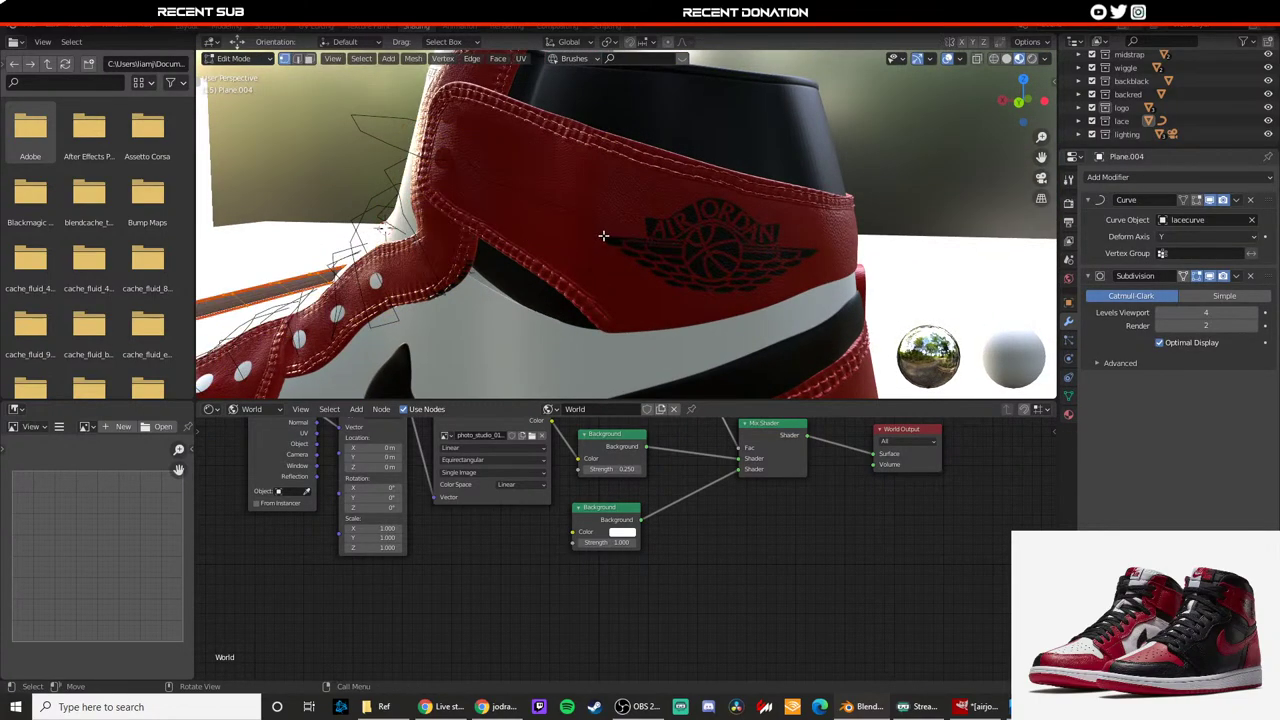
Step: Inspect the far end of the straight lace strip from above, clearing the strip's selection, and check the laces through the camera
key("KP_7")
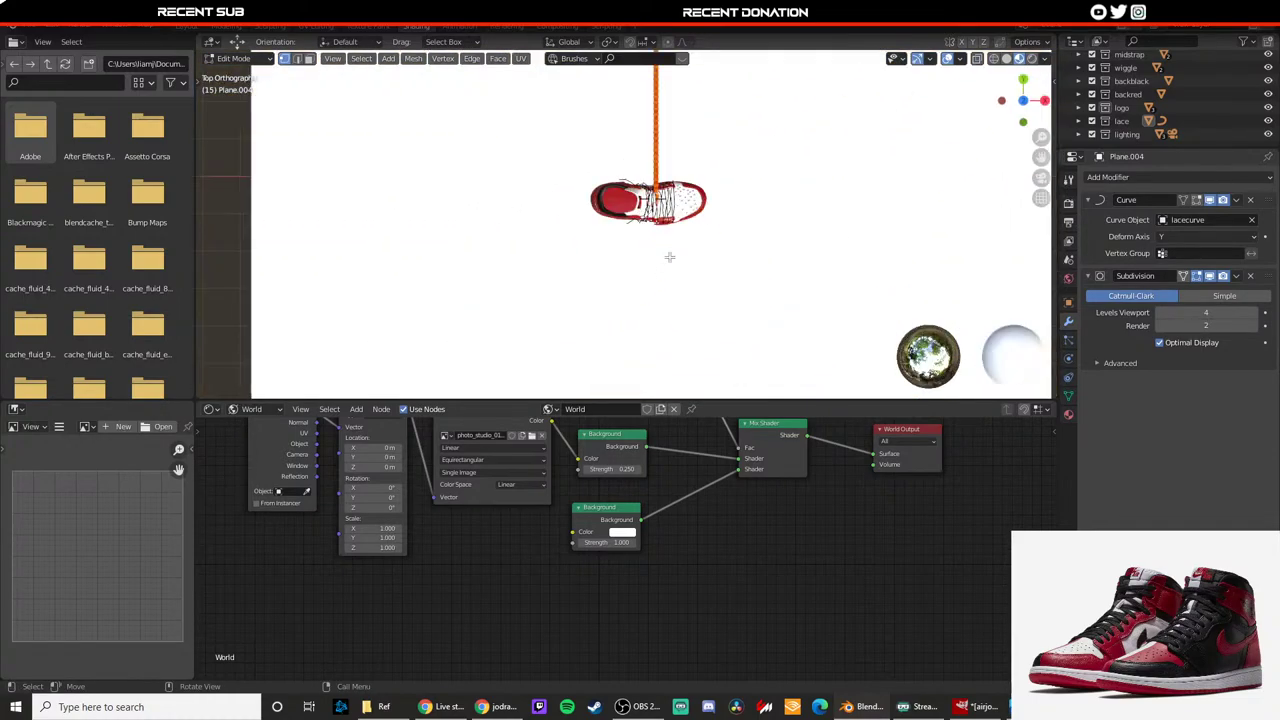
scroll(672, 250, "down", 5)
middle_click_drag(674, 234, 643, 396, "shift")
scroll(620, 151, "up", 6)
middle_click_drag(620, 151, 613, 232, "shift")
scroll(610, 225, "up", 3)
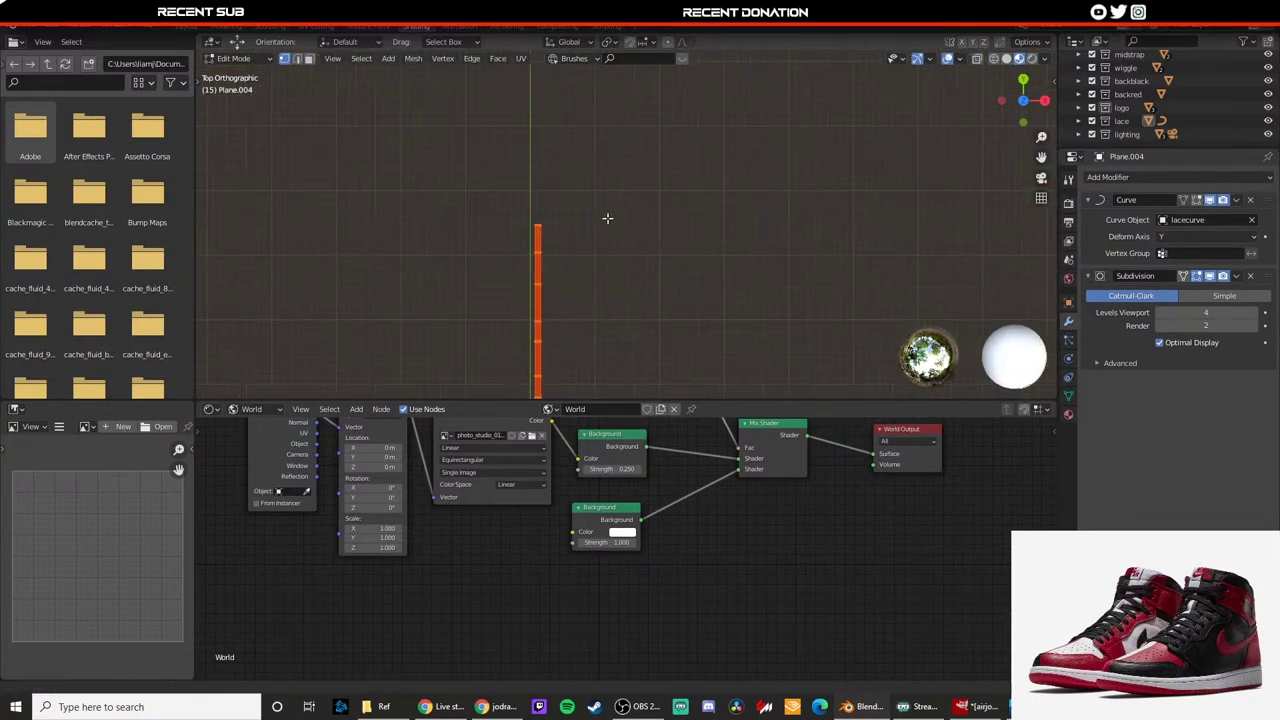
key("x")
left_click(530, 222)
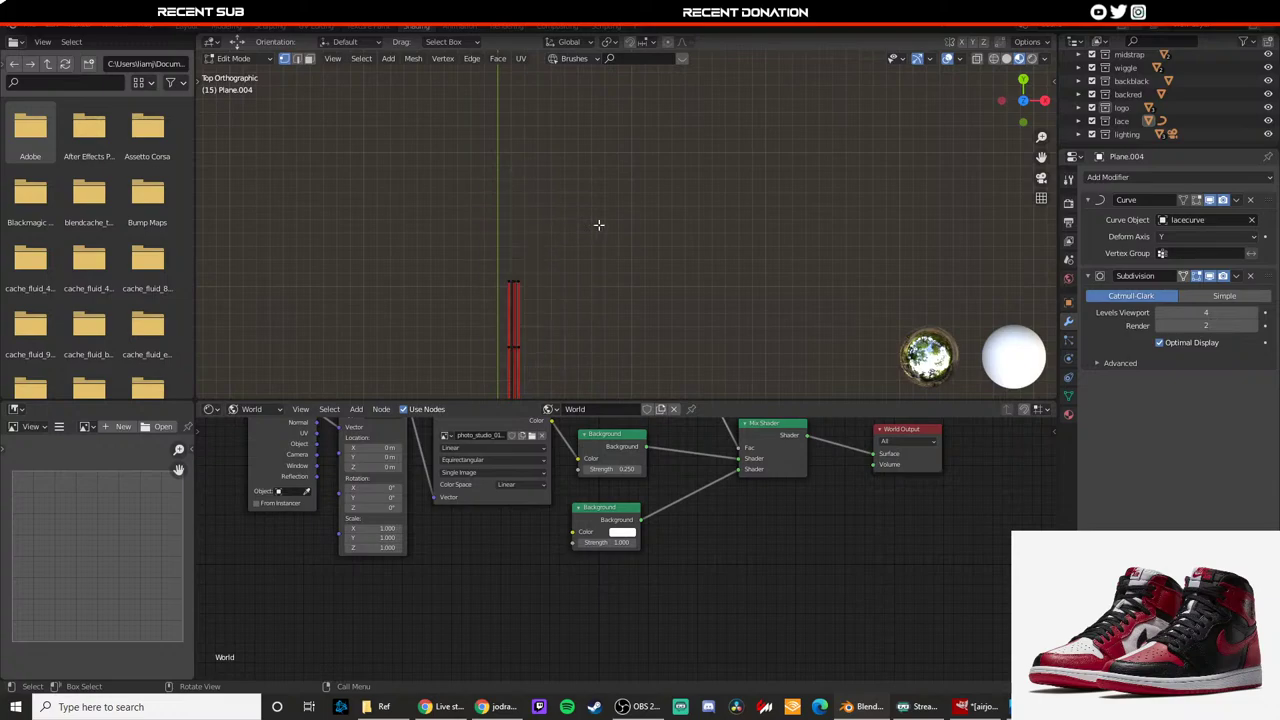
key("Tab")
key("KP_0")
scroll(640, 215, "up", 2)
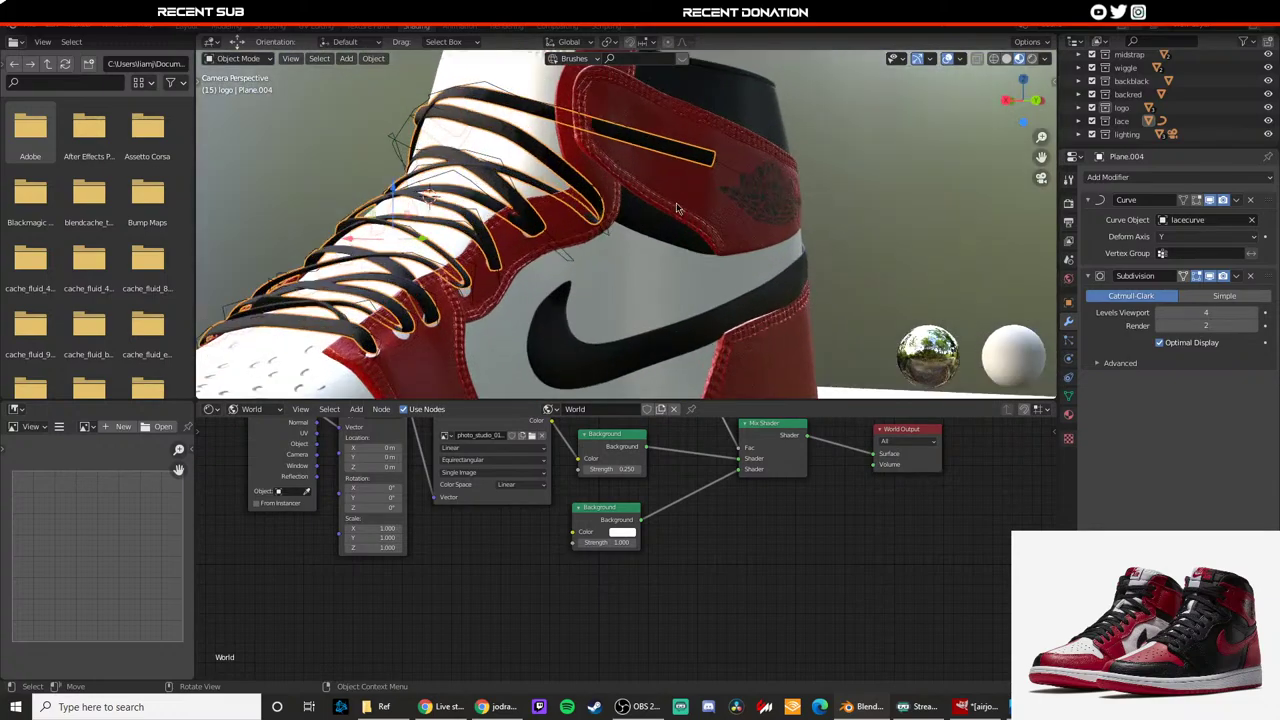
Step: Examine the shoe and the loose lace end lying over the ankle strap from different angles
scroll(650, 218, "down", 4)
middle_click_drag(623, 227, 520, 212)
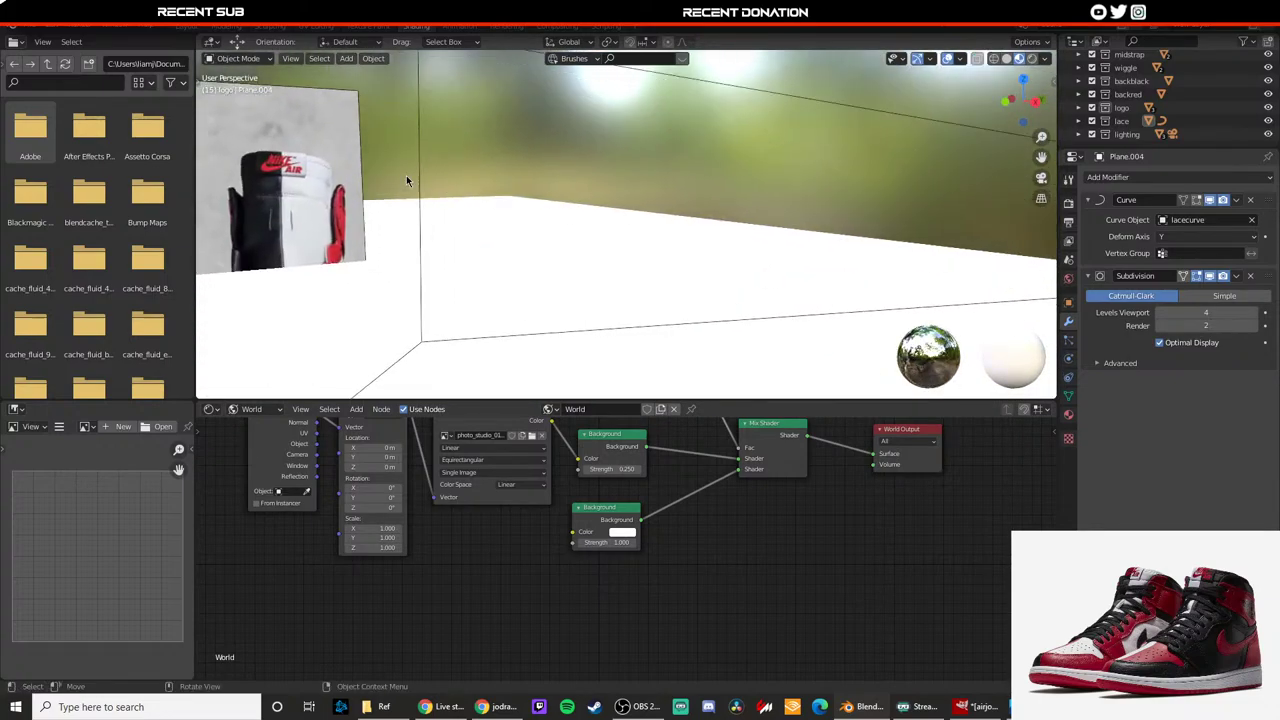
scroll(406, 178, "down", 5)
scroll(520, 214, "up", 4)
middle_click_drag(384, 214, 404, 296)
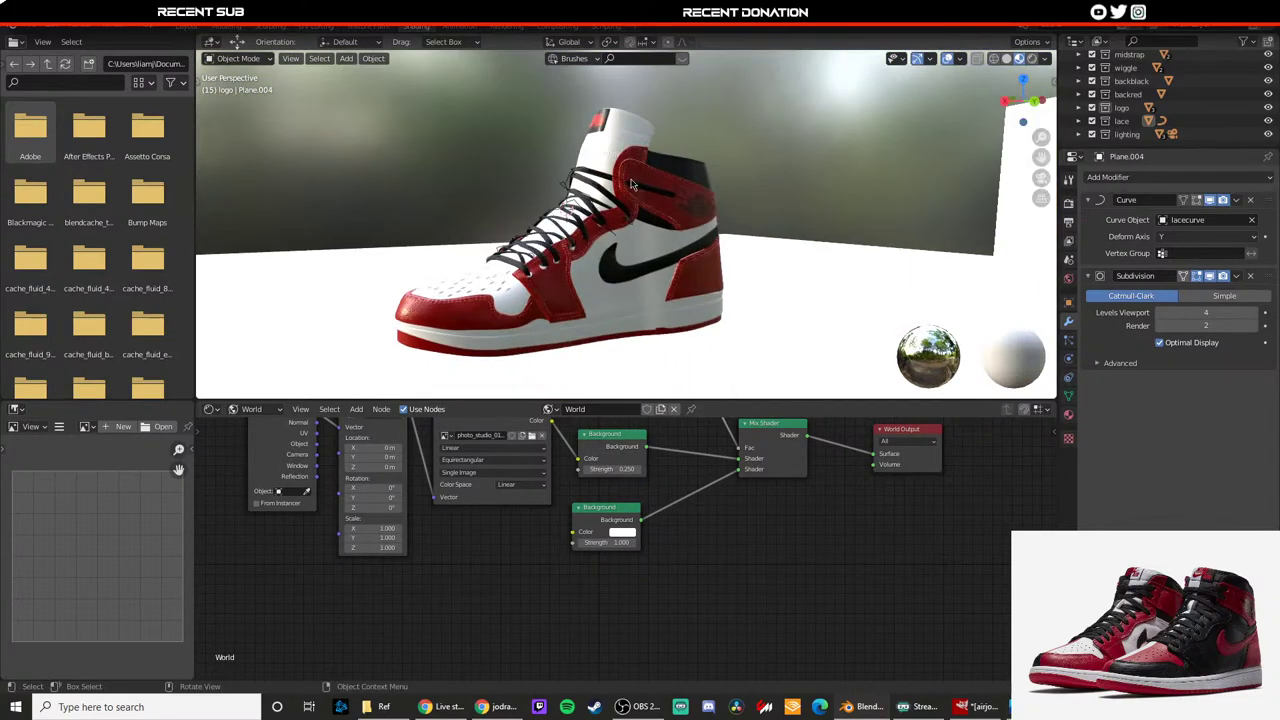
scroll(655, 160, "up", 3)
key("KP_0")
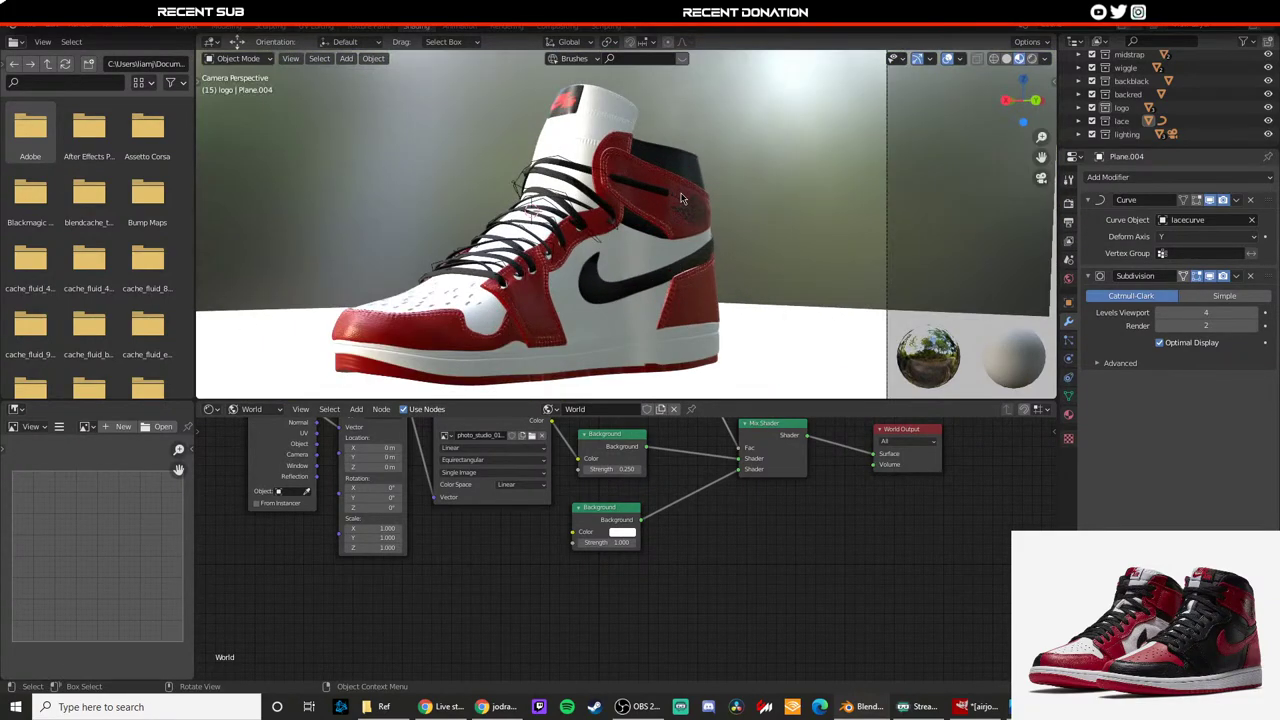
left_click(660, 191)
key("Tab")
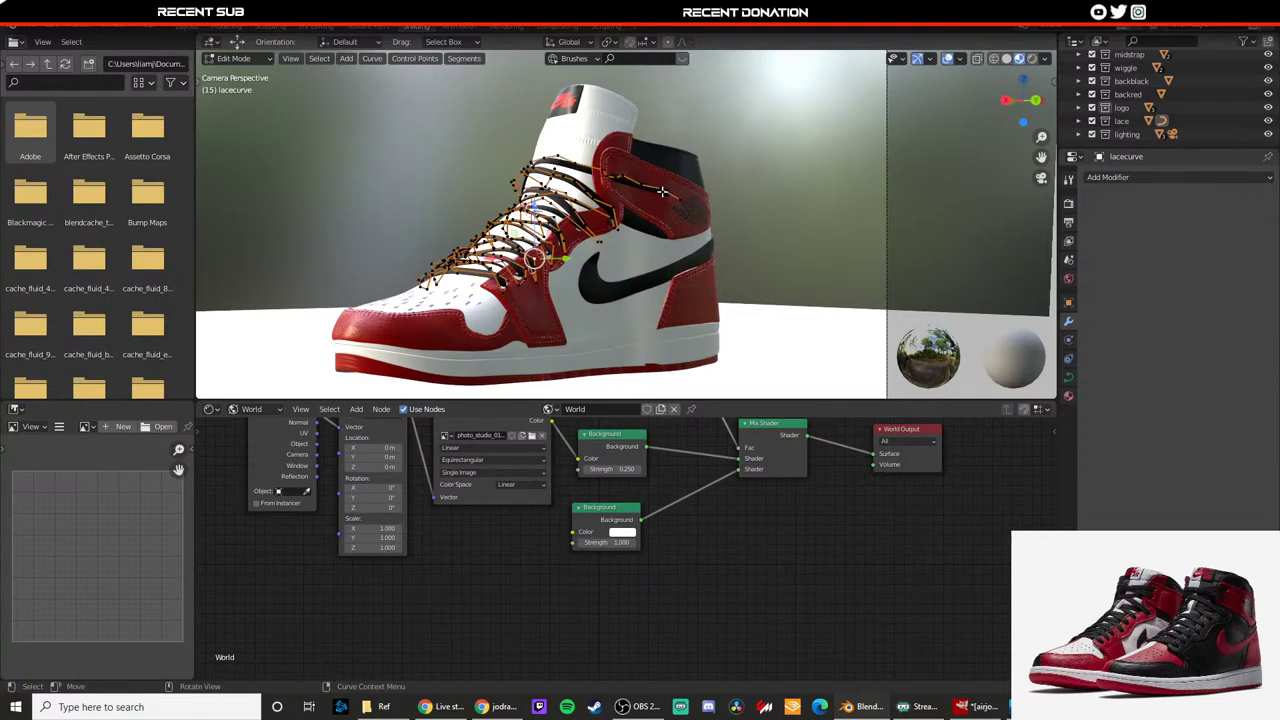
key("Tab")
Step: Try to lengthen the lace by moving the end of its strip outward along the Y axis in top view
left_click(655, 196)
key("Tab")
scroll(707, 205, "down", 5)
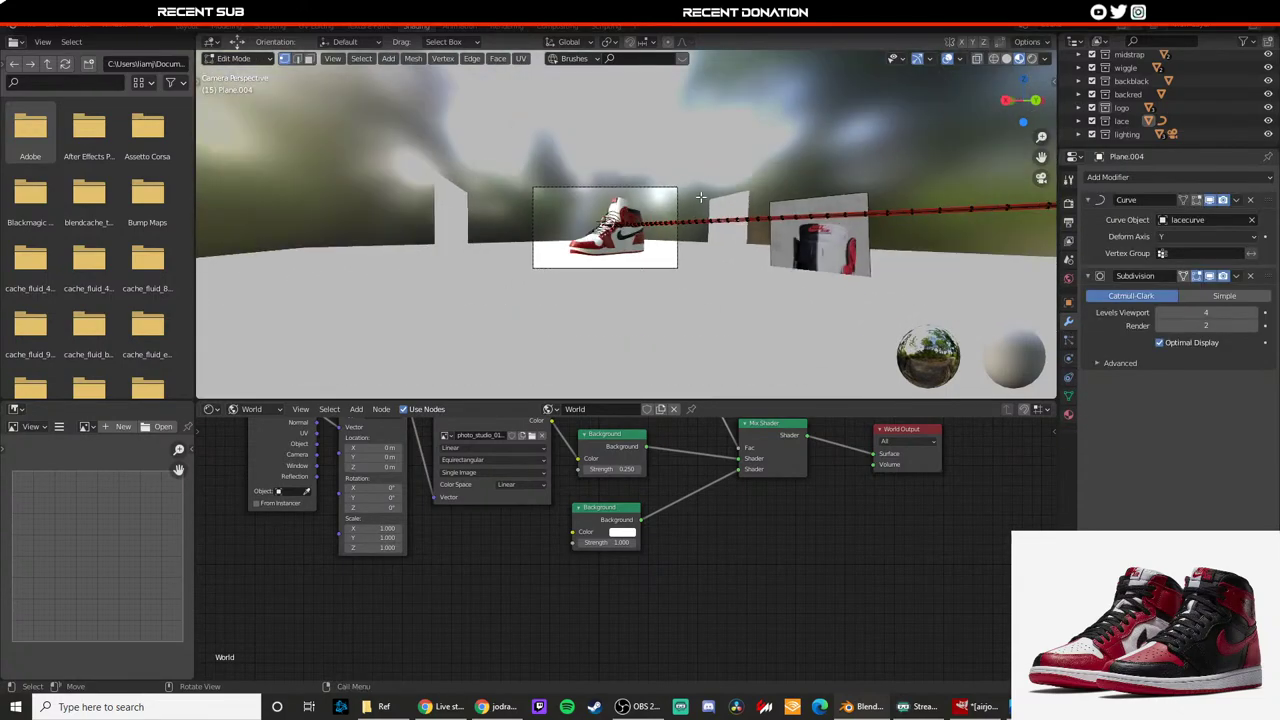
key("KP_7")
middle_click_drag(691, 301, 682, 396, "shift")
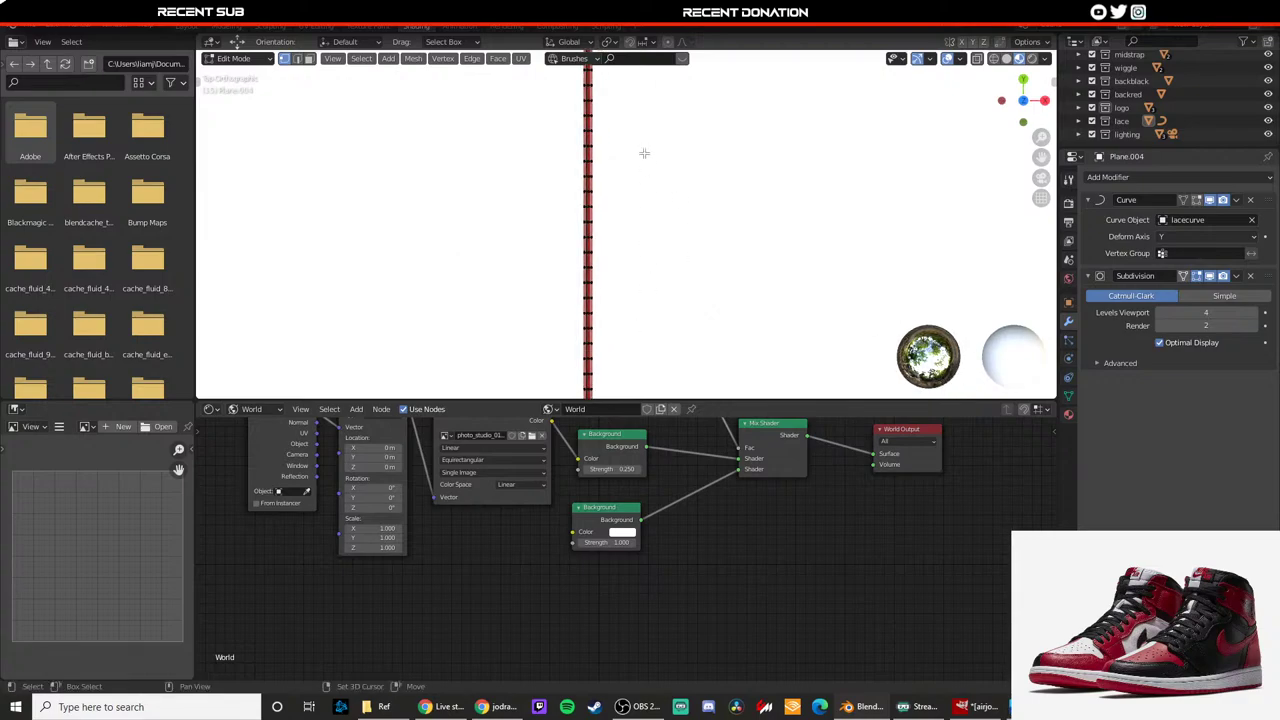
middle_click_drag(643, 154, 659, 396, "shift")
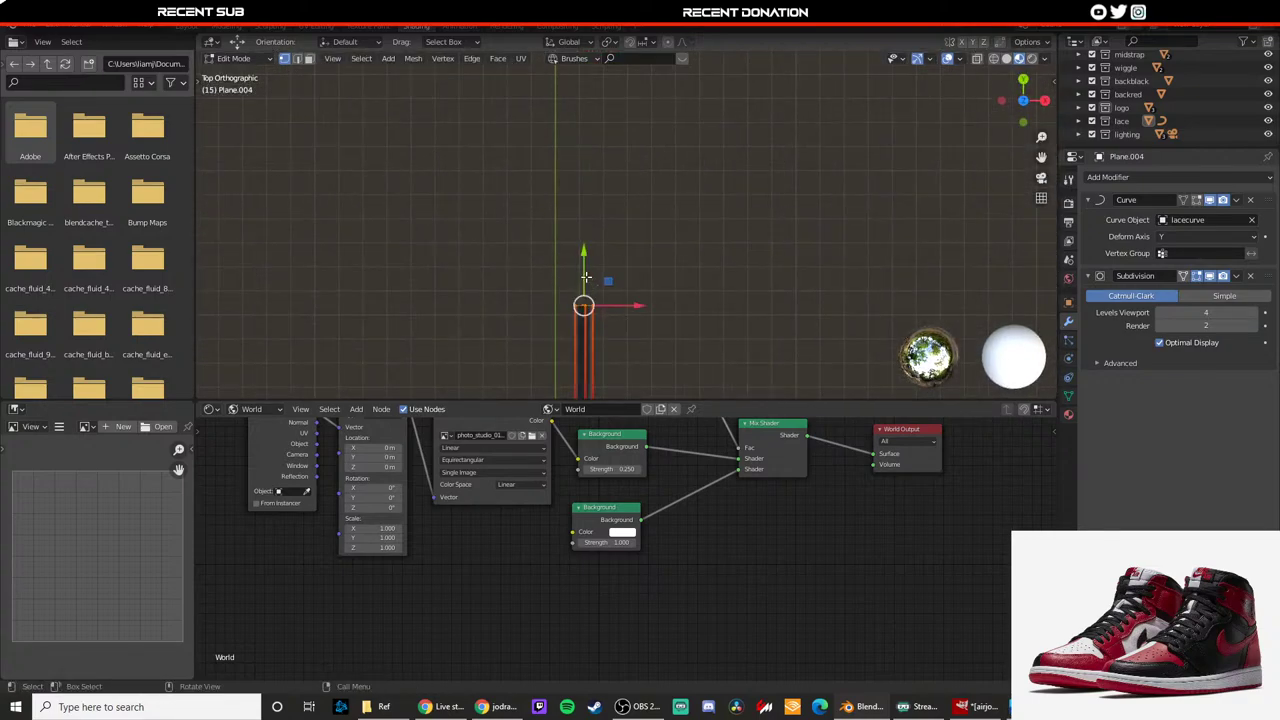
left_click_drag(586, 277, 588, 210)
key("Tab")
key("KP_0")
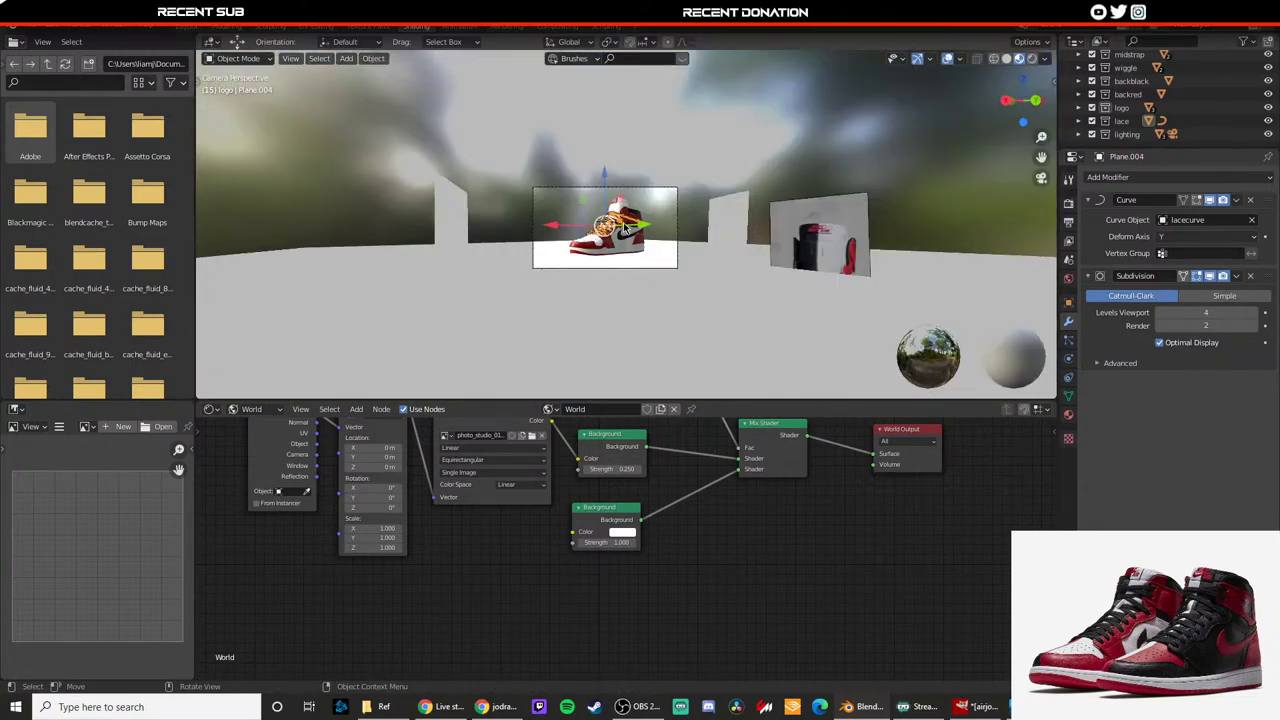
scroll(622, 228, "up", 5)
key("ctrl+z")
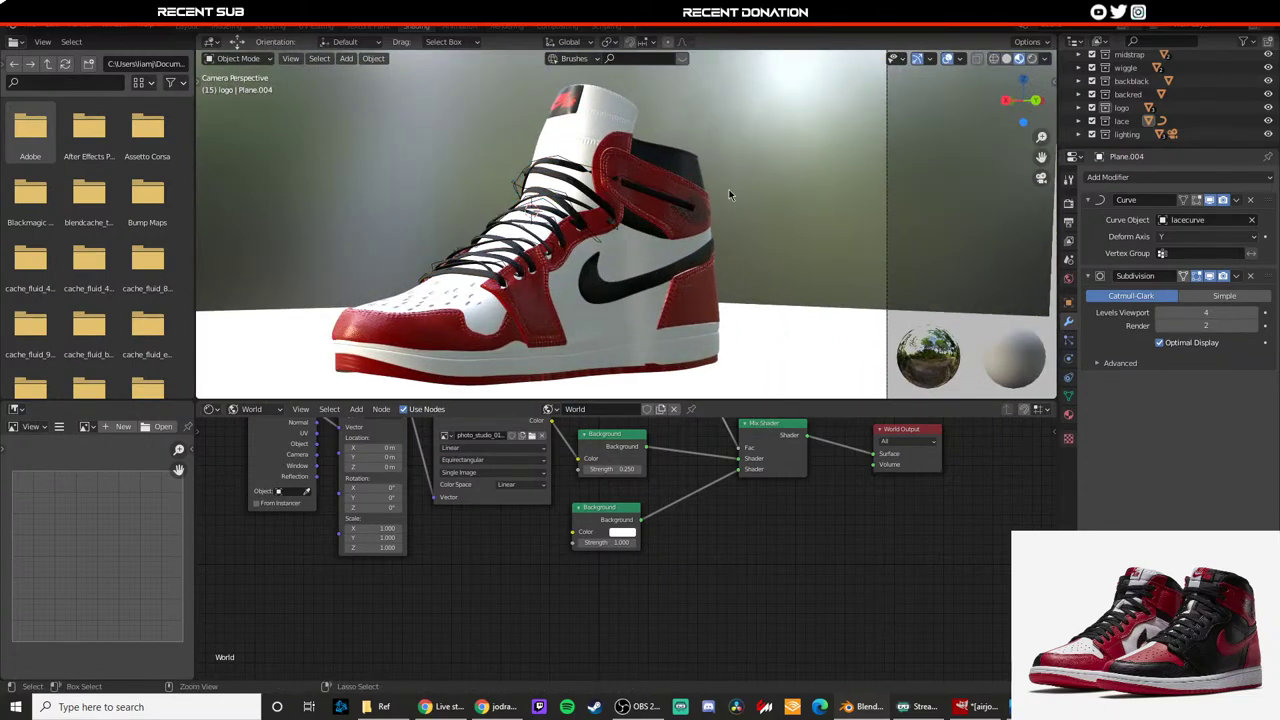
Step: Move the end vertices of the lace strip back along the Y axis by about 0.019 m in top view
middle_click_drag(729, 194, 737, 269)
scroll(728, 262, "down", 7)
key("Tab")
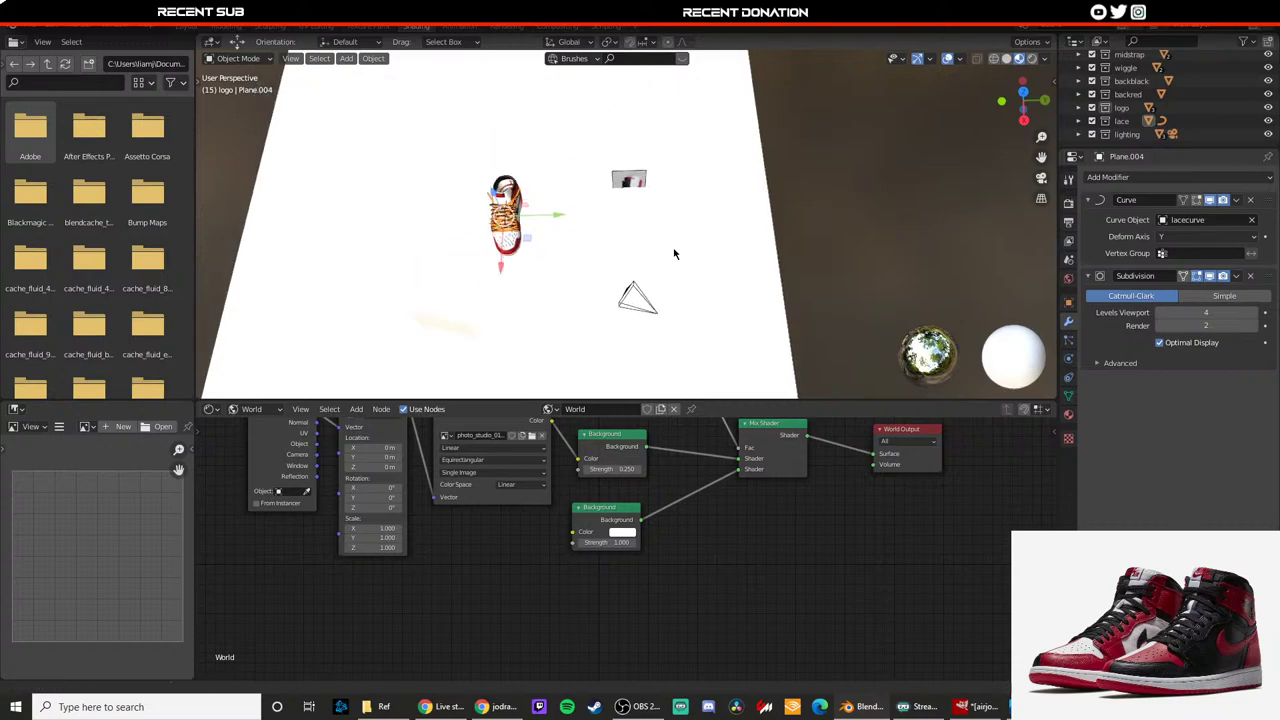
key("KP_7")
middle_click_drag(668, 163, 645, 260, "shift")
scroll(633, 235, "up", 5)
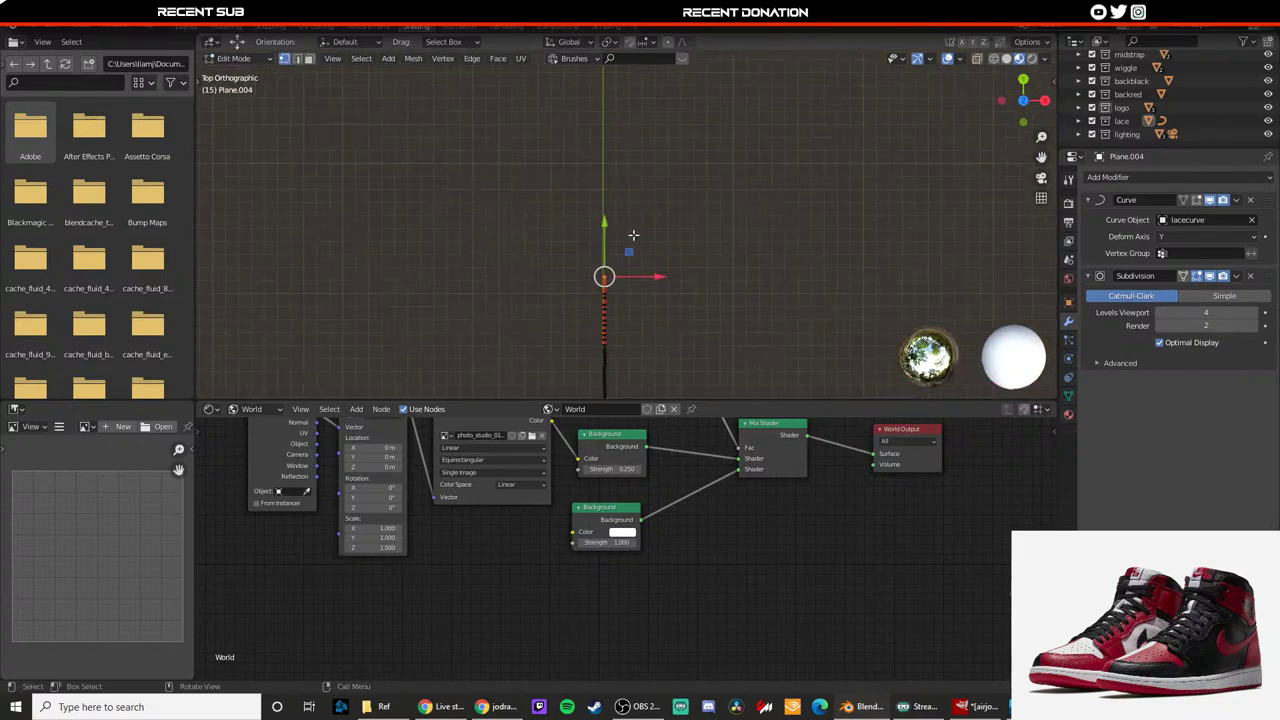
key("g")
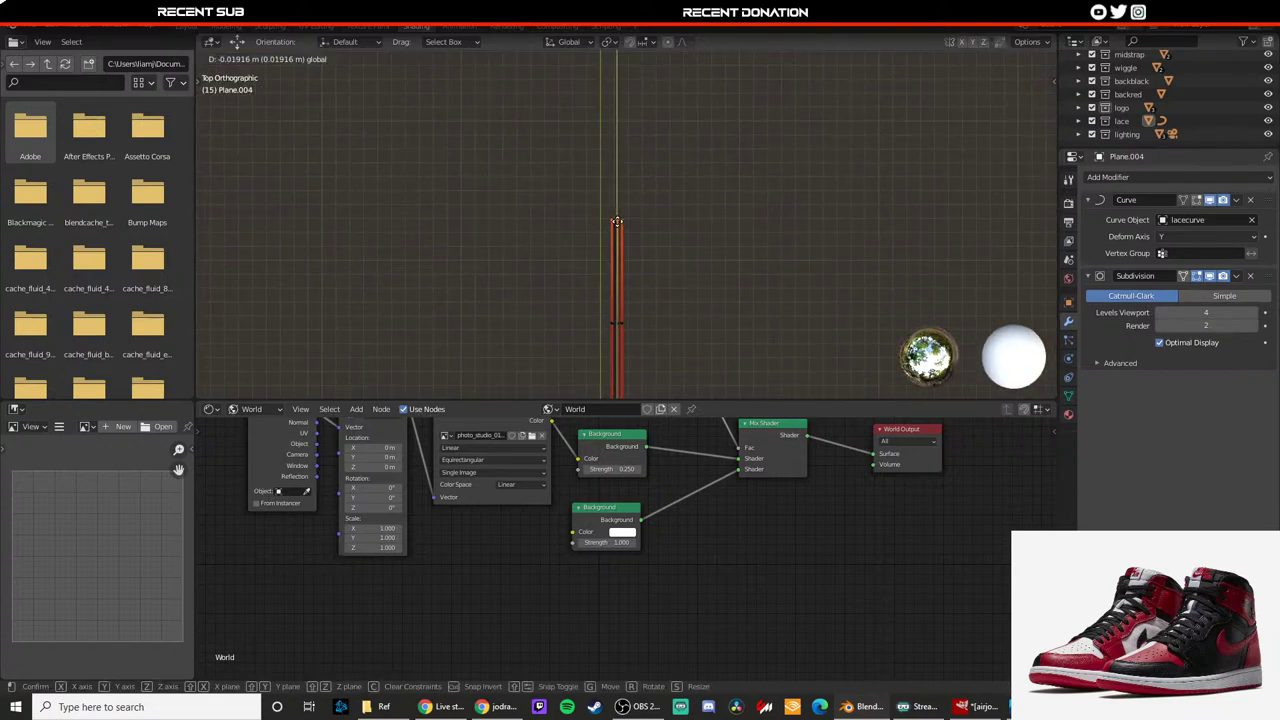
left_click(617, 228)
key("Tab")
key("KP_0")
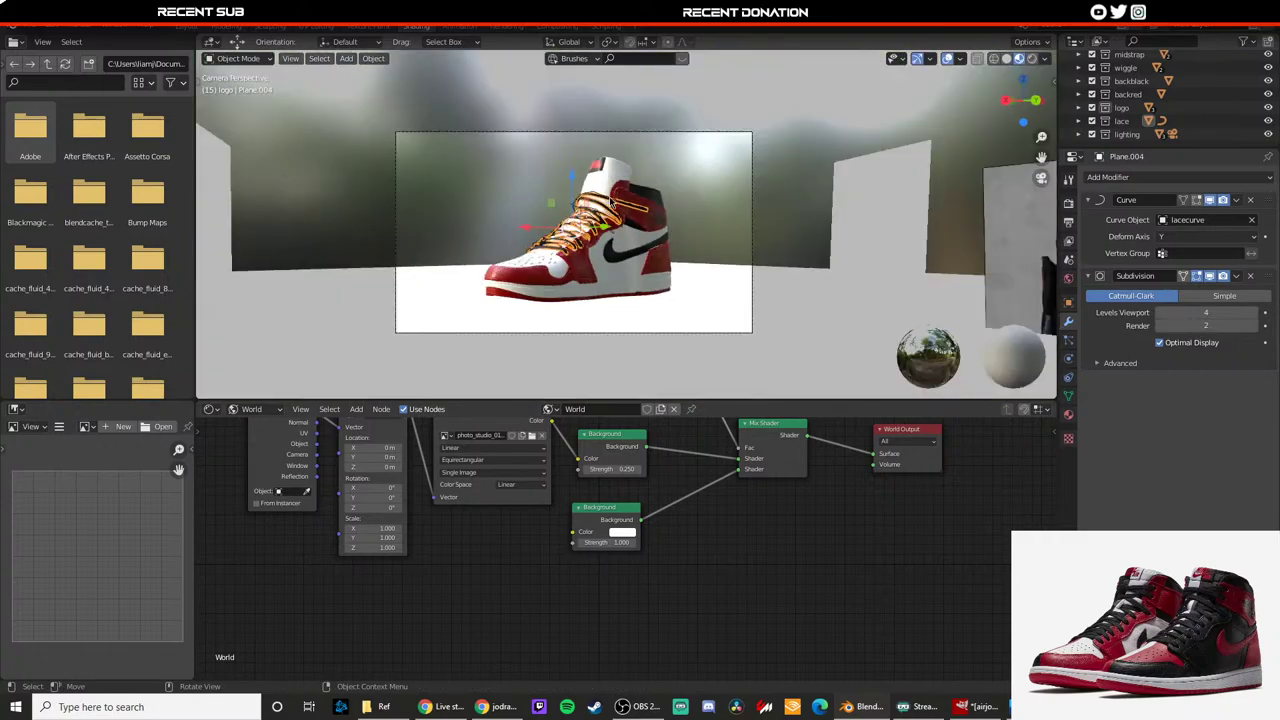
Step: Examine how the loose lace end meets the ankle strap, from the camera view and from the heel side
scroll(612, 200, "up", 2)
left_click(843, 181)
scroll(630, 215, "up", 5)
scroll(625, 210, "down", 3)
scroll(621, 207, "up", 3)
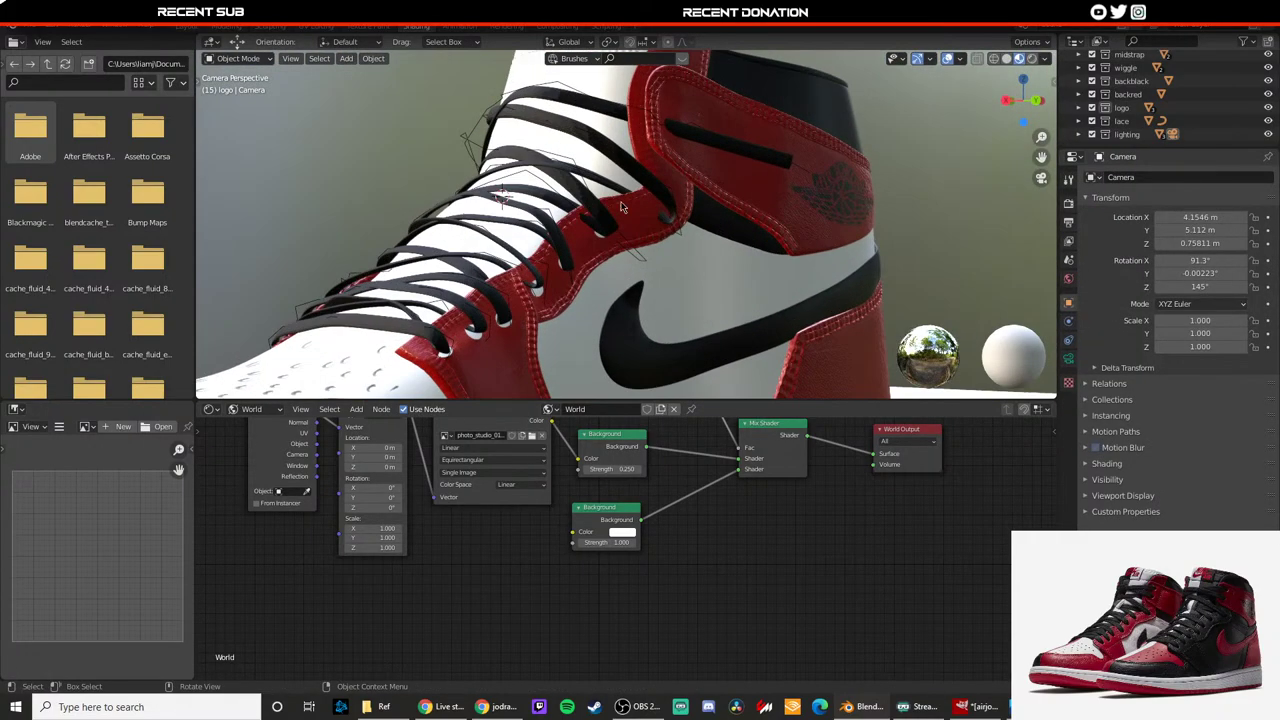
left_click(727, 152)
middle_click_drag(727, 152, 688, 193)
middle_click_drag(774, 188, 342, 207)
scroll(660, 222, "down", 7)
scroll(690, 224, "down", 2)
key("KP_Decimal")
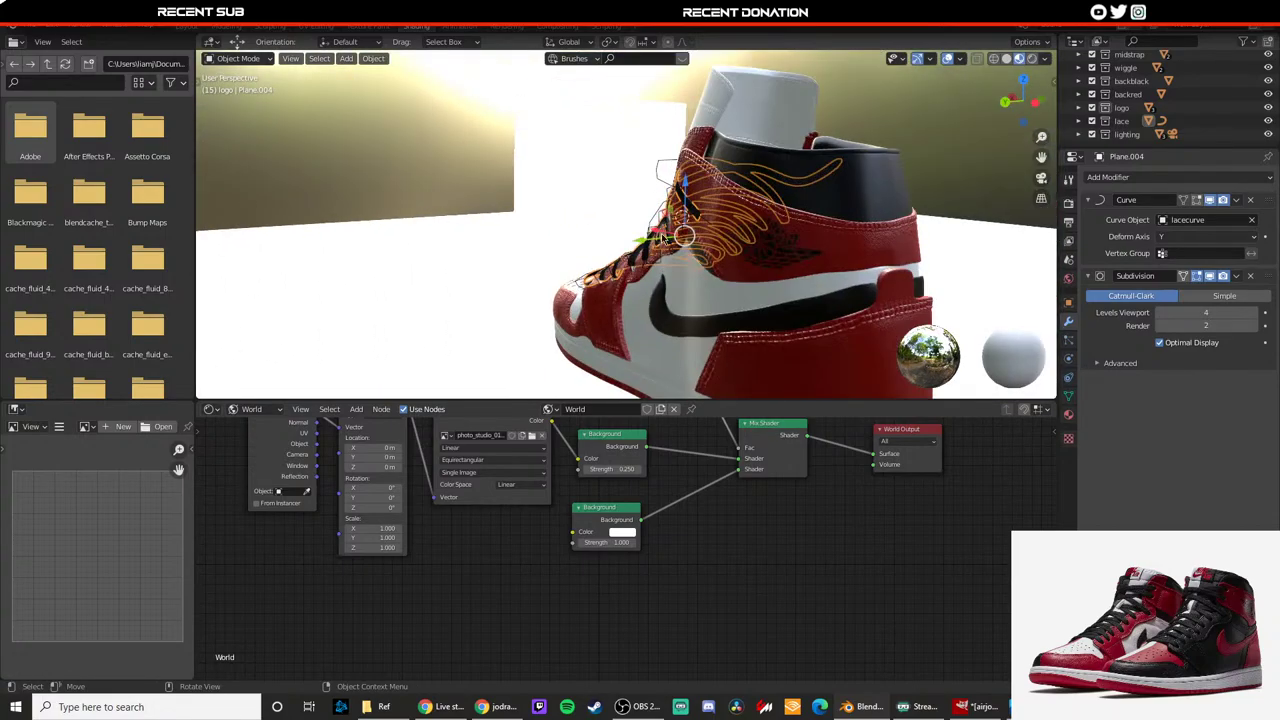
key("Tab")
key("Tab")
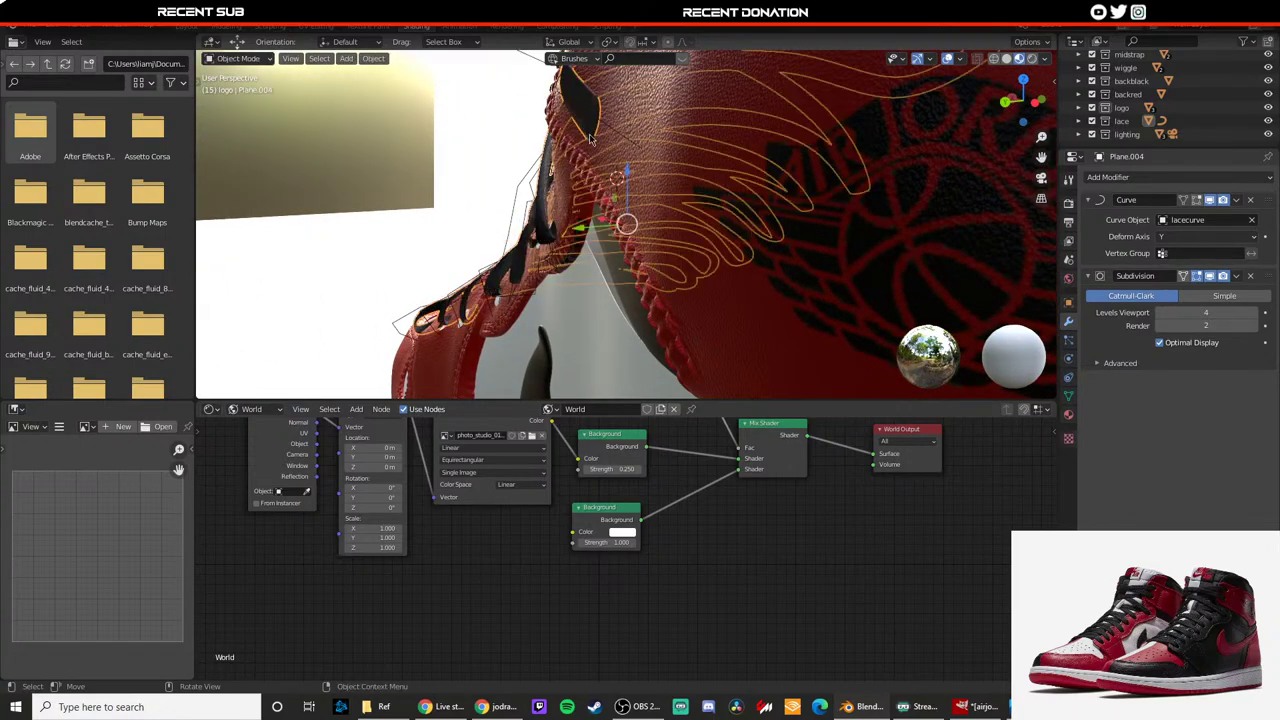
scroll(612, 188, "down", 5)
Step: Save the project and make the lace collection active
left_click(821, 126)
key("ctrl+s")
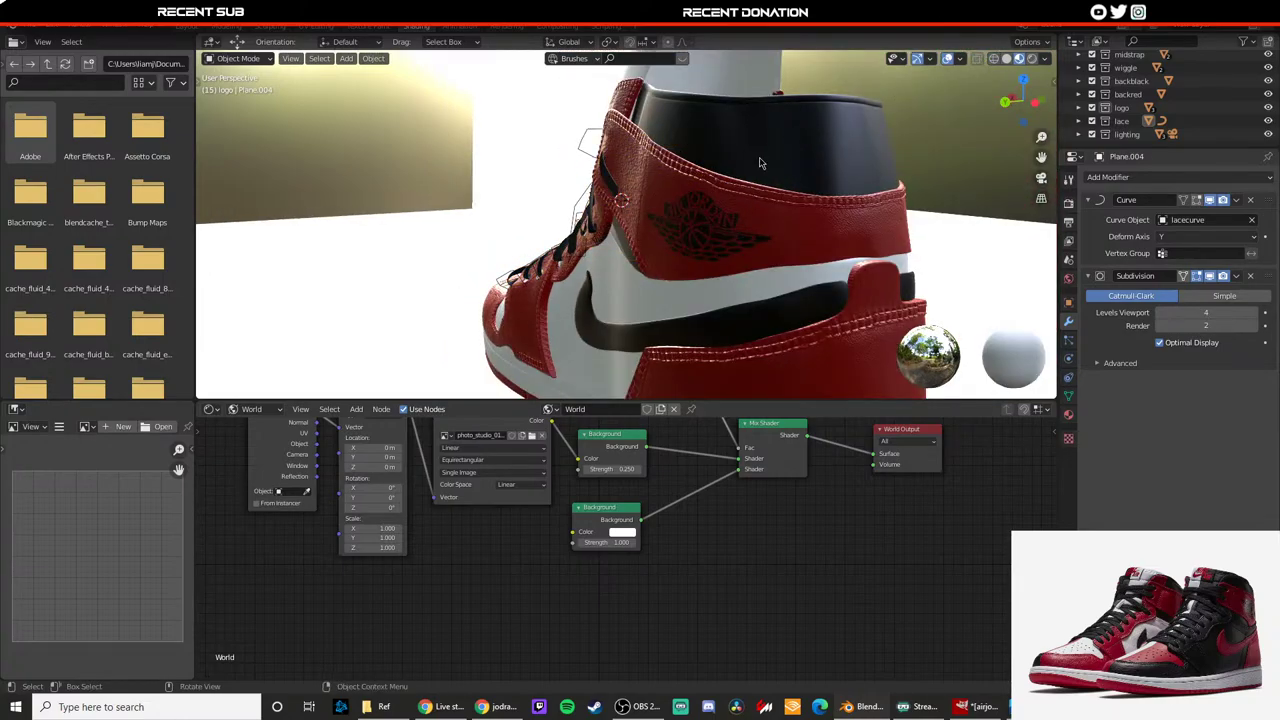
key("KP_0")
left_click(1121, 121)
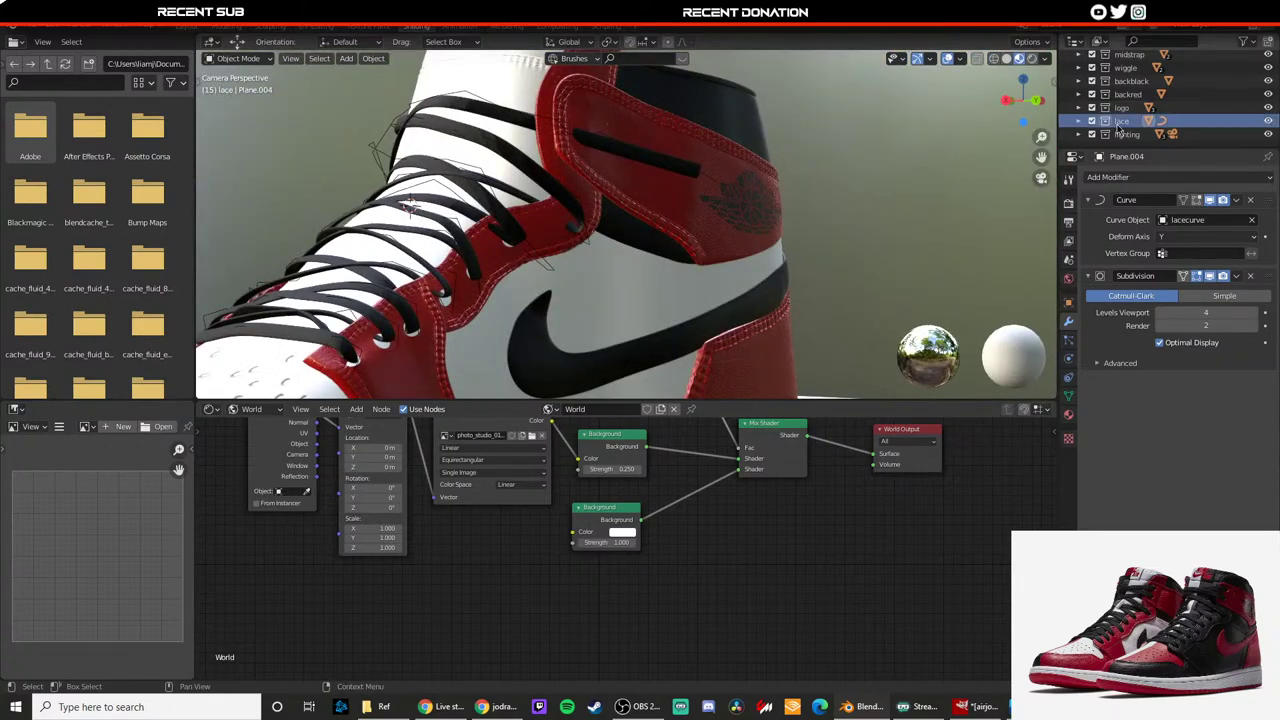
Step: Switch to the modeling workspace, add a cube over the laces in Object Mode and scale it down uniformly
right_click(606, 210)
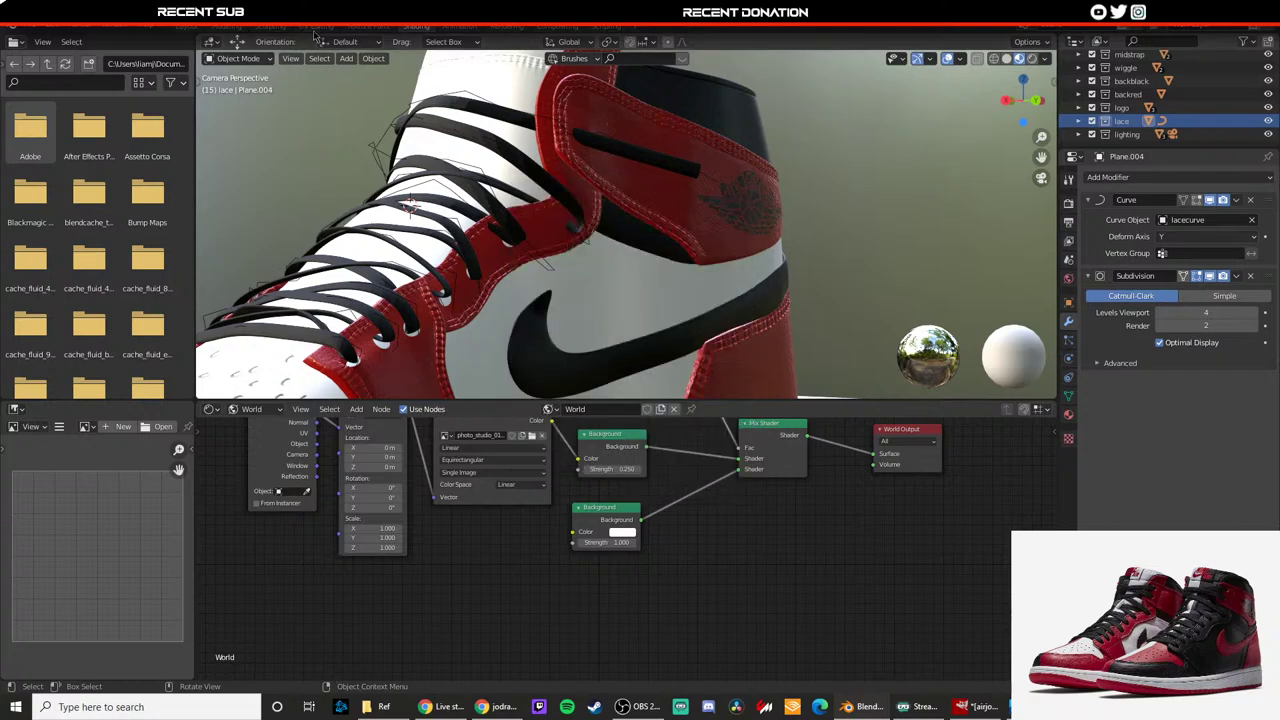
left_click(231, 28)
key("Tab")
key("KP_0")
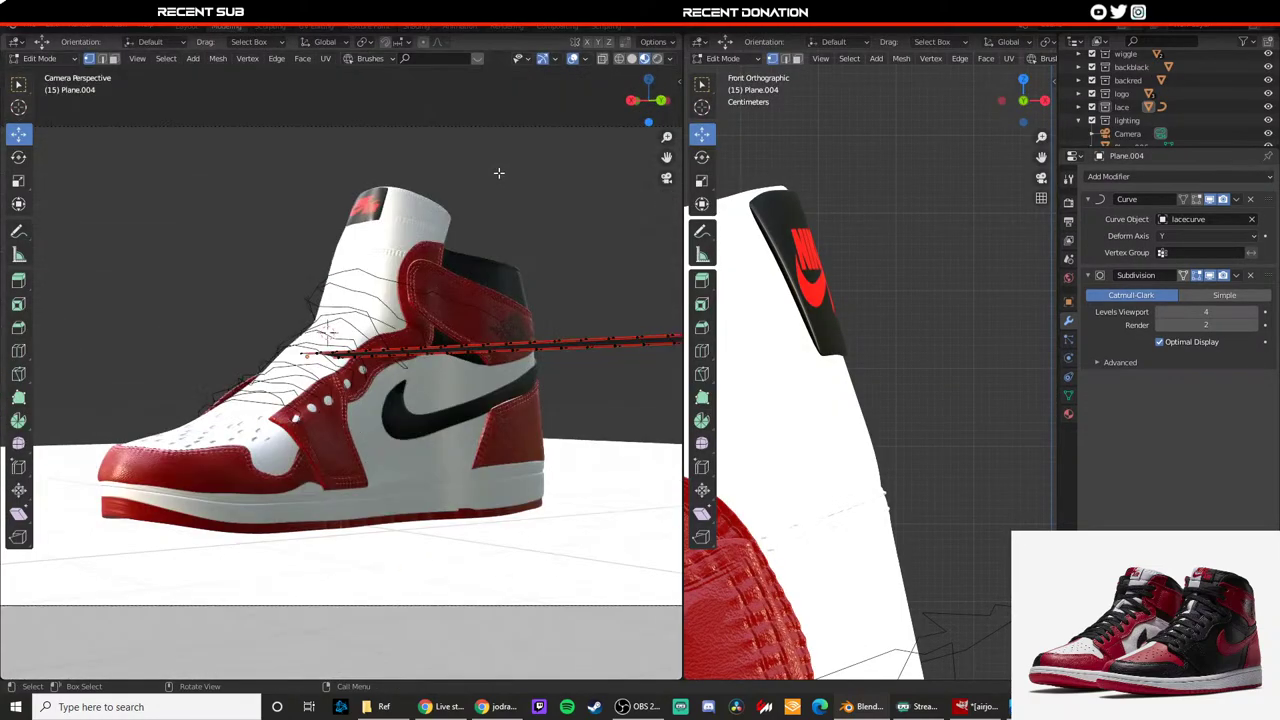
key("shift+a")
mouse_move(420, 287)
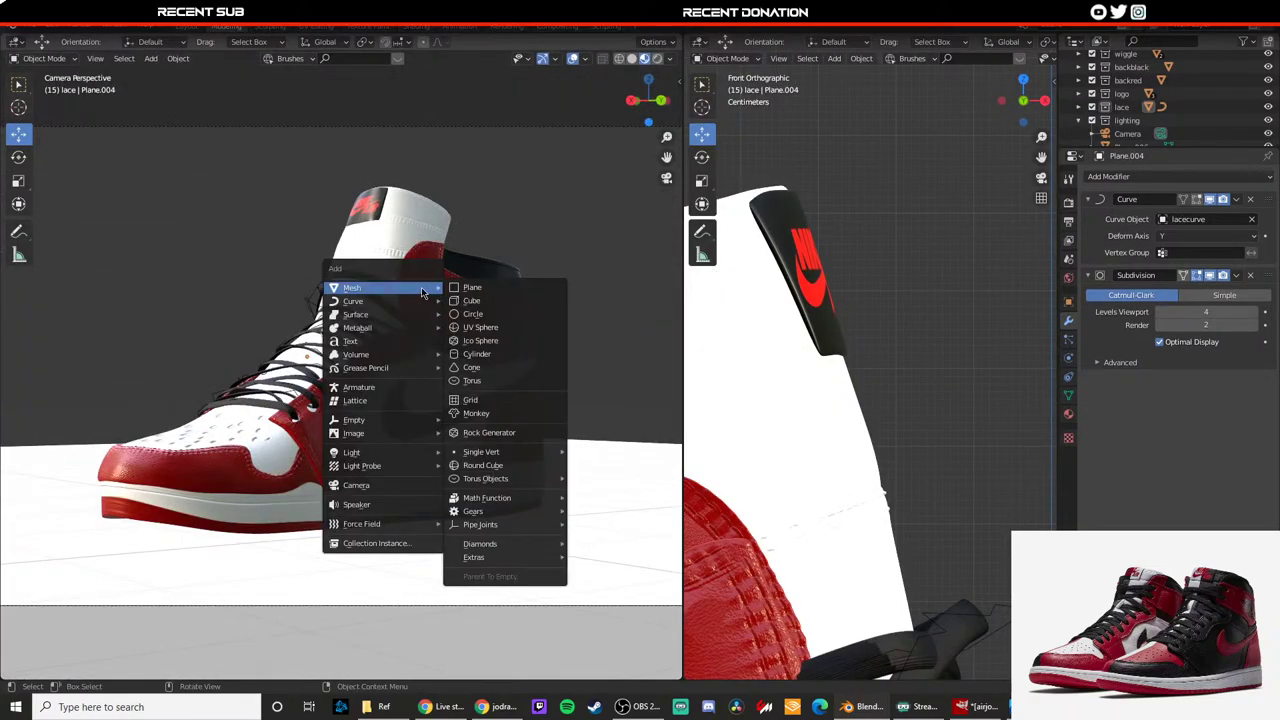
left_click(473, 301)
key("s")
left_click(357, 334)
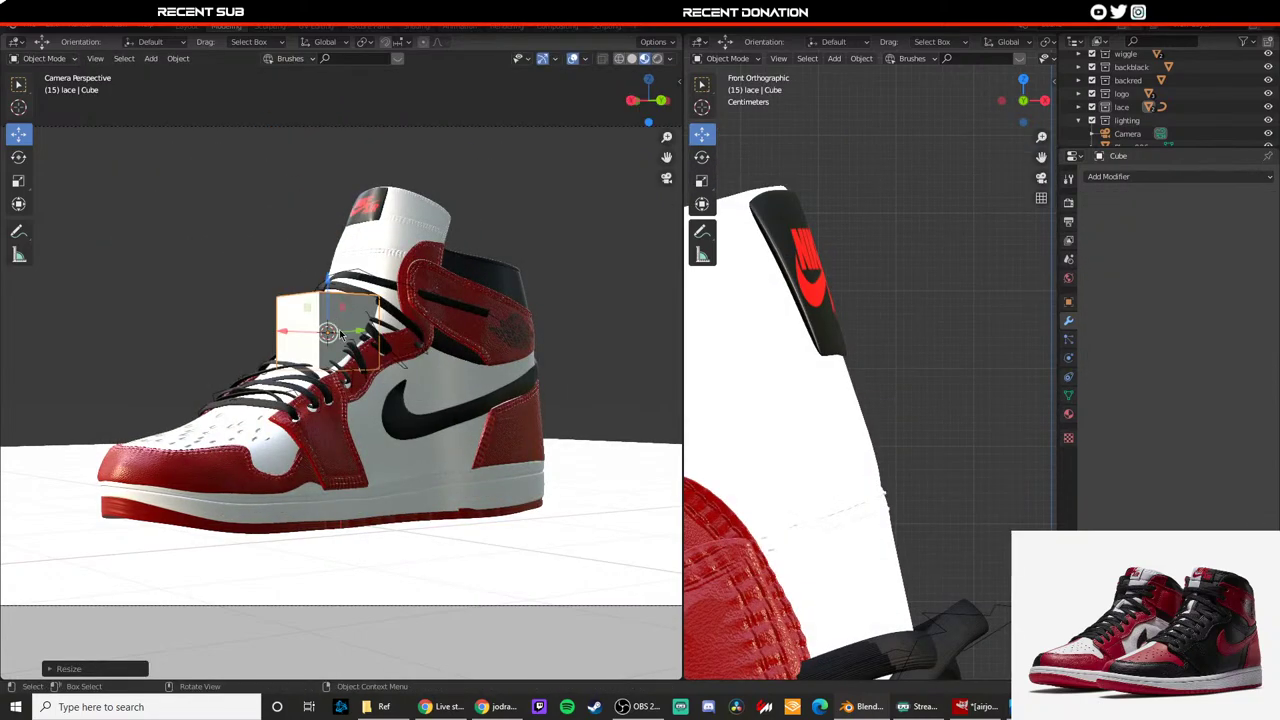
Step: Raise the cube along the Z axis and move it along the Y axis clear of the shoe's side
left_click_drag(329, 283, 331, 222)
middle_click_drag(331, 222, 412, 361)
left_click_drag(413, 362, 482, 393)
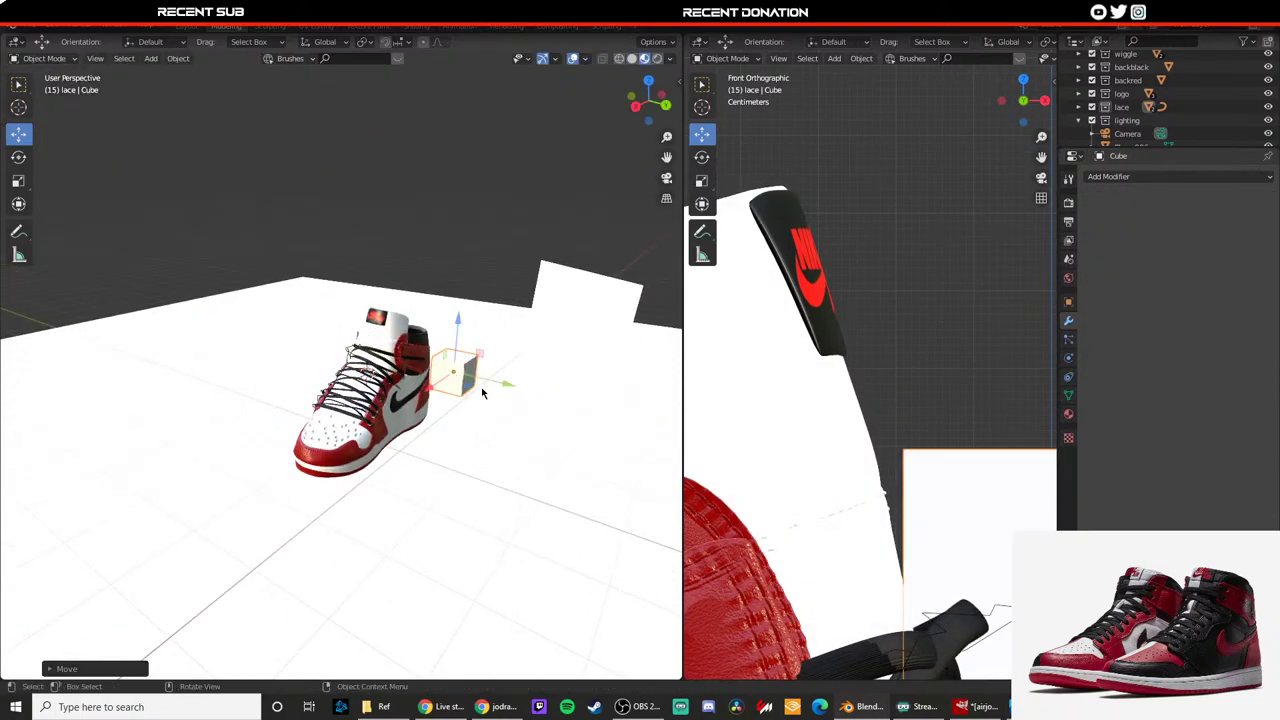
scroll(482, 393, "up", 3)
middle_click_drag(482, 393, 371, 351)
Step: Flatten the cube along the Z axis in the front orthographic view
key("shift+space")
key("s")
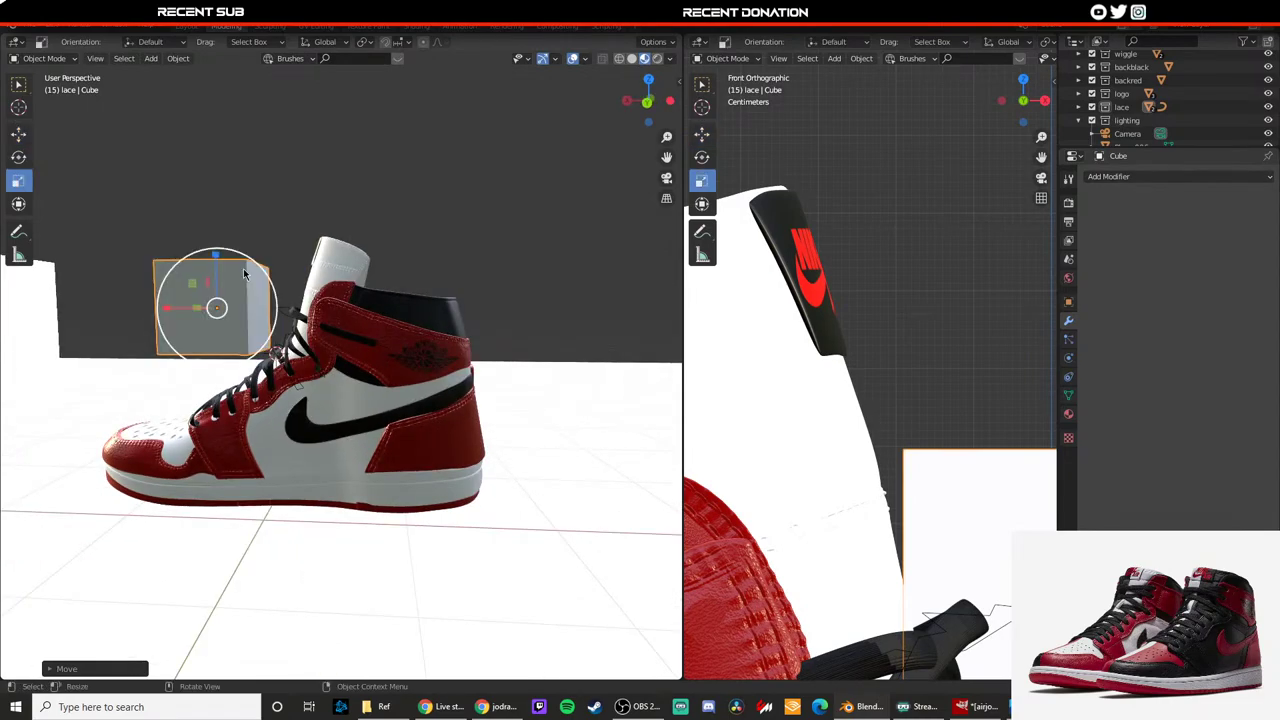
key("KP_5")
key("KP_1")
scroll(423, 286, "up", 3)
key("s")
key("z")
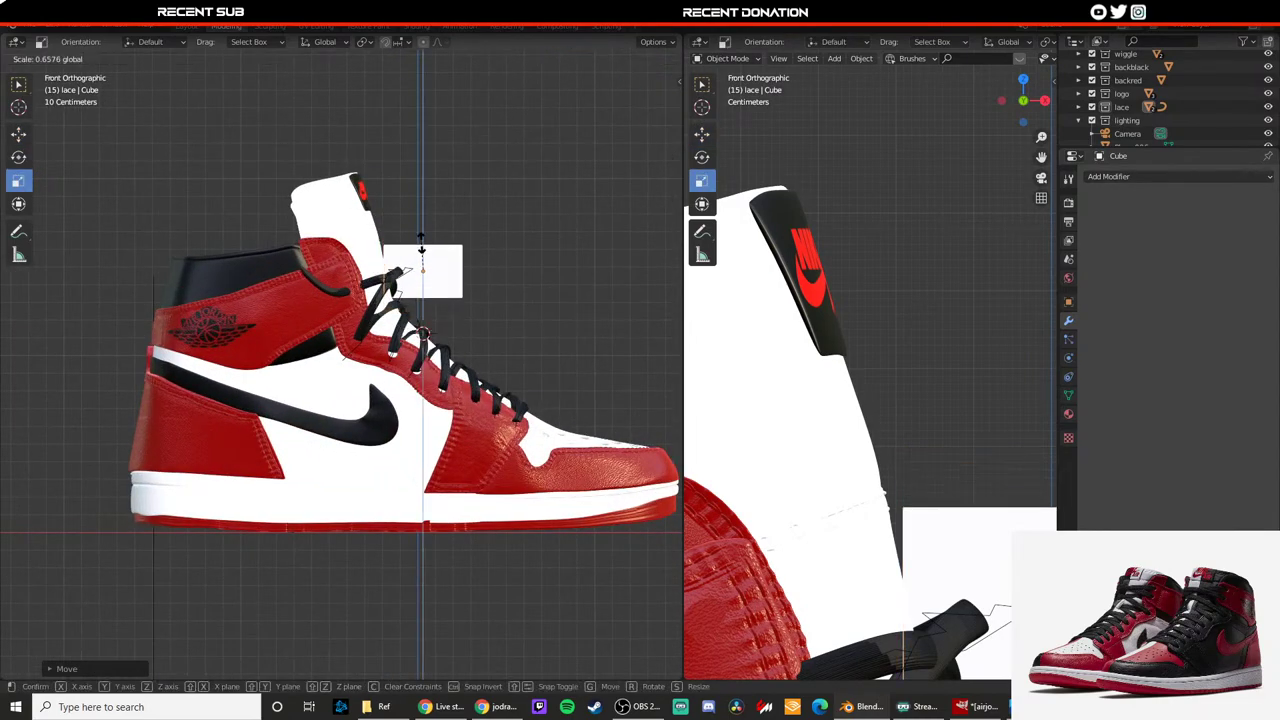
left_click(427, 275)
Step: Move the flattened cube clear of the tongue in front of the shoe and shrink it to a small thin slab
key("shift+space")
key("g")
left_click_drag(469, 276, 500, 270)
key("shift+space")
key("s")
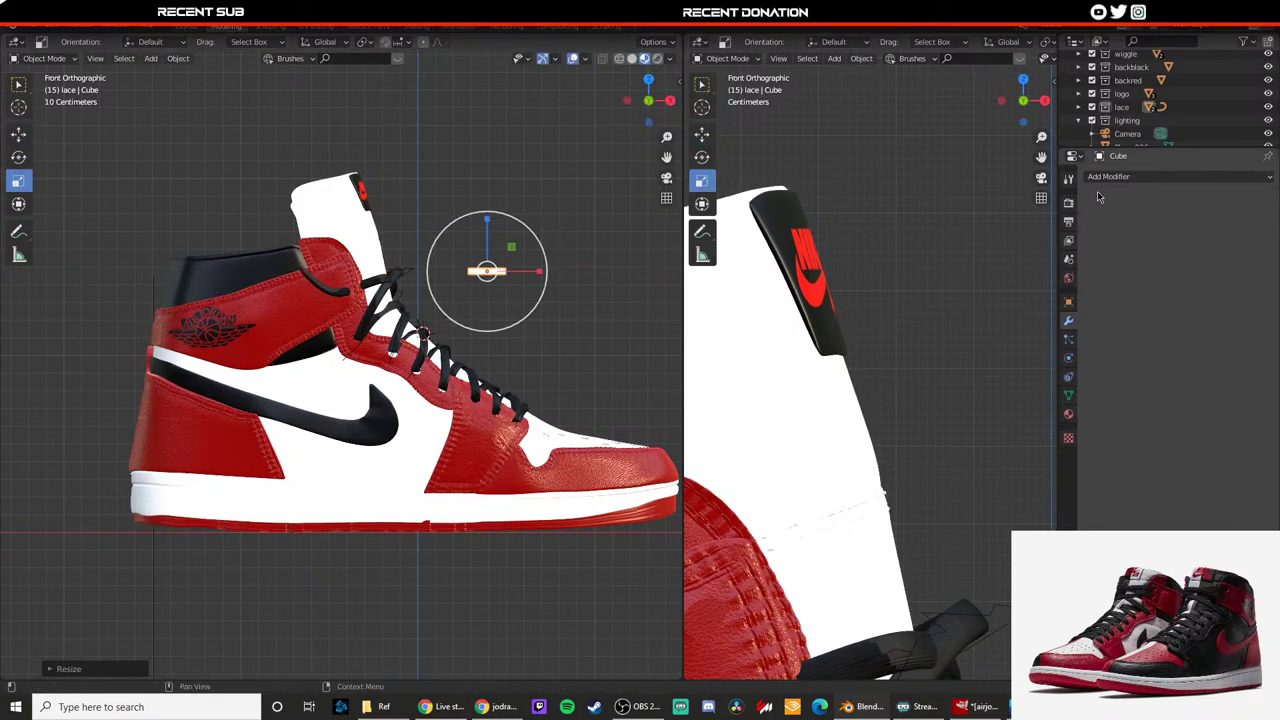
Step: Add a Subdivision Surface modifier to the slab and set its viewport level to 4
left_click(1120, 177)
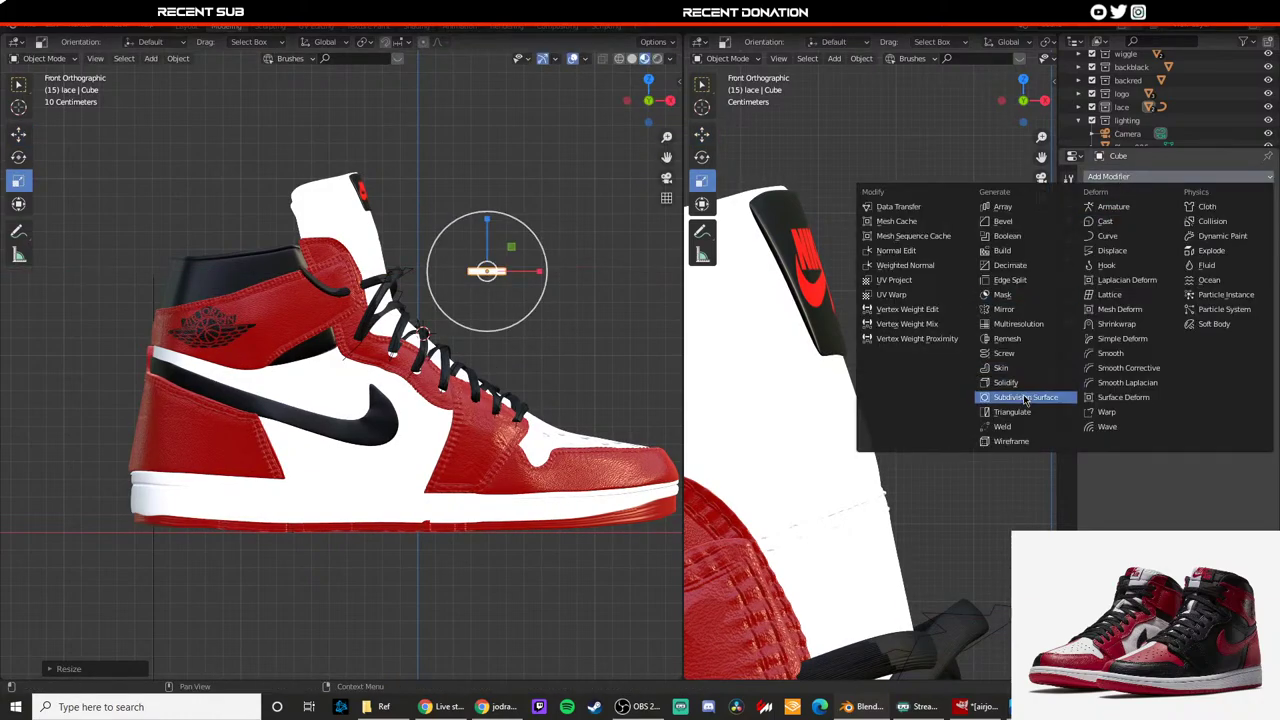
left_click(1025, 399)
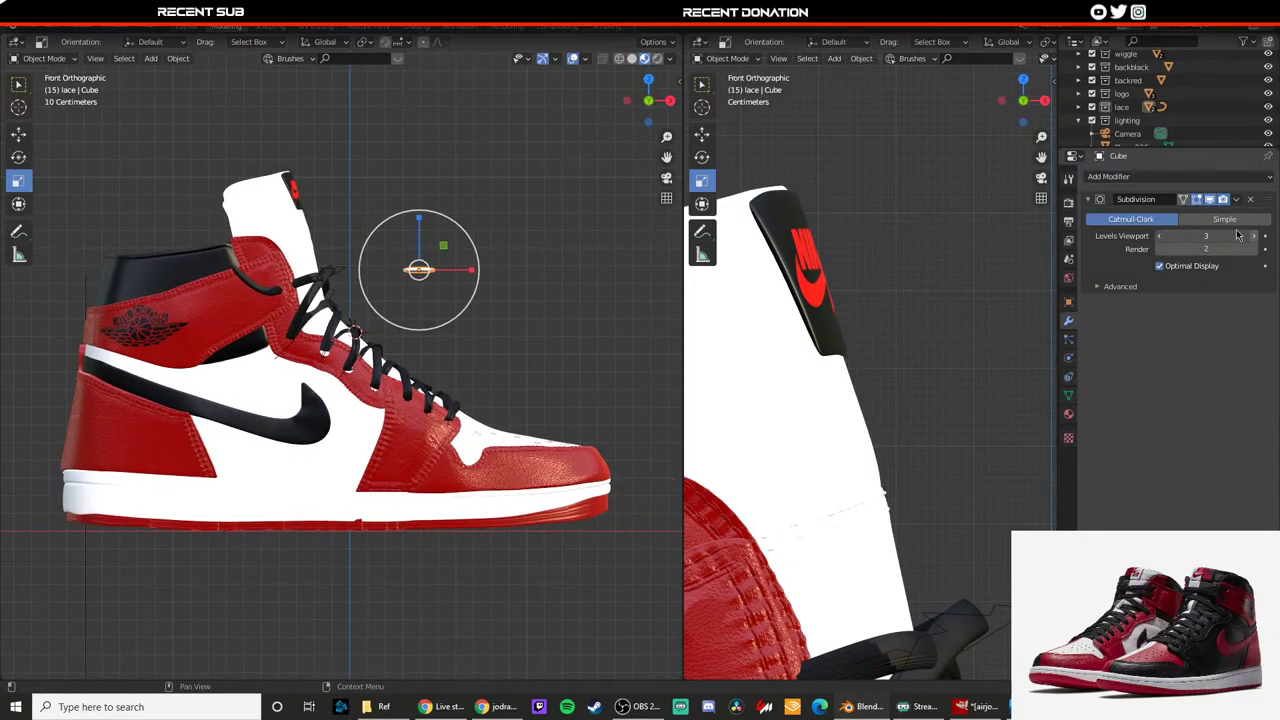
left_click(1253, 236)
scroll(512, 234, "up", 9)
middle_click_drag(512, 234, 393, 295, "shift")
scroll(393, 295, "down", 3)
middle_click_drag(438, 220, 336, 344, "shift")
scroll(393, 177, "up", 5)
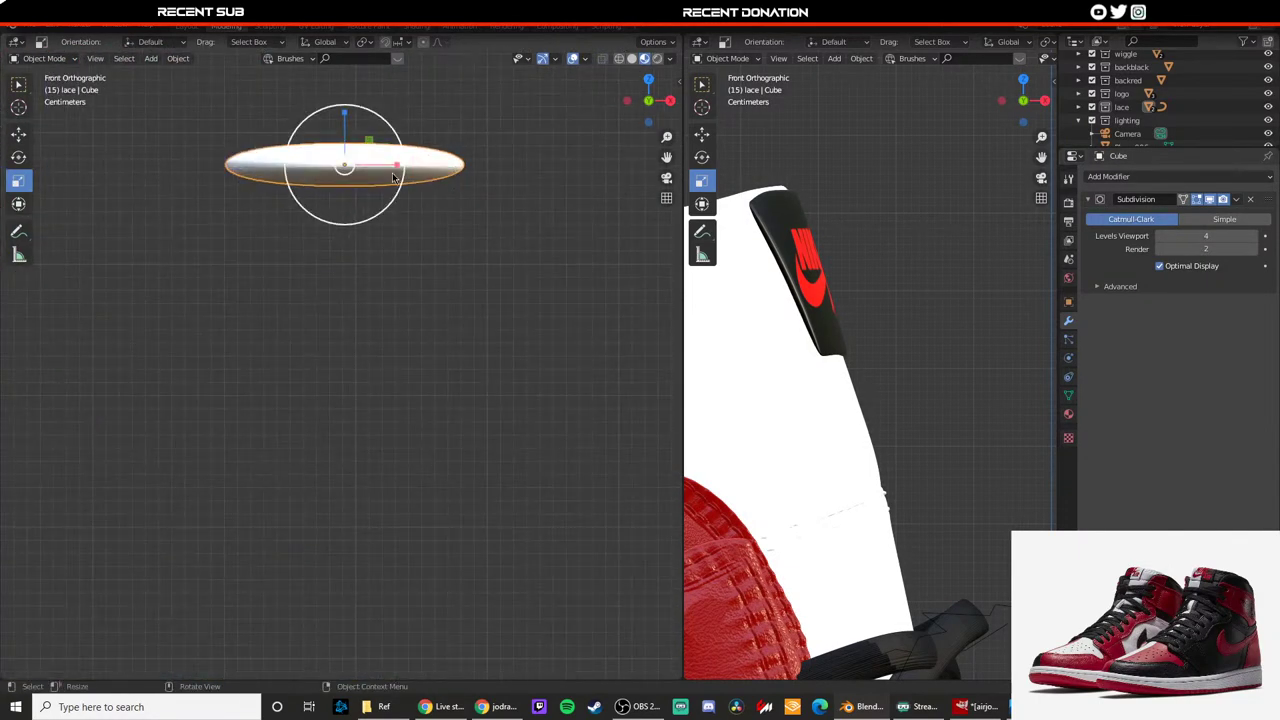
Step: Add two vertical loop cuts to the slab in Edit Mode, sliding one toward each end to tighten the rounding
key("Tab")
key("ctrl+r")
left_click(425, 147)
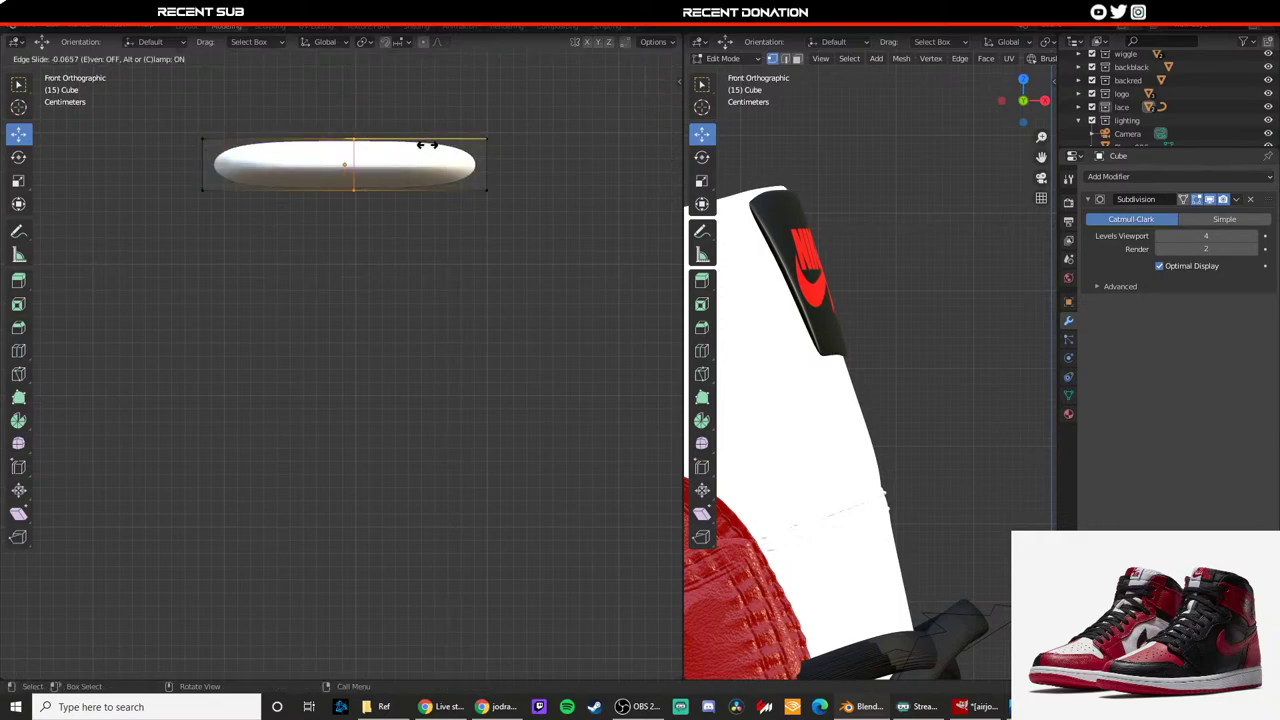
left_click(458, 148)
key("ctrl+r")
left_click(285, 148)
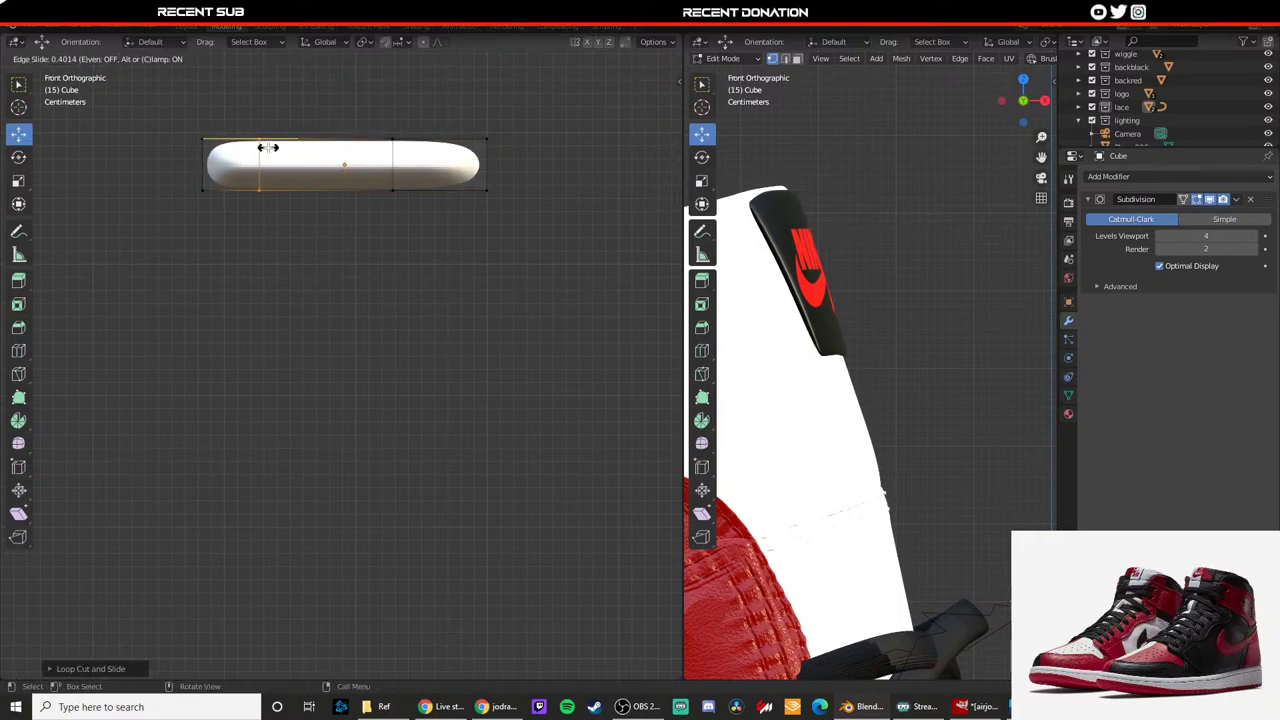
left_click(268, 148)
key("Tab")
key("shift+space")
left_click(354, 163)
key("s")
left_click(425, 165)
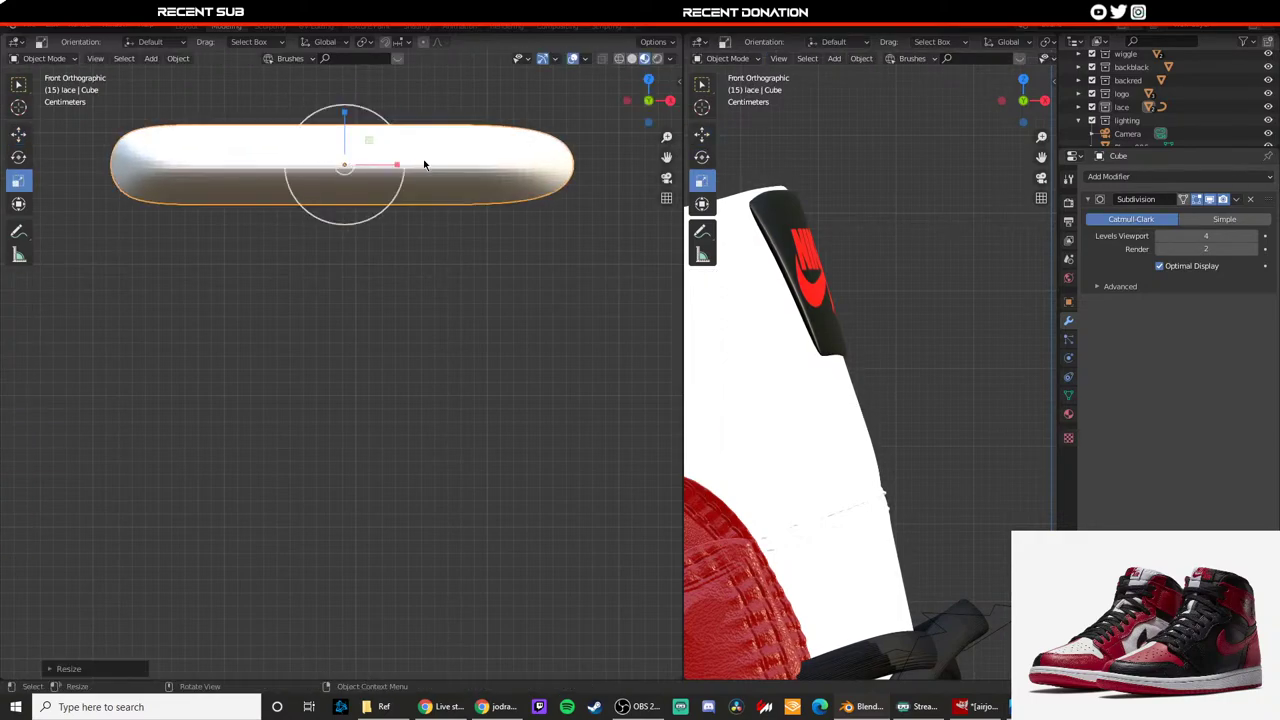
key("ctrl+z")
Step: Adjust the slab's length by scaling it along the X axis in Object Mode
left_click_drag(393, 165, 418, 164)
key("Tab")
scroll(423, 197, "down", 4)
key("Tab")
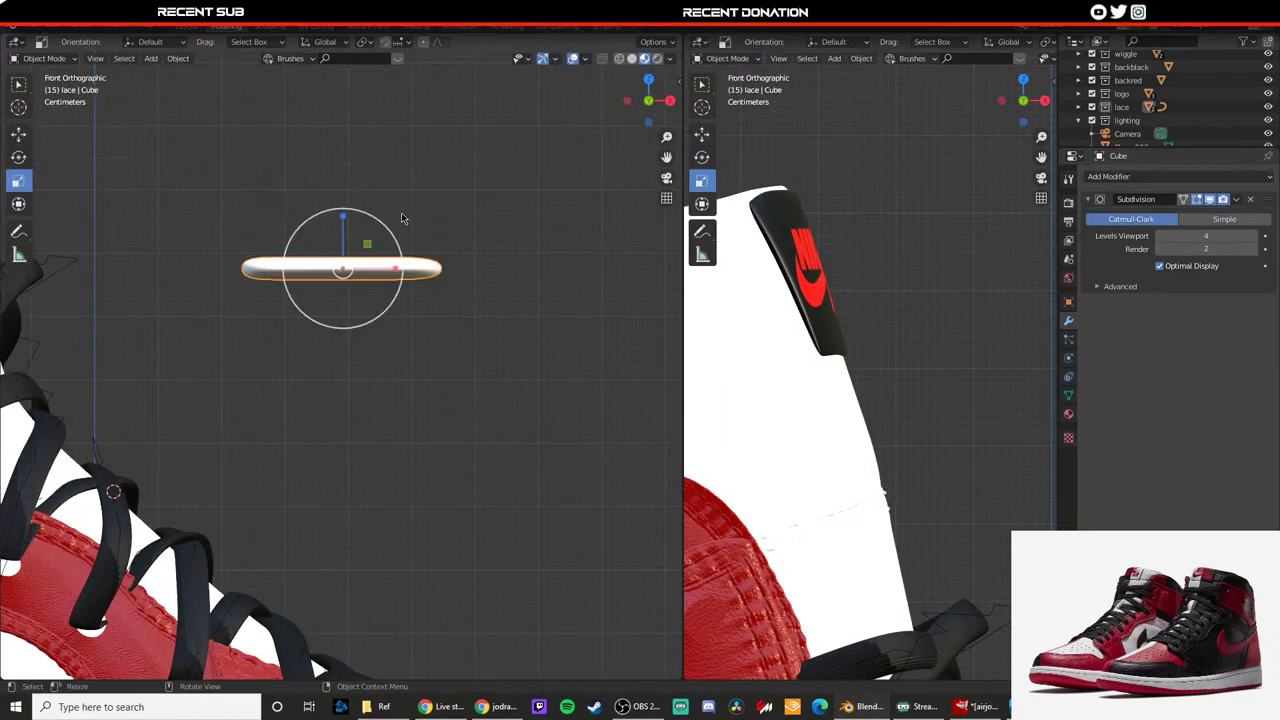
scroll(403, 218, "down", 2)
left_click_drag(379, 297, 371, 297)
key("Tab")
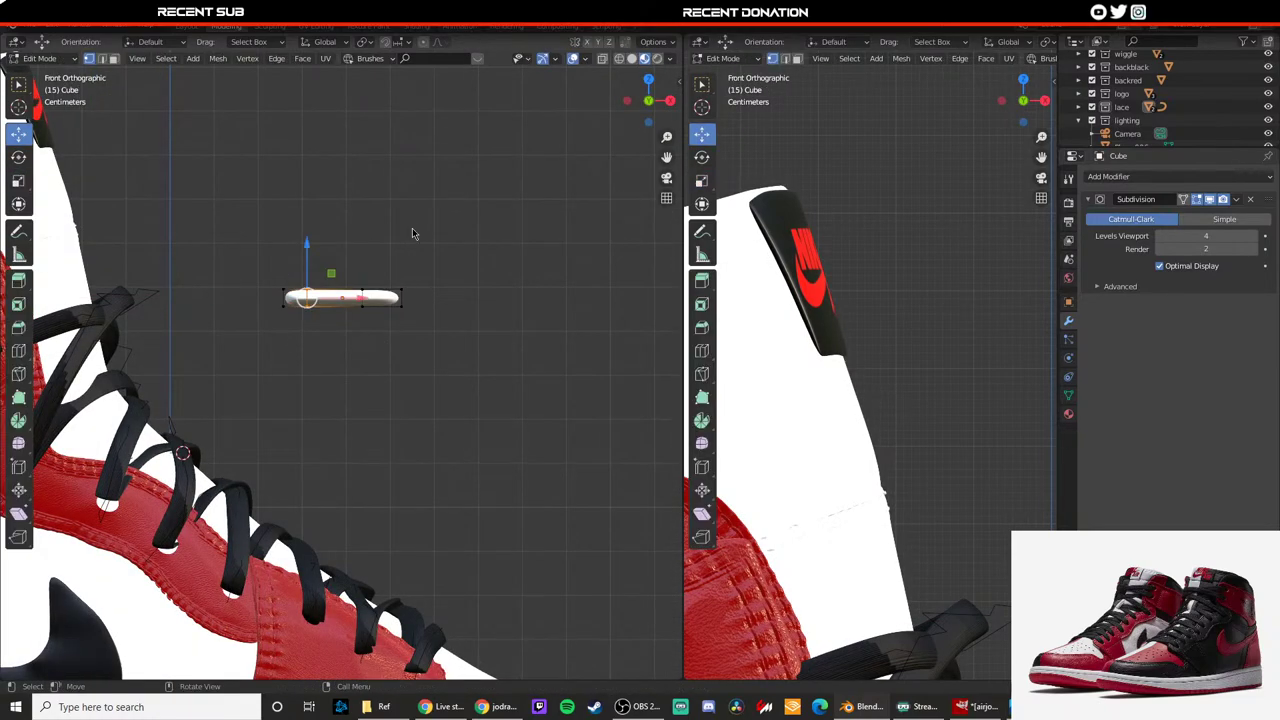
key("Tab")
scroll(414, 250, "down", 5)
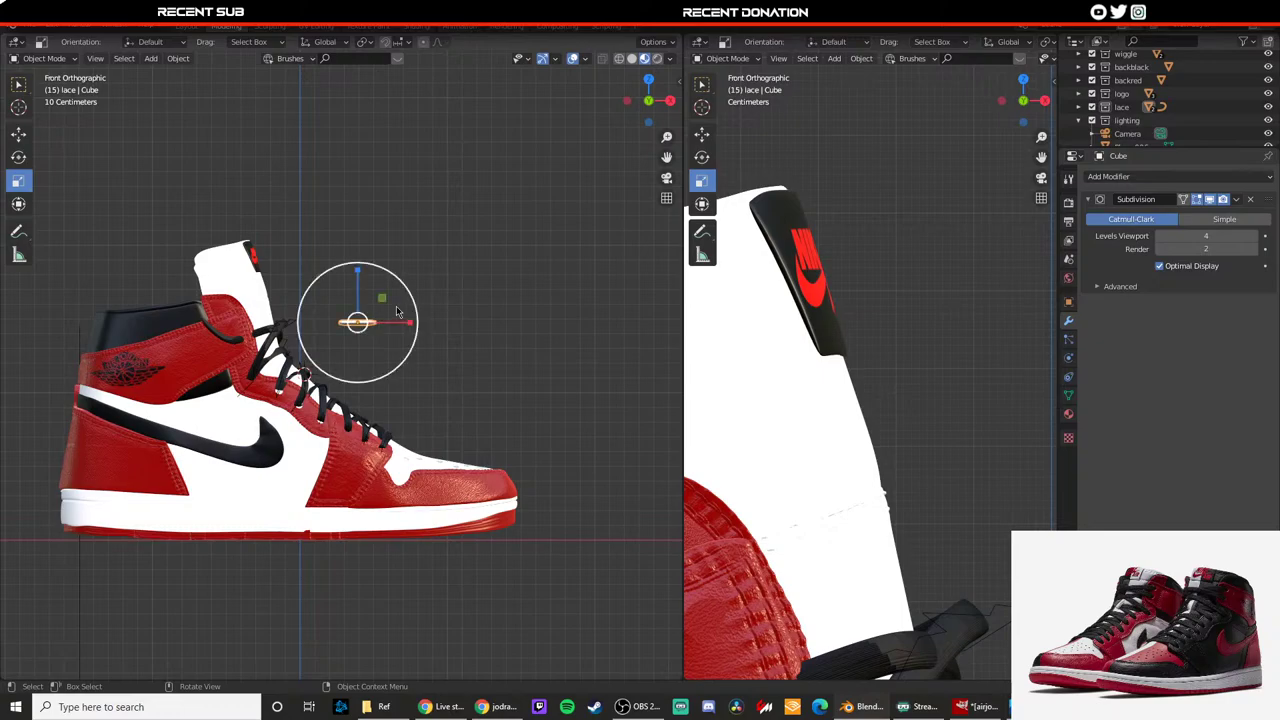
scroll(402, 290, "up", 4)
middle_click_drag(590, 242, 380, 236)
scroll(483, 290, "down", 5)
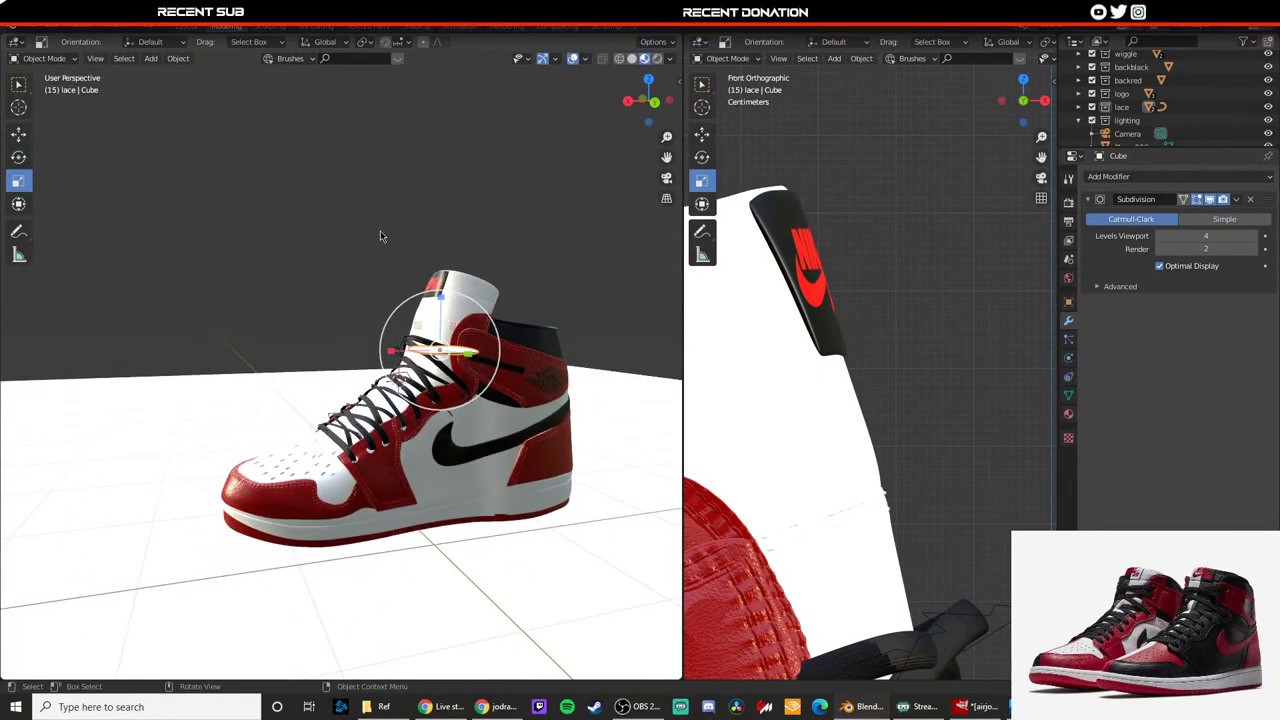
Step: Narrow the slab along the Y axis in the right orthographic view to form a slim rod
key("KP_7")
key("KP_3")
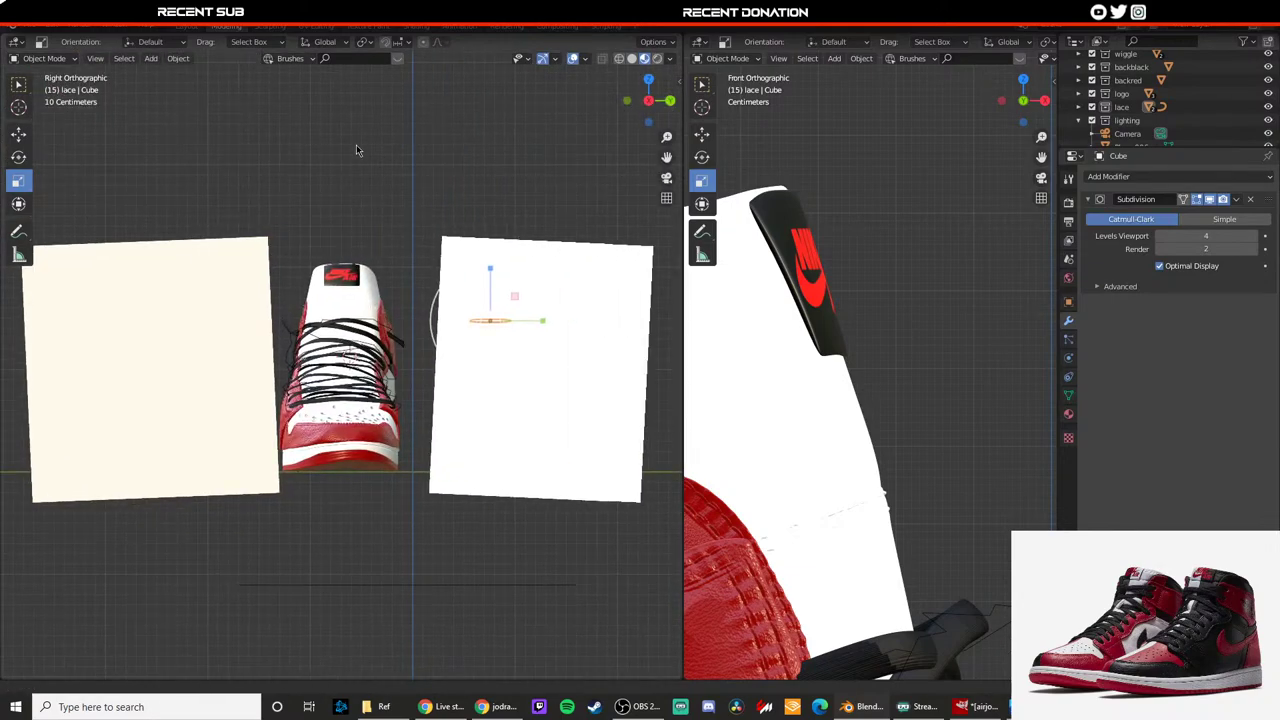
scroll(356, 144, "up", 4)
left_click_drag(525, 218, 490, 219)
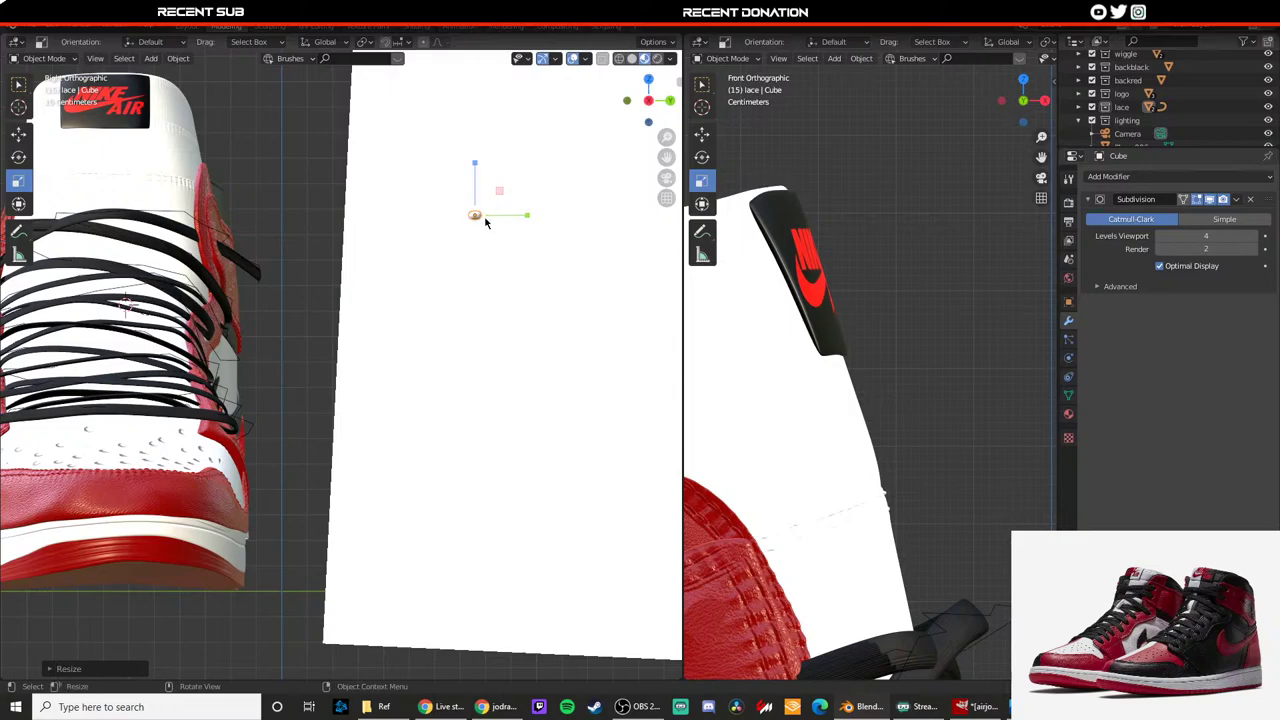
middle_click_drag(486, 222, 446, 246)
left_click_drag(547, 217, 540, 213)
key("Tab")
key("Tab")
Step: Switch to the shading workspace with object shaders and assign the black material to the rod
left_click(417, 28)
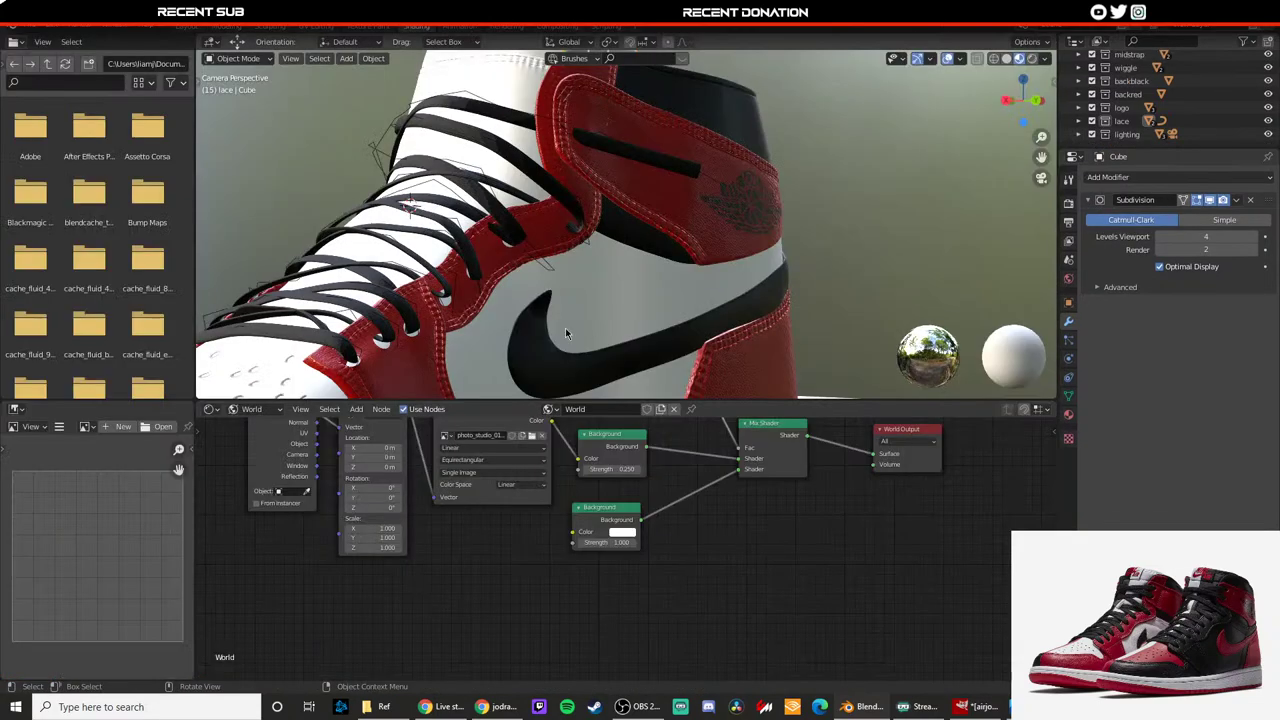
left_click(251, 409)
left_click(262, 434)
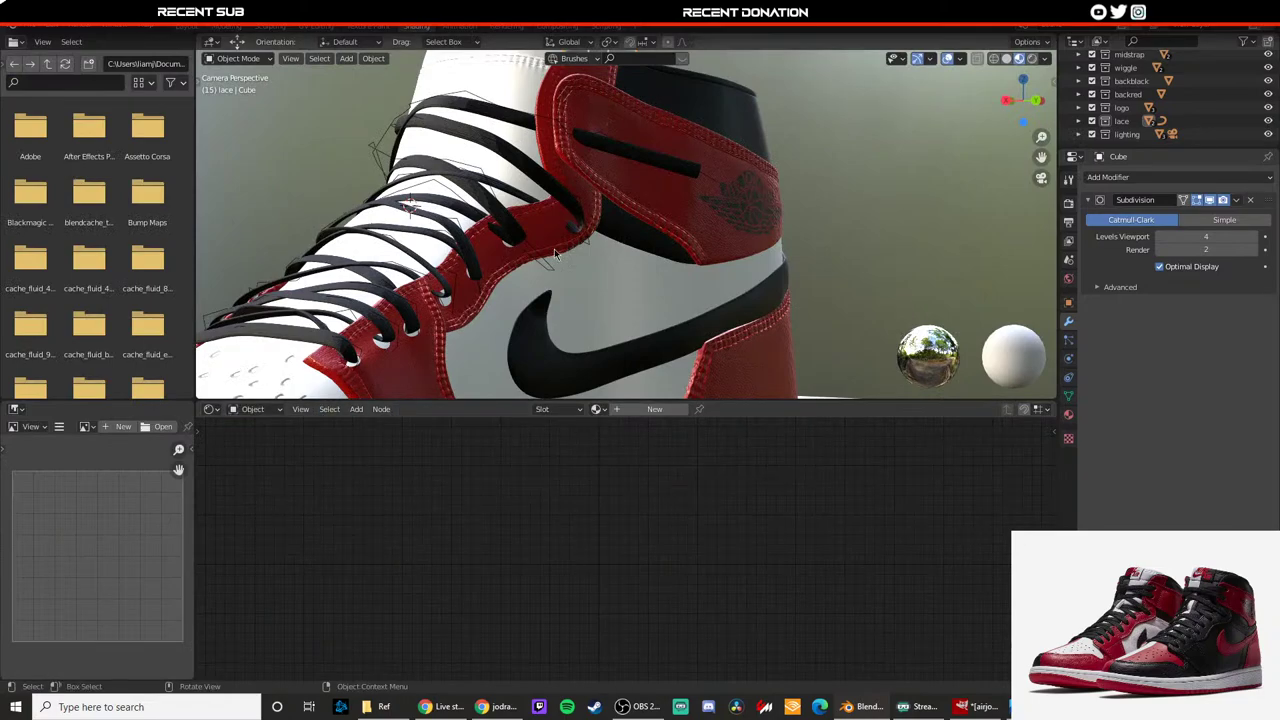
left_click(597, 409)
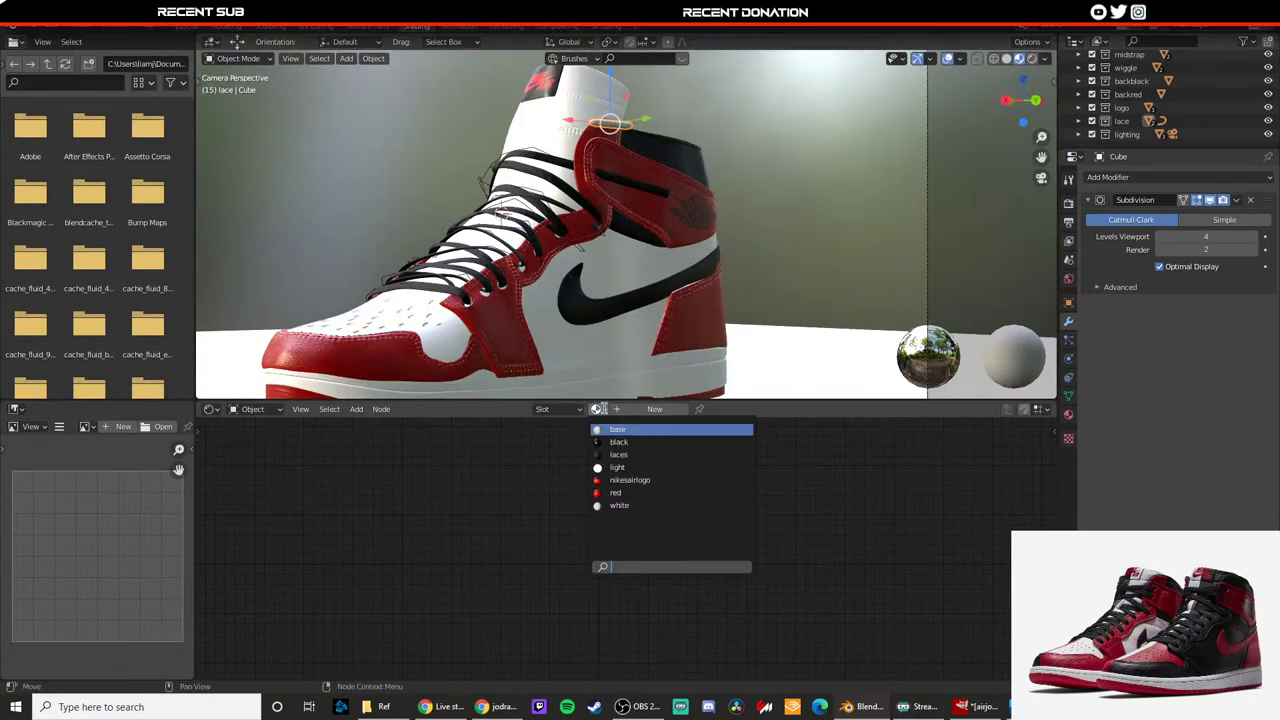
left_click(632, 443)
middle_click_drag(776, 271, 542, 329)
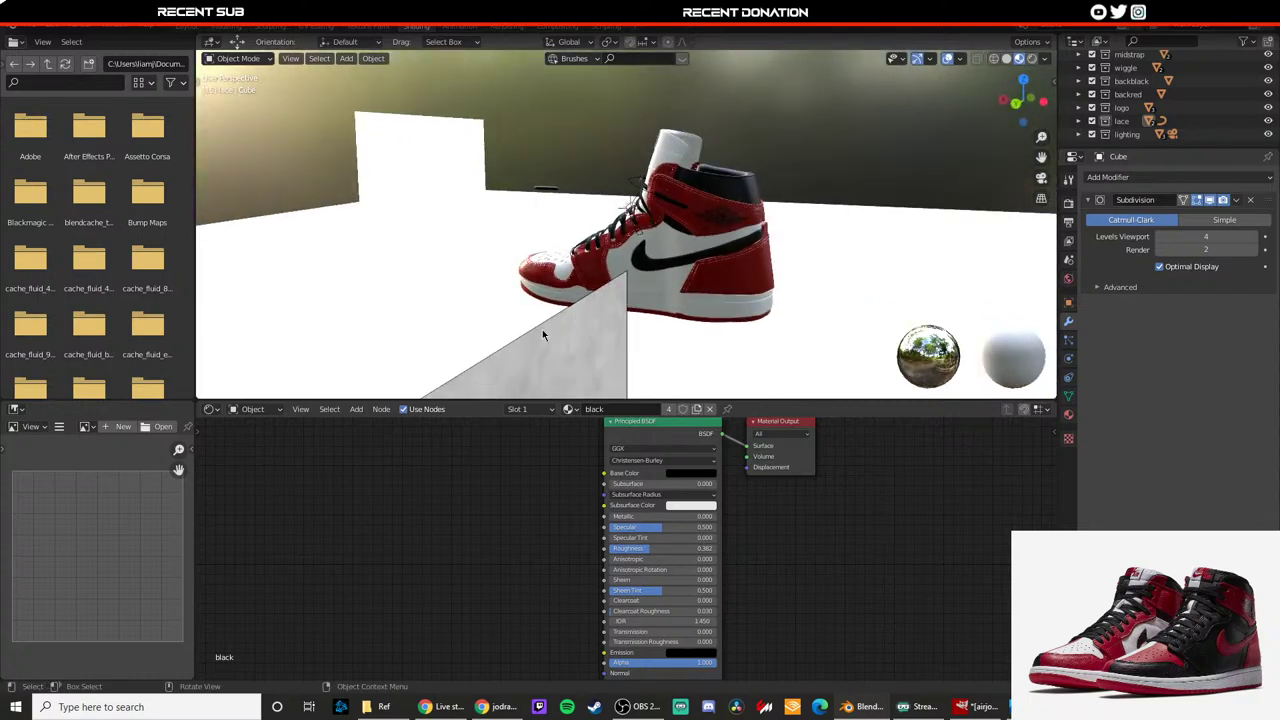
key("KP_0")
key("KP_0")
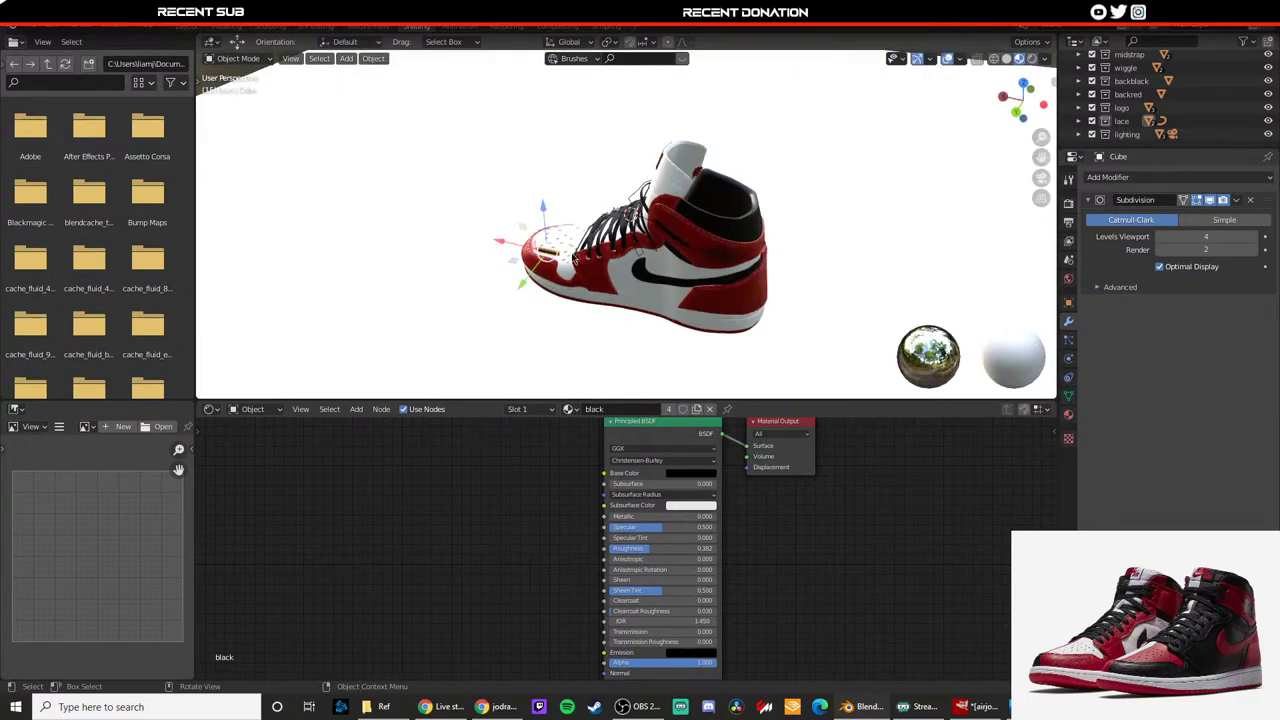
Step: Reposition the rod along the global axes so it sits near the ankle strap at lace height in the camera view
middle_click_drag(507, 246, 470, 234)
left_click_drag(470, 234, 597, 215)
left_click_drag(645, 129, 641, 239)
middle_click_drag(643, 238, 697, 215)
key("KP_0")
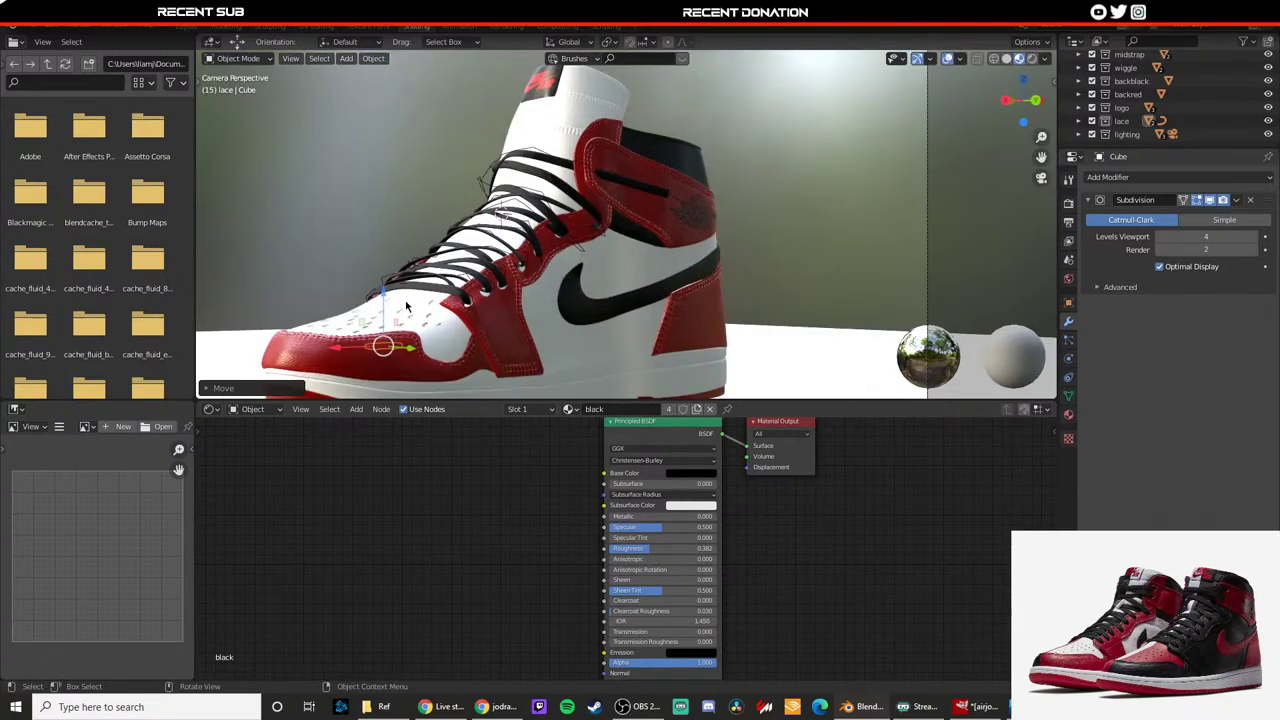
left_click_drag(384, 297, 383, 148)
key("g")
key("x")
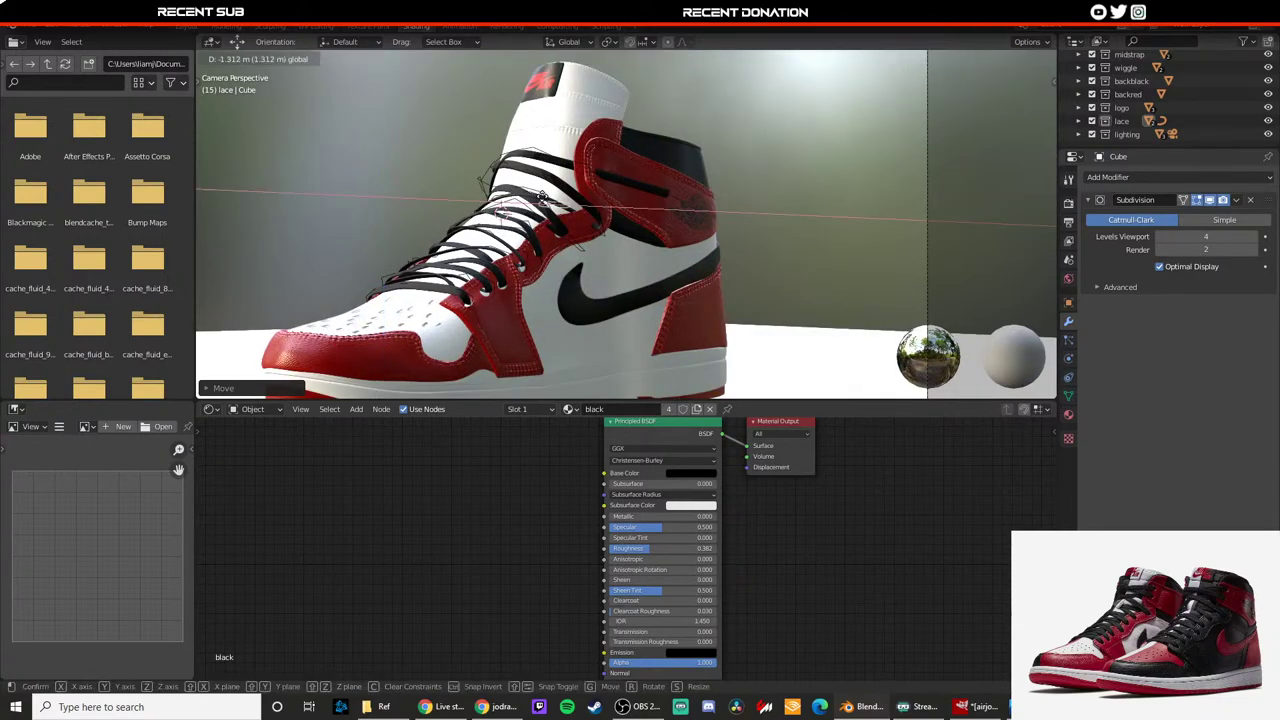
left_click(662, 191)
Step: Return to the modeling workspace in Object Mode and show the second viewport as a top-view wireframe framing the rod and shoe
left_click(240, 28)
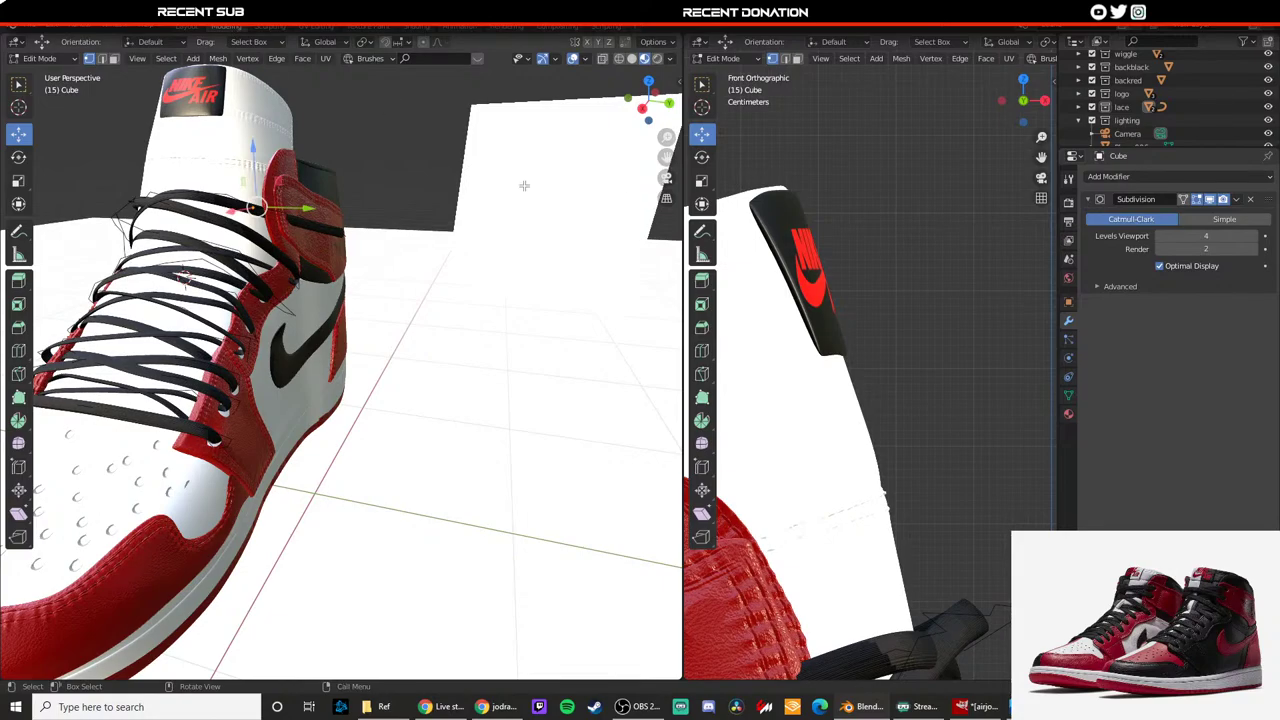
left_click(641, 106)
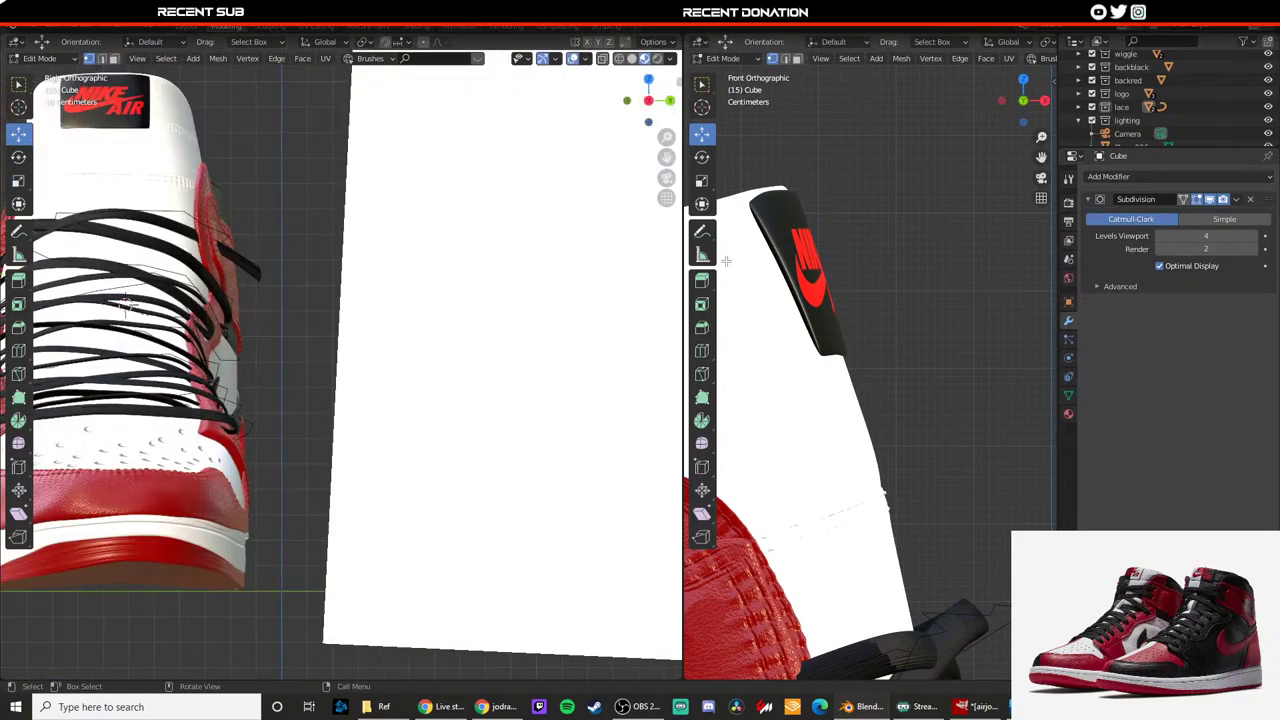
middle_click_drag(816, 288, 788, 283)
scroll(790, 300, "down", 3)
key("Tab")
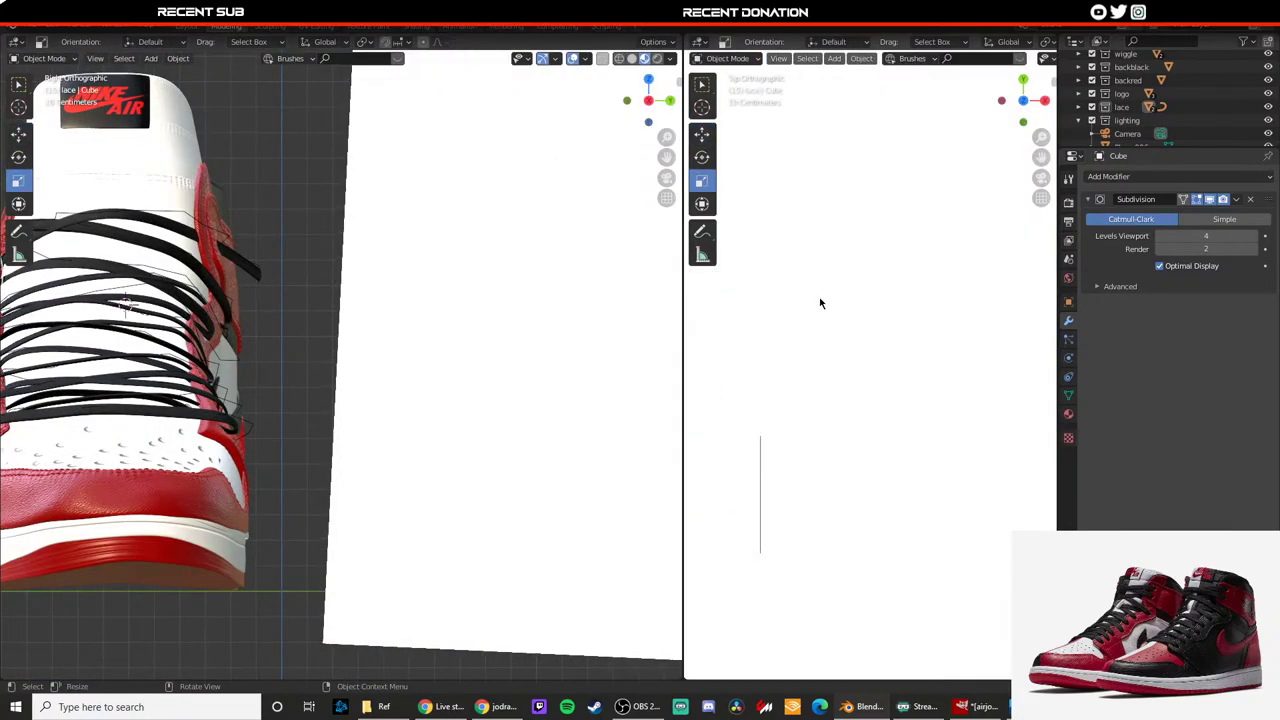
scroll(822, 312, "down", 8)
key("shift+z")
middle_click_drag(860, 323, 888, 198, "shift")
scroll(945, 308, "up", 5)
key("shift+space")
key("g")
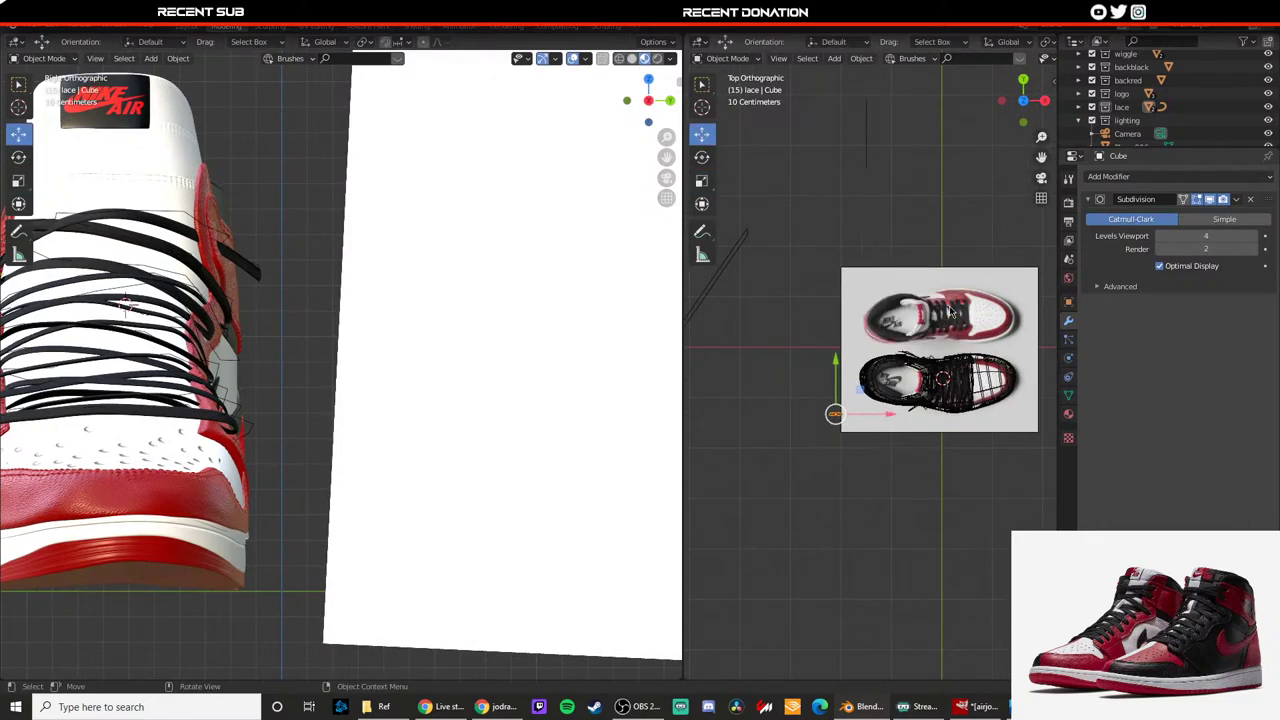
middle_click_drag(907, 330, 837, 342, "shift")
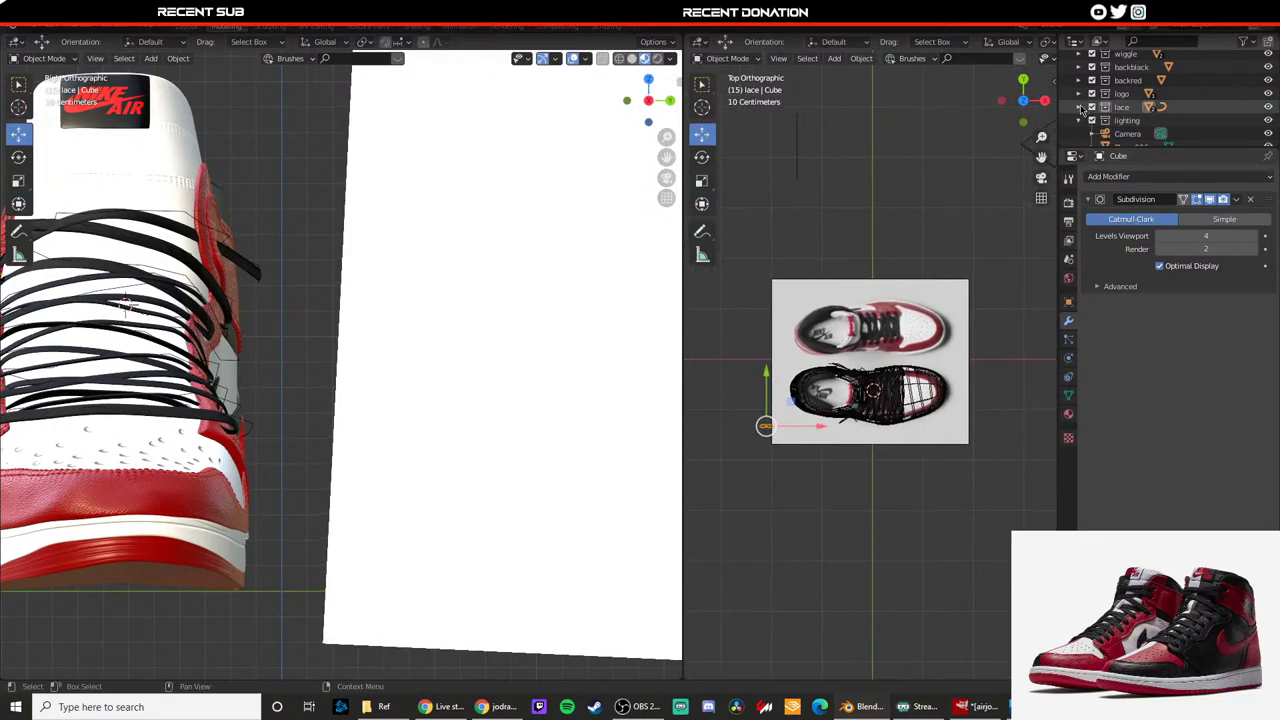
Step: Rename the cube in the lace collection to laceend
left_click(1080, 107)
scroll(1110, 105, "down", 1)
left_click(1124, 93)
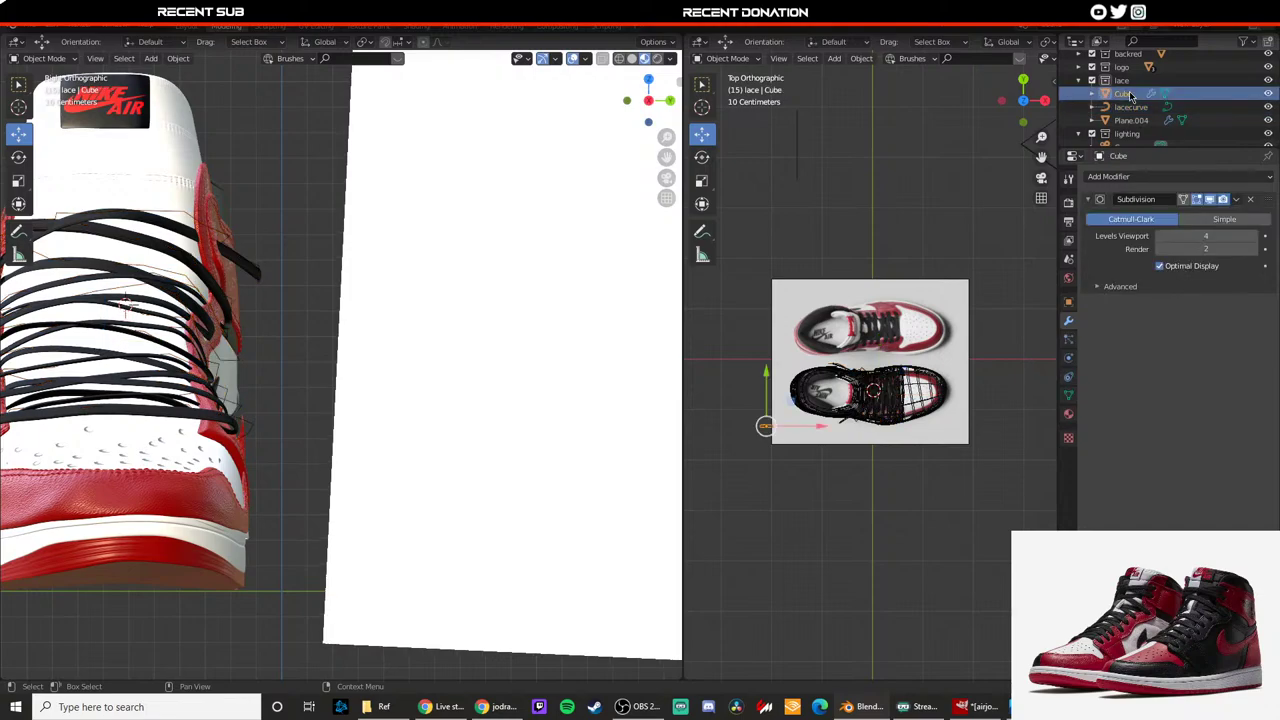
double_click(1128, 92)
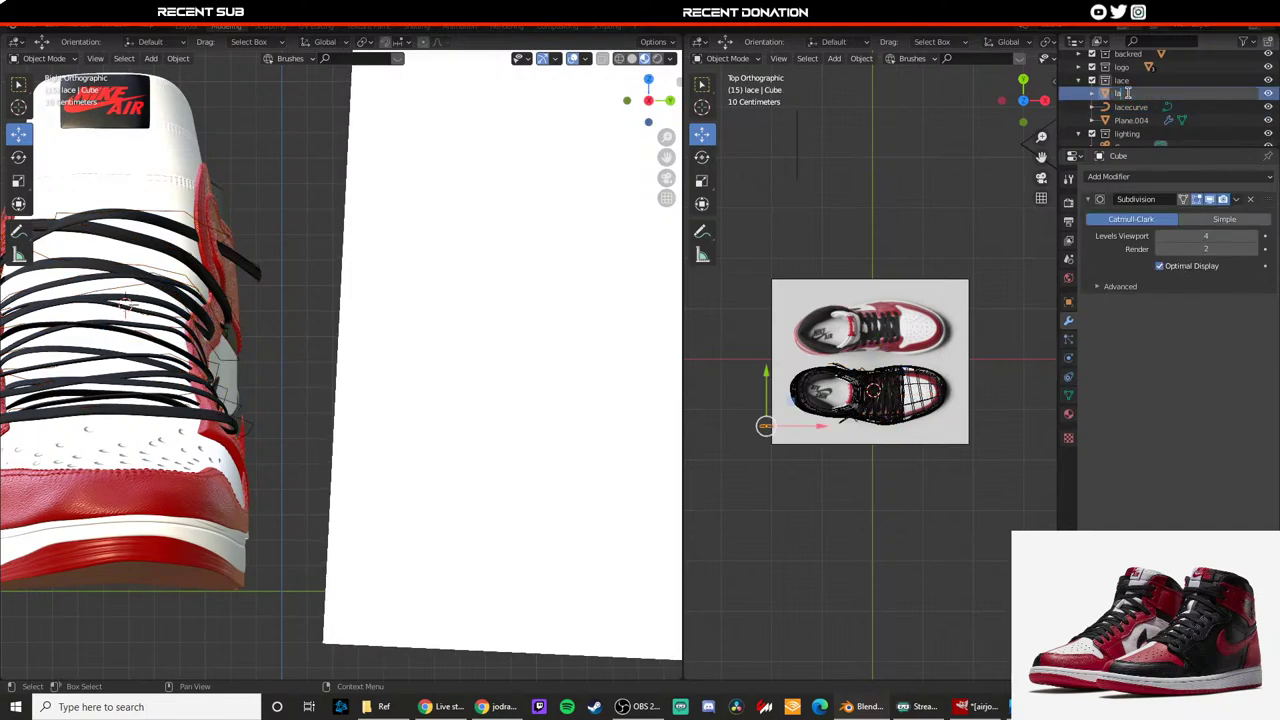
type("laceend")
key("Return")
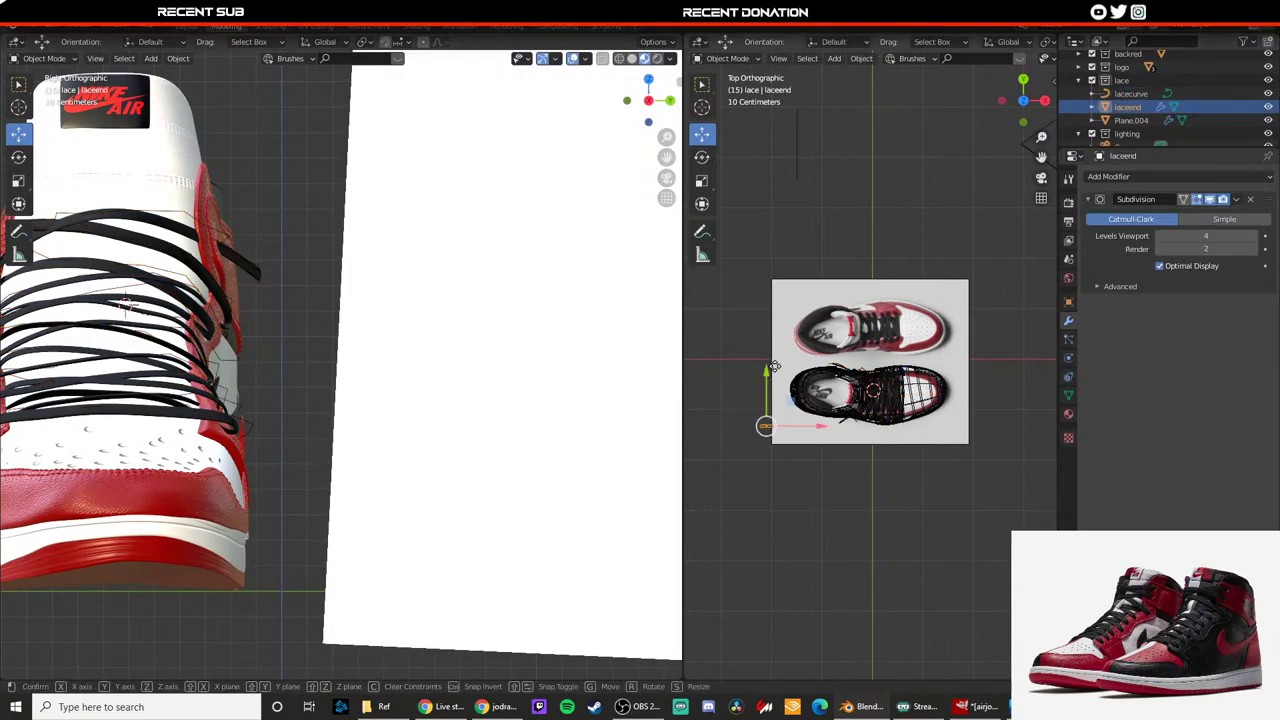
Step: Move the laceend object in the top view along X and Y until it is close to the loose lace tip
left_click_drag(774, 366, 906, 354)
scroll(906, 354, "up", 8)
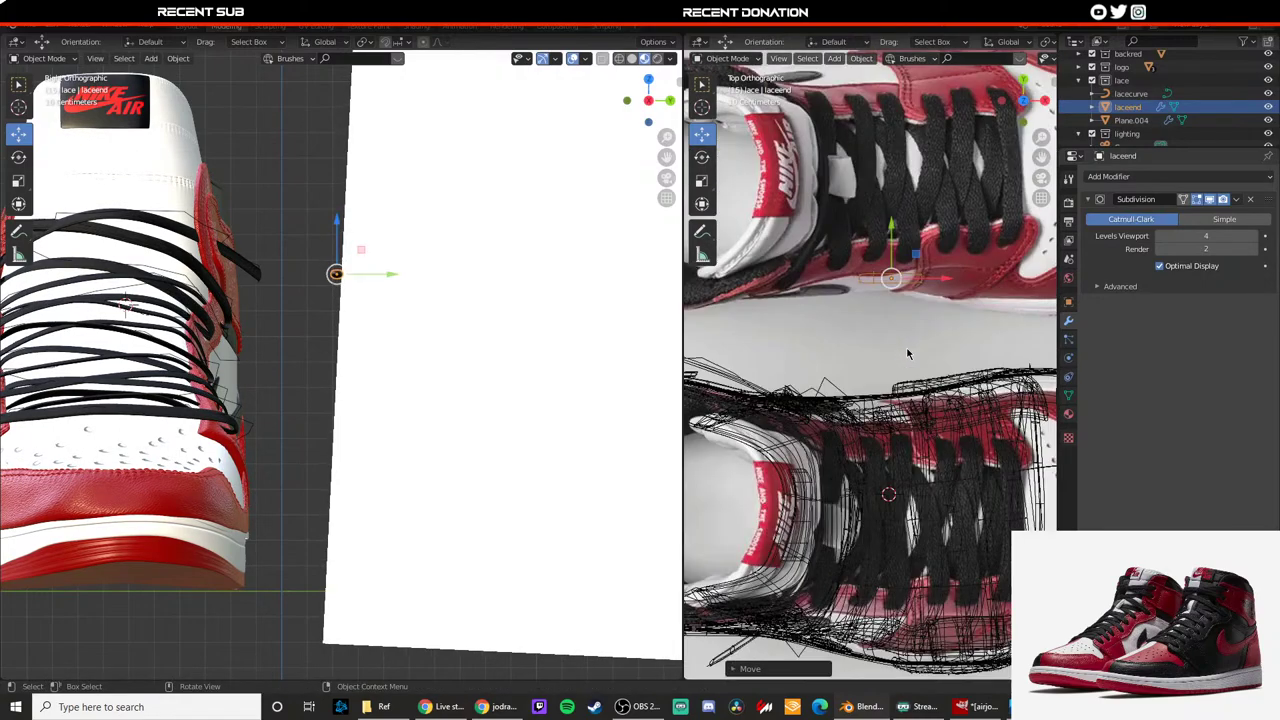
left_click_drag(1021, 306, 790, 303)
middle_click_drag(775, 299, 849, 298, "shift")
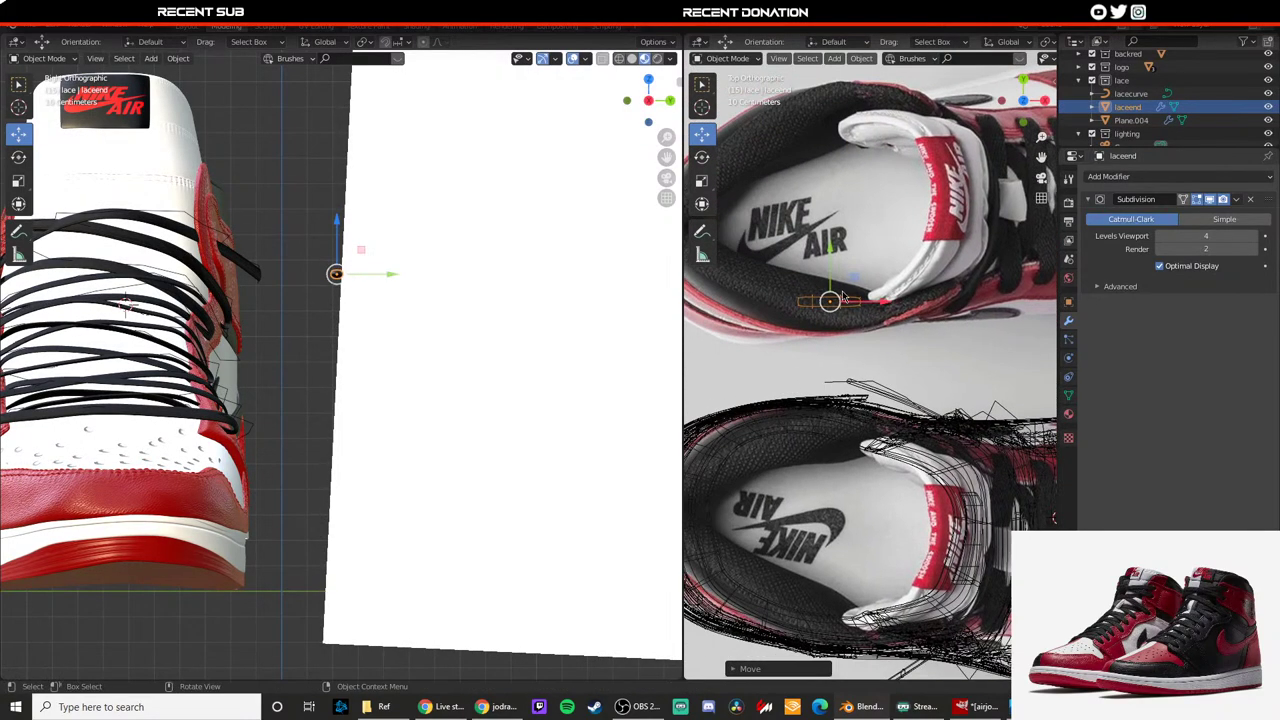
left_click_drag(832, 281, 821, 343)
left_click(836, 348)
Step: Scale the laceend object down and move it next to the loose lace tip in the top view
scroll(836, 348, "up", 4)
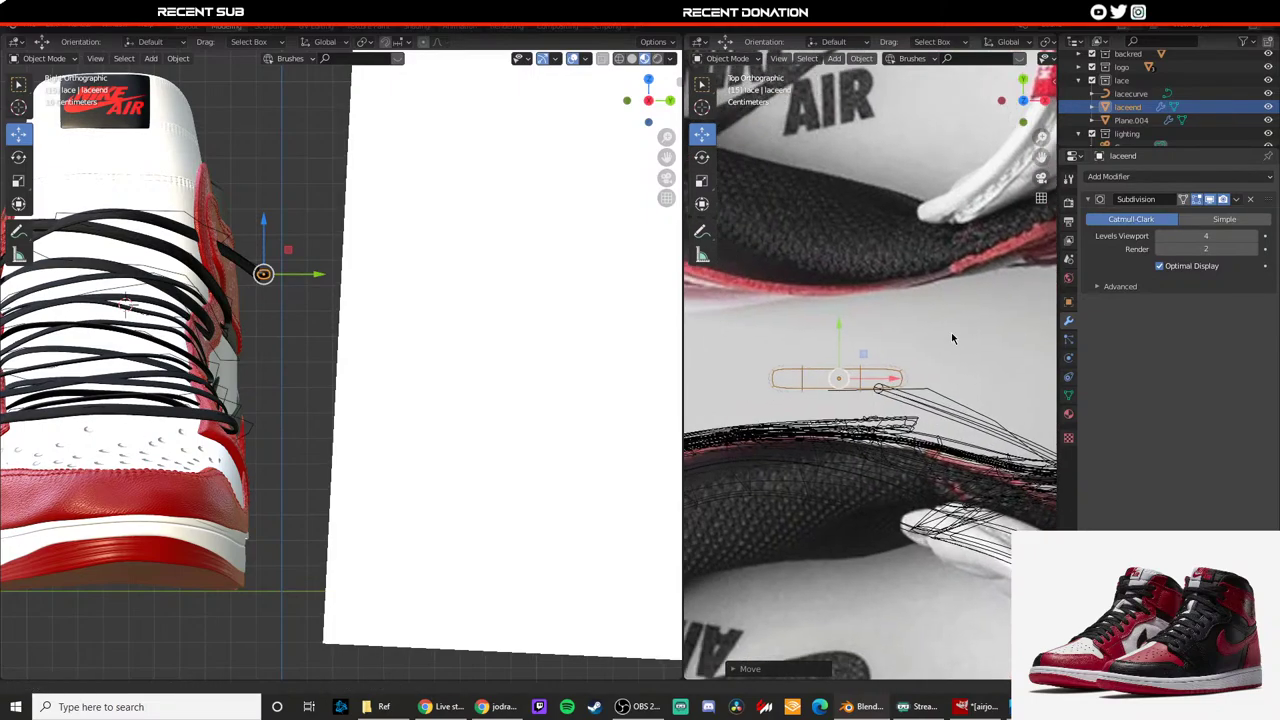
key("s")
left_click(894, 371)
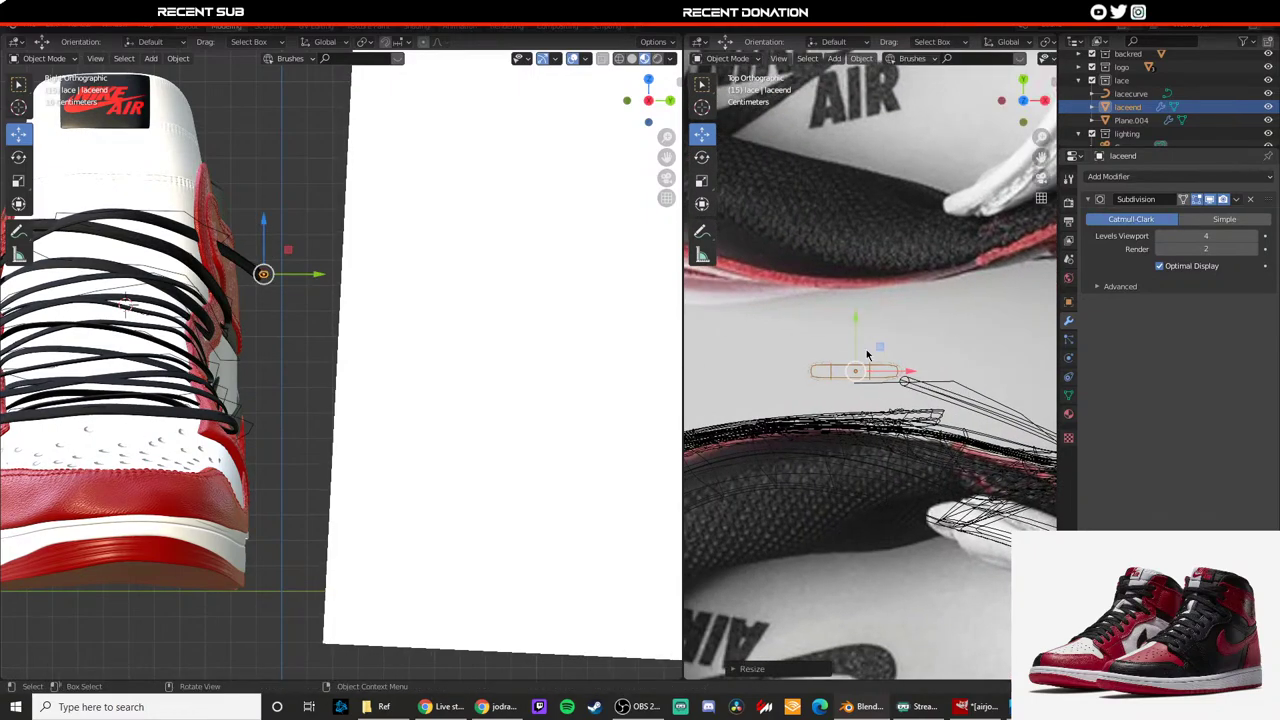
left_click_drag(857, 344, 904, 381)
Step: Rotate laceend slightly in the top view so it slants in line with the loose lace, and return to the Move tool
key("shift+space")
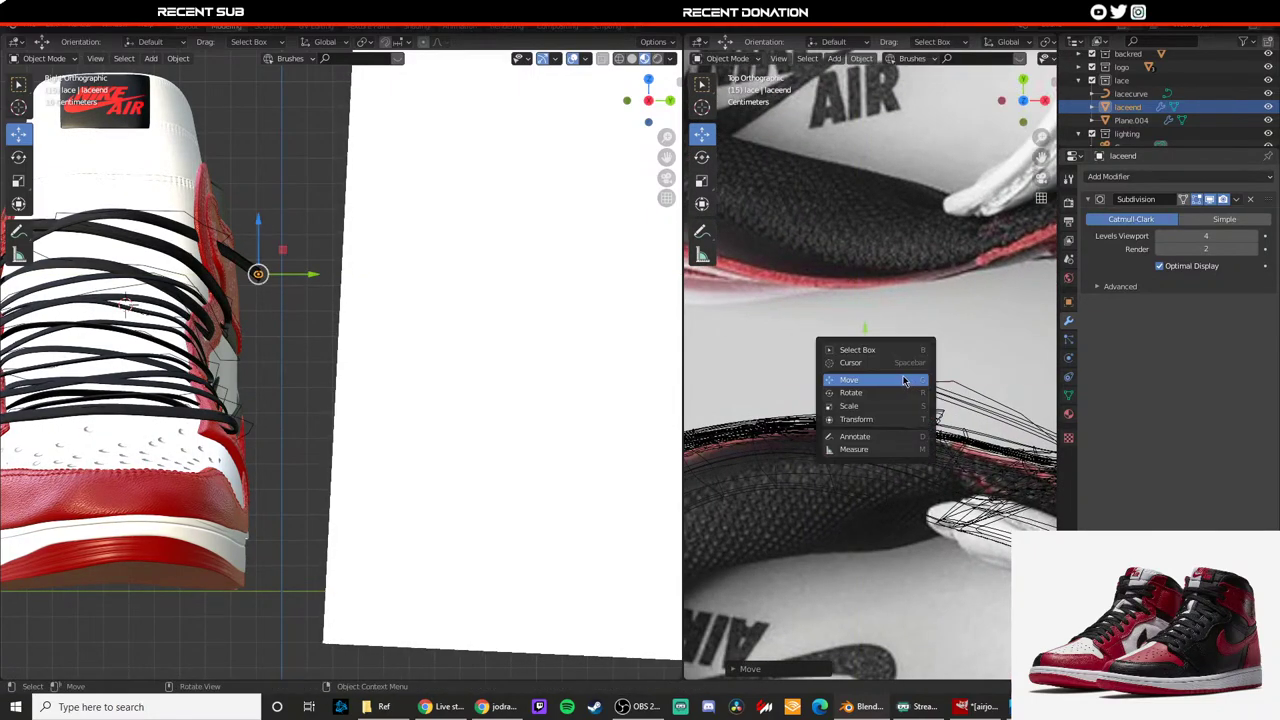
key("r")
left_click_drag(834, 346, 866, 331)
key("shift+space")
key("g")
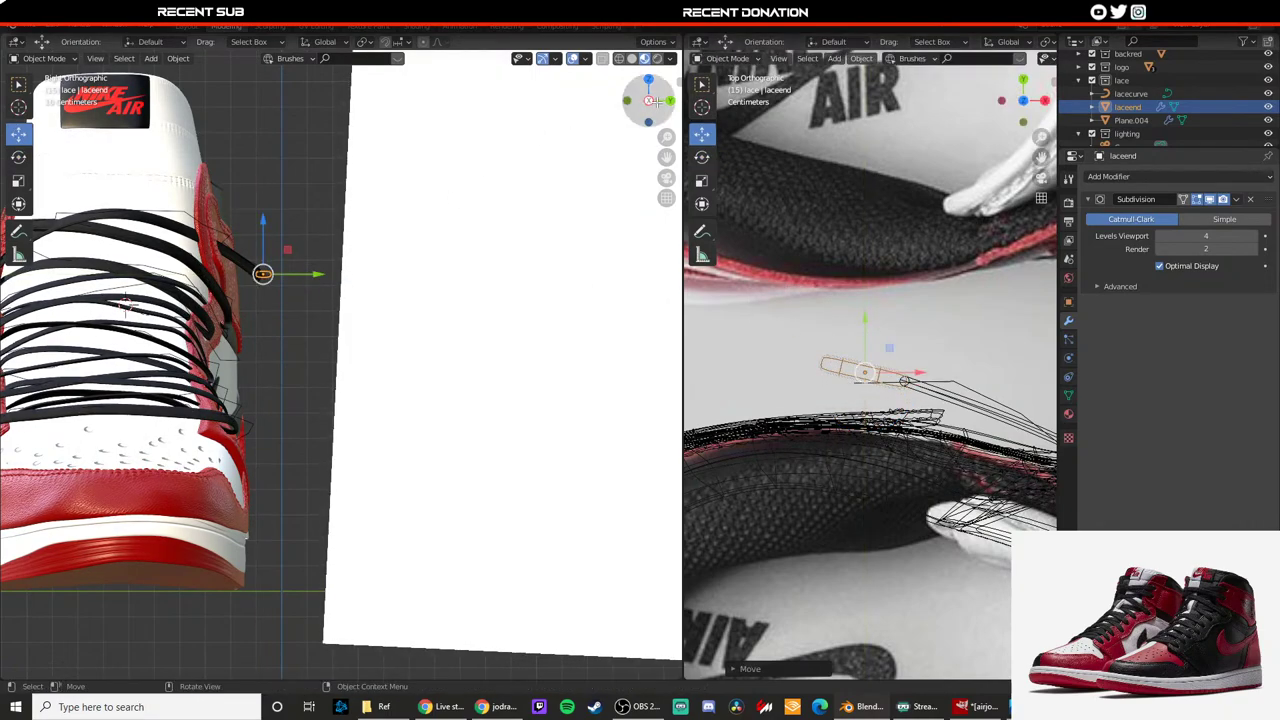
Step: Show the shoe from the back orthographic view around the ankle strap and select the lace mesh Plane.004
left_click(649, 100)
scroll(397, 228, "up", 5)
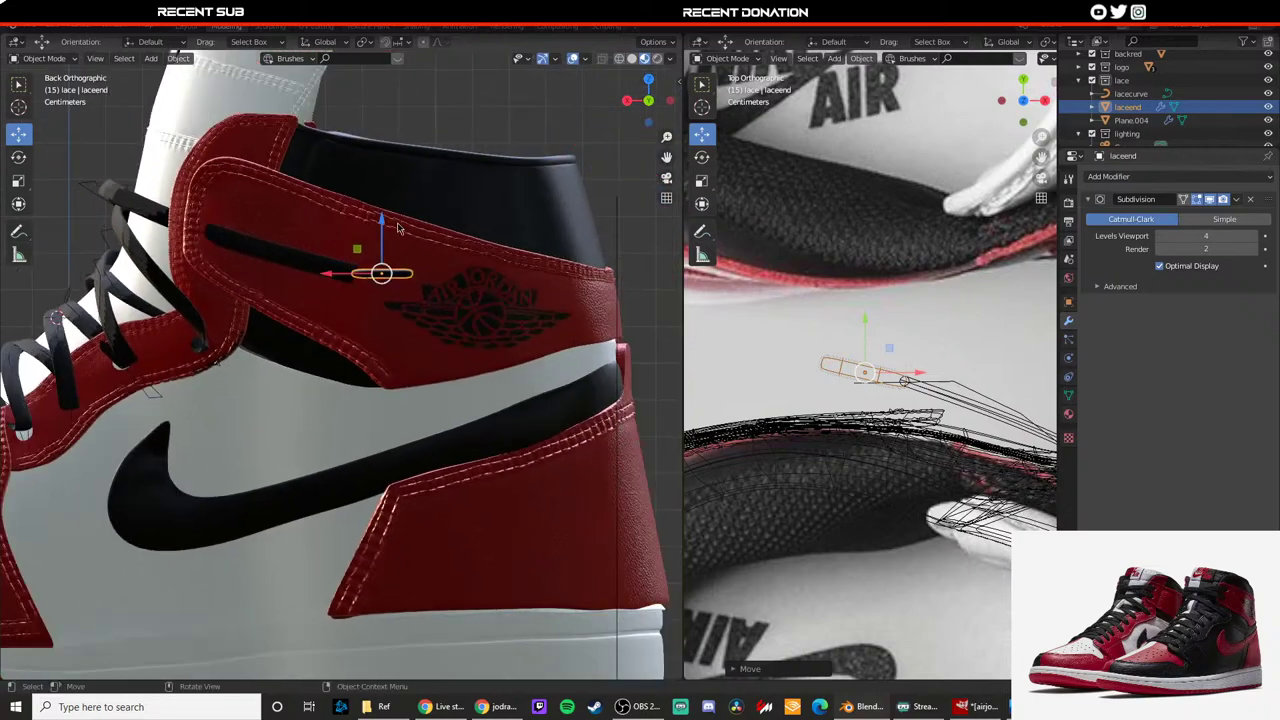
scroll(382, 244, "up", 3)
scroll(394, 183, "down", 5)
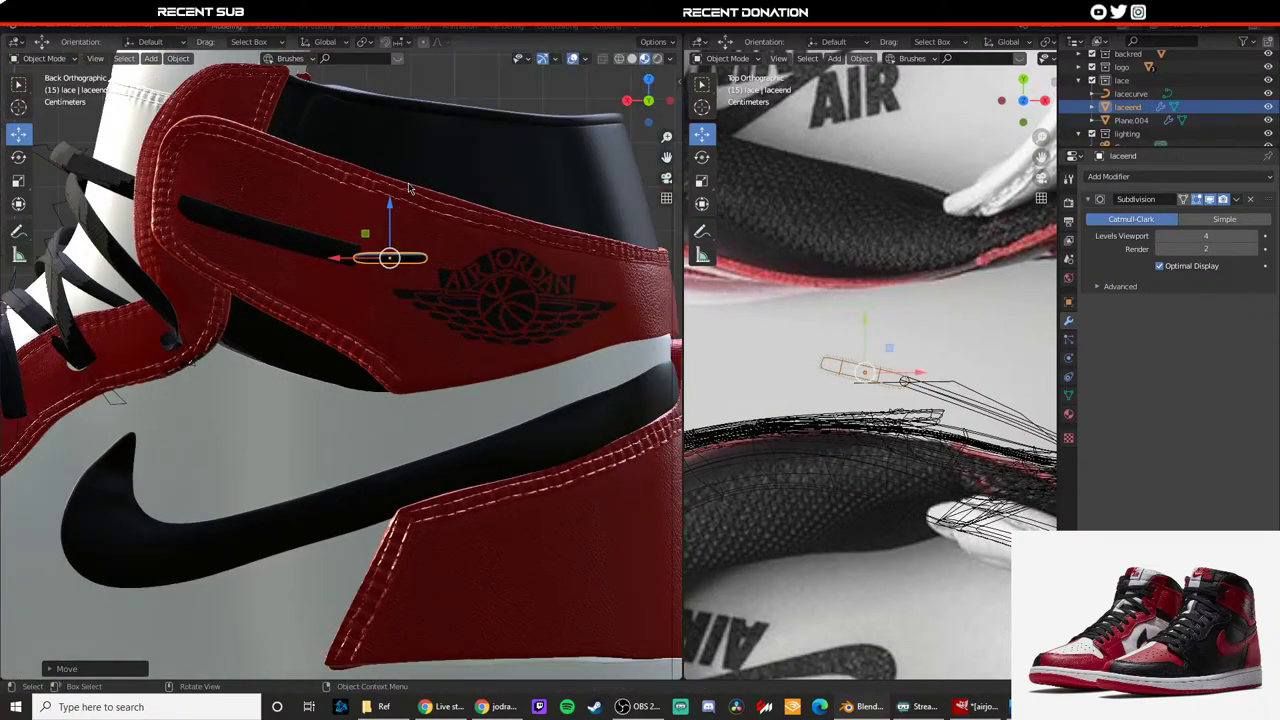
left_click(410, 190)
scroll(416, 210, "down", 2)
left_click(538, 215)
scroll(368, 227, "down", 1)
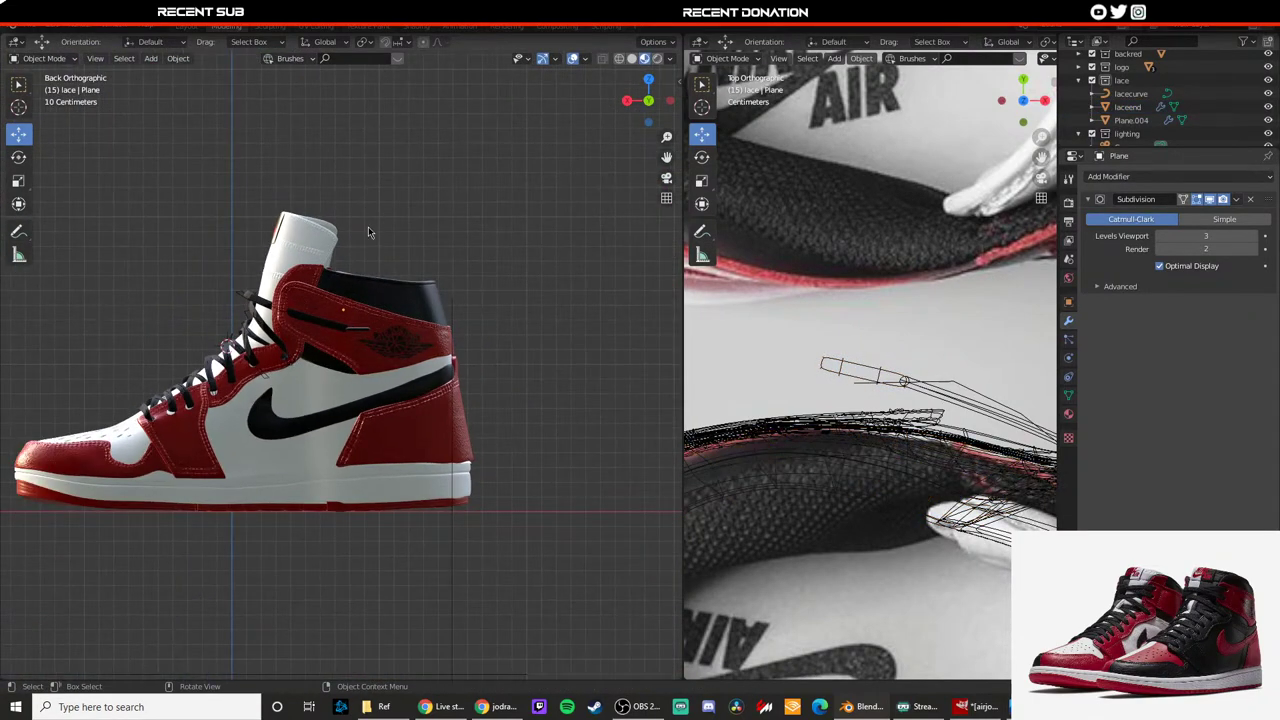
scroll(383, 220, "up", 4)
scroll(362, 270, "up", 3)
left_click(340, 173)
scroll(360, 236, "down", 6)
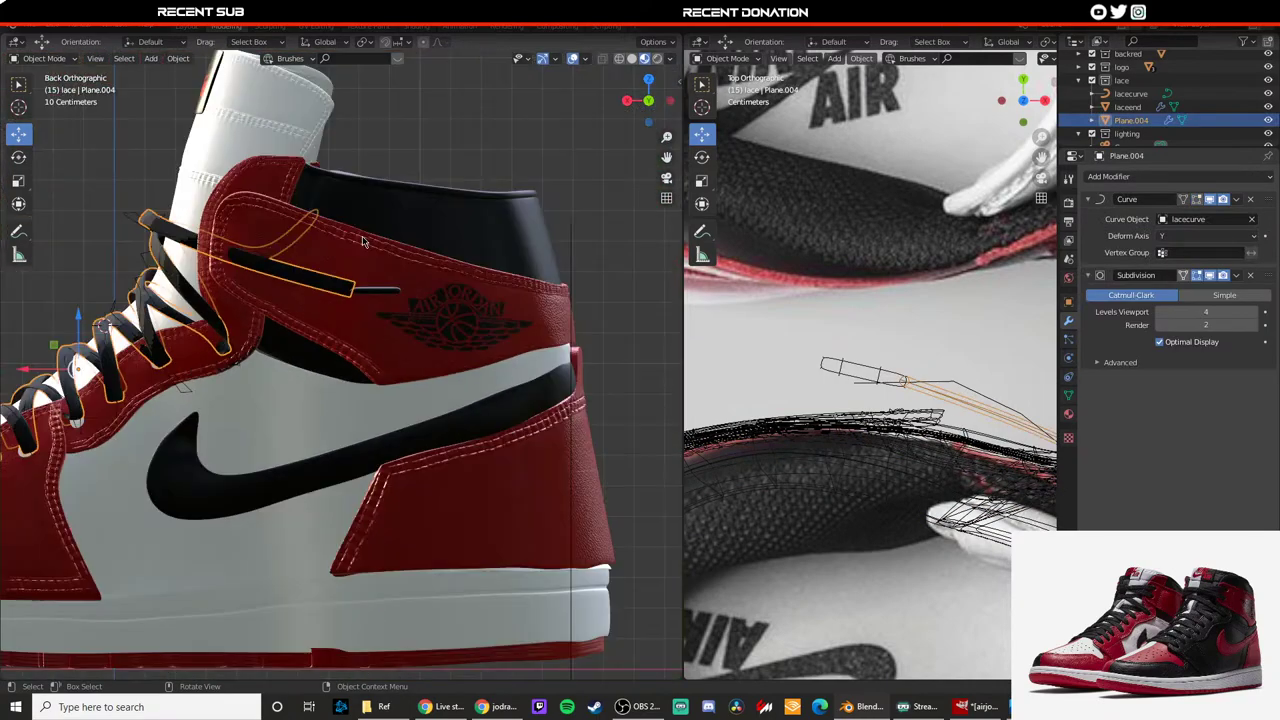
Step: Open the lace mesh for editing and frame the far end of its straight strip in the top view
key("Tab")
scroll(396, 265, "down", 10)
middle_click_drag(397, 266, 428, 327)
key("KP_7")
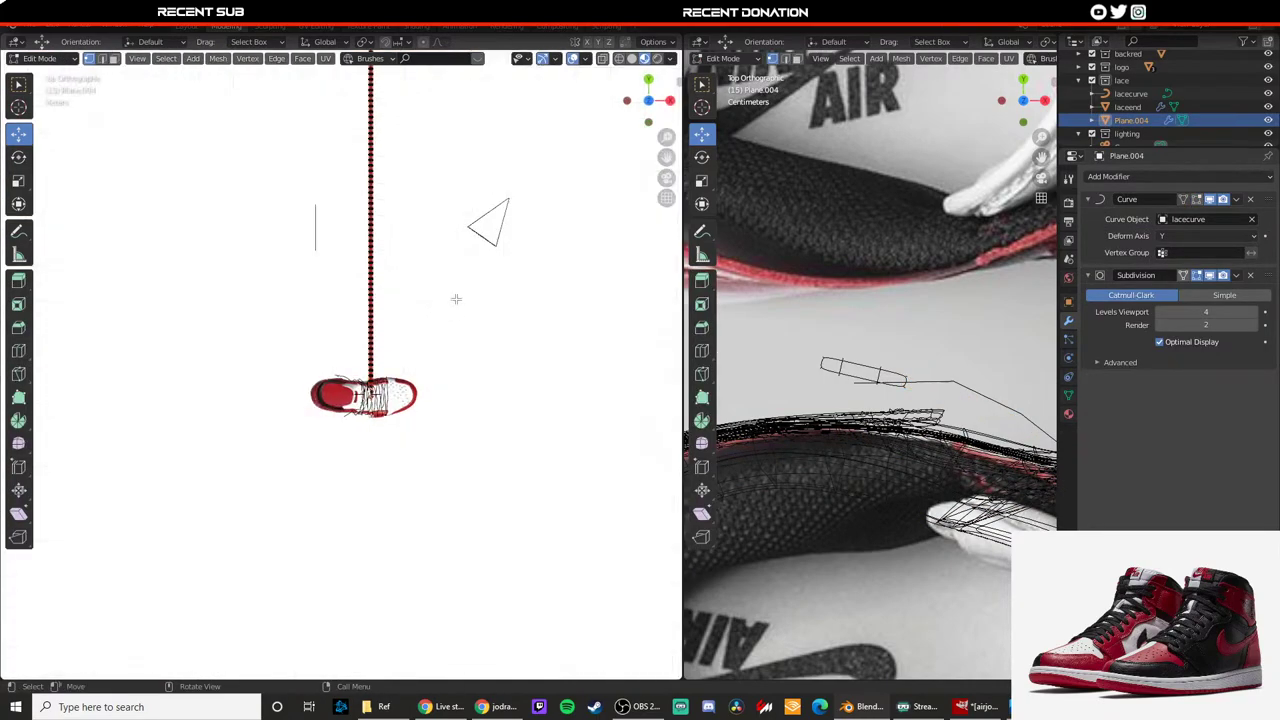
middle_click_drag(494, 180, 468, 470, "shift")
middle_click_drag(430, 269, 429, 449, "shift")
middle_click_drag(398, 195, 402, 381, "shift")
scroll(402, 380, "up", 6)
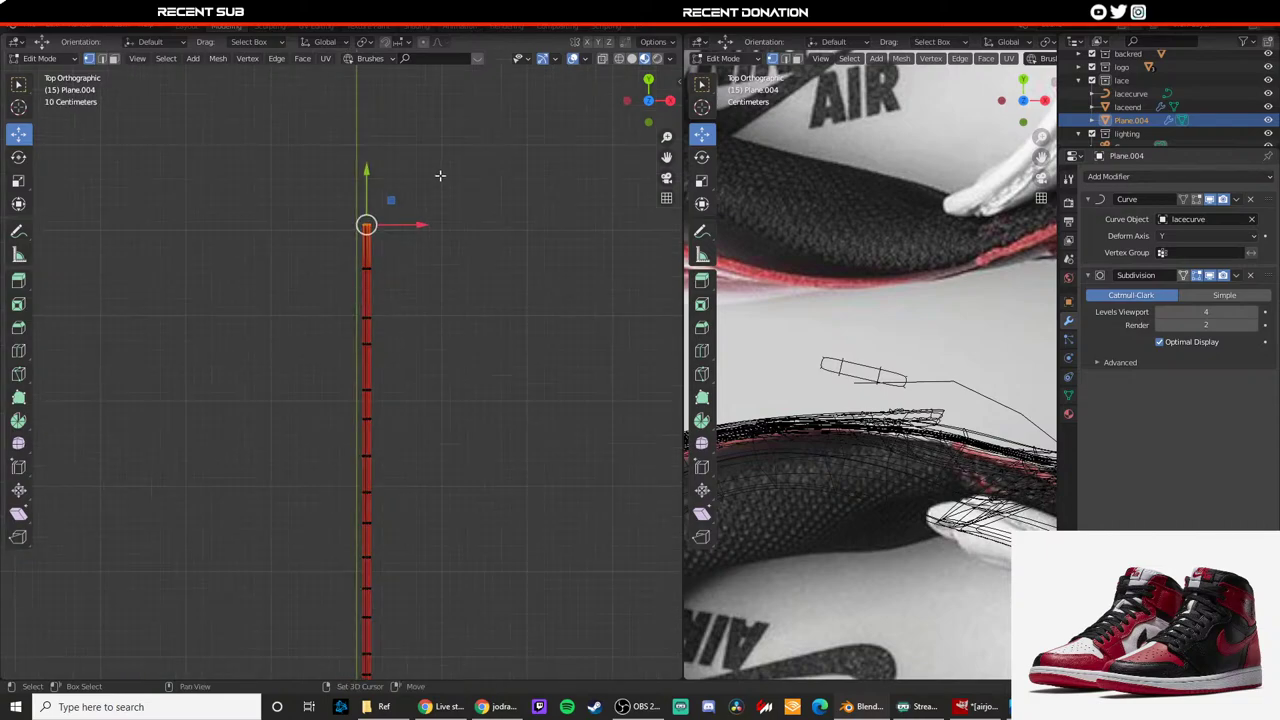
Step: Taper the lace mesh by scaling down the vertices at its end, and return to Object Mode in the camera view
key("s")
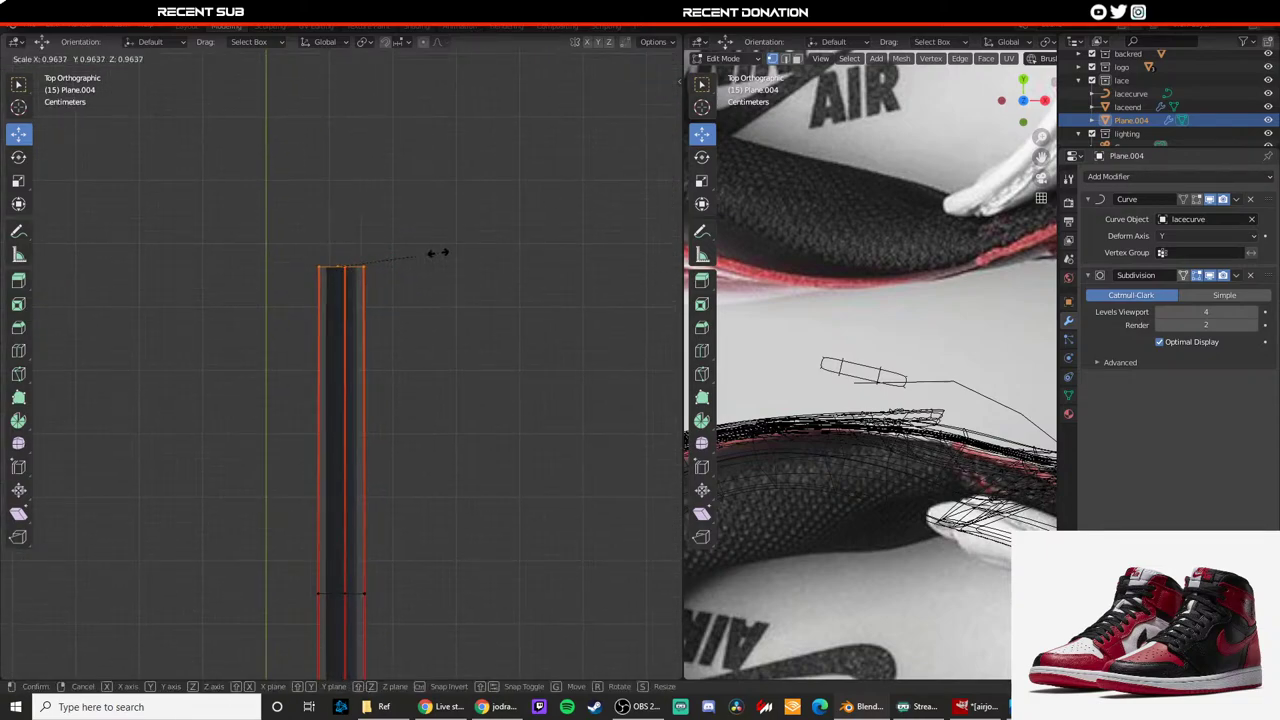
left_click(392, 255)
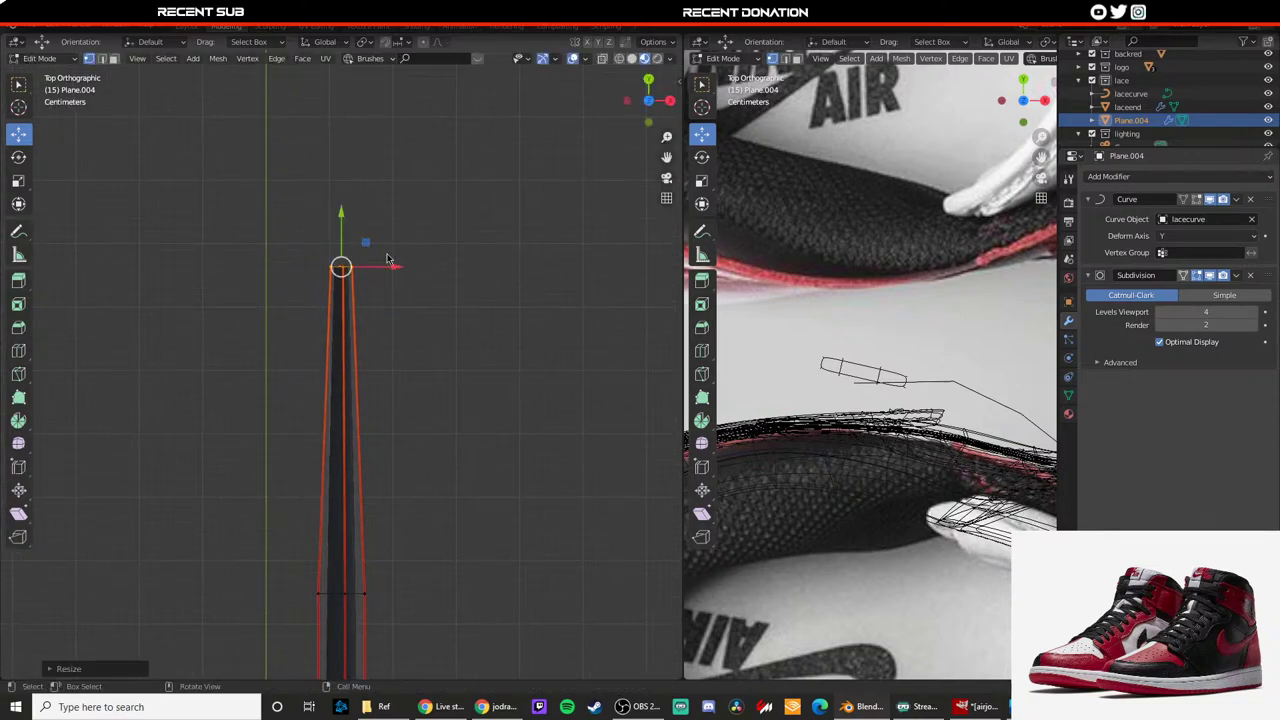
key("Tab")
key("KP_0")
scroll(433, 207, "up", 4)
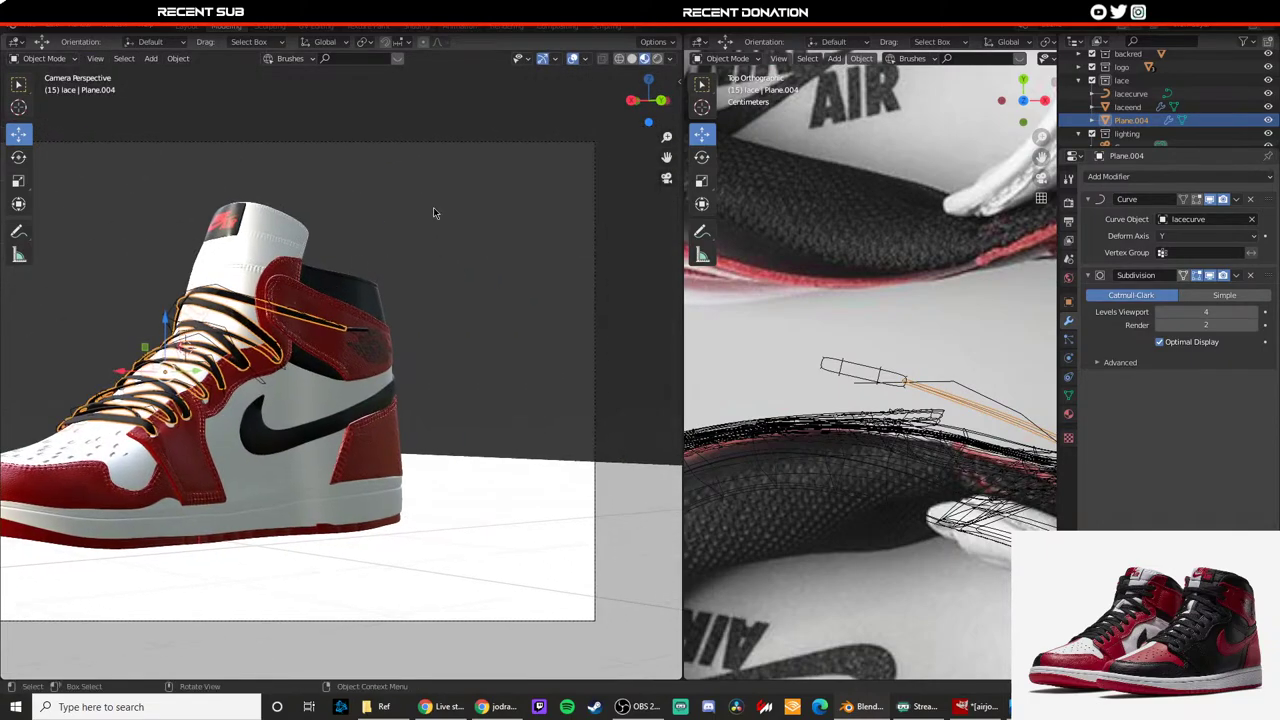
scroll(374, 272, "down", 4)
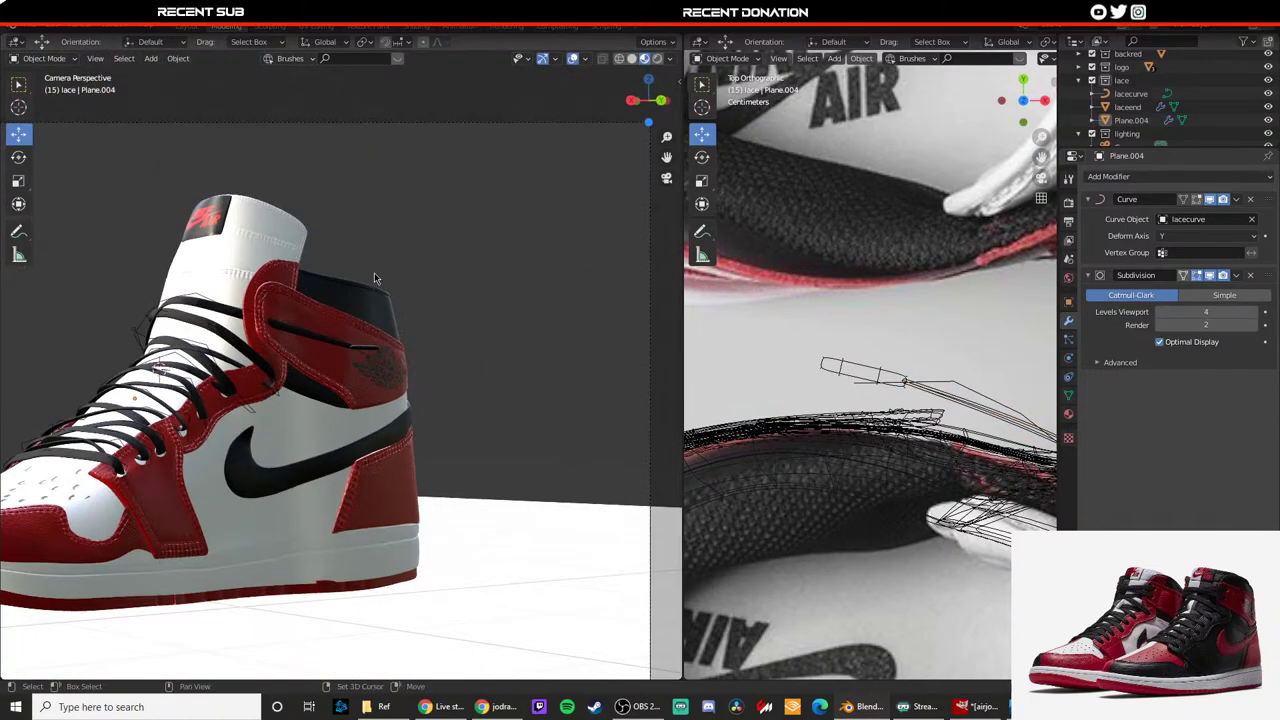
Step: Rotate the laceend object slightly and lower it along Z to line up with the lace's tip
scroll(366, 300, "up", 7)
left_click(418, 241)
key("shift+space")
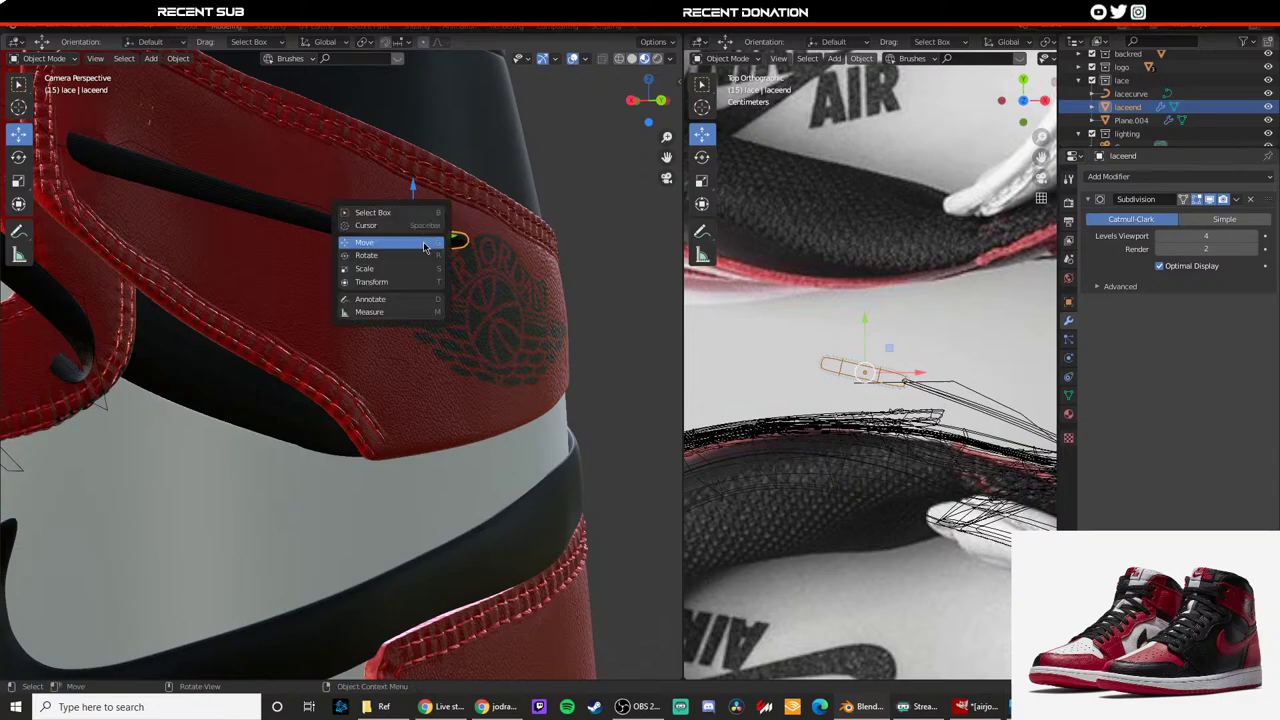
left_click(418, 254)
key("shift+space")
key("g")
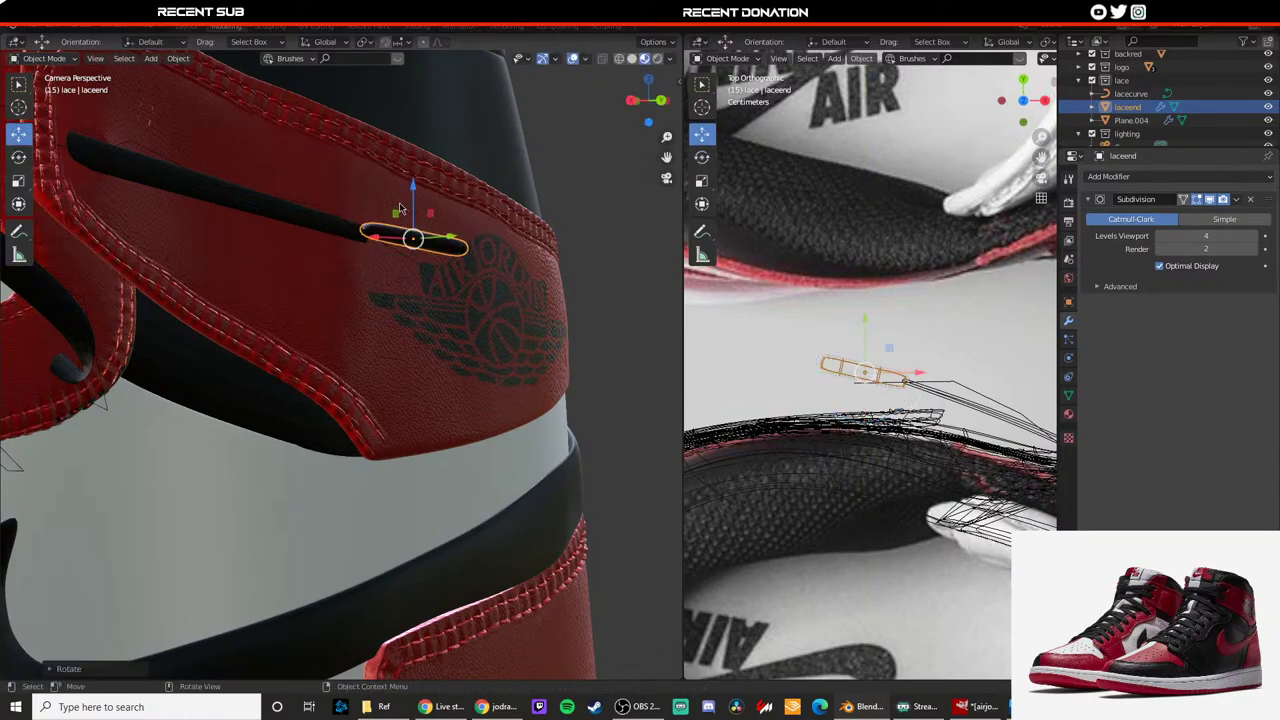
mouse_move(410, 209)
left_mouse_down()
mouse_move(411, 243)
mouse_move(418, 212)
left_mouse_up()
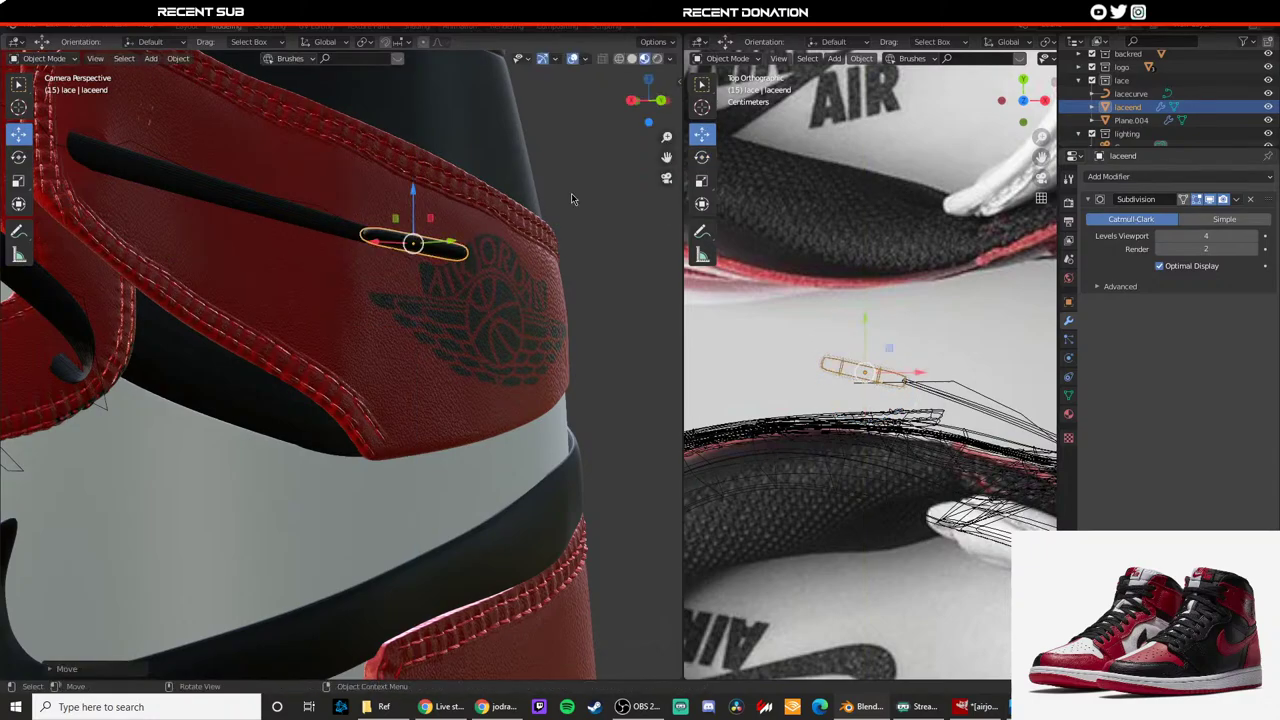
Step: Nudge the laceend object along Y in the top reference view
left_click(575, 194)
left_click(848, 368)
left_click(872, 374)
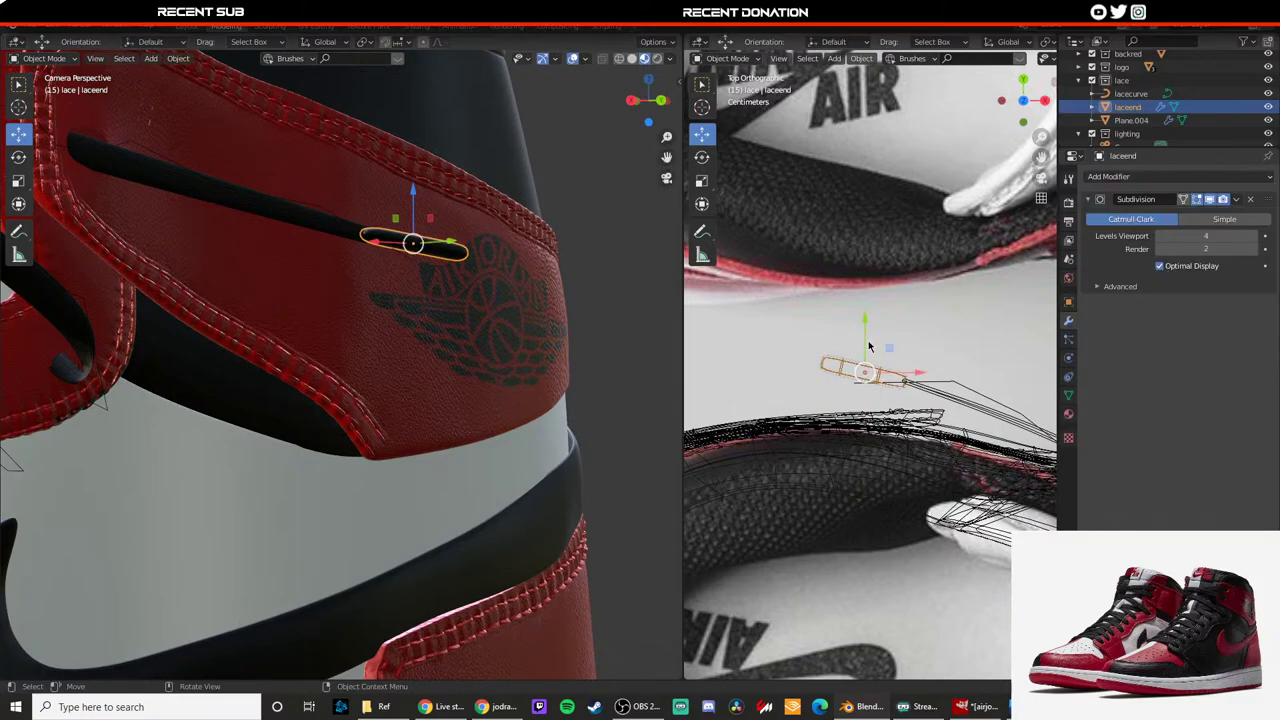
left_click_drag(869, 346, 861, 343)
left_click(835, 336)
Step: Fine-tune the laceend object's Y position against the lace's tip in a close top view with solid shading
middle_click_drag(426, 279, 363, 283)
scroll(412, 276, "down", 6)
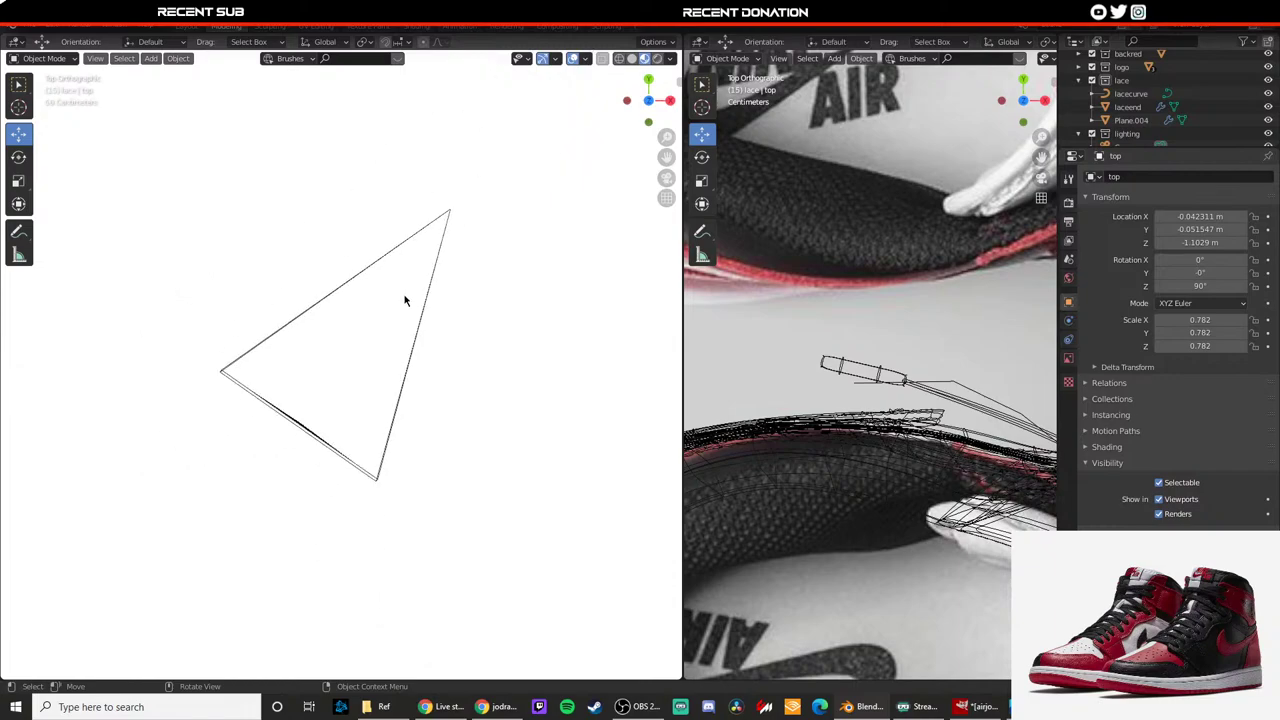
key("KP_7")
middle_click_drag(330, 428, 290, 370, "shift")
scroll(488, 260, "up", 9)
scroll(290, 370, "up", 5)
middle_click_drag(290, 370, 309, 321, "shift")
scroll(308, 316, "up", 5)
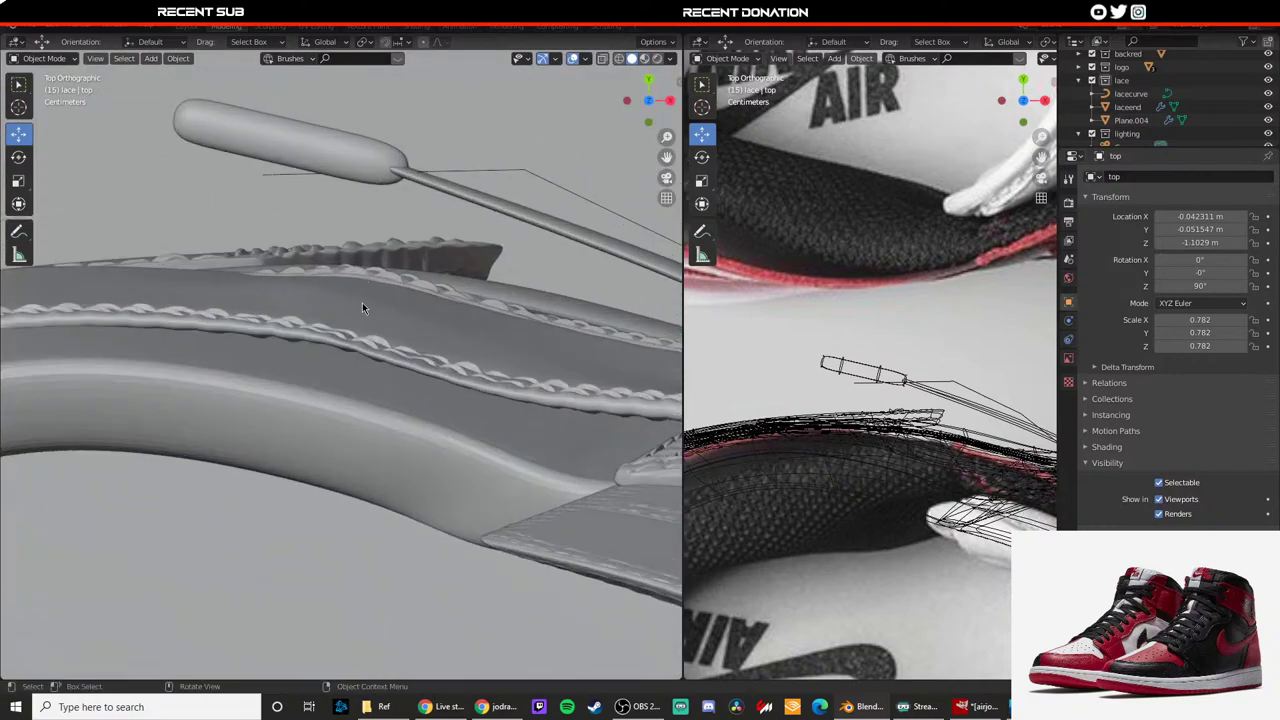
left_click(384, 168)
mouse_move(348, 147)
left_mouse_down()
mouse_move(320, 129)
mouse_move(348, 131)
left_mouse_up()
left_click_drag(291, 99, 290, 95)
key("Tab")
key("Tab")
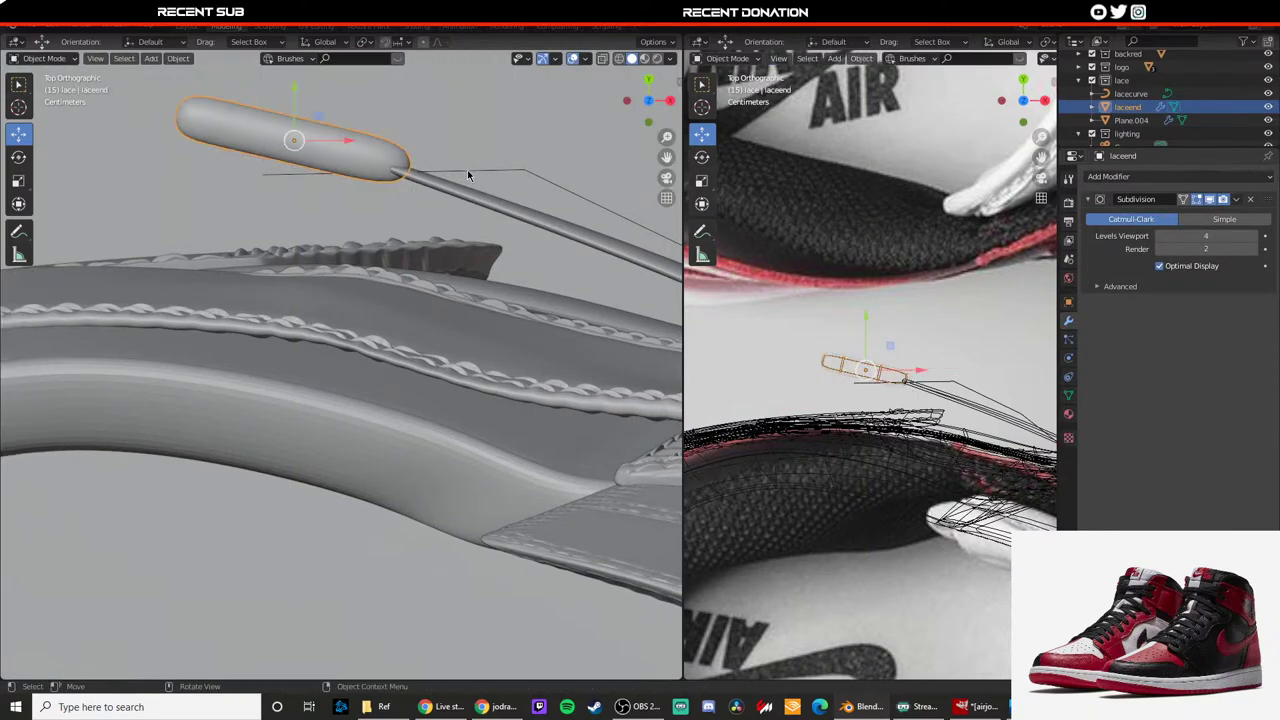
Step: Scale the laceend object down along Y to about 0.91
left_click(485, 238)
scroll(478, 235, "down", 4)
middle_click_drag(470, 237, 287, 239)
left_click(290, 127)
key("shift+space")
key("s")
left_click_drag(246, 118, 250, 119)
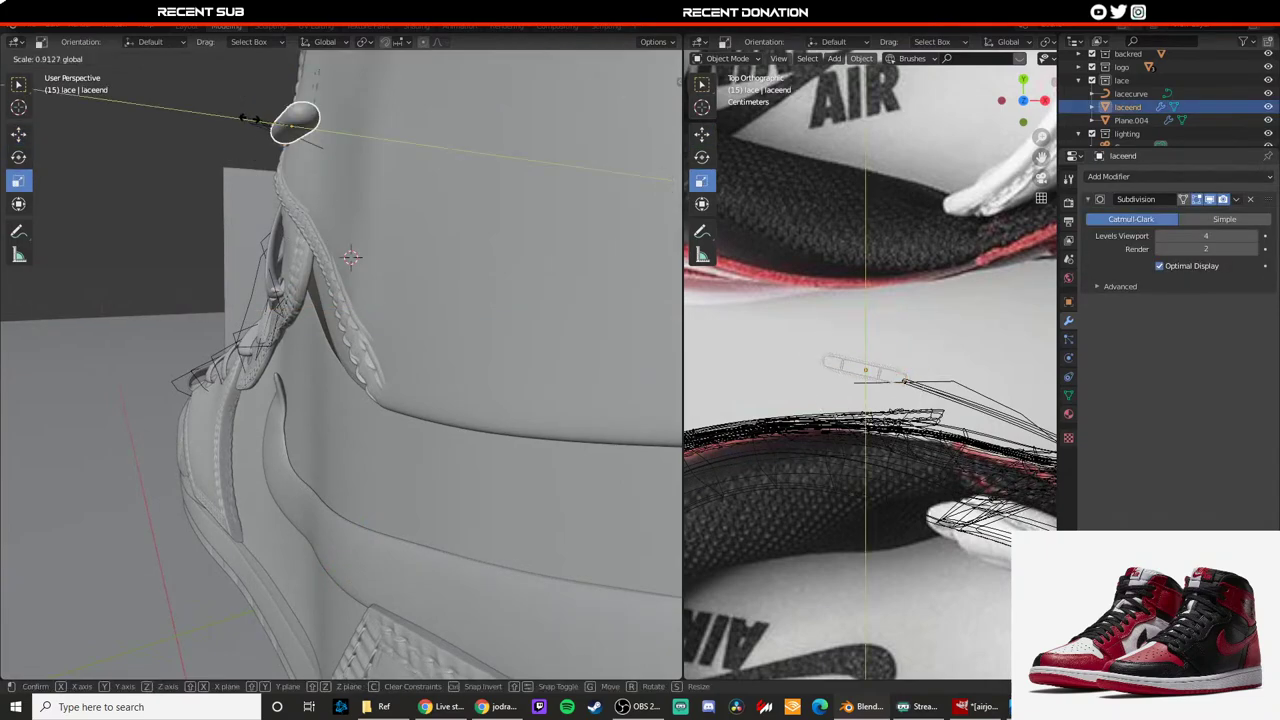
left_click(255, 121)
Step: Raise the end vertices of the Plane.004 lace mesh slightly in Edit Mode and return to the camera view
middle_click_drag(215, 227, 408, 676)
left_click(322, 263)
key("Tab")
key("KP_7")
scroll(445, 293, "down", 12)
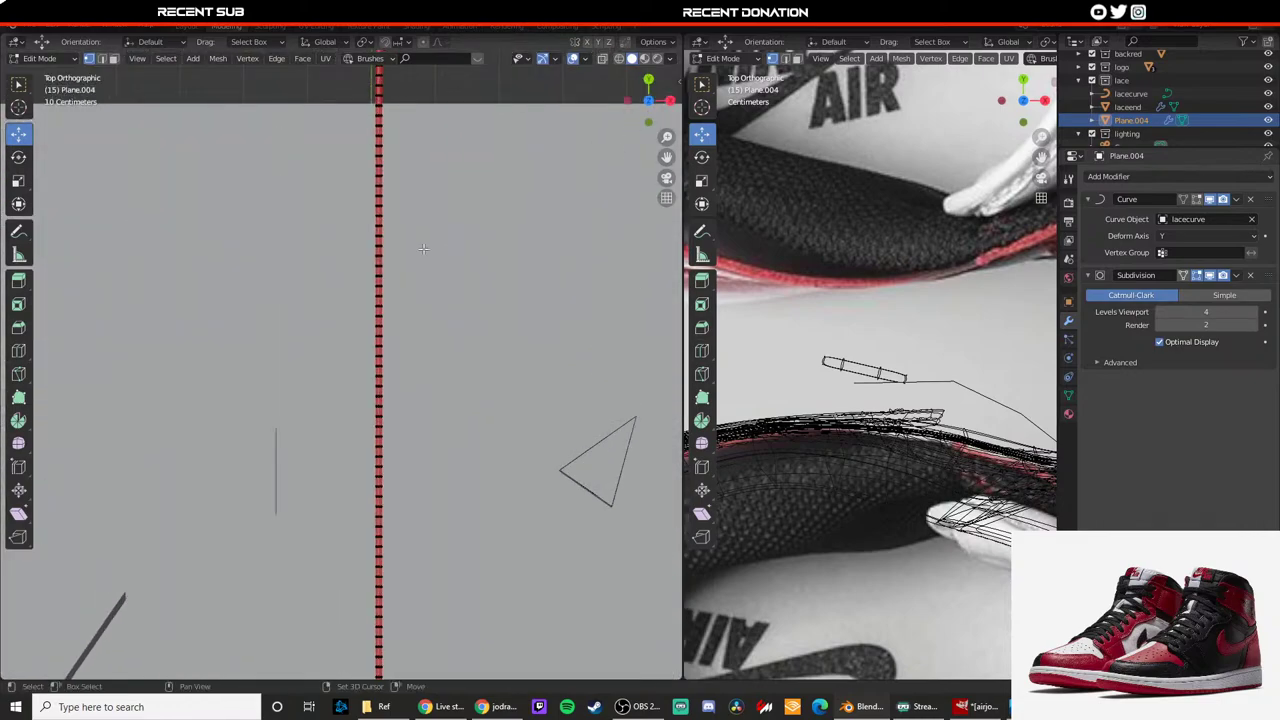
middle_click_drag(408, 72, 424, 536, "shift")
scroll(367, 364, "up", 10)
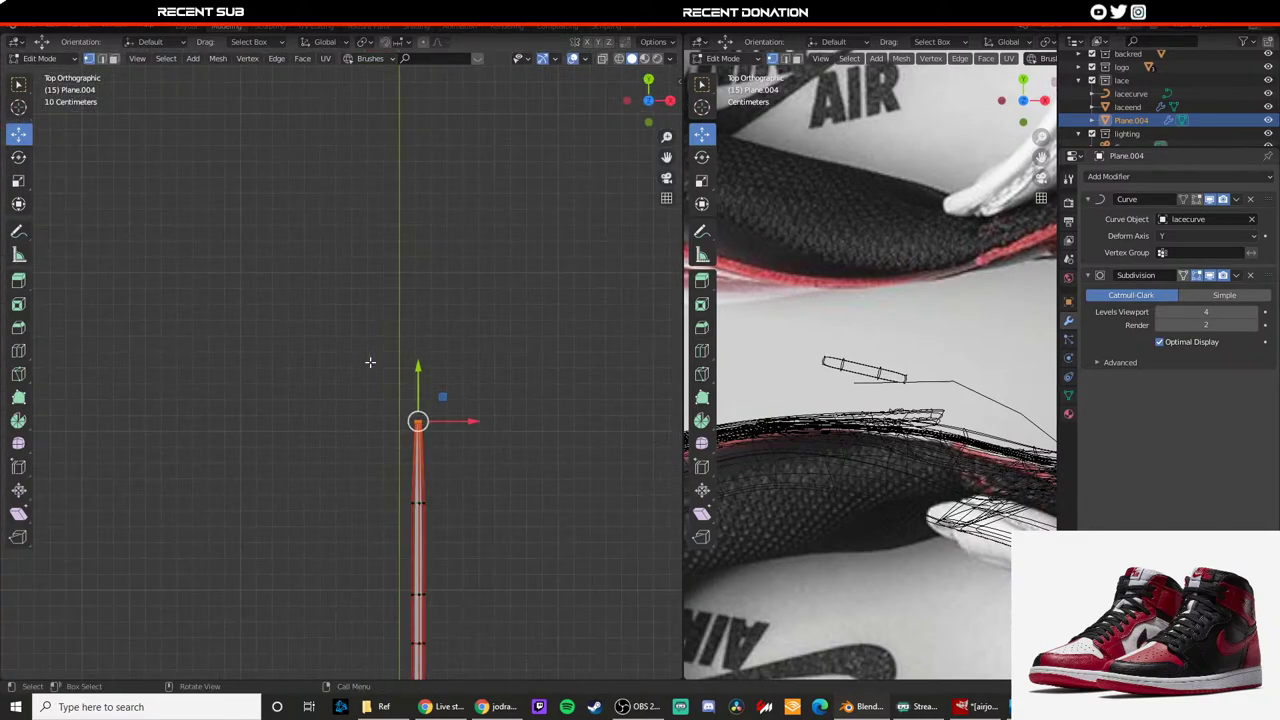
middle_click_drag(501, 402, 386, 359, "shift")
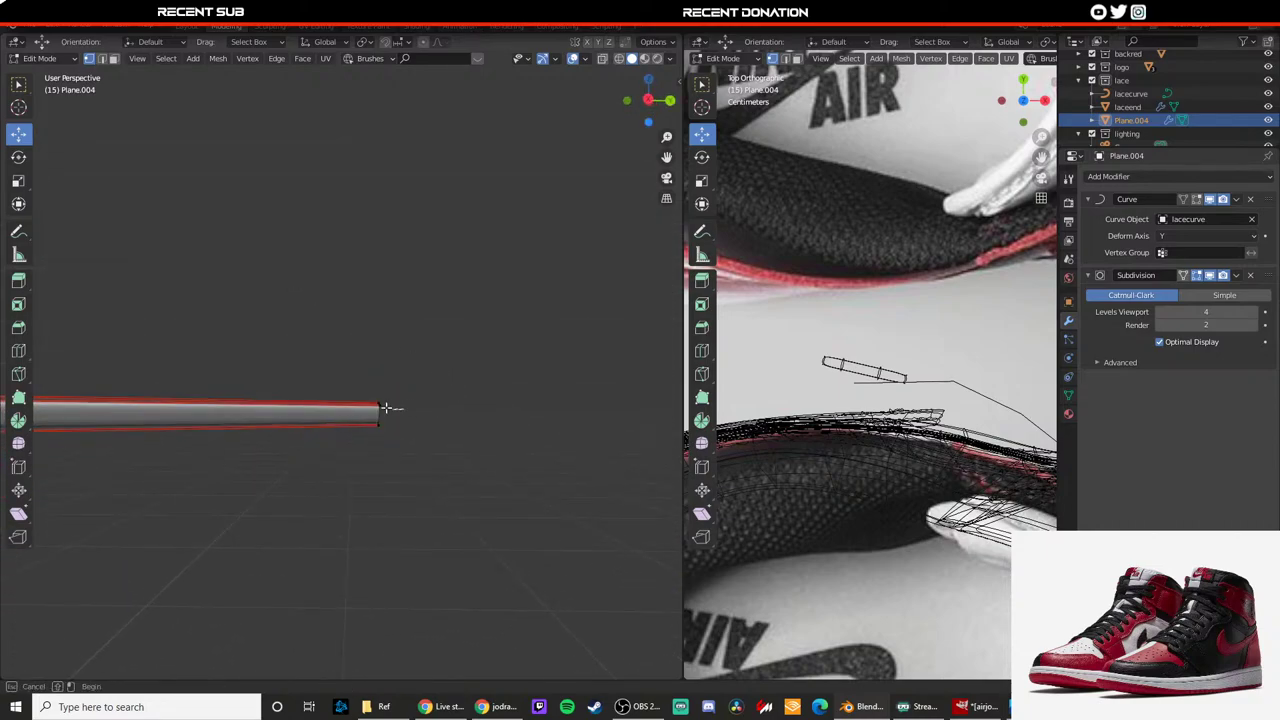
left_click_drag(381, 377, 377, 361)
key("Tab")
key("KP_0")
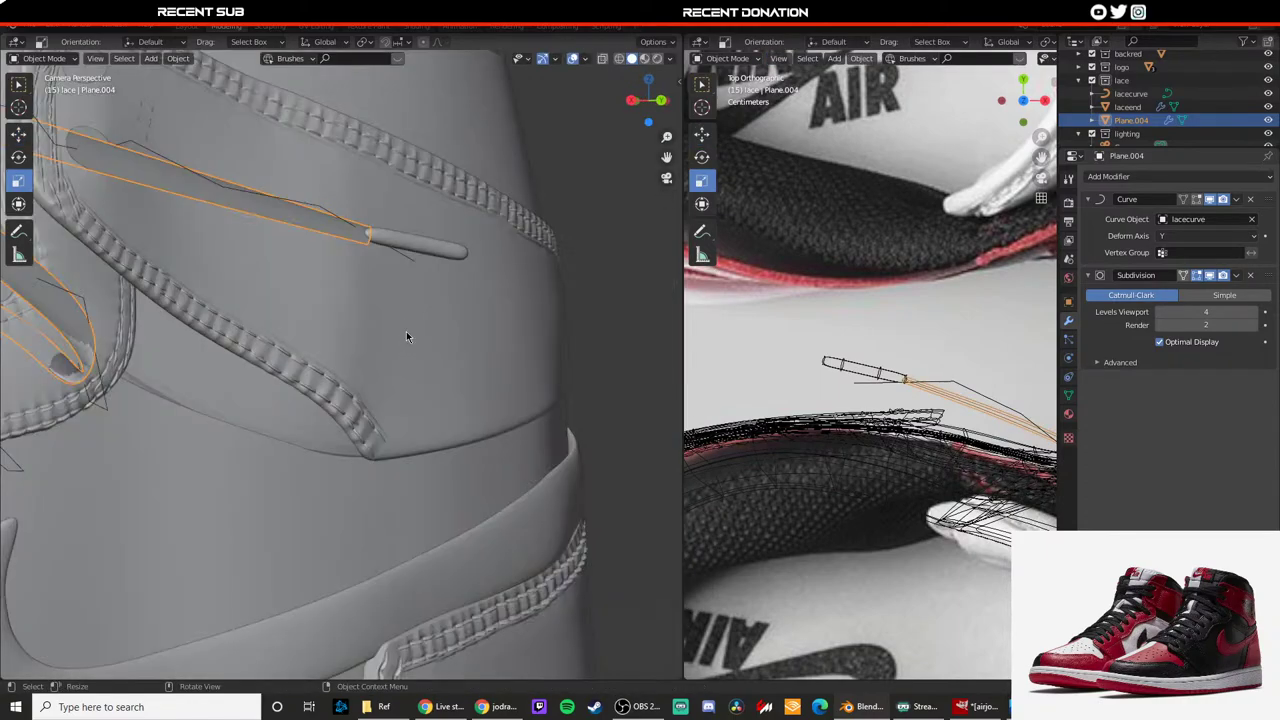
Step: Try moving the tapered end vertices of the lace mesh once more to fit them to the lace end cap
middle_click_drag(402, 291, 421, 374, "shift")
scroll(413, 349, "up", 3)
scroll(405, 348, "down", 4)
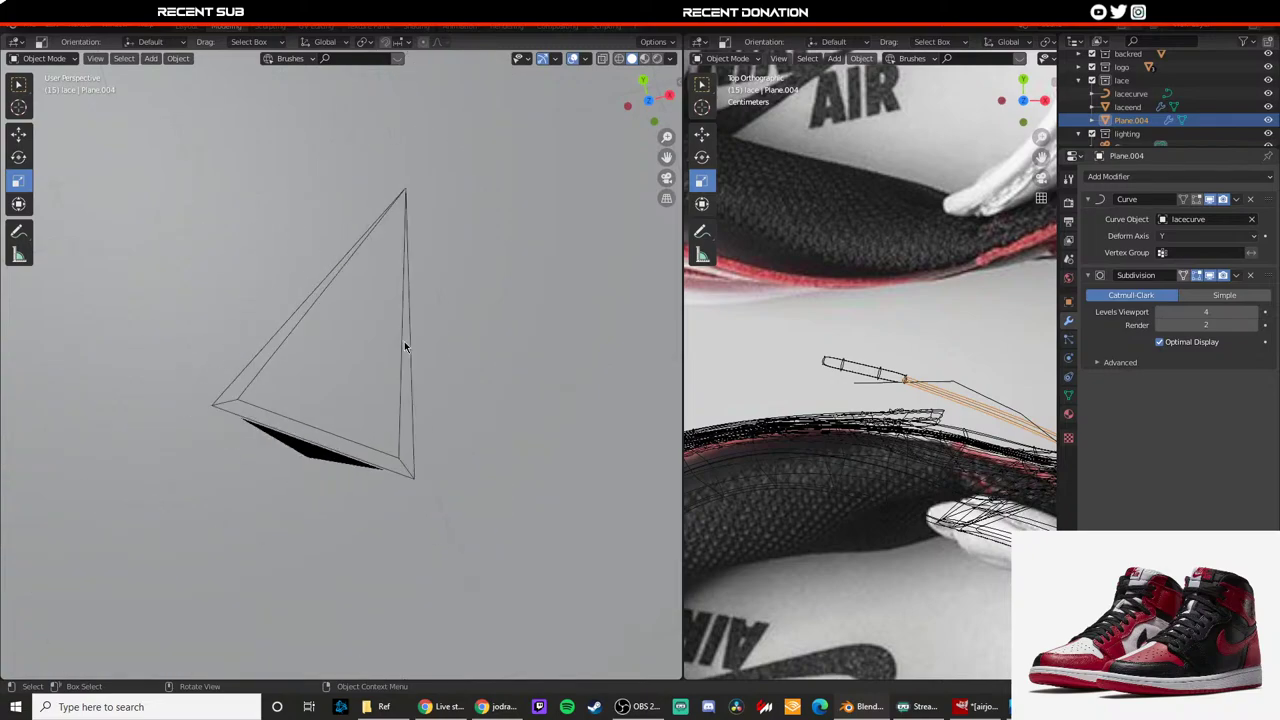
key("Tab")
scroll(400, 348, "down", 12)
middle_click_drag(255, 139, 311, 295, "shift")
scroll(311, 295, "up", 4)
middle_click_drag(158, 188, 327, 320, "shift")
left_click_drag(321, 308, 321, 311)
middle_click_drag(321, 310, 330, 337)
middle_click_drag(593, 421, 521, 350, "shift")
scroll(503, 415, "up", 3)
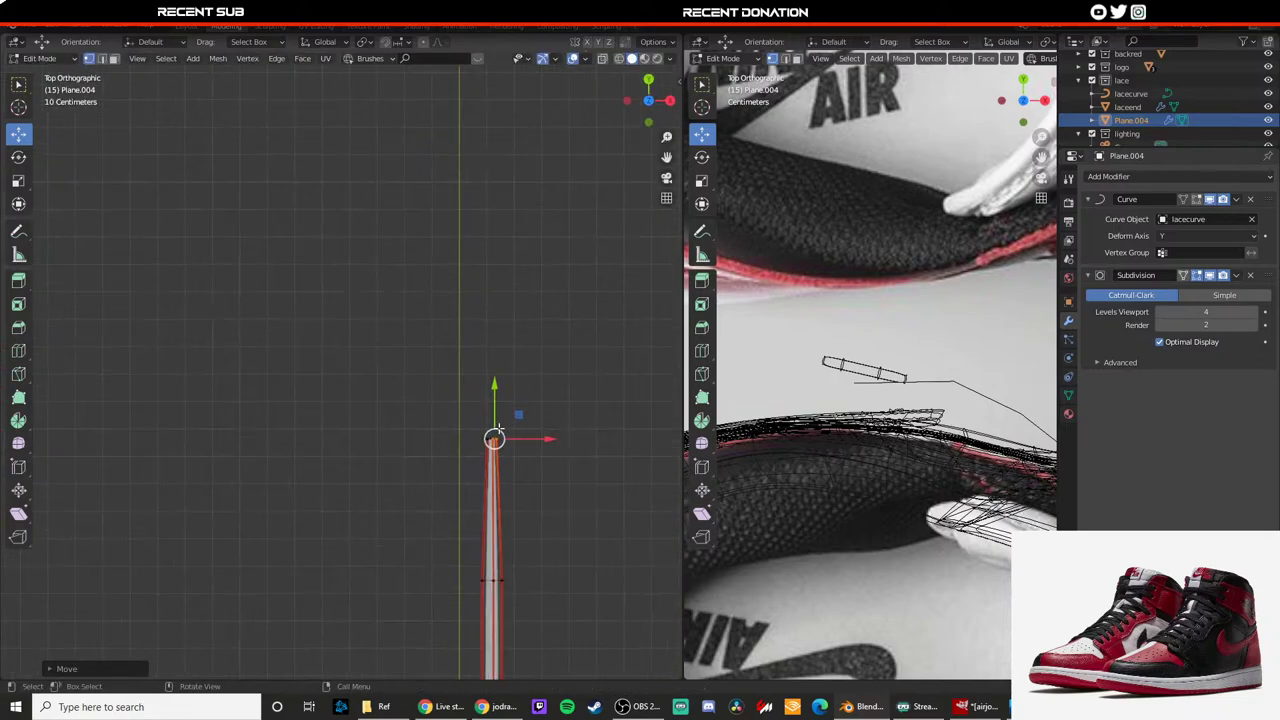
key("Tab")
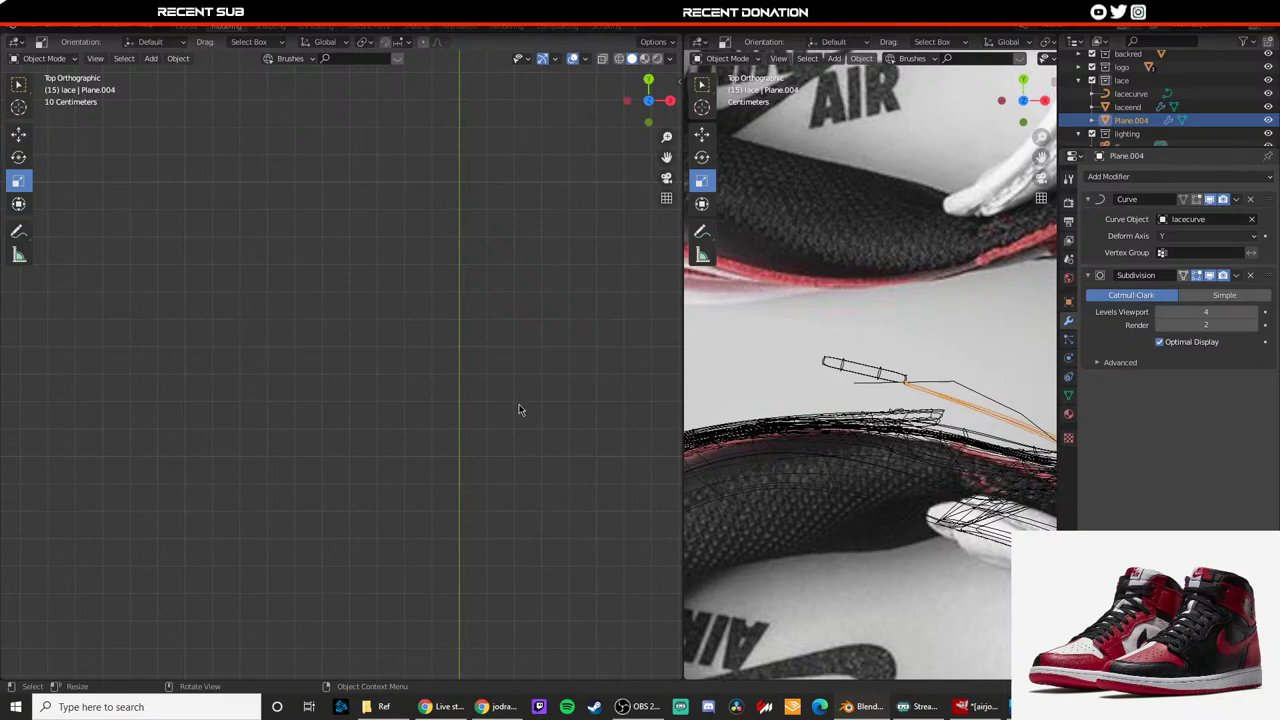
key("KP_0")
scroll(448, 334, "down", 3)
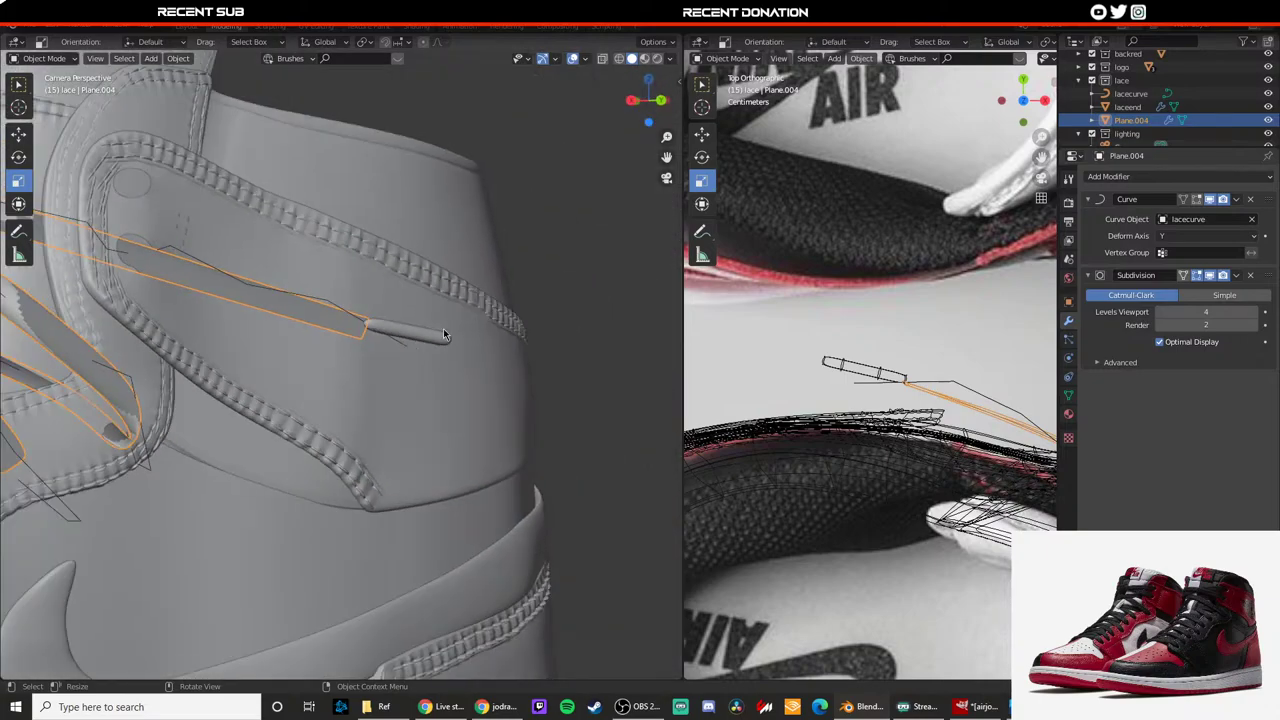
Step: Undo the last vertex move at the lace mesh's tip in Edit Mode
left_click(590, 311)
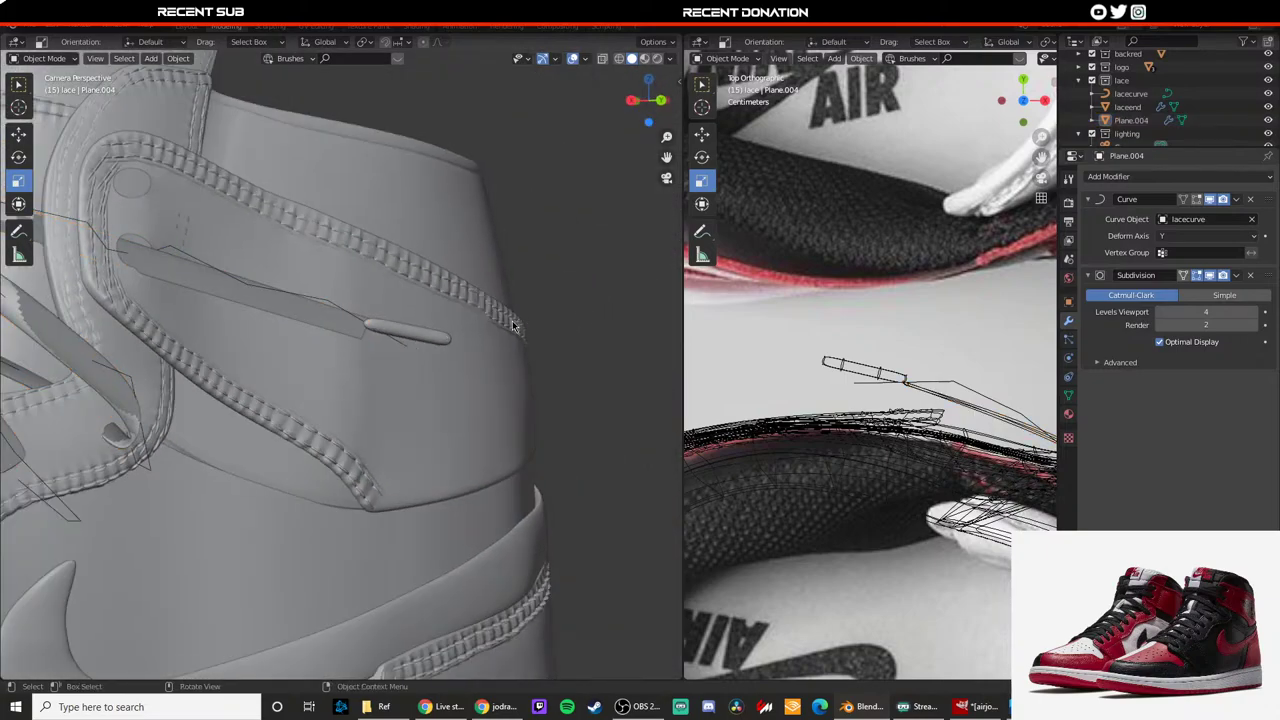
left_click(412, 334)
left_click(412, 334)
left_click(412, 334)
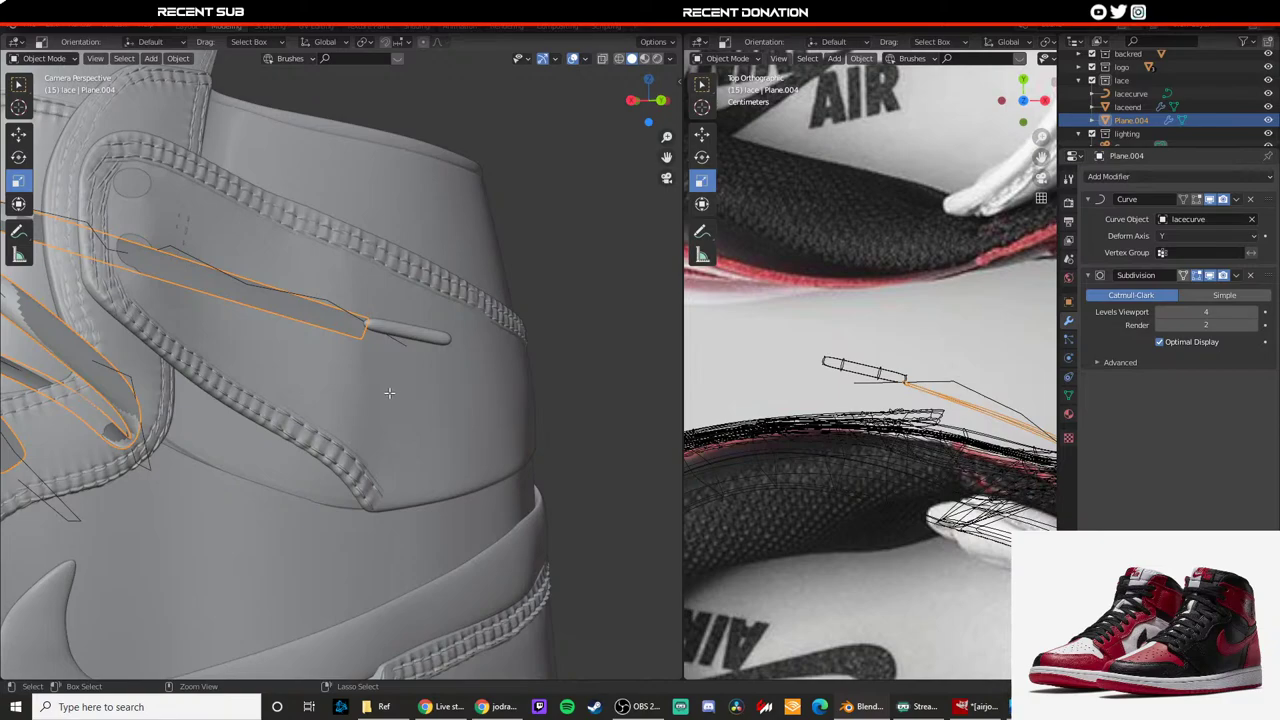
key("Tab")
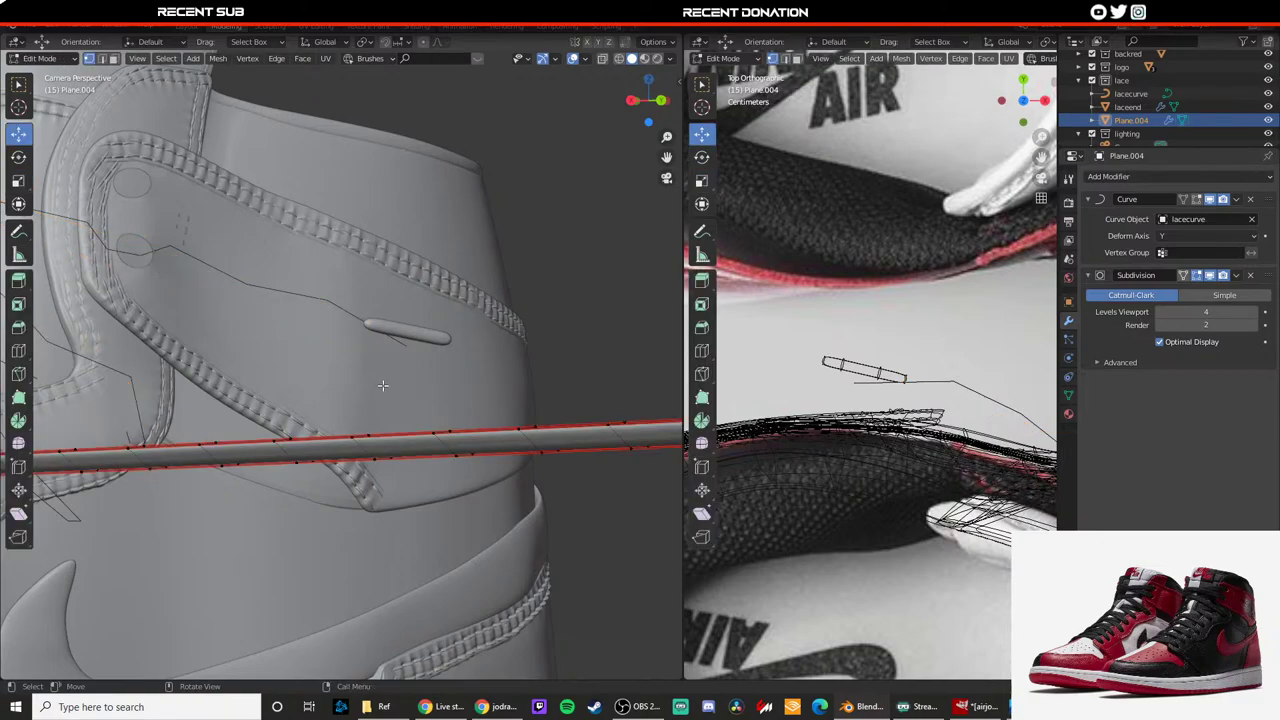
key("ctrl")
key("Tab")
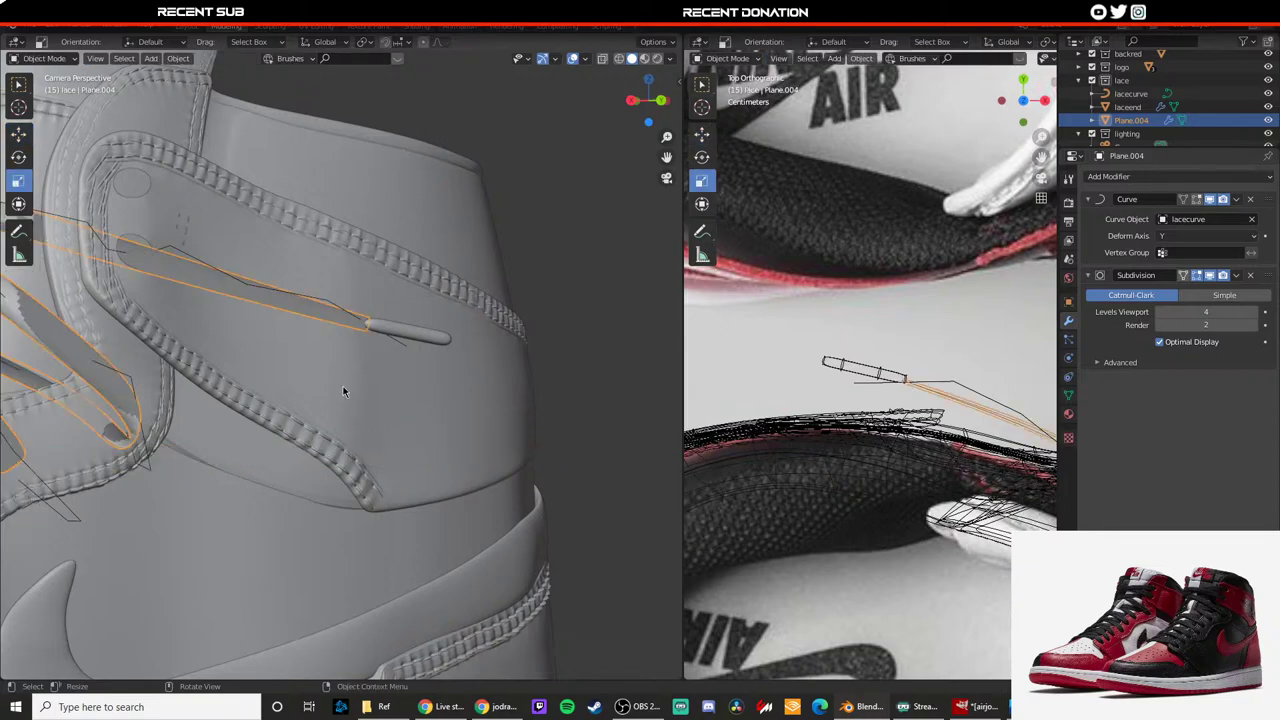
Step: Examine how the lace and its end cap sit against the ankle collar from around the shoe
left_click(574, 342)
scroll(360, 350, "up", 3)
middle_click_drag(360, 350, 292, 368)
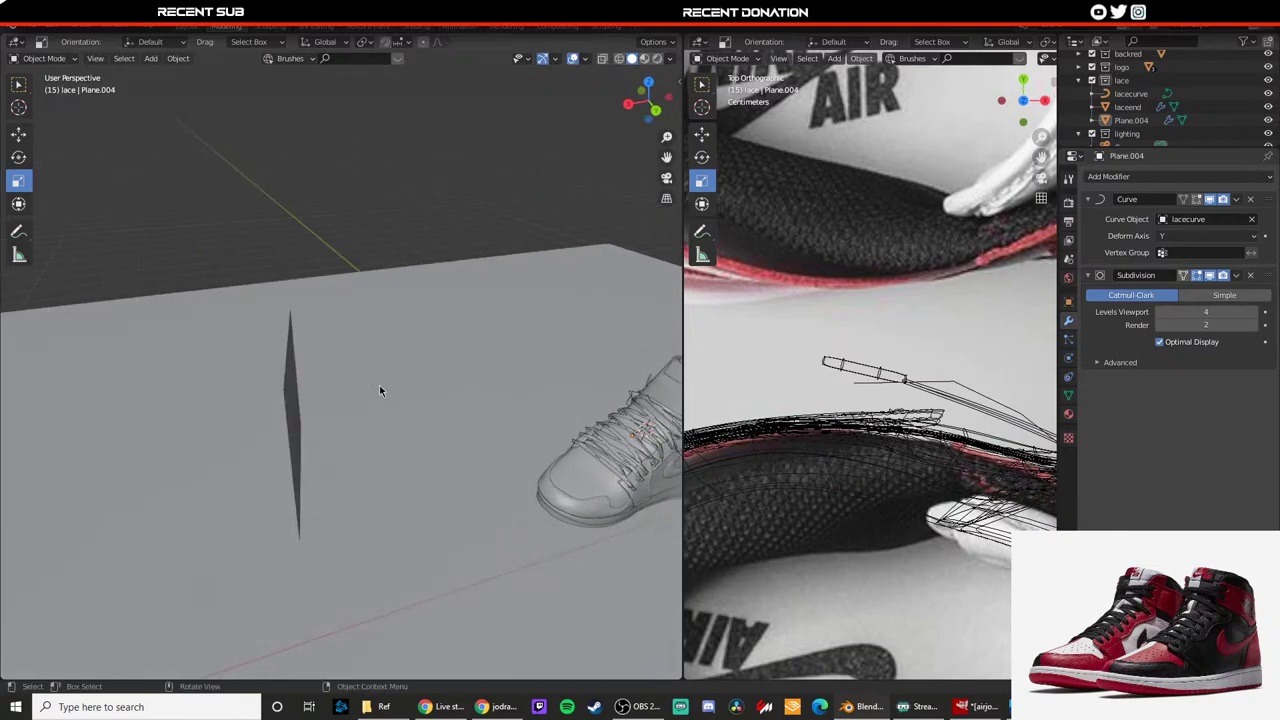
scroll(220, 289, "down", 4)
scroll(369, 314, "up", 5)
scroll(288, 361, "up", 7)
scroll(294, 364, "down", 3)
left_click(351, 534)
middle_click_drag(390, 492, 352, 370)
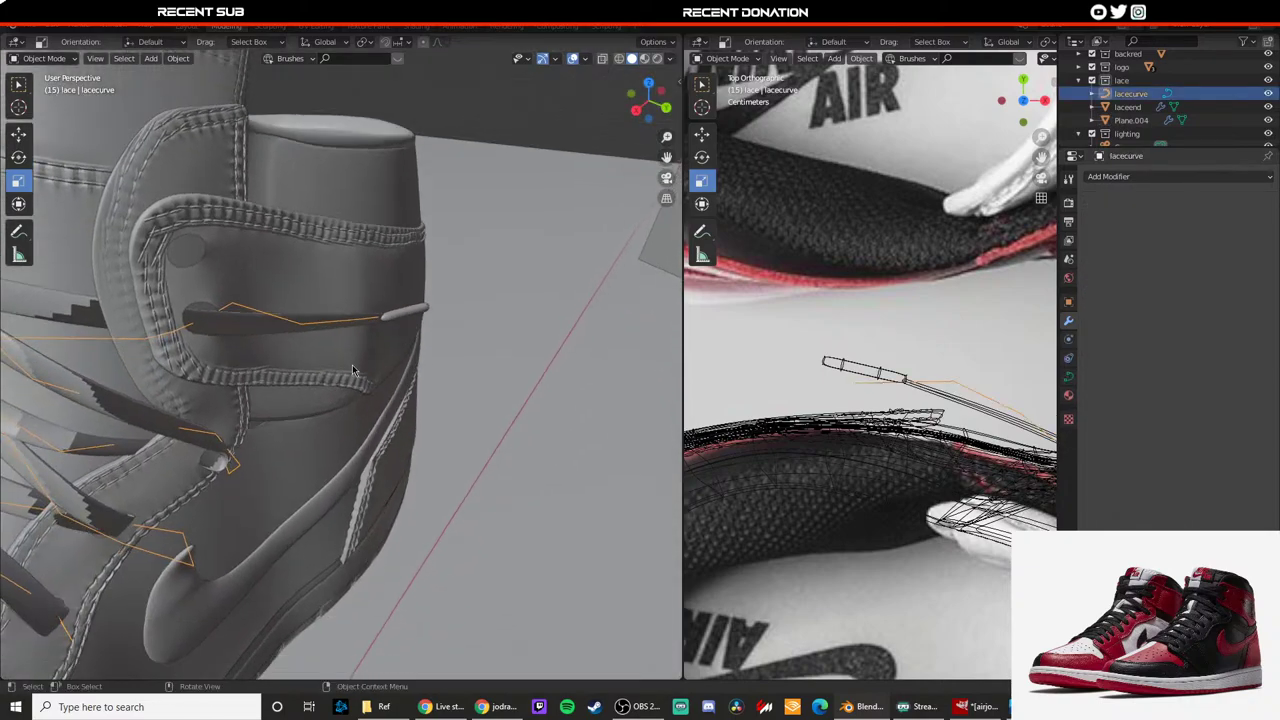
Step: Set the Subdivision modifier of the Plane.004 lace mesh to Simple while in Edit Mode
left_click(310, 336)
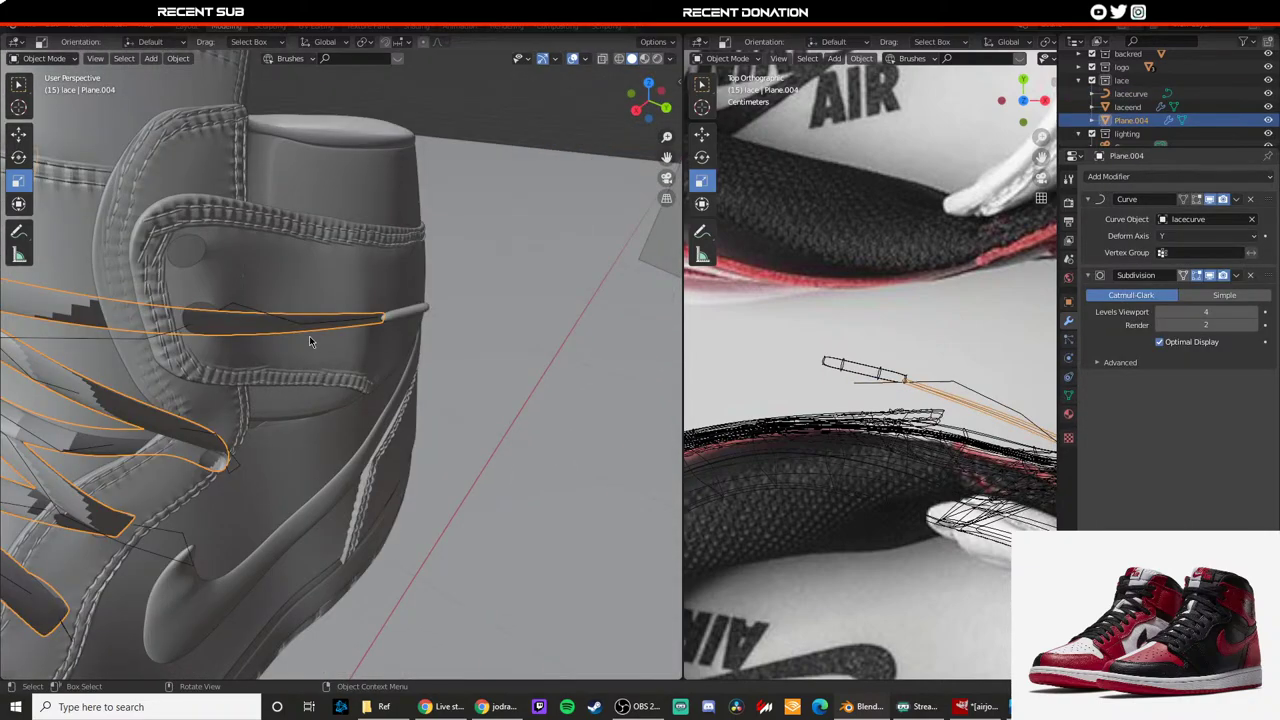
key("Tab")
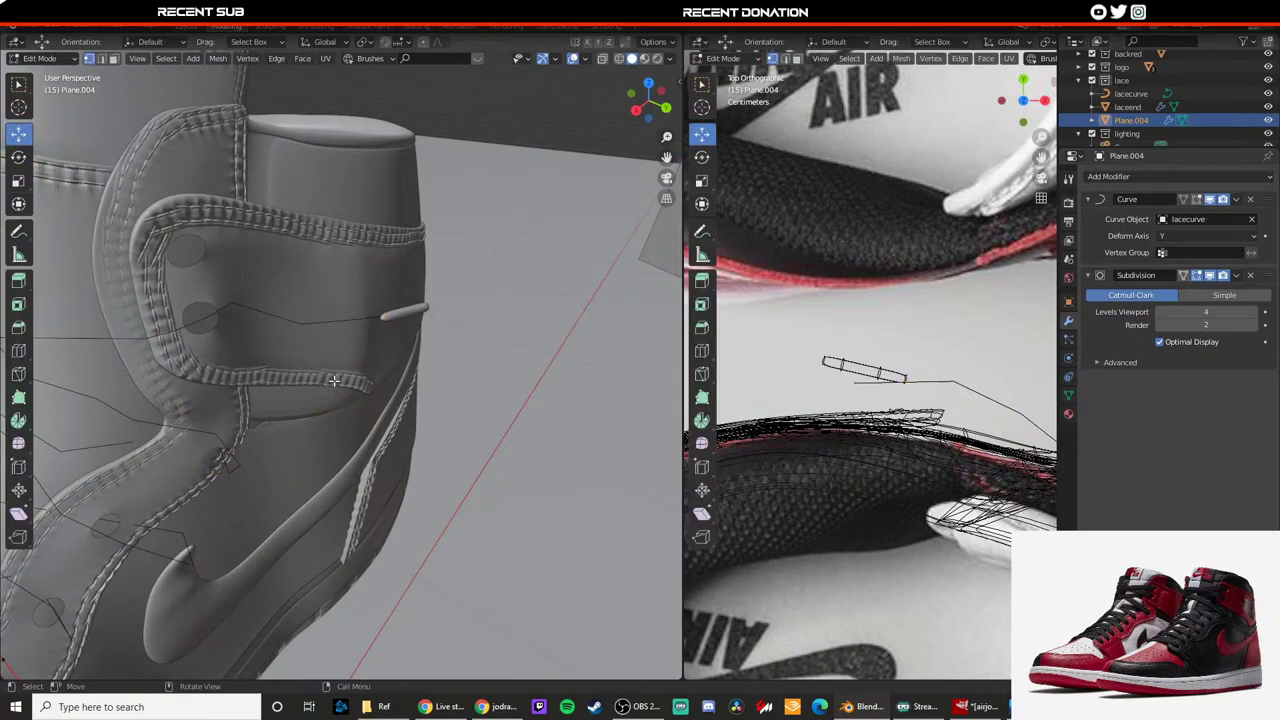
key("KP_7")
scroll(334, 381, "down", 14)
middle_click_drag(497, 117, 310, 381, "shift")
scroll(363, 287, "up", 3)
scroll(310, 381, "up", 4)
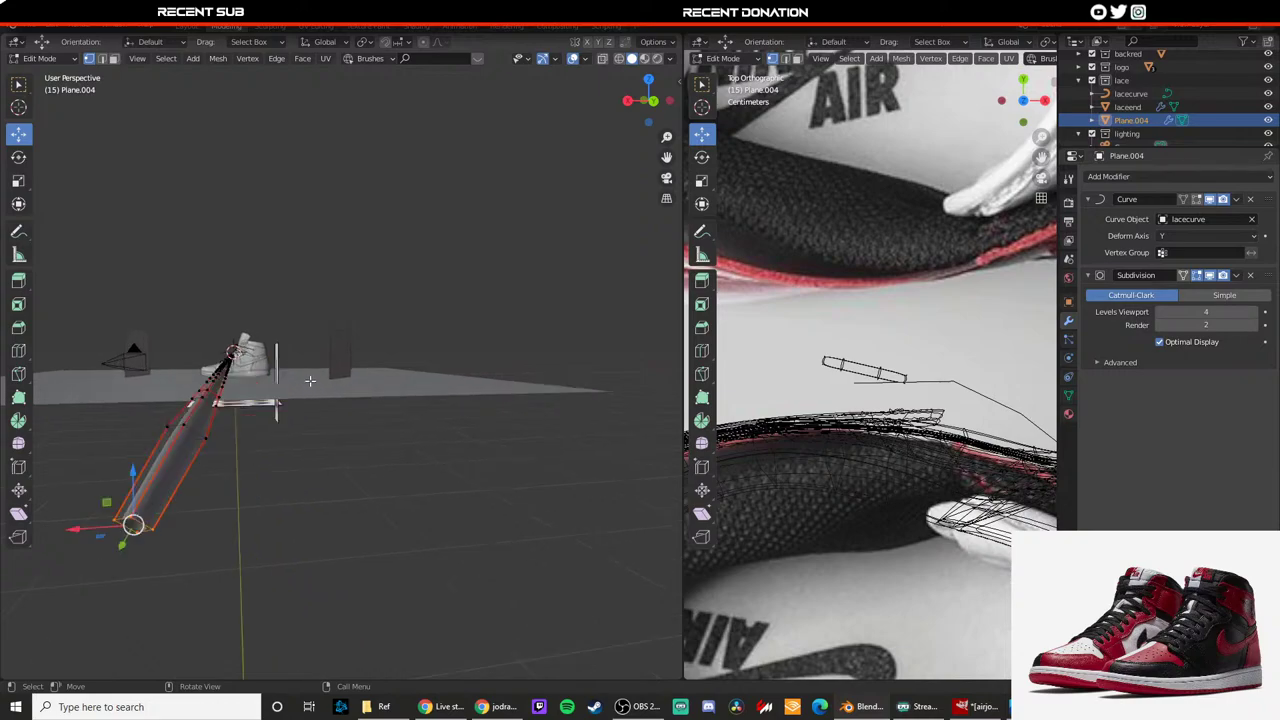
left_click(1225, 298)
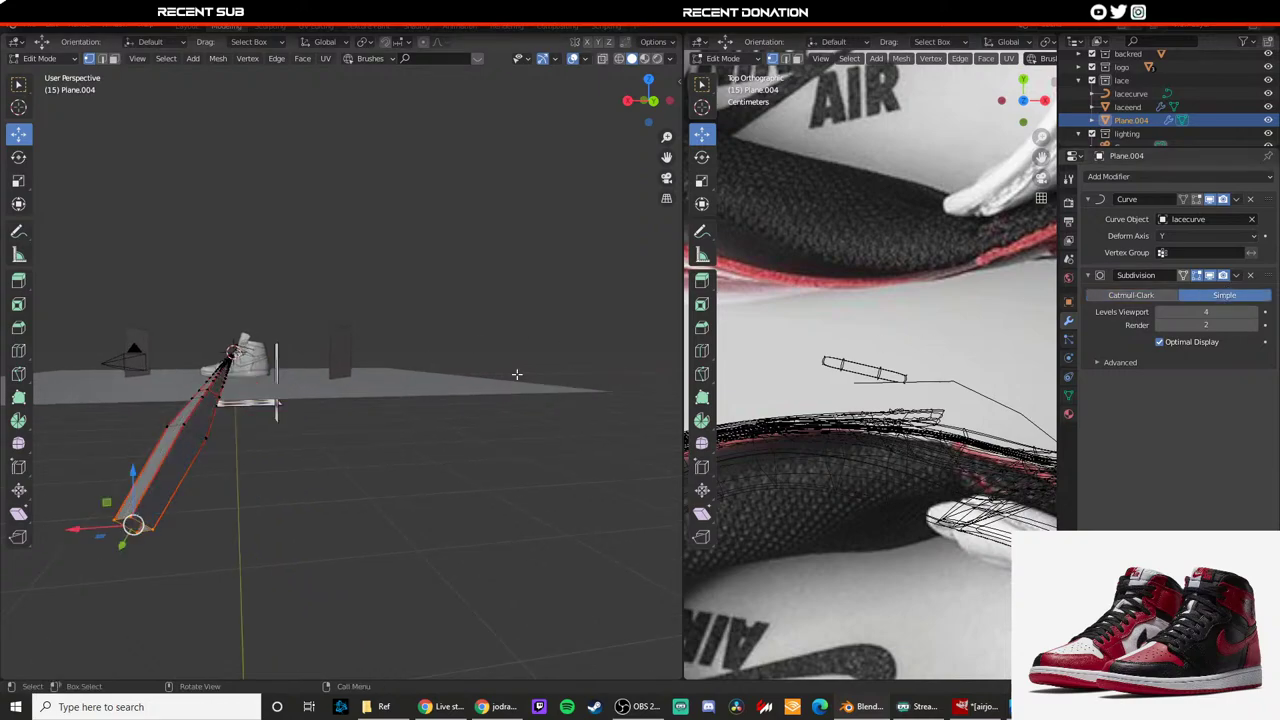
middle_click_drag(450, 345, 436, 348)
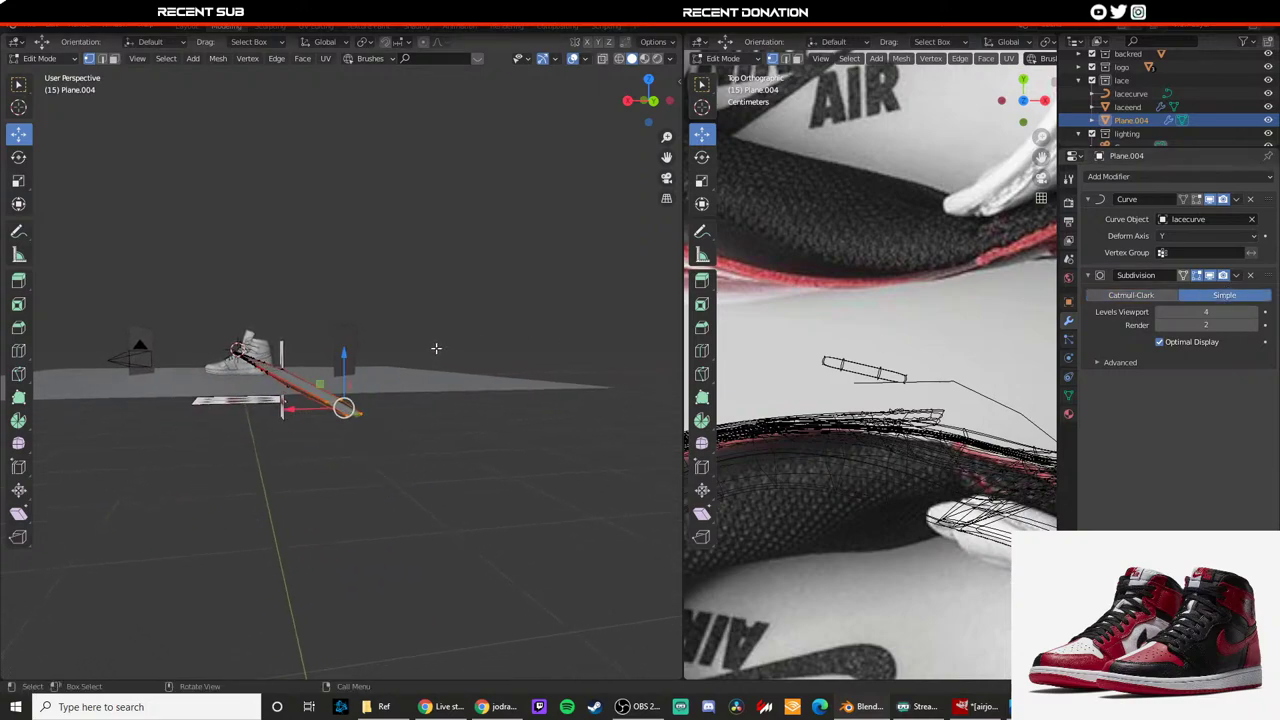
Step: Try to adjust the vertices at the lace mesh's free end and return to Object Mode
scroll(342, 415, "up", 1)
scroll(342, 415, "down", 1)
left_click(340, 429)
mouse_move(319, 419)
left_mouse_down()
mouse_move(338, 387)
mouse_move(307, 415)
mouse_move(349, 386)
mouse_move(302, 413)
mouse_move(326, 409)
left_mouse_up()
left_click(359, 420)
left_click(333, 414)
key("Tab")
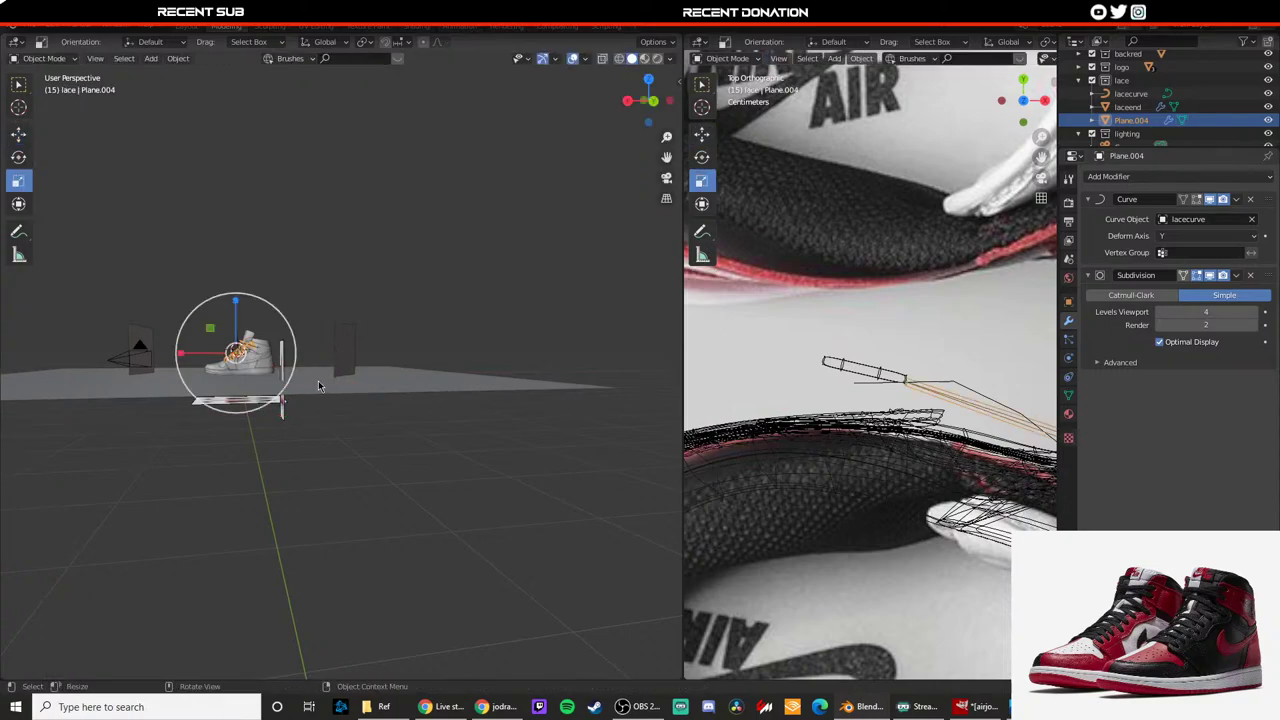
Step: Show the second viewport through the camera with Material Preview shading, close up on the lace's tip
key("KP_0")
scroll(850, 368, "up", 3)
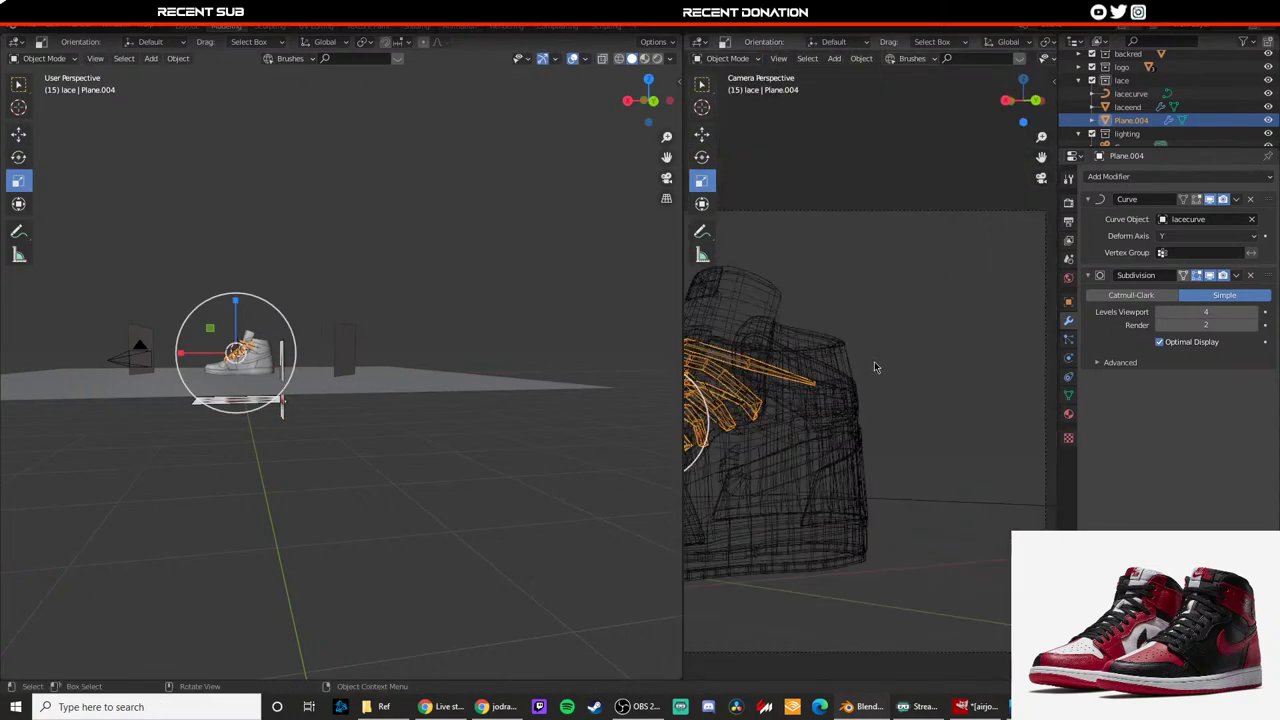
key("z")
left_click(835, 446)
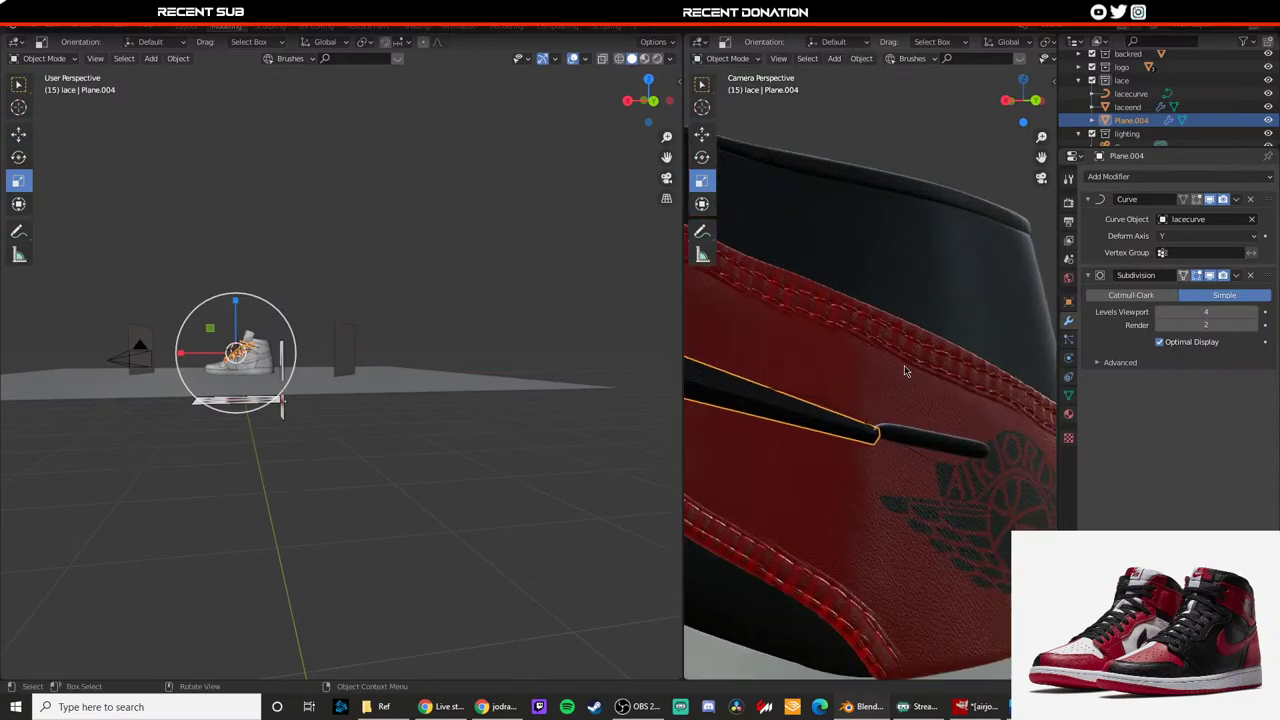
Step: Move the lace end cap slightly down along the Z axis to line up with the lace's tip
left_click(894, 429)
key("shift+space")
left_click(921, 387)
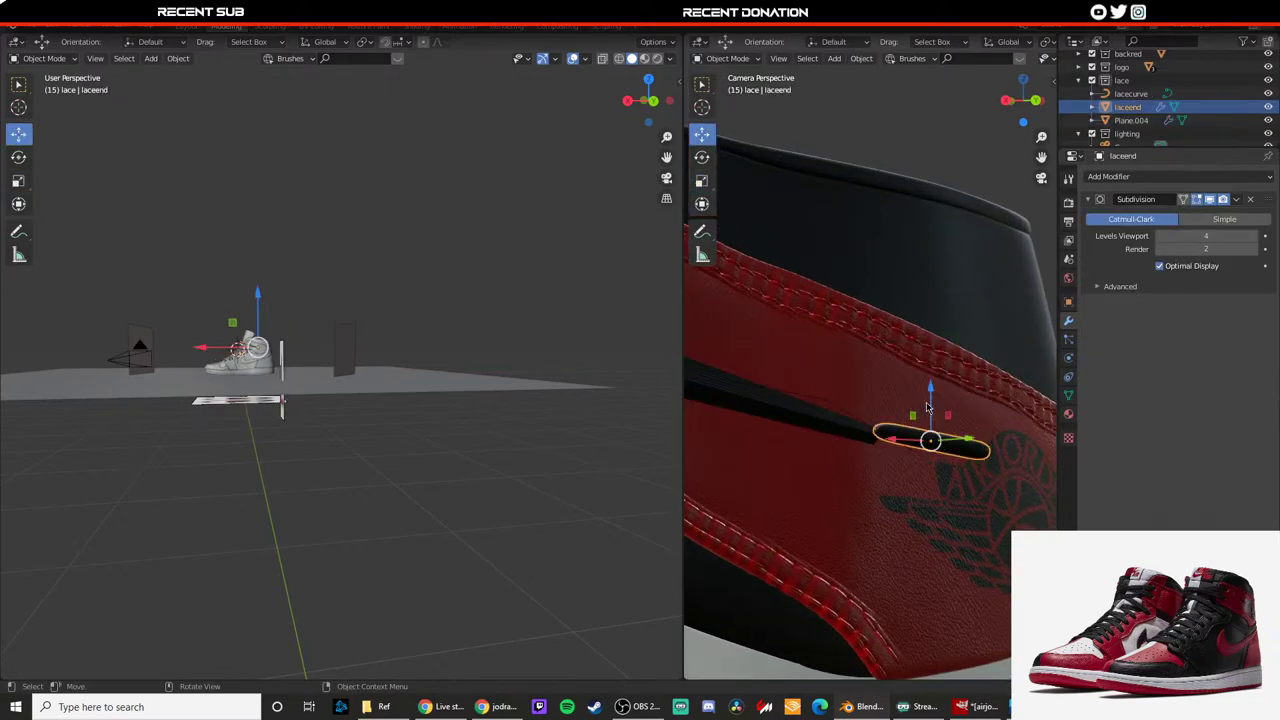
left_click_drag(929, 403, 929, 413)
left_click(943, 331)
Step: Set the Subdivision modifier of the Plane.004 lace mesh to Catmull-Clark and deselect the lace
scroll(893, 370, "down", 5)
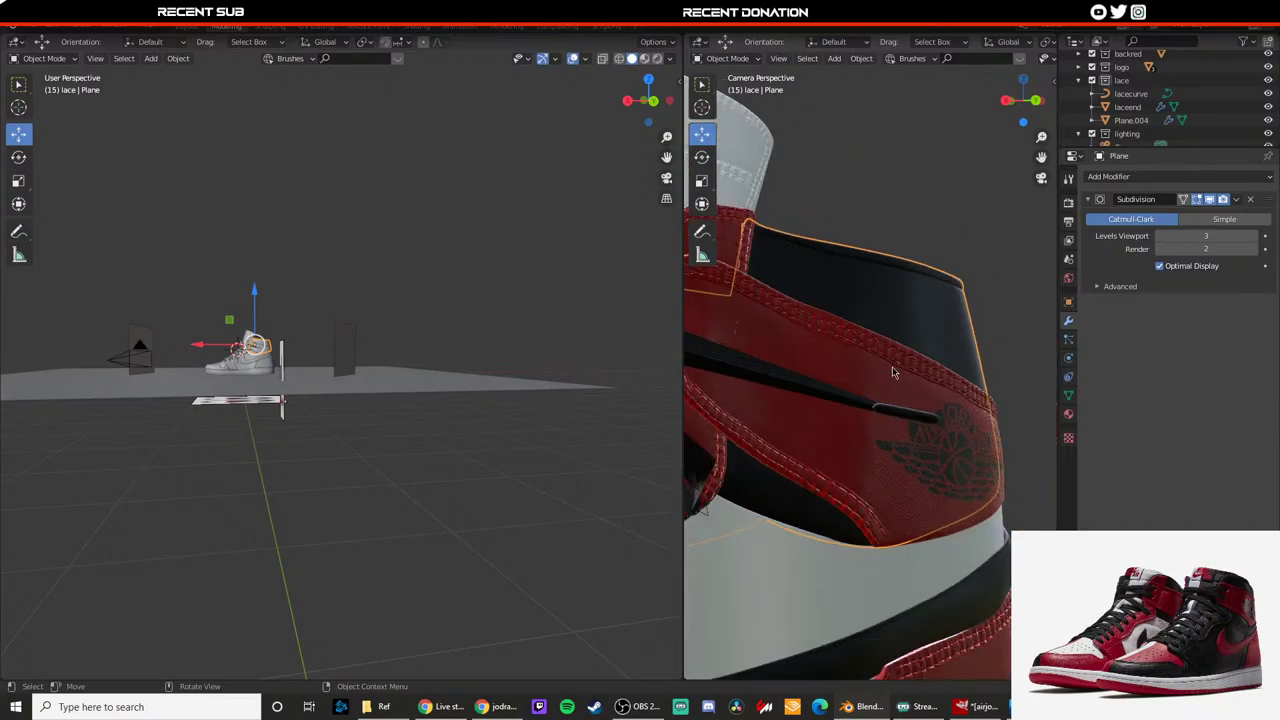
scroll(890, 366, "down", 3)
left_click(820, 370)
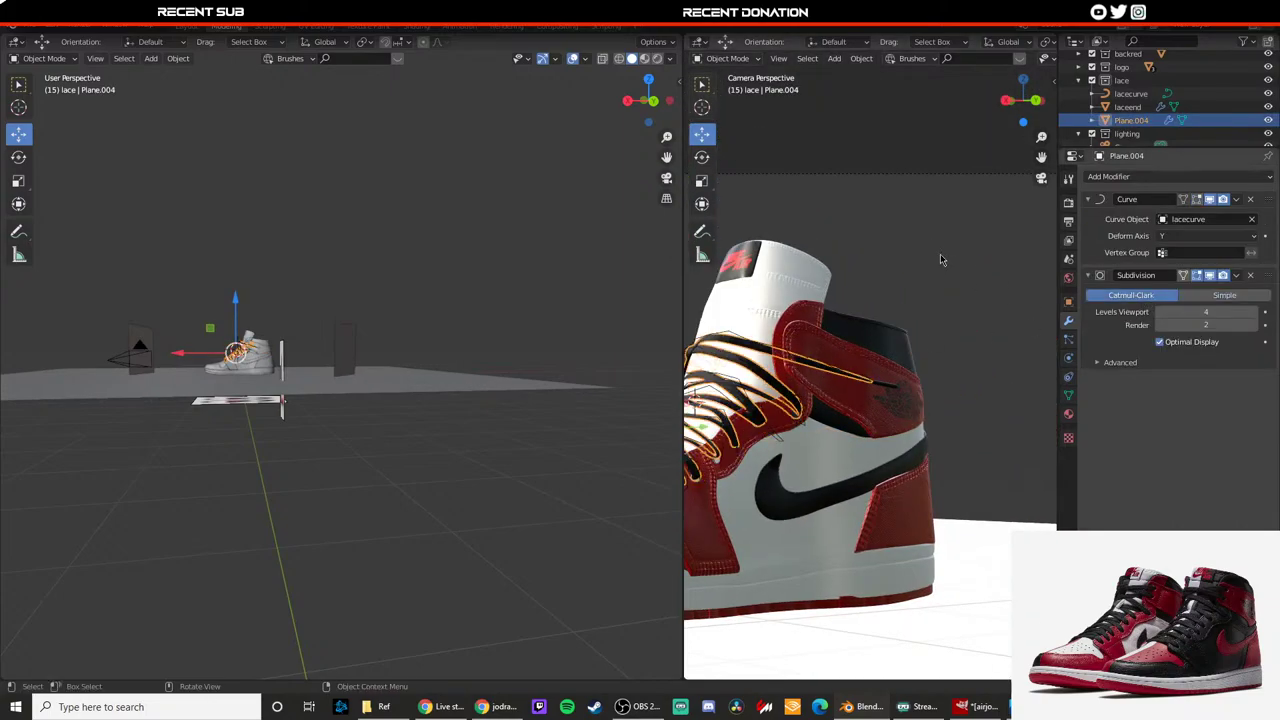
left_click(940, 260)
scroll(930, 290, "up", 4)
scroll(898, 357, "down", 4)
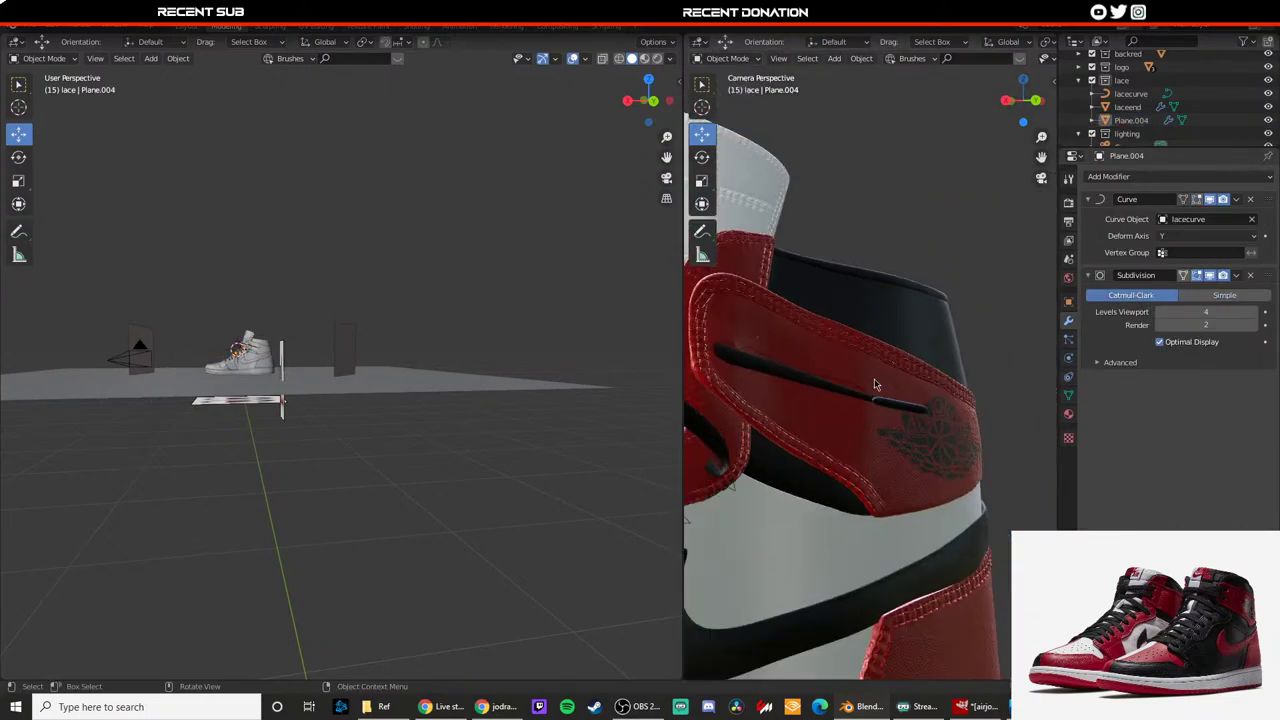
Step: Select the Plane.004 lace mesh near the ankle collar and enter Edit Mode on it
middle_click_drag(901, 396, 840, 388)
scroll(960, 370, "up", 5)
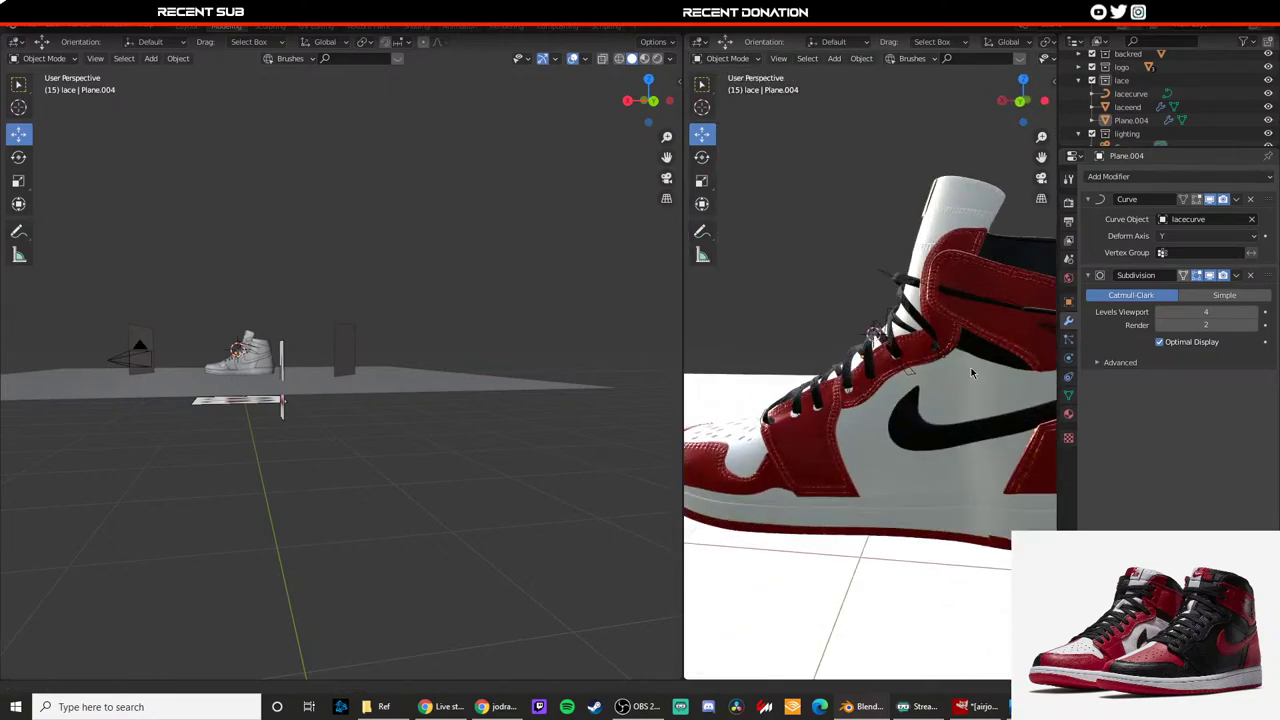
middle_click_drag(971, 369, 875, 391, "shift")
scroll(875, 391, "up", 4)
scroll(875, 395, "up", 2)
left_click(833, 355)
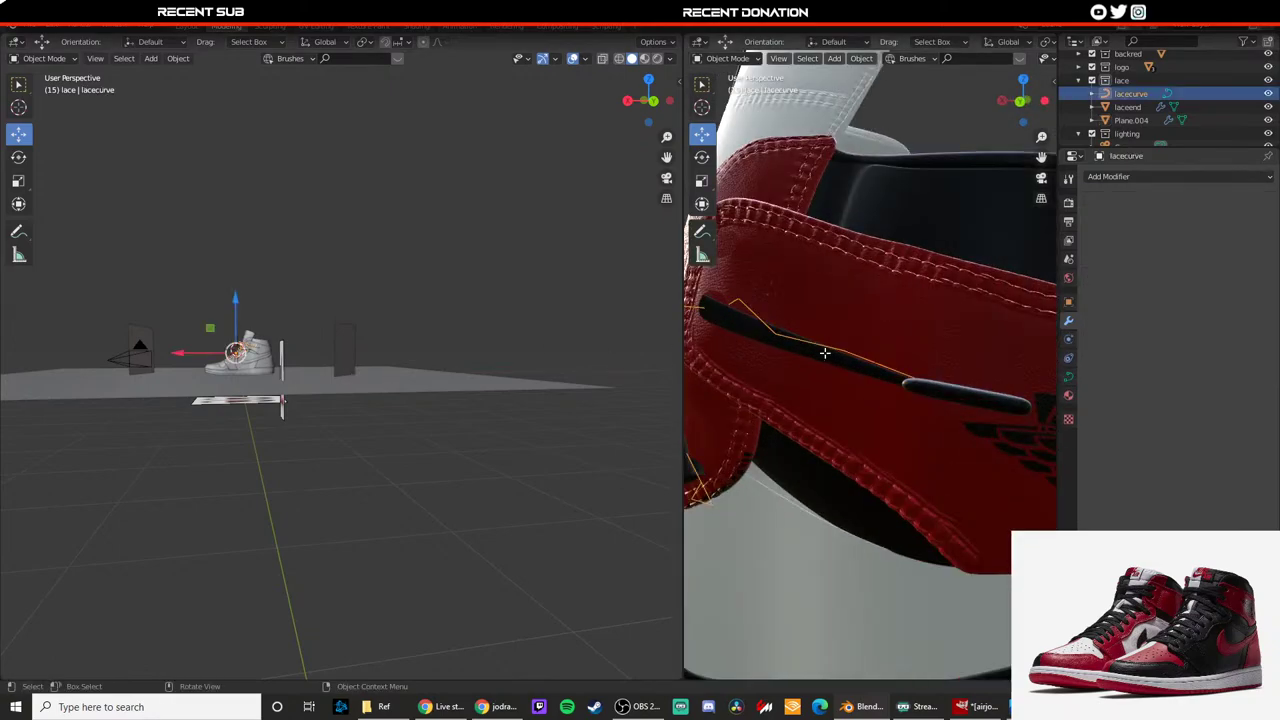
key("Tab")
key("Tab")
left_click(786, 358)
key("Tab")
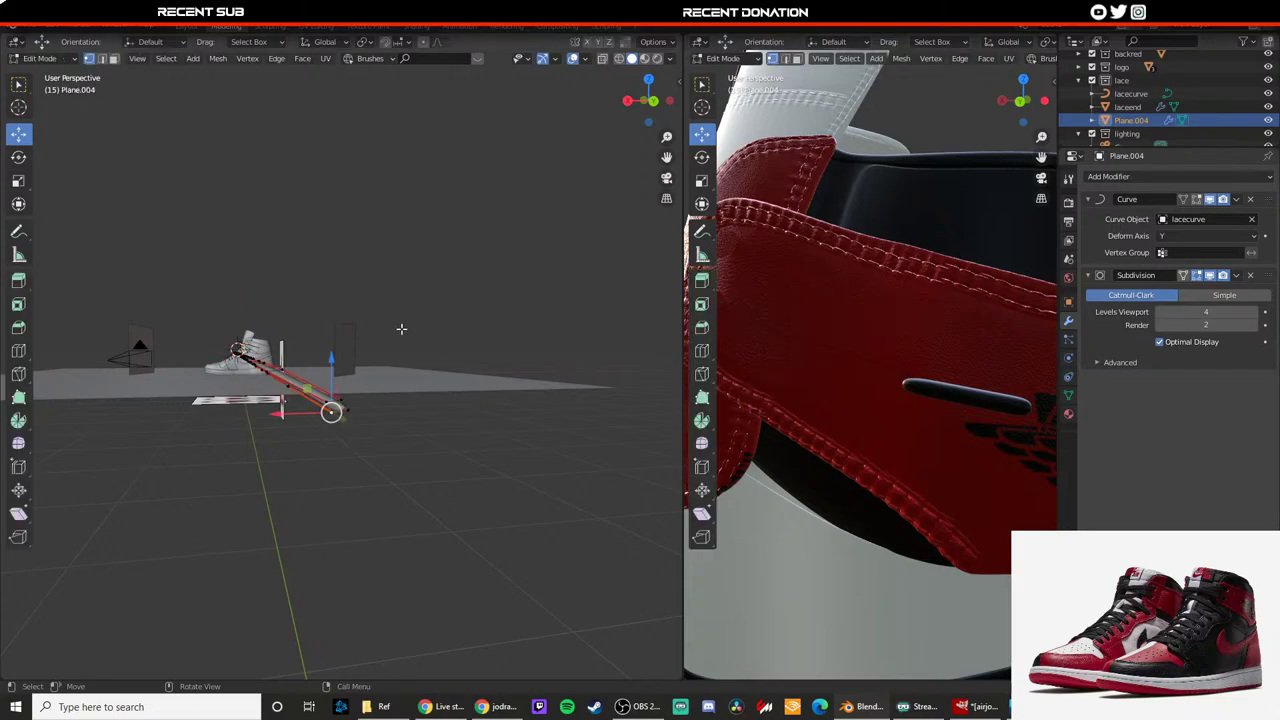
Step: In the top view, add an edge loop across the lace mesh's tapered end and scale it up slightly
key("KP_7")
scroll(457, 314, "down", 7)
middle_click_drag(419, 170, 393, 348, "shift")
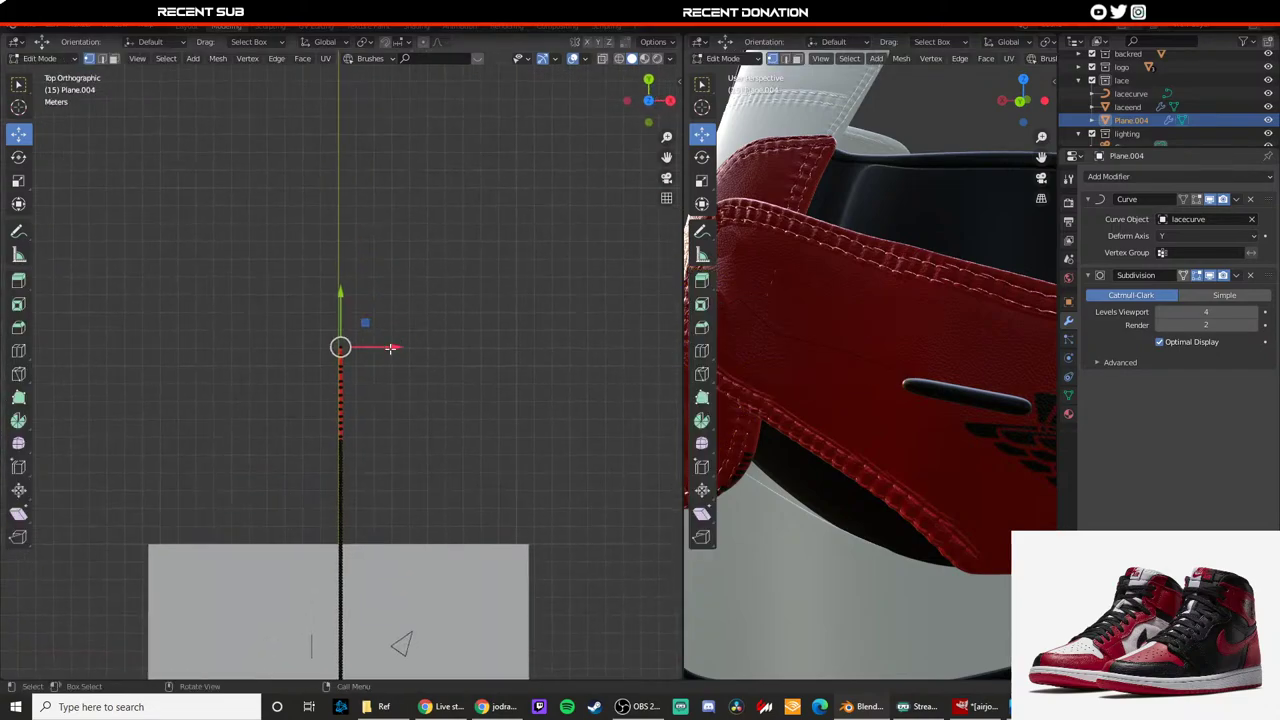
scroll(353, 331, "up", 6)
scroll(353, 330, "up", 4)
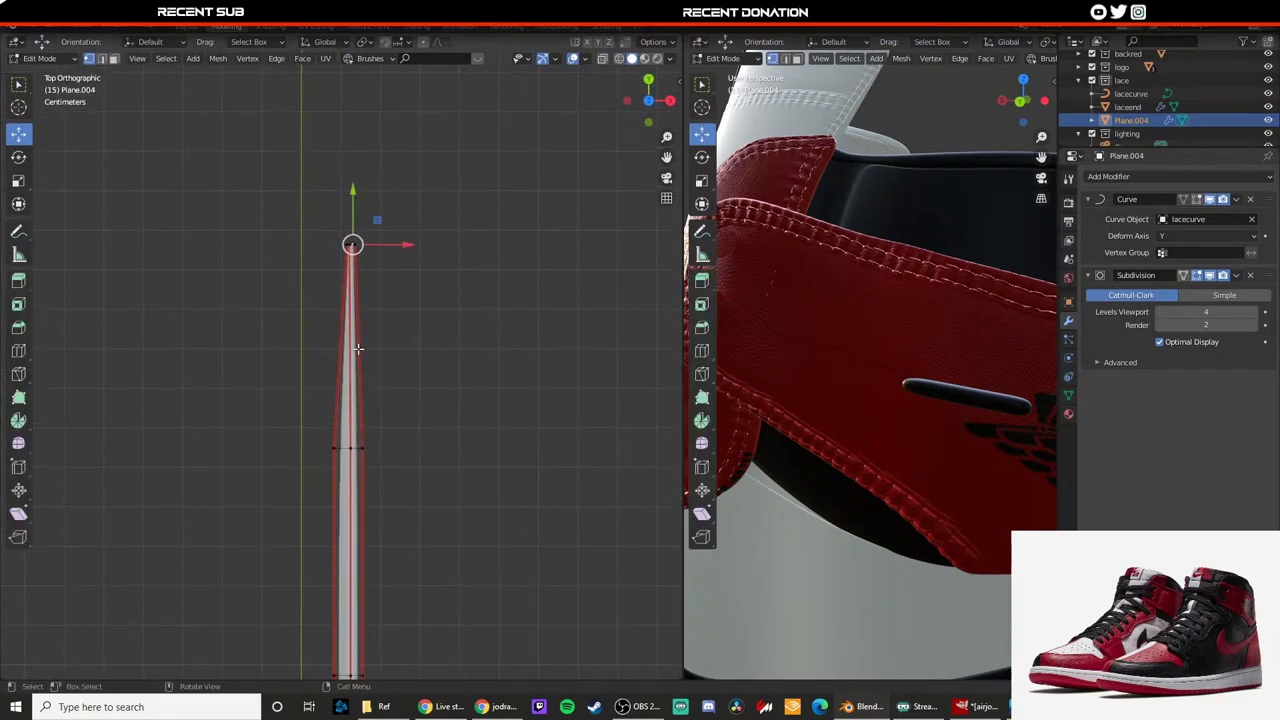
key("ctrl+r")
left_click(351, 330)
left_click(351, 322)
key("s")
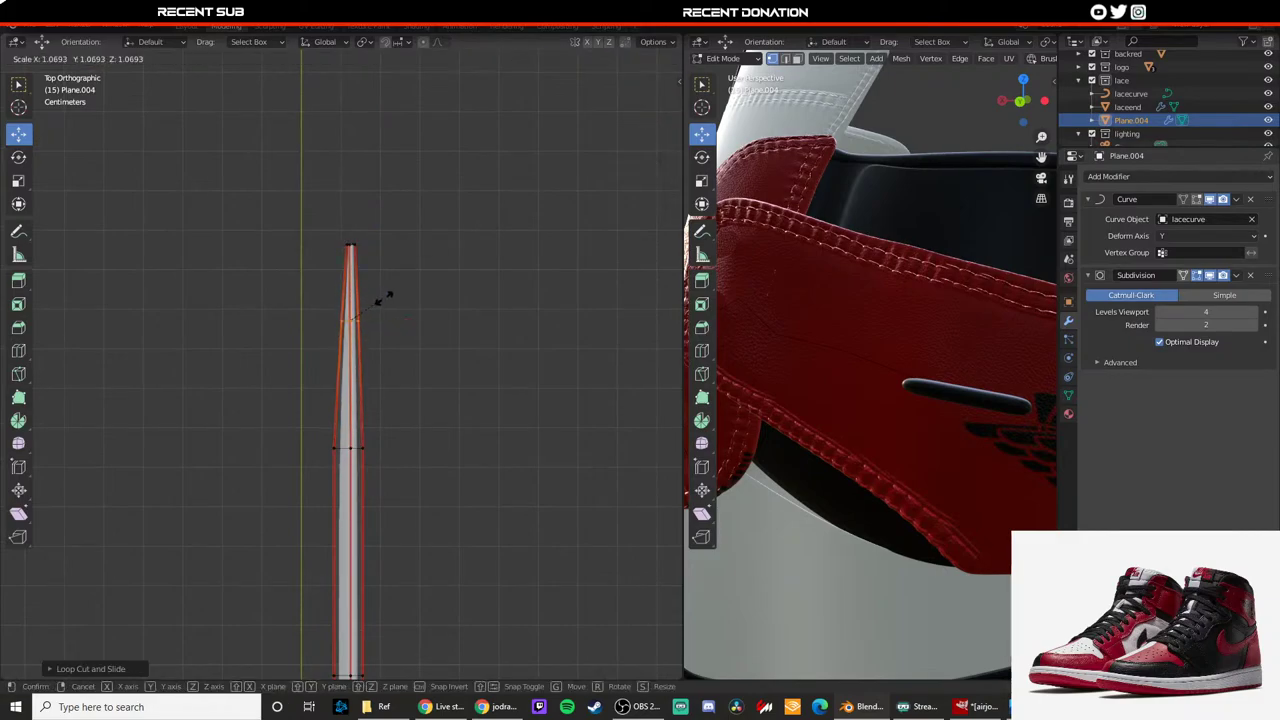
left_click(399, 294)
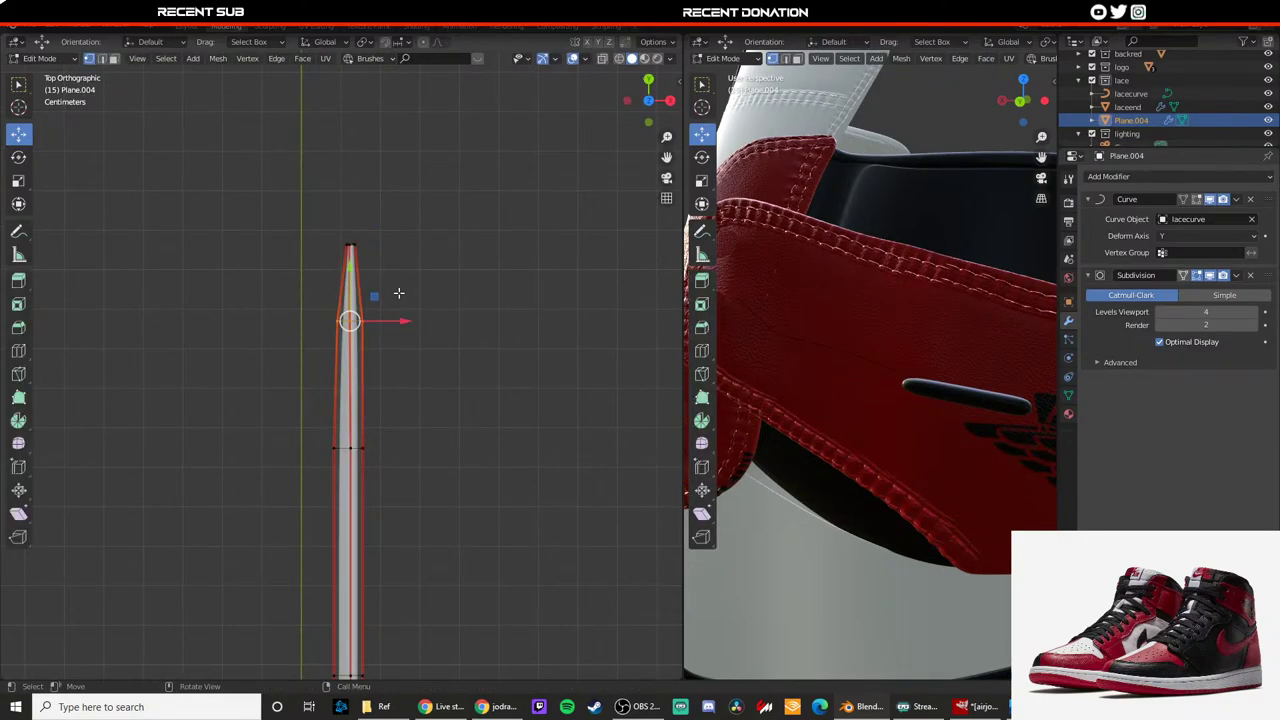
Step: Move the new edge loop along Y away from the lace's tip and scale it down slightly
left_click_drag(348, 288, 348, 336)
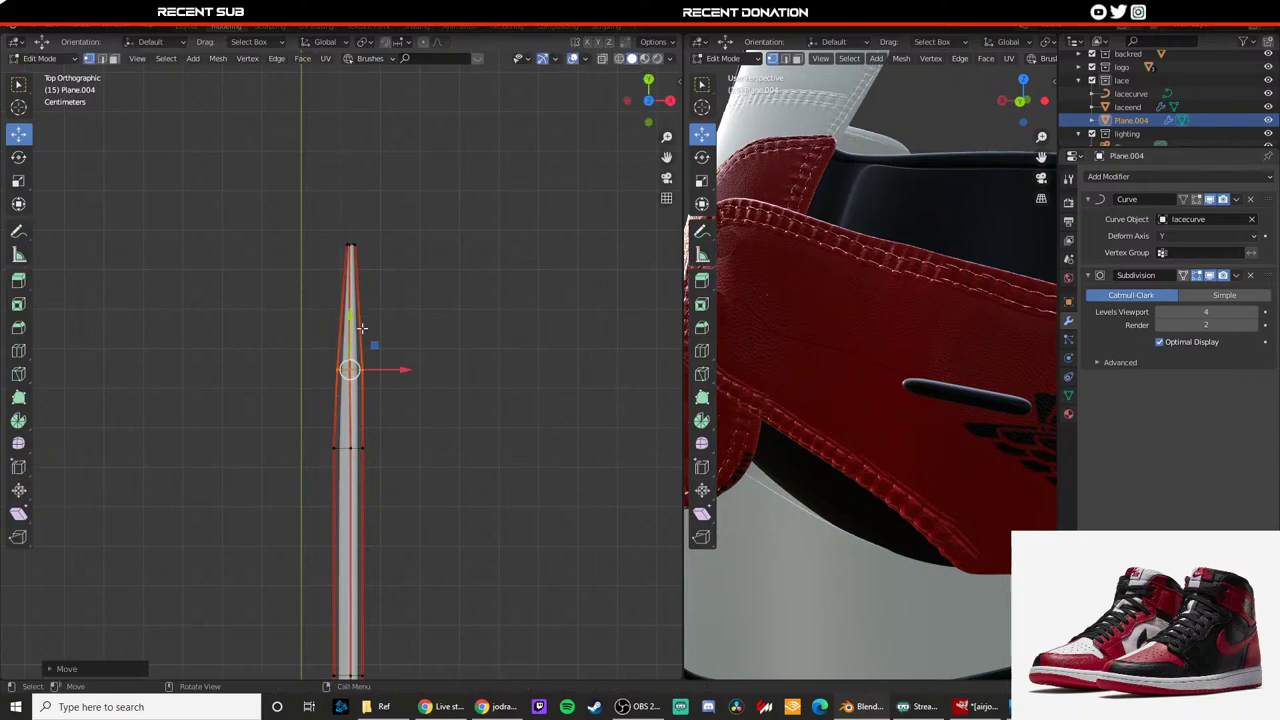
key("Tab")
key("Tab")
key("s")
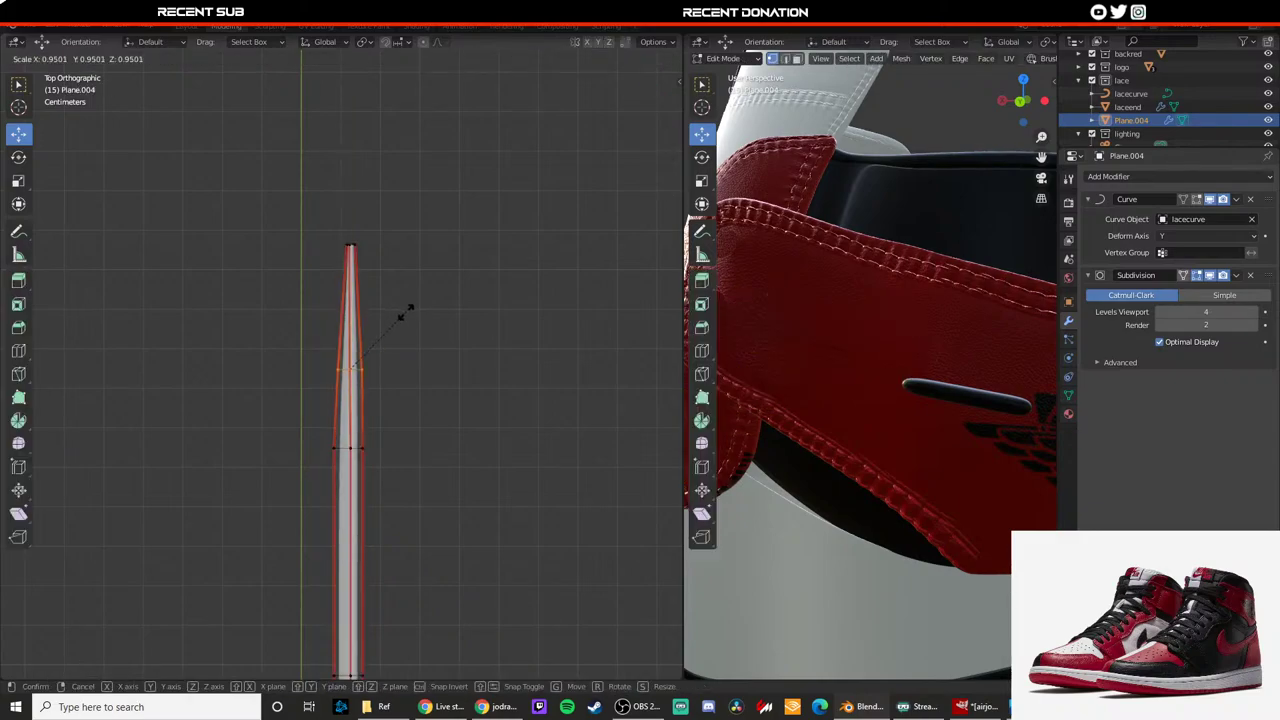
left_click(405, 315)
Step: Fine-tune the edge loop's position along Y on the lace's tapered end and return to Object Mode
key("Tab")
key("Tab")
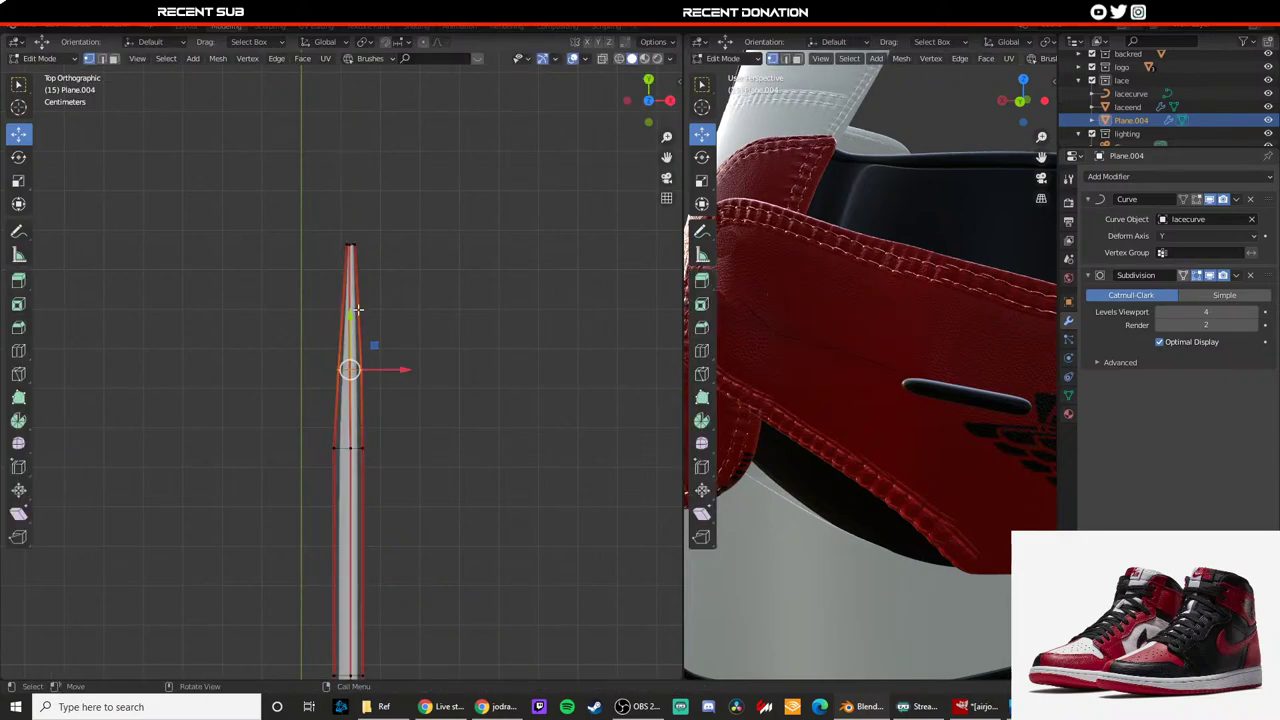
left_click_drag(348, 311, 349, 297)
key("Tab")
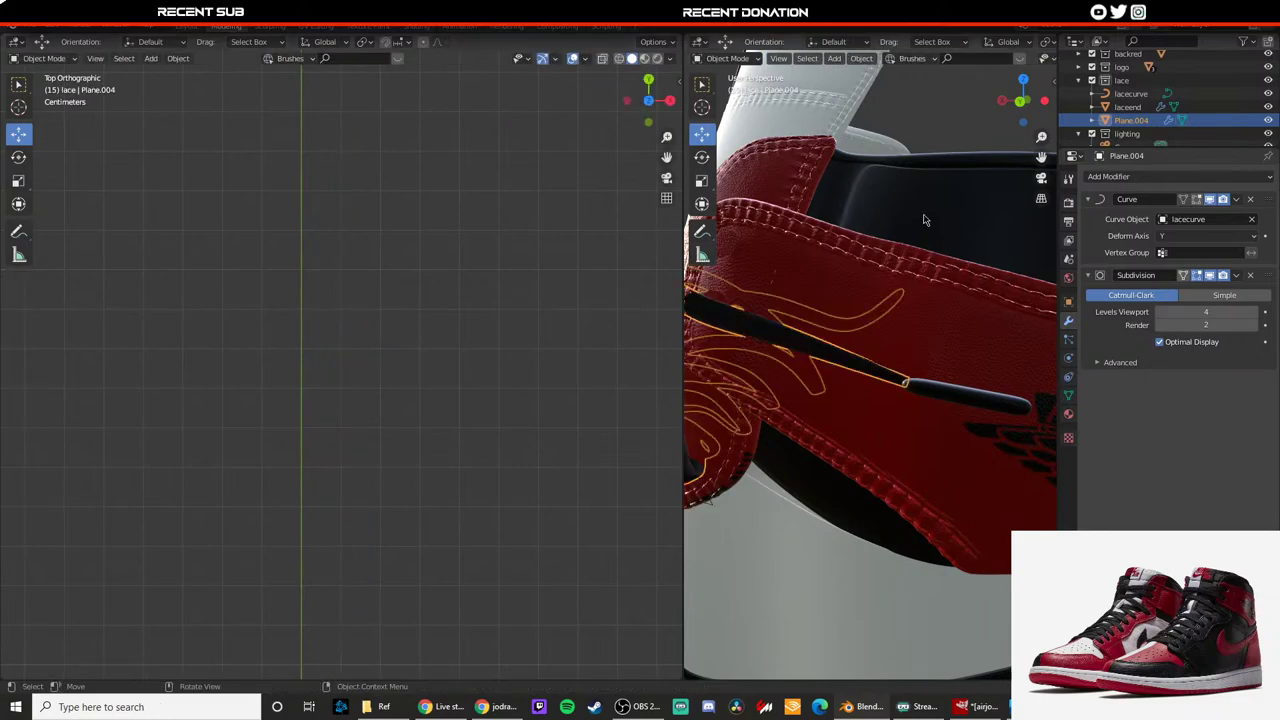
left_click(815, 340)
left_click(783, 346)
key("Tab")
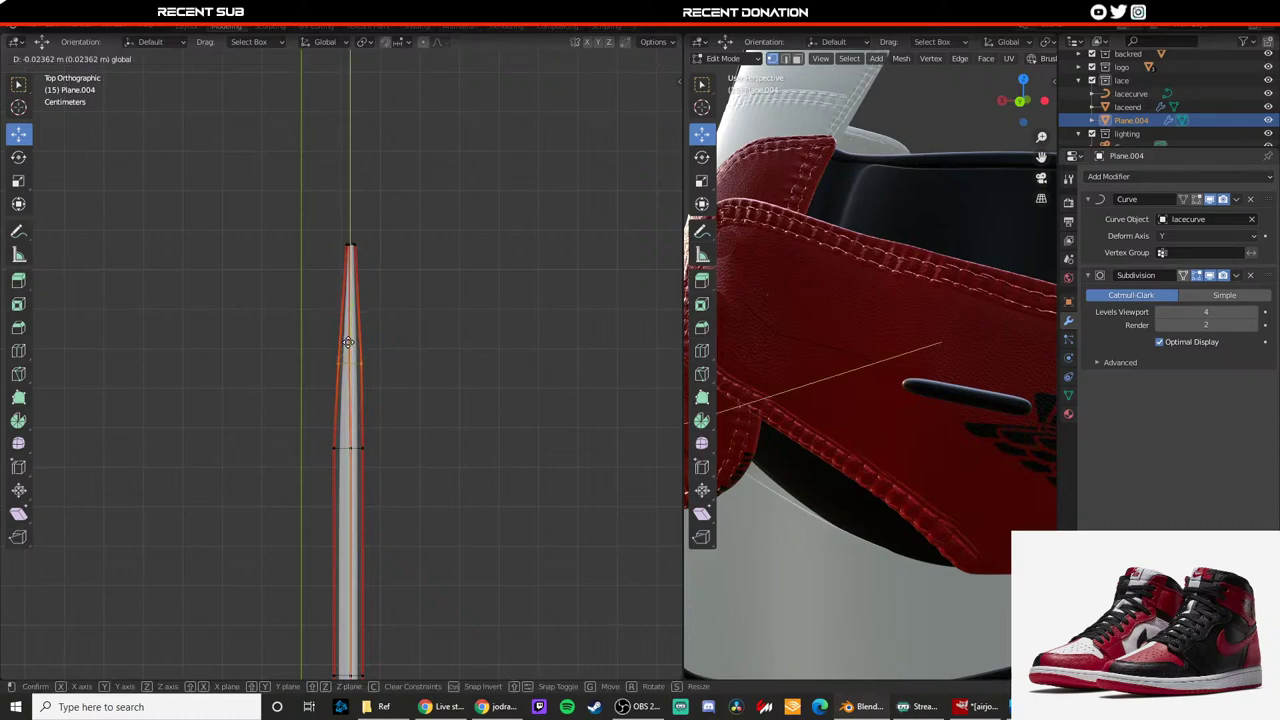
key("Tab")
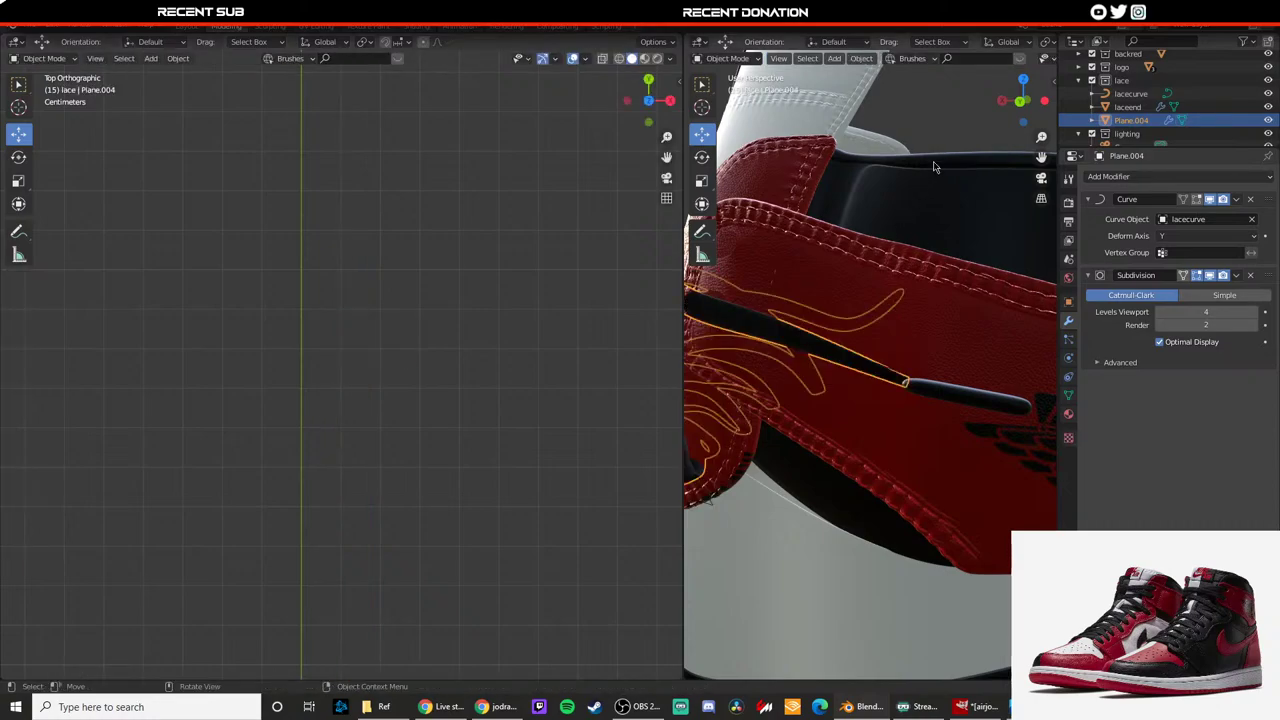
Step: Examine the reshaped lace tip and its end cap against the ankle collar through the camera and from the side
left_click(937, 150)
scroll(876, 367, "down", 5)
middle_click_drag(876, 369, 910, 368)
scroll(890, 356, "down", 2)
key("KP_0")
scroll(881, 352, "down", 4)
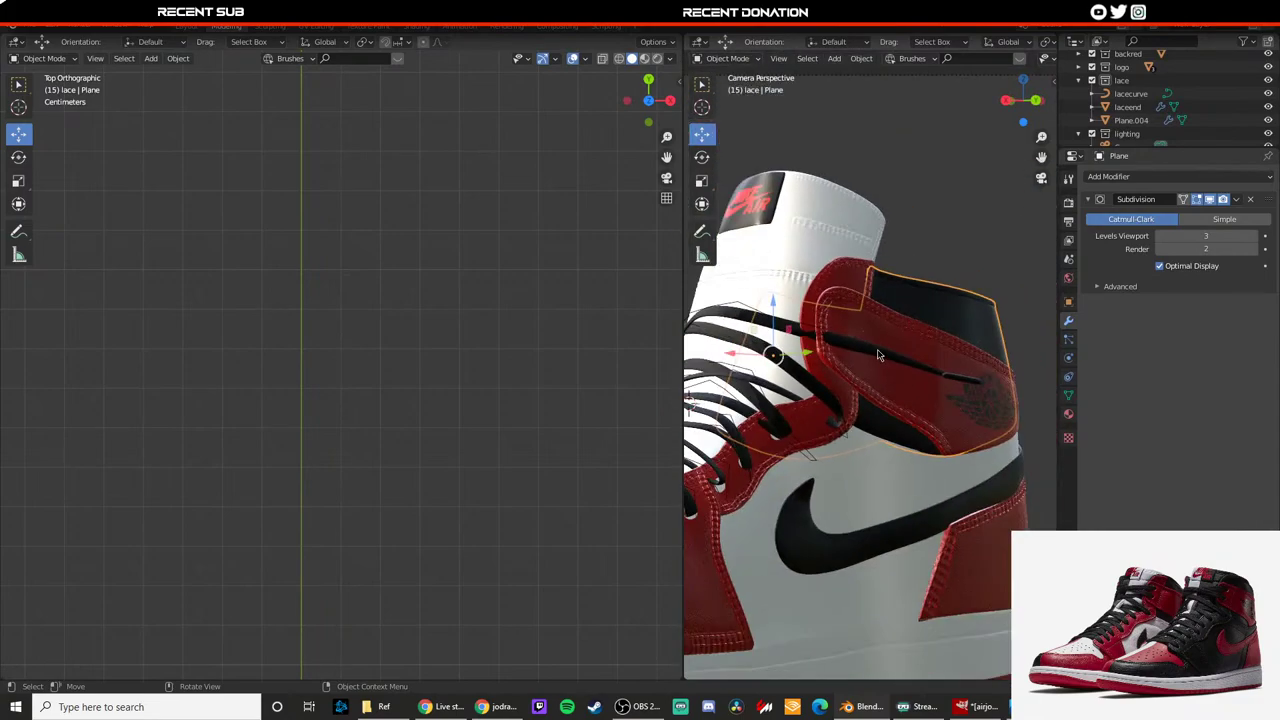
scroll(880, 351, "down", 4)
left_click(936, 333)
scroll(940, 346, "up", 3)
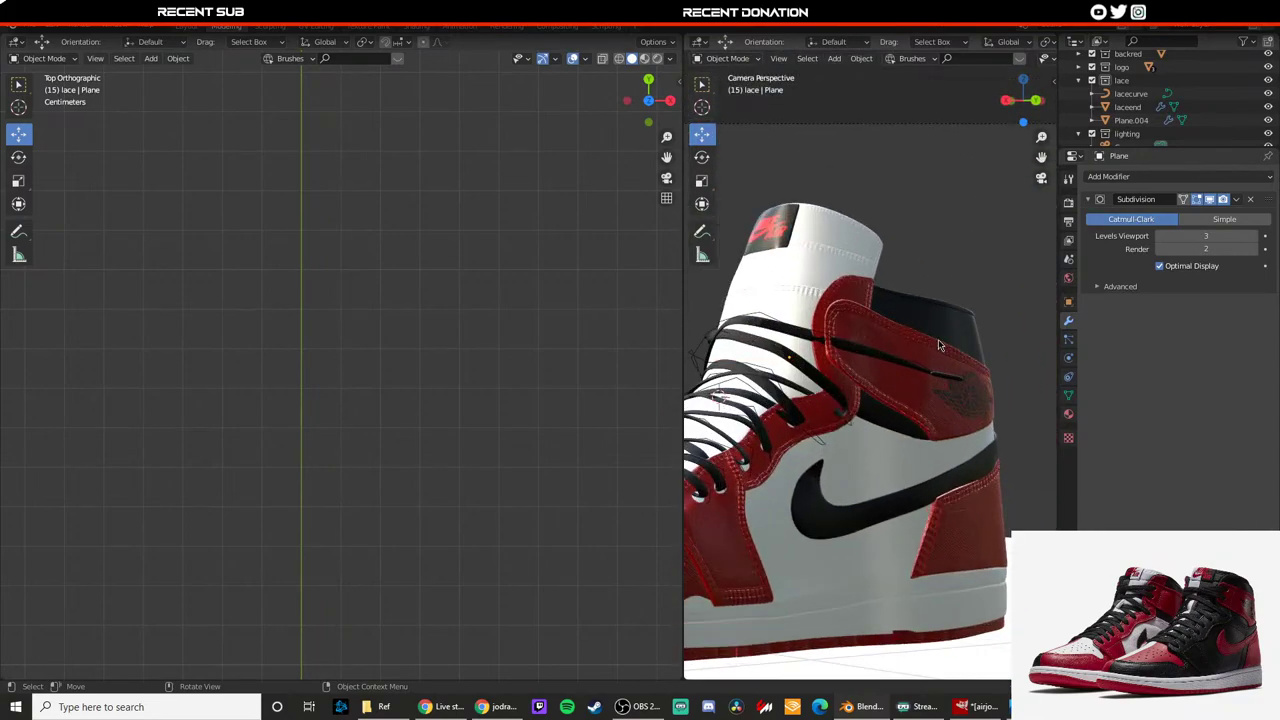
scroll(938, 345, "up", 3)
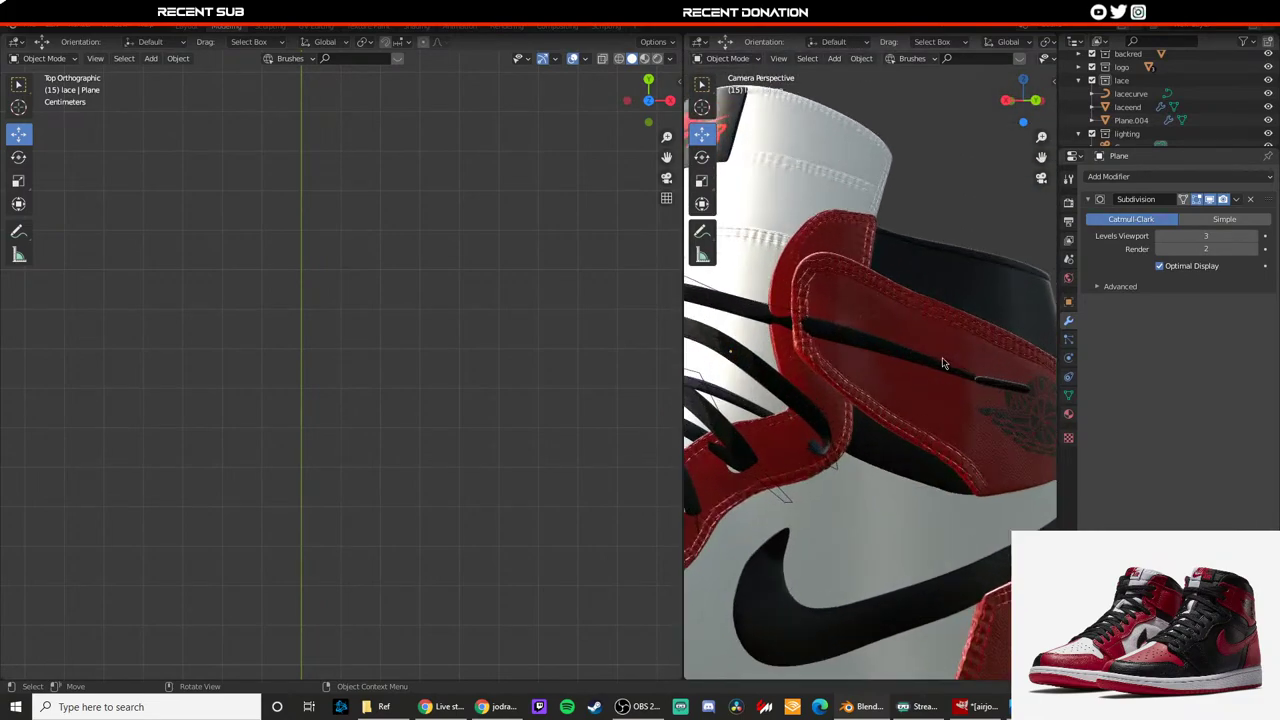
middle_click_drag(938, 345, 904, 374)
scroll(826, 365, "up", 5)
scroll(850, 368, "down", 4)
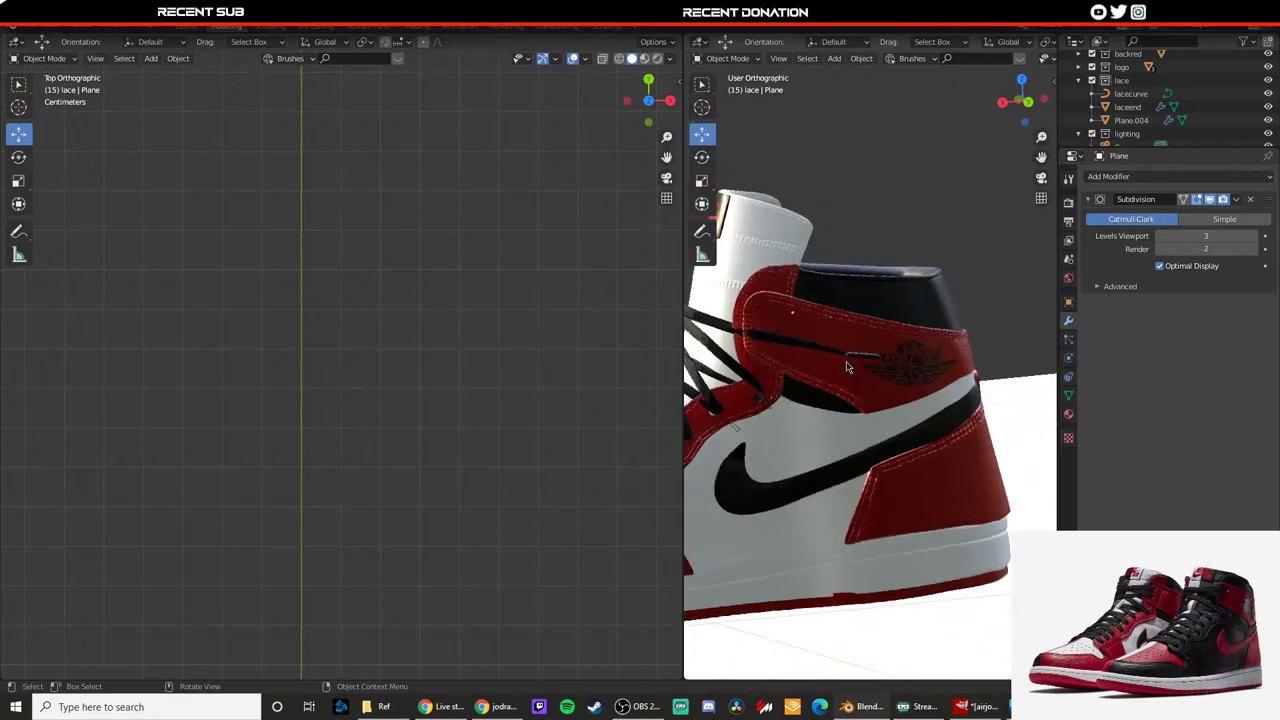
Step: From the top view, rotate the lace end cap slightly so it follows the direction of the lace
key("KP_7")
middle_click_drag(934, 268, 849, 371, "shift")
scroll(849, 371, "up", 4)
middle_click_drag(878, 294, 884, 405, "shift")
scroll(884, 402, "up", 4)
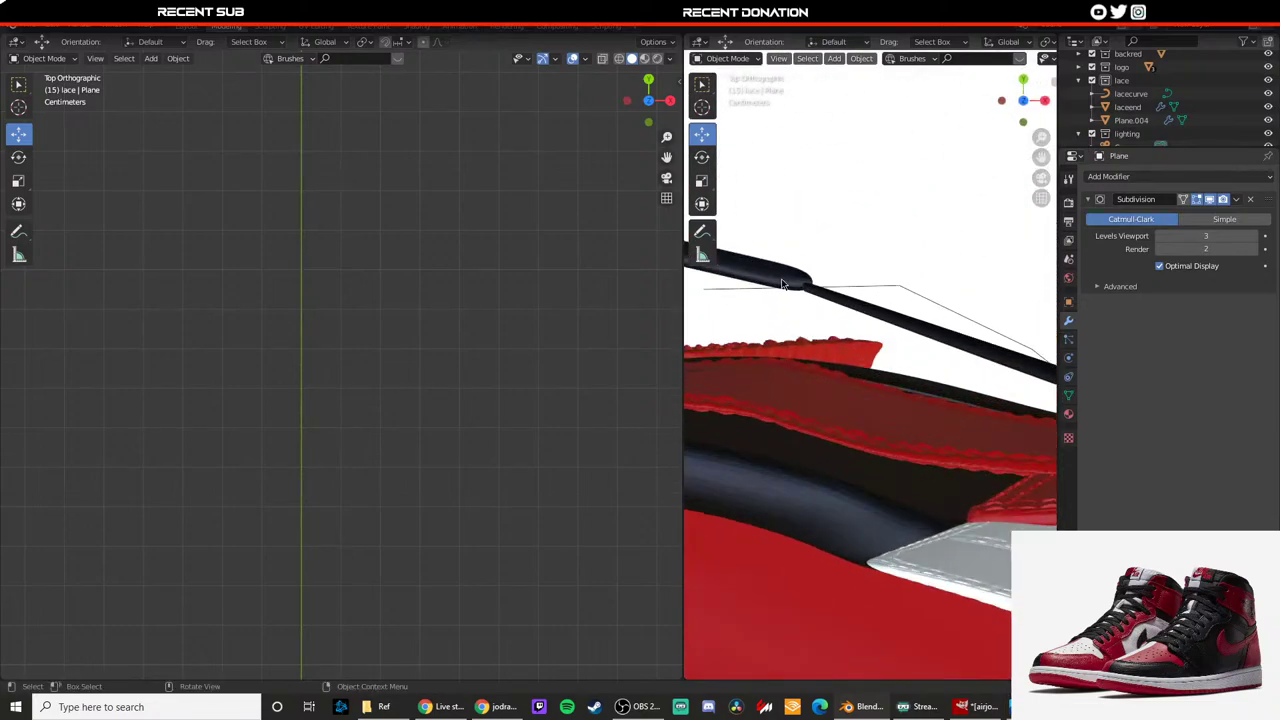
left_click(785, 281)
key("shift+space")
key("r")
middle_click_drag(820, 263, 862, 271, "shift")
left_click_drag(815, 256, 810, 258)
left_click(888, 301)
Step: Scale the lace end cap down slightly along the X and Z axes
scroll(880, 331, "down", 5)
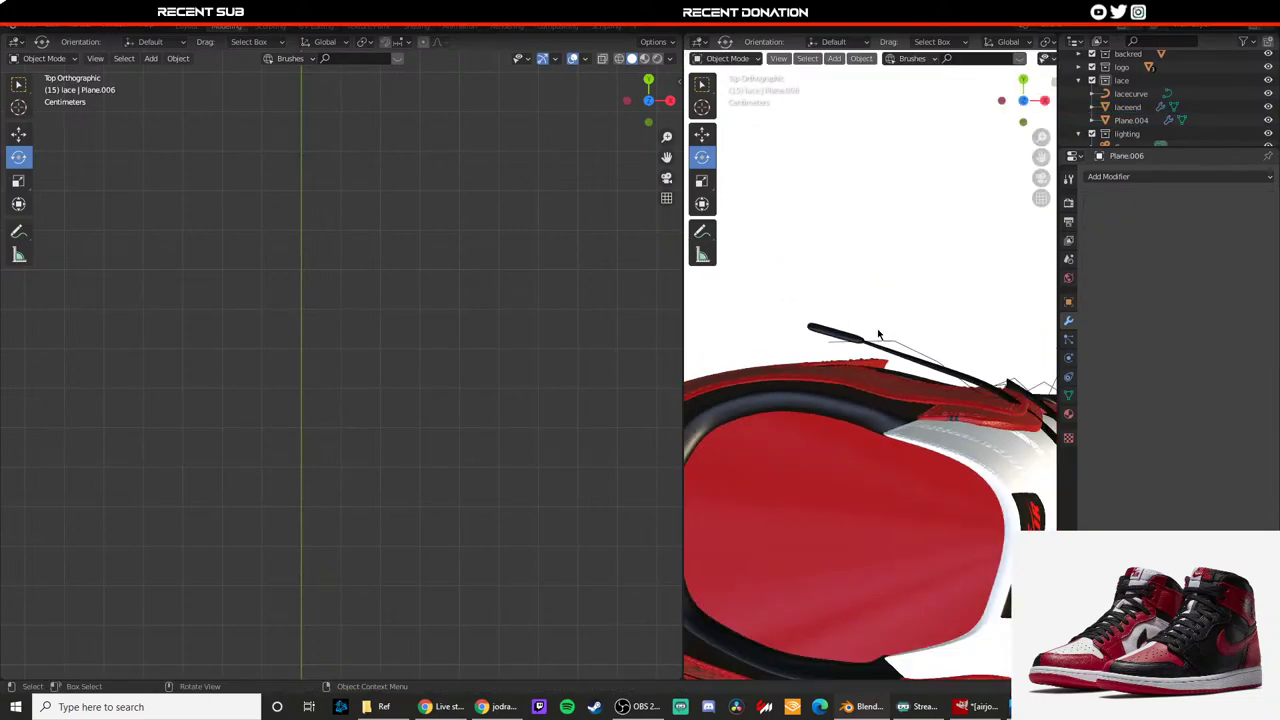
mouse_move(880, 332)
middle_mouse_down()
mouse_move(846, 302)
mouse_move(718, 258)
mouse_move(815, 284)
mouse_move(1034, 255)
mouse_move(1014, 334)
mouse_move(888, 336)
mouse_move(808, 300)
mouse_move(836, 298)
mouse_move(876, 325)
middle_mouse_up()
left_click(834, 298)
key("shift+space")
key("s")
left_click_drag(799, 308, 807, 311)
left_click_drag(842, 258, 843, 272)
Step: Try to shorten the lace end cap along X and shift it back against the lace's tip
middle_click_drag(843, 272, 897, 285)
key("Tab")
key("Tab")
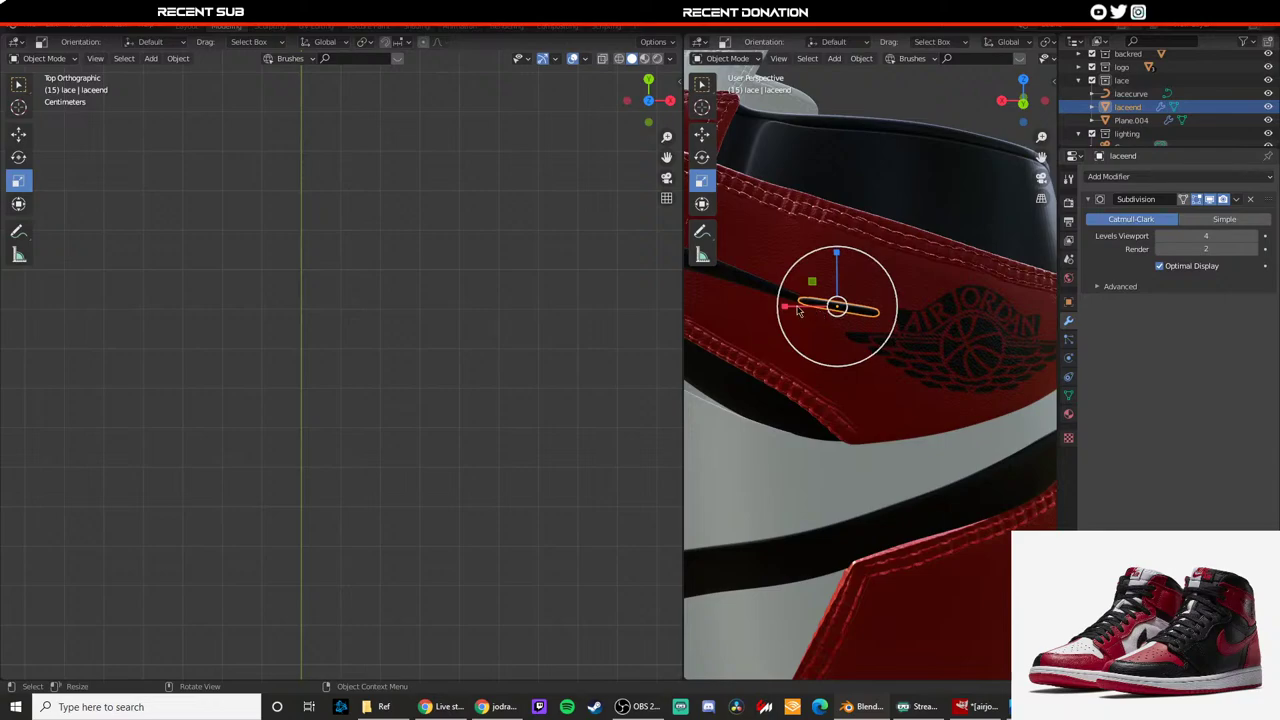
left_click_drag(798, 307, 800, 308)
key("g")
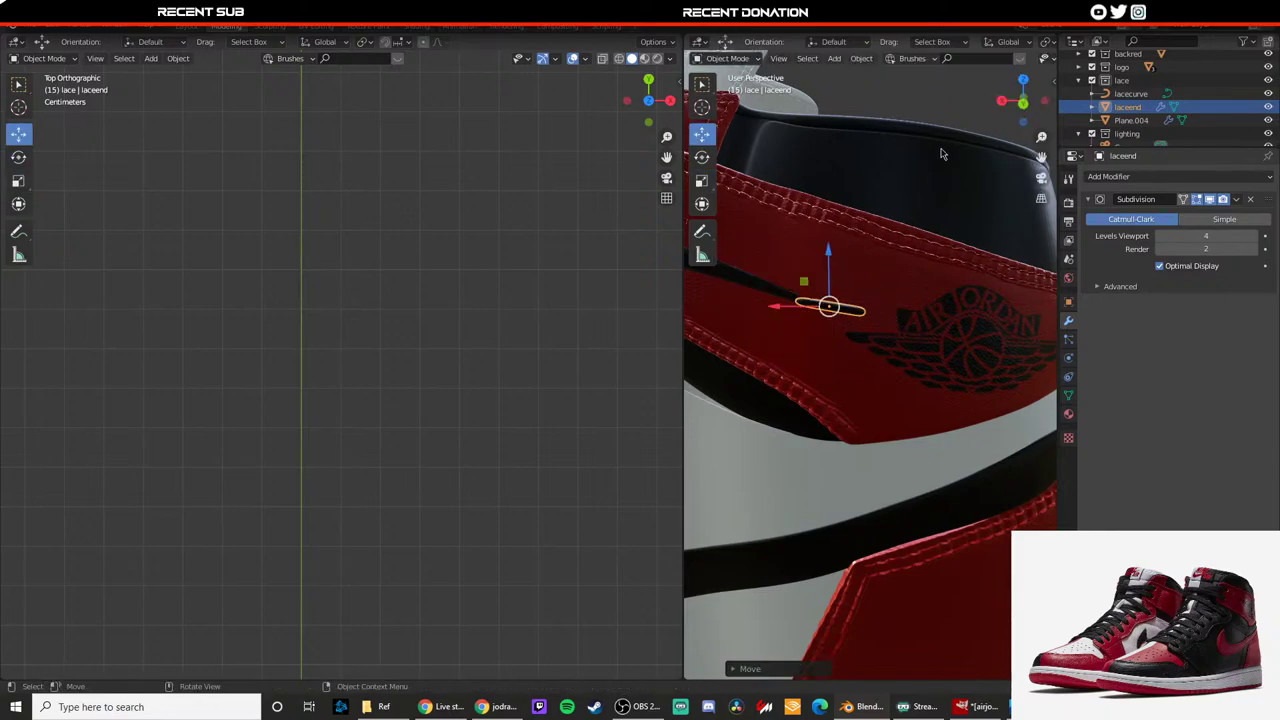
left_click(943, 153)
Step: Check the shortened lace end cap through the camera and undo its last scaling and move
scroll(864, 320, "down", 4)
middle_click_drag(864, 321, 943, 318)
key("KP_0")
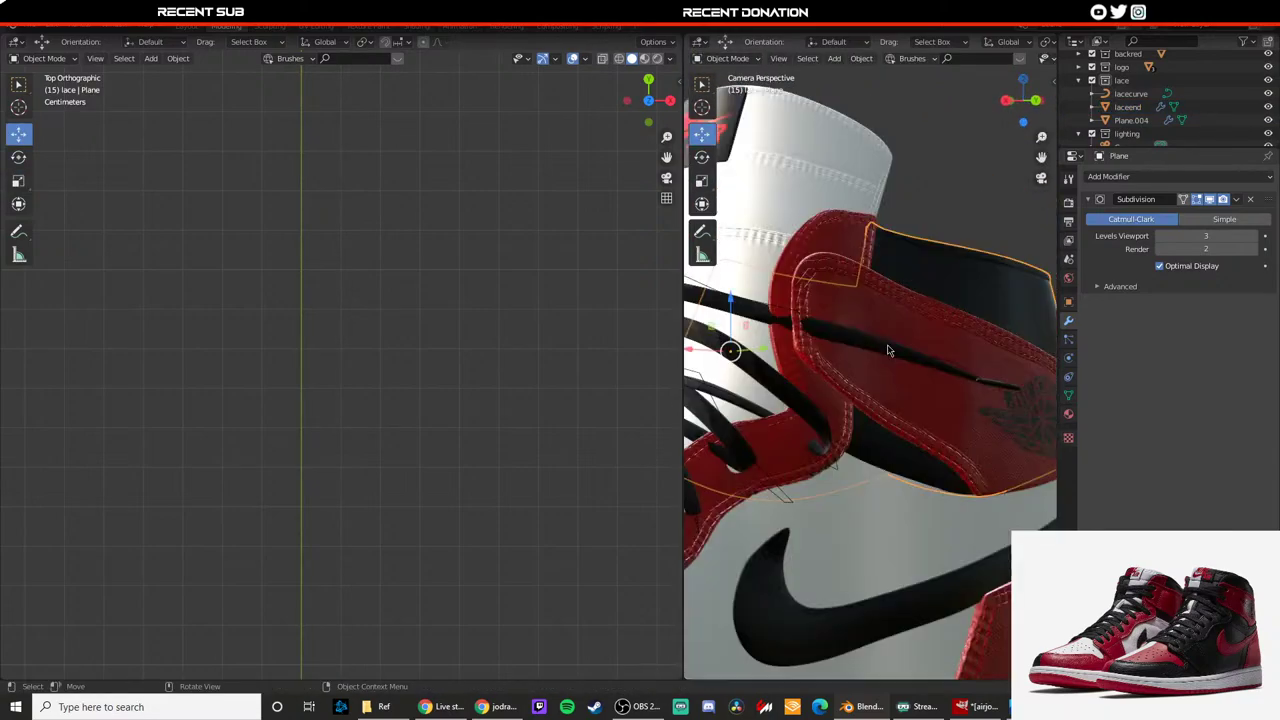
scroll(908, 345, "down", 4)
key("ctrl+z")
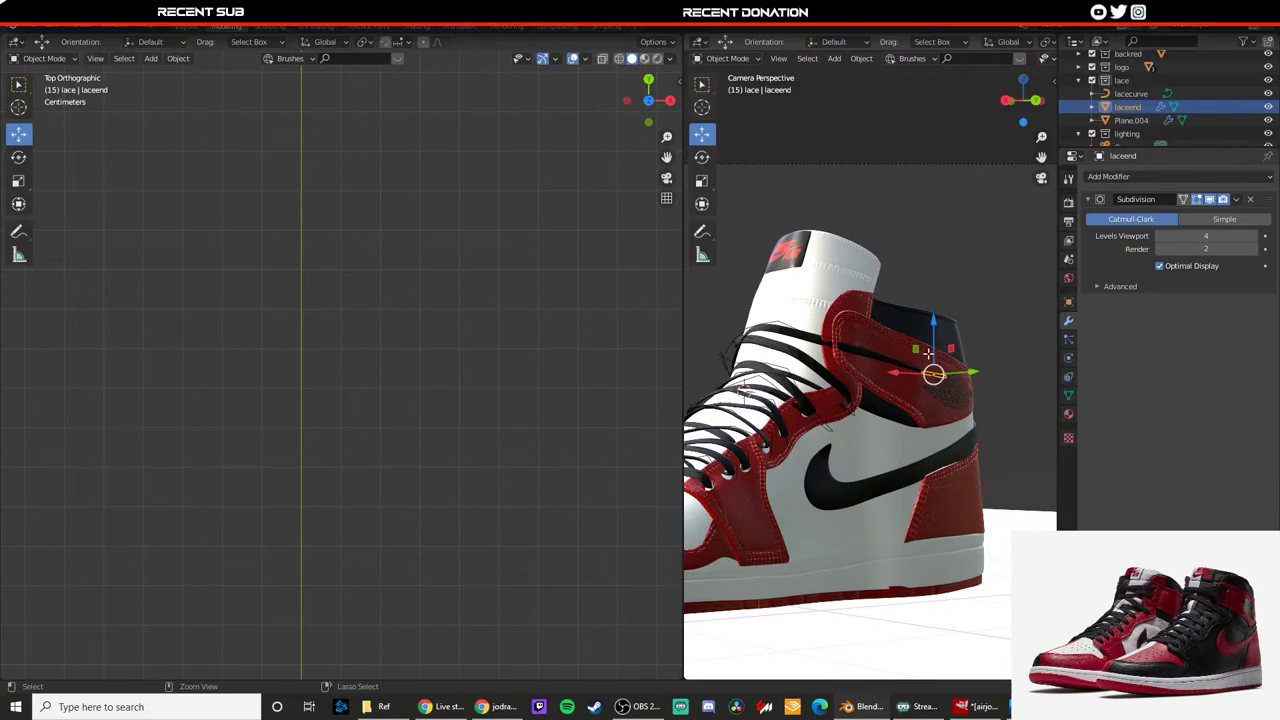
Step: Nudge the lace end cap closer to the lace's tip in the camera view and deselect it
scroll(920, 328, "up", 2)
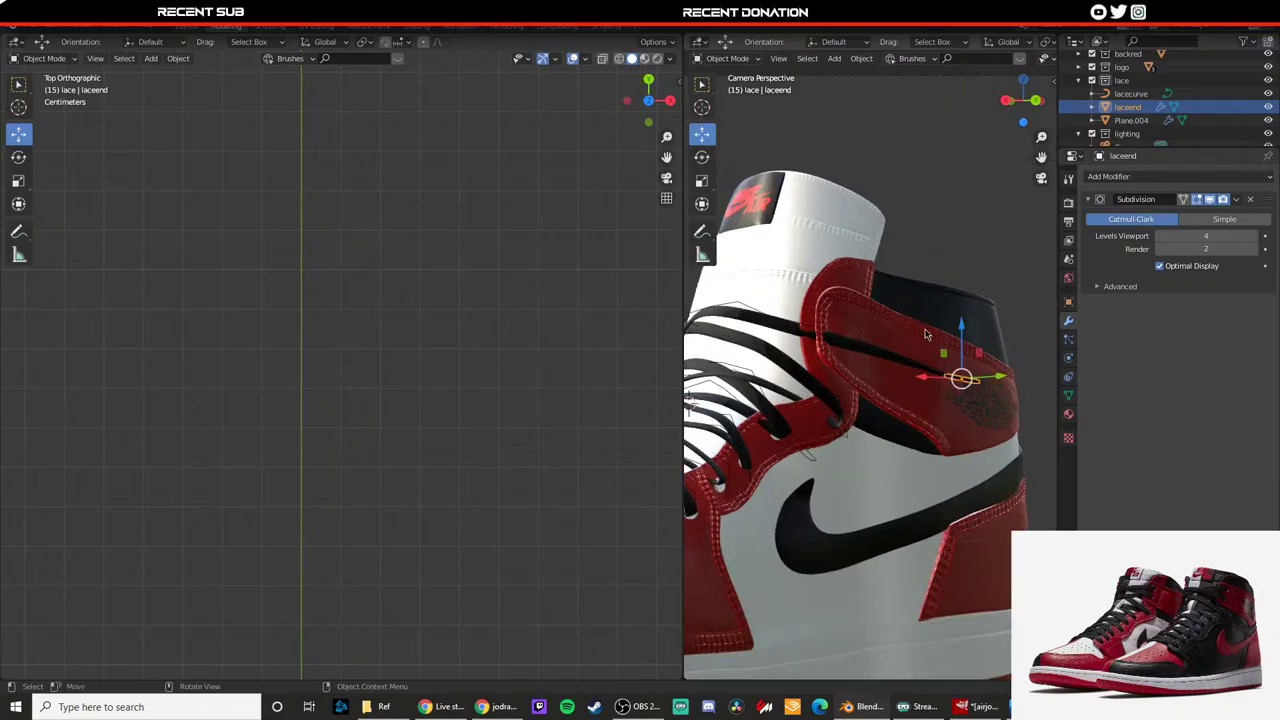
scroll(925, 334, "up", 4)
middle_click_drag(926, 335, 798, 330, "shift")
scroll(797, 330, "up", 2)
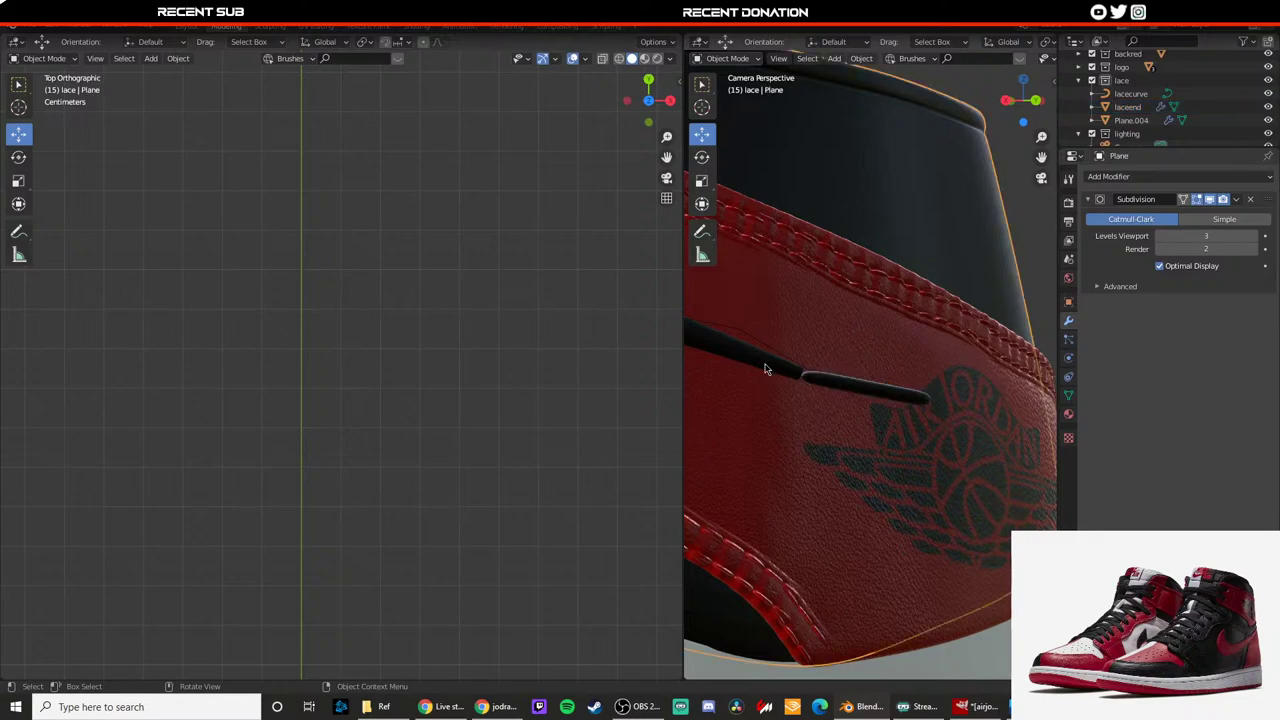
scroll(840, 360, "down", 3)
scroll(870, 382, "up", 2)
left_click_drag(868, 382, 864, 380)
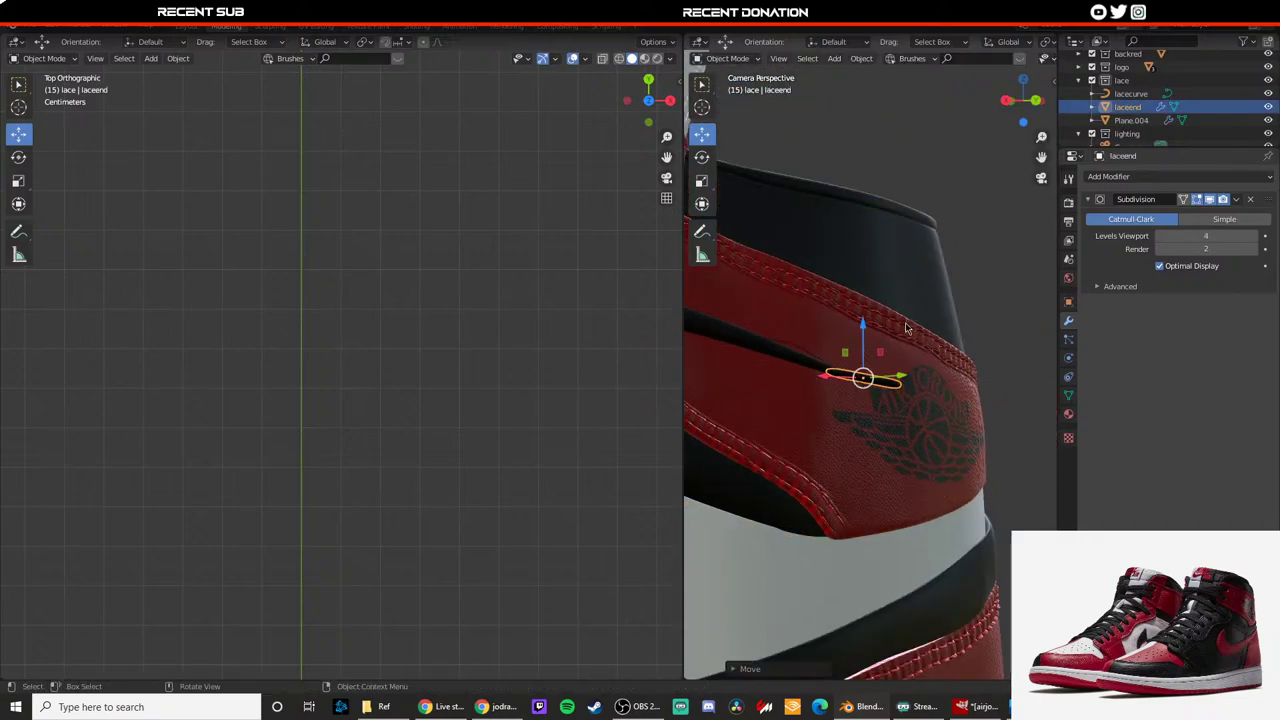
key("alt+a")
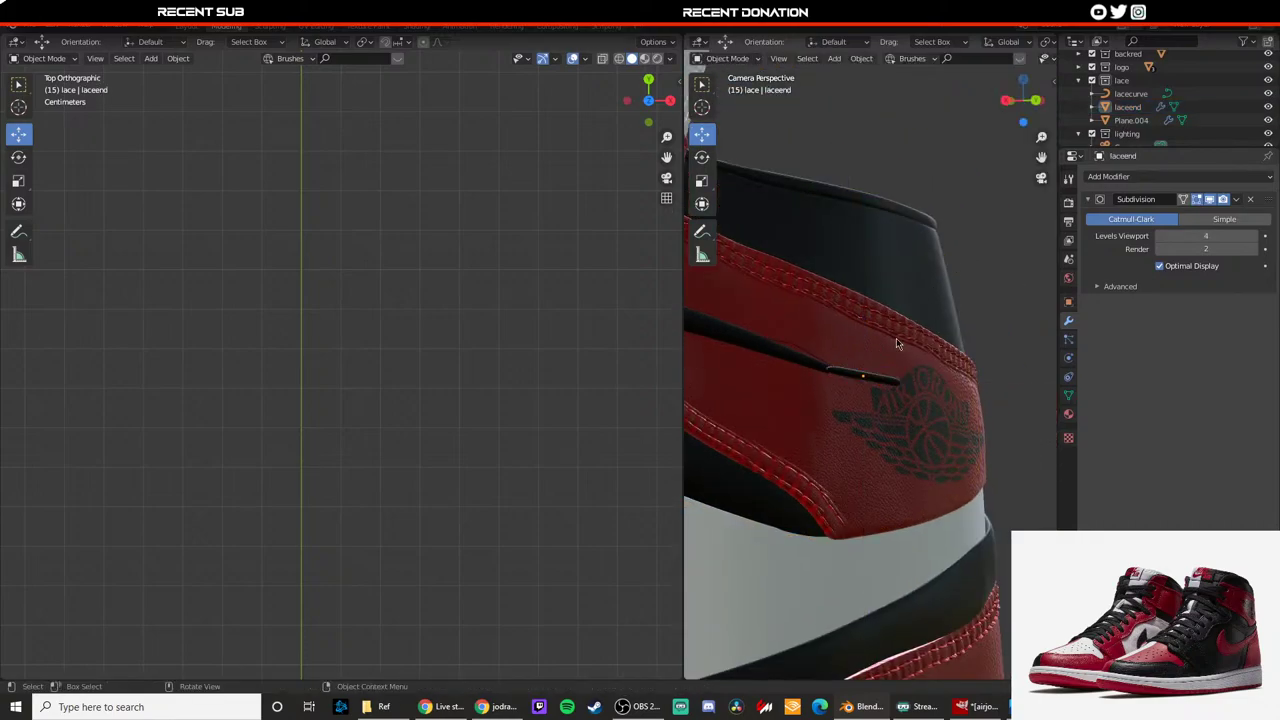
Step: Widen the Material Preview viewport and frame the shoe's ankle area in it
mouse_move(896, 338)
middle_mouse_down()
mouse_move(852, 360)
mouse_move(897, 360)
middle_mouse_up()
scroll(897, 360, "up", 4)
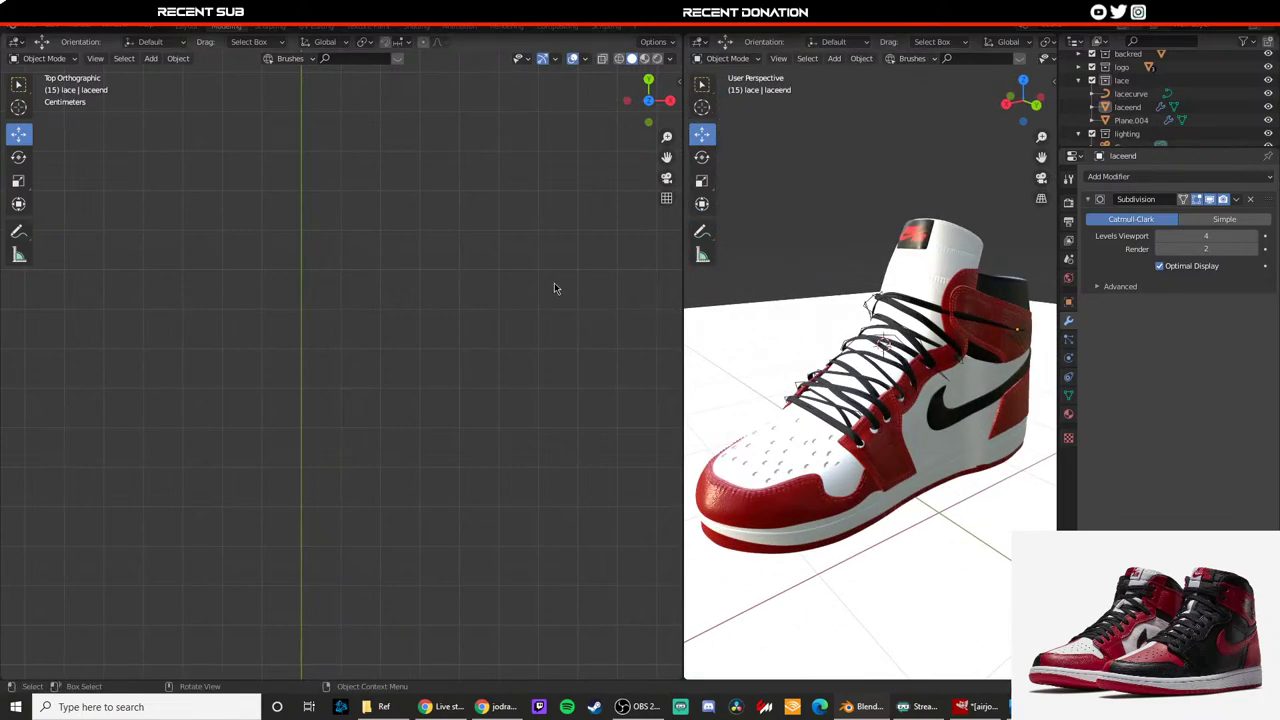
scroll(589, 328, "down", 2)
left_click_drag(681, 329, 396, 309)
scroll(686, 371, "up", 8)
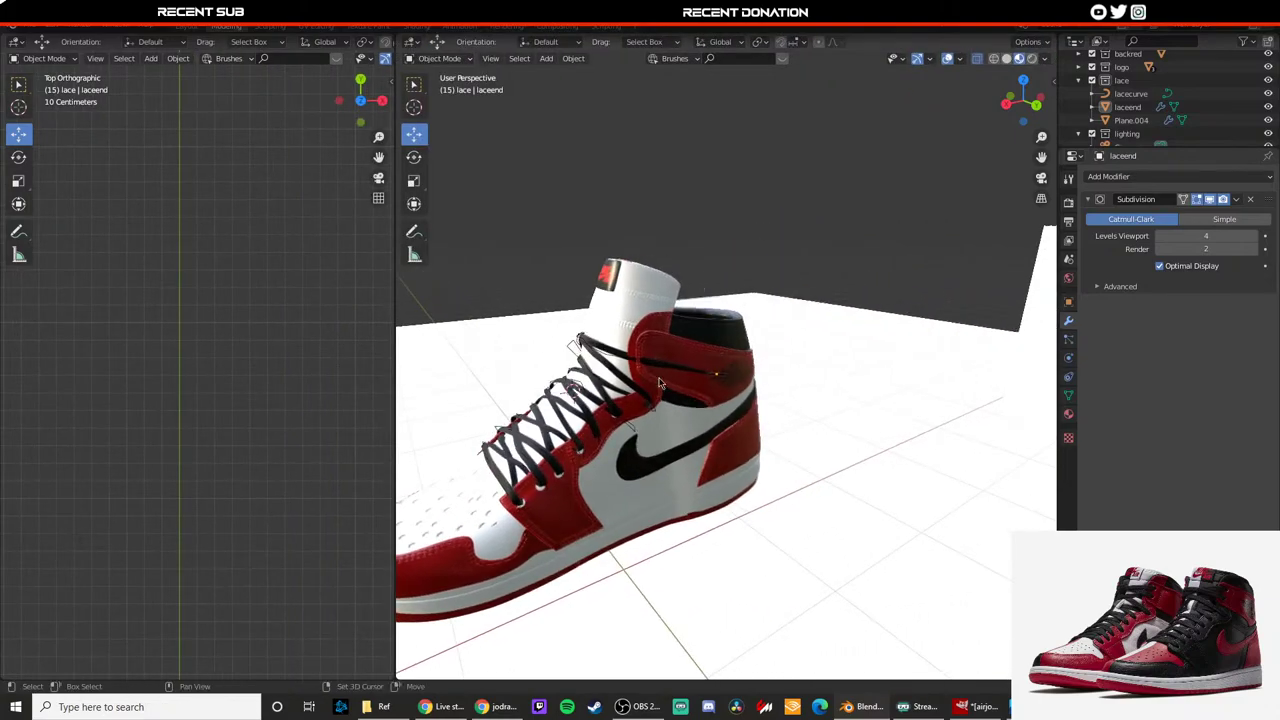
Step: Move the lace end cap slightly along Y toward the shoe to center it on the lace
middle_click_drag(757, 374, 871, 429)
left_click(838, 442)
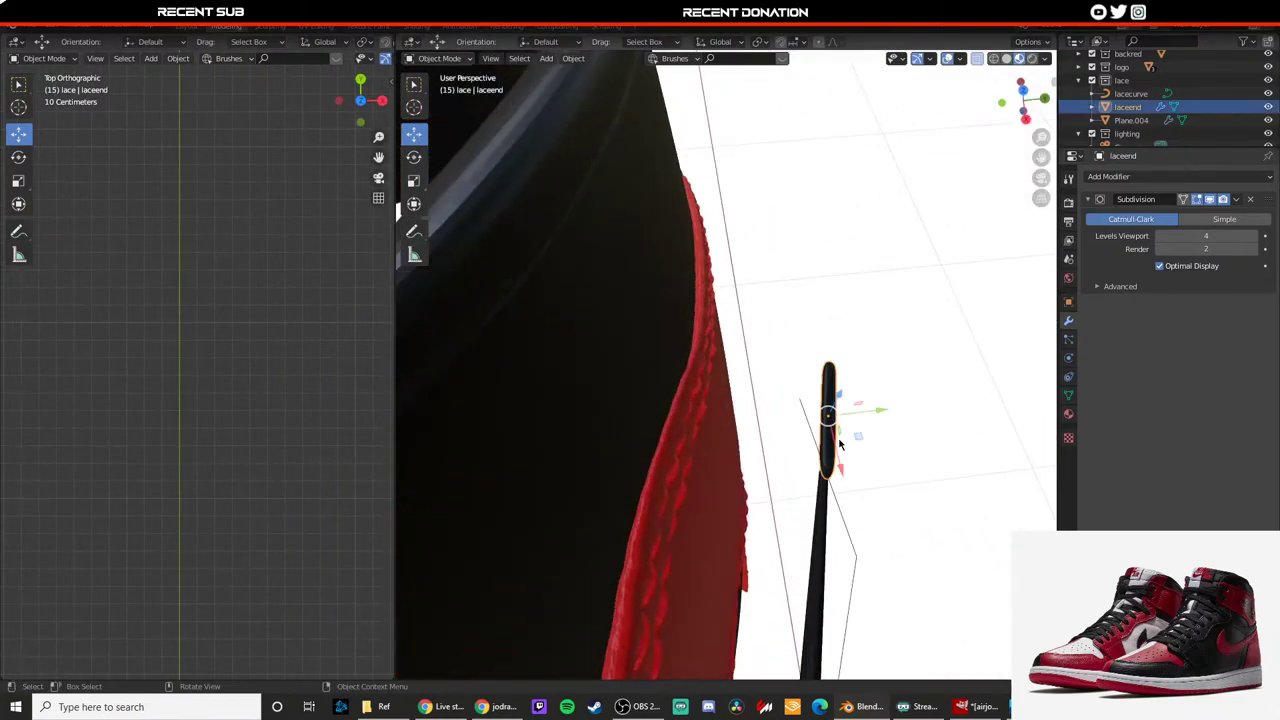
left_click_drag(868, 411, 862, 411)
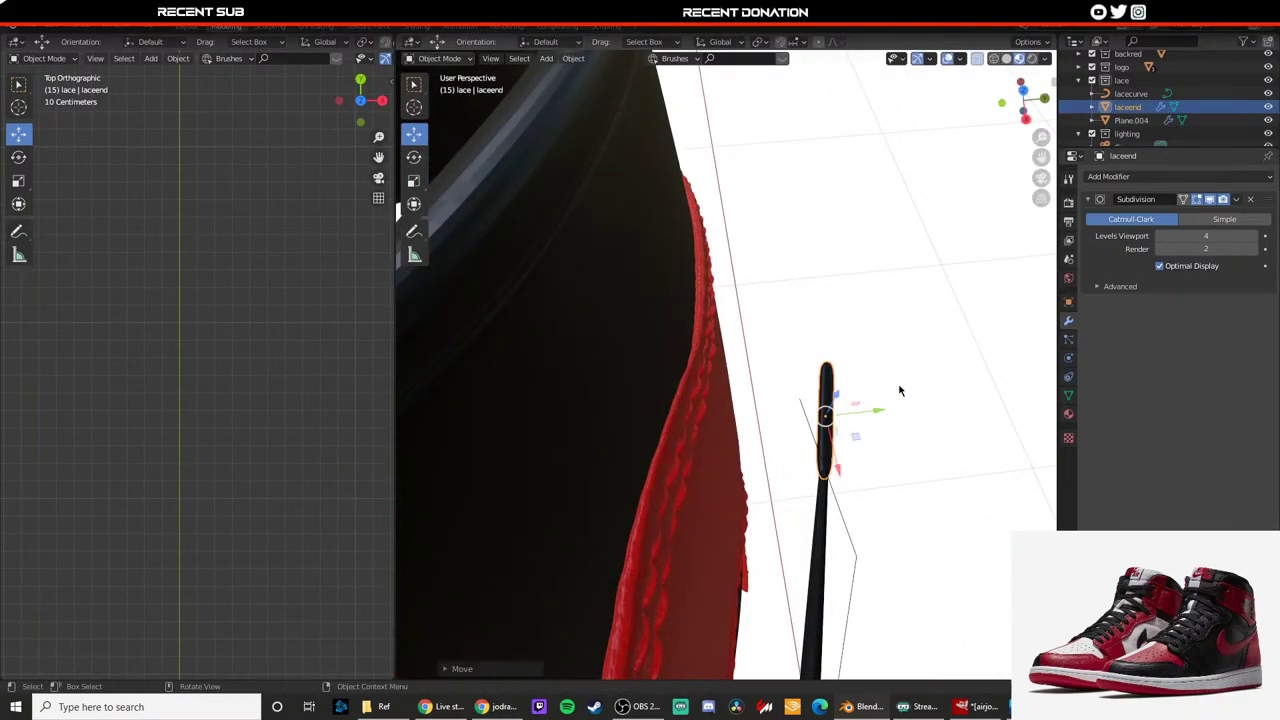
Step: Deselect the lace end cap, select the lace from the top view and start editing its mesh
left_click(899, 392)
scroll(884, 415, "down", 2)
middle_click_drag(884, 415, 831, 380)
key("KP_7")
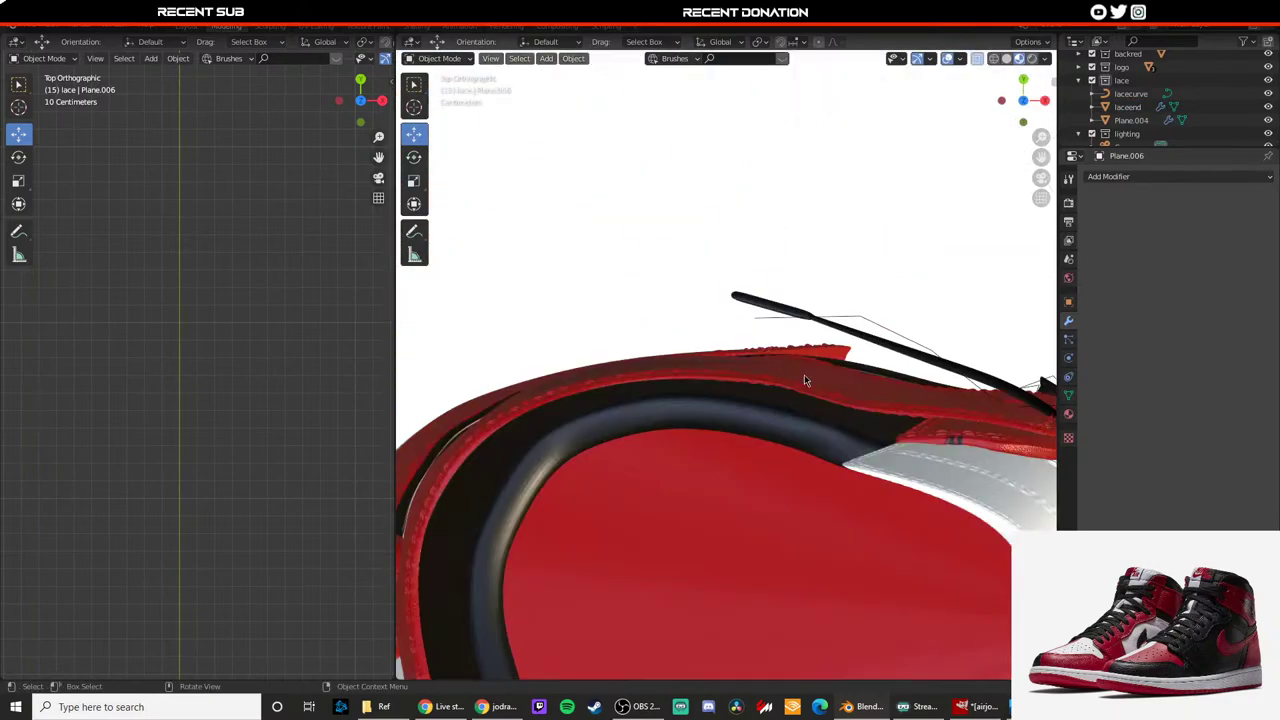
left_click(815, 330)
key("Tab")
key("KP_Decimal")
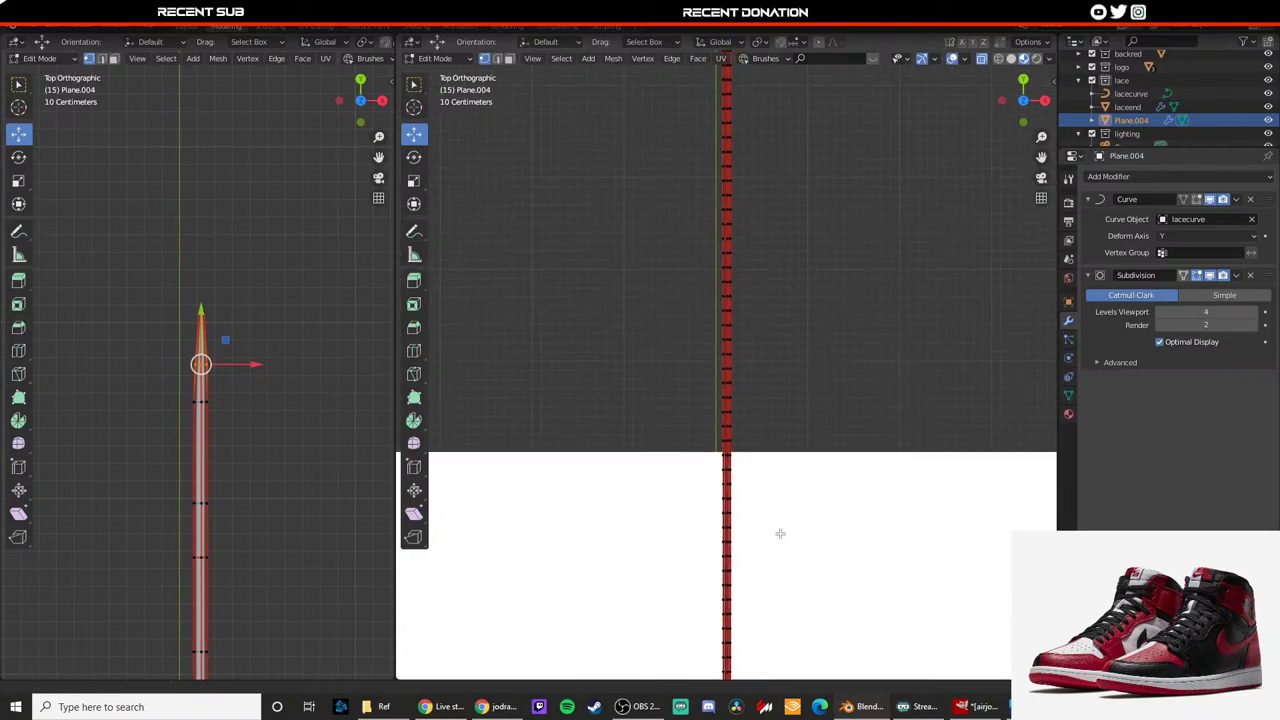
Step: Rescale the lace's tip vertices in the perspective view and check the fit against the end cap through the camera
middle_click_drag(826, 275, 808, 423, "shift")
scroll(800, 390, "down", 5)
scroll(769, 429, "up", 6)
middle_click_drag(782, 265, 848, 419, "shift")
left_click_drag(872, 478, 802, 398)
middle_click_drag(880, 417, 806, 391)
scroll(631, 314, "down", 5)
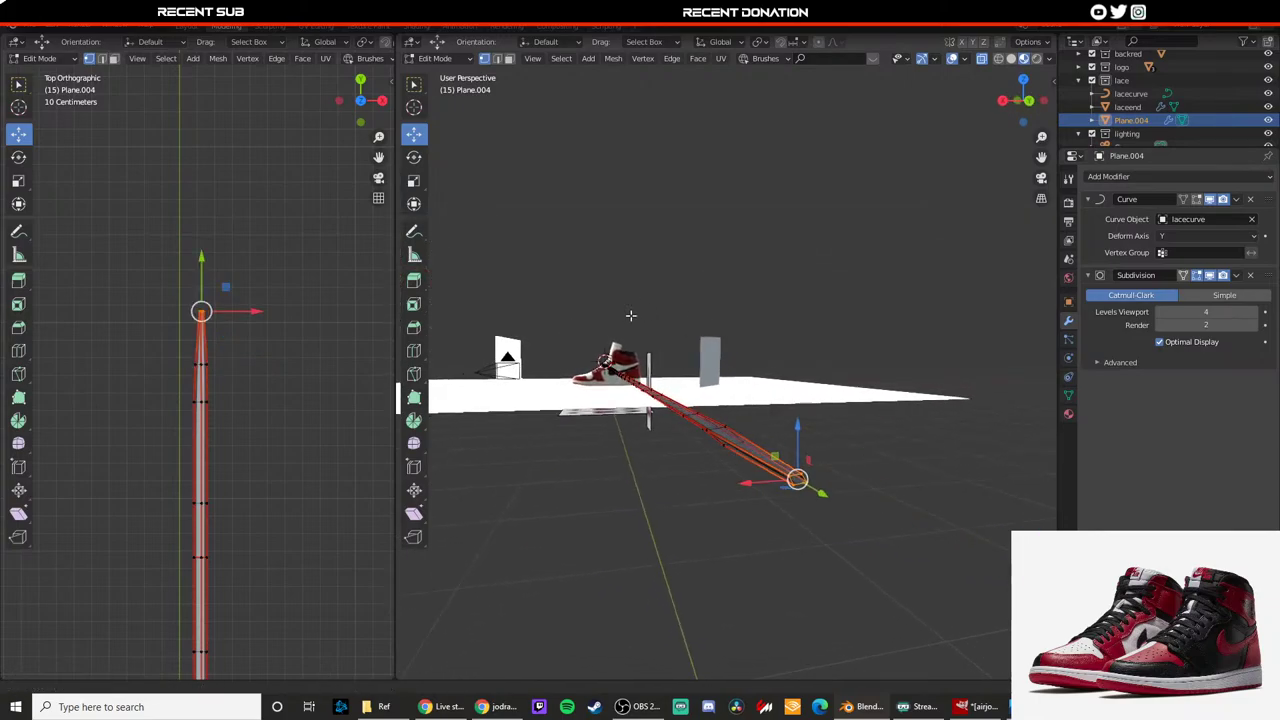
key("s")
left_click(750, 352)
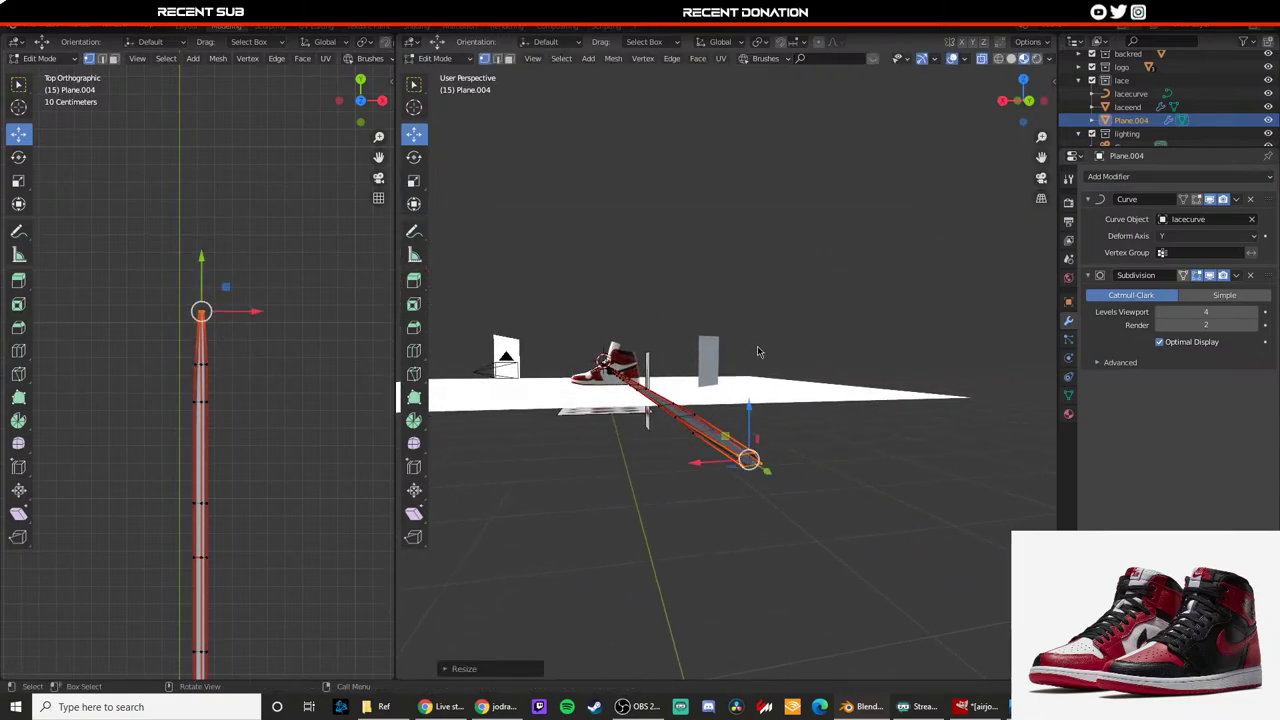
key("Tab")
key("KP_0")
scroll(747, 362, "down", 10)
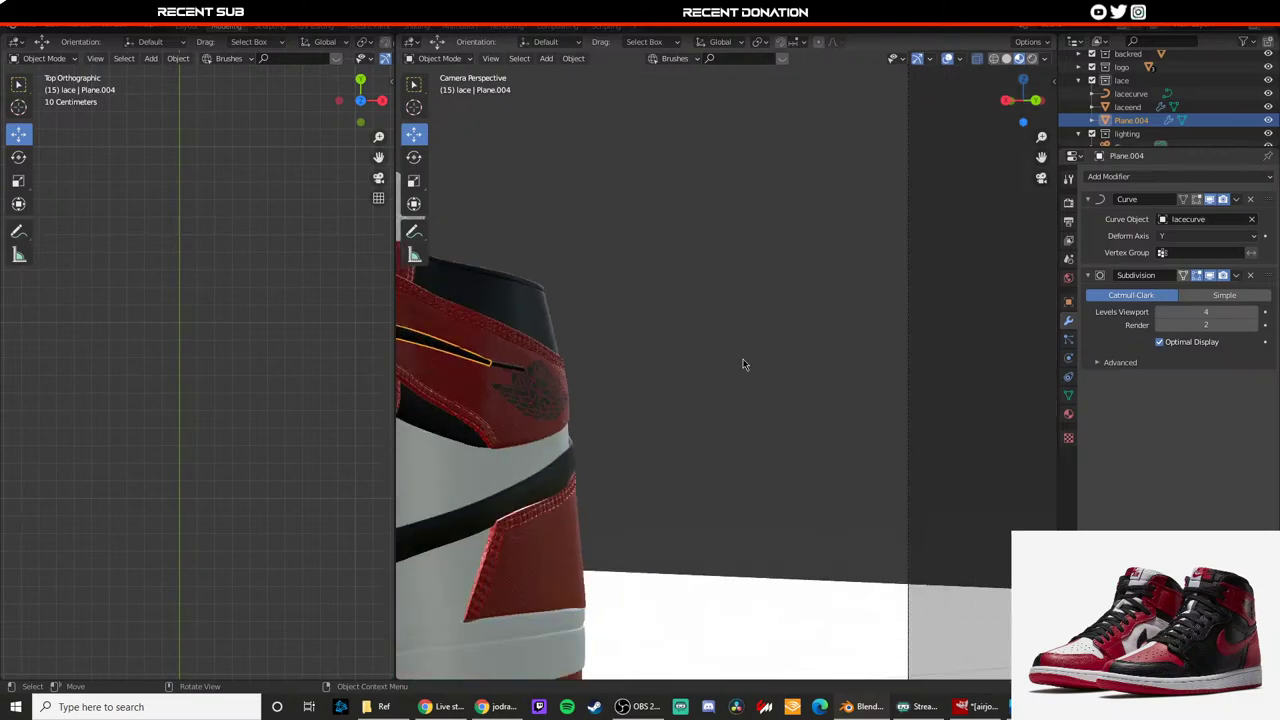
scroll(700, 368, "up", 6)
middle_click_drag(689, 380, 795, 370, "shift")
left_click(801, 346)
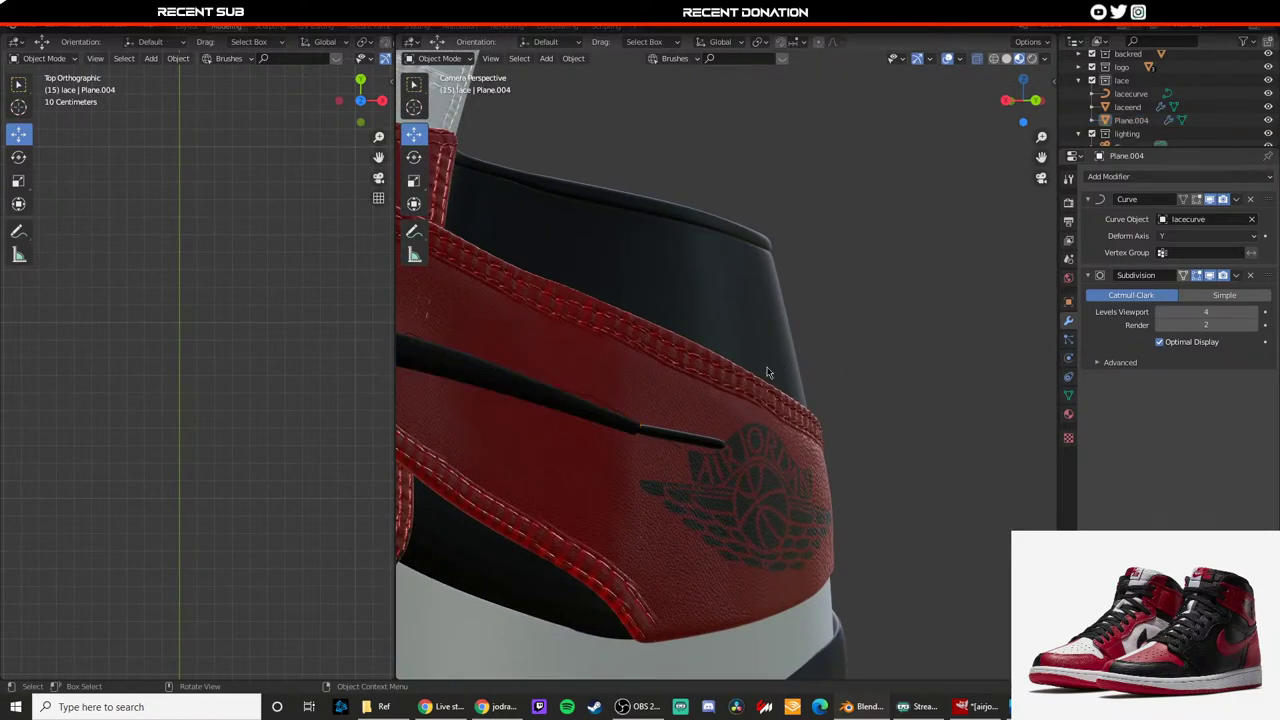
Step: Enlarge the top view beside the camera view, rescale the lace's tip there and check where it meets the end cap
left_click(398, 365)
left_click_drag(394, 358, 651, 358)
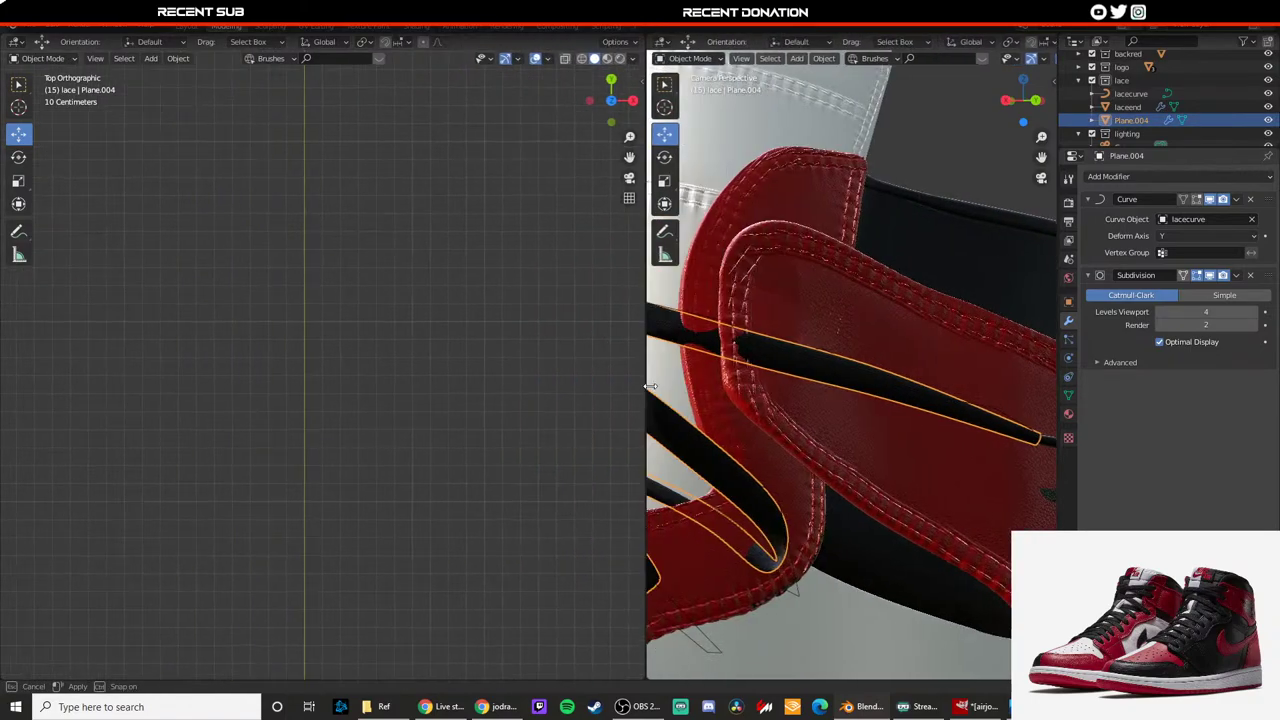
key("Tab")
scroll(460, 366, "up", 8)
key("s")
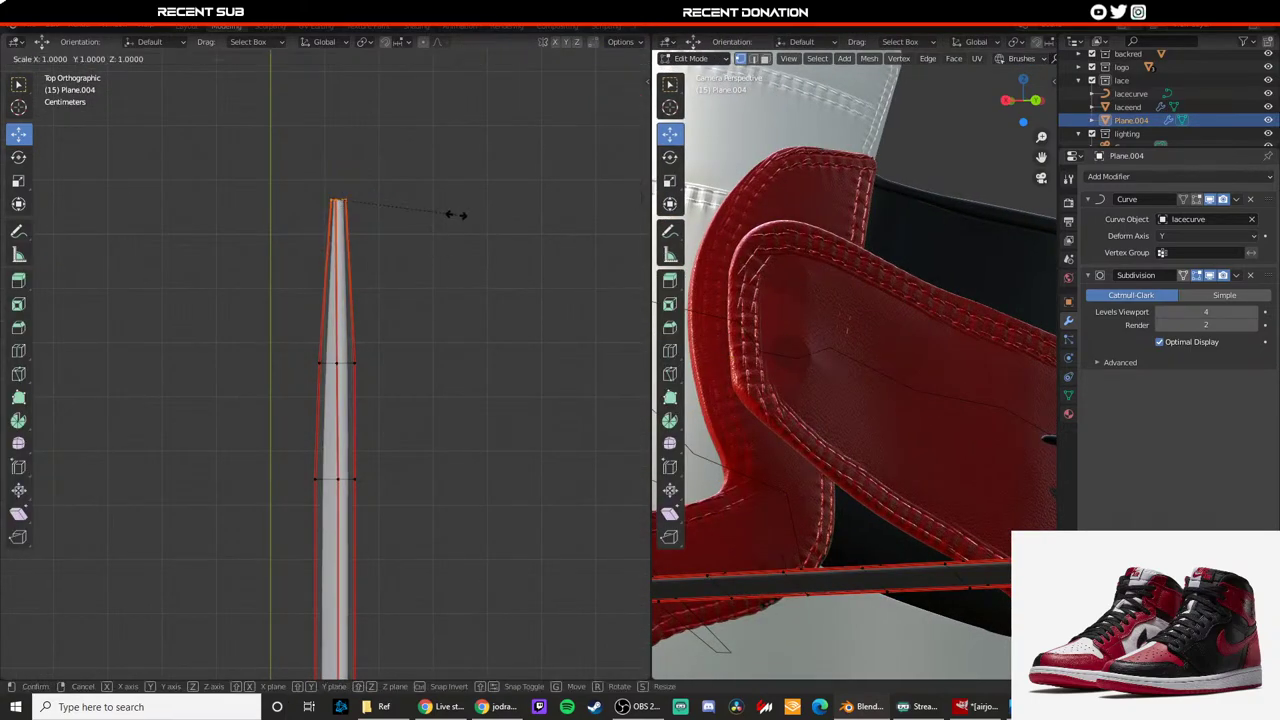
left_click(450, 215)
middle_click_drag(915, 398, 933, 277)
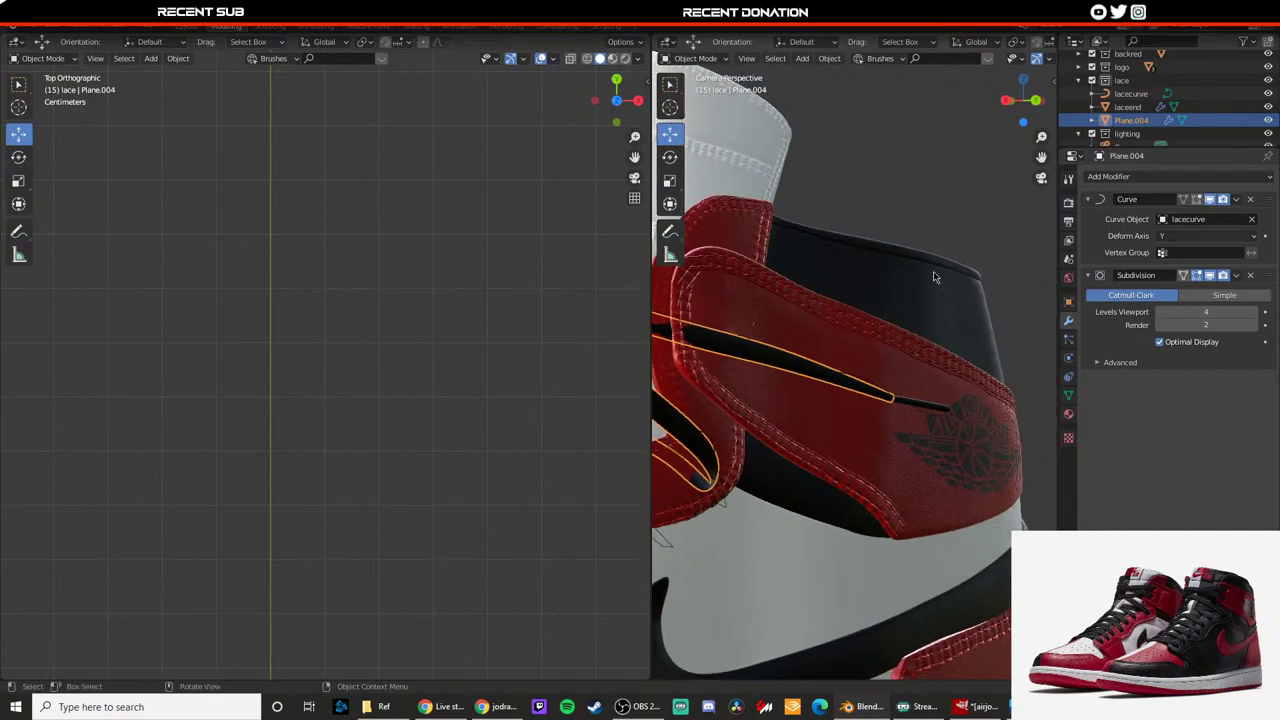
scroll(949, 331, "up", 4)
middle_click_drag(920, 333, 838, 335, "shift")
left_click(924, 131)
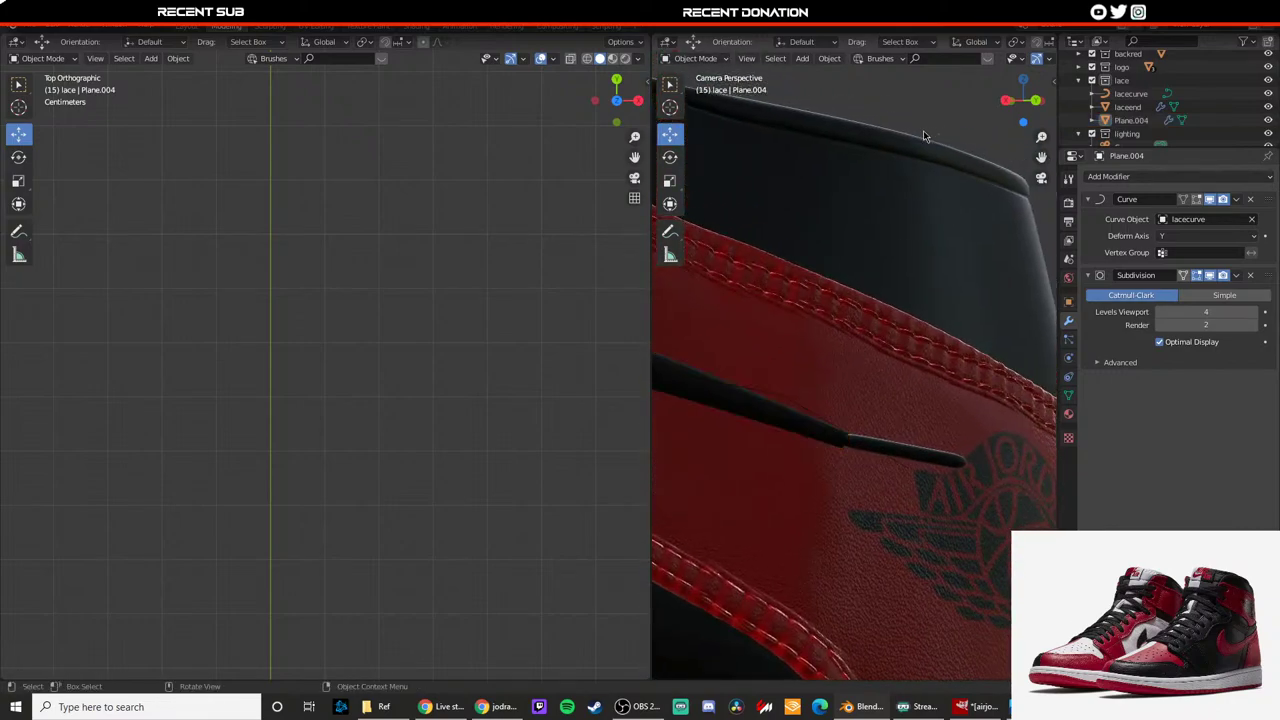
Step: Shrink the lace's tip slightly to match the end cap's width, and deselect the lace
left_click(724, 404)
key("Tab")
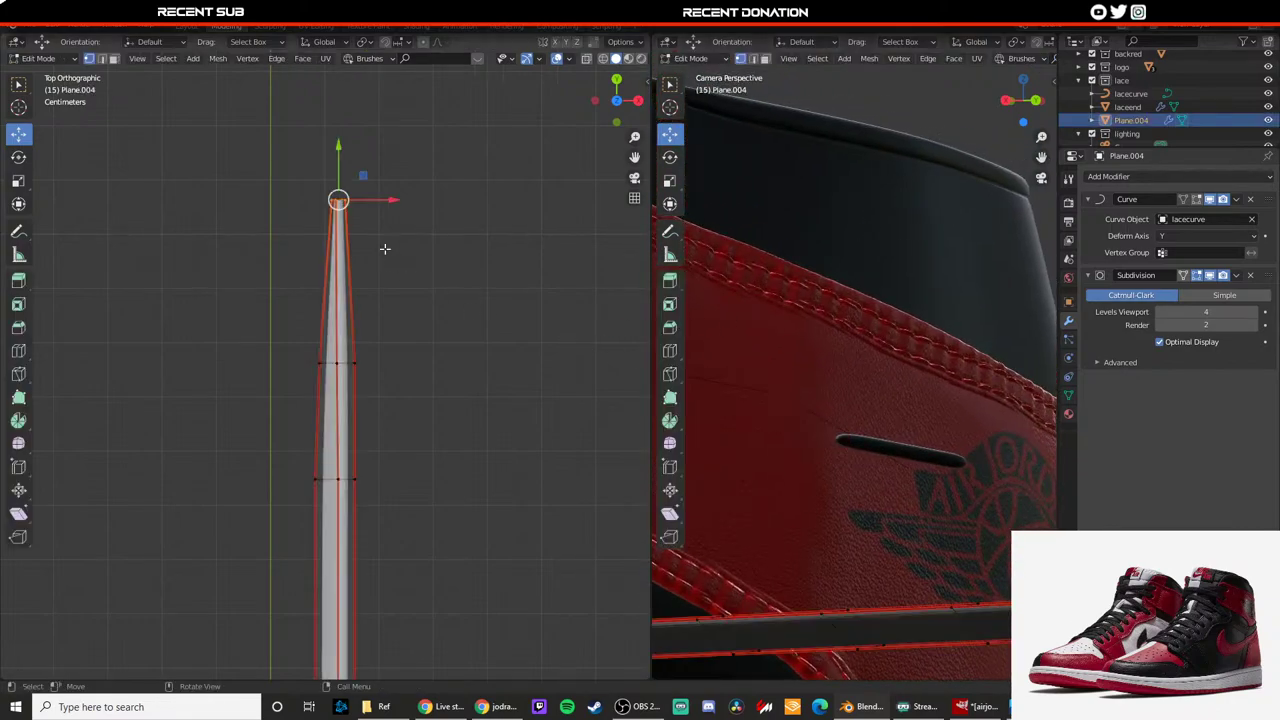
key("h")
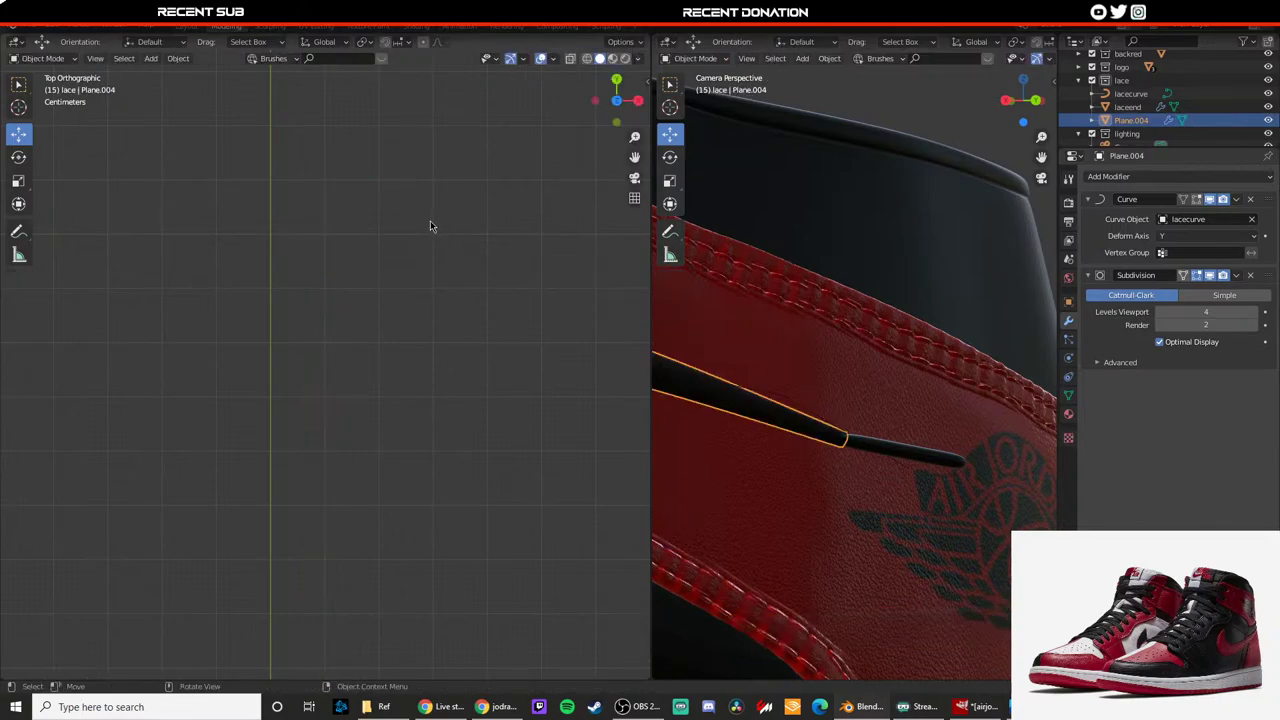
key("alt+h")
key("s")
left_click(427, 221)
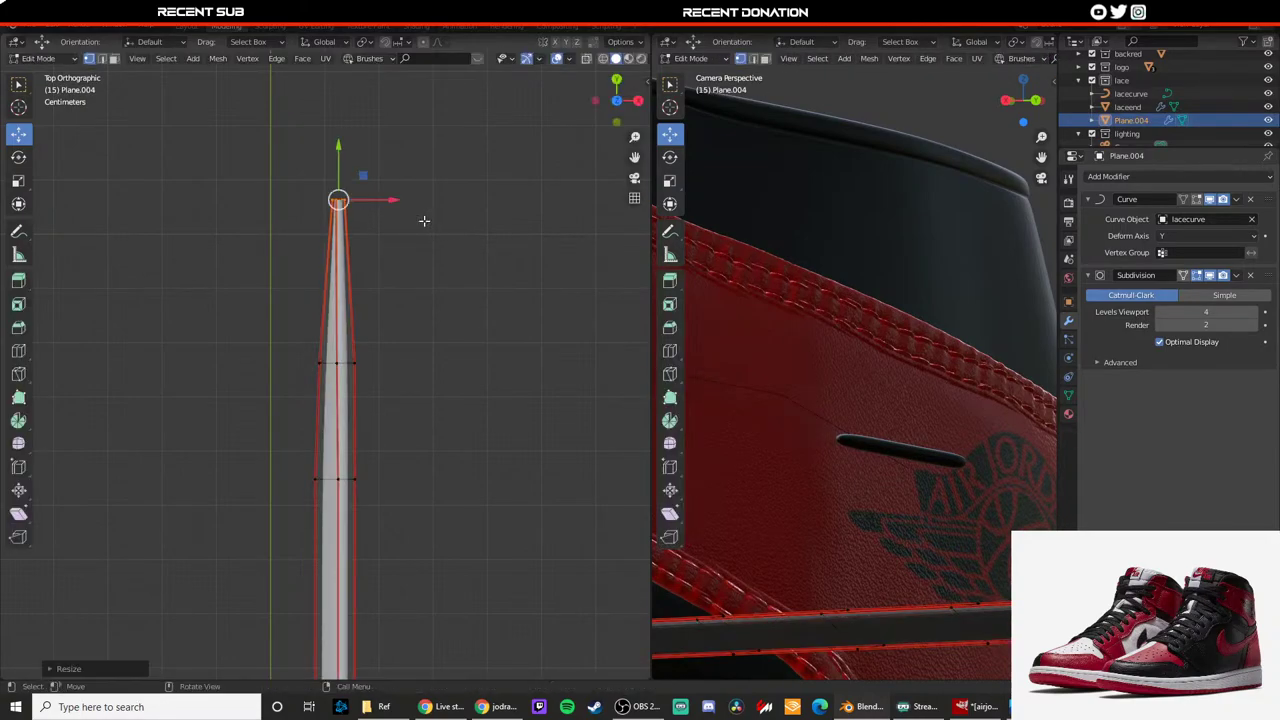
key("Tab")
key("alt+a")
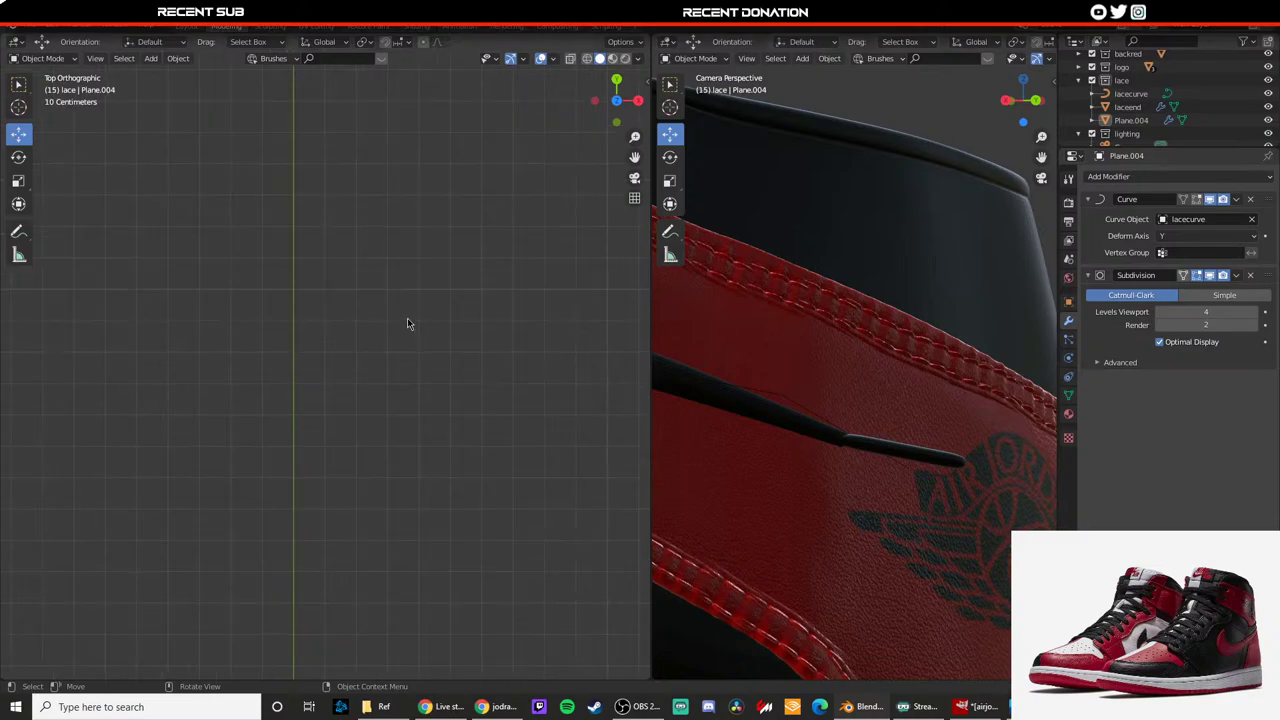
Step: Reopen the lace mesh for editing and frame its opposite, untapered end in the top view with wireframe shading
left_click(709, 408)
key("Tab")
scroll(460, 369, "down", 7)
middle_click_drag(430, 429, 454, 297, "shift")
scroll(442, 420, "down", 11)
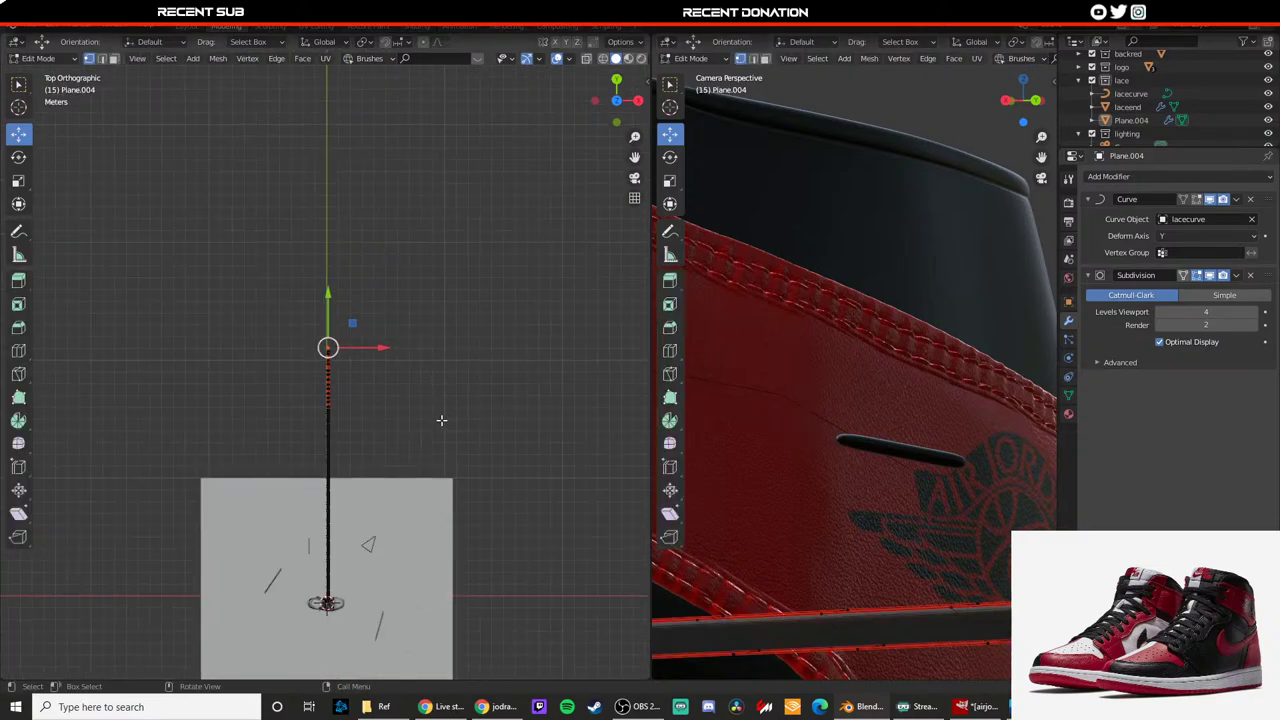
scroll(441, 420, "up", 8)
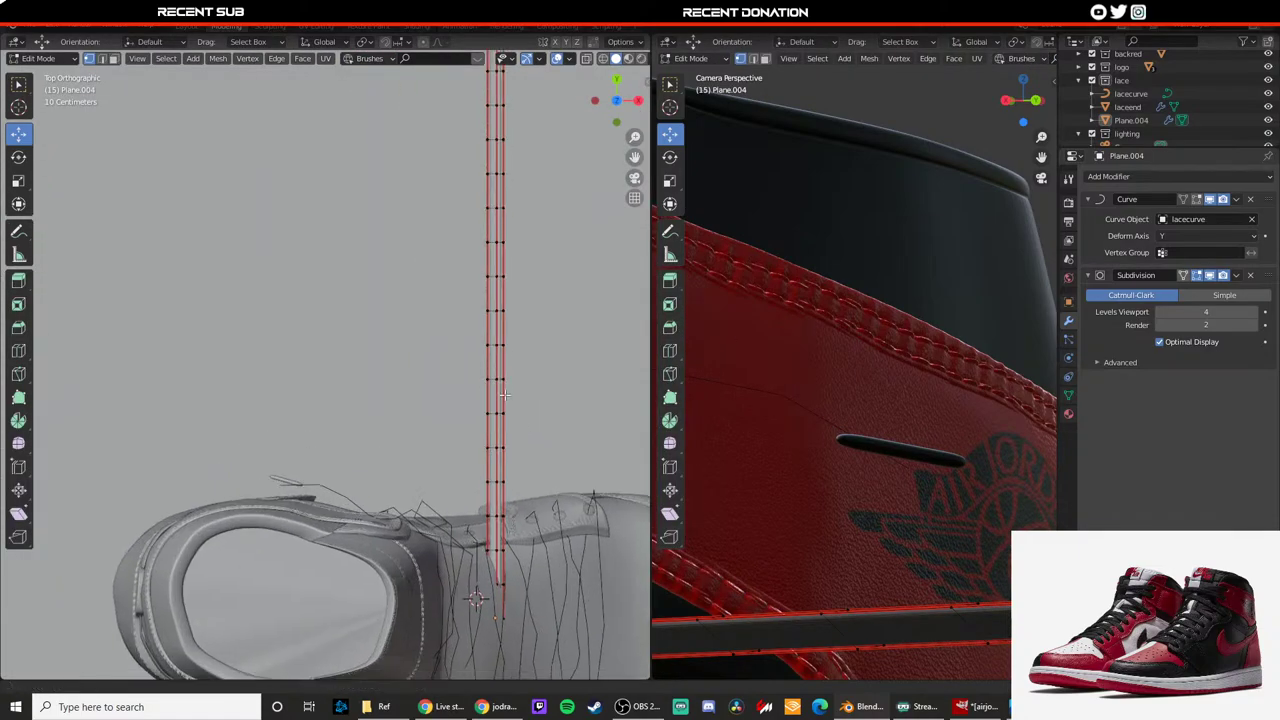
middle_click_drag(504, 395, 402, 209, "shift")
scroll(450, 354, "up", 5)
middle_click_drag(522, 362, 468, 276, "shift")
scroll(450, 320, "down", 4)
key("z")
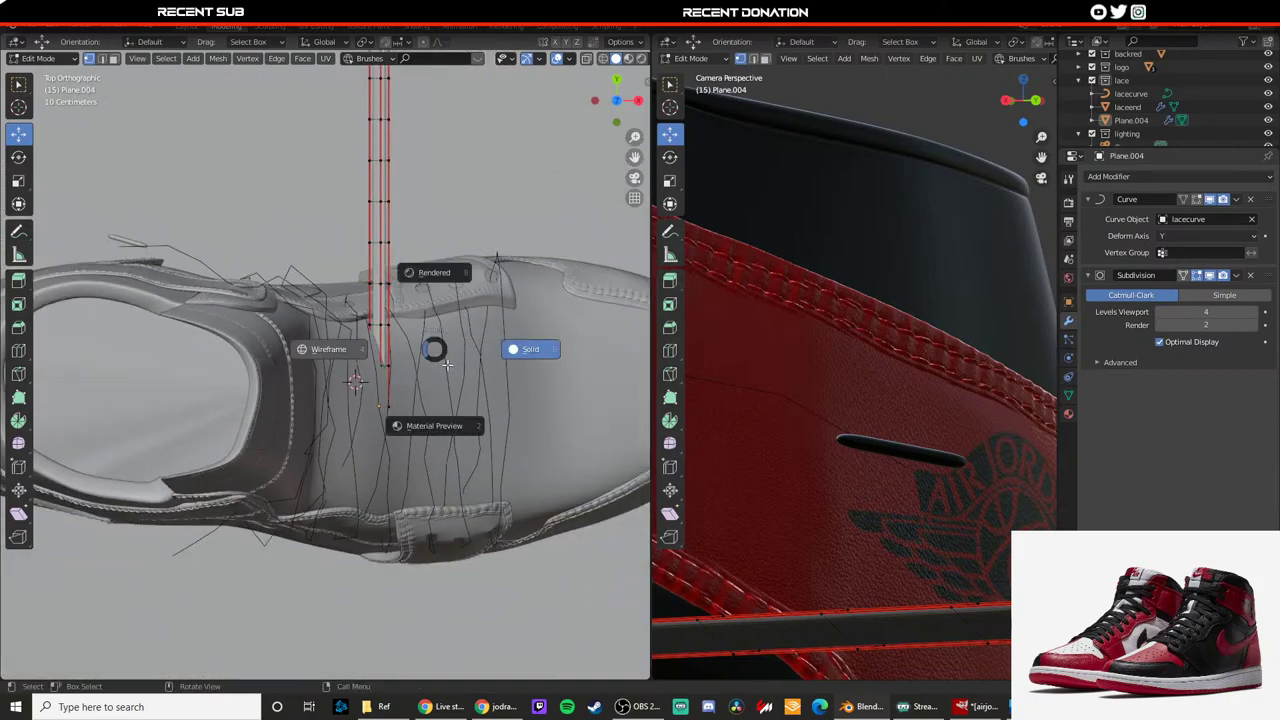
key("4")
Step: Taper the lace's opposite end by scaling its last loop to about 0.54 and the adjacent loop, moved along Y, to about 0.72
scroll(422, 355, "up", 4)
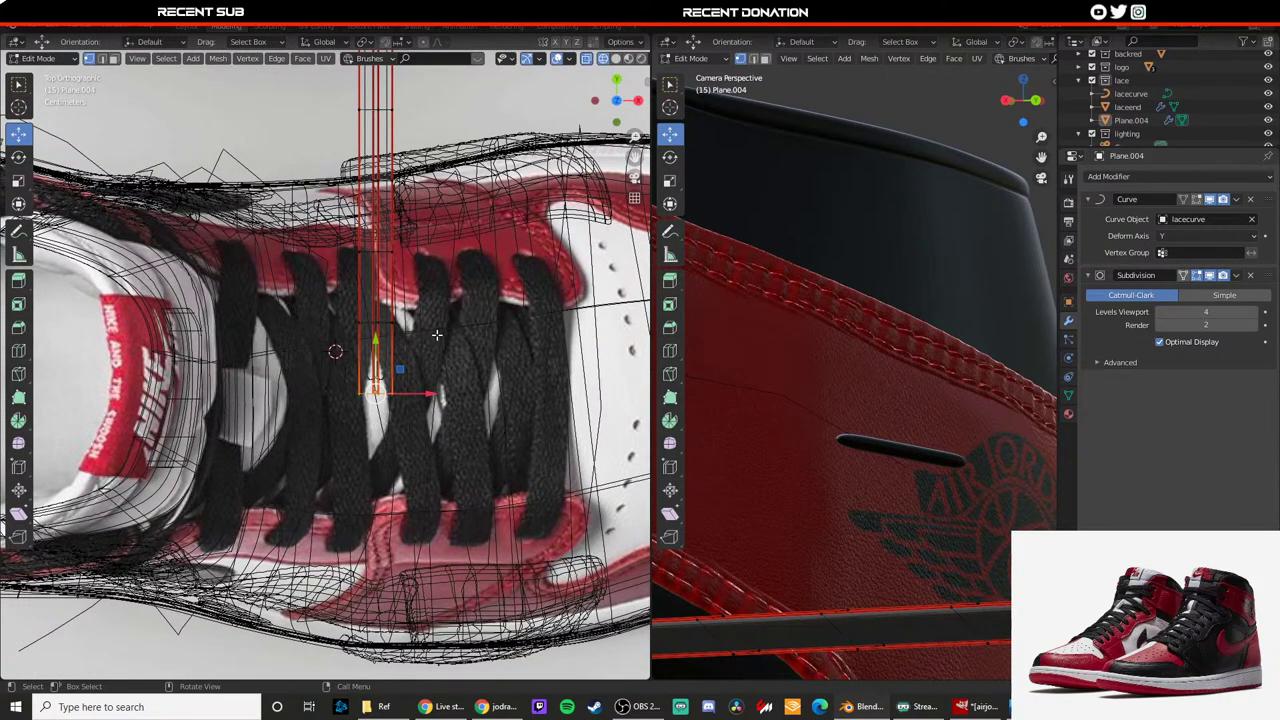
key("s")
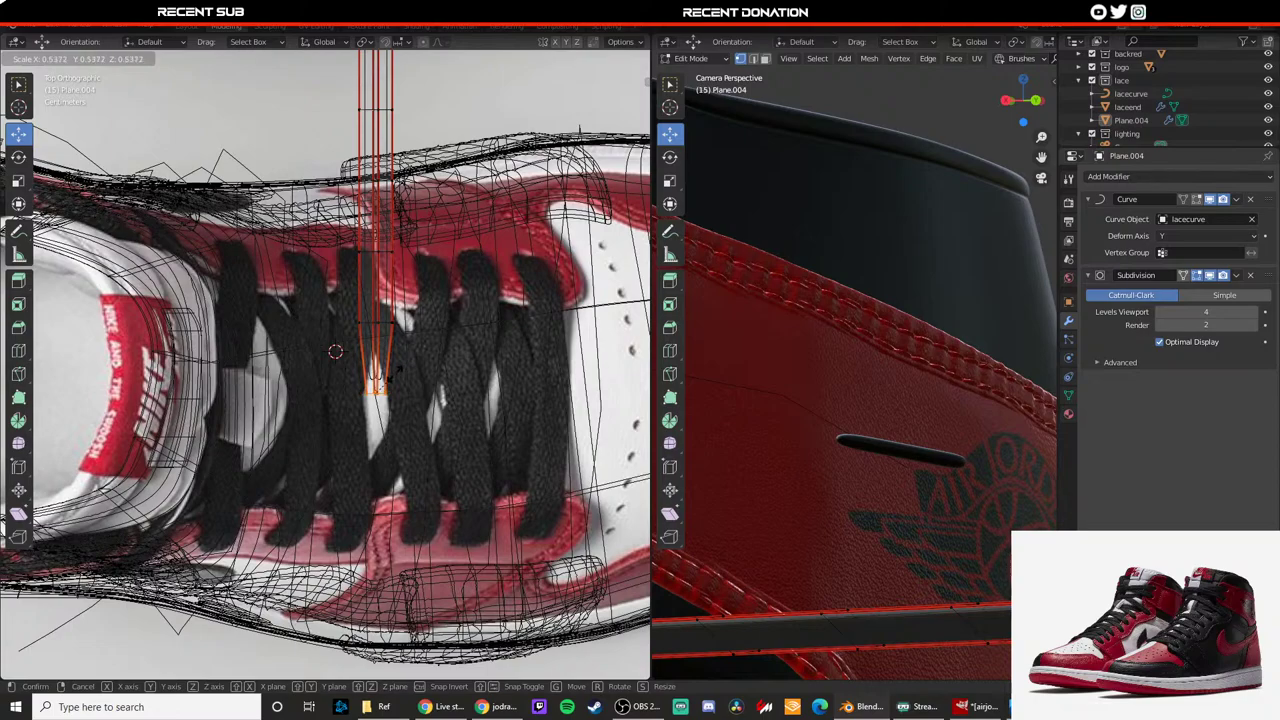
left_click(398, 371)
key("g")
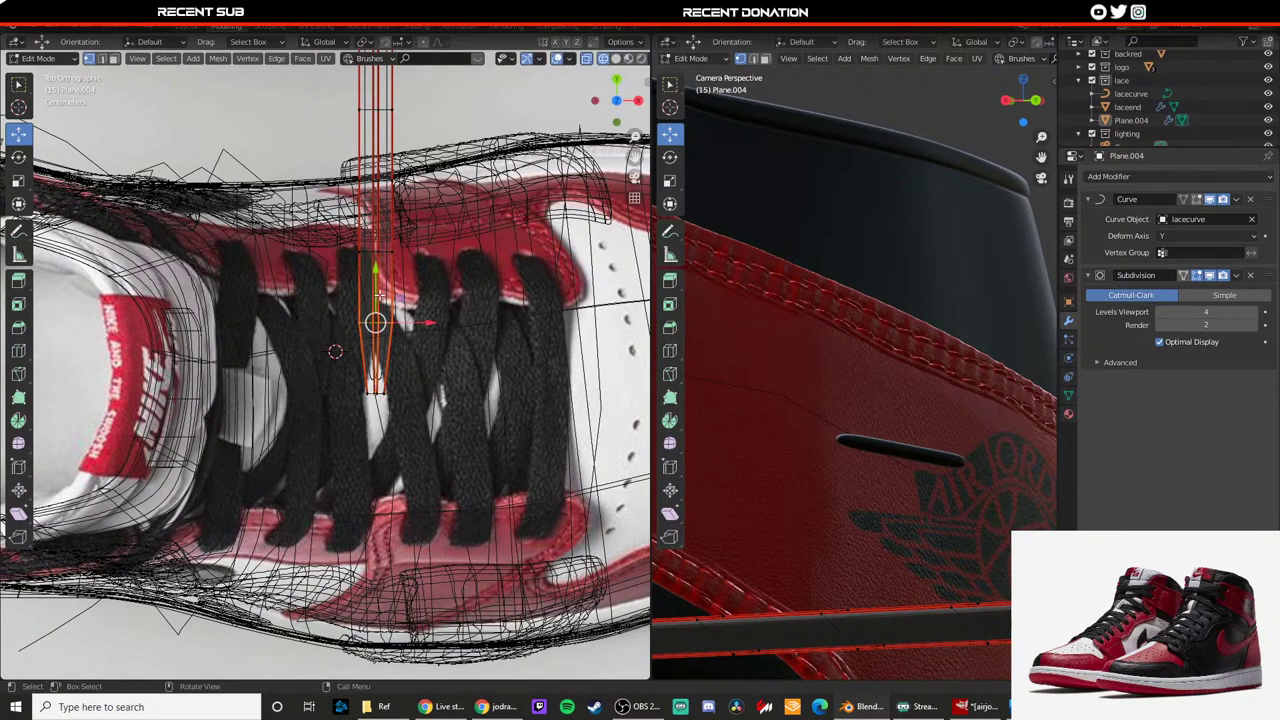
key("y")
left_click(375, 278)
key("s")
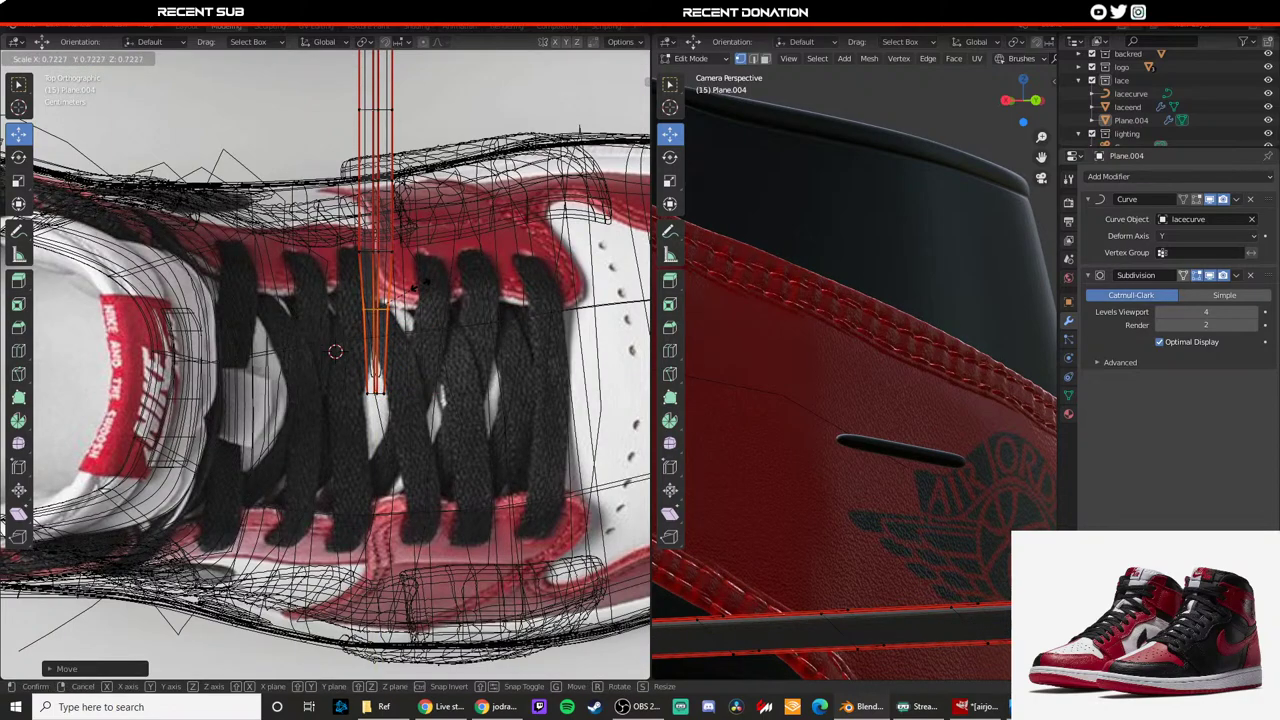
left_click(420, 285)
Step: Check the new taper at the shoe's ankle flap and rescale the lace's opposite end vertices
key("Tab")
scroll(746, 366, "down", 10)
middle_click_drag(750, 368, 897, 371)
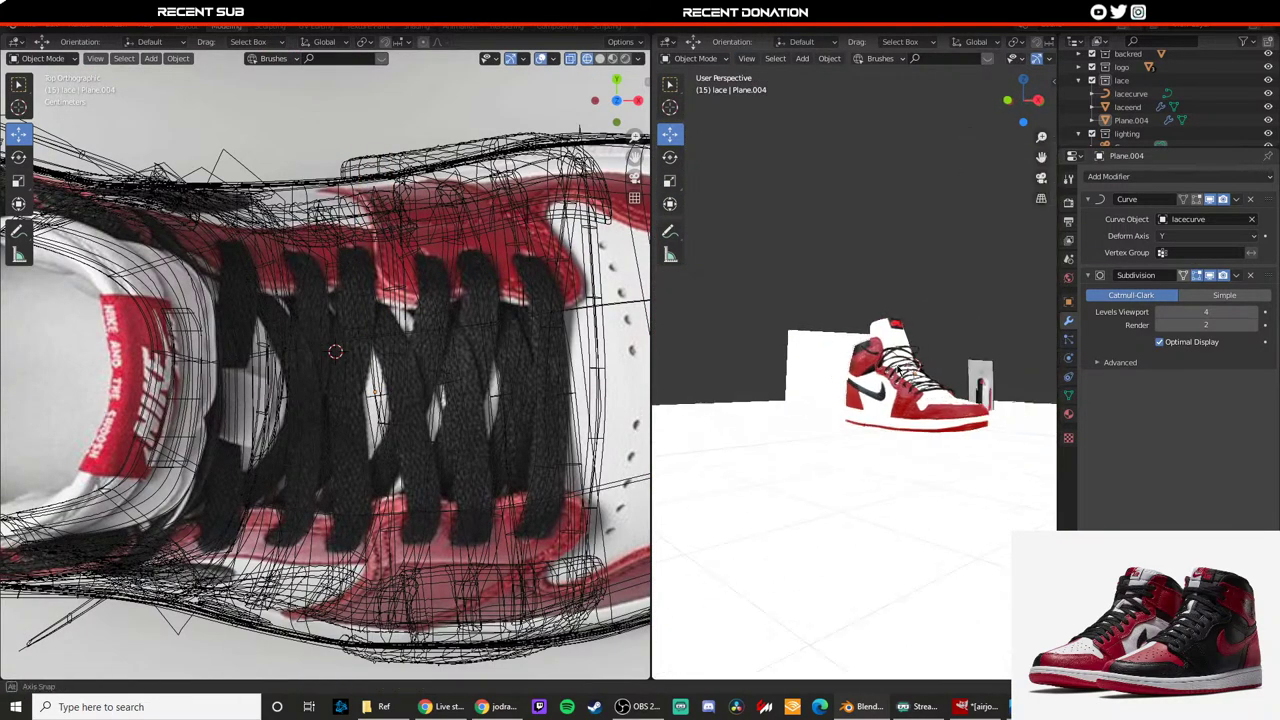
scroll(835, 428, "up", 10)
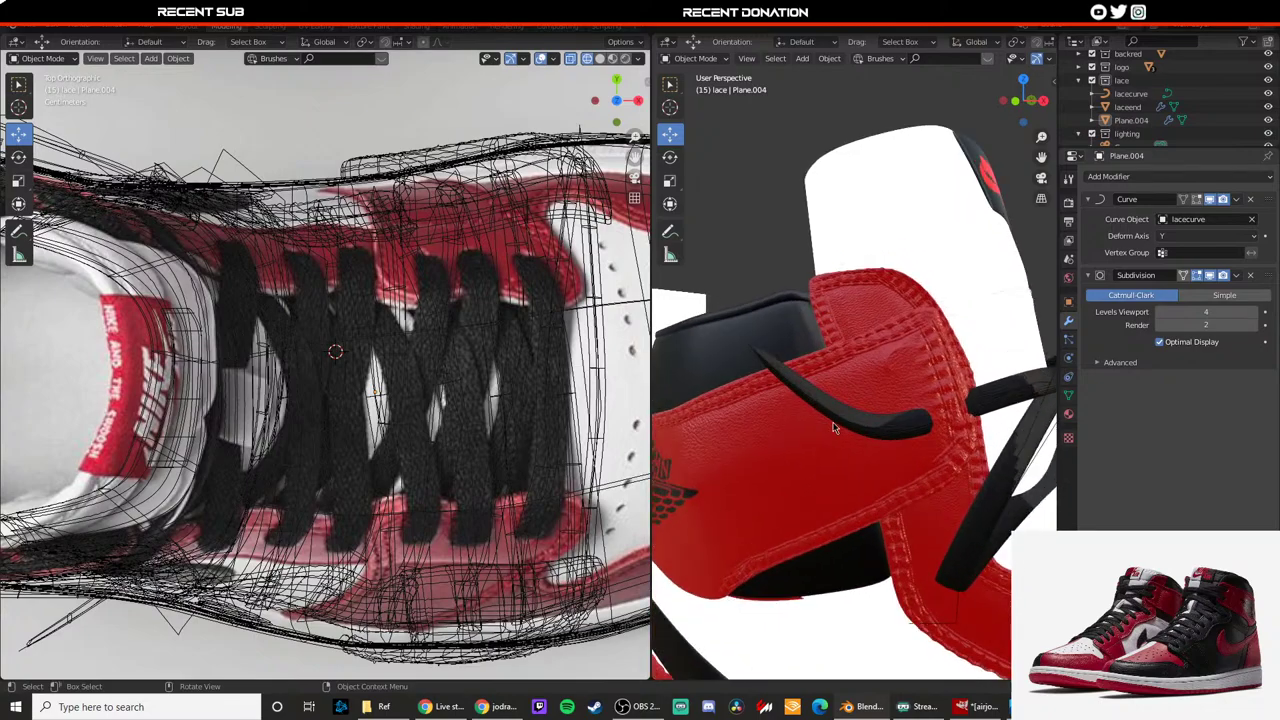
middle_click_drag(835, 428, 940, 383)
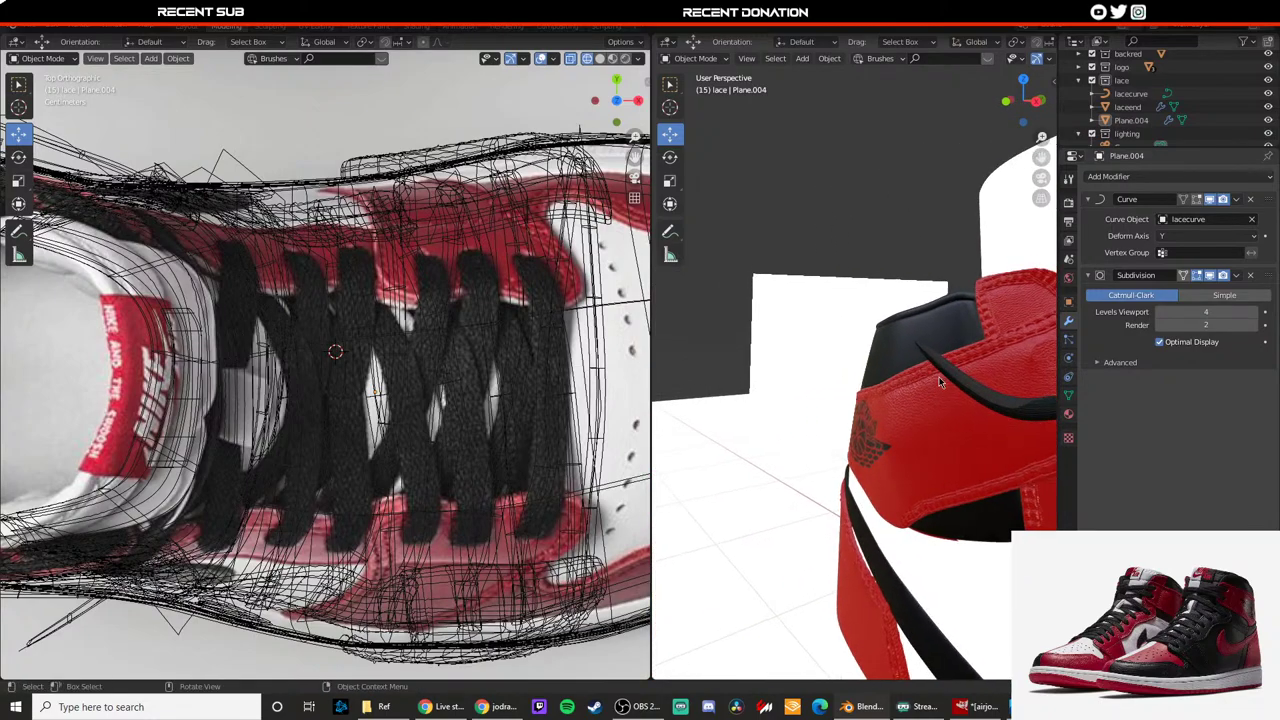
left_click(940, 383)
key("Tab")
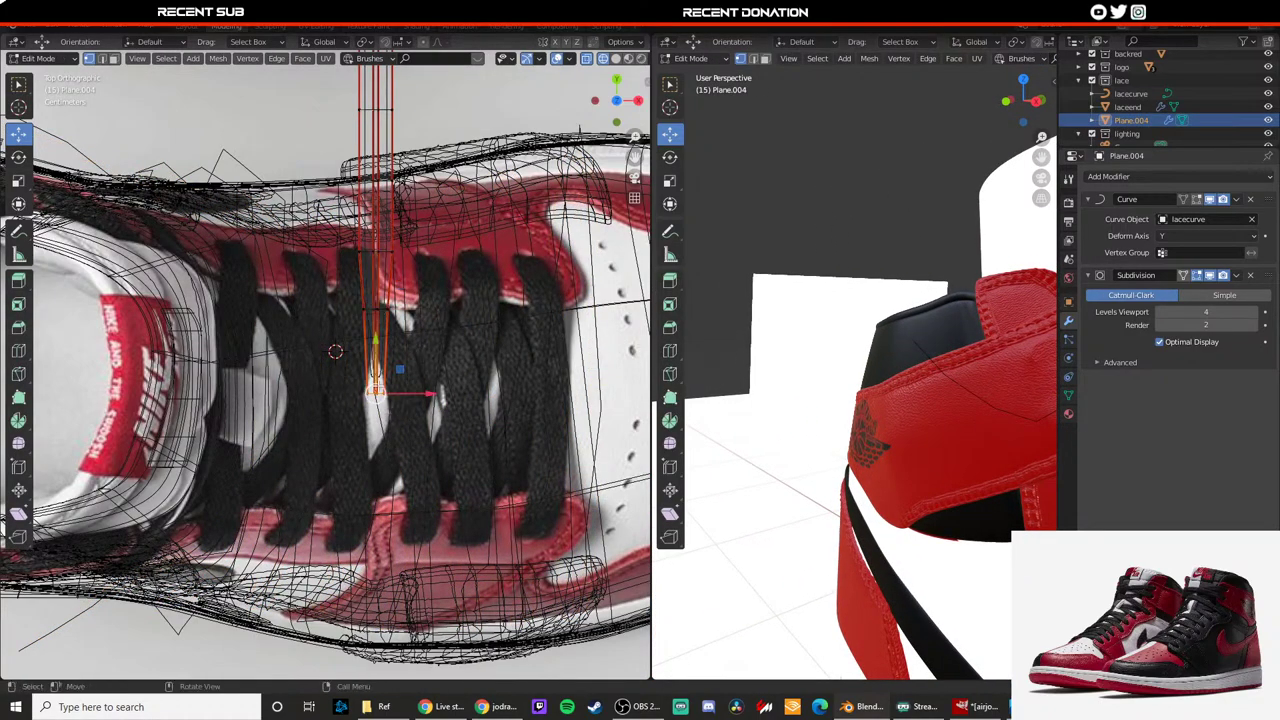
key("s")
left_click(446, 371)
Step: Orbit the wireframe view to the lace's opposite end and shift its end vertices slightly outward
scroll(446, 371, "down", 6)
middle_click_drag(446, 371, 380, 283)
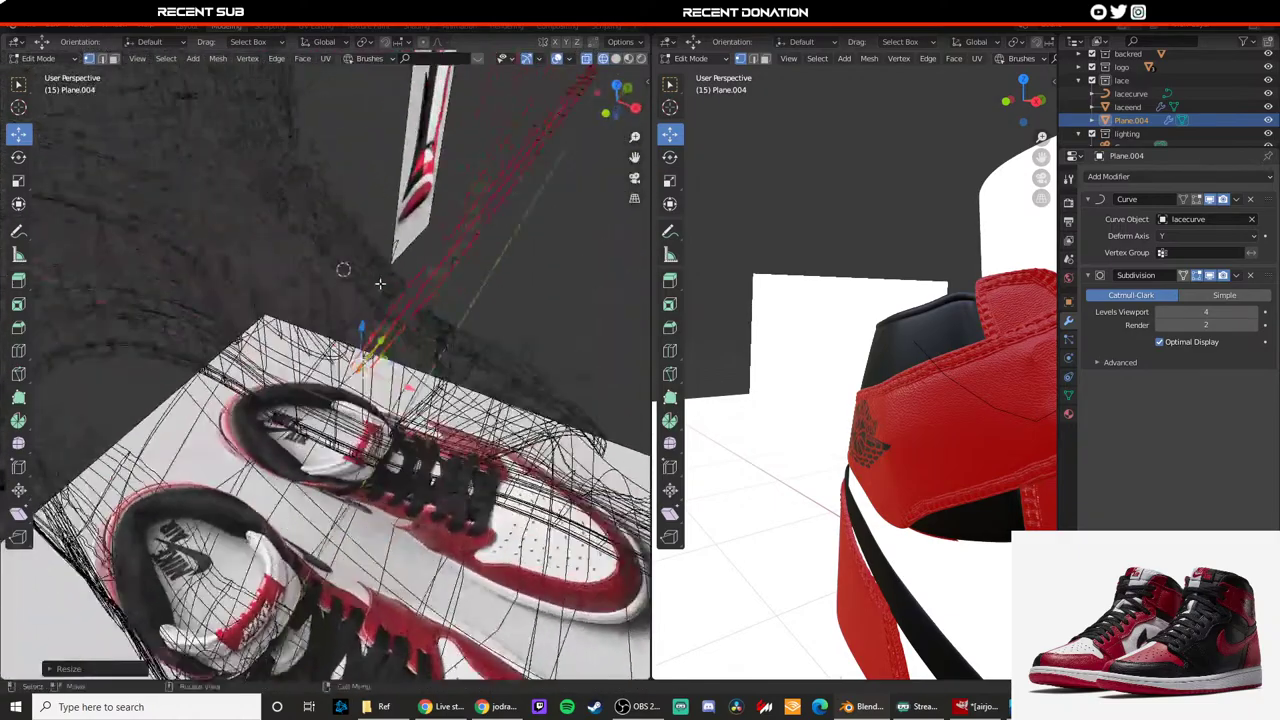
key("z")
left_click(376, 368)
scroll(374, 374, "up", 8)
key("shift+z")
middle_click_drag(374, 374, 430, 354)
scroll(428, 357, "down", 3)
scroll(428, 359, "up", 1)
scroll(499, 370, "down", 1)
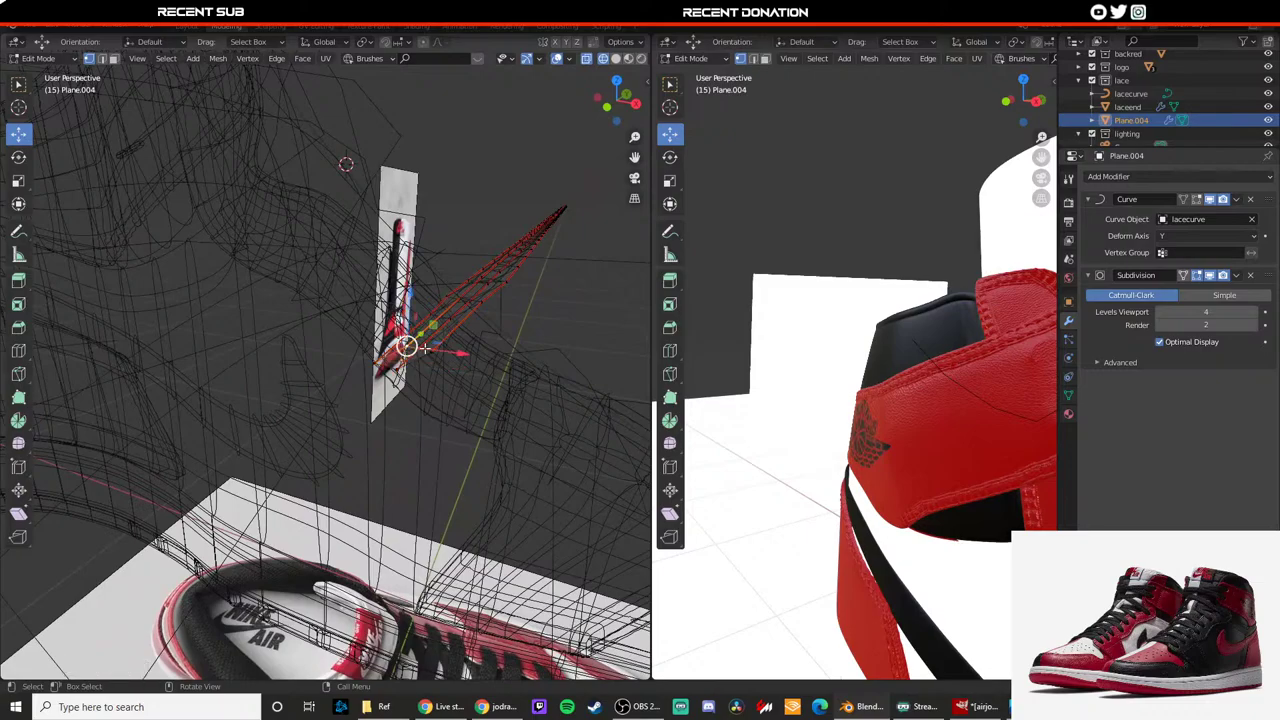
left_click_drag(451, 354, 426, 367)
key("Tab")
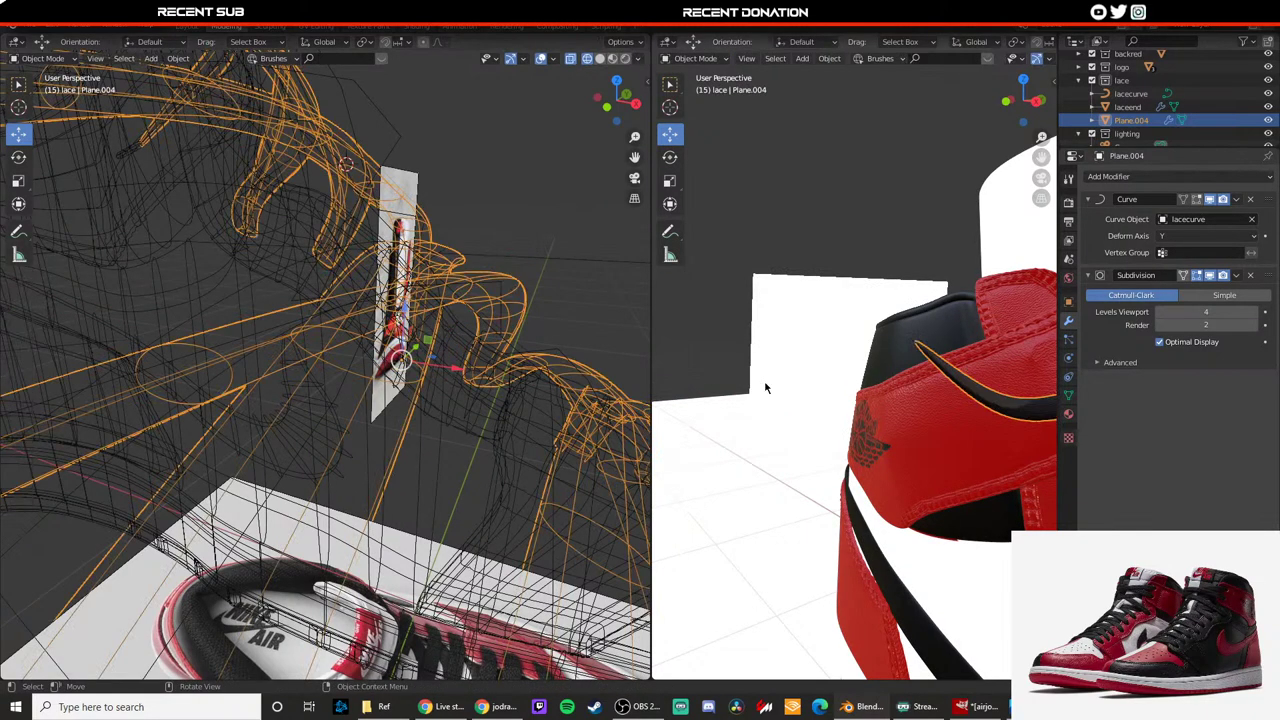
Step: Examine the shape of the lace's second tapered tip up close in the Material Preview view
middle_click_drag(685, 385, 670, 385)
key("Tab")
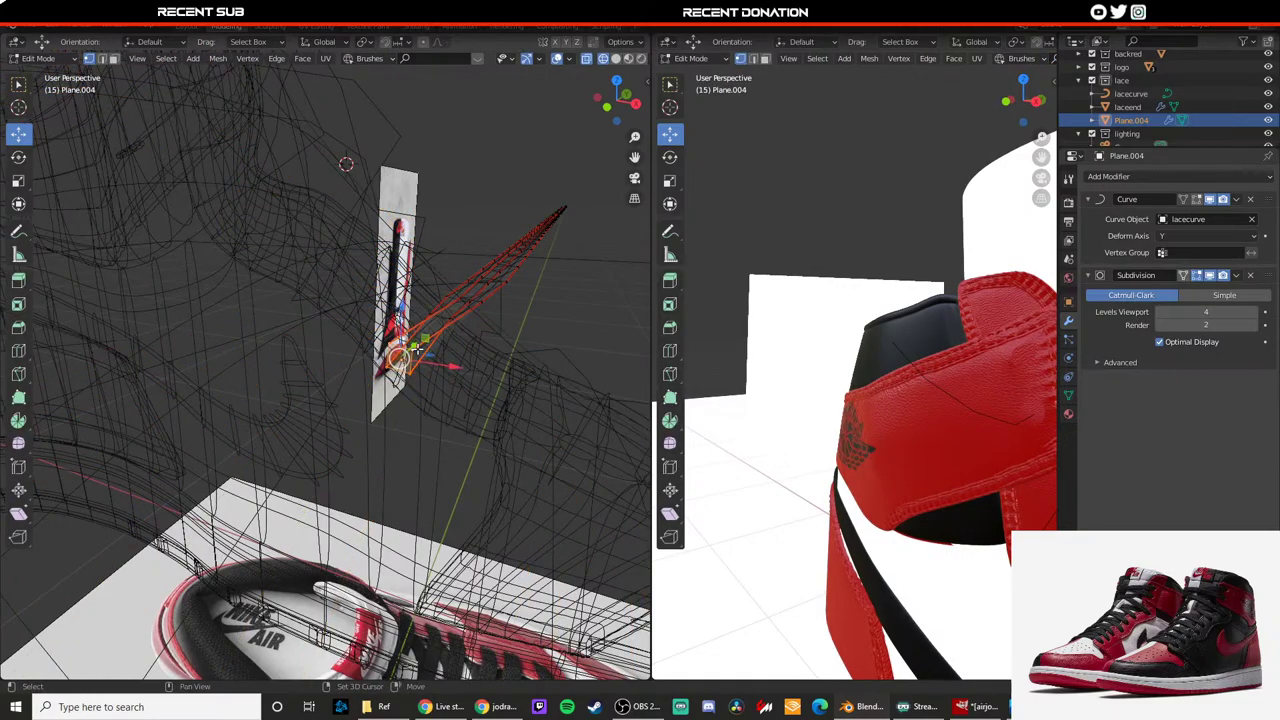
key("Tab")
middle_click_drag(830, 390, 870, 368)
left_click(959, 351)
middle_click_drag(959, 351, 892, 398)
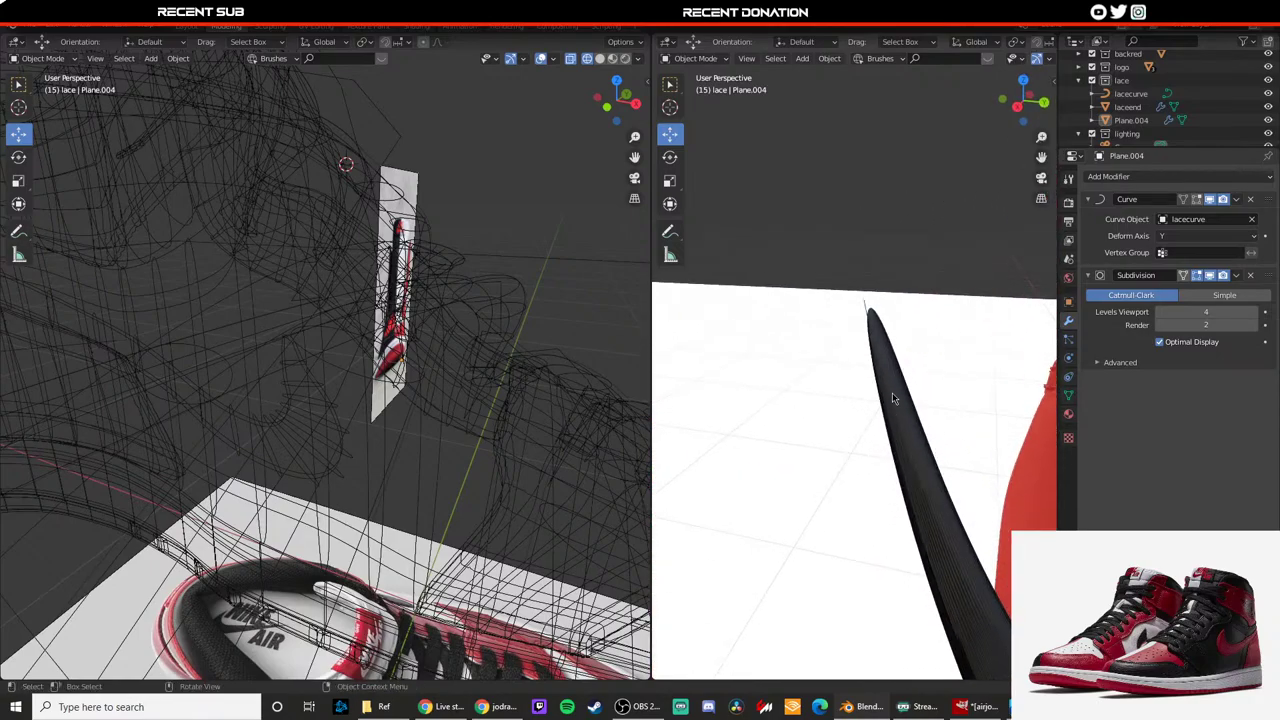
left_click(892, 392)
key("Tab")
key("Tab")
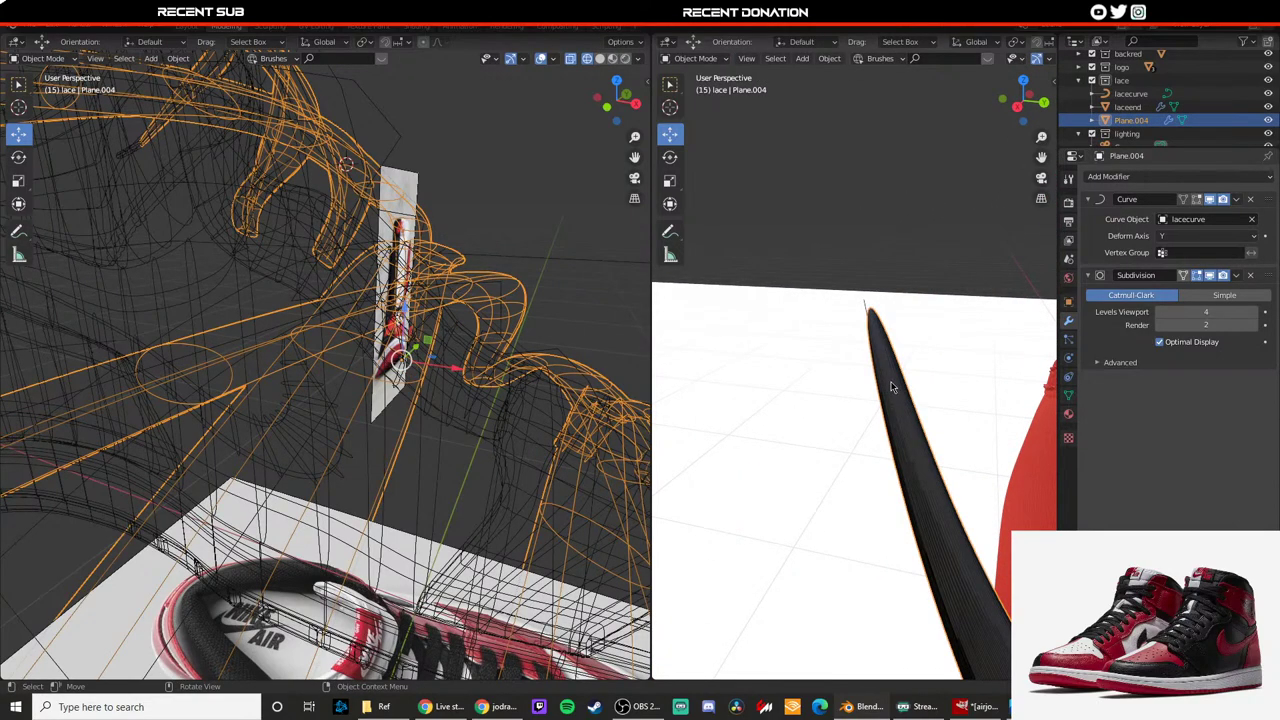
Step: Reposition the lace's opposite end vertices in the wireframe view and check the tip against the ankle flap
key("Tab")
key("Tab")
key("Tab")
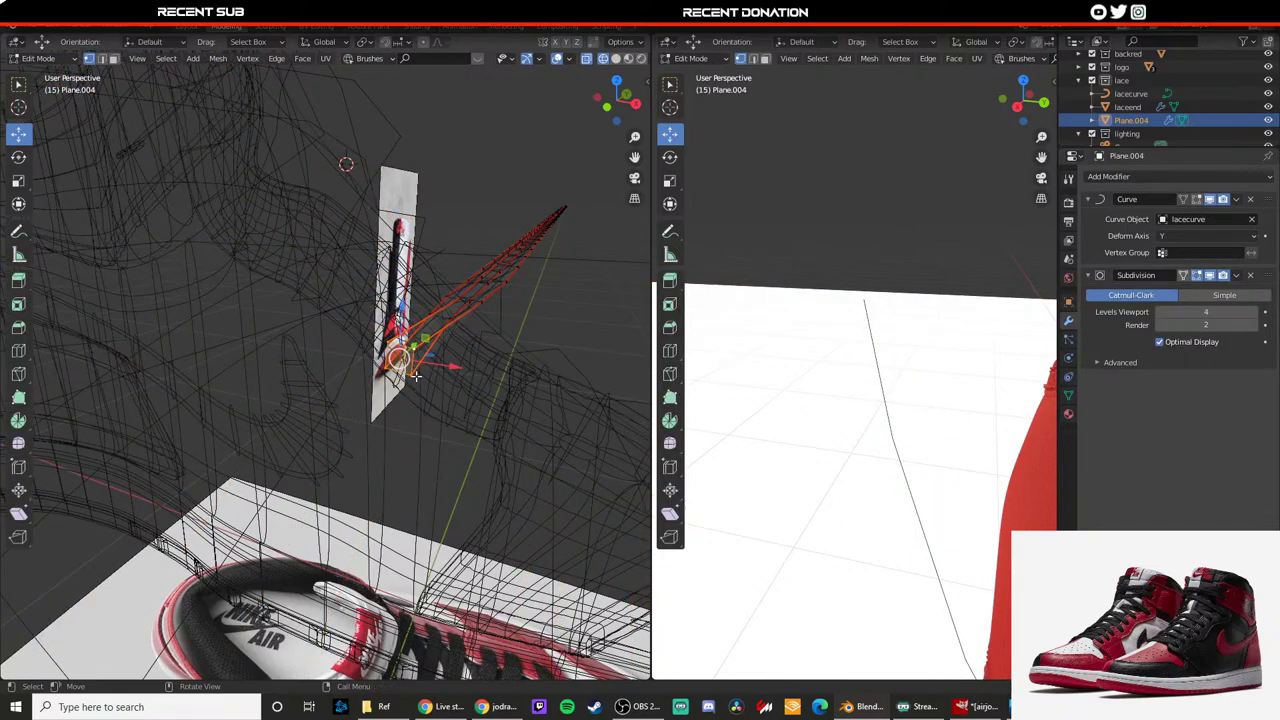
left_click_drag(428, 376, 401, 370)
key("Tab")
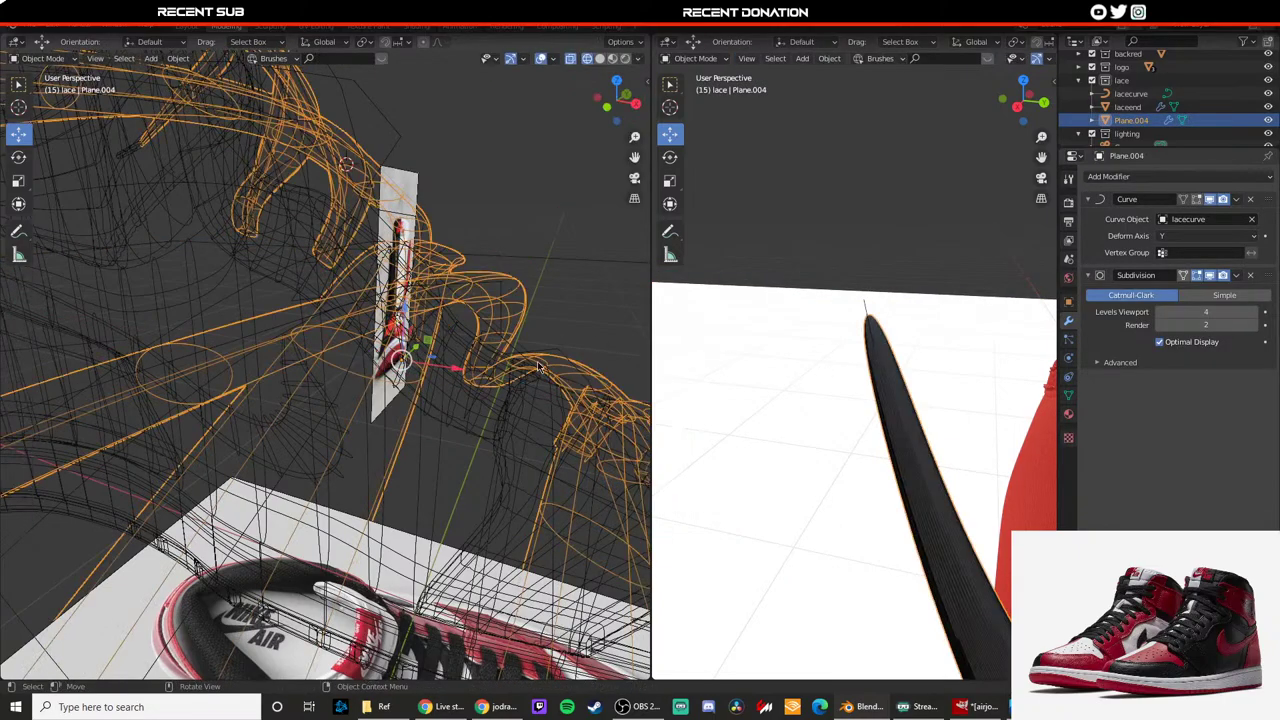
left_click(884, 246)
middle_click_drag(794, 394, 862, 386)
key("Tab")
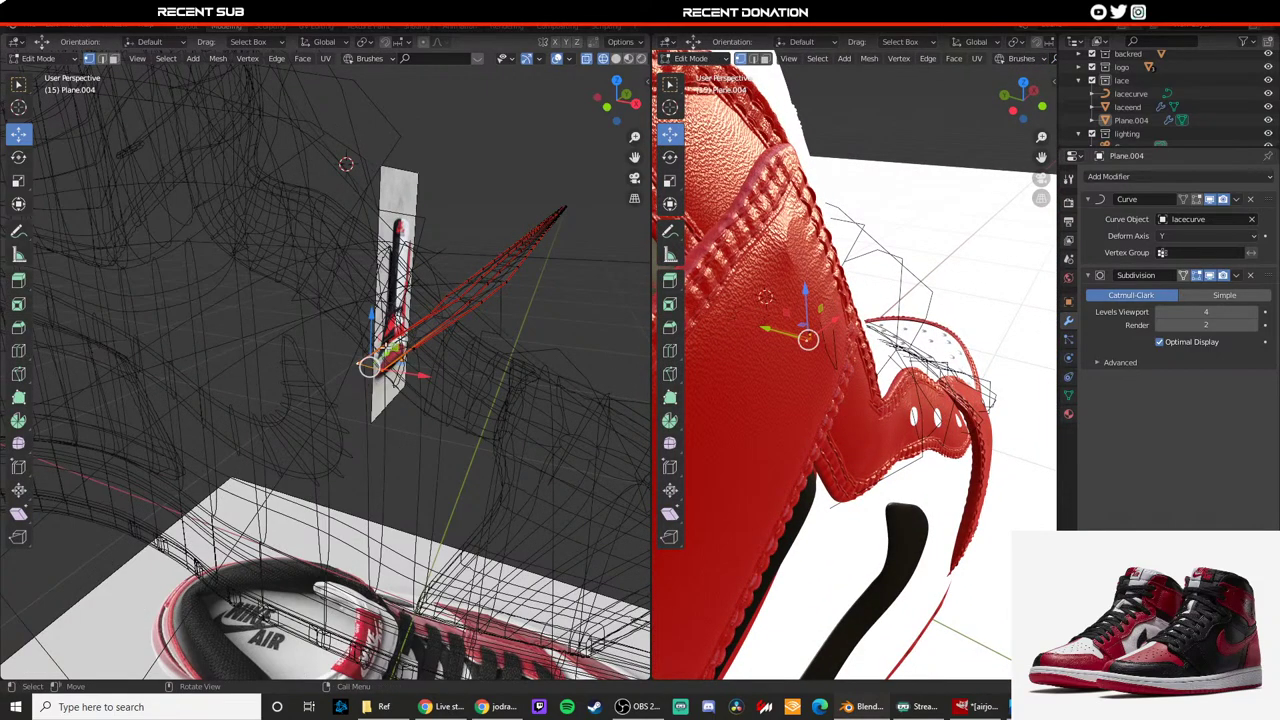
key("Tab")
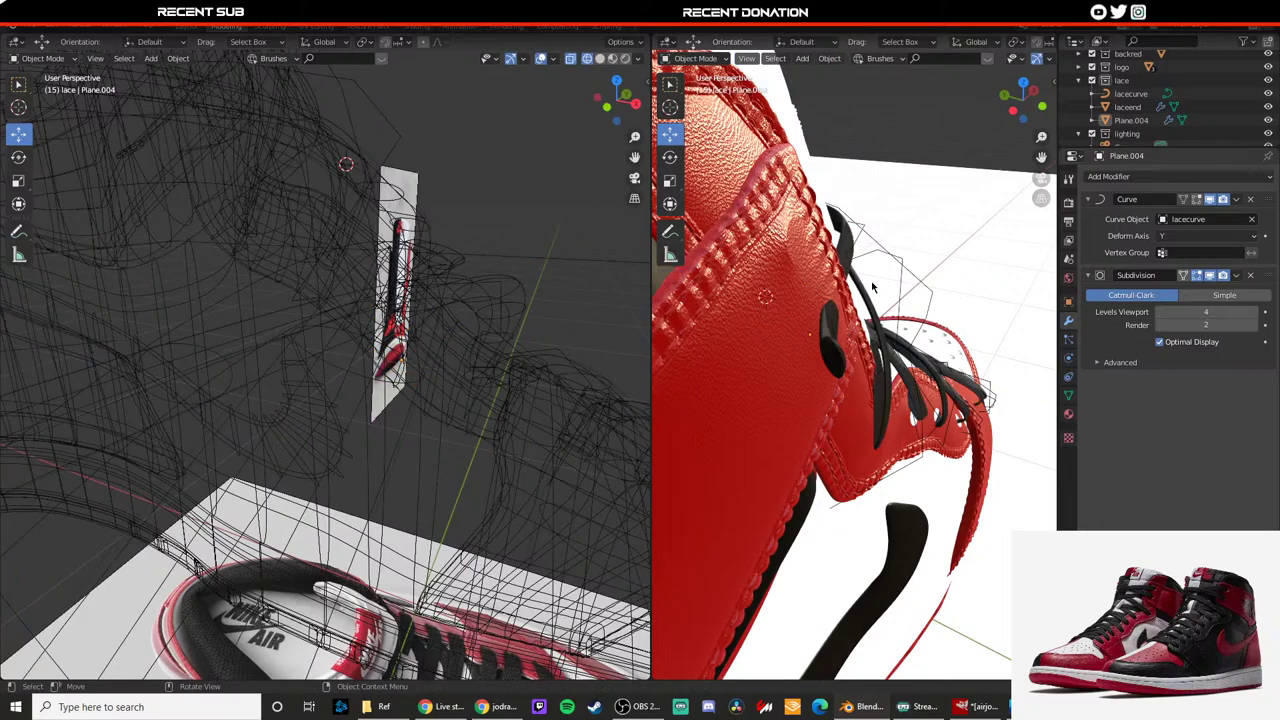
Step: Nudge the lace's opposite end vertices slightly and check the tip's shape beside the ankle flap
middle_click_drag(834, 331, 900, 352)
key("Tab")
mouse_move(371, 348)
left_mouse_down()
mouse_move(417, 369)
mouse_move(376, 340)
left_mouse_up()
key("Tab")
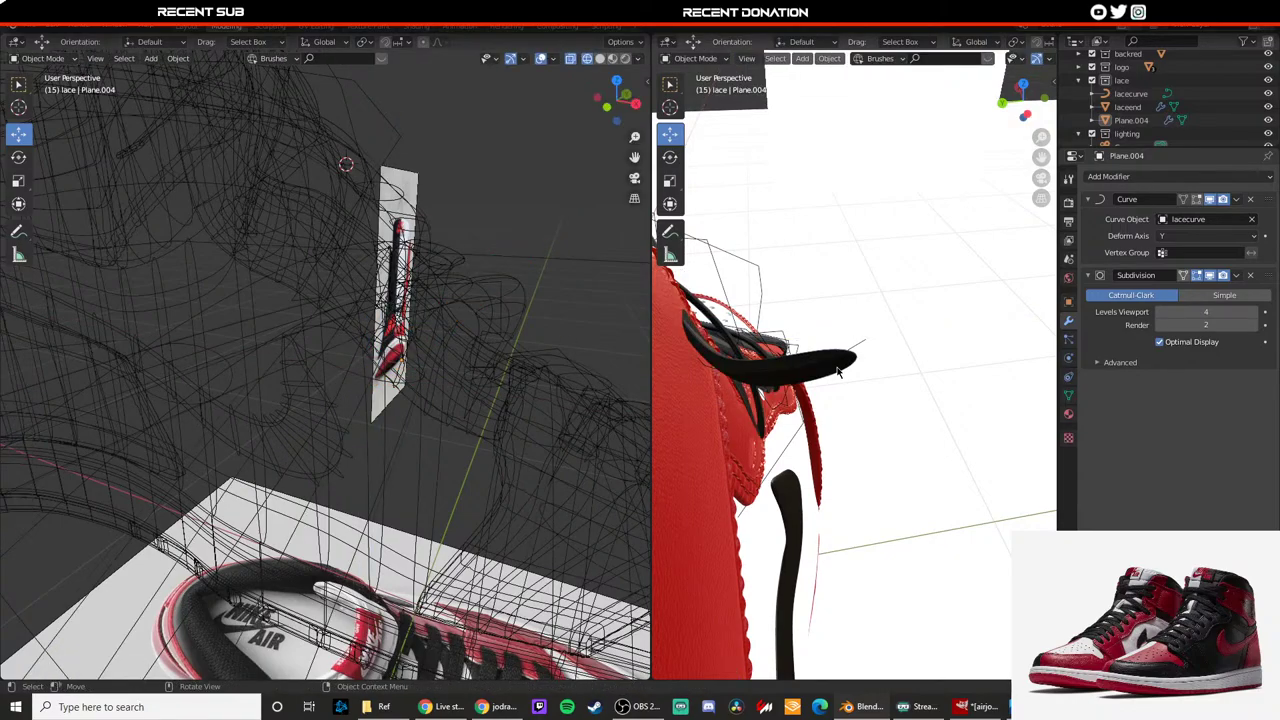
middle_click_drag(838, 367, 770, 366)
Step: Shift the lace's opposite end vertices slightly and widen them along X by a factor of about 1.18
key("Tab")
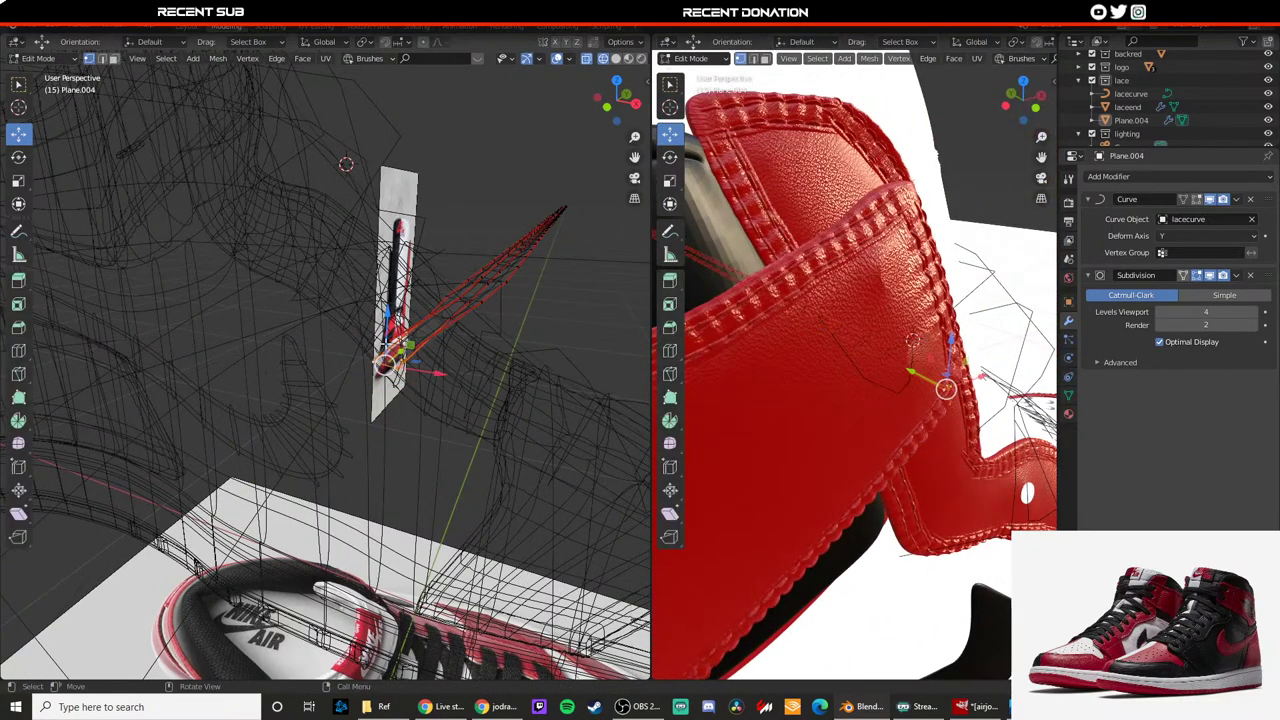
mouse_move(421, 341)
left_mouse_down()
mouse_move(405, 343)
mouse_move(425, 360)
left_mouse_up()
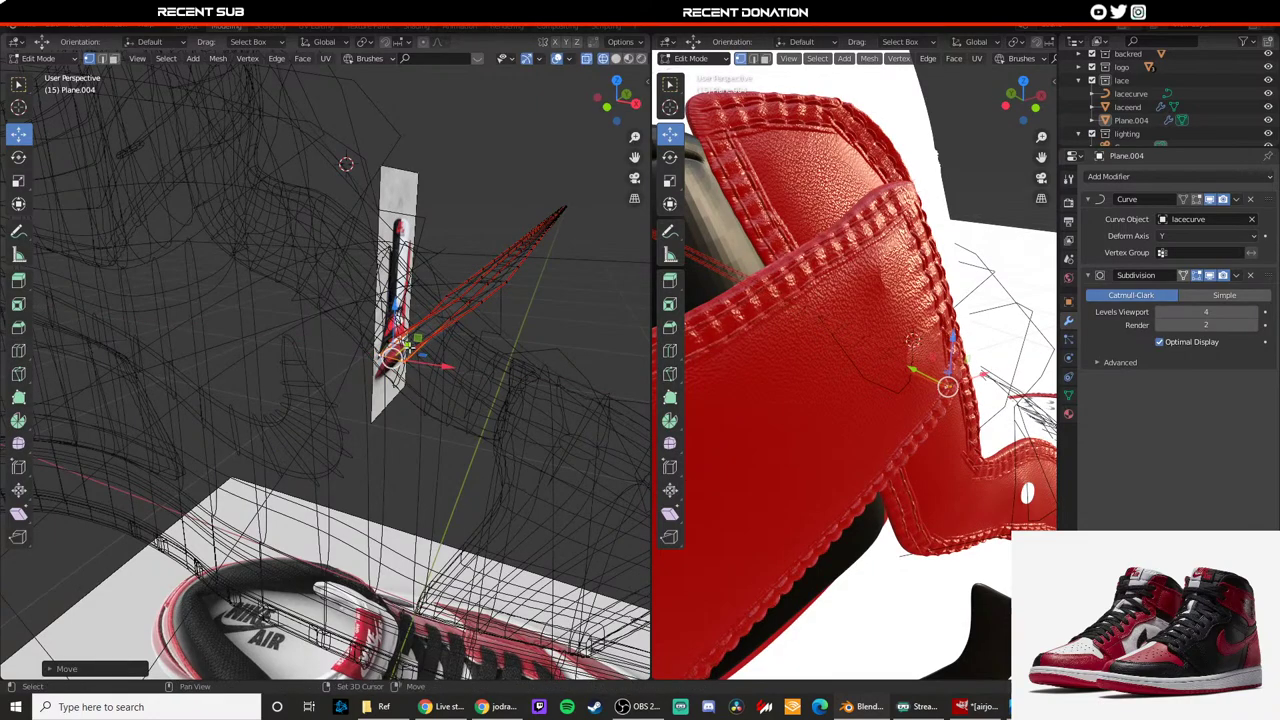
key("s")
key("x")
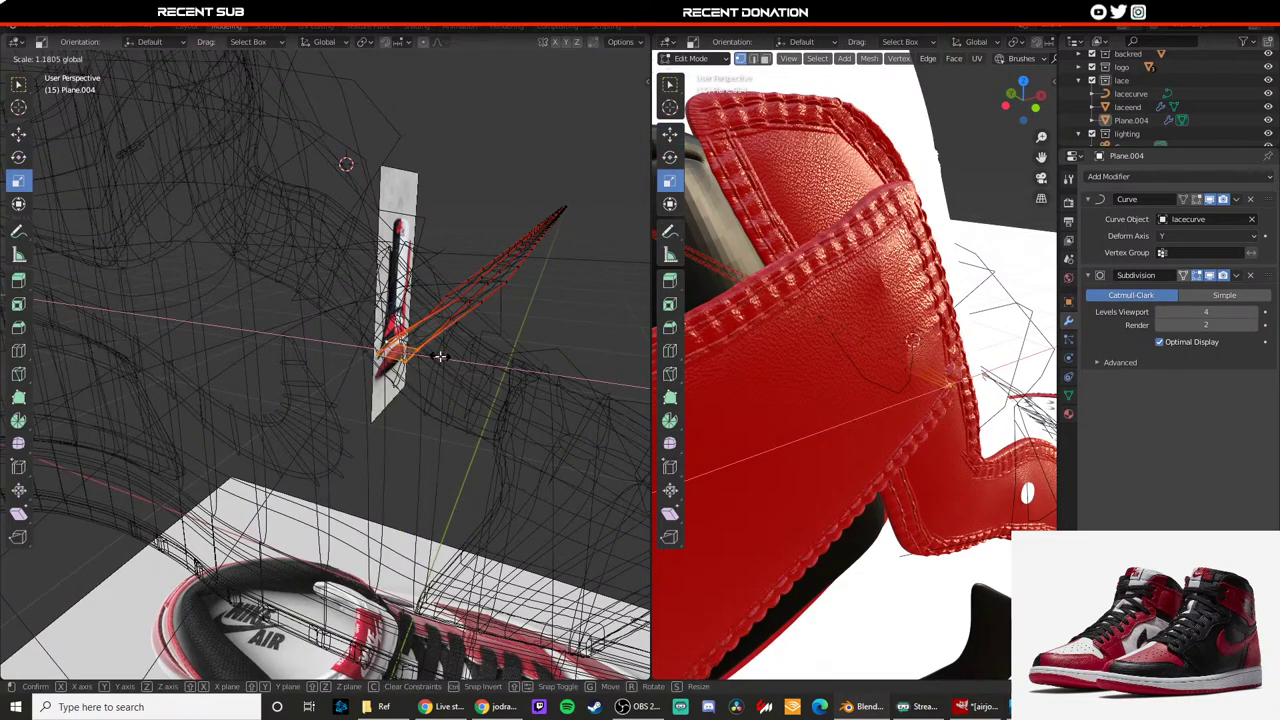
left_click(440, 357)
Step: Orbit around the lace tip and flatten its end vertices along Z to a scale of about 0.93
key("Tab")
middle_click_drag(846, 404, 925, 395)
key("Tab")
key("s")
key("z")
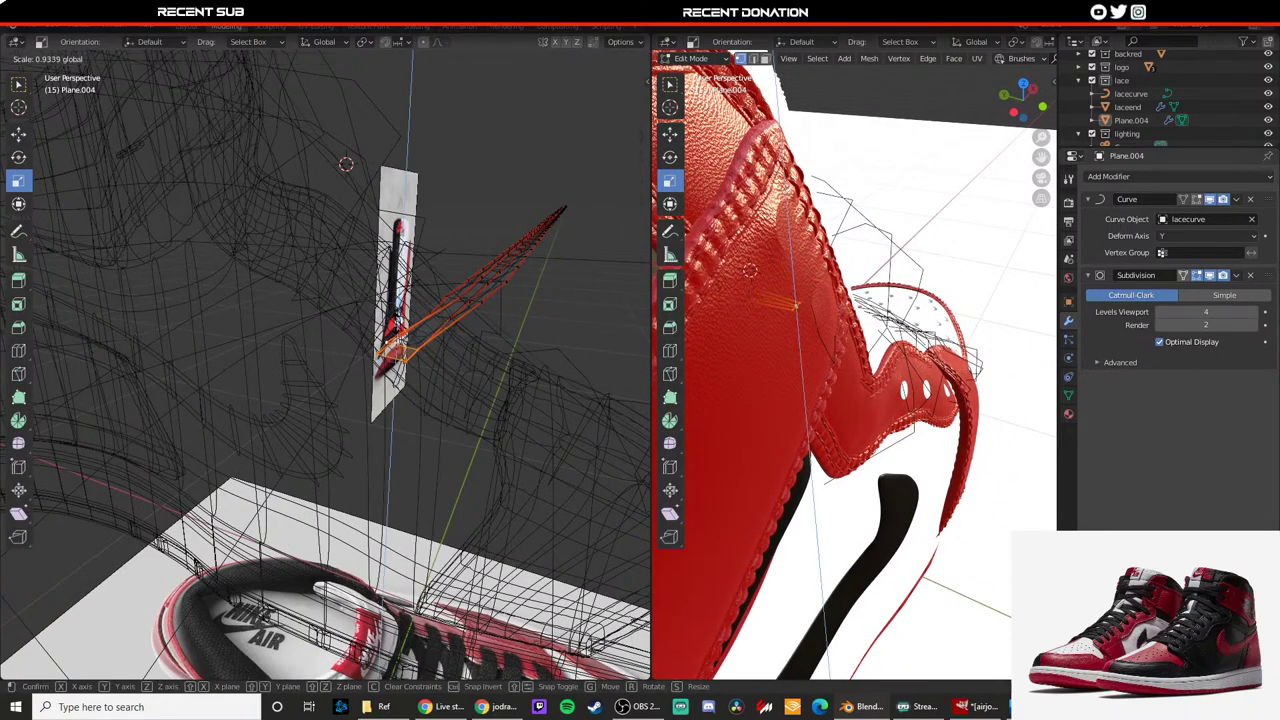
left_click(398, 330)
key("Tab")
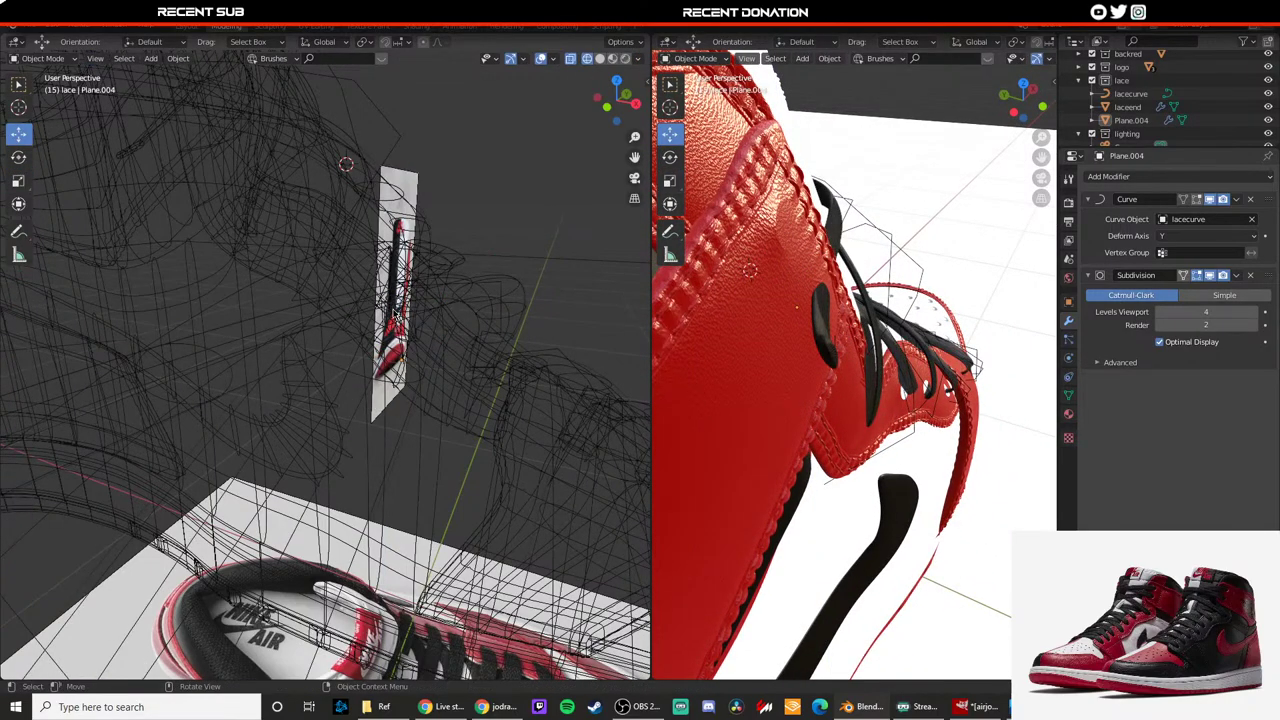
Step: Widen the lace's opposite end slightly more along X and inspect the tip up close at the ankle flap
key("Tab")
left_click_drag(435, 357, 444, 358)
key("Tab")
scroll(788, 360, "up", 4)
mouse_move(787, 352)
middle_mouse_down()
mouse_move(703, 389)
mouse_move(800, 346)
middle_mouse_up()
key("Tab")
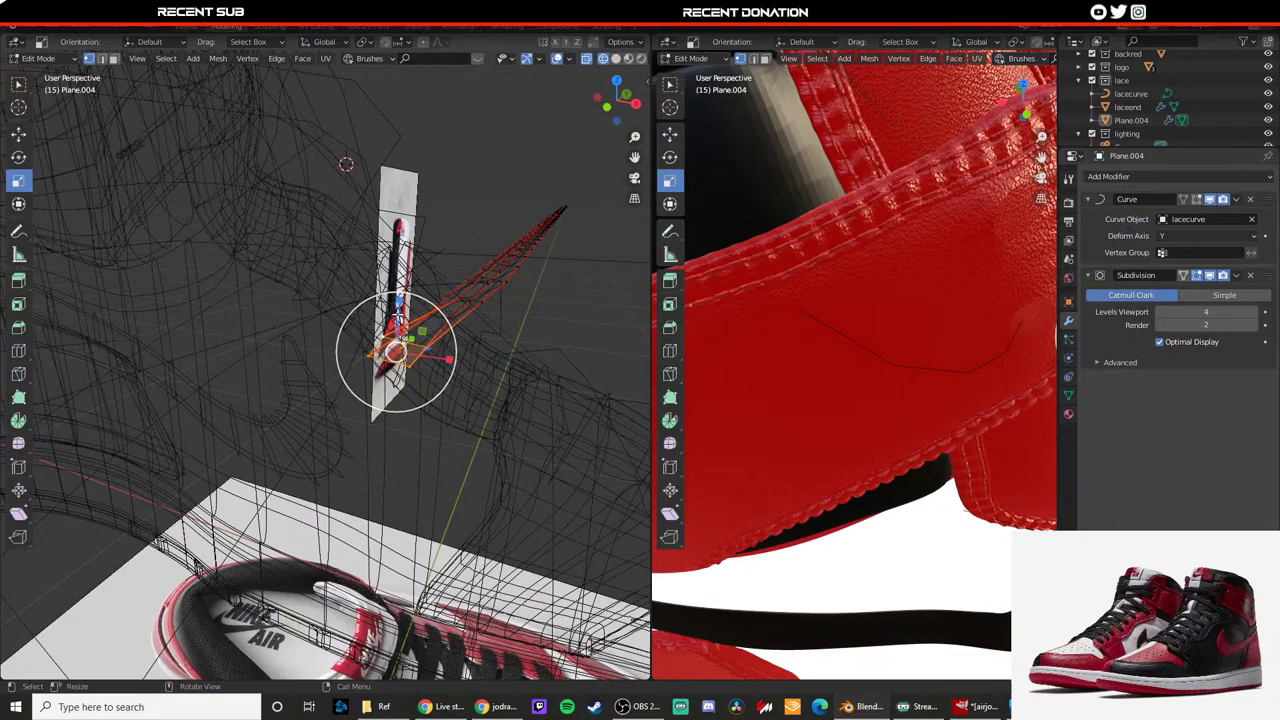
key("Tab")
middle_click_drag(854, 366, 808, 364)
key("Tab")
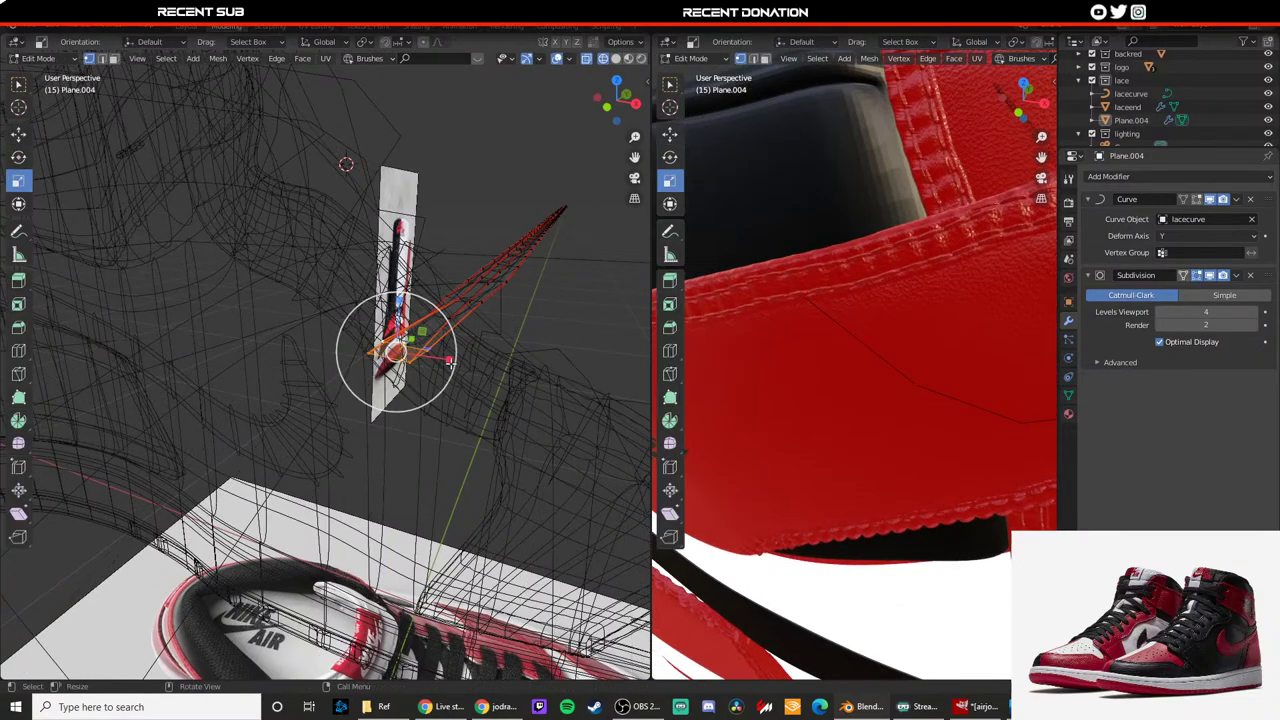
Step: Try rescaling the lace's opposite end vertices, view the tip from the shoe's side, and undo the last change
key("s")
left_click(424, 324)
key("ctrl+z")
key("s")
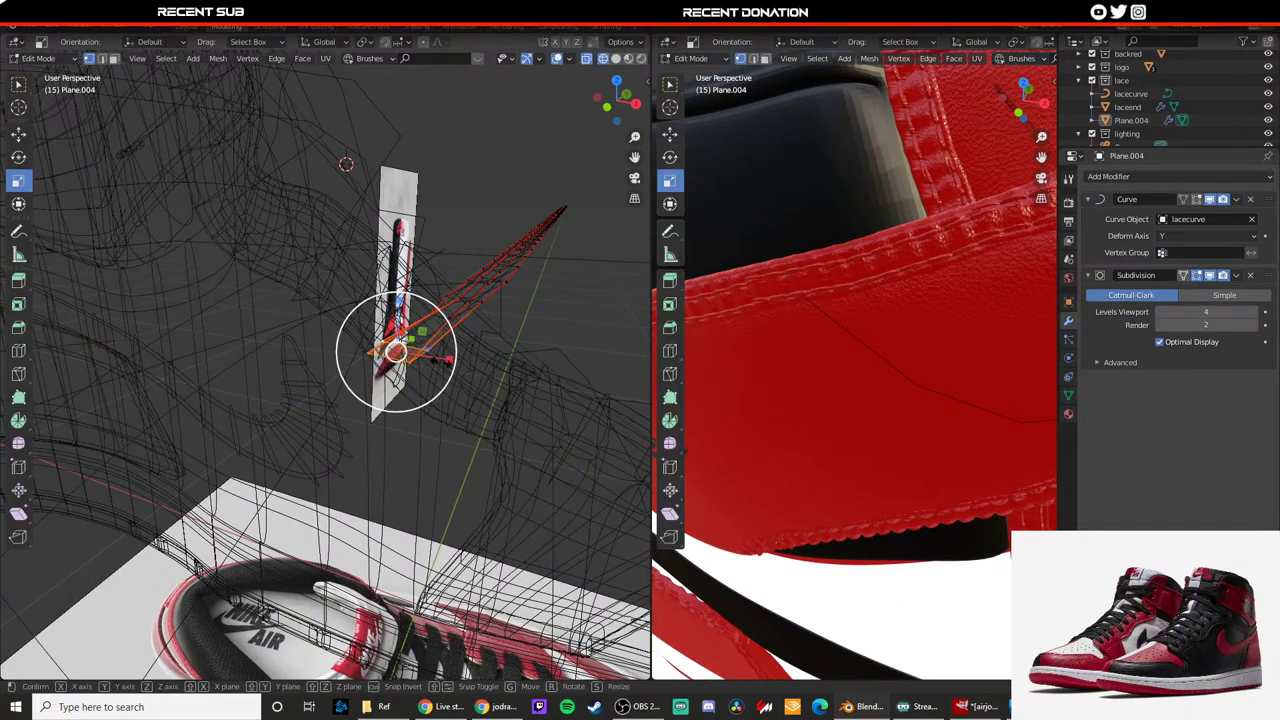
left_click(432, 359)
key("Tab")
scroll(854, 363, "down", 6)
middle_click_drag(854, 363, 766, 318)
key("ctrl+z")
scroll(866, 374, "up", 7)
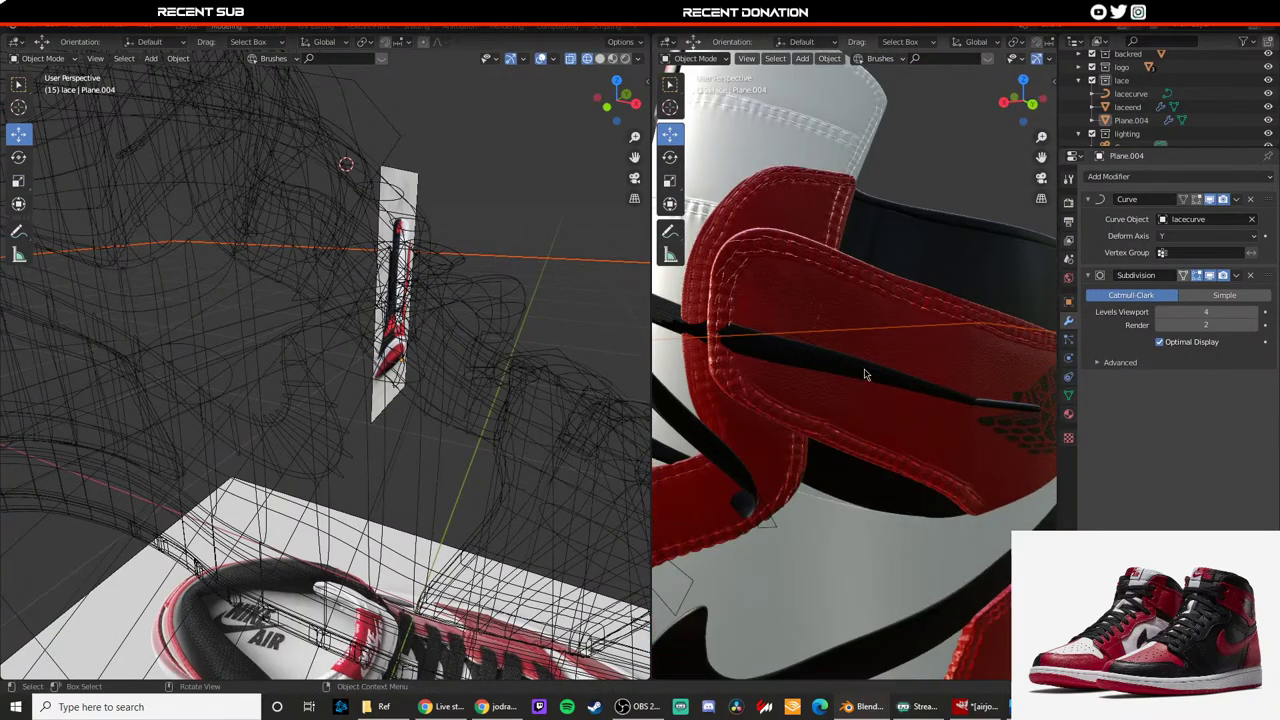
Step: Open the lace mesh for editing and frame its tapered end in the wireframe top view
scroll(862, 376, "down", 6)
left_click(797, 360)
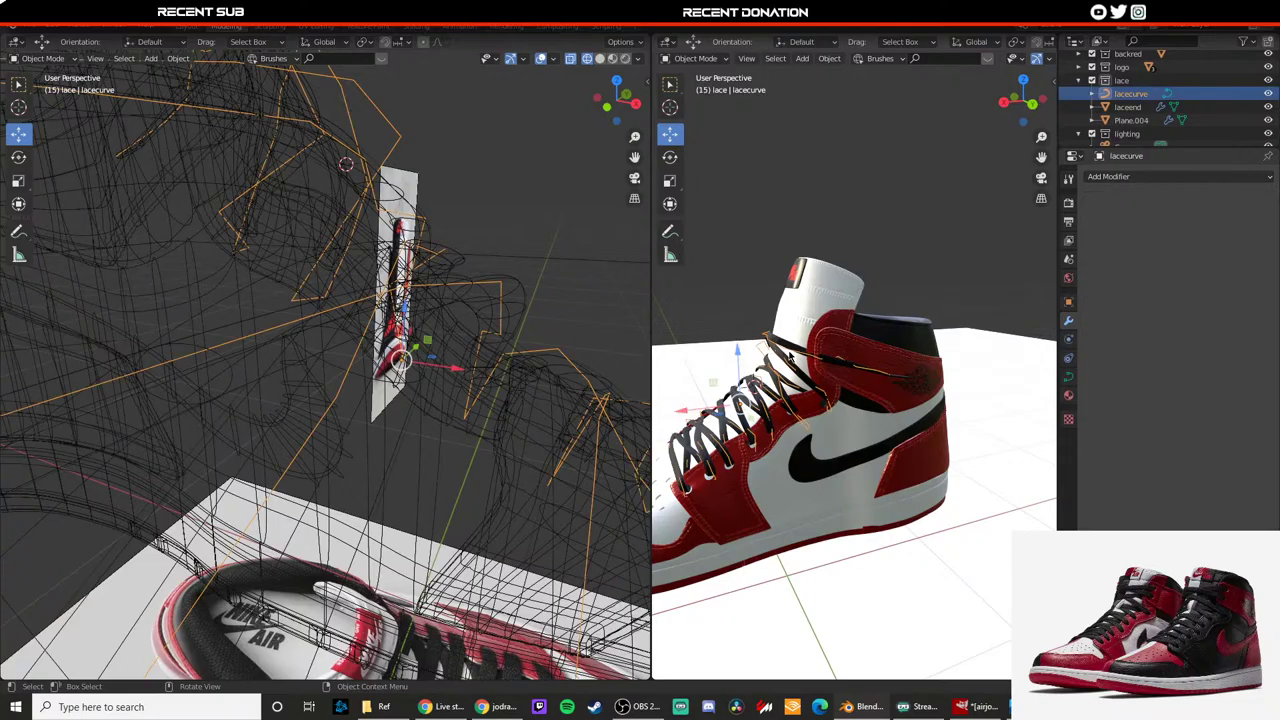
key("Tab")
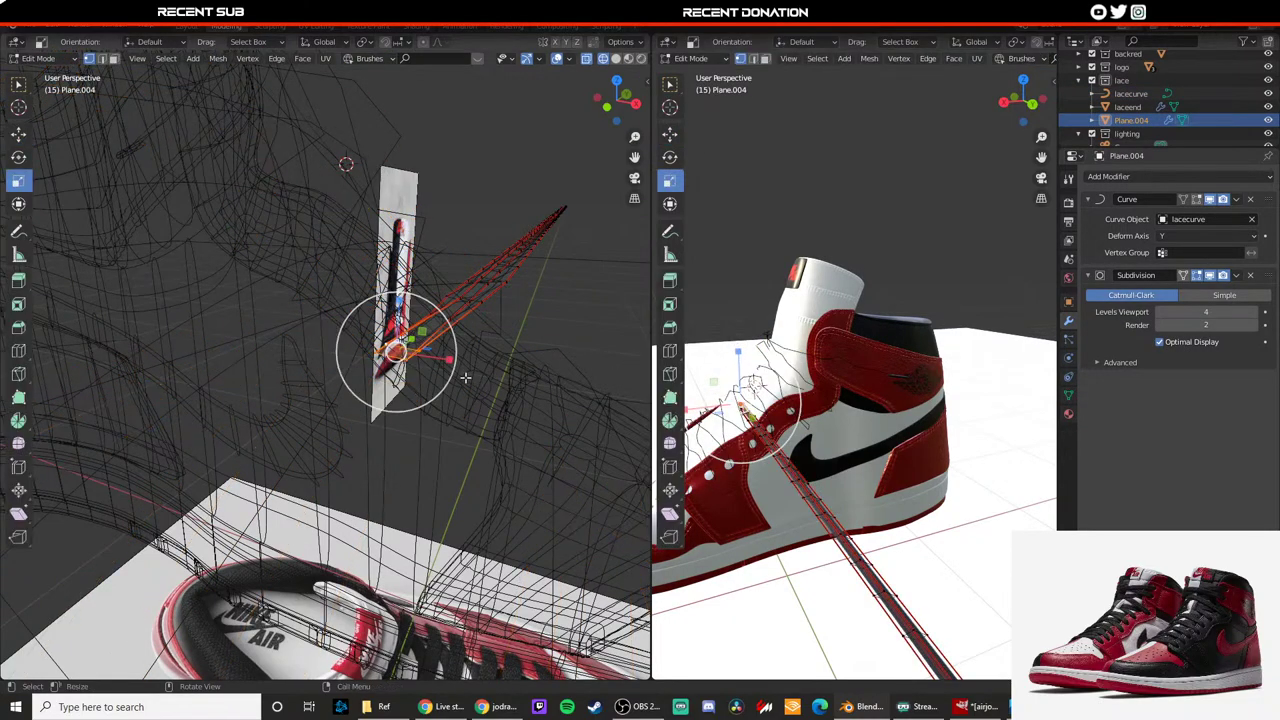
middle_click_drag(466, 378, 333, 428)
left_click(455, 388, "alt")
middle_click_drag(455, 388, 504, 392)
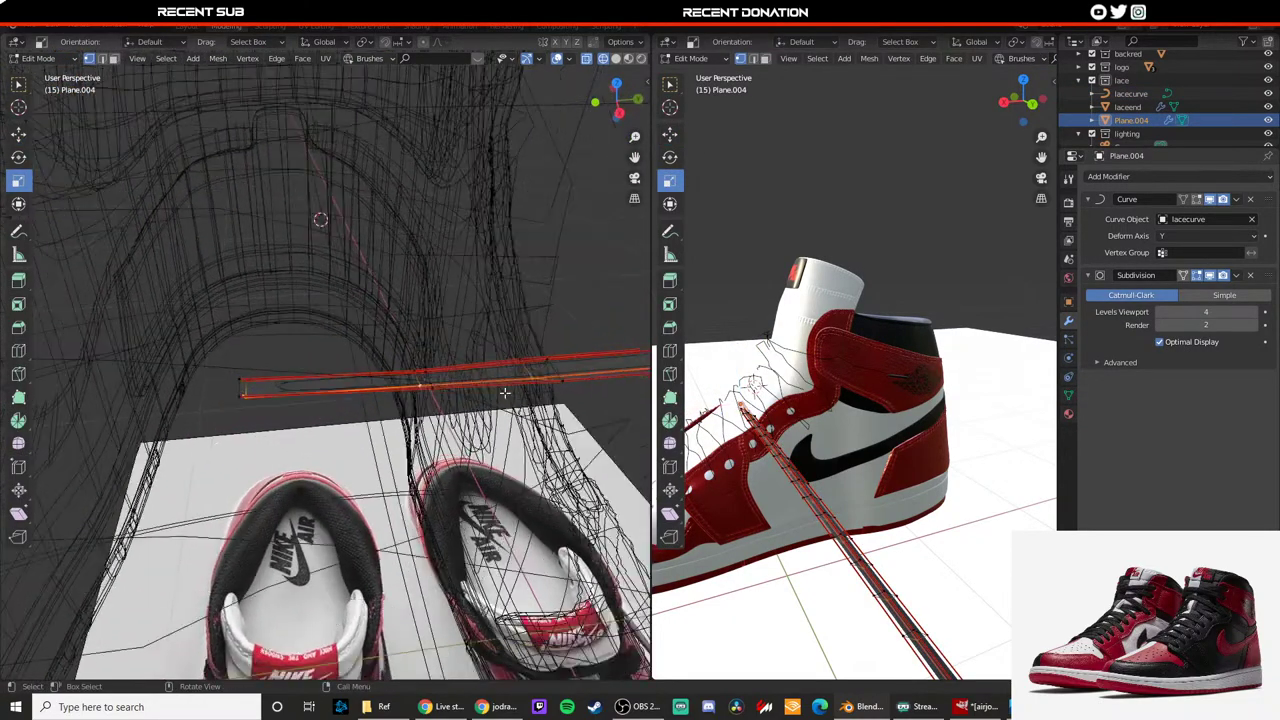
key("KP_7")
middle_click_drag(415, 384, 420, 398)
Step: Reselect the lace mesh for editing, set its subdivision type to Simple, and select the edge loop just behind the tip
key("Tab")
left_click(780, 347)
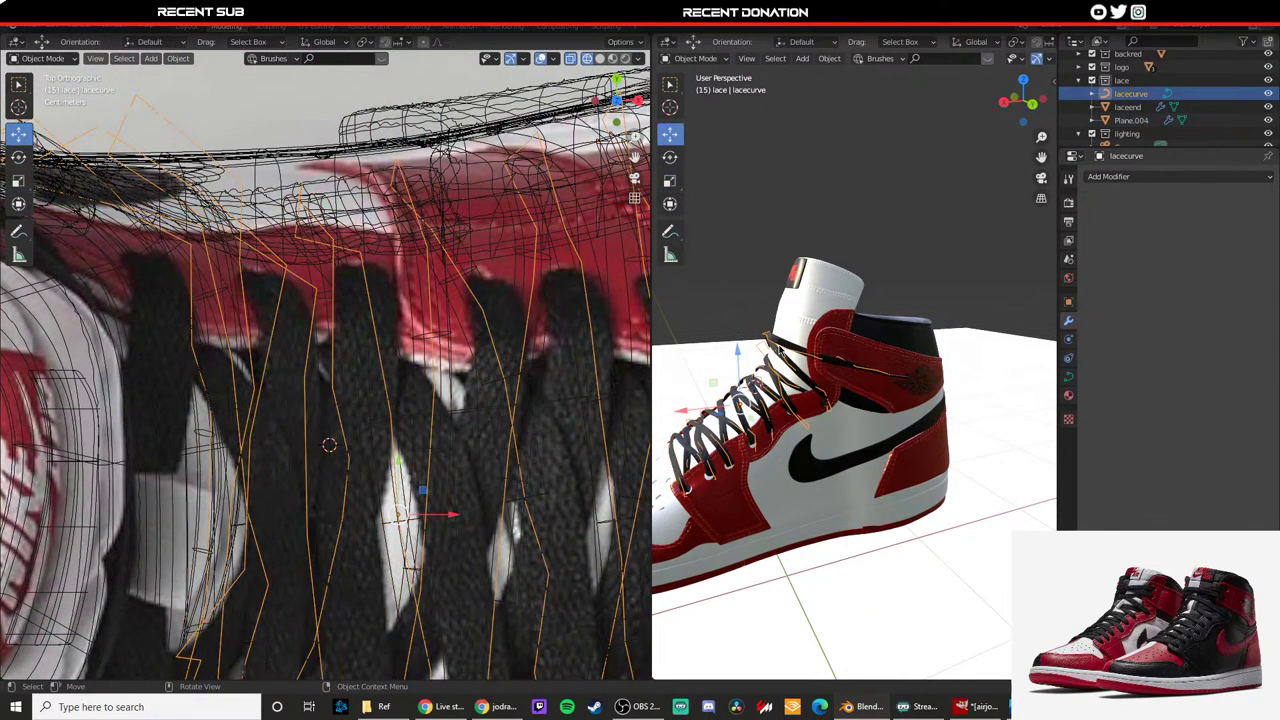
key("Tab")
key("Tab")
left_click(827, 363)
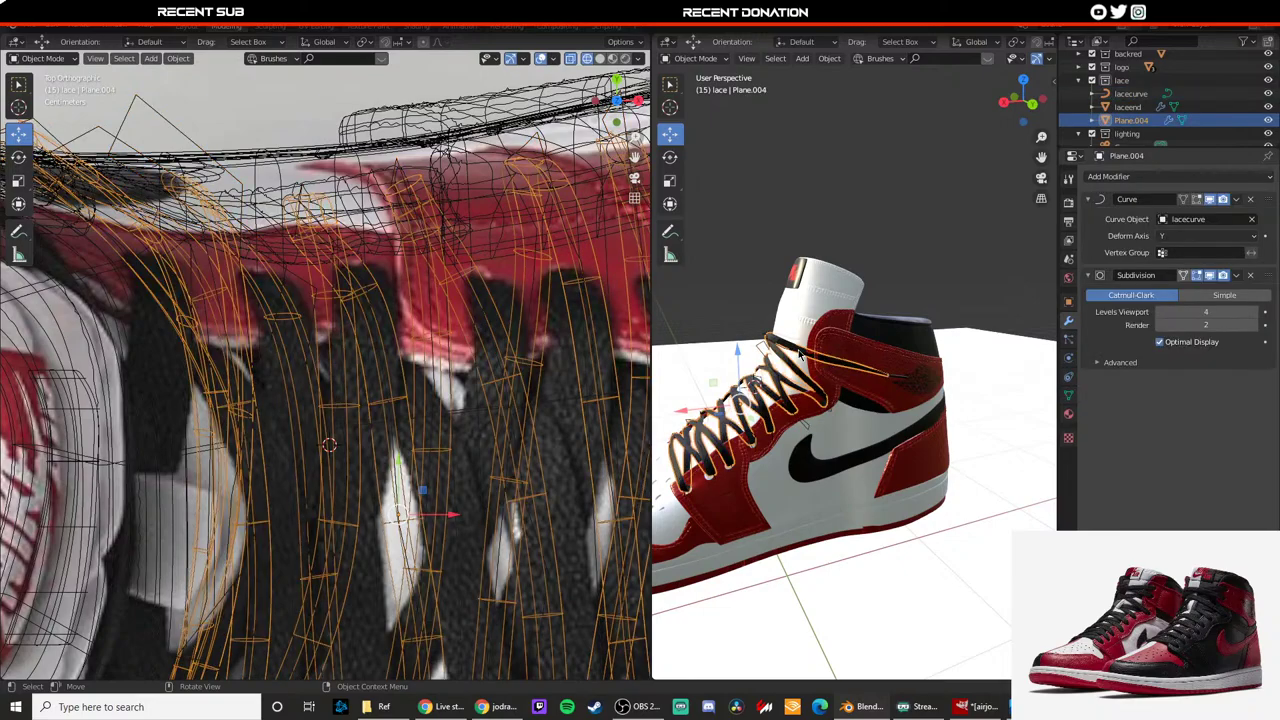
key("Tab")
scroll(398, 431, "down", 4)
scroll(400, 420, "up", 5)
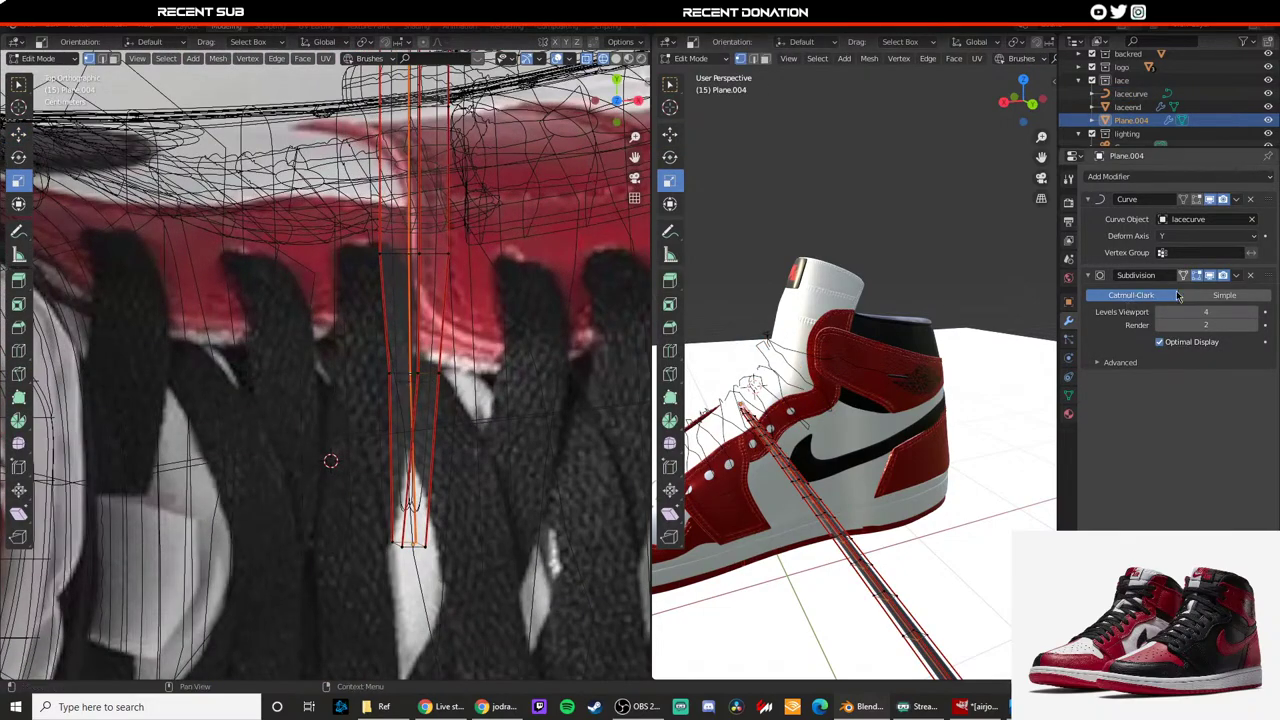
left_click(1196, 297)
left_click(404, 374, "alt")
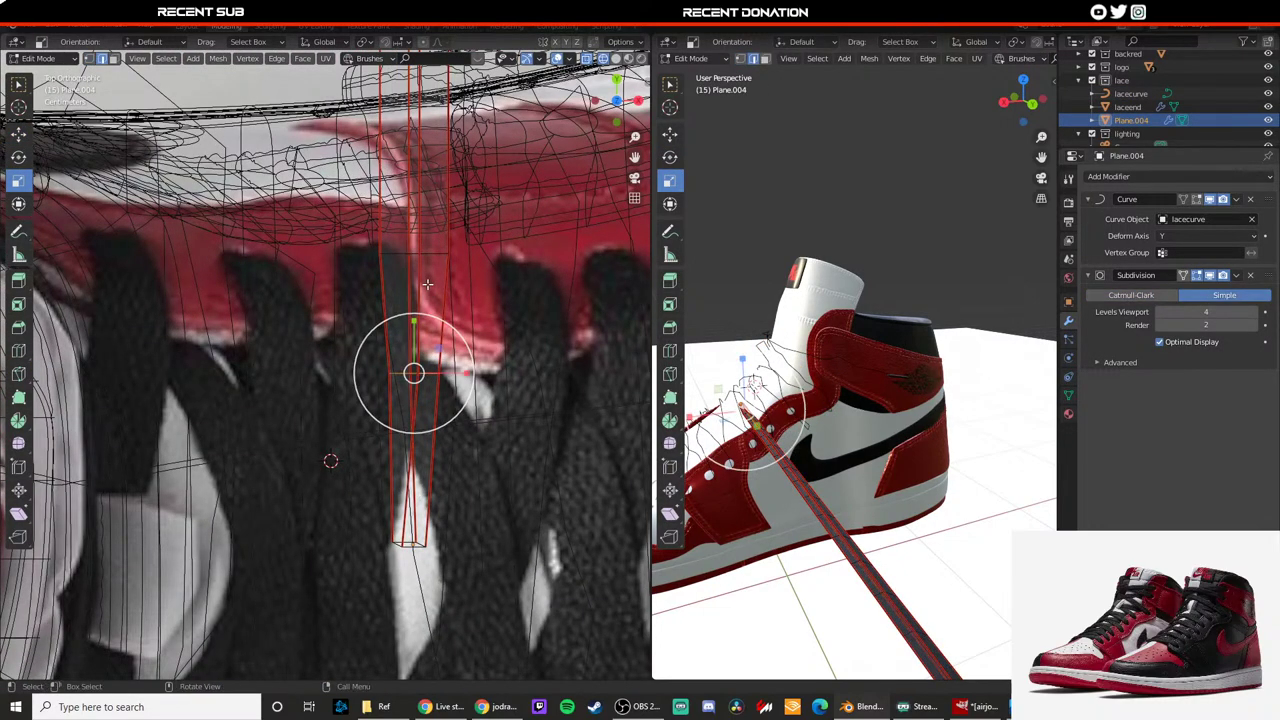
Step: Move the second edge loop behind the lace's tapered tip farther from the tip along Y
left_click(398, 258, "alt")
scroll(398, 258, "down", 2)
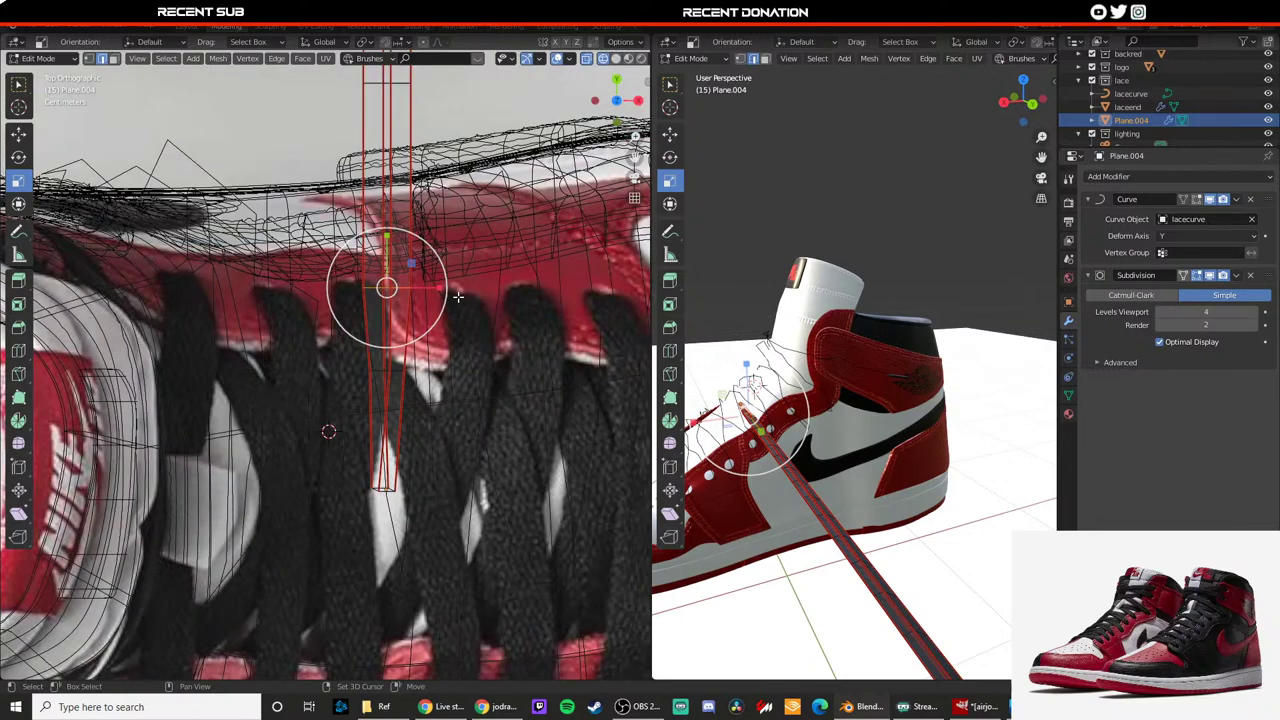
left_click(19, 134)
left_click_drag(389, 229, 388, 231)
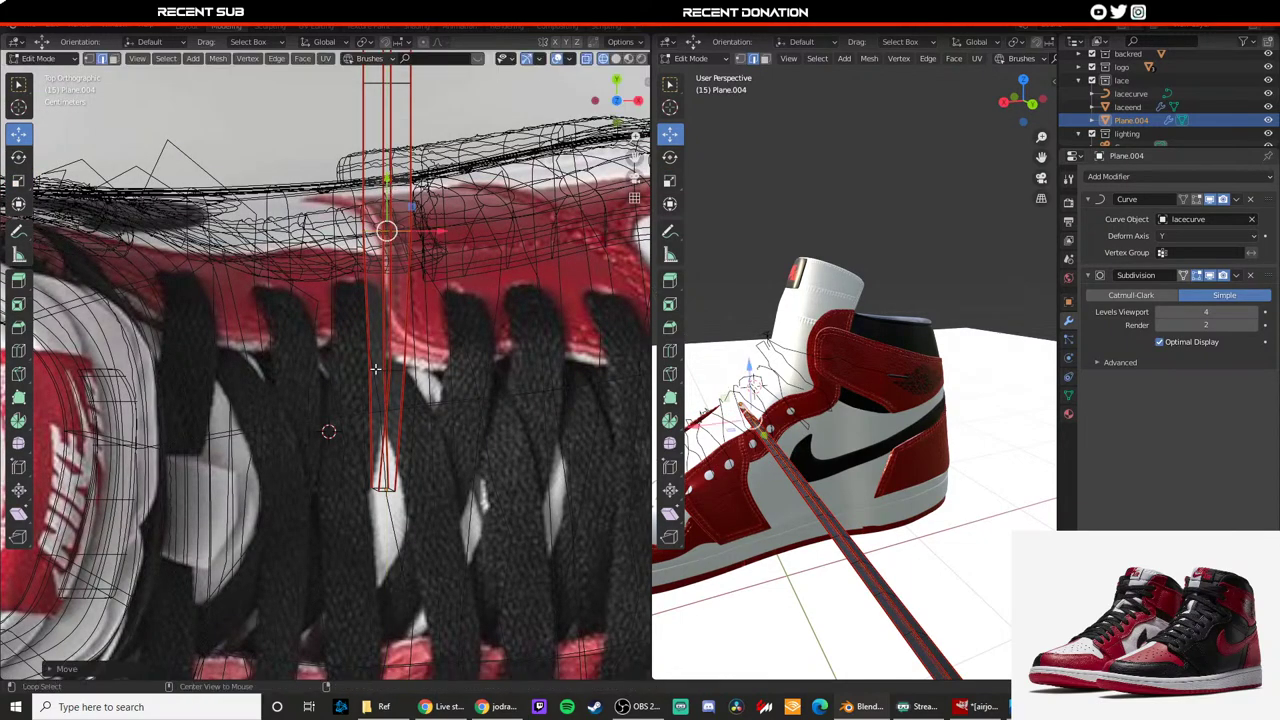
Step: Enlarge the edge loop nearest the tip to the lace's full width and slide it away from the tip along Y
key("s")
left_click(449, 336)
left_click_drag(388, 304, 388, 301)
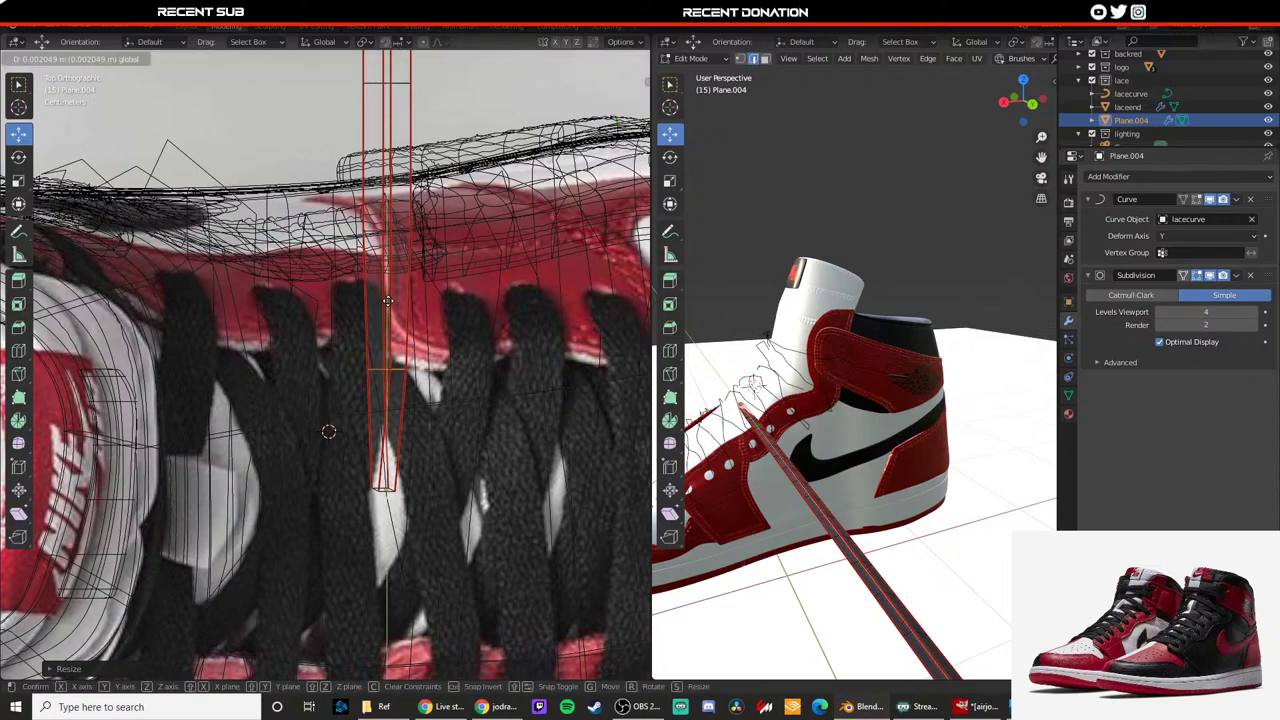
key("s")
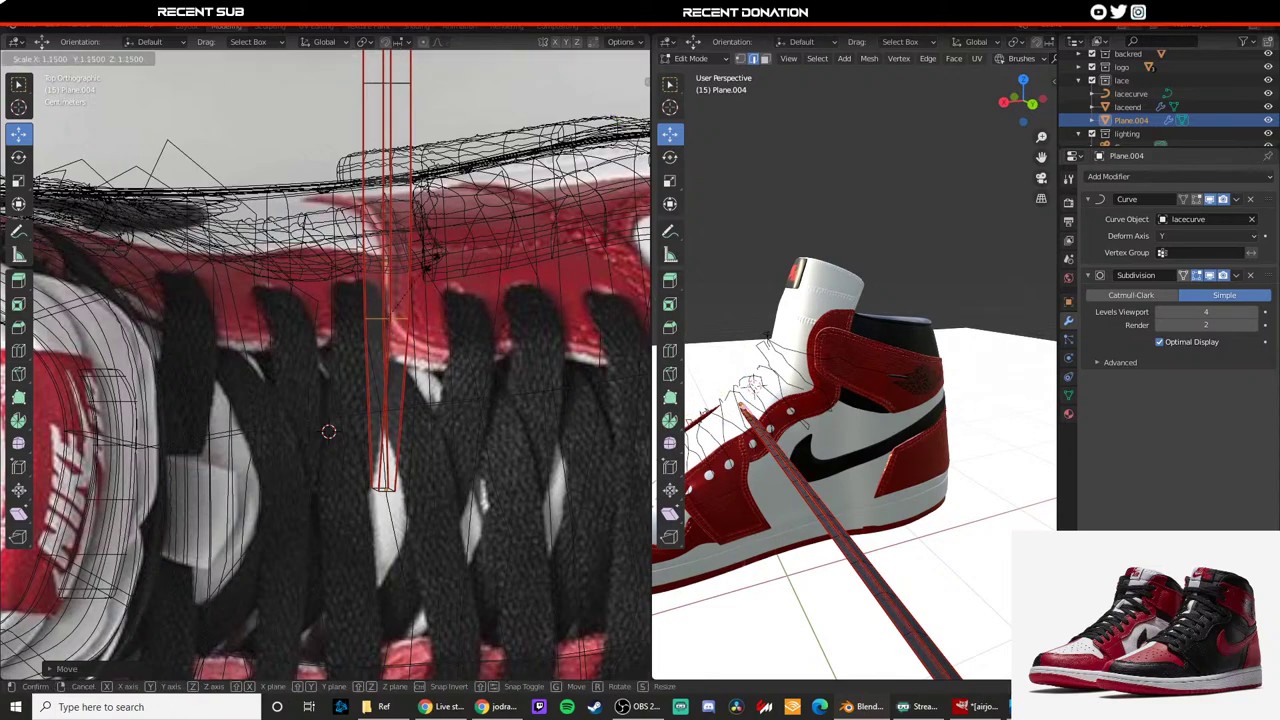
left_click(433, 261)
left_click_drag(387, 305, 387, 304)
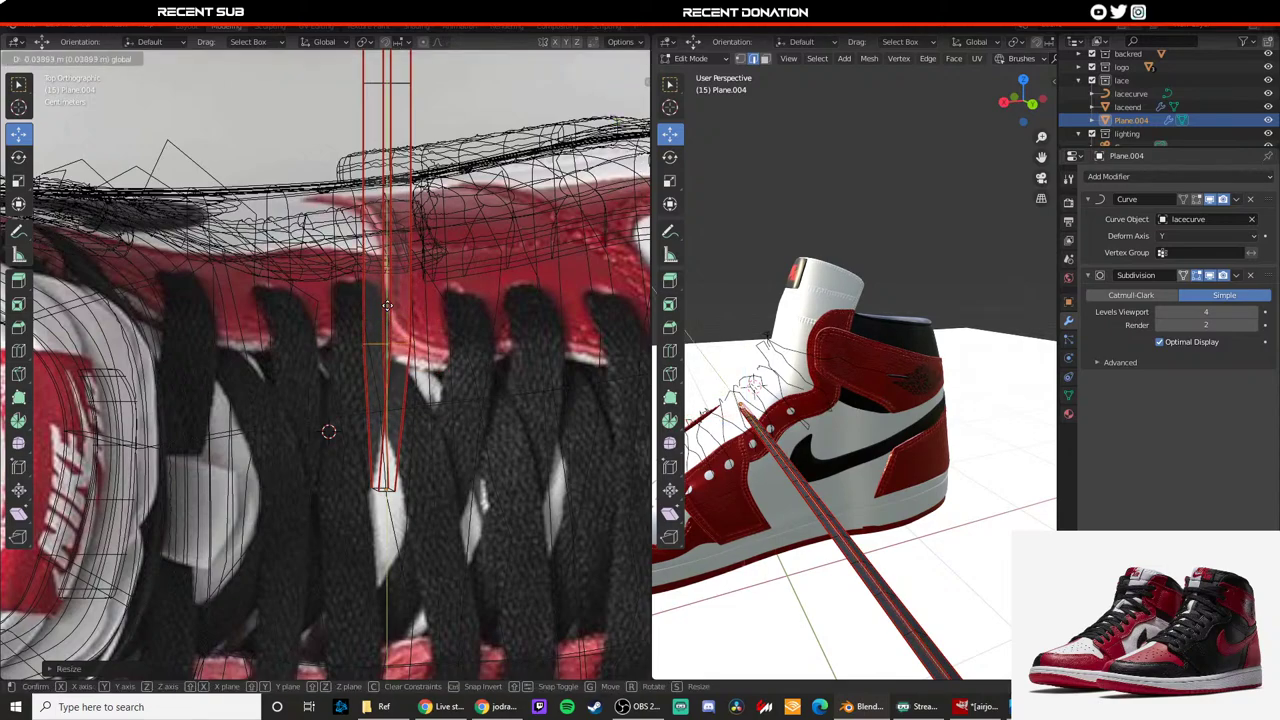
left_click(387, 298)
key("Tab")
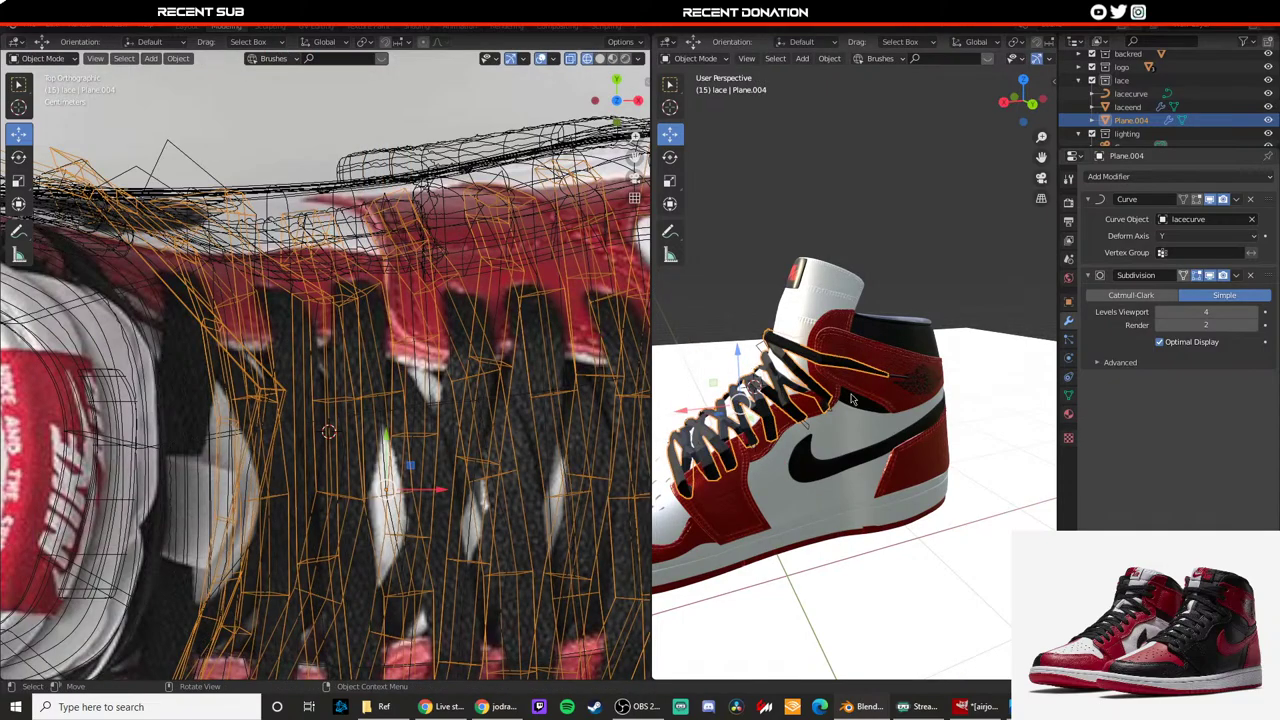
Step: Set the lace's subdivision type to Catmull-Clark and inspect the laces across the shoe
key("KP_0")
key("KP_Decimal")
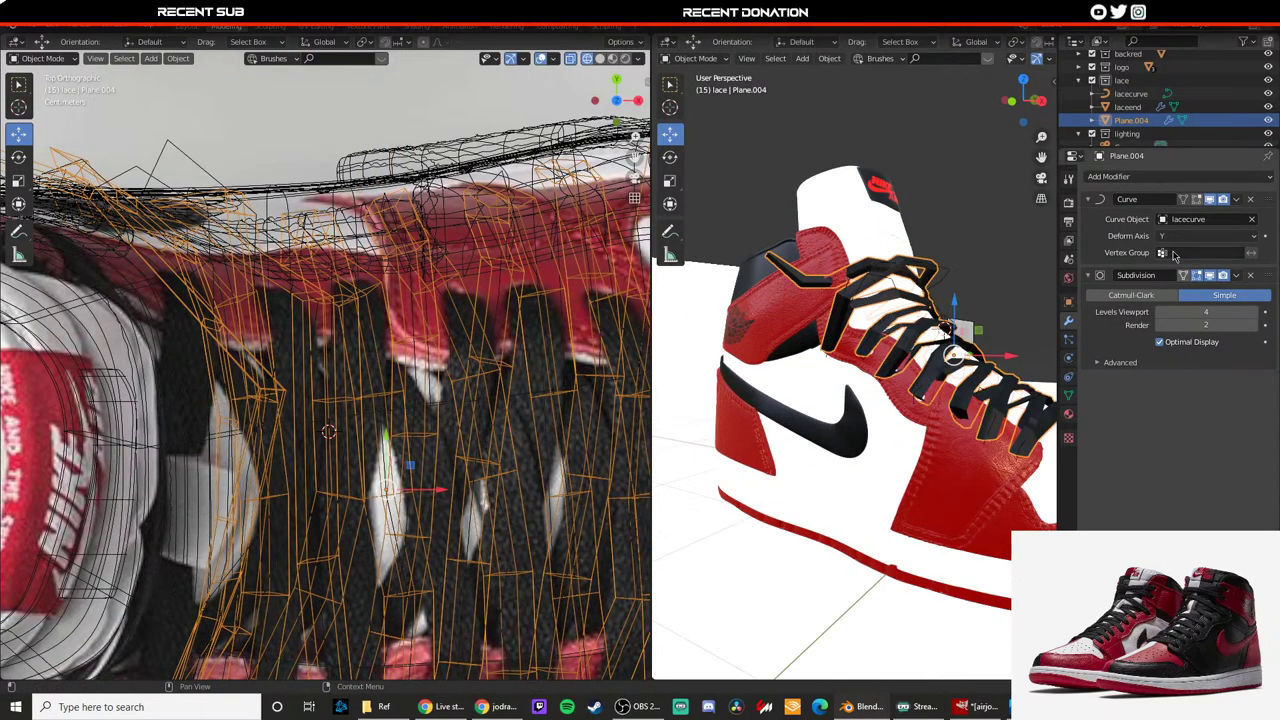
left_click(1142, 296)
middle_click_drag(968, 270, 950, 325)
left_click(965, 255)
scroll(880, 335, "up", 4)
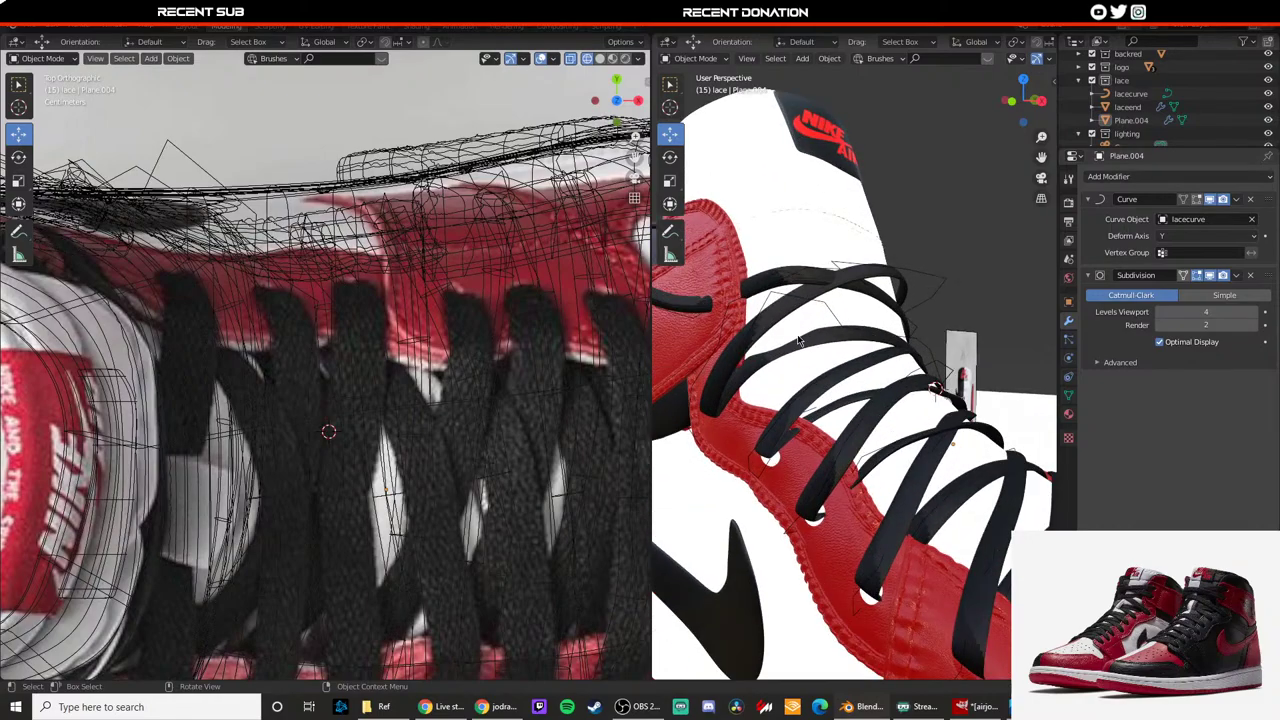
middle_click_drag(824, 341, 803, 363, "shift")
scroll(927, 349, "down", 5)
scroll(805, 364, "down", 3)
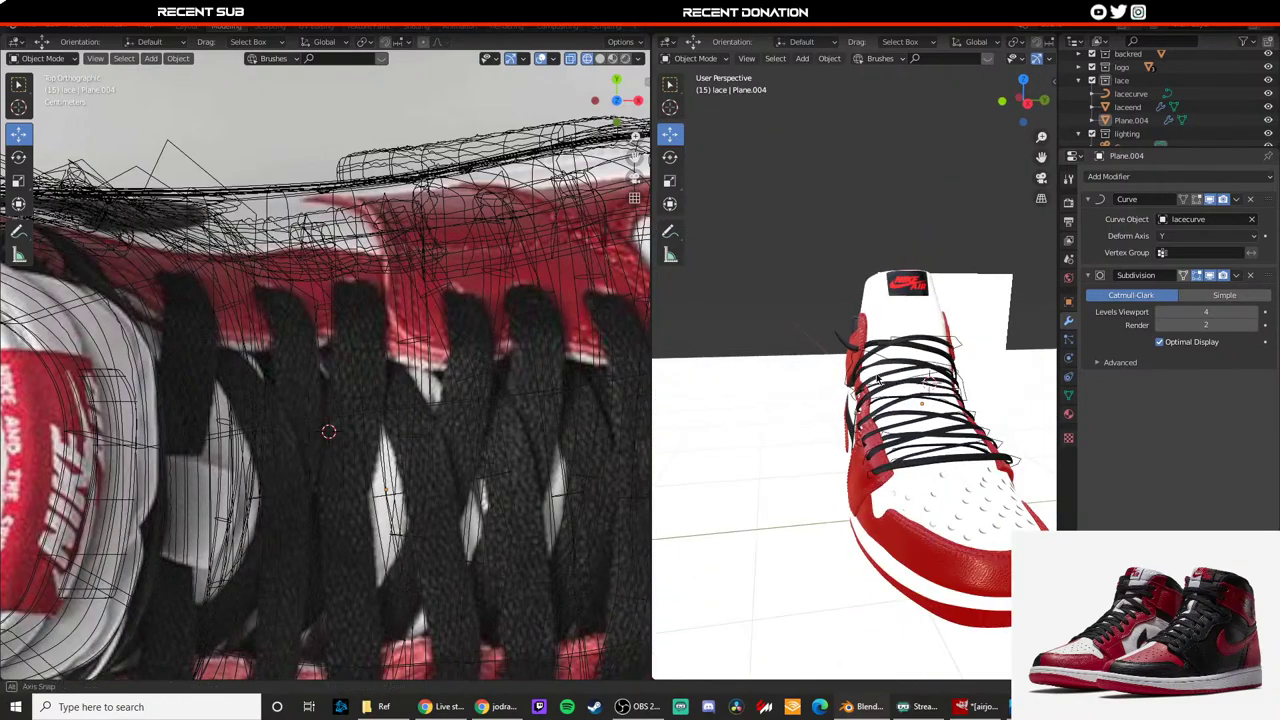
Step: Duplicate the lace end cap and place the copy on the opposite side of the shoe along Y in the top view
middle_click_drag(940, 378, 862, 348)
scroll(907, 372, "up", 3)
left_click(960, 350)
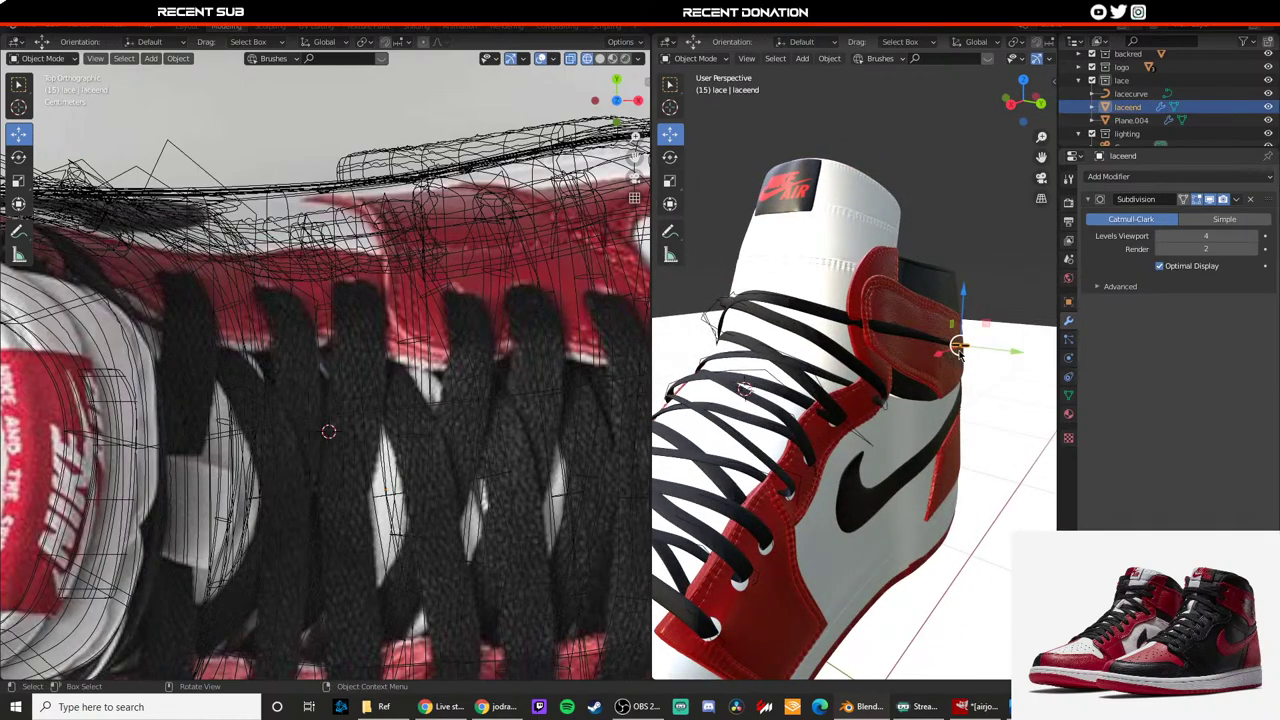
key("KP_0")
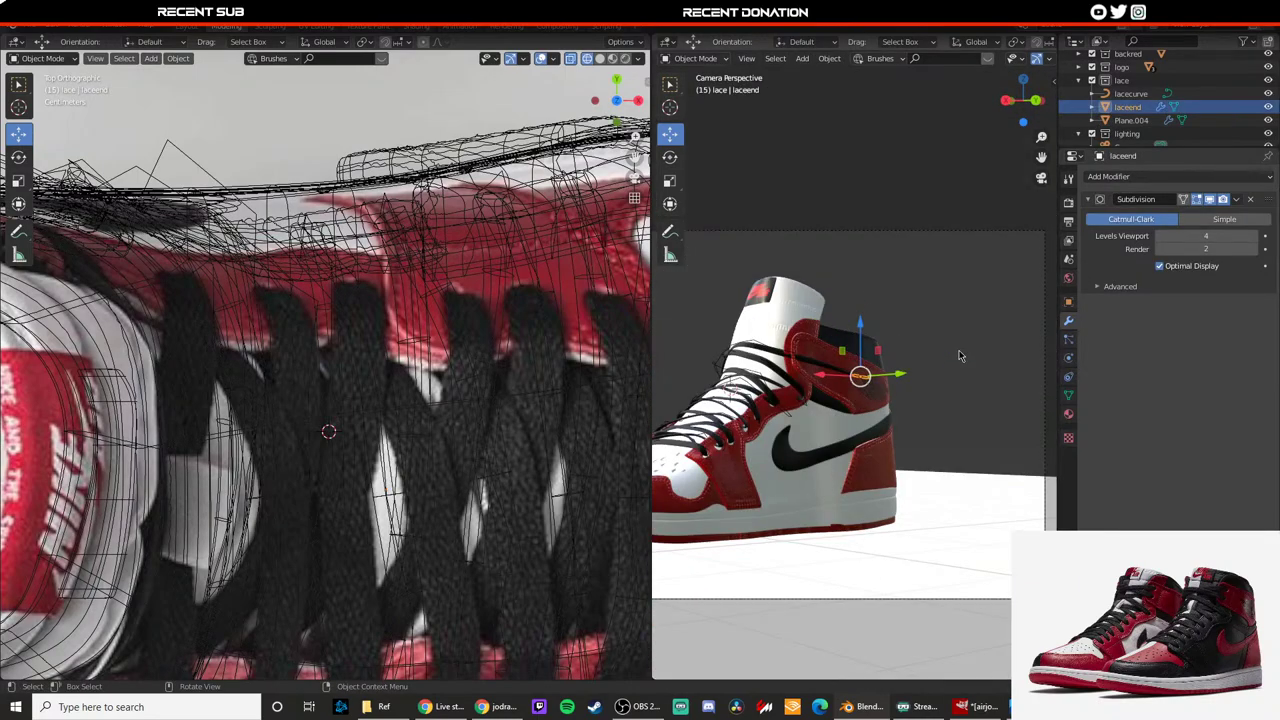
key("KP_7")
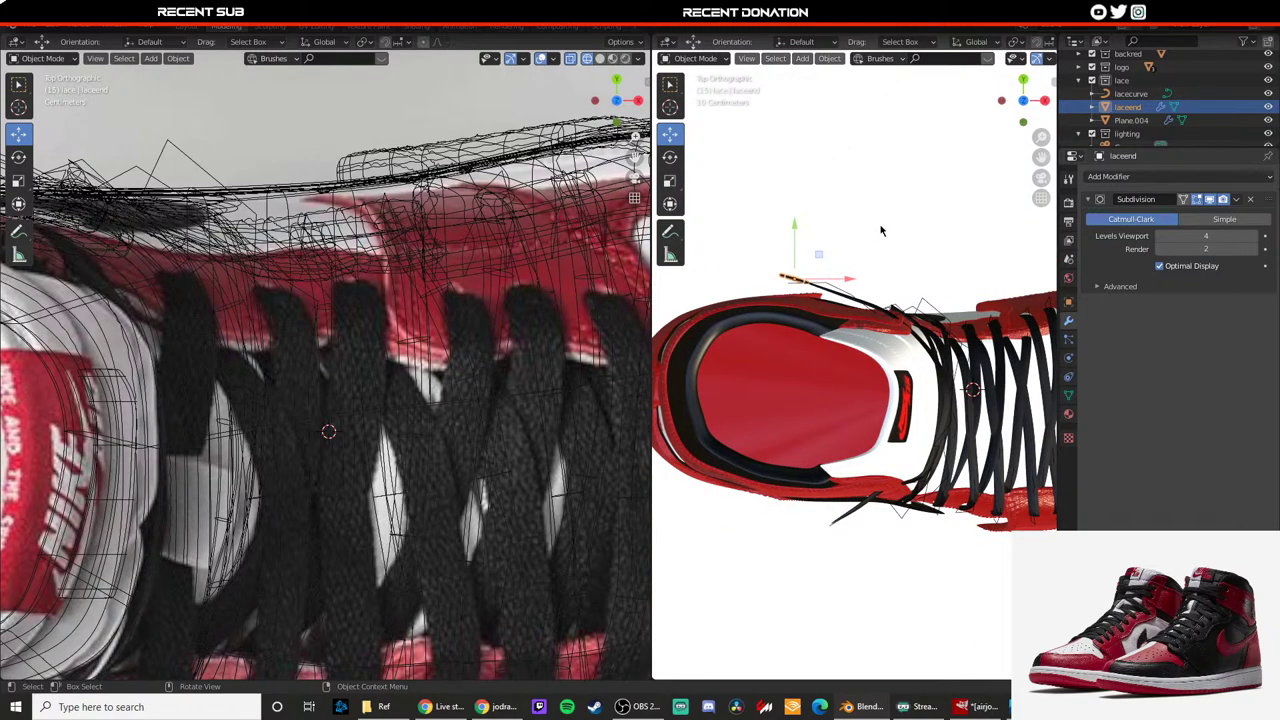
key("shift+d")
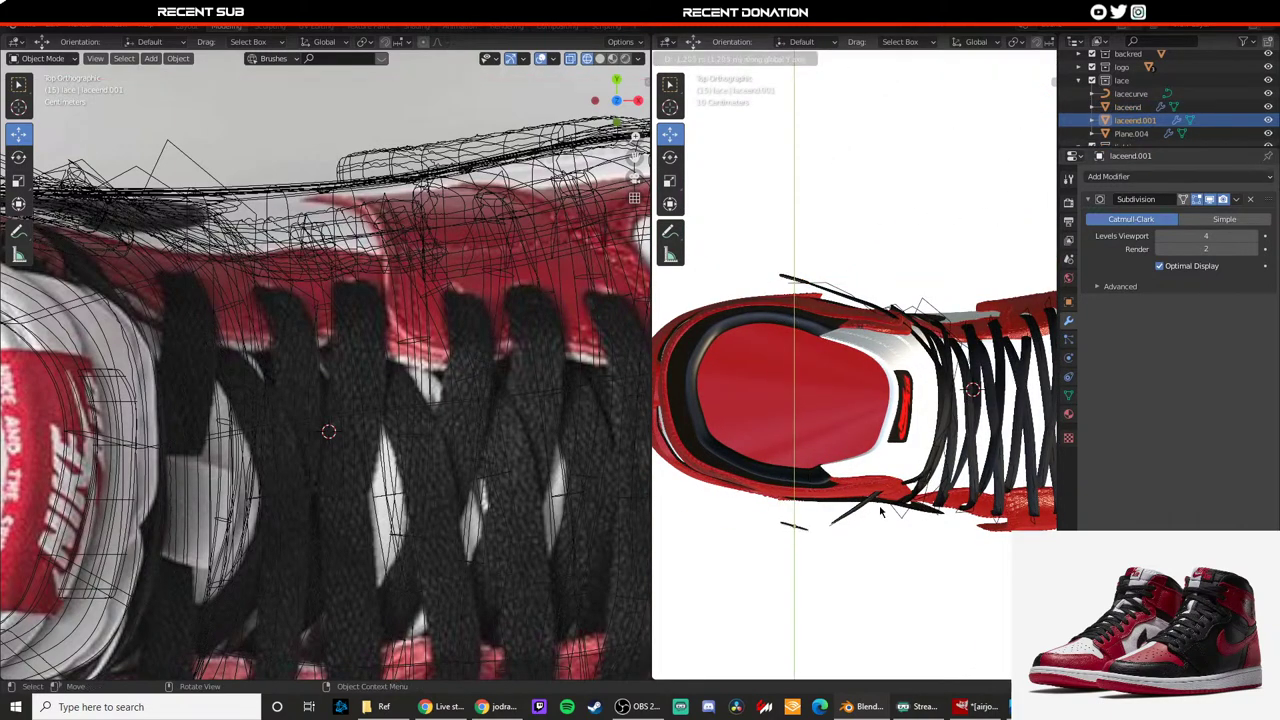
left_click(881, 512)
Step: Rotate the copied end cap in the top view to match the angle of the lace's second tip
middle_click_drag(881, 512, 892, 463, "shift")
scroll(880, 480, "up", 4)
middle_click_drag(852, 560, 887, 437, "shift")
key("shift+space")
key("t")
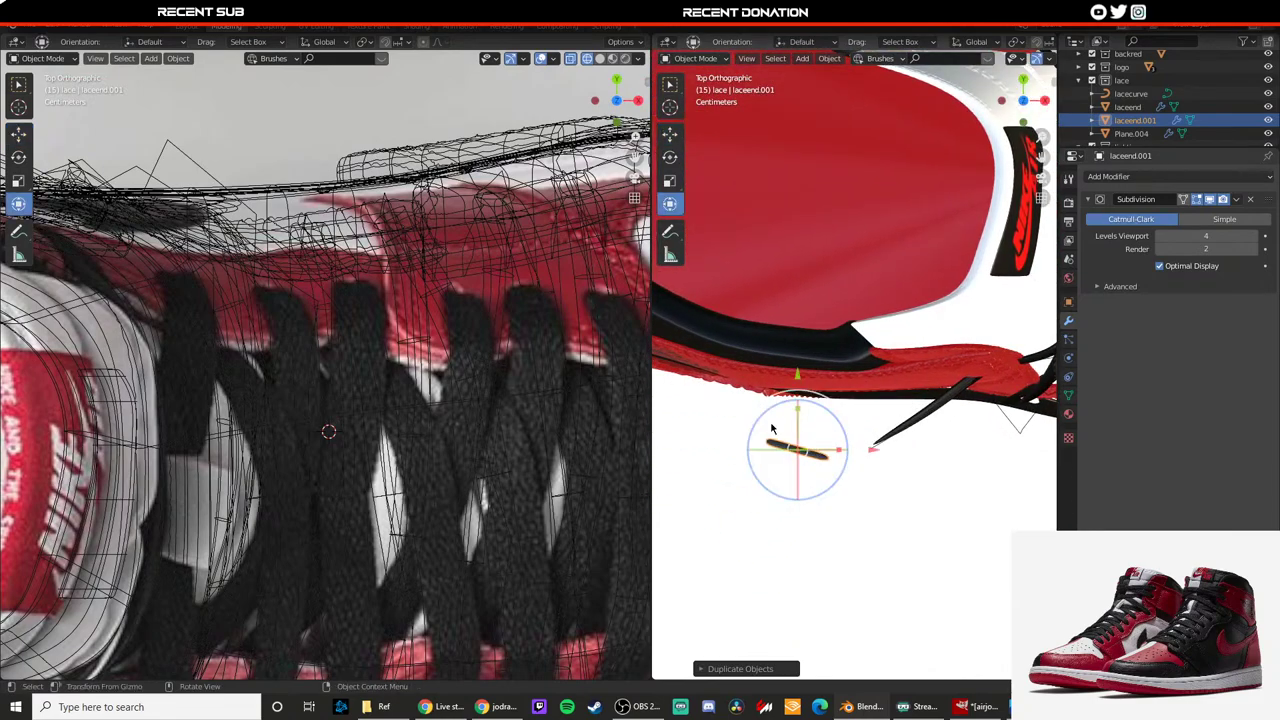
left_click_drag(756, 421, 757, 446)
Step: Move the copied end cap along X and Y until it meets the lace's second tip in the top view
key("shift+space")
key("g")
left_click_drag(844, 450, 897, 451)
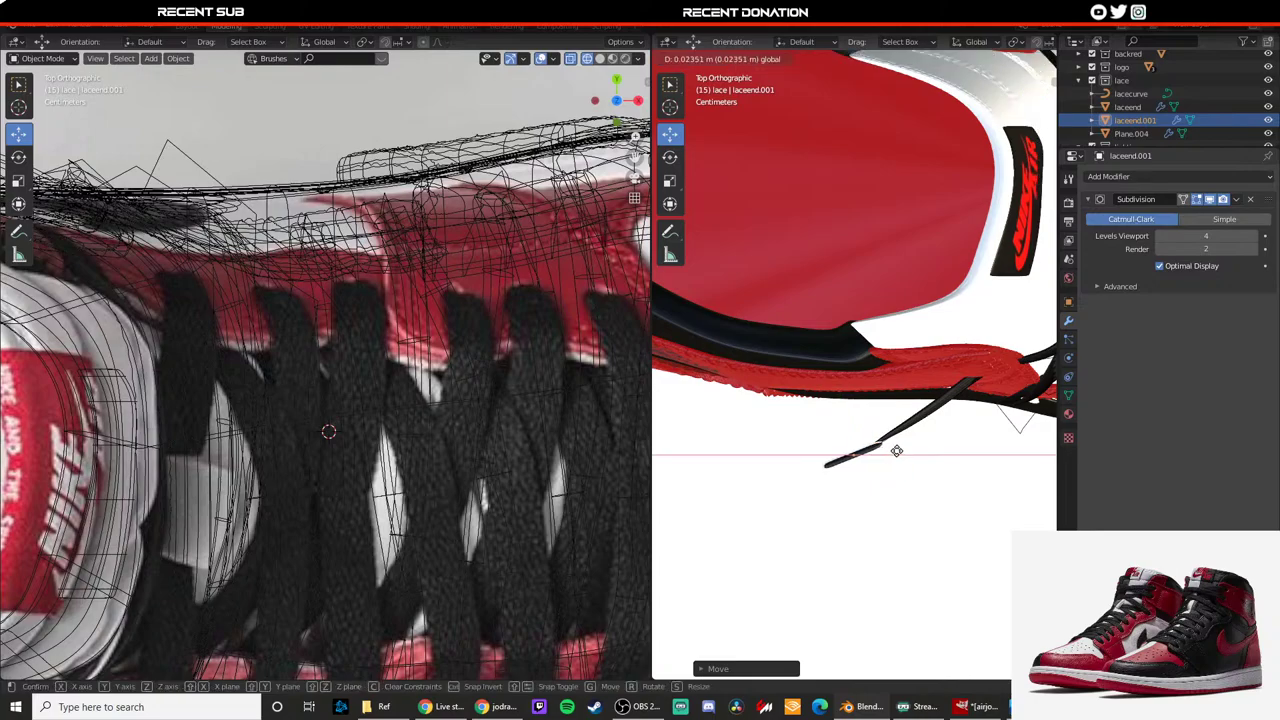
key("y")
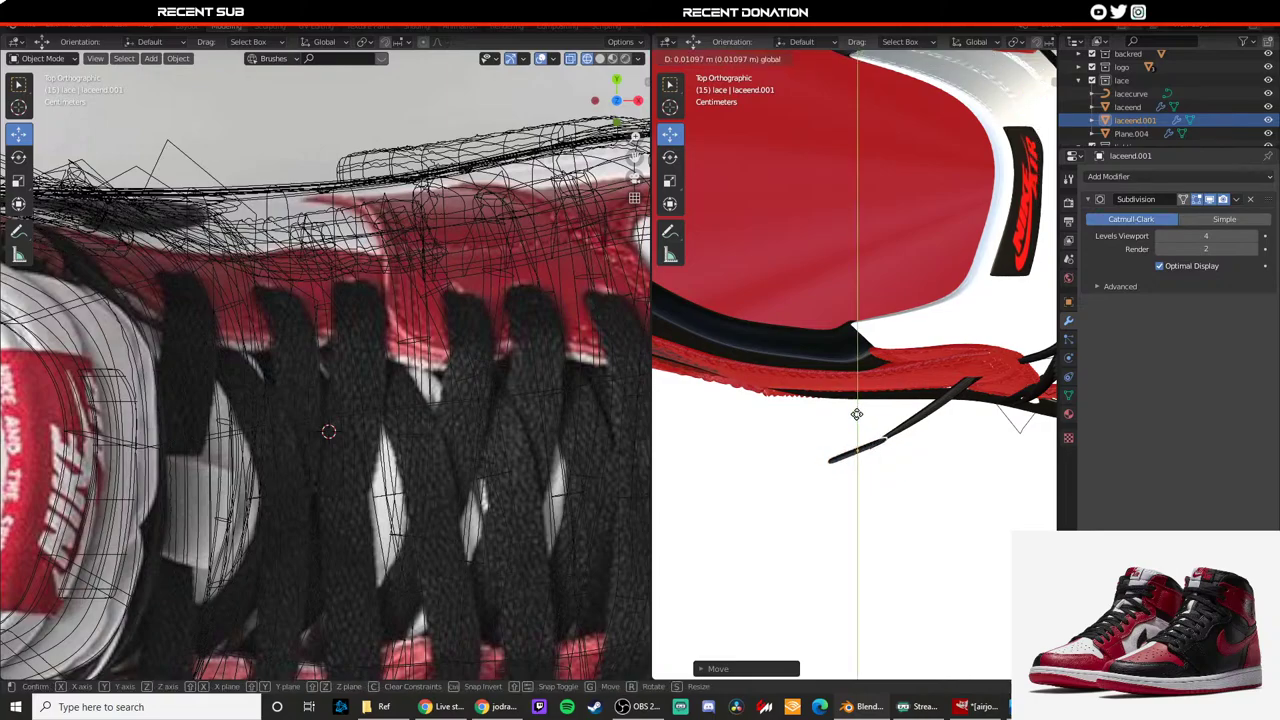
left_click_drag(857, 414, 857, 416)
left_click_drag(908, 450, 899, 449)
left_click(908, 428)
Step: Raise the copied end cap toward the lace tip's height and examine the fit in the front view
middle_click_drag(910, 472, 847, 358)
left_click(847, 358)
left_click_drag(826, 316, 816, 166)
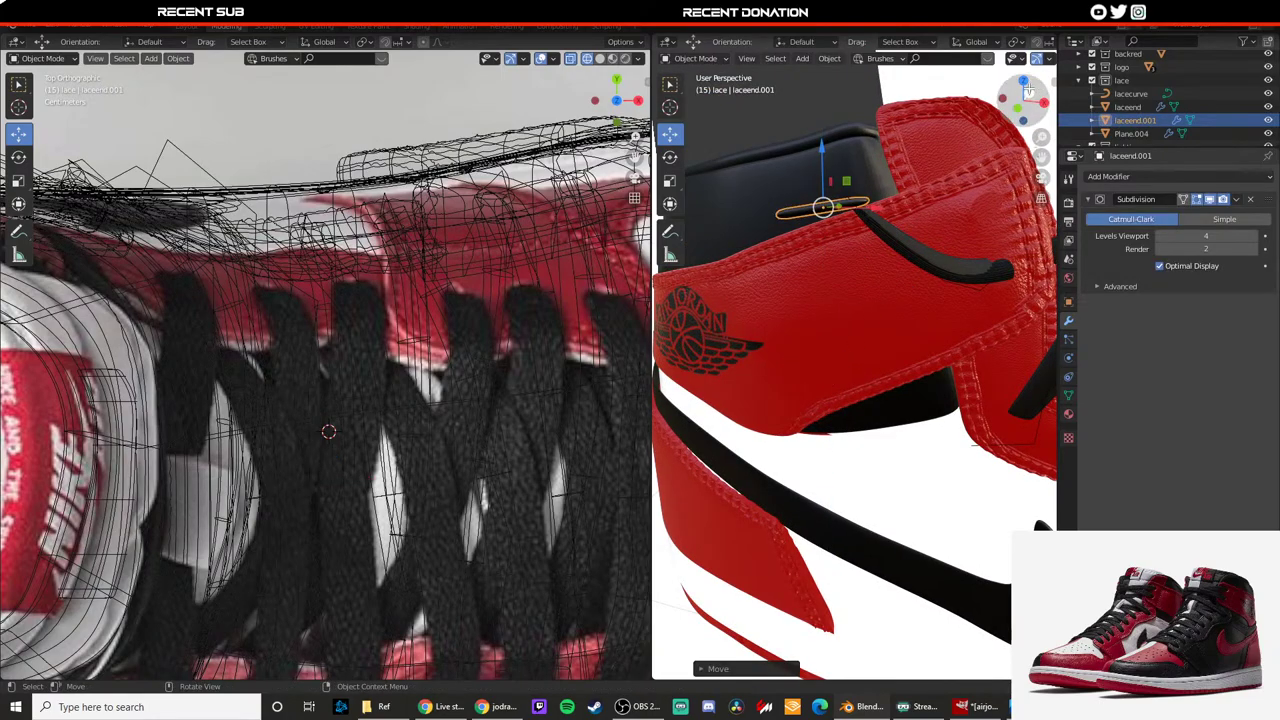
left_click(999, 98)
left_click(1003, 97)
left_click(1045, 100)
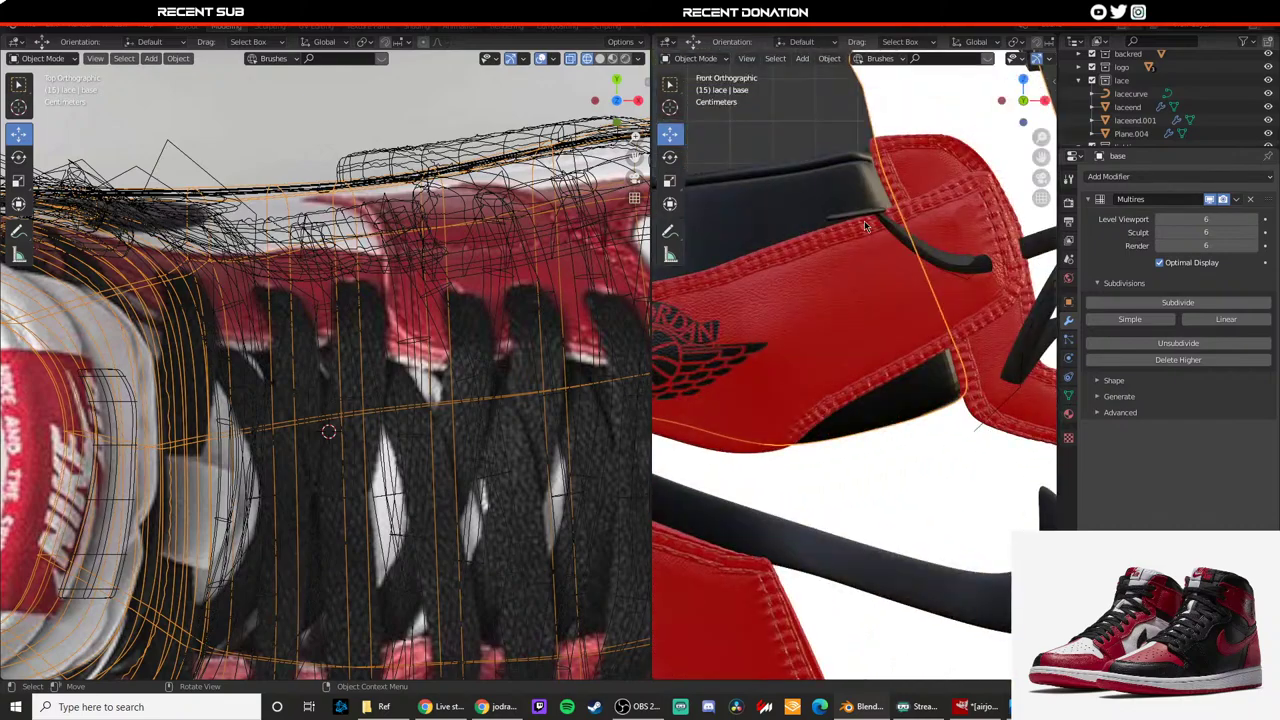
Step: Lower the lace curve's end control points near the second tip in the front view
scroll(867, 227, "up", 1)
middle_click_drag(868, 227, 866, 284, "shift")
left_click(928, 303)
left_click(926, 304)
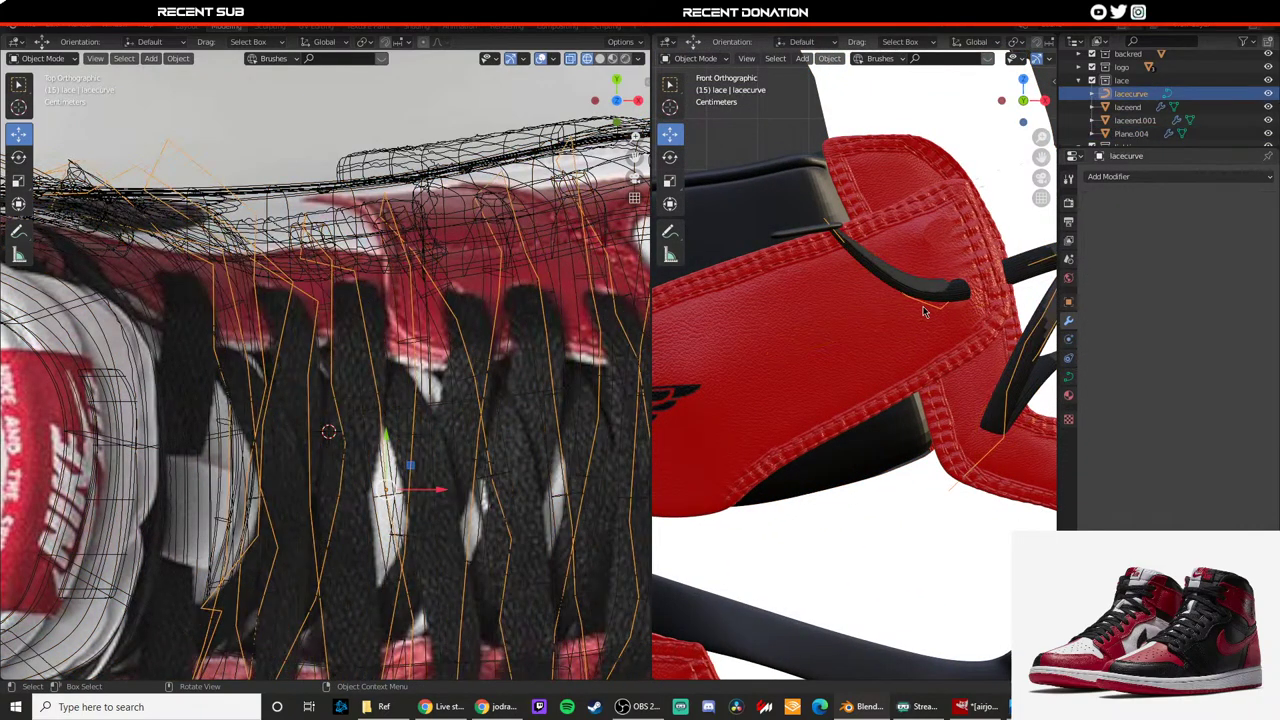
key("Tab")
left_click(825, 218)
left_click_drag(826, 195, 842, 254)
left_click(859, 259)
left_click_drag(858, 207, 859, 226)
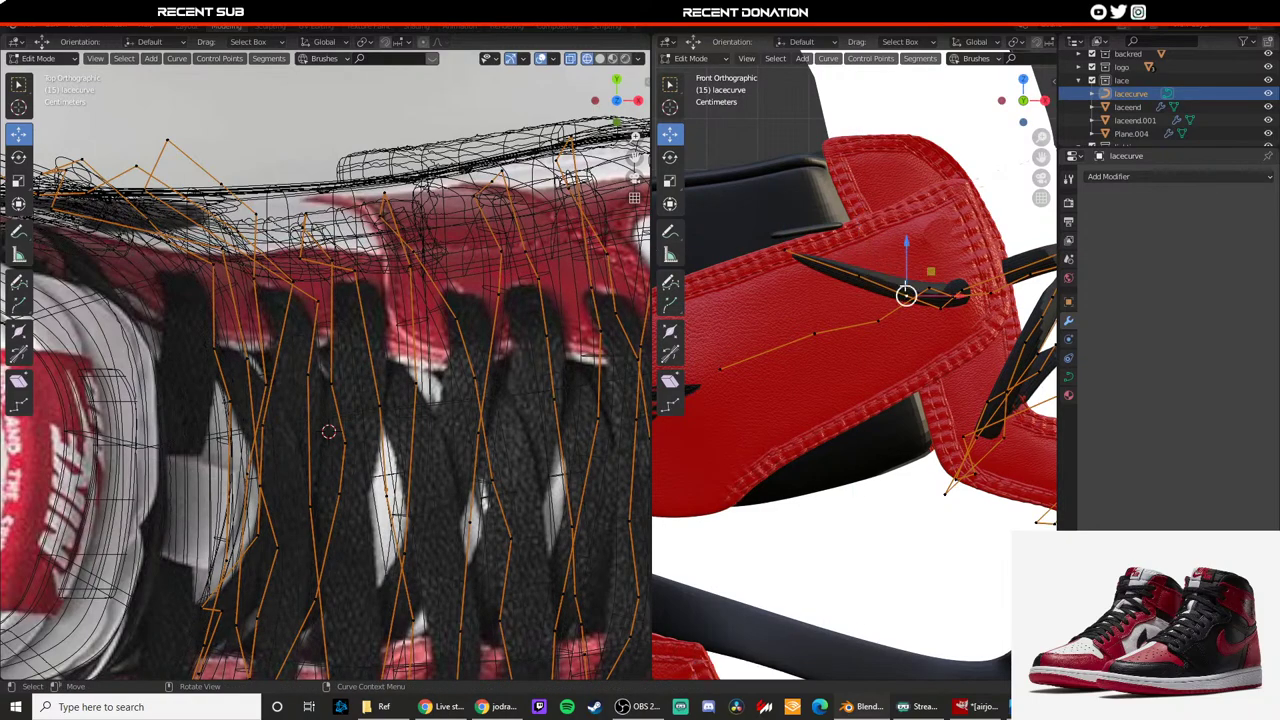
Step: Raise the lace curve's control point at the bend behind the tip along Z by about 0.018 m
key("g")
key("z")
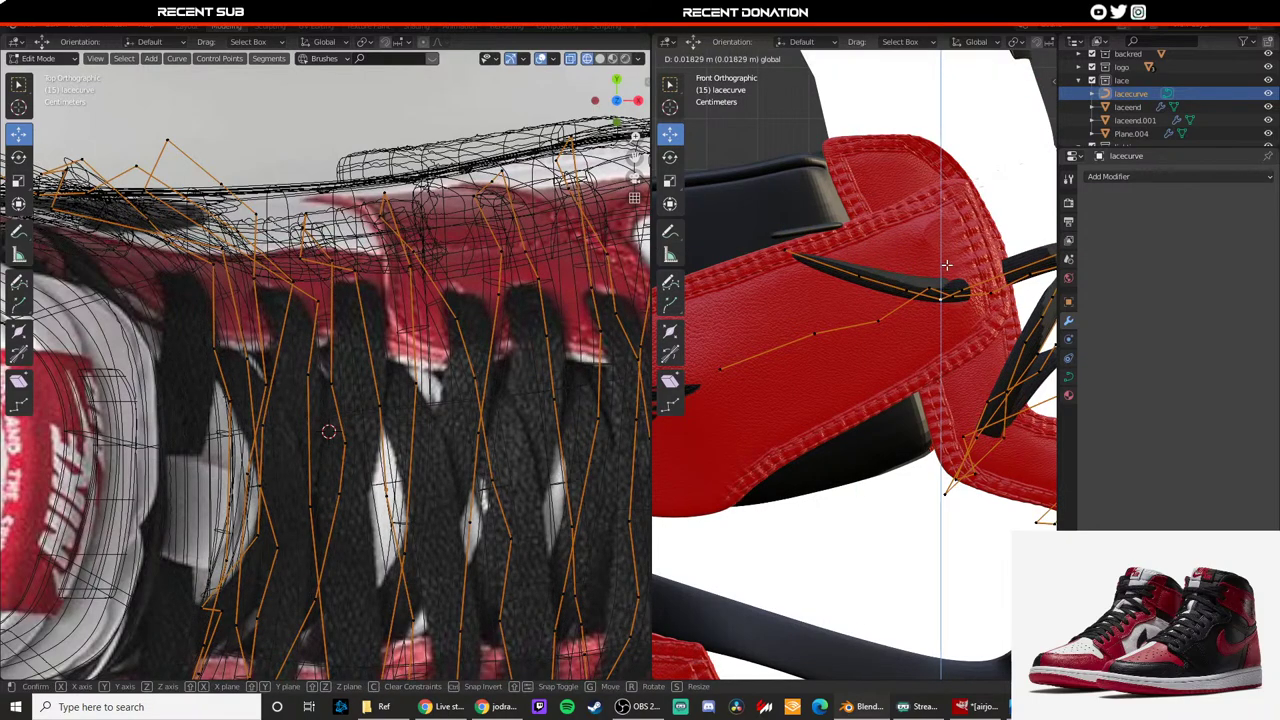
left_click_drag(947, 265, 947, 266)
scroll(947, 268, "down", 9)
key("Tab")
Step: Lower the copied end cap along Z to the height of the lace's second tip
middle_click_drag(975, 295, 872, 335)
scroll(809, 368, "up", 4)
left_click(843, 263)
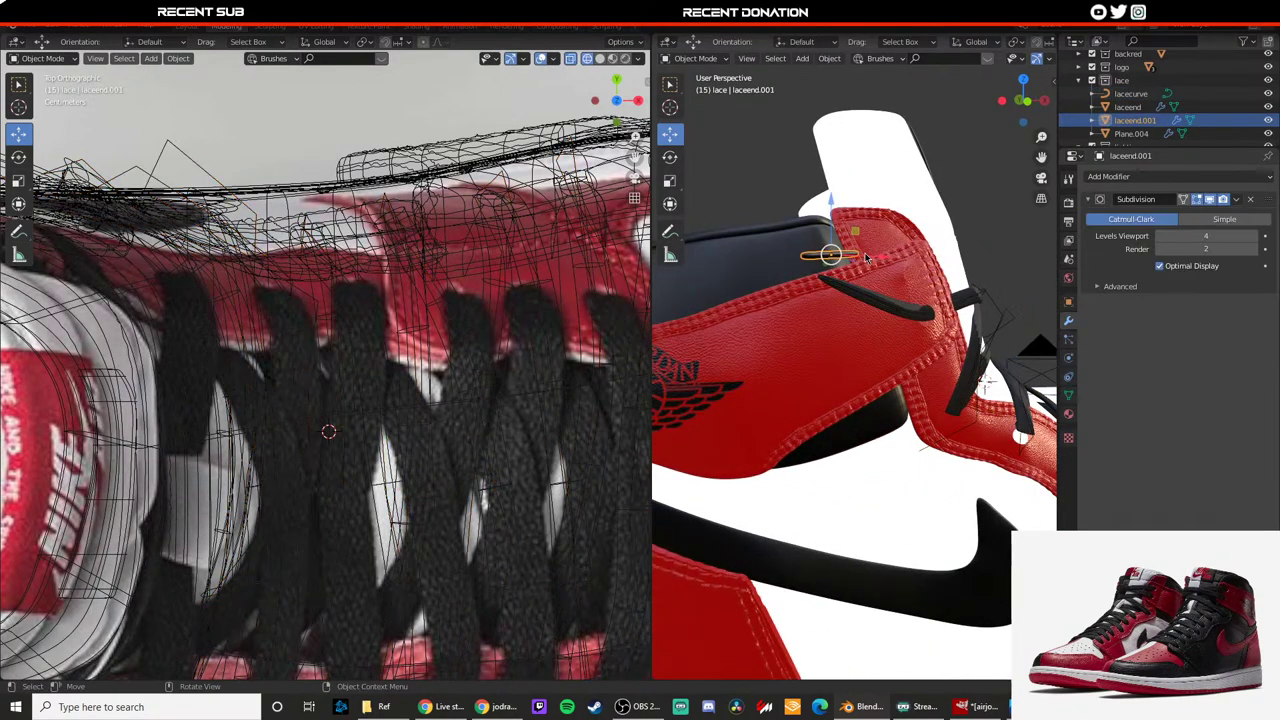
key("g")
key("z")
left_click_drag(789, 245, 840, 275)
left_click(782, 196)
Step: Rotate the copied end cap to follow the lace's slope and shift it onto the second tip
left_click(809, 282)
key("r")
key("shift+space")
key("g")
left_click_drag(793, 240, 793, 244)
left_click(760, 194)
Step: Try to rotate the copied end cap further to line it up with the lace in a perspective view
scroll(809, 323, "down", 4)
scroll(821, 340, "up", 1)
middle_click_drag(822, 341, 778, 413)
scroll(767, 361, "up", 5)
left_click(727, 391)
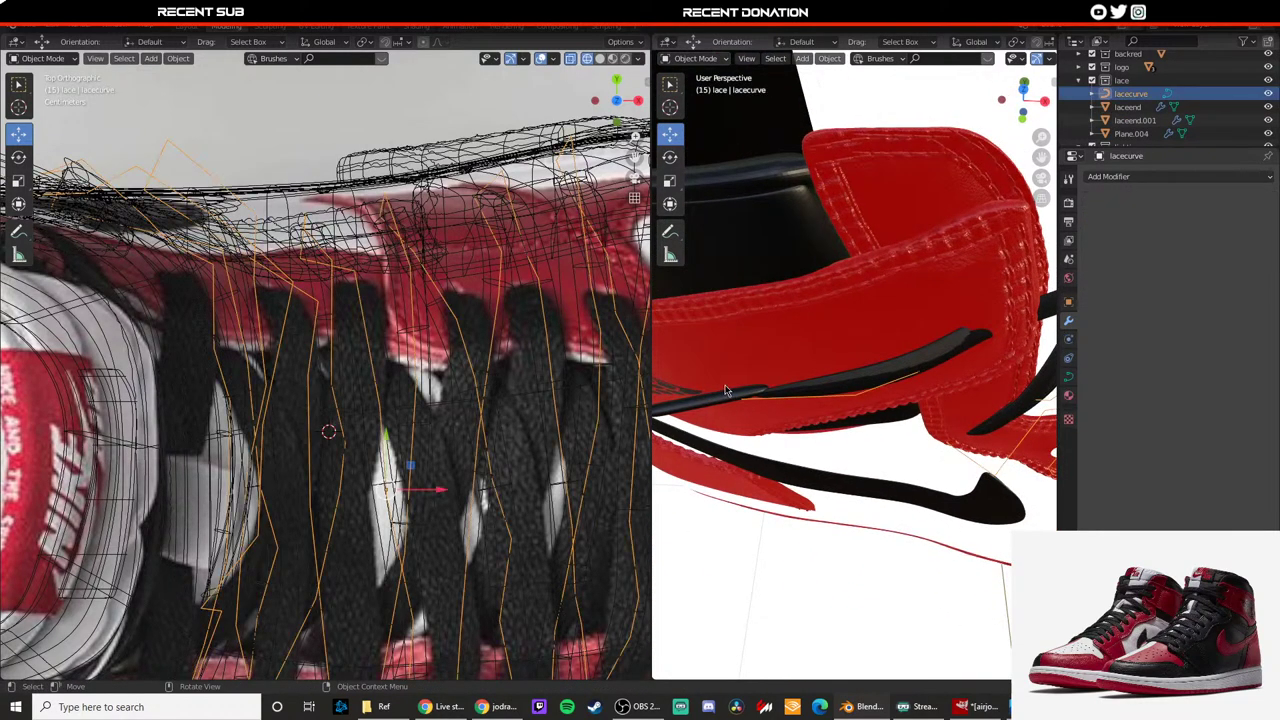
left_click(726, 391)
key("shift+space")
left_click(739, 427)
left_click_drag(740, 431, 736, 431)
key("ctrl+z")
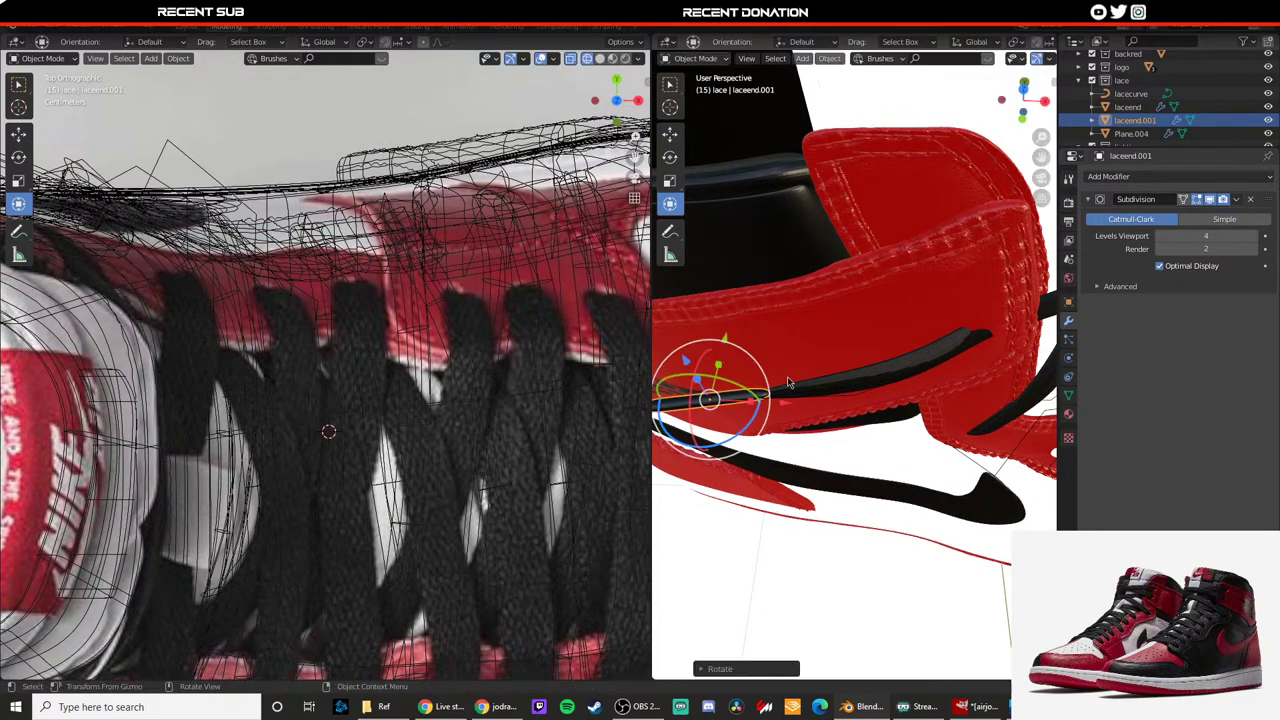
Step: Resize the lace mesh's edge loops just before its tapered end in the top view
scroll(796, 346, "down", 5)
left_click(883, 367)
left_click(887, 370)
key("Tab")
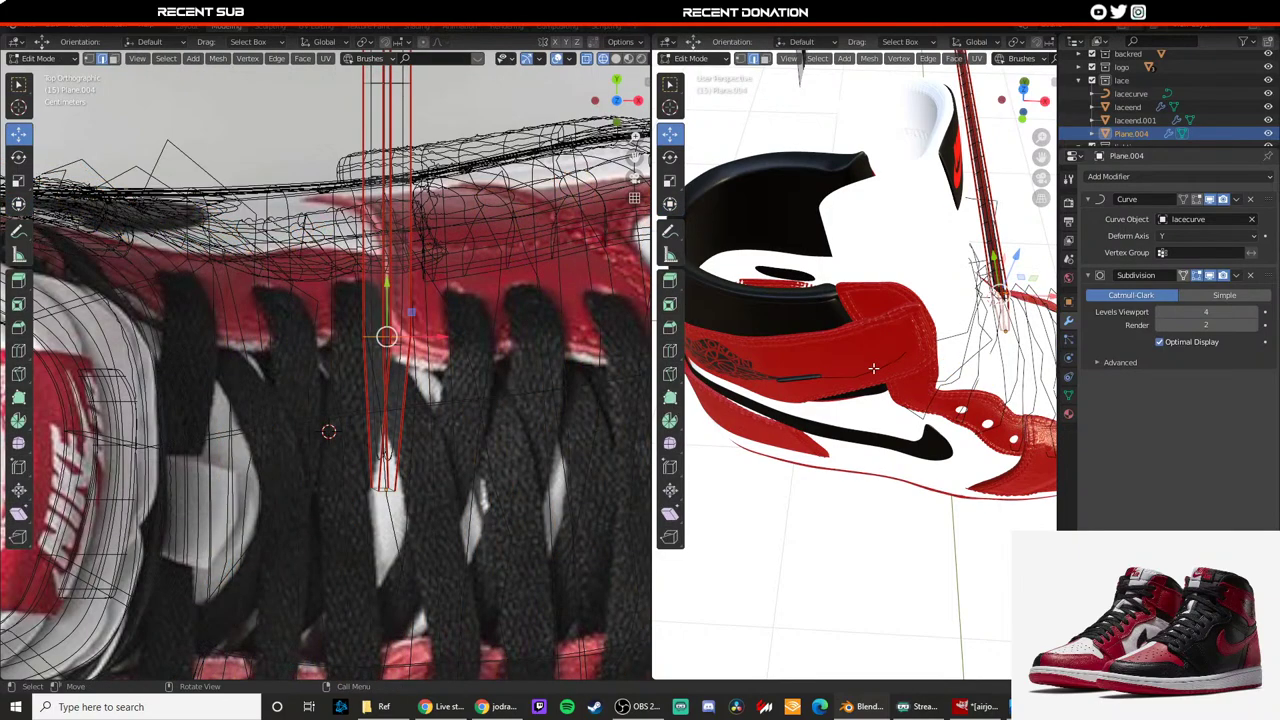
scroll(888, 371, "down", 4)
scroll(770, 318, "up", 5)
middle_click_drag(888, 371, 910, 580, "shift")
key("KP_7")
scroll(815, 350, "up", 3)
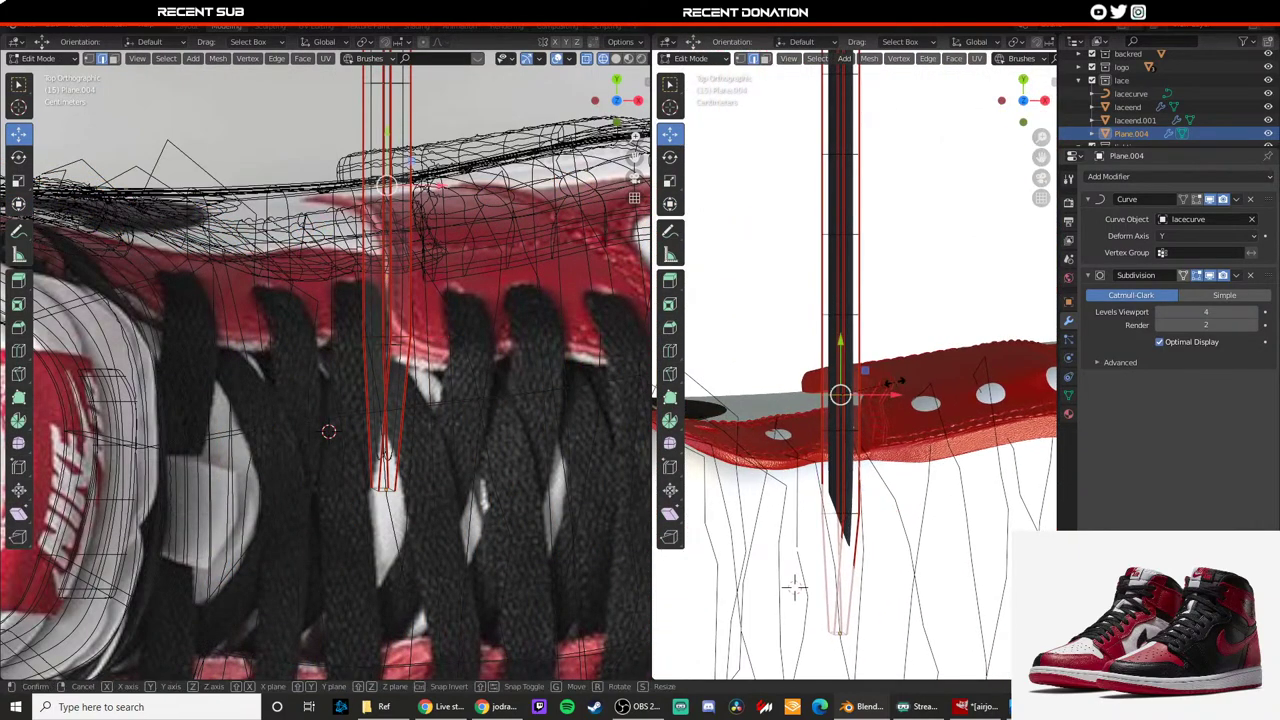
key("x")
left_click(887, 378)
key("ctrl+z")
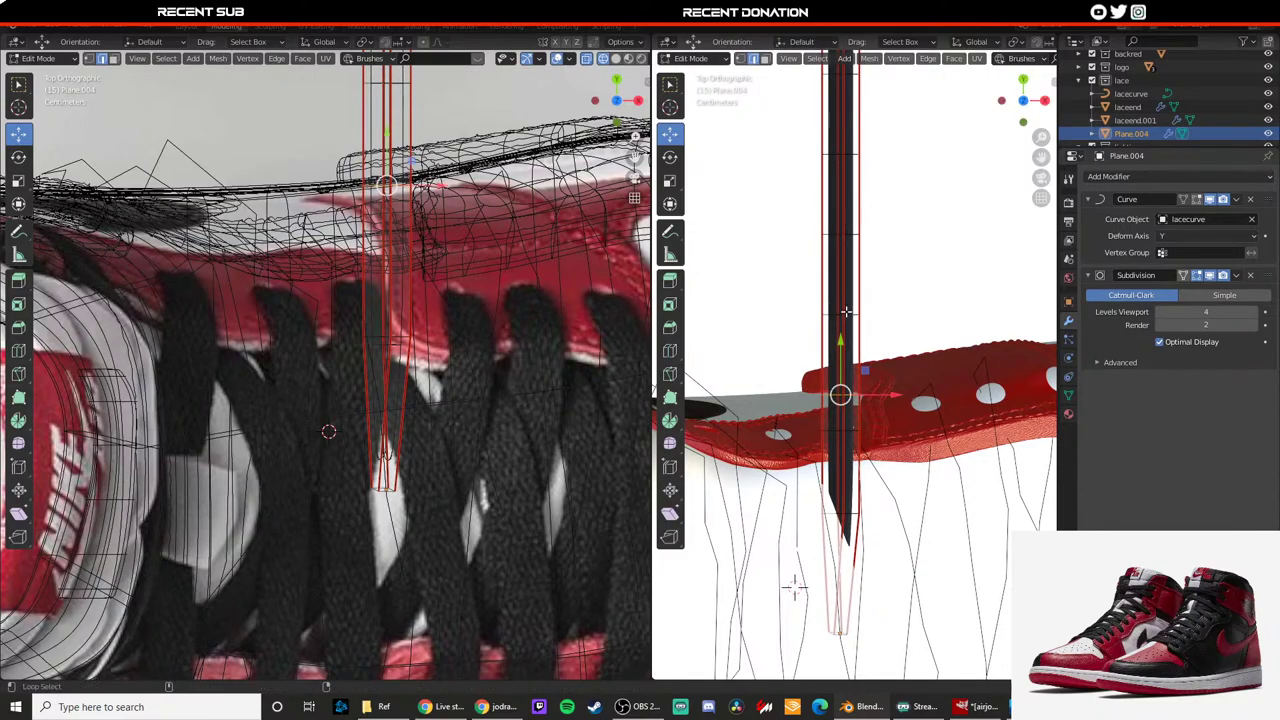
left_click(857, 317)
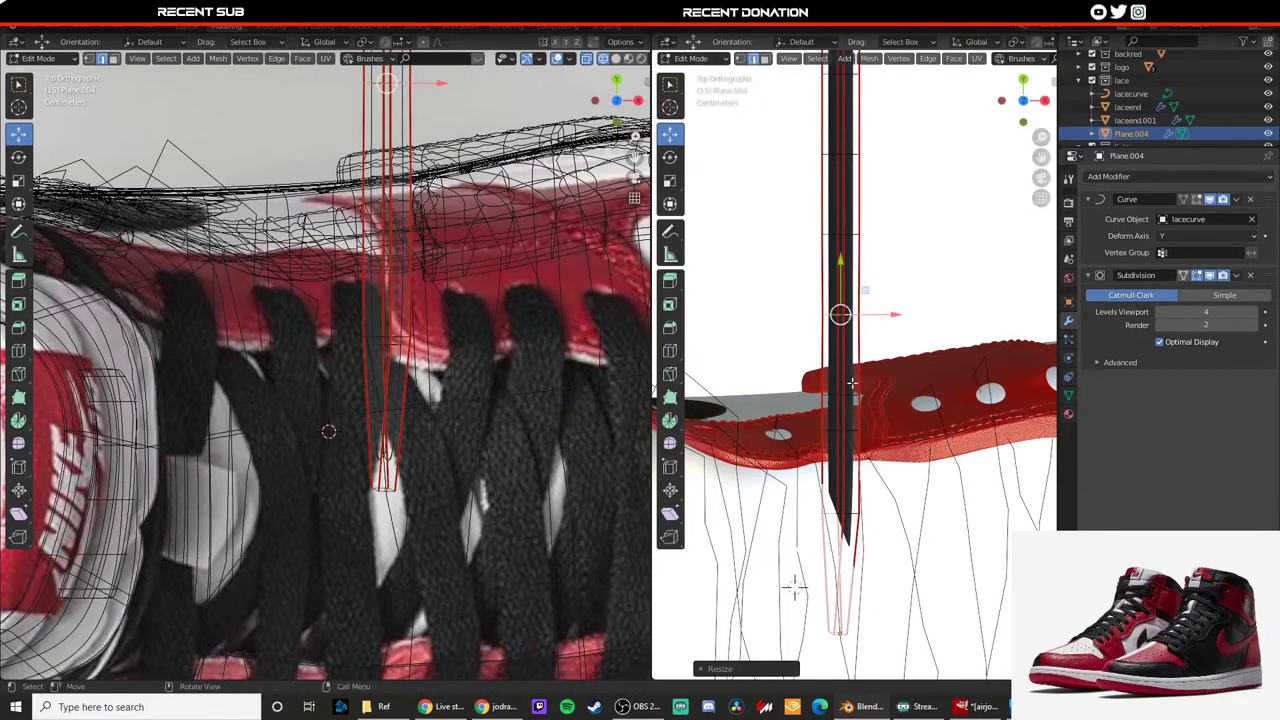
key("s")
key("Tab")
scroll(907, 375, "down", 7)
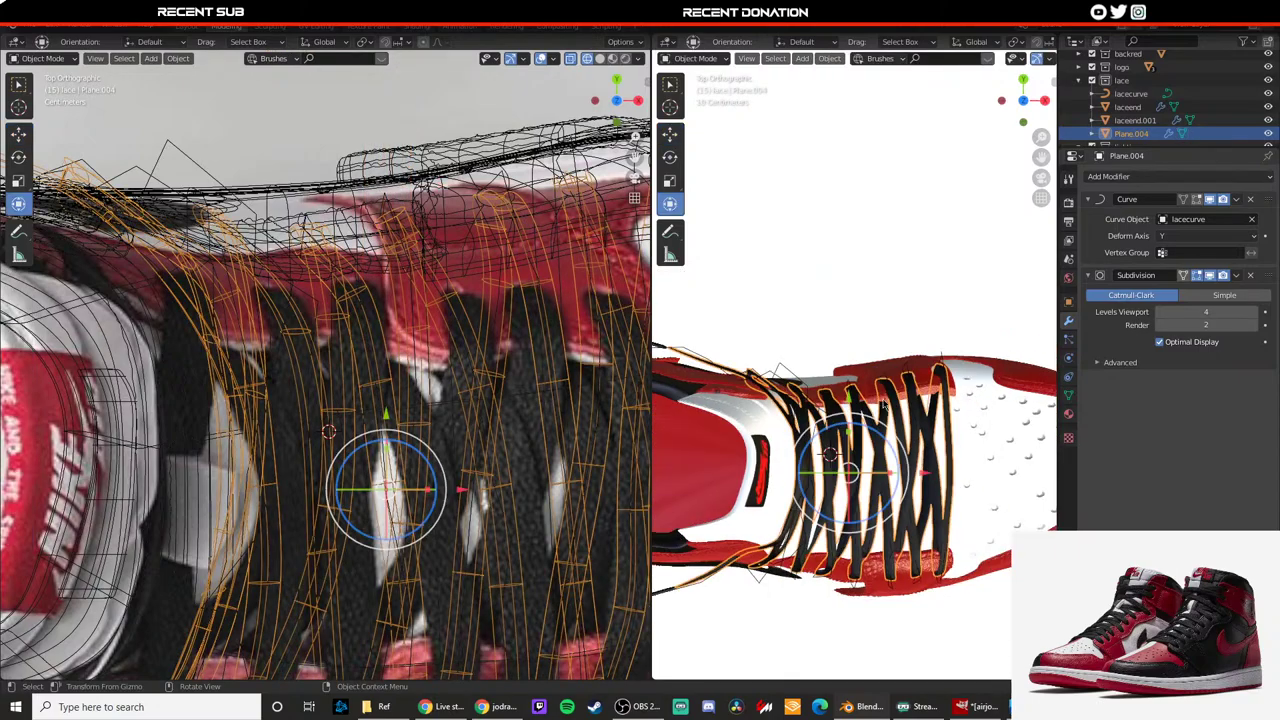
Step: Examine the fitted lace around the shoe, deselect everything, and look through the scene camera in an enlarged viewport
middle_click_drag(907, 400, 847, 361)
left_click(922, 334)
scroll(864, 354, "down", 6)
scroll(847, 361, "up", 5)
key("KP_0")
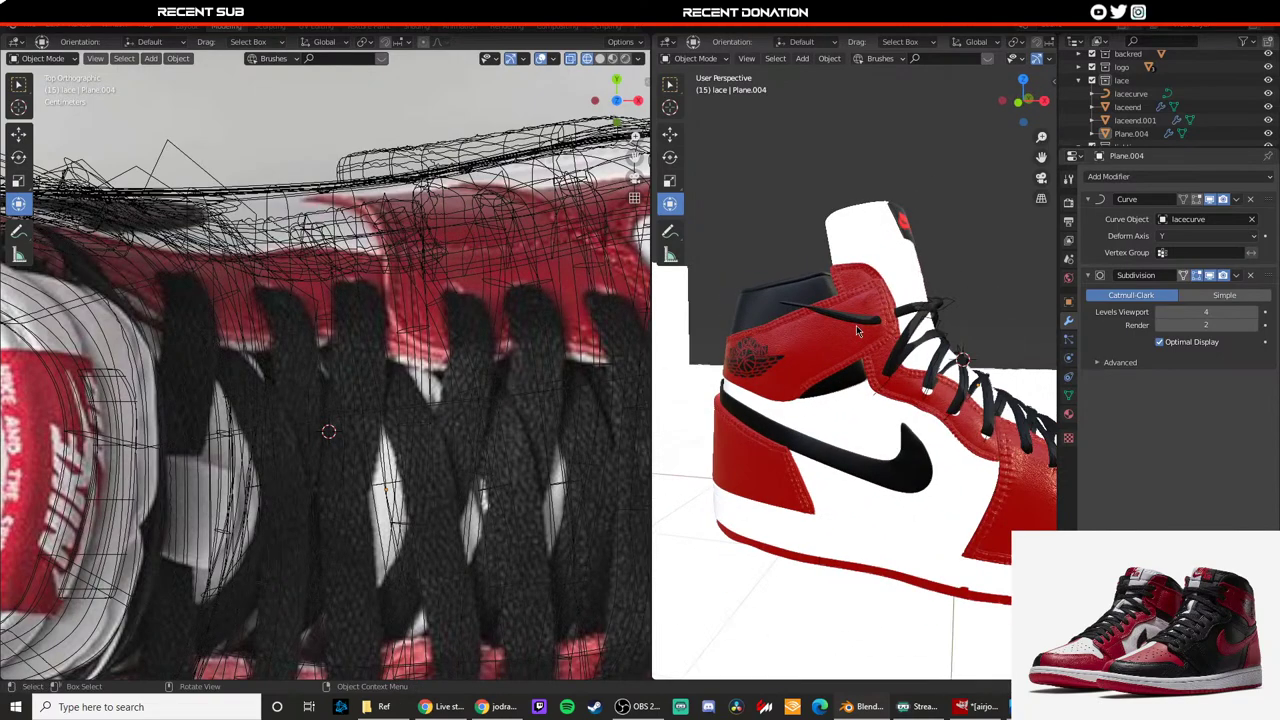
scroll(814, 333, "up", 2)
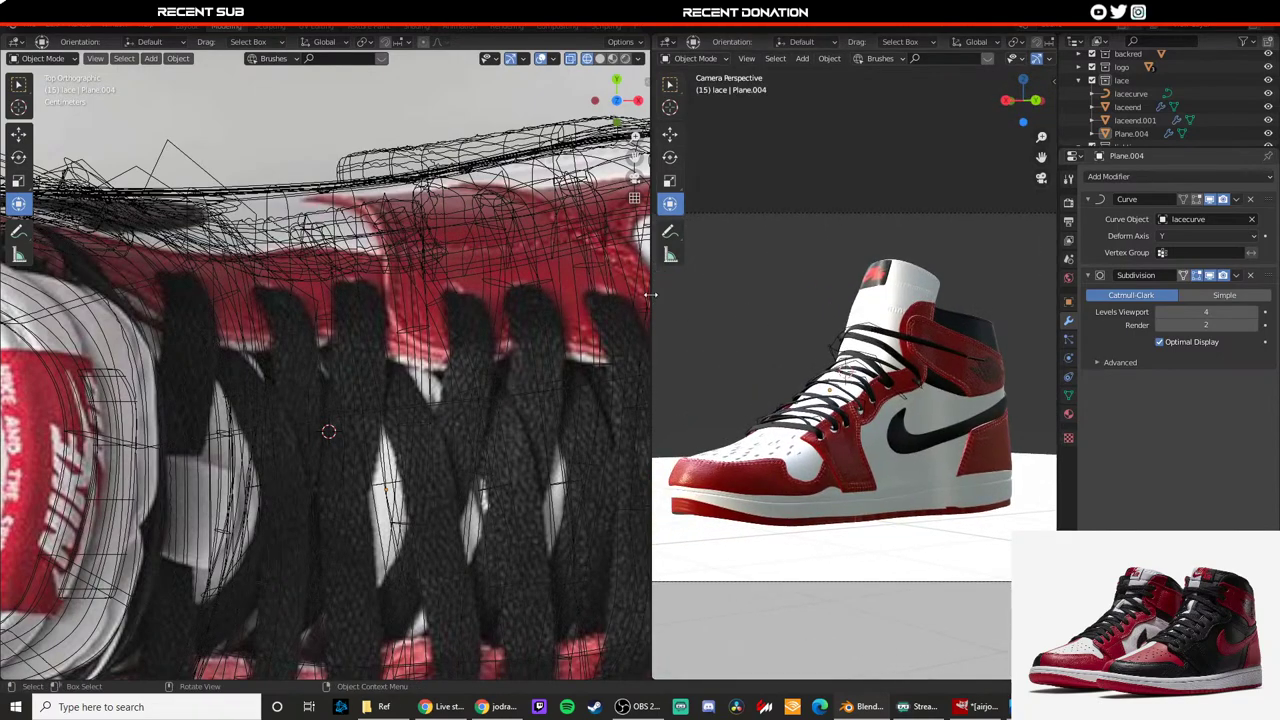
left_click_drag(651, 295, 348, 300)
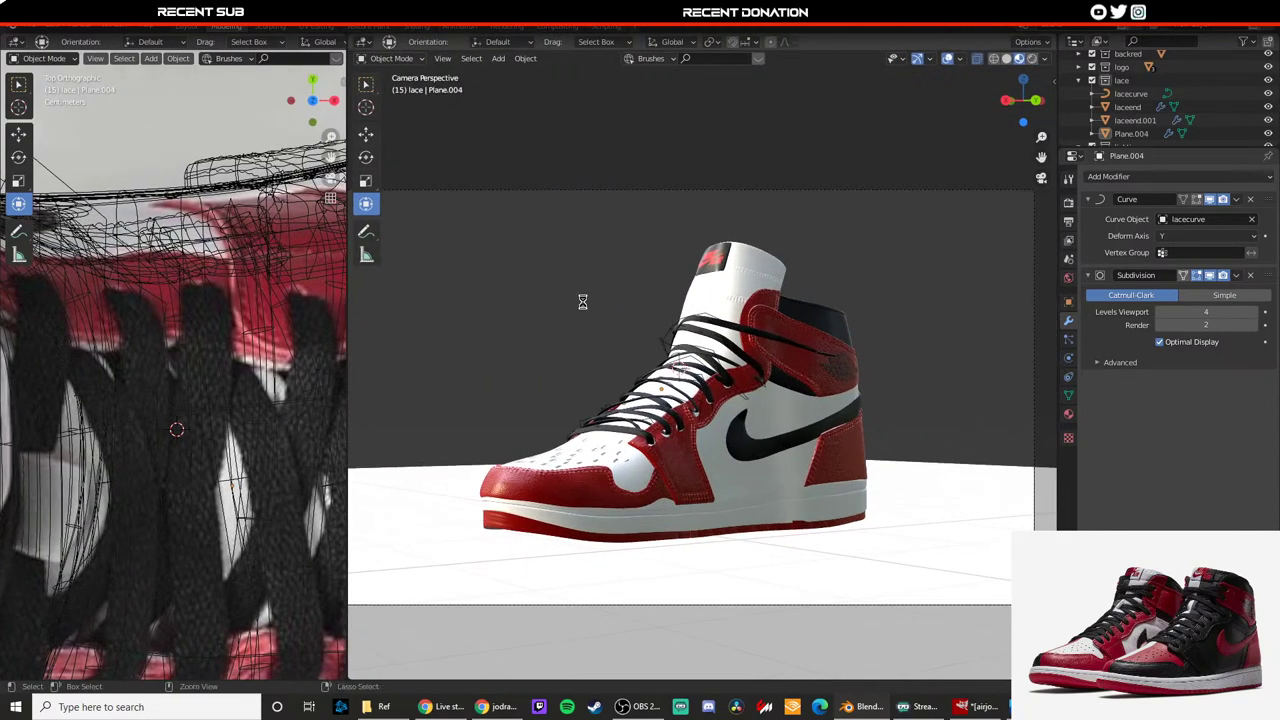
Step: Open the shoe base's material in the Shading workspace and set its Principled BSDF roughness to 0.691
left_click(704, 302)
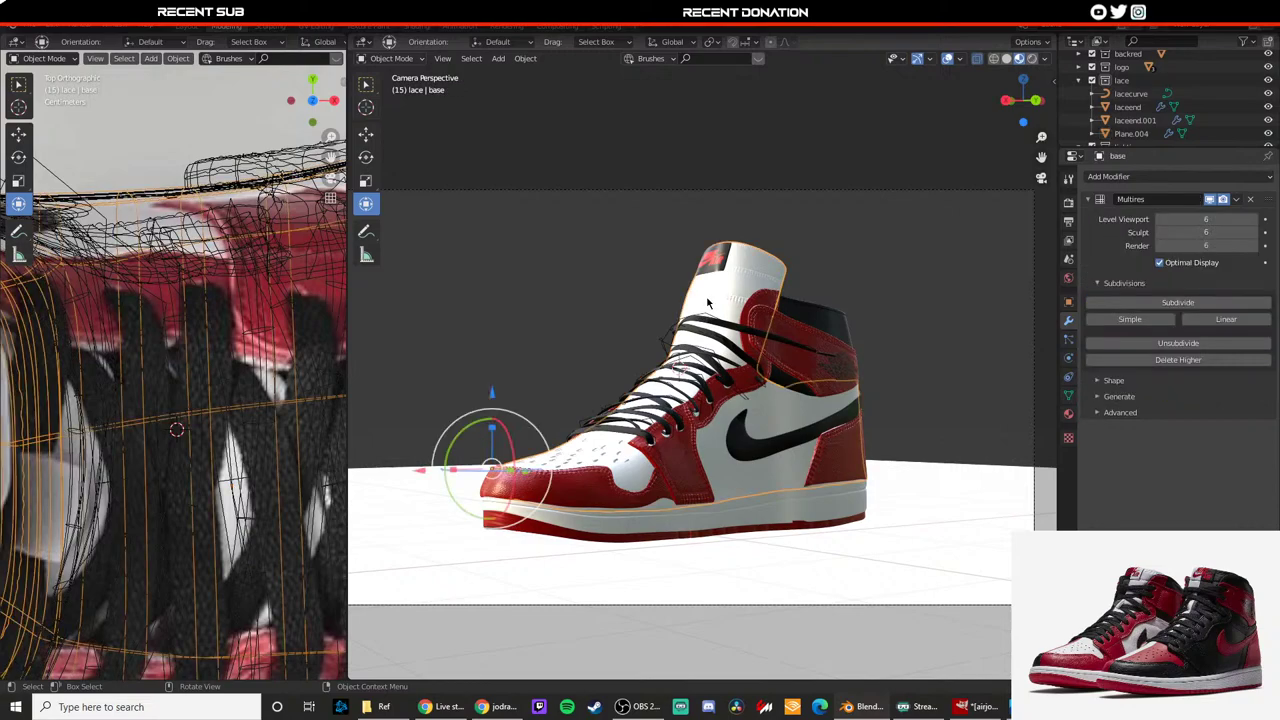
left_click(428, 27)
left_click(690, 473)
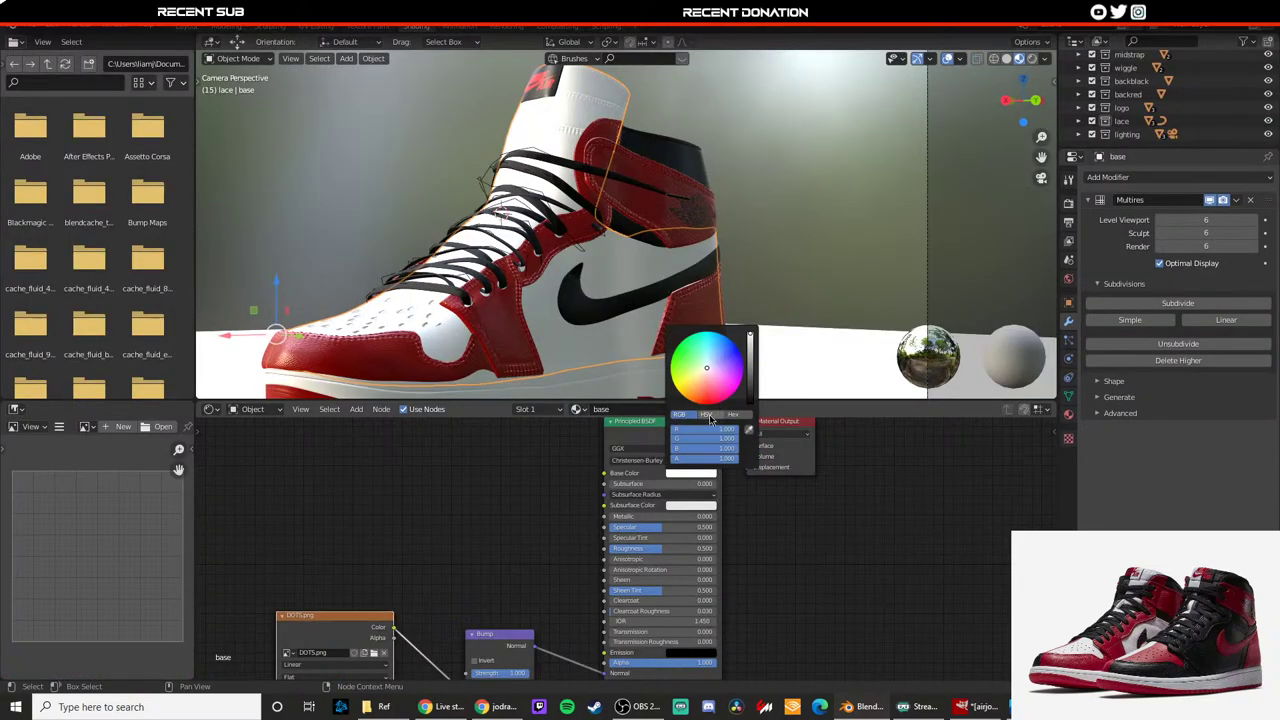
scroll(410, 228, "up", 2)
scroll(415, 208, "down", 2)
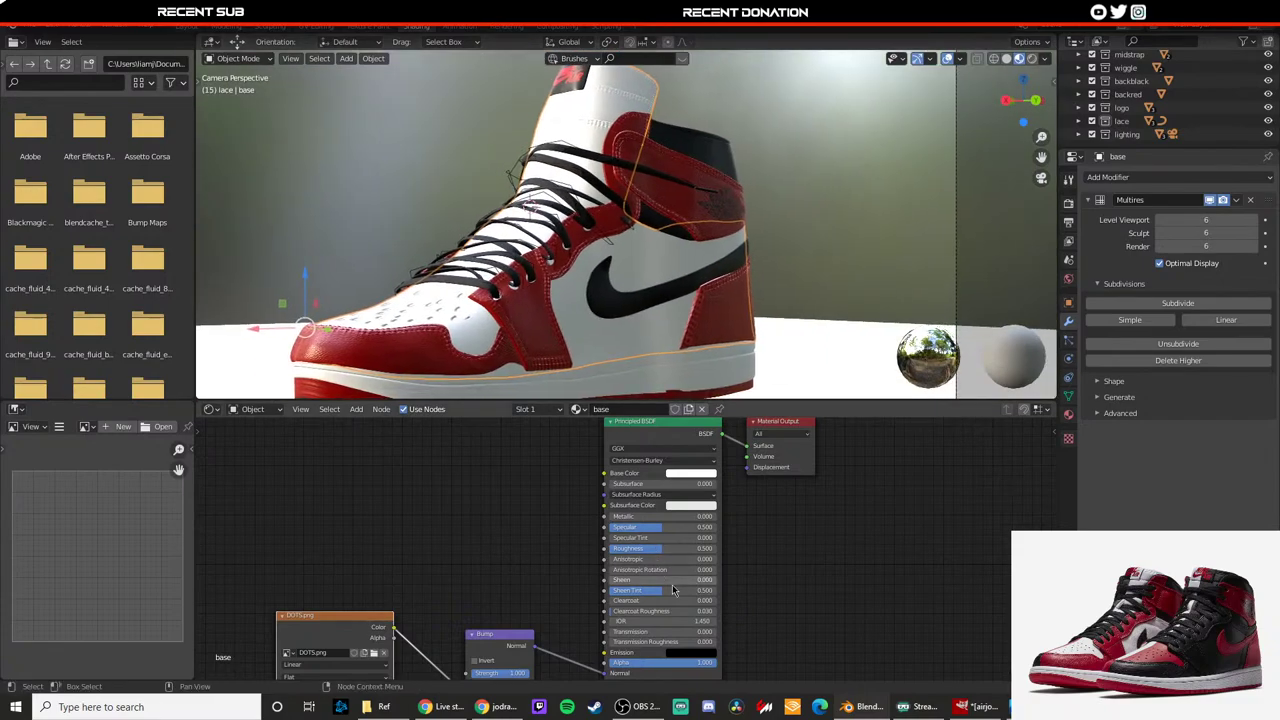
left_click_drag(673, 555, 685, 555)
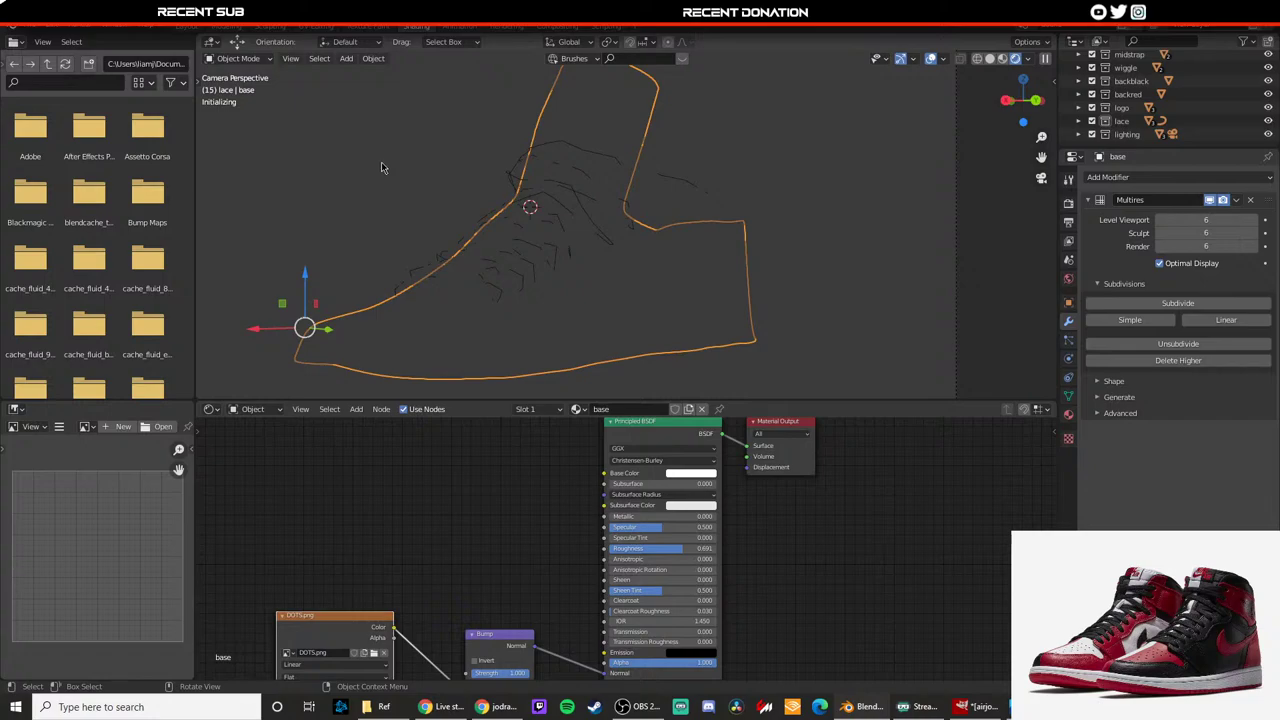
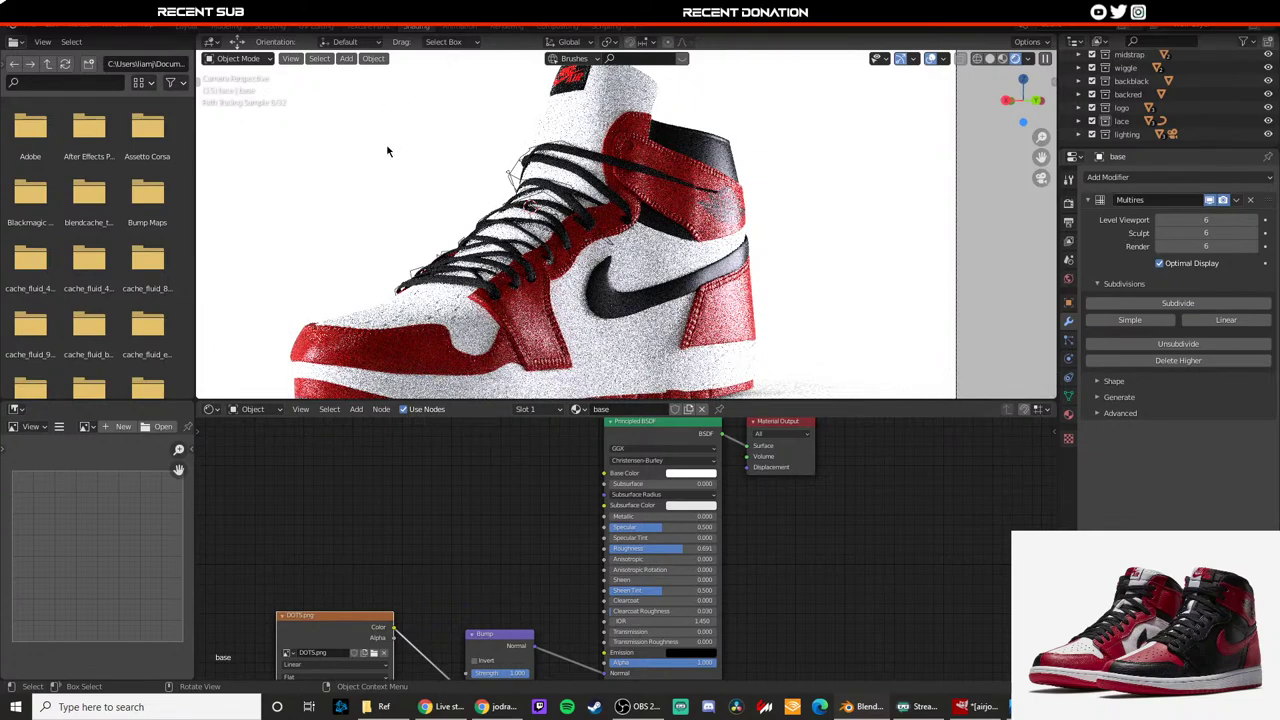
Step: Review the rendered shoe in the full camera frame, return to Material Preview, and inspect the laces from the front
key("Home")
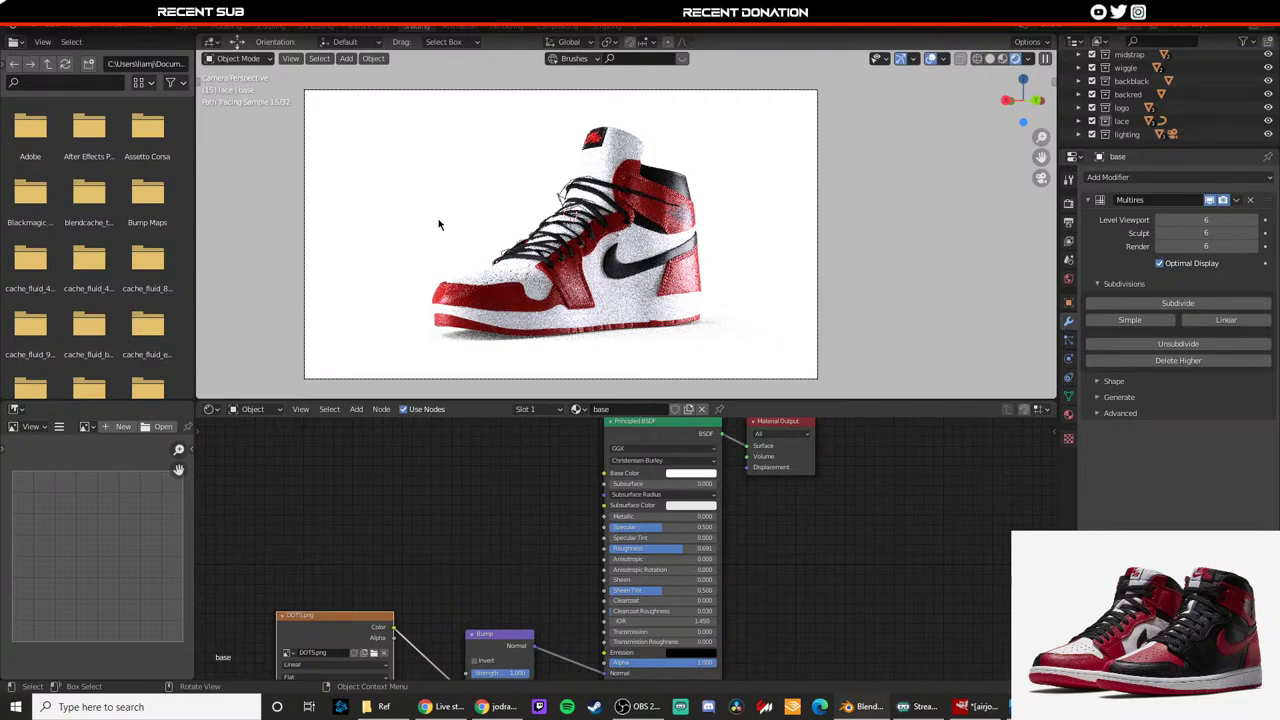
key("z")
left_click(450, 322)
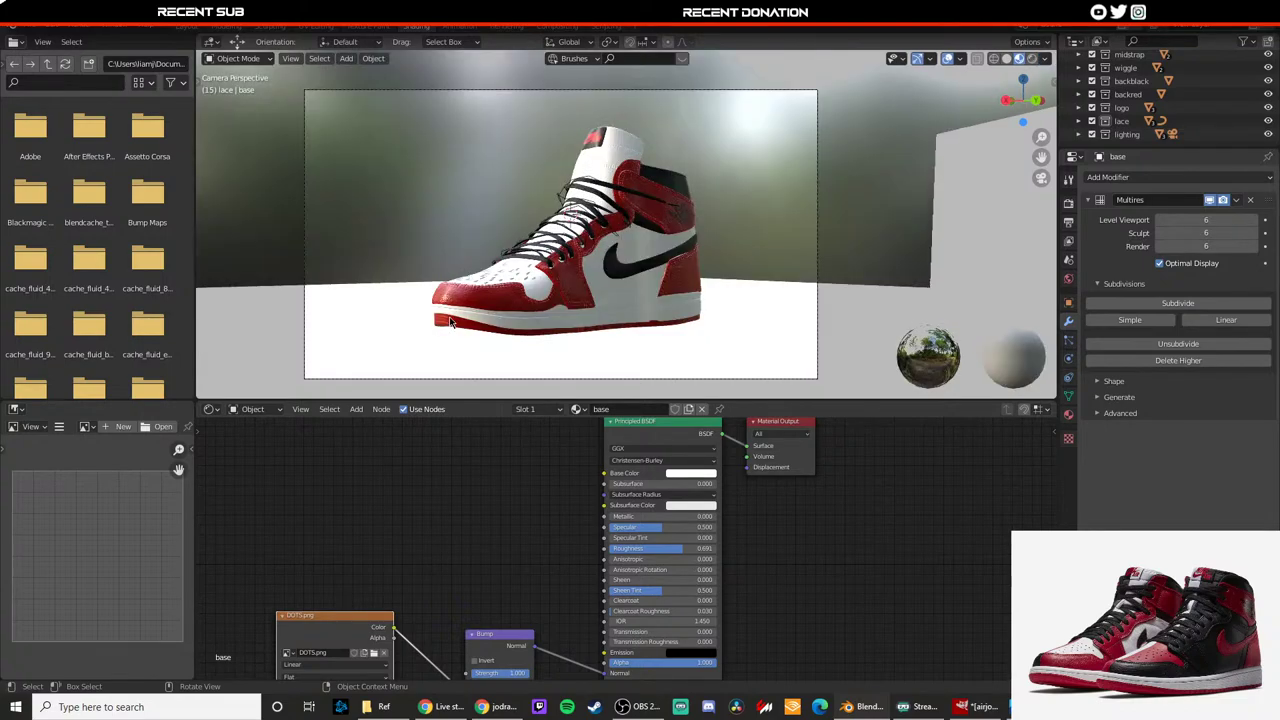
middle_click_drag(480, 245, 575, 276)
scroll(602, 275, "up", 5)
scroll(602, 275, "down", 1)
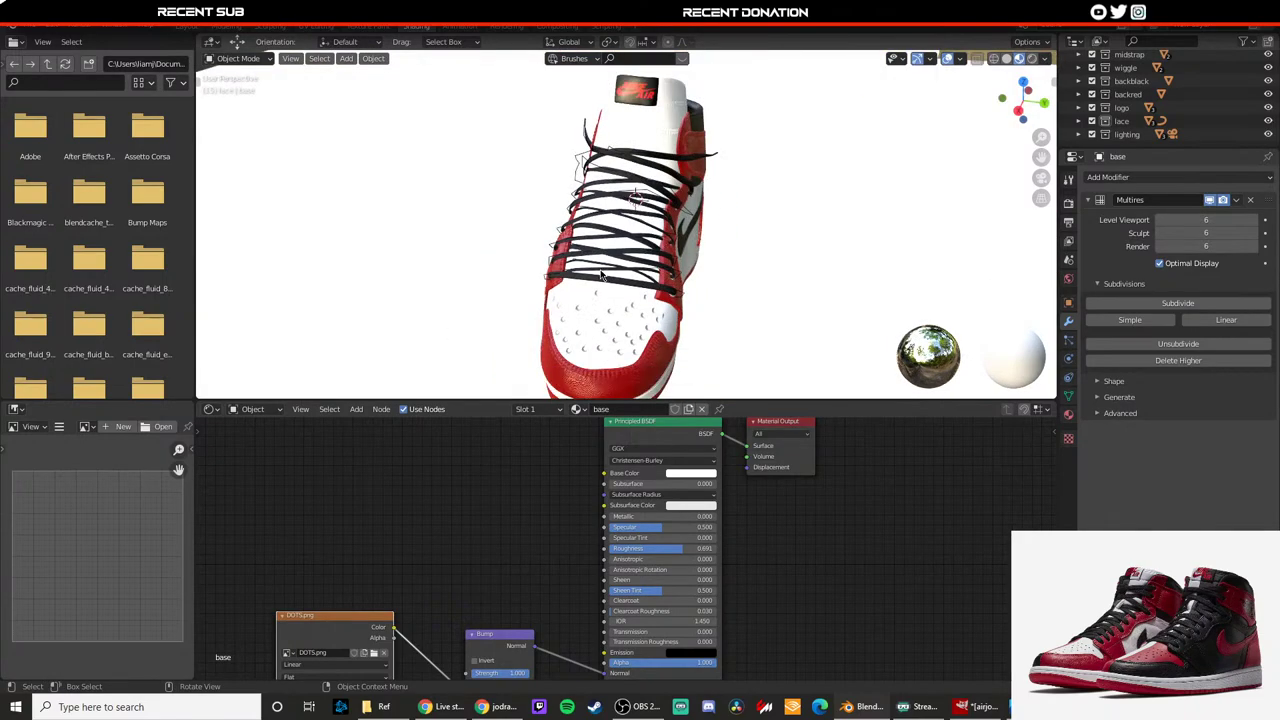
Step: Switch to GIMP and close the airjordanred image, choosing to save its changes
left_click(974, 706)
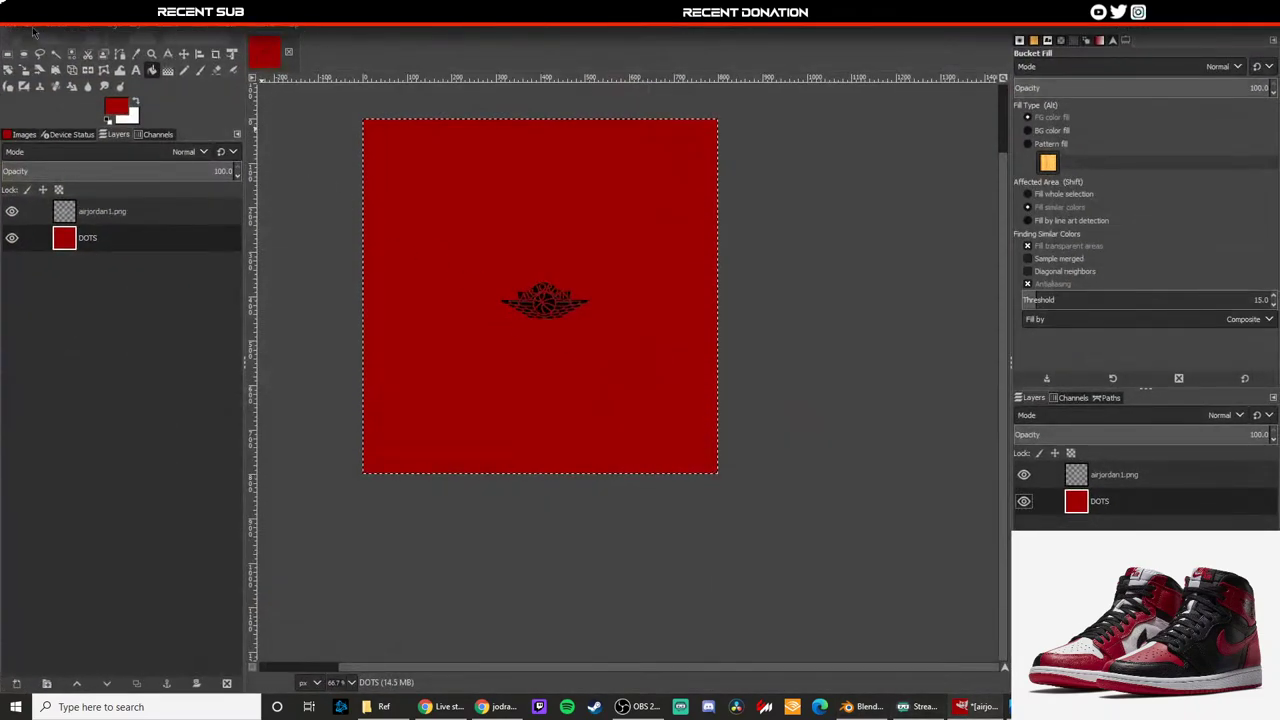
left_click(35, 27)
left_click(556, 617)
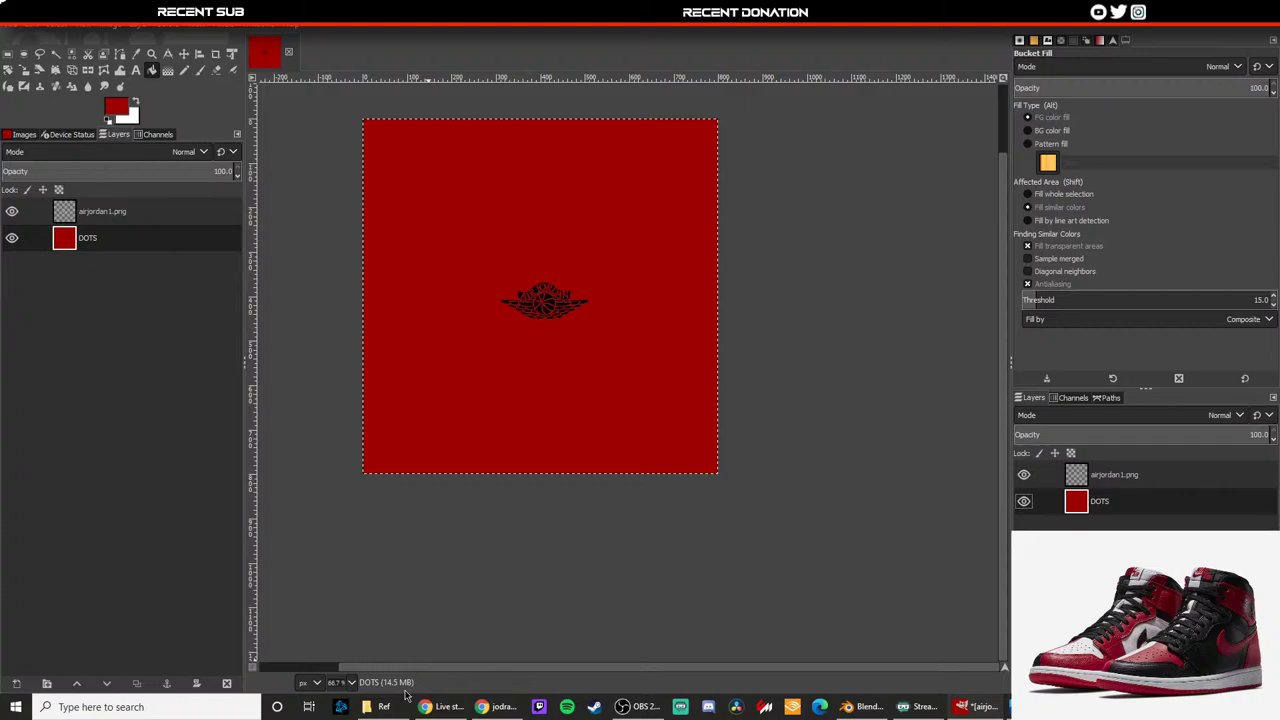
left_click(288, 54)
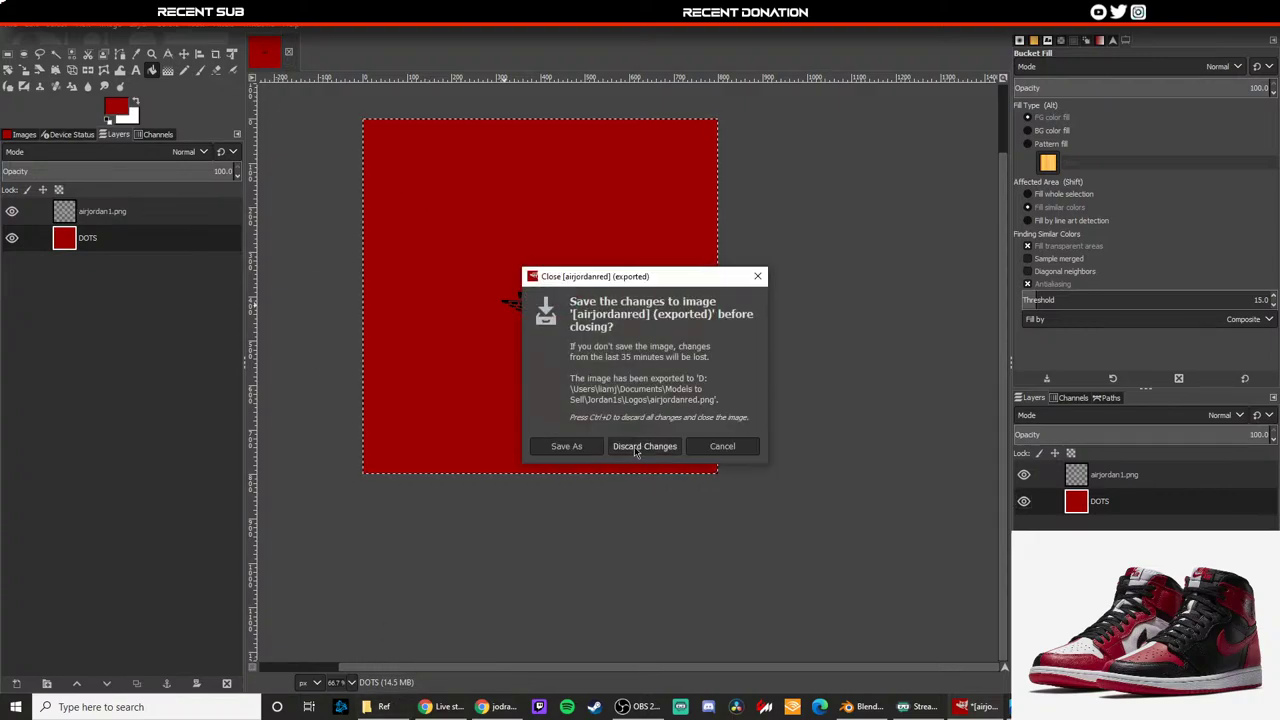
left_click(566, 446)
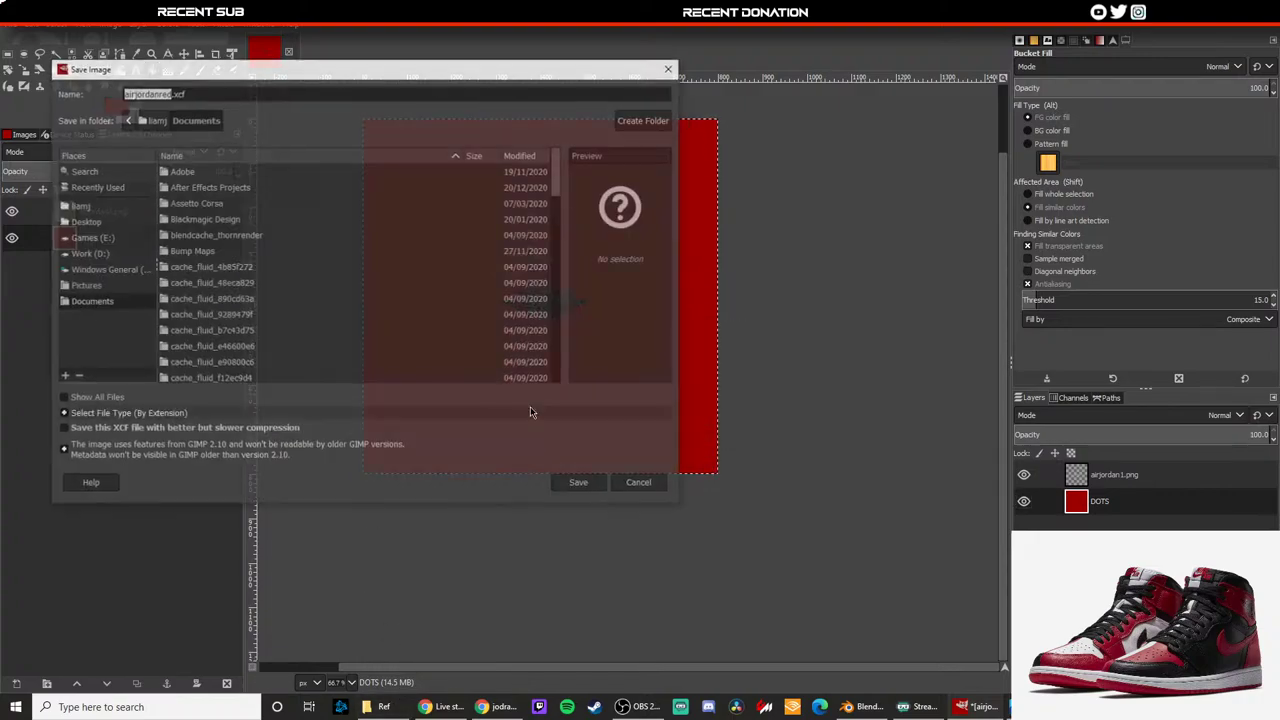
left_click(97, 269)
double_click(182, 315)
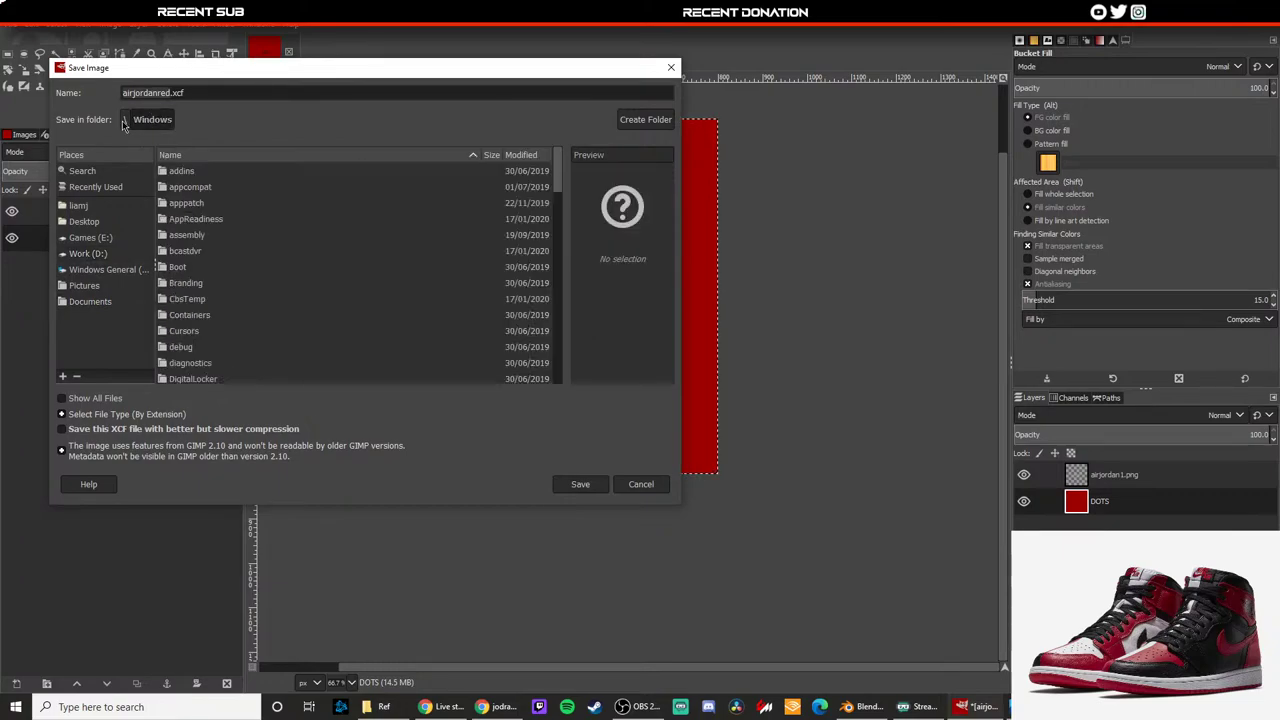
left_click(90, 301)
scroll(196, 368, "down", 3)
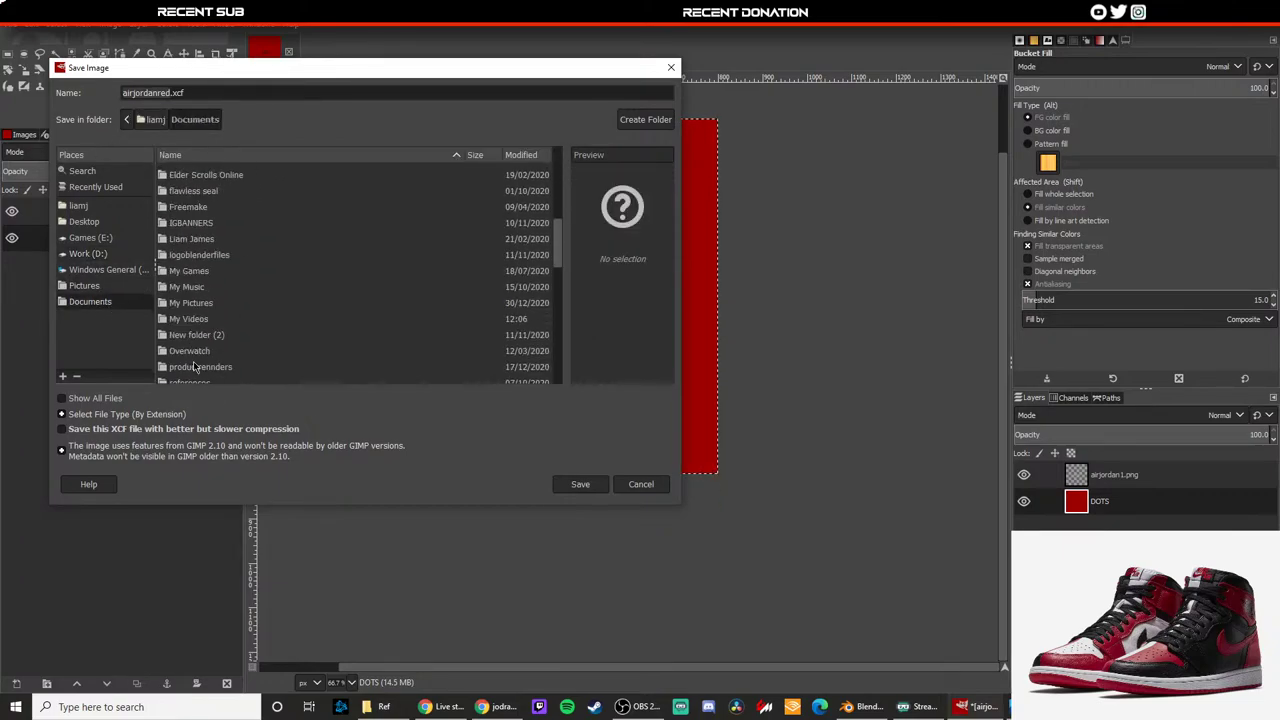
Step: Save the image as airjordanred.xcf in the Jordan1s folder inside Documents > Models to Sell on the D: drive
left_click(97, 266)
double_click(180, 300)
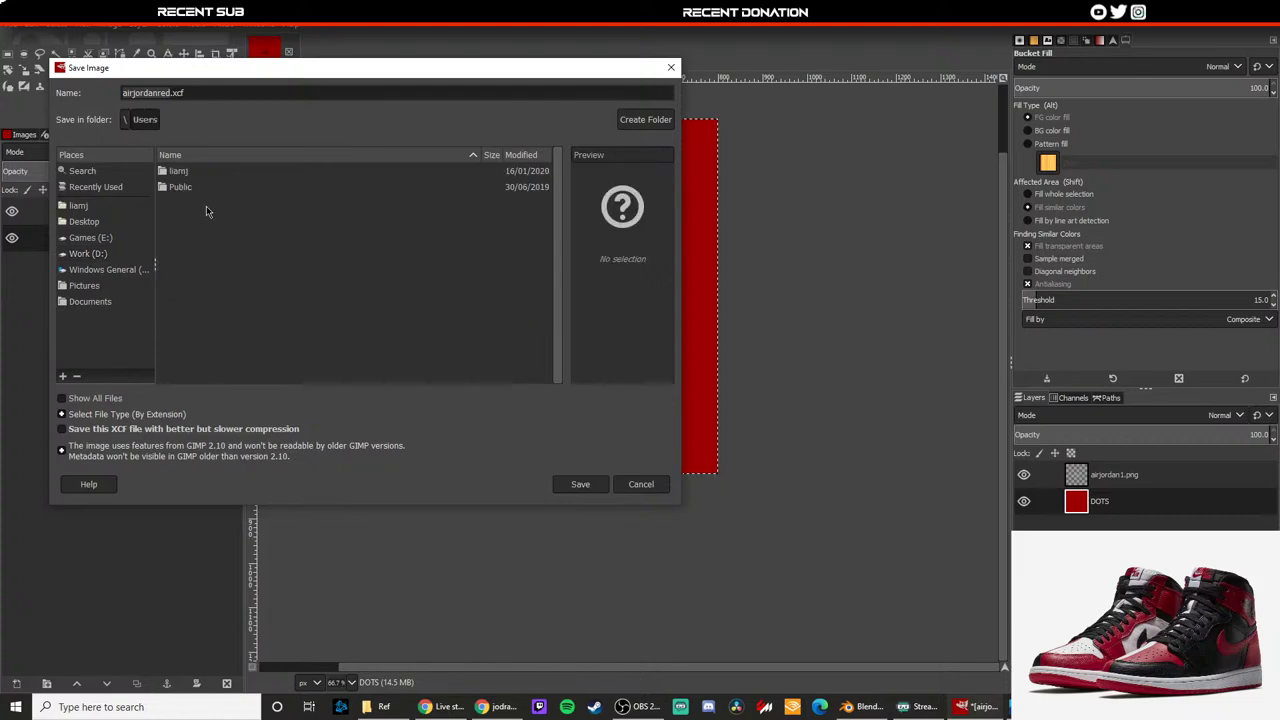
double_click(195, 171)
double_click(208, 309)
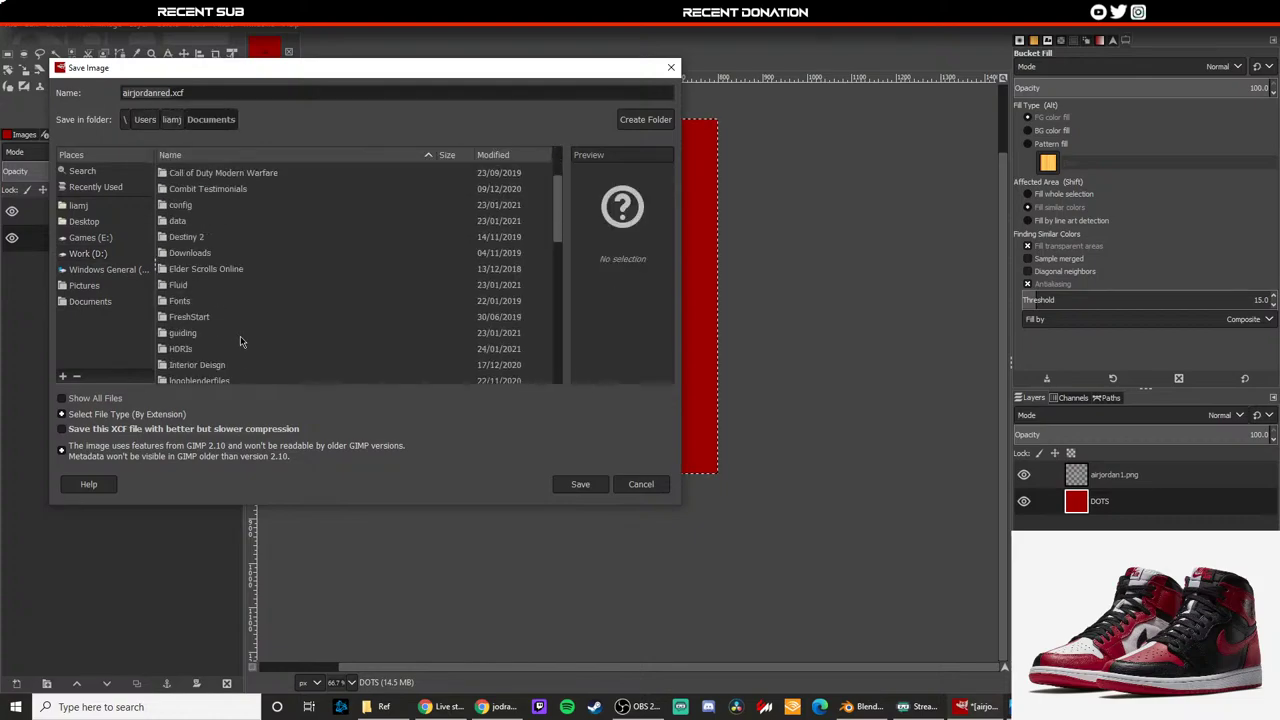
scroll(232, 330, "down", 5)
double_click(196, 258)
double_click(190, 203)
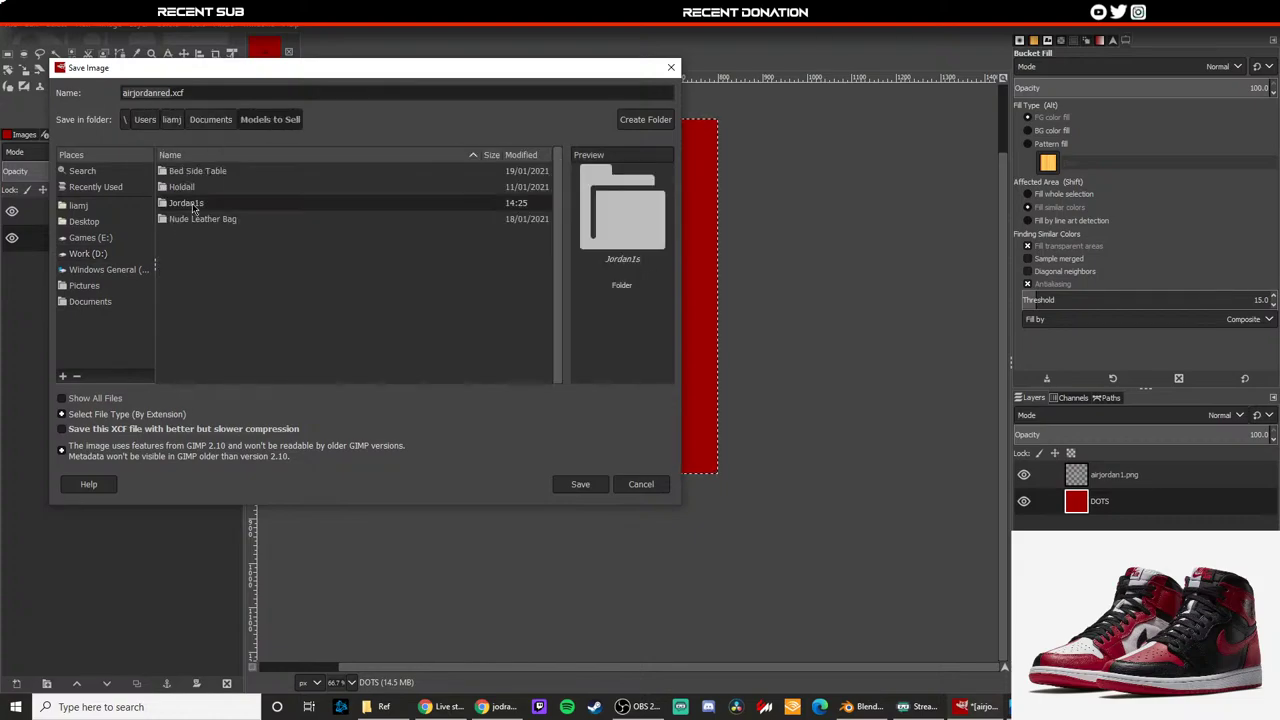
left_click(581, 483)
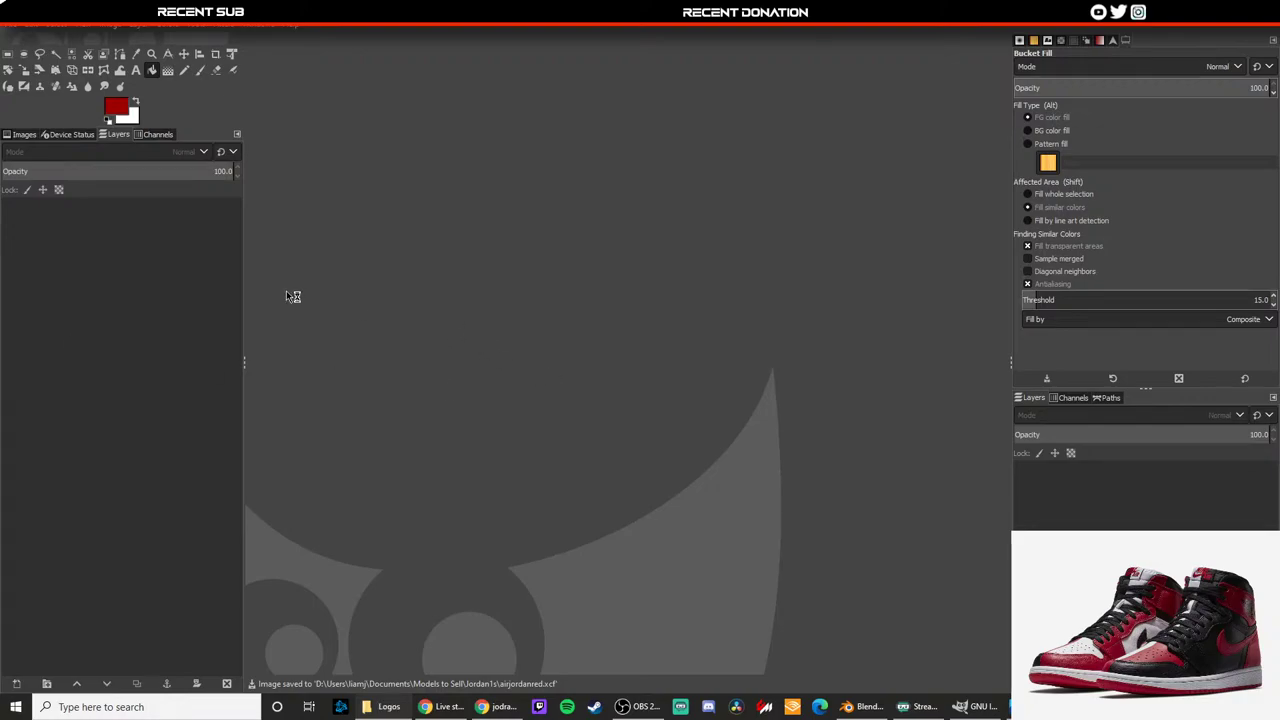
Step: Reduce the saturation of the nike air.png logo to a scale of 0.820
left_click(170, 28)
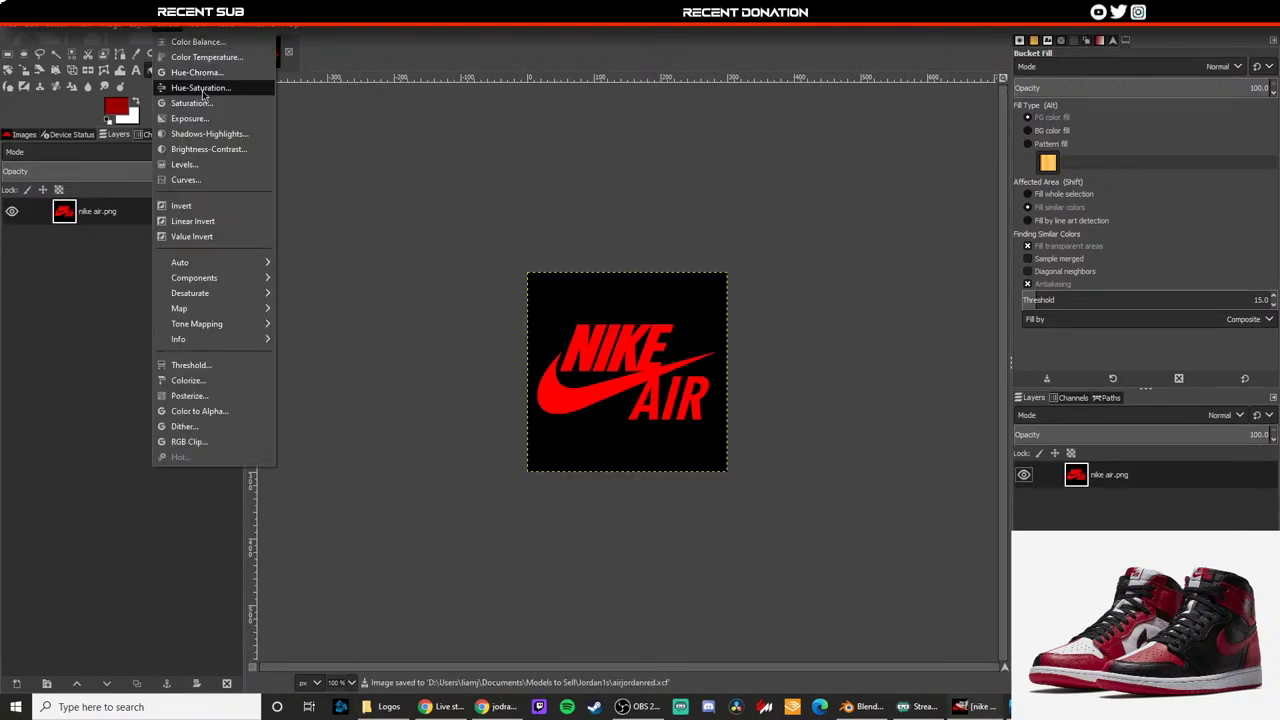
left_click(205, 103)
left_click_drag(1087, 317, 1058, 312)
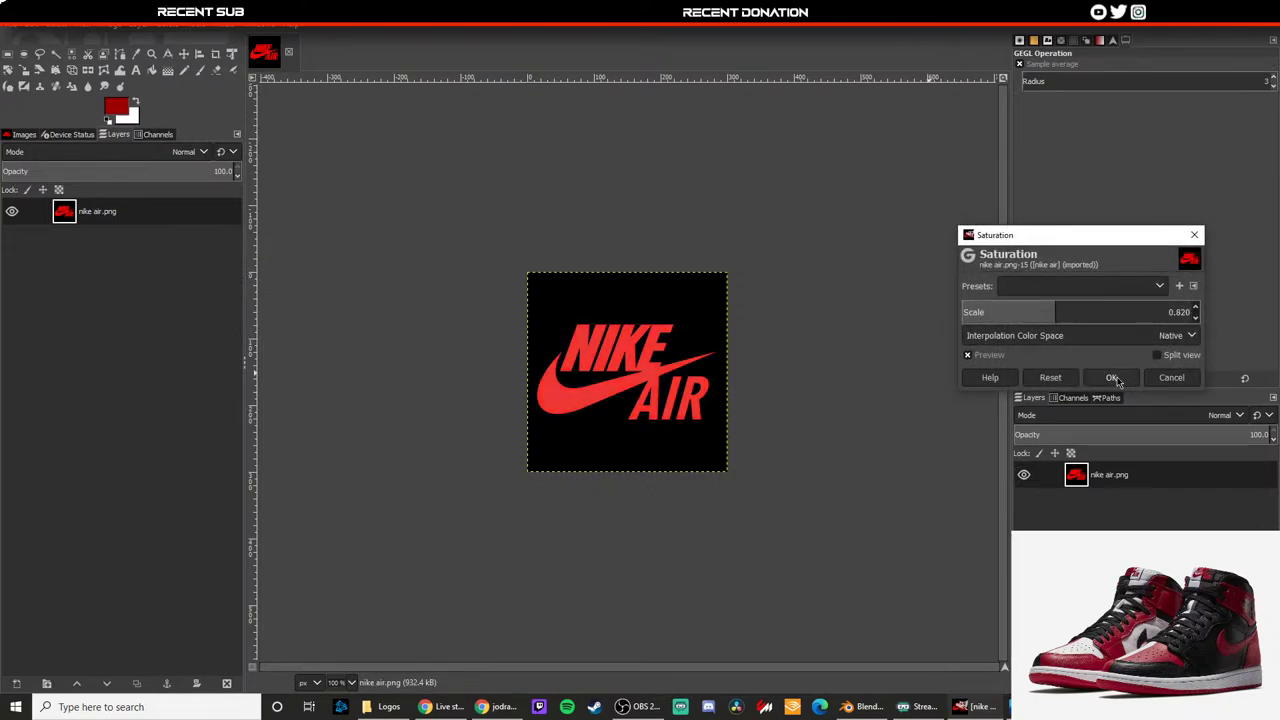
left_click(1112, 378)
left_click(170, 30)
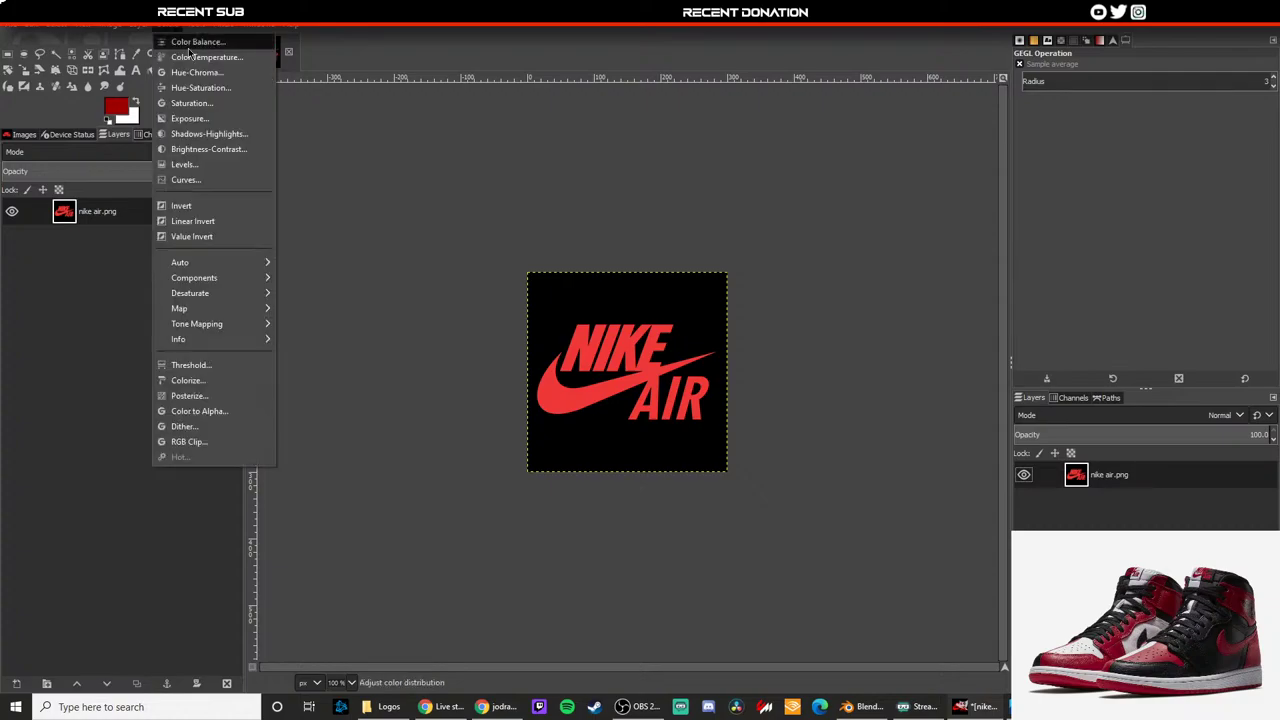
left_click(207, 149)
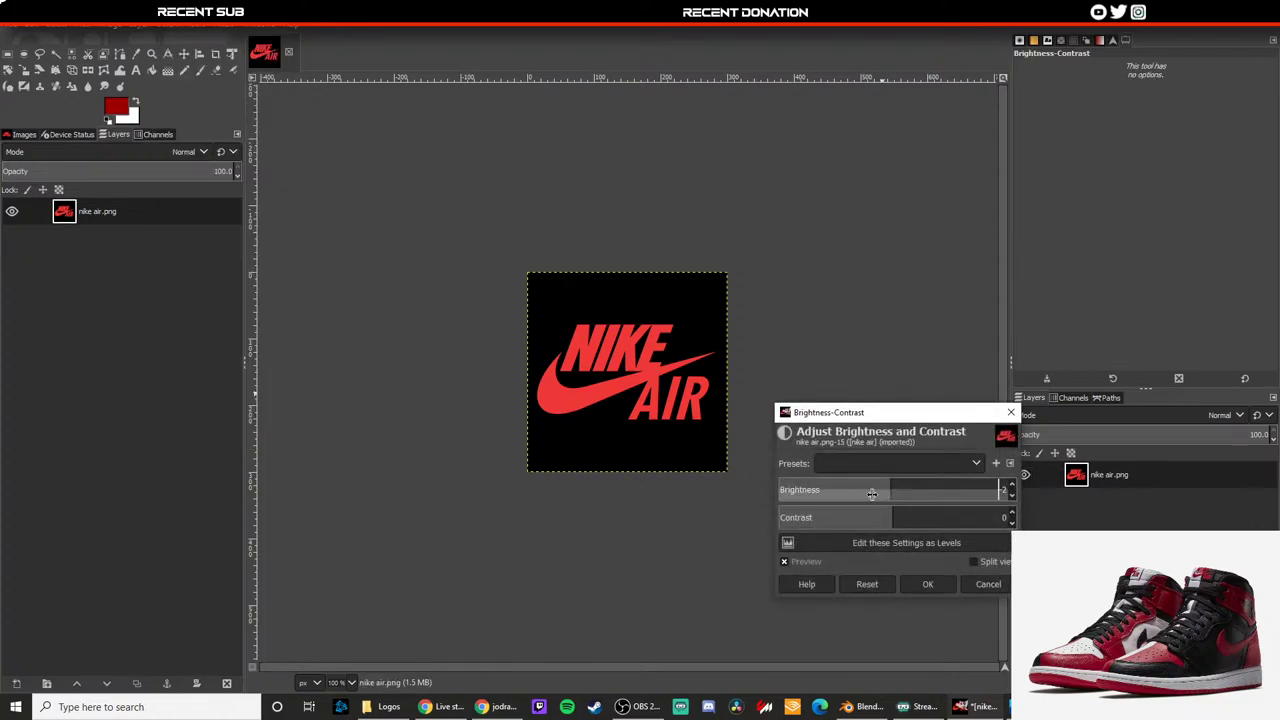
left_click_drag(691, 487, 0, 335)
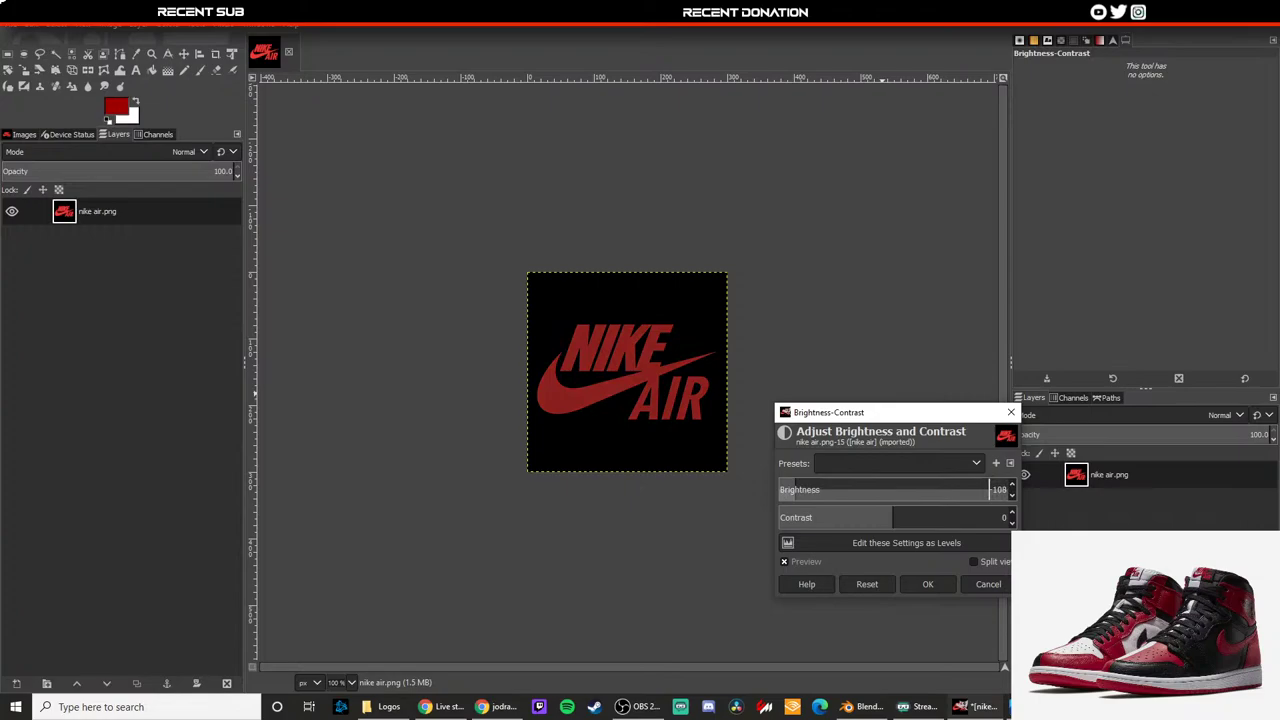
left_click(988, 585)
Step: Try to fill the desaturated Nike Air logo with the dark red foreground color using Bucket Fill
left_click(152, 70)
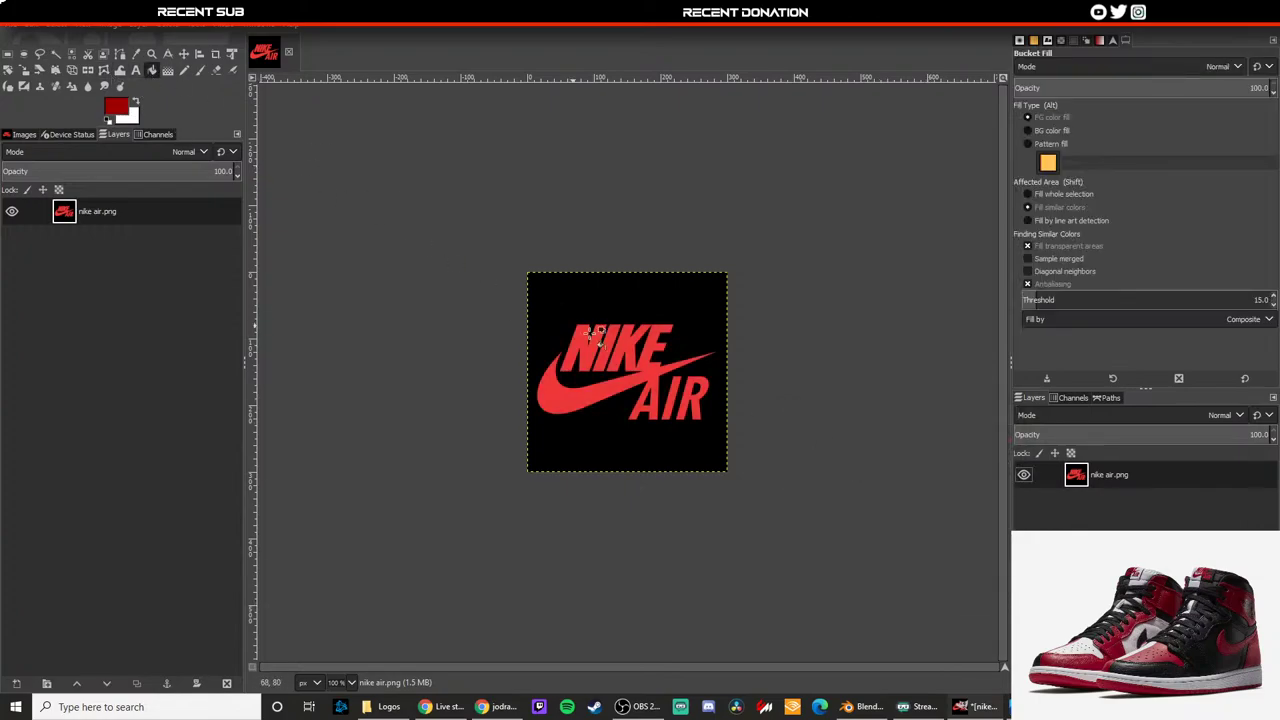
left_click(598, 345)
left_click(607, 388)
key("super")
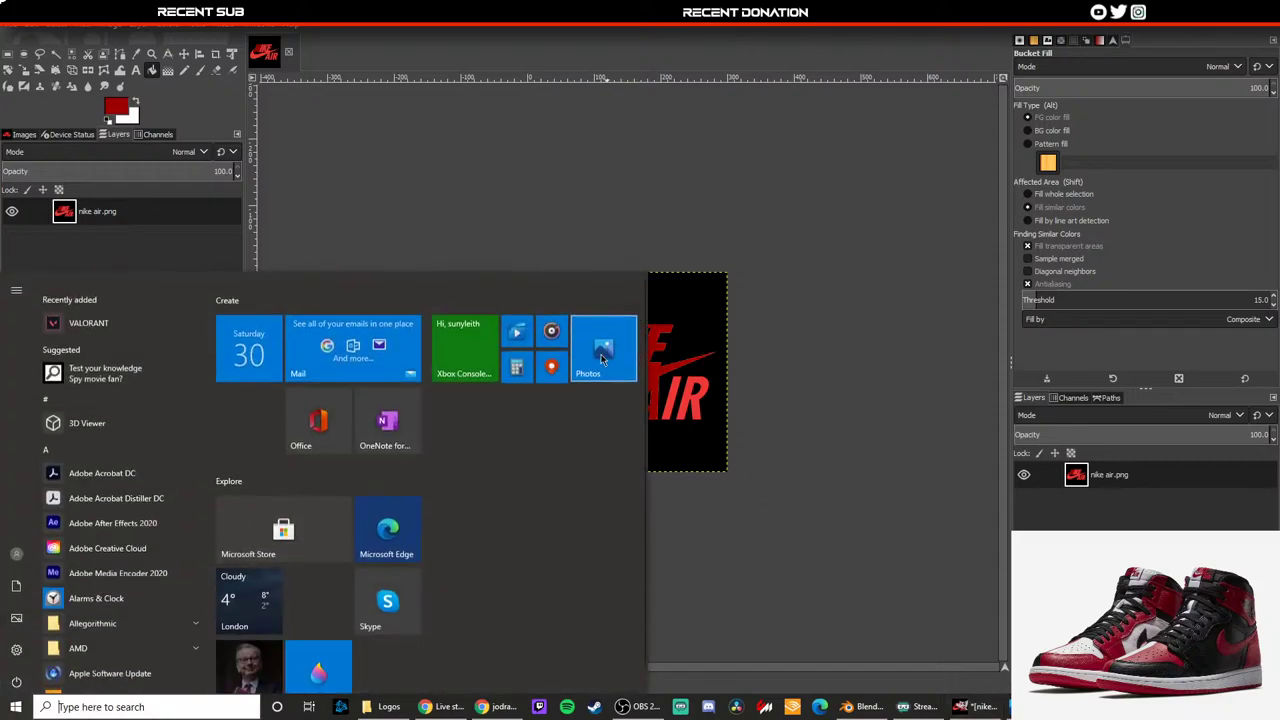
key("super")
key("super")
key("super")
left_click(640, 383)
scroll(634, 377, "up", 1, "ctrl")
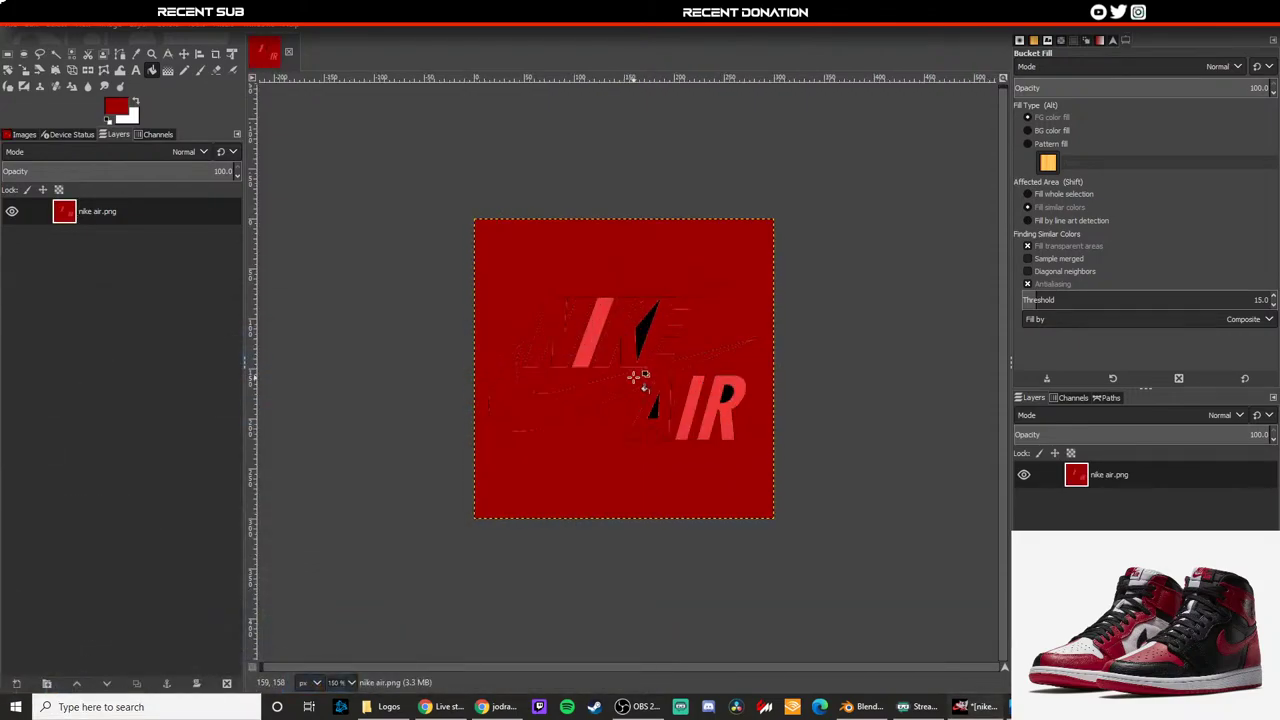
key("ctrl+z")
scroll(621, 371, "up", 2, "ctrl")
left_click(566, 310)
left_click(760, 446)
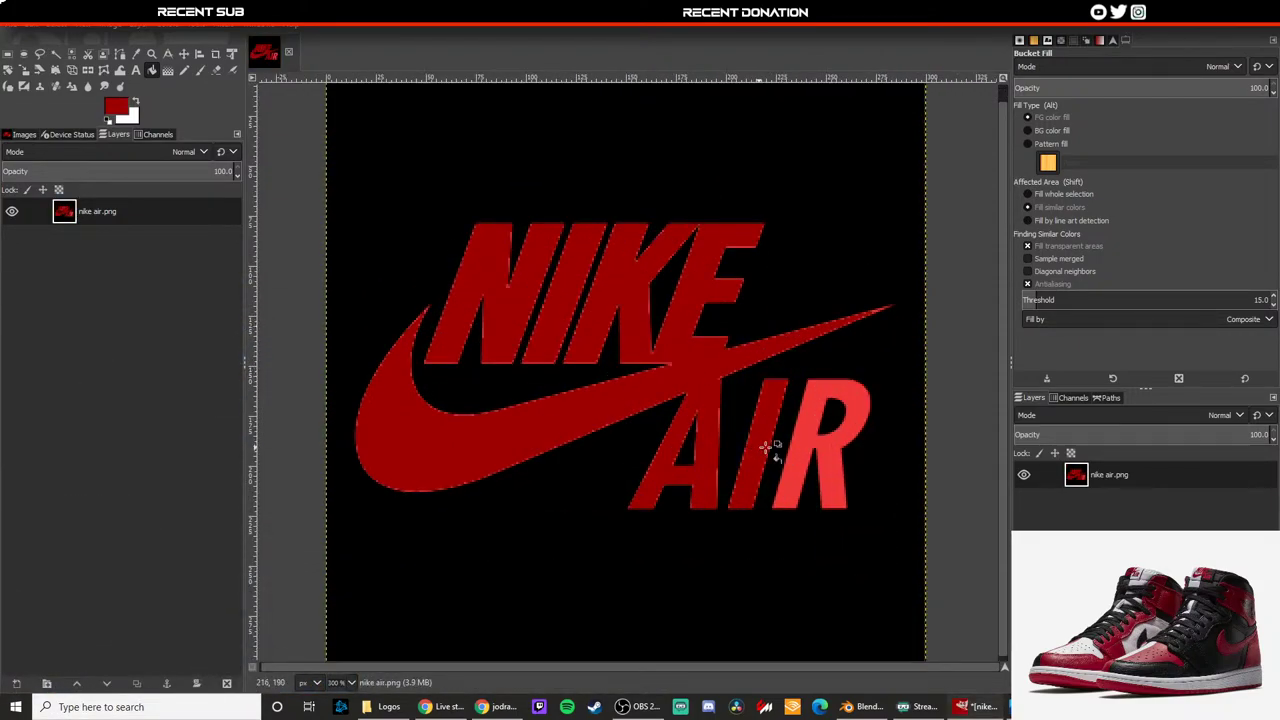
left_click(798, 445)
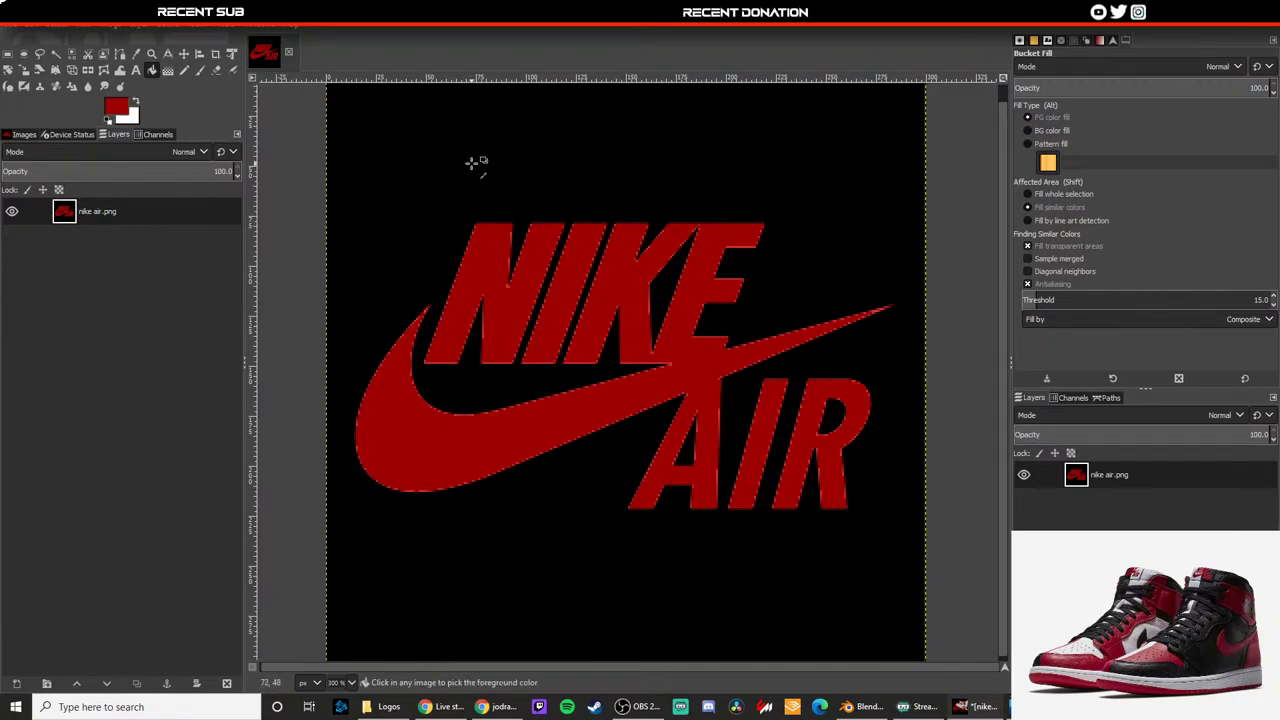
Step: Undo the dark red fills and the saturation reduction on the Nike Air logo
key("ctrl+z")
key("ctrl+z")
key("ctrl+z")
key("ctrl+z")
key("ctrl+z")
key("ctrl+z")
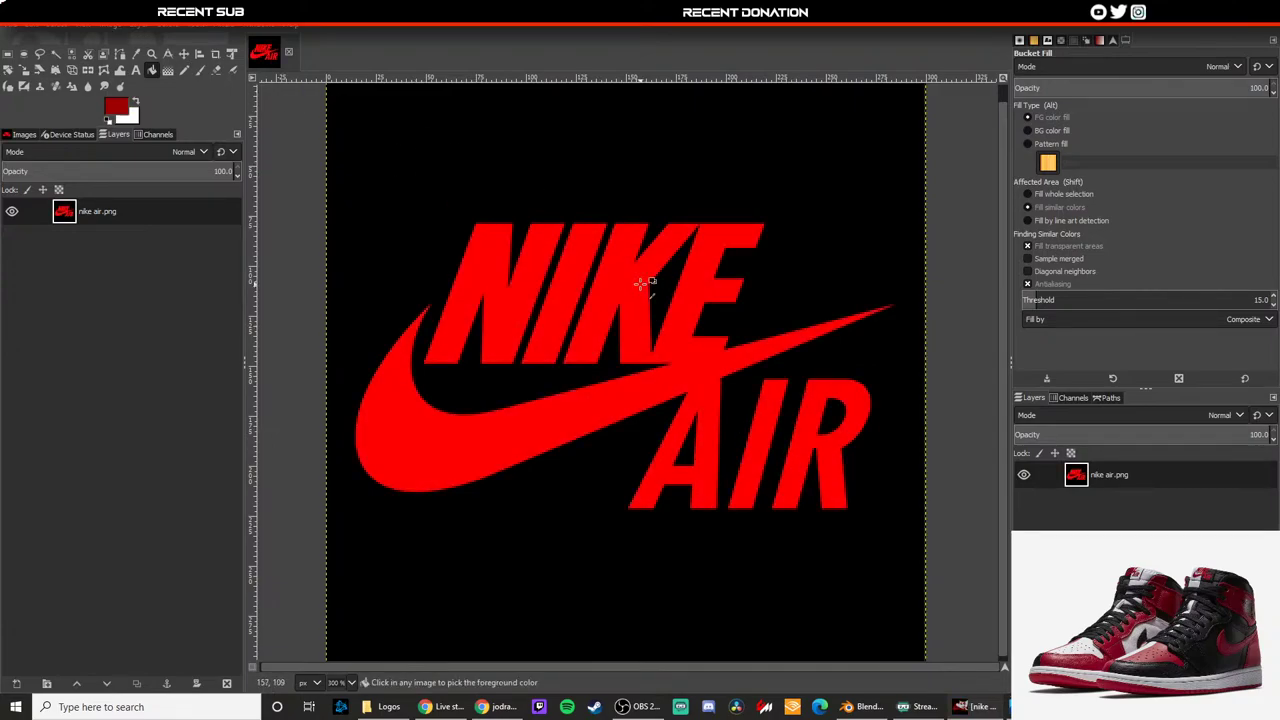
Step: Fill the swoosh and all letters of the Nike Air logo with the dark red foreground color and overwrite nike air.png
left_click(515, 322)
left_click(561, 323)
left_click(662, 318)
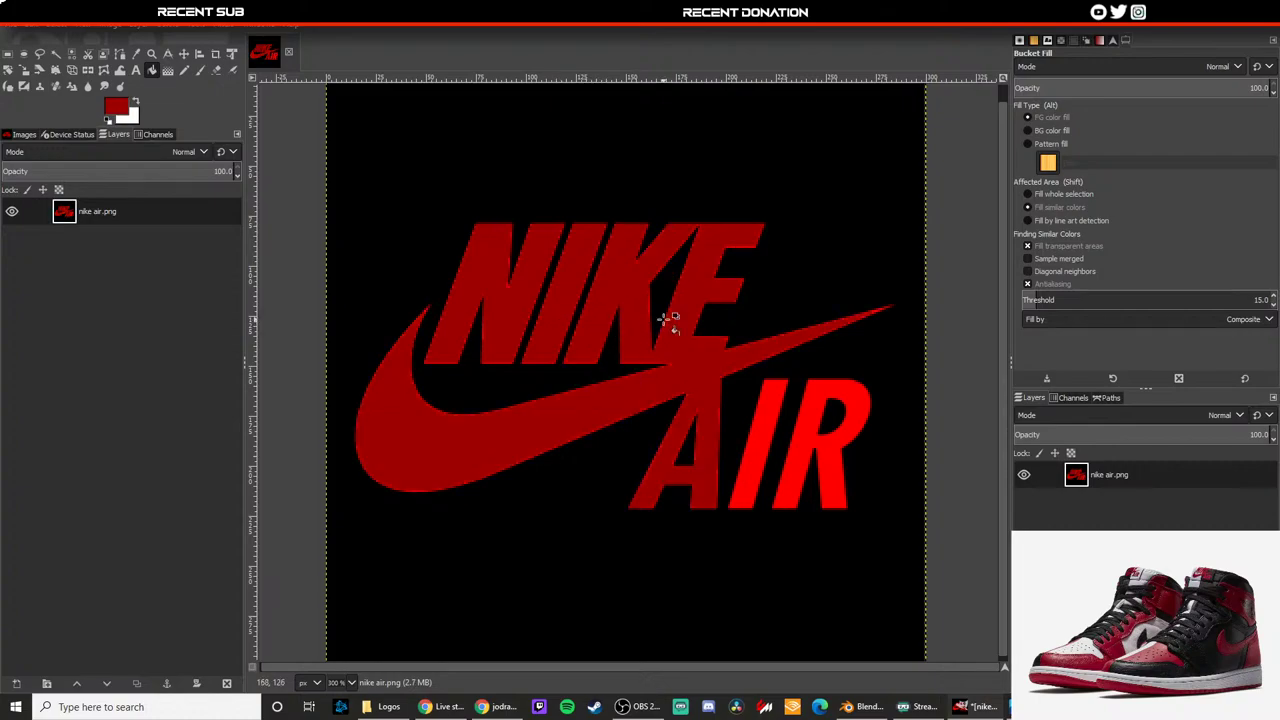
left_click(762, 445)
left_click(808, 447)
key("minus")
key("minus")
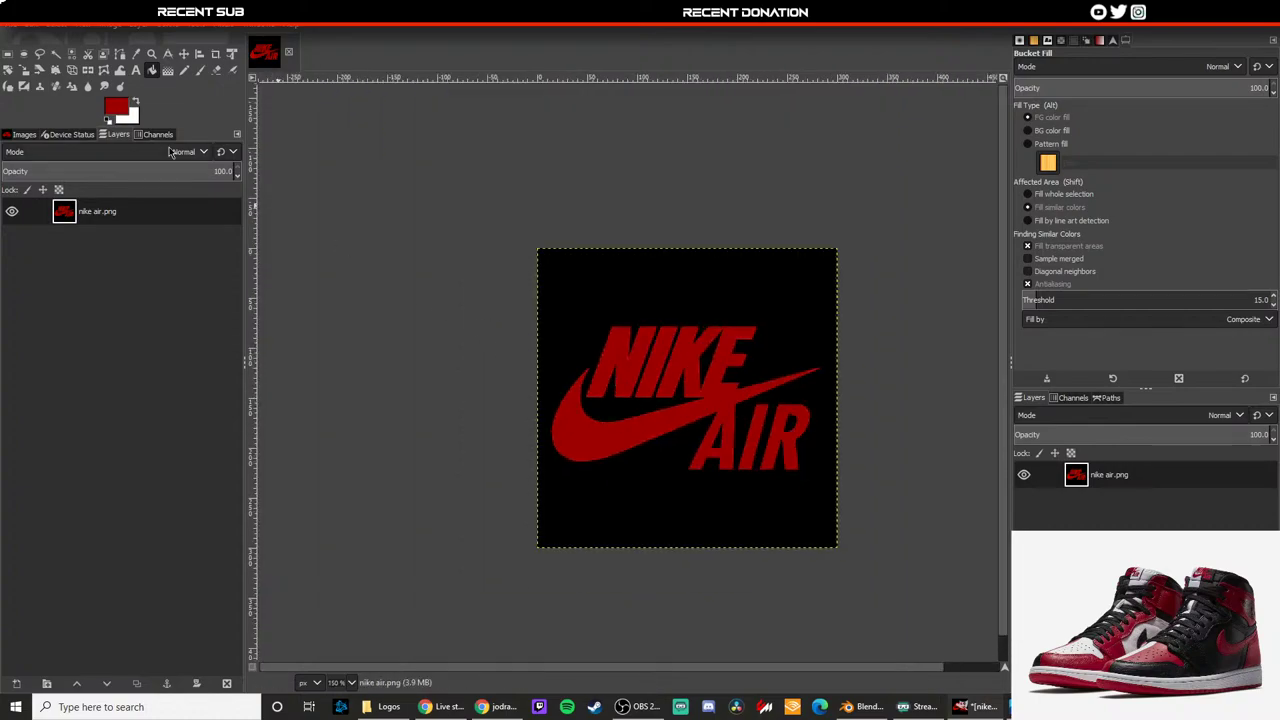
left_click(22, 28)
left_click(60, 211)
Step: Switch to Blender and reload nike air.png from the Logos folder into the tongue logo's image texture
left_click(860, 706)
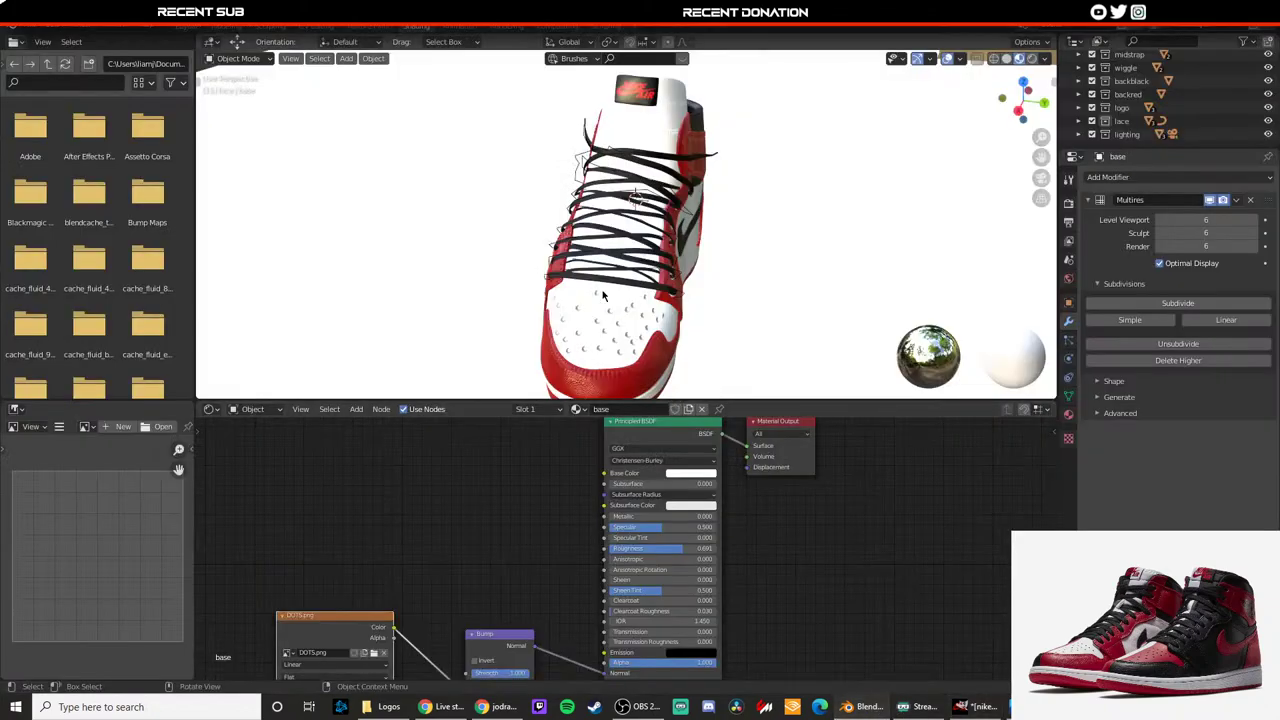
left_click(631, 101)
left_click(457, 499)
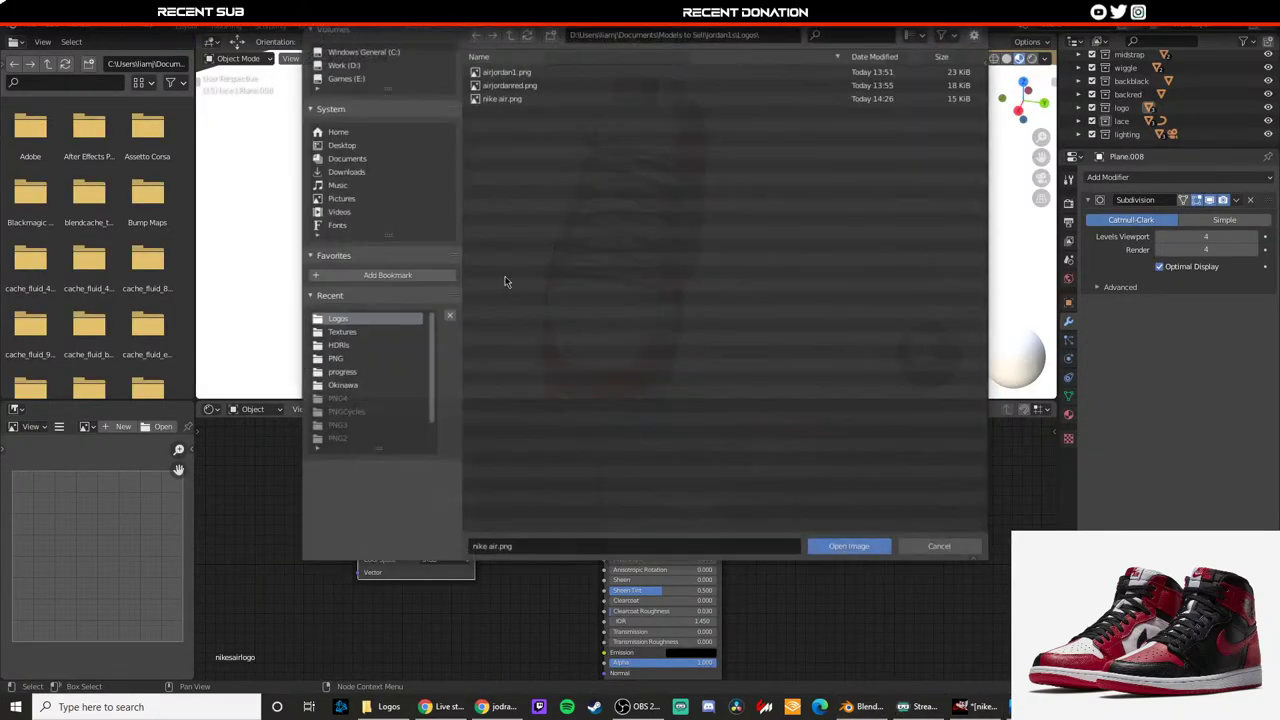
double_click(501, 103)
left_click(415, 152)
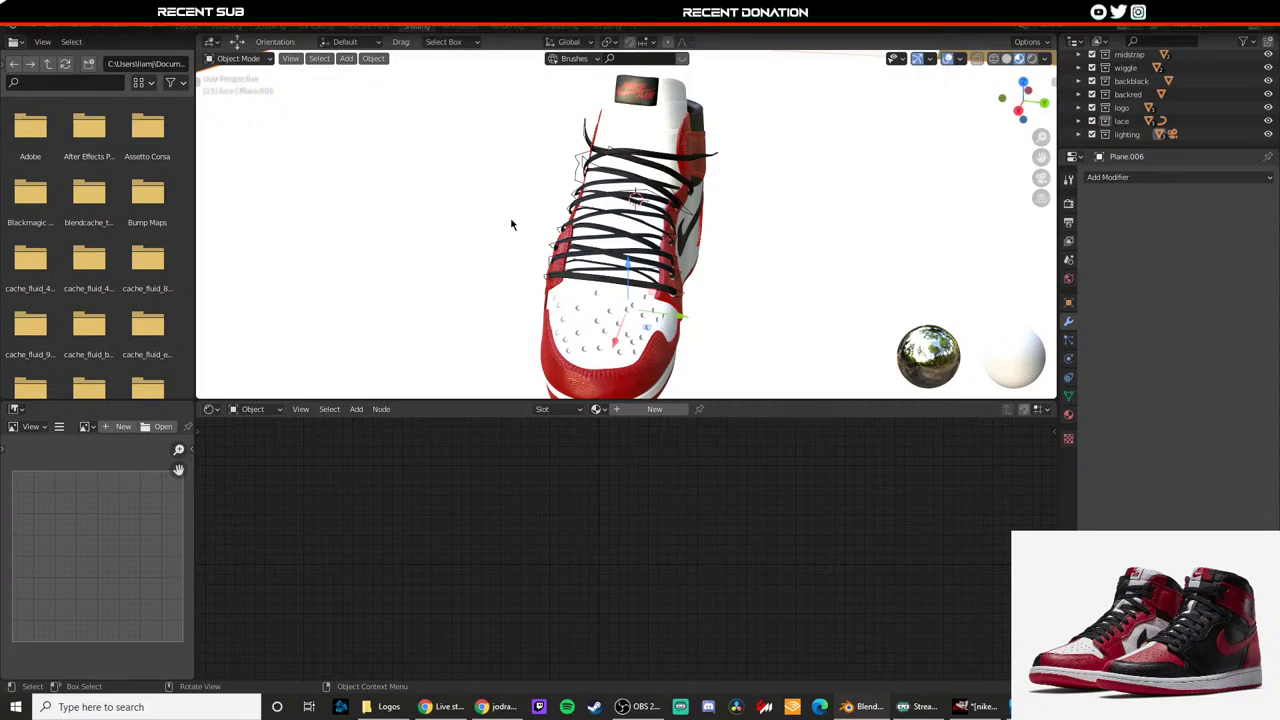
Step: Check the shoe in Rendered shading from the camera view and return to Material Preview
key("KP_0")
scroll(636, 130, "up", 2)
key("z")
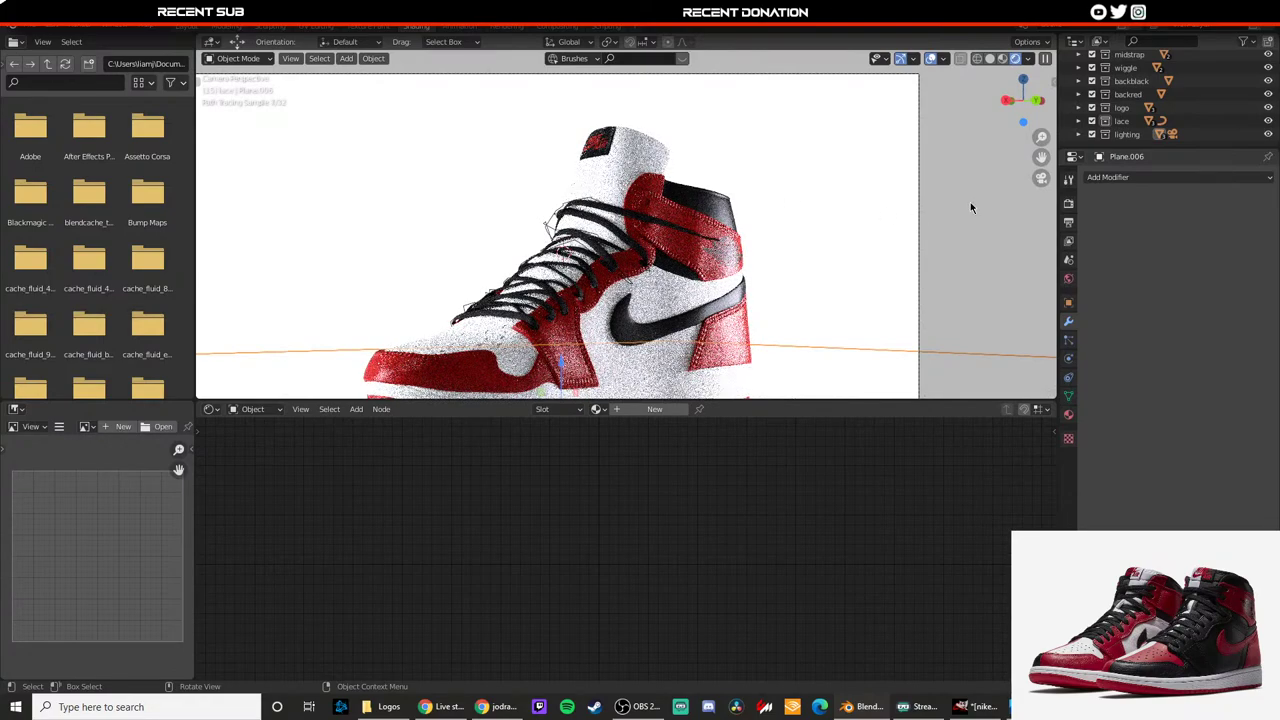
scroll(690, 238, "down", 2)
scroll(737, 255, "down", 2)
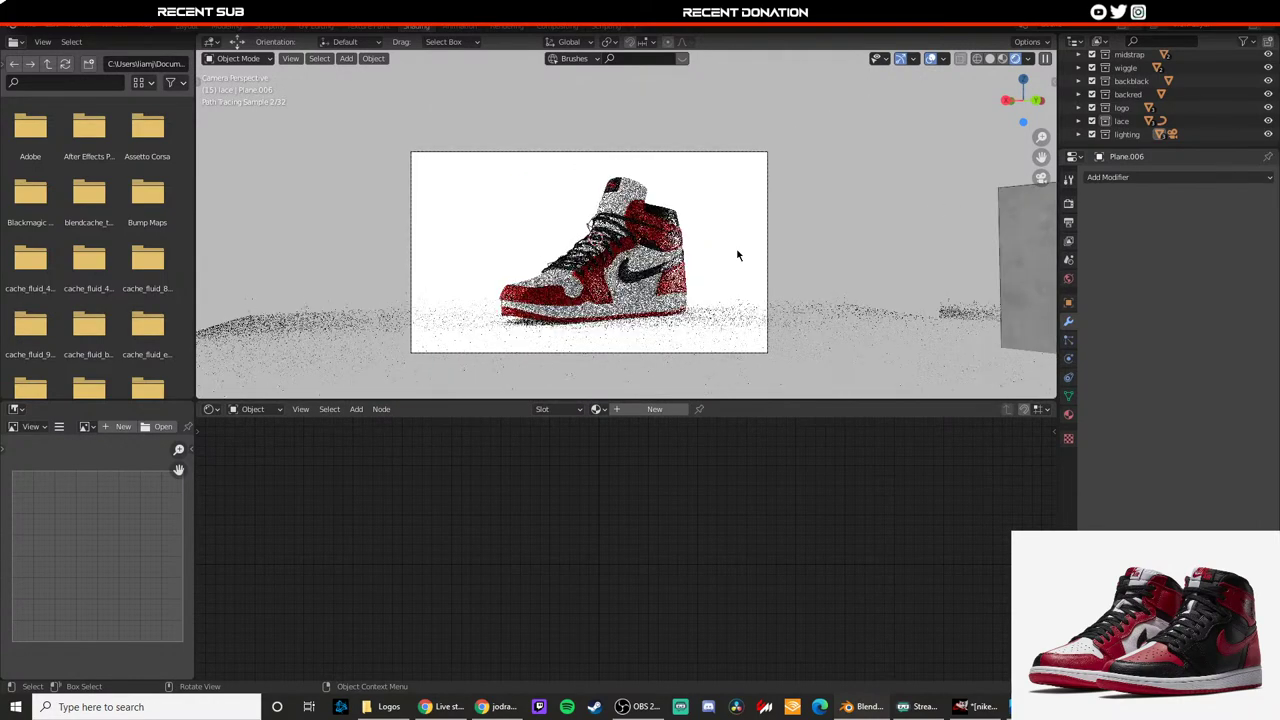
scroll(597, 256, "up", 2)
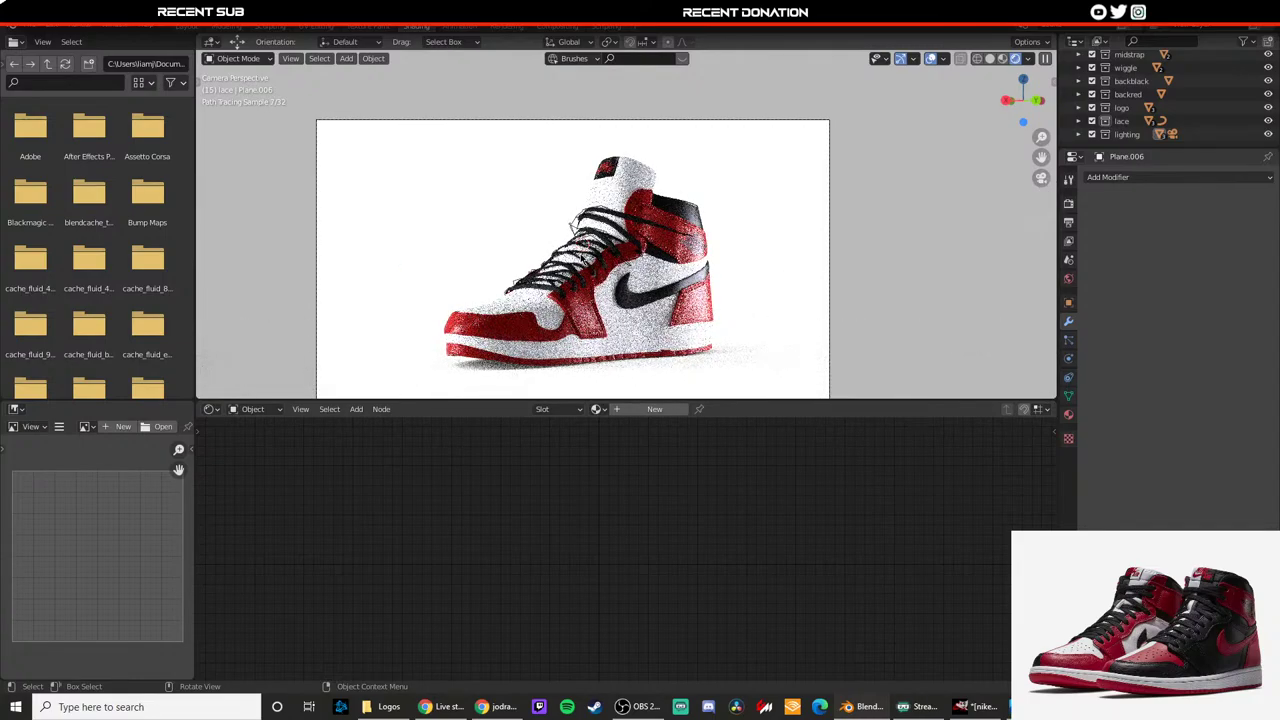
scroll(641, 228, "up", 4)
key("z")
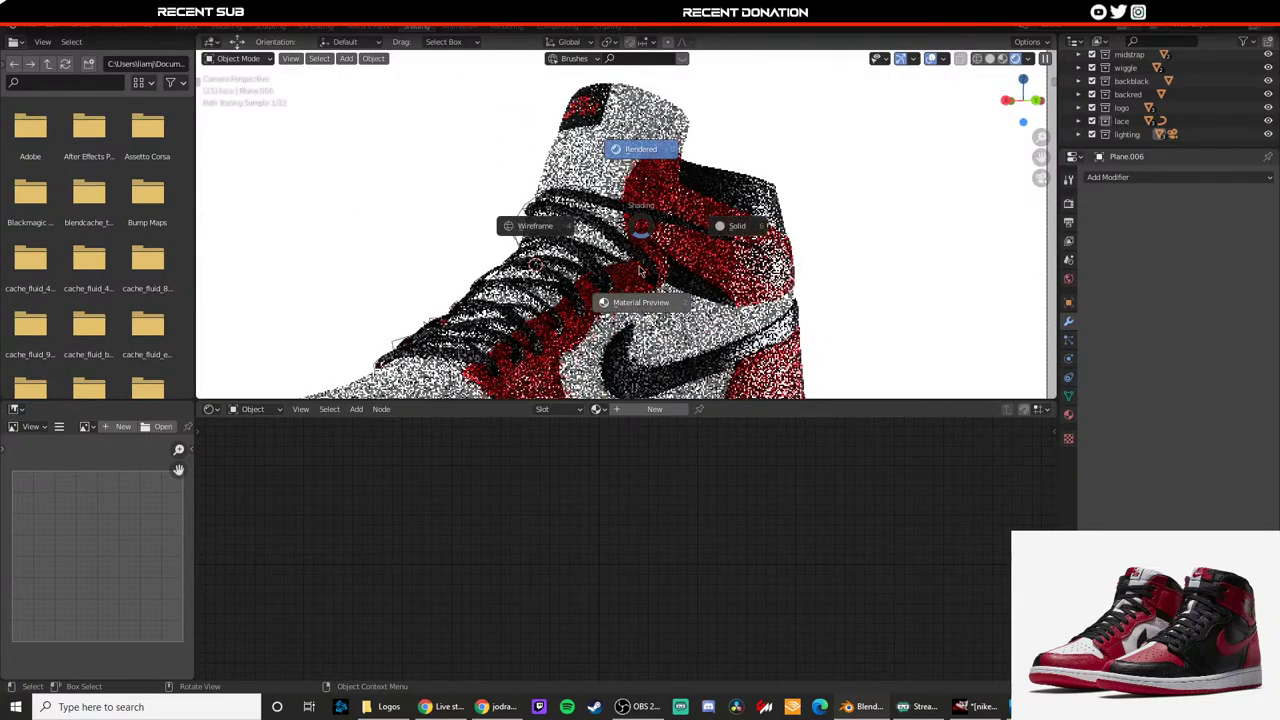
left_click(641, 270)
Step: Edit the lace curve and move its control point where the top lace crosses the red ankle strap
scroll(641, 240, "up", 4)
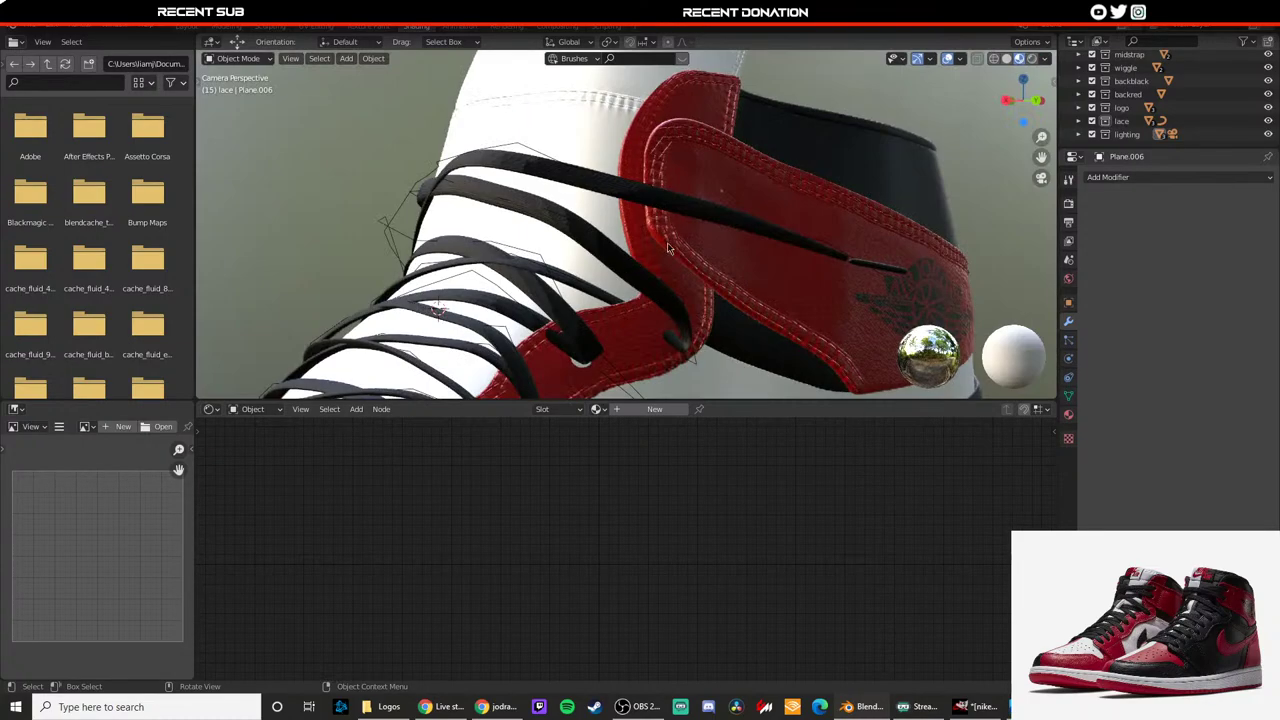
left_click(641, 195)
left_click(540, 154)
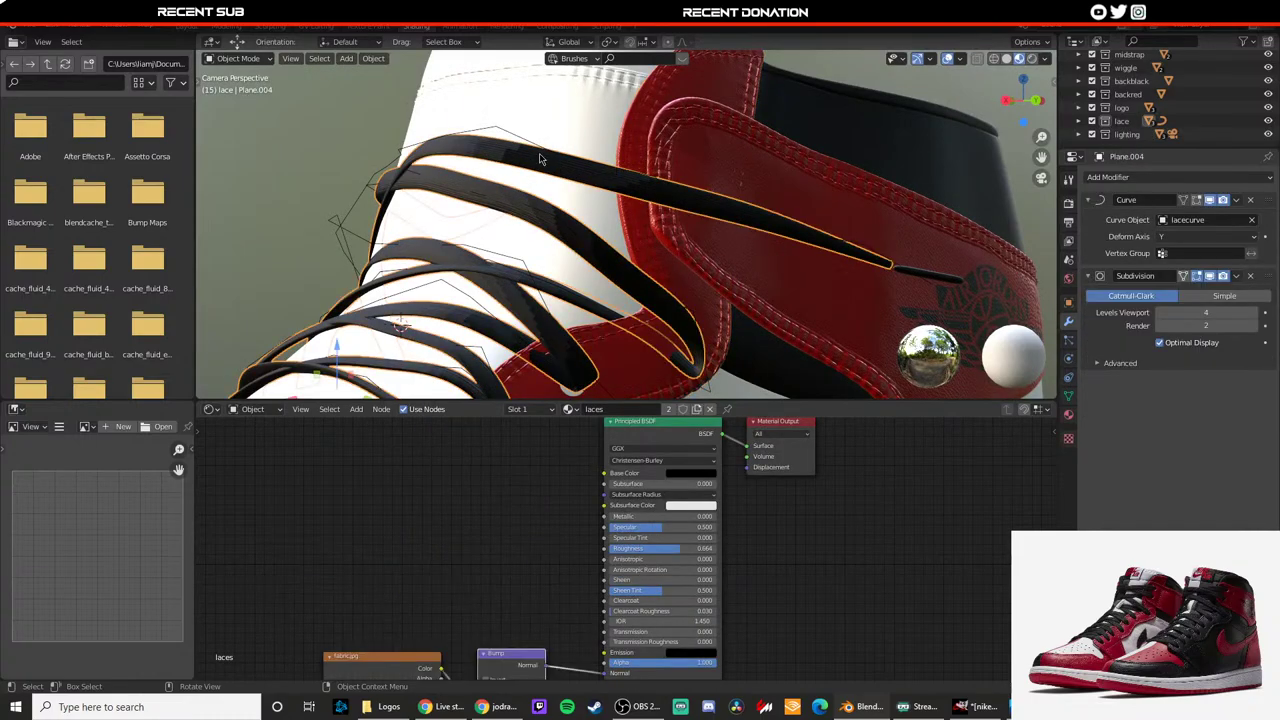
left_click(520, 140)
left_click(518, 136)
key("Tab")
left_click(660, 185)
middle_click_drag(662, 190, 614, 276)
scroll(696, 208, "up", 5)
scroll(526, 249, "up", 4)
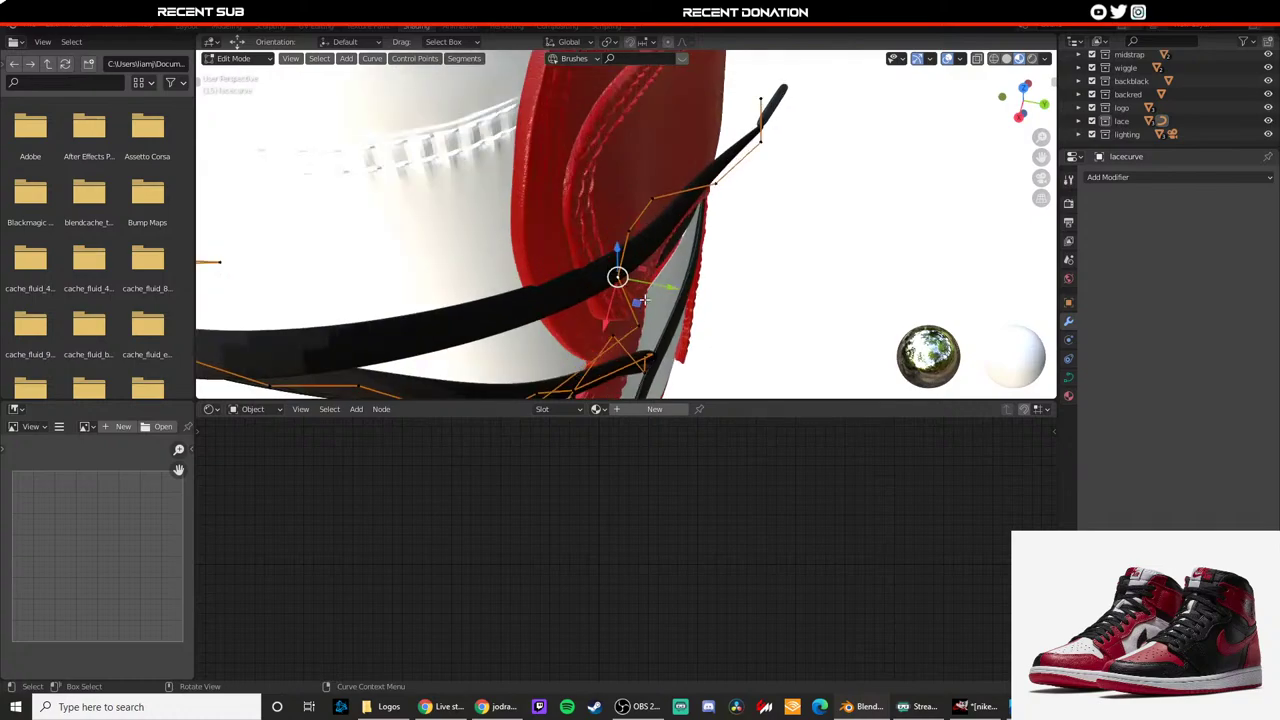
key("g")
left_click_drag(554, 258, 560, 259)
Step: Reposition the strap-side lace curve point further, using a vertical move, and finish editing the curve
middle_click_drag(620, 280, 558, 235)
key("g")
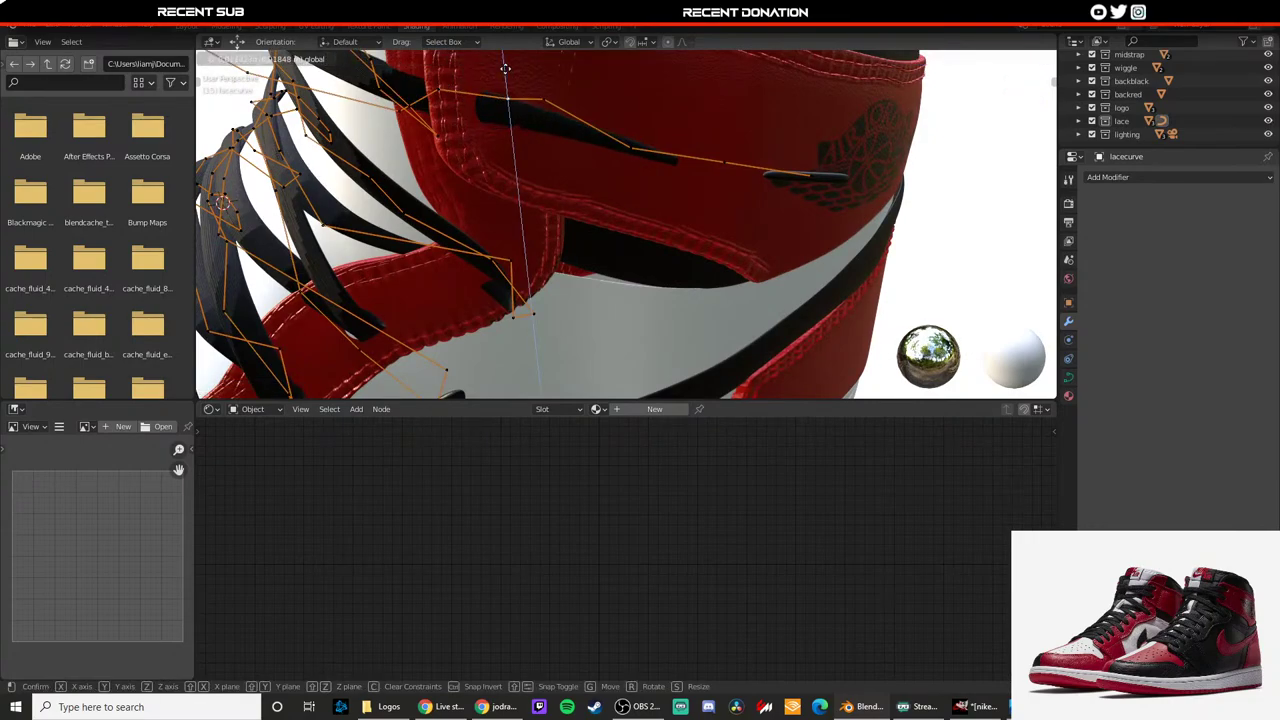
left_click(500, 90)
middle_click_drag(500, 90, 630, 211)
key("g")
left_click(572, 204)
key("Tab")
Step: Move the detached lace end cap toward the loose lace's tip, aligning it along Y in top view
left_click(880, 229)
middle_click_drag(880, 229, 735, 230)
scroll(747, 259, "down", 5)
left_click(736, 231)
key("g")
left_click(645, 235)
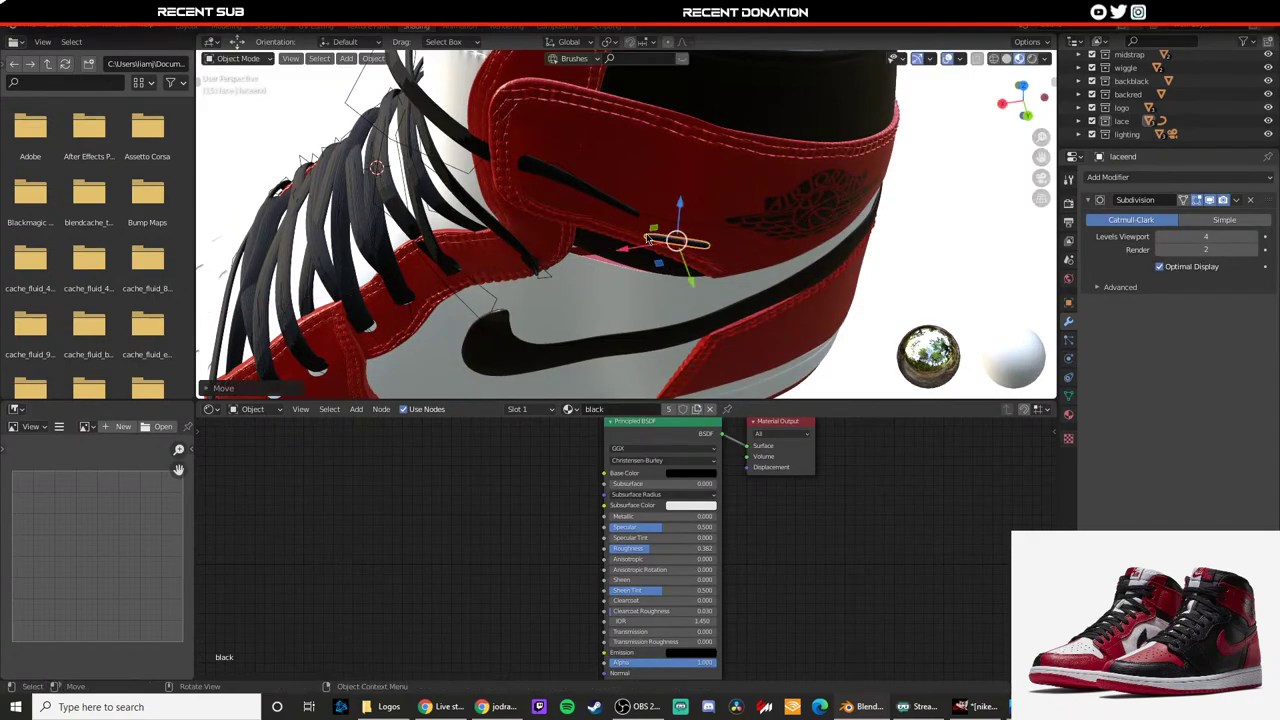
key("KP_7")
middle_click_drag(645, 233, 545, 205)
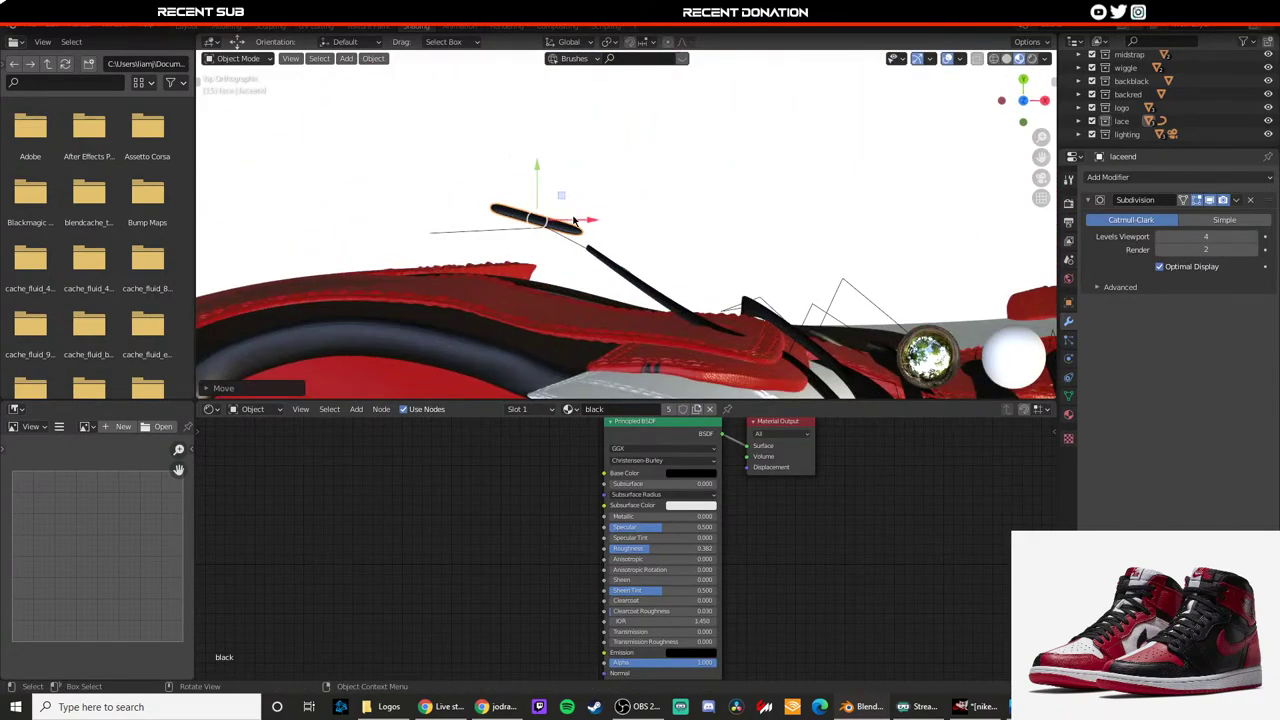
key("g")
key("y")
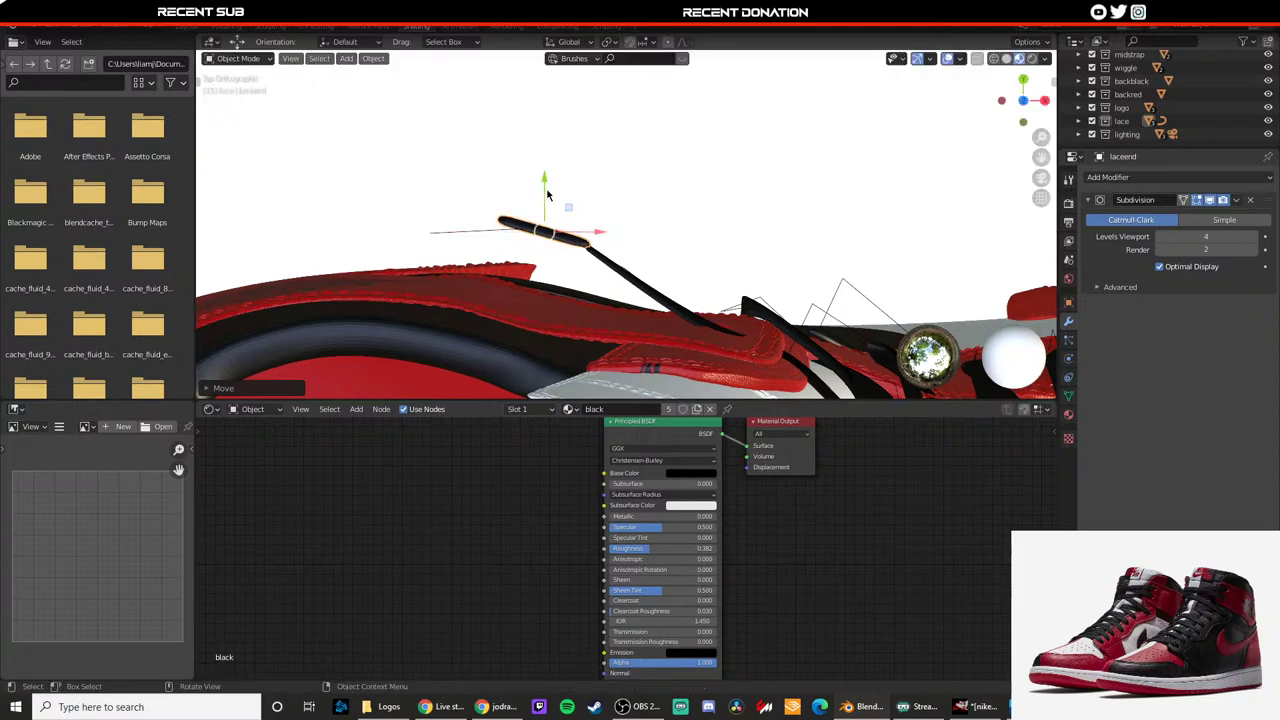
left_click(545, 197)
left_click(645, 204)
Step: Raise the lace end cap about 0.053 m along Z to meet the lace tip, as seen from the camera
key("KP_0")
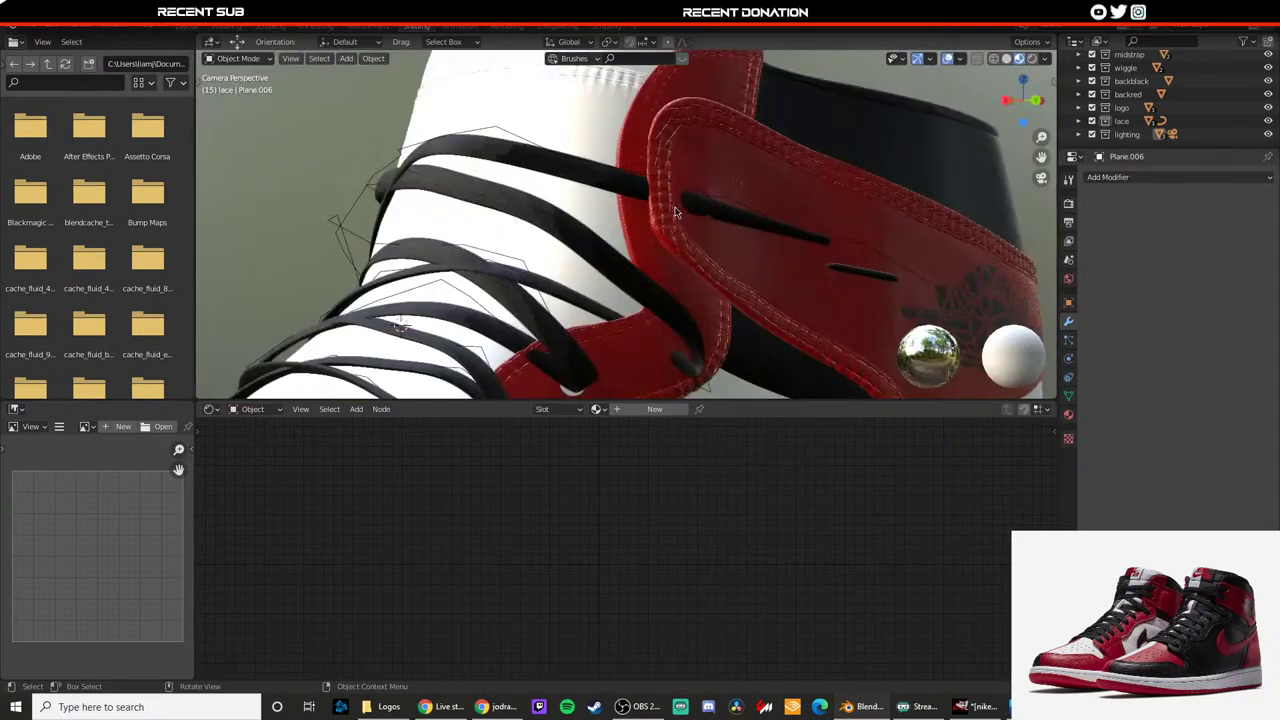
left_click(846, 269)
key("g")
key("z")
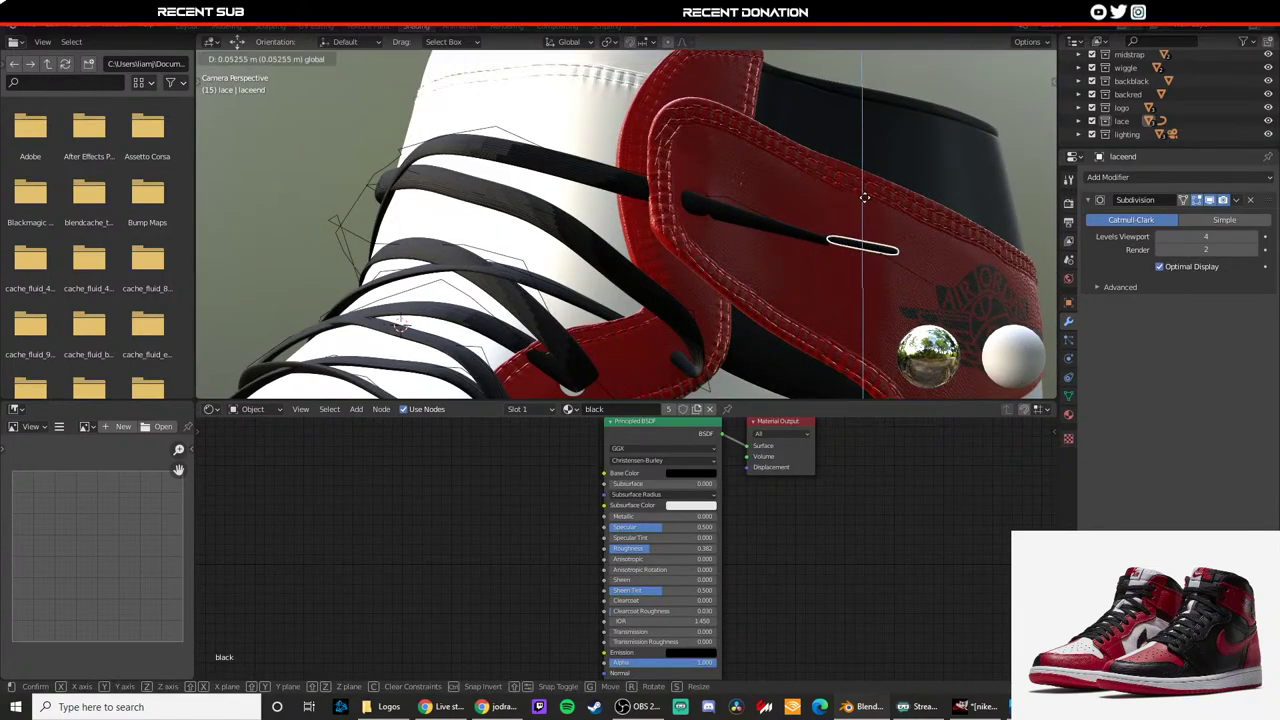
left_click(866, 198)
left_click(933, 110)
Step: Inspect the red bump along the sole's side and try selecting the bottom sole's vertices there
scroll(830, 215, "down", 4)
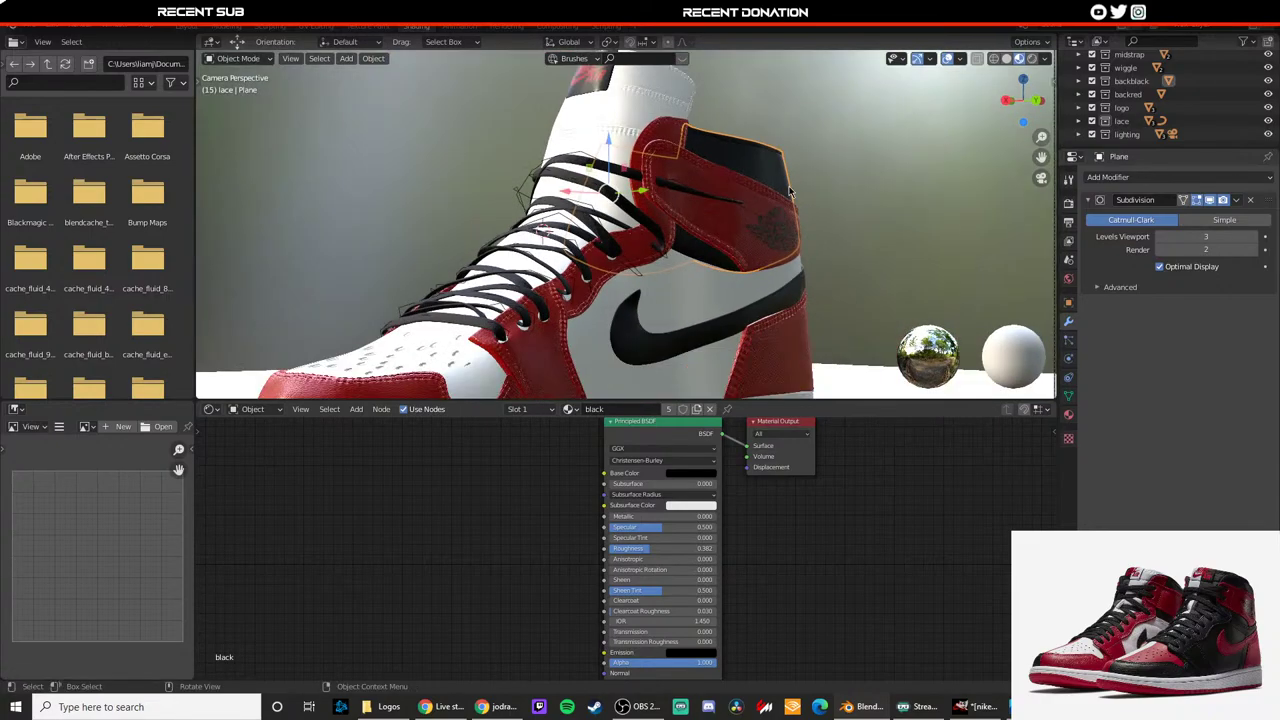
scroll(781, 216, "up", 4)
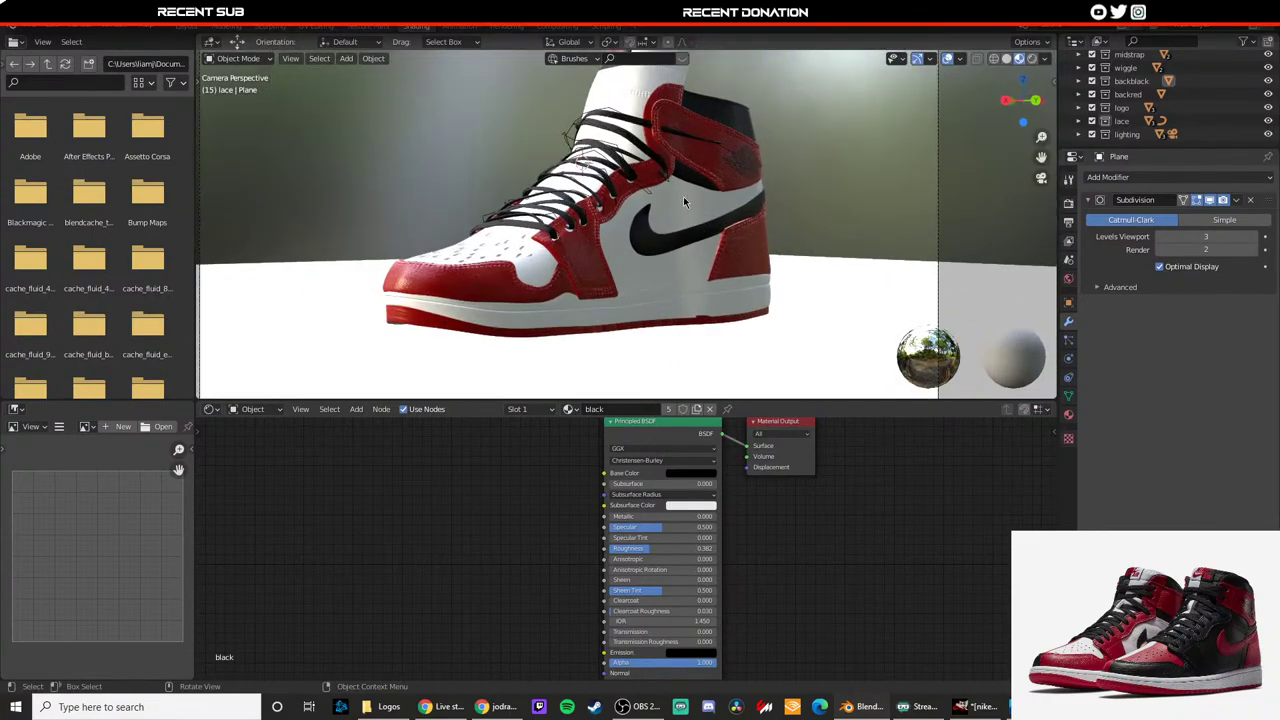
middle_click_drag(698, 296, 589, 190, "shift")
scroll(587, 240, "up", 7)
middle_click_drag(586, 257, 668, 297, "shift")
scroll(660, 280, "up", 5)
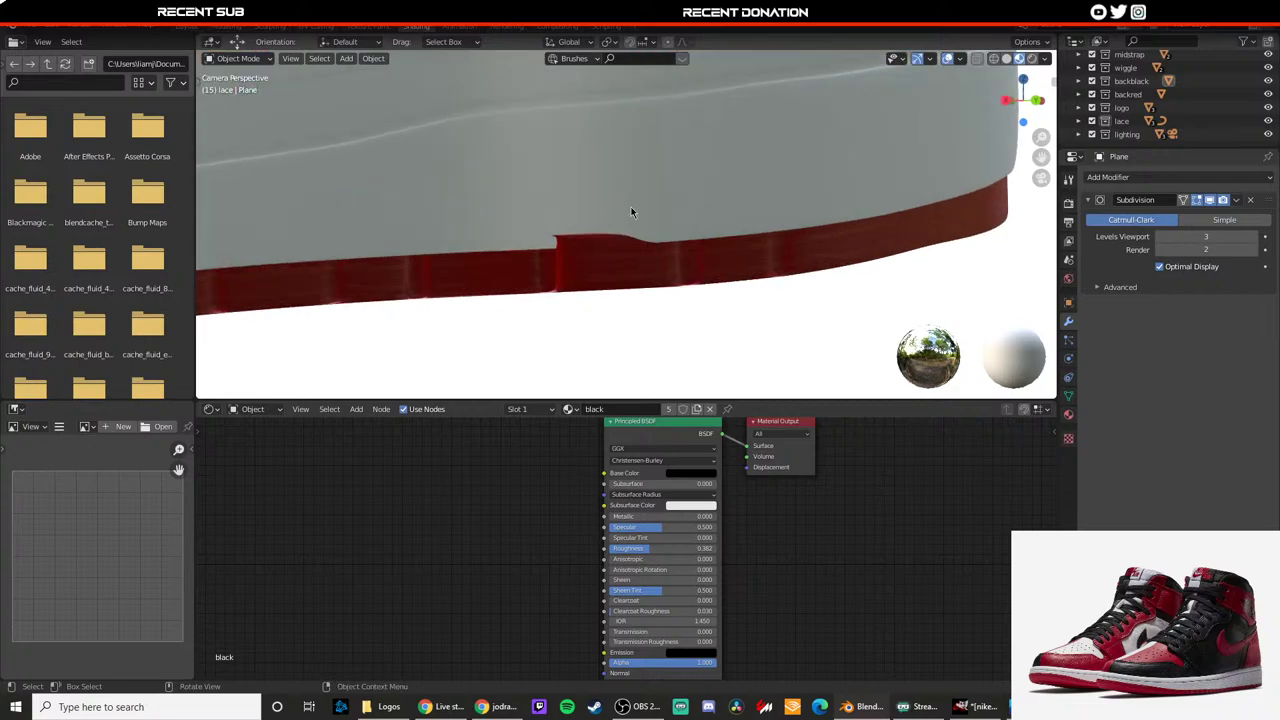
left_click(629, 210)
key("Tab")
key("Tab")
left_click(597, 268)
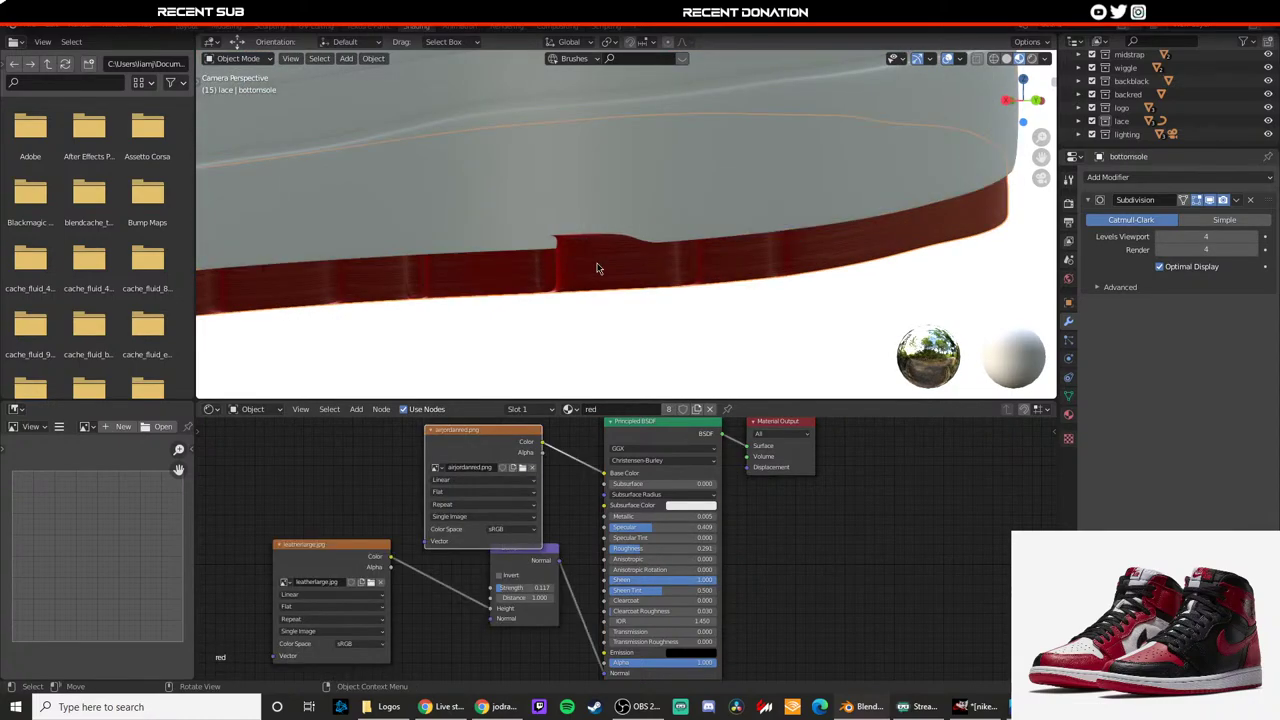
key("Tab")
key("1")
mouse_move(612, 262)
left_mouse_down()
mouse_move(548, 221)
mouse_move(596, 254)
left_mouse_up()
key("Tab")
Step: Move the midsole's lower-edge vertices at the bump about 0.009 m along Y to even out the sole edge
left_click(622, 198)
key("Tab")
key("g")
key("y")
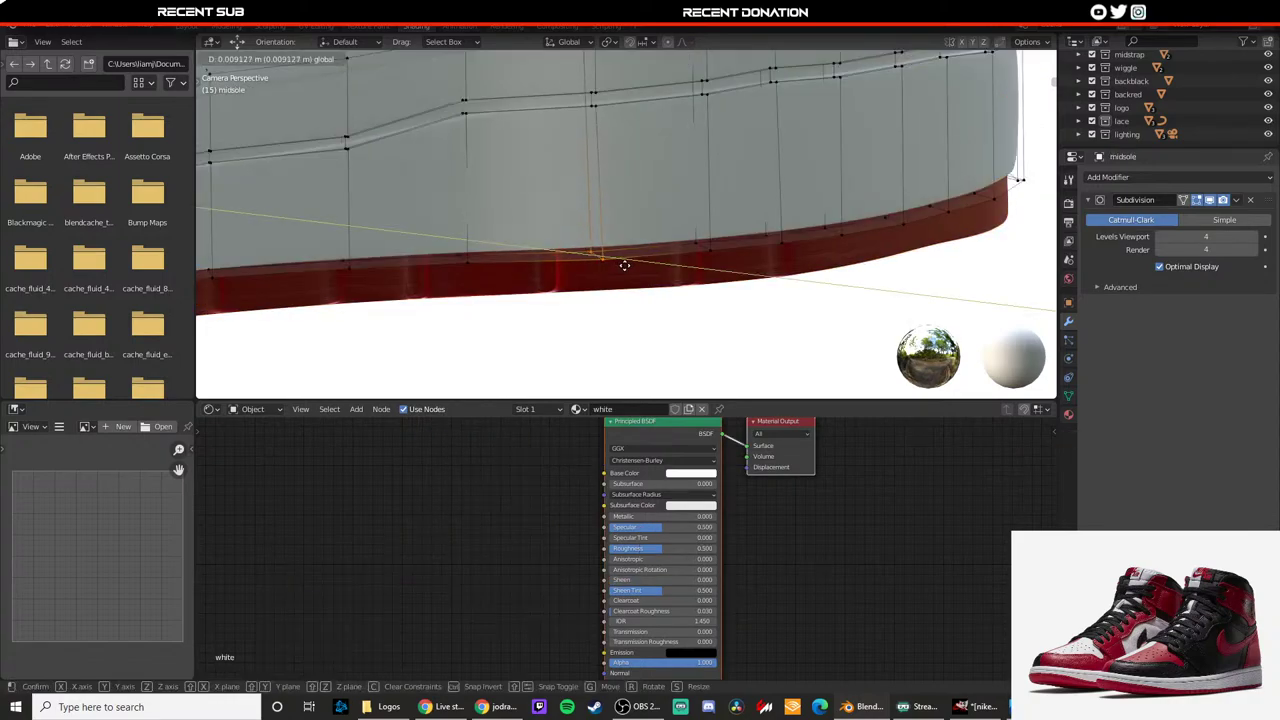
left_click(625, 266)
key("Tab")
left_click(700, 310)
Step: Shift the geometry at the tip of the red front toe panel about -0.004 m along X
scroll(681, 314, "down", 10)
middle_click_drag(641, 274, 824, 306, "shift")
scroll(561, 267, "up", 3)
left_click(503, 243)
key("Tab")
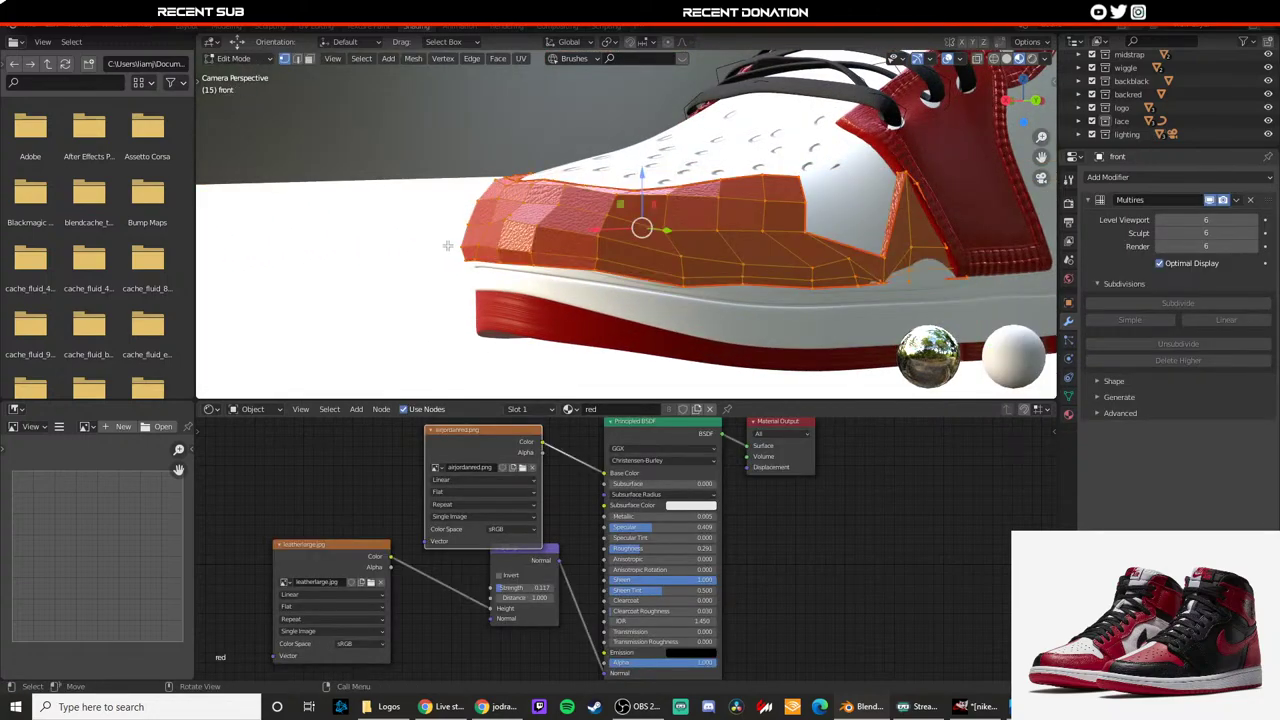
mouse_move(448, 246)
left_mouse_down()
mouse_move(473, 266)
mouse_move(433, 247)
left_mouse_up()
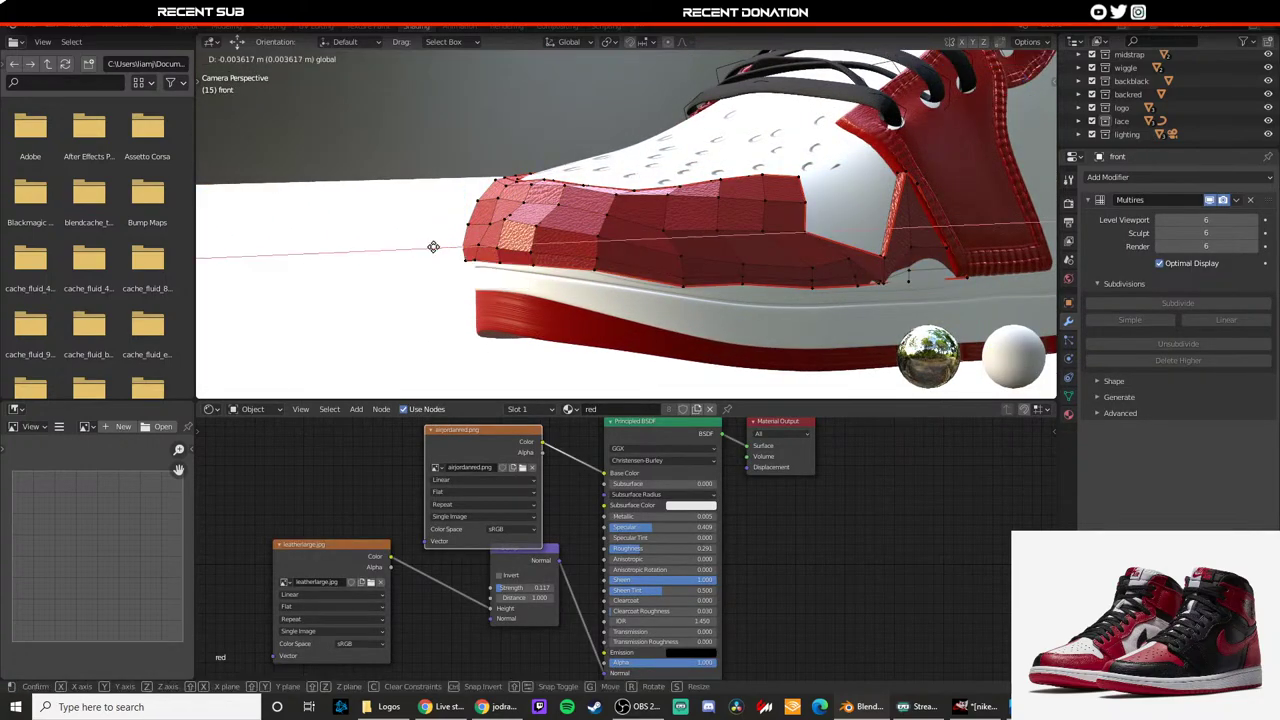
left_click(433, 247)
key("Tab")
left_click(409, 234)
scroll(440, 255, "down", 3)
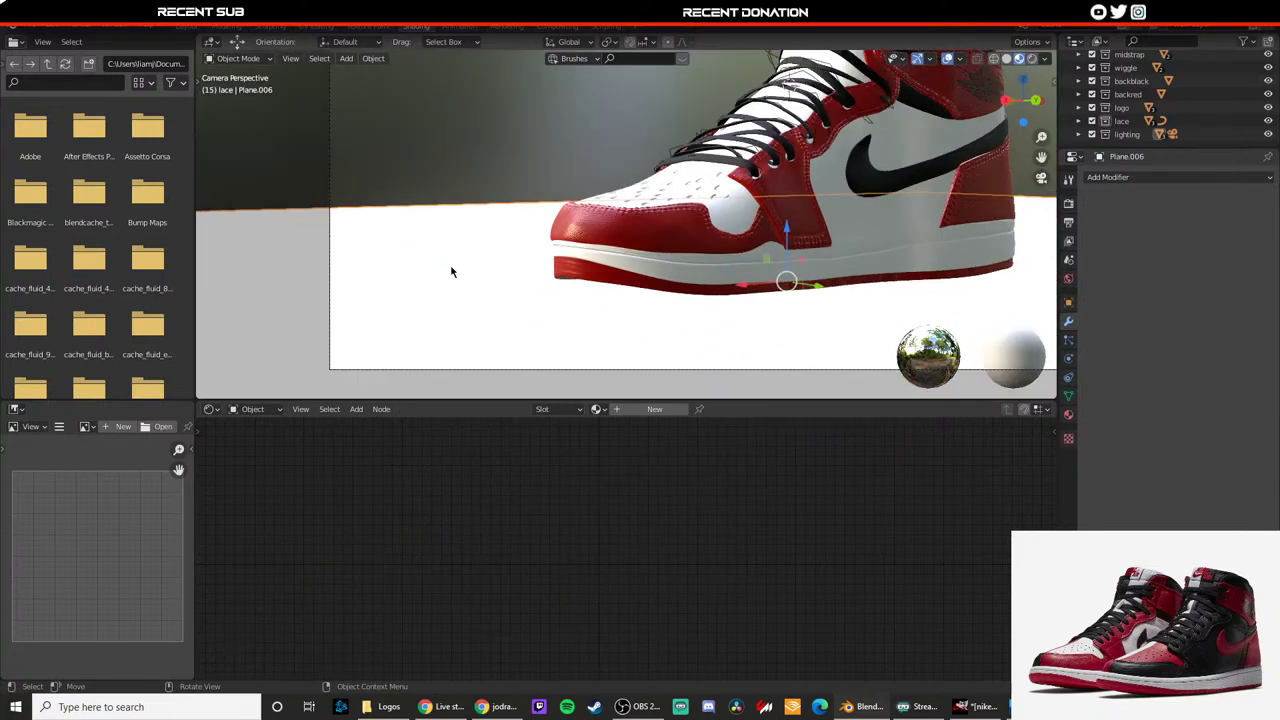
Step: Edit the lace curve and move its control point at the eyelet beside the red panel's vertical seam
scroll(490, 272, "up", 3)
scroll(490, 272, "down", 6)
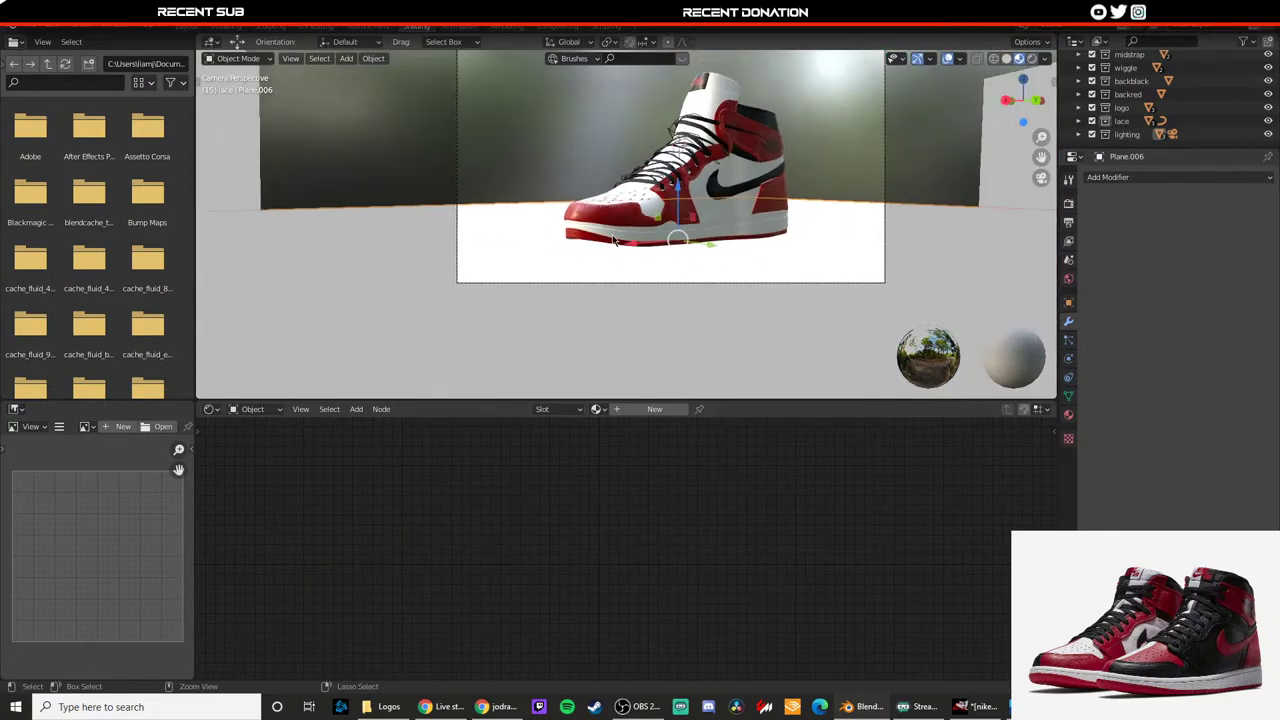
middle_click_drag(645, 215, 545, 283, "shift")
scroll(545, 283, "up", 3)
scroll(543, 277, "up", 2)
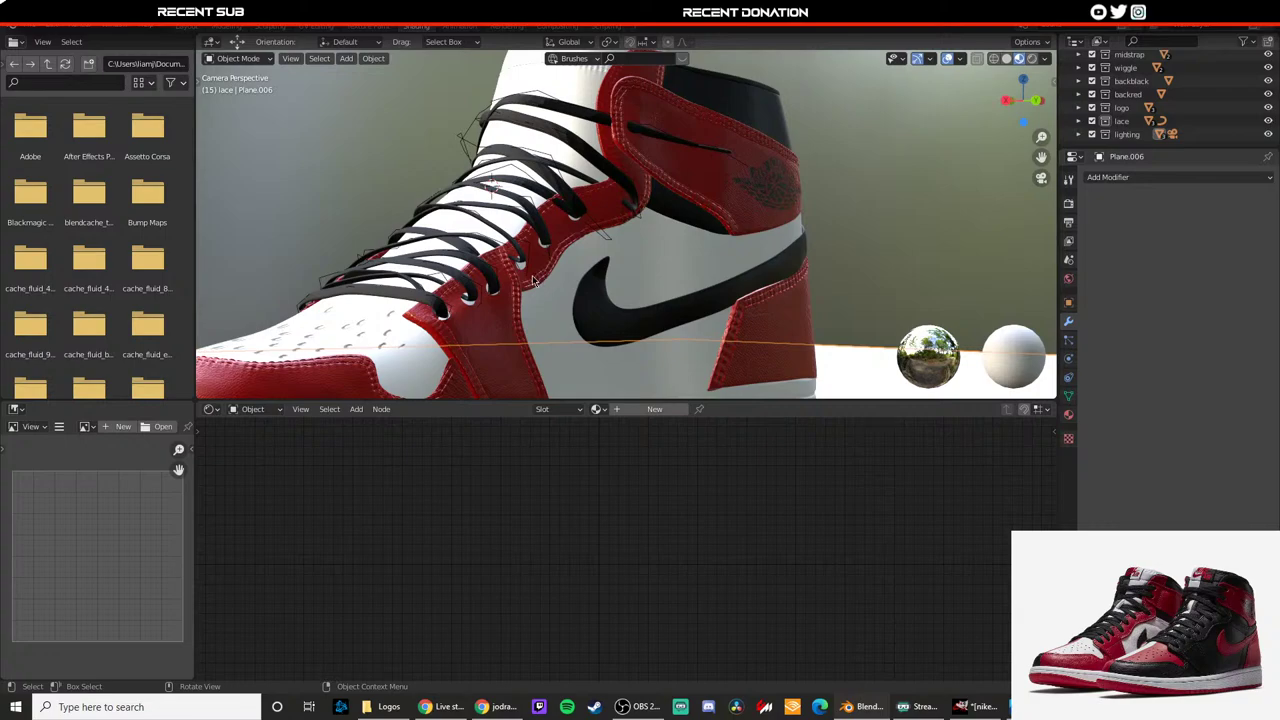
scroll(443, 288, "up", 5)
middle_click_drag(407, 288, 564, 250, "shift")
left_click(390, 327)
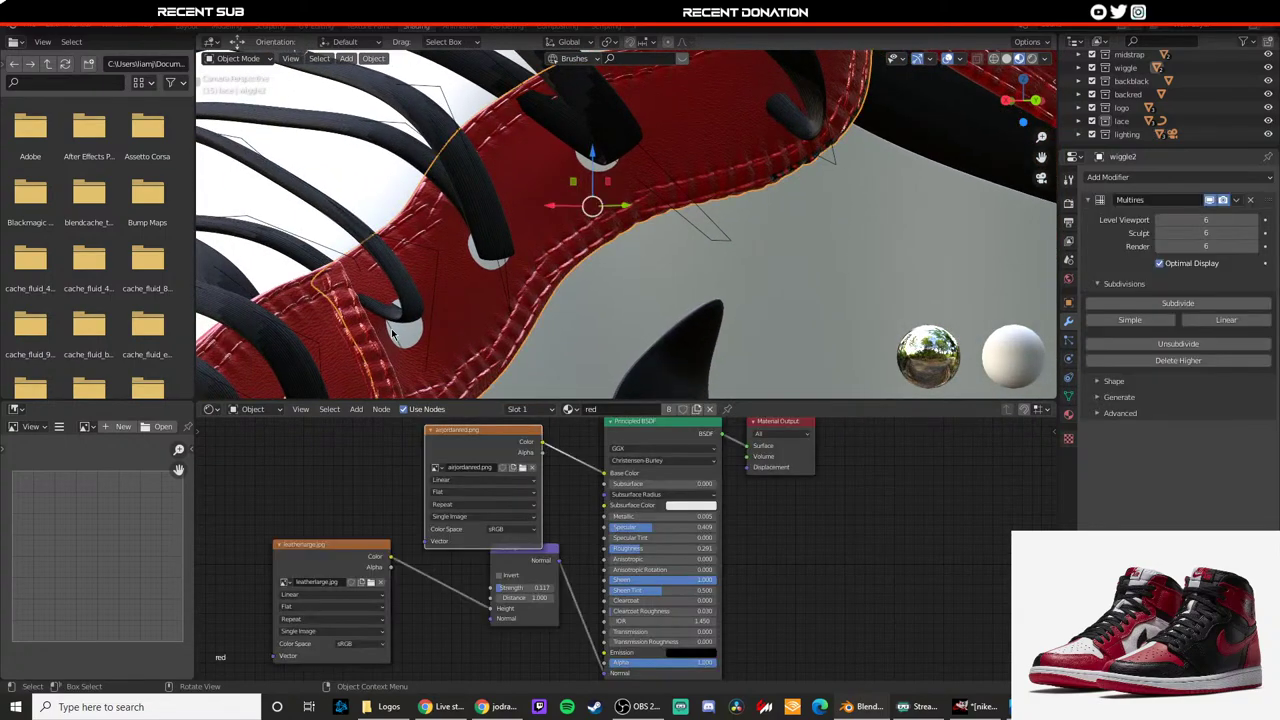
left_click(389, 327)
key("Tab")
left_click_drag(353, 256, 341, 279)
left_click(371, 271)
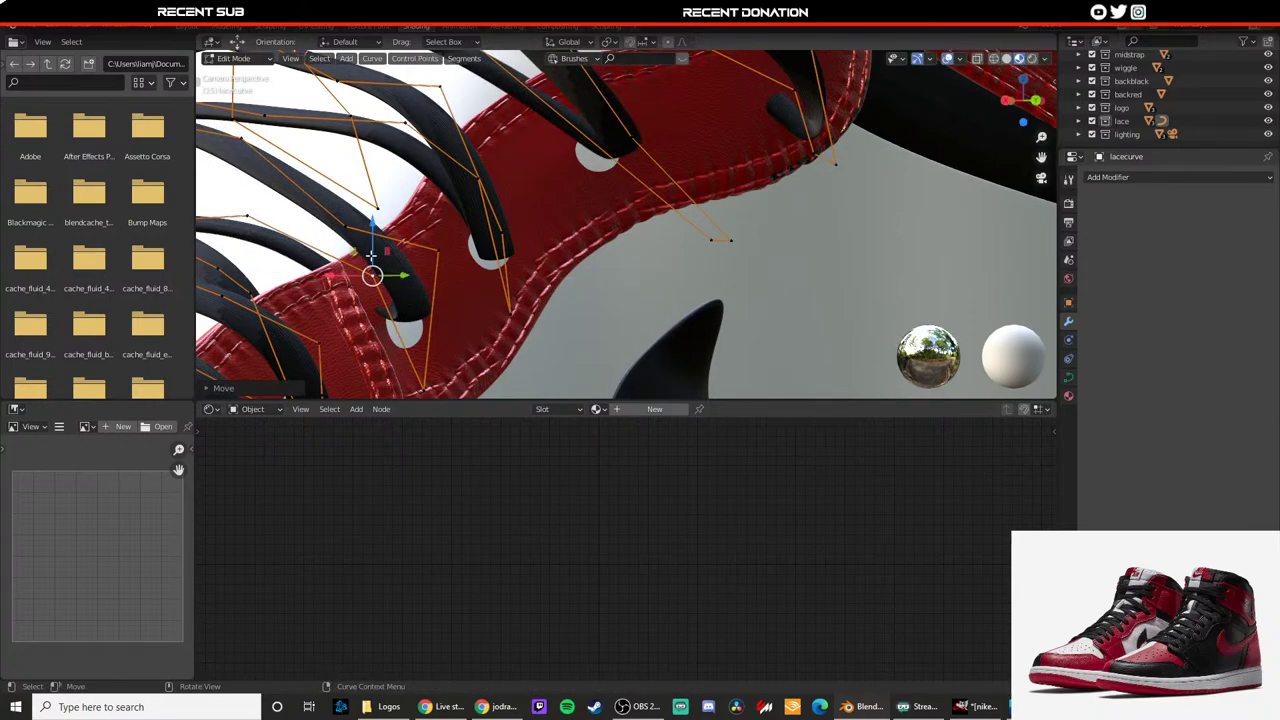
Step: Readjust that control point in small moves so the lace end lines up with the eyelet in the camera view
key("g")
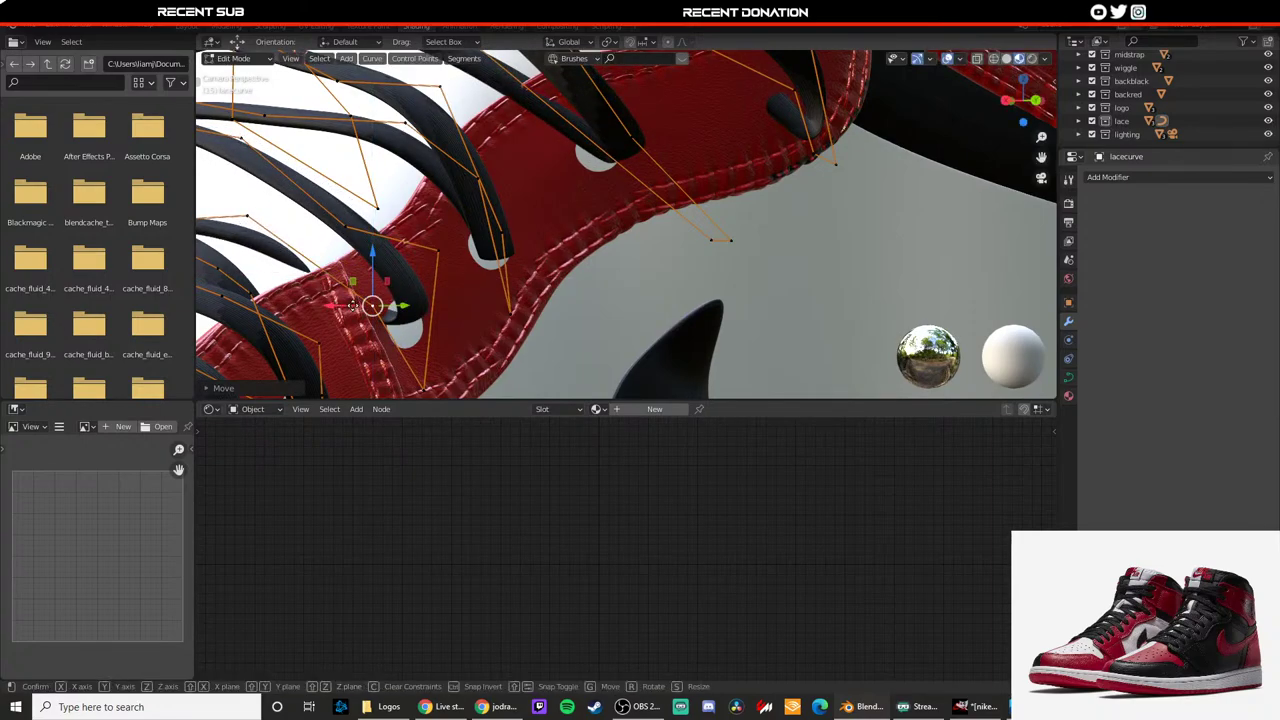
key("x")
left_click_drag(387, 262, 387, 271)
key("Tab")
scroll(390, 273, "down", 5)
middle_click_drag(390, 273, 548, 285, "shift")
scroll(548, 285, "up", 4)
key("Tab")
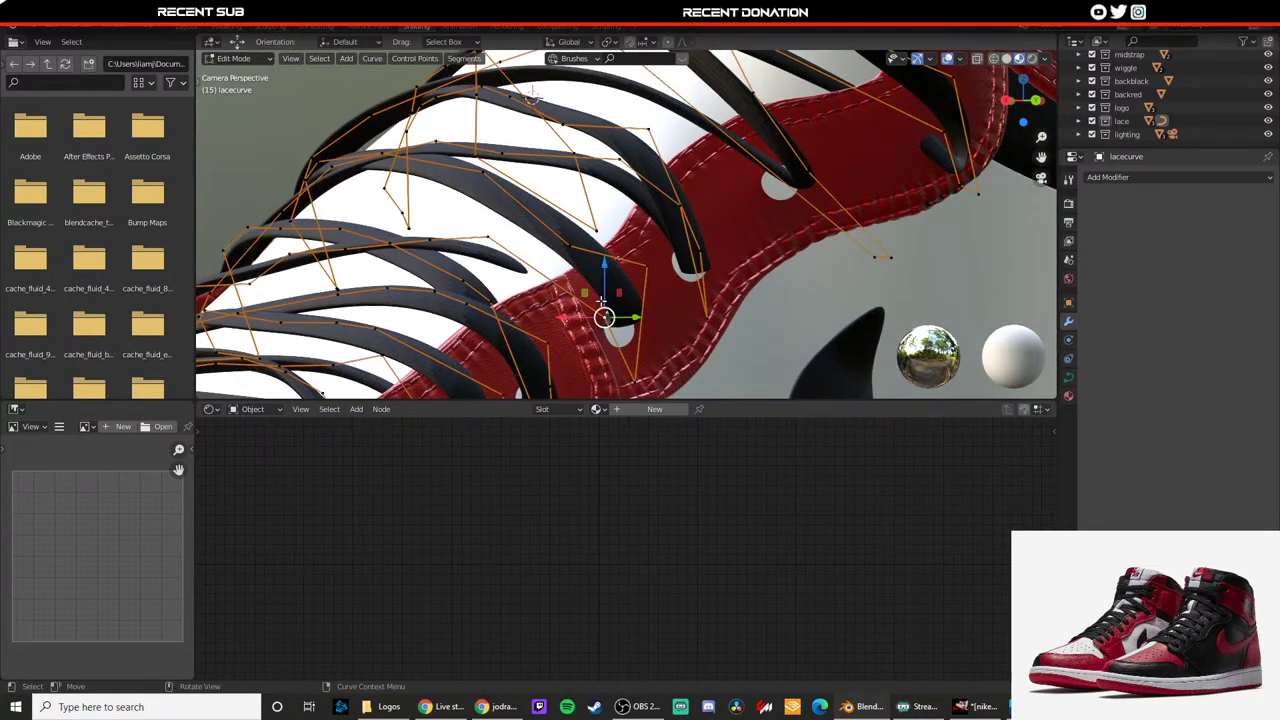
left_click_drag(603, 300, 627, 248)
key("Tab")
Step: Reopen the lace curve for editing and shift the control point below the uppermost exposed eyelet along X
left_click(695, 276)
scroll(694, 270, "down", 4)
middle_click_drag(680, 260, 546, 282, "shift")
left_click(485, 191)
scroll(604, 318, "up", 6)
left_click(609, 329)
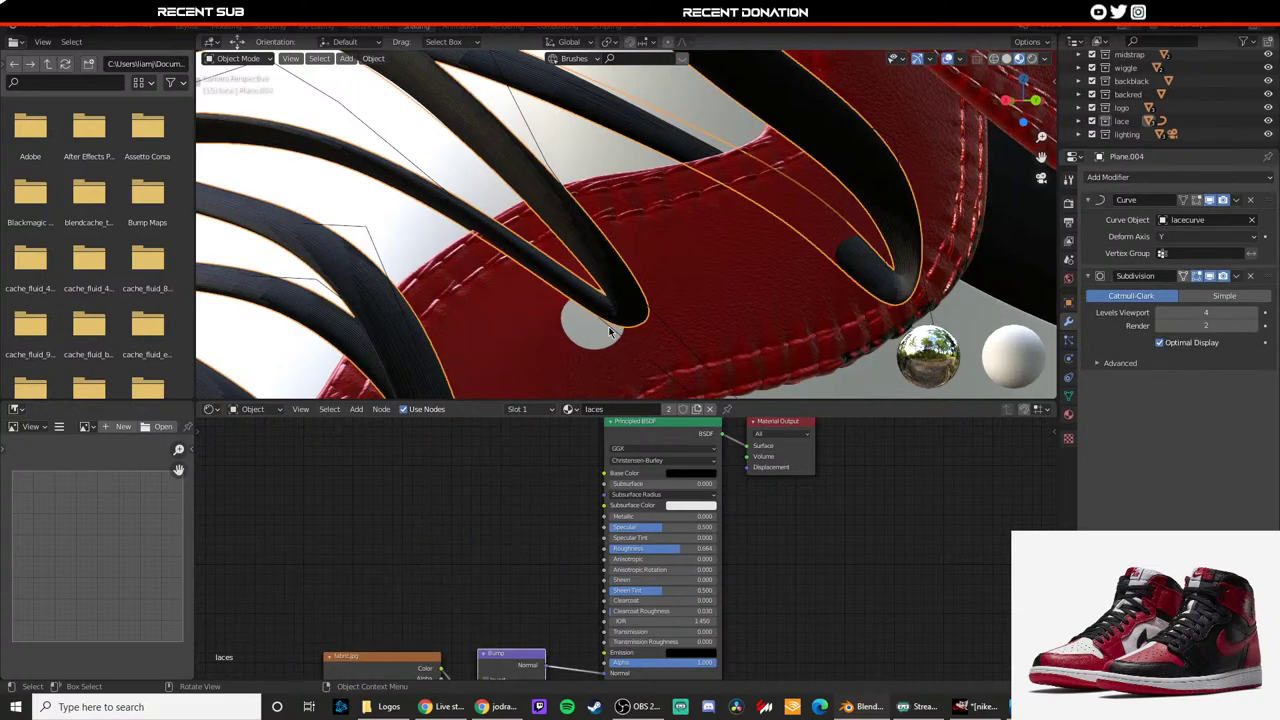
left_click(614, 333)
key("Tab")
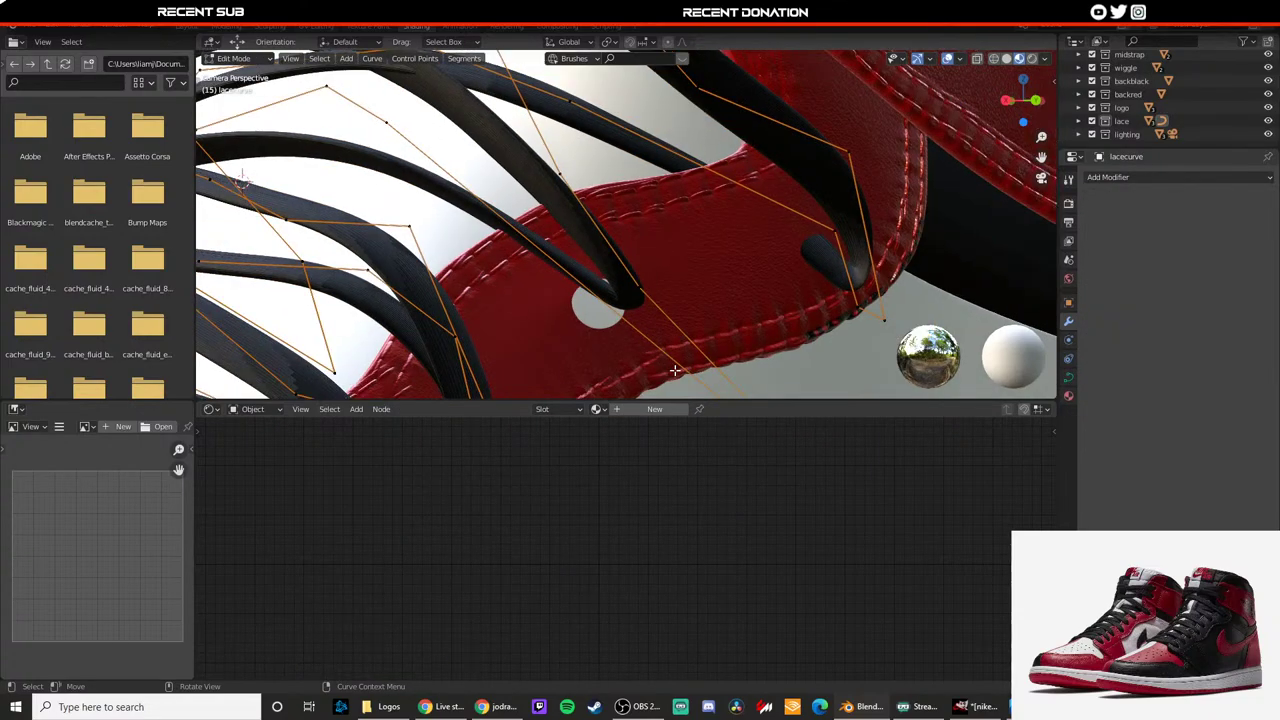
scroll(704, 380, "down", 3)
left_click(684, 336)
scroll(687, 345, "up", 1)
key("g")
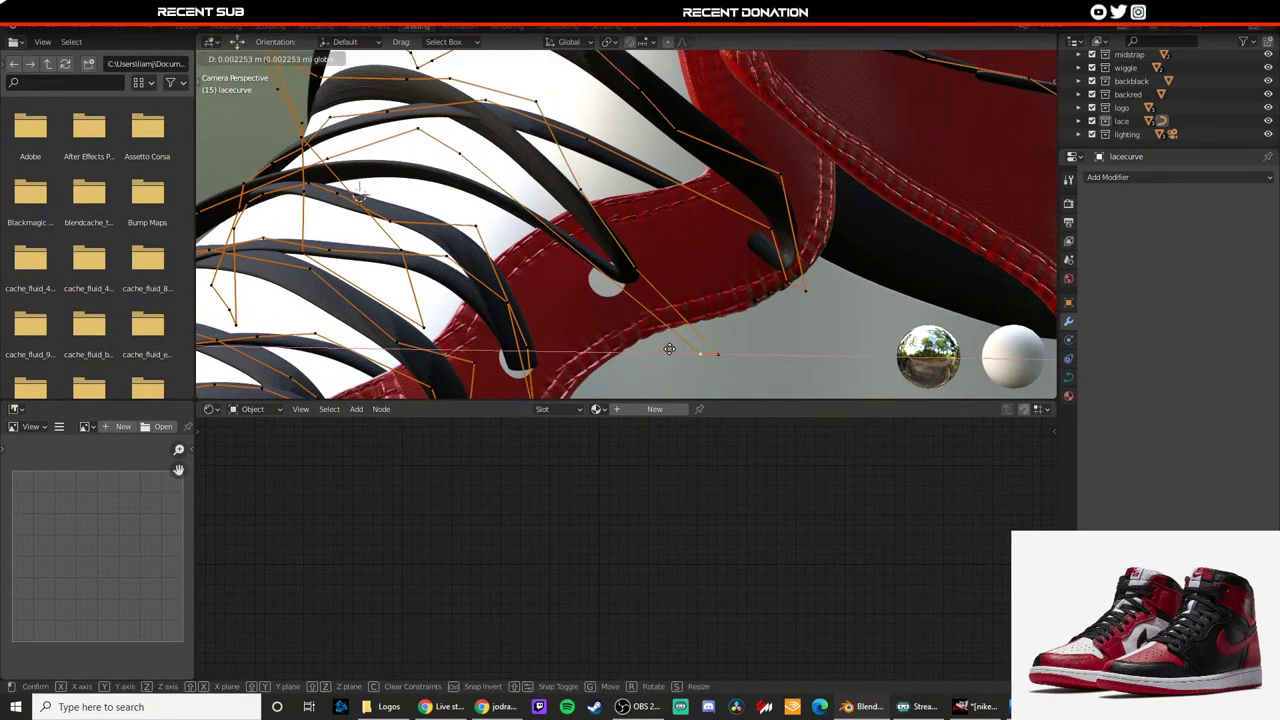
left_click(677, 337)
Step: Lower the control point below the uppermost exposed eyelet about 0.027 m along Z
key("g")
key("z")
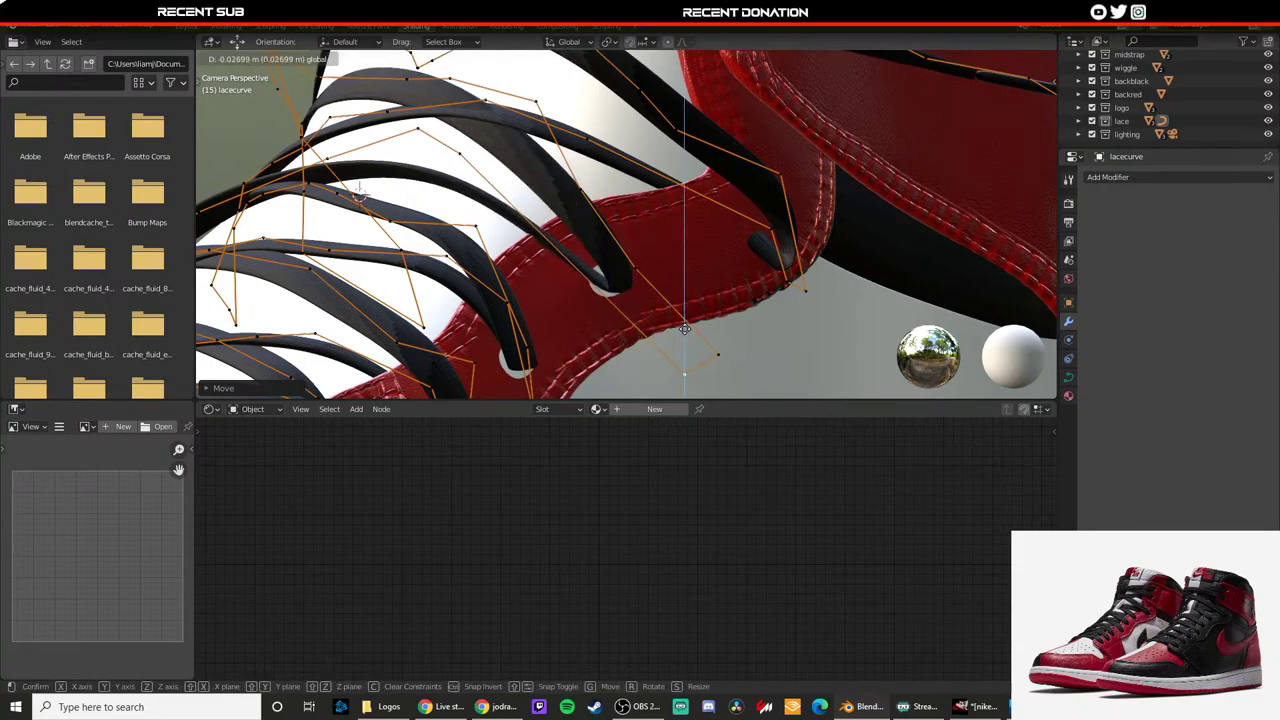
left_click(685, 329)
Step: Shift the lace curve's control point over the white tongue, above the uppermost exposed eyelet, along X
scroll(685, 329, "down", 8)
scroll(640, 290, "up", 3)
scroll(620, 278, "up", 7)
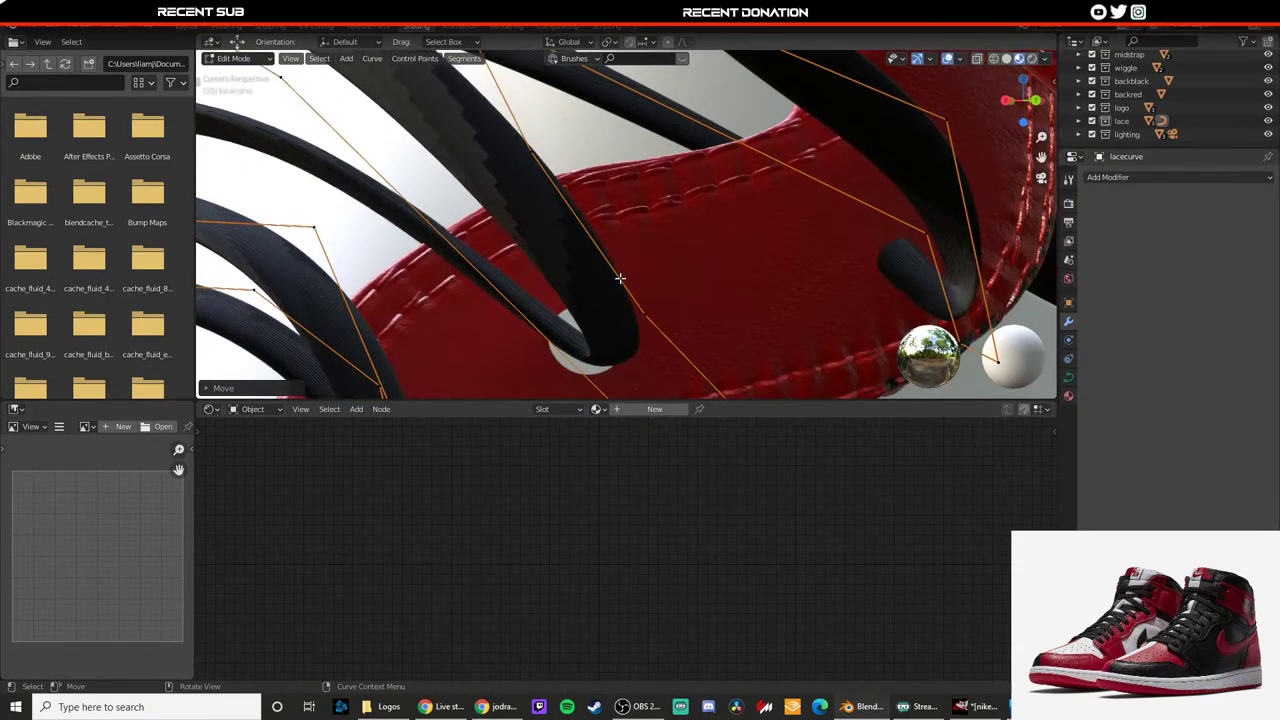
middle_click_drag(620, 278, 696, 366)
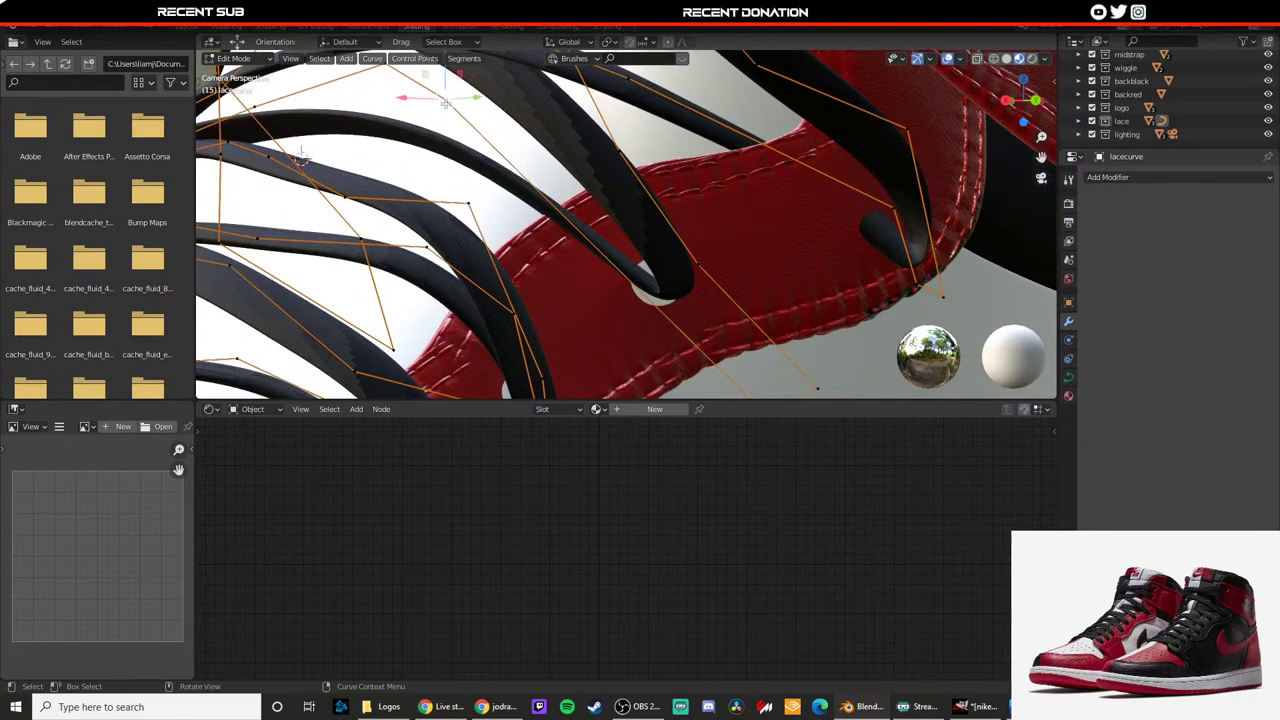
middle_click_drag(300, 155, 400, 178)
key("g")
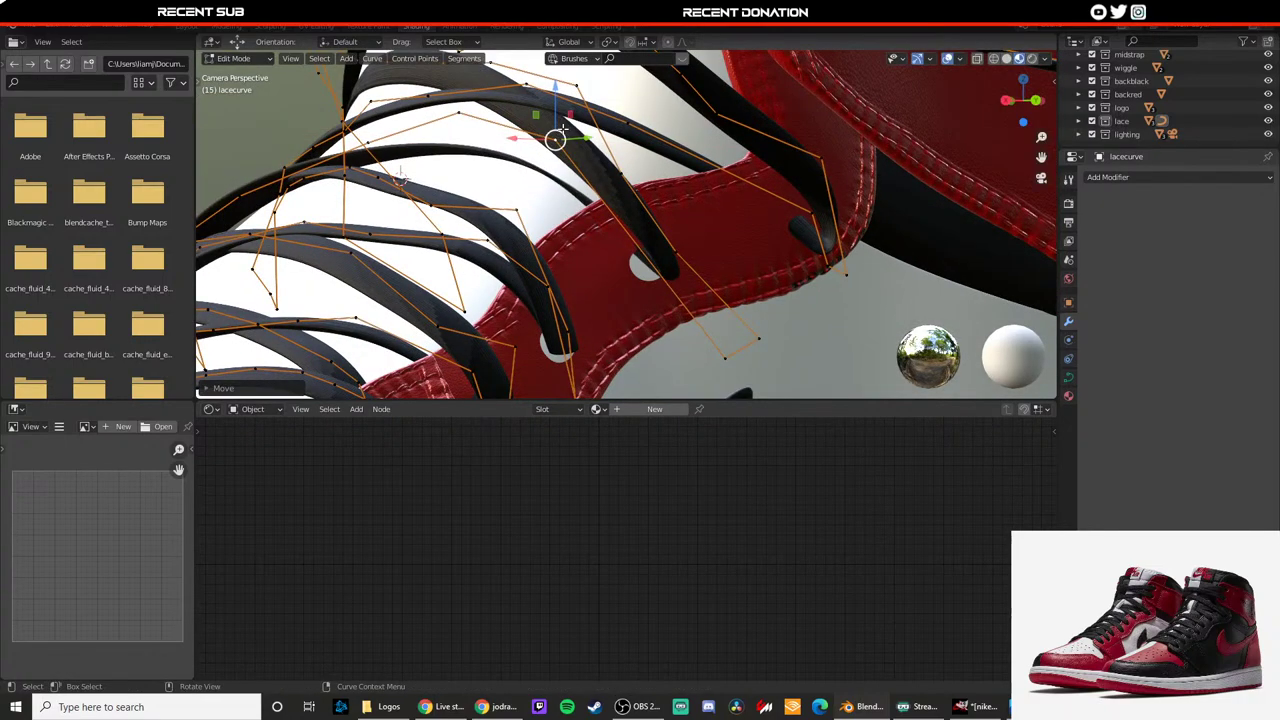
key("z")
key("x")
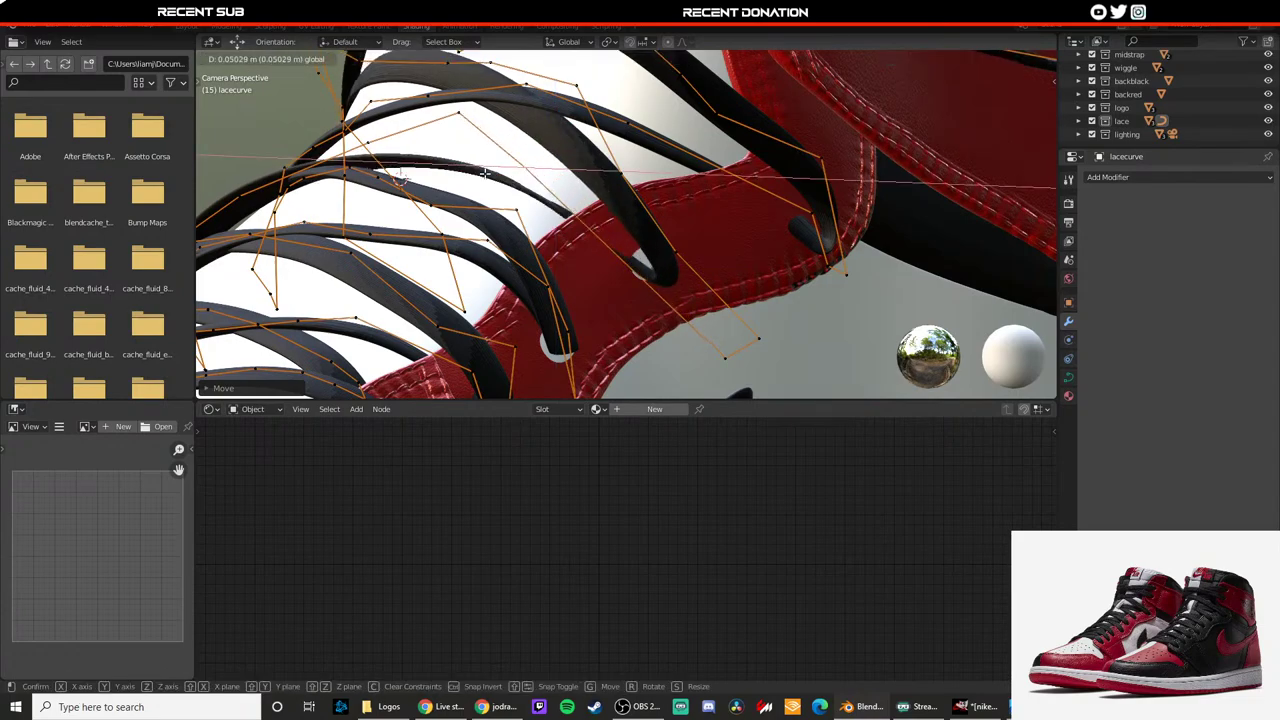
left_click(502, 171)
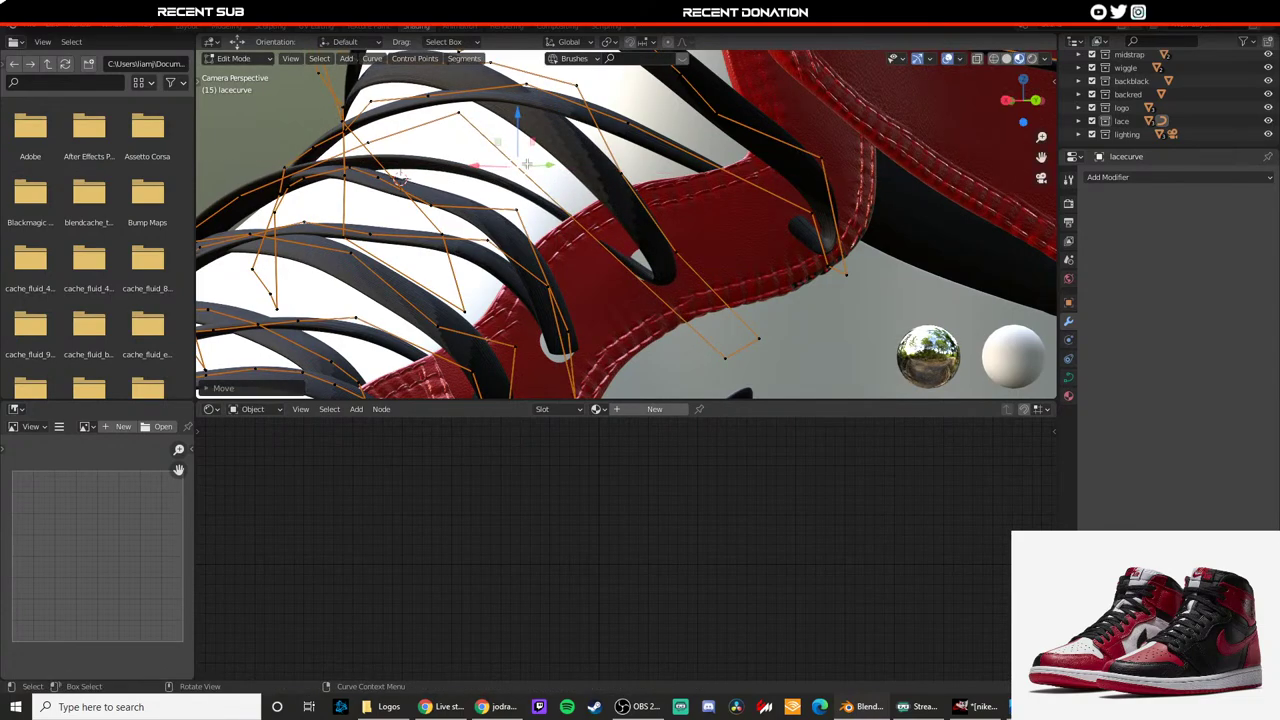
Step: Raise that control point about 0.012 m along Z and select the lace curve's lowest point beneath the eyelet
key("g")
key("z")
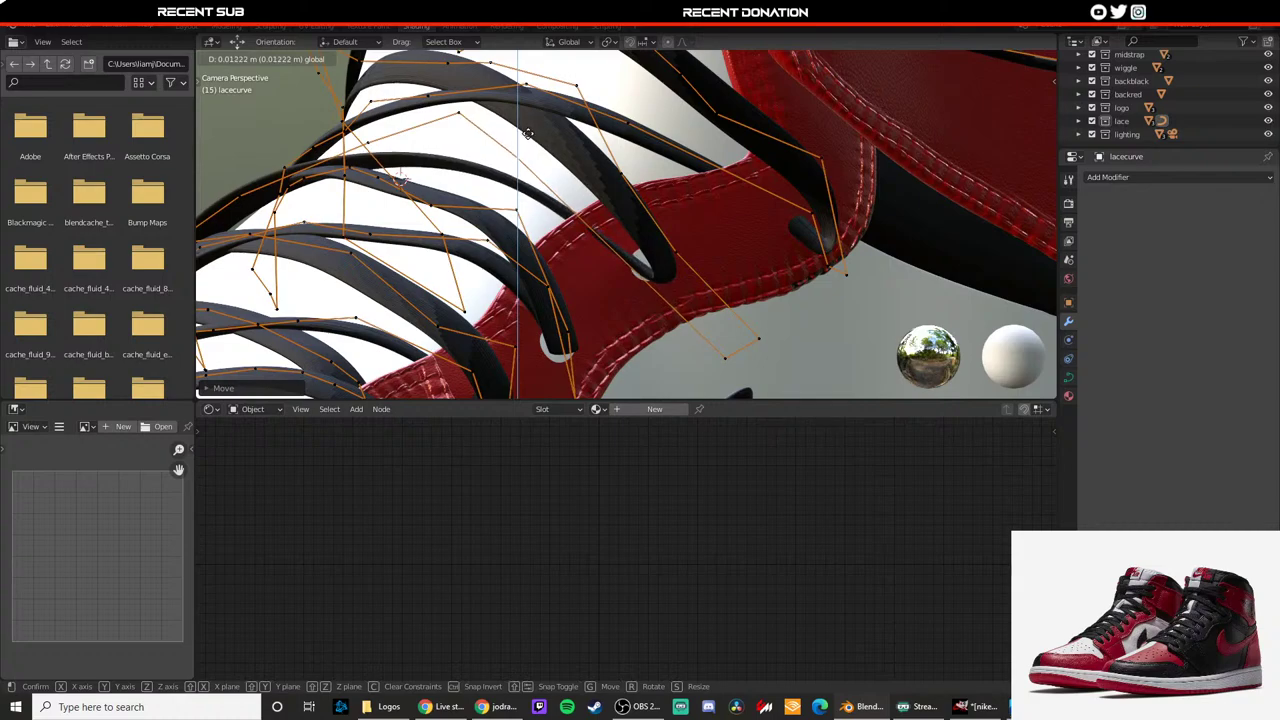
left_click(528, 133)
left_click(719, 363)
key("g")
key("x")
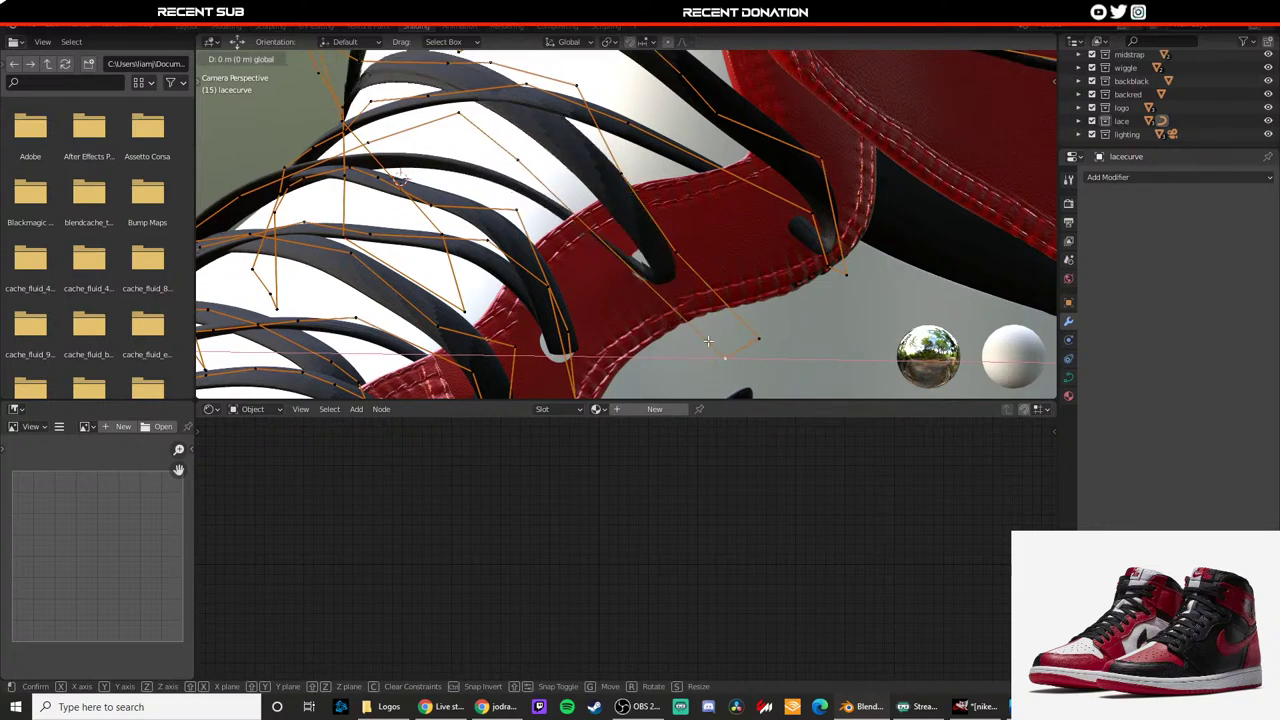
right_click(708, 341)
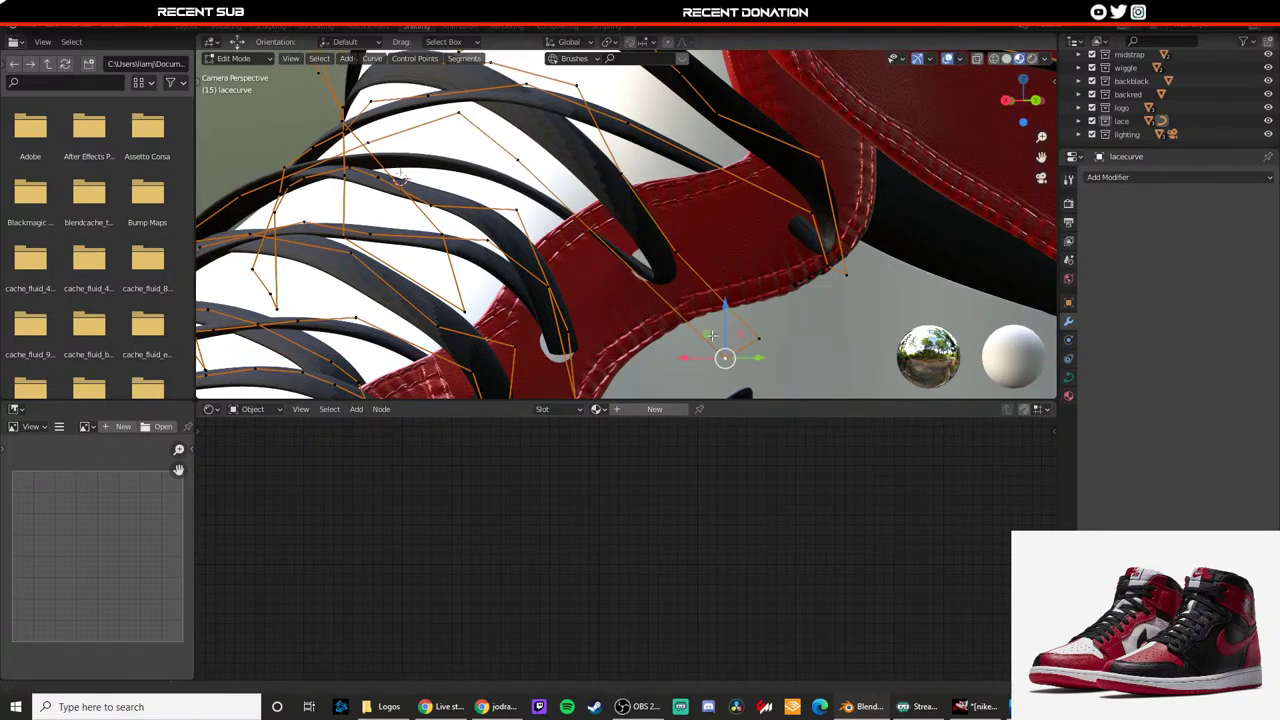
Step: Adjust the selected lowest lace point along Z and X while checking the lace's fit in the eyelet
middle_click_drag(712, 335, 665, 207)
scroll(686, 251, "up", 4)
scroll(603, 300, "up", 4)
scroll(603, 300, "up", 4)
key("g")
key("z")
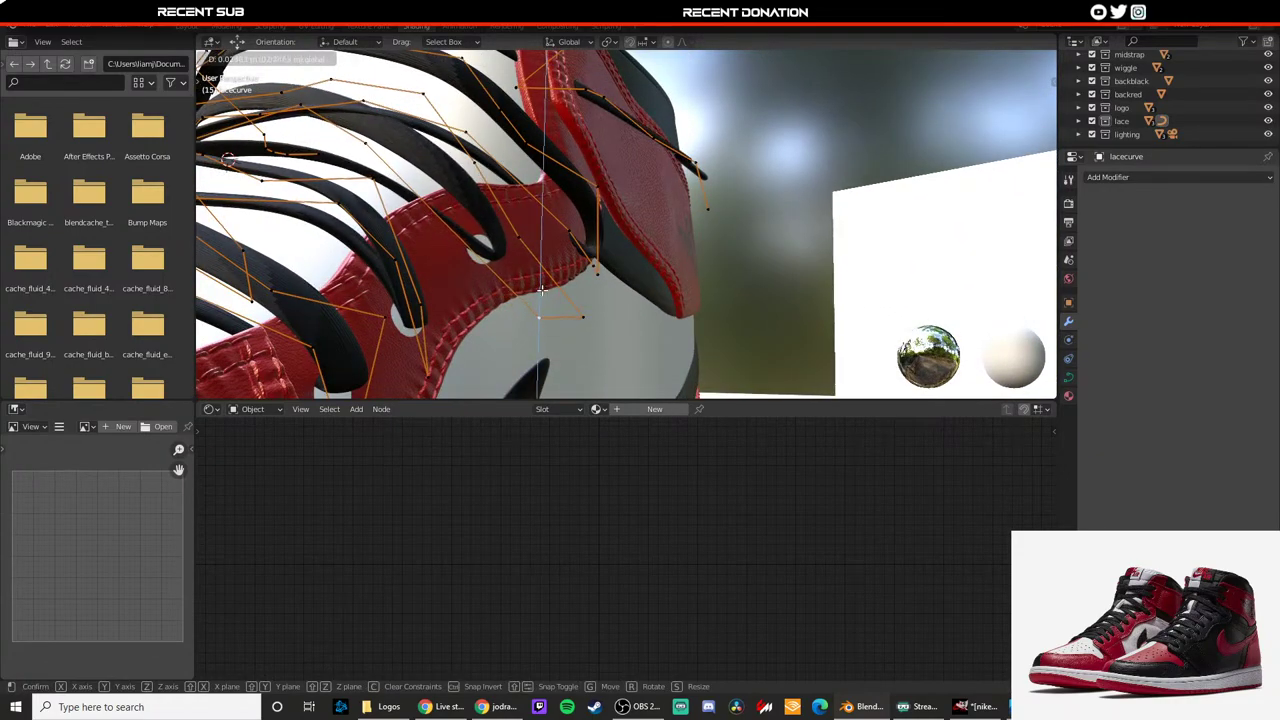
left_click_drag(541, 291, 541, 290)
middle_click_drag(541, 291, 446, 300)
left_click_drag(535, 314, 544, 316)
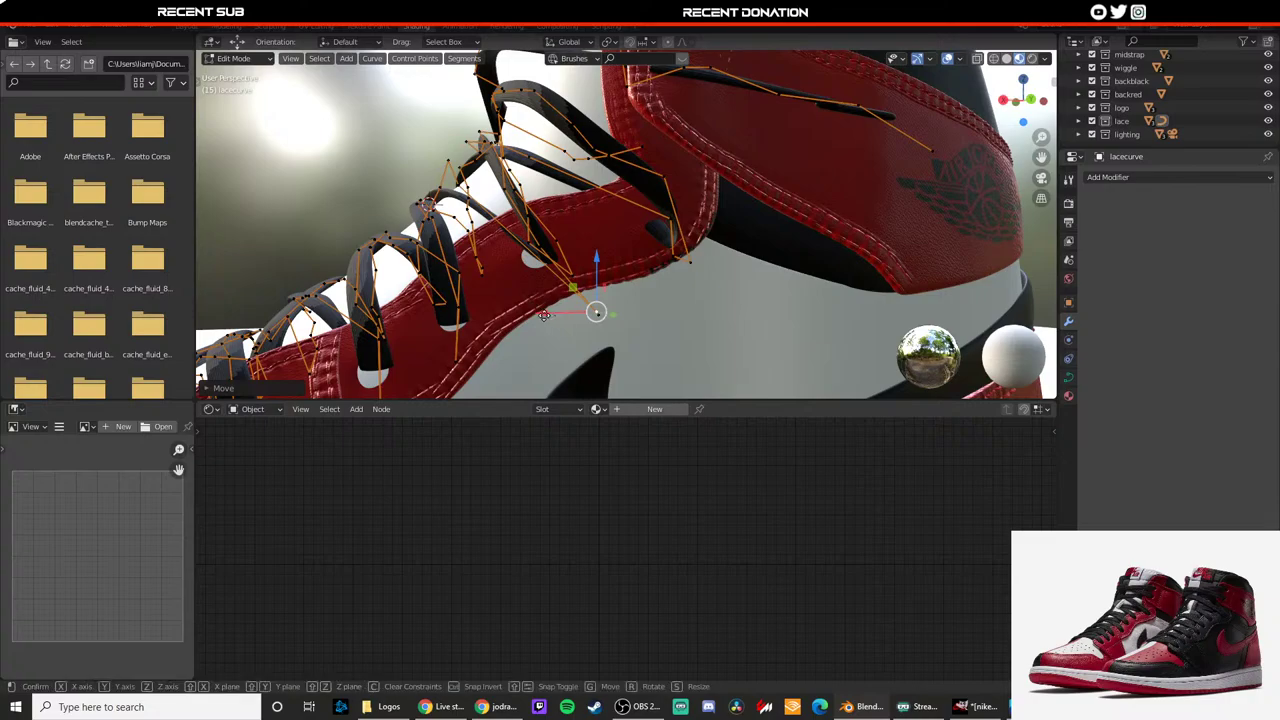
mouse_move(544, 315)
middle_mouse_down()
mouse_move(575, 306)
mouse_move(548, 290)
middle_mouse_up()
Step: Switch to the Layout workspace and add a vertex to the lace curve near the uppermost exposed eyelet in the top view
left_click(467, 240)
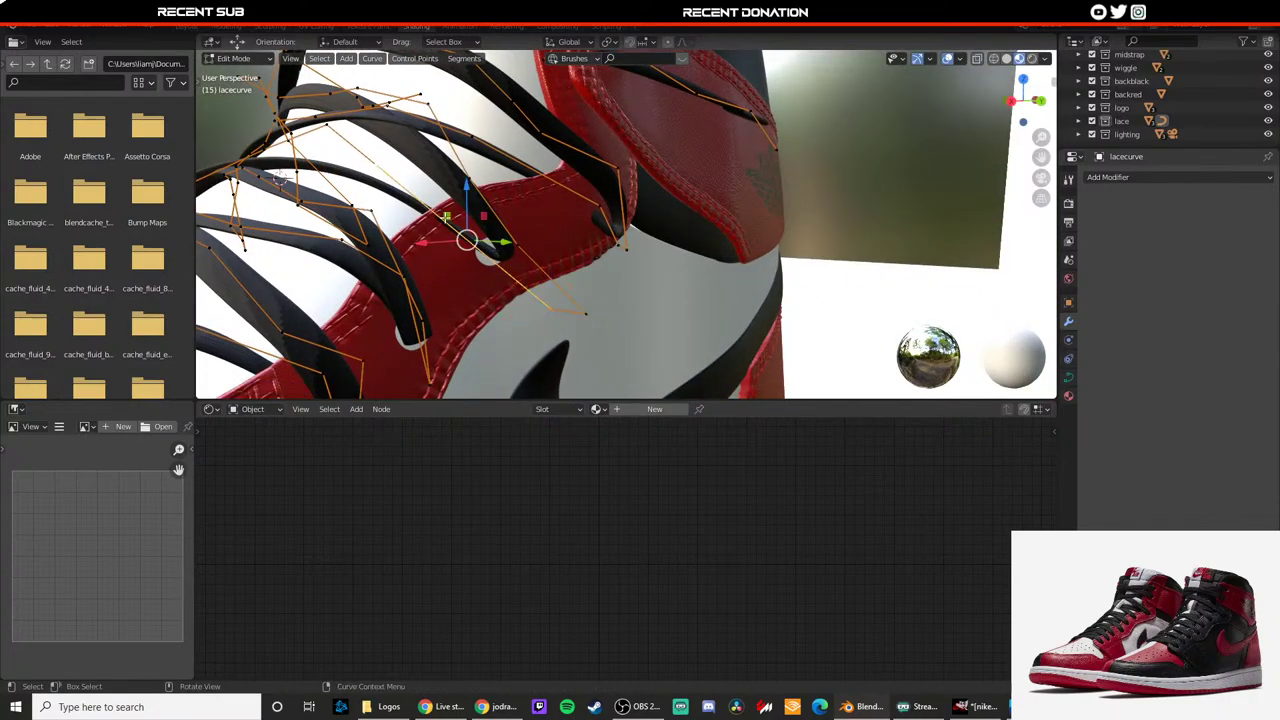
left_click(236, 27)
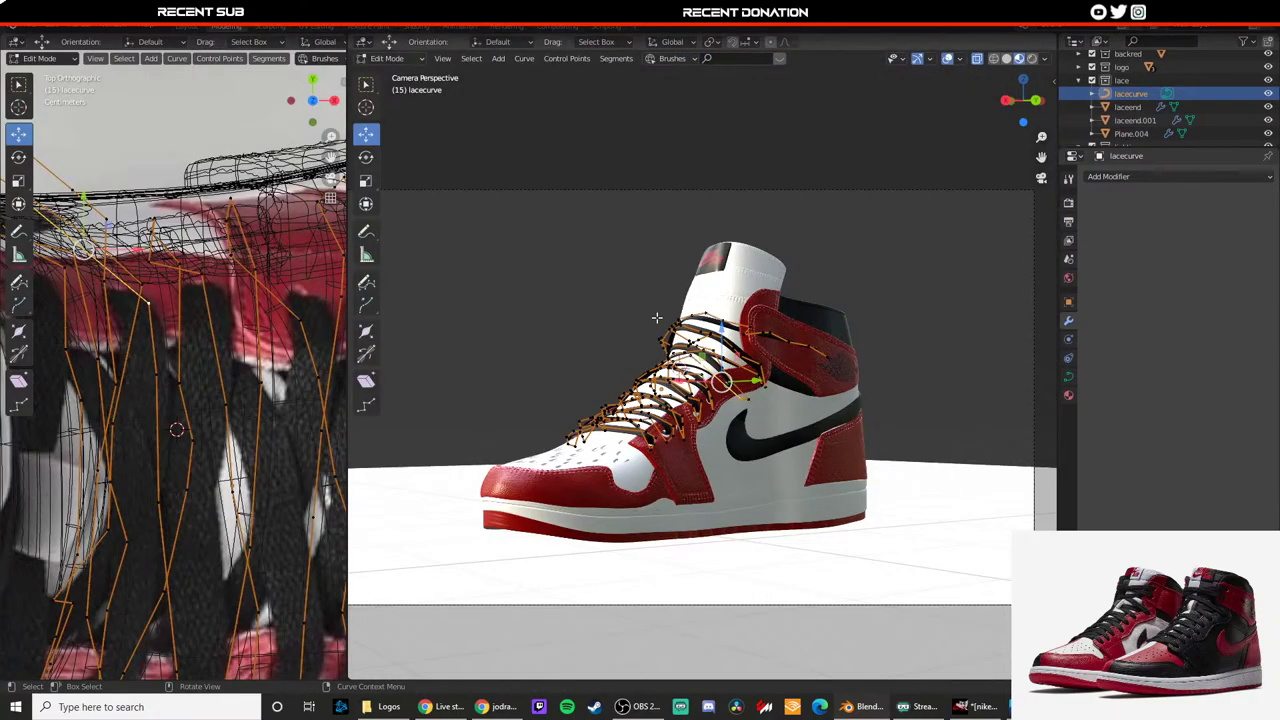
scroll(250, 305, "down", 6)
middle_click_drag(200, 320, 242, 352, "shift")
scroll(242, 340, "up", 5)
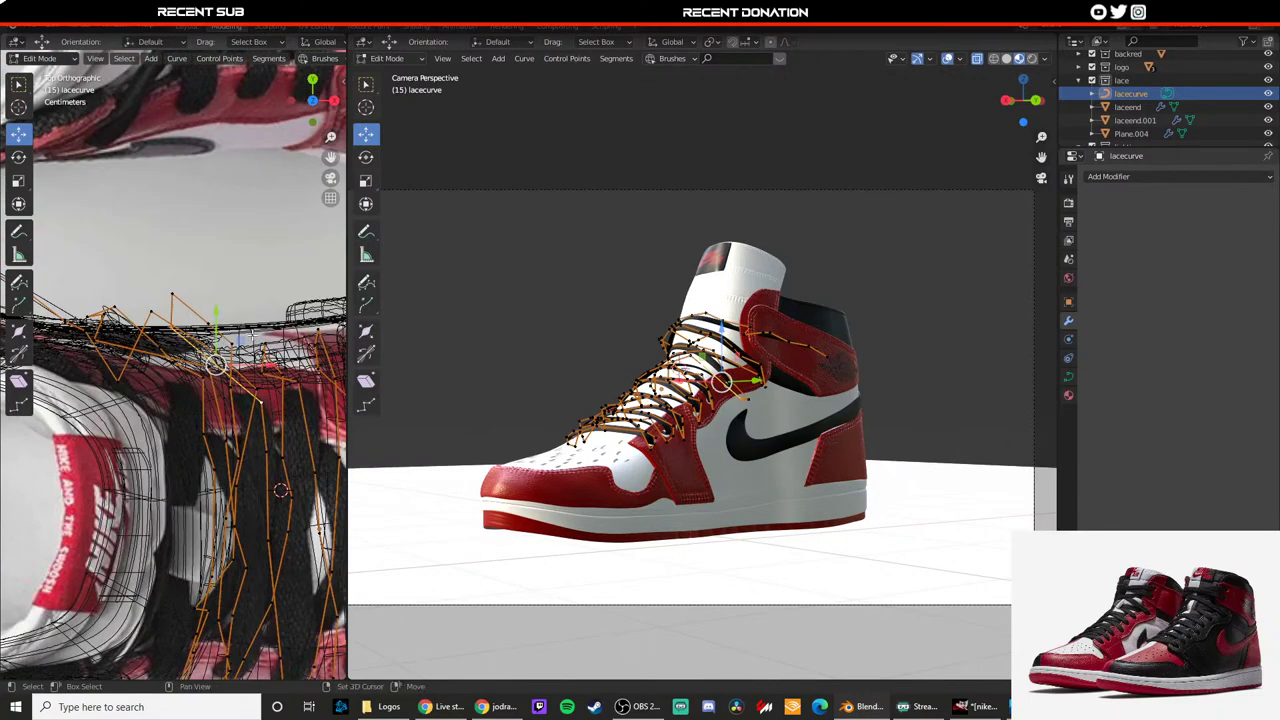
scroll(250, 310, "up", 3)
middle_click_drag(260, 300, 183, 318, "shift")
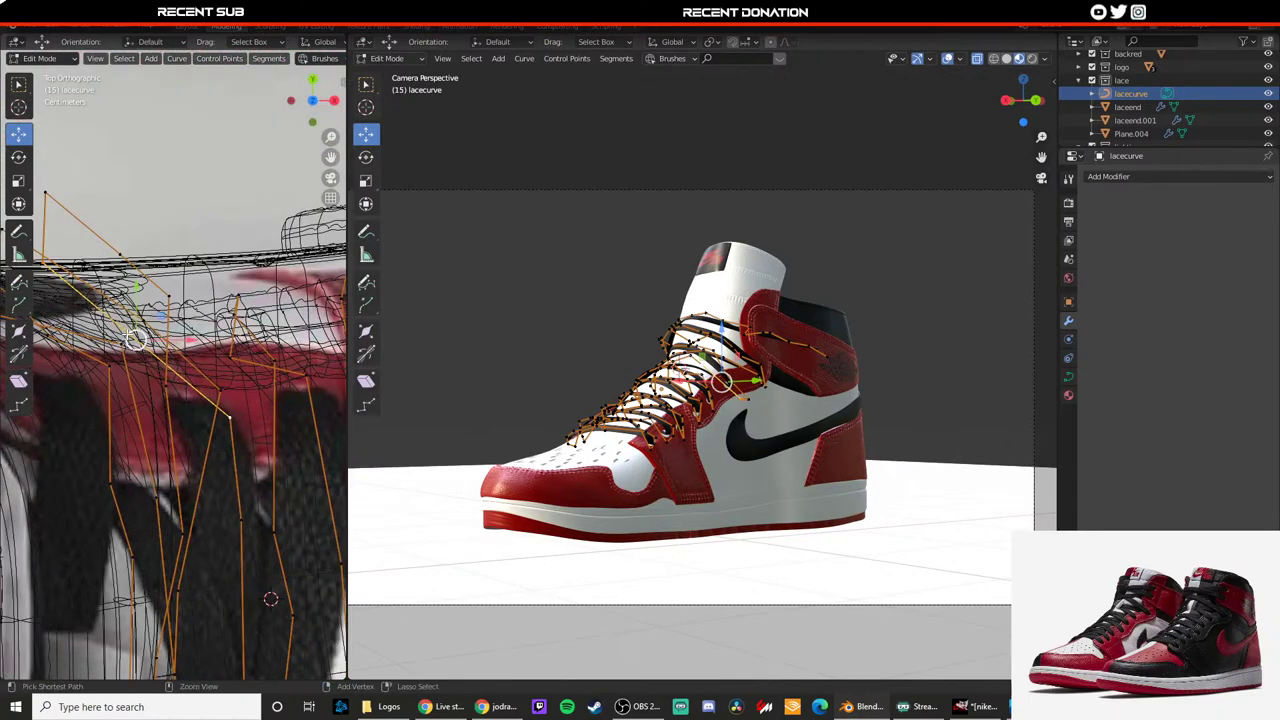
right_click(126, 333, "ctrl")
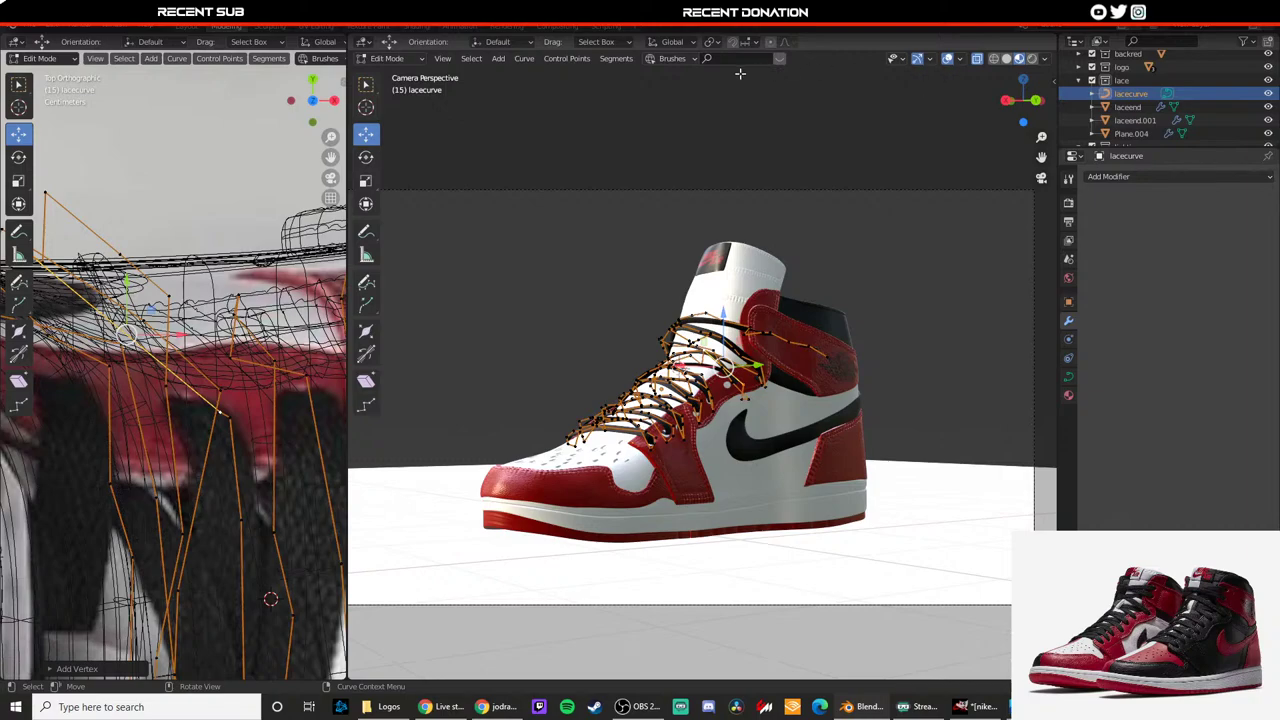
Step: From the back view, scale the selected lace curve segment to about 0.24 and lower it along Z toward the eyelet
left_click(1041, 100)
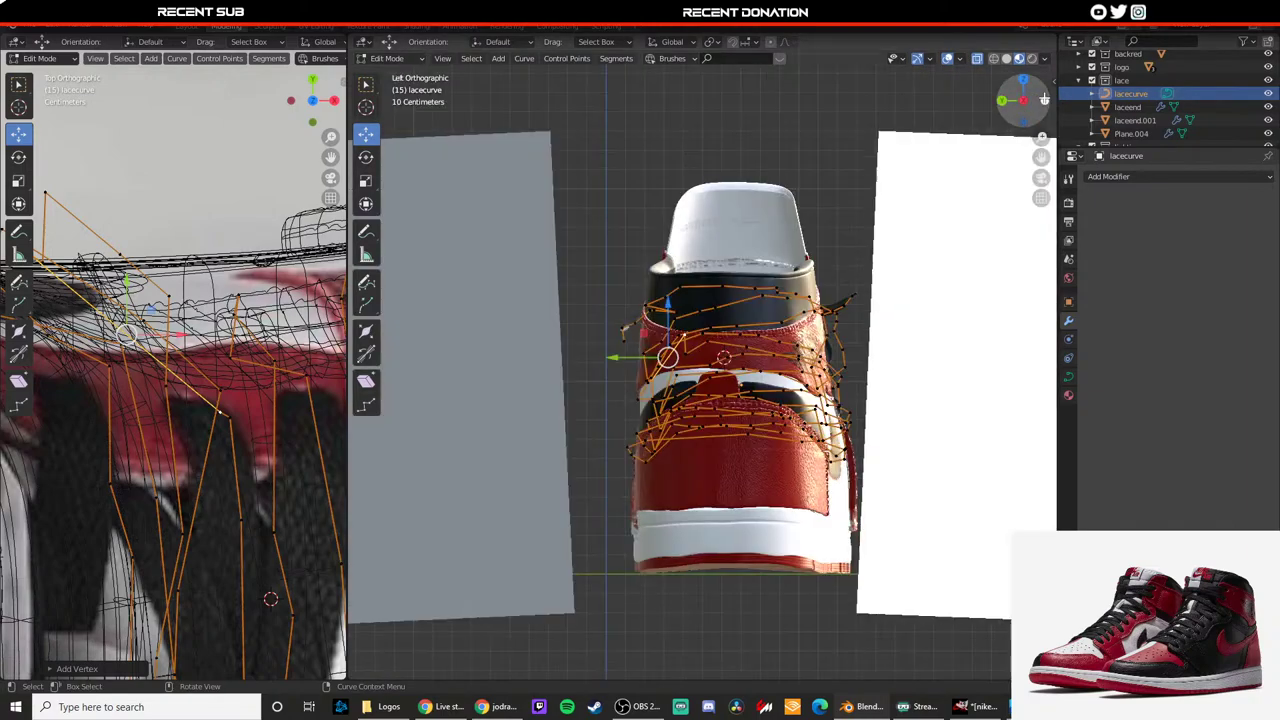
left_click(1001, 100)
scroll(636, 333, "up", 6)
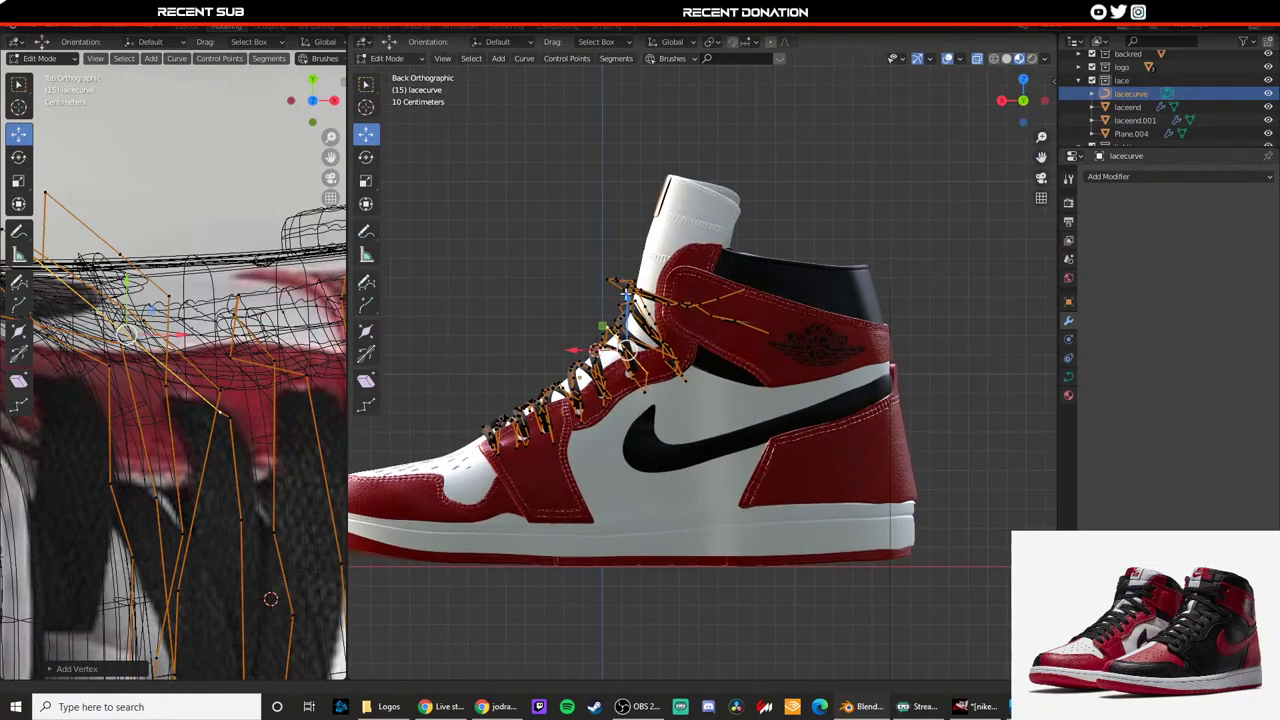
scroll(636, 333, "up", 2)
middle_click_drag(522, 336, 689, 336, "shift")
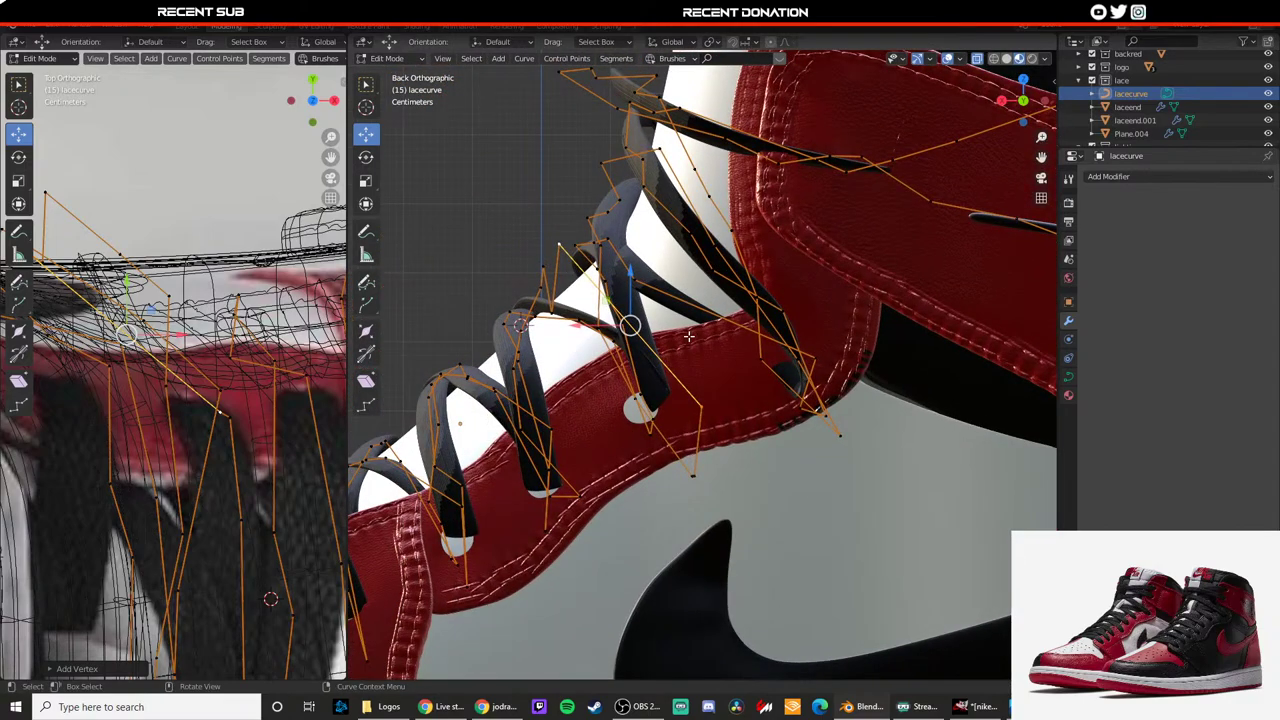
key("s")
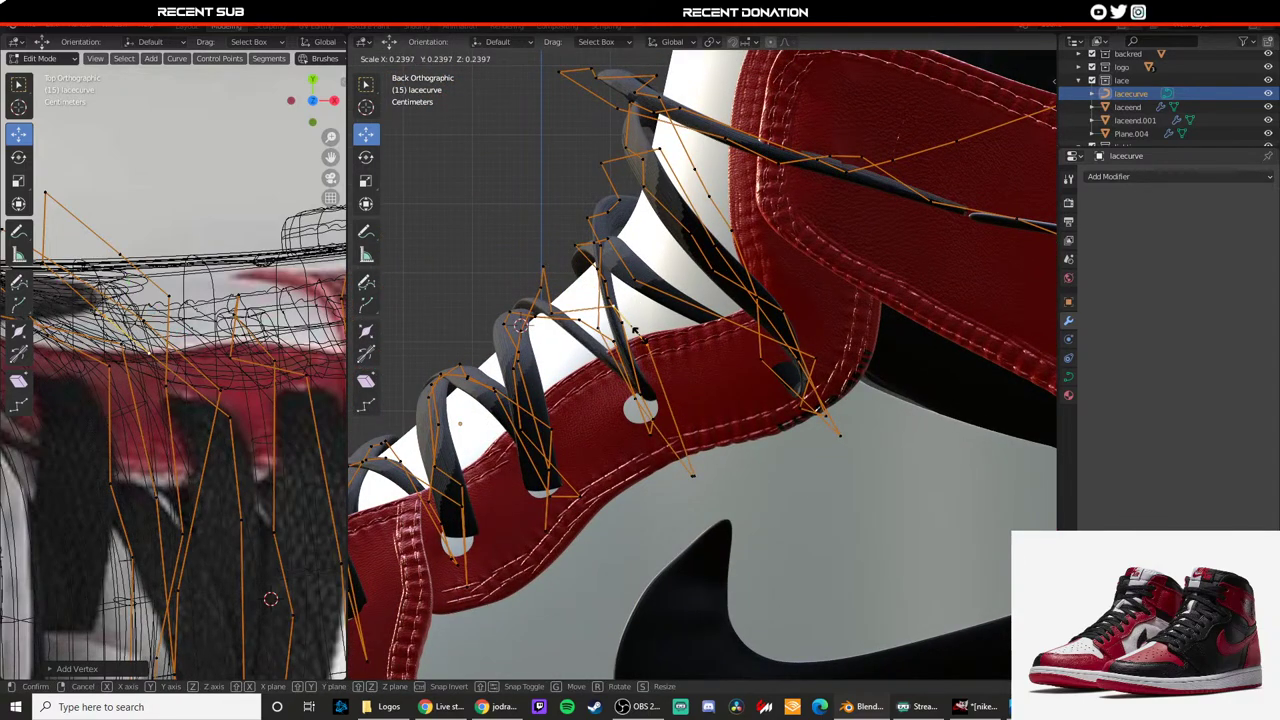
left_click(636, 331)
left_click_drag(630, 303, 606, 352)
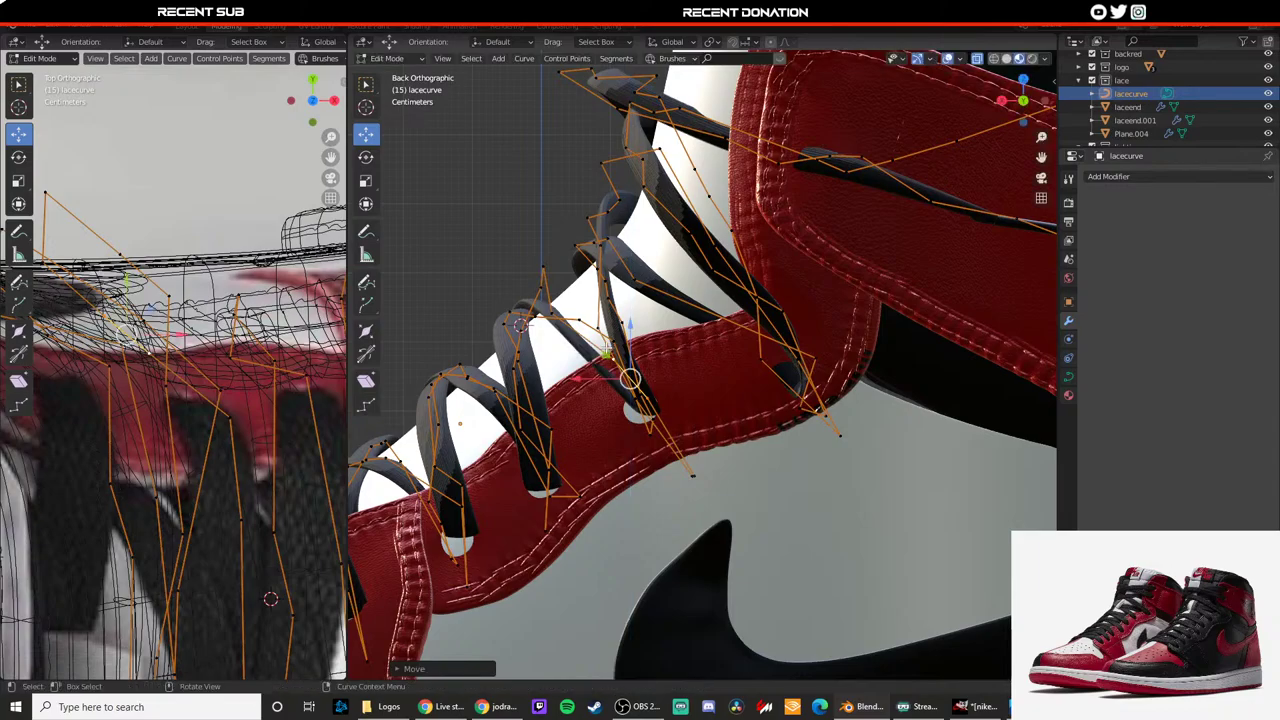
Step: Shift the scaled lace points along negative Y, and move the upper one further along the same axis
middle_click_drag(510, 352, 612, 374)
scroll(776, 391, "up", 3)
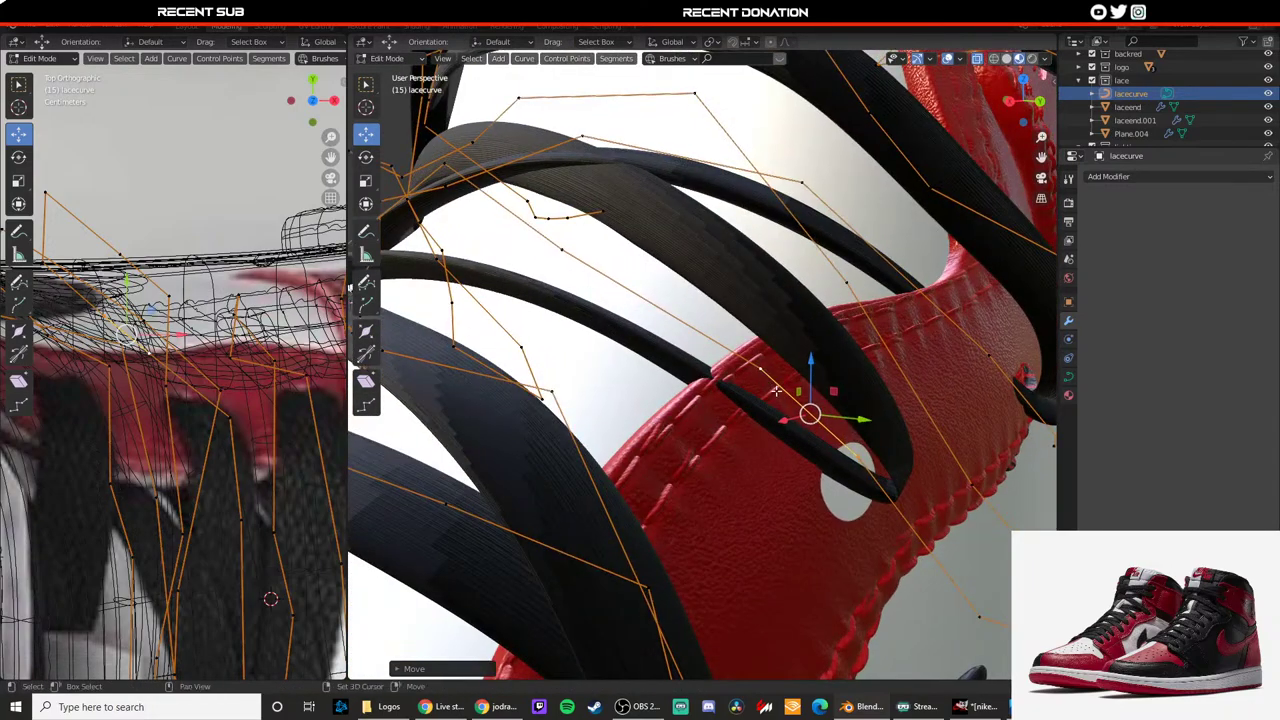
left_click_drag(842, 416, 808, 410)
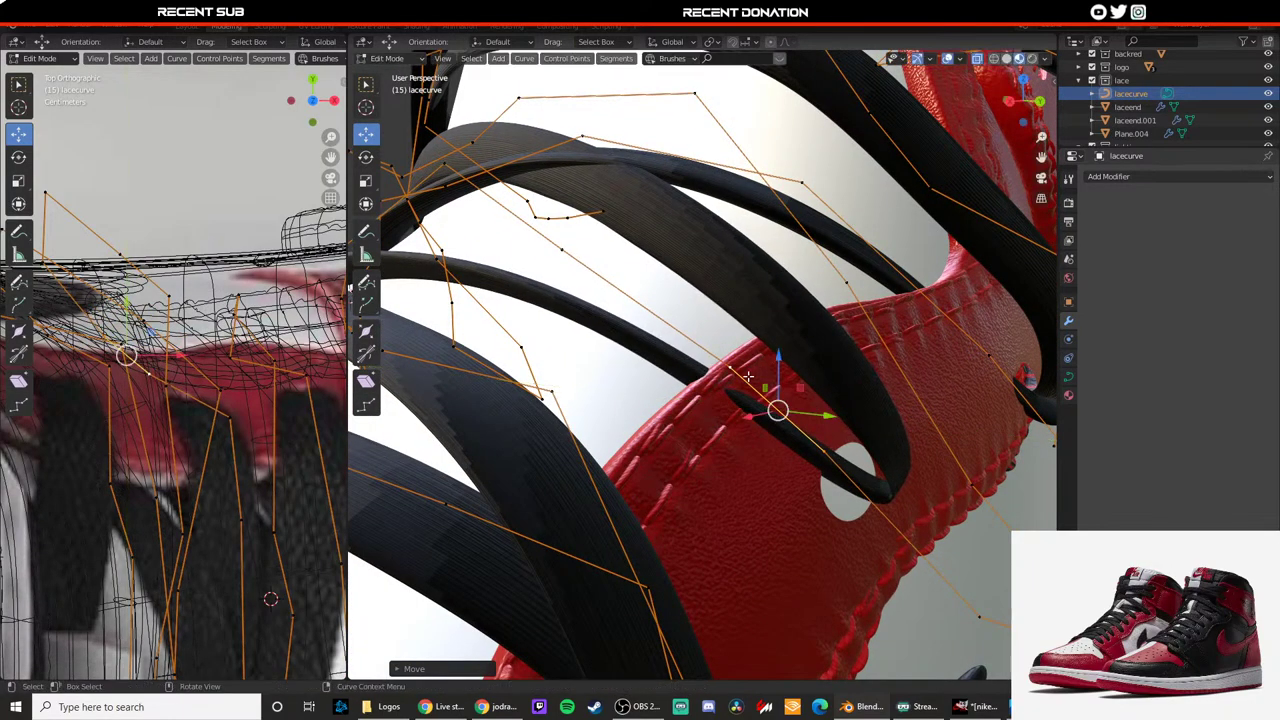
left_click(730, 366)
left_click_drag(766, 371, 700, 346)
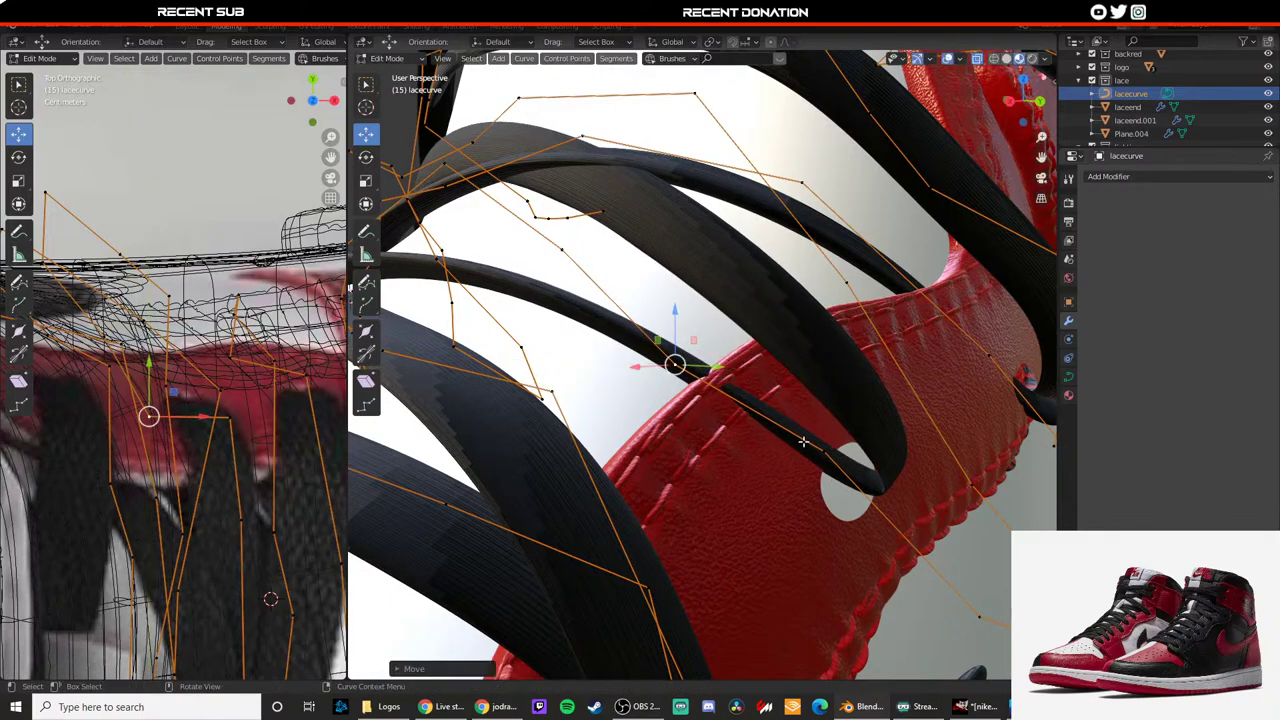
Step: Reposition the neighbouring lace control points around the eyelet to refine the thin strand entering the hole
left_click(822, 452)
left_click_drag(822, 452, 864, 502)
middle_click_drag(858, 500, 891, 525)
left_click_drag(891, 525, 724, 503)
left_click(739, 507)
left_click_drag(692, 474, 700, 443)
Step: Move the lace control point above the red panel's upper edge along X onto the thin strand
middle_click_drag(700, 443, 690, 375)
left_click(668, 412)
key("g")
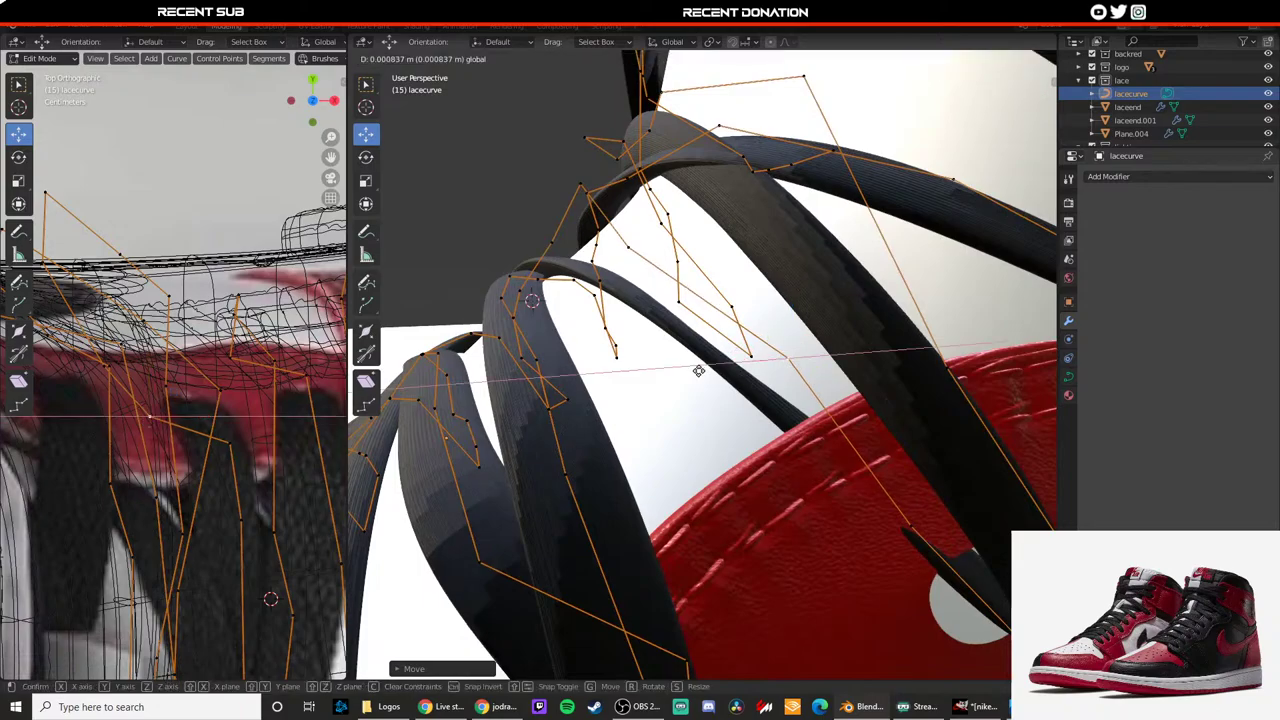
left_click(664, 377)
left_click(708, 362)
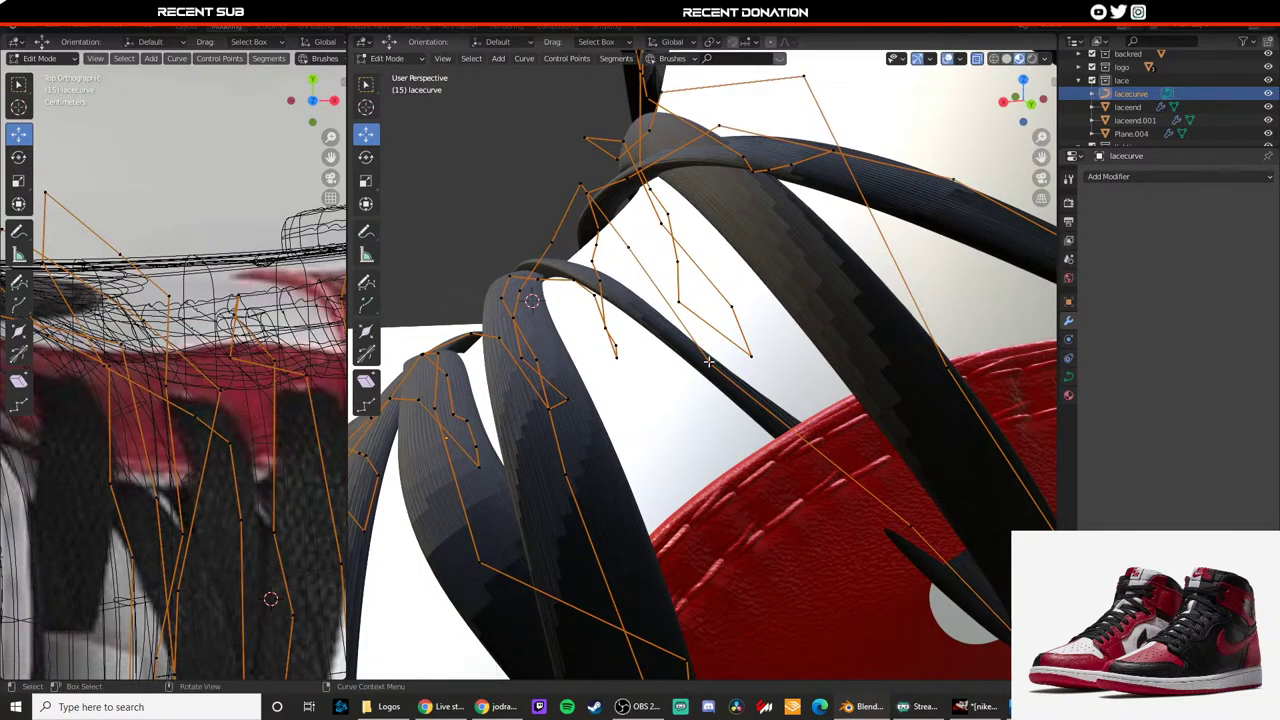
Step: Raise the lace point over the tongue along Z, and adjust the point beside the eyelet along Z and X so the strand enters the hole
middle_click_drag(722, 347, 650, 318)
left_click_drag(664, 309, 676, 255)
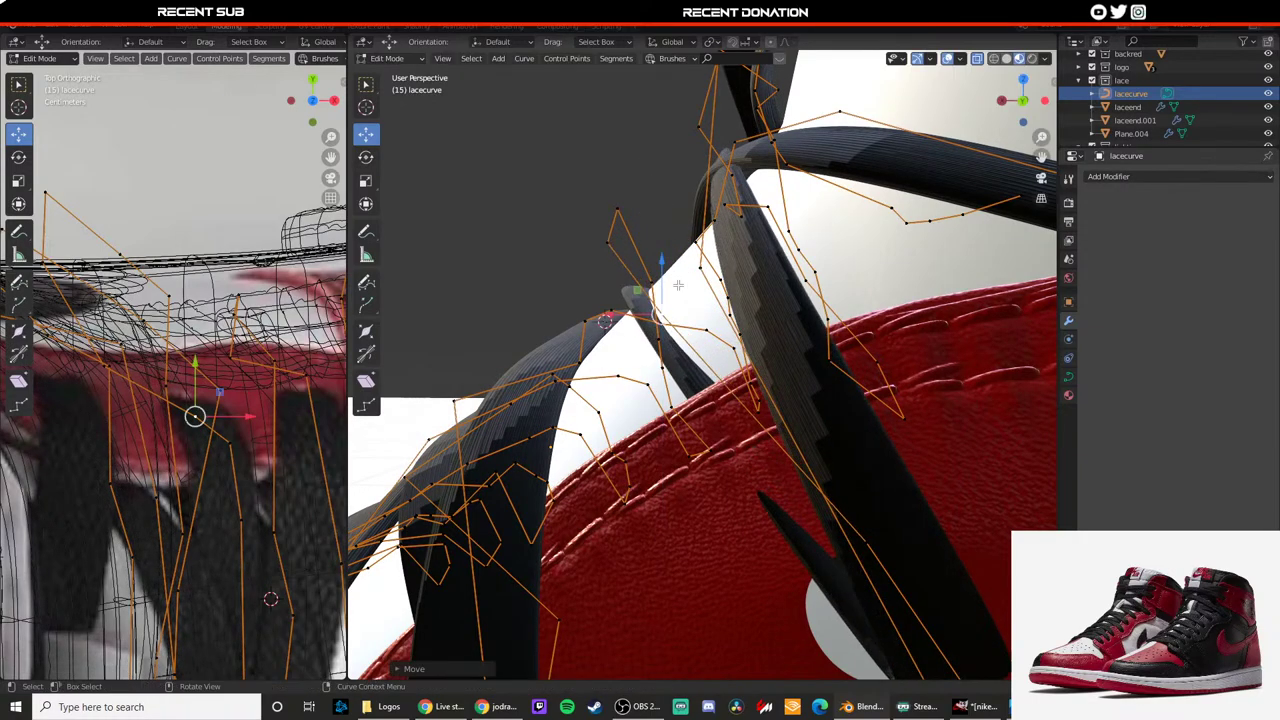
middle_click_drag(680, 258, 800, 255)
left_click(809, 428)
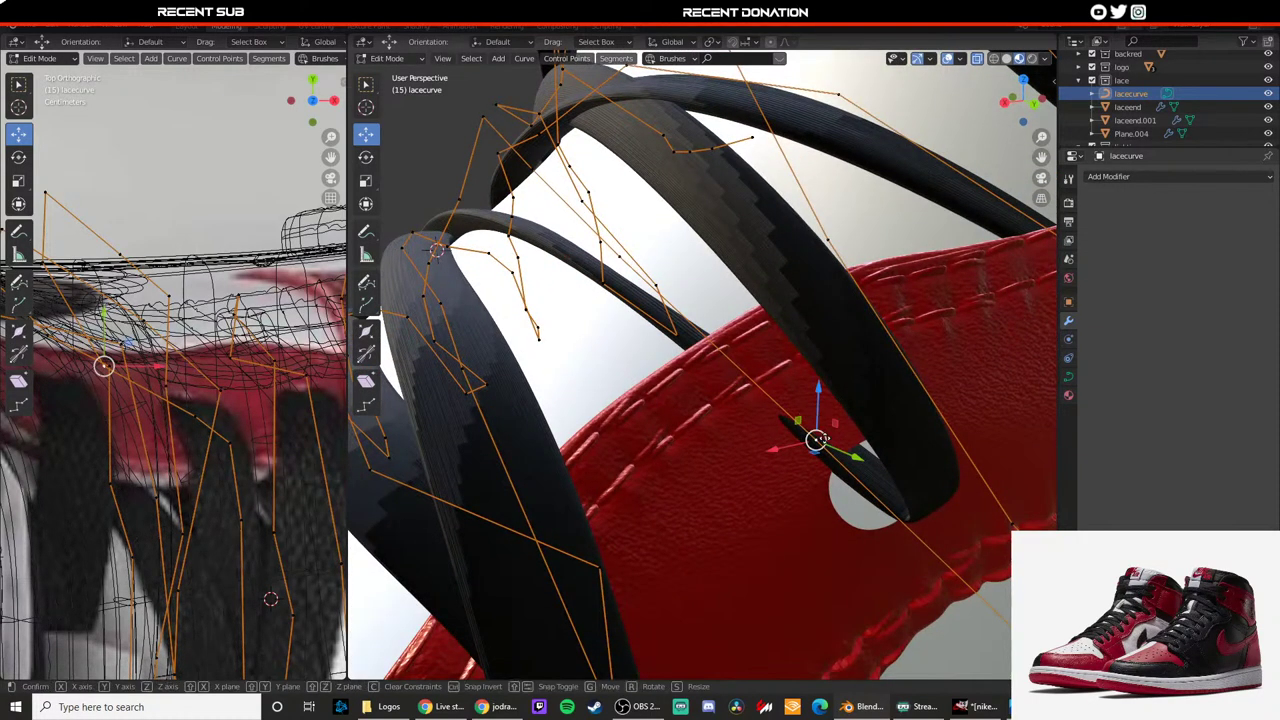
left_click_drag(818, 390, 818, 421)
mouse_move(793, 481)
left_mouse_down()
mouse_move(829, 476)
mouse_move(806, 479)
left_mouse_up()
middle_click_drag(790, 470, 693, 394)
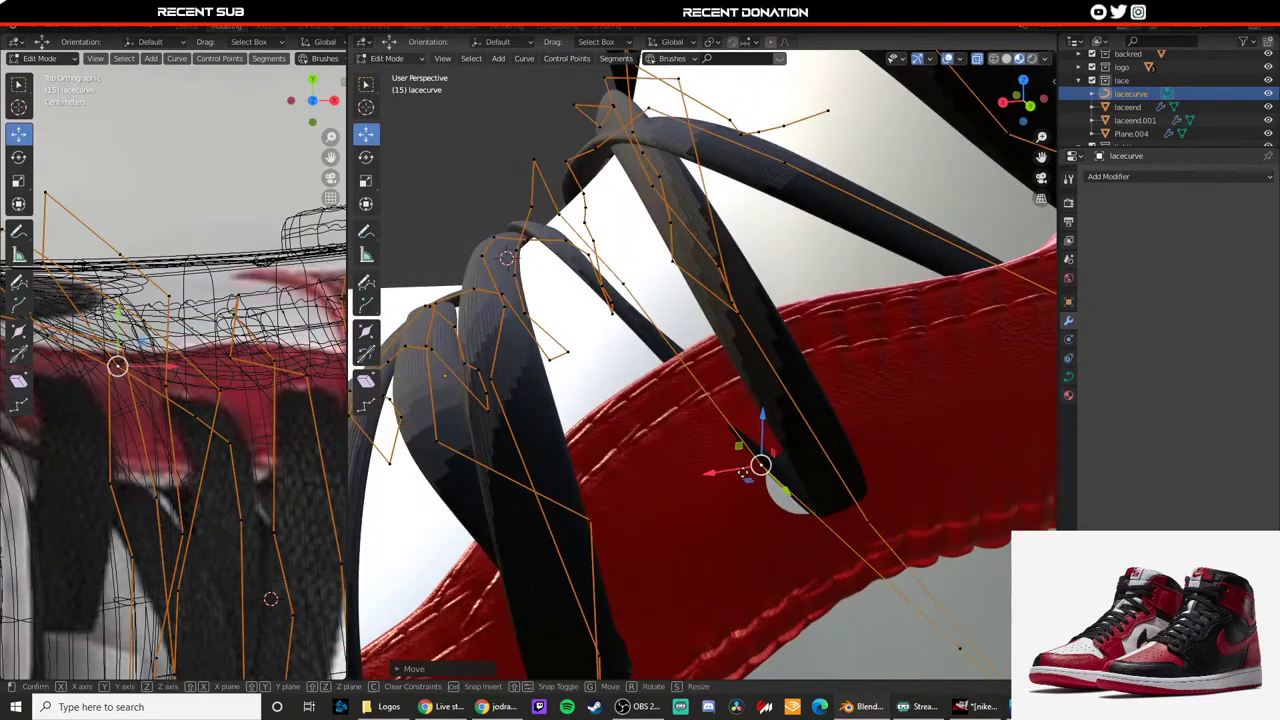
key("g")
key("z")
left_click(785, 456)
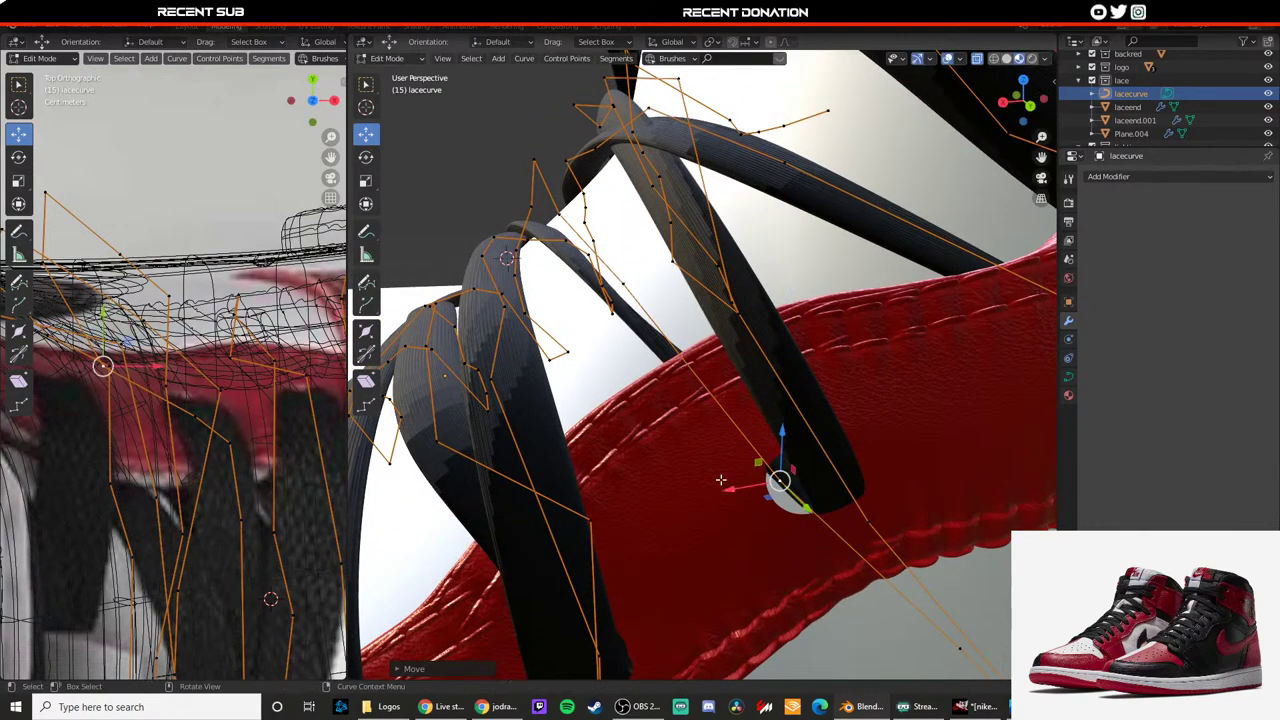
Step: Raise the next lace control point along Z, and shift the one beside the crossing strand above the tongue along Z and X
middle_click_drag(673, 367, 785, 312)
left_click_drag(790, 272, 800, 214)
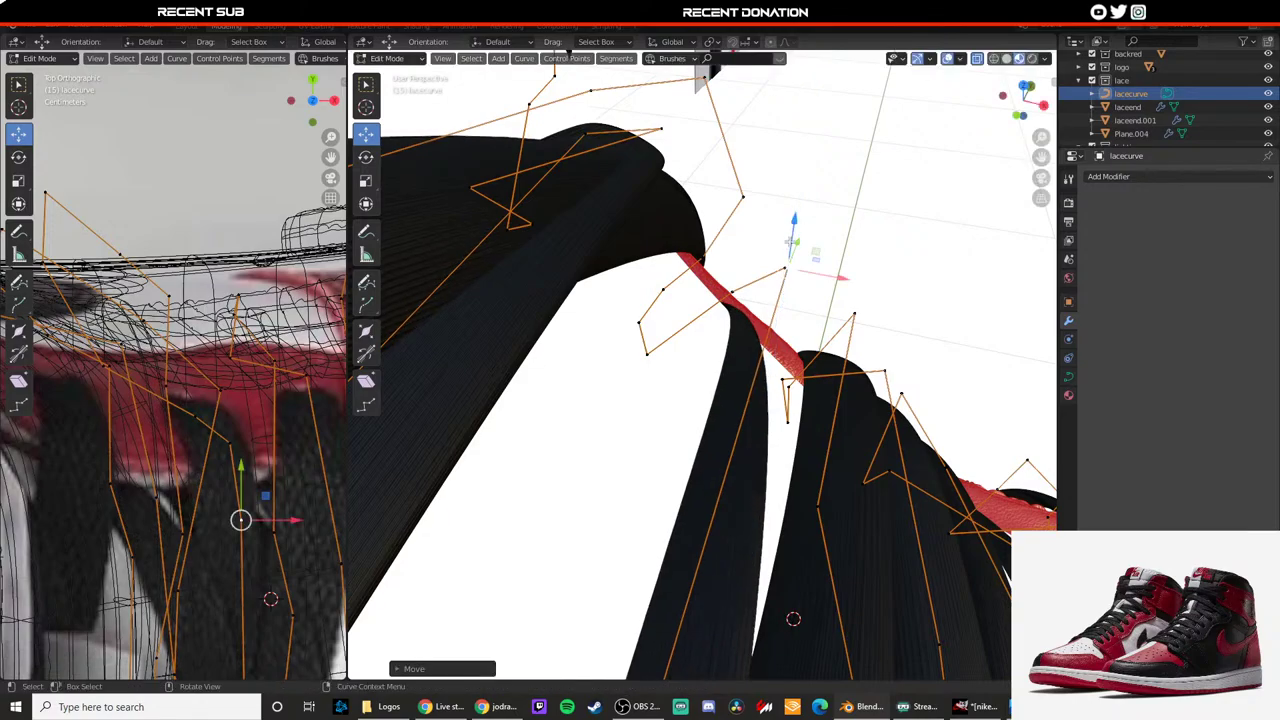
middle_click_drag(794, 316, 520, 256)
left_click(706, 346)
middle_click_drag(706, 346, 693, 304)
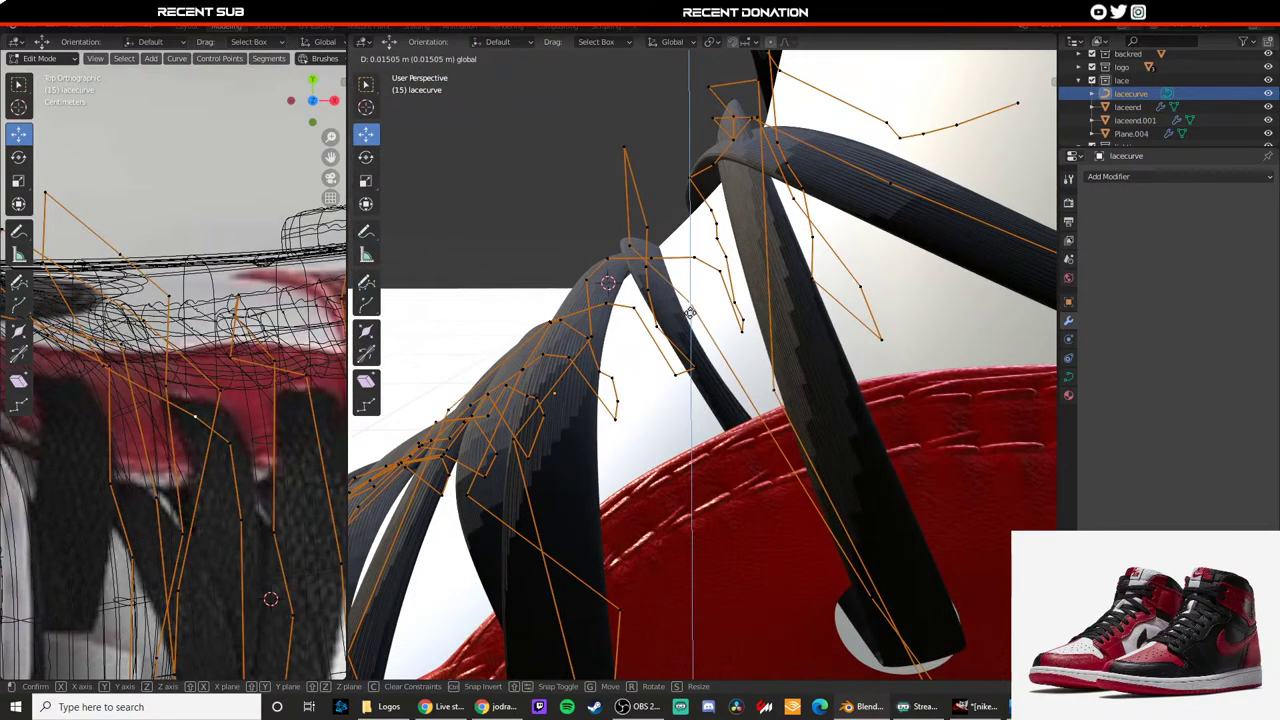
key("g")
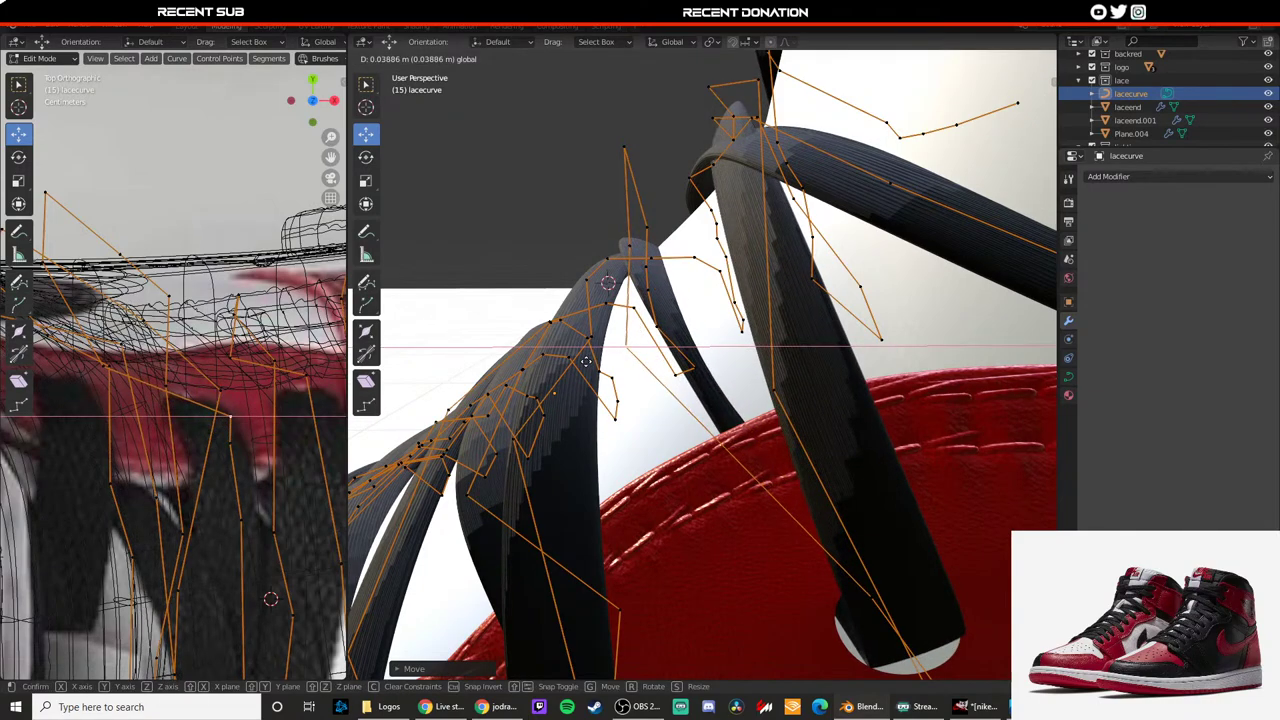
left_click_drag(611, 370, 618, 368)
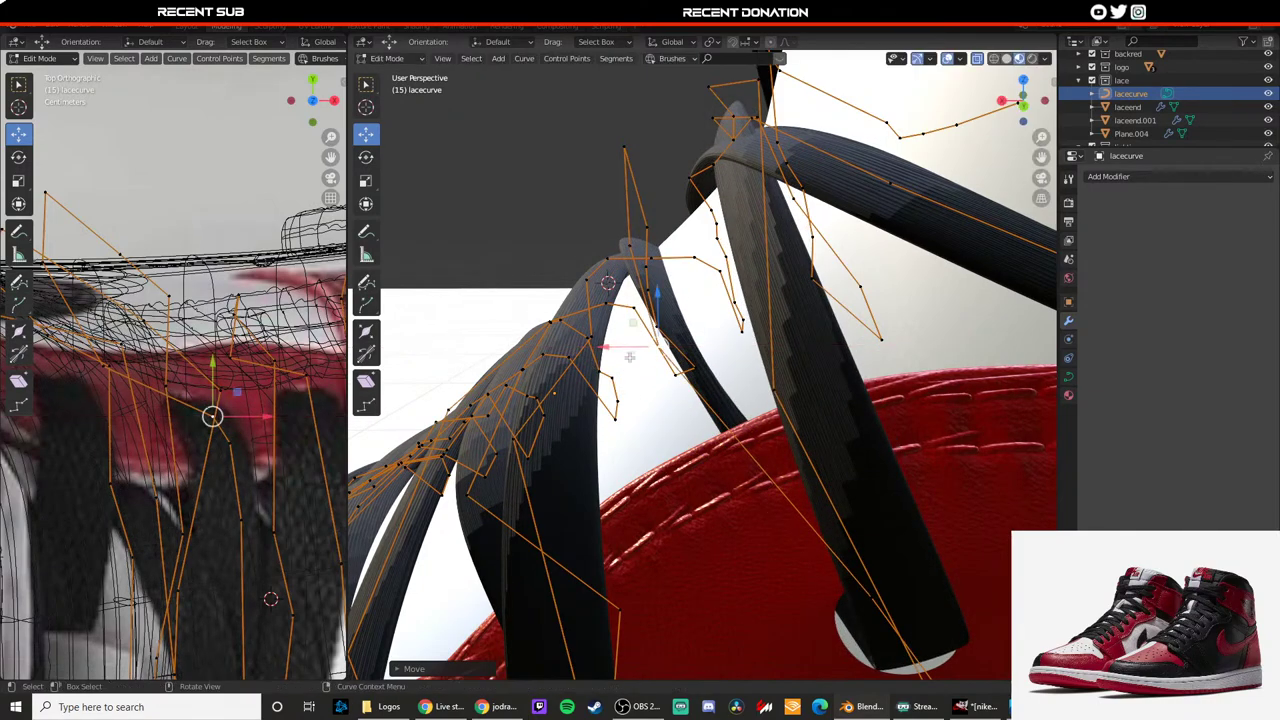
Step: Raise the lace control point at the top of the second bend by about 0.038 m along Z
left_click(629, 246)
left_click_drag(627, 190, 627, 188)
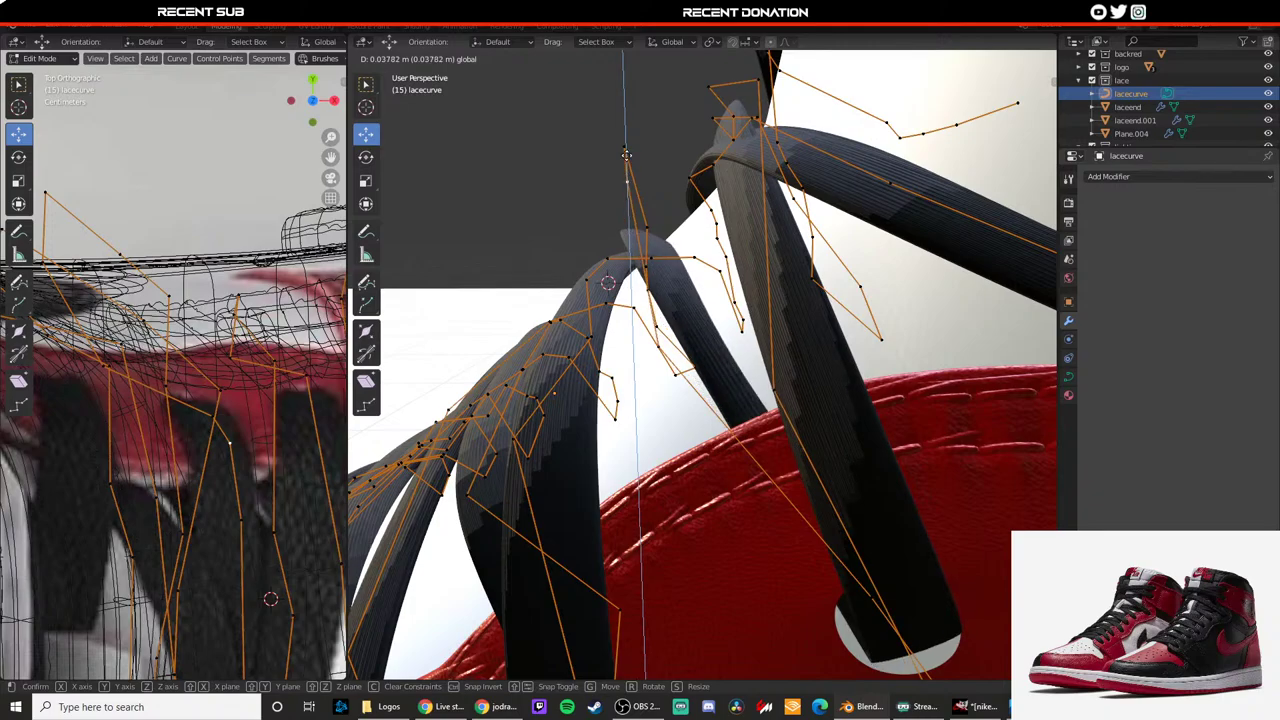
key("Escape")
Step: Leave curve editing and examine the laces and eyelets through the camera view
key("Tab")
key("KP_0")
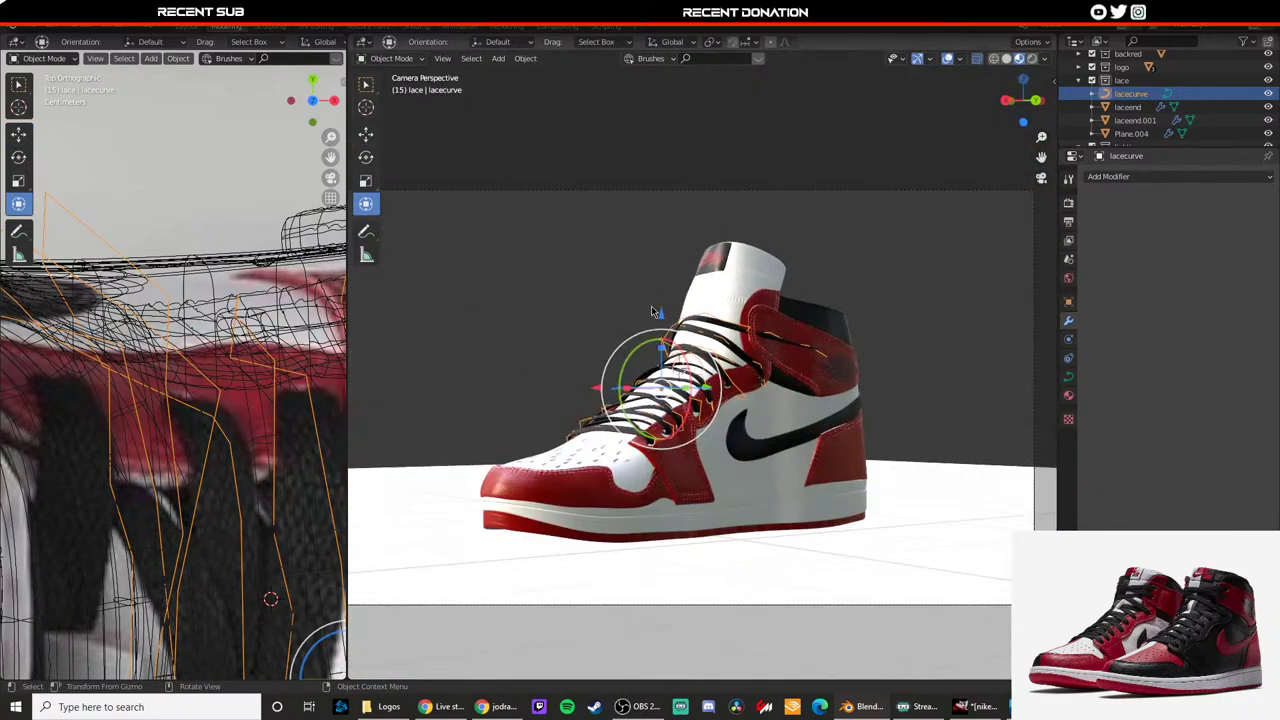
scroll(590, 294, "up", 3)
left_click(565, 293)
scroll(553, 309, "up", 3)
scroll(549, 305, "down", 8)
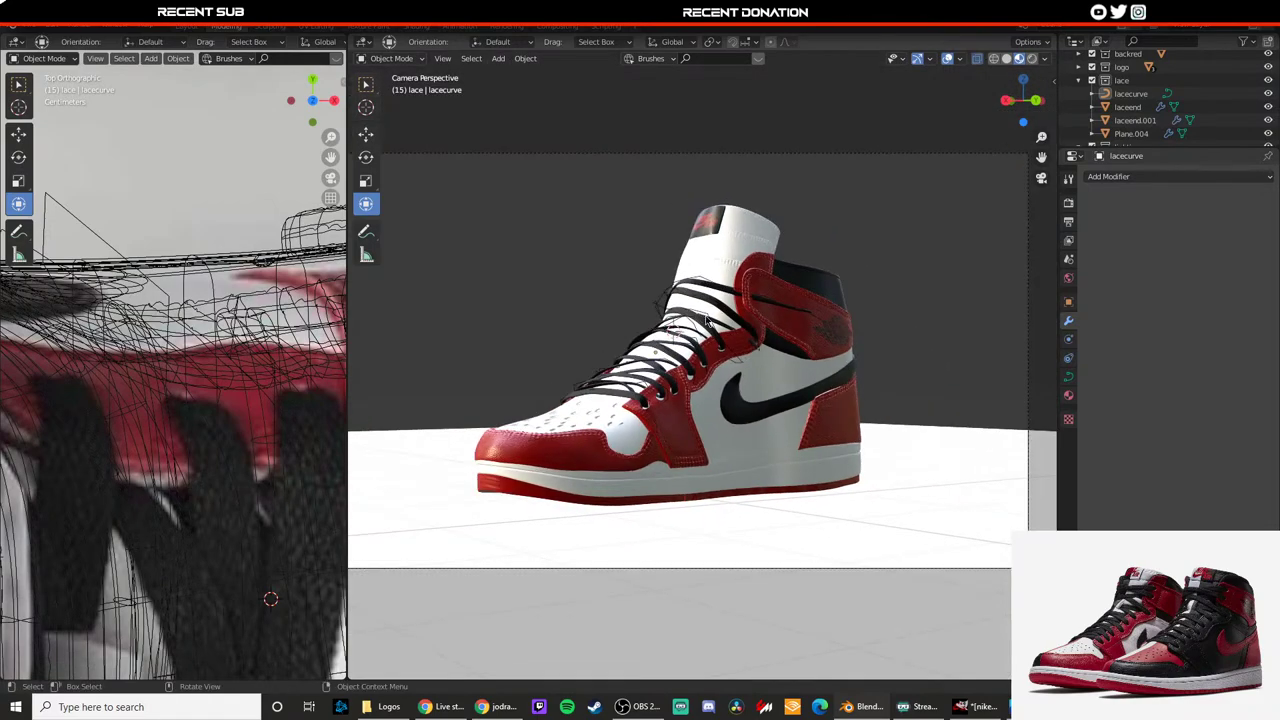
scroll(706, 320, "up", 8)
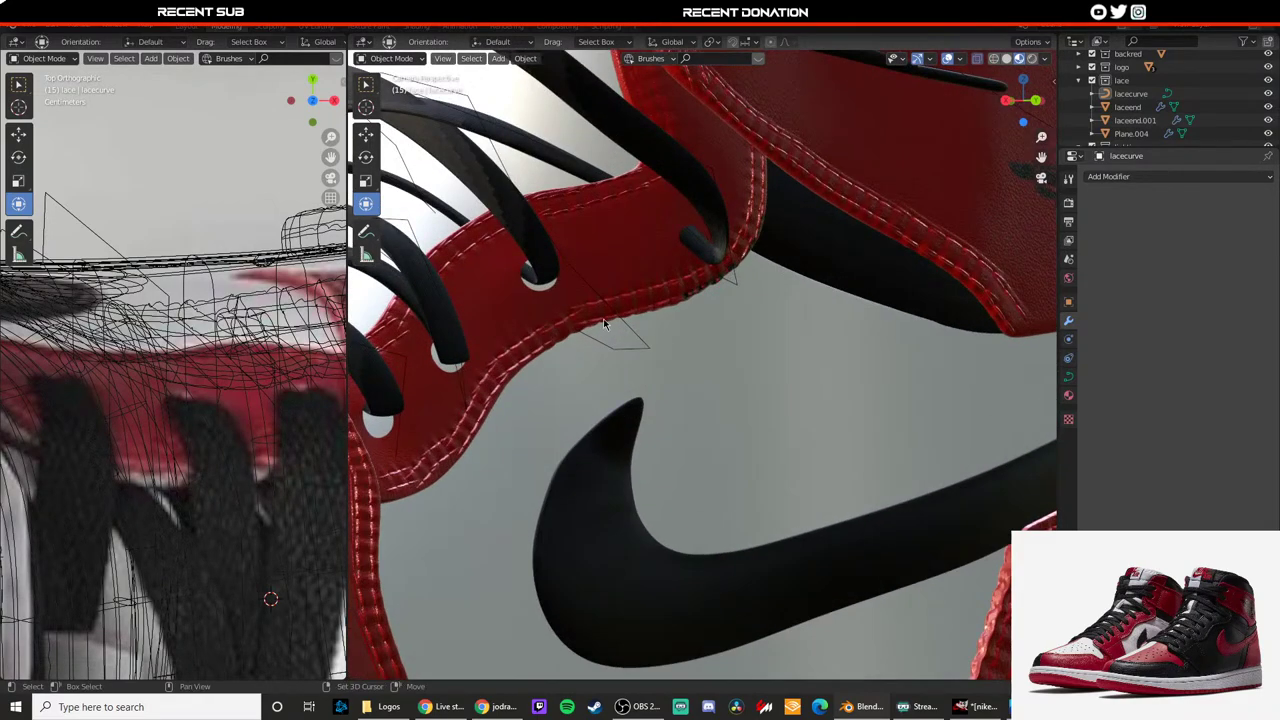
middle_click_drag(604, 323, 573, 367)
Step: Edit the lace curve again, lowering the point above the lowest eyelet along Z and shifting the point below the eyelet sideways
key("Tab")
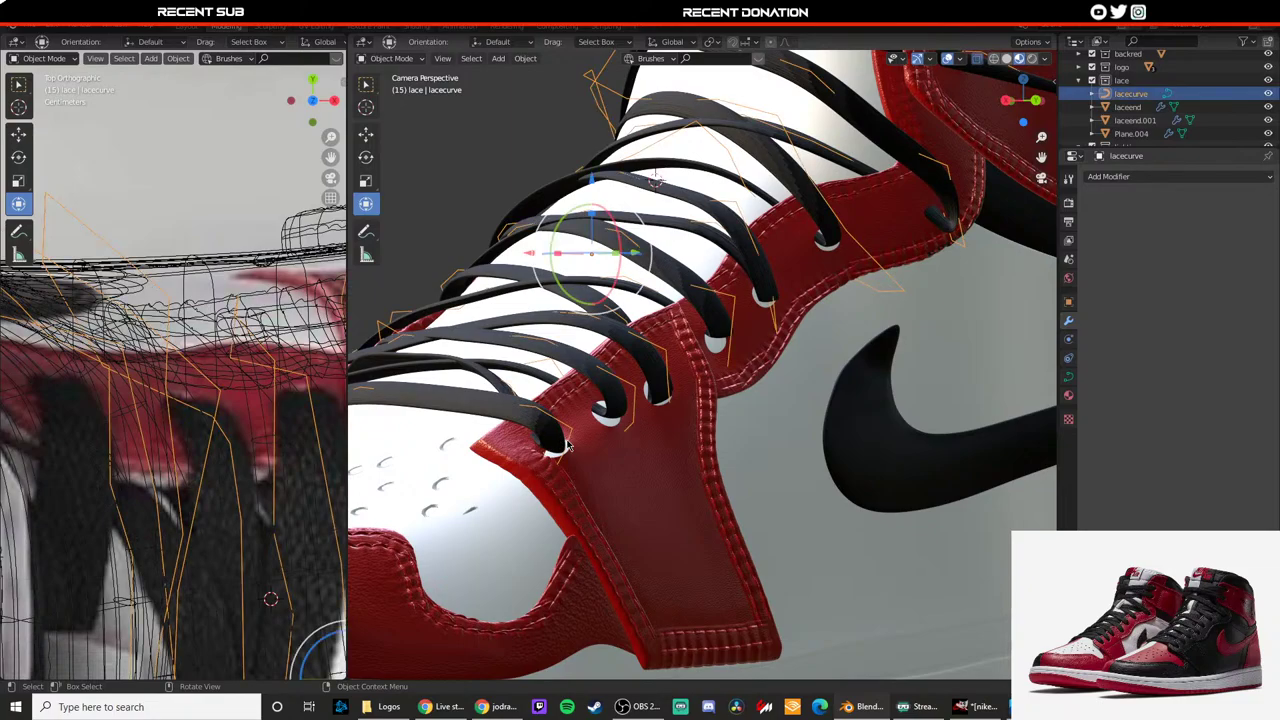
scroll(545, 447, "up", 2)
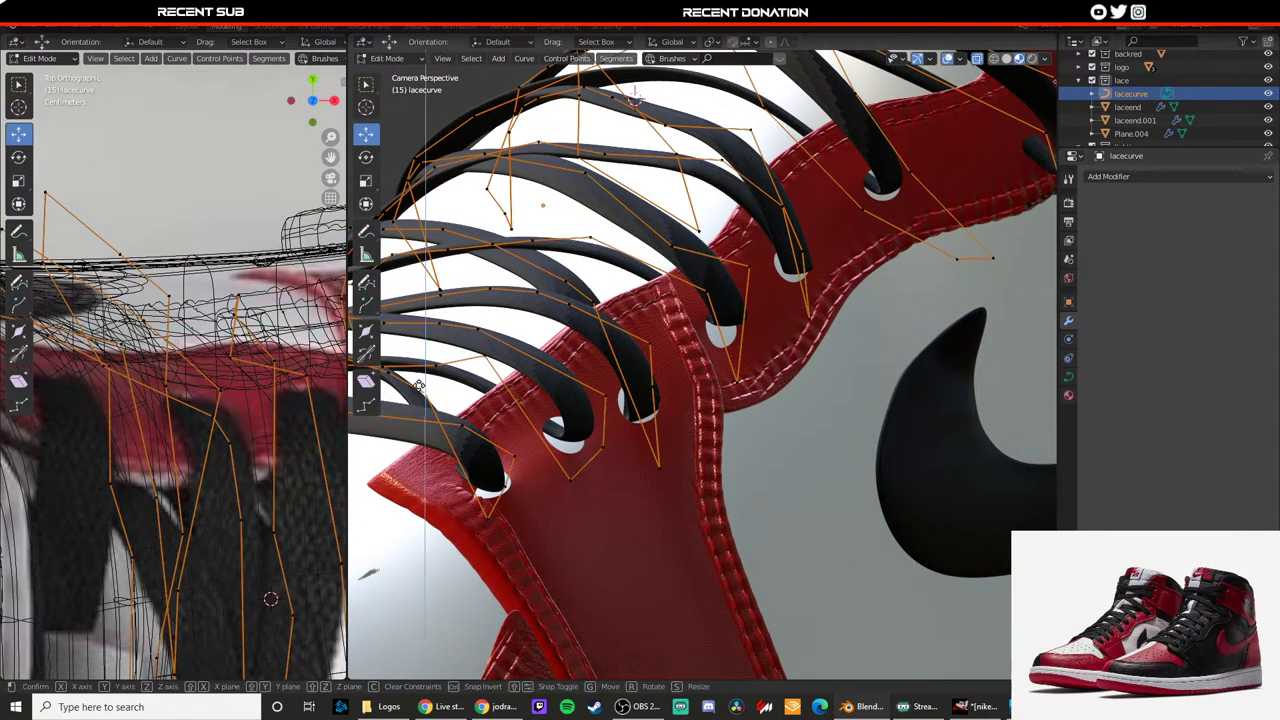
left_click_drag(425, 395, 425, 457)
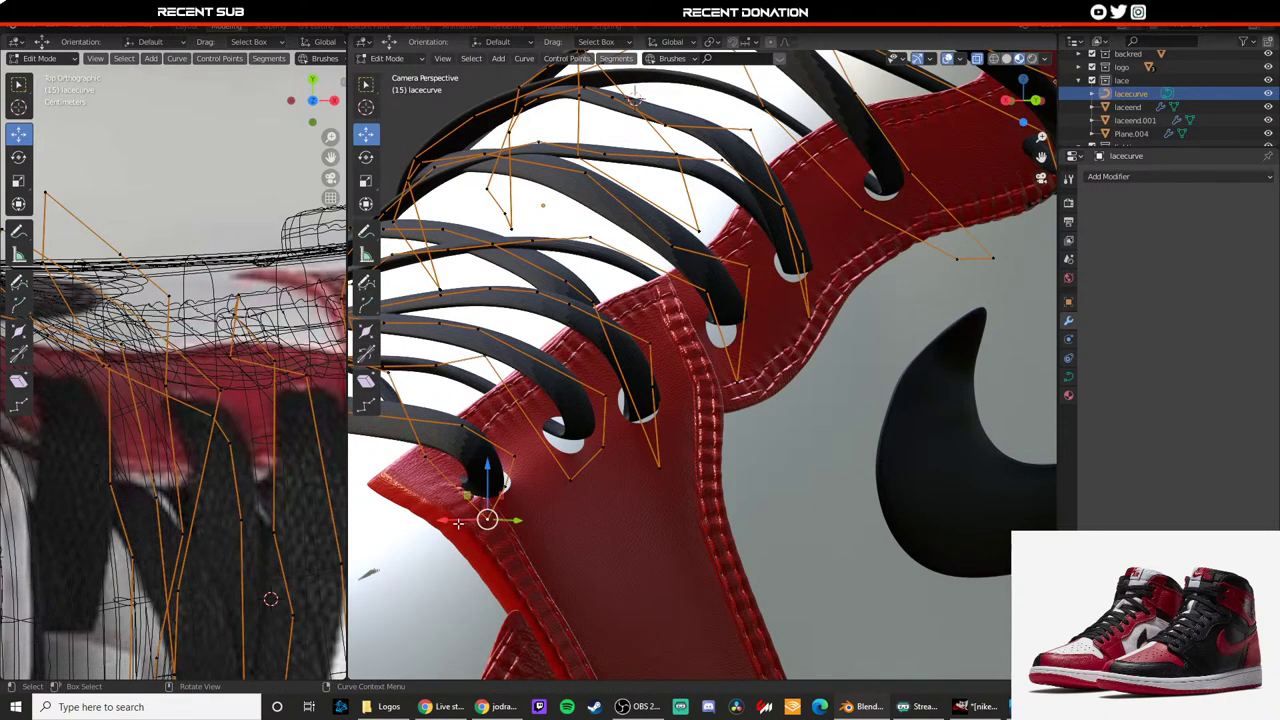
left_click_drag(458, 523, 478, 521)
Step: Move the lace control point at the edge of the lowest eyelet about 0.01 m along X
left_click(504, 487)
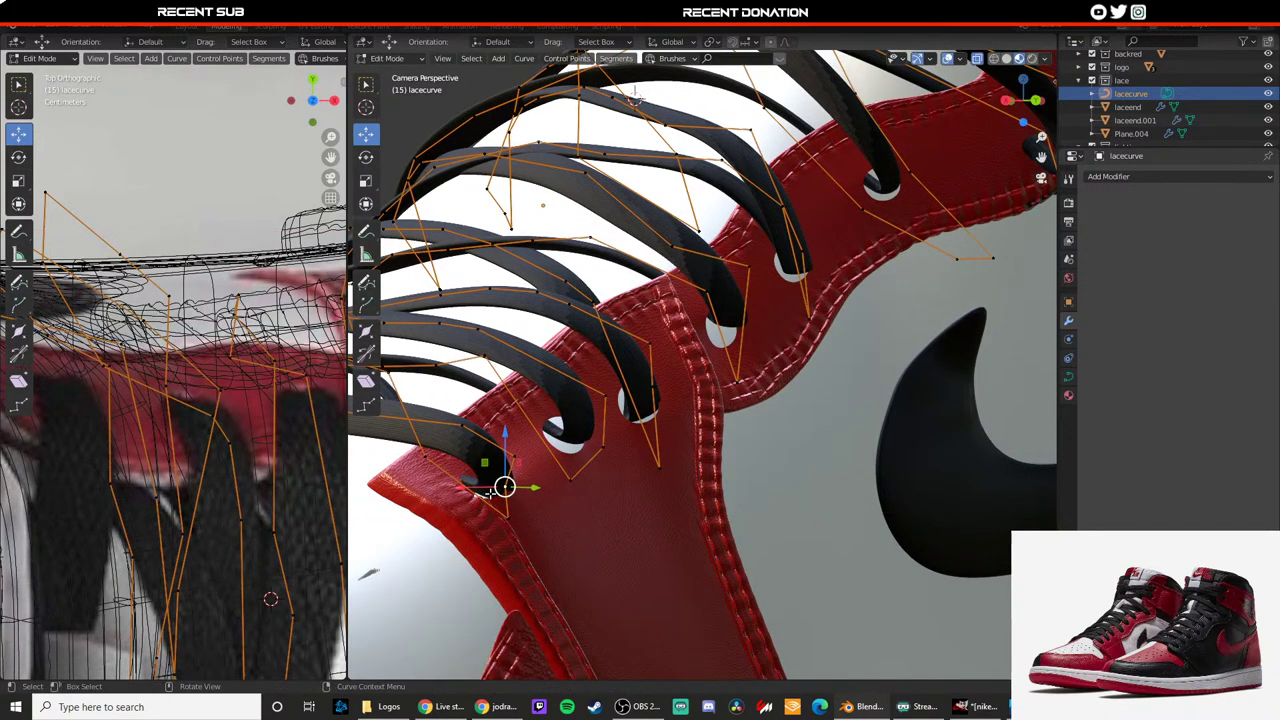
key("g")
key("x")
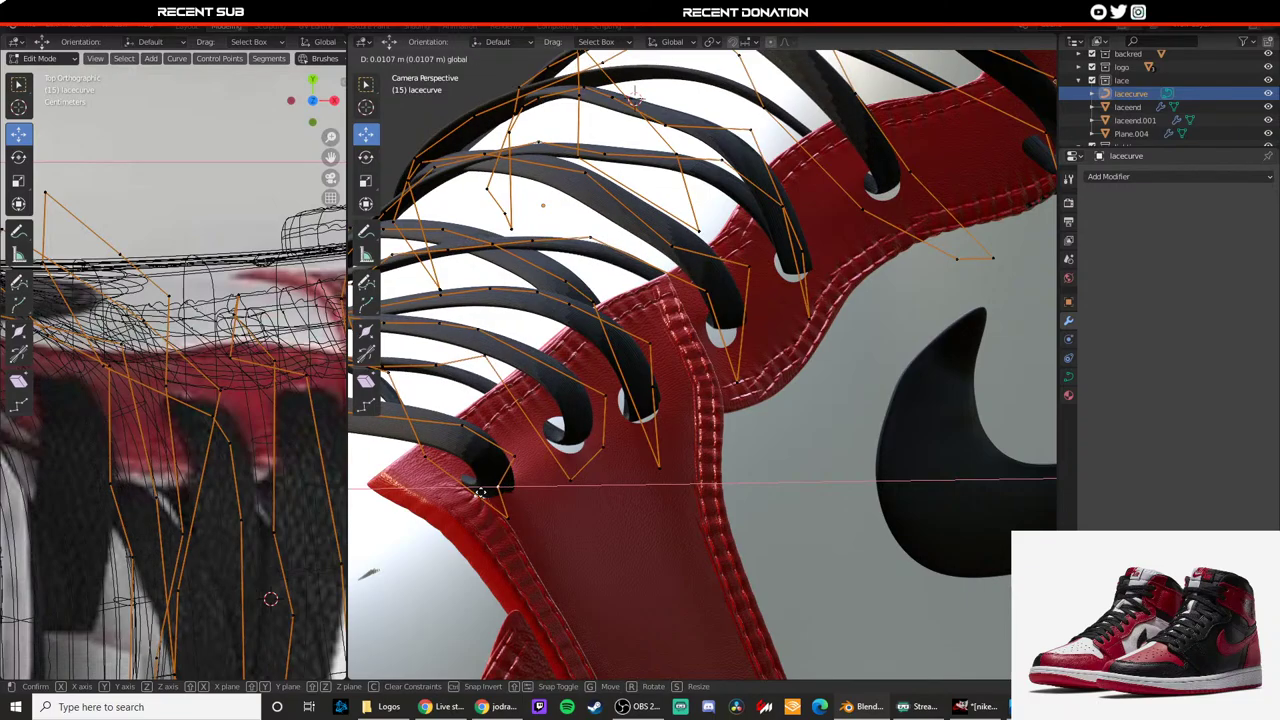
left_click_drag(480, 492, 477, 492)
Step: Move the lace control point near the red panel's front edge, beside the lowest eyelet, along X
middle_click_drag(477, 492, 602, 476, "shift")
scroll(541, 522, "up", 3)
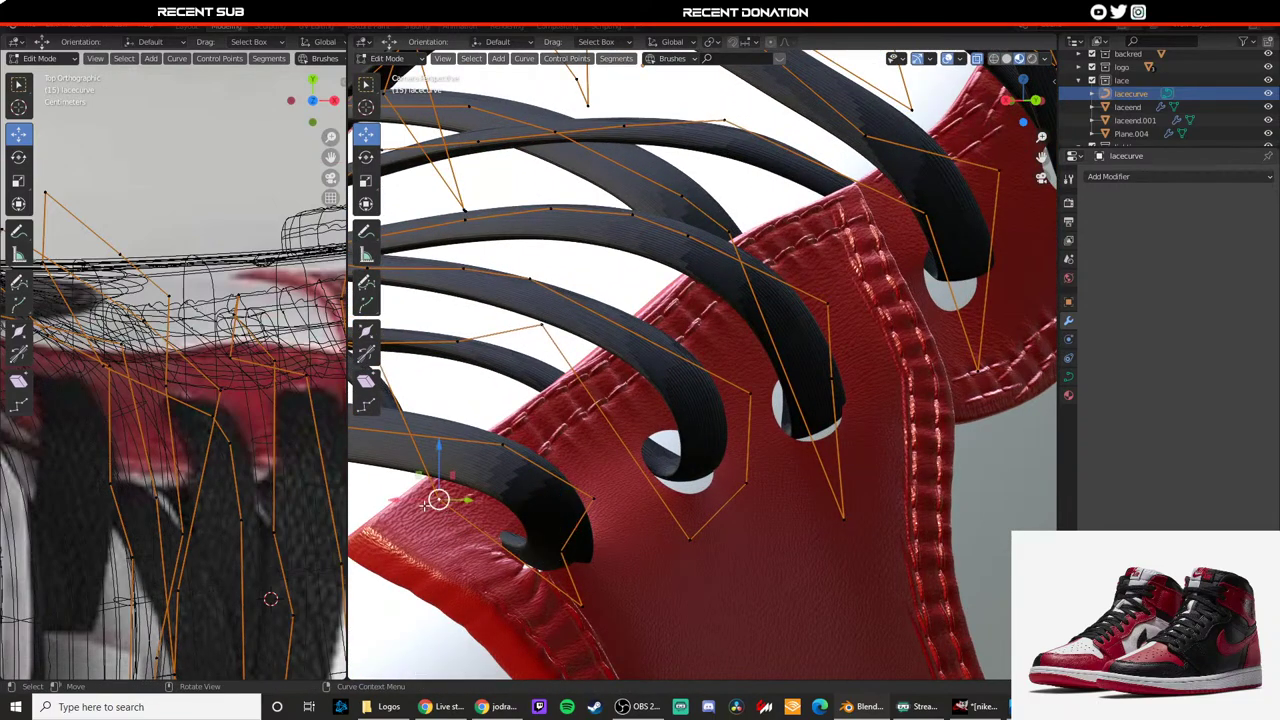
key("g")
key("x")
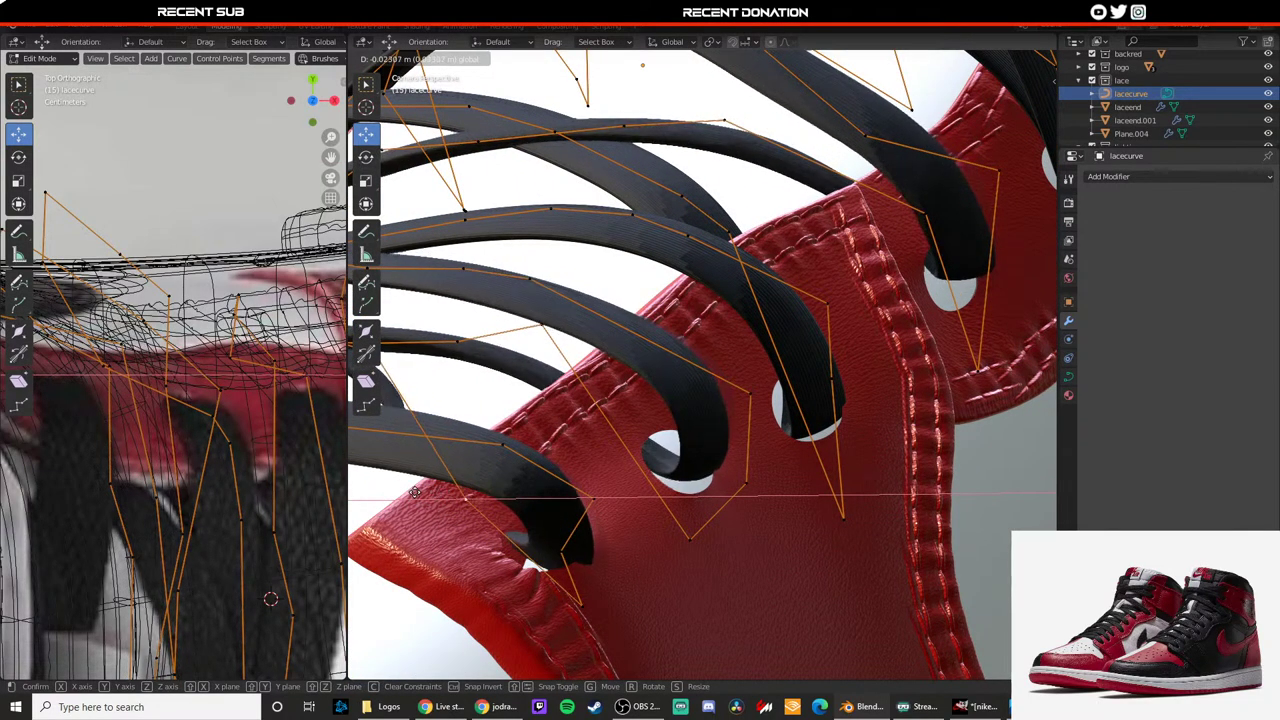
left_click(445, 492)
left_click_drag(556, 496, 519, 446)
key("ctrl+z")
left_click(496, 449)
key("ctrl+z")
Step: Shift the lace control point at the outer bend over the lowest eyelet, and leave curve editing
left_click(594, 498)
left_click_drag(622, 500, 588, 481)
key("Tab")
scroll(580, 484, "down", 7)
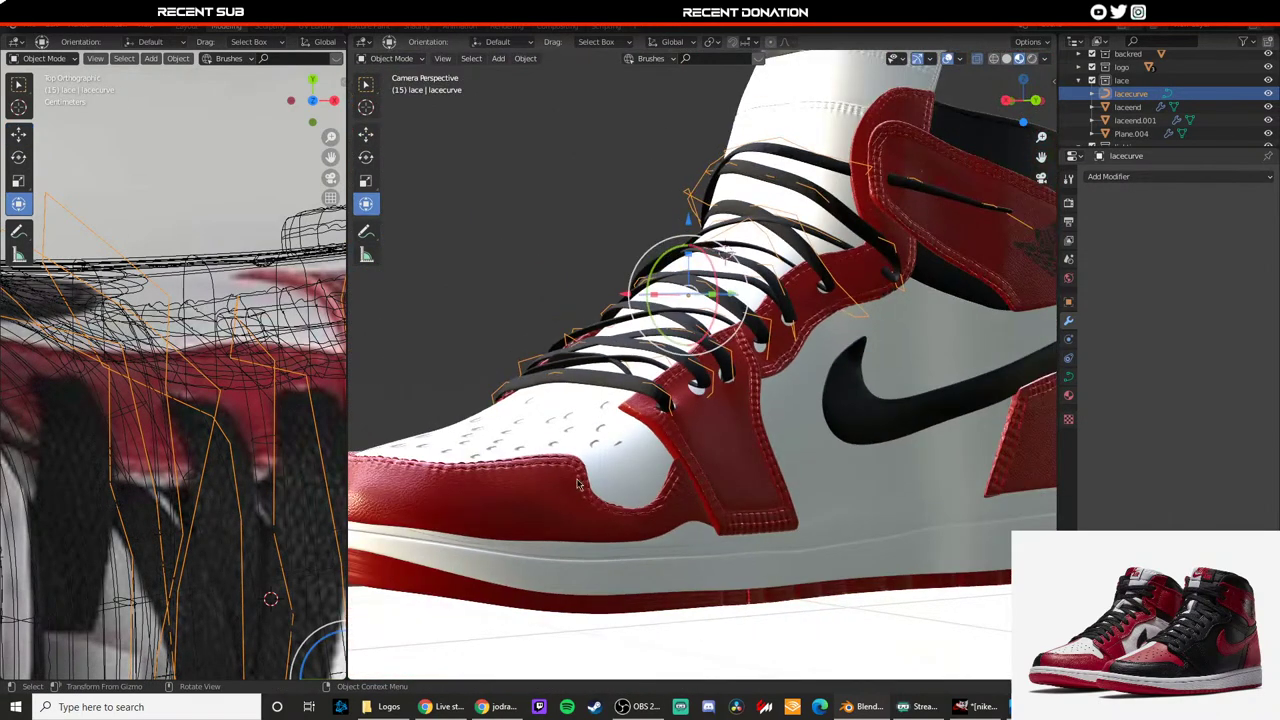
Step: Deselect the lace curve and examine how the laces pass through the eyelets along the red panel
left_click(508, 293)
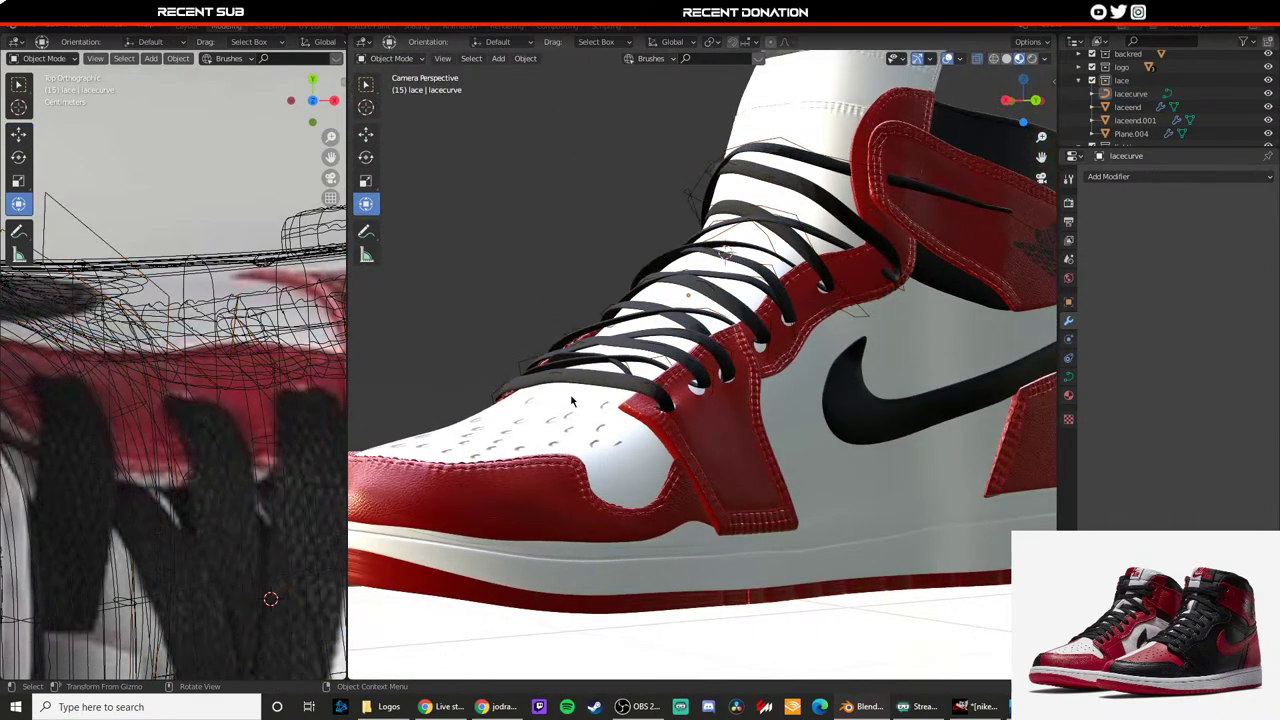
scroll(582, 390, "up", 5)
scroll(588, 392, "down", 7)
middle_click_drag(640, 404, 565, 399, "shift")
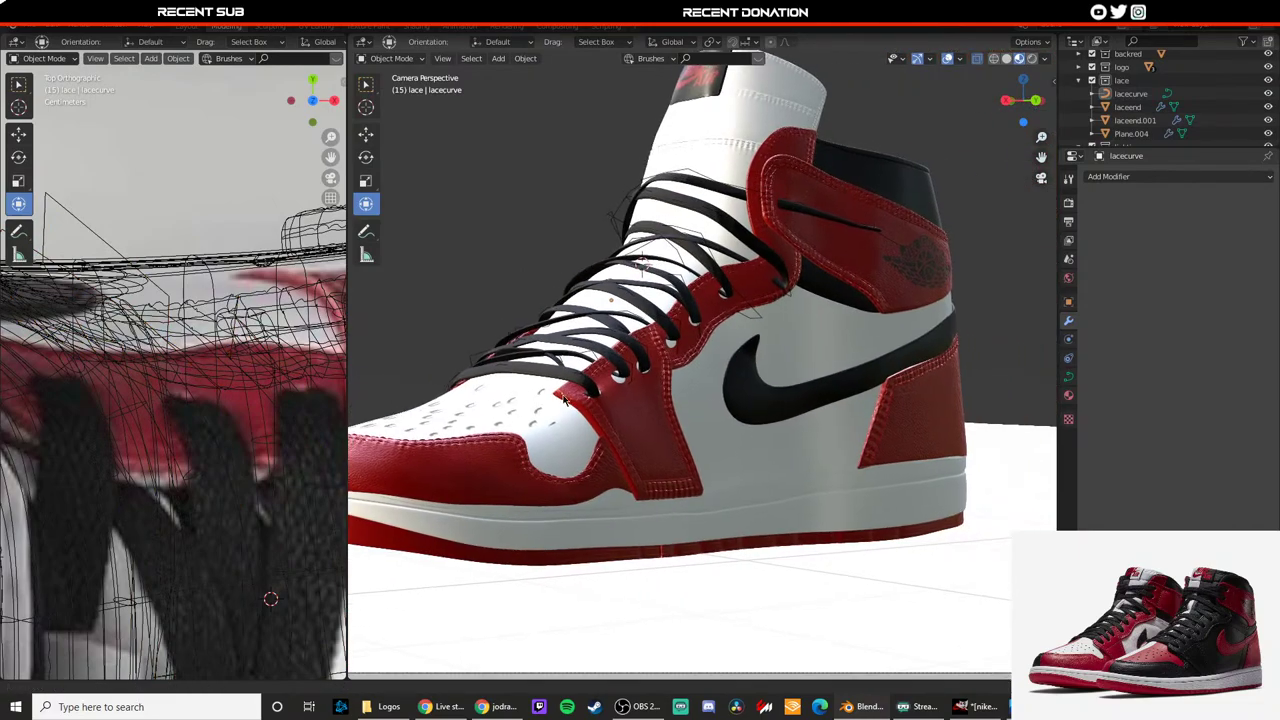
scroll(562, 392, "up", 3)
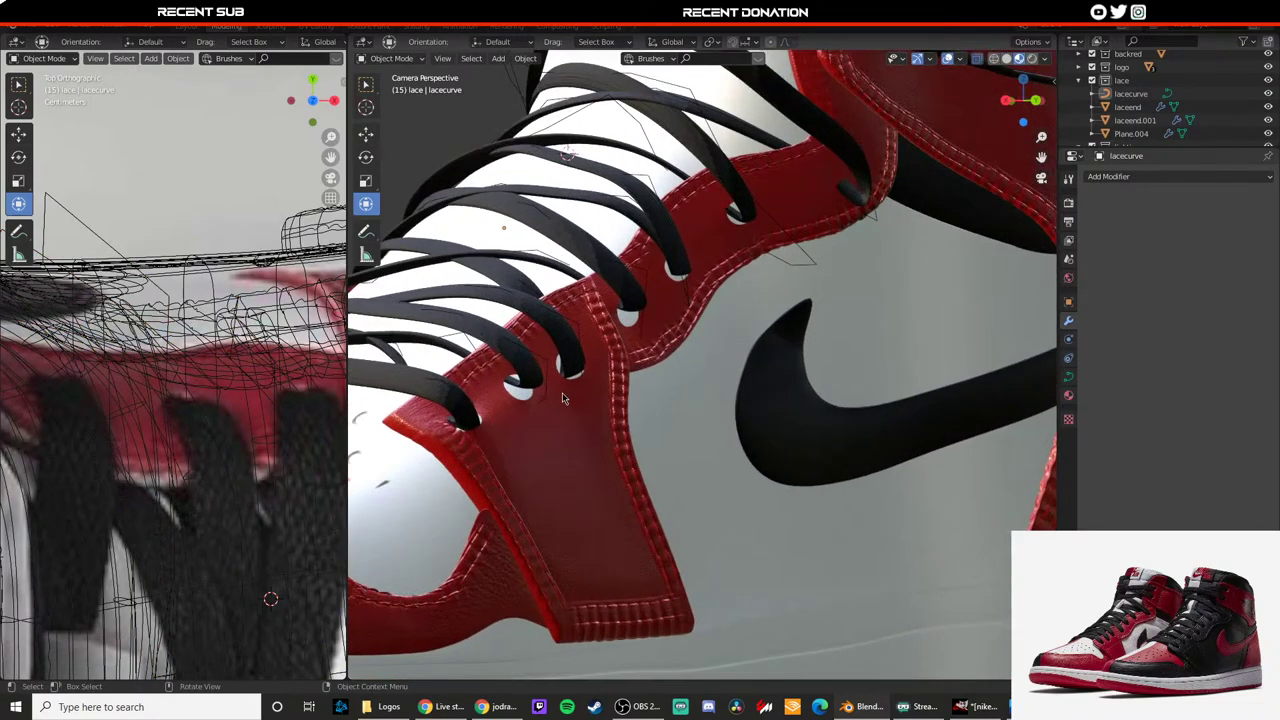
scroll(562, 392, "down", 3)
scroll(715, 403, "up", 2)
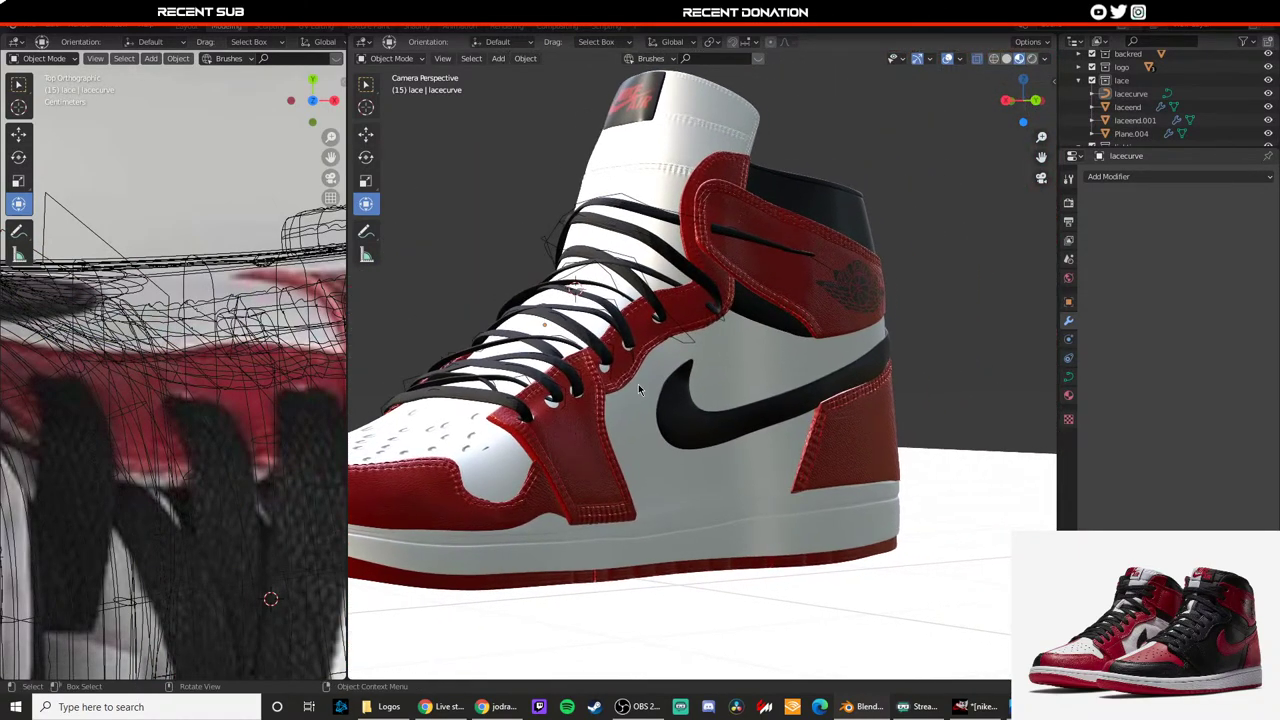
scroll(638, 384, "up", 3)
scroll(647, 376, "down", 3)
scroll(642, 357, "up", 4)
scroll(642, 357, "up", 2)
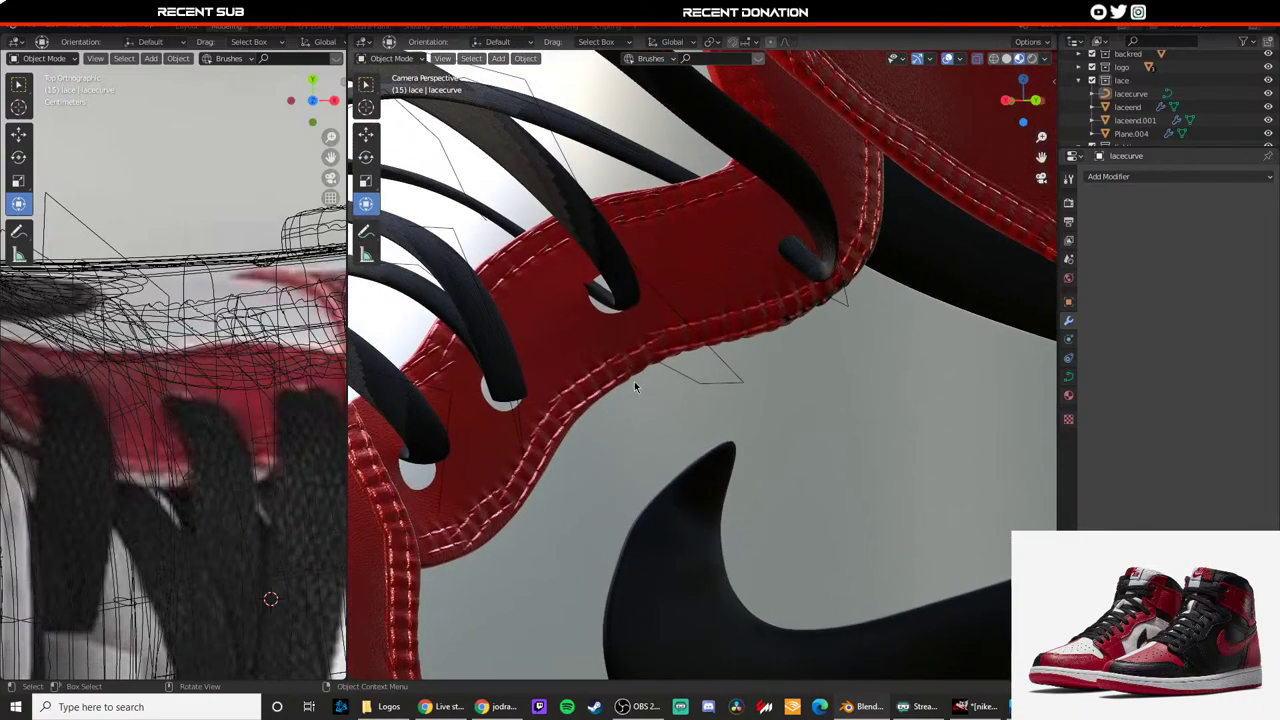
Step: Move the lace control point below the second-highest eyelet about 0.02 m along negative X, then return to object mode and deselect the curve
left_click(634, 381)
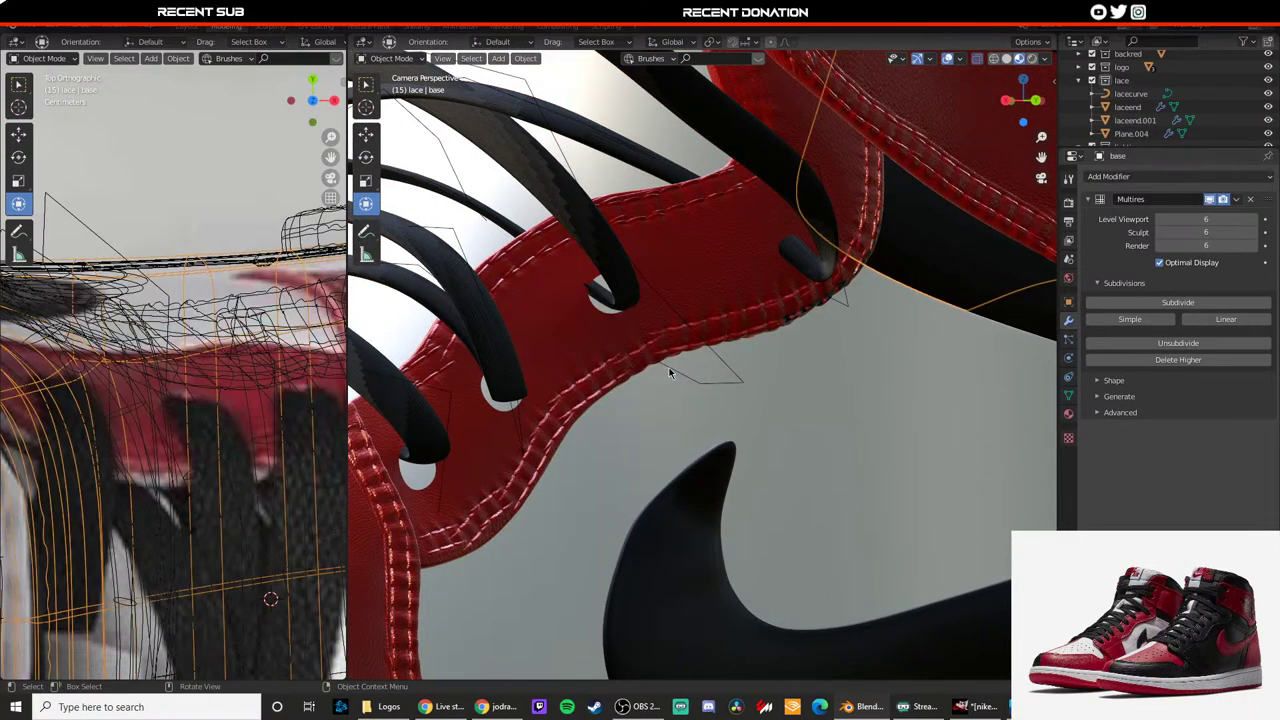
left_click(670, 373)
key("Tab")
key("Tab")
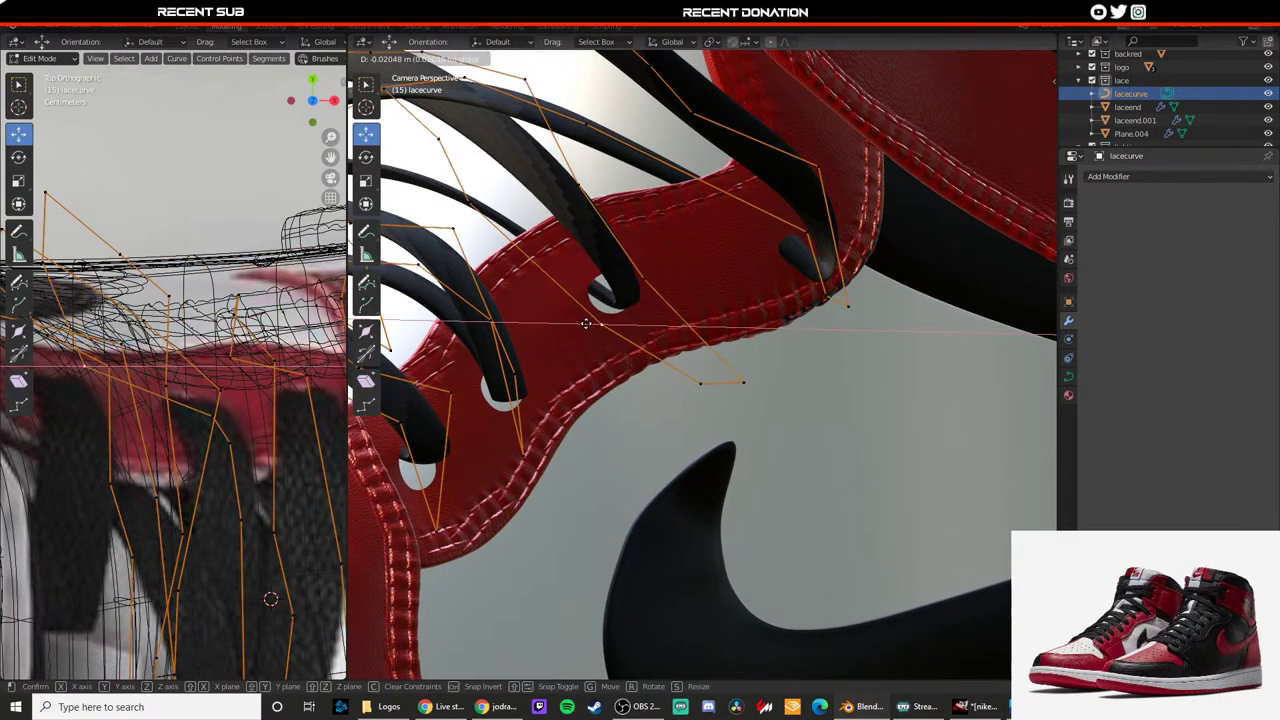
scroll(620, 390, "down", 6)
scroll(620, 389, "down", 4)
left_click(535, 232)
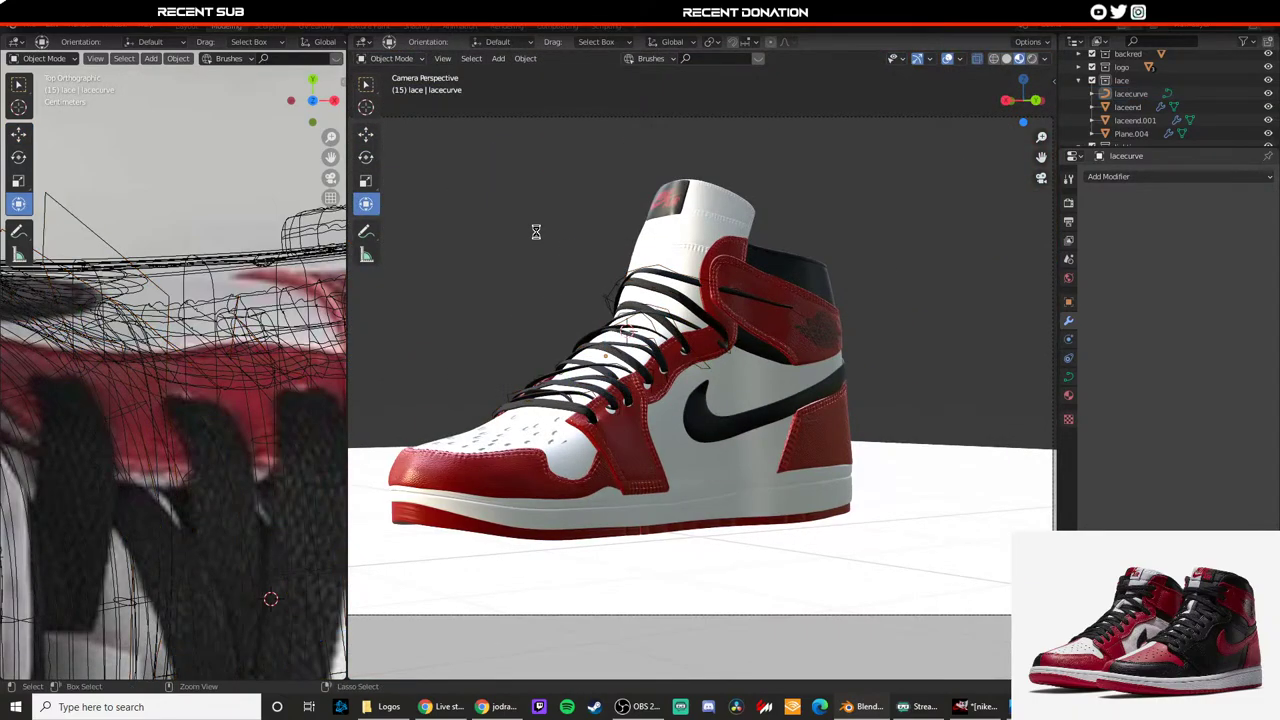
Step: Preview the whole sneaker with rendered shading from the camera view
scroll(588, 353, "down", 3)
scroll(590, 350, "up", 3)
scroll(590, 350, "up", 1)
key("z")
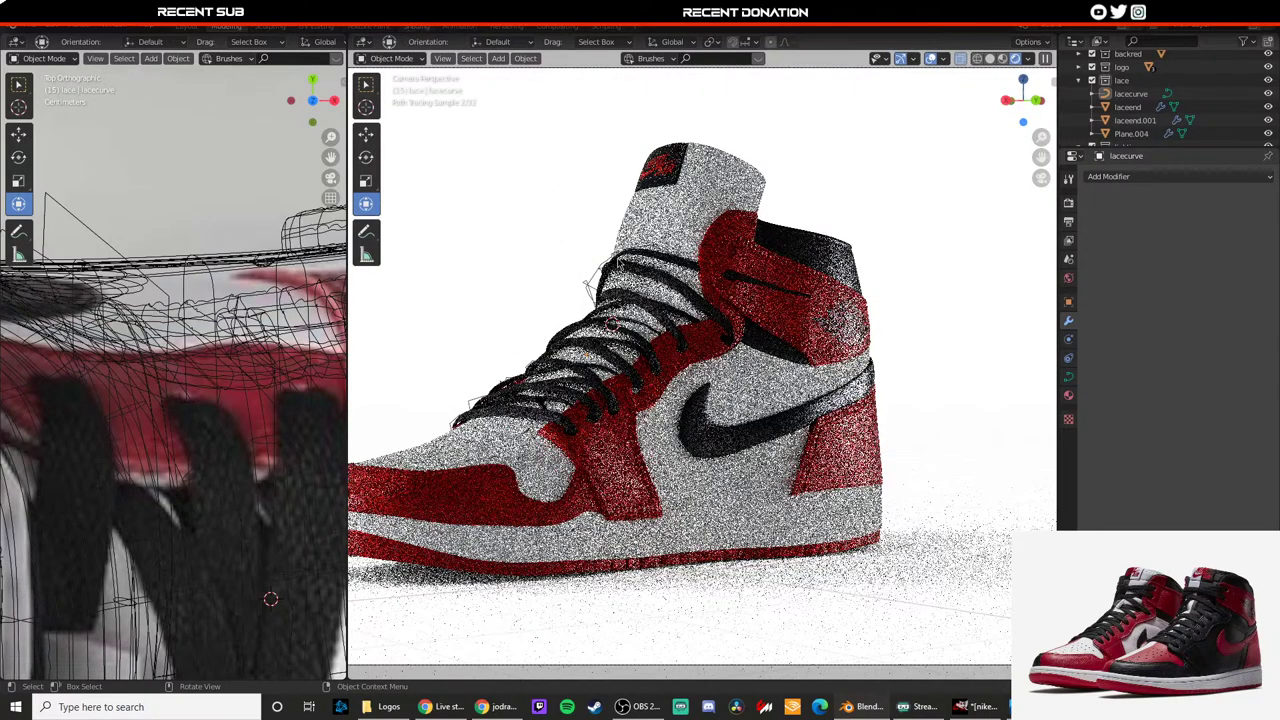
Step: Switch to the Shading workspace and display the camera view with rendered shading
key("ctrl+Page_Down")
middle_click_drag(587, 257, 543, 271)
scroll(597, 266, "down", 4)
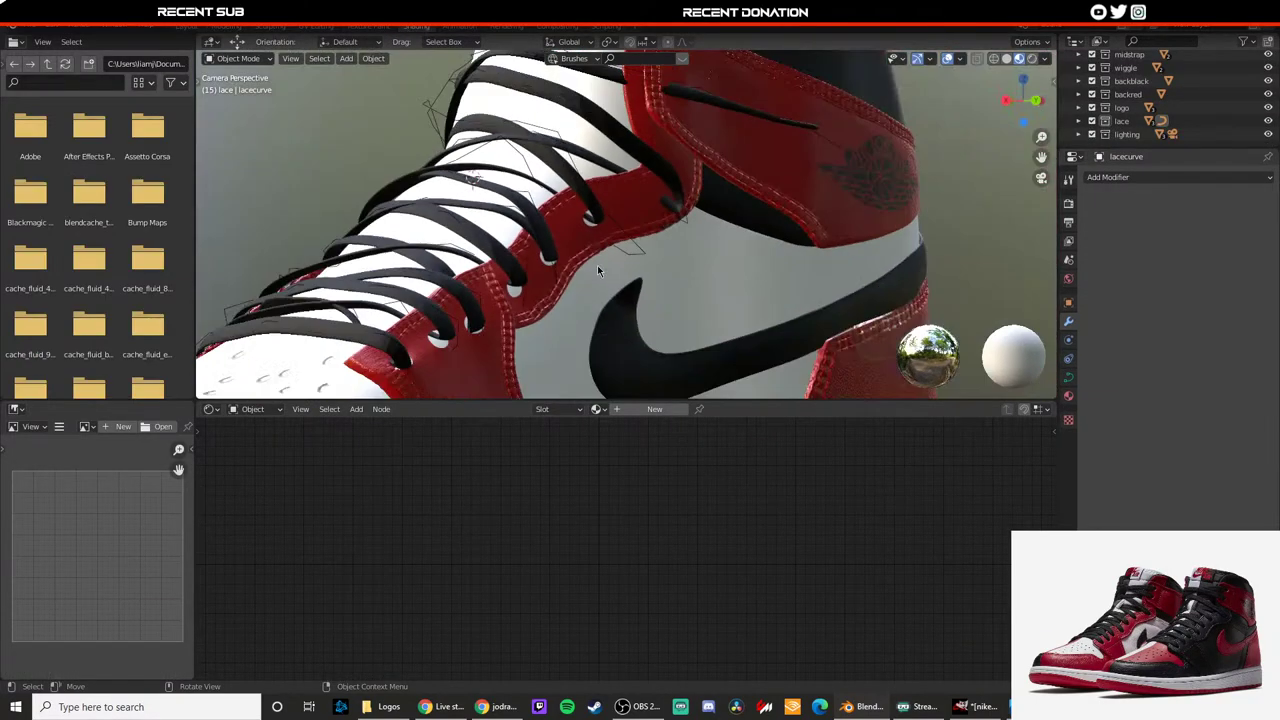
key("KP_0")
key("z")
left_click(601, 134)
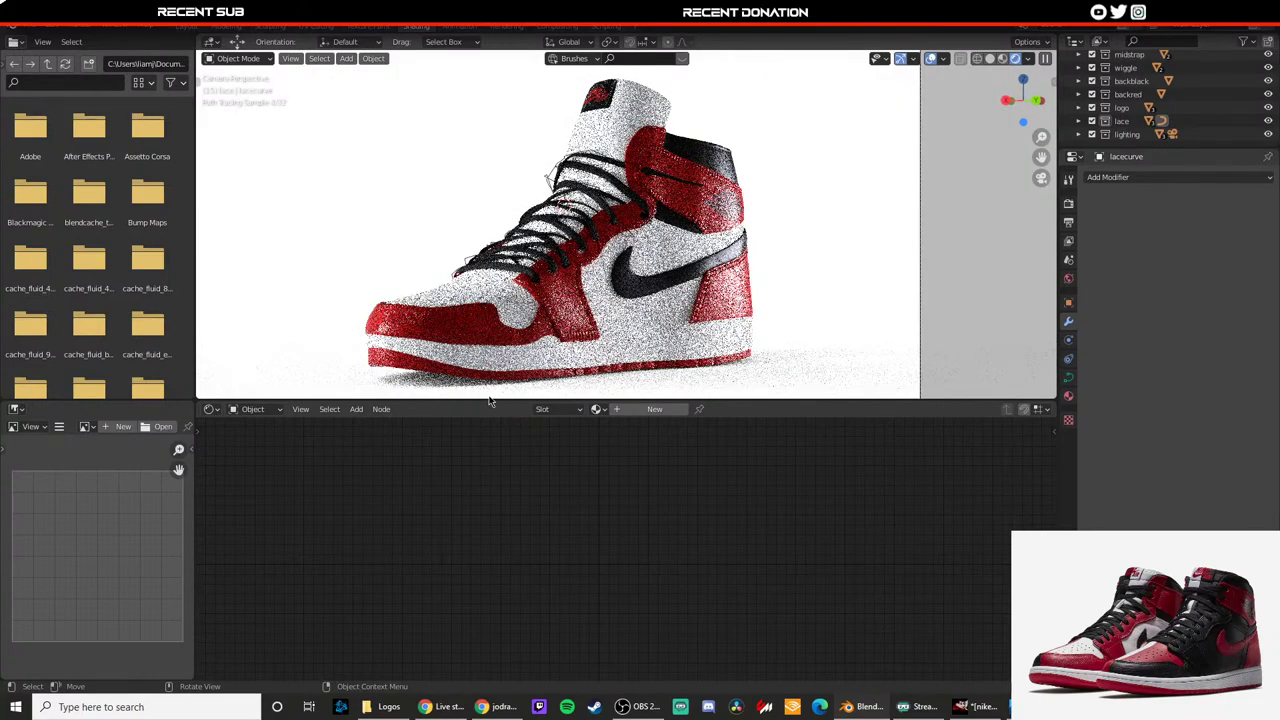
key("KP_0")
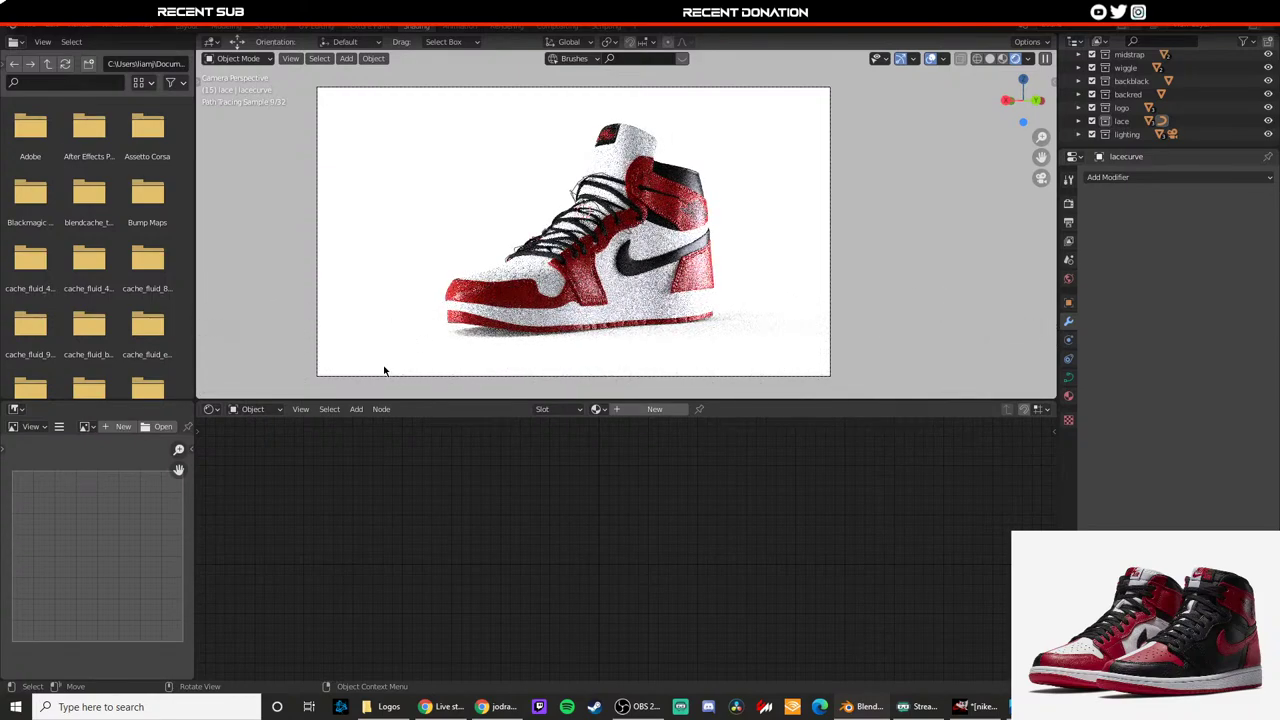
Step: Switch the node editor to the World shader and set the strength of the studio HDRI background to 0
left_click(479, 299)
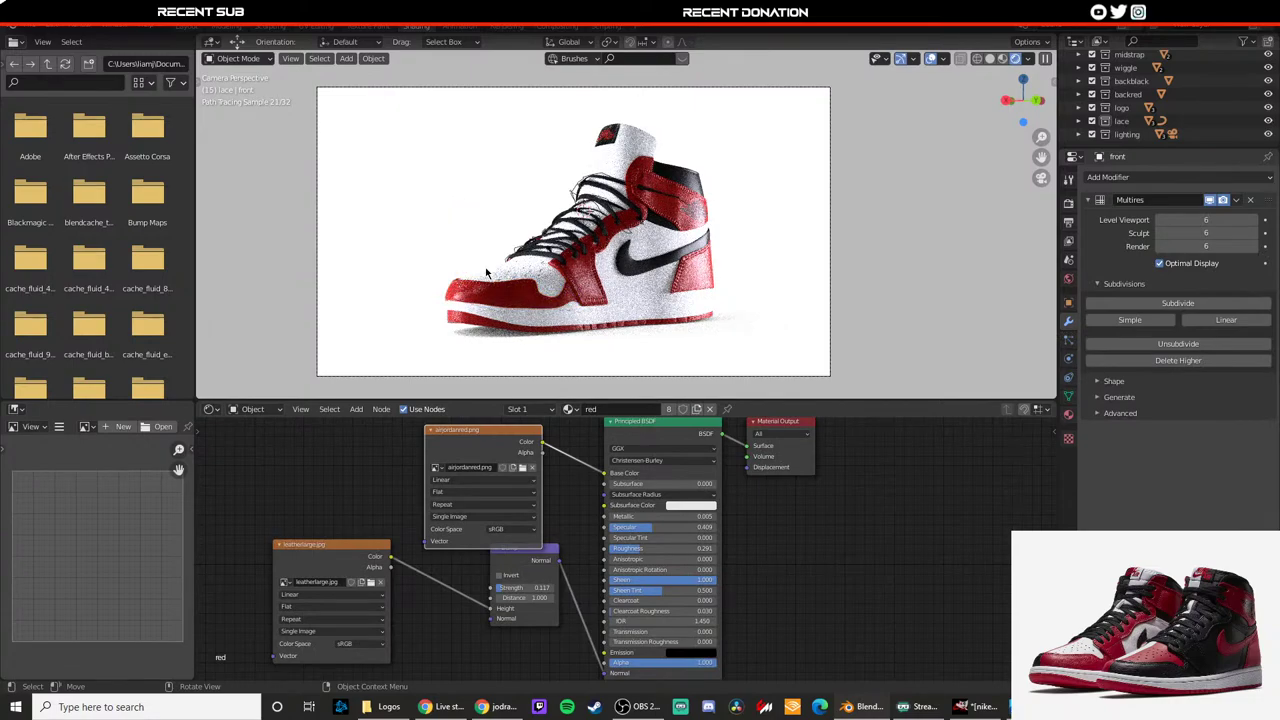
scroll(486, 272, "up", 1)
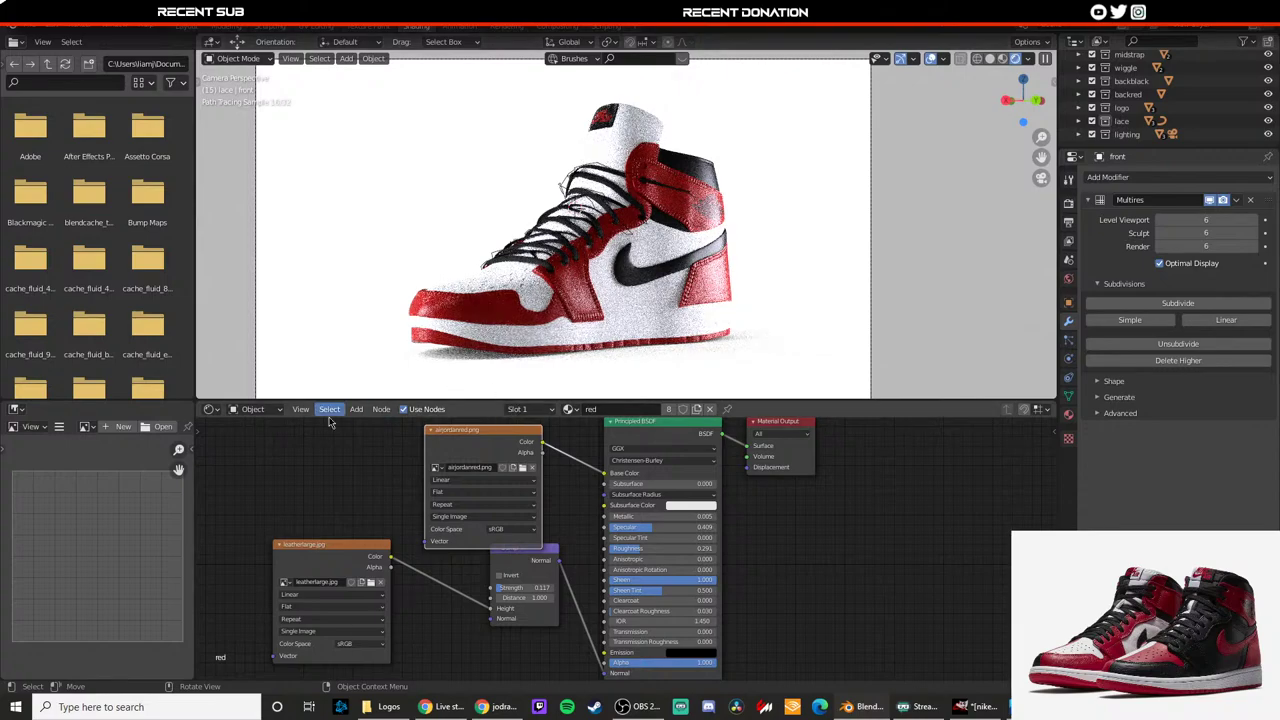
left_click(250, 409)
left_click(250, 440)
left_click(606, 470)
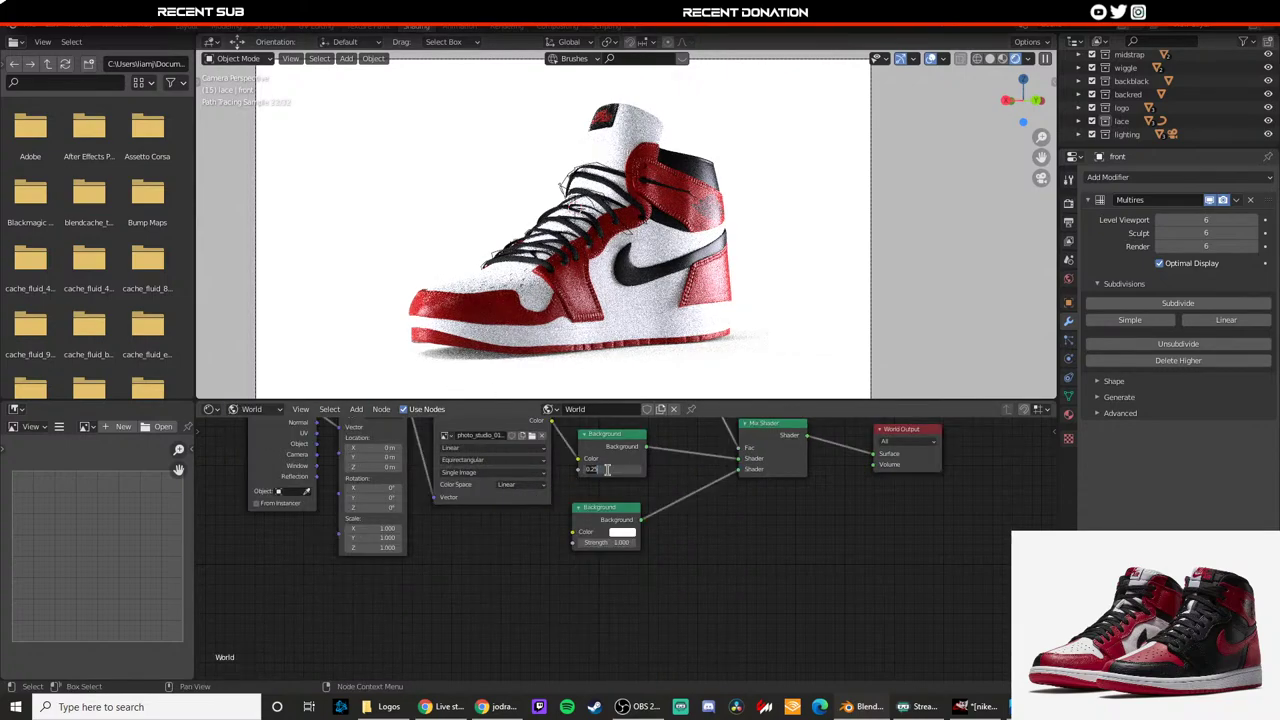
type("0")
key("Return")
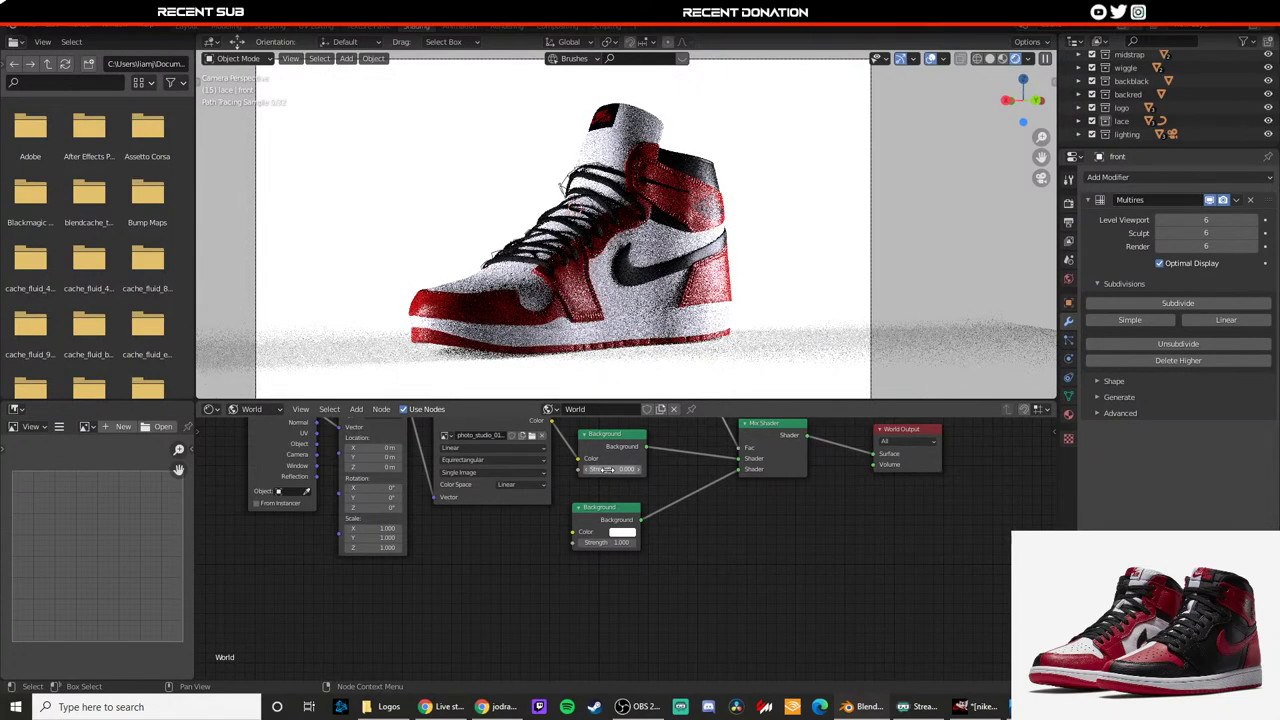
Step: Compare studio HDRI background strengths of 0.1 and 0.2 in the rendered preview, settling on 0.1
left_click(606, 470)
left_click(620, 471)
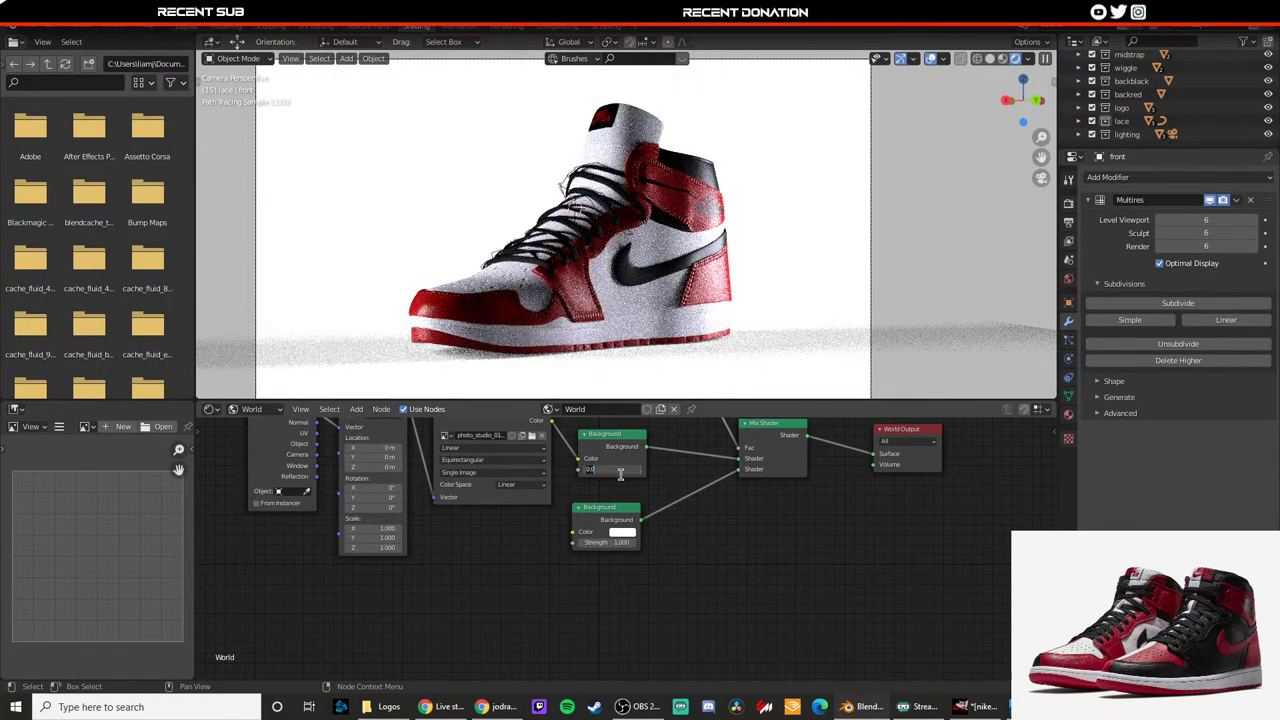
type("0.1")
key("Return")
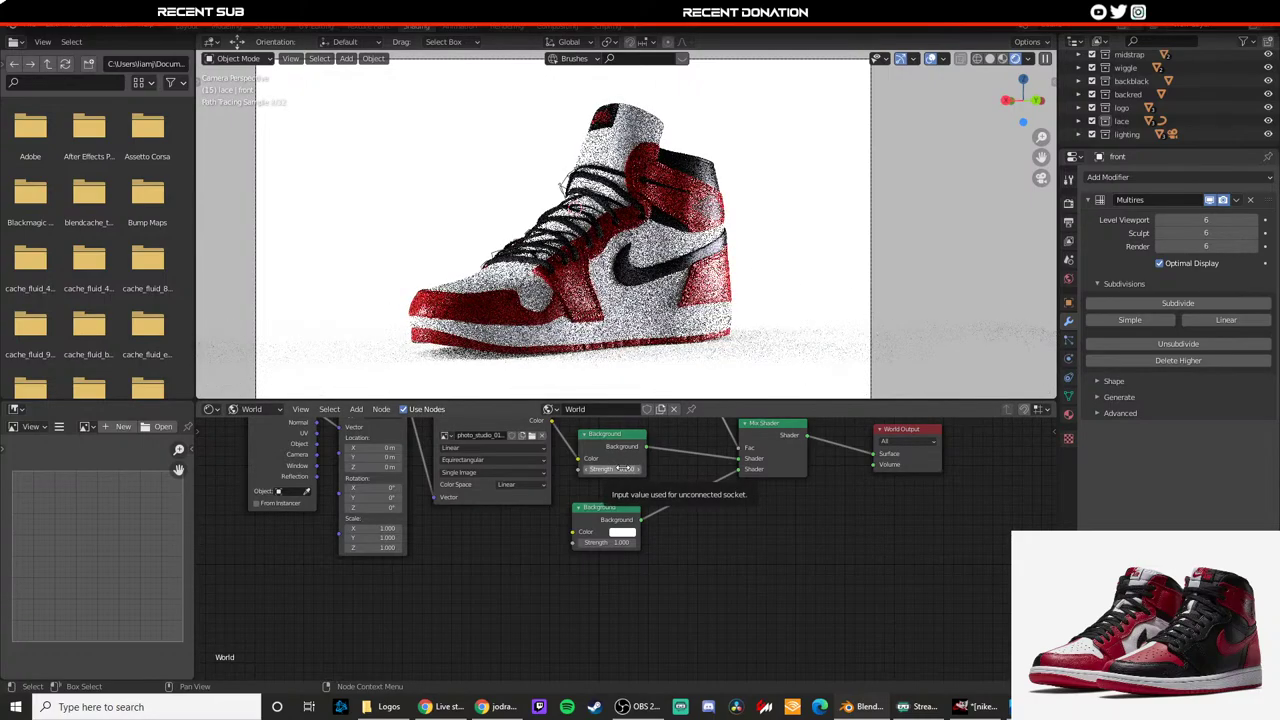
left_click(623, 469)
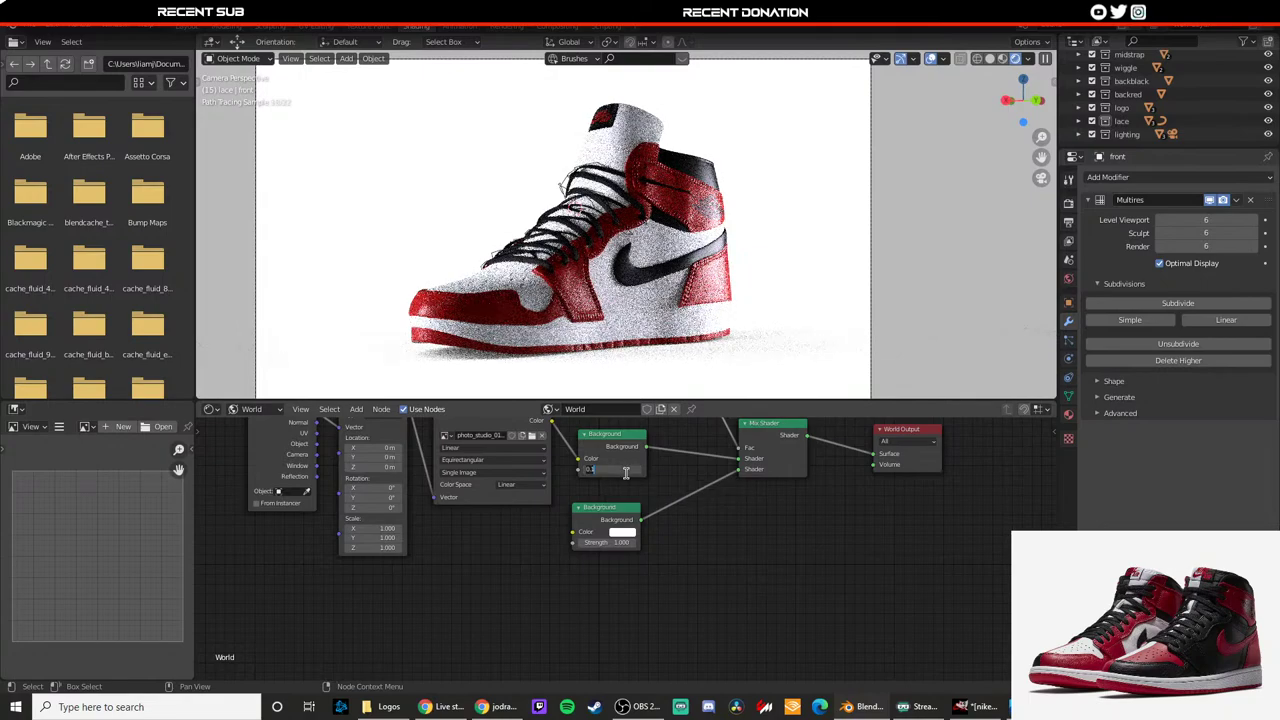
key("Return")
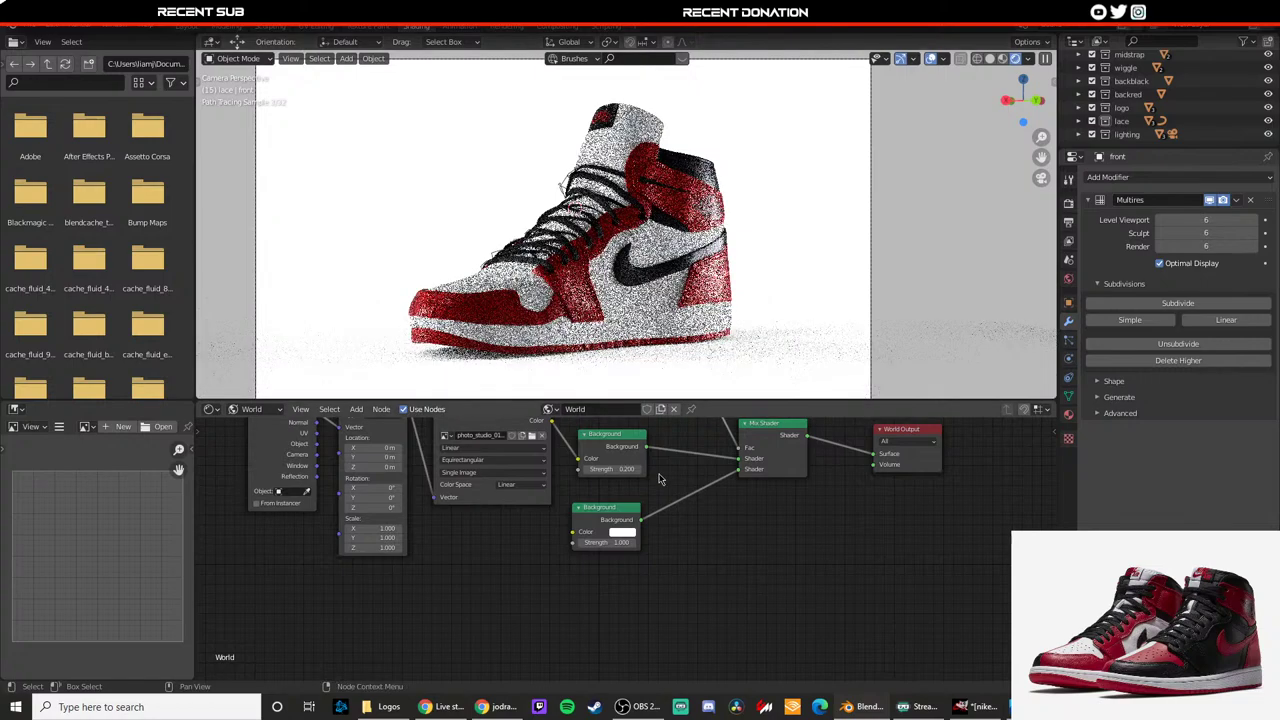
left_click(616, 467)
type(".1")
key("Return")
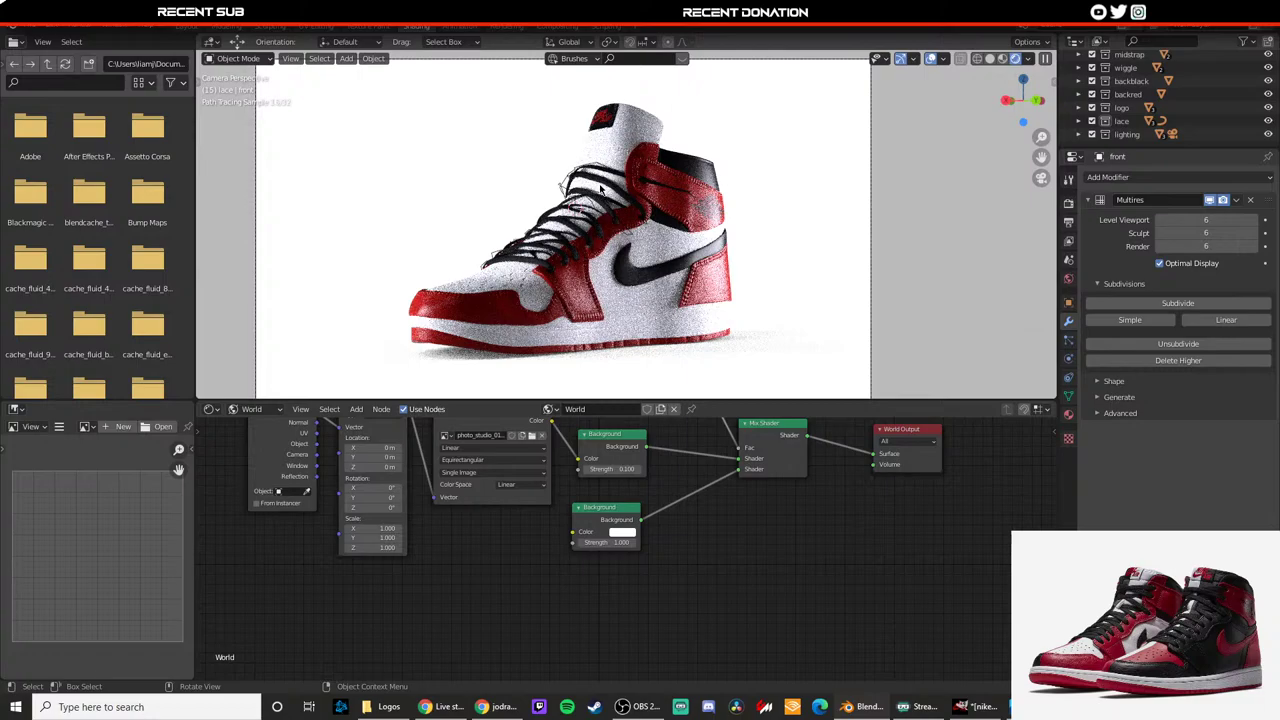
Step: Select the black swoosh on the side of the shoe and open it in edit mode with solid shading
scroll(626, 254, "up", 6)
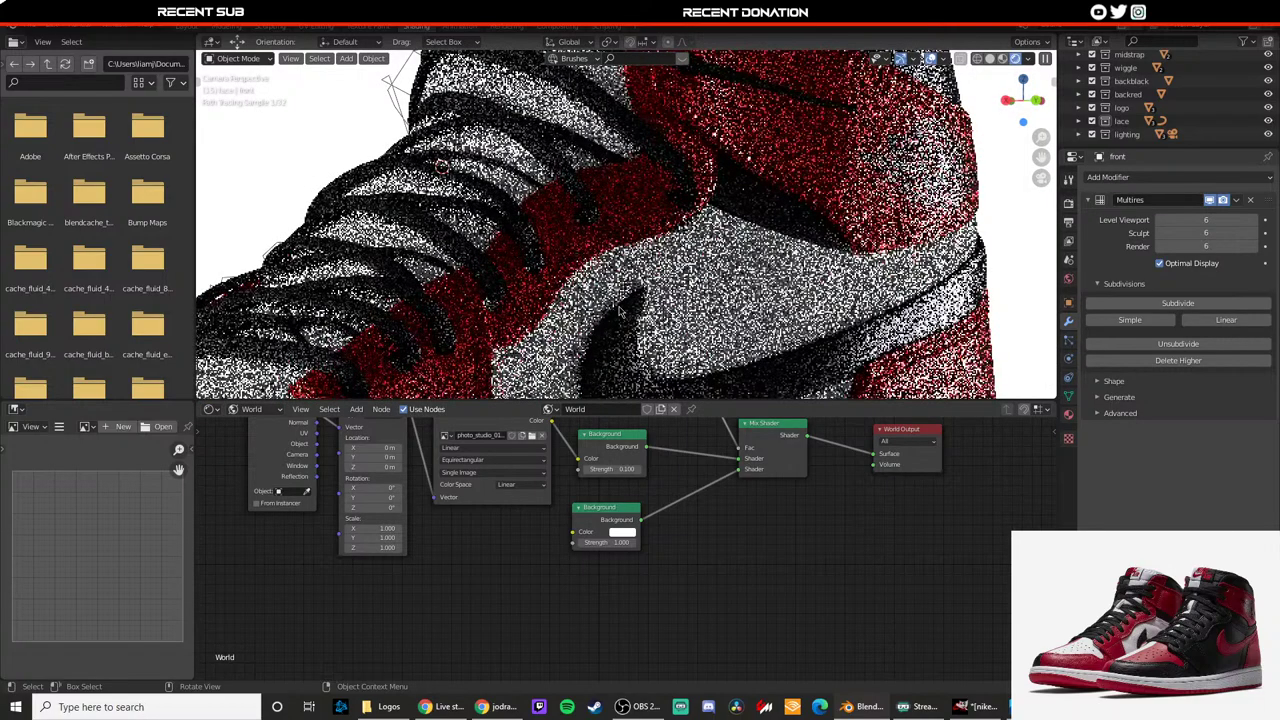
left_click(620, 312)
key("z")
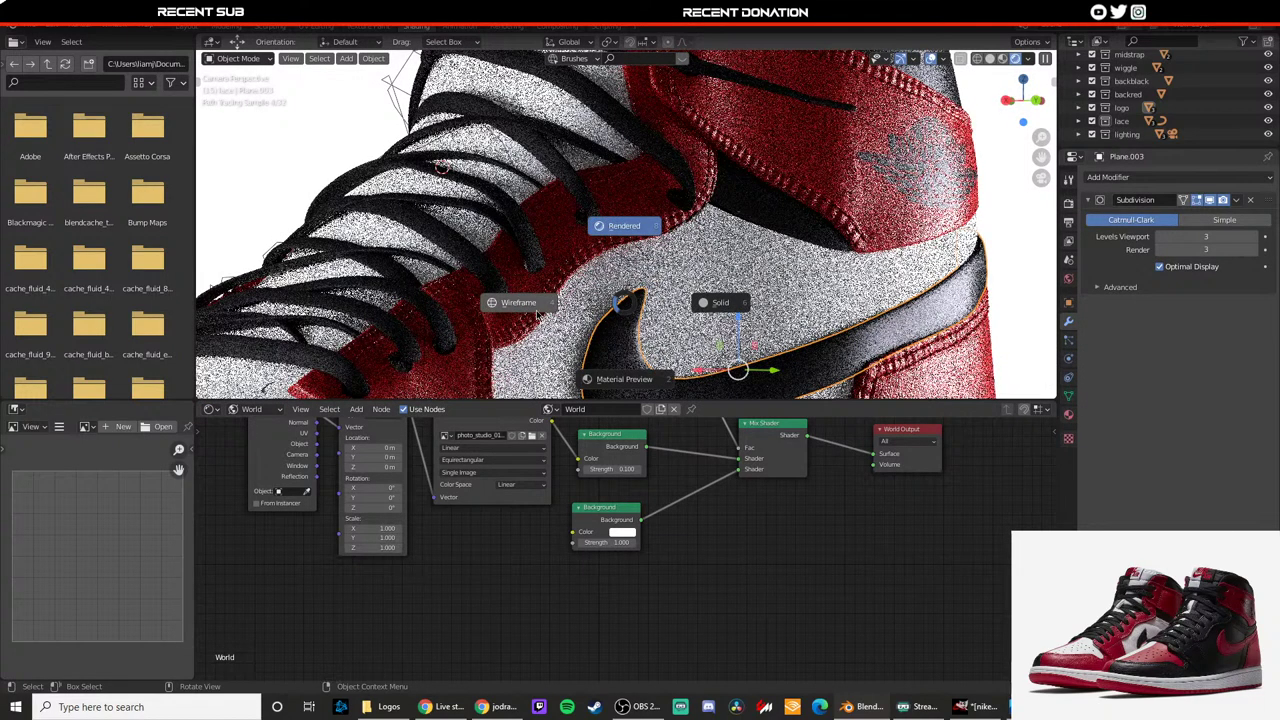
left_click(520, 302)
key("z")
left_click(705, 303)
key("Tab")
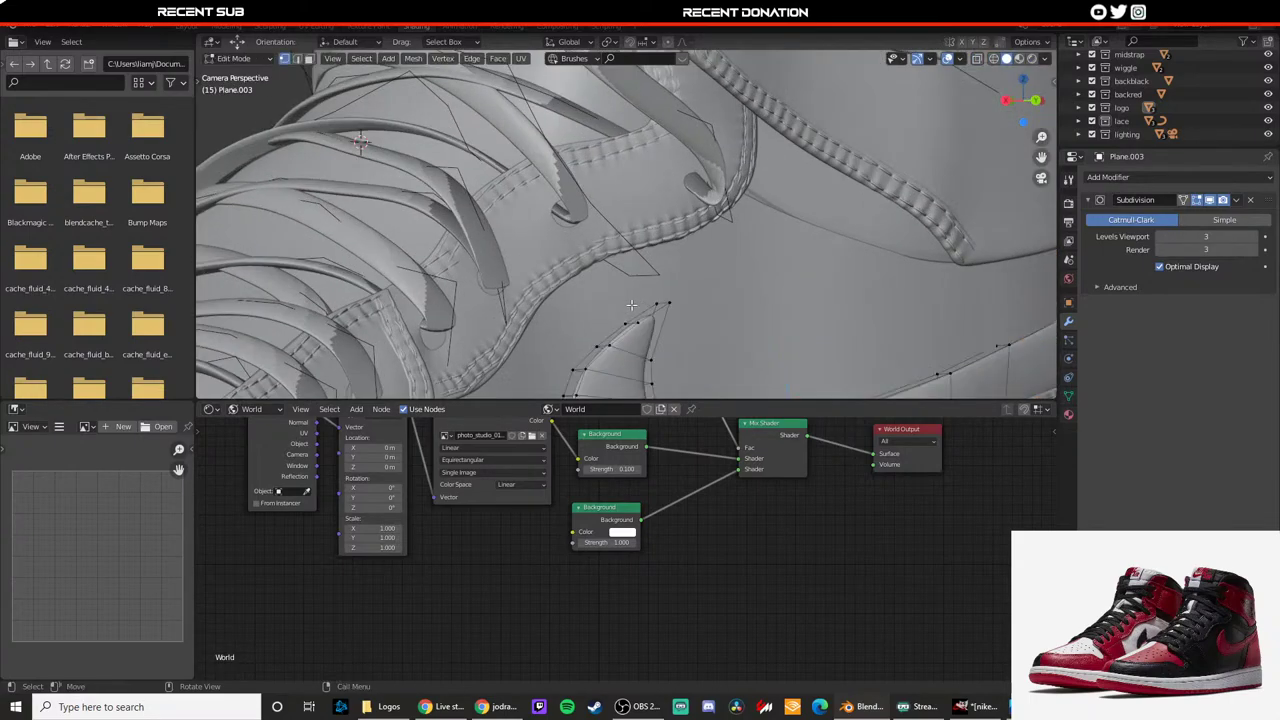
Step: Nudge the selected vertices on the swoosh's front edge, just below its tip, slightly along Y
left_click_drag(612, 297, 620, 344)
left_click(650, 309)
key("Tab")
middle_click_drag(619, 365, 614, 191, "shift")
key("Tab")
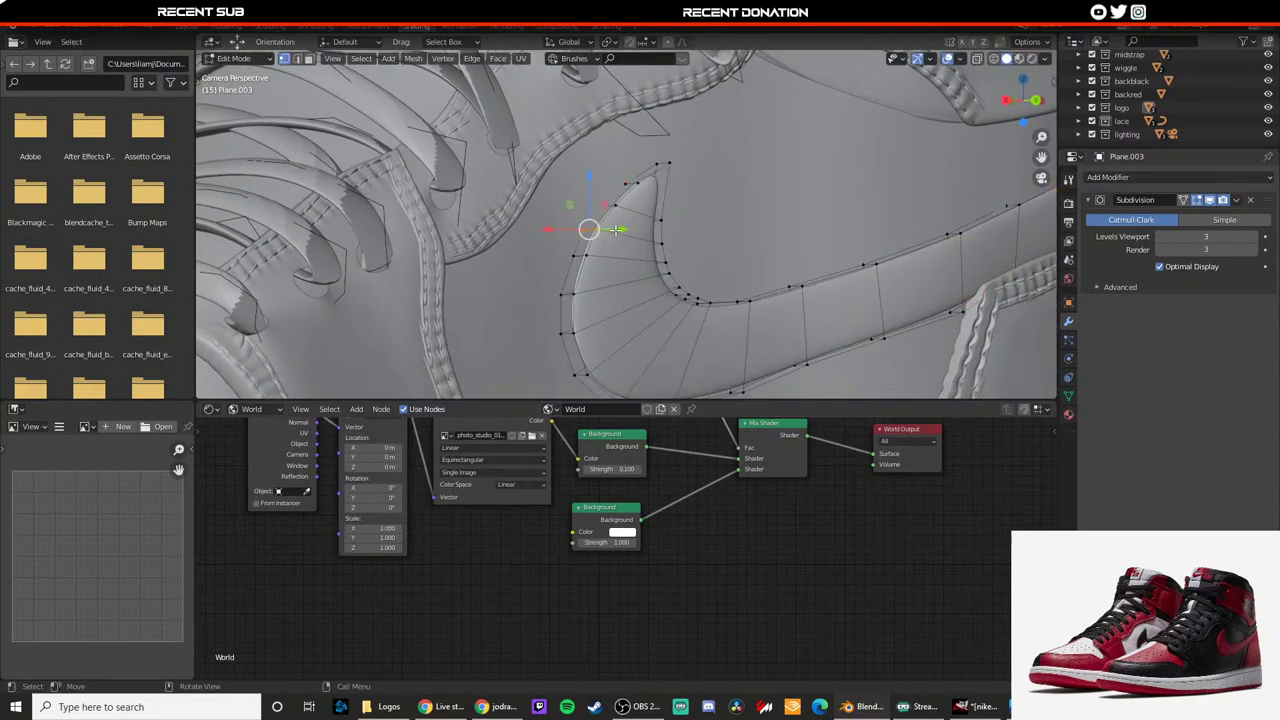
left_click_drag(616, 230, 618, 230)
Step: Add a loop cut along the length of the swoosh, slide it about 0.8 towards the inner edge, and return to object mode
key("ctrl+r")
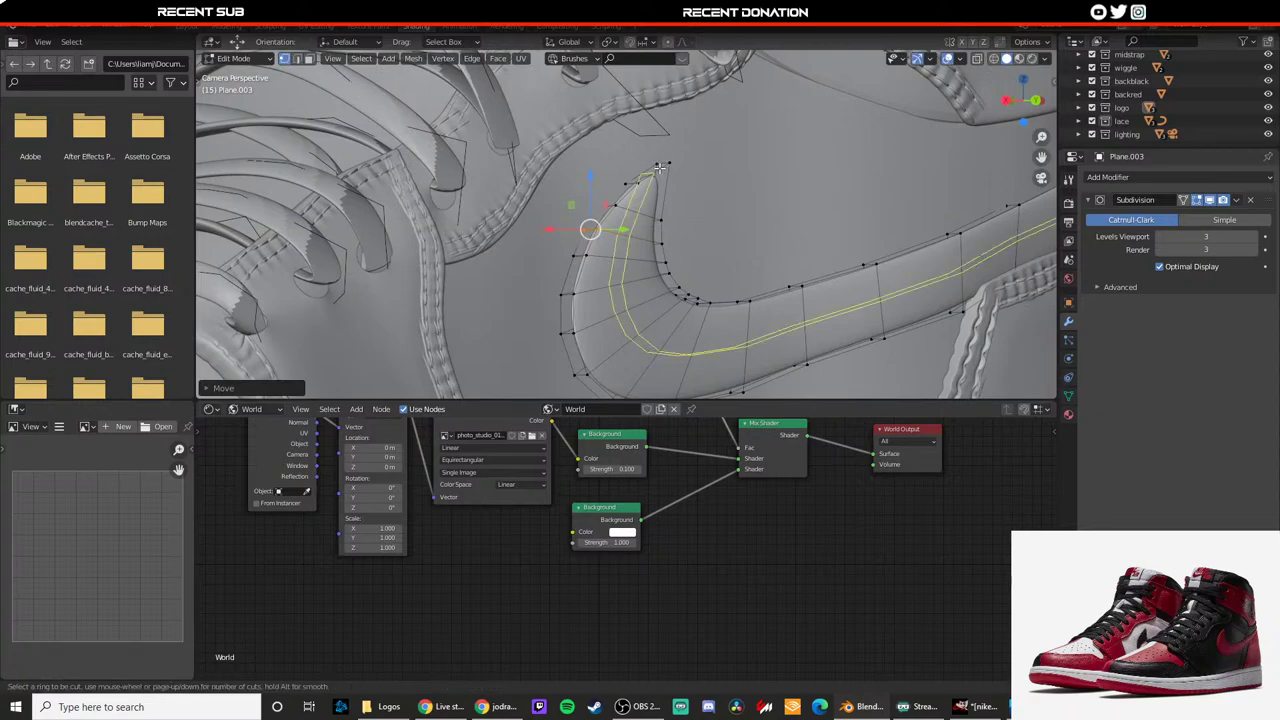
left_click(664, 163)
left_click(678, 150)
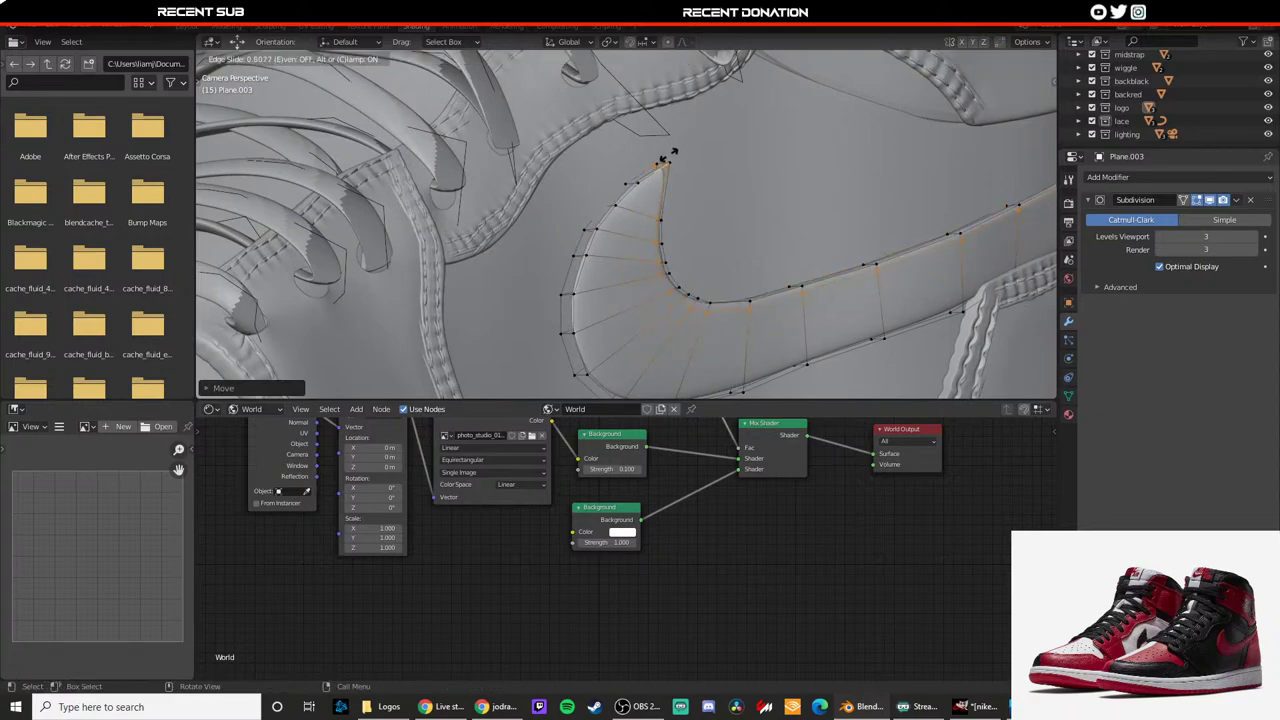
key("Tab")
Step: Select the shoe base and preview the sharpened swoosh and the whole sneaker with rendered shading
left_click(709, 241)
scroll(709, 241, "down", 4)
key("z")
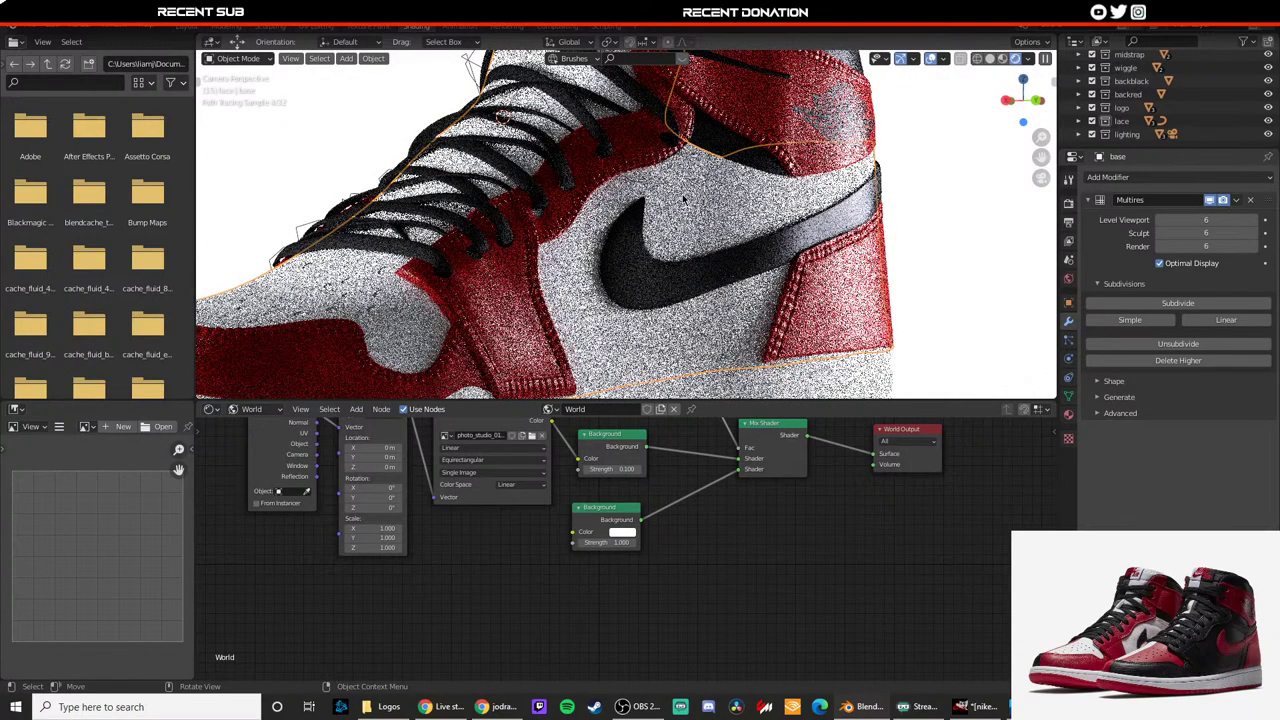
scroll(683, 198, "down", 2)
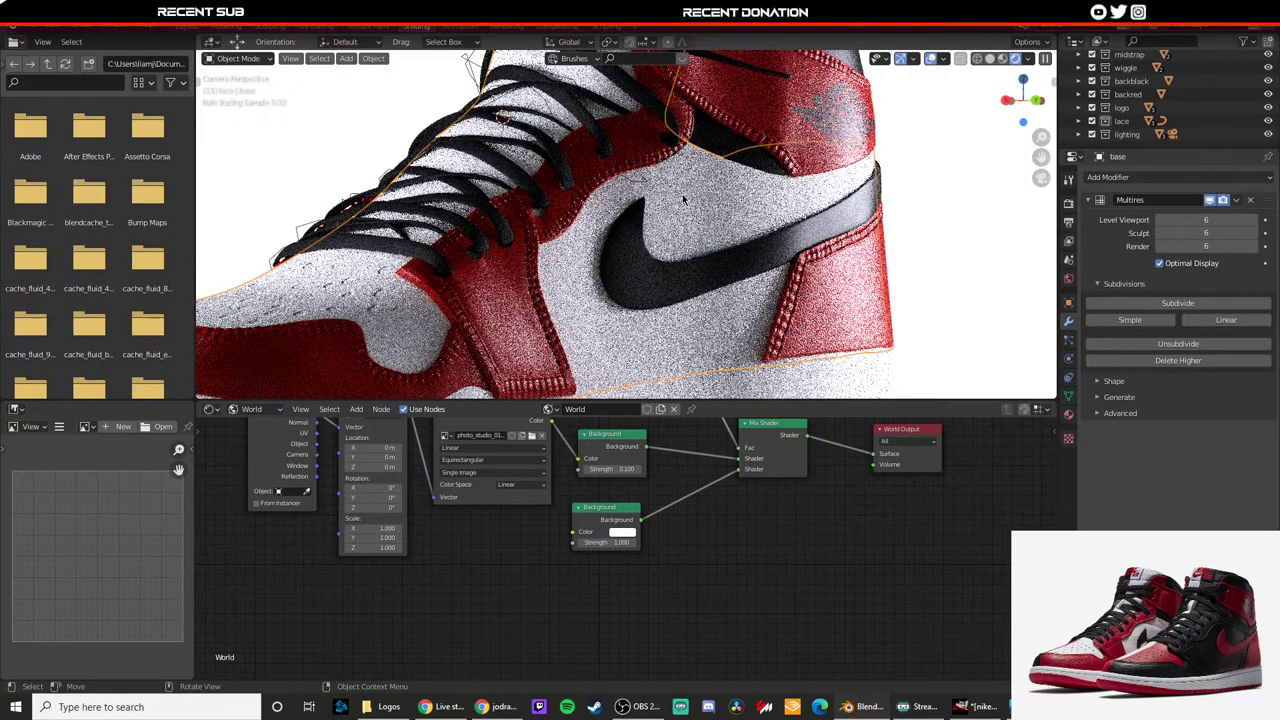
scroll(581, 243, "down", 3)
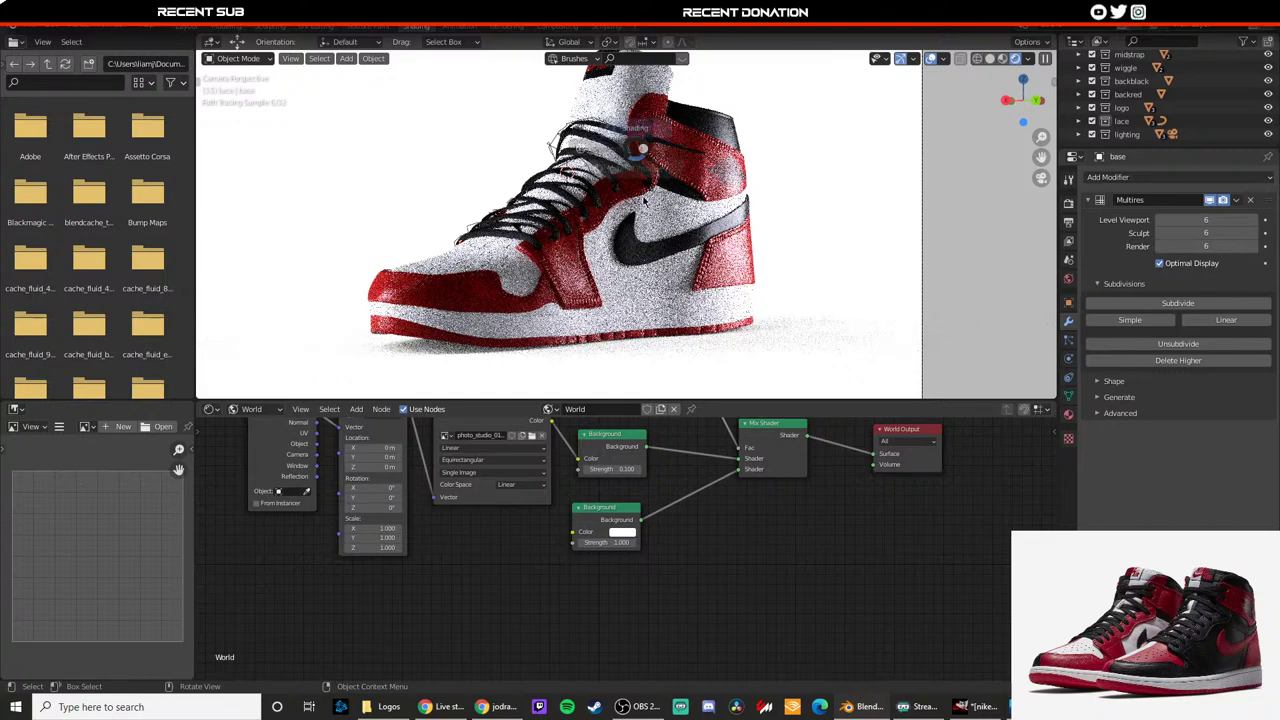
Step: Switch to material preview, shift the lace end on the red ankle strap slightly upward along Z, and deselect it
key("z")
left_click(725, 220)
scroll(725, 220, "up", 10)
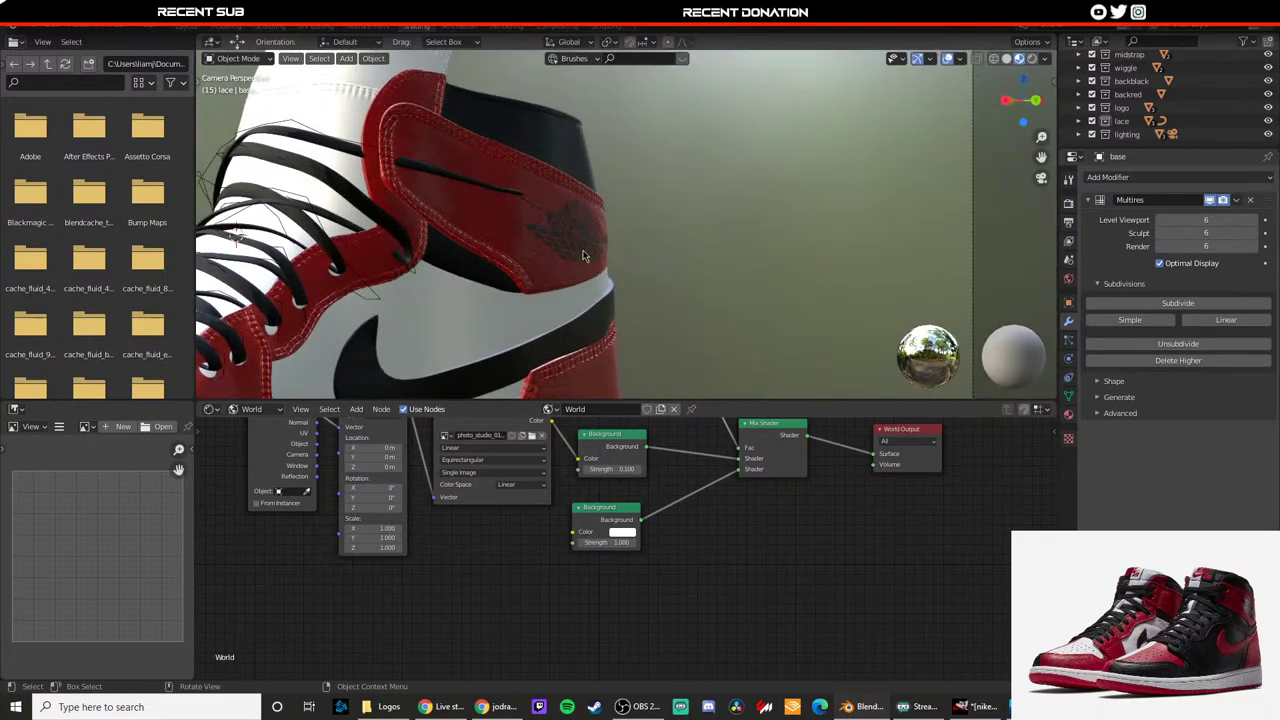
left_click(459, 204)
left_click_drag(434, 161, 435, 156)
scroll(773, 204, "down", 3)
left_click(773, 204)
Step: Examine the lace end on the ankle strap and the lacing around the tongue, then return to the camera view
scroll(720, 204, "down", 4)
middle_click_drag(396, 200, 508, 186, "shift")
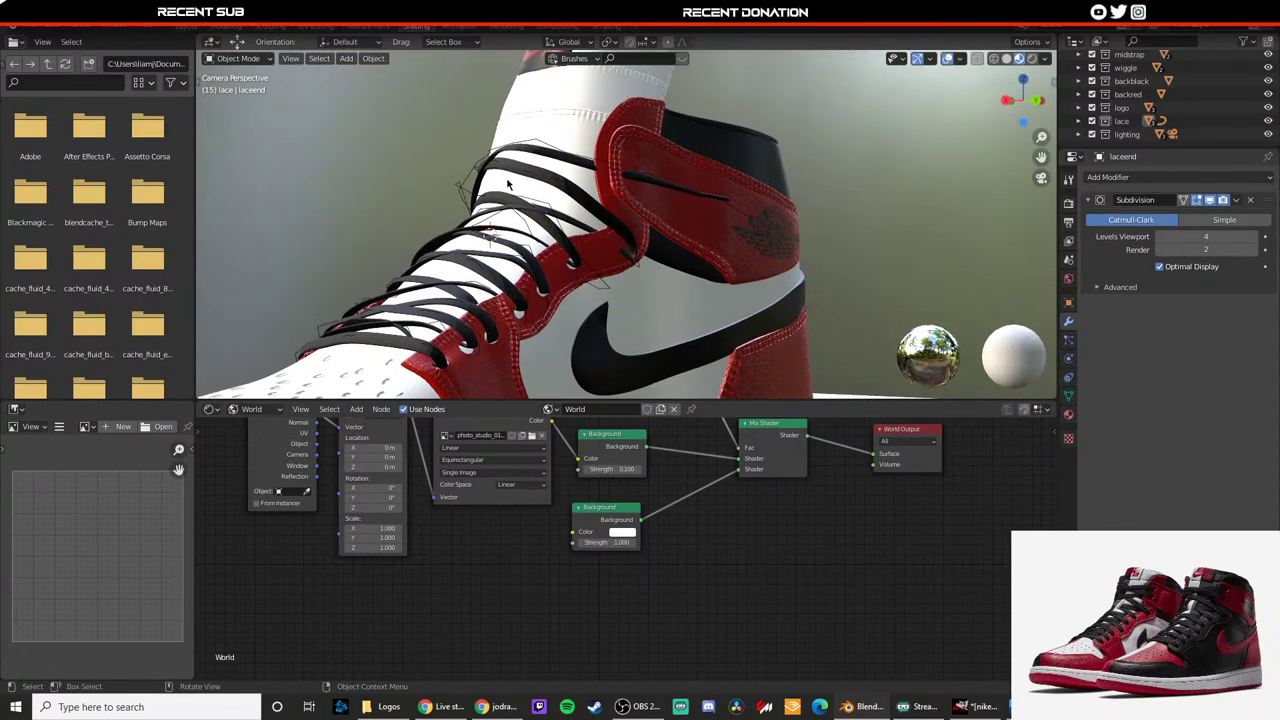
scroll(680, 193, "up", 4)
left_click(789, 171)
left_click(804, 171)
scroll(880, 186, "down", 4)
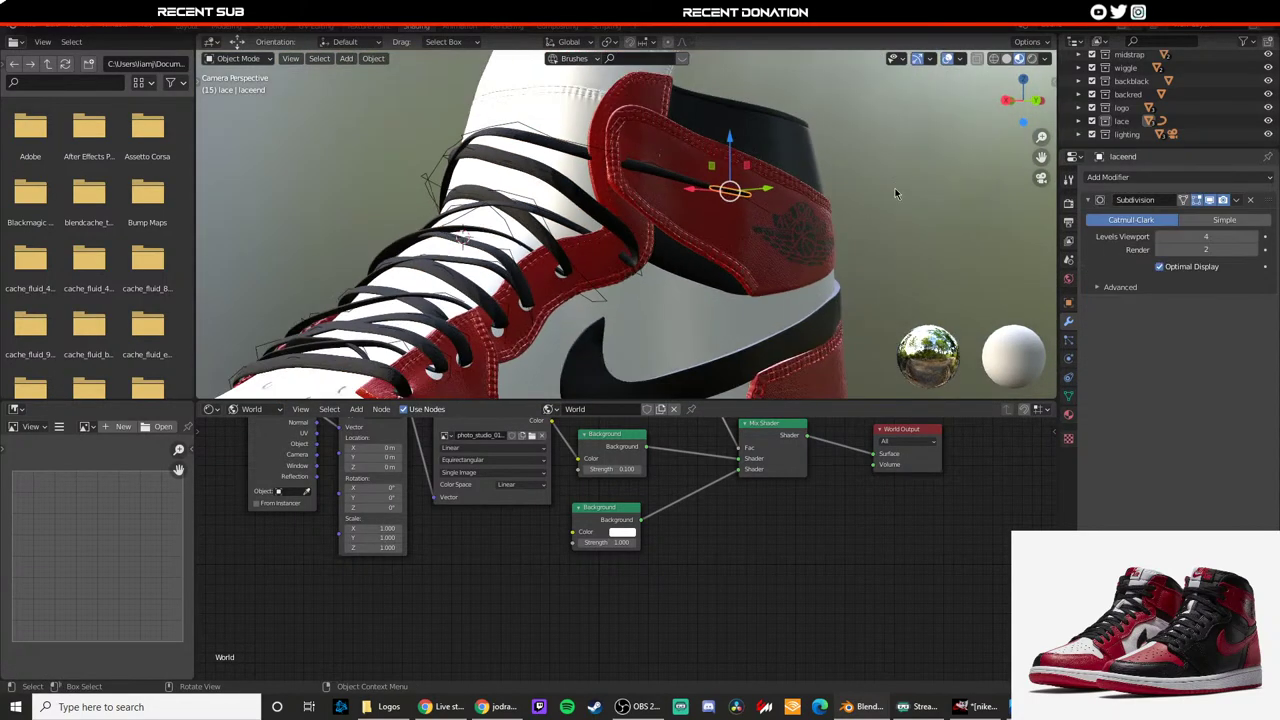
left_click(895, 188)
middle_click_drag(491, 214, 643, 202)
scroll(600, 204, "up", 7)
scroll(643, 202, "down", 6)
mouse_move(515, 232)
middle_mouse_down()
mouse_move(663, 226)
mouse_move(535, 224)
middle_mouse_up()
key("KP_0")
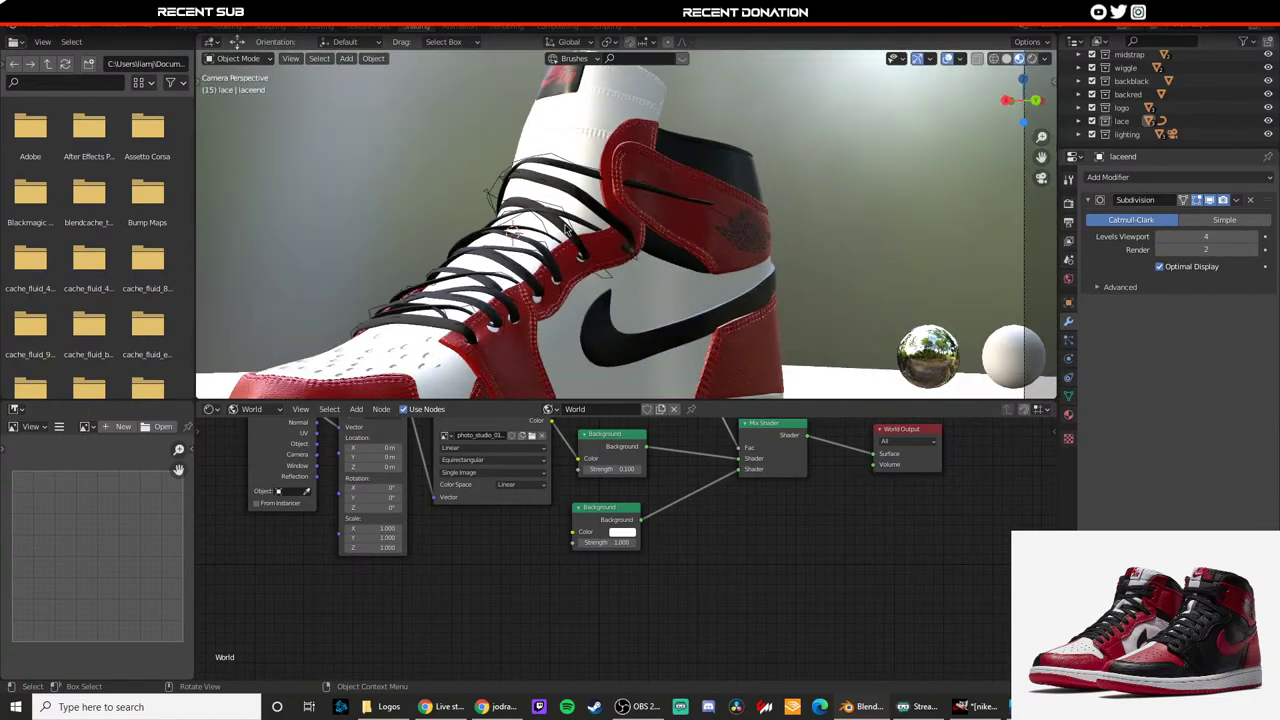
Step: Render the current frame of the sneaker as a still image
left_click(82, 27)
left_click(98, 39)
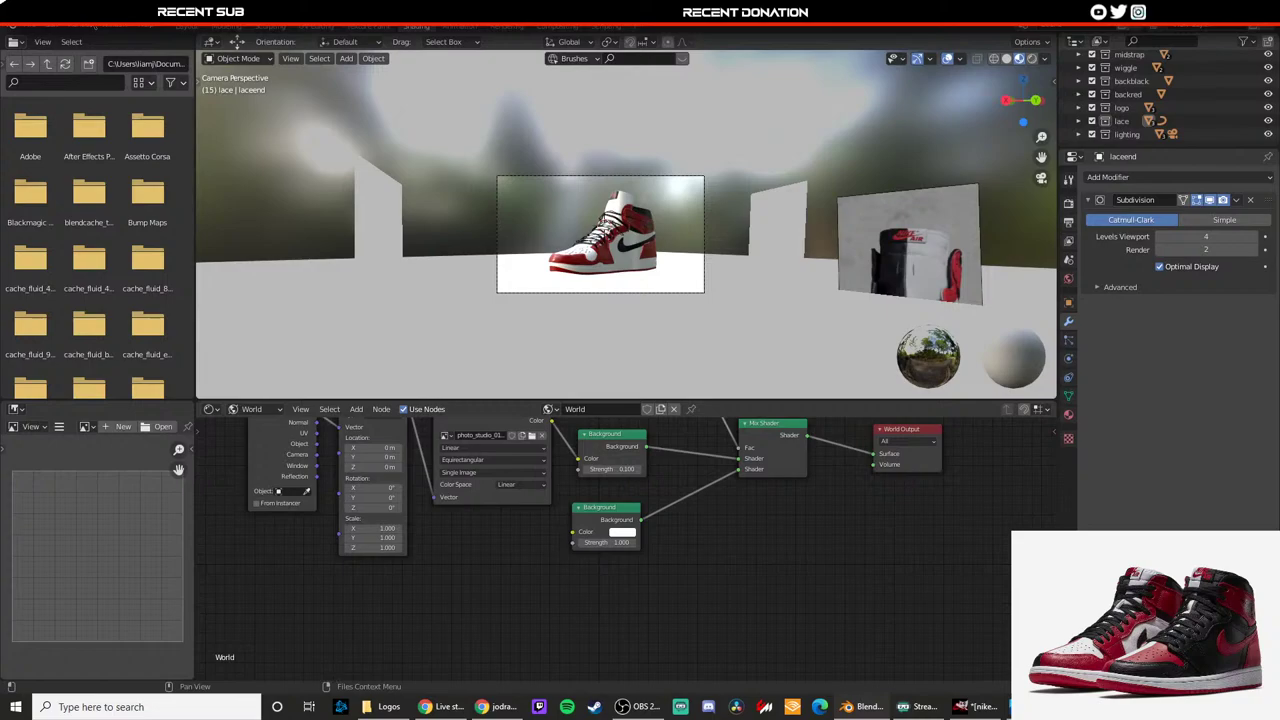
left_click(81, 28)
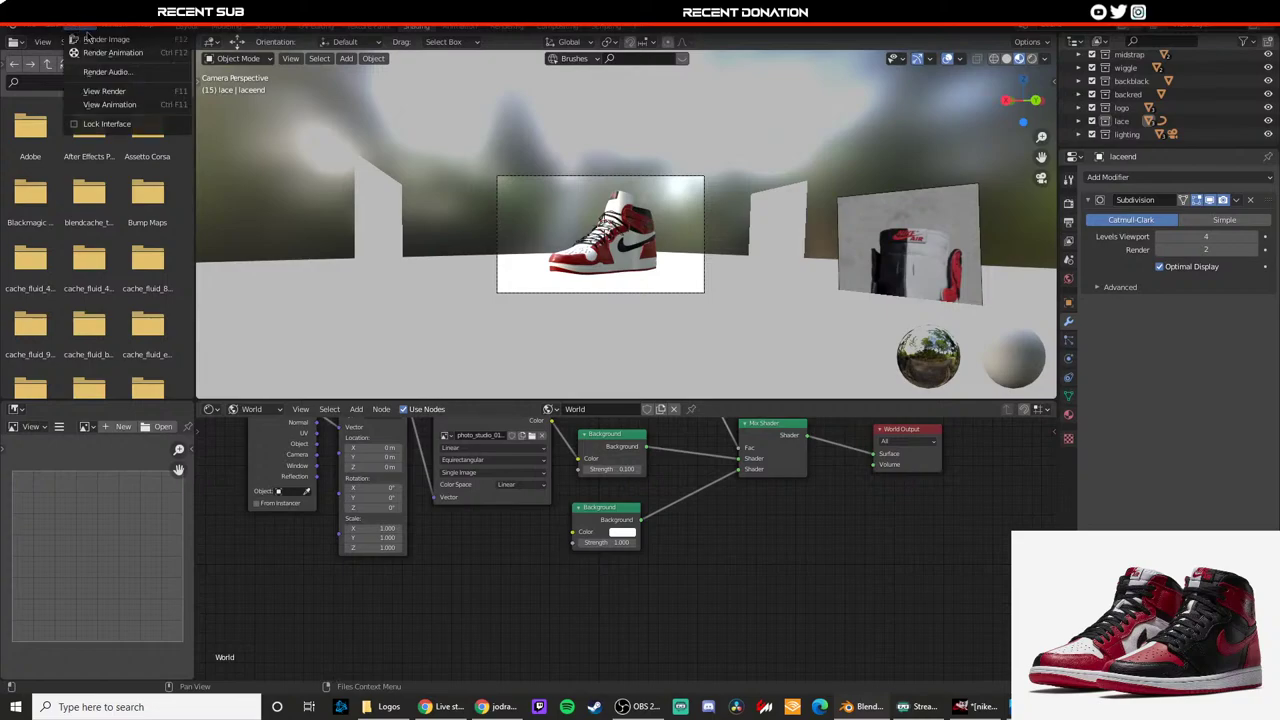
left_click(98, 40)
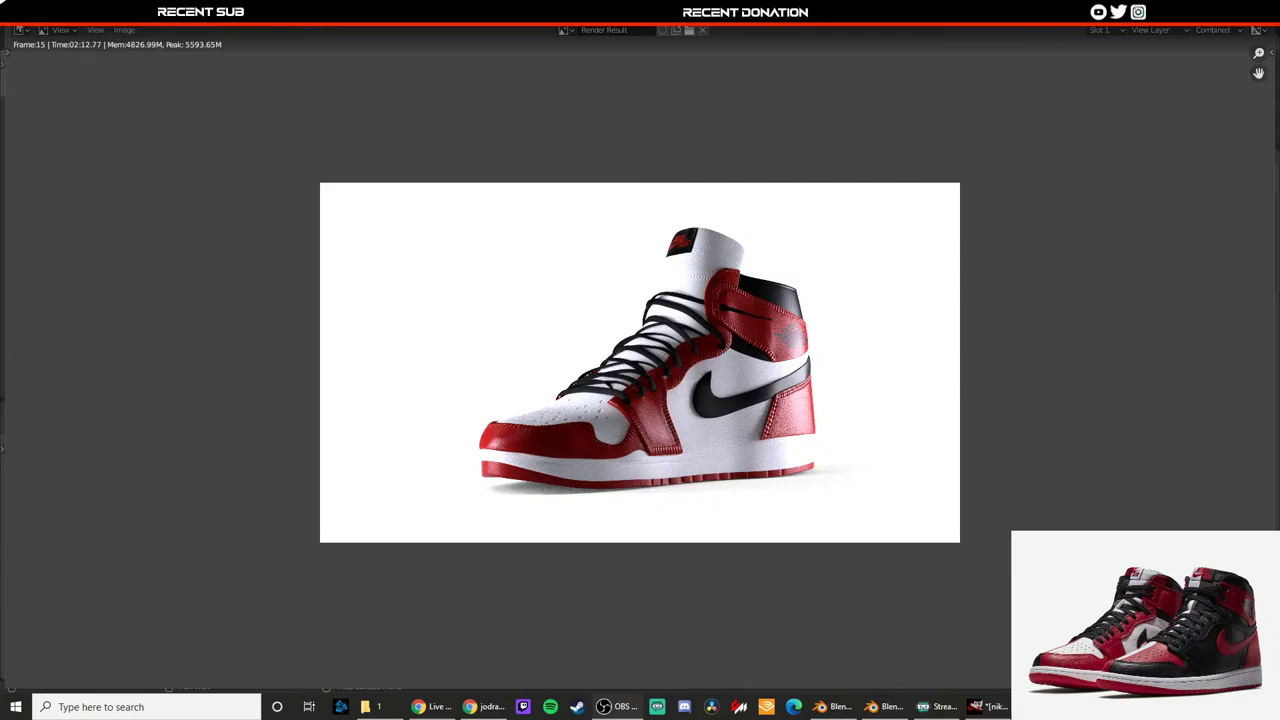
Step: Save the rendered image as a PNG named 1 in folder 1 inside jordan1s, and close the render window
left_click(124, 30)
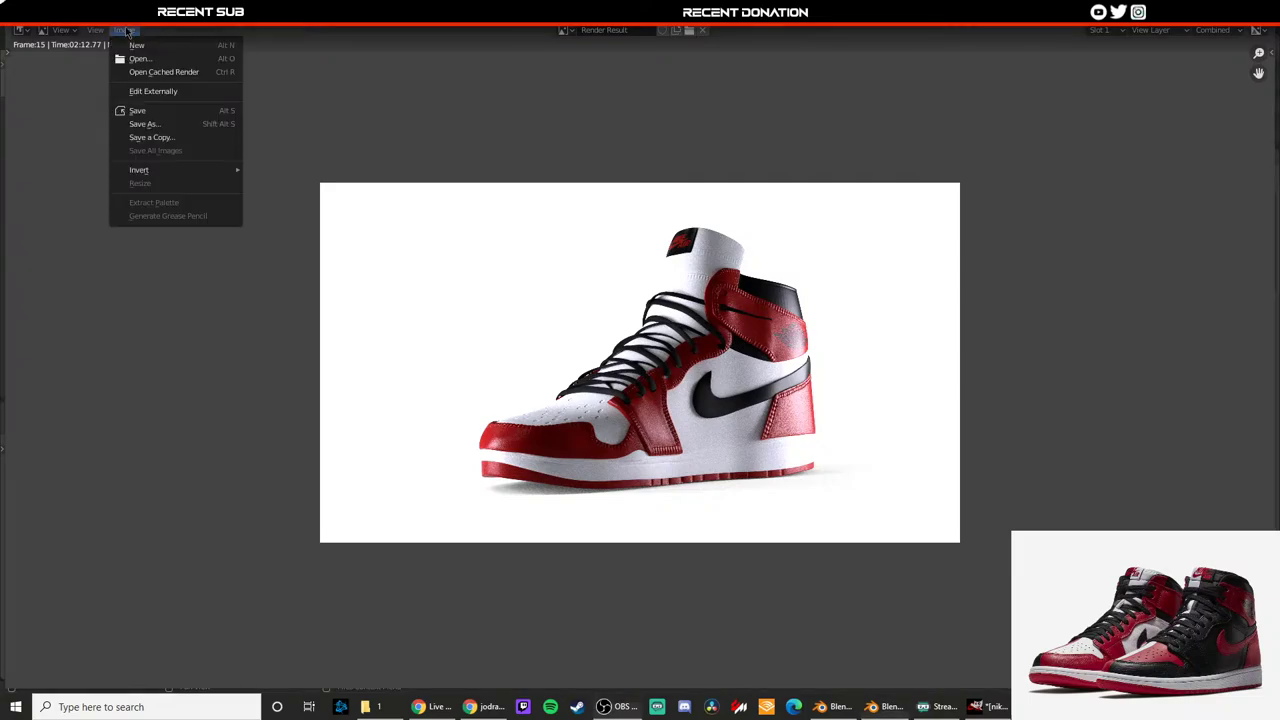
left_click(150, 128)
double_click(516, 84)
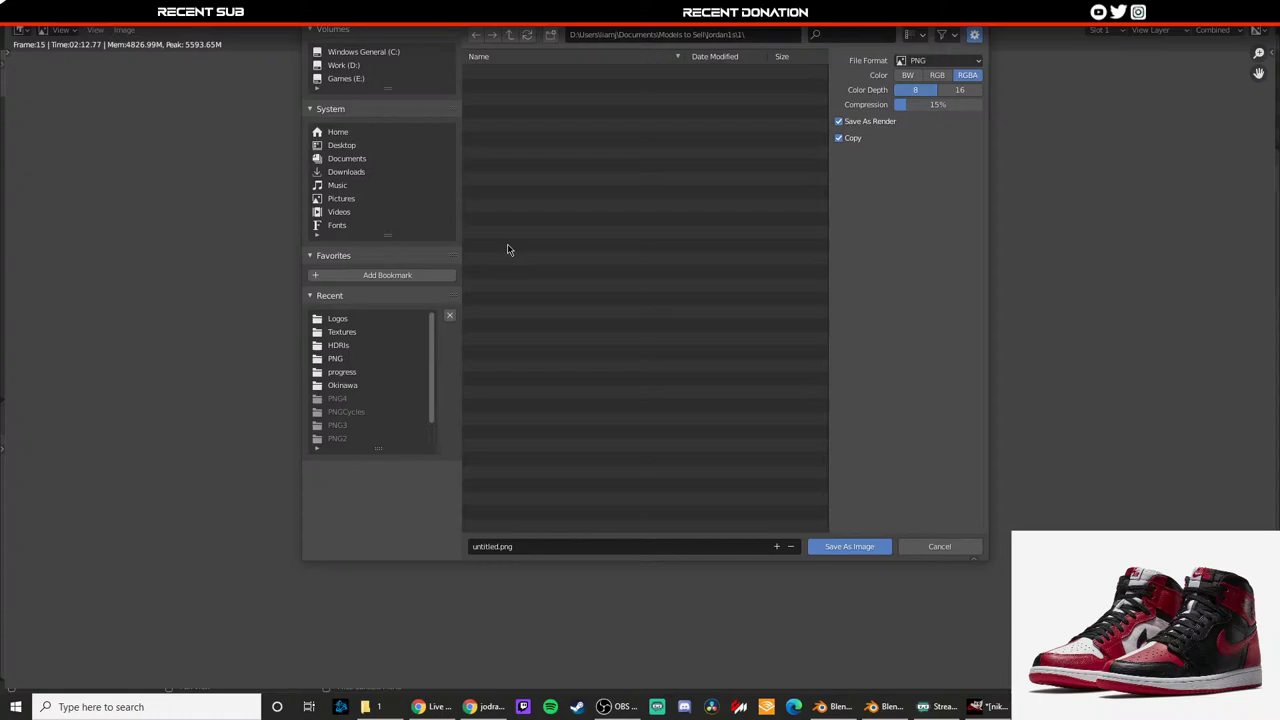
left_click(535, 546)
type("1")
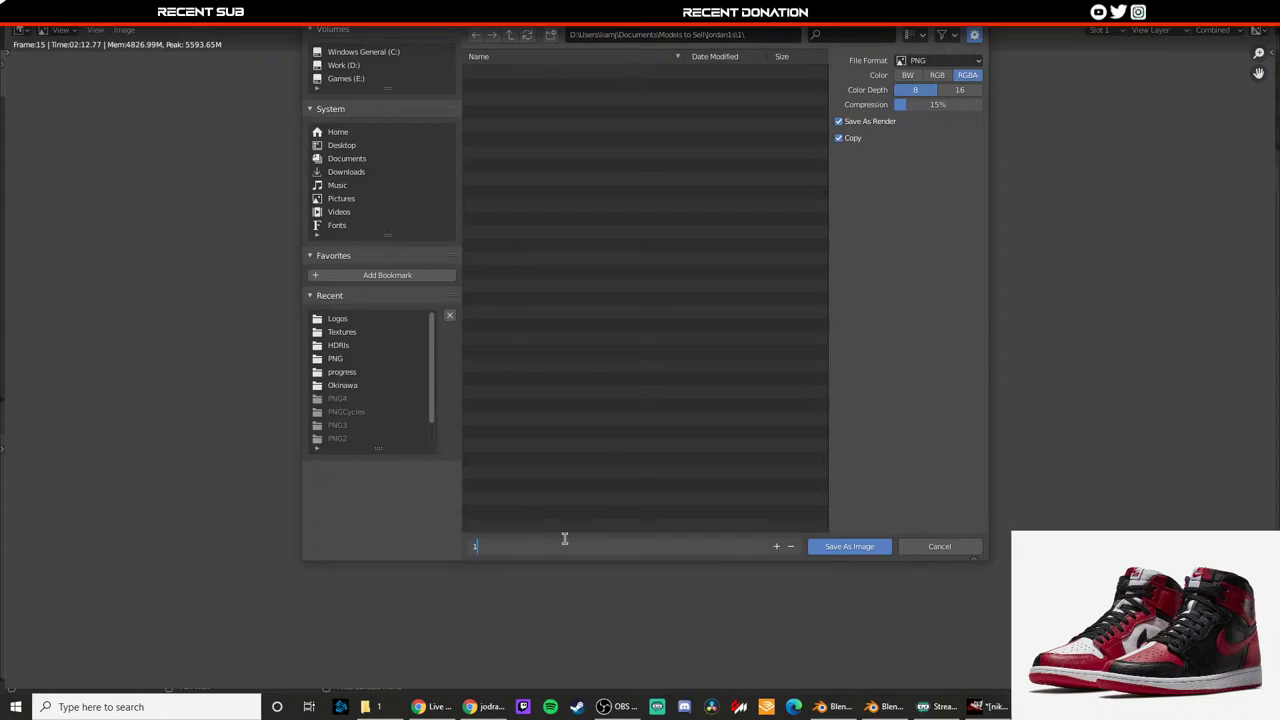
key("Return")
left_click(846, 547)
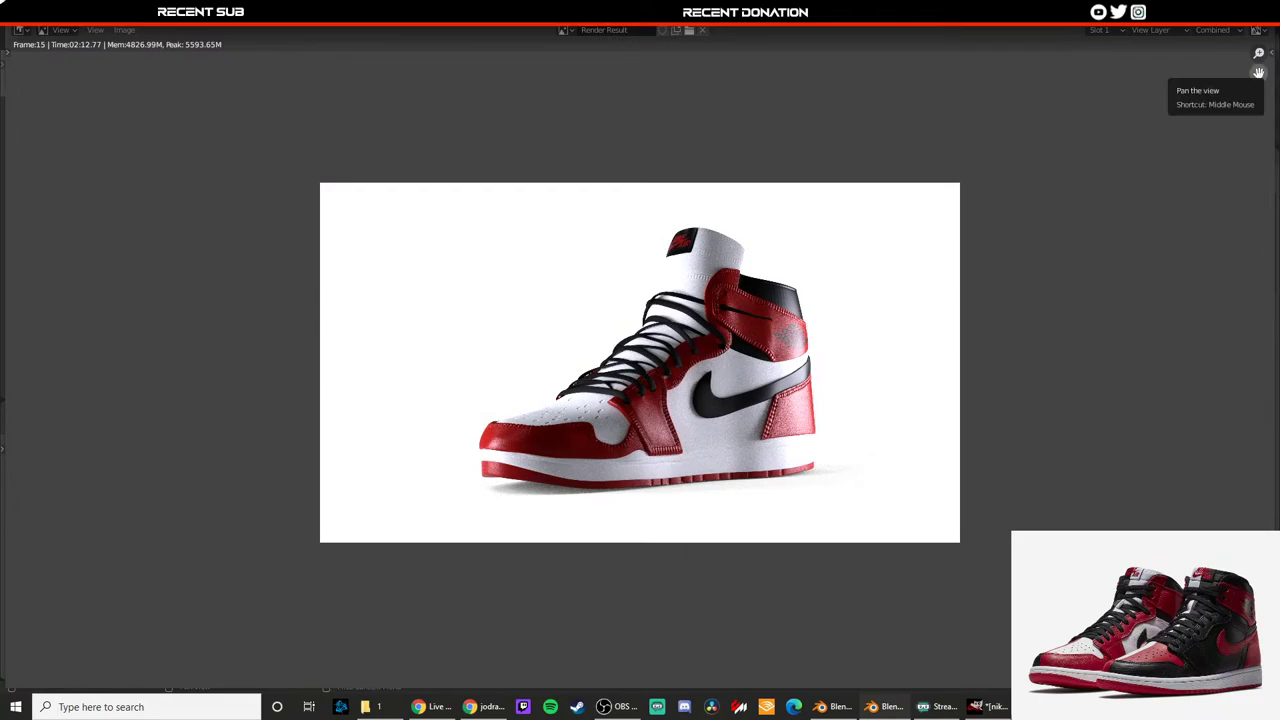
left_click(1266, 10)
Step: Select the lighting plane beyond the shoe's toe in wireframe shading and examine its placement relative to the shoe and camera
scroll(600, 204, "up", 3)
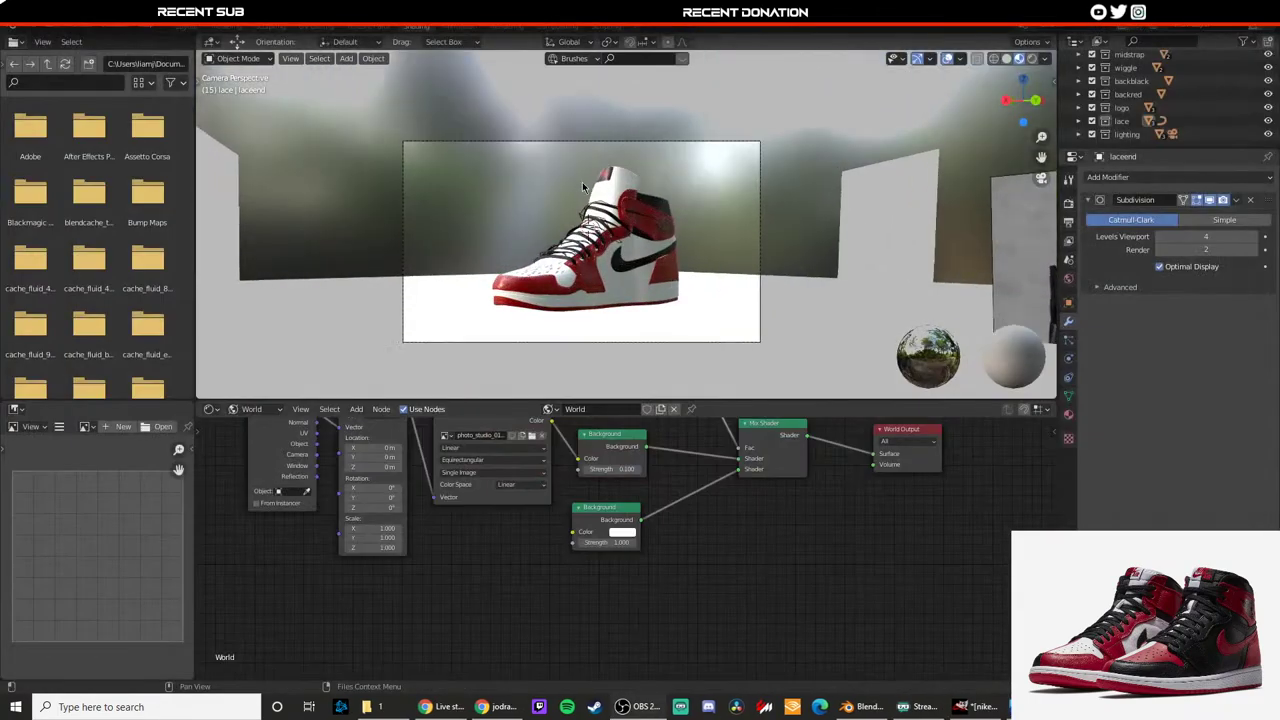
middle_click_drag(583, 187, 620, 258)
scroll(600, 245, "down", 8)
scroll(600, 250, "up", 5)
left_click(541, 273)
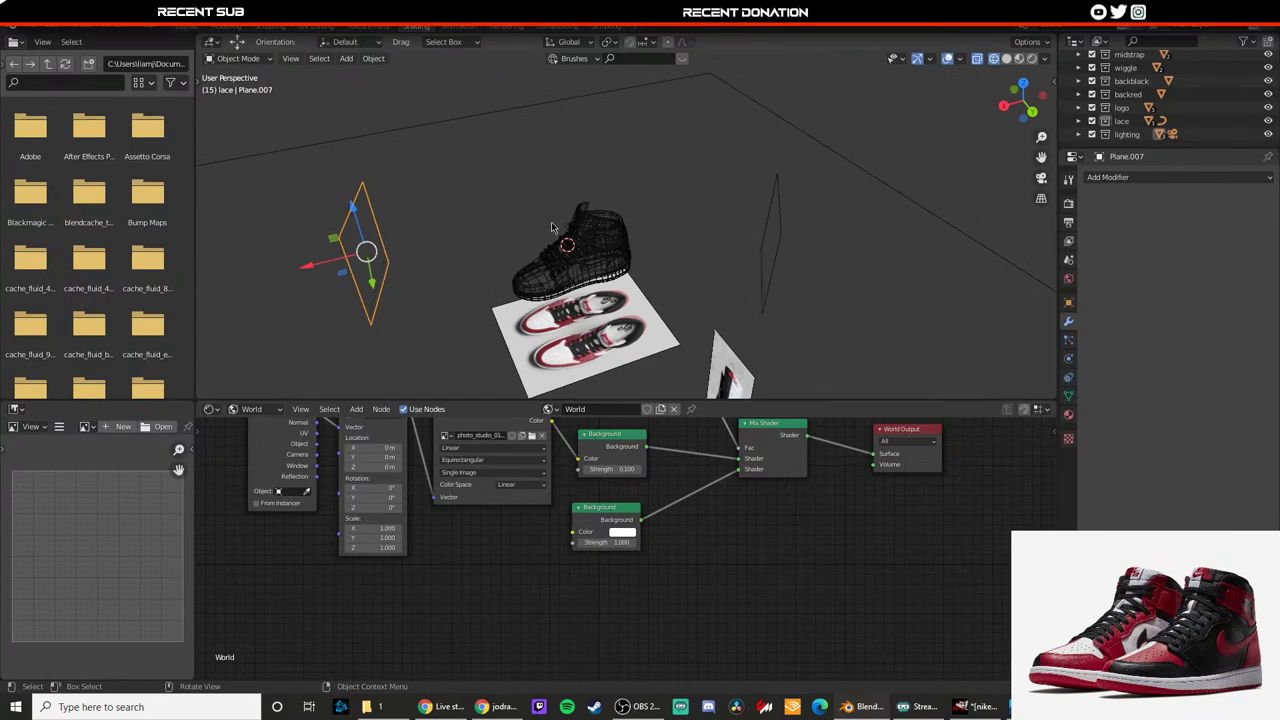
middle_click_drag(422, 283, 597, 266)
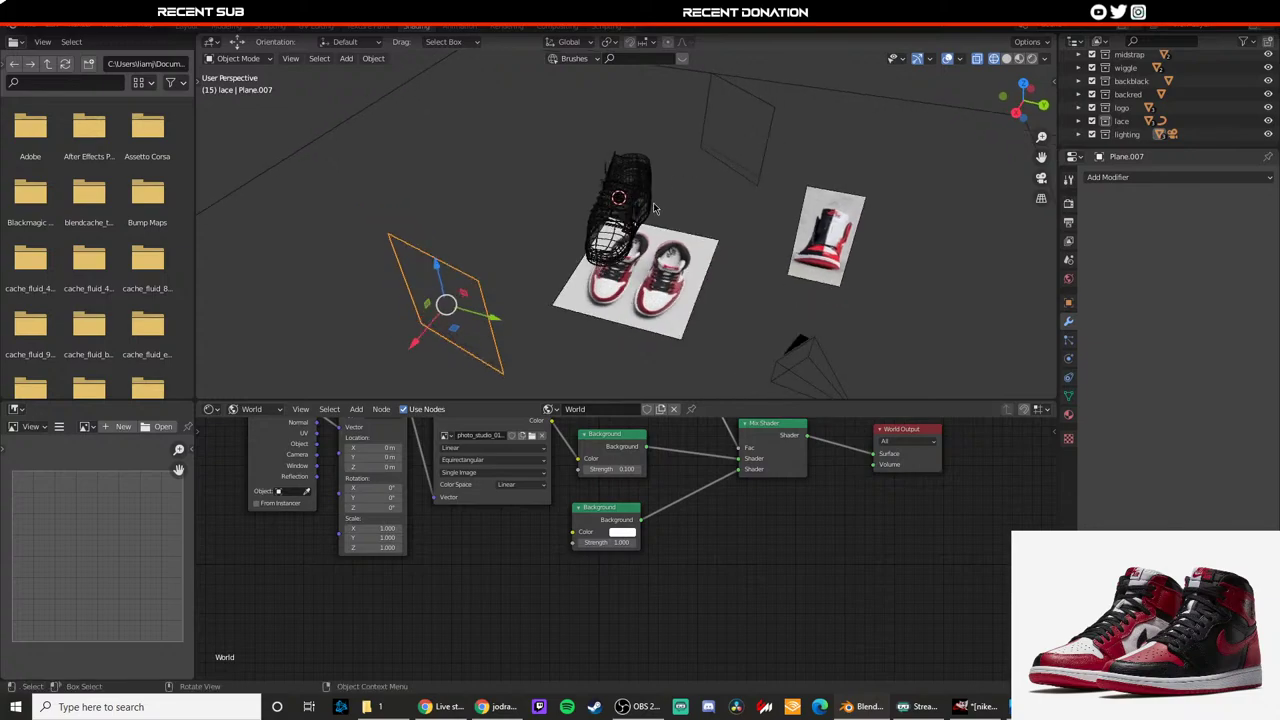
middle_click_drag(590, 268, 493, 297)
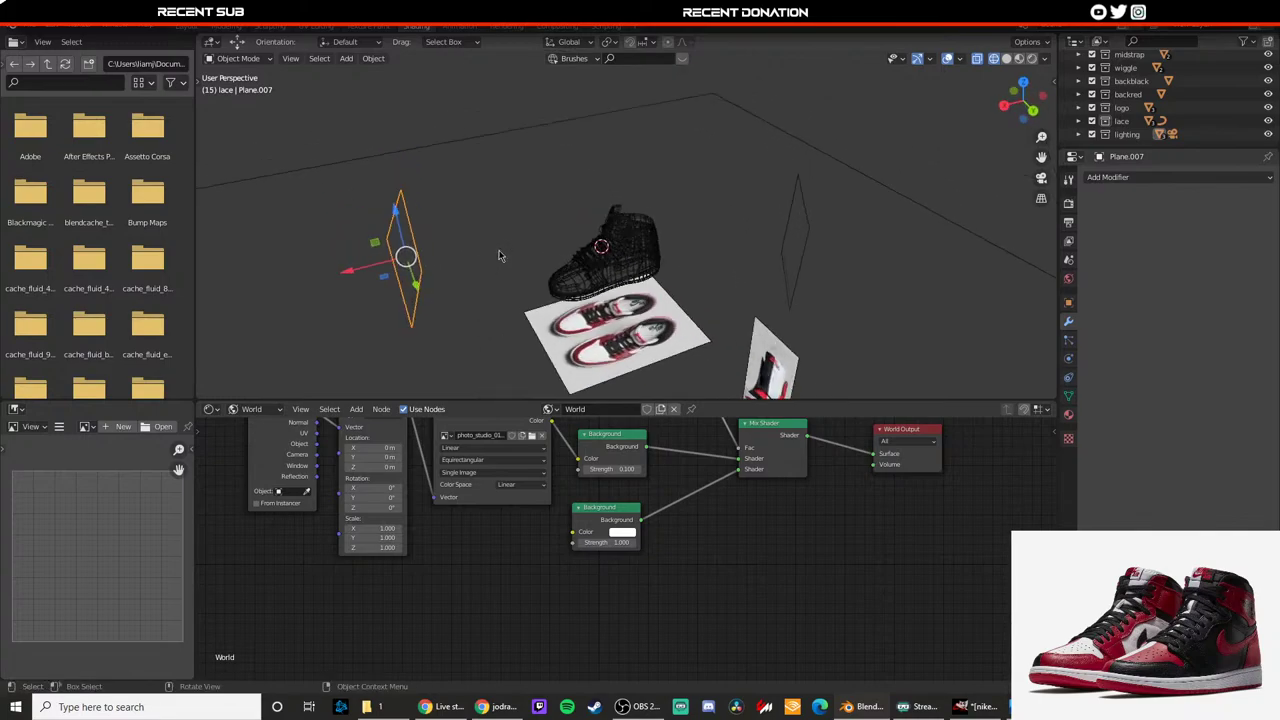
middle_click_drag(434, 234, 424, 211)
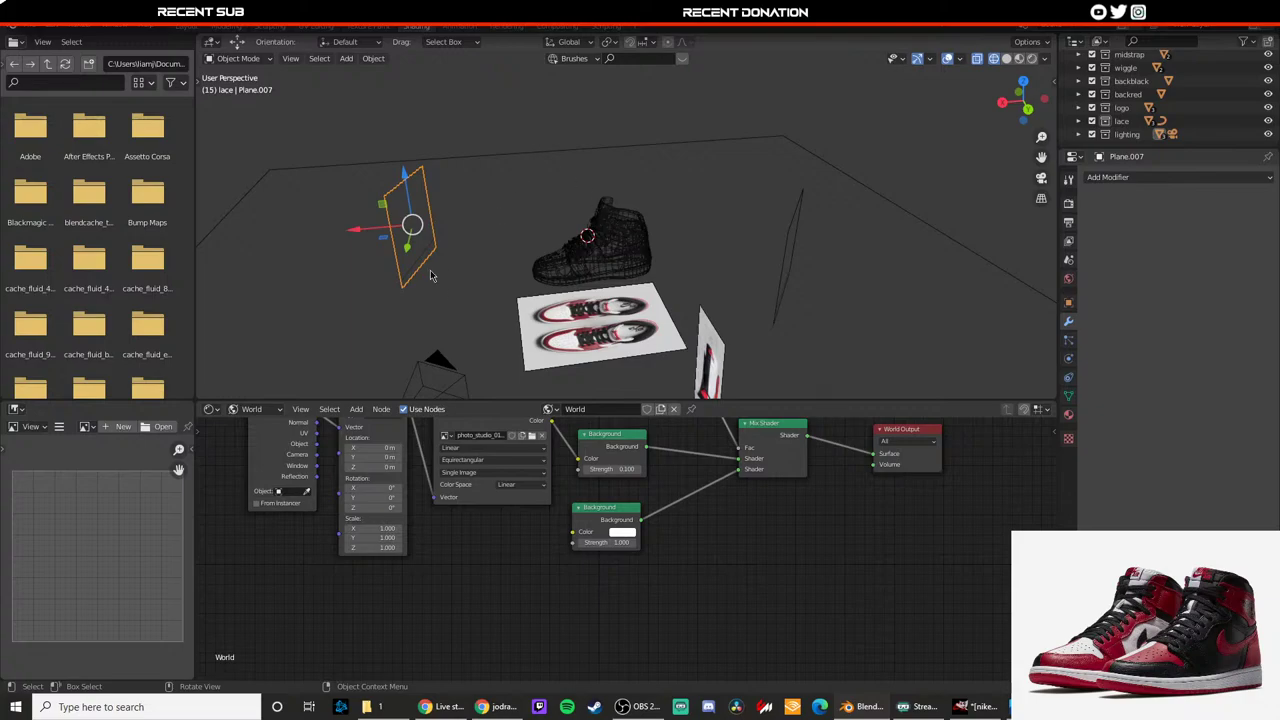
middle_click_drag(488, 232, 545, 257)
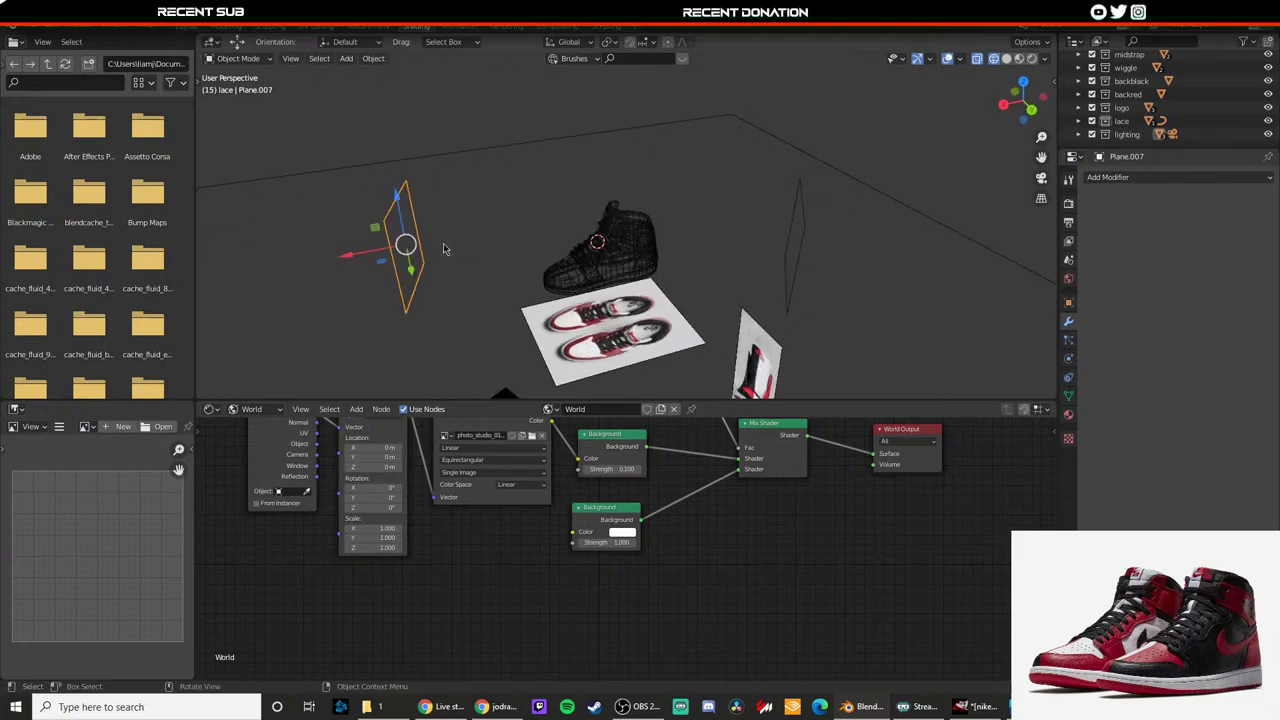
Step: View the saved render 1.png enlarged in the photo viewer, then minimise the viewer
middle_click_drag(443, 243, 505, 251)
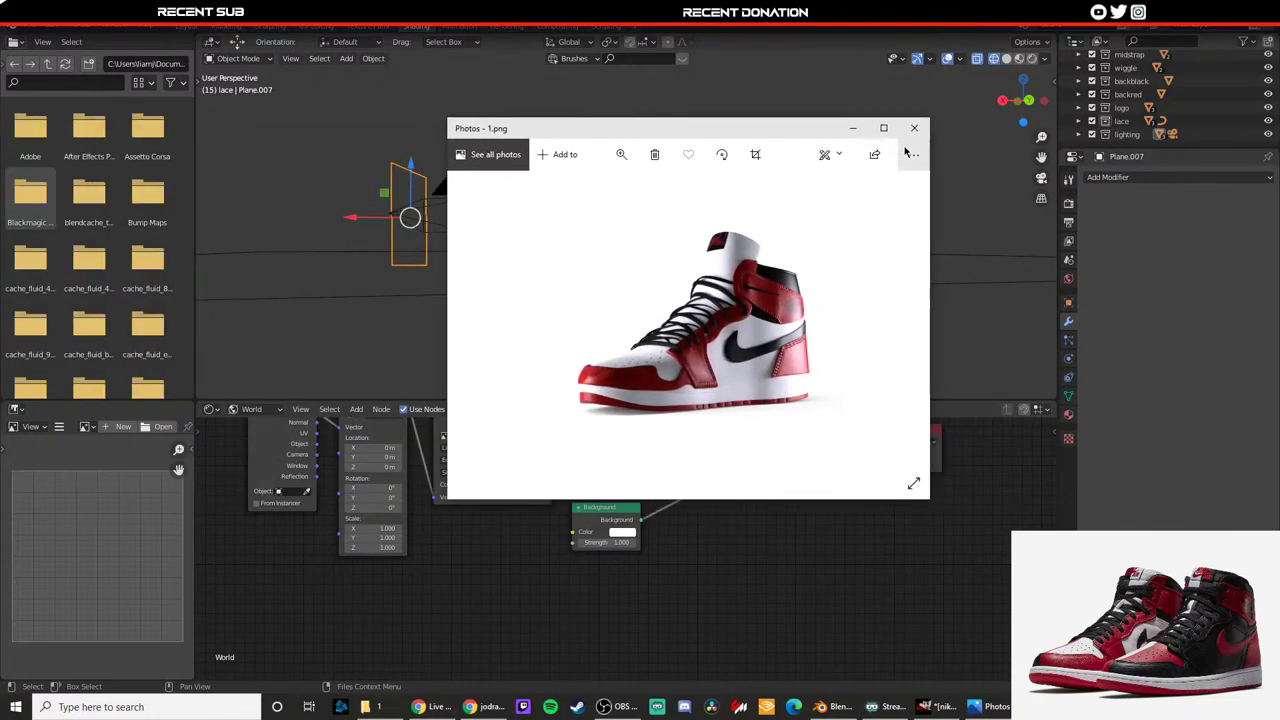
left_click(882, 130)
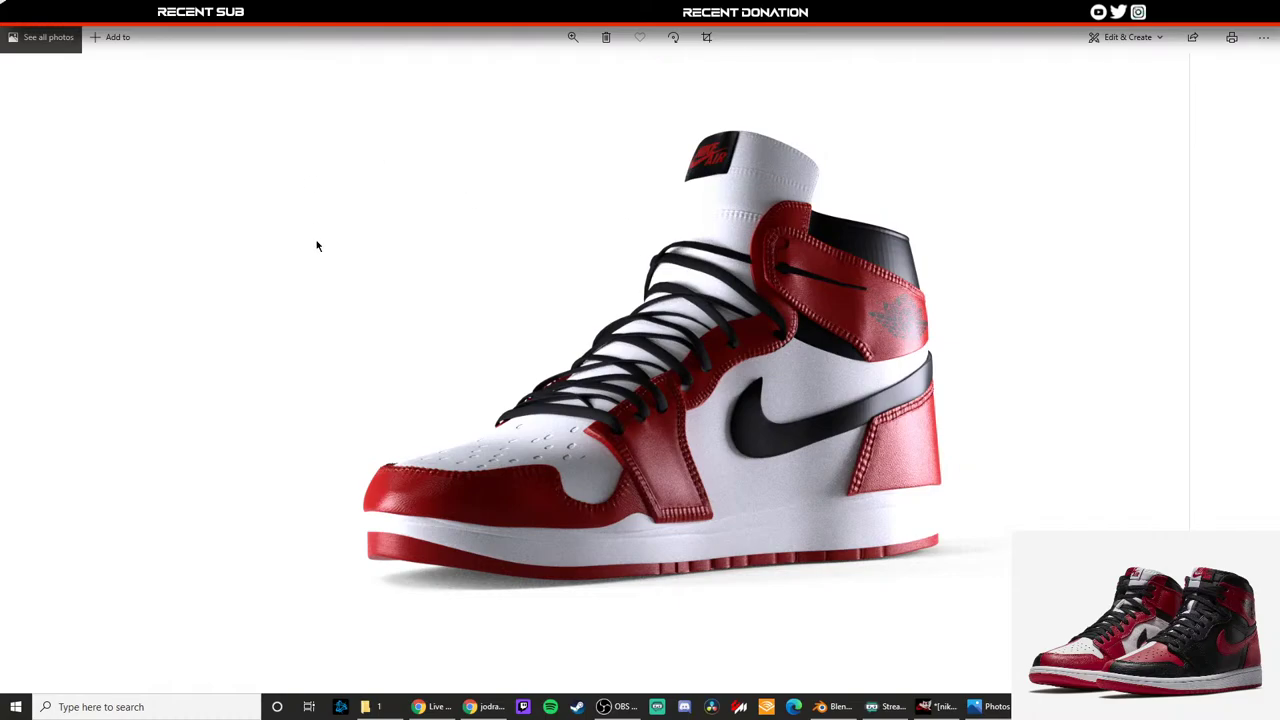
left_click_drag(722, 11, 720, 130)
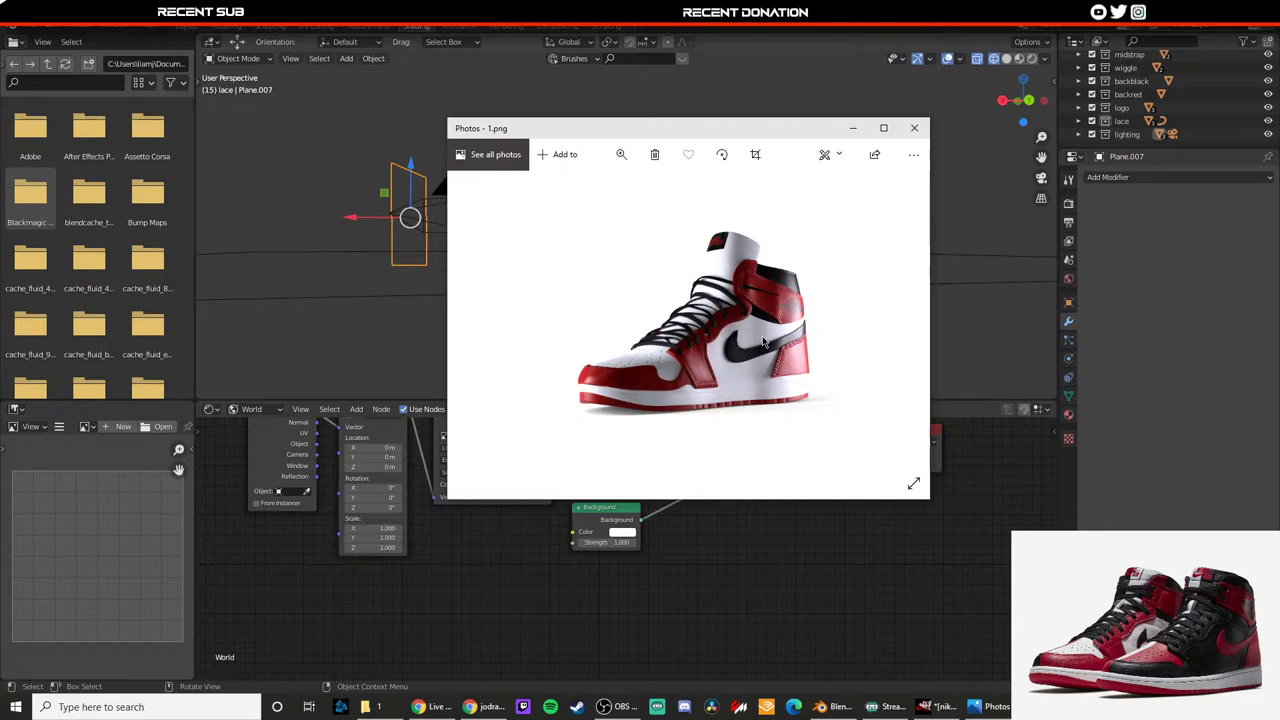
left_click(852, 129)
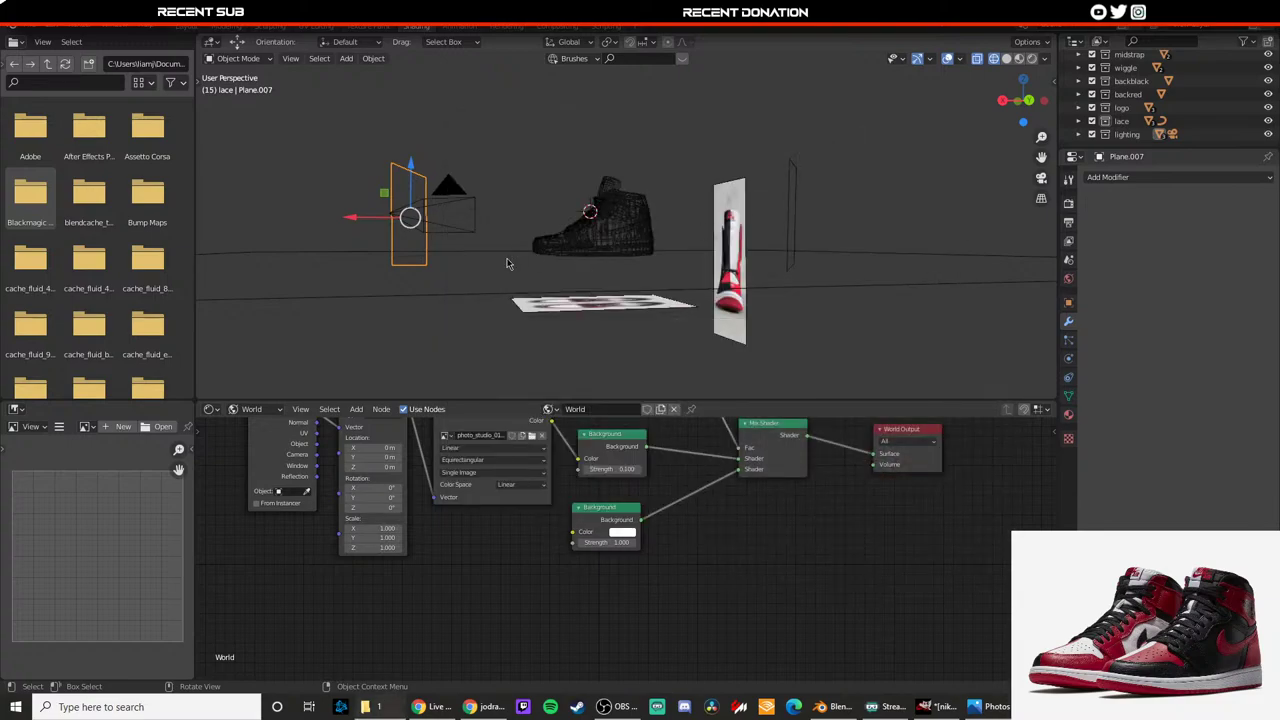
Step: Select the lighting plane behind the shoe's heel and examine how the planes light the shoe in rendered shading
scroll(537, 237, "up", 1)
middle_click_drag(537, 237, 563, 265)
left_click(766, 289)
middle_click_drag(764, 291, 572, 196)
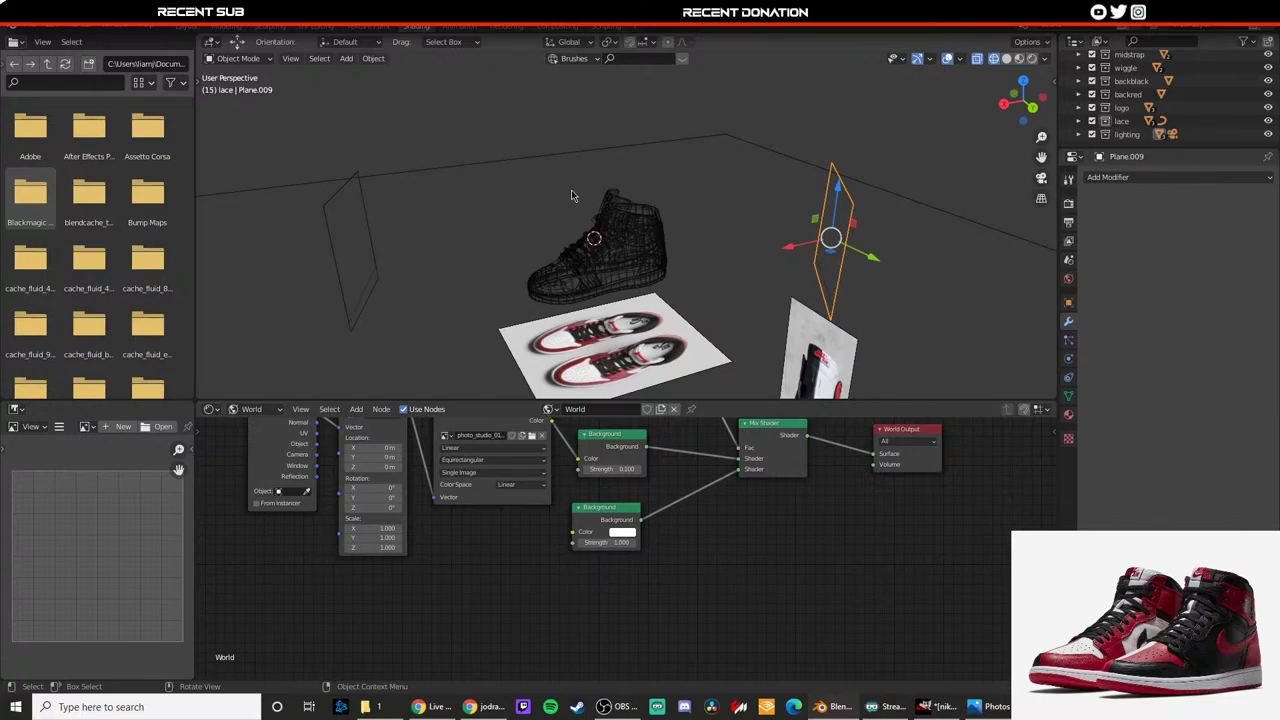
key("z")
left_click(629, 91)
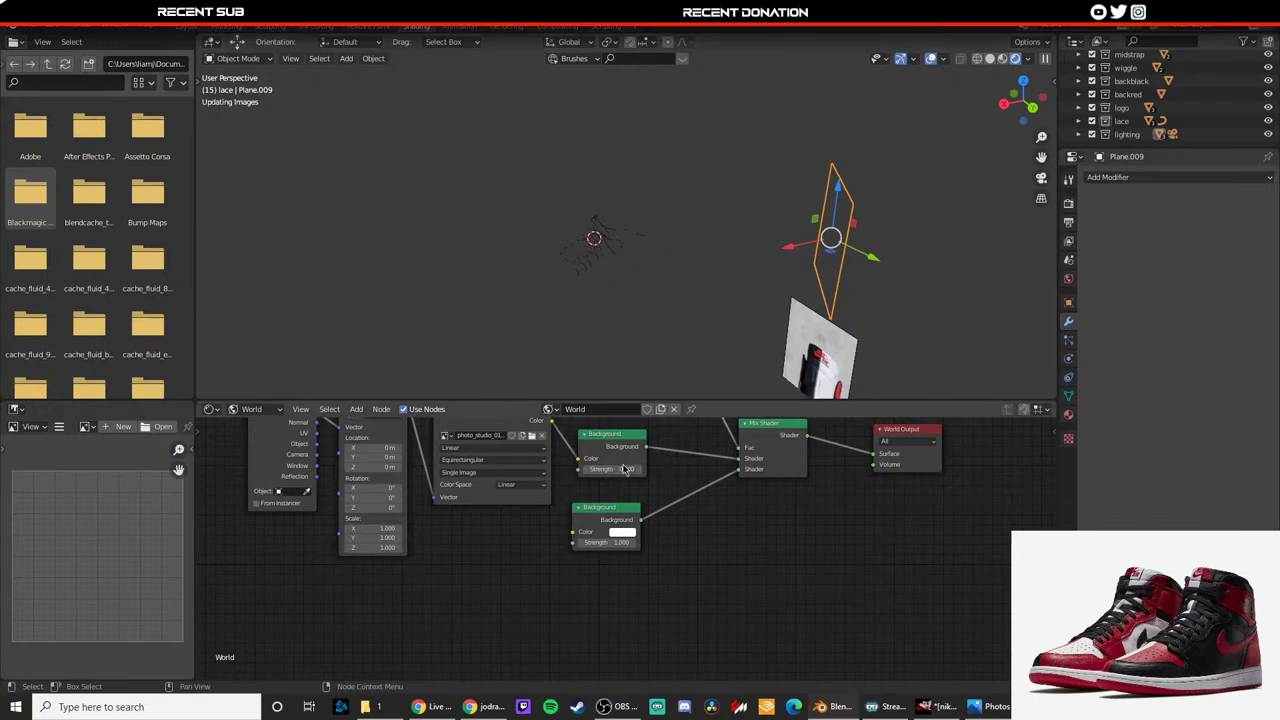
middle_click_drag(670, 475, 653, 522)
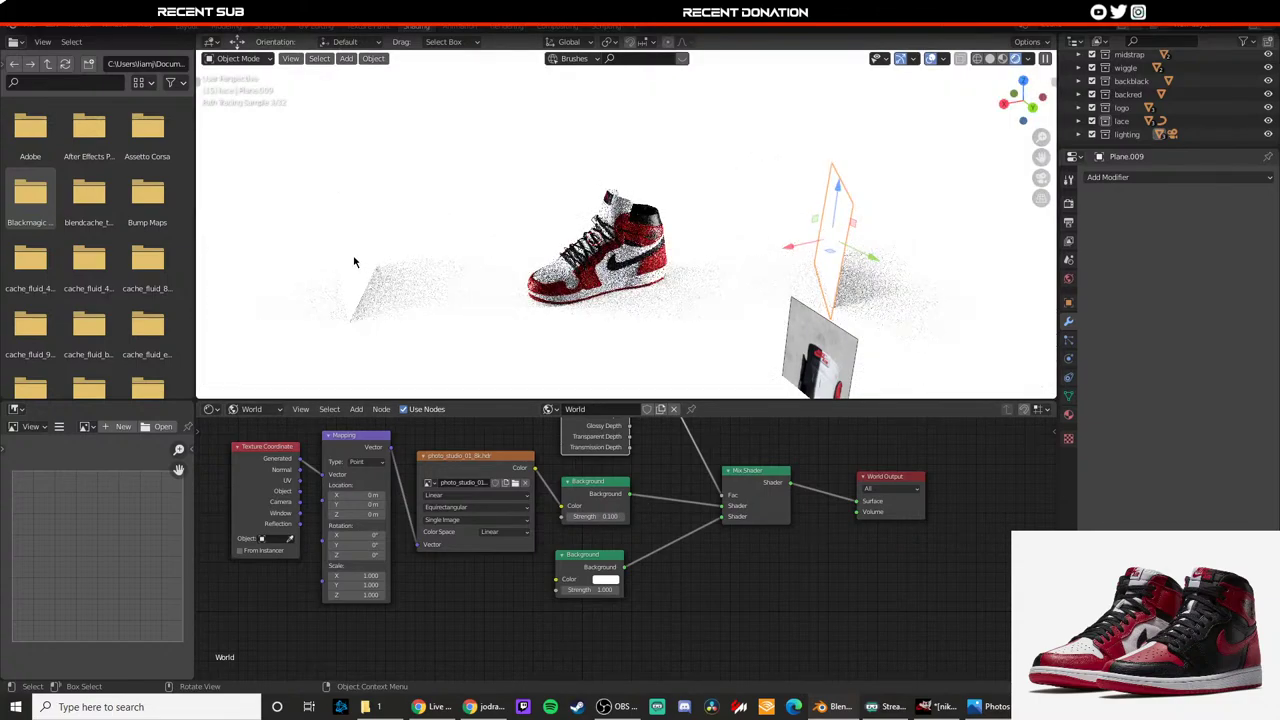
middle_click_drag(560, 266, 540, 300)
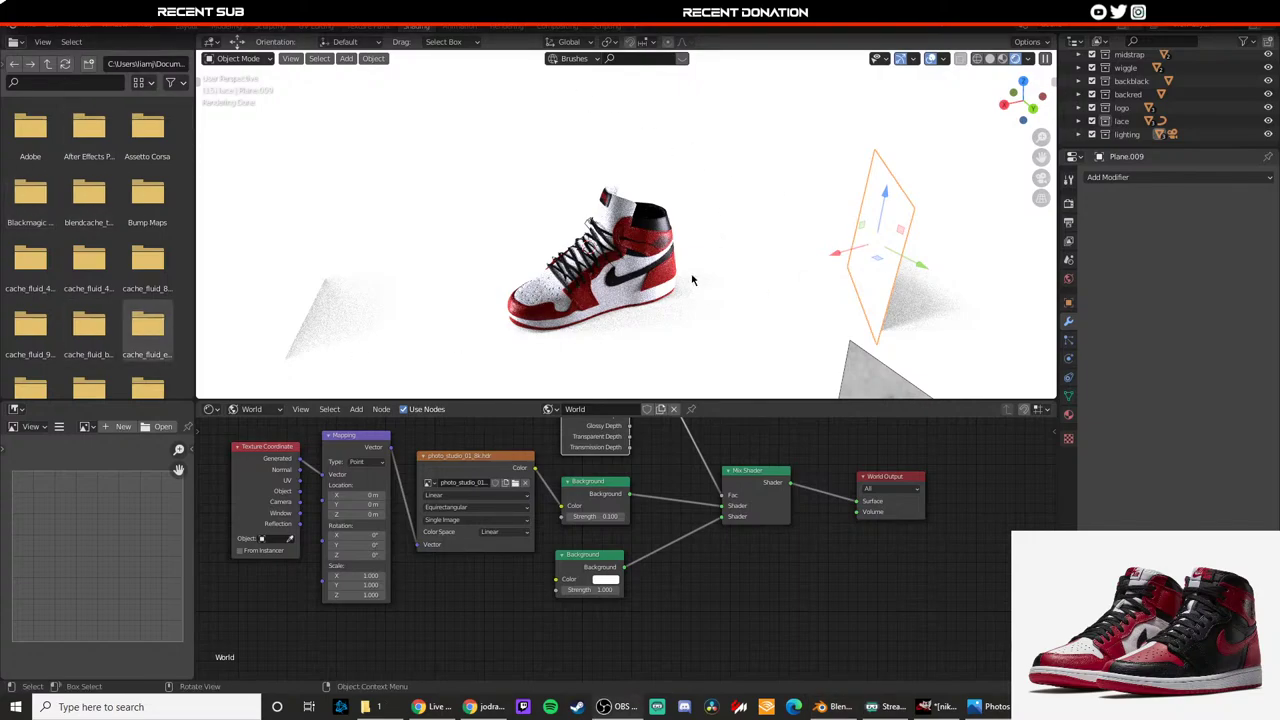
mouse_move(692, 280)
middle_mouse_down()
mouse_move(610, 208)
mouse_move(749, 260)
middle_mouse_up()
Step: Switch the viewport to Material Preview shading and enlarge the 3D view over the world node editor
key("z")
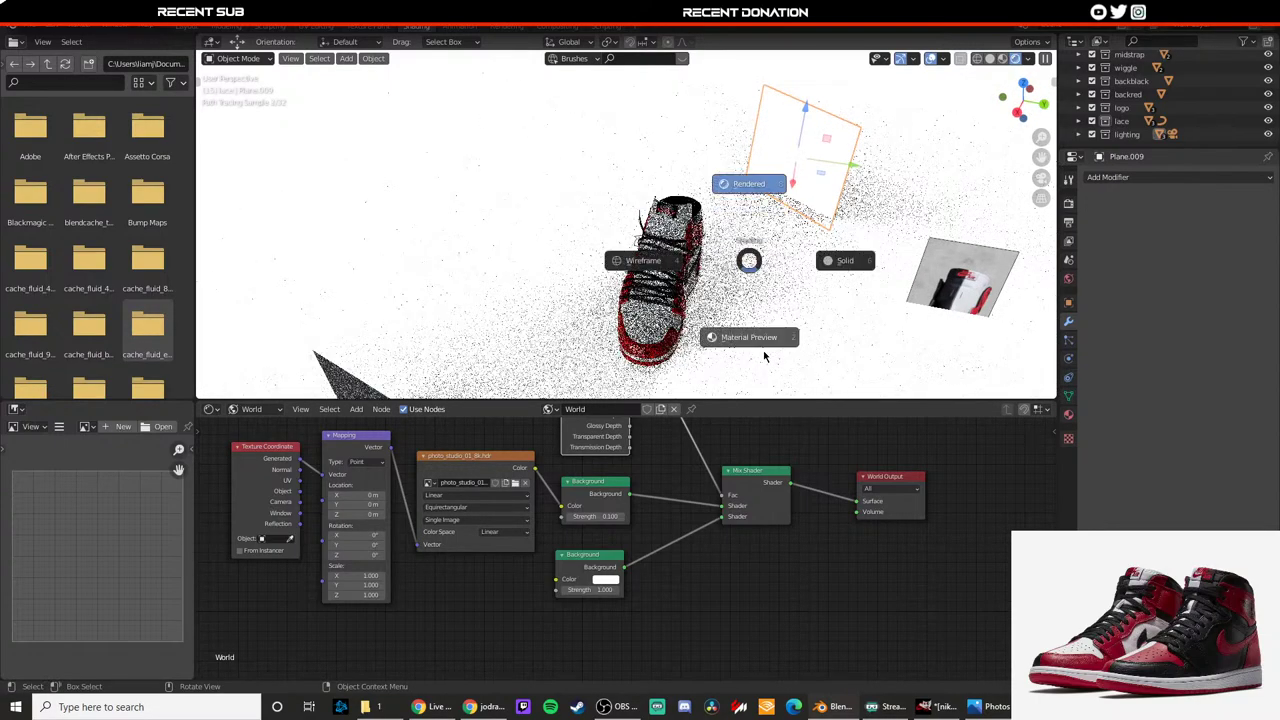
left_click(764, 355)
scroll(1085, 110, "up", 3)
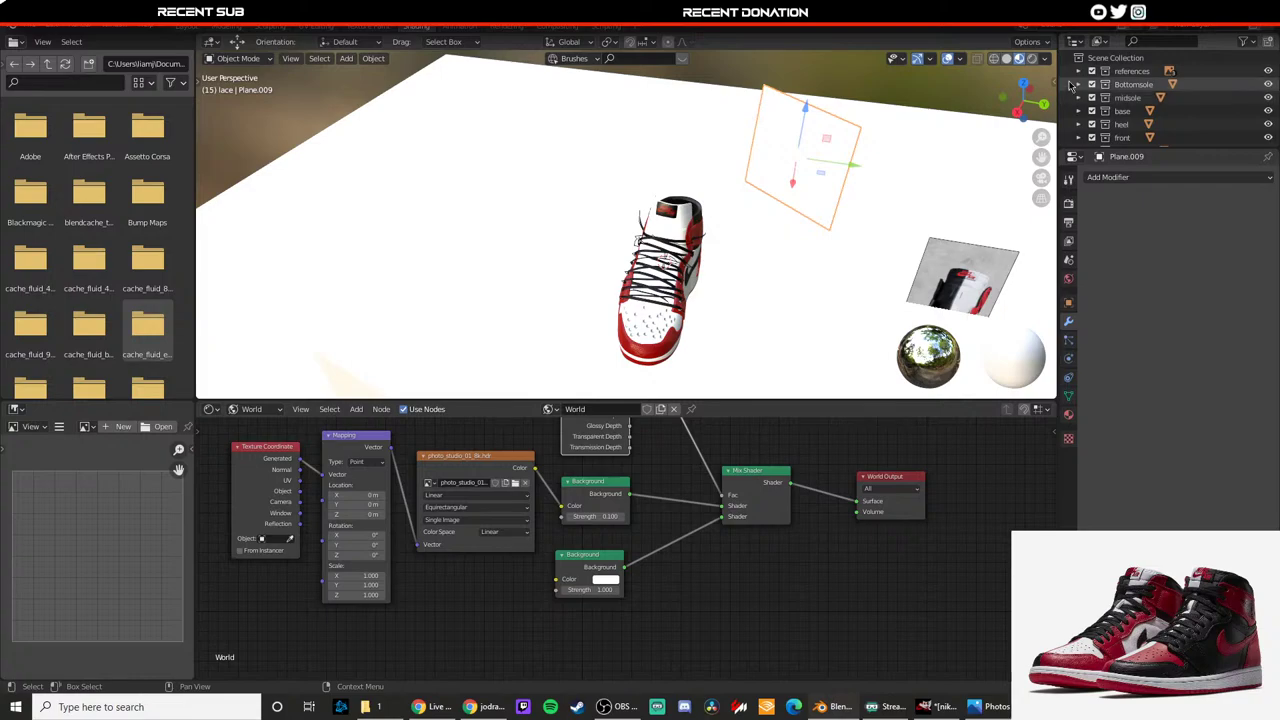
scroll(1100, 100, "down", 5)
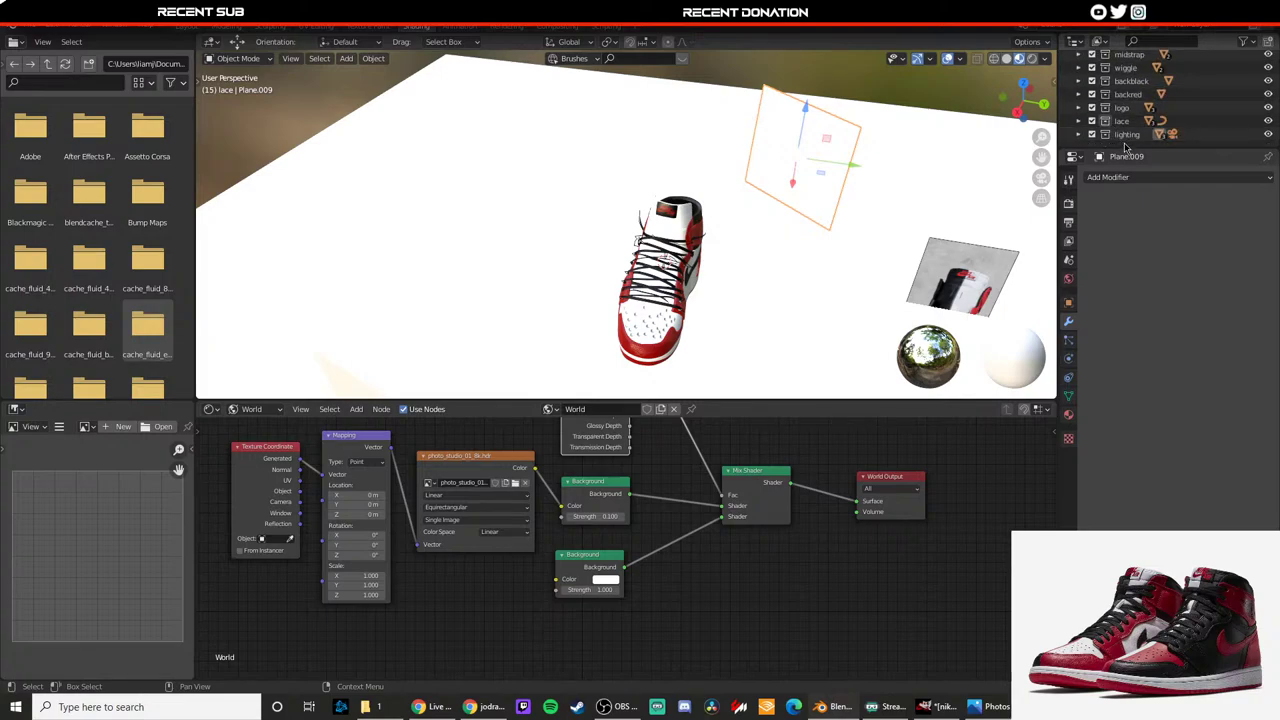
scroll(1125, 147, "up", 5)
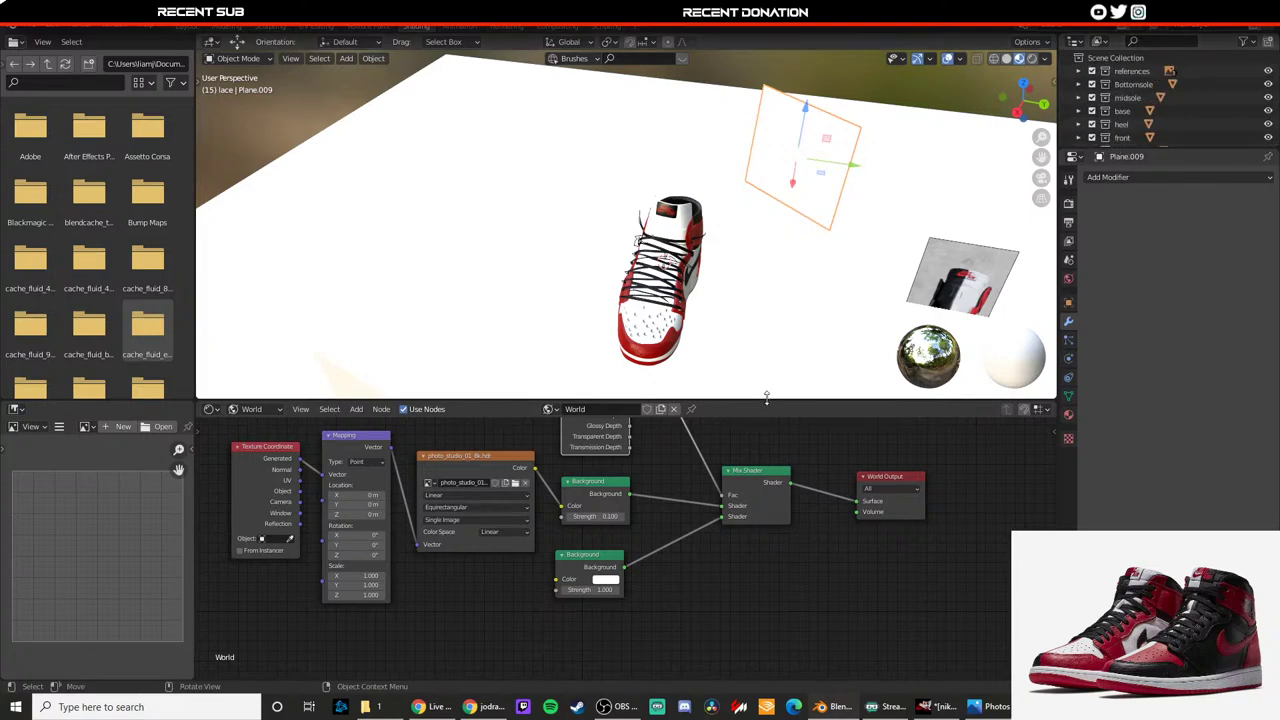
left_click_drag(784, 402, 784, 530)
Step: Inspect the laces and perforated toe from the front and select the shoe's base
scroll(730, 410, "up", 3)
mouse_move(760, 410)
middle_mouse_down()
mouse_move(694, 363)
mouse_move(752, 419)
middle_mouse_up()
left_click(622, 445)
left_click(462, 385)
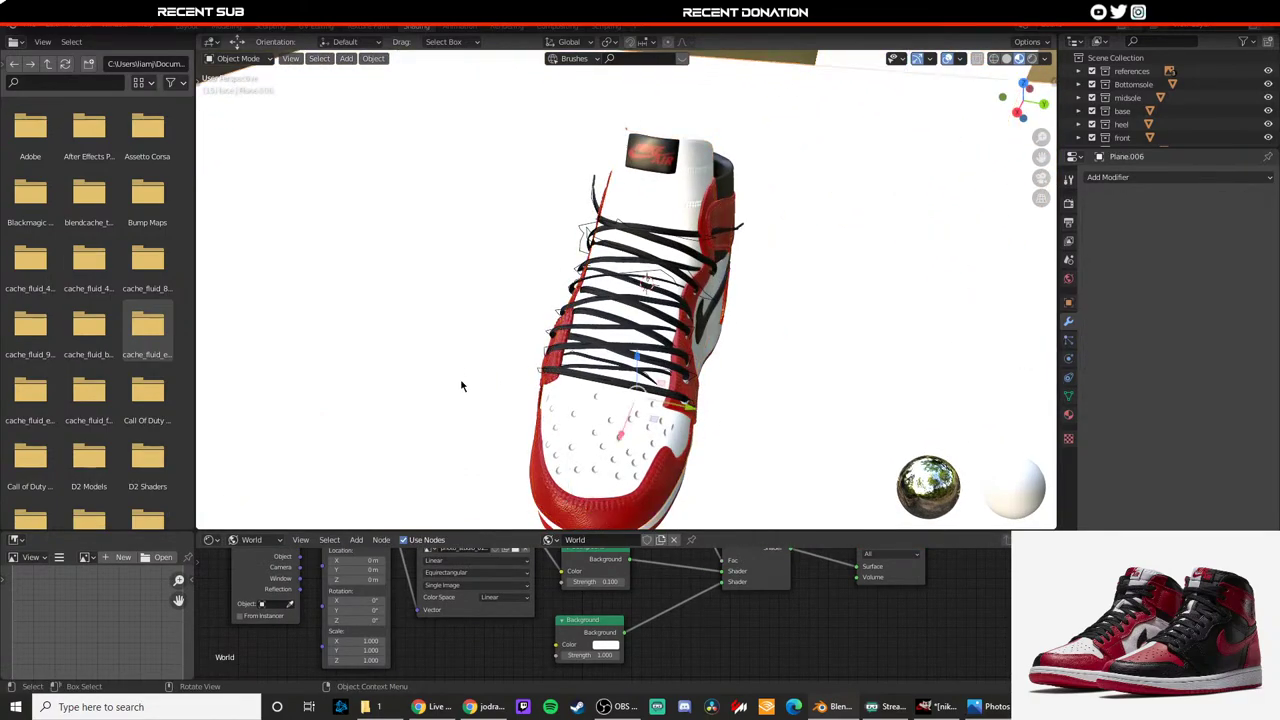
left_click(587, 437)
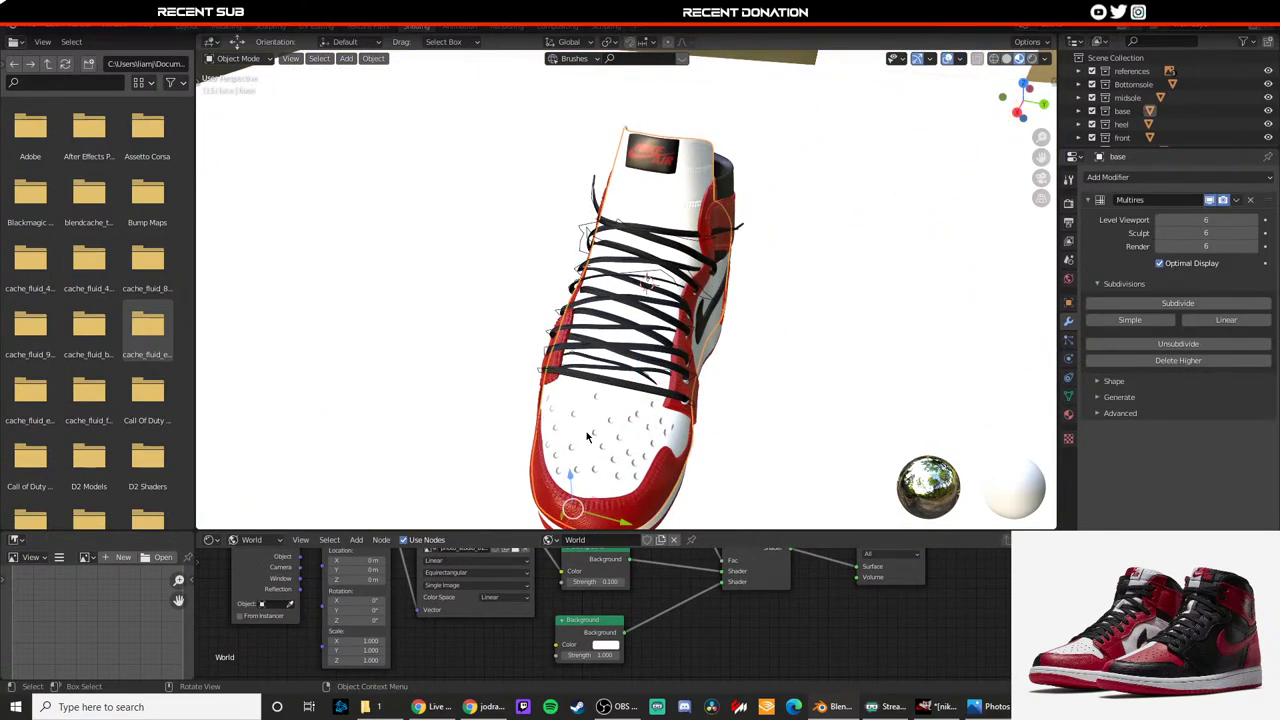
Step: Reopen the saved render 1.png in the photo viewer and review it at full size
left_click(988, 706)
left_click(1265, 10)
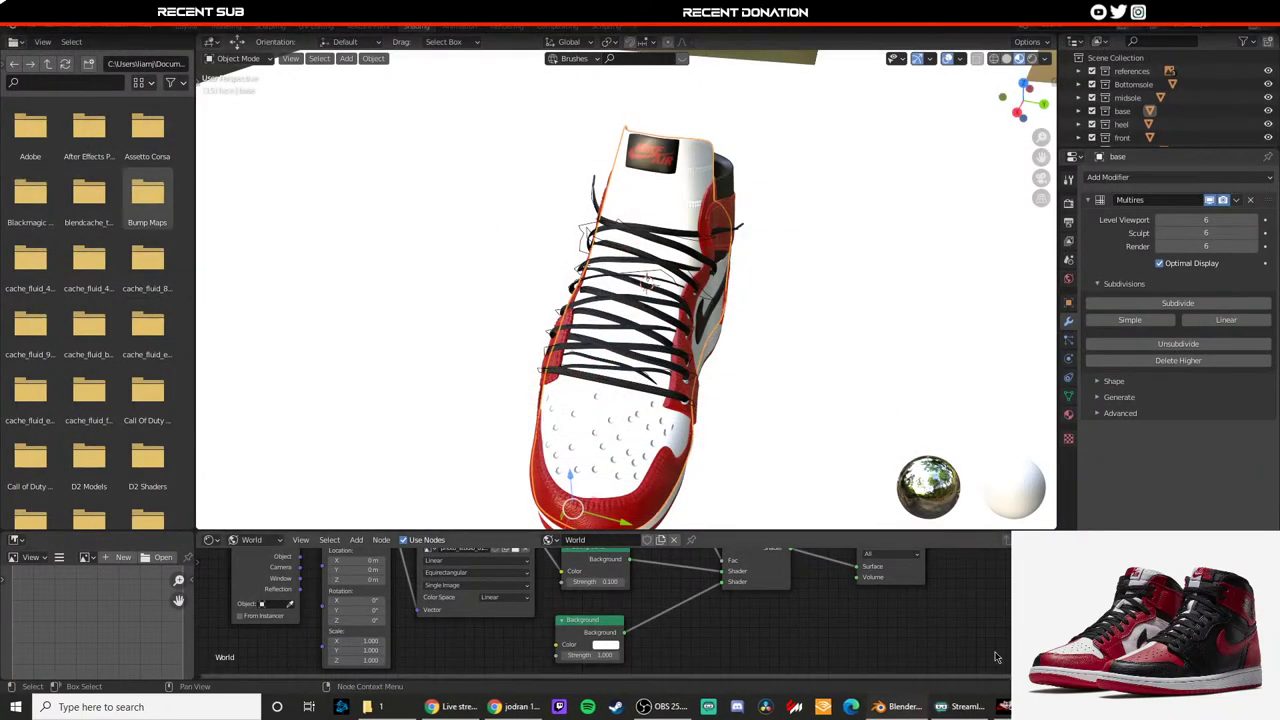
left_click(980, 706)
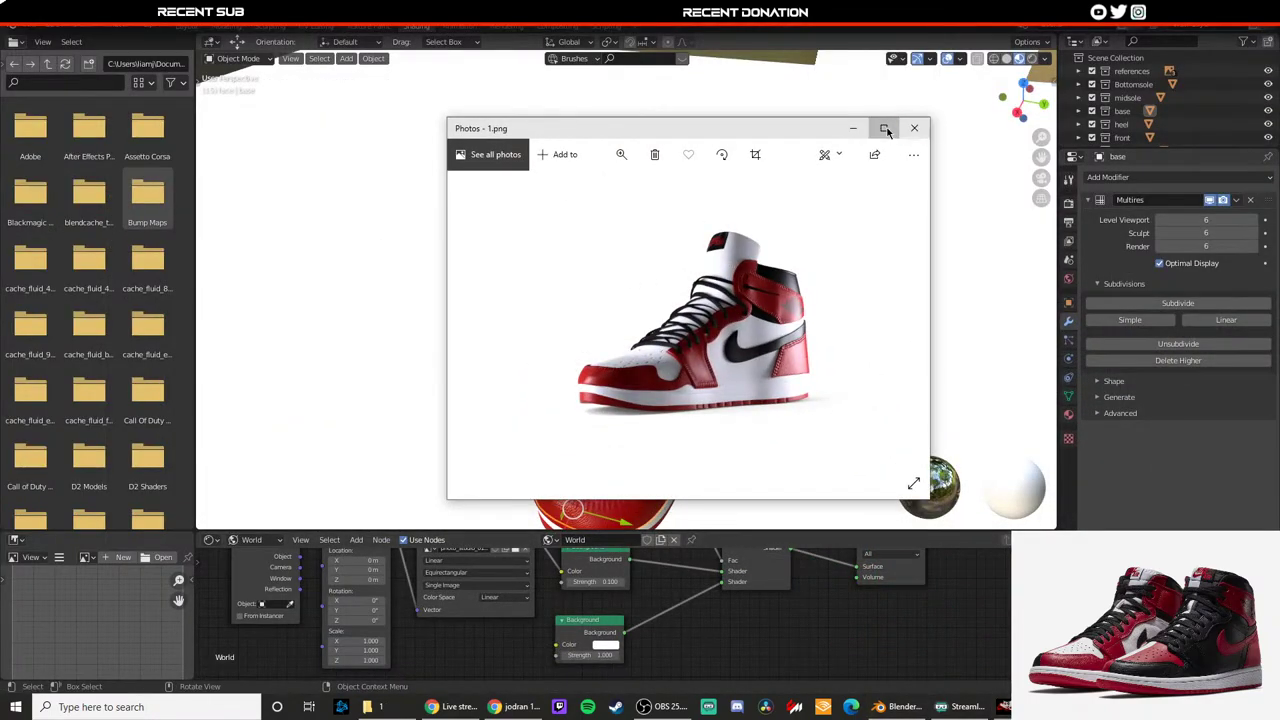
left_click(885, 129)
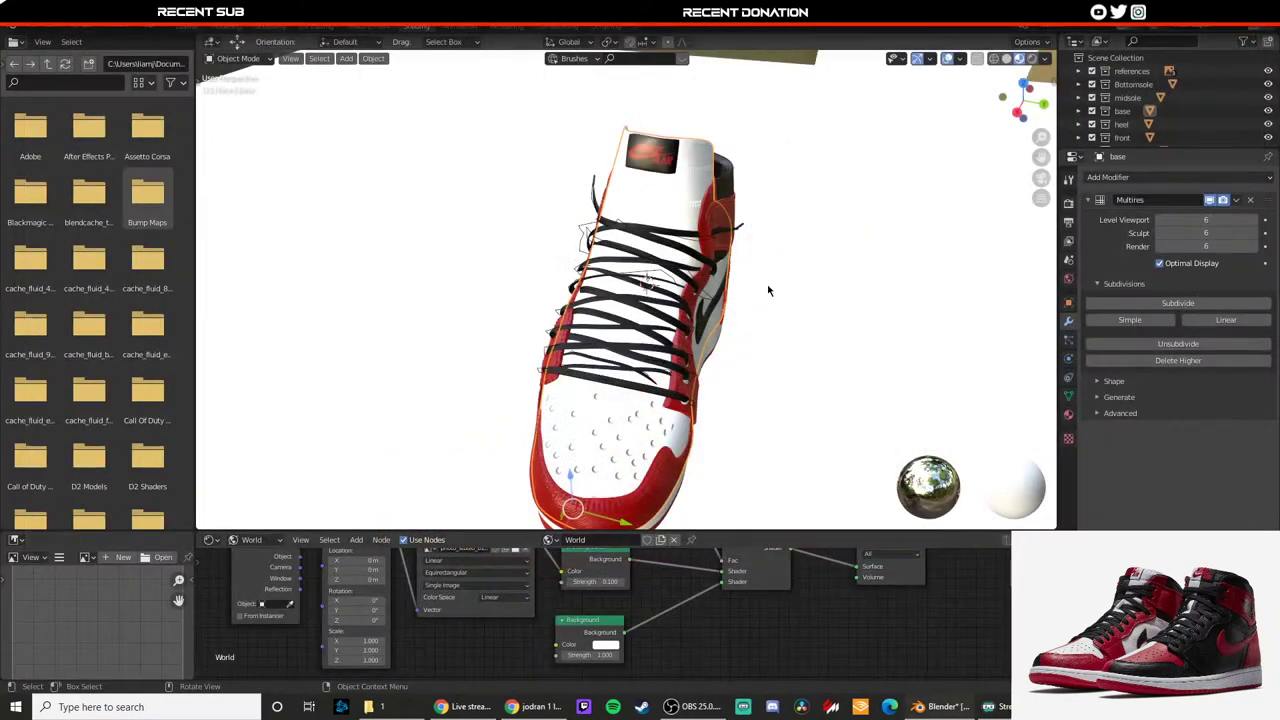
Step: Examine the ankle collar from the side and the lacing and swoosh up close through the camera view
middle_click_drag(740, 250, 630, 257)
left_click(640, 232)
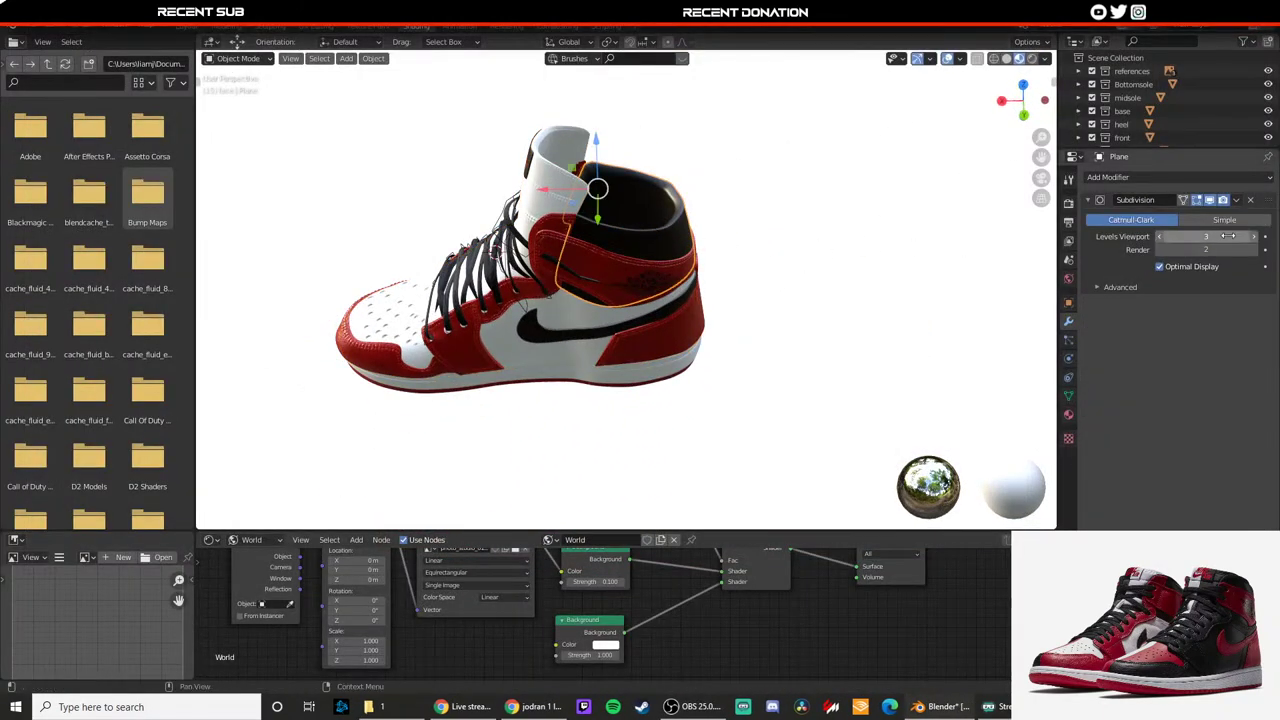
left_click(737, 274)
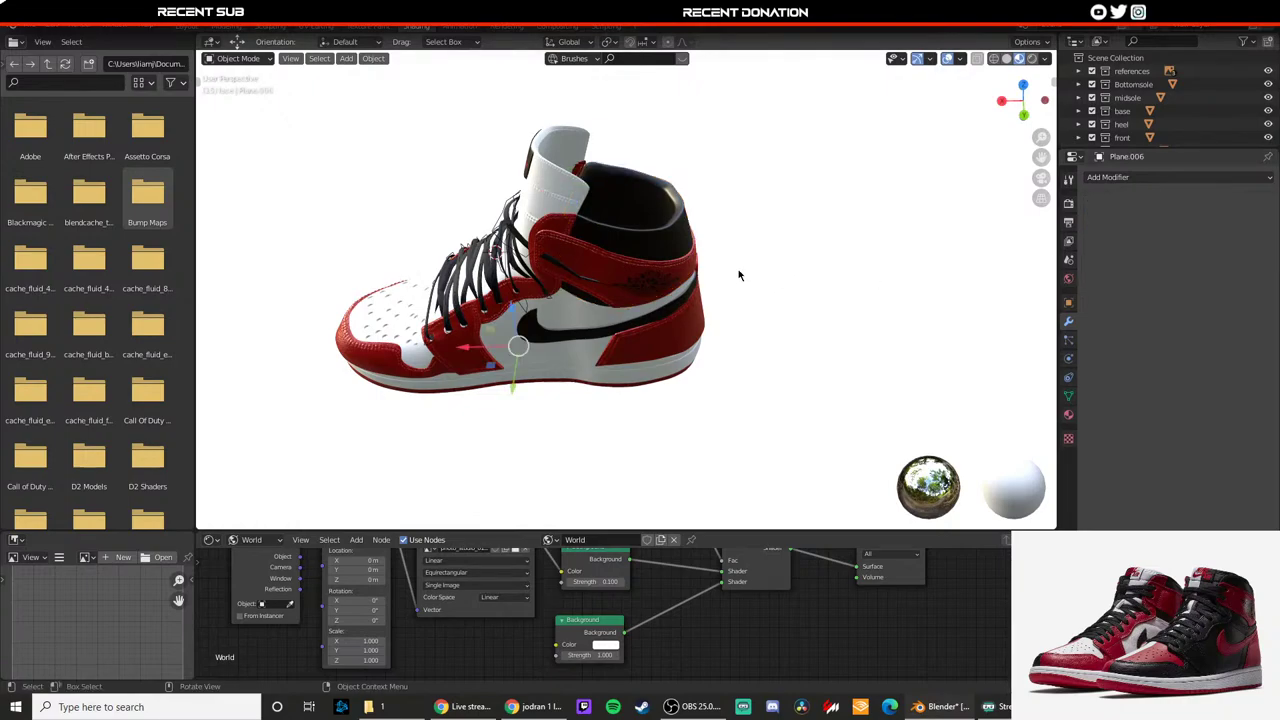
middle_click_drag(737, 274, 645, 257)
key("KP_0")
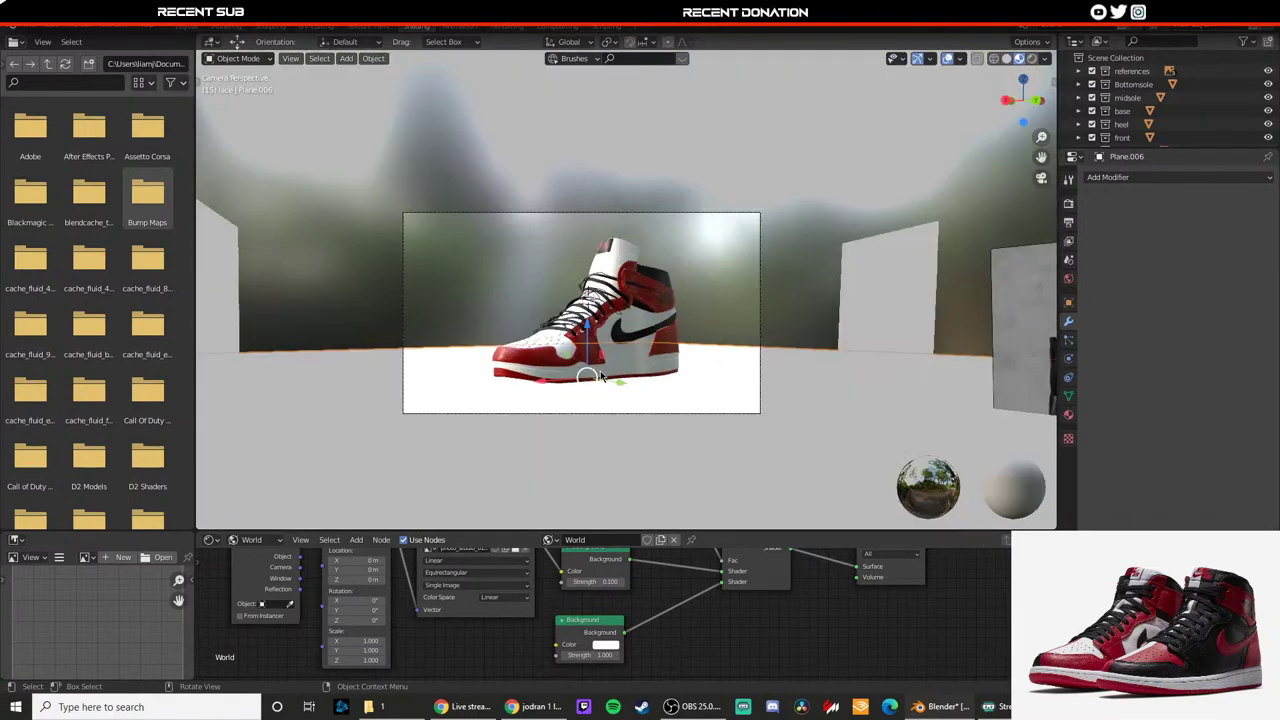
scroll(633, 347, "up", 5)
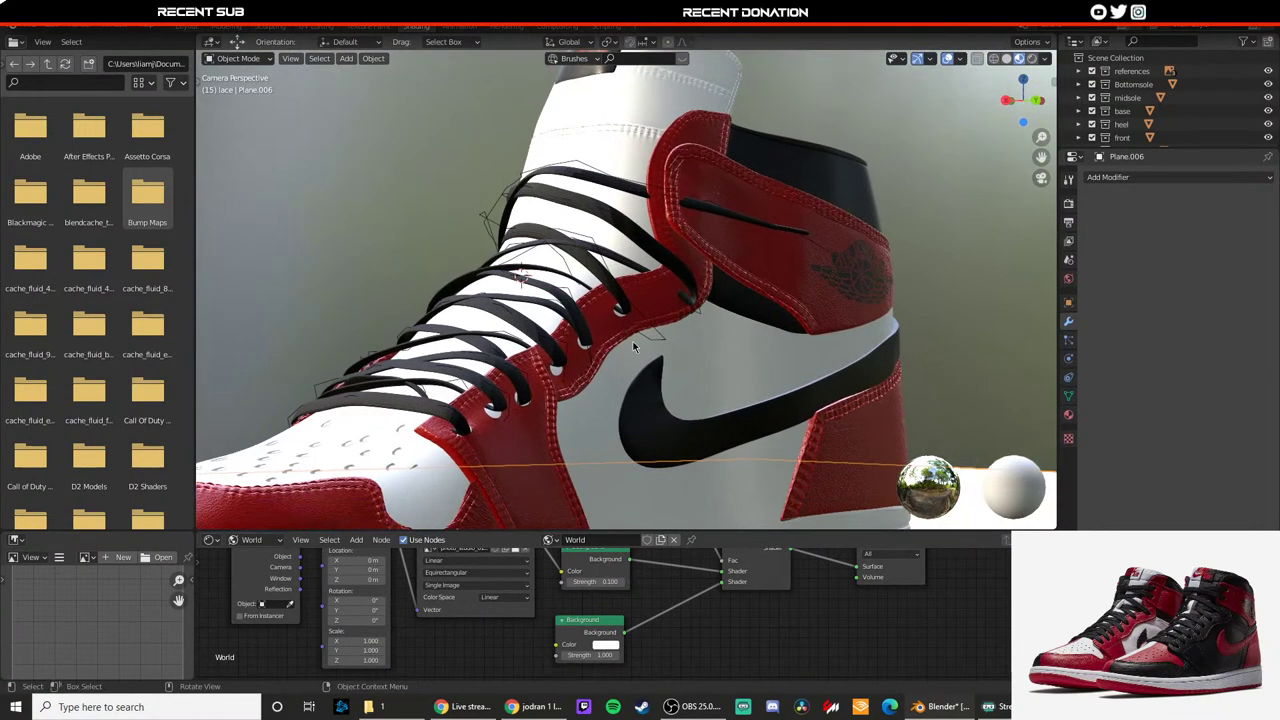
scroll(633, 347, "down", 5)
middle_click_drag(540, 338, 634, 374)
scroll(634, 374, "up", 3)
Step: Open the shoe's base for UV editing with all its geometry selected and display DOTS.png behind the UVs
left_click(678, 354)
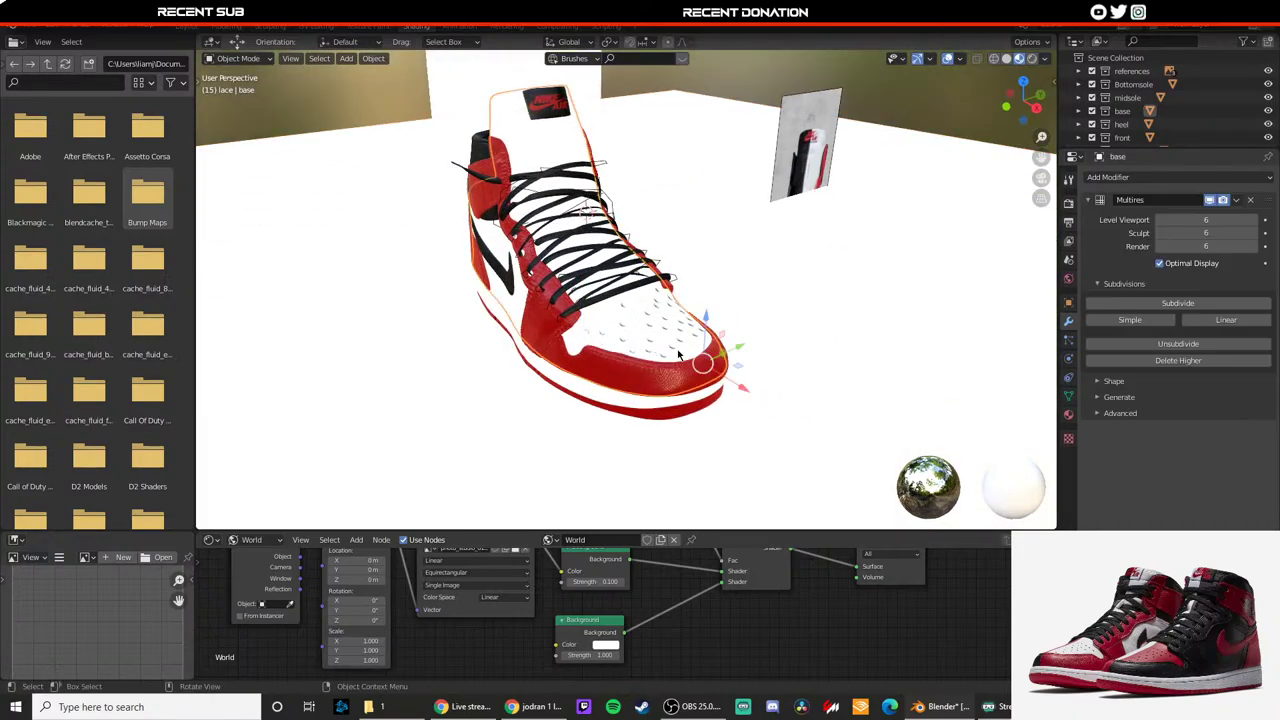
left_click(318, 26)
middle_click_drag(622, 368, 784, 398)
key("Tab")
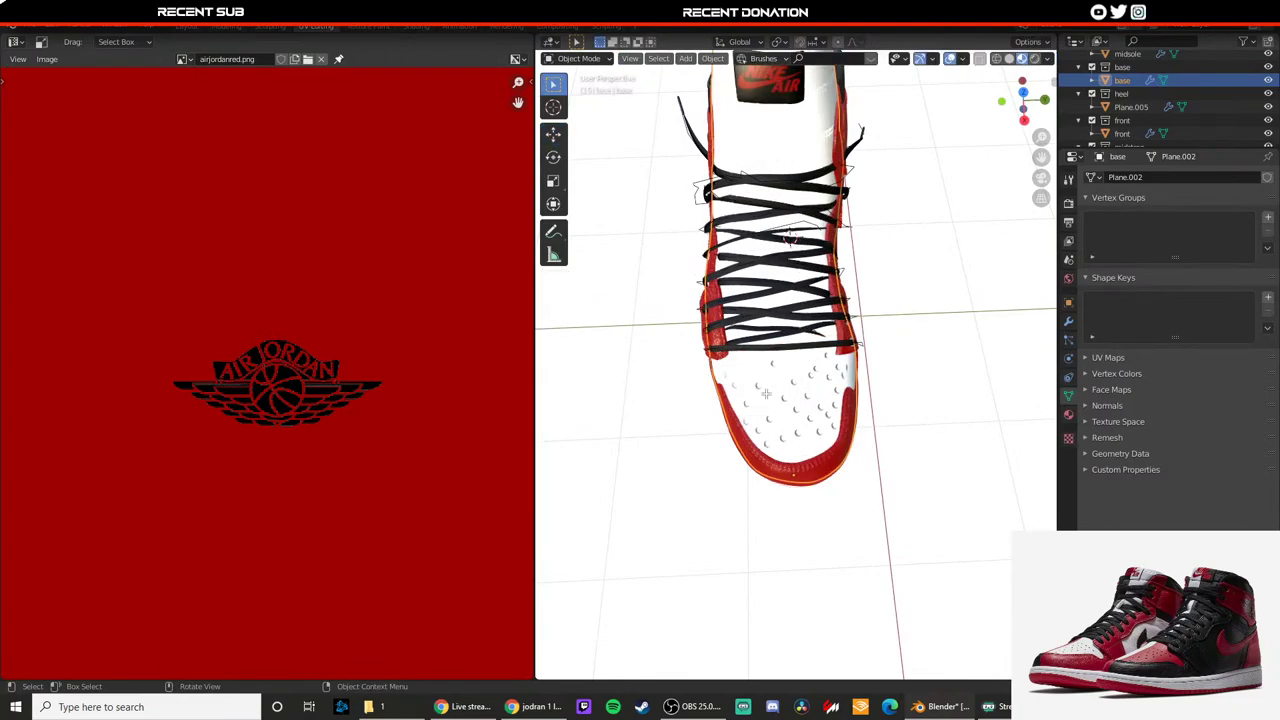
key("Tab")
key("a")
scroll(383, 403, "down", 3)
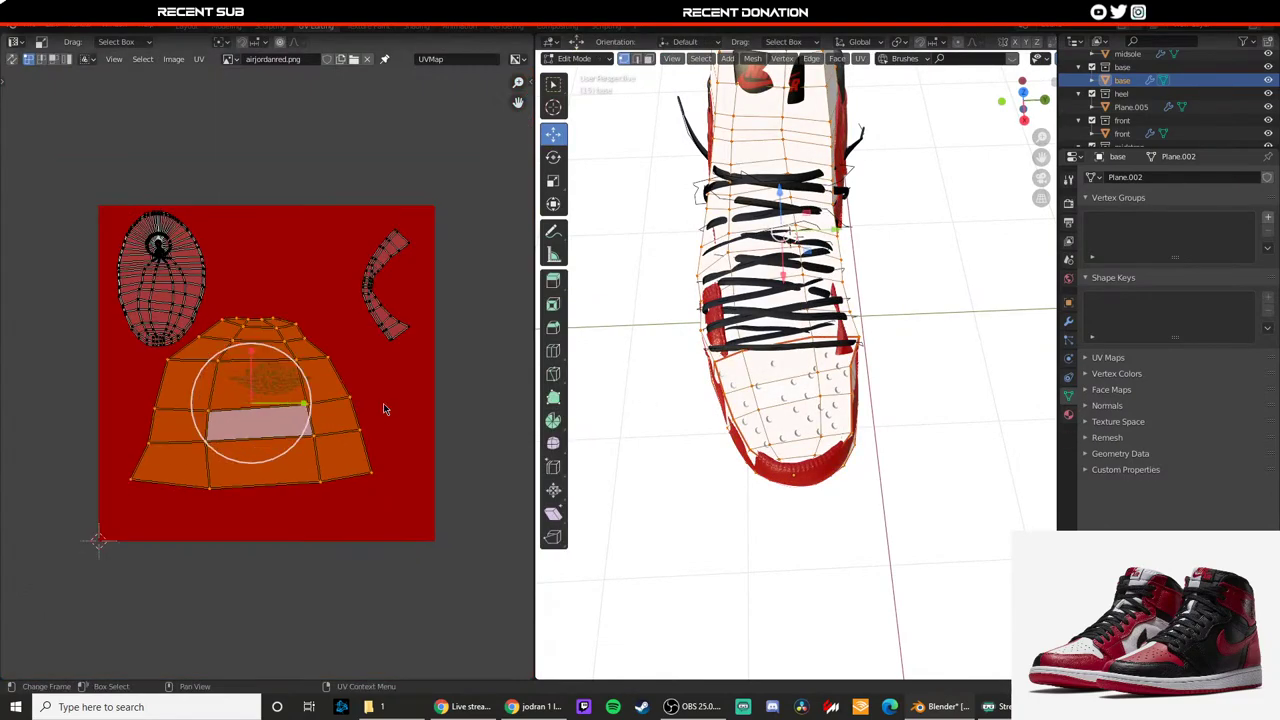
left_click(229, 59)
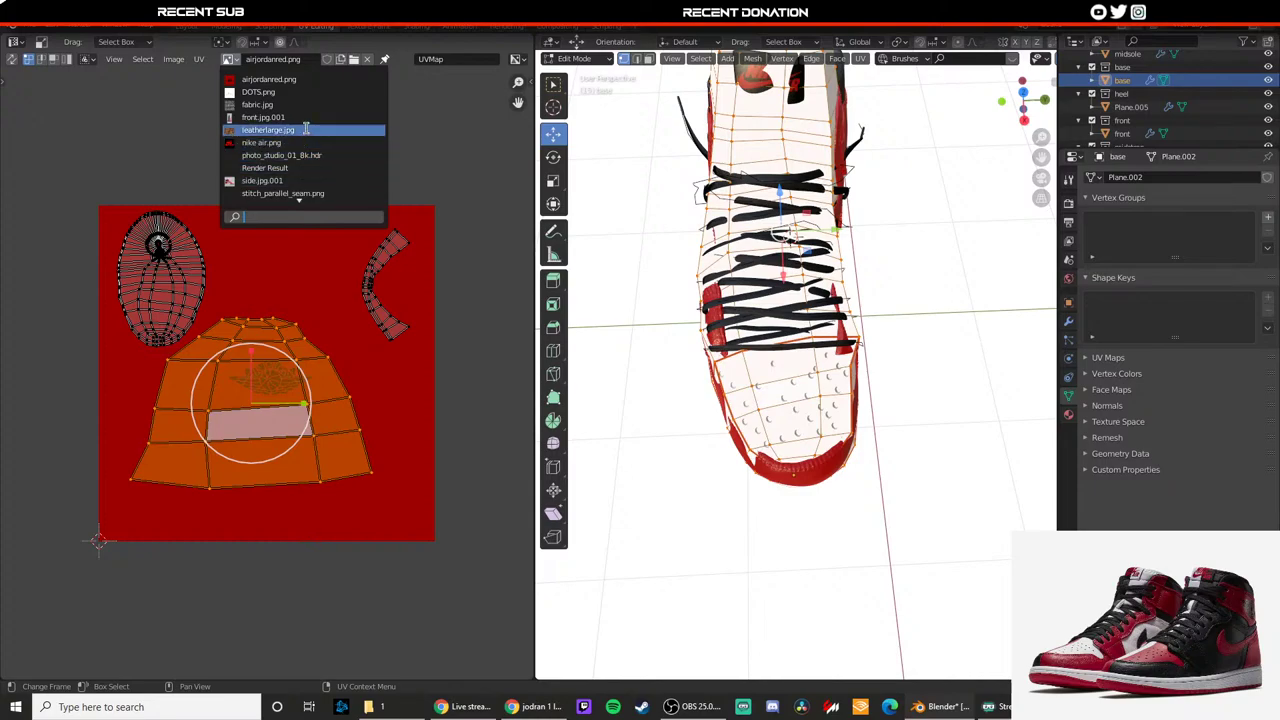
left_click(291, 92)
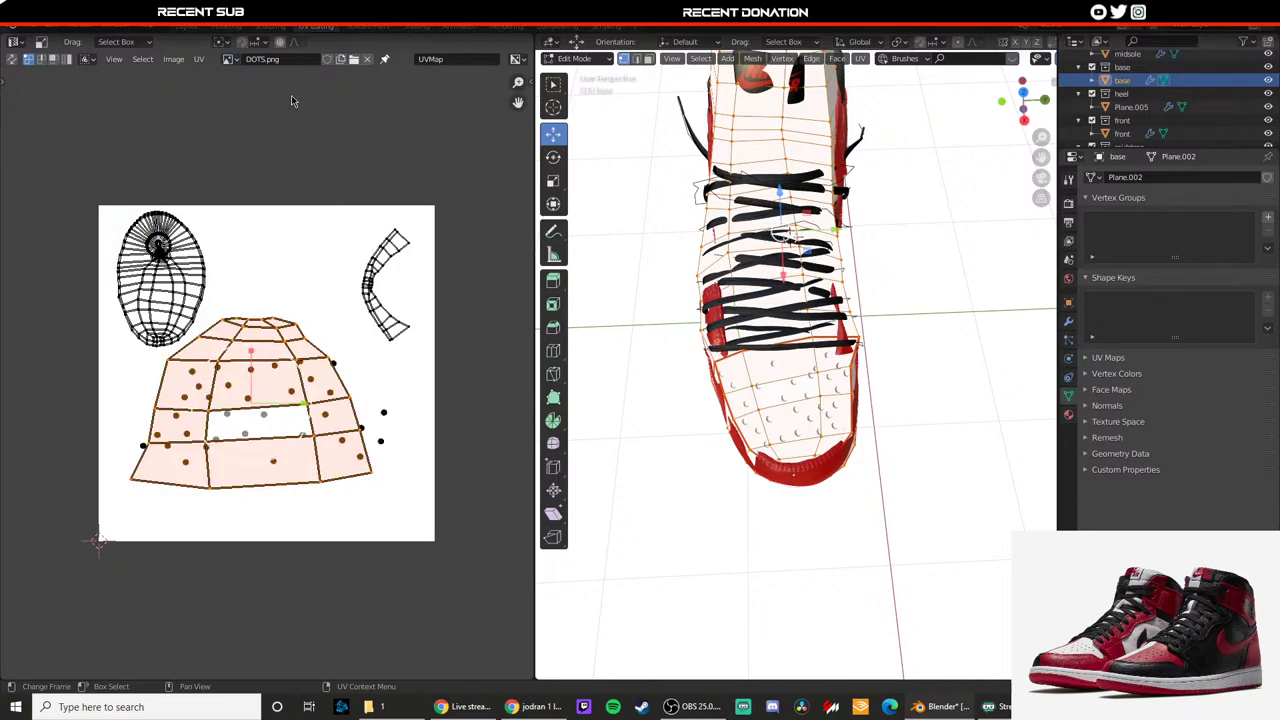
Step: Select the large toe island in the UV layout, scale it up slightly and shift it upward over the dots
left_click(778, 392)
key("a")
left_click(315, 345)
key("l")
key("s")
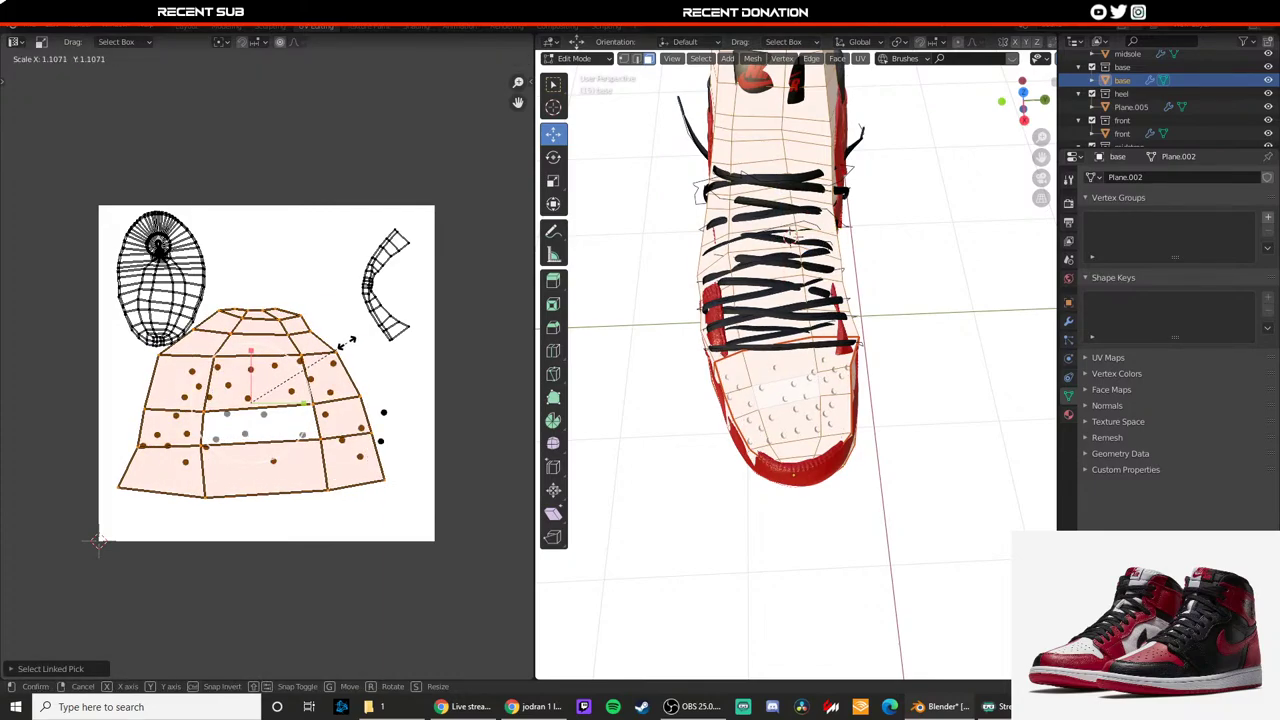
left_click(351, 337)
key("g")
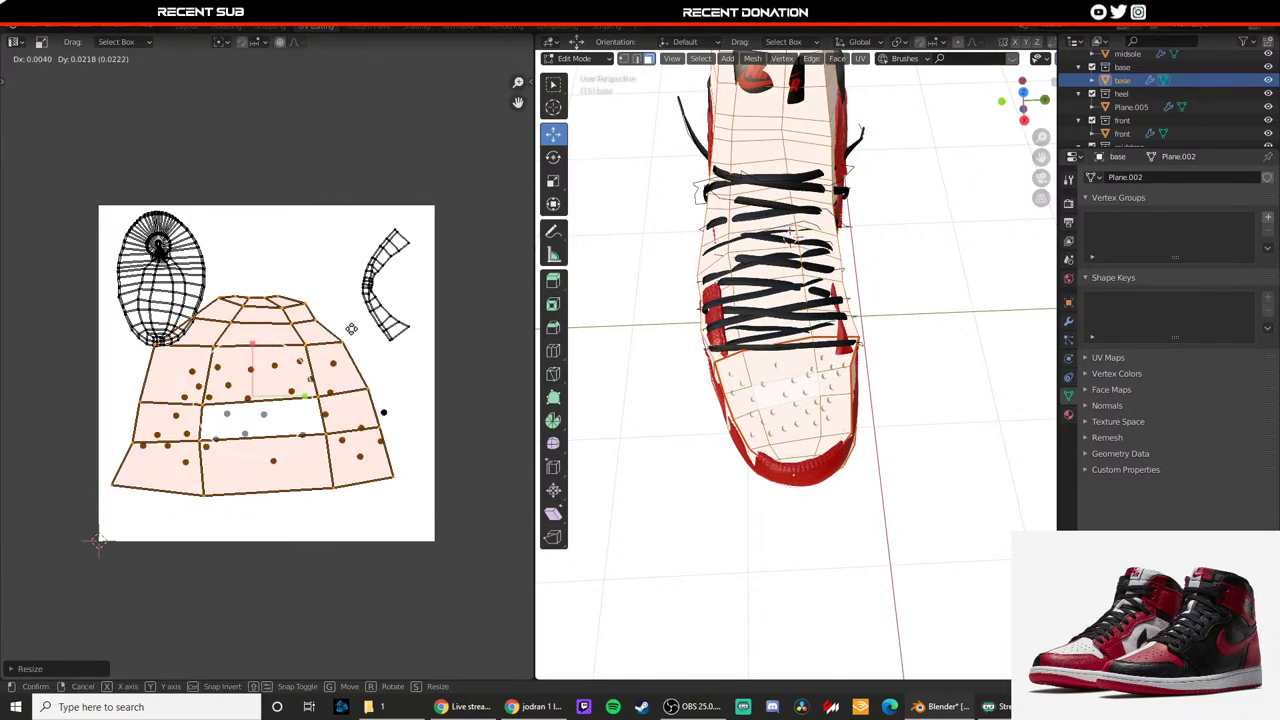
left_click(352, 330)
Step: Rotate the toe's UV island over the dot texture and return the base to Object Mode
key("t")
right_click(352, 334)
key("Escape")
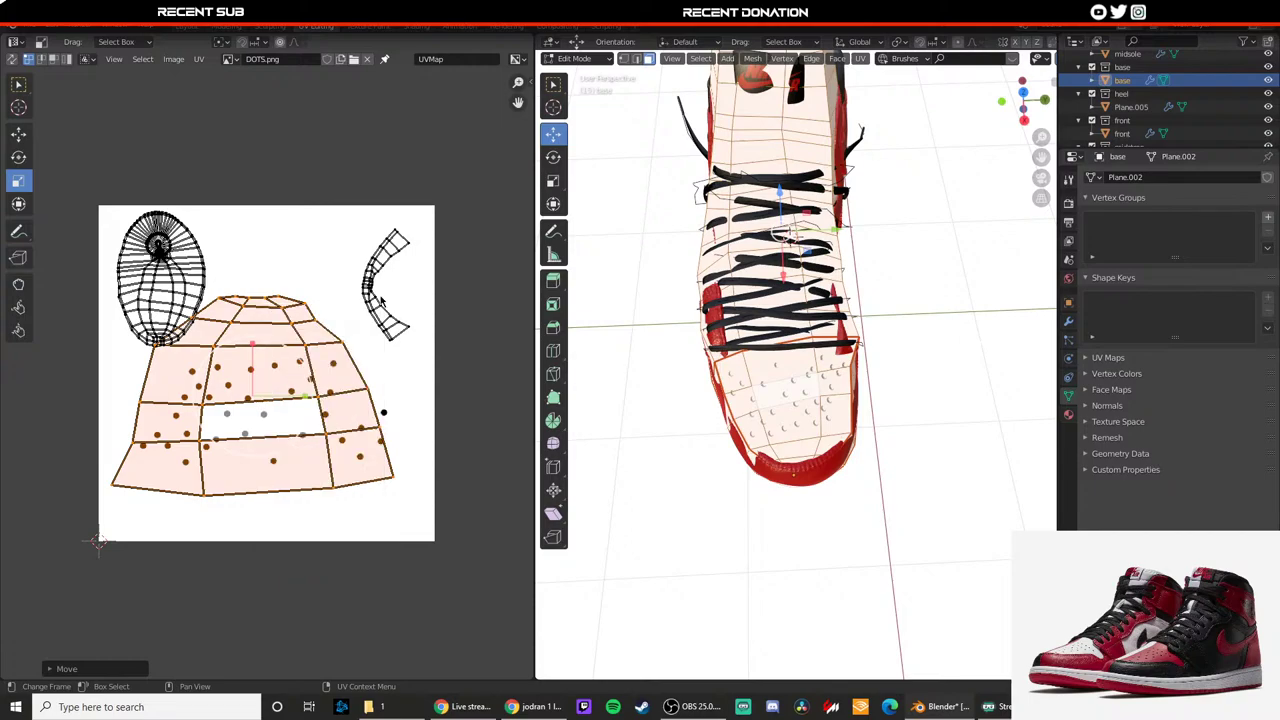
key("r")
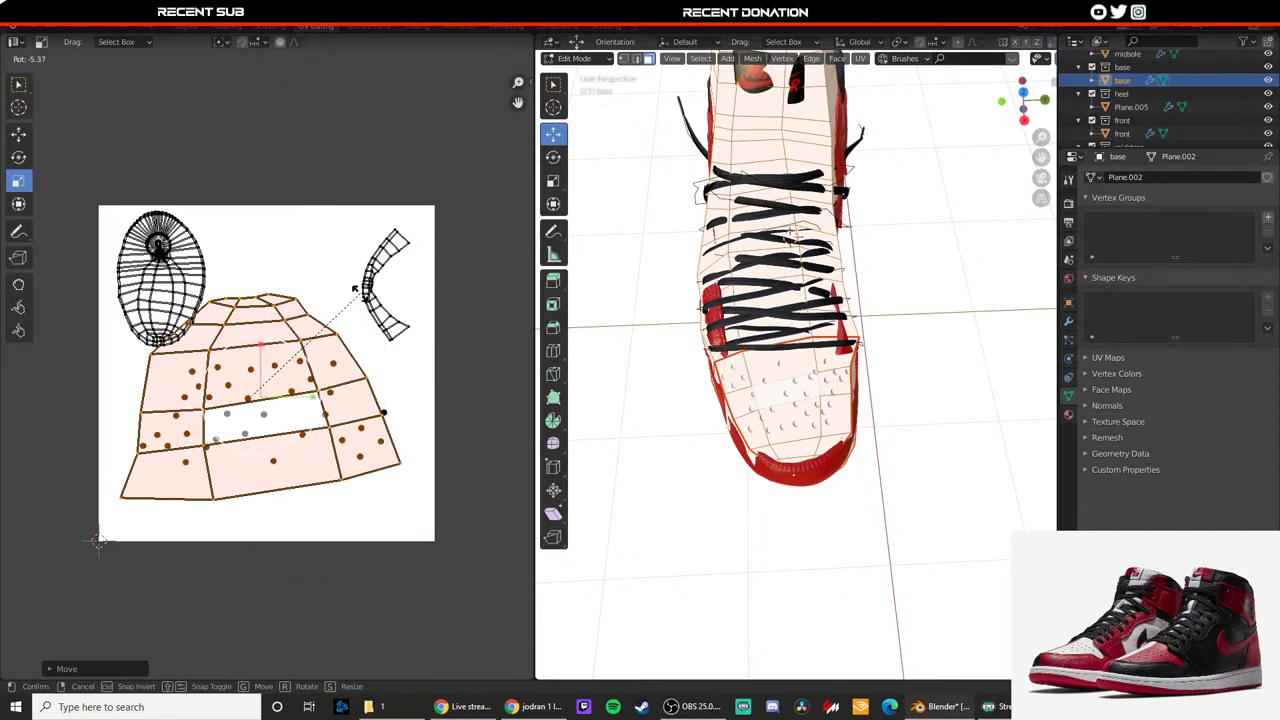
left_click(474, 322)
key("Tab")
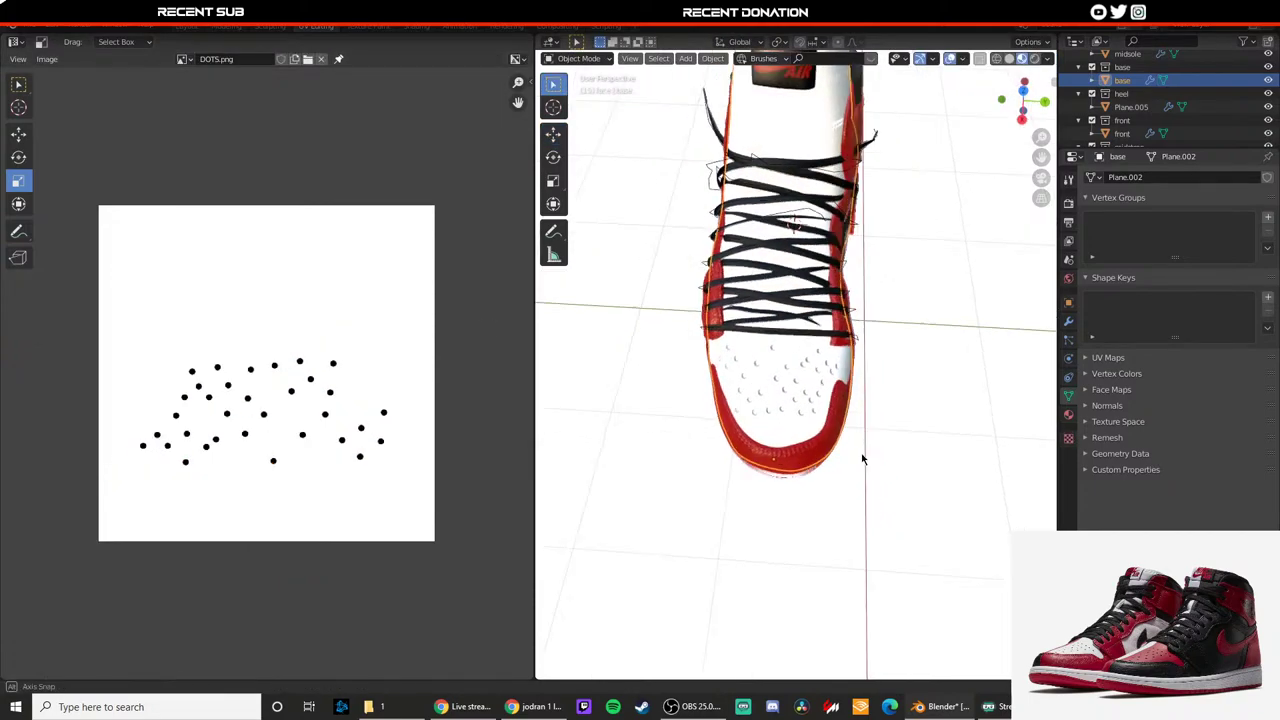
Step: Examine the dot perforations on the toe up close, from the camera view and from the front
middle_click_drag(694, 366, 781, 395)
scroll(873, 430, "up", 3)
left_click(875, 430)
scroll(793, 398, "down", 3)
key("KP_0")
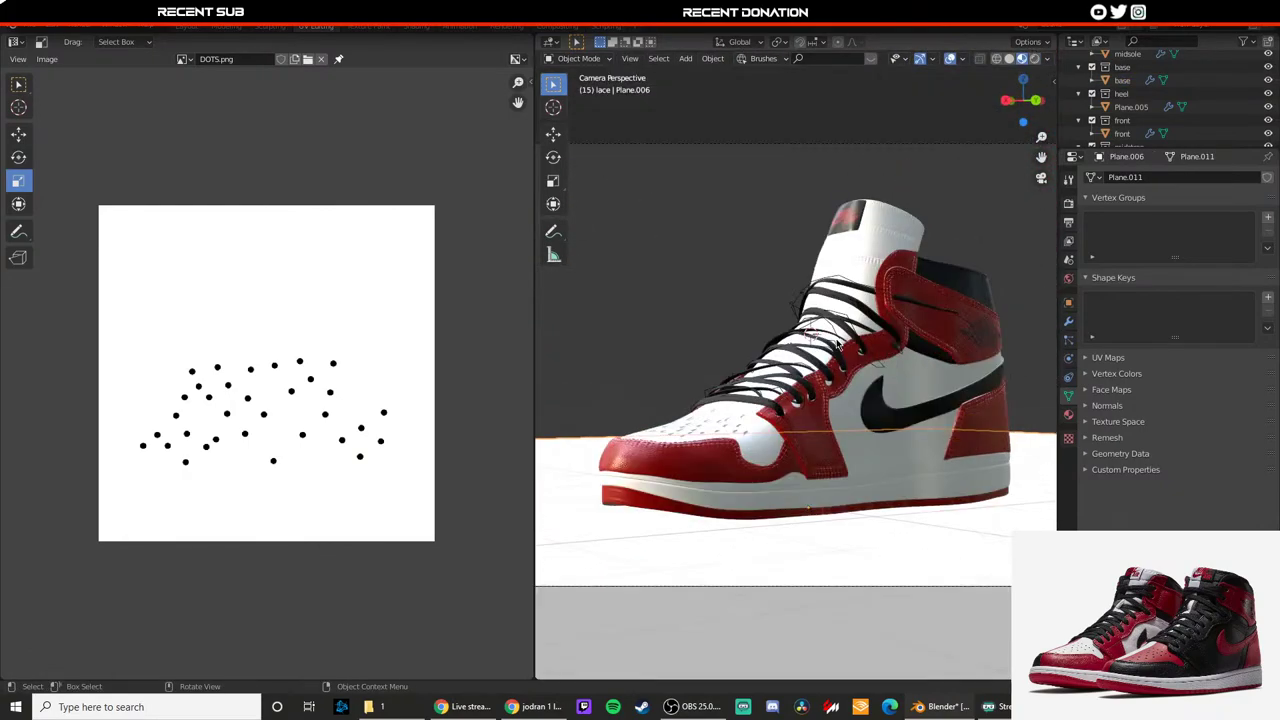
scroll(786, 345, "up", 4)
scroll(785, 333, "down", 5)
left_click(752, 325)
scroll(751, 330, "down", 3)
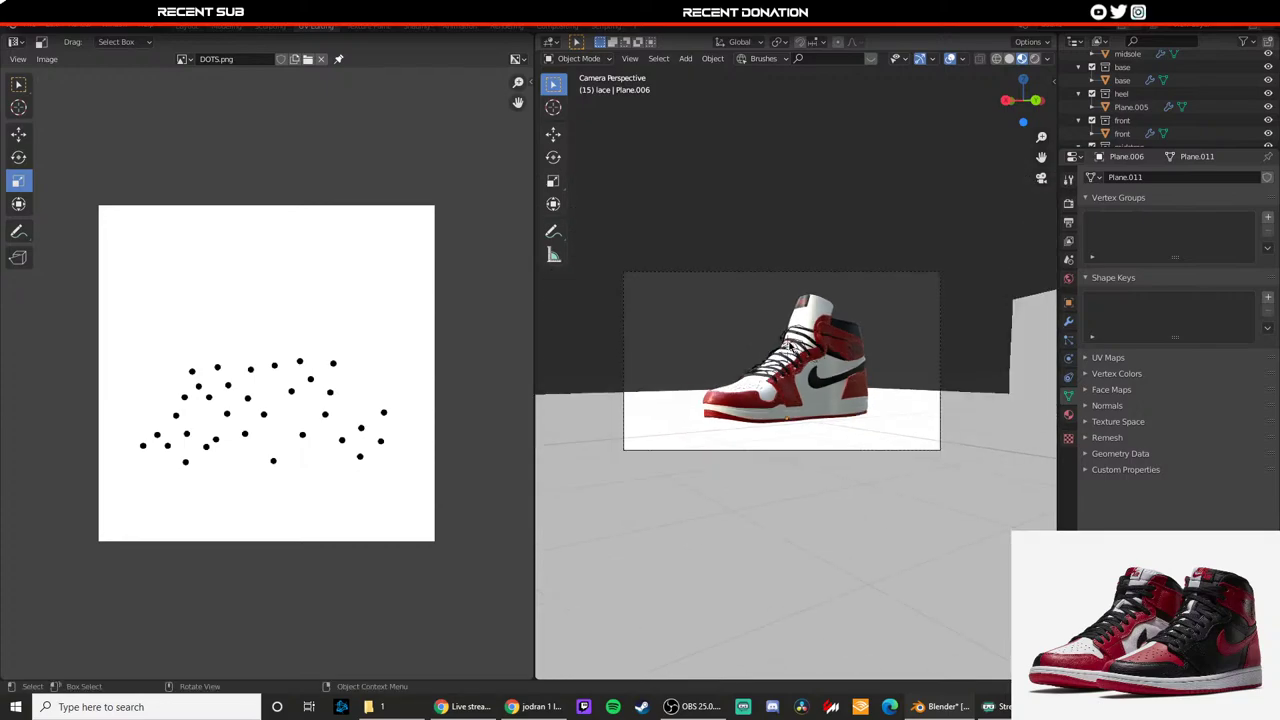
middle_click_drag(751, 330, 820, 376)
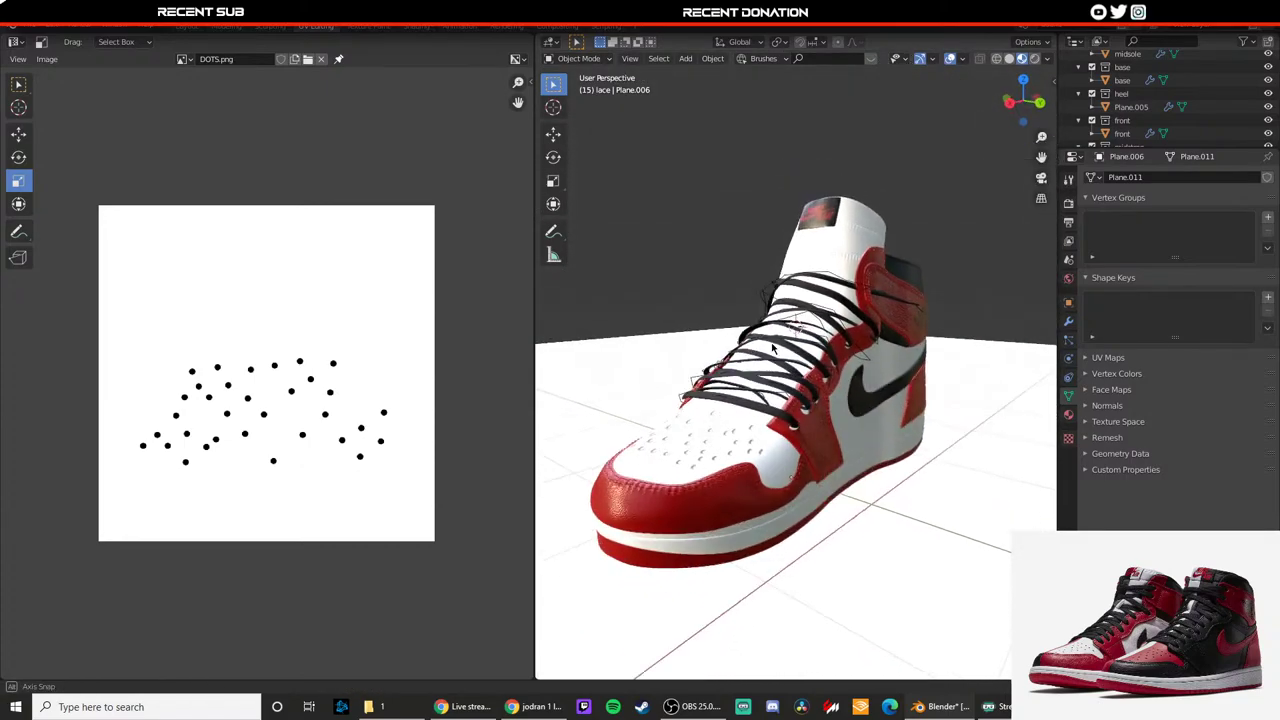
scroll(734, 366, "up", 4)
scroll(815, 374, "down", 3)
scroll(1083, 95, "up", 3)
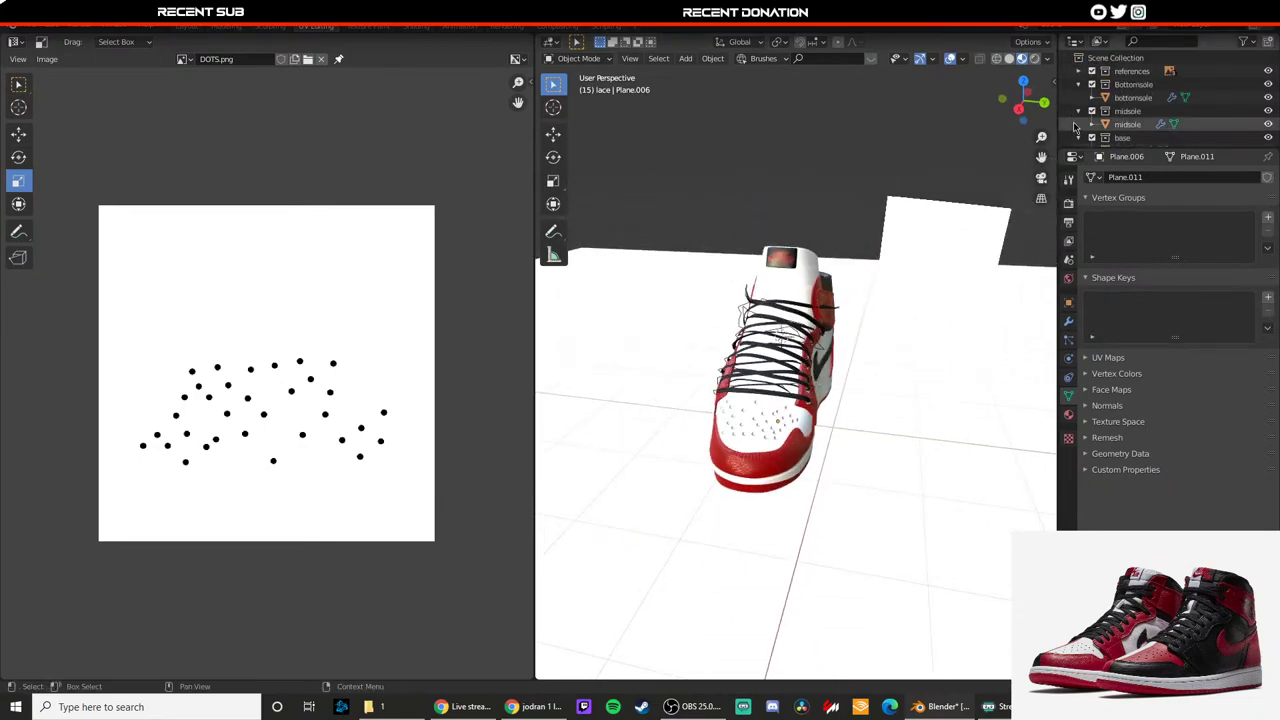
Step: Collapse all the expanded collections of the shoe, from Bottomsole down to lace
left_click(1079, 97)
left_click(1079, 110)
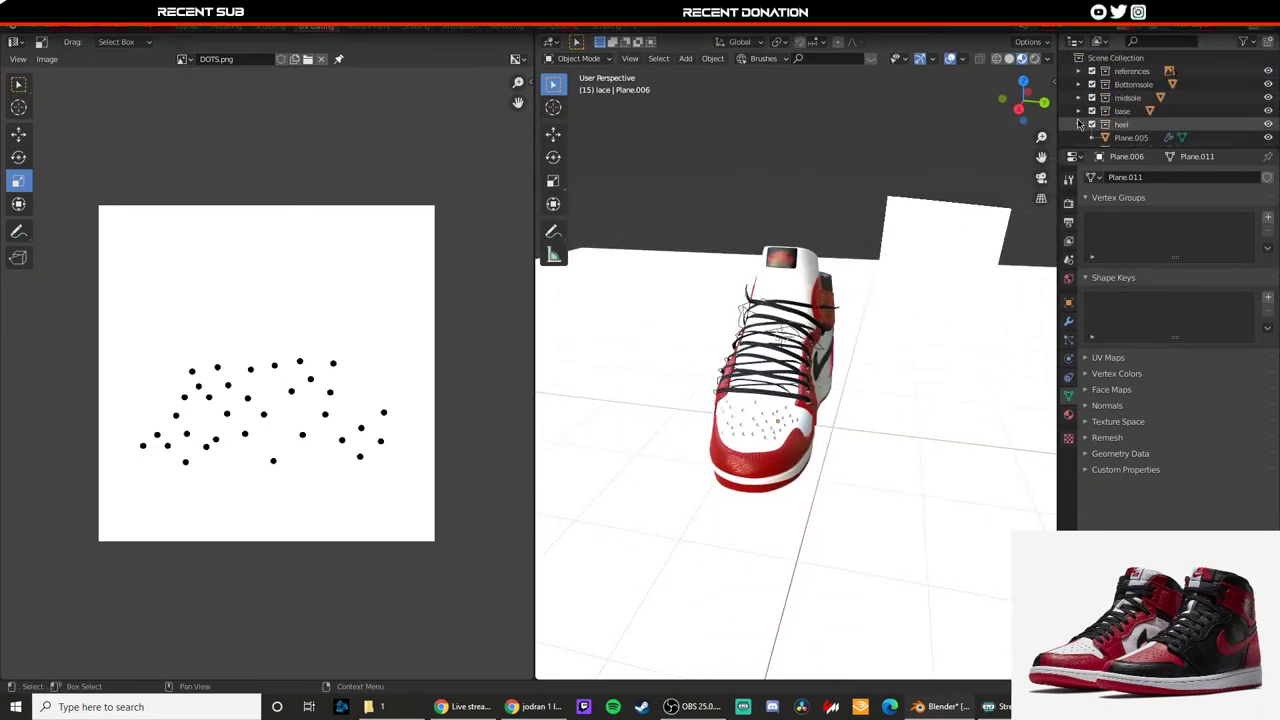
scroll(1079, 127, "down", 2)
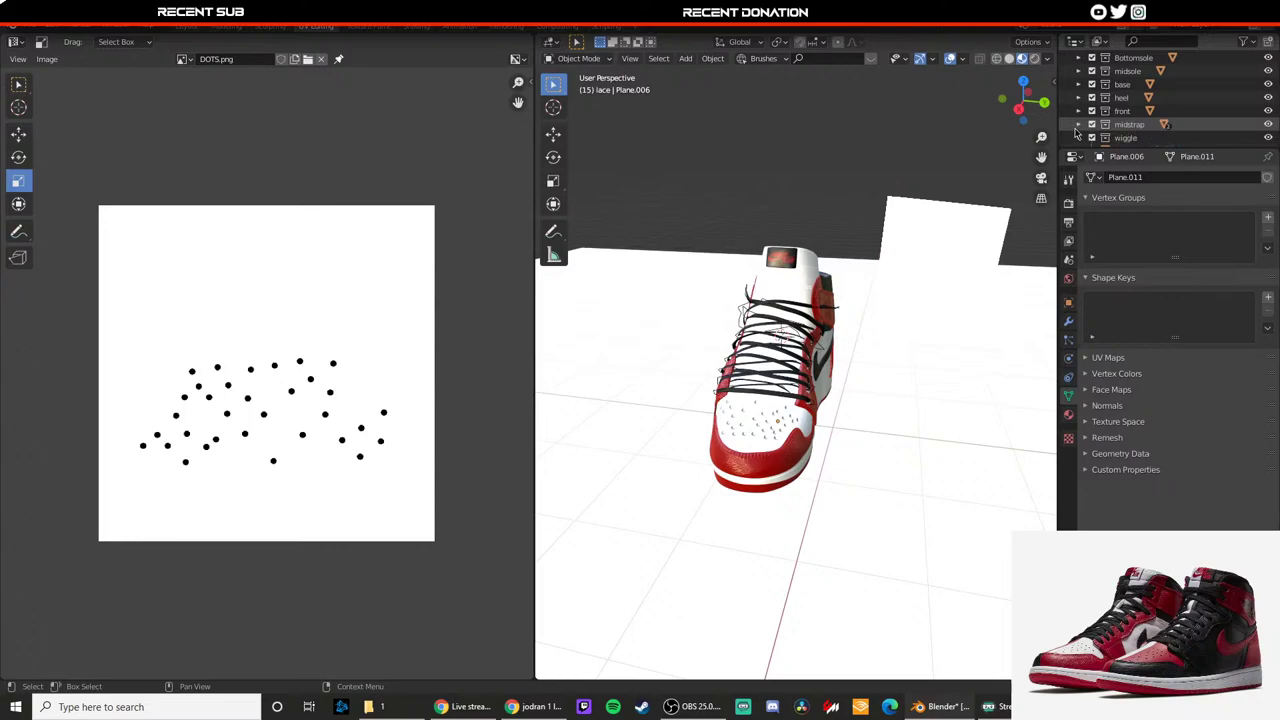
scroll(1076, 129, "down", 2)
left_click(1078, 85)
left_click(1078, 98)
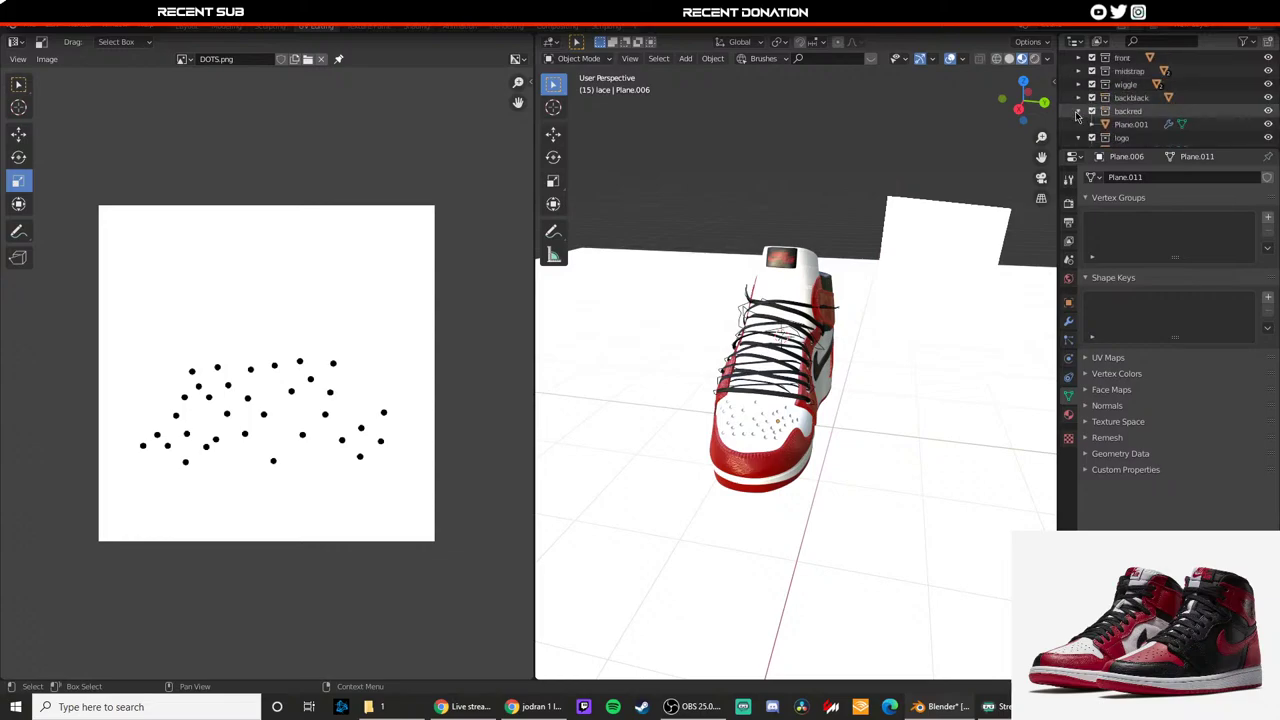
left_click(1078, 111)
left_click(1078, 125)
scroll(1078, 126, "down", 2)
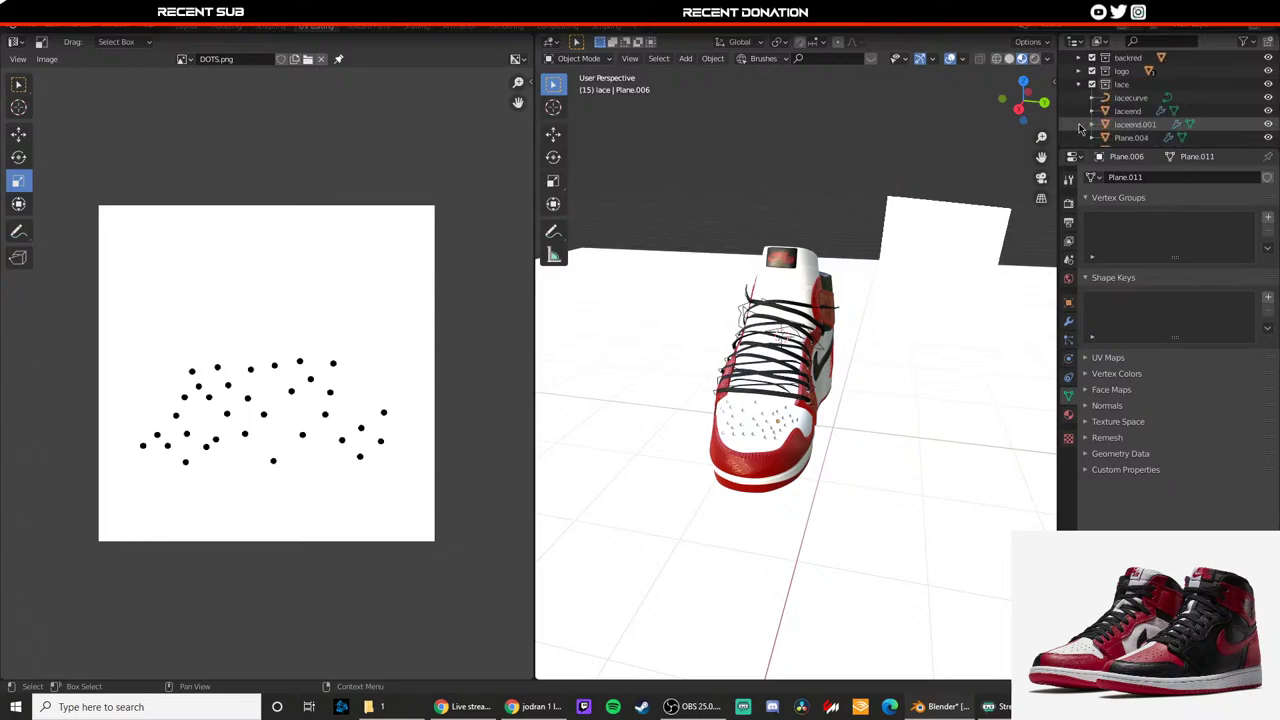
left_click(1079, 85)
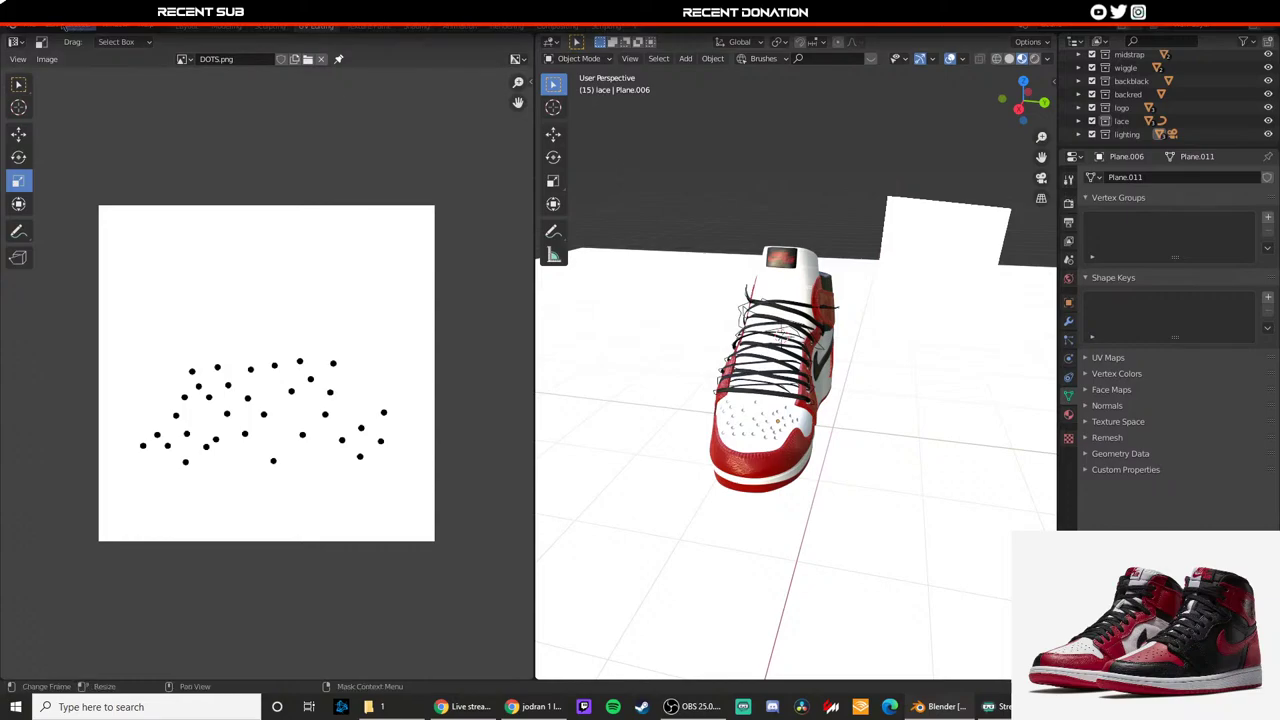
Step: Start a new General file and add a second cube to the default scene
left_click(30, 26)
mouse_move(55, 40)
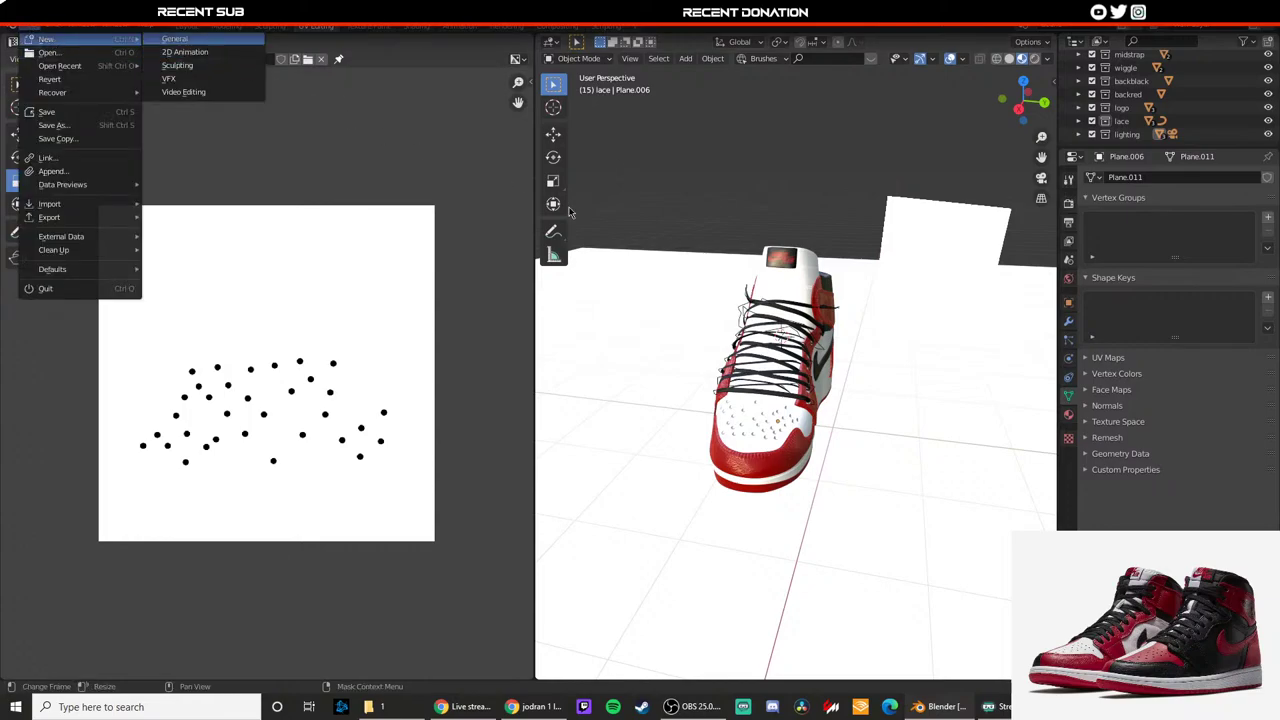
key("Return")
key("shift+a")
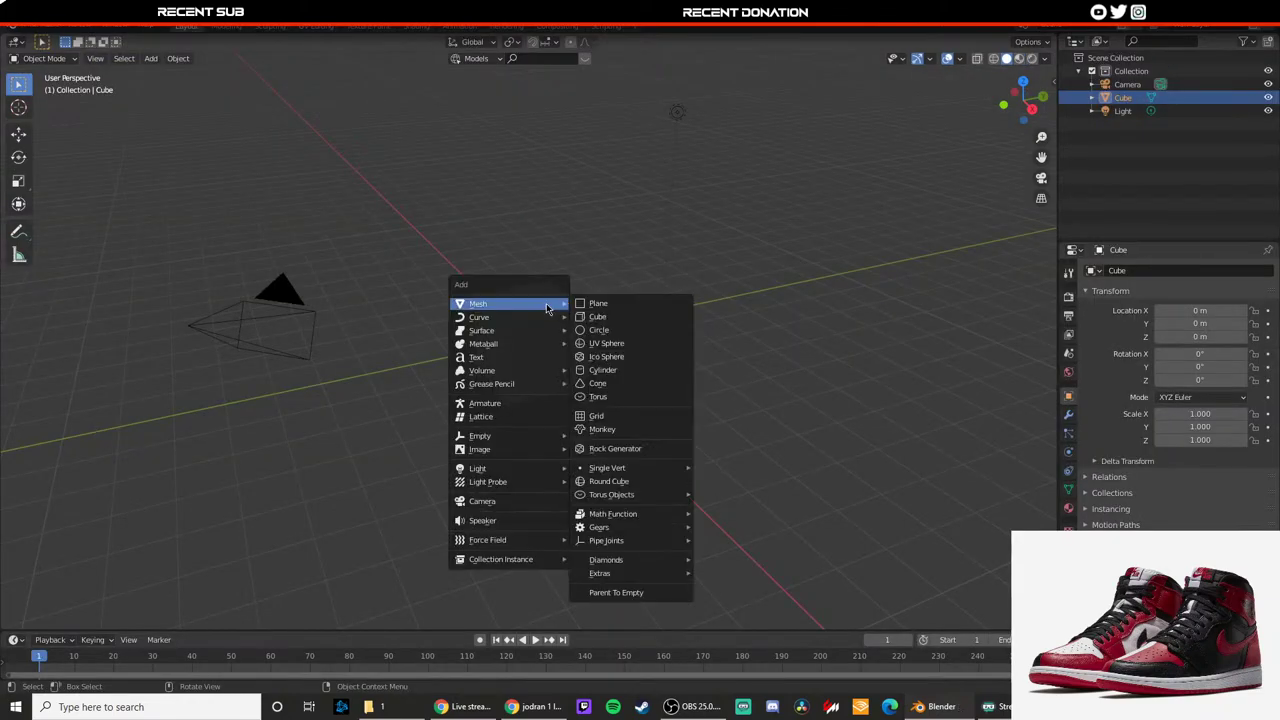
left_click(597, 316)
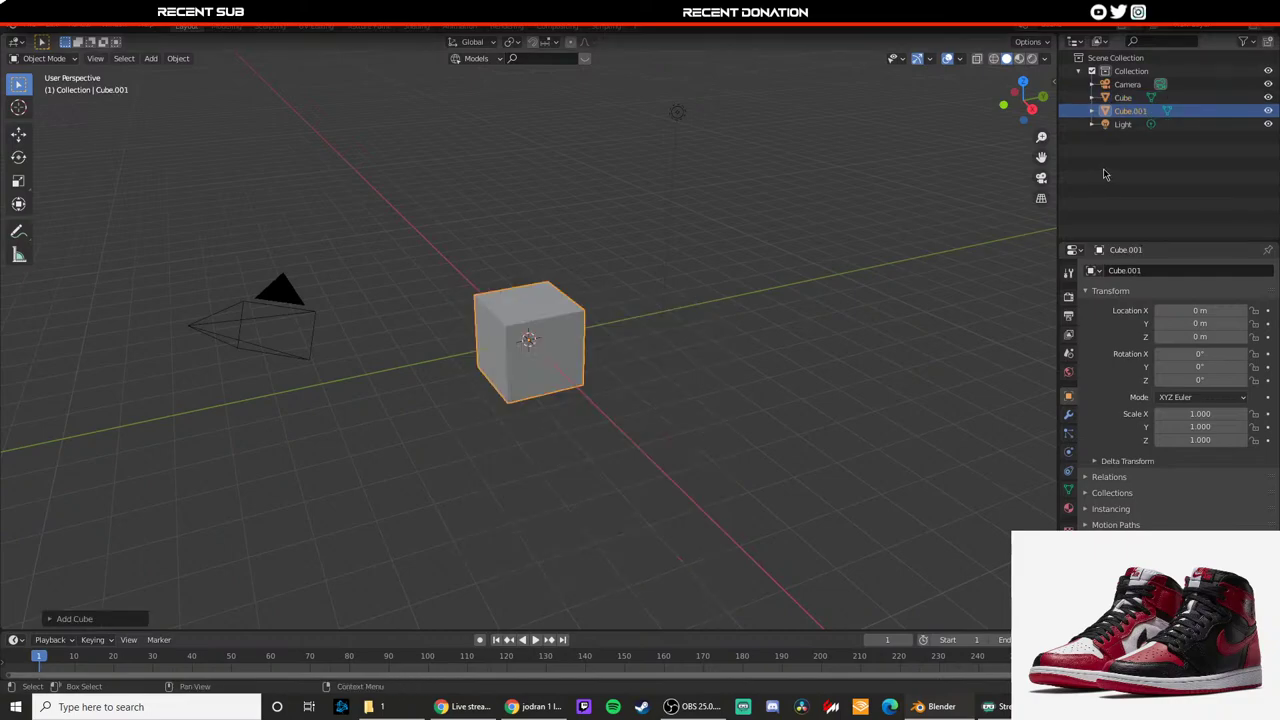
Step: Create a second collection, add a UV sphere to it and raise the sphere along Z onto the top of the cubes
left_click(1122, 169)
left_click(1133, 137)
key("shift+a")
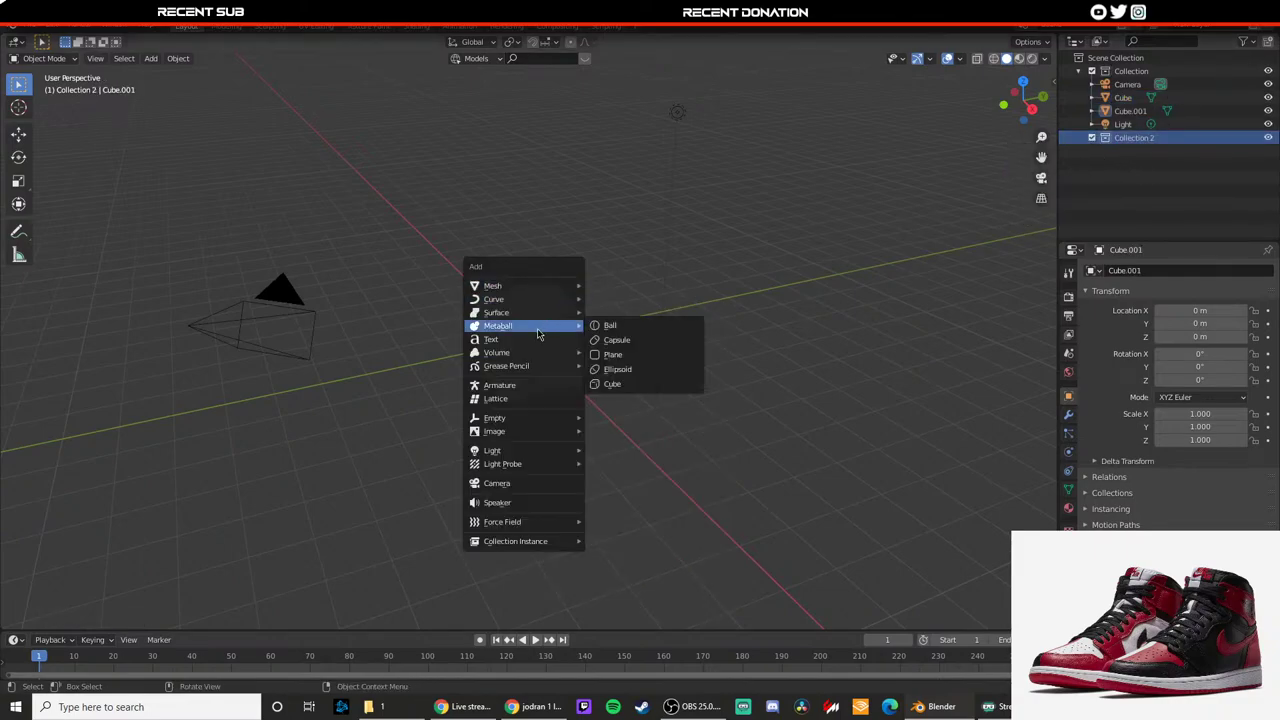
mouse_move(529, 314)
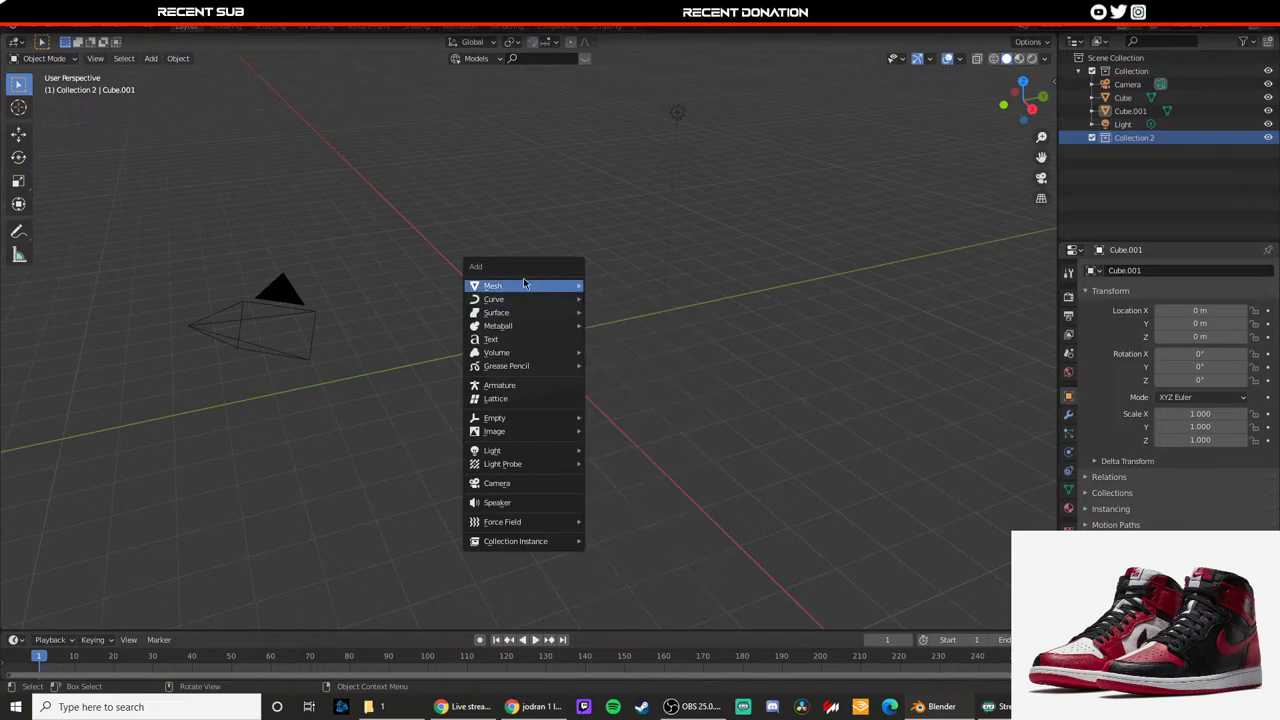
mouse_move(527, 286)
left_click(614, 326)
key("shift+space")
key("g")
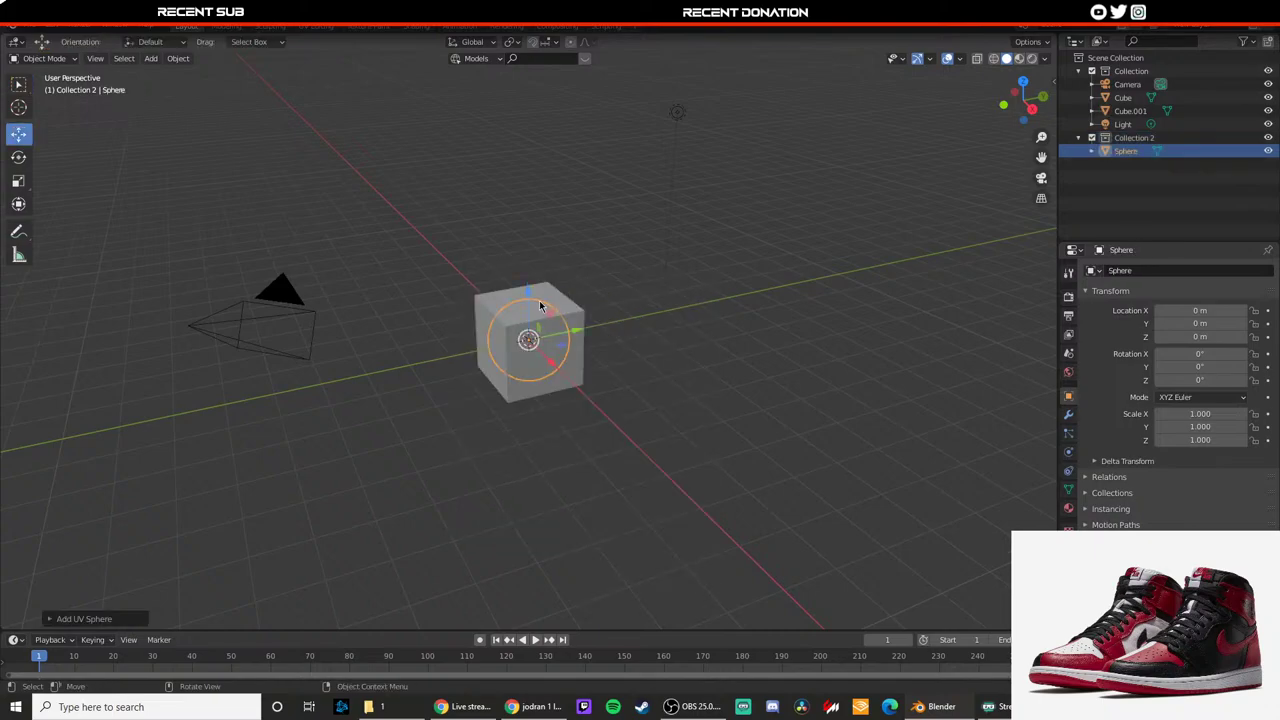
left_click_drag(530, 285, 529, 219)
Step: Move the second cube to about -1.26 m on Y and about -1.59 m on X
left_click(552, 332)
left_click_drag(573, 329, 487, 336)
left_click(558, 333)
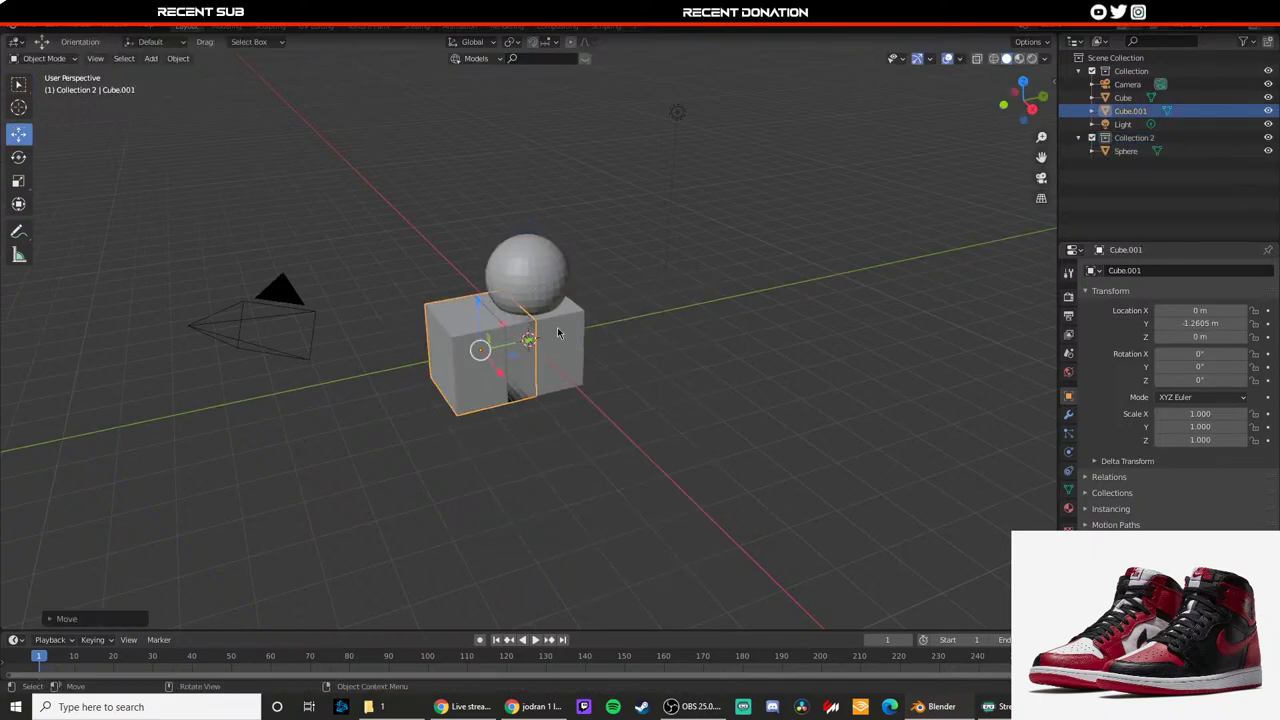
key("g")
key("x")
left_click(482, 303)
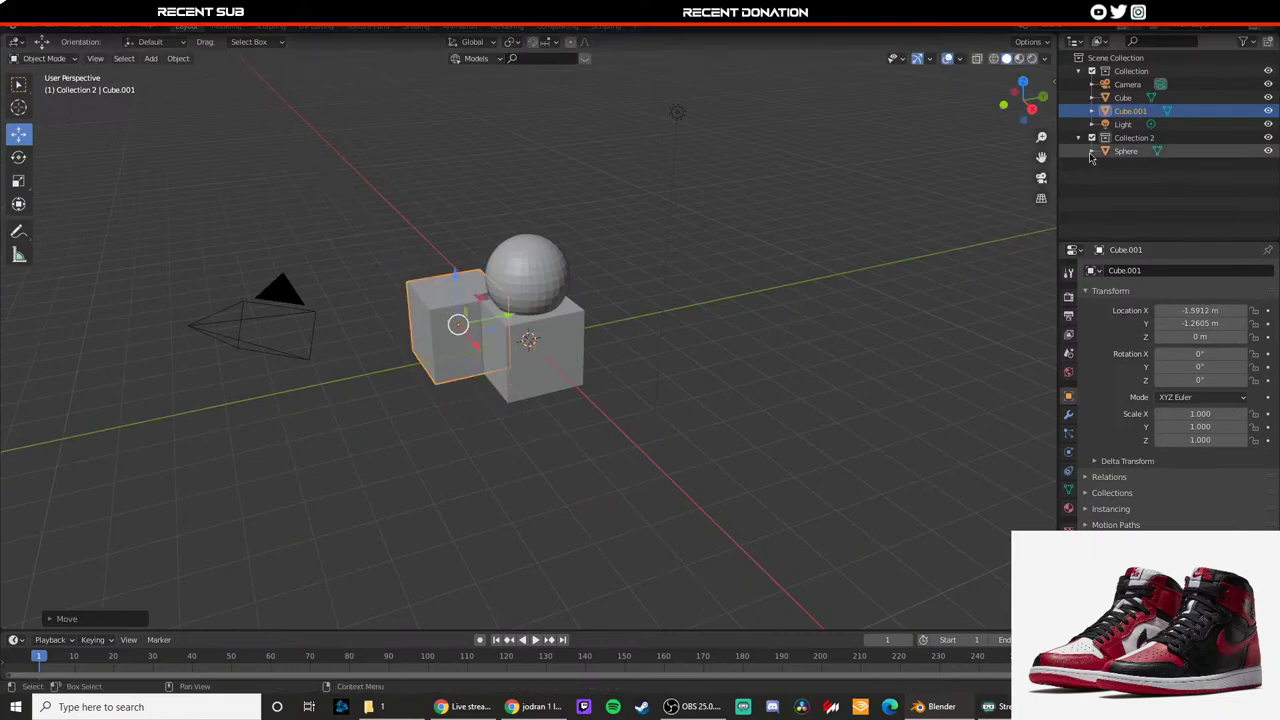
Step: Collapse the scene's collection hierarchy and create a third collection
left_click(1087, 198)
key("shift+a")
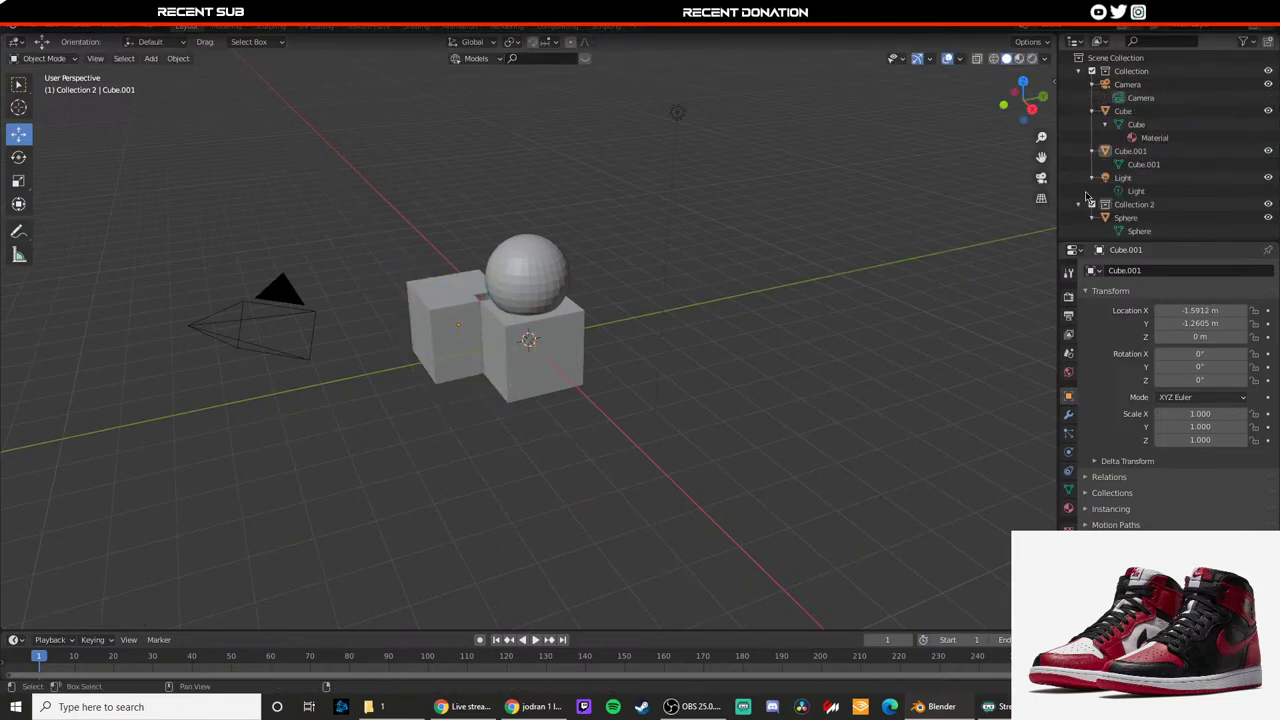
key("shift+a")
right_click(1115, 110)
left_click(1110, 108)
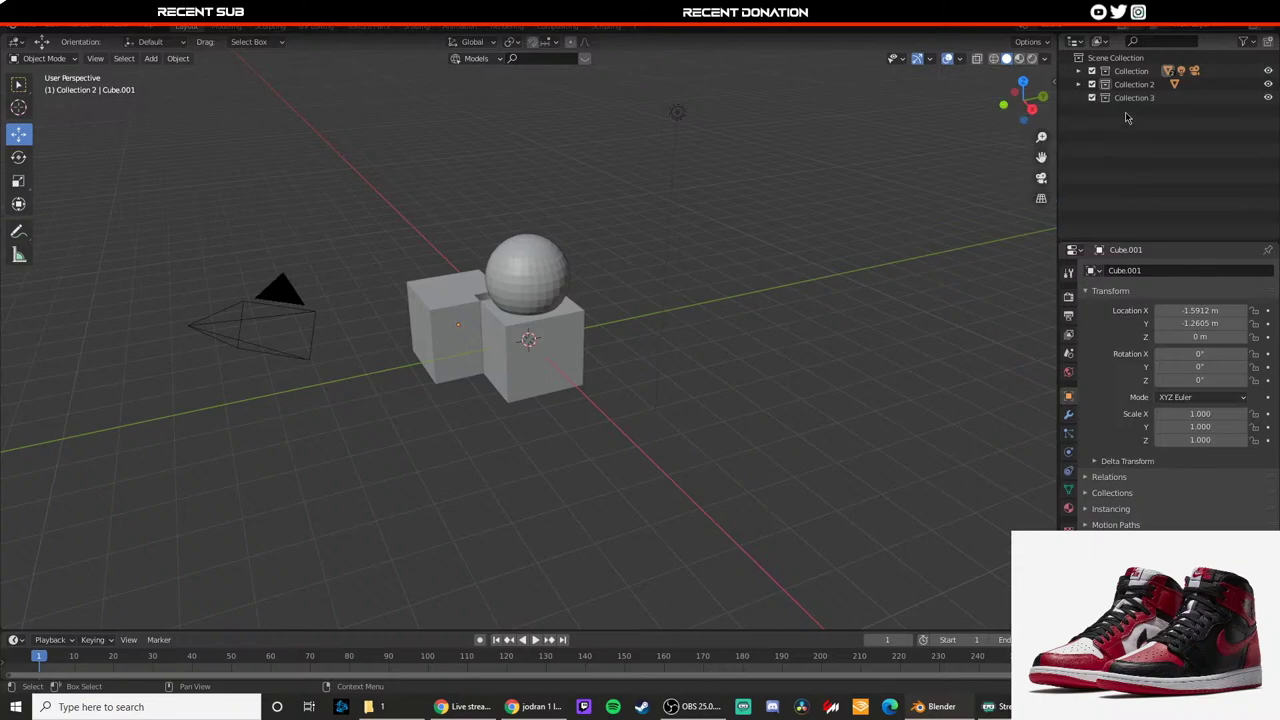
Step: Add a UV sphere to the third collection and move it to about 1.14 m on Y, beside the cube
key("shift+a")
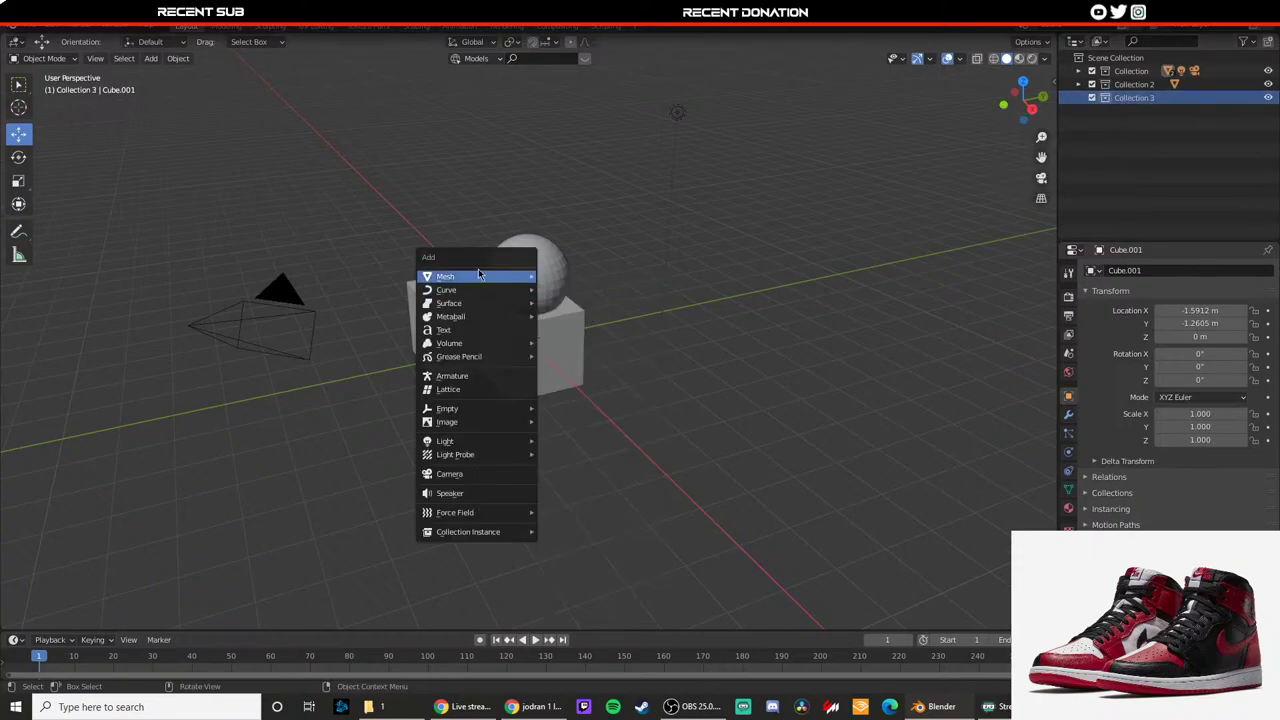
mouse_move(523, 277)
left_click(573, 316)
middle_click_drag(598, 313, 555, 282)
left_click_drag(579, 340, 625, 340)
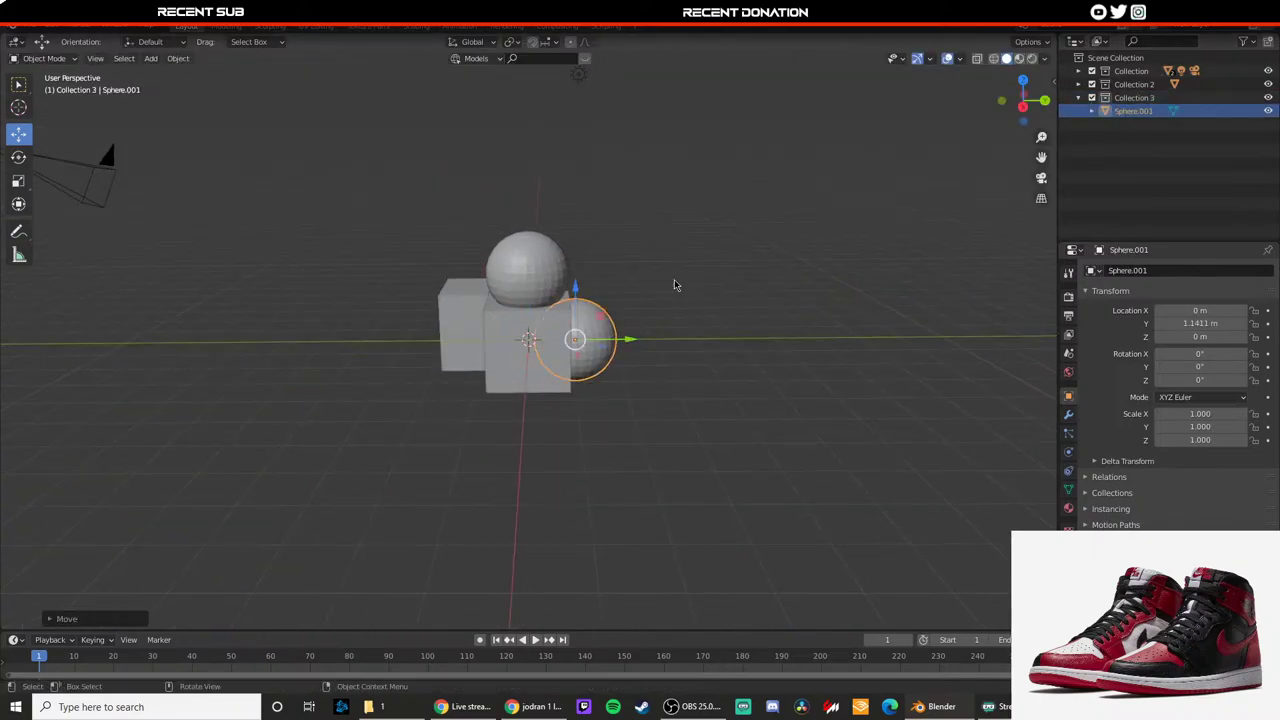
left_click(674, 279)
mouse_move(674, 279)
middle_mouse_down()
mouse_move(512, 272)
mouse_move(658, 294)
middle_mouse_up()
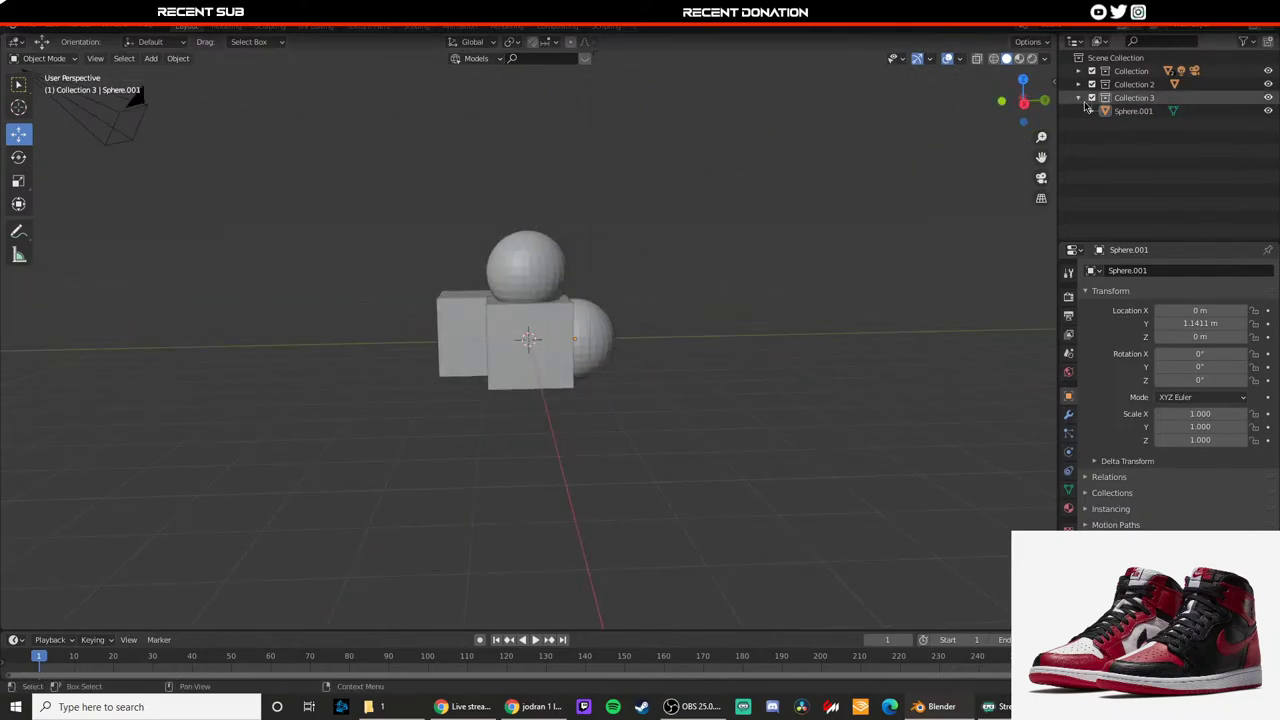
Step: Move both cubes from the first collection into Collection 2
left_click(1078, 71)
left_click(1126, 84)
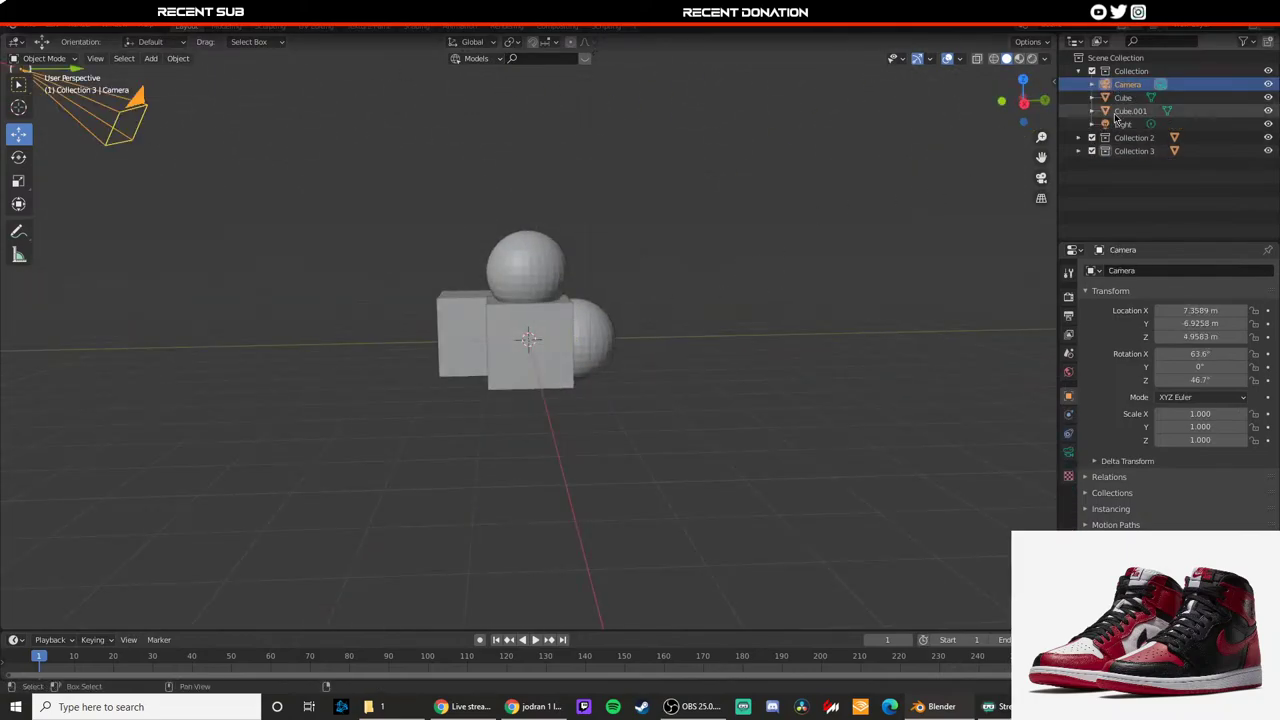
left_click(1077, 72)
left_click(1075, 83)
left_click(1078, 71)
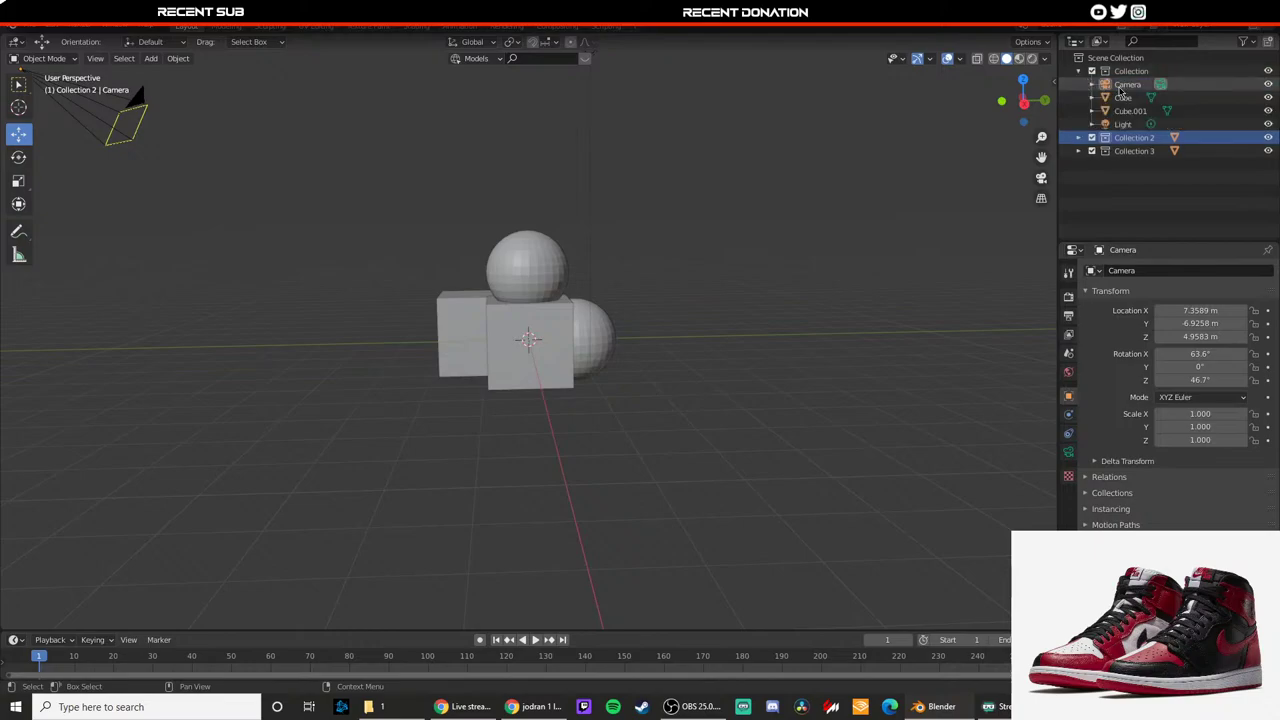
left_click_drag(1123, 98, 1133, 126)
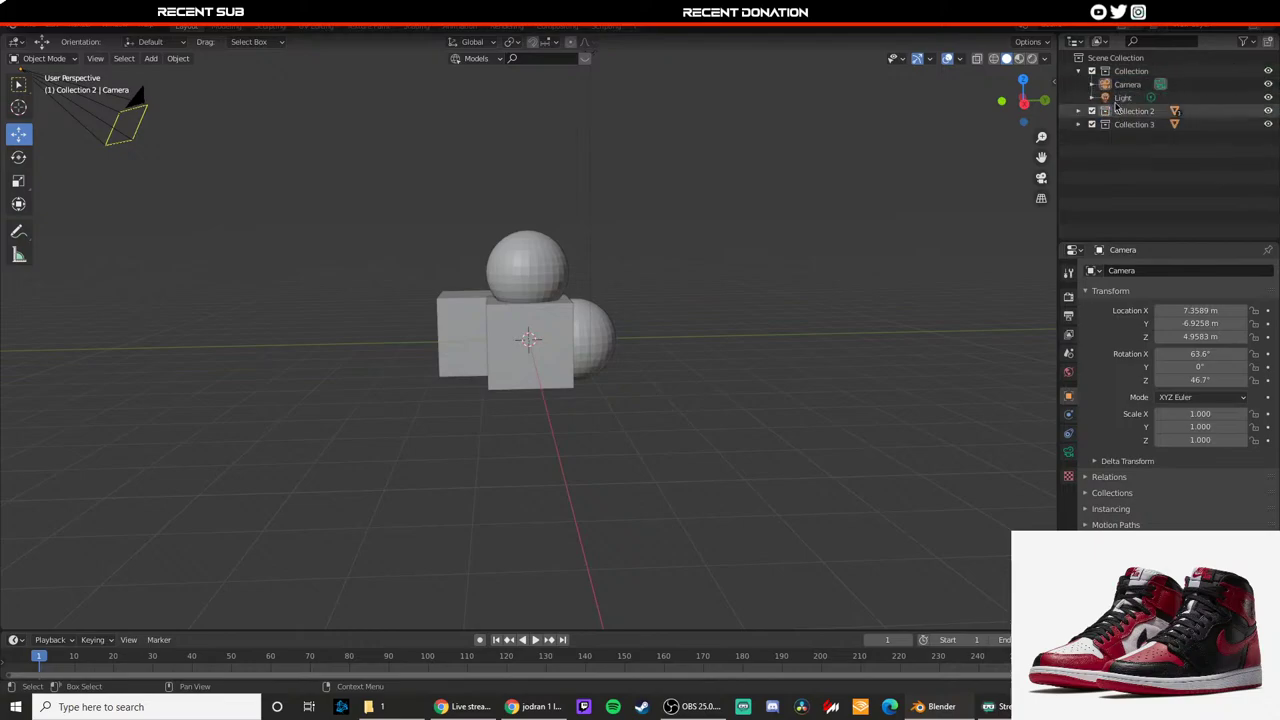
Step: Select all objects in Collection 2 and Collection 3, duplicate them and place the copies about 5.63 m along Y
left_click(1078, 71)
left_click(1078, 84)
left_click(1117, 98)
left_click(1116, 125, "shift")
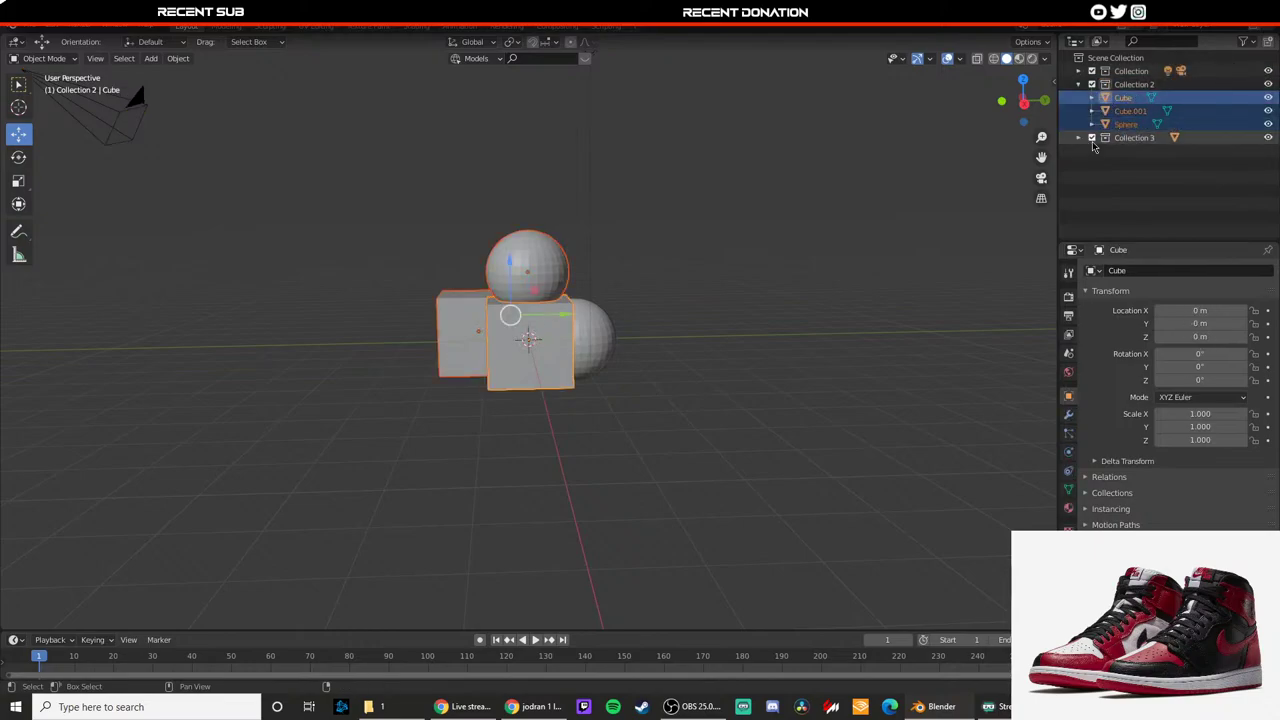
left_click(1083, 150, "shift")
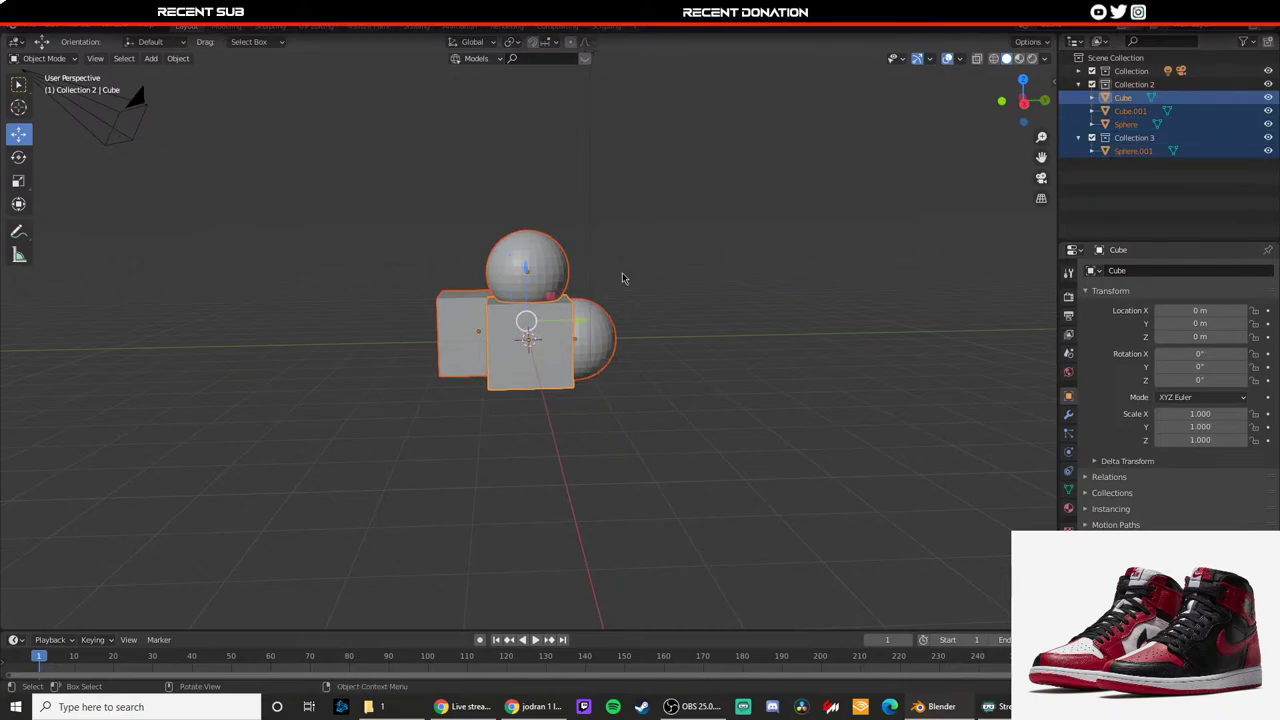
middle_click_drag(622, 278, 543, 271)
key("shift+d")
key("y")
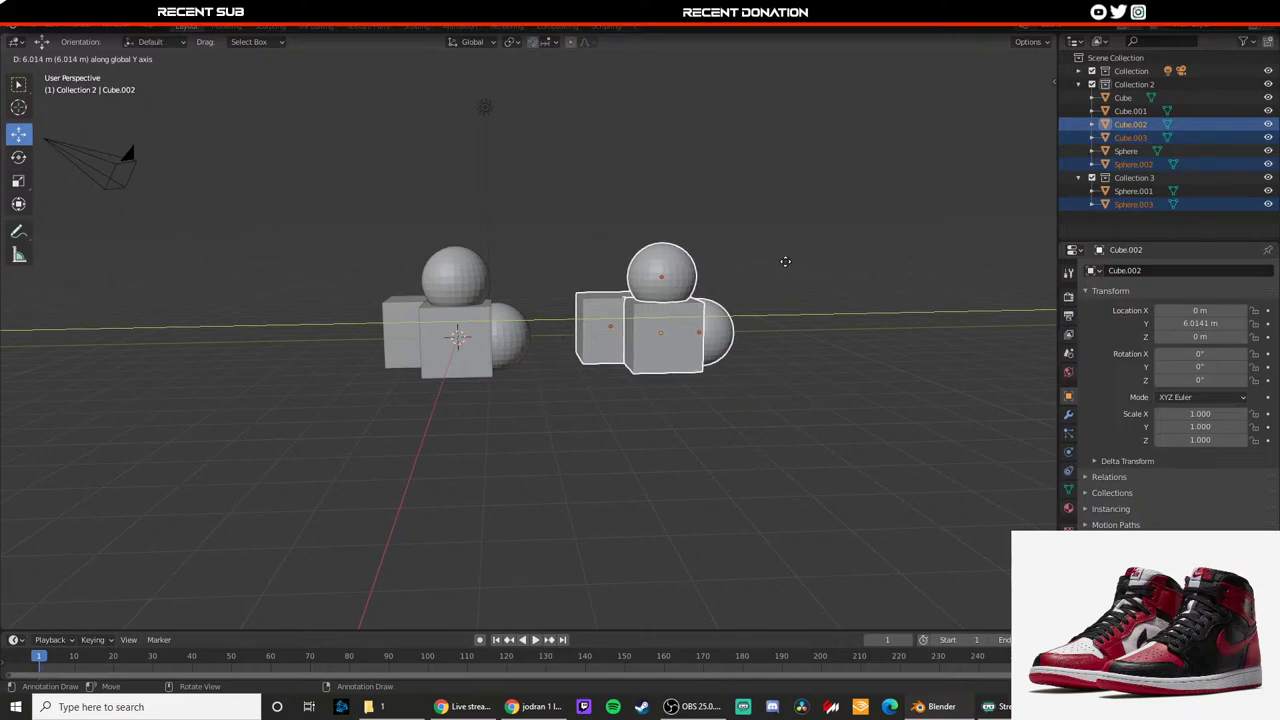
left_click(684, 302)
Step: Try mirroring the duplicated set across the global X axis
right_click(680, 304)
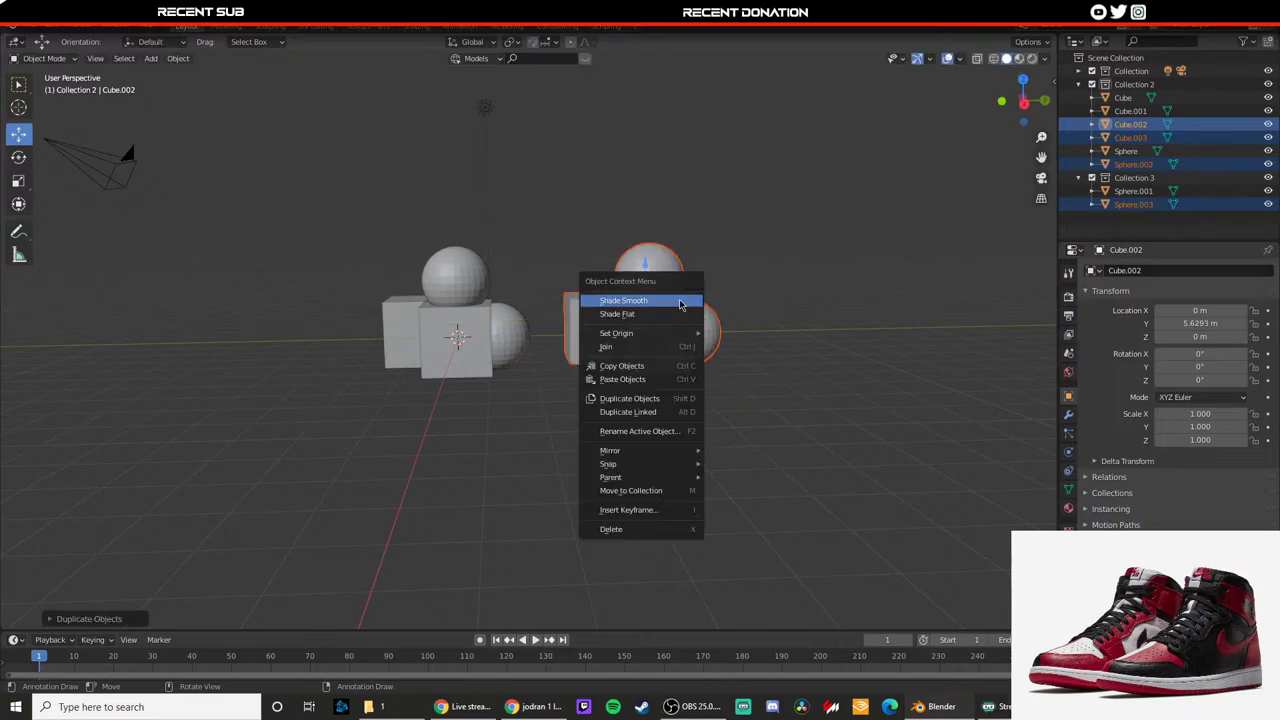
mouse_move(665, 452)
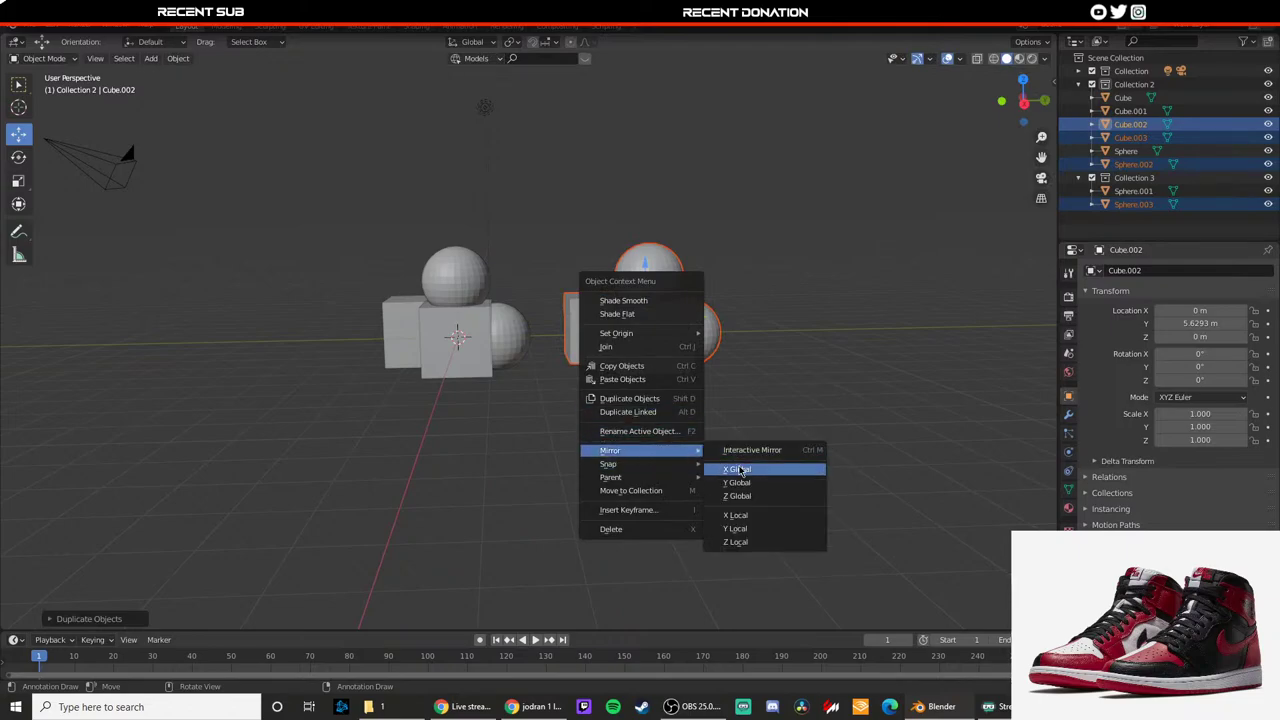
left_click(740, 470)
scroll(727, 460, "up", 3)
middle_click_drag(654, 429, 670, 460)
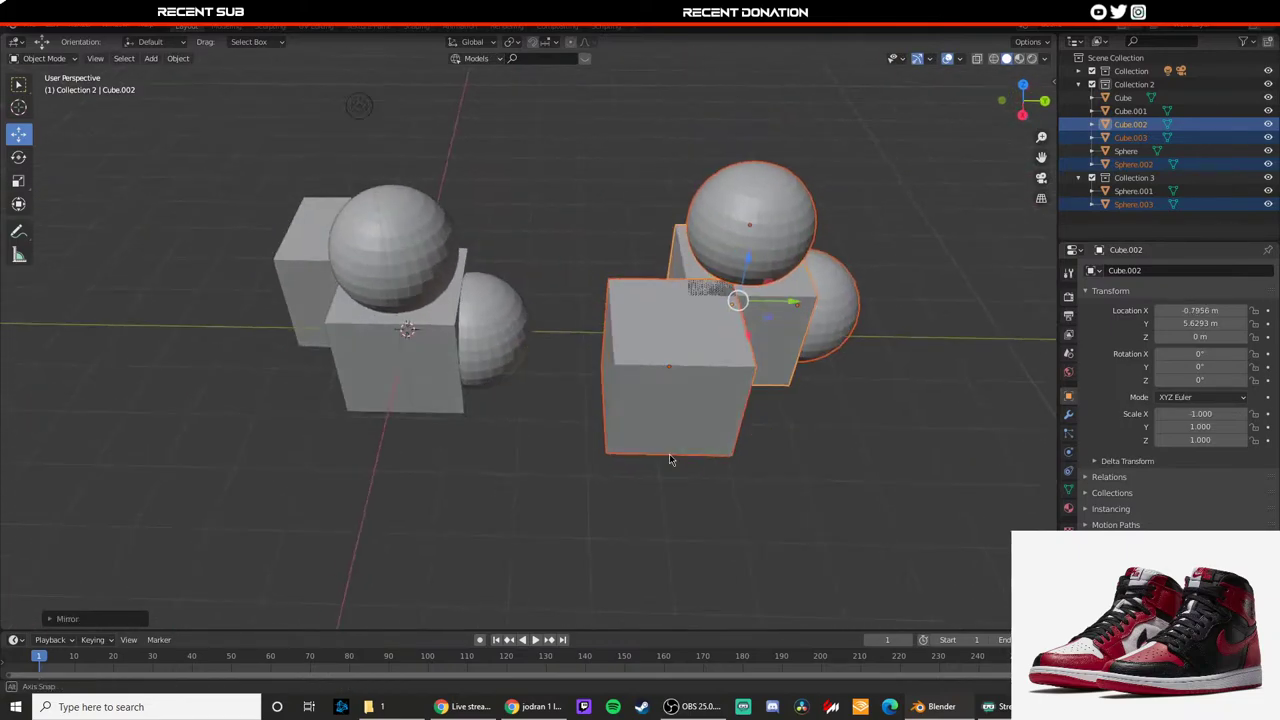
right_click(713, 390)
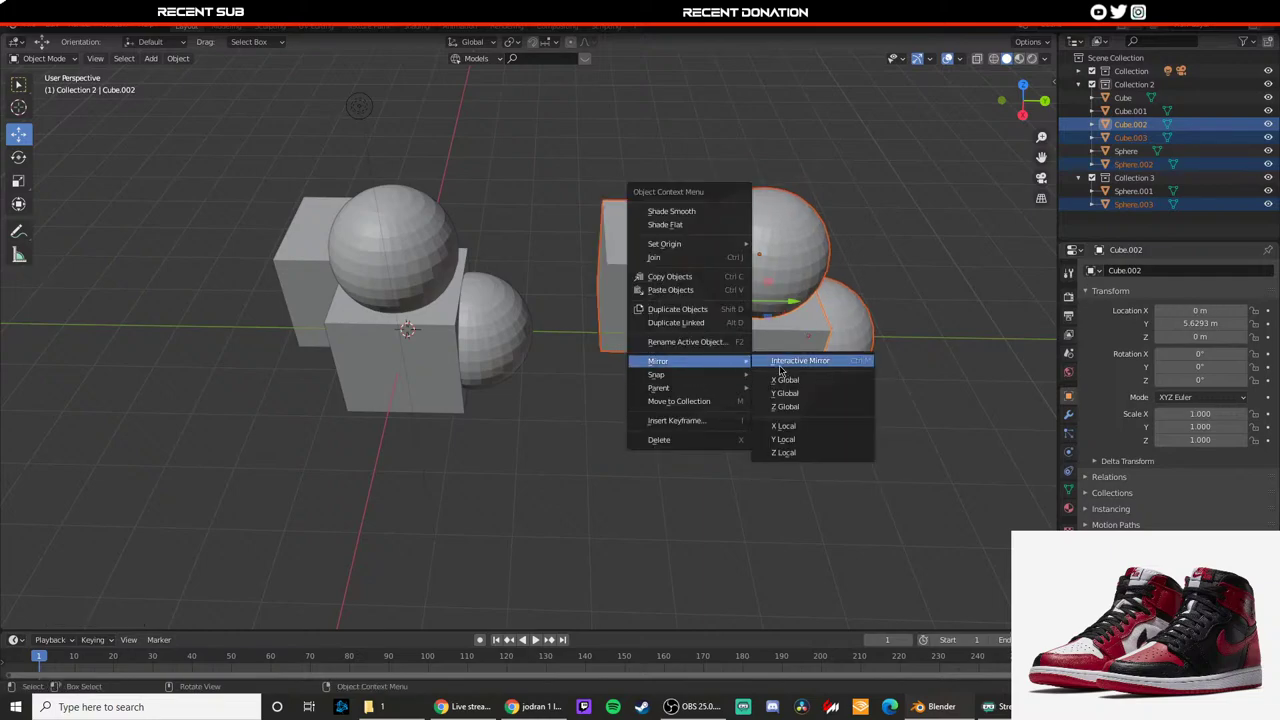
key("Escape")
Step: Mirror the duplicated set across the global Y axis, keeping its X orientation the same as the original
right_click(709, 349)
mouse_move(712, 349)
left_click(761, 378)
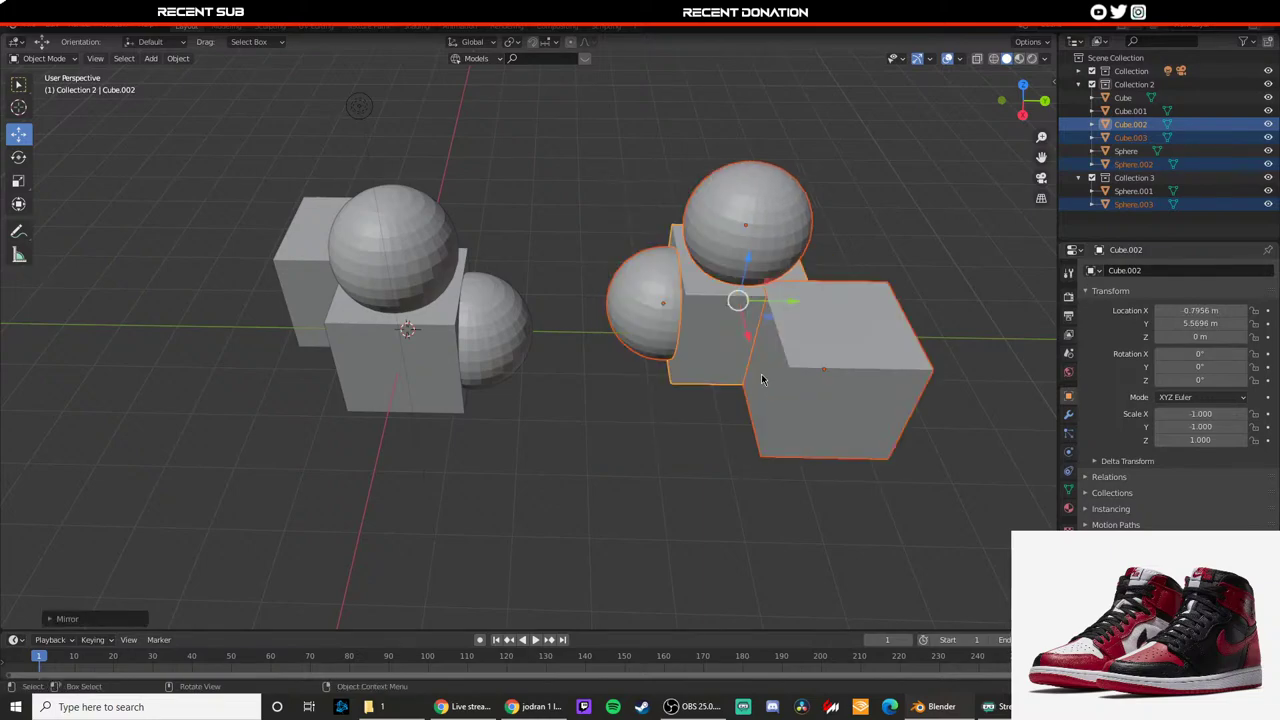
middle_click_drag(713, 386, 703, 330)
right_click(688, 425)
mouse_move(684, 423)
left_click(720, 441)
Step: Move the mirrored set along Y toward the original, placing its main cube at about 4.58 m
key("g")
key("y")
left_click(703, 327)
key("g")
key("y")
left_click(735, 305)
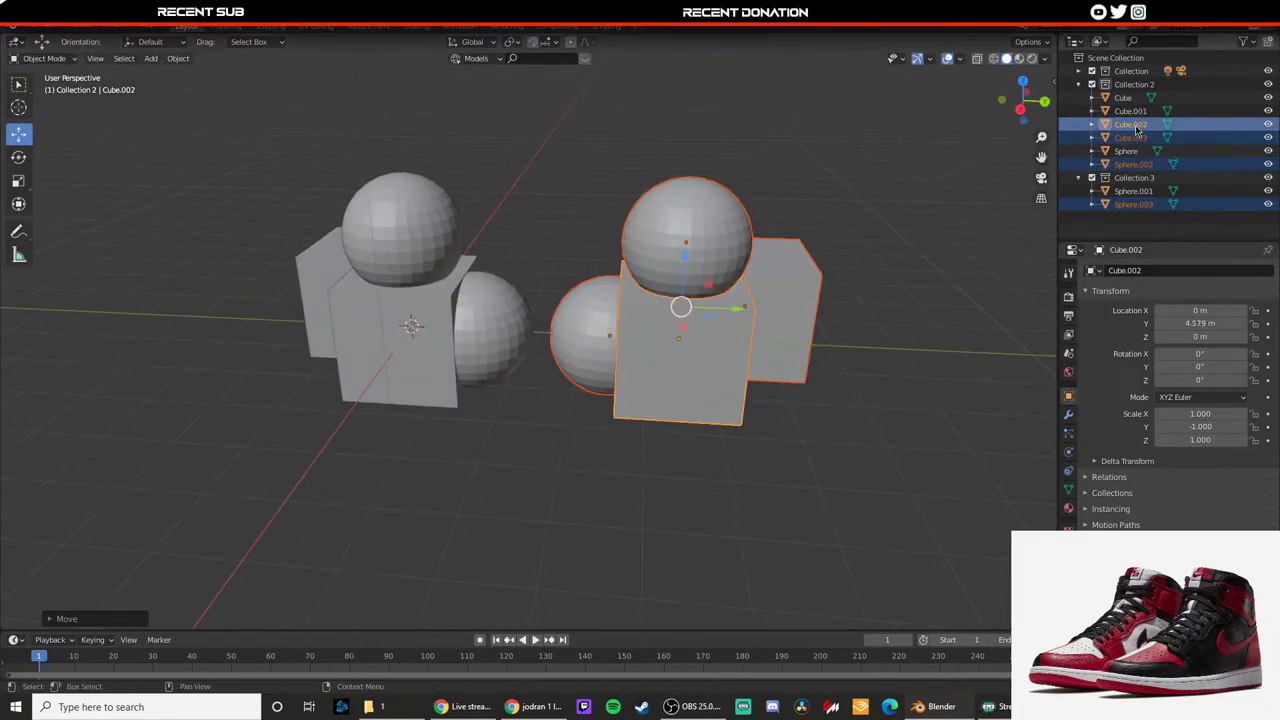
Step: Undo the moves, the mirroring and the duplication of the copied set
key("ctrl+z")
key("ctrl+z")
key("ctrl+z")
key("ctrl+z")
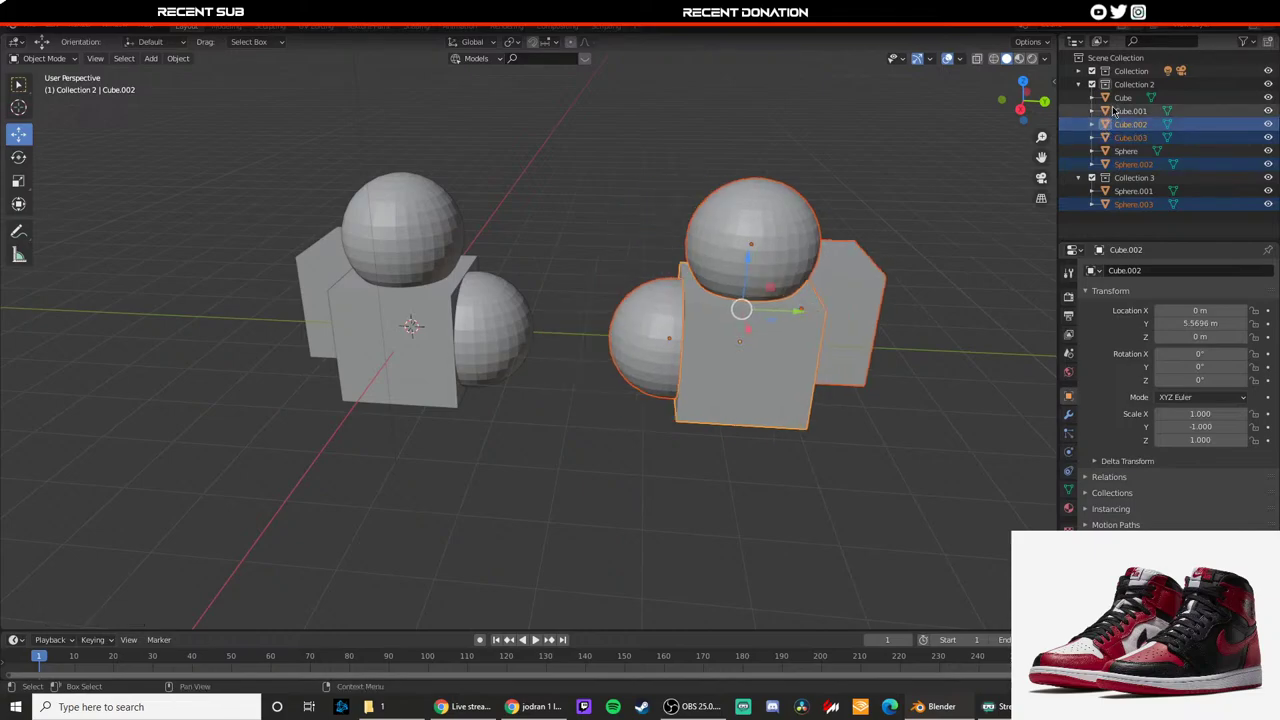
key("ctrl+z")
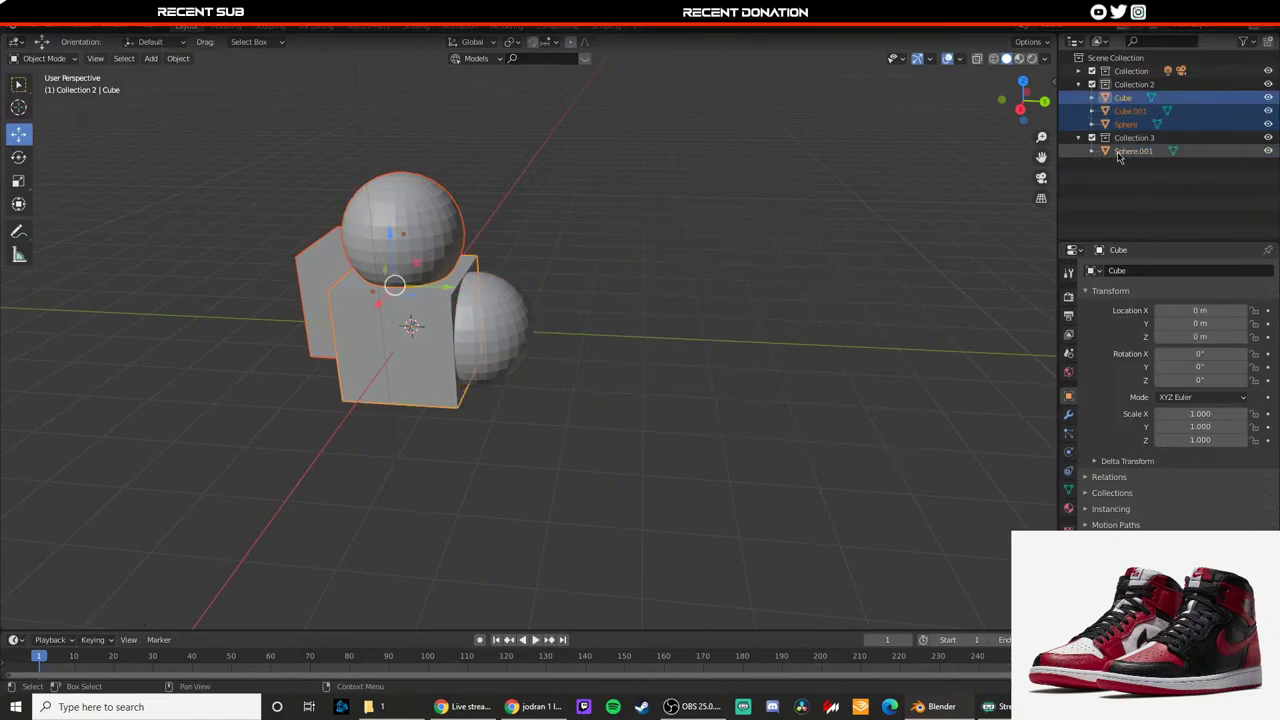
Step: Add the sphere in Collection 3 to the selection and create a new collection nested inside Collection 3
left_click(1118, 152, "ctrl")
right_click(1120, 185)
left_click(1120, 187)
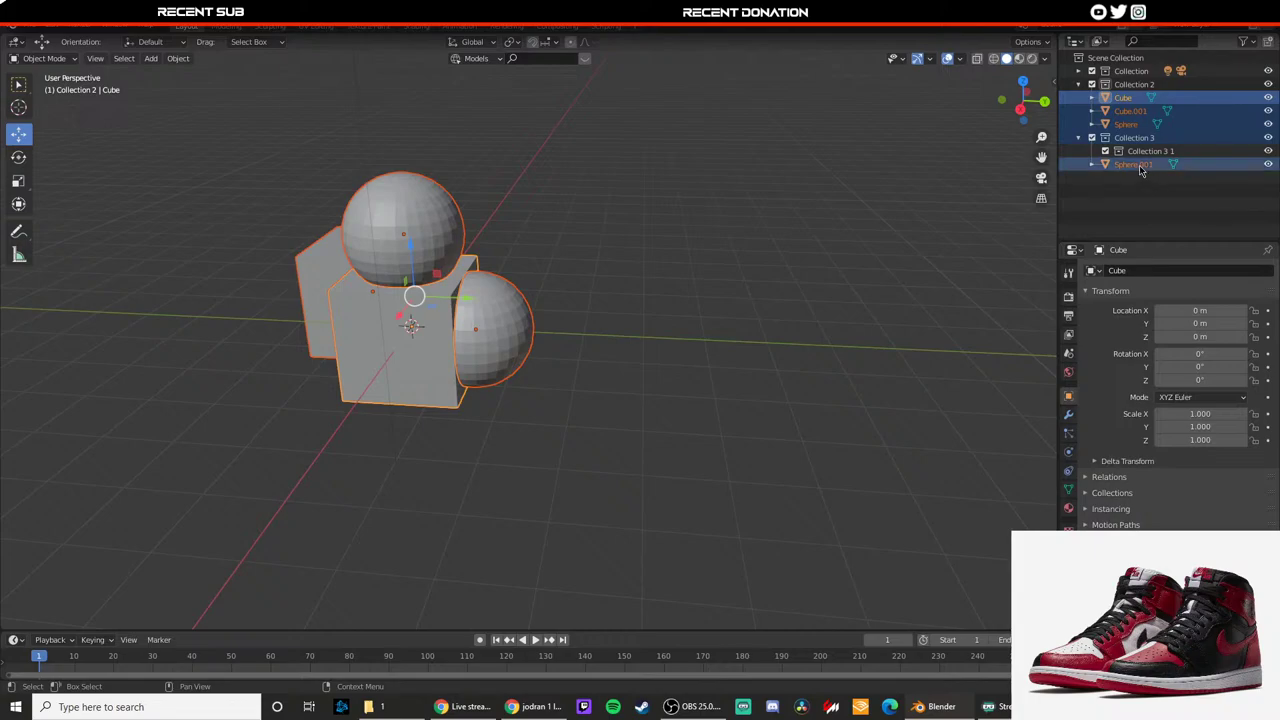
Step: Undo the paste that nested a collection inside Collection 3 and create a new top-level collection named 2NDSHOE
key("ctrl+z")
left_click(1125, 187)
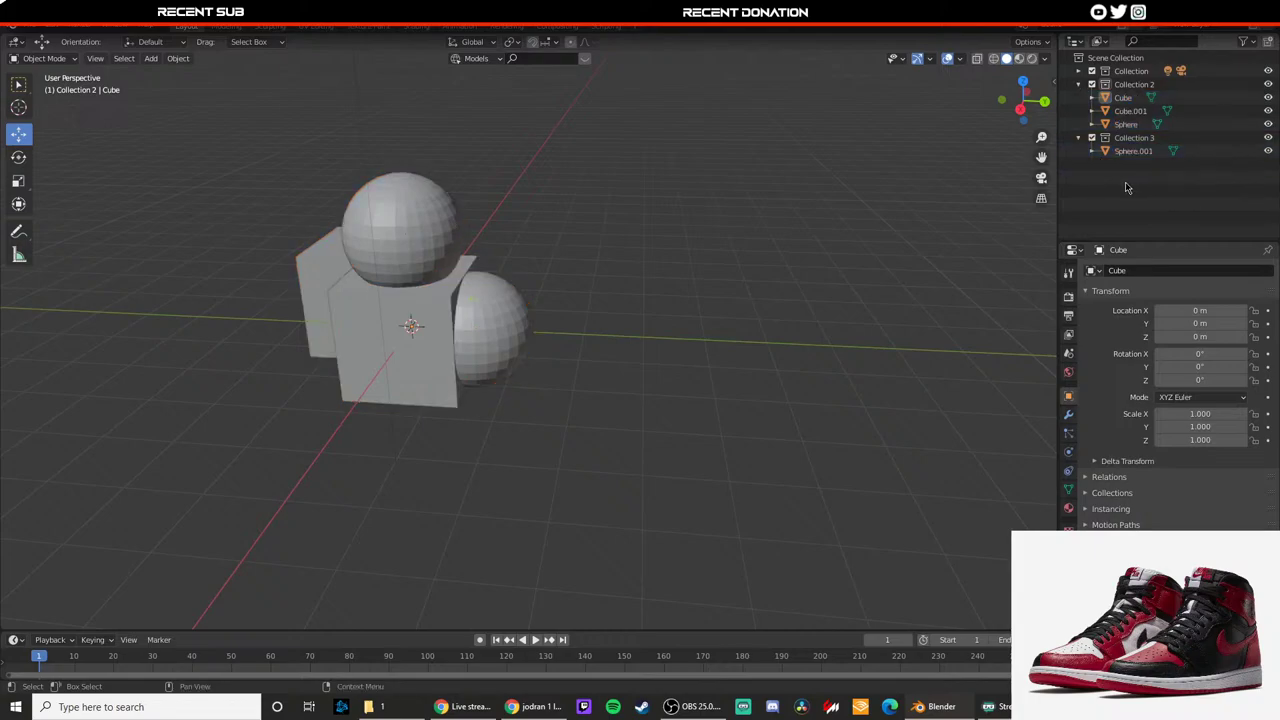
key("a")
left_click(1115, 177)
right_click(1115, 178)
left_click(1100, 180)
double_click(1134, 164)
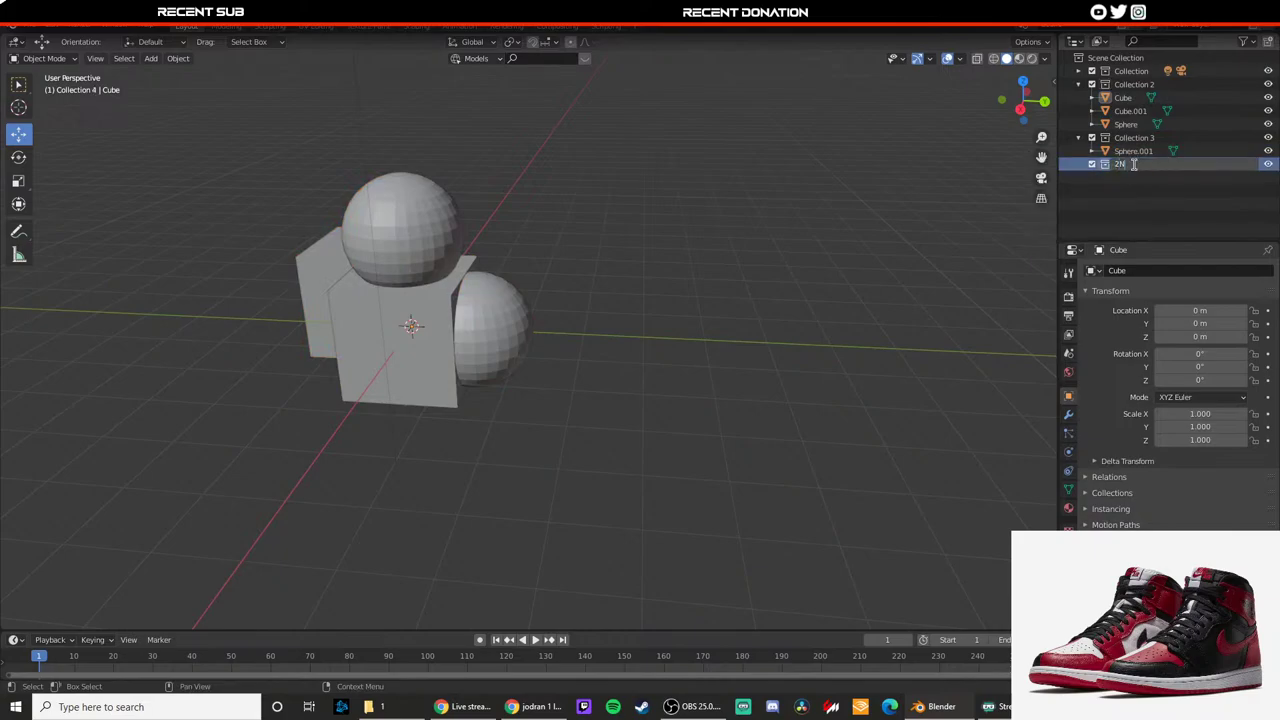
type("2NDSHOE")
key("Return")
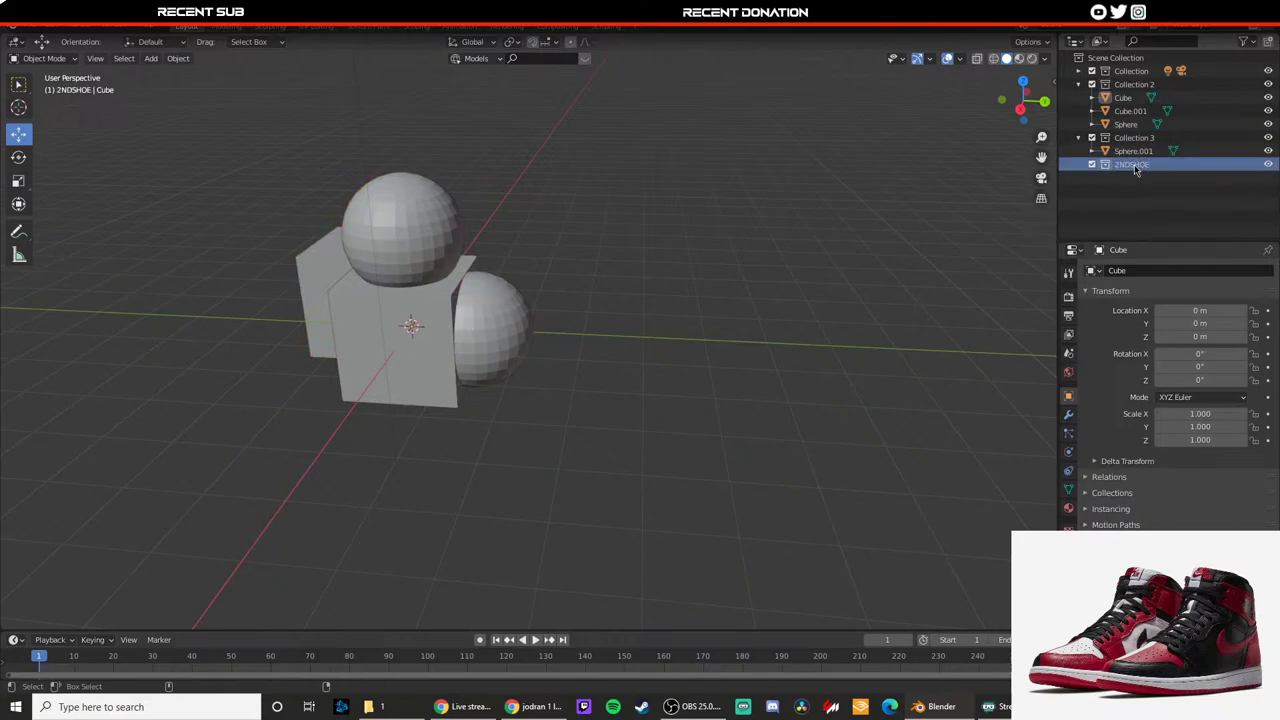
Step: Paste the copied cubes and spheres into the 2NDSHOE collection and move the copies along the Y axis, clear of the originals
key("ctrl+v")
key("shift+space")
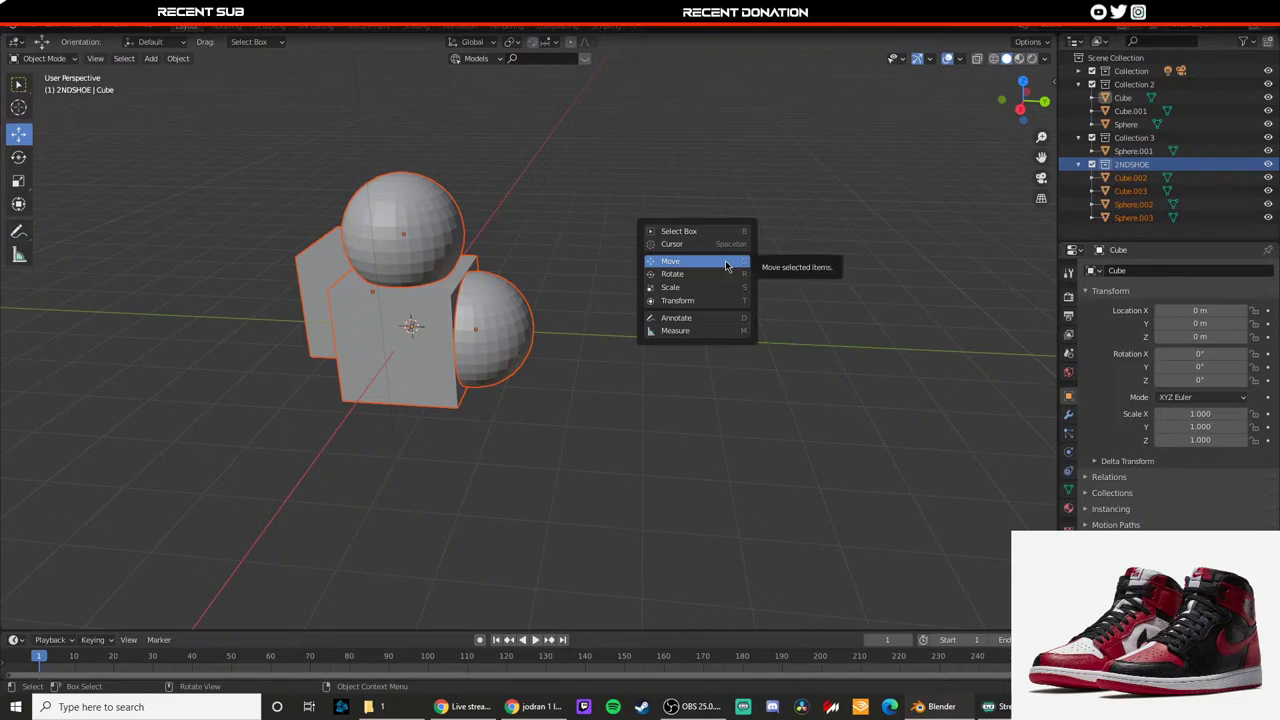
left_click(727, 265)
left_click_drag(465, 303, 741, 317)
Step: Mirror the pasted cubes and spheres along the global Y axis and deselect everything
right_click(688, 324)
mouse_move(688, 325)
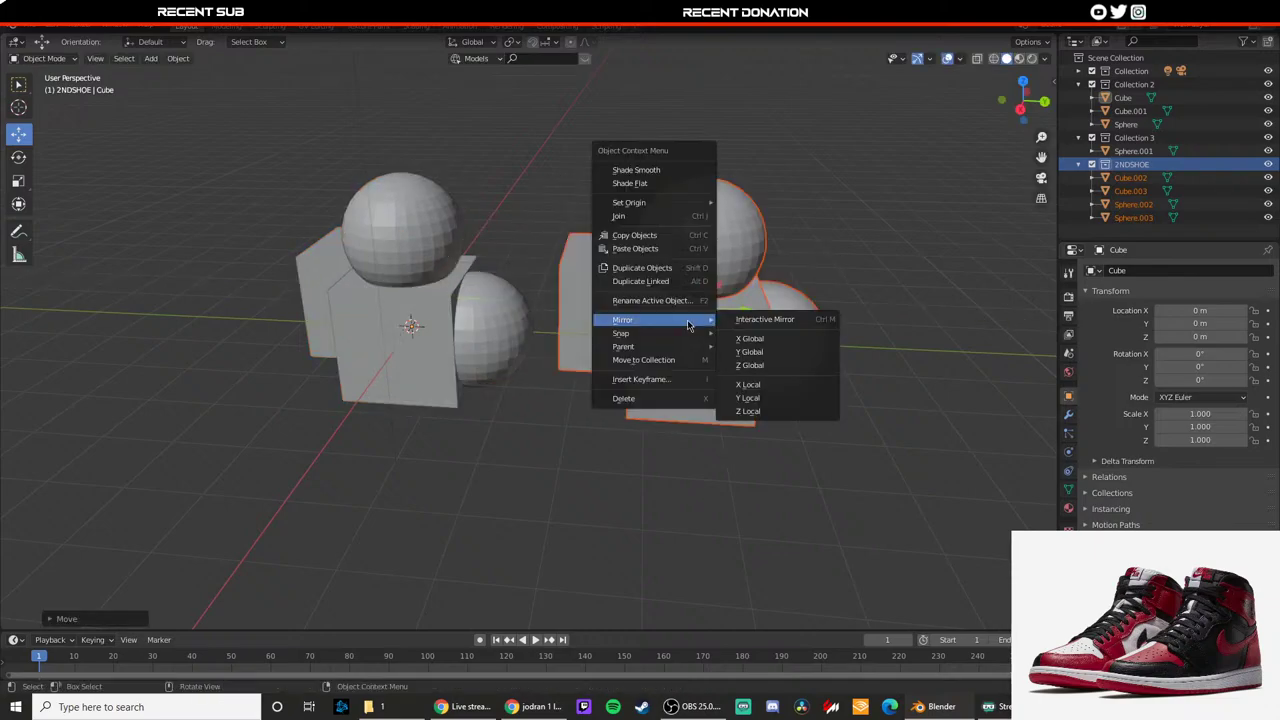
left_click(750, 351)
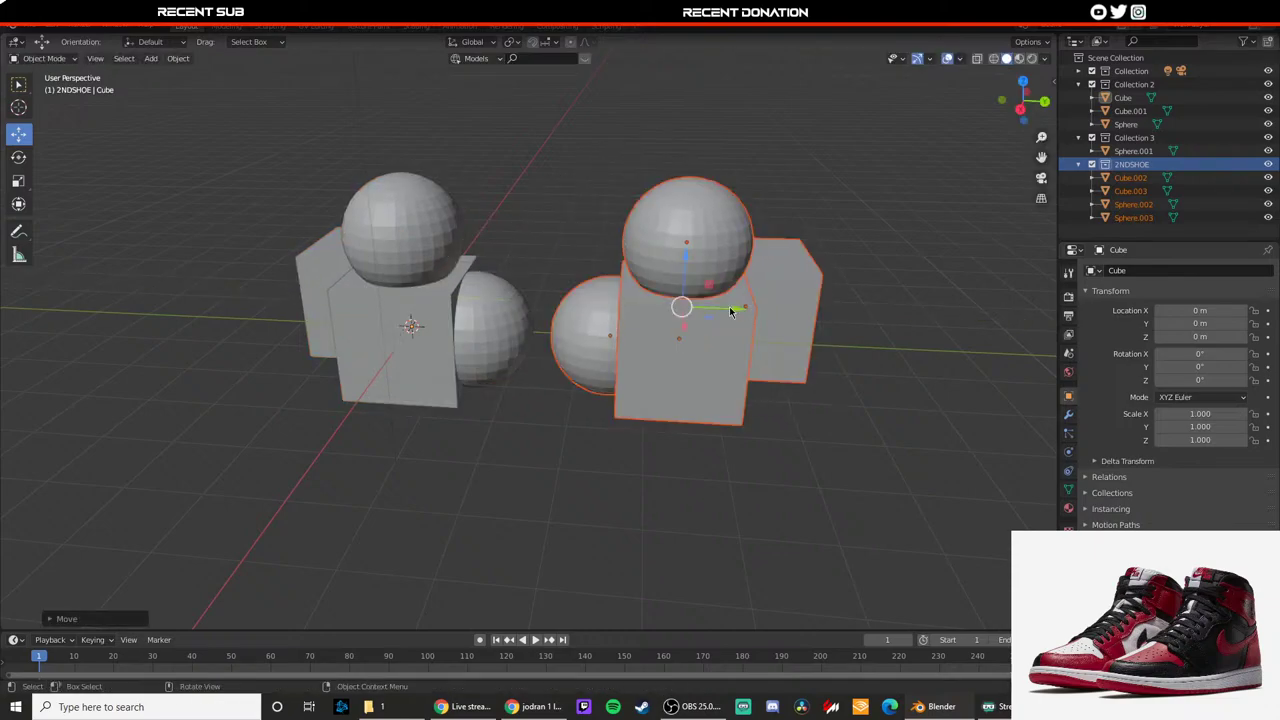
key("alt+a")
scroll(639, 341, "down", 4)
middle_click_drag(639, 341, 585, 309)
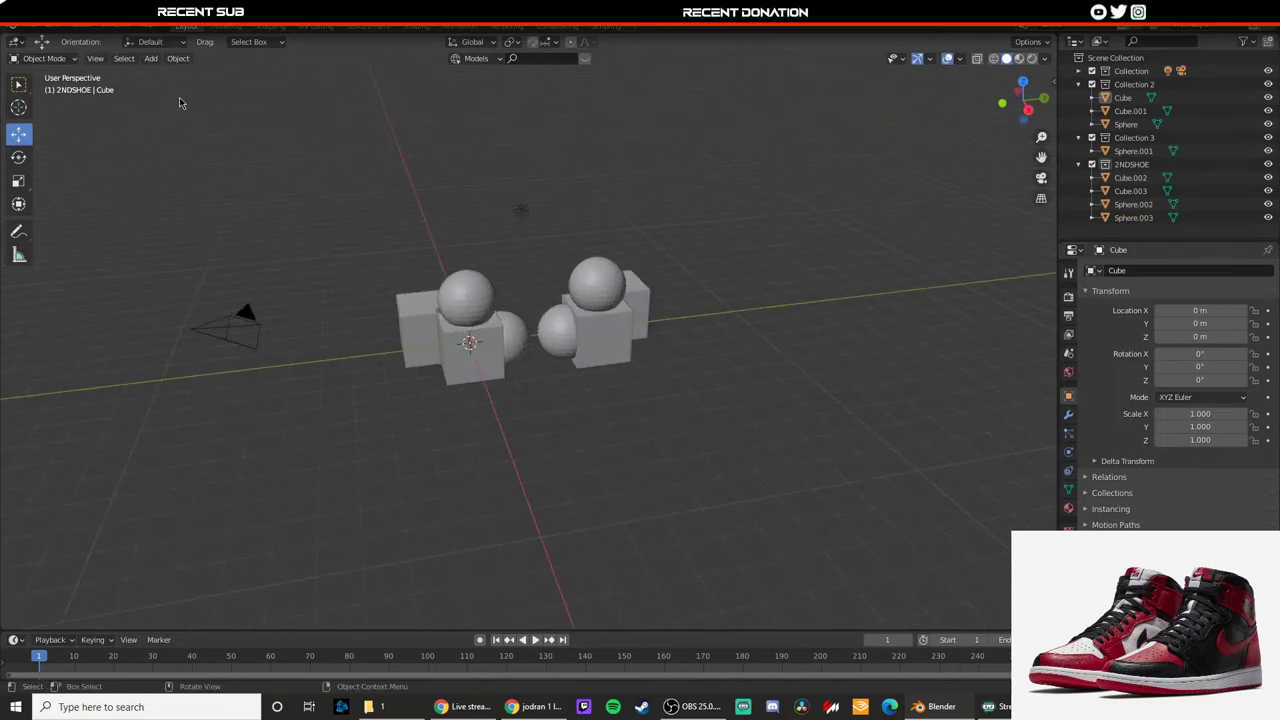
Step: Open the recent file jordan1.blend
left_click(30, 28)
mouse_move(122, 70)
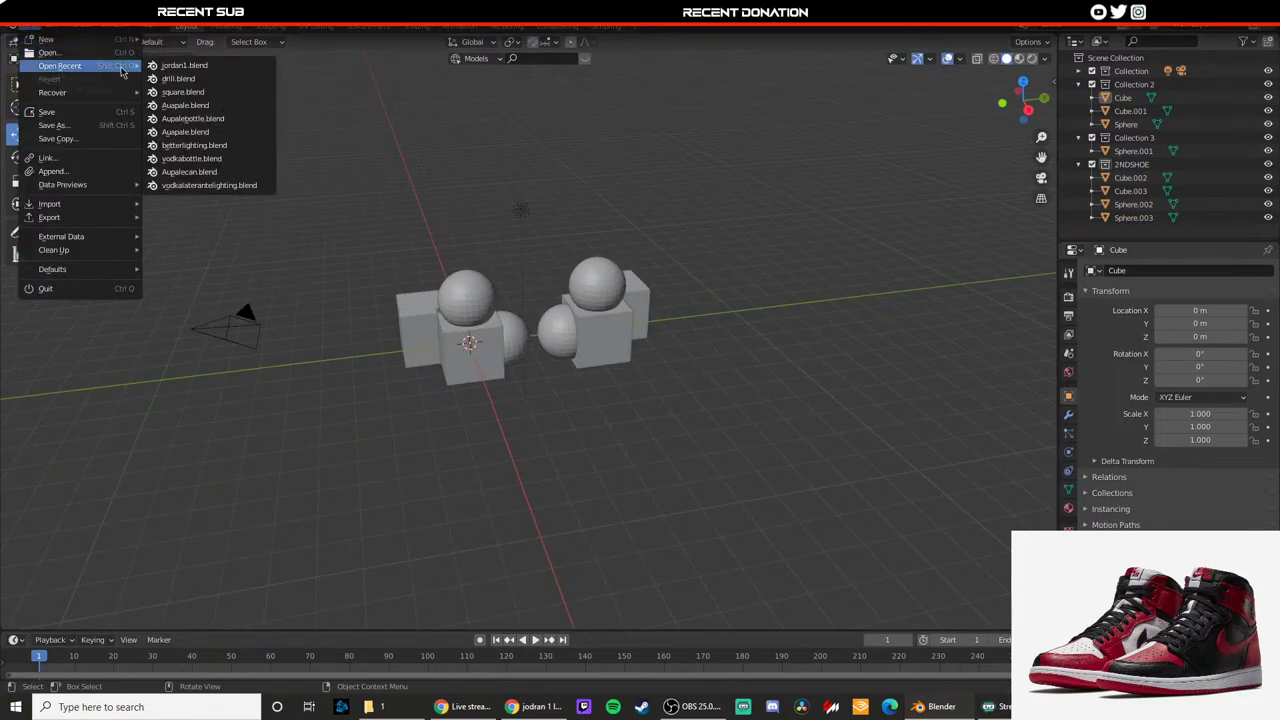
left_click(168, 66)
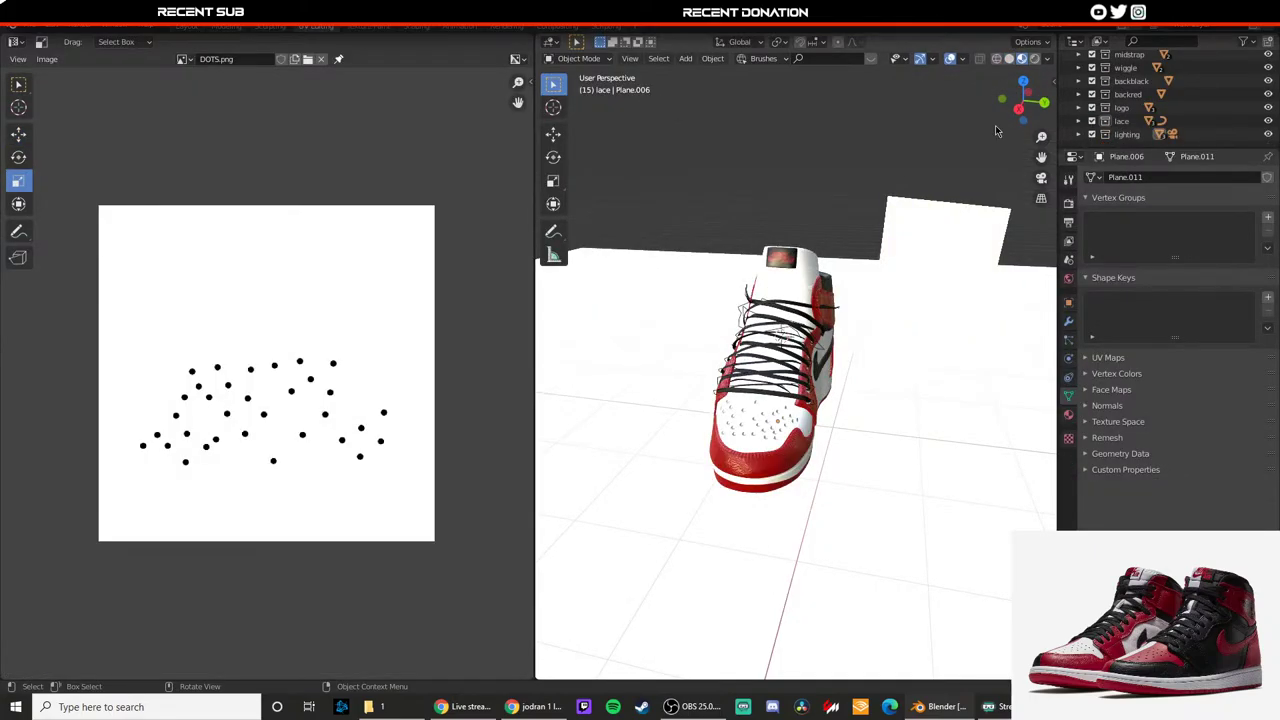
Step: Select the bottomsole, midsole and base objects together in the outliner
scroll(1101, 112, "up", 5)
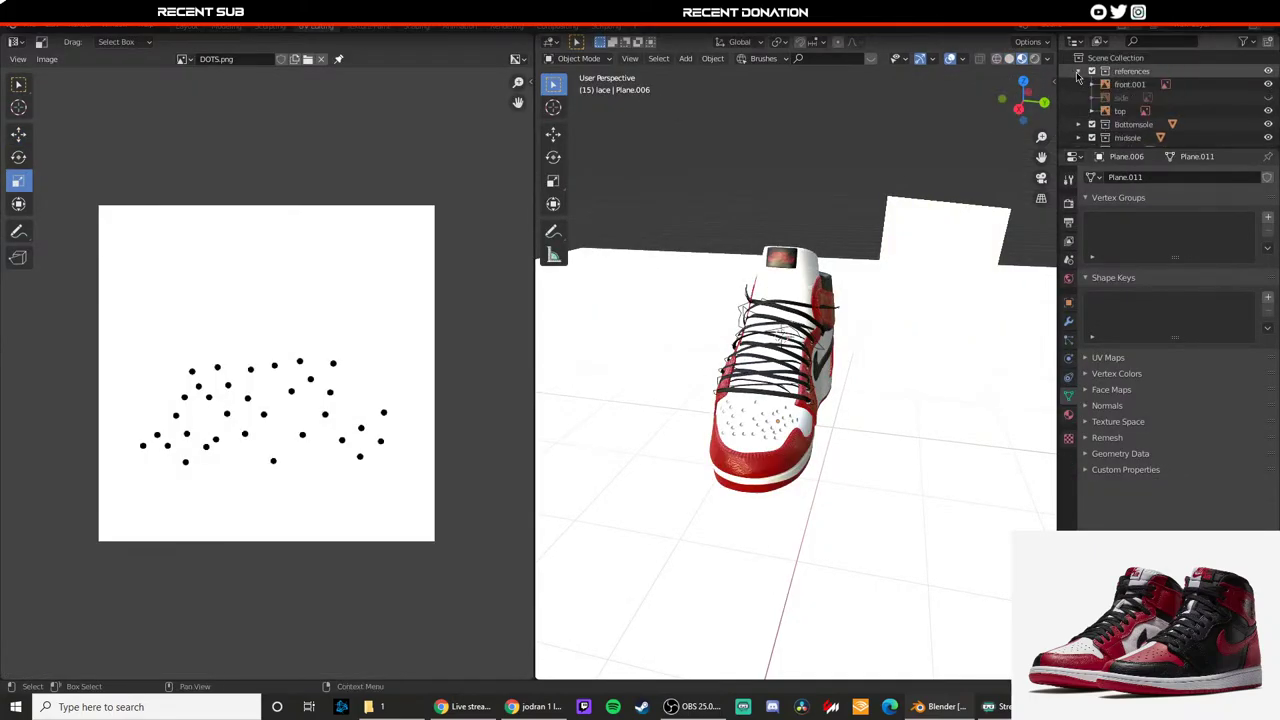
left_click(1078, 84)
left_click(1126, 99)
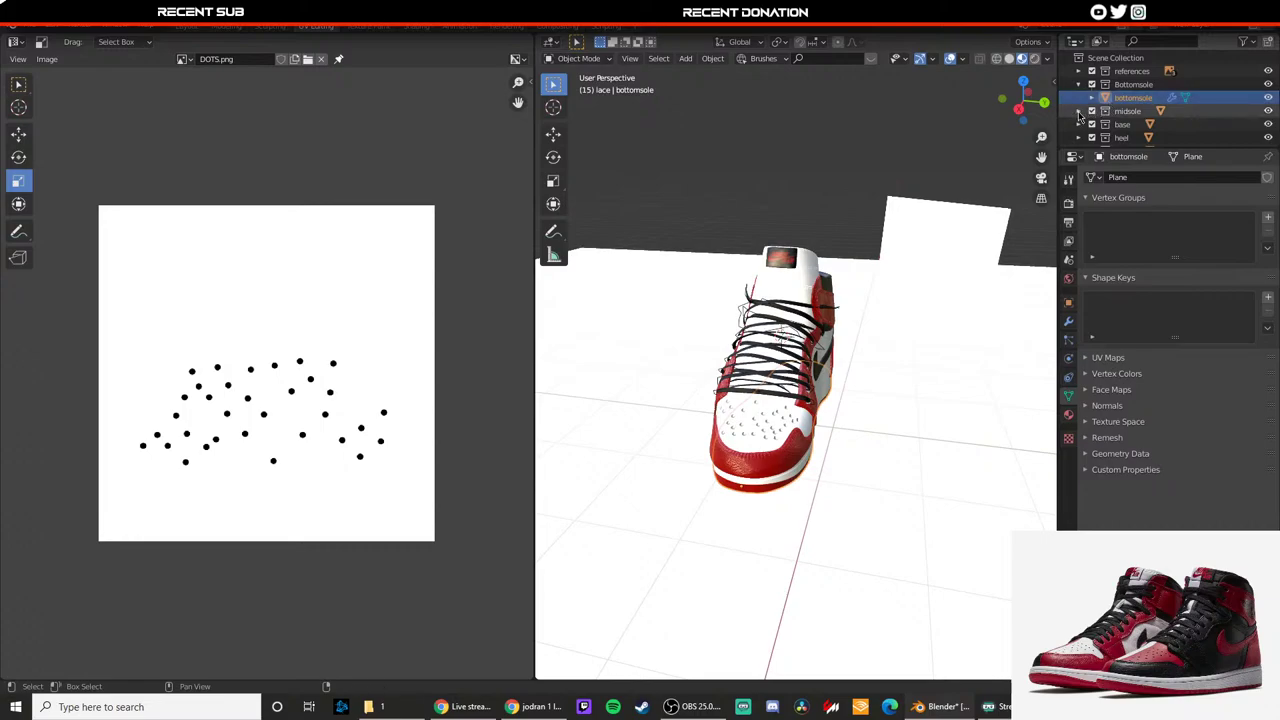
left_click(1079, 112, "shift")
left_click(1126, 126, "shift")
scroll(1141, 131, "down", 1)
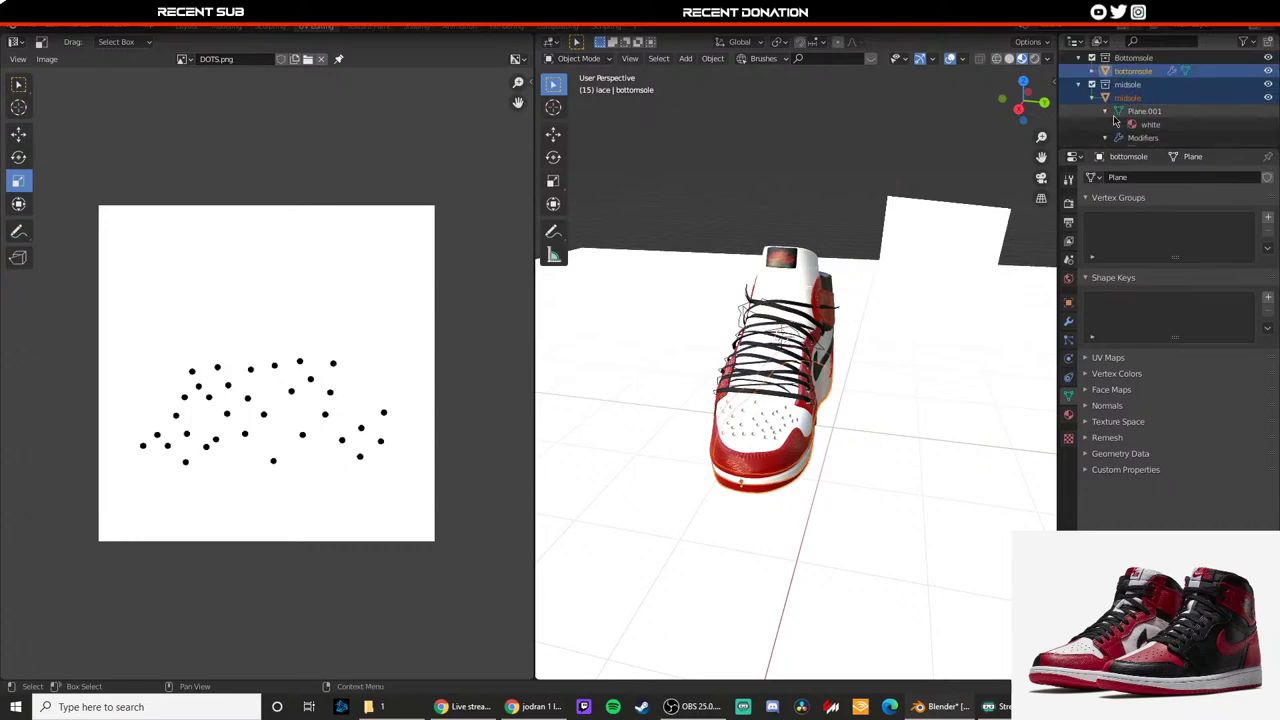
left_click(1105, 112)
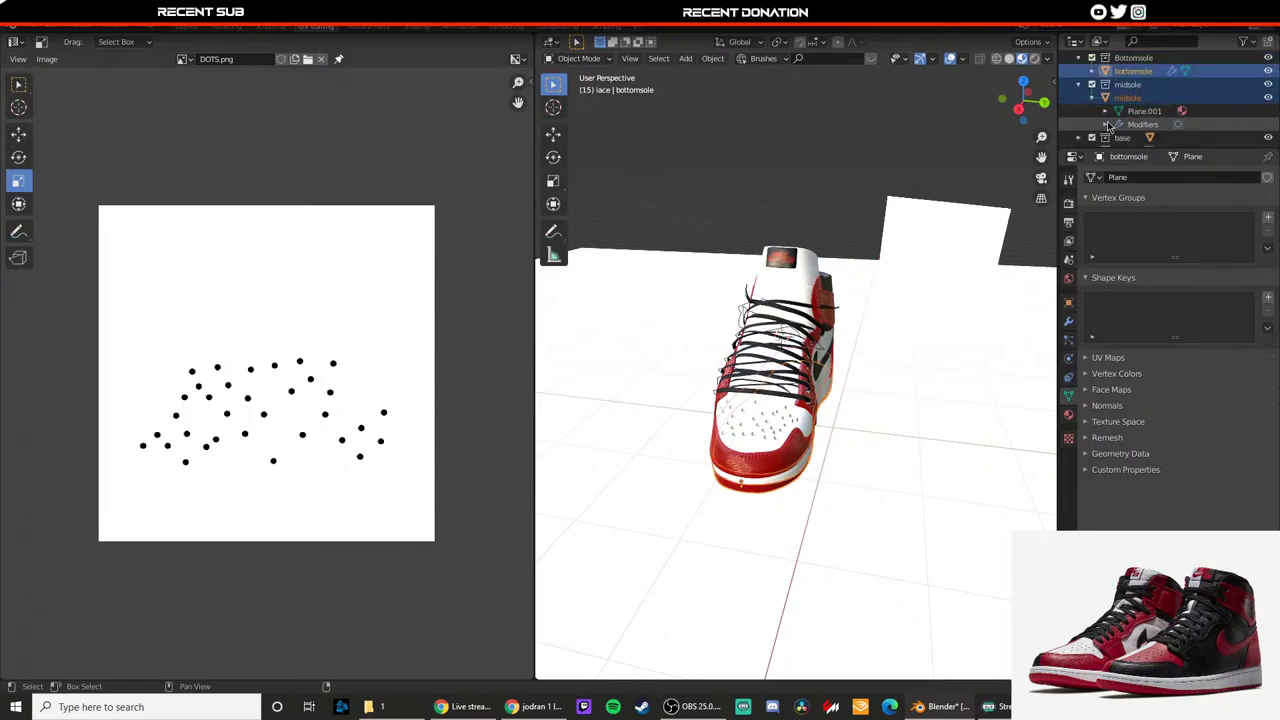
left_click(1078, 139)
scroll(1124, 130, "down", 1)
left_click(1125, 129, "shift")
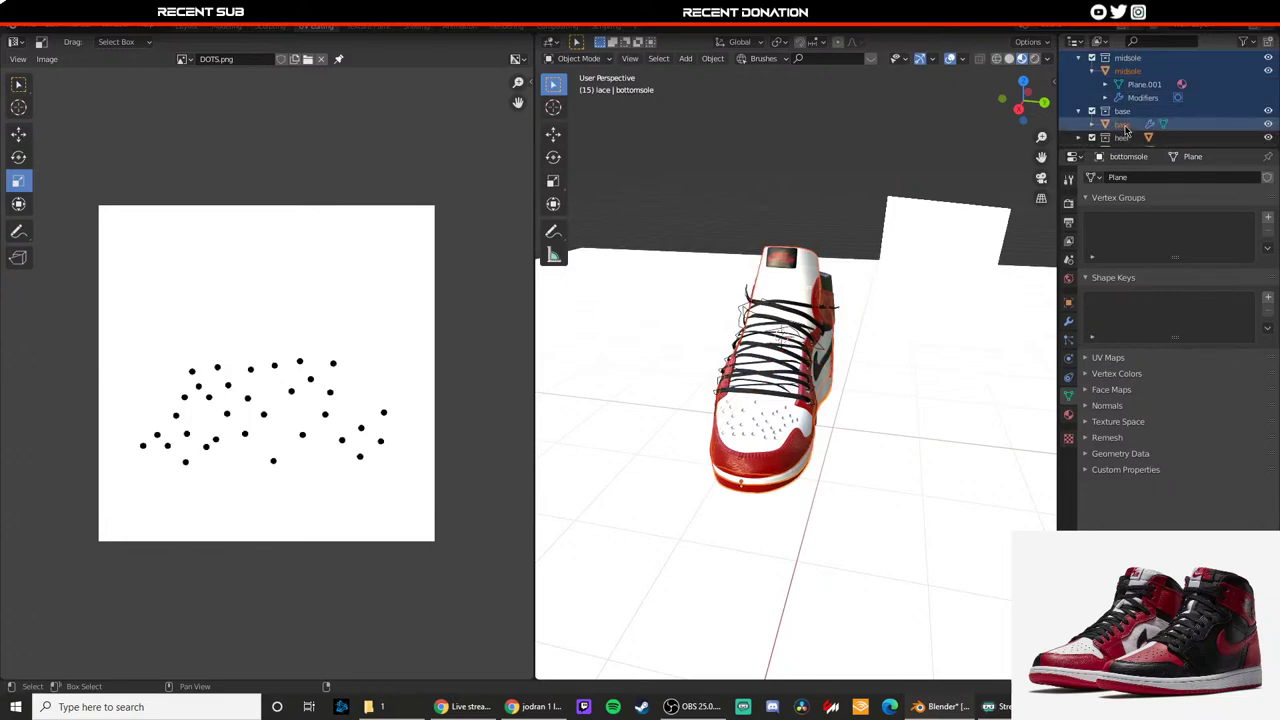
Step: Extend the selection with the shoe parts from the heel collection through the logo collection
scroll(1112, 128, "down", 1)
left_click(1126, 125, "shift")
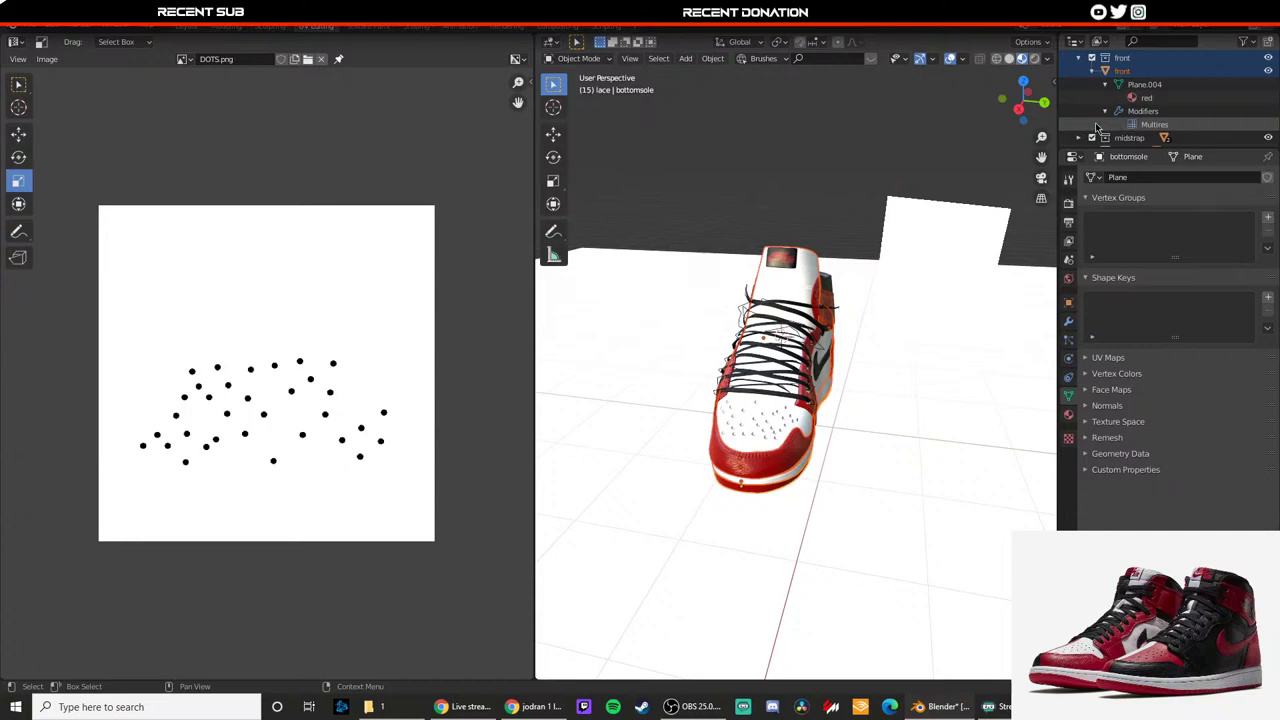
scroll(1097, 128, "down", 2)
left_click(1106, 99, "shift")
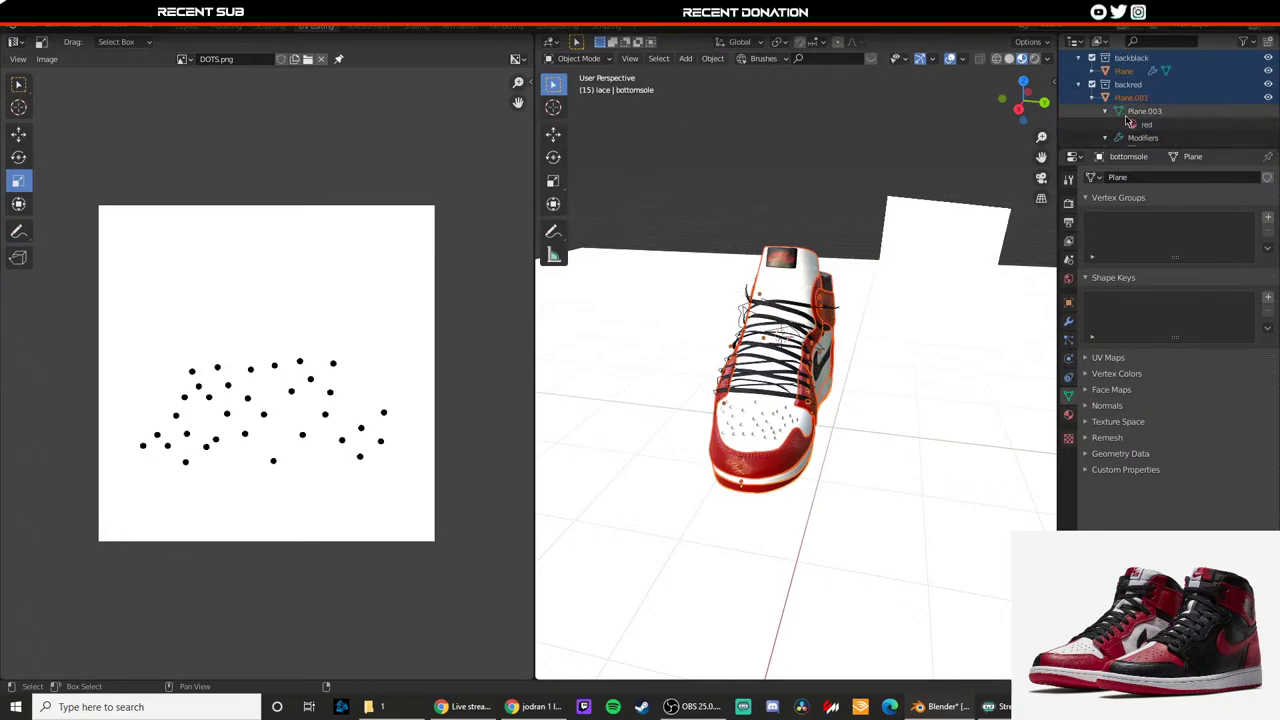
scroll(1126, 120, "down", 2)
scroll(1132, 127, "down", 3)
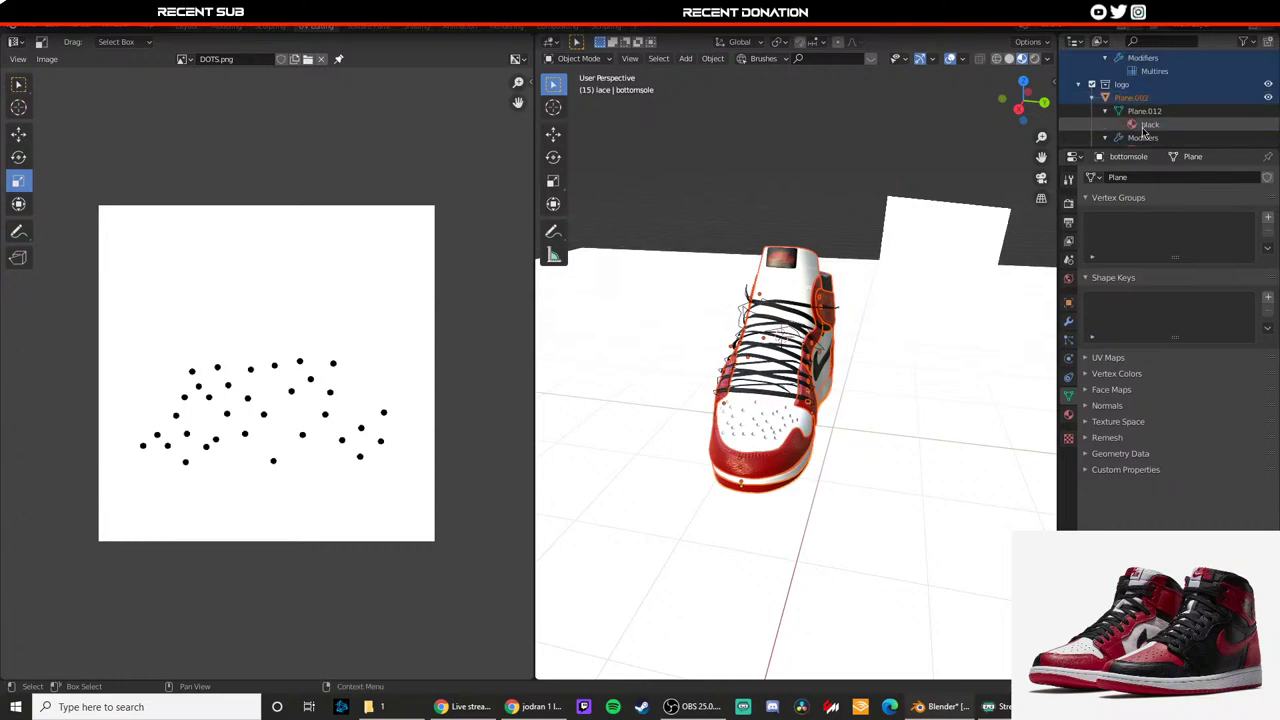
scroll(1127, 123, "up", 5)
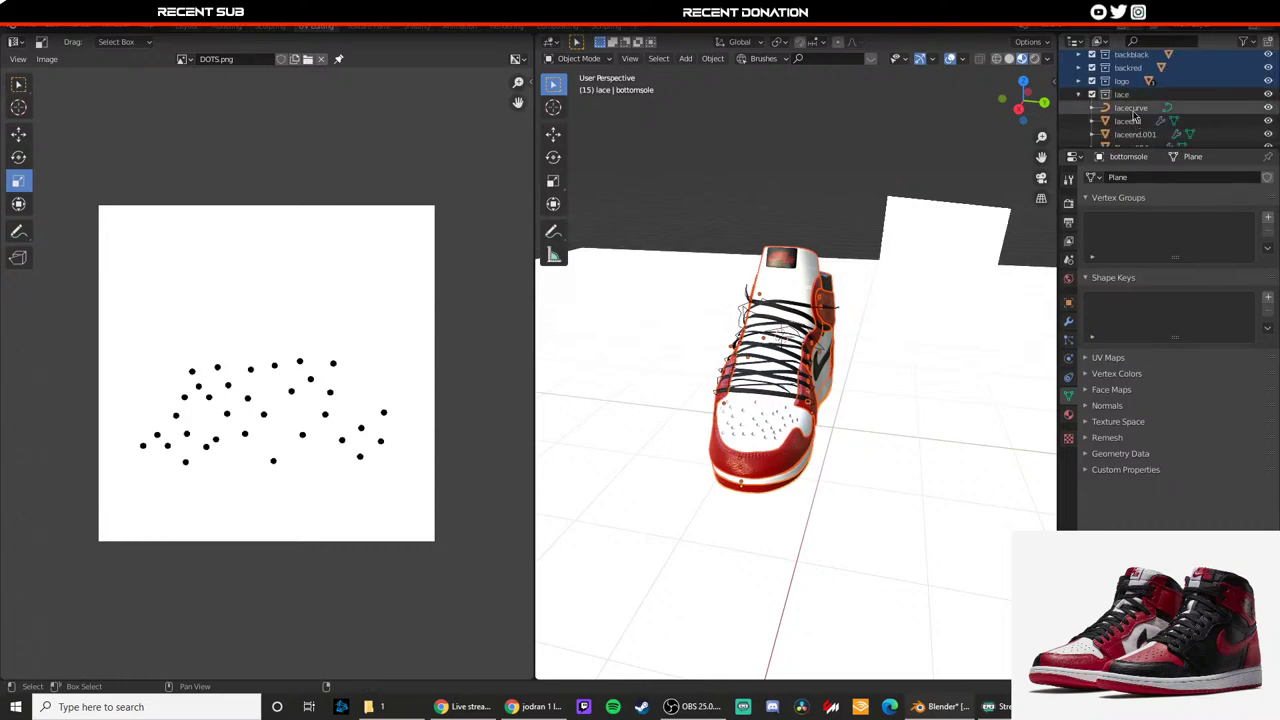
Step: Try to add the lace objects to the selection and undo the selection change
left_click(1134, 134)
scroll(1136, 132, "down", 1)
key("ctrl+z")
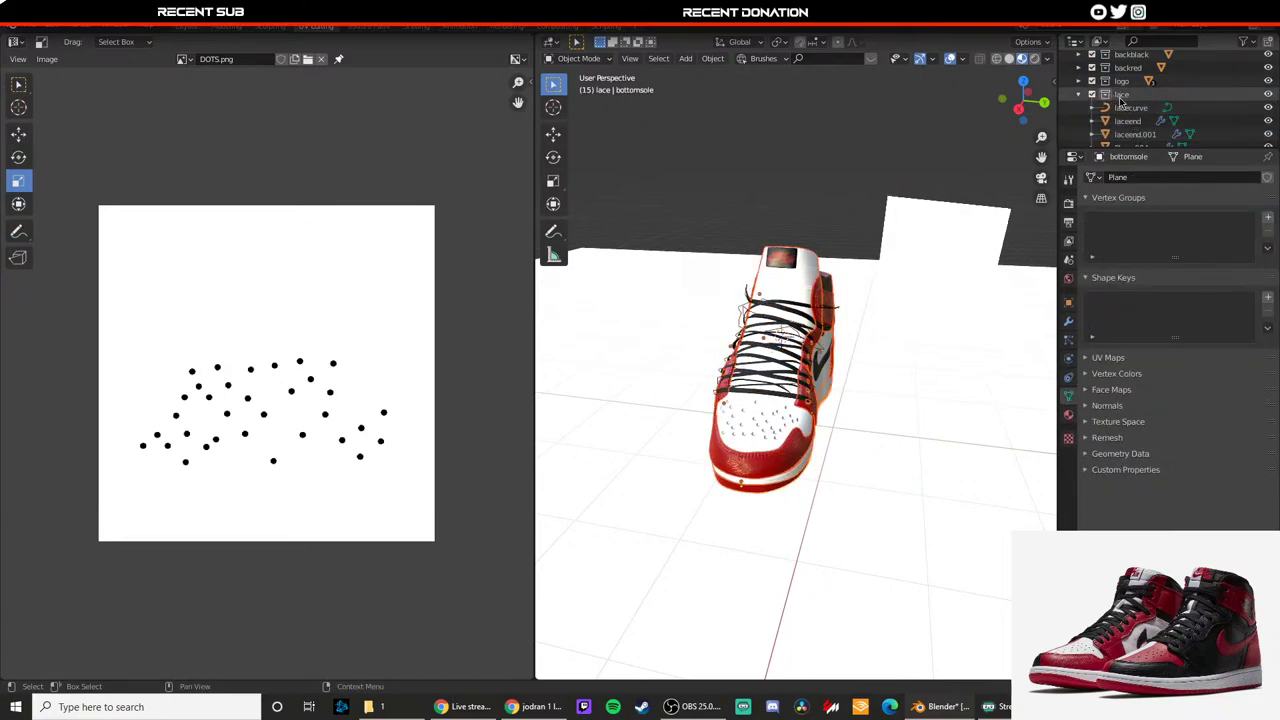
scroll(1125, 100, "down", 1)
scroll(1082, 86, "up", 5)
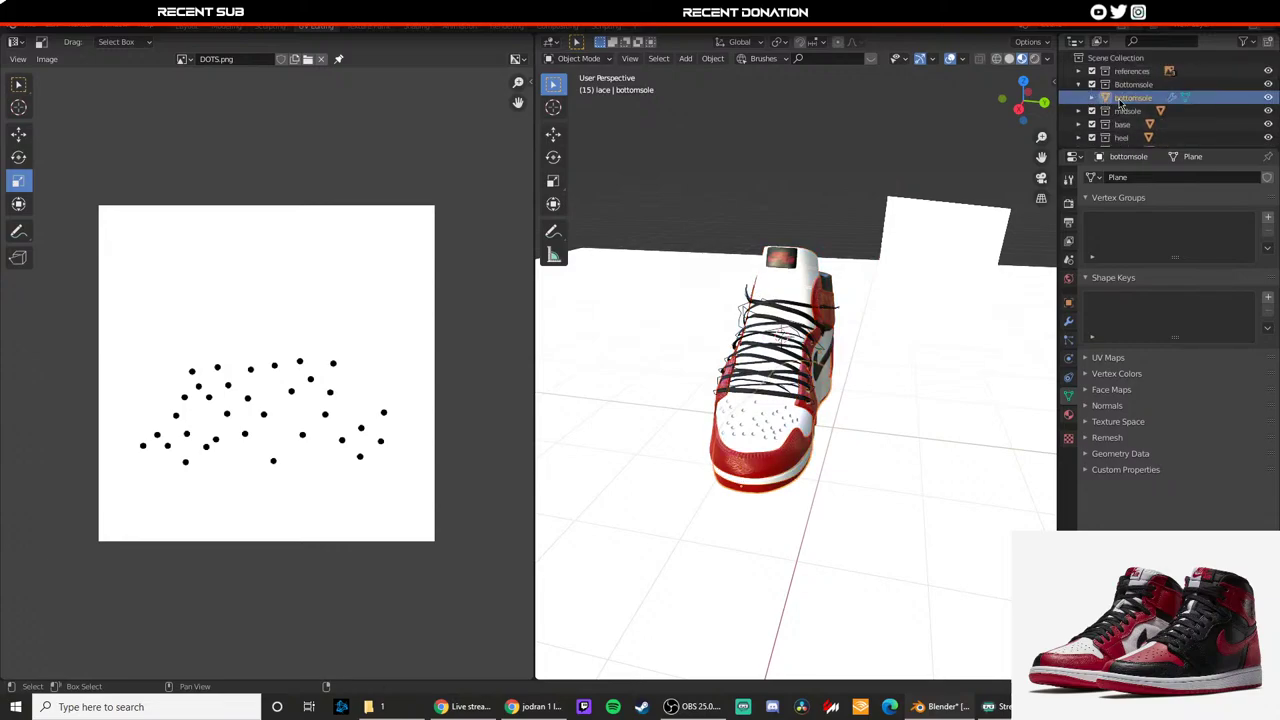
Step: Restart the shoe selection with the bottomsole, midsole, base and heel objects in the outliner
left_click(1133, 106)
left_click(1131, 102)
left_click(1079, 111)
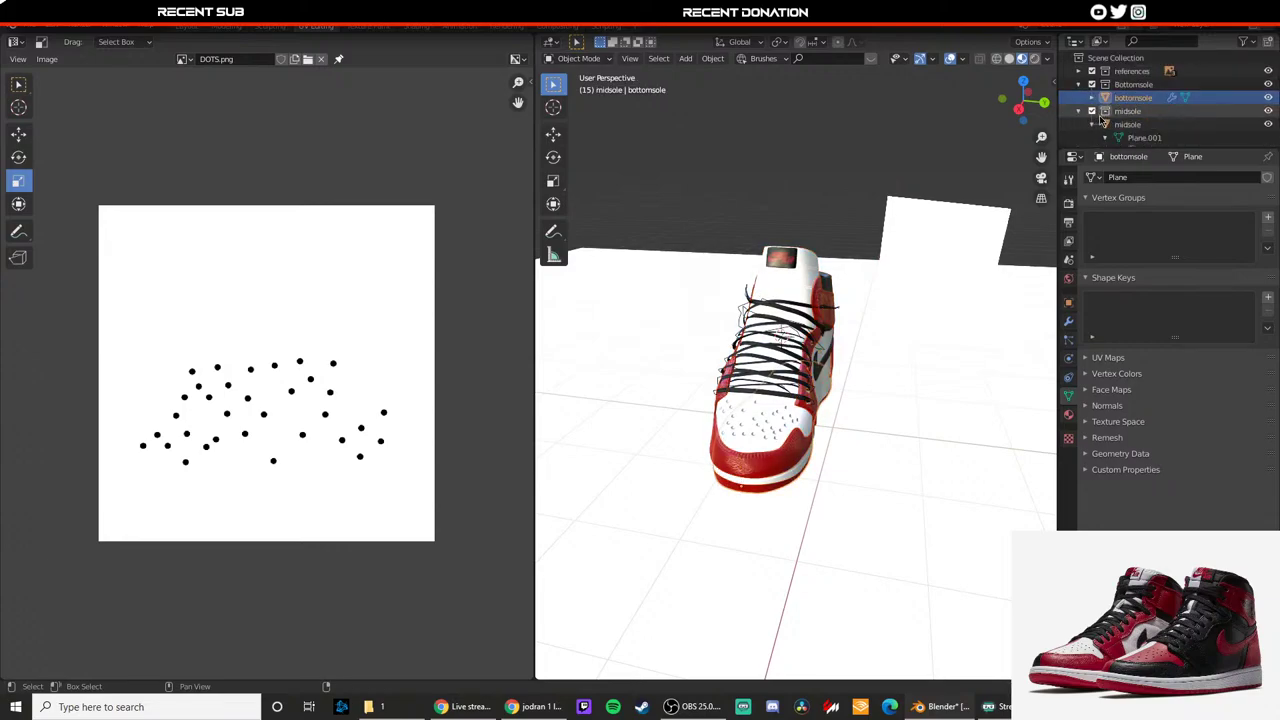
left_click(1142, 128, "shift")
scroll(1141, 128, "down", 4)
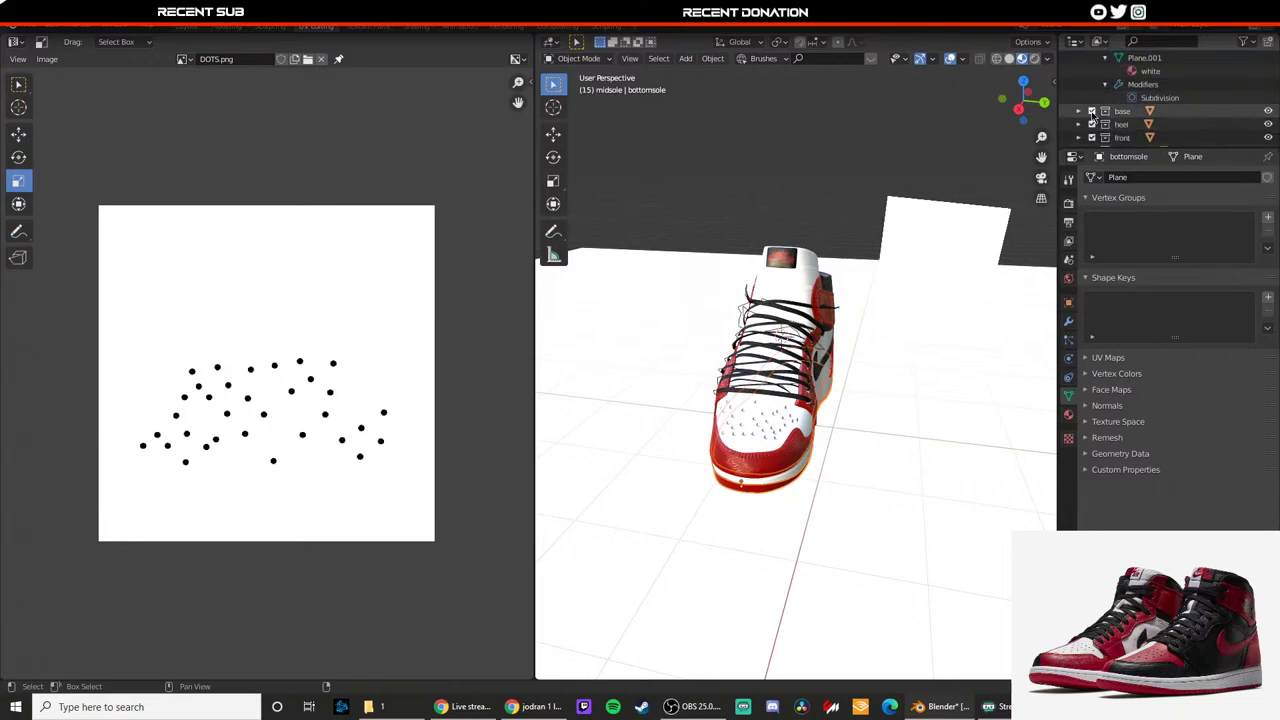
scroll(1115, 124, "down", 4)
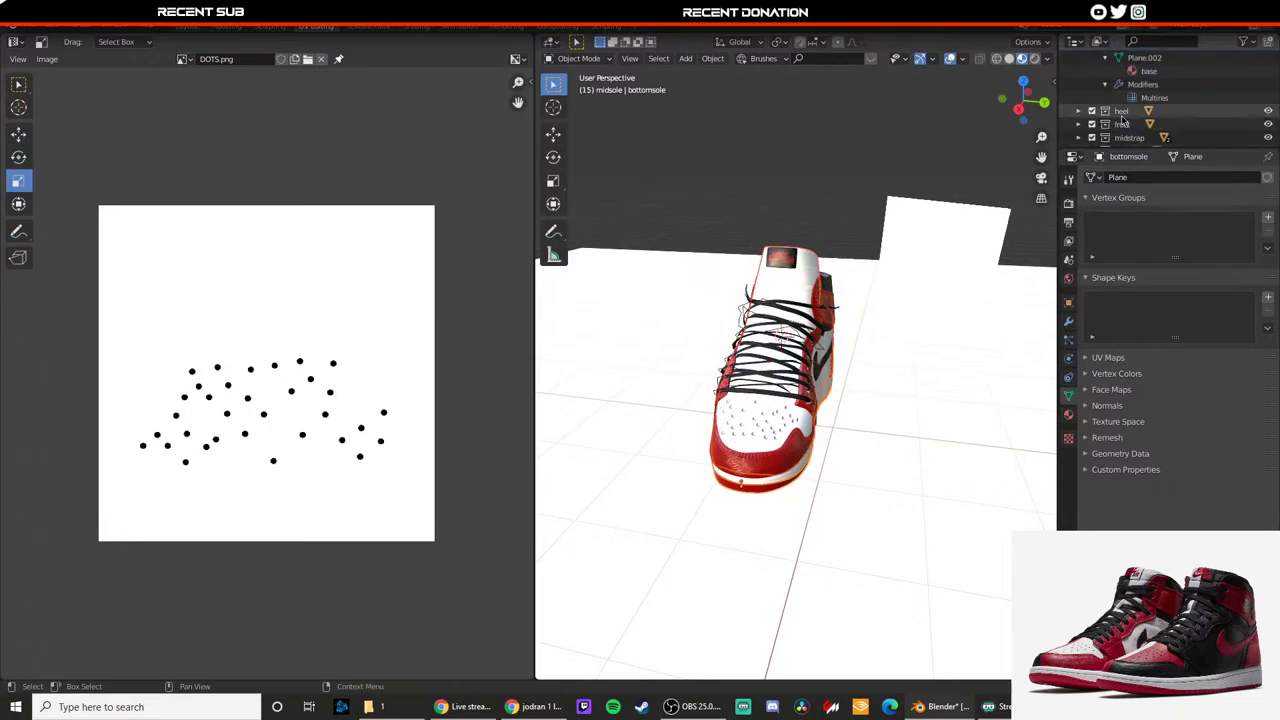
left_click(1119, 124, "shift")
scroll(1119, 125, "down", 1)
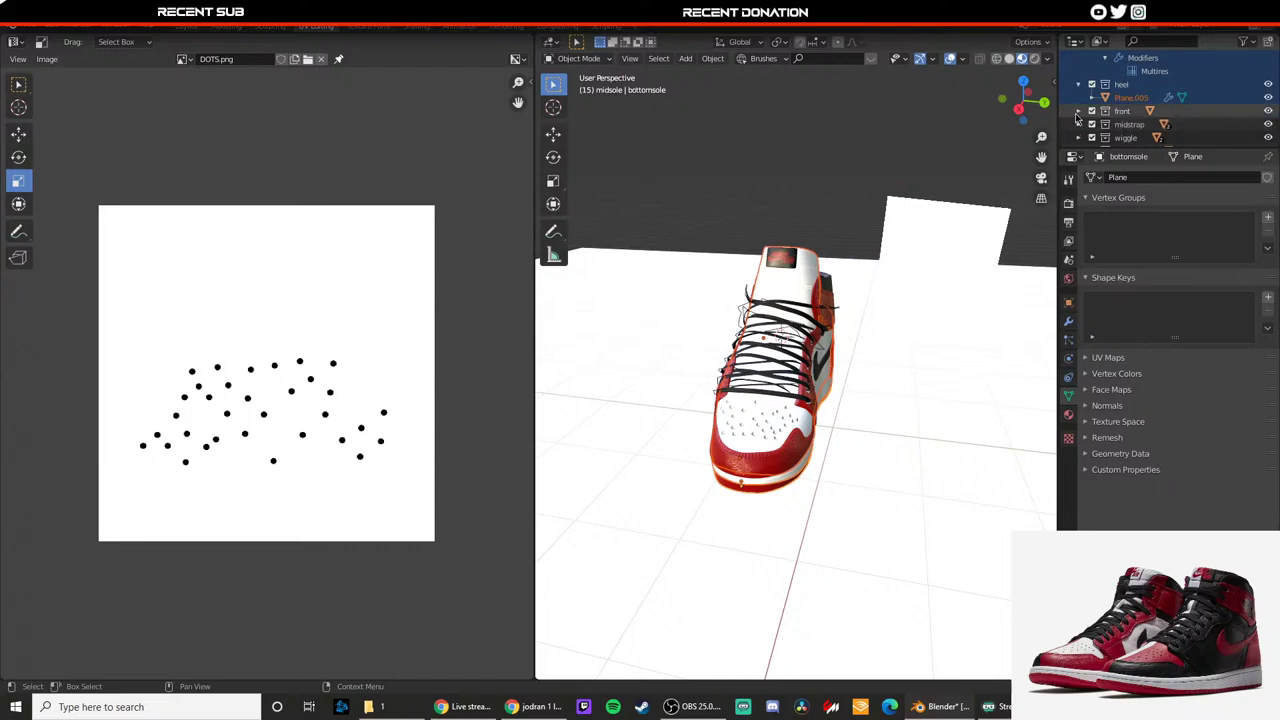
Step: Add the front object, both midstrap objects and both wiggle objects to the selection
left_click(1079, 112)
left_click(1120, 126, "shift")
scroll(1118, 126, "down", 1)
left_click(1079, 112)
left_click(1122, 126, "shift")
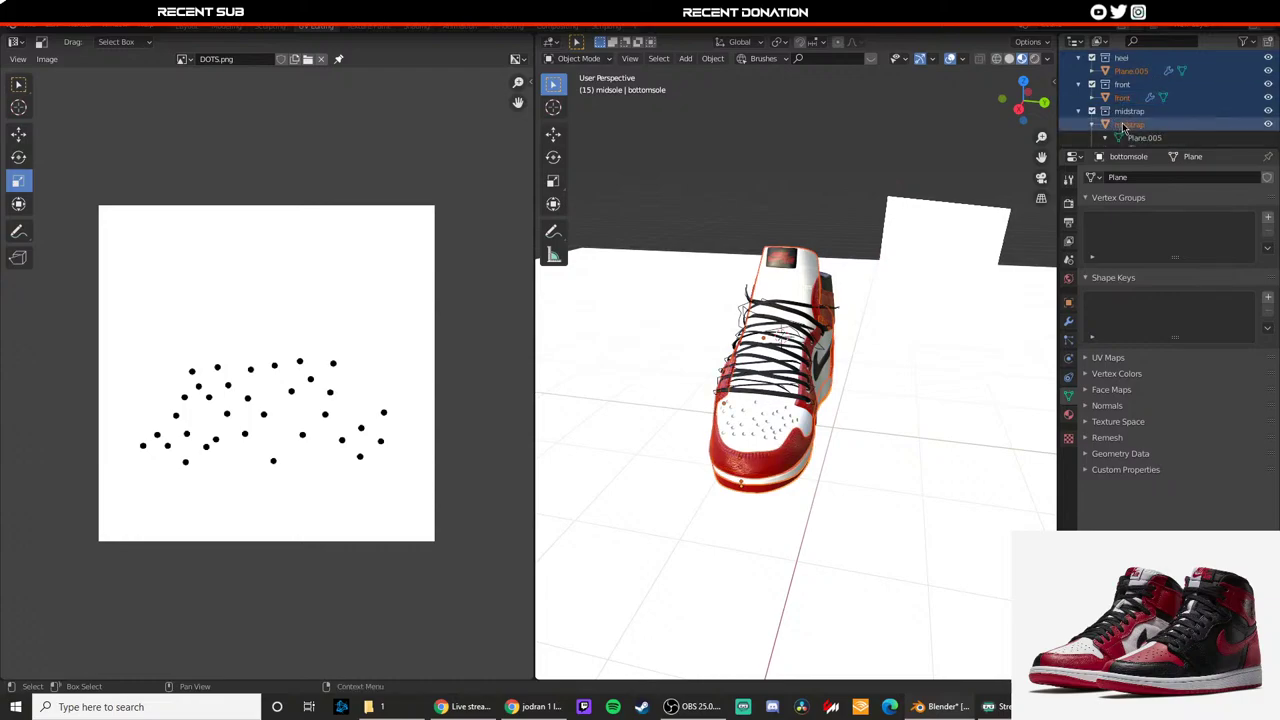
scroll(1108, 124, "down", 2)
scroll(1104, 122, "down", 4)
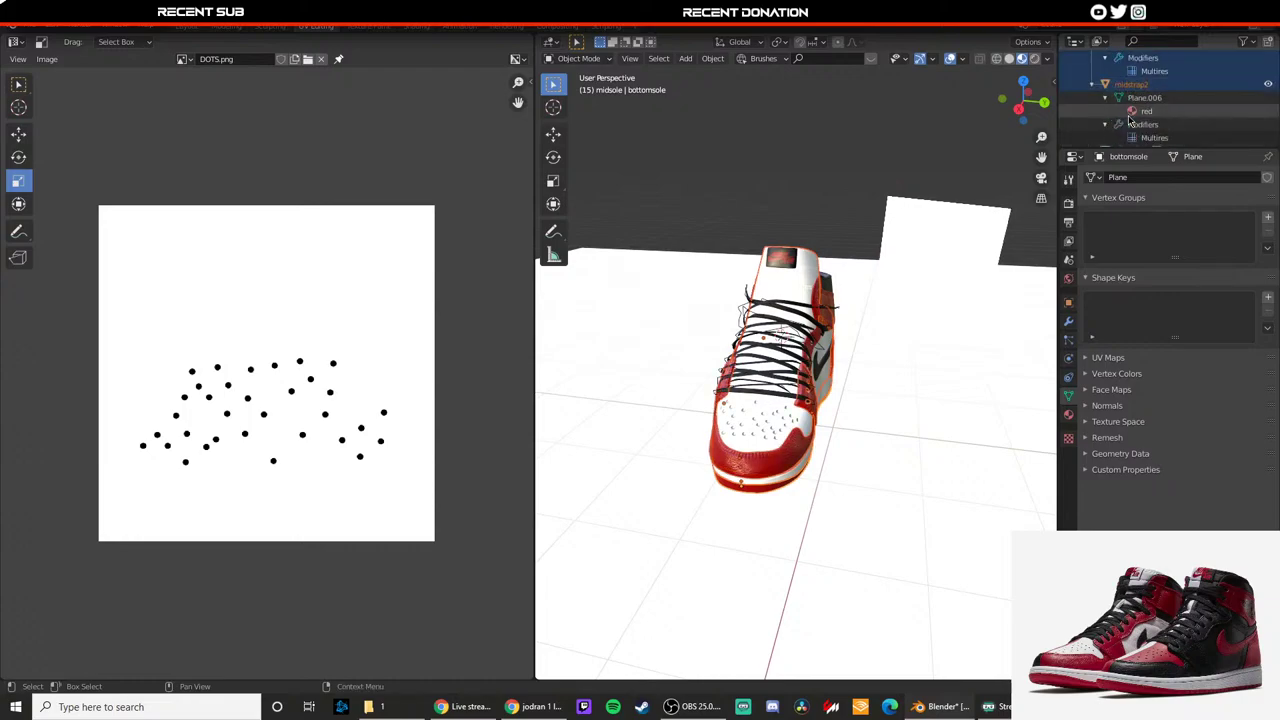
left_click(1079, 99)
left_click(1125, 126, "shift")
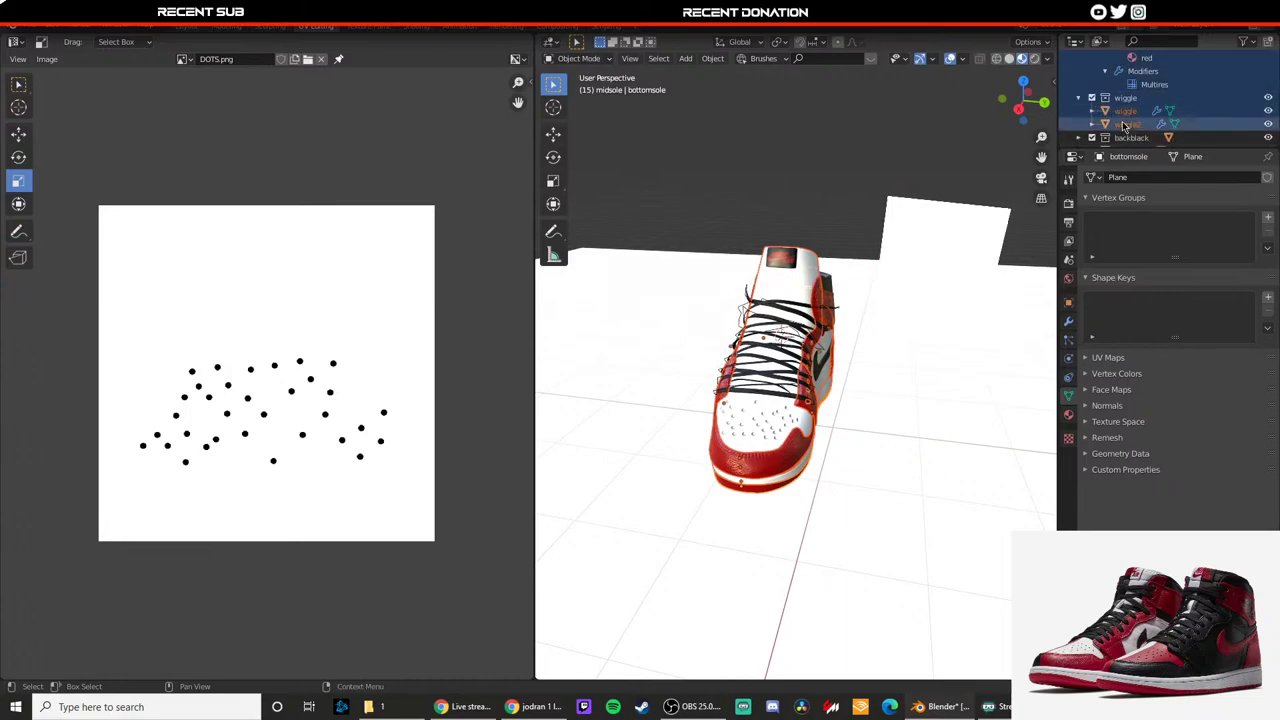
Step: Add the objects of the backblack and backred collections to the selection
scroll(1124, 126, "down", 1)
left_click(1079, 112)
left_click(1122, 128, "shift")
scroll(1120, 126, "down", 1)
left_click(1079, 112)
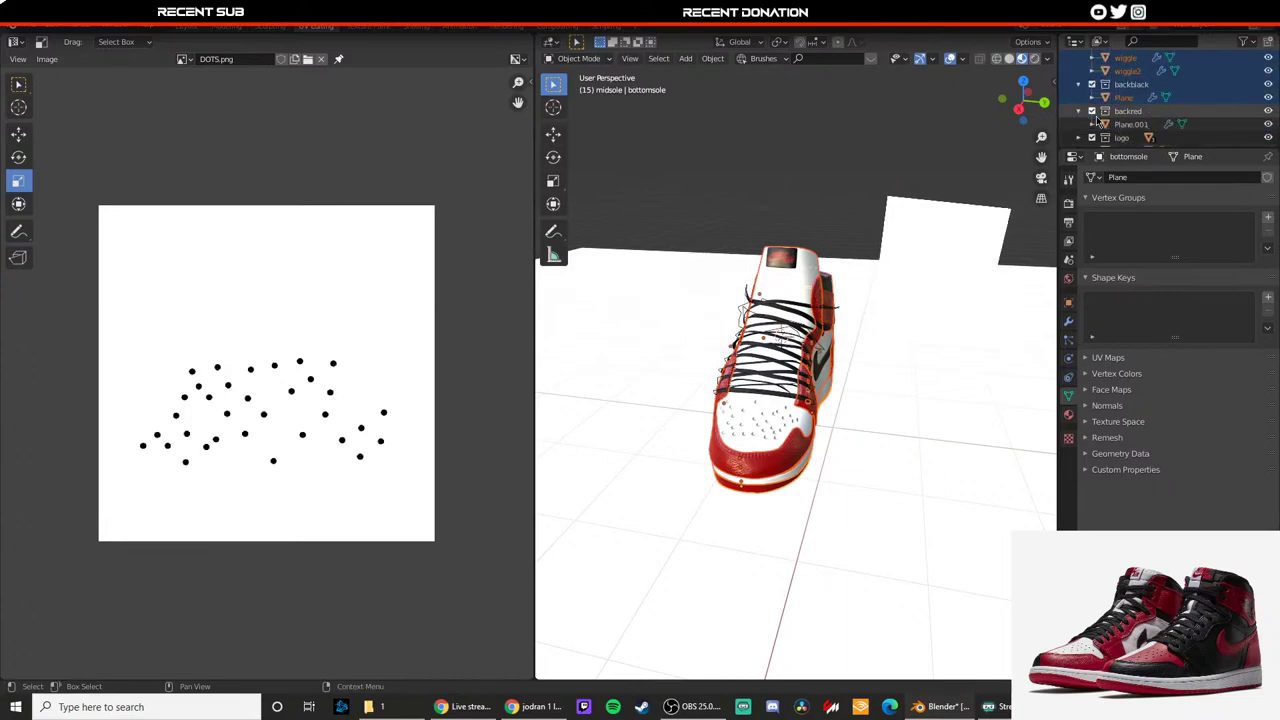
left_click(1115, 125, "shift")
Step: Add the three logo planes and the objects of the lace collection to the selection
scroll(1112, 124, "down", 1)
left_click(1079, 111)
left_click(1122, 110)
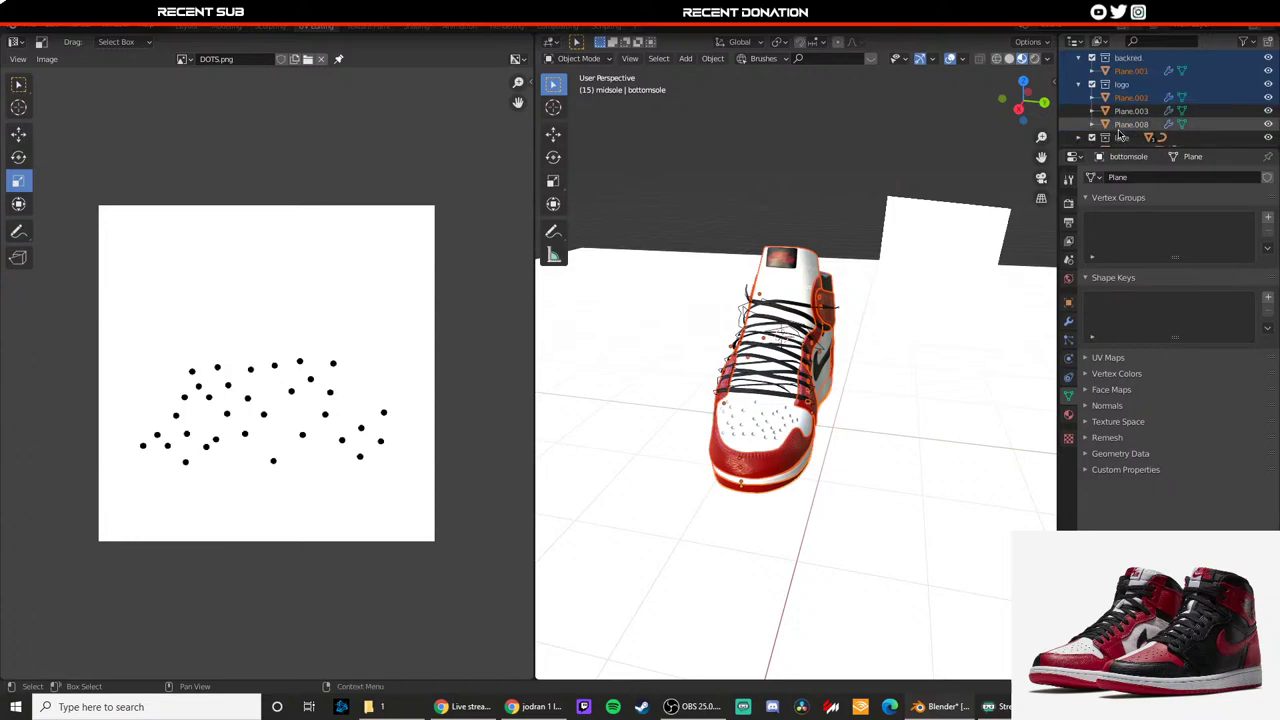
scroll(1078, 138, "down", 2)
left_click(1078, 138)
left_click(1122, 137)
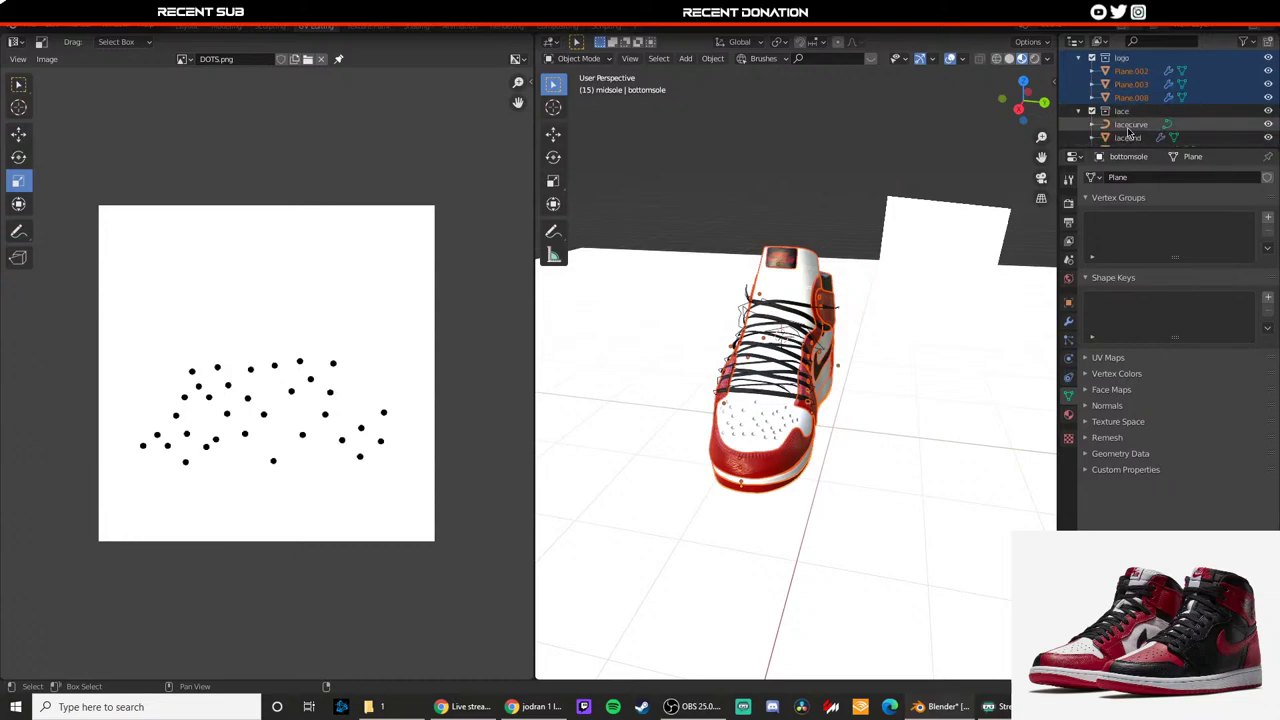
scroll(1133, 132, "down", 3)
left_click(1130, 123, "shift")
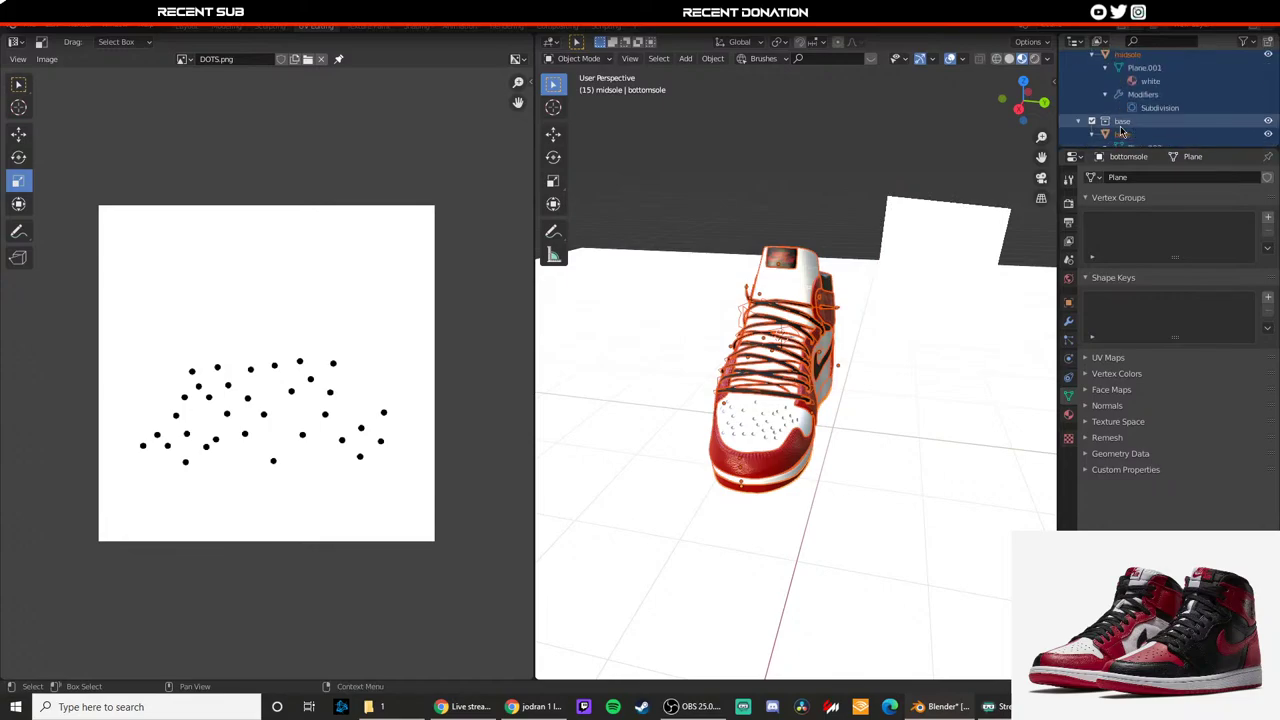
Step: Check the entries of the references, Bottomsole and midsole collections in the outliner, keeping the full shoe selection
scroll(1100, 100, "up", 5)
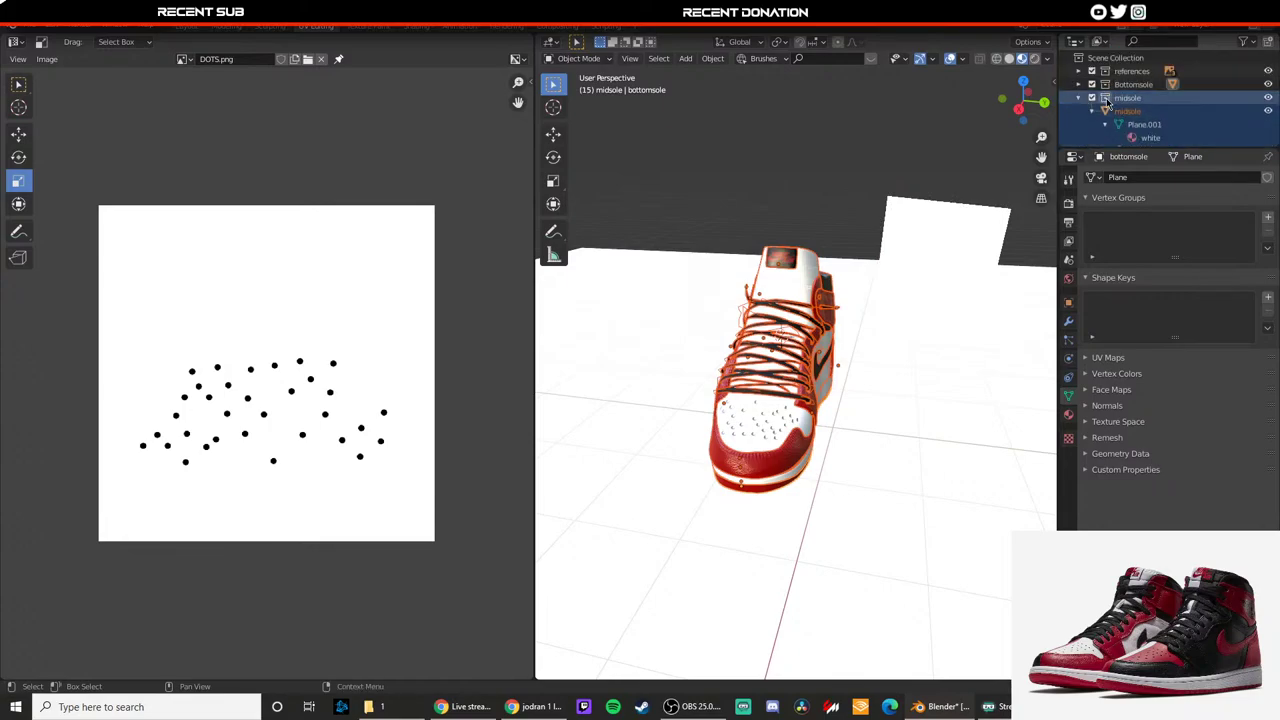
left_click(1092, 97)
scroll(1131, 110, "down", 1)
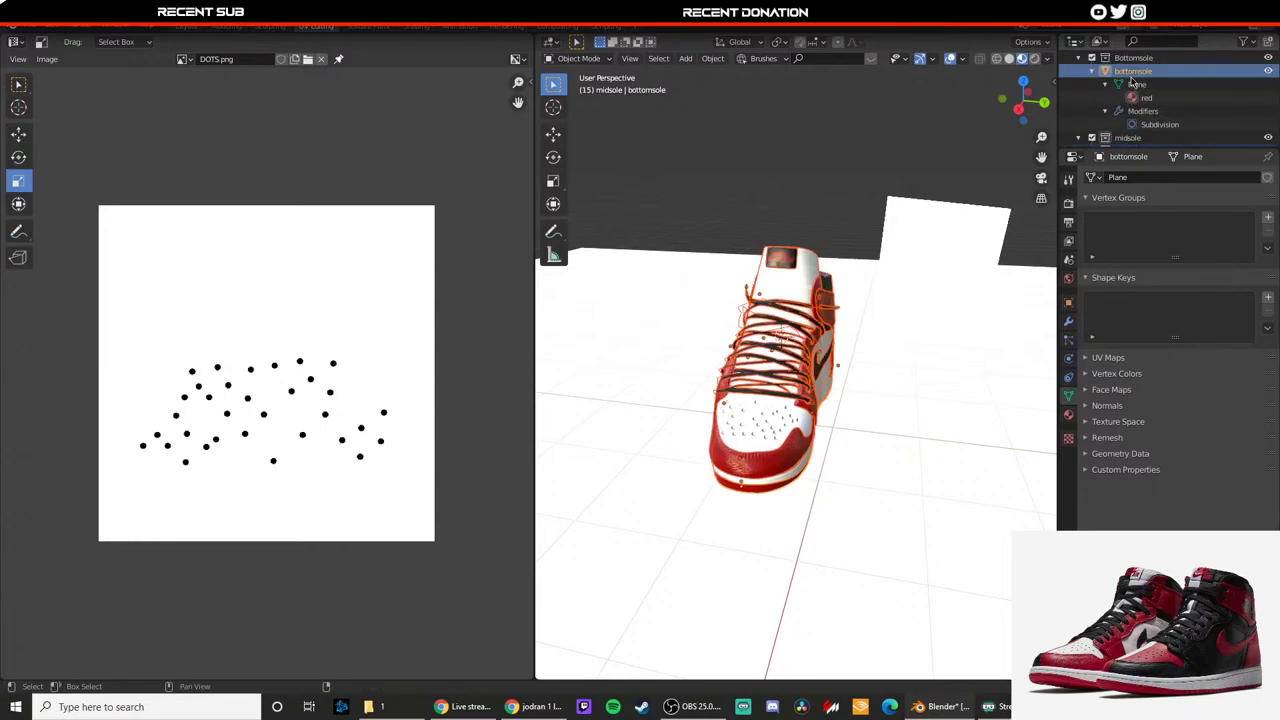
left_click(1136, 74)
key("ctrl+z")
scroll(1148, 117, "up", 1)
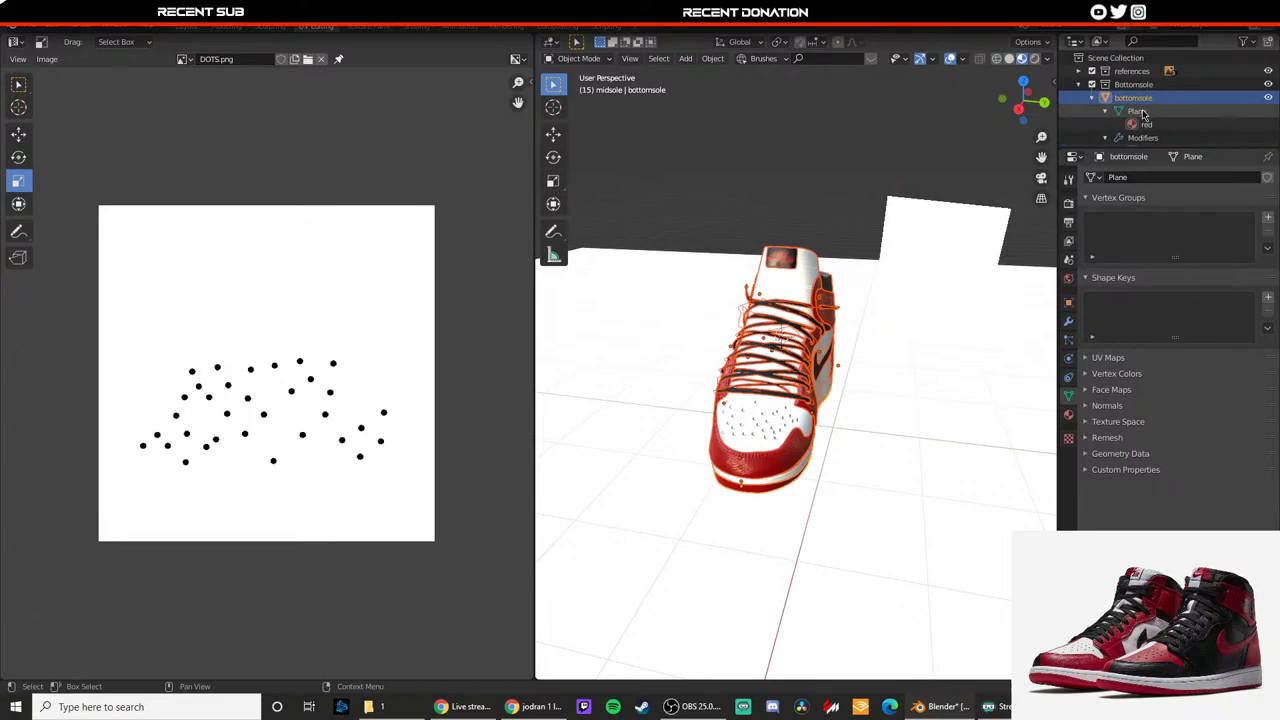
scroll(1144, 117, "down", 1)
scroll(1143, 112, "up", 1)
left_click(1079, 86)
left_click(1079, 74)
left_click(1079, 71)
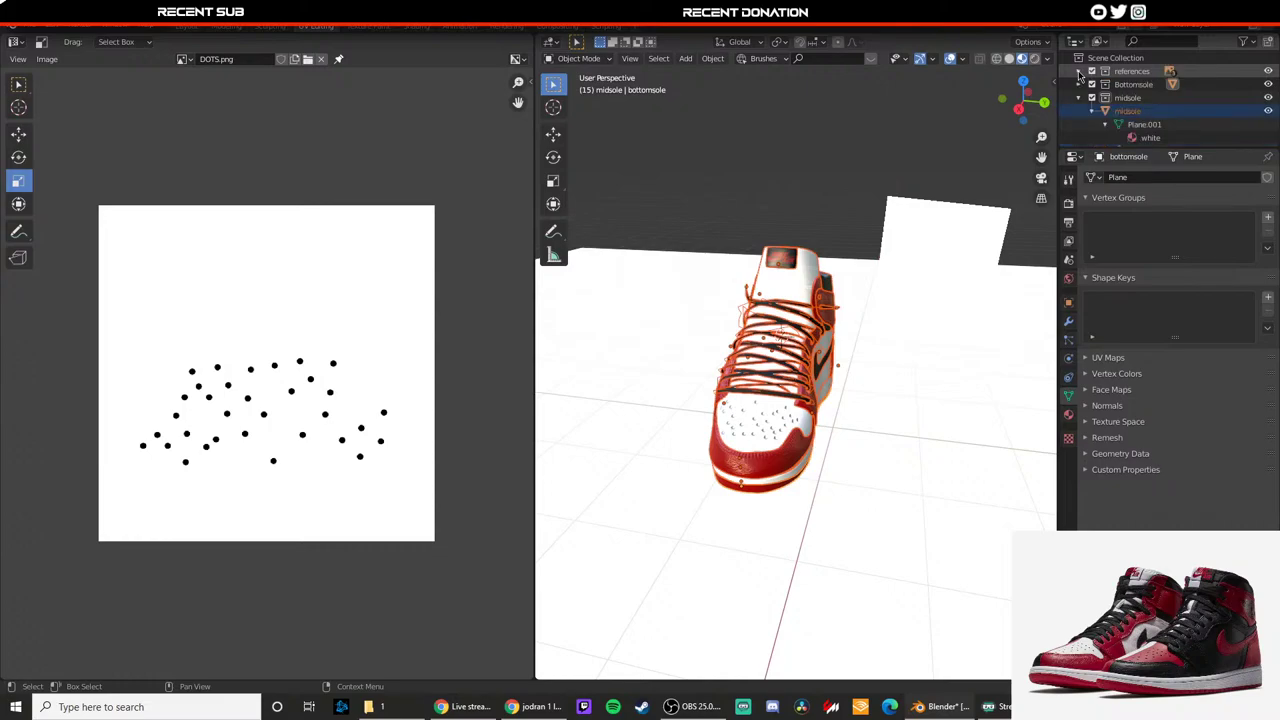
Step: Collapse the expanded collections in the outliner, from midsole and front through backblack and backred to logo and lace
left_click(1079, 97)
left_click(1079, 138)
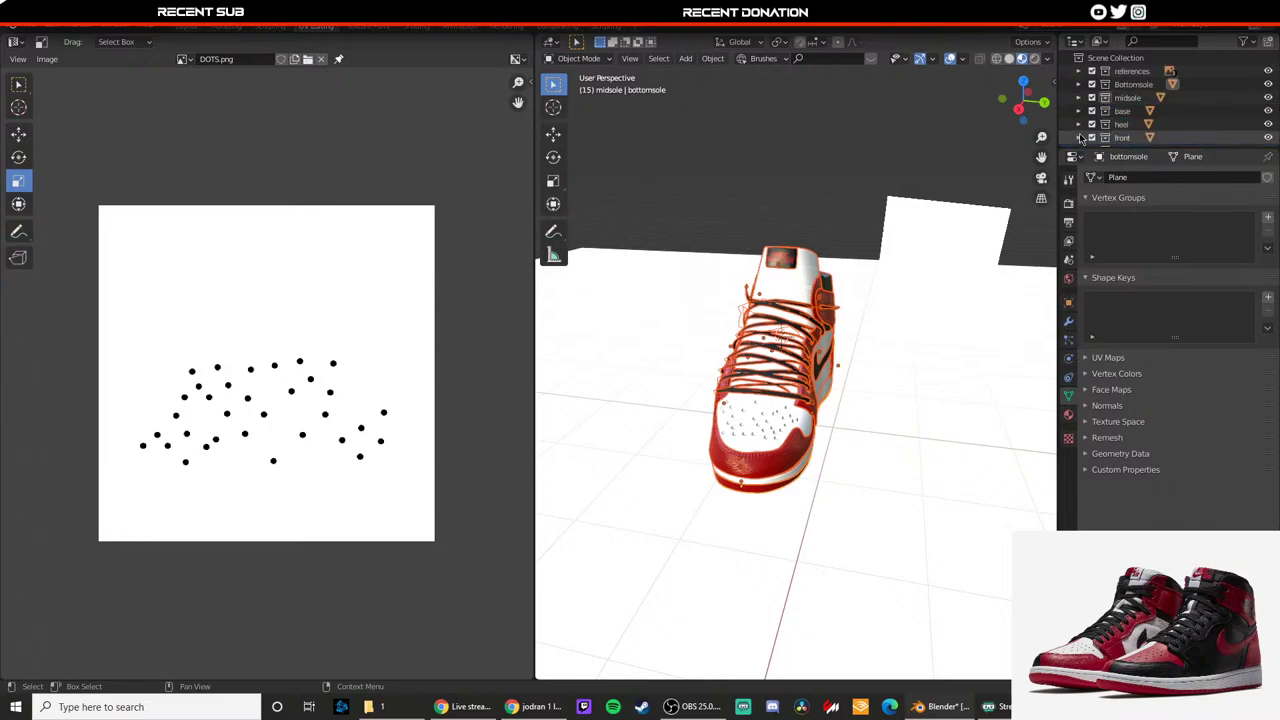
scroll(1079, 137, "down", 1)
left_click(1079, 125)
scroll(1079, 126, "down", 2)
left_click(1079, 85)
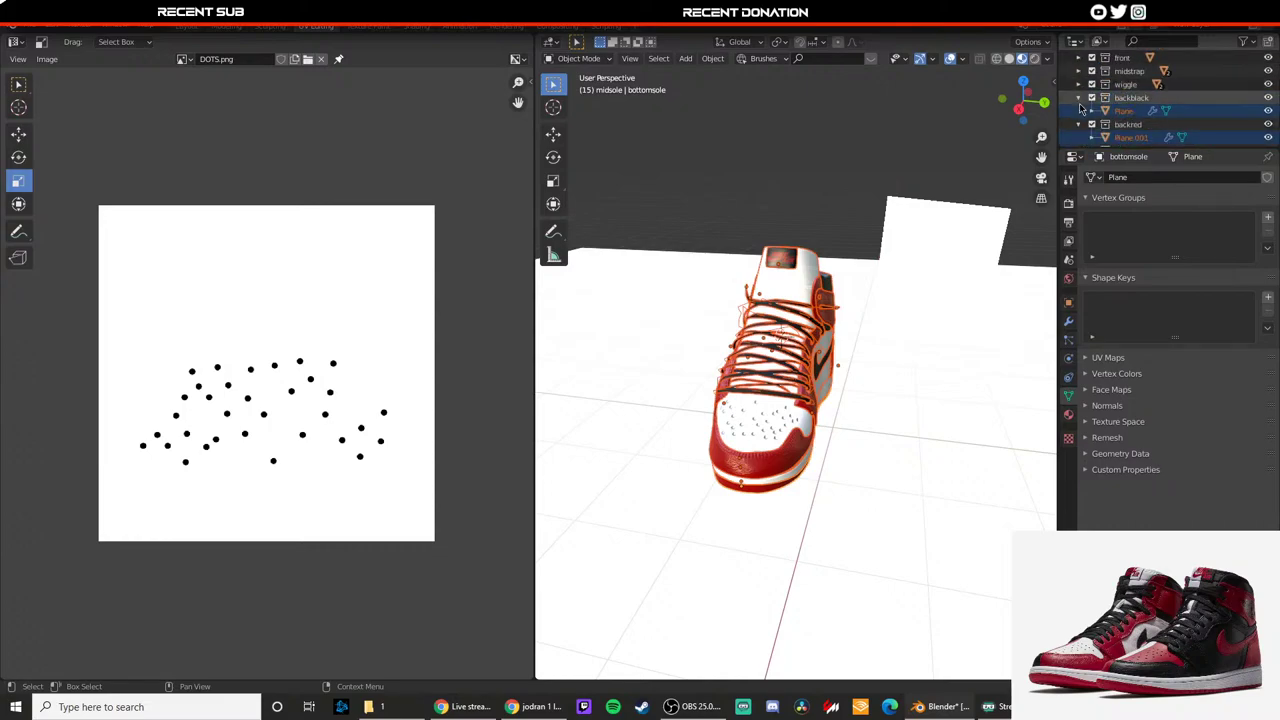
left_click(1079, 98)
left_click(1079, 111)
left_click(1079, 125)
scroll(1083, 125, "down", 2)
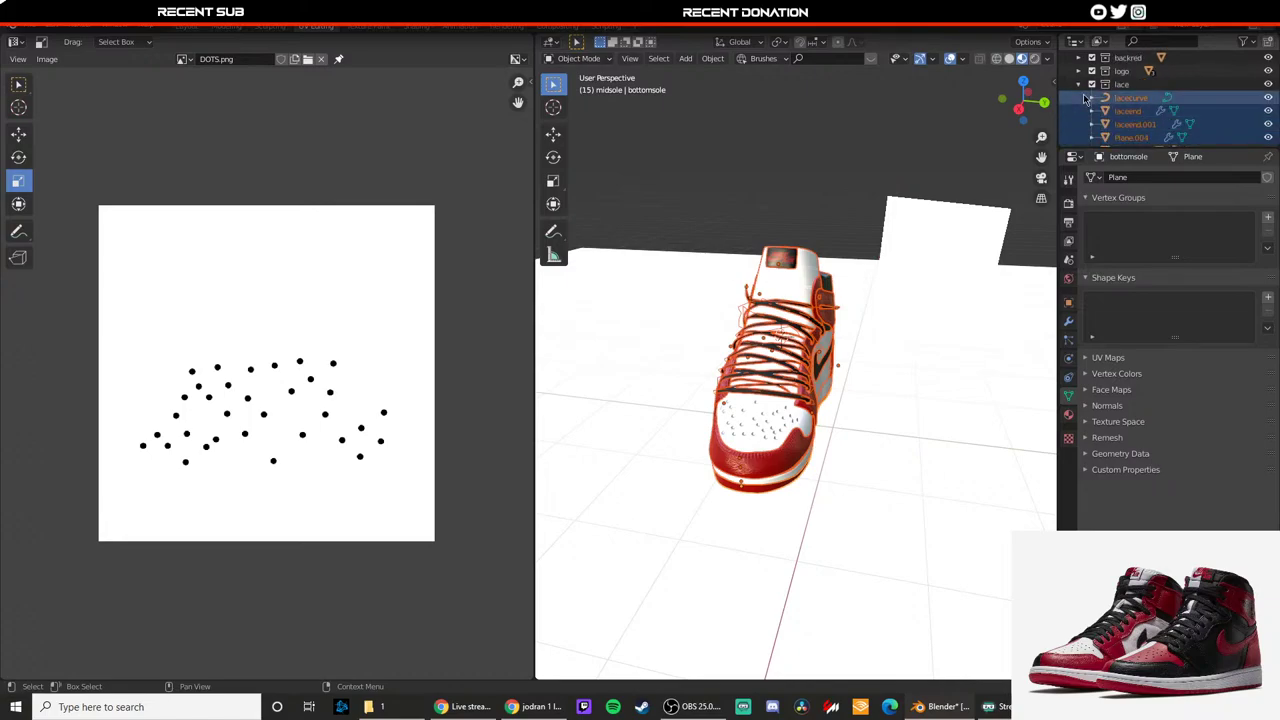
left_click(1079, 85)
Step: Create a new collection at the end of the outliner and name it RIGHTSHOE
left_click(1111, 147)
right_click(1110, 147)
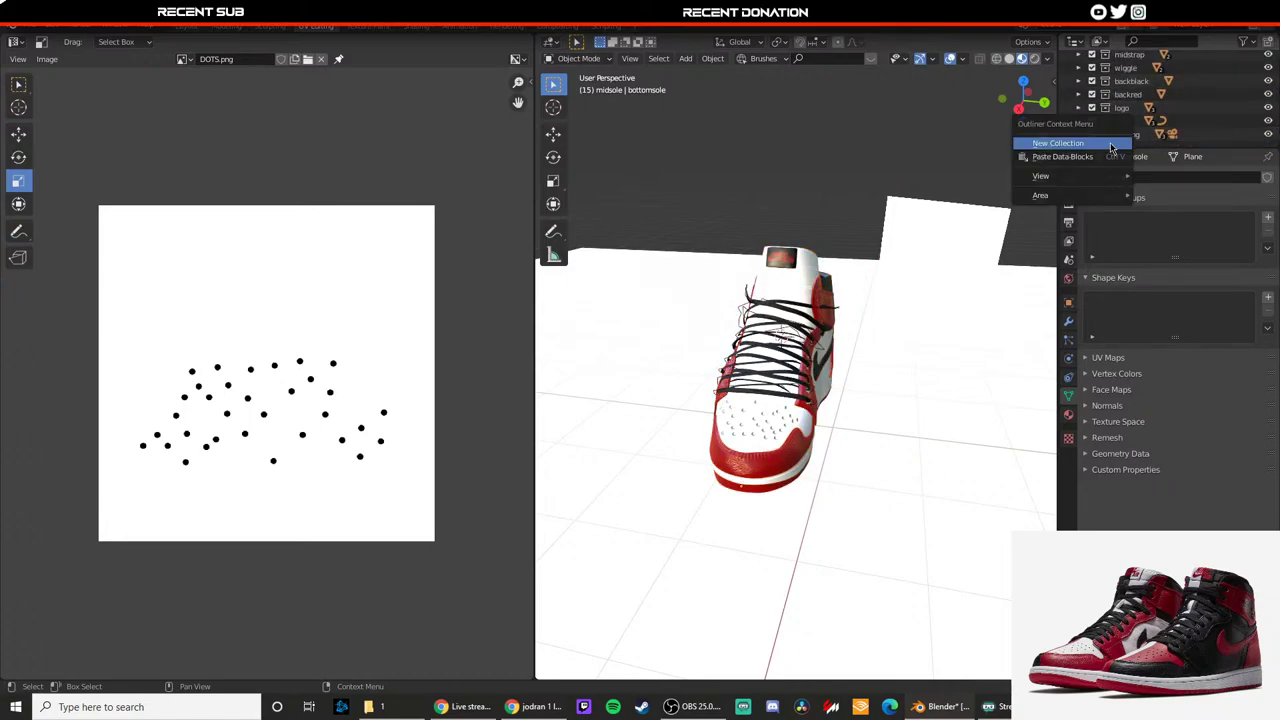
left_click(1111, 145)
scroll(1122, 140, "down", 1)
double_click(1130, 134)
type("R")
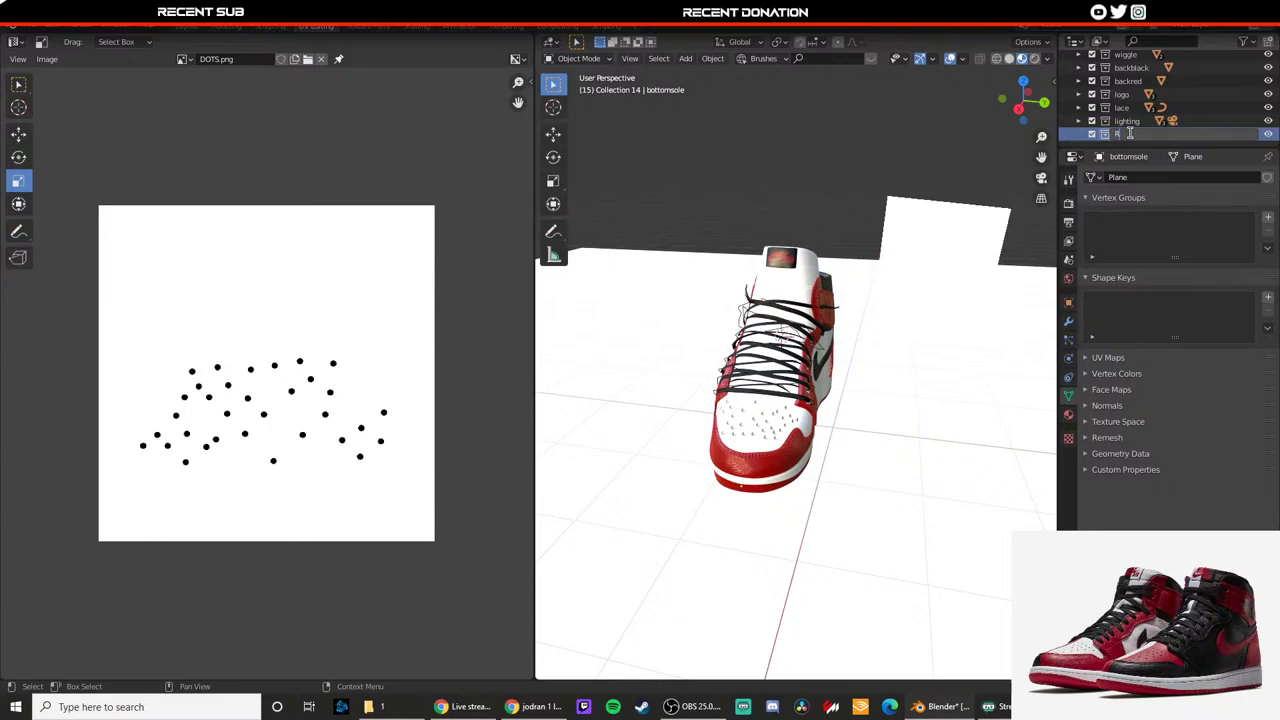
type("IGHTSHPO")
key("BackSpace")
key("BackSpace")
key("BackSpace")
key("BackSpace")
key("BackSpace")
key("BackSpace")
key("BackSpace")
type("GHTSHOE")
key("Return")
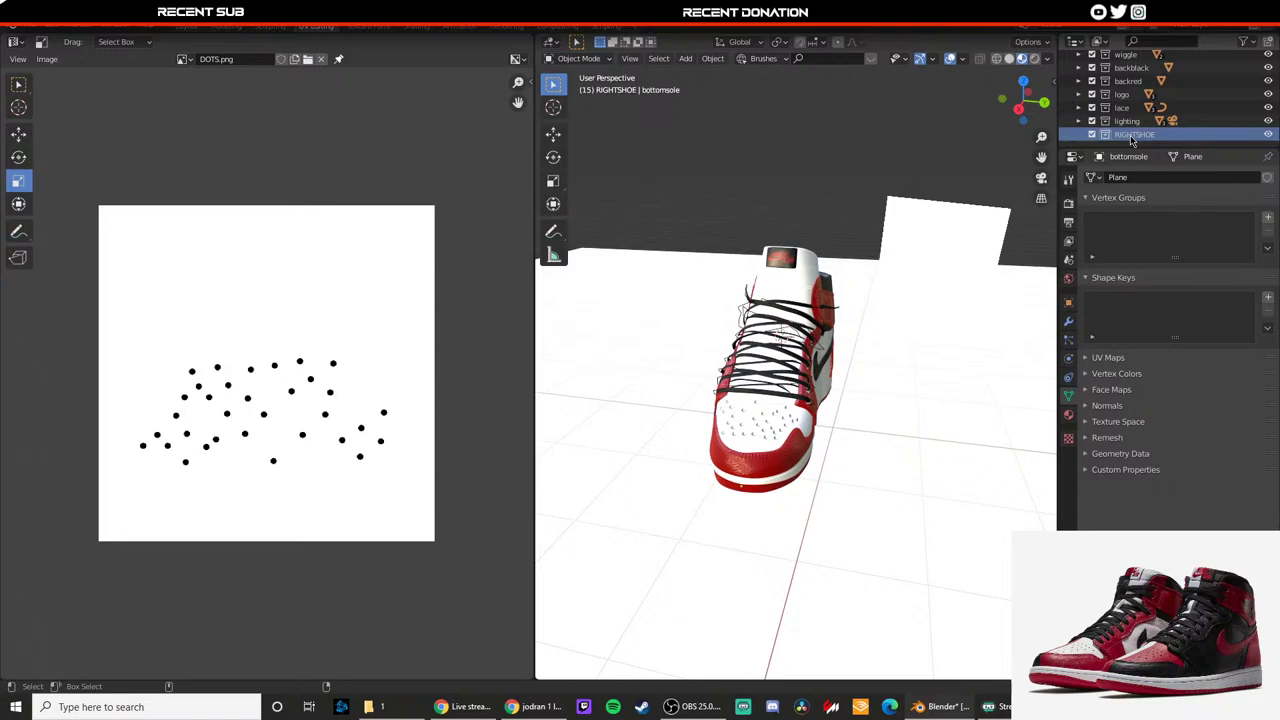
Step: Paste the copied shoe objects into the RIGHTSHOE collection, then paste an additional copy of the bottomsole object there
key("ctrl+v")
scroll(1131, 140, "down", 1)
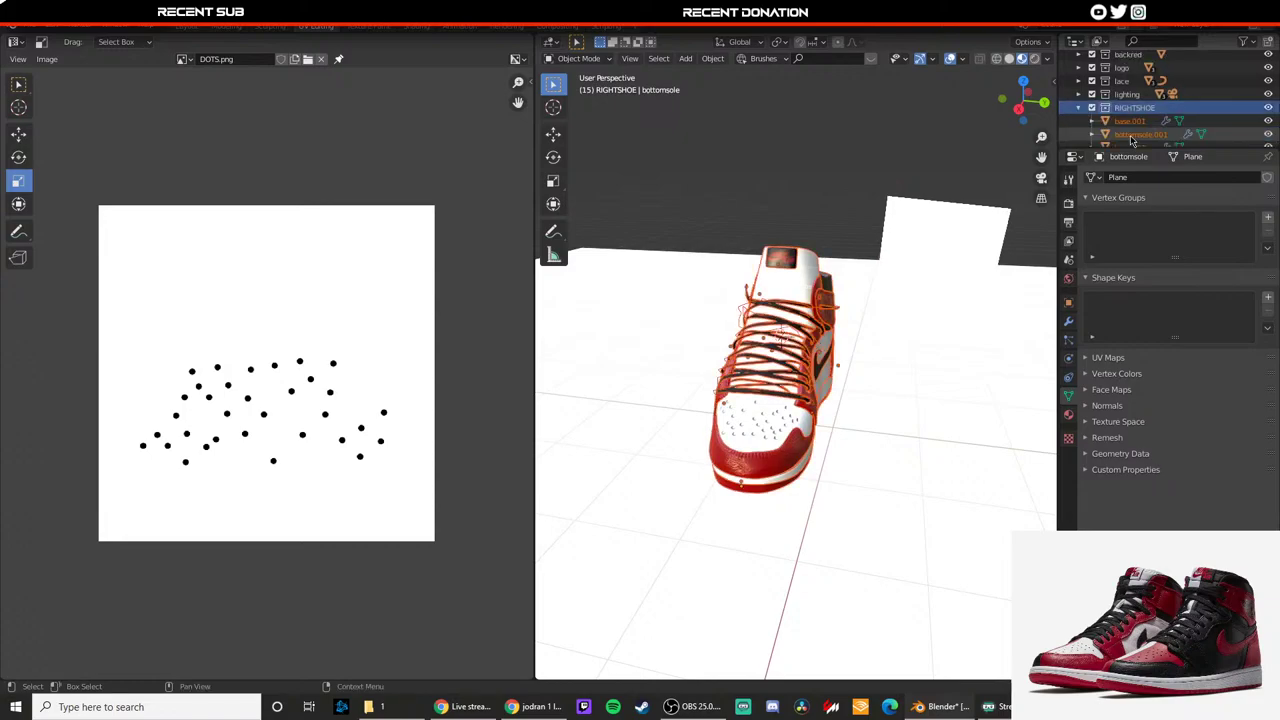
scroll(1132, 141, "up", 8)
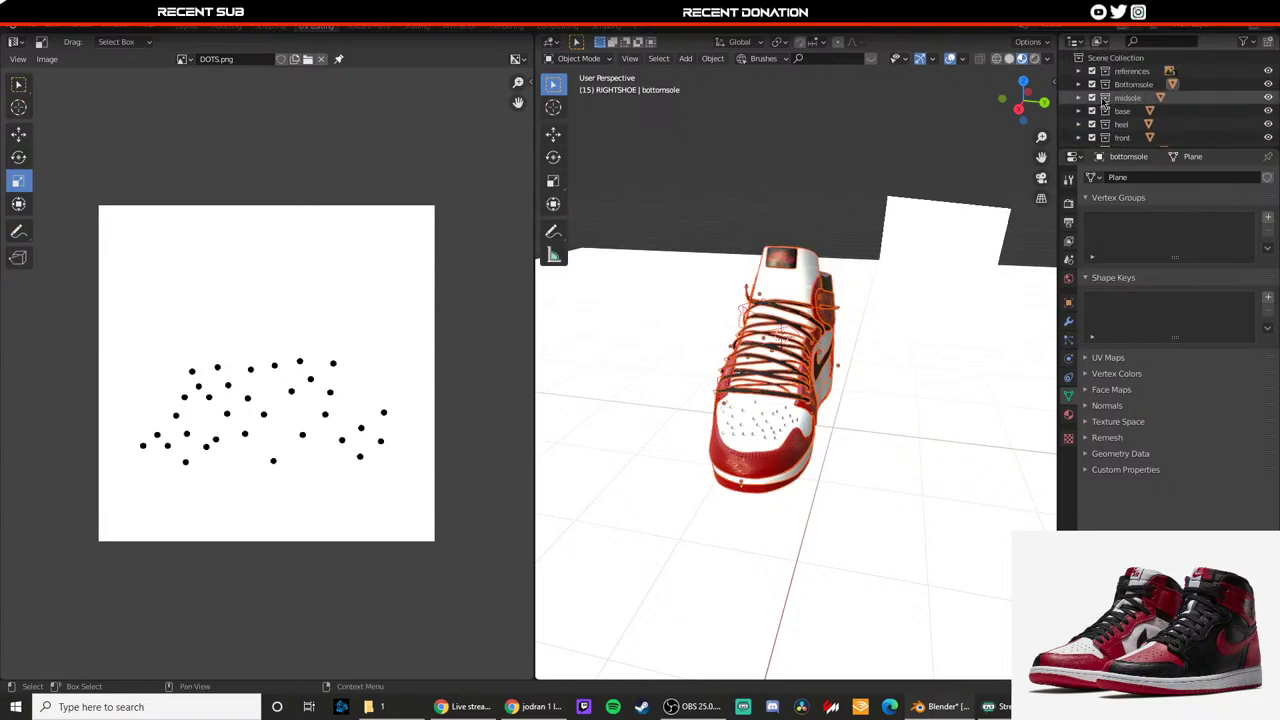
left_click(1118, 100)
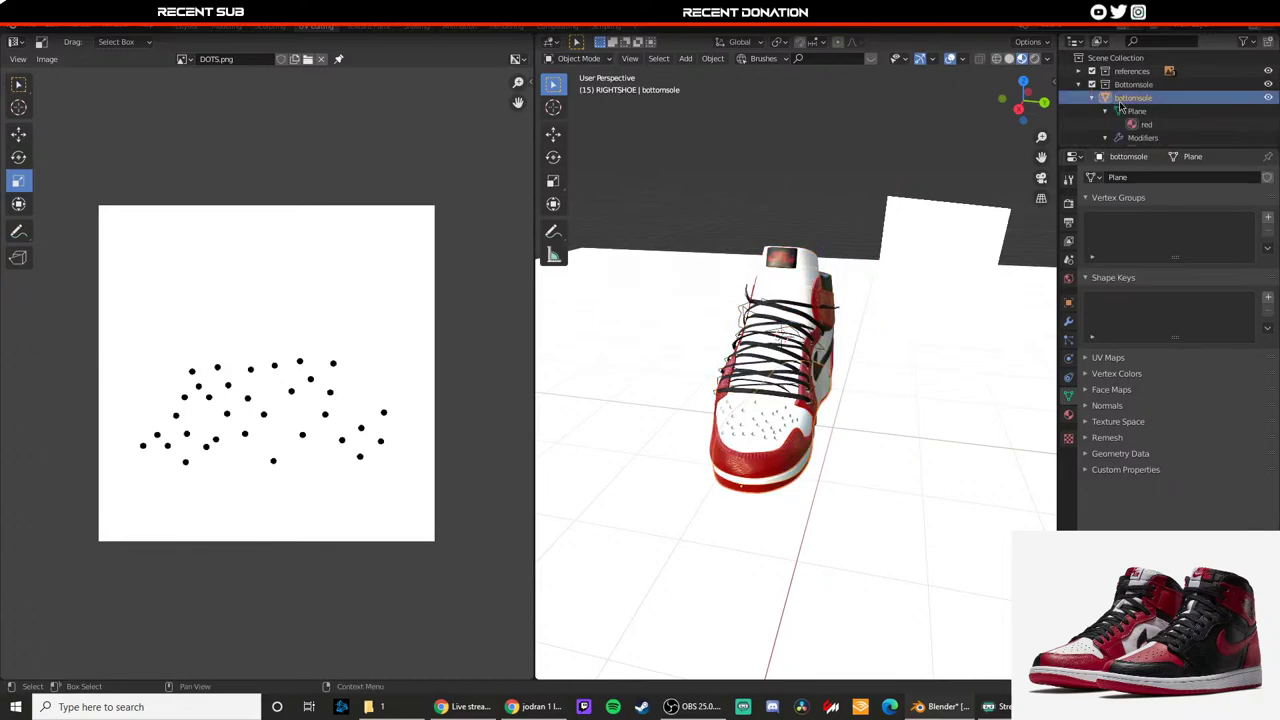
scroll(1110, 104, "down", 6)
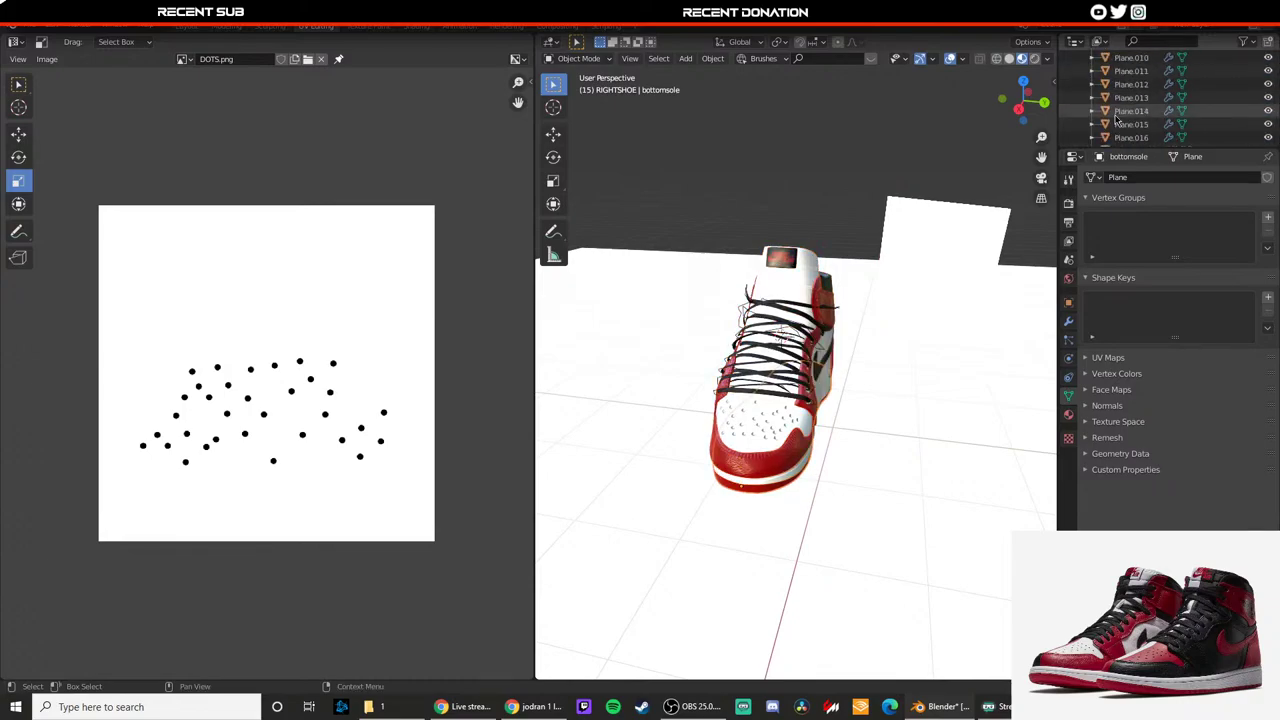
left_click(1130, 60)
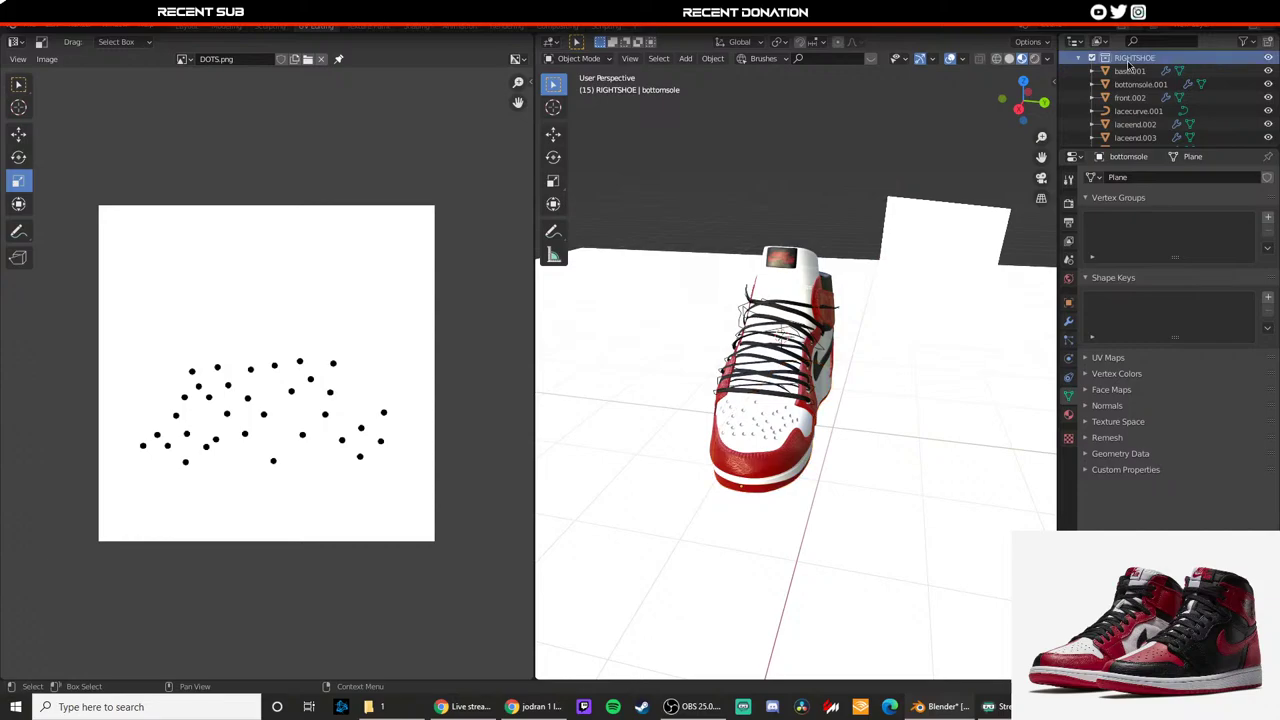
key("ctrl+v")
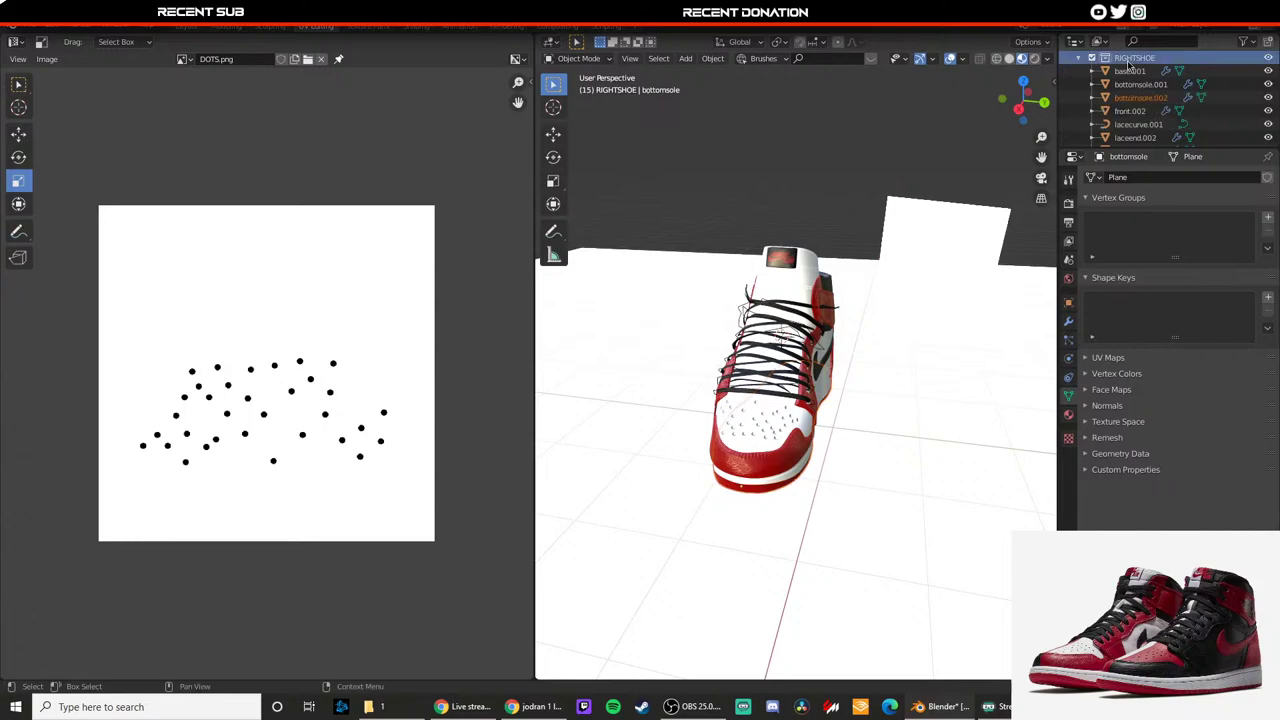
Step: Select the RIGHTSHOE objects from base.001 to wiggle2.001 and move them along Y to stand beside the original shoe
left_click(1130, 71)
scroll(1136, 110, "down", 8)
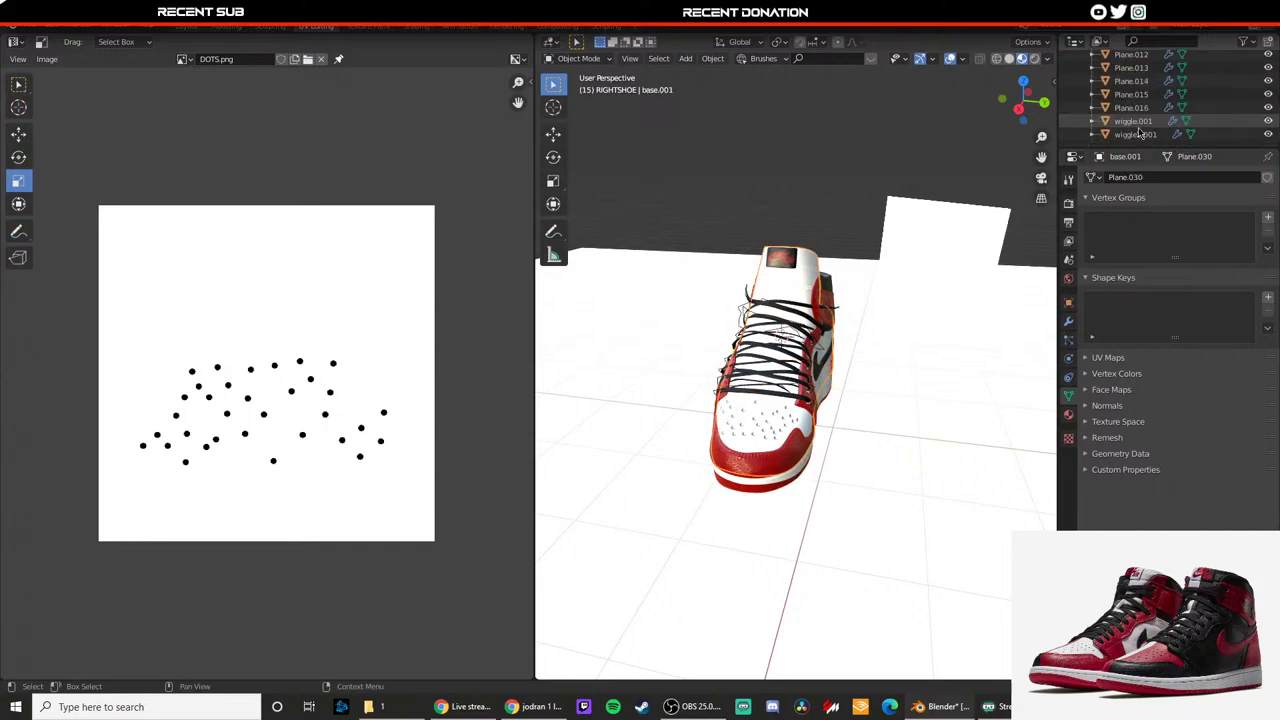
left_click(1138, 134, "shift")
key("shift+space")
key("g")
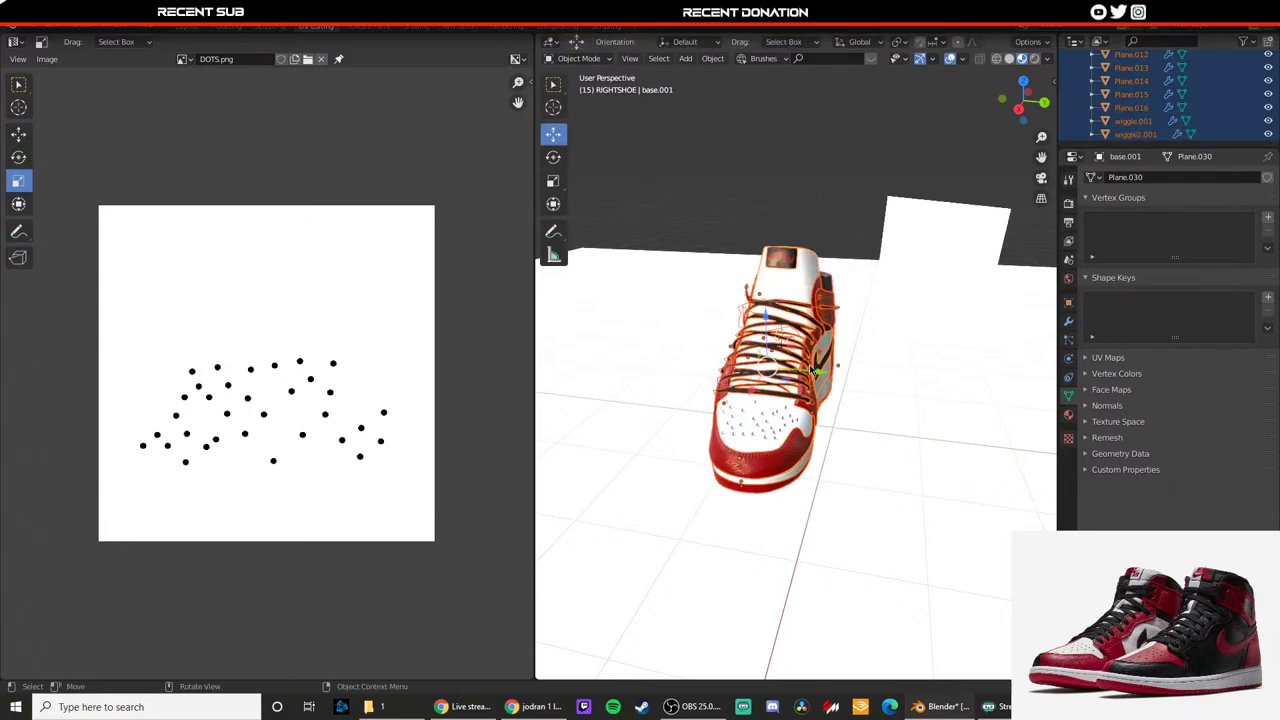
key("shift+d")
left_click(936, 384)
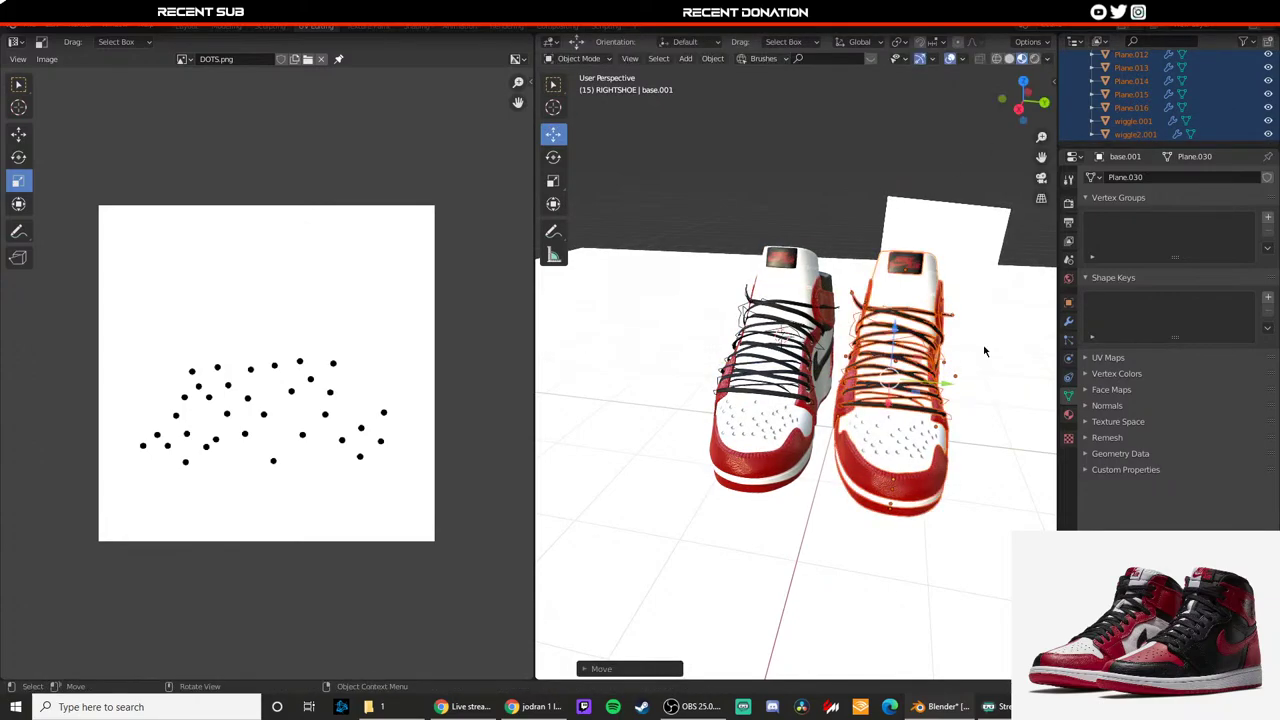
Step: Mirror the second shoe along global Y and shift it slightly away from the original along Y
middle_click_drag(936, 384, 830, 318)
right_click(824, 317)
mouse_move(824, 317)
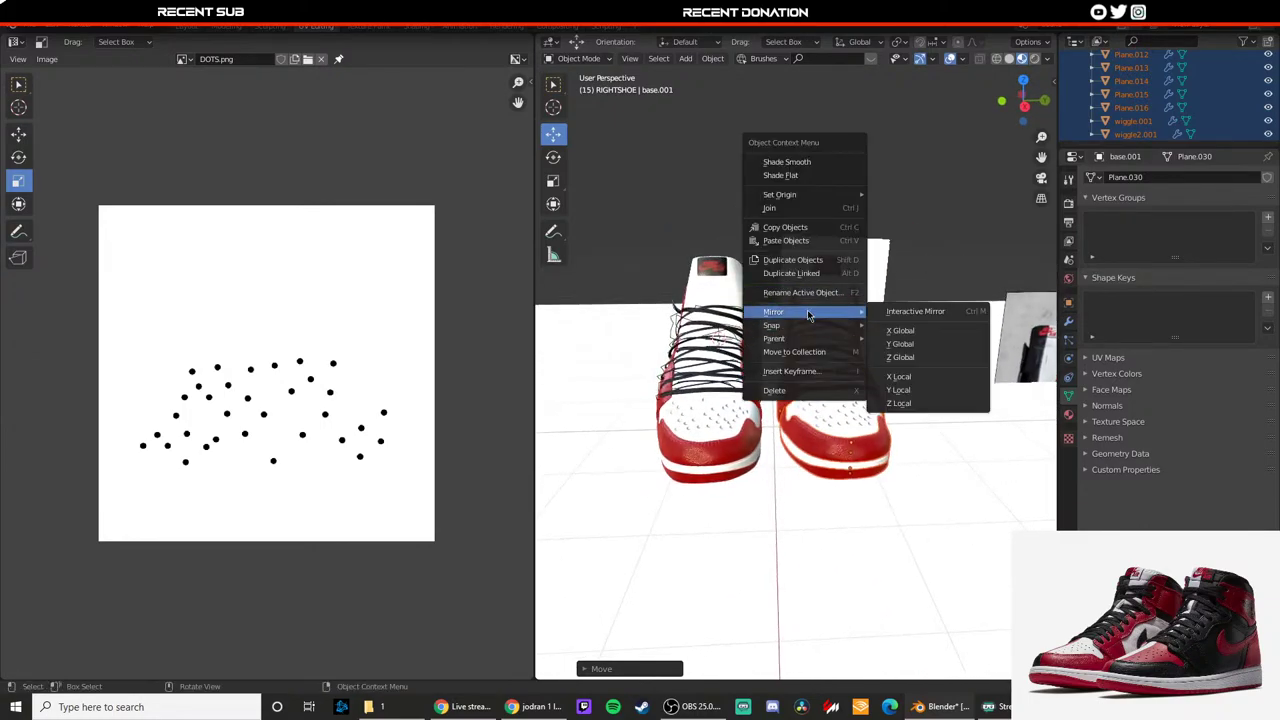
left_click(896, 346)
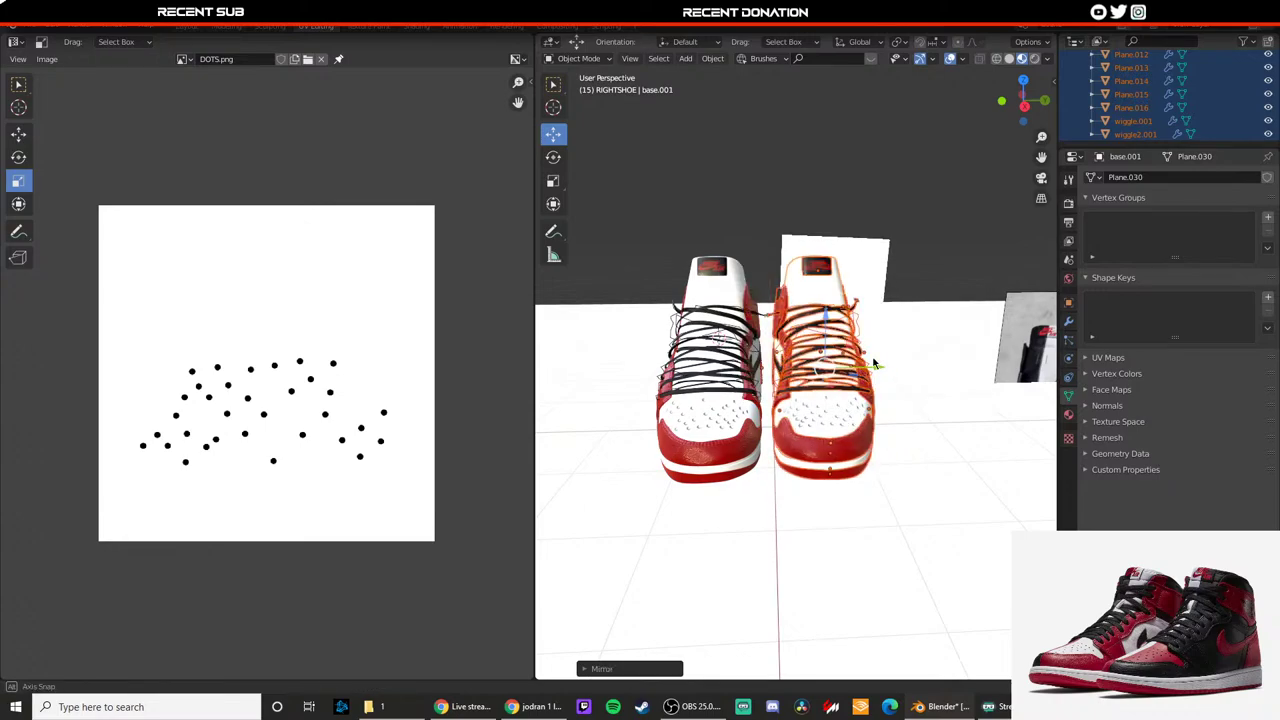
middle_click_drag(862, 372, 888, 393)
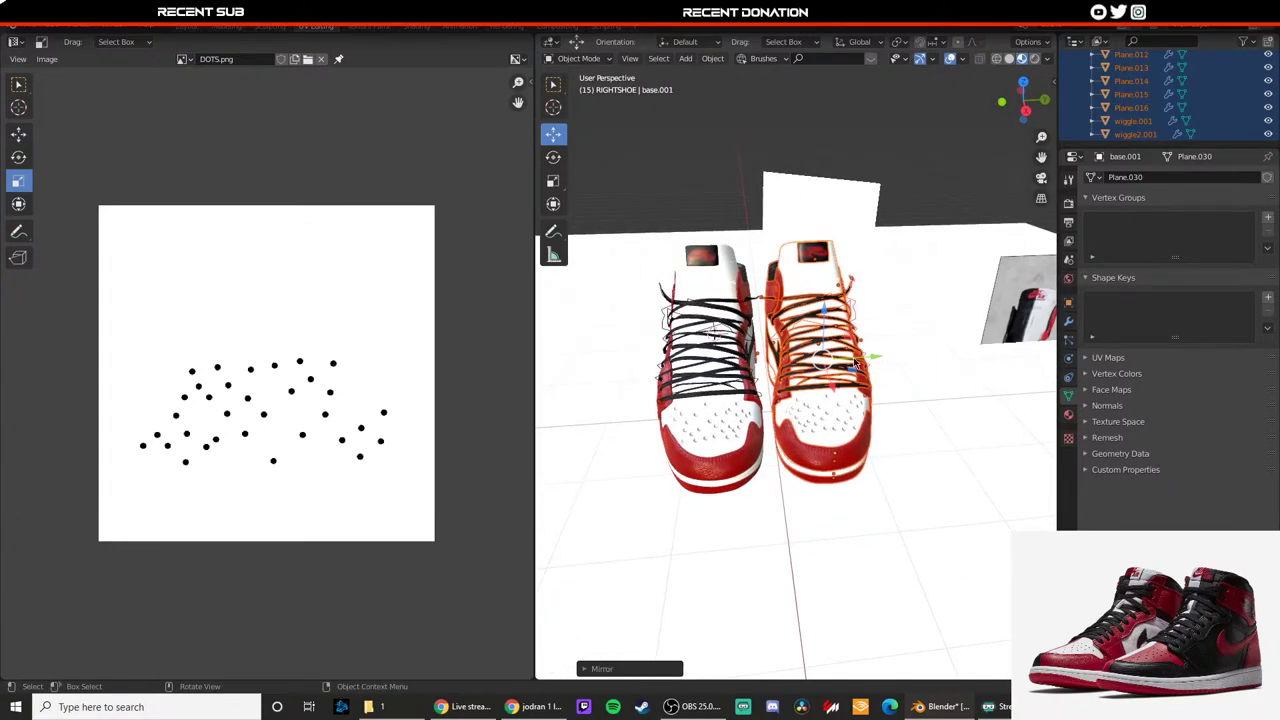
left_click_drag(870, 358, 879, 358)
Step: Collapse the RIGHTSHOE collection, deselect the second shoe and view the pair through the camera
scroll(1089, 138, "up", 10)
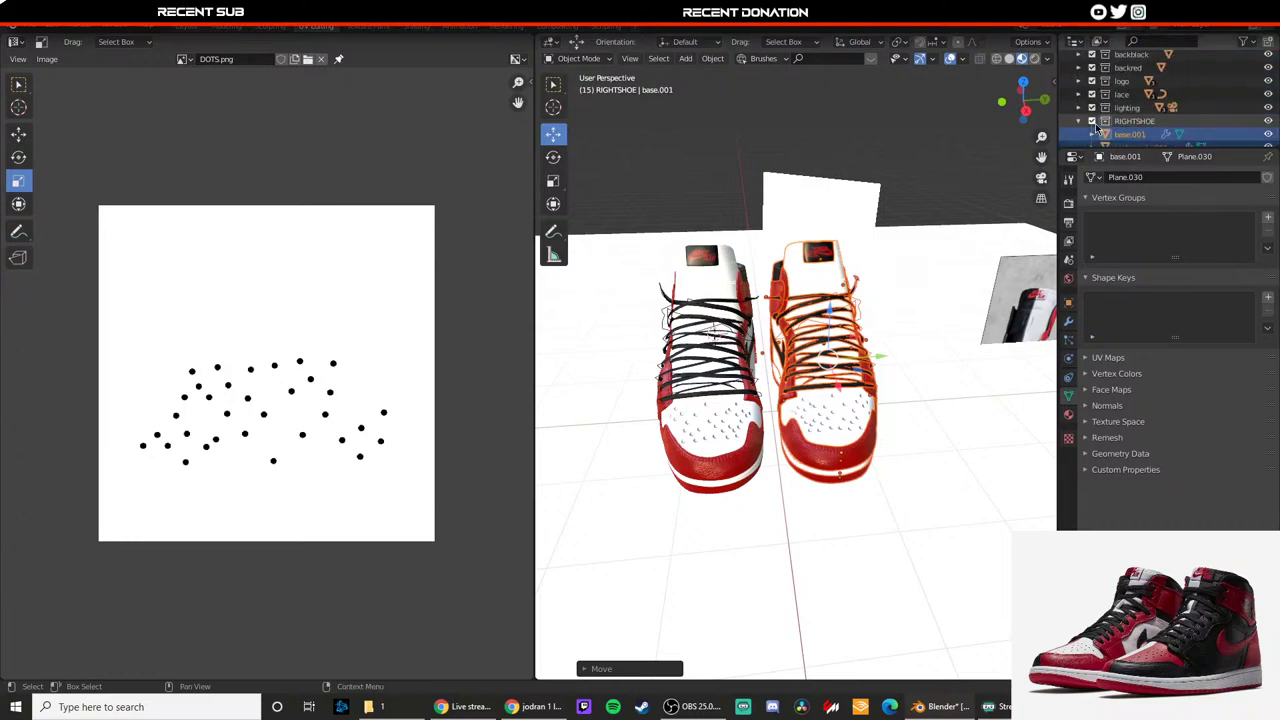
left_click(1079, 121)
left_click(934, 231)
middle_click_drag(932, 233, 860, 240)
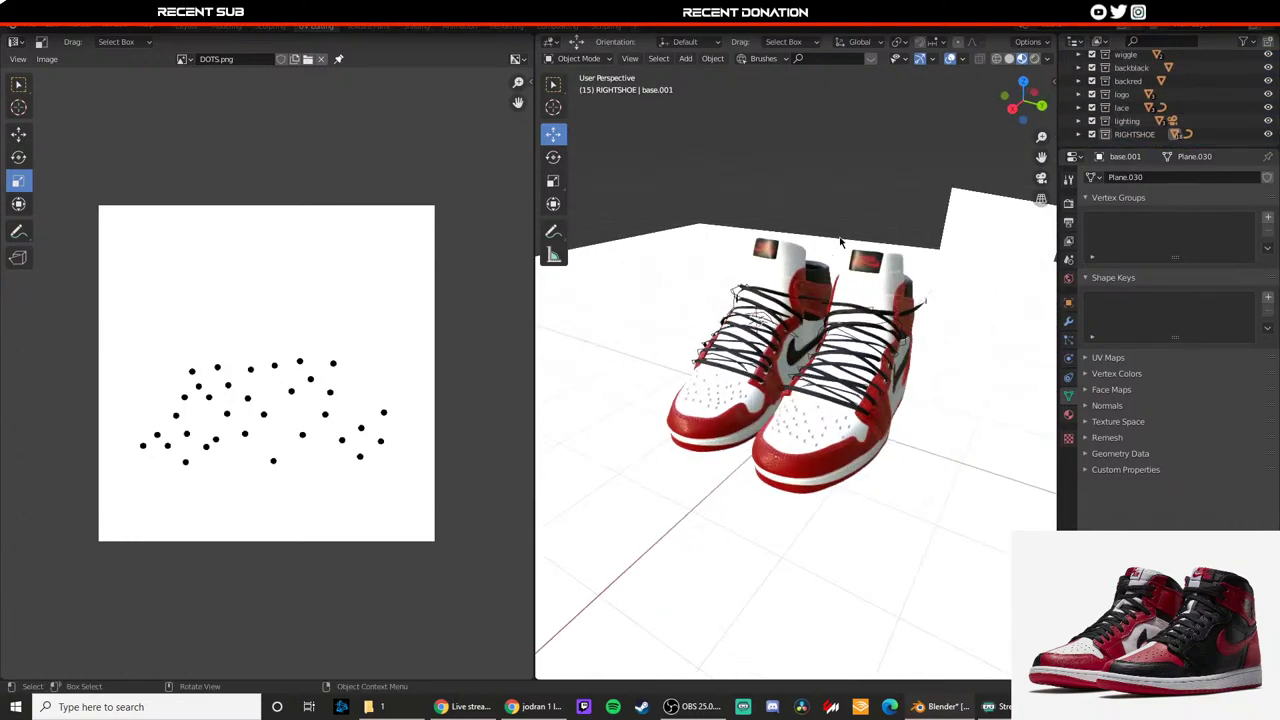
key("KP_0")
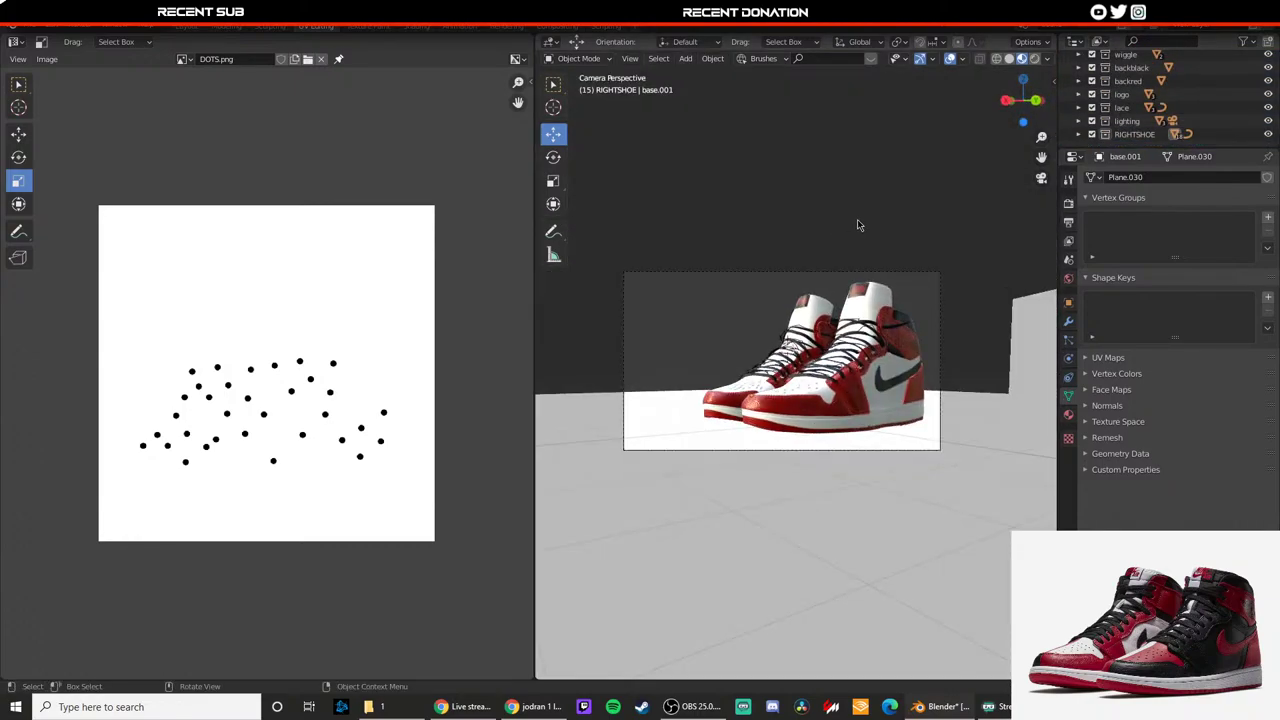
Step: Find the camera in the lighting collection and rename it 1SHOE
scroll(1078, 97, "up", 5)
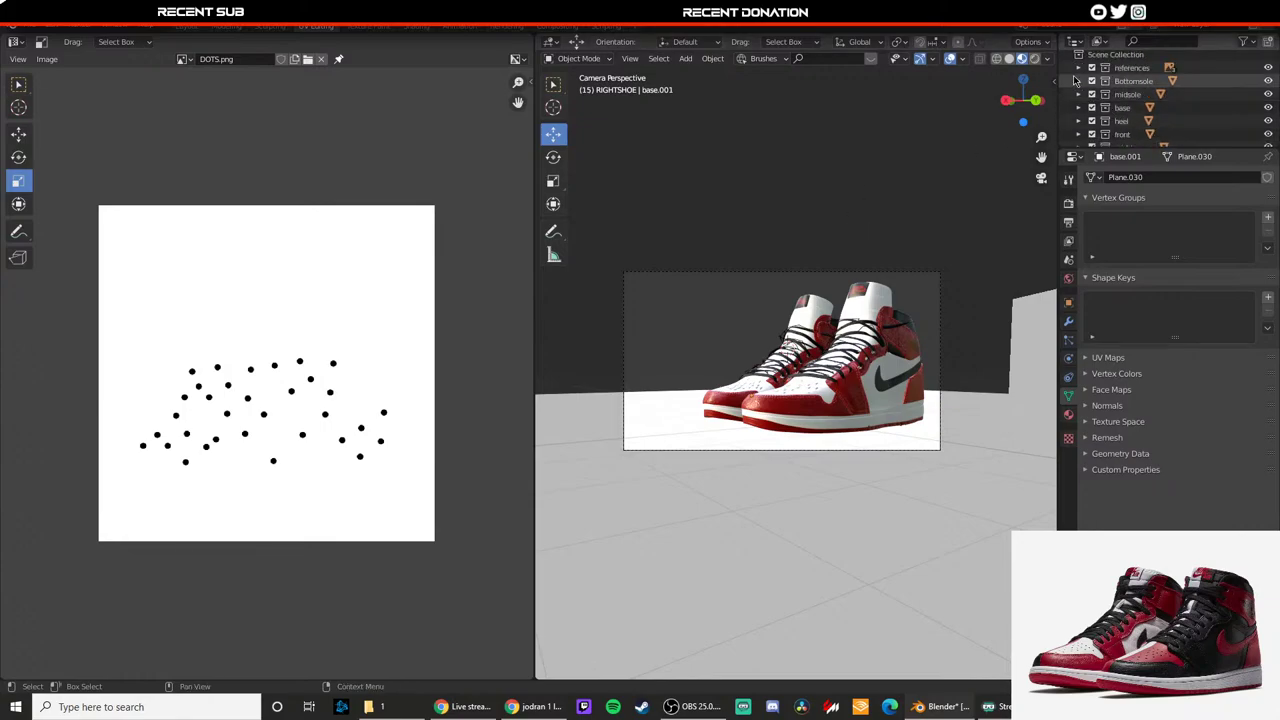
scroll(1080, 105, "down", 5)
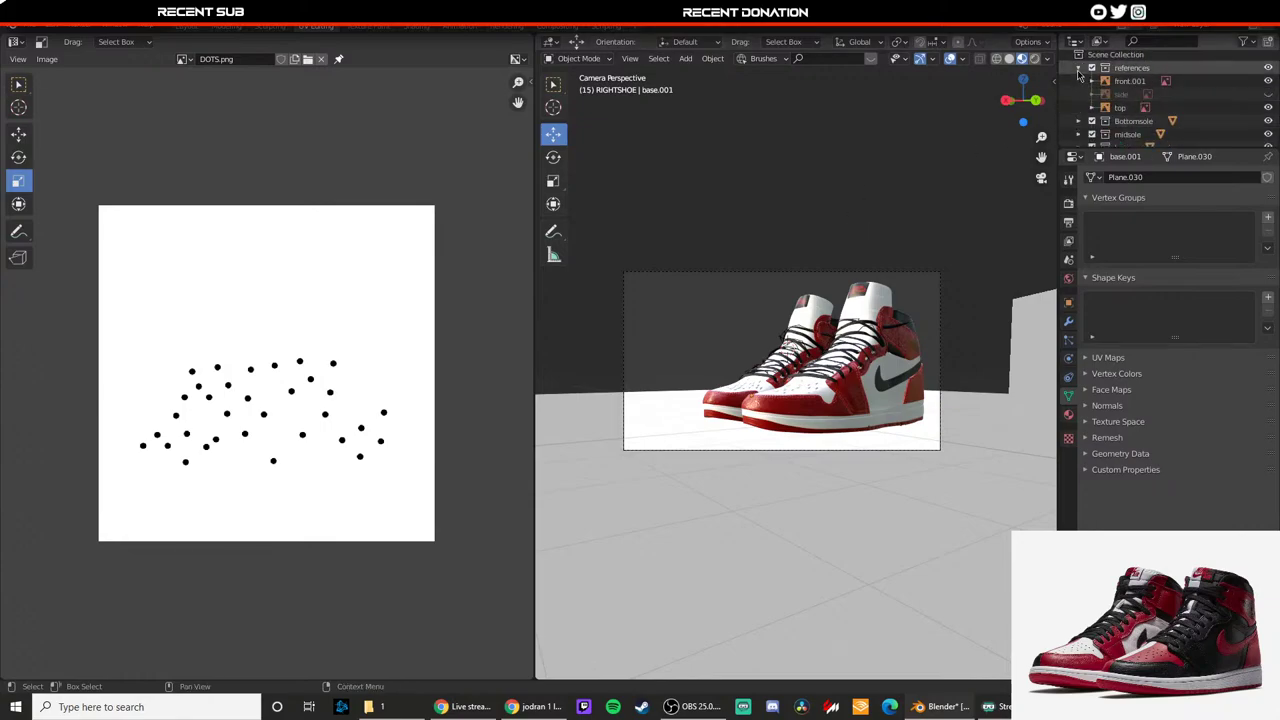
left_click(1080, 121)
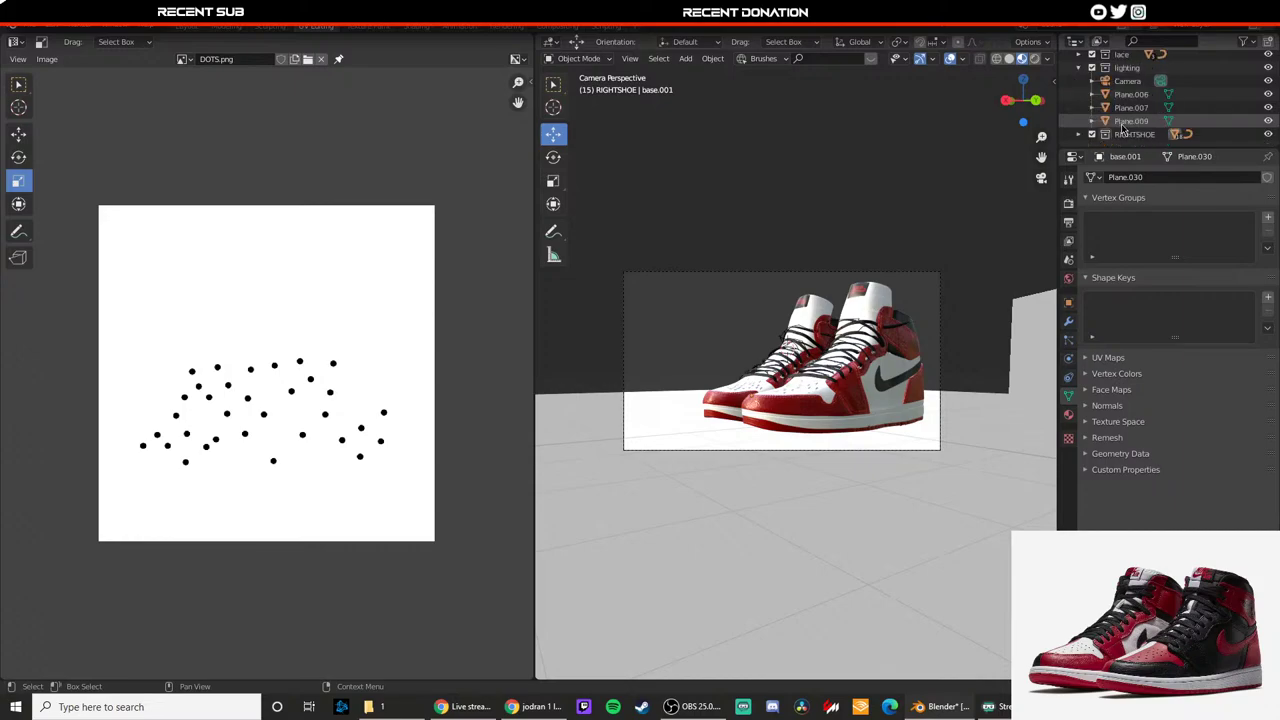
scroll(1110, 100, "down", 3)
left_click(1125, 82)
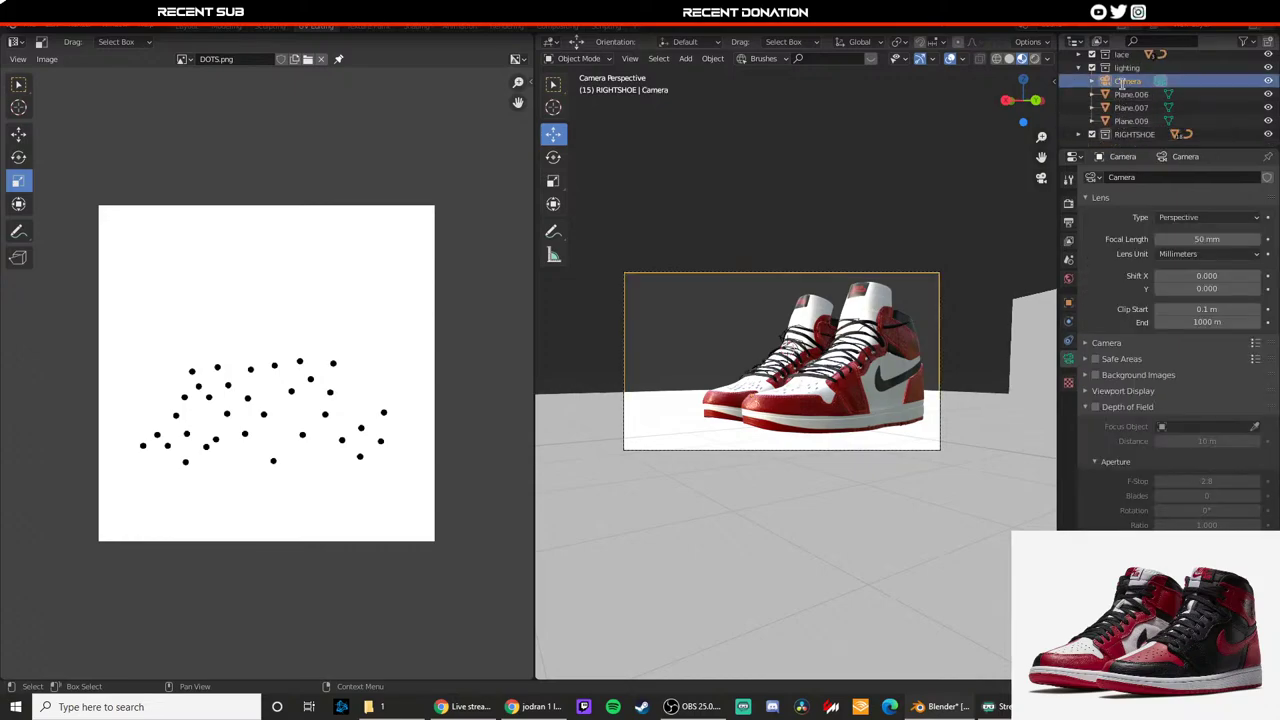
double_click(1128, 81)
type("1")
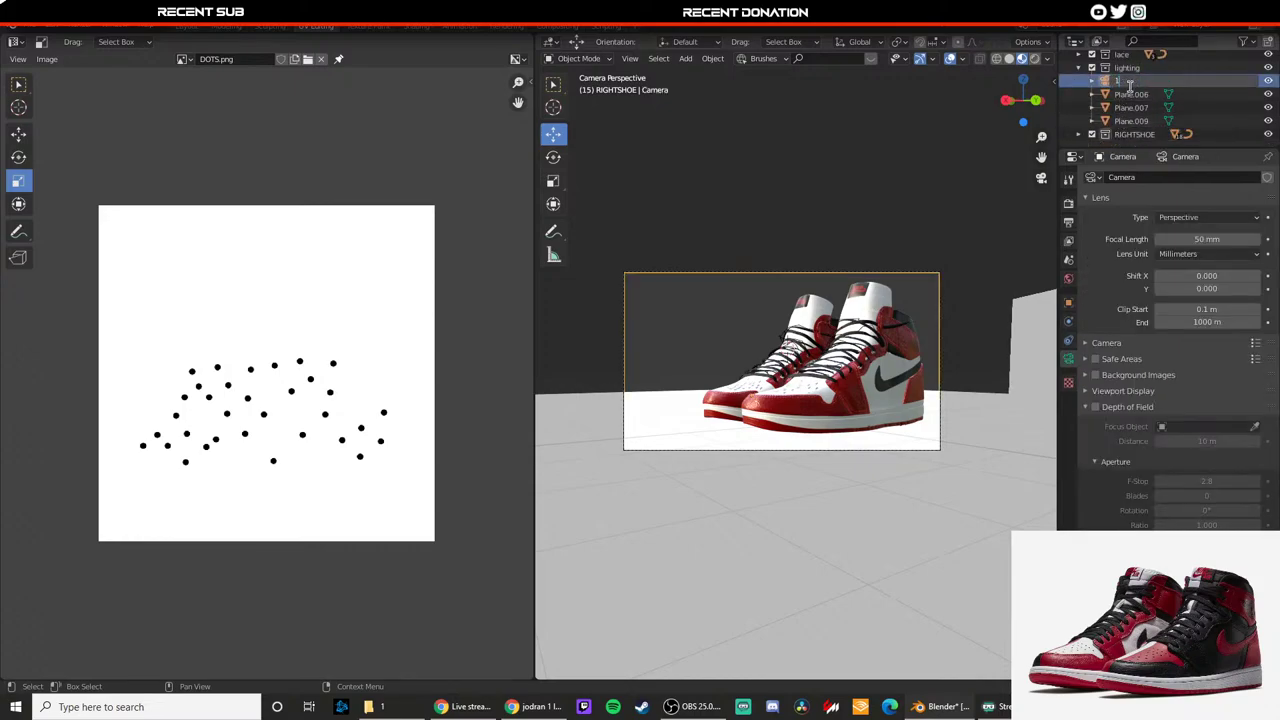
type("SHOE")
key("Return")
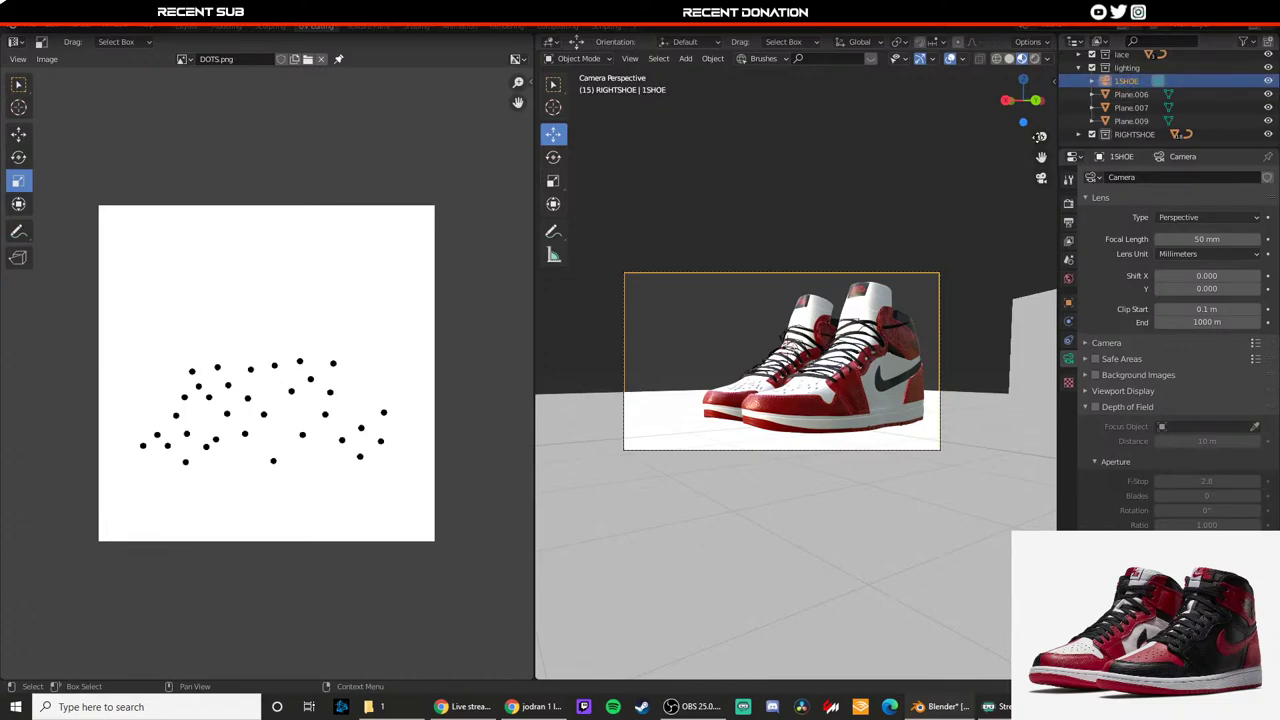
Step: Duplicate the 1SHOE camera and make the copy the active scene camera
key("shift+d")
left_click(962, 180)
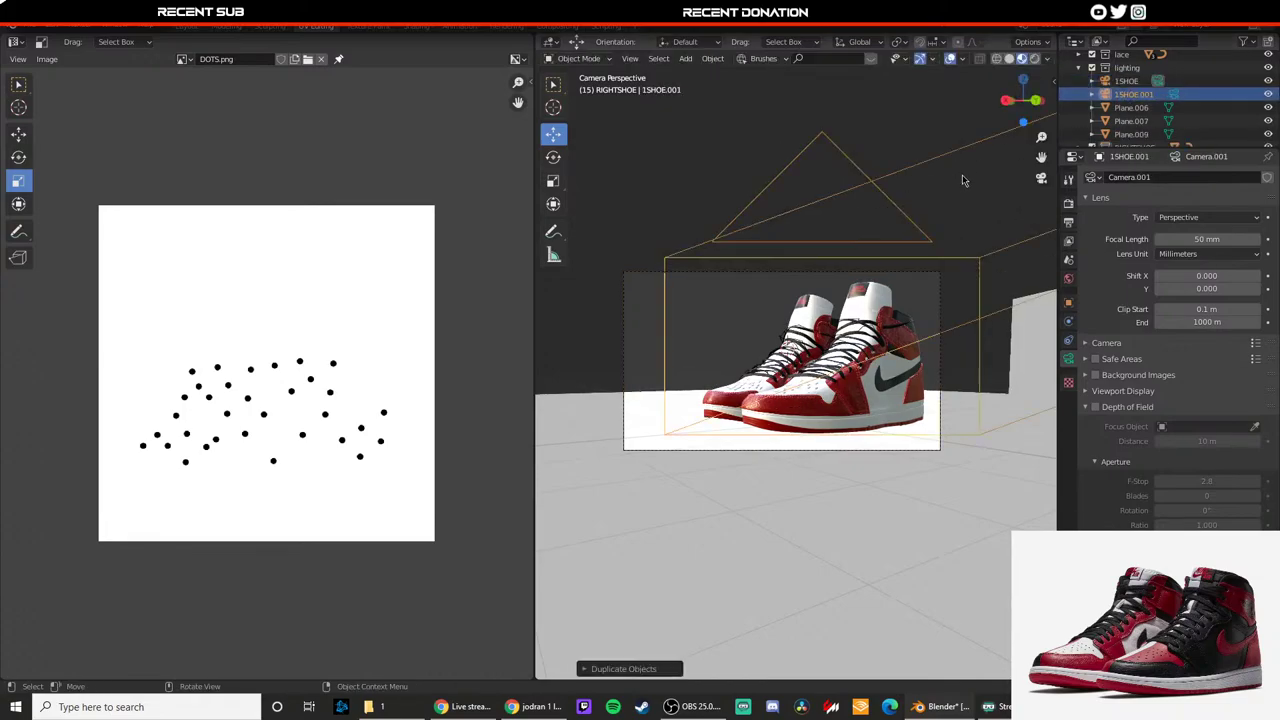
key("ctrl+KP_0")
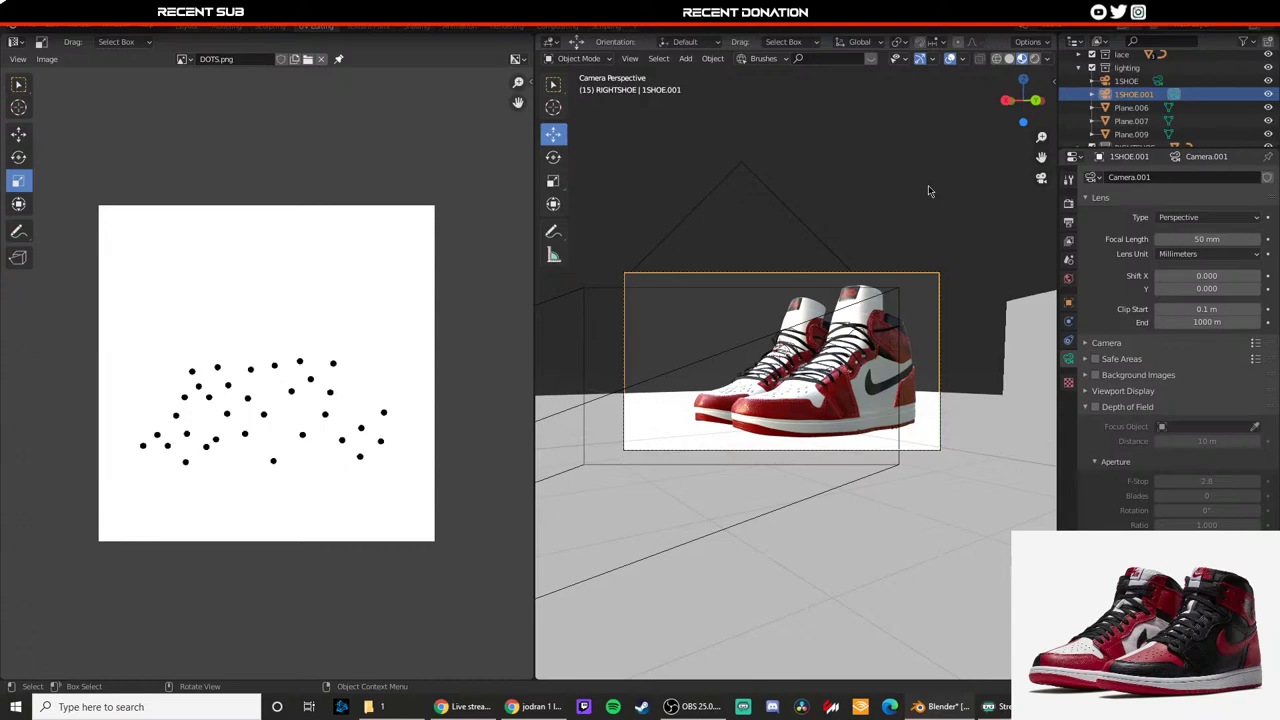
Step: Fly the duplicated camera back and sideways to frame both shoes, and display the viewport in rendered shading
key("shift+grave")
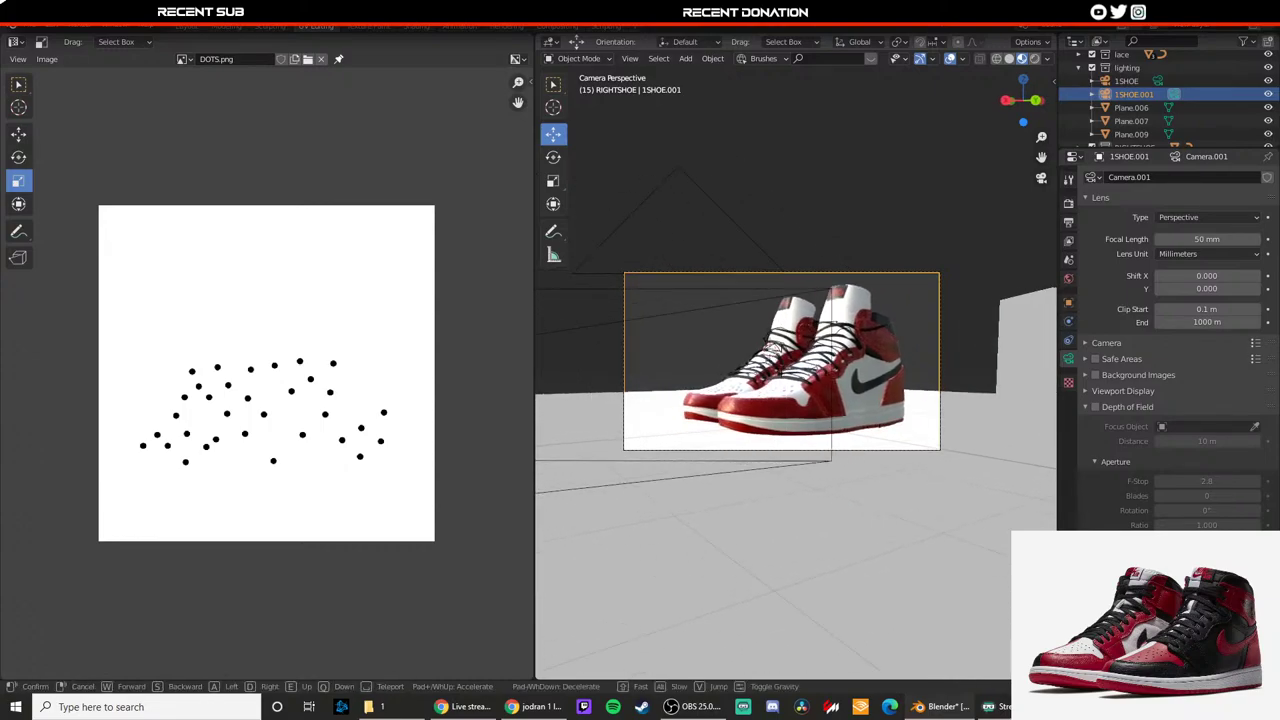
key("s")
key("a")
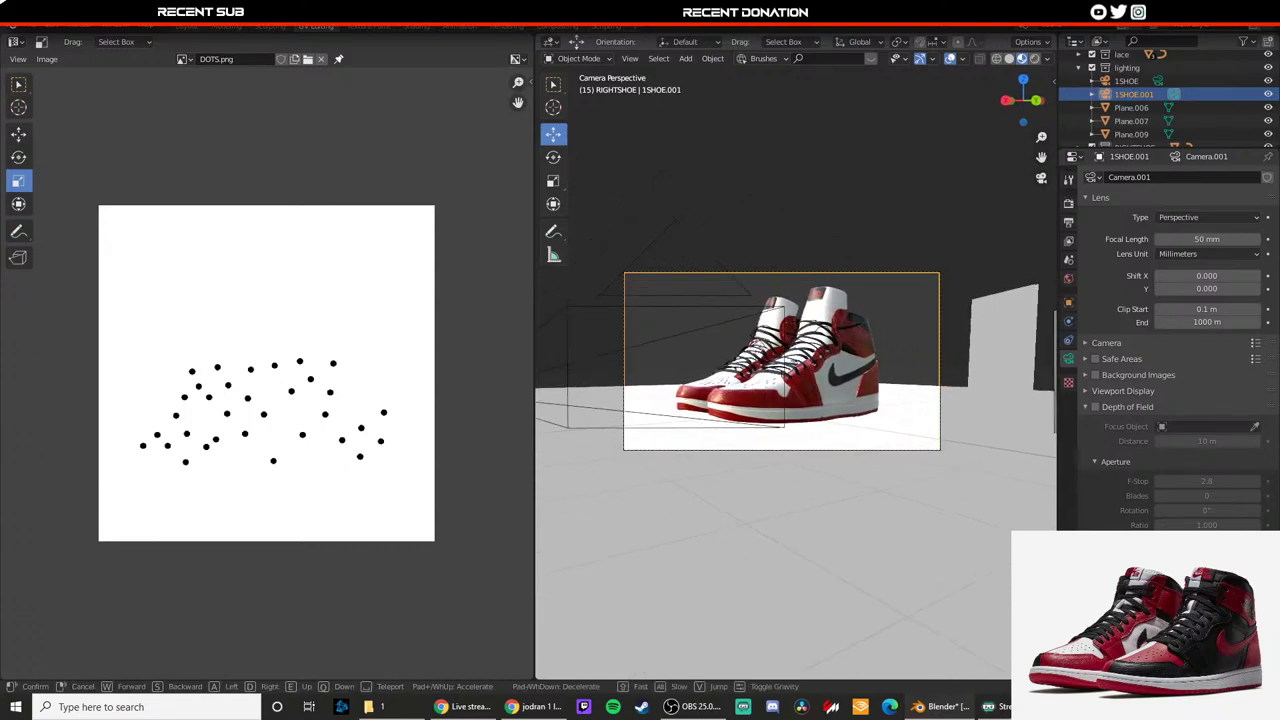
key("s")
key("w")
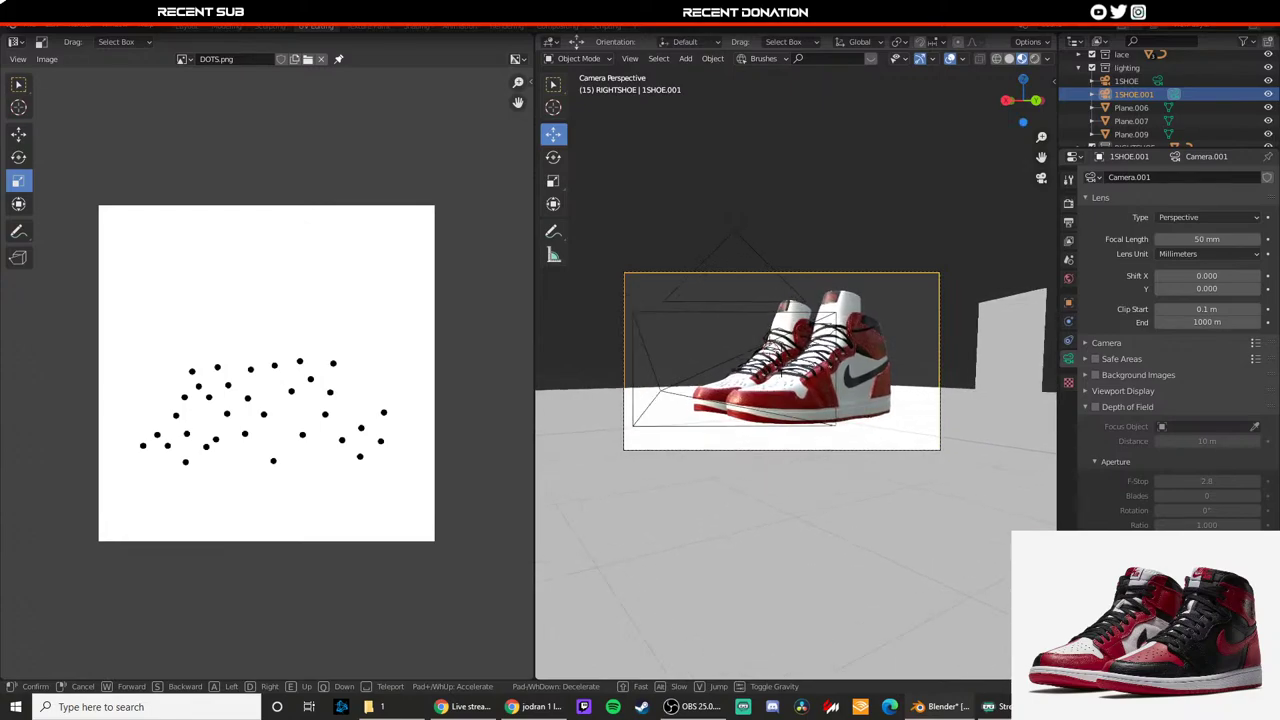
left_click(789, 366)
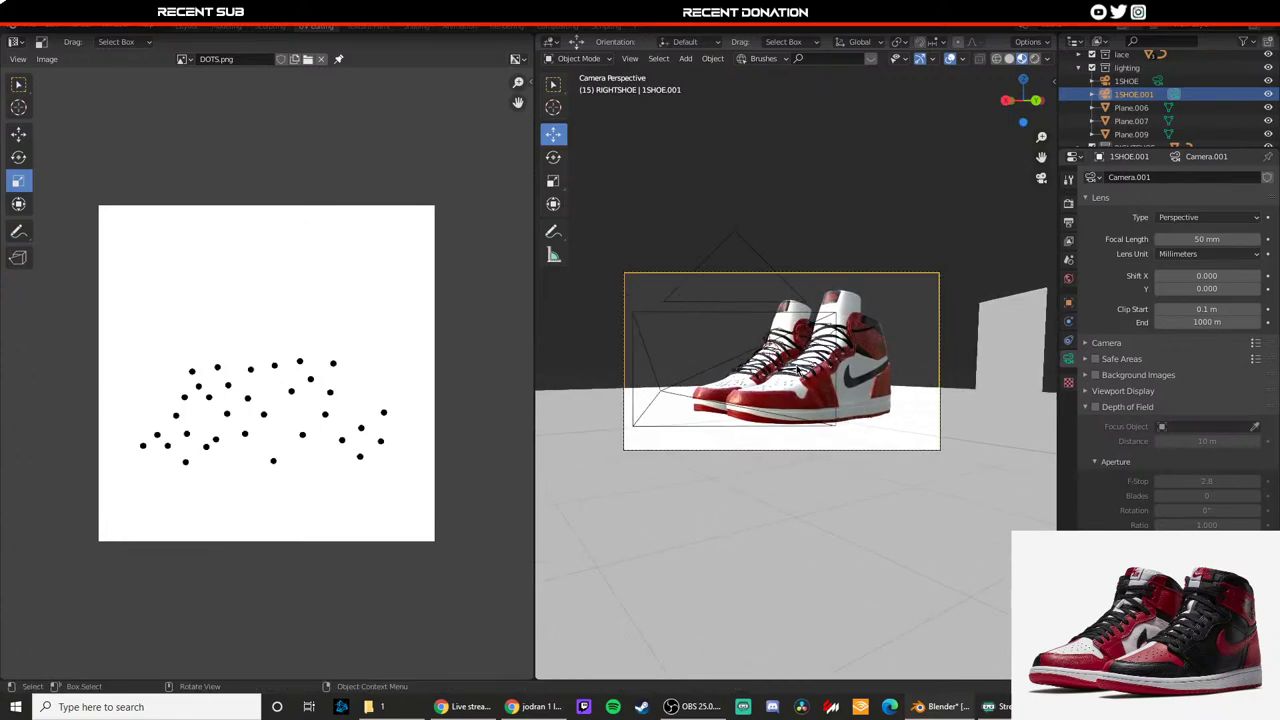
key("z")
left_click(790, 307)
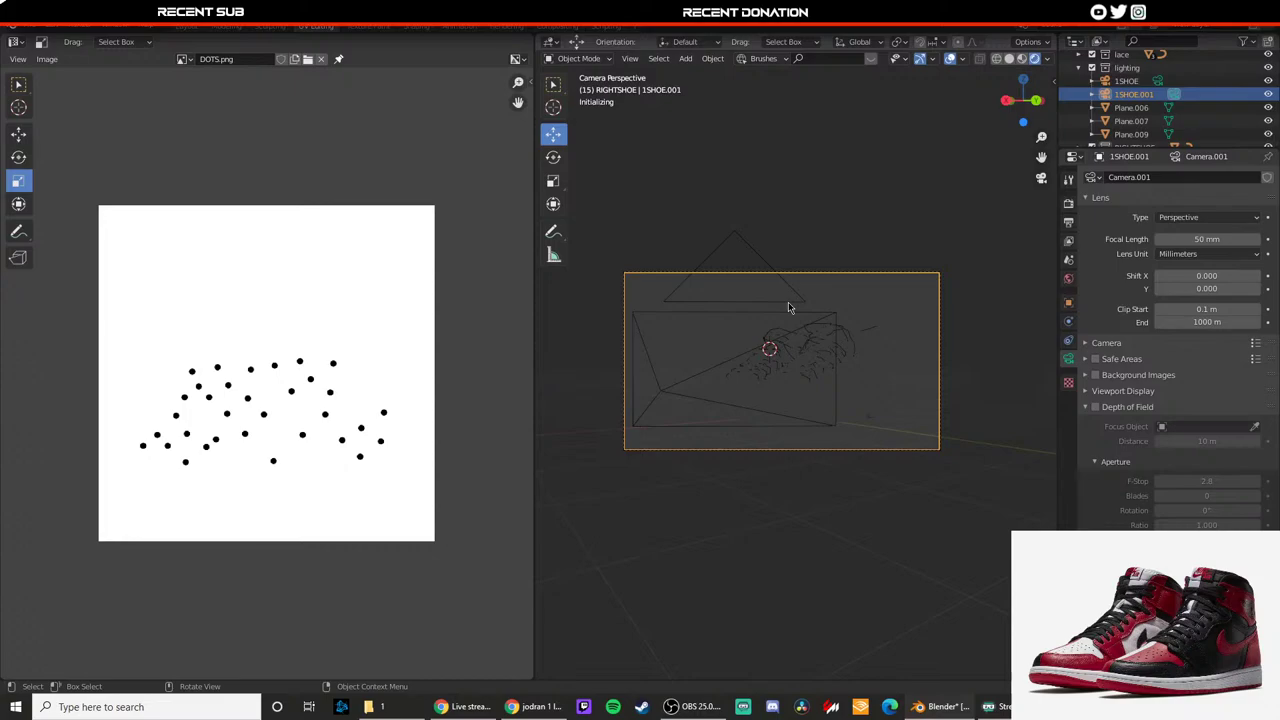
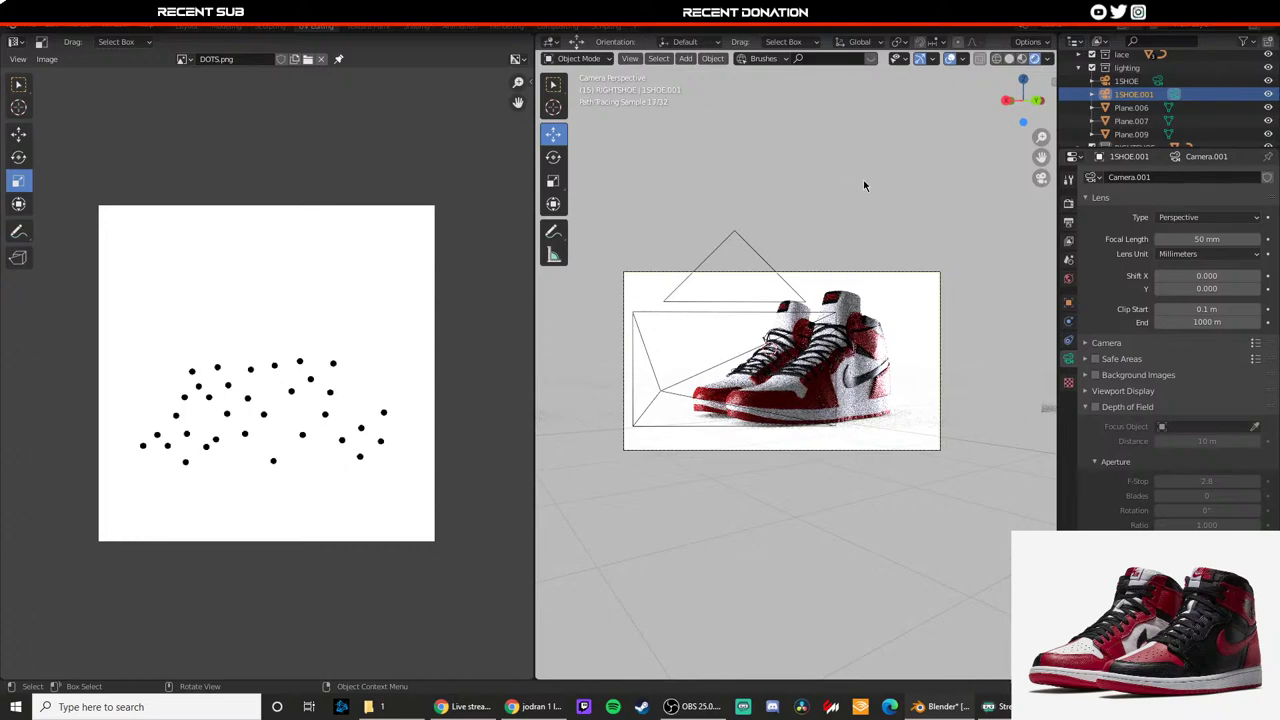
Step: Fly the duplicated camera slightly farther back and over so both shoes sit smaller in its frame
key("shift+grave")
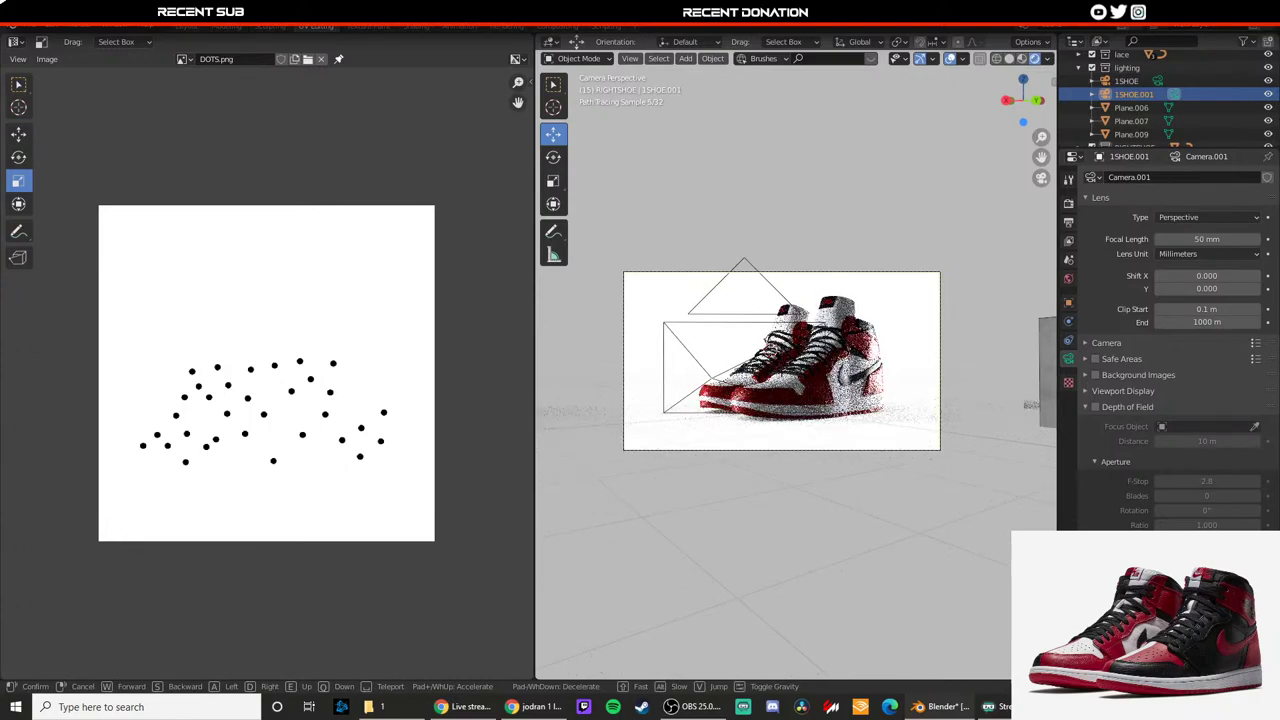
left_click(815, 367)
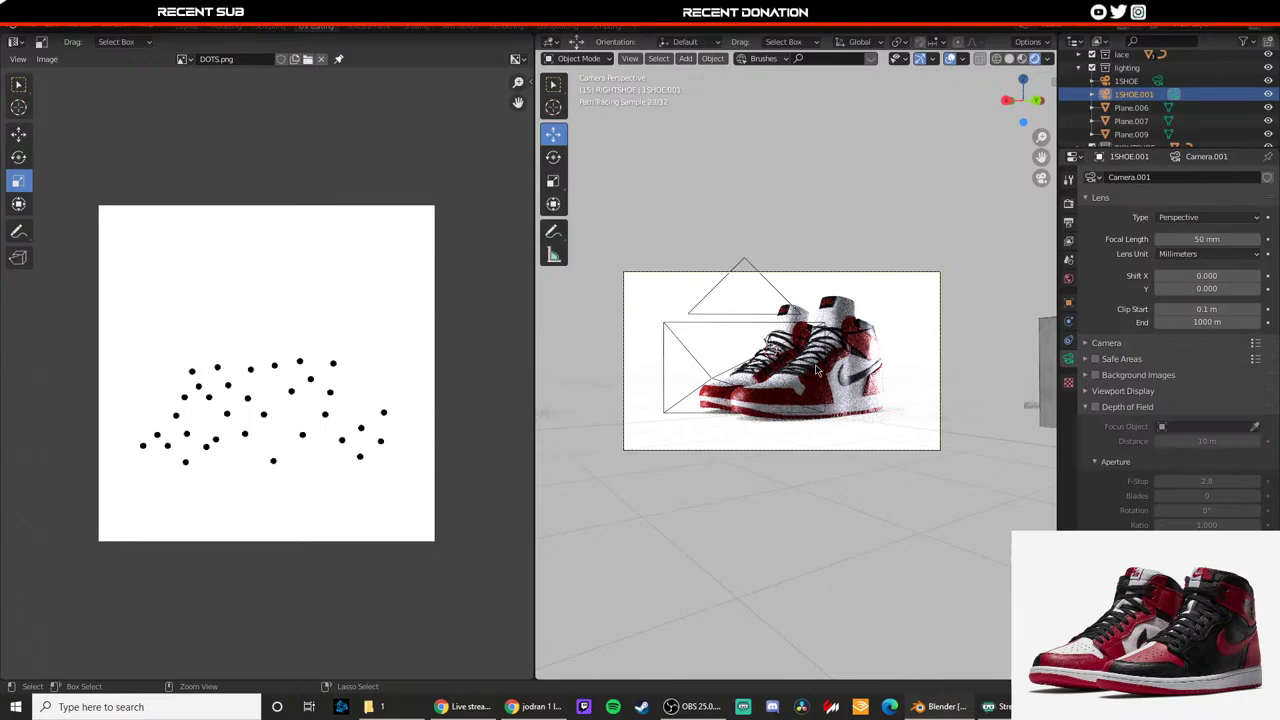
Step: Try to select the light plane behind the shoes from the top view and change the viewport shading
middle_click_drag(815, 367, 826, 418)
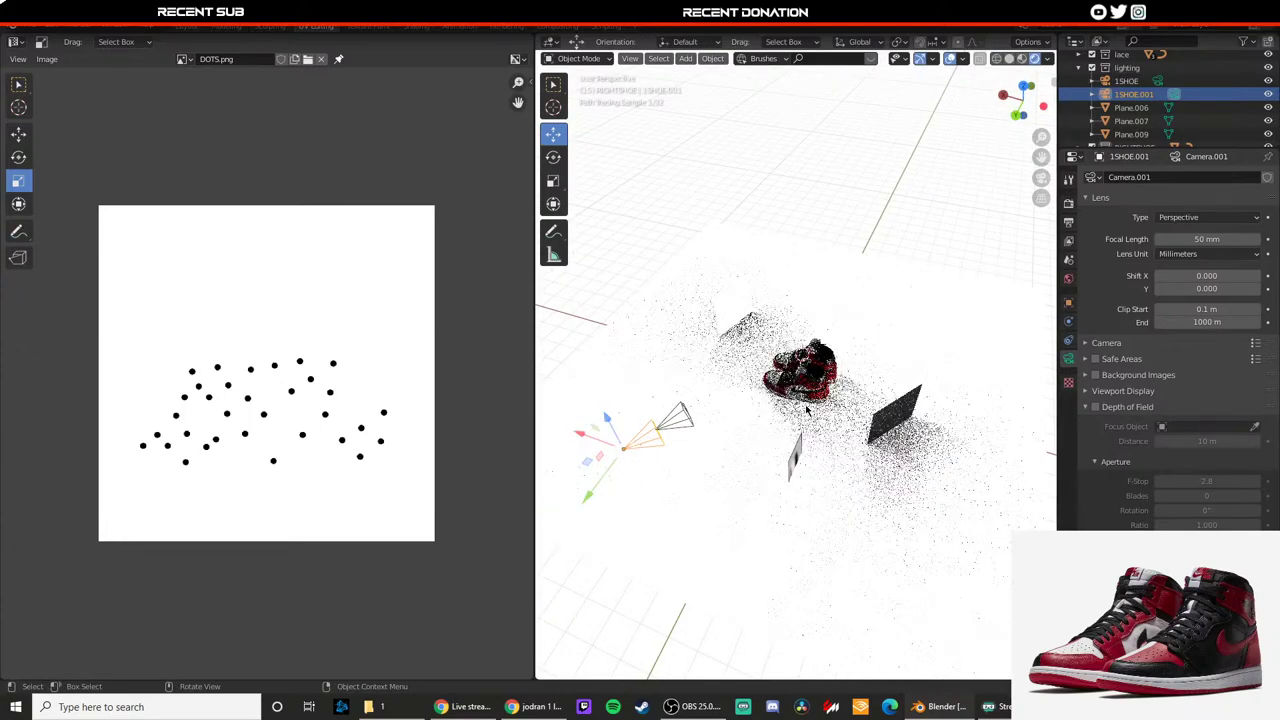
key("KP_7")
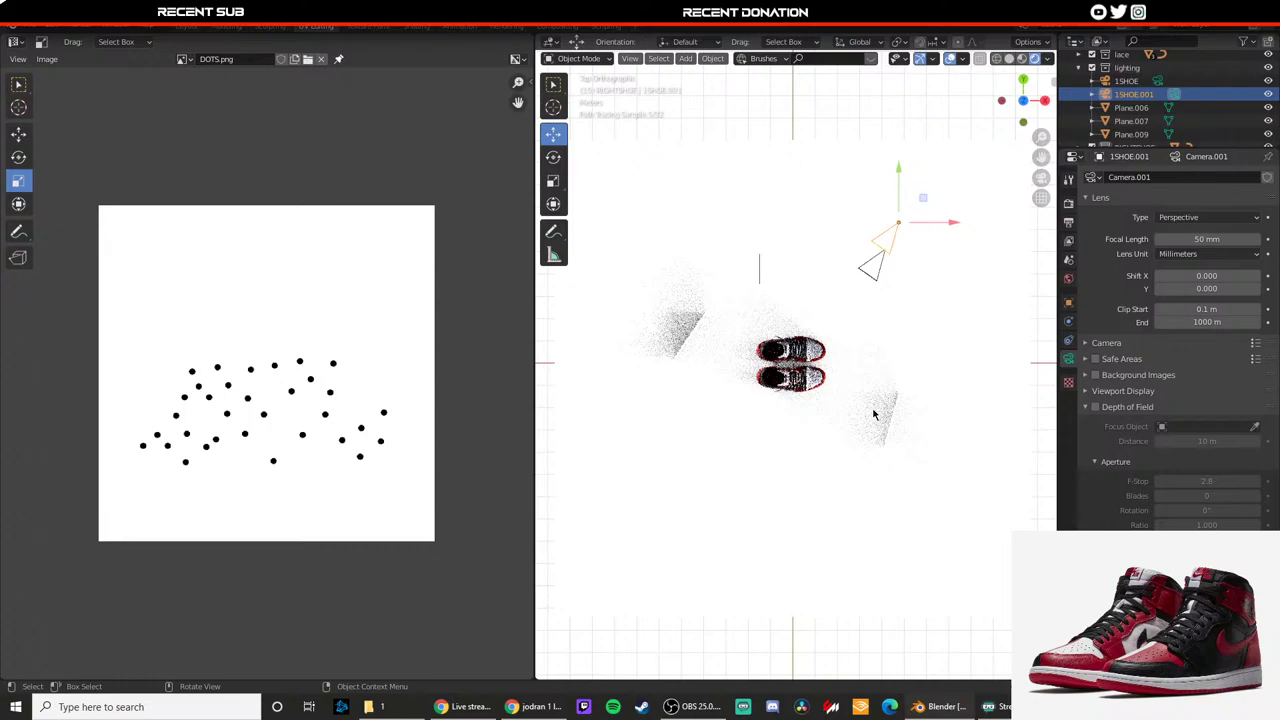
left_click(682, 345)
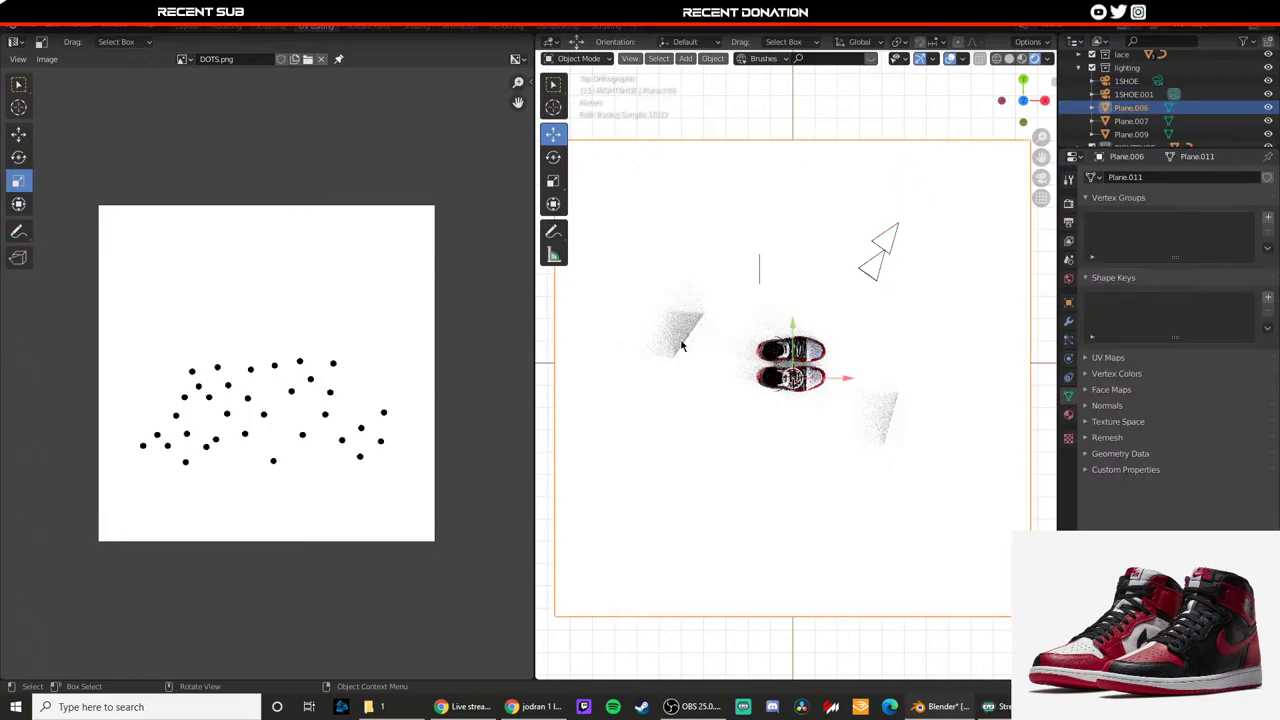
left_click(682, 345)
key("z")
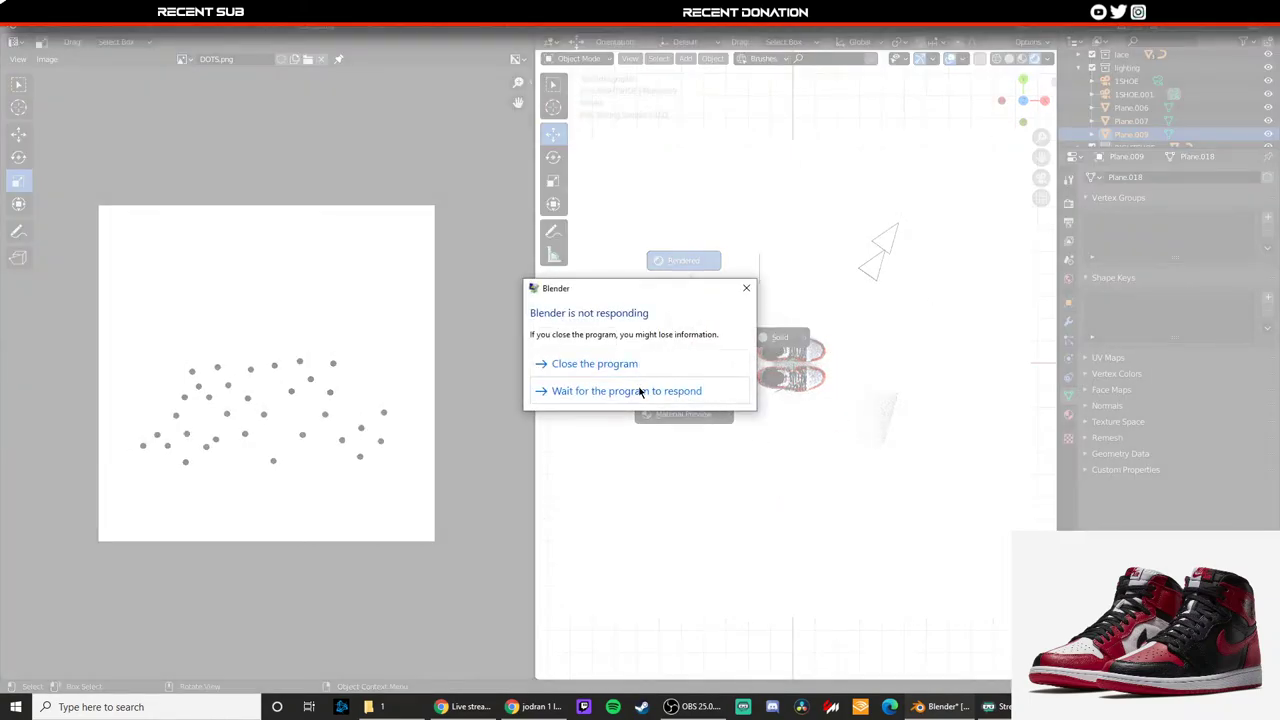
Step: Close the unresponsive Blender session and launch Blender again
left_click(556, 366)
left_click(214, 706)
type("BLE")
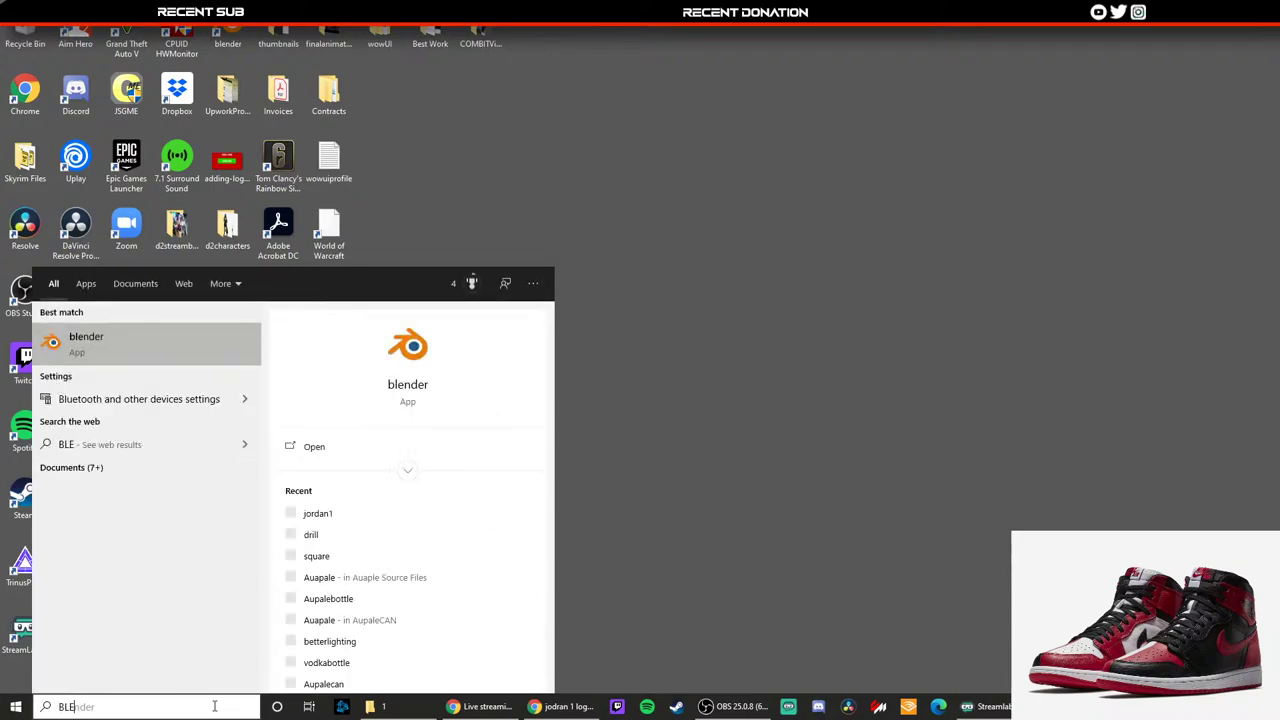
key("Return")
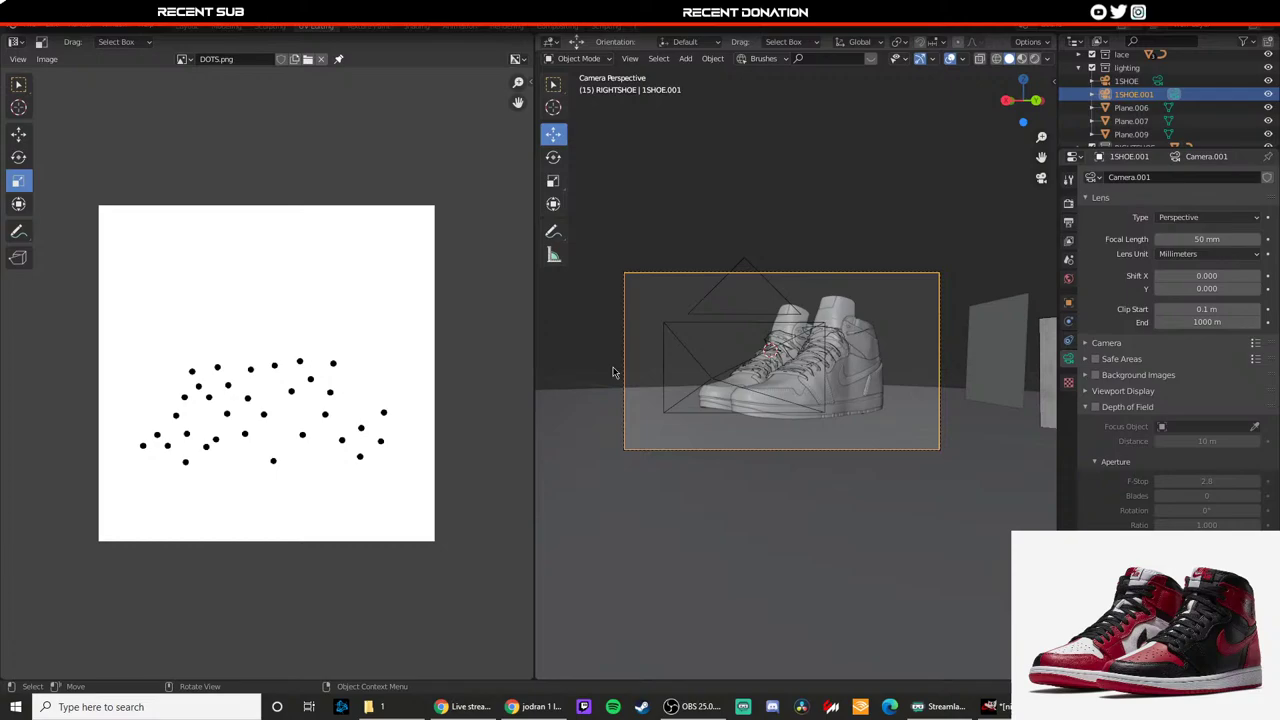
Step: Preview the pair of shoes in rendered shading from a free perspective view and deselect the camera
mouse_move(857, 217)
middle_mouse_down()
mouse_move(812, 257)
mouse_move(760, 248)
mouse_move(858, 290)
middle_mouse_up()
key("z")
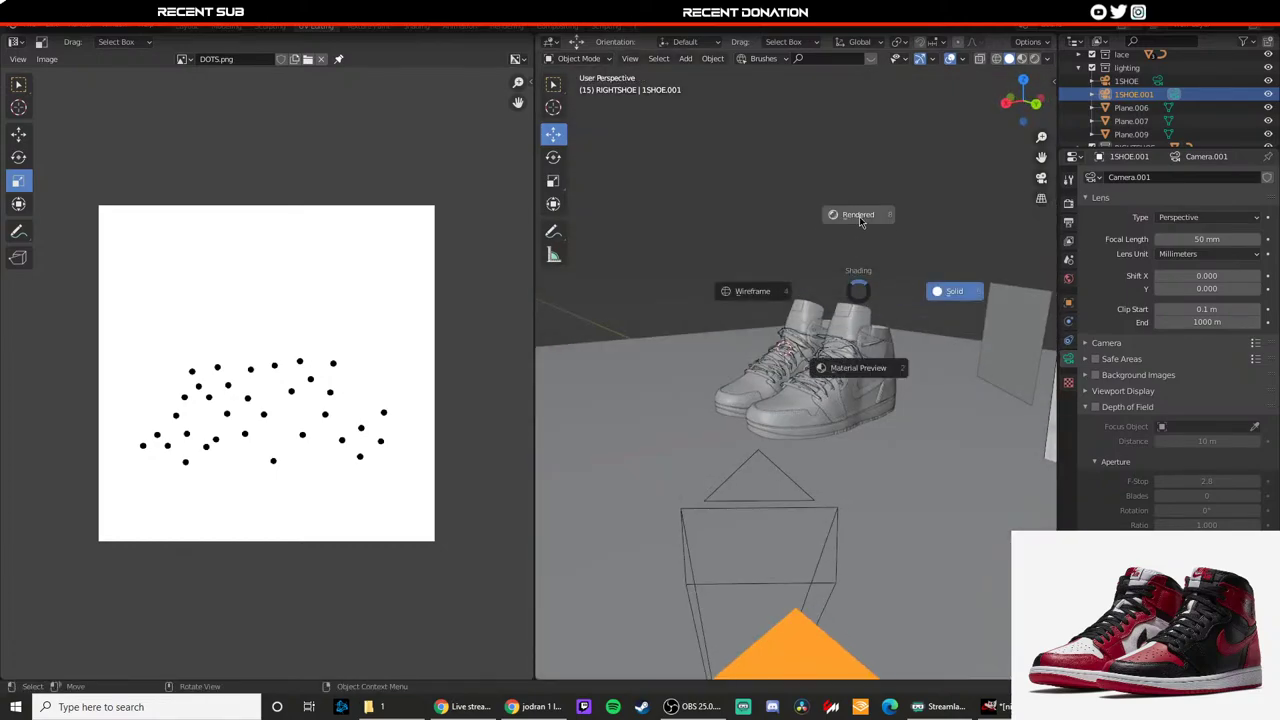
left_click(858, 216)
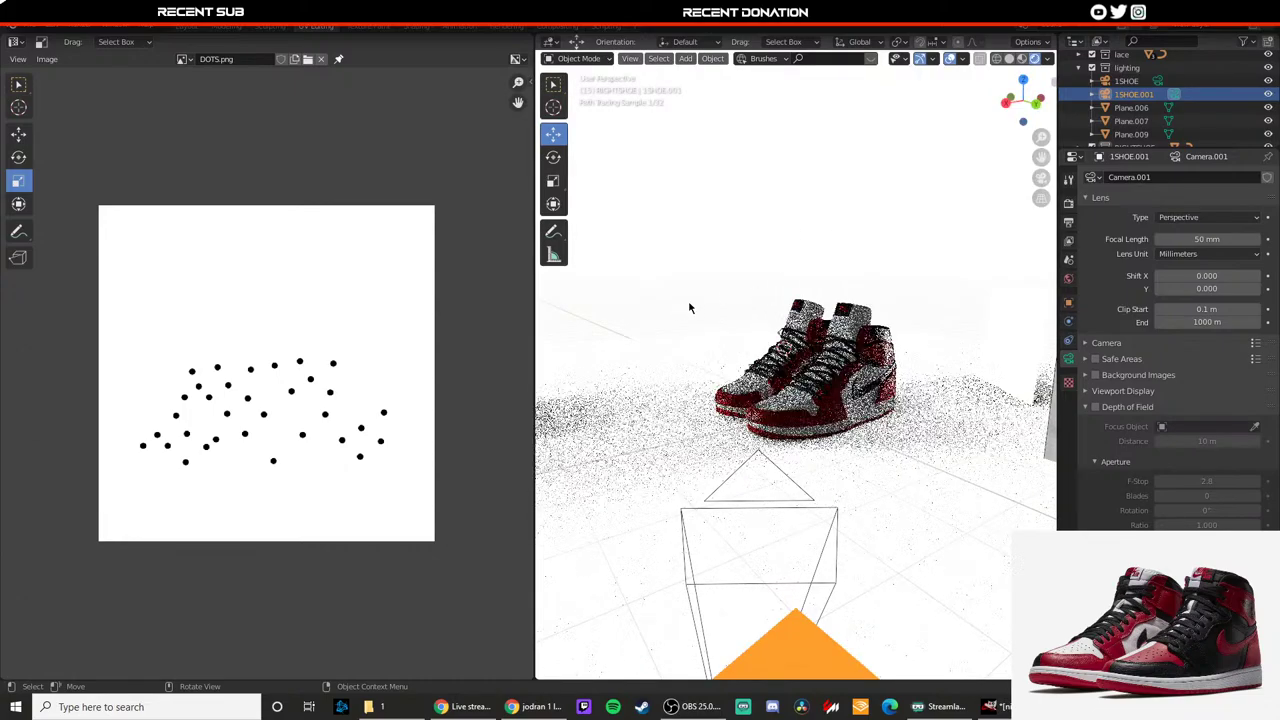
left_click(745, 276)
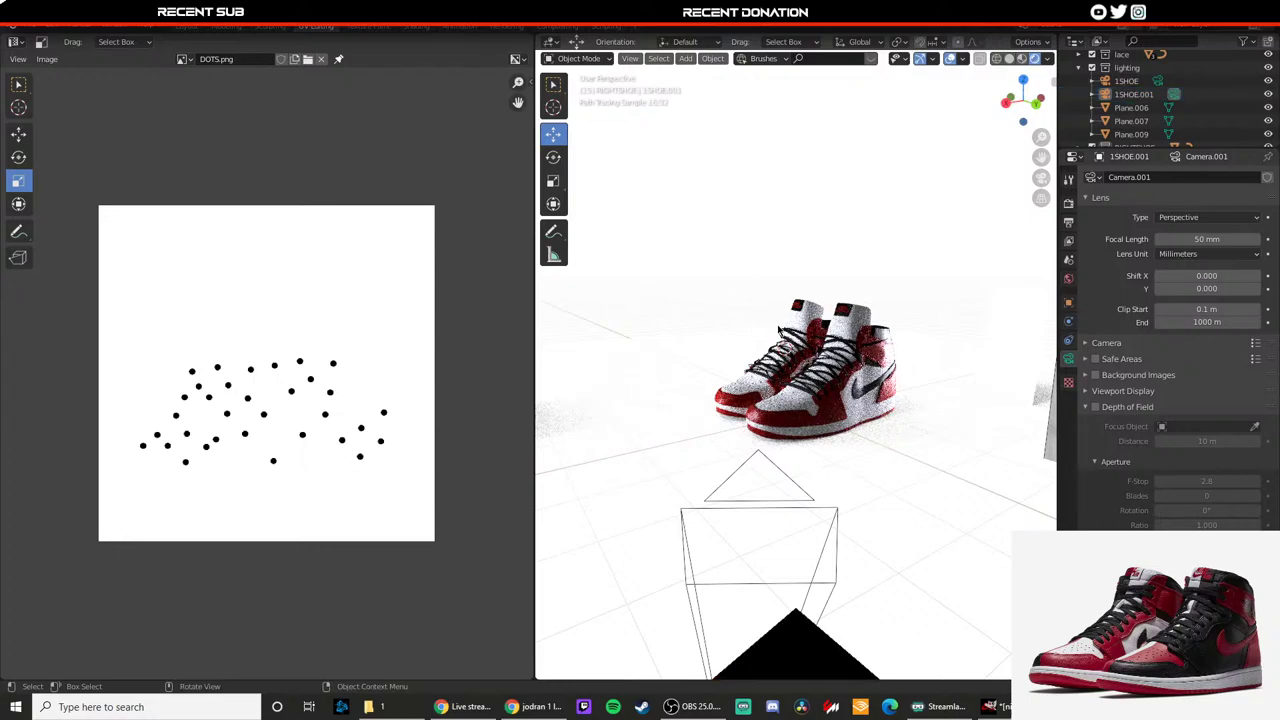
Step: Switch through material preview to wireframe shading and view the whole scene from the top
key("z")
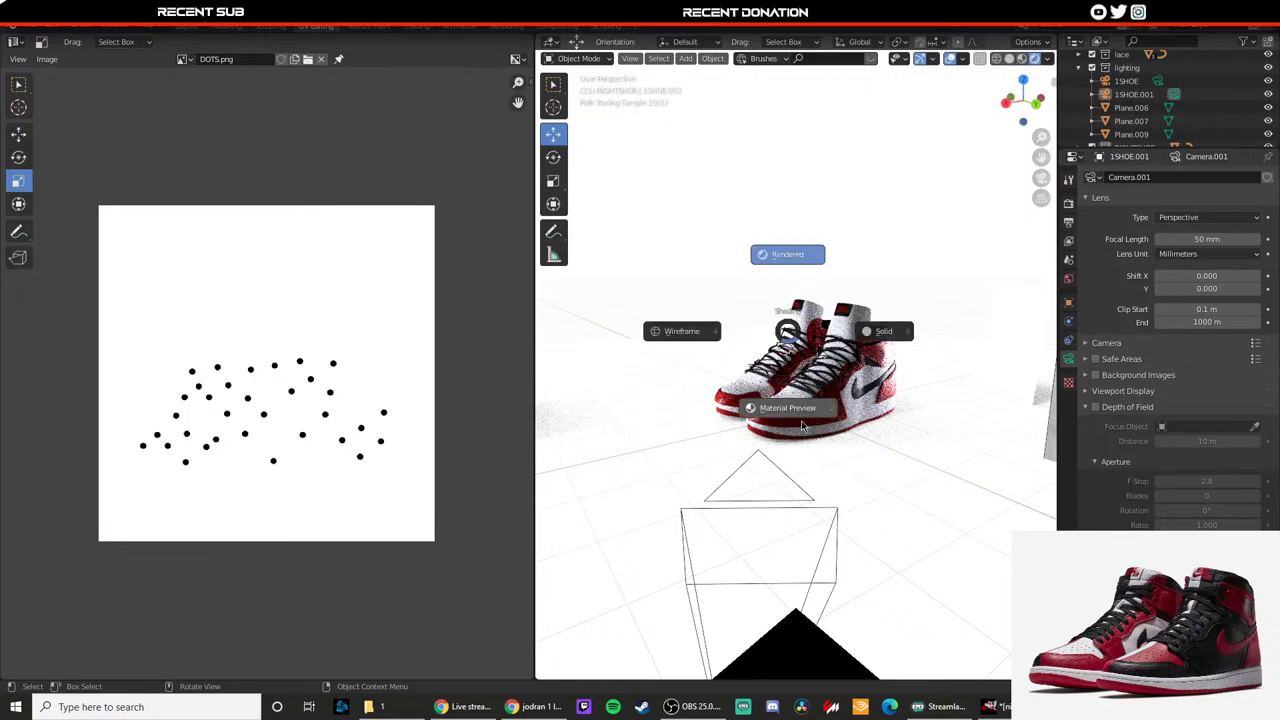
left_click(800, 420)
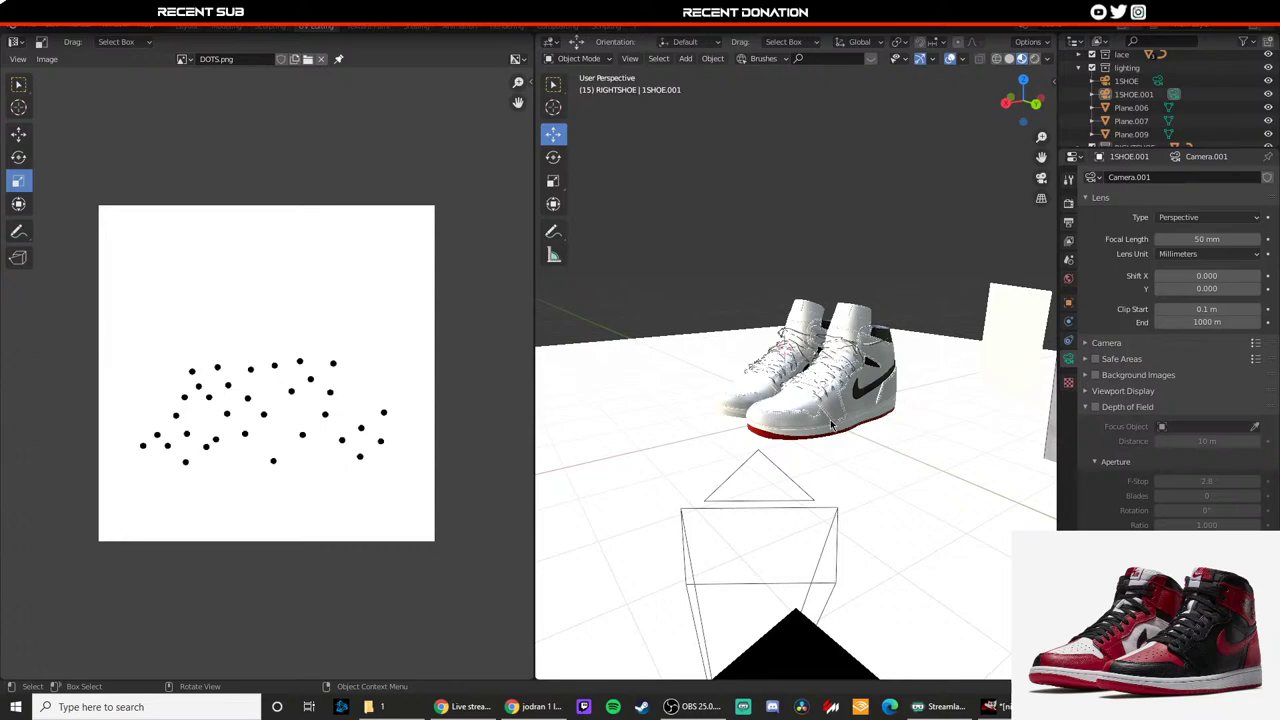
middle_click_drag(884, 432, 720, 497)
scroll(843, 489, "down", 3)
scroll(853, 491, "down", 1)
key("KP_7")
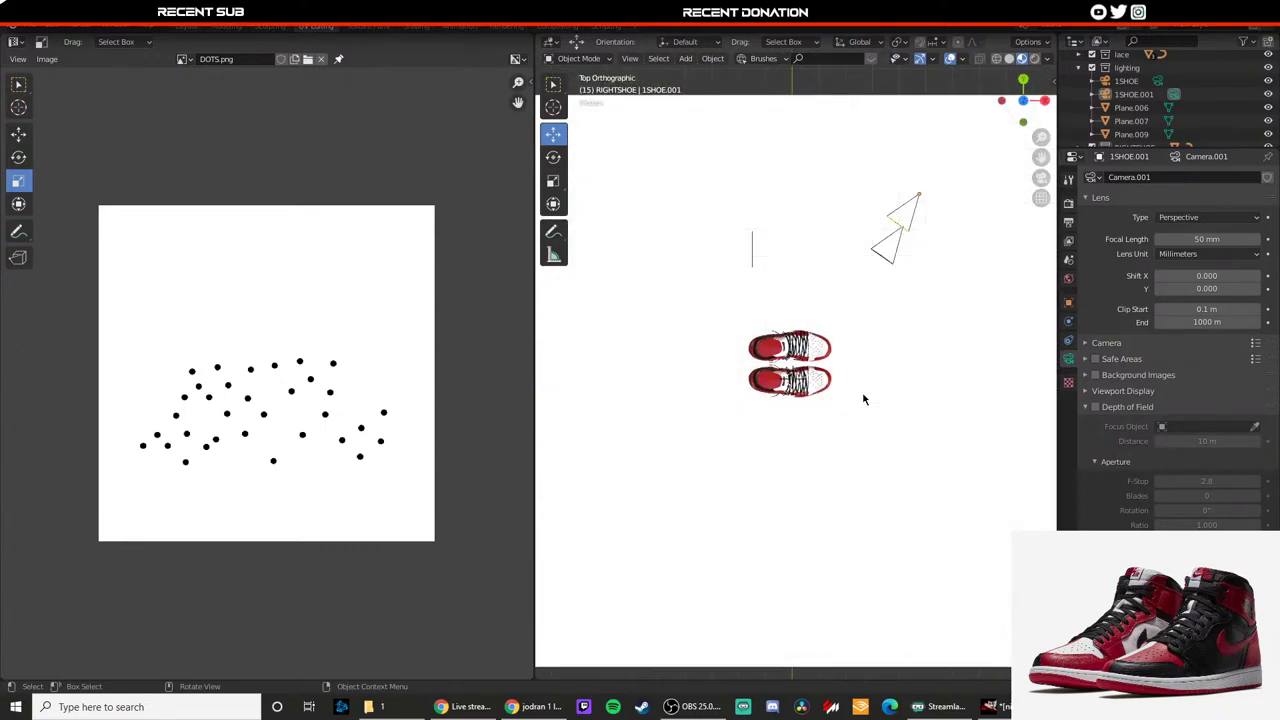
key("z")
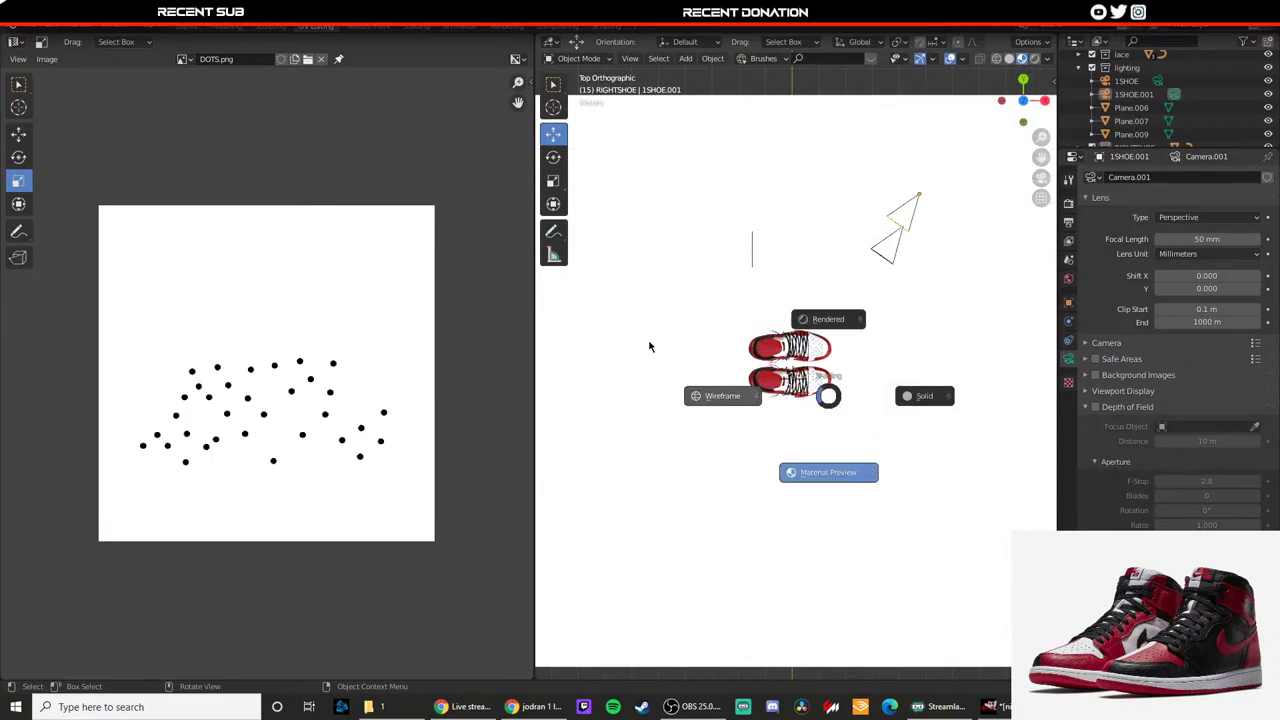
left_click(649, 346)
scroll(705, 343, "up", 3)
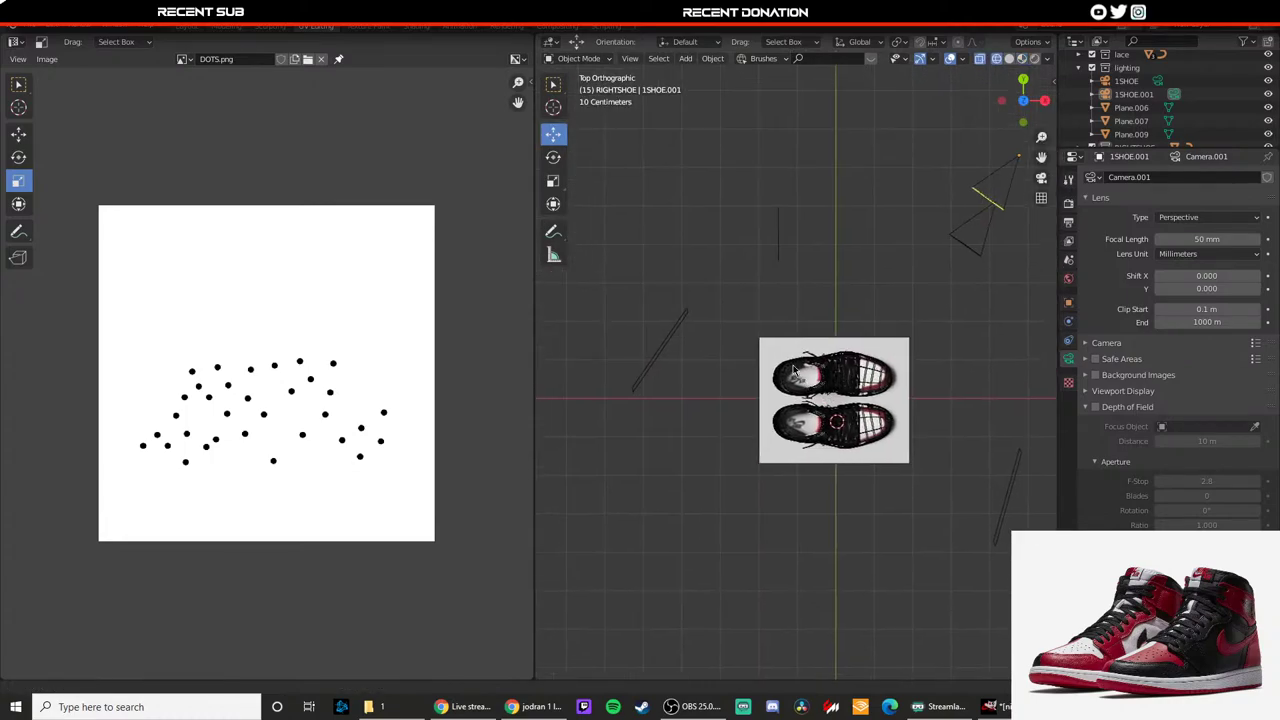
Step: Hide the top and front reference images around the shoes
middle_click_drag(910, 396, 823, 371)
left_click(857, 495)
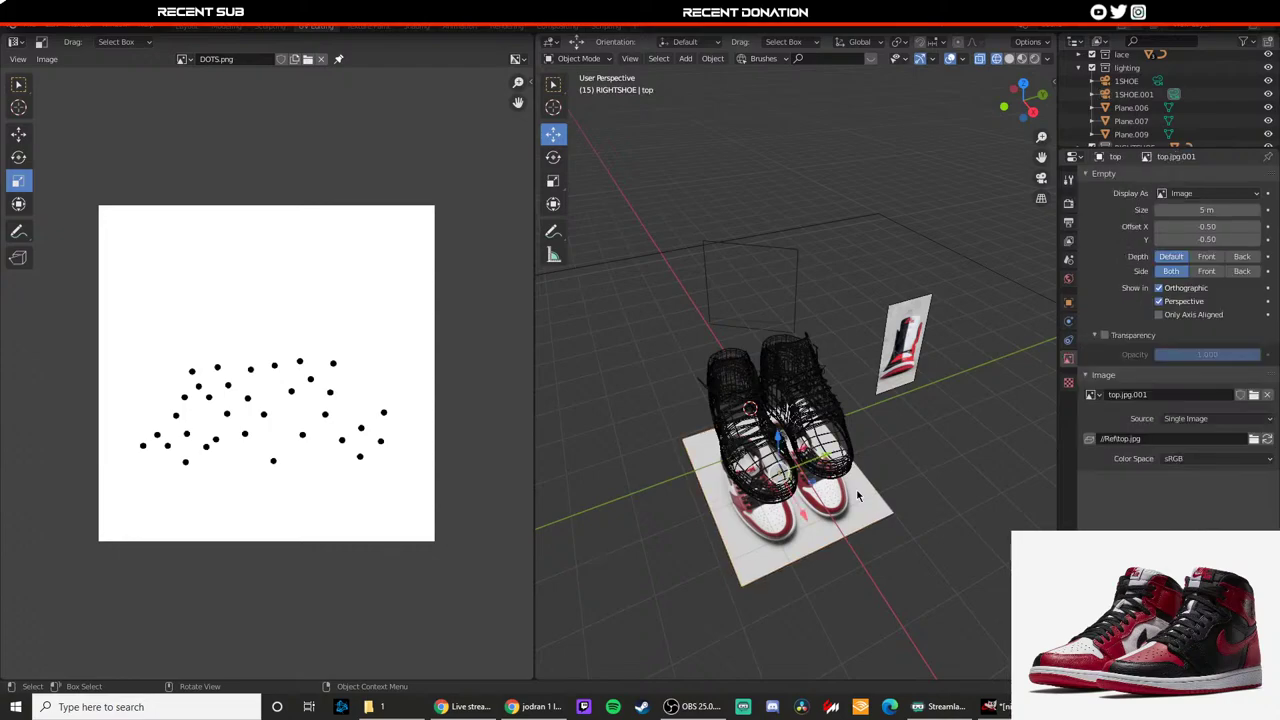
key("h")
left_click(902, 338)
key("h")
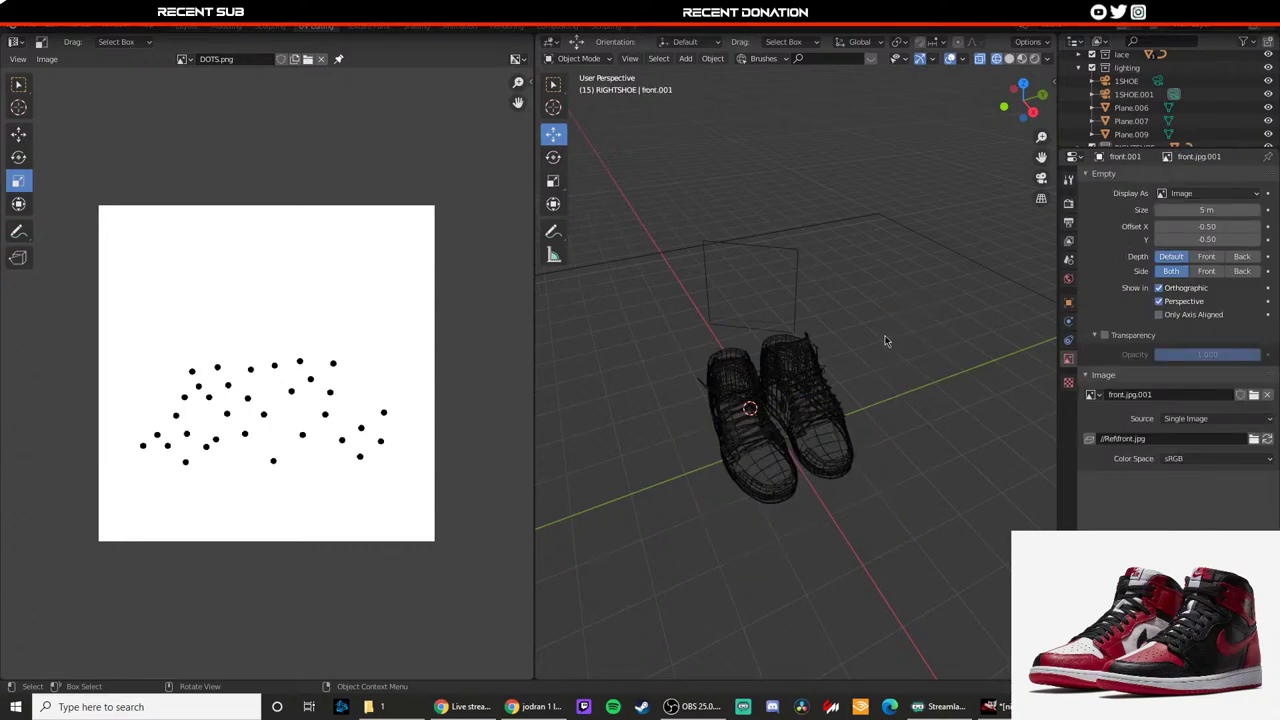
Step: In top view, shift light plane Plane.009 along Y and X and rotate it to face the shoes
key("KP_7")
left_click(699, 358)
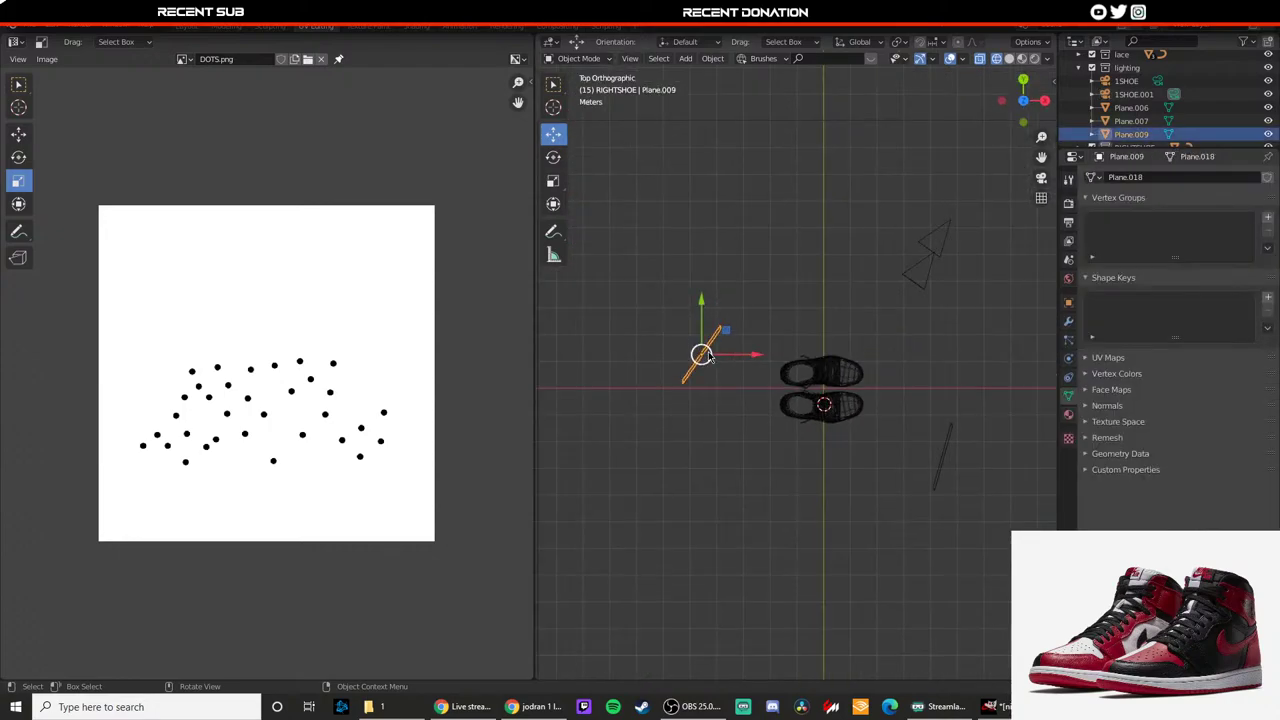
left_click(955, 447)
middle_click_drag(889, 418, 855, 400, "shift")
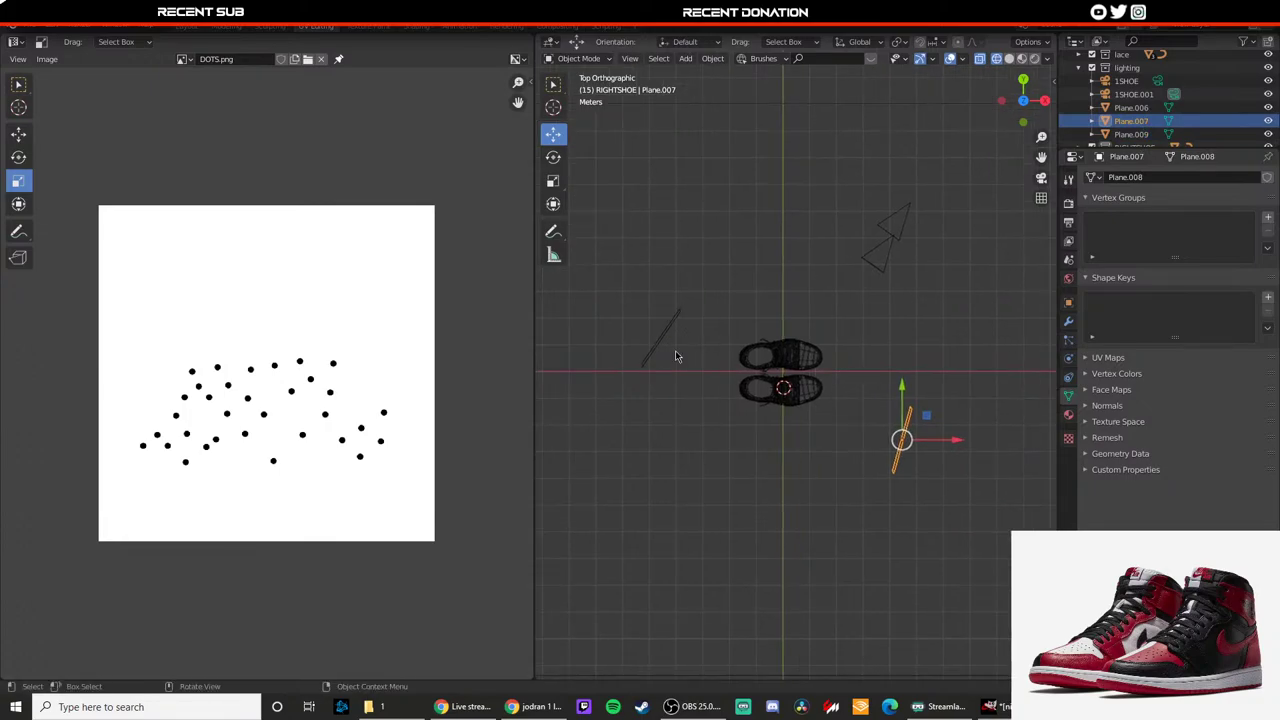
left_click(666, 320)
key("g")
key("x")
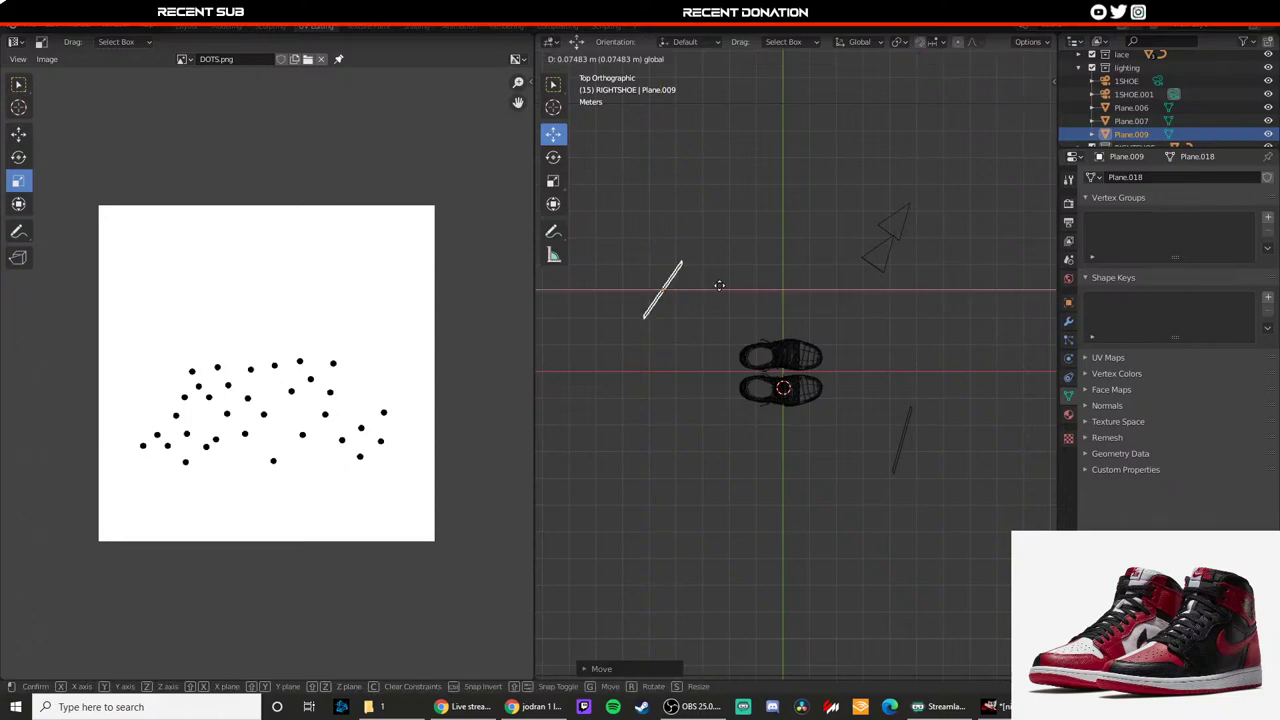
left_click_drag(719, 285, 737, 285)
left_click_drag(681, 248, 732, 274)
key("shift+space")
key("r")
Step: Move light plane Plane.007 about 0.7 m along the Y axis, closer to the shoes' centre line
left_click(912, 447)
left_click(904, 430)
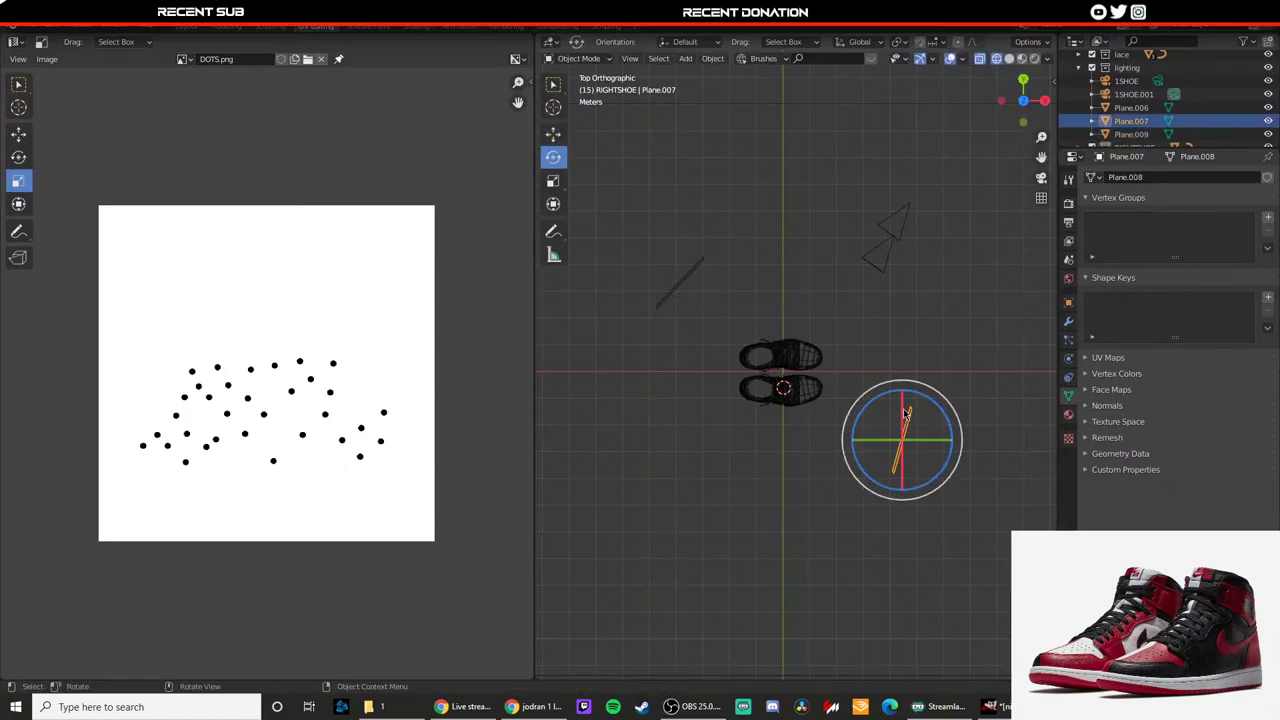
key("shift+space")
key("g")
key("g")
key("y")
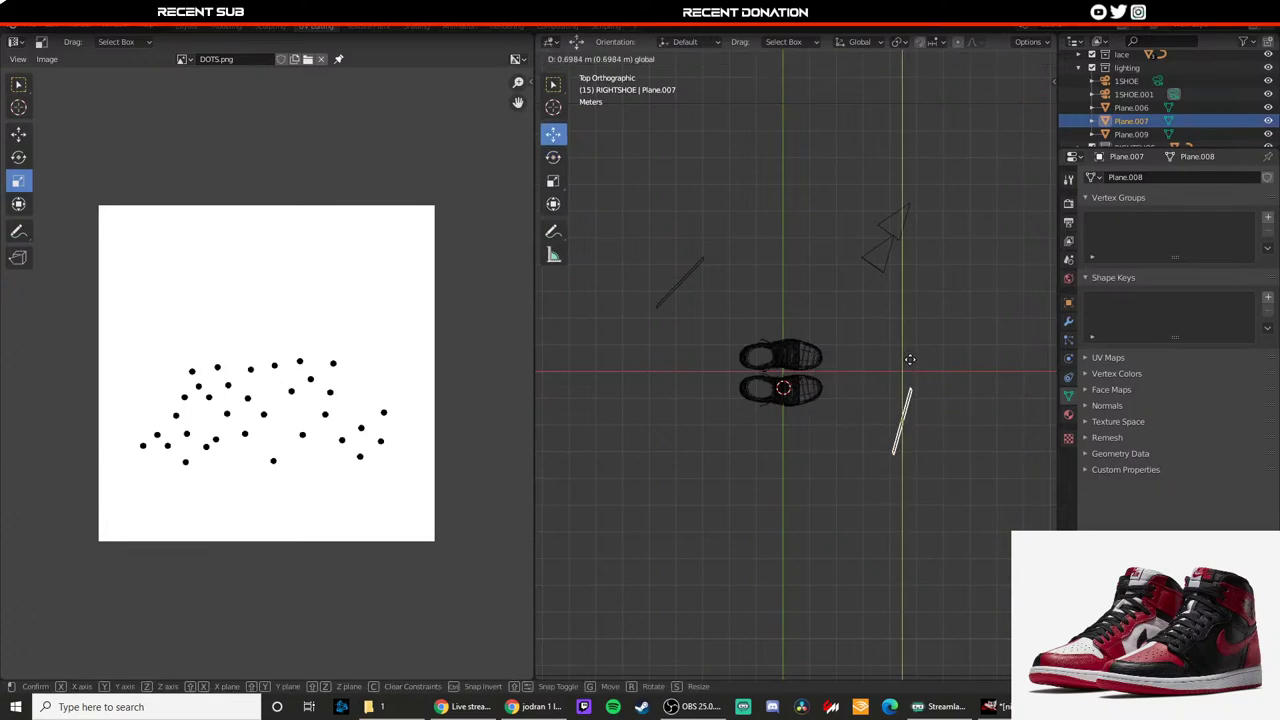
left_click(909, 359)
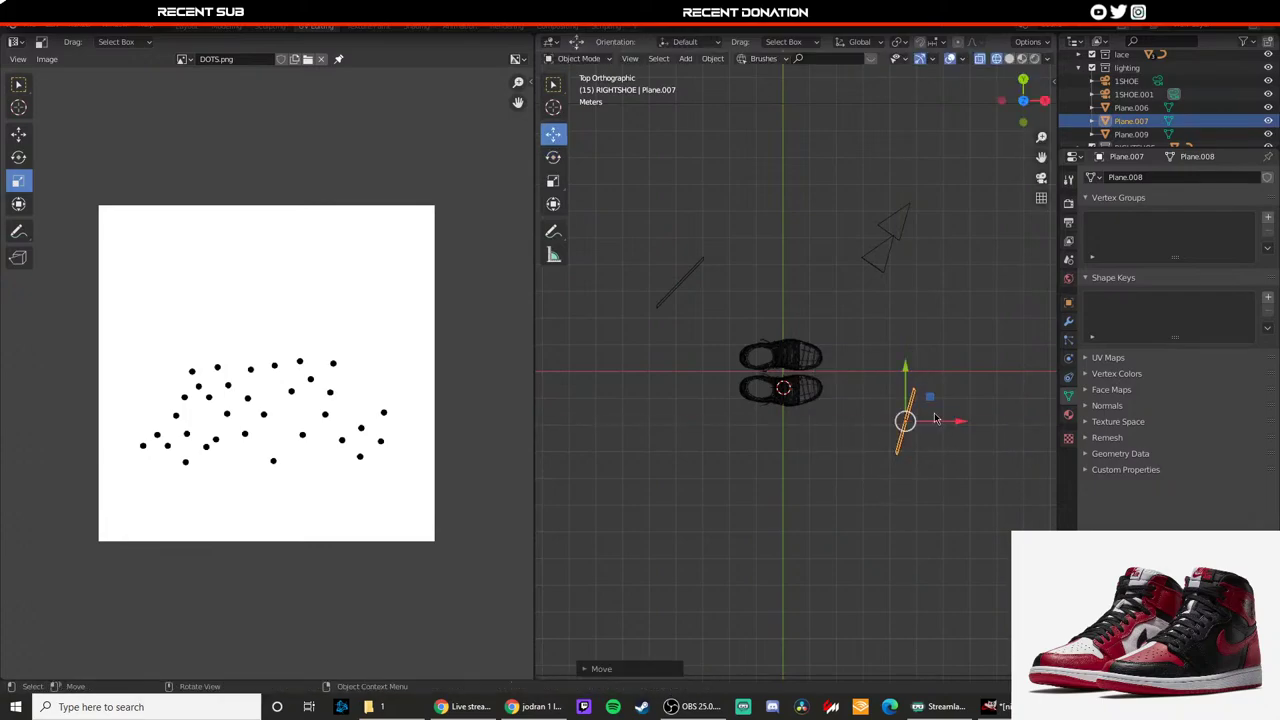
Step: Switch to a workspace with two 3D views, show one as a top wireframe view, and widen the camera view
left_click(242, 30)
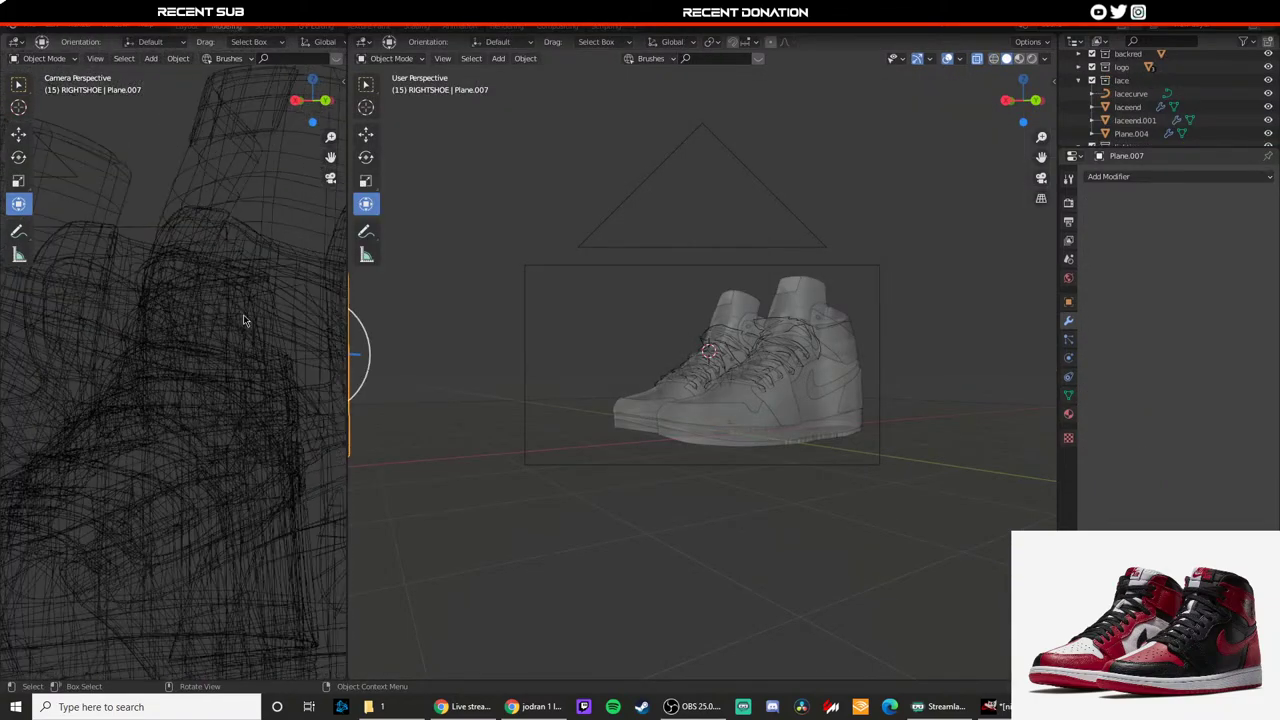
key("KP_7")
key("KP_Decimal")
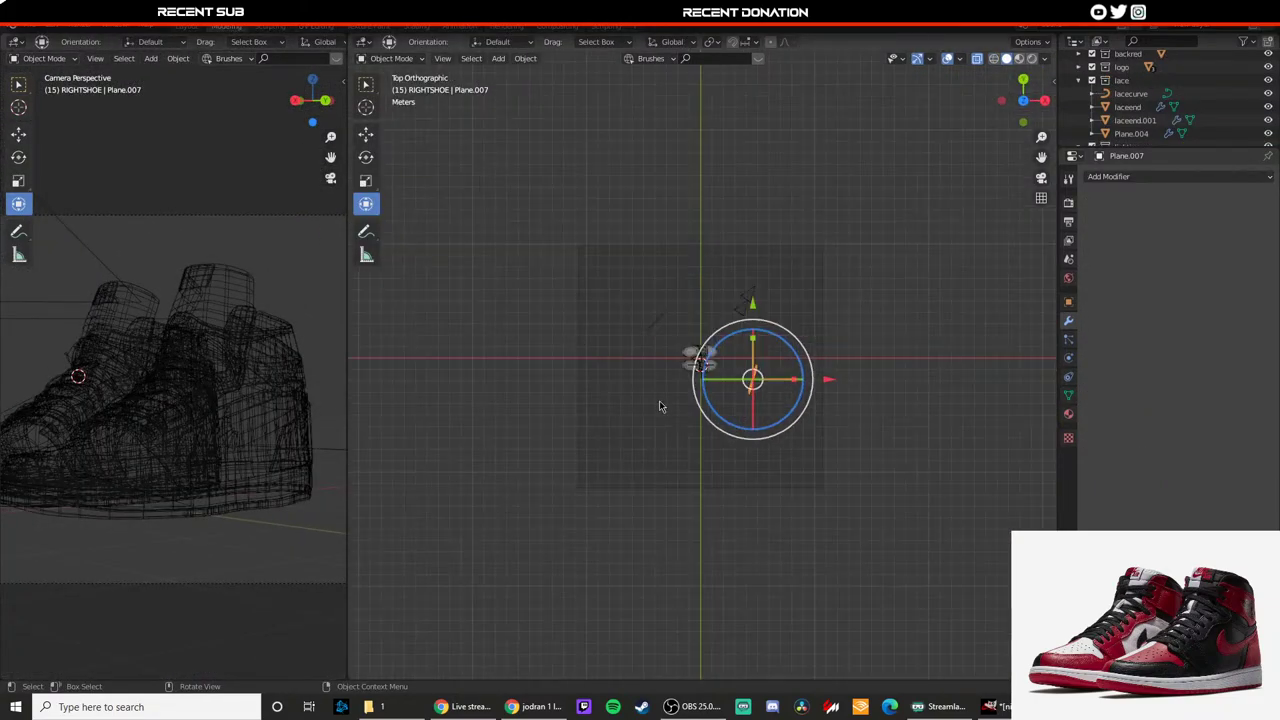
scroll(640, 371, "up", 4)
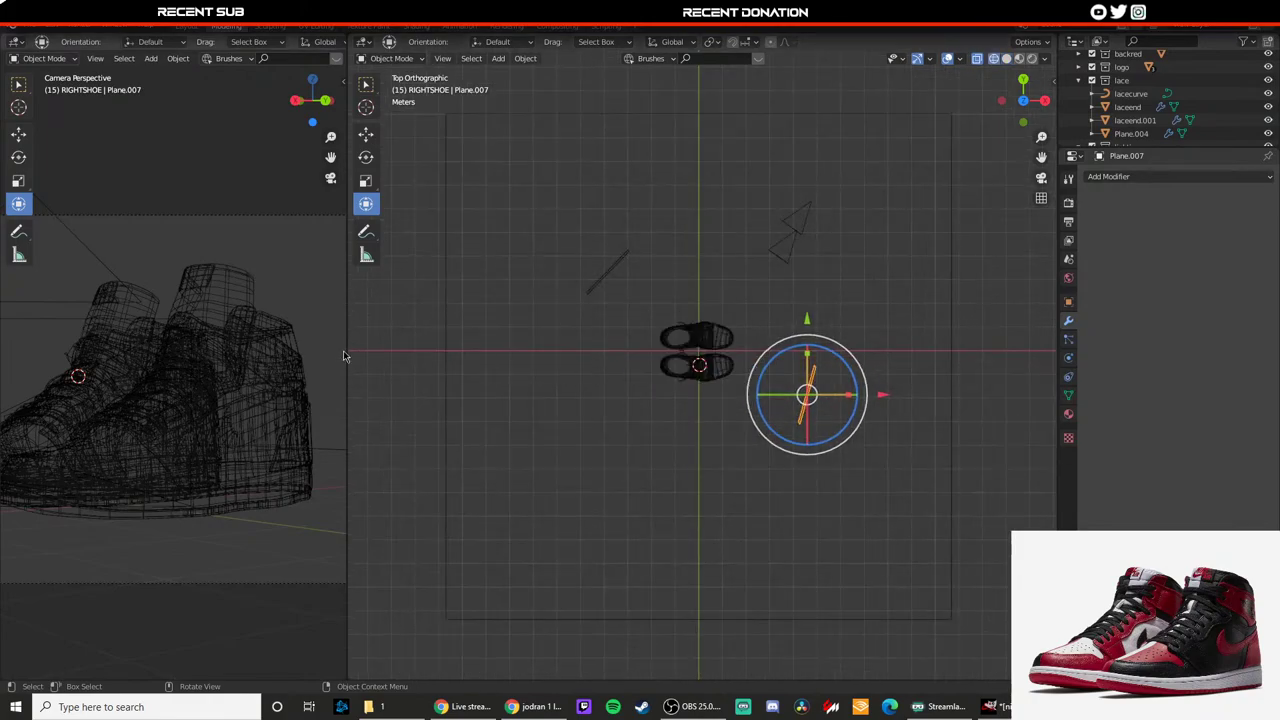
left_click_drag(343, 355, 643, 374)
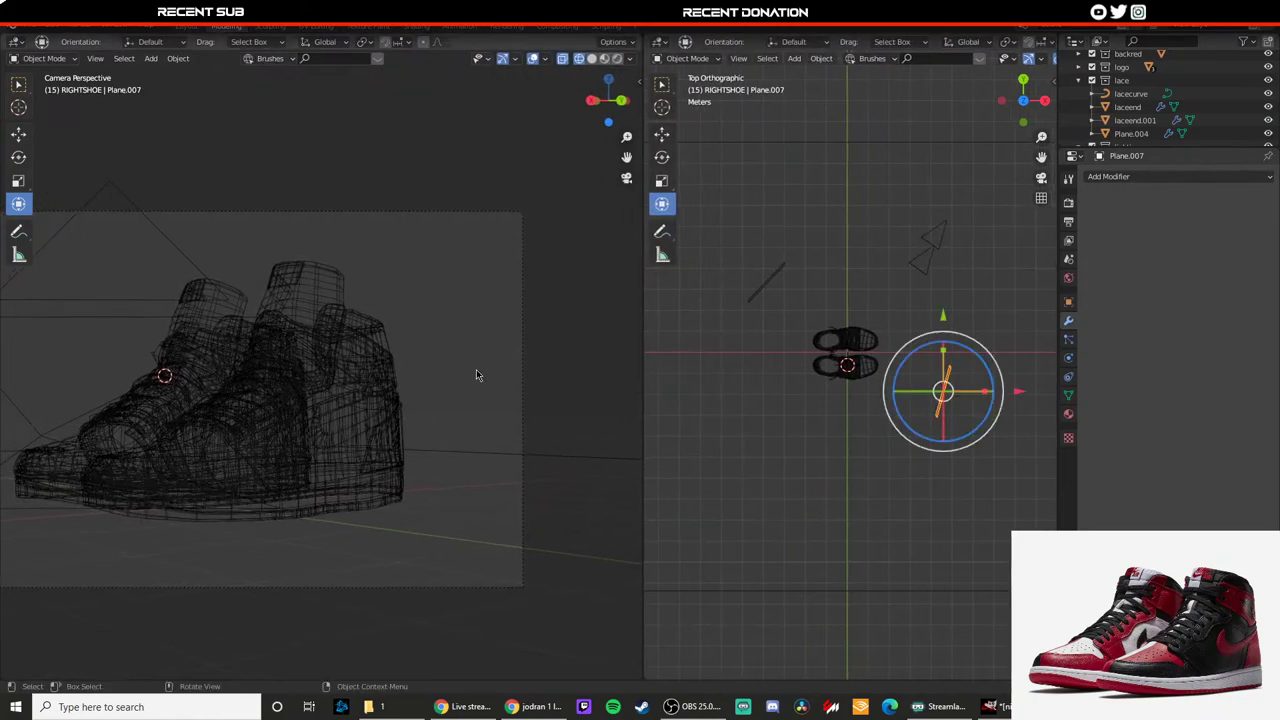
Step: Fit the whole camera frame in the camera view and display it in rendered shading
scroll(477, 370, "down", 4)
middle_click_drag(492, 367, 556, 371, "shift")
scroll(494, 366, "up", 2)
key("z")
left_click(430, 230)
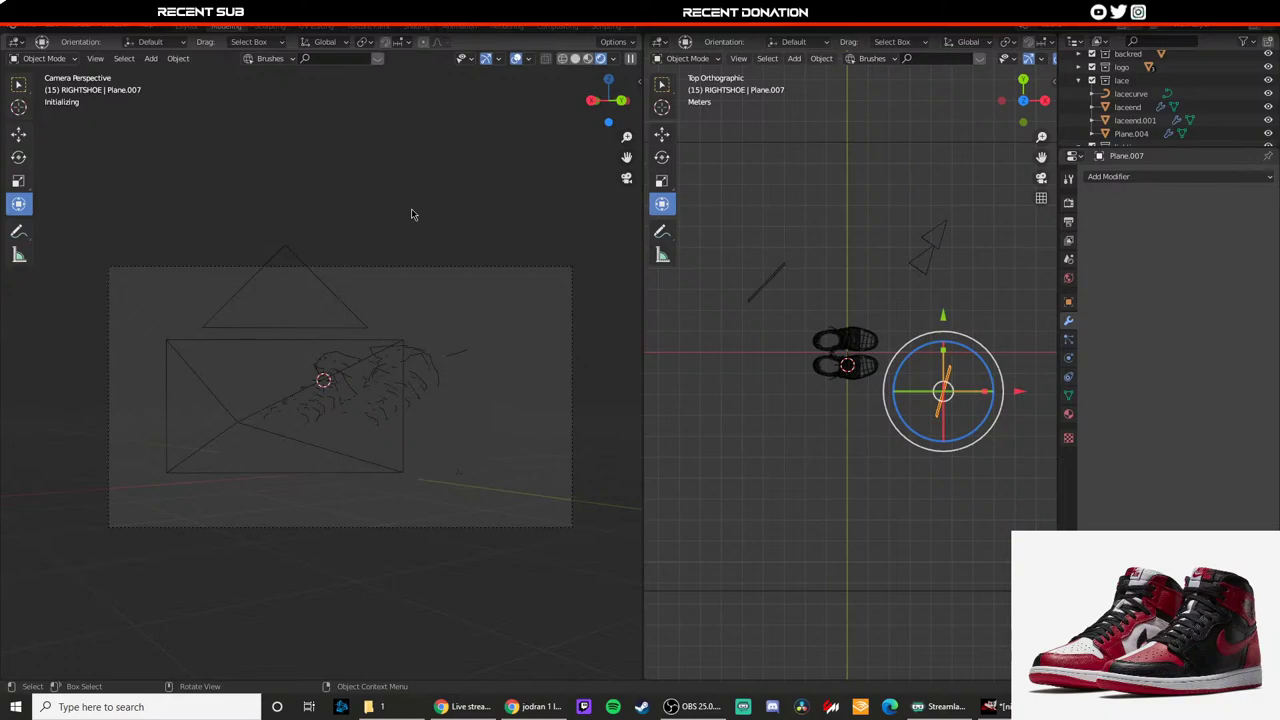
left_click(412, 214)
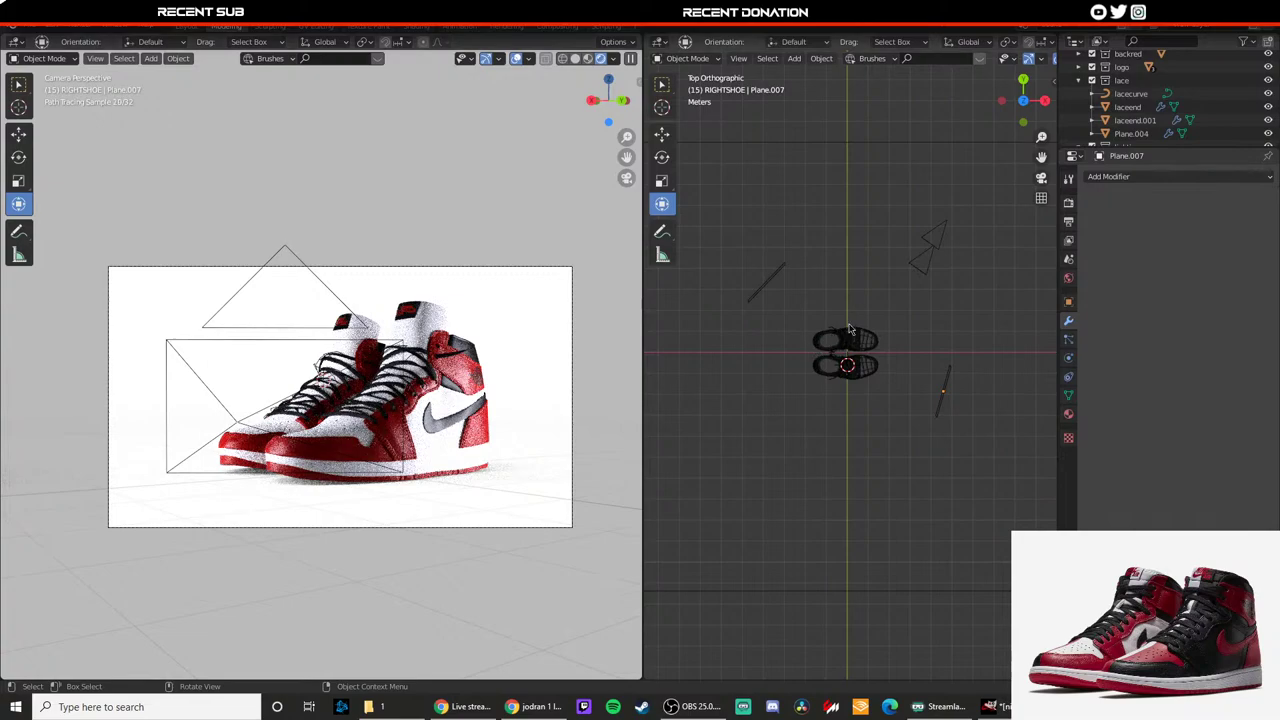
Step: Move light plane Plane.009 farther from the shoes along positive Y and negative X
left_click(765, 287)
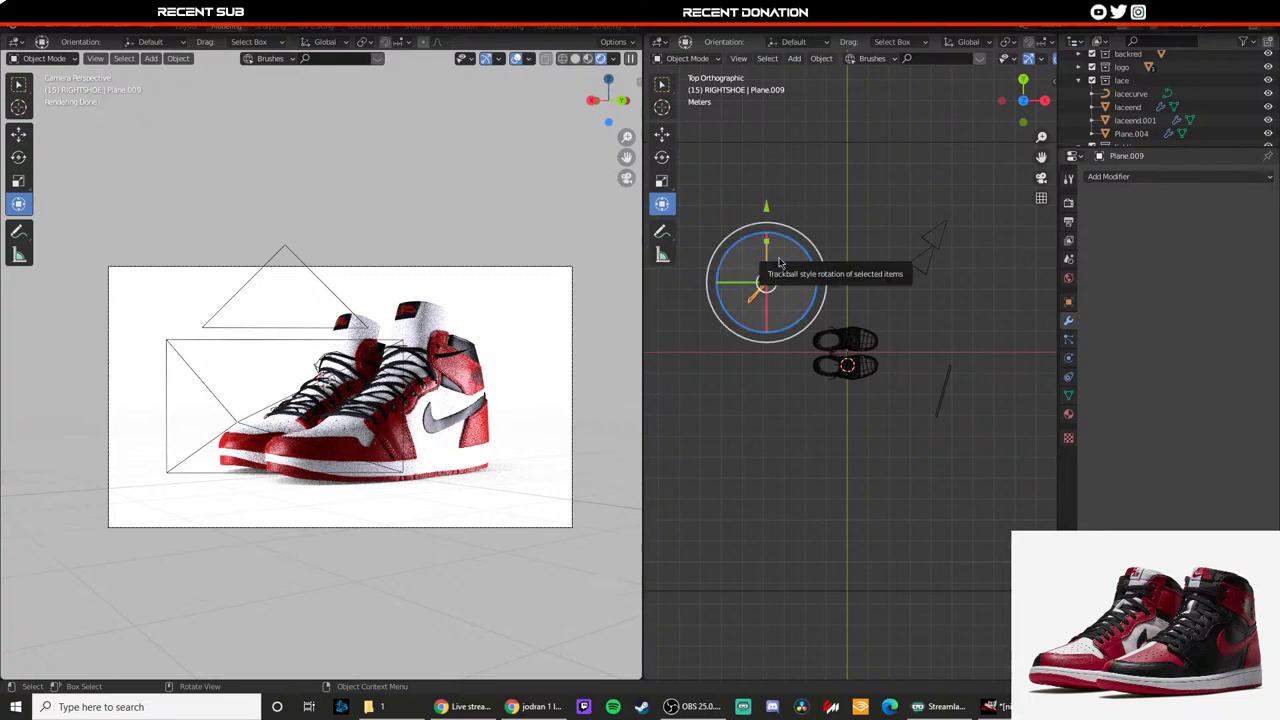
key("shift+space")
key("g")
left_click_drag(769, 241, 770, 212)
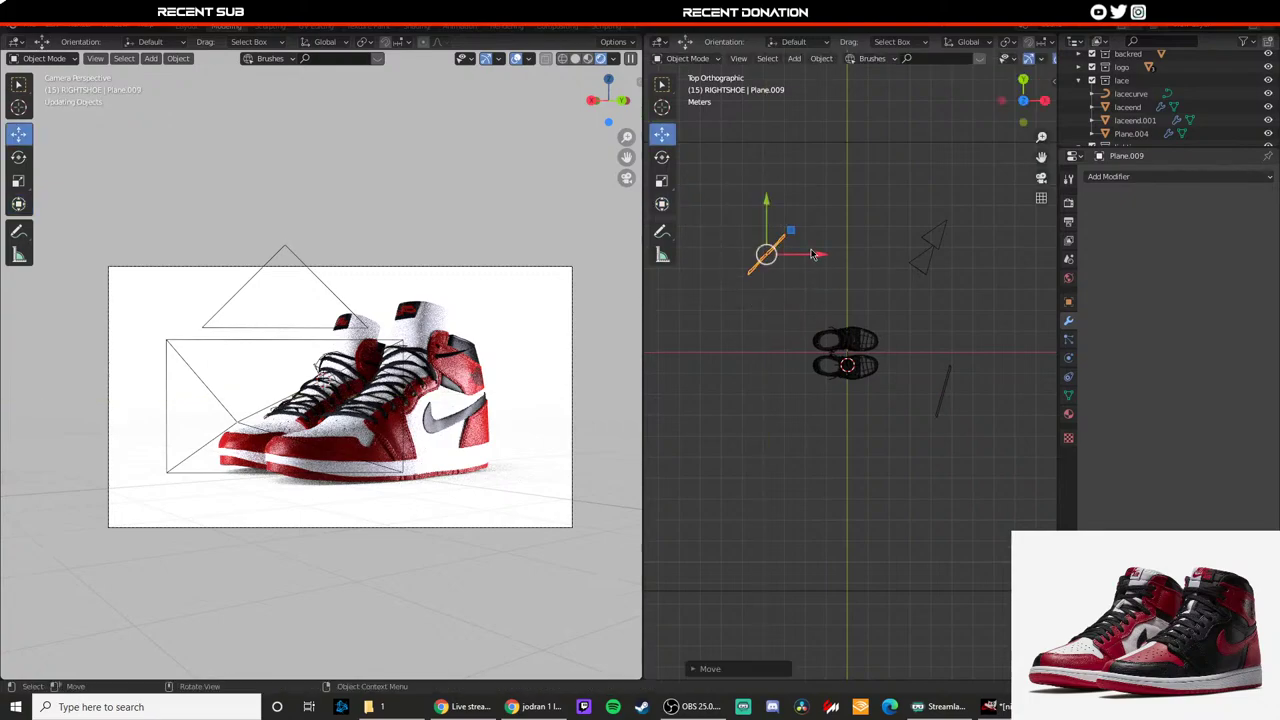
left_click_drag(811, 252, 792, 251)
left_click(790, 251)
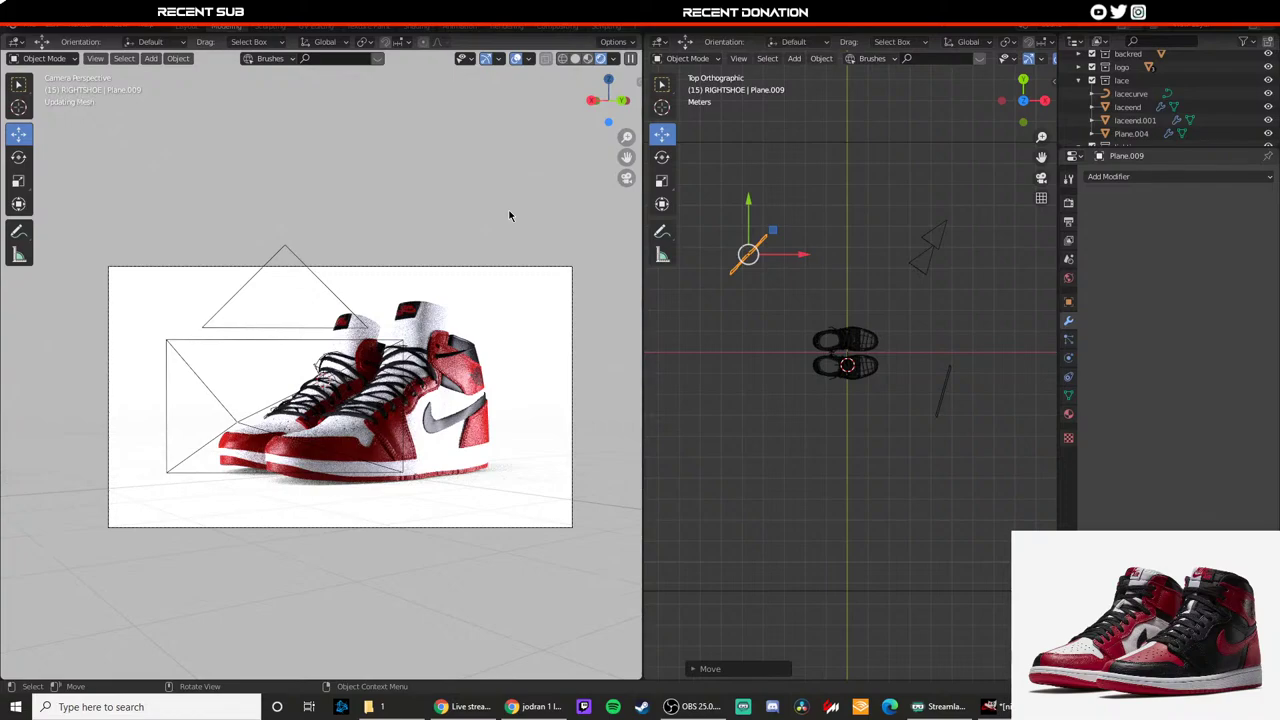
Step: Rotate light plane Plane.009 slightly about the vertical Z axis in the top view
left_click(1069, 204)
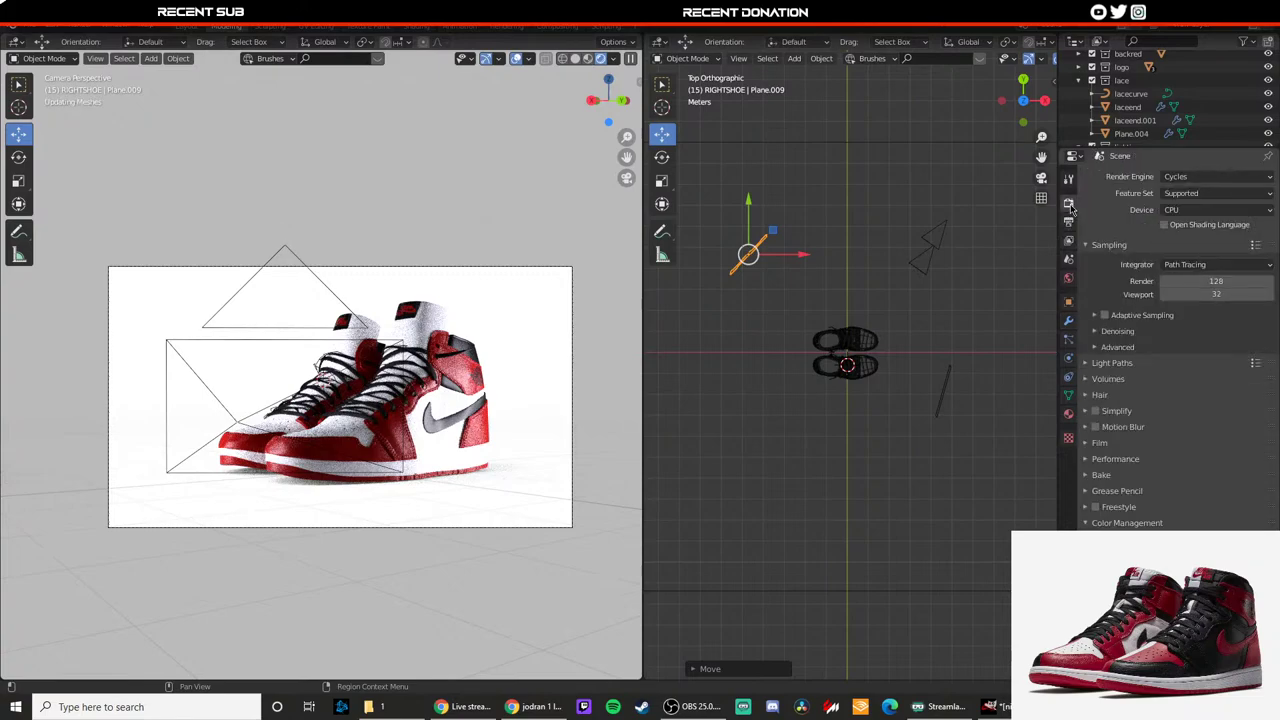
key("shift+space")
left_click(810, 230)
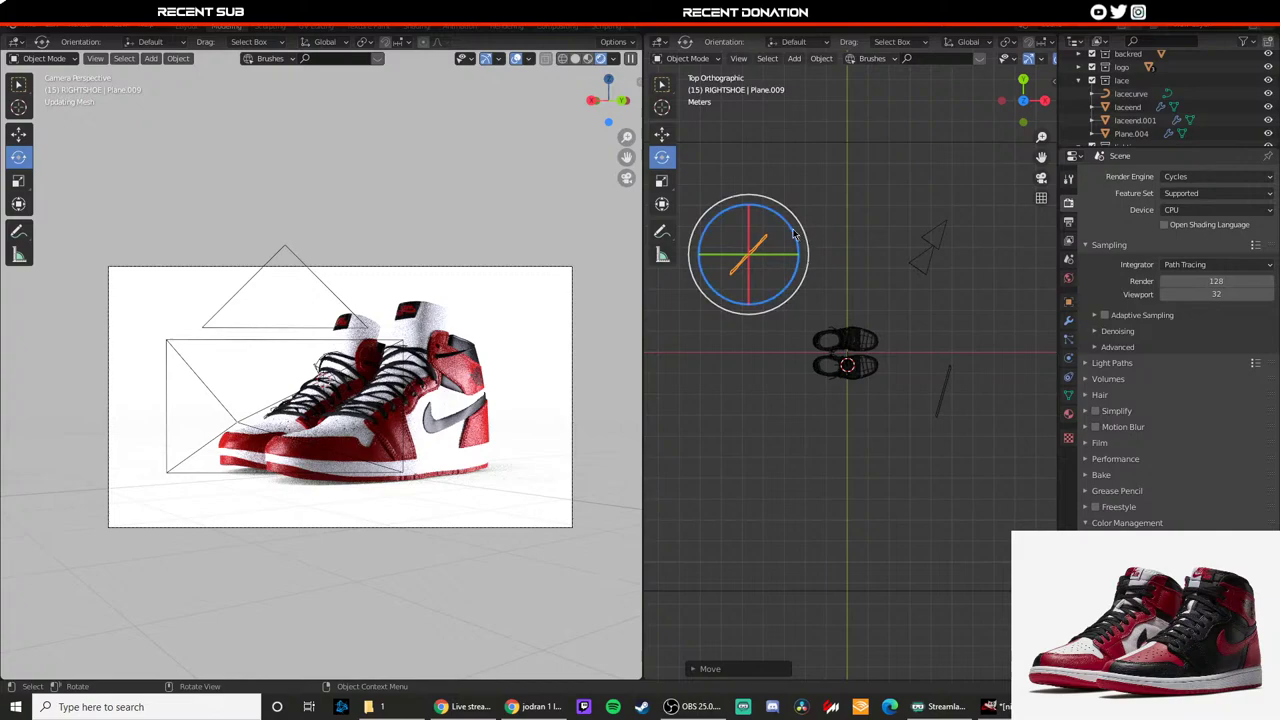
left_click_drag(797, 232, 795, 234)
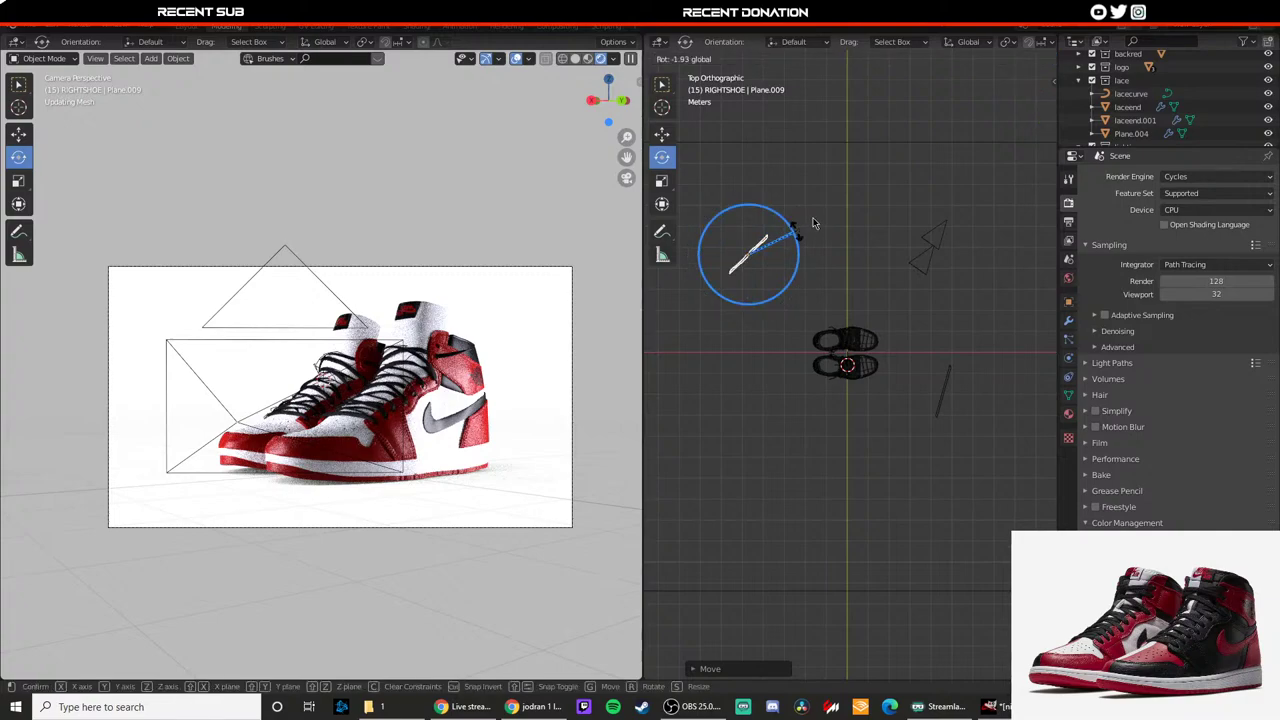
left_click_drag(813, 223, 813, 223)
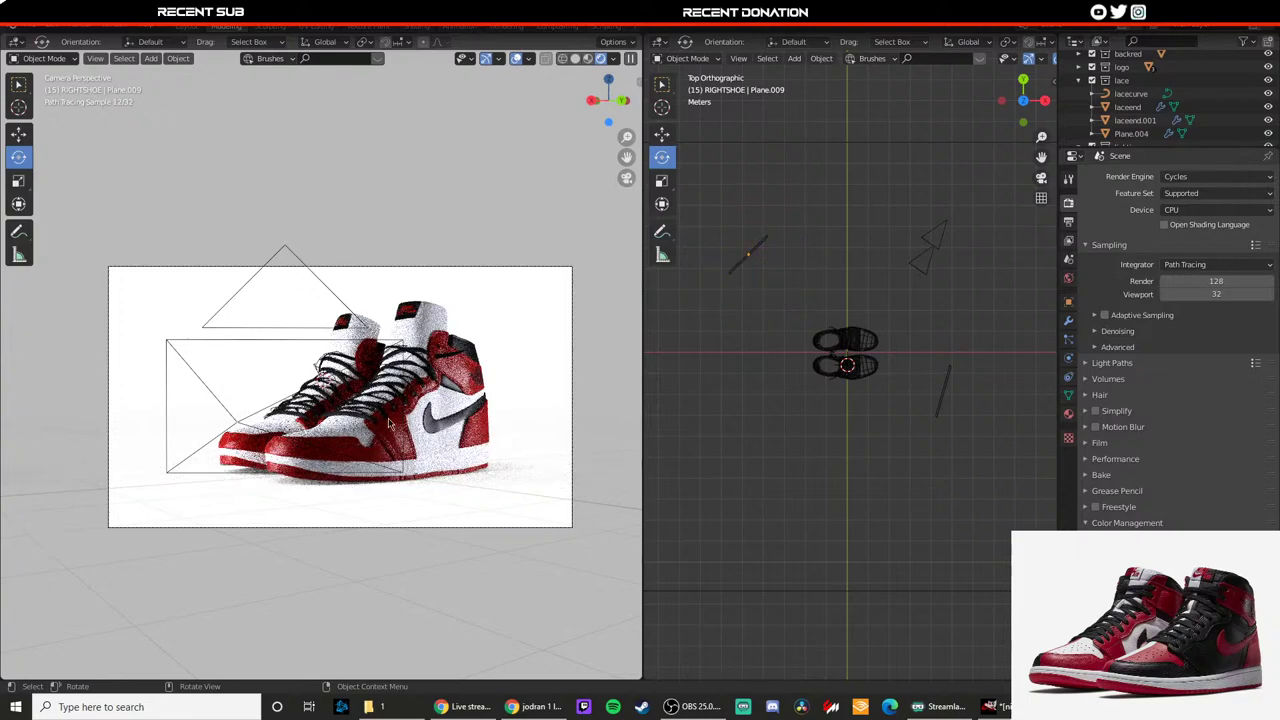
Step: Switch to the Shading workspace, select the shoe's red front toe panel and show its object material nodes
left_click(335, 453)
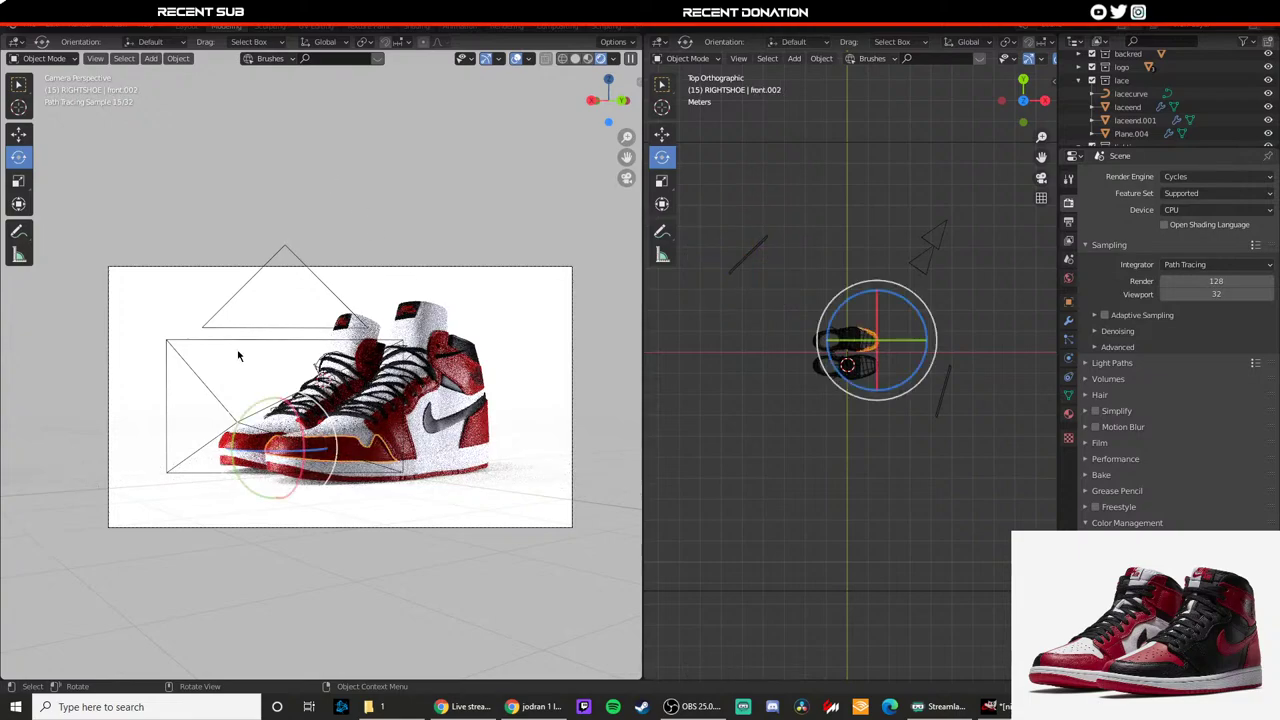
left_click(415, 27)
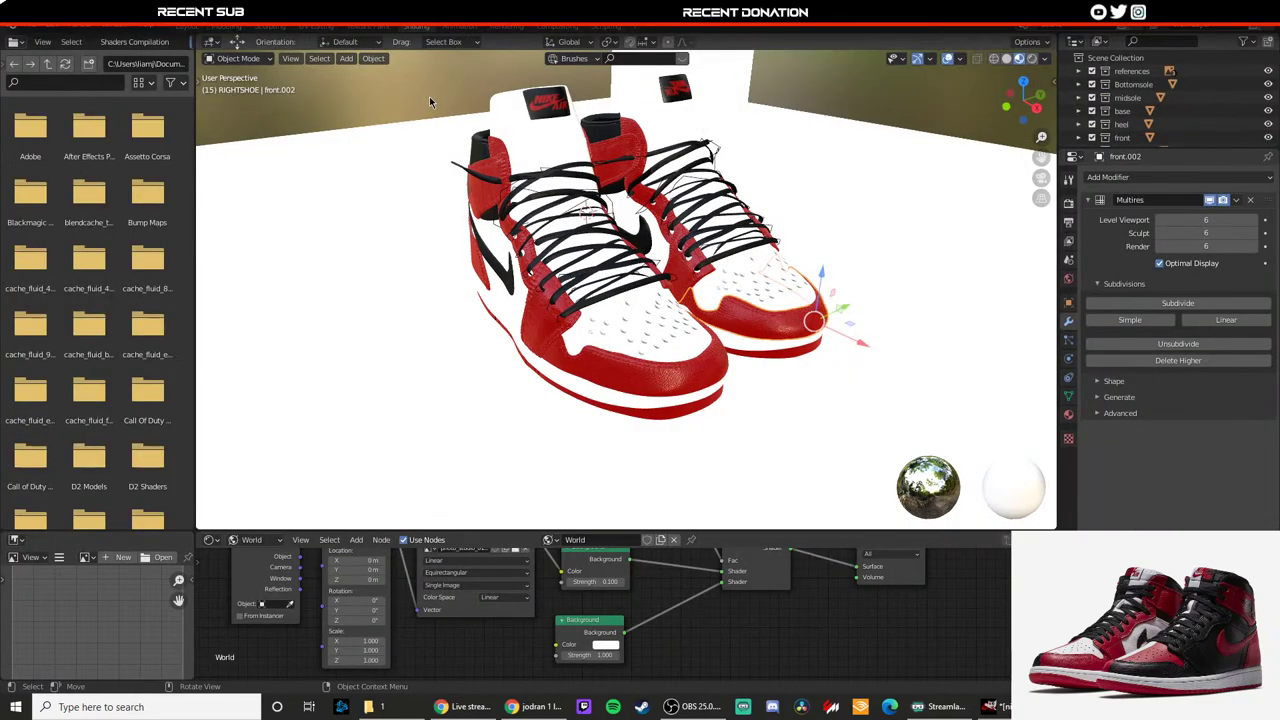
scroll(613, 348, "up", 5)
left_click(576, 450)
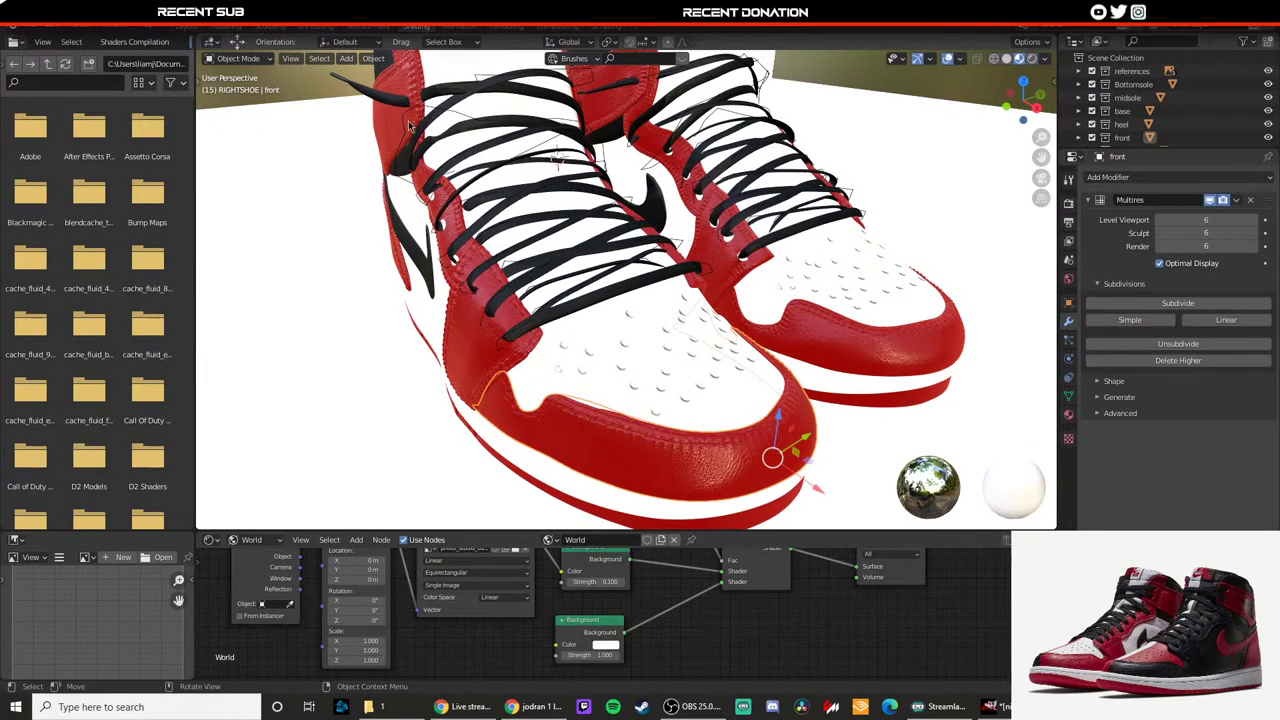
left_click(252, 540)
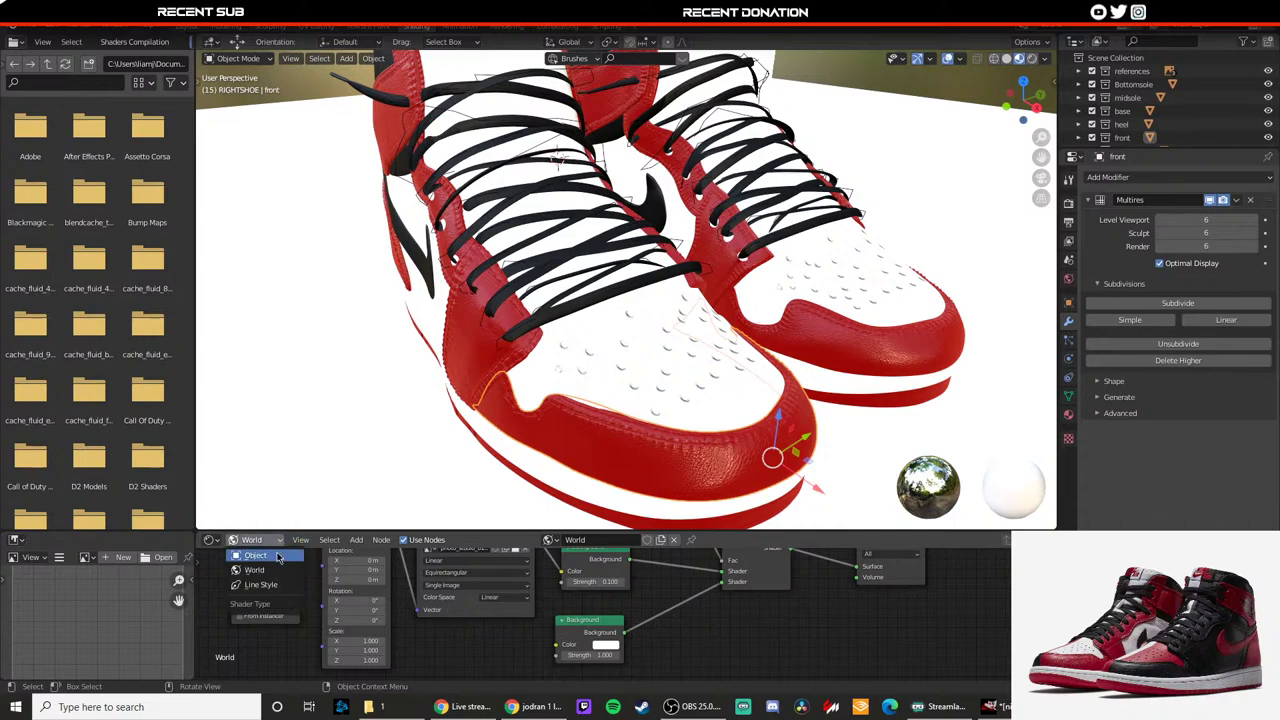
left_click(262, 554)
scroll(640, 625, "up", 2)
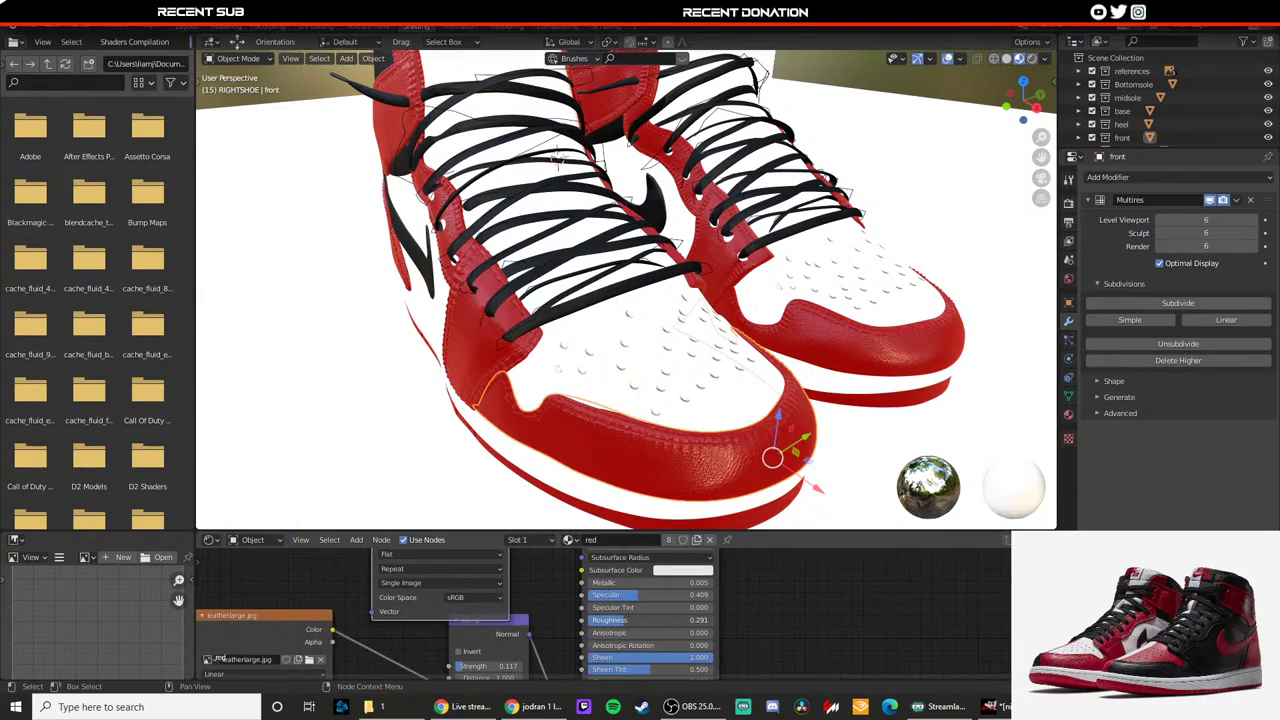
Step: Look through the camera at both shoes and lower the Roughness of the base.001 material to 0.405
left_click(407, 428)
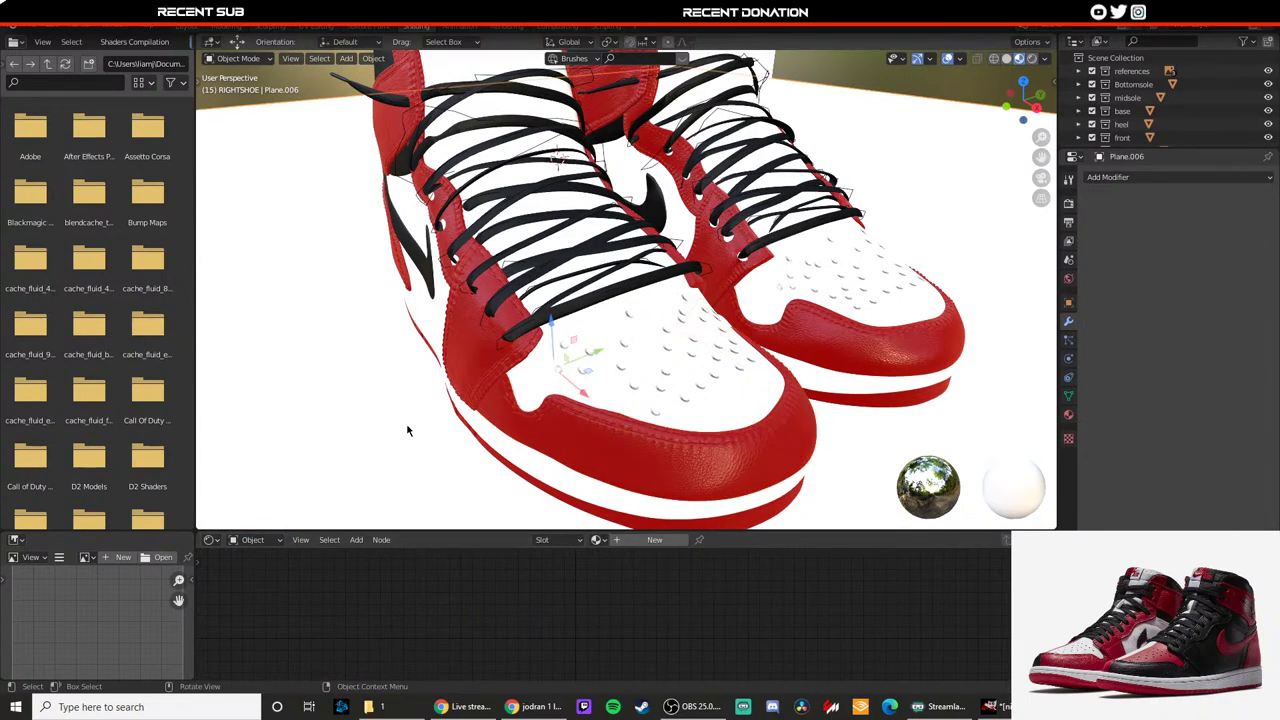
middle_click_drag(599, 420, 409, 373)
scroll(450, 361, "down", 2)
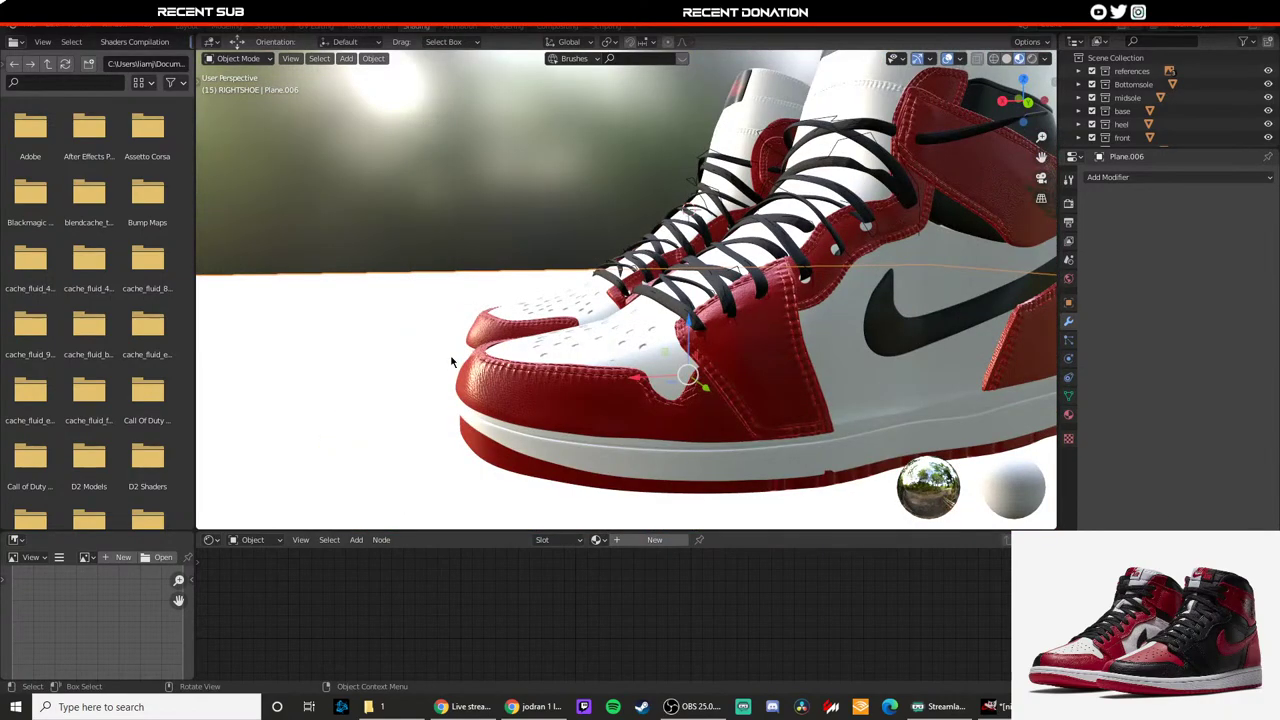
key("KP_0")
left_click(586, 346)
scroll(580, 320, "up", 2)
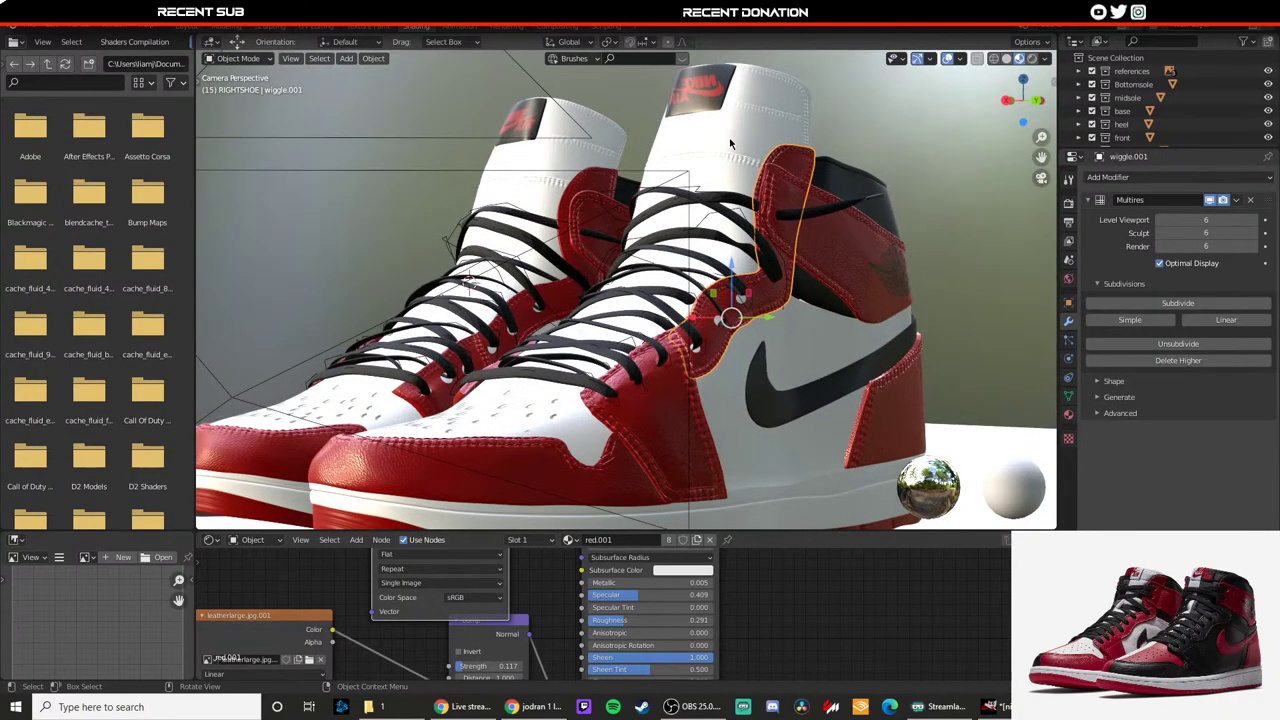
left_click_drag(672, 620, 640, 620)
left_click(953, 232)
scroll(713, 356, "down", 3)
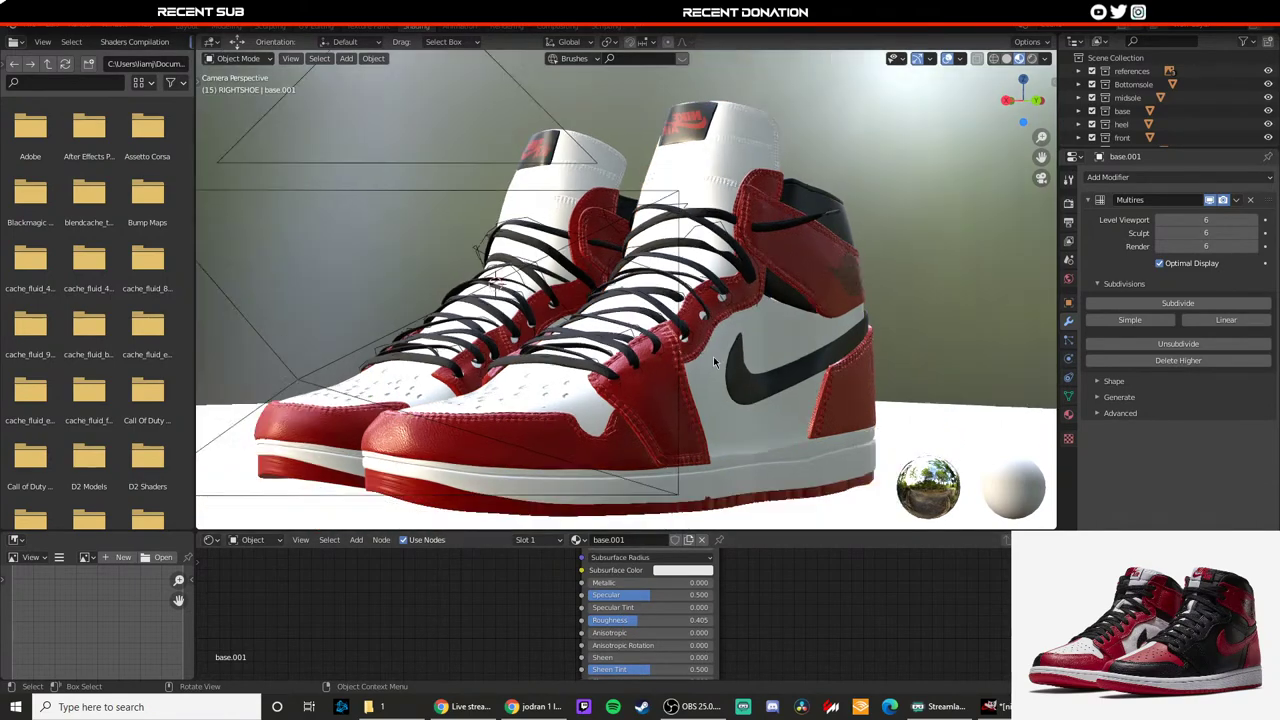
Step: Display the full camera frame in rendered shading and render the current frame as a still image
key("z")
left_click(698, 271)
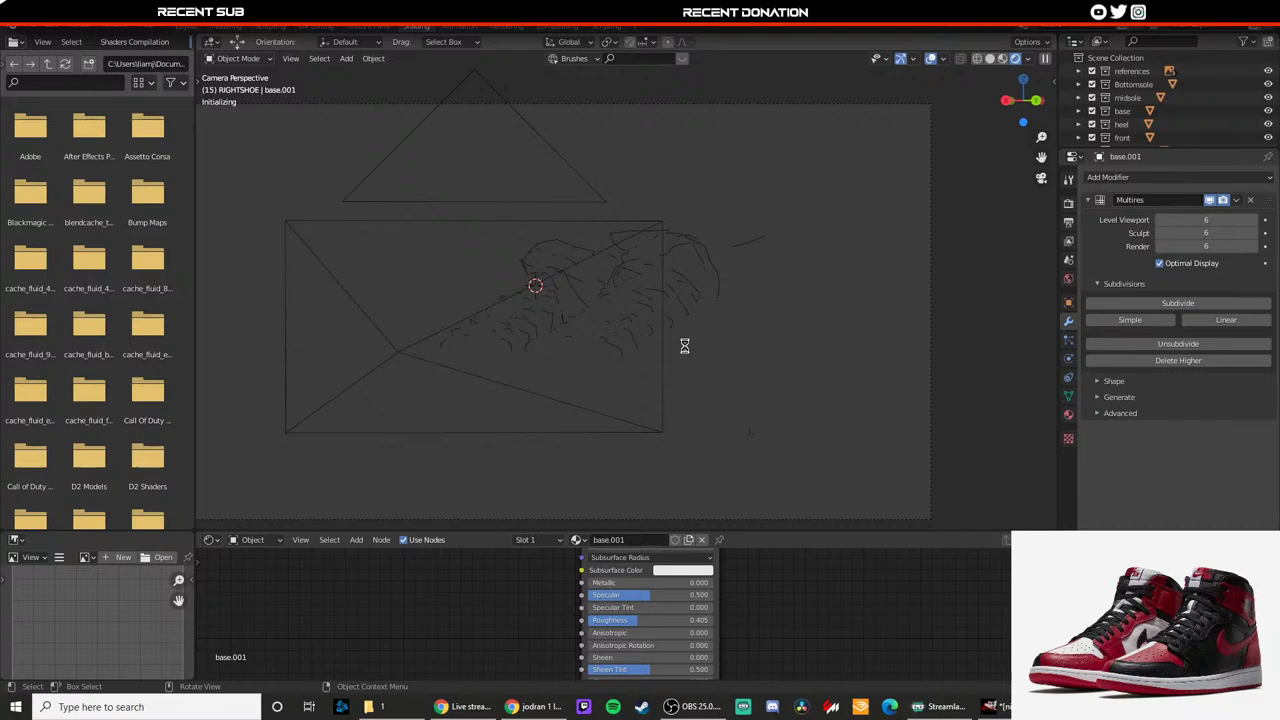
scroll(684, 346, "down", 2)
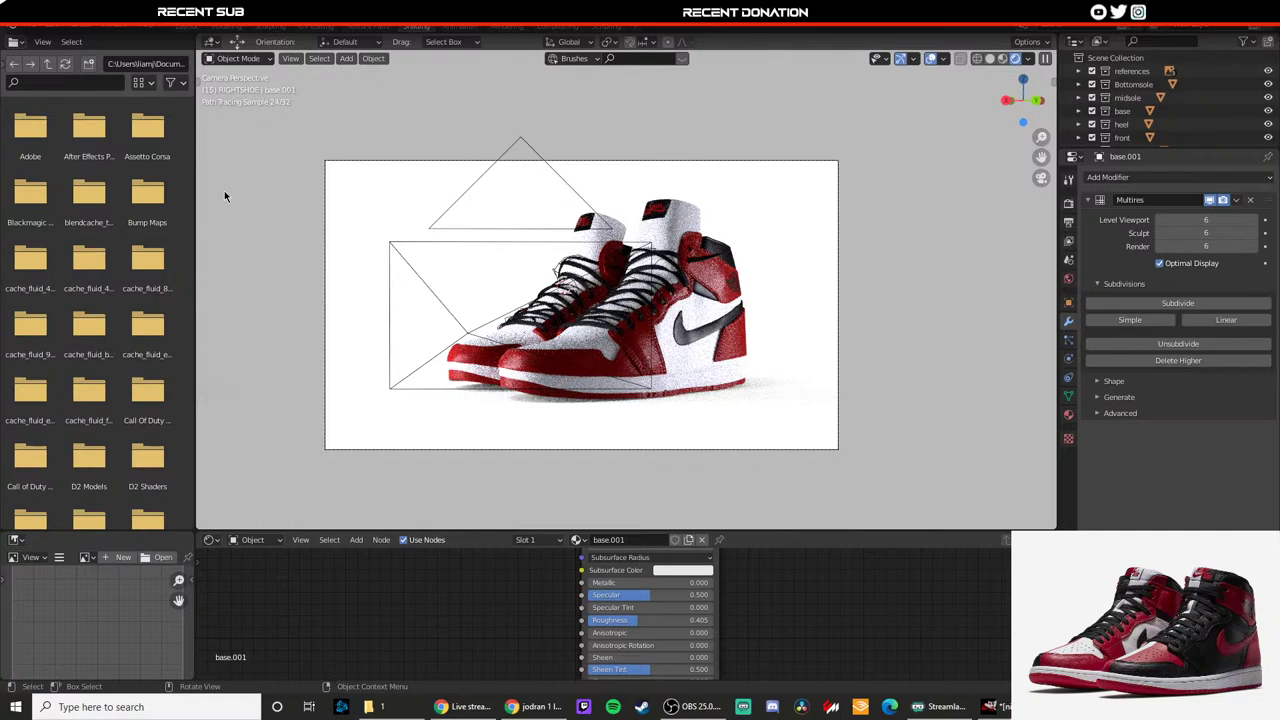
left_click(86, 31)
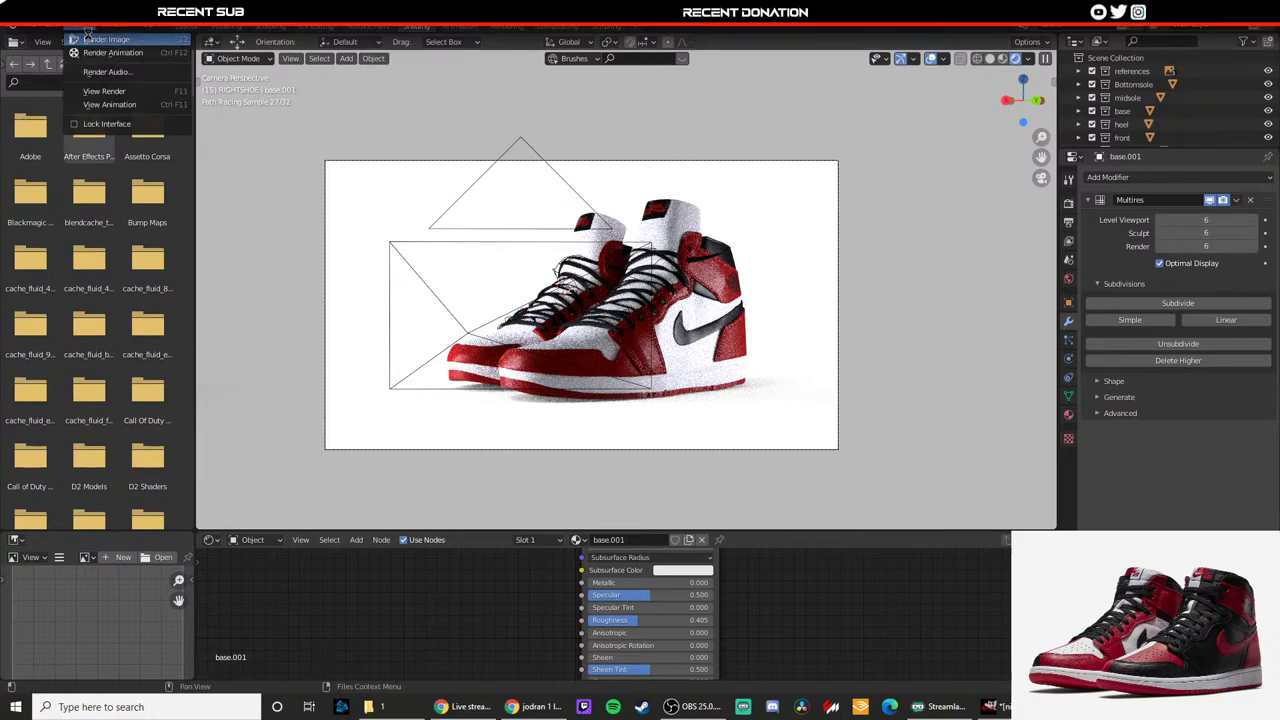
left_click(110, 49)
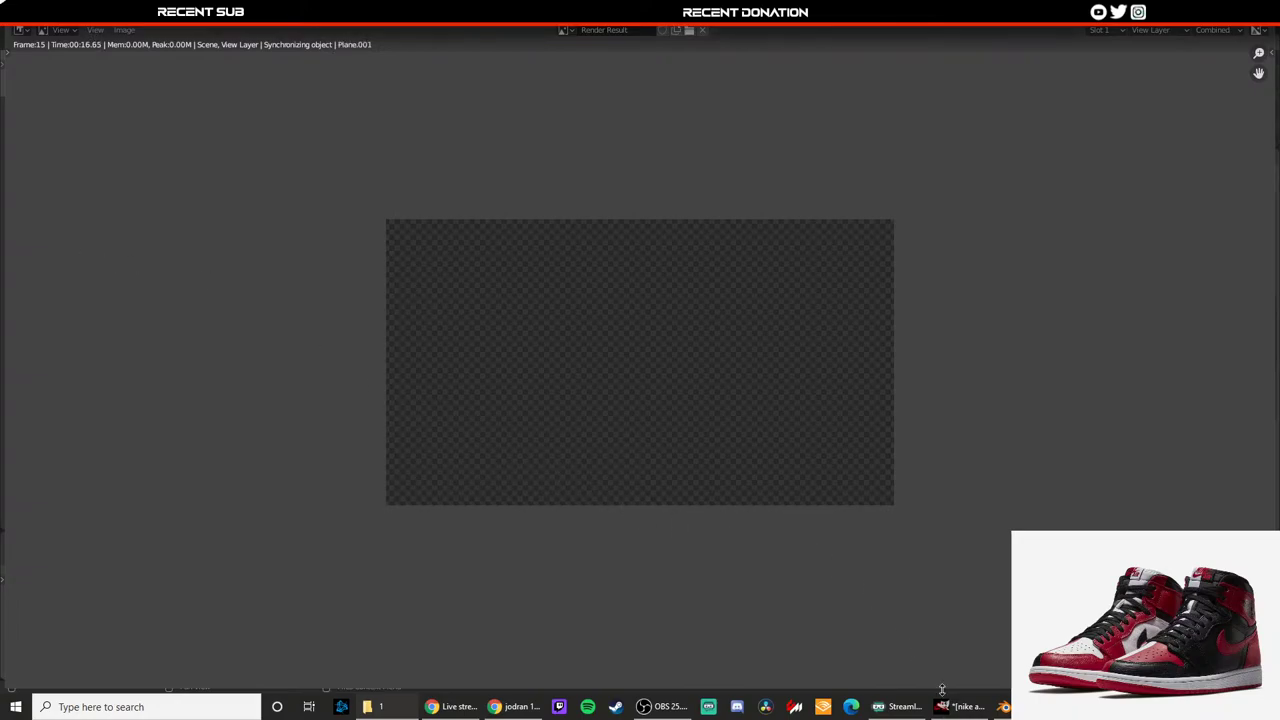
Step: View the earlier single-shoe render in the Photos app and close it to return to the running render
mouse_move(960, 709)
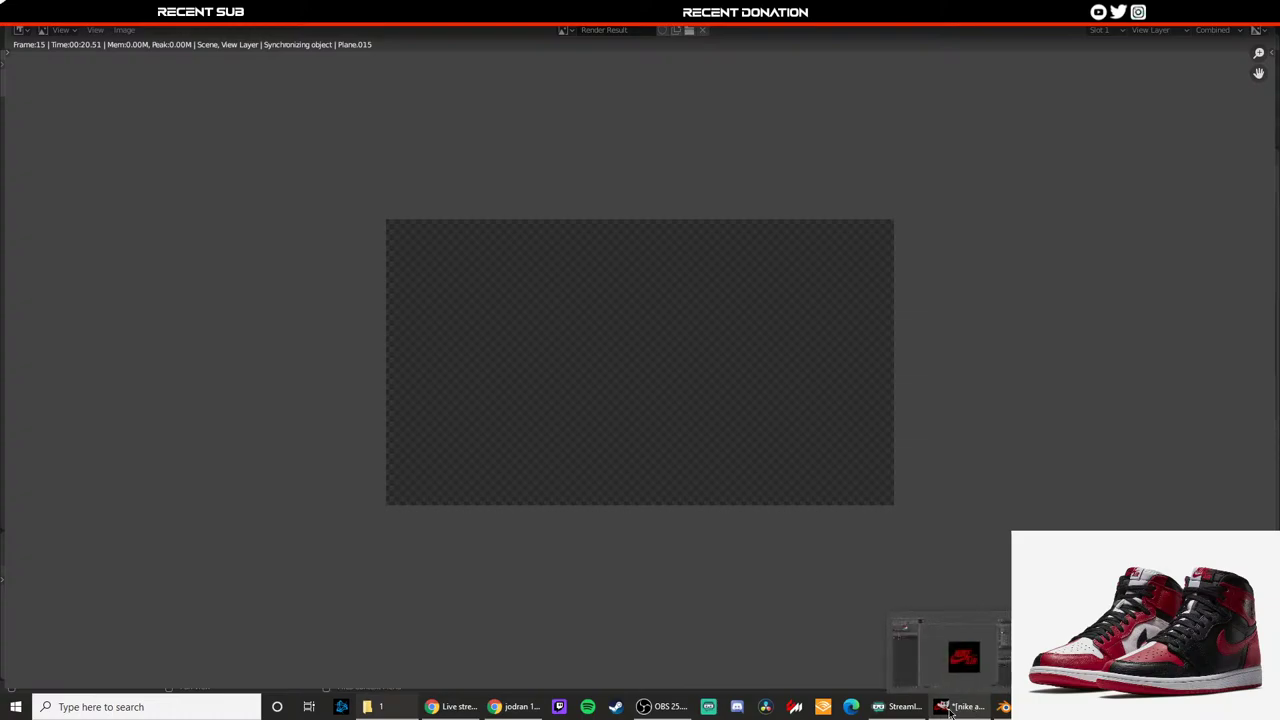
left_click(924, 672)
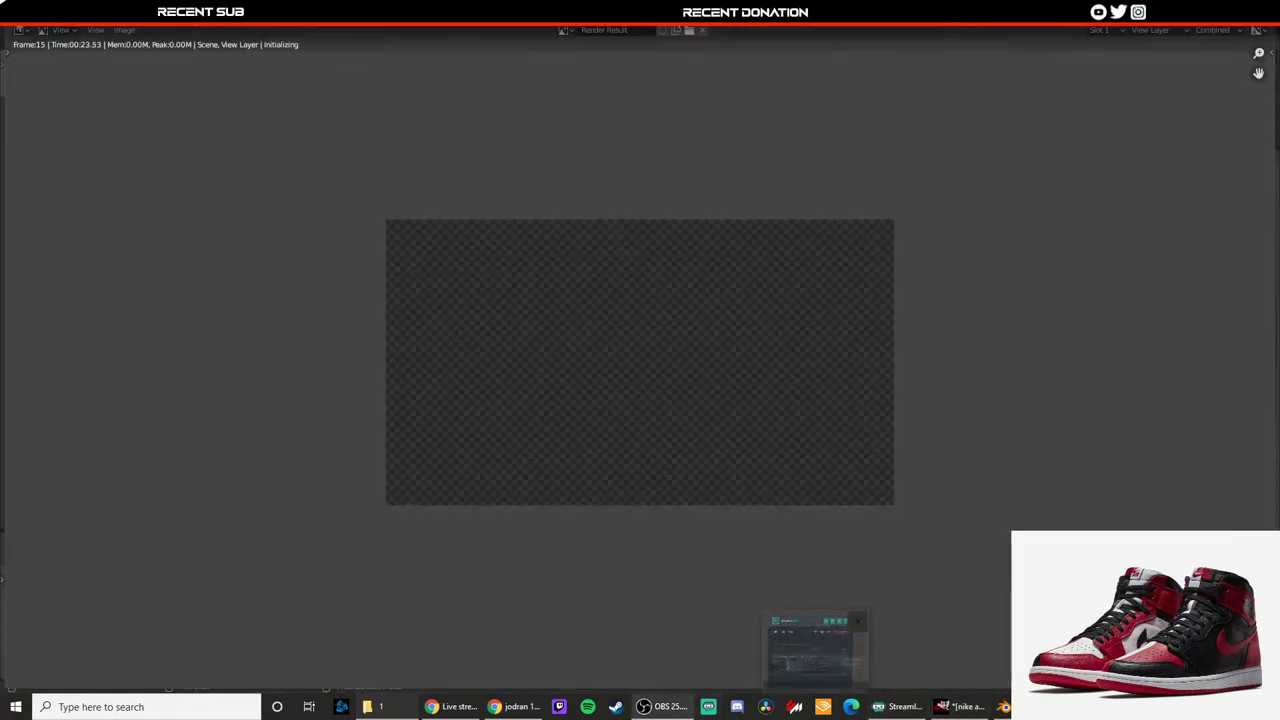
mouse_move(475, 708)
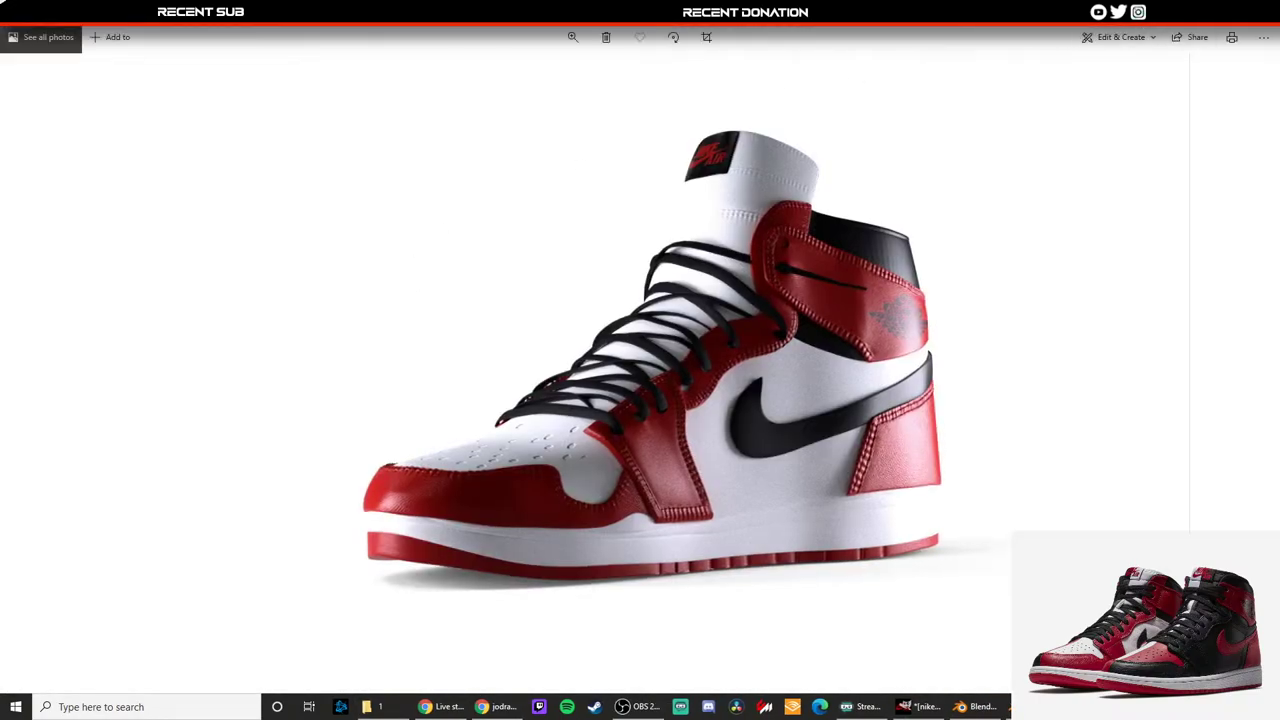
key("Escape")
left_click(884, 128)
left_click(1264, 10)
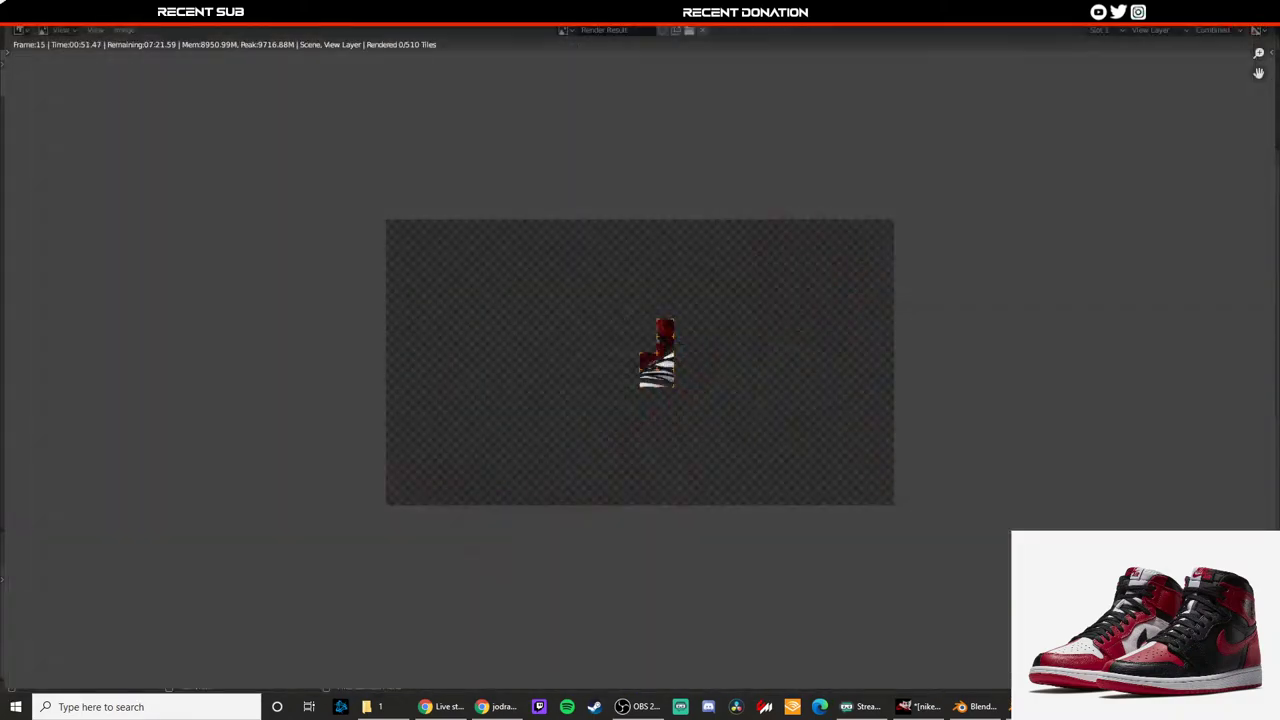
Step: Examine the laces, tongues and toe areas of the two-shoe render in progress, and stop the render
scroll(645, 372, "up", 5)
scroll(641, 378, "down", 6)
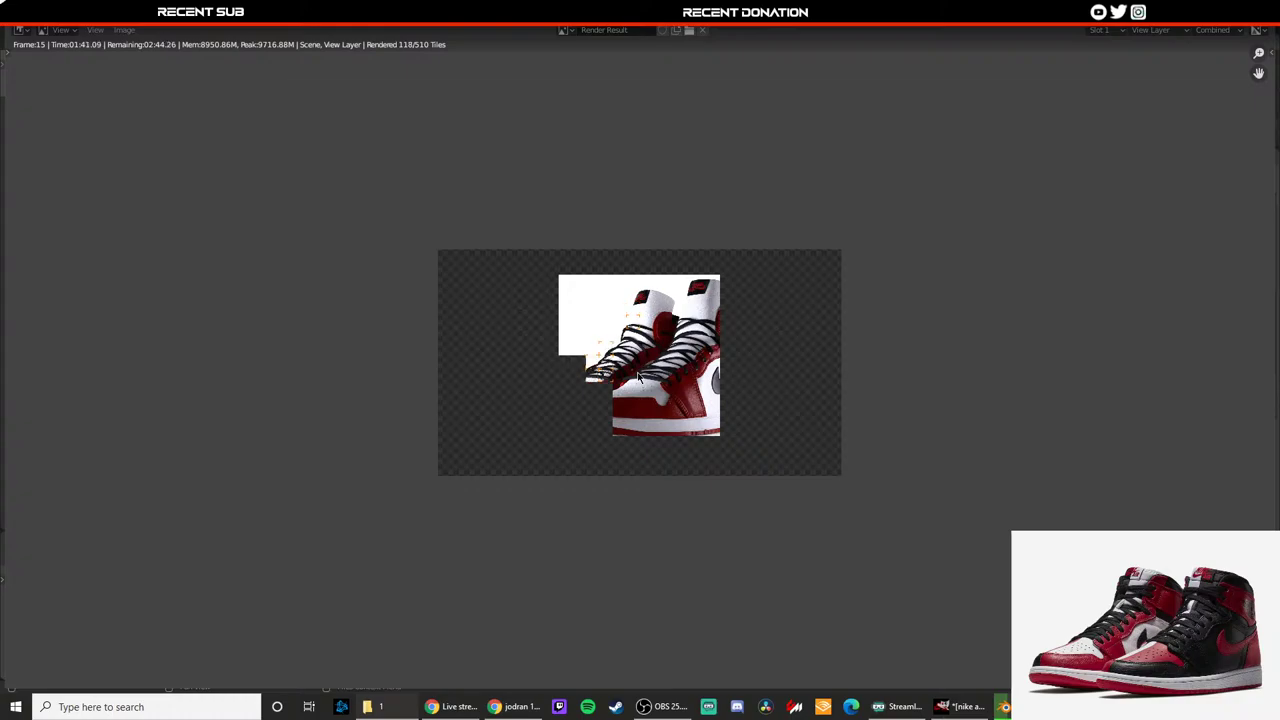
scroll(665, 320, "up", 5)
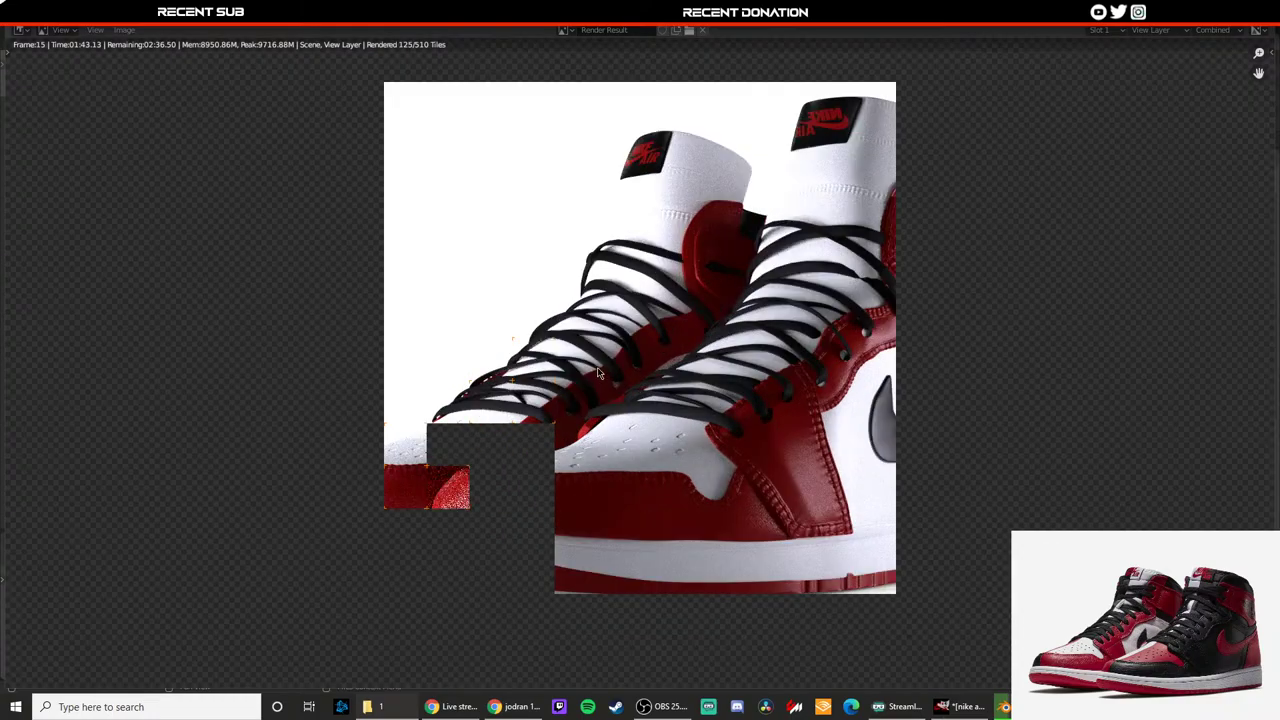
scroll(588, 383, "down", 4)
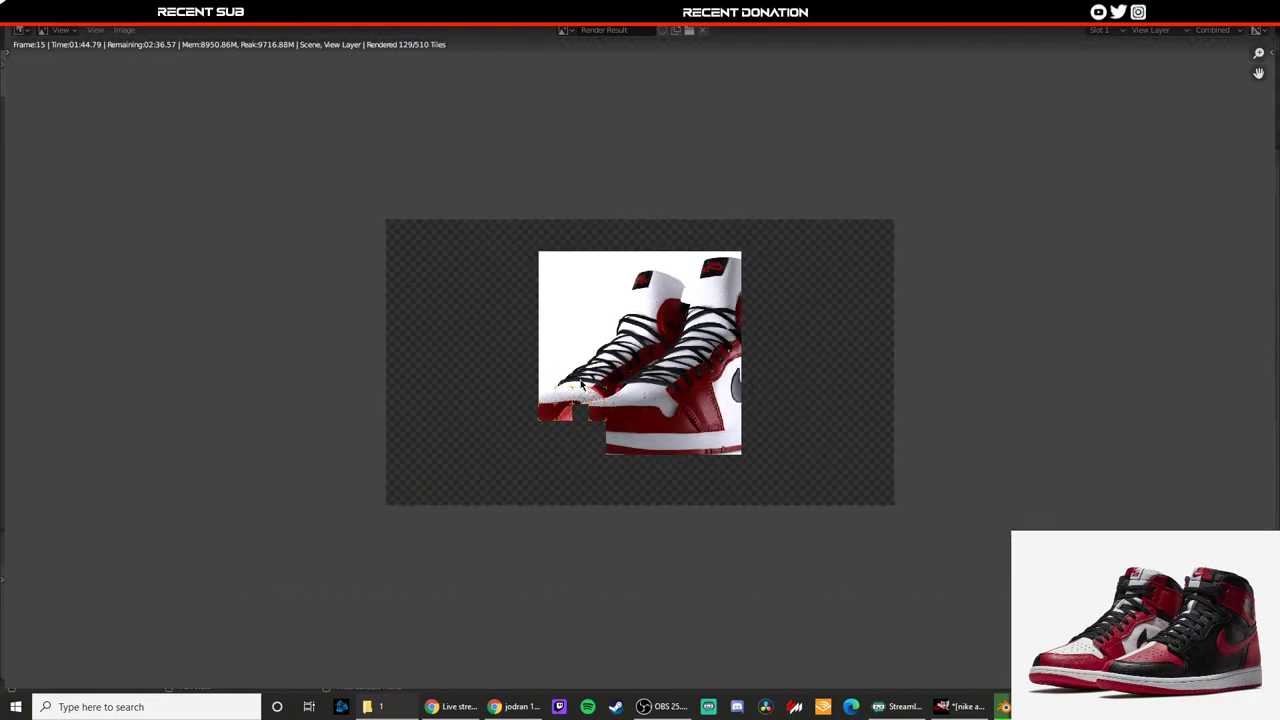
scroll(588, 383, "up", 5)
scroll(580, 385, "down", 2)
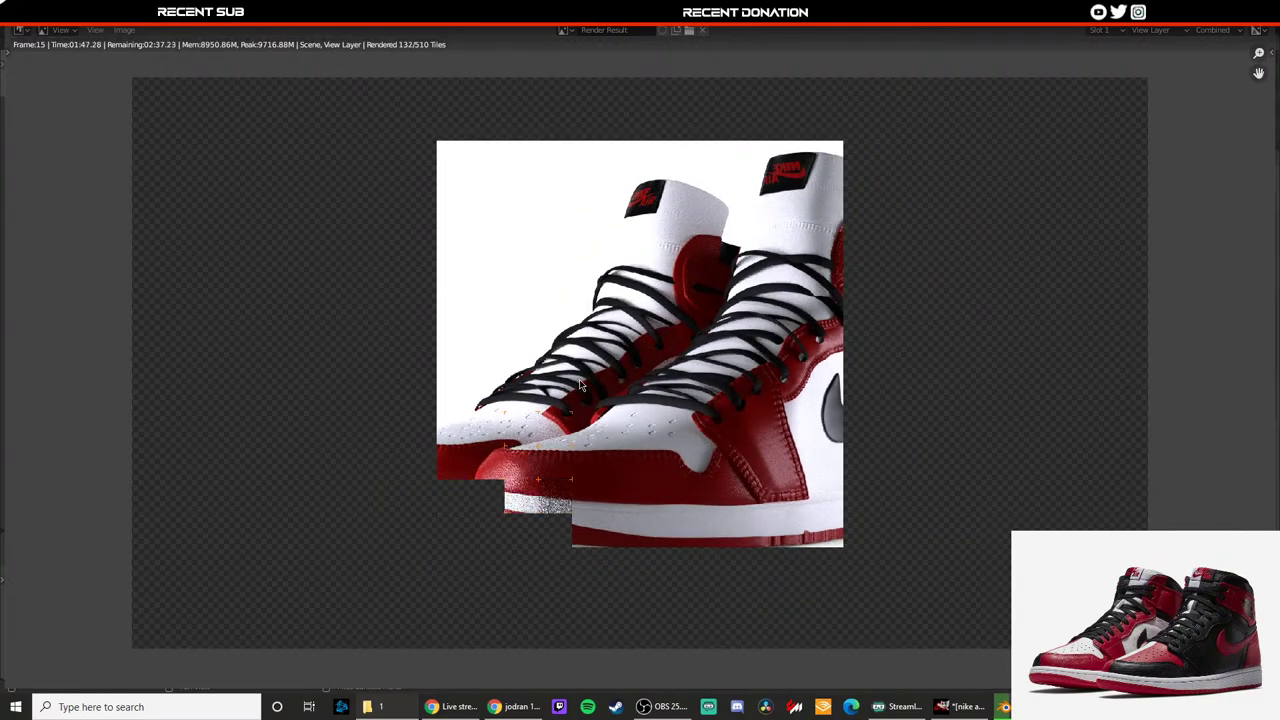
scroll(580, 385, "down", 2)
scroll(578, 385, "up", 2)
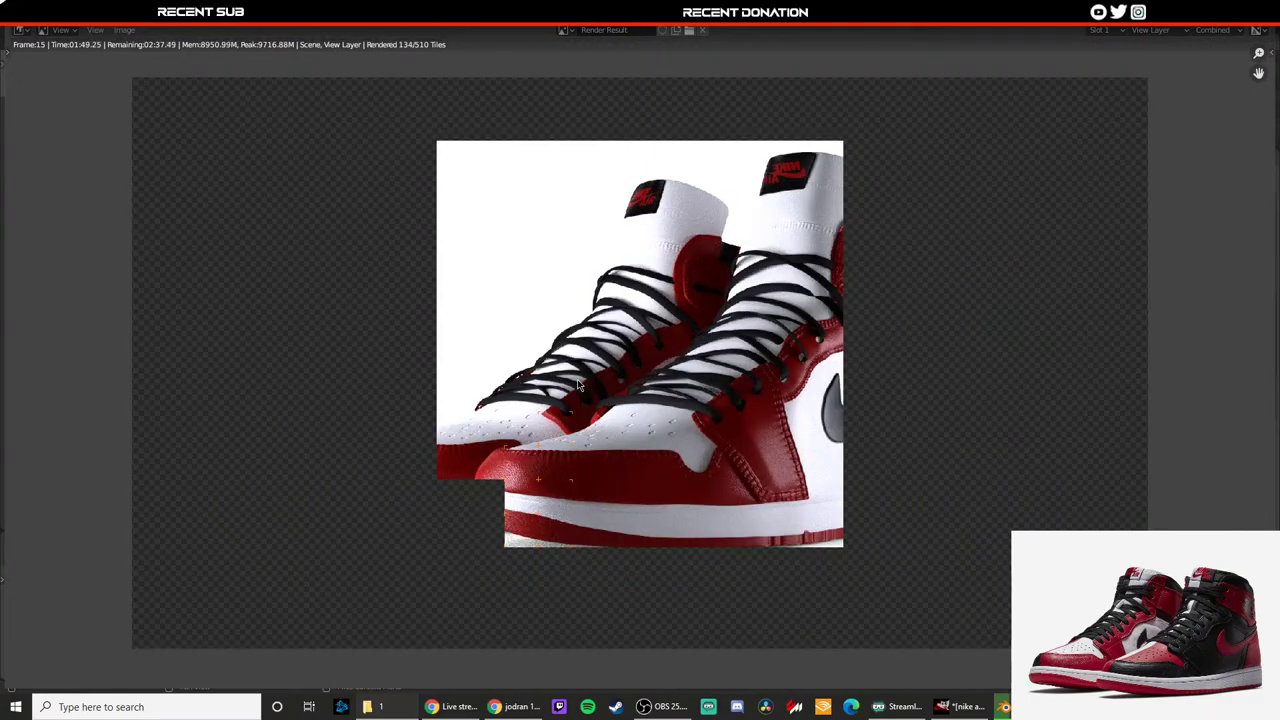
scroll(577, 385, "down", 1)
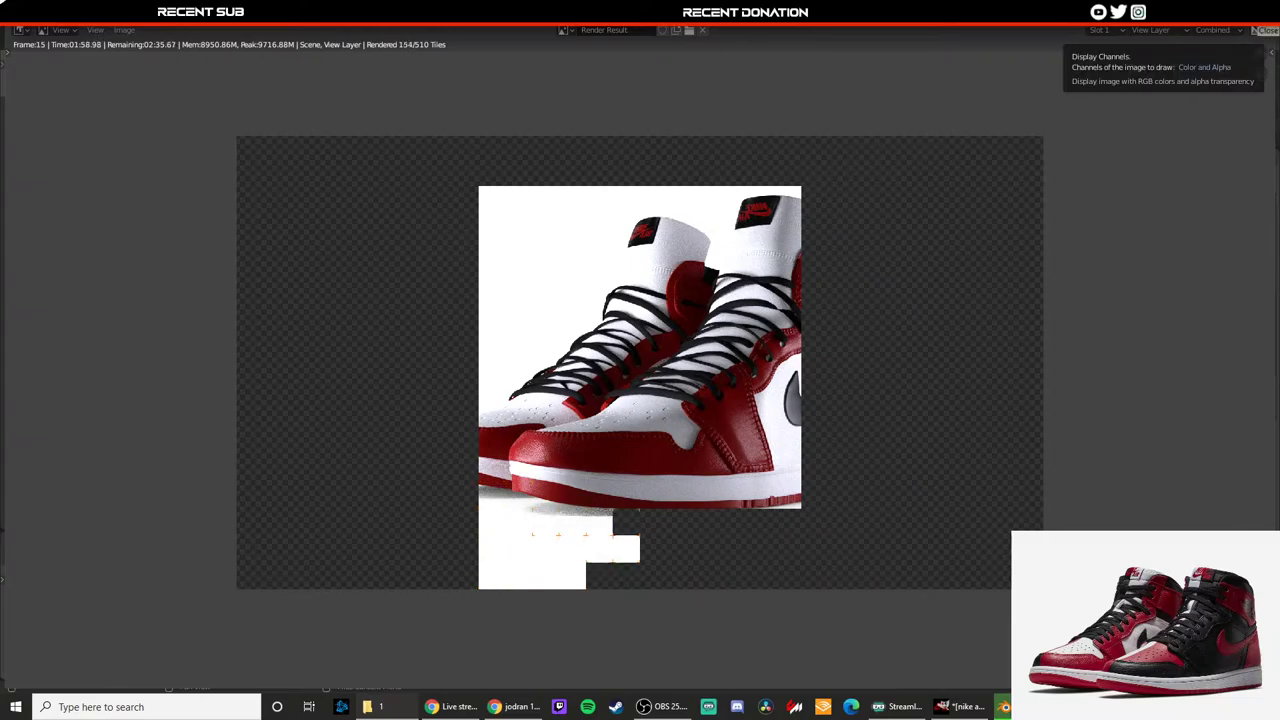
key("Escape")
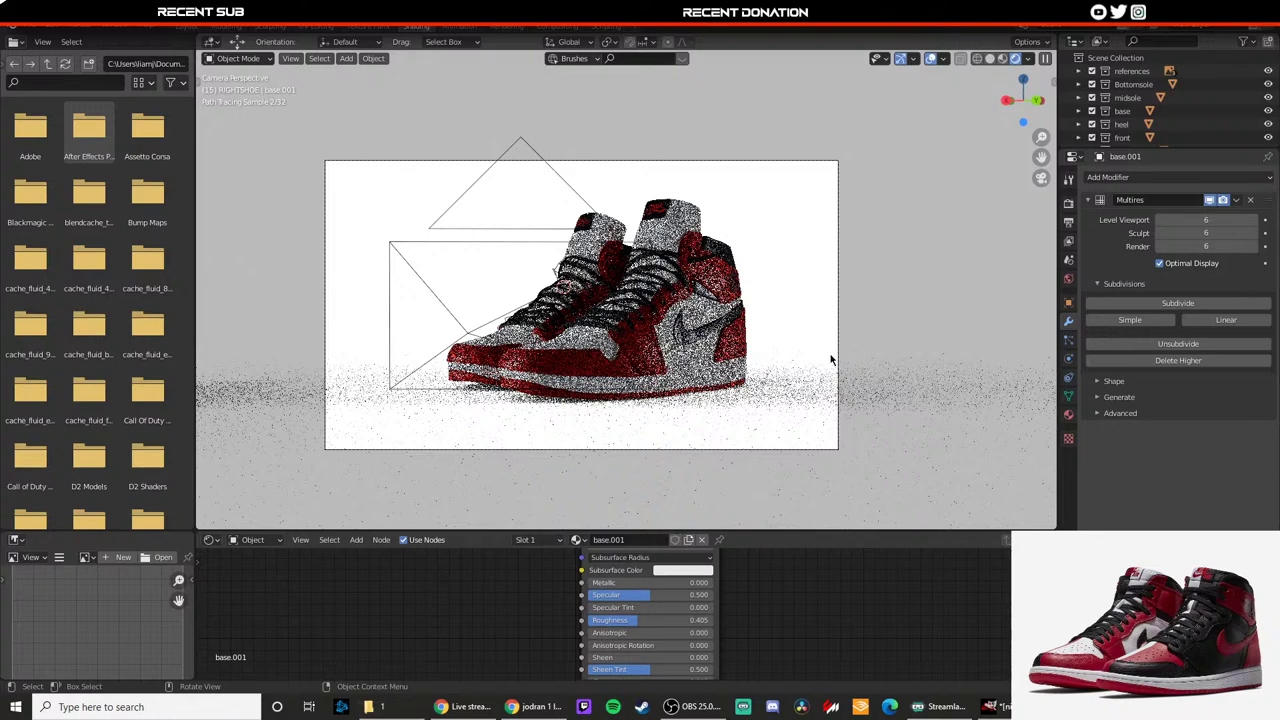
Step: Launch a second Blender instance from the Windows search and open the recent file jordan1.blend
left_click(868, 286)
key("super+d")
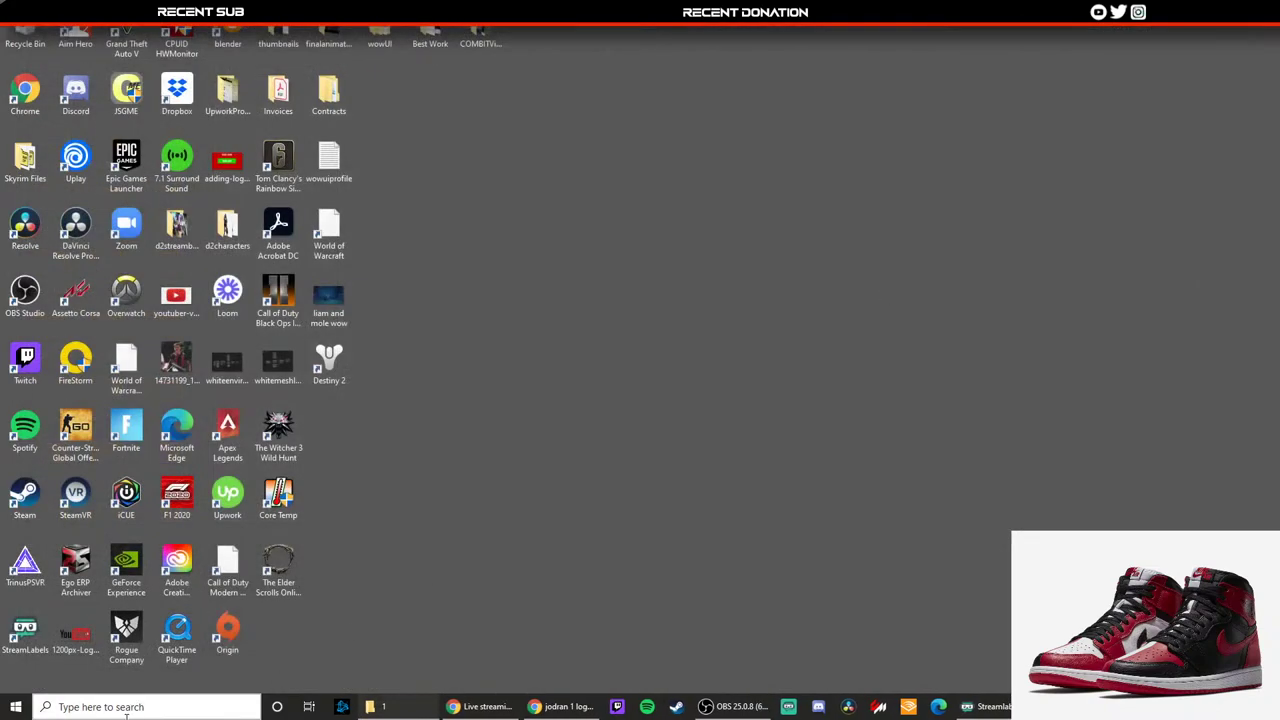
left_click(149, 700)
type("blender")
key("Return")
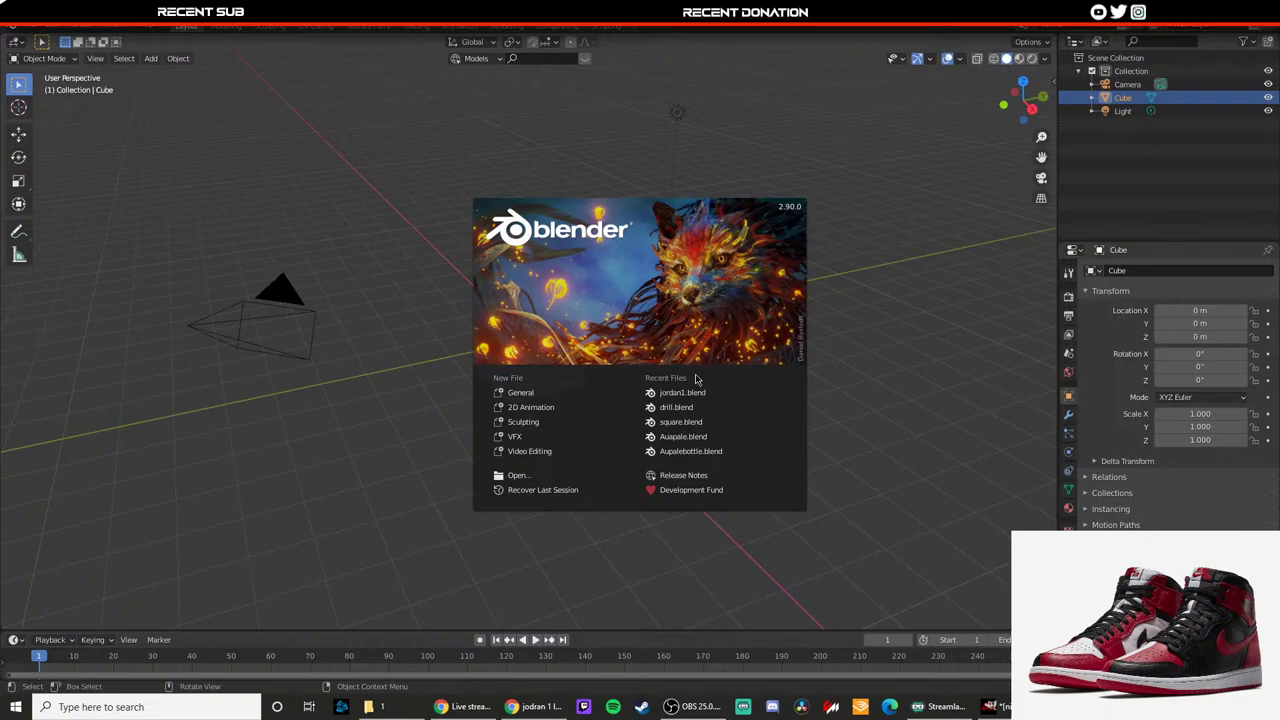
left_click(712, 396)
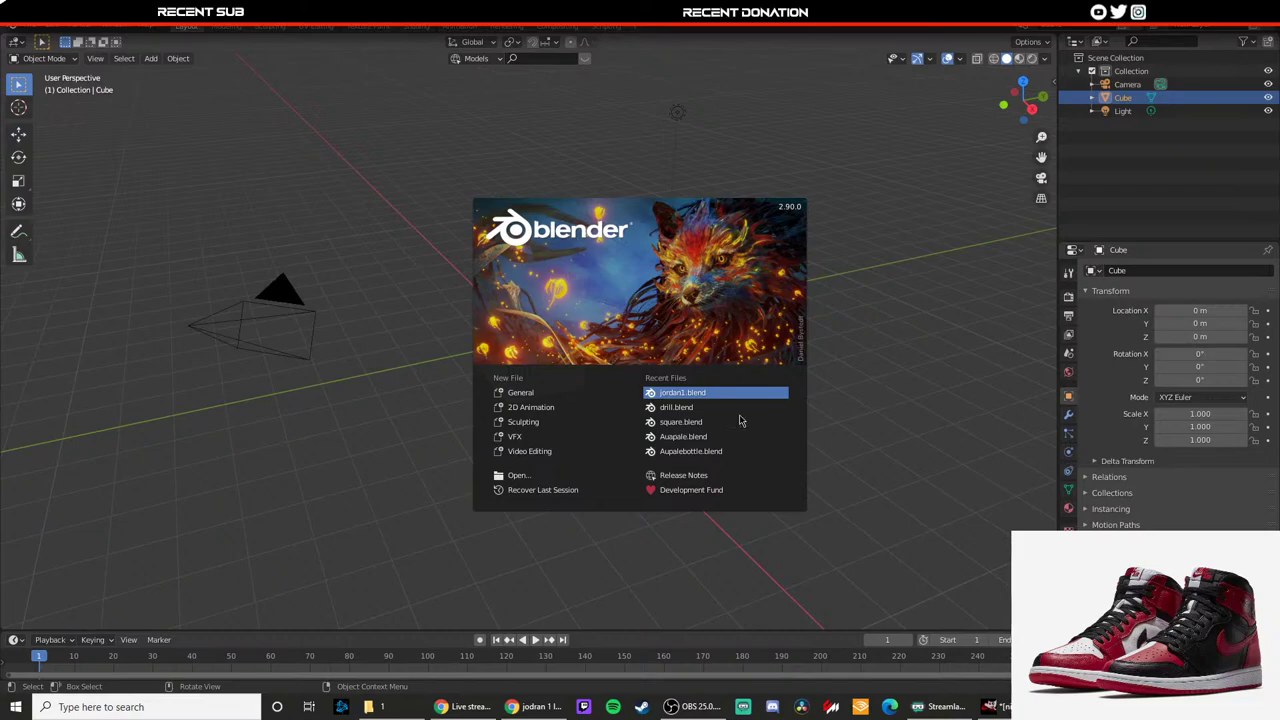
left_click(717, 395)
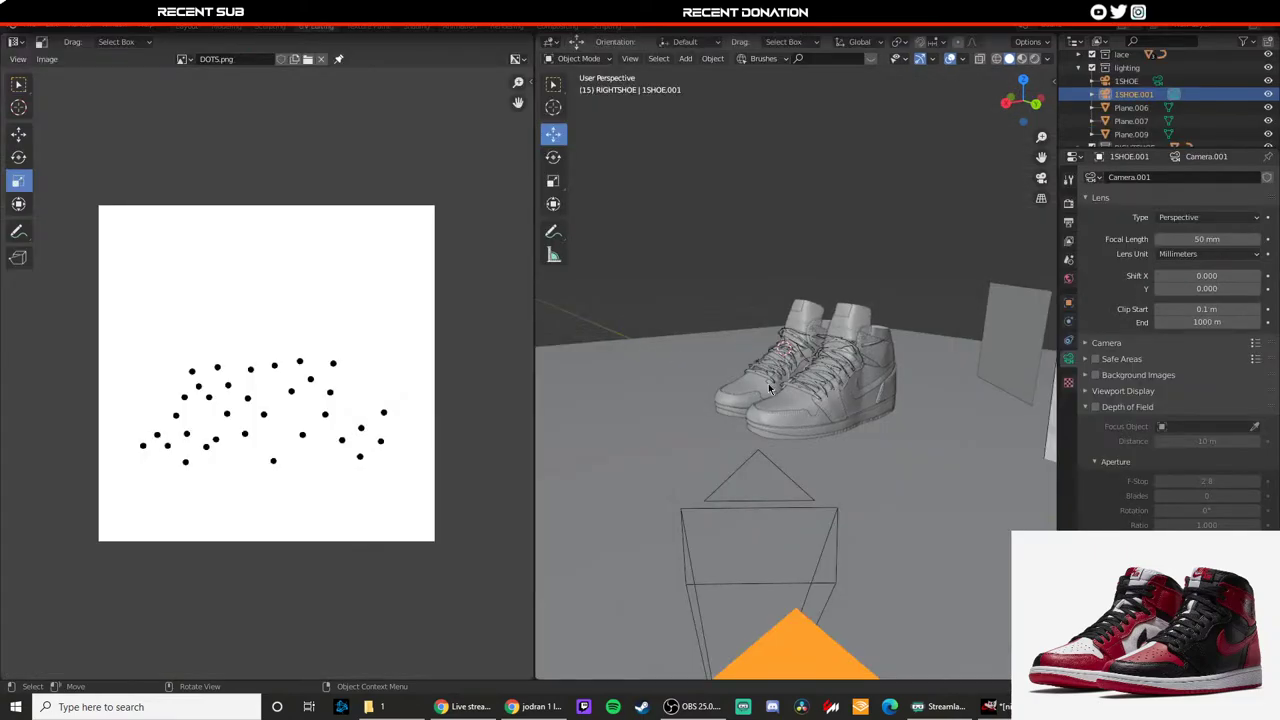
Step: Switch the viewport to Material Preview with a close view of both shoes' tongues and laces
scroll(726, 423, "up", 7)
mouse_move(769, 389)
middle_mouse_down()
mouse_move(726, 423)
mouse_move(831, 398)
mouse_move(843, 371)
middle_mouse_up()
key("z")
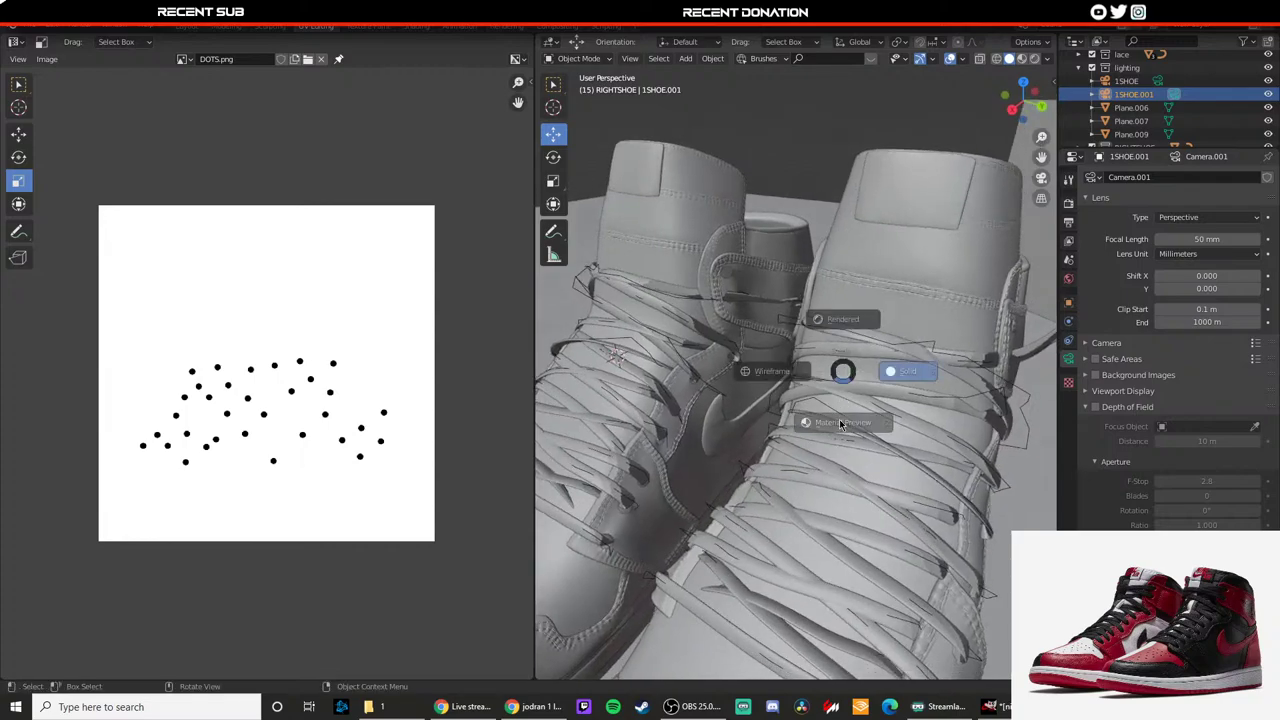
left_click(837, 453)
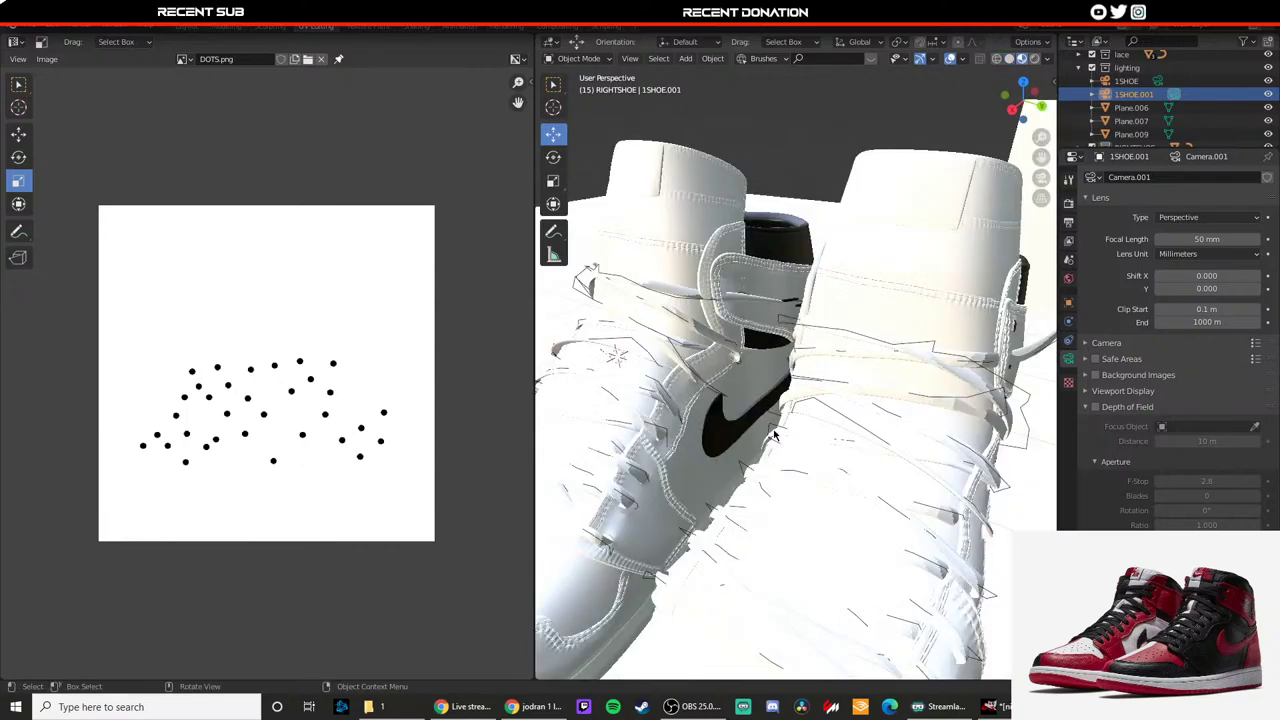
Step: Mirror the Nike Air label on the right shoe's tongue across the global Y axis
middle_click_drag(862, 327, 809, 384, "shift")
left_click(839, 263)
right_click(839, 278)
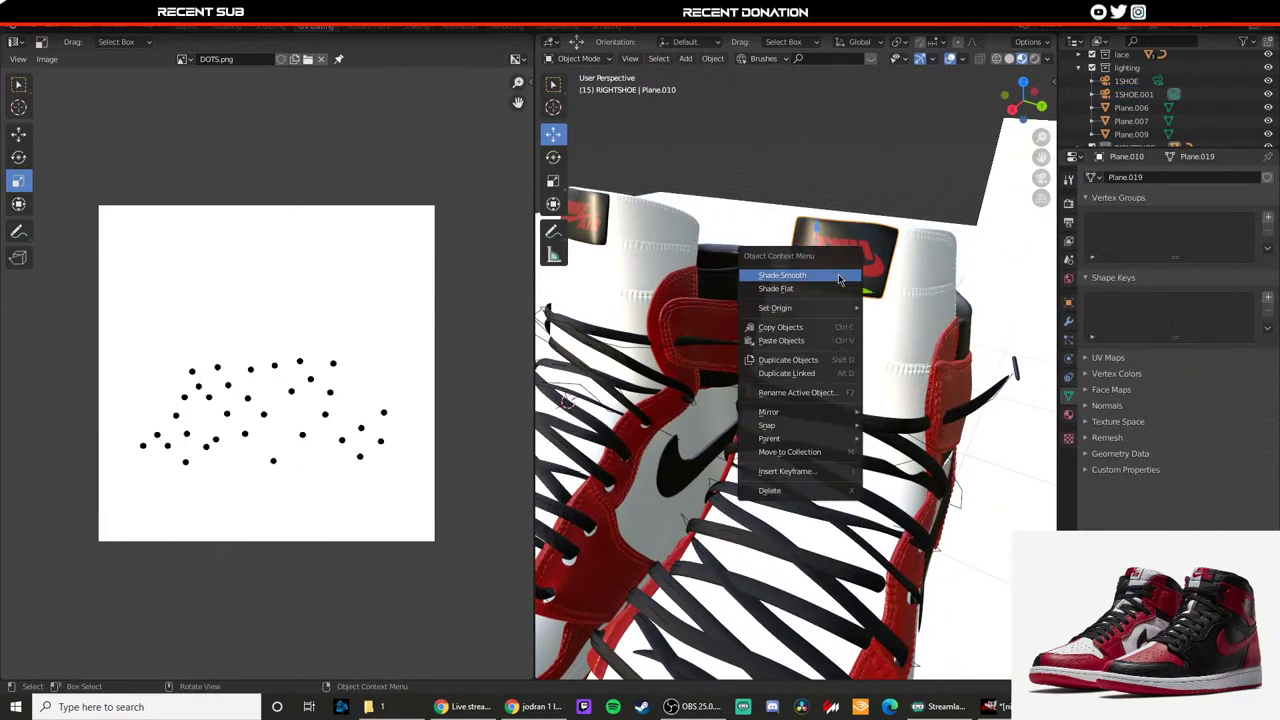
left_click(890, 443)
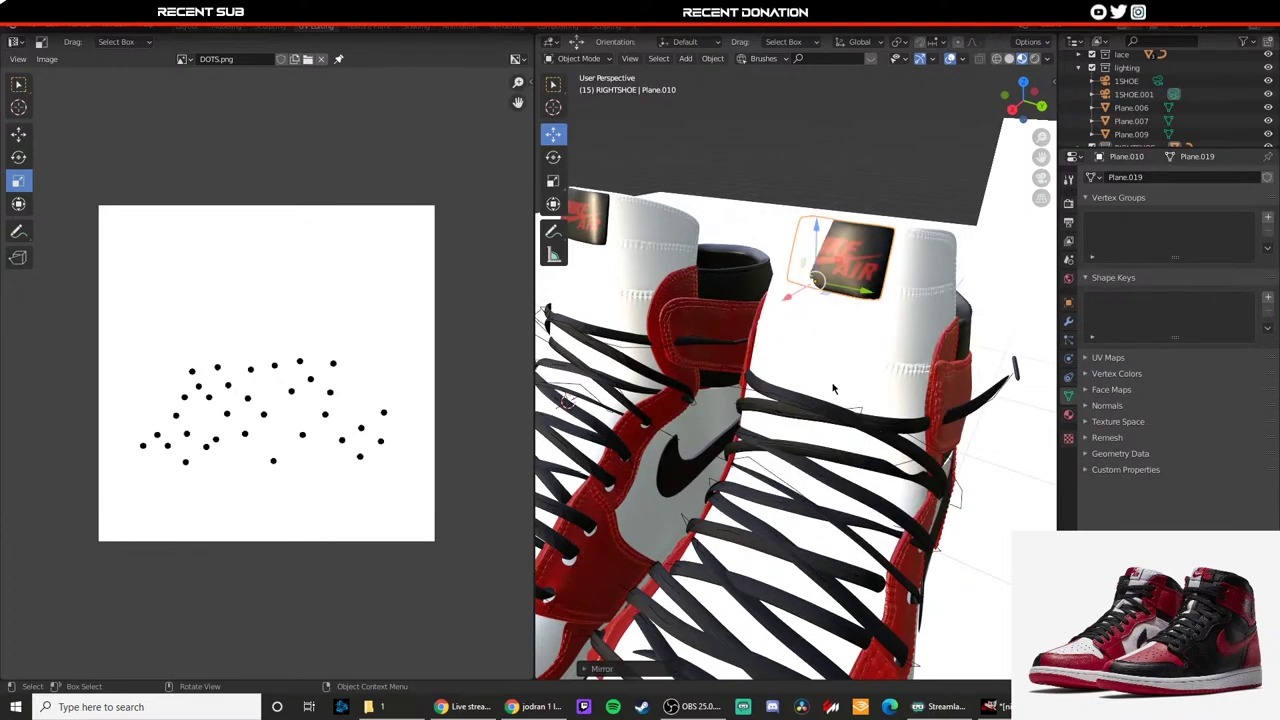
Step: Try mirroring the red ankle panel with the wings logo across the global Y axis, and undo it
middle_click_drag(831, 384, 796, 405)
left_click(727, 420)
right_click(796, 405)
mouse_move(796, 405)
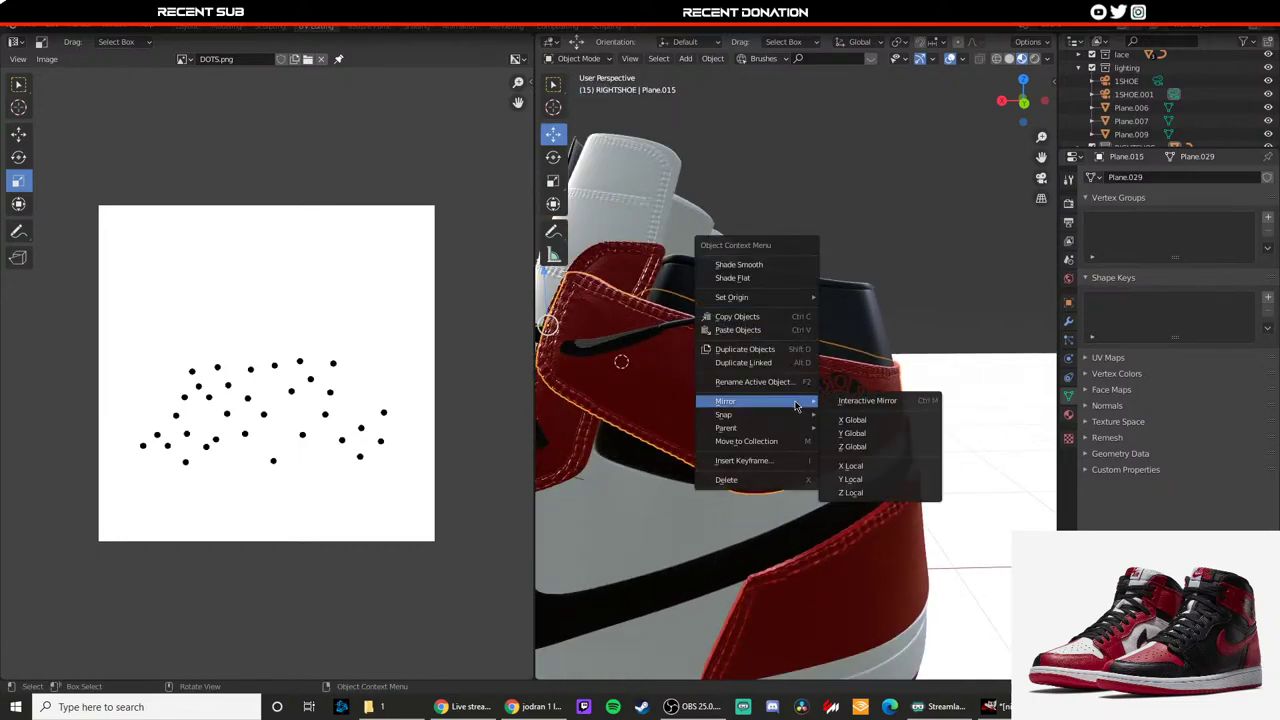
left_click(852, 433)
middle_click_drag(852, 433, 783, 430)
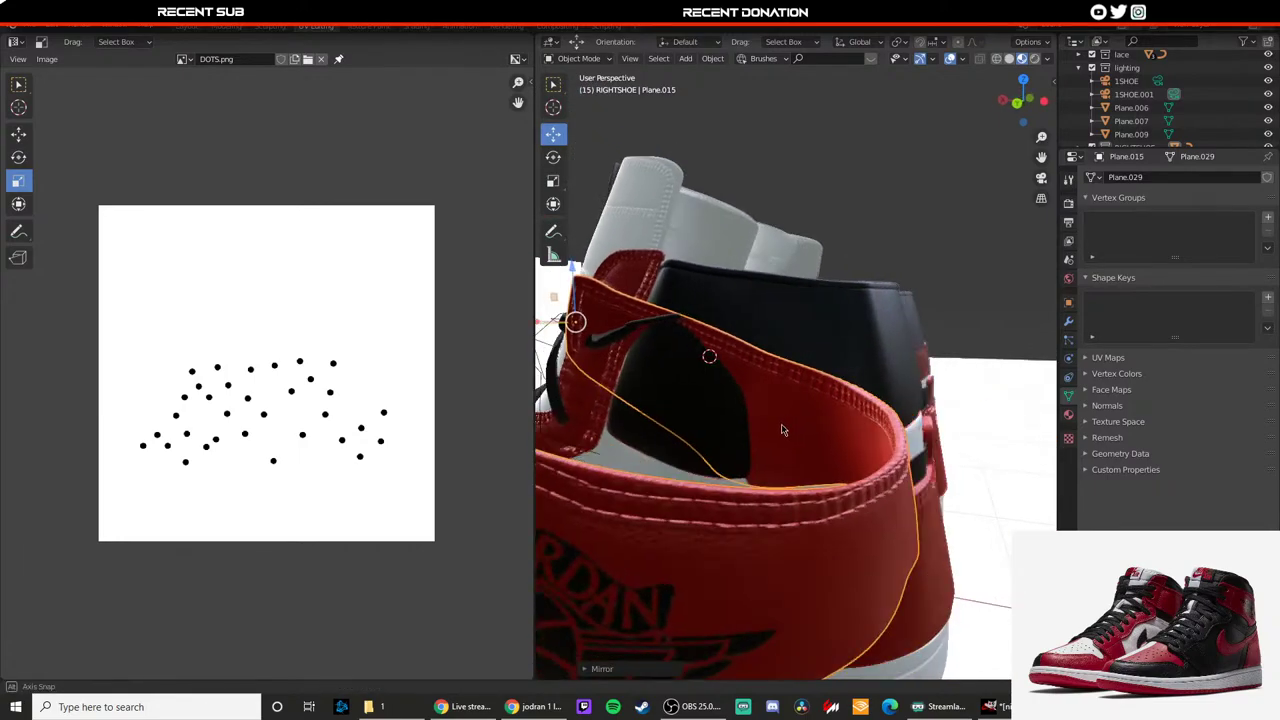
scroll(783, 430, "down", 5)
key("ctrl+z")
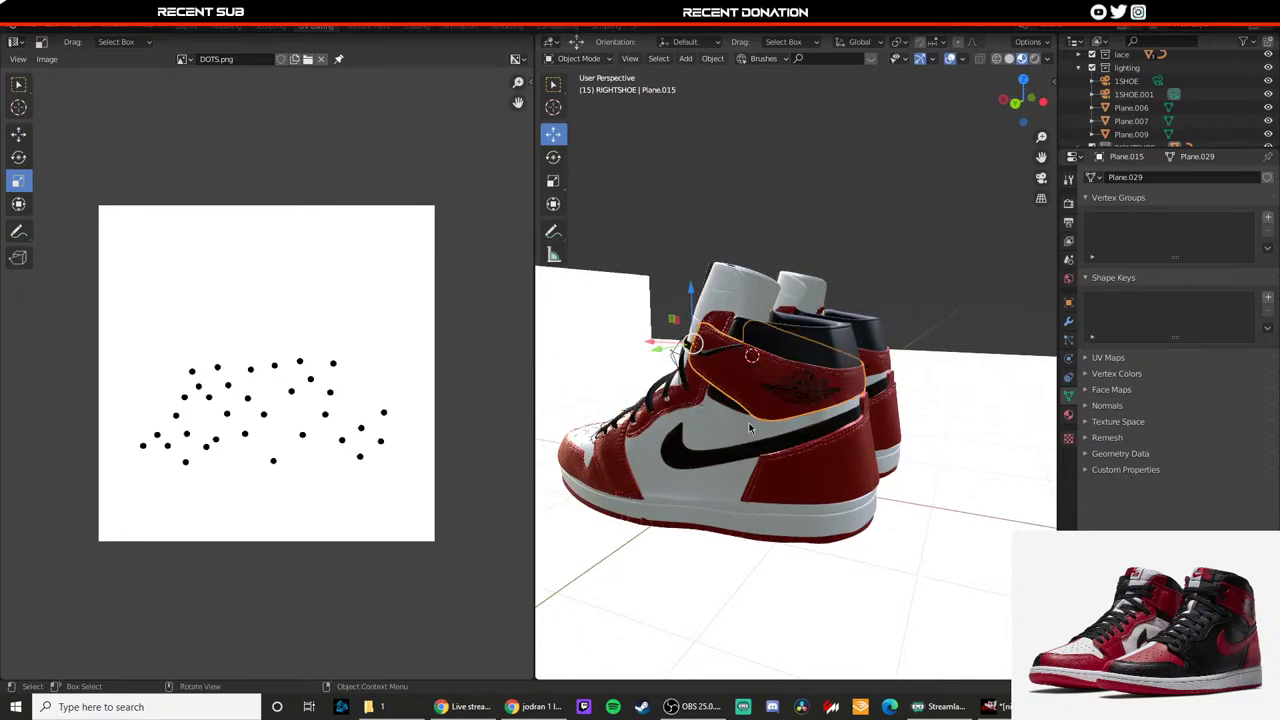
Step: Select the right shoe's tongue label and try mirroring all of its UVs along Y in Edit Mode
middle_click_drag(749, 428, 701, 487)
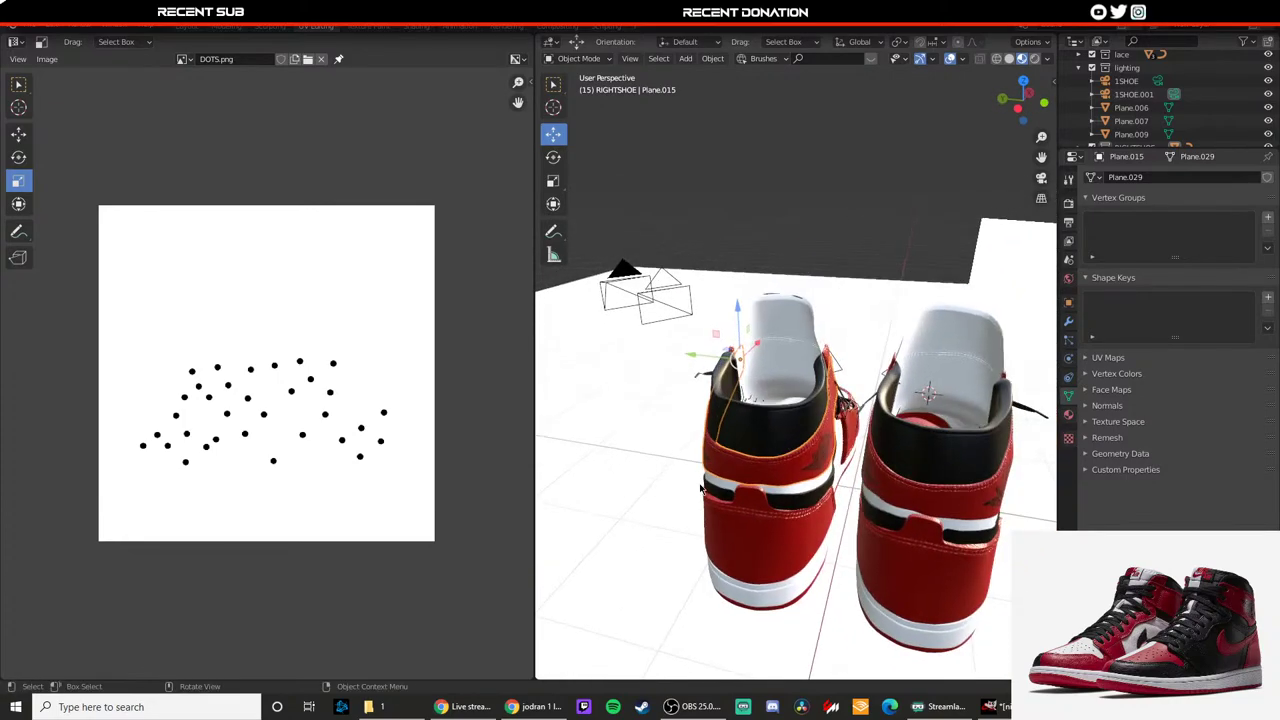
scroll(794, 471, "up", 2)
middle_click_drag(794, 471, 895, 459)
middle_click_drag(735, 448, 876, 455)
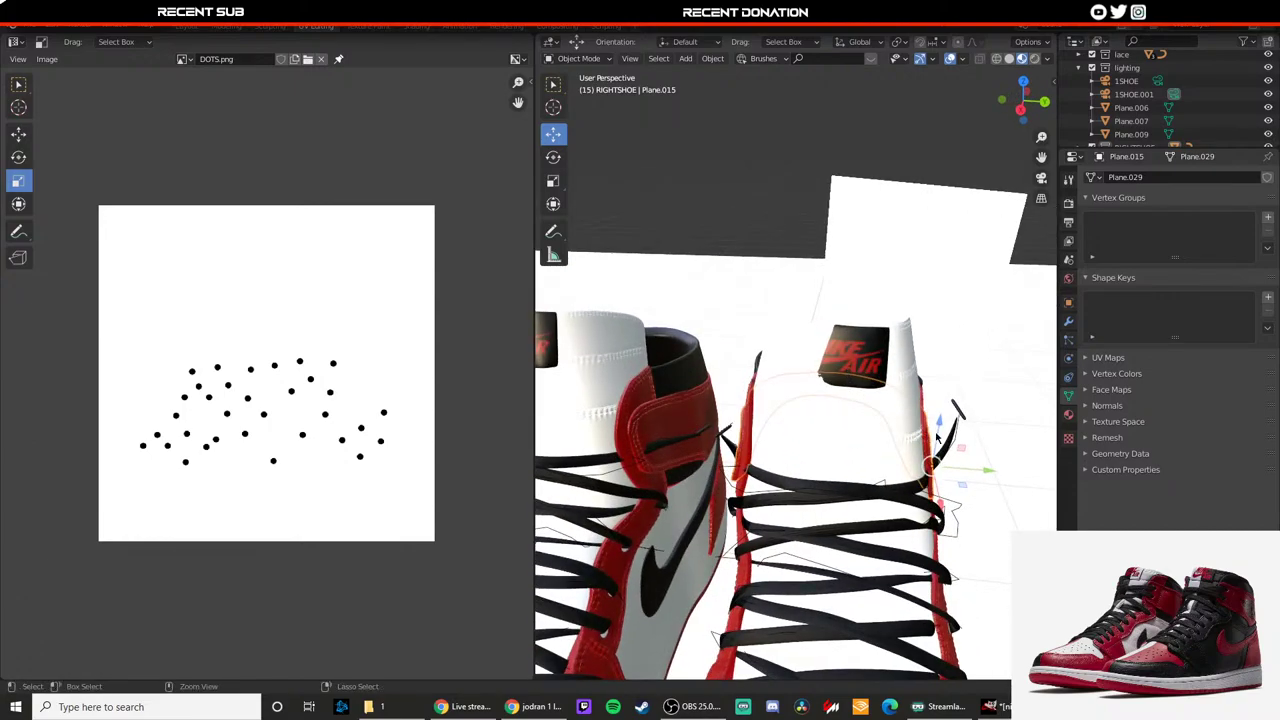
left_click(876, 435)
middle_click_drag(873, 433, 610, 360)
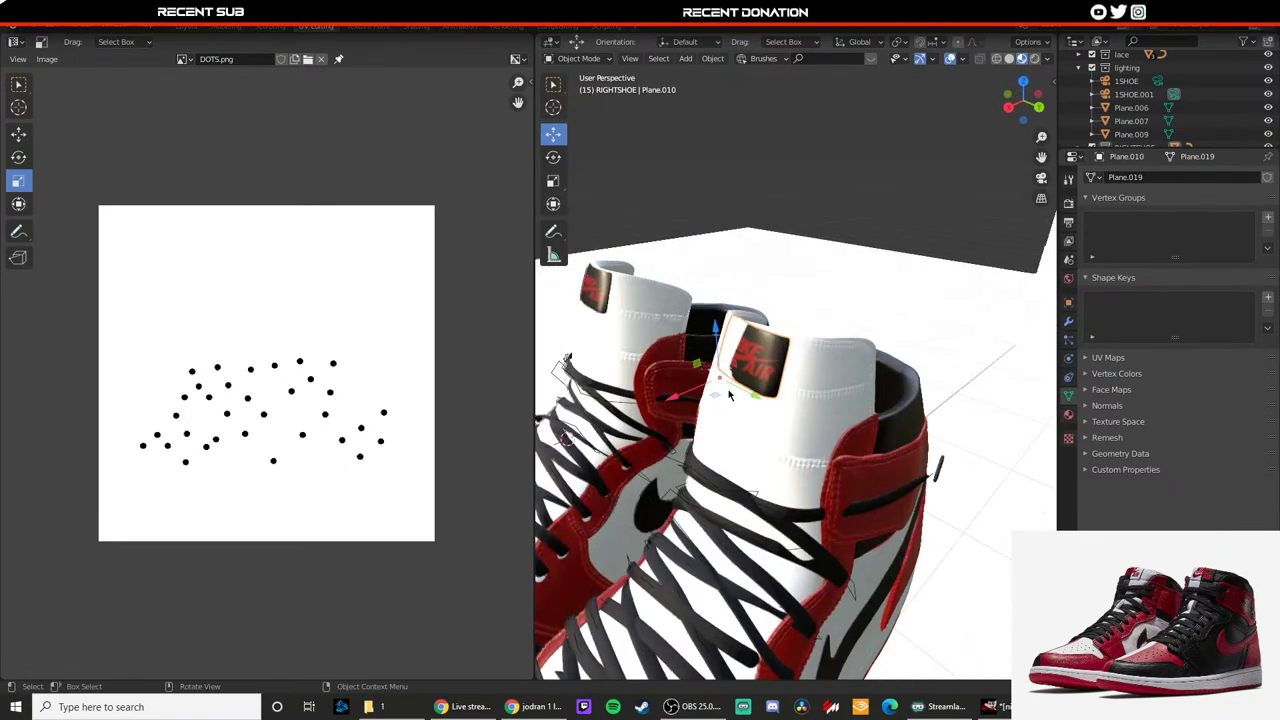
key("Tab")
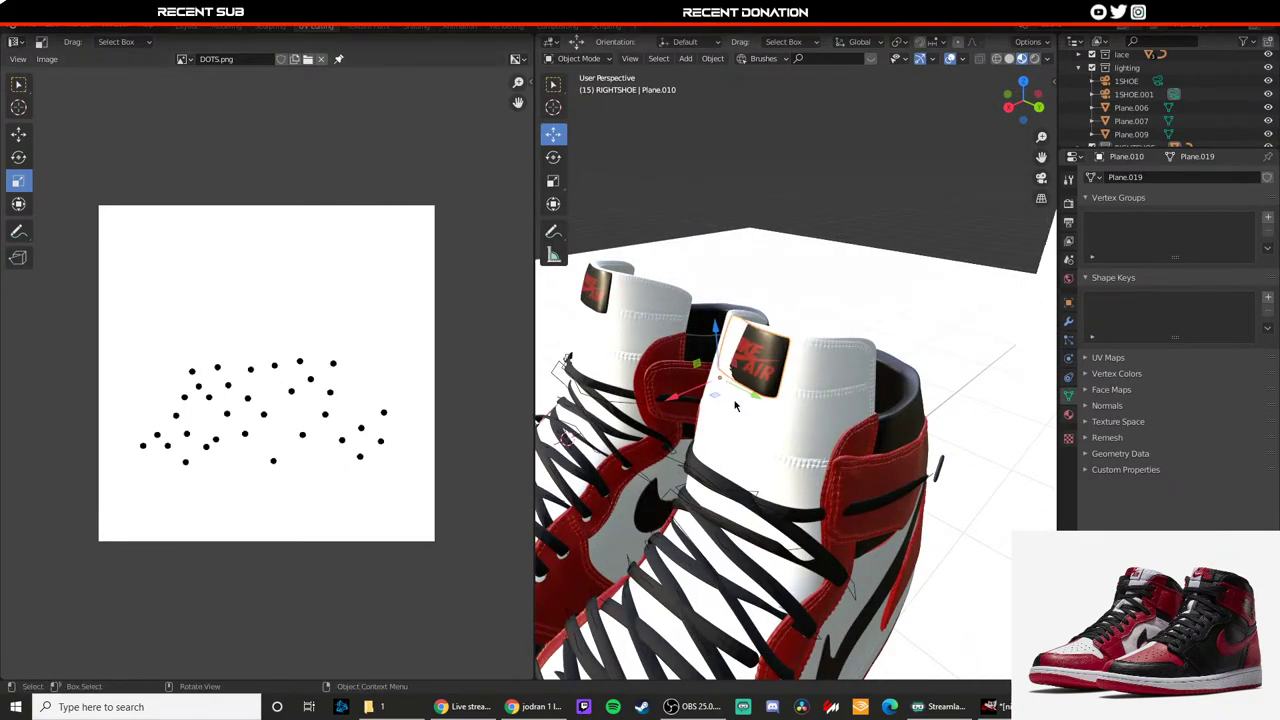
key("a")
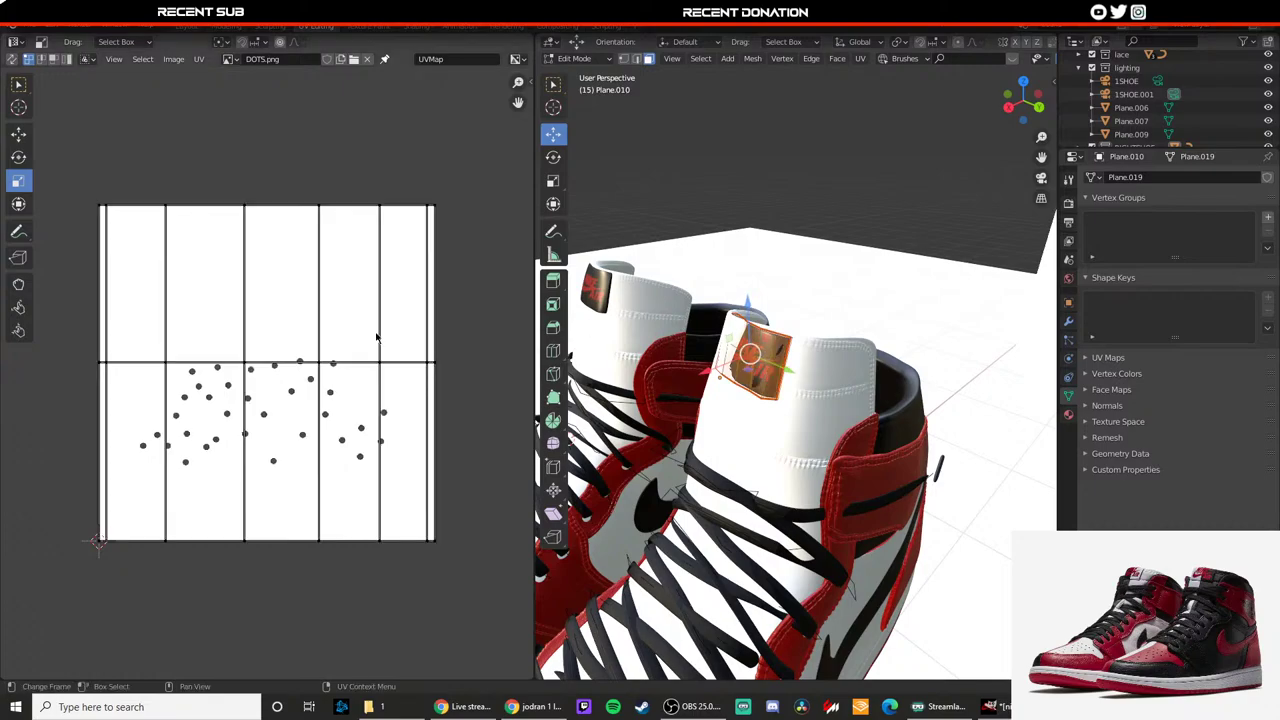
key("a")
right_click(330, 355)
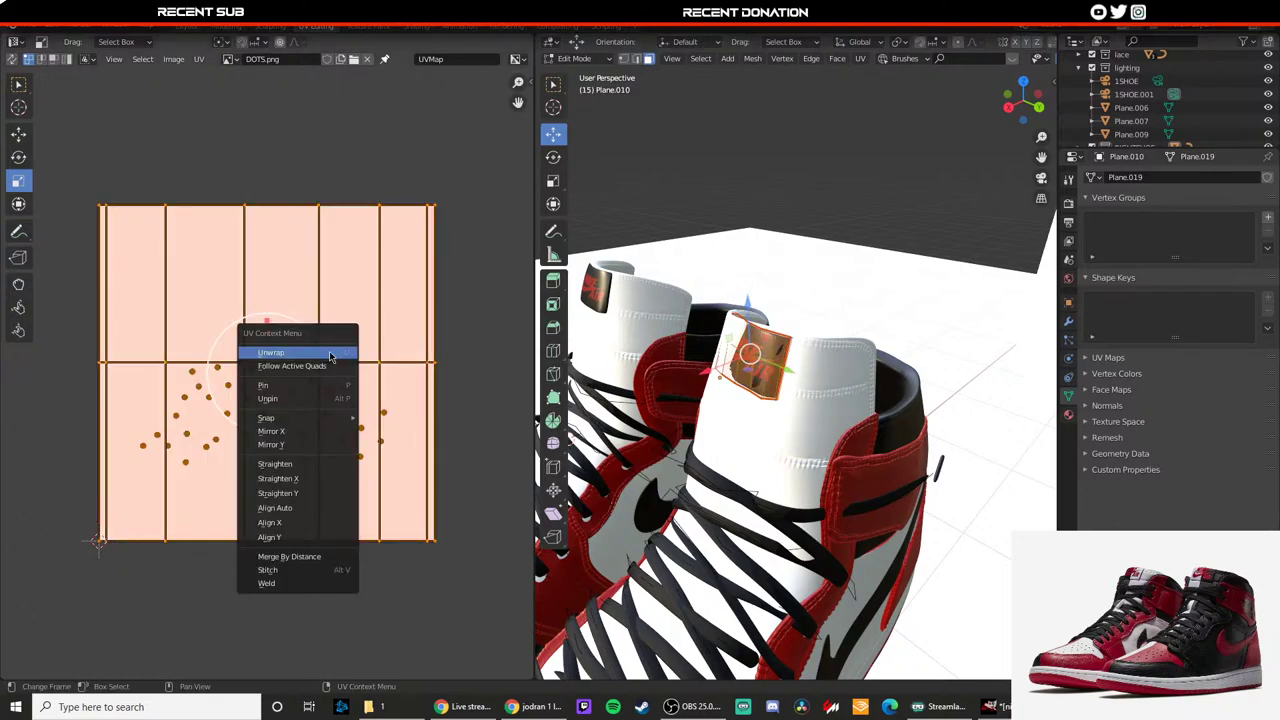
left_click(312, 444)
Step: Check the logo on the tongue label and undo the UV mirroring
middle_click_drag(680, 430, 831, 455)
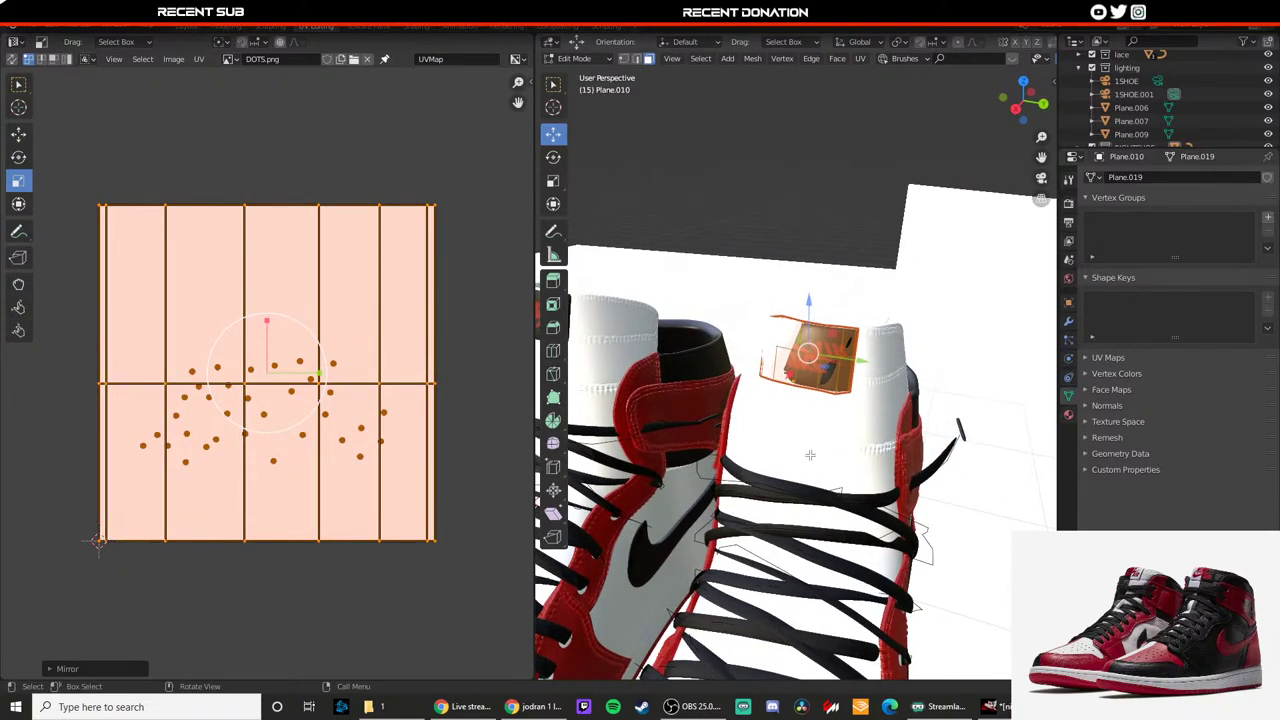
scroll(831, 455, "up", 2)
right_click(264, 406)
left_click(814, 256)
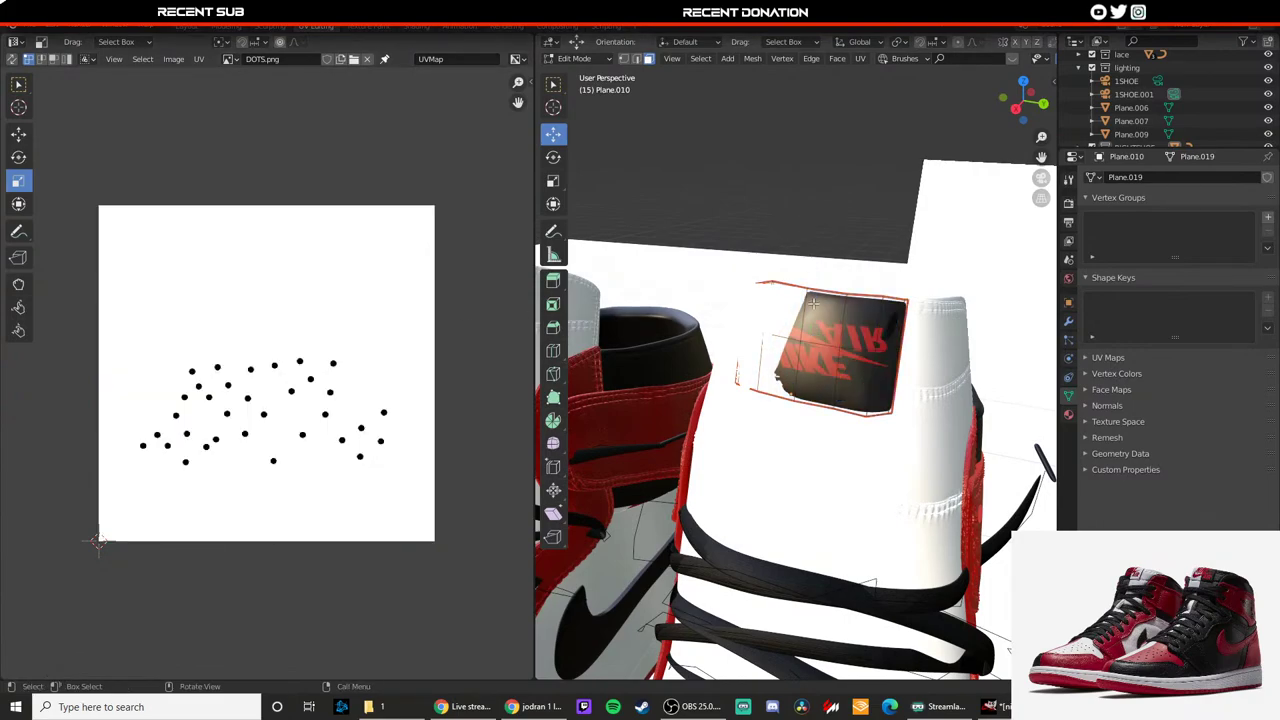
key("ctrl+z")
key("ctrl+z")
key("ctrl+z")
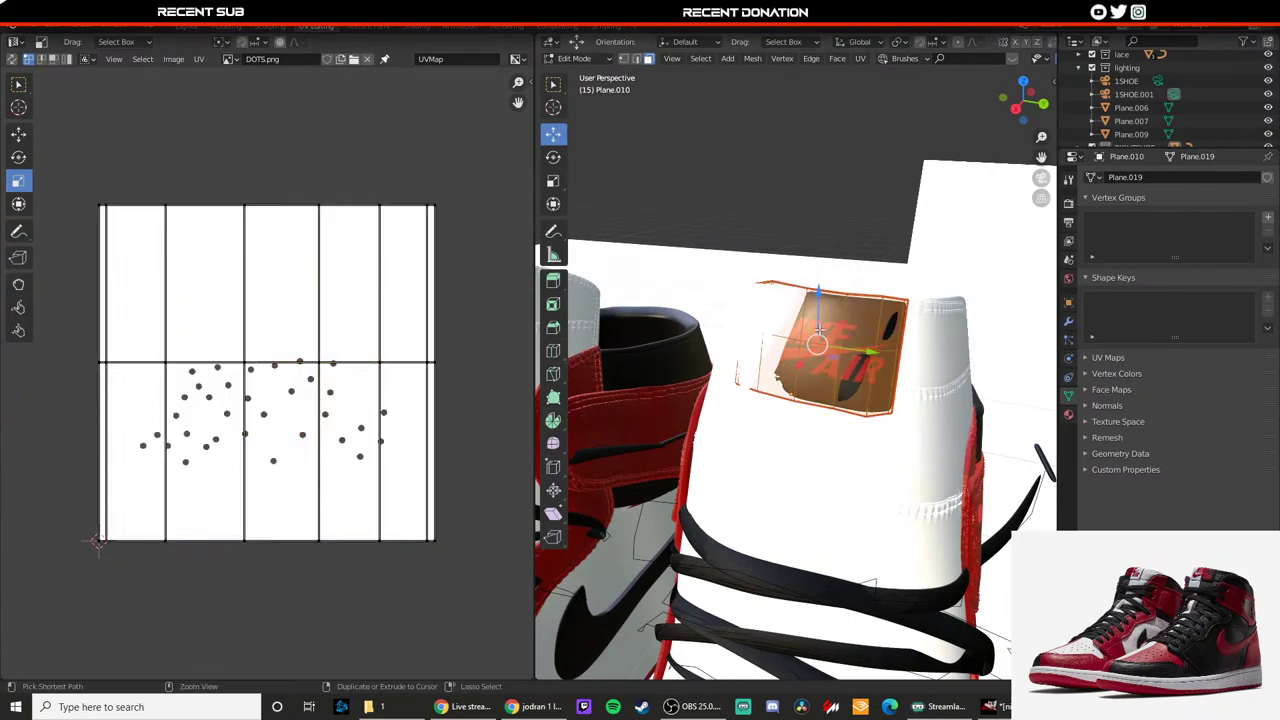
Step: Return to Object Mode and reverse the tongue label's flip with another mirror across the global Y axis
key("Tab")
right_click(833, 310)
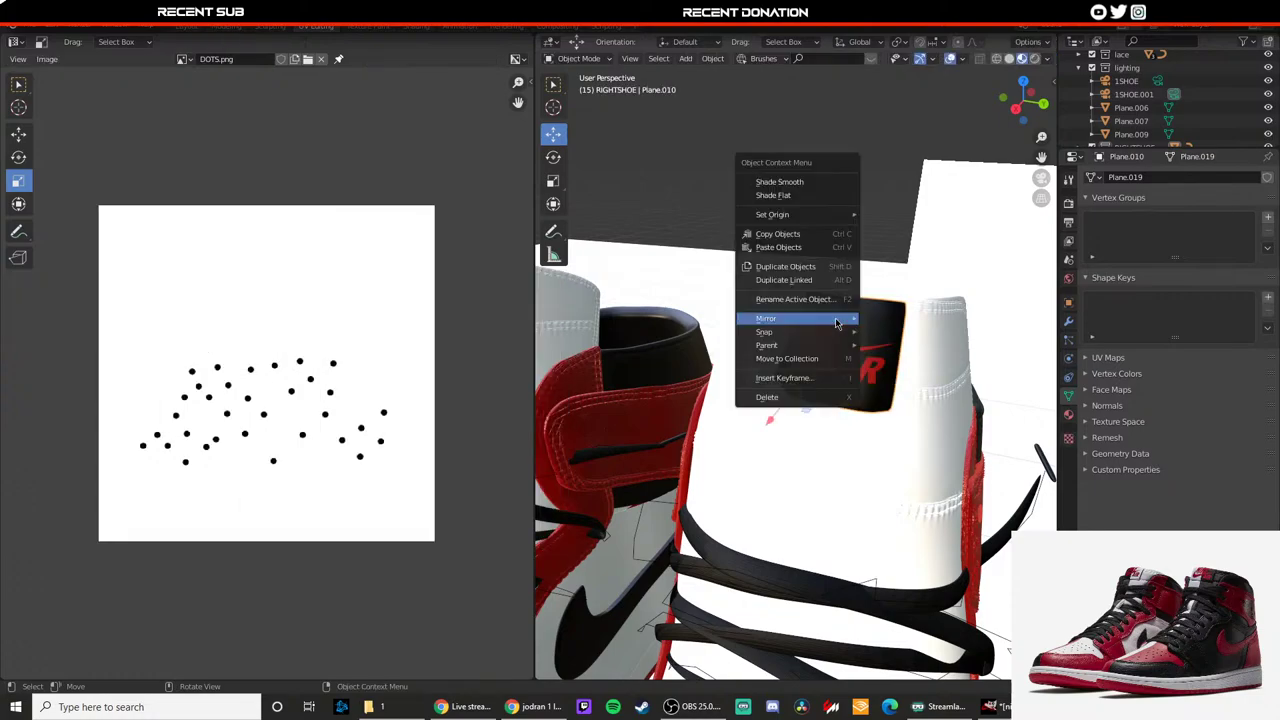
mouse_move(840, 320)
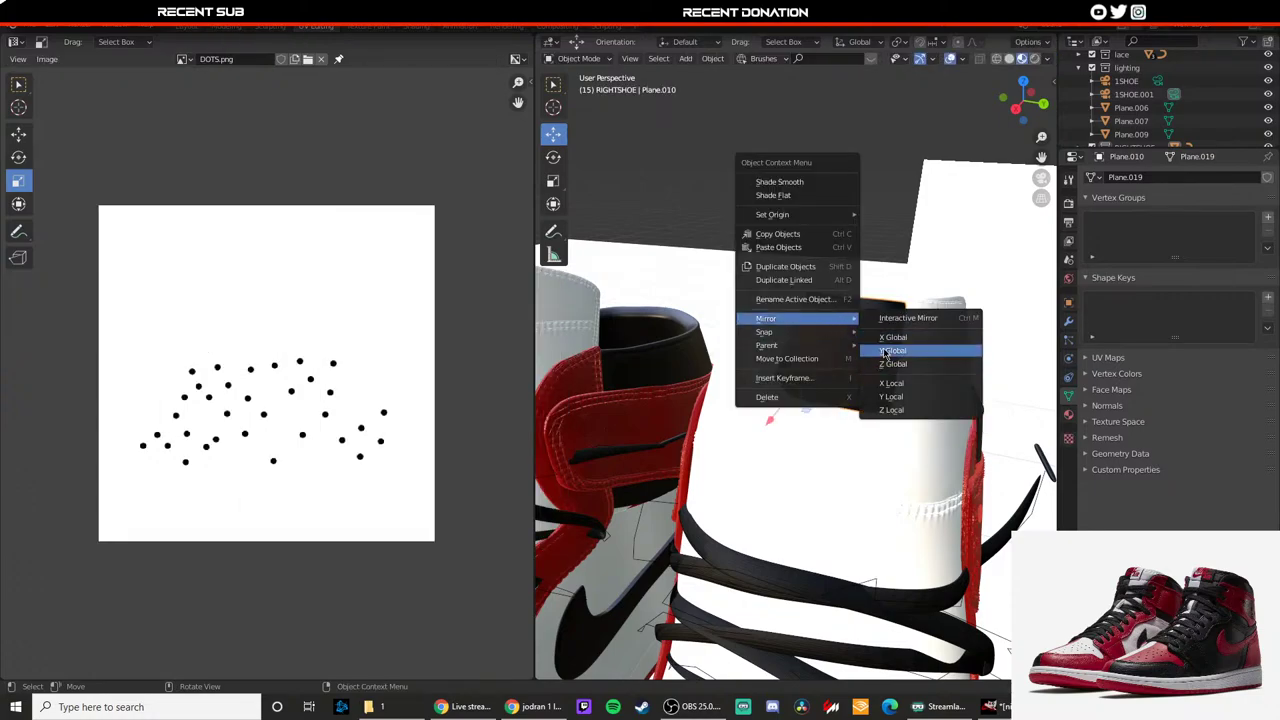
left_click(885, 350)
Step: Select all of the tongue label's UVs in Edit Mode and mirror them along Y and X
key("Tab")
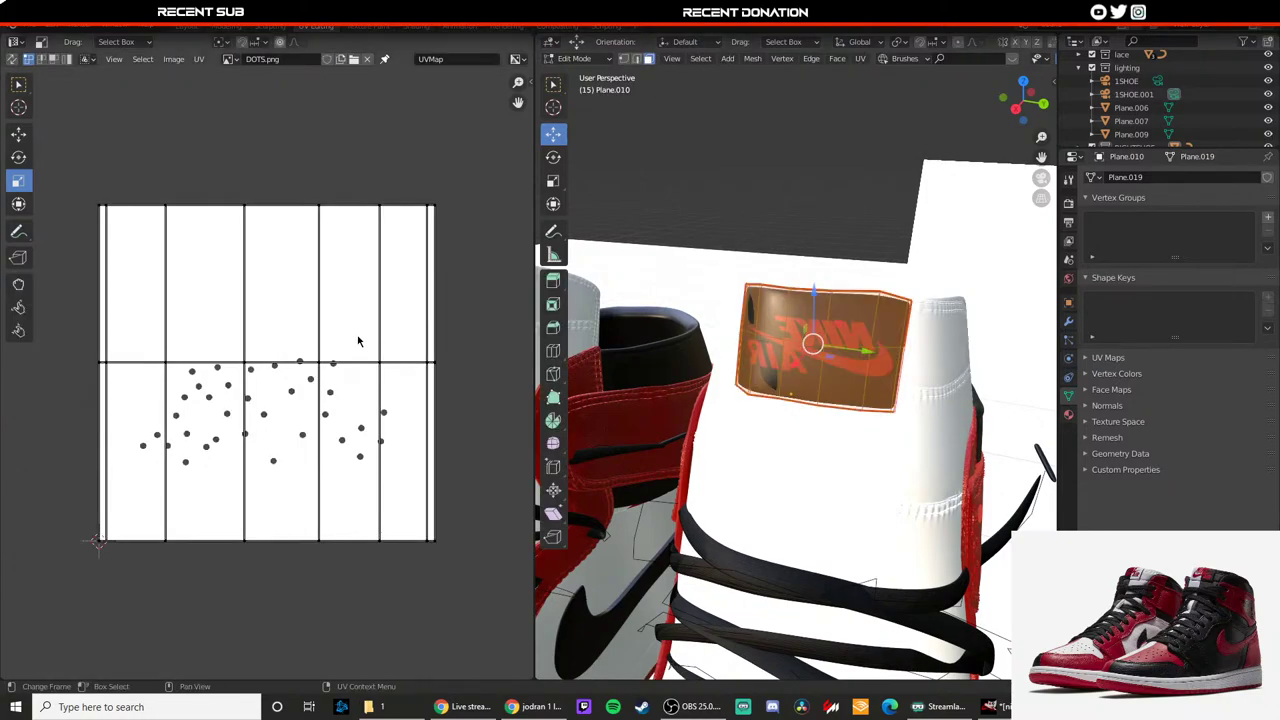
key("a")
right_click(334, 337)
right_click(334, 337)
left_click(418, 312)
right_click(324, 324)
left_click(332, 322)
key("a")
right_click(333, 338)
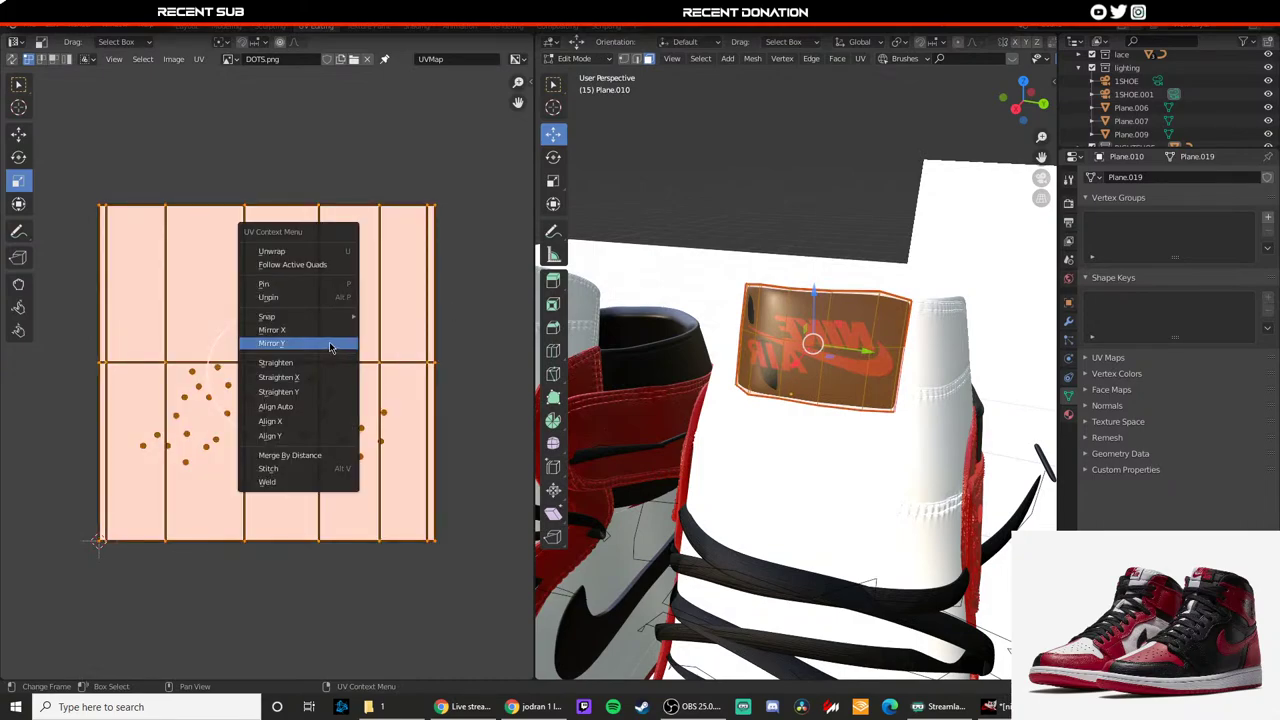
left_click(333, 340)
right_click(335, 334)
left_click(320, 324)
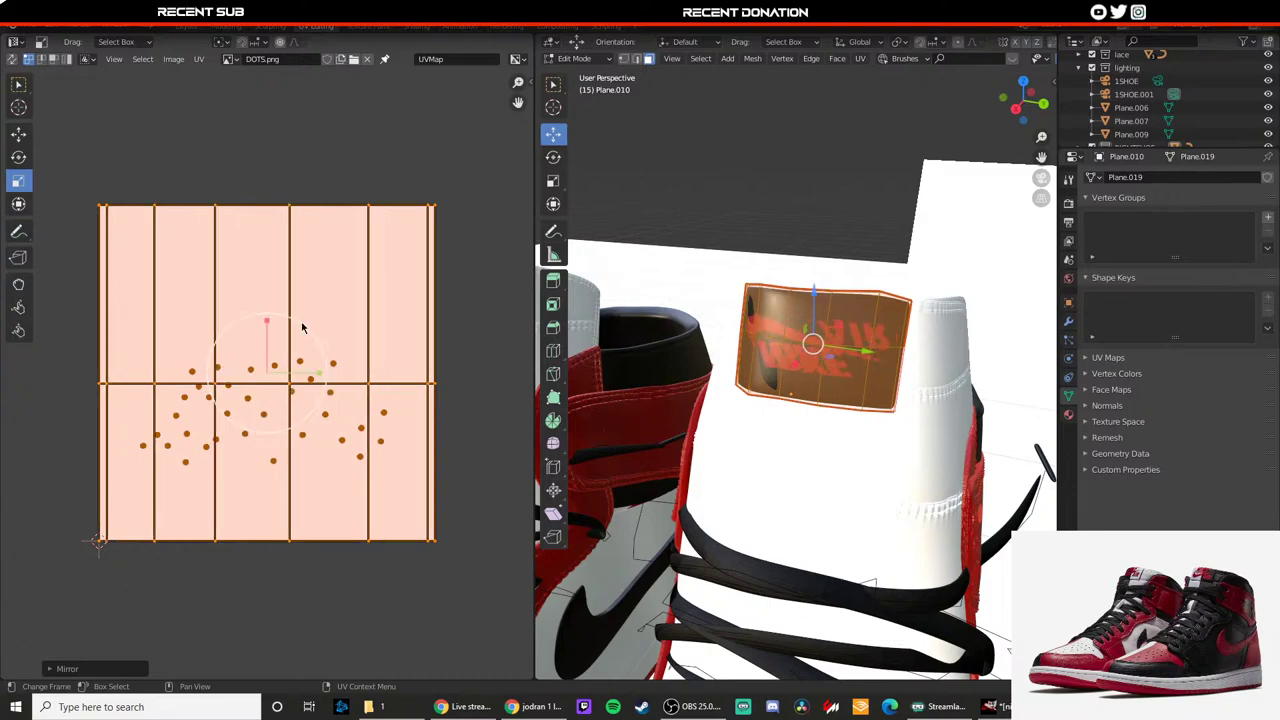
Step: Mirror the label's UVs along Y once more so the logo stands upright, and return to Object Mode
right_click(303, 329)
left_click(300, 331)
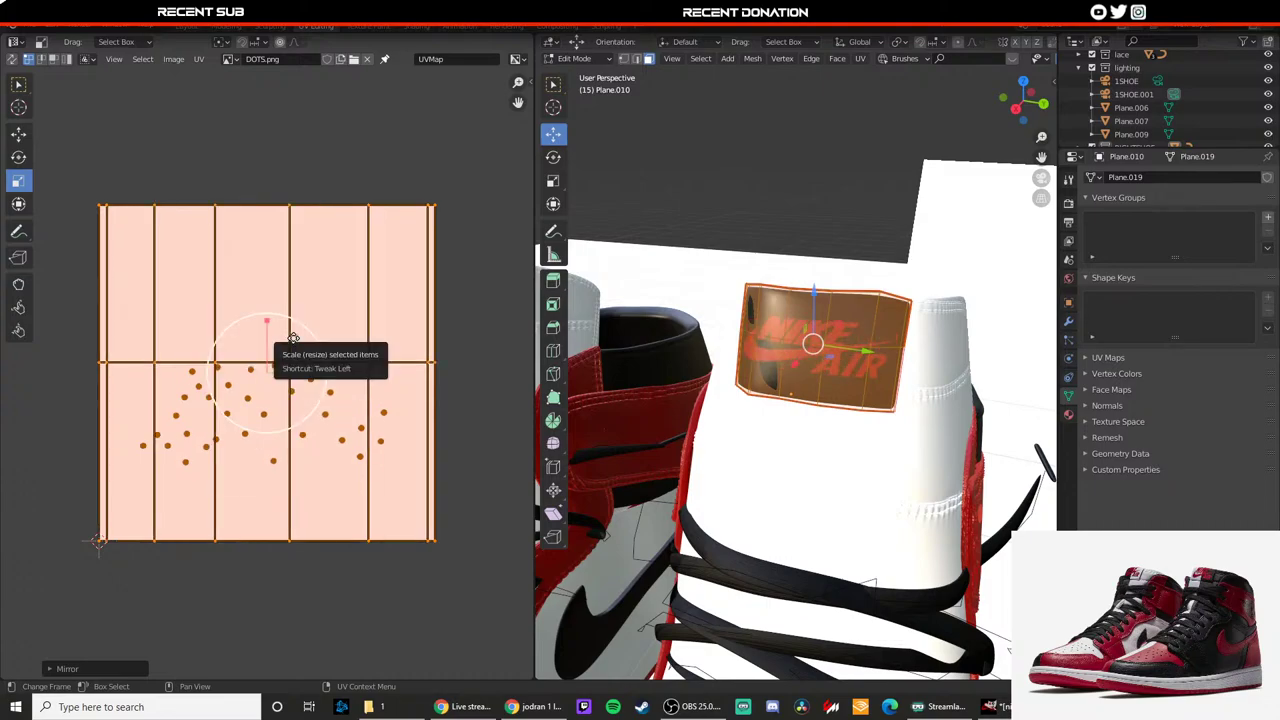
key("Tab")
Step: Open the red ankle panel with the wings logo in Edit Mode and select its linked UV island
middle_click_drag(769, 445, 728, 432)
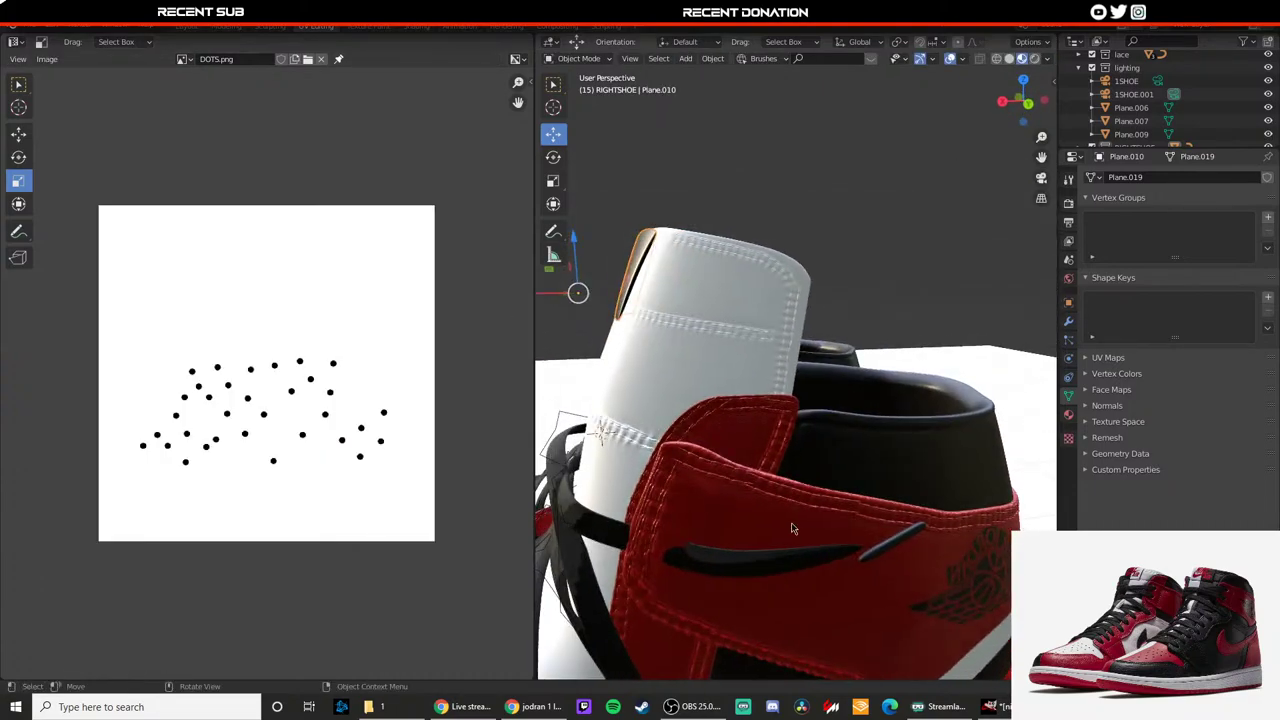
left_click(790, 526)
scroll(778, 502, "down", 3)
middle_click_drag(778, 503, 726, 478)
key("Tab")
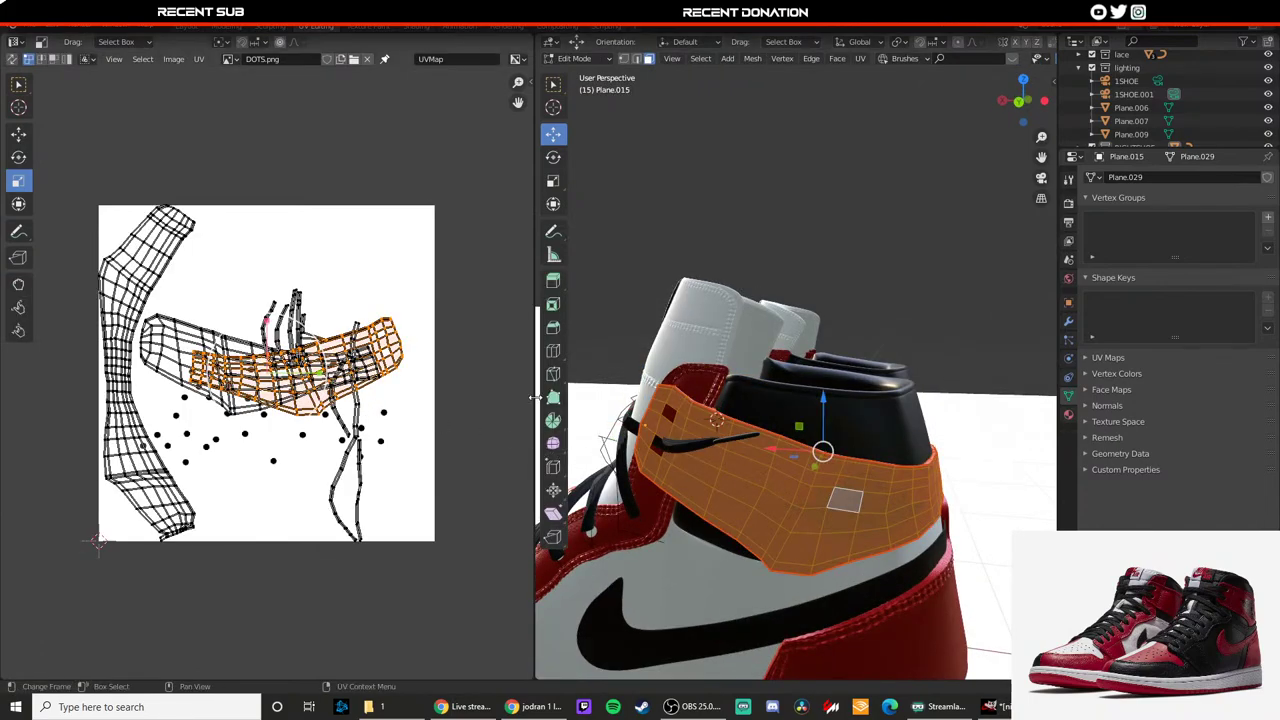
mouse_move(944, 478)
middle_mouse_down()
mouse_move(741, 461)
mouse_move(850, 451)
mouse_move(930, 476)
middle_mouse_up()
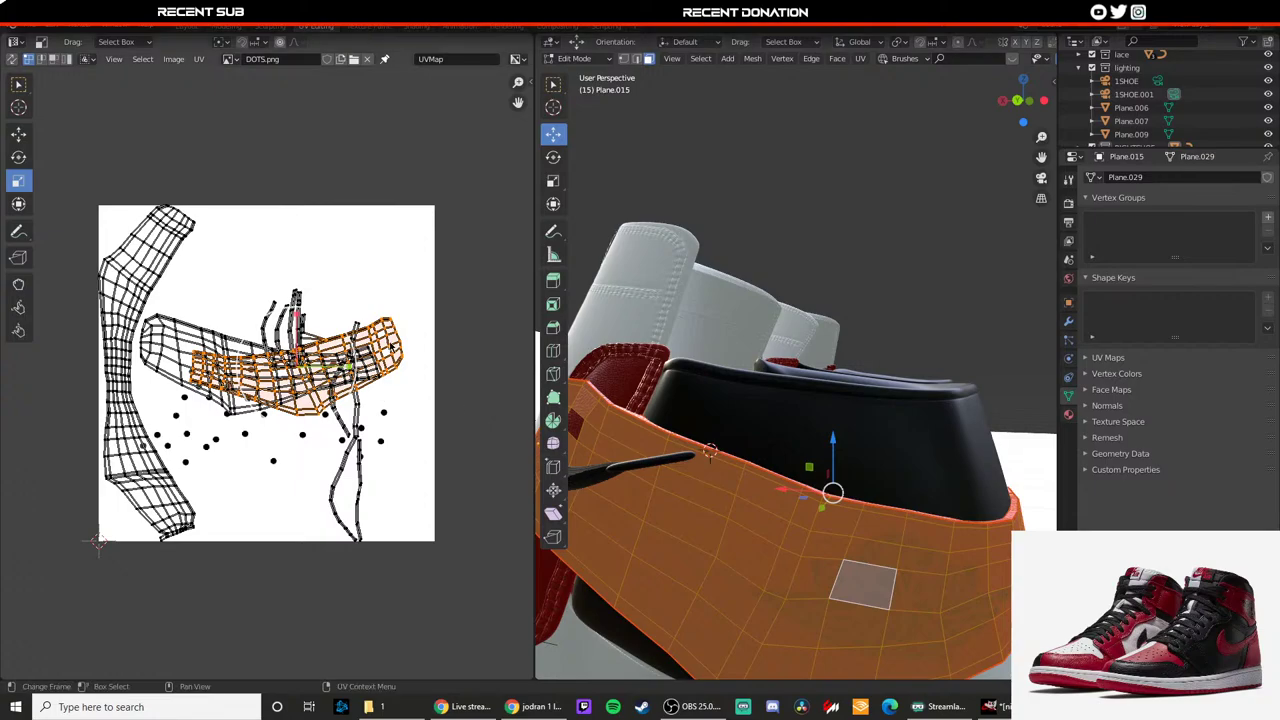
key("l")
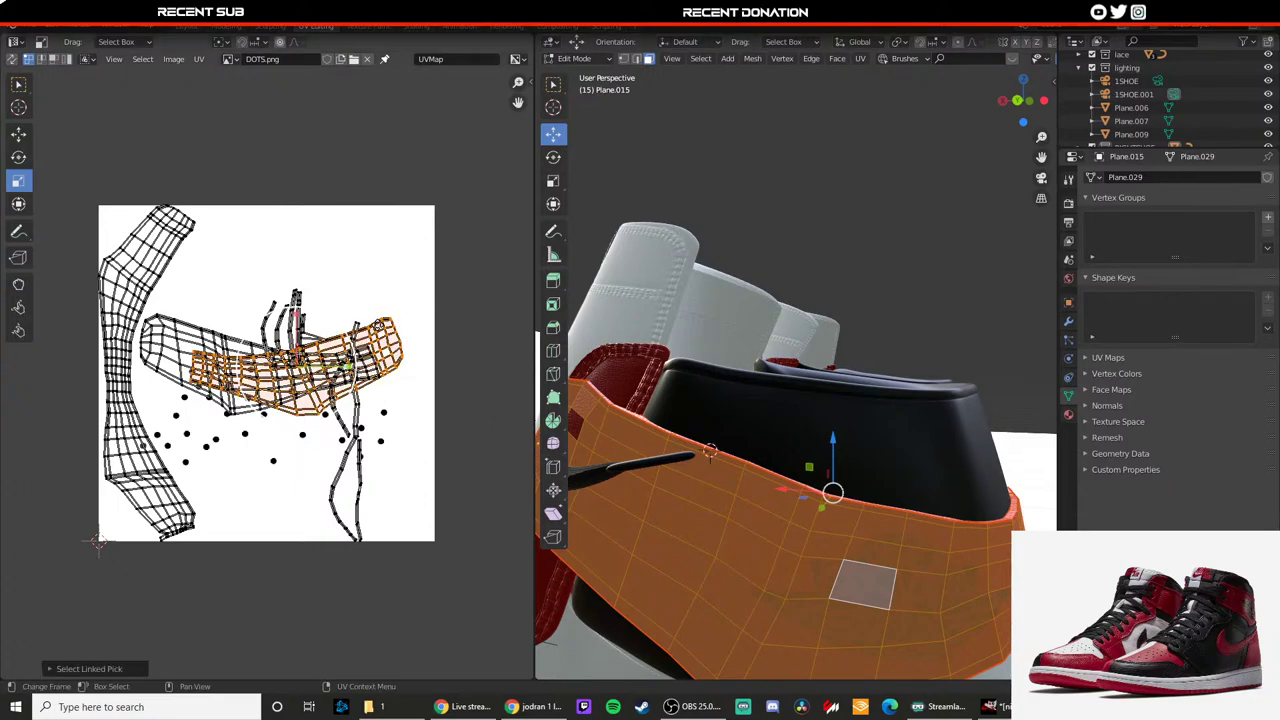
Step: Try different X and Y mirror combinations on the ankle panel's UV island, and undo the last flip
right_click(379, 330)
left_click(379, 327)
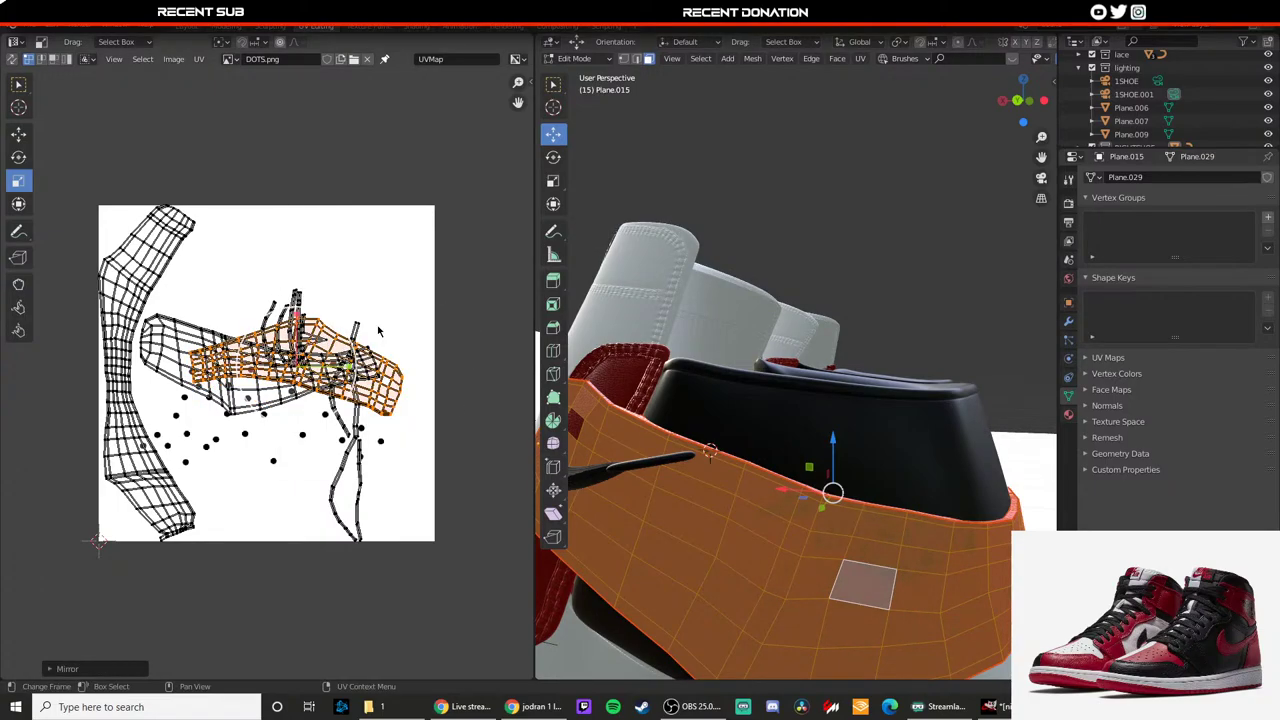
right_click(375, 333)
left_click(367, 340)
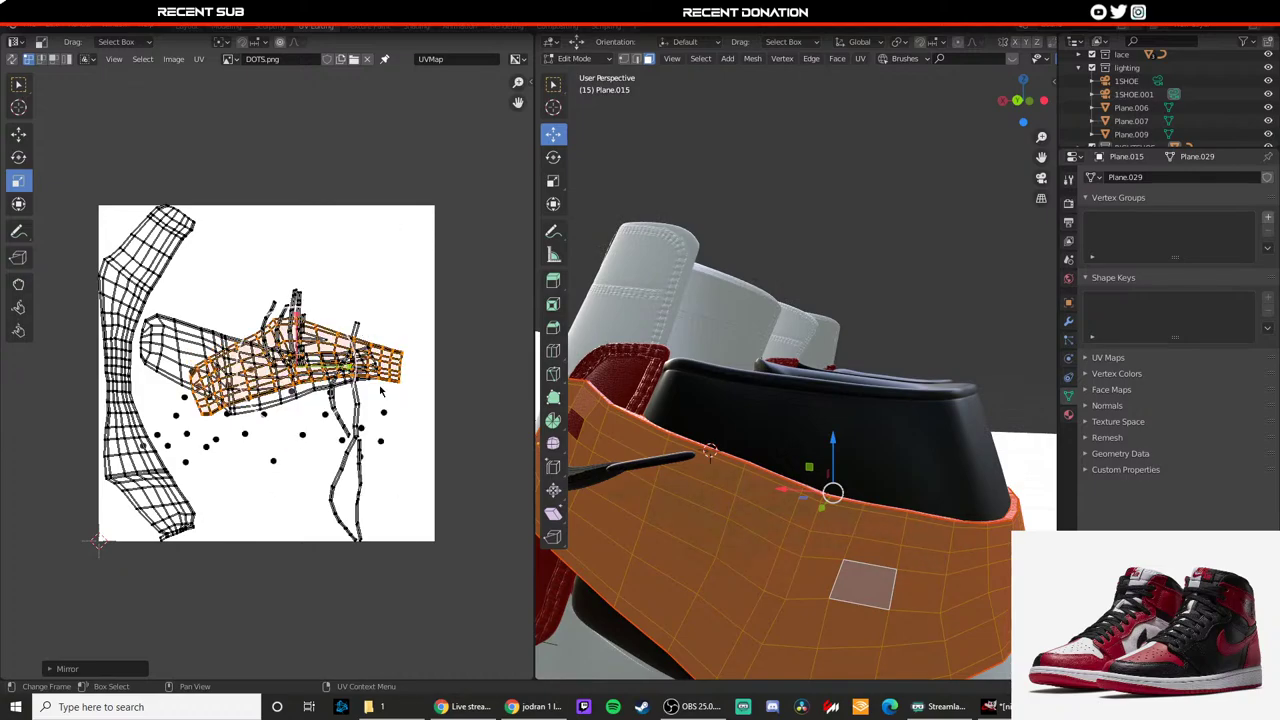
right_click(384, 356)
left_click(384, 355)
right_click(382, 358)
left_click(376, 360)
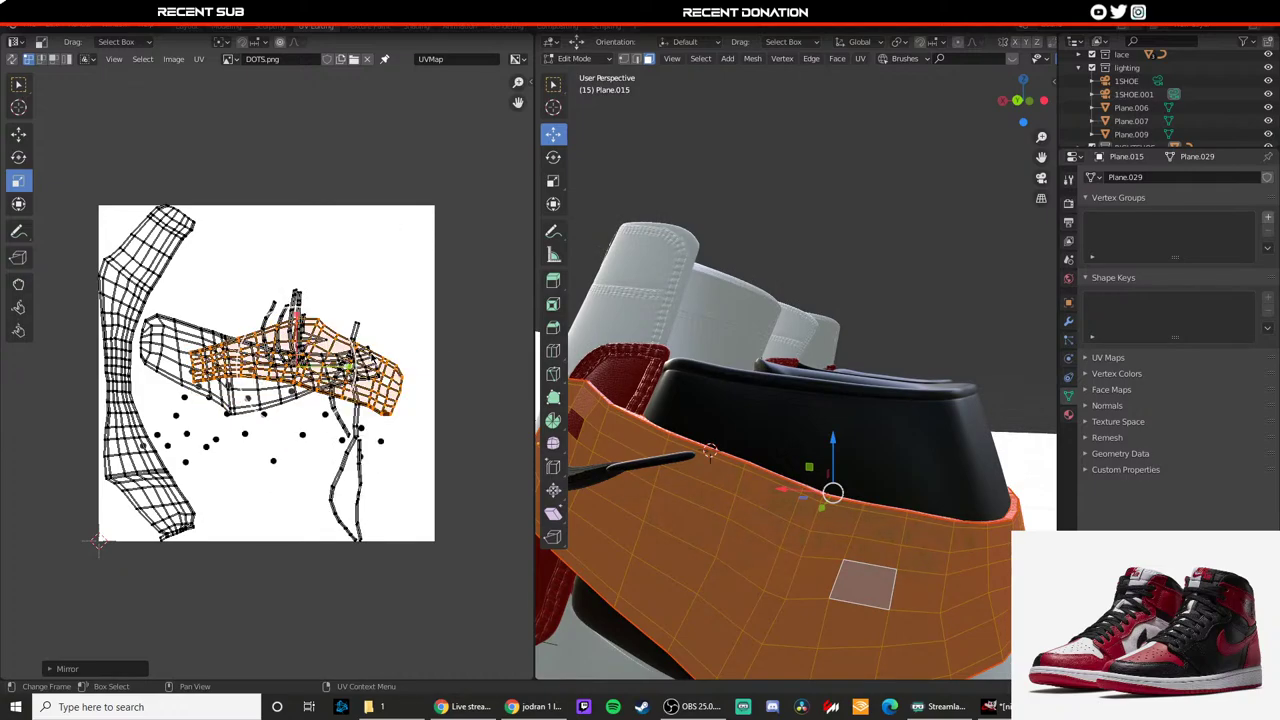
right_click(375, 360)
left_click(380, 358)
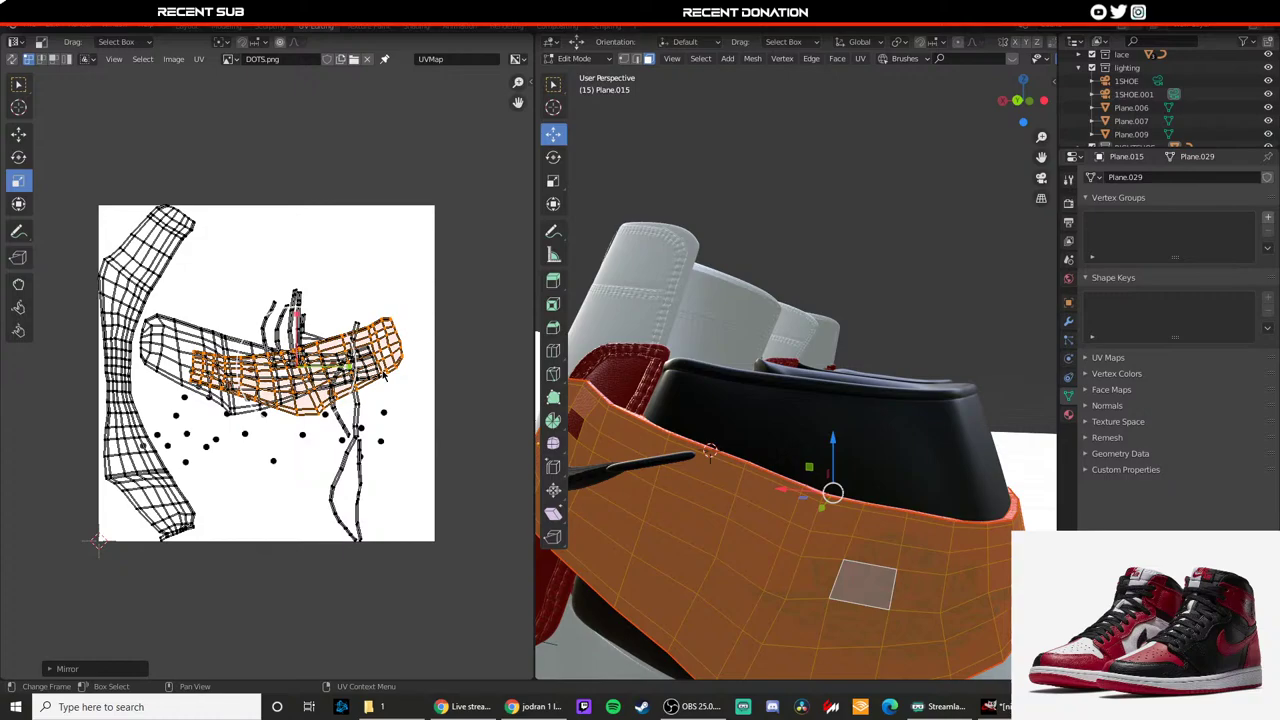
right_click(372, 384)
left_click(372, 380)
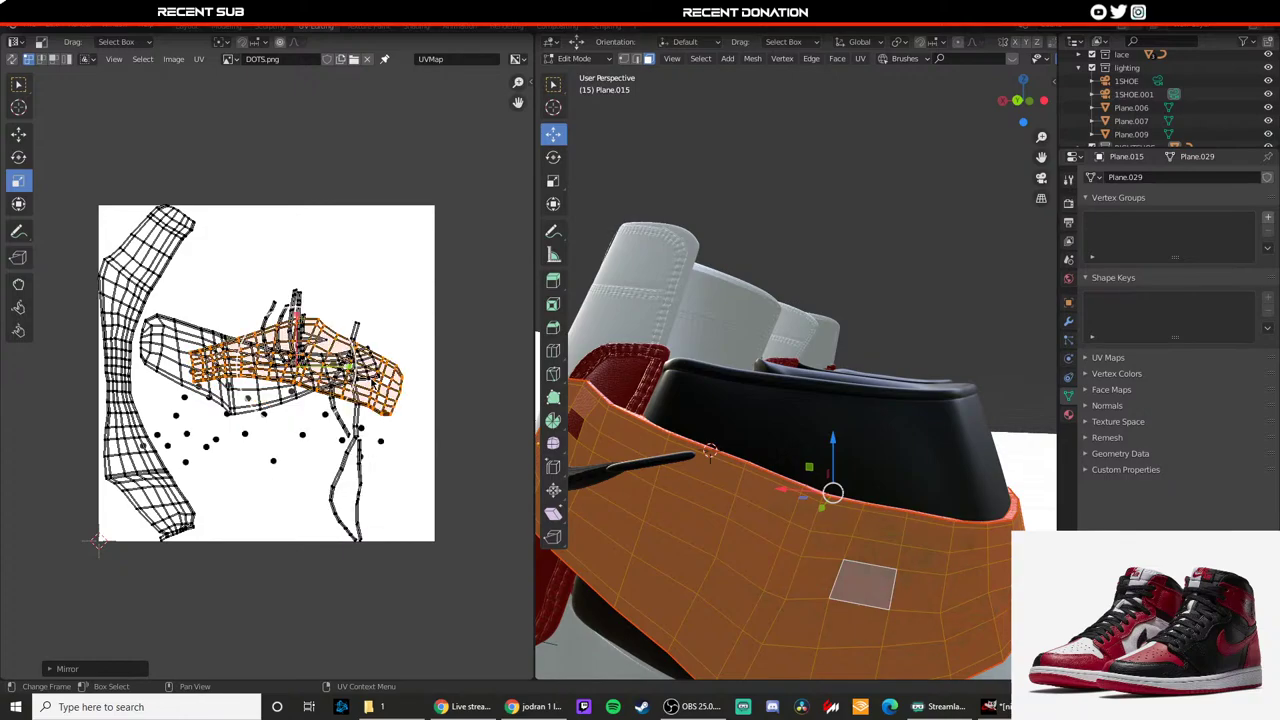
key("ctrl+z")
Step: Mirror the ankle panel's selected UV island along X and check the logo area on the shoe
middle_click_drag(774, 449, 737, 433)
right_click(312, 368)
left_click(312, 366)
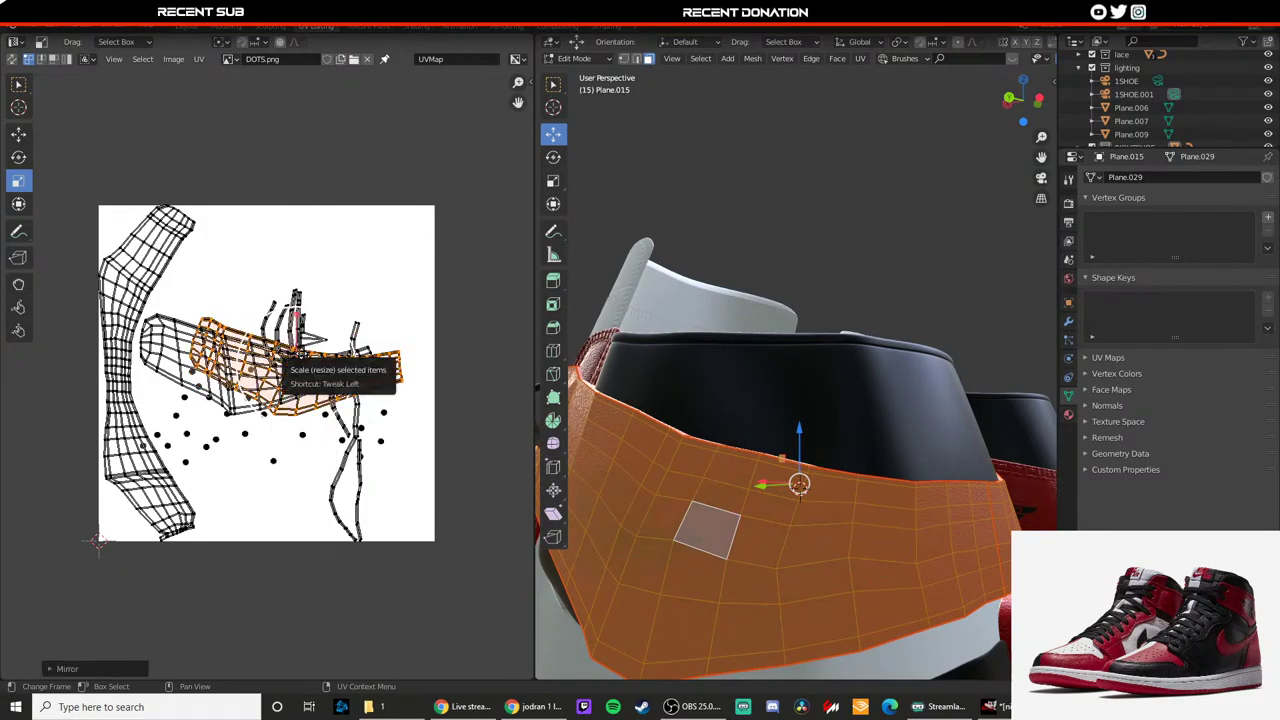
middle_click_drag(800, 462, 736, 461)
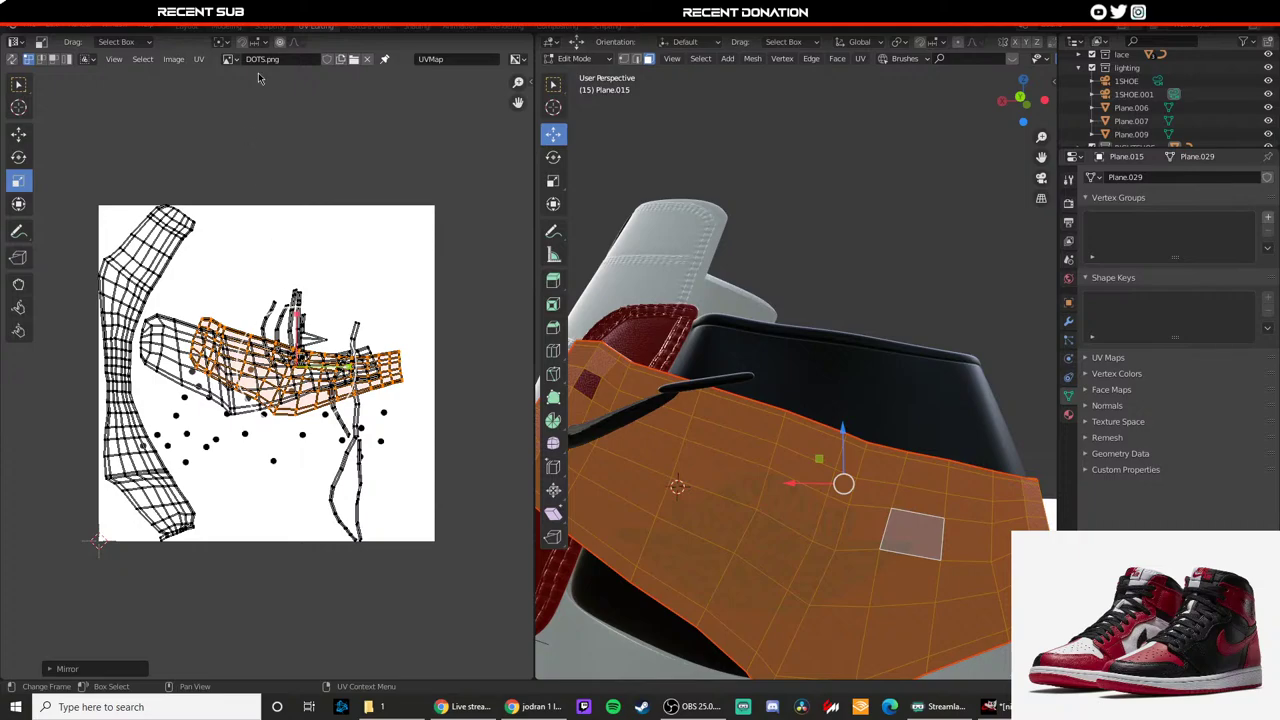
Step: Display the airjordanred.png texture behind the ankle panel's UVs in place of DOTS.png
left_click(230, 59)
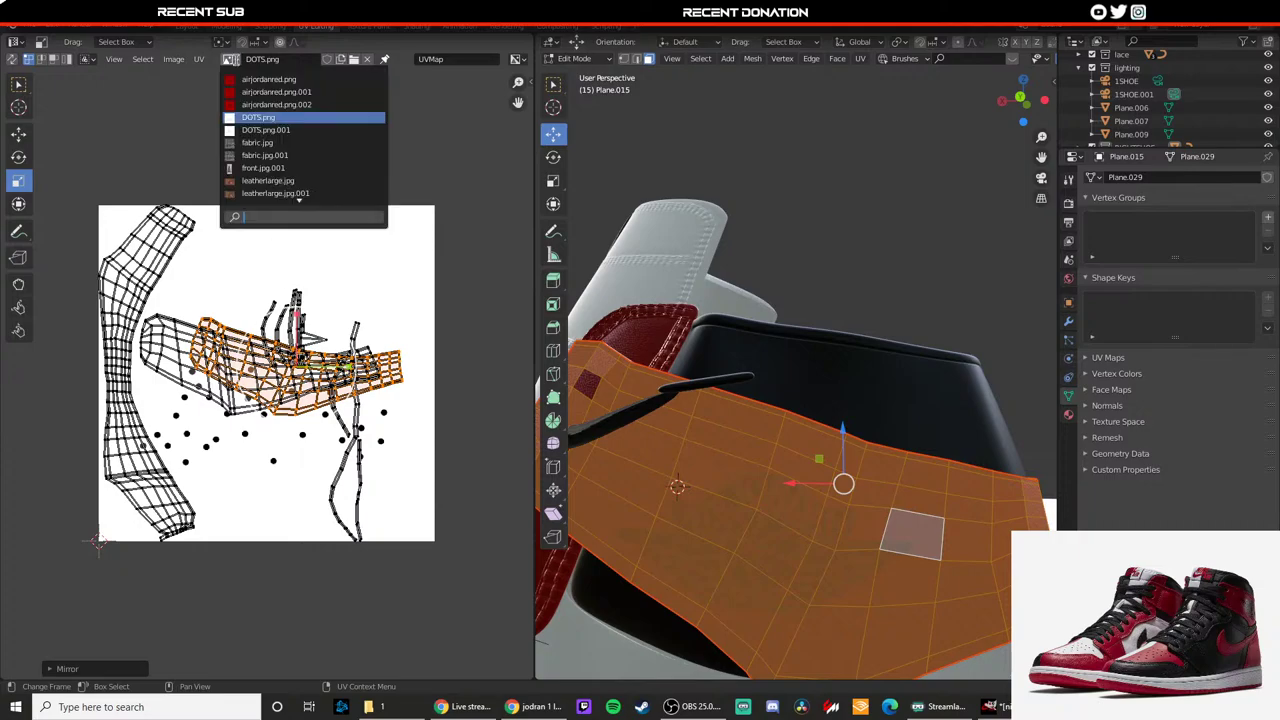
left_click(308, 86)
scroll(330, 365, "up", 4)
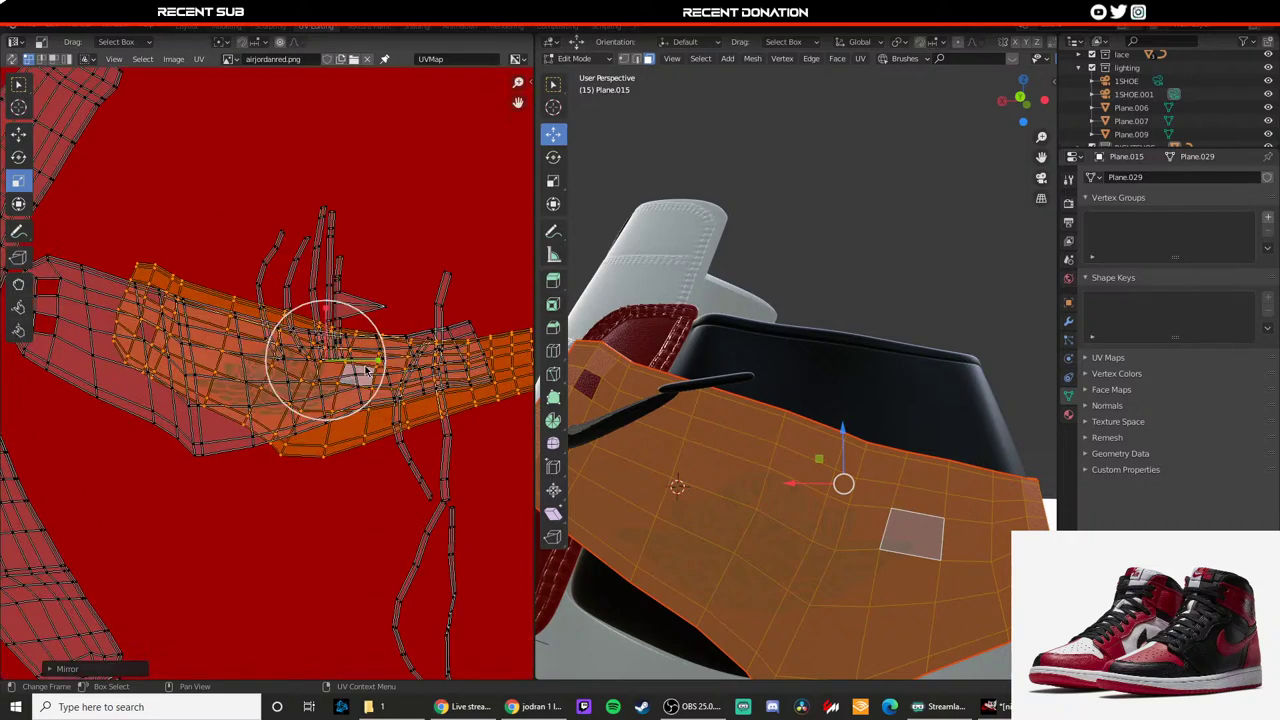
Step: Move the ankle panel's mirrored UV island onto the matching unmirrored island and check the wings logo on the shoe
key("g")
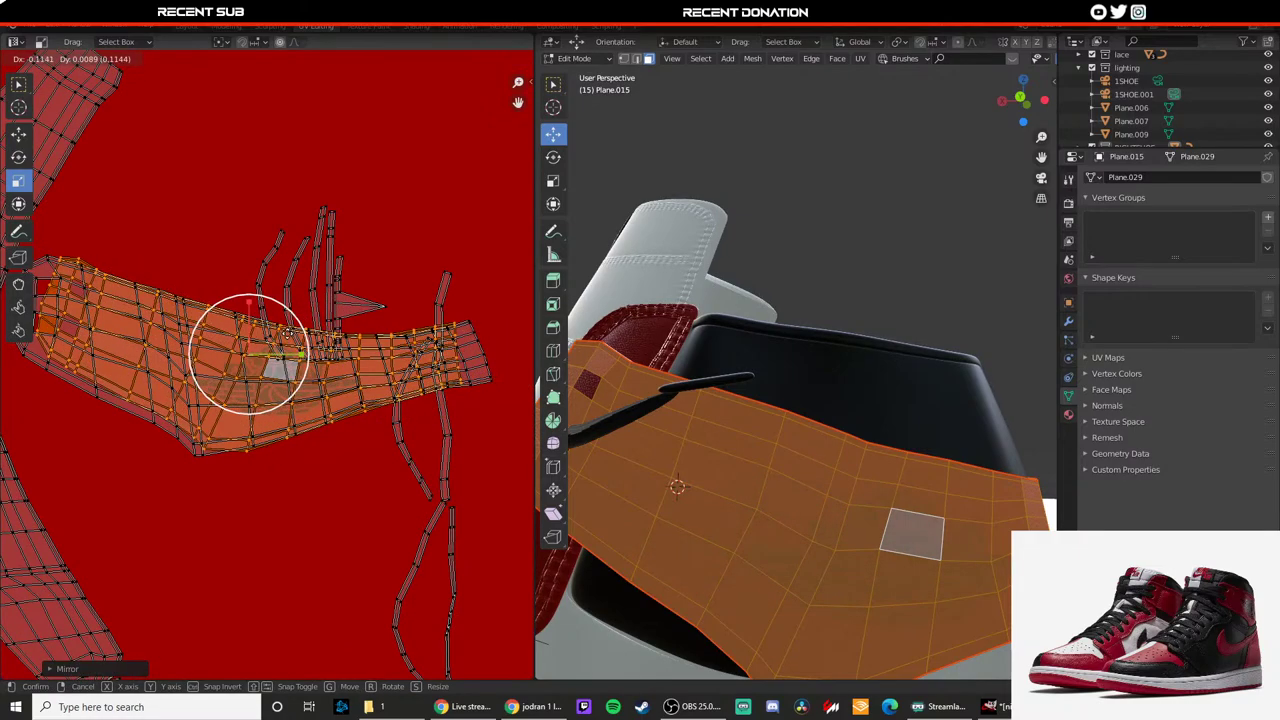
left_click(311, 345)
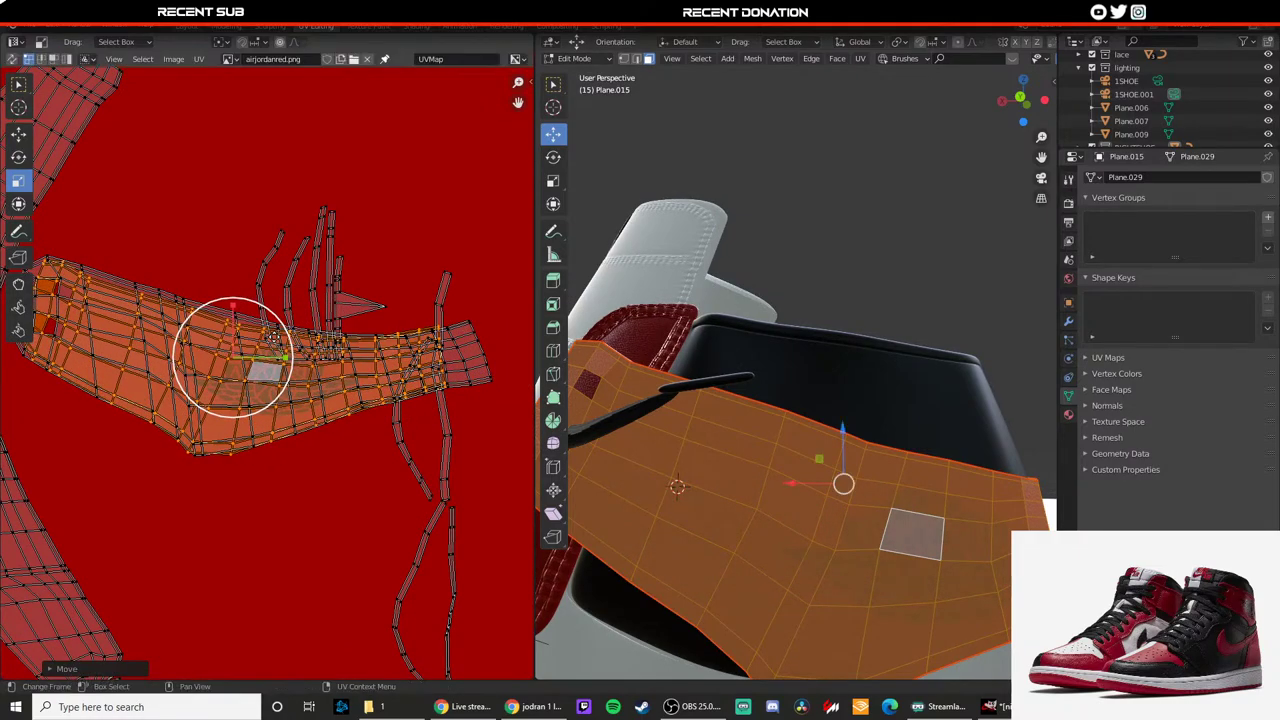
key("Tab")
middle_click_drag(600, 480, 876, 456)
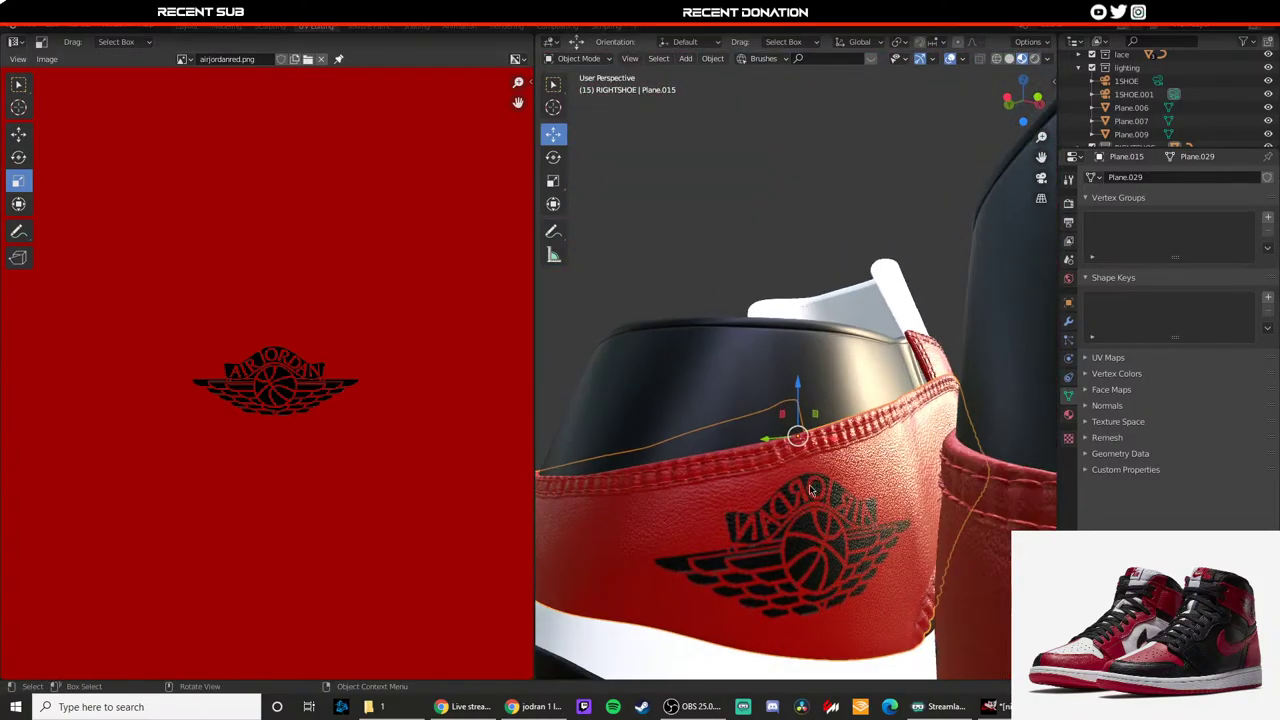
Step: Select the ankle panel's full UV layout, mirror it along X, and reposition it to place the wings logo on the ankle
left_click(874, 458)
key("Tab")
key("Tab")
left_click(797, 492)
key("Tab")
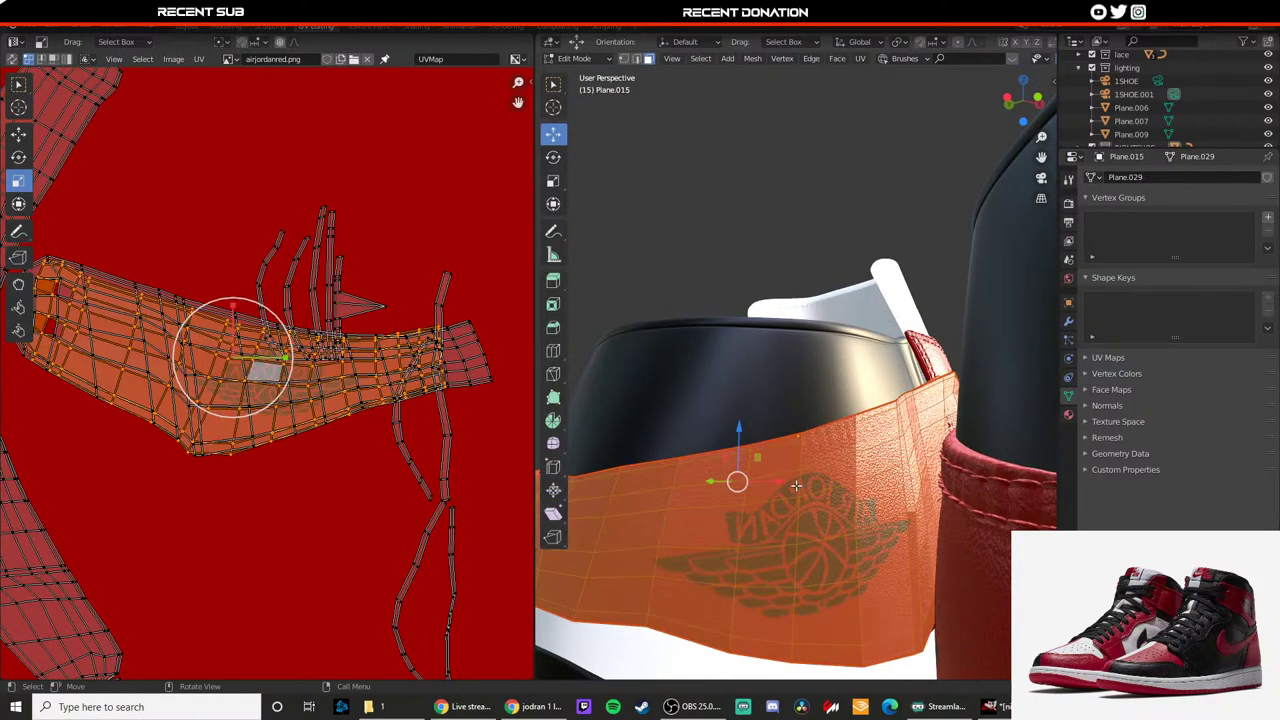
key("a")
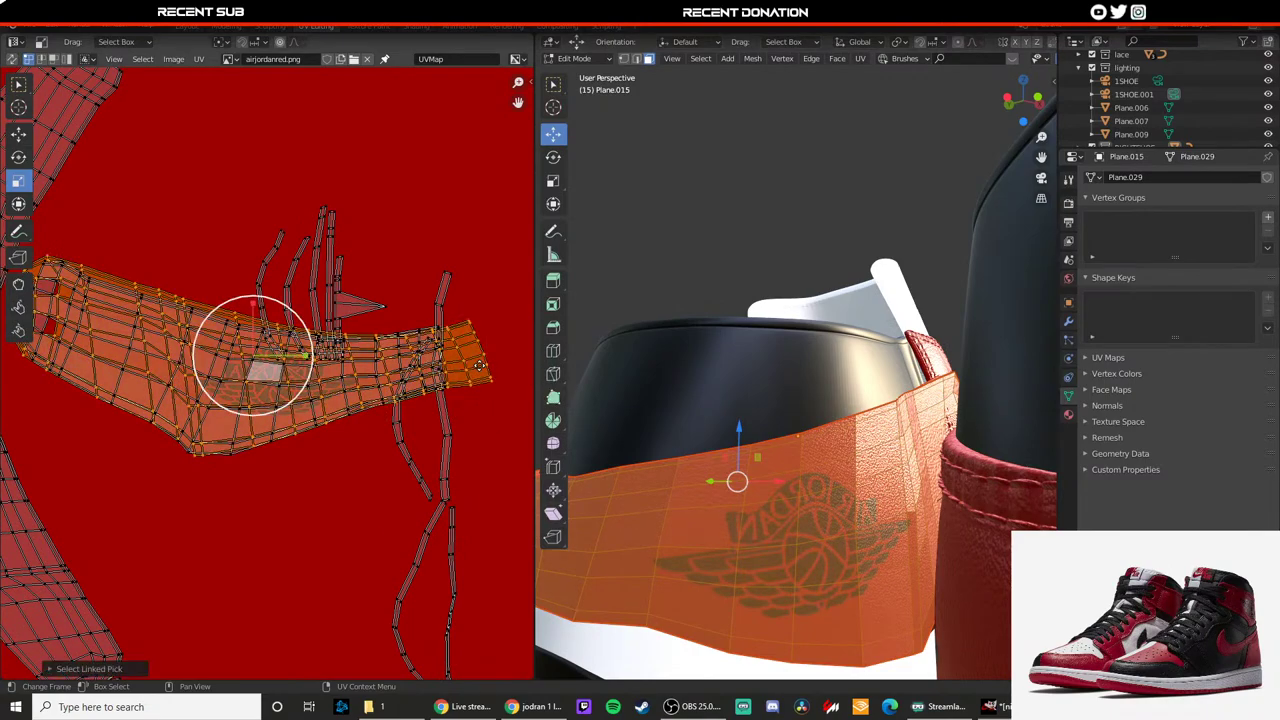
right_click(455, 366)
left_click(448, 368)
key("g")
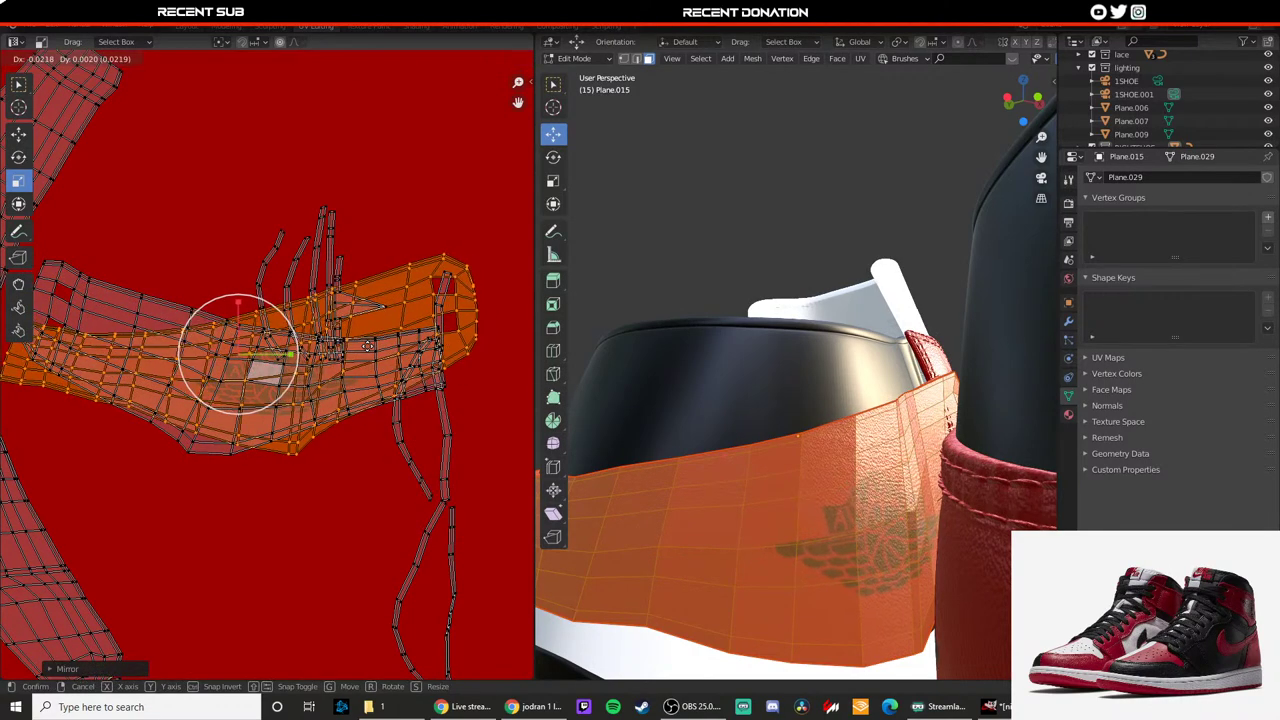
left_click(443, 352)
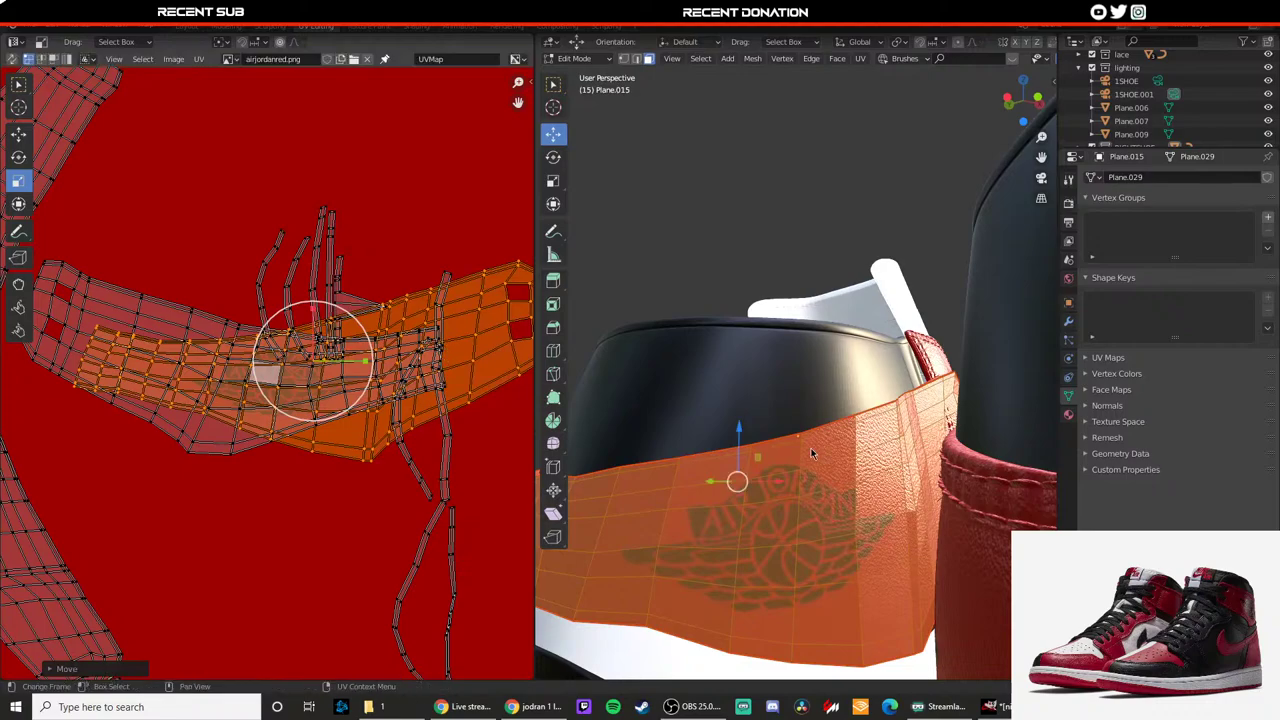
Step: Inspect the ankle panel's wings logo from the side of the shoe and through the camera
key("Tab")
scroll(778, 447, "down", 7)
middle_click_drag(778, 447, 903, 453)
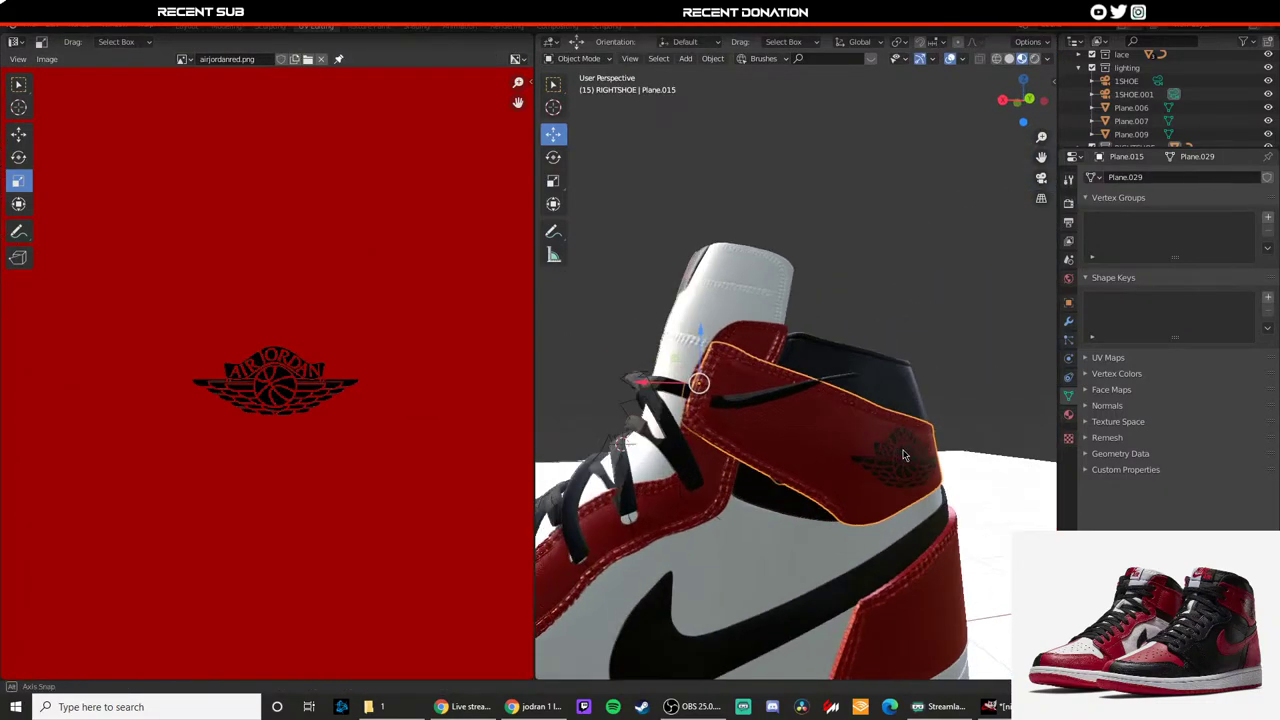
scroll(903, 454, "down", 3)
key("KP_0")
scroll(857, 378, "up", 1)
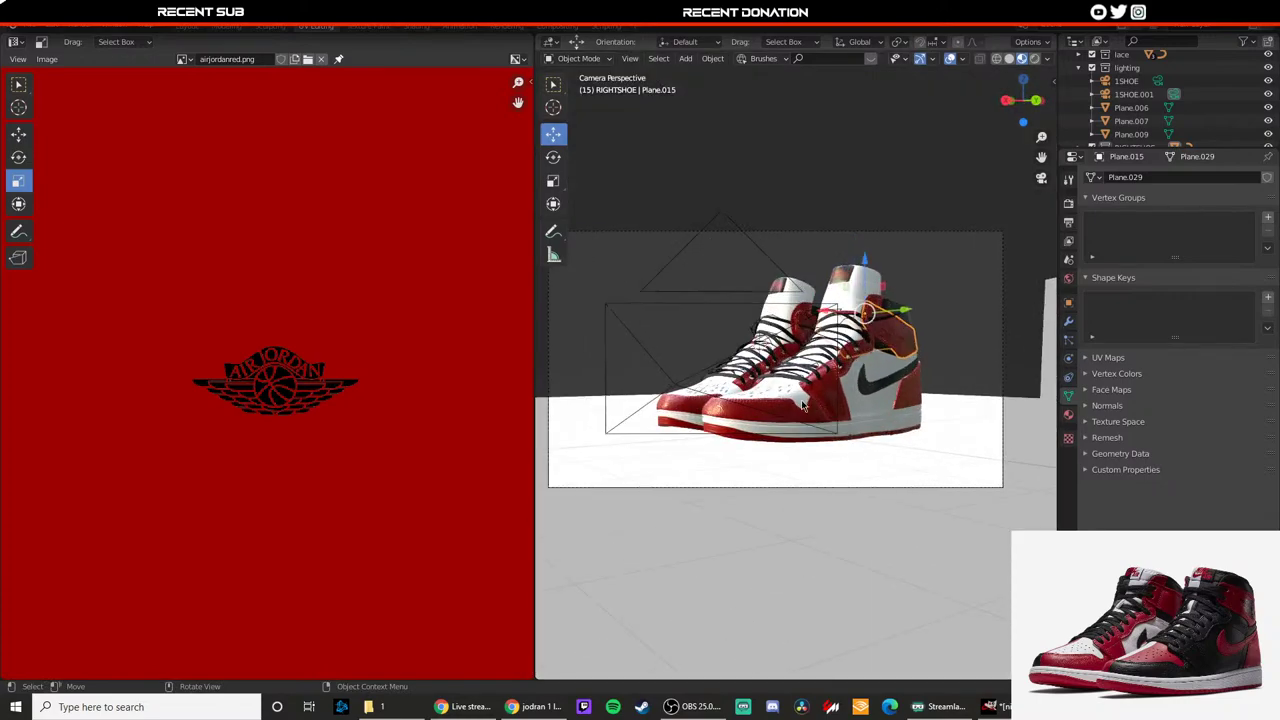
Step: Rotate the light plane Plane.009 behind the shoes' heels about the vertical axis and move it to a new position
middle_click_drag(822, 392, 771, 465, "shift")
scroll(755, 432, "down", 2)
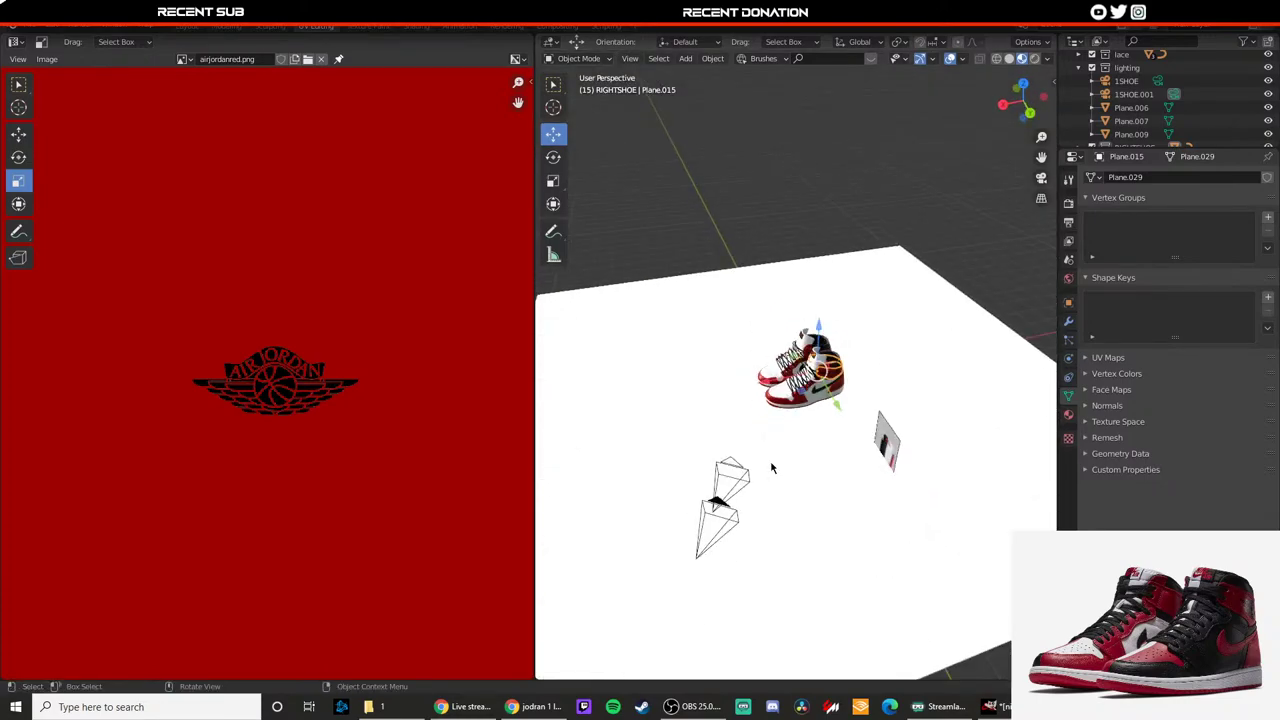
scroll(790, 466, "down", 4)
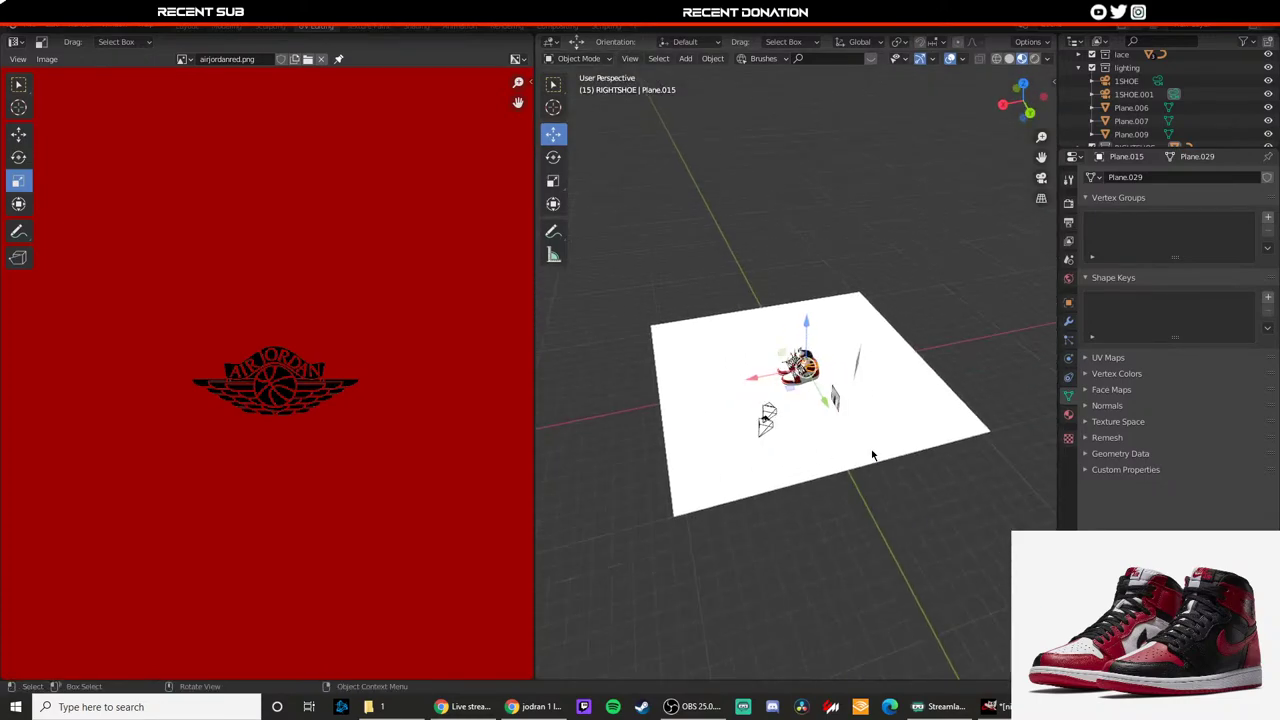
scroll(920, 389, "up", 4)
middle_click_drag(871, 454, 670, 425)
left_click(849, 426)
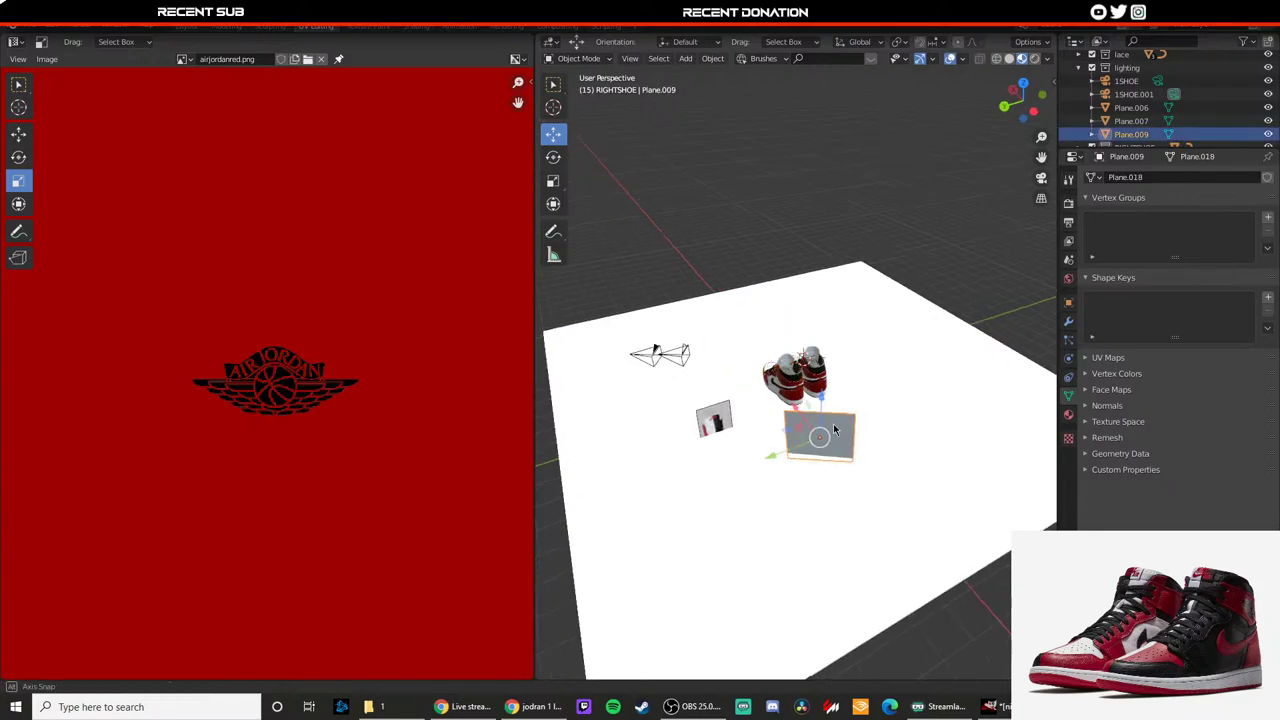
middle_click_drag(833, 423, 770, 471)
key("r")
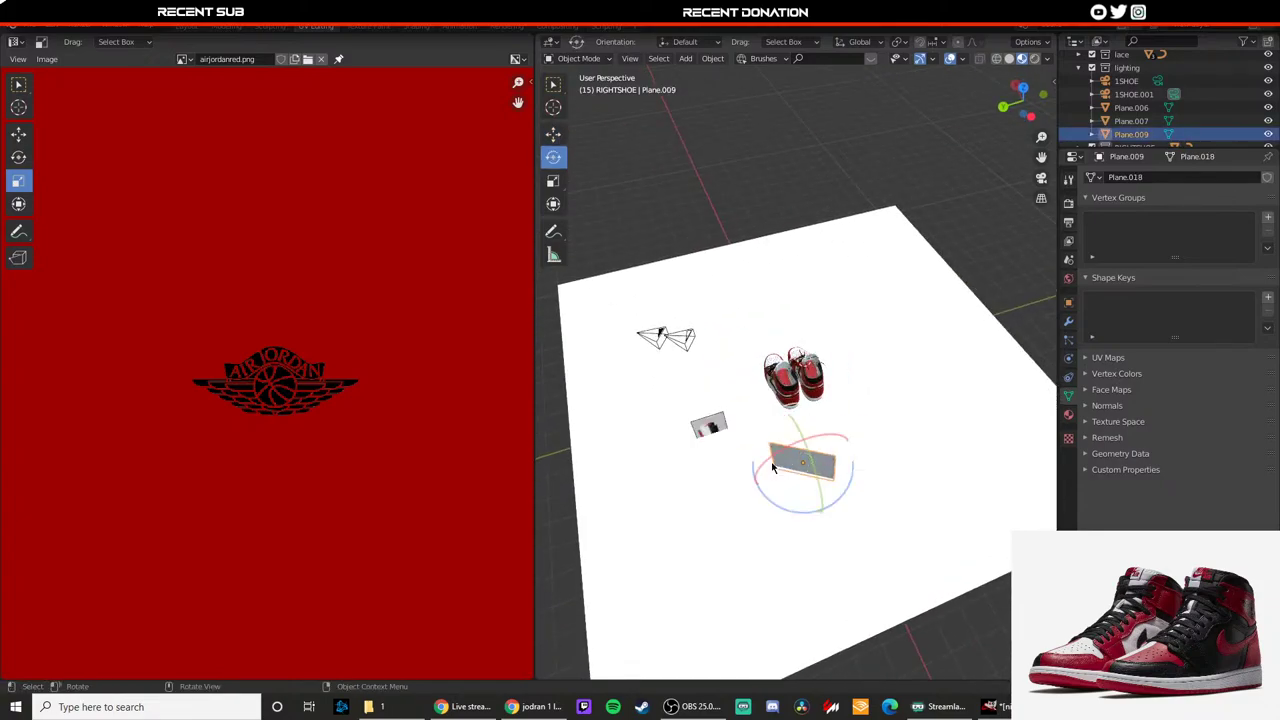
key("z")
key("shift+space")
left_click_drag(783, 504, 733, 481)
left_click(789, 492)
middle_click_drag(748, 481, 803, 483)
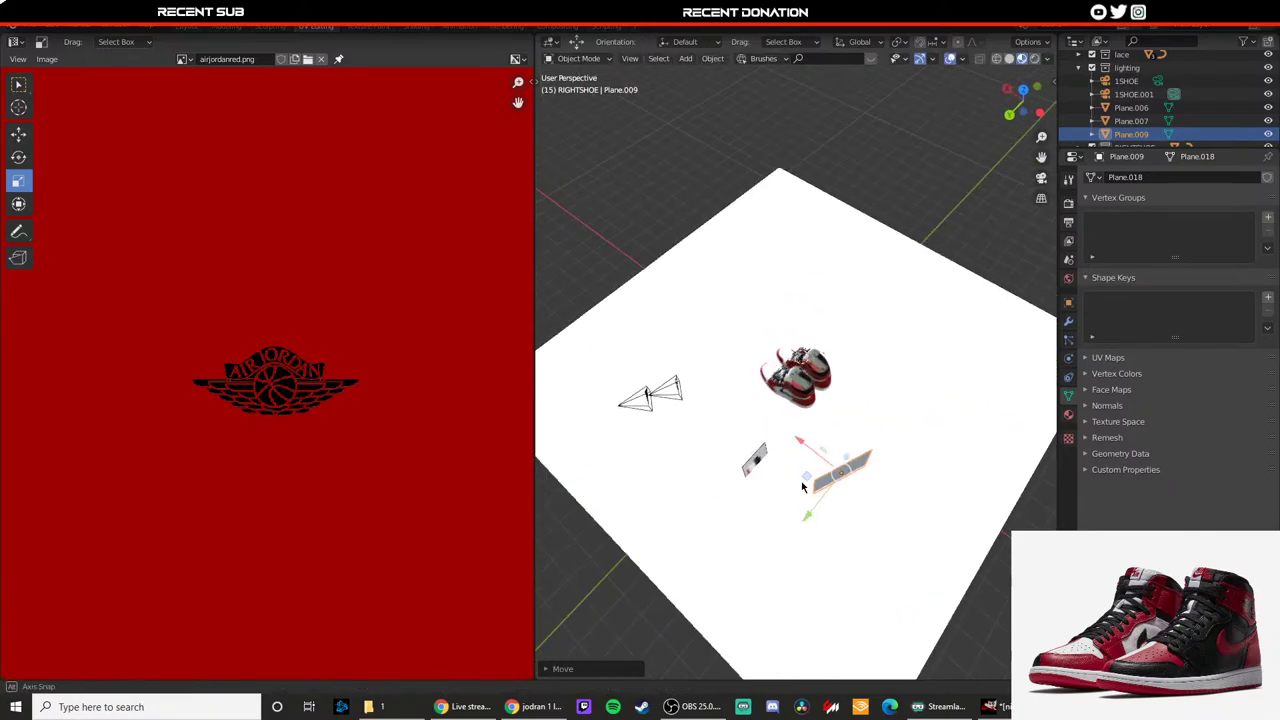
mouse_move(790, 433)
middle_mouse_down()
mouse_move(820, 427)
mouse_move(789, 428)
middle_mouse_up()
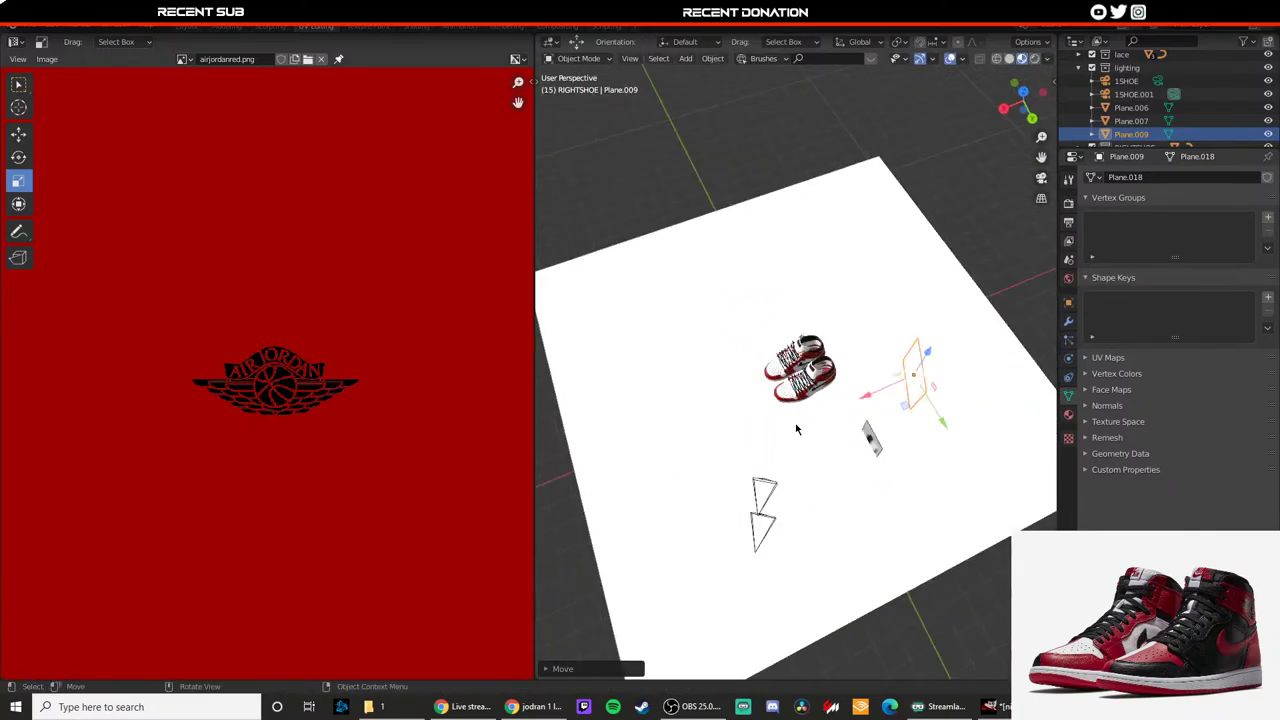
Step: In wireframe shading, move the light plane Plane.007 farther from the shoes' toes and adjust its rotation
key("z")
left_click(701, 375)
left_click(694, 375)
middle_click_drag(694, 375, 823, 413)
middle_click_drag(803, 461, 805, 489)
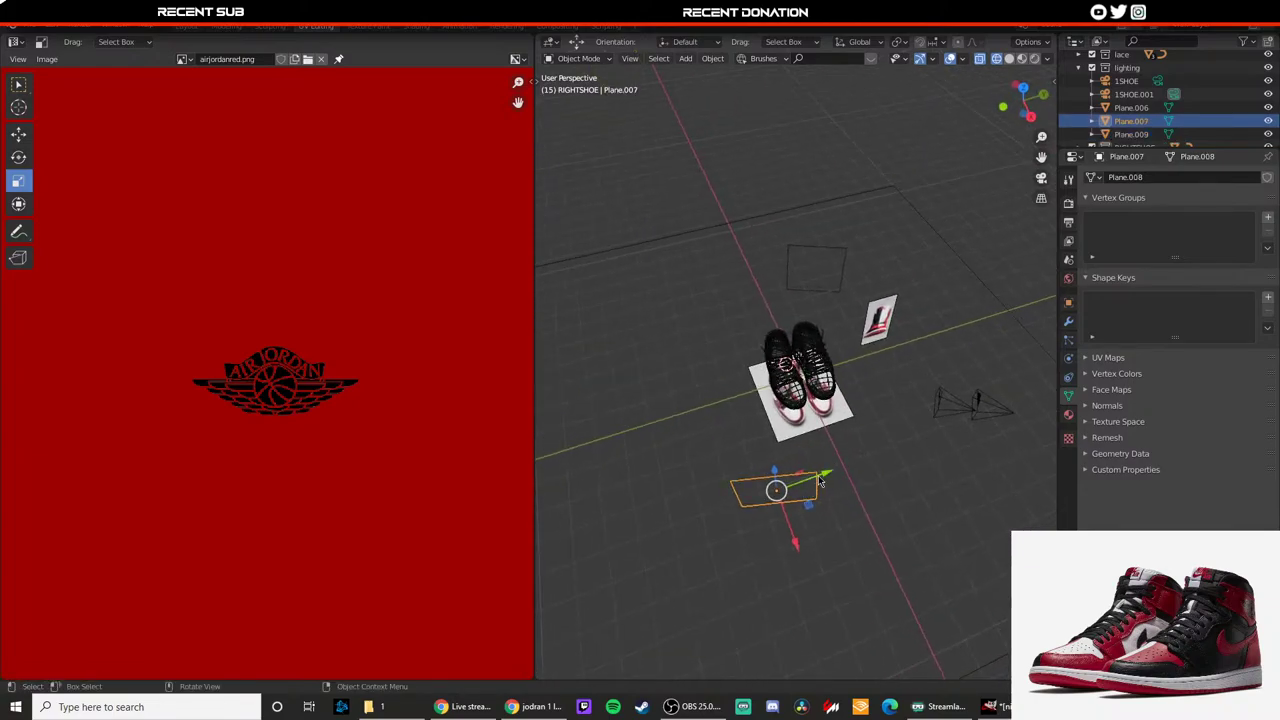
left_click_drag(816, 479, 830, 499)
left_click_drag(806, 517, 840, 497)
key("shift+space")
key("t")
left_click_drag(827, 548, 816, 552)
key("shift+space")
key("g")
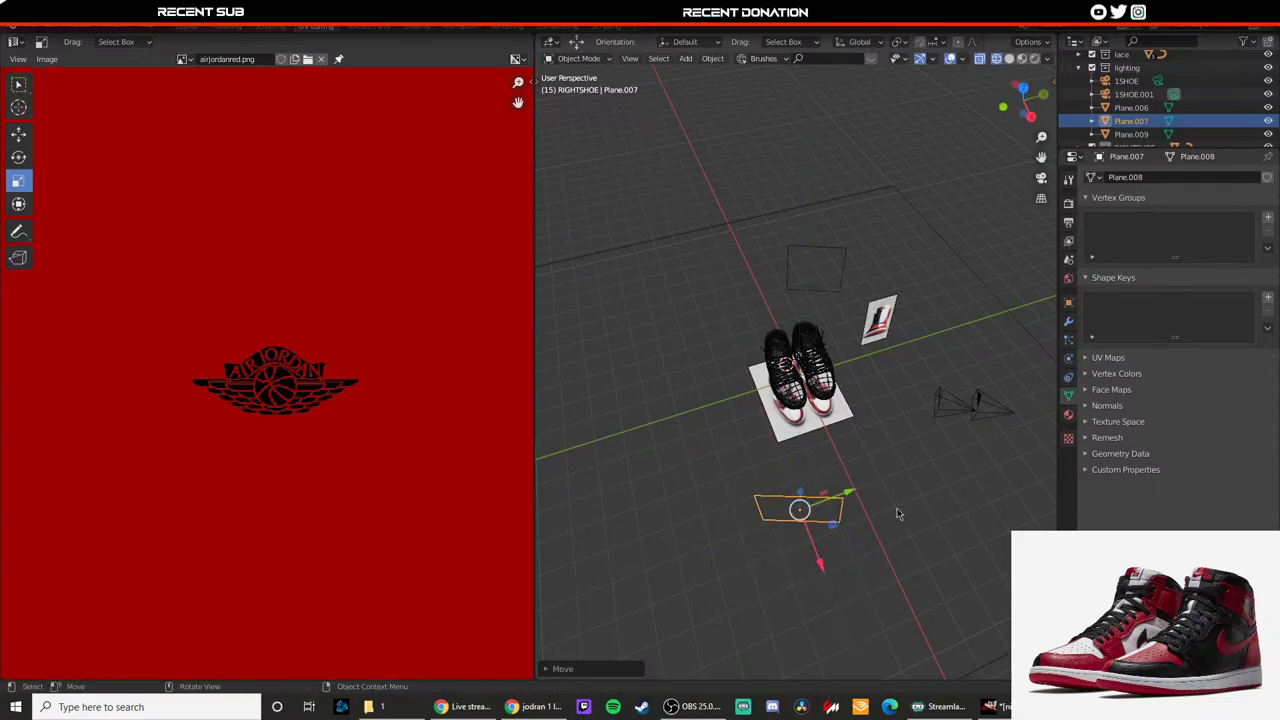
left_click(897, 514)
Step: Shift the light plane Plane.009 slightly and check the scene through the camera
middle_click_drag(897, 514, 741, 559)
left_click(950, 424)
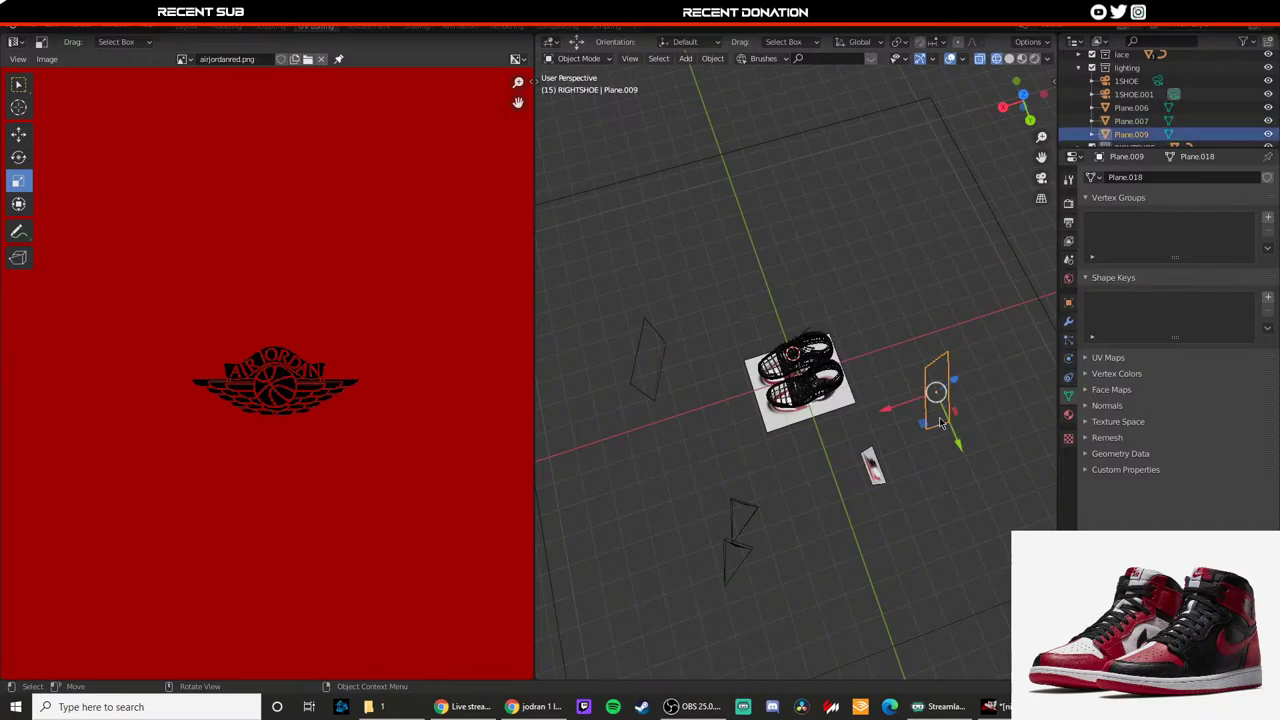
key("g")
left_click_drag(953, 421, 952, 420)
left_click(868, 397)
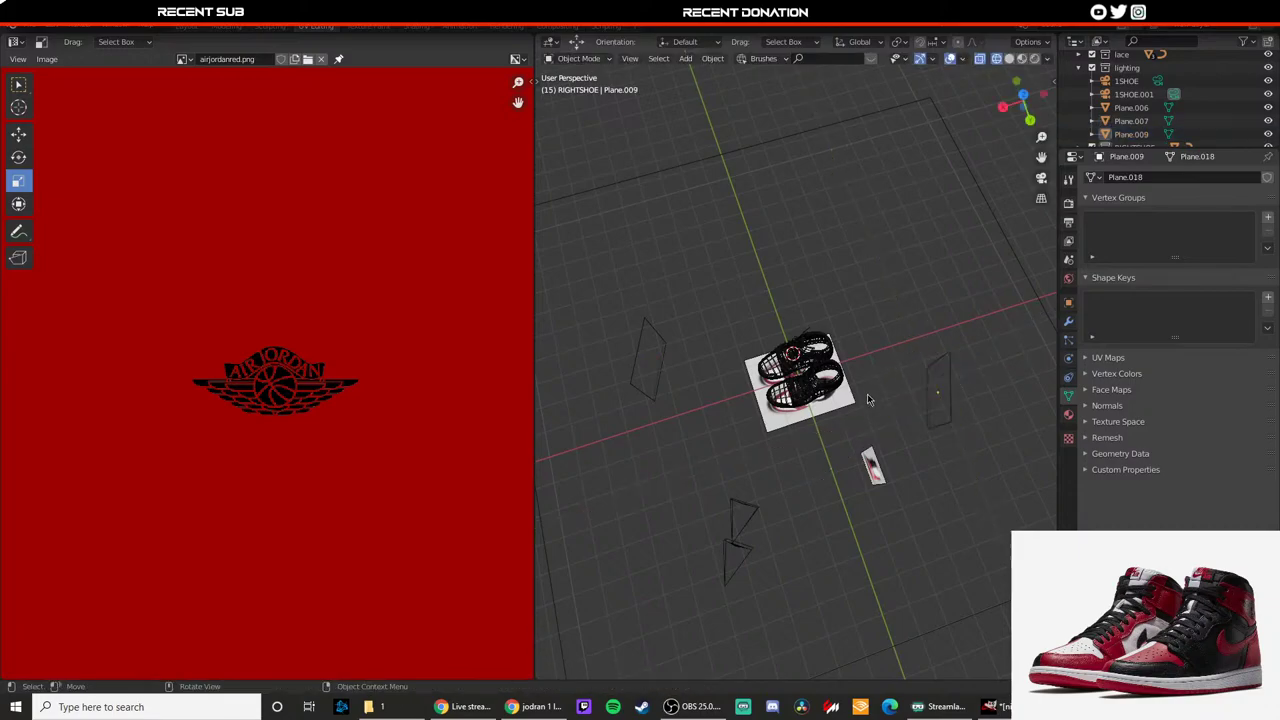
key("KP_0")
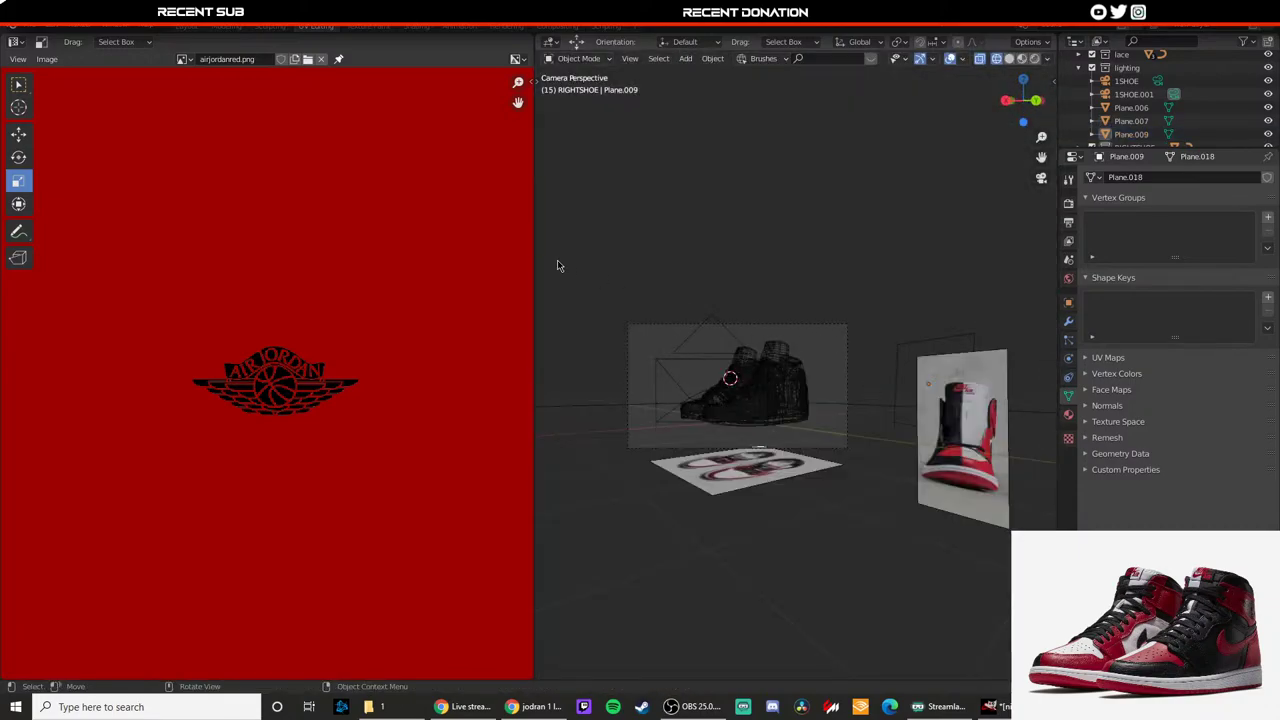
Step: Switch to the workspace with two 3D viewports, set the smaller one to a rendered view of the shoes and widen it
left_click(220, 27)
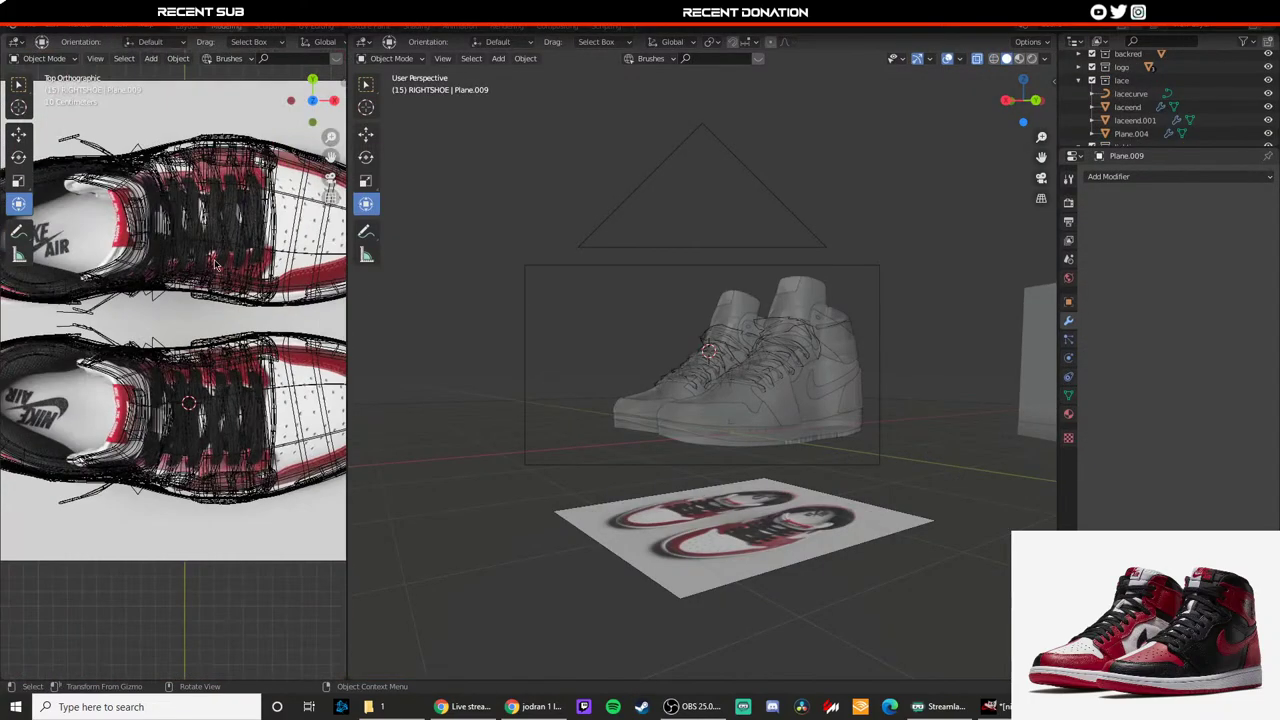
key("KP_0")
scroll(205, 320, "down", 5)
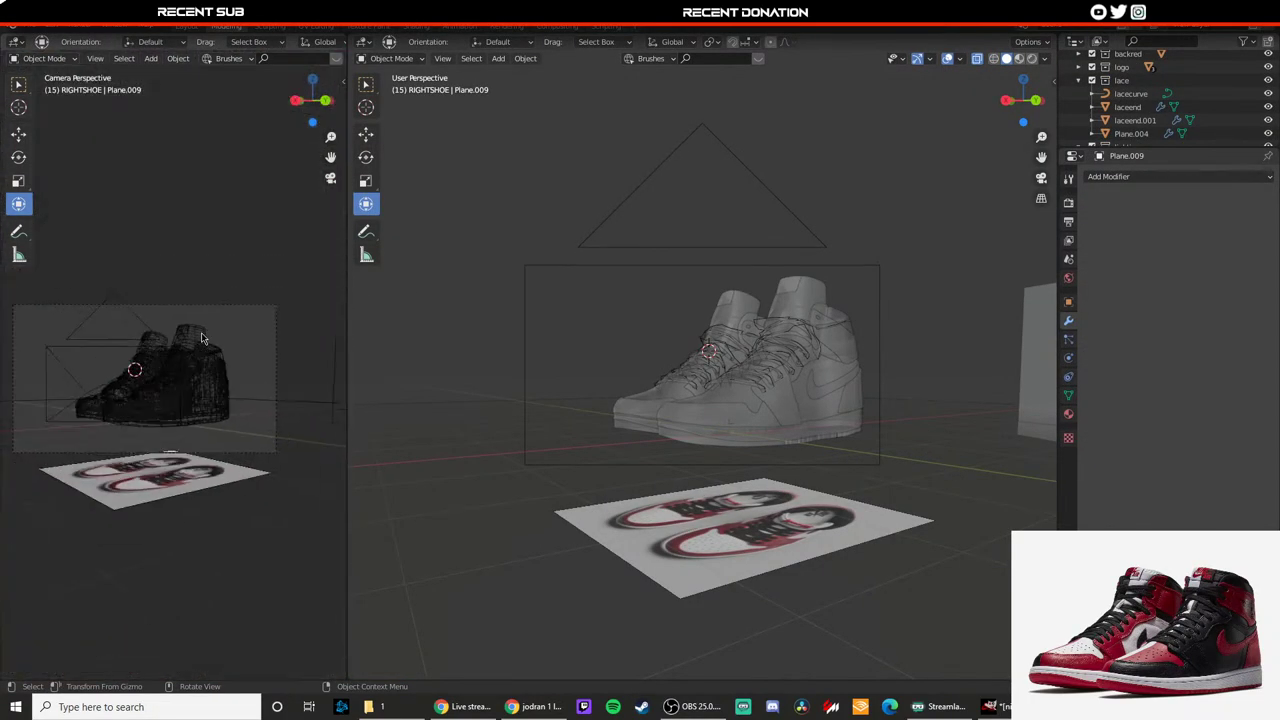
key("z")
left_click(203, 263)
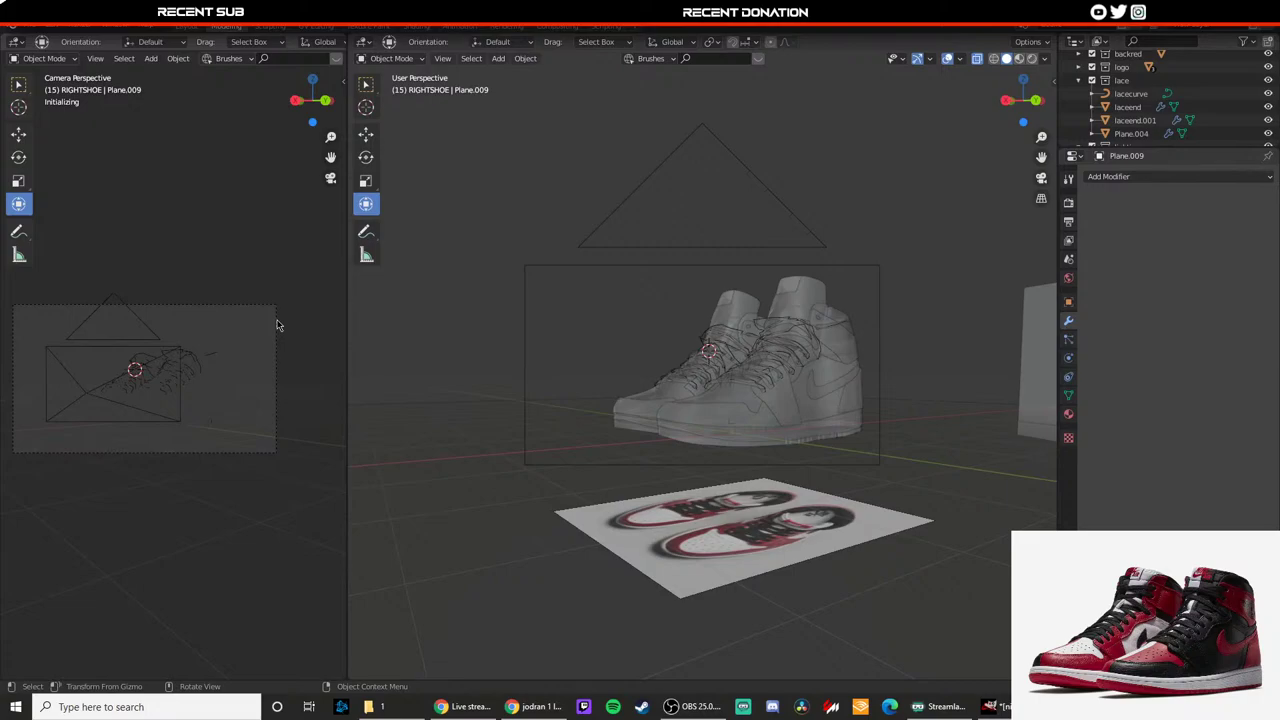
middle_click_drag(278, 325, 281, 324)
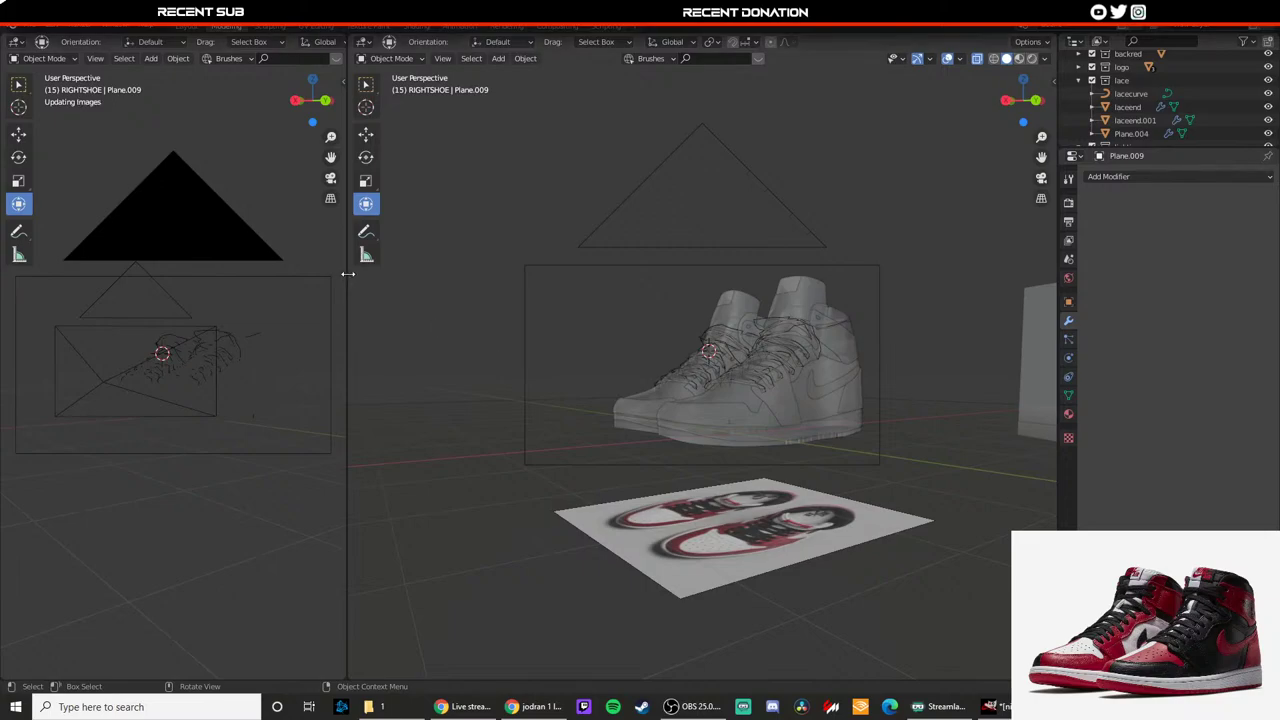
left_click_drag(349, 277, 380, 287)
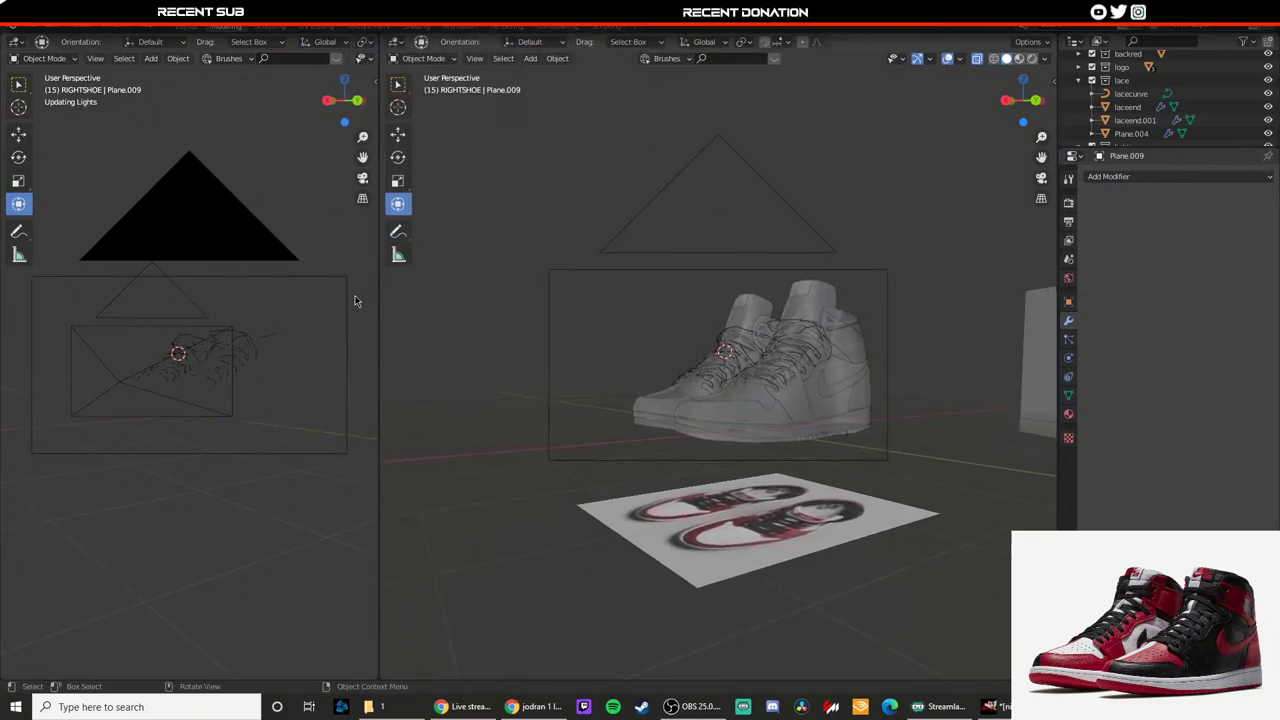
Step: Move the light plane Plane.009 farther away behind the shoes
middle_click_drag(564, 328, 669, 359)
scroll(669, 359, "down", 4)
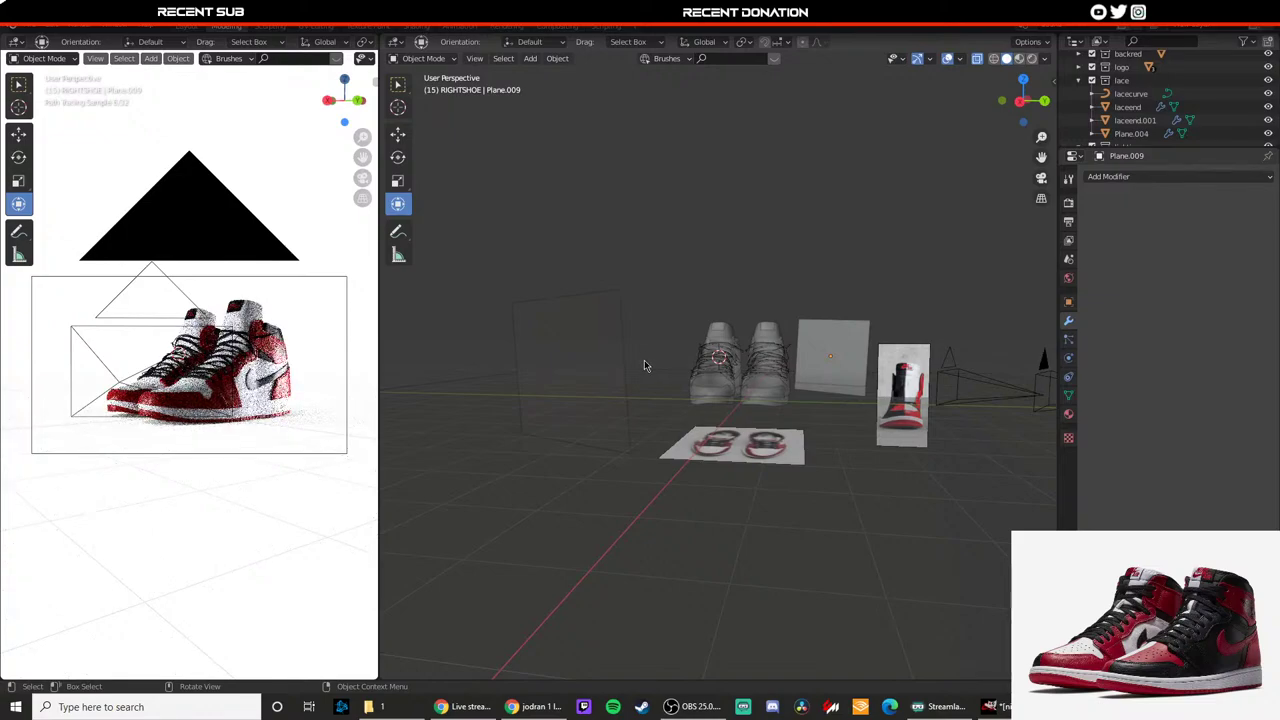
middle_click_drag(655, 365, 776, 408)
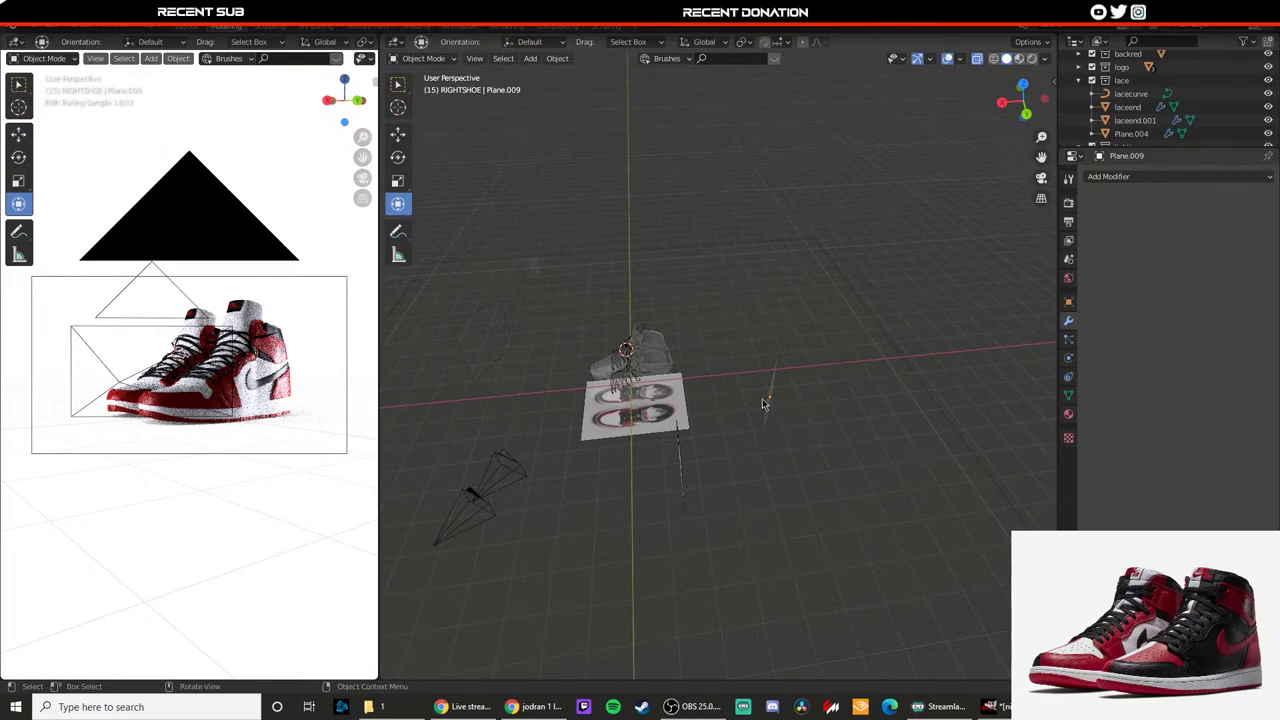
left_click(763, 404)
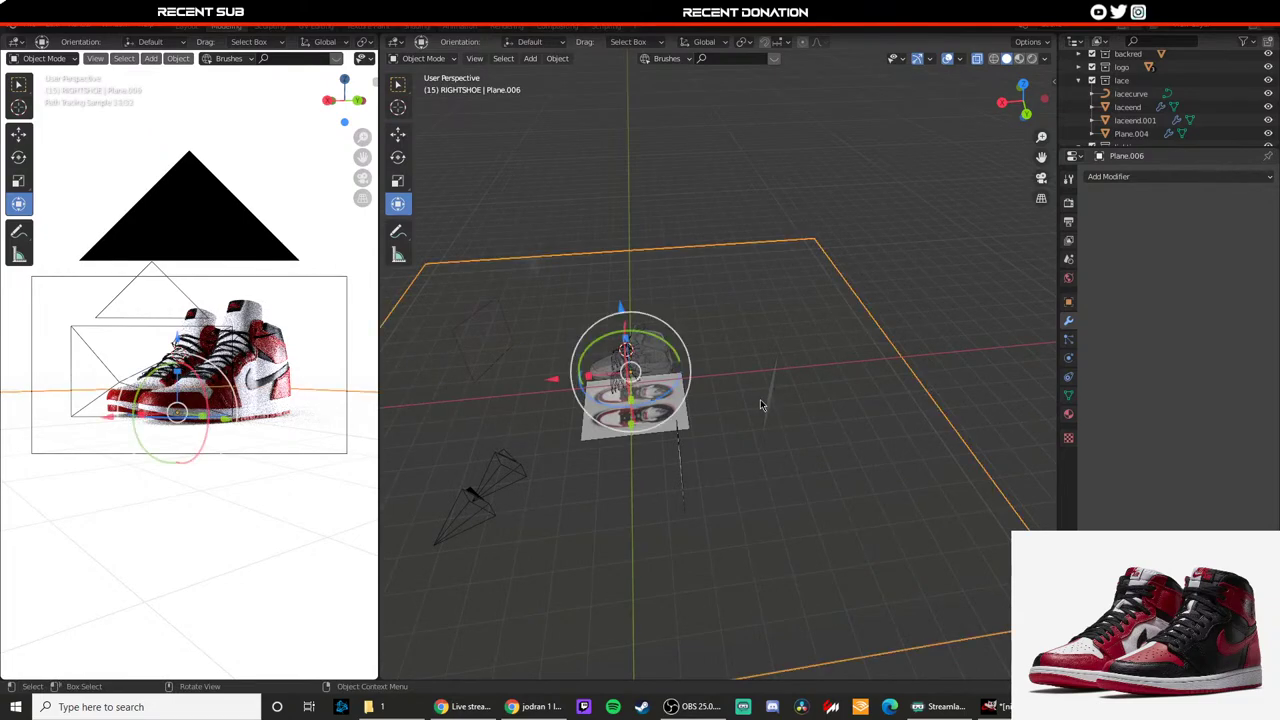
left_click(770, 404)
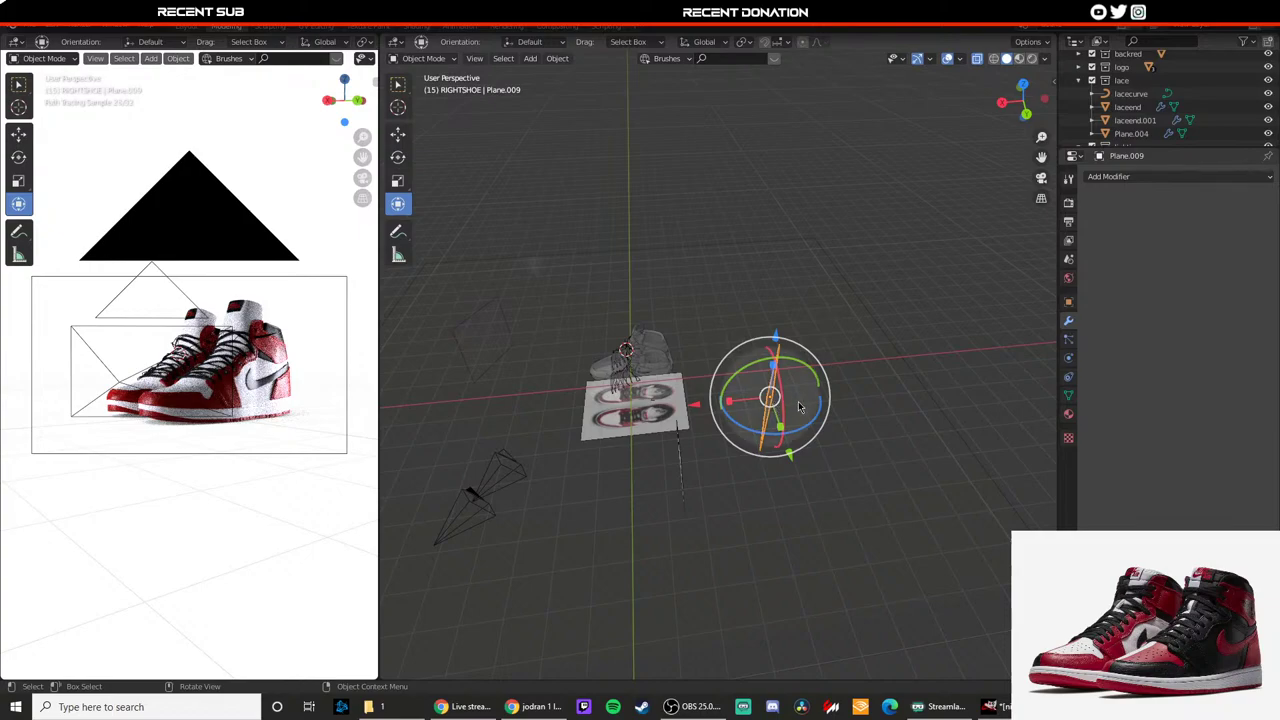
key("shift+space")
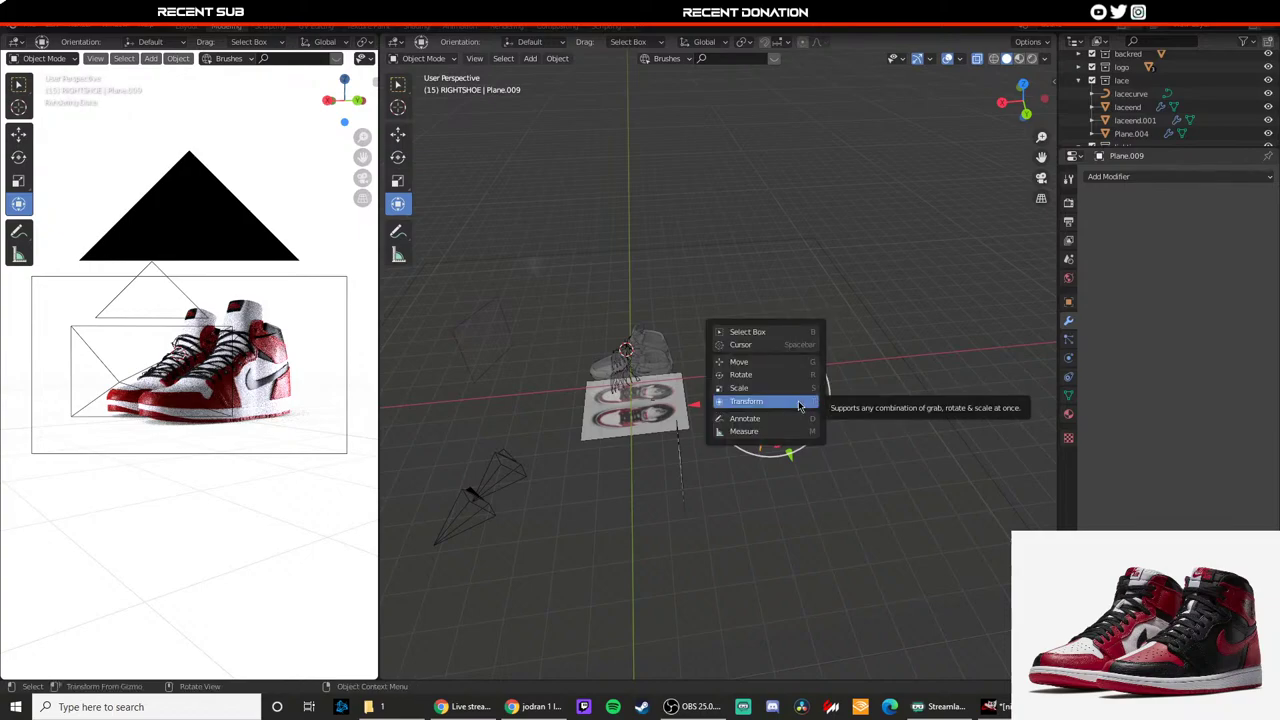
key("g")
left_click_drag(730, 403, 801, 440)
Step: Switch the smaller viewport from rendered shading to Material Preview
left_click(550, 261)
left_click(78, 29)
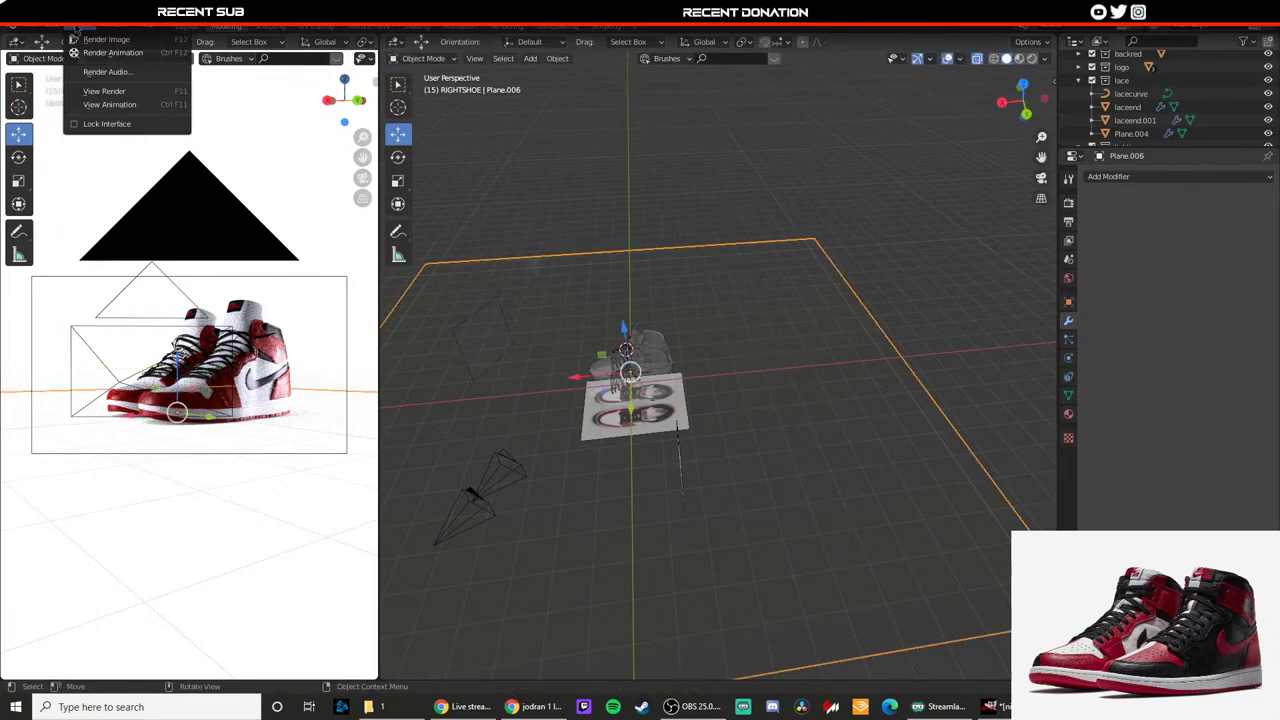
key("z")
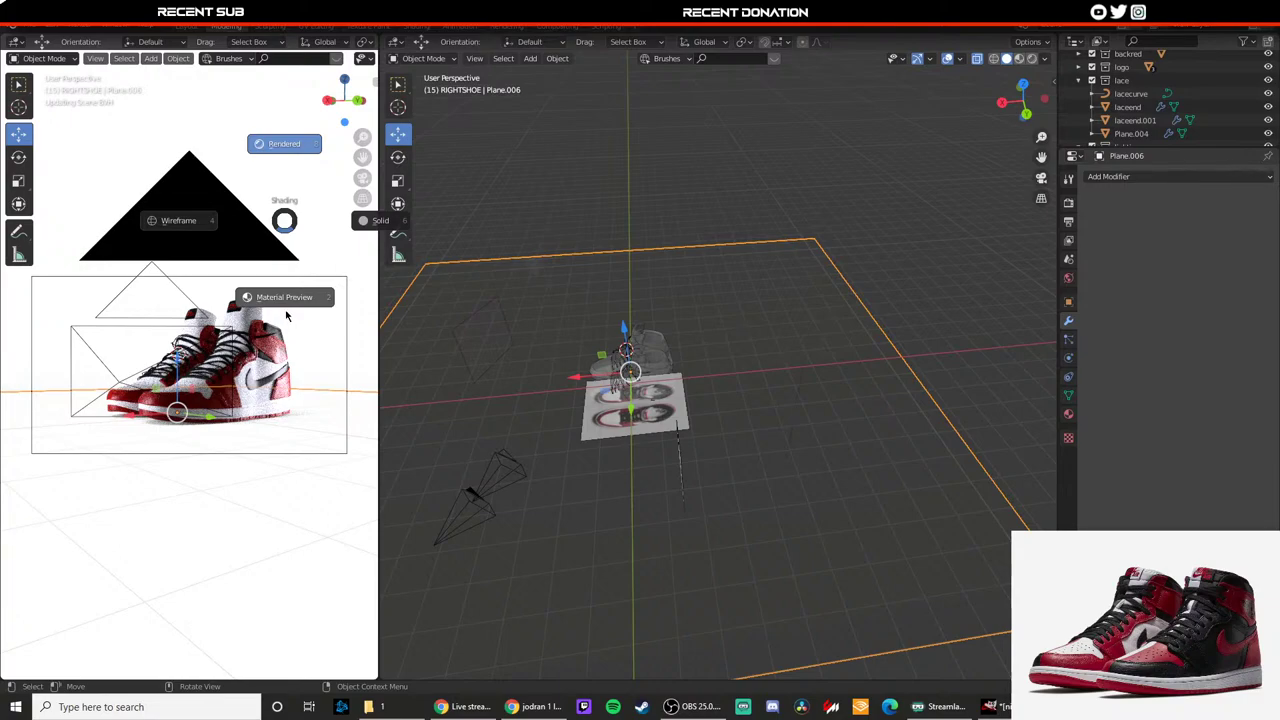
left_click(286, 314)
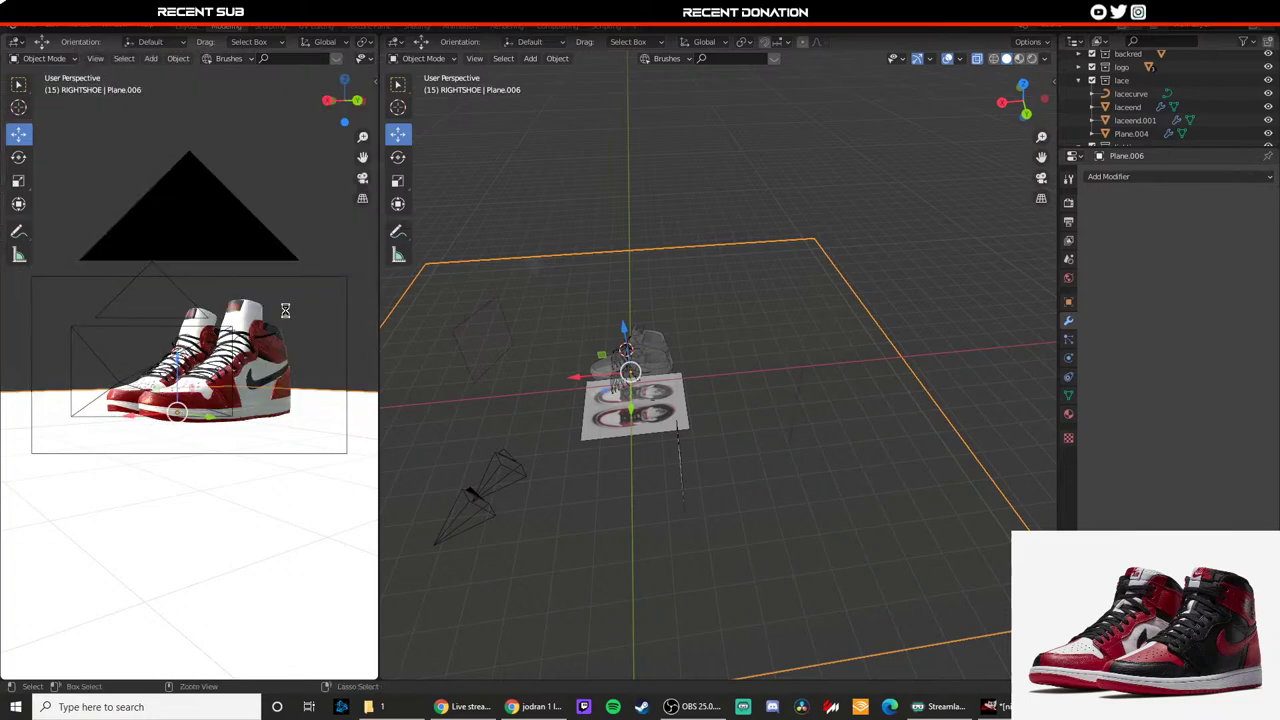
Step: Rotate the light plane Plane.009 slightly with the Transform tool
left_click(799, 397)
key("shift+space")
key("t")
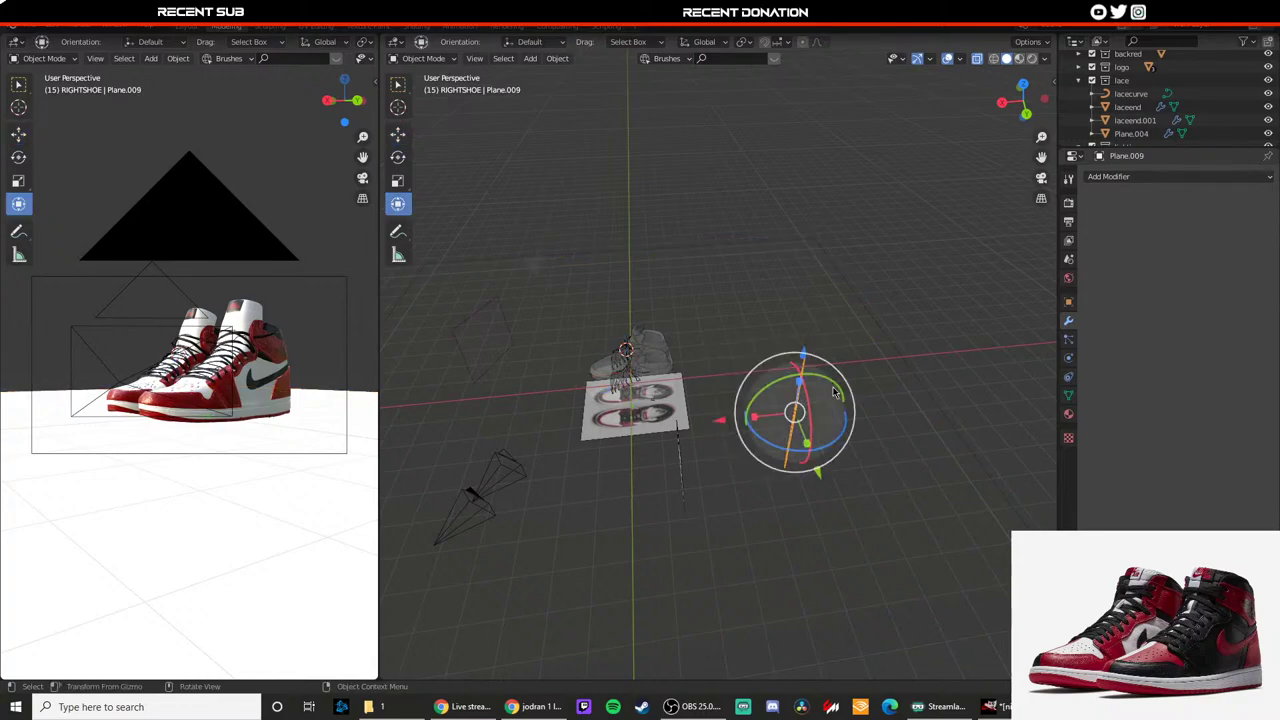
left_click_drag(835, 393, 803, 356)
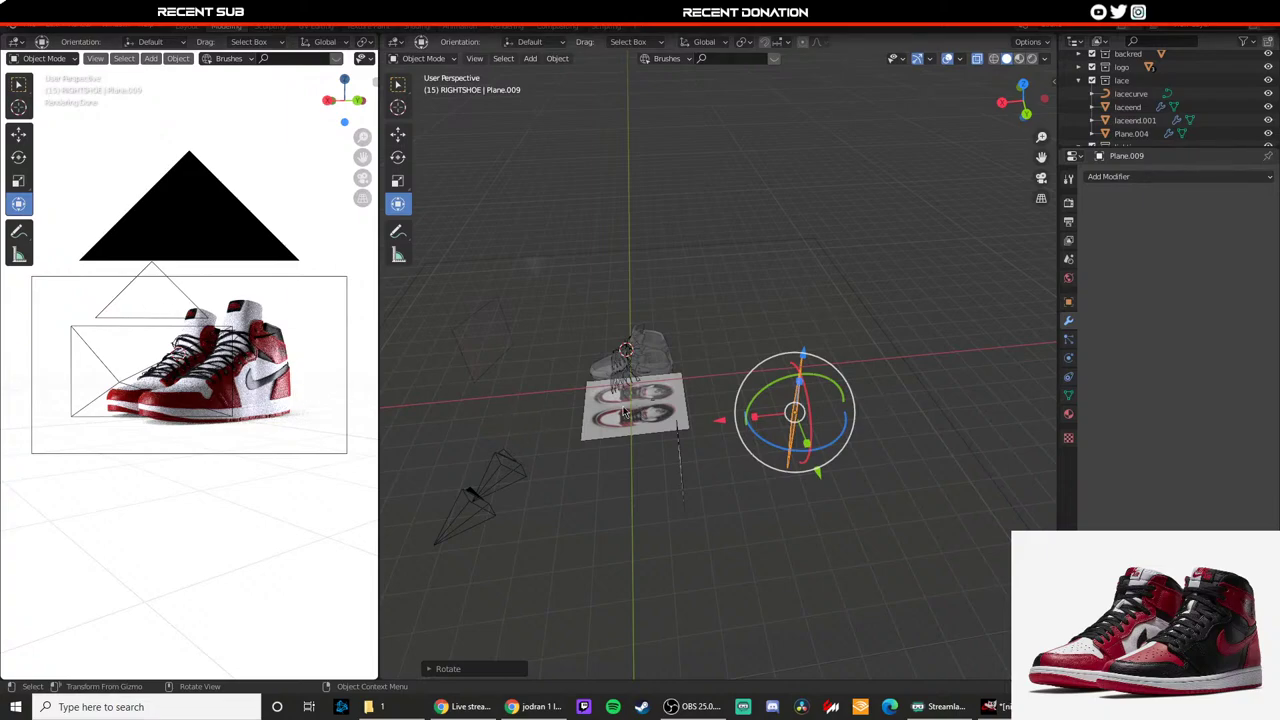
Step: Render a still image of the two-shoe scene
middle_click_drag(628, 441, 639, 474)
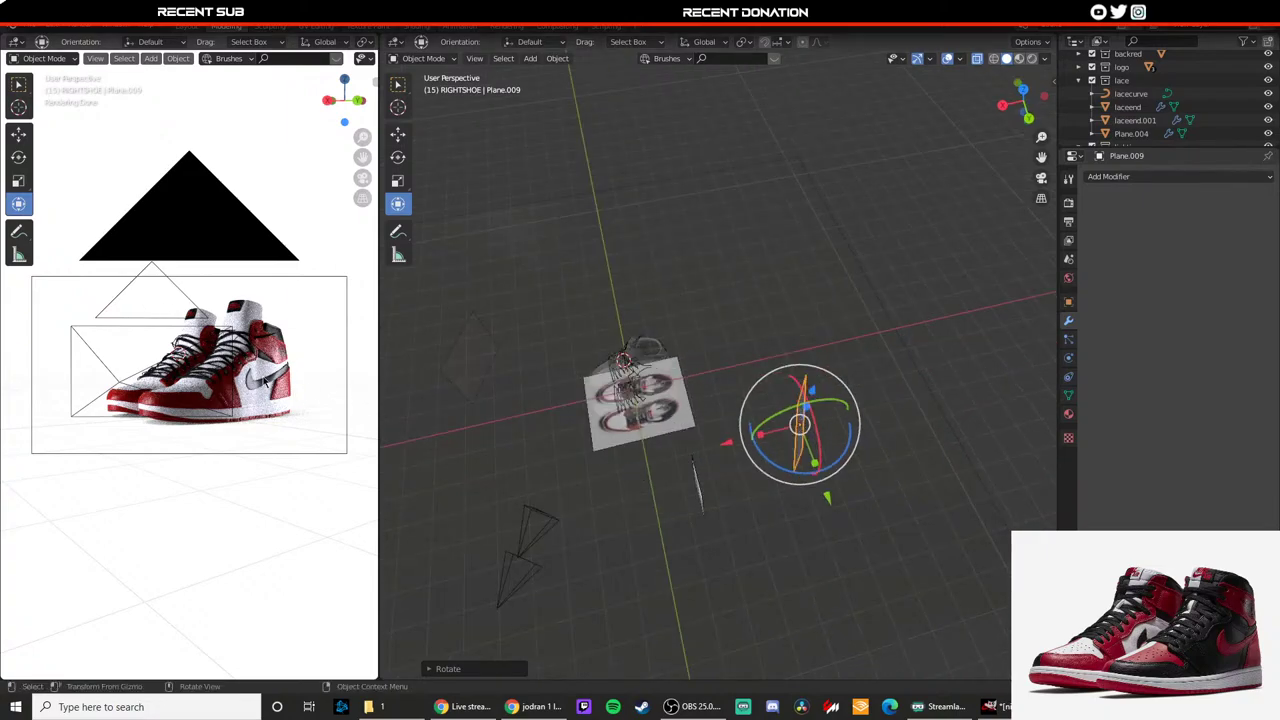
scroll(264, 380, "up", 4)
left_click(80, 26)
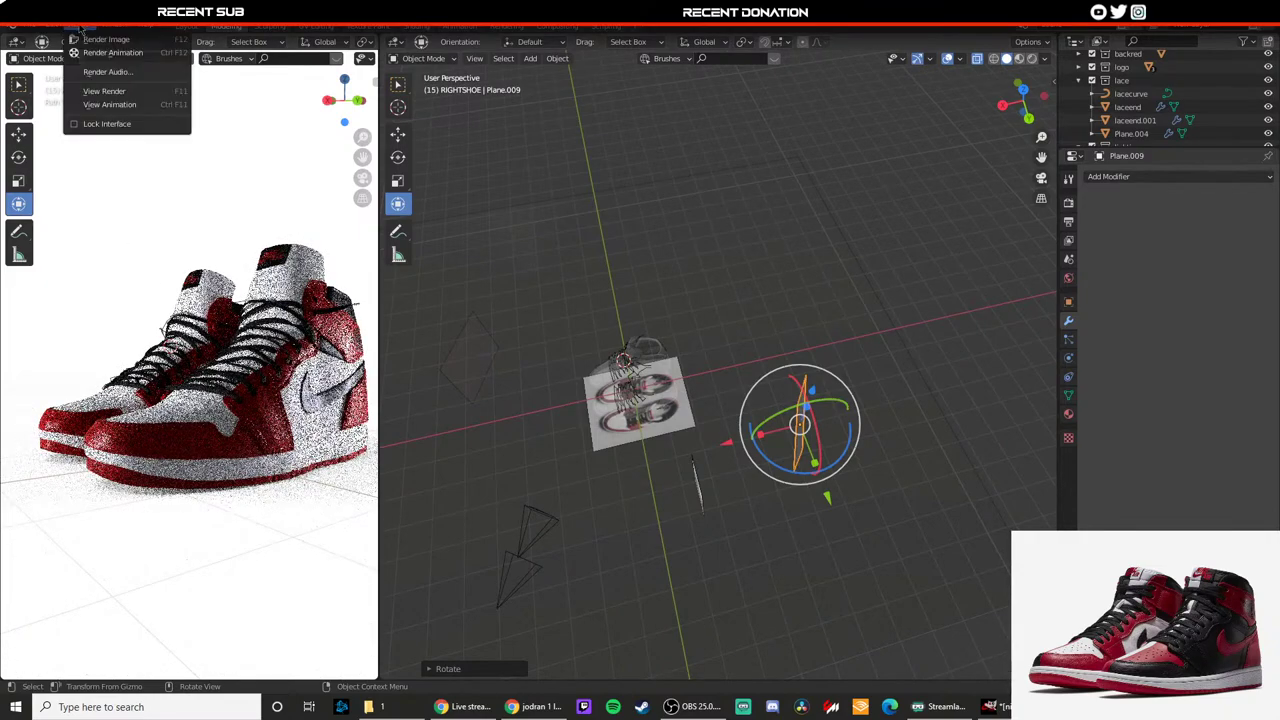
left_click(84, 39)
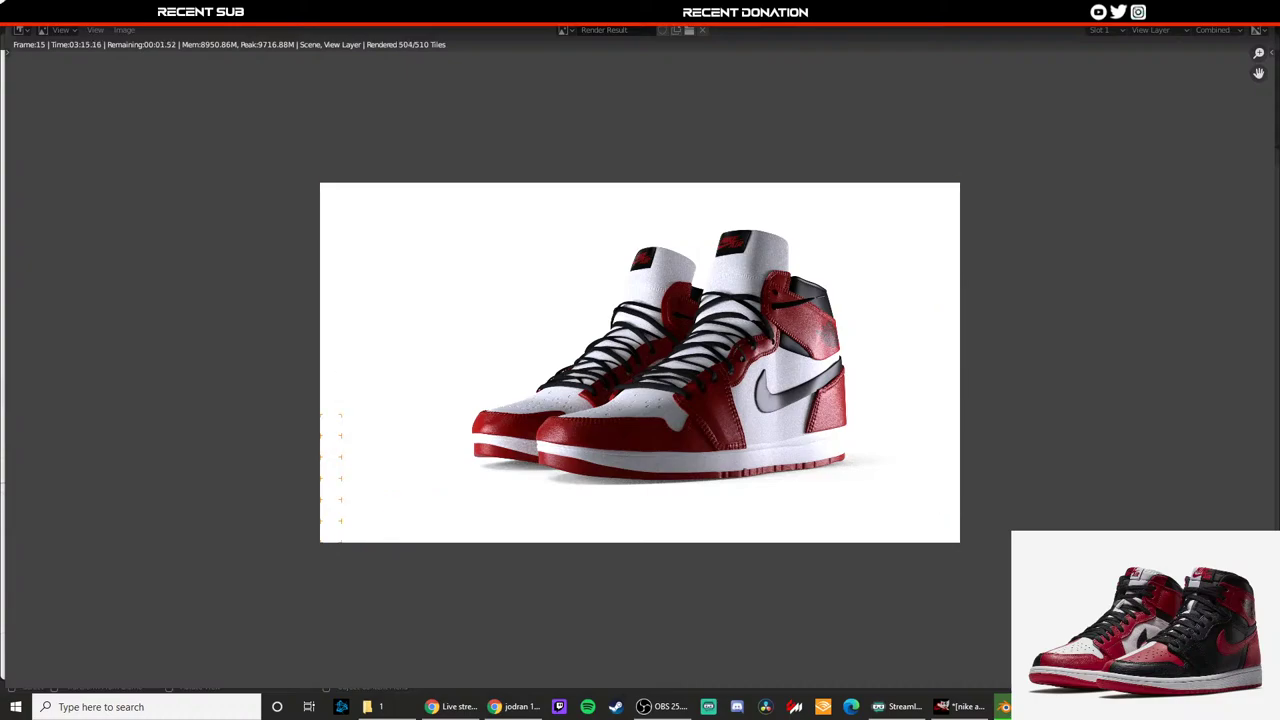
Step: Save the finished render as a PNG named 2.png in the jordan1s subfolder 1
left_click(124, 30)
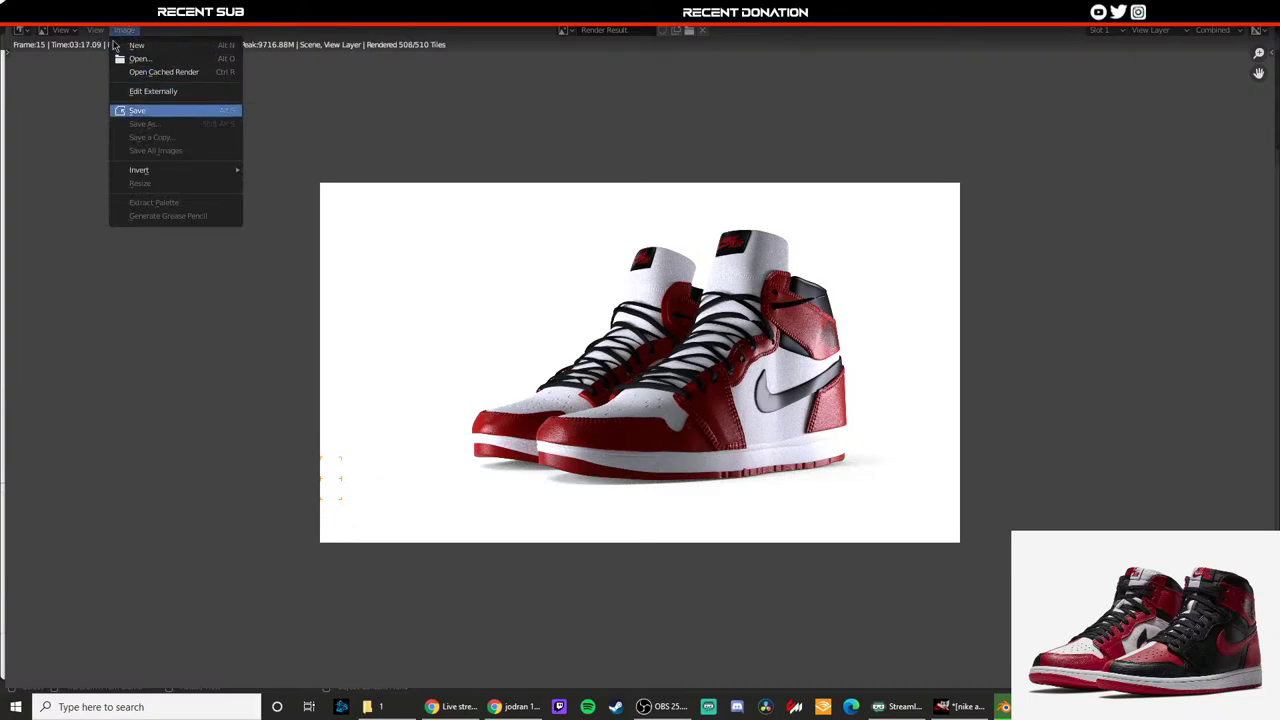
left_click(115, 46)
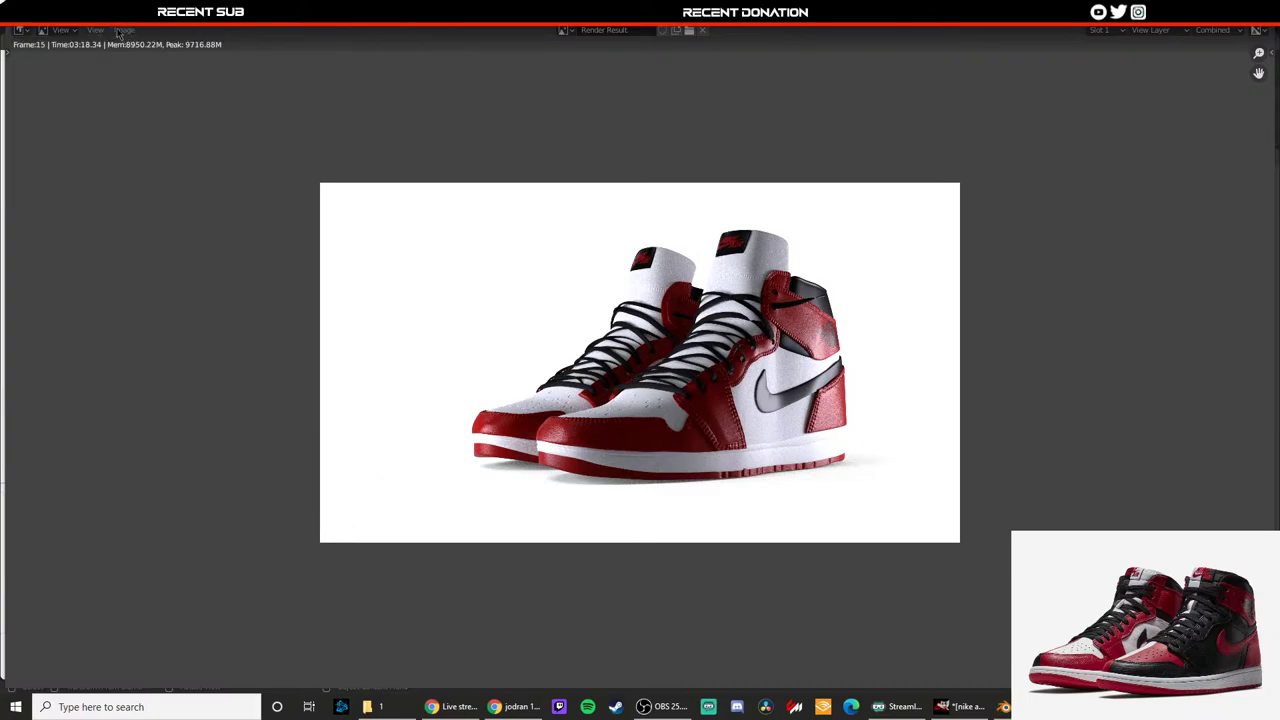
left_click(120, 30)
left_click(142, 124)
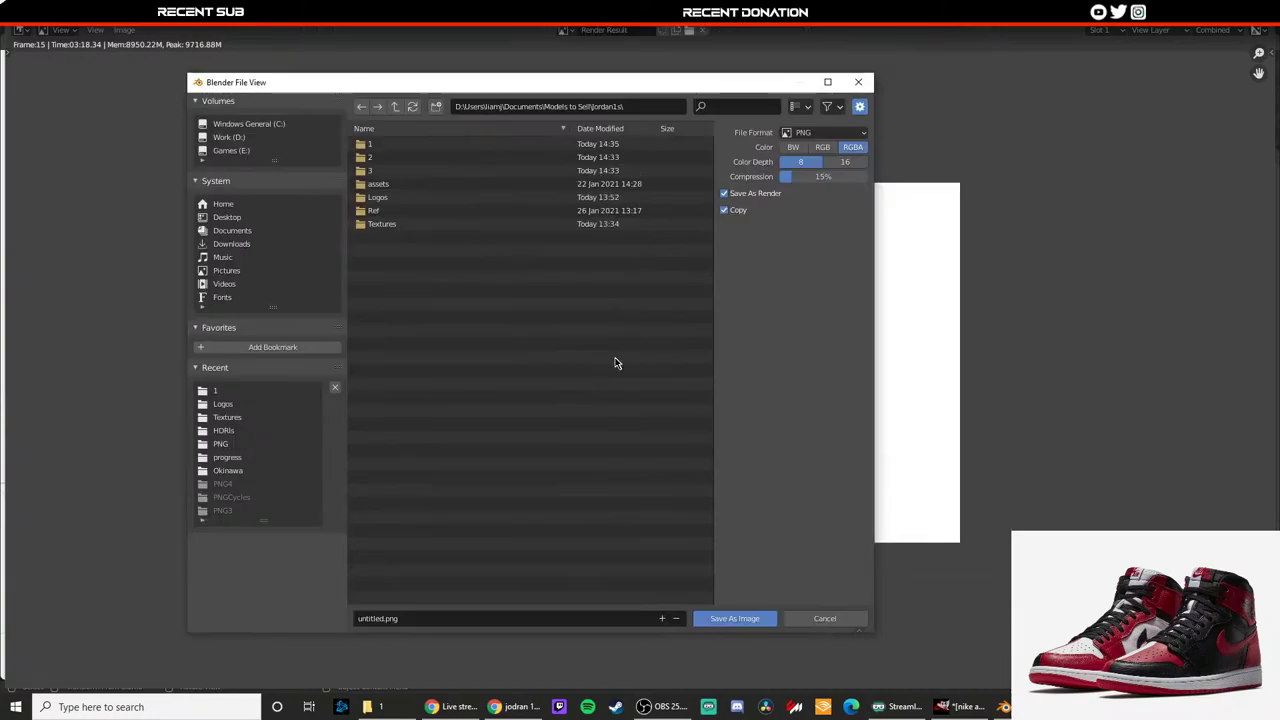
double_click(371, 145)
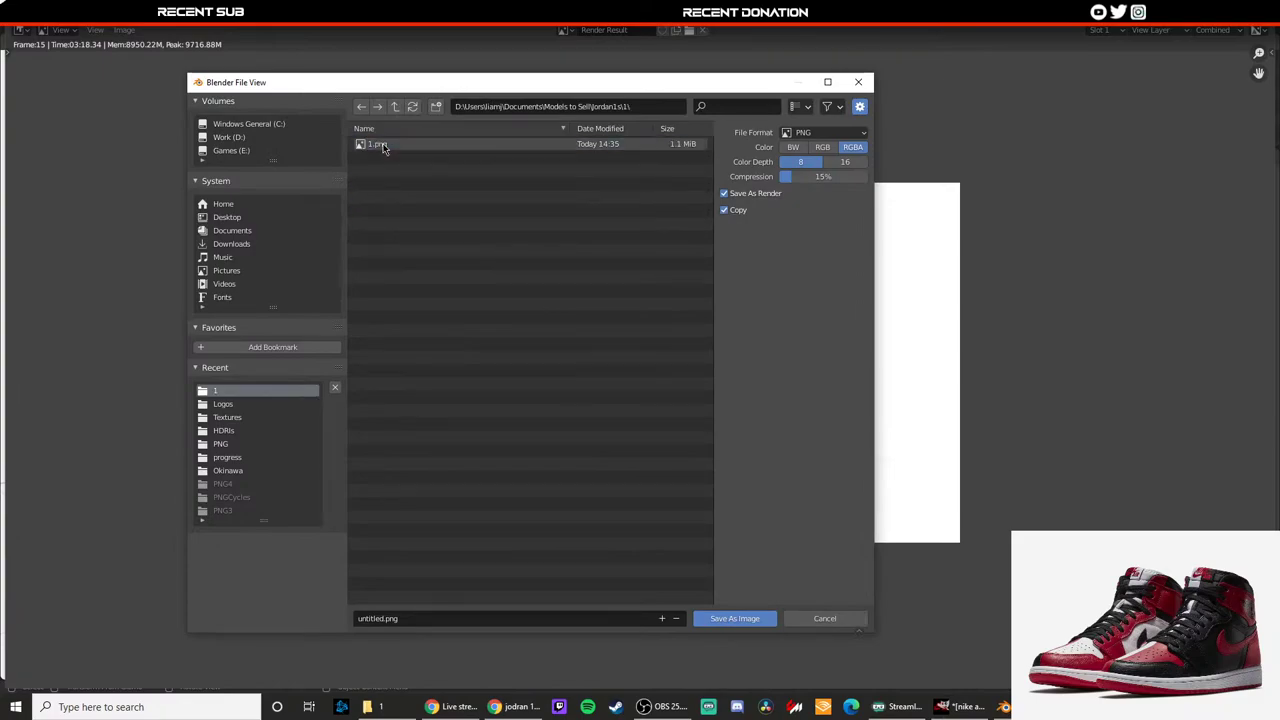
left_click(488, 618)
type("2")
left_click(749, 618)
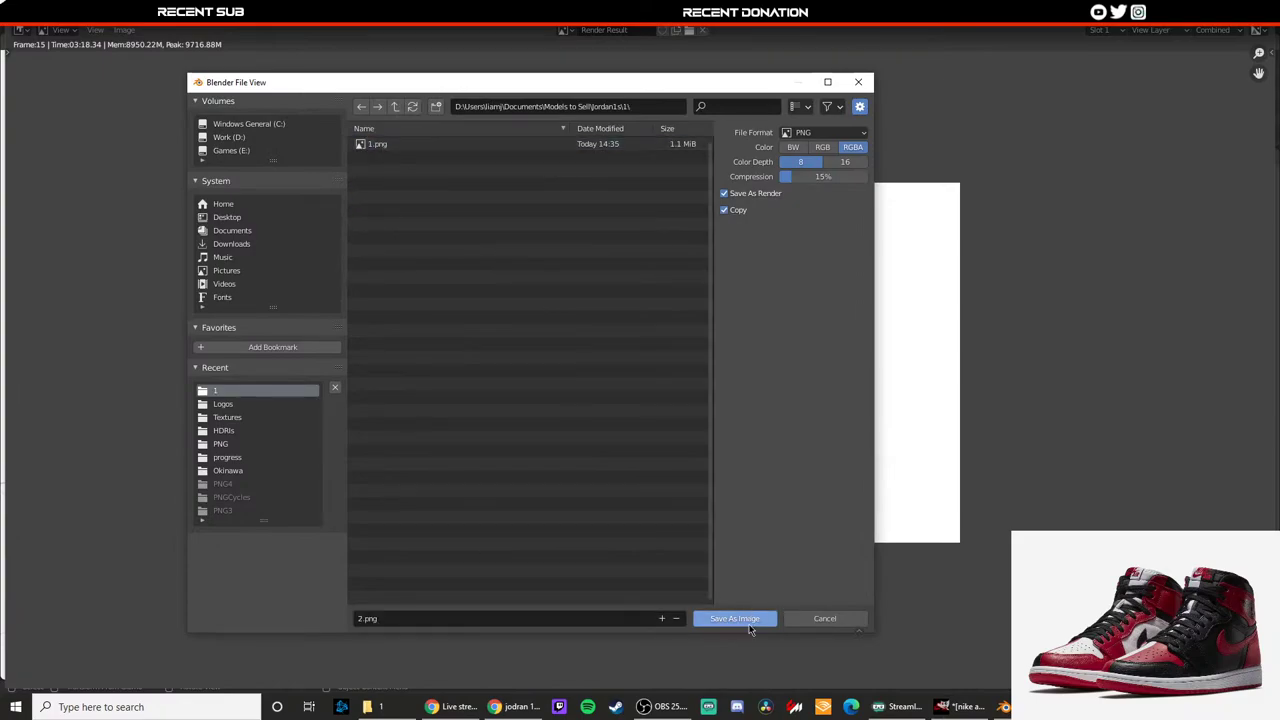
left_click(750, 620)
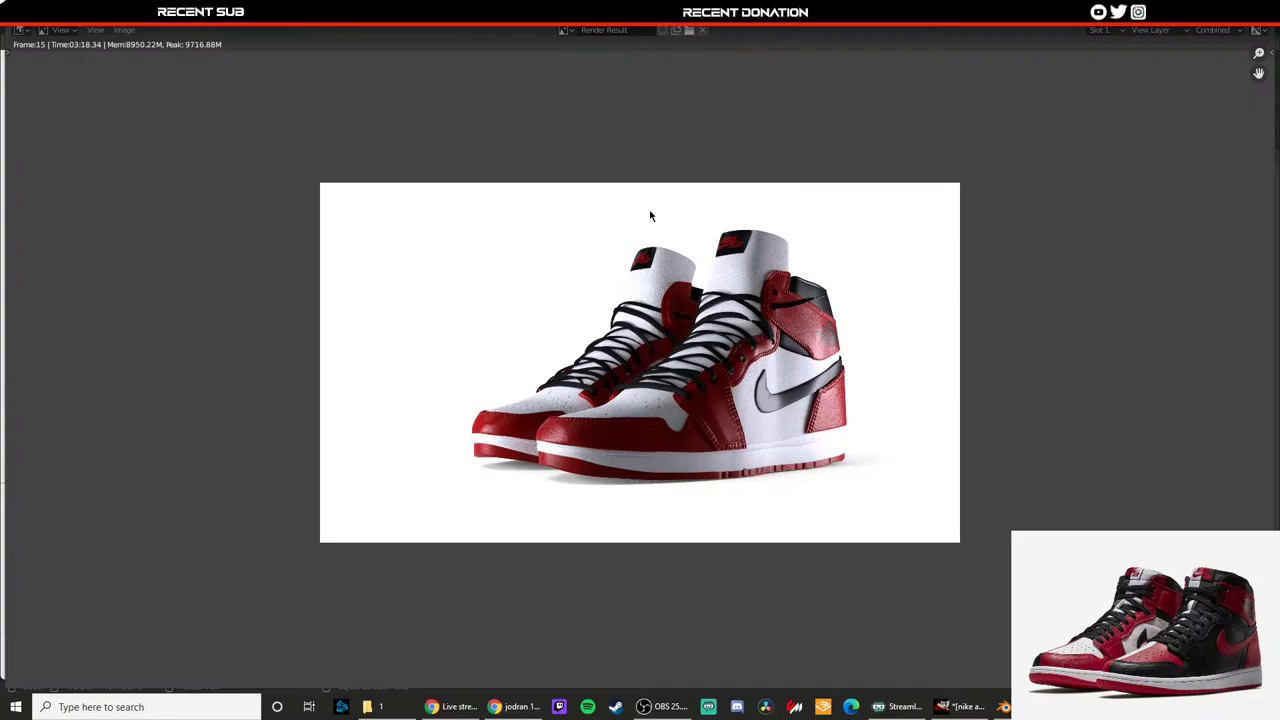
Step: Leave the render view and set the smaller viewport to the camera view in wireframe shading
key("Escape")
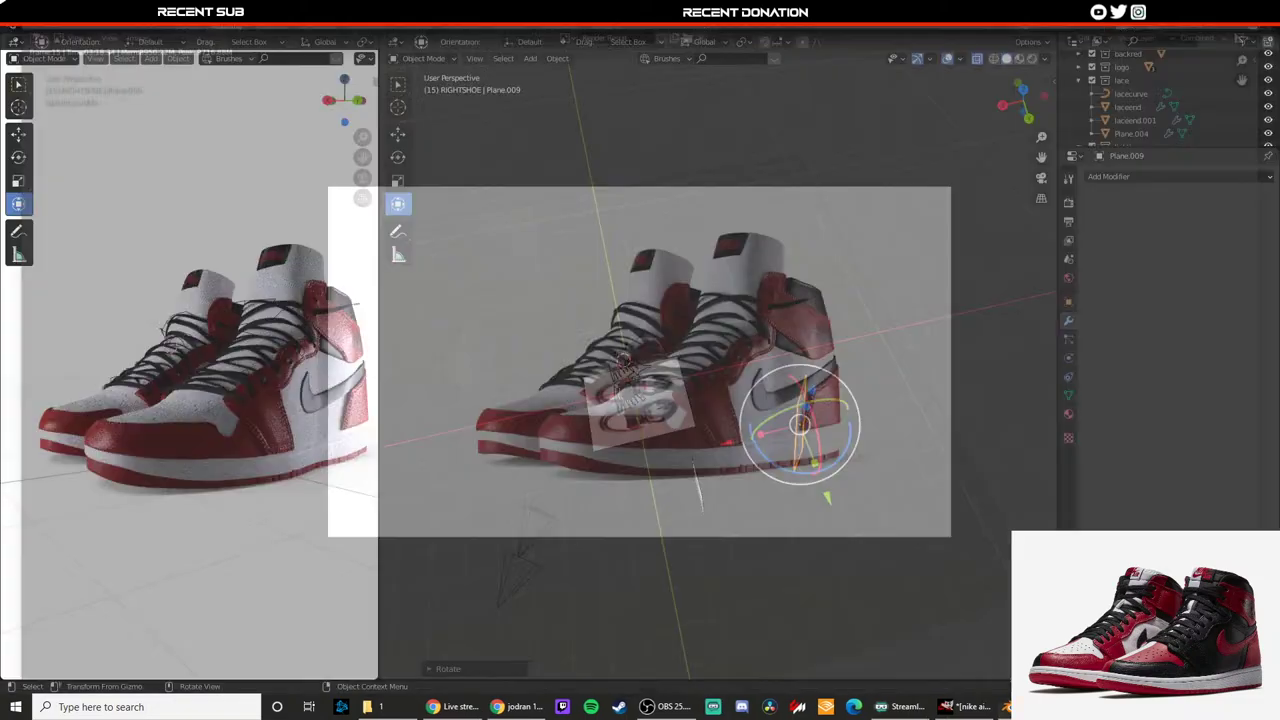
key("KP_0")
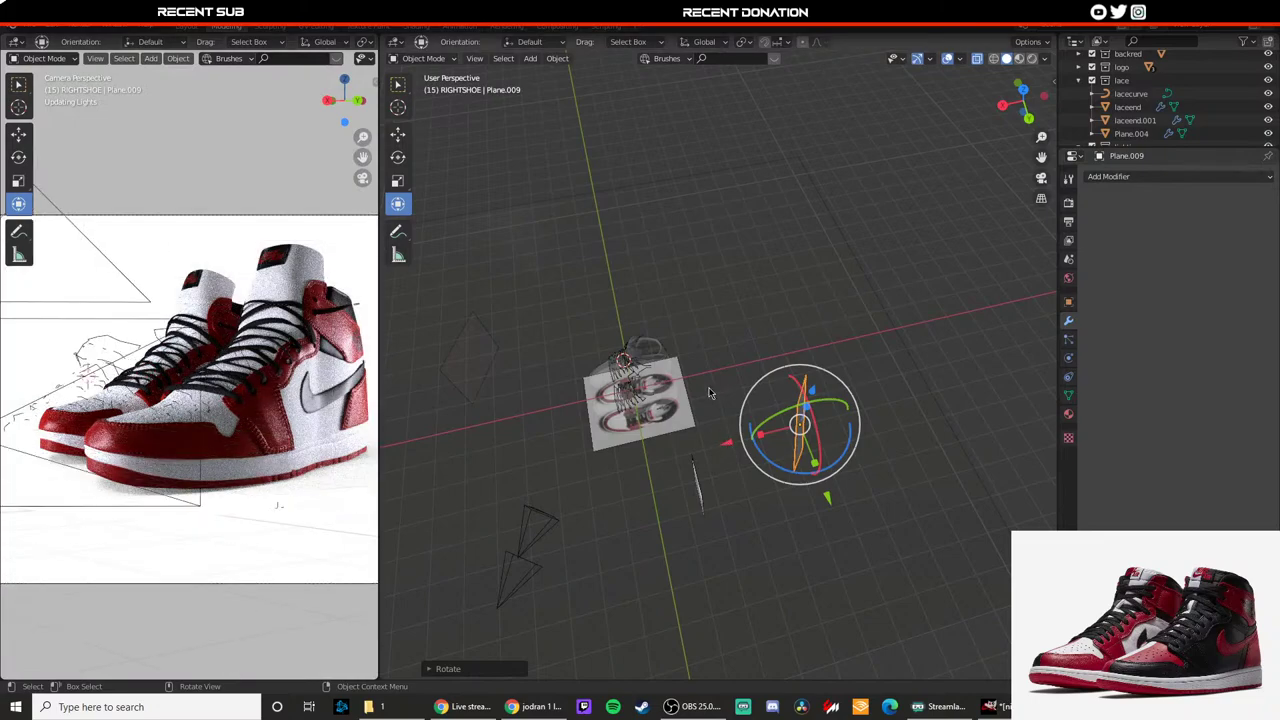
scroll(560, 415, "down", 3)
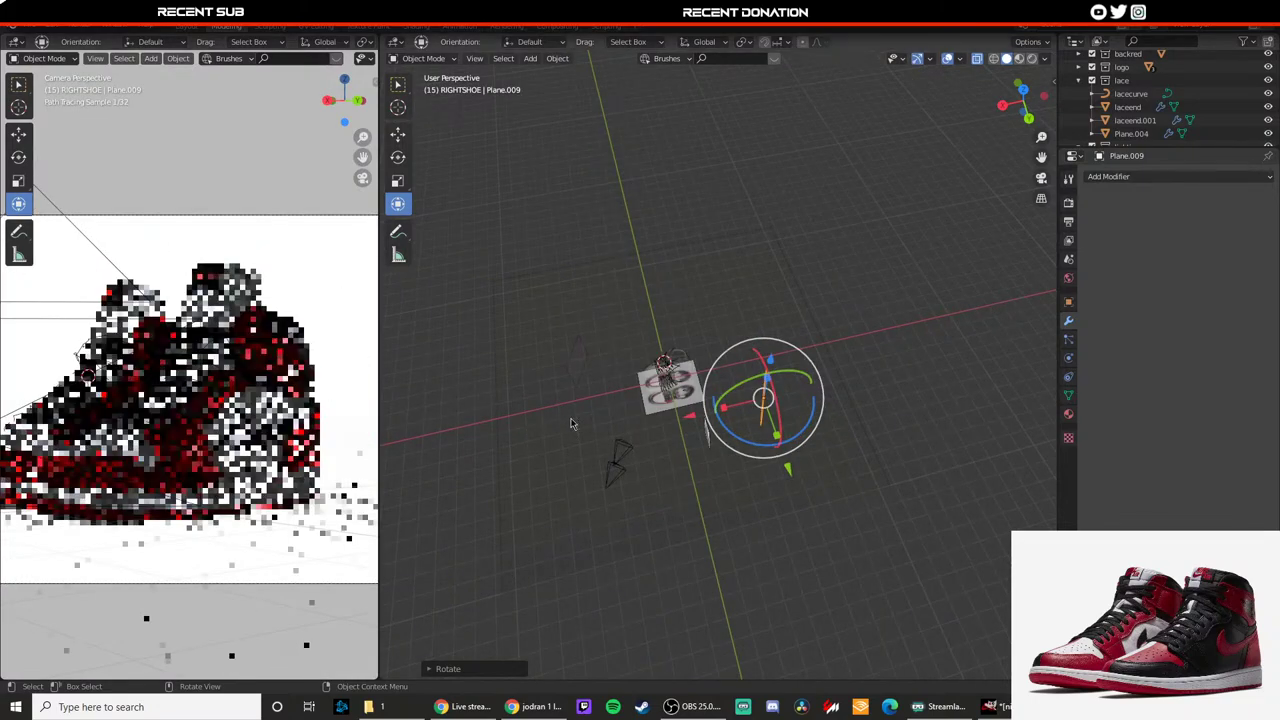
key("z")
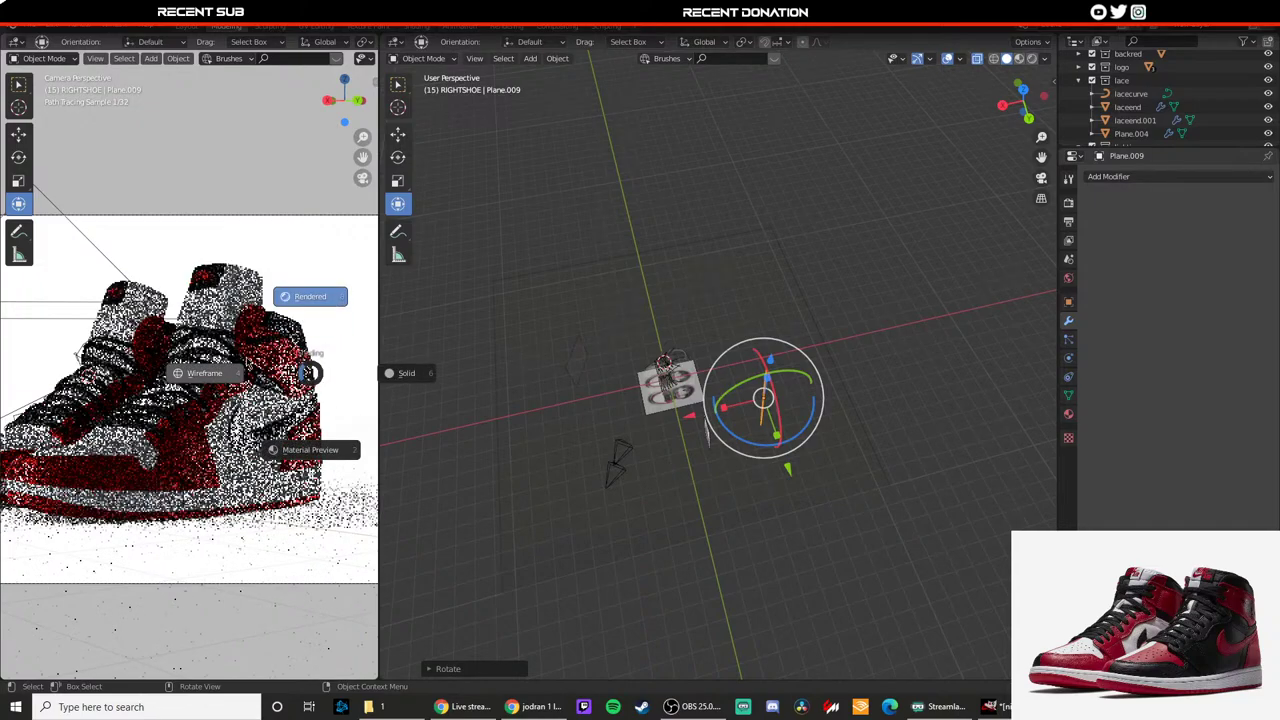
left_click(243, 371)
Step: Turn off X-ray in the larger viewport and open the heel side panel Plane.011 for mesh editing
middle_click_drag(690, 445, 678, 464)
scroll(710, 400, "up", 5)
middle_click_drag(710, 400, 819, 234)
left_click(980, 60)
scroll(775, 390, "up", 8)
mouse_move(772, 396)
middle_mouse_down()
mouse_move(760, 323)
mouse_move(755, 382)
middle_mouse_up()
left_click(772, 374)
scroll(772, 372, "up", 5)
key("Tab")
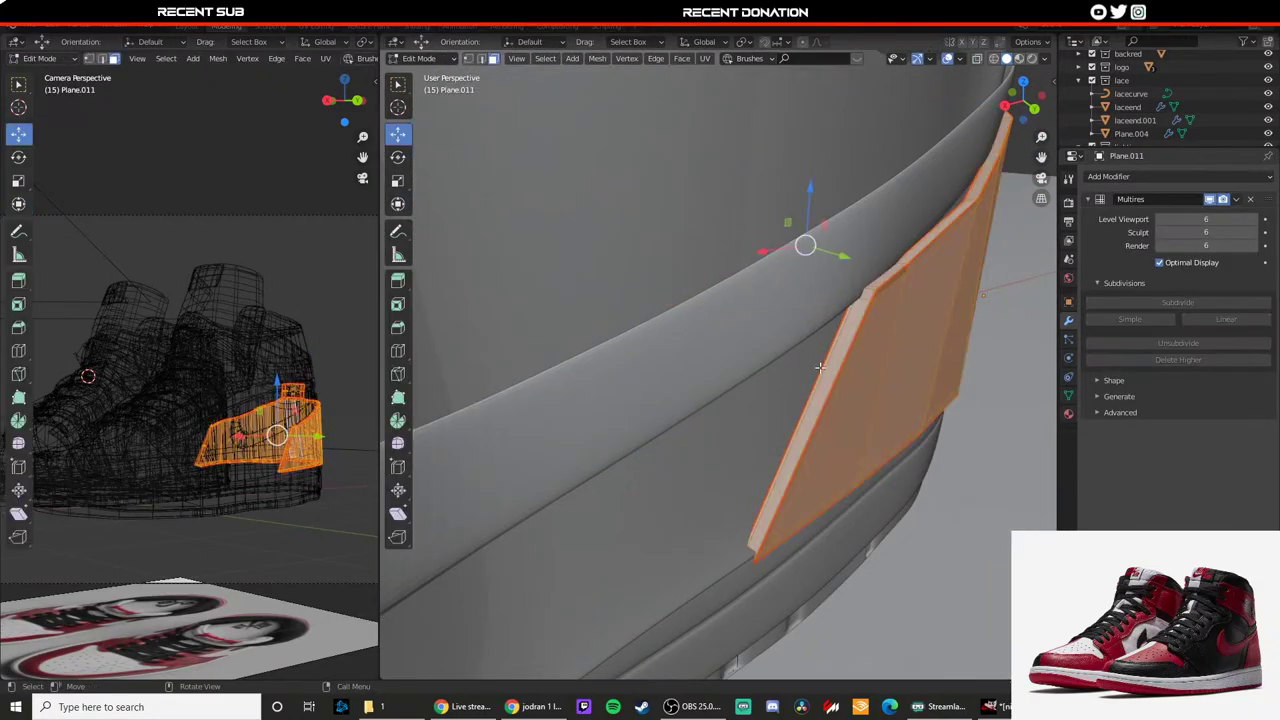
Step: Select the vertices along the heel panel's front edge through wireframe shading, and display the larger viewport in Material Preview
key("1")
left_click_drag(849, 280, 878, 315)
key("z")
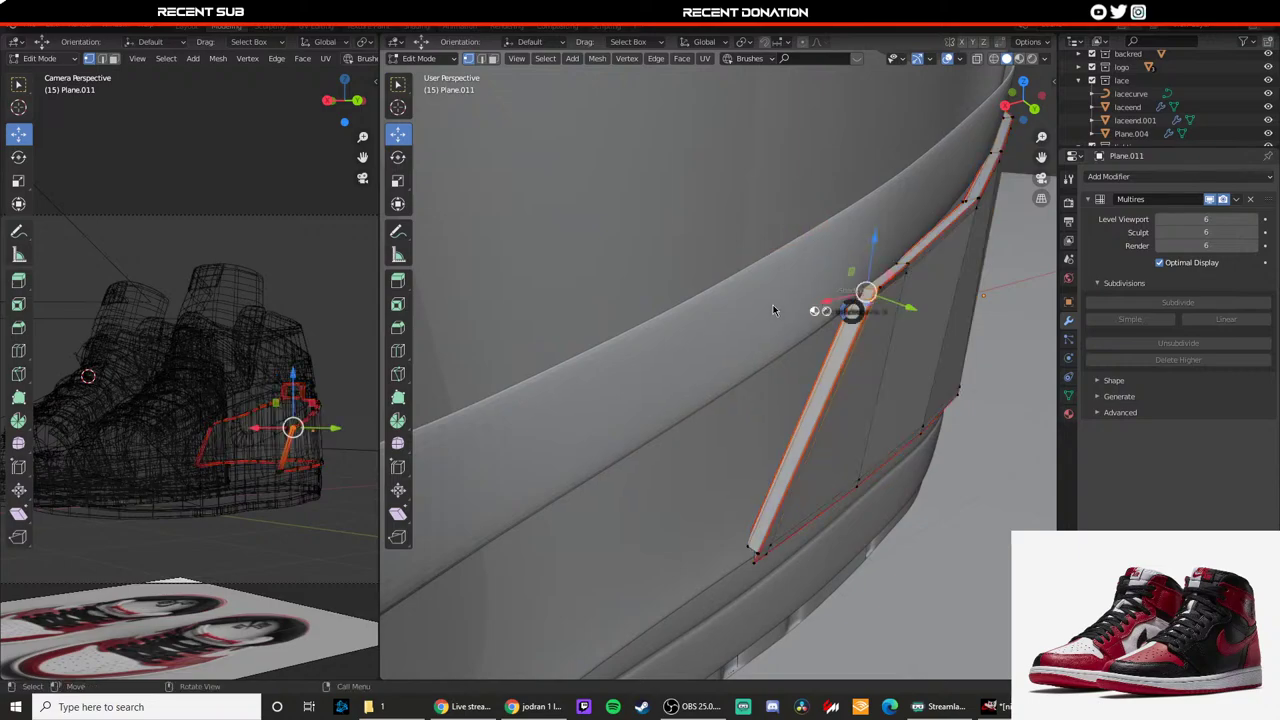
left_click(853, 295)
key("z")
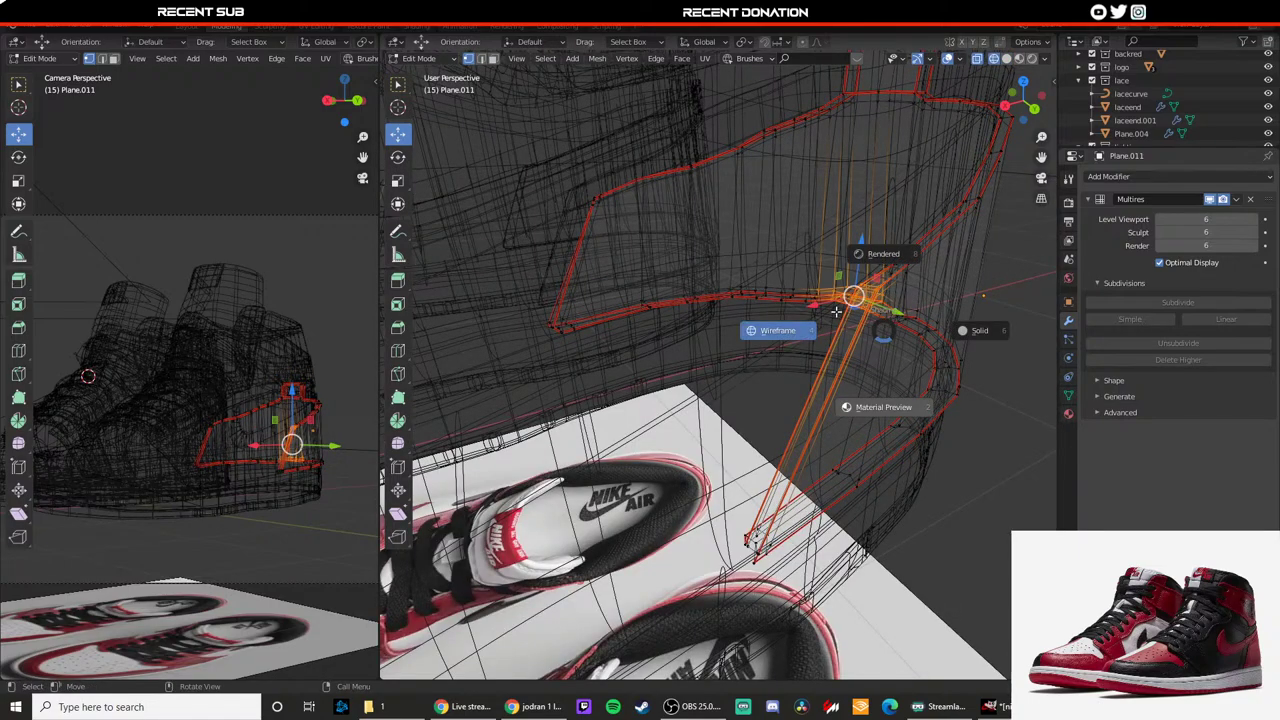
left_click(880, 400)
mouse_move(847, 578)
middle_mouse_down()
mouse_move(815, 560)
mouse_move(751, 277)
mouse_move(760, 328)
middle_mouse_up()
key("z")
scroll(756, 306, "down", 2)
left_click_drag(630, 142, 659, 197)
key("z")
left_click(682, 298)
Step: Move the heel panel's front edge vertices slightly along the Y axis to sit closer to the shoe, and leave mesh editing
mouse_move(691, 320)
middle_mouse_down()
mouse_move(805, 350)
mouse_move(772, 297)
mouse_move(842, 438)
middle_mouse_up()
scroll(772, 297, "down", 3)
left_click_drag(840, 515, 826, 510)
middle_click_drag(826, 510, 829, 396)
left_click_drag(842, 304, 824, 293)
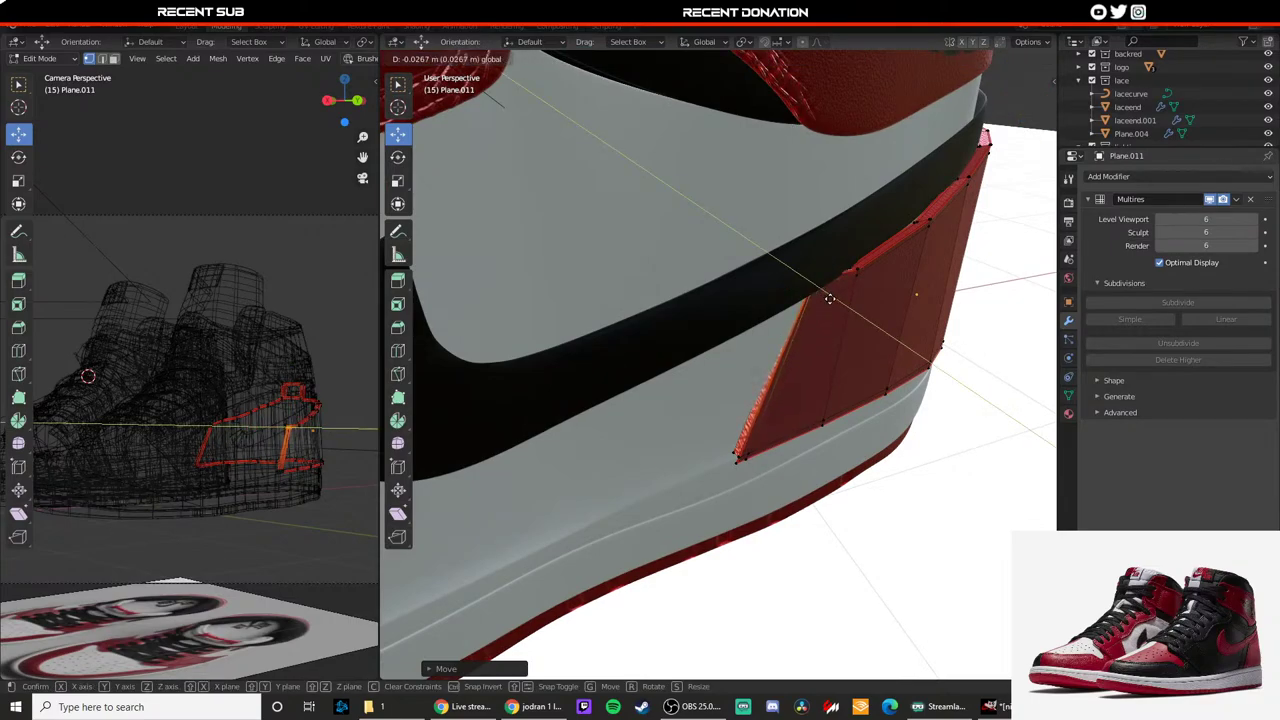
left_click(871, 333)
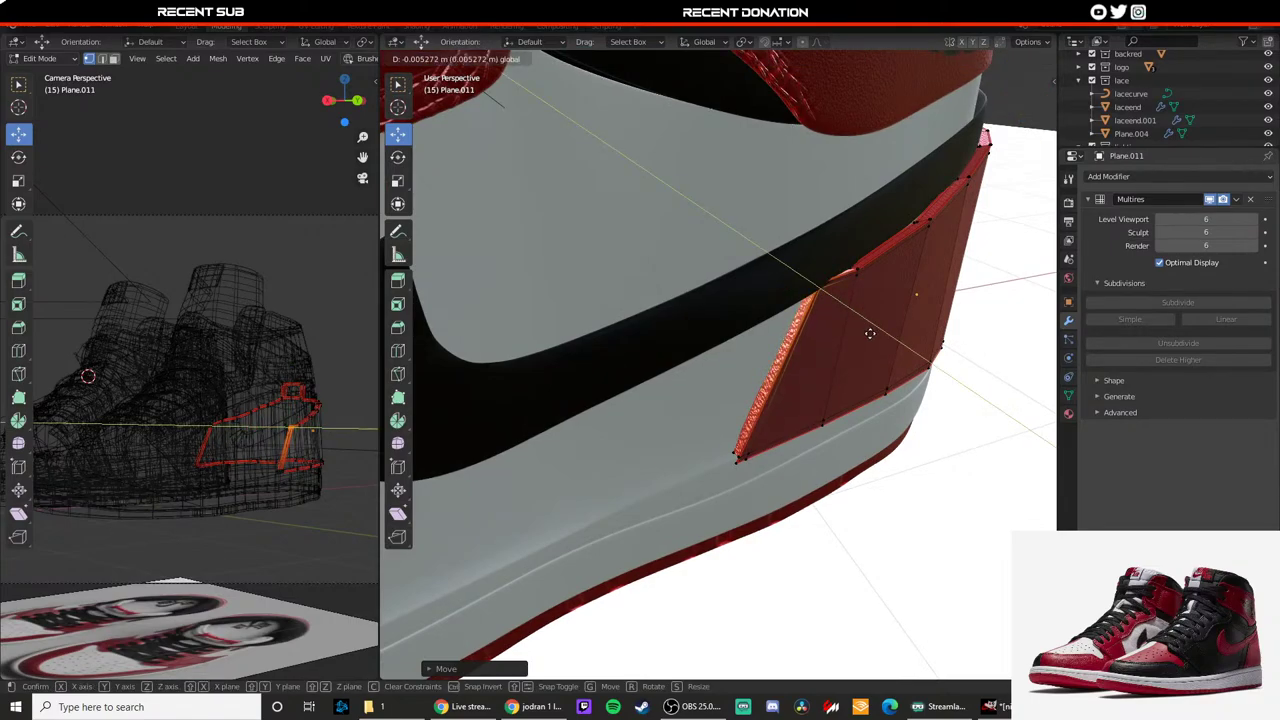
middle_click_drag(868, 334, 668, 190)
left_click_drag(666, 157, 664, 165)
key("Tab")
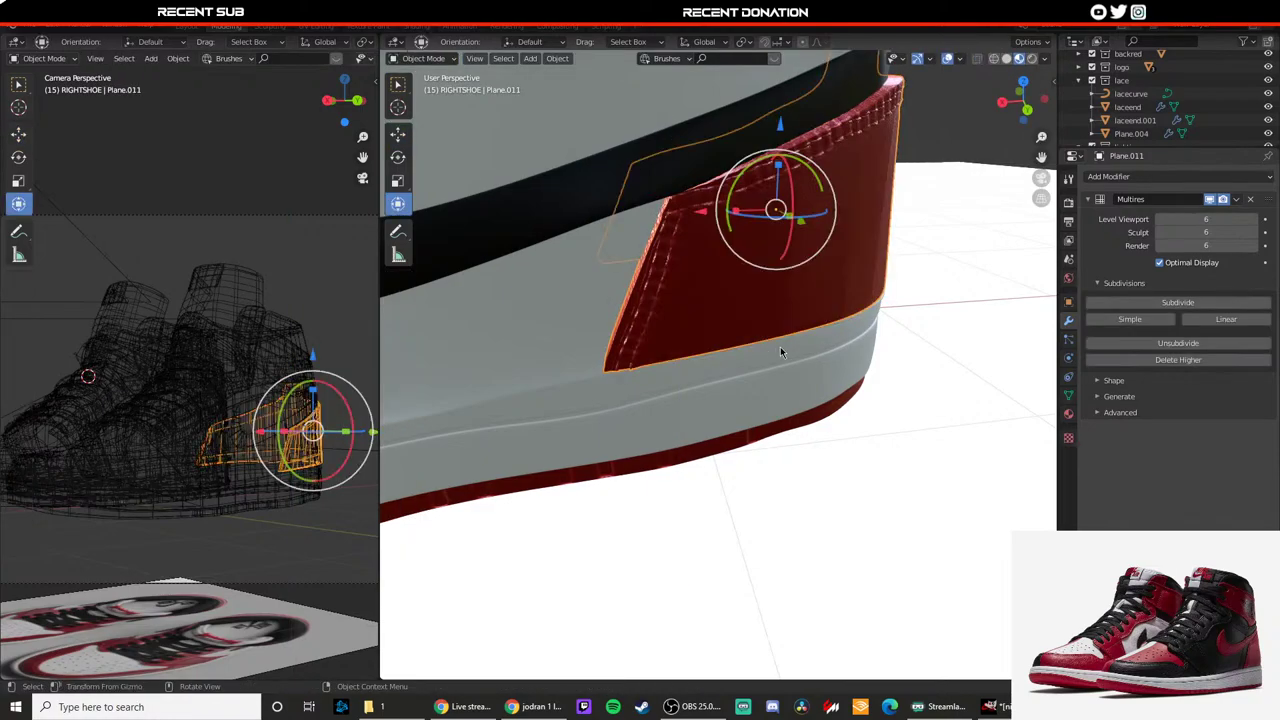
Step: Check the shoes through the camera in the larger viewport, looking closely at the front shoe's upper laces and eyelets
left_click(880, 372)
middle_click_drag(877, 372, 909, 355)
scroll(895, 350, "down", 4)
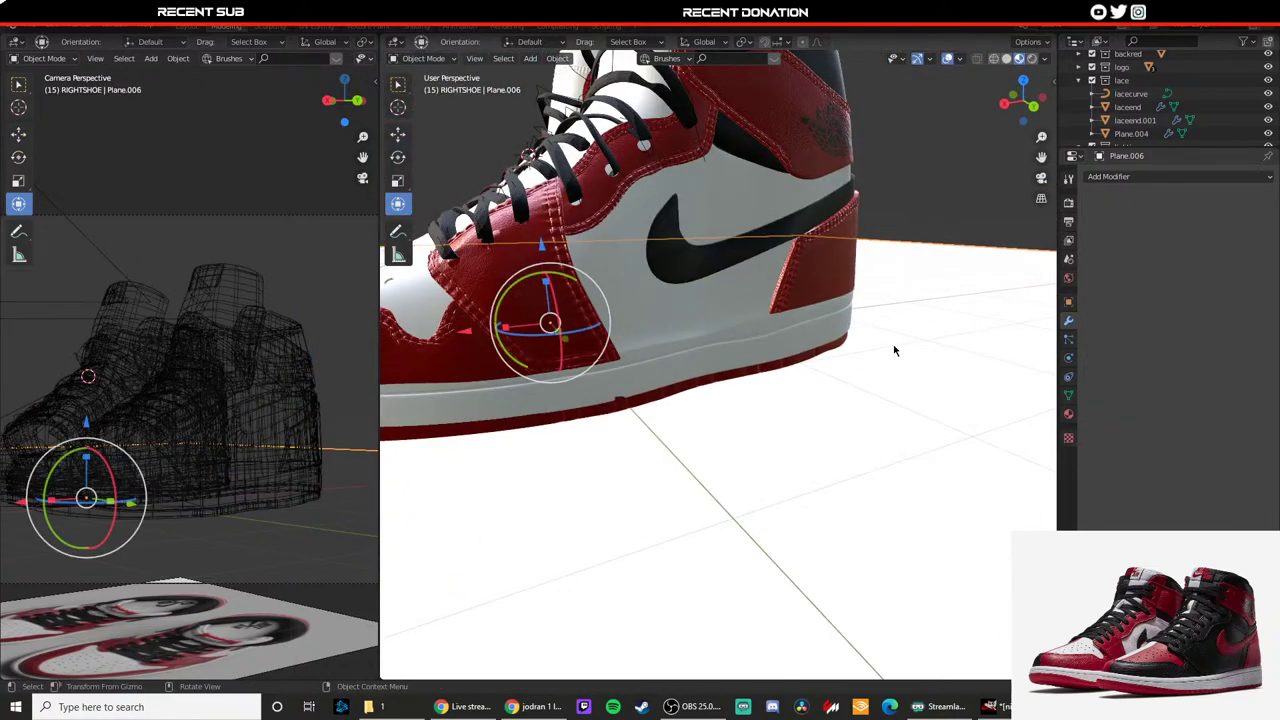
key("KP_0")
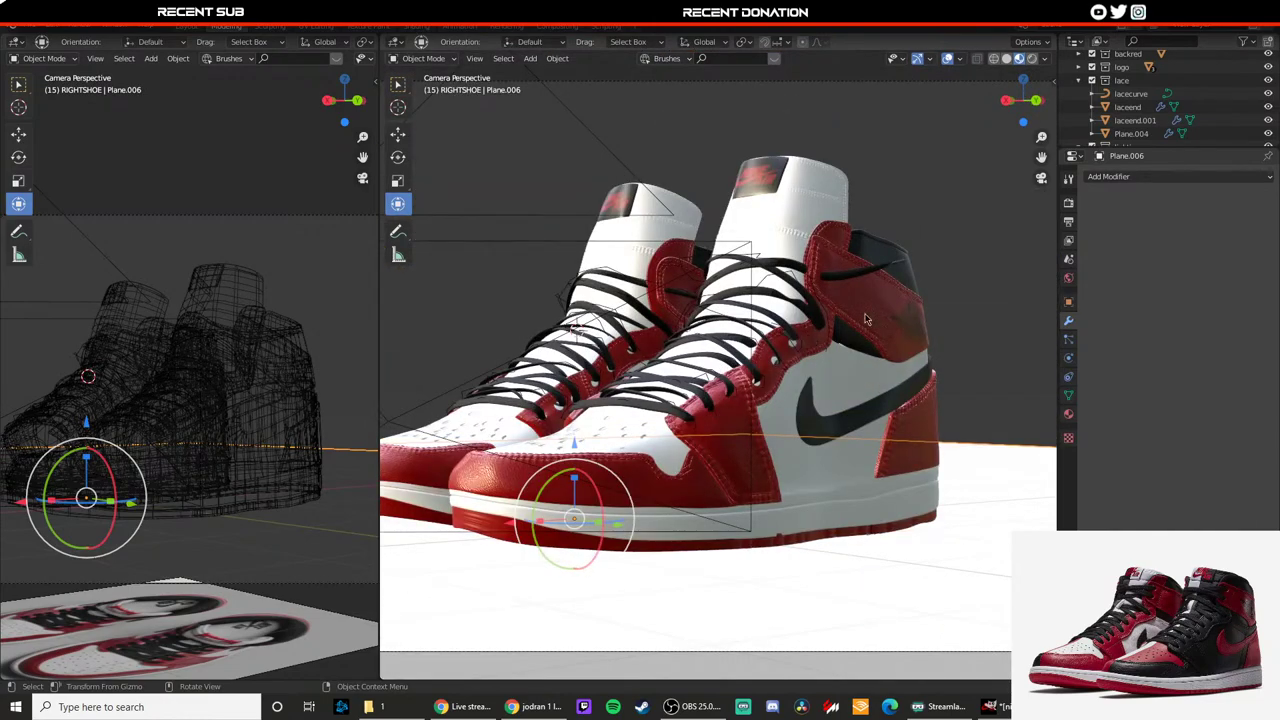
left_click(924, 191)
scroll(800, 350, "down", 2)
scroll(794, 352, "up", 4)
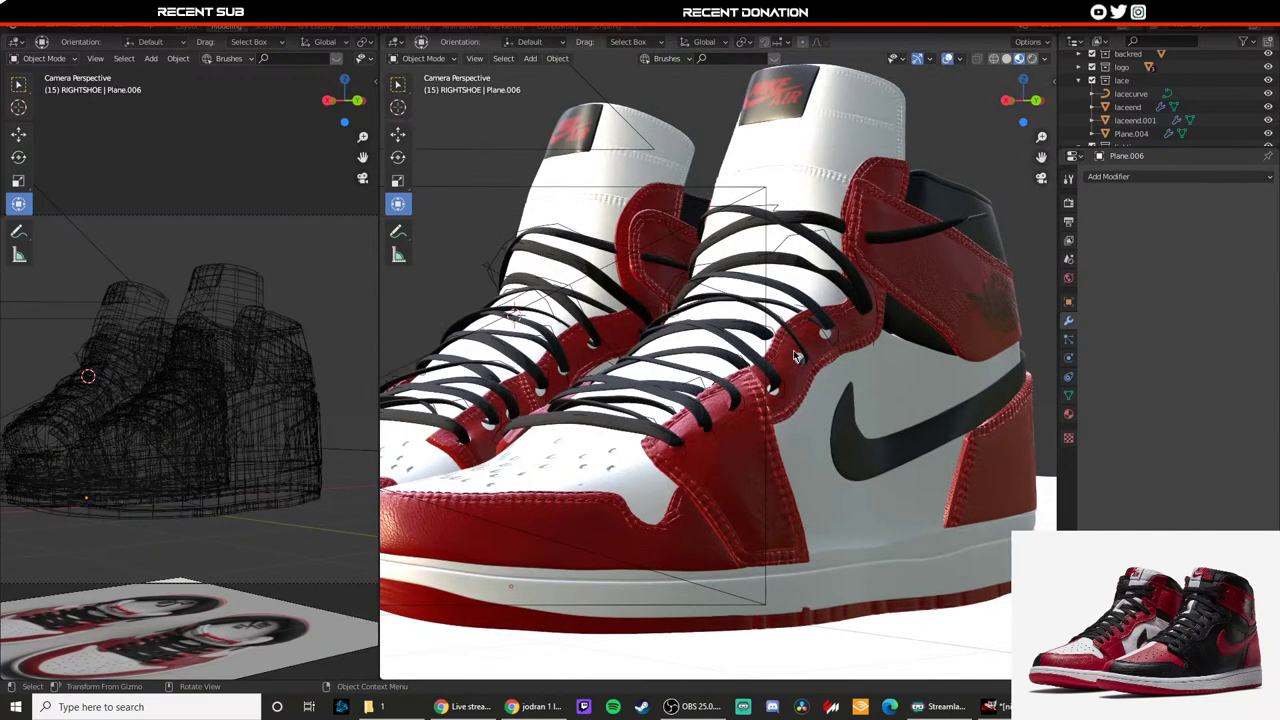
scroll(838, 318, "up", 4)
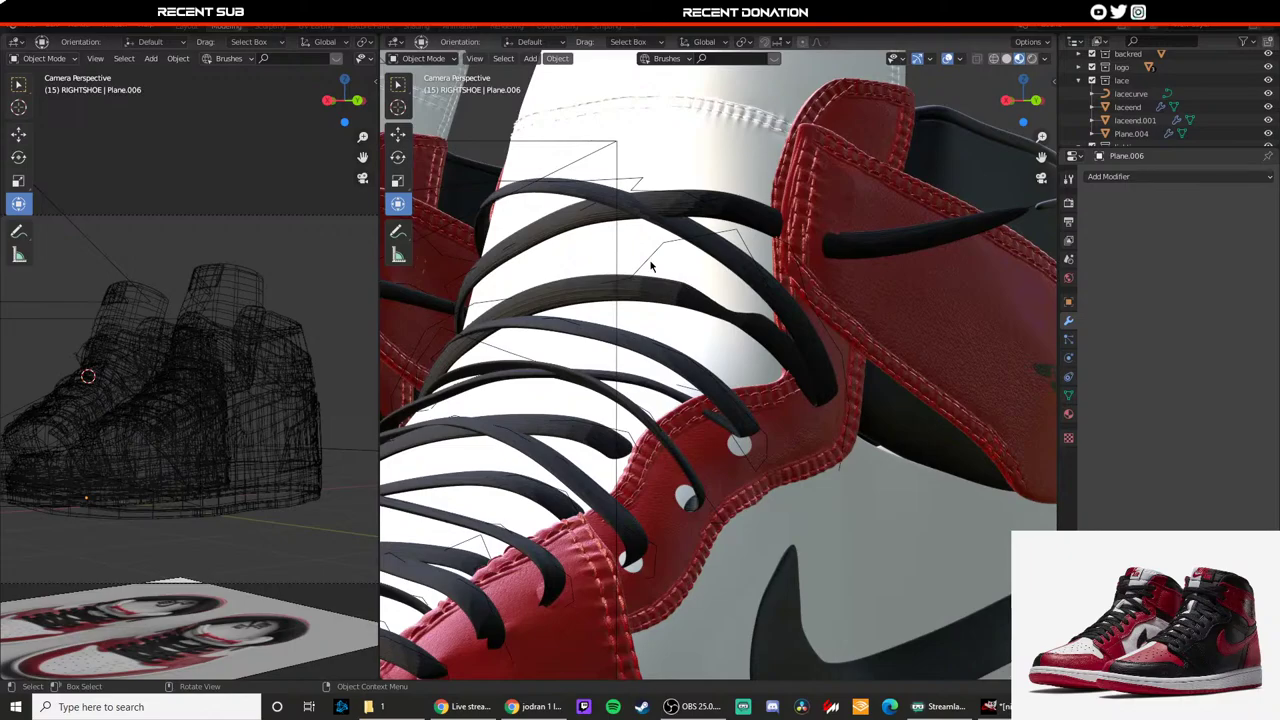
Step: Raise a control point of lacecurve.001 slightly along the Z axis at the upper laces
left_click(650, 265)
key("Tab")
key("g")
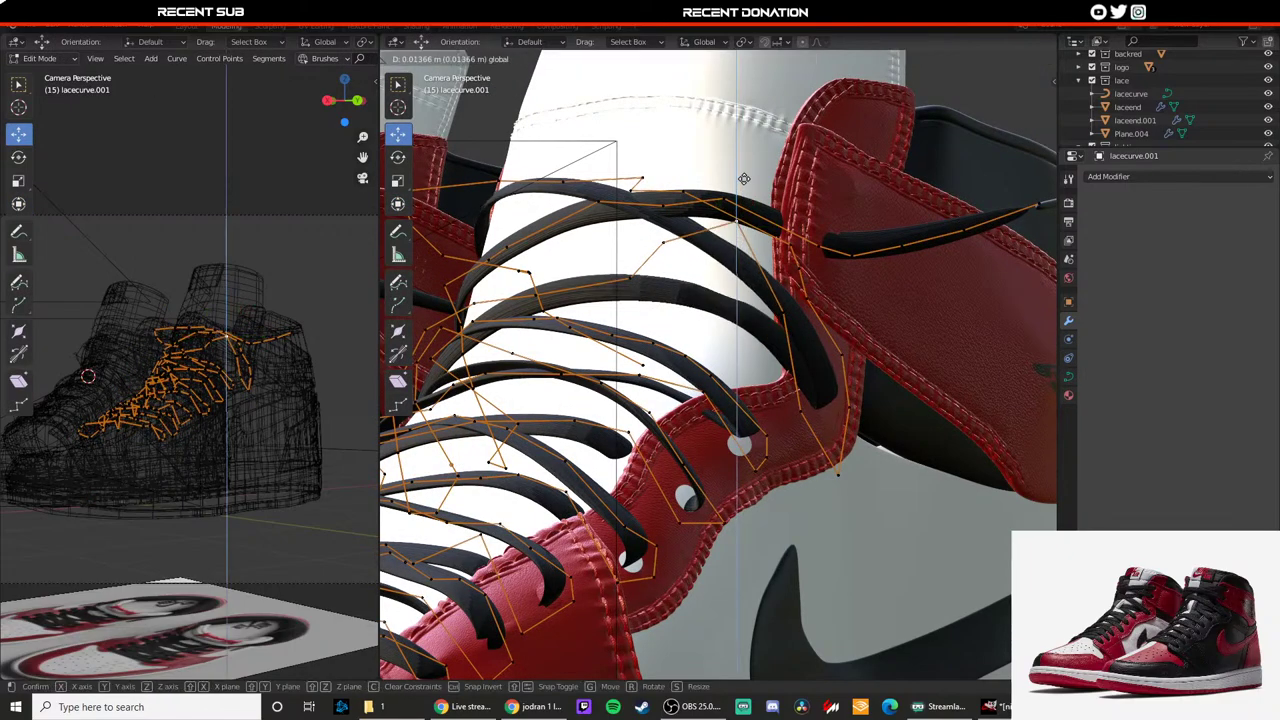
left_click(744, 179)
key("Tab")
Step: Adjust the height of two lacecurve.001 control points where the lace meets the uppermost eyelet area
scroll(799, 352, "up", 1)
middle_click_drag(799, 352, 738, 334, "shift")
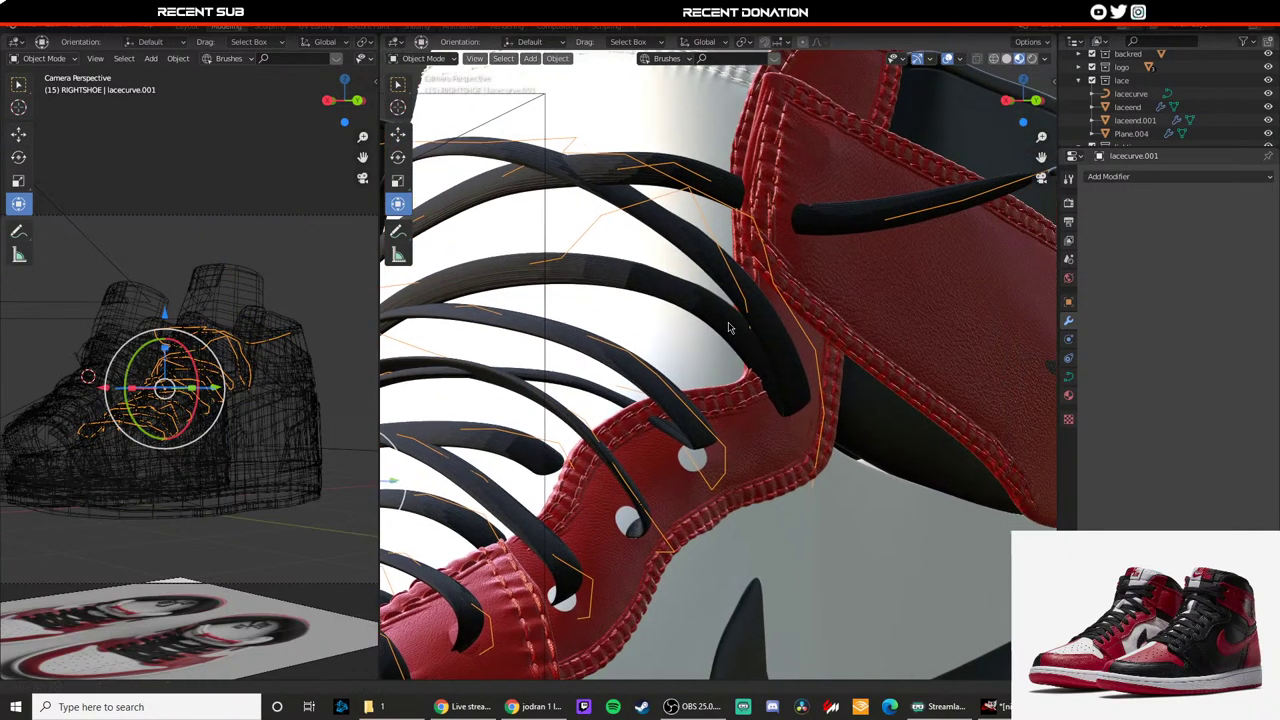
scroll(751, 334, "up", 2)
key("Tab")
left_click(717, 398)
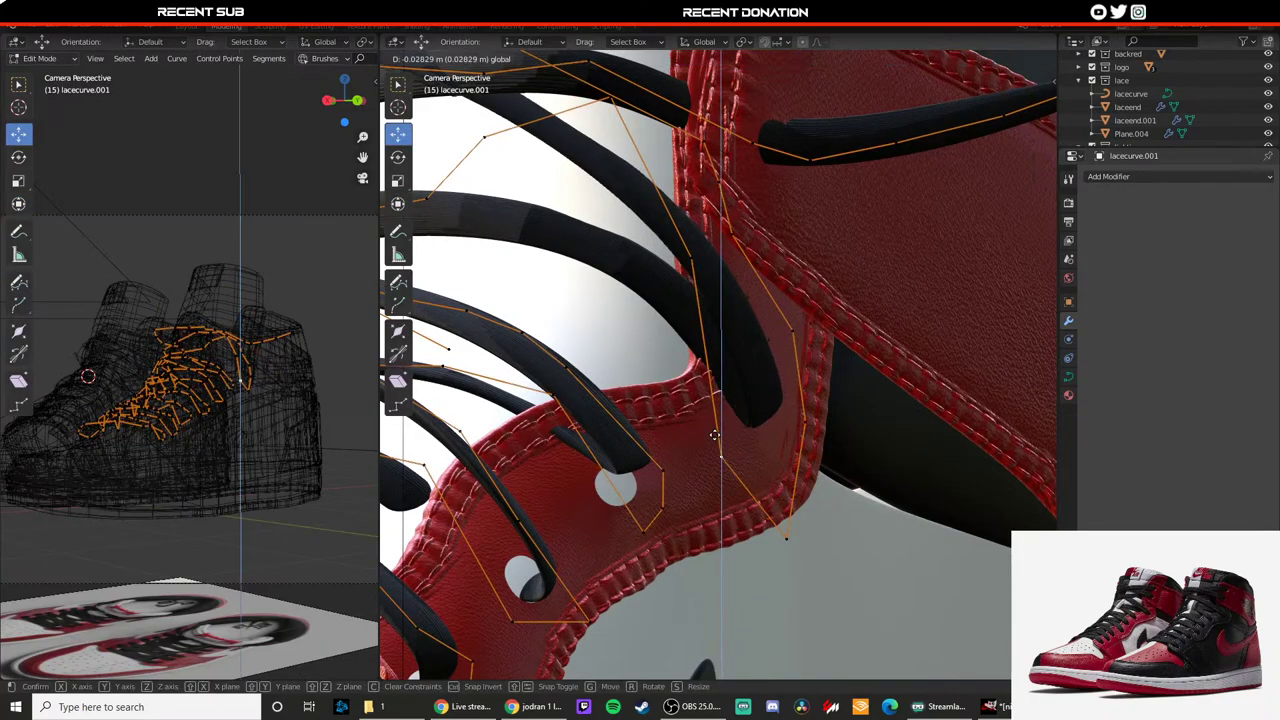
left_click(696, 266)
key("g")
key("z")
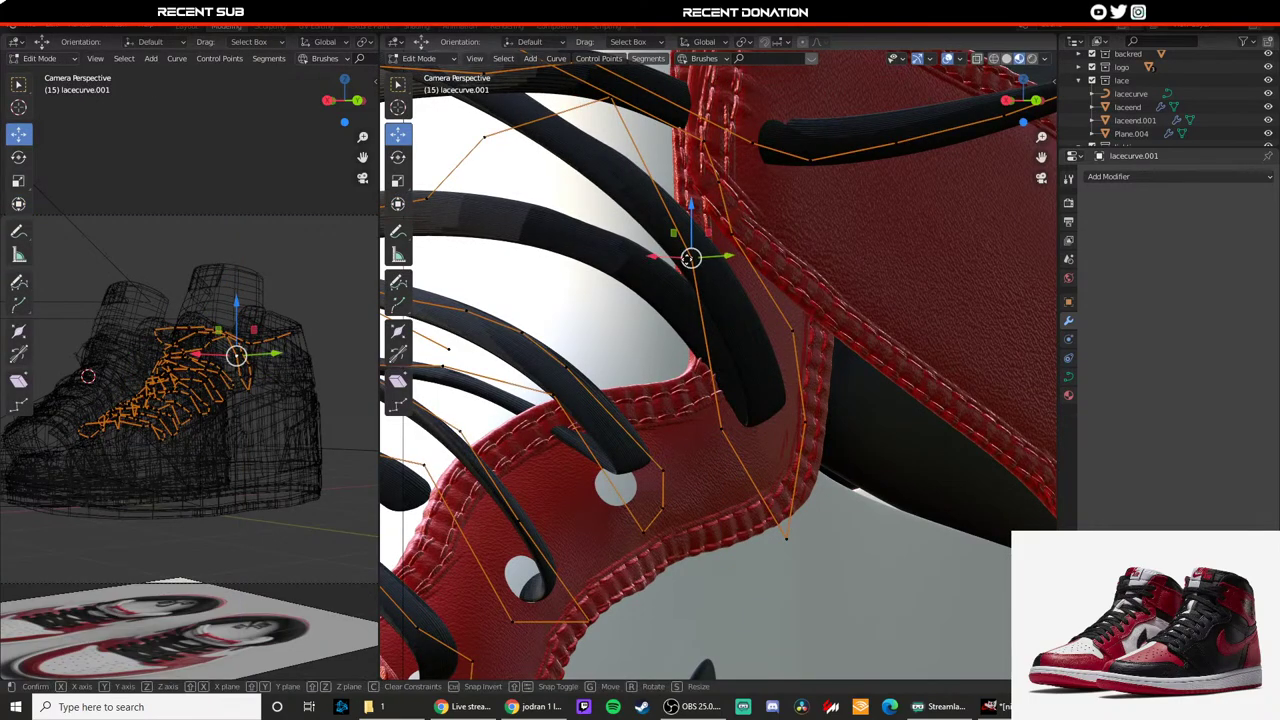
left_click(691, 254)
key("Tab")
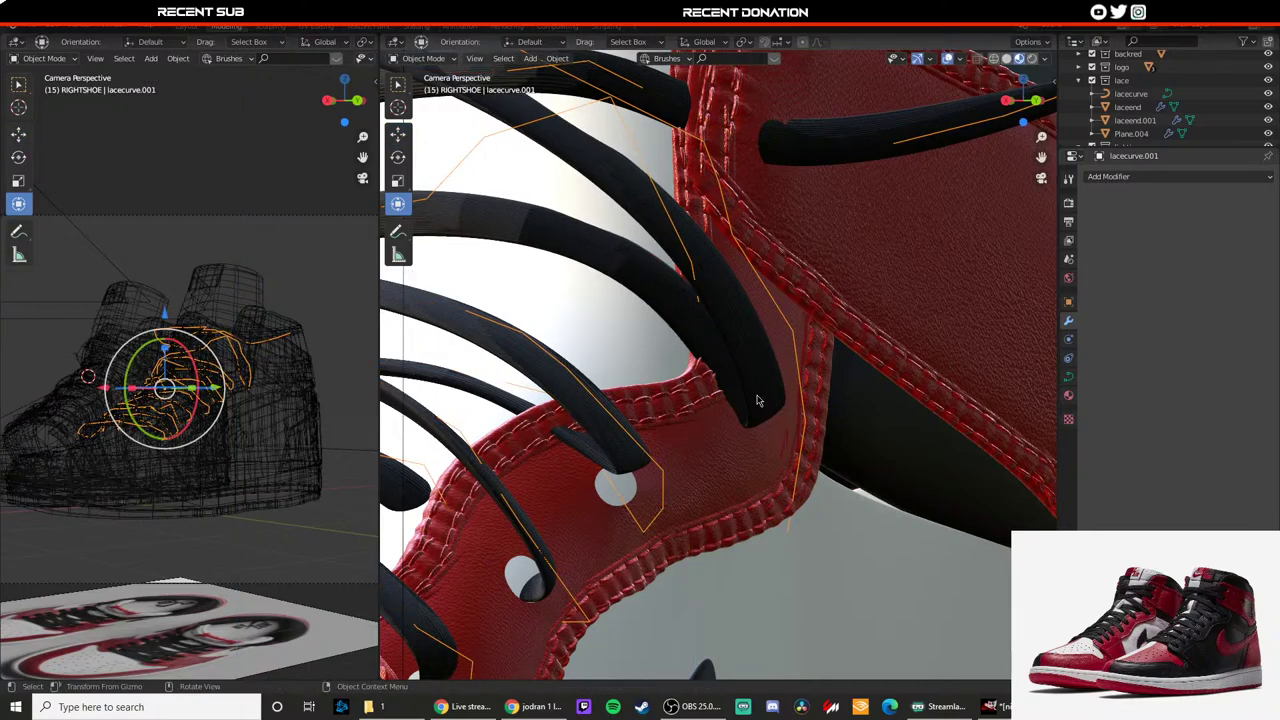
Step: Move the lacecurve.001 control point beside the exposed upper eyelet downward and sideways to cover the hole, and return to the camera view
middle_click_drag(755, 408, 691, 400)
scroll(704, 406, "up", 6)
scroll(685, 396, "up", 4)
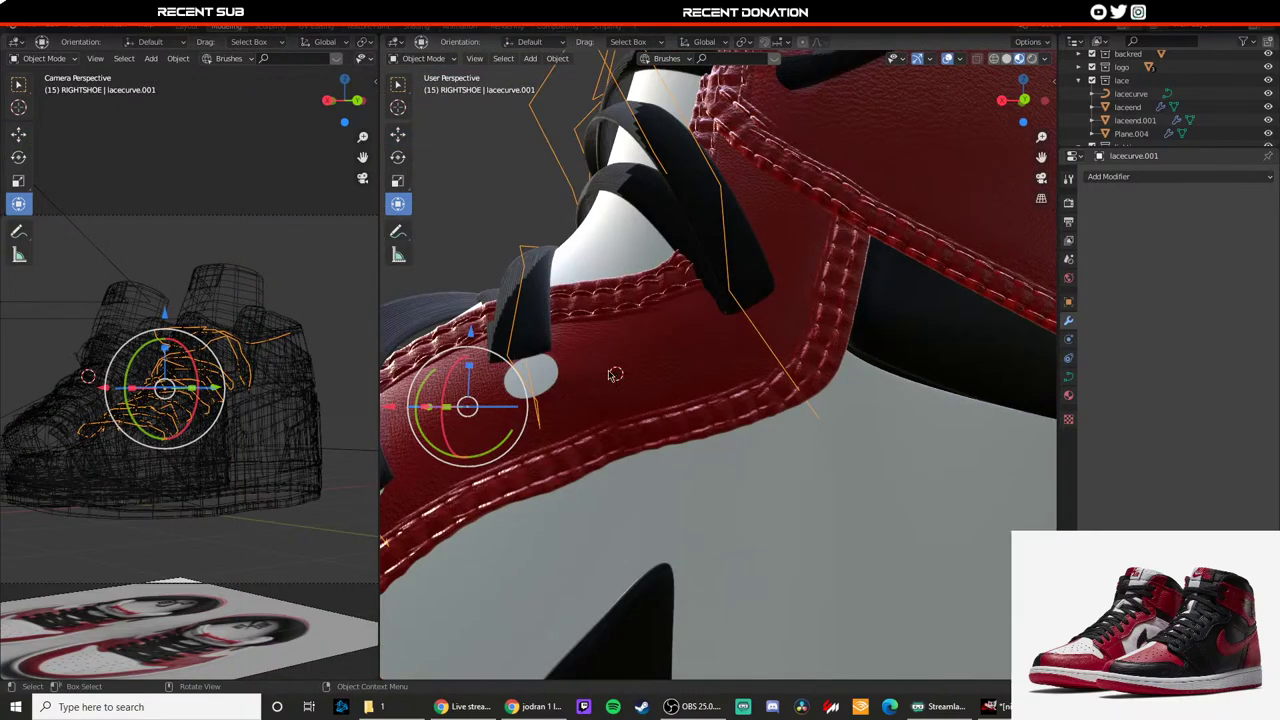
key("Tab")
left_click(507, 350)
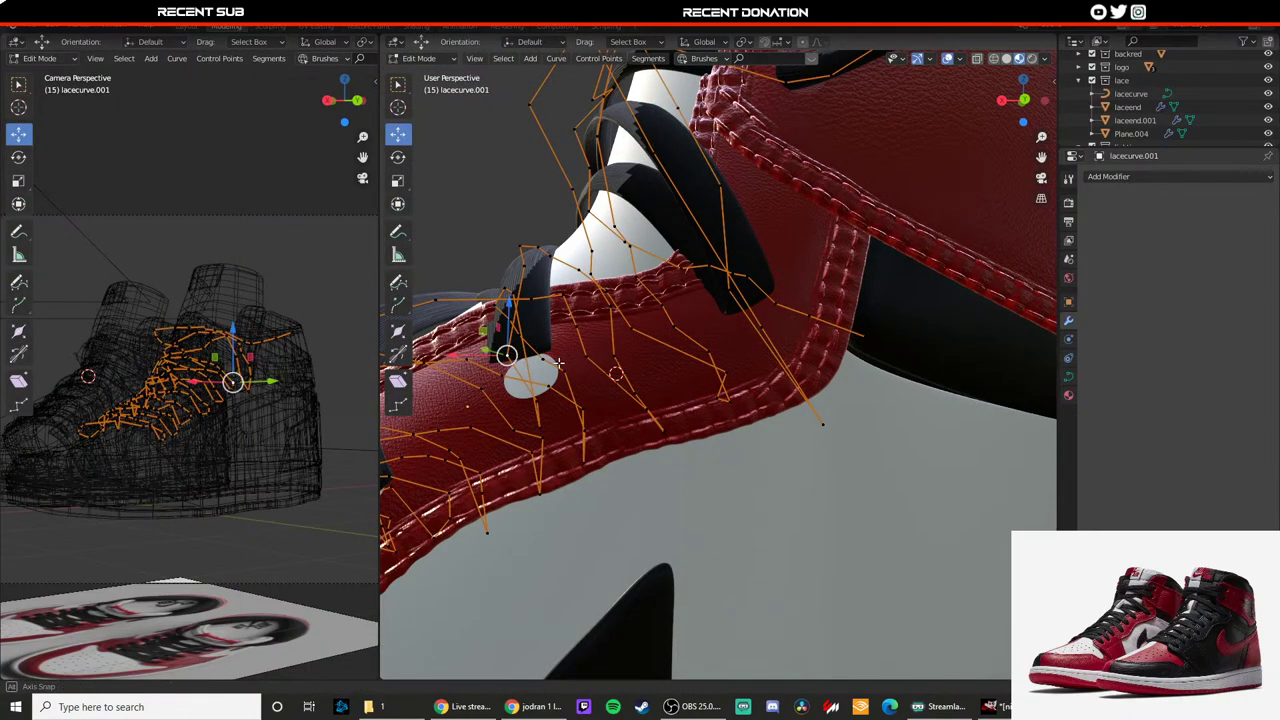
middle_click_drag(509, 353, 764, 478)
key("Tab")
left_click(766, 480)
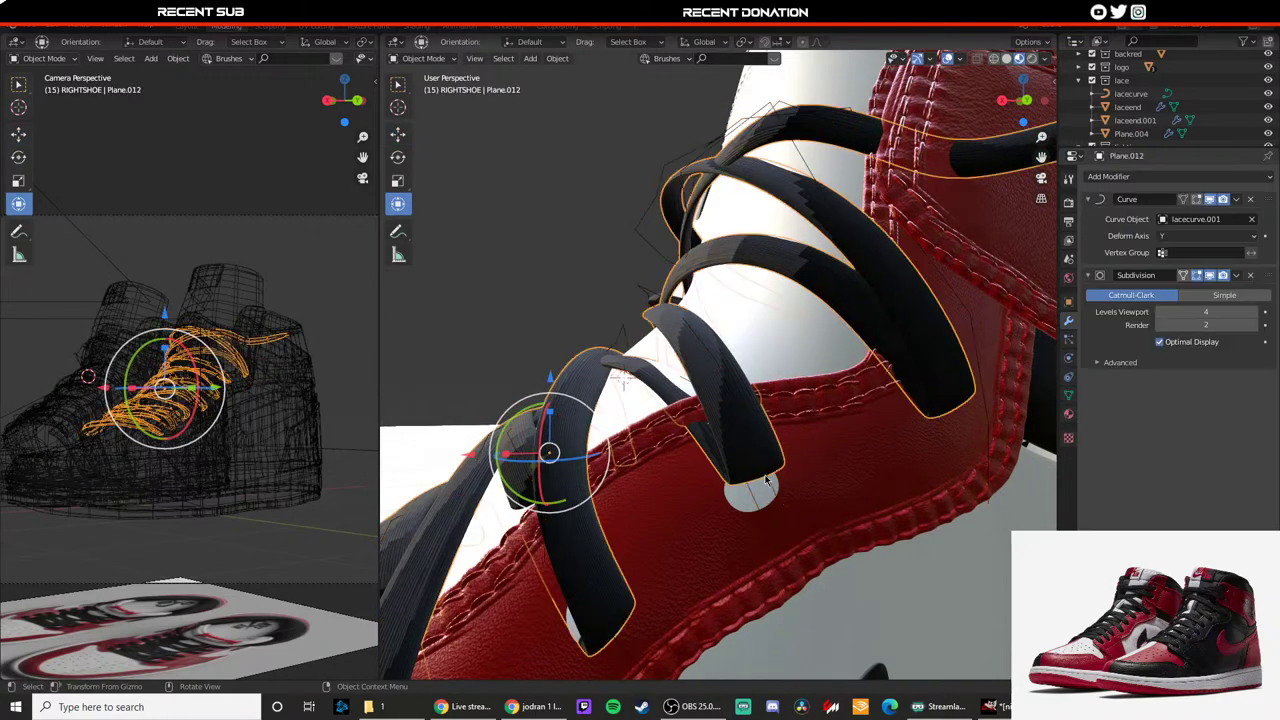
left_click(771, 486)
key("Tab")
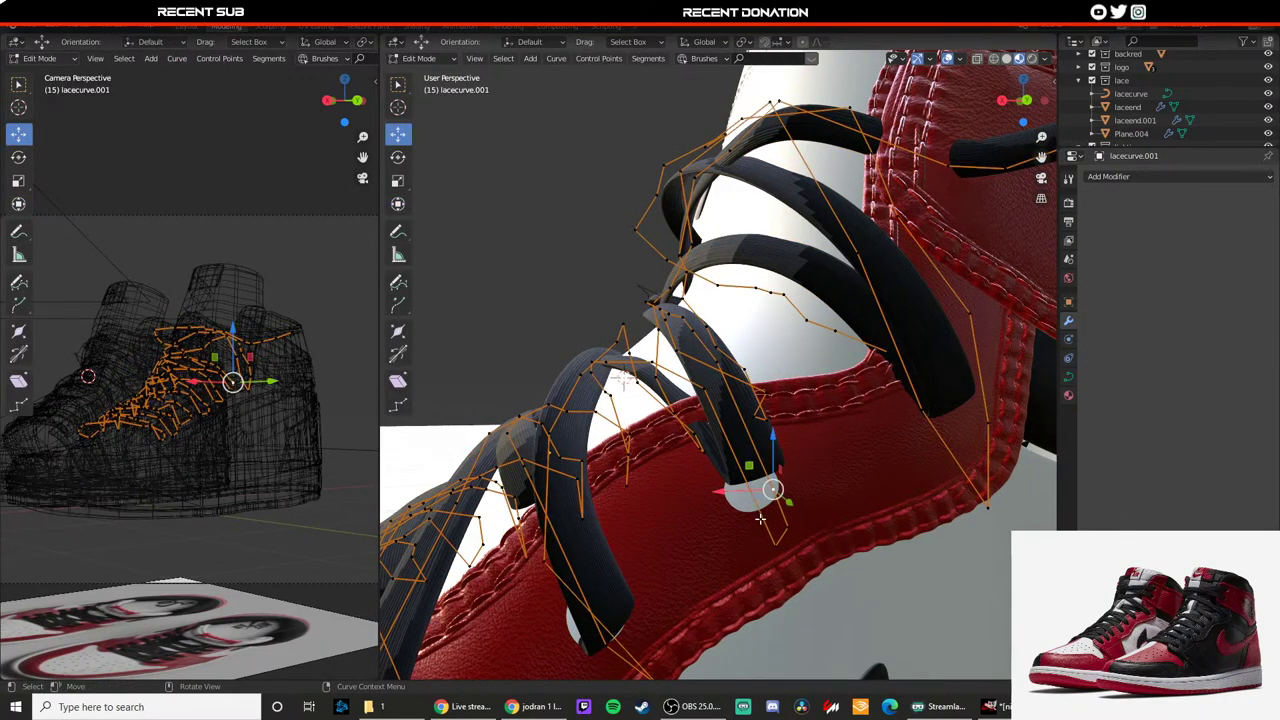
key("g")
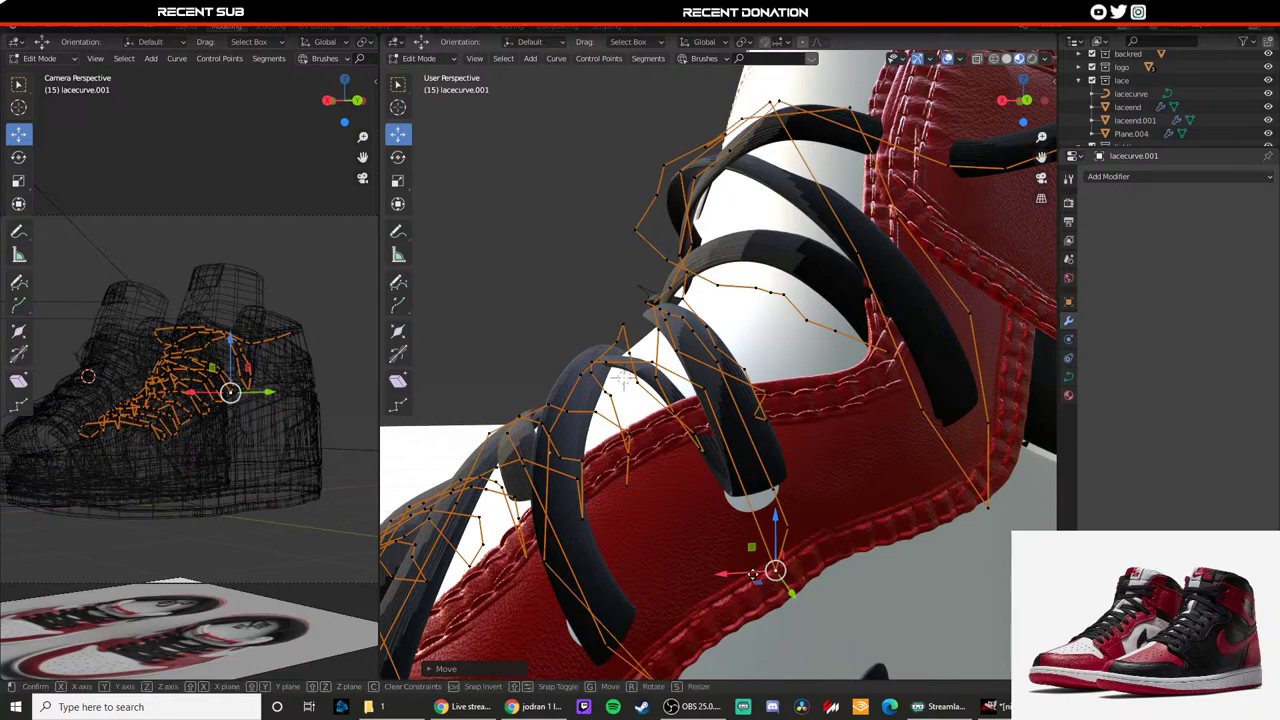
left_click(700, 498)
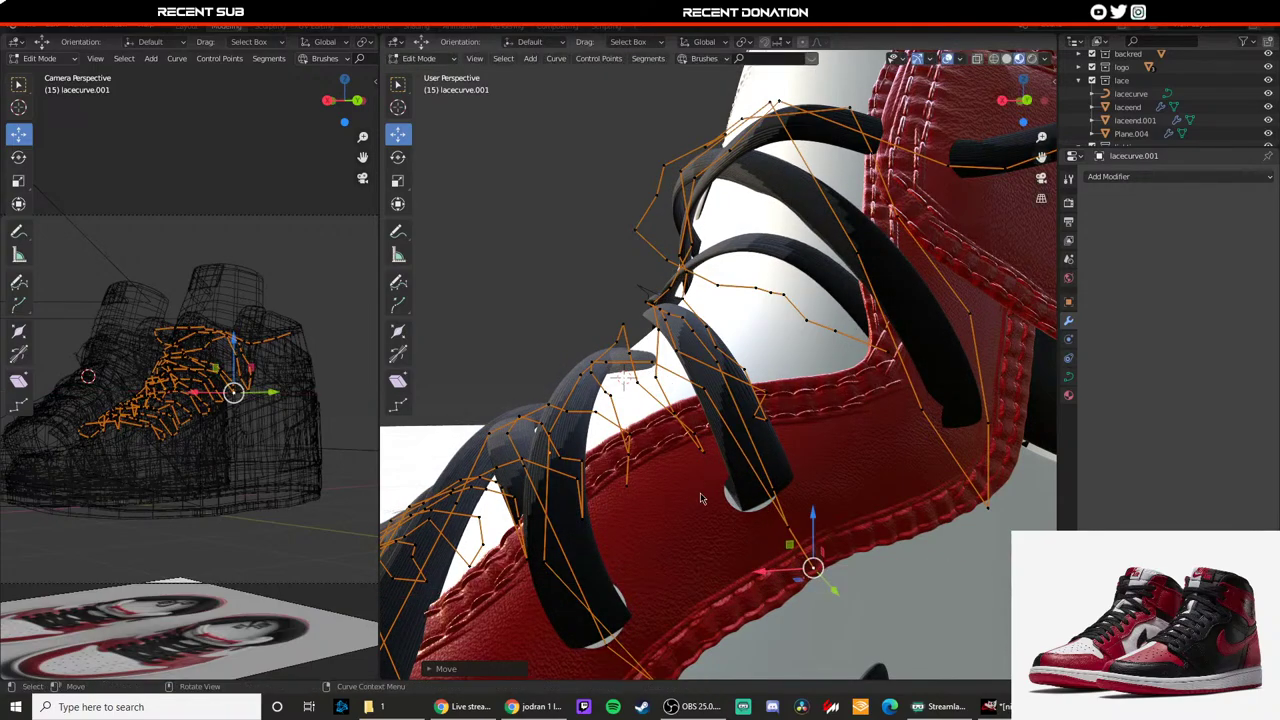
key("Tab")
middle_click_drag(645, 475, 691, 447)
key("KP_0")
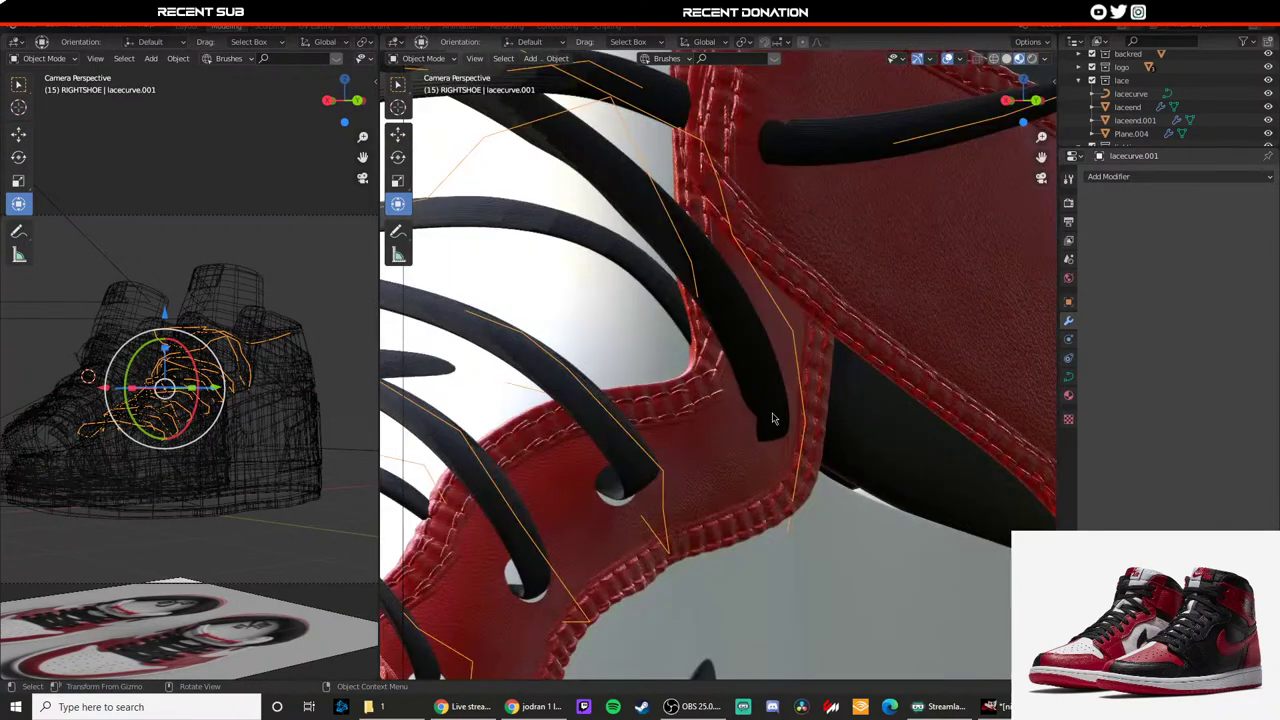
Step: Move the lacecurve.001 control point below the uppermost eyelet along the X axis to reshape the end of the upper lace
key("shift+z")
left_click(709, 447)
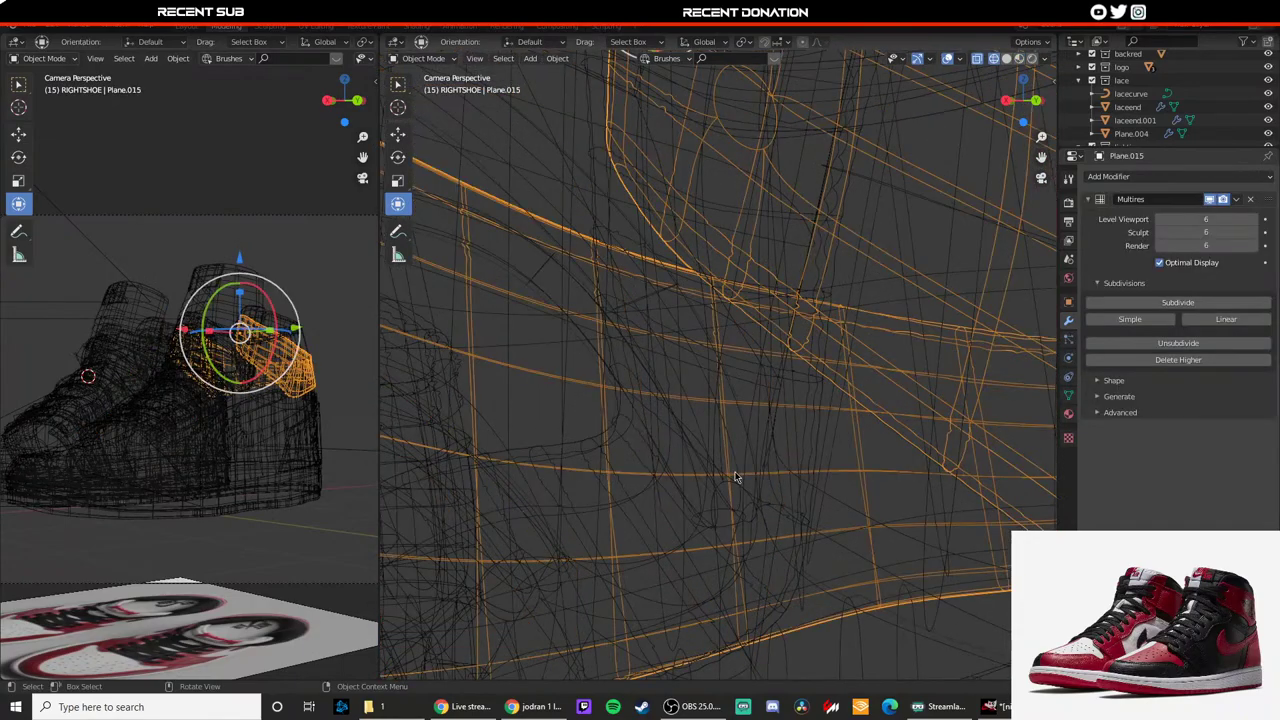
key("shift+z")
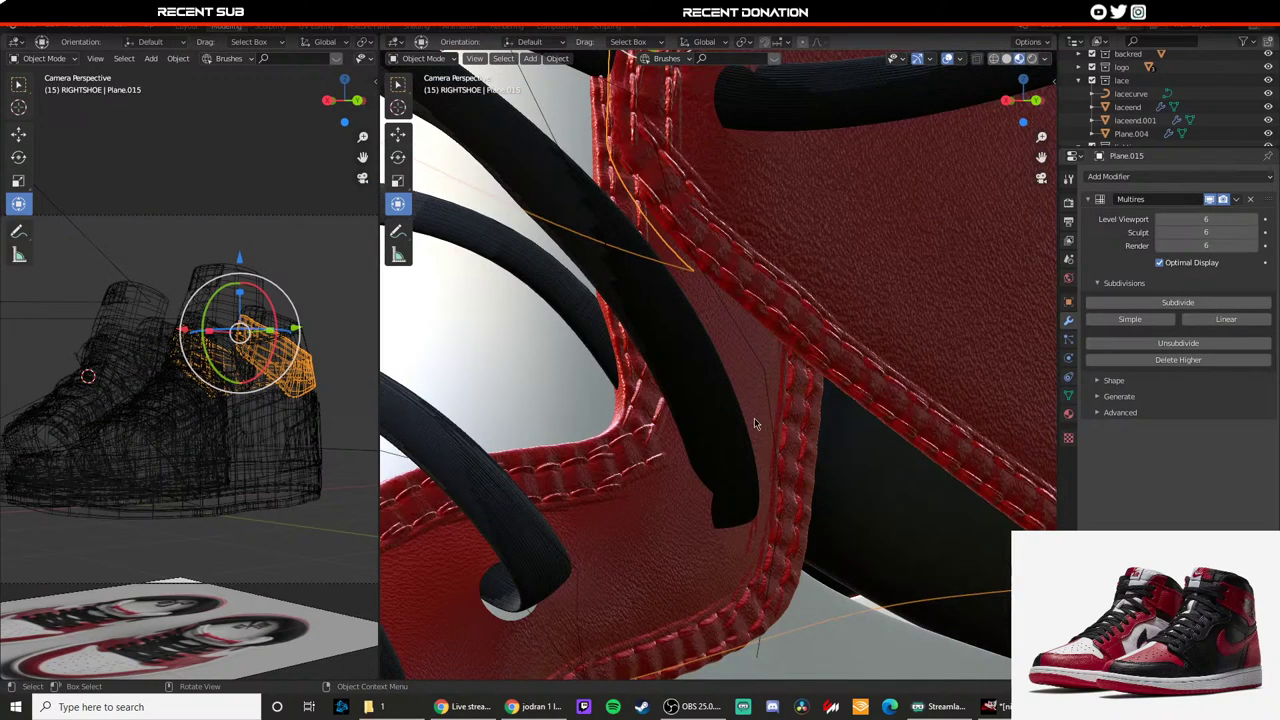
left_click(757, 388)
key("Tab")
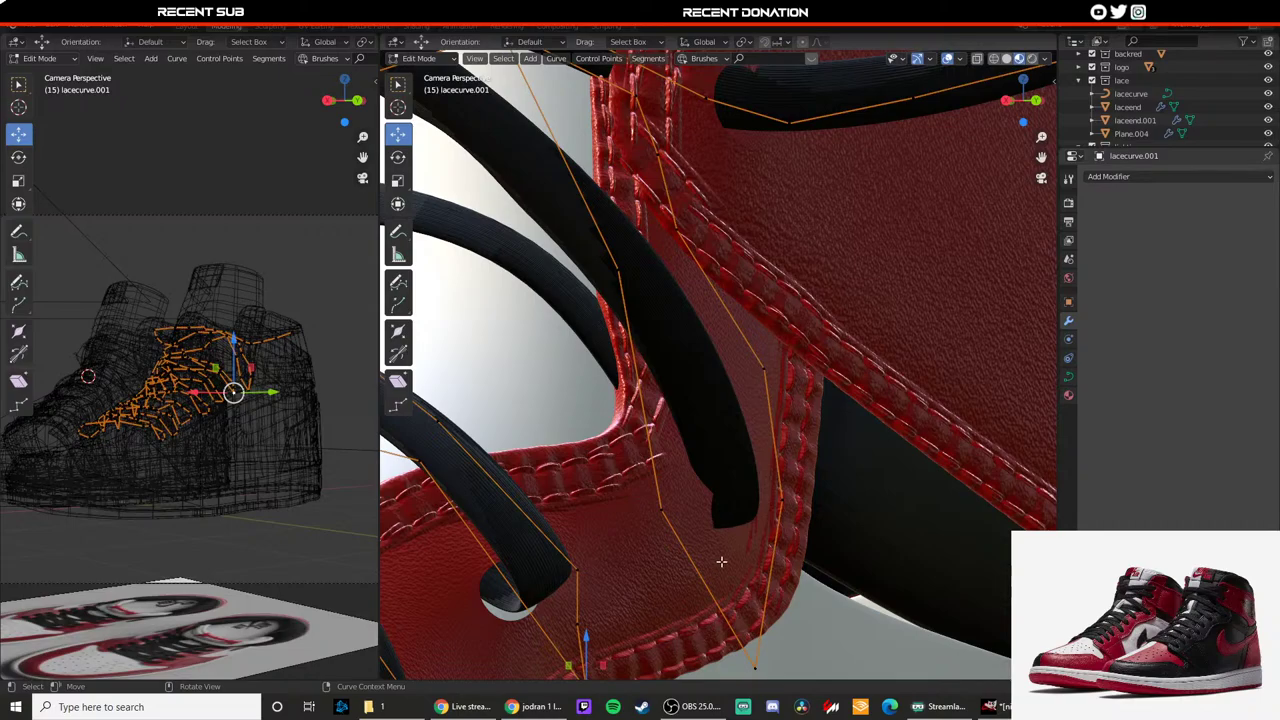
left_click(658, 510)
key("g")
key("x")
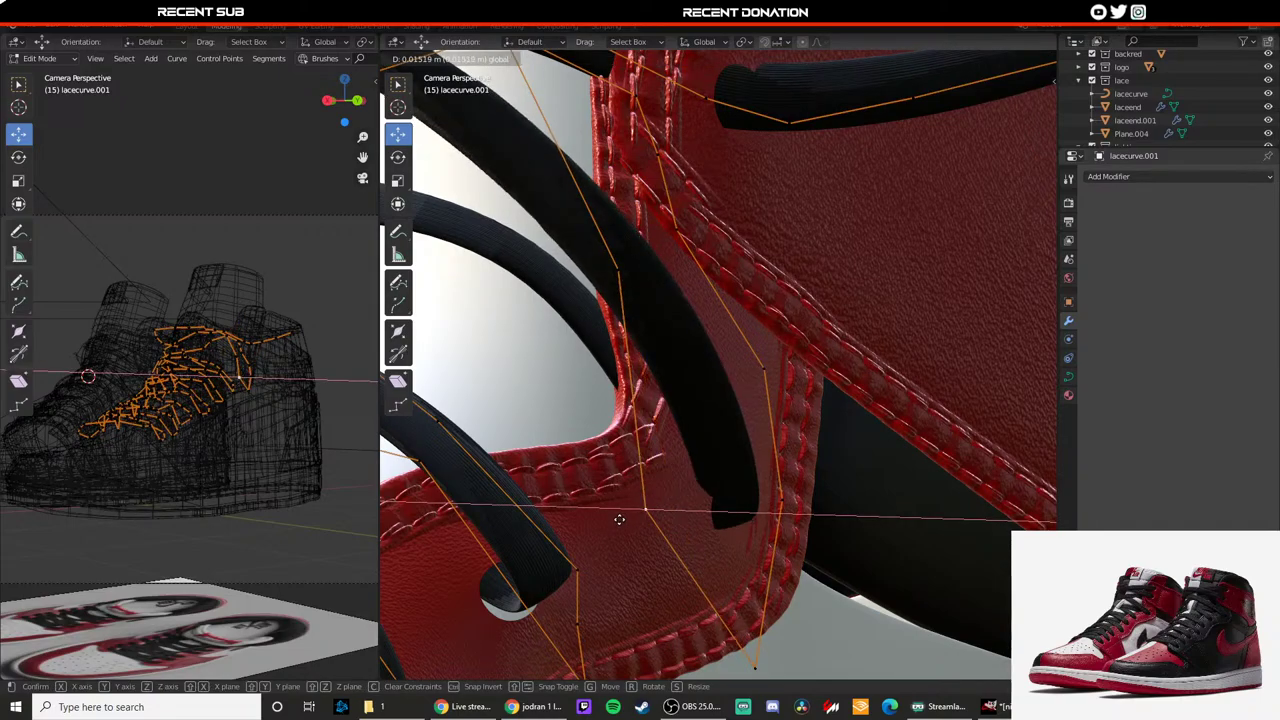
left_click_drag(619, 520, 617, 520)
left_click_drag(648, 473, 603, 556)
middle_click_drag(755, 659, 747, 627, "shift")
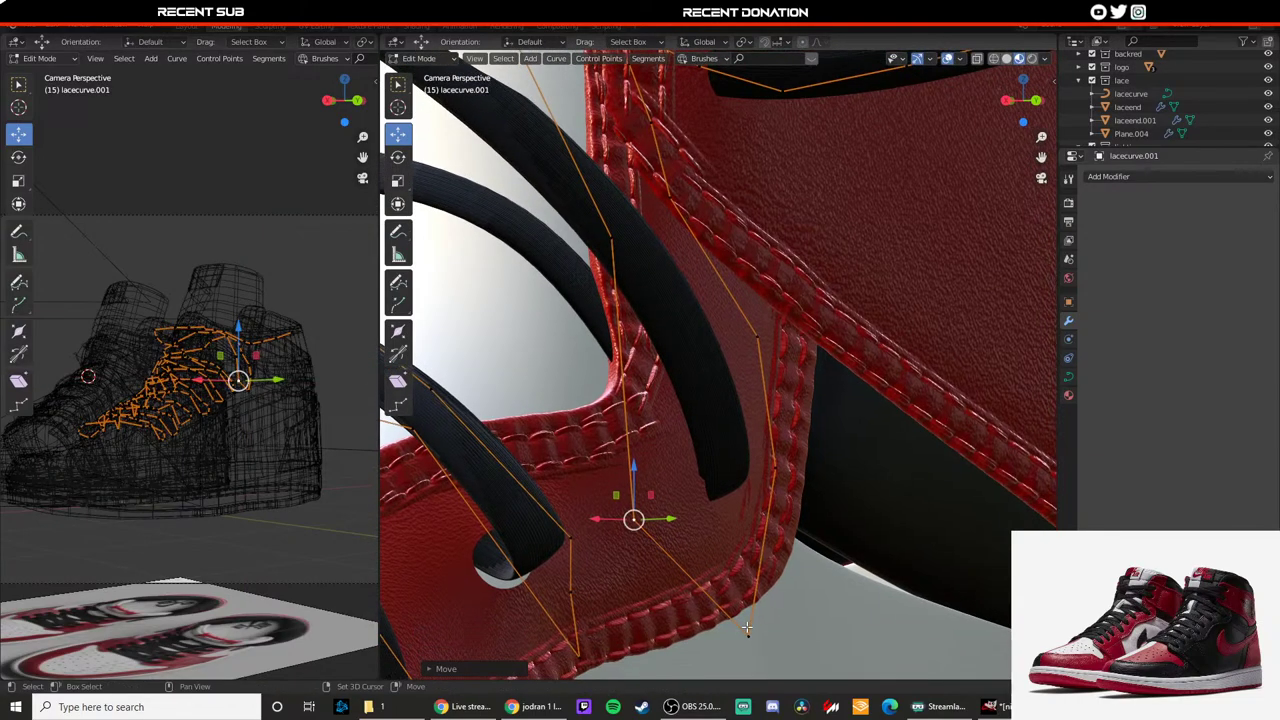
key("Tab")
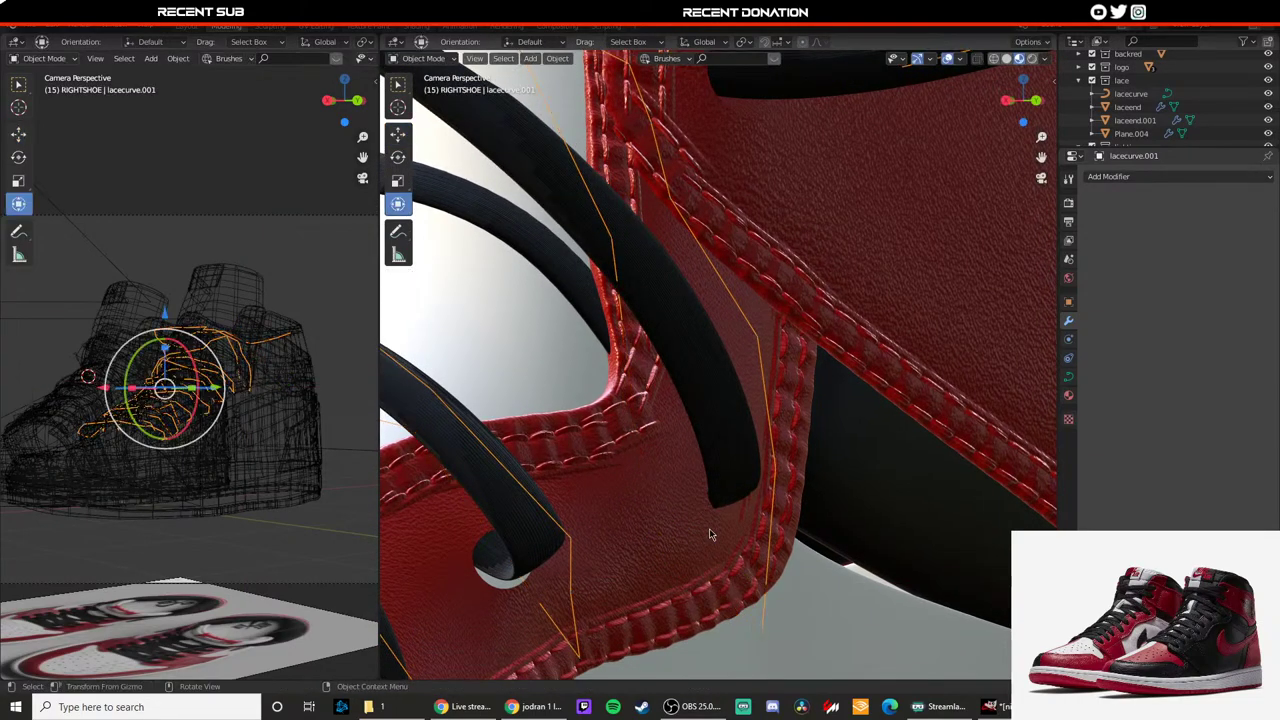
Step: Reposition the lacecurve.001 control point near the upper lace crossing and lower it slightly along Z, finishing in the camera view
scroll(766, 580, "down", 9)
scroll(766, 580, "down", 5)
middle_click_drag(766, 580, 757, 670, "shift")
scroll(645, 545, "up", 5)
key("Tab")
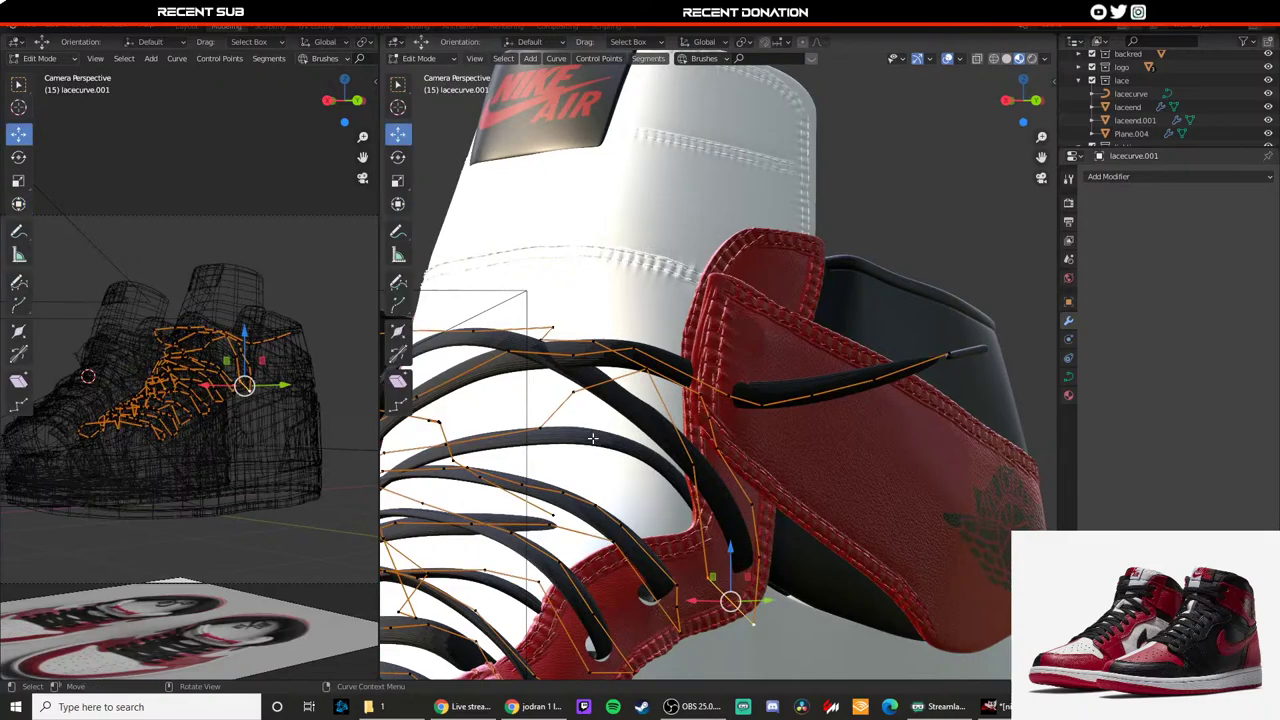
left_click(646, 369)
key("Tab")
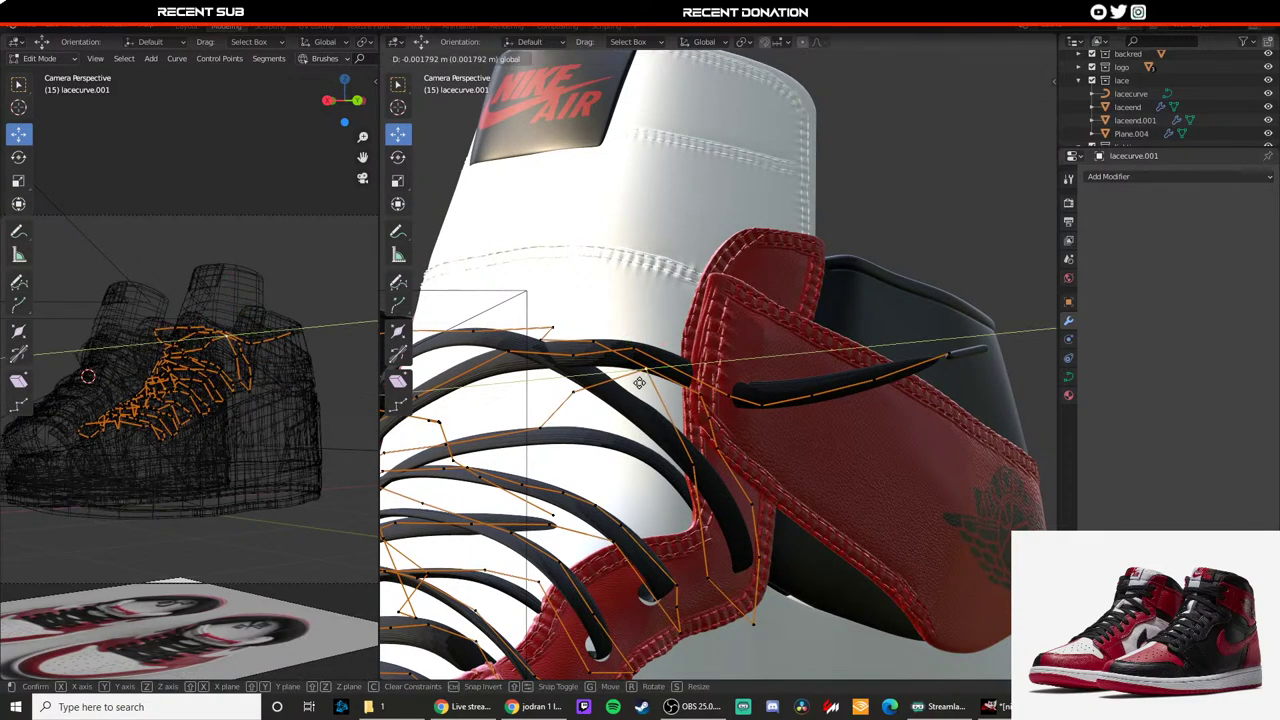
key("Tab")
middle_click_drag(636, 380, 597, 463)
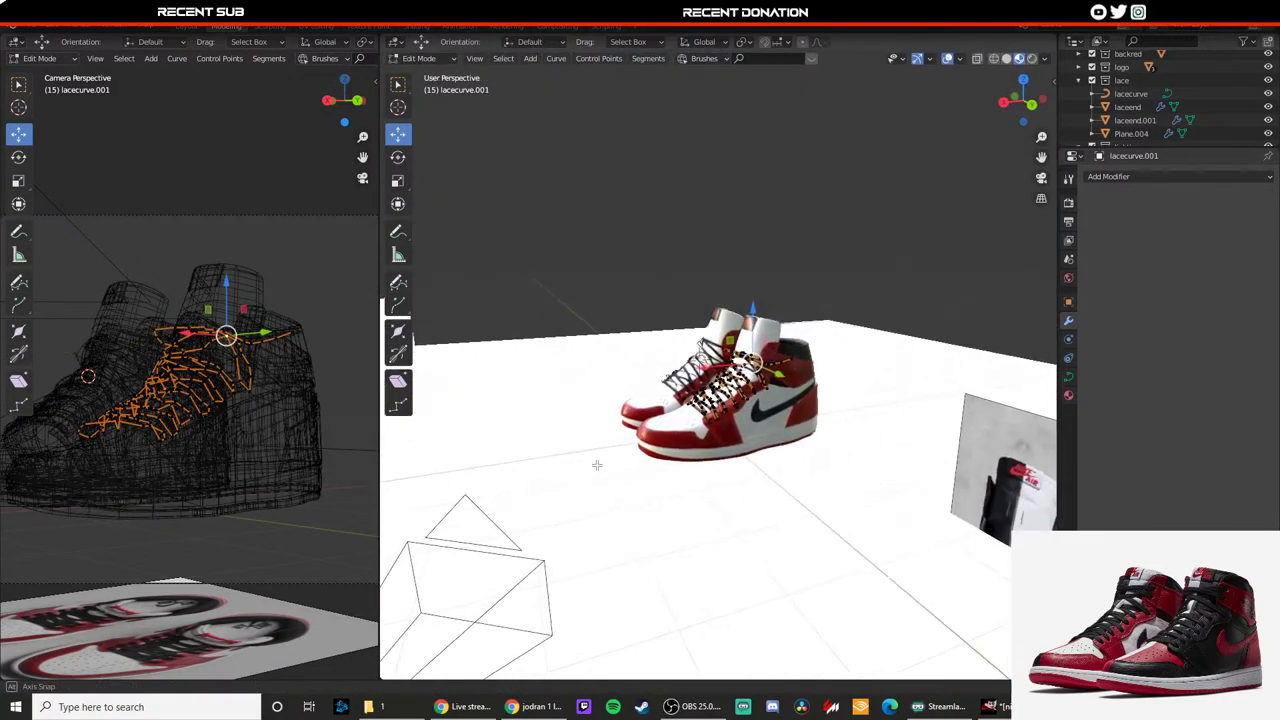
scroll(597, 463, "up", 5)
middle_click_drag(770, 405, 661, 459, "shift")
scroll(661, 459, "up", 7)
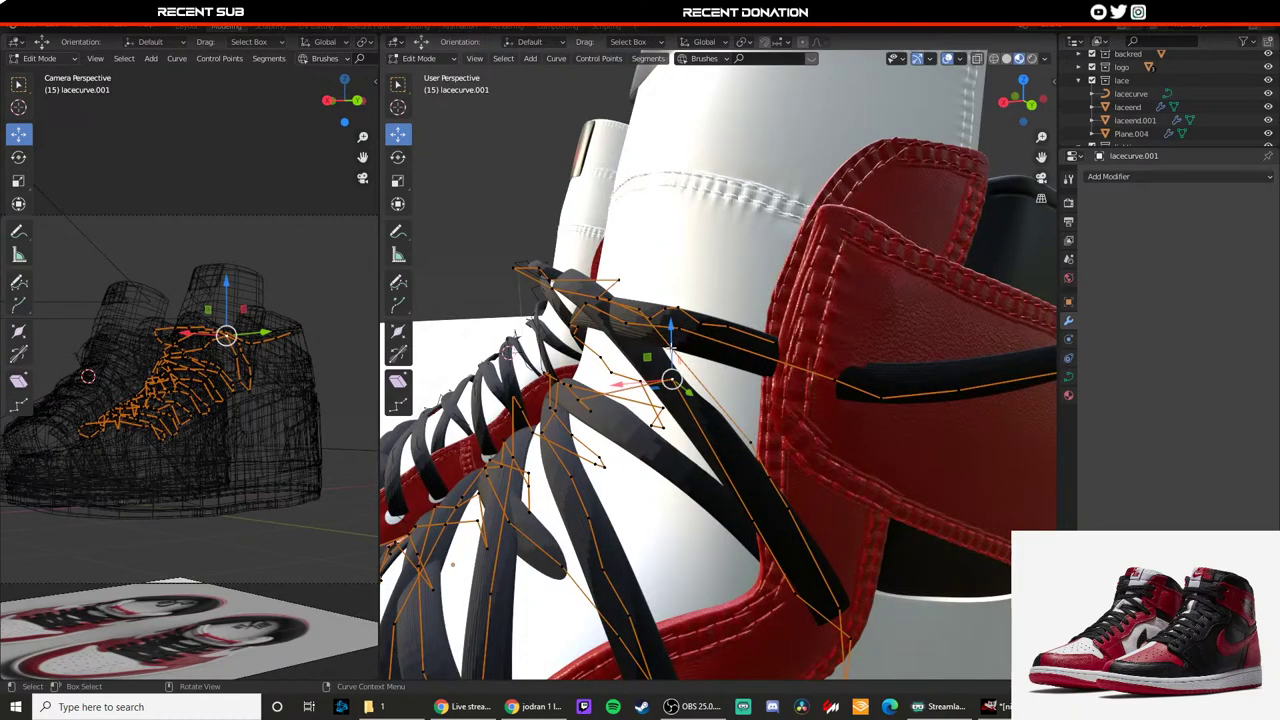
middle_click_drag(680, 470, 716, 480)
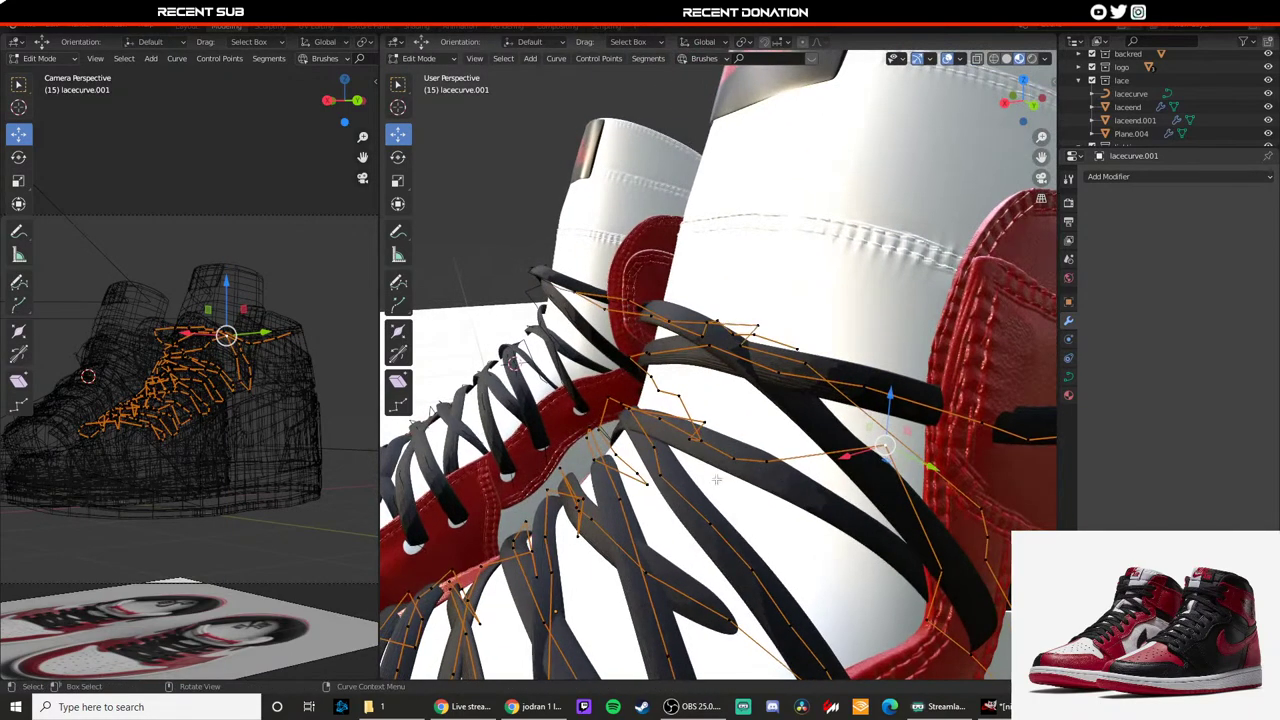
middle_click_drag(820, 467, 668, 473)
scroll(668, 473, "up", 5)
scroll(667, 473, "down", 10)
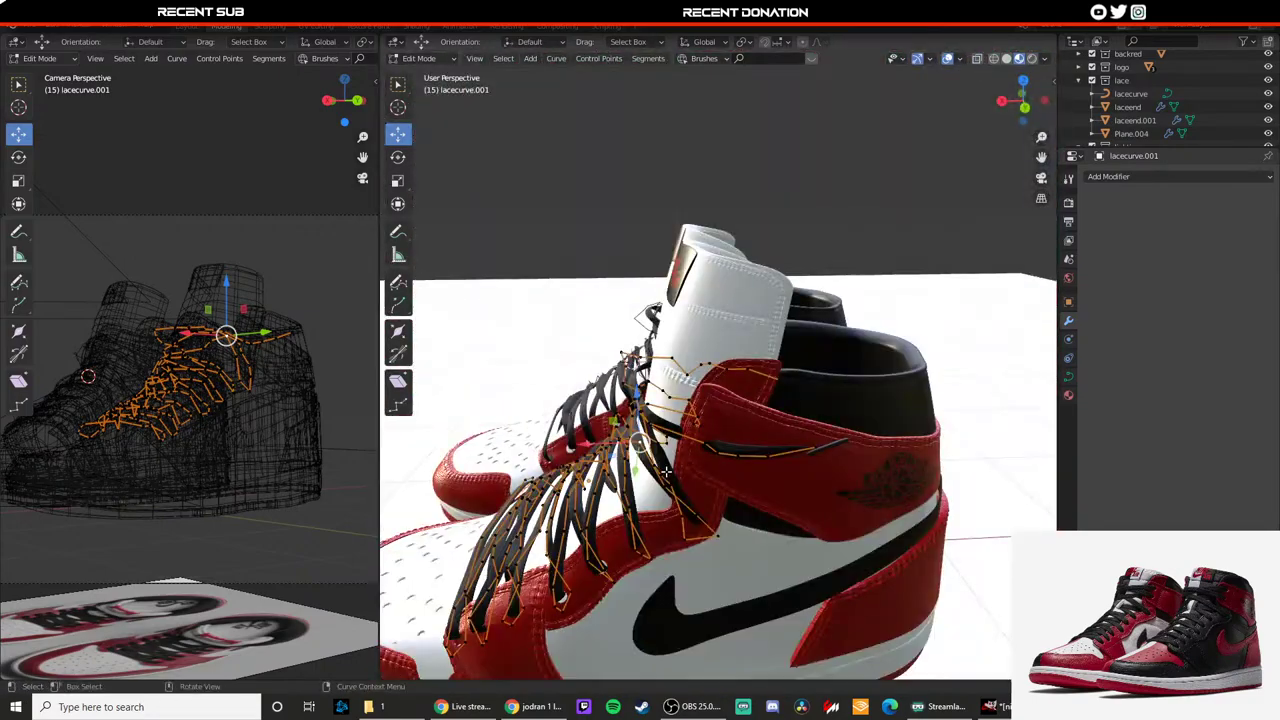
middle_click_drag(646, 450, 652, 440)
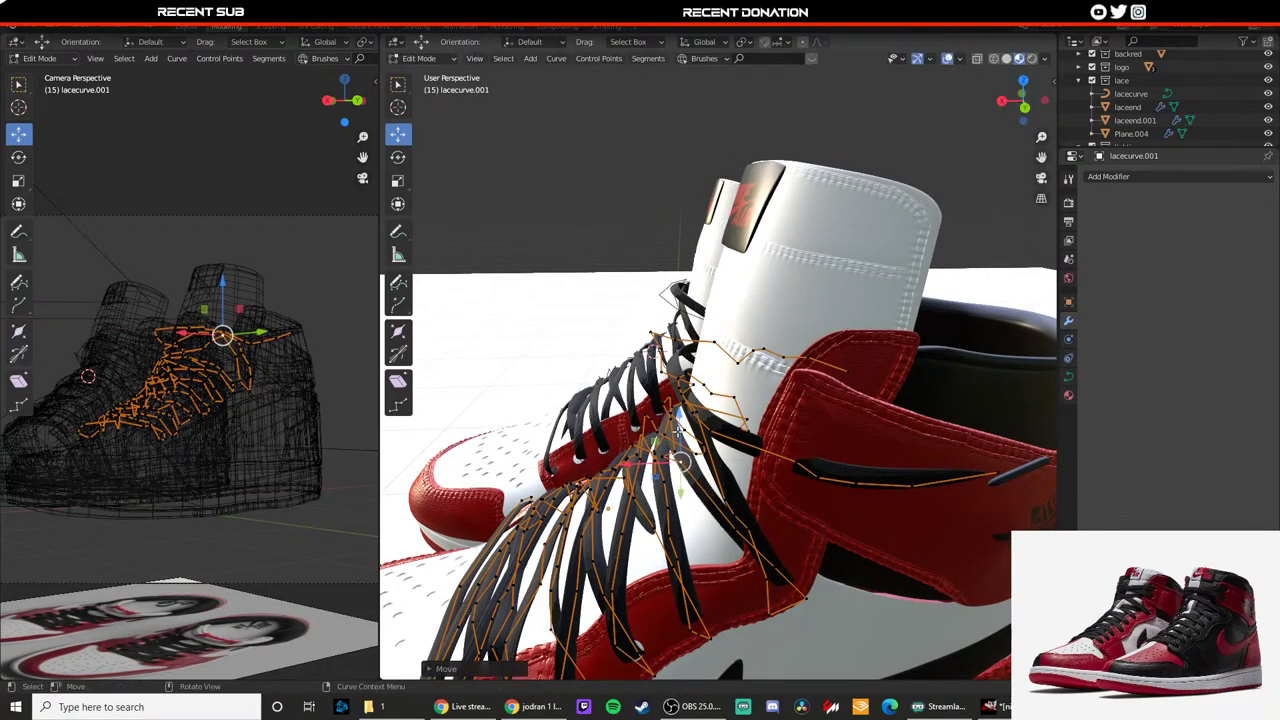
key("g")
key("z")
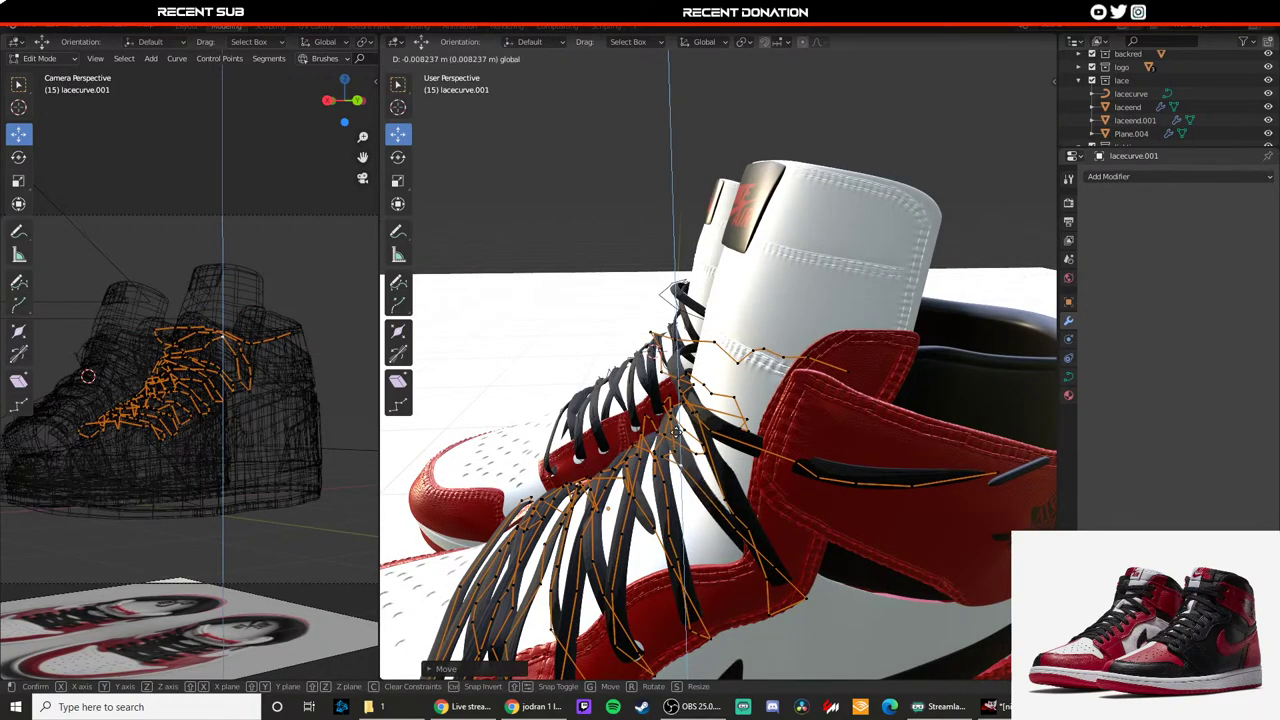
left_click(676, 437)
key("KP_0")
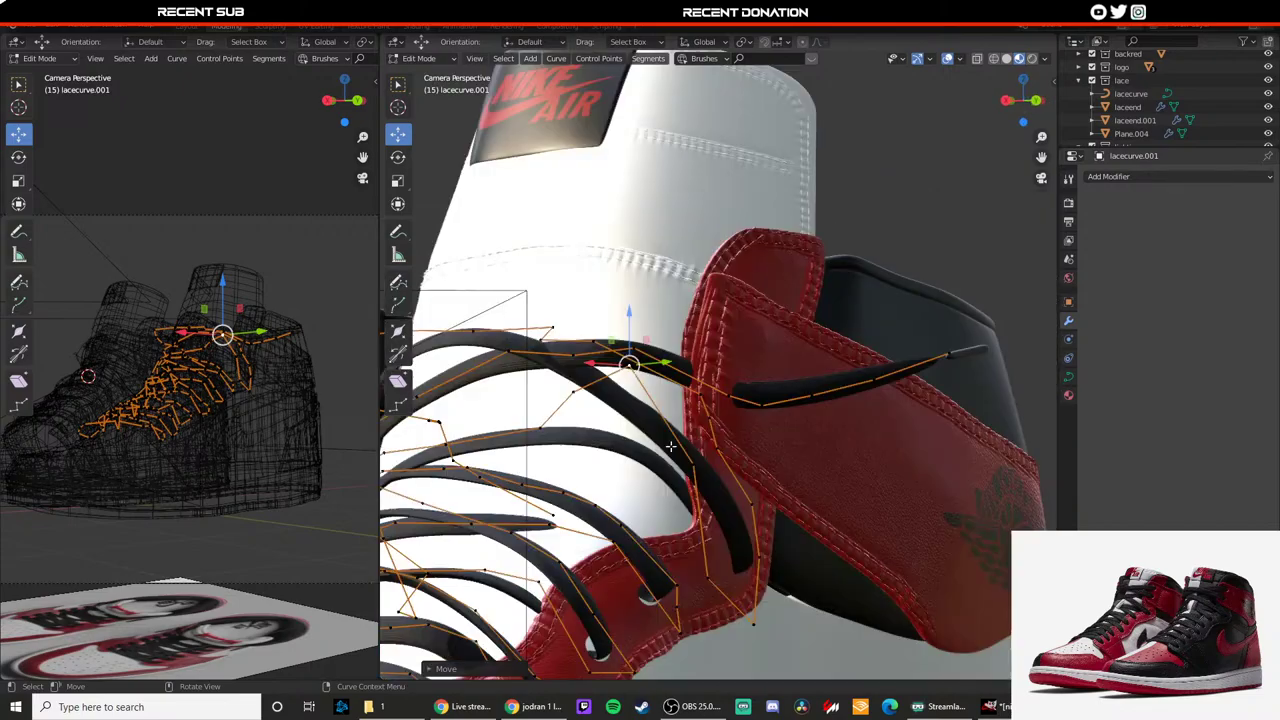
Step: Lower the lacecurve.001 control point in the middle of the second lace strand along Z, just under the crossing
scroll(700, 440, "up", 2)
key("Tab")
scroll(700, 436, "down", 6)
scroll(634, 406, "up", 6)
middle_click_drag(634, 406, 680, 372, "shift")
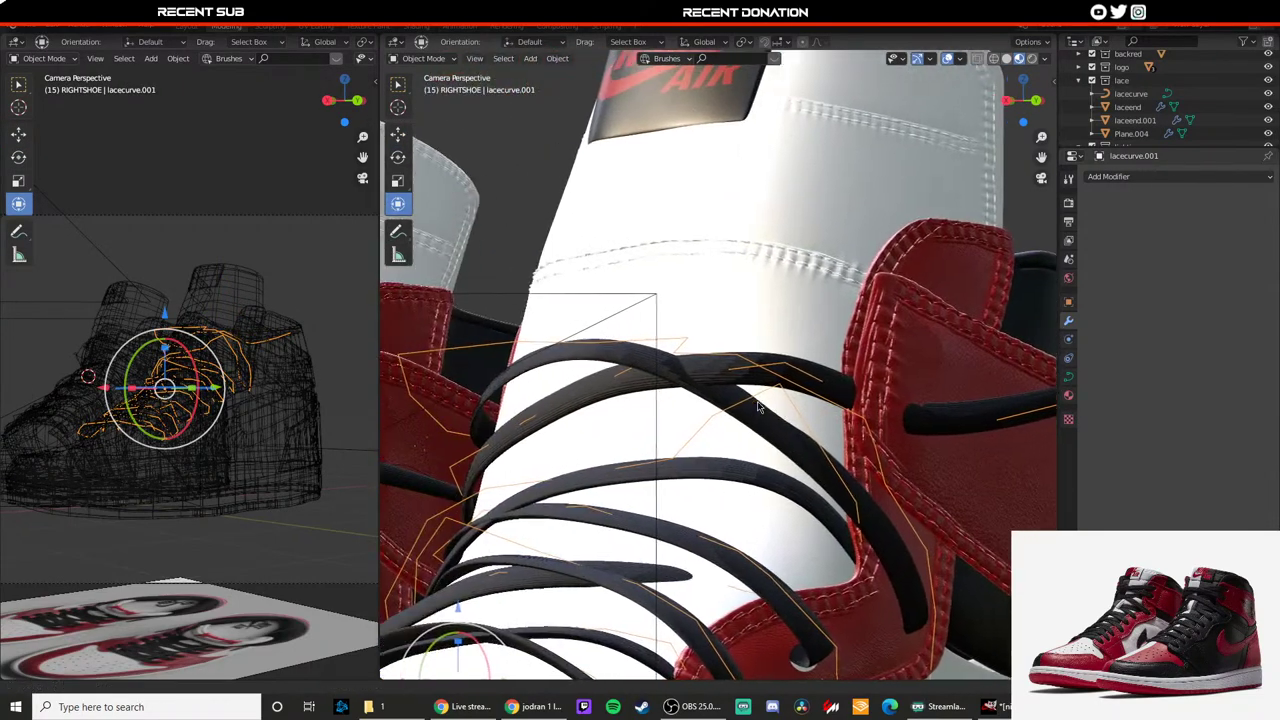
scroll(674, 370, "up", 2)
key("Tab")
left_click(745, 430)
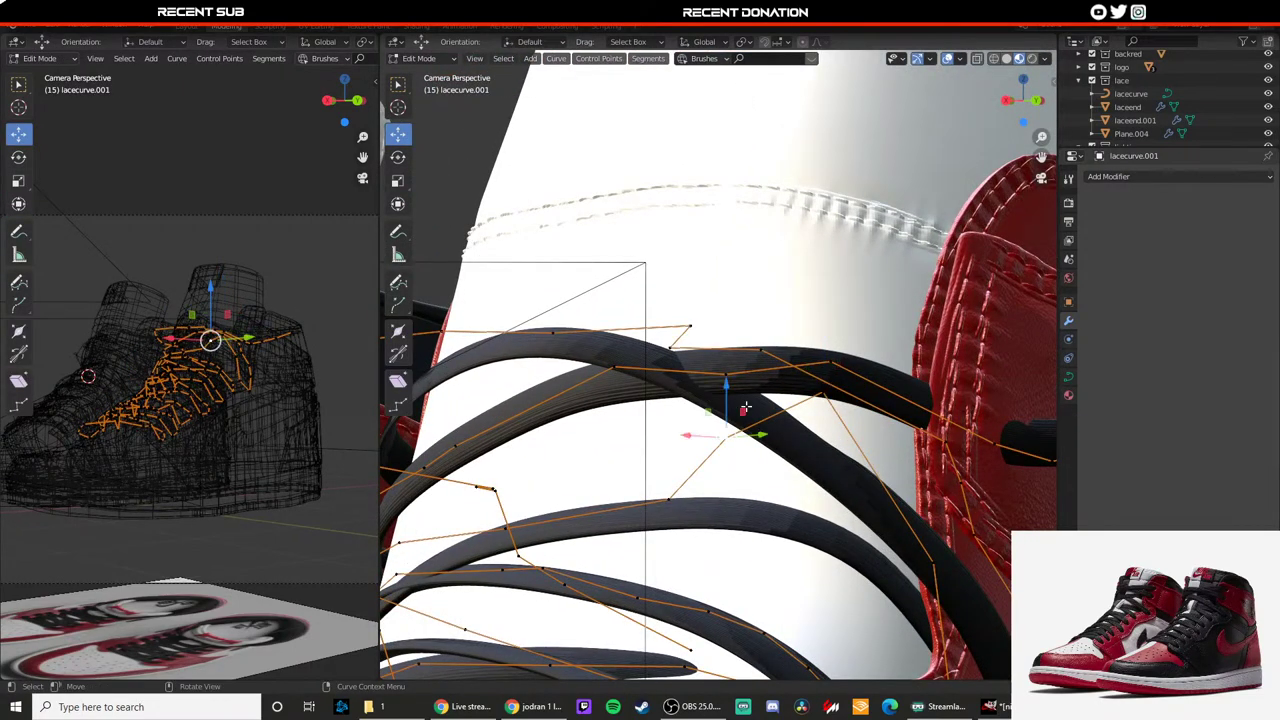
key("g")
key("z")
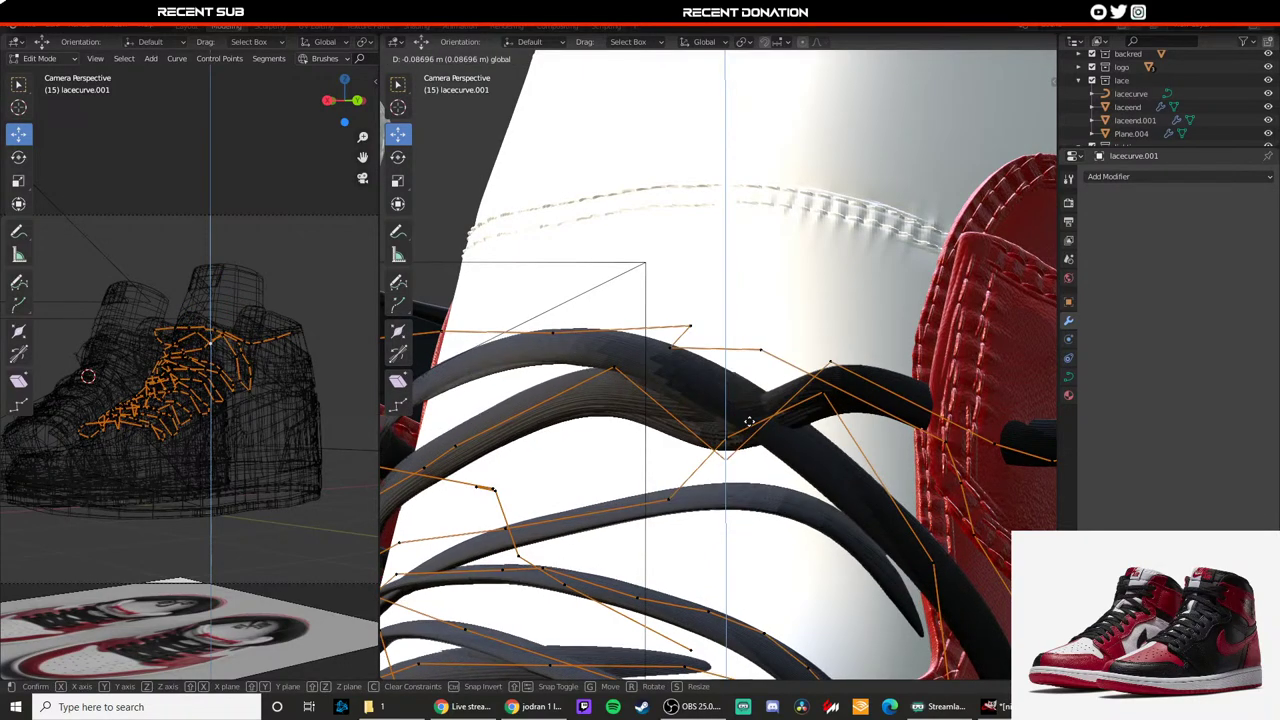
left_click(743, 367)
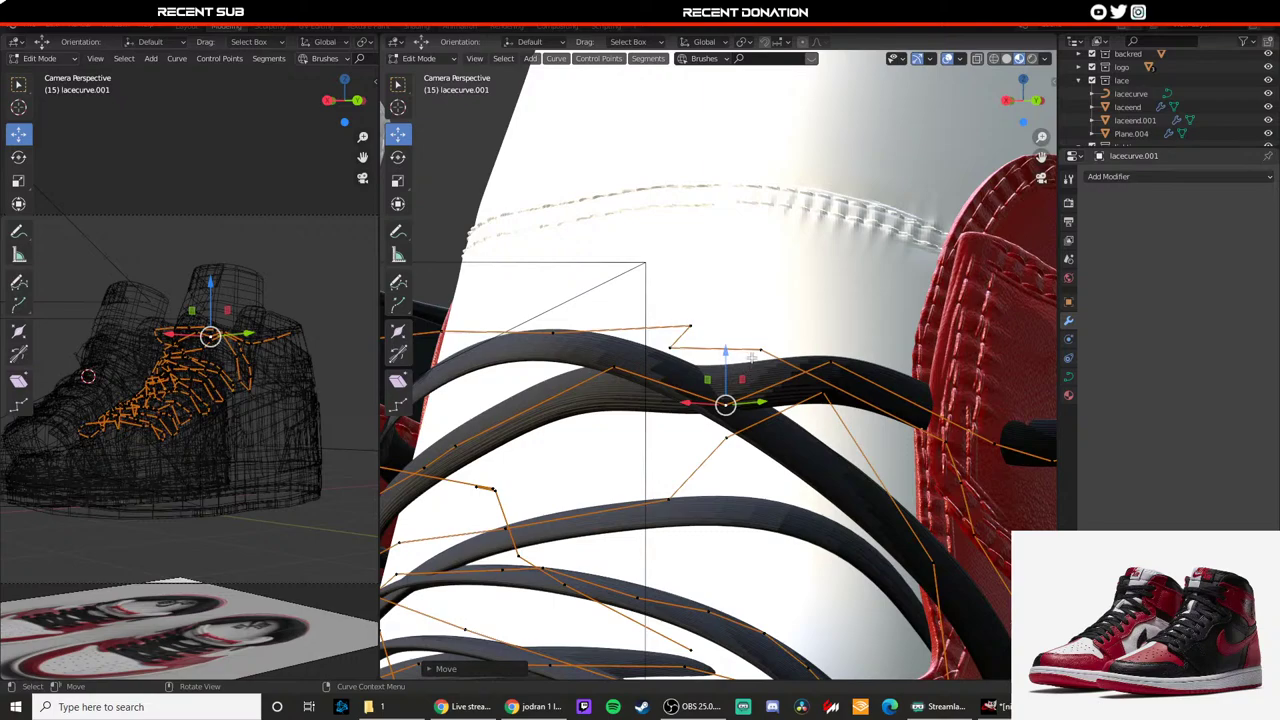
Step: Raise the top strand's control point above the crossing along Z, and bring its doubled-back neighbouring point in line with the curve
key("g")
key("z")
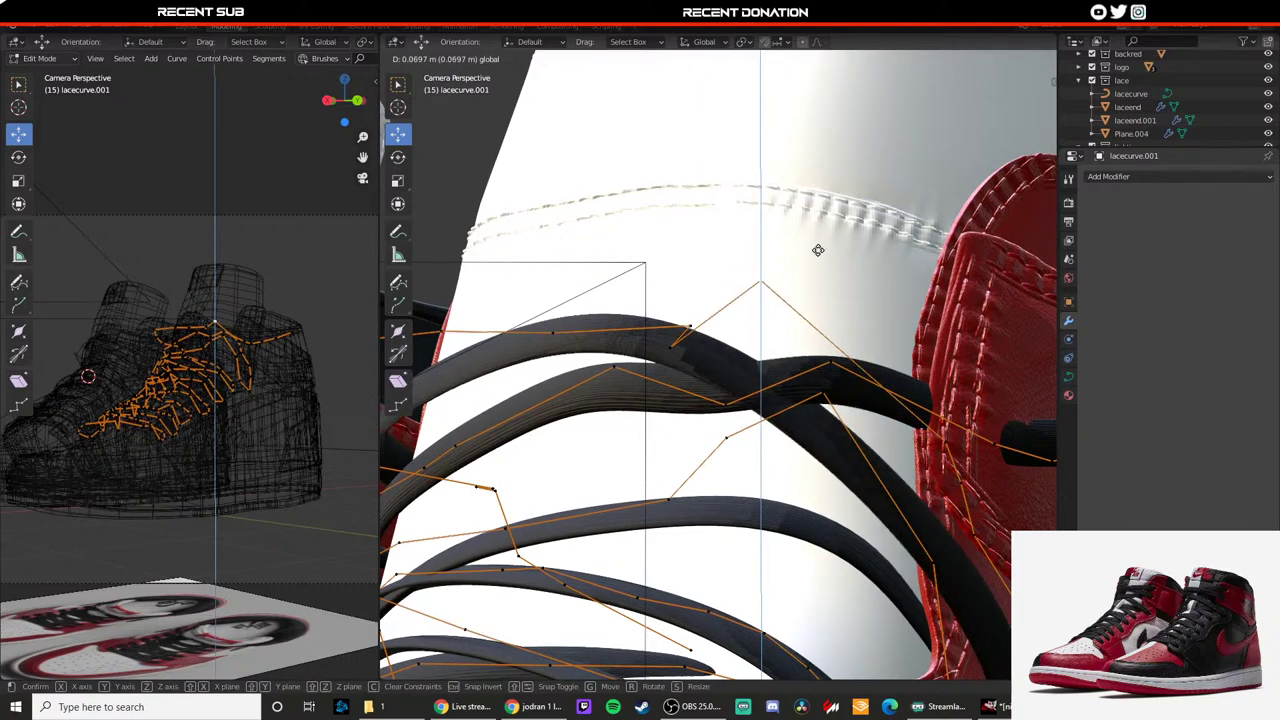
left_click(814, 257)
left_click(612, 322)
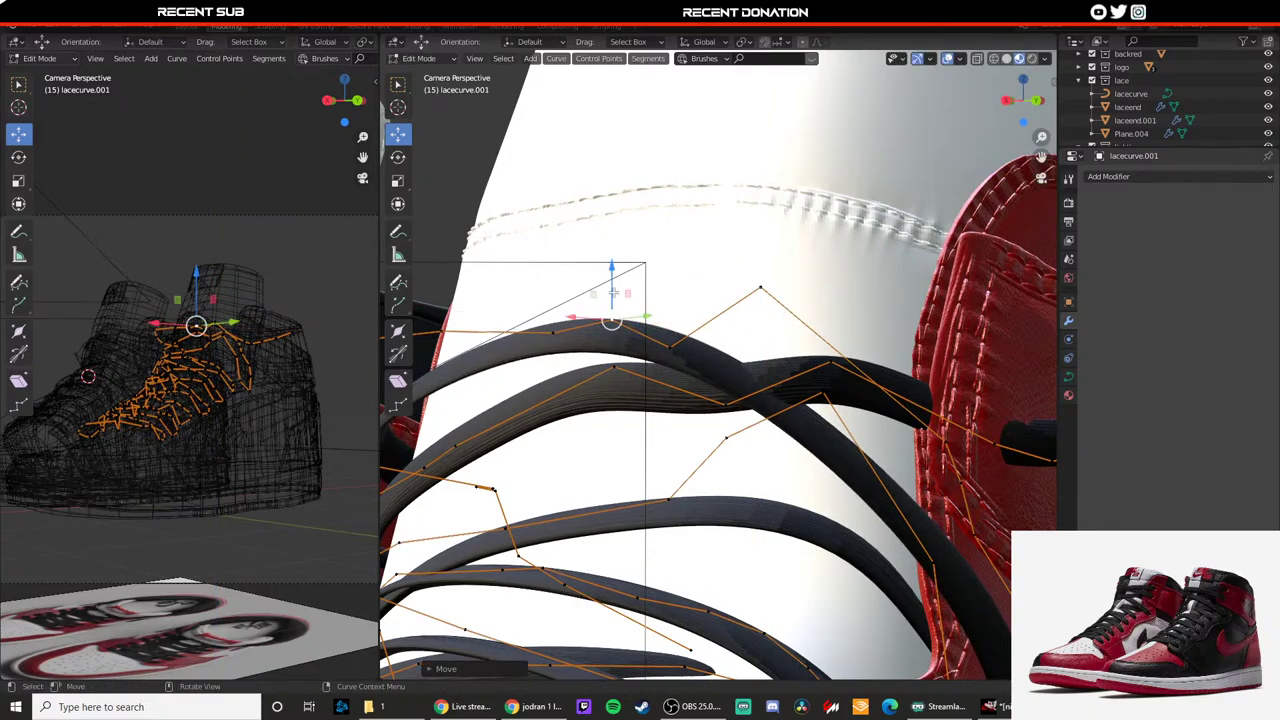
left_click(773, 260)
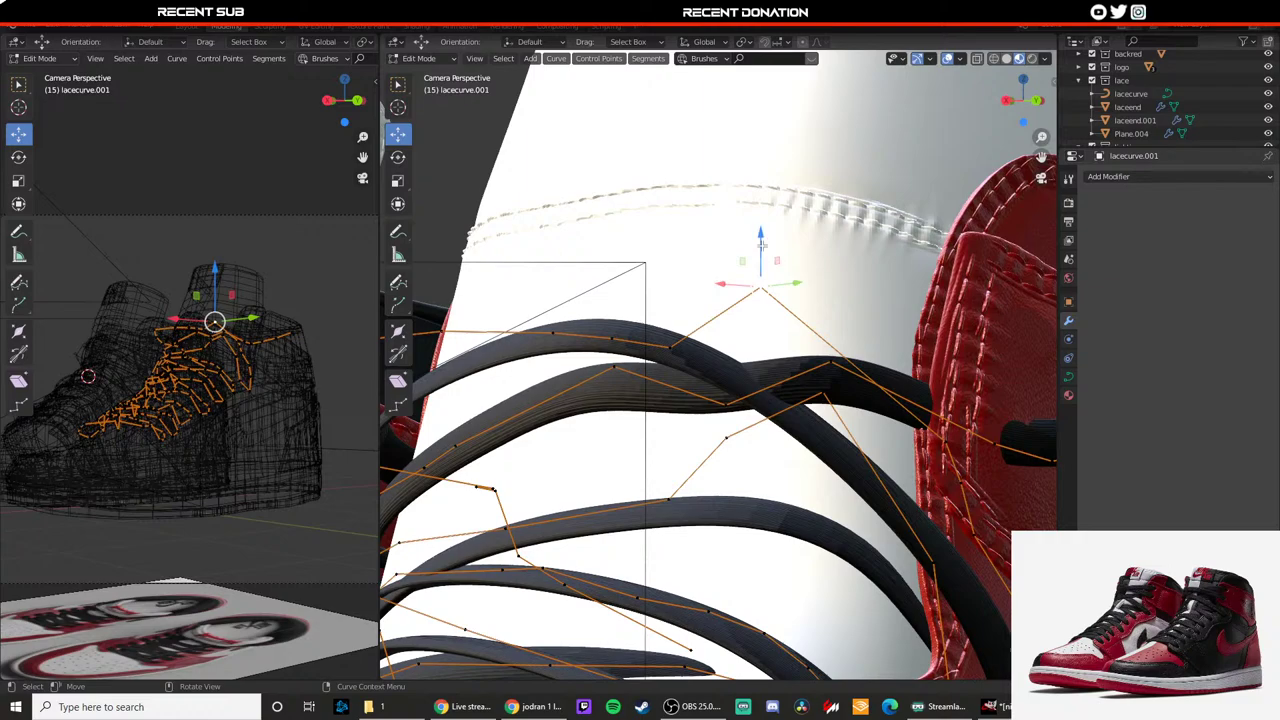
mouse_move(762, 246)
left_mouse_down()
mouse_move(766, 210)
mouse_move(762, 242)
left_mouse_up()
Step: Lower the lacecurve.001 control point between the upper lace crossing and the red collar along the Z axis
left_click(830, 358)
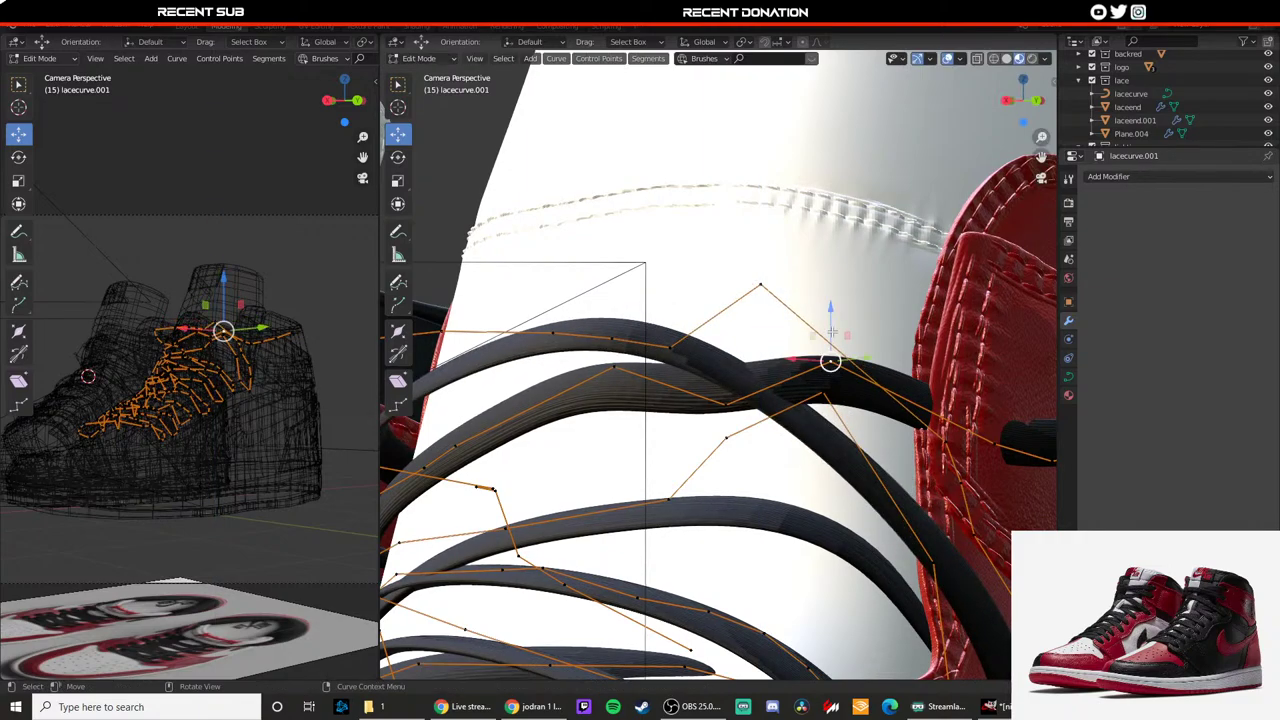
left_click_drag(832, 335, 768, 372)
key("Tab")
scroll(812, 415, "down", 6)
scroll(850, 320, "down", 5)
left_click(914, 239)
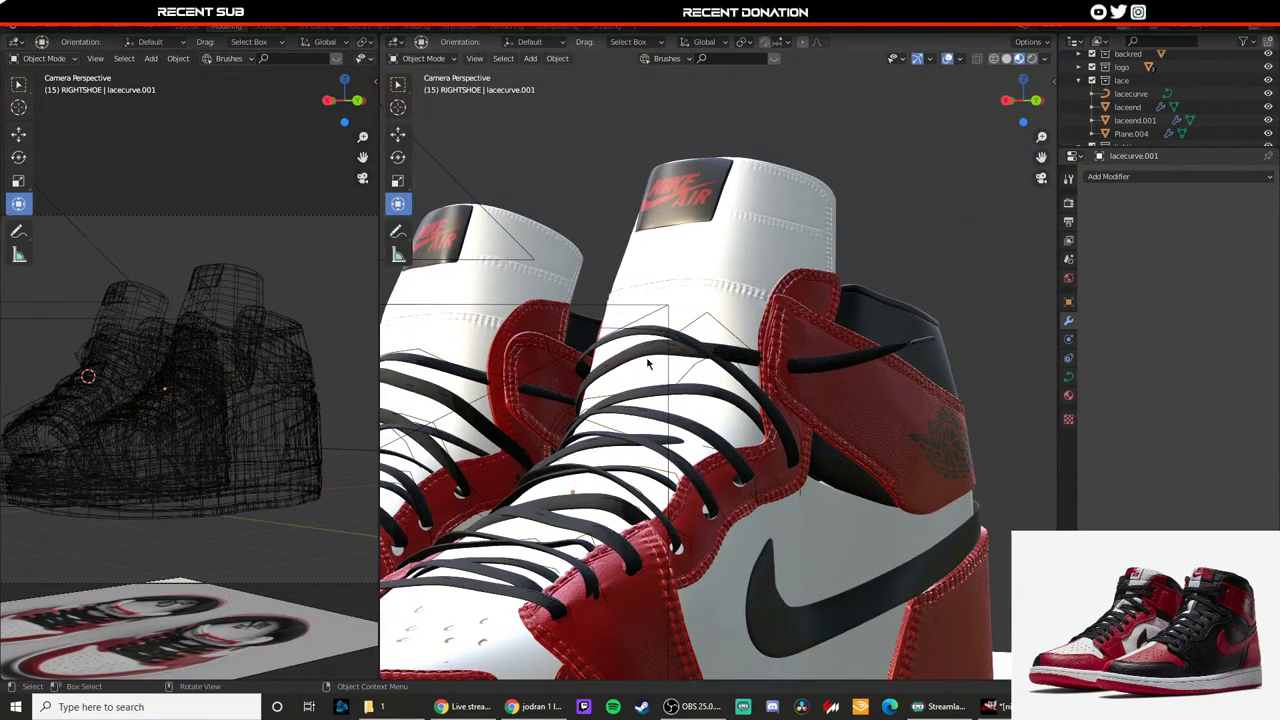
Step: Pull the lower control points of the top lace's far-side loop toward the tongue along the X axis
scroll(648, 363, "up", 5)
left_click(584, 306)
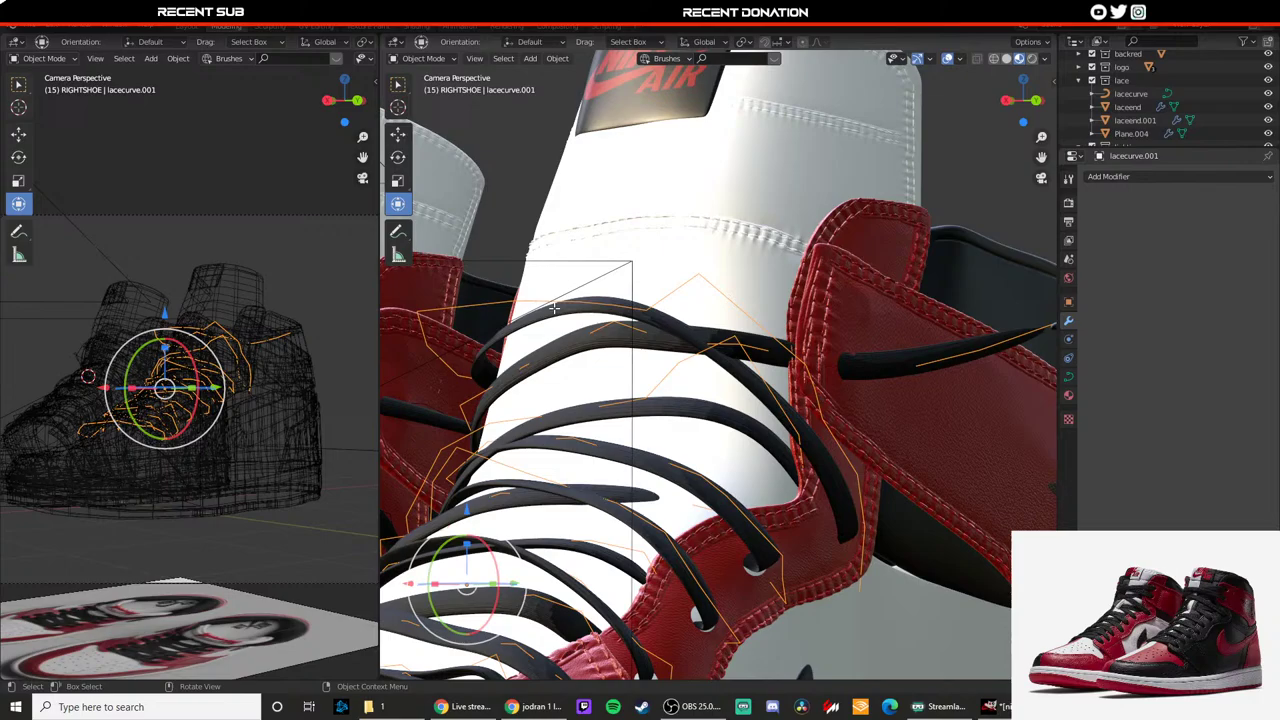
key("Tab")
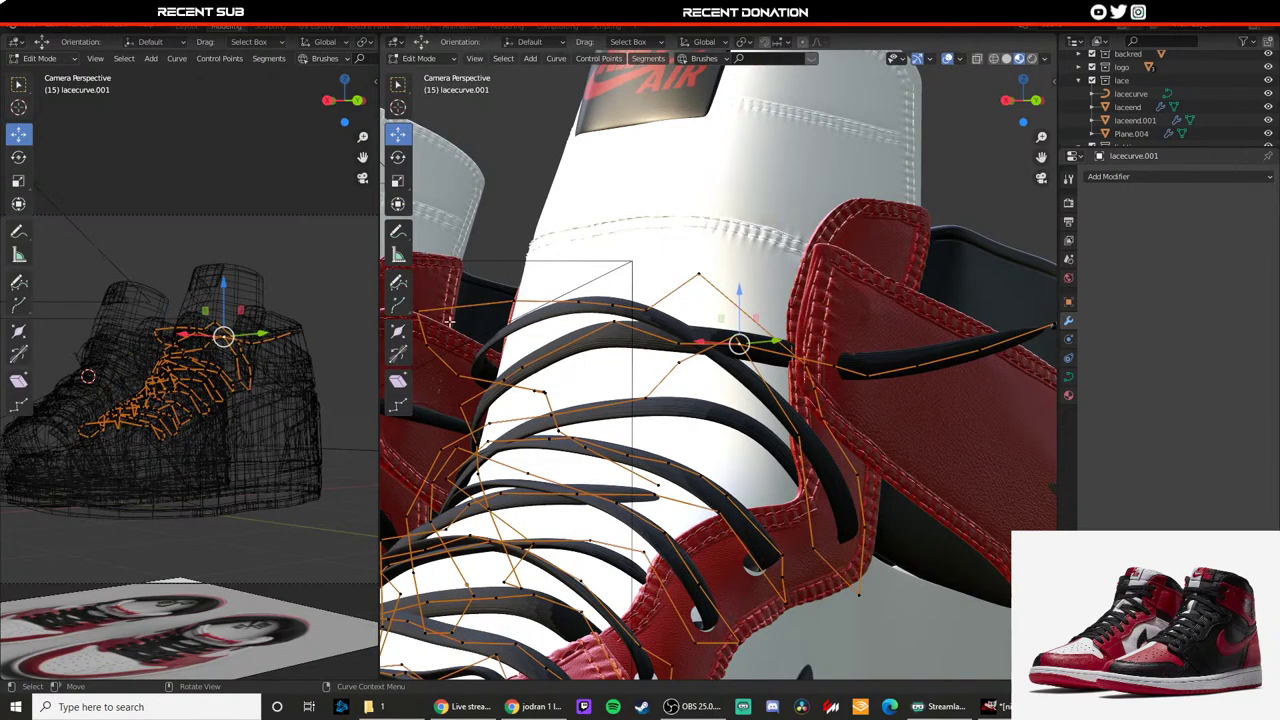
middle_click_drag(437, 318, 443, 316)
left_click_drag(443, 317, 488, 321)
left_click(473, 354)
key("g")
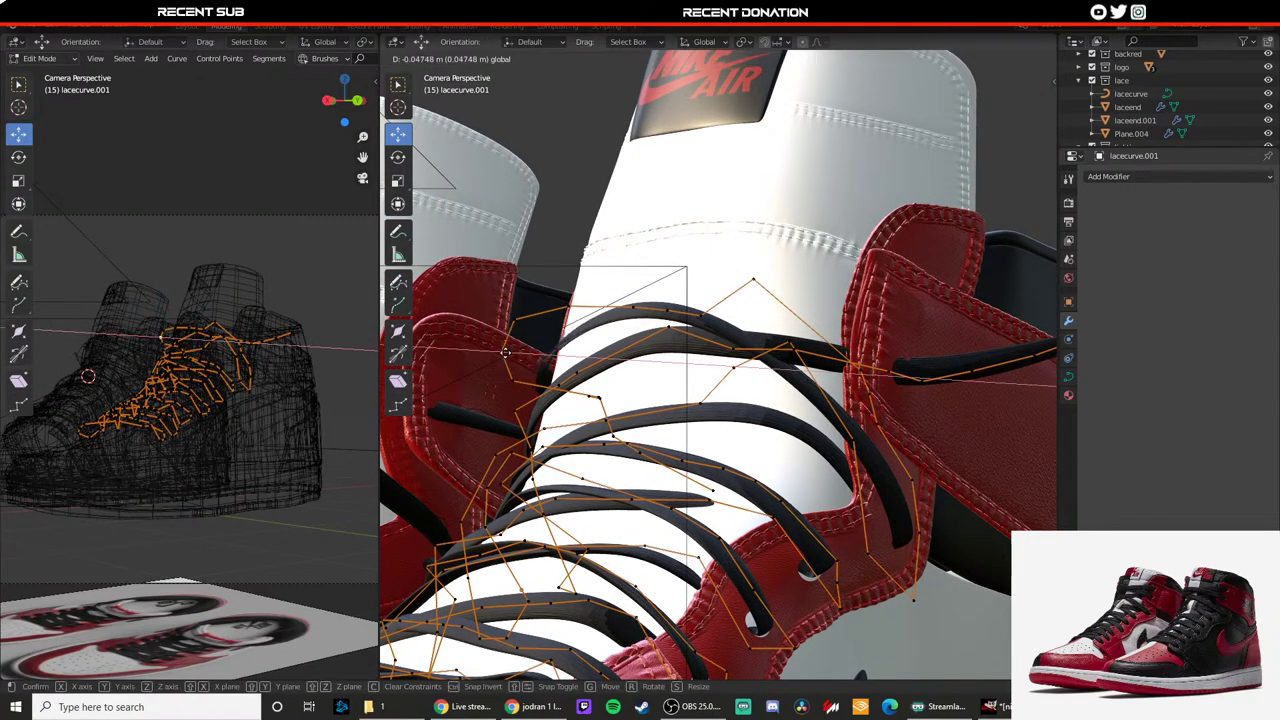
key("x")
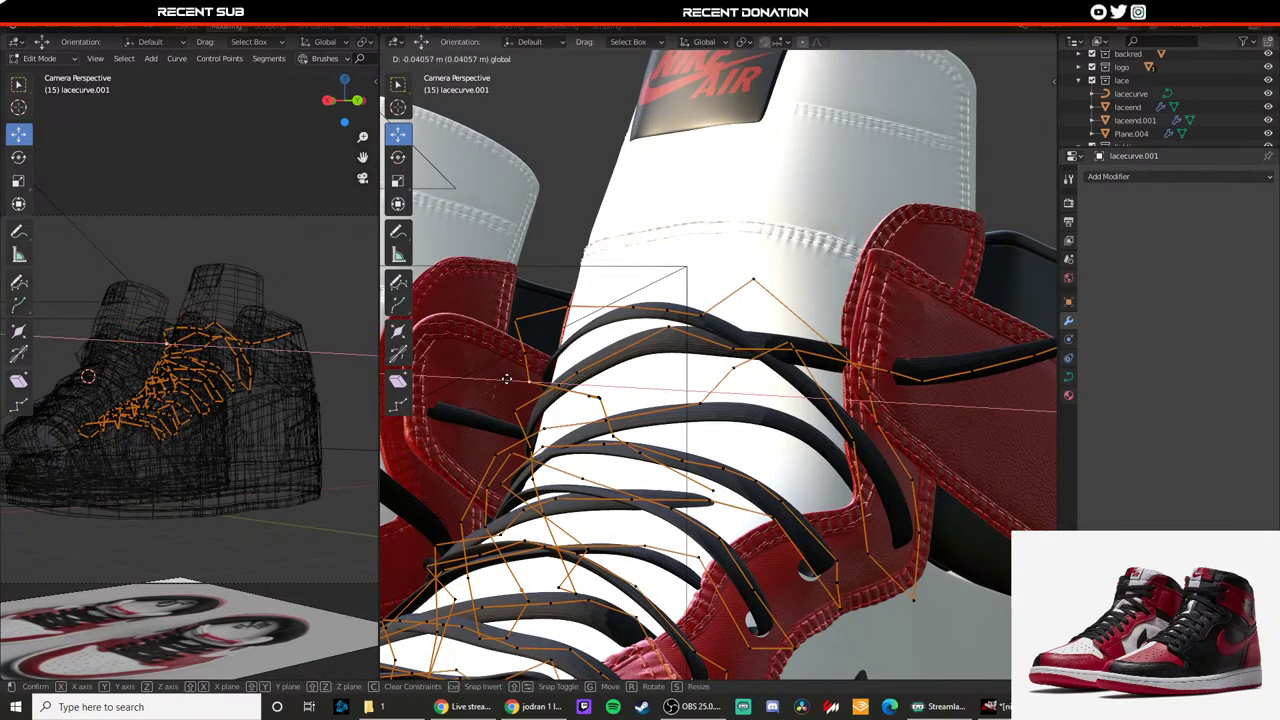
left_click(550, 378)
key("Tab")
scroll(550, 378, "down", 1)
Step: Move the upper control point of the top lace's far-side loop about 0.04 m along X toward the tongue
key("Tab")
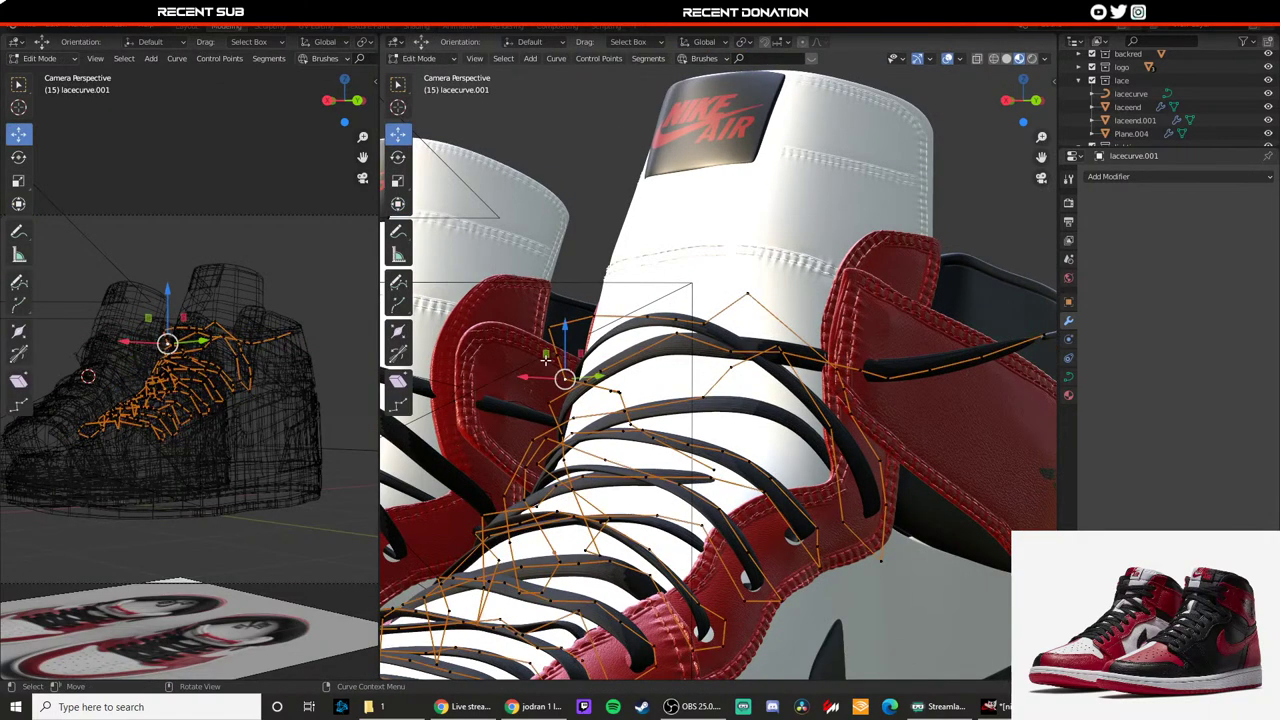
scroll(550, 378, "up", 2)
left_click(474, 309)
left_click_drag(464, 313, 484, 316)
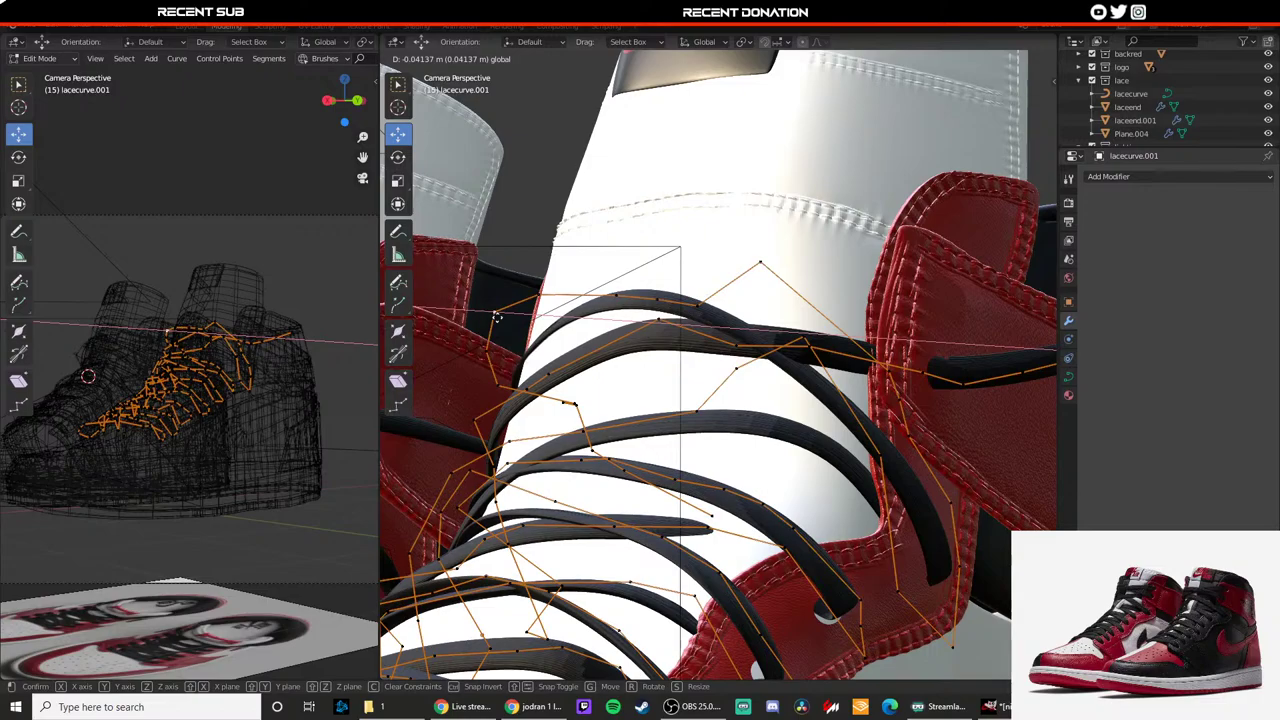
left_click(495, 335)
key("Tab")
middle_click_drag(500, 340, 578, 370)
scroll(580, 370, "down", 3)
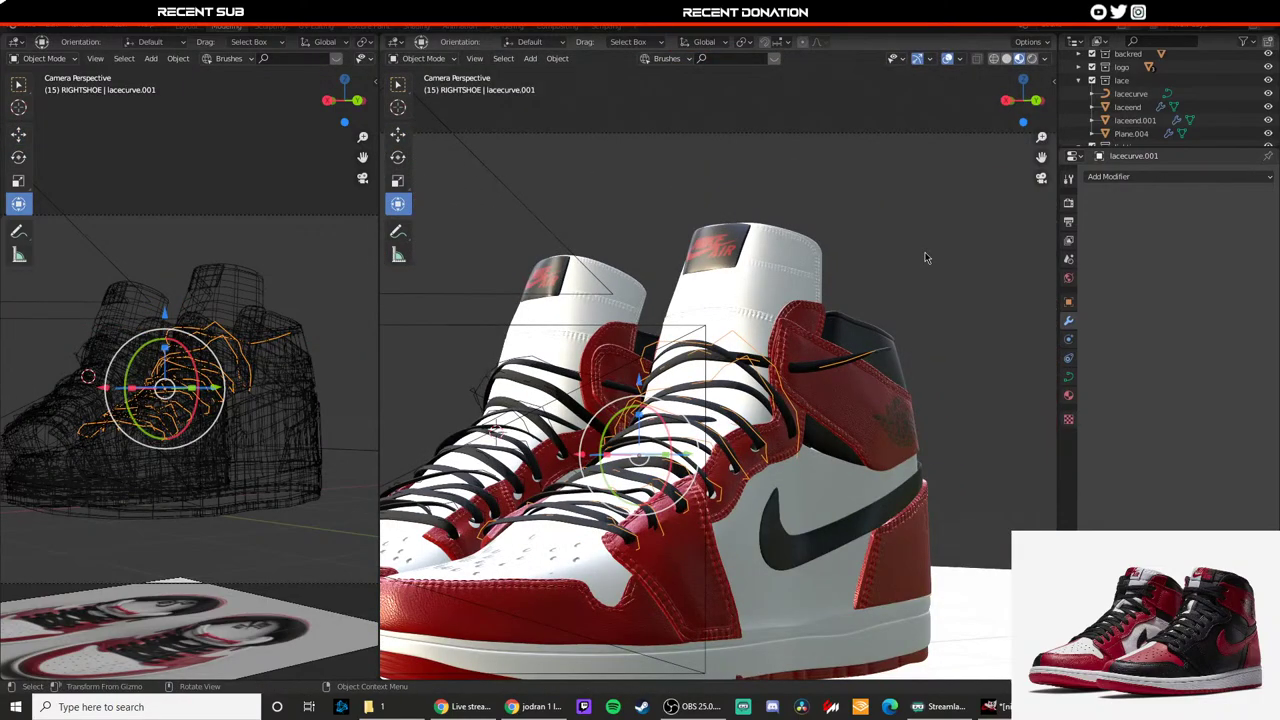
left_click(926, 257)
Step: Inspect the near shoe's laces and eyelets at close range in the camera view
scroll(762, 402, "up", 3)
scroll(756, 404, "down", 2)
scroll(755, 405, "up", 2)
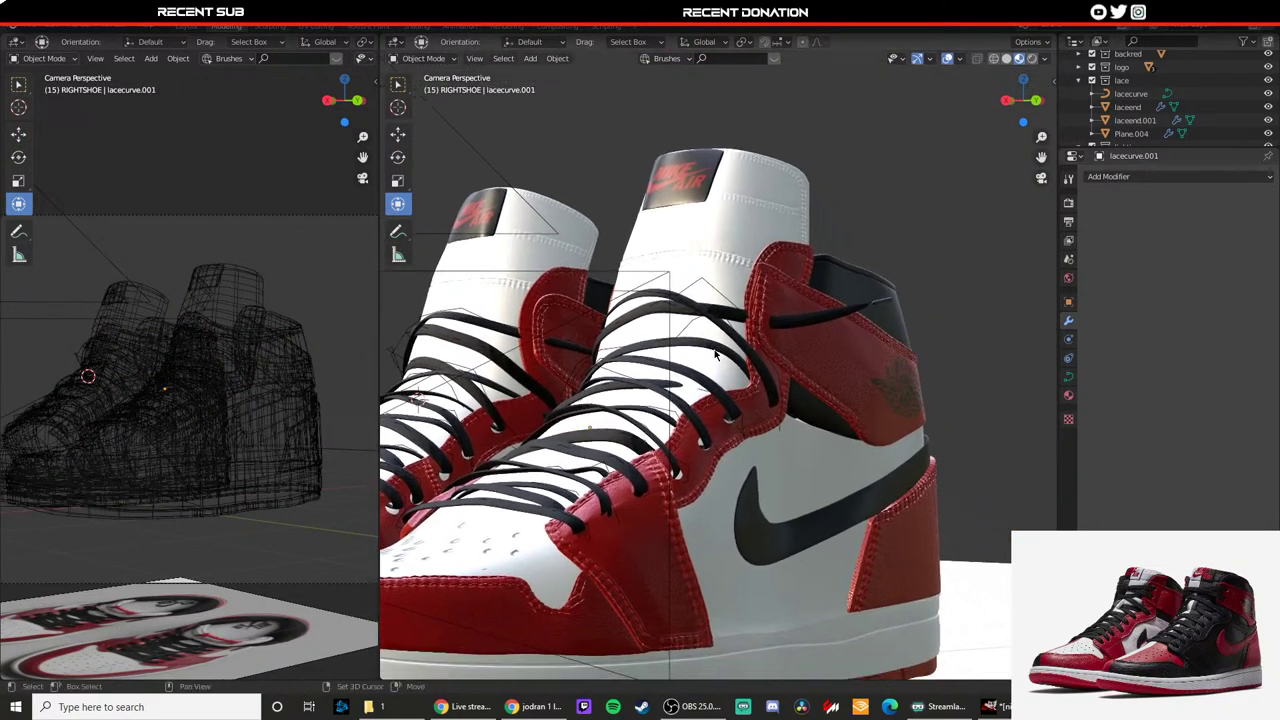
scroll(755, 405, "down", 3)
scroll(740, 405, "up", 4)
left_click(690, 410)
left_click(694, 405)
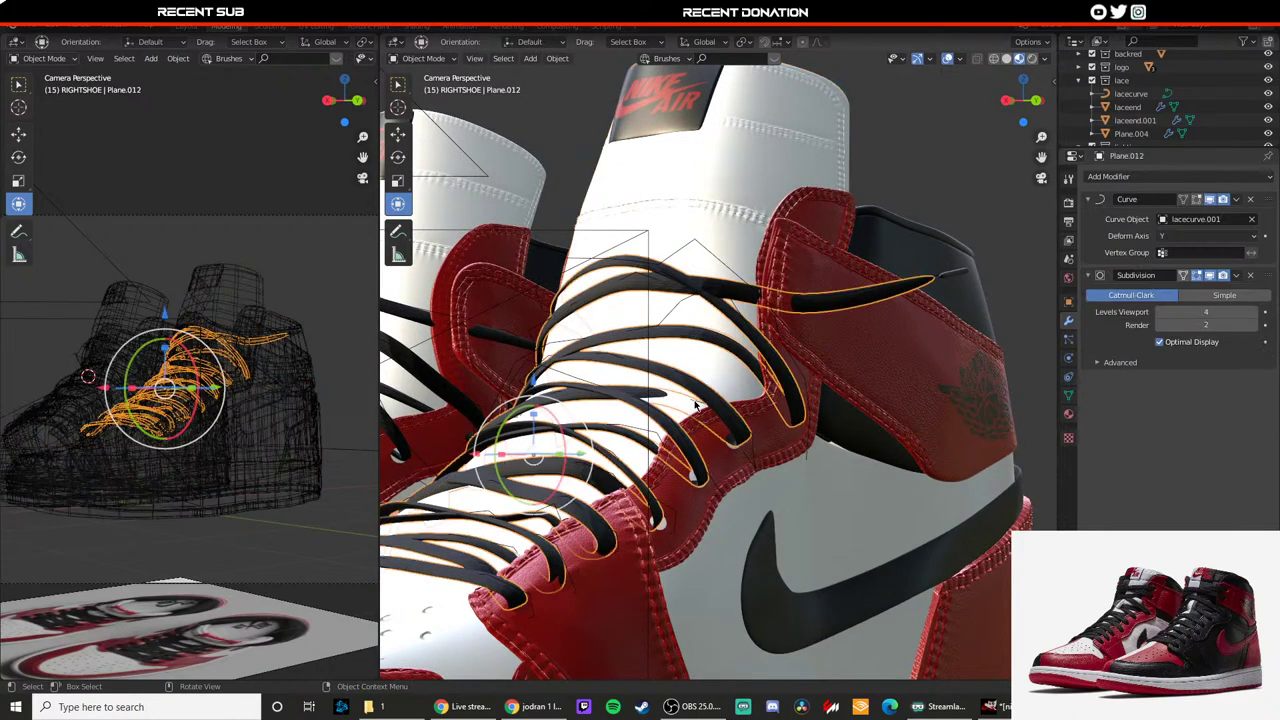
key("Tab")
key("Tab")
left_click(695, 406)
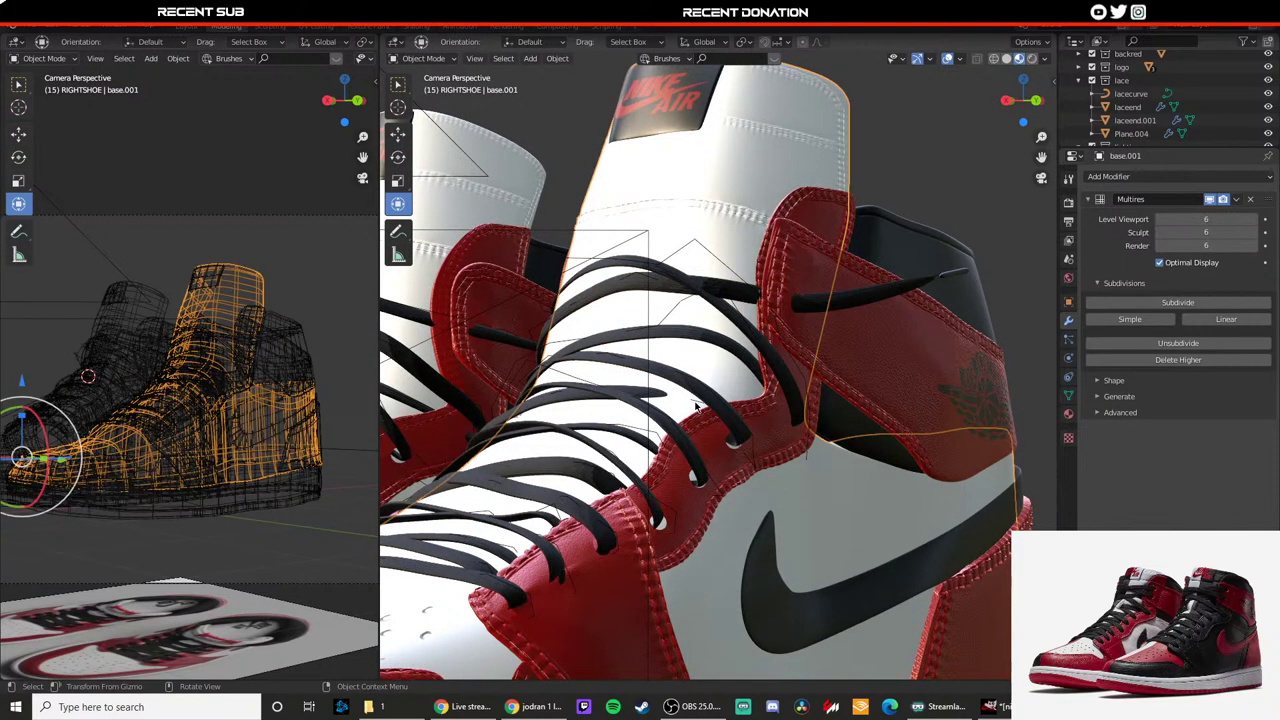
left_click(699, 407)
Step: Raise the lacecurve.001 control point on the near shoe's middle strand about 0.026 m along Z
left_click(746, 452)
left_click(750, 441)
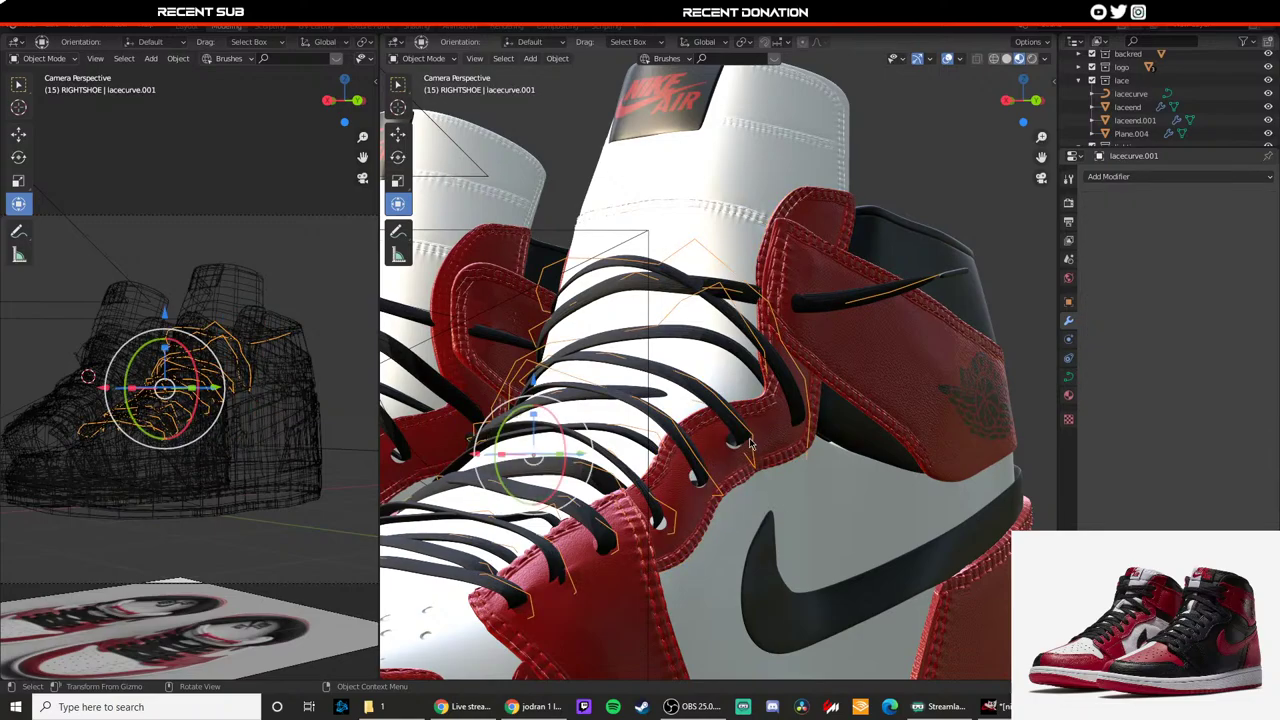
key("Tab")
left_click(706, 393)
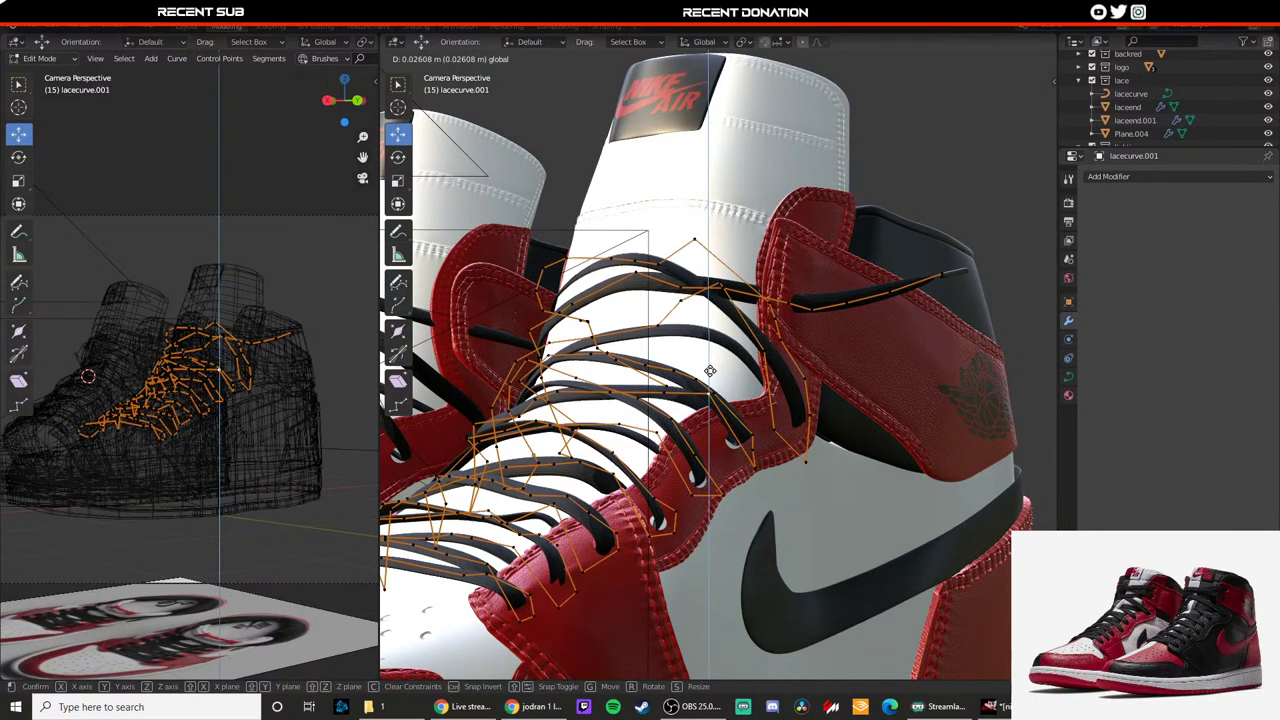
key("Tab")
scroll(726, 396, "down", 4)
left_click(914, 246)
scroll(680, 383, "up", 5)
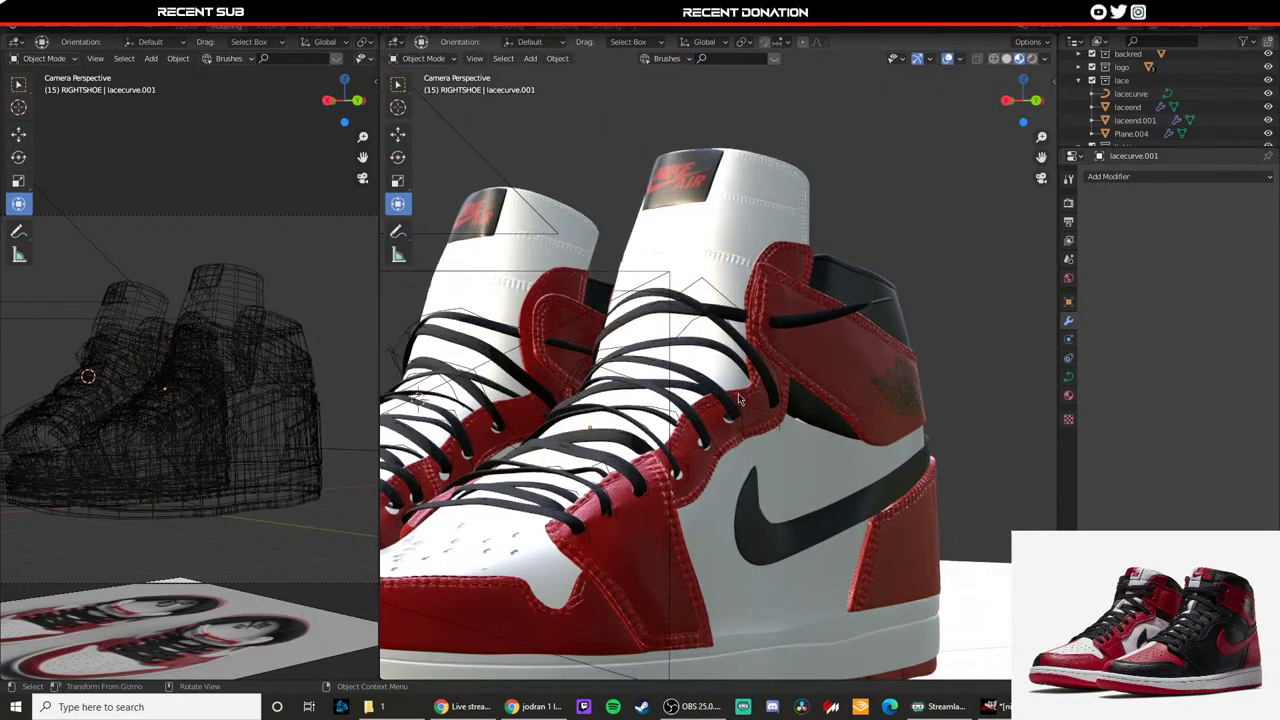
scroll(675, 383, "down", 5)
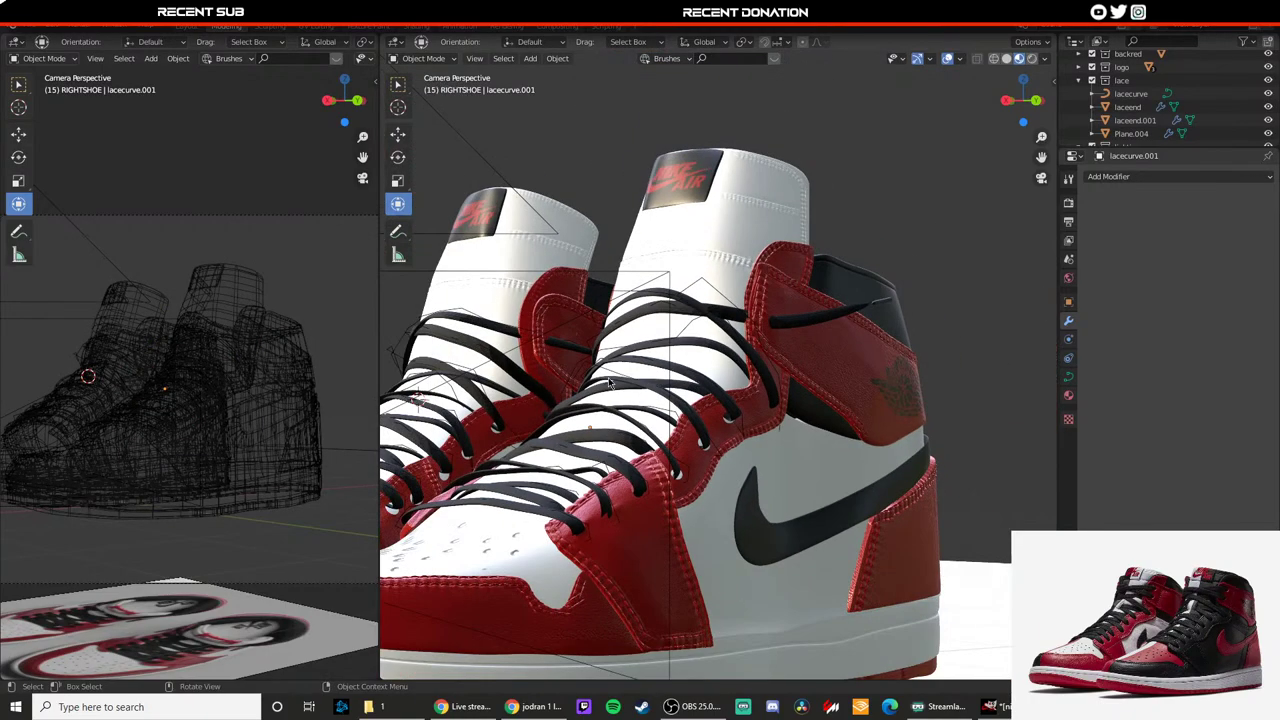
left_click(82, 27)
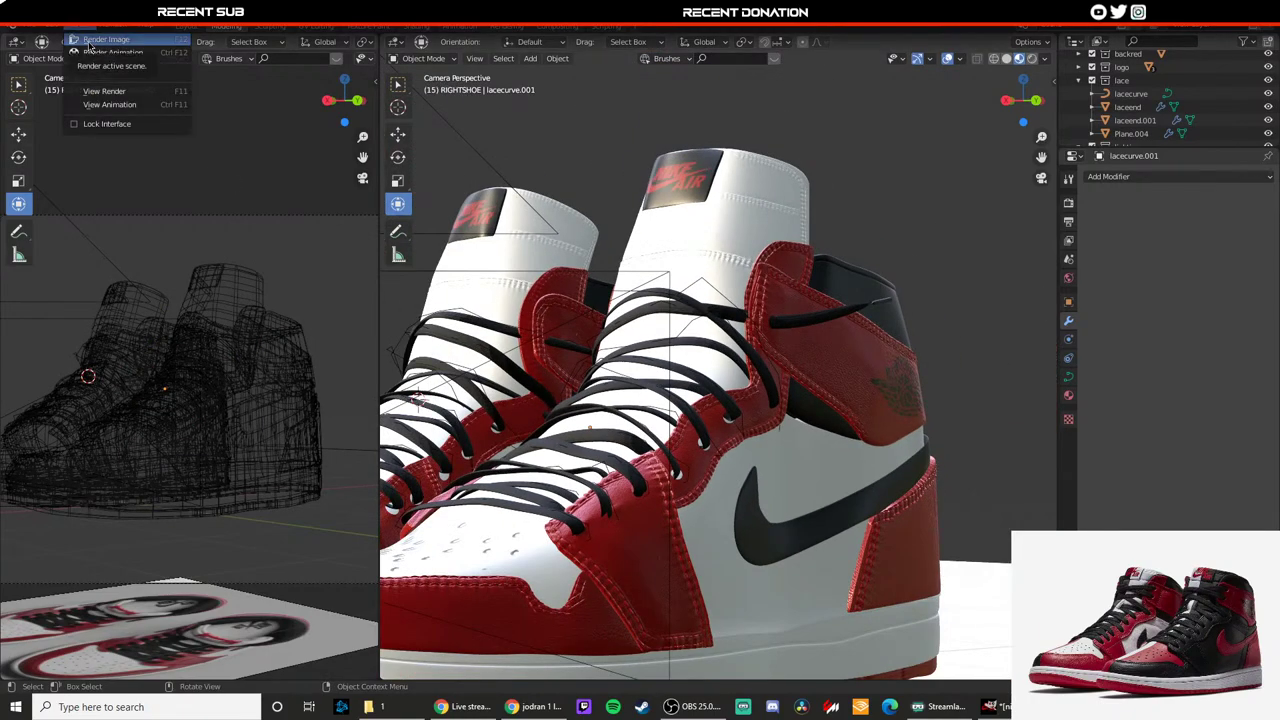
Step: Select the upper front edge vertices of the red heel panel in wireframe and shift them slightly where the panel meets the swoosh
left_click(888, 540)
middle_click_drag(920, 520, 840, 518, "shift")
scroll(840, 518, "up", 1)
scroll(841, 517, "up", 2)
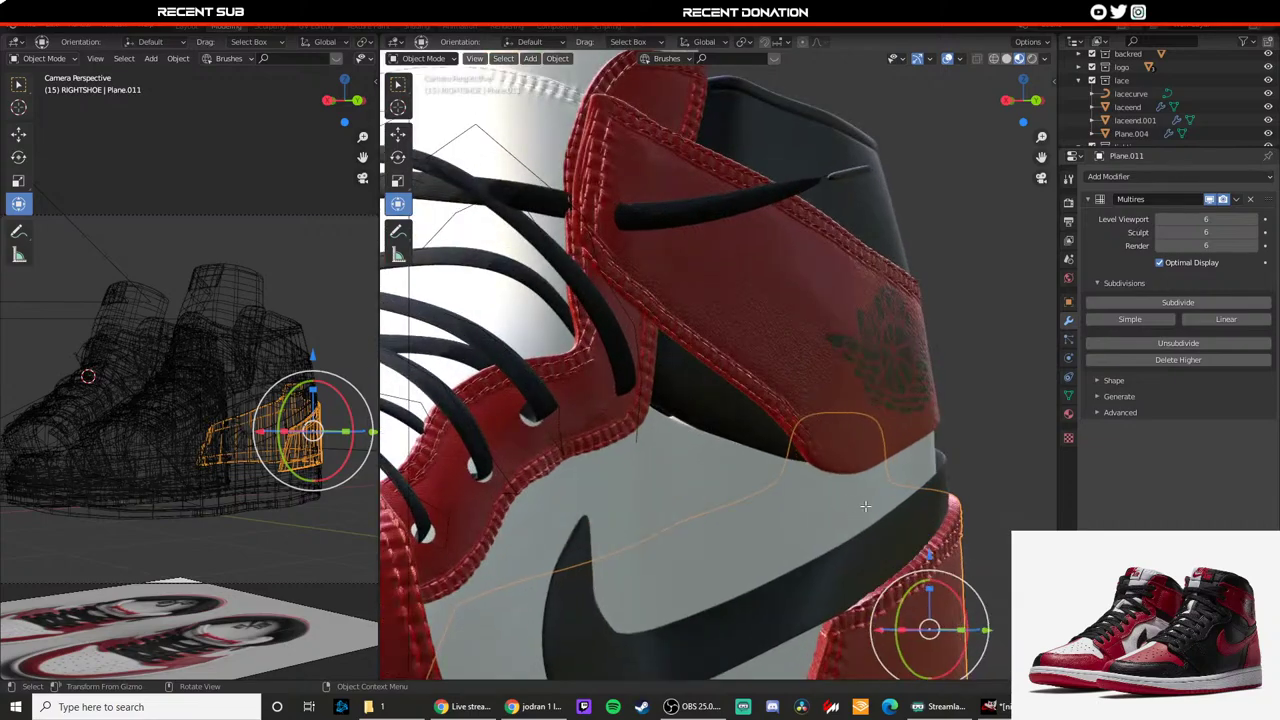
key("Tab")
key("shift+z")
left_click_drag(842, 585, 841, 584)
mouse_move(814, 543)
left_mouse_down()
mouse_move(847, 590)
mouse_move(812, 556)
mouse_move(844, 568)
left_mouse_up()
key("shift+z")
key("Tab")
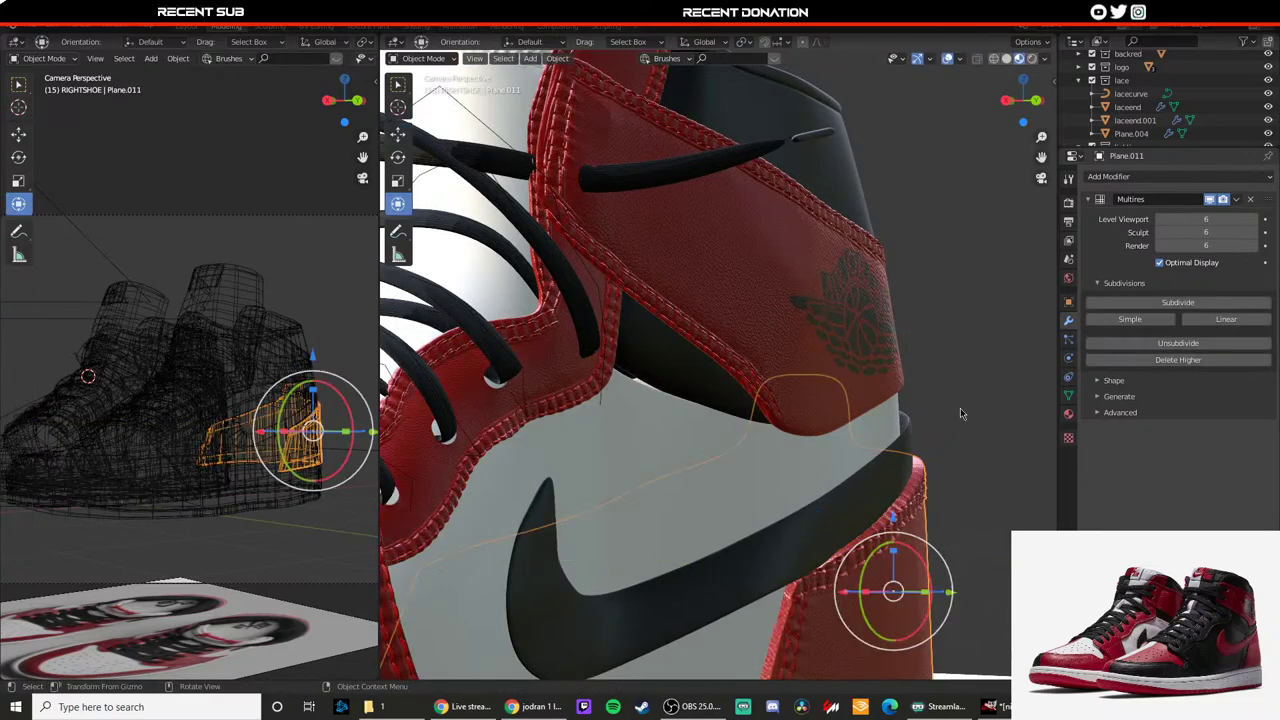
left_click(953, 418)
scroll(876, 494, "down", 3)
scroll(842, 510, "up", 3)
key("Tab")
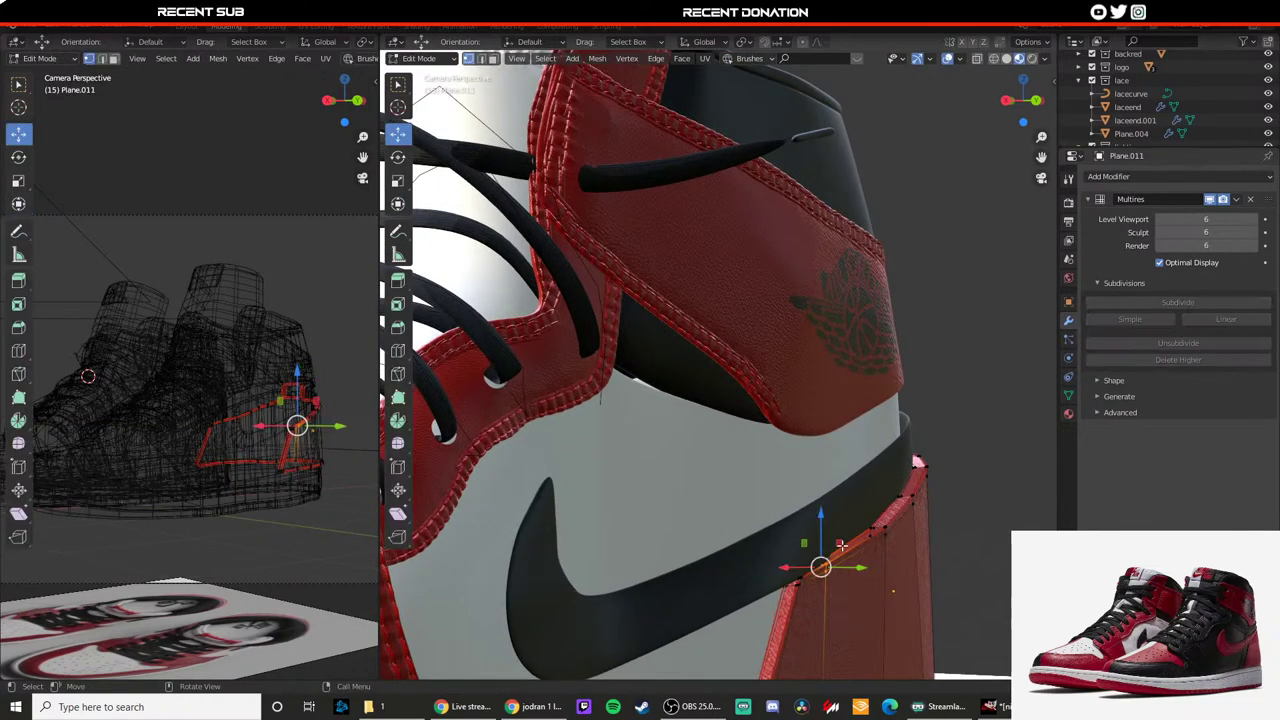
left_click_drag(821, 561, 823, 562)
key("Tab")
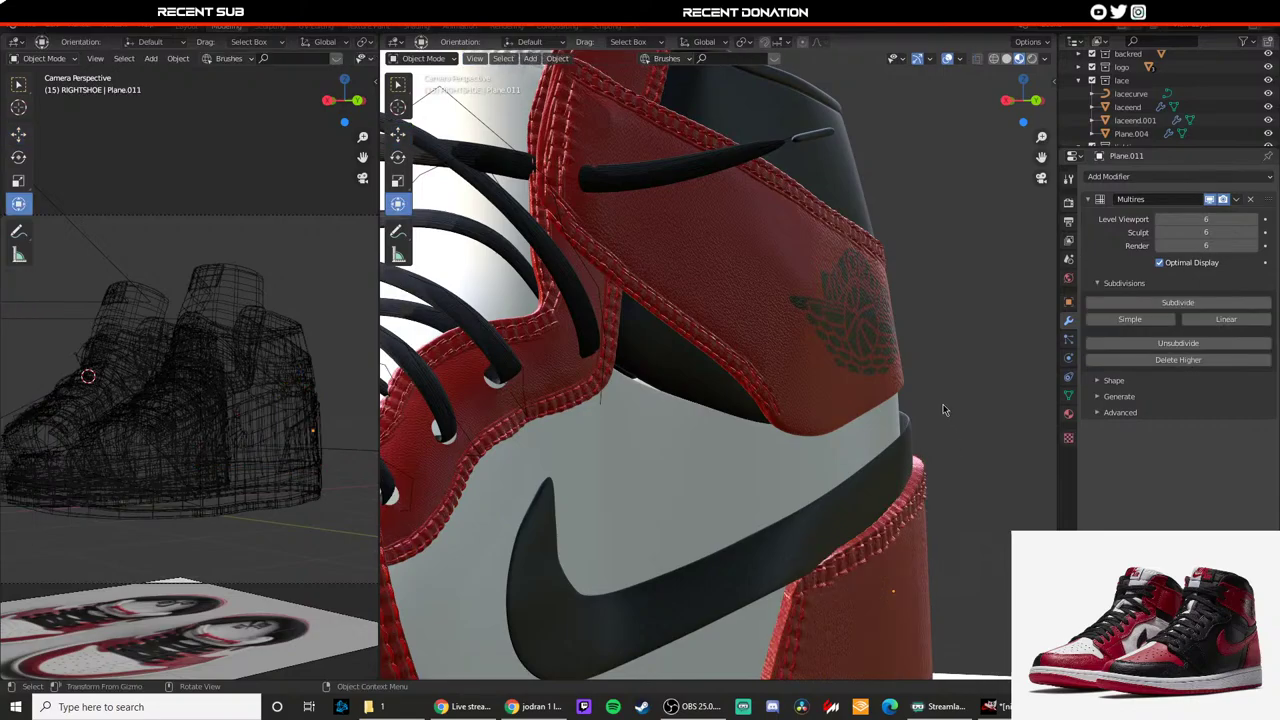
Step: Move the midsole's lower-edge vertex at the notch above the red outsole by about 0.003 m
scroll(888, 521, "down", 5)
scroll(705, 475, "down", 4)
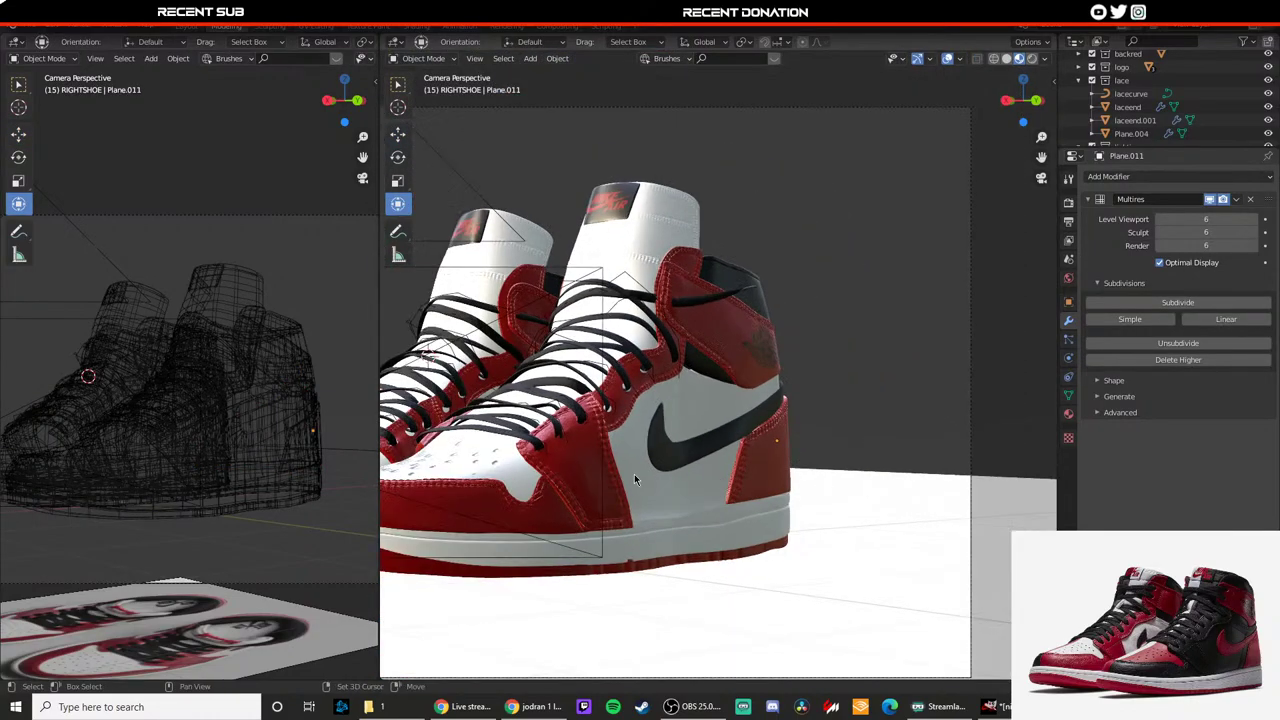
scroll(705, 475, "down", 3)
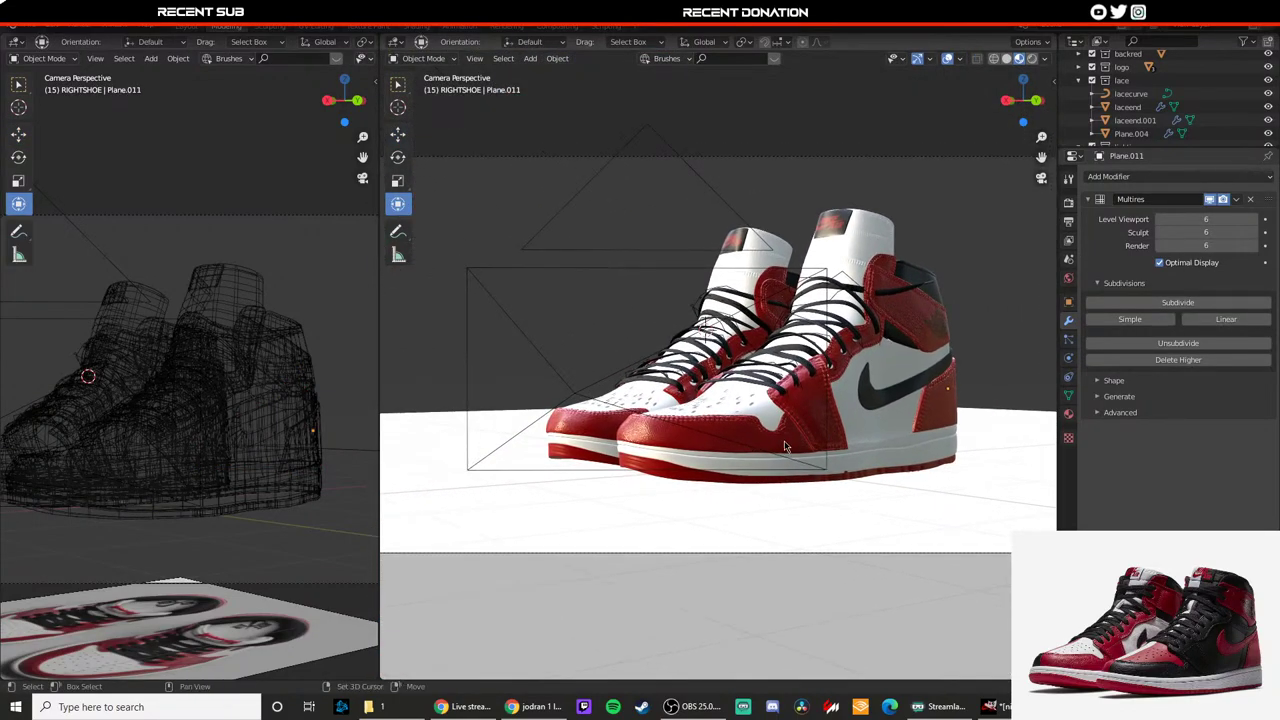
scroll(649, 446, "up", 6)
scroll(674, 378, "up", 5)
left_click(628, 462)
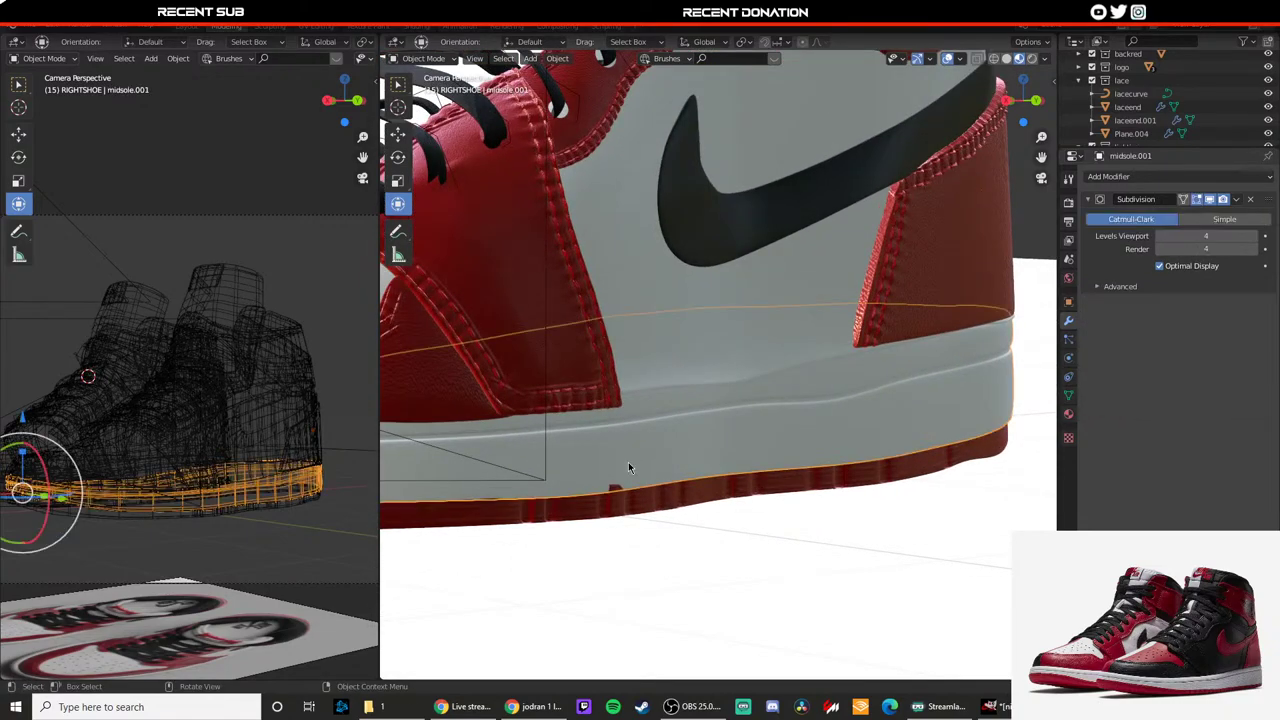
key("Tab")
left_click(613, 494)
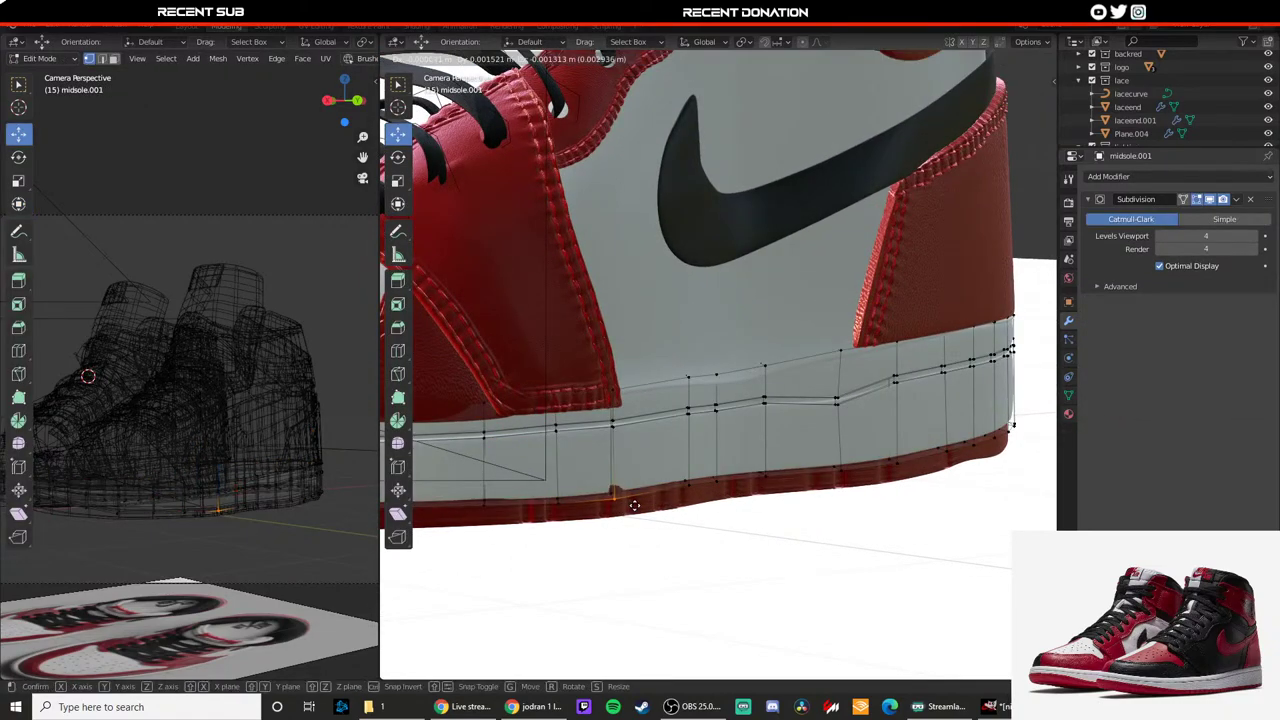
left_click_drag(629, 502, 638, 504)
key("Tab")
left_click(680, 543)
scroll(680, 543, "down", 3)
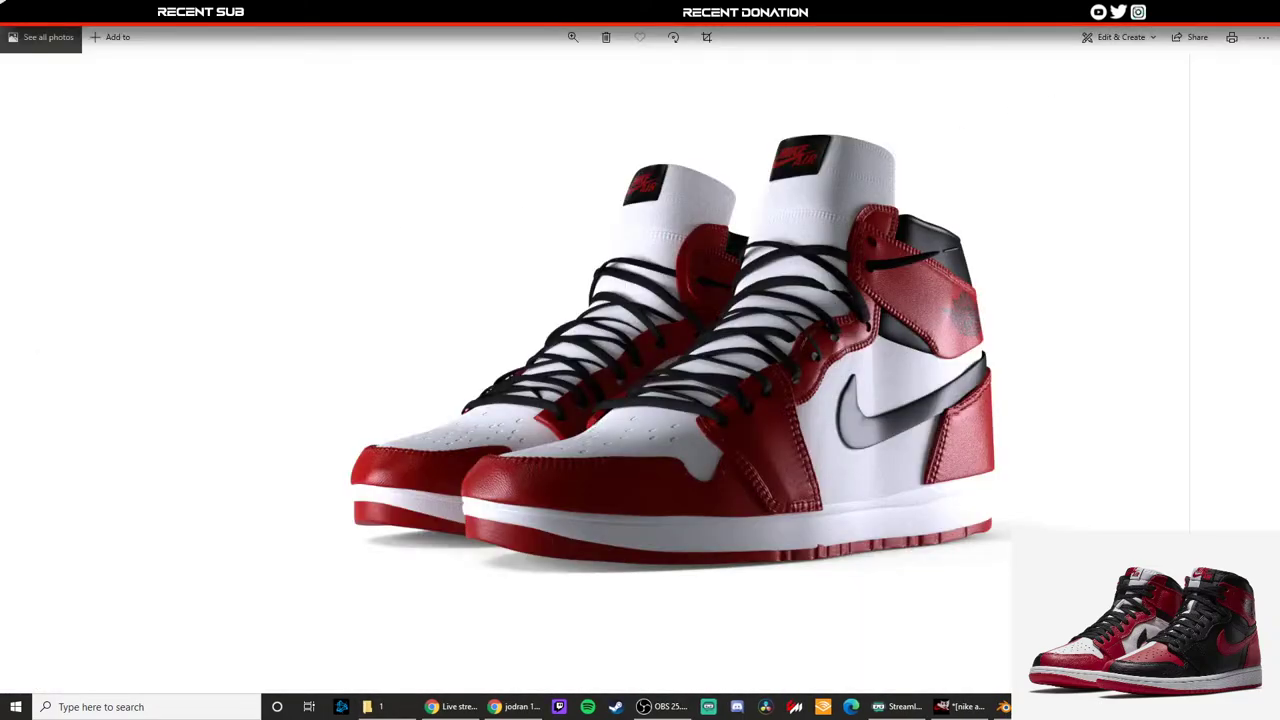
Step: Compare the saved renders 1.png and 2.png in the photo viewer and close both images
left_click(1234, 11)
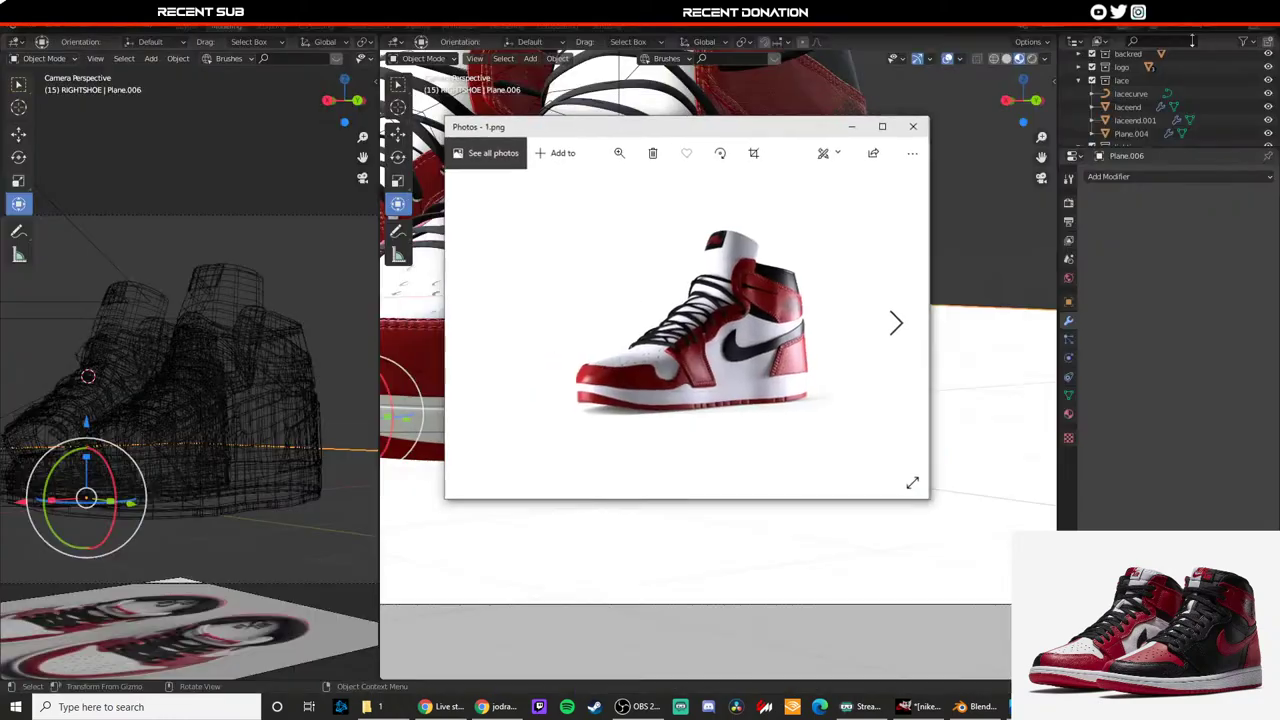
left_click_drag(728, 136, 841, 162)
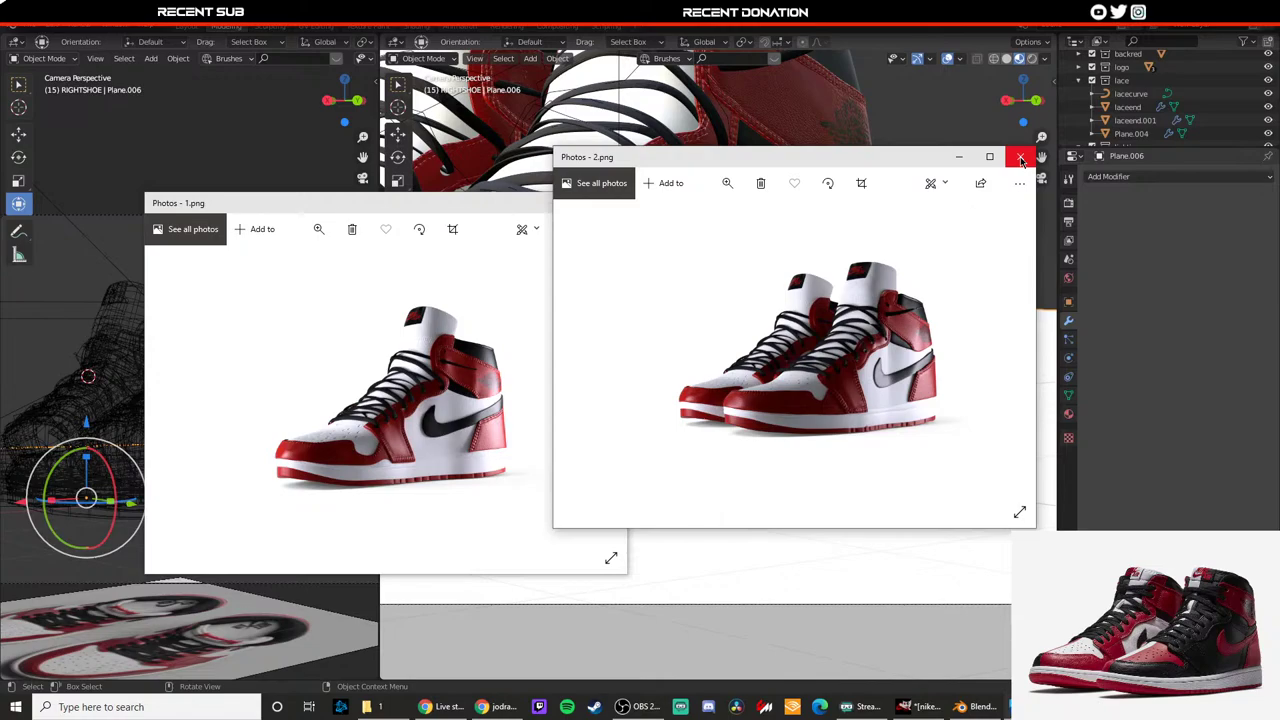
left_click(1021, 161)
left_click(612, 226)
left_click(615, 206)
Step: Rotate the grey plane Plane.009 about Z and move it along X toward the front reference image plane
middle_click_drag(706, 446, 633, 497)
scroll(646, 475, "down", 4)
left_click(834, 489)
key("shift+space")
key("r")
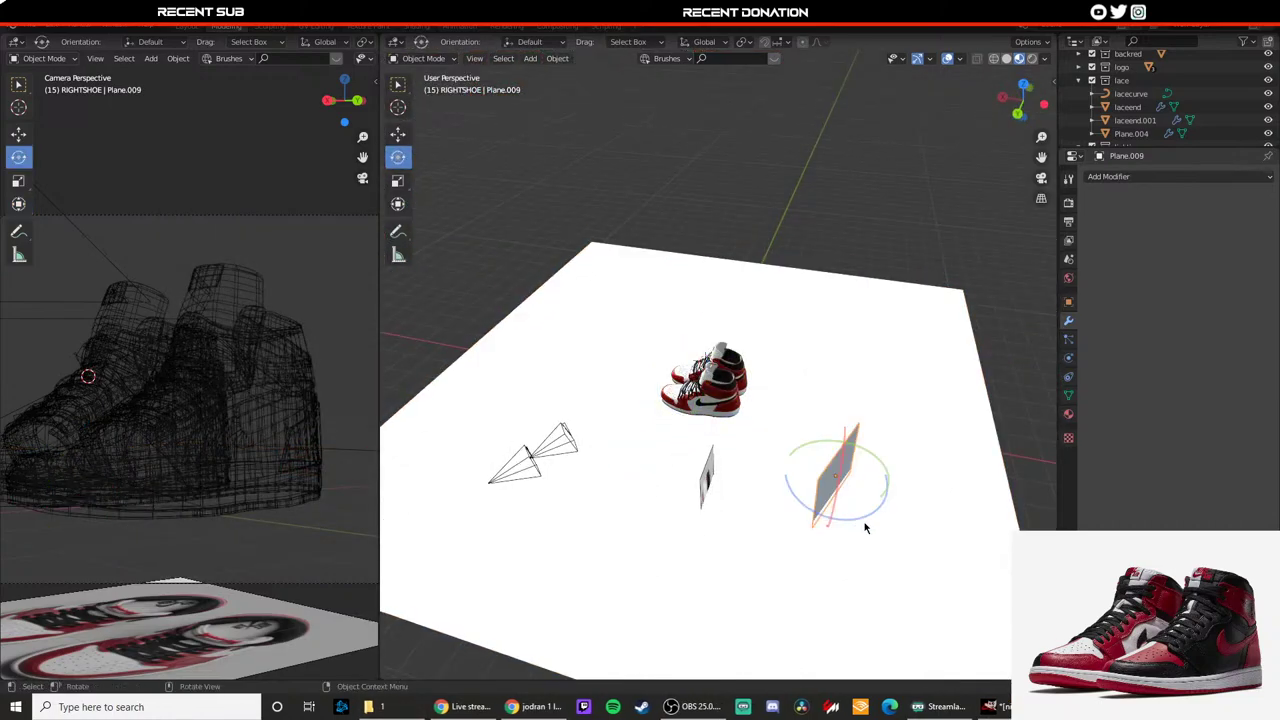
left_click_drag(866, 528, 818, 545)
key("shift+space")
key("g")
left_click_drag(785, 487, 677, 475)
Step: Move the front.001 reference image plane along Y, away from the shoes
key("shift+space")
key("t")
left_click(702, 488)
key("shift+space")
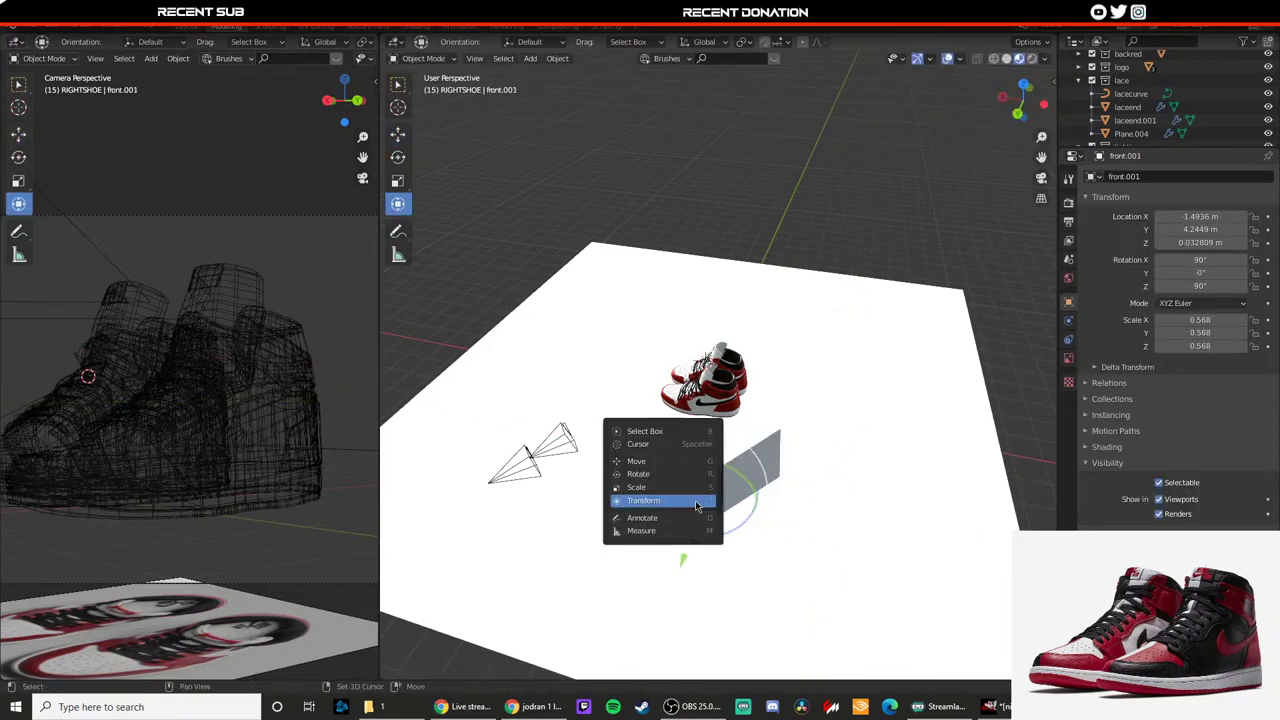
key("g")
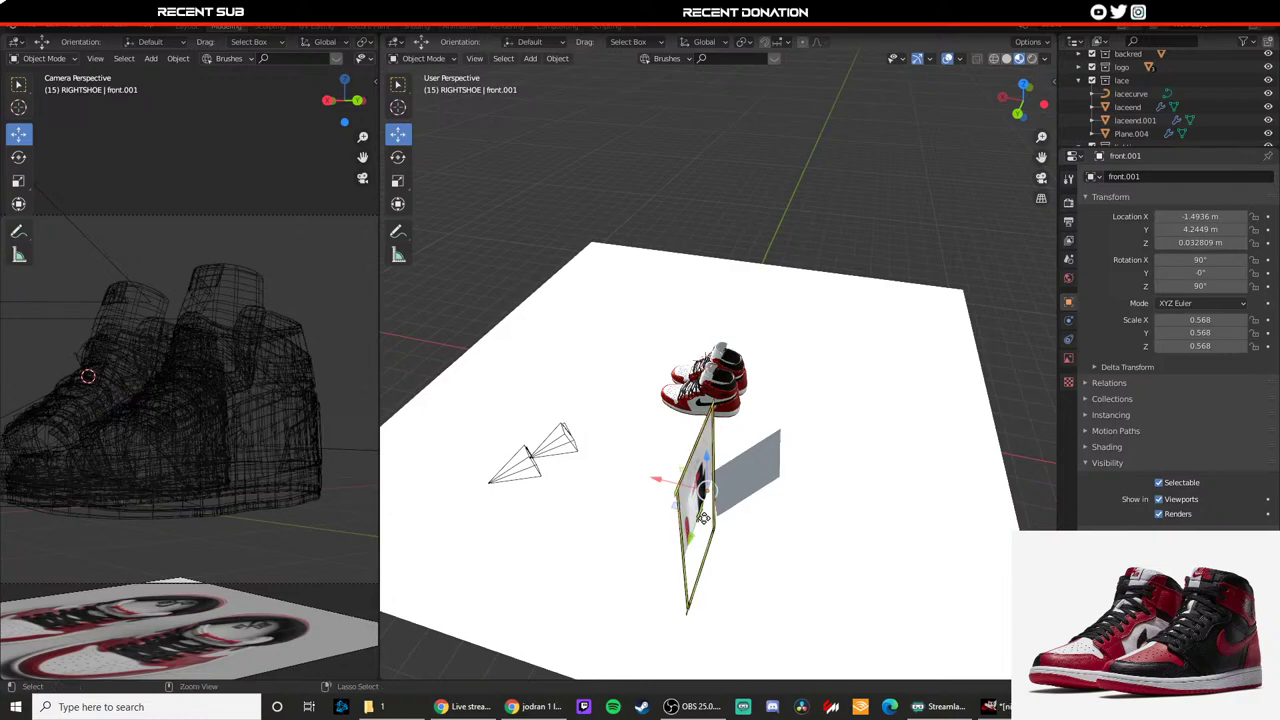
left_click_drag(694, 530, 648, 604)
Step: Adjust the position of the grey plane Plane.009 beside the shoes with the Move tool
left_click(746, 497)
middle_click_drag(748, 503, 785, 474)
middle_click_drag(801, 385, 648, 478)
left_click_drag(802, 426, 817, 447)
Step: Render the two-shoe scene from the camera view and inspect the laces and stitching in the result
key("KP_0")
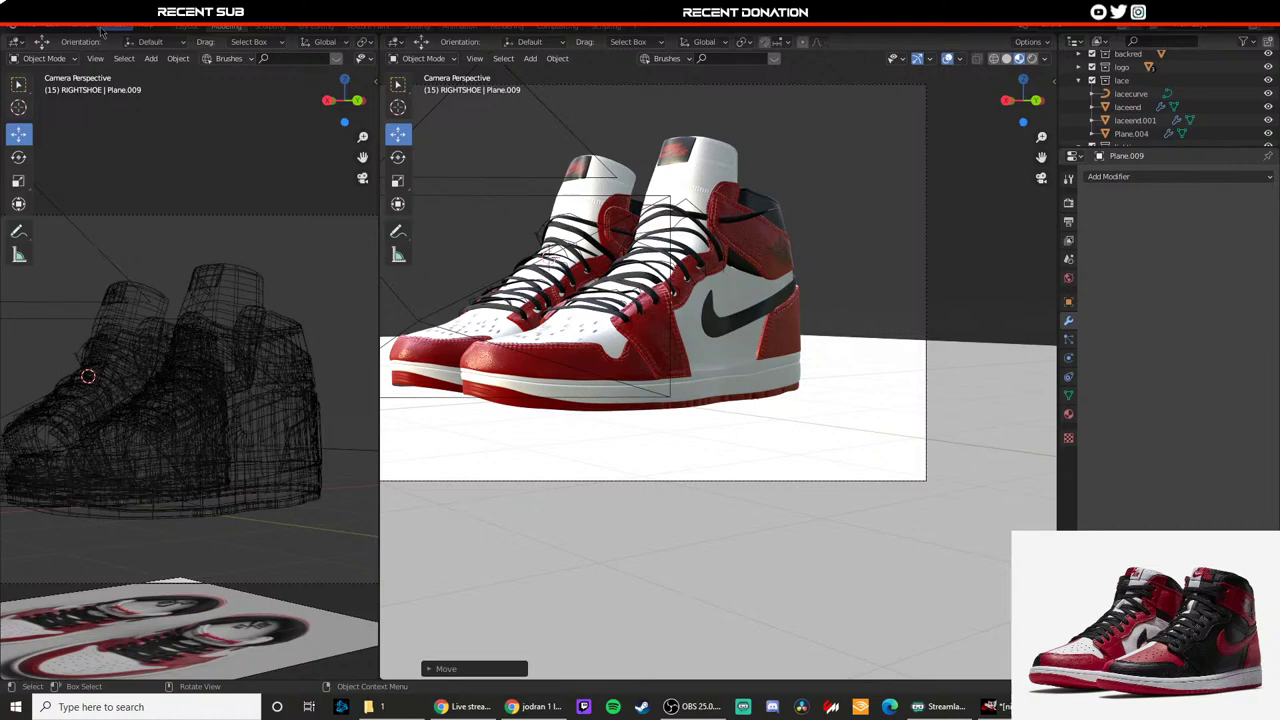
left_click(92, 25)
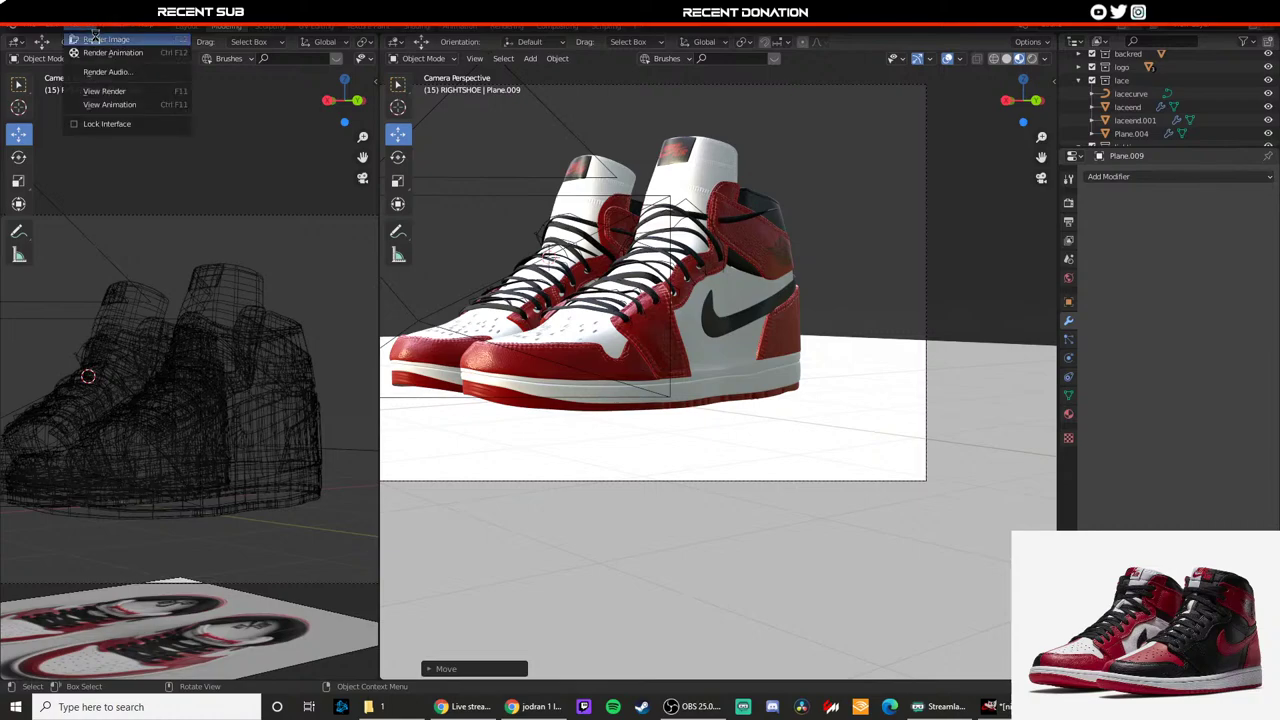
left_click(95, 38)
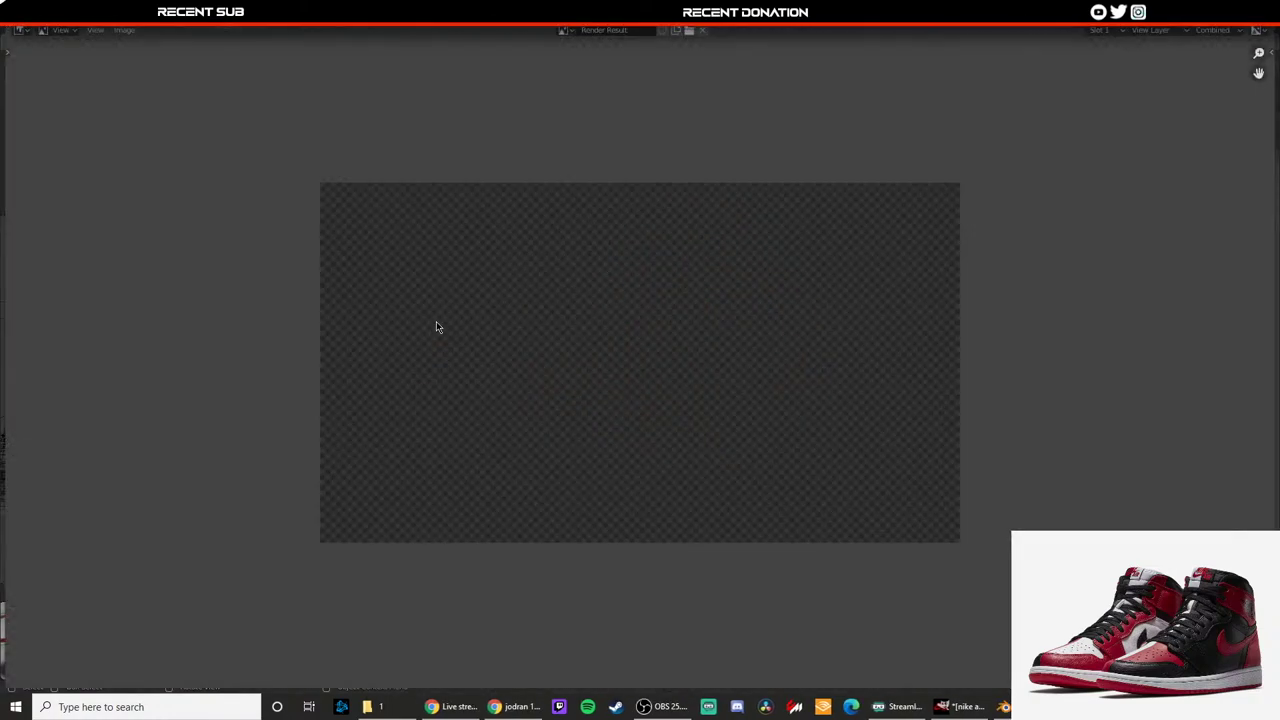
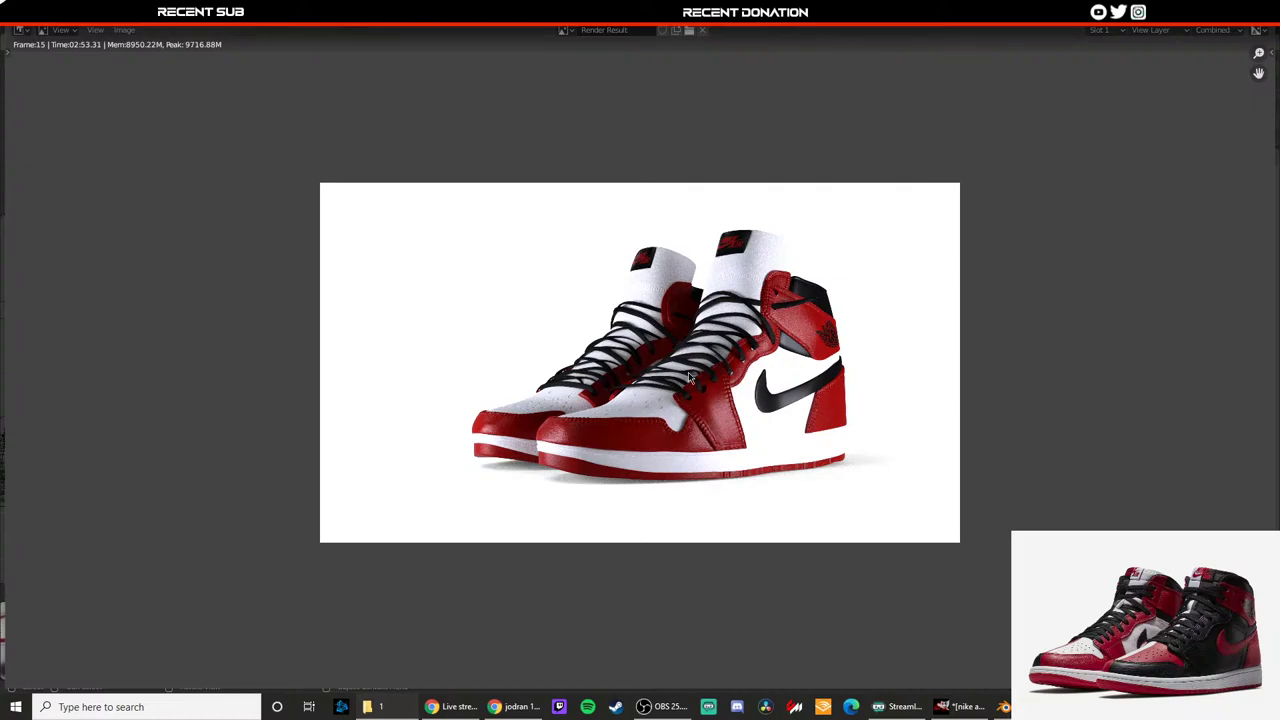
scroll(609, 385, "up", 5)
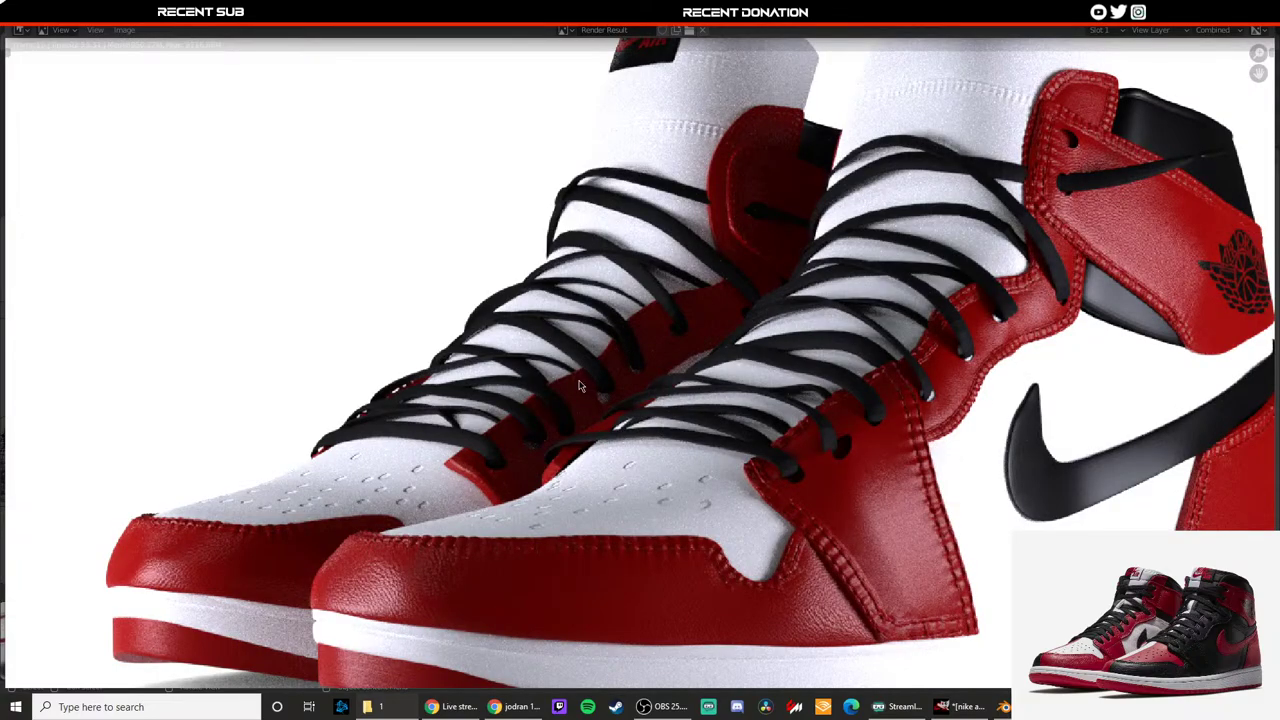
scroll(580, 387, "down", 3)
scroll(575, 383, "down", 2)
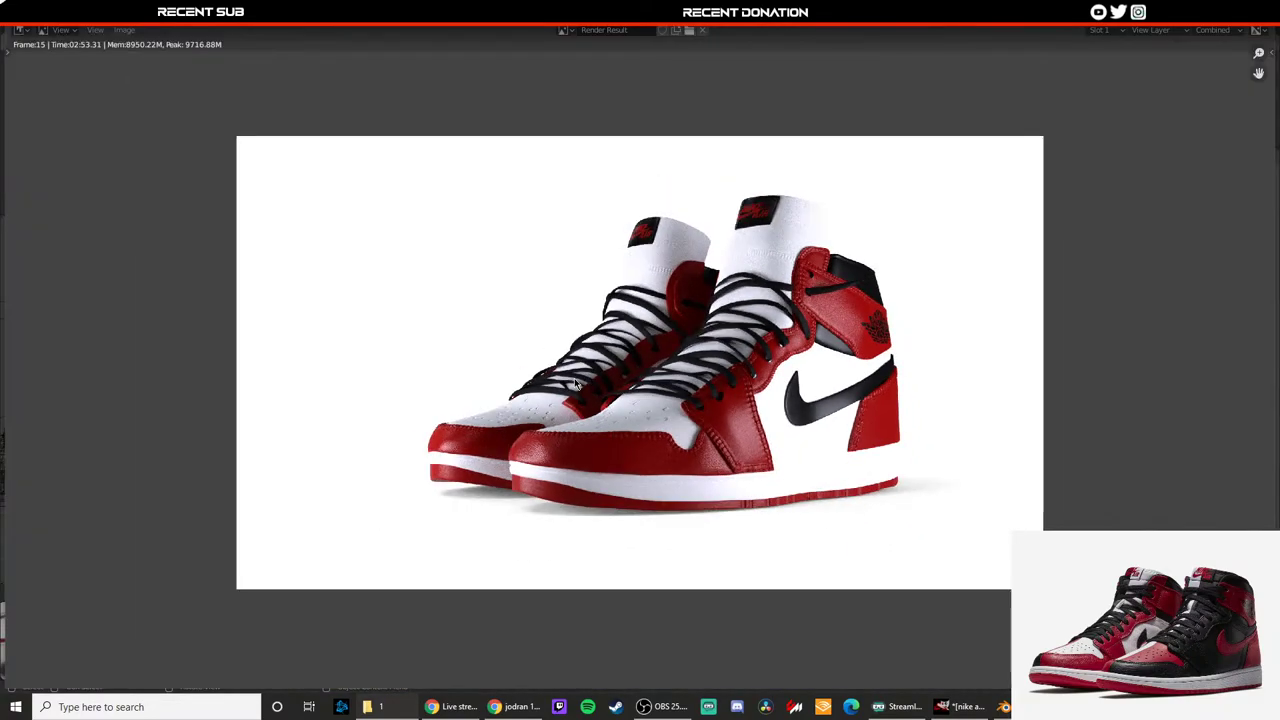
Step: Save the render as a PNG over 2.png and check the saved image in the photo viewer
left_click(124, 30)
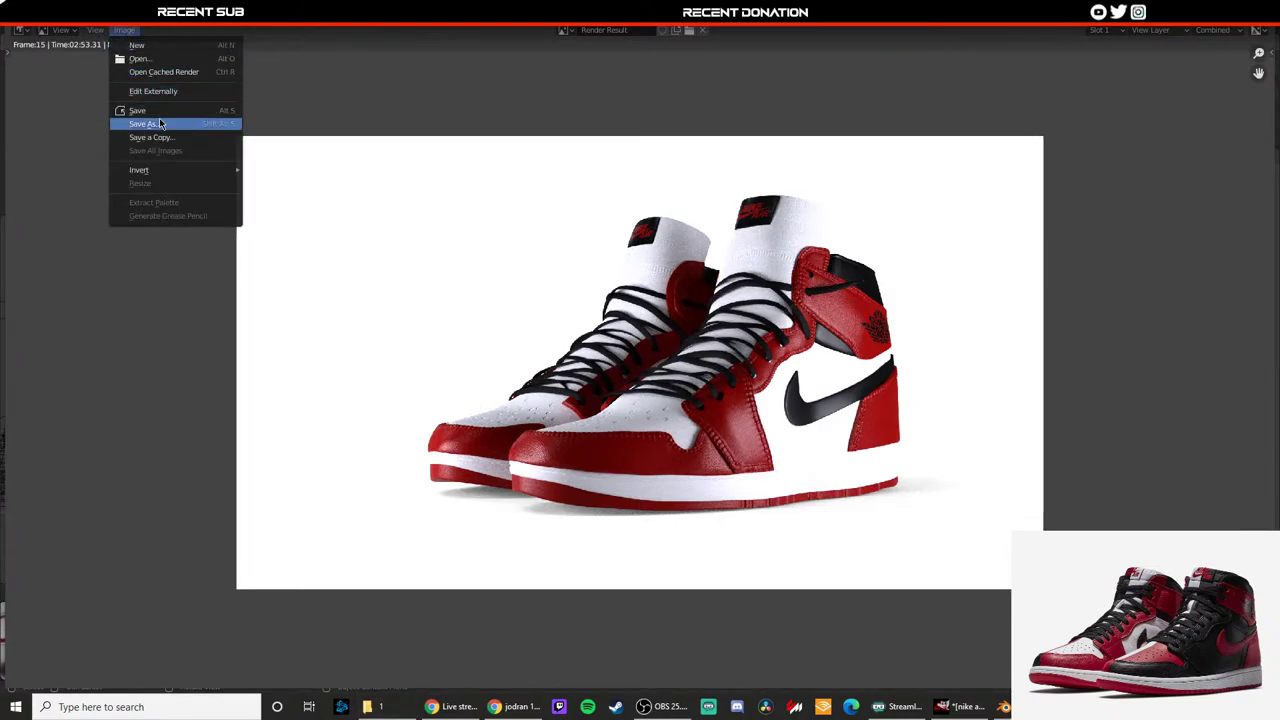
left_click(157, 123)
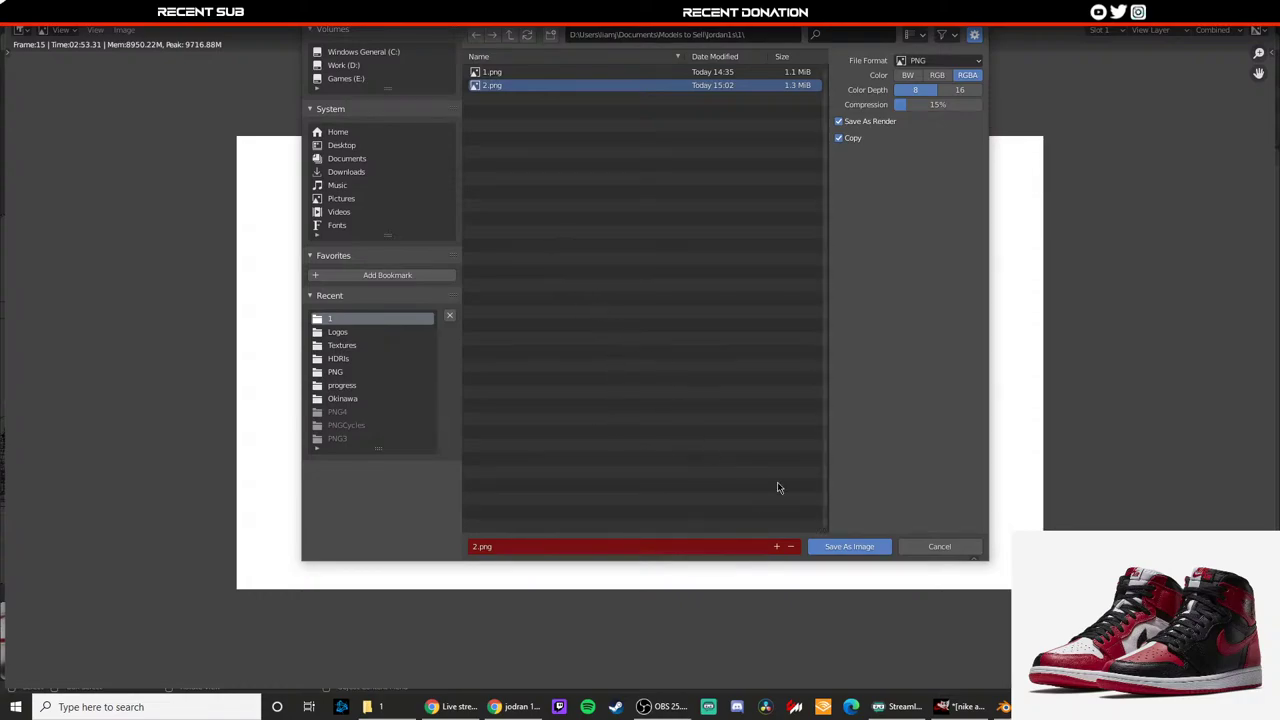
left_click(854, 548)
left_click(854, 548)
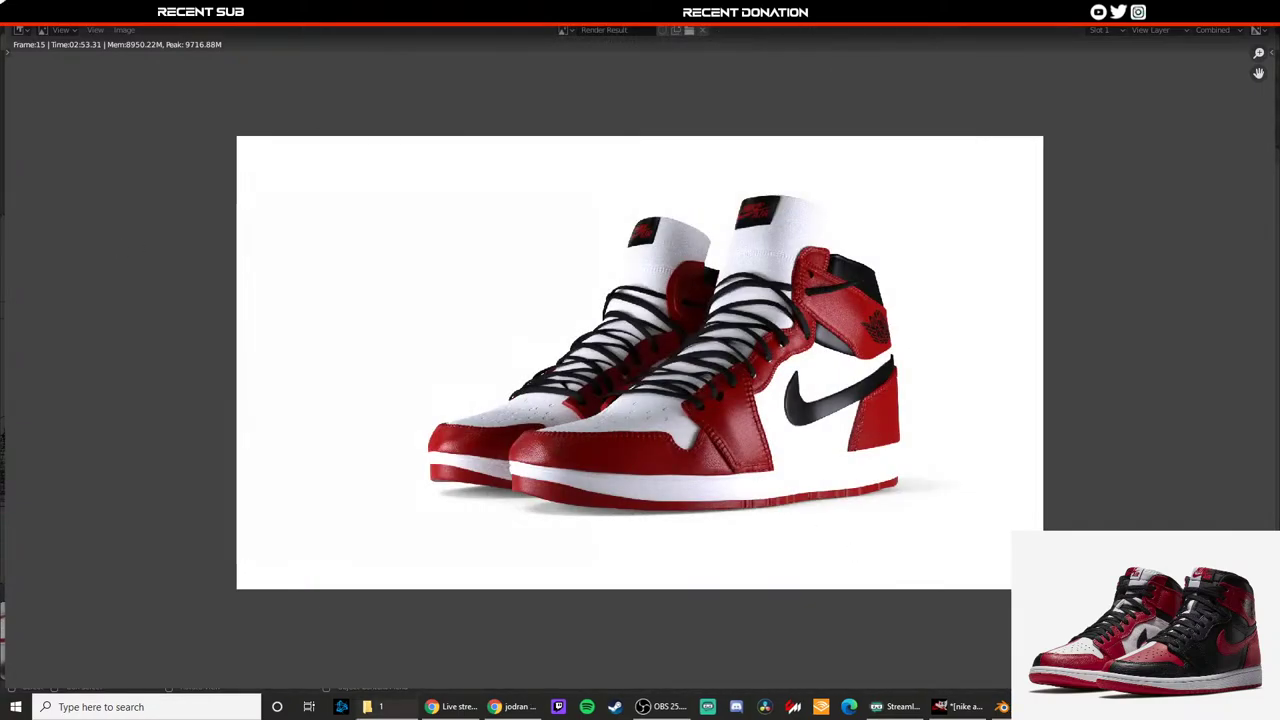
left_click(586, 202)
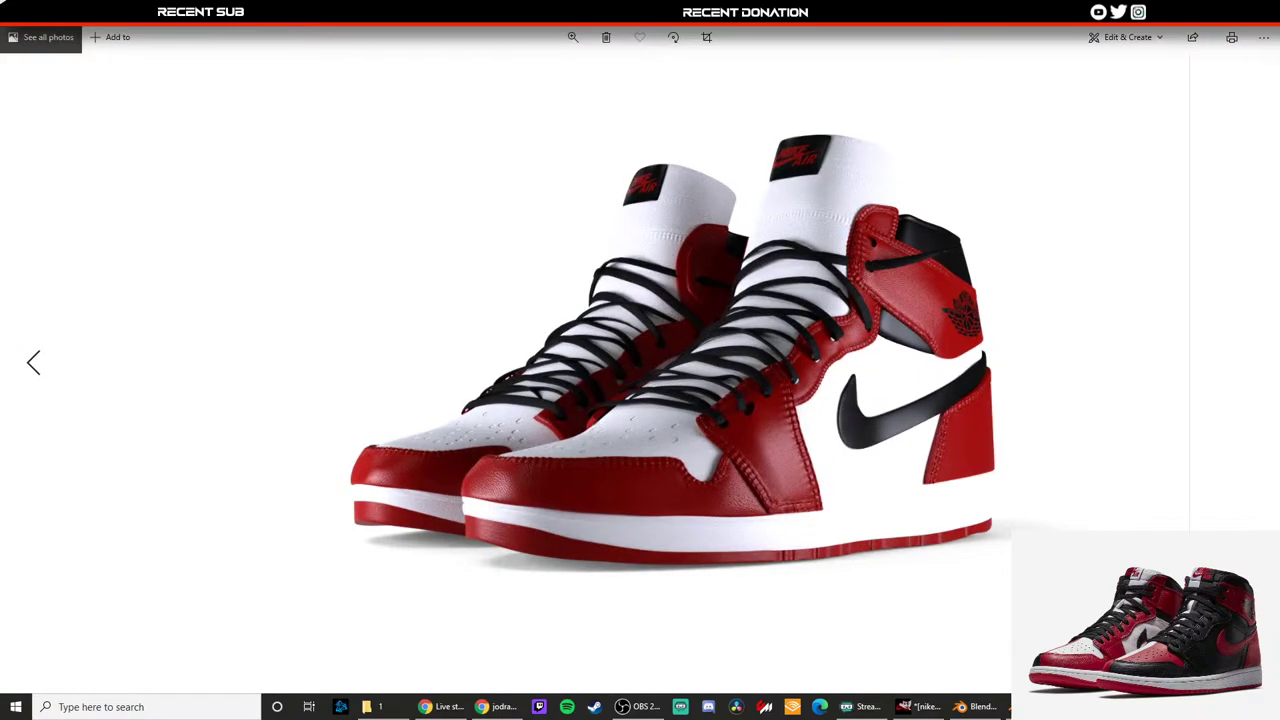
left_click(1260, 8)
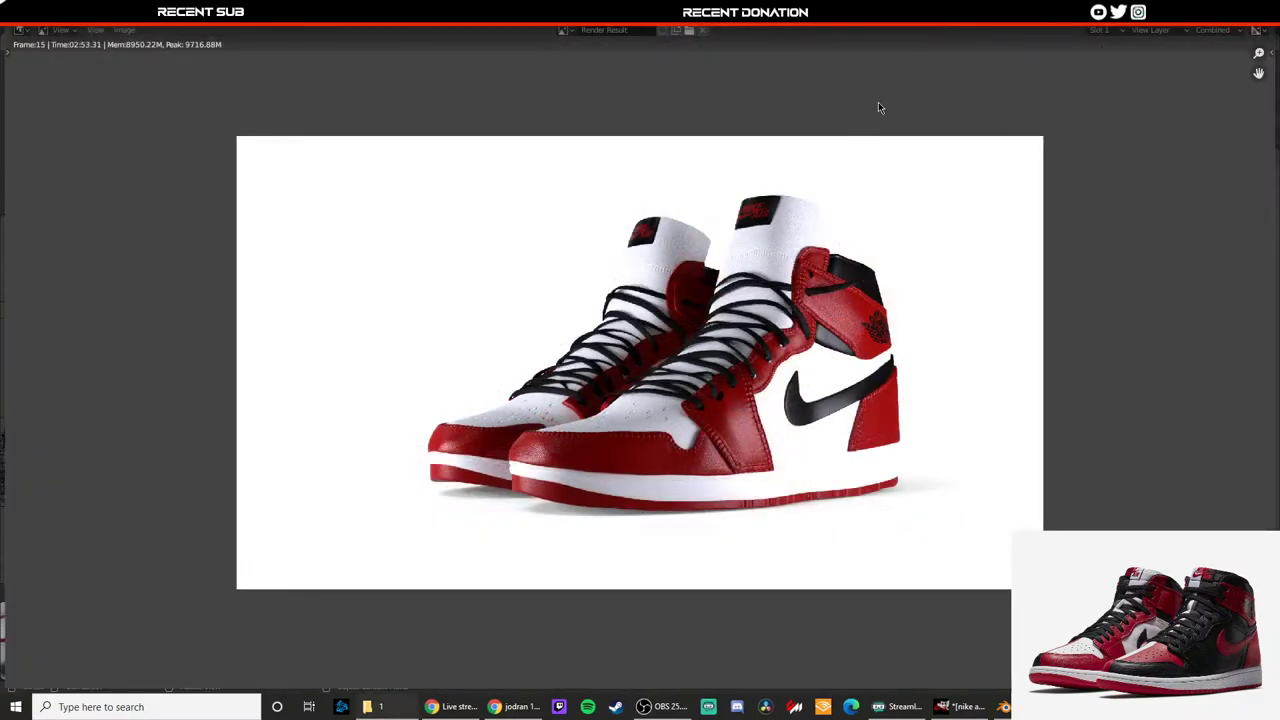
Step: Close the render window and quit Blender
left_click(1260, 8)
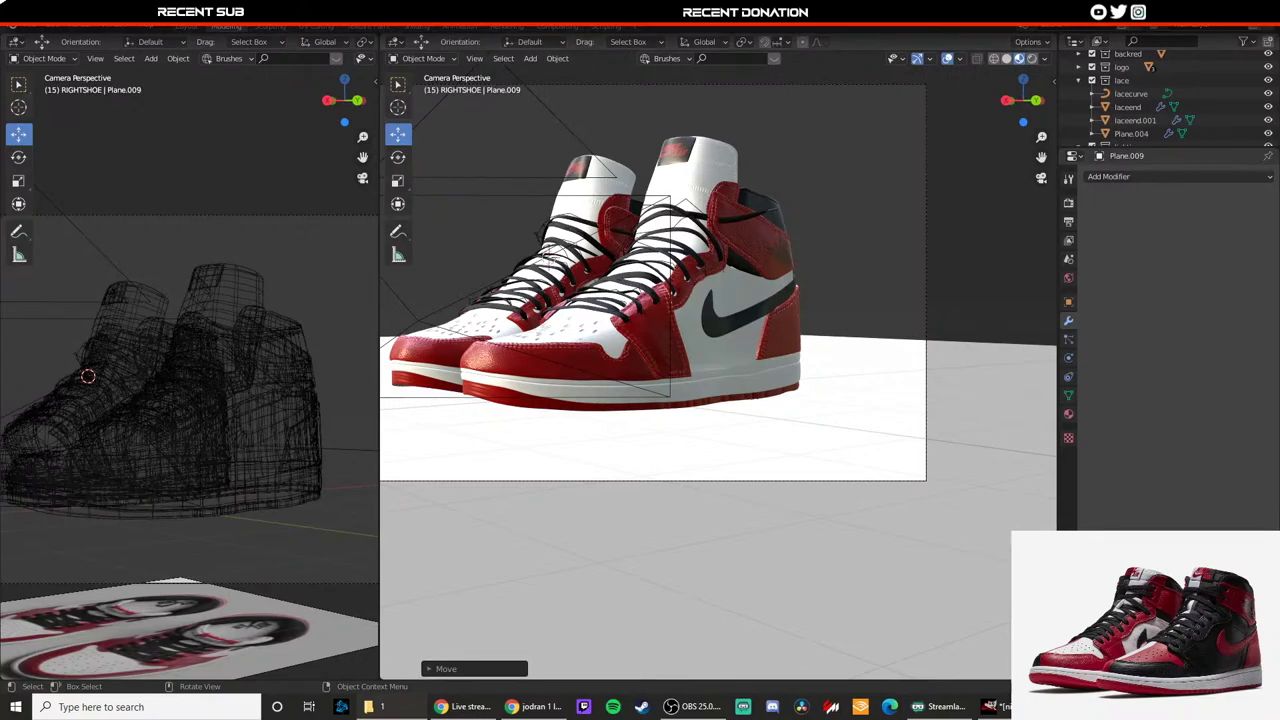
left_click(1260, 8)
left_click(584, 377)
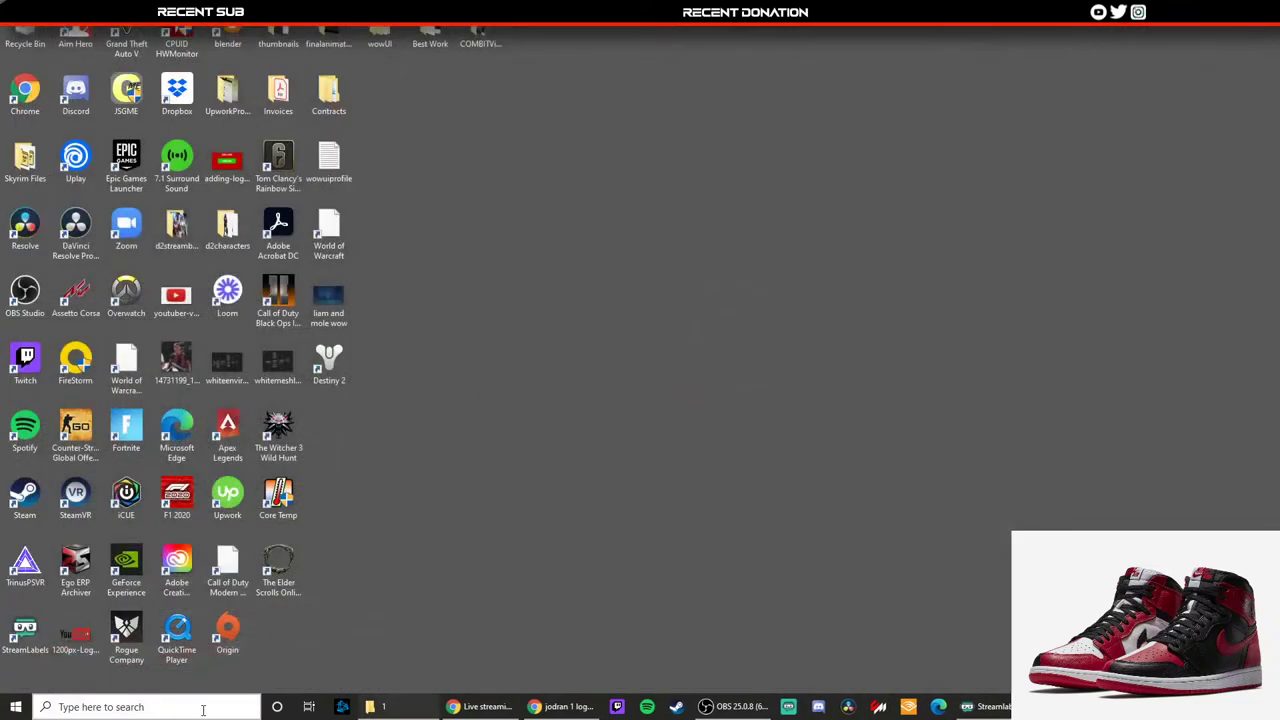
Step: Switch to GIMP, keep the red Nike Air logo image open and start saving it as a GIMP project
left_click(207, 707)
type("gimp")
key("Return")
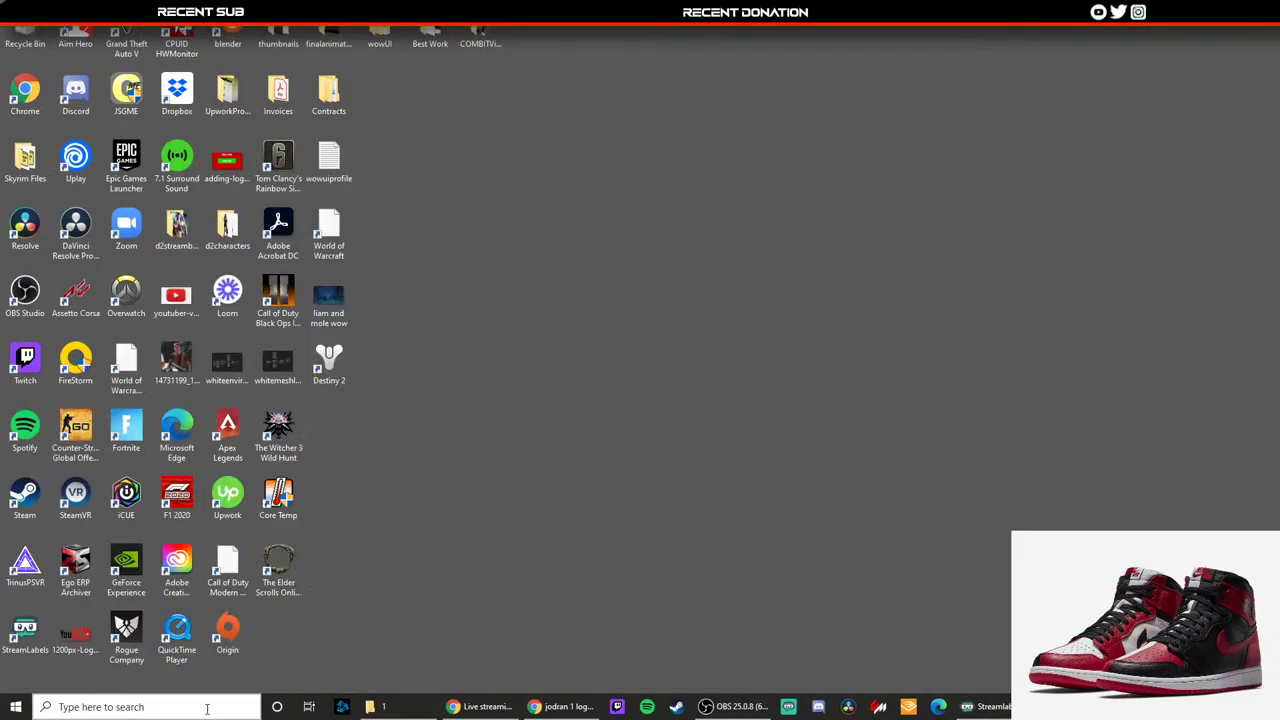
left_click(288, 52)
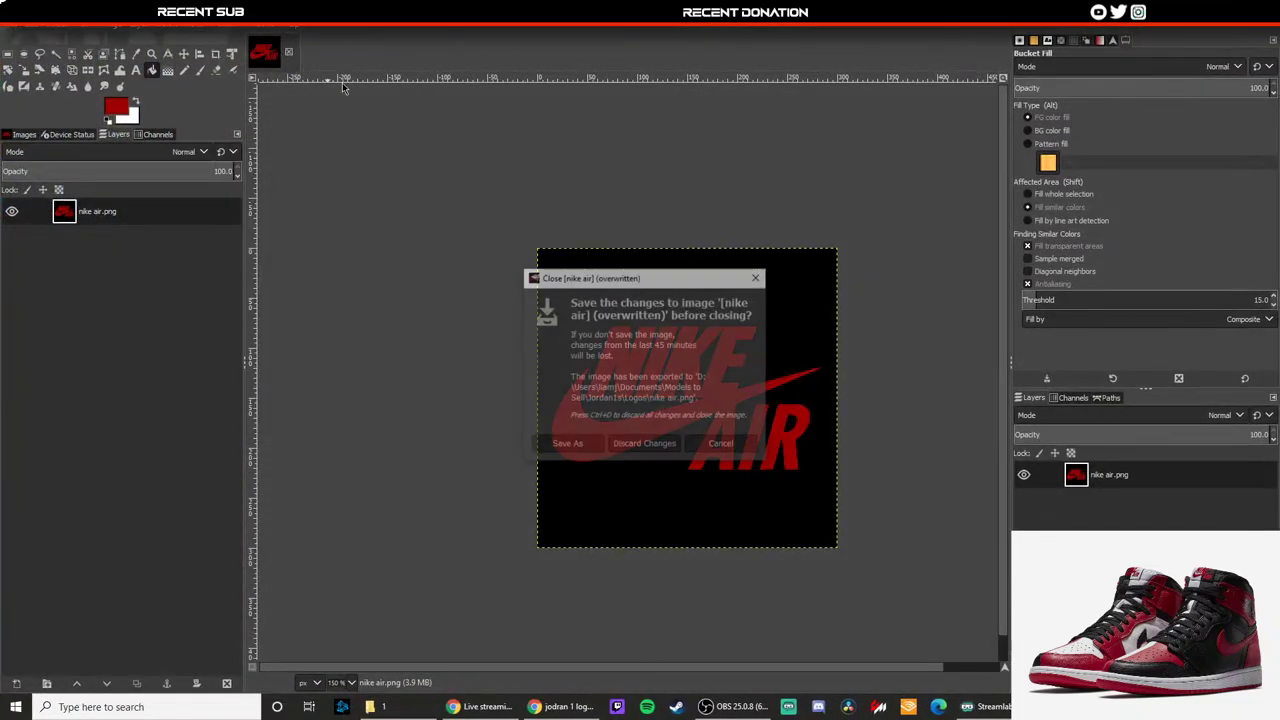
left_click(718, 444)
left_click(13, 30)
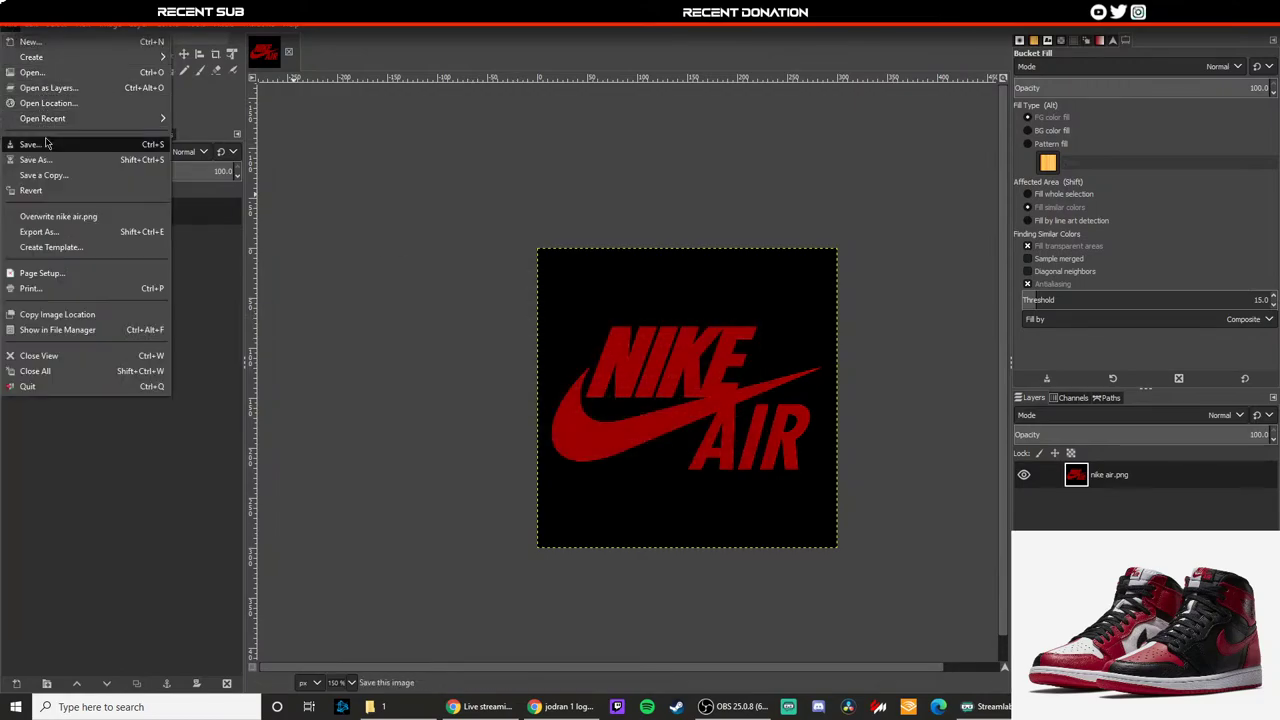
left_click(48, 144)
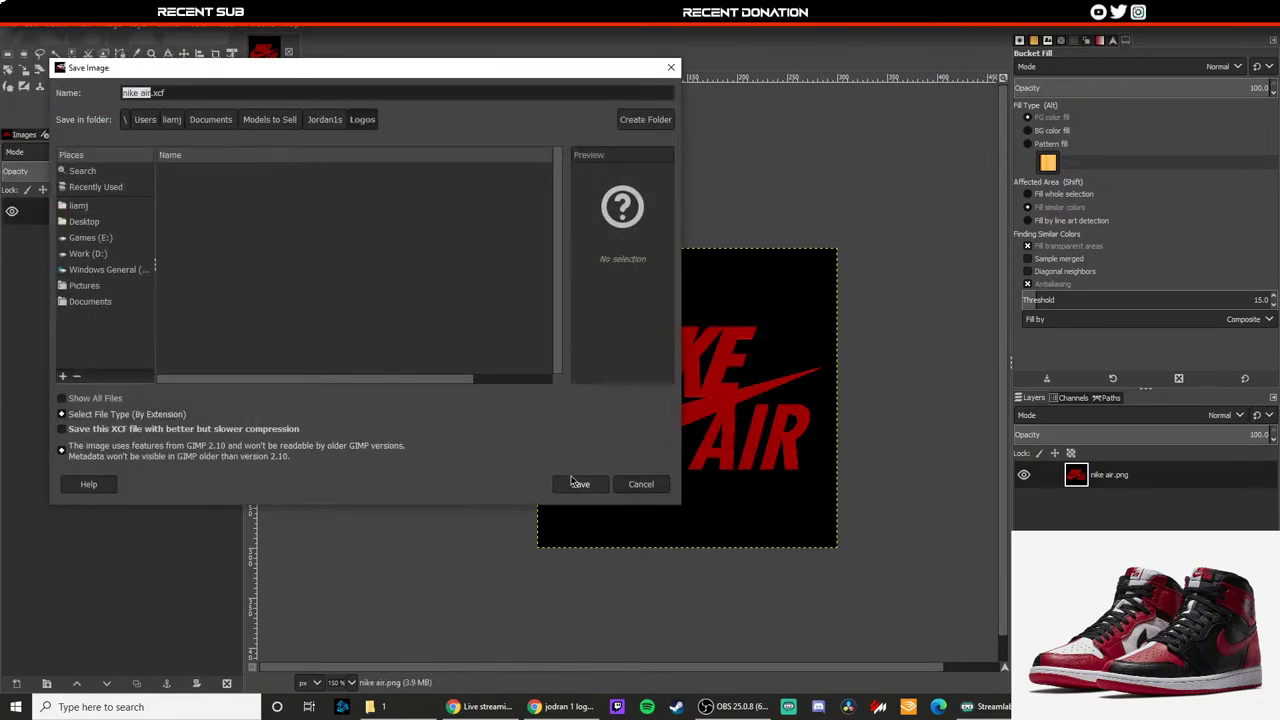
Step: Save the logo image as nike air.xcf in the Jordan1s folder under Documents, Models to Sell
left_click(119, 302)
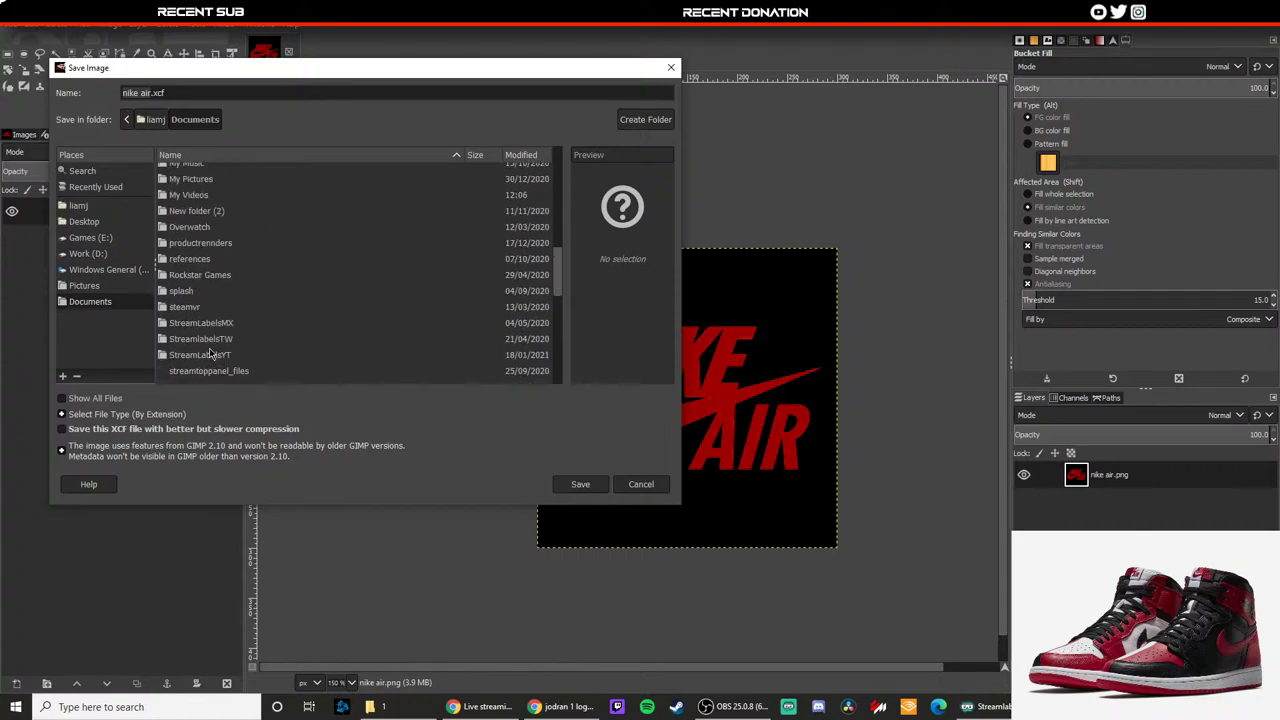
left_click(105, 267)
double_click(181, 312)
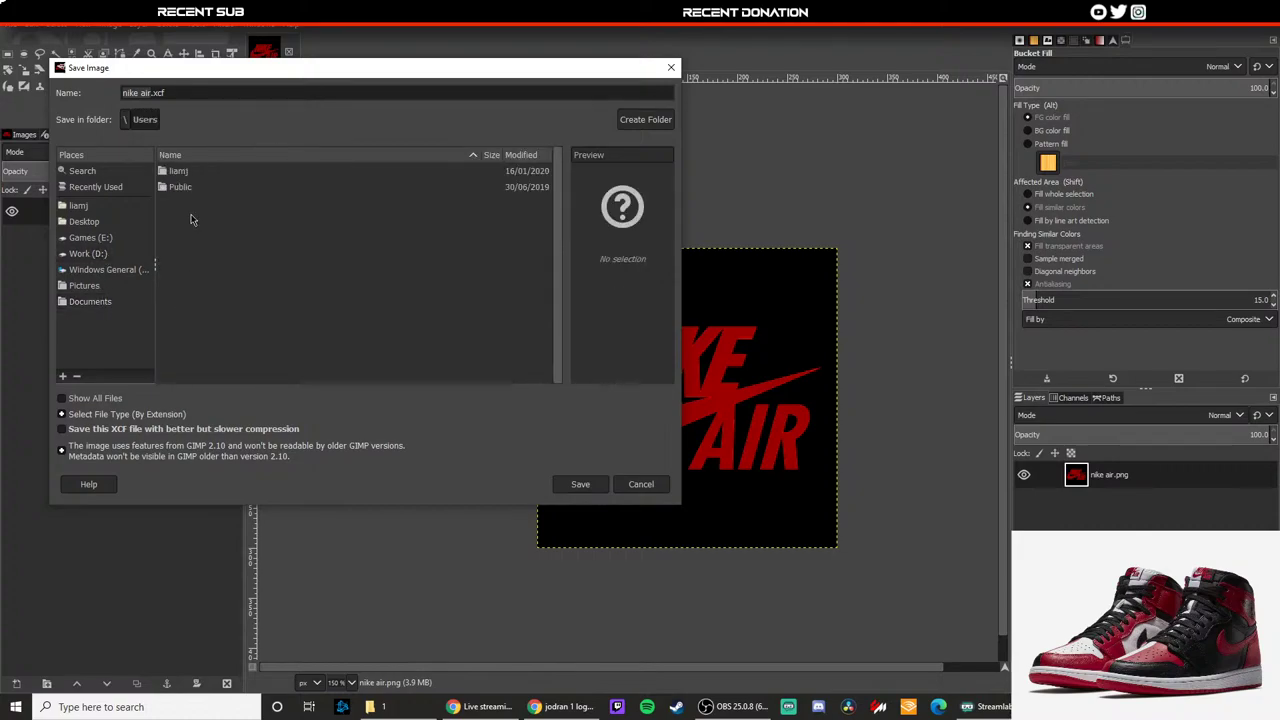
left_click(182, 176)
double_click(182, 176)
scroll(216, 327, "down", 5)
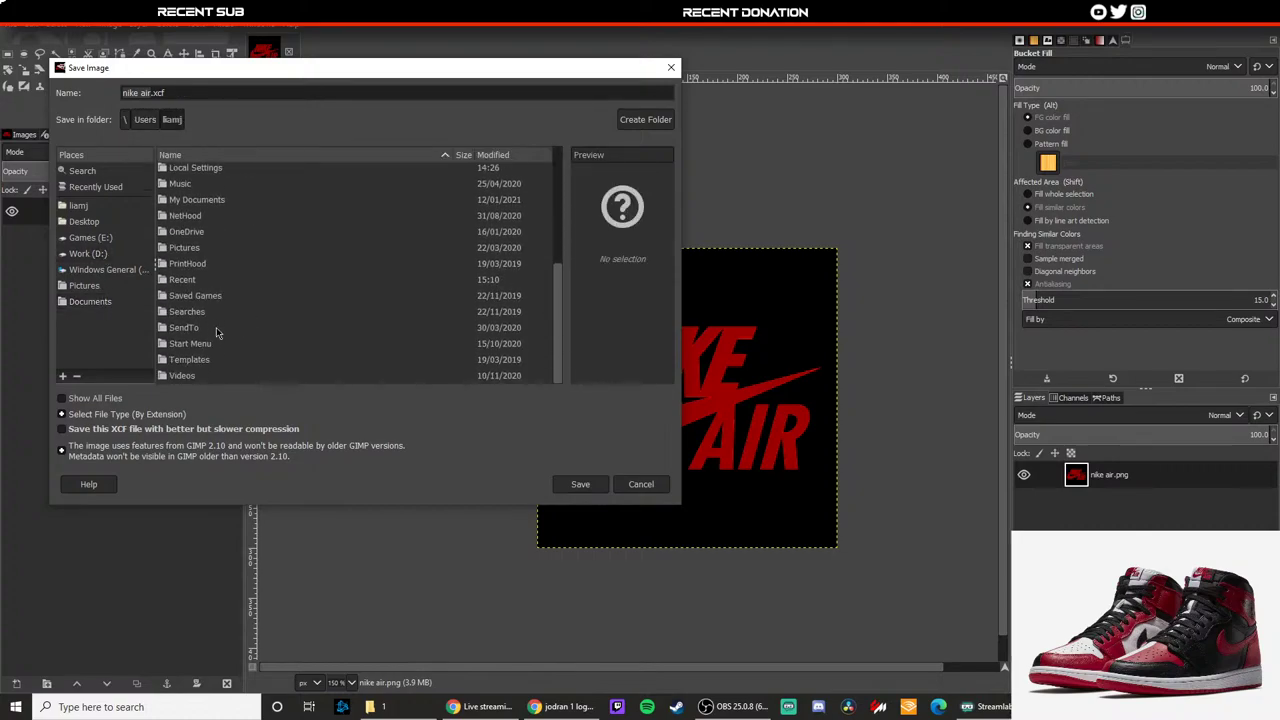
scroll(218, 333, "up", 3)
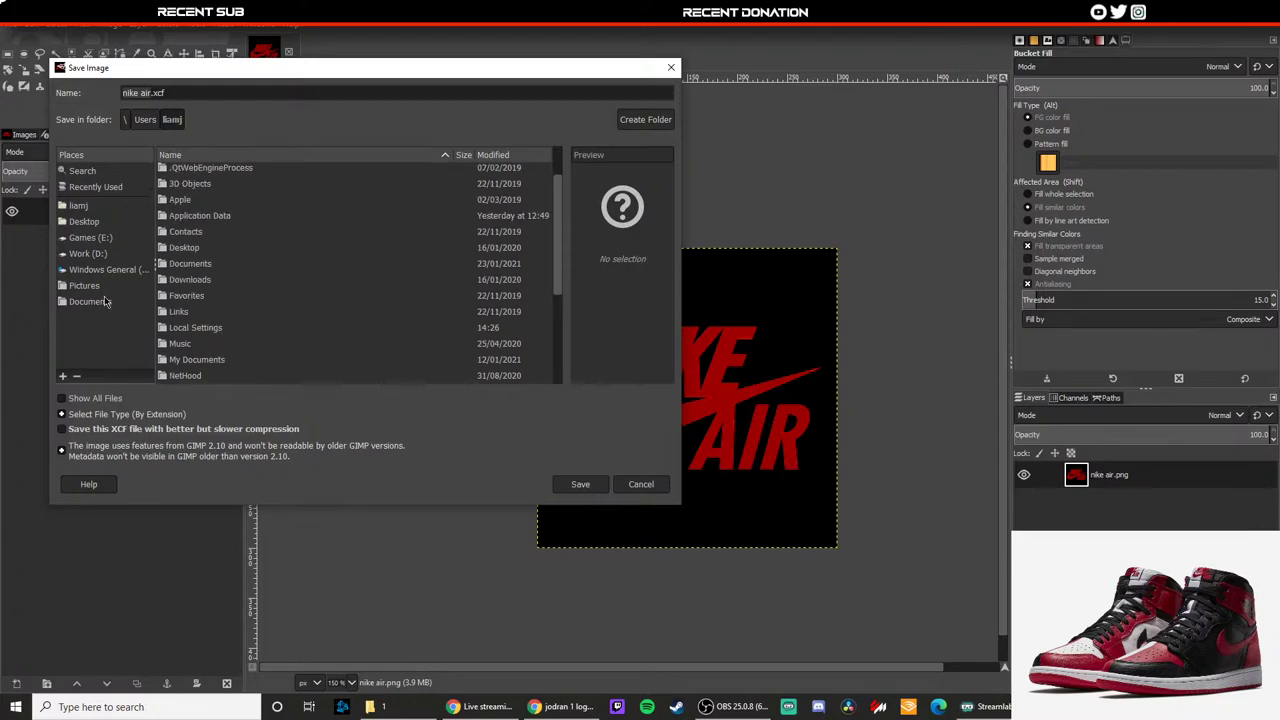
left_click(190, 263)
double_click(190, 263)
scroll(203, 268, "down", 5)
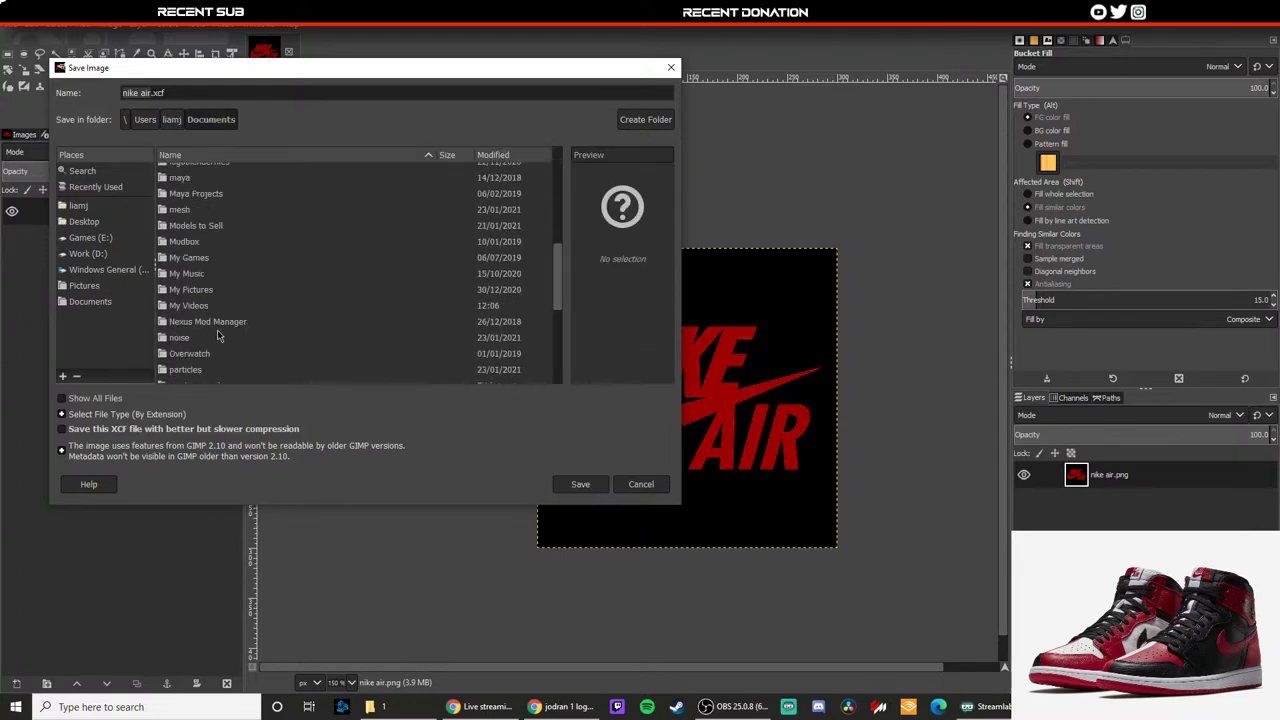
double_click(203, 225)
double_click(203, 203)
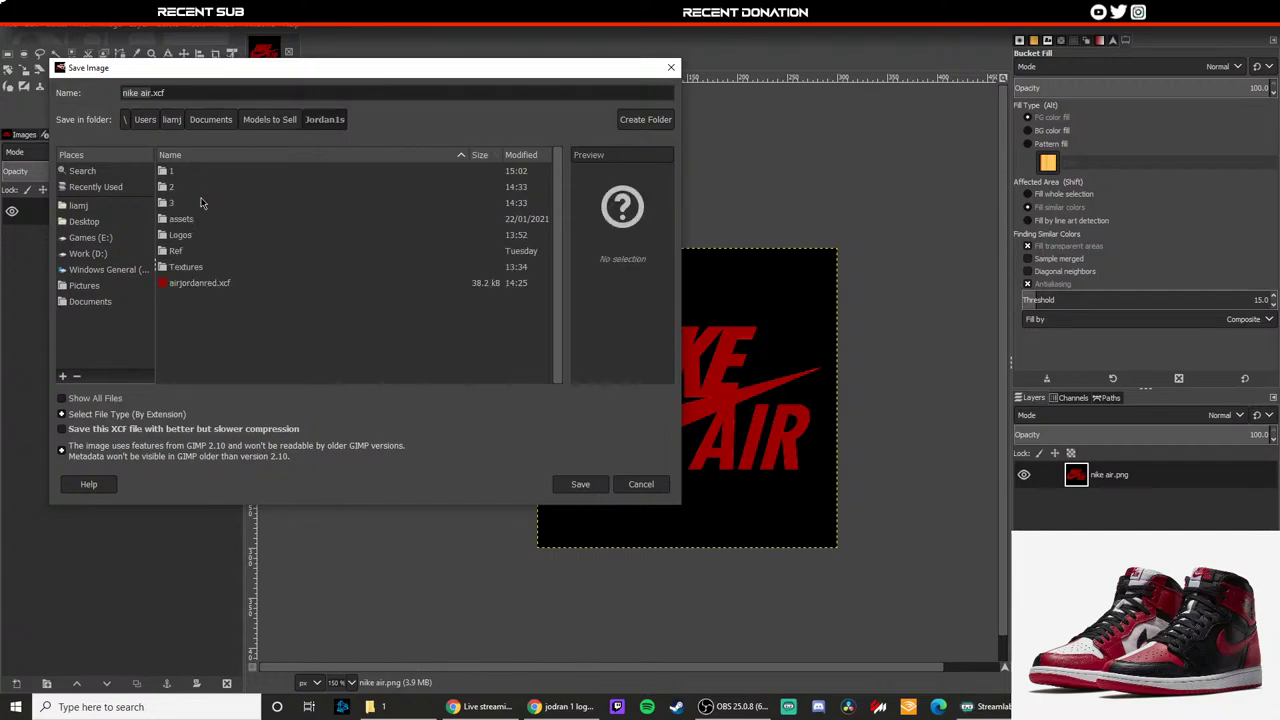
left_click(579, 485)
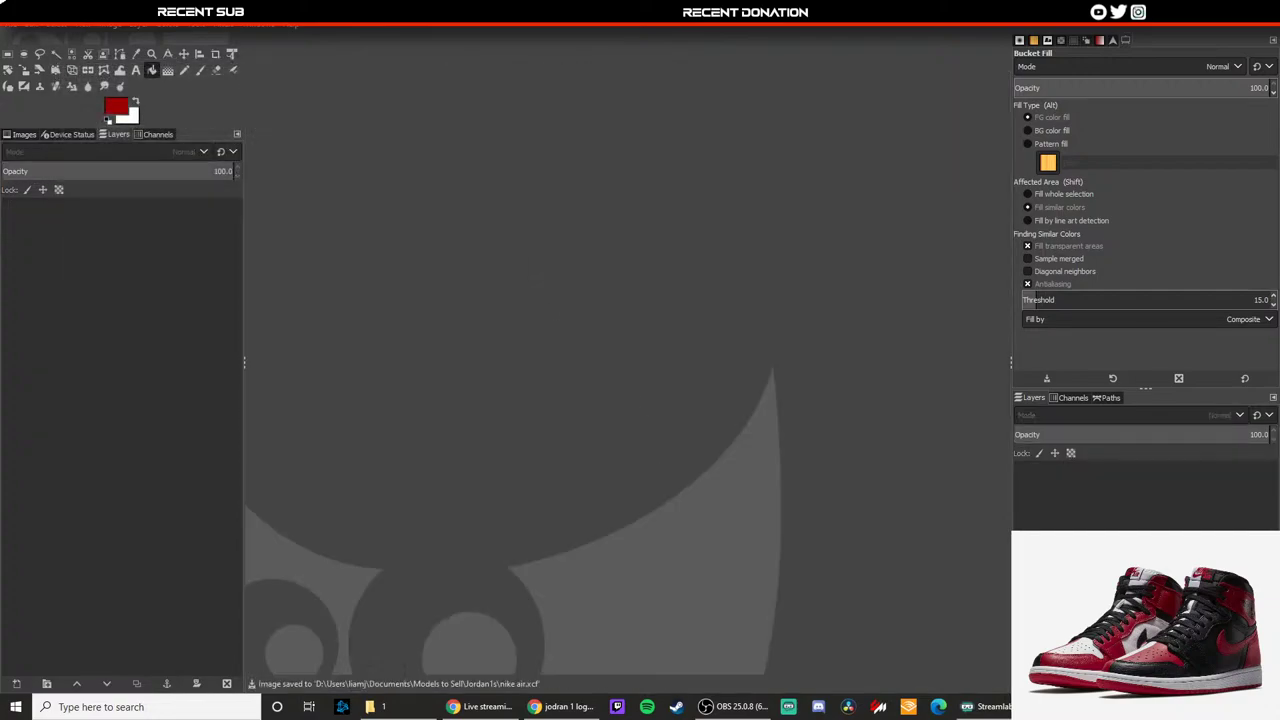
Step: Apply a gentle S-shaped Curves adjustment to 2.png, lowering the shadows and setting the highlight point to input 203, output 218
left_click(161, 25)
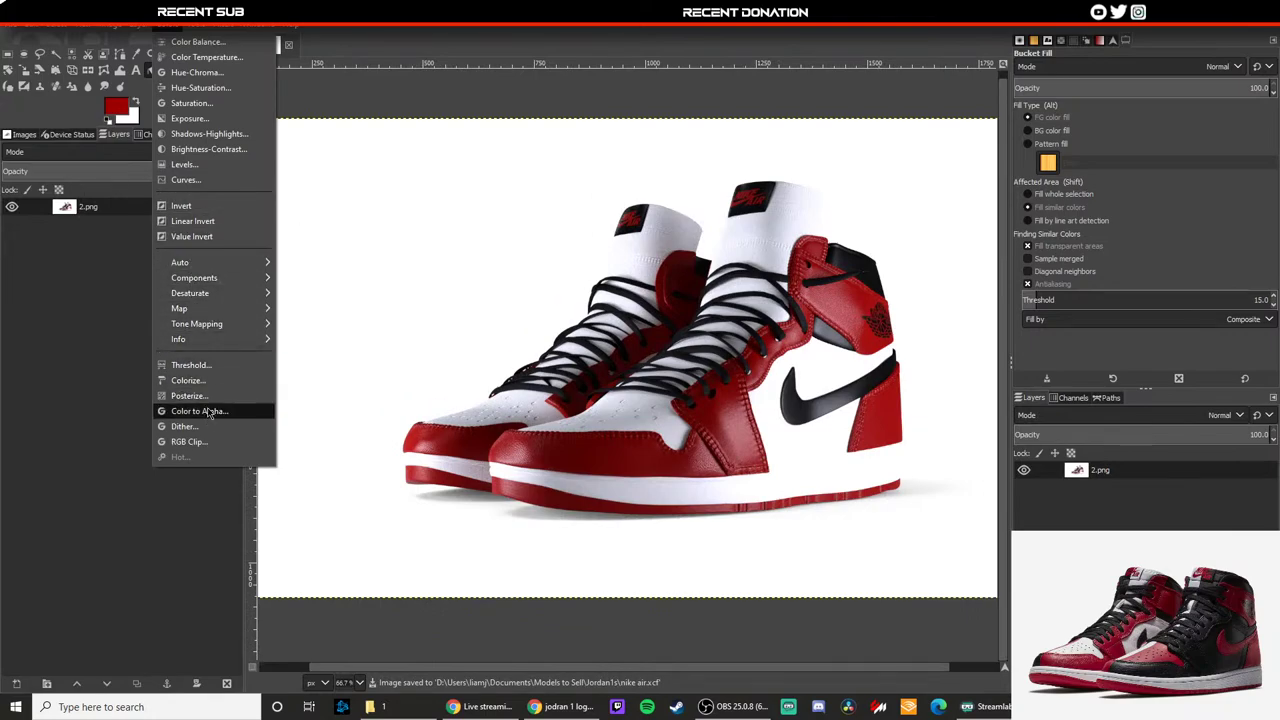
left_click(200, 182)
left_click_drag(116, 343, 110, 348)
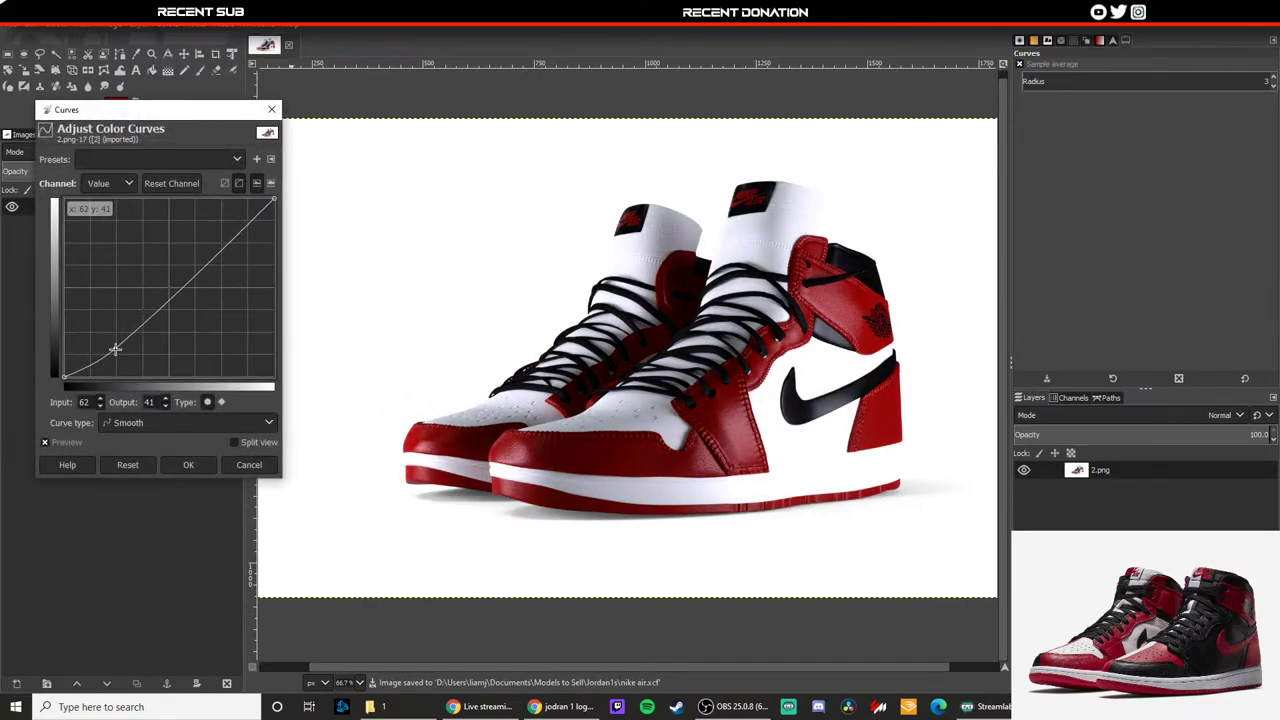
left_click_drag(231, 234, 233, 227)
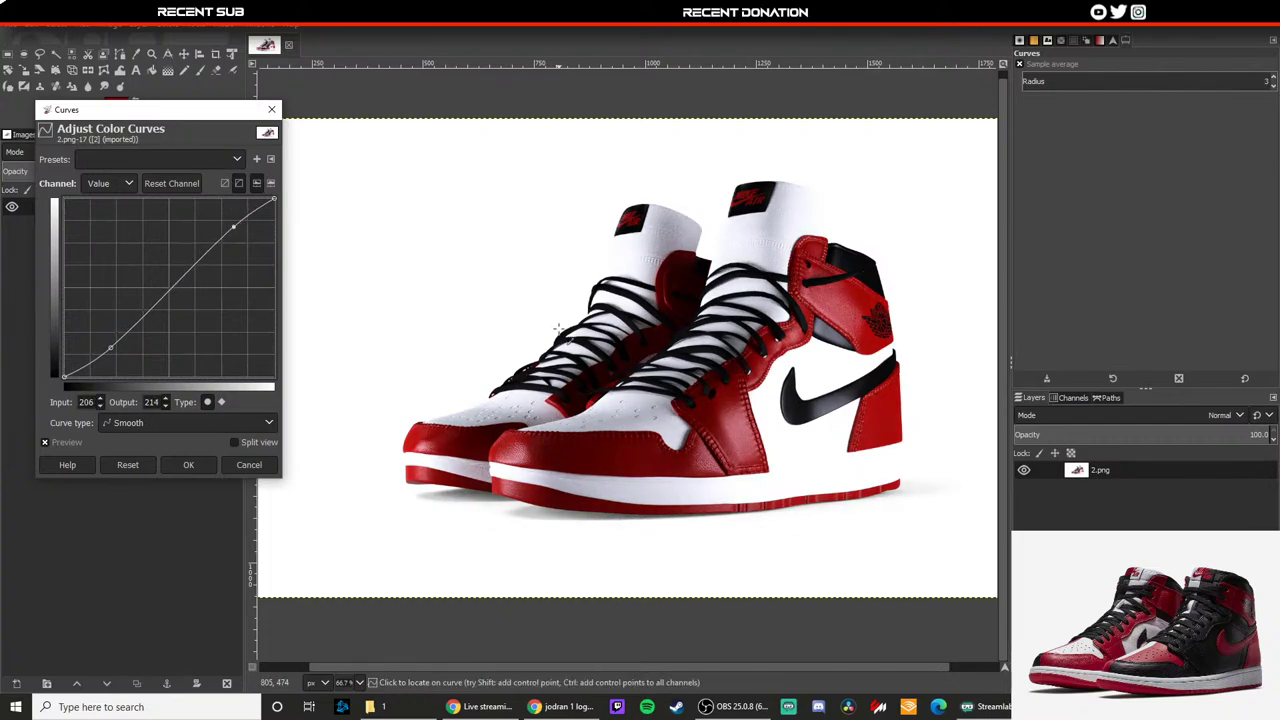
scroll(545, 360, "down", 1, "ctrl")
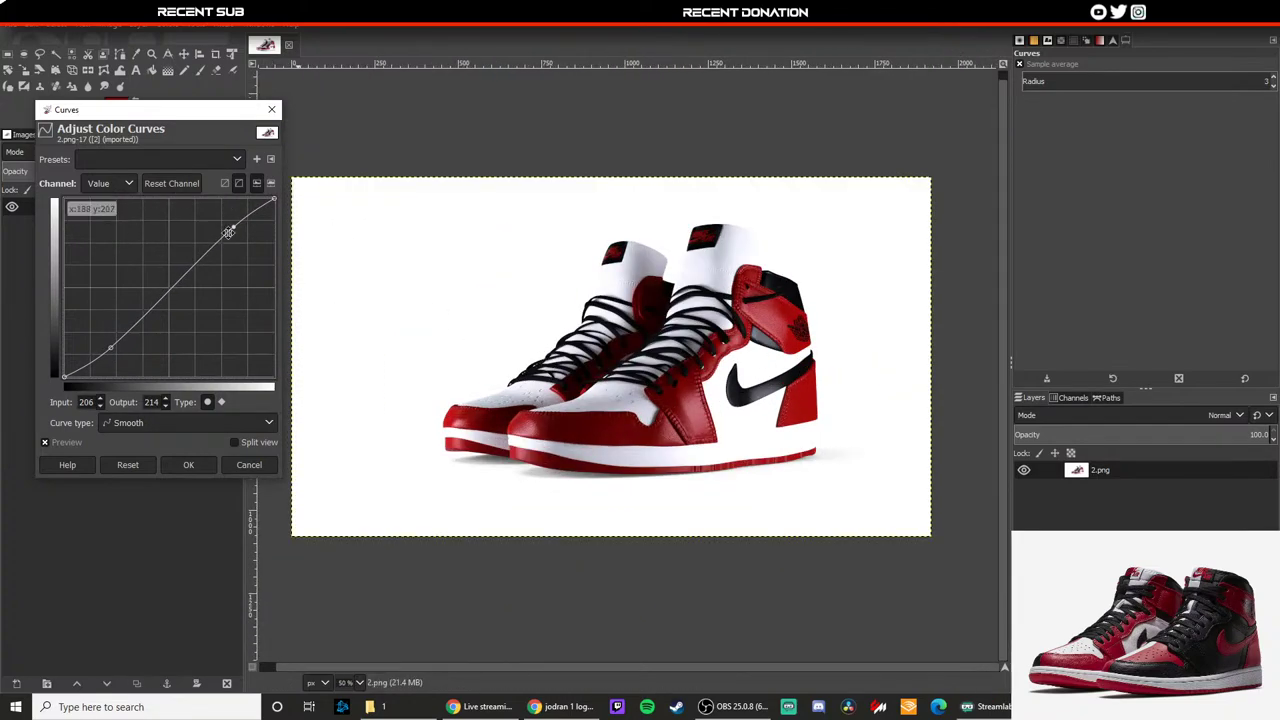
left_click_drag(233, 227, 231, 219)
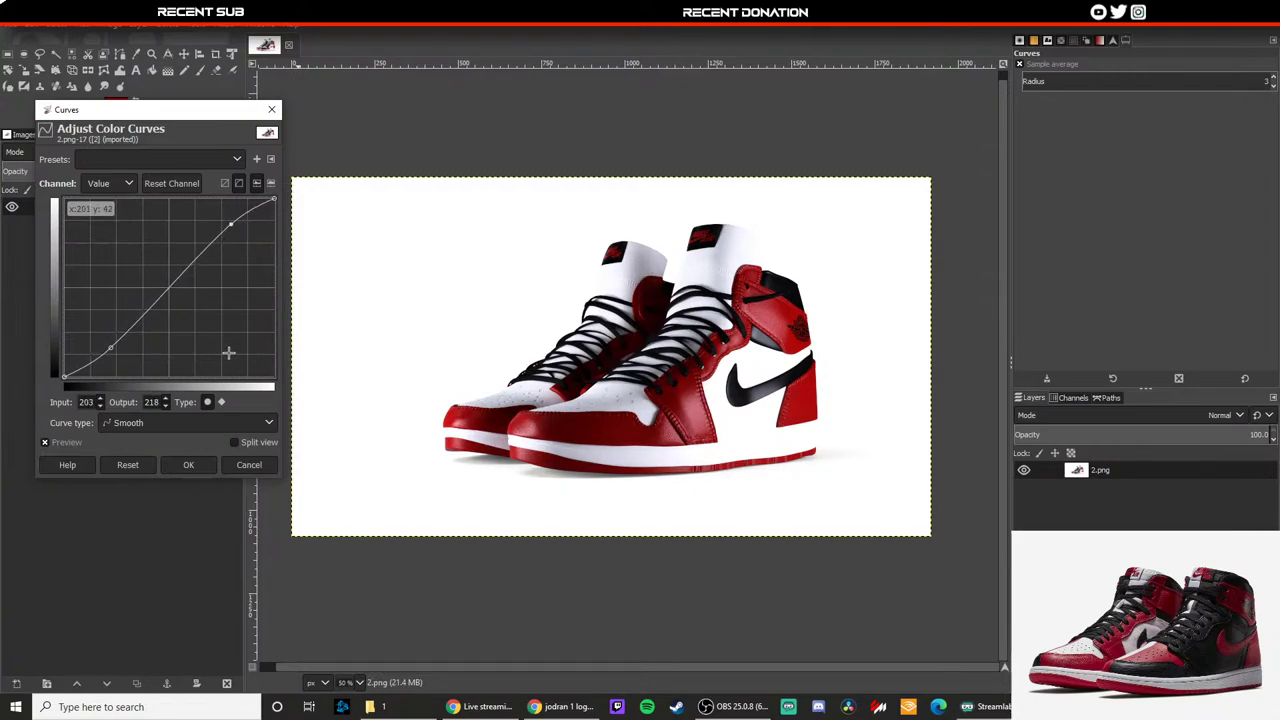
left_click(200, 466)
scroll(558, 403, "up", 3, "ctrl")
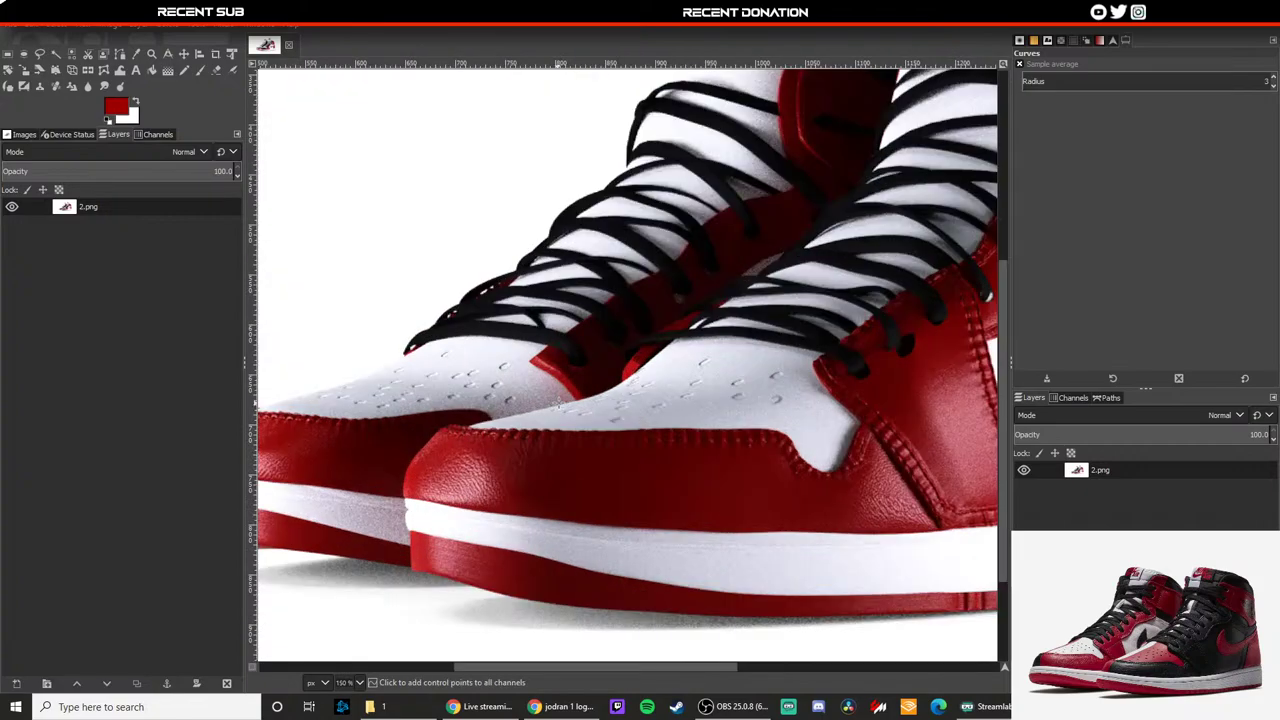
scroll(547, 406, "down", 3, "ctrl")
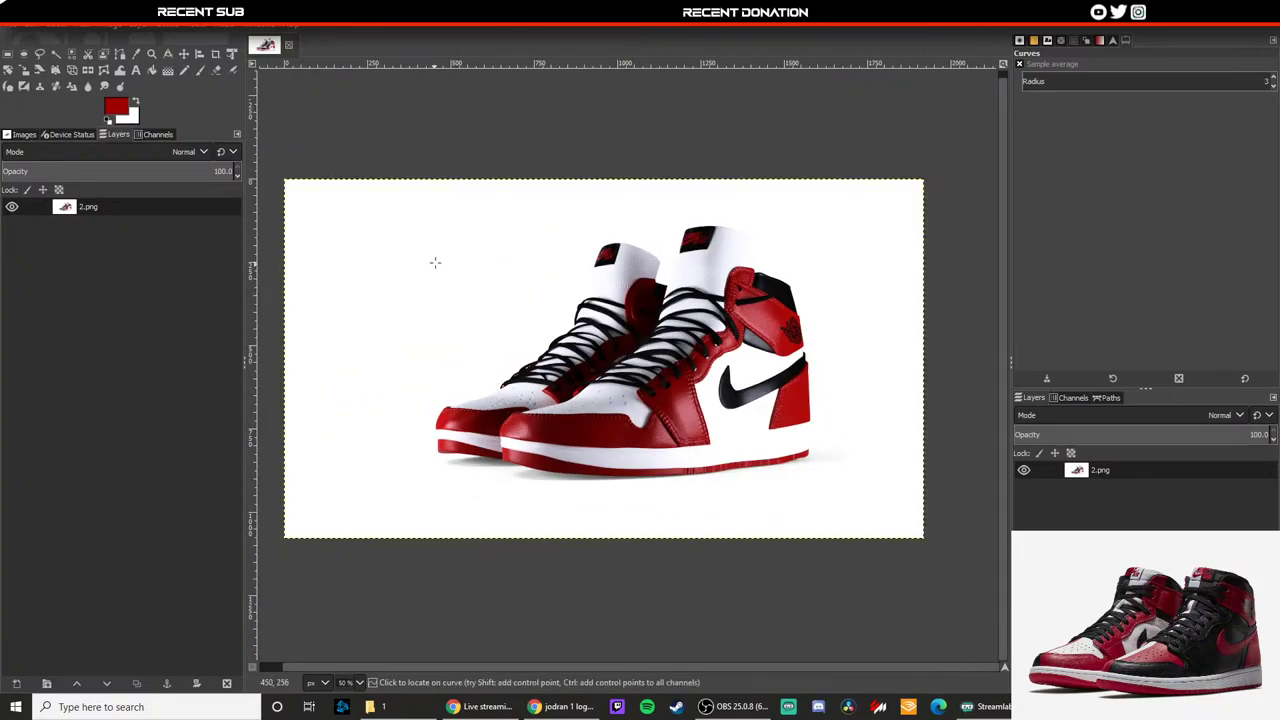
Step: Try darkening the shadows of 2.png to -56.77 with Shadows-Highlights
left_click(180, 30)
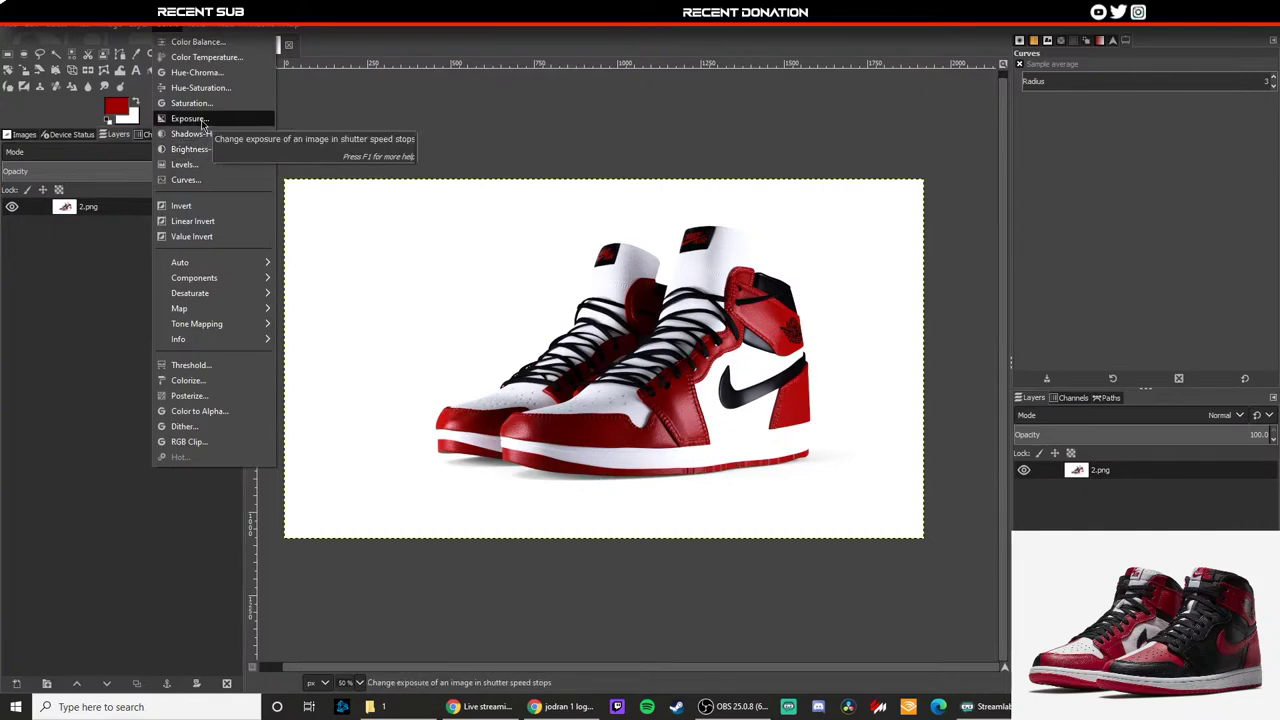
left_click(195, 133)
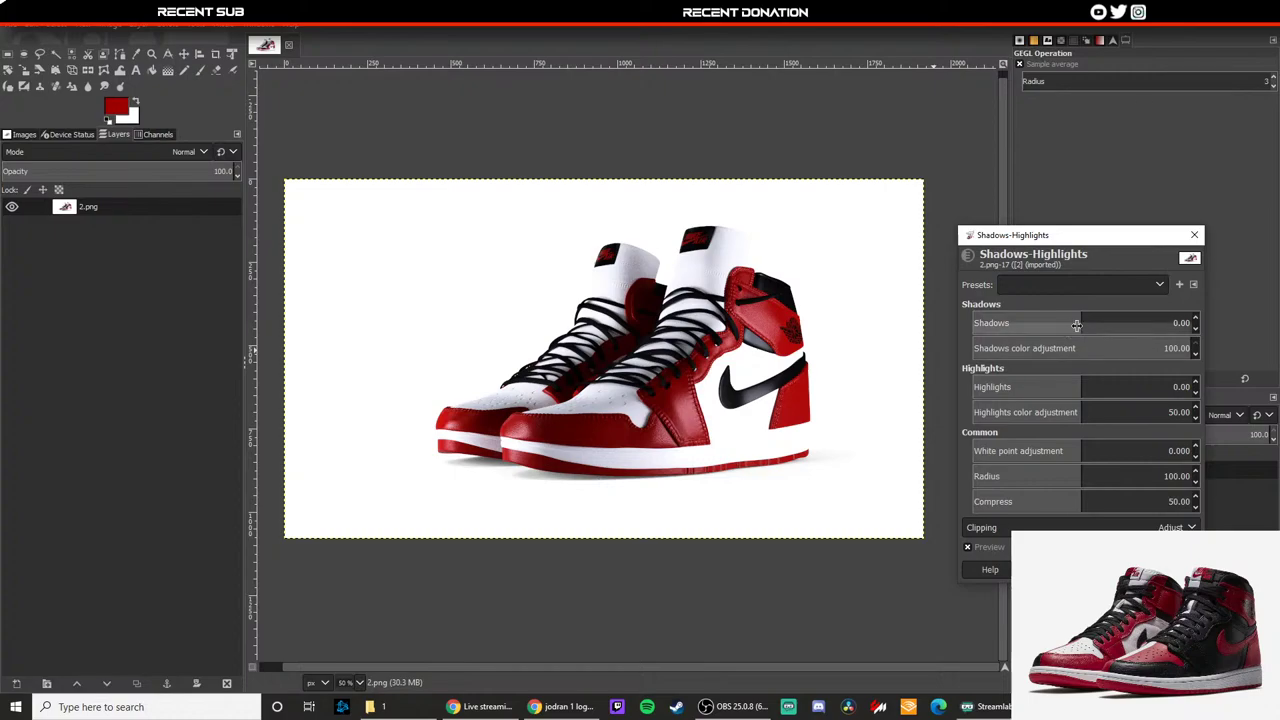
left_click_drag(1076, 325, 1020, 325)
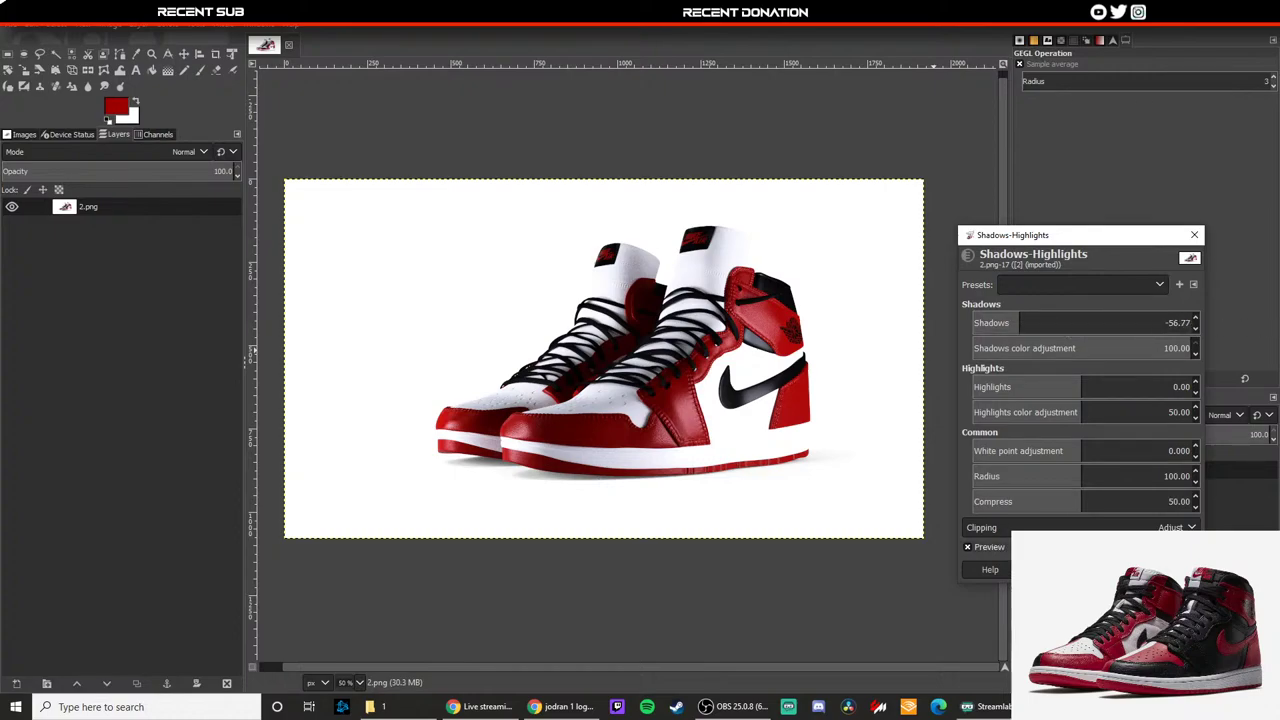
left_click(1112, 569)
Step: Set the black level of 2.png to about -0.010 with Exposure and overwrite the original file
left_click(169, 27)
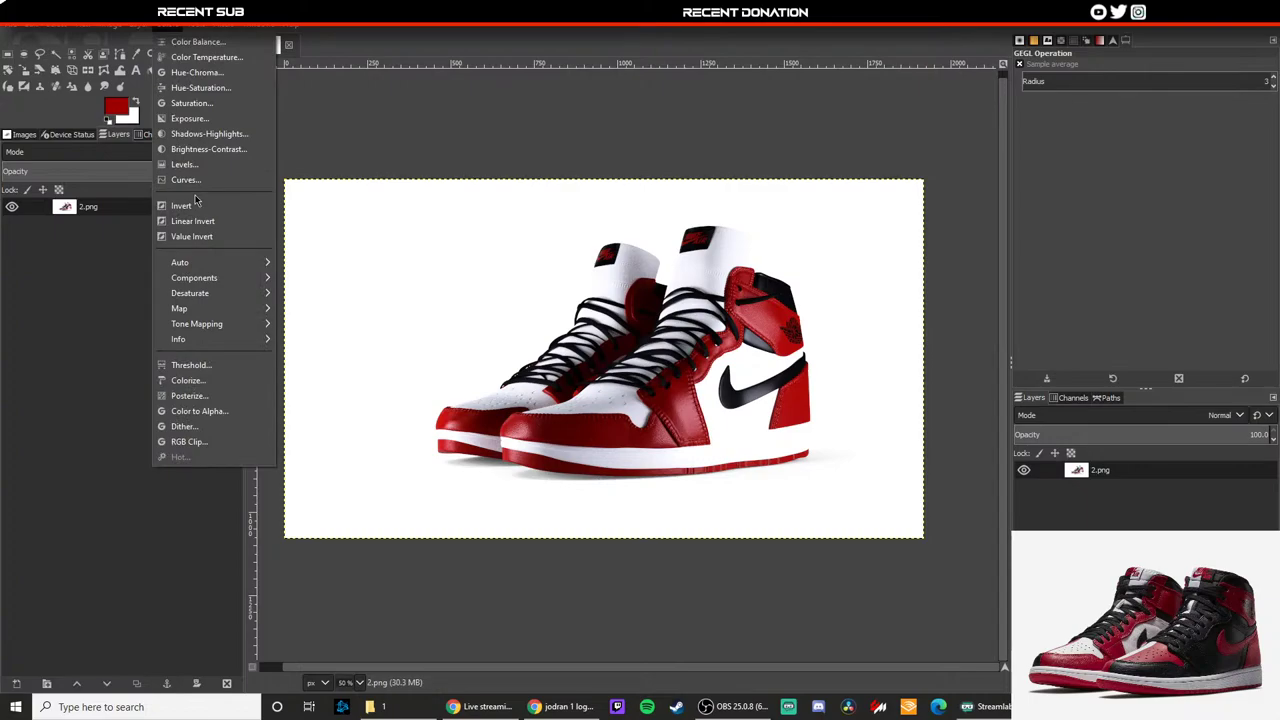
left_click(190, 118)
mouse_move(1086, 311)
left_mouse_down()
mouse_move(1042, 311)
mouse_move(1096, 310)
mouse_move(1045, 302)
mouse_move(1064, 299)
mouse_move(968, 310)
mouse_move(1061, 308)
left_mouse_up()
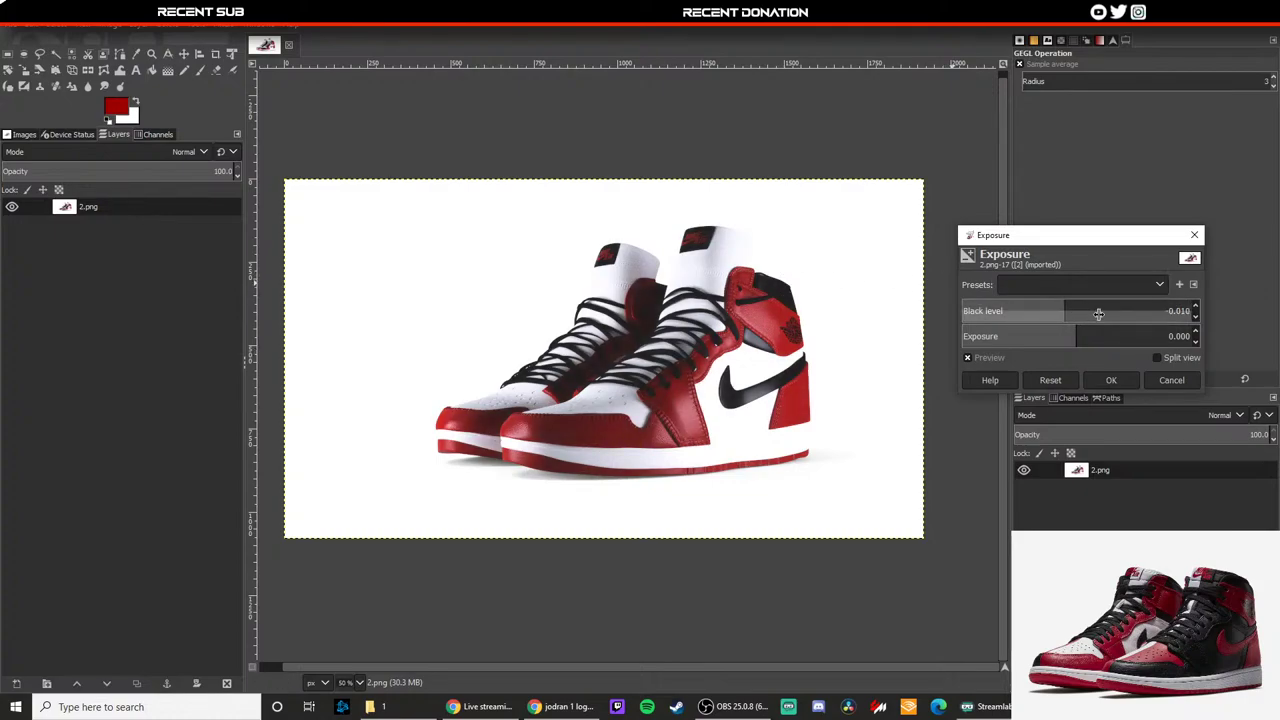
left_click(1108, 385)
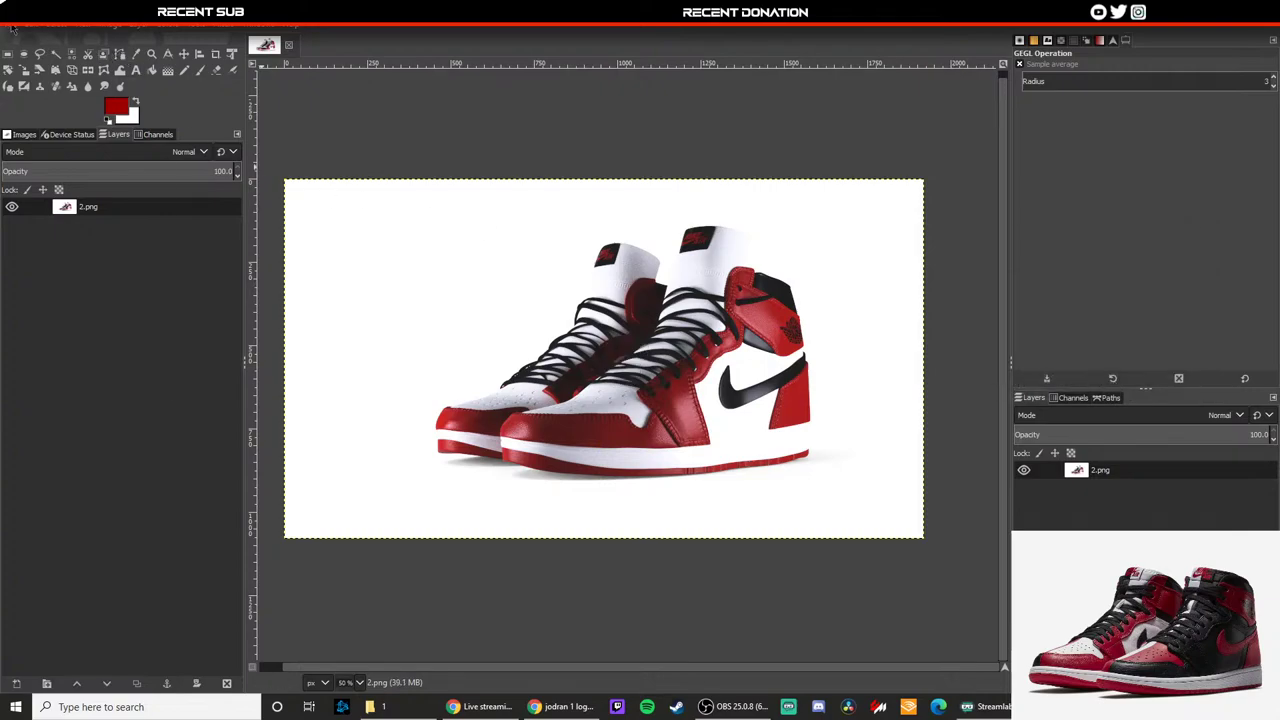
left_click(11, 27)
left_click(79, 217)
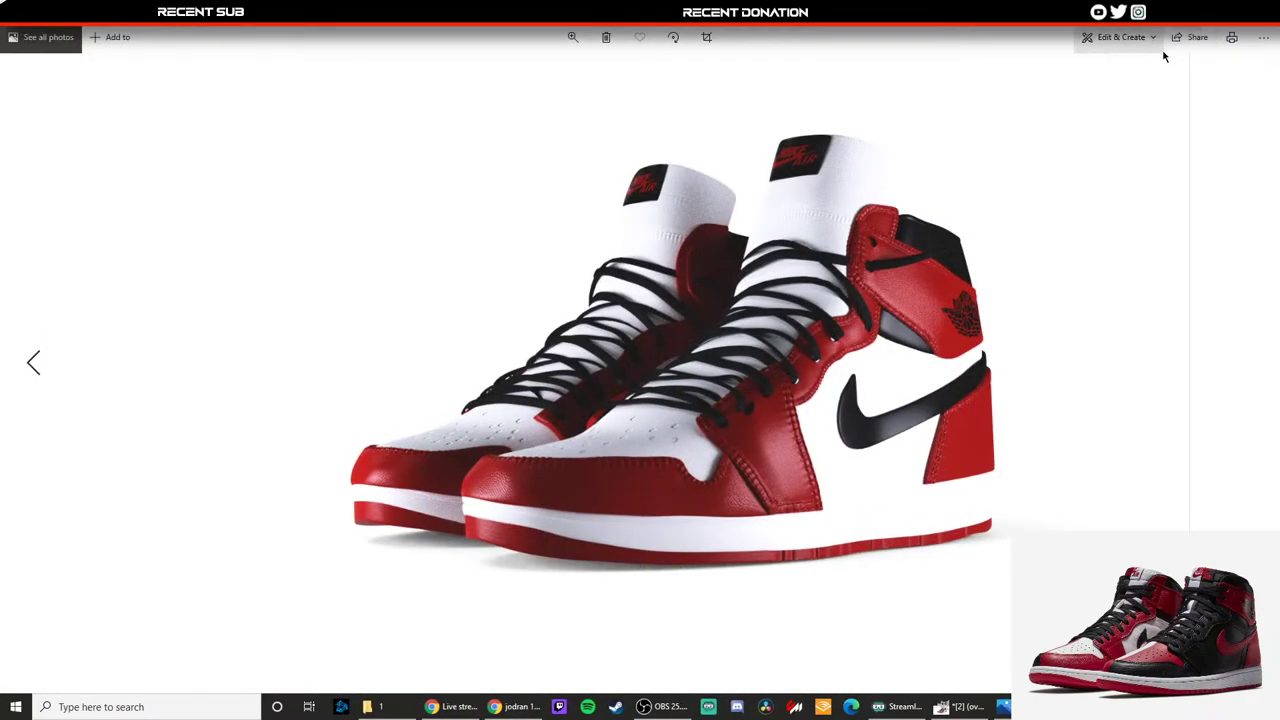
Step: Compare the overwritten two-shoe render 2.png with the single-shoe render in the photo viewer
key("Escape")
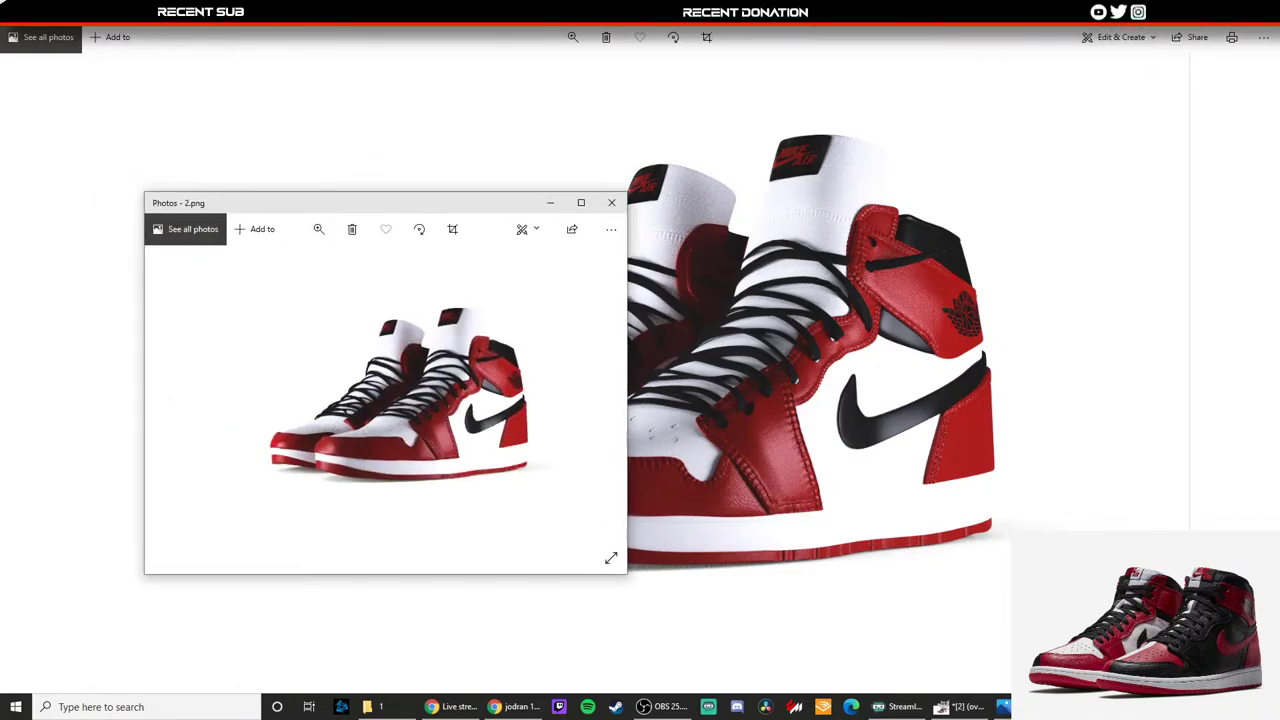
left_click(611, 202)
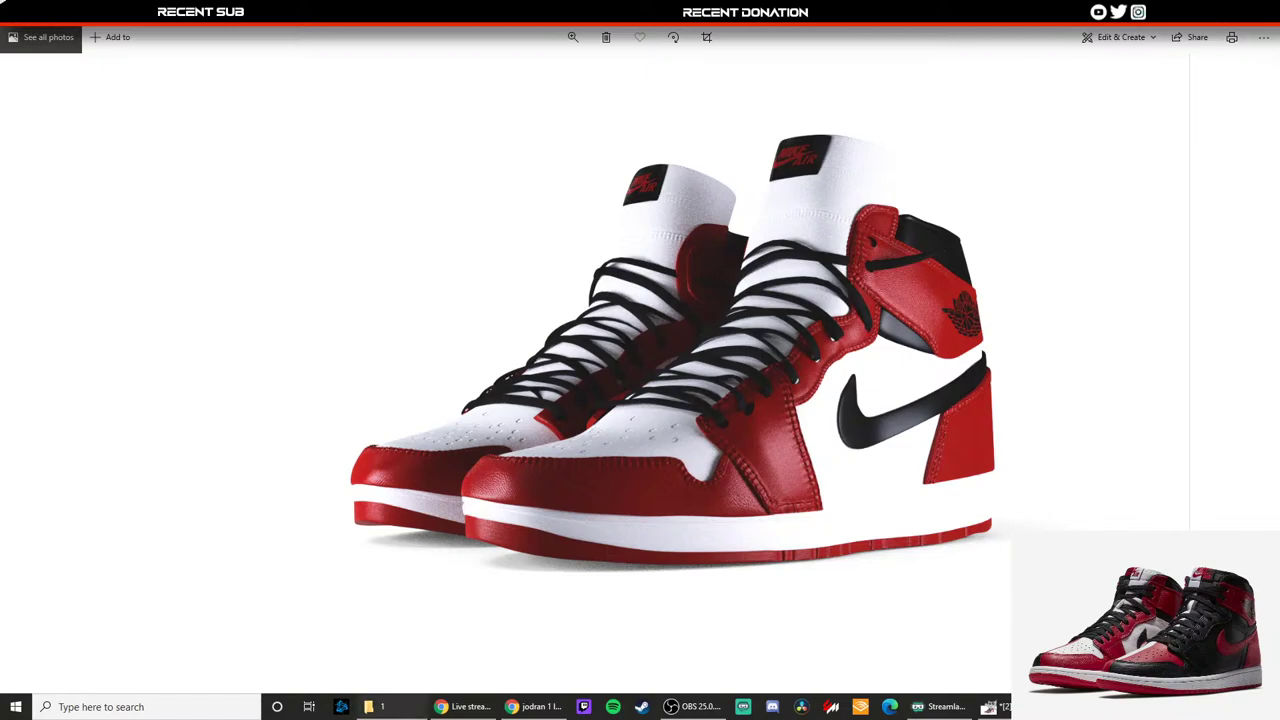
double_click(449, 258)
left_click(581, 203)
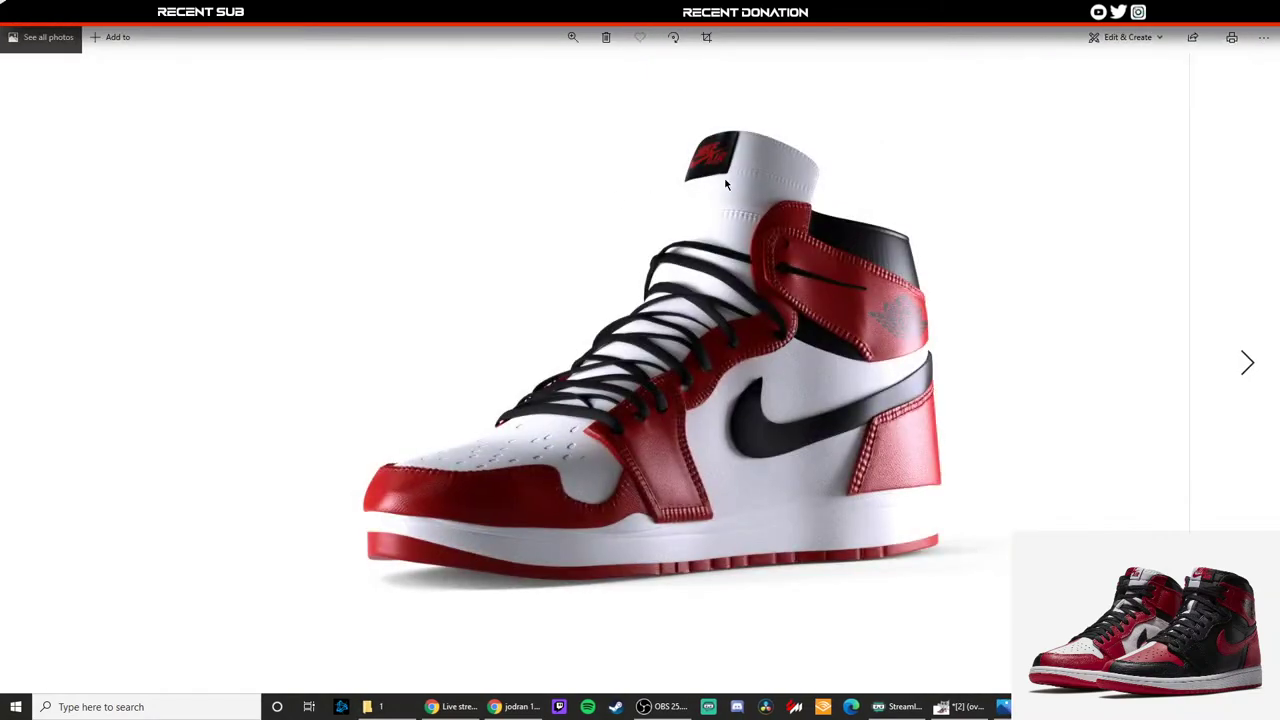
left_click(1263, 10)
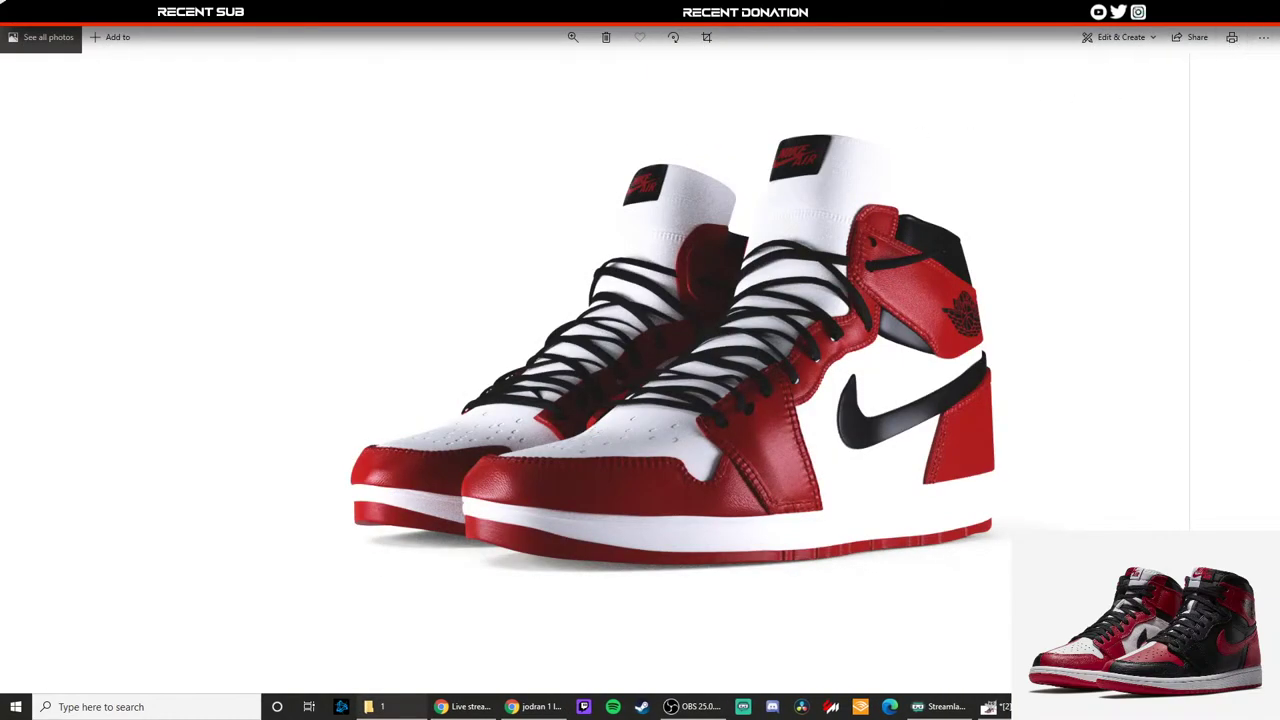
left_click(1263, 10)
Step: Close the 2.png image in GIMP, discarding its unsaved project changes, and open 1.png
left_click(288, 45)
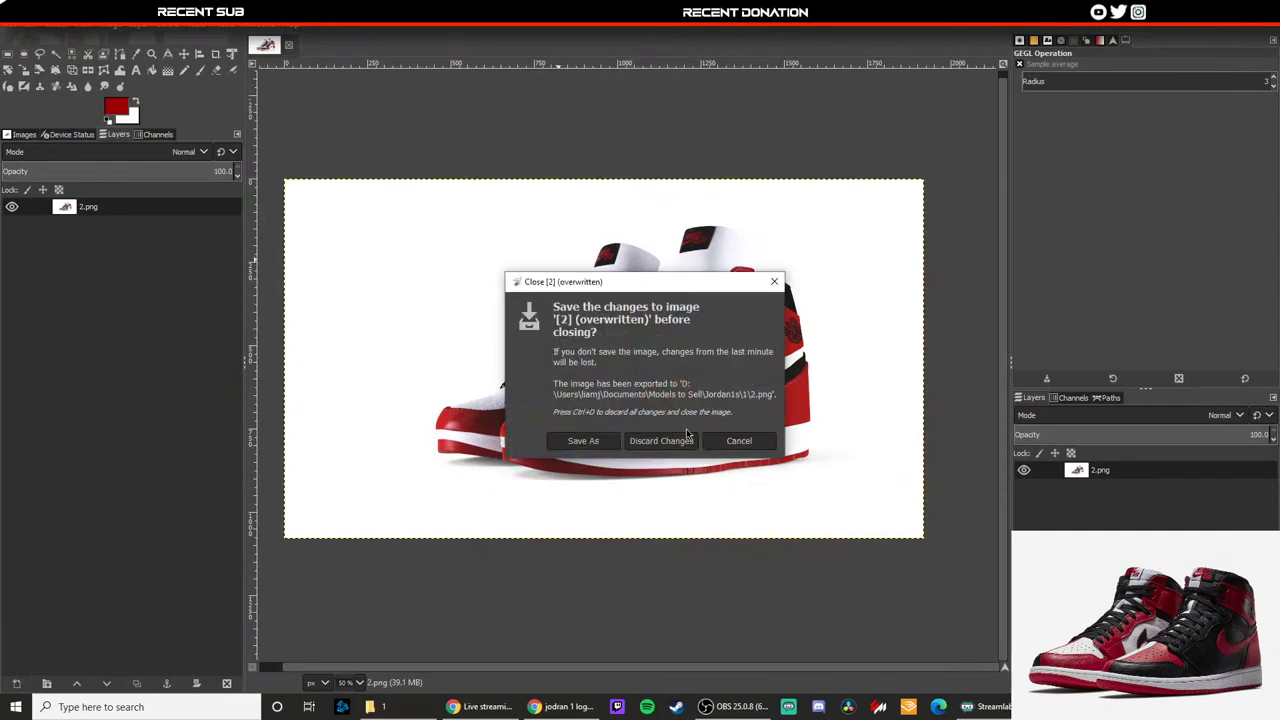
left_click(650, 441)
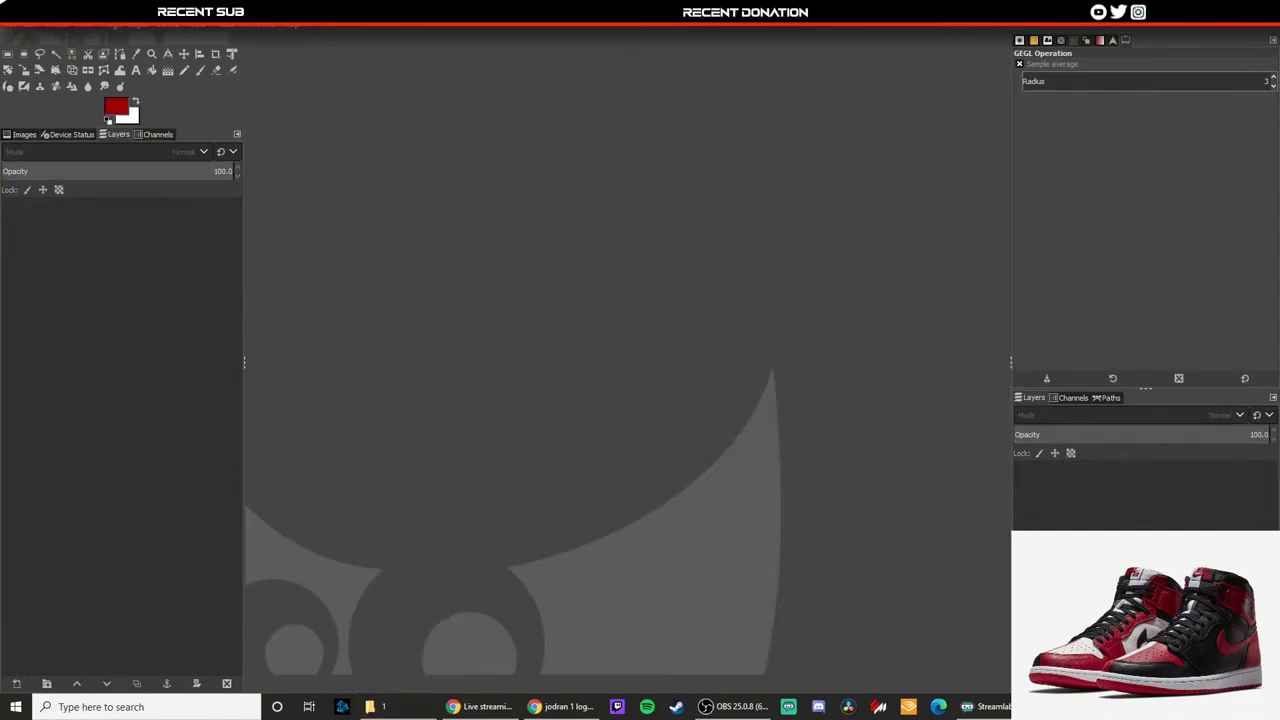
left_click(165, 25)
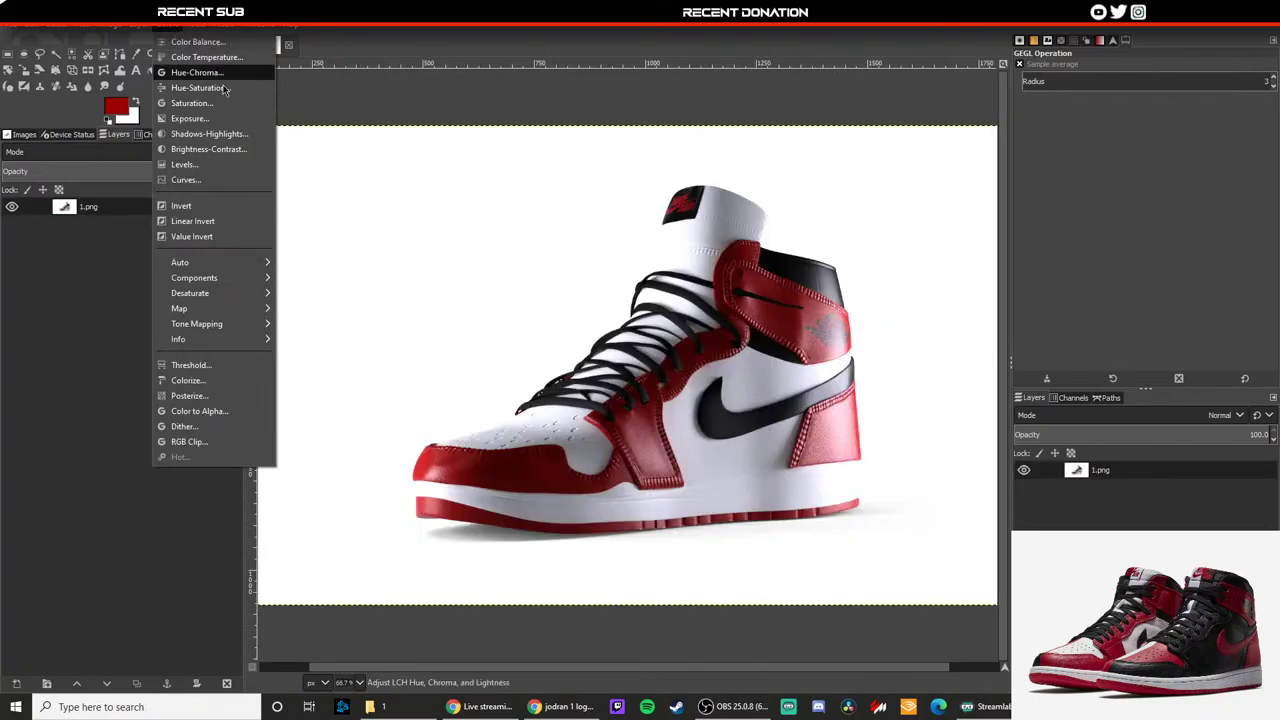
left_click(457, 301)
scroll(535, 394, "down", 1, "ctrl")
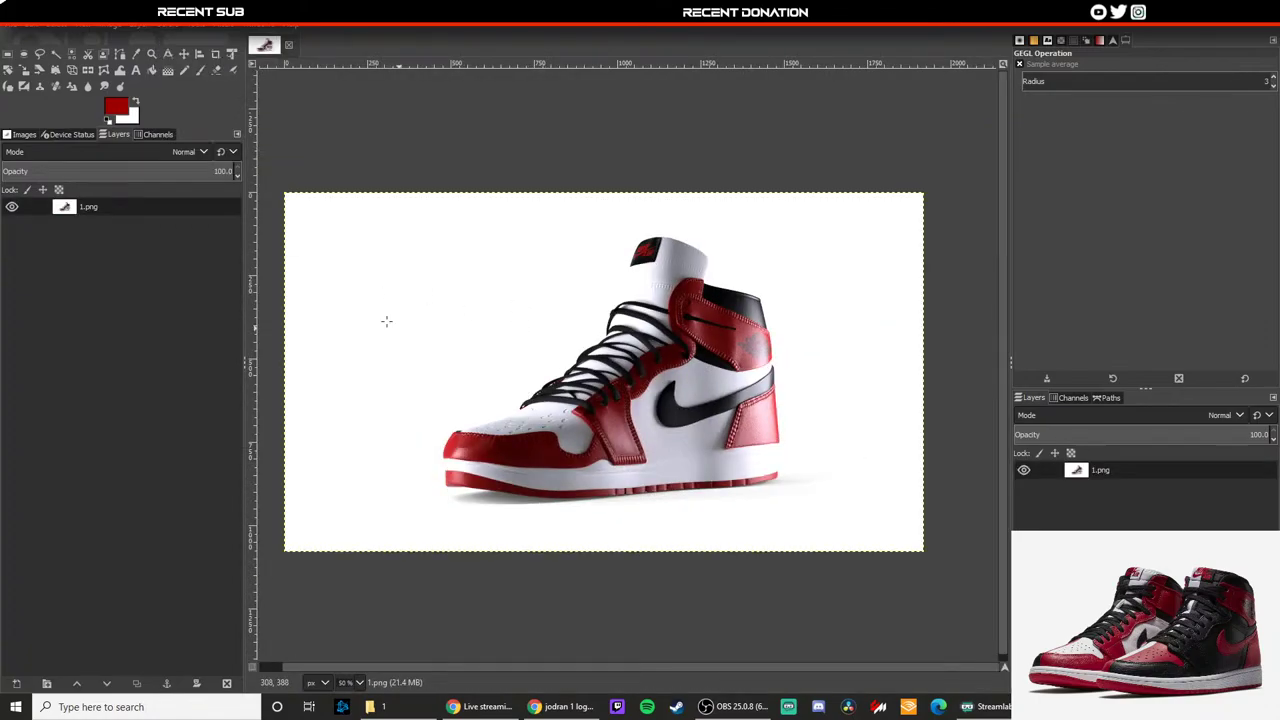
Step: Apply Curves to 1.png, lifting the shadows from about 30 to 36 and the highlights from about 221 to 231
left_click(165, 32)
left_click(185, 179)
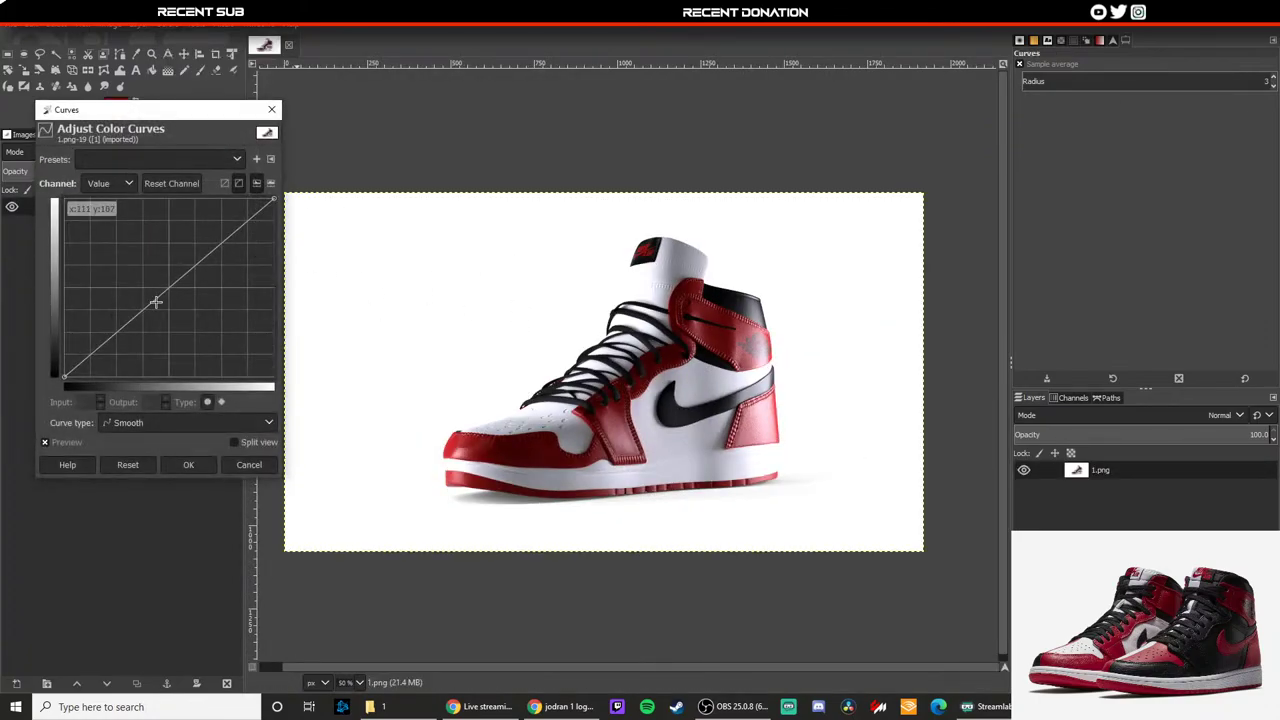
left_click(101, 356)
left_click_drag(101, 356, 89, 351)
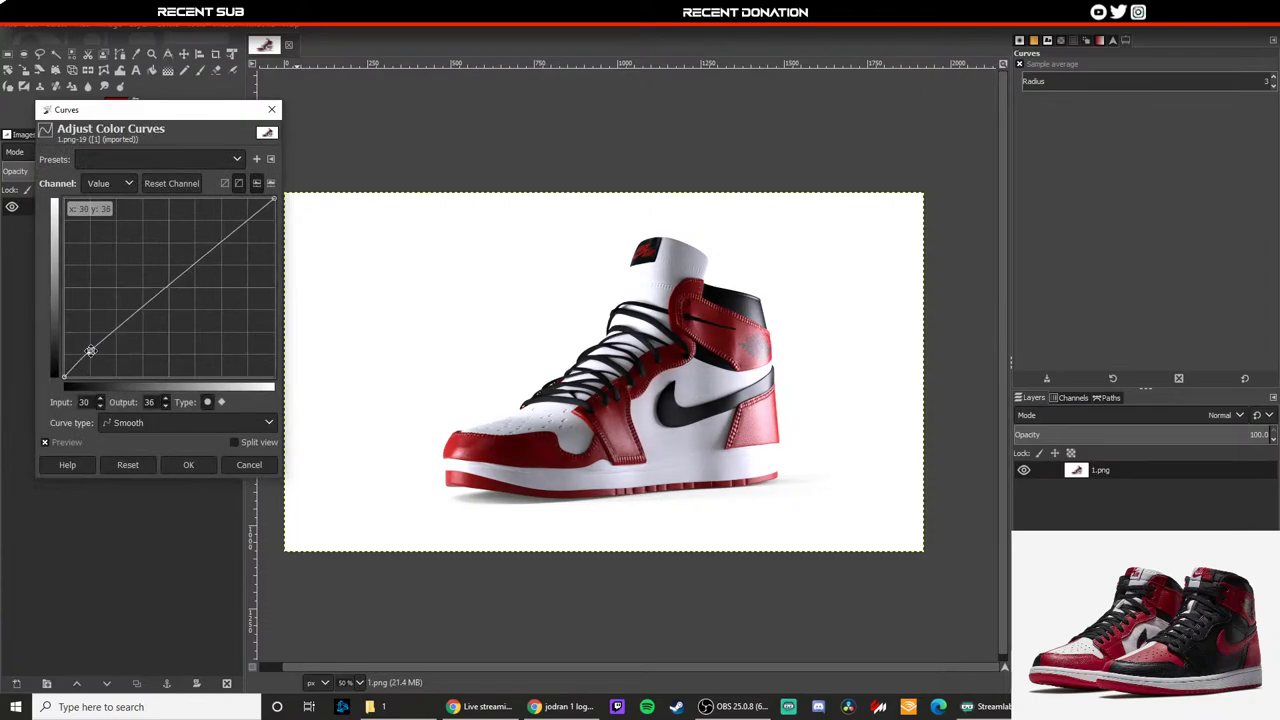
left_click(242, 212)
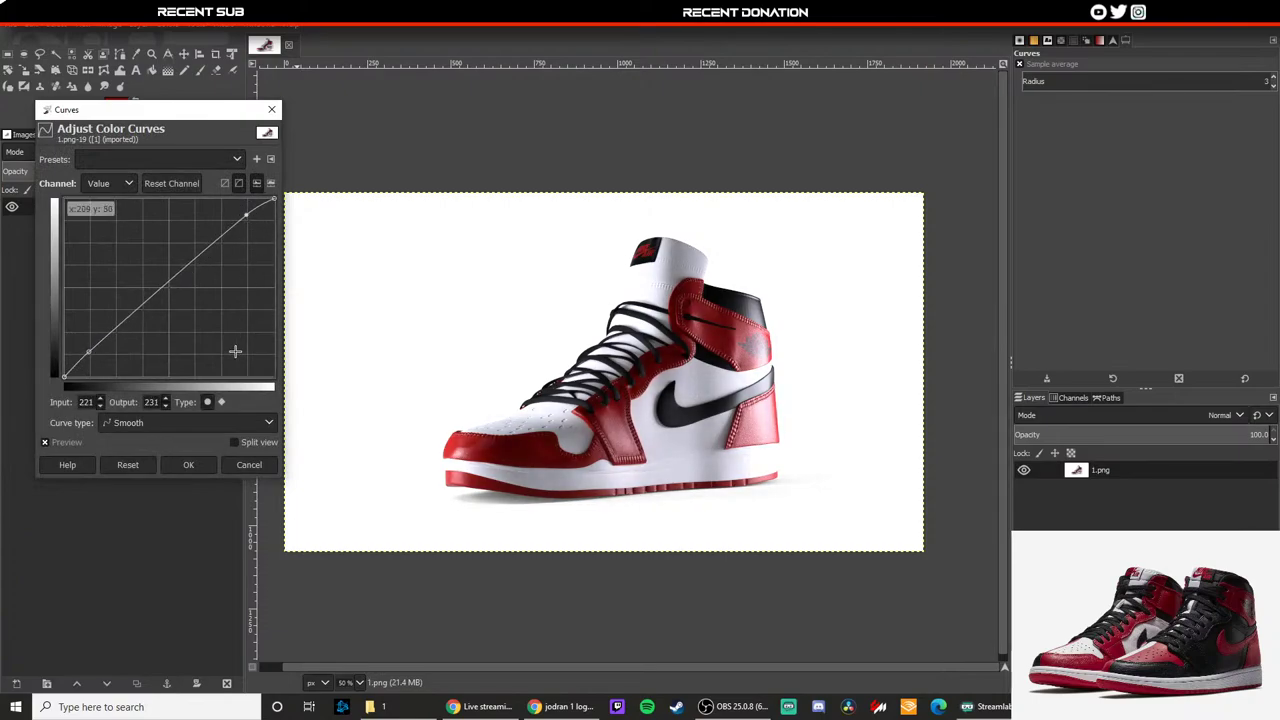
left_click(188, 464)
Step: Set the black level of 1.png to about -0.005 with Exposure
left_click(170, 27)
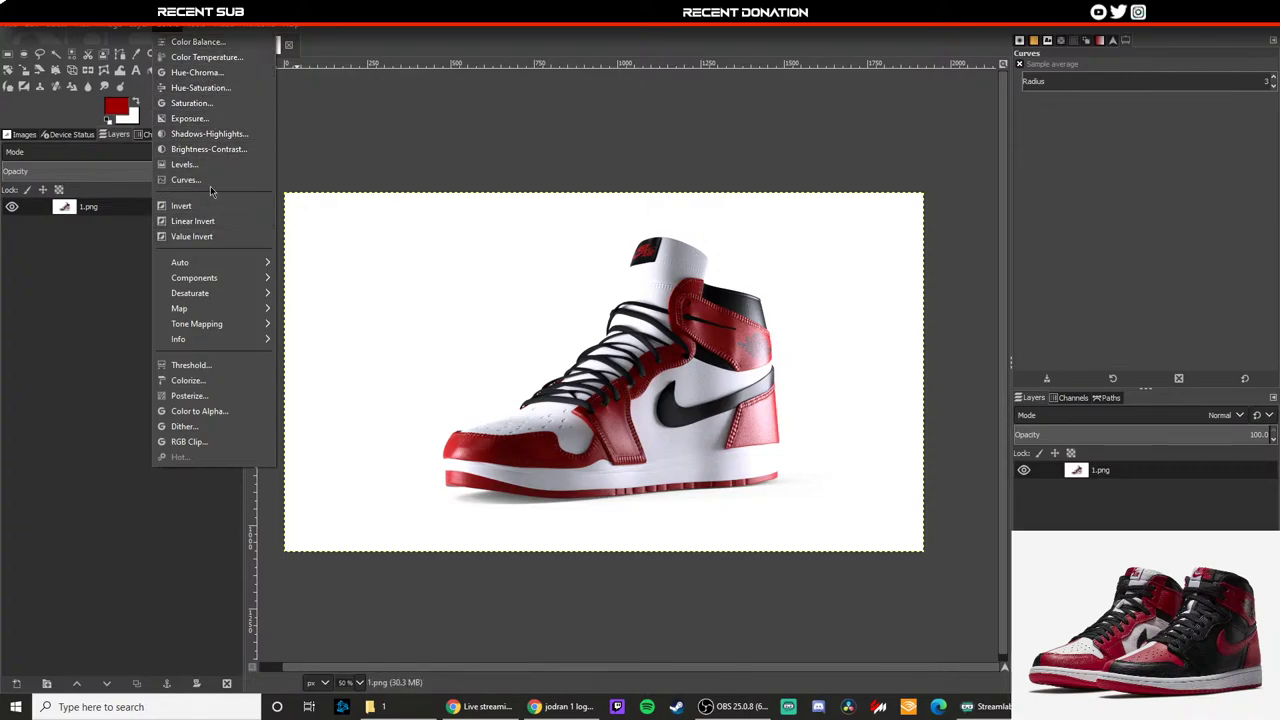
left_click(190, 118)
left_click(1064, 310)
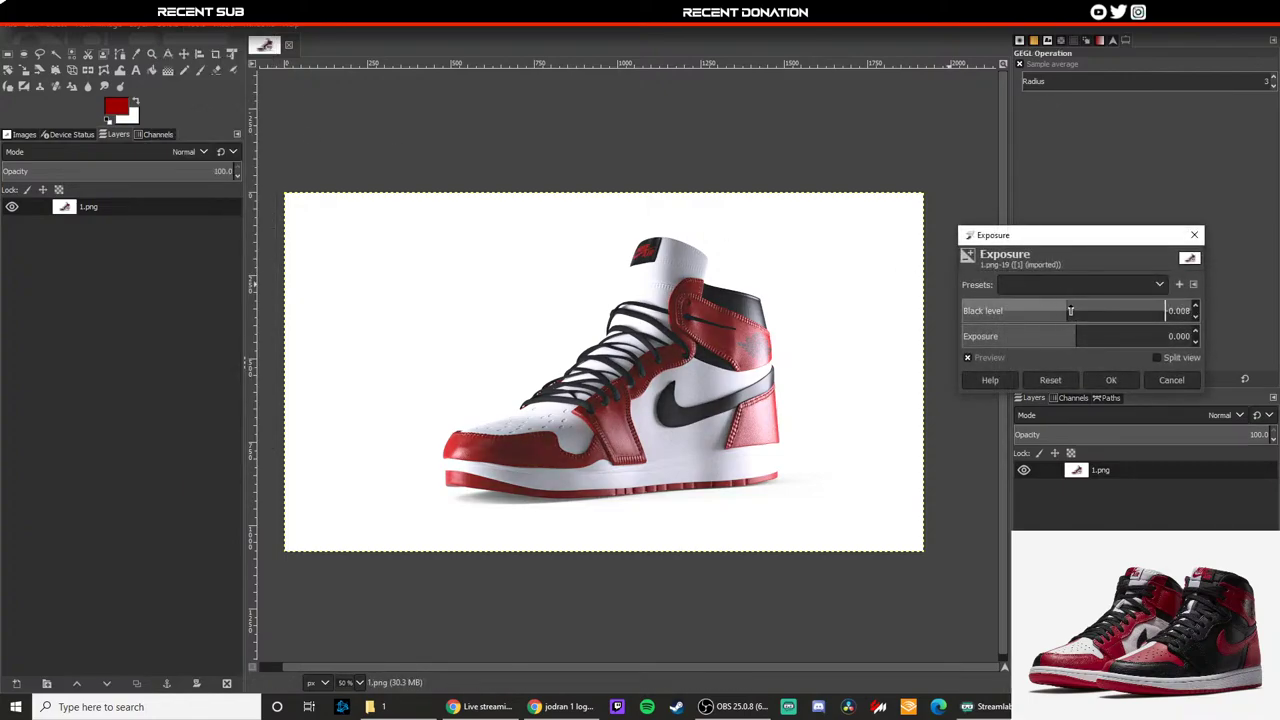
mouse_move(1060, 310)
left_mouse_down()
mouse_move(1080, 303)
mouse_move(1064, 303)
left_mouse_up()
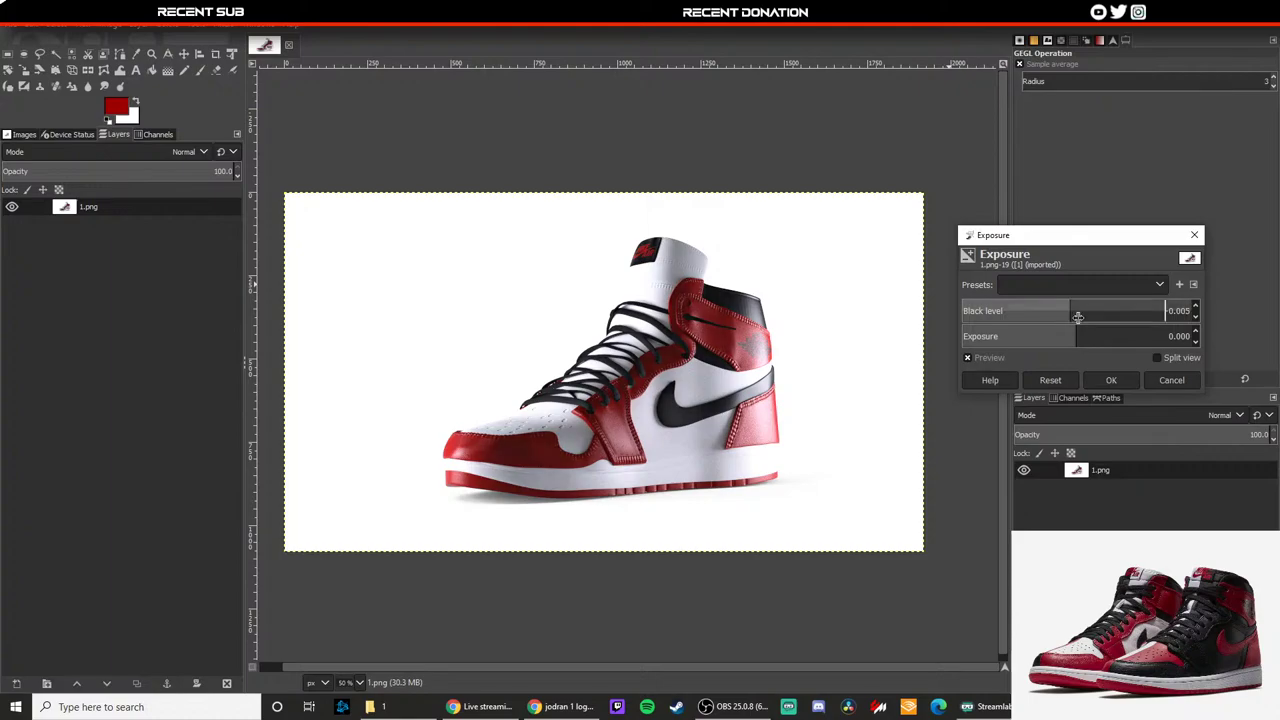
left_click(1111, 380)
Step: Apply a second Curves adjustment to 1.png with a shadow point near input 38, output 33 and a highlight point, and overwrite the original file
left_click(166, 36)
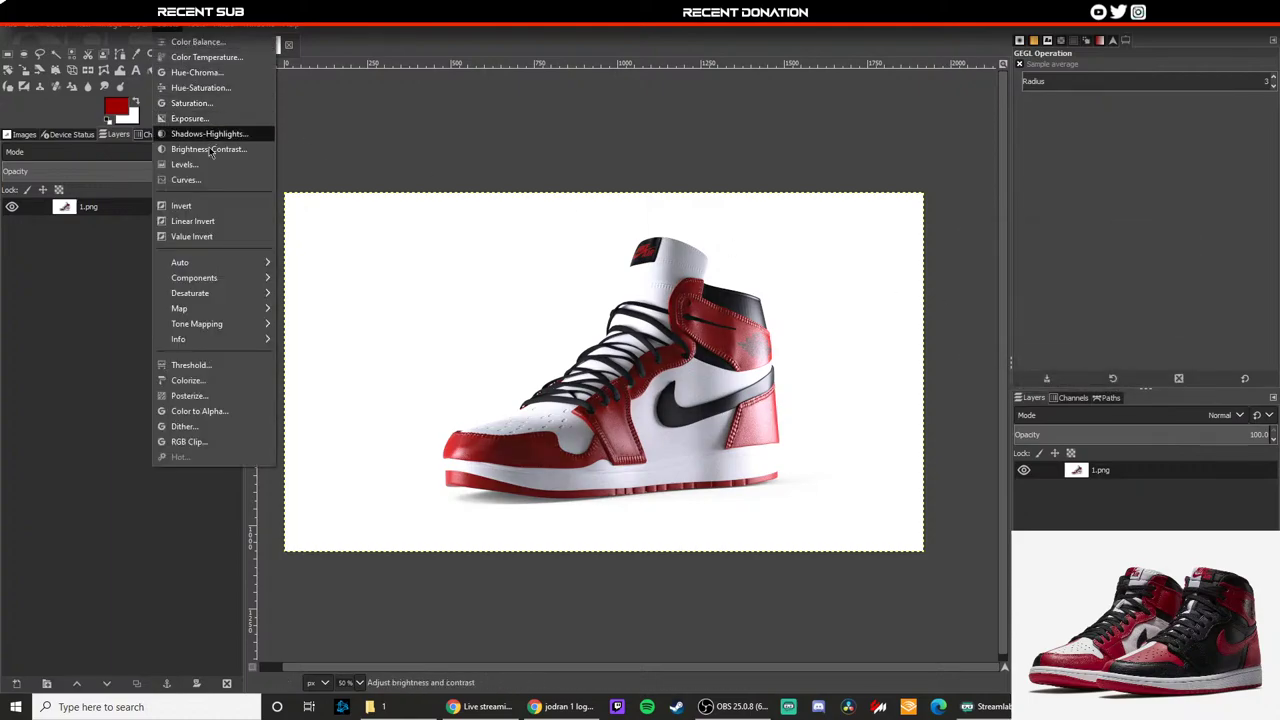
left_click(185, 180)
left_click(91, 353)
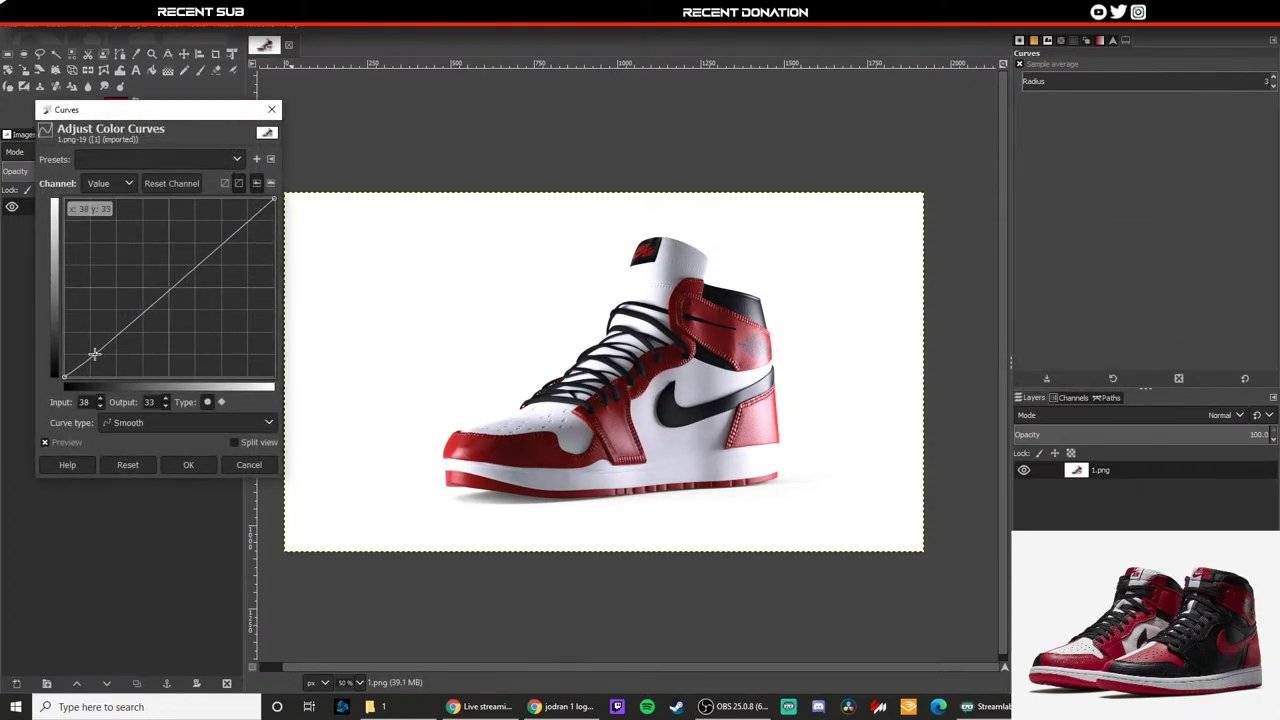
left_click_drag(240, 230, 244, 228)
left_click(188, 464)
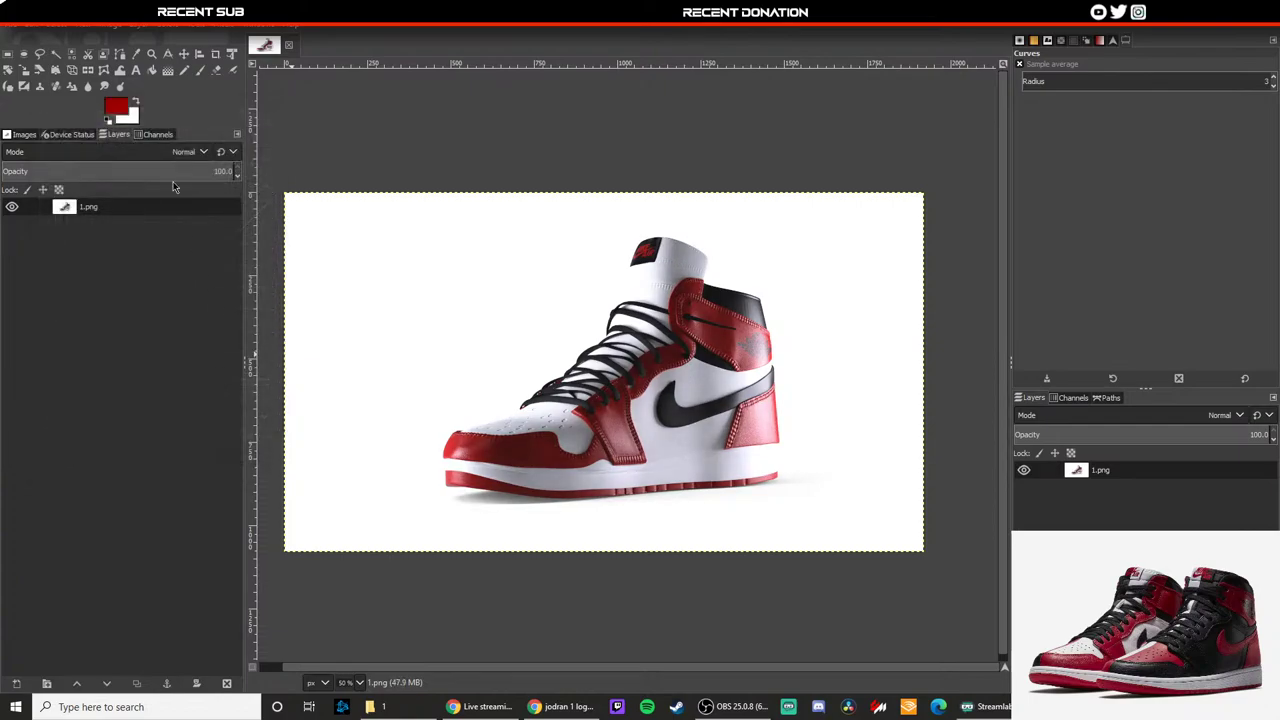
left_click(14, 30)
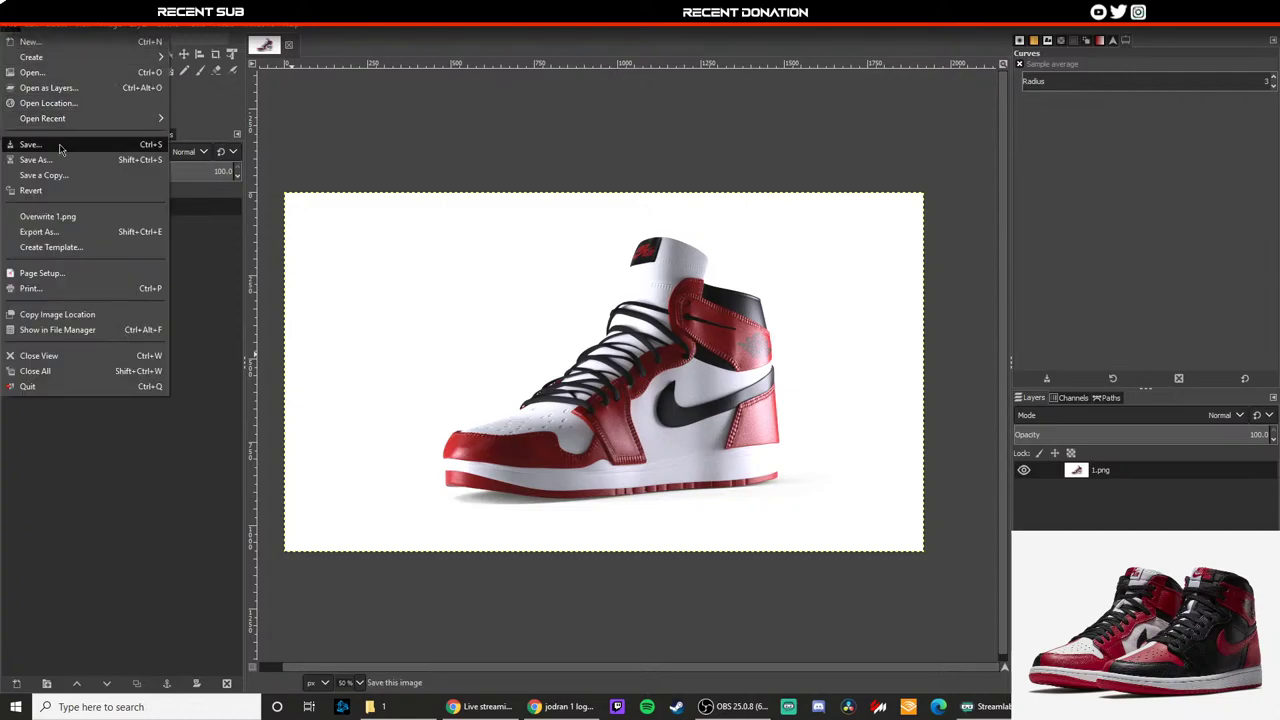
left_click(50, 209)
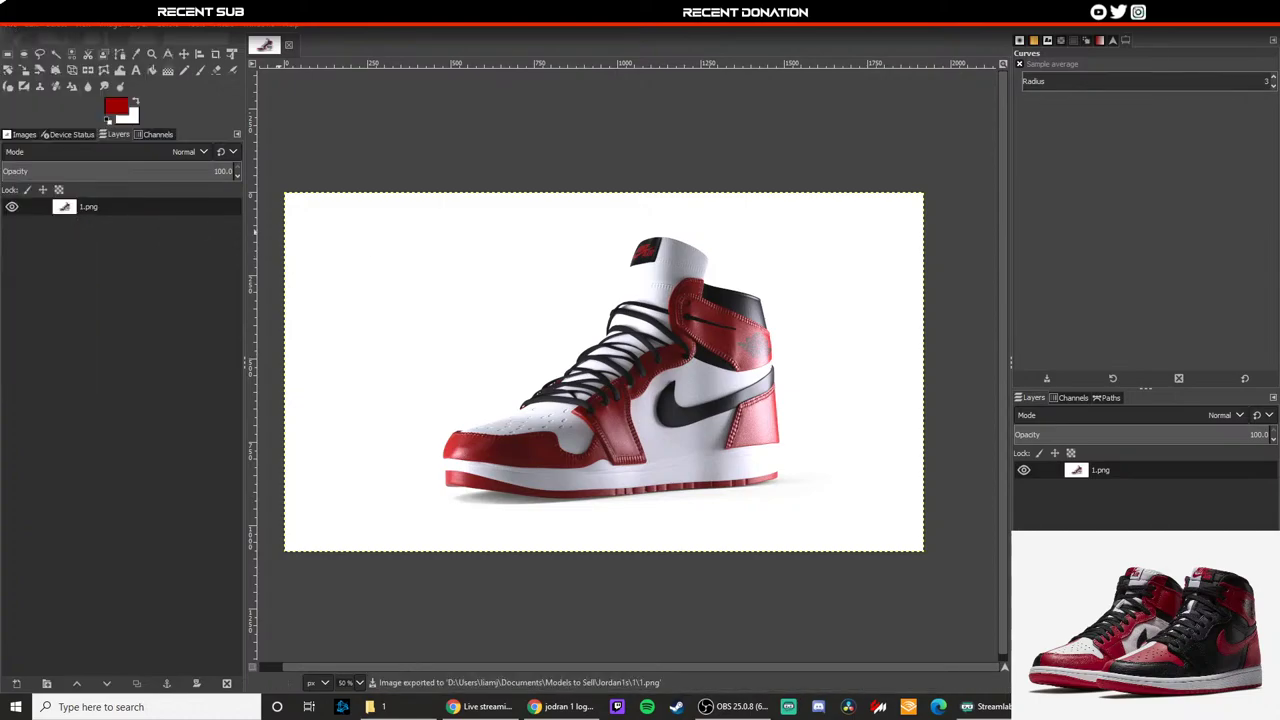
Step: Compare the overwritten 1.png with the two-shoe render 2.png in the photo viewer, and close the viewer
key("alt+Tab")
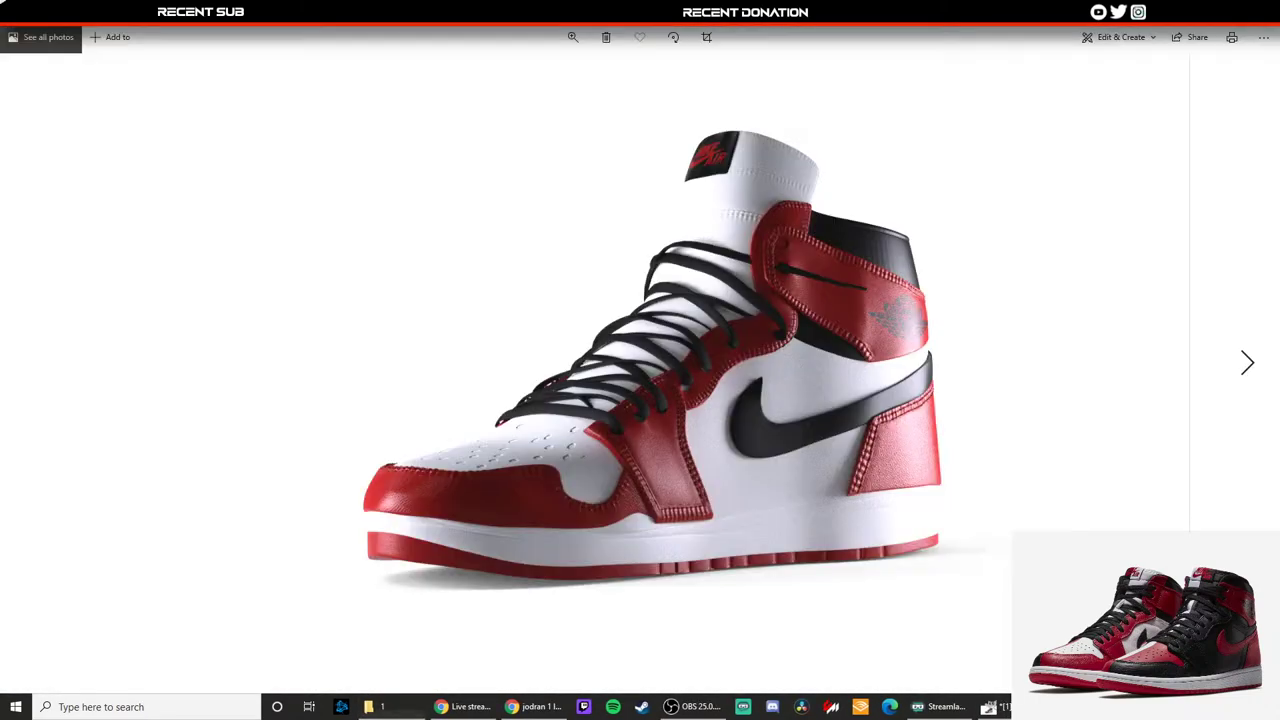
key("Right")
key("Left")
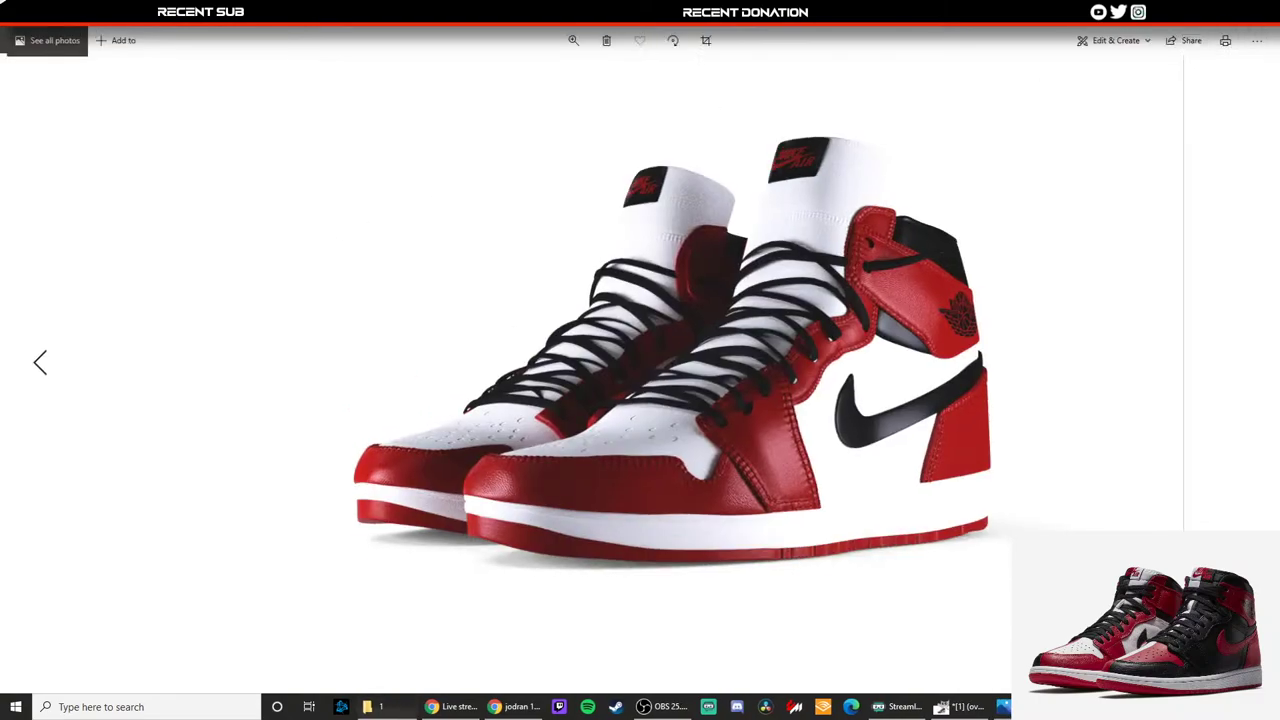
left_click(1234, 10)
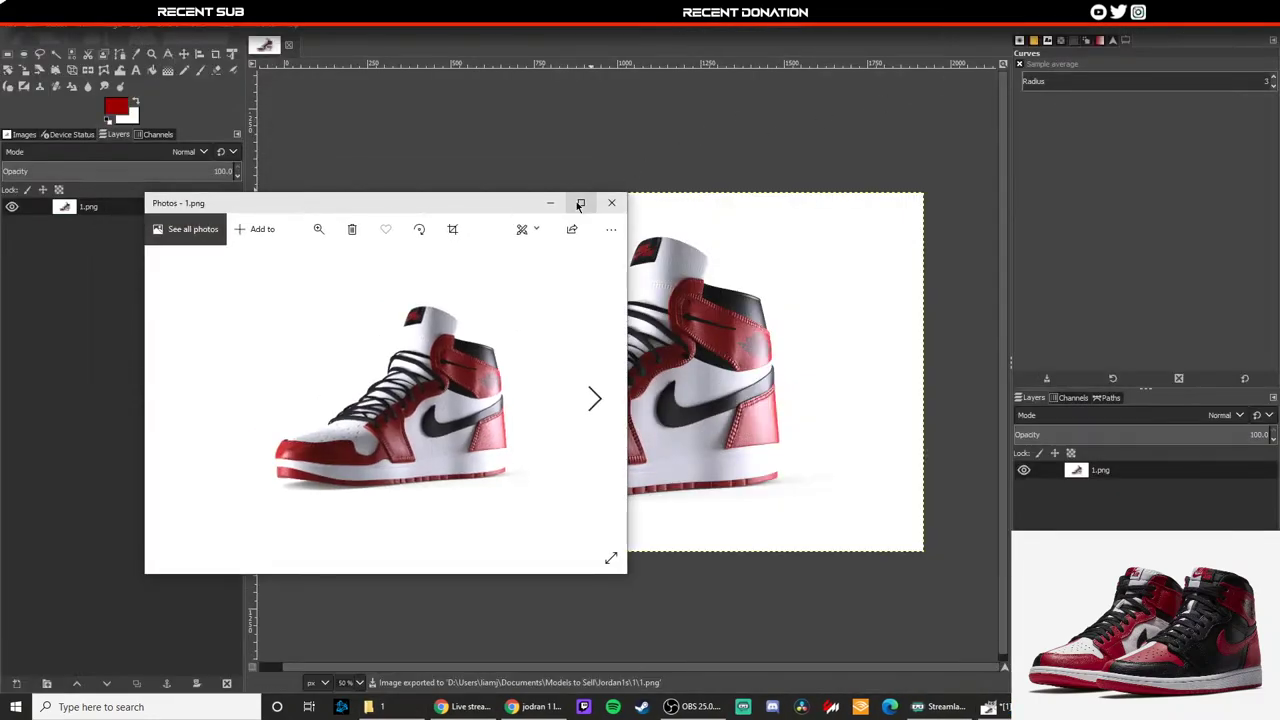
left_click(610, 204)
Step: Raise the saturation scale of 1.png to about 1.157, overwrite the file and check it in the photo viewer
left_click(168, 26)
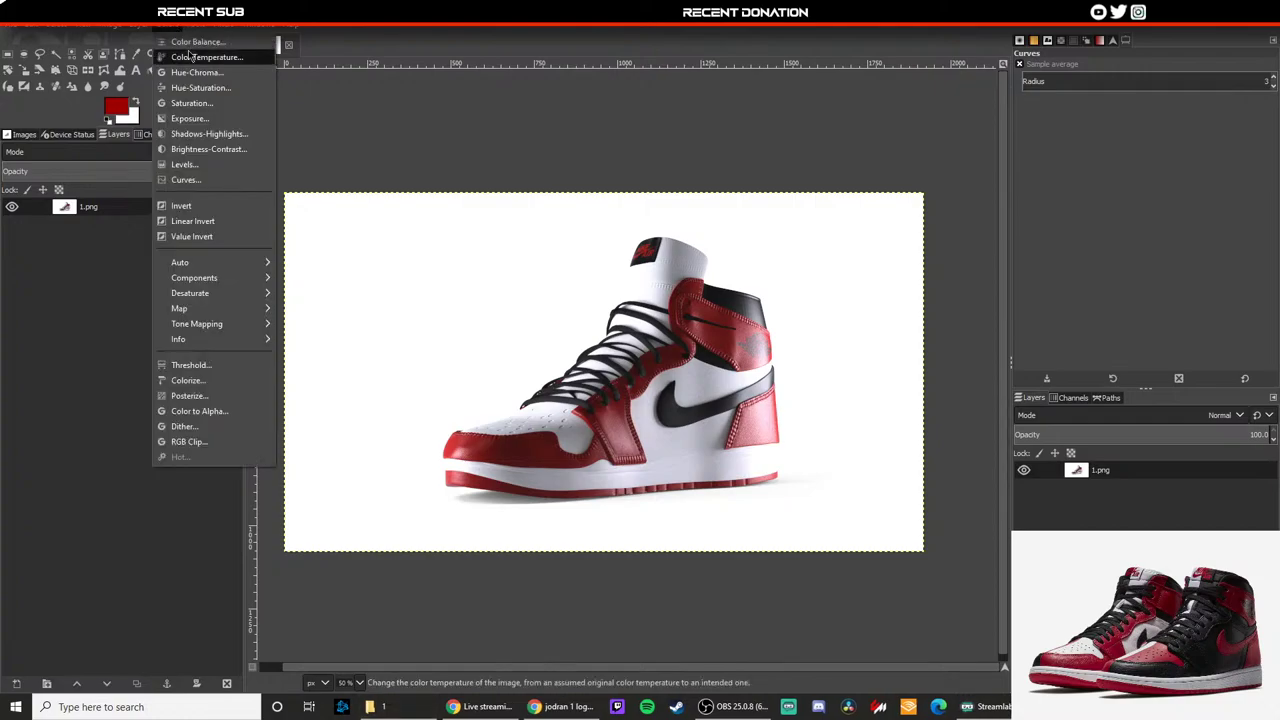
left_click(191, 103)
left_click_drag(1050, 313, 1092, 310)
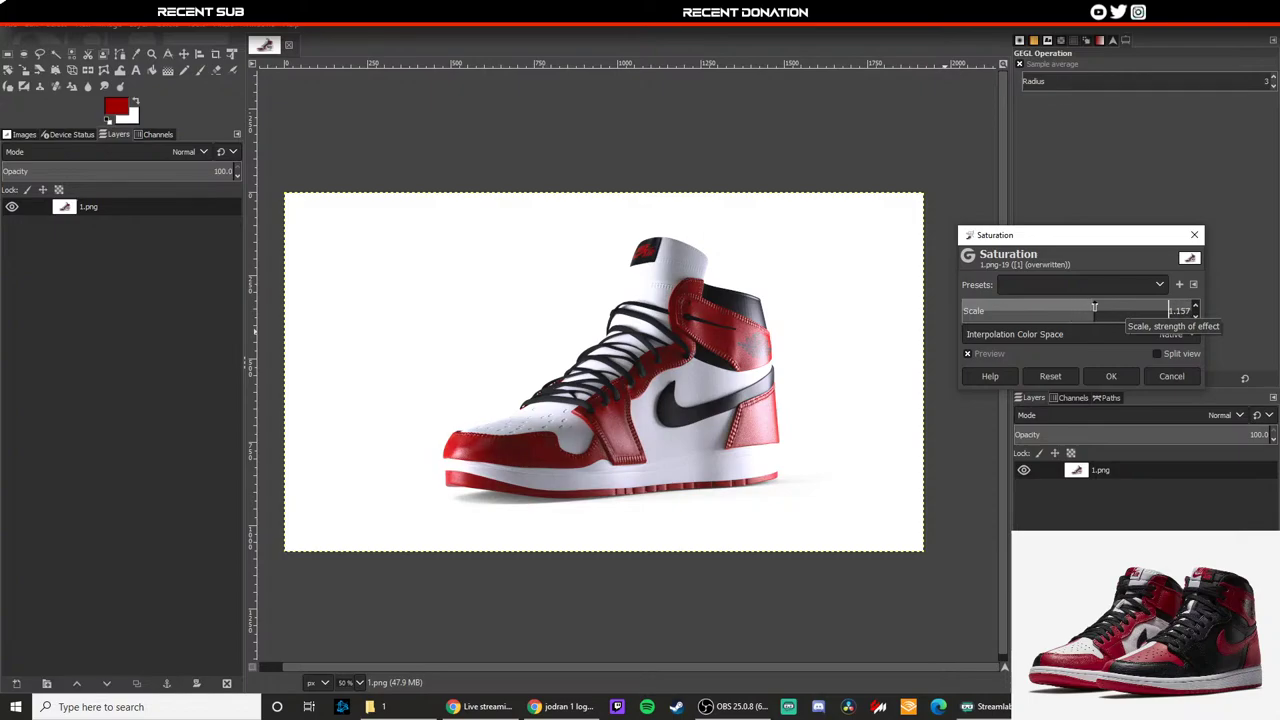
left_click(1110, 376)
left_click(18, 30)
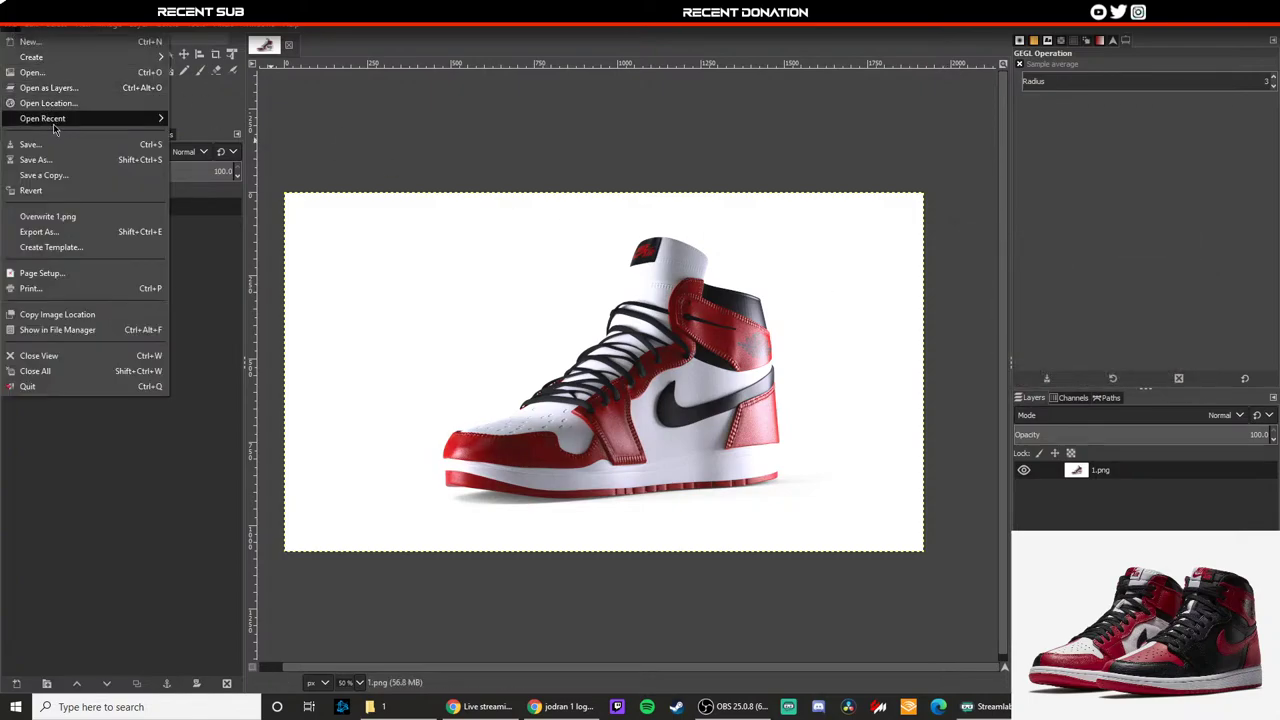
left_click(88, 210)
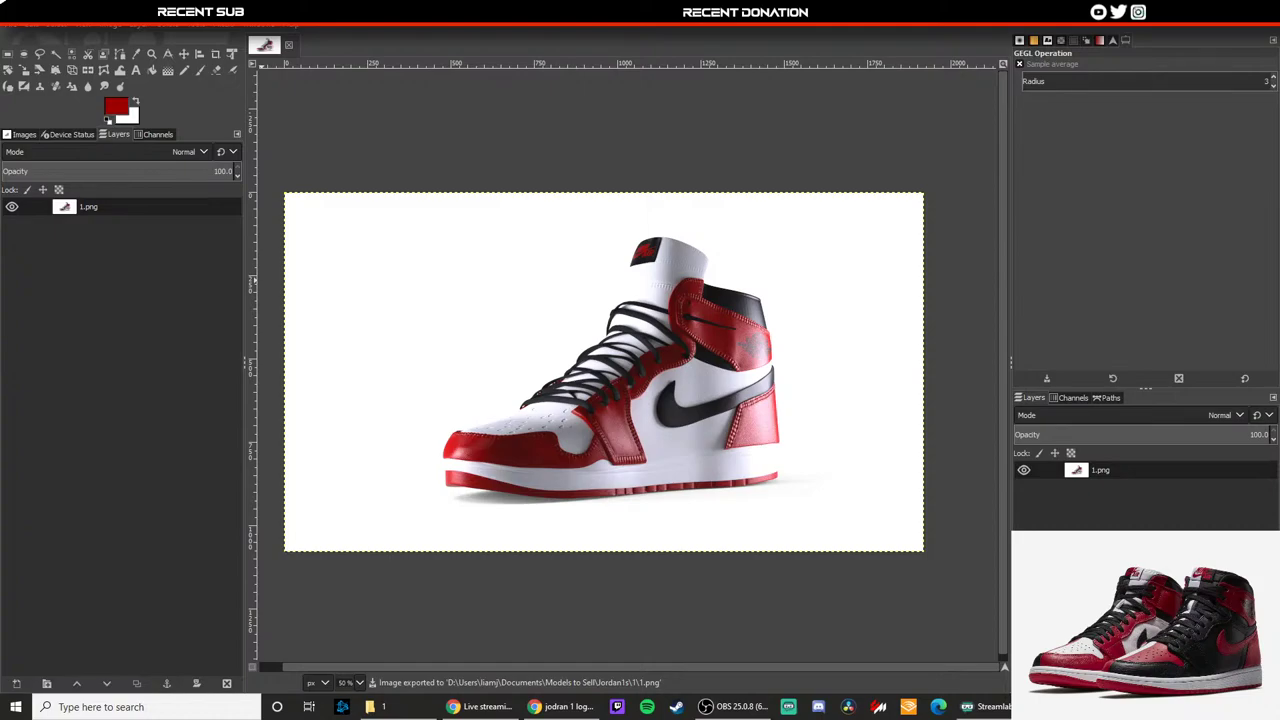
left_click(611, 203)
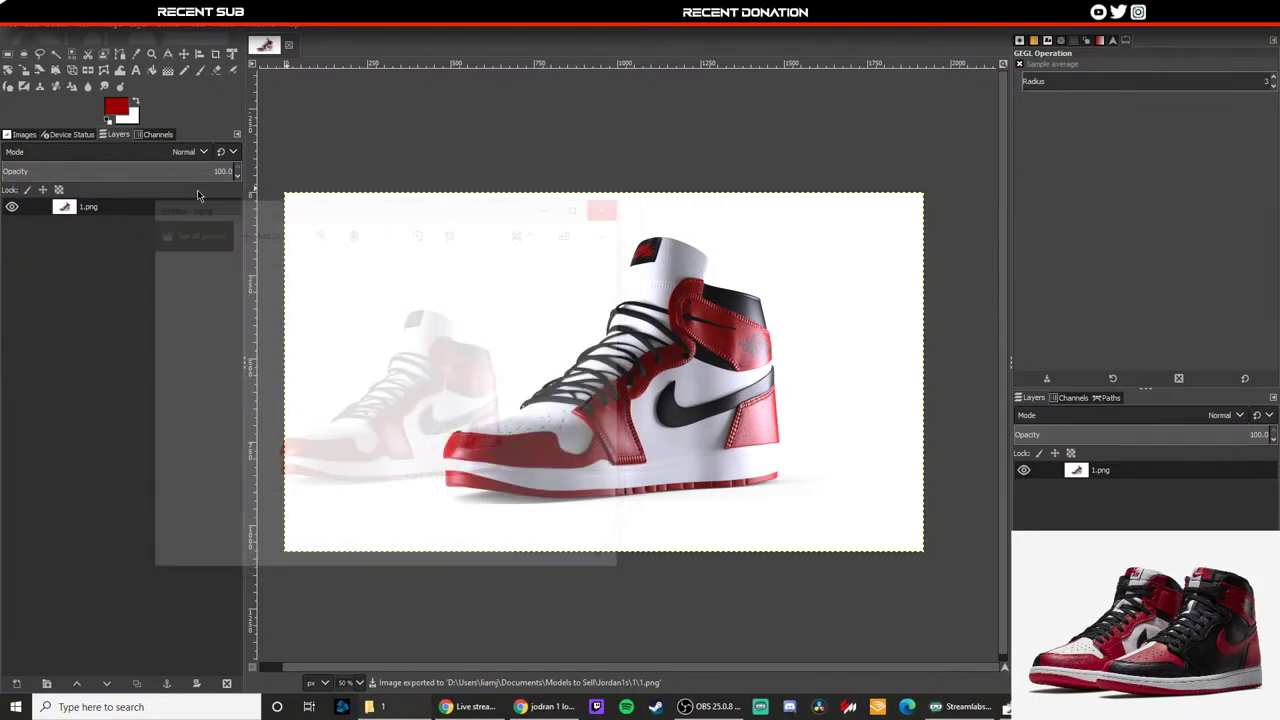
left_click(622, 203)
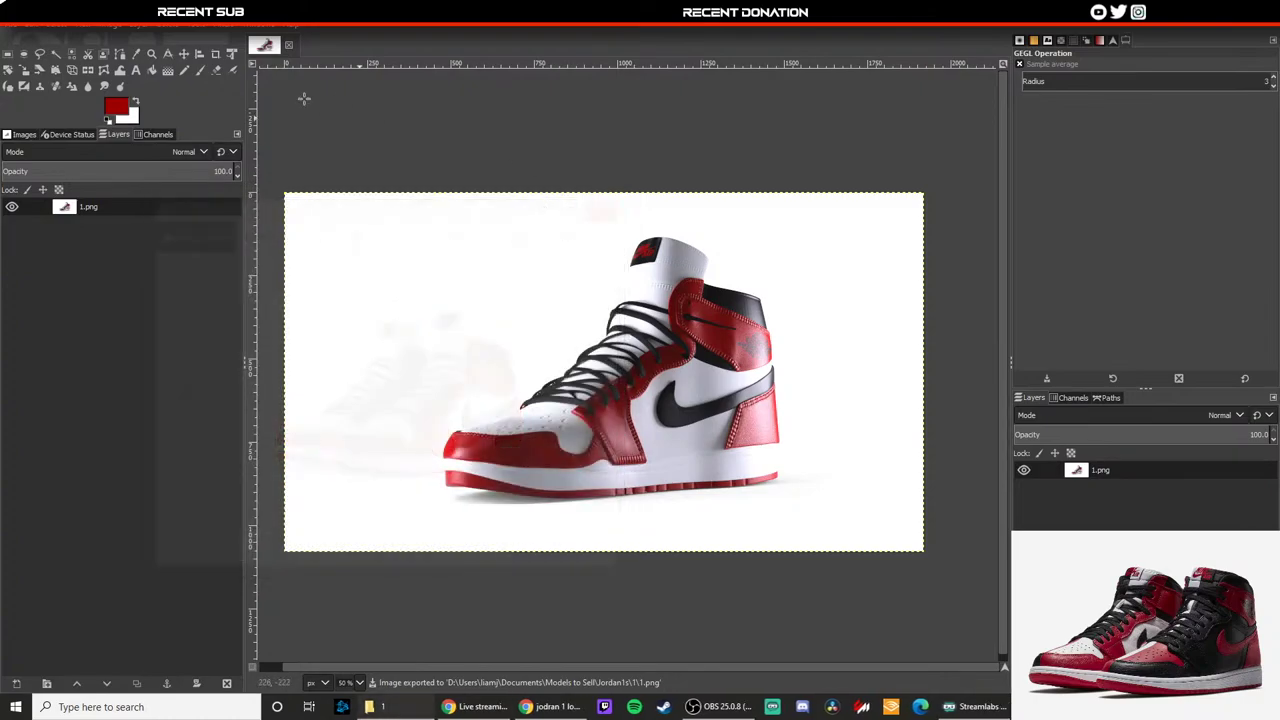
Step: Slightly reduce the saturation of 1.png and overwrite the original file
left_click(161, 31)
left_click(205, 98)
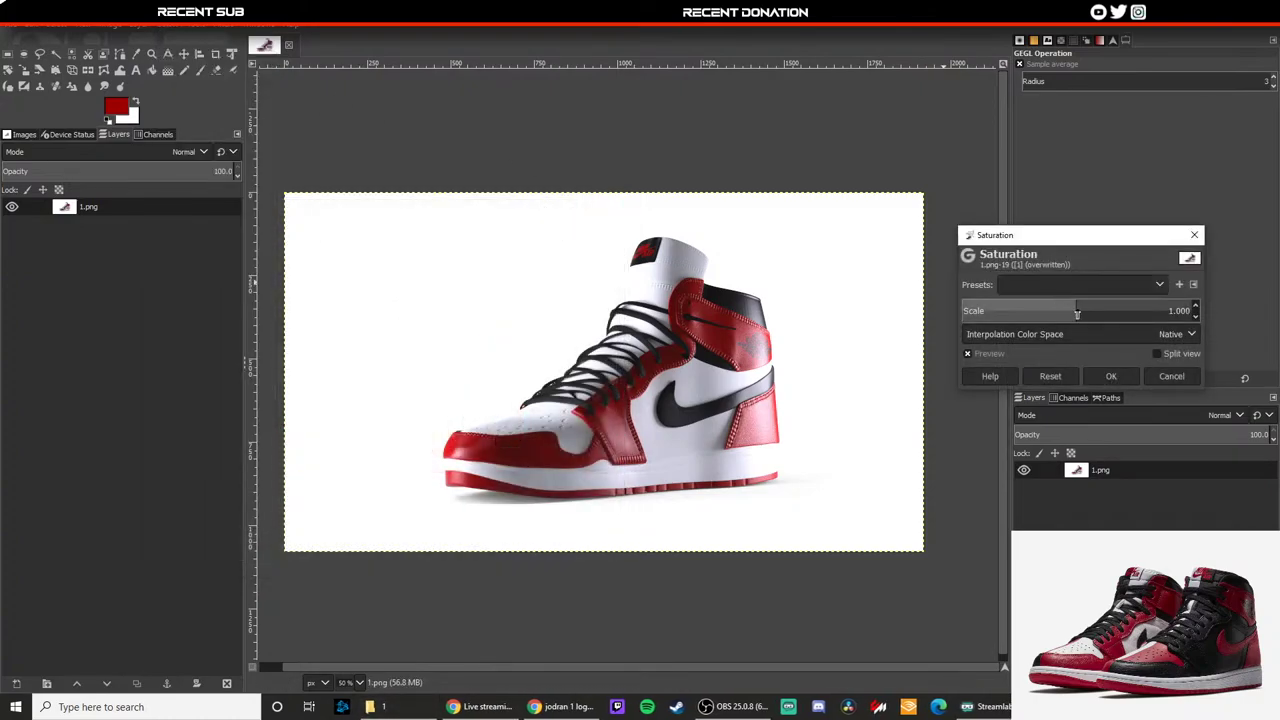
left_click(1069, 313)
left_click(1111, 376)
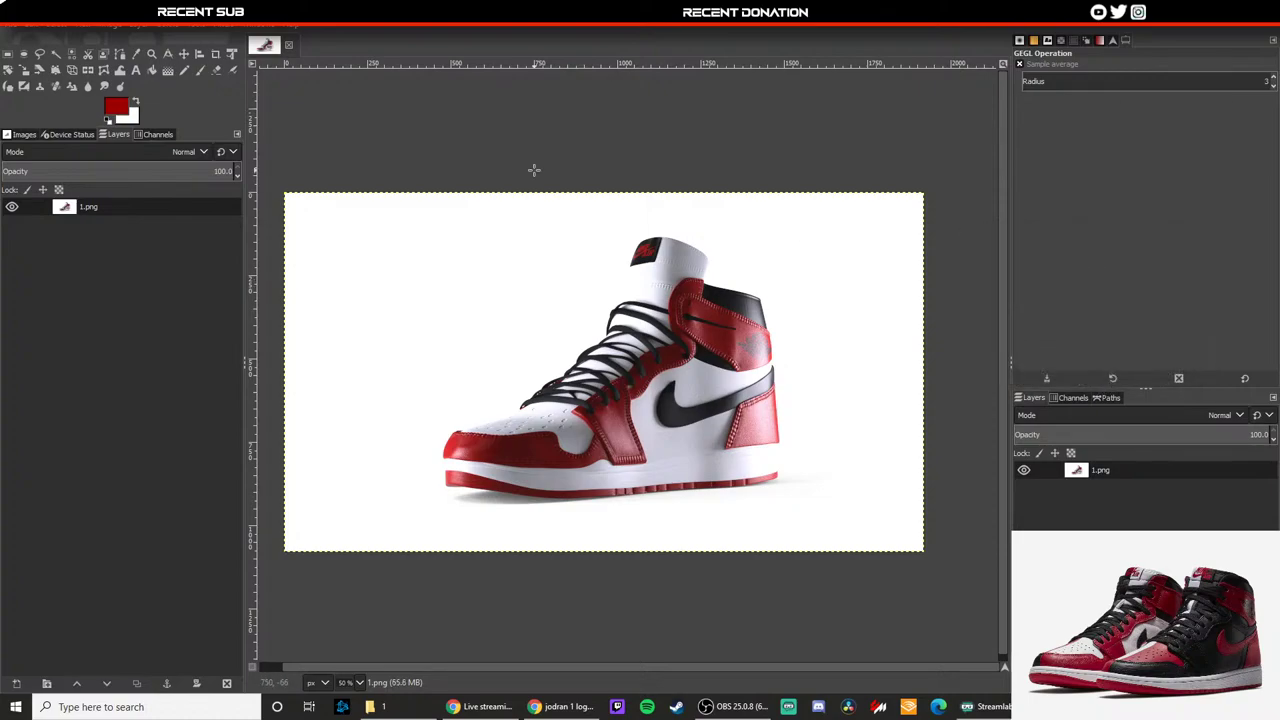
left_click(12, 29)
left_click(47, 216)
Step: Close the 1.png image, discarding its unsaved project changes, and open 2.png for editing
left_click(289, 48)
left_click(661, 441)
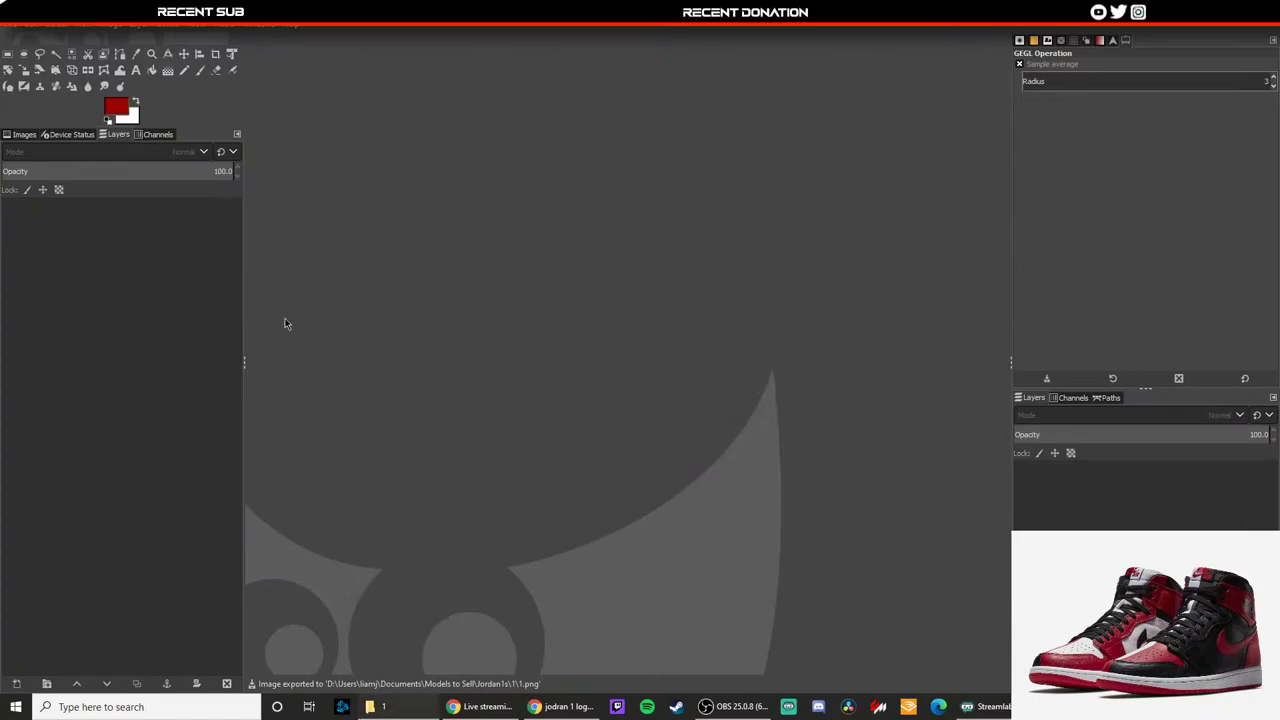
left_click_drag(560, 348, 560, 350)
Step: Lower the saturation scale of 2.png to about 0.831 and overwrite the original file
left_click(179, 29)
left_click(205, 97)
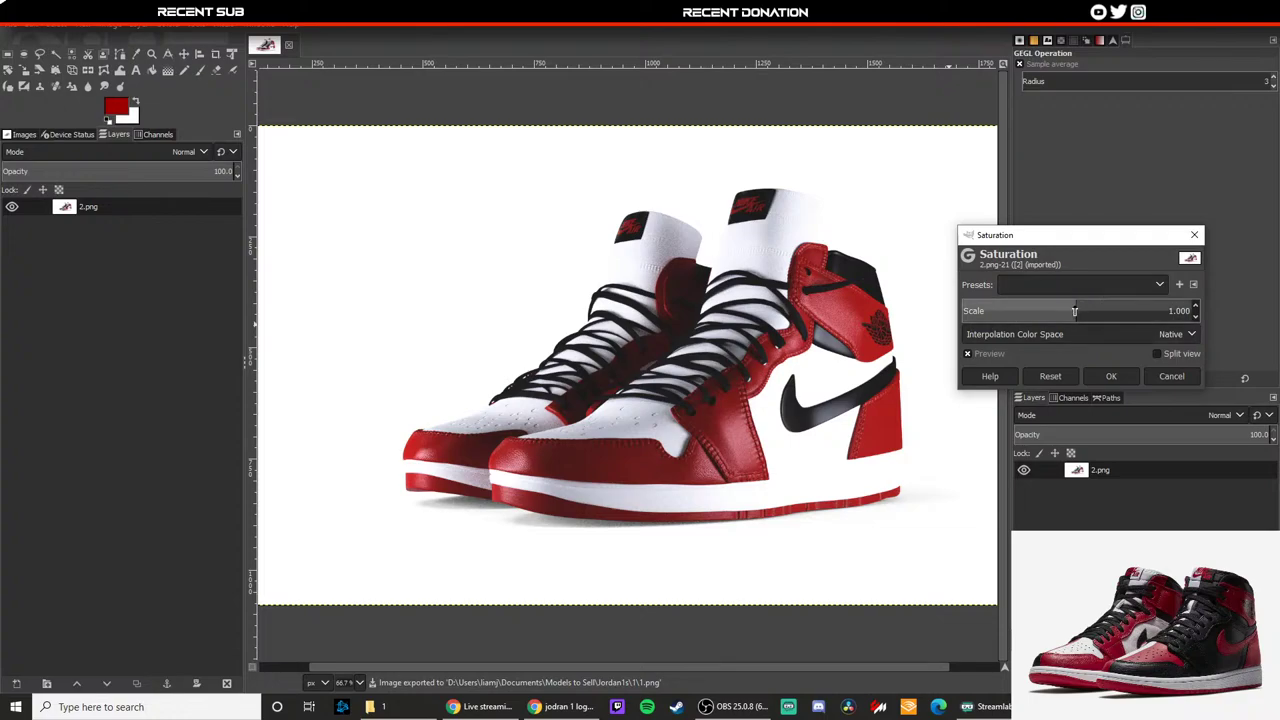
left_click_drag(1074, 311, 1057, 313)
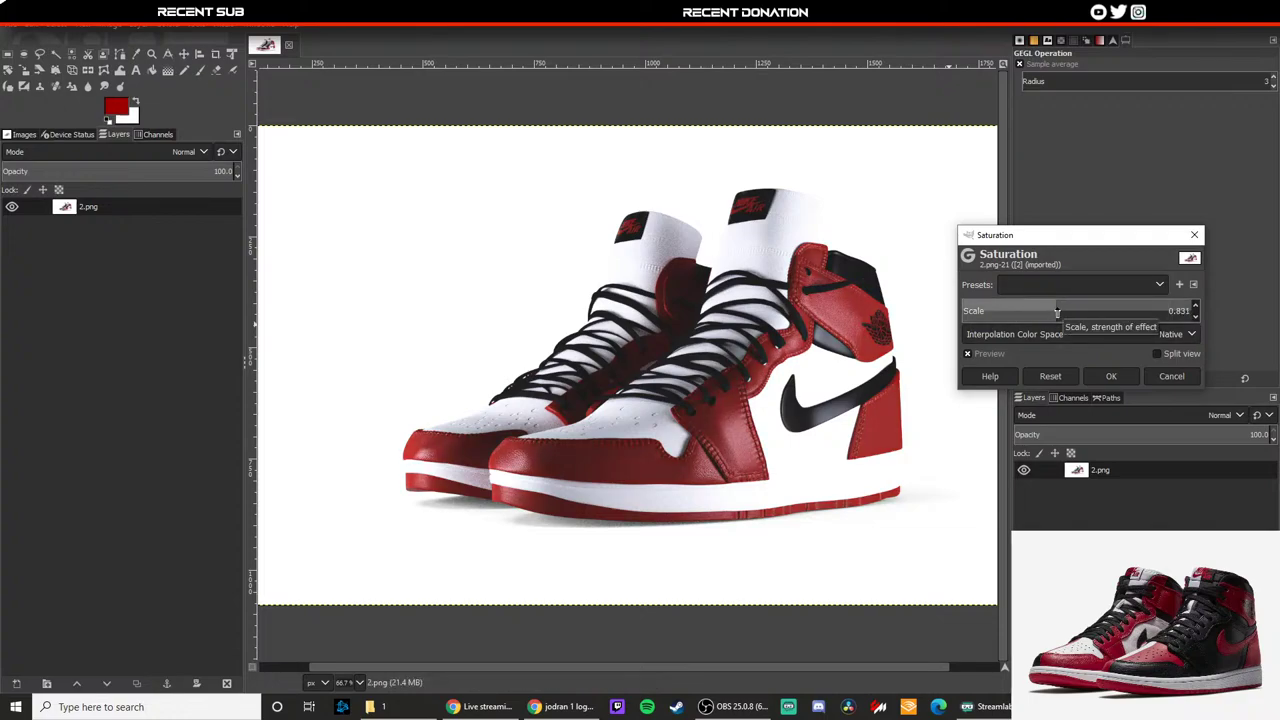
left_click(1111, 376)
scroll(690, 331, "down", 1, "ctrl")
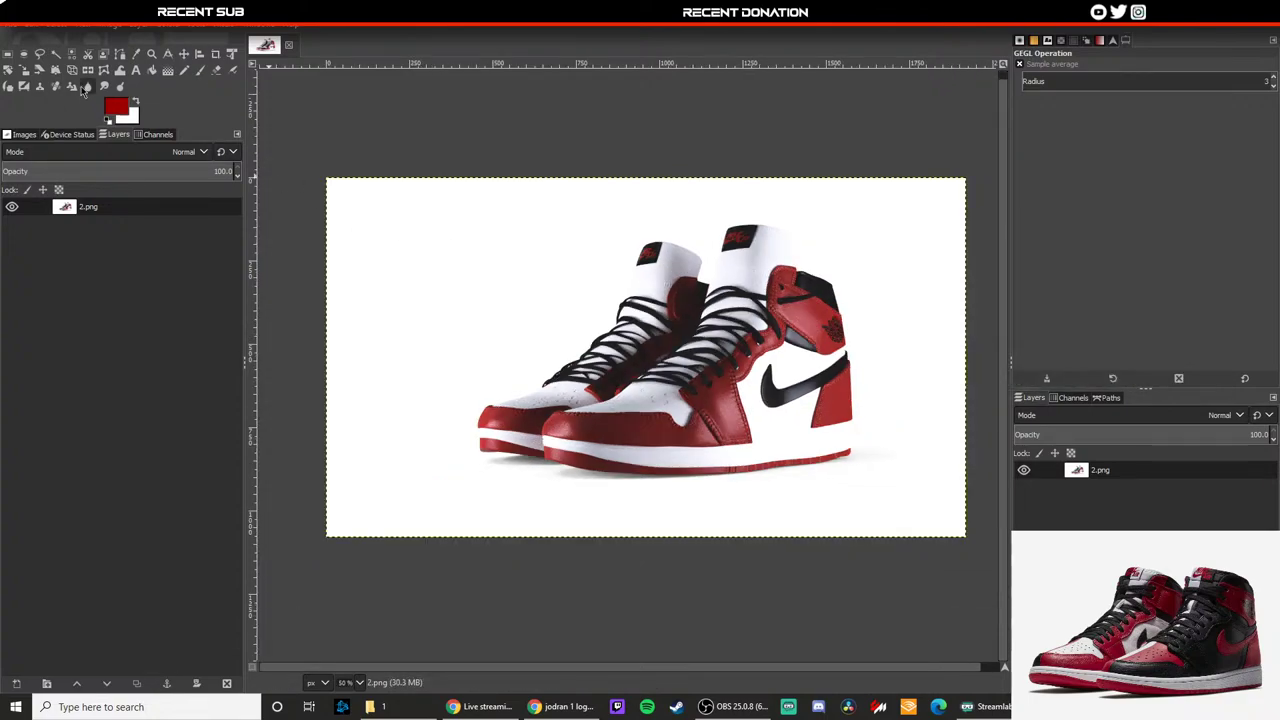
left_click(9, 28)
left_click(82, 218)
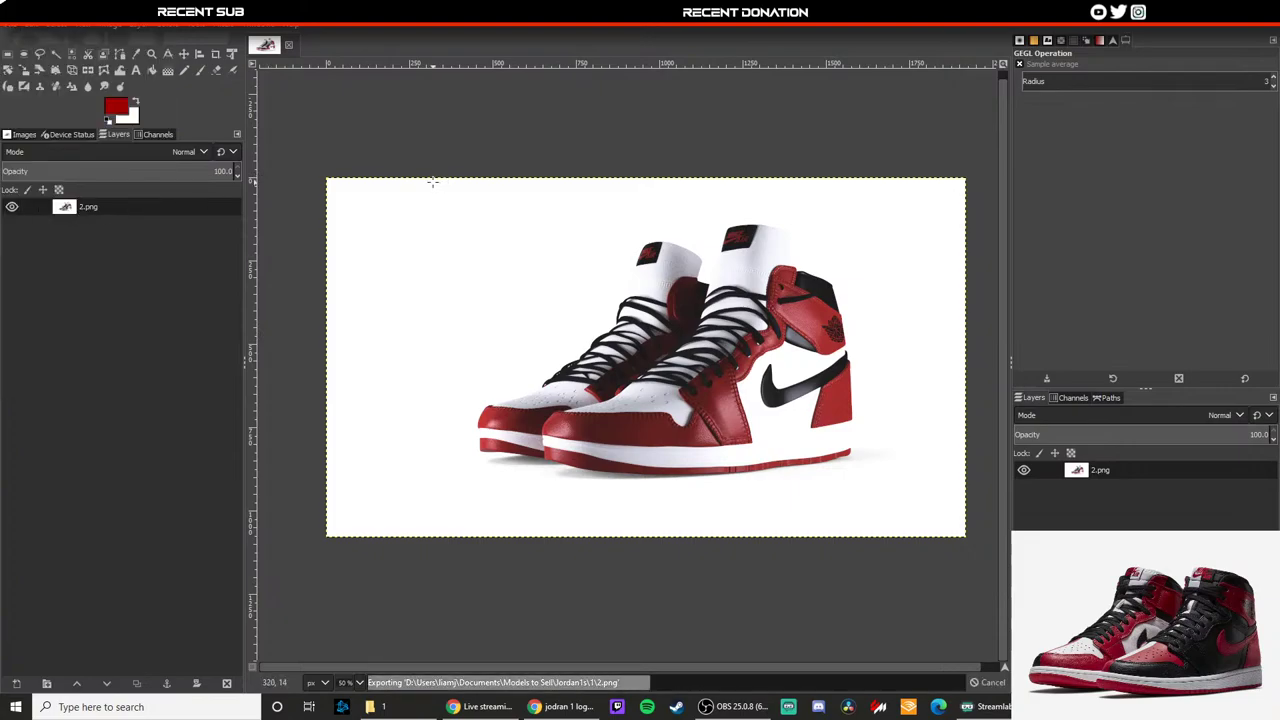
Step: Close the 2.png image, discarding its unsaved project changes, and close GIMP
left_click(289, 47)
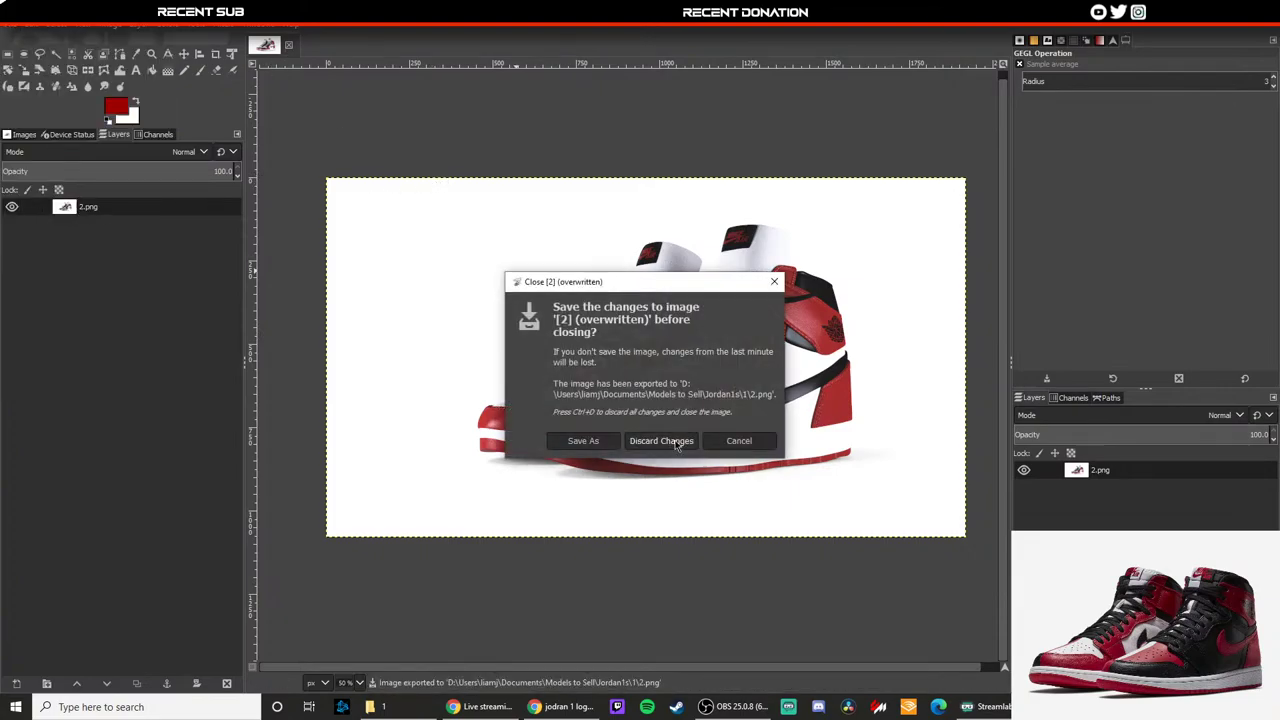
left_click(676, 442)
left_click(1262, 9)
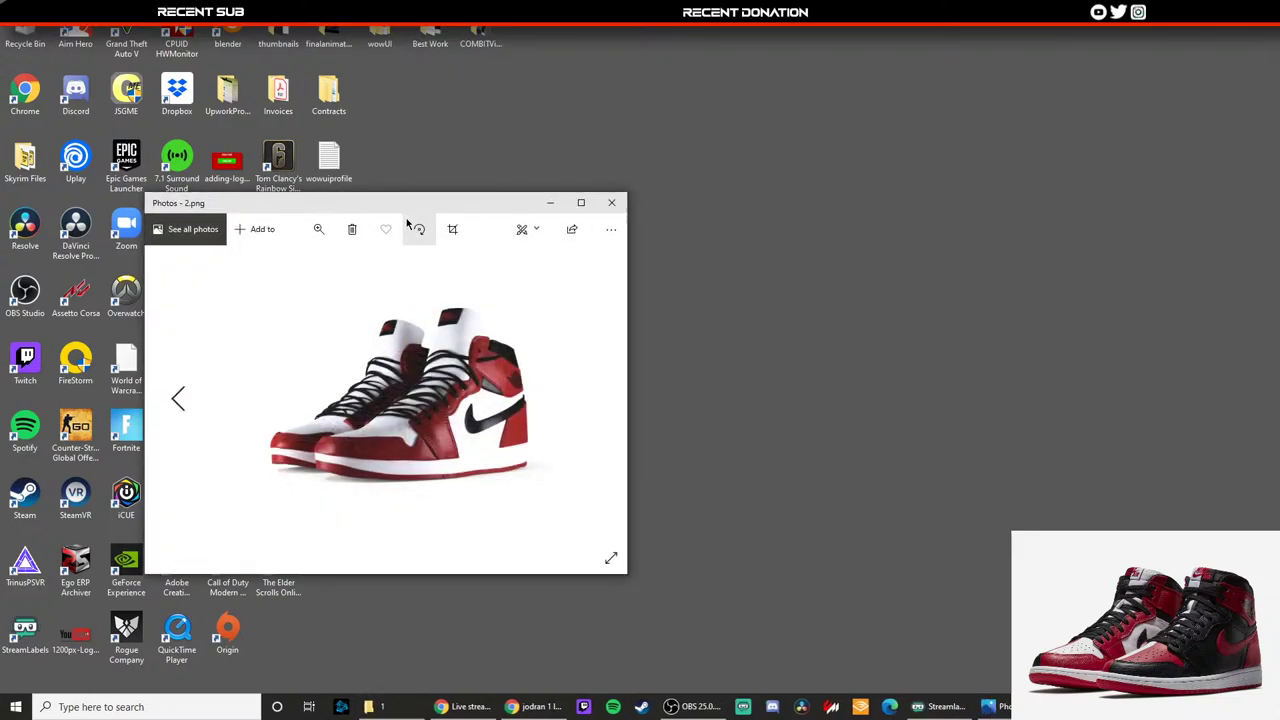
Step: Compare 1.png and 2.png in two photo viewer windows placed side by side, and close both windows
left_click_drag(406, 204, 1276, 300)
left_click(451, 140)
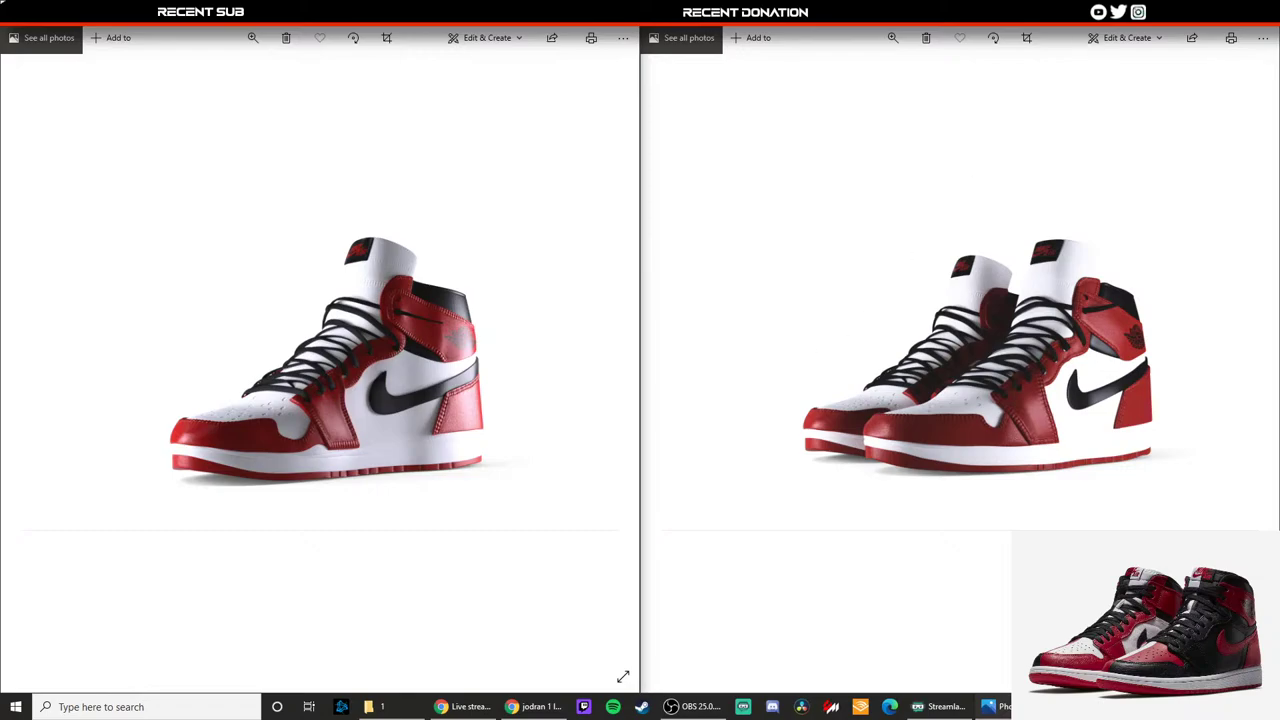
key("alt+F4")
key("alt+F4")
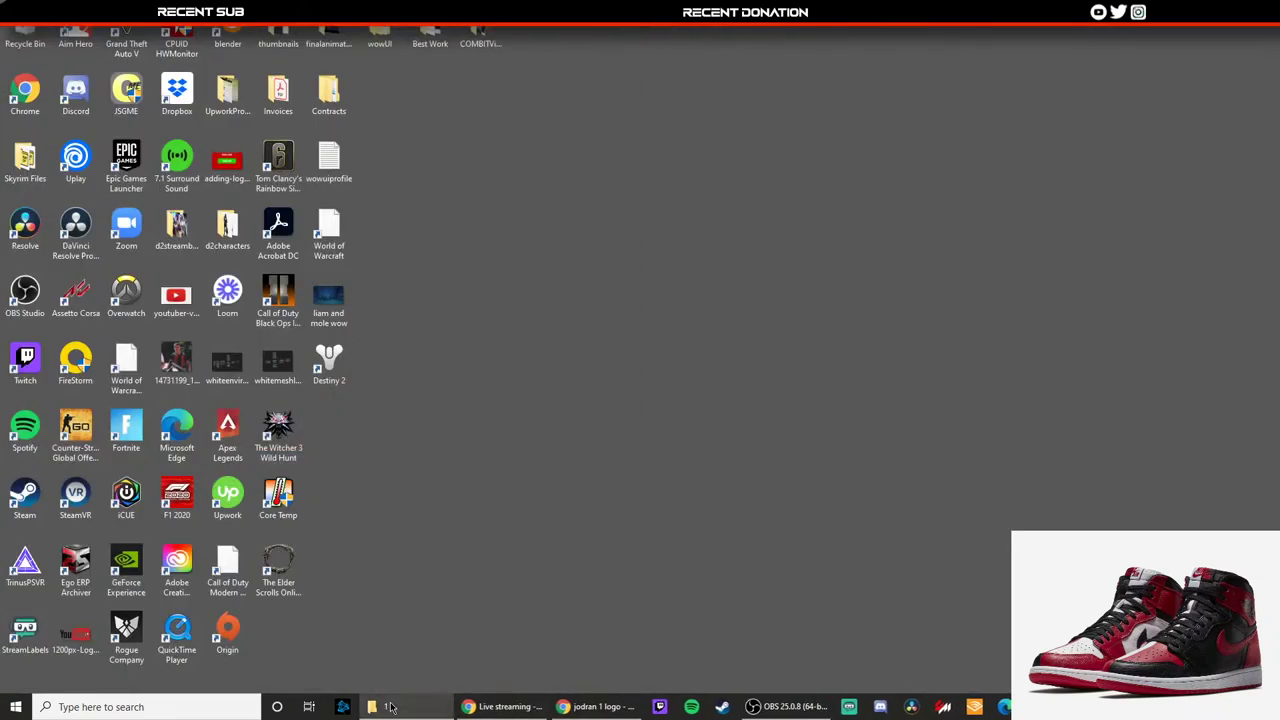
Step: Browse in File Explorer to the OceanXuen folder inside Best Work > Product Renders on the Desktop
left_click_drag(0, 86, 514, 106)
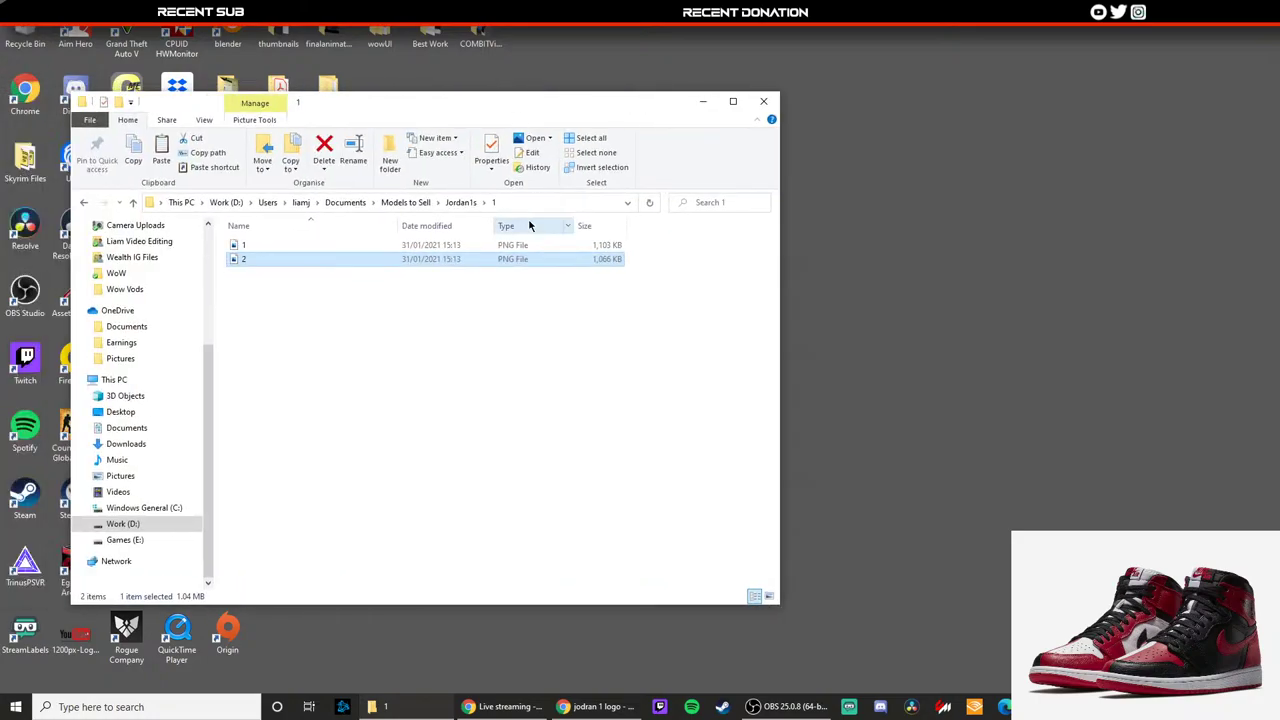
scroll(168, 318, "up", 2)
scroll(150, 320, "up", 3)
left_click(150, 251)
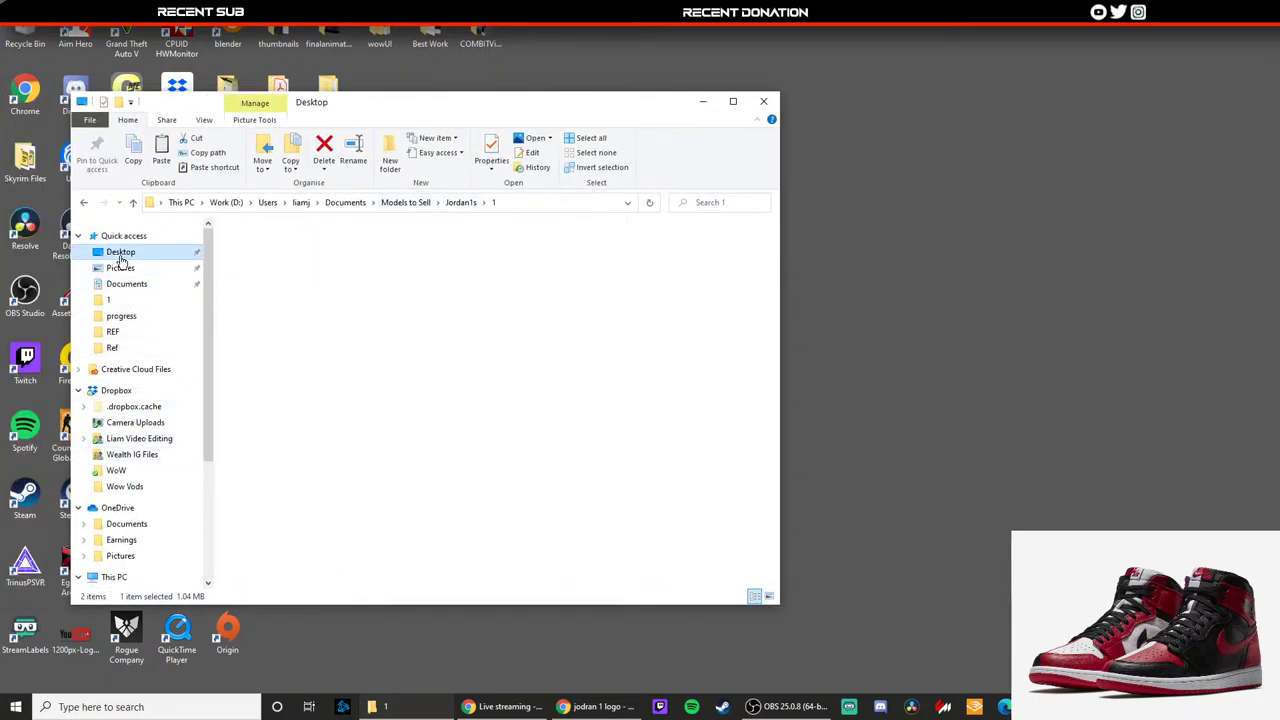
double_click(338, 258)
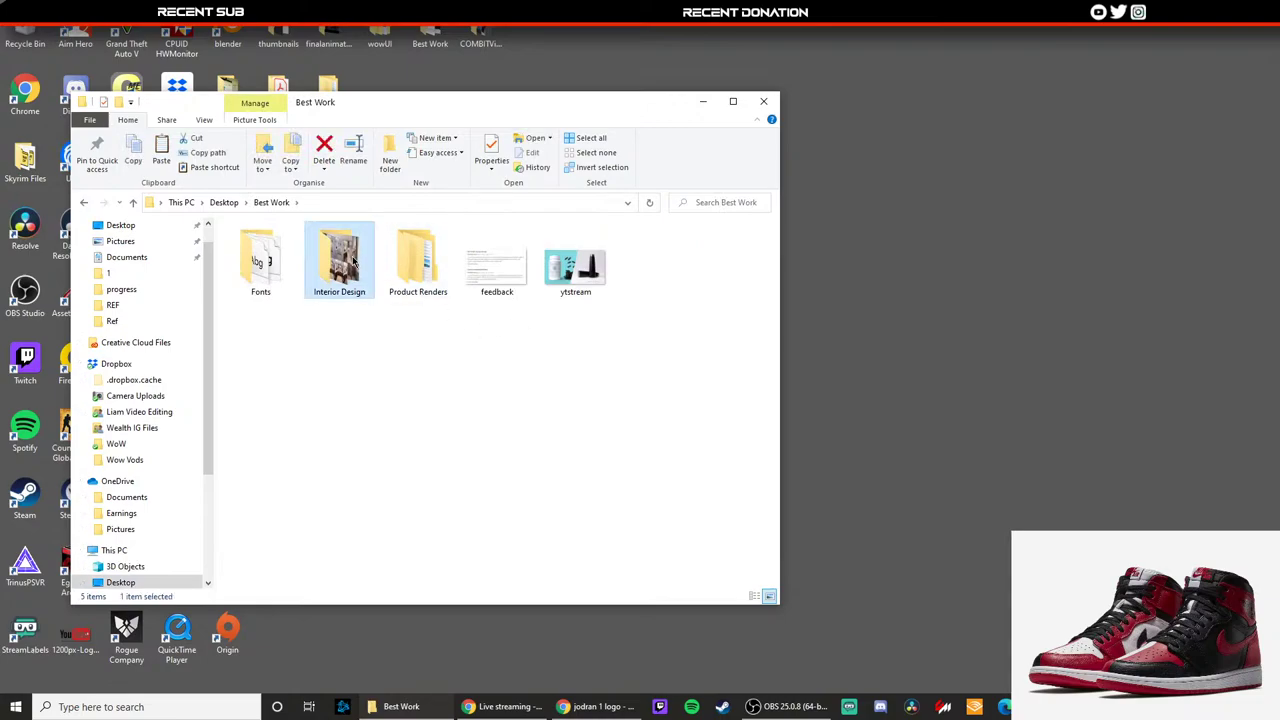
double_click(412, 260)
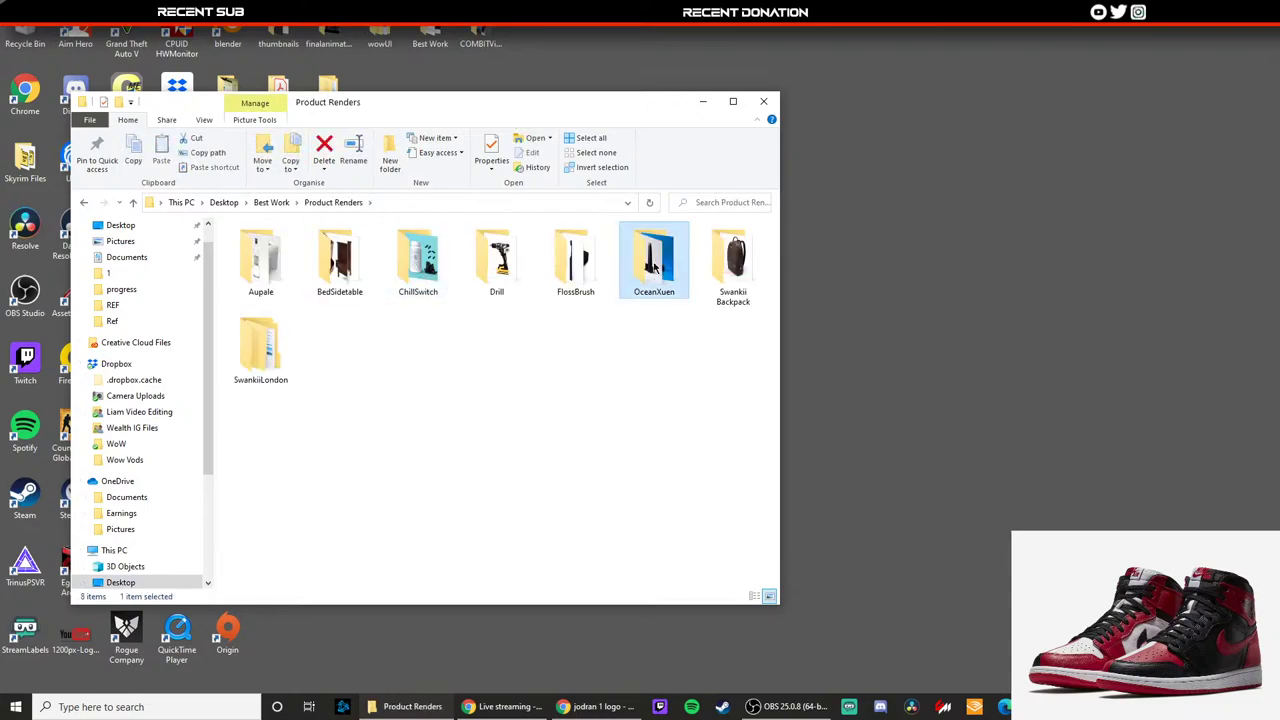
double_click(652, 258)
Step: Examine the Ocean Xuen product image render2 in the photo viewer and close it
left_click(288, 268)
double_click(290, 268)
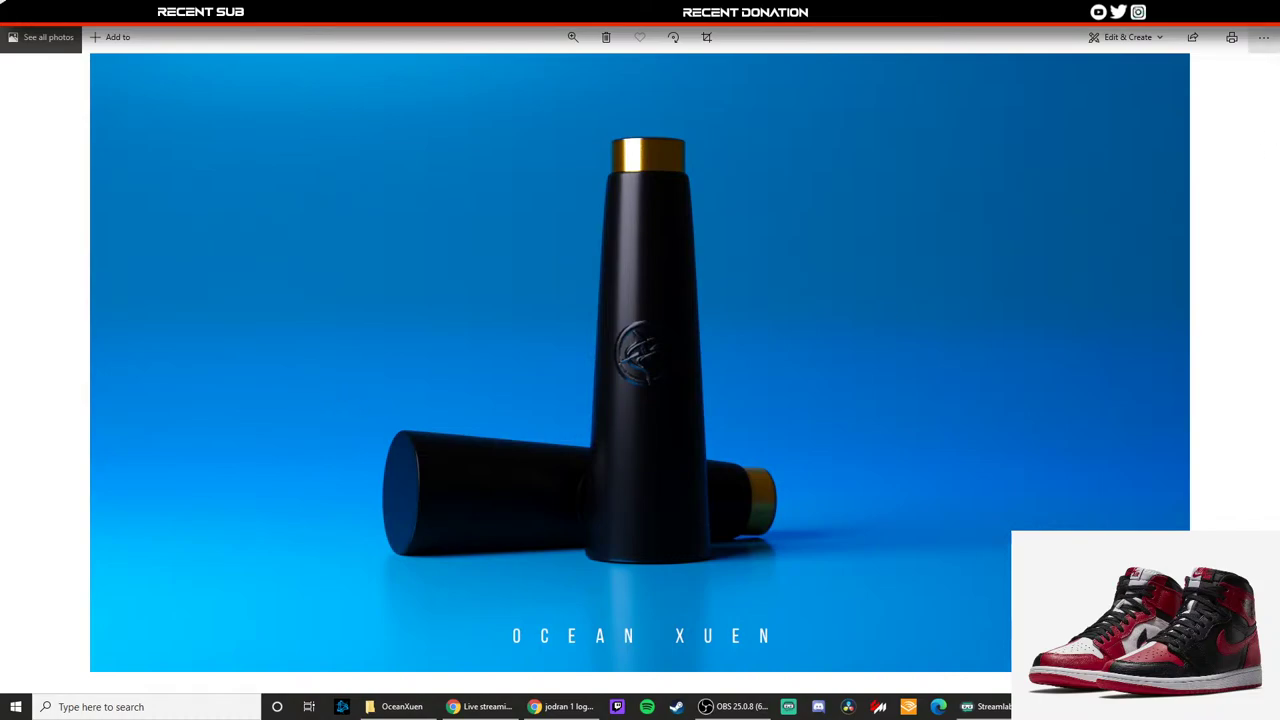
key("alt+F4")
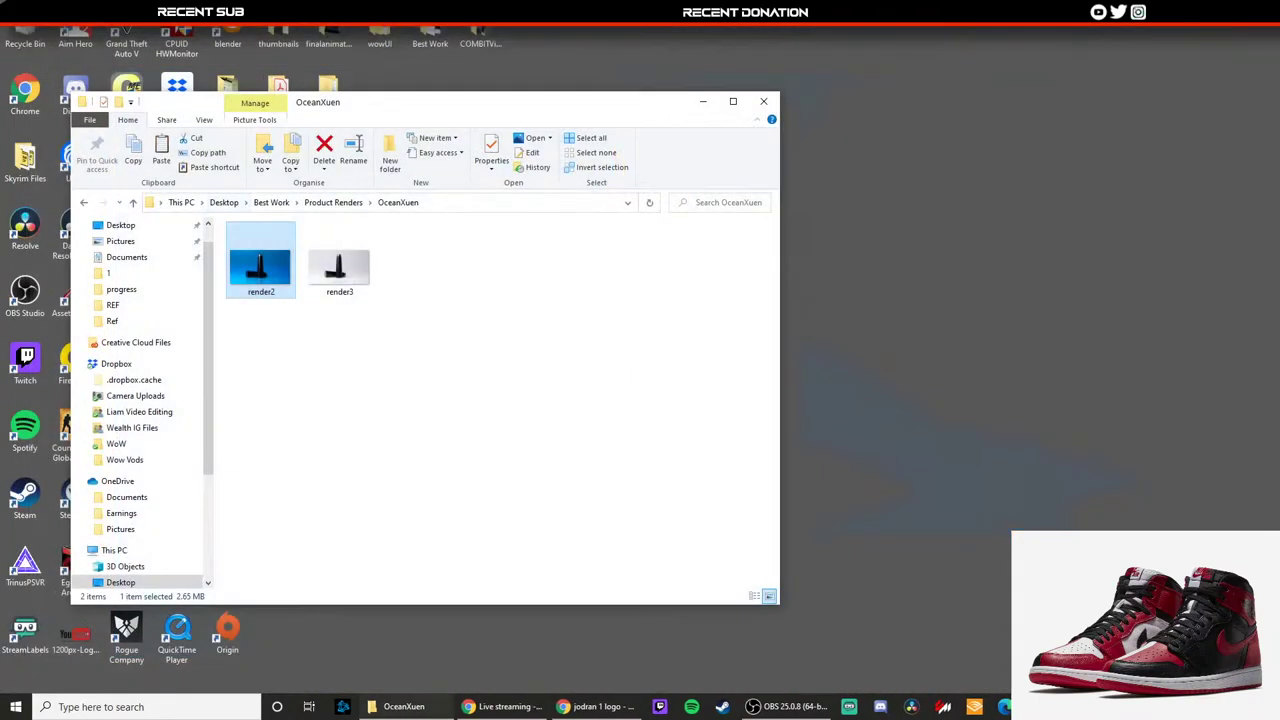
left_click(414, 334)
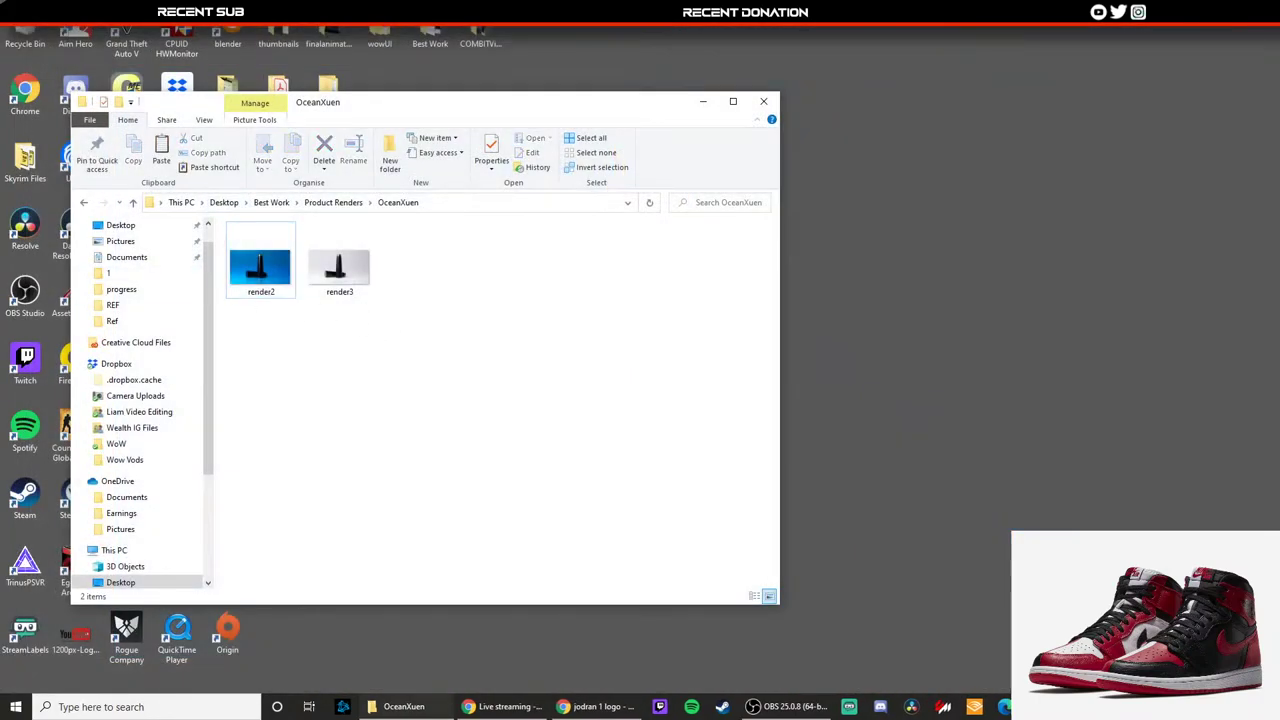
key("alt+Tab")
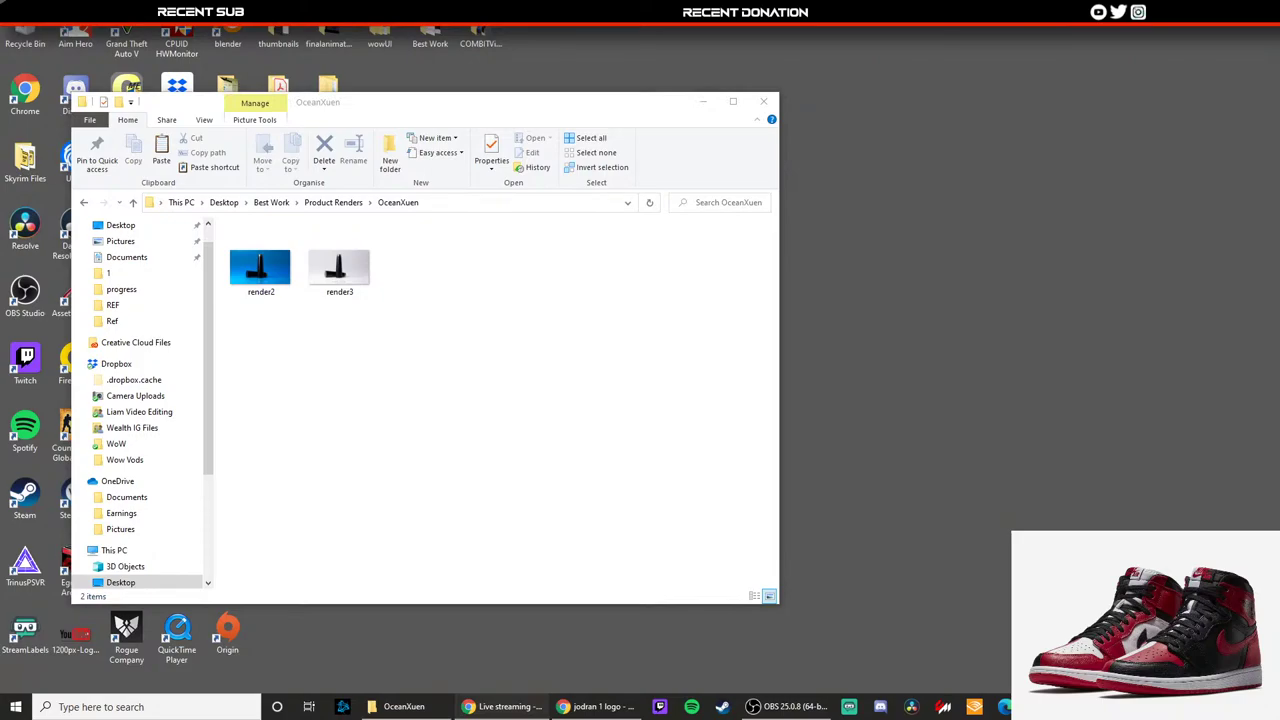